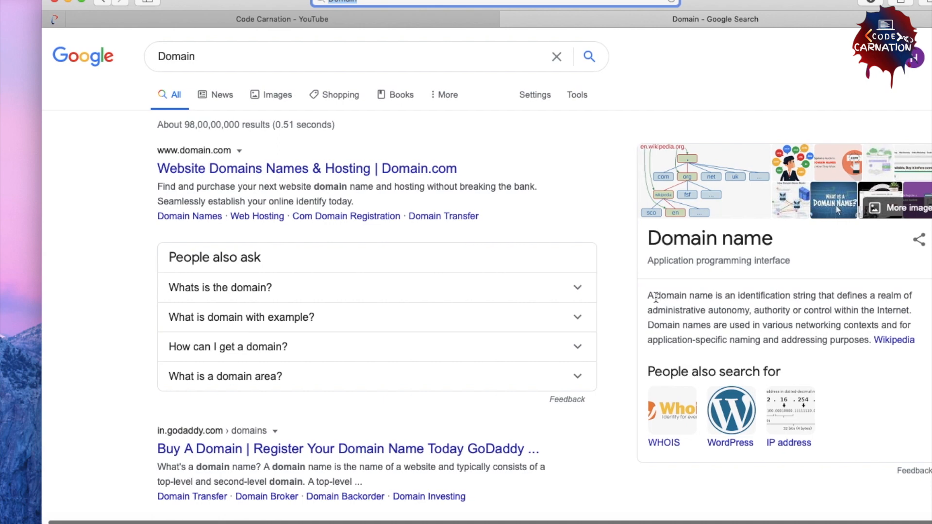
Highlight the domain name definition on the Google results page, then clear the selection.
{"action": "left_click", "coordinate": [650, 296]}
{"action": "left_click_drag", "start_coordinate": [654, 294], "coordinate": [803, 296]}
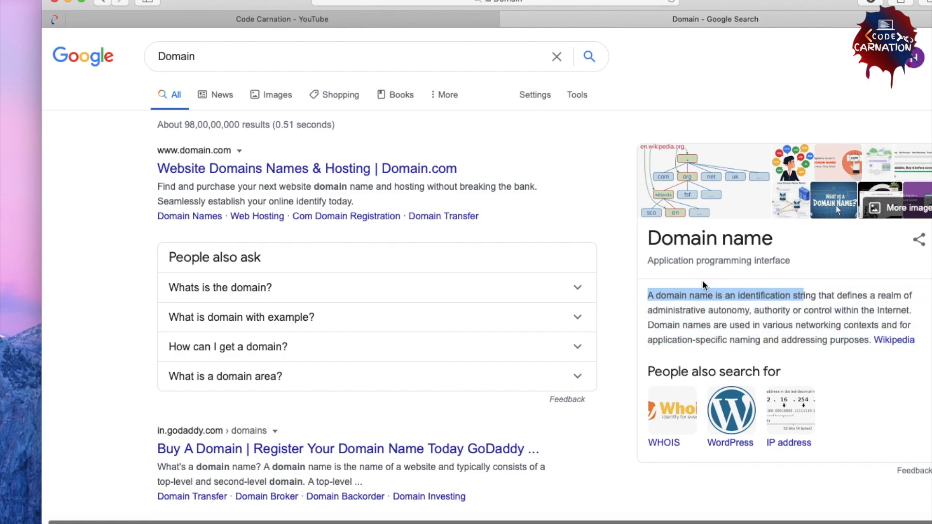
{"action": "left_click", "coordinate": [851, 356]}
Scroll through the Domain search results and select the Domain query in the search box.
{"action": "scroll", "coordinate": [307, 342], "scroll_direction": "down", "scroll_amount": 2}
{"action": "scroll", "coordinate": [307, 342], "scroll_direction": "down", "scroll_amount": 4}
{"action": "scroll", "coordinate": [307, 342], "scroll_direction": "up", "scroll_amount": 6}
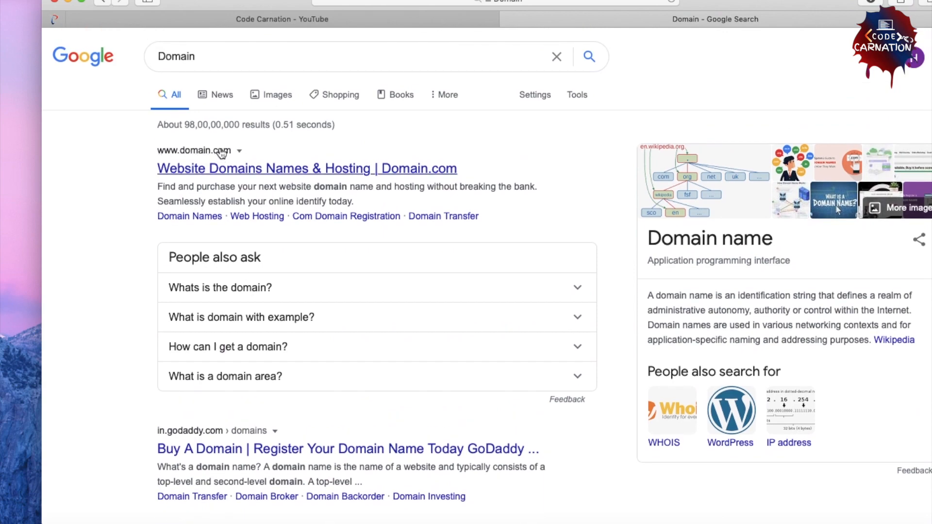
{"action": "scroll", "coordinate": [310, 388], "scroll_direction": "down", "scroll_amount": 10}
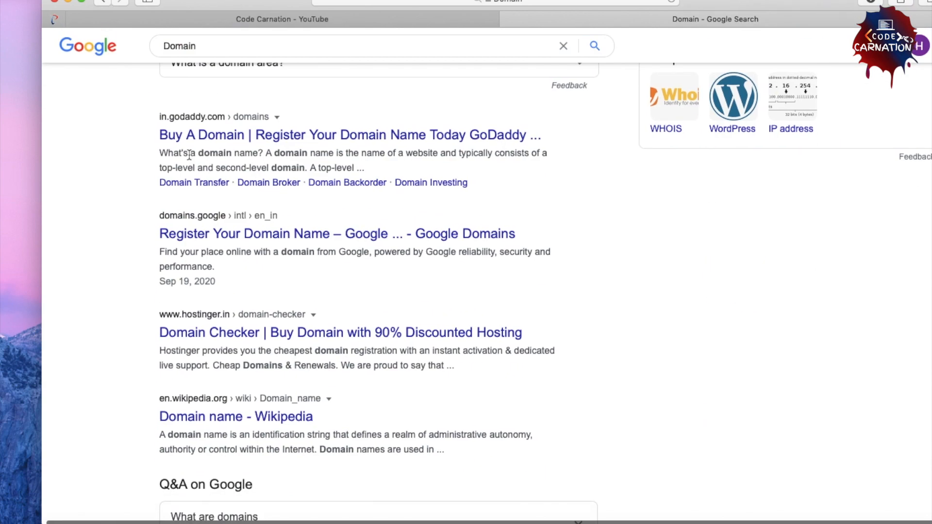
{"action": "scroll", "coordinate": [212, 276], "scroll_direction": "down", "scroll_amount": 4}
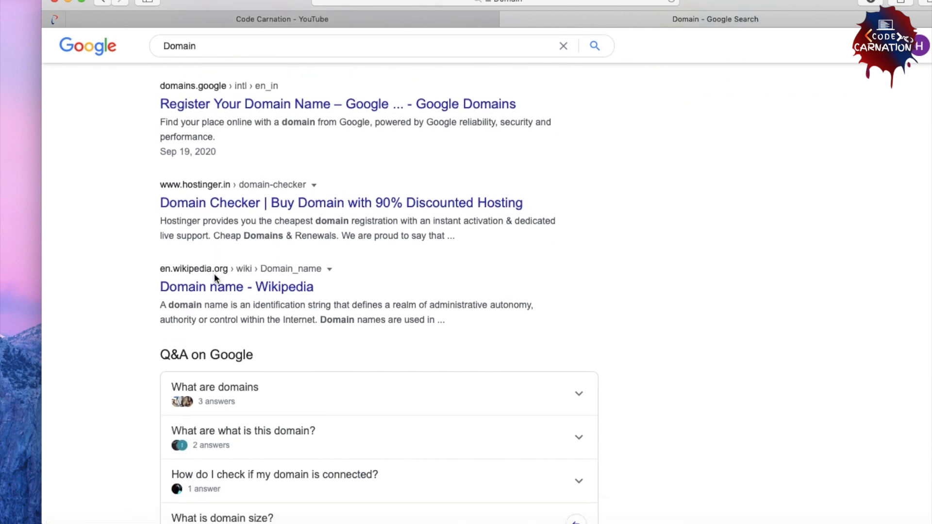
{"action": "scroll", "coordinate": [214, 276], "scroll_direction": "down", "scroll_amount": 1}
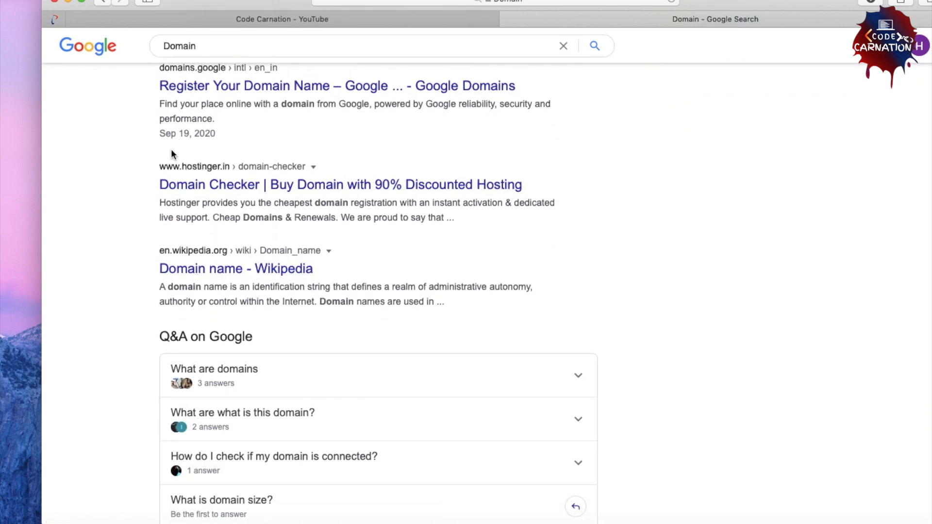
{"action": "scroll", "coordinate": [162, 238], "scroll_direction": "down", "scroll_amount": 5}
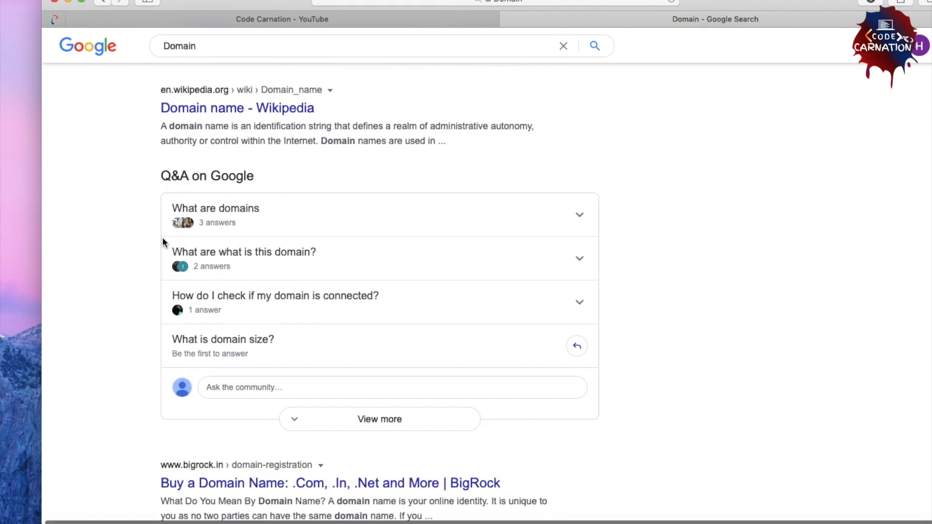
{"action": "scroll", "coordinate": [253, 317], "scroll_direction": "down", "scroll_amount": 3}
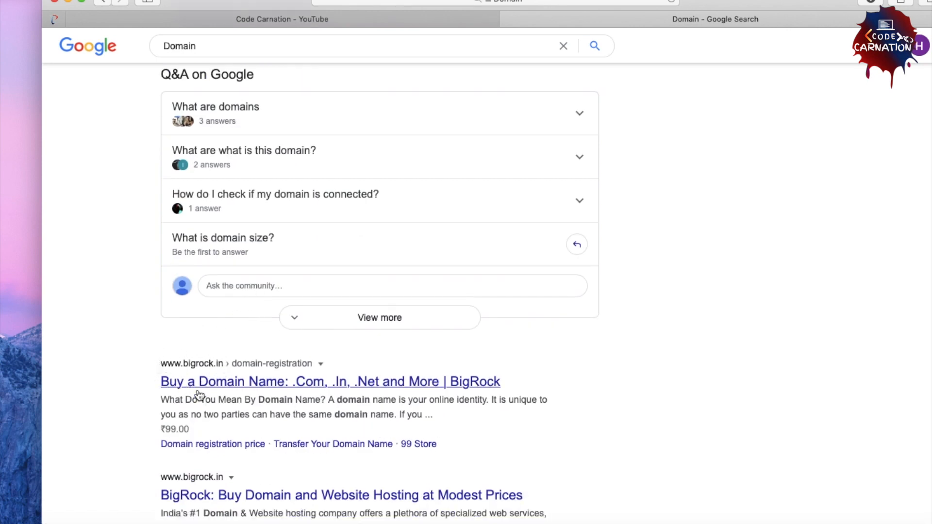
{"action": "scroll", "coordinate": [199, 395], "scroll_direction": "down", "scroll_amount": 3}
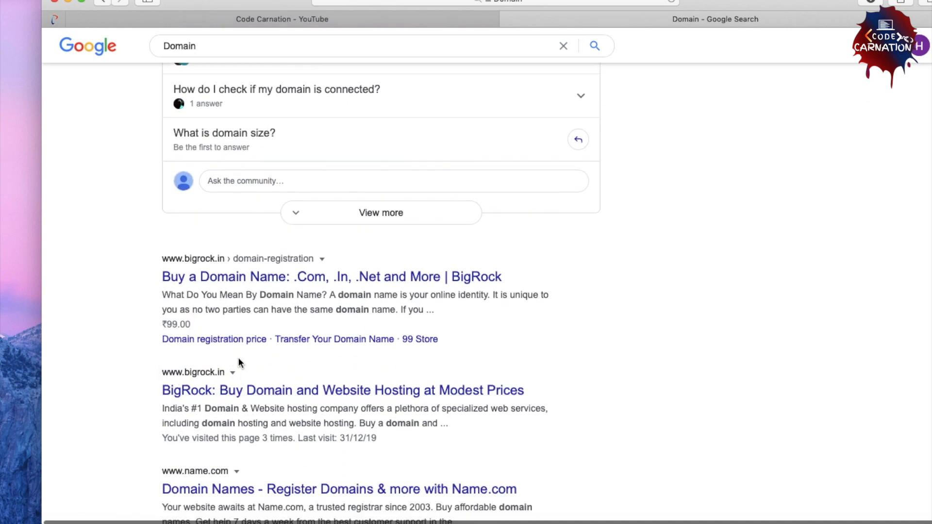
{"action": "scroll", "coordinate": [238, 358], "scroll_direction": "up", "scroll_amount": 15}
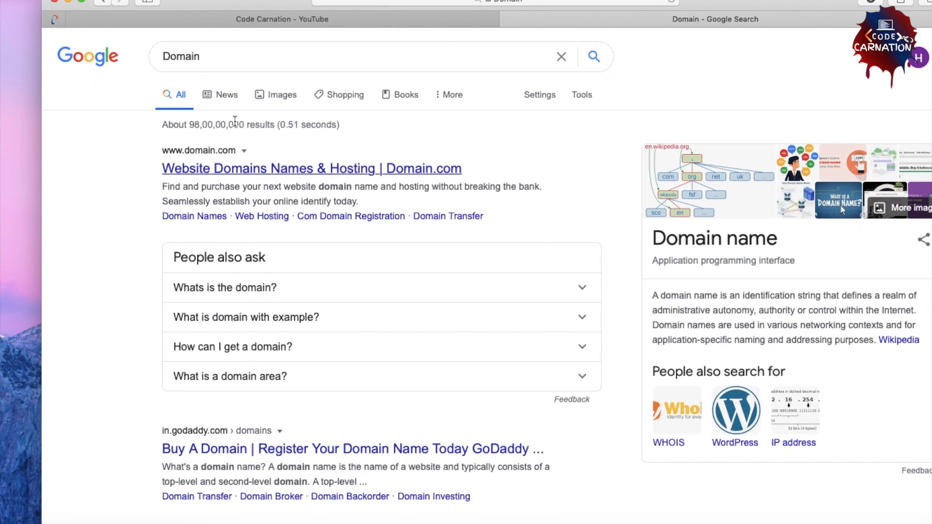
{"action": "left_click_drag", "start_coordinate": [220, 53], "coordinate": [135, 56]}
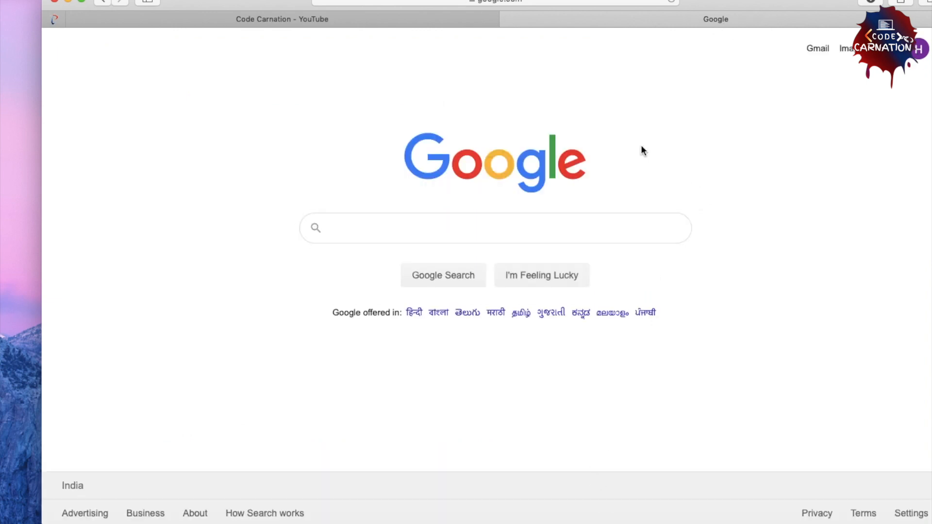
{"action": "left_click", "coordinate": [574, 2]}
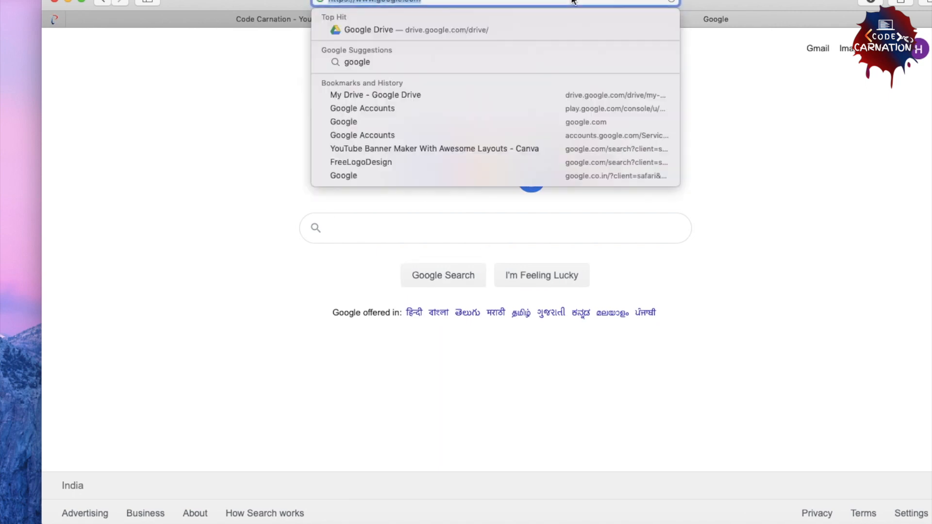
{"action": "type", "text": "Server"}
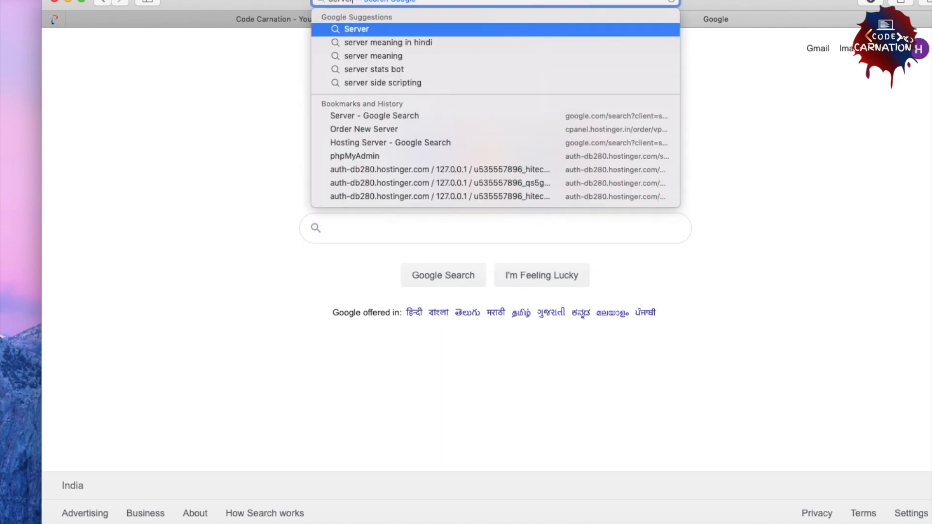
{"action": "key", "text": "Return"}
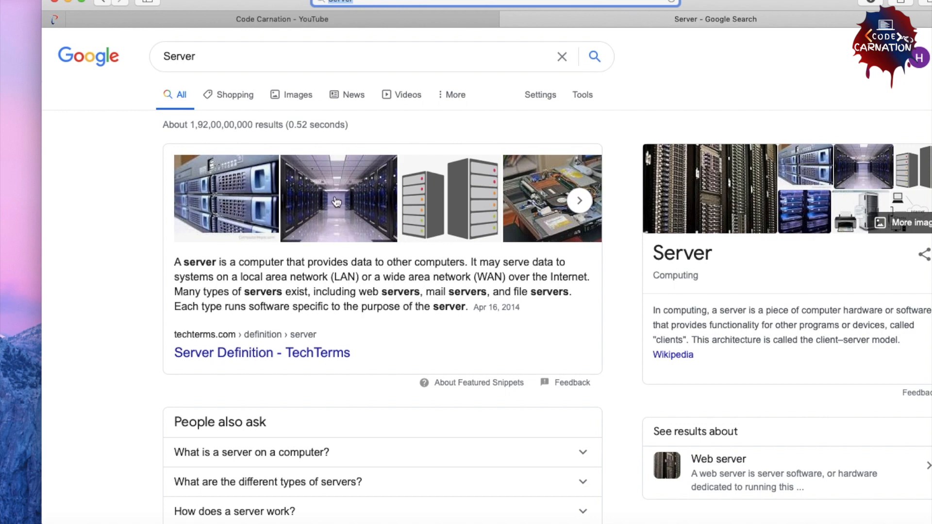
{"action": "scroll", "coordinate": [373, 246], "scroll_direction": "down", "scroll_amount": 1}
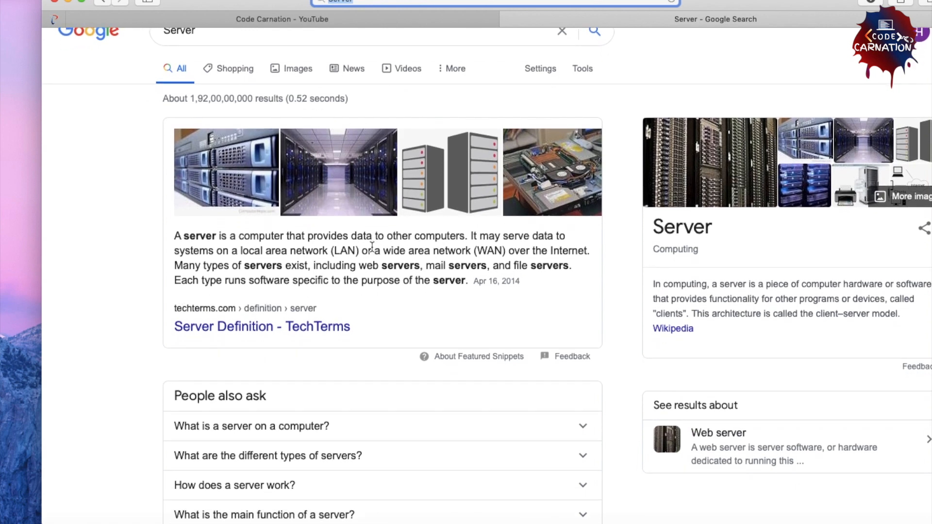
{"action": "scroll", "coordinate": [373, 246], "scroll_direction": "down", "scroll_amount": 2}
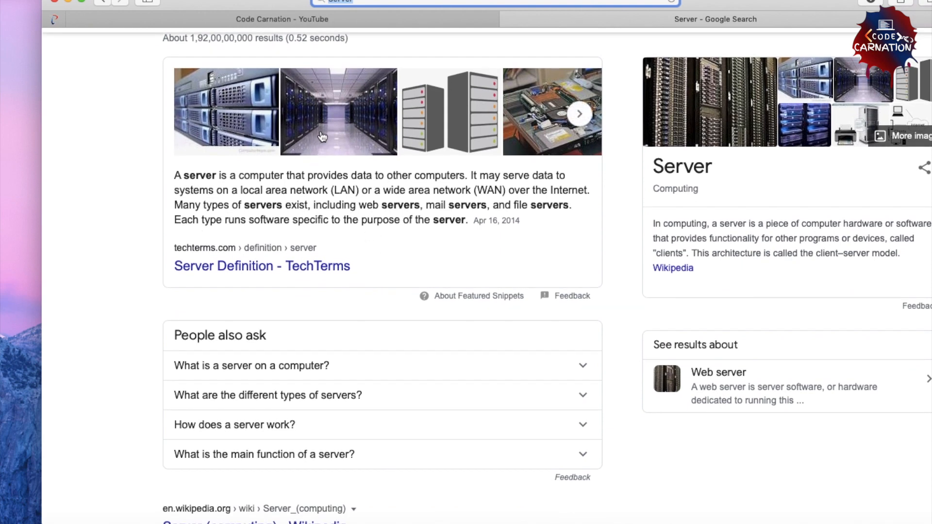
{"action": "scroll", "coordinate": [326, 121], "scroll_direction": "up", "scroll_amount": 2}
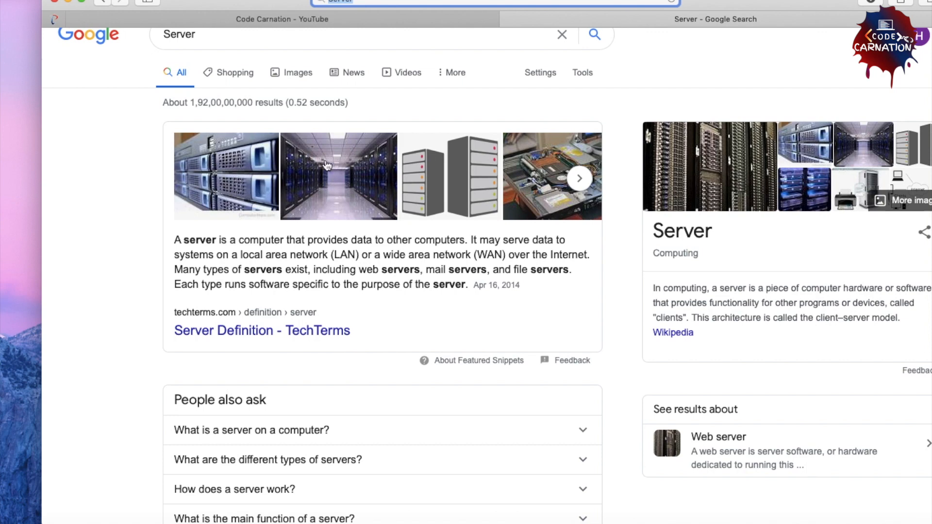
{"action": "scroll", "coordinate": [365, 218], "scroll_direction": "up", "scroll_amount": 1}
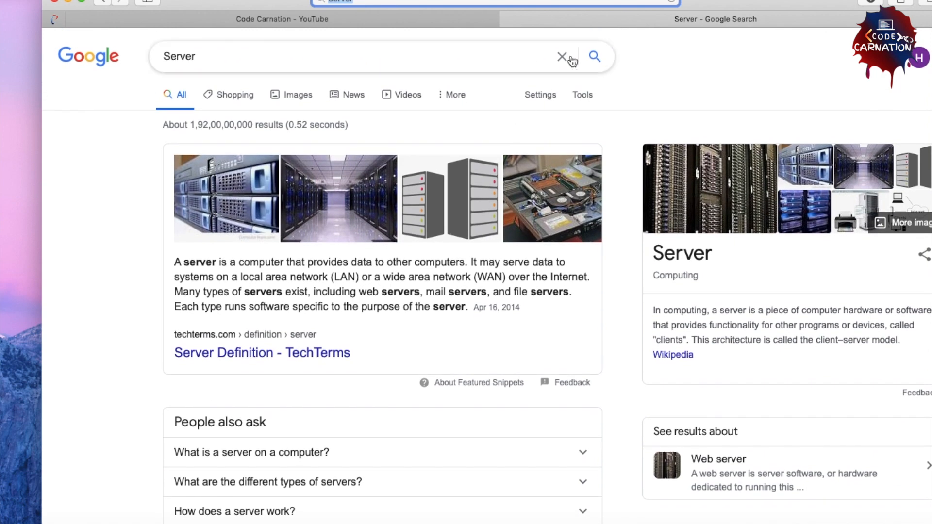
{"action": "scroll", "coordinate": [410, 301], "scroll_direction": "down", "scroll_amount": 7}
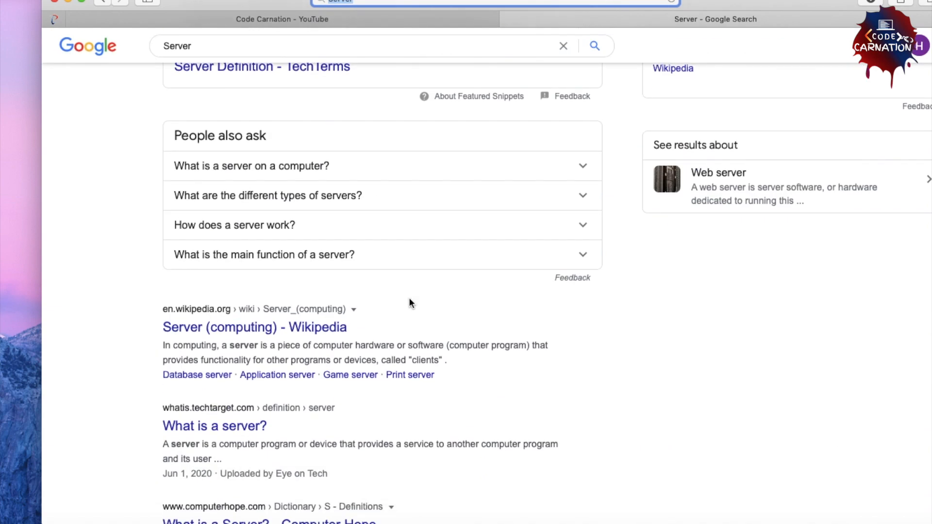
{"action": "scroll", "coordinate": [412, 304], "scroll_direction": "up", "scroll_amount": 7}
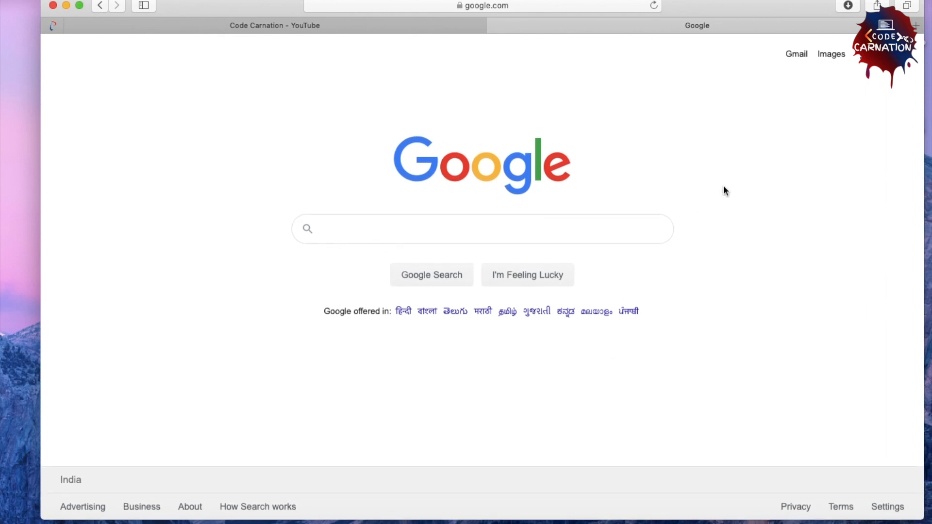
Go to the hostinger.in homepage.
{"action": "left_click", "coordinate": [555, 7]}
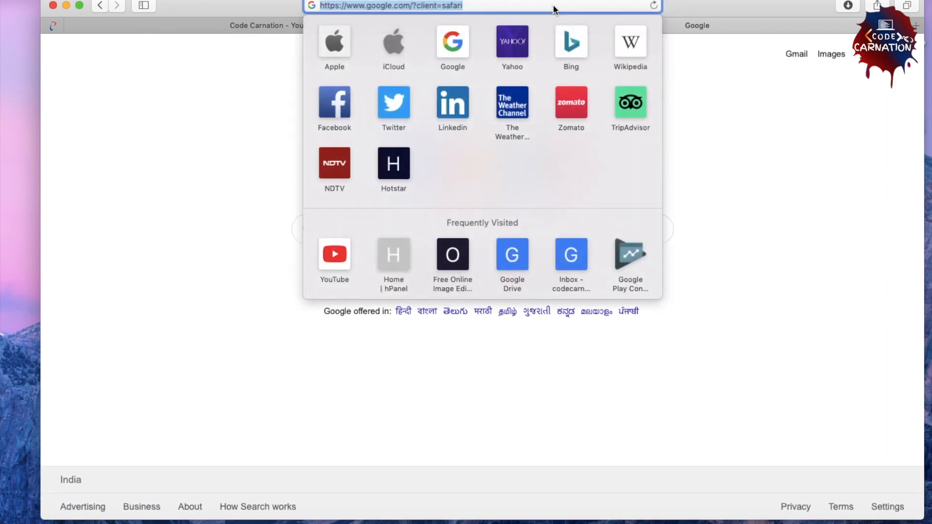
{"action": "type", "text": "wwww"}
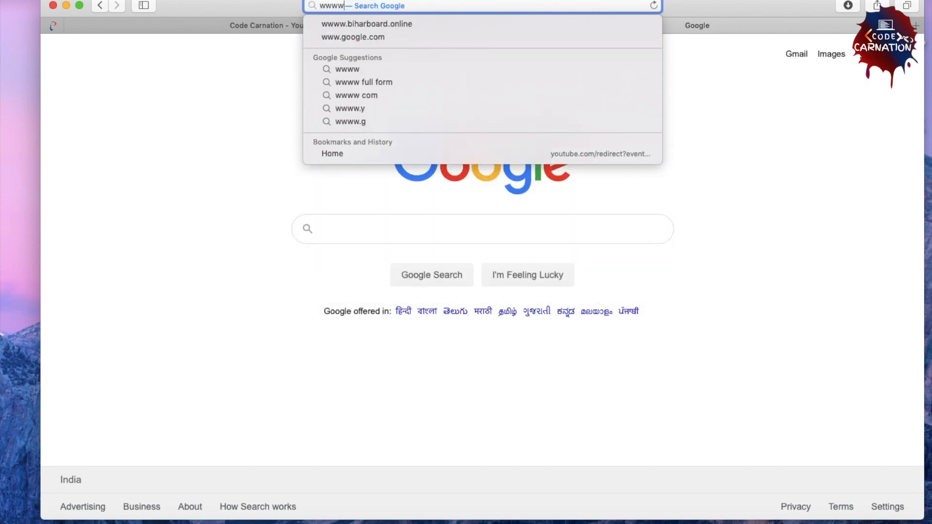
{"action": "key", "text": "BackSpace"}
{"action": "type", "text": ".h"}
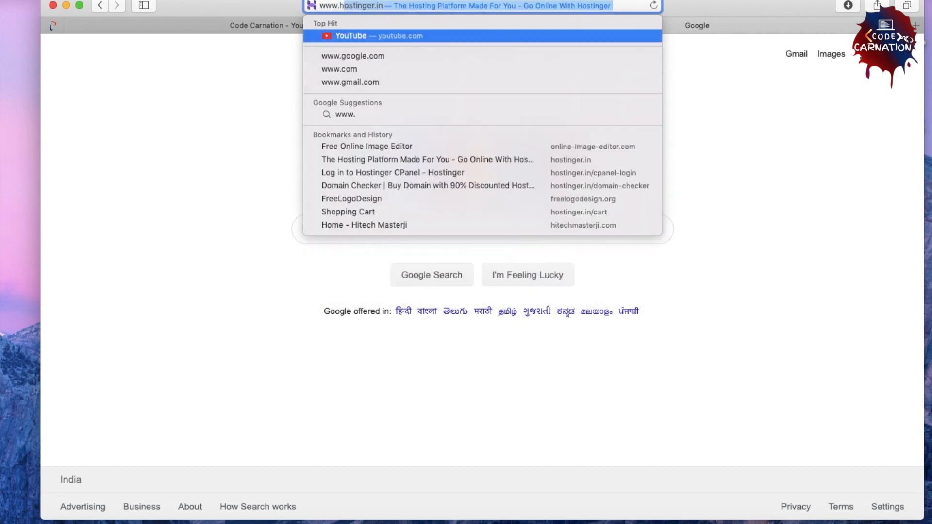
{"action": "key", "text": "Right"}
{"action": "type", "text": "/"}
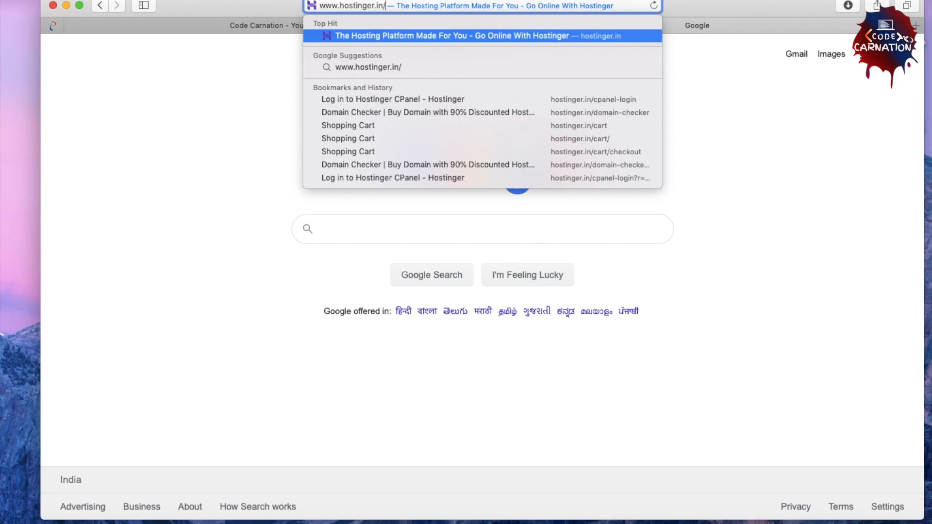
{"action": "key", "text": "Return"}
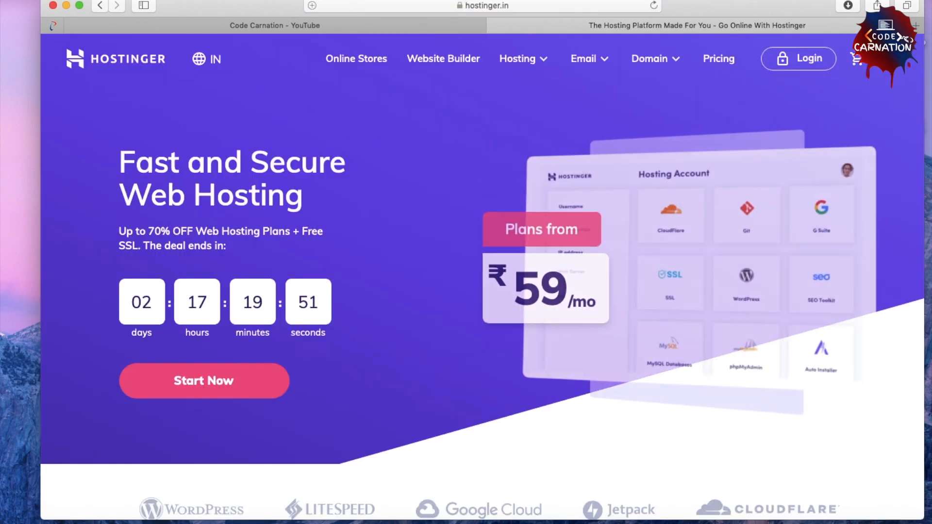
Scroll through the Single ₹59, Premium ₹119 and Business ₹219 plan cards, then back to the top banner.
{"action": "scroll", "coordinate": [560, 366], "scroll_direction": "down", "scroll_amount": 15}
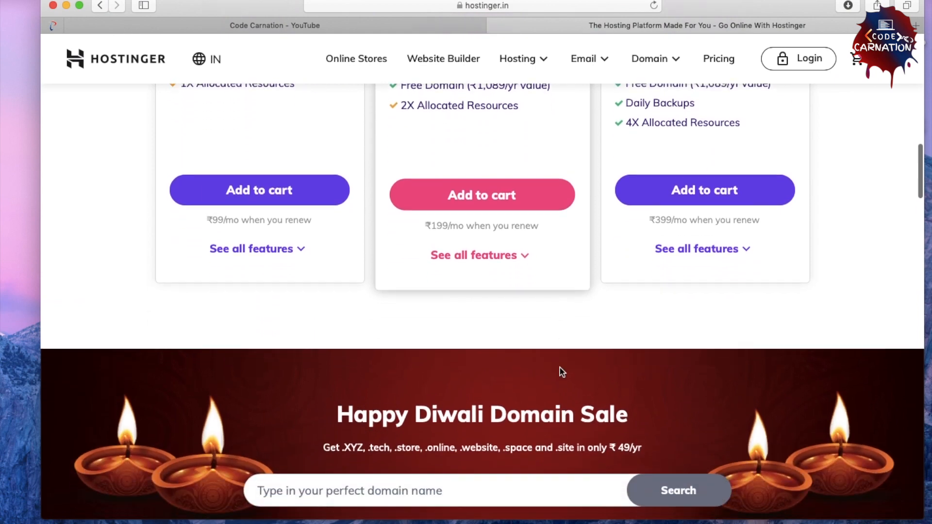
{"action": "scroll", "coordinate": [560, 370], "scroll_direction": "up", "scroll_amount": 2}
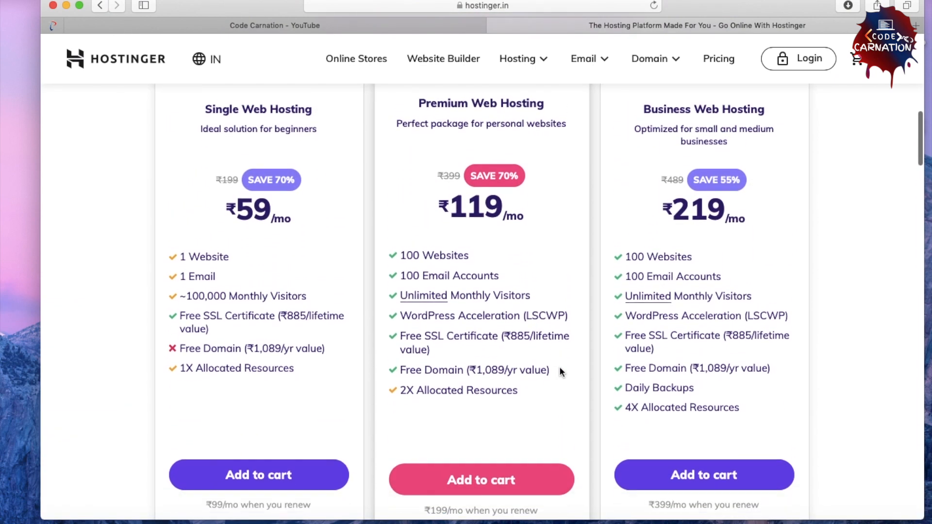
{"action": "scroll", "coordinate": [552, 369], "scroll_direction": "up", "scroll_amount": 1}
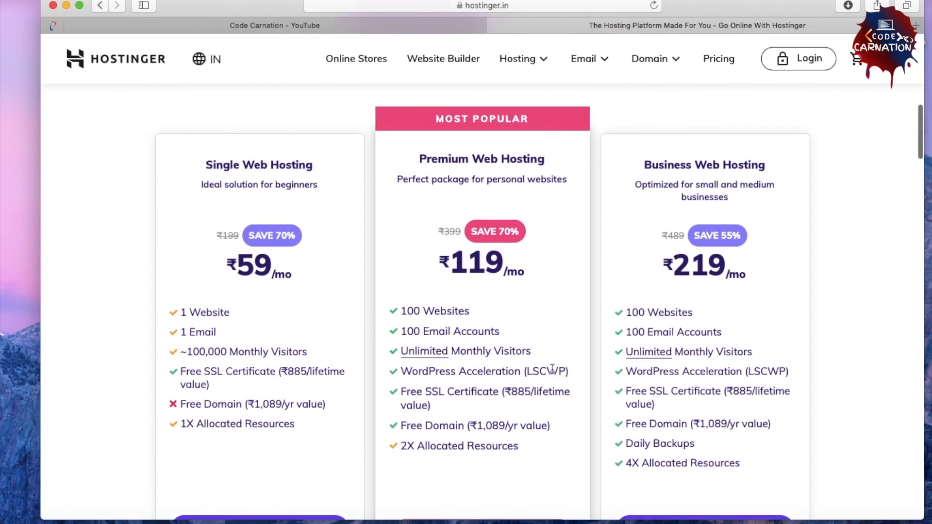
{"action": "scroll", "coordinate": [552, 369], "scroll_direction": "up", "scroll_amount": 1}
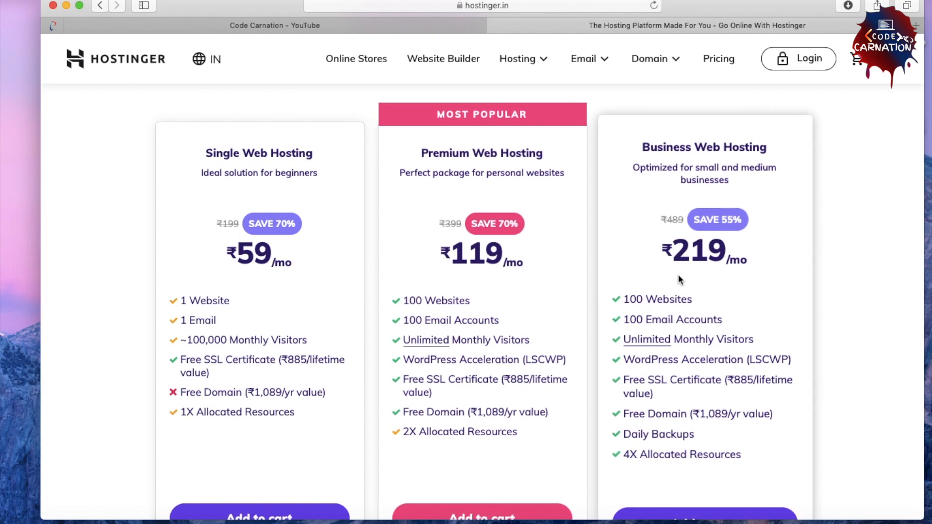
{"action": "scroll", "coordinate": [598, 341], "scroll_direction": "up", "scroll_amount": 5}
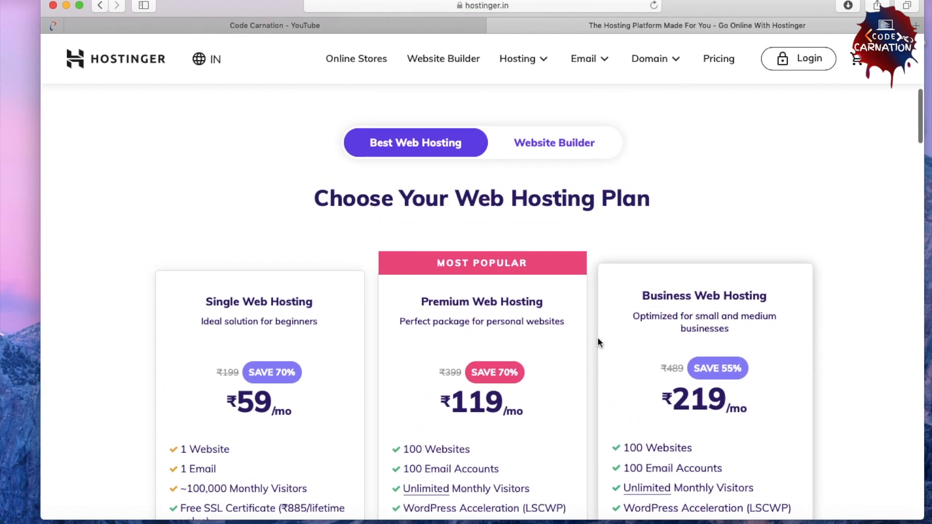
{"action": "scroll", "coordinate": [599, 342], "scroll_direction": "up", "scroll_amount": 2}
{"action": "scroll", "coordinate": [598, 342], "scroll_direction": "down", "scroll_amount": 2}
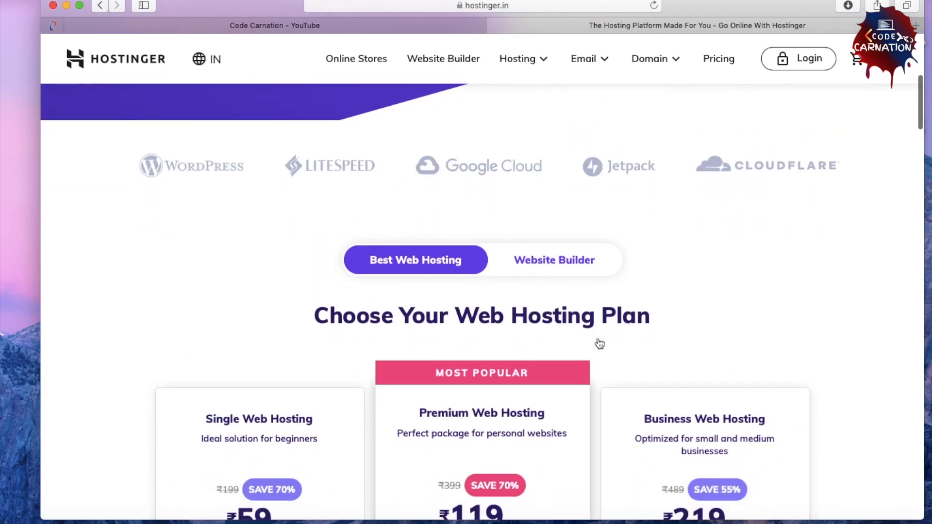
{"action": "scroll", "coordinate": [598, 342], "scroll_direction": "up", "scroll_amount": 6}
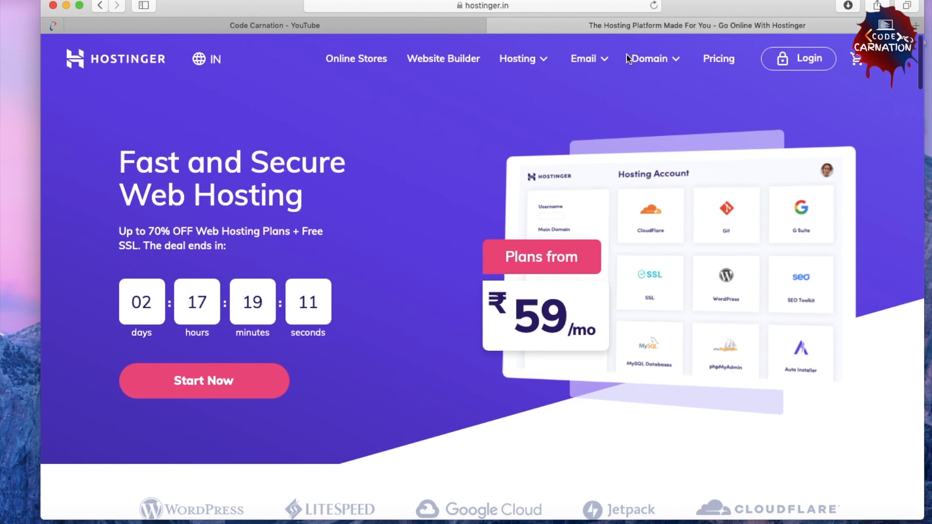
{"action": "left_click", "coordinate": [648, 68]}
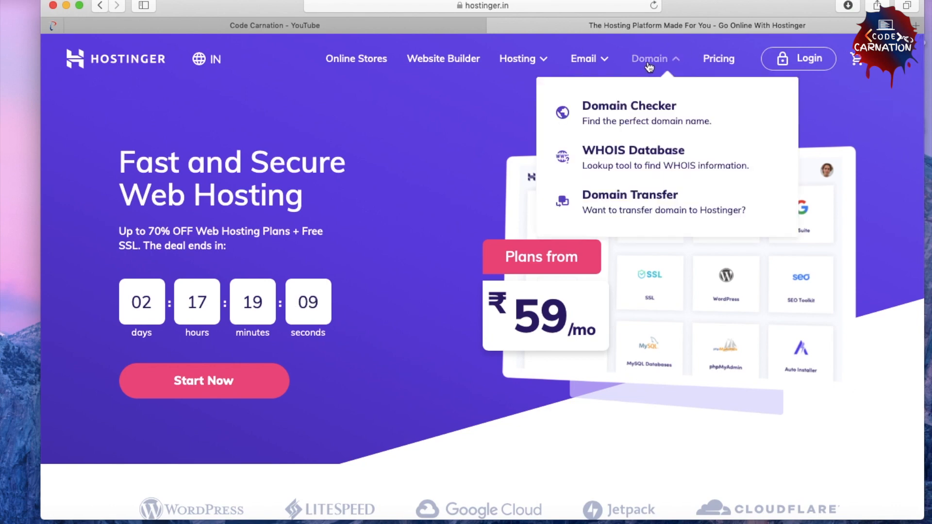
{"action": "left_click", "coordinate": [651, 114]}
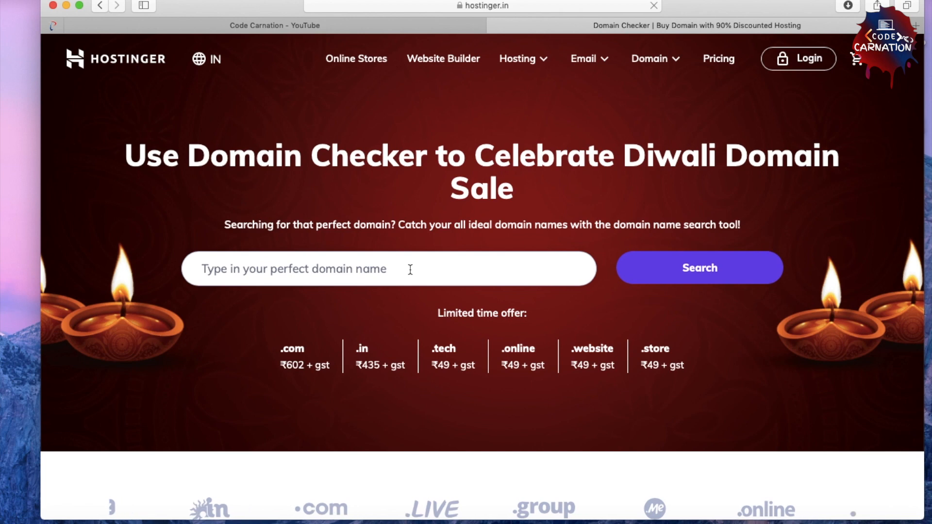
{"action": "left_click", "coordinate": [410, 269]}
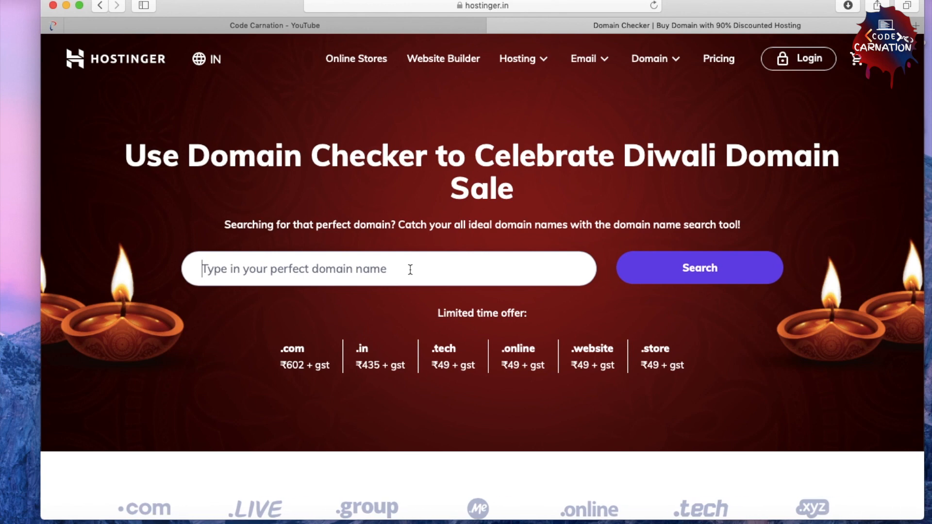
{"action": "type", "text": "www.yourcompanynameor"}
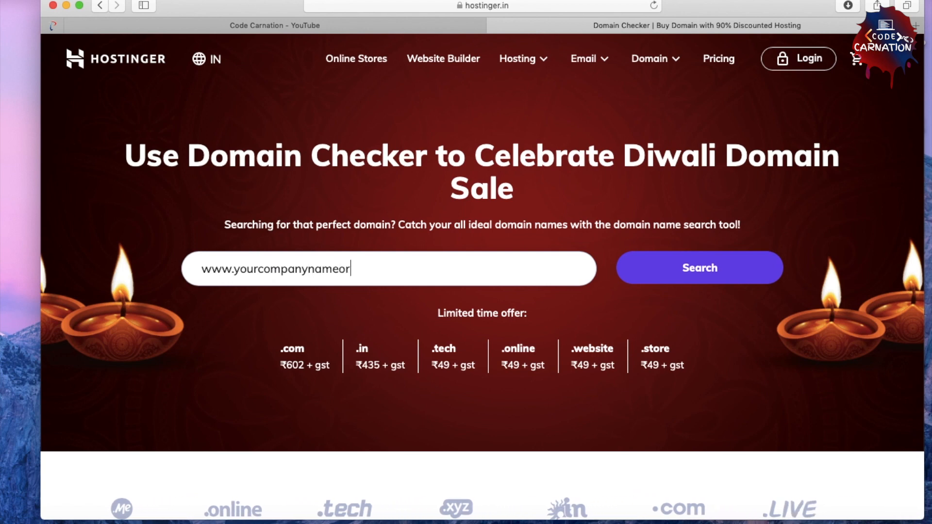
{"action": "type", "text": "your"}
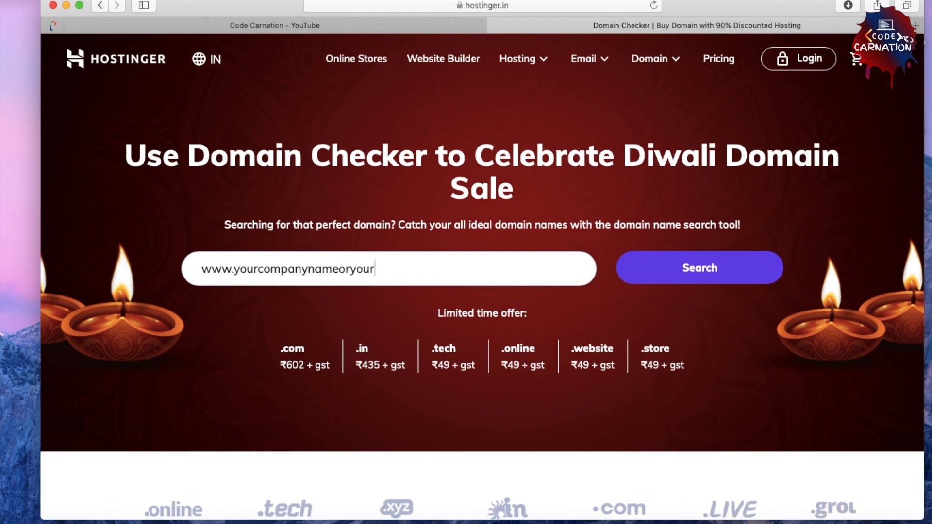
{"action": "type", "text": "name"}
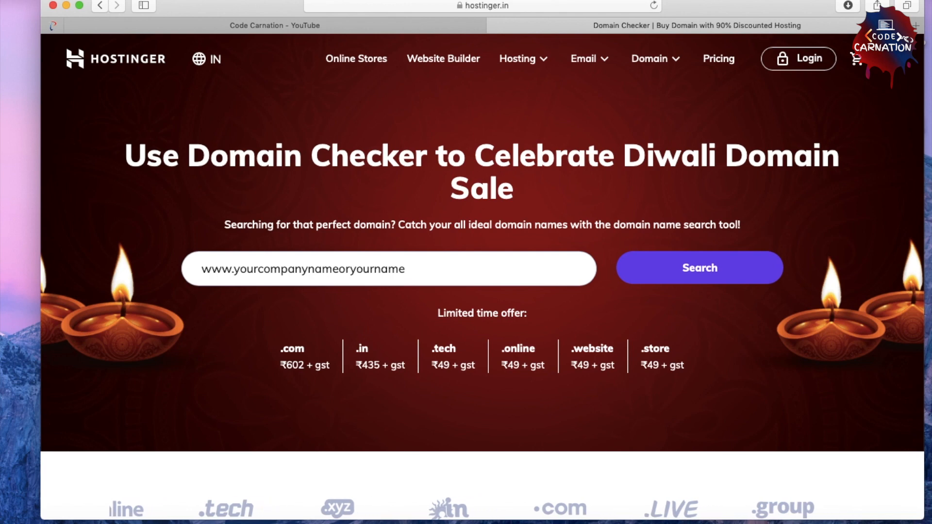
{"action": "type", "text": ".com"}
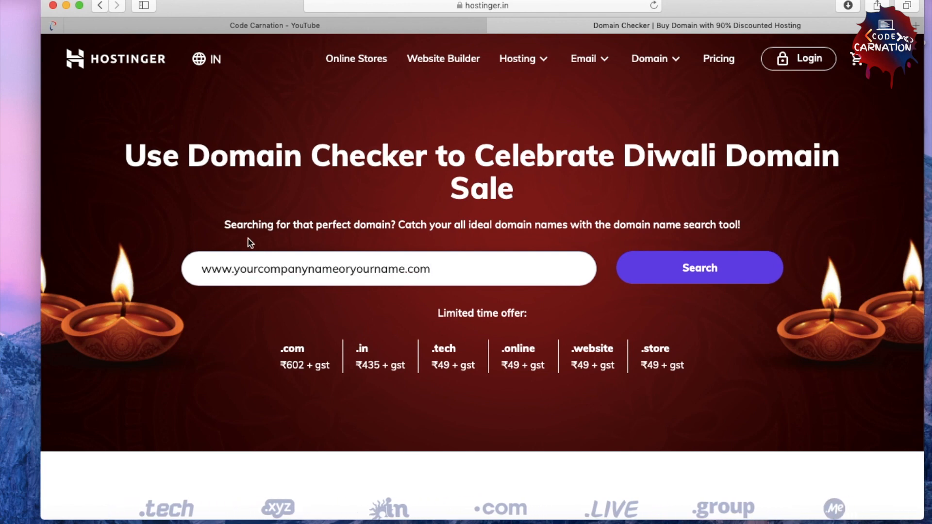
{"action": "left_click", "coordinate": [691, 269]}
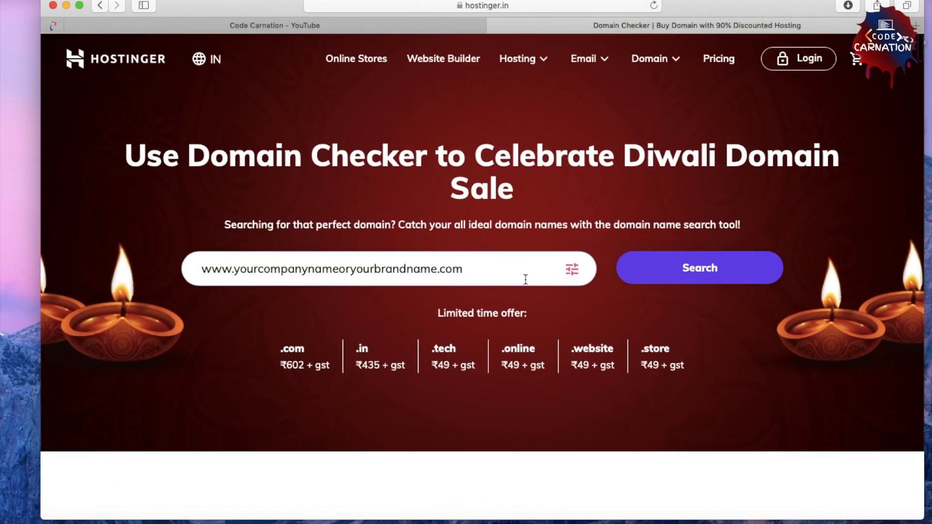
Scroll the domain results and select the yourcompanynameoryourbrandname part of the domain.
{"action": "scroll", "coordinate": [628, 382], "scroll_direction": "down", "scroll_amount": 20}
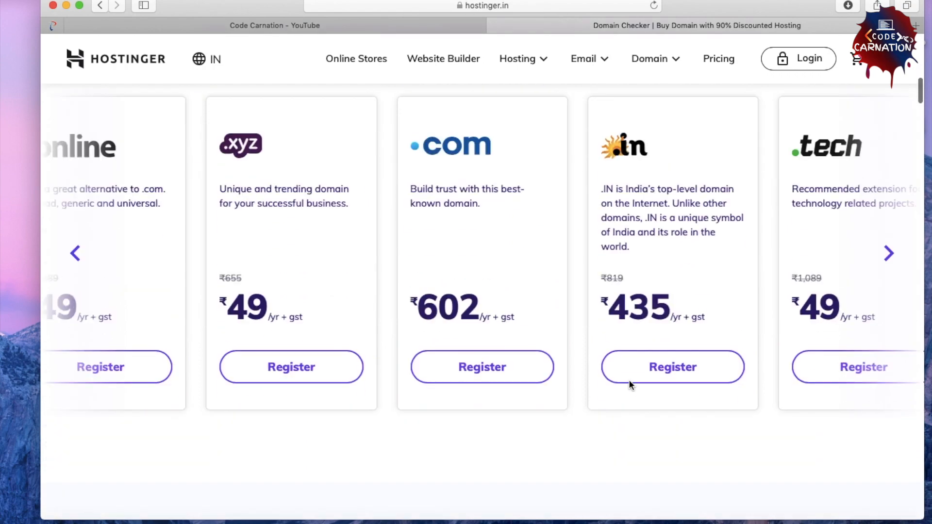
{"action": "scroll", "coordinate": [630, 385], "scroll_direction": "down", "scroll_amount": 15}
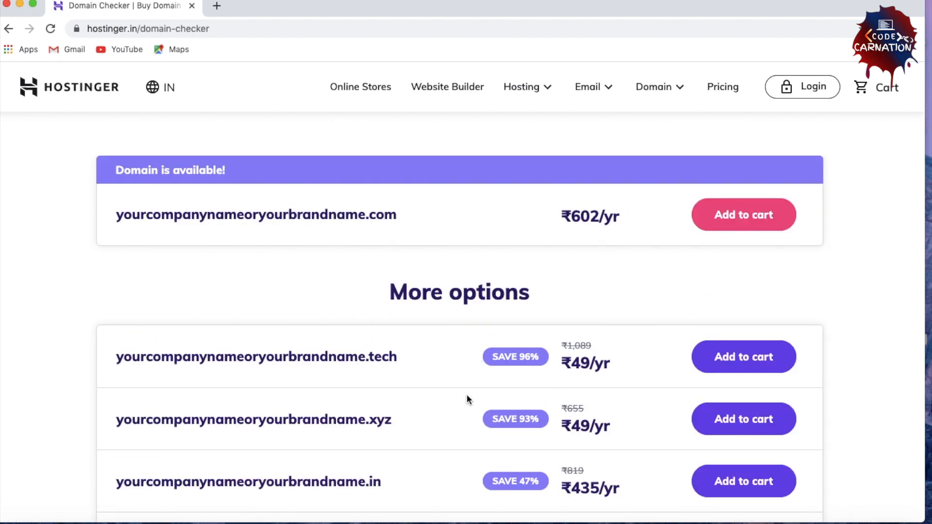
{"action": "scroll", "coordinate": [467, 396], "scroll_direction": "down", "scroll_amount": 5}
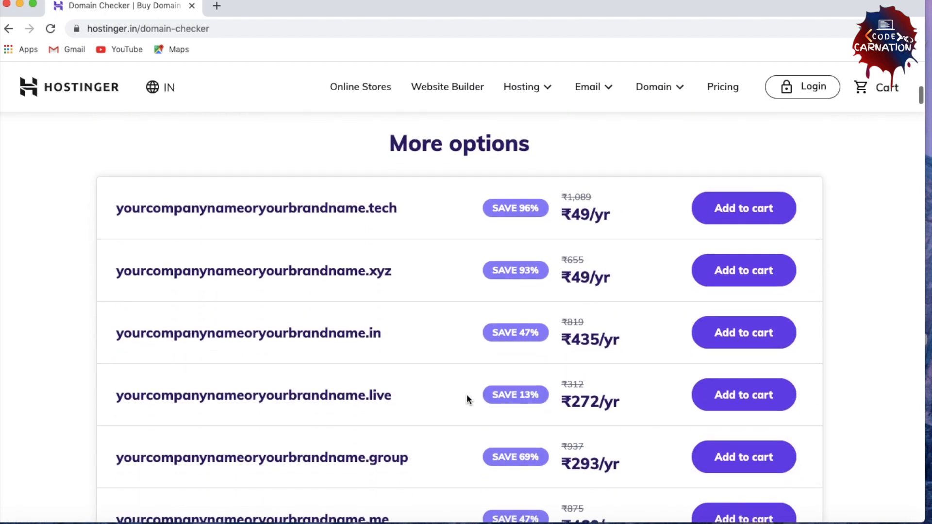
{"action": "scroll", "coordinate": [467, 396], "scroll_direction": "down", "scroll_amount": 8}
{"action": "scroll", "coordinate": [467, 395], "scroll_direction": "up", "scroll_amount": 20}
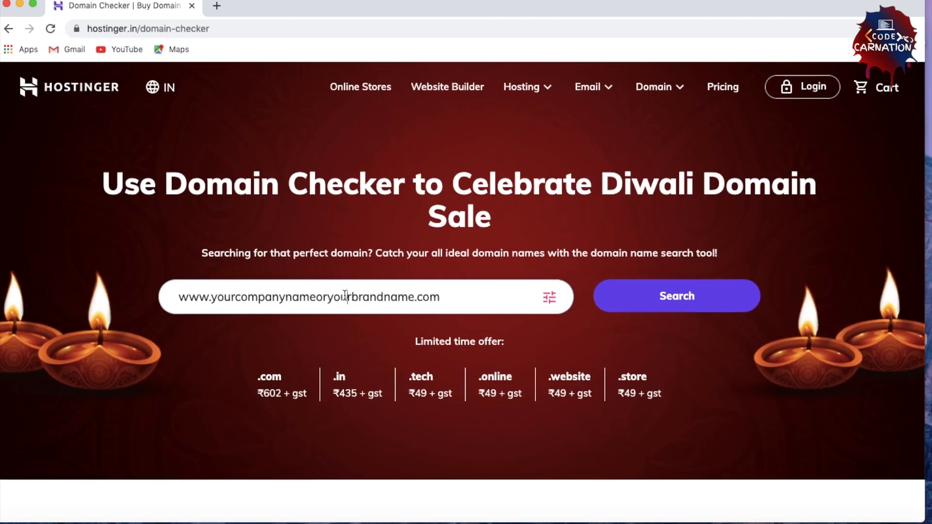
{"action": "double_click", "coordinate": [345, 297]}
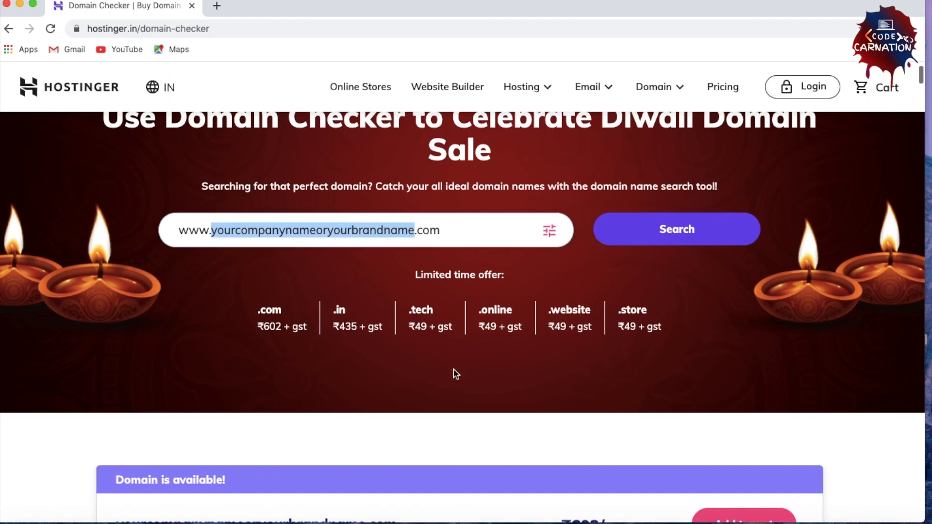
Add the .com domain at ₹602/yr to the cart and continue to the ₹725 cart.
{"action": "scroll", "coordinate": [456, 373], "scroll_direction": "down", "scroll_amount": 6}
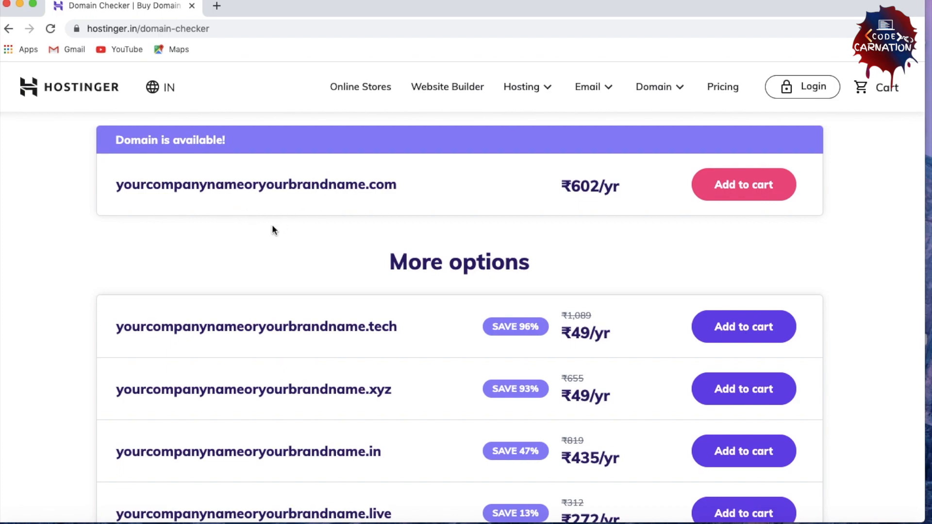
{"action": "scroll", "coordinate": [375, 233], "scroll_direction": "down", "scroll_amount": 10}
{"action": "scroll", "coordinate": [376, 234], "scroll_direction": "up", "scroll_amount": 15}
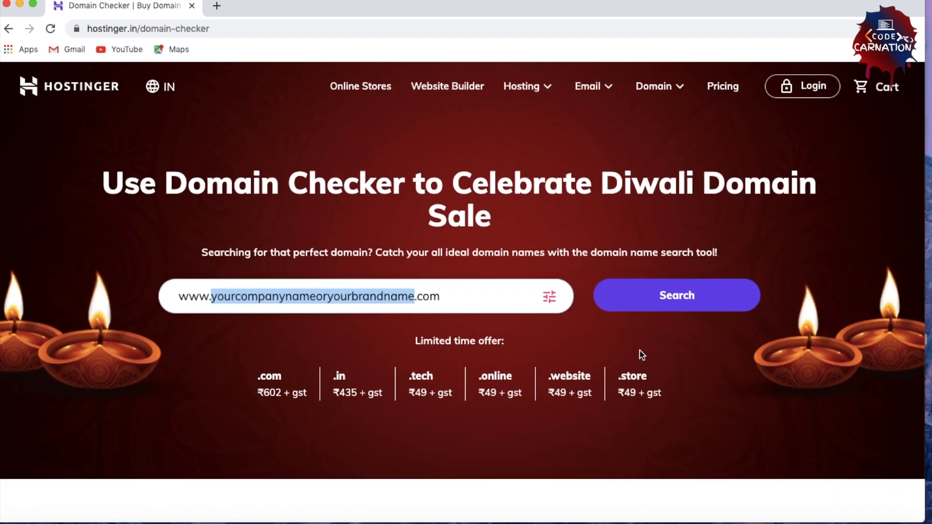
{"action": "scroll", "coordinate": [640, 353], "scroll_direction": "down", "scroll_amount": 4}
{"action": "left_click", "coordinate": [756, 386]}
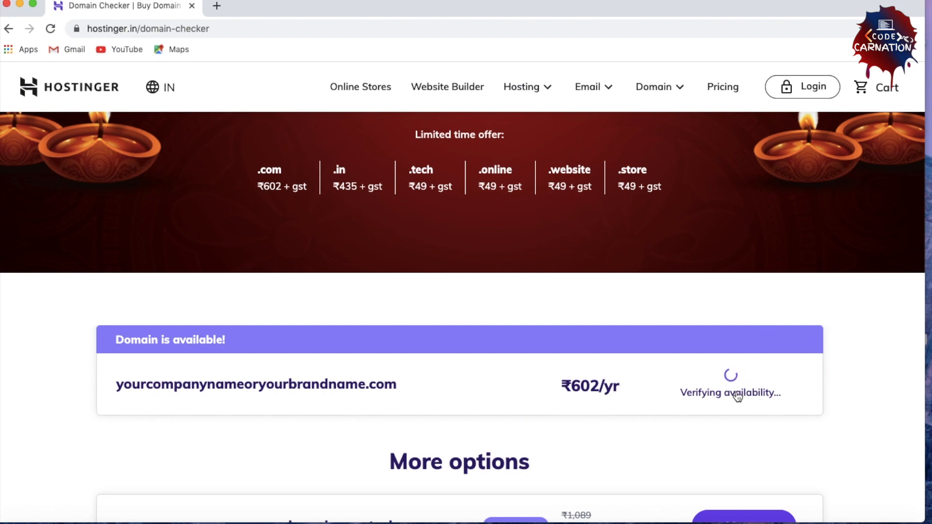
{"action": "scroll", "coordinate": [803, 377], "scroll_direction": "down", "scroll_amount": 3}
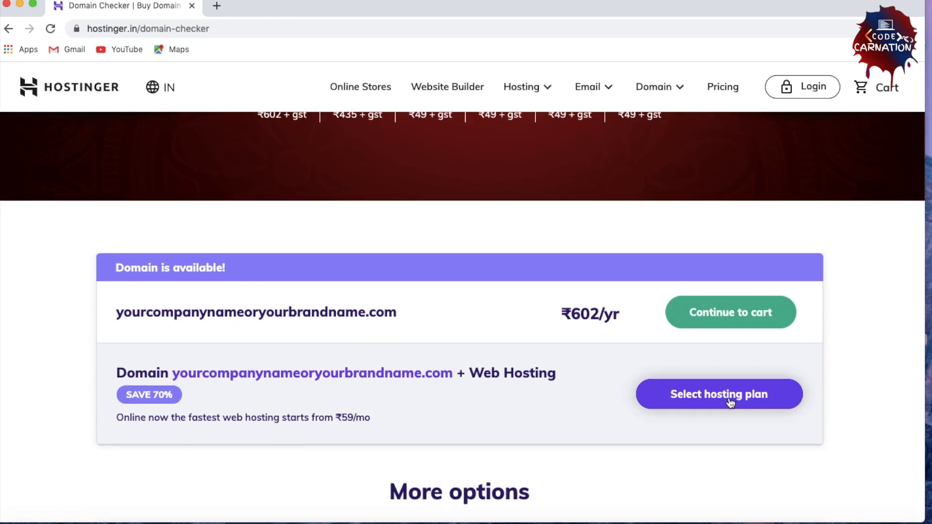
{"action": "left_click", "coordinate": [726, 321]}
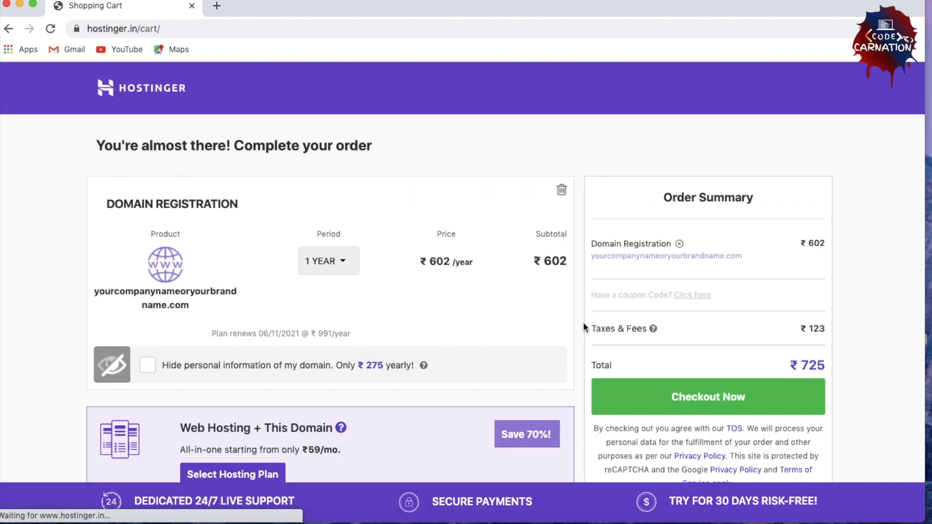
Start checking out the domain order and scroll through the cart page.
{"action": "scroll", "coordinate": [583, 331], "scroll_direction": "down", "scroll_amount": 3}
{"action": "left_click", "coordinate": [725, 335]}
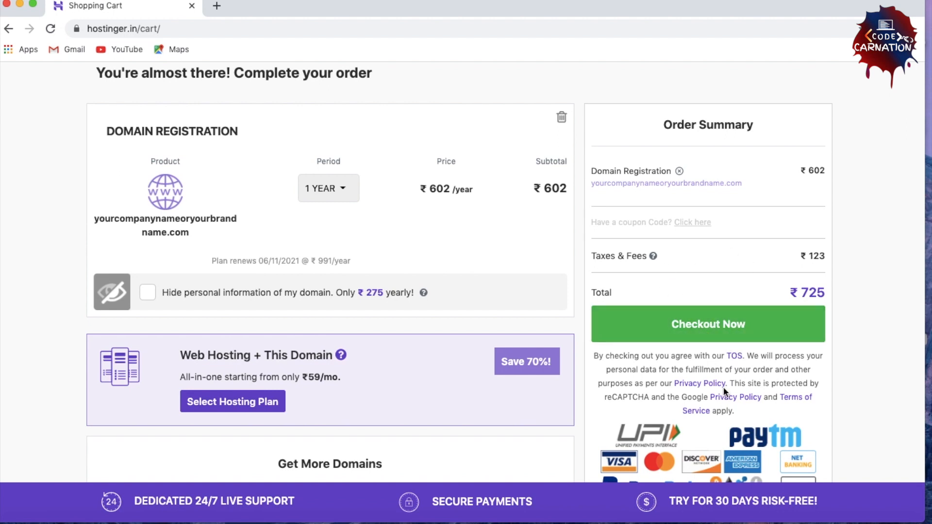
{"action": "scroll", "coordinate": [723, 387], "scroll_direction": "down", "scroll_amount": 3}
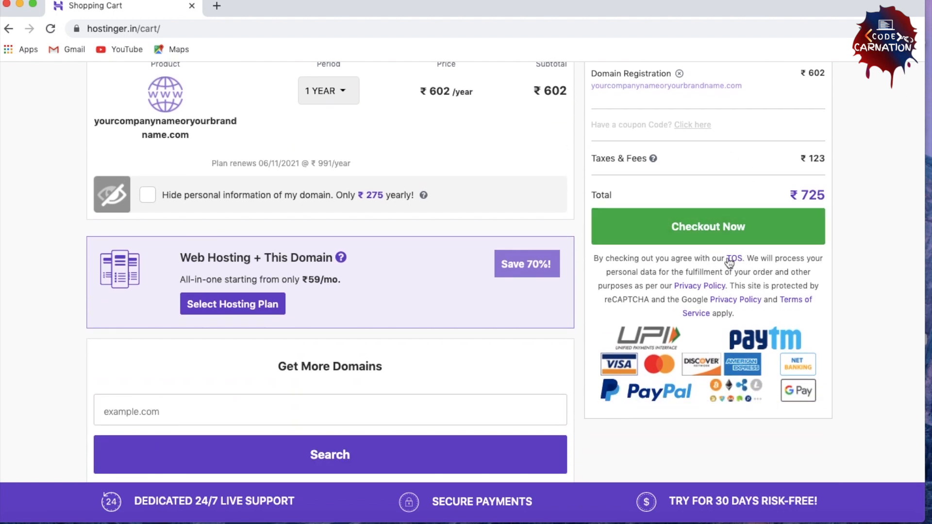
{"action": "scroll", "coordinate": [743, 306], "scroll_direction": "down", "scroll_amount": 1}
{"action": "scroll", "coordinate": [743, 305], "scroll_direction": "down", "scroll_amount": 3}
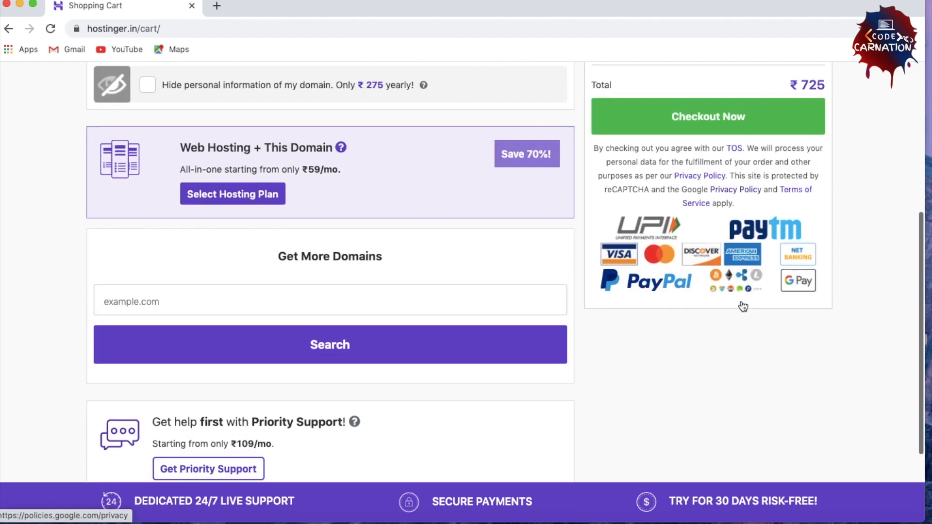
{"action": "scroll", "coordinate": [690, 296], "scroll_direction": "down", "scroll_amount": 3}
{"action": "scroll", "coordinate": [689, 295], "scroll_direction": "up", "scroll_amount": 8}
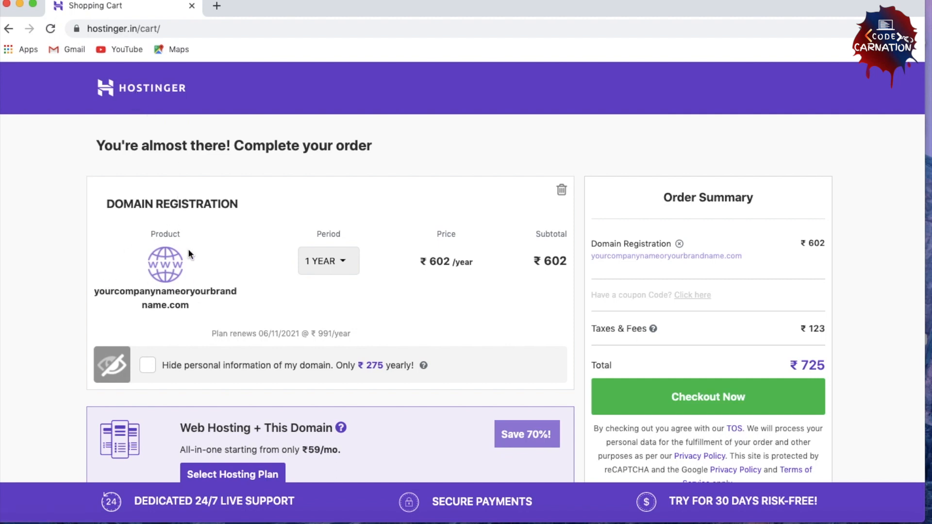
Return to the Hostinger homepage and add the Single Web Hosting plan to the cart.
{"action": "left_click", "coordinate": [122, 87]}
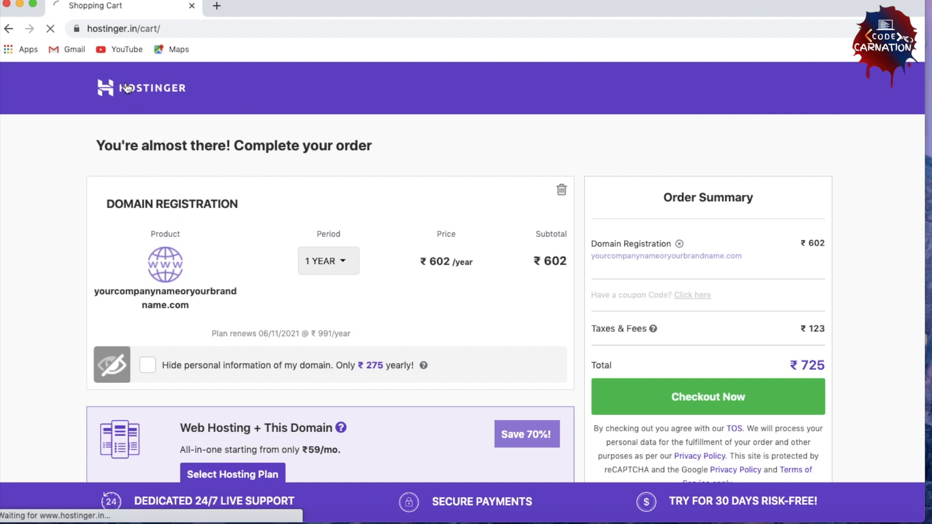
{"action": "scroll", "coordinate": [439, 225], "scroll_direction": "down", "scroll_amount": 10}
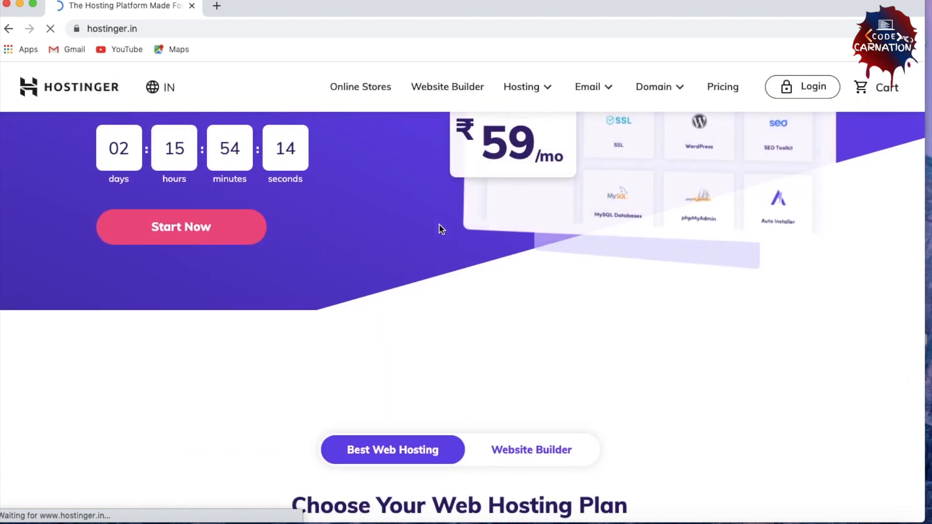
{"action": "scroll", "coordinate": [439, 227], "scroll_direction": "down", "scroll_amount": 3}
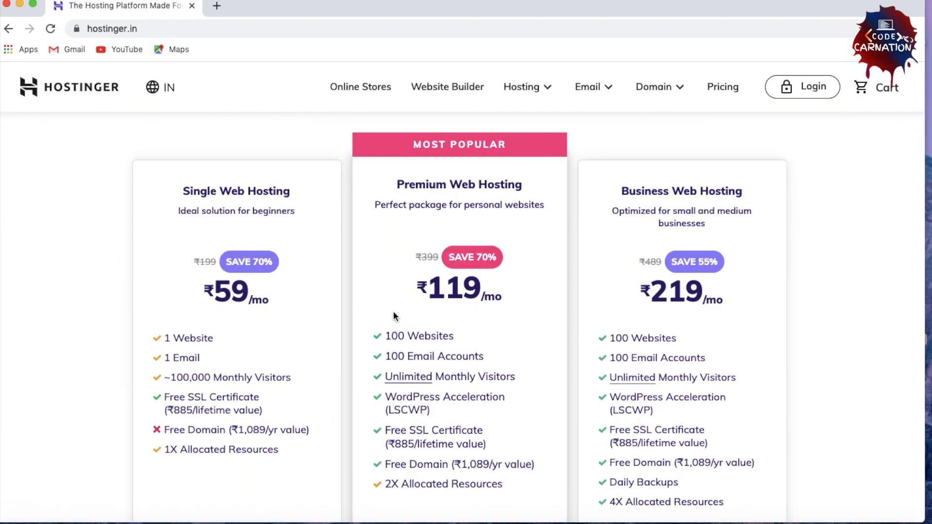
{"action": "scroll", "coordinate": [394, 314], "scroll_direction": "down", "scroll_amount": 3}
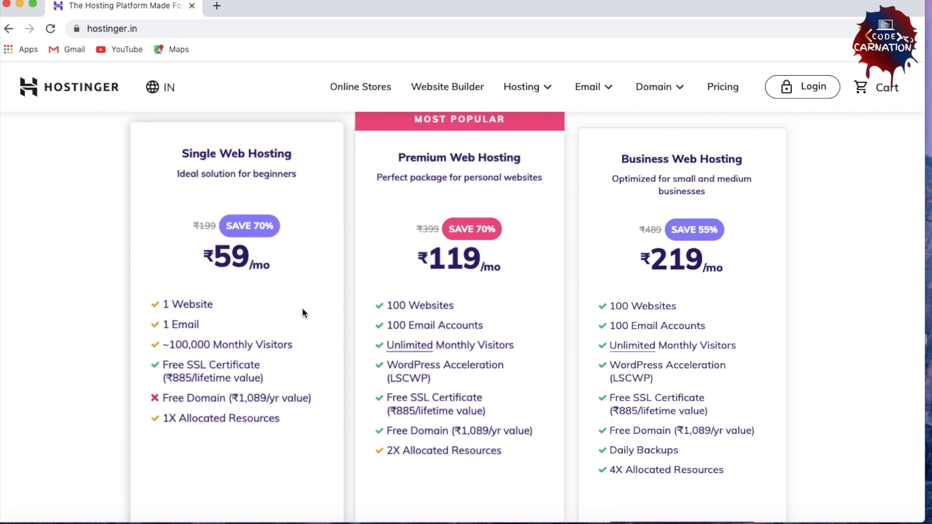
{"action": "mouse_move", "coordinate": [381, 332]}
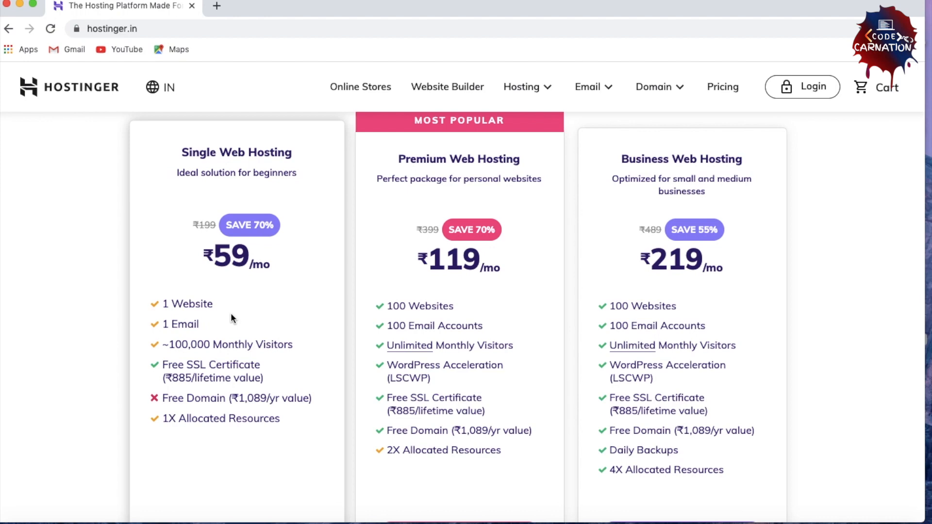
{"action": "scroll", "coordinate": [231, 318], "scroll_direction": "down", "scroll_amount": 5}
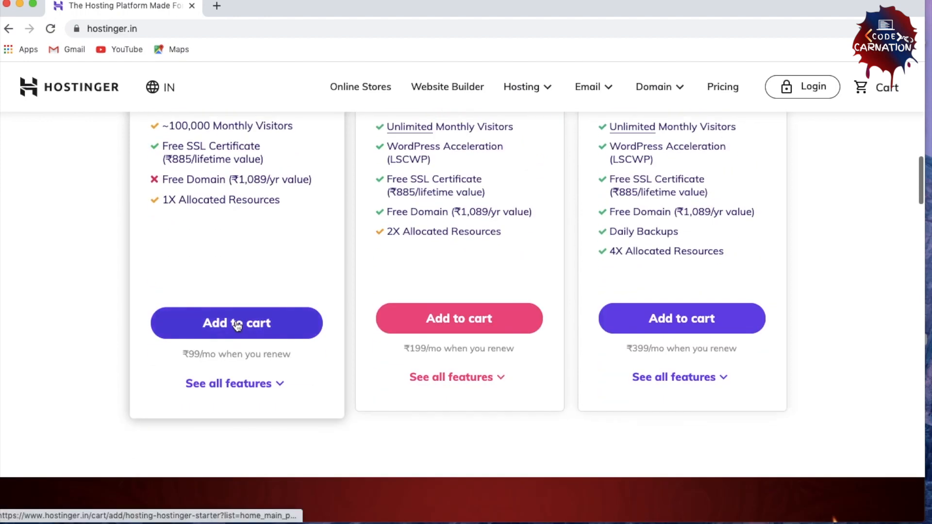
{"action": "left_click", "coordinate": [238, 327]}
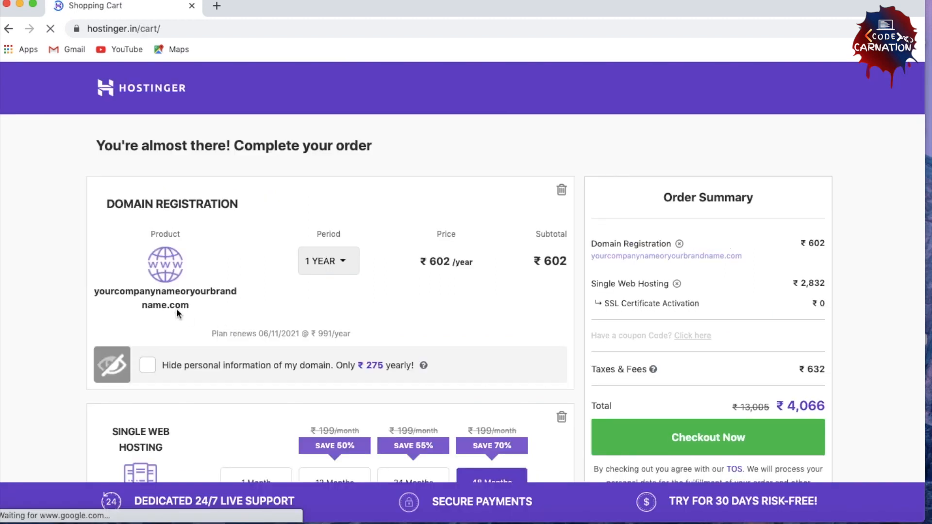
Compare the 1-month and 12-month hosting terms and keep the domain registration at 1 year.
{"action": "scroll", "coordinate": [206, 318], "scroll_direction": "down", "scroll_amount": 3}
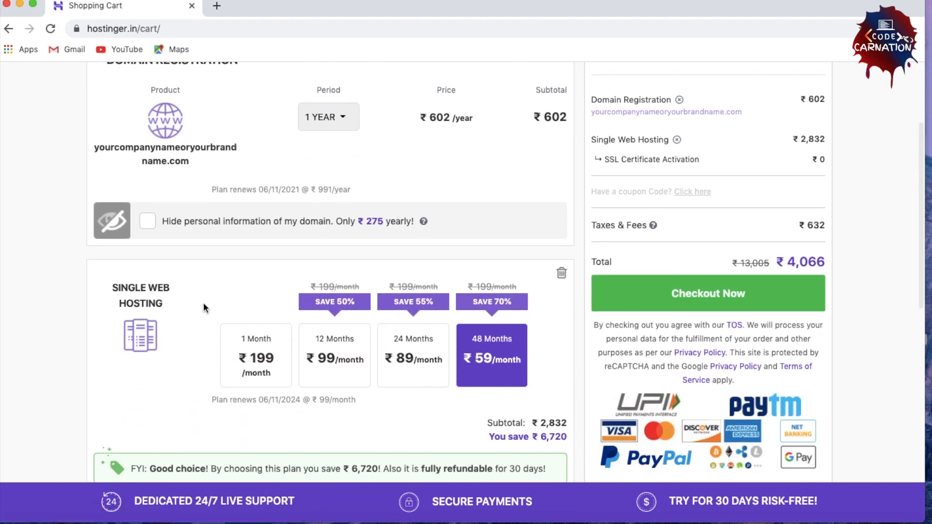
{"action": "scroll", "coordinate": [288, 424], "scroll_direction": "down", "scroll_amount": 2}
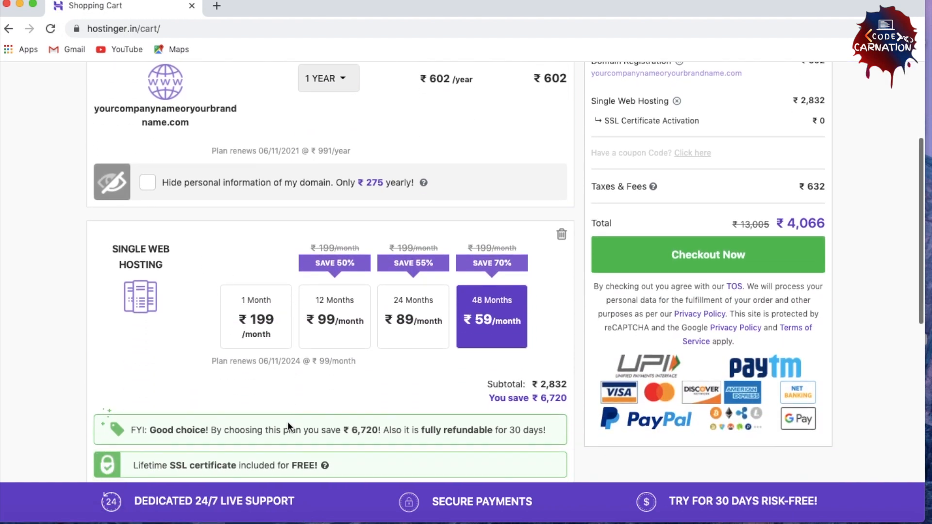
{"action": "scroll", "coordinate": [431, 383], "scroll_direction": "down", "scroll_amount": 1}
{"action": "scroll", "coordinate": [386, 405], "scroll_direction": "up", "scroll_amount": 2}
{"action": "scroll", "coordinate": [385, 409], "scroll_direction": "up", "scroll_amount": 1}
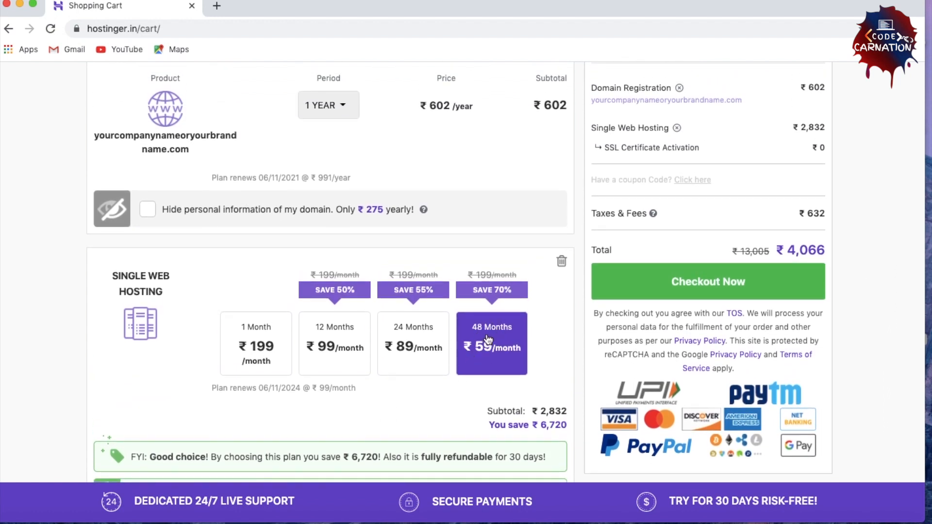
{"action": "left_click", "coordinate": [272, 331]}
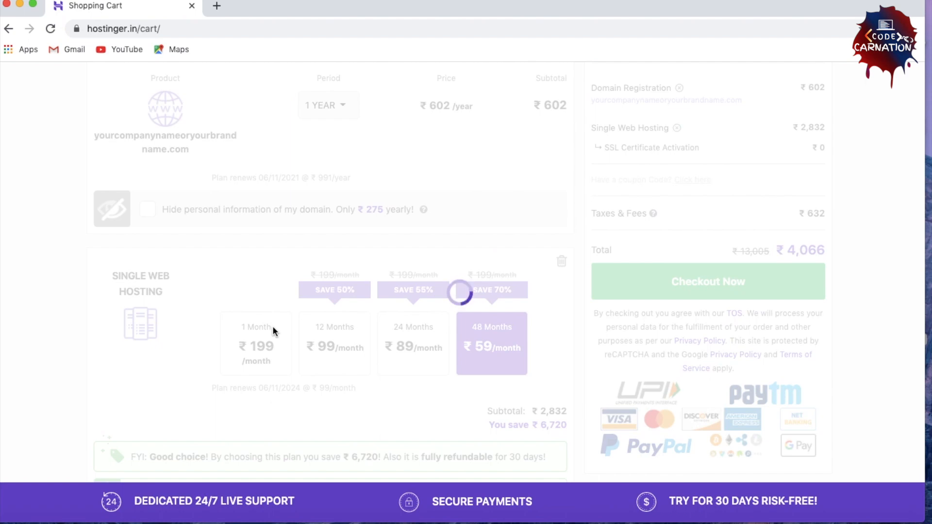
{"action": "left_click", "coordinate": [350, 342]}
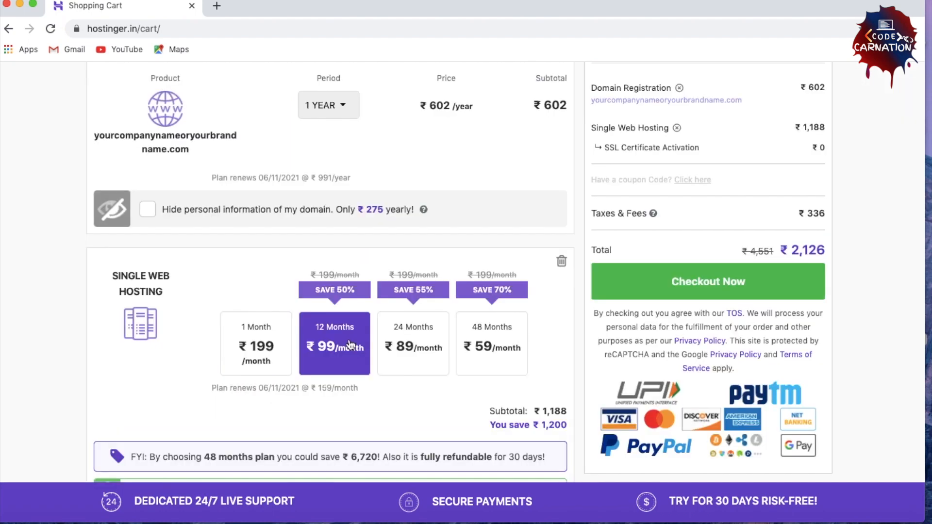
{"action": "scroll", "coordinate": [440, 304], "scroll_direction": "up", "scroll_amount": 2}
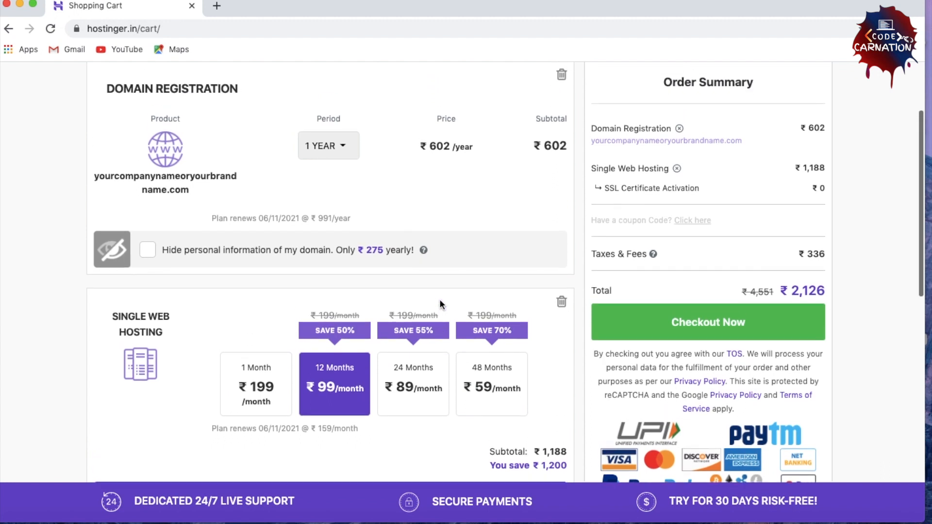
{"action": "left_click", "coordinate": [341, 151]}
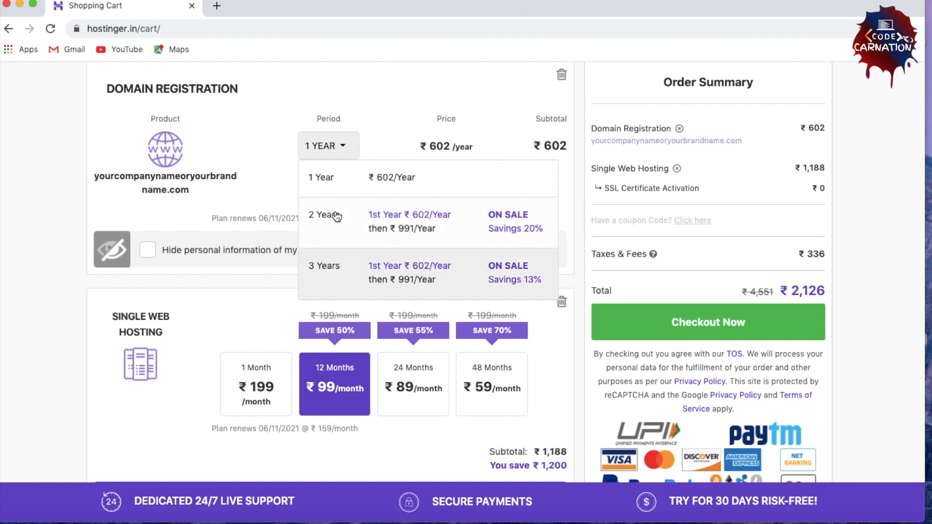
{"action": "left_click", "coordinate": [351, 146]}
Settle on the 12-month term, totalling ₹2,126, and proceed to checkout.
{"action": "scroll", "coordinate": [431, 237], "scroll_direction": "down", "scroll_amount": 1}
{"action": "scroll", "coordinate": [431, 237], "scroll_direction": "down", "scroll_amount": 2}
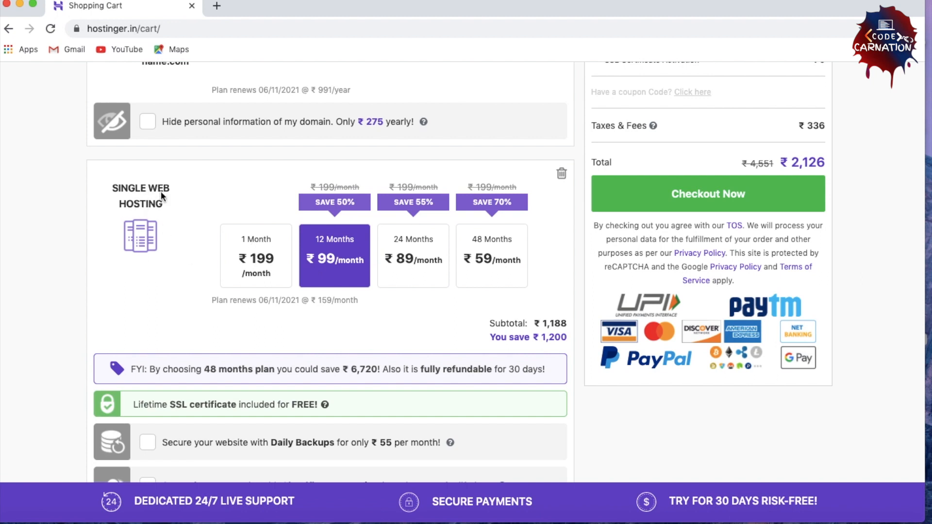
{"action": "left_click", "coordinate": [276, 236]}
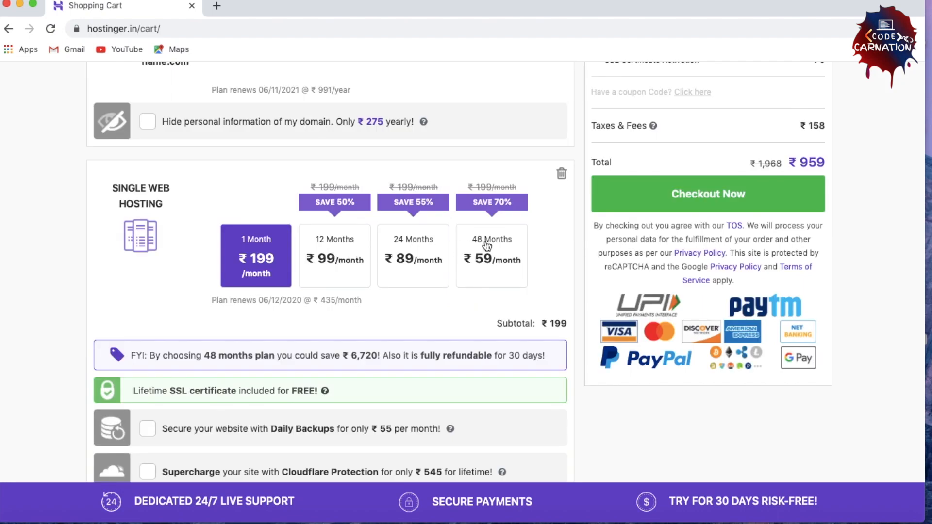
{"action": "left_click", "coordinate": [327, 245]}
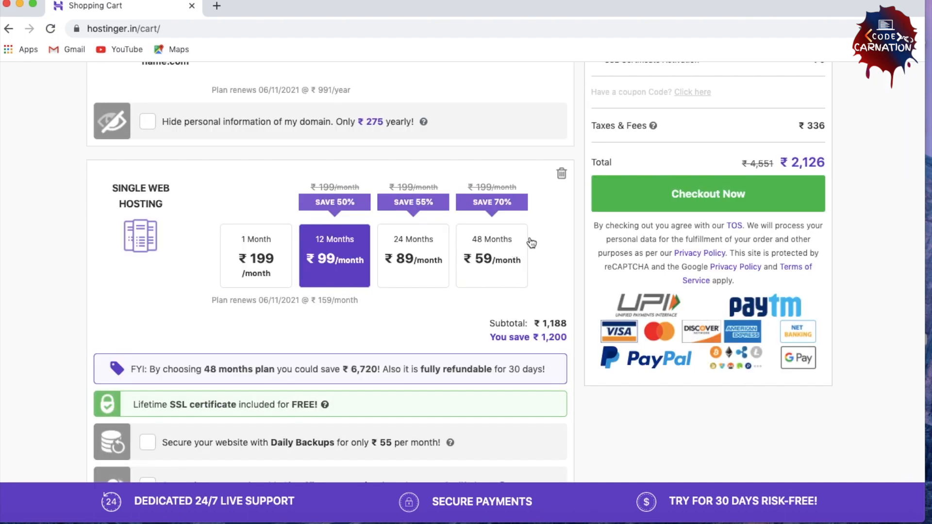
{"action": "left_click", "coordinate": [664, 200]}
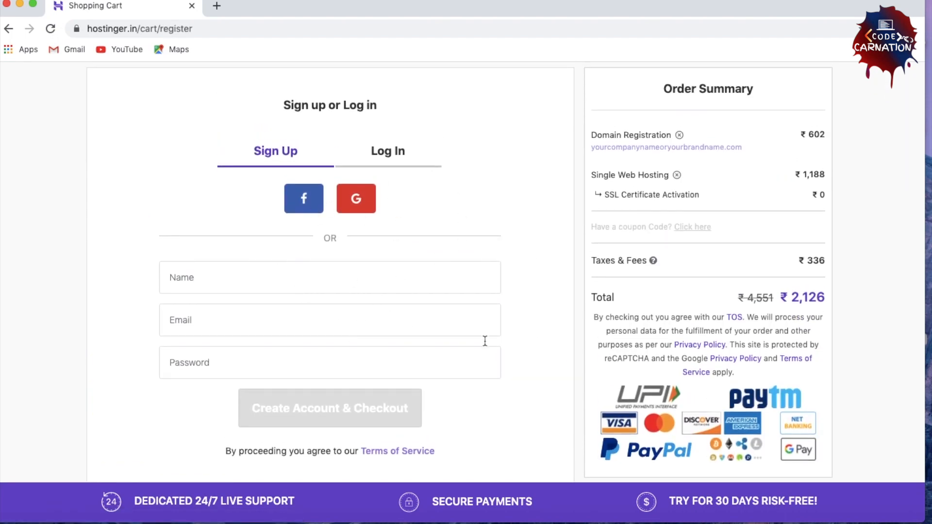
{"action": "scroll", "coordinate": [514, 391], "scroll_direction": "down", "scroll_amount": 1}
{"action": "scroll", "coordinate": [480, 417], "scroll_direction": "up", "scroll_amount": 4}
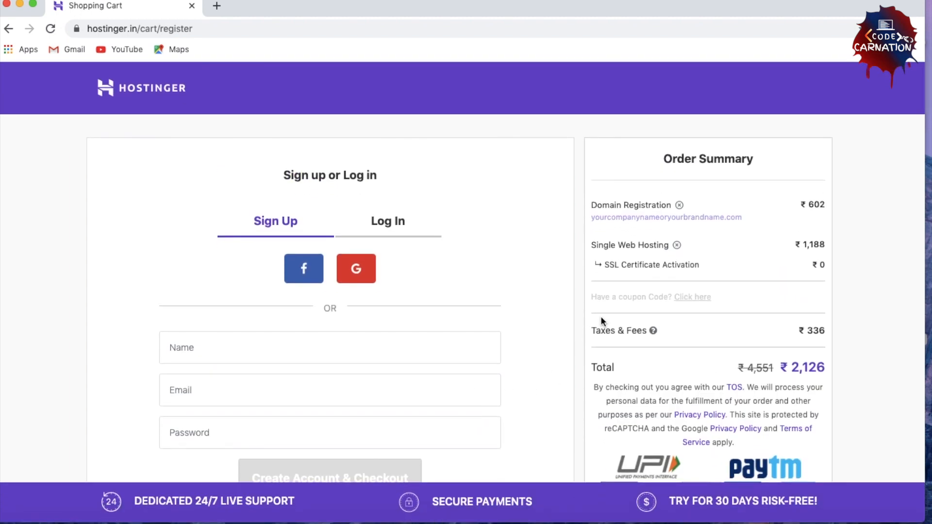
Leave checkout for the Hostinger homepage and go to the Domain Checker page.
{"action": "left_click", "coordinate": [176, 94]}
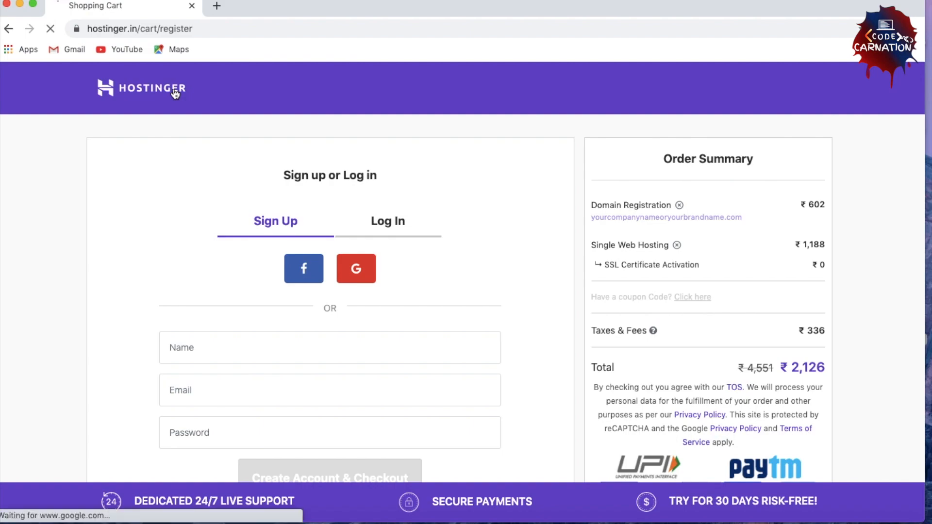
{"action": "scroll", "coordinate": [490, 272], "scroll_direction": "down", "scroll_amount": 10}
{"action": "scroll", "coordinate": [491, 274], "scroll_direction": "down", "scroll_amount": 20}
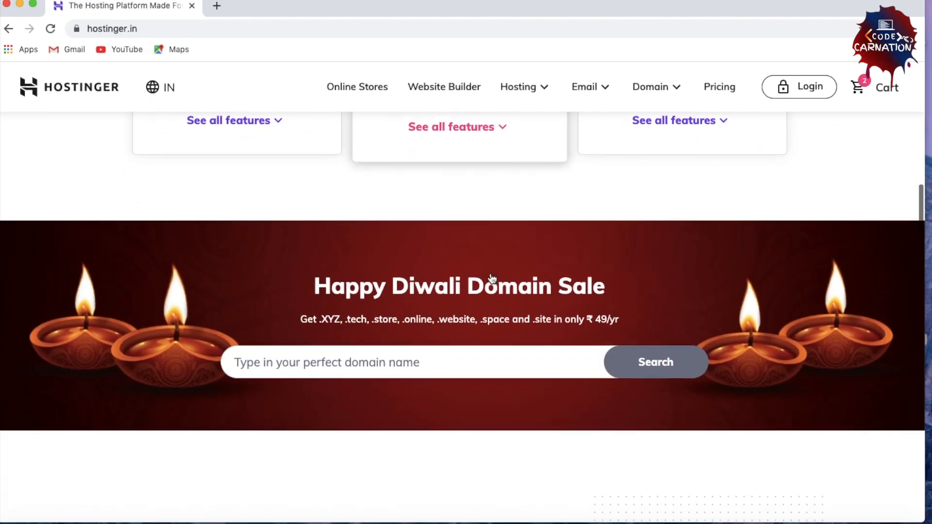
{"action": "scroll", "coordinate": [490, 277], "scroll_direction": "up", "scroll_amount": 20}
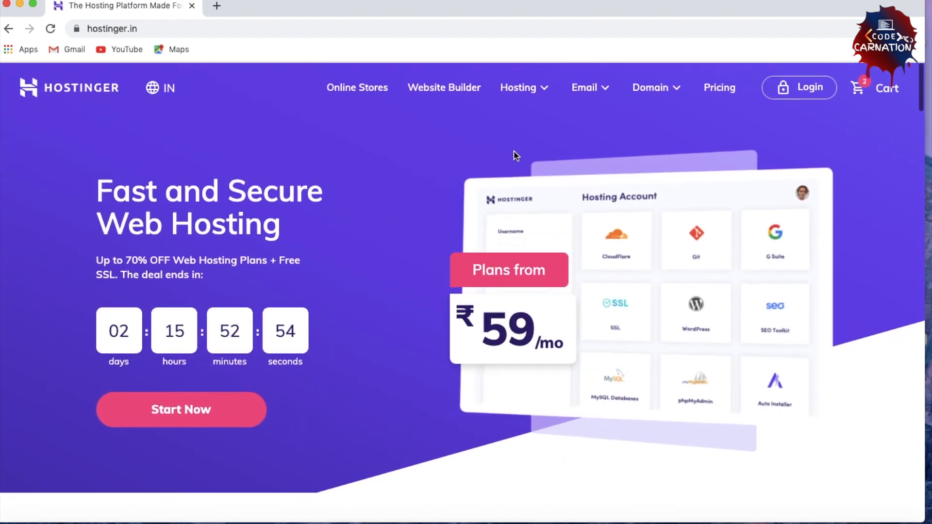
{"action": "left_click", "coordinate": [651, 91]}
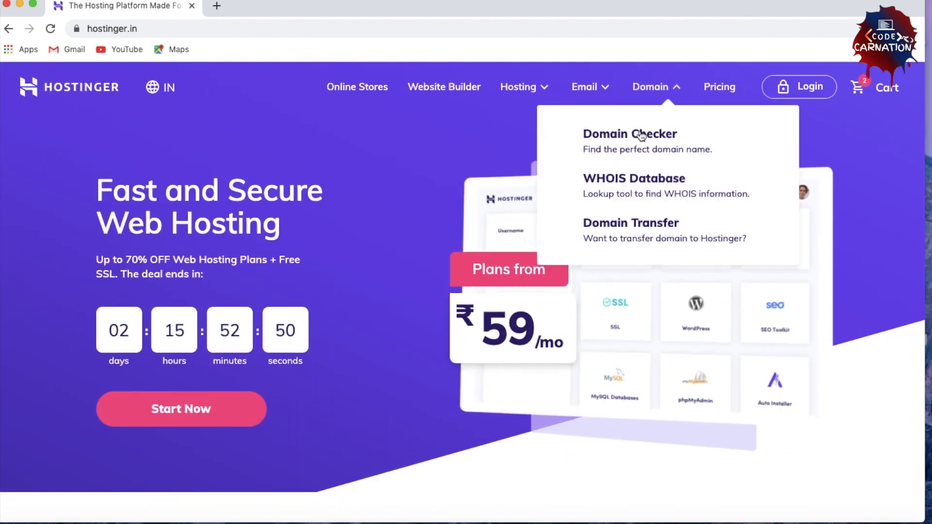
{"action": "left_click", "coordinate": [635, 141]}
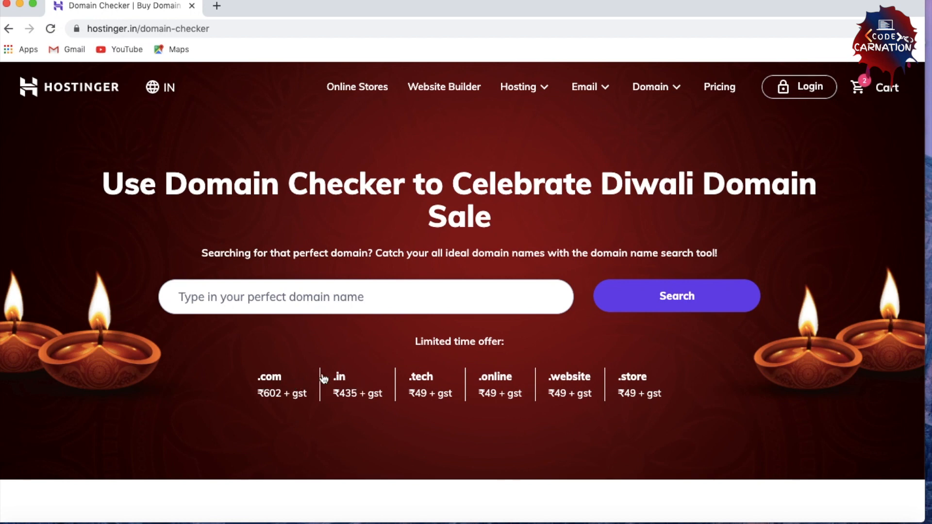
Browse the domain extension price cards, including .ME, .online, .xyz, .com, .in and .tech.
{"action": "scroll", "coordinate": [368, 395], "scroll_direction": "down", "scroll_amount": 10}
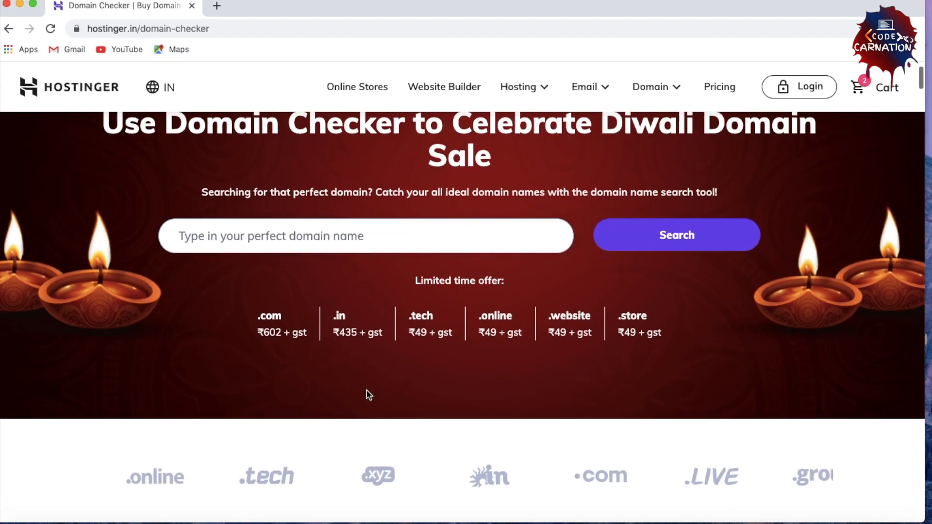
{"action": "scroll", "coordinate": [368, 395], "scroll_direction": "down", "scroll_amount": 3}
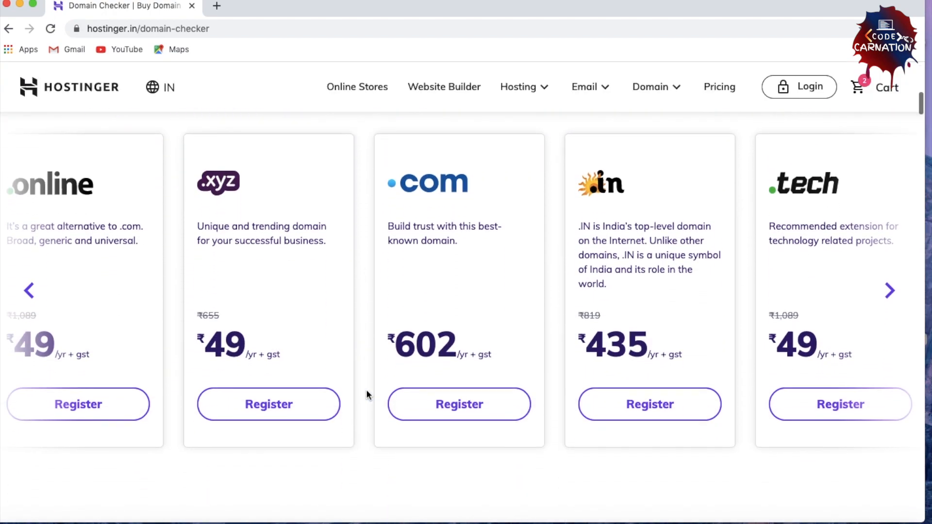
{"action": "scroll", "coordinate": [368, 394], "scroll_direction": "up", "scroll_amount": 8}
{"action": "scroll", "coordinate": [367, 394], "scroll_direction": "down", "scroll_amount": 10}
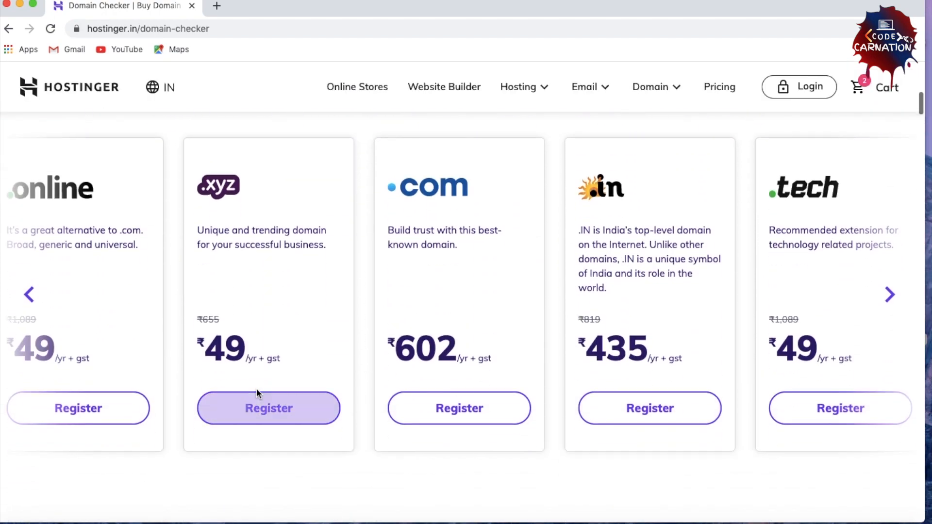
{"action": "left_click", "coordinate": [889, 295]}
{"action": "left_click", "coordinate": [888, 294]}
{"action": "left_click", "coordinate": [889, 294]}
{"action": "left_click", "coordinate": [888, 294]}
{"action": "left_click", "coordinate": [889, 295]}
{"action": "left_click", "coordinate": [889, 295]}
{"action": "left_click", "coordinate": [889, 295]}
{"action": "left_click", "coordinate": [889, 295]}
{"action": "left_click", "coordinate": [889, 294]}
{"action": "left_click", "coordinate": [889, 294]}
{"action": "left_click", "coordinate": [889, 294]}
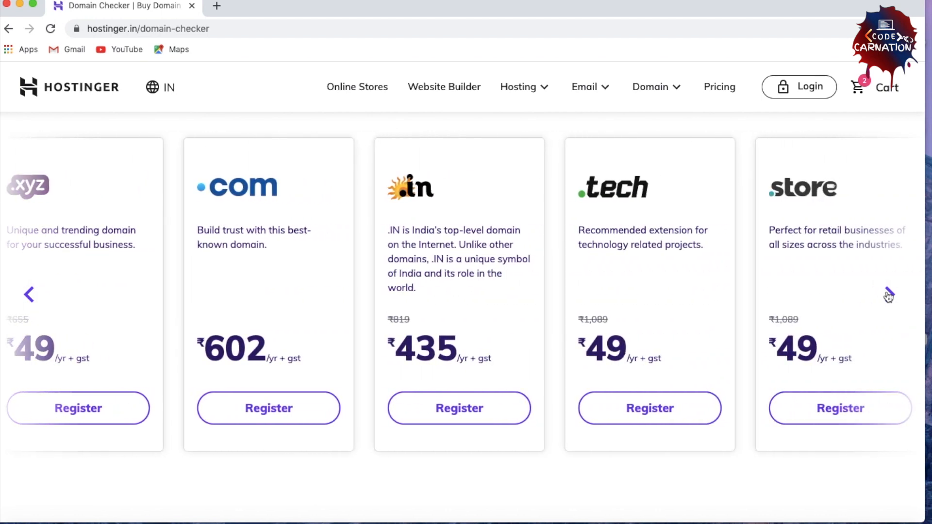
{"action": "left_click", "coordinate": [888, 294]}
{"action": "left_click", "coordinate": [889, 294]}
{"action": "left_click", "coordinate": [888, 294]}
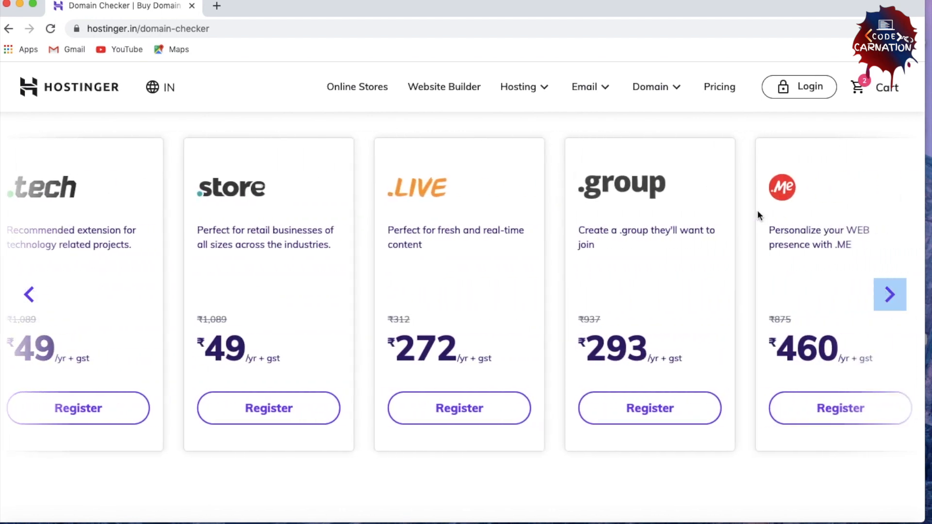
{"action": "left_click", "coordinate": [879, 304]}
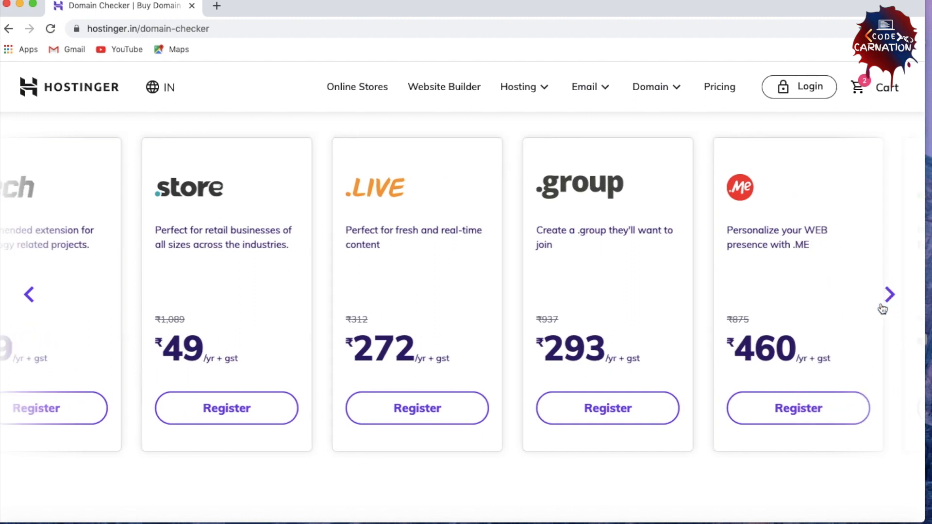
{"action": "left_click", "coordinate": [882, 307]}
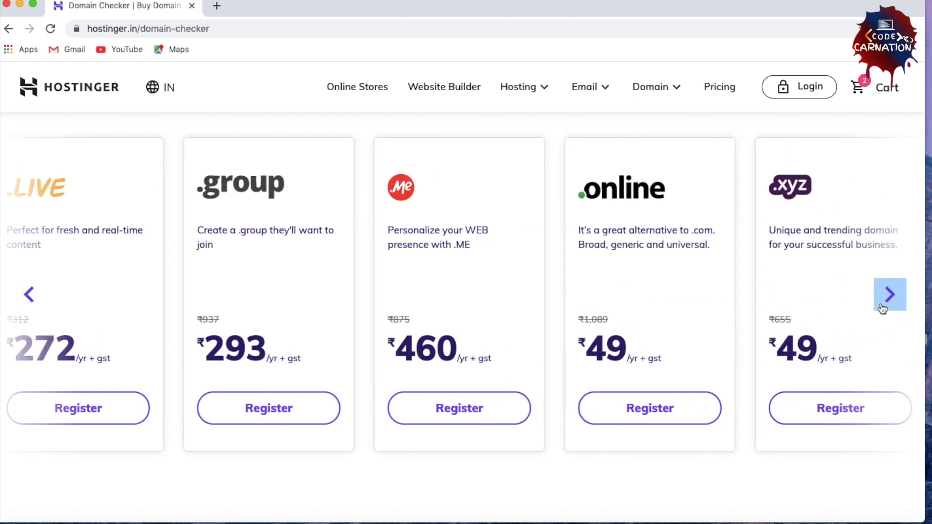
{"action": "left_click", "coordinate": [883, 308]}
{"action": "left_click", "coordinate": [883, 308]}
{"action": "left_click", "coordinate": [883, 308]}
{"action": "left_click", "coordinate": [883, 308]}
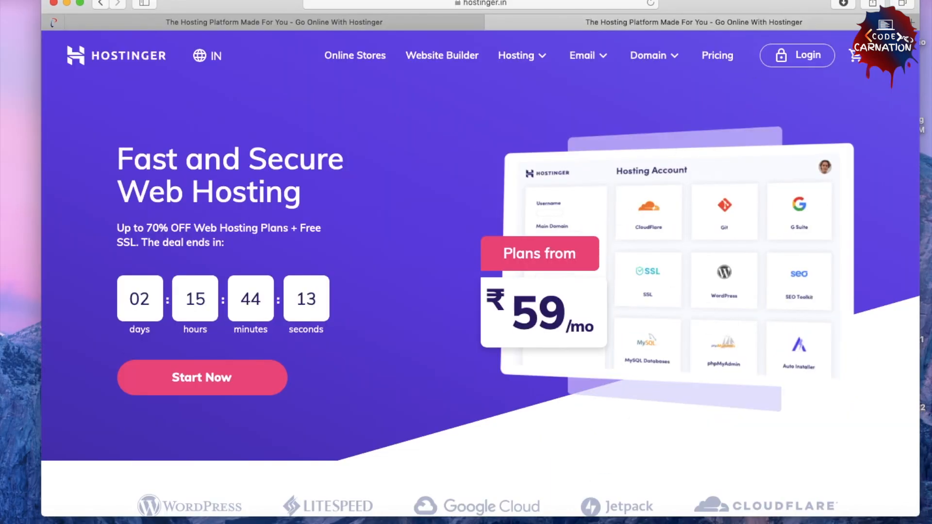
Log in to Hostinger and start the codecarnation.com domain registration setup.
{"action": "left_click", "coordinate": [805, 59]}
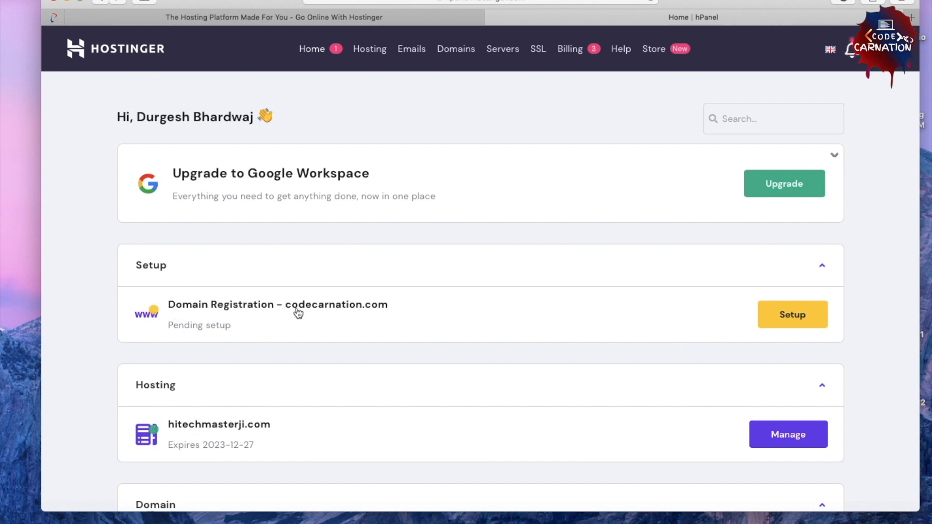
{"action": "left_click_drag", "start_coordinate": [282, 305], "coordinate": [402, 305]}
{"action": "left_click", "coordinate": [401, 305]}
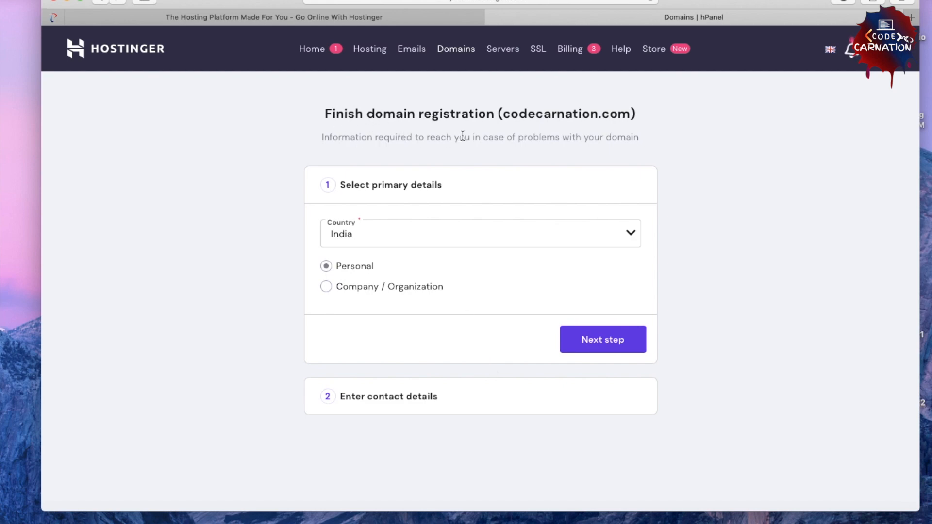
{"action": "left_click_drag", "start_coordinate": [504, 114], "coordinate": [633, 113]}
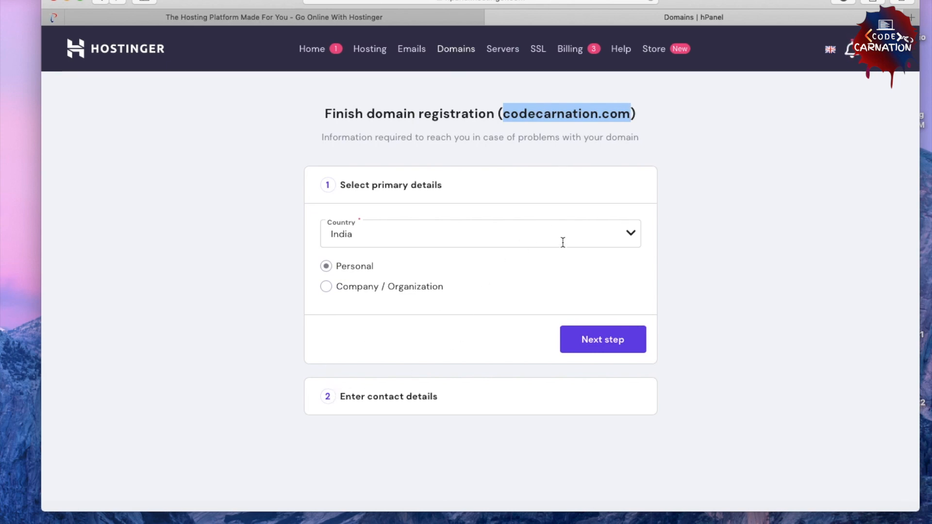
Keep India as the registrant's country and scroll down the registration form.
{"action": "left_click", "coordinate": [634, 230]}
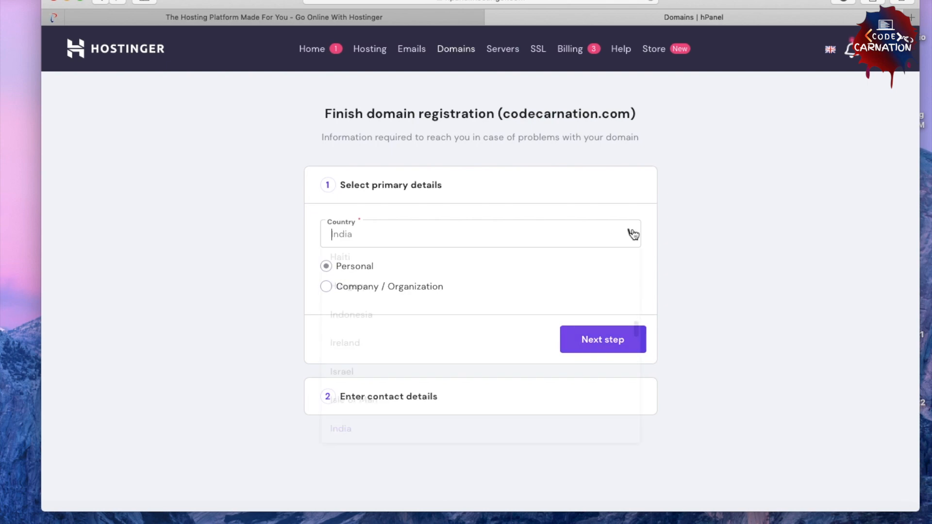
{"action": "left_click", "coordinate": [406, 239]}
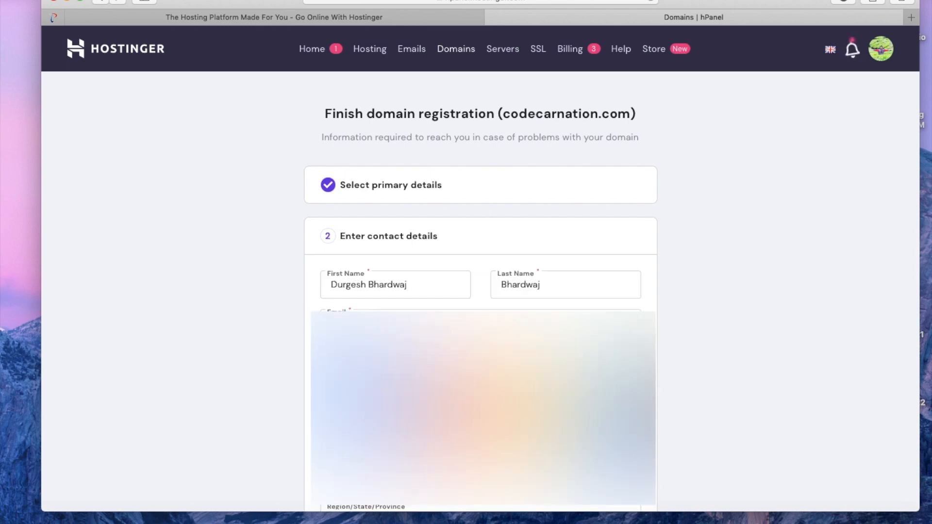
{"action": "scroll", "coordinate": [481, 291], "scroll_direction": "down", "scroll_amount": 3}
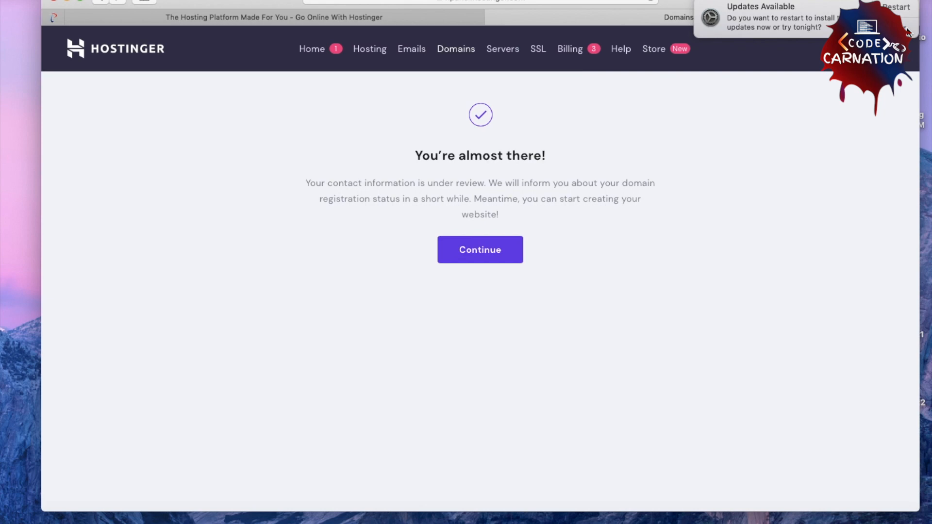
Postpone the macOS update until tomorrow and continue to the codecarnation.com domain overview.
{"action": "left_click", "coordinate": [908, 32]}
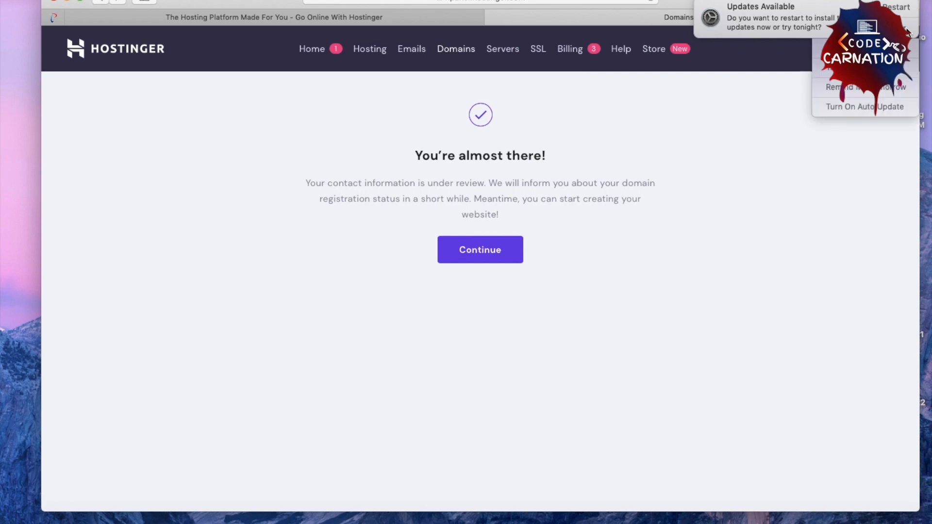
{"action": "left_click", "coordinate": [865, 88]}
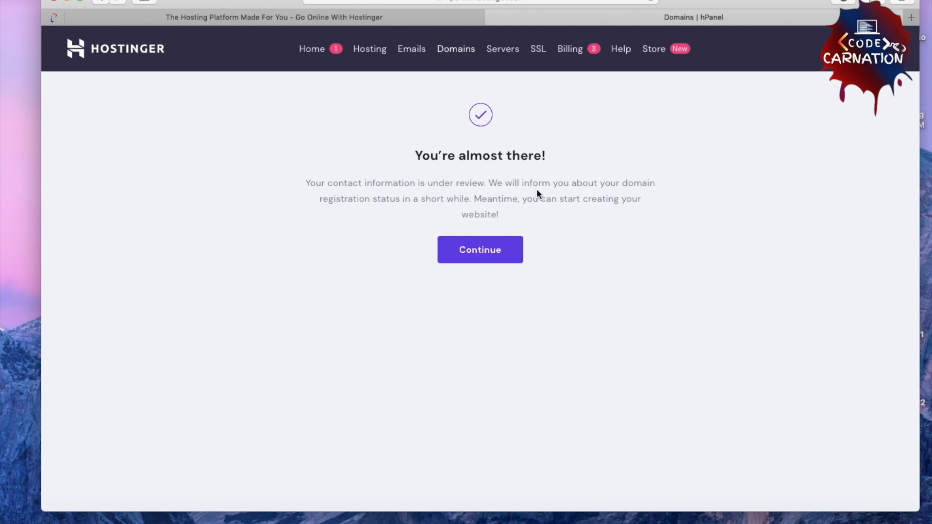
{"action": "left_click", "coordinate": [491, 258]}
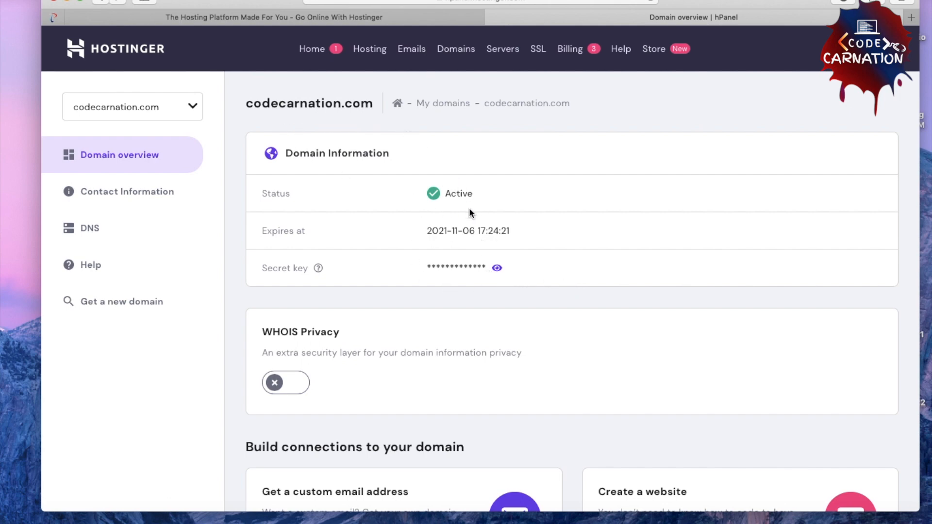
Check codecarnation.com's contact information and DNS settings, then go to the Hosting overview.
{"action": "scroll", "coordinate": [469, 212], "scroll_direction": "down", "scroll_amount": 3}
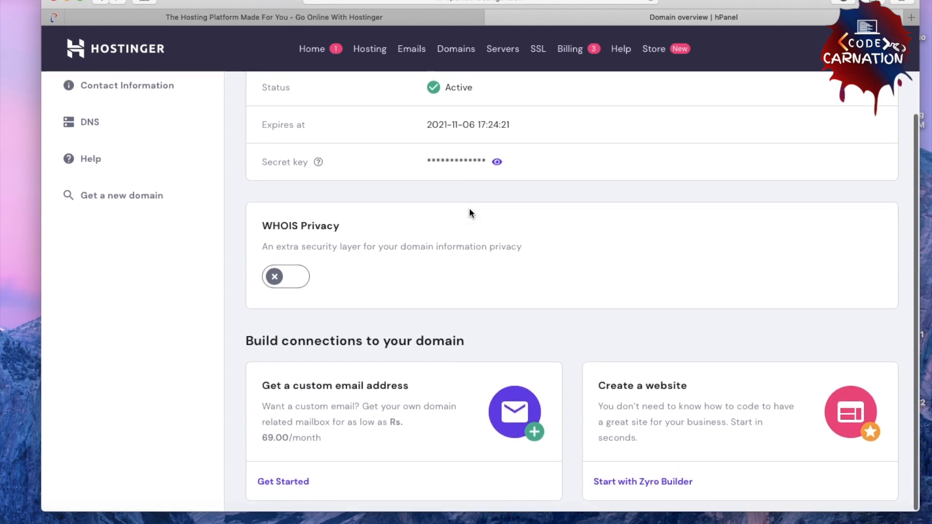
{"action": "scroll", "coordinate": [470, 210], "scroll_direction": "up", "scroll_amount": 2}
{"action": "scroll", "coordinate": [469, 207], "scroll_direction": "up", "scroll_amount": 2}
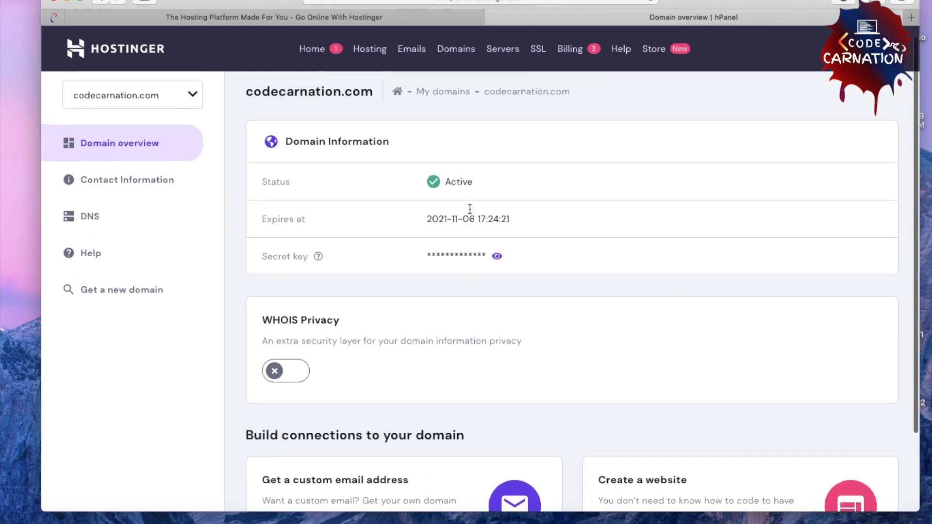
{"action": "scroll", "coordinate": [469, 209], "scroll_direction": "down", "scroll_amount": 2}
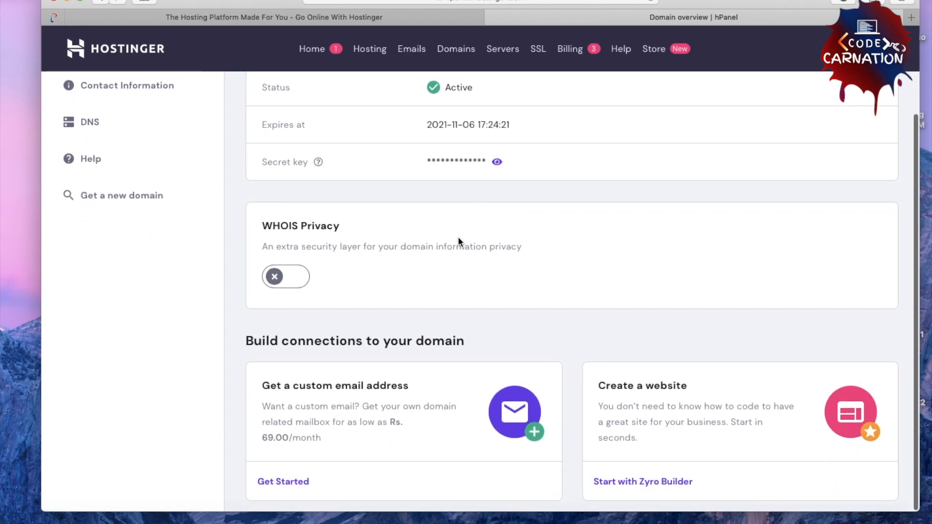
{"action": "scroll", "coordinate": [756, 417], "scroll_direction": "up", "scroll_amount": 3}
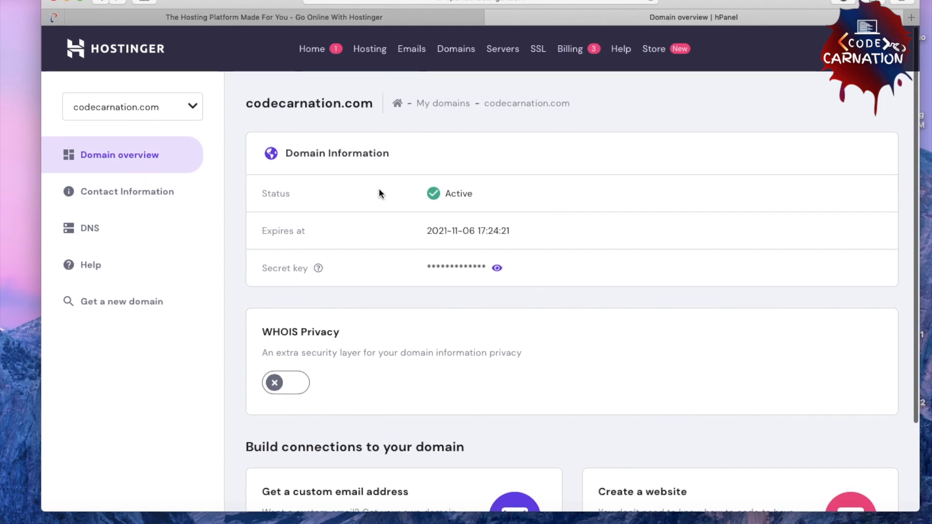
{"action": "left_click", "coordinate": [157, 197]}
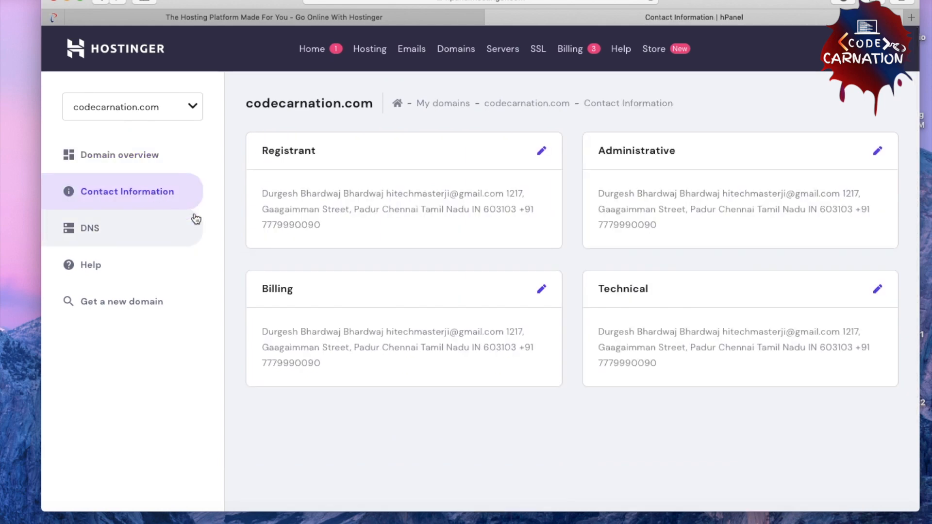
{"action": "left_click", "coordinate": [103, 238]}
{"action": "left_click", "coordinate": [135, 172]}
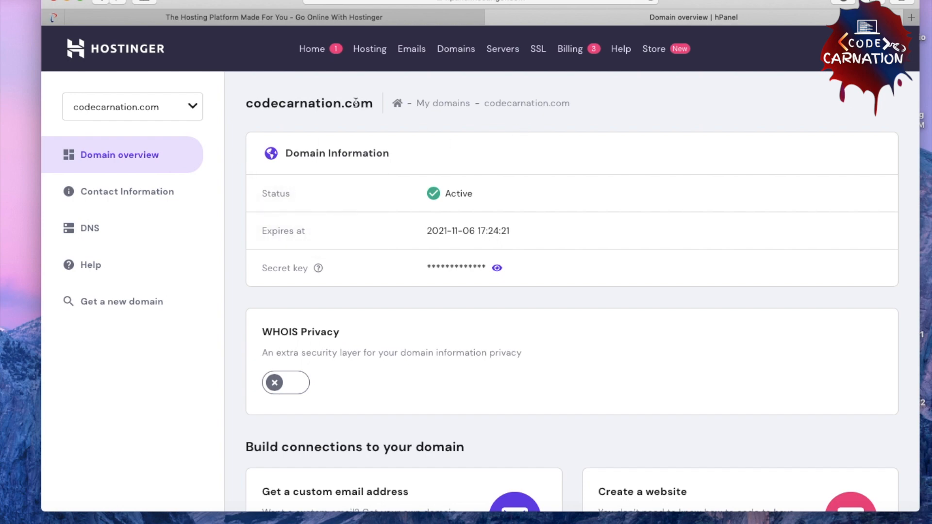
{"action": "left_click", "coordinate": [370, 56]}
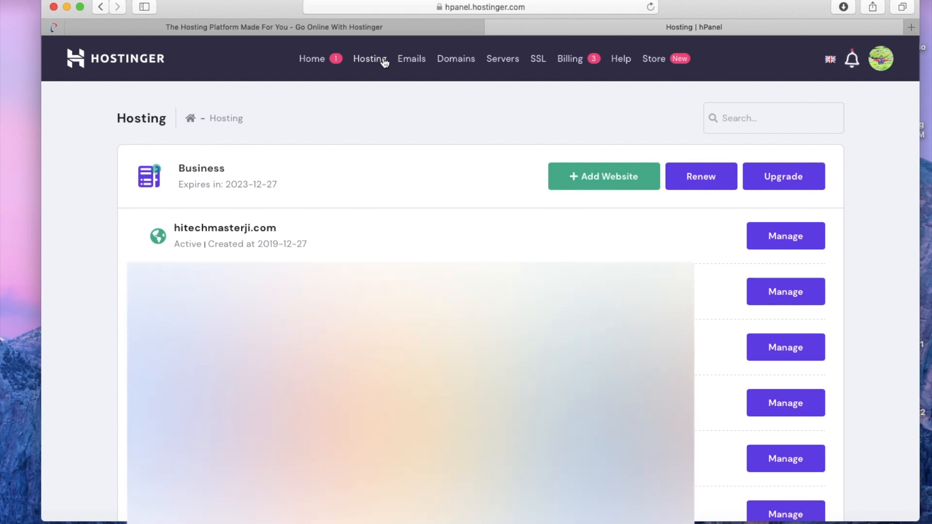
Fill in the Add Website form with domain codecarnation.com and a password, and submit it.
{"action": "left_click", "coordinate": [593, 177]}
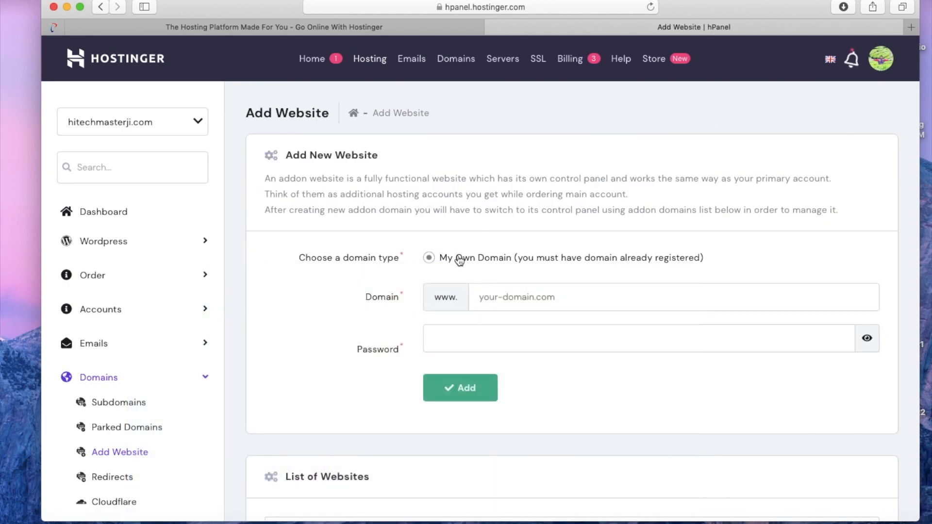
{"action": "left_click", "coordinate": [513, 299]}
{"action": "type", "text": "co"}
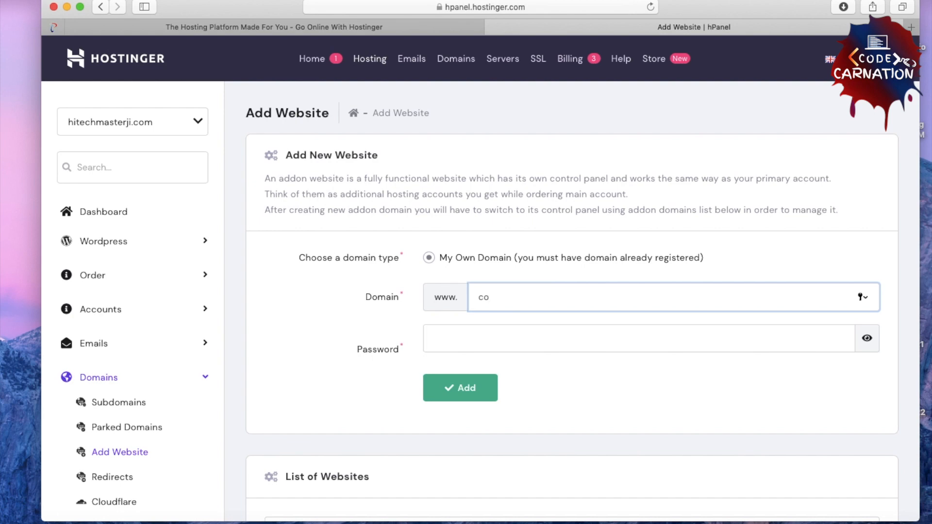
{"action": "type", "text": "da"}
{"action": "type", "text": "carnation.com"}
{"action": "left_click", "coordinate": [538, 334]}
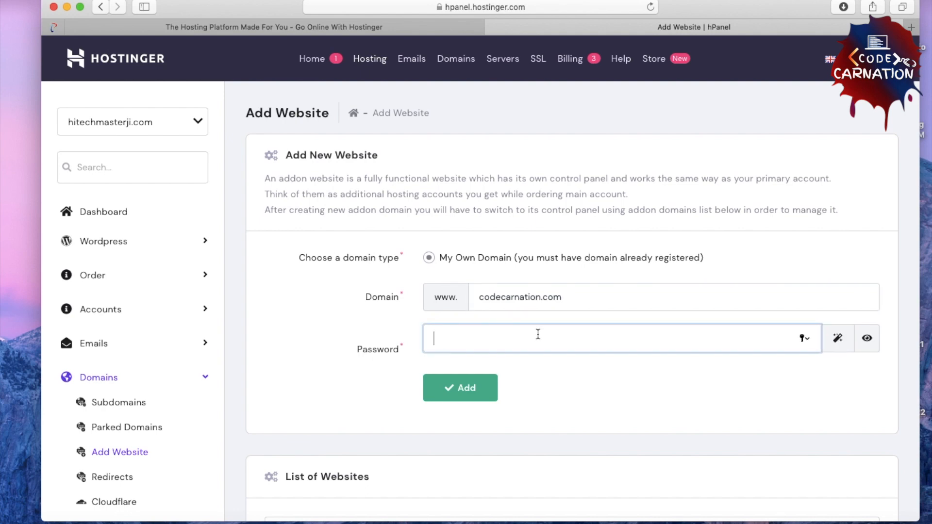
{"action": "type", "text": "••"}
{"action": "left_click", "coordinate": [479, 388]}
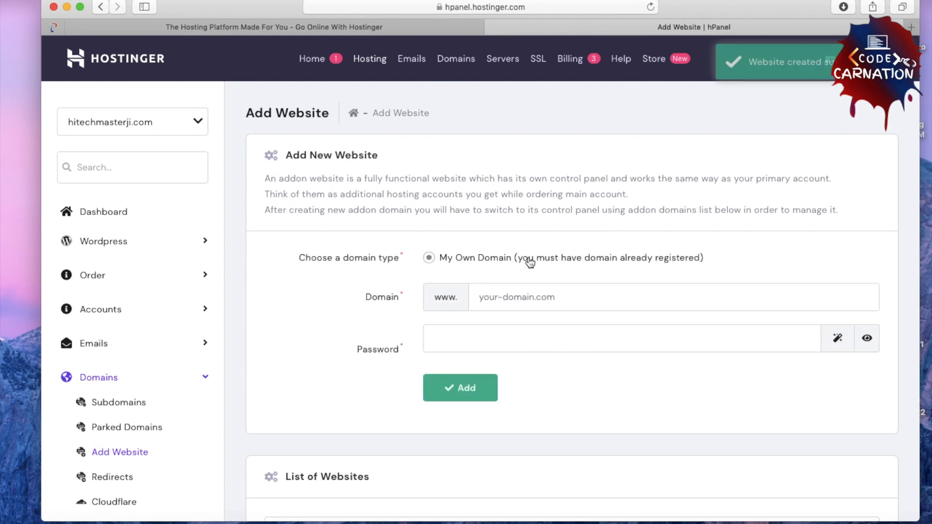
Highlight the registered-domain note and the domain and password fields, then go back to Hosting.
{"action": "left_click_drag", "start_coordinate": [518, 259], "coordinate": [666, 264]}
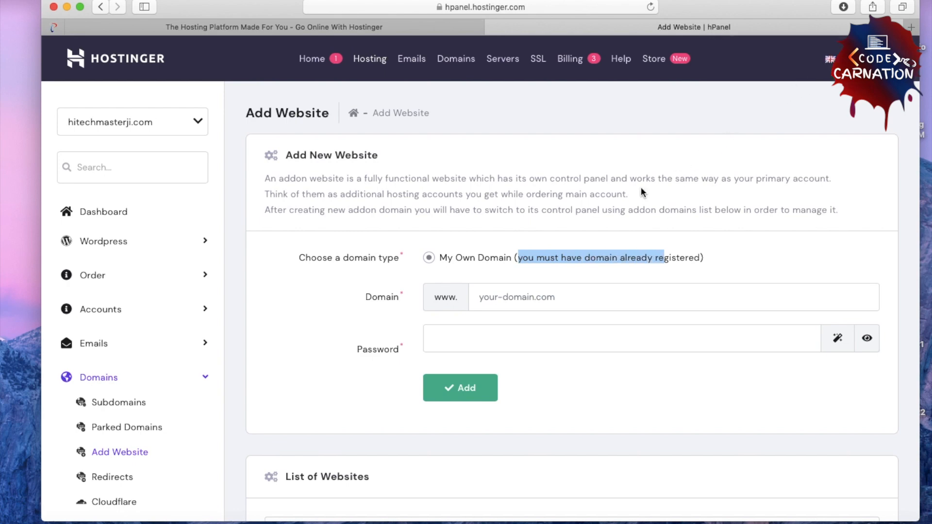
{"action": "left_click_drag", "start_coordinate": [705, 259], "coordinate": [516, 260]}
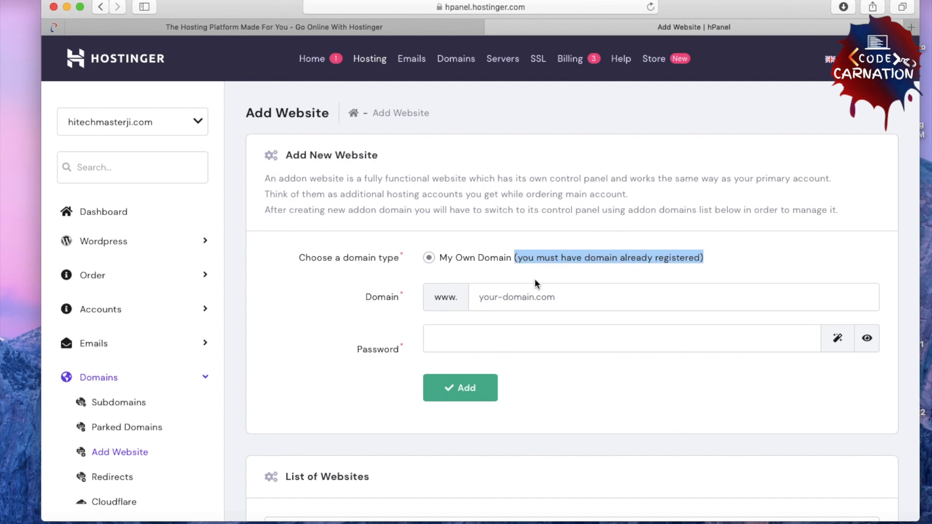
{"action": "left_click", "coordinate": [485, 298]}
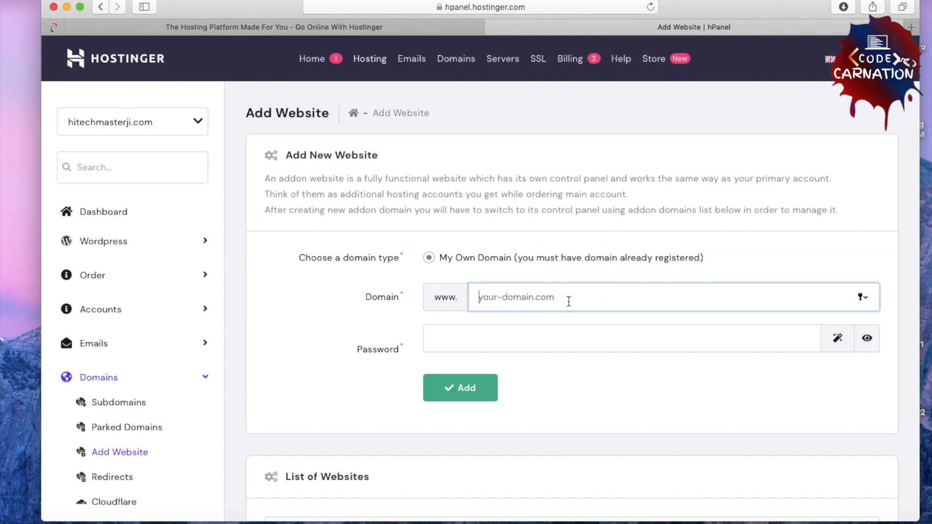
{"action": "left_click", "coordinate": [462, 342]}
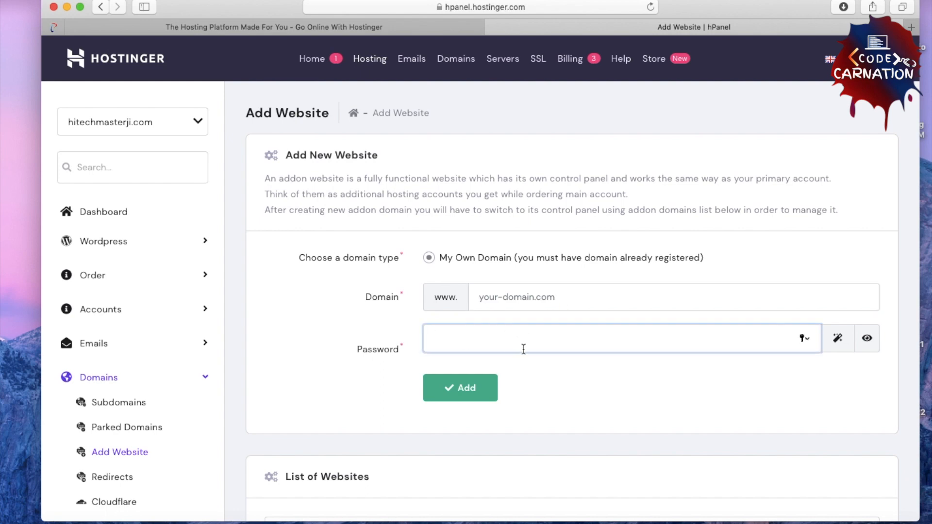
{"action": "left_click", "coordinate": [374, 63]}
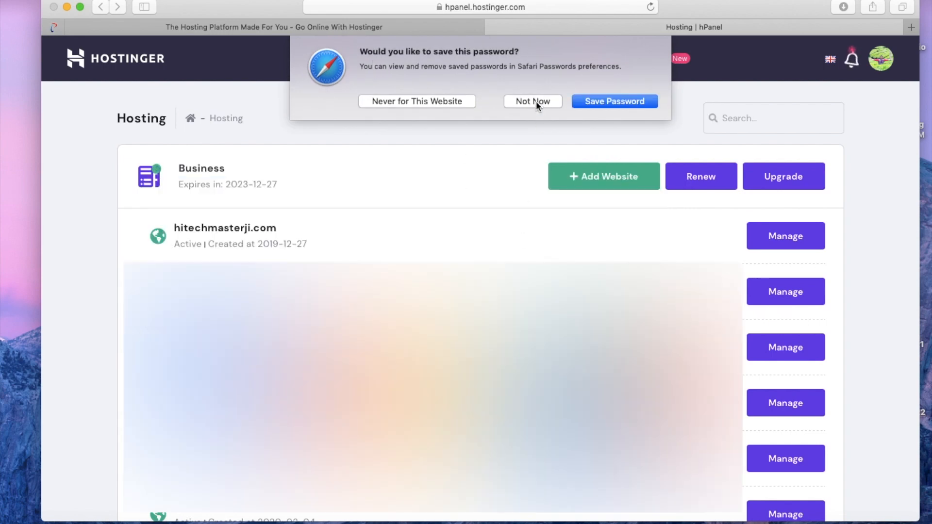
Decline Safari's save-password offer and open the codecarnation.com hosting account through Manage.
{"action": "left_click", "coordinate": [536, 101]}
{"action": "scroll", "coordinate": [536, 103], "scroll_direction": "down", "scroll_amount": 15}
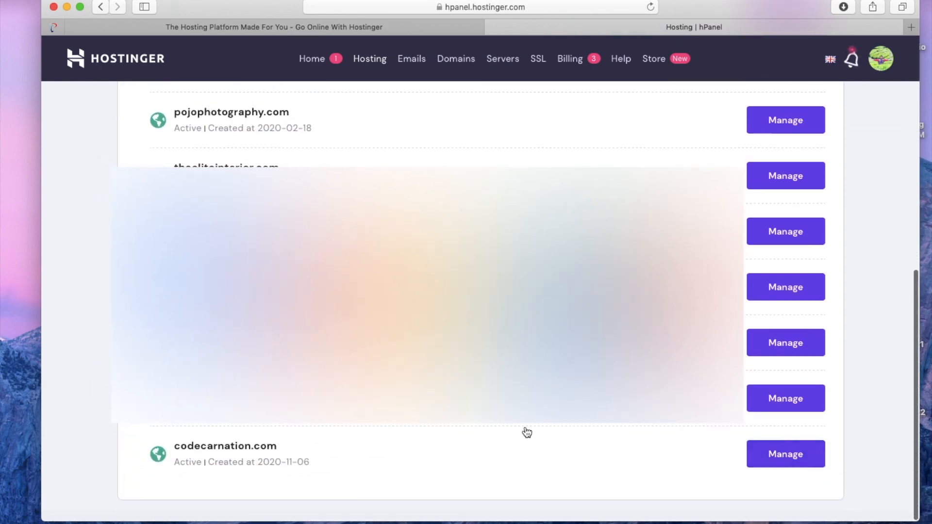
{"action": "left_click", "coordinate": [795, 456]}
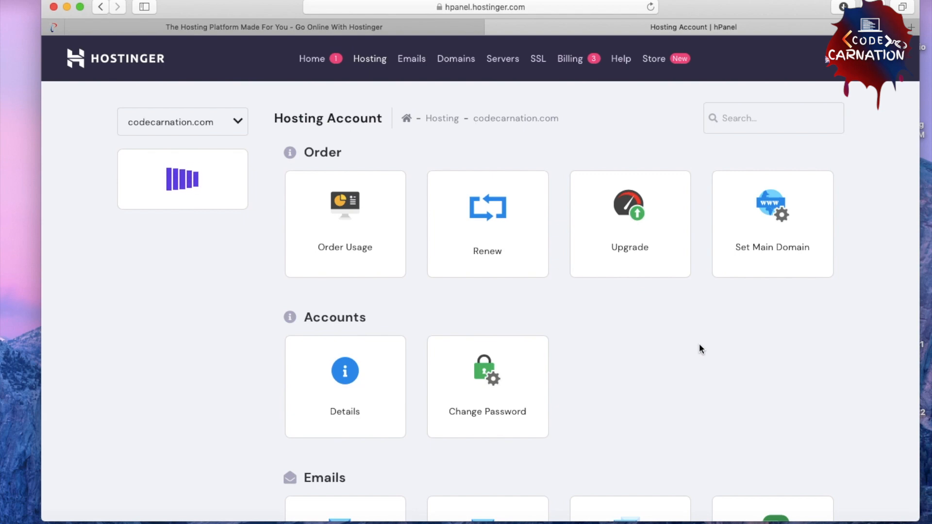
Find the Website section of the Hosting Account page and open the Auto Installer tile.
{"action": "scroll", "coordinate": [705, 333], "scroll_direction": "down", "scroll_amount": 8}
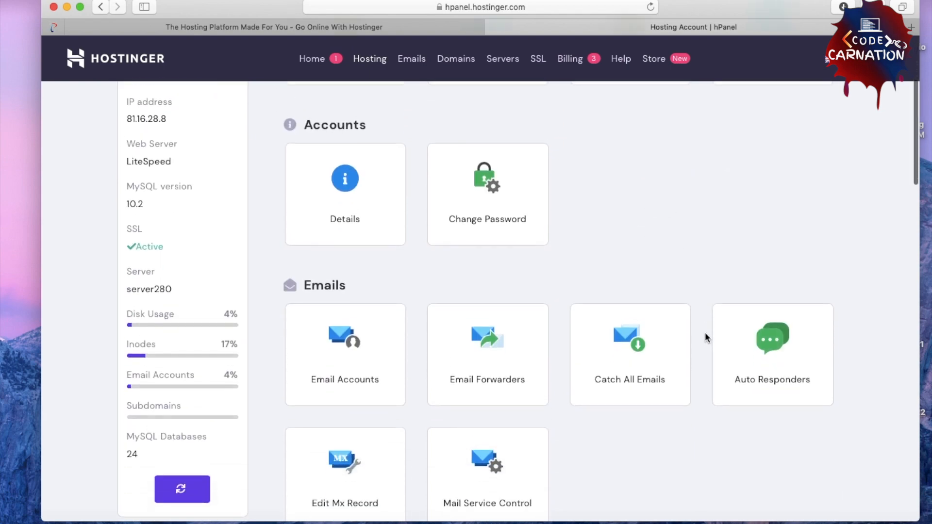
{"action": "scroll", "coordinate": [705, 333], "scroll_direction": "down", "scroll_amount": 10}
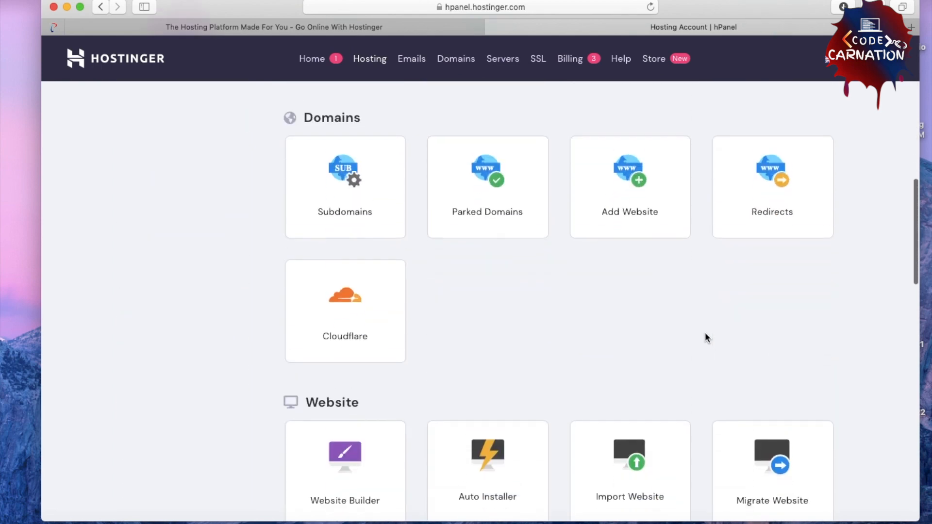
{"action": "scroll", "coordinate": [706, 334], "scroll_direction": "down", "scroll_amount": 10}
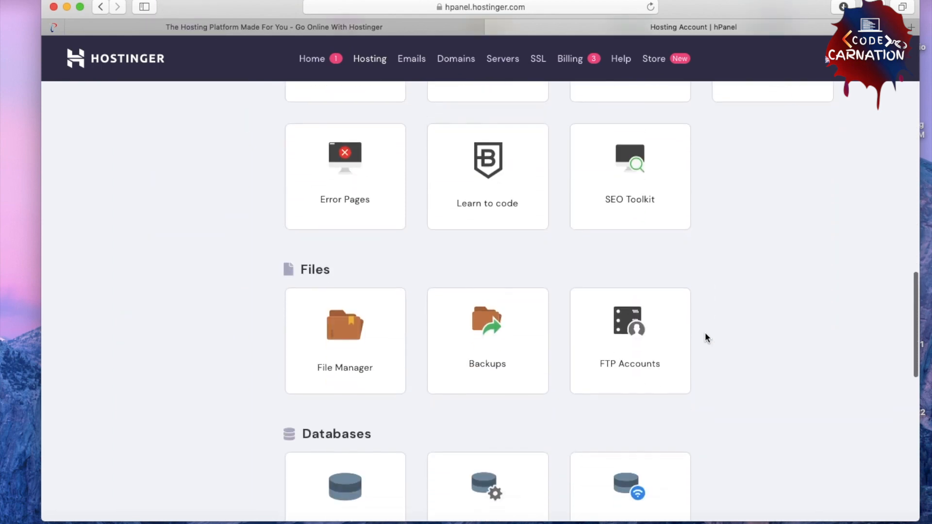
{"action": "scroll", "coordinate": [705, 334], "scroll_direction": "down", "scroll_amount": 2}
{"action": "scroll", "coordinate": [705, 335], "scroll_direction": "up", "scroll_amount": 20}
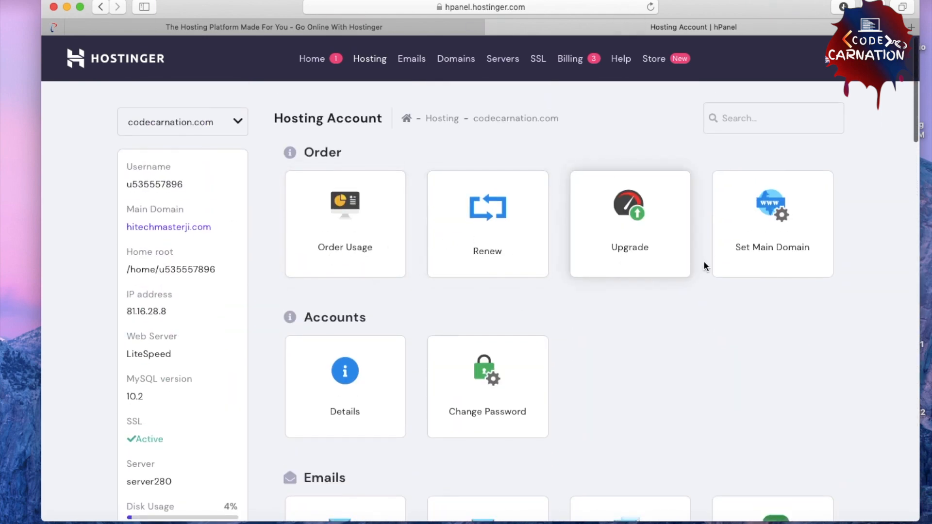
{"action": "scroll", "coordinate": [439, 417], "scroll_direction": "down", "scroll_amount": 4}
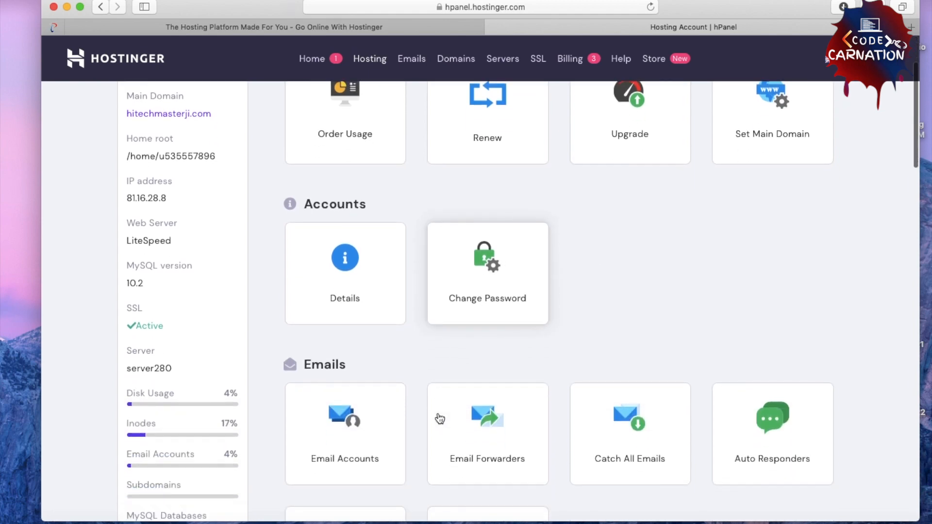
{"action": "scroll", "coordinate": [439, 418], "scroll_direction": "down", "scroll_amount": 6}
{"action": "scroll", "coordinate": [439, 419], "scroll_direction": "up", "scroll_amount": 8}
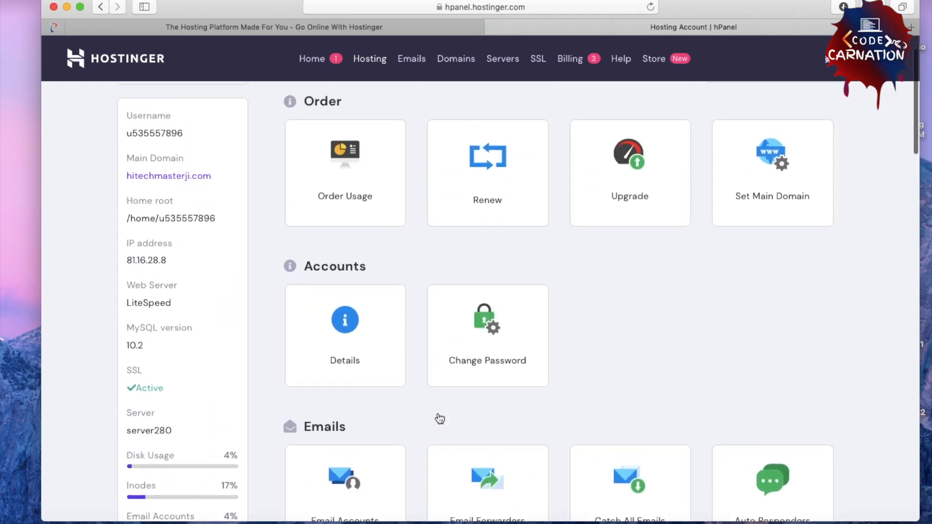
{"action": "scroll", "coordinate": [440, 418], "scroll_direction": "up", "scroll_amount": 2}
{"action": "scroll", "coordinate": [440, 419], "scroll_direction": "down", "scroll_amount": 3}
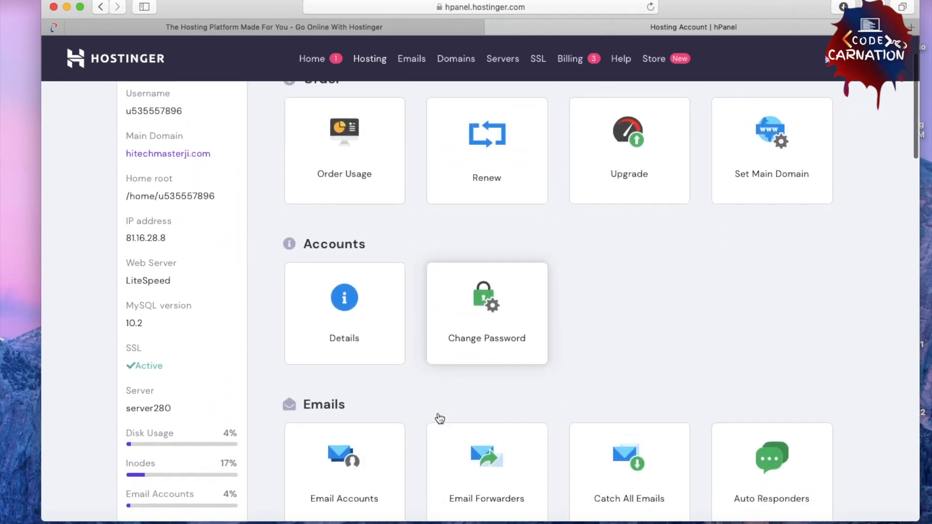
{"action": "scroll", "coordinate": [440, 419], "scroll_direction": "down", "scroll_amount": 4}
{"action": "scroll", "coordinate": [438, 418], "scroll_direction": "up", "scroll_amount": 1}
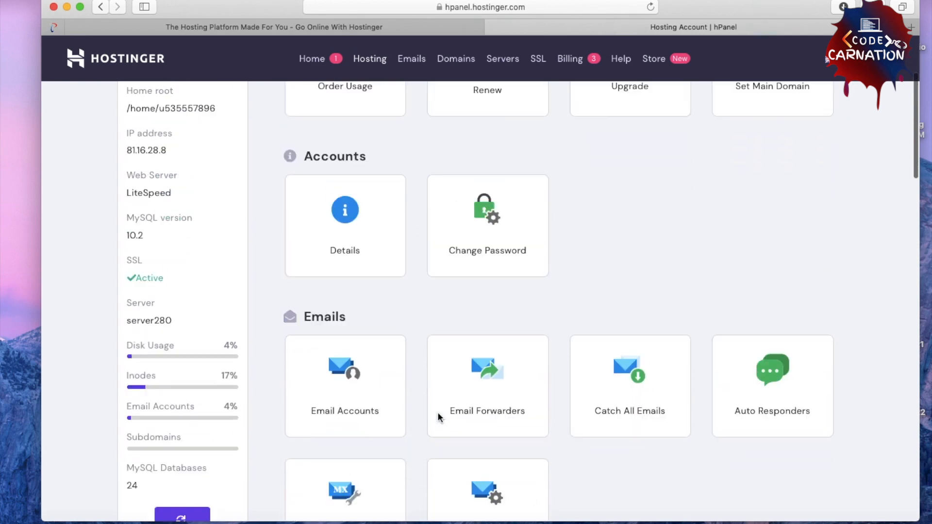
{"action": "scroll", "coordinate": [438, 412], "scroll_direction": "up", "scroll_amount": 4}
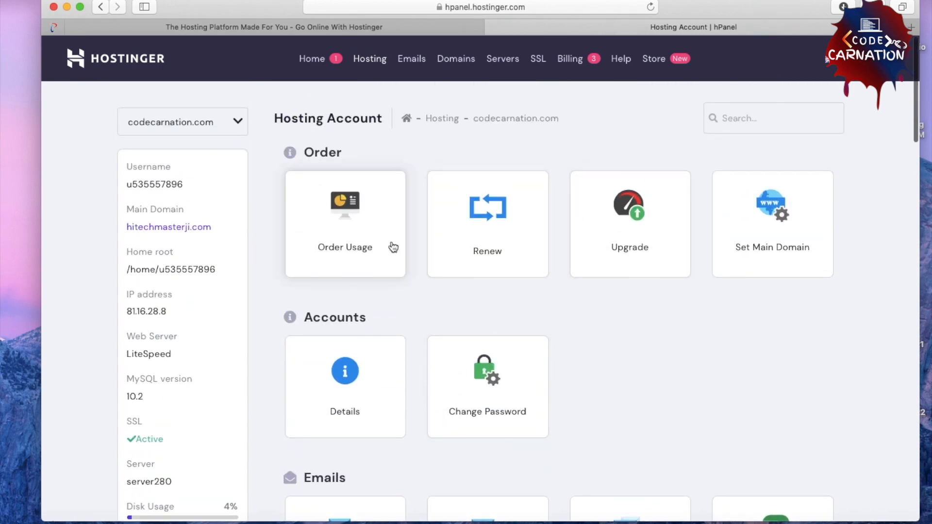
{"action": "scroll", "coordinate": [393, 248], "scroll_direction": "down", "scroll_amount": 2}
{"action": "scroll", "coordinate": [500, 379], "scroll_direction": "down", "scroll_amount": 5}
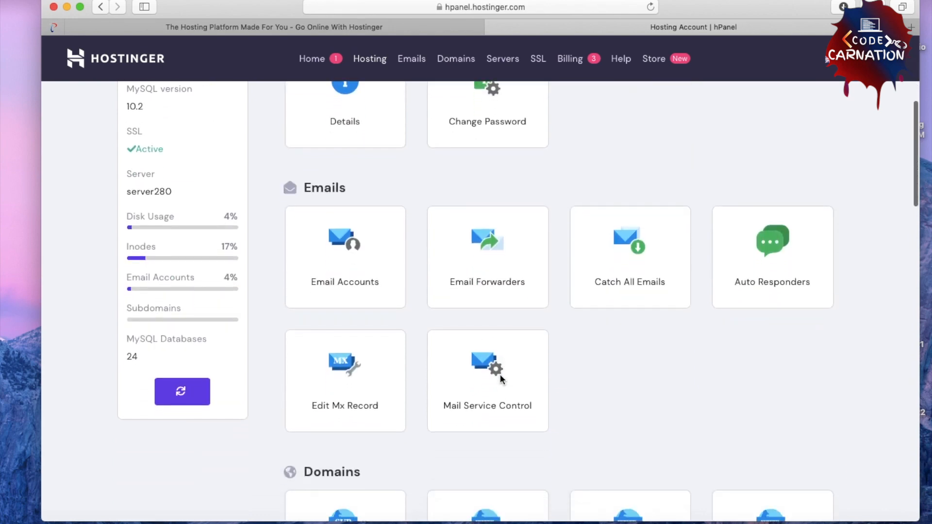
{"action": "scroll", "coordinate": [502, 406], "scroll_direction": "down", "scroll_amount": 3}
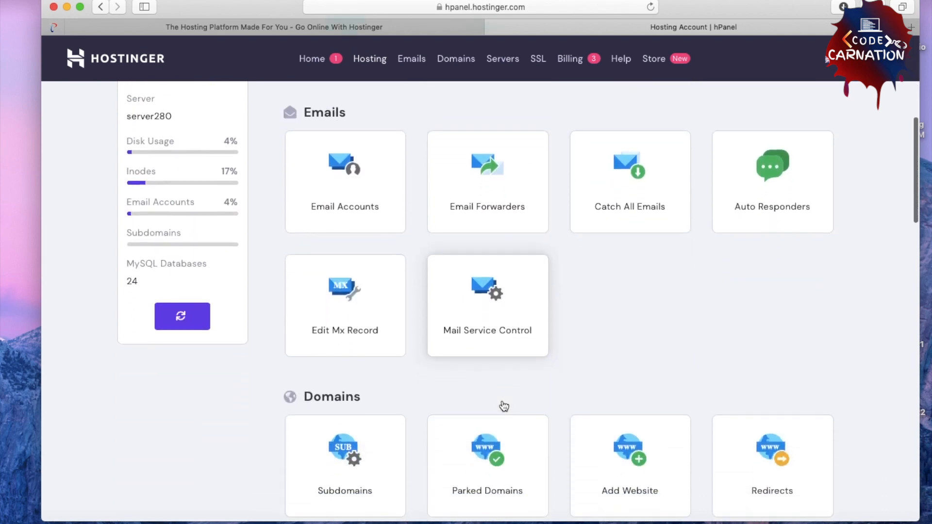
{"action": "scroll", "coordinate": [504, 407], "scroll_direction": "down", "scroll_amount": 5}
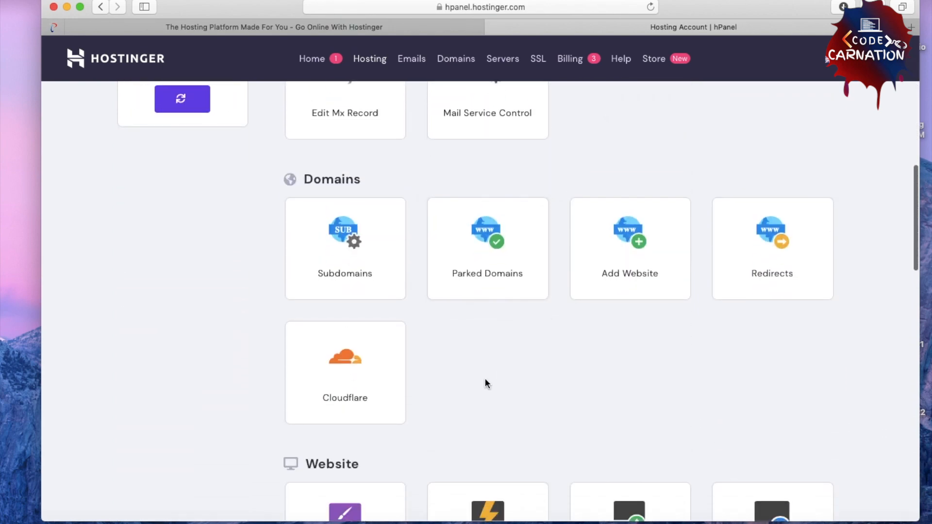
{"action": "scroll", "coordinate": [531, 365], "scroll_direction": "down", "scroll_amount": 5}
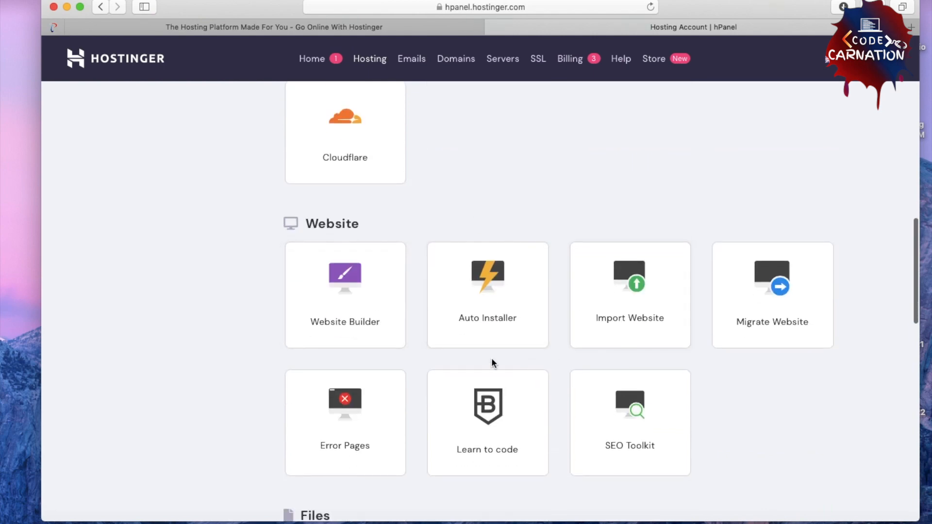
{"action": "scroll", "coordinate": [349, 354], "scroll_direction": "down", "scroll_amount": 1}
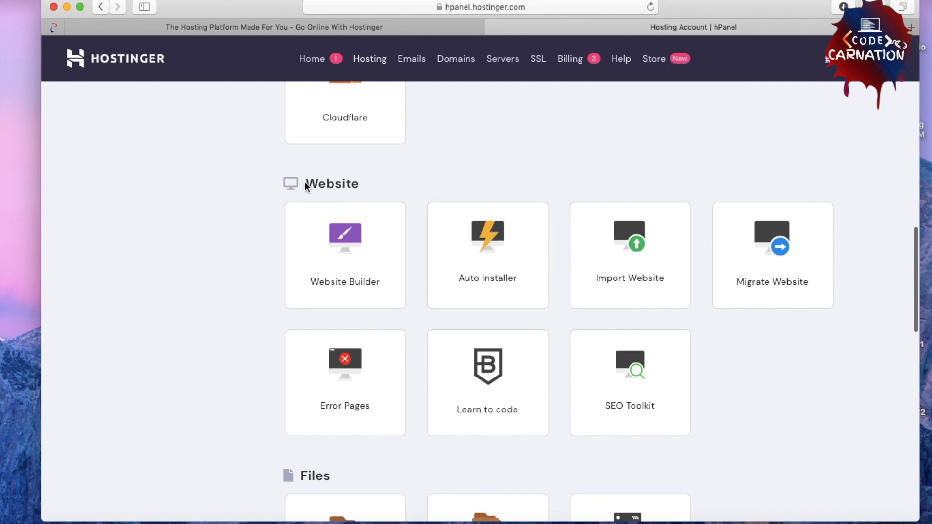
{"action": "left_click_drag", "start_coordinate": [306, 183], "coordinate": [368, 179]}
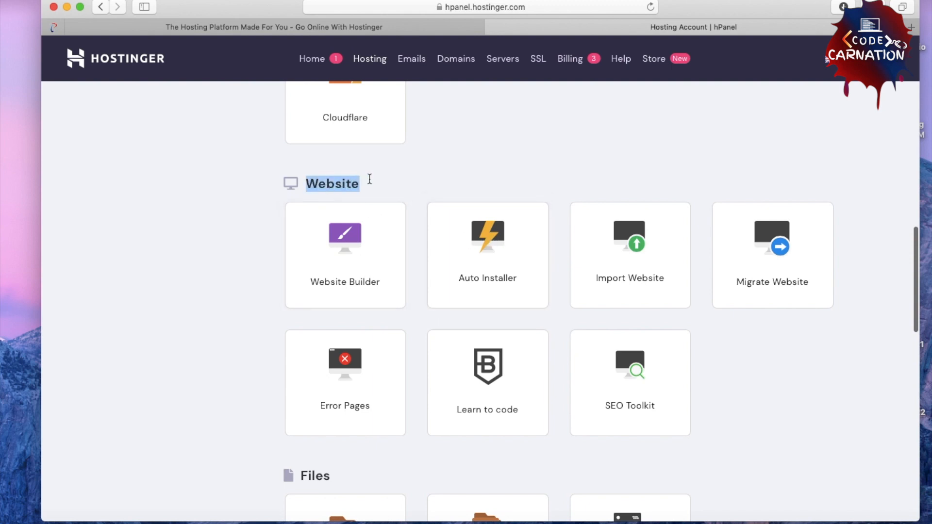
{"action": "left_click", "coordinate": [496, 240]}
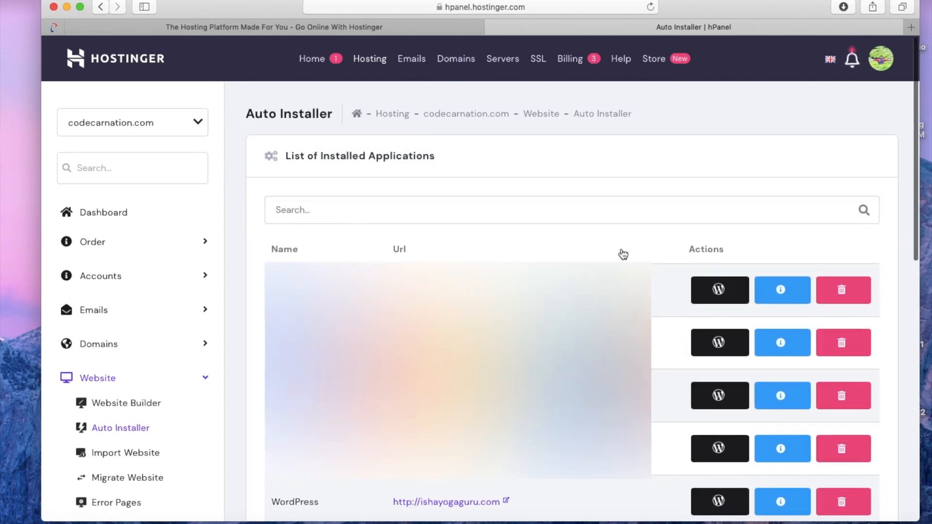
Choose WordPress from the CMS cards to bring up its install form.
{"action": "scroll", "coordinate": [623, 254], "scroll_direction": "down", "scroll_amount": 1}
{"action": "scroll", "coordinate": [622, 254], "scroll_direction": "down", "scroll_amount": 10}
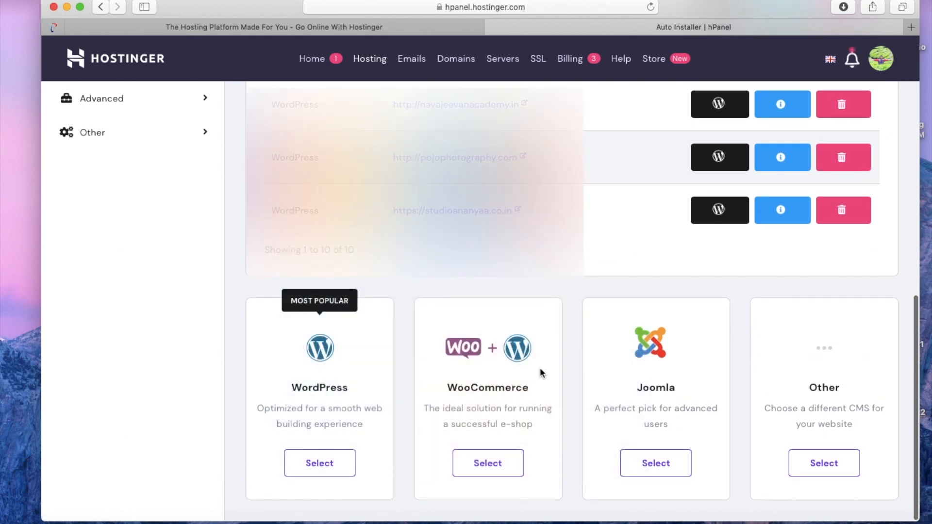
{"action": "left_click", "coordinate": [333, 469]}
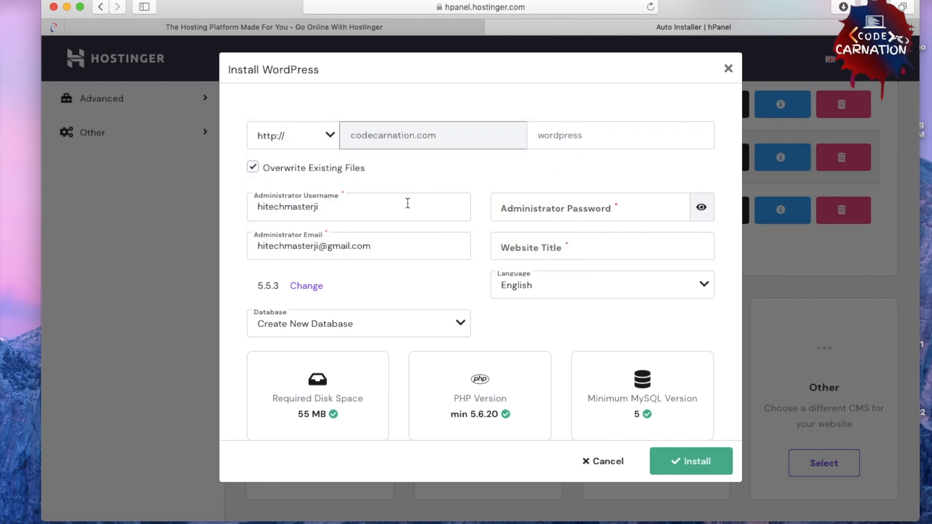
Clear the prefilled administrator username and replace the e-mail with the site's Gmail address.
{"action": "left_click_drag", "start_coordinate": [344, 205], "coordinate": [214, 207]}
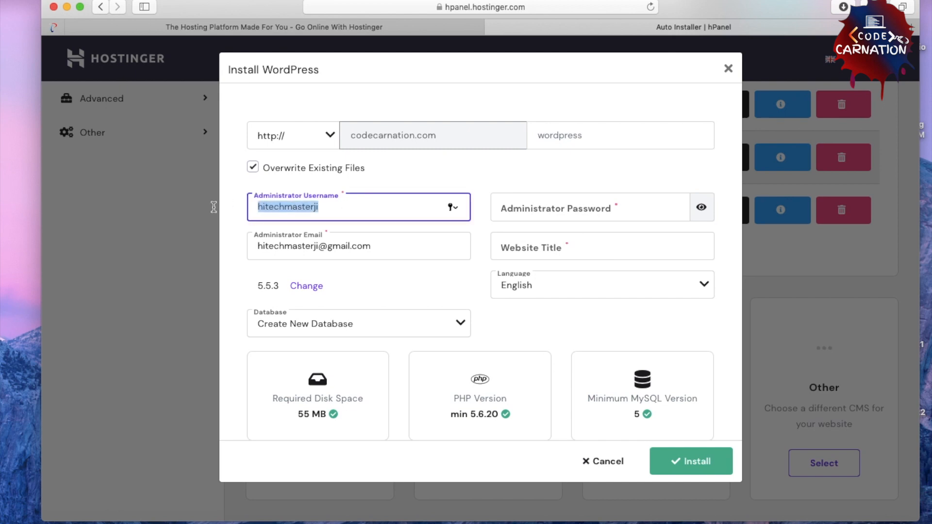
{"action": "key", "text": "BackSpace"}
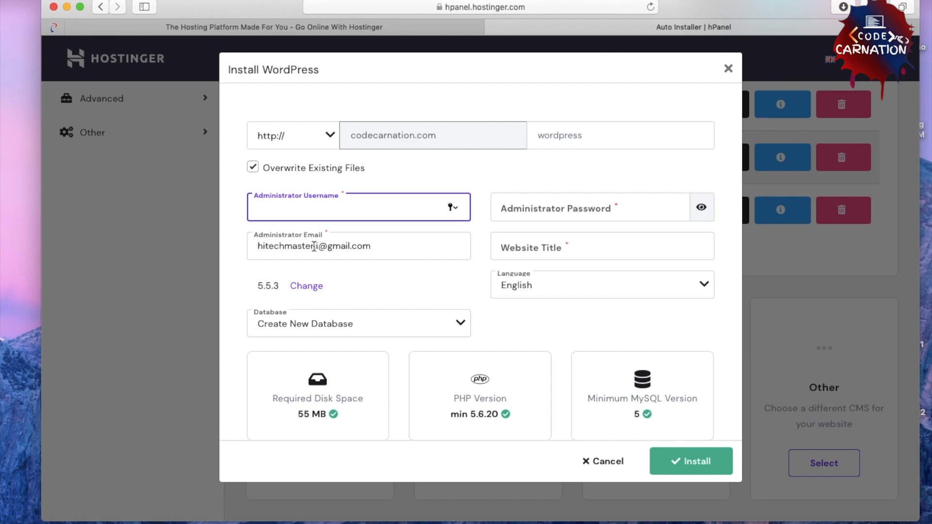
{"action": "left_click_drag", "start_coordinate": [318, 246], "coordinate": [376, 246]}
{"action": "key", "text": "BackSpace"}
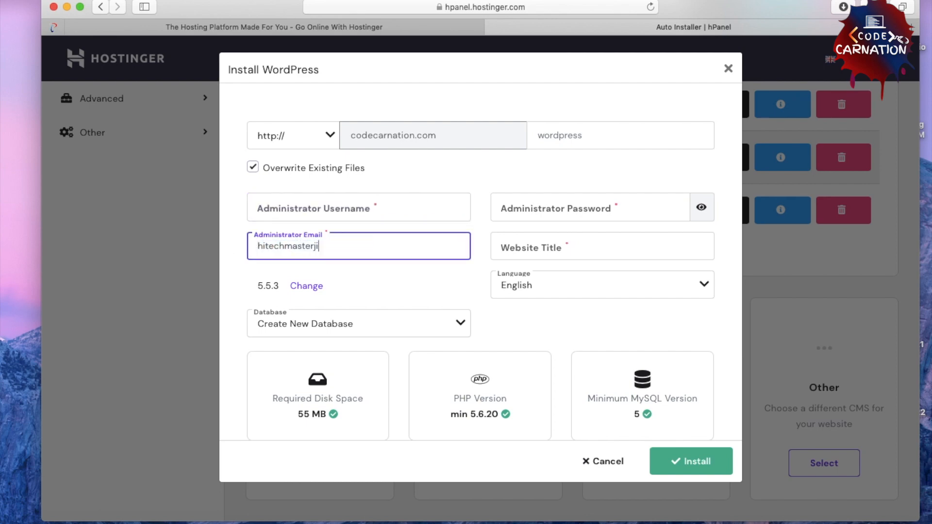
{"action": "key", "text": "BackSpace"}
{"action": "key", "text": "BackSpace"}
{"action": "key", "text": "BackSpace"}
{"action": "key", "text": "BackSpace"}
{"action": "key", "text": "BackSpace"}
{"action": "key", "text": "BackSpace"}
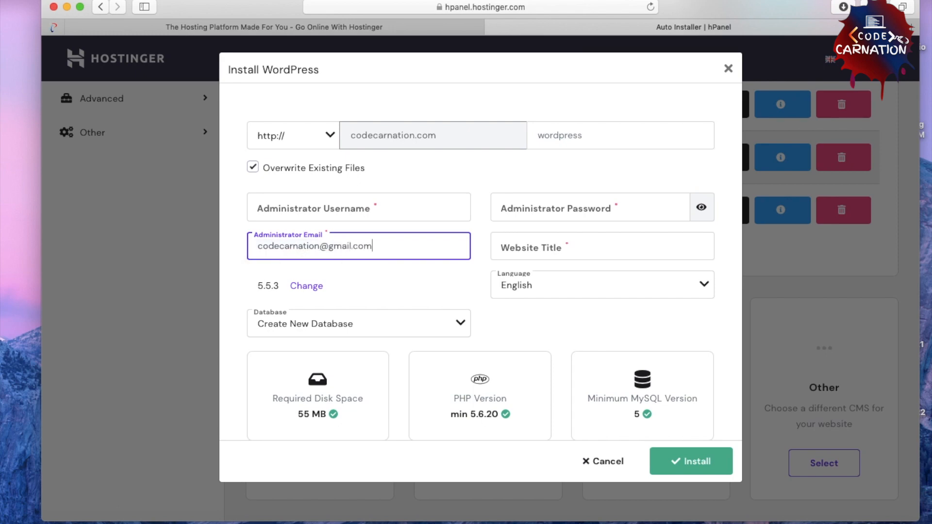
Enter website title Code Carnation, administrator username admin and an administrator password.
{"action": "left_click", "coordinate": [561, 246]}
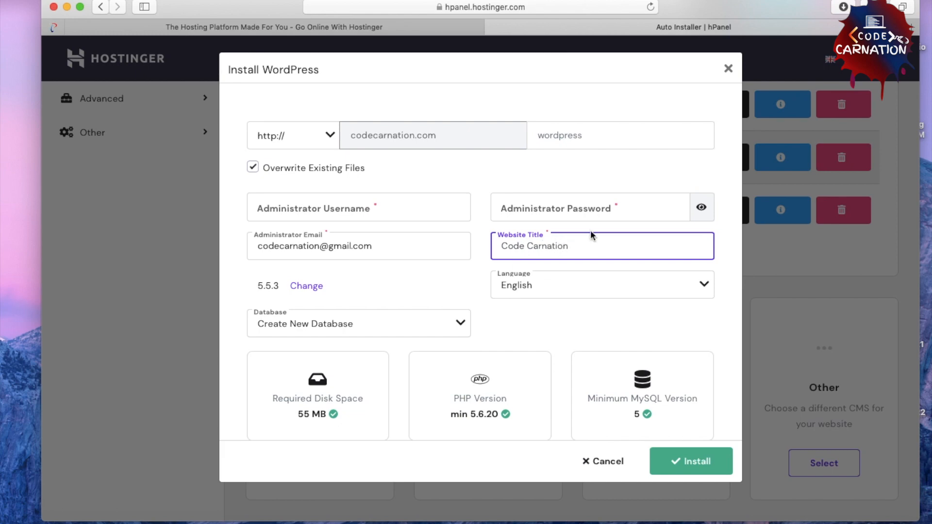
{"action": "left_click", "coordinate": [362, 215]}
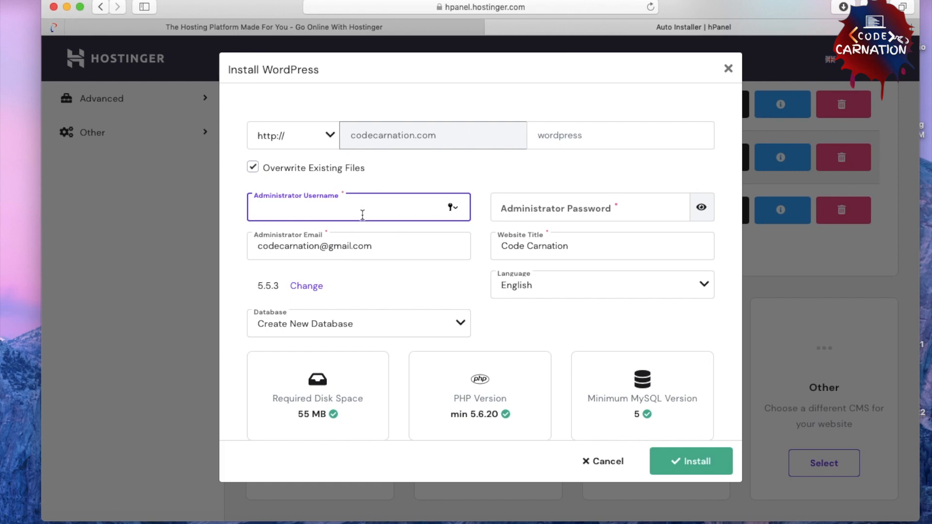
{"action": "left_click", "coordinate": [589, 204]}
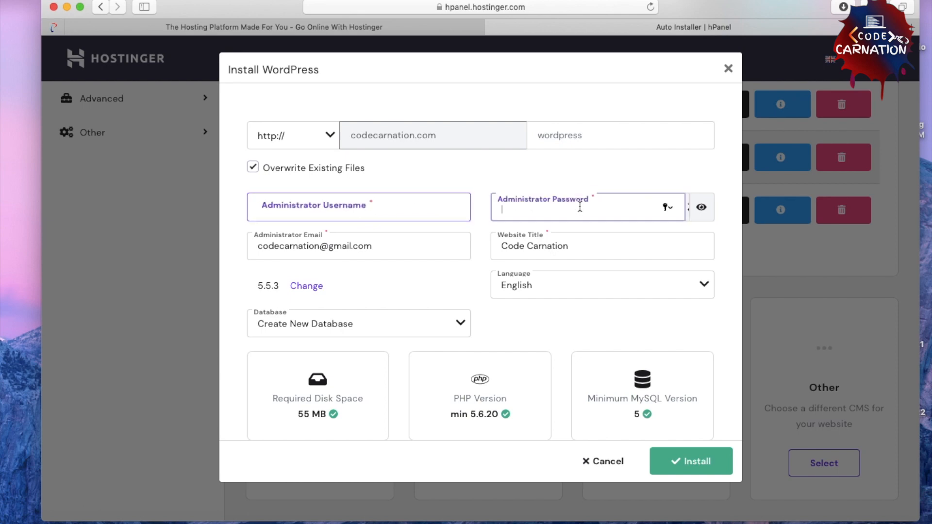
{"action": "left_click", "coordinate": [378, 206]}
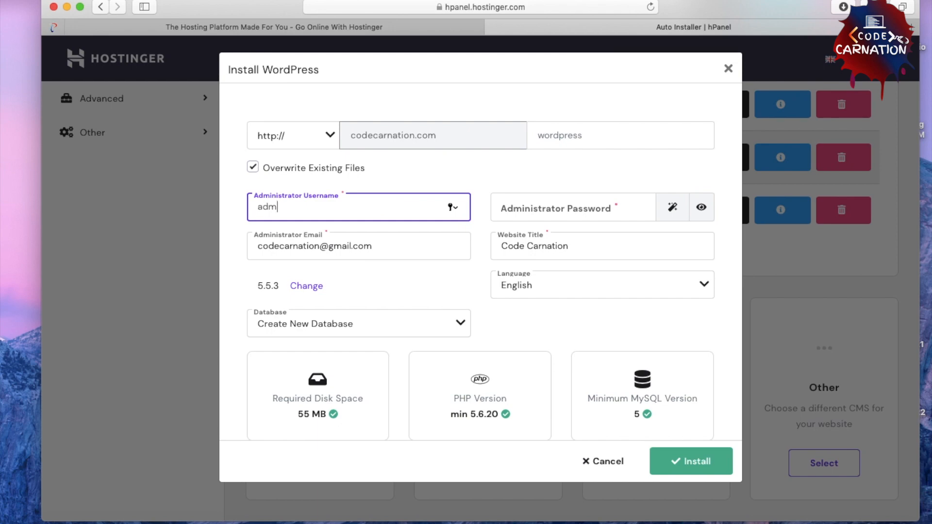
{"action": "left_click", "coordinate": [529, 214]}
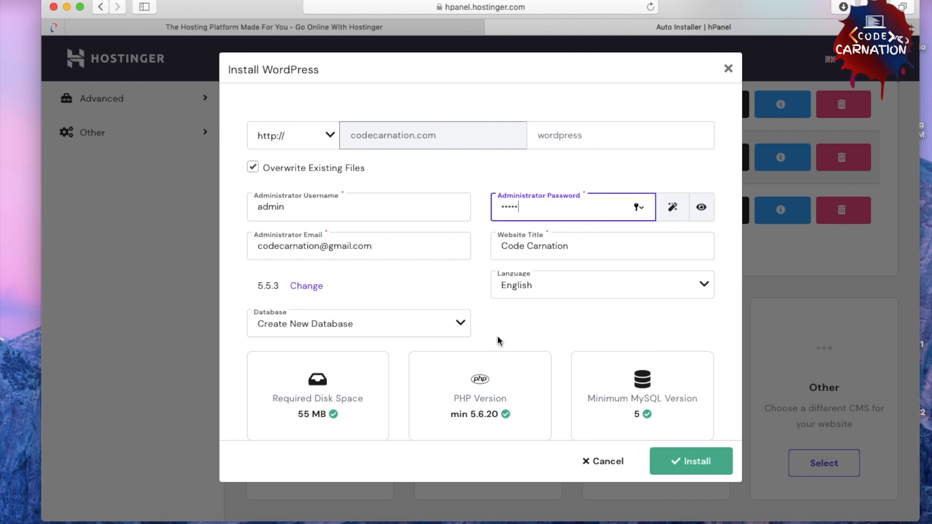
{"action": "scroll", "coordinate": [497, 336], "scroll_direction": "down", "scroll_amount": 4}
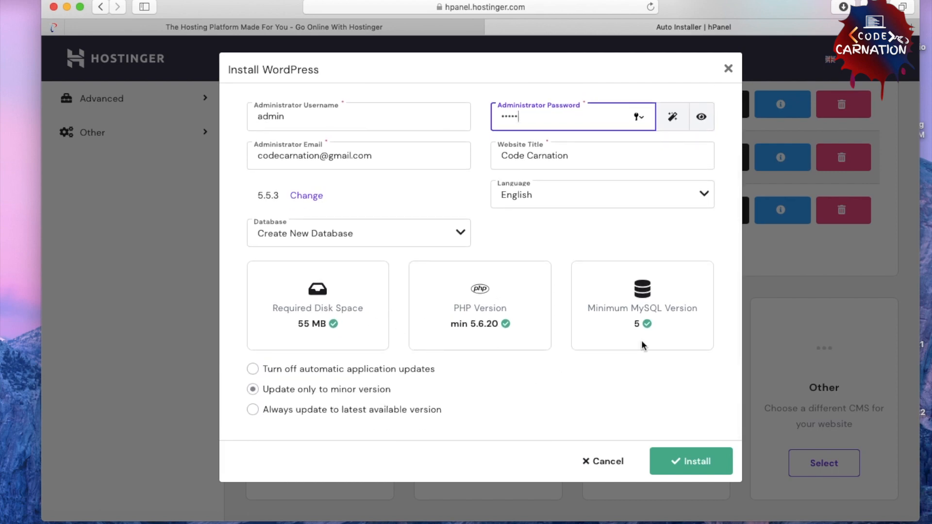
{"action": "scroll", "coordinate": [521, 348], "scroll_direction": "up", "scroll_amount": 4}
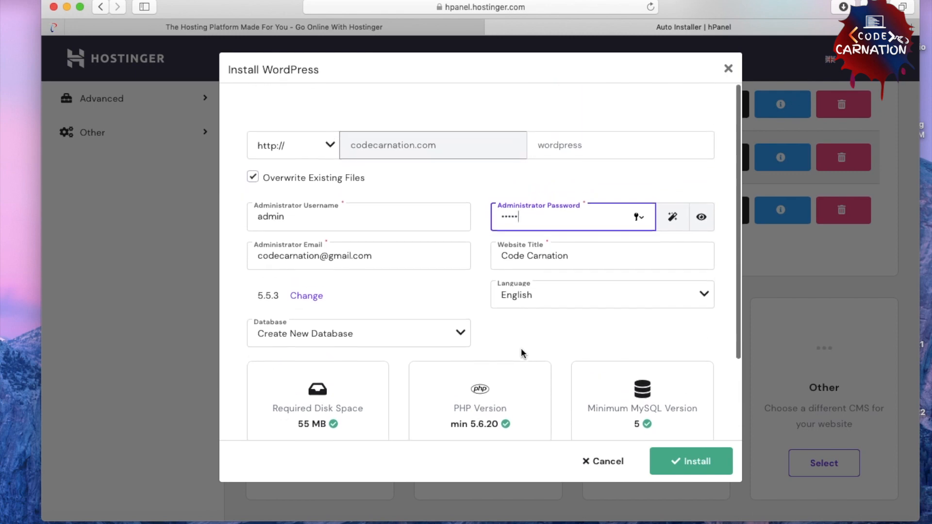
Add /wp-admi to the installation directory and prefix the username with 'code' to make codeadmin.
{"action": "left_click", "coordinate": [571, 138]}
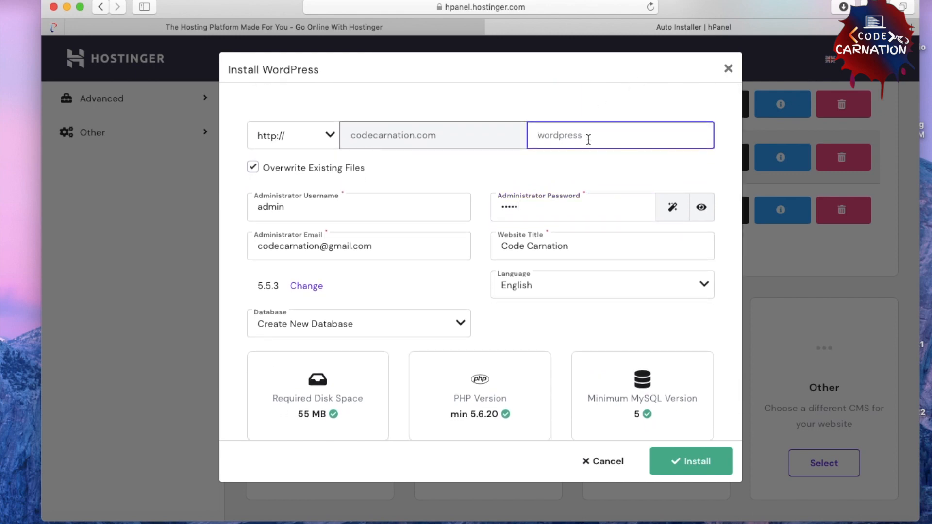
{"action": "type", "text": "/w"}
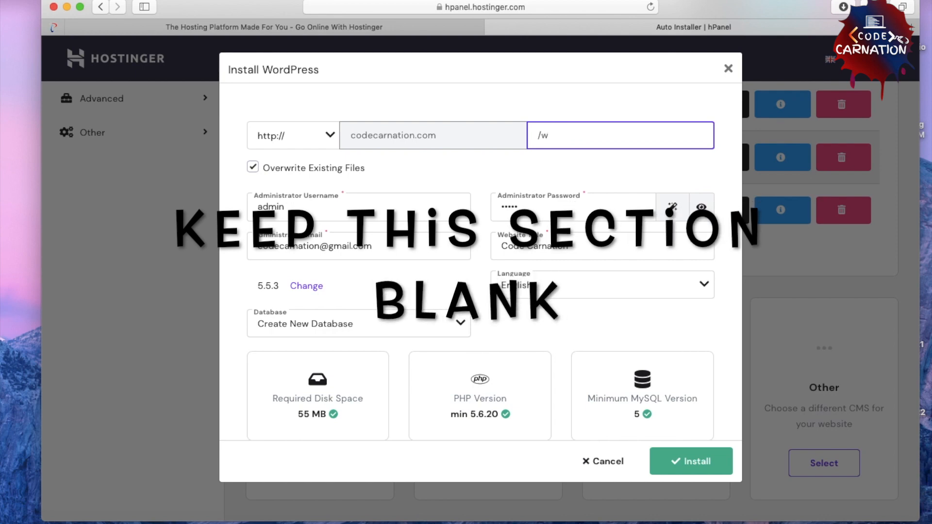
{"action": "type", "text": "p-admin"}
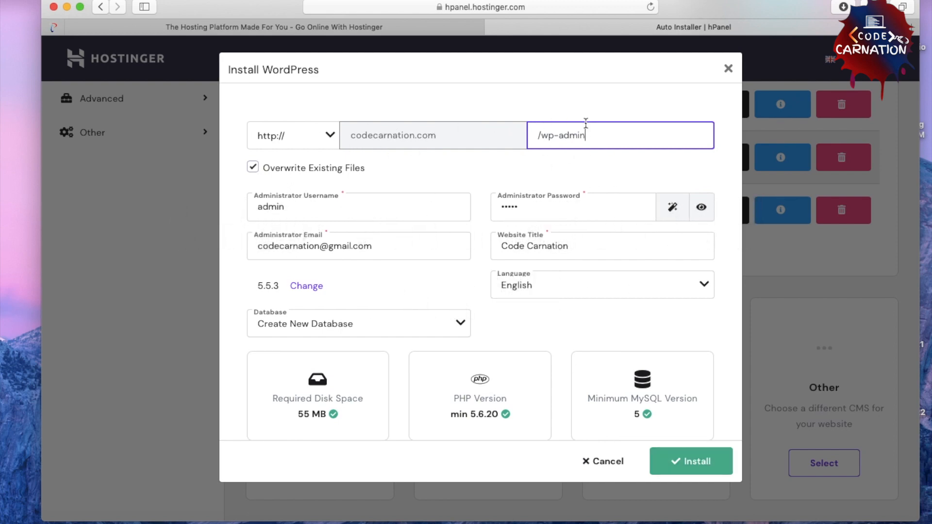
{"action": "left_click", "coordinate": [260, 206]}
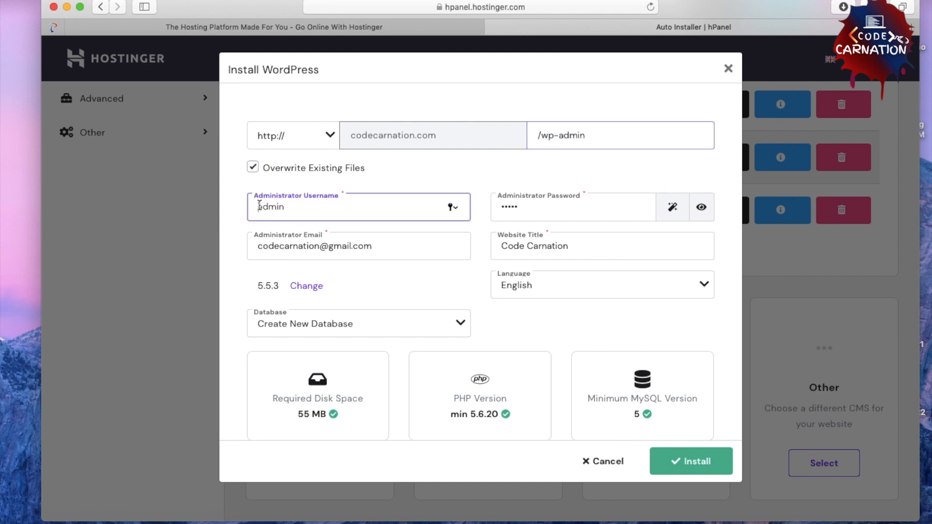
{"action": "type", "text": "code"}
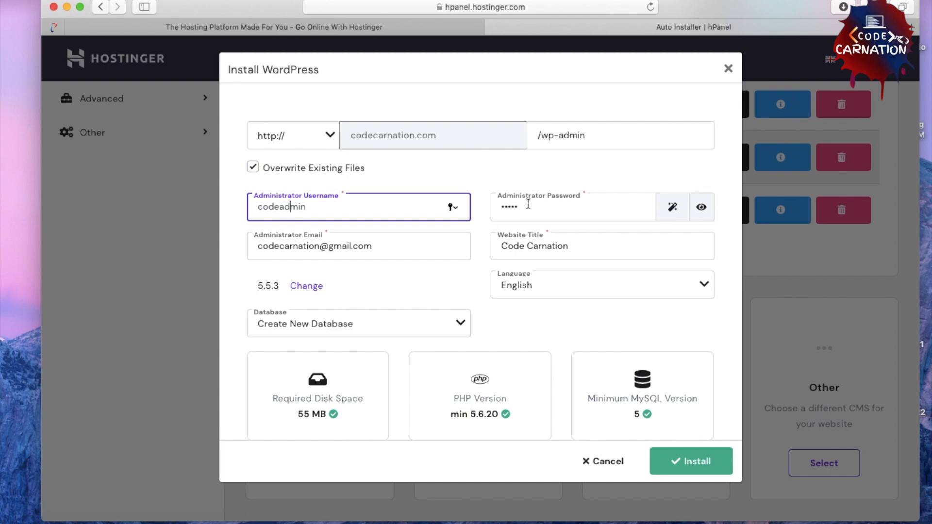
{"action": "scroll", "coordinate": [589, 291], "scroll_direction": "down", "scroll_amount": 2}
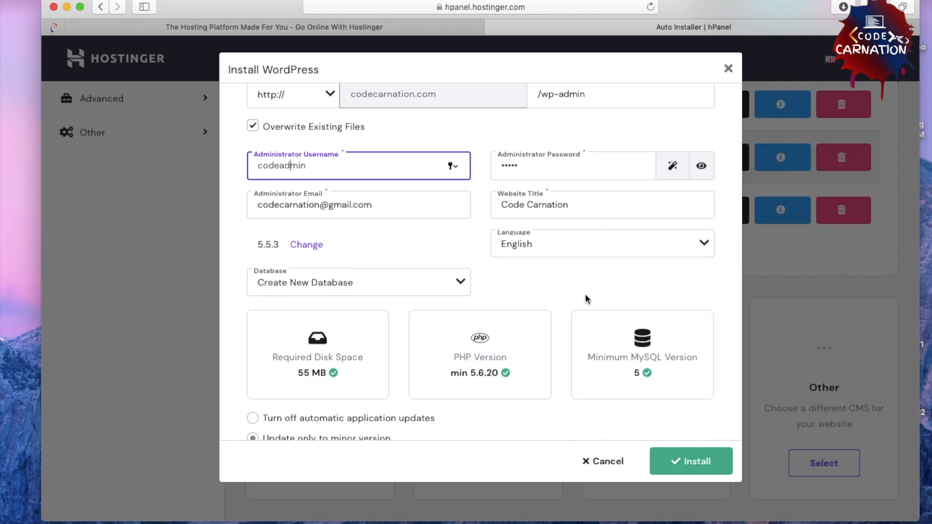
{"action": "left_click", "coordinate": [585, 299]}
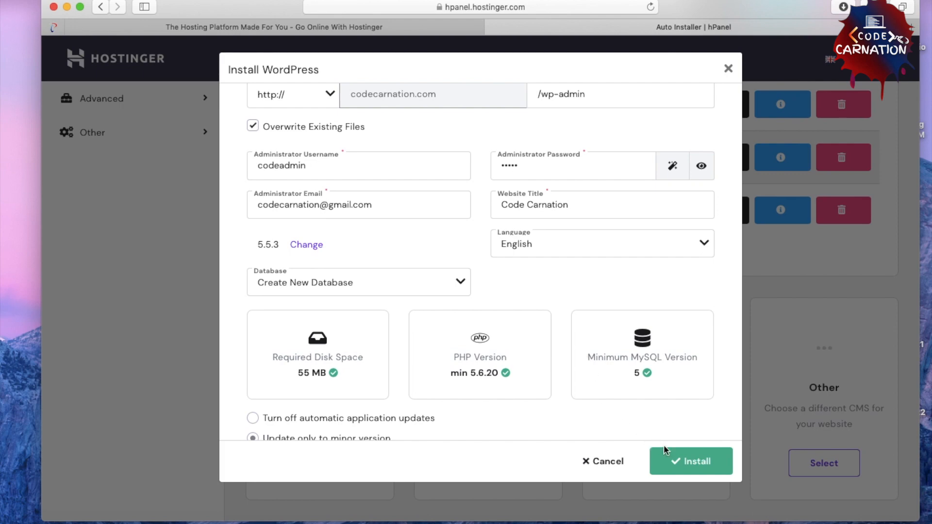
Run the install, replace the rejected short password with a stronger one, and install again.
{"action": "left_click", "coordinate": [675, 464]}
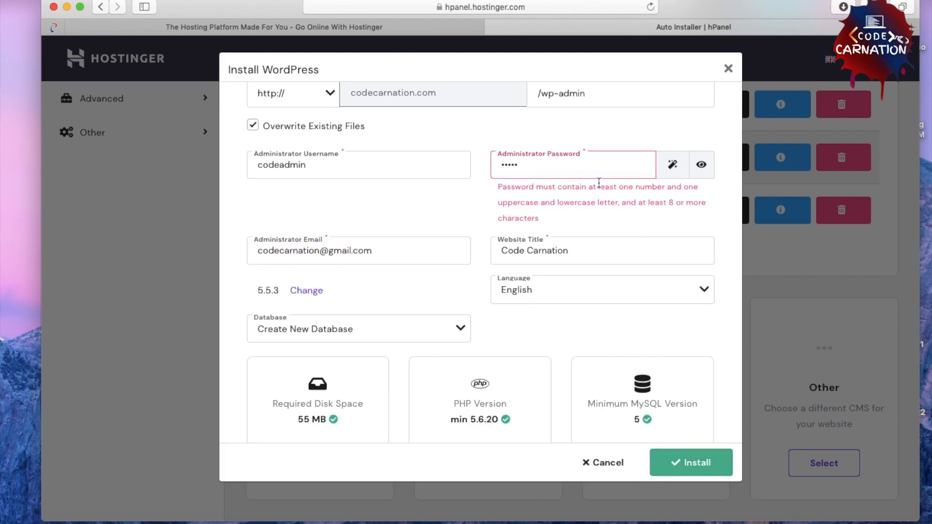
{"action": "left_click", "coordinate": [577, 165]}
{"action": "key", "text": "super+a"}
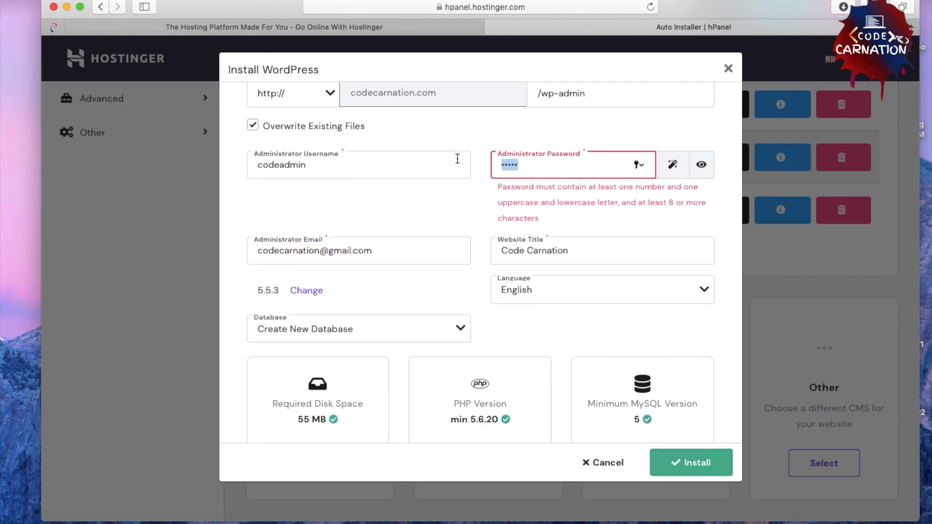
{"action": "key", "text": "BackSpace"}
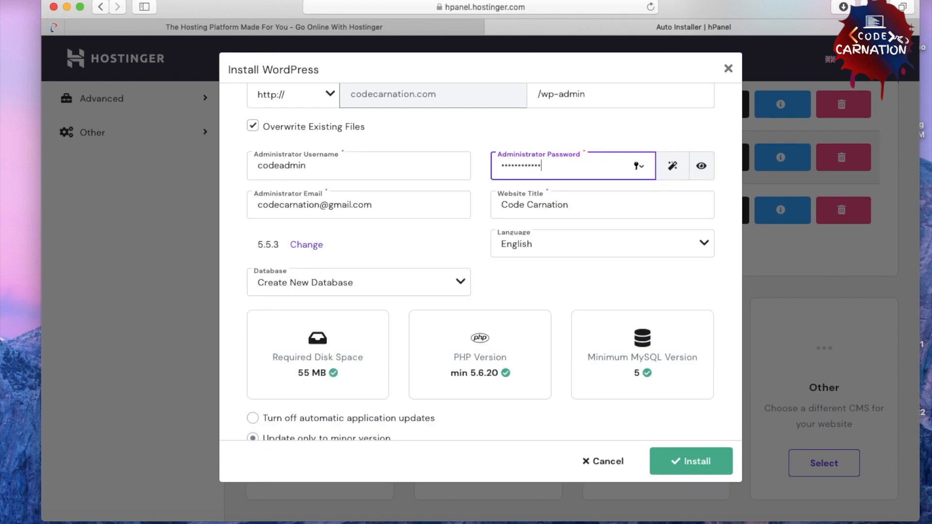
{"action": "left_click", "coordinate": [701, 464]}
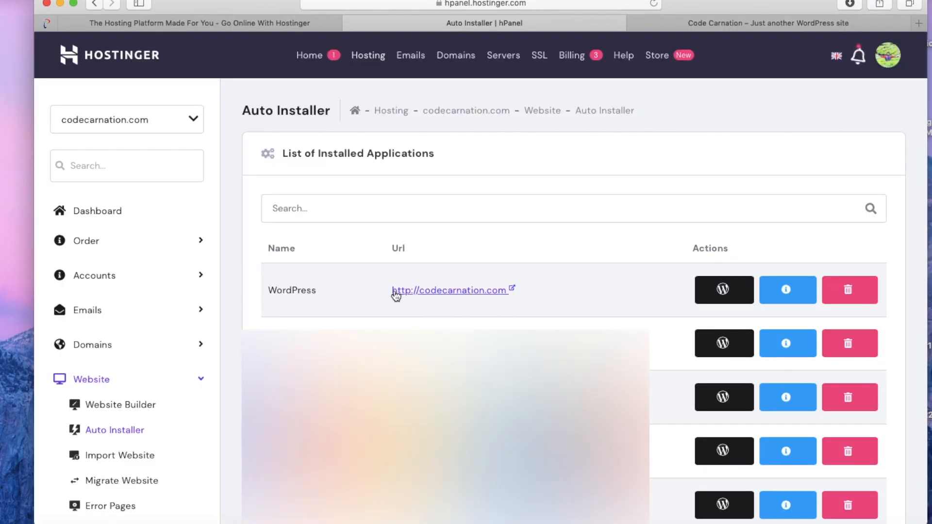
{"action": "left_click", "coordinate": [510, 293]}
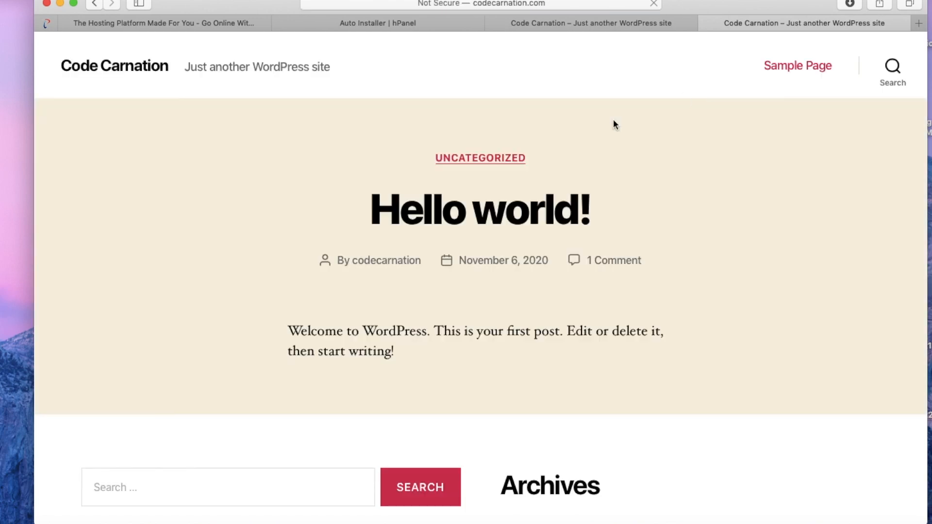
{"action": "scroll", "coordinate": [488, 316], "scroll_direction": "down", "scroll_amount": 10}
{"action": "scroll", "coordinate": [488, 316], "scroll_direction": "up", "scroll_amount": 10}
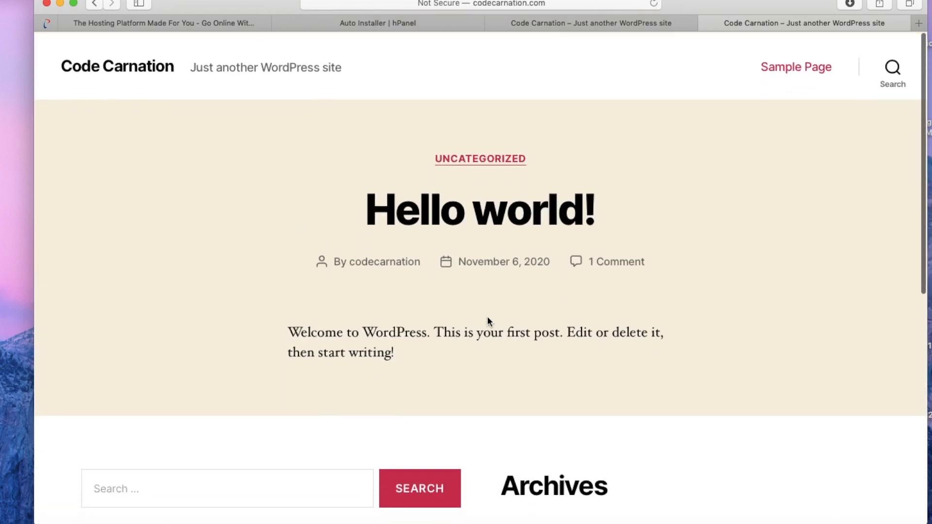
{"action": "scroll", "coordinate": [487, 317], "scroll_direction": "down", "scroll_amount": 10}
{"action": "scroll", "coordinate": [487, 316], "scroll_direction": "up", "scroll_amount": 10}
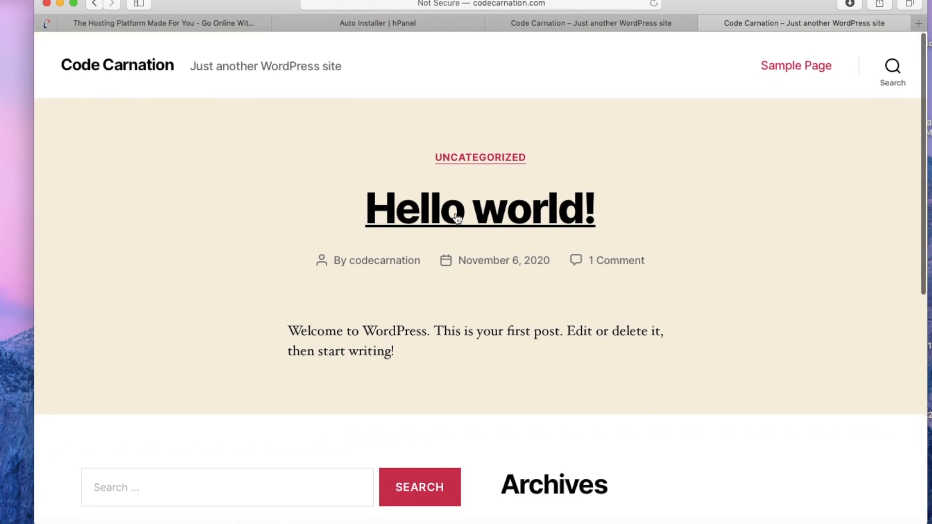
{"action": "left_click", "coordinate": [619, 25]}
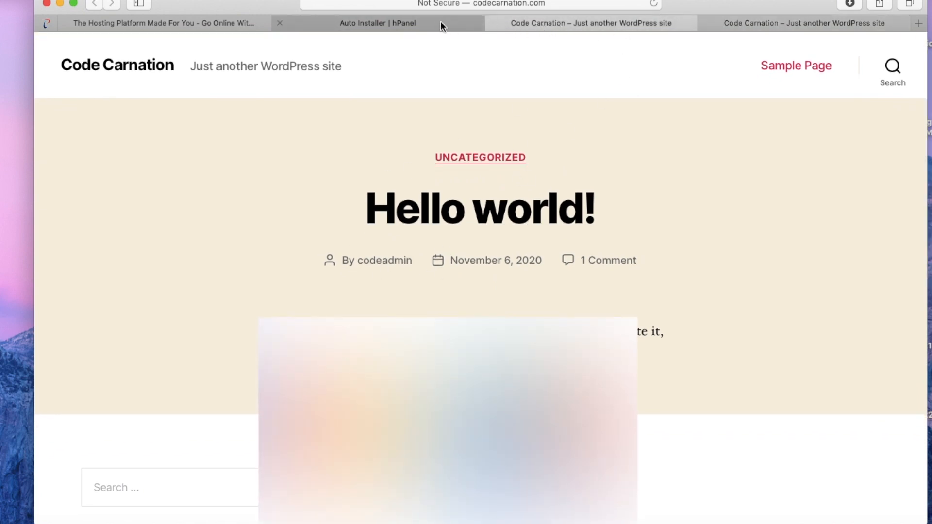
From the Auto Installer list, open the Code Carnation WordPress dashboard and decline password saving.
{"action": "left_click", "coordinate": [436, 22]}
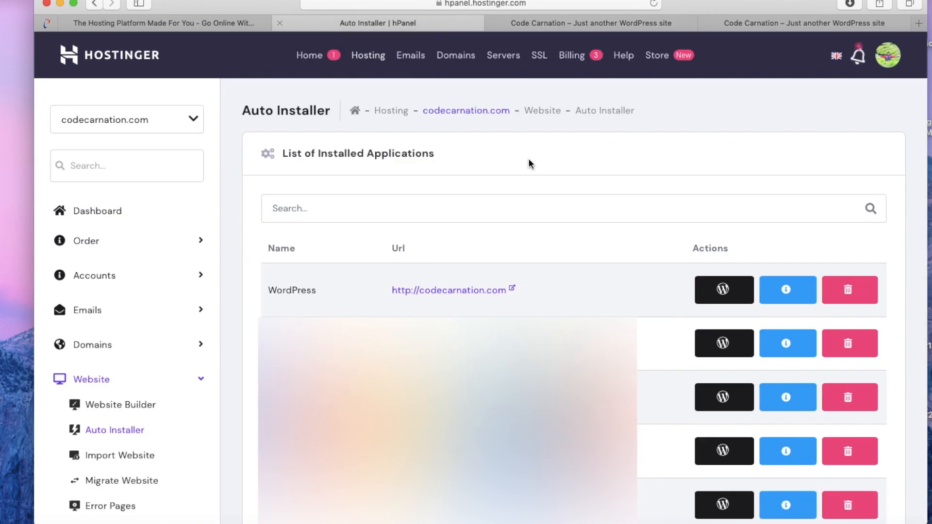
{"action": "left_click", "coordinate": [722, 291]}
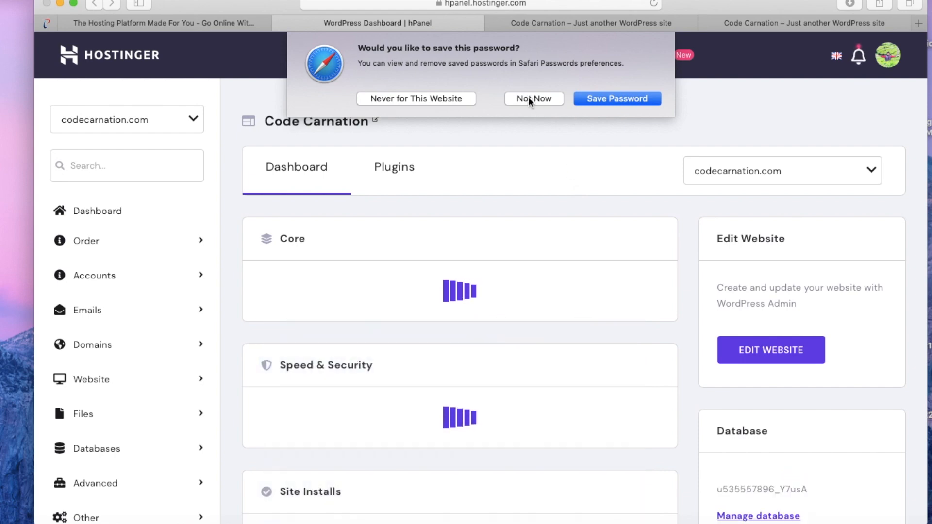
{"action": "left_click", "coordinate": [528, 97]}
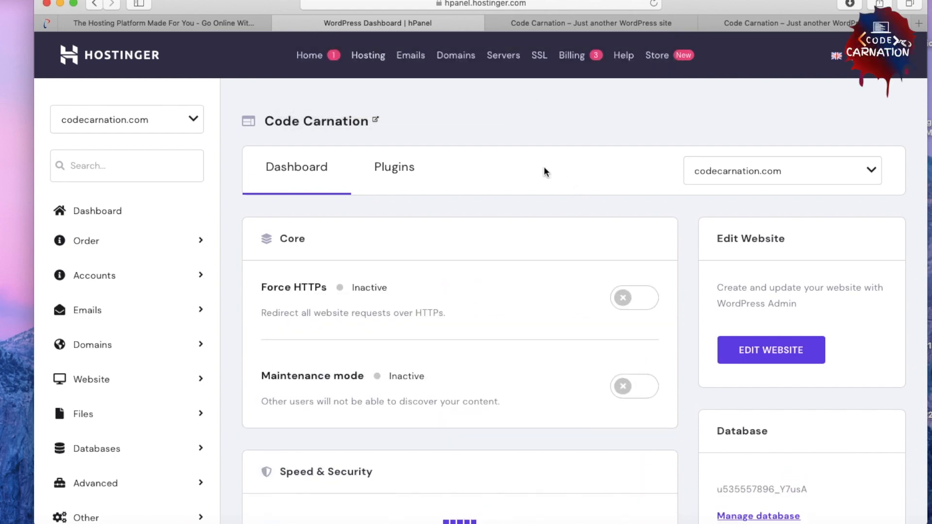
Try enabling Force HTTPS, then close the Rs. 855 SSL offer without buying.
{"action": "scroll", "coordinate": [515, 411], "scroll_direction": "down", "scroll_amount": 7}
{"action": "scroll", "coordinate": [515, 411], "scroll_direction": "up", "scroll_amount": 7}
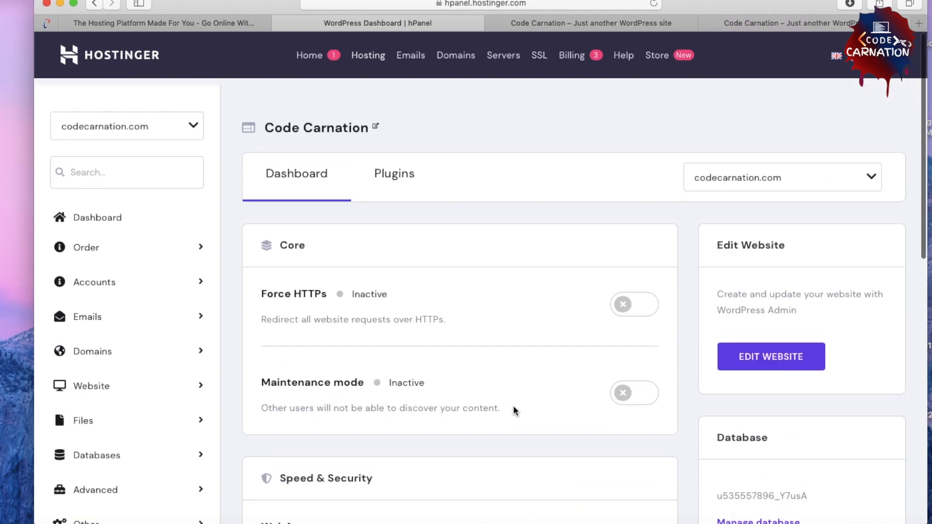
{"action": "left_click", "coordinate": [627, 301]}
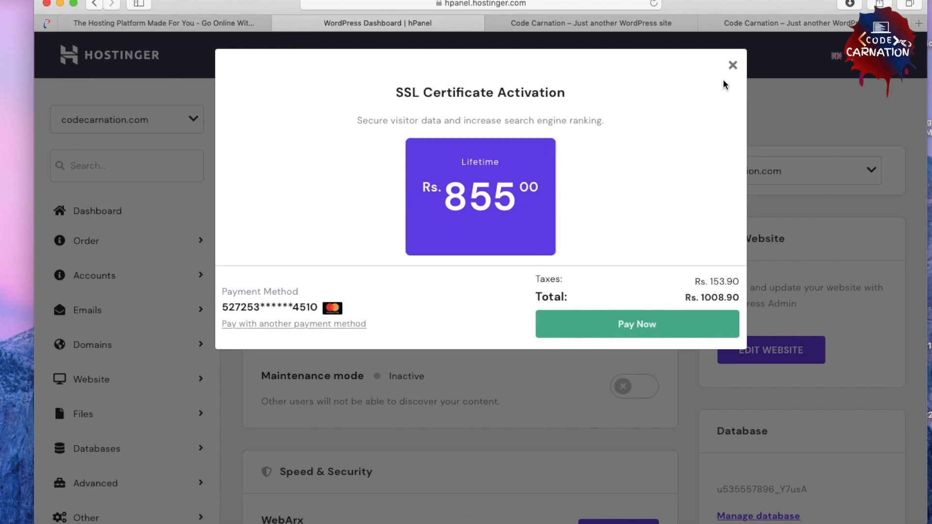
{"action": "left_click", "coordinate": [732, 65]}
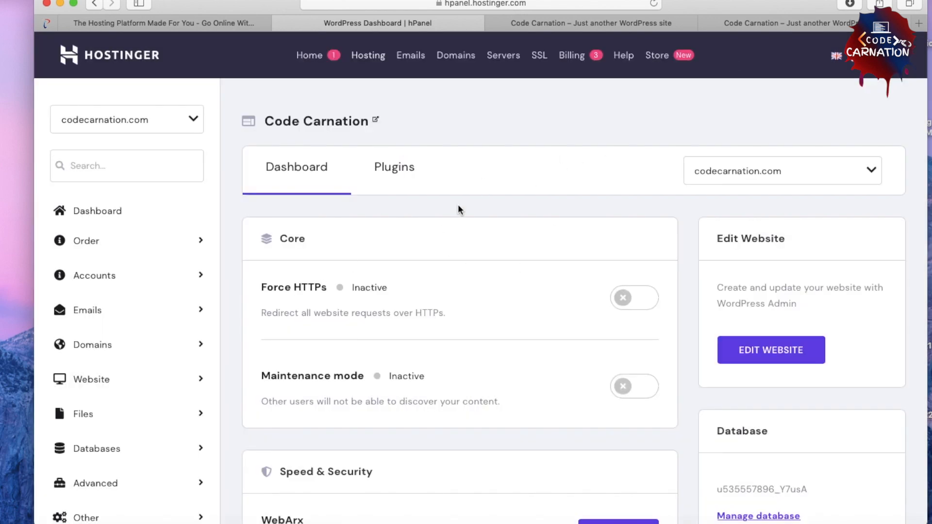
{"action": "scroll", "coordinate": [183, 356], "scroll_direction": "down", "scroll_amount": 3}
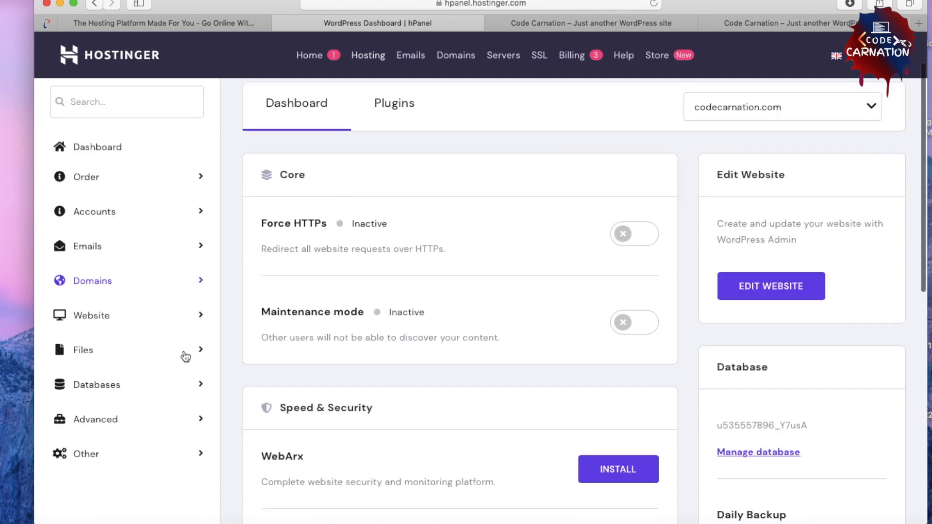
{"action": "scroll", "coordinate": [183, 356], "scroll_direction": "up", "scroll_amount": 3}
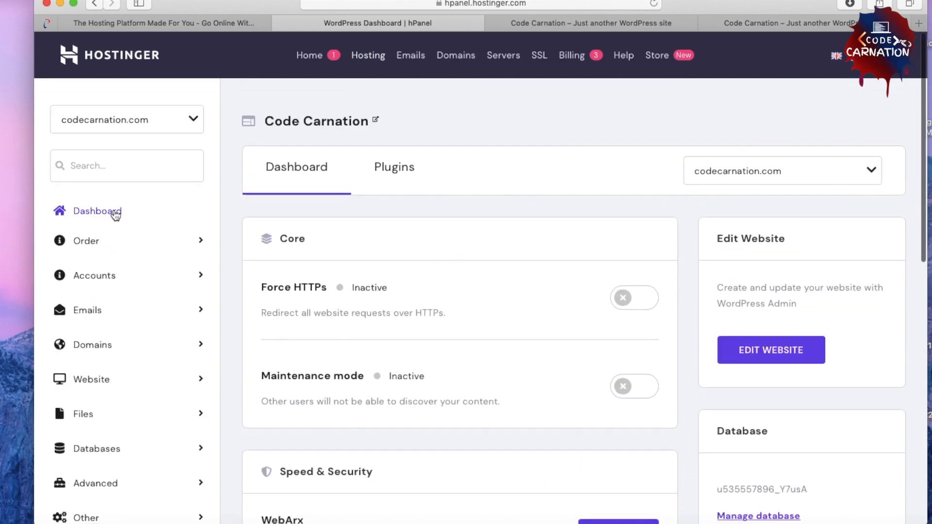
Go to the sidebar Dashboard and scroll through the codecarnation.com Hosting Account sections.
{"action": "left_click", "coordinate": [114, 213]}
{"action": "scroll", "coordinate": [598, 415], "scroll_direction": "down", "scroll_amount": 6}
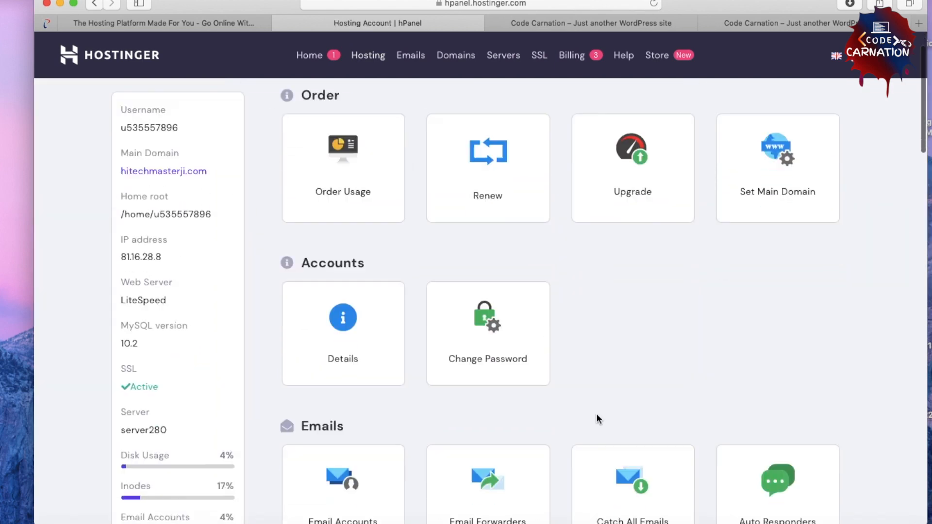
{"action": "scroll", "coordinate": [597, 415], "scroll_direction": "down", "scroll_amount": 15}
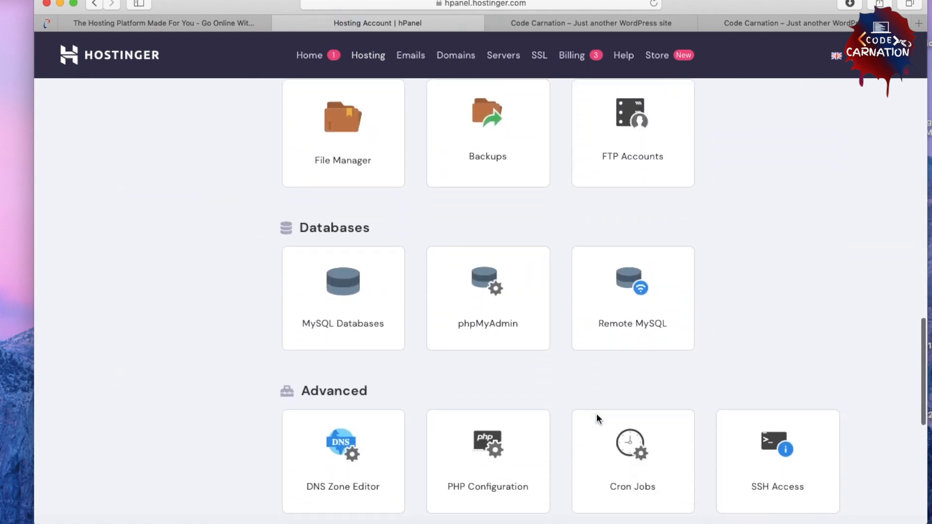
{"action": "scroll", "coordinate": [596, 416], "scroll_direction": "up", "scroll_amount": 20}
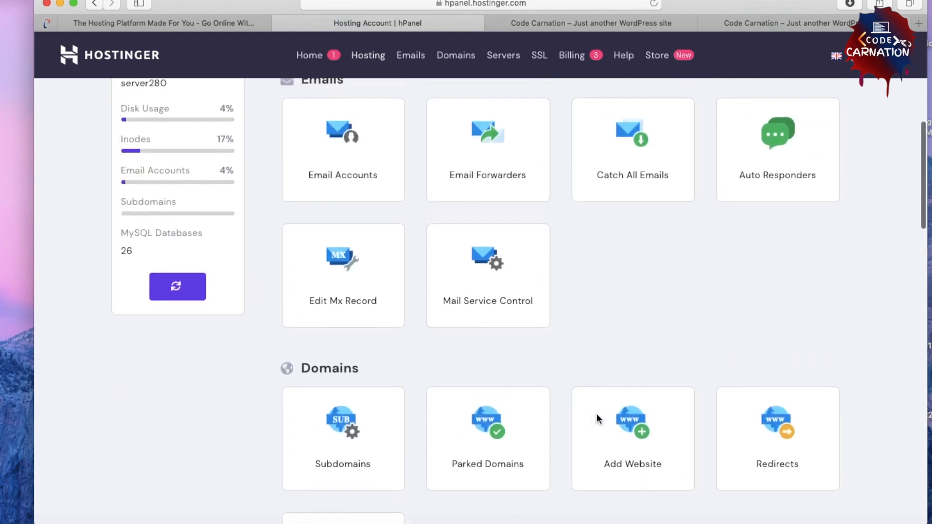
{"action": "scroll", "coordinate": [598, 416], "scroll_direction": "down", "scroll_amount": 2}
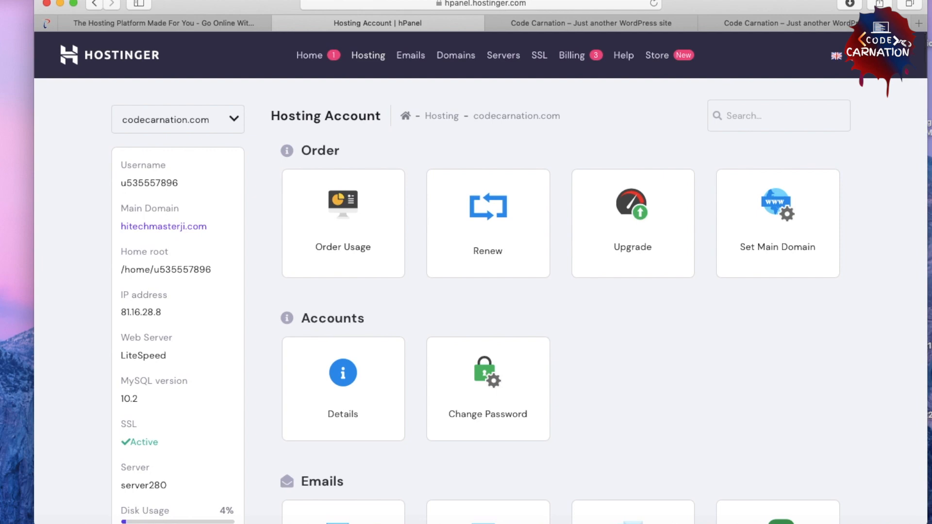
{"action": "scroll", "coordinate": [687, 496], "scroll_direction": "down", "scroll_amount": 12}
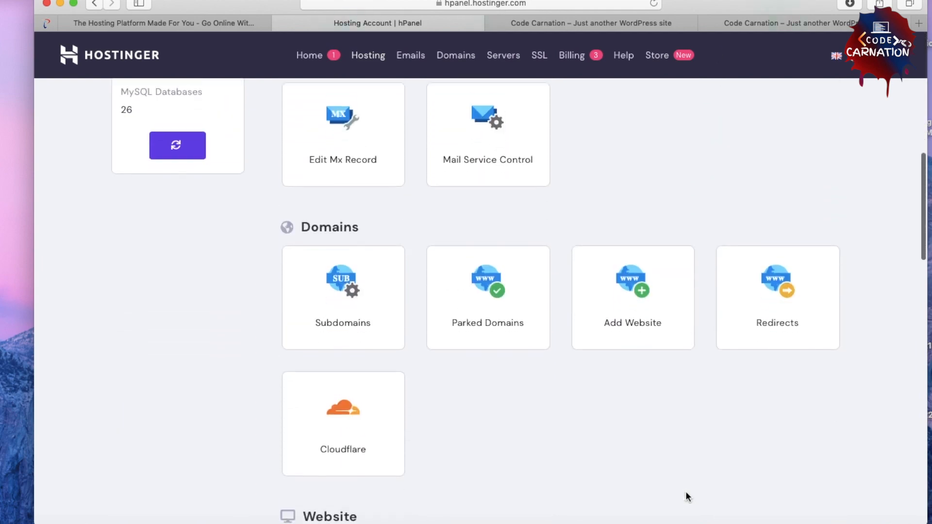
{"action": "scroll", "coordinate": [686, 496], "scroll_direction": "down", "scroll_amount": 10}
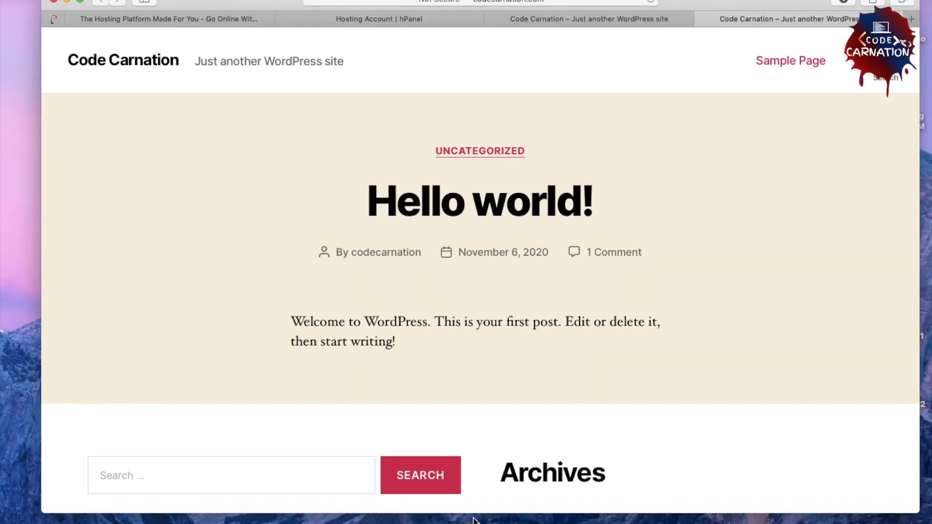
Widen the browser, compare the two Code Carnation tabs, and close the third-tab duplicate.
{"action": "left_click_drag", "start_coordinate": [474, 517], "coordinate": [476, 523]}
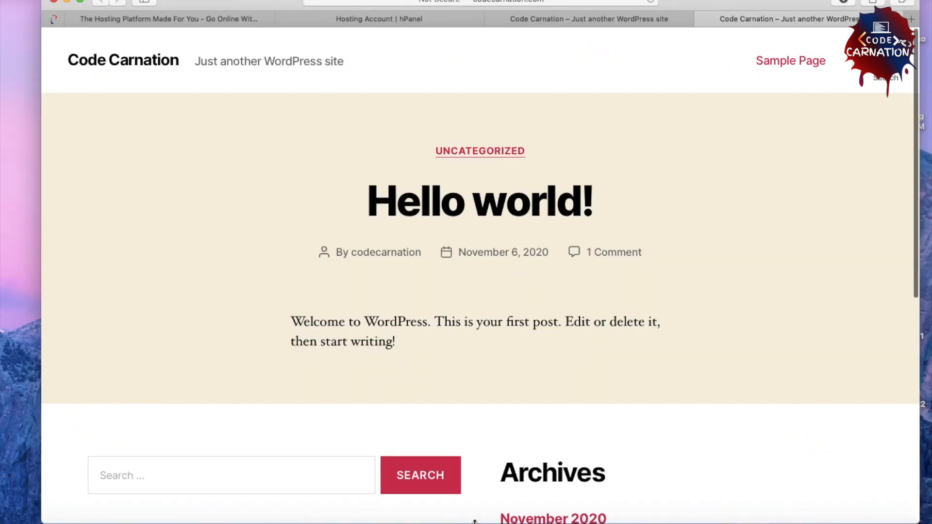
{"action": "scroll", "coordinate": [630, 329], "scroll_direction": "down", "scroll_amount": 5}
{"action": "scroll", "coordinate": [630, 329], "scroll_direction": "down", "scroll_amount": 4}
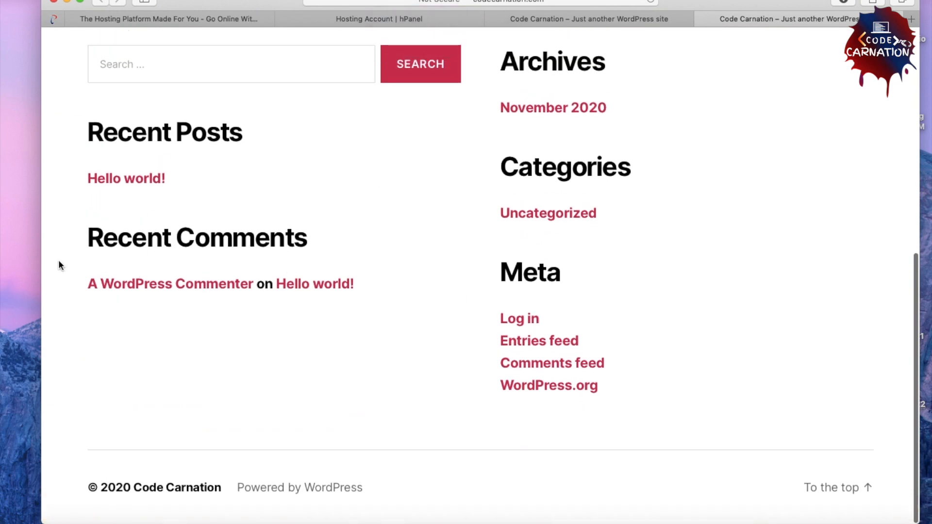
{"action": "left_click_drag", "start_coordinate": [42, 264], "coordinate": [9, 265]}
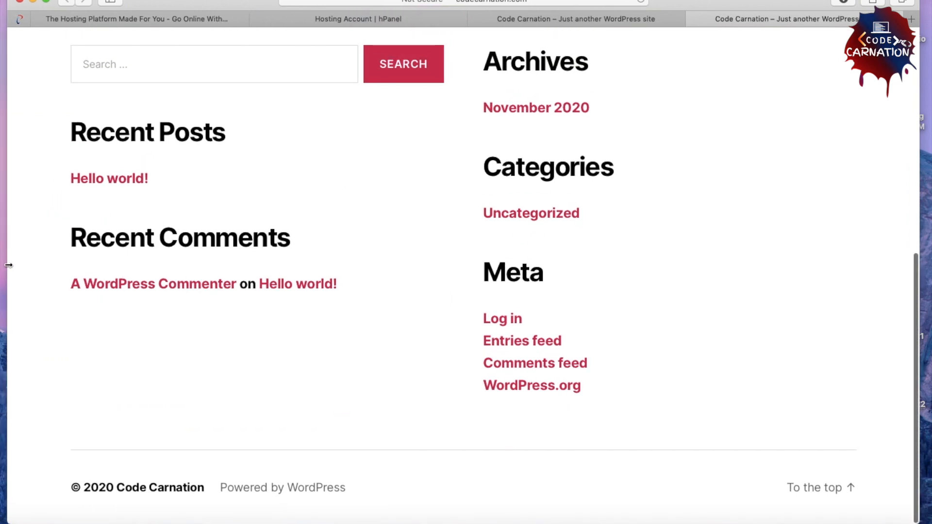
{"action": "scroll", "coordinate": [227, 274], "scroll_direction": "up", "scroll_amount": 9}
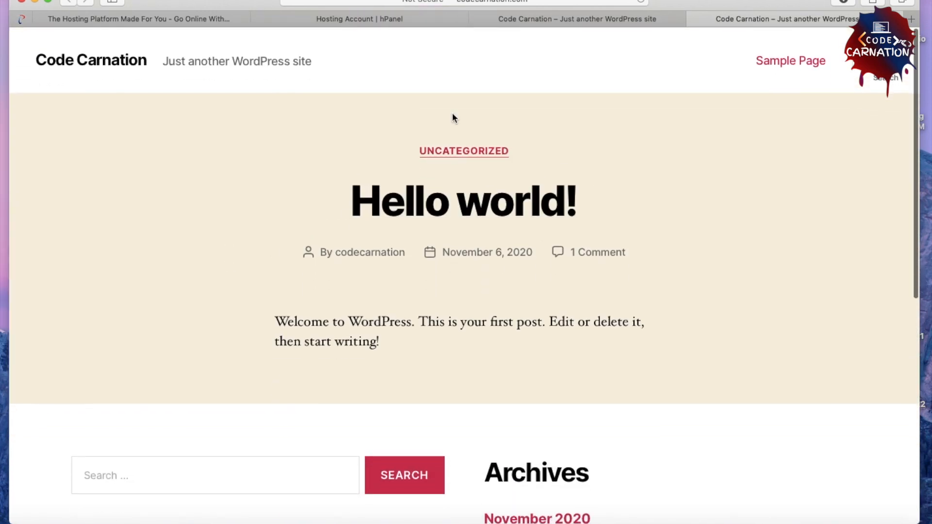
{"action": "left_click", "coordinate": [520, 18]}
{"action": "left_click", "coordinate": [477, 18]}
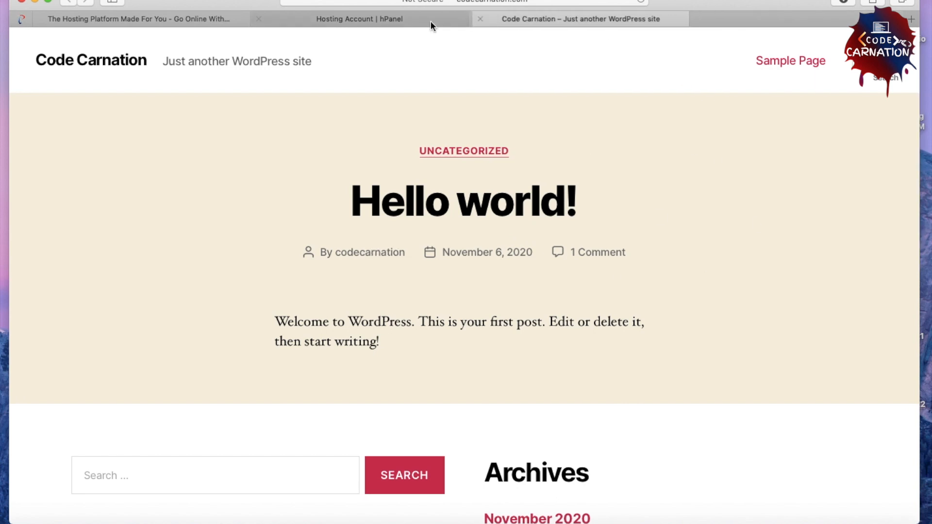
Close the hPanel hosting account tab and start entering a new address in Safari.
{"action": "left_click", "coordinate": [387, 21]}
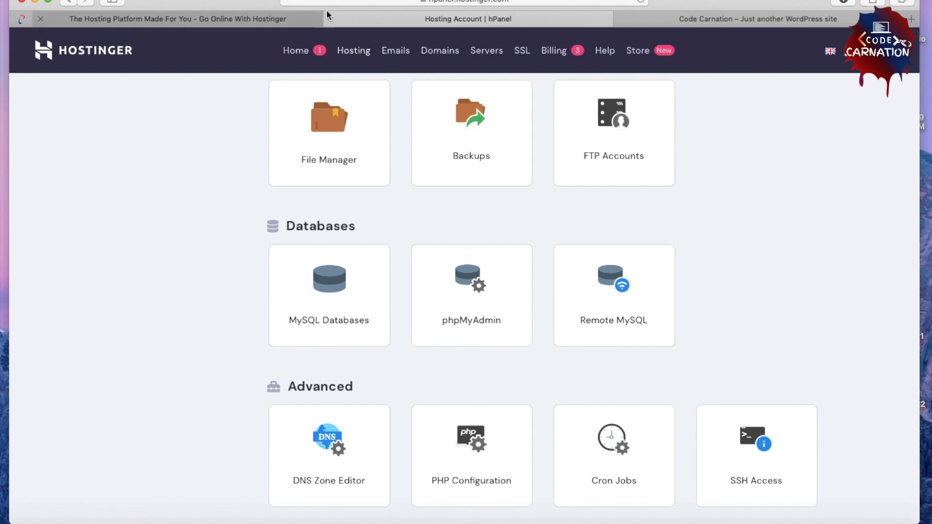
{"action": "left_click", "coordinate": [334, 19]}
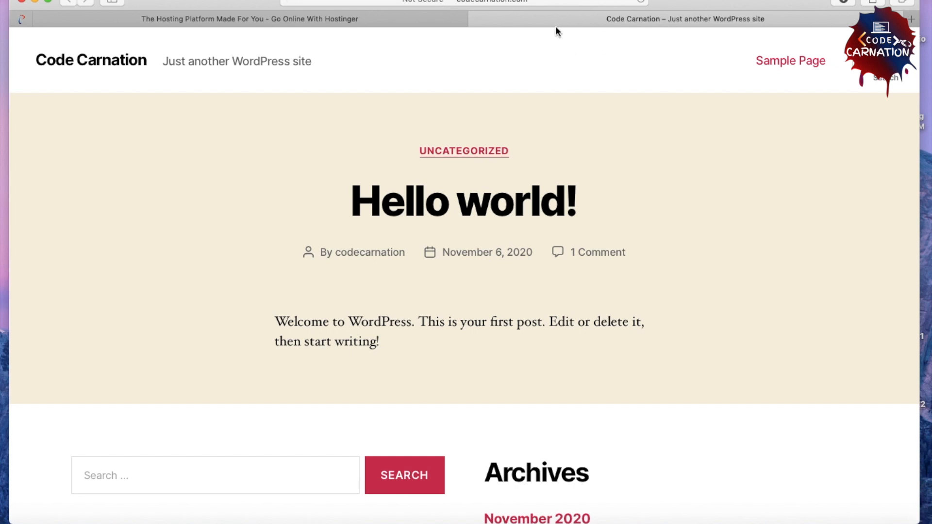
{"action": "left_click", "coordinate": [555, 4]}
Go to codecarnation.com/wp-admin using the address bar's suggested completion.
{"action": "left_click", "coordinate": [434, 1]}
{"action": "type", "text": "/"}
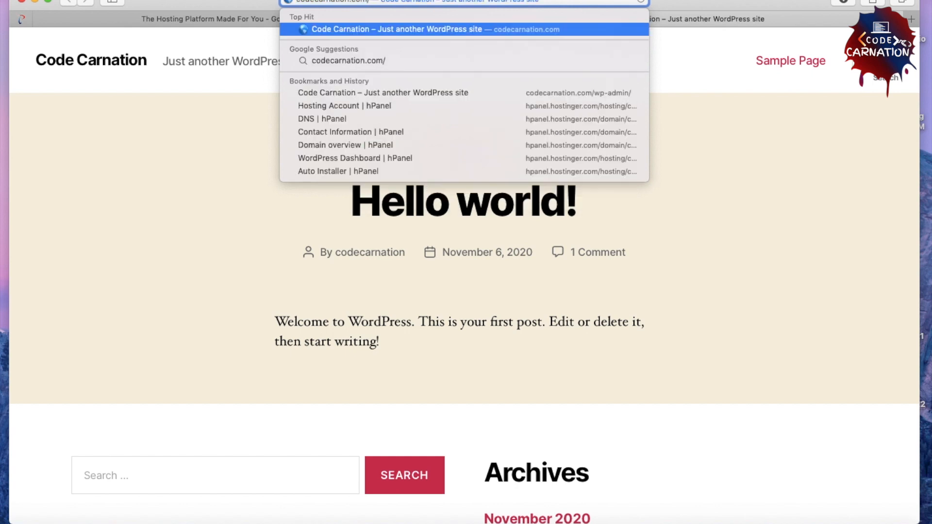
{"action": "type", "text": "wp"}
{"action": "key", "text": "Right"}
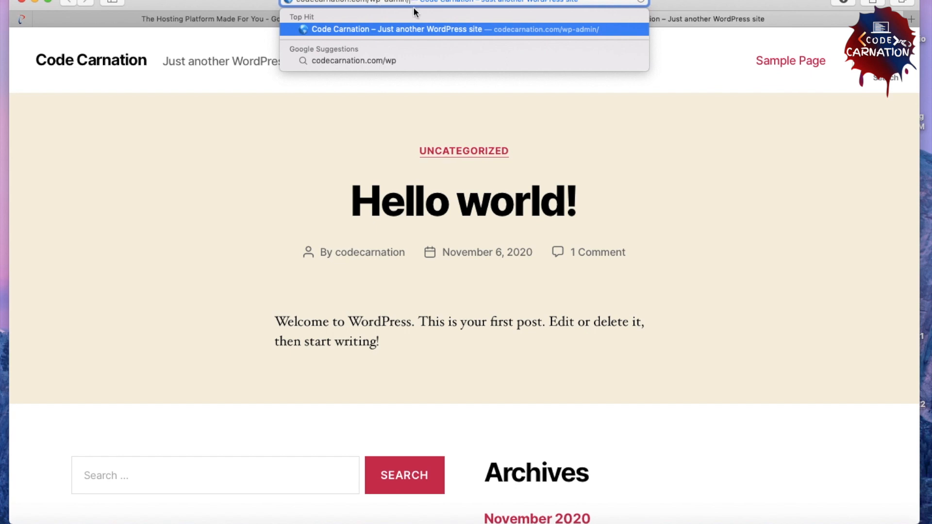
{"action": "key", "text": "Return"}
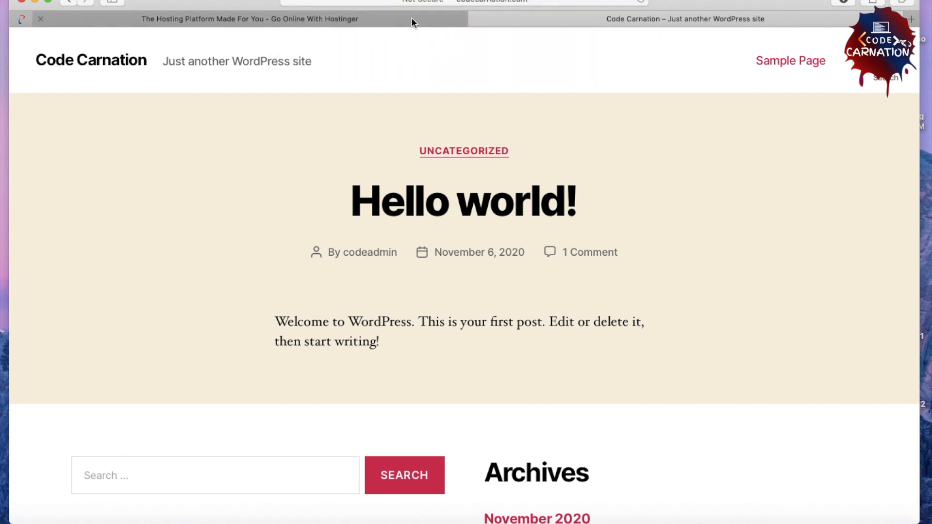
{"action": "scroll", "coordinate": [457, 275], "scroll_direction": "down", "scroll_amount": 10}
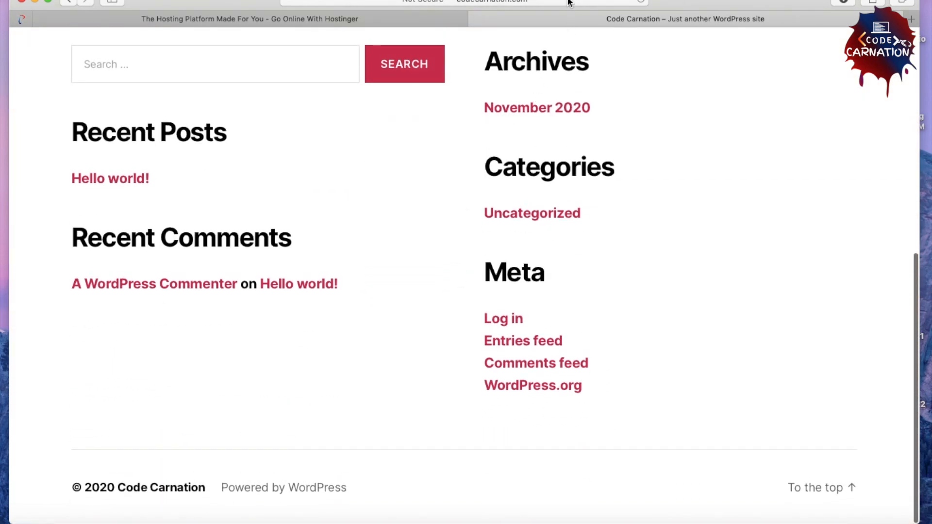
Reload the Code Carnation front page, look it over, and dismiss the address suggestions.
{"action": "left_click", "coordinate": [569, 2]}
{"action": "key", "text": "Return"}
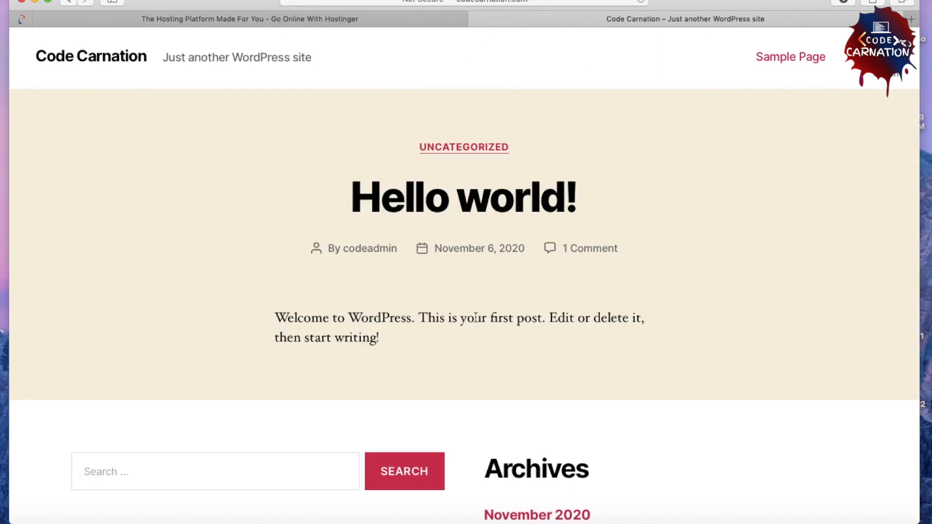
{"action": "scroll", "coordinate": [475, 317], "scroll_direction": "down", "scroll_amount": 10}
{"action": "scroll", "coordinate": [475, 316], "scroll_direction": "up", "scroll_amount": 10}
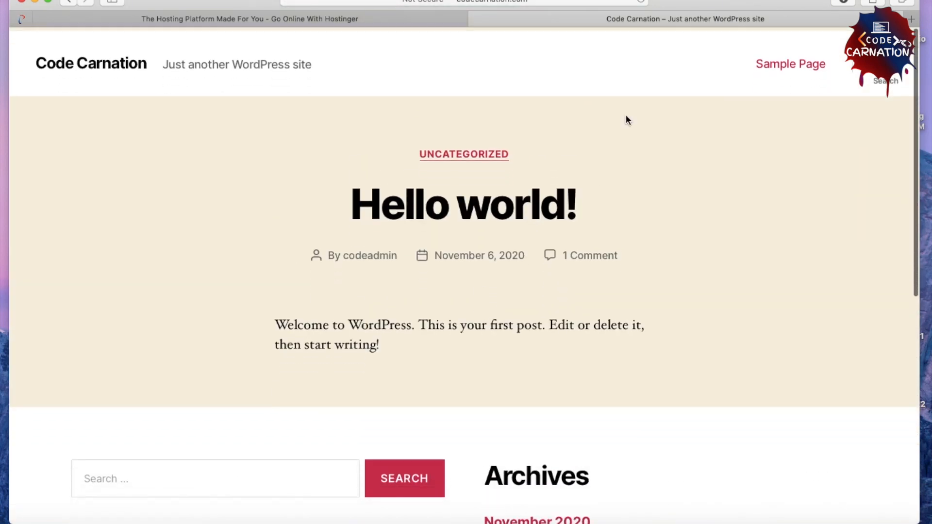
{"action": "left_click", "coordinate": [577, 1]}
{"action": "key", "text": "Escape"}
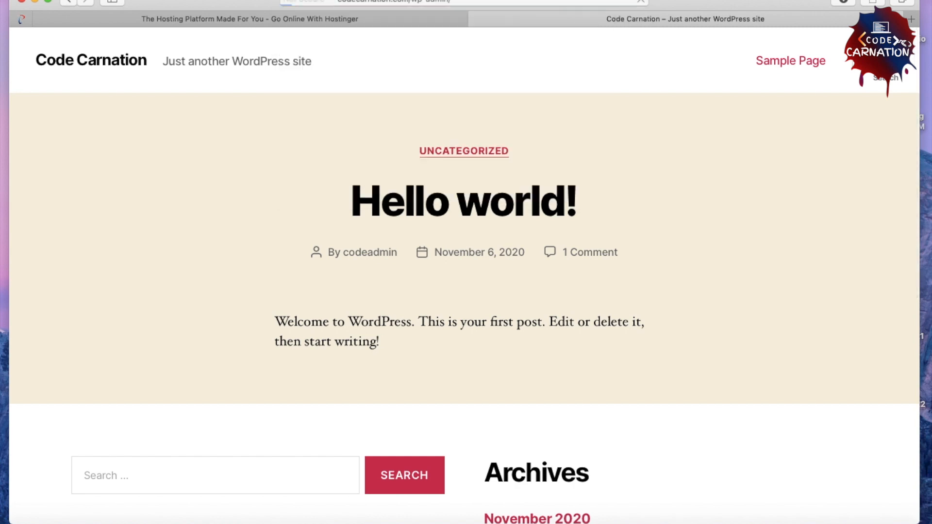
{"action": "key", "text": "Escape"}
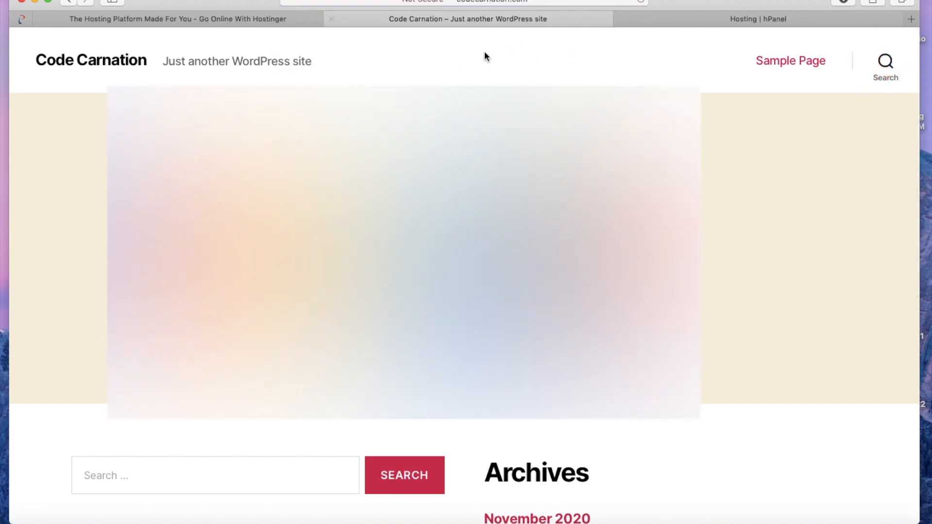
From hPanel, manage codecarnation.com, open its Auto Installer WordPress entry, and launch Edit Website.
{"action": "left_click", "coordinate": [710, 20]}
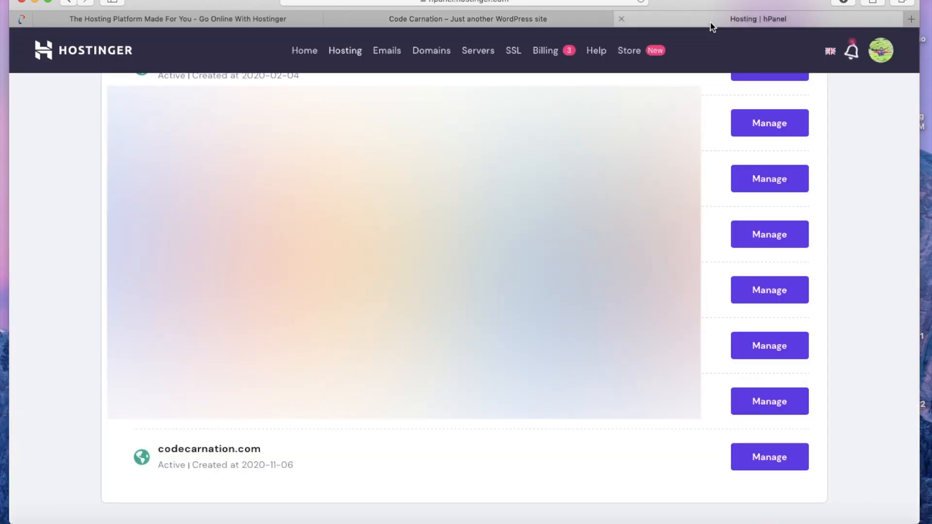
{"action": "scroll", "coordinate": [769, 458], "scroll_direction": "up", "scroll_amount": 10}
{"action": "left_click", "coordinate": [769, 457]}
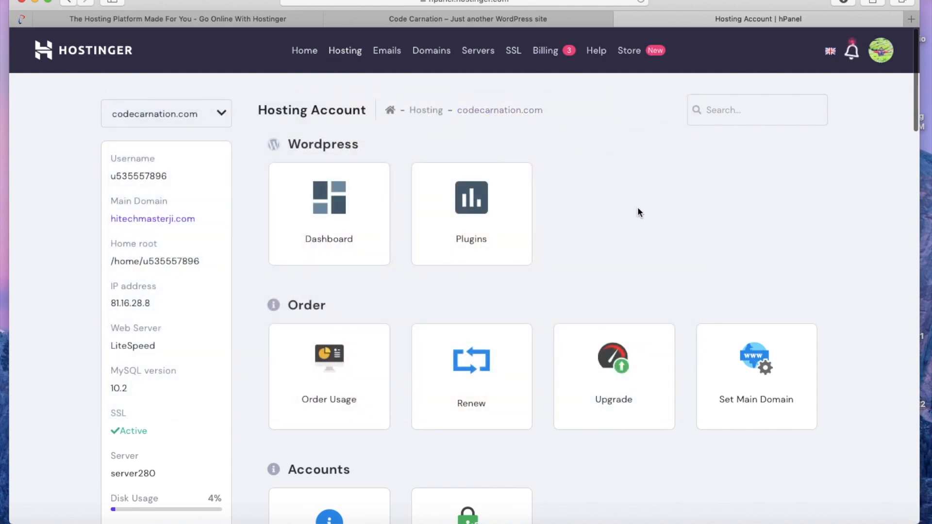
{"action": "scroll", "coordinate": [572, 337], "scroll_direction": "down", "scroll_amount": 15}
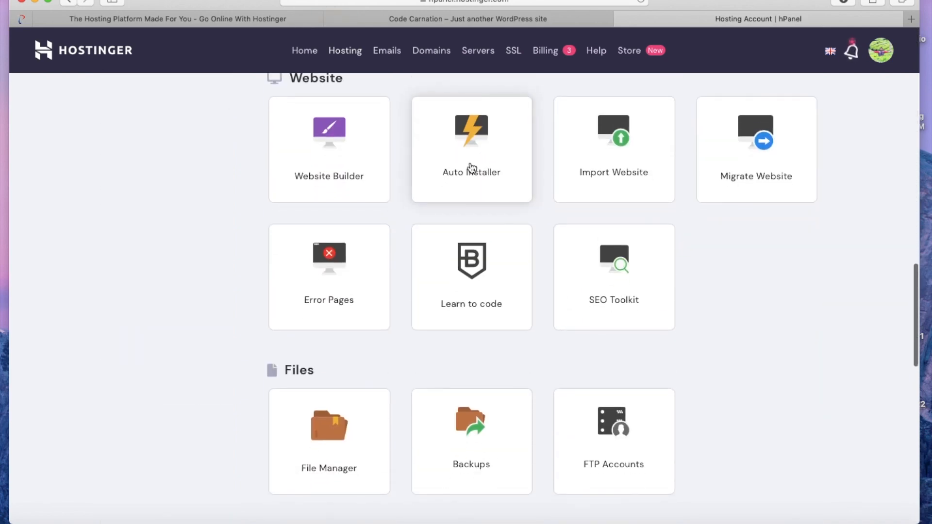
{"action": "scroll", "coordinate": [474, 175], "scroll_direction": "up", "scroll_amount": 2}
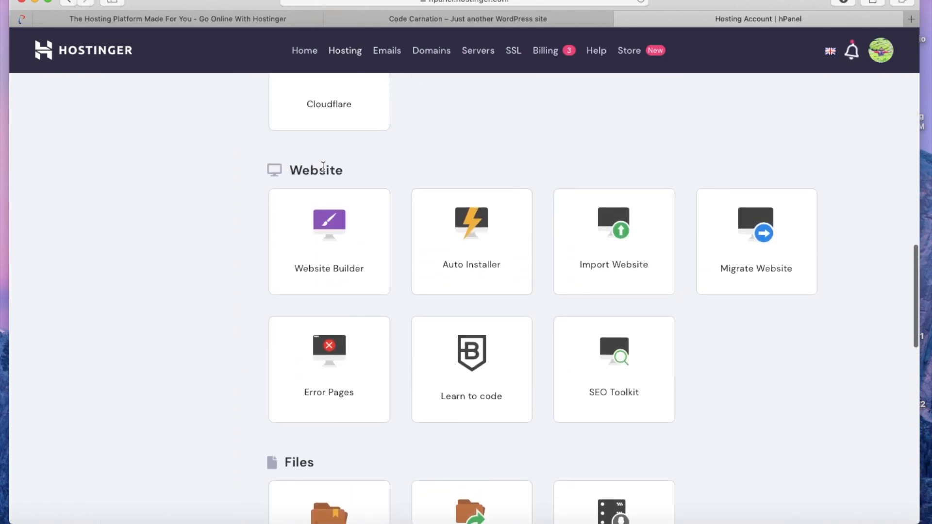
{"action": "left_click", "coordinate": [477, 238]}
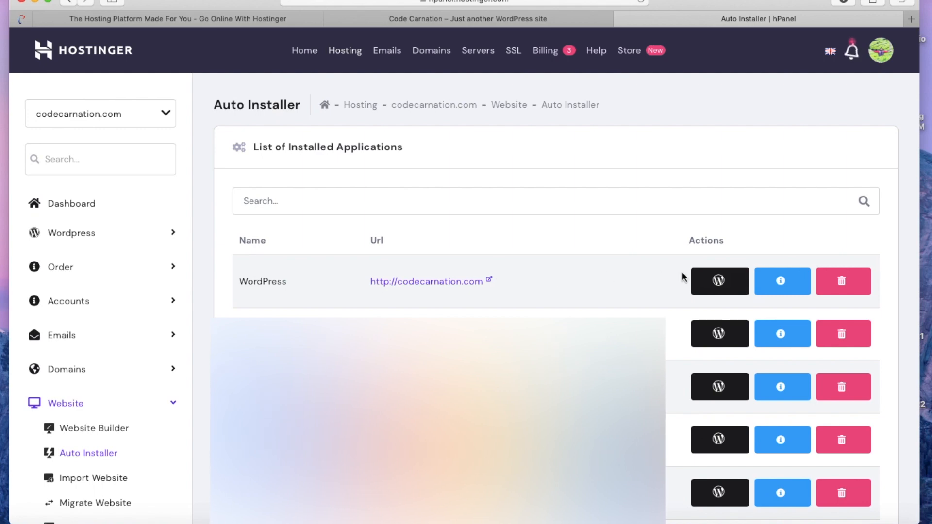
{"action": "left_click", "coordinate": [713, 281]}
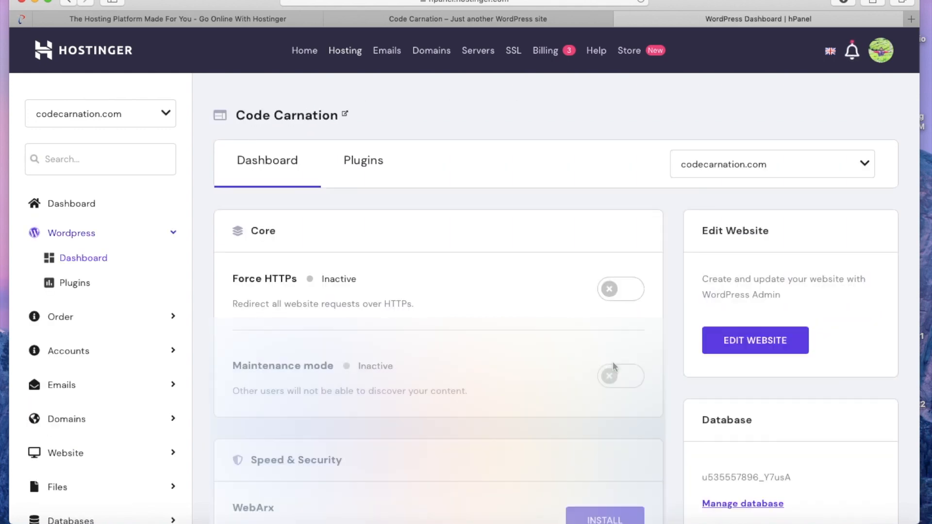
{"action": "left_click", "coordinate": [747, 342]}
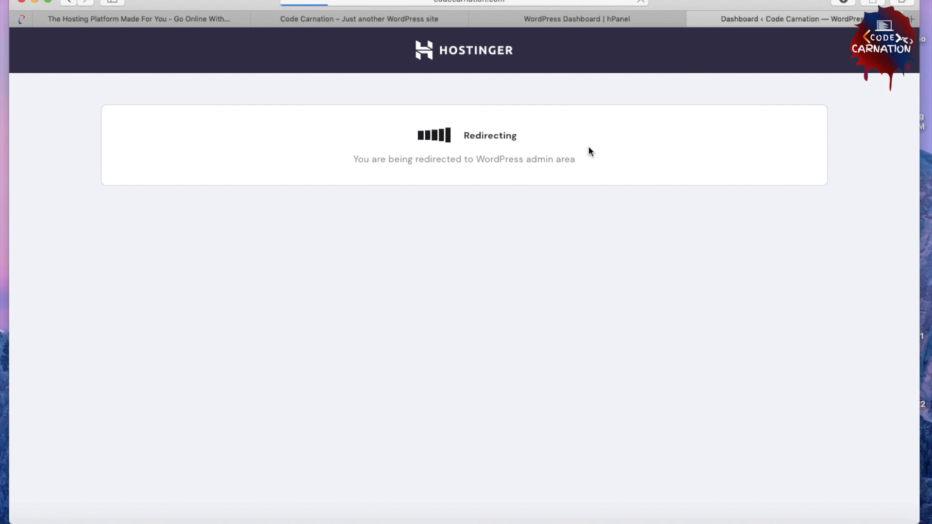
Close the hPanel WordPress dashboard tab and return to the Code Carnation front page.
{"action": "scroll", "coordinate": [548, 201], "scroll_direction": "down", "scroll_amount": 5}
{"action": "scroll", "coordinate": [549, 199], "scroll_direction": "up", "scroll_amount": 5}
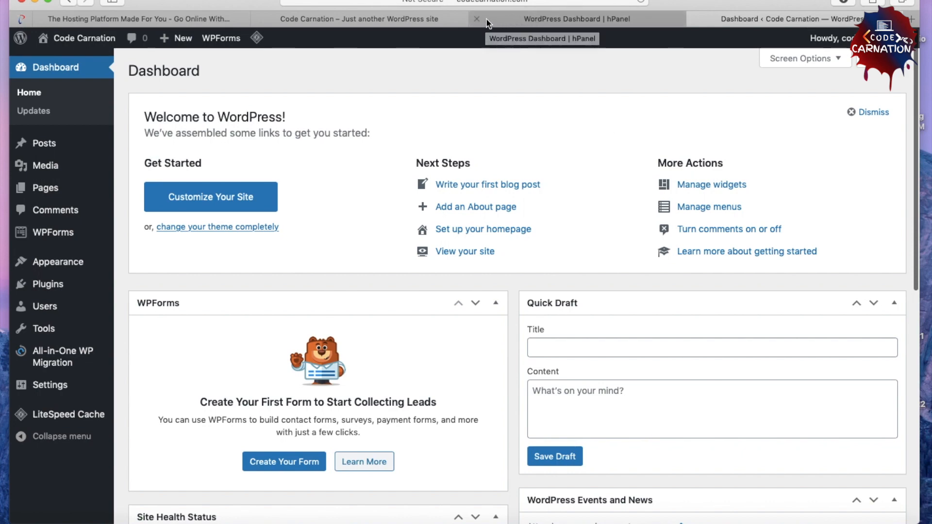
{"action": "left_click", "coordinate": [479, 19]}
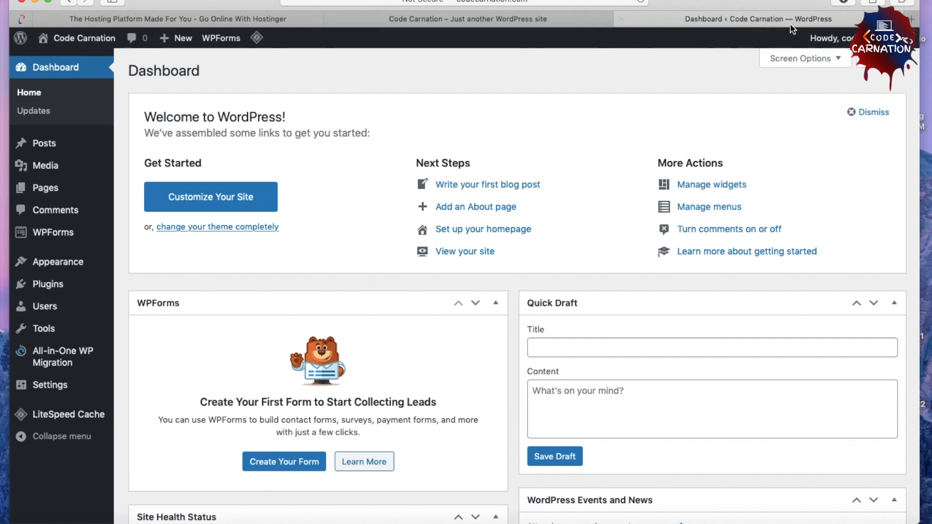
{"action": "mouse_move", "coordinate": [849, 45]}
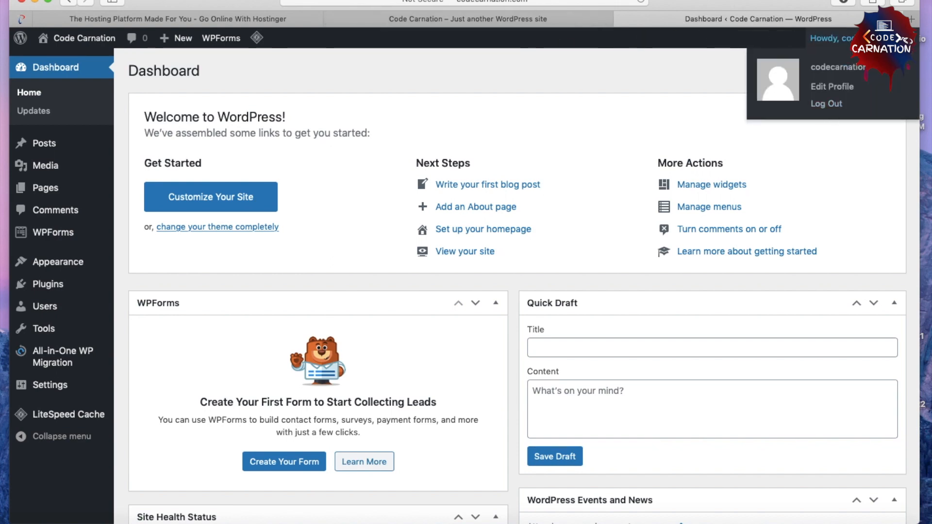
{"action": "left_click", "coordinate": [512, 18]}
Load codecarnation.com/wp-admin in this tab, then switch to the other Dashboard tab.
{"action": "left_click", "coordinate": [542, 3]}
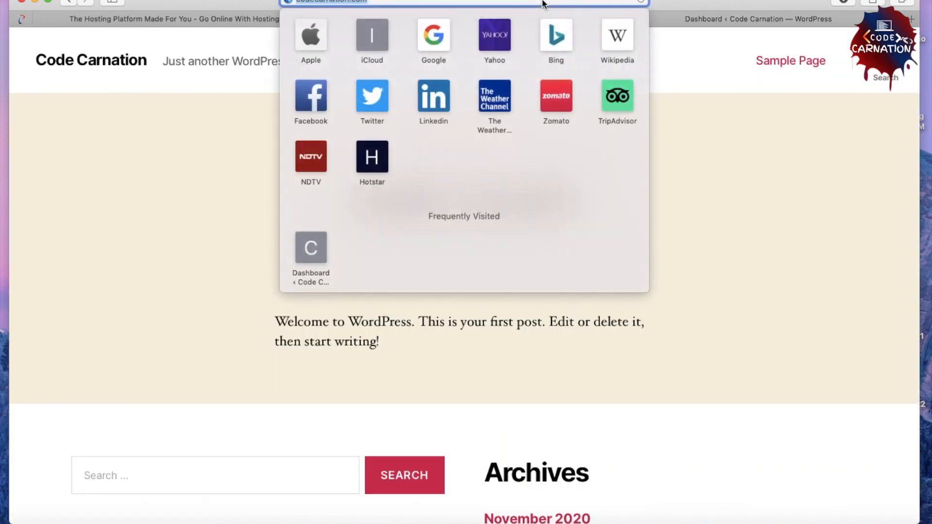
{"action": "key", "text": "Escape"}
{"action": "left_click", "coordinate": [442, 3]}
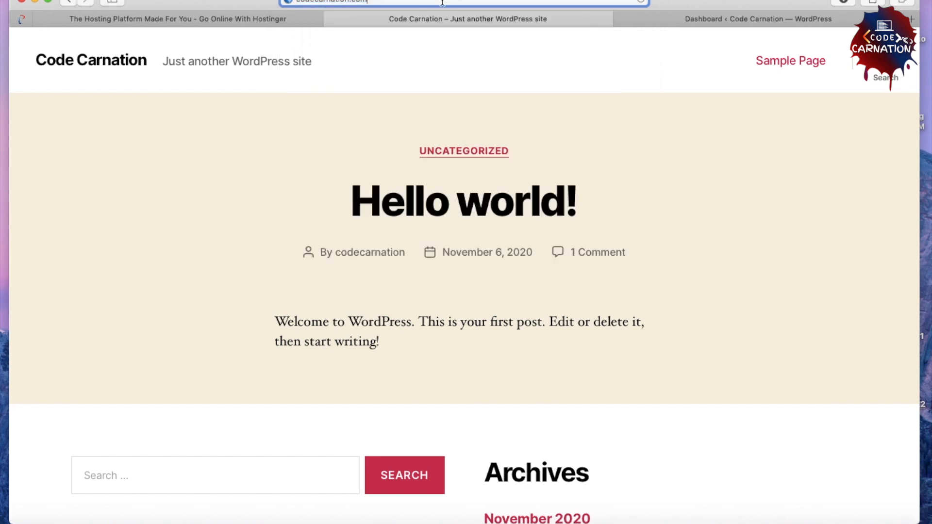
{"action": "type", "text": "/wp"}
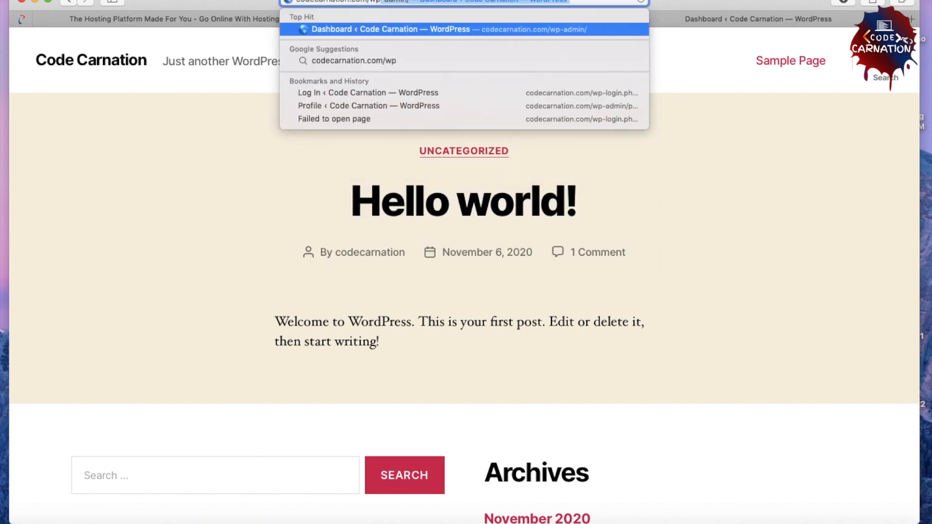
{"action": "key", "text": "Return"}
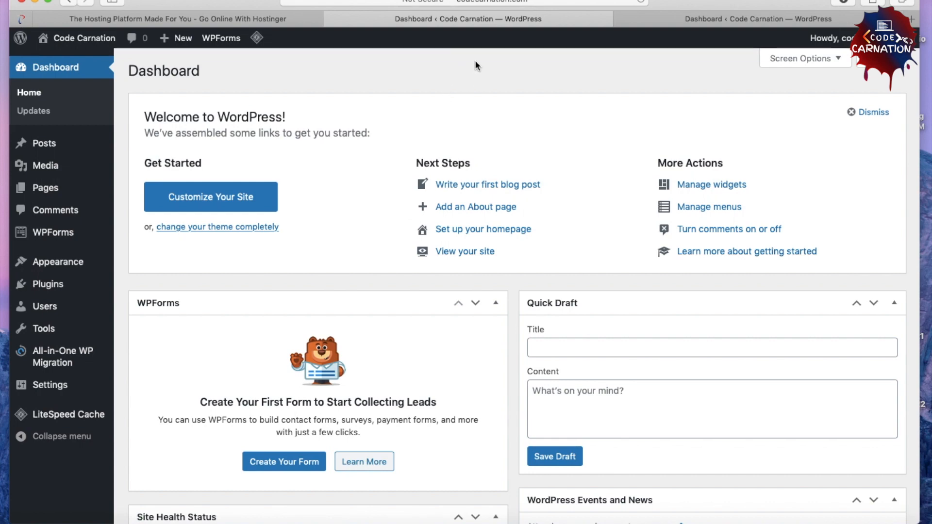
{"action": "left_click", "coordinate": [541, 1]}
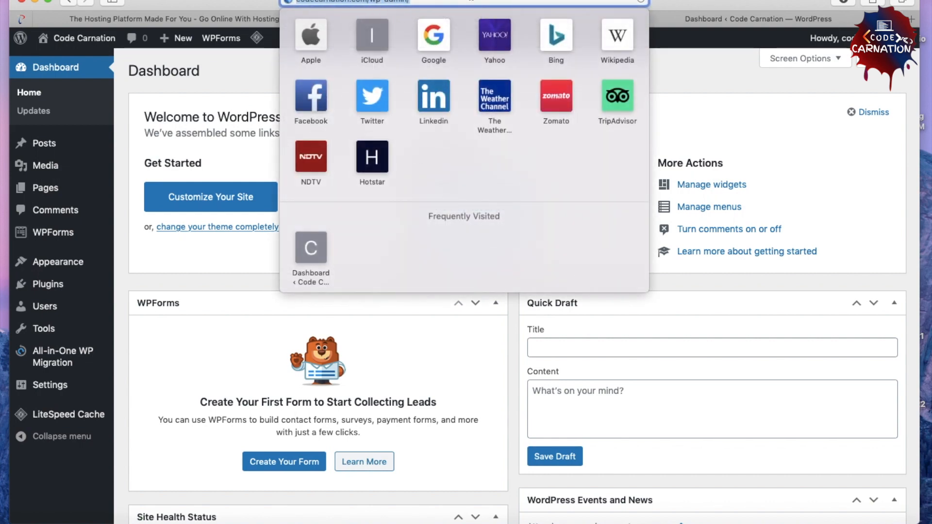
{"action": "left_click", "coordinate": [680, 90]}
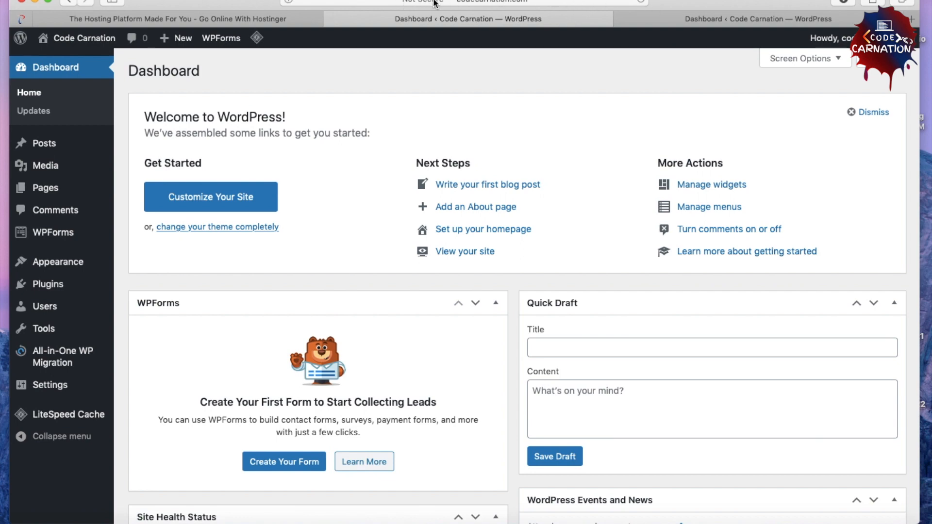
{"action": "left_click", "coordinate": [728, 16]}
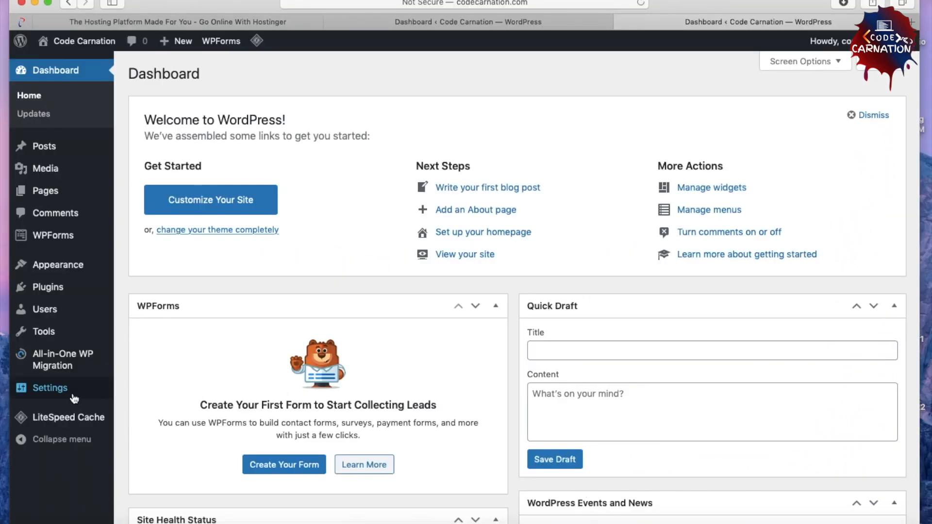
Review Settings > General (tagline, UTC+0 timezone, formats), then open the account's profile page.
{"action": "mouse_move", "coordinate": [58, 396]}
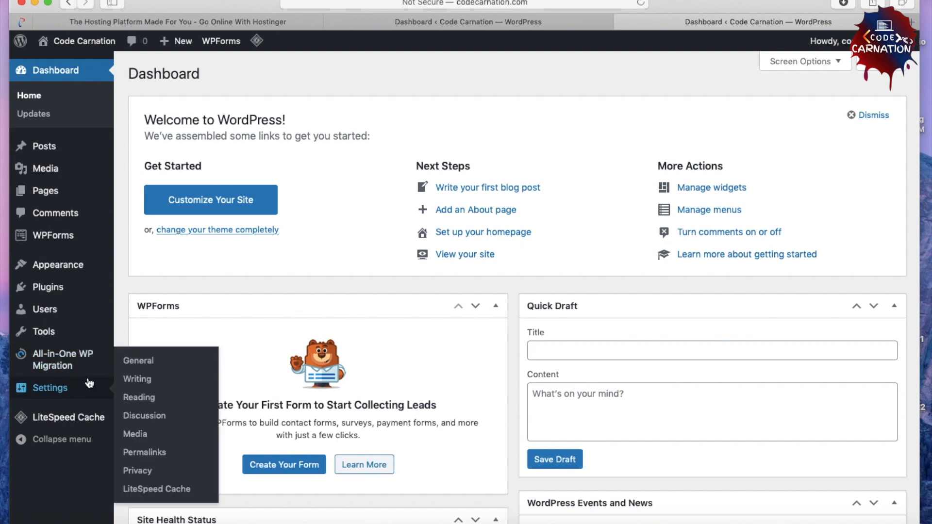
{"action": "left_click", "coordinate": [138, 365]}
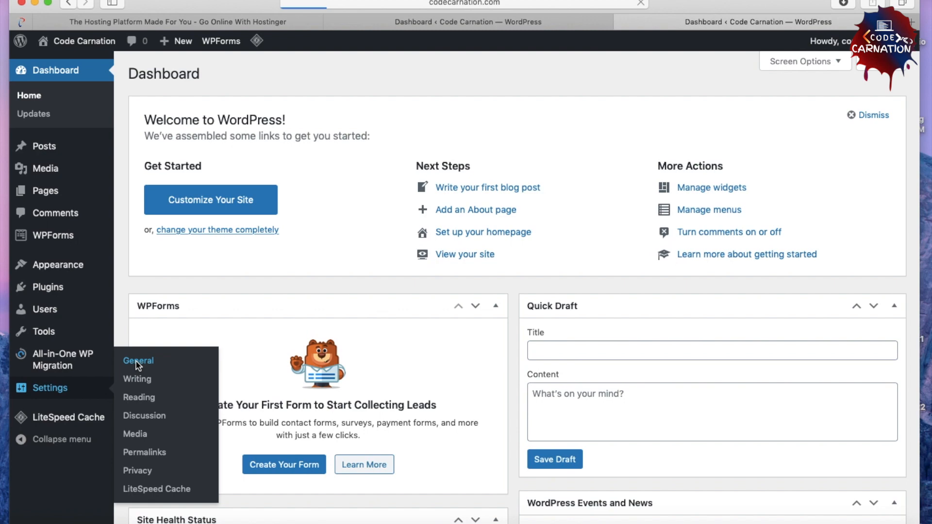
{"action": "scroll", "coordinate": [364, 417], "scroll_direction": "down", "scroll_amount": 10}
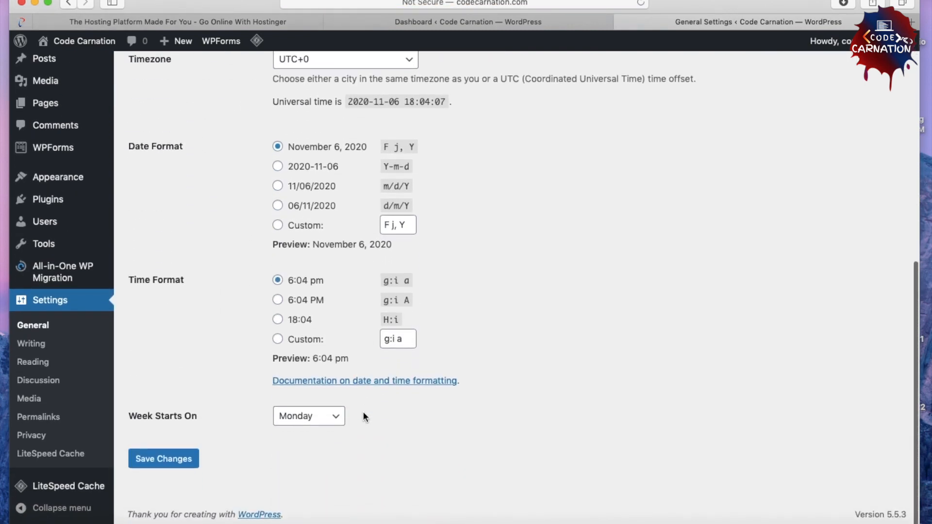
{"action": "scroll", "coordinate": [365, 417], "scroll_direction": "up", "scroll_amount": 10}
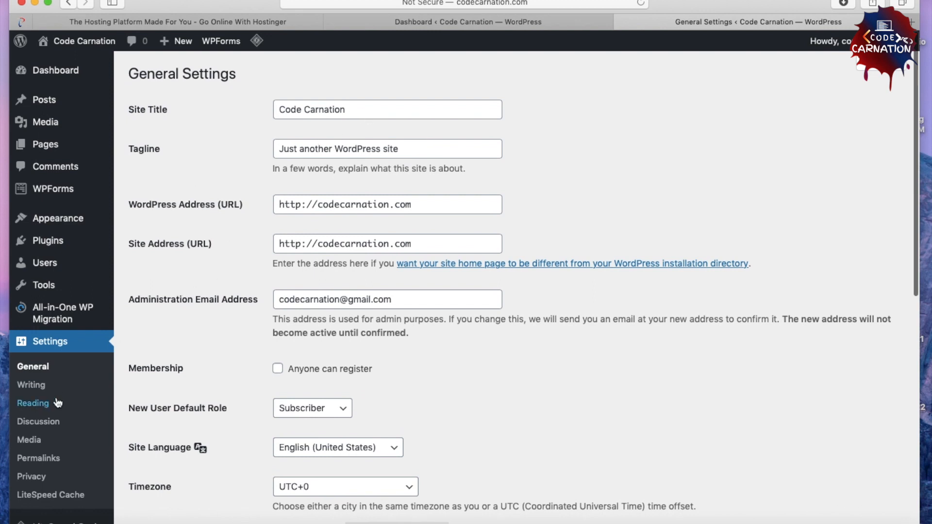
{"action": "scroll", "coordinate": [48, 490], "scroll_direction": "down", "scroll_amount": 5}
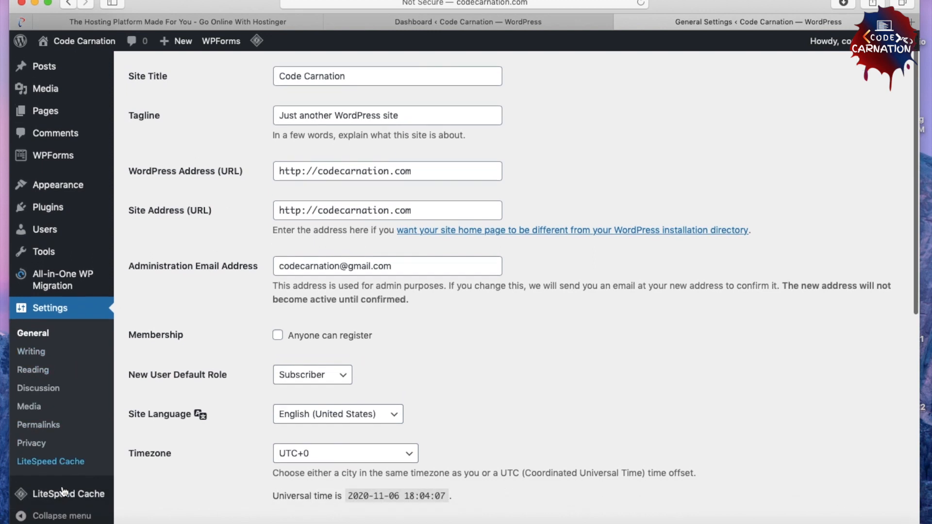
{"action": "scroll", "coordinate": [431, 388], "scroll_direction": "down", "scroll_amount": 6}
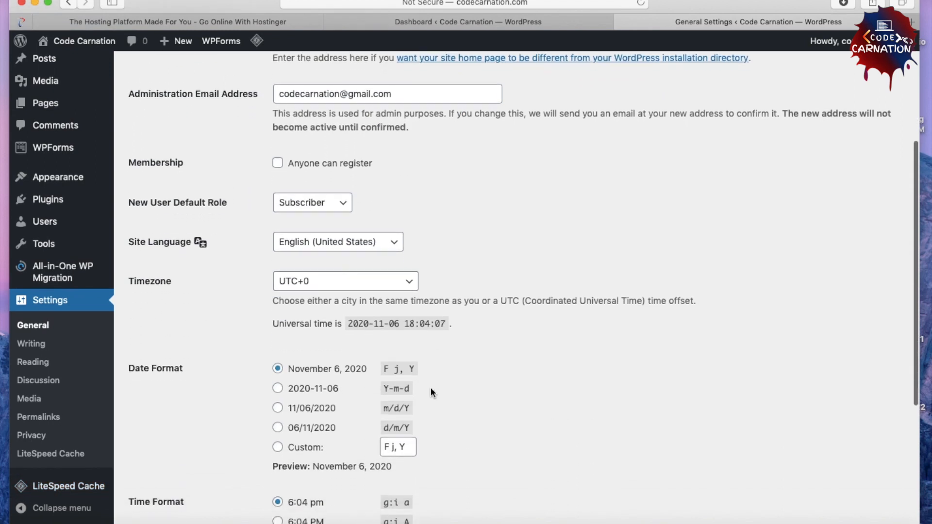
{"action": "mouse_move", "coordinate": [833, 40]}
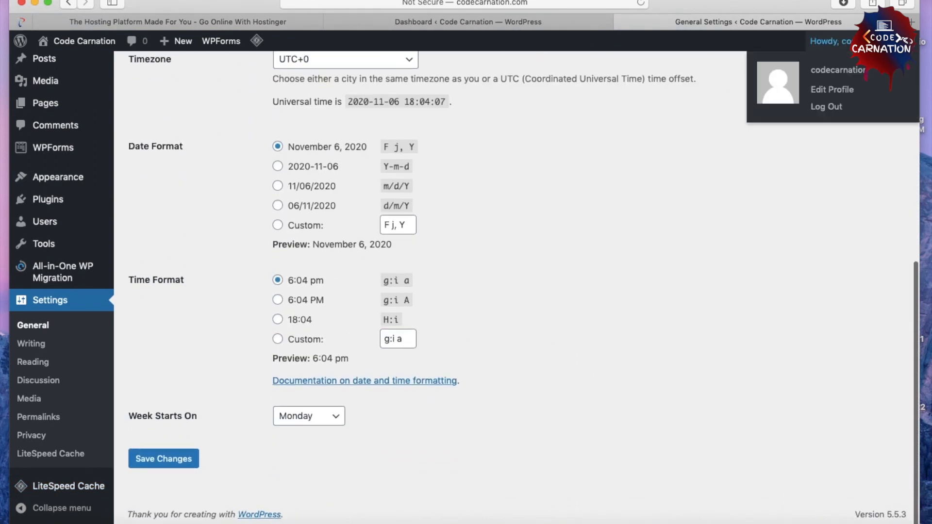
{"action": "left_click", "coordinate": [835, 93]}
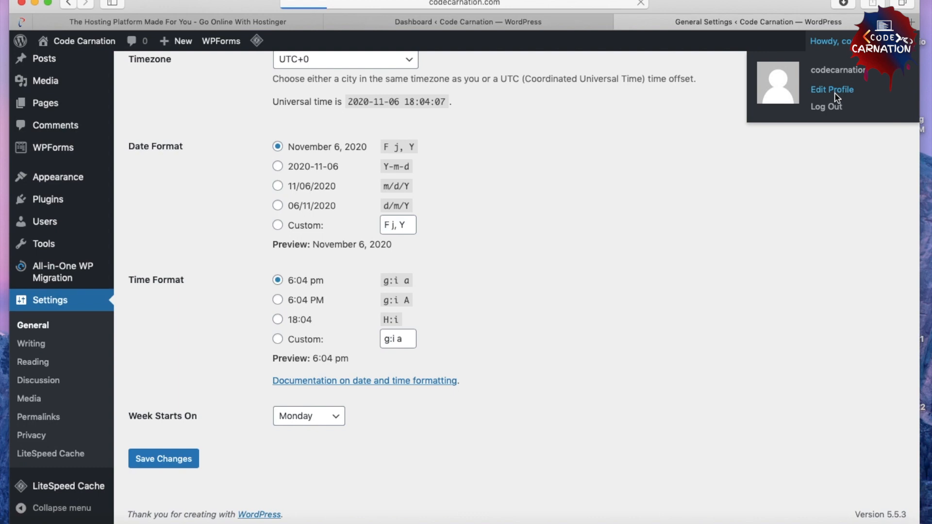
Scroll through the Profile page options, then return to the admin Dashboard.
{"action": "scroll", "coordinate": [569, 231], "scroll_direction": "down", "scroll_amount": 10}
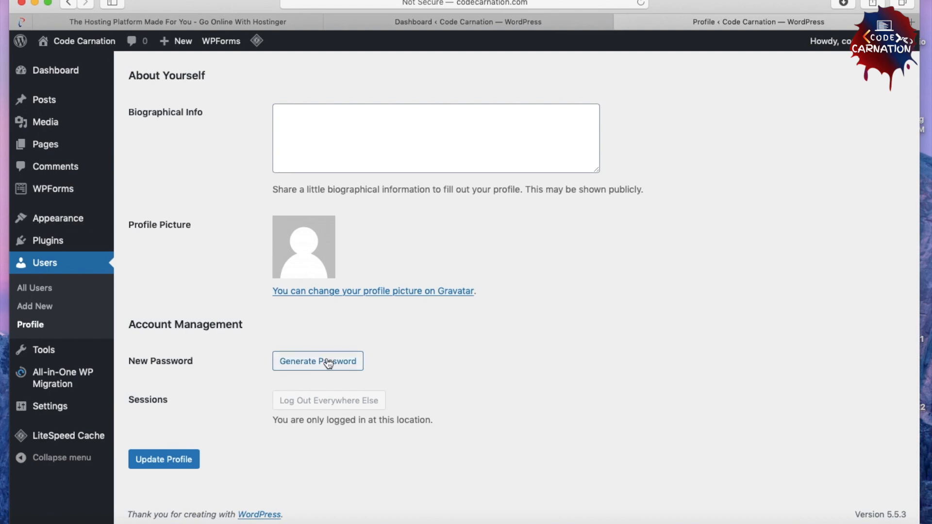
{"action": "scroll", "coordinate": [298, 376], "scroll_direction": "up", "scroll_amount": 10}
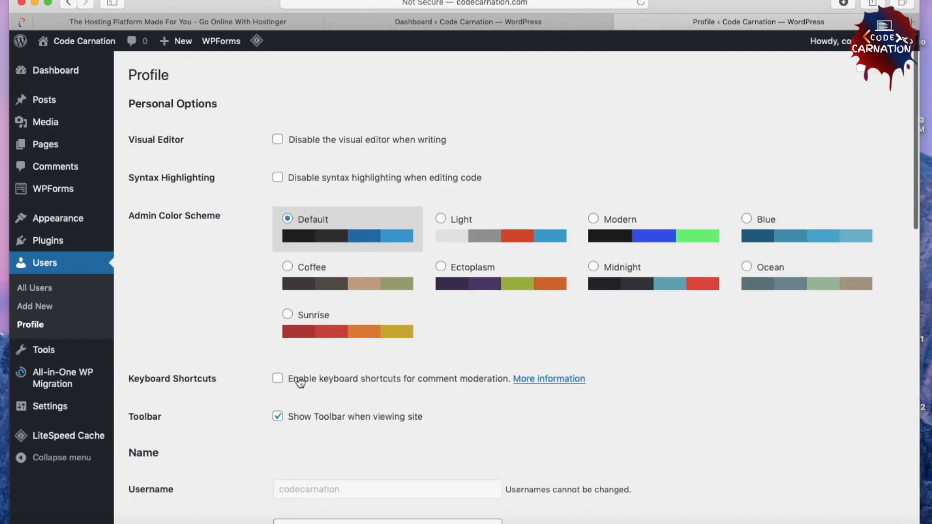
{"action": "mouse_move", "coordinate": [68, 53]}
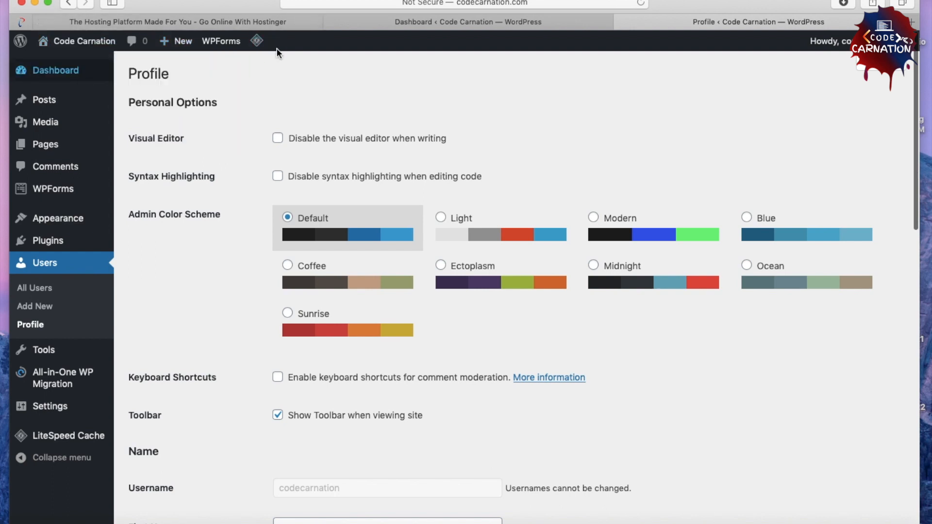
{"action": "left_click", "coordinate": [59, 75]}
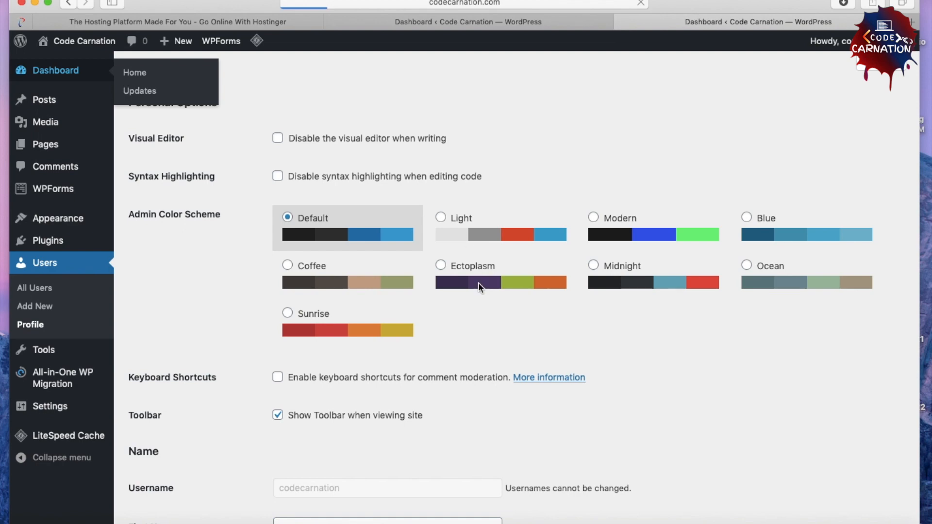
{"action": "scroll", "coordinate": [479, 287], "scroll_direction": "up", "scroll_amount": 5}
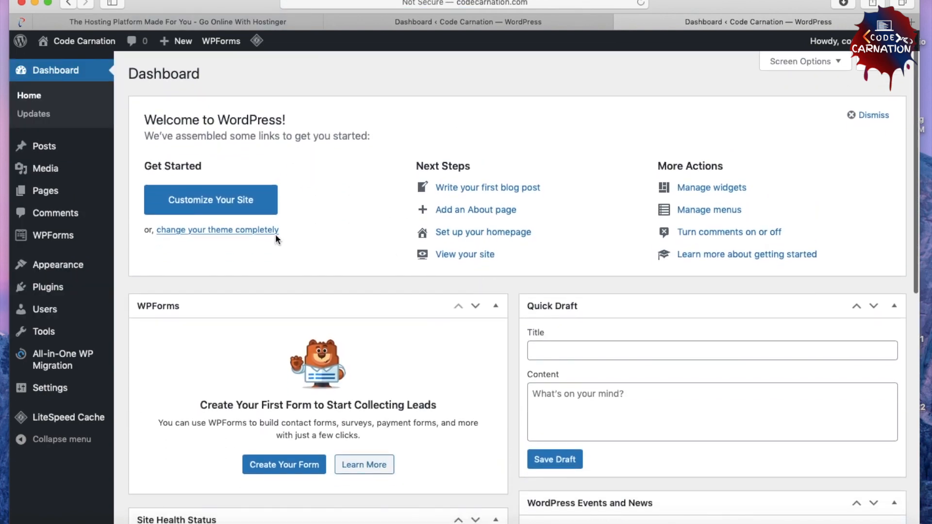
Open Plugins > Installed Plugins and review the five installed plugins.
{"action": "scroll", "coordinate": [307, 469], "scroll_direction": "down", "scroll_amount": 3}
{"action": "scroll", "coordinate": [307, 468], "scroll_direction": "up", "scroll_amount": 3}
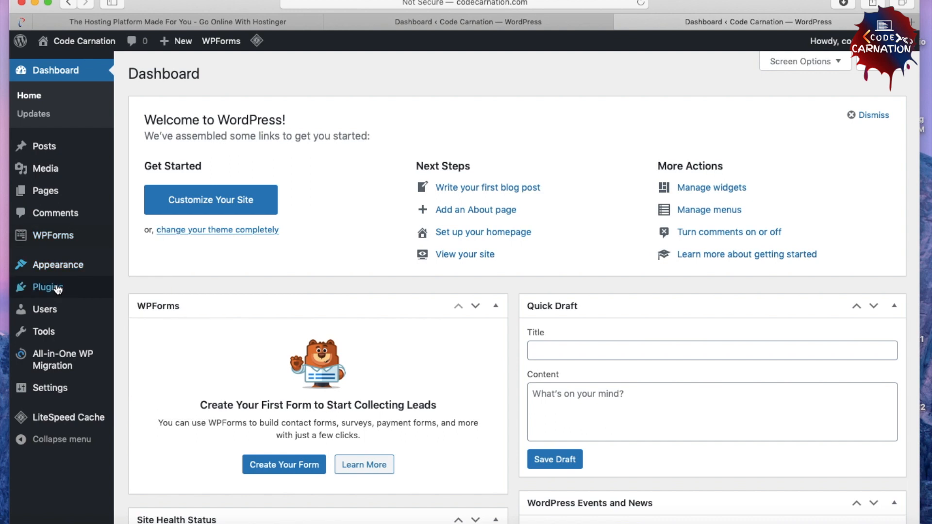
{"action": "mouse_move", "coordinate": [57, 292]}
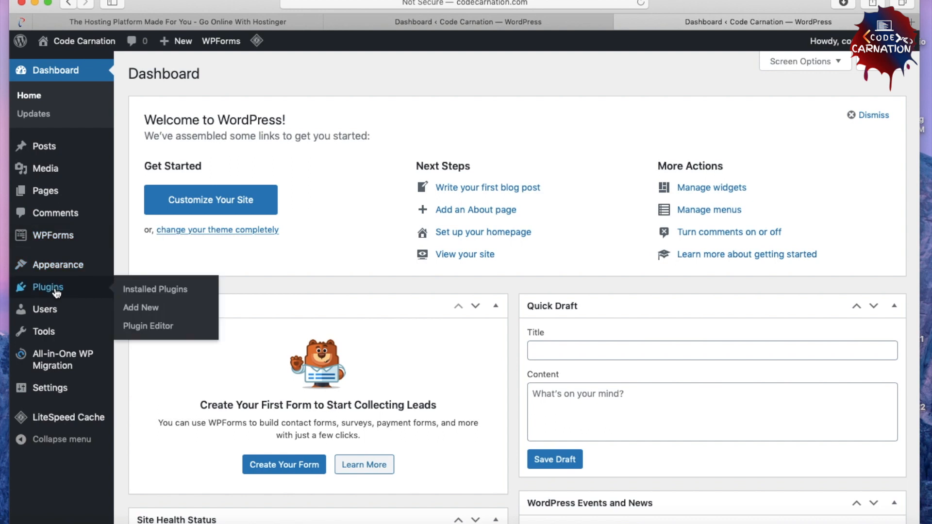
{"action": "left_click", "coordinate": [151, 293]}
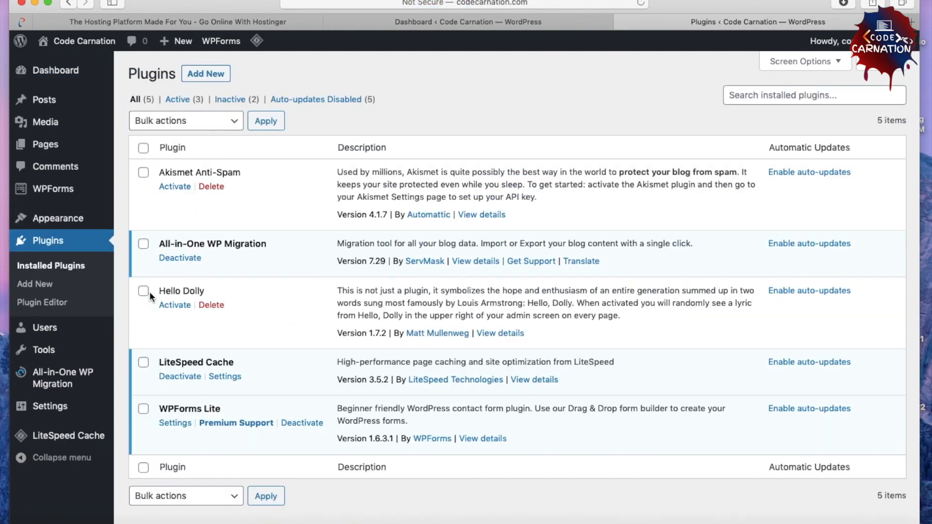
{"action": "scroll", "coordinate": [267, 271], "scroll_direction": "up", "scroll_amount": 2}
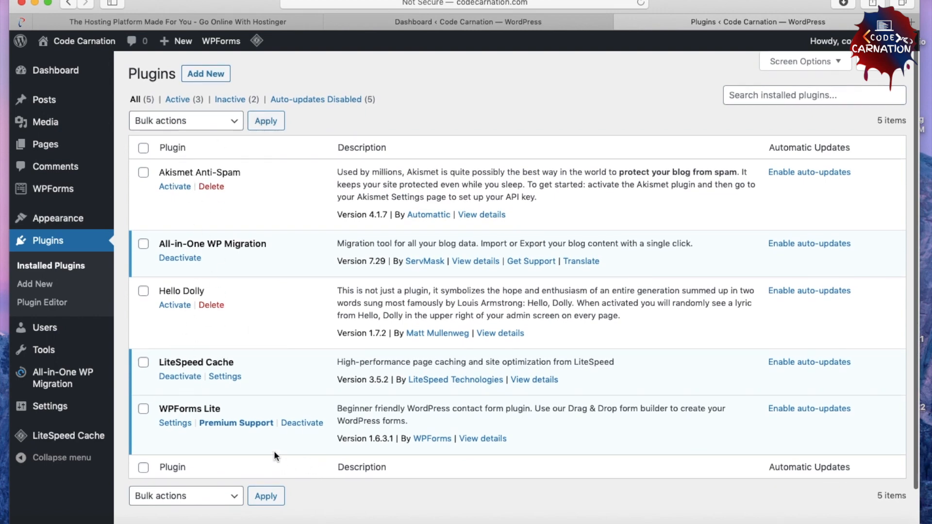
{"action": "scroll", "coordinate": [274, 456], "scroll_direction": "down", "scroll_amount": 2}
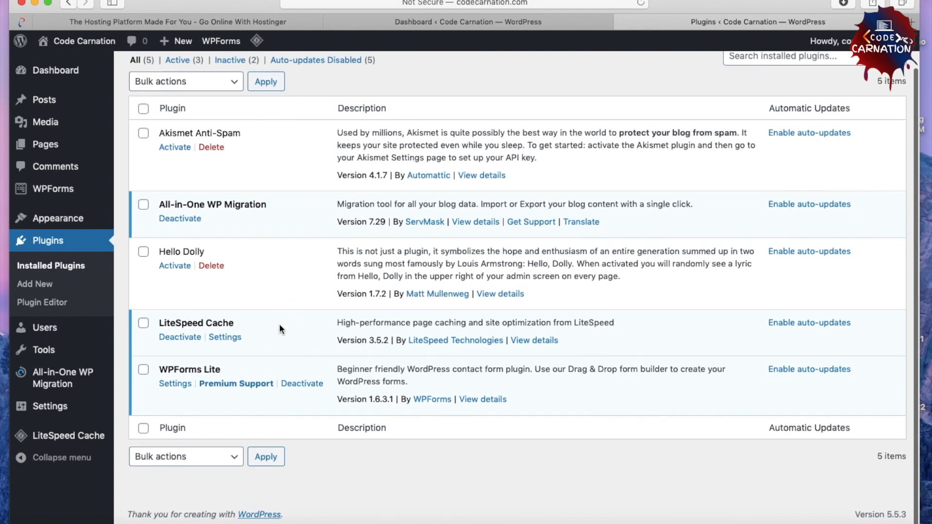
{"action": "scroll", "coordinate": [279, 330], "scroll_direction": "up", "scroll_amount": 2}
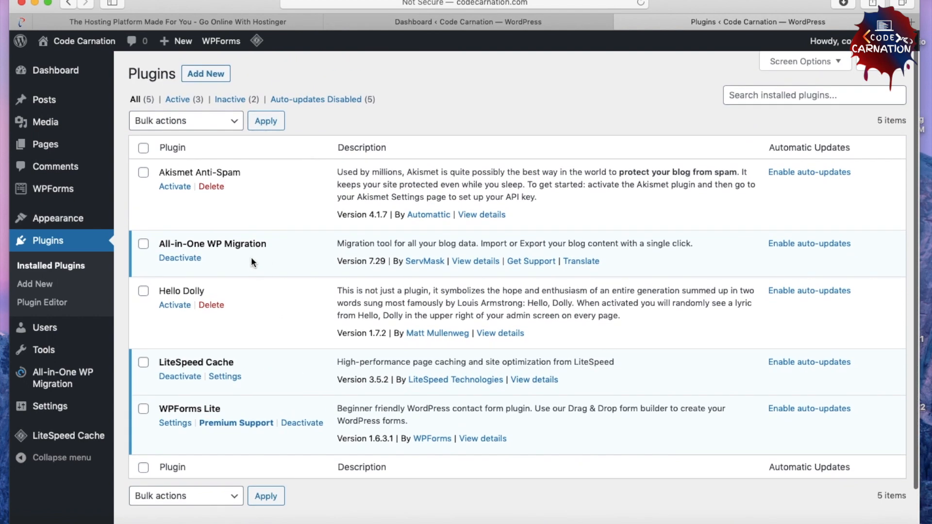
Start deleting Akismet Anti-Spam but cancel, keeping it installed.
{"action": "left_click", "coordinate": [212, 187]}
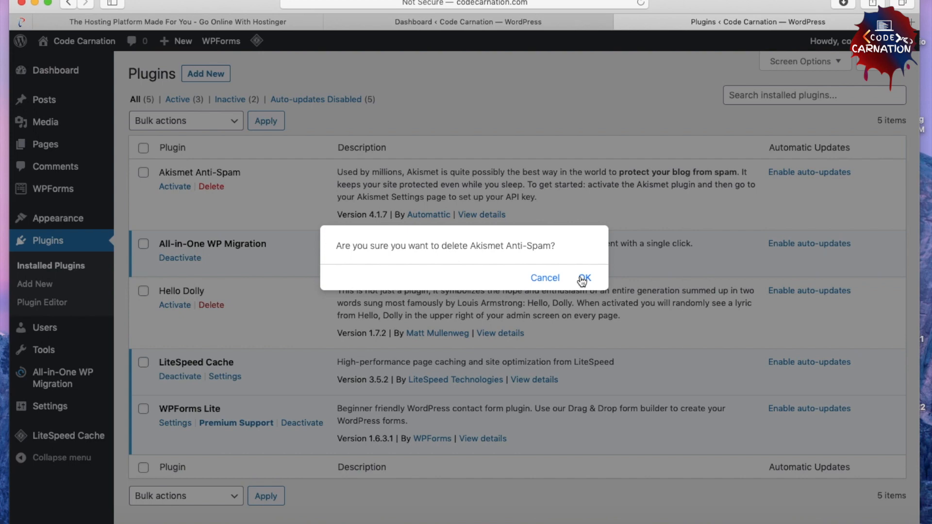
{"action": "left_click", "coordinate": [553, 283]}
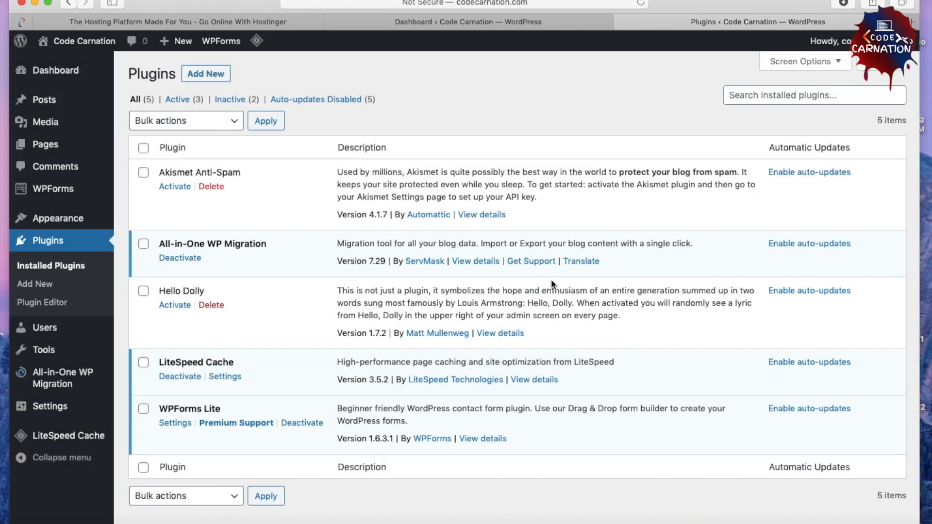
{"action": "left_click", "coordinate": [199, 78]}
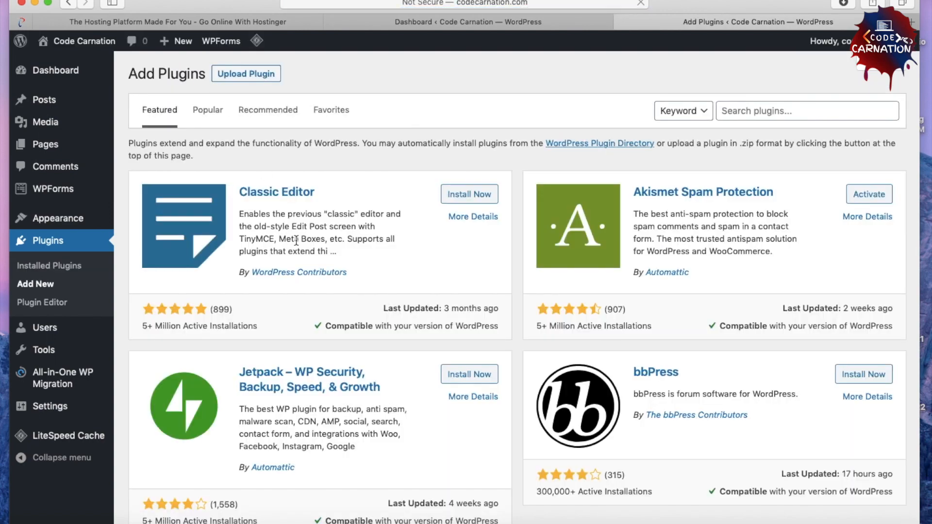
Browse the Featured plugins, including Classic Editor, Jetpack, bbPress, Gutenberg and BuddyPress.
{"action": "scroll", "coordinate": [458, 345], "scroll_direction": "down", "scroll_amount": 2}
{"action": "scroll", "coordinate": [457, 343], "scroll_direction": "down", "scroll_amount": 10}
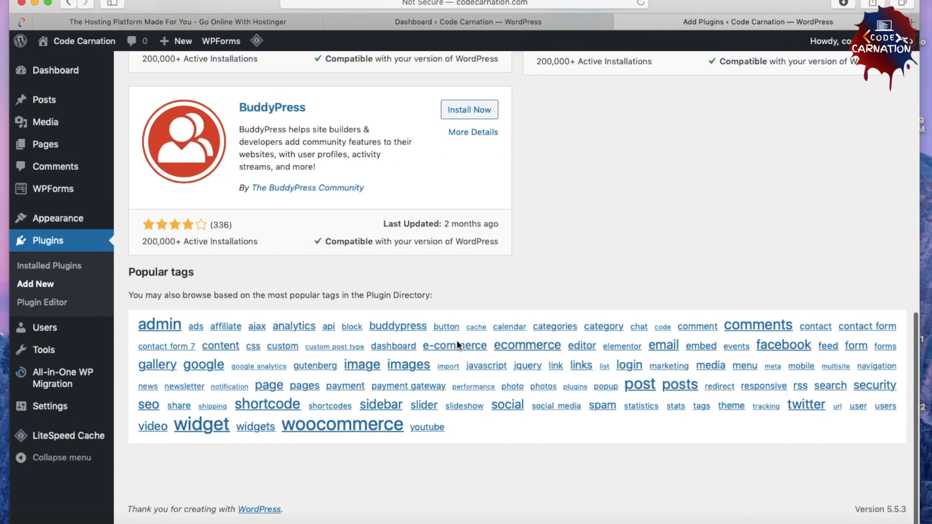
{"action": "scroll", "coordinate": [457, 342], "scroll_direction": "up", "scroll_amount": 12}
{"action": "scroll", "coordinate": [457, 345], "scroll_direction": "down", "scroll_amount": 1}
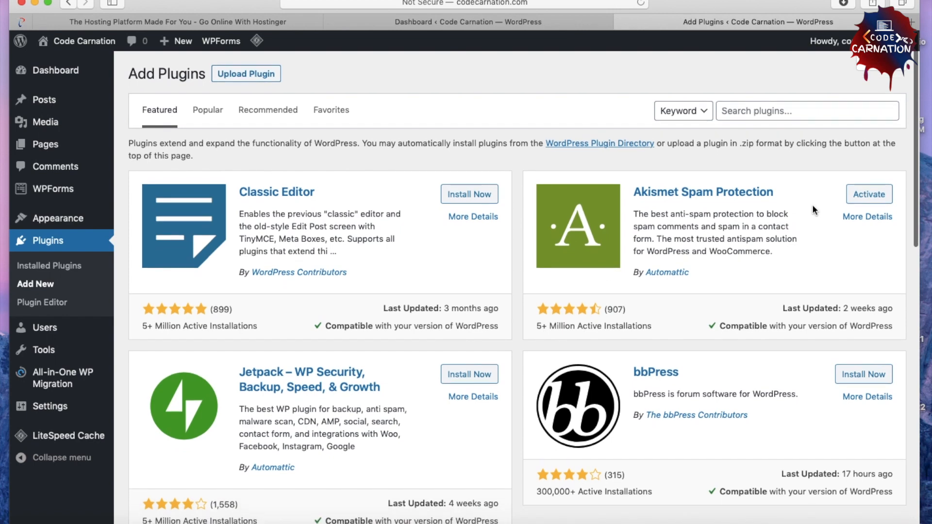
{"action": "left_click", "coordinate": [775, 111]}
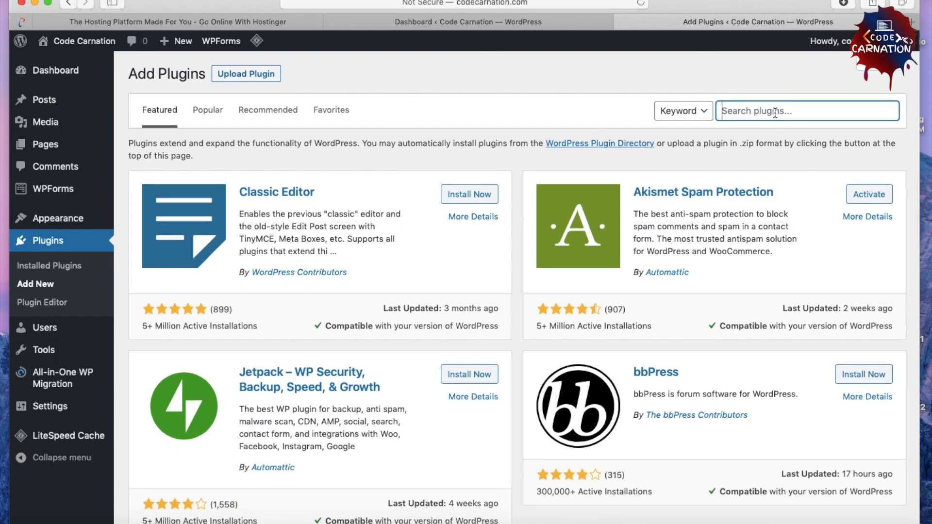
{"action": "scroll", "coordinate": [275, 403], "scroll_direction": "down", "scroll_amount": 6}
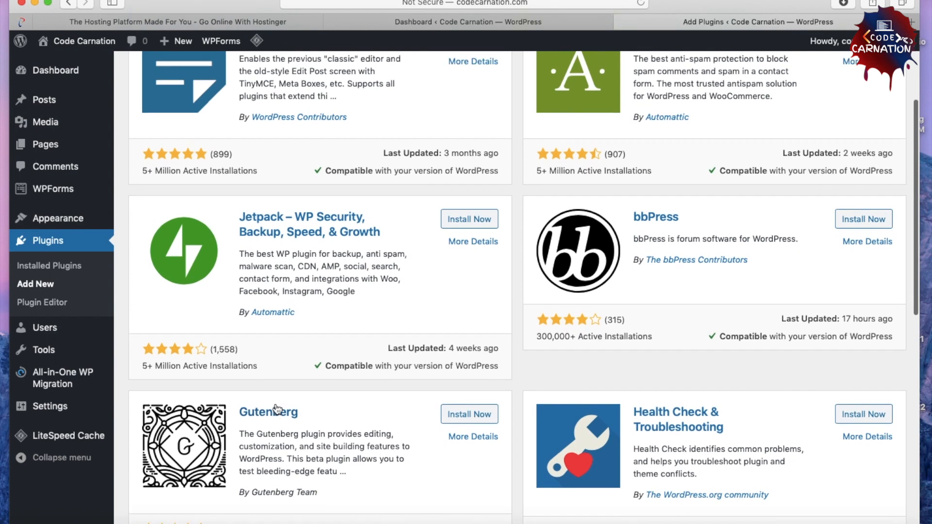
{"action": "scroll", "coordinate": [276, 403], "scroll_direction": "up", "scroll_amount": 7}
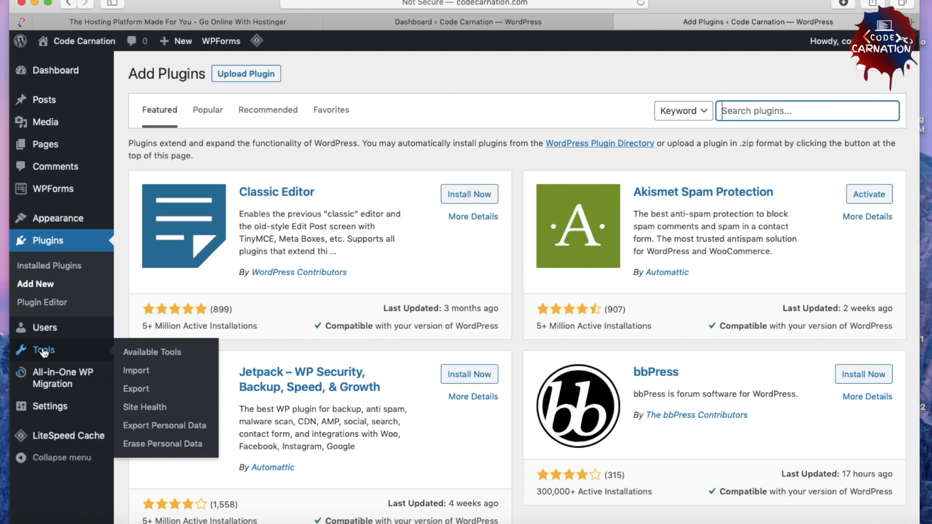
{"action": "scroll", "coordinate": [719, 267], "scroll_direction": "up", "scroll_amount": 2}
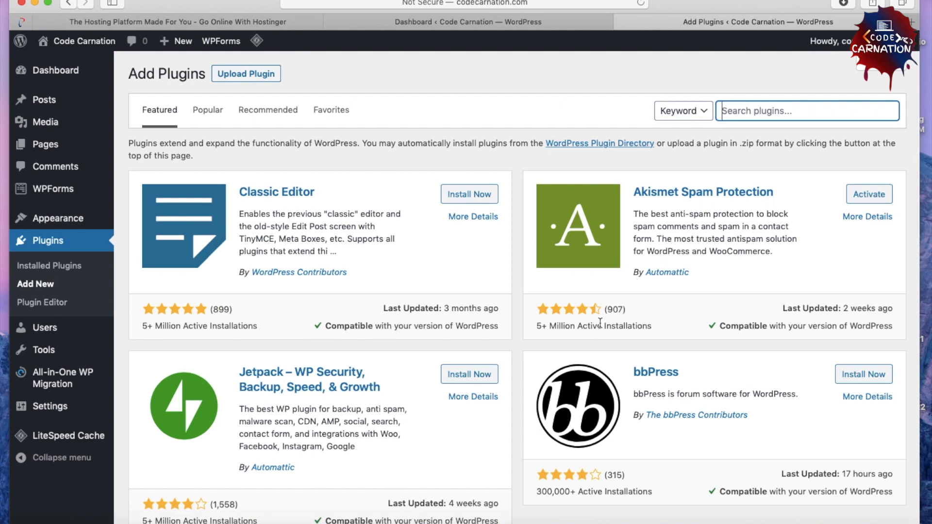
{"action": "scroll", "coordinate": [588, 339], "scroll_direction": "down", "scroll_amount": 5}
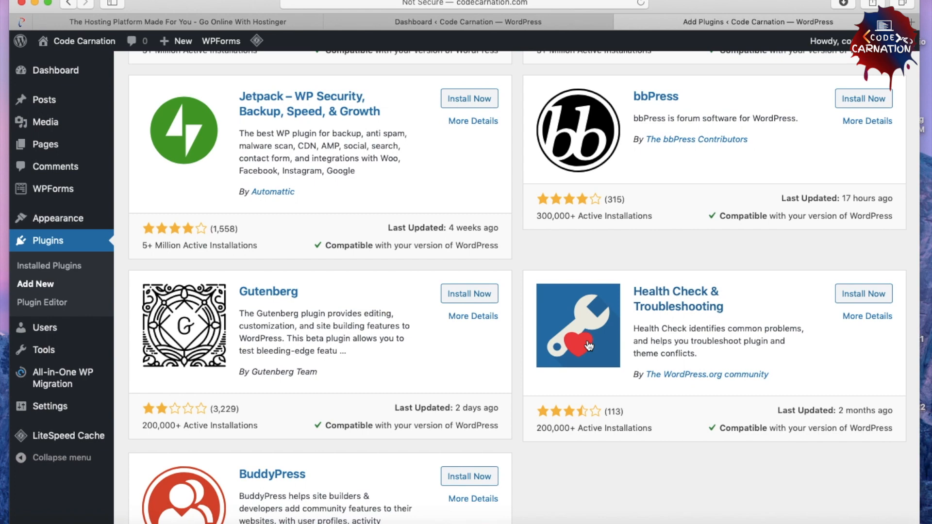
{"action": "scroll", "coordinate": [588, 345], "scroll_direction": "up", "scroll_amount": 5}
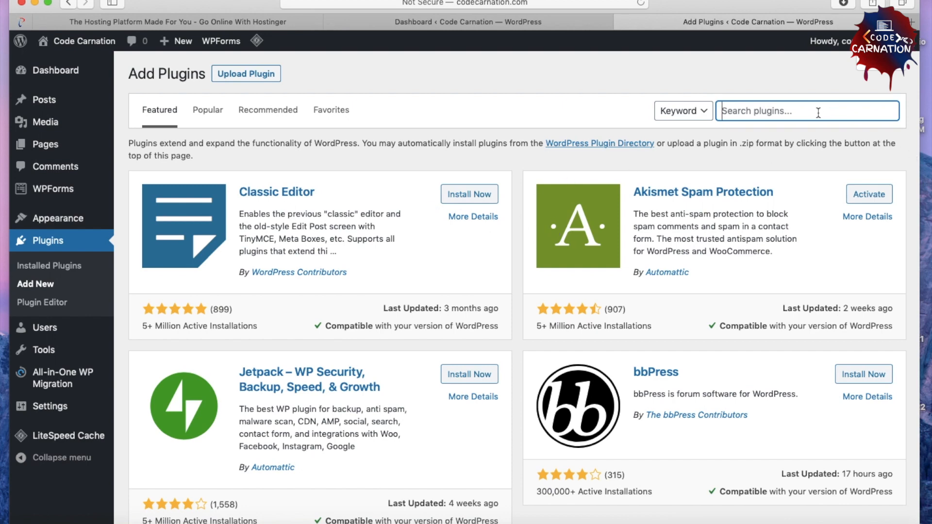
Search plugins for 'gallery' and scroll through results like NextGEN Gallery and FooGallery.
{"action": "type", "text": "gallery"}
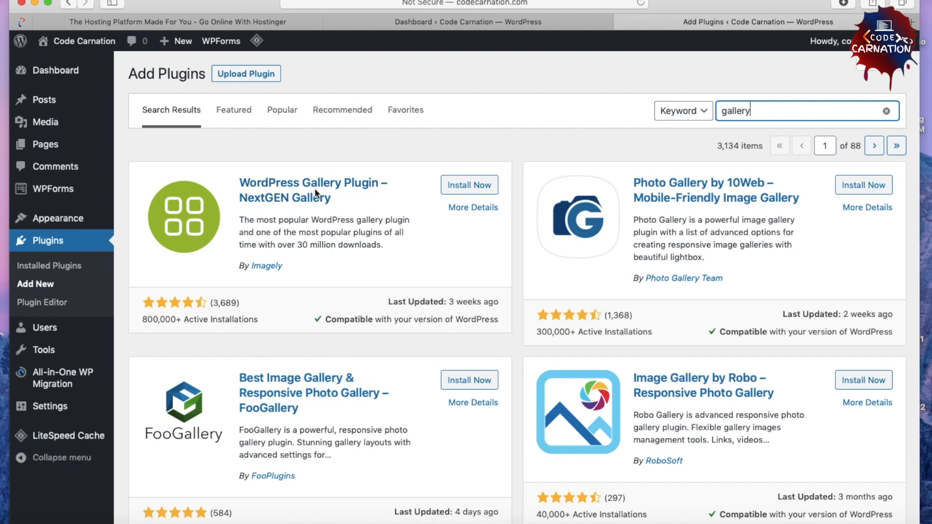
{"action": "scroll", "coordinate": [318, 290], "scroll_direction": "down", "scroll_amount": 3}
{"action": "scroll", "coordinate": [528, 429], "scroll_direction": "down", "scroll_amount": 2}
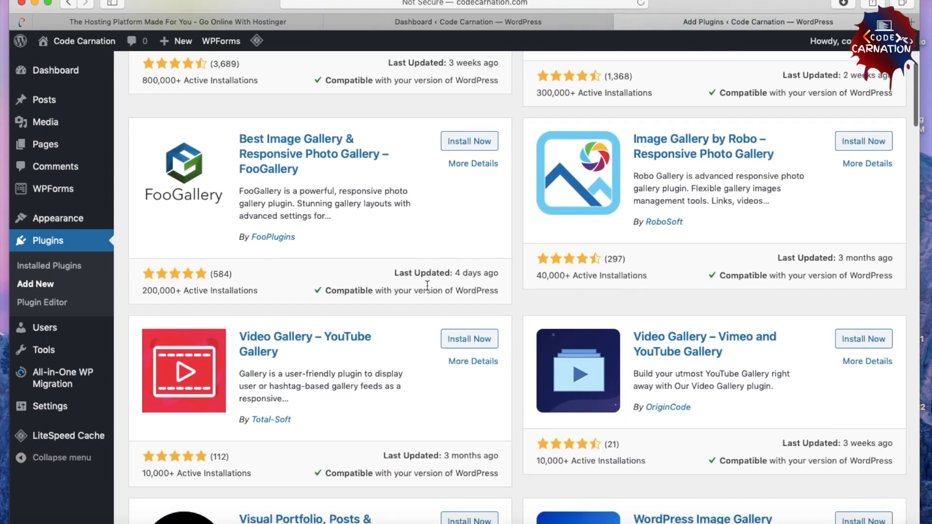
{"action": "scroll", "coordinate": [427, 286], "scroll_direction": "down", "scroll_amount": 1}
{"action": "left_click", "coordinate": [703, 119]}
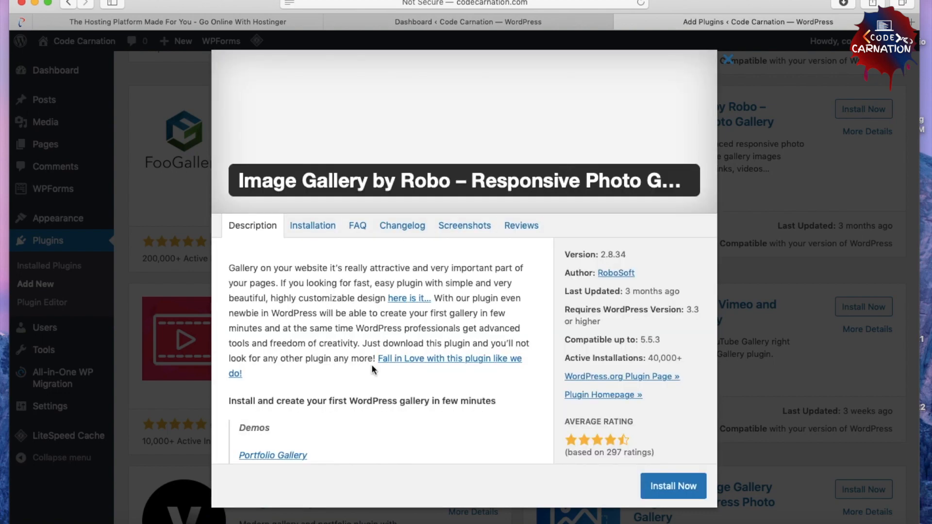
{"action": "scroll", "coordinate": [373, 380], "scroll_direction": "down", "scroll_amount": 15}
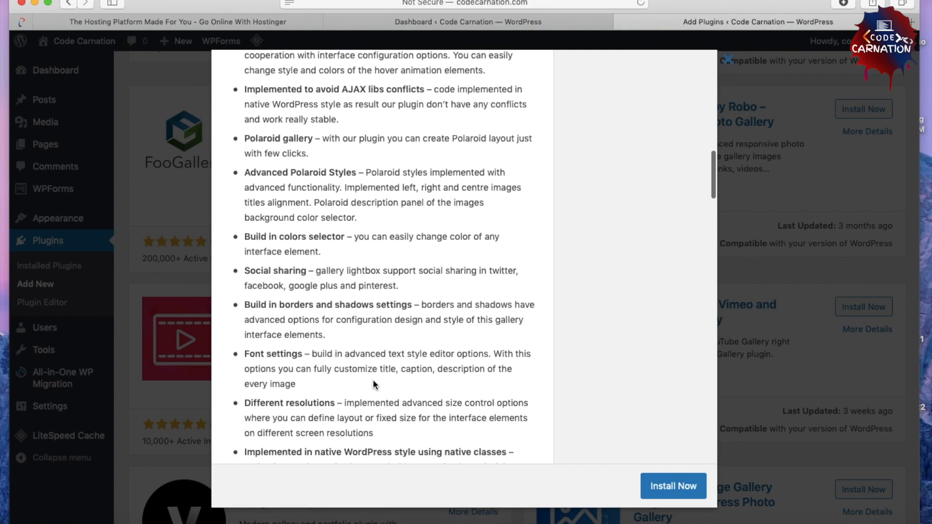
{"action": "scroll", "coordinate": [373, 379], "scroll_direction": "up", "scroll_amount": 15}
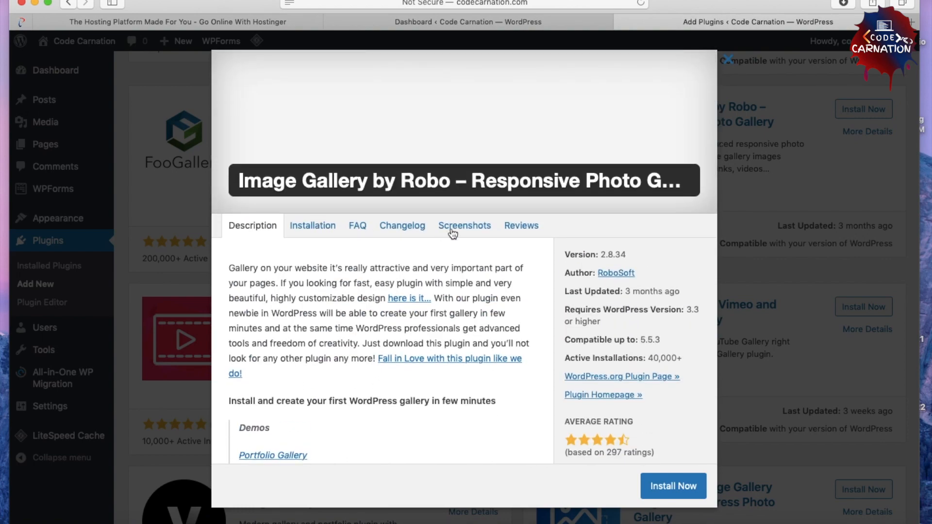
{"action": "left_click", "coordinate": [461, 232]}
{"action": "scroll", "coordinate": [419, 328], "scroll_direction": "down", "scroll_amount": 8}
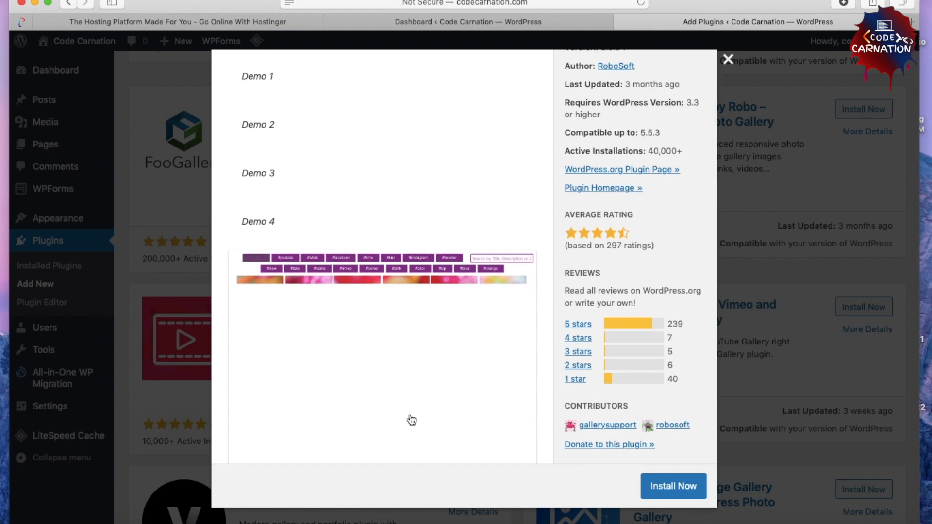
{"action": "scroll", "coordinate": [410, 421], "scroll_direction": "down", "scroll_amount": 3}
{"action": "scroll", "coordinate": [362, 420], "scroll_direction": "down", "scroll_amount": 15}
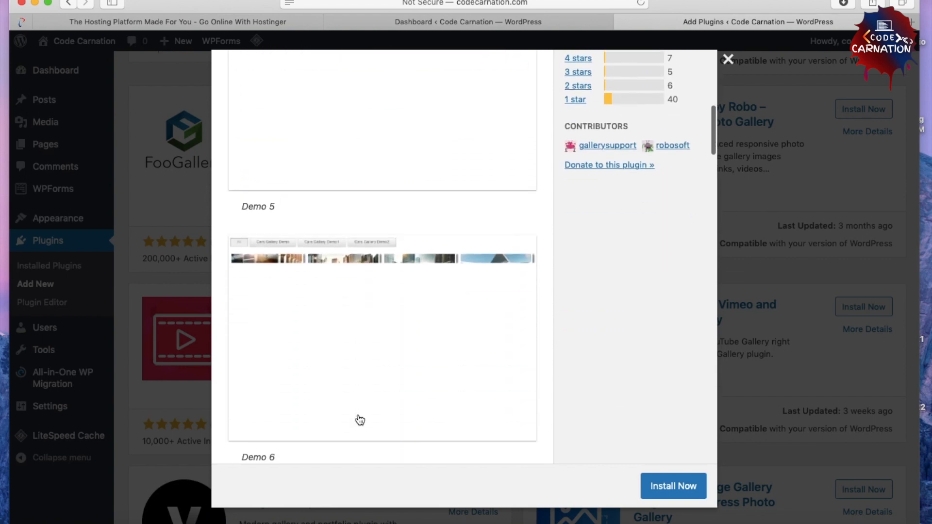
{"action": "scroll", "coordinate": [360, 421], "scroll_direction": "down", "scroll_amount": 9}
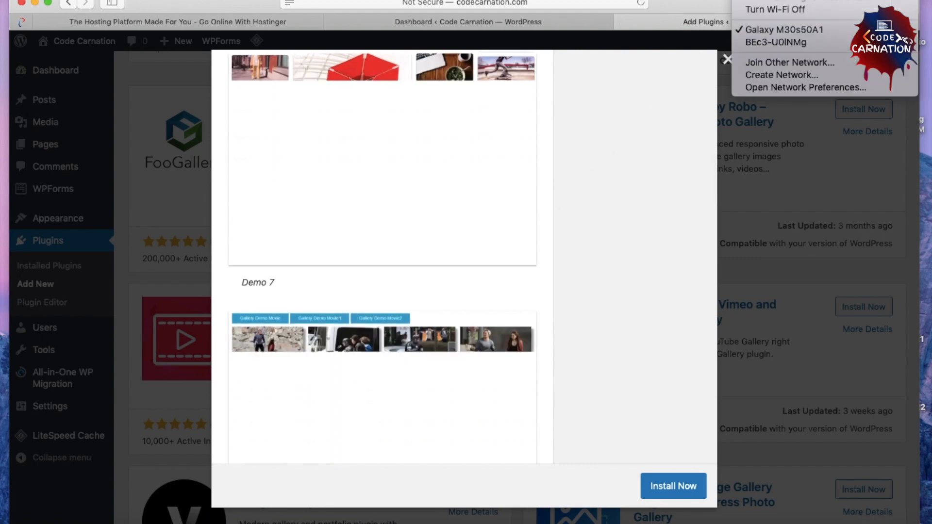
{"action": "left_click", "coordinate": [739, 0]}
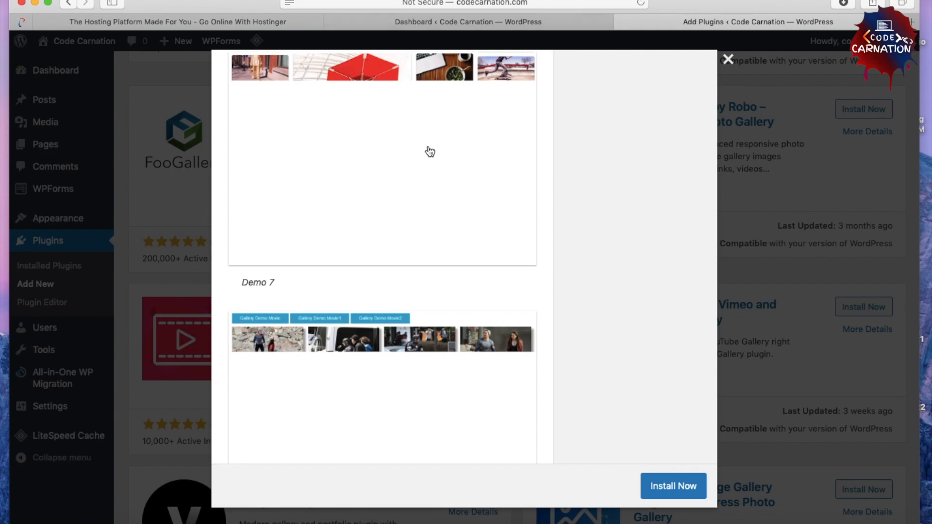
{"action": "scroll", "coordinate": [406, 238], "scroll_direction": "up", "scroll_amount": 6}
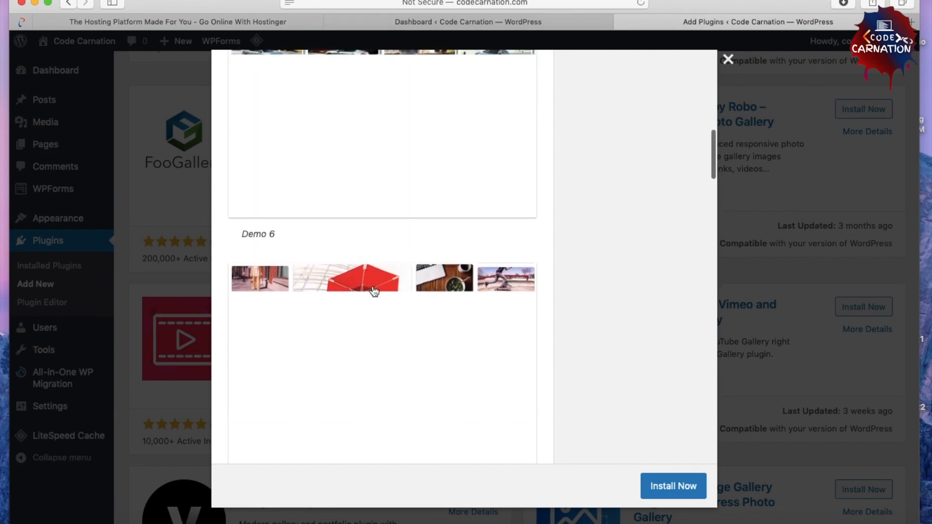
{"action": "scroll", "coordinate": [373, 291], "scroll_direction": "up", "scroll_amount": 10}
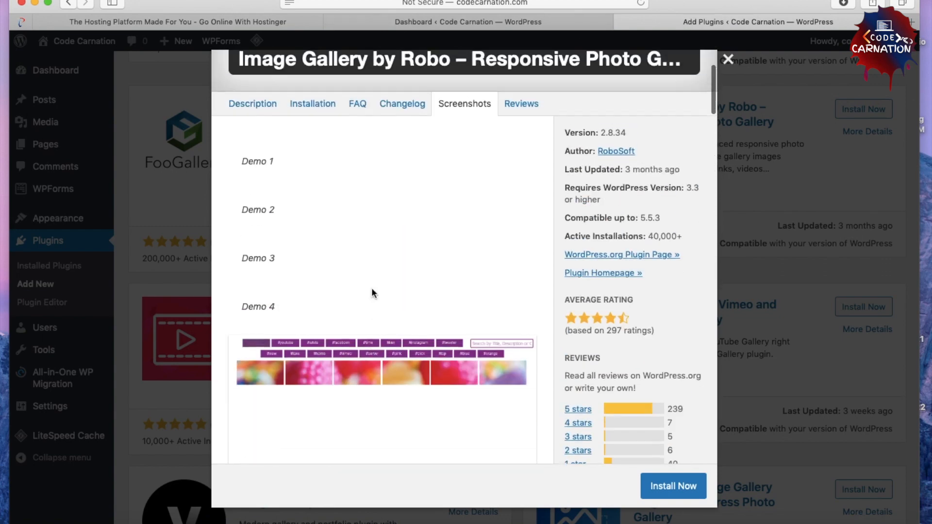
{"action": "scroll", "coordinate": [378, 344], "scroll_direction": "down", "scroll_amount": 2}
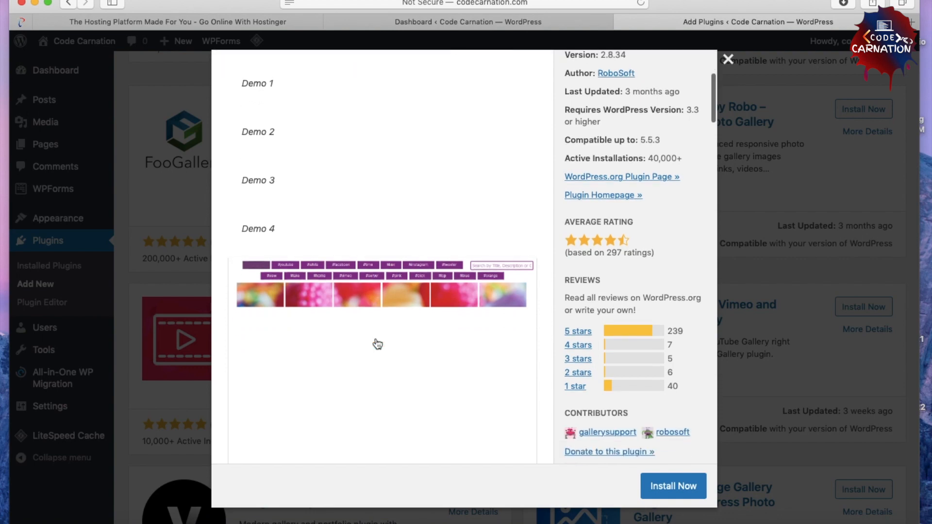
{"action": "scroll", "coordinate": [378, 344], "scroll_direction": "up", "scroll_amount": 3}
{"action": "scroll", "coordinate": [378, 344], "scroll_direction": "up", "scroll_amount": 3}
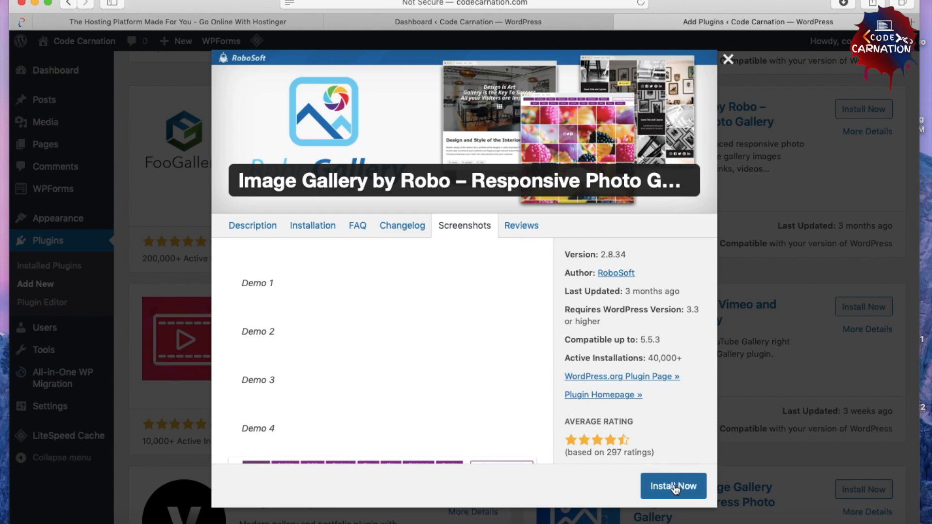
{"action": "scroll", "coordinate": [408, 343], "scroll_direction": "down", "scroll_amount": 2}
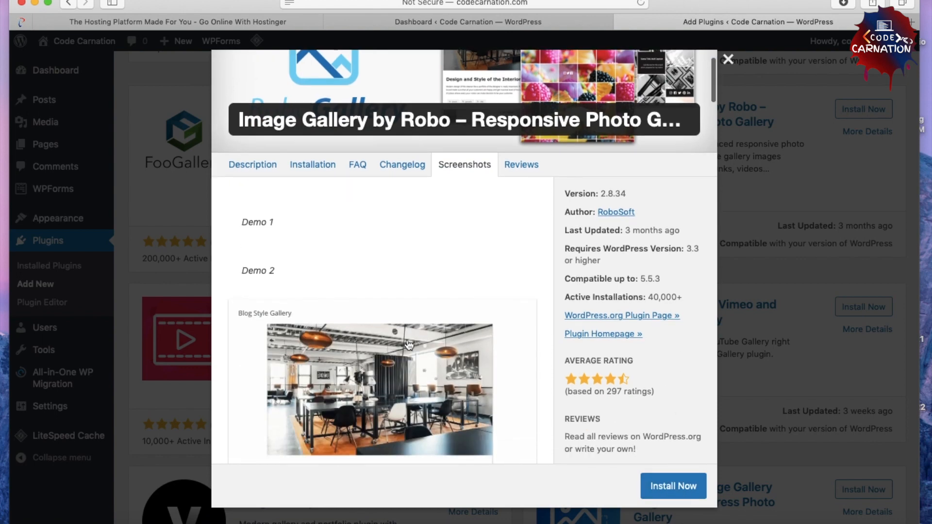
{"action": "scroll", "coordinate": [408, 344], "scroll_direction": "down", "scroll_amount": 1}
{"action": "scroll", "coordinate": [449, 420], "scroll_direction": "up", "scroll_amount": 4}
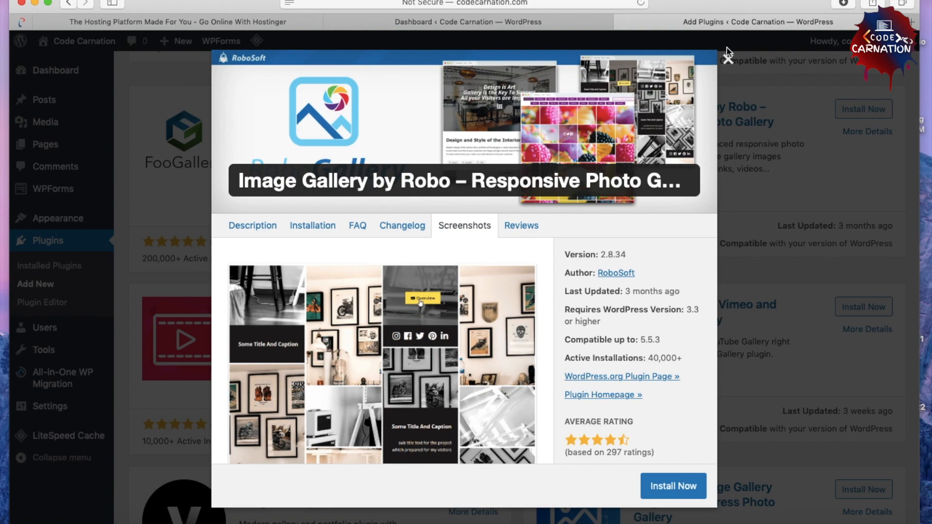
{"action": "scroll", "coordinate": [549, 304], "scroll_direction": "down", "scroll_amount": 10}
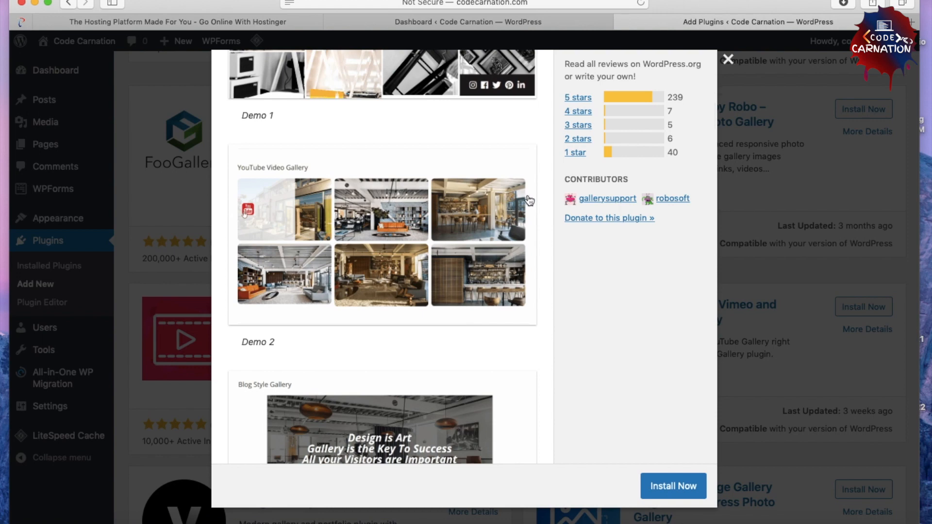
{"action": "scroll", "coordinate": [371, 292], "scroll_direction": "down", "scroll_amount": 5}
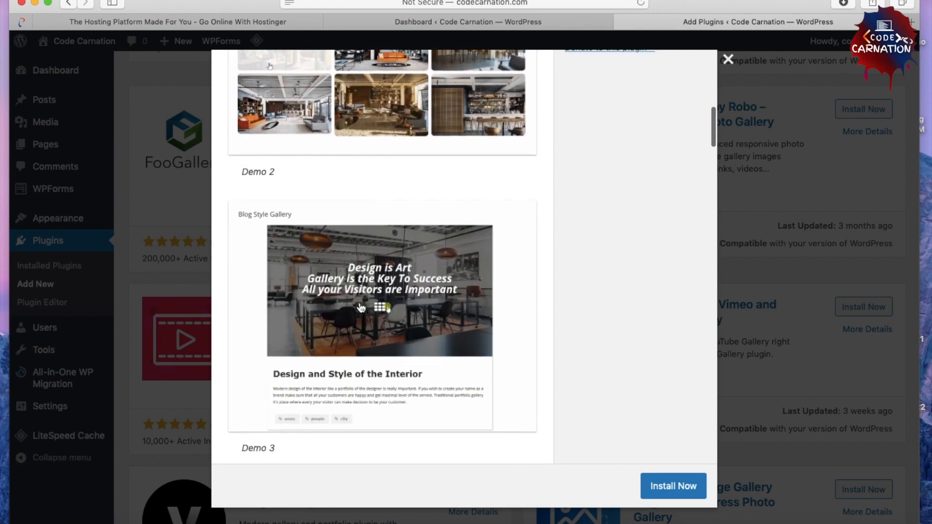
{"action": "scroll", "coordinate": [362, 292], "scroll_direction": "up", "scroll_amount": 2}
{"action": "scroll", "coordinate": [364, 266], "scroll_direction": "down", "scroll_amount": 7}
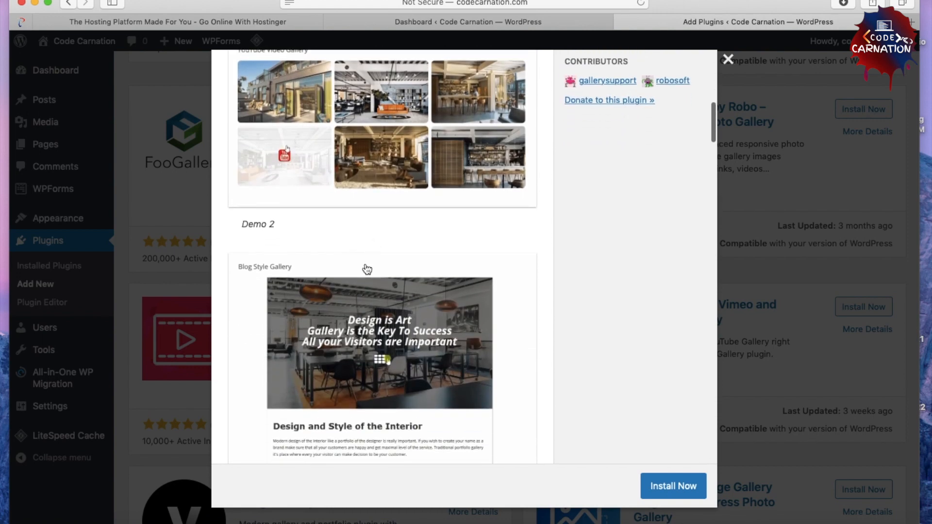
{"action": "scroll", "coordinate": [367, 270], "scroll_direction": "down", "scroll_amount": 2}
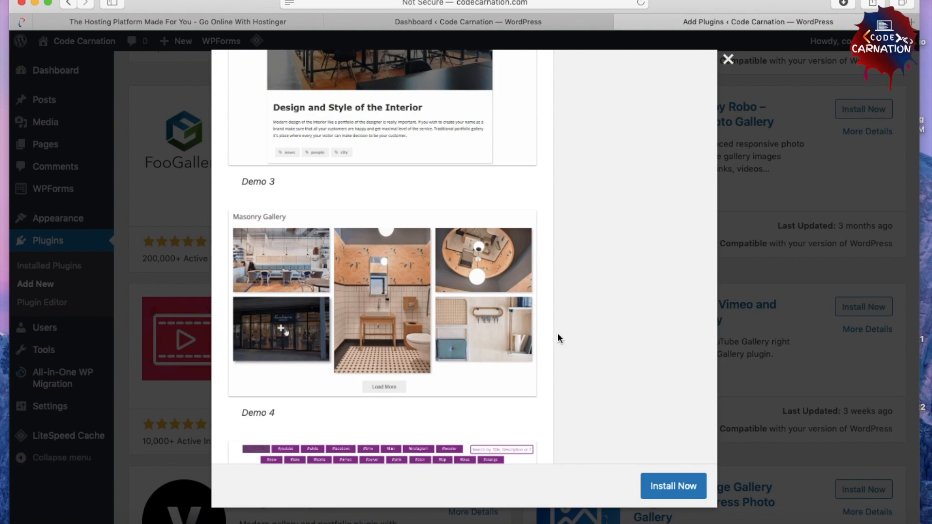
{"action": "scroll", "coordinate": [558, 333], "scroll_direction": "down", "scroll_amount": 5}
{"action": "scroll", "coordinate": [371, 308], "scroll_direction": "up", "scroll_amount": 15}
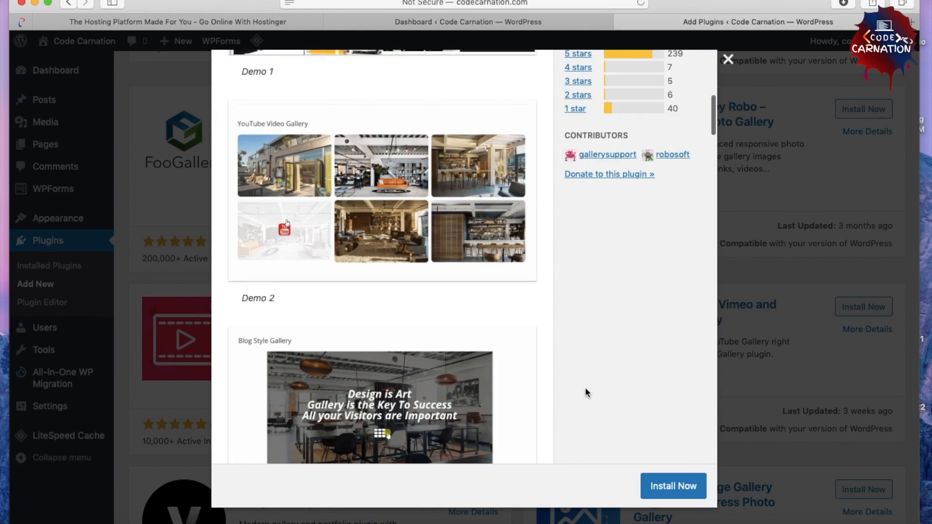
{"action": "scroll", "coordinate": [412, 317], "scroll_direction": "up", "scroll_amount": 8}
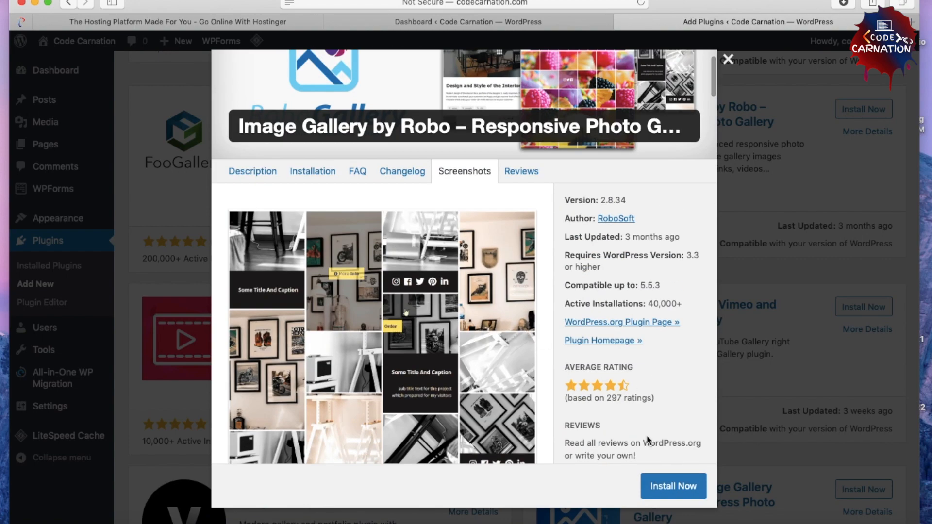
{"action": "scroll", "coordinate": [682, 85], "scroll_direction": "up", "scroll_amount": 2}
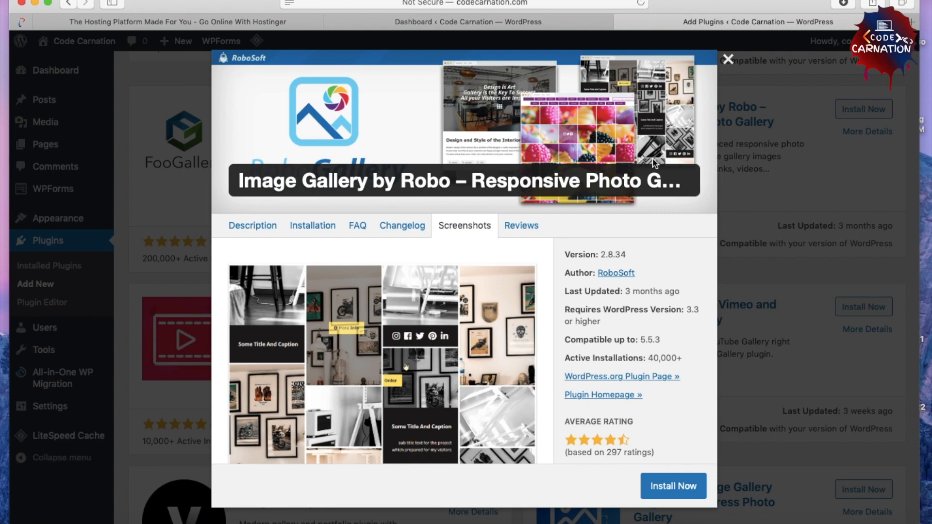
{"action": "left_click", "coordinate": [728, 59]}
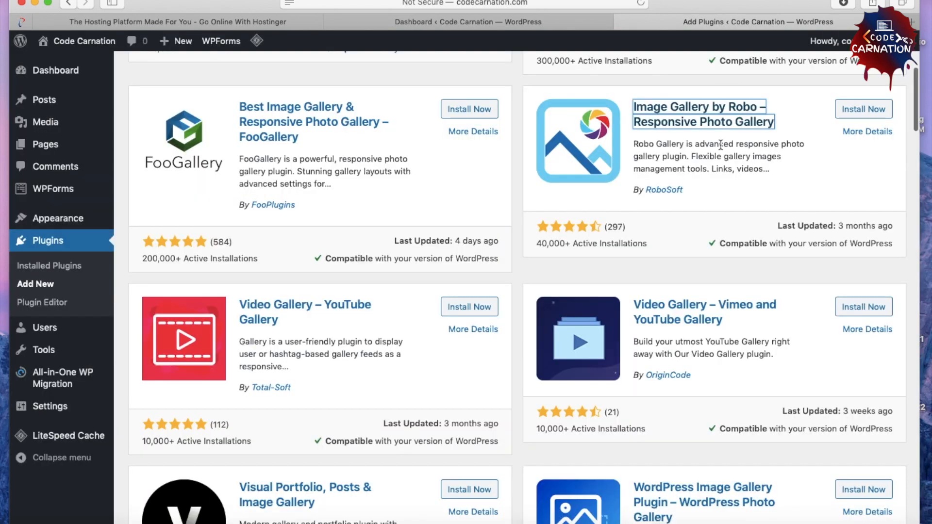
Go to Settings > General, then open the Permalinks settings page.
{"action": "scroll", "coordinate": [721, 144], "scroll_direction": "up", "scroll_amount": 5}
{"action": "double_click", "coordinate": [743, 110]}
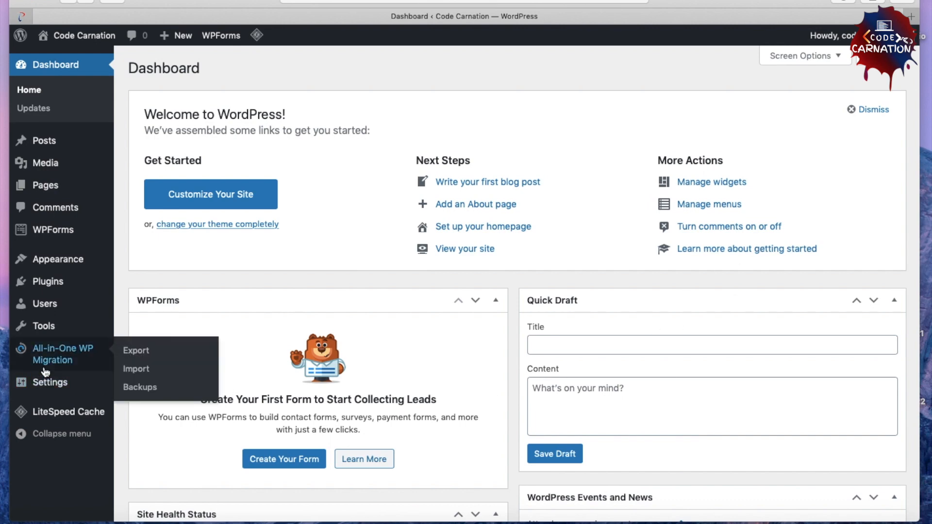
{"action": "mouse_move", "coordinate": [47, 330]}
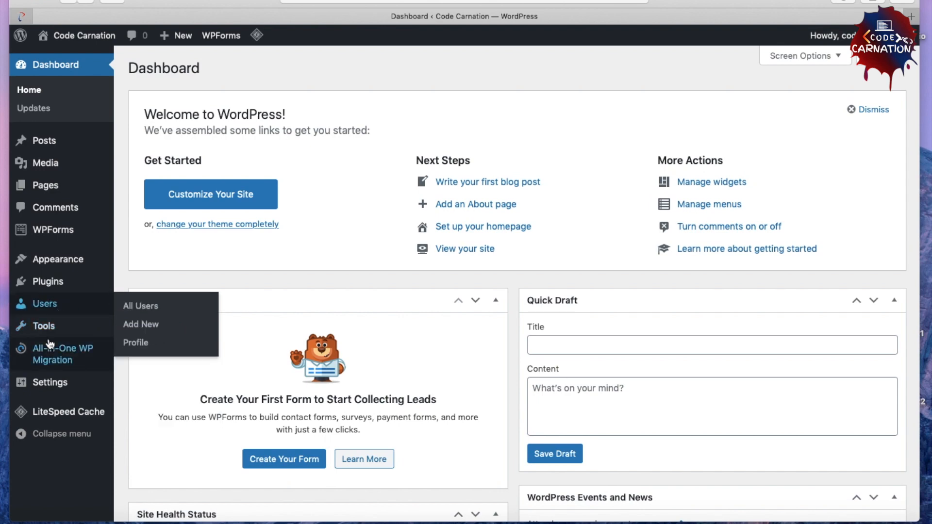
{"action": "left_click", "coordinate": [43, 388]}
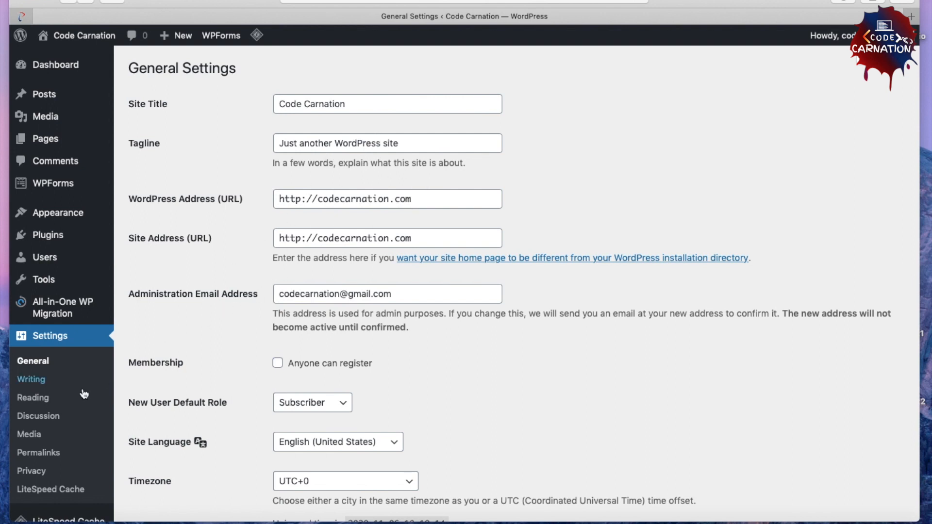
{"action": "left_click", "coordinate": [35, 457]}
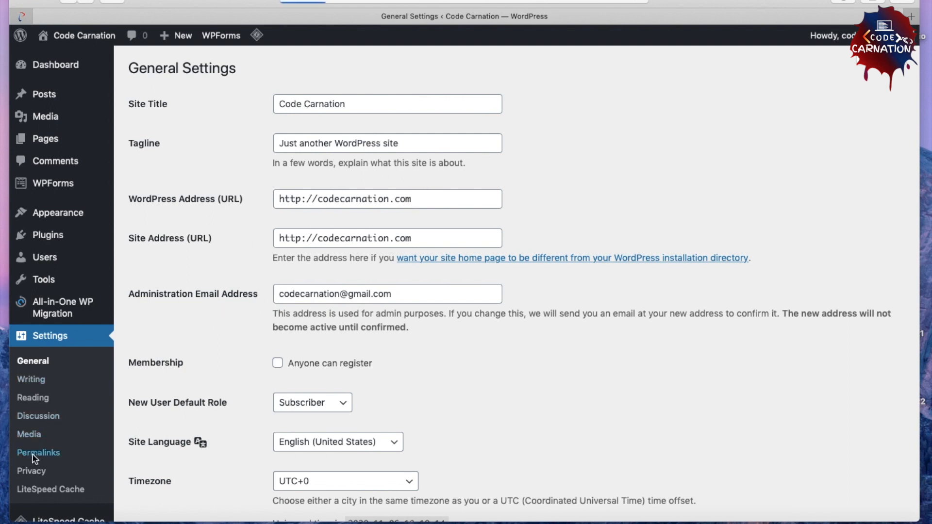
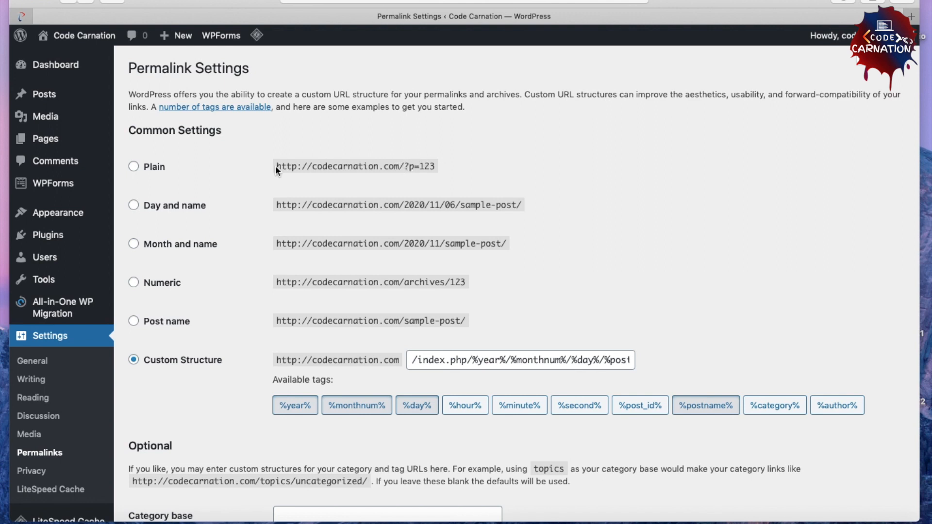
Try the Day and name, Month and name and Numeric permalink formats, then settle on Post name.
{"action": "left_click_drag", "start_coordinate": [275, 165], "coordinate": [404, 161]}
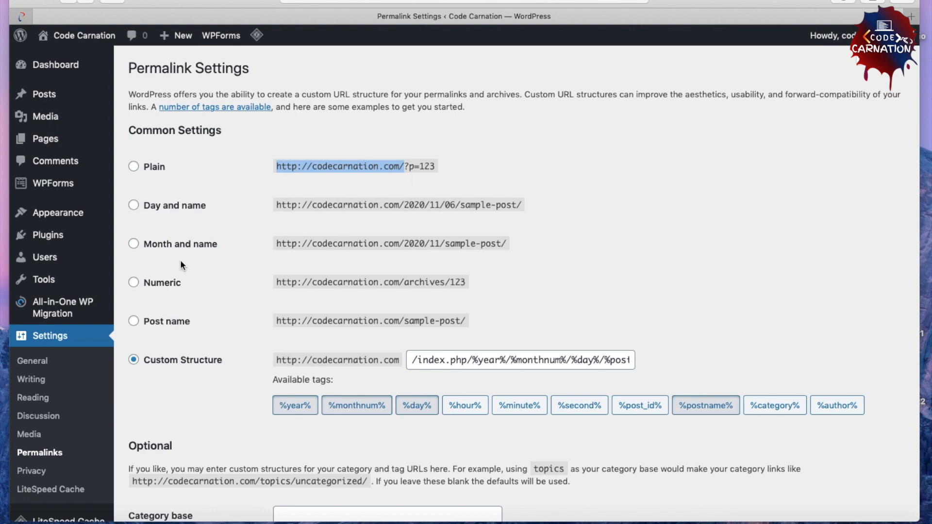
{"action": "left_click", "coordinate": [134, 206]}
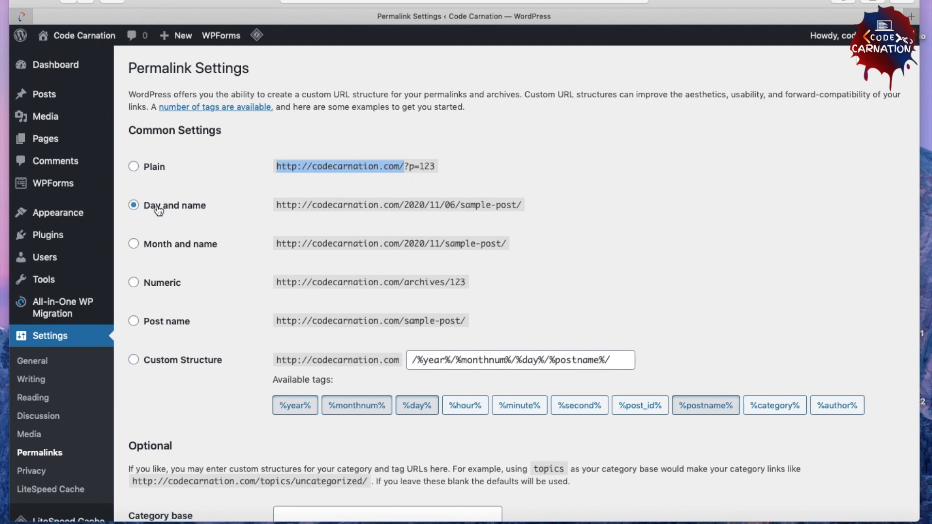
{"action": "left_click", "coordinate": [450, 210]}
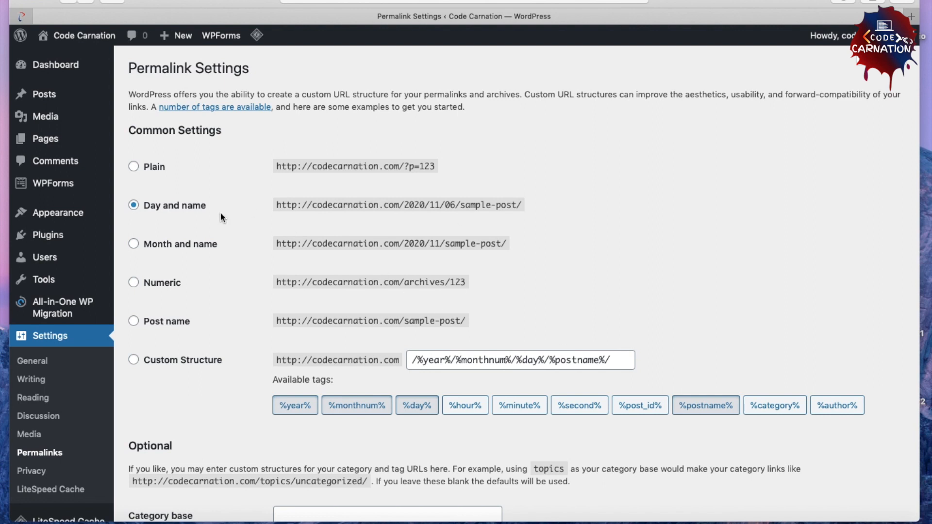
{"action": "left_click", "coordinate": [133, 244]}
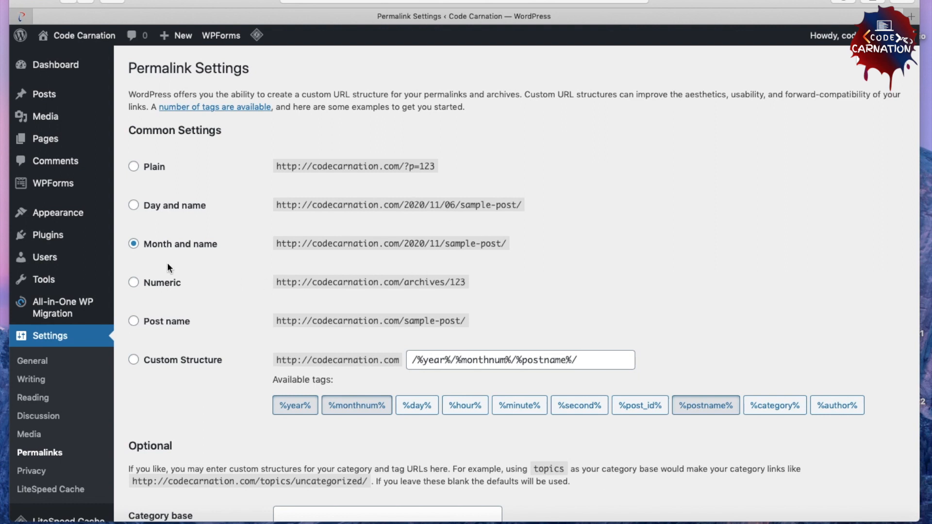
{"action": "left_click", "coordinate": [133, 282]}
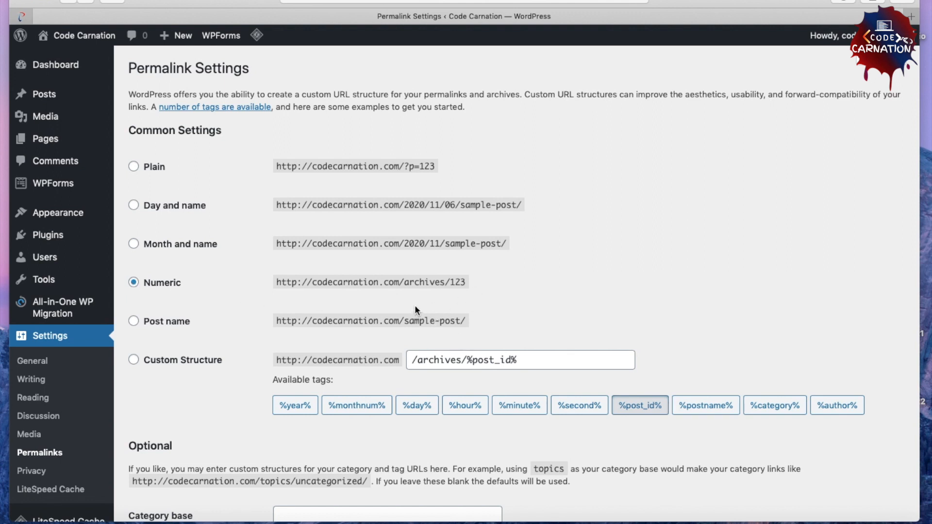
{"action": "left_click", "coordinate": [137, 322]}
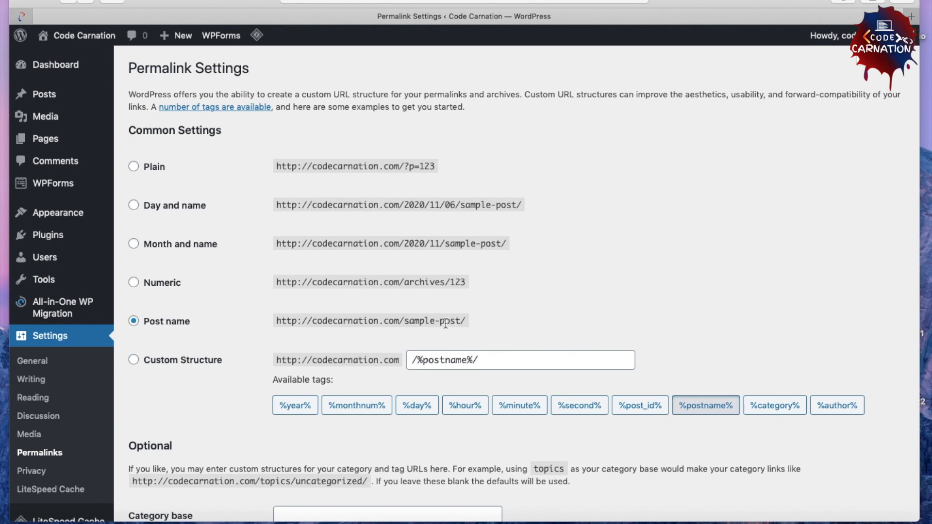
Switch permalinks to the Custom Structure /%postname%/ and review the Optional fields below.
{"action": "left_click", "coordinate": [134, 362]}
{"action": "scroll", "coordinate": [742, 232], "scroll_direction": "down", "scroll_amount": 2}
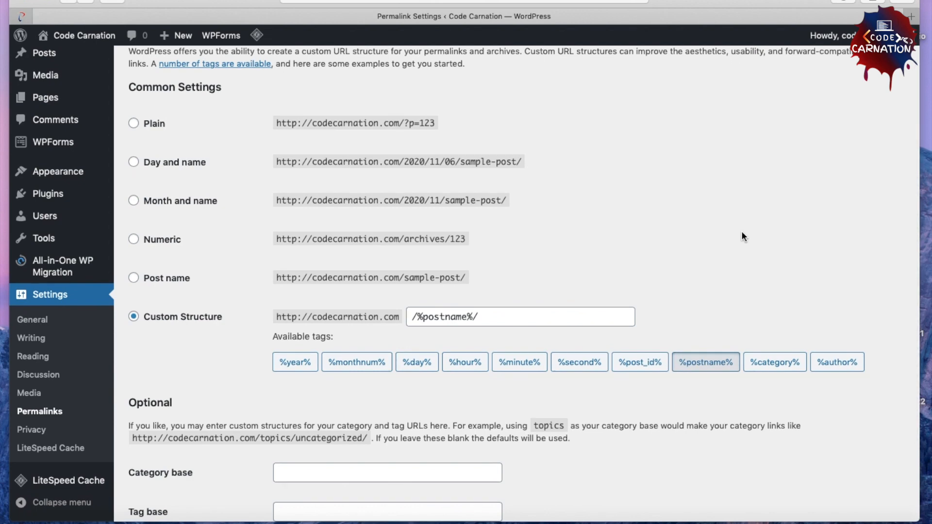
{"action": "scroll", "coordinate": [742, 232], "scroll_direction": "down", "scroll_amount": 4}
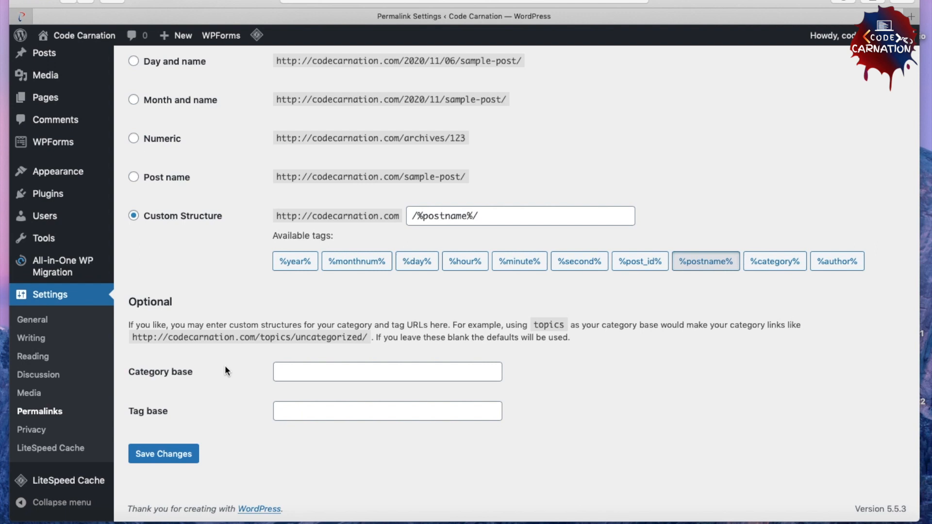
{"action": "scroll", "coordinate": [374, 347], "scroll_direction": "up", "scroll_amount": 3}
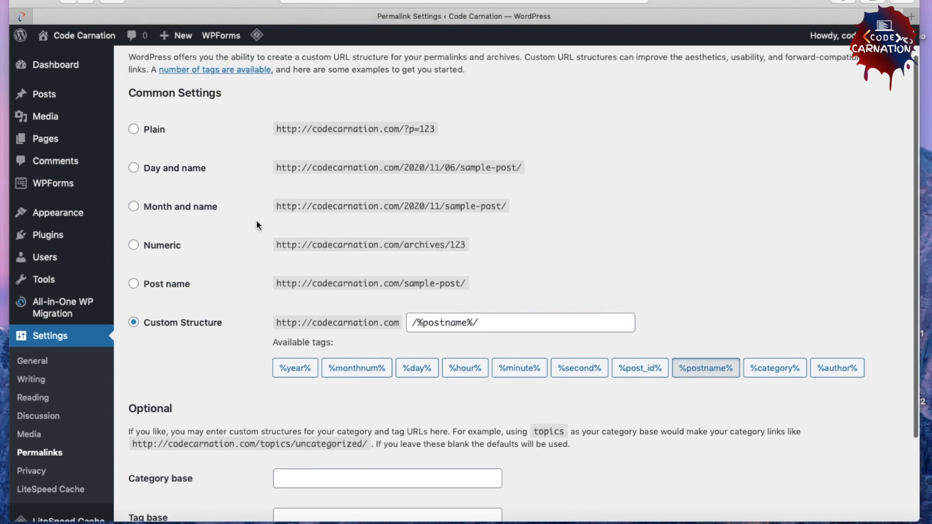
{"action": "scroll", "coordinate": [246, 258], "scroll_direction": "up", "scroll_amount": 1}
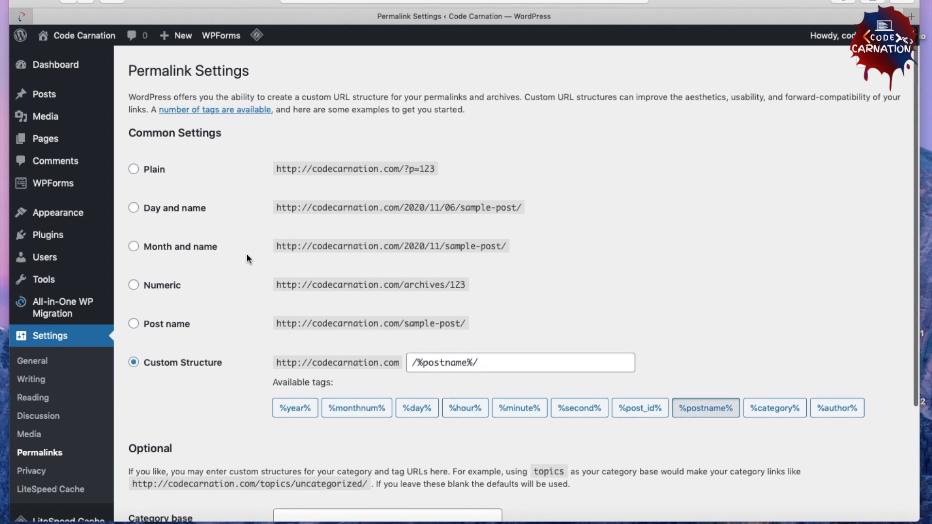
{"action": "scroll", "coordinate": [247, 258], "scroll_direction": "down", "scroll_amount": 4}
{"action": "scroll", "coordinate": [247, 254], "scroll_direction": "up", "scroll_amount": 4}
{"action": "scroll", "coordinate": [230, 290], "scroll_direction": "down", "scroll_amount": 4}
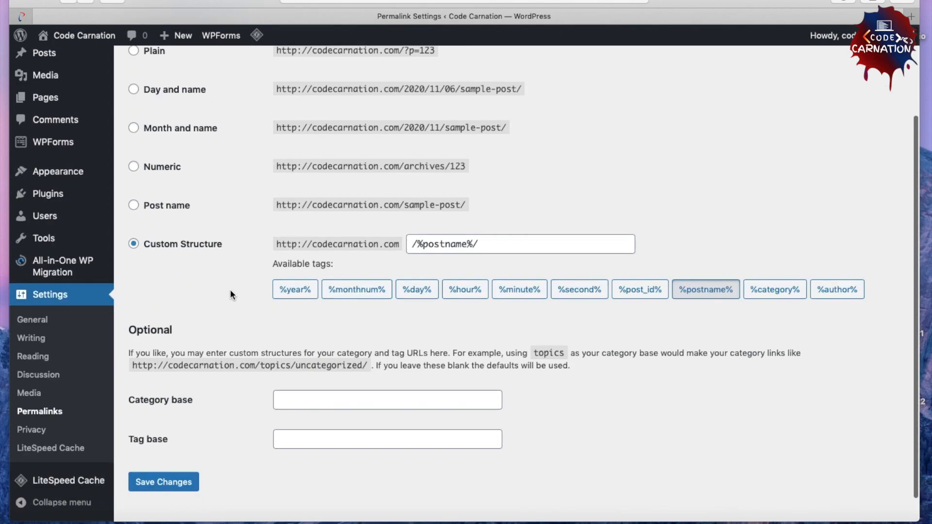
{"action": "scroll", "coordinate": [230, 291], "scroll_direction": "down", "scroll_amount": 1}
{"action": "scroll", "coordinate": [232, 243], "scroll_direction": "up", "scroll_amount": 2}
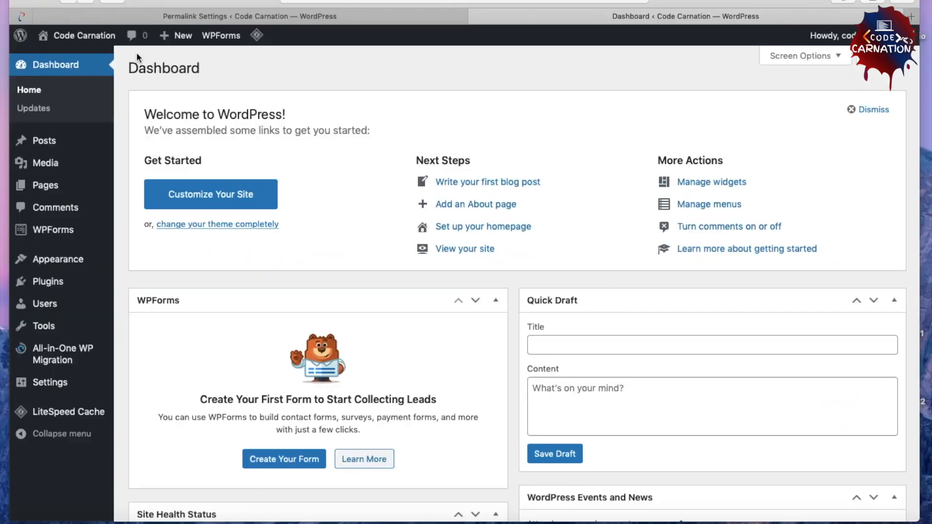
Visit the live site and highlight its 'Code Carnation' title and tagline.
{"action": "mouse_move", "coordinate": [83, 36]}
{"action": "left_click", "coordinate": [80, 59]}
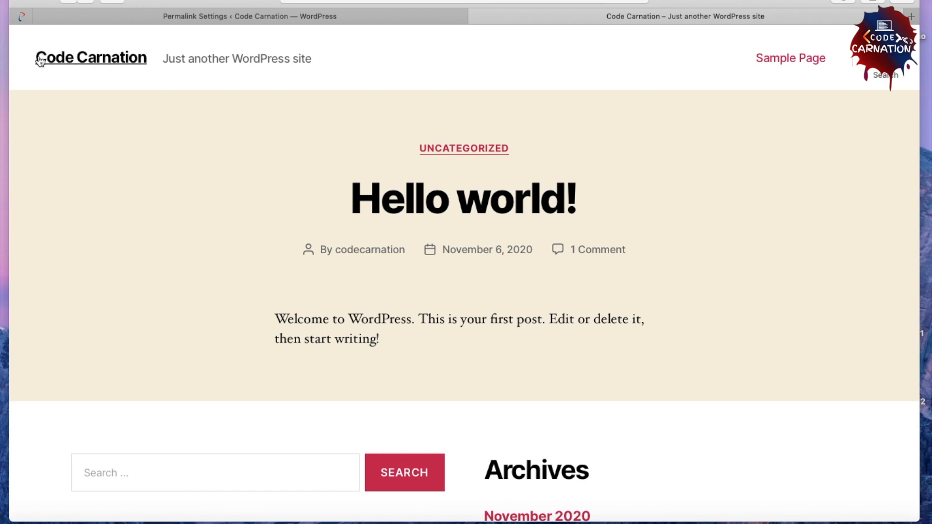
{"action": "left_click_drag", "start_coordinate": [29, 57], "coordinate": [148, 51]}
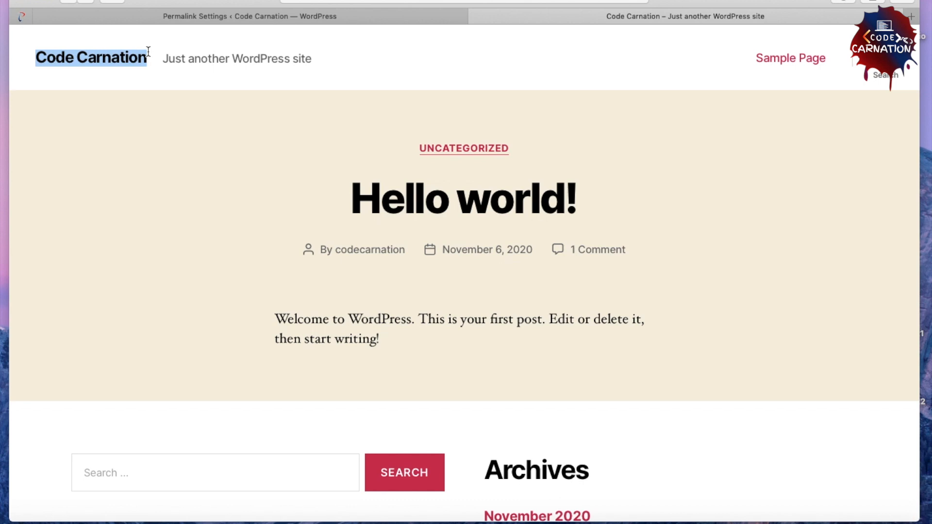
{"action": "left_click_drag", "start_coordinate": [167, 58], "coordinate": [315, 56]}
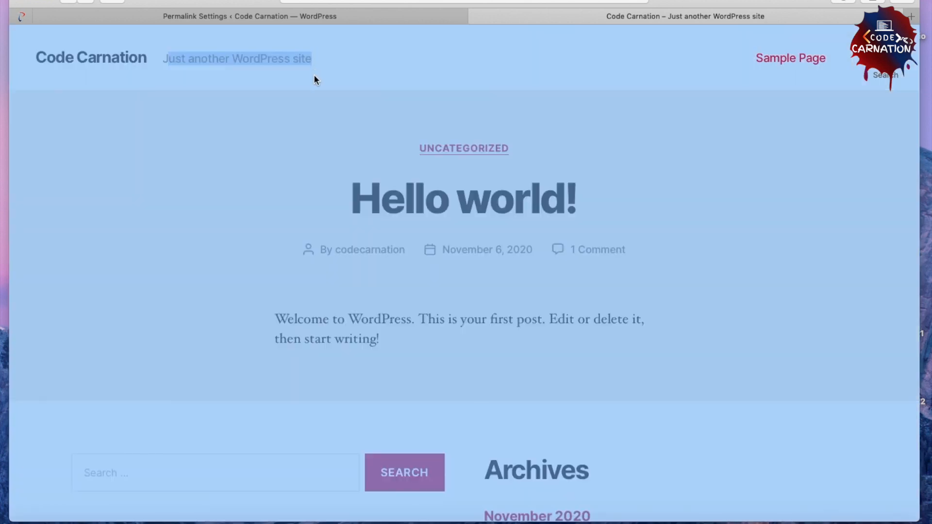
Reselect the 'Just another WordPress site' tagline, then go back to the Permalink Settings tab.
{"action": "left_click", "coordinate": [241, 68]}
{"action": "left_click_drag", "start_coordinate": [167, 62], "coordinate": [324, 59]}
{"action": "left_click", "coordinate": [310, 56]}
{"action": "triple_click", "coordinate": [311, 56]}
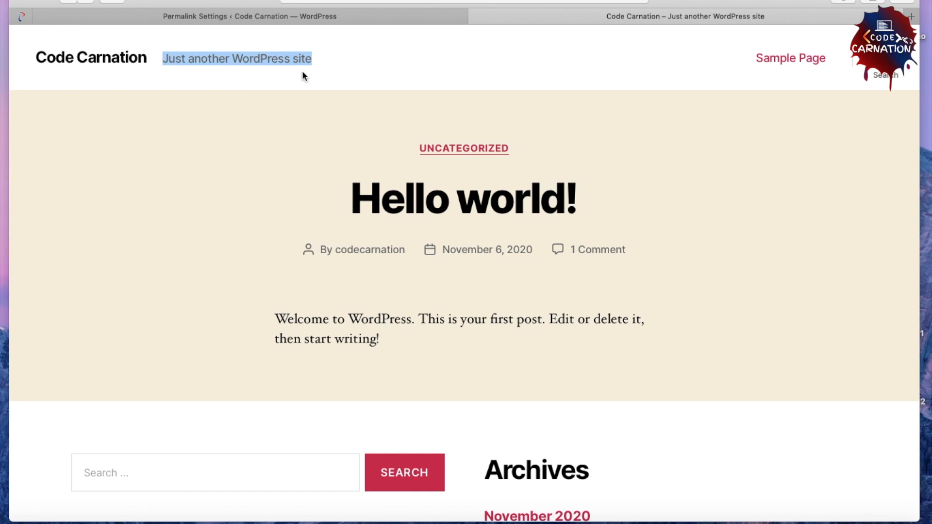
{"action": "left_click", "coordinate": [299, 90]}
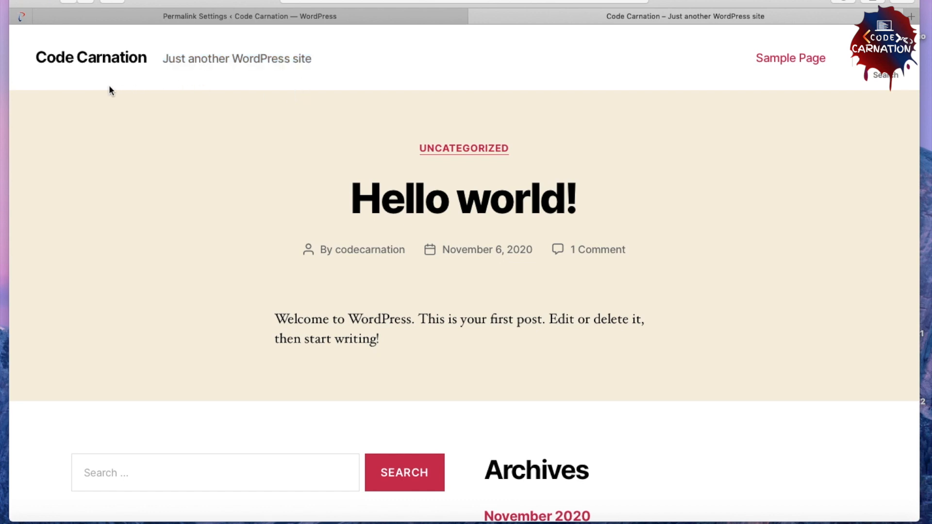
{"action": "scroll", "coordinate": [460, 64], "scroll_direction": "up", "scroll_amount": 2}
{"action": "scroll", "coordinate": [364, 124], "scroll_direction": "up", "scroll_amount": 2}
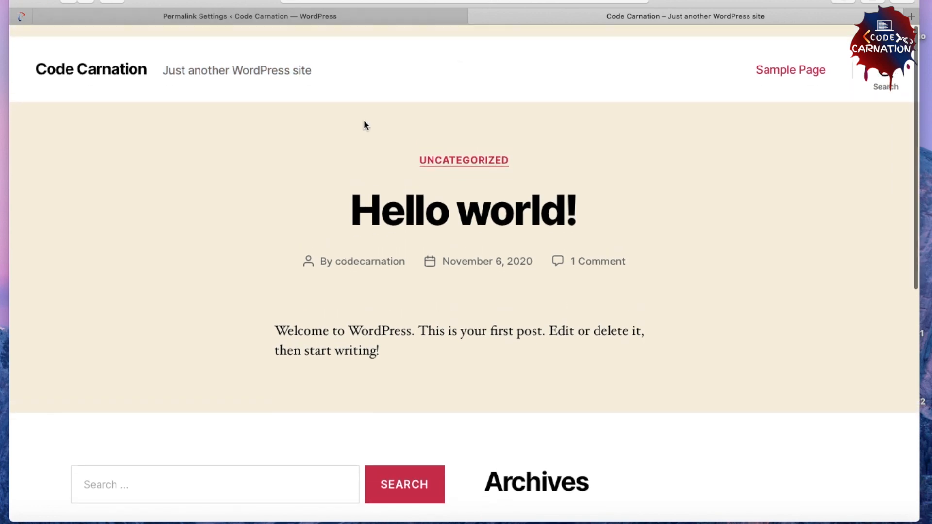
{"action": "left_click", "coordinate": [406, 17]}
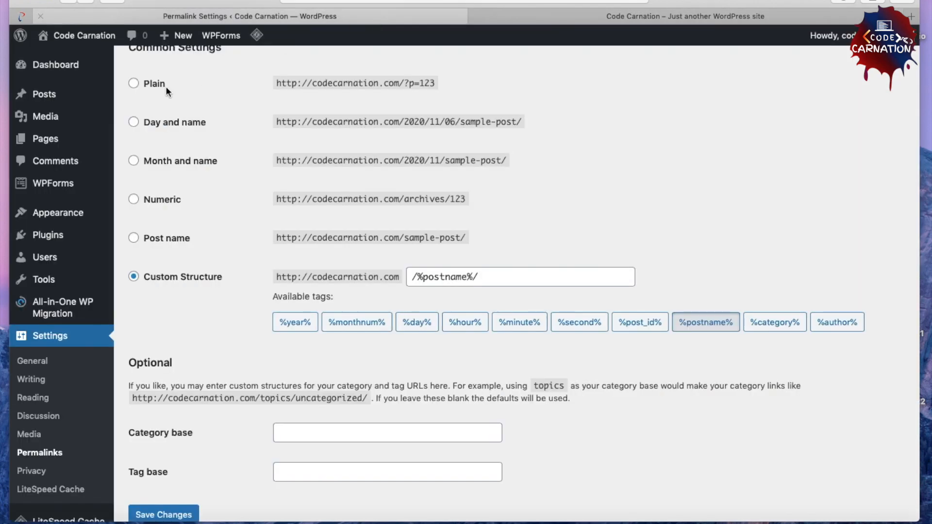
Go to the Dashboard, then reach Settings > General through the sidebar flyout.
{"action": "mouse_move", "coordinate": [44, 115]}
{"action": "scroll", "coordinate": [42, 92], "scroll_direction": "up", "scroll_amount": 3}
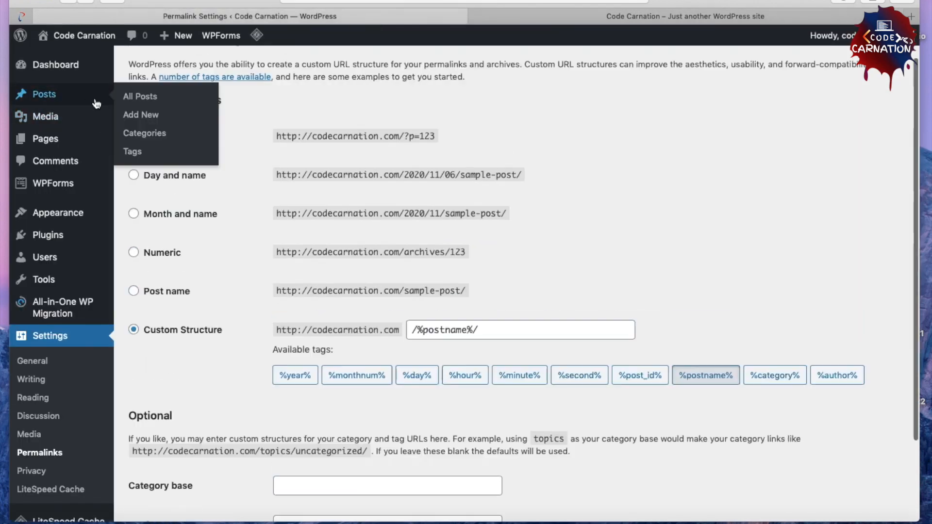
{"action": "left_click", "coordinate": [56, 72]}
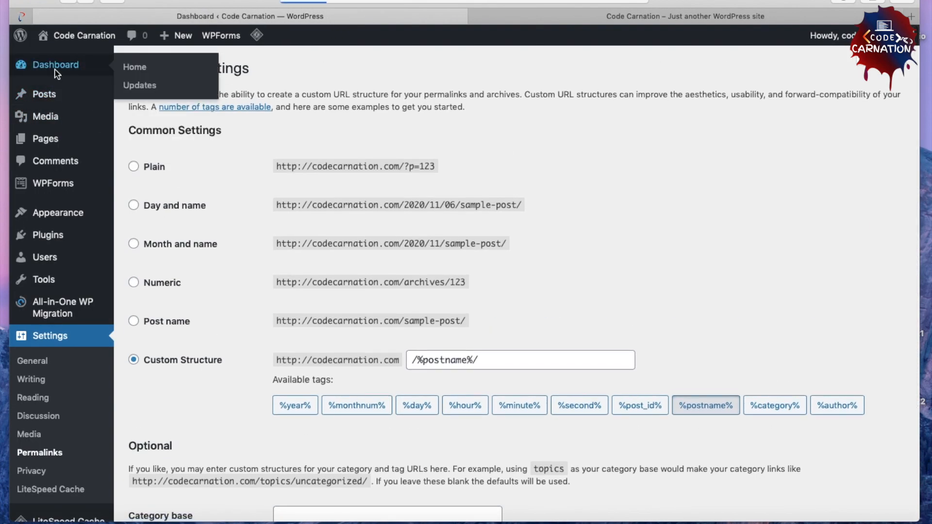
{"action": "scroll", "coordinate": [53, 260], "scroll_direction": "down", "scroll_amount": 3}
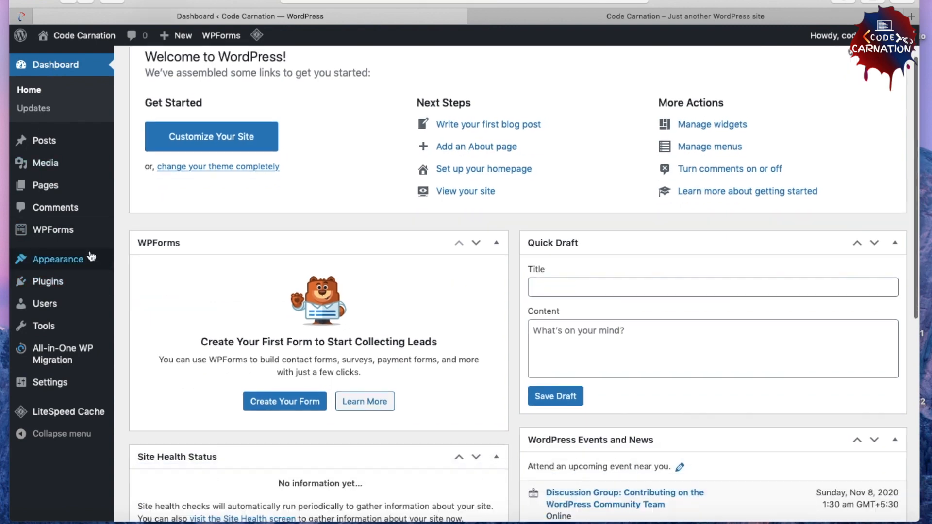
{"action": "scroll", "coordinate": [423, 314], "scroll_direction": "up", "scroll_amount": 3}
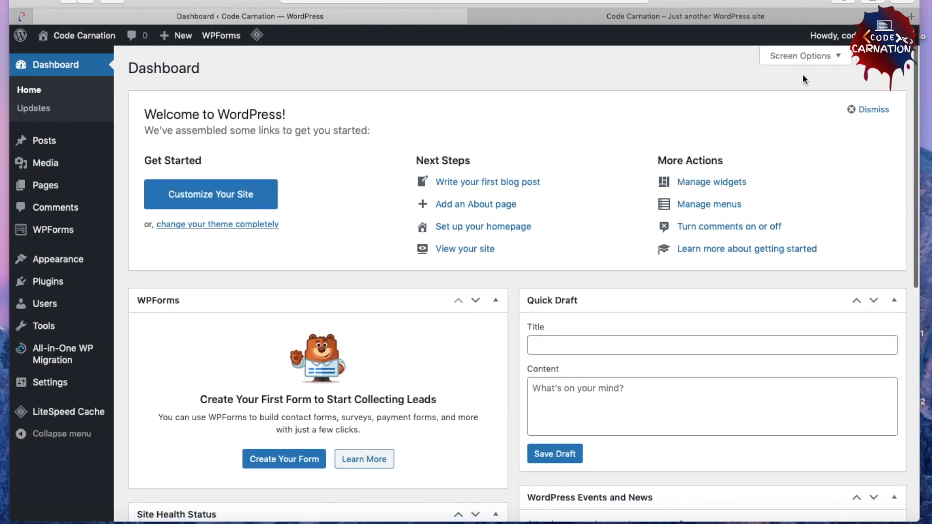
{"action": "mouse_move", "coordinate": [51, 285]}
{"action": "mouse_move", "coordinate": [43, 332]}
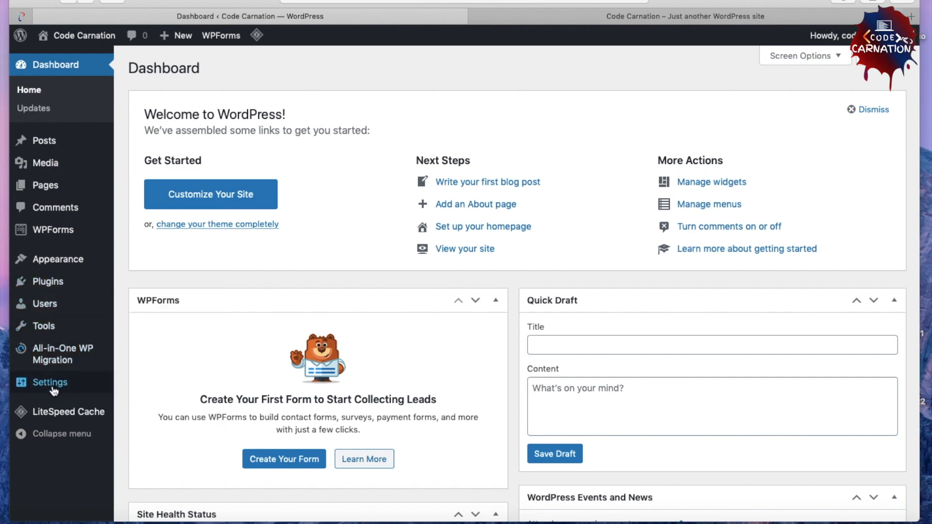
{"action": "mouse_move", "coordinate": [54, 391]}
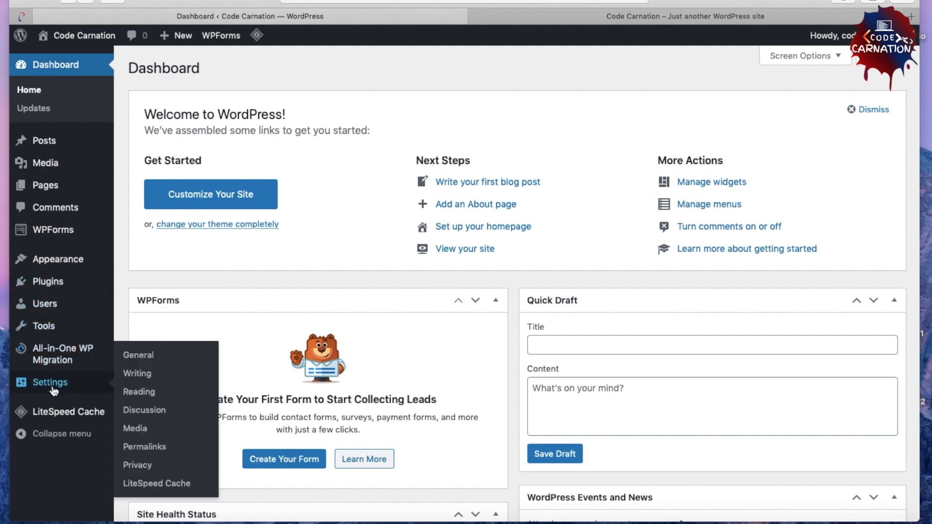
{"action": "left_click", "coordinate": [141, 357]}
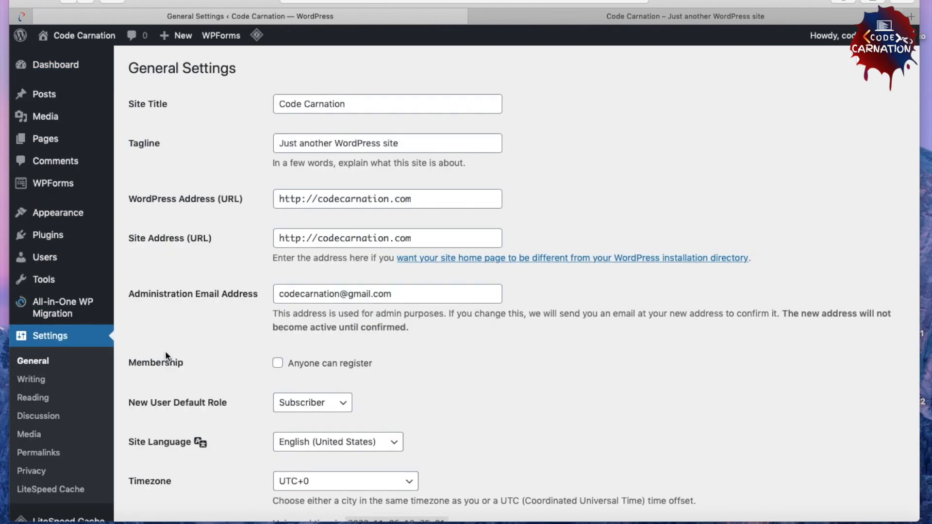
Replace the site tagline with 'Learning Makes Easy!' in General Settings.
{"action": "left_click_drag", "start_coordinate": [280, 104], "coordinate": [347, 105]}
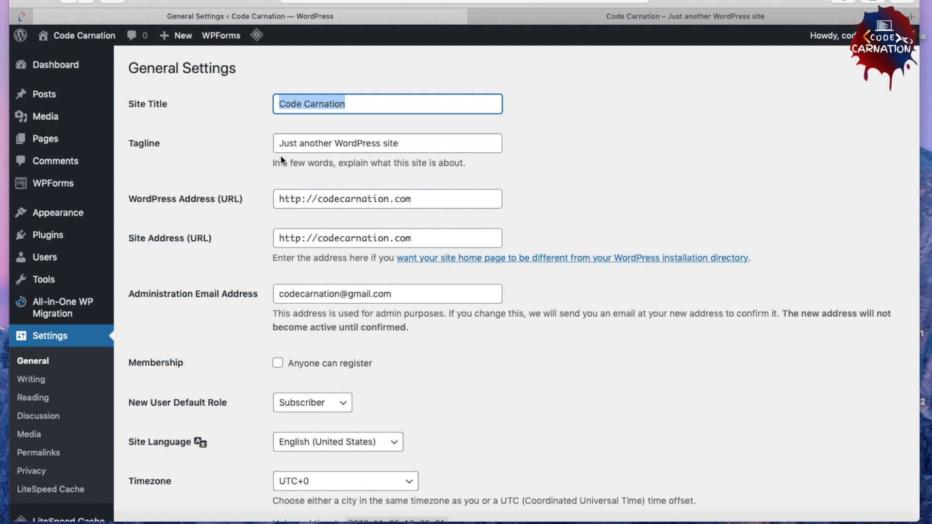
{"action": "left_click_drag", "start_coordinate": [281, 147], "coordinate": [472, 152]}
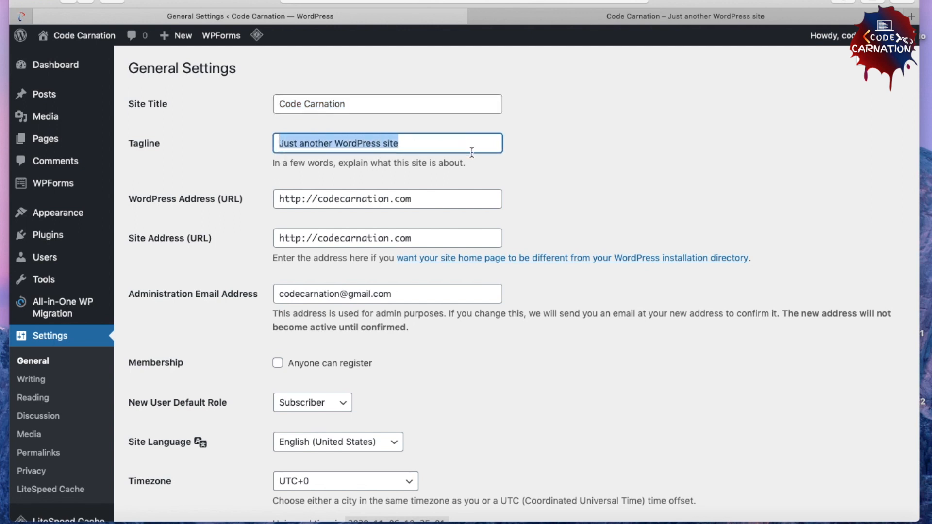
{"action": "key", "text": "BackSpace"}
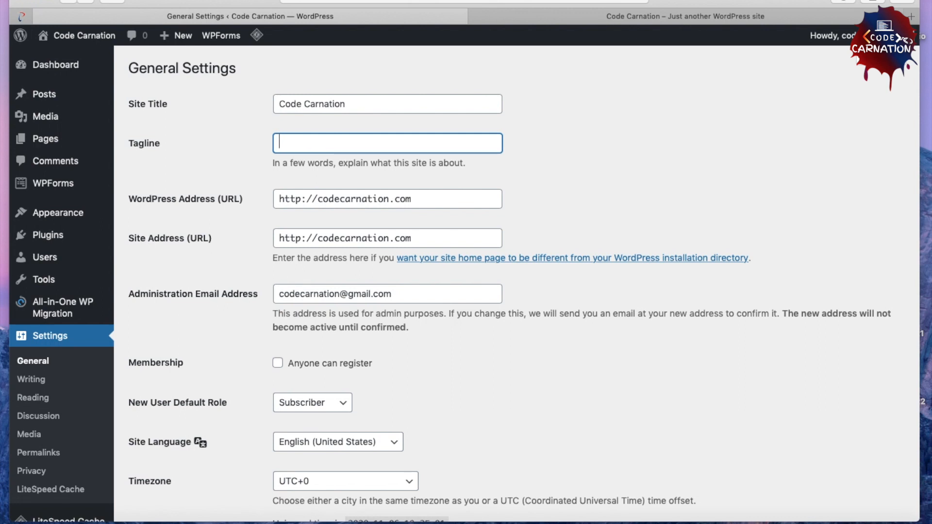
{"action": "type", "text": "Learning Makes Easy"}
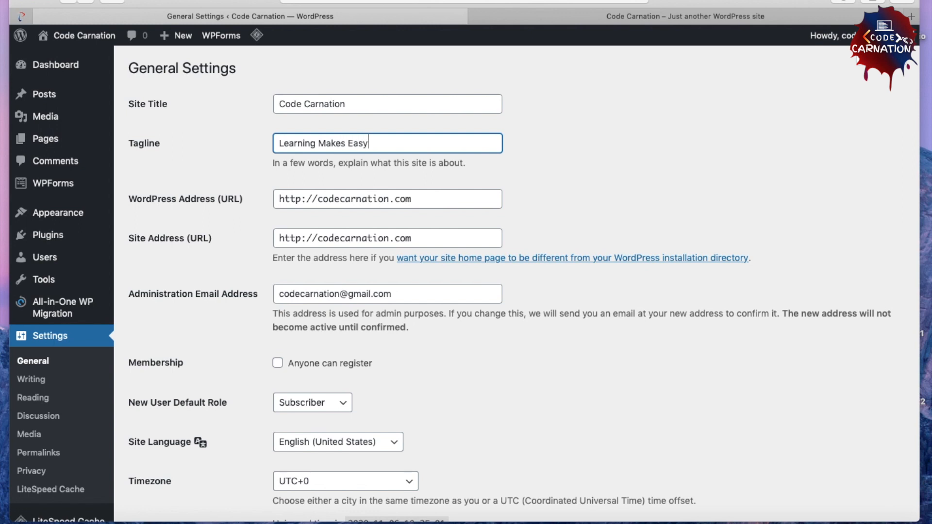
{"action": "type", "text": "!"}
{"action": "left_click_drag", "start_coordinate": [280, 142], "coordinate": [410, 140]}
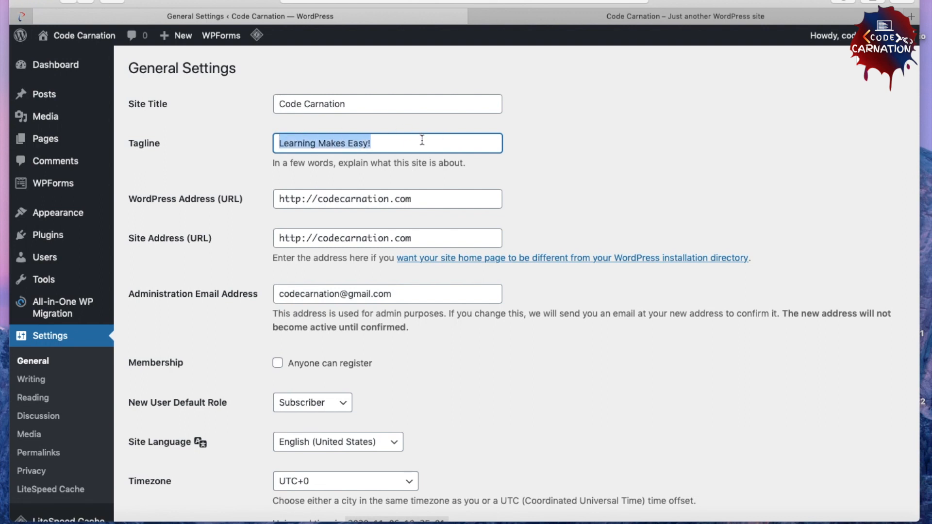
{"action": "left_click", "coordinate": [564, 146]}
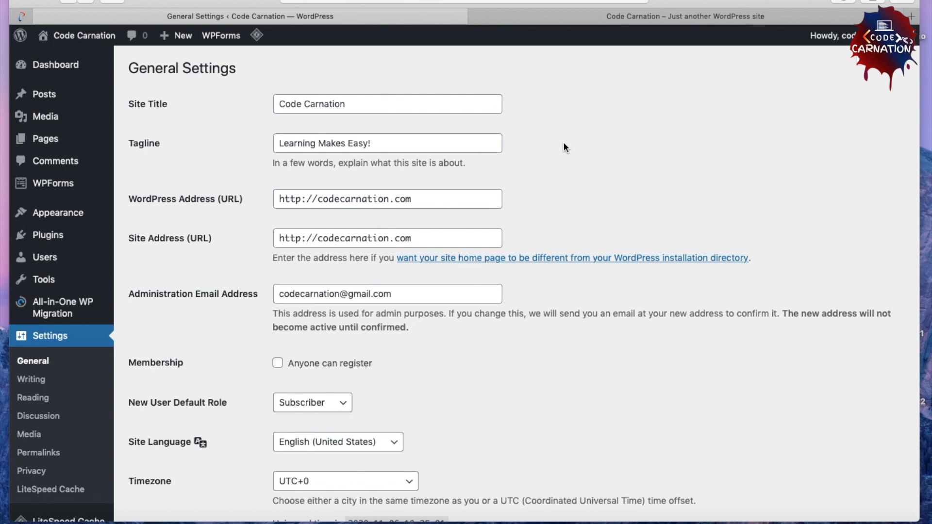
{"action": "scroll", "coordinate": [608, 278], "scroll_direction": "down", "scroll_amount": 8}
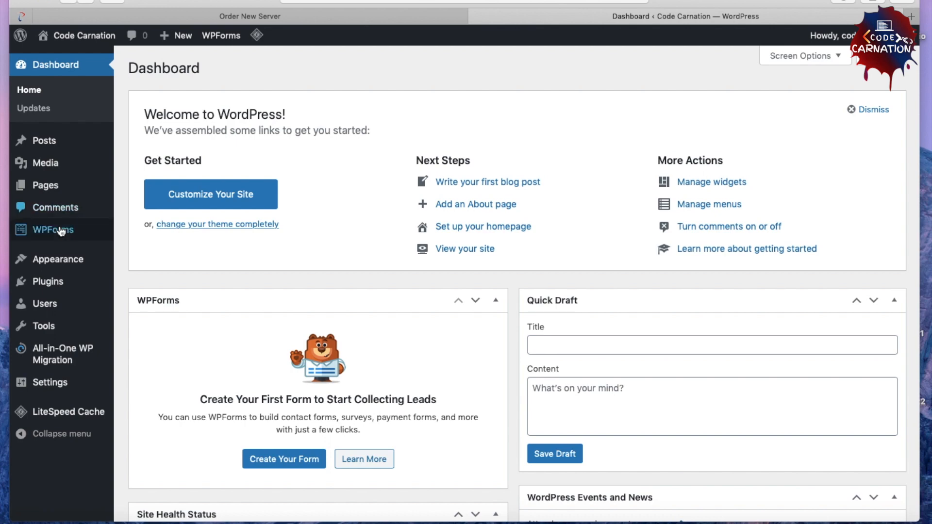
Search the plugin directory for 'Astra' under Plugins > Add New.
{"action": "mouse_move", "coordinate": [61, 286]}
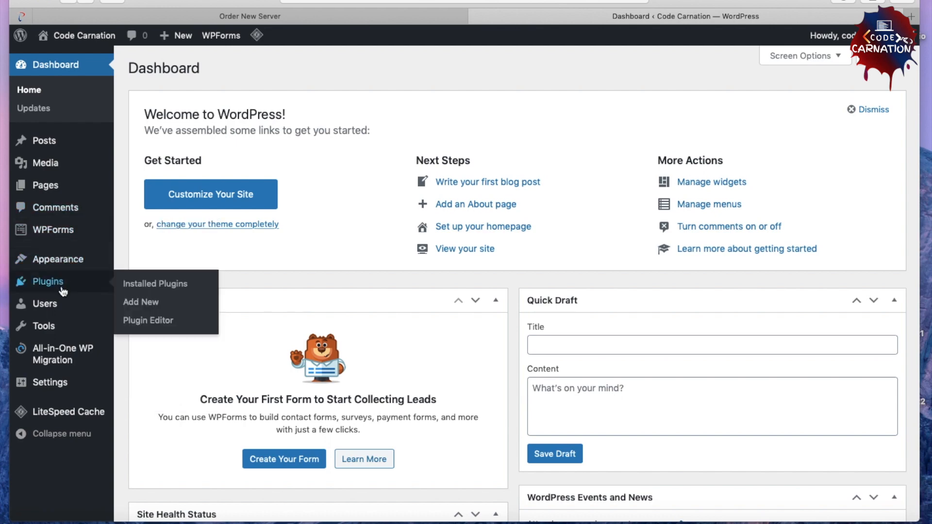
{"action": "left_click", "coordinate": [132, 286]}
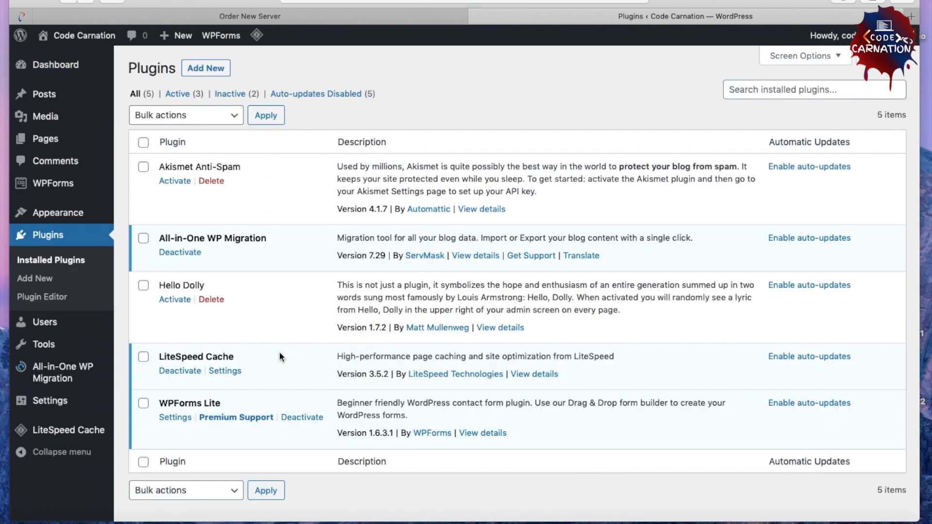
{"action": "scroll", "coordinate": [279, 353], "scroll_direction": "down", "scroll_amount": 2}
{"action": "scroll", "coordinate": [278, 351], "scroll_direction": "up", "scroll_amount": 2}
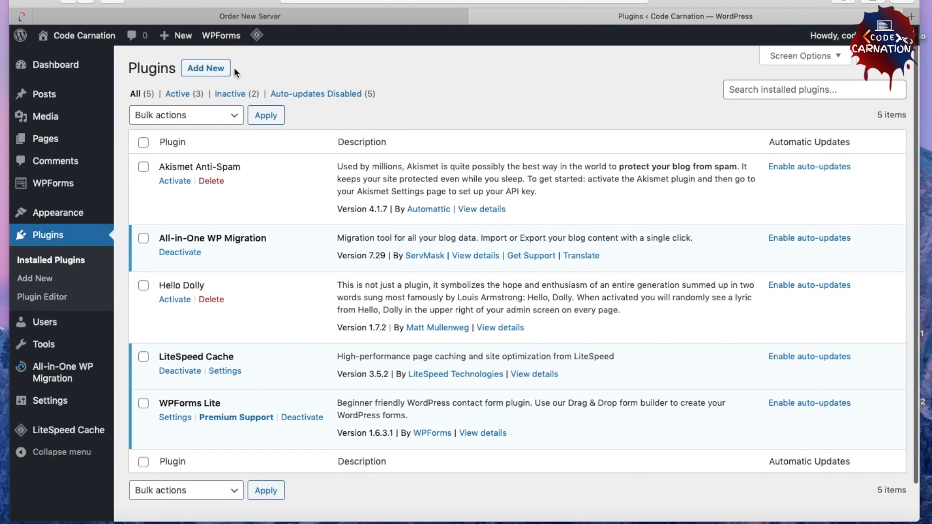
{"action": "left_click", "coordinate": [210, 68]}
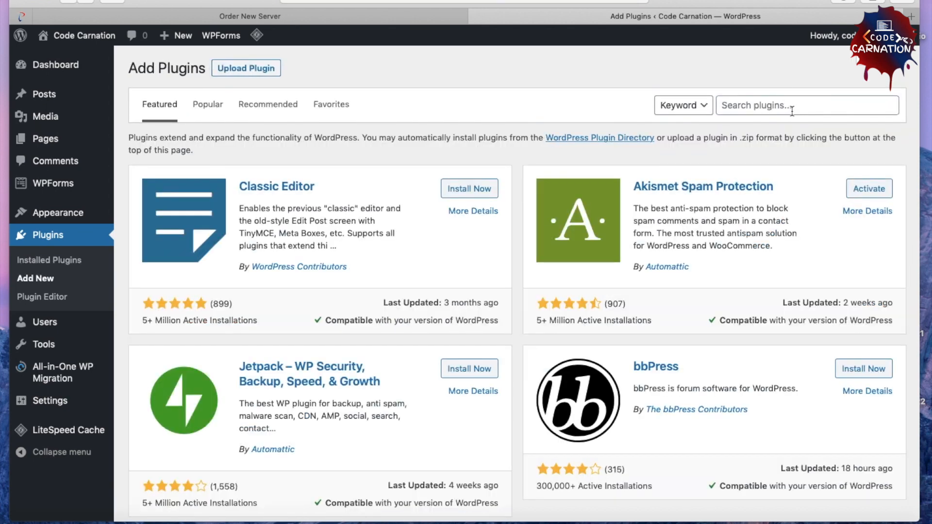
{"action": "left_click", "coordinate": [793, 110]}
{"action": "type", "text": "Astra"}
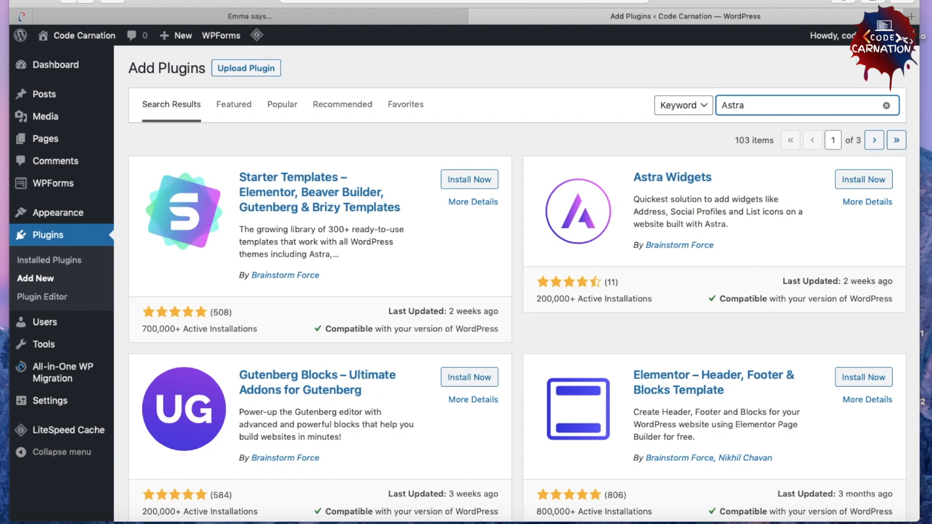
Refine the plugin search to 'Astra Starter' and open the Starter Templates plugin details.
{"action": "scroll", "coordinate": [611, 347], "scroll_direction": "down", "scroll_amount": 5}
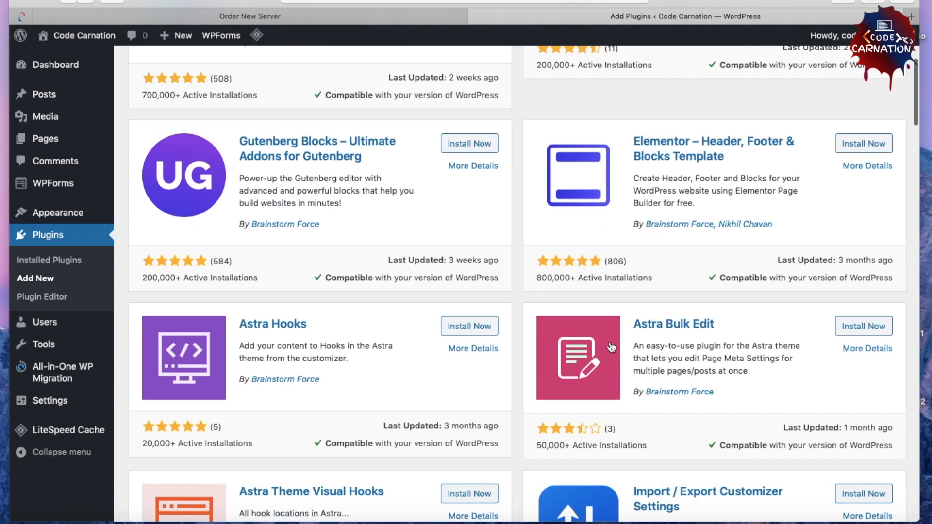
{"action": "scroll", "coordinate": [611, 347], "scroll_direction": "down", "scroll_amount": 15}
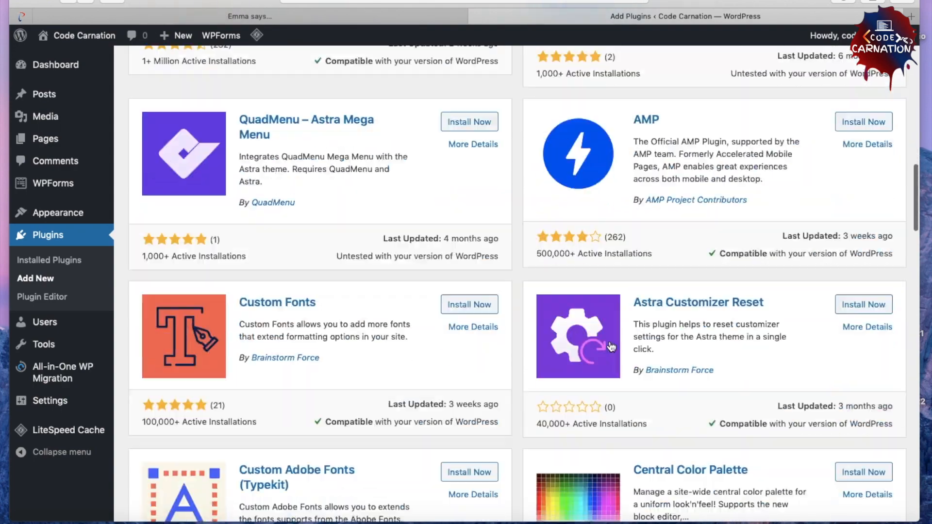
{"action": "scroll", "coordinate": [611, 342], "scroll_direction": "down", "scroll_amount": 8}
{"action": "scroll", "coordinate": [610, 343], "scroll_direction": "up", "scroll_amount": 20}
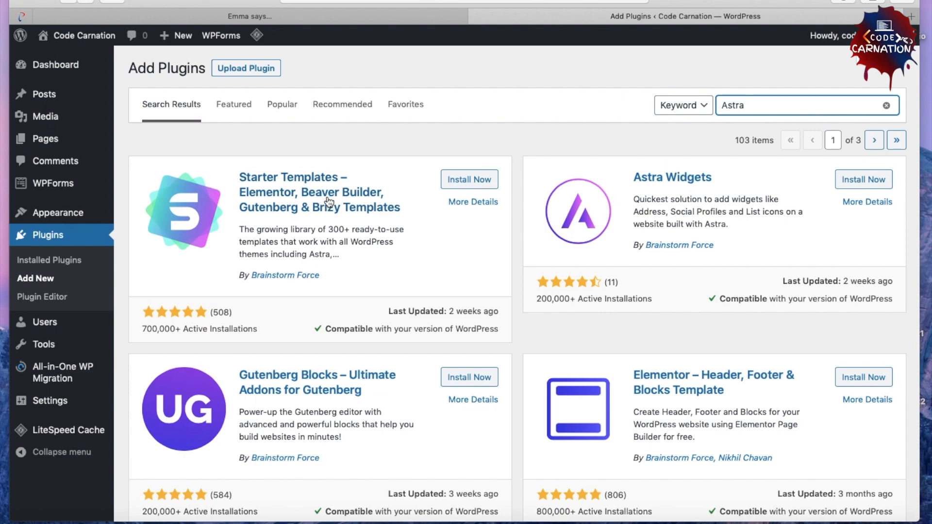
{"action": "scroll", "coordinate": [411, 325], "scroll_direction": "down", "scroll_amount": 5}
{"action": "scroll", "coordinate": [411, 325], "scroll_direction": "up", "scroll_amount": 3}
{"action": "scroll", "coordinate": [411, 325], "scroll_direction": "up", "scroll_amount": 2}
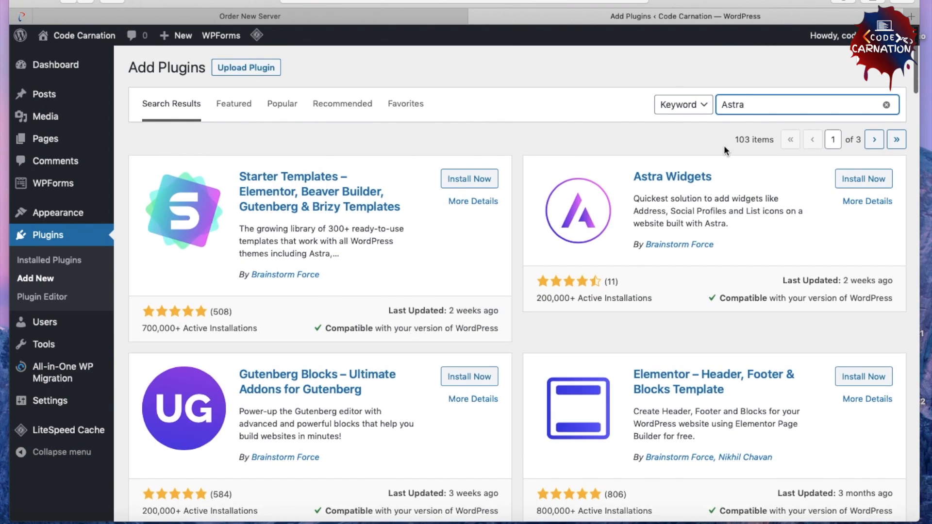
{"action": "scroll", "coordinate": [724, 146], "scroll_direction": "up", "scroll_amount": 1}
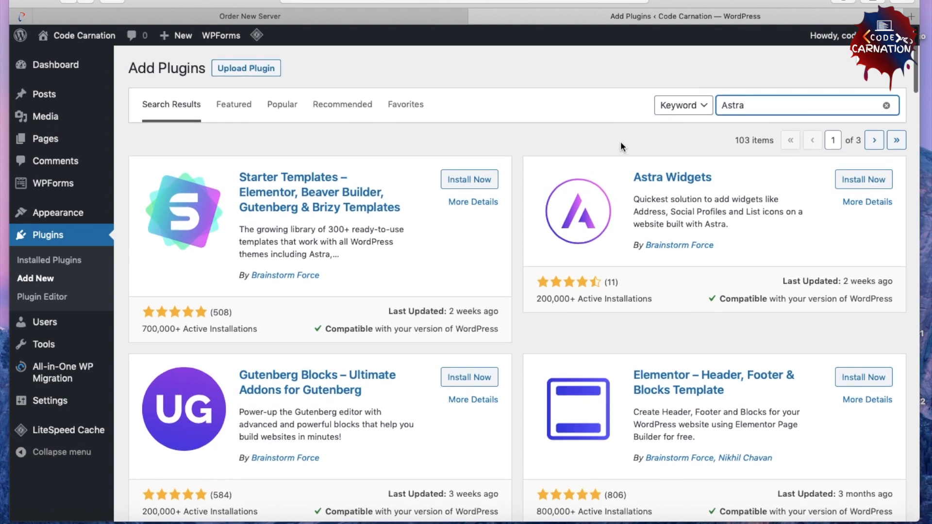
{"action": "type", "text": "Sata"}
{"action": "key", "text": "BackSpace"}
{"action": "key", "text": "BackSpace"}
{"action": "type", "text": "tart"}
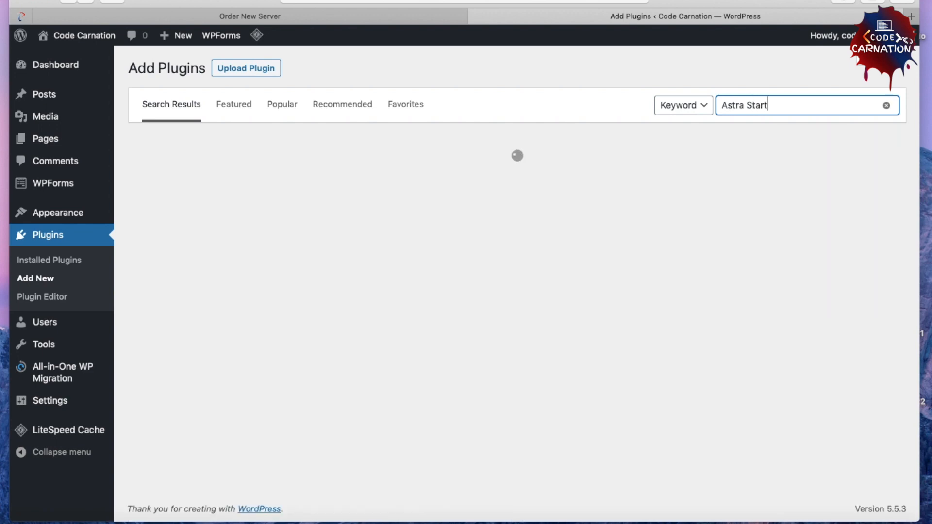
{"action": "type", "text": "er"}
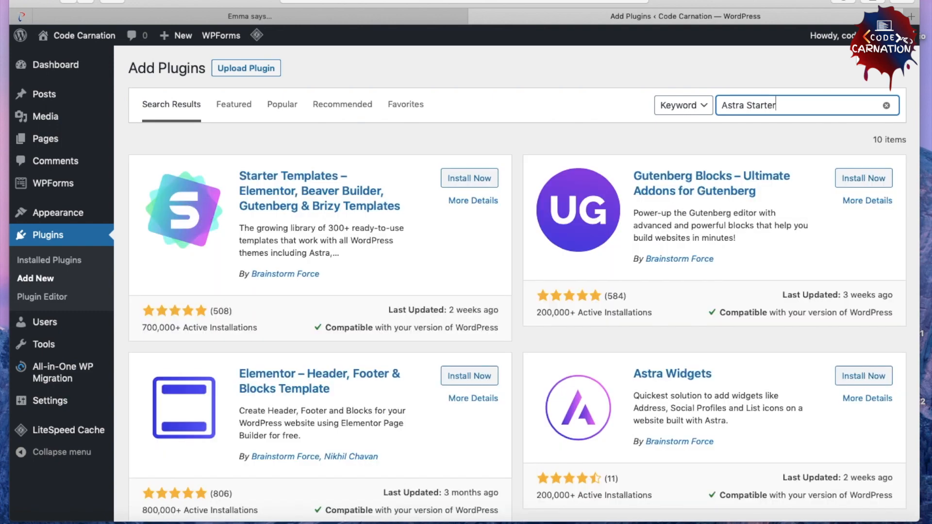
{"action": "left_click", "coordinate": [307, 191]}
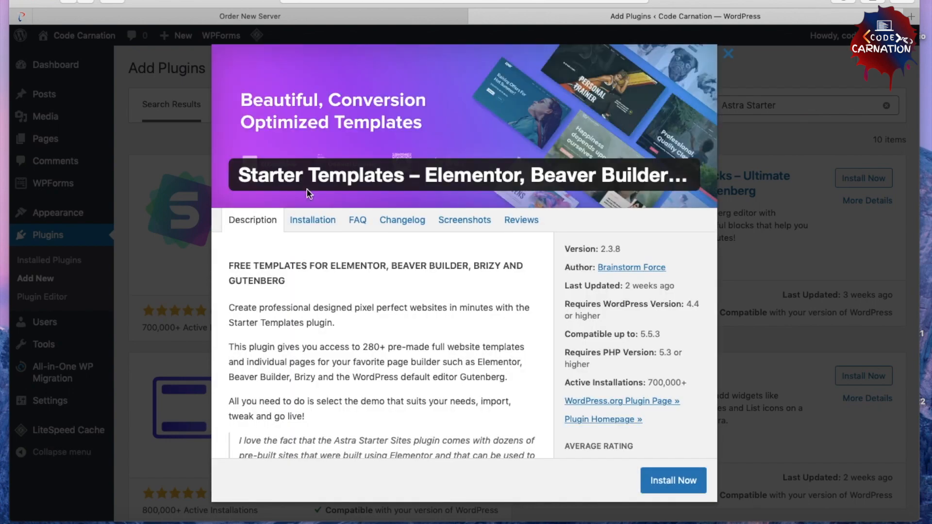
{"action": "scroll", "coordinate": [455, 145], "scroll_direction": "down", "scroll_amount": 2}
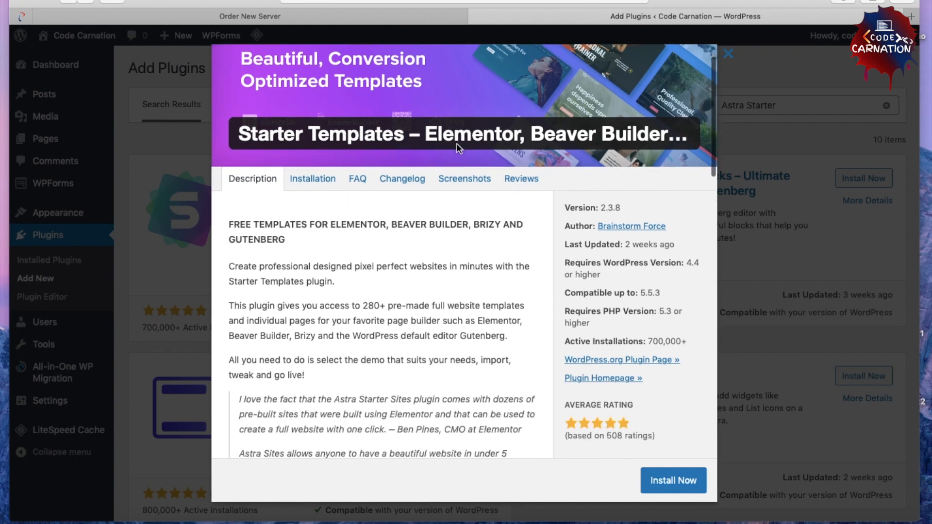
{"action": "left_click", "coordinate": [450, 187]}
{"action": "scroll", "coordinate": [471, 366], "scroll_direction": "down", "scroll_amount": 1}
{"action": "scroll", "coordinate": [471, 366], "scroll_direction": "down", "scroll_amount": 5}
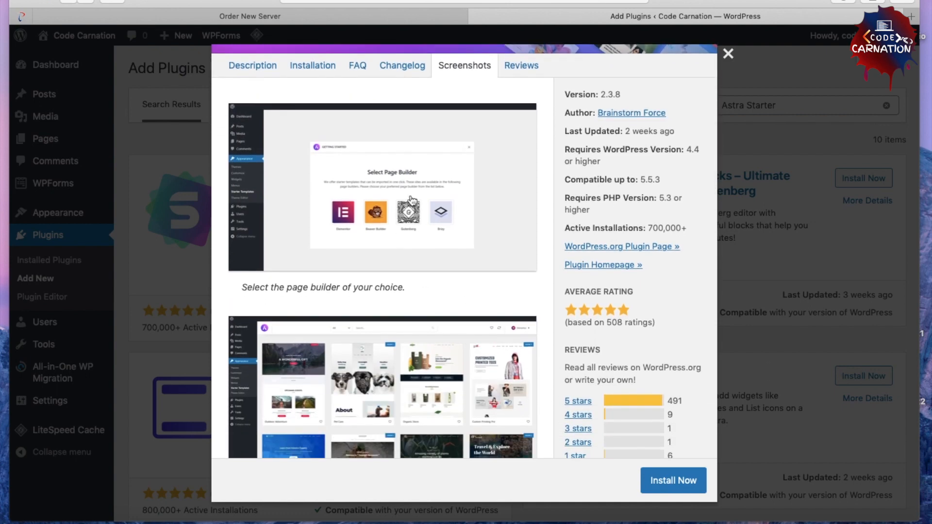
{"action": "scroll", "coordinate": [415, 269], "scroll_direction": "down", "scroll_amount": 7}
{"action": "scroll", "coordinate": [406, 267], "scroll_direction": "down", "scroll_amount": 6}
{"action": "scroll", "coordinate": [407, 267], "scroll_direction": "up", "scroll_amount": 11}
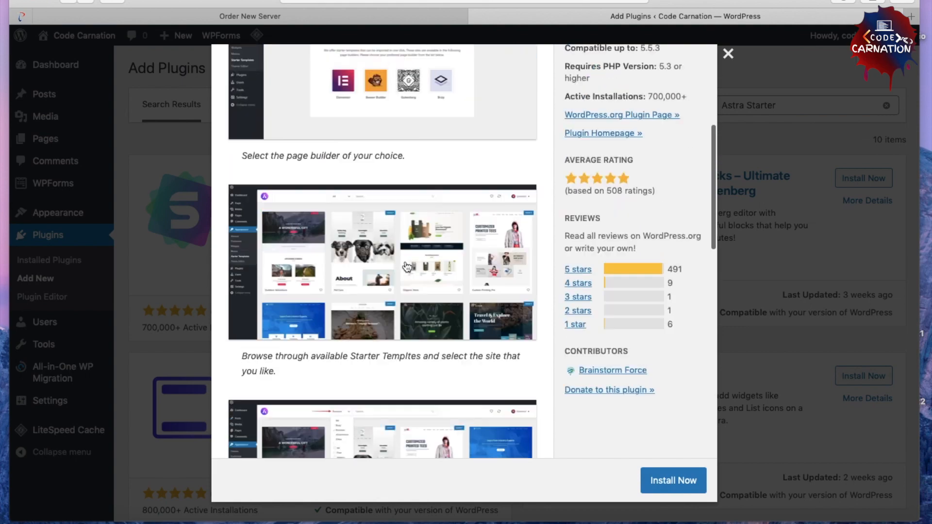
{"action": "scroll", "coordinate": [407, 267], "scroll_direction": "down", "scroll_amount": 6}
{"action": "scroll", "coordinate": [407, 267], "scroll_direction": "down", "scroll_amount": 11}
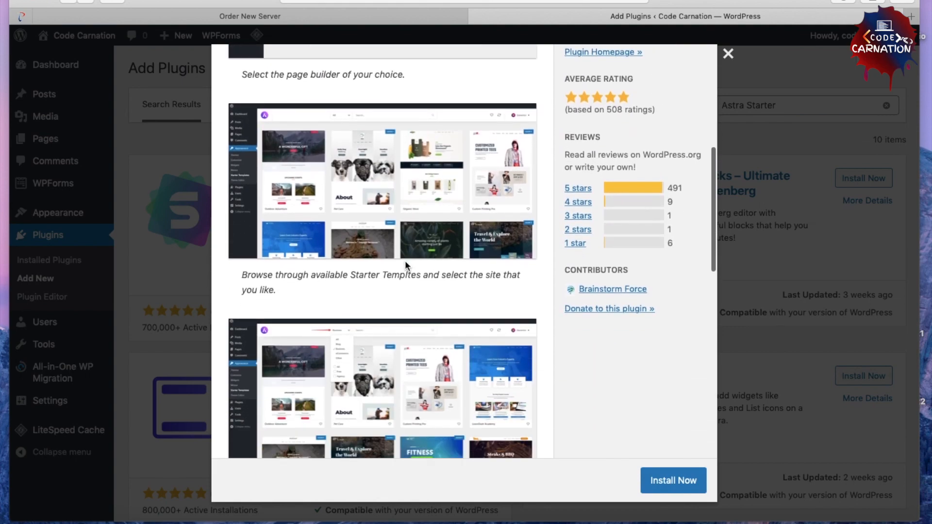
{"action": "scroll", "coordinate": [407, 266], "scroll_direction": "down", "scroll_amount": 17}
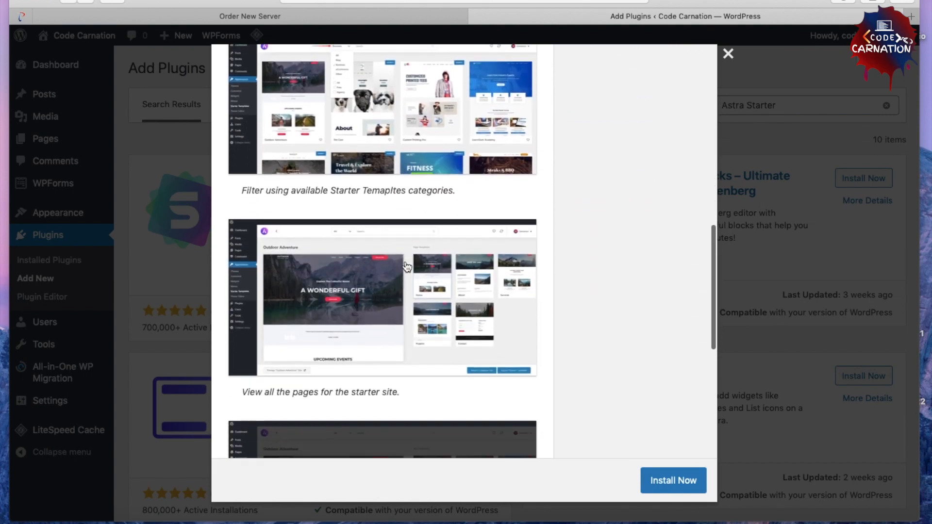
{"action": "scroll", "coordinate": [407, 267], "scroll_direction": "down", "scroll_amount": 13}
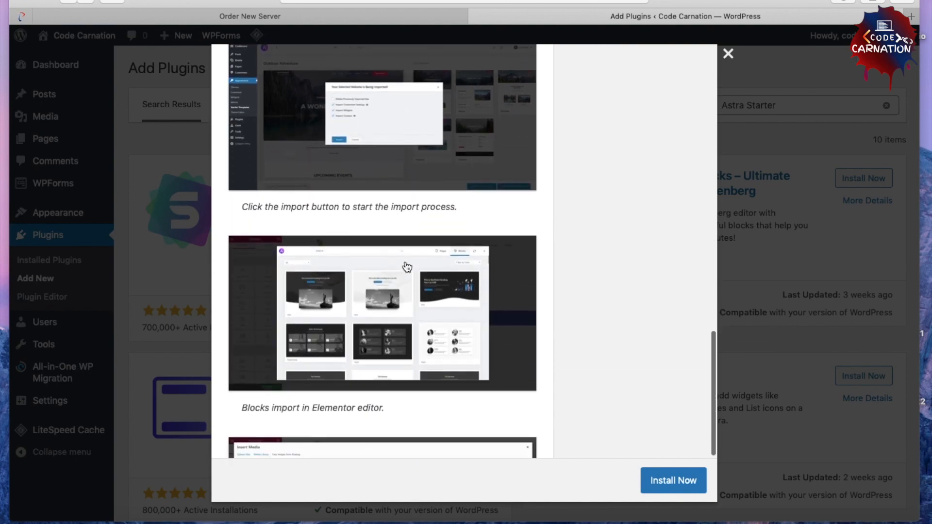
{"action": "scroll", "coordinate": [405, 261], "scroll_direction": "up", "scroll_amount": 20}
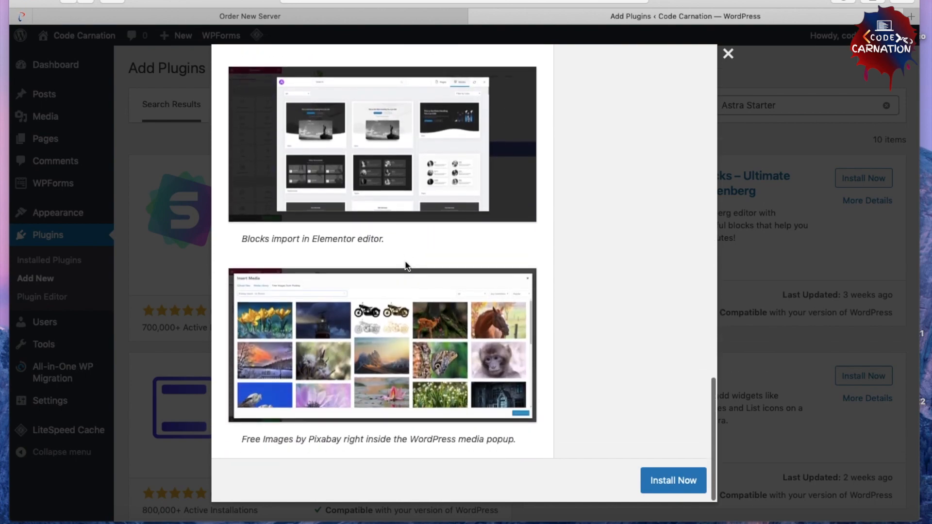
{"action": "scroll", "coordinate": [406, 263], "scroll_direction": "up", "scroll_amount": 8}
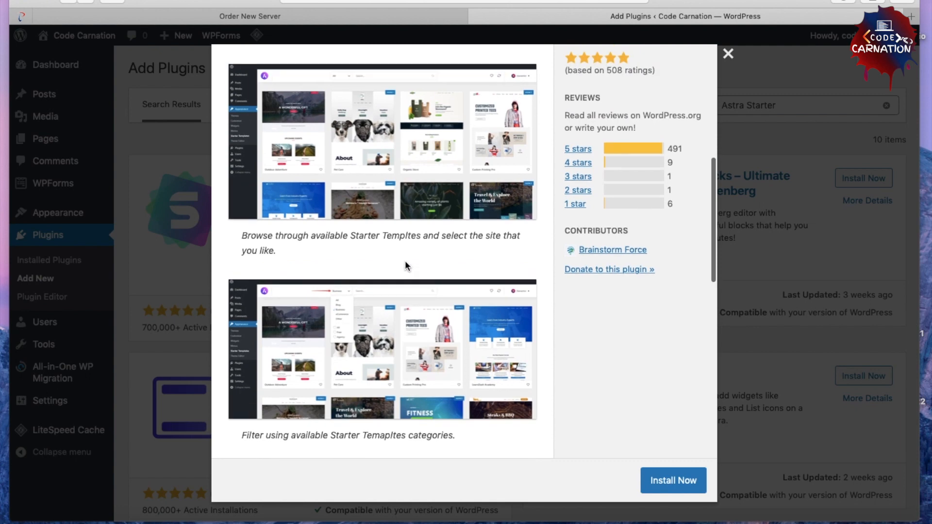
{"action": "scroll", "coordinate": [405, 260], "scroll_direction": "up", "scroll_amount": 10}
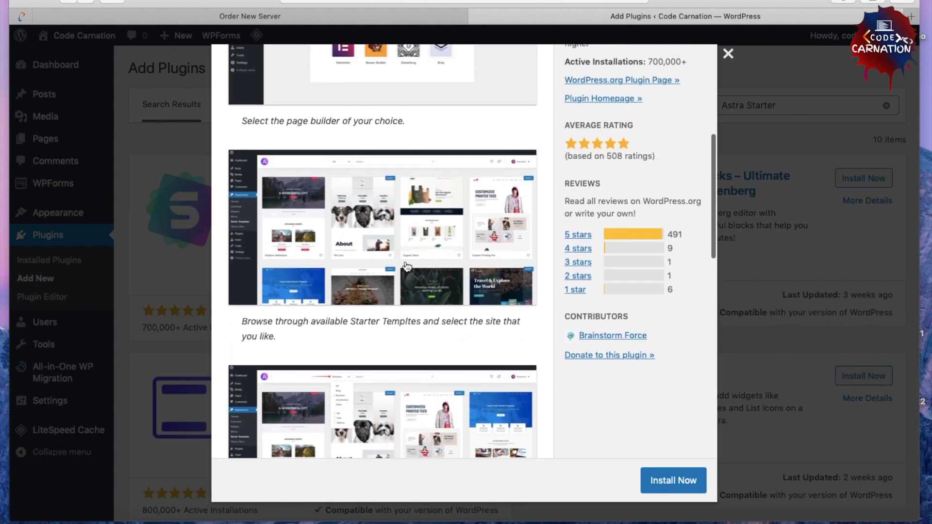
{"action": "scroll", "coordinate": [407, 267], "scroll_direction": "up", "scroll_amount": 5}
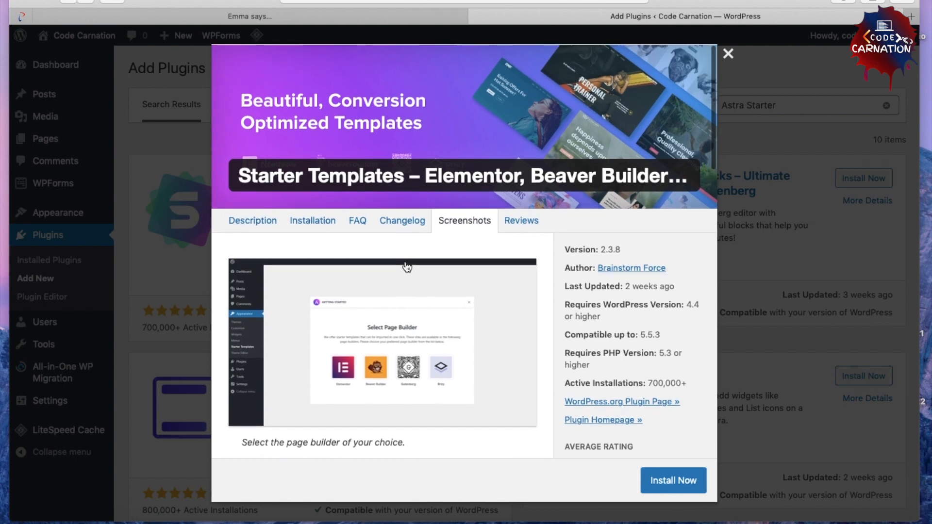
{"action": "scroll", "coordinate": [449, 240], "scroll_direction": "down", "scroll_amount": 7}
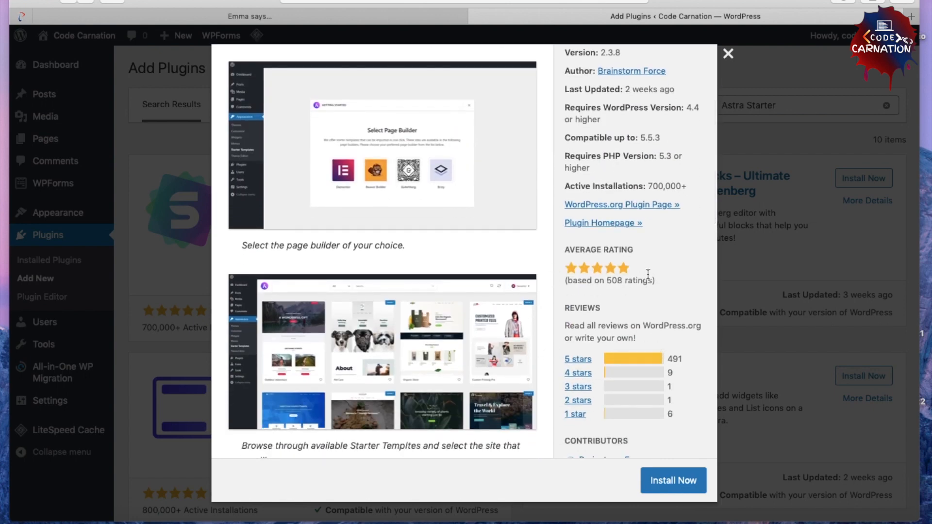
{"action": "scroll", "coordinate": [617, 306], "scroll_direction": "down", "scroll_amount": 5}
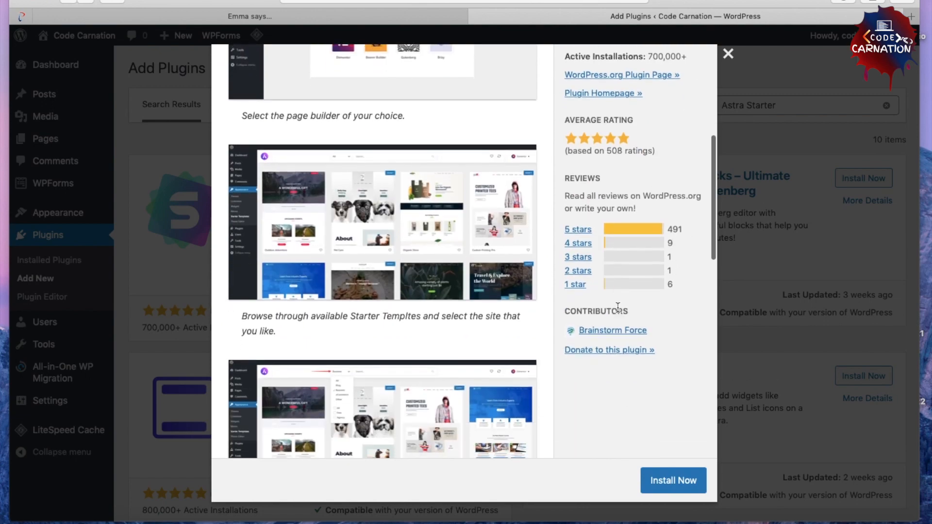
{"action": "scroll", "coordinate": [644, 236], "scroll_direction": "down", "scroll_amount": 6}
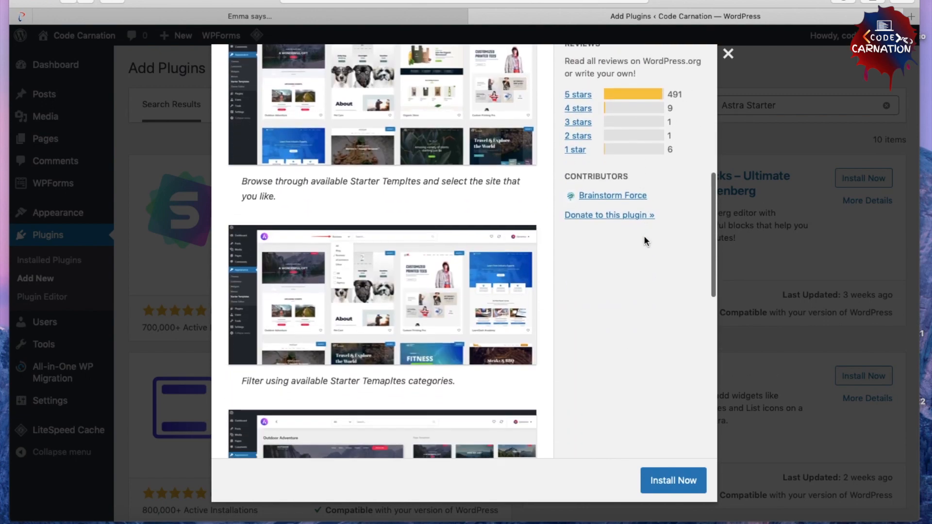
{"action": "scroll", "coordinate": [644, 235], "scroll_direction": "up", "scroll_amount": 15}
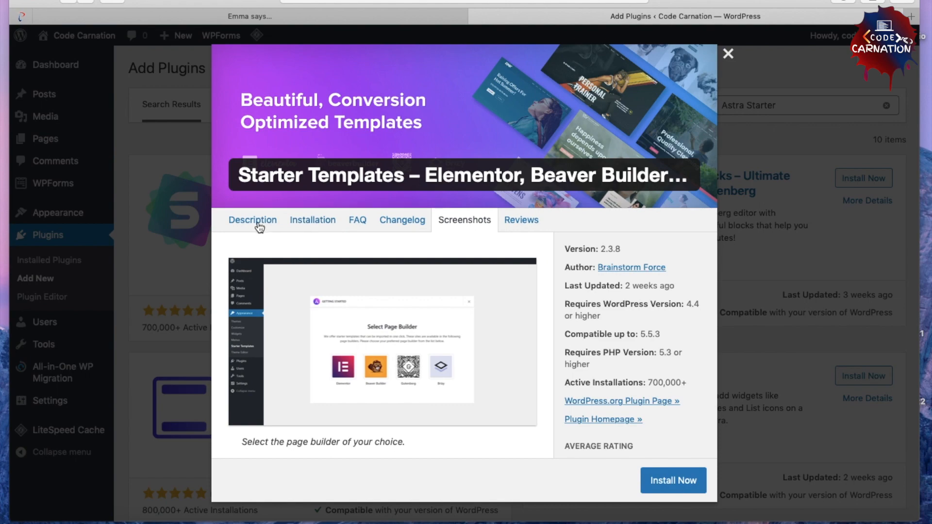
{"action": "left_click", "coordinate": [256, 222]}
{"action": "scroll", "coordinate": [497, 362], "scroll_direction": "down", "scroll_amount": 10}
{"action": "scroll", "coordinate": [499, 368], "scroll_direction": "up", "scroll_amount": 15}
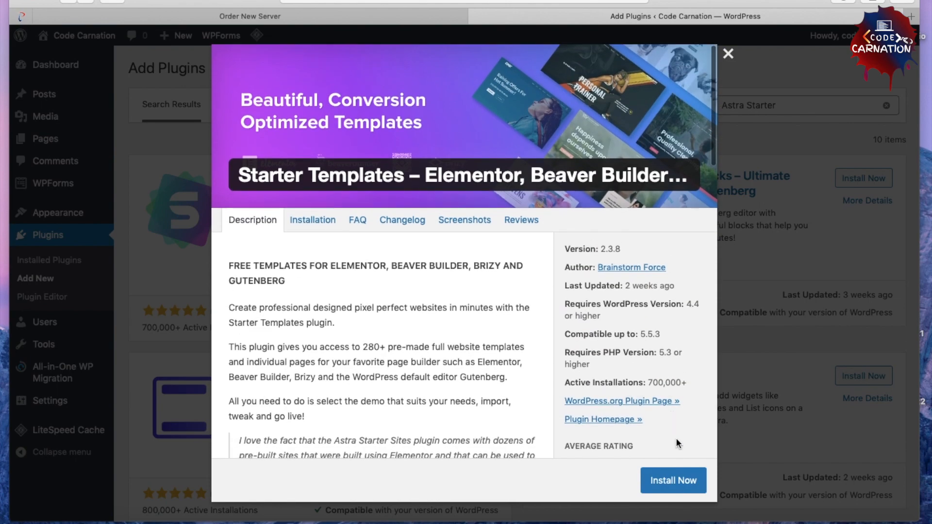
Install the Starter Templates plugin and activate it.
{"action": "left_click", "coordinate": [686, 484]}
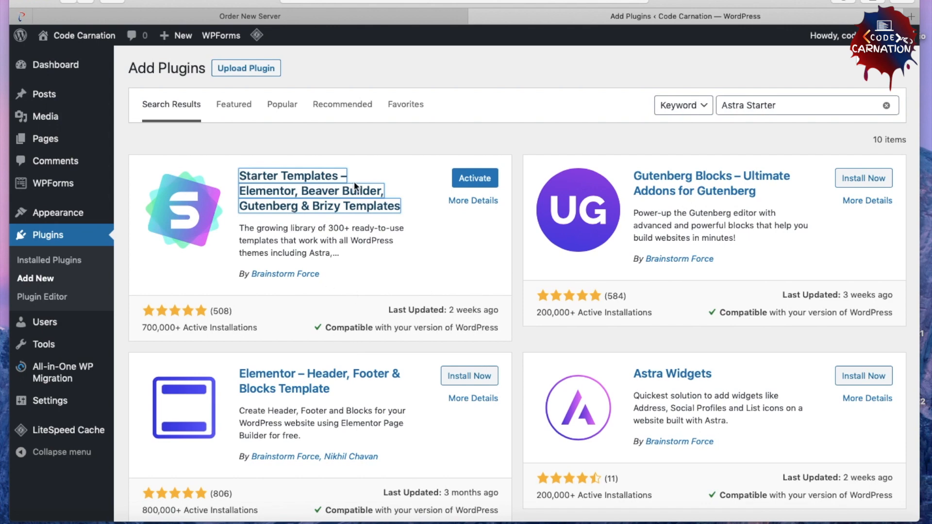
{"action": "scroll", "coordinate": [401, 284], "scroll_direction": "down", "scroll_amount": 4}
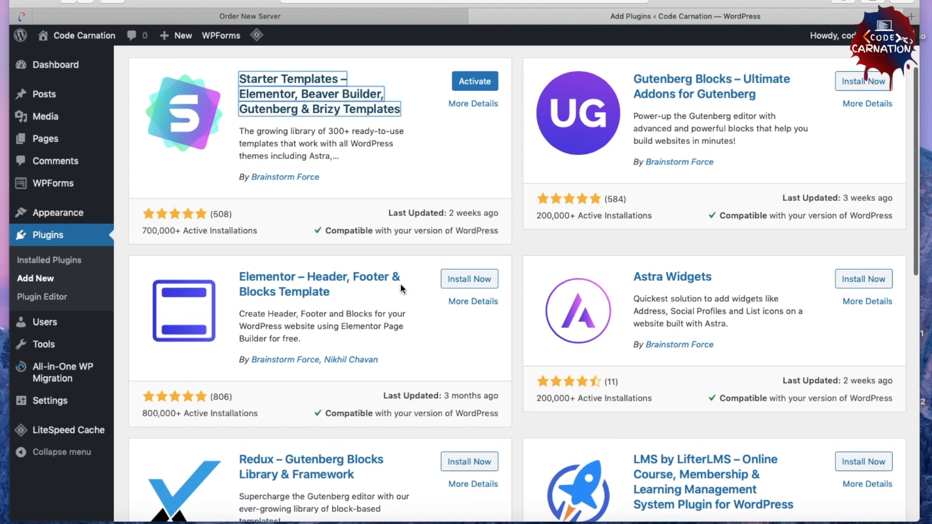
{"action": "scroll", "coordinate": [400, 284], "scroll_direction": "up", "scroll_amount": 1}
{"action": "scroll", "coordinate": [410, 270], "scroll_direction": "up", "scroll_amount": 1}
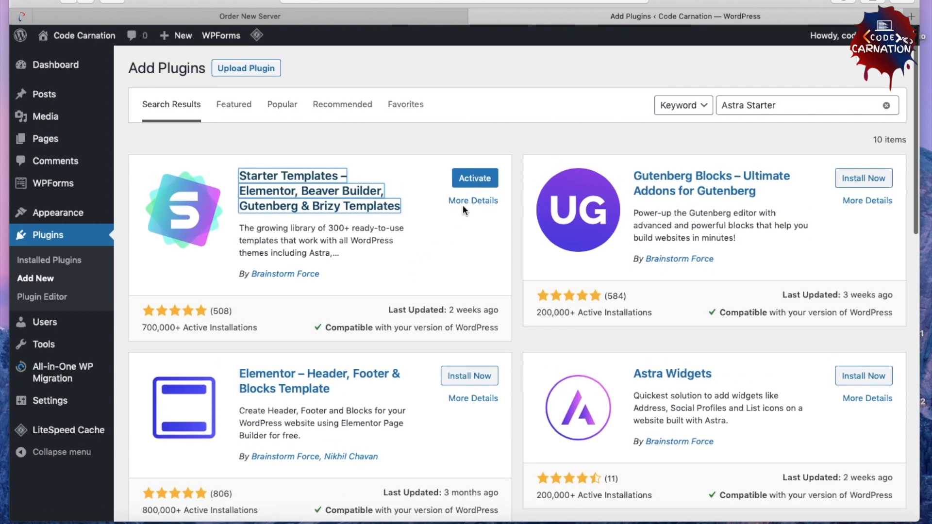
{"action": "left_click", "coordinate": [472, 181]}
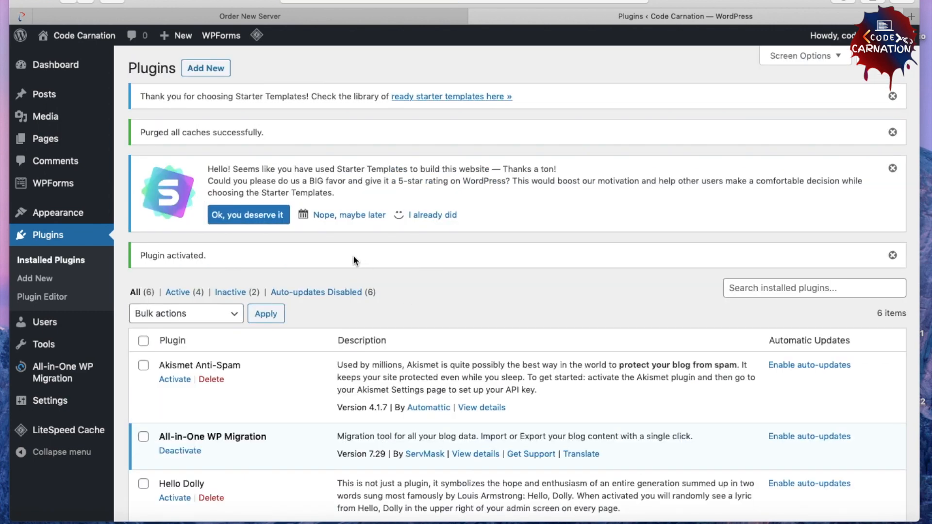
Scroll the Plugins page to check the 'Plugin activated.' notice.
{"action": "scroll", "coordinate": [371, 282], "scroll_direction": "down", "scroll_amount": 1}
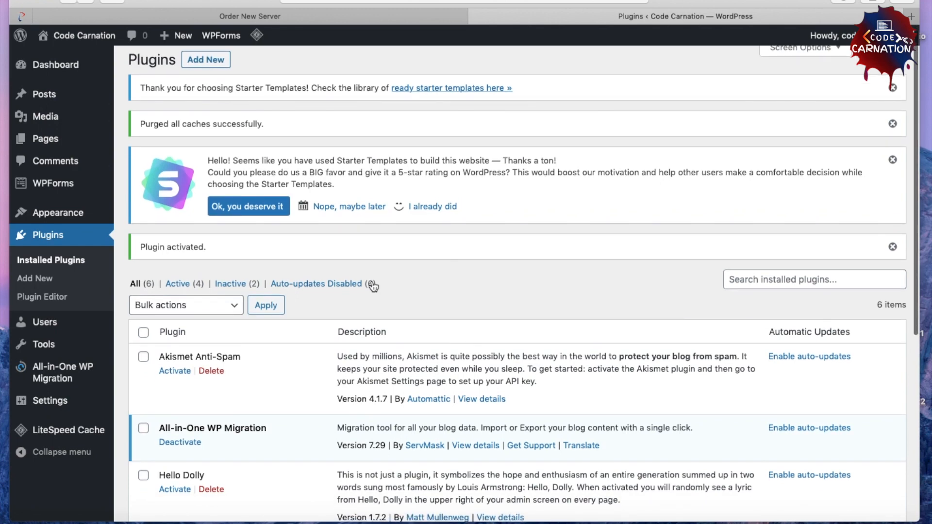
{"action": "scroll", "coordinate": [373, 287], "scroll_direction": "up", "scroll_amount": 1}
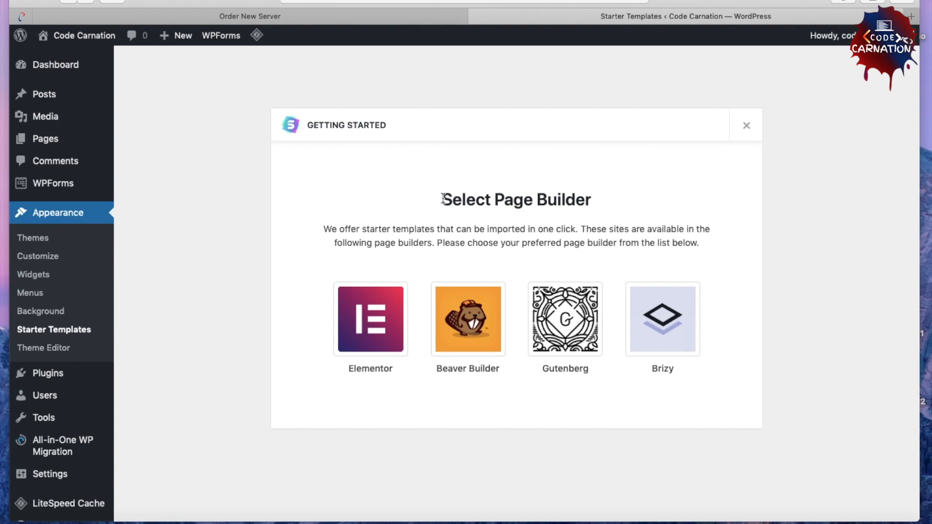
Select the Elementor card on the Select Page Builder screen.
{"action": "left_click_drag", "start_coordinate": [443, 199], "coordinate": [625, 212]}
{"action": "left_click", "coordinate": [606, 226]}
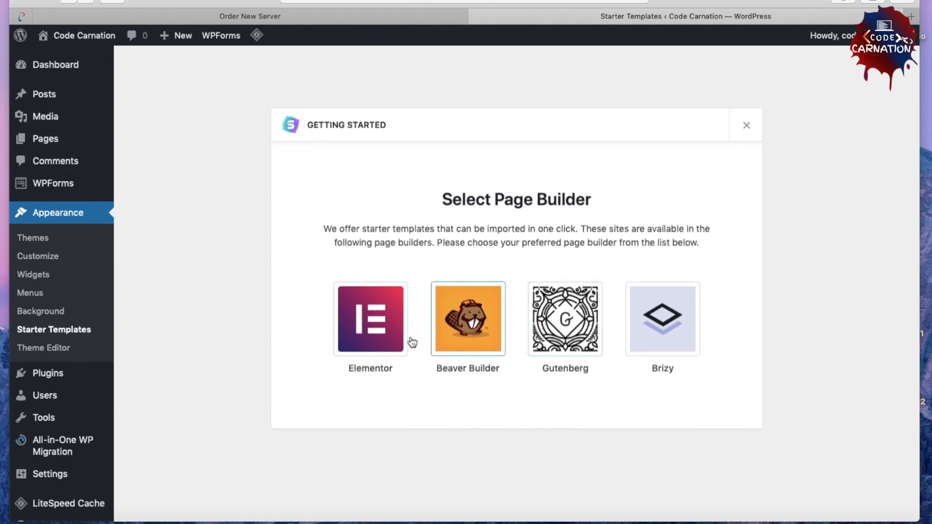
{"action": "left_click", "coordinate": [381, 344]}
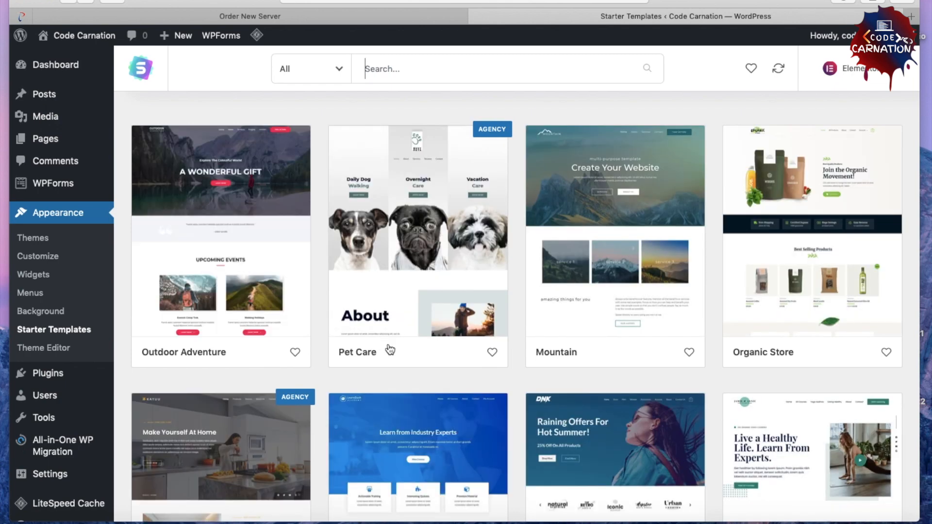
Browse down the Starter Templates grid and open the Pet Care template's details.
{"action": "scroll", "coordinate": [488, 435], "scroll_direction": "down", "scroll_amount": 1}
{"action": "scroll", "coordinate": [488, 434], "scroll_direction": "down", "scroll_amount": 10}
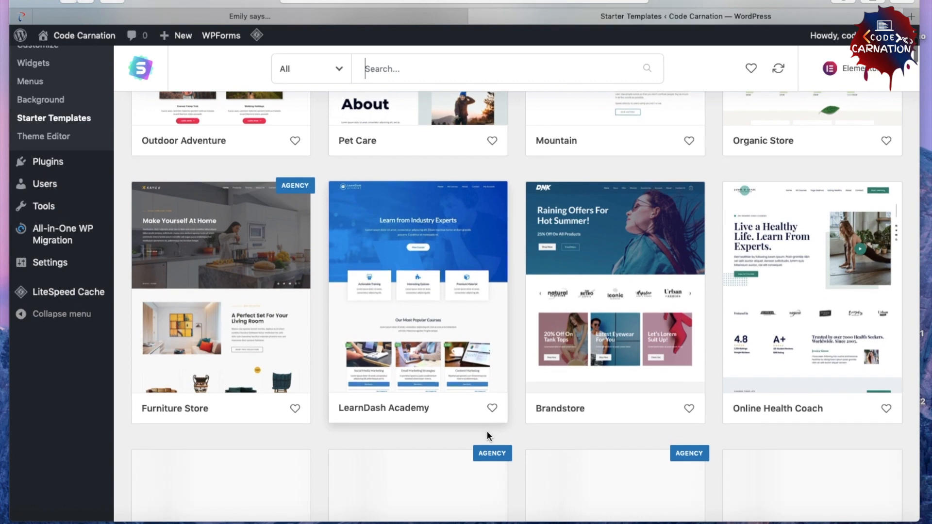
{"action": "scroll", "coordinate": [488, 436], "scroll_direction": "down", "scroll_amount": 3}
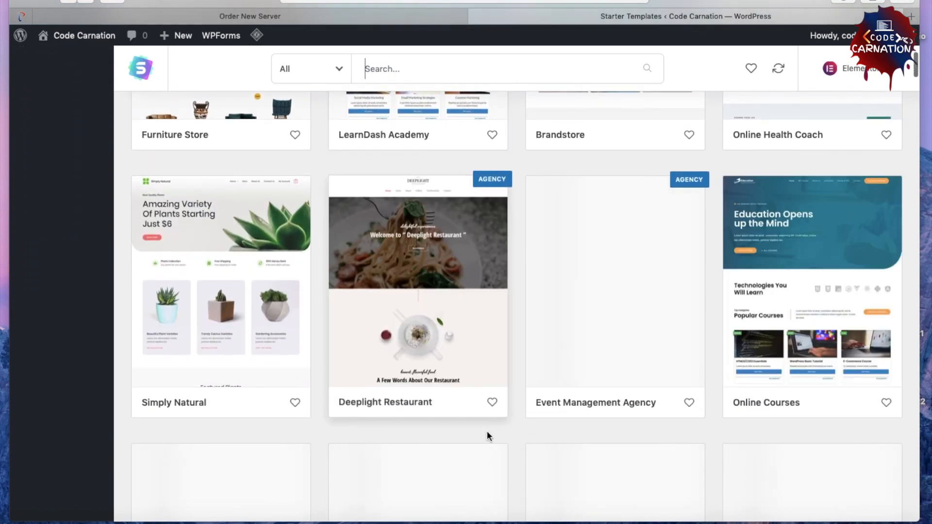
{"action": "scroll", "coordinate": [488, 436], "scroll_direction": "down", "scroll_amount": 3}
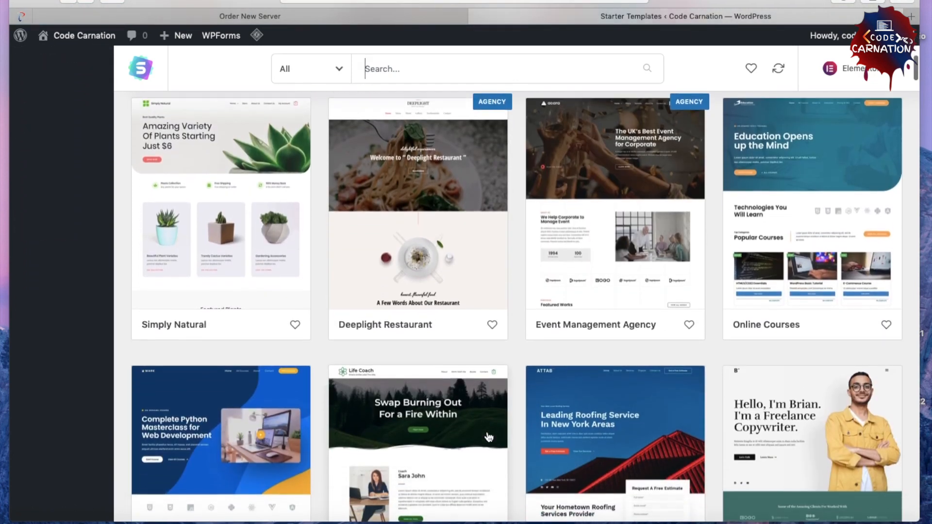
{"action": "scroll", "coordinate": [489, 437], "scroll_direction": "down", "scroll_amount": 3}
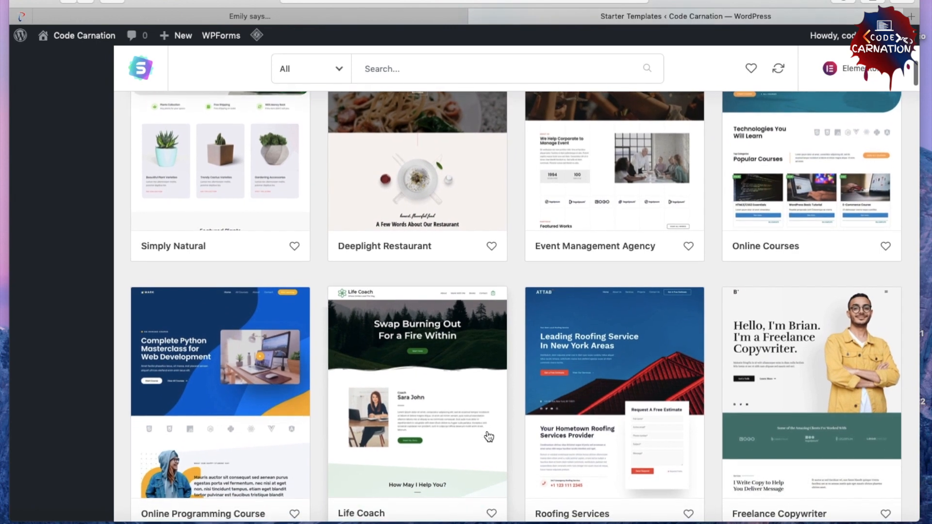
{"action": "scroll", "coordinate": [489, 437], "scroll_direction": "down", "scroll_amount": 4}
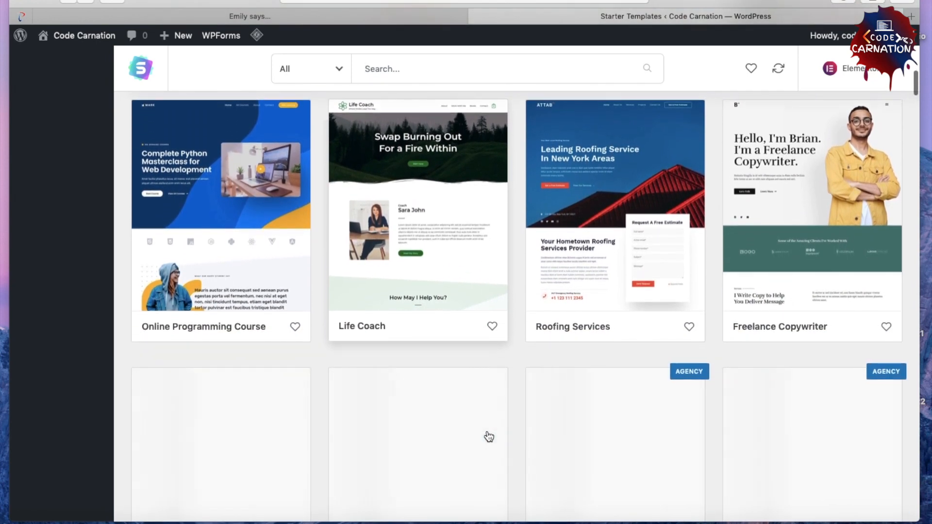
{"action": "scroll", "coordinate": [489, 437], "scroll_direction": "down", "scroll_amount": 4}
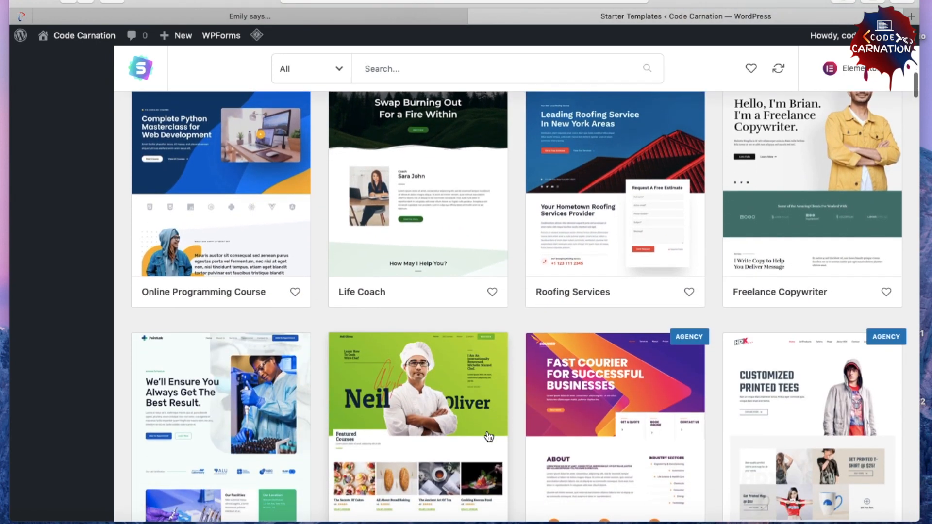
{"action": "scroll", "coordinate": [488, 436], "scroll_direction": "down", "scroll_amount": 3}
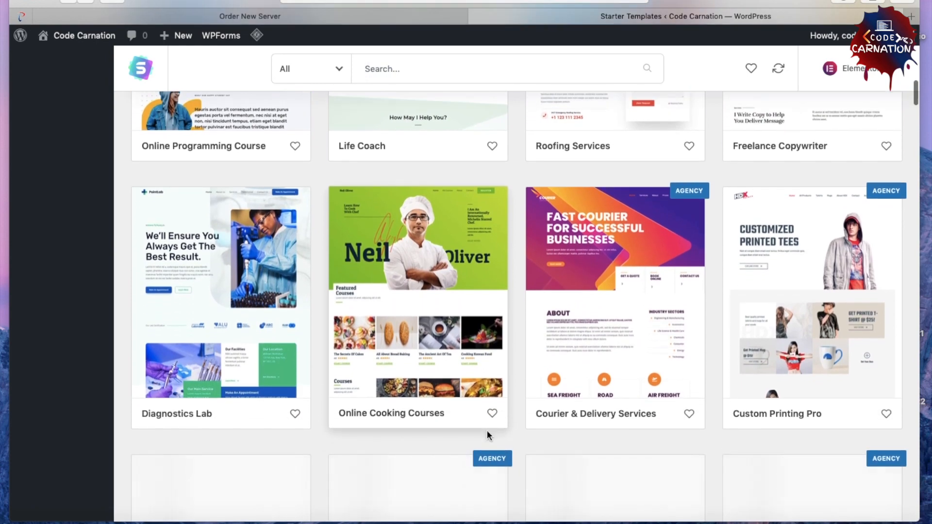
{"action": "scroll", "coordinate": [489, 435], "scroll_direction": "up", "scroll_amount": 4}
{"action": "scroll", "coordinate": [488, 435], "scroll_direction": "up", "scroll_amount": 15}
{"action": "scroll", "coordinate": [496, 246], "scroll_direction": "down", "scroll_amount": 1}
{"action": "scroll", "coordinate": [496, 247], "scroll_direction": "up", "scroll_amount": 1}
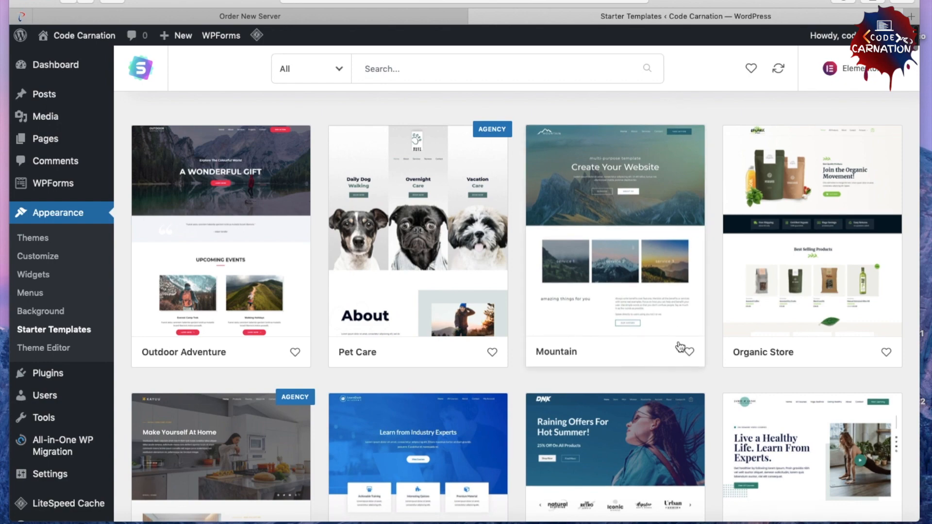
{"action": "scroll", "coordinate": [680, 346], "scroll_direction": "down", "scroll_amount": 4}
{"action": "scroll", "coordinate": [680, 346], "scroll_direction": "down", "scroll_amount": 3}
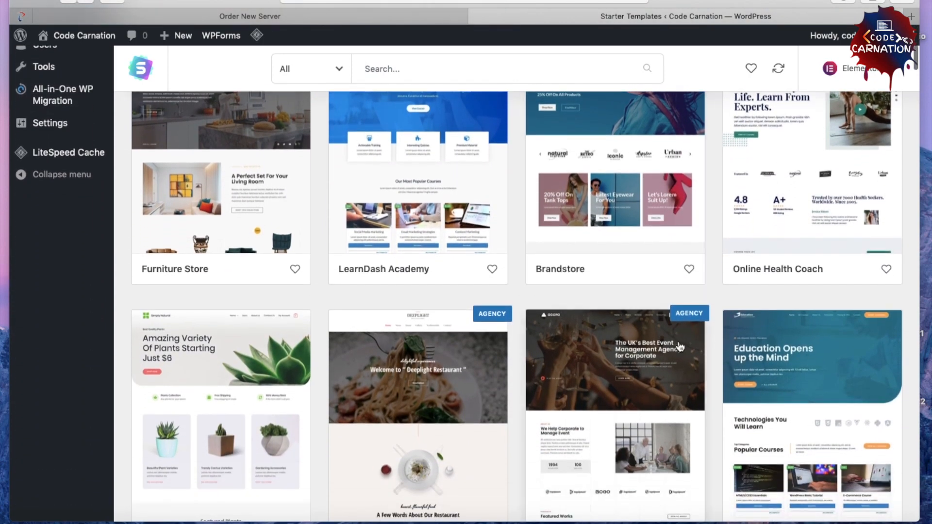
{"action": "scroll", "coordinate": [680, 346], "scroll_direction": "down", "scroll_amount": 3}
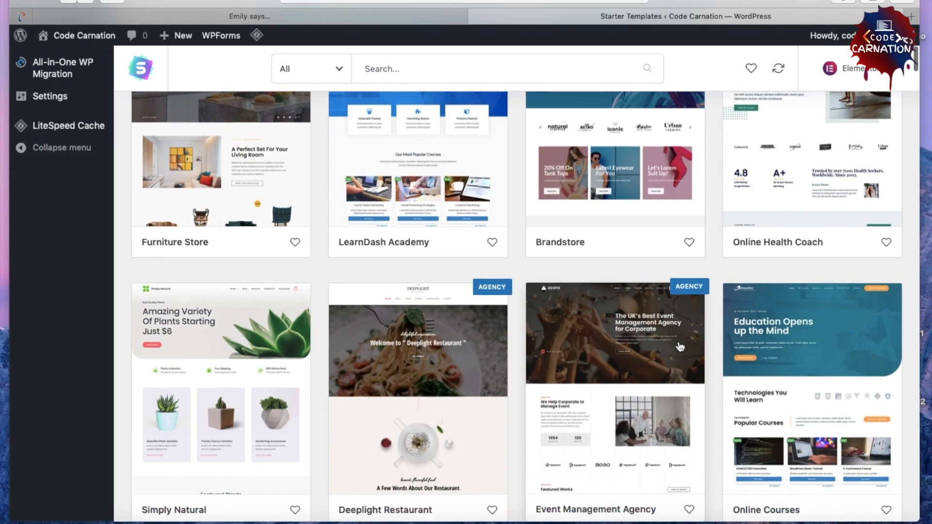
{"action": "scroll", "coordinate": [680, 346], "scroll_direction": "down", "scroll_amount": 7}
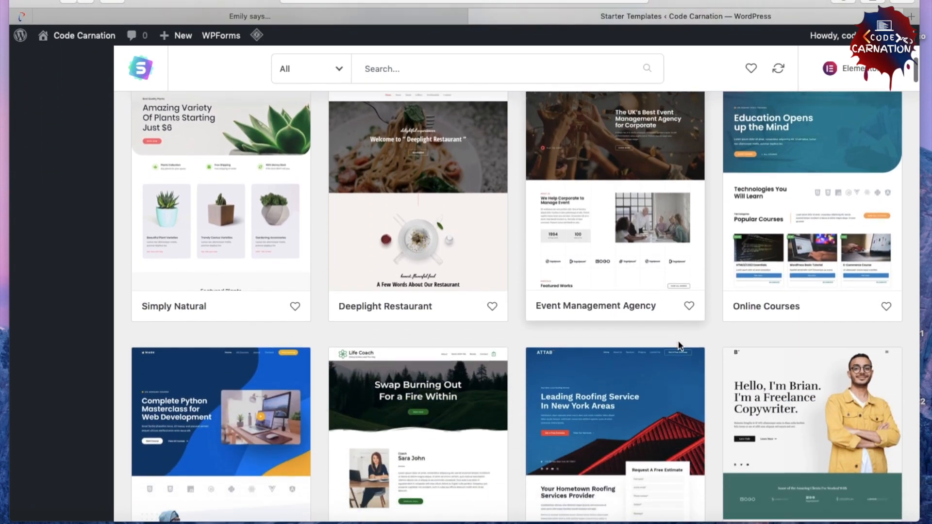
{"action": "scroll", "coordinate": [680, 346], "scroll_direction": "down", "scroll_amount": 3}
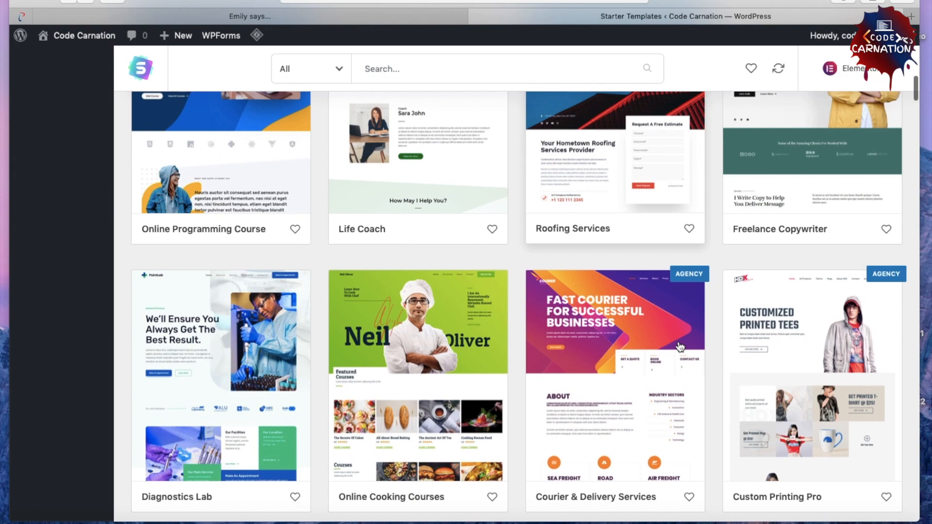
{"action": "scroll", "coordinate": [680, 346], "scroll_direction": "down", "scroll_amount": 4}
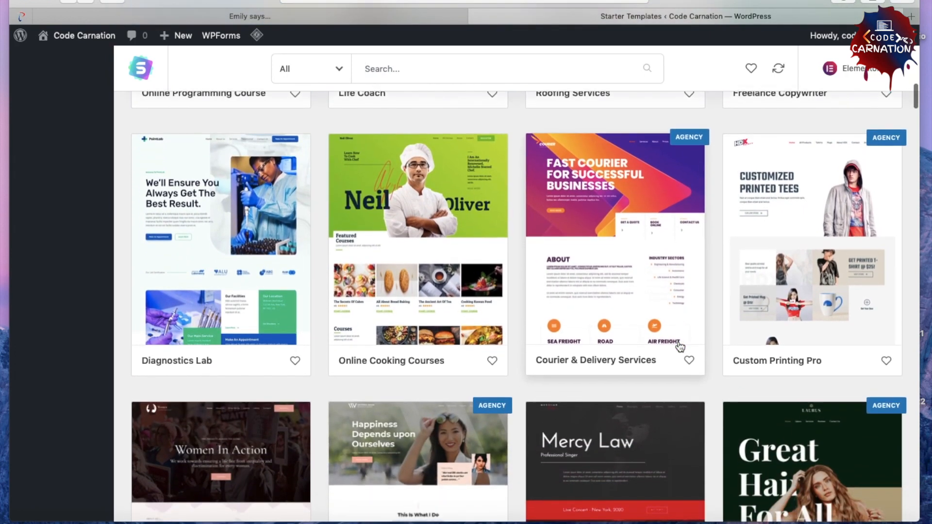
{"action": "scroll", "coordinate": [680, 346], "scroll_direction": "down", "scroll_amount": 6}
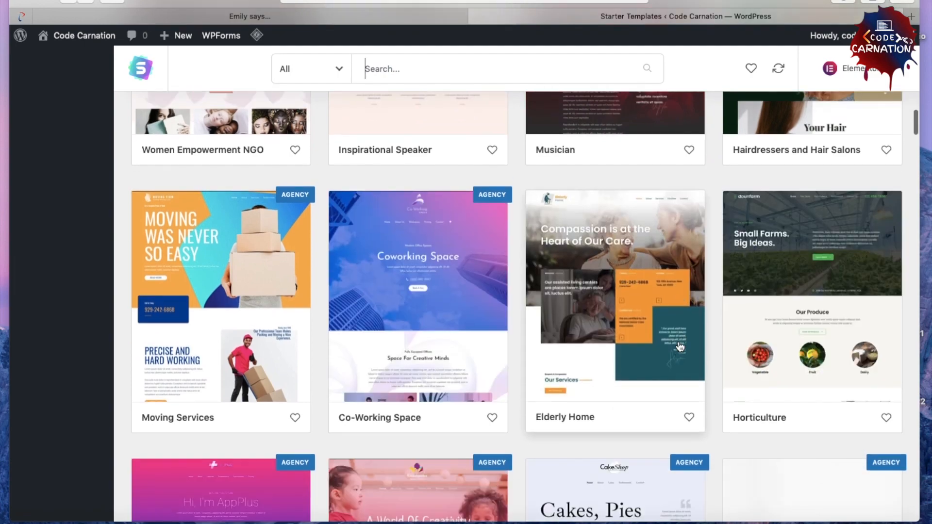
{"action": "scroll", "coordinate": [557, 293], "scroll_direction": "up", "scroll_amount": 15}
{"action": "scroll", "coordinate": [557, 294], "scroll_direction": "down", "scroll_amount": 1}
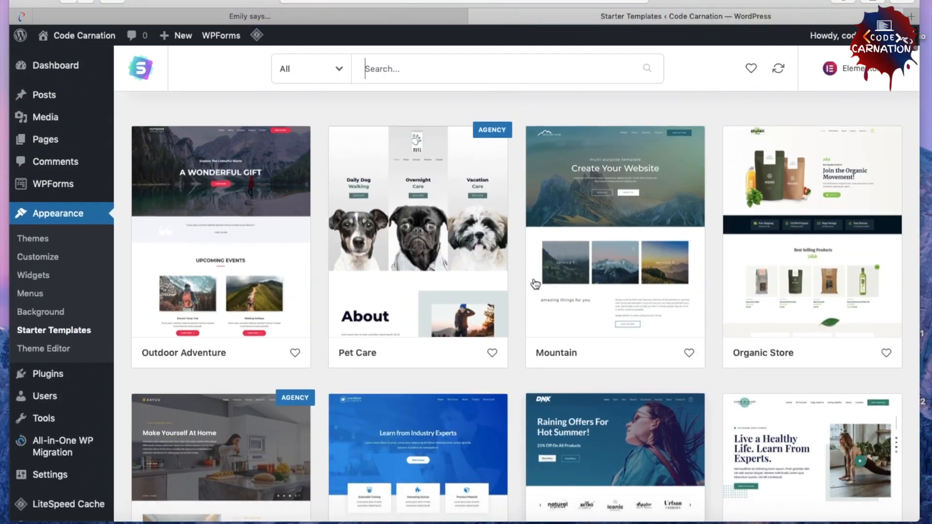
{"action": "left_click", "coordinate": [444, 256]}
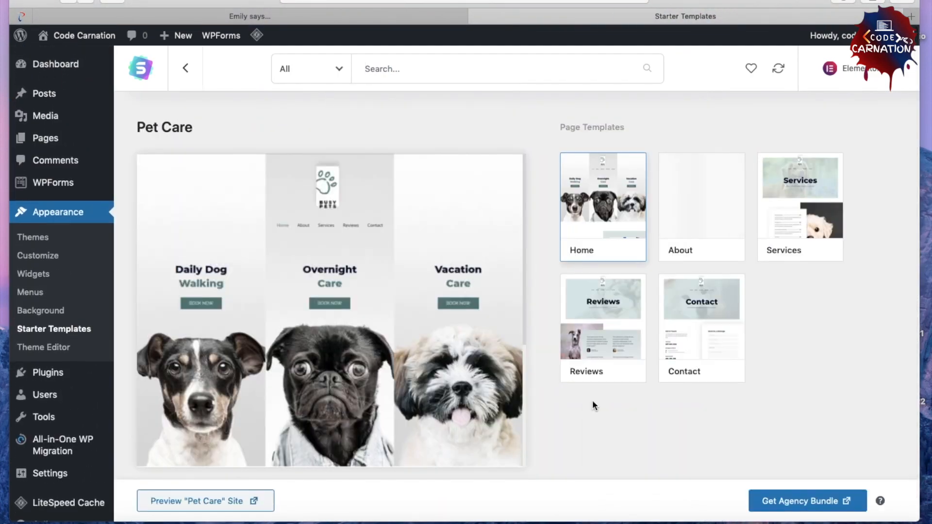
Open the Agency Bundle offer from the Pet Care template in a new tab.
{"action": "scroll", "coordinate": [646, 418], "scroll_direction": "down", "scroll_amount": 1}
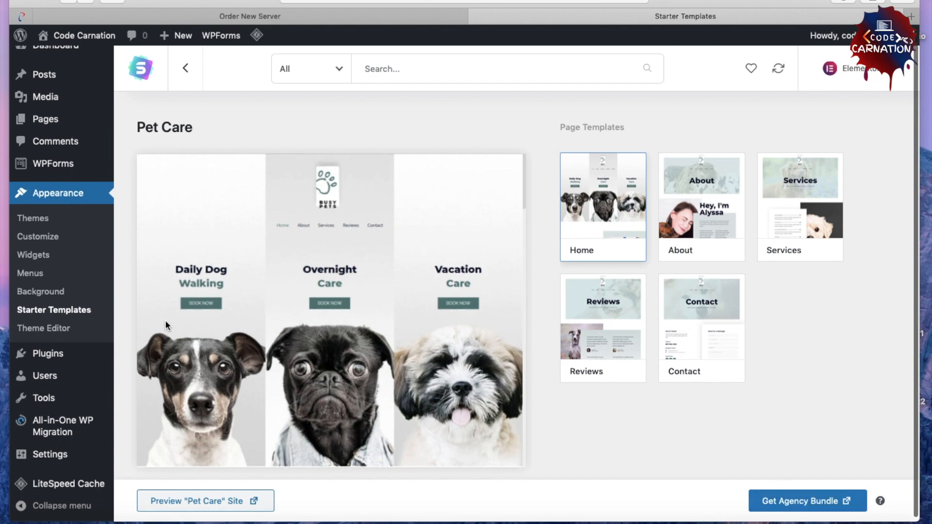
{"action": "scroll", "coordinate": [85, 319], "scroll_direction": "up", "scroll_amount": 1}
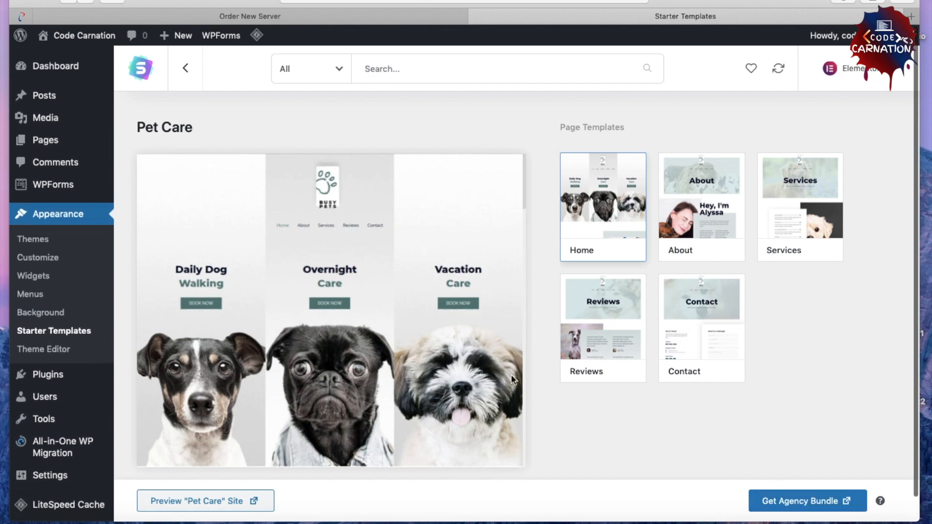
{"action": "left_click", "coordinate": [820, 507]}
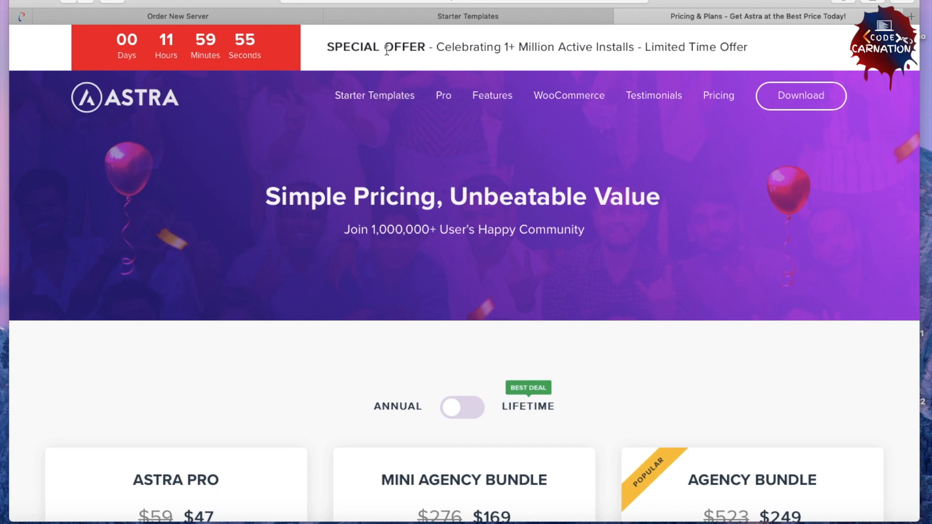
Compare the Astra Pro $47, Mini Agency Bundle $169 and Agency Bundle $249 feature lists.
{"action": "scroll", "coordinate": [602, 287], "scroll_direction": "down", "scroll_amount": 6}
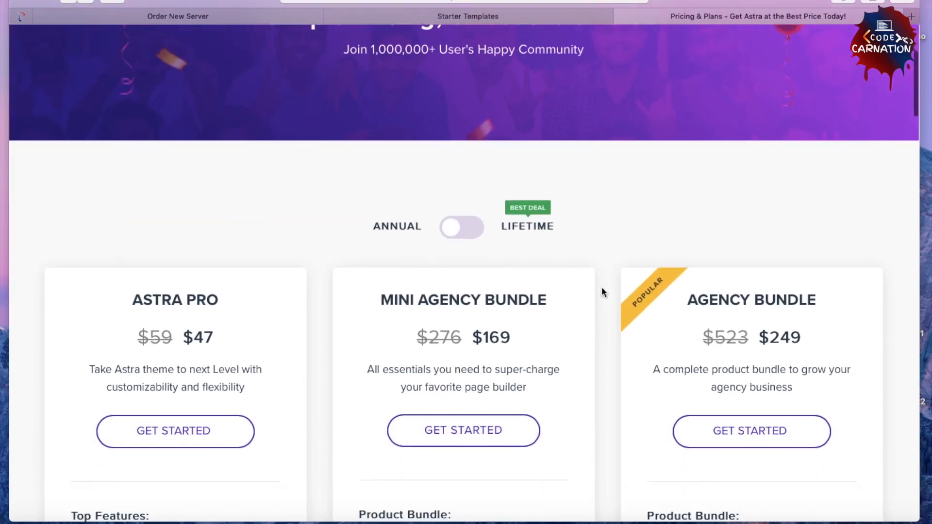
{"action": "scroll", "coordinate": [601, 292], "scroll_direction": "down", "scroll_amount": 1}
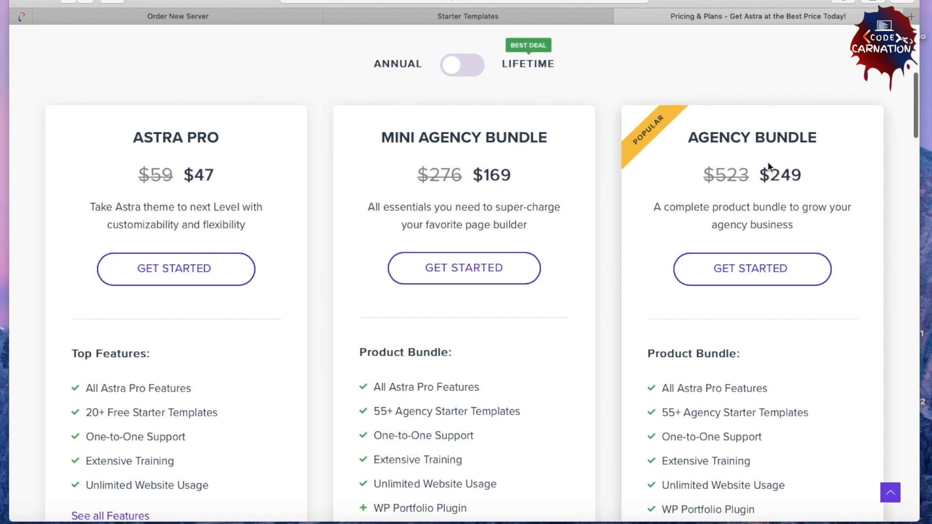
{"action": "scroll", "coordinate": [768, 165], "scroll_direction": "down", "scroll_amount": 5}
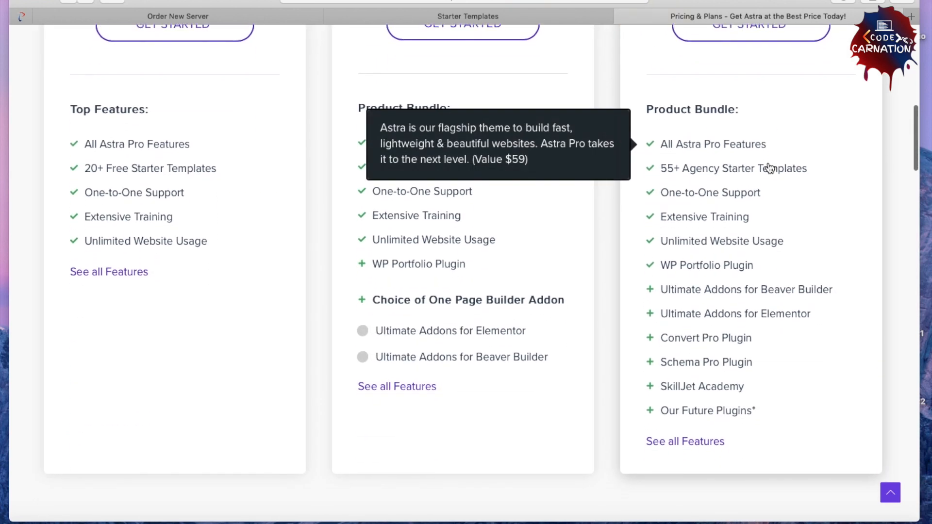
{"action": "scroll", "coordinate": [654, 252], "scroll_direction": "down", "scroll_amount": 10}
{"action": "scroll", "coordinate": [654, 252], "scroll_direction": "down", "scroll_amount": 3}
{"action": "scroll", "coordinate": [654, 252], "scroll_direction": "up", "scroll_amount": 20}
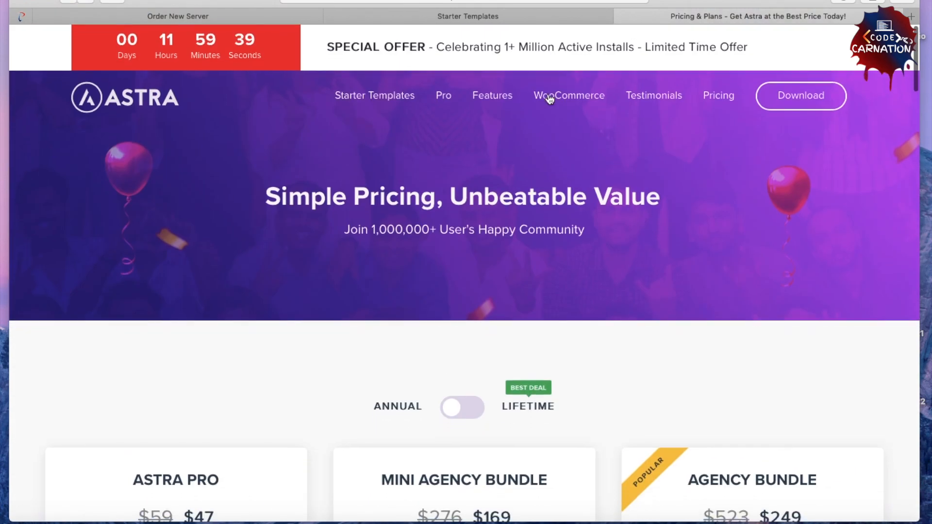
{"action": "scroll", "coordinate": [482, 223], "scroll_direction": "down", "scroll_amount": 5}
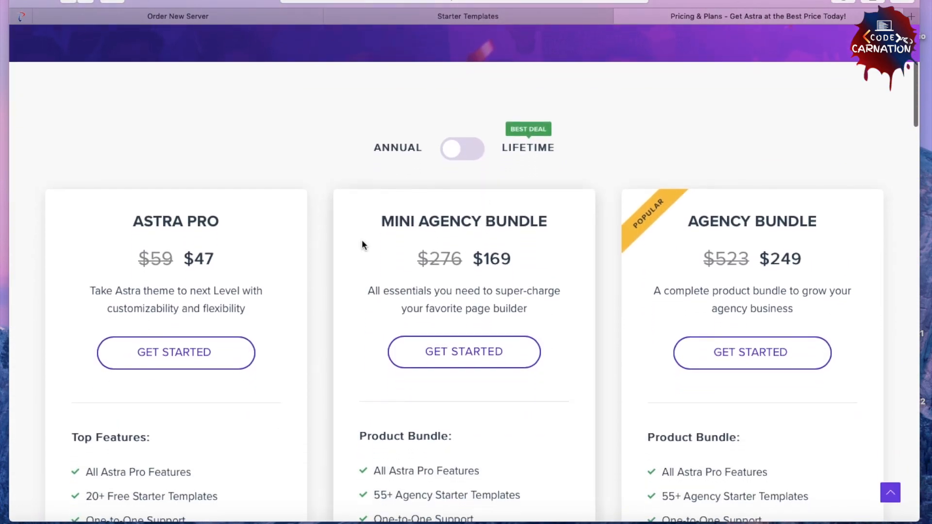
{"action": "scroll", "coordinate": [843, 238], "scroll_direction": "up", "scroll_amount": 5}
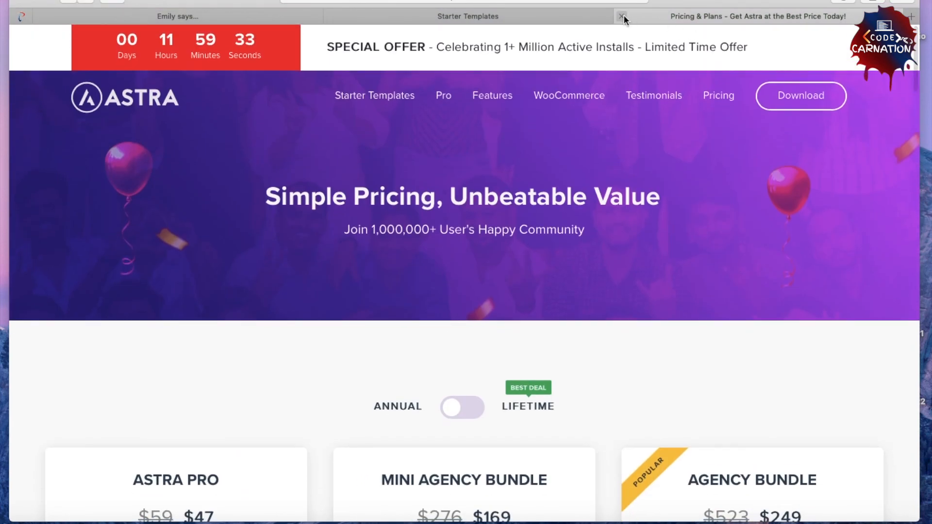
Close the pricing tab and return to the full Starter Templates gallery.
{"action": "left_click", "coordinate": [622, 16]}
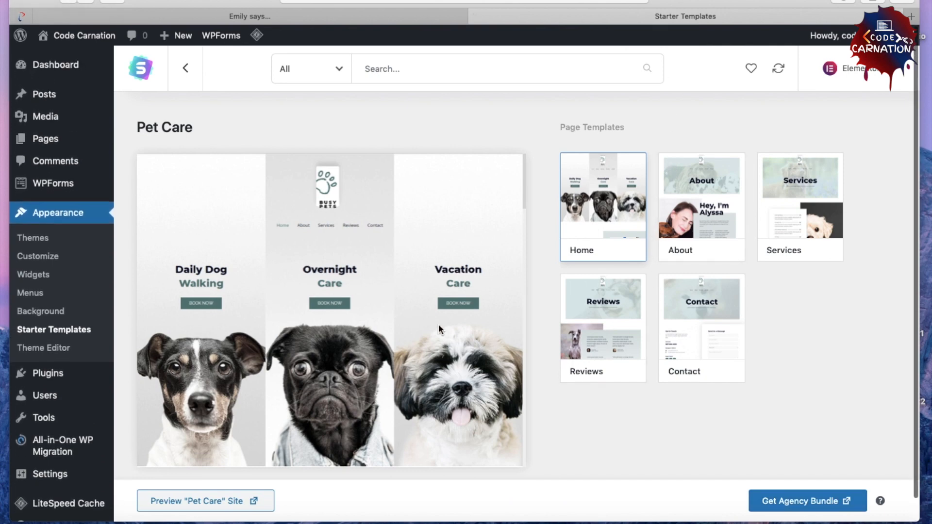
{"action": "left_click", "coordinate": [186, 74]}
{"action": "scroll", "coordinate": [447, 250], "scroll_direction": "down", "scroll_amount": 7}
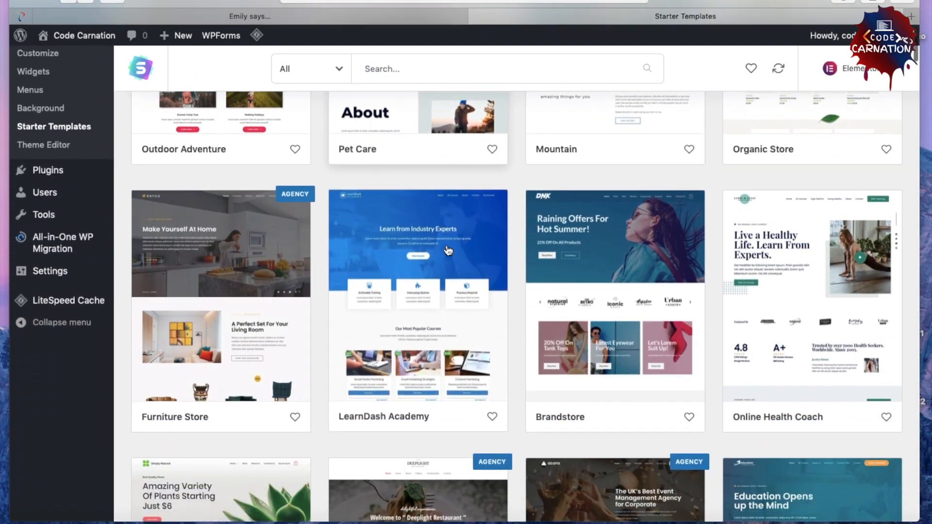
{"action": "scroll", "coordinate": [572, 342], "scroll_direction": "up", "scroll_amount": 8}
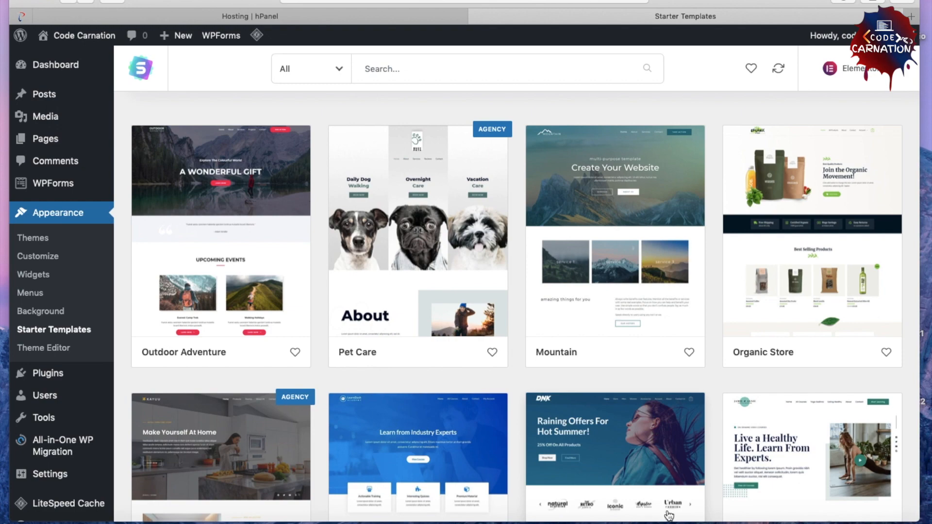
{"action": "scroll", "coordinate": [668, 405], "scroll_direction": "down", "scroll_amount": 2}
{"action": "scroll", "coordinate": [668, 392], "scroll_direction": "up", "scroll_amount": 2}
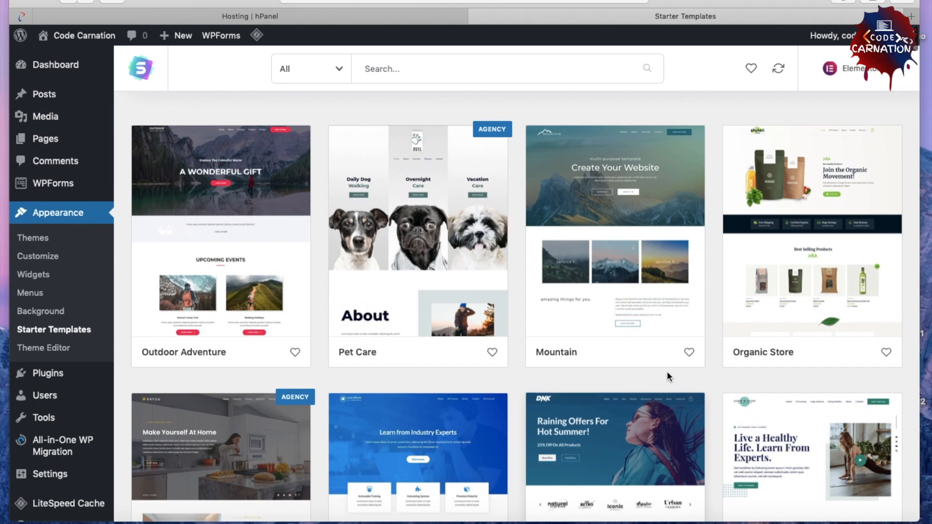
Open the Outdoor Adventure template and preview its About and Home pages.
{"action": "left_click", "coordinate": [278, 252]}
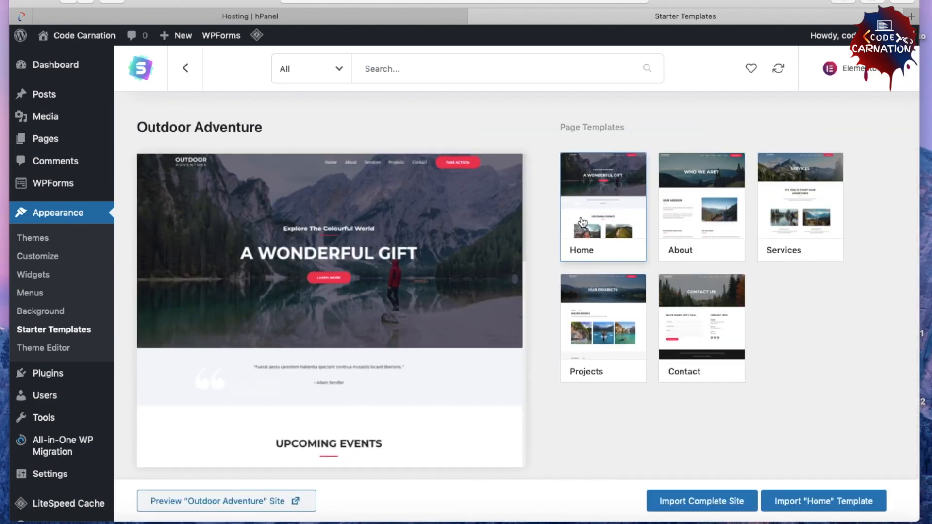
{"action": "left_click", "coordinate": [664, 205]}
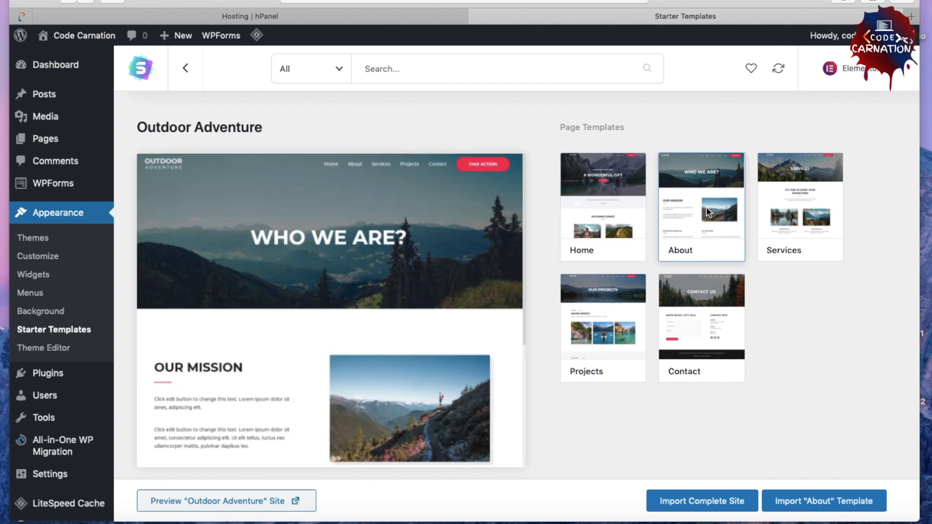
{"action": "scroll", "coordinate": [339, 313], "scroll_direction": "down", "scroll_amount": 5}
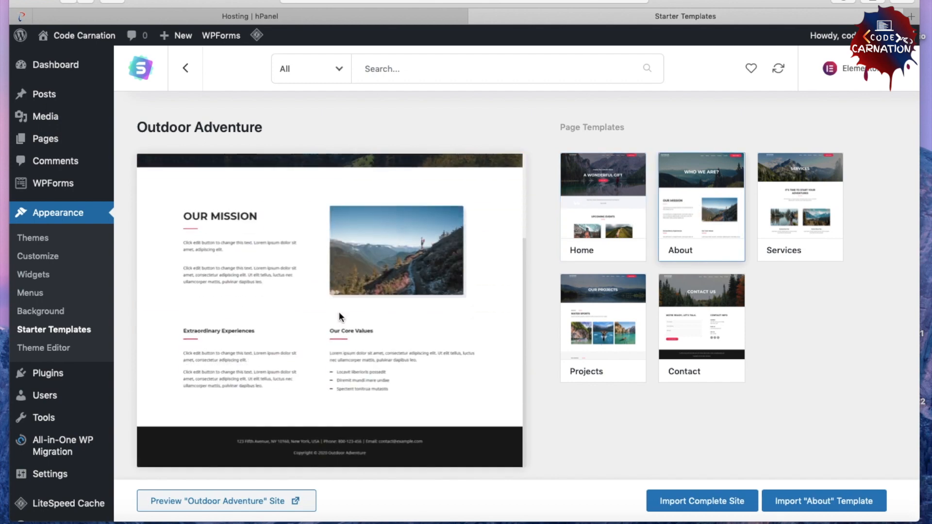
{"action": "scroll", "coordinate": [339, 313], "scroll_direction": "up", "scroll_amount": 5}
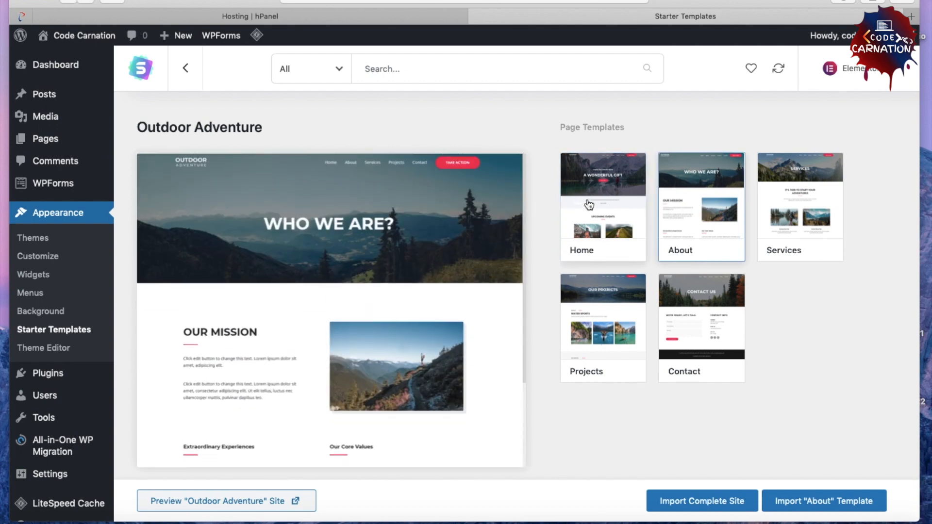
{"action": "left_click", "coordinate": [585, 205]}
{"action": "scroll", "coordinate": [398, 276], "scroll_direction": "down", "scroll_amount": 5}
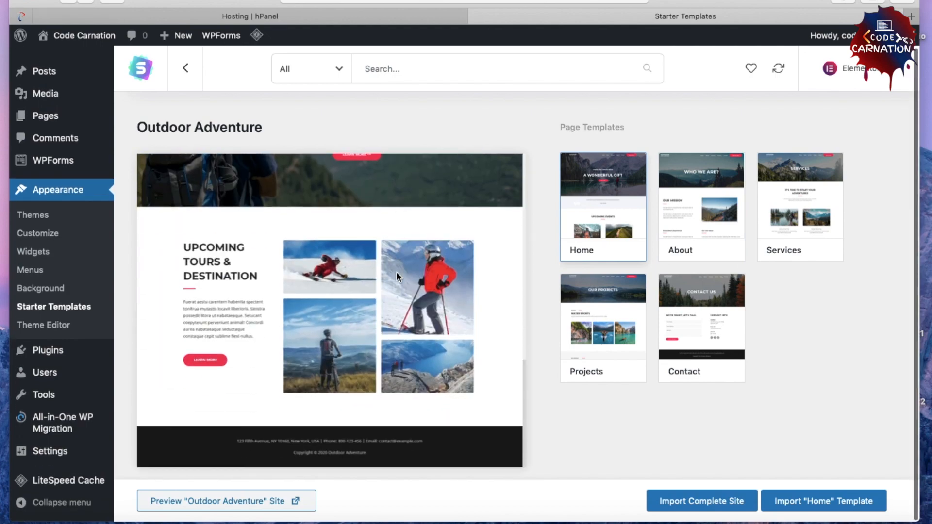
{"action": "scroll", "coordinate": [396, 271], "scroll_direction": "up", "scroll_amount": 6}
{"action": "left_click", "coordinate": [667, 194]}
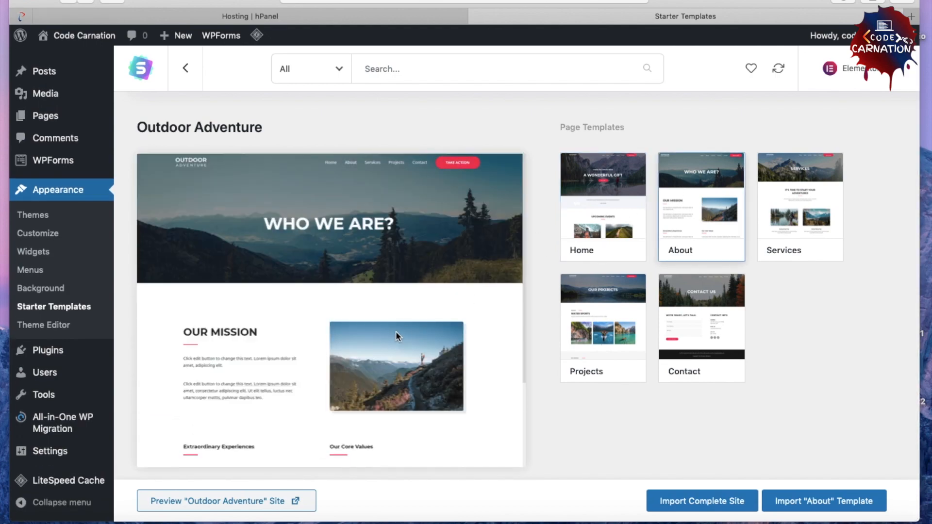
{"action": "scroll", "coordinate": [398, 331], "scroll_direction": "down", "scroll_amount": 5}
{"action": "scroll", "coordinate": [395, 332], "scroll_direction": "up", "scroll_amount": 3}
{"action": "scroll", "coordinate": [396, 332], "scroll_direction": "up", "scroll_amount": 2}
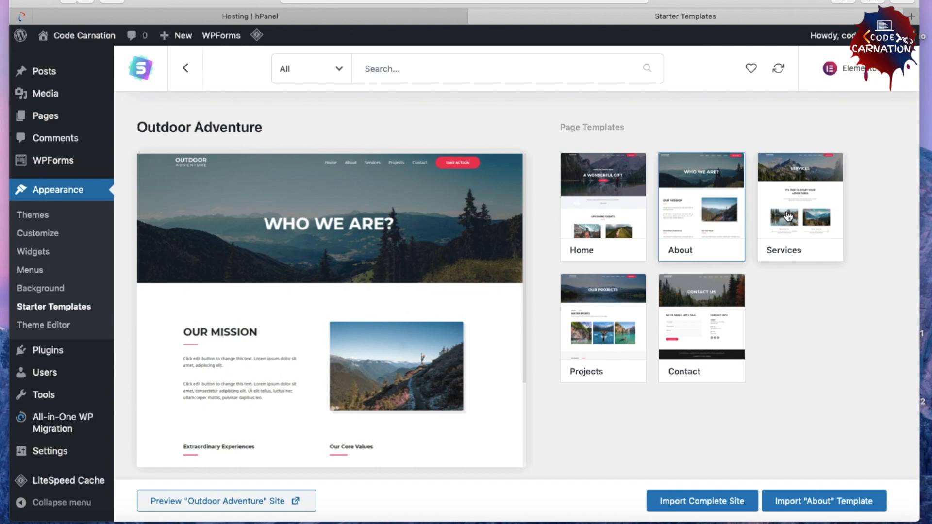
Preview the Outdoor Adventure Services, Projects and Contact pages.
{"action": "left_click", "coordinate": [788, 216]}
{"action": "scroll", "coordinate": [400, 365], "scroll_direction": "down", "scroll_amount": 6}
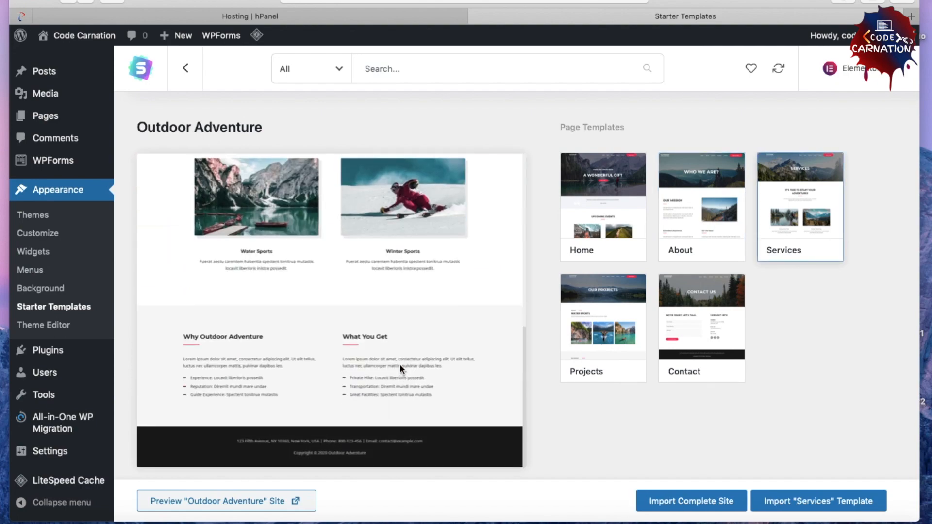
{"action": "scroll", "coordinate": [401, 365], "scroll_direction": "up", "scroll_amount": 5}
{"action": "scroll", "coordinate": [401, 369], "scroll_direction": "up", "scroll_amount": 4}
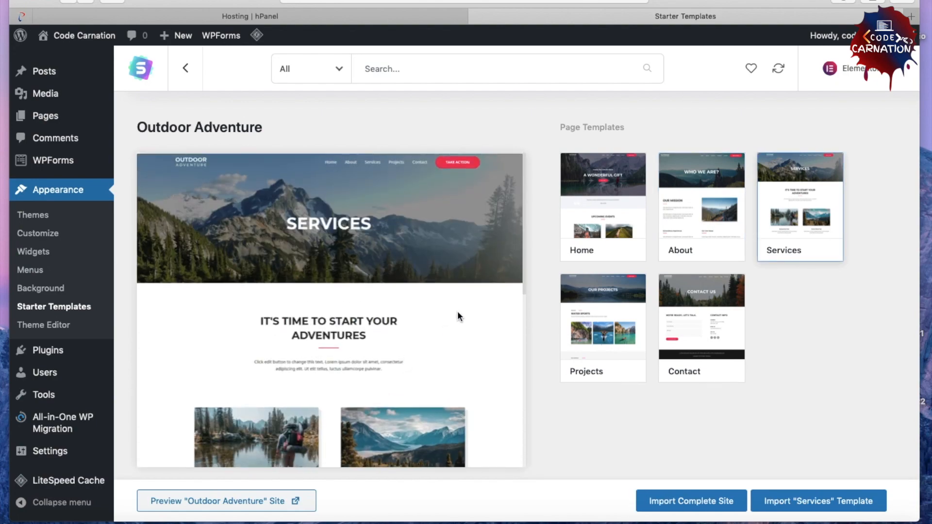
{"action": "left_click", "coordinate": [613, 316]}
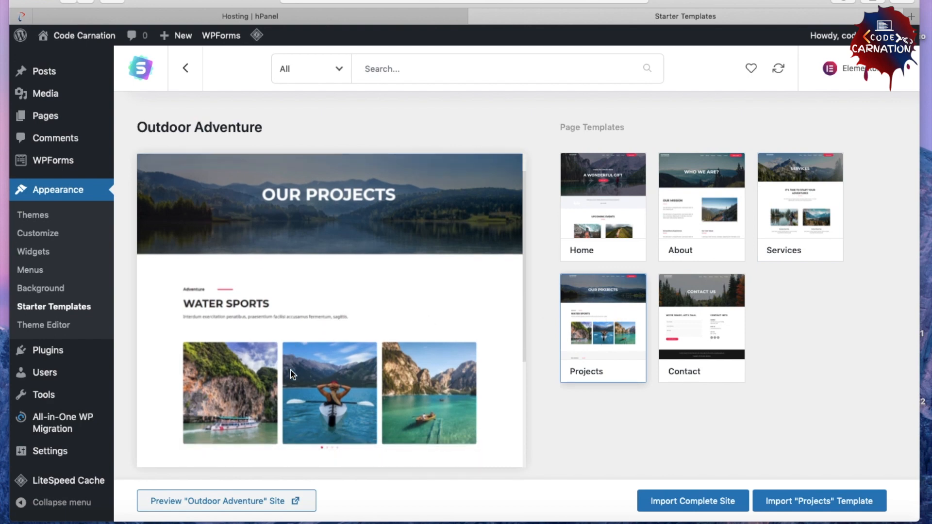
{"action": "scroll", "coordinate": [292, 374], "scroll_direction": "down", "scroll_amount": 3}
{"action": "scroll", "coordinate": [291, 371], "scroll_direction": "down", "scroll_amount": 2}
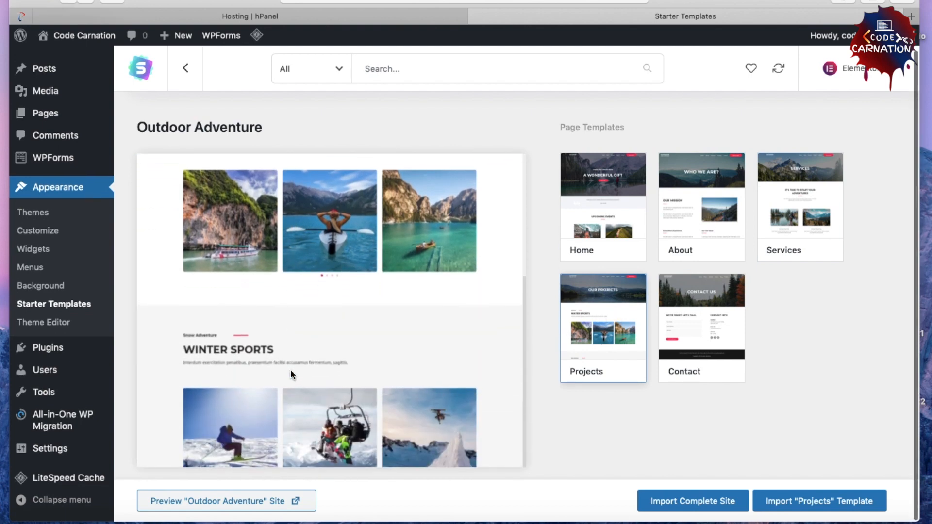
{"action": "scroll", "coordinate": [290, 370], "scroll_direction": "up", "scroll_amount": 5}
{"action": "left_click", "coordinate": [675, 323]}
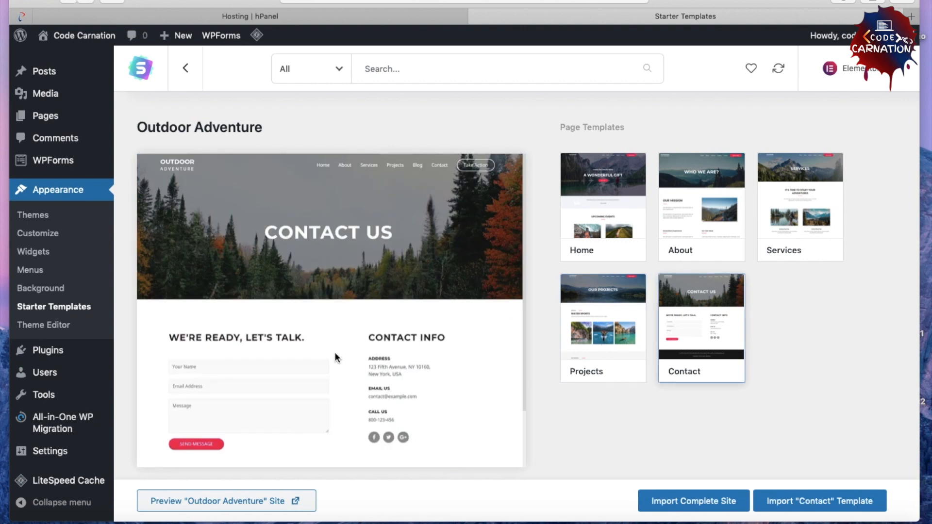
{"action": "scroll", "coordinate": [335, 354], "scroll_direction": "down", "scroll_amount": 3}
{"action": "scroll", "coordinate": [335, 353], "scroll_direction": "up", "scroll_amount": 5}
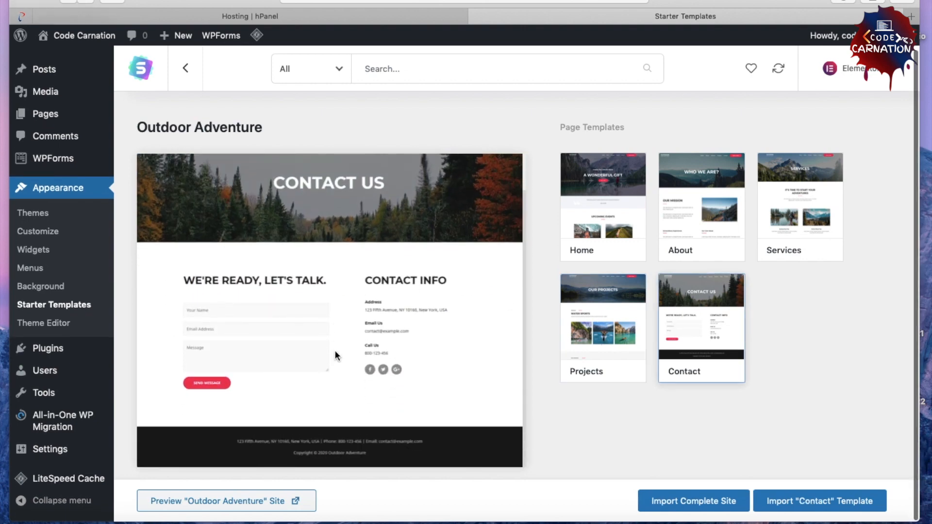
Cycle again through the Home, About, Services, Projects and Contact previews, ending on Contact.
{"action": "left_click", "coordinate": [620, 189]}
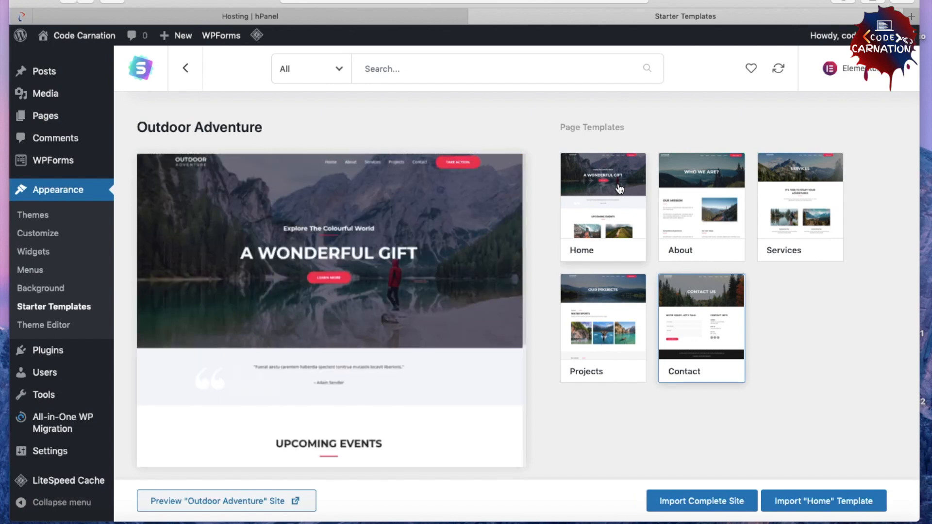
{"action": "left_click", "coordinate": [711, 191]}
{"action": "left_click", "coordinate": [797, 189]}
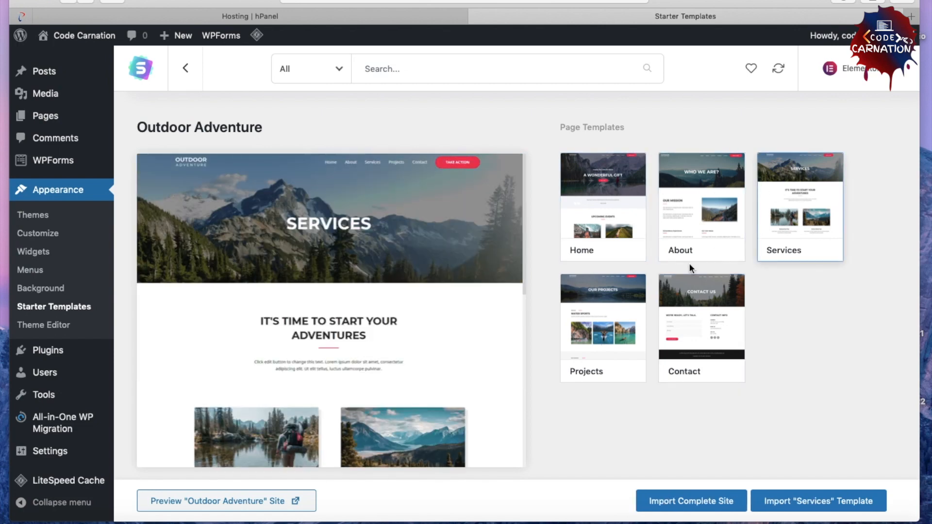
{"action": "left_click", "coordinate": [616, 343]}
{"action": "left_click", "coordinate": [705, 318]}
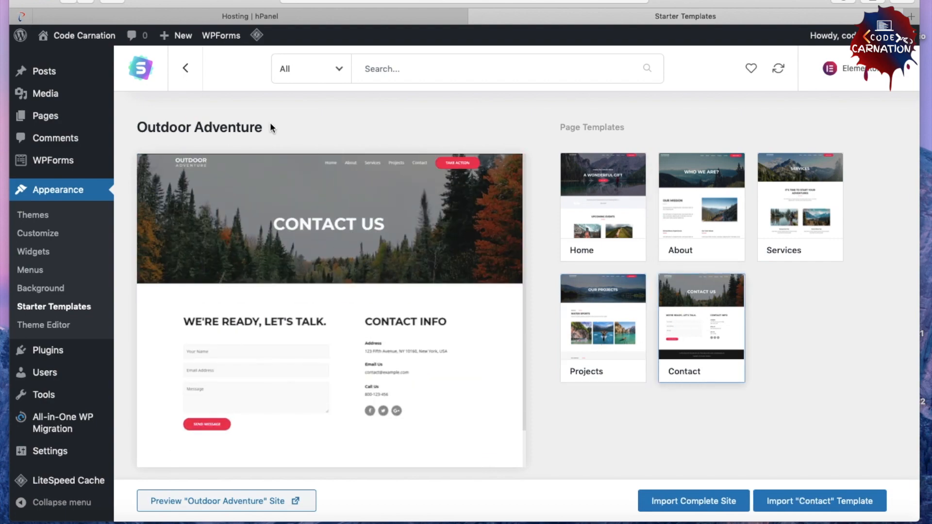
Go back to the template gallery, scroll far down, and open Motivational Speaker.
{"action": "left_click", "coordinate": [184, 69]}
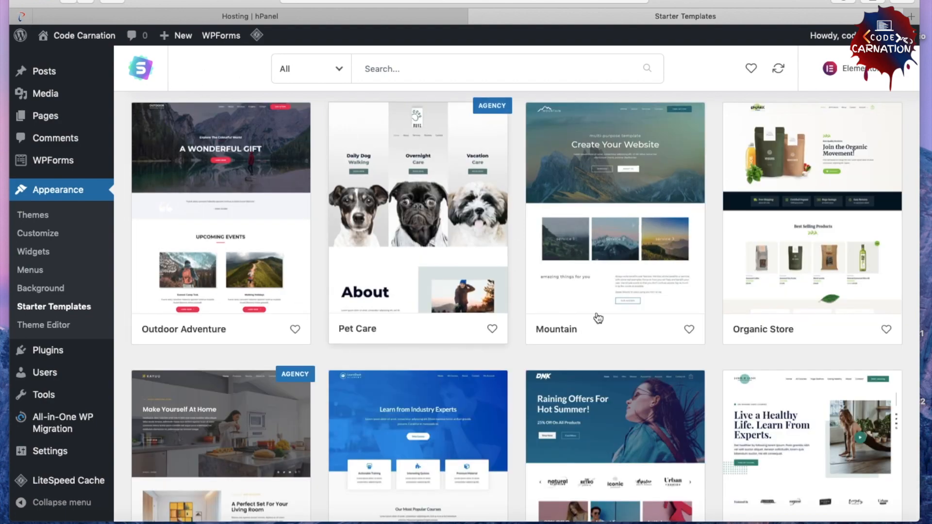
{"action": "scroll", "coordinate": [597, 319], "scroll_direction": "down", "scroll_amount": 10}
{"action": "scroll", "coordinate": [598, 318], "scroll_direction": "up", "scroll_amount": 5}
{"action": "scroll", "coordinate": [599, 318], "scroll_direction": "up", "scroll_amount": 1}
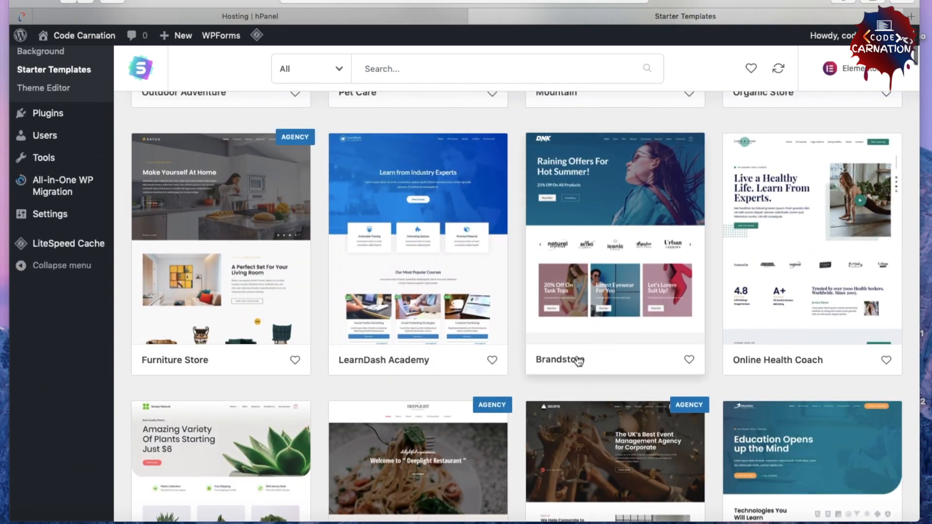
{"action": "scroll", "coordinate": [439, 326], "scroll_direction": "down", "scroll_amount": 15}
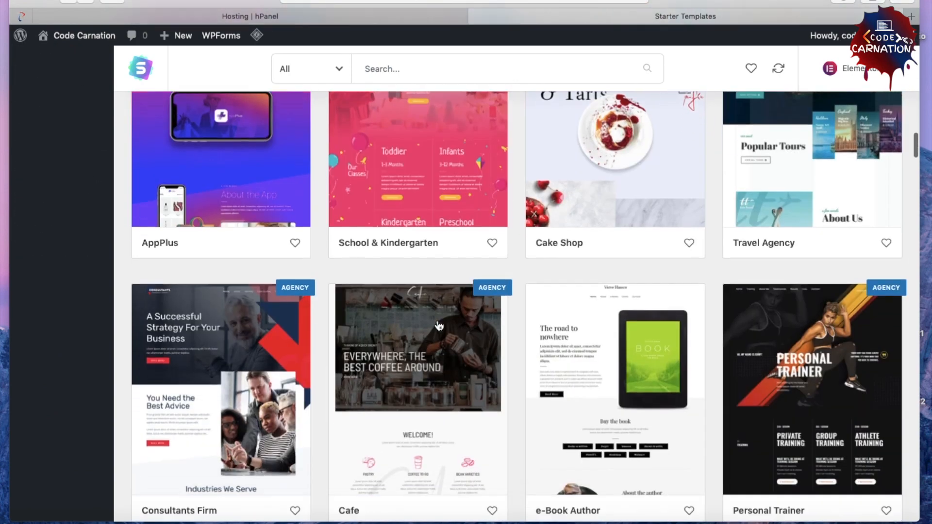
{"action": "scroll", "coordinate": [439, 326], "scroll_direction": "down", "scroll_amount": 10}
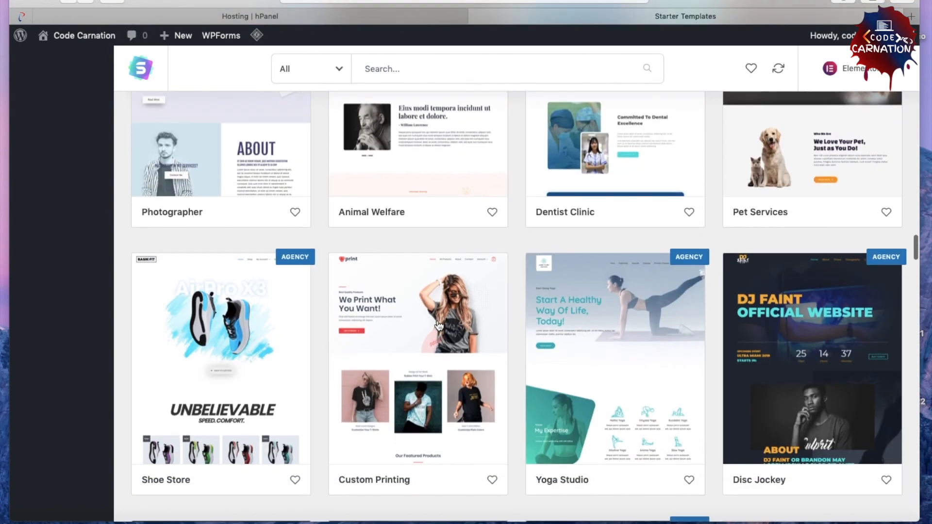
{"action": "scroll", "coordinate": [439, 326], "scroll_direction": "down", "scroll_amount": 10}
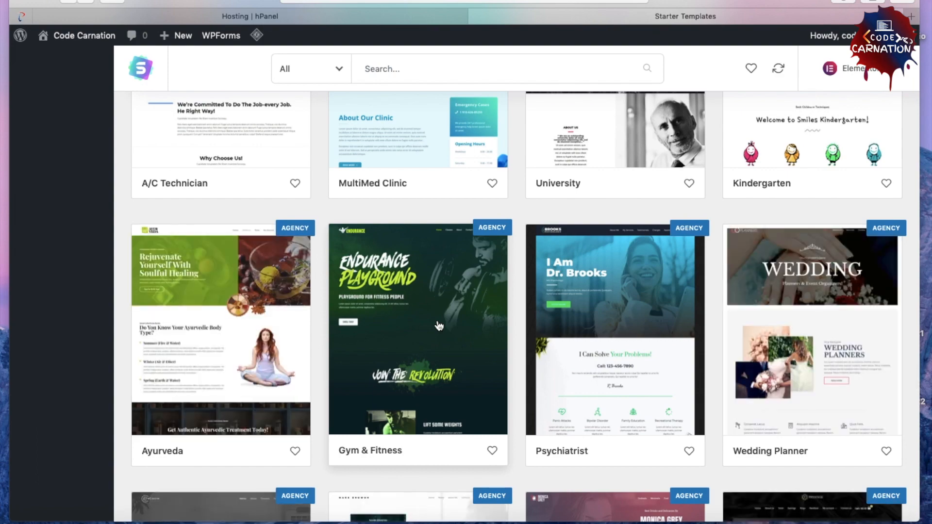
{"action": "scroll", "coordinate": [439, 326], "scroll_direction": "down", "scroll_amount": 10}
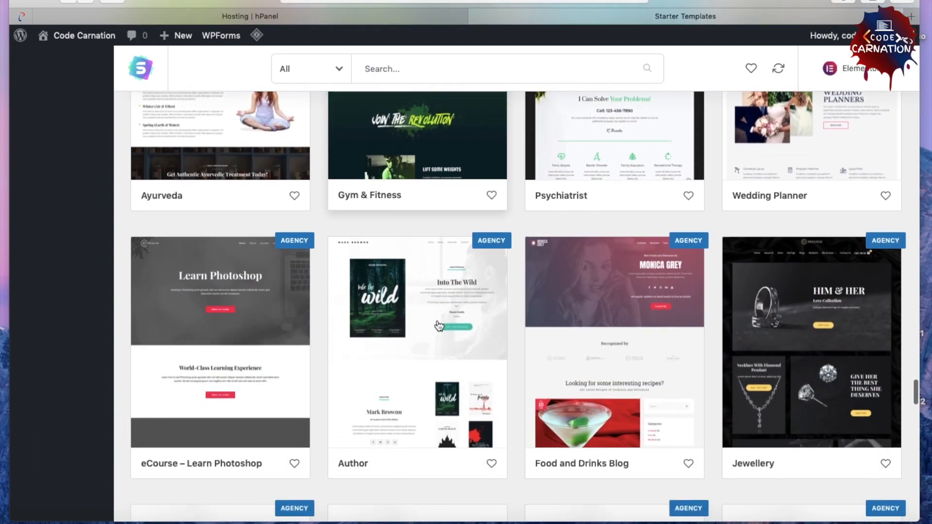
{"action": "scroll", "coordinate": [439, 325], "scroll_direction": "up", "scroll_amount": 2}
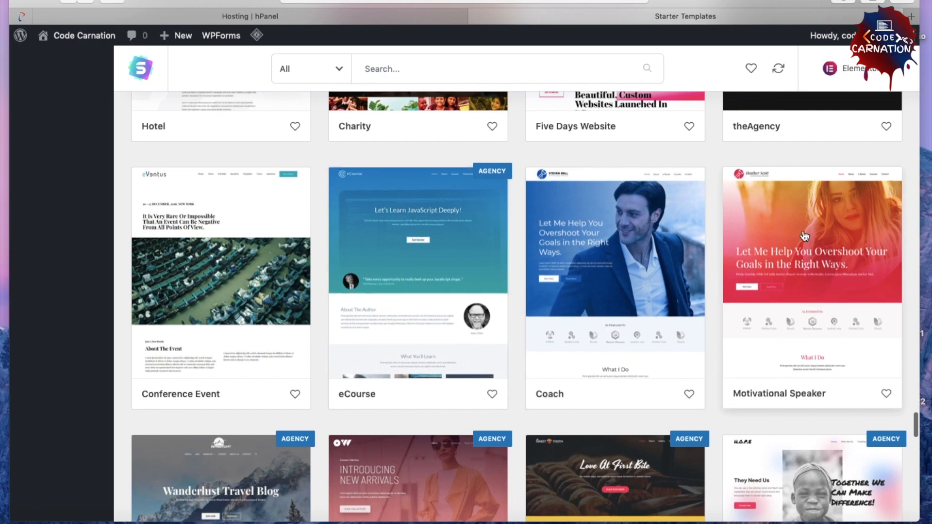
{"action": "left_click", "coordinate": [804, 241]}
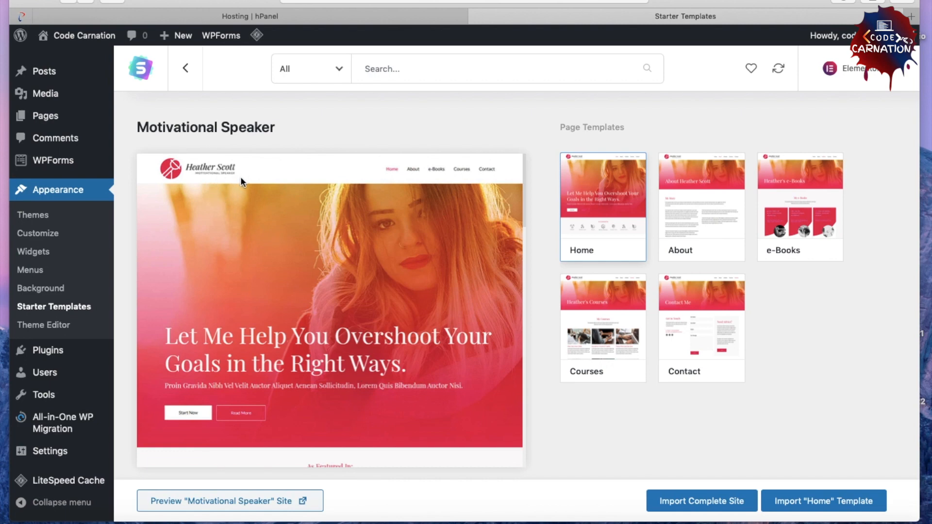
Scroll through the Motivational Speaker Home page preview, headlined "Let Me Help You Overshoot Your Goals".
{"action": "scroll", "coordinate": [371, 393], "scroll_direction": "down", "scroll_amount": 6}
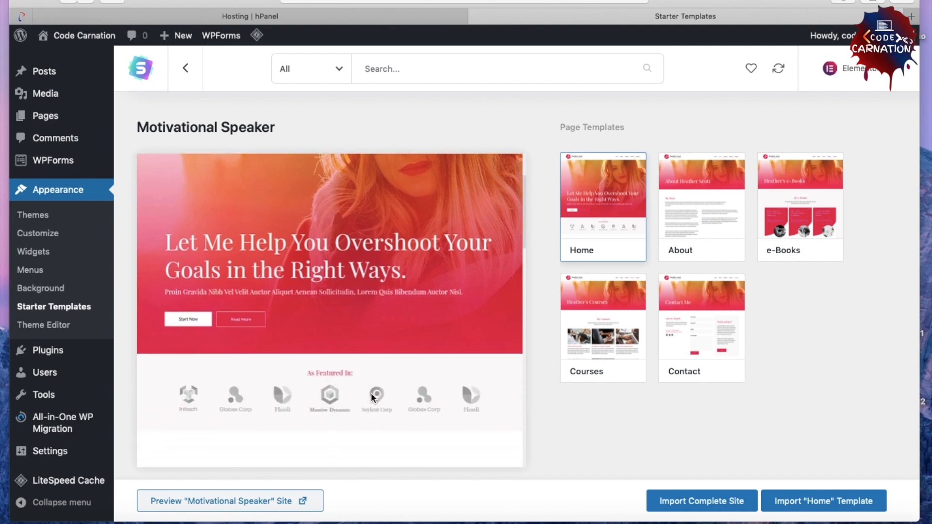
{"action": "scroll", "coordinate": [371, 392], "scroll_direction": "down", "scroll_amount": 5}
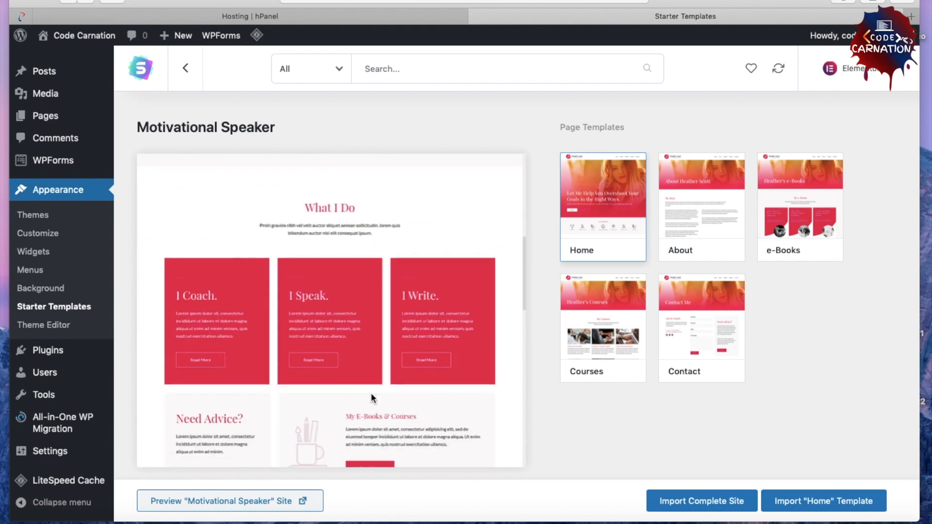
{"action": "scroll", "coordinate": [371, 394], "scroll_direction": "down", "scroll_amount": 5}
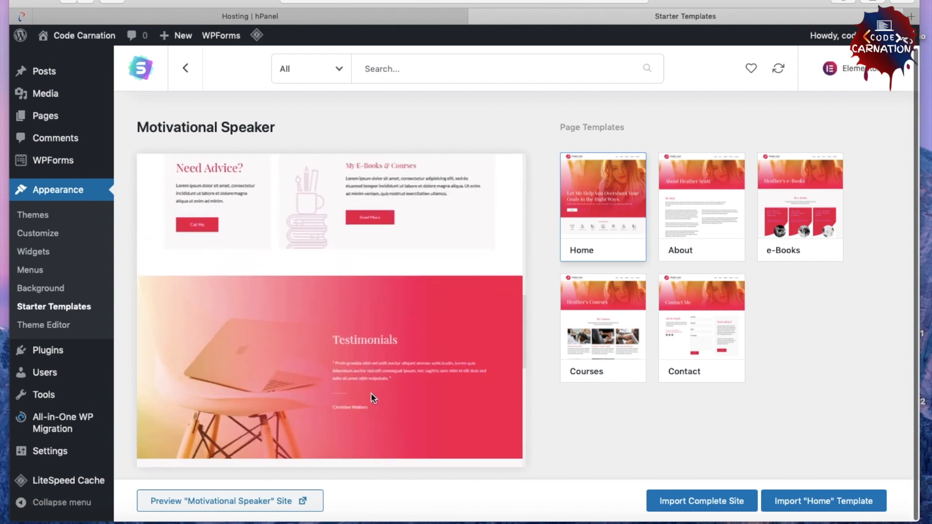
{"action": "scroll", "coordinate": [371, 394], "scroll_direction": "down", "scroll_amount": 4}
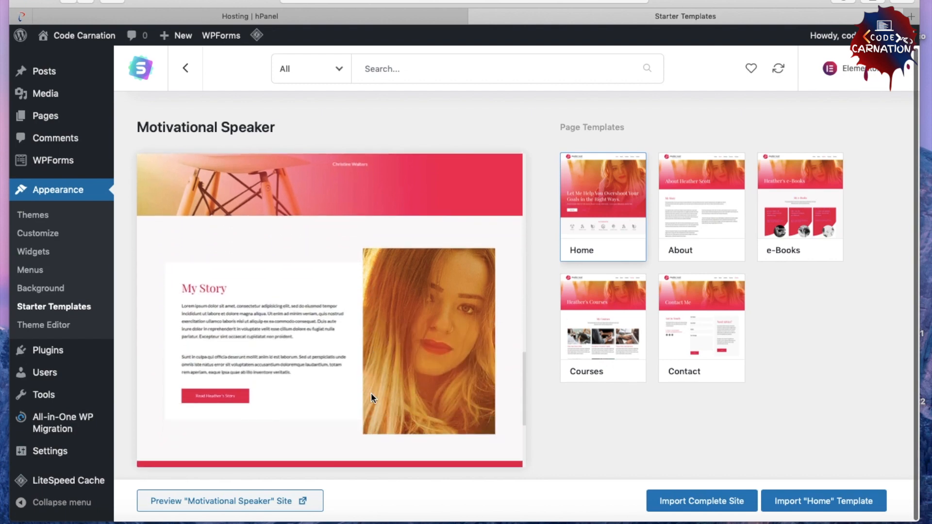
{"action": "scroll", "coordinate": [371, 394], "scroll_direction": "down", "scroll_amount": 2}
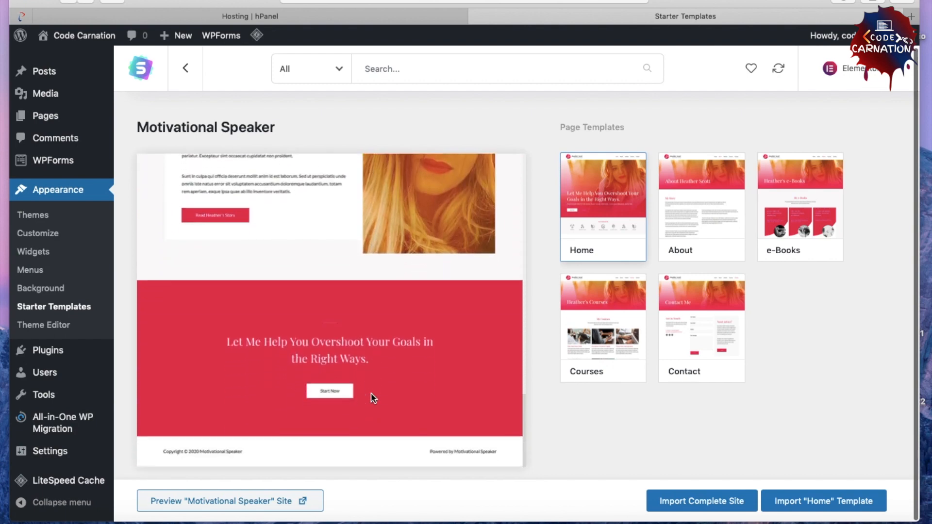
{"action": "scroll", "coordinate": [371, 394], "scroll_direction": "up", "scroll_amount": 1}
{"action": "scroll", "coordinate": [371, 394], "scroll_direction": "down", "scroll_amount": 1}
{"action": "scroll", "coordinate": [371, 394], "scroll_direction": "up", "scroll_amount": 15}
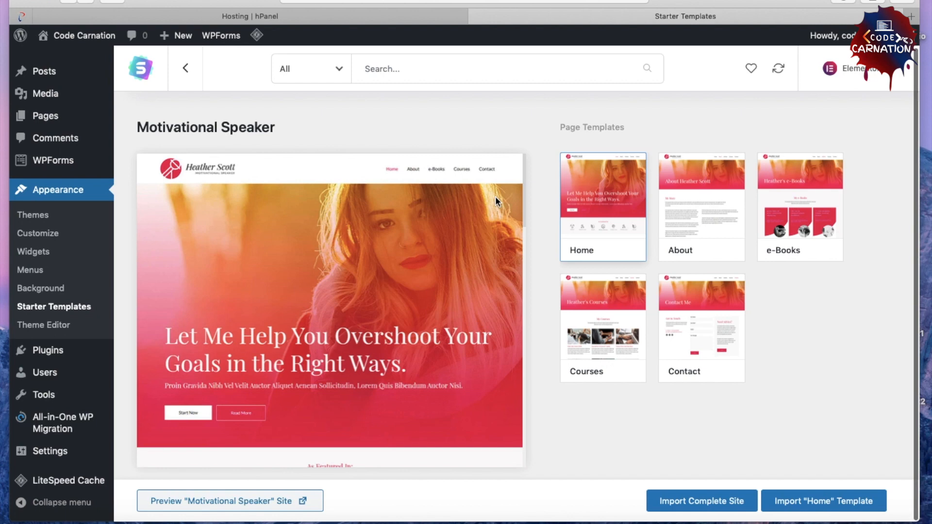
Preview the Motivational Speaker About page, scrolling through it.
{"action": "left_click", "coordinate": [698, 180]}
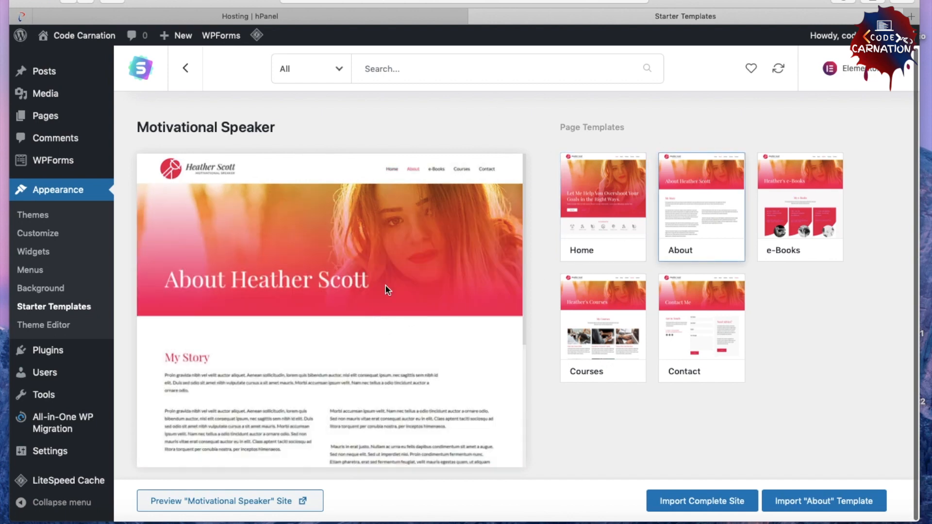
{"action": "scroll", "coordinate": [424, 363], "scroll_direction": "down", "scroll_amount": 4}
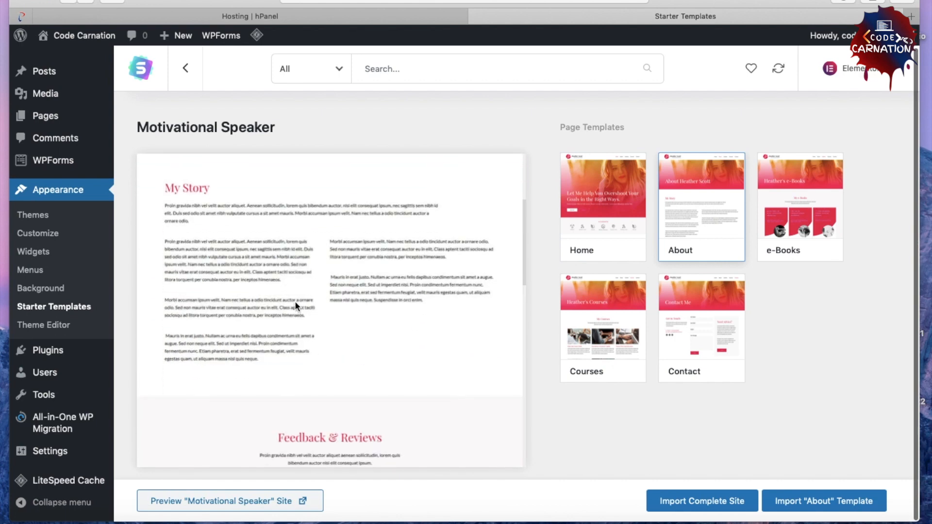
{"action": "scroll", "coordinate": [368, 313], "scroll_direction": "down", "scroll_amount": 5}
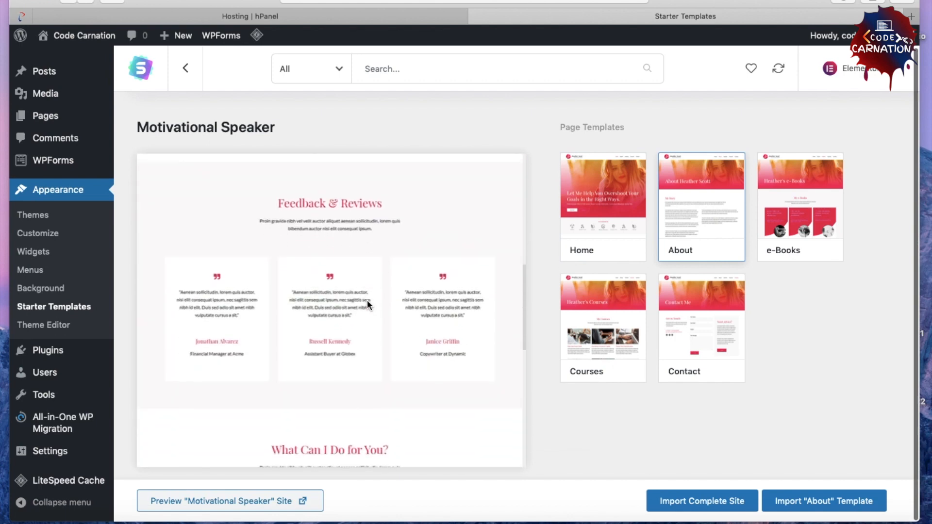
{"action": "scroll", "coordinate": [367, 303], "scroll_direction": "down", "scroll_amount": 5}
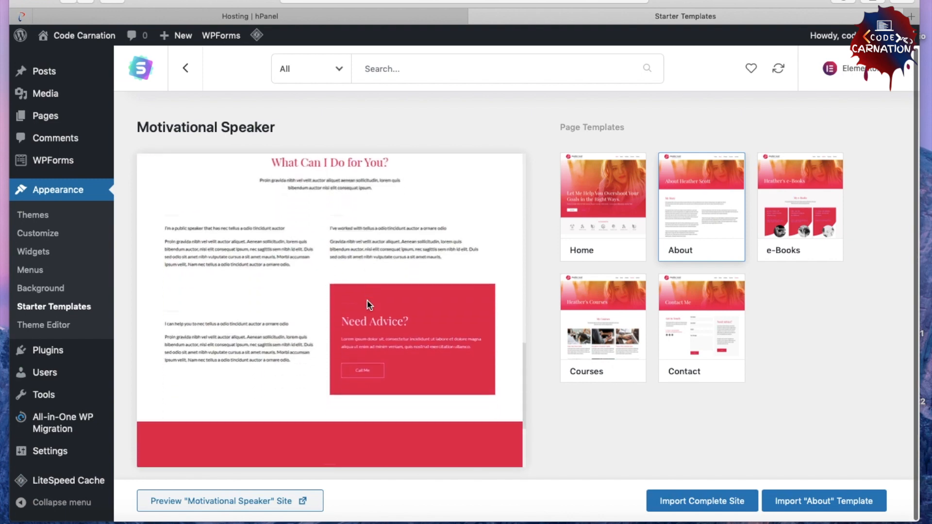
{"action": "scroll", "coordinate": [369, 299], "scroll_direction": "down", "scroll_amount": 1}
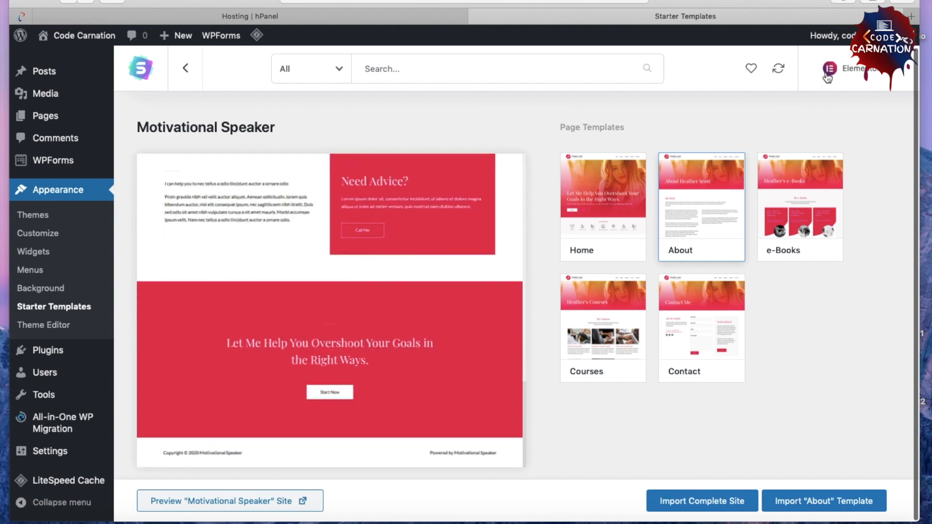
{"action": "scroll", "coordinate": [364, 301], "scroll_direction": "up", "scroll_amount": 10}
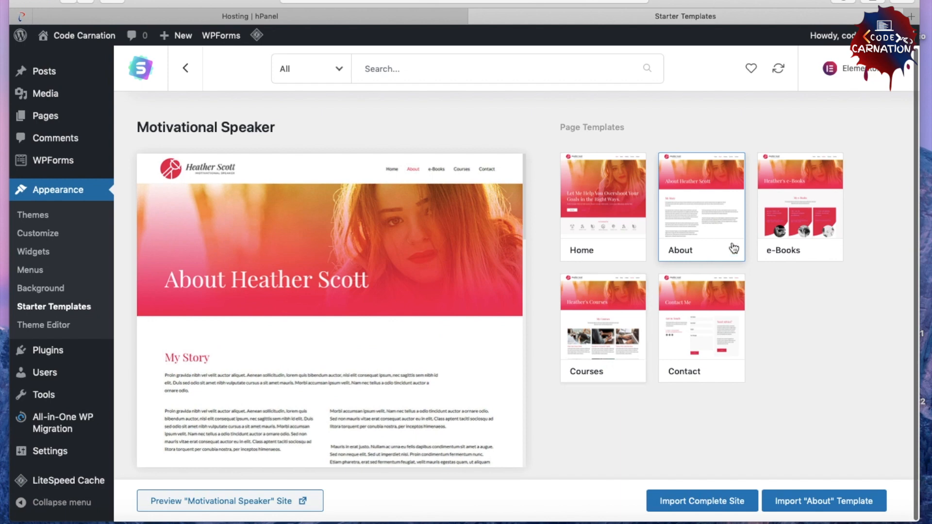
Flip through the e-Books, Courses, Contact, Home and About previews, then return to the gallery.
{"action": "left_click", "coordinate": [799, 221]}
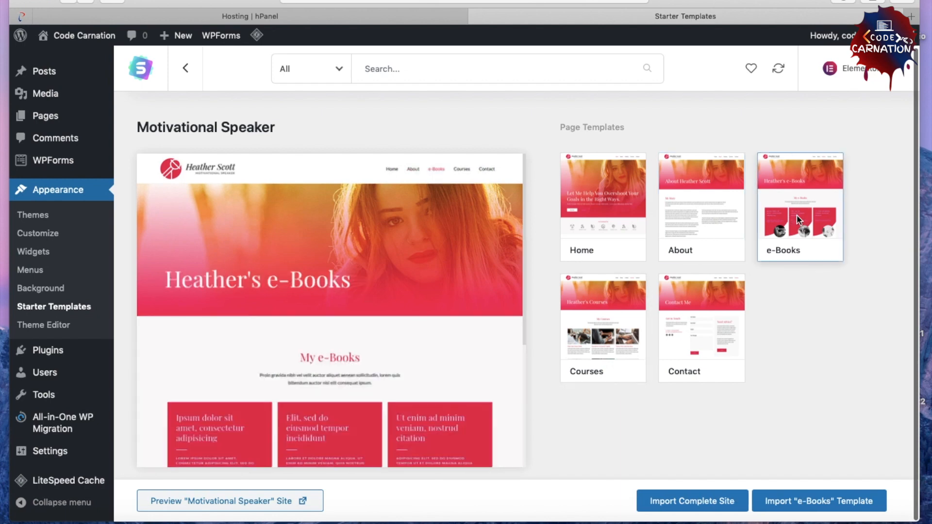
{"action": "left_click", "coordinate": [634, 340]}
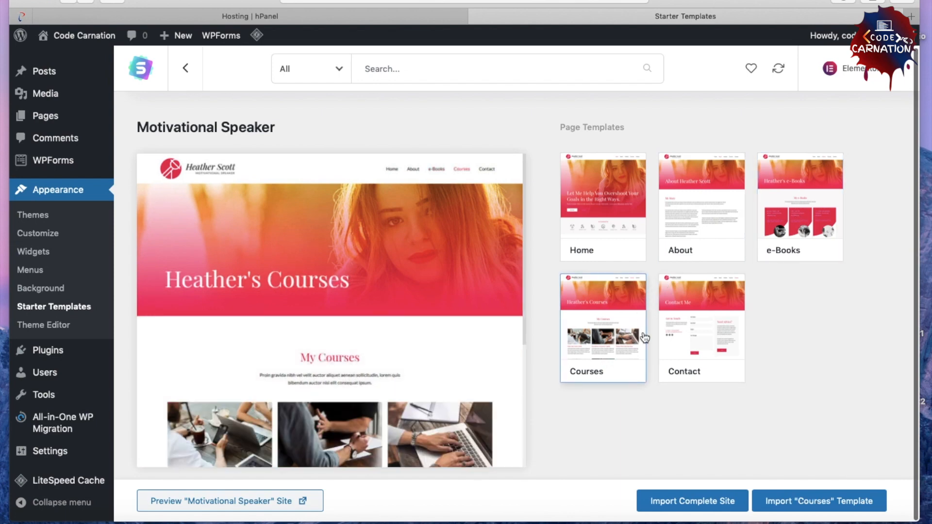
{"action": "left_click", "coordinate": [696, 346]}
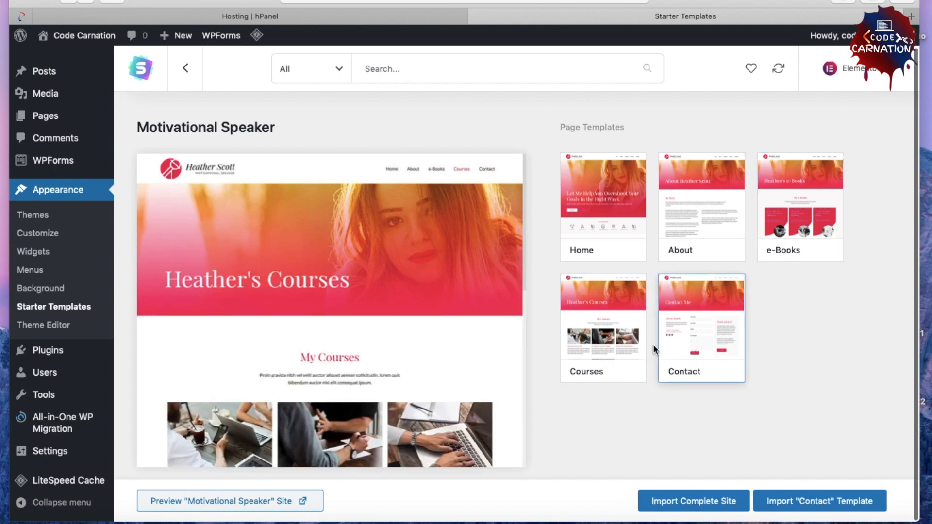
{"action": "left_click", "coordinate": [623, 236]}
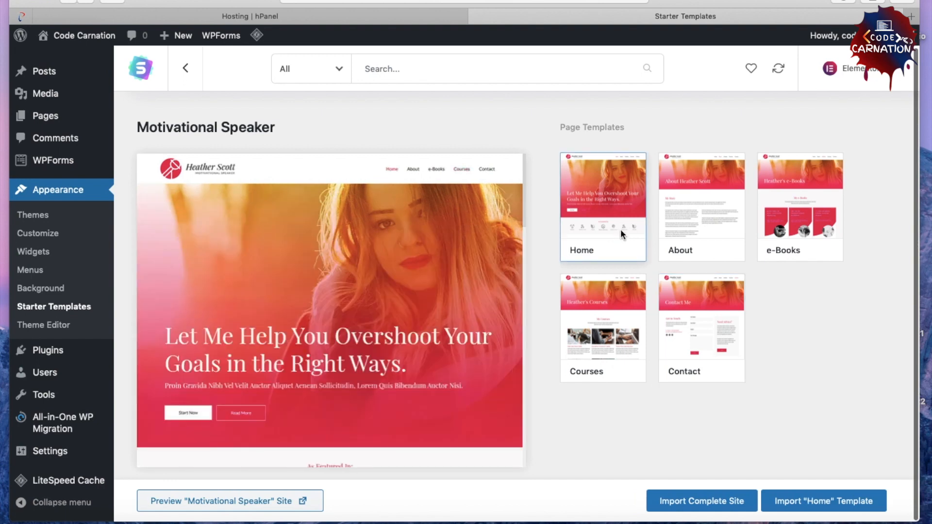
{"action": "left_click", "coordinate": [699, 233]}
{"action": "left_click", "coordinate": [786, 225]}
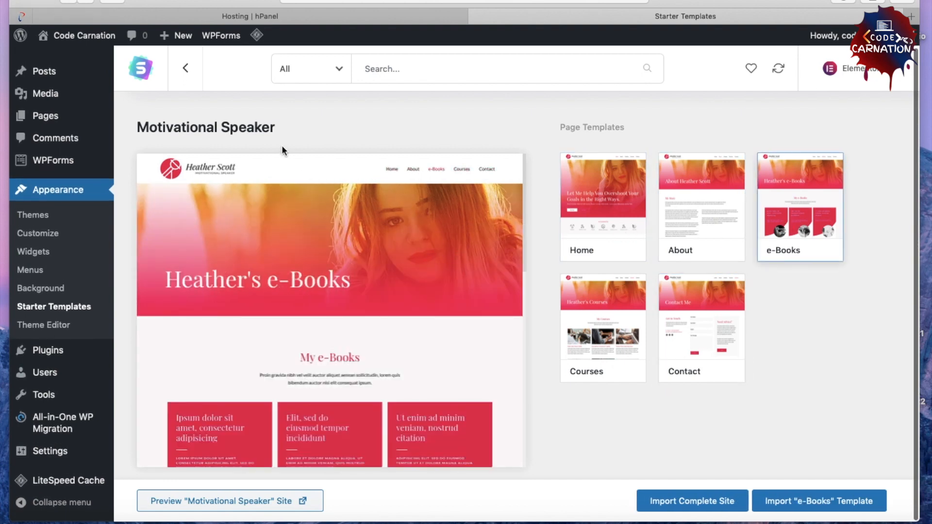
{"action": "left_click", "coordinate": [196, 85]}
Reload the Starter Templates gallery, scroll down, and open the Online Courses template.
{"action": "scroll", "coordinate": [466, 291], "scroll_direction": "down", "scroll_amount": 10}
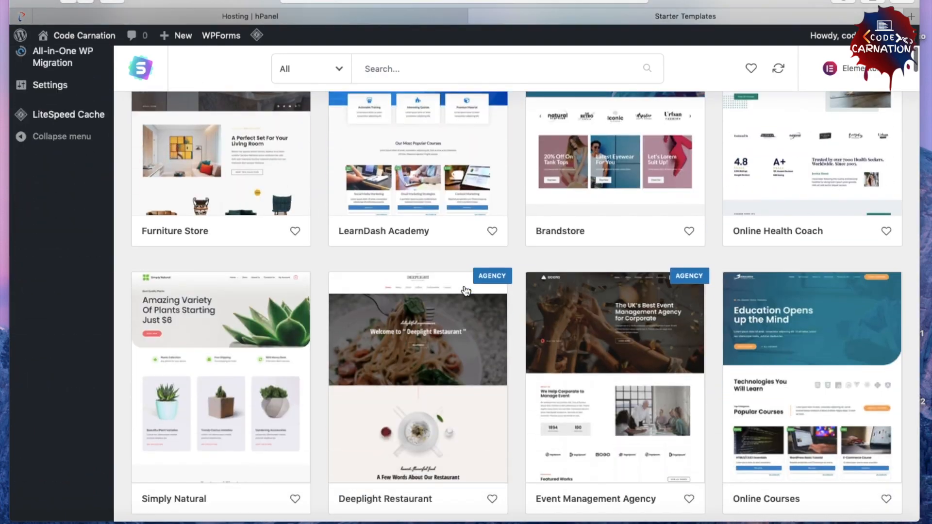
{"action": "scroll", "coordinate": [466, 291], "scroll_direction": "down", "scroll_amount": 5}
{"action": "key", "text": "super+r"}
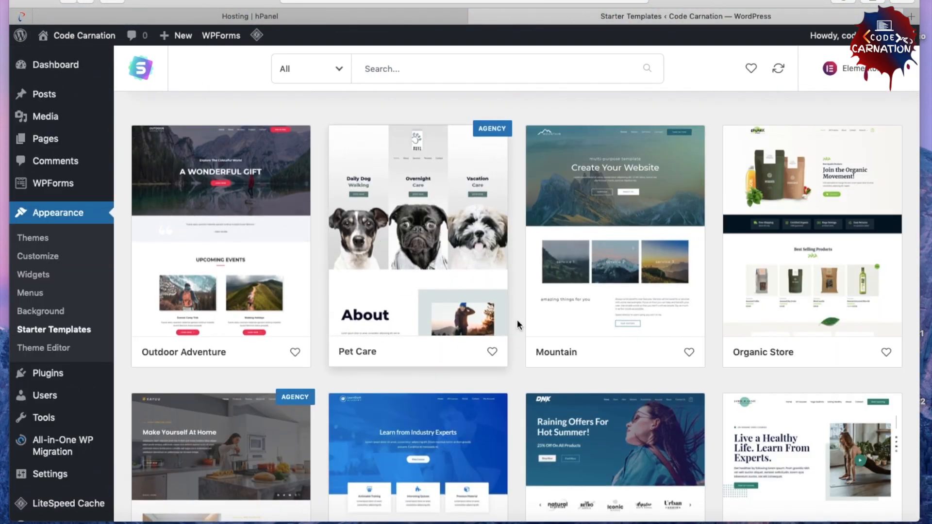
{"action": "scroll", "coordinate": [517, 325], "scroll_direction": "down", "scroll_amount": 5}
{"action": "scroll", "coordinate": [518, 322], "scroll_direction": "down", "scroll_amount": 5}
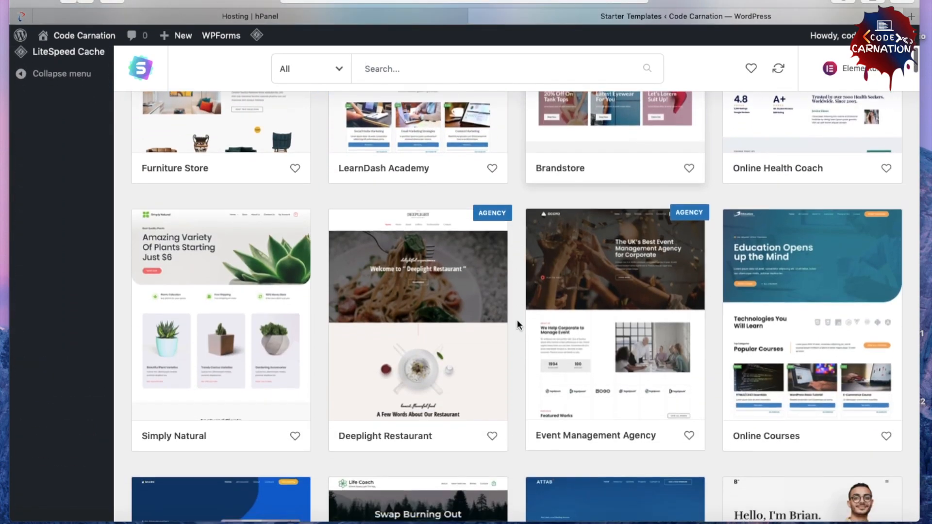
{"action": "scroll", "coordinate": [517, 319], "scroll_direction": "down", "scroll_amount": 1}
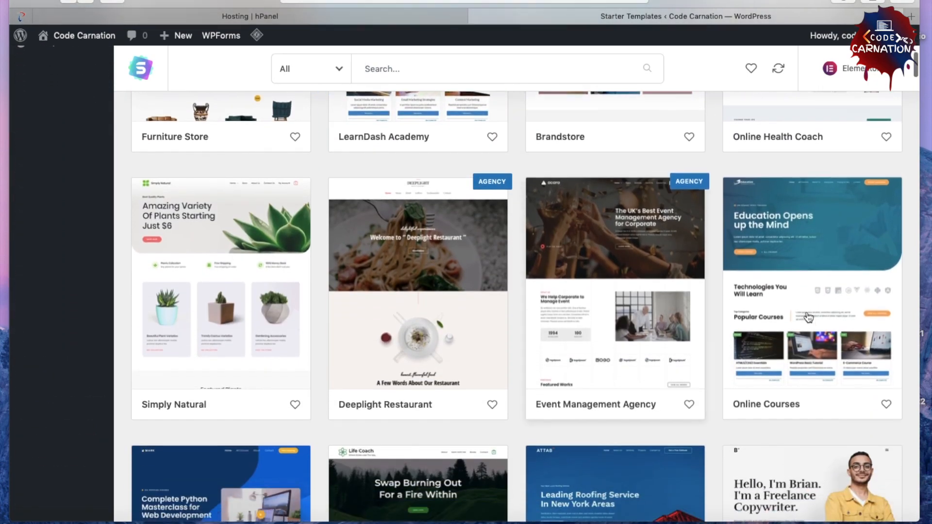
{"action": "scroll", "coordinate": [816, 363], "scroll_direction": "down", "scroll_amount": 1}
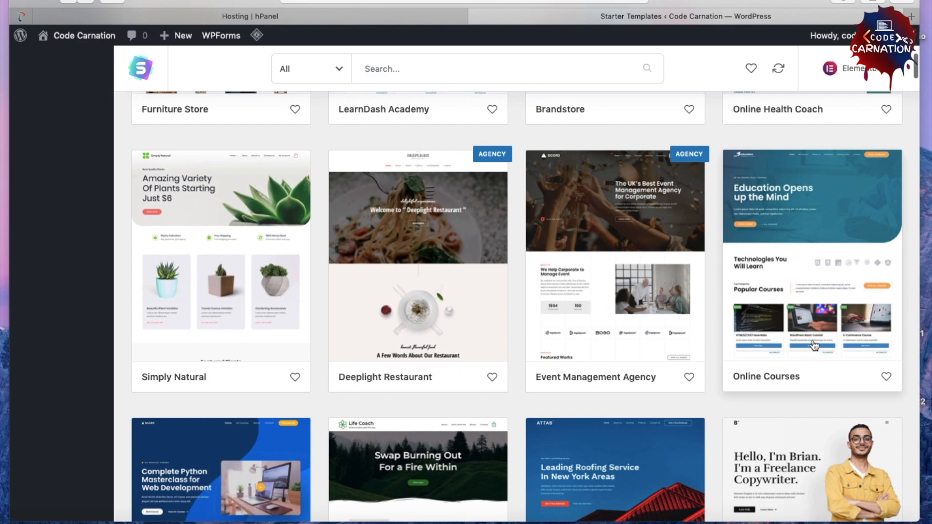
{"action": "left_click", "coordinate": [824, 236]}
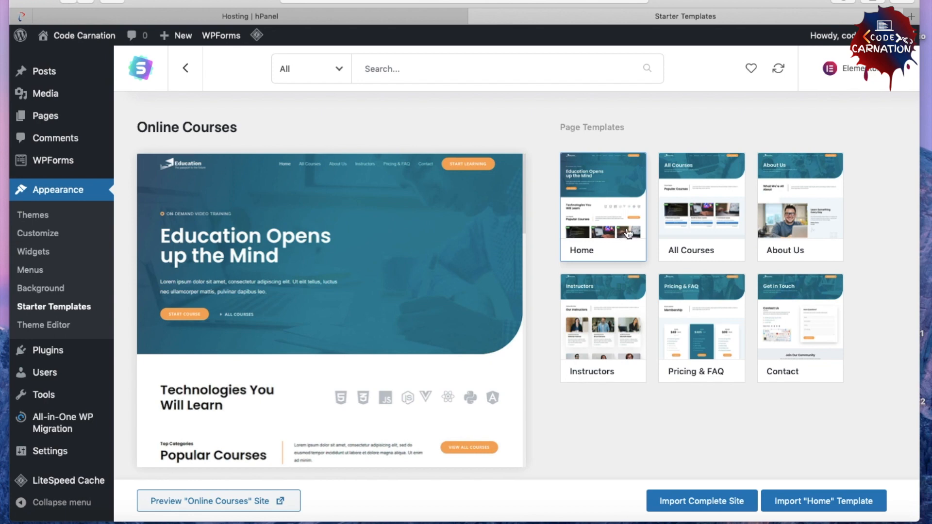
Preview the Online Courses All Courses, About Us and Home pages.
{"action": "left_click", "coordinate": [692, 219]}
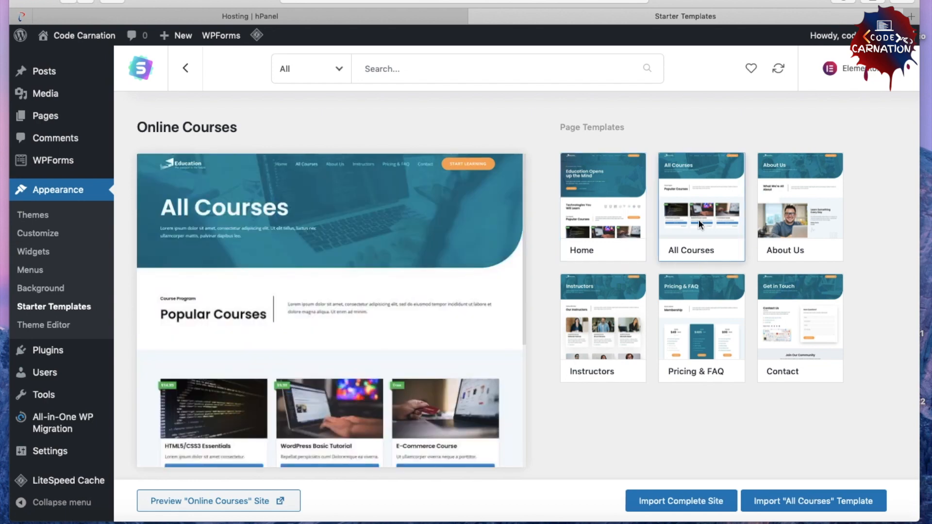
{"action": "left_click", "coordinate": [768, 236]}
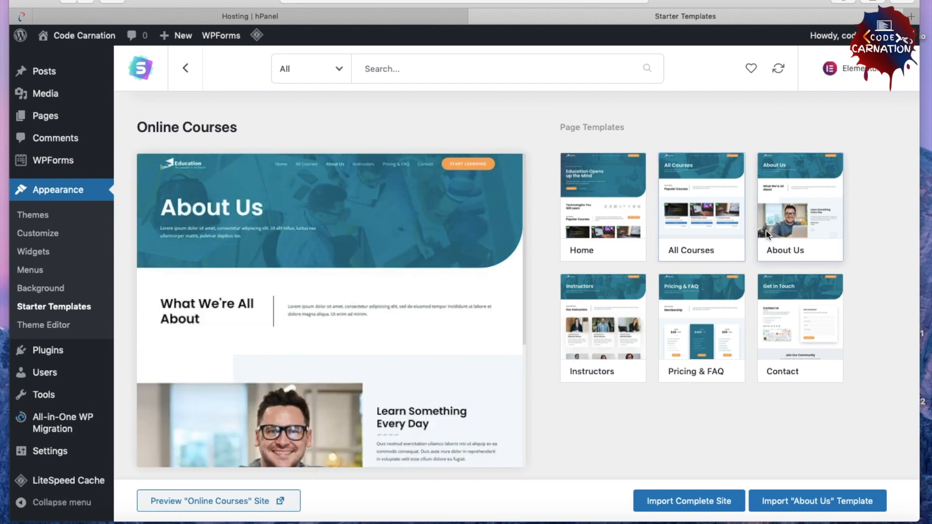
{"action": "scroll", "coordinate": [357, 362], "scroll_direction": "down", "scroll_amount": 3}
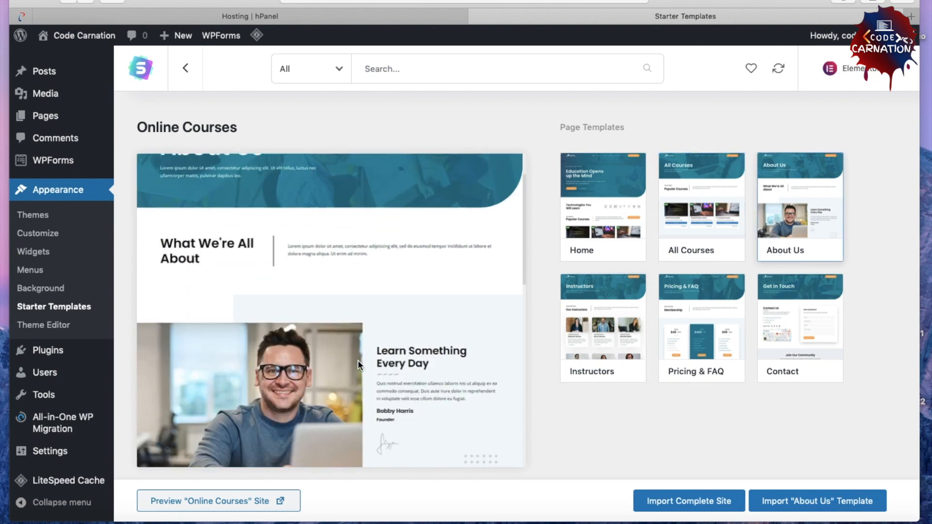
{"action": "scroll", "coordinate": [357, 360], "scroll_direction": "down", "scroll_amount": 5}
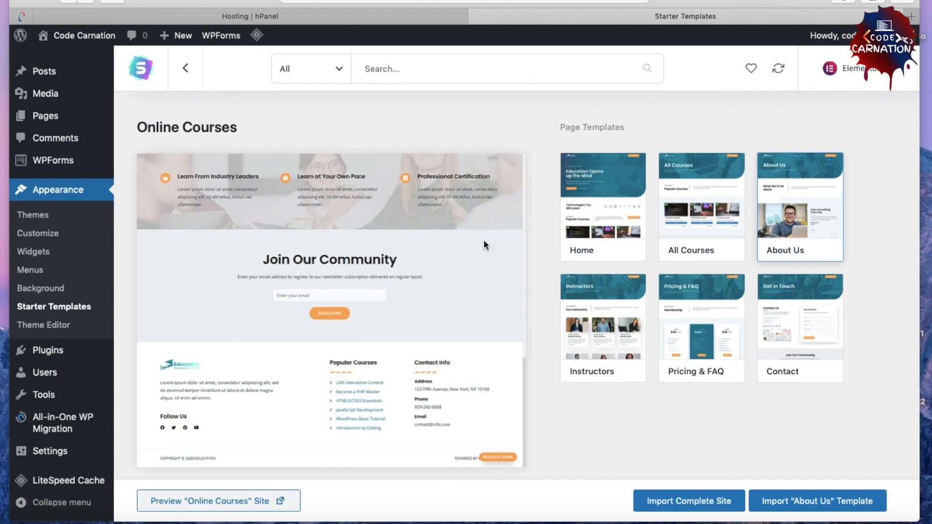
{"action": "left_click", "coordinate": [608, 176]}
{"action": "scroll", "coordinate": [283, 327], "scroll_direction": "down", "scroll_amount": 1}
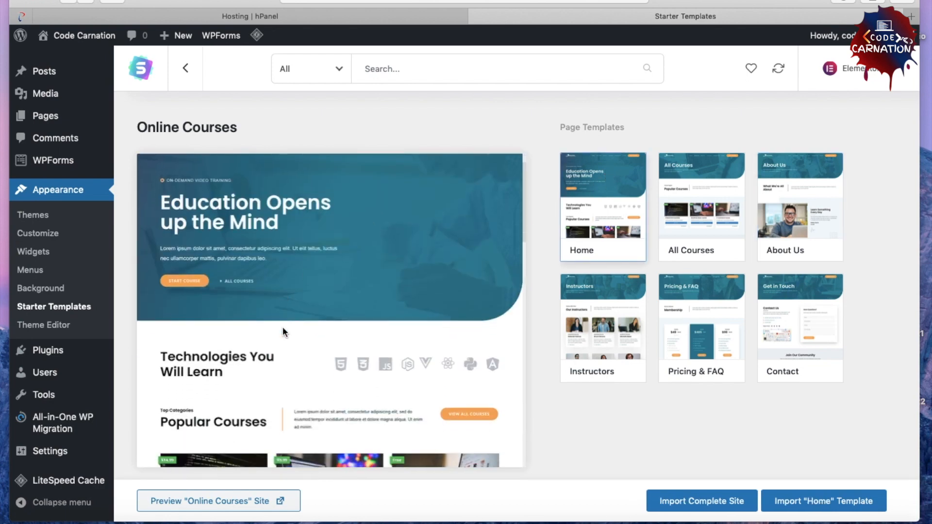
{"action": "scroll", "coordinate": [282, 328], "scroll_direction": "down", "scroll_amount": 10}
{"action": "scroll", "coordinate": [283, 332], "scroll_direction": "down", "scroll_amount": 3}
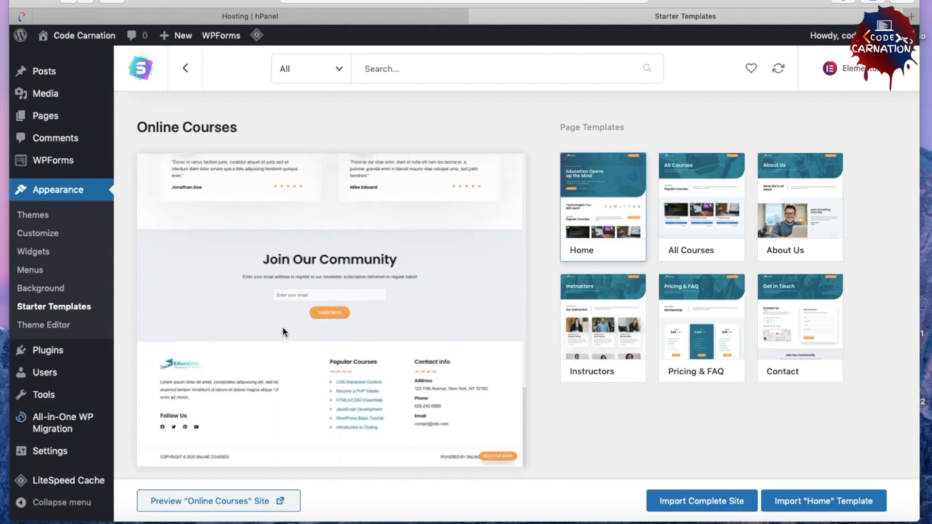
Revisit the All Courses and About Us previews, then preview the Instructors page.
{"action": "left_click", "coordinate": [716, 185]}
{"action": "scroll", "coordinate": [270, 349], "scroll_direction": "down", "scroll_amount": 9}
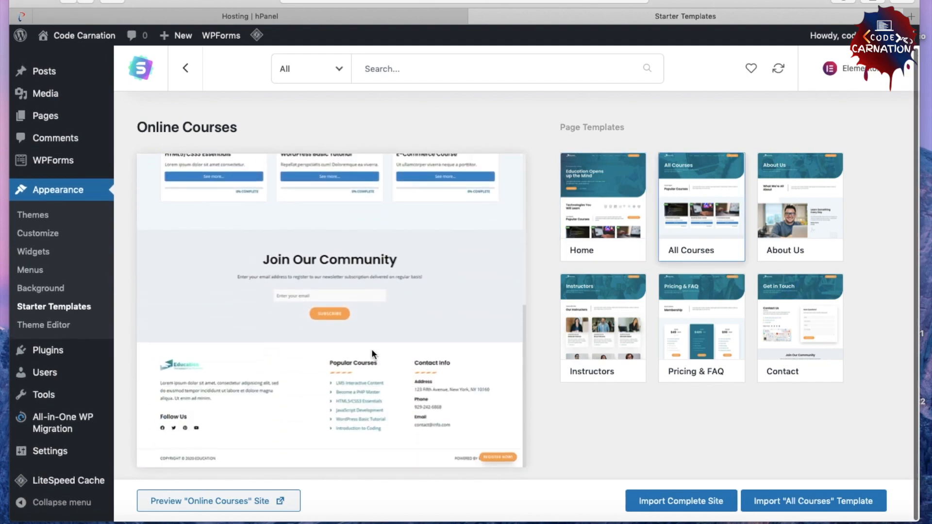
{"action": "scroll", "coordinate": [374, 306], "scroll_direction": "up", "scroll_amount": 10}
{"action": "left_click", "coordinate": [799, 209]}
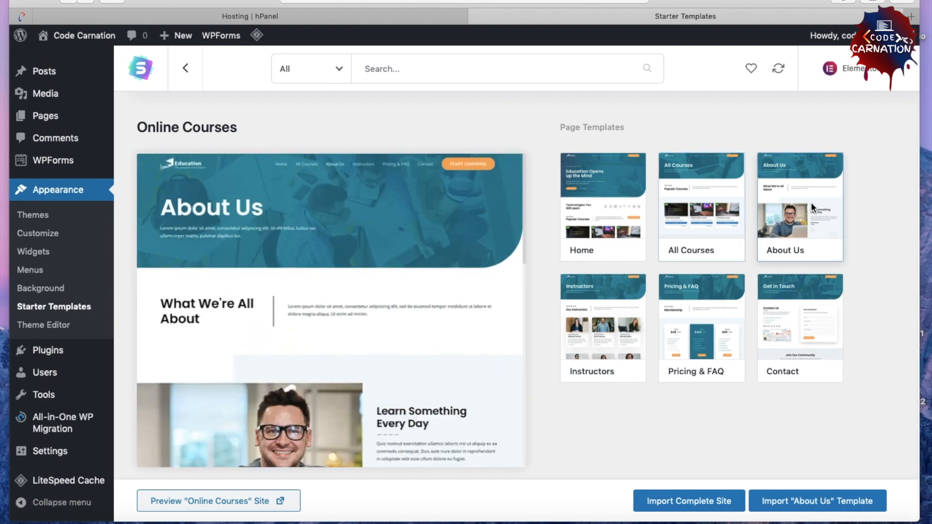
{"action": "scroll", "coordinate": [340, 372], "scroll_direction": "down", "scroll_amount": 5}
{"action": "scroll", "coordinate": [340, 372], "scroll_direction": "down", "scroll_amount": 5}
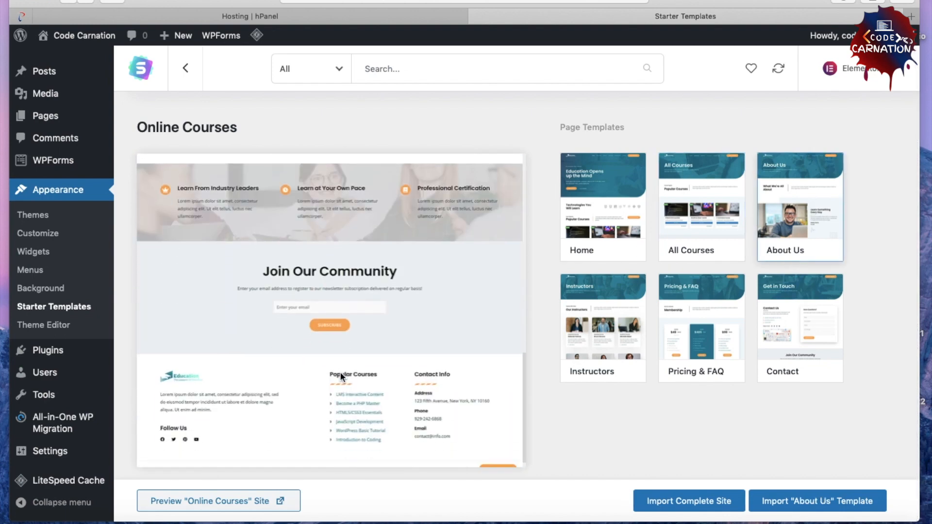
{"action": "scroll", "coordinate": [339, 372], "scroll_direction": "up", "scroll_amount": 10}
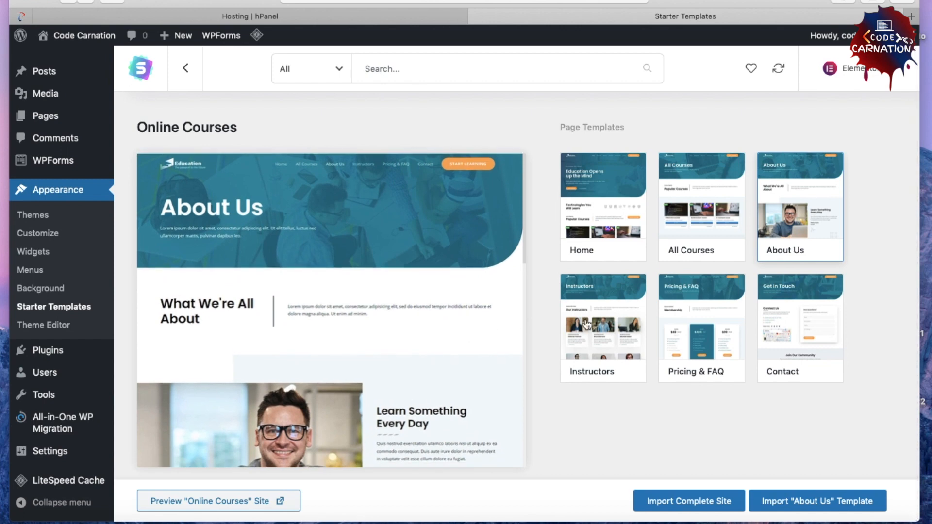
{"action": "left_click", "coordinate": [603, 325]}
{"action": "scroll", "coordinate": [381, 348], "scroll_direction": "down", "scroll_amount": 3}
{"action": "scroll", "coordinate": [380, 348], "scroll_direction": "down", "scroll_amount": 3}
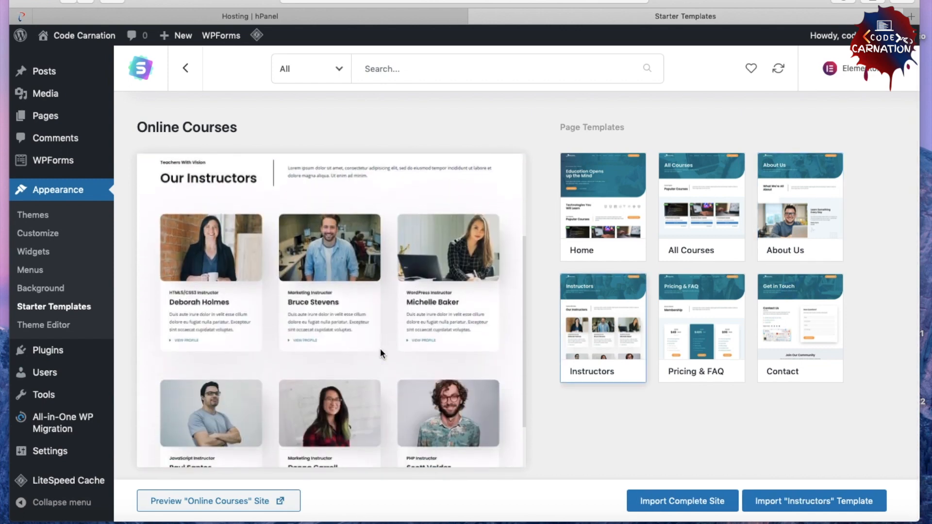
{"action": "scroll", "coordinate": [381, 348], "scroll_direction": "up", "scroll_amount": 5}
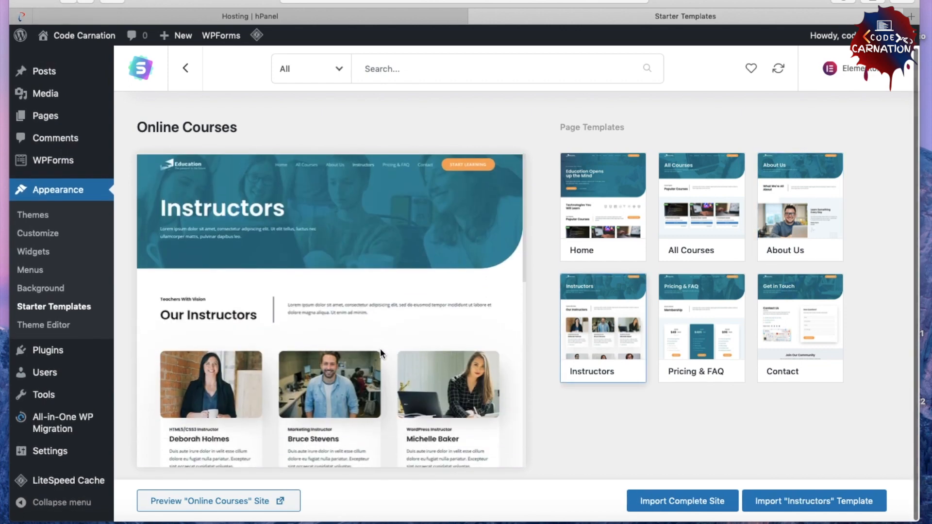
Preview the Pricing & FAQ and Contact pages, finishing on the Home page.
{"action": "left_click", "coordinate": [728, 328]}
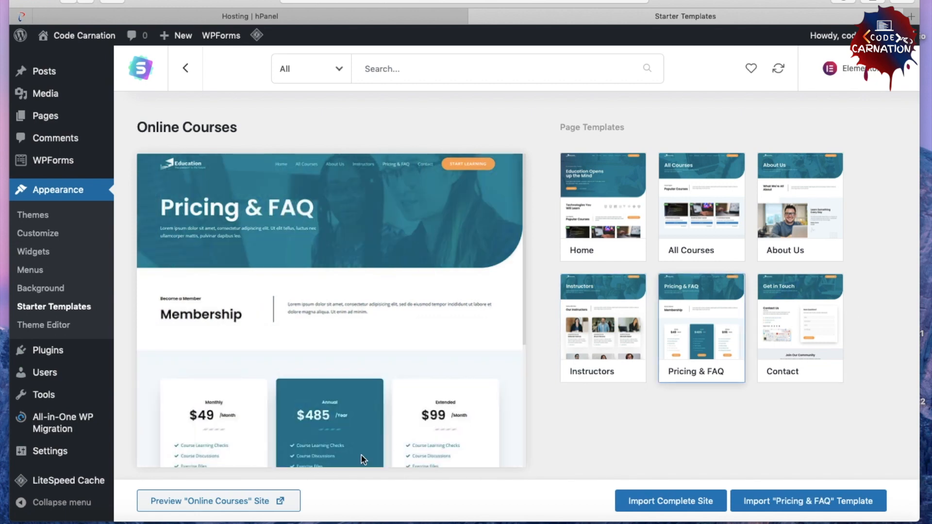
{"action": "scroll", "coordinate": [362, 456], "scroll_direction": "down", "scroll_amount": 4}
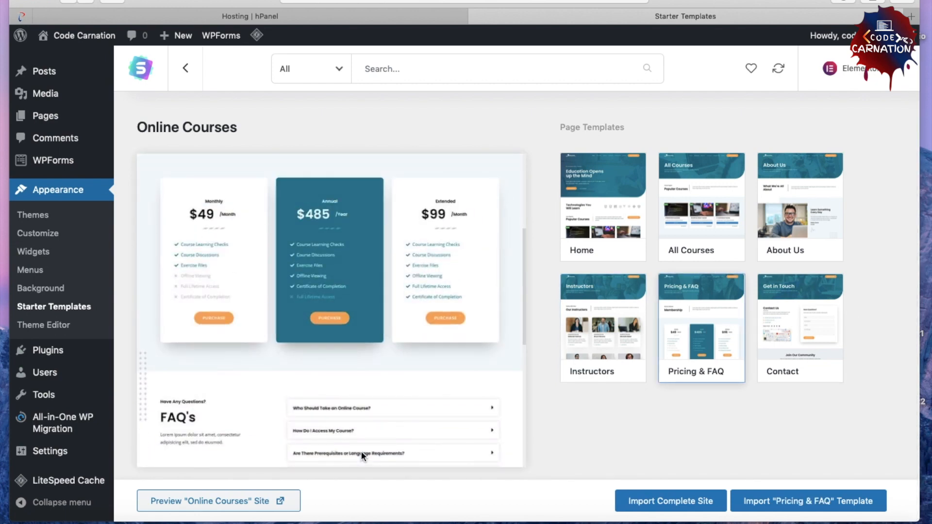
{"action": "scroll", "coordinate": [360, 427], "scroll_direction": "up", "scroll_amount": 5}
{"action": "left_click", "coordinate": [790, 327]}
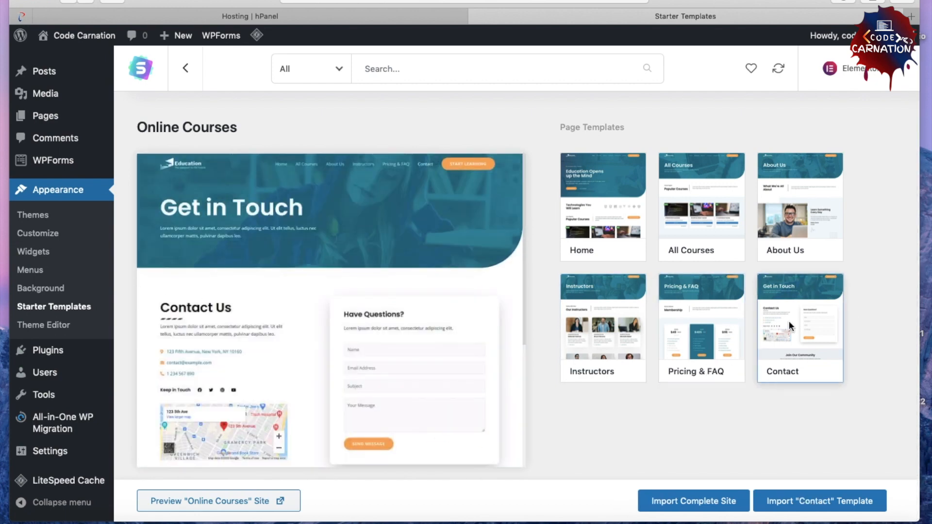
{"action": "scroll", "coordinate": [377, 376], "scroll_direction": "down", "scroll_amount": 5}
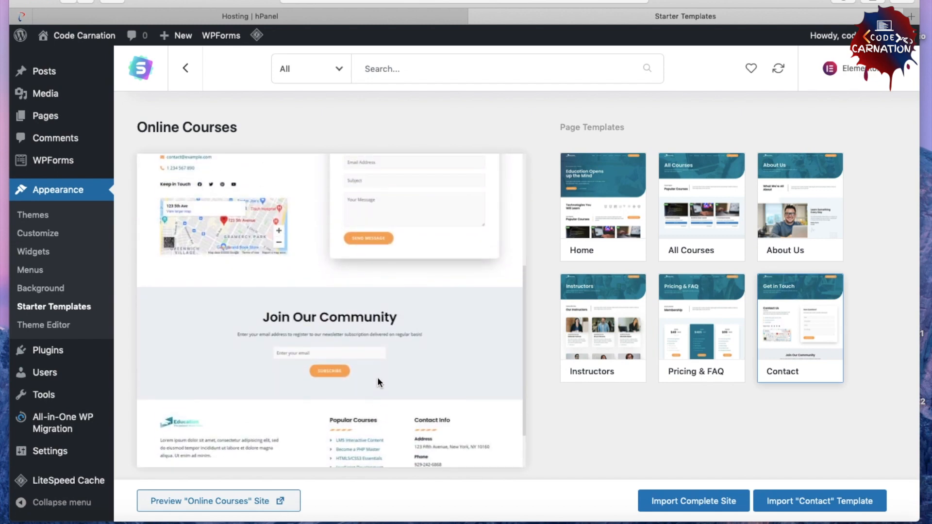
{"action": "scroll", "coordinate": [378, 377], "scroll_direction": "up", "scroll_amount": 5}
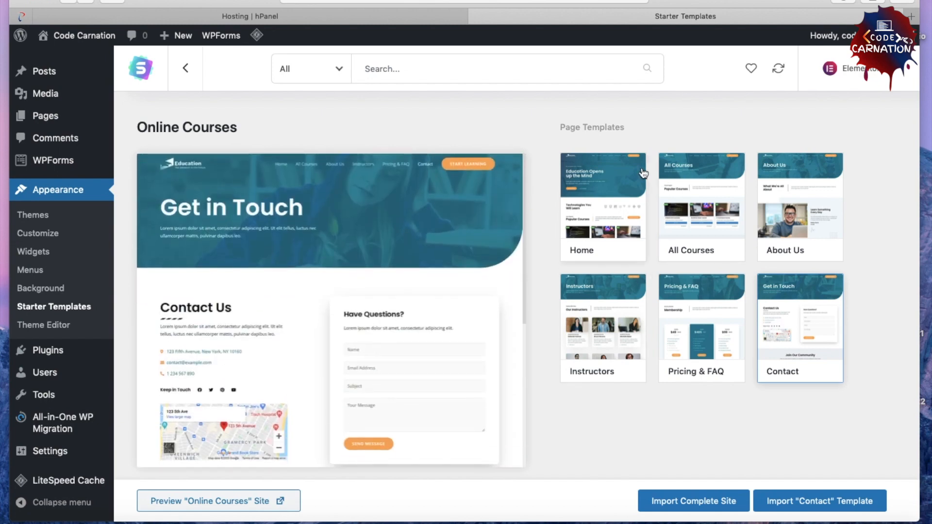
{"action": "left_click", "coordinate": [619, 194]}
{"action": "scroll", "coordinate": [308, 386], "scroll_direction": "up", "scroll_amount": 2}
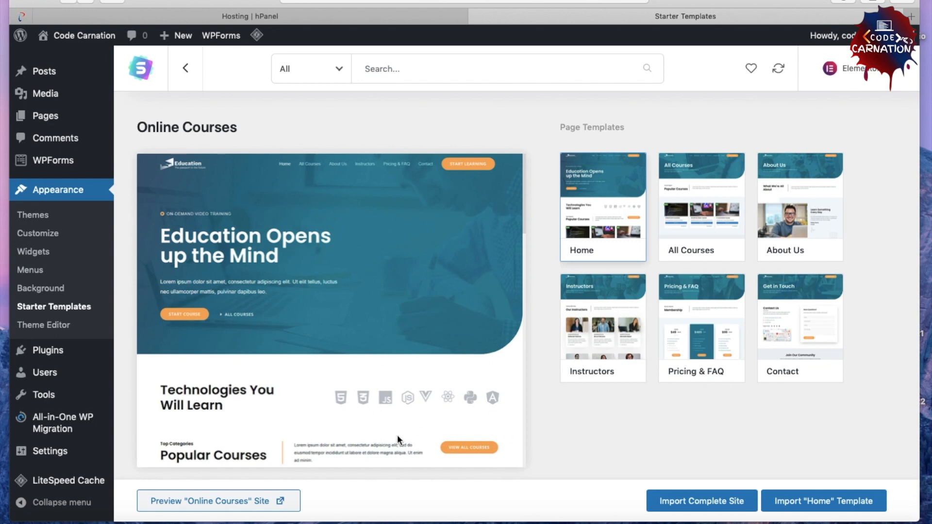
Open the full Online Courses demo site preview and go to its All Courses page.
{"action": "left_click", "coordinate": [232, 508]}
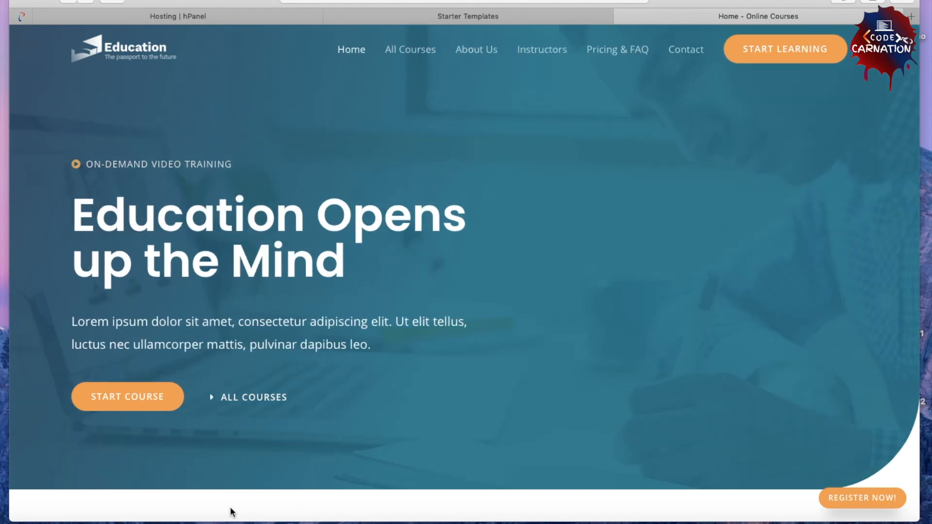
{"action": "scroll", "coordinate": [263, 429], "scroll_direction": "down", "scroll_amount": 3}
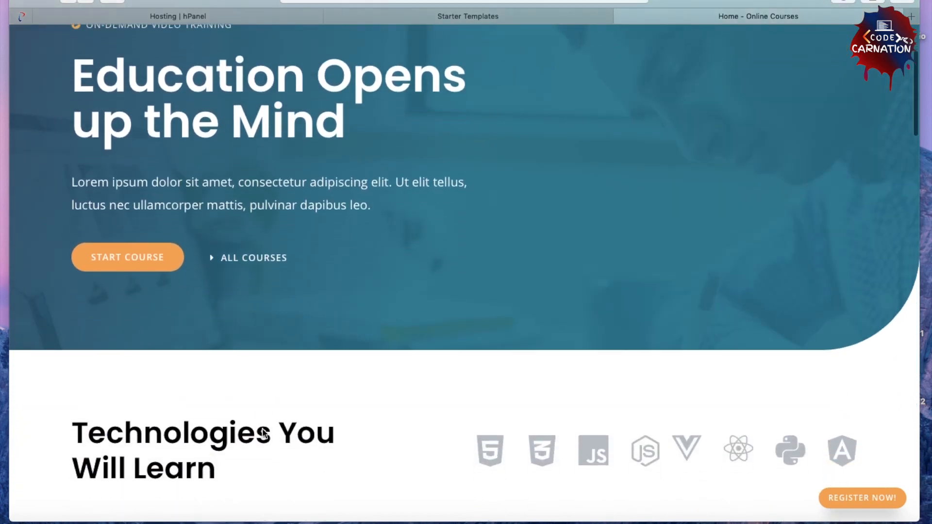
{"action": "scroll", "coordinate": [263, 432], "scroll_direction": "down", "scroll_amount": 1}
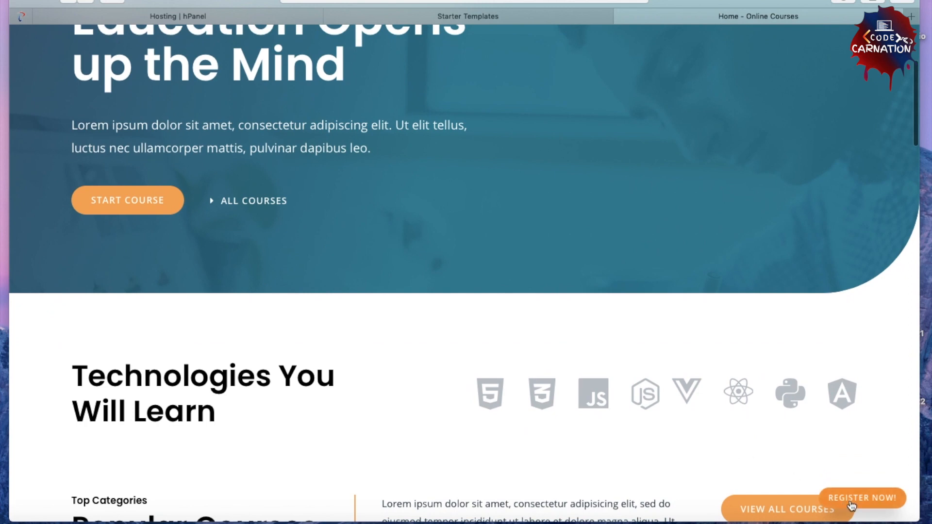
{"action": "left_click", "coordinate": [851, 505]}
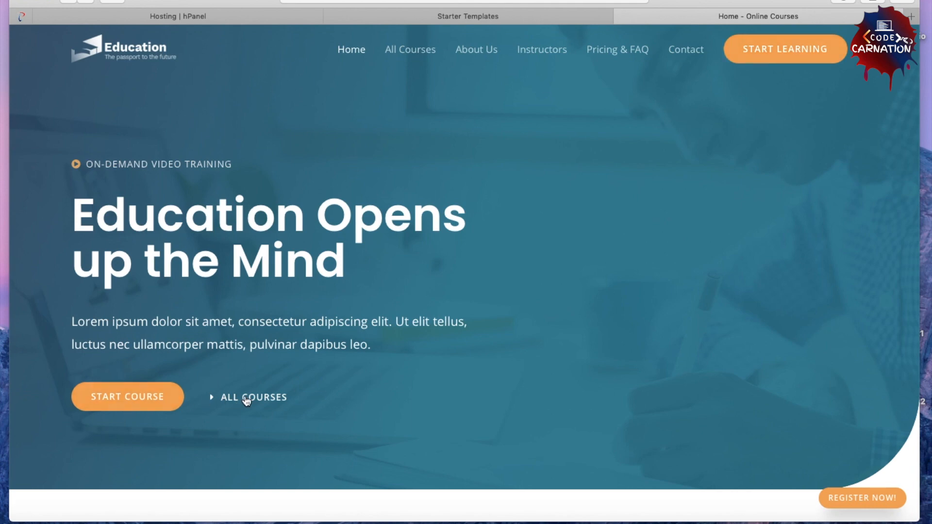
{"action": "left_click", "coordinate": [411, 50]}
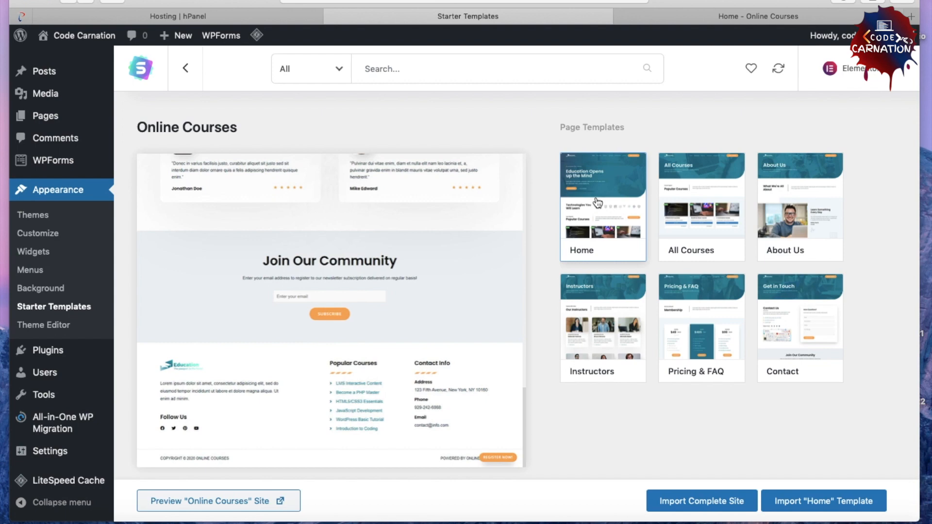
Switch to the demo site's Home page tab and scroll through it.
{"action": "scroll", "coordinate": [335, 348], "scroll_direction": "up", "scroll_amount": 10}
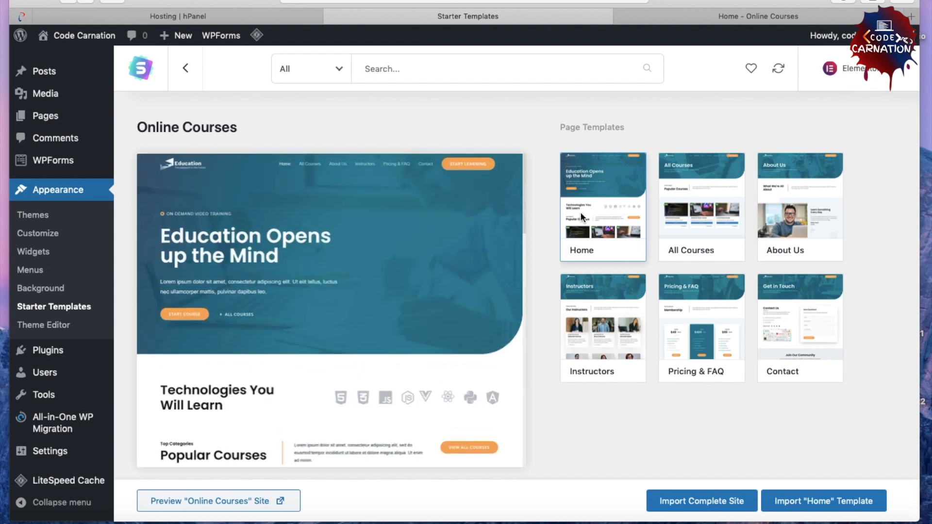
{"action": "left_click", "coordinate": [748, 14]}
{"action": "scroll", "coordinate": [493, 224], "scroll_direction": "up", "scroll_amount": 10}
{"action": "scroll", "coordinate": [486, 330], "scroll_direction": "down", "scroll_amount": 2}
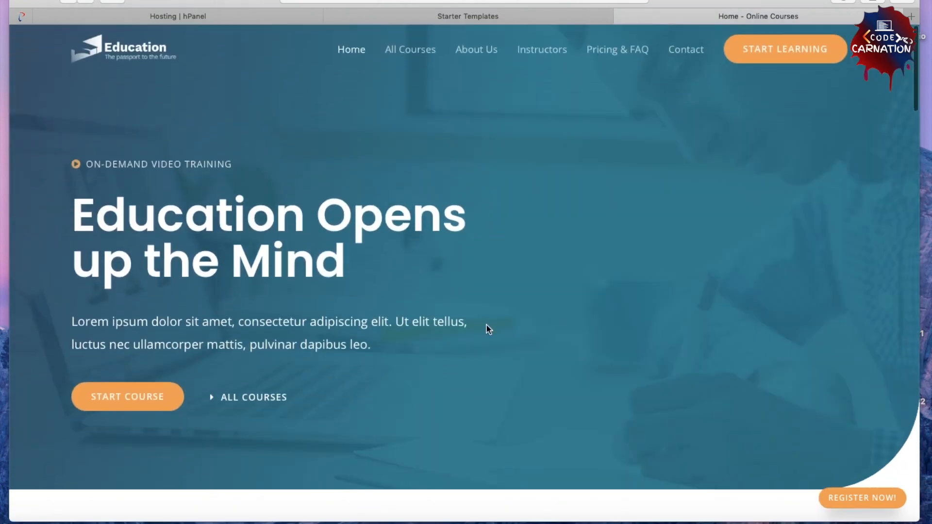
{"action": "scroll", "coordinate": [486, 331], "scroll_direction": "down", "scroll_amount": 10}
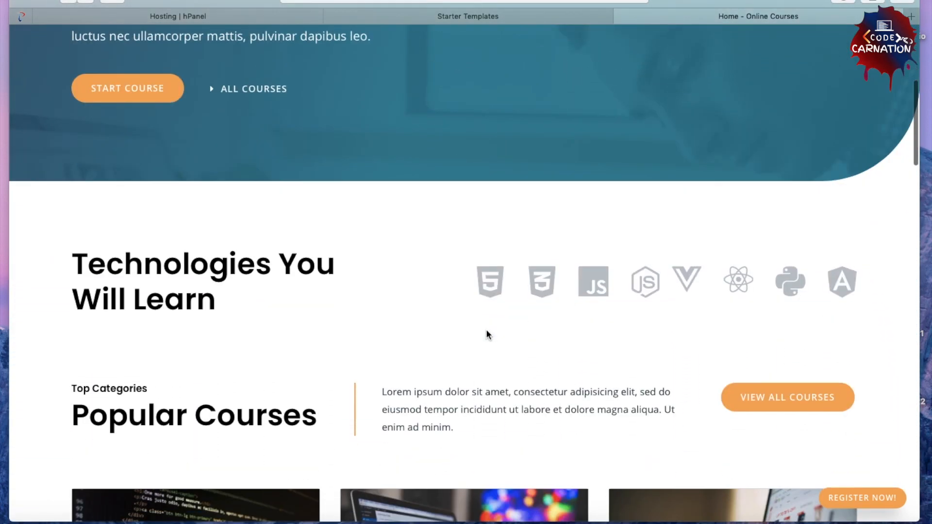
{"action": "scroll", "coordinate": [487, 292], "scroll_direction": "down", "scroll_amount": 15}
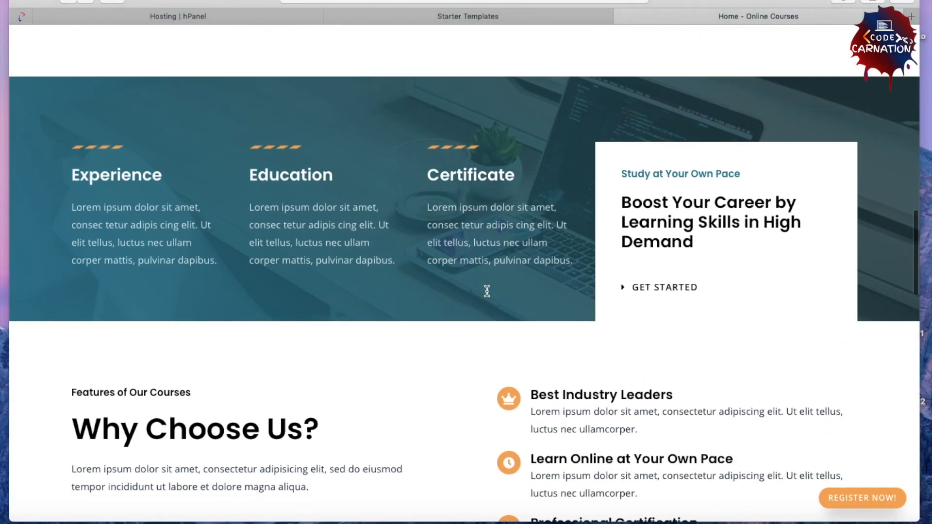
{"action": "scroll", "coordinate": [487, 295], "scroll_direction": "down", "scroll_amount": 15}
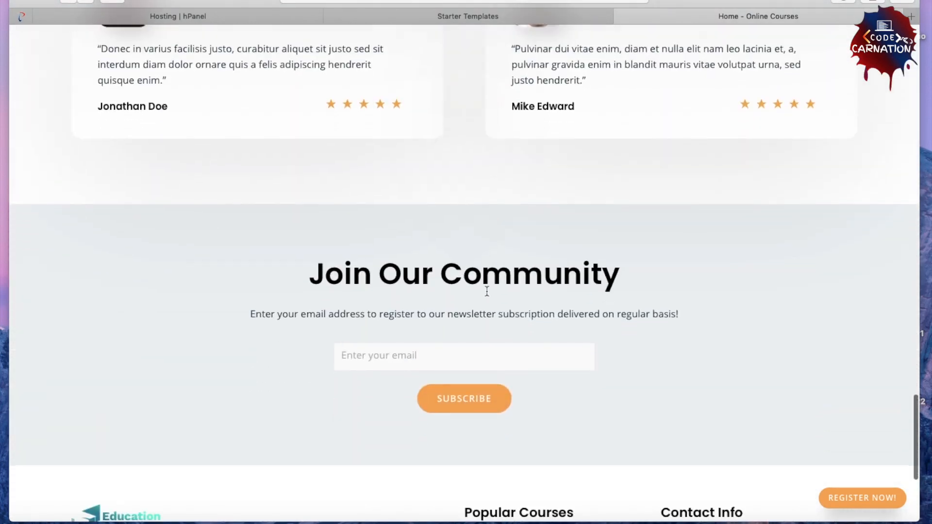
{"action": "scroll", "coordinate": [487, 291], "scroll_direction": "up", "scroll_amount": 20}
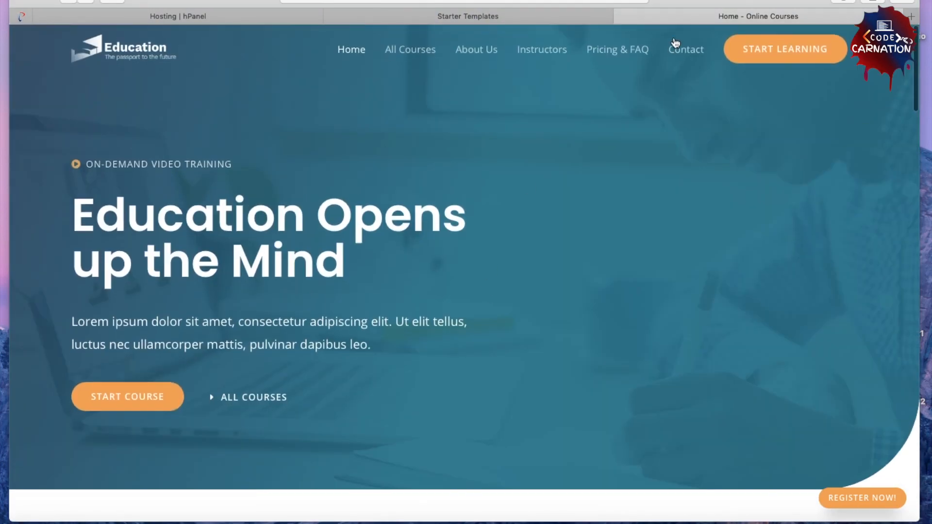
Back in Starter Templates, preview the All Courses, About Us, Home and Instructors pages.
{"action": "left_click", "coordinate": [528, 21]}
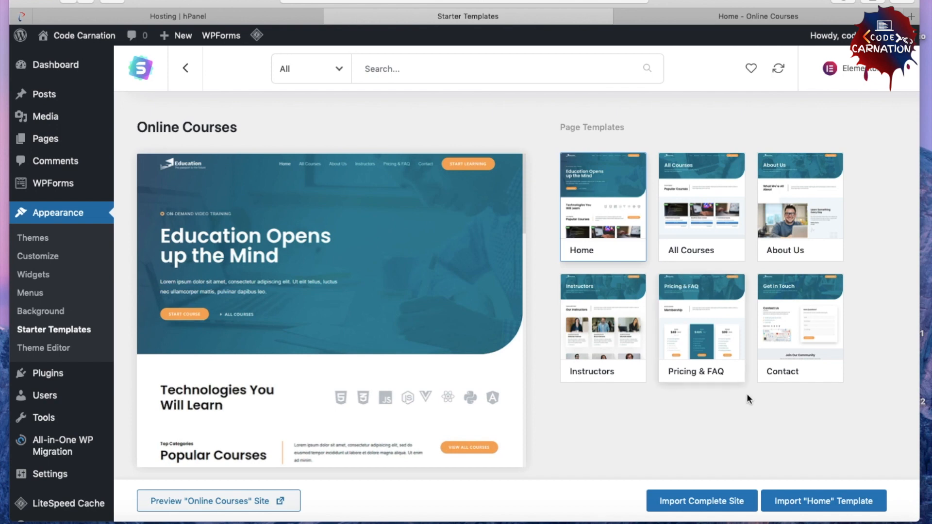
{"action": "left_click", "coordinate": [697, 225]}
{"action": "left_click", "coordinate": [799, 222]}
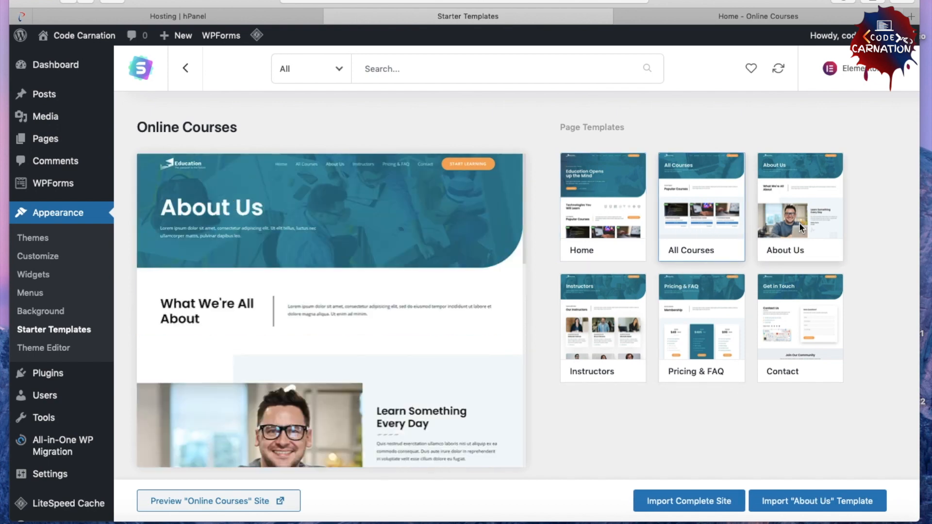
{"action": "left_click", "coordinate": [593, 245]}
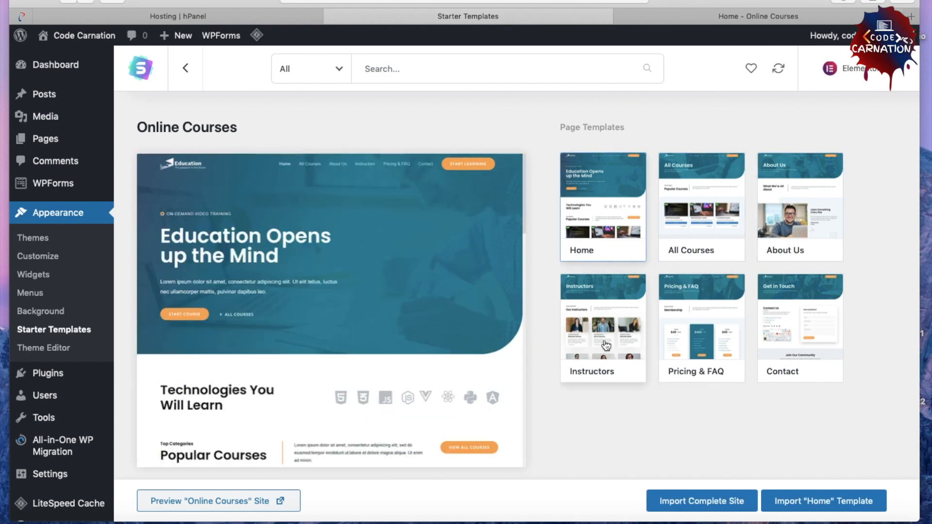
{"action": "left_click", "coordinate": [620, 365]}
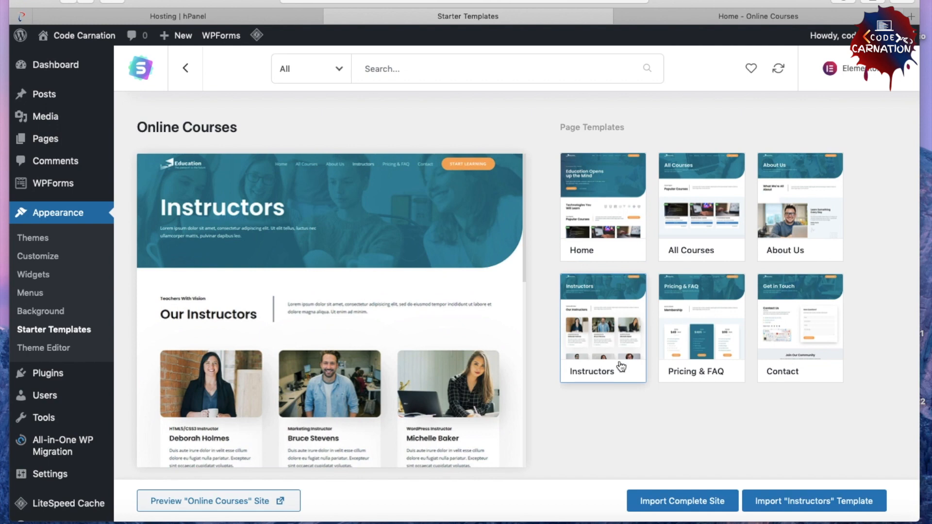
Start a complete Online Courses import, skip the premium plugins and tick Delete Previously Imported Site.
{"action": "left_click", "coordinate": [671, 505]}
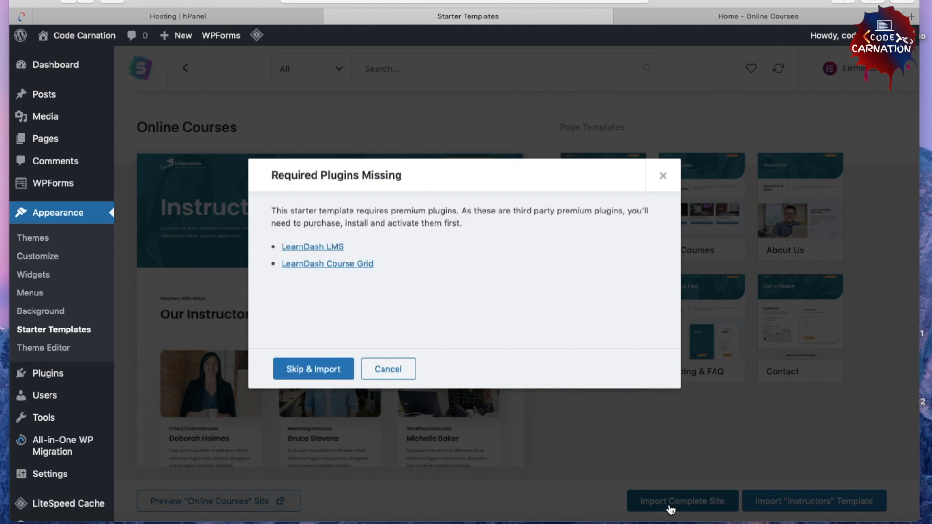
{"action": "left_click", "coordinate": [324, 371]}
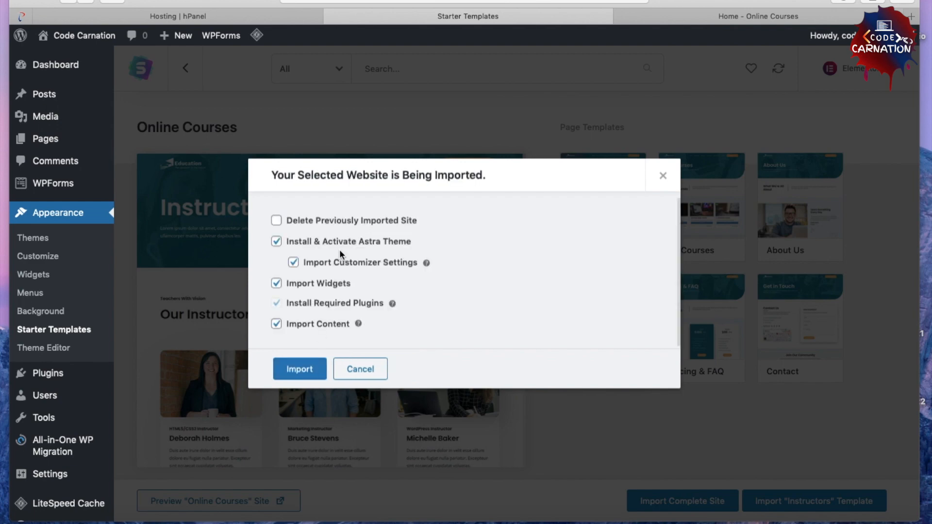
{"action": "left_click", "coordinate": [281, 223]}
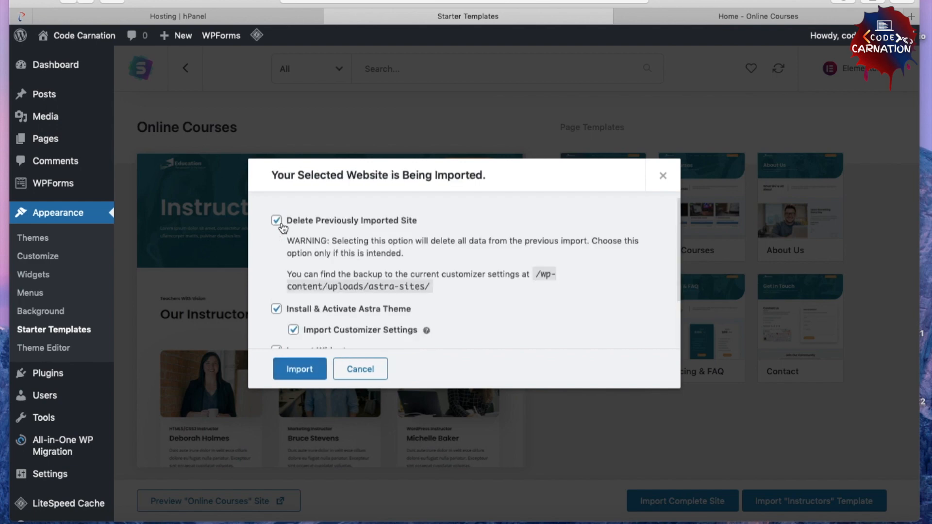
{"action": "scroll", "coordinate": [381, 296], "scroll_direction": "down", "scroll_amount": 1}
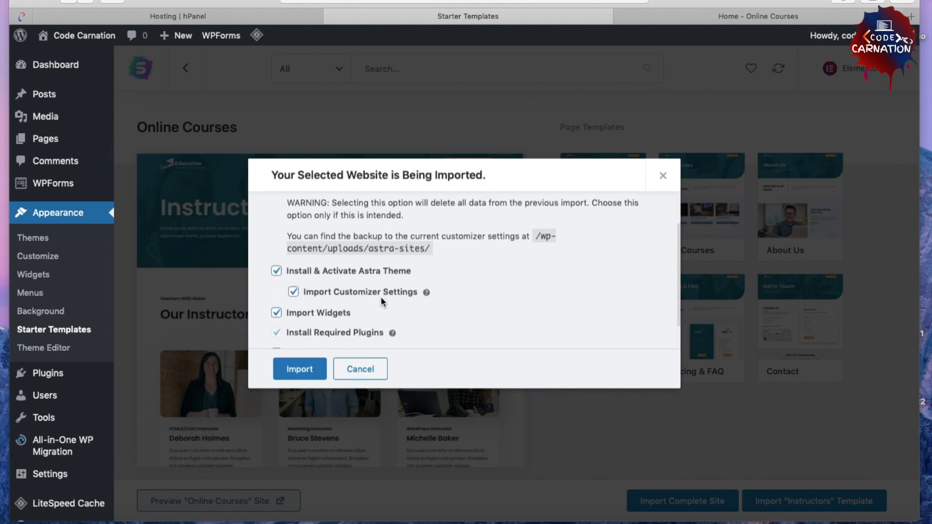
{"action": "scroll", "coordinate": [381, 297], "scroll_direction": "up", "scroll_amount": 1}
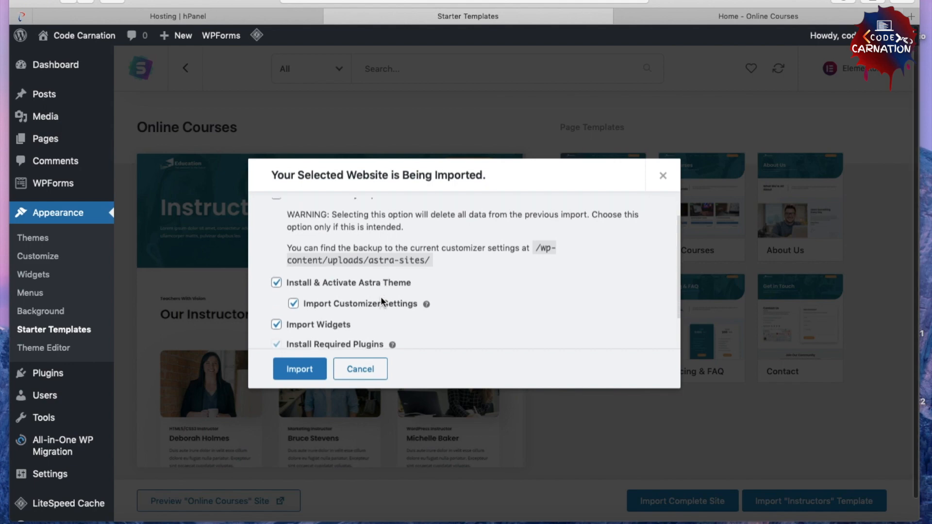
{"action": "scroll", "coordinate": [380, 296], "scroll_direction": "up", "scroll_amount": 1}
{"action": "scroll", "coordinate": [380, 296], "scroll_direction": "down", "scroll_amount": 1}
{"action": "scroll", "coordinate": [381, 297], "scroll_direction": "up", "scroll_amount": 1}
{"action": "scroll", "coordinate": [381, 297], "scroll_direction": "down", "scroll_amount": 2}
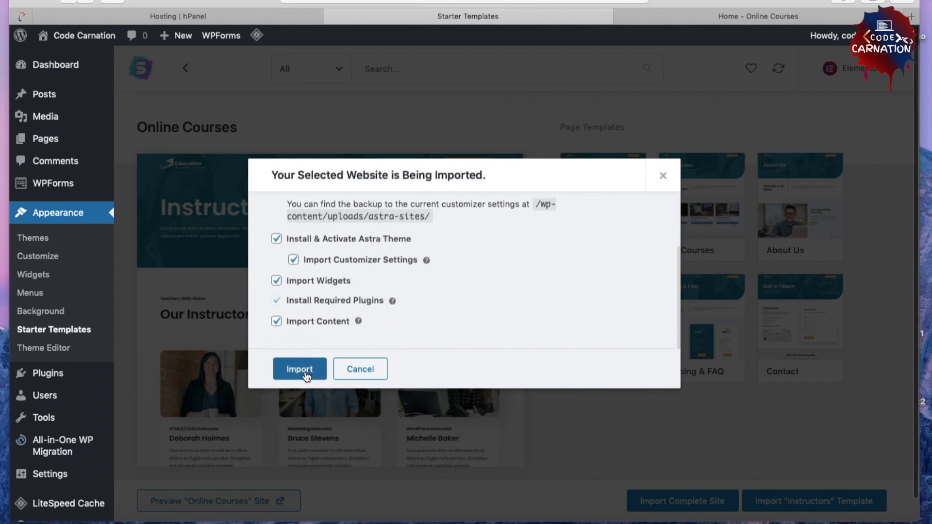
Run the import and wait for the 'Imported Successfully!' confirmation.
{"action": "left_click", "coordinate": [305, 371]}
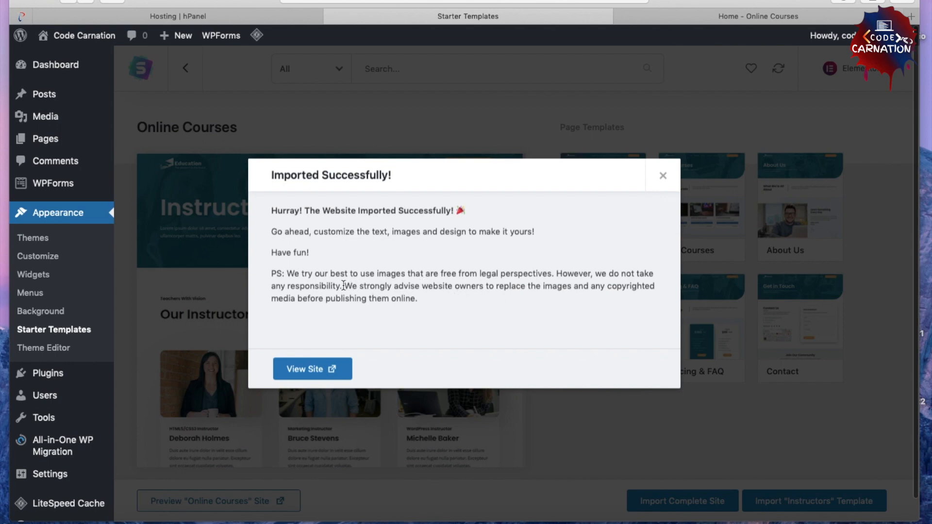
Highlight the note about replacing copyrighted images, then open the imported site with View Site.
{"action": "left_click_drag", "start_coordinate": [344, 285], "coordinate": [421, 295]}
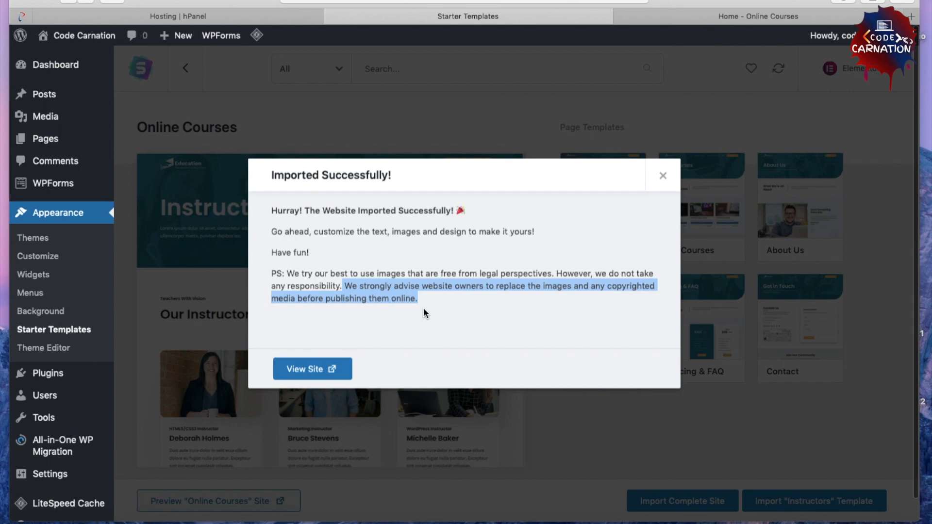
{"action": "left_click", "coordinate": [316, 371]}
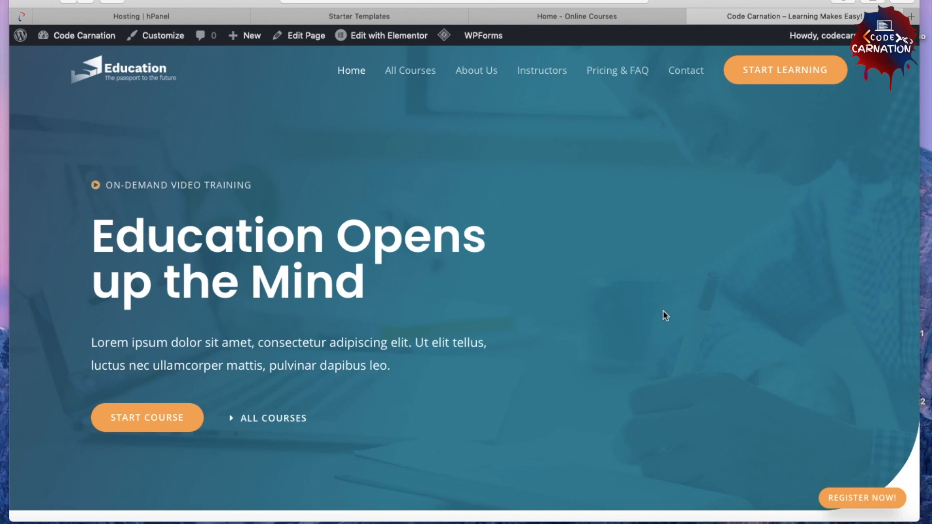
Scroll the new site's home page, then open All Courses and scroll through it.
{"action": "scroll", "coordinate": [664, 312], "scroll_direction": "down", "scroll_amount": 10}
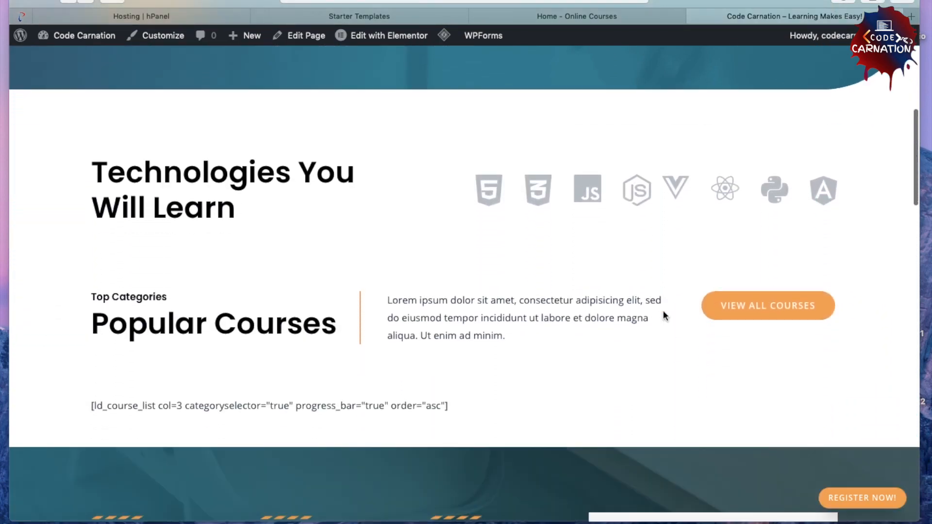
{"action": "scroll", "coordinate": [664, 315], "scroll_direction": "down", "scroll_amount": 12}
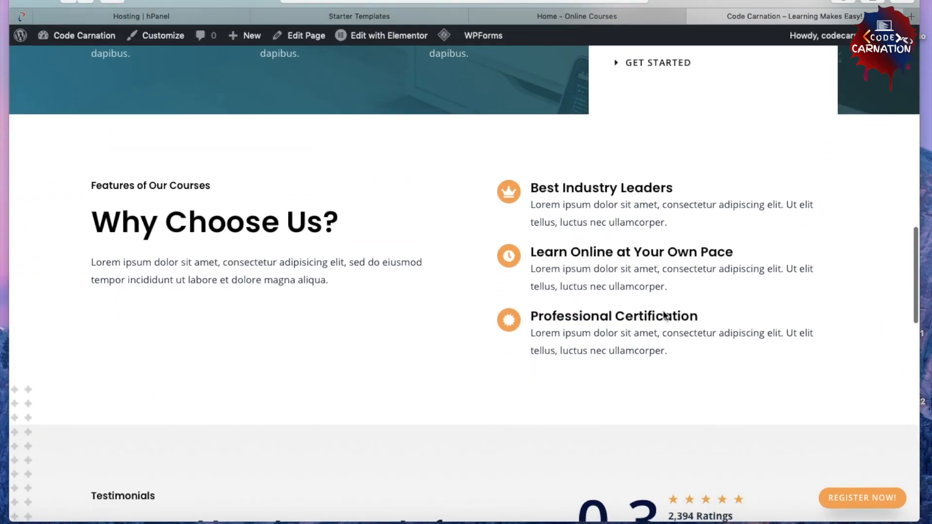
{"action": "scroll", "coordinate": [664, 315], "scroll_direction": "down", "scroll_amount": 6}
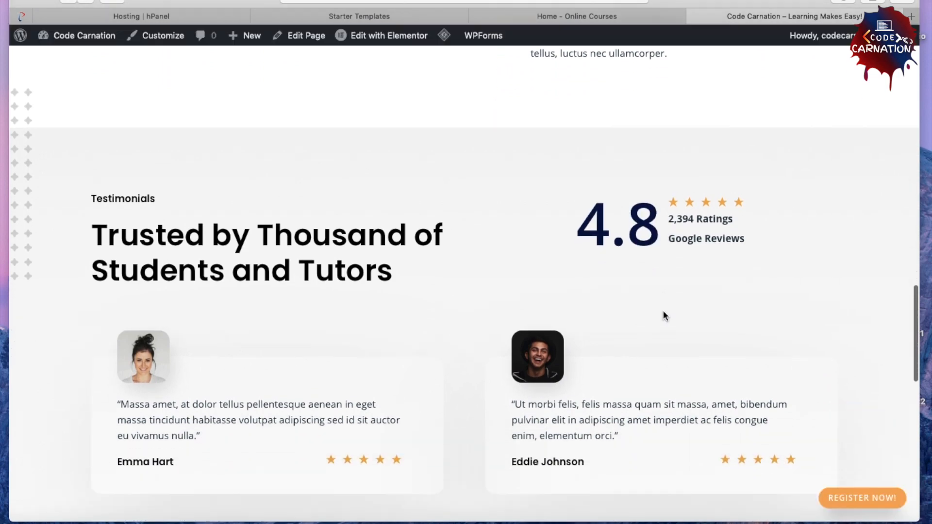
{"action": "scroll", "coordinate": [664, 316], "scroll_direction": "down", "scroll_amount": 10}
{"action": "scroll", "coordinate": [664, 315], "scroll_direction": "up", "scroll_amount": 20}
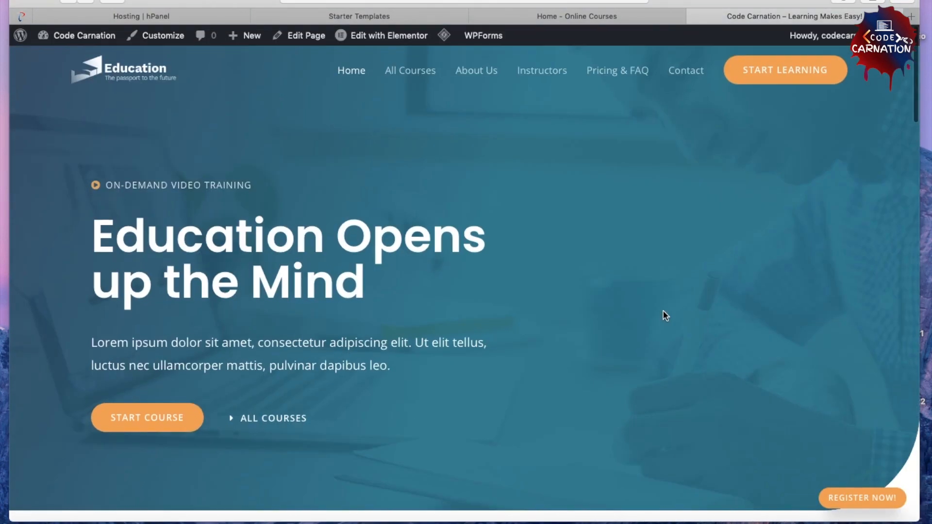
{"action": "left_click", "coordinate": [406, 75]}
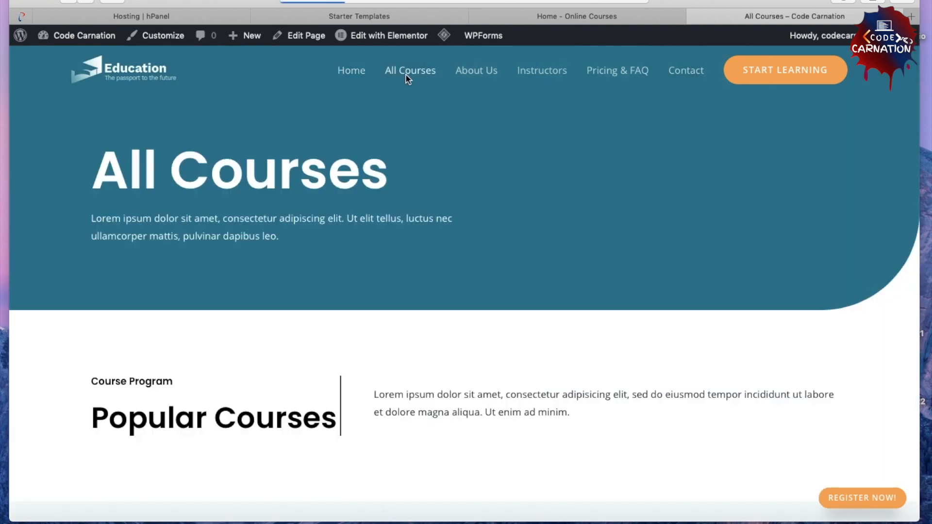
{"action": "scroll", "coordinate": [540, 203], "scroll_direction": "down", "scroll_amount": 9}
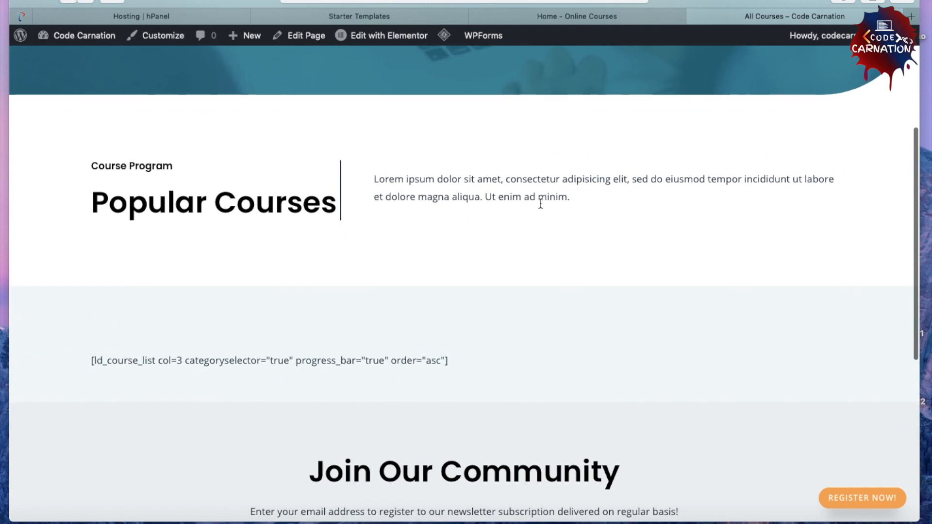
{"action": "scroll", "coordinate": [540, 204], "scroll_direction": "down", "scroll_amount": 3}
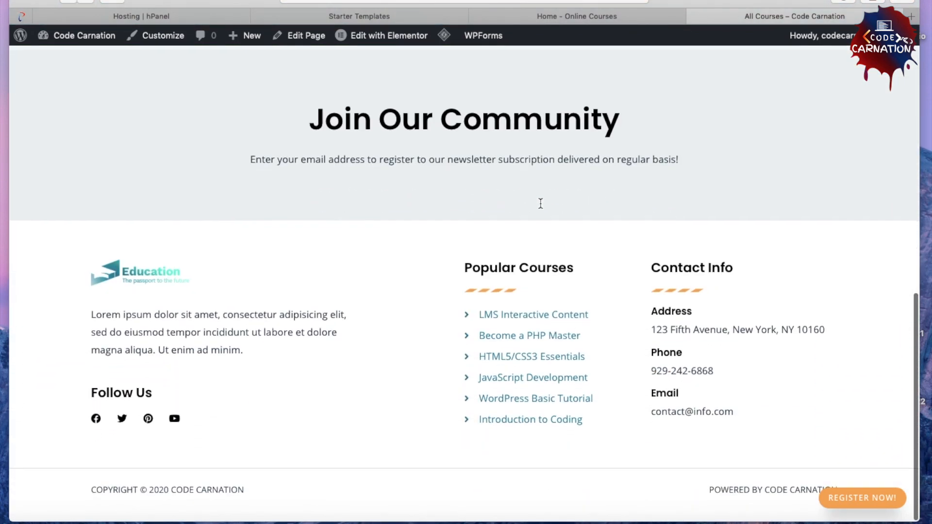
{"action": "scroll", "coordinate": [540, 203], "scroll_direction": "up", "scroll_amount": 15}
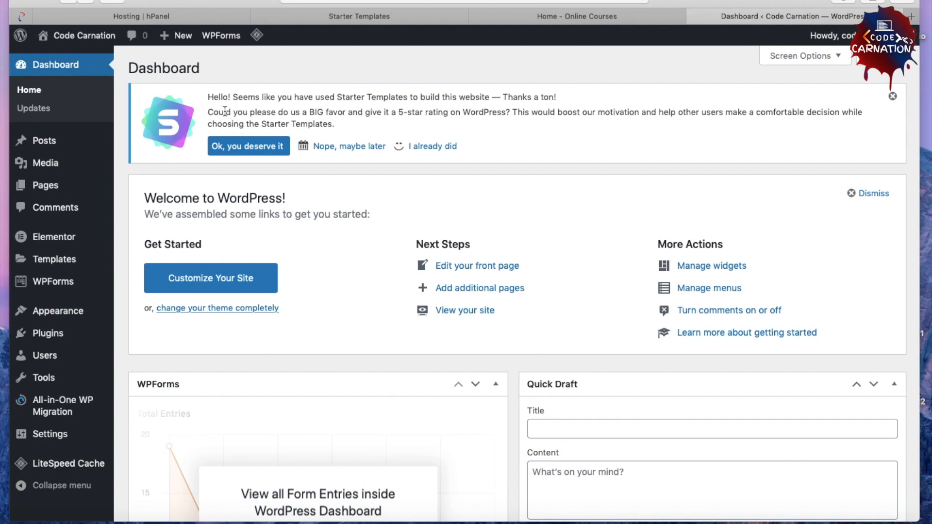
Visit the live site from the admin bar and scroll the 'Education Opens up the Mind' home page.
{"action": "mouse_move", "coordinate": [83, 35]}
{"action": "left_click", "coordinate": [81, 62]}
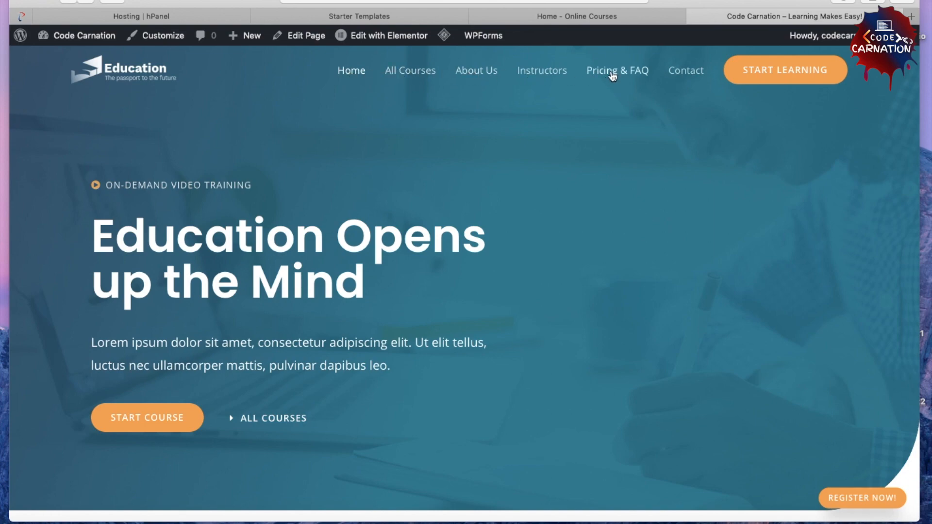
{"action": "scroll", "coordinate": [654, 327], "scroll_direction": "down", "scroll_amount": 20}
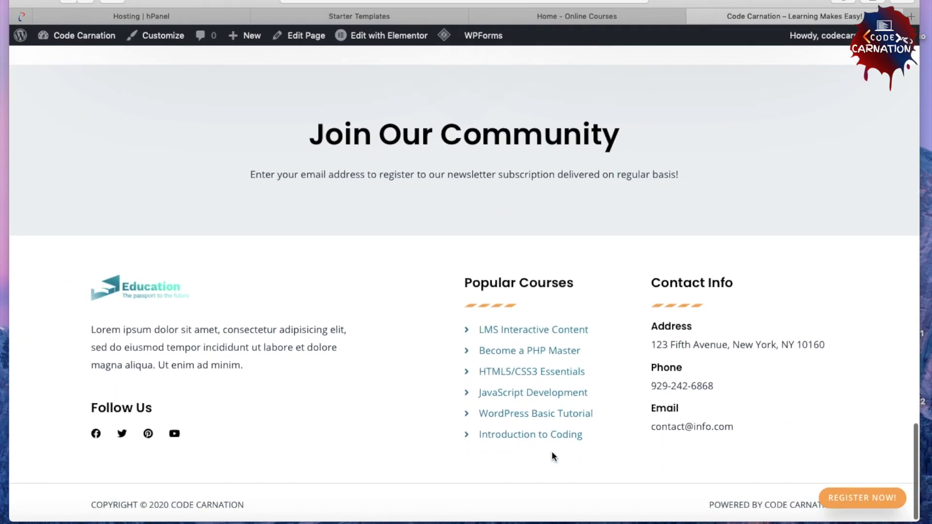
{"action": "scroll", "coordinate": [553, 453], "scroll_direction": "up", "scroll_amount": 5}
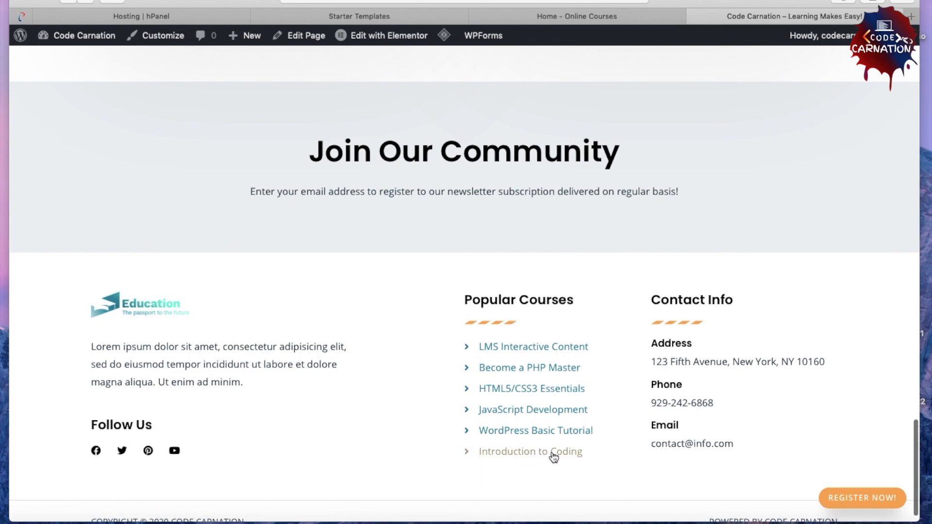
{"action": "scroll", "coordinate": [554, 458], "scroll_direction": "up", "scroll_amount": 15}
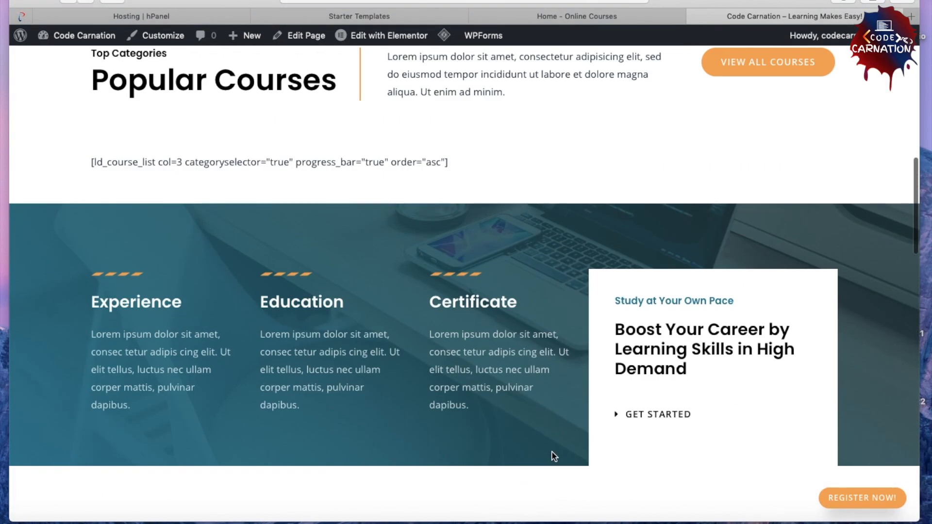
{"action": "scroll", "coordinate": [554, 456], "scroll_direction": "up", "scroll_amount": 10}
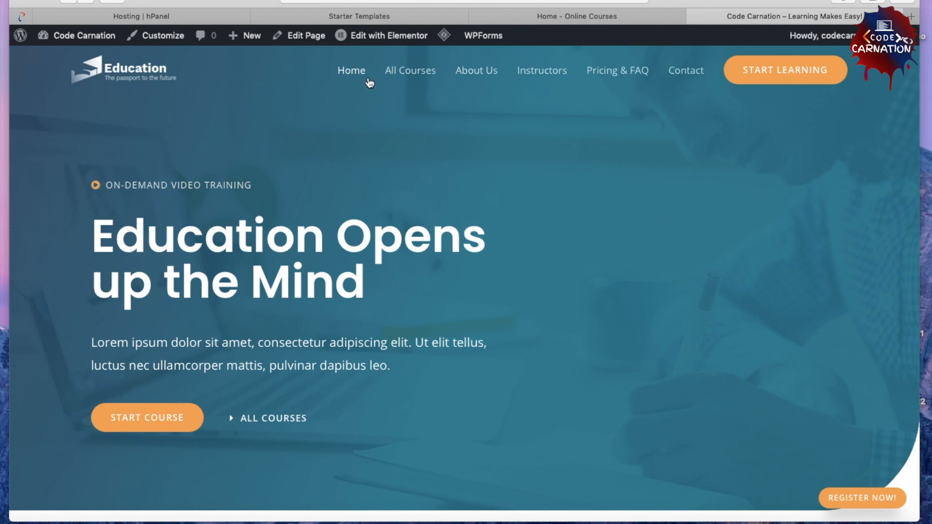
{"action": "mouse_move", "coordinate": [73, 37]}
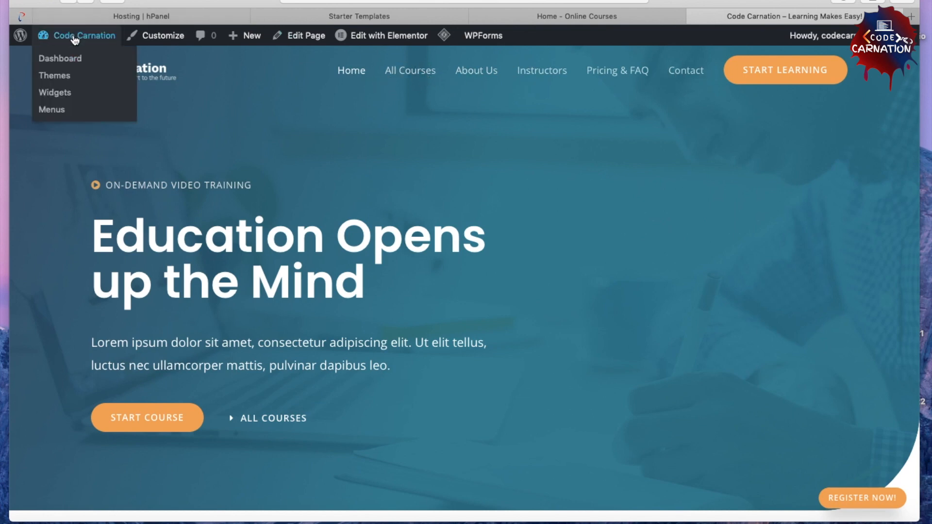
Go to the Dashboard and open Pages > All Pages to list the 8 pages.
{"action": "left_click", "coordinate": [68, 60]}
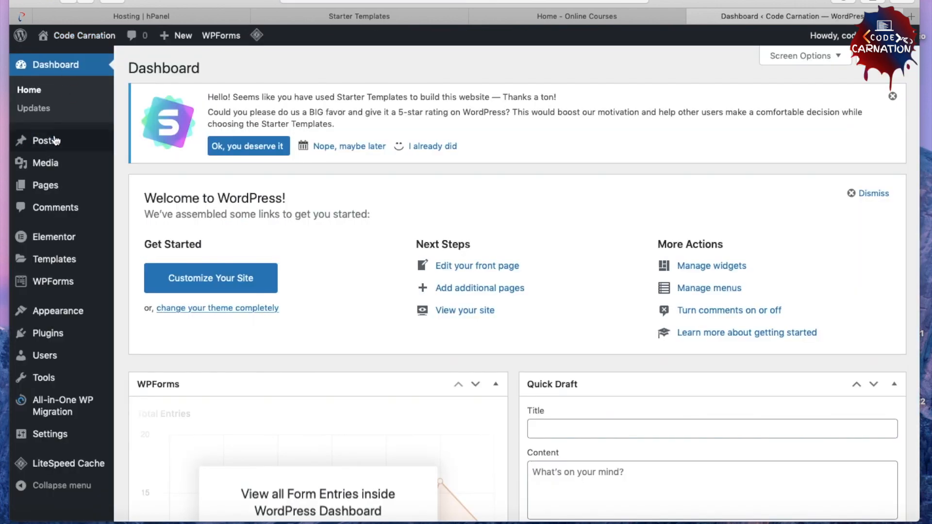
{"action": "mouse_move", "coordinate": [49, 186]}
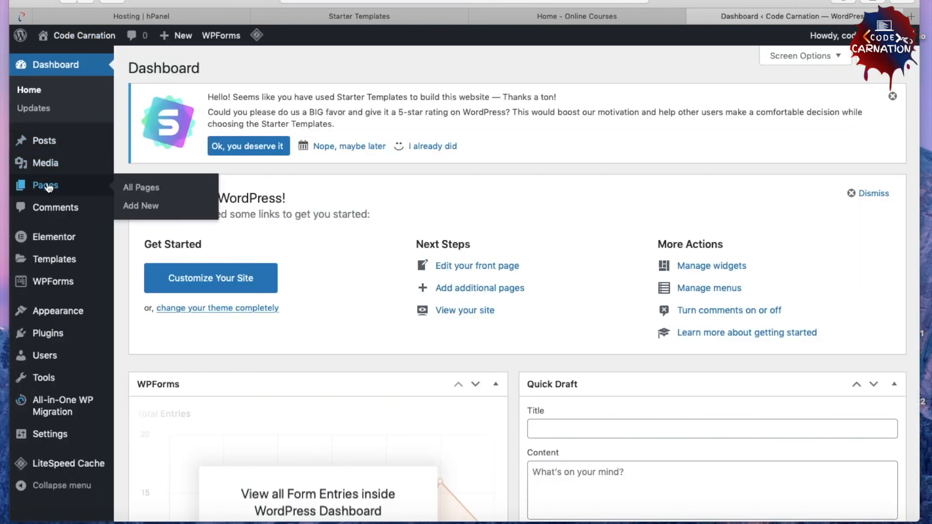
{"action": "mouse_move", "coordinate": [41, 148]}
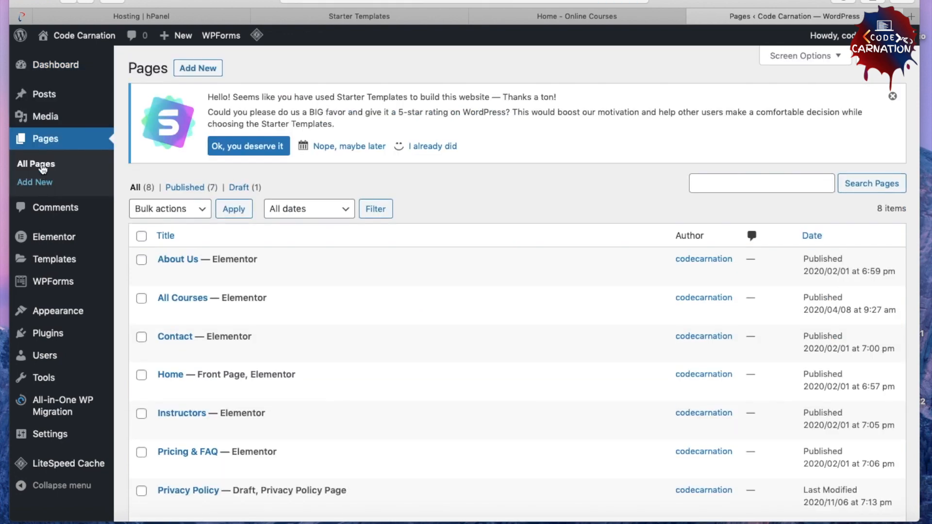
{"action": "scroll", "coordinate": [227, 279], "scroll_direction": "down", "scroll_amount": 1}
{"action": "scroll", "coordinate": [227, 279], "scroll_direction": "down", "scroll_amount": 3}
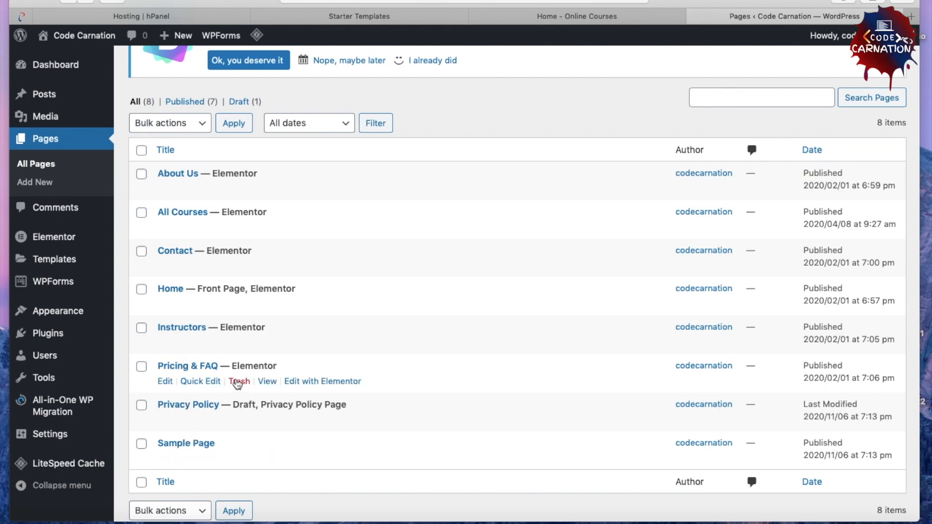
{"action": "scroll", "coordinate": [235, 378], "scroll_direction": "up", "scroll_amount": 2}
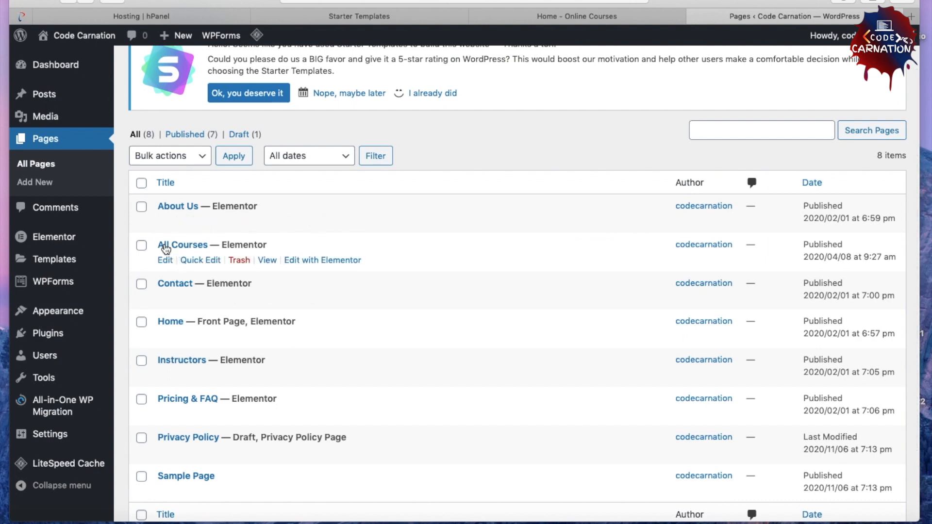
Trash the All Courses page, then restore it from the Trash view.
{"action": "left_click", "coordinate": [242, 261]}
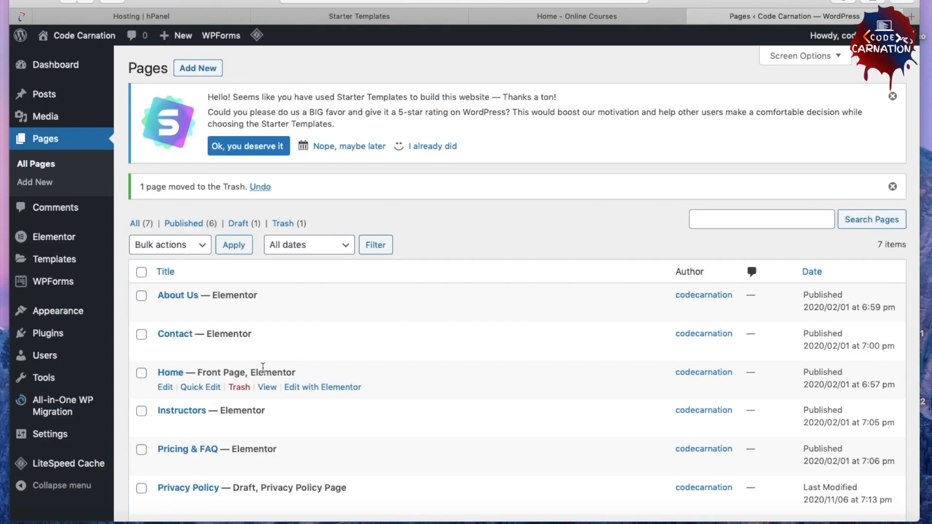
{"action": "left_click", "coordinate": [286, 224]}
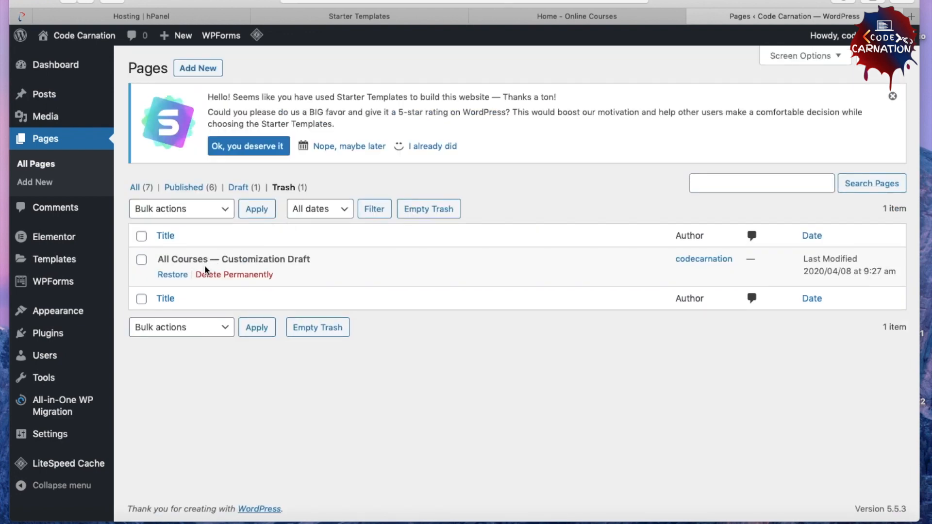
{"action": "left_click", "coordinate": [172, 275]}
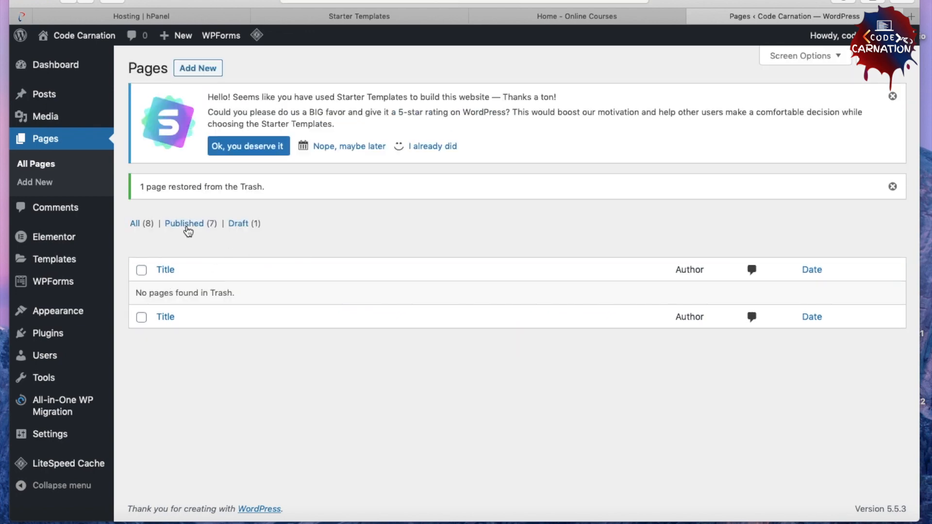
Filter to Published pages and view the live All Courses page.
{"action": "left_click", "coordinate": [185, 225]}
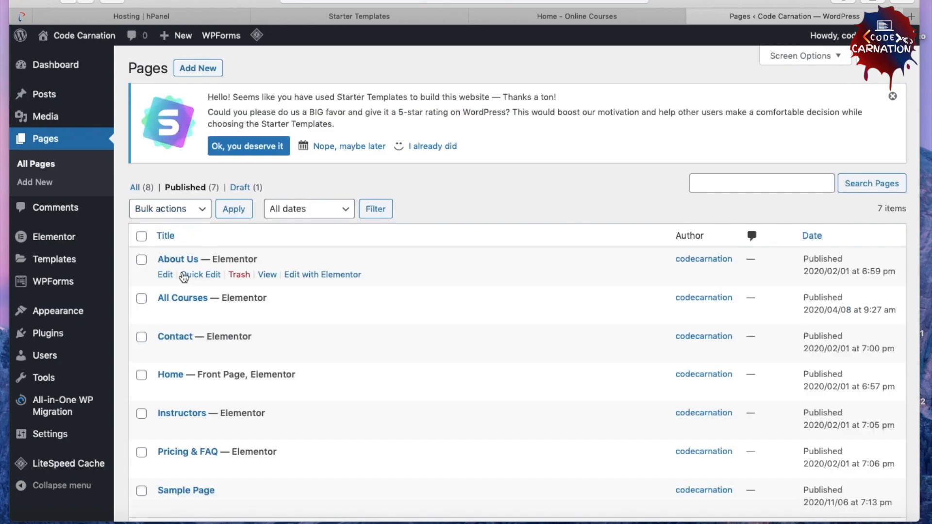
{"action": "scroll", "coordinate": [180, 381], "scroll_direction": "down", "scroll_amount": 1}
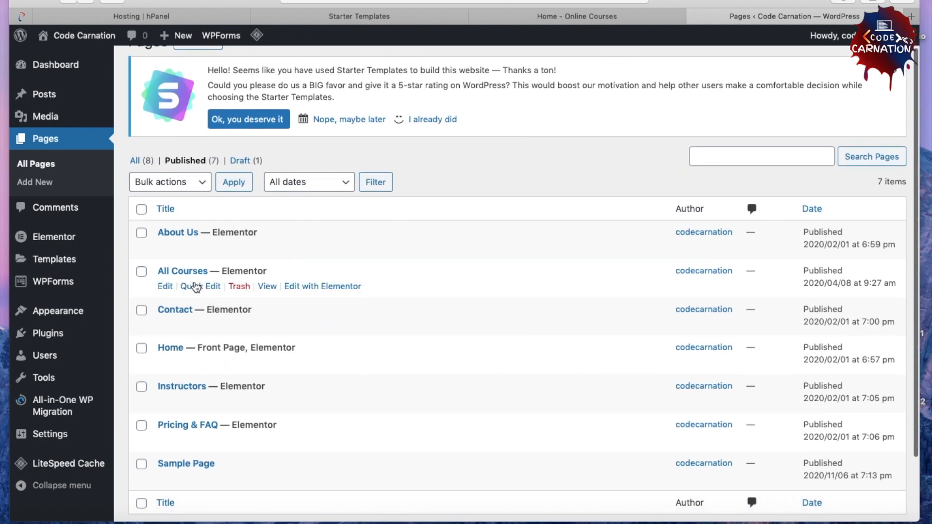
{"action": "left_click", "coordinate": [270, 287]}
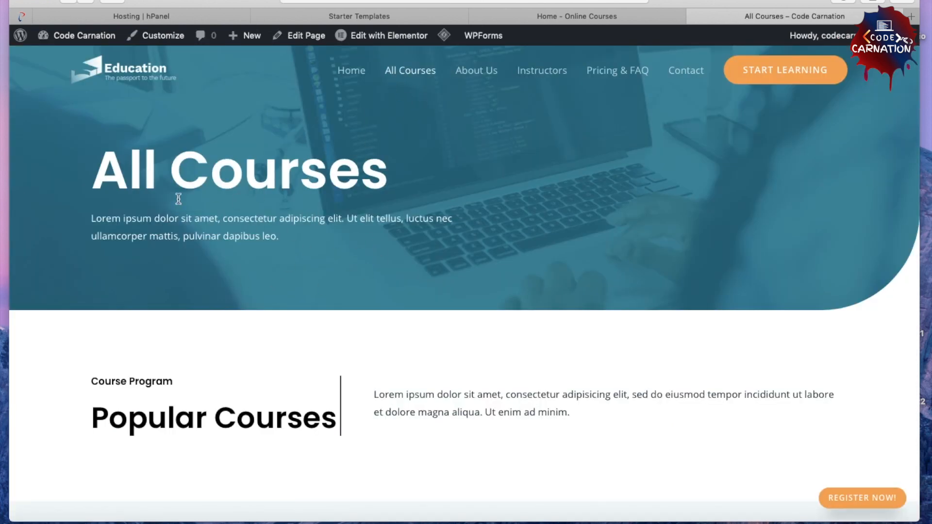
Compare the Home page tab with the All Courses tab, then return to the admin Dashboard.
{"action": "scroll", "coordinate": [323, 244], "scroll_direction": "down", "scroll_amount": 10}
{"action": "scroll", "coordinate": [323, 243], "scroll_direction": "up", "scroll_amount": 5}
{"action": "scroll", "coordinate": [324, 247], "scroll_direction": "up", "scroll_amount": 5}
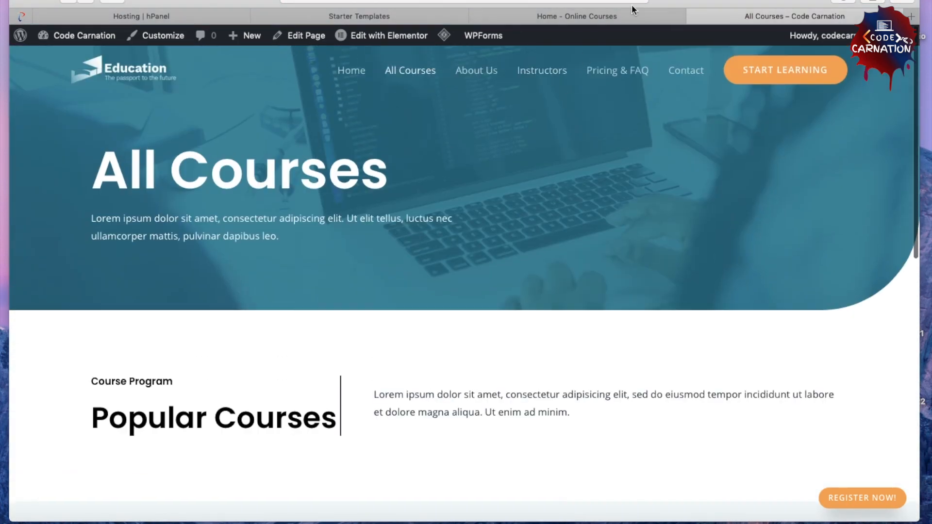
{"action": "left_click", "coordinate": [616, 14]}
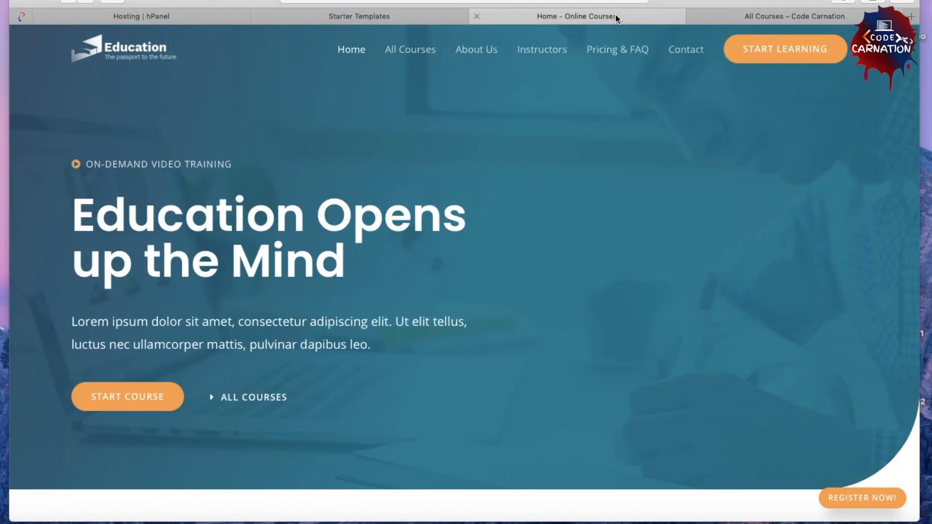
{"action": "left_click", "coordinate": [762, 19]}
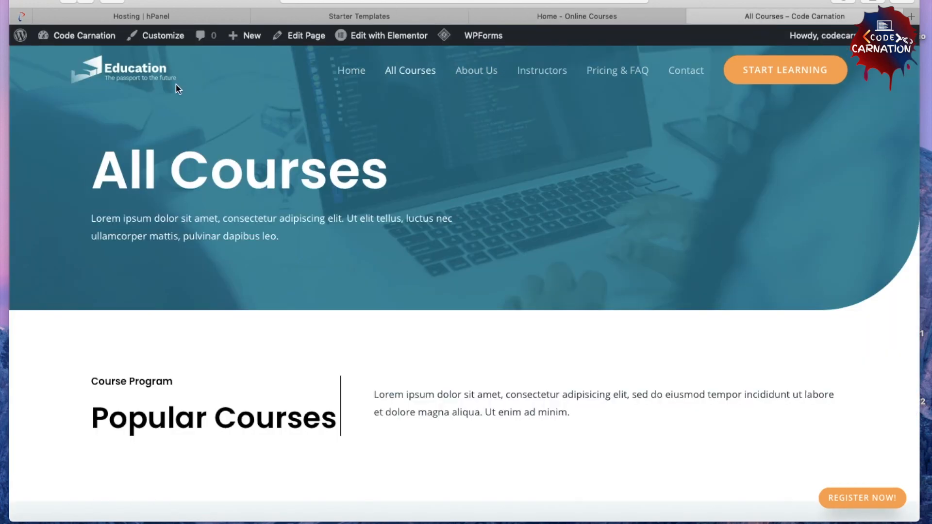
{"action": "mouse_move", "coordinate": [62, 36]}
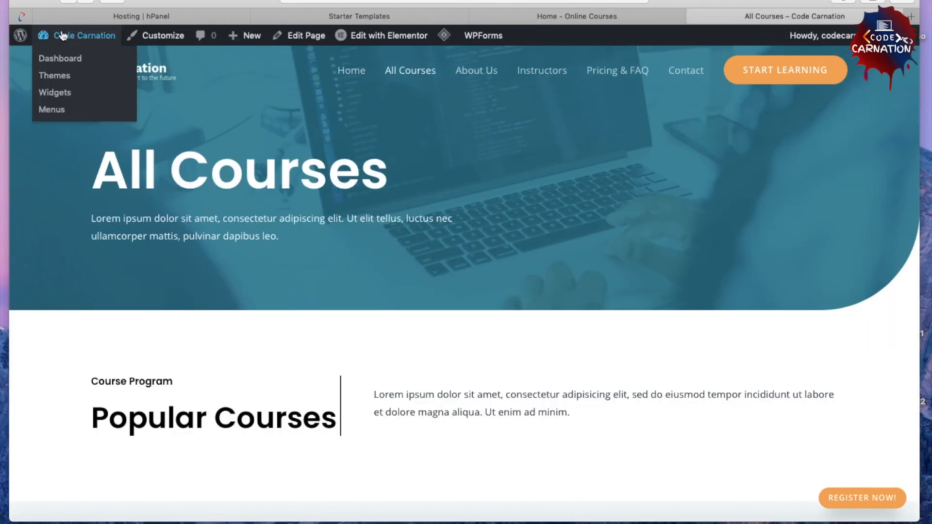
{"action": "left_click", "coordinate": [59, 59]}
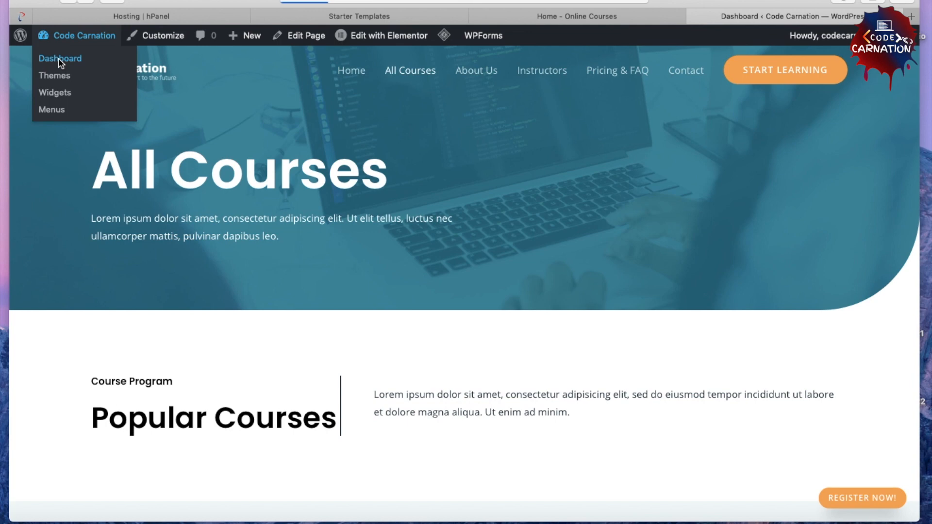
Trash the All Courses page from All Pages, then delete it permanently from Trash.
{"action": "mouse_move", "coordinate": [56, 186]}
{"action": "mouse_move", "coordinate": [49, 152]}
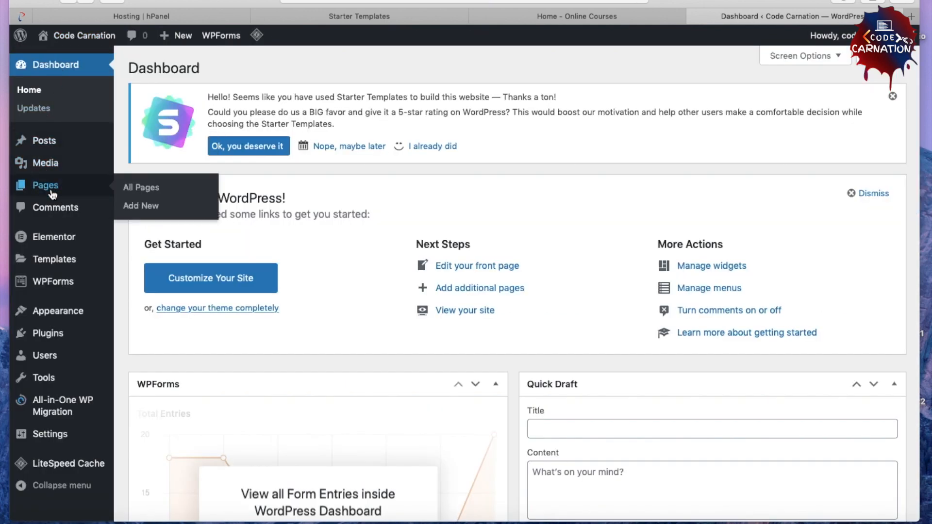
{"action": "left_click", "coordinate": [145, 188]}
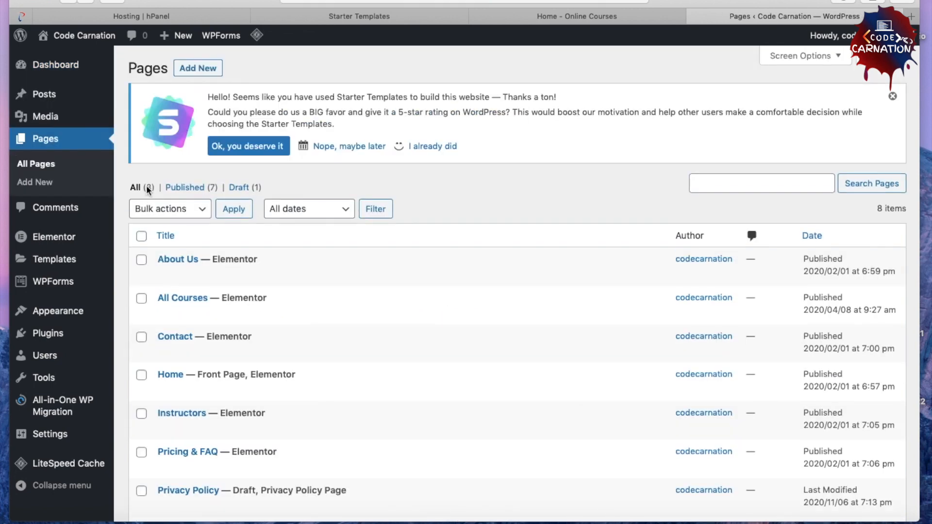
{"action": "scroll", "coordinate": [200, 378], "scroll_direction": "down", "scroll_amount": 2}
{"action": "scroll", "coordinate": [201, 379], "scroll_direction": "down", "scroll_amount": 2}
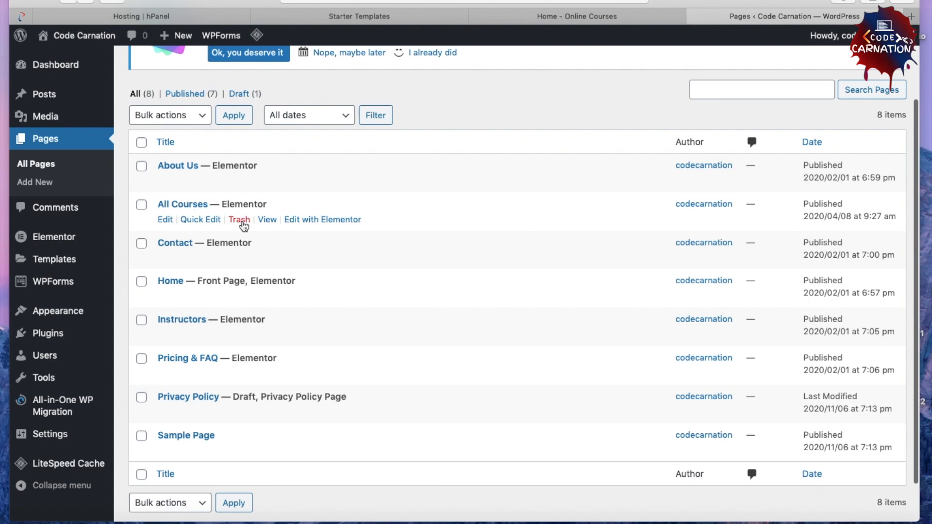
{"action": "left_click", "coordinate": [242, 220]}
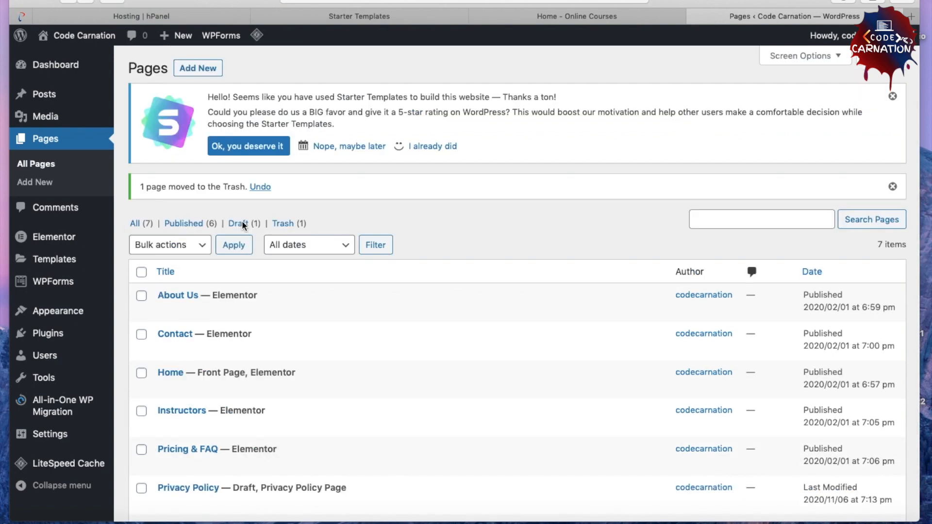
{"action": "left_click", "coordinate": [293, 224]}
{"action": "mouse_move", "coordinate": [174, 276]}
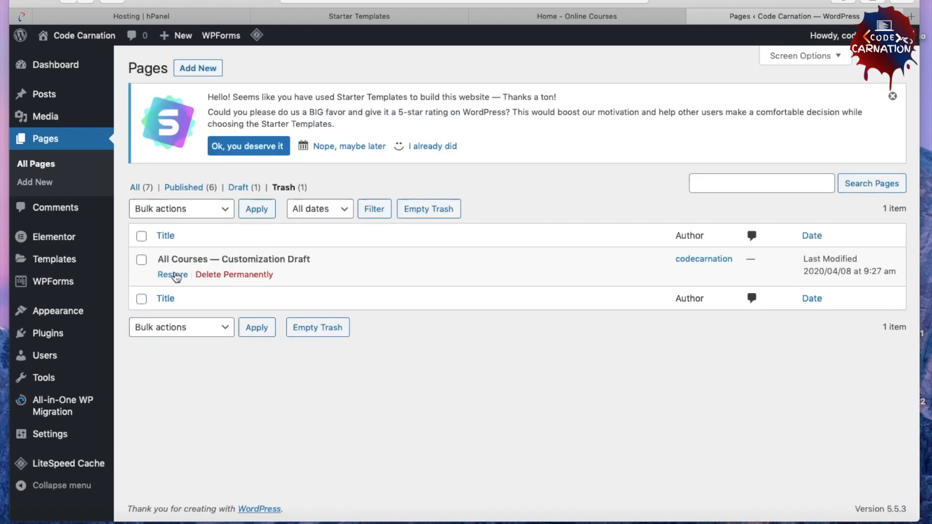
{"action": "left_click", "coordinate": [224, 274]}
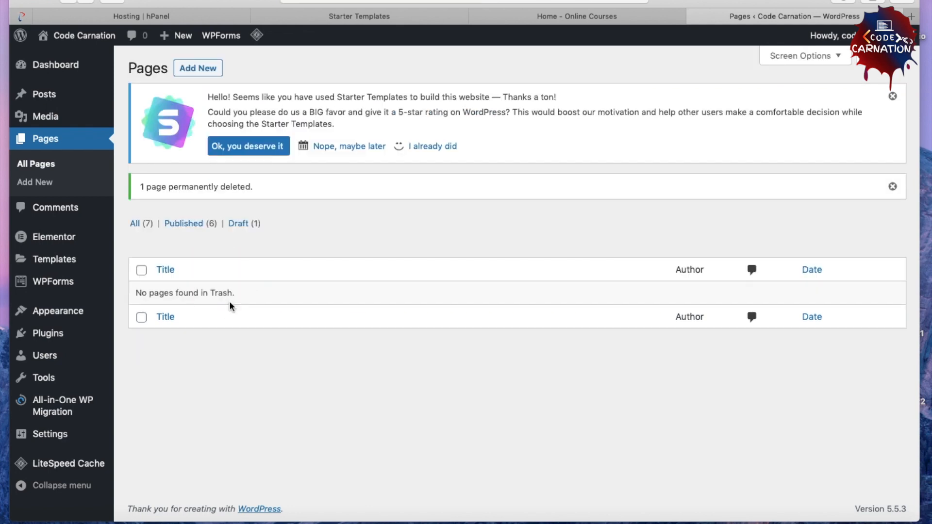
Filter the pages list to show only published pages.
{"action": "left_click", "coordinate": [185, 226]}
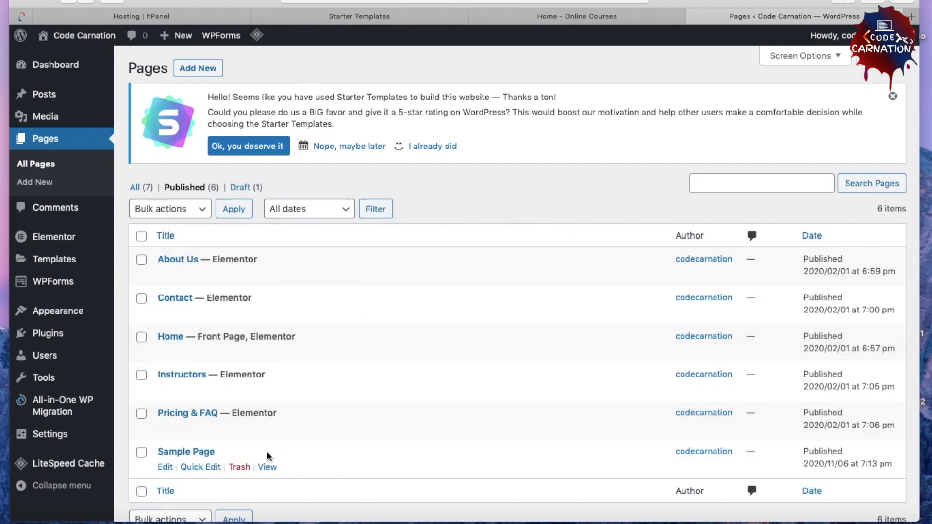
{"action": "scroll", "coordinate": [267, 450], "scroll_direction": "down", "scroll_amount": 2}
{"action": "scroll", "coordinate": [270, 370], "scroll_direction": "up", "scroll_amount": 2}
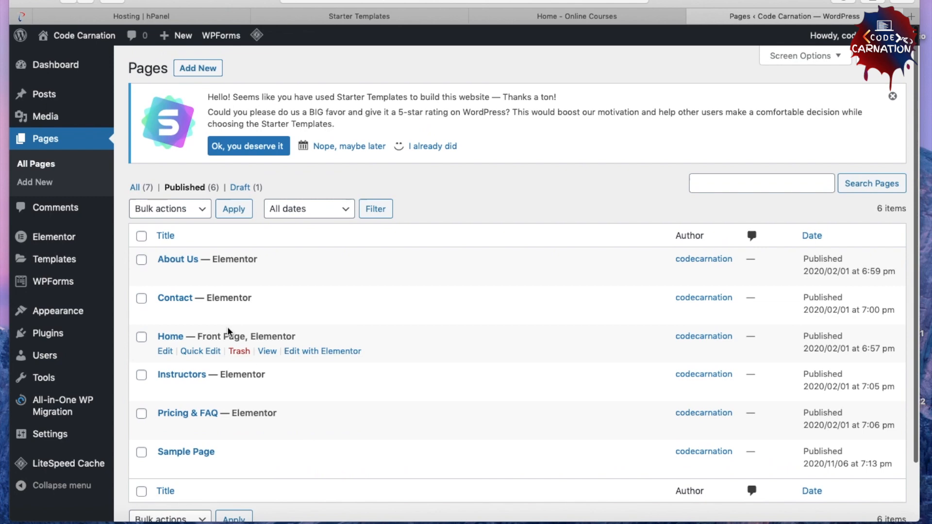
Return to the admin Dashboard and view the live site's homepage.
{"action": "mouse_move", "coordinate": [56, 66]}
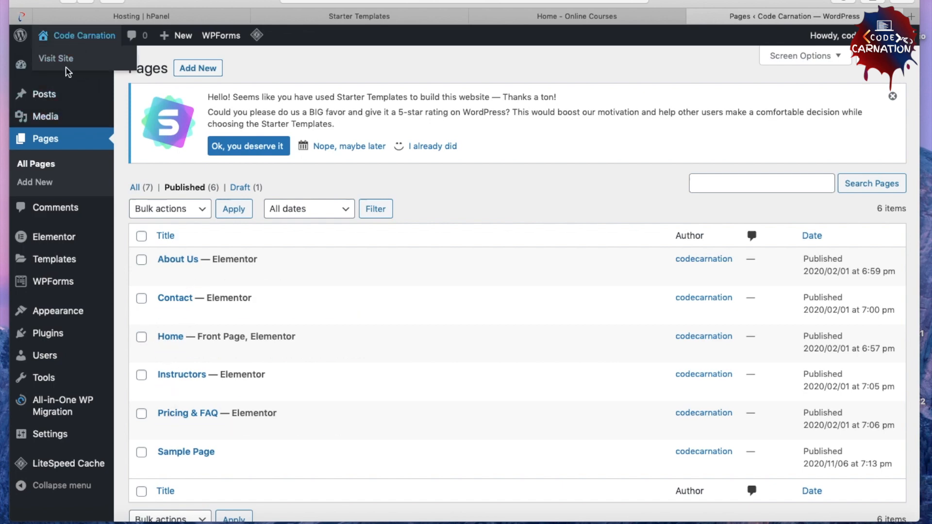
{"action": "left_click", "coordinate": [44, 74]}
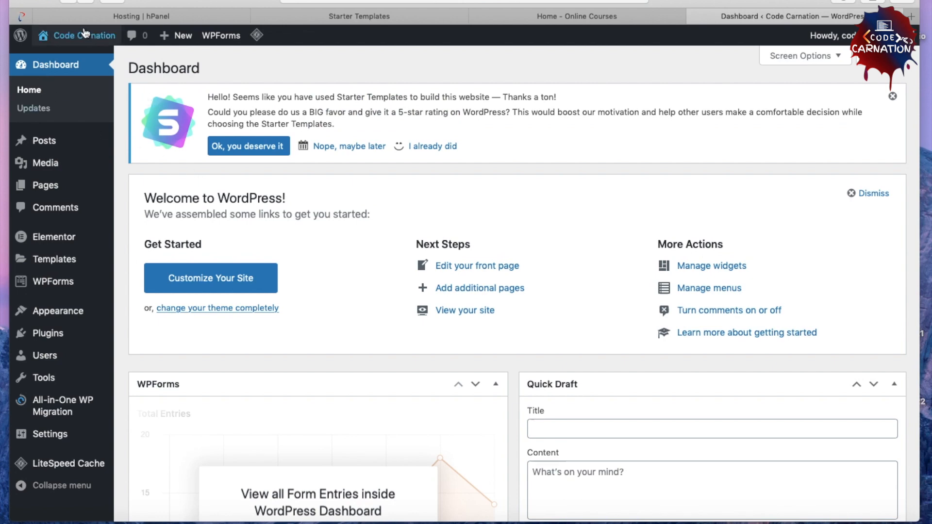
{"action": "mouse_move", "coordinate": [84, 36]}
{"action": "left_click", "coordinate": [72, 59]}
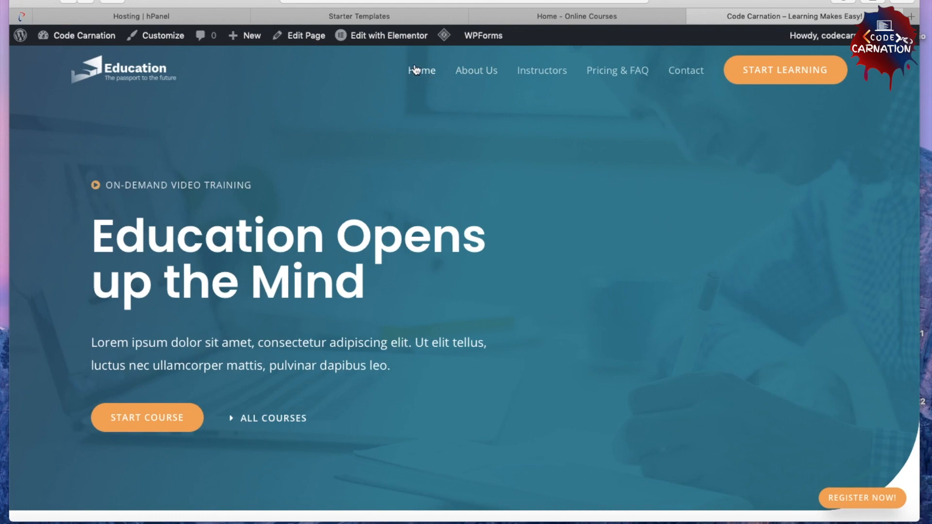
Scroll through the live About Us page, then the Instructors page.
{"action": "scroll", "coordinate": [439, 243], "scroll_direction": "down", "scroll_amount": 10}
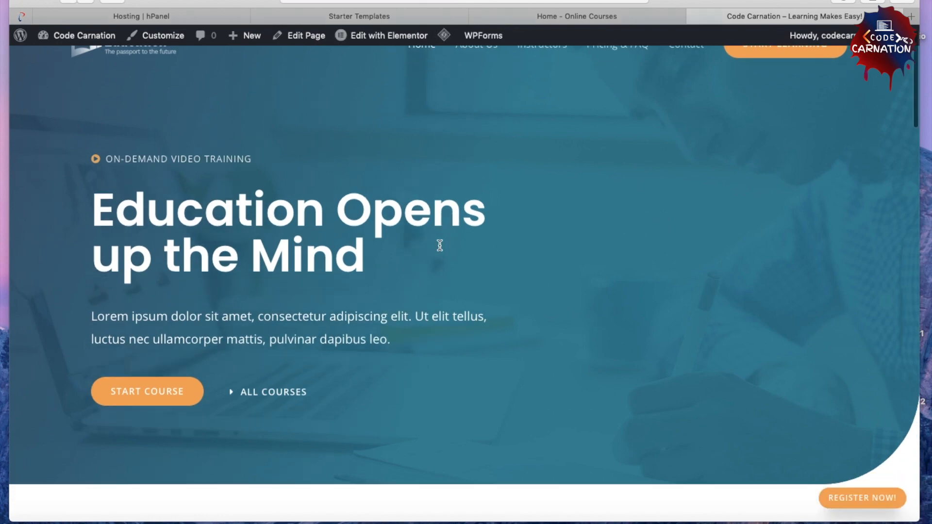
{"action": "scroll", "coordinate": [440, 244], "scroll_direction": "up", "scroll_amount": 12}
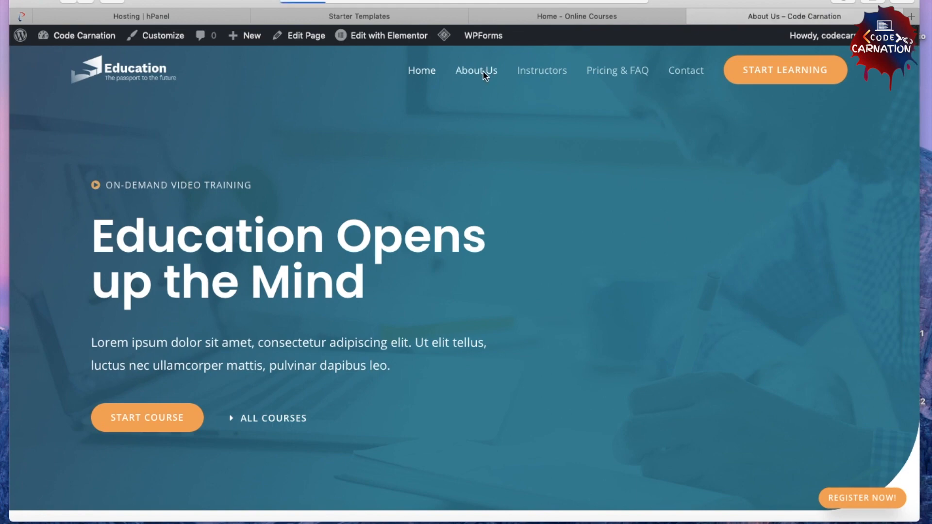
{"action": "scroll", "coordinate": [472, 301], "scroll_direction": "down", "scroll_amount": 15}
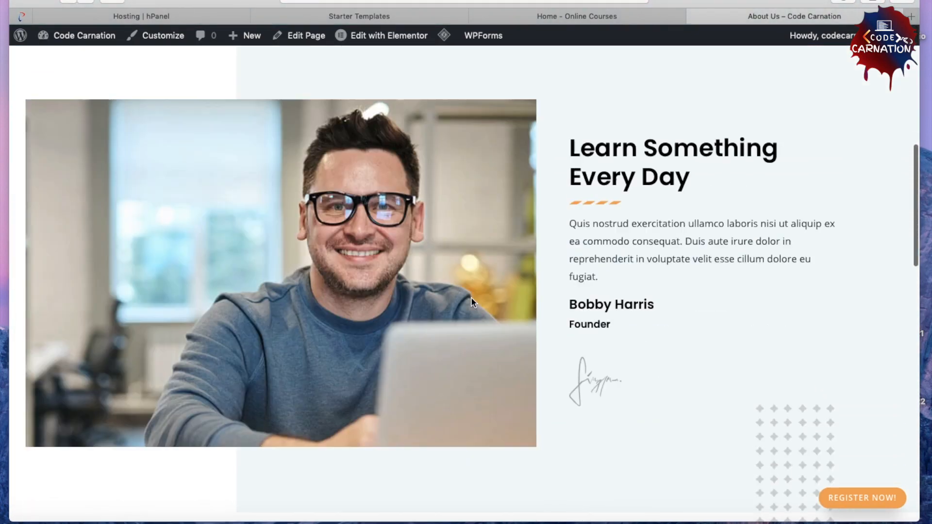
{"action": "scroll", "coordinate": [472, 302], "scroll_direction": "down", "scroll_amount": 7}
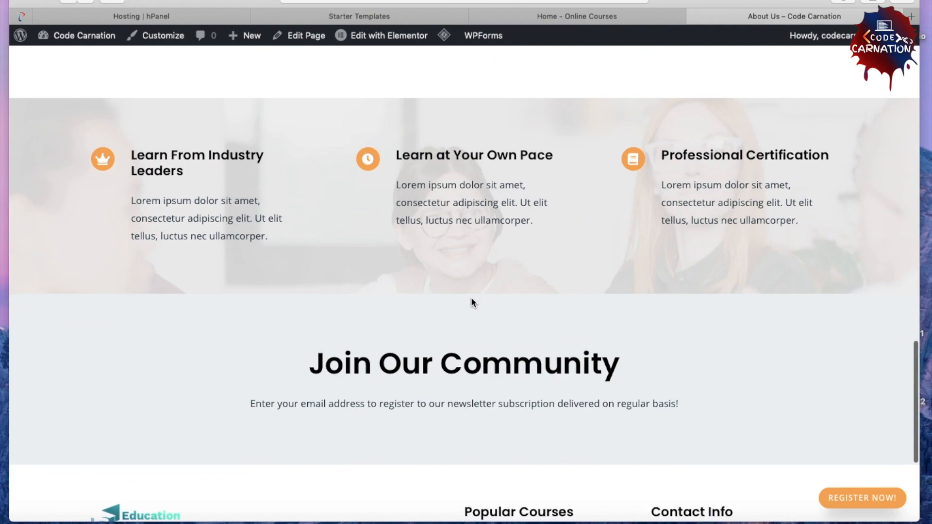
{"action": "scroll", "coordinate": [530, 149], "scroll_direction": "up", "scroll_amount": 15}
{"action": "scroll", "coordinate": [587, 94], "scroll_direction": "up", "scroll_amount": 2}
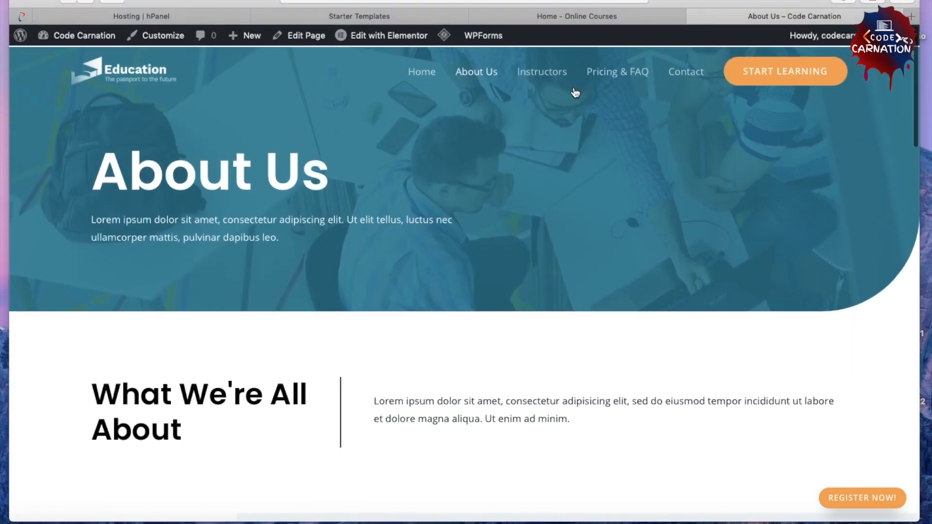
{"action": "left_click", "coordinate": [553, 73]}
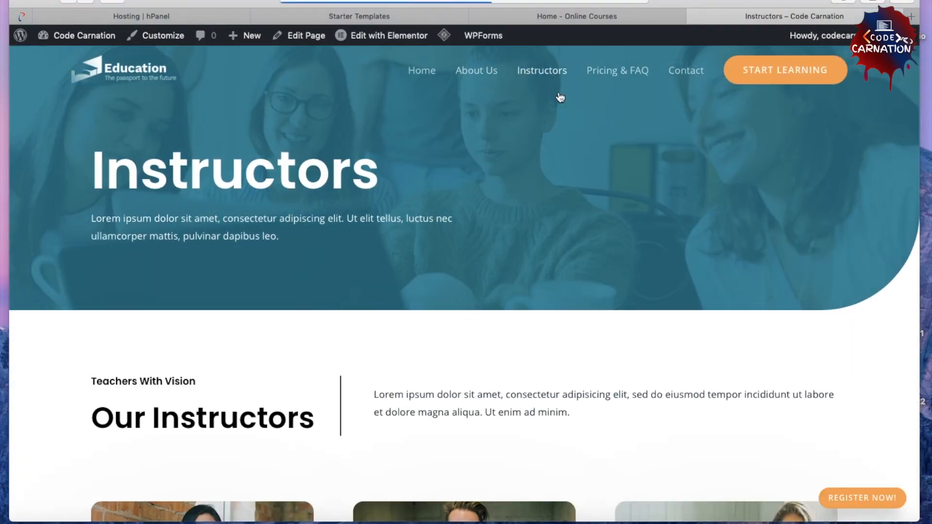
{"action": "scroll", "coordinate": [580, 250], "scroll_direction": "down", "scroll_amount": 7}
{"action": "scroll", "coordinate": [581, 249], "scroll_direction": "down", "scroll_amount": 12}
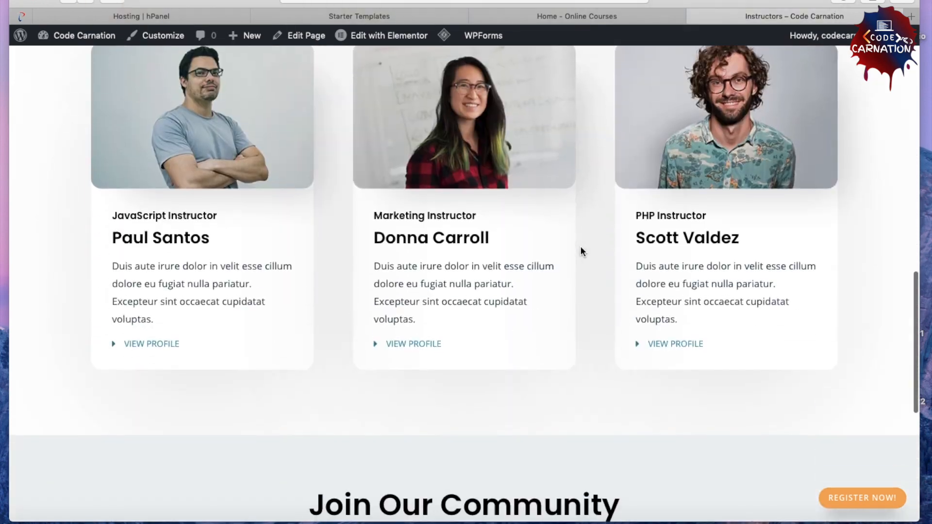
{"action": "scroll", "coordinate": [581, 246], "scroll_direction": "up", "scroll_amount": 15}
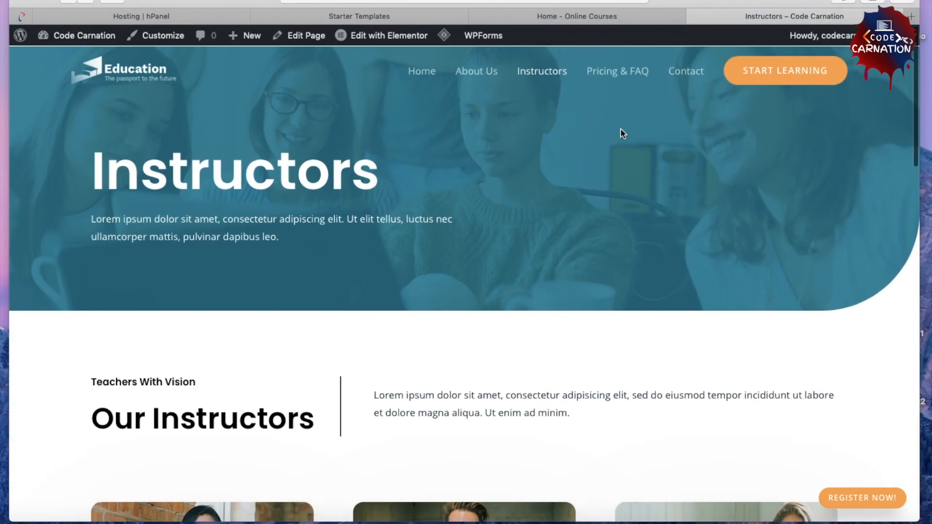
Browse the Pricing & FAQ and Contact pages, then go back to the admin Dashboard.
{"action": "left_click", "coordinate": [621, 70]}
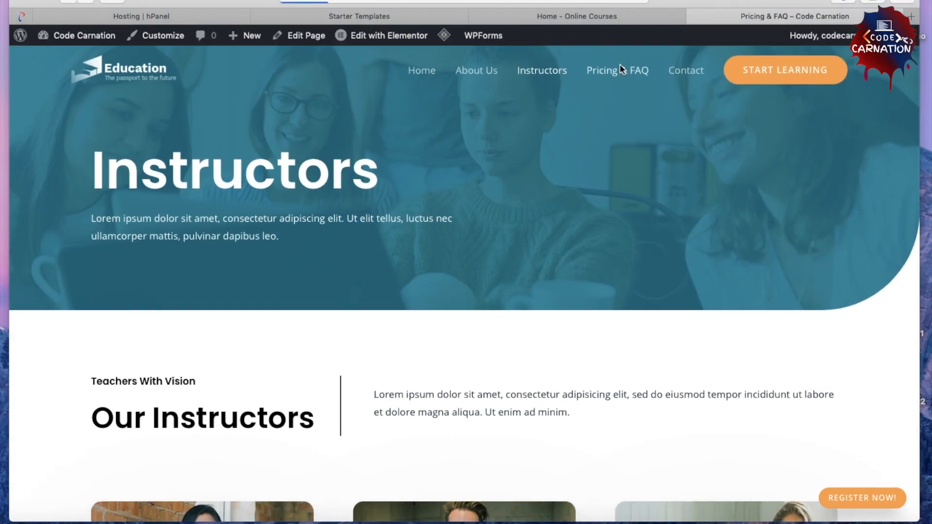
{"action": "scroll", "coordinate": [647, 176], "scroll_direction": "down", "scroll_amount": 9}
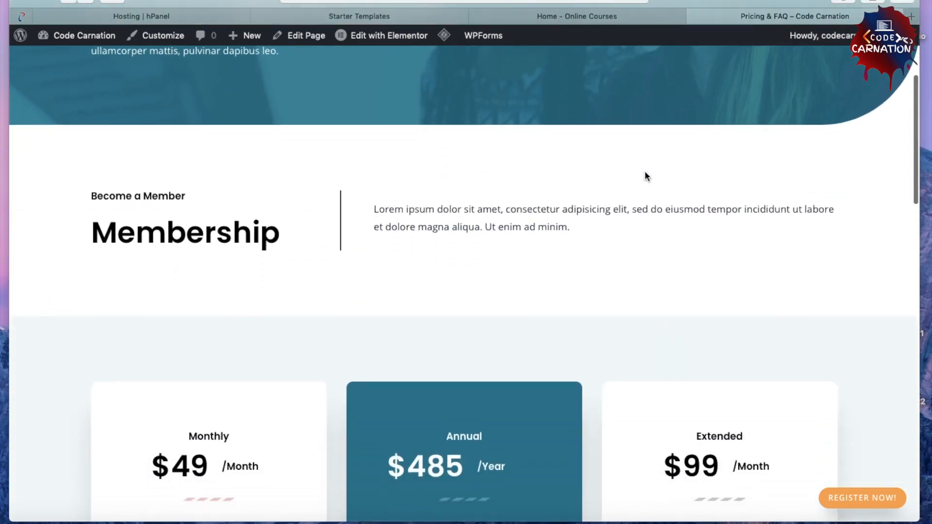
{"action": "scroll", "coordinate": [645, 171], "scroll_direction": "down", "scroll_amount": 10}
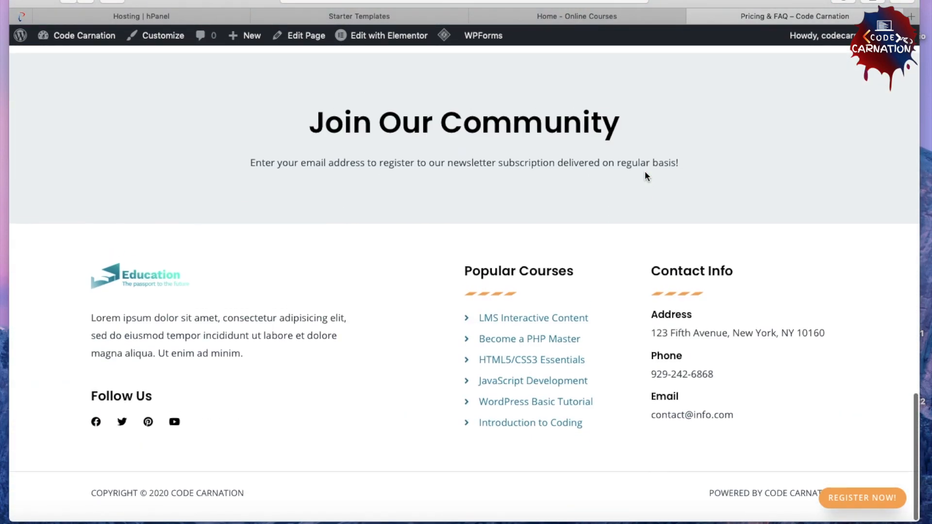
{"action": "scroll", "coordinate": [645, 171], "scroll_direction": "up", "scroll_amount": 15}
{"action": "left_click", "coordinate": [687, 79]}
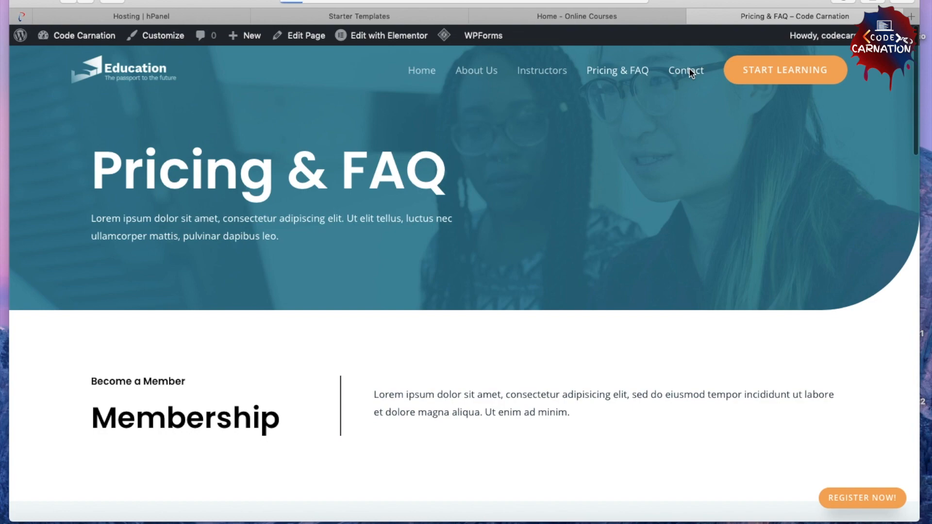
{"action": "scroll", "coordinate": [655, 263], "scroll_direction": "down", "scroll_amount": 15}
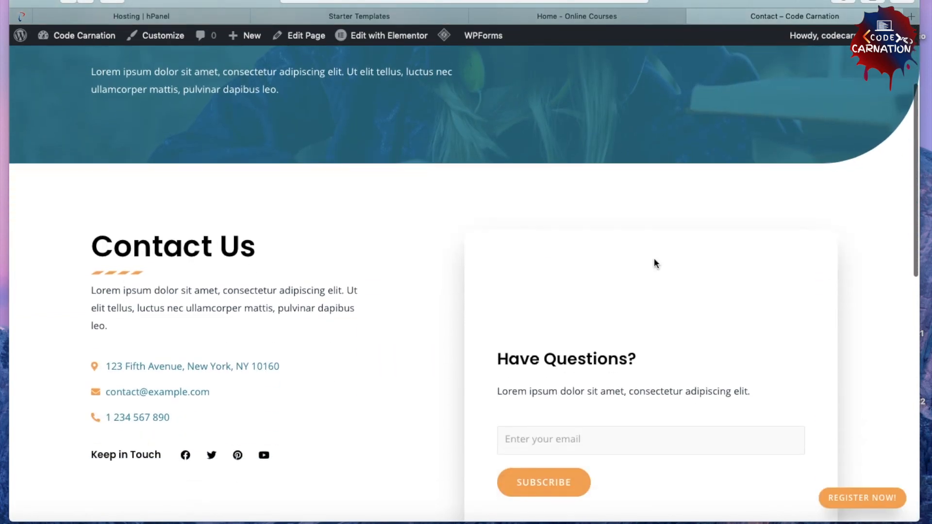
{"action": "scroll", "coordinate": [655, 258], "scroll_direction": "up", "scroll_amount": 15}
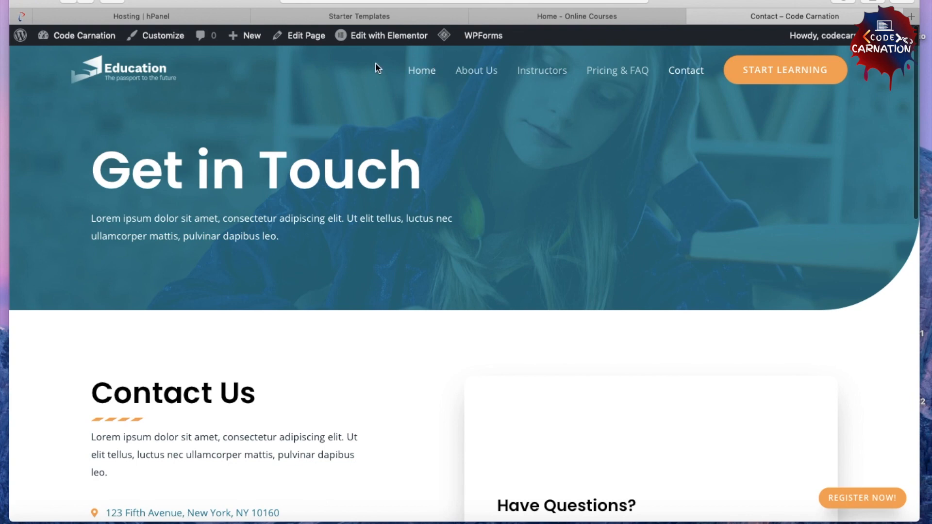
{"action": "left_click", "coordinate": [91, 43]}
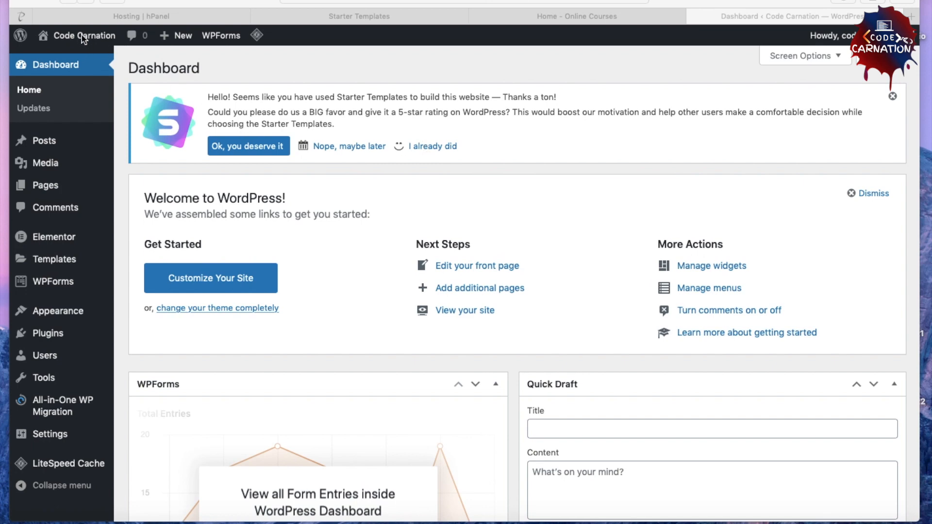
View the live site's front end, then return to the admin Dashboard.
{"action": "mouse_move", "coordinate": [83, 39]}
{"action": "left_click", "coordinate": [83, 65]}
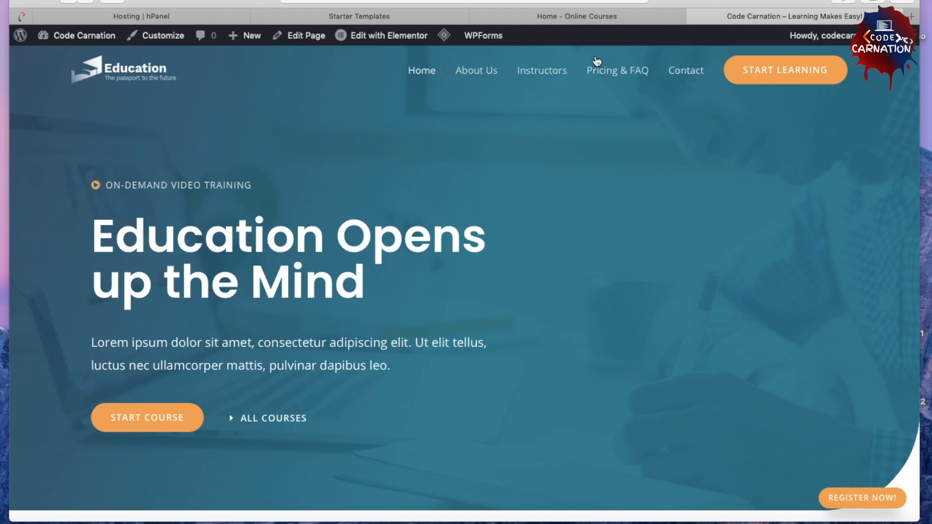
{"action": "mouse_move", "coordinate": [97, 44]}
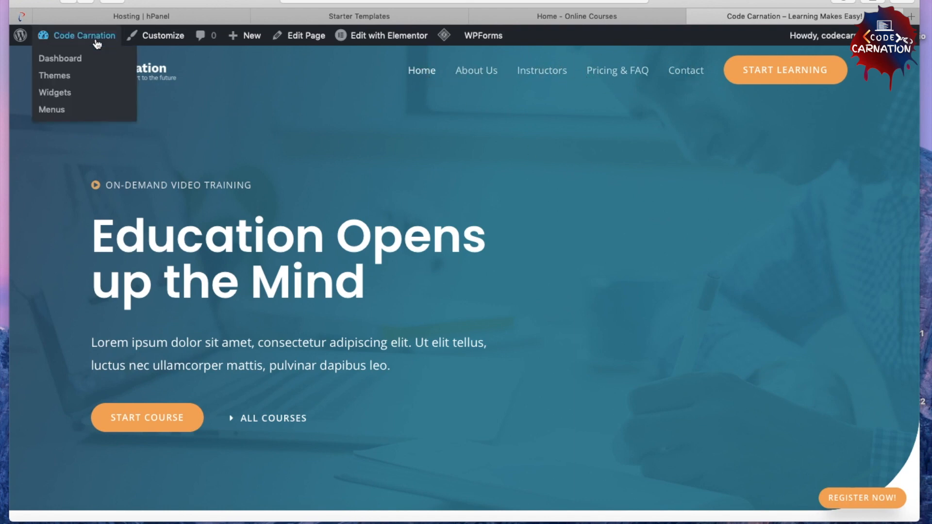
{"action": "left_click", "coordinate": [75, 58]}
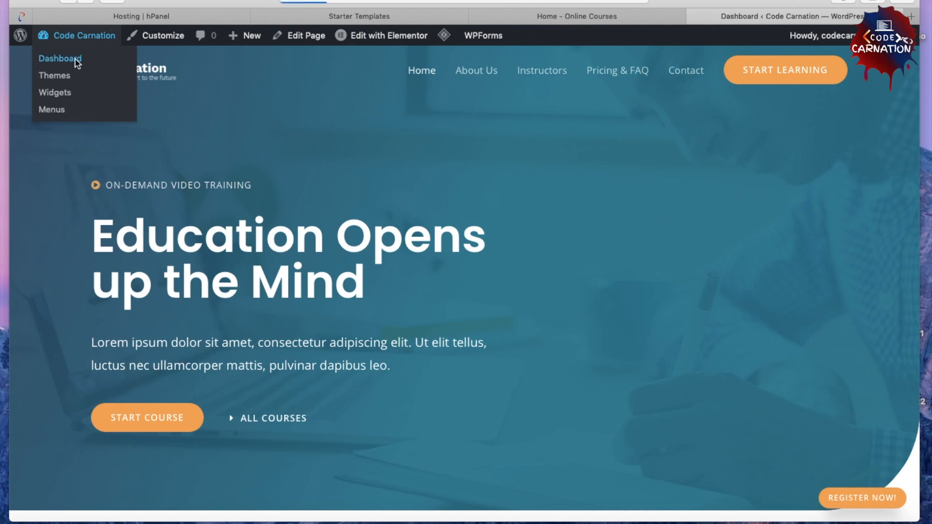
Open the All Pages list and start a new page with Add New.
{"action": "mouse_move", "coordinate": [51, 190]}
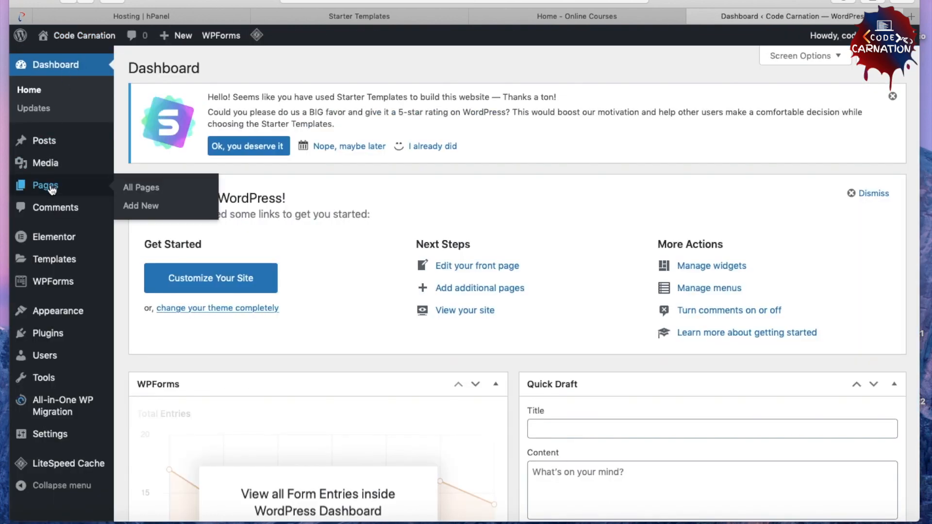
{"action": "left_click", "coordinate": [51, 188]}
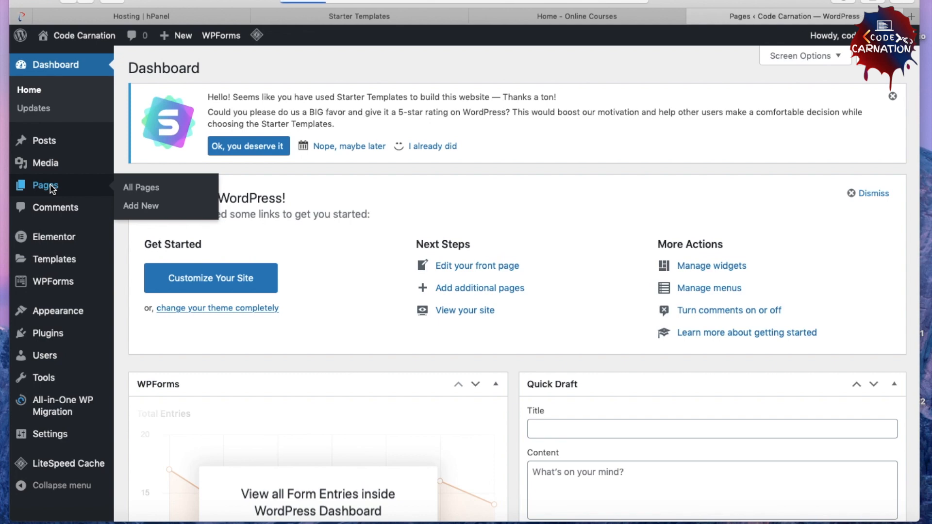
{"action": "scroll", "coordinate": [397, 381], "scroll_direction": "down", "scroll_amount": 5}
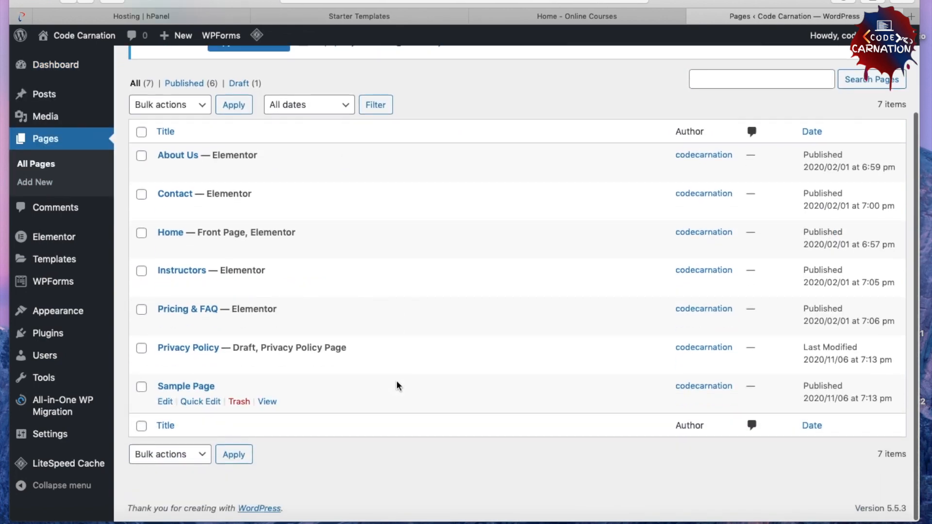
{"action": "scroll", "coordinate": [280, 336], "scroll_direction": "up", "scroll_amount": 3}
{"action": "scroll", "coordinate": [279, 336], "scroll_direction": "up", "scroll_amount": 2}
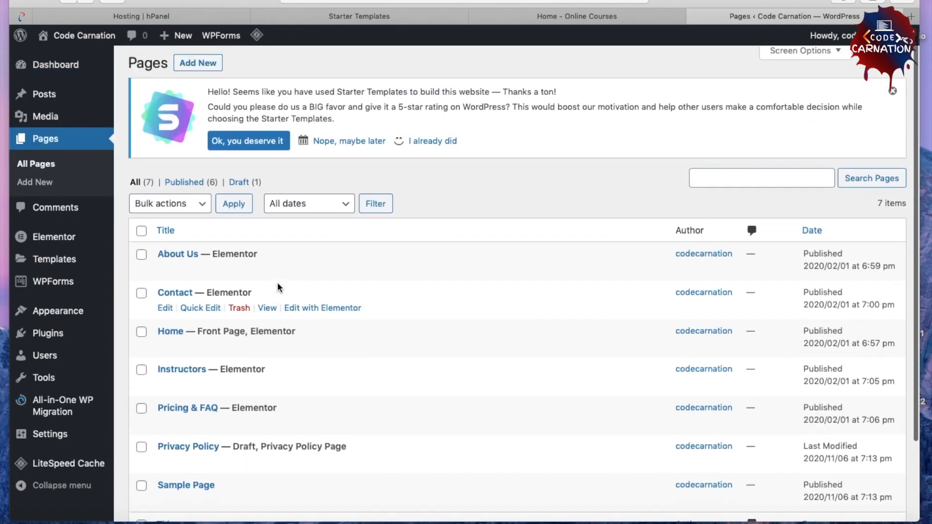
{"action": "left_click", "coordinate": [212, 71]}
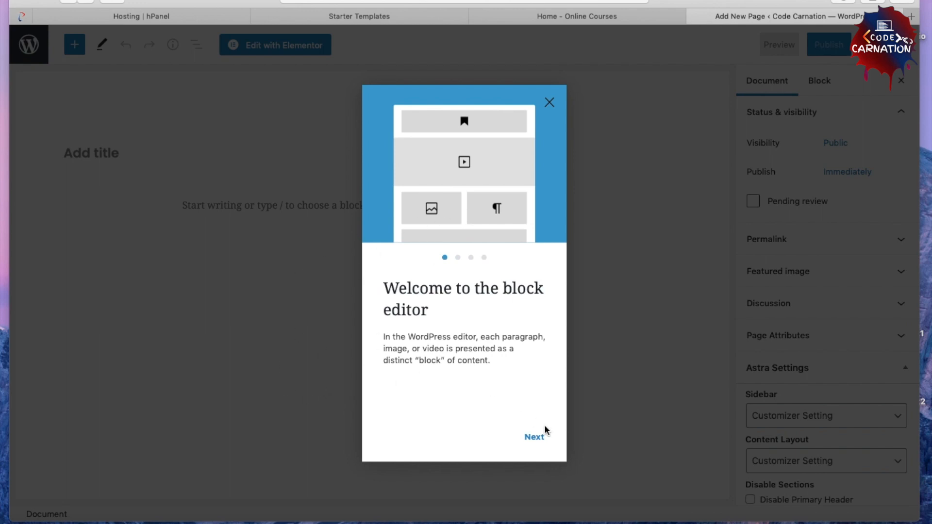
Step through and close the welcome guide, then title the page 'Newly Added Page'.
{"action": "left_click", "coordinate": [535, 438]}
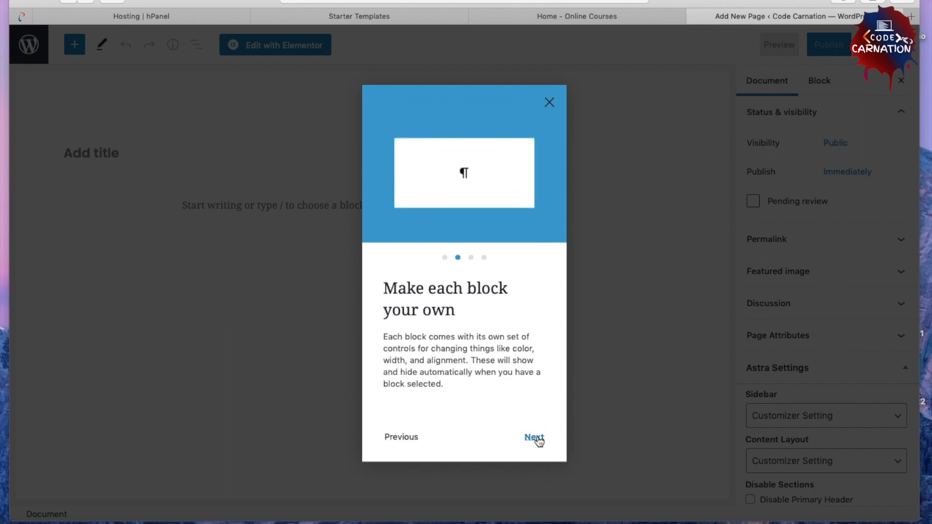
{"action": "left_click", "coordinate": [535, 438]}
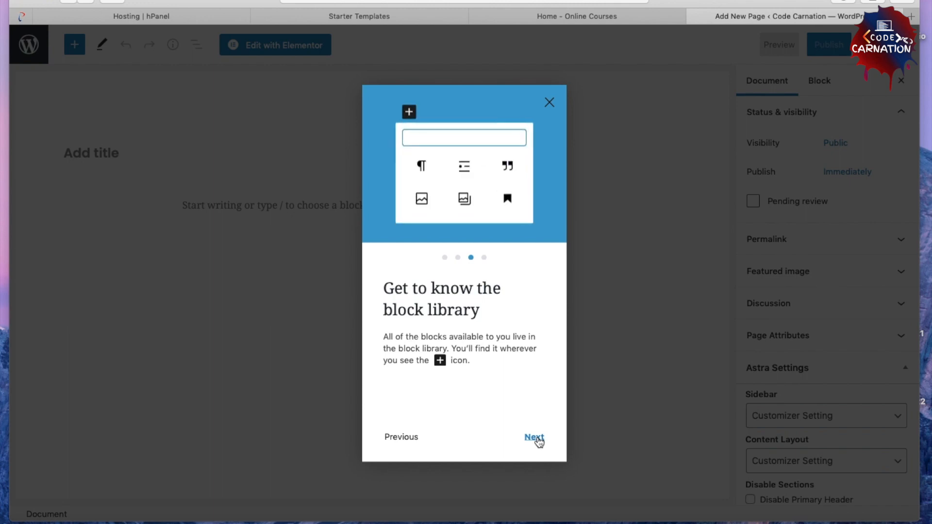
{"action": "left_click", "coordinate": [536, 438]}
{"action": "left_click", "coordinate": [538, 441]}
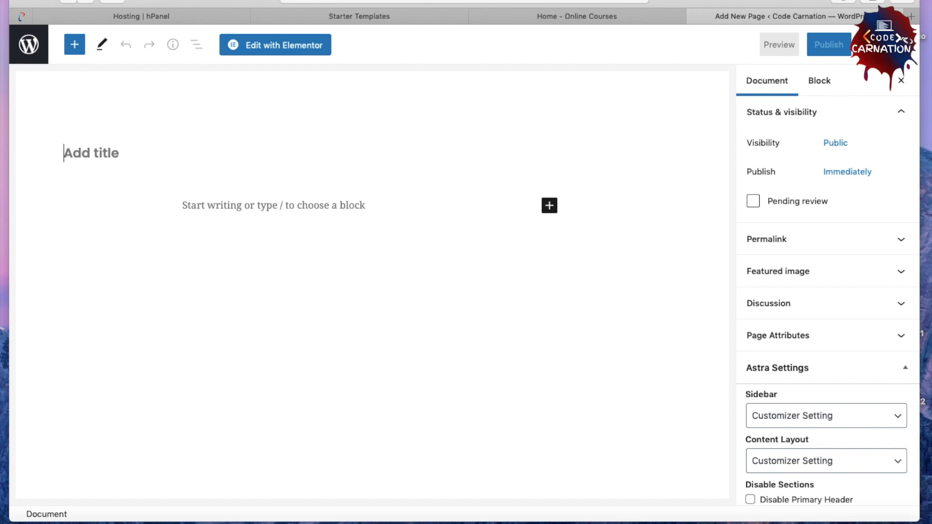
{"action": "type", "text": "New"}
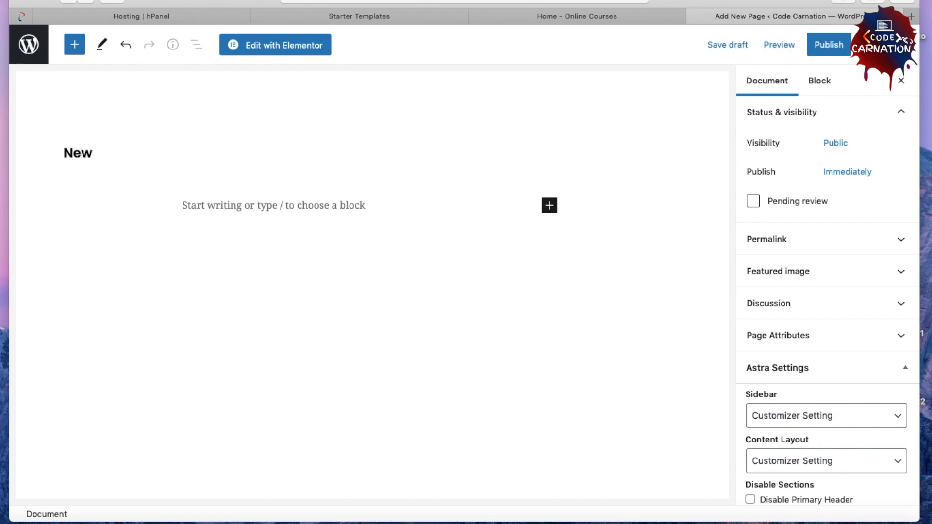
{"action": "type", "text": "ly Added"}
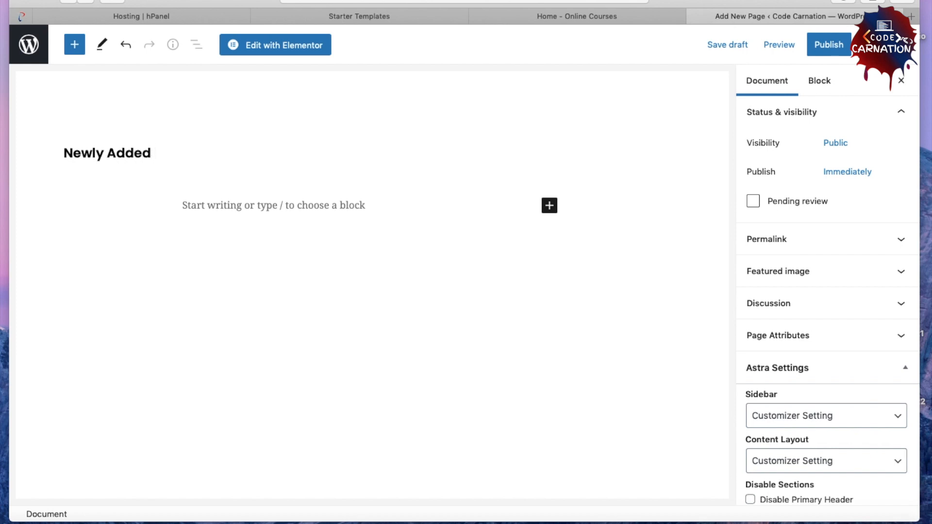
{"action": "type", "text": " Page"}
Add a paragraph reading 'Code Carnation Newly Added Page' by typing and pasting the title.
{"action": "left_click", "coordinate": [282, 201]}
{"action": "left_click_drag", "start_coordinate": [208, 158], "coordinate": [62, 150]}
{"action": "key", "text": "super+c"}
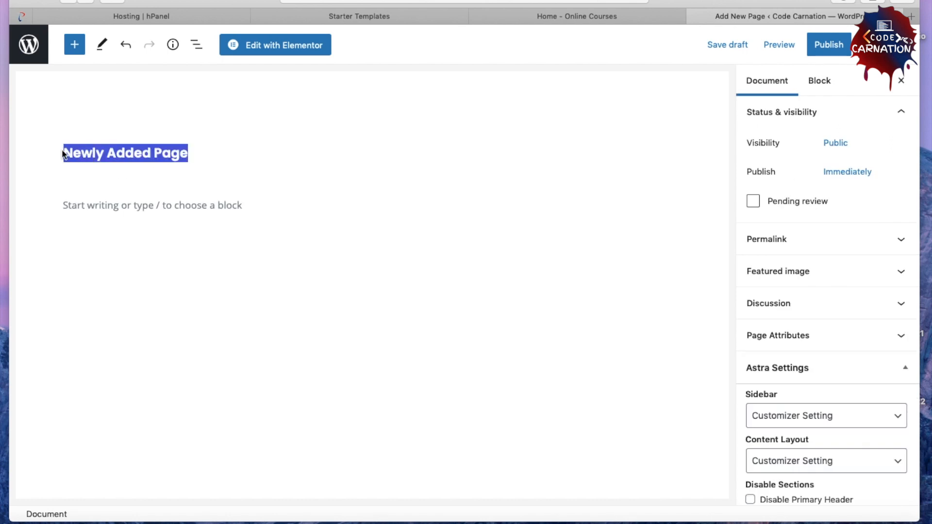
{"action": "left_click", "coordinate": [95, 200]}
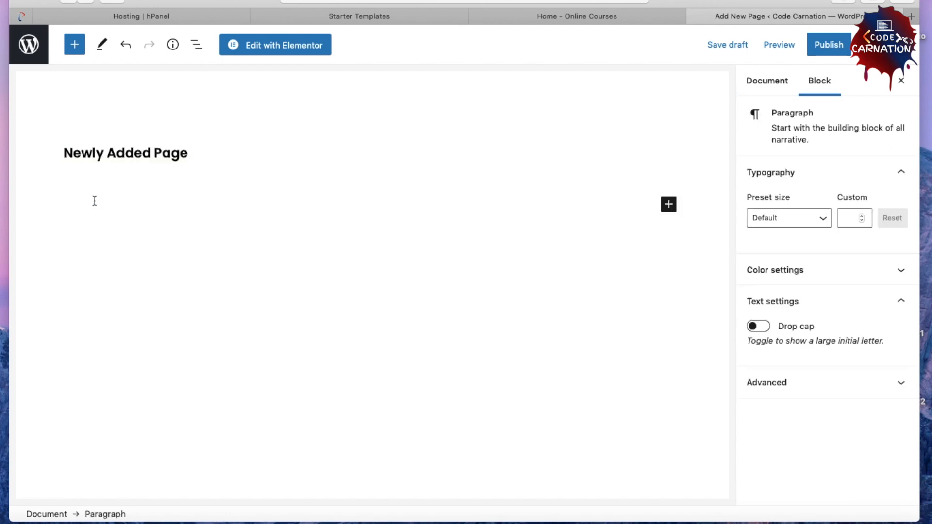
{"action": "type", "text": "Code"}
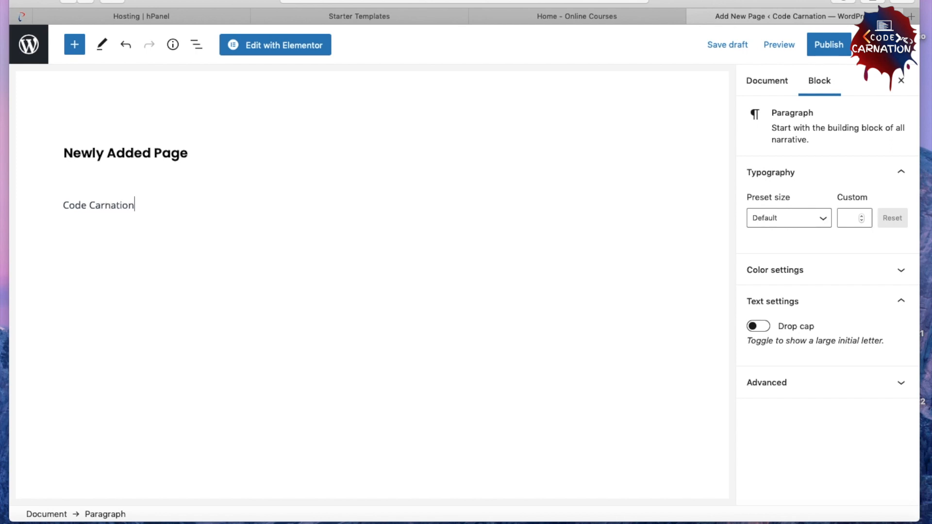
{"action": "type", "text": " Carnation"}
{"action": "key", "text": "super+v"}
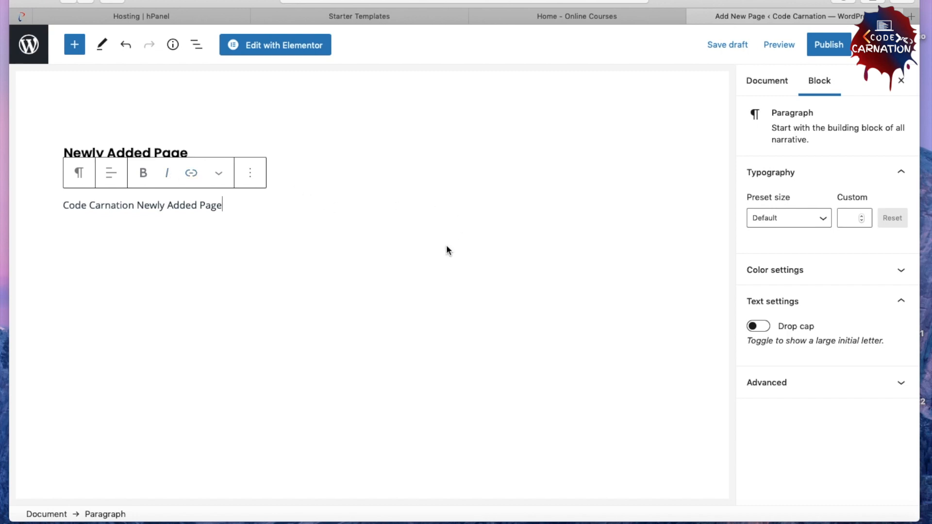
{"action": "left_click", "coordinate": [423, 247]}
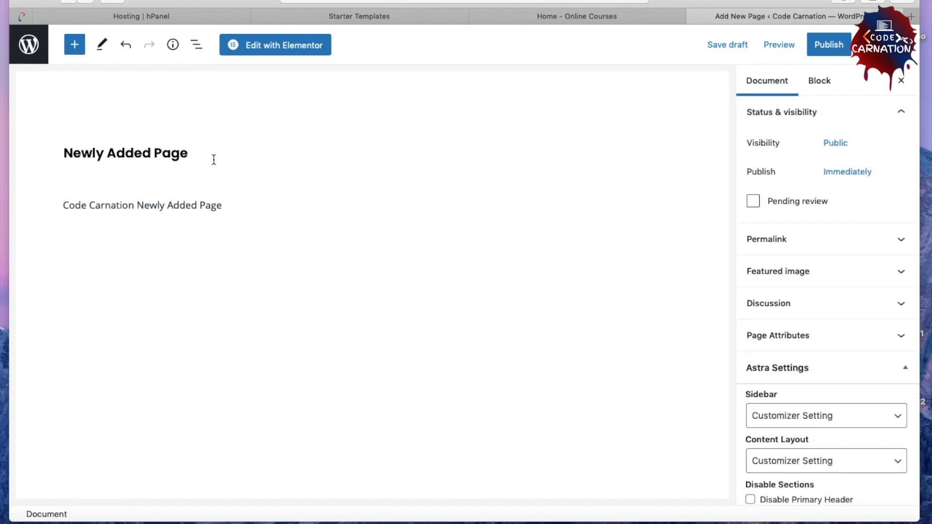
{"action": "left_click_drag", "start_coordinate": [207, 156], "coordinate": [144, 154]}
{"action": "left_click", "coordinate": [236, 152]}
{"action": "double_click", "coordinate": [68, 156]}
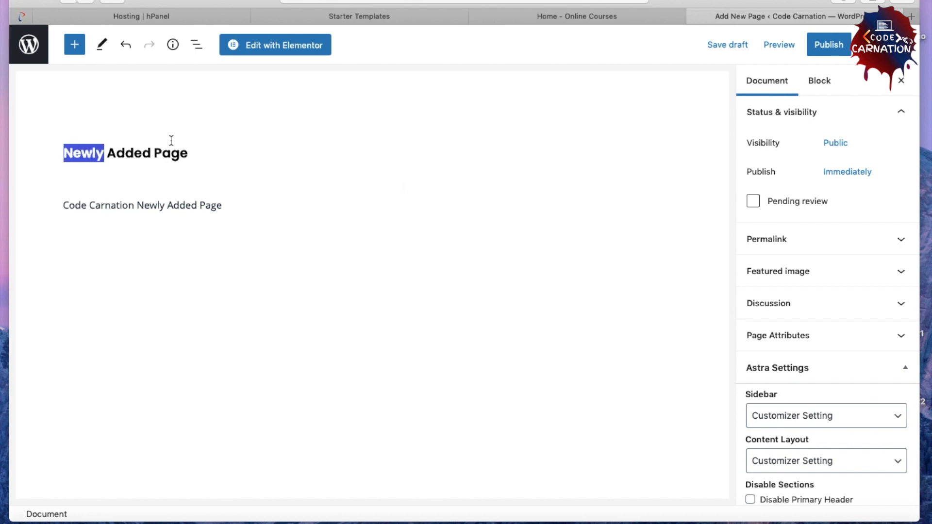
{"action": "left_click", "coordinate": [189, 148]}
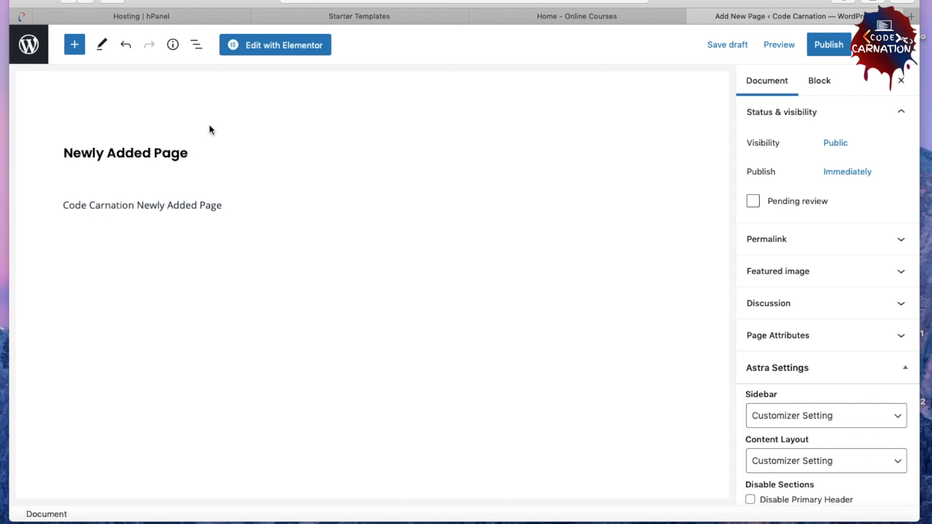
{"action": "left_click", "coordinate": [223, 203]}
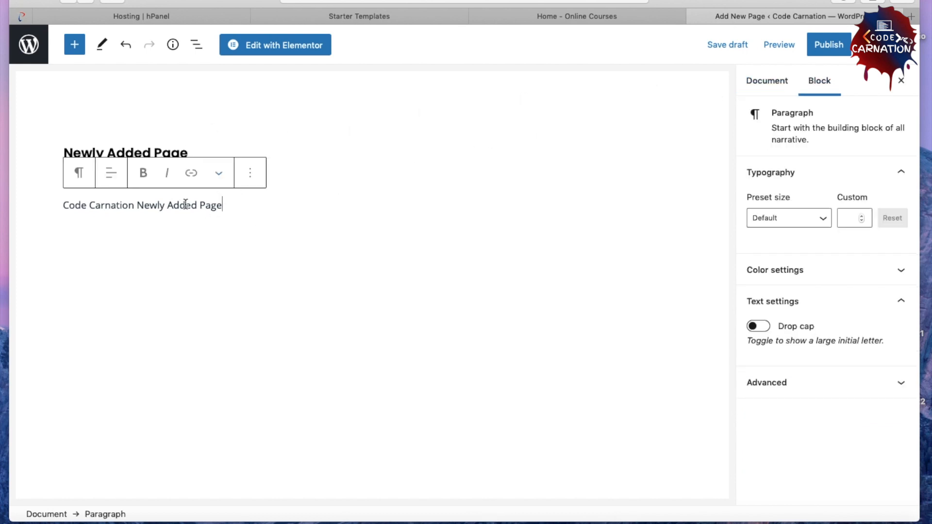
{"action": "left_click", "coordinate": [82, 181]}
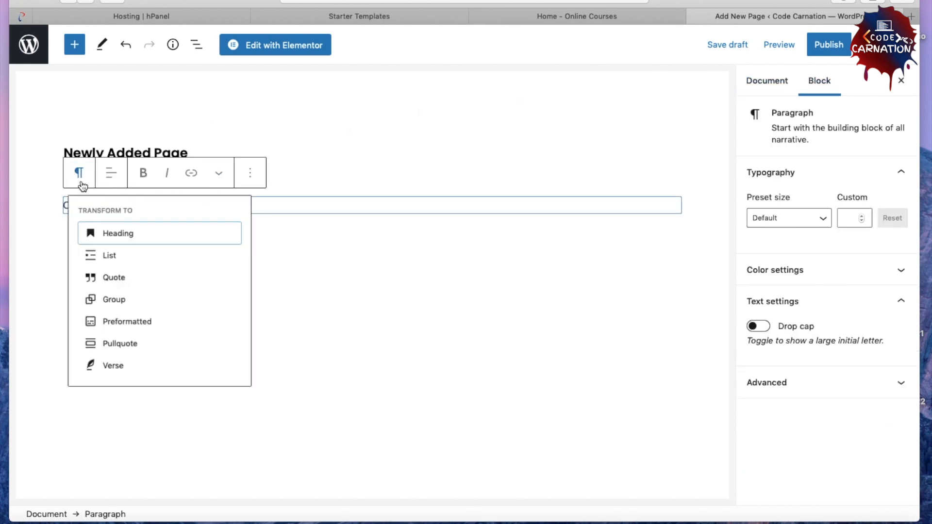
{"action": "left_click", "coordinate": [121, 243]}
{"action": "left_click", "coordinate": [114, 179]}
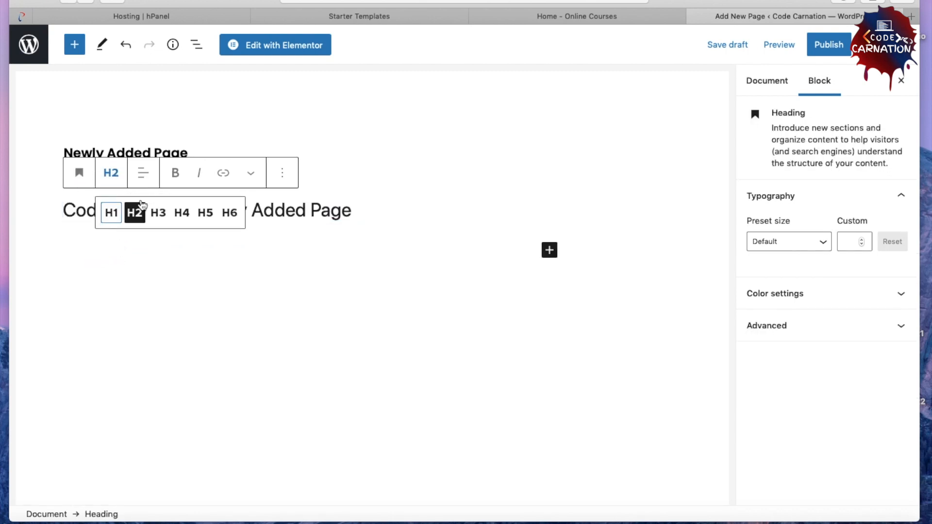
{"action": "left_click", "coordinate": [115, 218]}
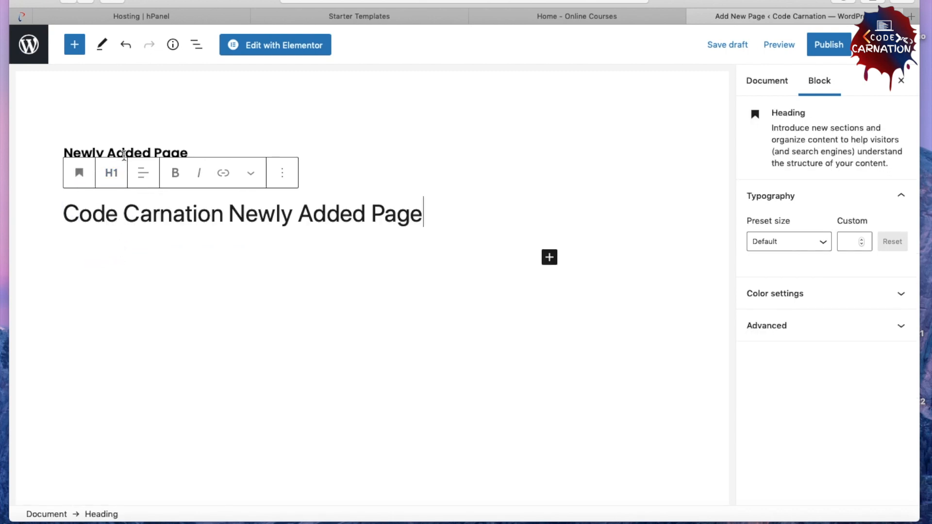
{"action": "left_click", "coordinate": [116, 183]}
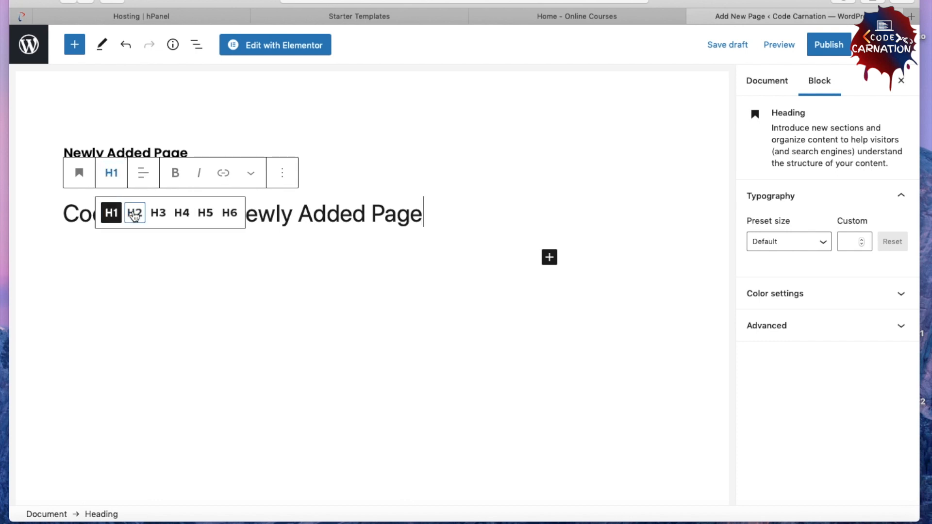
{"action": "left_click", "coordinate": [136, 209]}
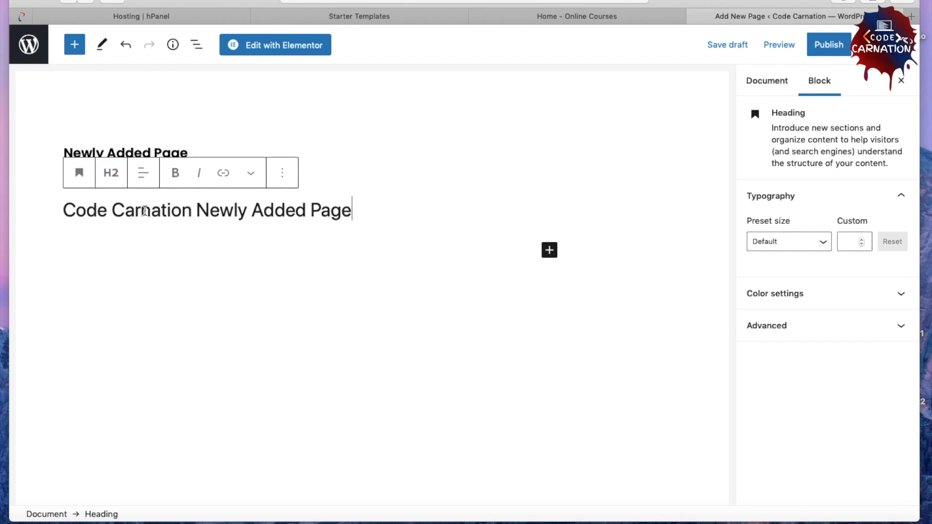
{"action": "left_click", "coordinate": [83, 175]}
{"action": "left_click", "coordinate": [118, 250]}
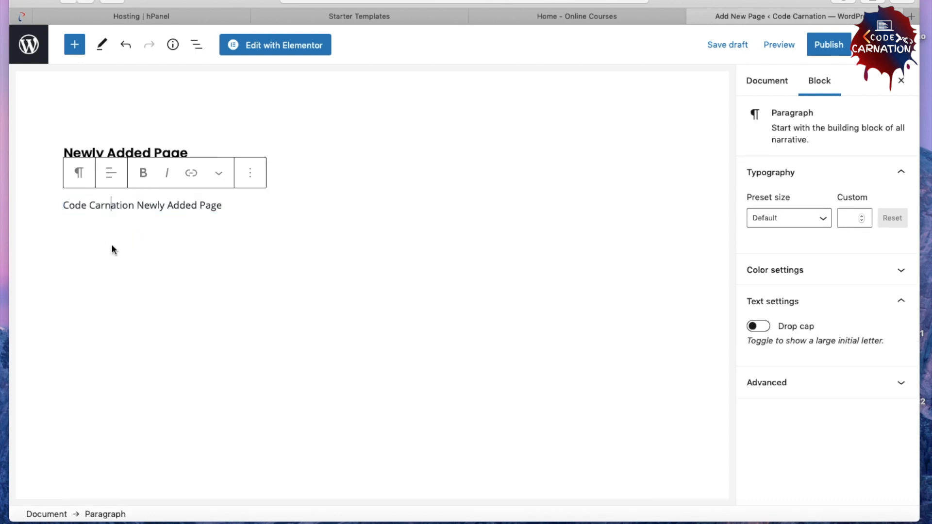
{"action": "left_click", "coordinate": [185, 148]}
{"action": "double_click", "coordinate": [204, 151]}
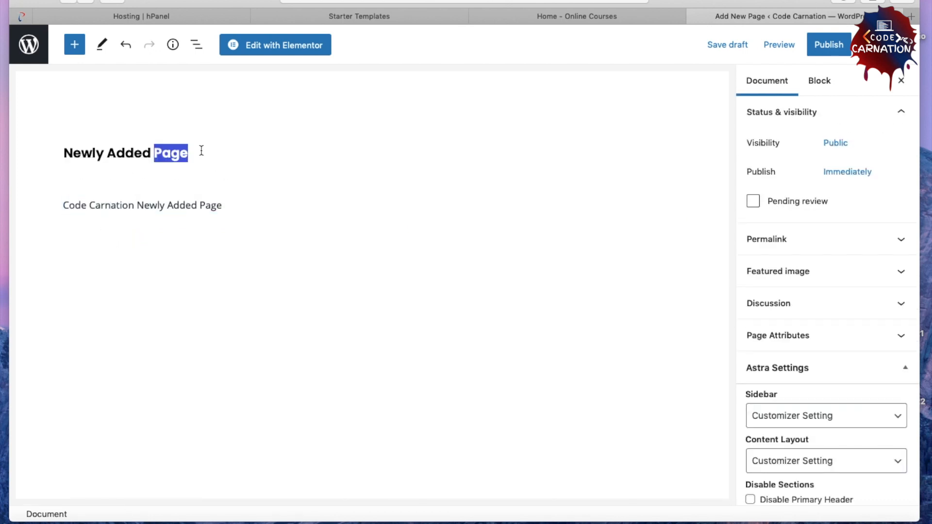
{"action": "left_click", "coordinate": [240, 157]}
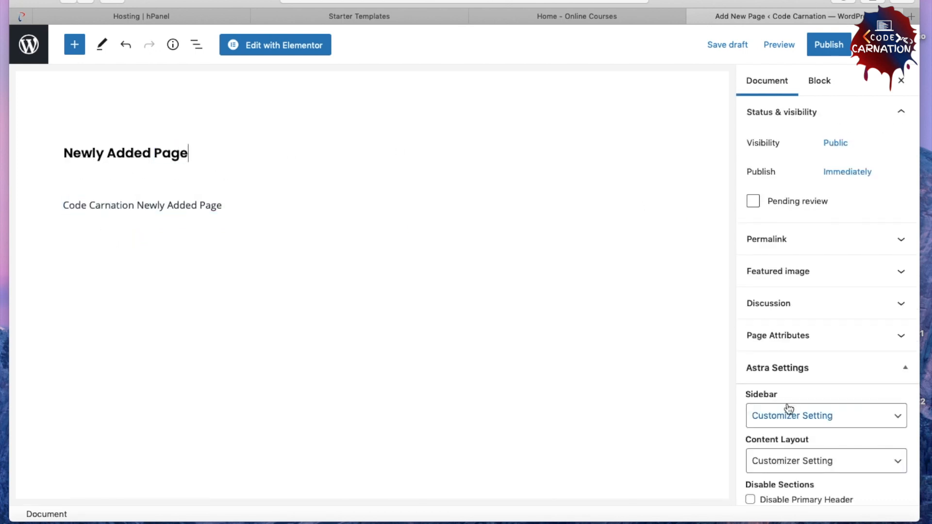
{"action": "scroll", "coordinate": [784, 410], "scroll_direction": "down", "scroll_amount": 2}
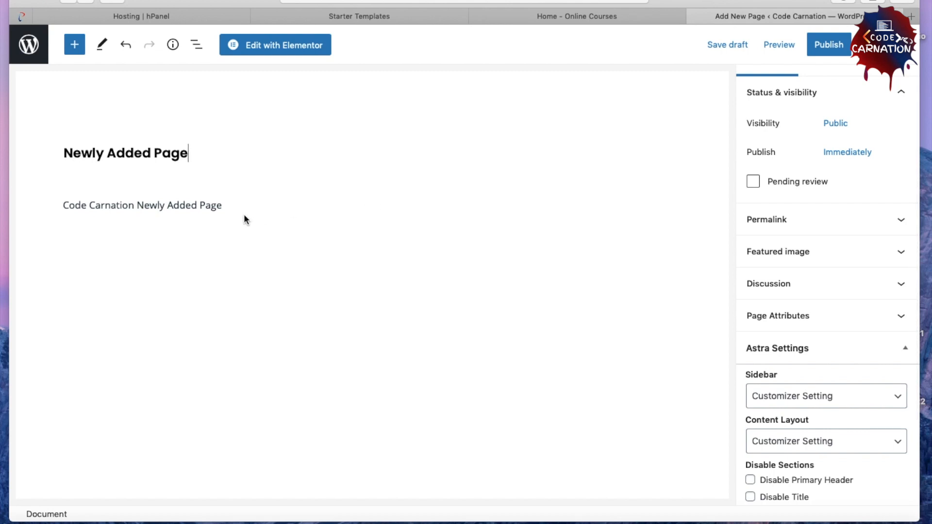
{"action": "left_click_drag", "start_coordinate": [239, 205], "coordinate": [65, 204]}
{"action": "key", "text": "super+c"}
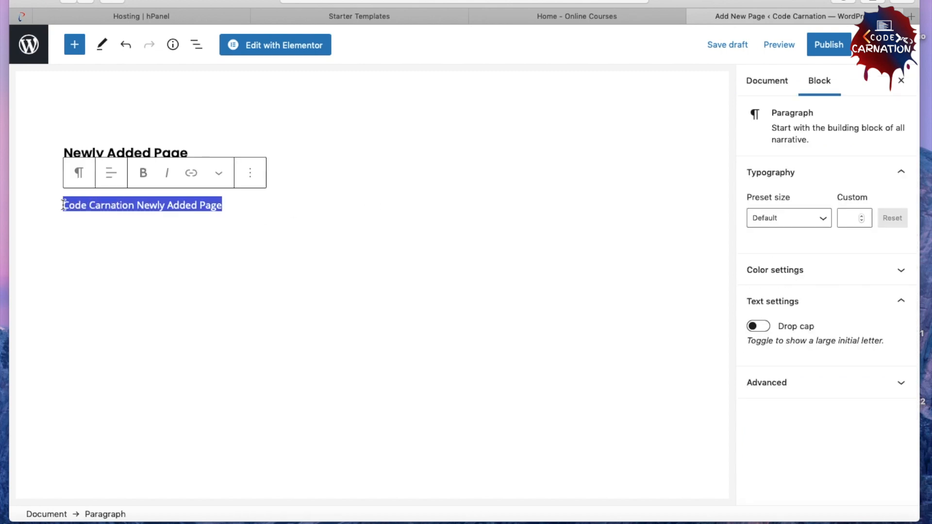
{"action": "left_click", "coordinate": [241, 204]}
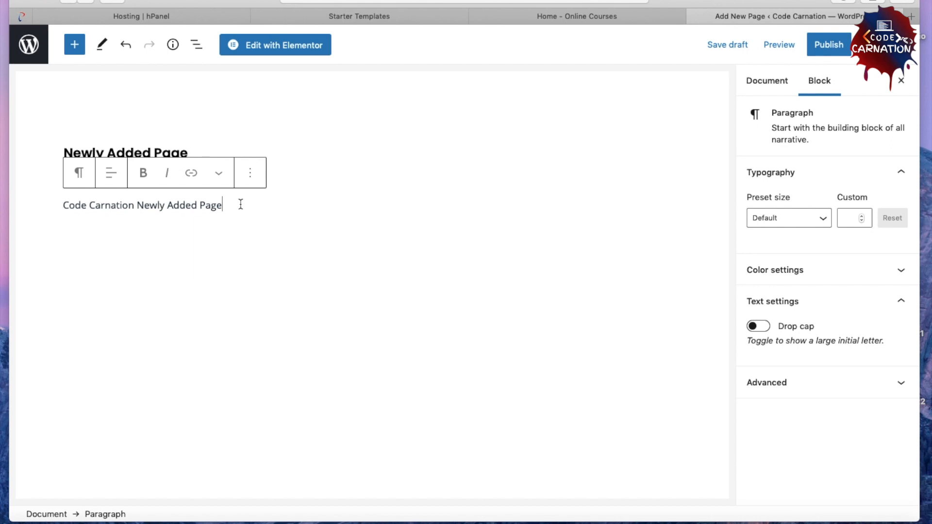
Add five more 'Code Carnation Newly Added Page' paragraphs by pasting.
{"action": "key", "text": "Return"}
{"action": "key", "text": "super+v"}
{"action": "key", "text": "Return"}
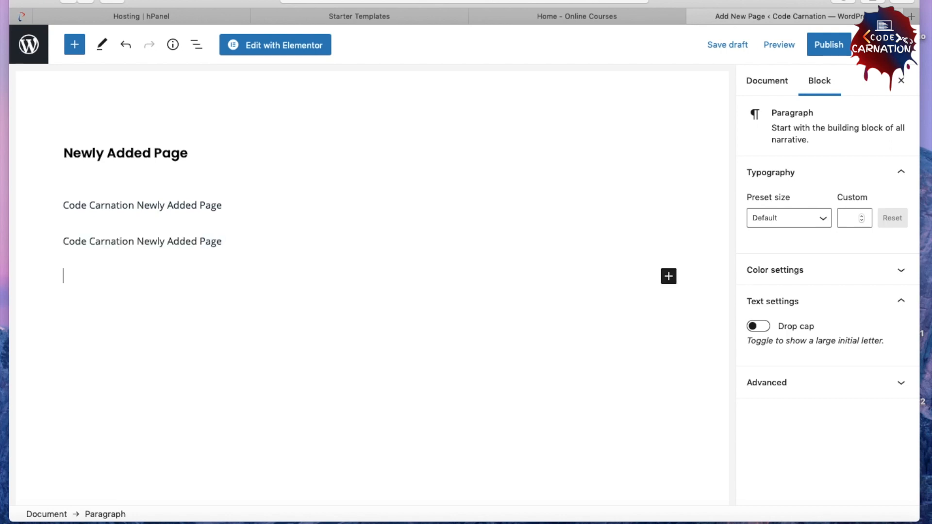
{"action": "key", "text": "super+v"}
{"action": "key", "text": "Return"}
{"action": "key", "text": "super+v"}
{"action": "key", "text": "Return"}
{"action": "key", "text": "super+v"}
{"action": "key", "text": "Return"}
{"action": "key", "text": "super+v"}
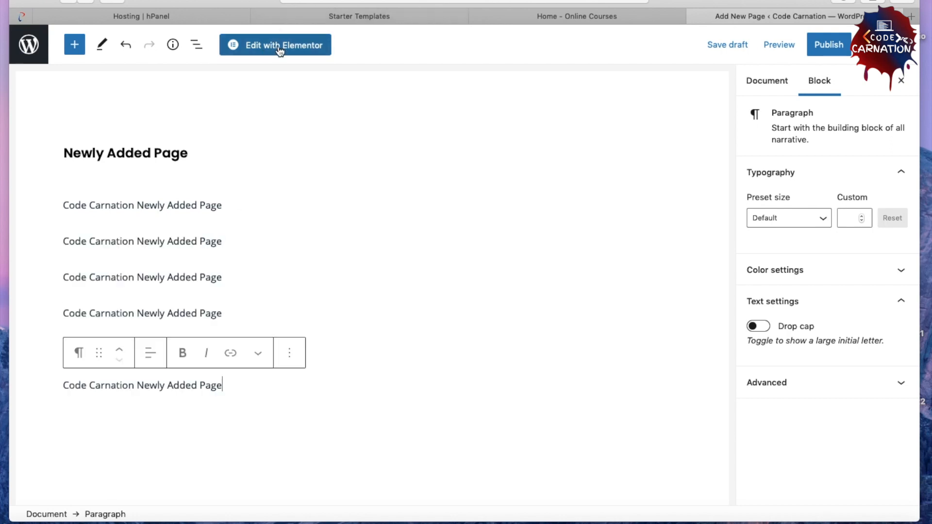
Insert a Video block after the second paragraph and open its Media Library.
{"action": "left_click", "coordinate": [281, 253]}
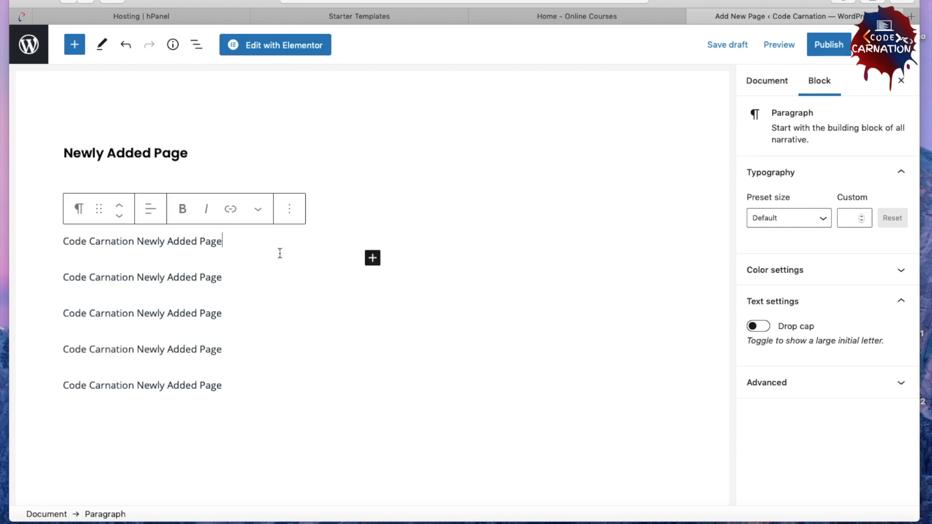
{"action": "left_click", "coordinate": [375, 260]}
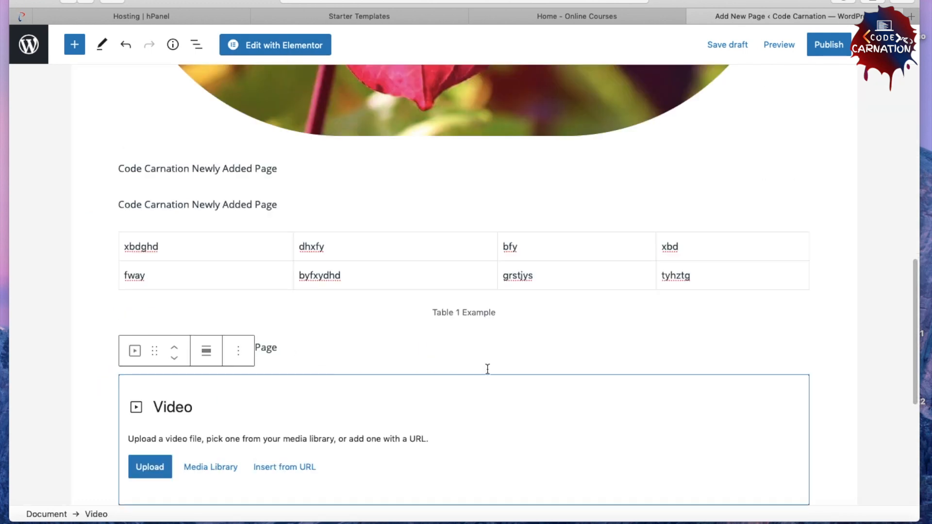
{"action": "scroll", "coordinate": [583, 413], "scroll_direction": "down", "scroll_amount": 3}
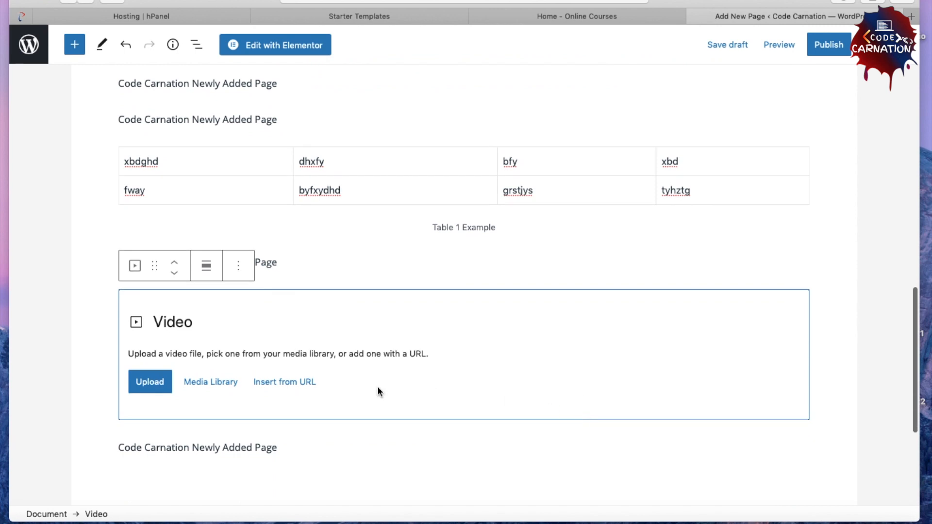
{"action": "left_click", "coordinate": [222, 391]}
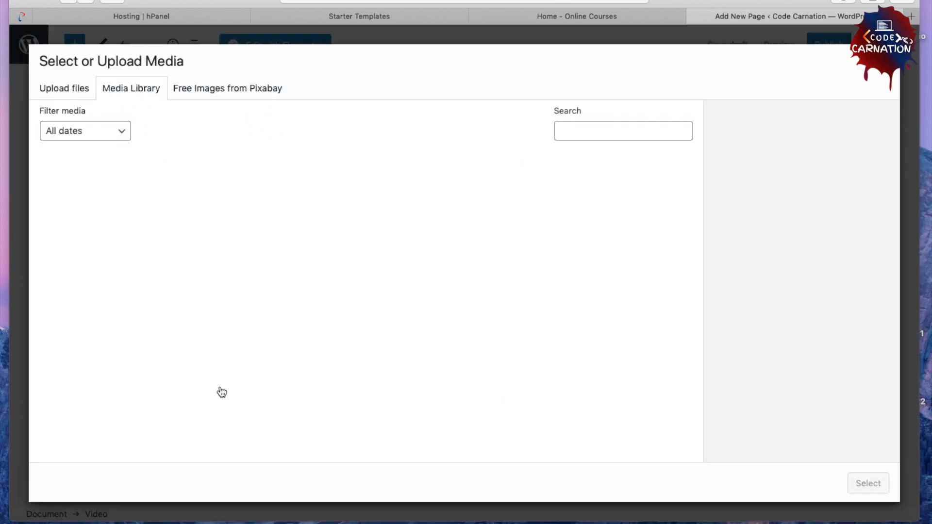
Upload intro.mp4 from the computer's Channel folder into the media library.
{"action": "left_click", "coordinate": [246, 92]}
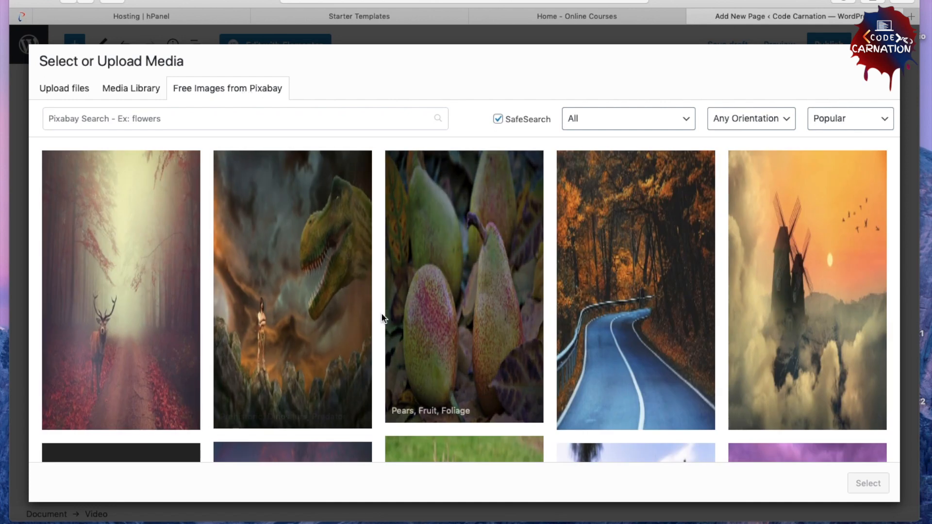
{"action": "scroll", "coordinate": [380, 316], "scroll_direction": "down", "scroll_amount": 10}
{"action": "scroll", "coordinate": [381, 318], "scroll_direction": "down", "scroll_amount": 5}
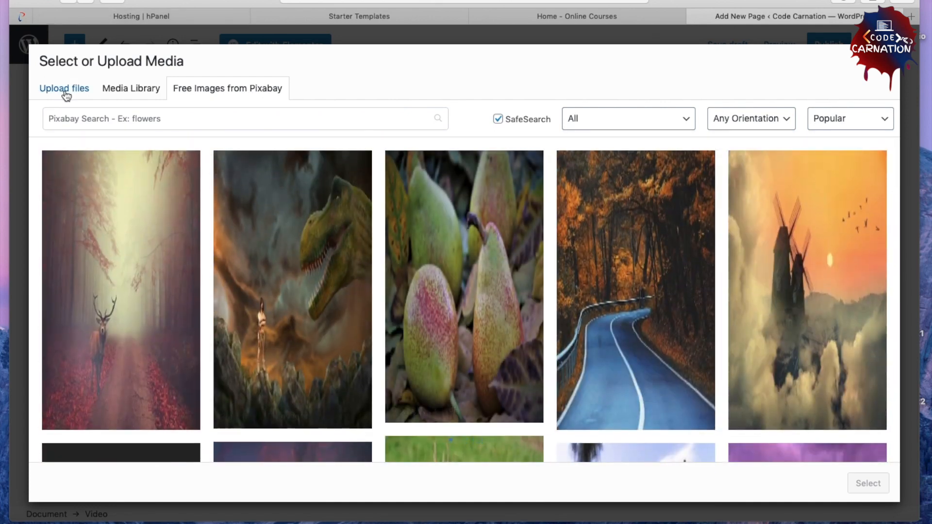
{"action": "left_click", "coordinate": [63, 90]}
{"action": "left_click", "coordinate": [467, 286]}
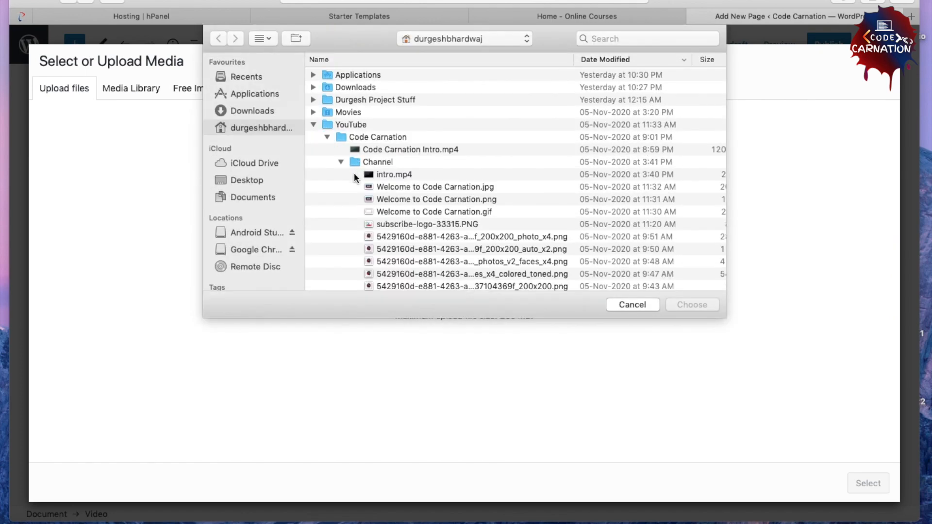
{"action": "left_click", "coordinate": [341, 162]}
{"action": "left_click", "coordinate": [341, 163]}
{"action": "left_click", "coordinate": [402, 174]}
{"action": "left_click", "coordinate": [693, 305]}
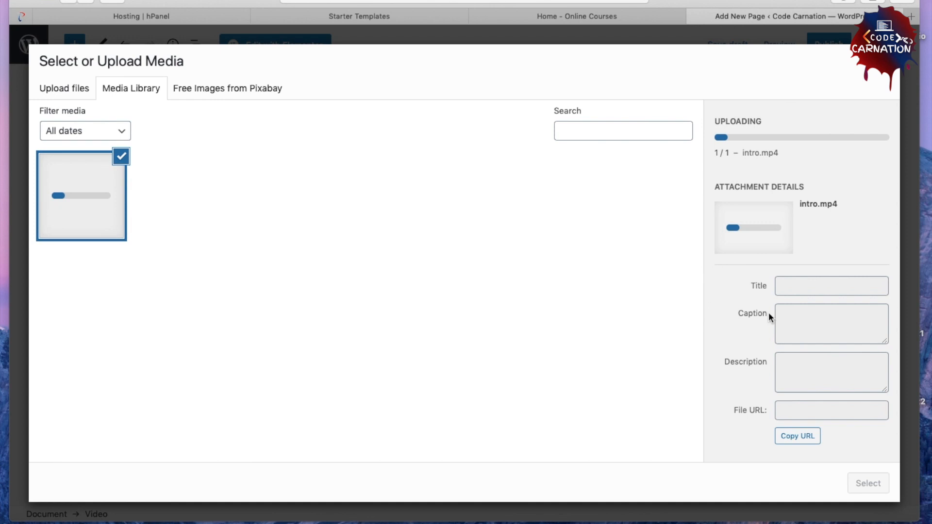
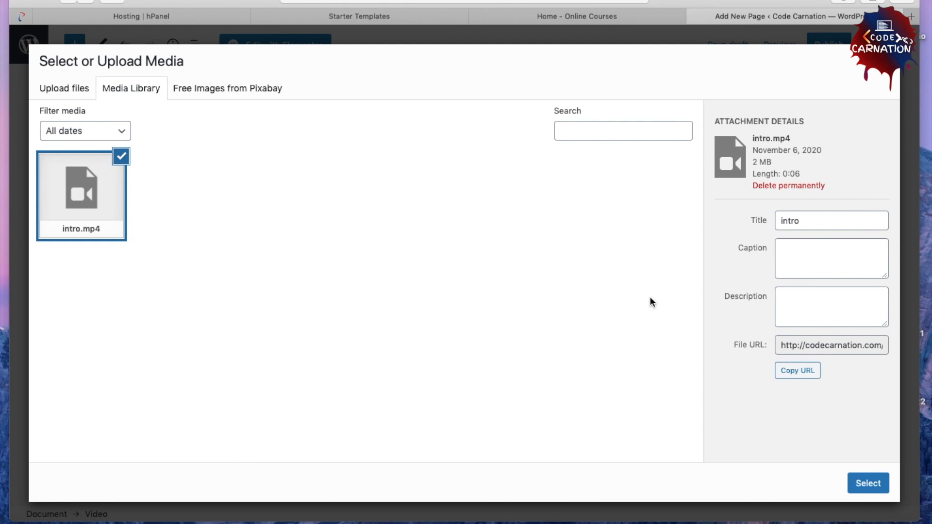
Insert the selected intro.mp4 as a Video block below the table and check its placement.
{"action": "left_click", "coordinate": [867, 486]}
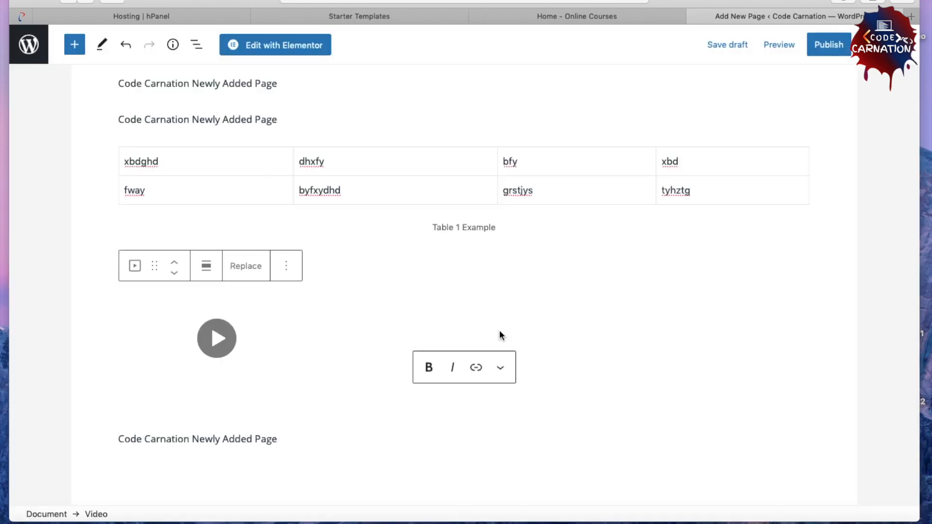
{"action": "scroll", "coordinate": [466, 347], "scroll_direction": "down", "scroll_amount": 5}
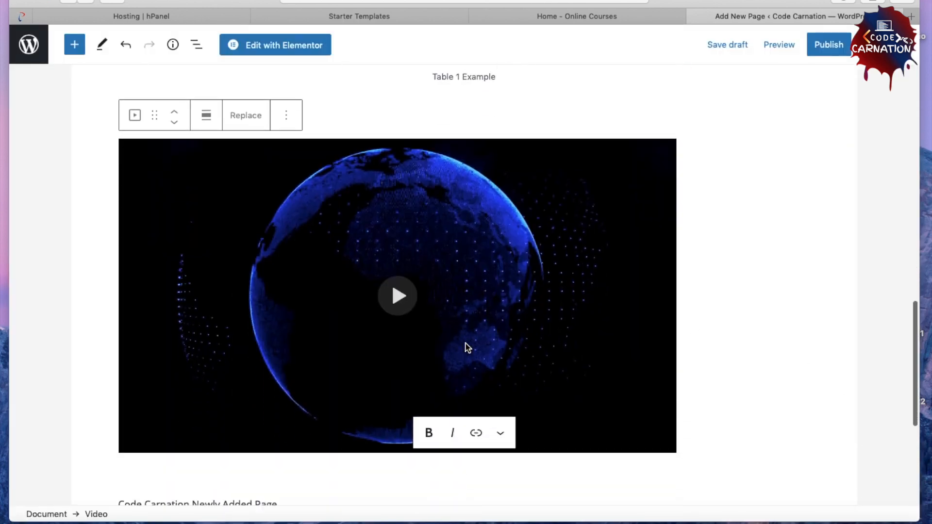
{"action": "scroll", "coordinate": [466, 347], "scroll_direction": "down", "scroll_amount": 3}
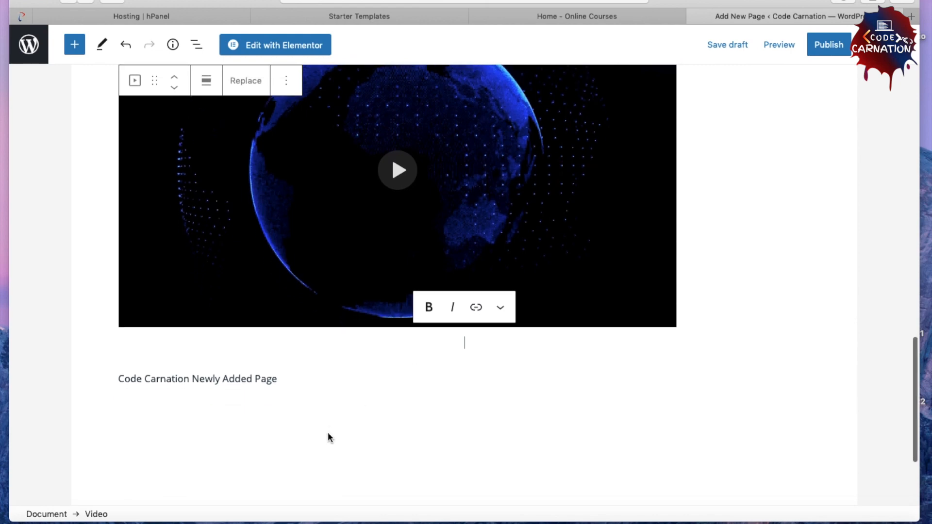
{"action": "scroll", "coordinate": [328, 432], "scroll_direction": "up", "scroll_amount": 4}
{"action": "left_click", "coordinate": [456, 212]}
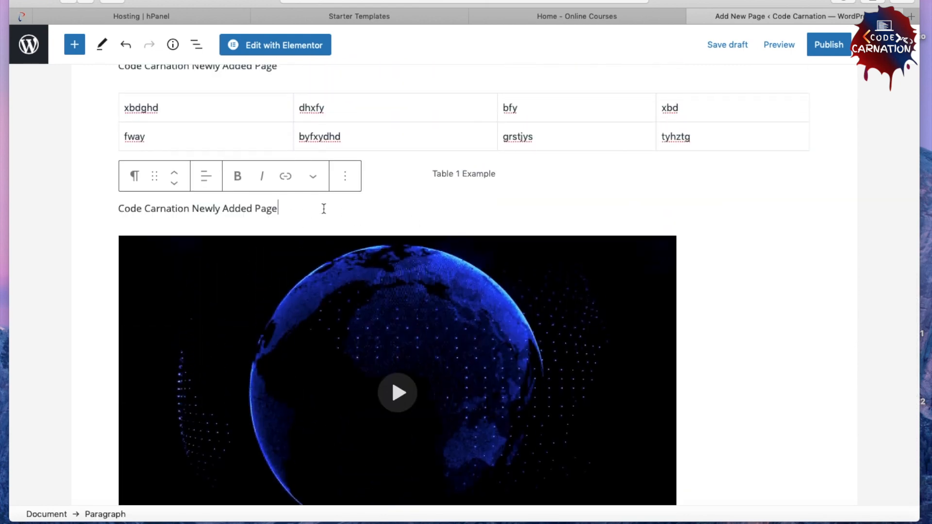
Append ' - Added Video to my New Page' to the paragraph above the video.
{"action": "type", "text": "- "}
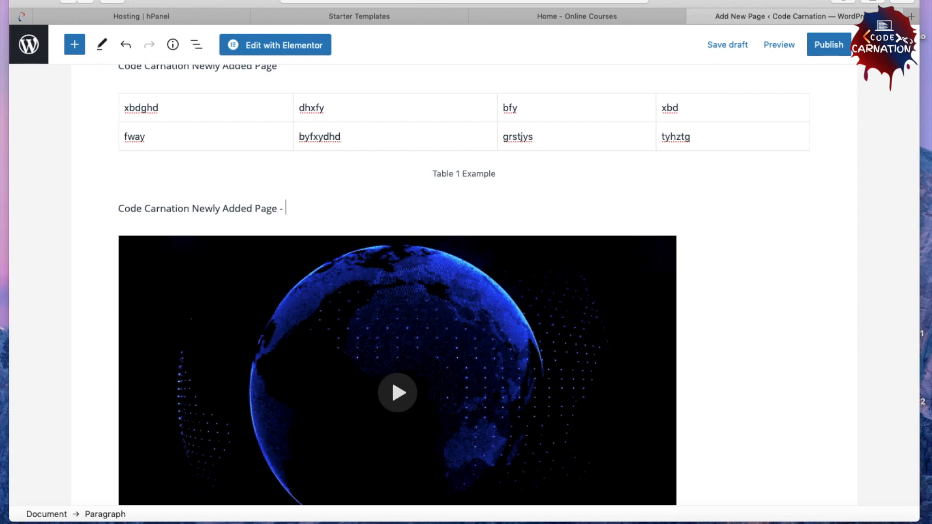
{"action": "type", "text": "Added"}
{"action": "type", "text": "Video to my New"}
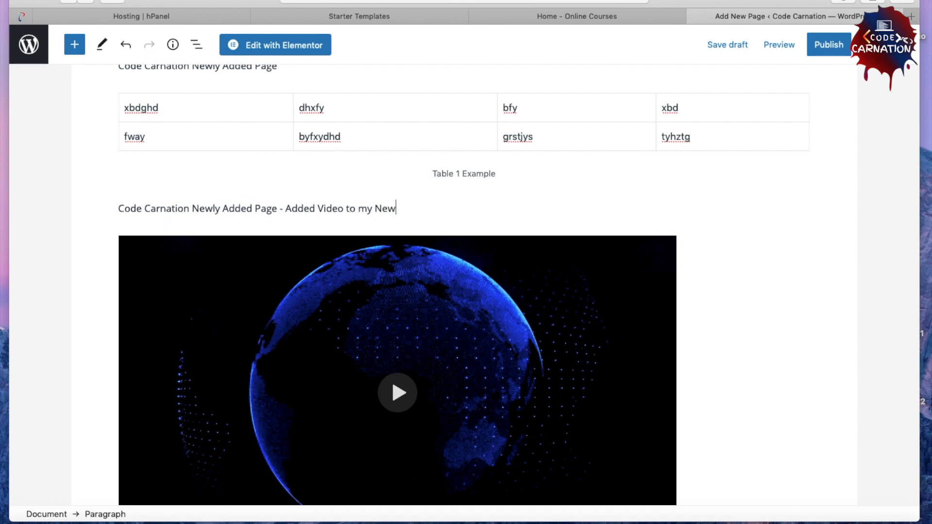
{"action": "type", "text": " Page"}
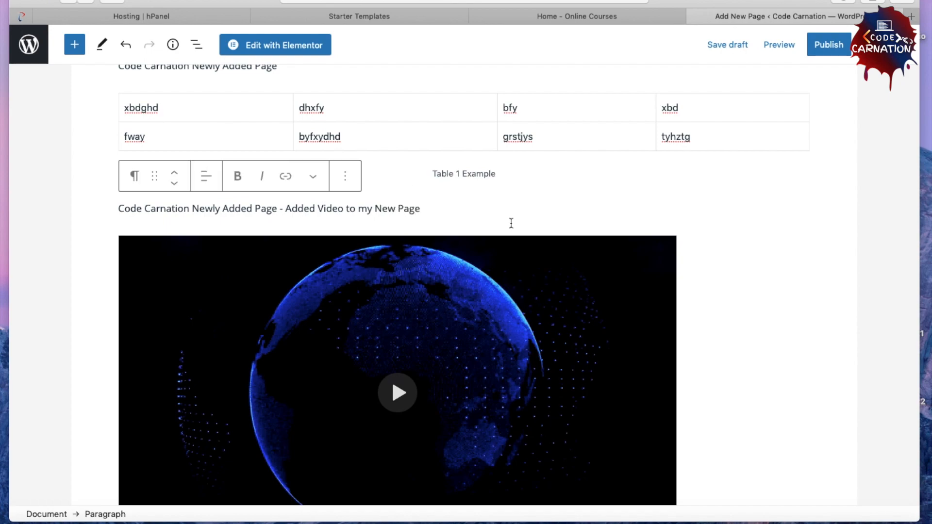
{"action": "scroll", "coordinate": [605, 337], "scroll_direction": "up", "scroll_amount": 15}
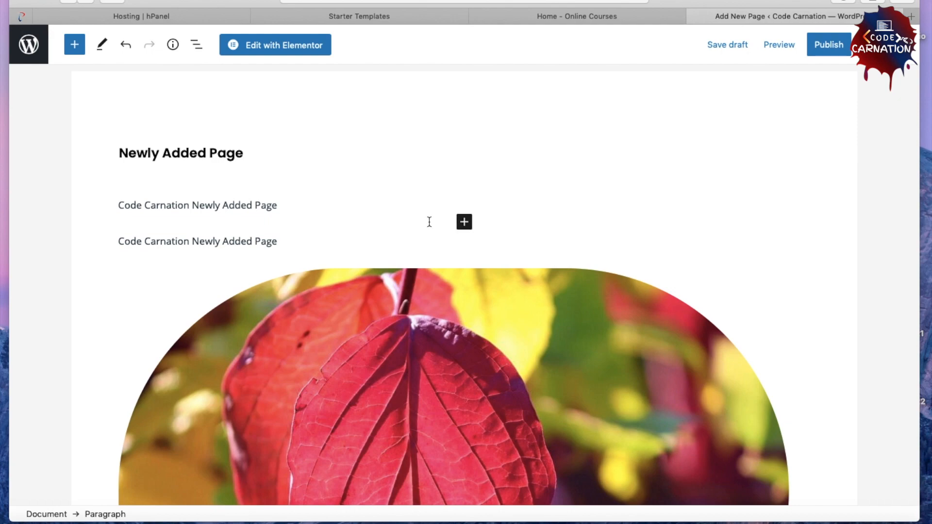
Add a Buttons block labelled 'MY NEW PAGE BUTTON' between the top two paragraphs.
{"action": "scroll", "coordinate": [464, 221], "scroll_direction": "down", "scroll_amount": 10}
{"action": "scroll", "coordinate": [432, 205], "scroll_direction": "up", "scroll_amount": 10}
{"action": "left_click", "coordinate": [466, 224]}
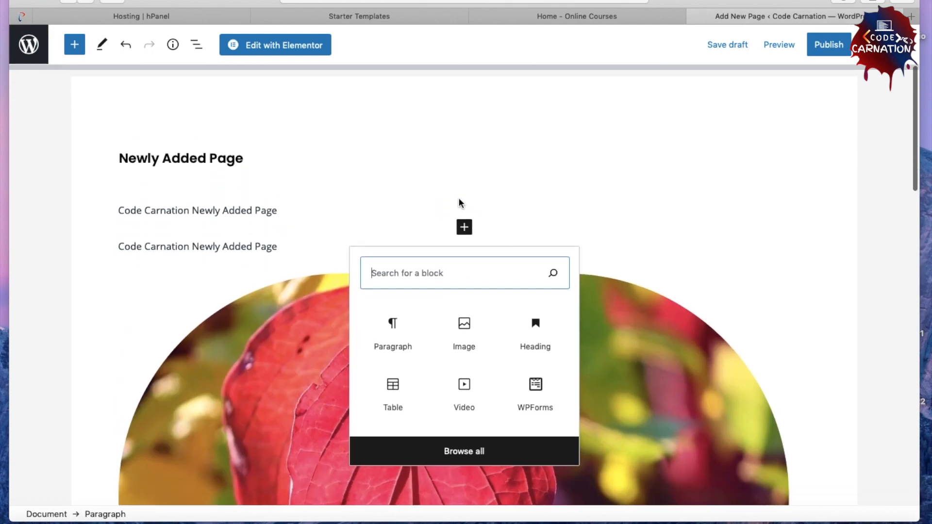
{"action": "left_click", "coordinate": [462, 452]}
{"action": "scroll", "coordinate": [146, 325], "scroll_direction": "down", "scroll_amount": 2}
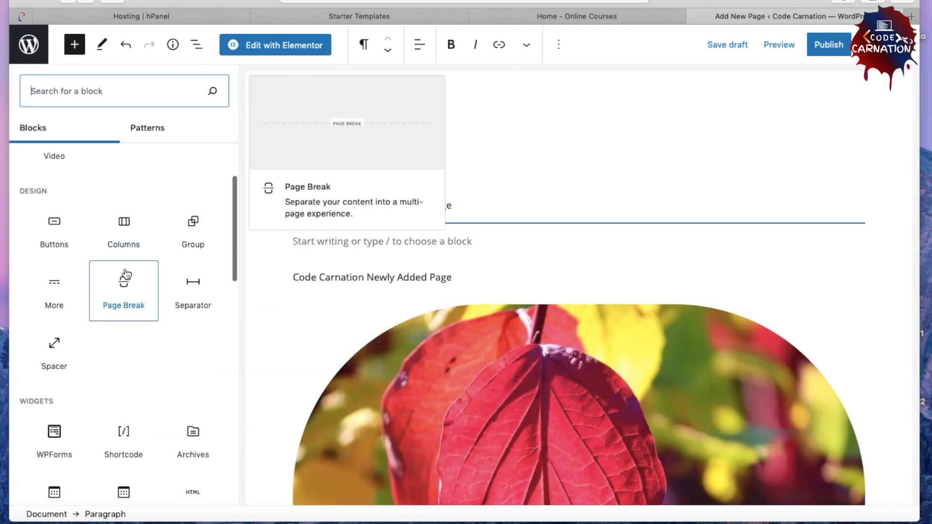
{"action": "left_click", "coordinate": [51, 224]}
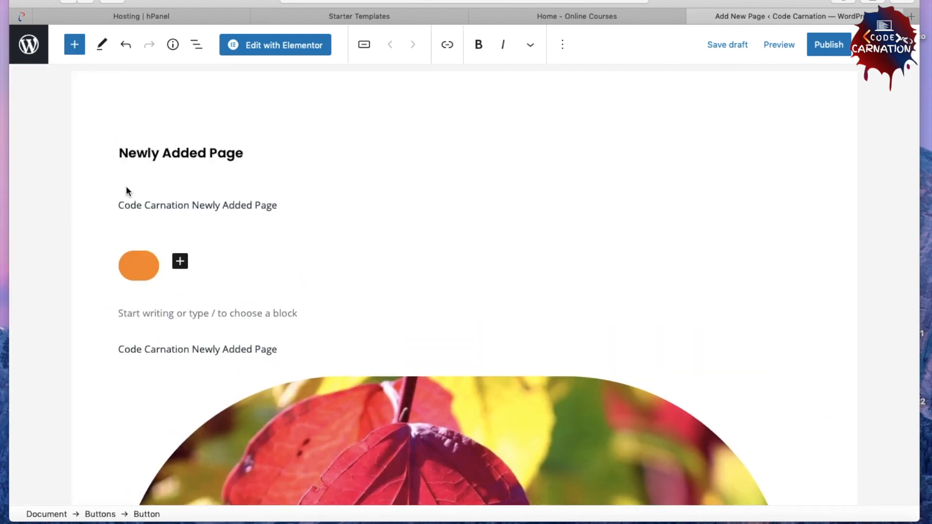
{"action": "scroll", "coordinate": [160, 275], "scroll_direction": "down", "scroll_amount": 1}
{"action": "type", "text": "MY"}
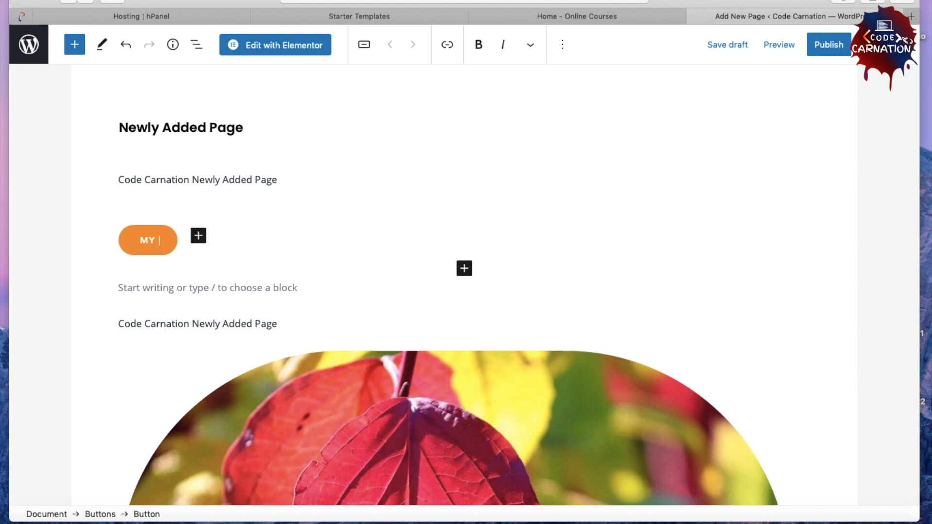
{"action": "type", "text": " NEW PAGE BUTTON"}
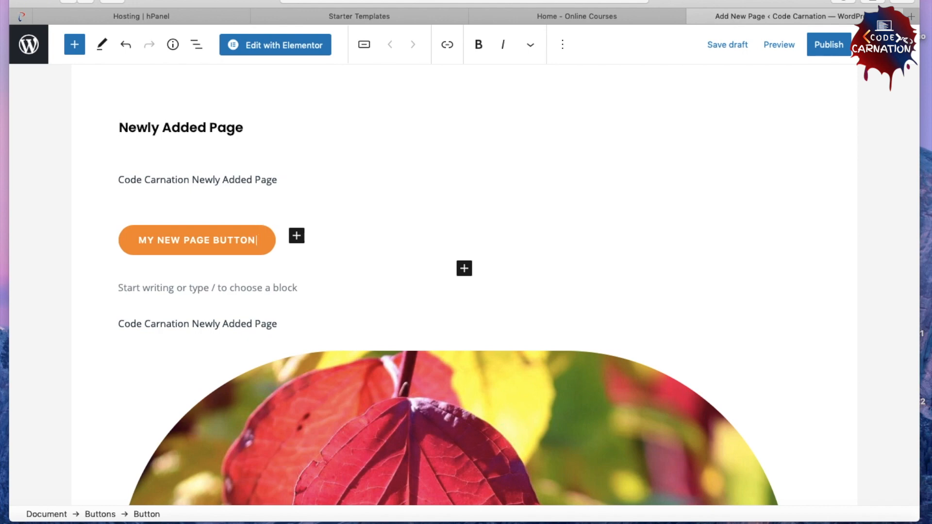
{"action": "left_click", "coordinate": [488, 160]}
Delete the empty paragraph left below the new button.
{"action": "left_click", "coordinate": [290, 291]}
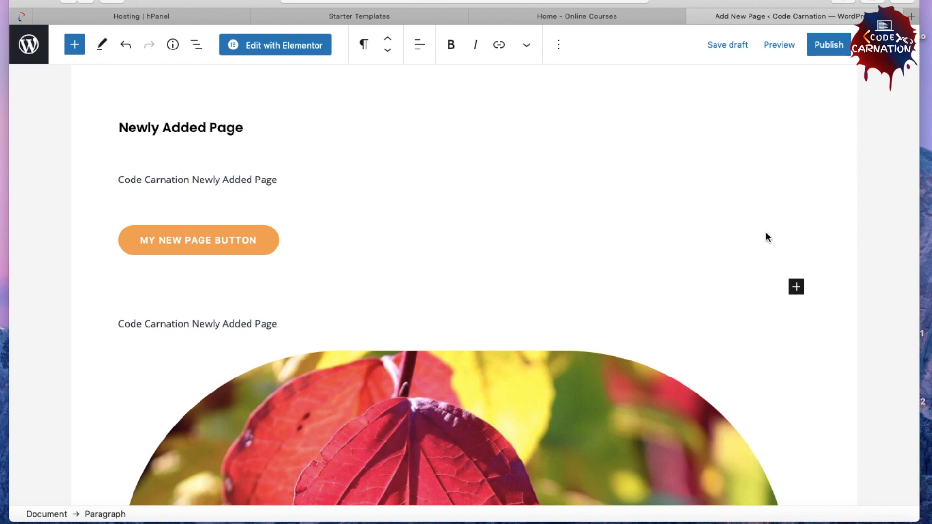
{"action": "left_click", "coordinate": [798, 290]}
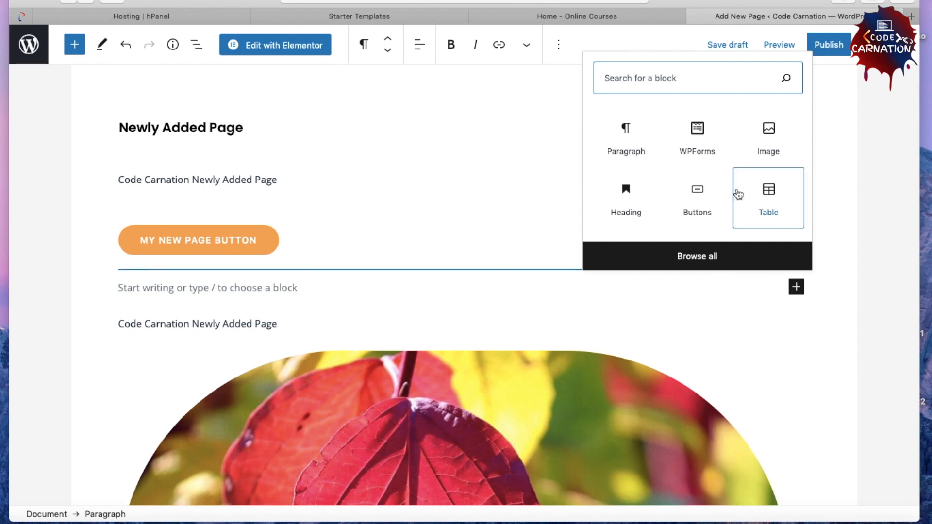
{"action": "left_click", "coordinate": [324, 293]}
{"action": "key", "text": "BackSpace"}
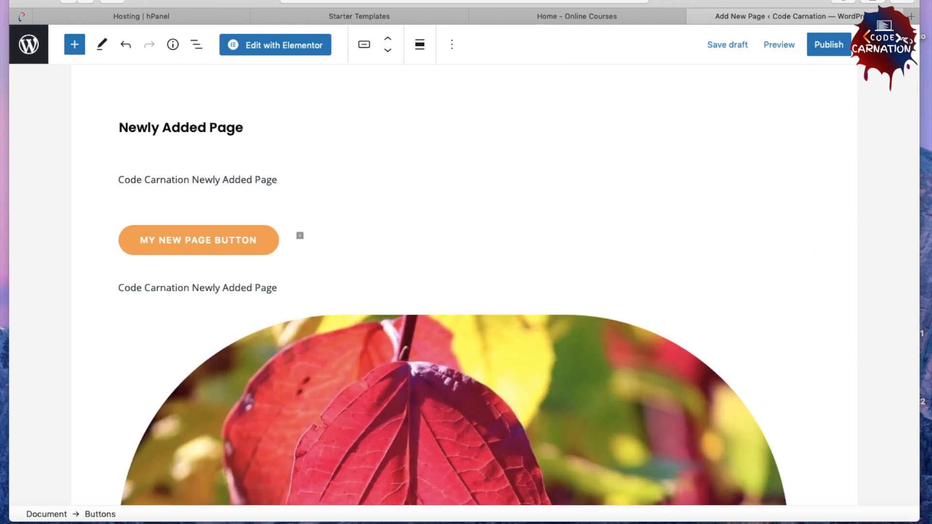
{"action": "left_click", "coordinate": [471, 161]}
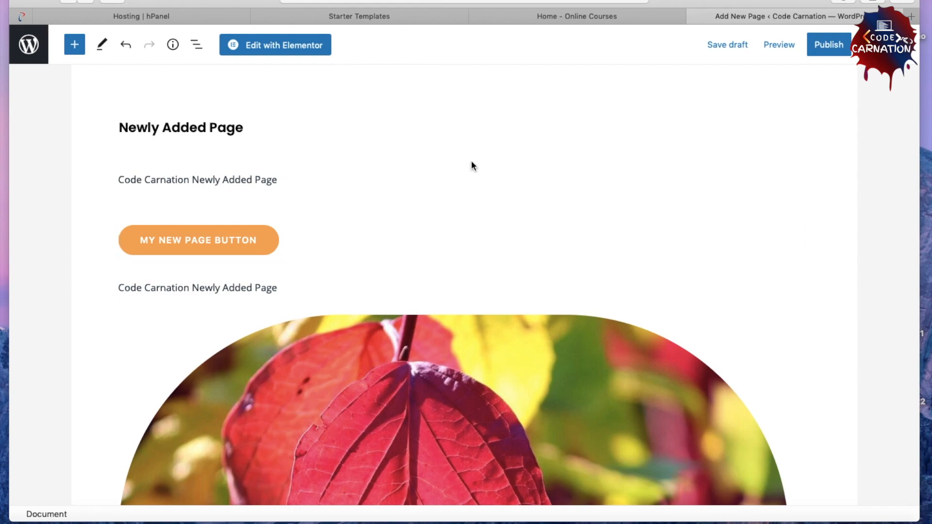
{"action": "scroll", "coordinate": [514, 253], "scroll_direction": "down", "scroll_amount": 10}
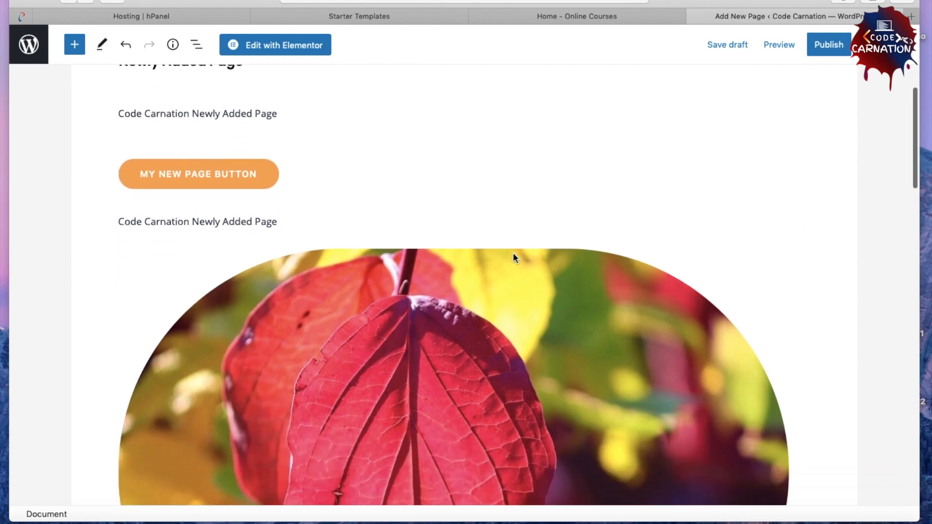
{"action": "scroll", "coordinate": [516, 258], "scroll_direction": "down", "scroll_amount": 15}
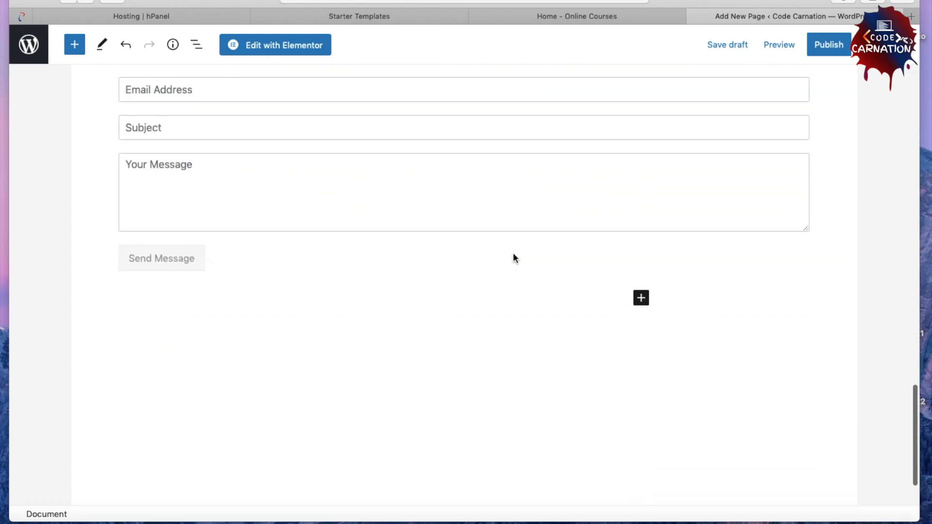
{"action": "scroll", "coordinate": [514, 258], "scroll_direction": "up", "scroll_amount": 20}
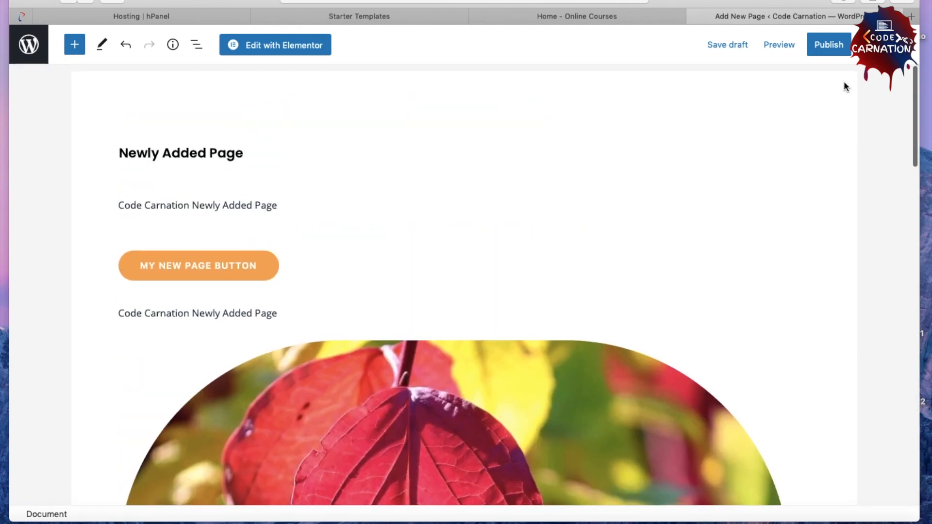
Show the page's Document settings and look at the publish date picker.
{"action": "left_click", "coordinate": [867, 44]}
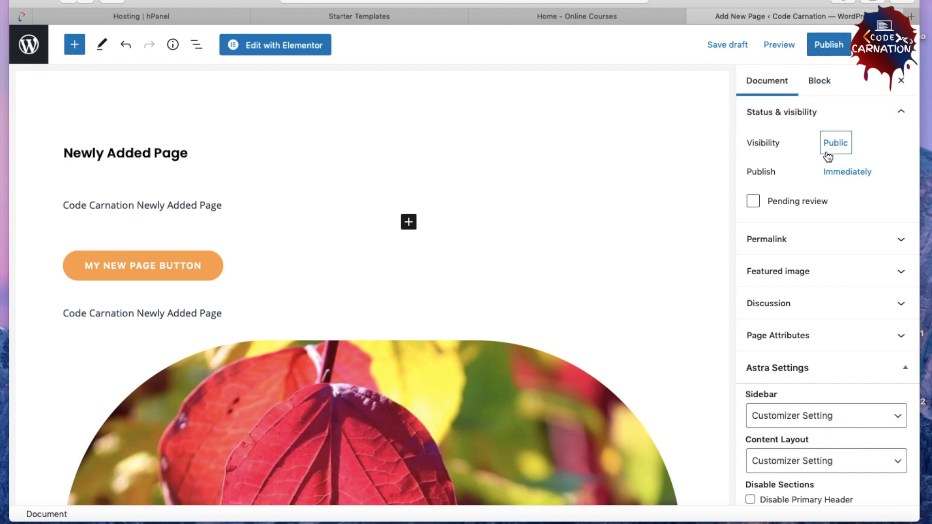
{"action": "left_click", "coordinate": [834, 173]}
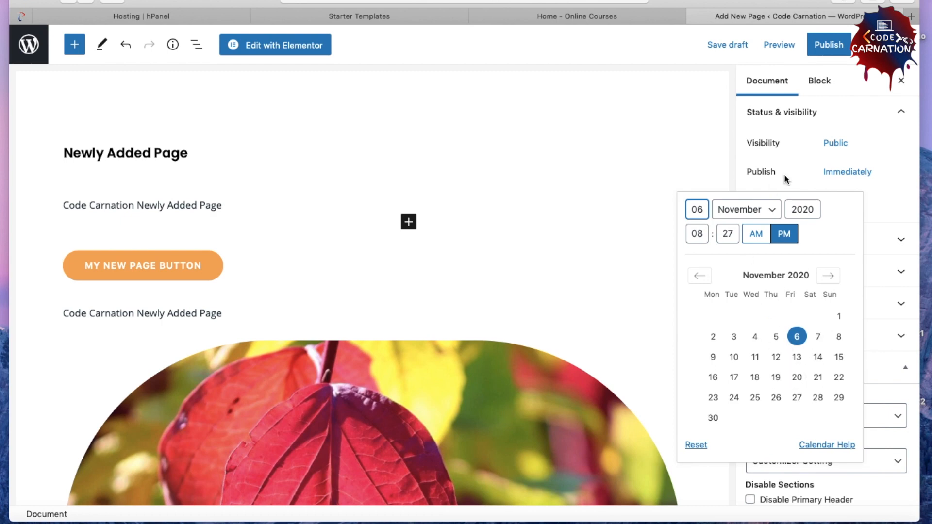
{"action": "left_click", "coordinate": [845, 178]}
{"action": "left_click", "coordinate": [845, 177]}
{"action": "left_click", "coordinate": [836, 177]}
Expand the Featured image panel and enable Allow comments under Discussion.
{"action": "left_click", "coordinate": [855, 180]}
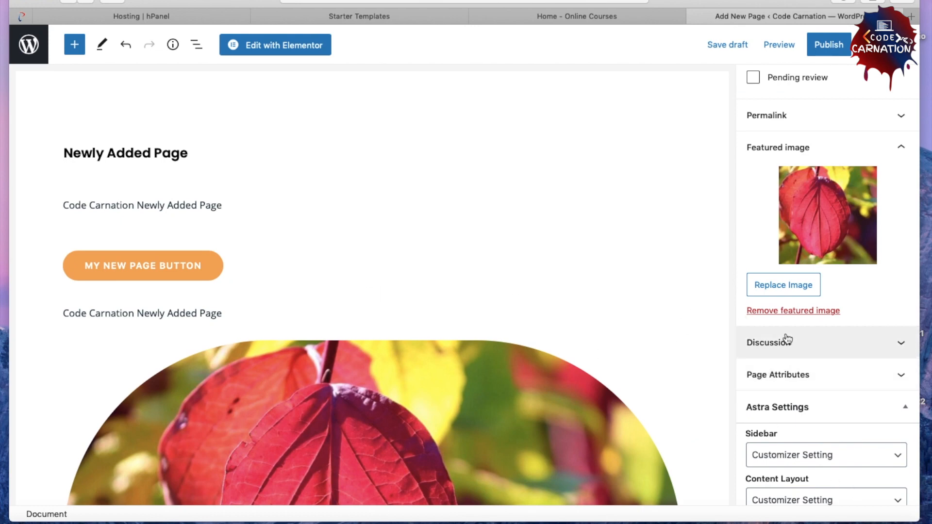
{"action": "scroll", "coordinate": [787, 340], "scroll_direction": "down", "scroll_amount": 5}
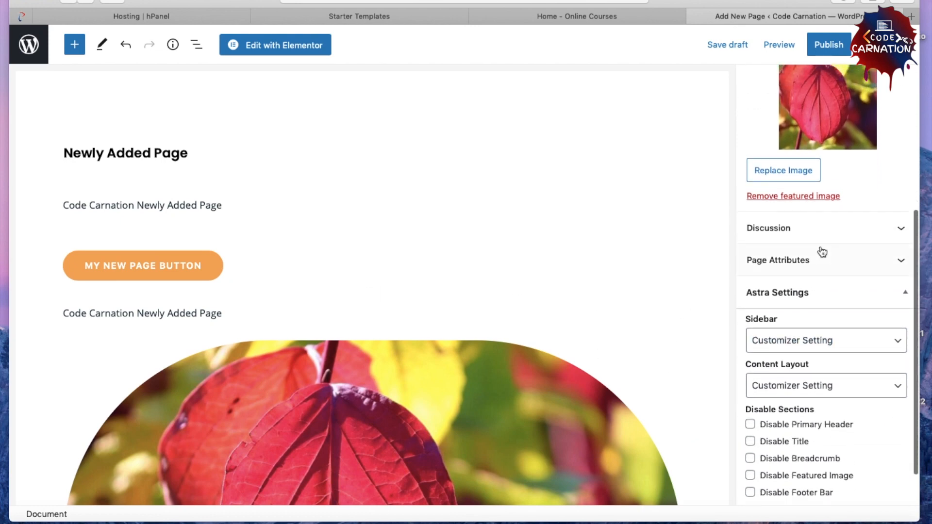
{"action": "left_click", "coordinate": [832, 228]}
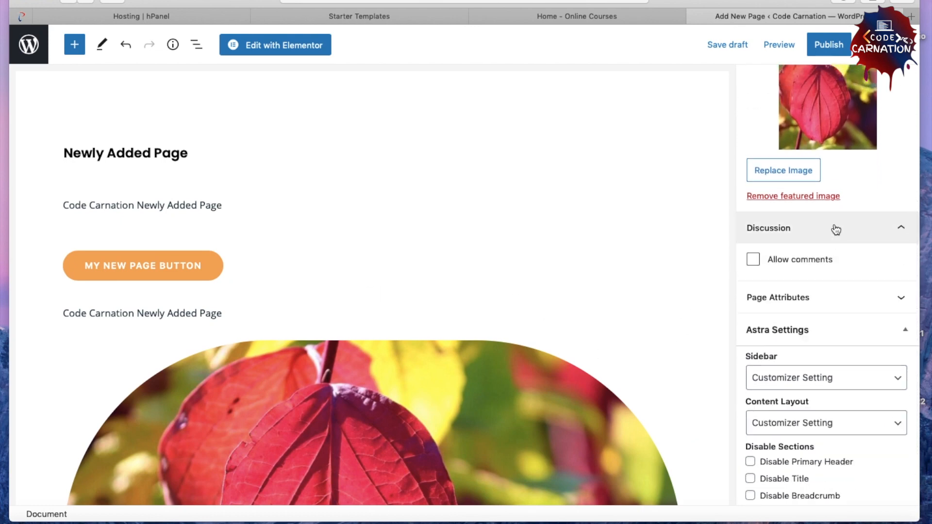
{"action": "left_click", "coordinate": [754, 265]}
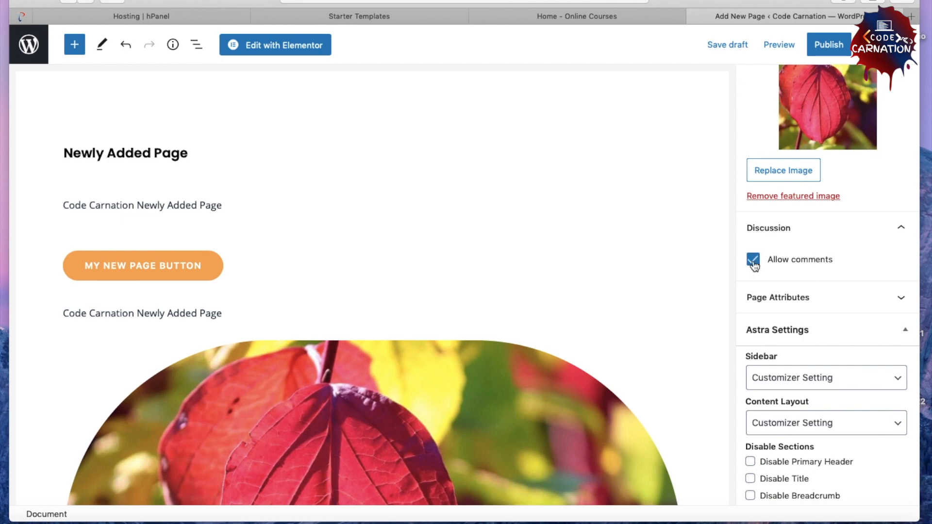
{"action": "left_click", "coordinate": [883, 239]}
Review the Page attributes and Astra Settings panels, then return to Document settings.
{"action": "left_click", "coordinate": [855, 271]}
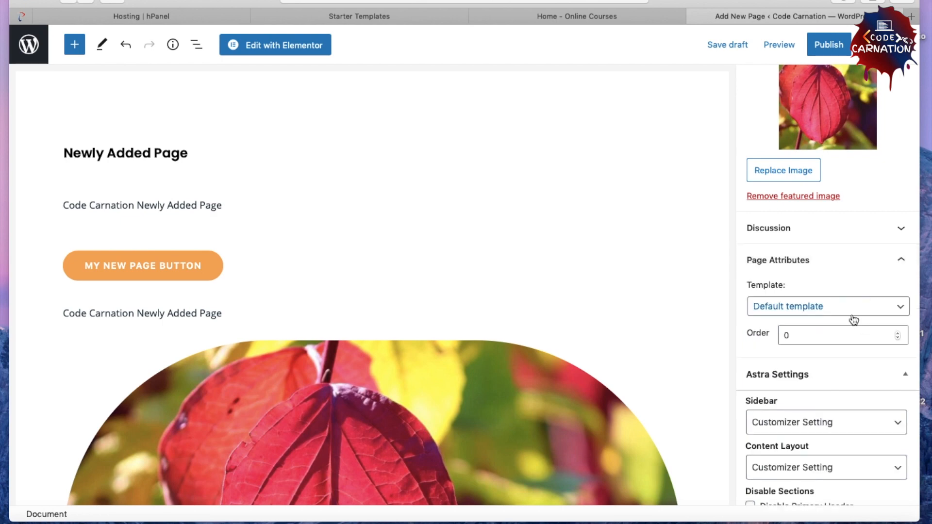
{"action": "left_click", "coordinate": [897, 263]}
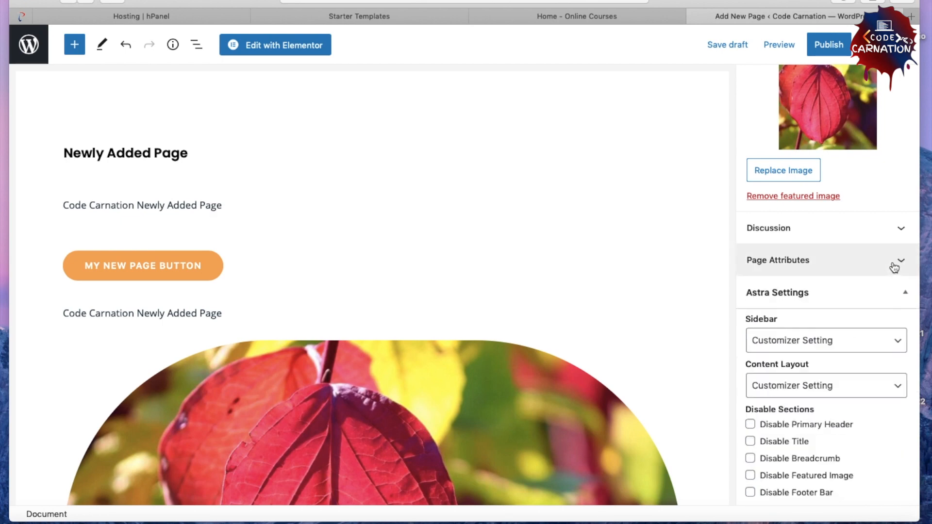
{"action": "left_click", "coordinate": [907, 295]}
{"action": "scroll", "coordinate": [882, 307], "scroll_direction": "up", "scroll_amount": 2}
{"action": "scroll", "coordinate": [883, 308], "scroll_direction": "down", "scroll_amount": 2}
{"action": "scroll", "coordinate": [882, 309], "scroll_direction": "up", "scroll_amount": 2}
{"action": "scroll", "coordinate": [882, 309], "scroll_direction": "down", "scroll_amount": 1}
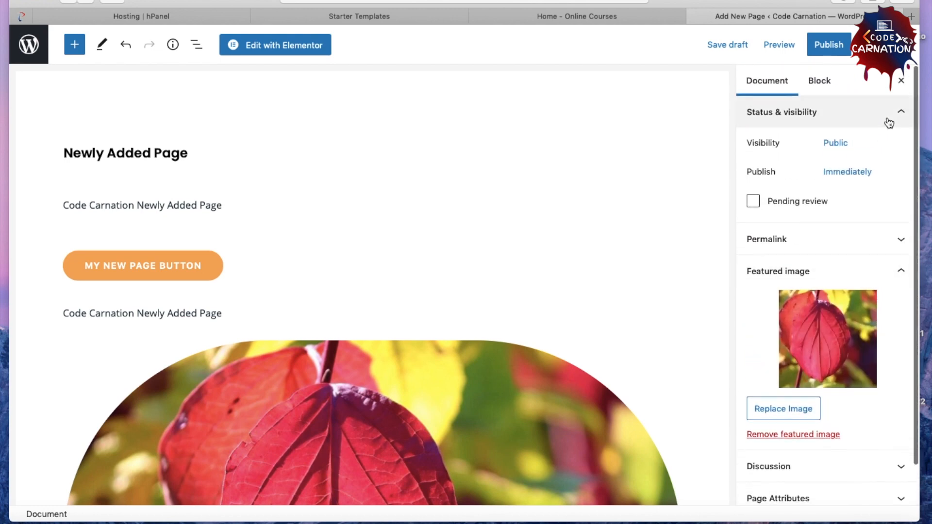
{"action": "left_click", "coordinate": [819, 82]}
{"action": "left_click", "coordinate": [772, 82]}
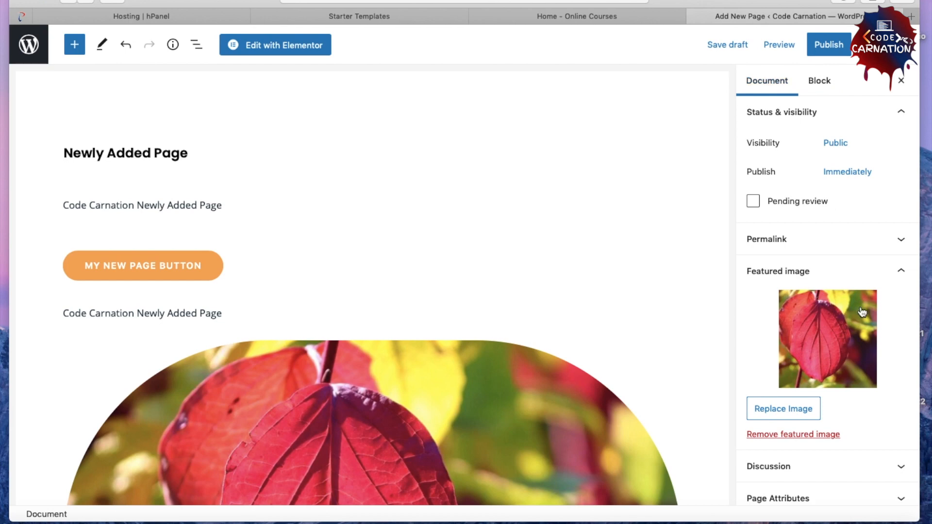
{"action": "scroll", "coordinate": [863, 312], "scroll_direction": "down", "scroll_amount": 2}
{"action": "scroll", "coordinate": [863, 312], "scroll_direction": "up", "scroll_amount": 2}
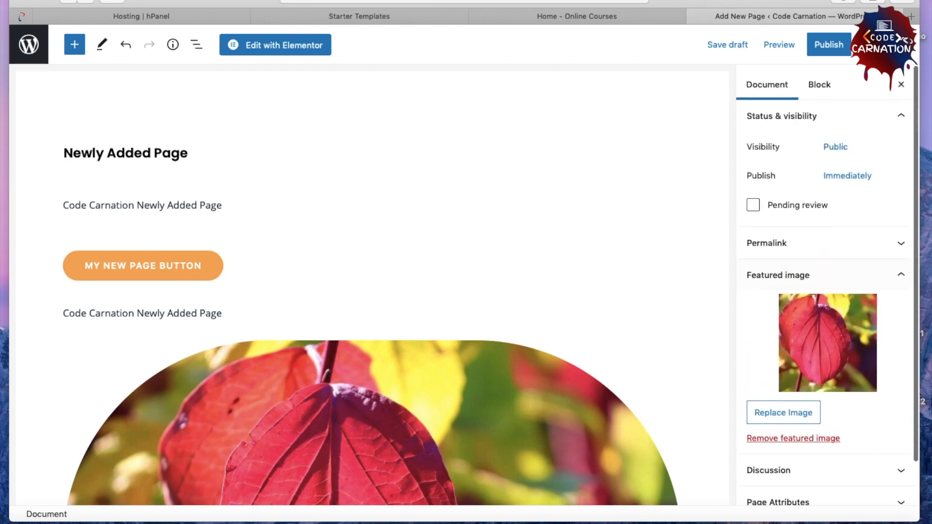
Publish Newly Added Page, confirm in the pre-publish panel, and view the live page.
{"action": "left_click", "coordinate": [830, 45]}
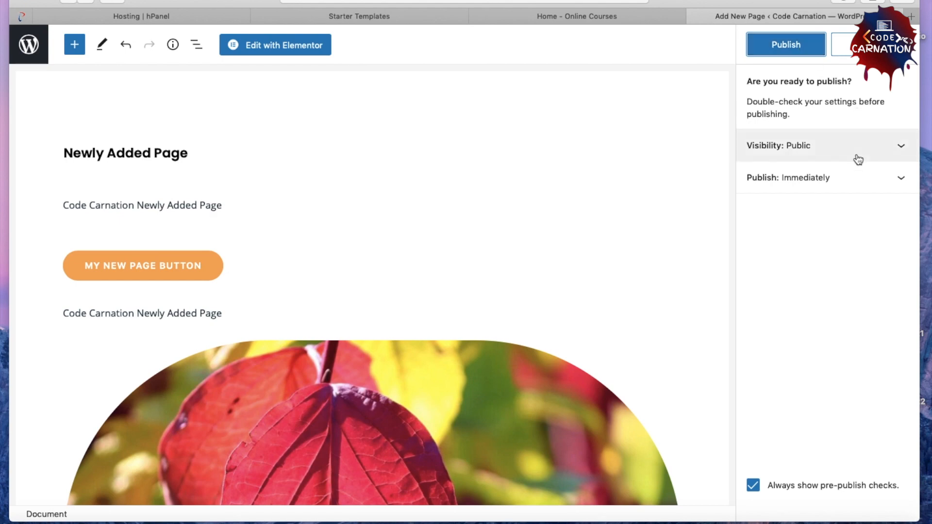
{"action": "left_click", "coordinate": [801, 44]}
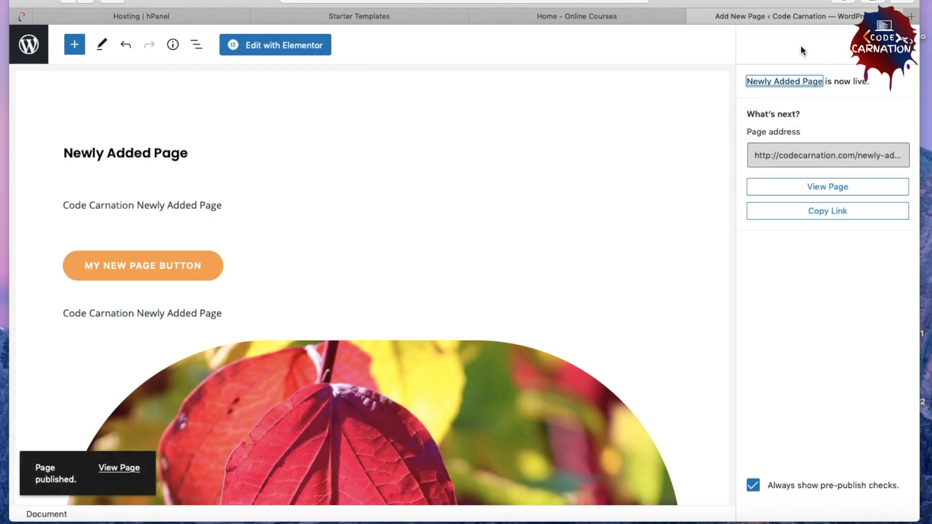
{"action": "left_click", "coordinate": [124, 467]}
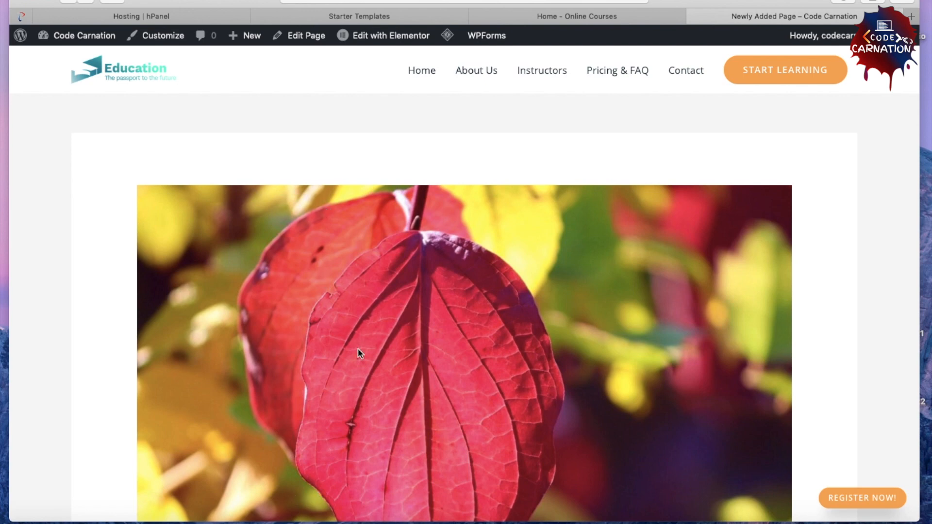
Check the live page's web address and the orange MY NEW PAGE BUTTON.
{"action": "scroll", "coordinate": [357, 351], "scroll_direction": "down", "scroll_amount": 5}
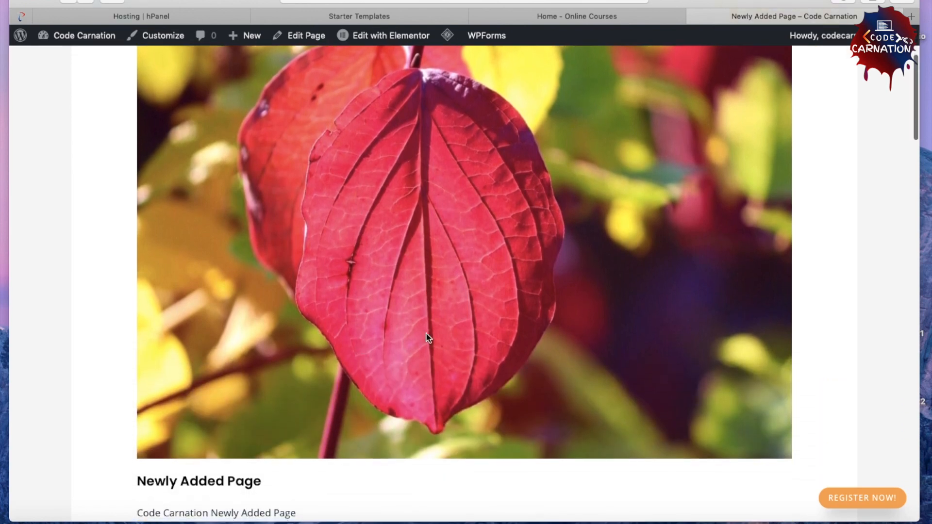
{"action": "scroll", "coordinate": [444, 299], "scroll_direction": "up", "scroll_amount": 5}
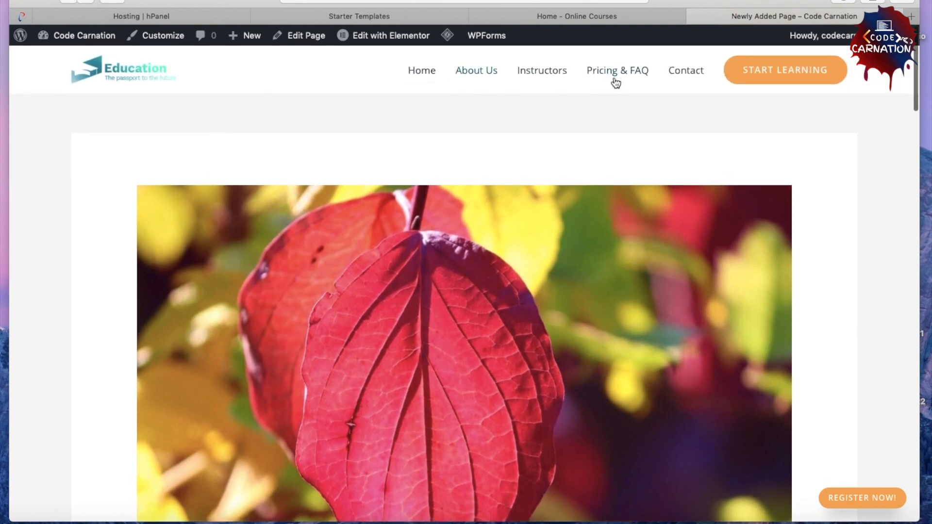
{"action": "left_click", "coordinate": [569, 2]}
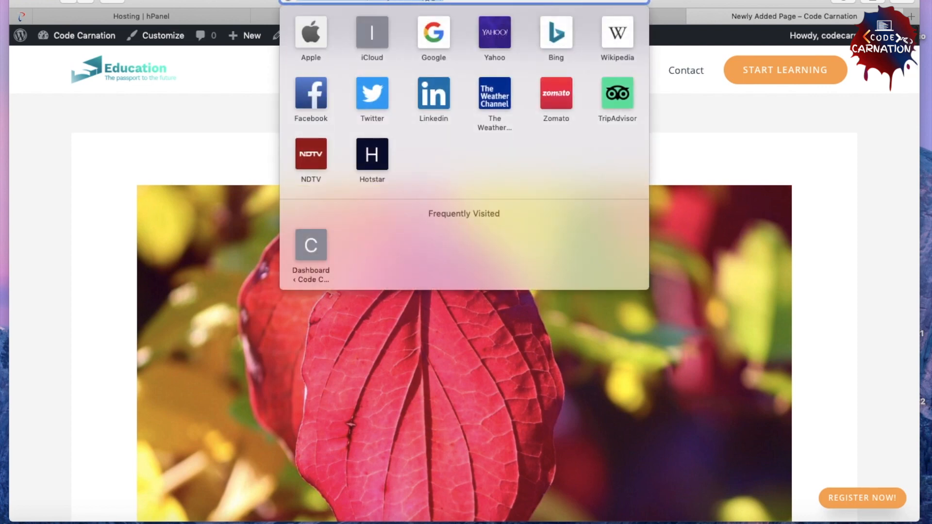
{"action": "left_click", "coordinate": [672, 106]}
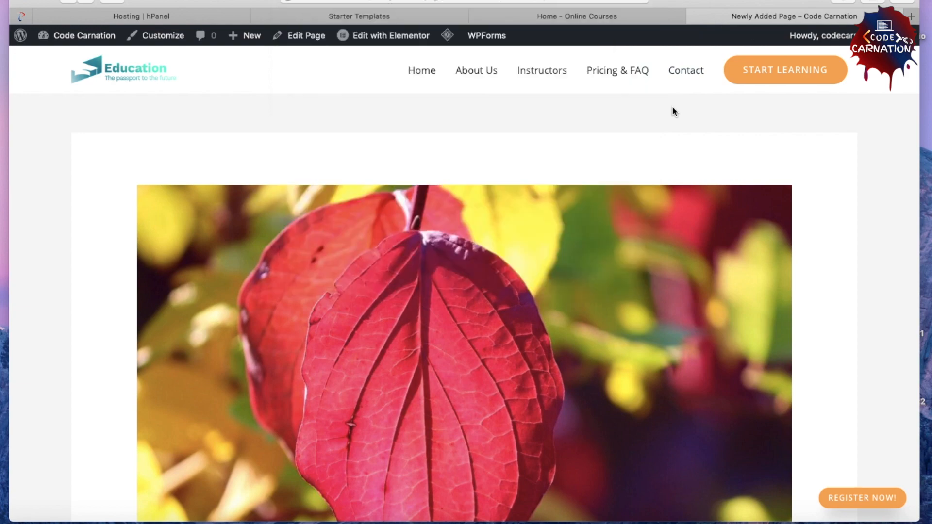
{"action": "scroll", "coordinate": [634, 141], "scroll_direction": "down", "scroll_amount": 5}
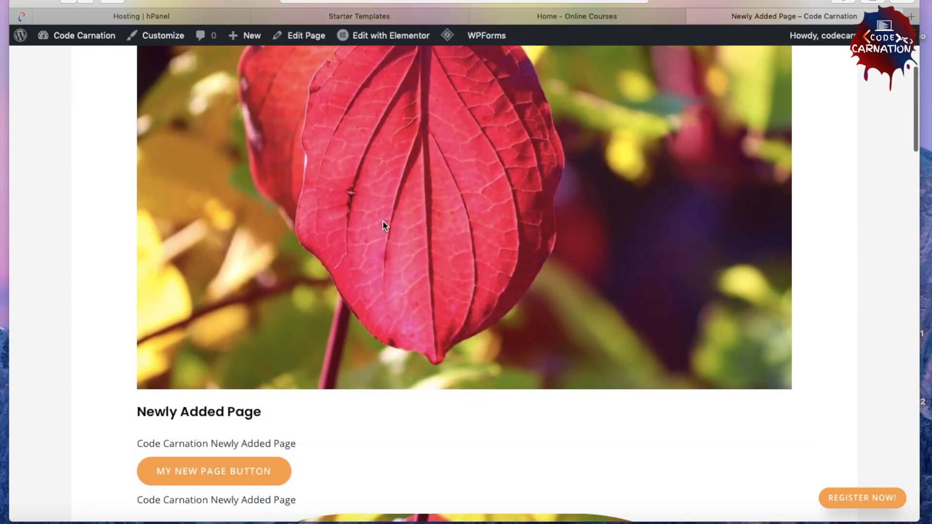
{"action": "scroll", "coordinate": [340, 311], "scroll_direction": "down", "scroll_amount": 3}
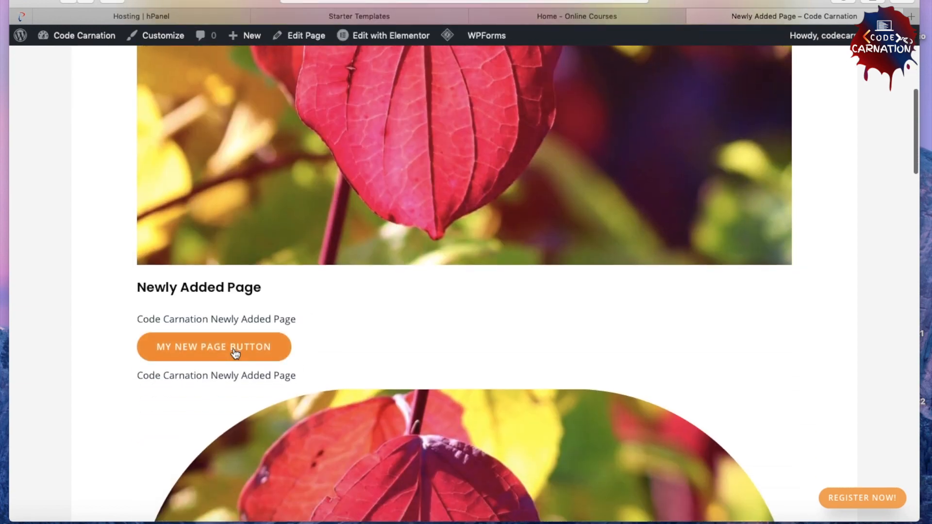
{"action": "double_click", "coordinate": [239, 351]}
{"action": "left_click", "coordinate": [209, 354]}
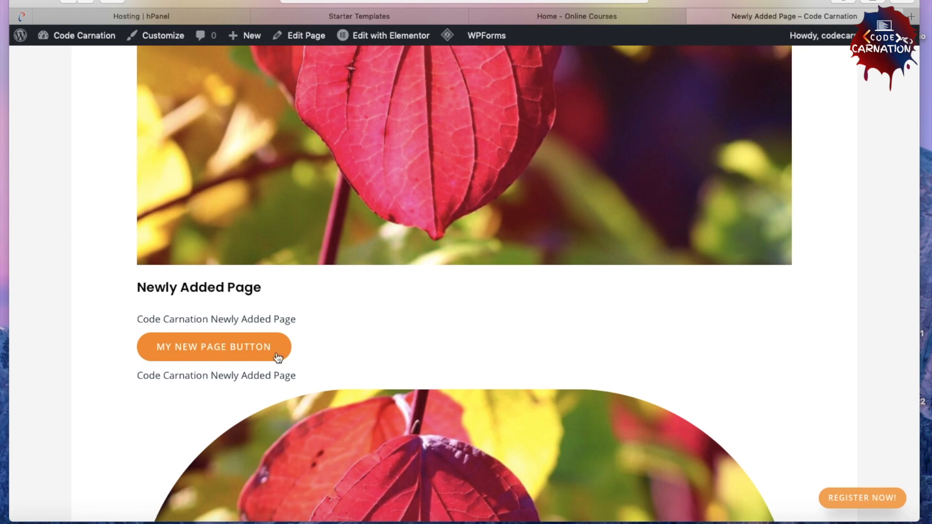
Scroll down the live page and play the embedded globe video.
{"action": "scroll", "coordinate": [250, 356], "scroll_direction": "down", "scroll_amount": 5}
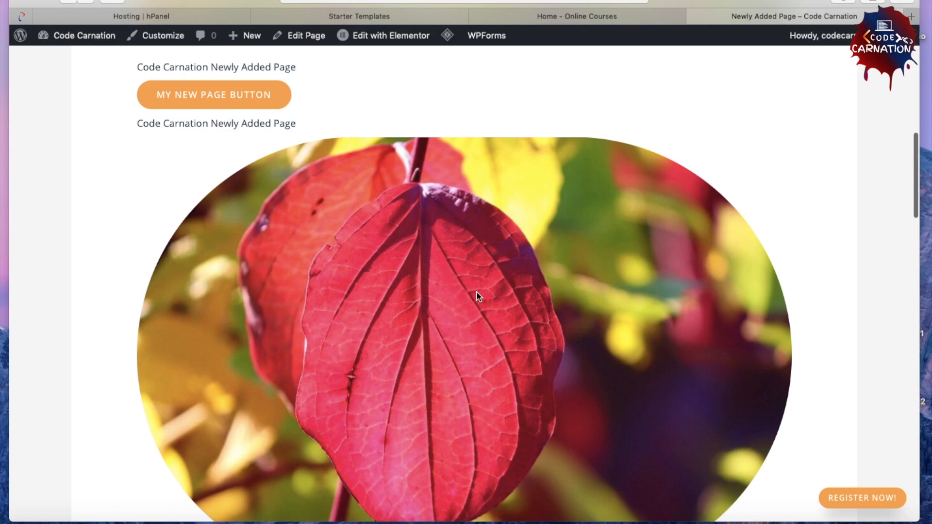
{"action": "scroll", "coordinate": [360, 270], "scroll_direction": "down", "scroll_amount": 6}
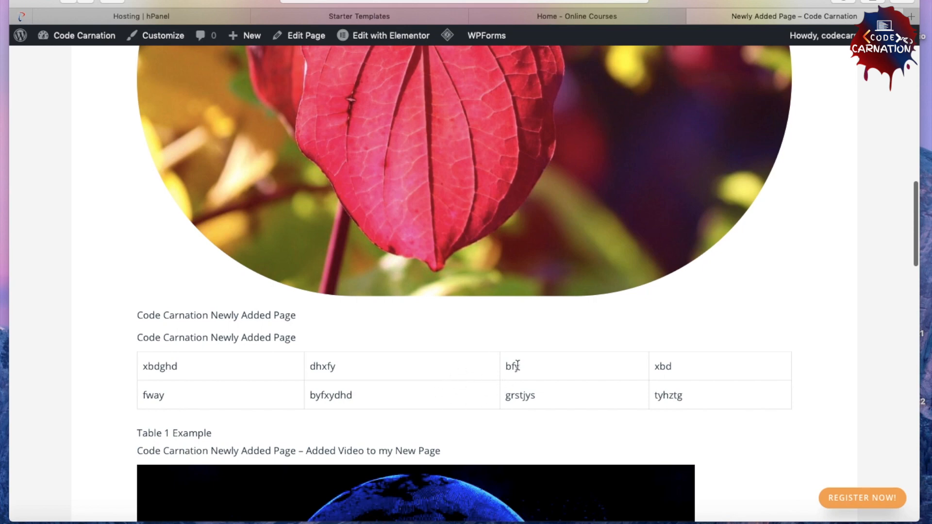
{"action": "scroll", "coordinate": [517, 365], "scroll_direction": "down", "scroll_amount": 2}
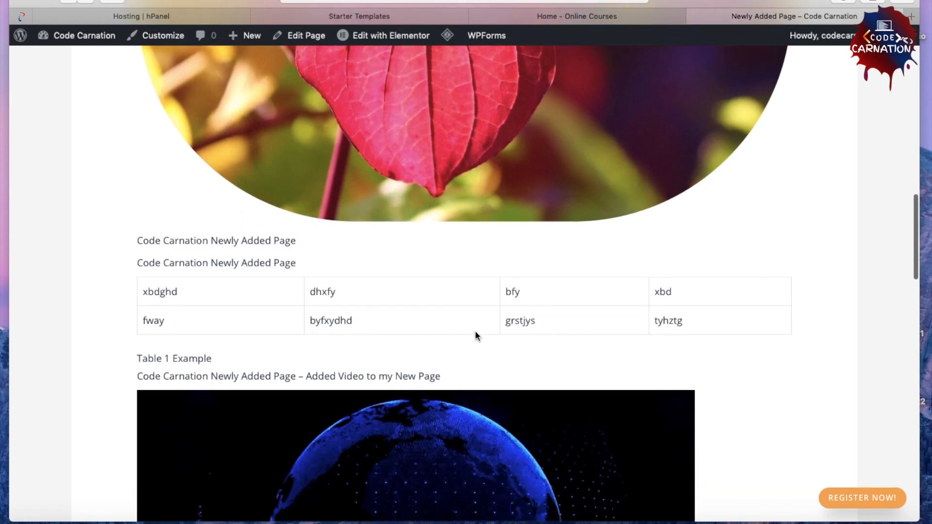
{"action": "scroll", "coordinate": [499, 324], "scroll_direction": "down", "scroll_amount": 6}
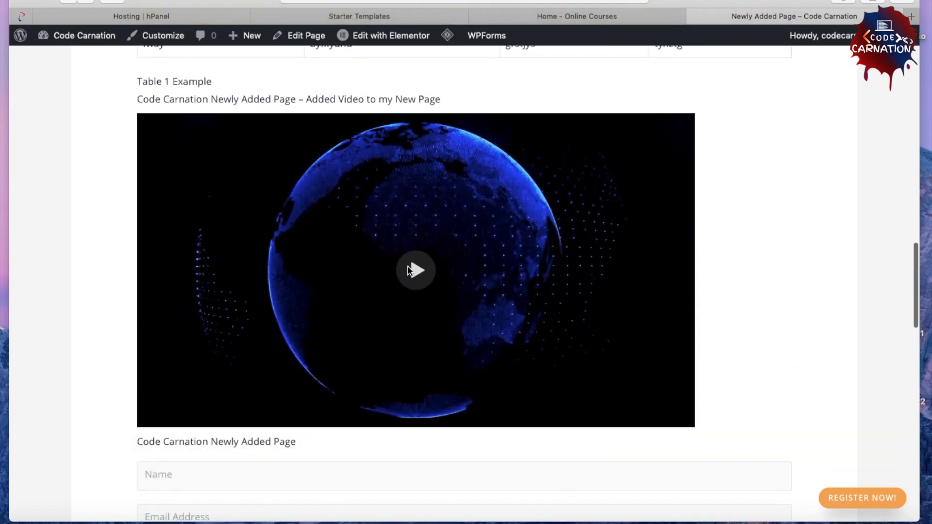
{"action": "scroll", "coordinate": [462, 286], "scroll_direction": "down", "scroll_amount": 3}
{"action": "scroll", "coordinate": [458, 270], "scroll_direction": "up", "scroll_amount": 2}
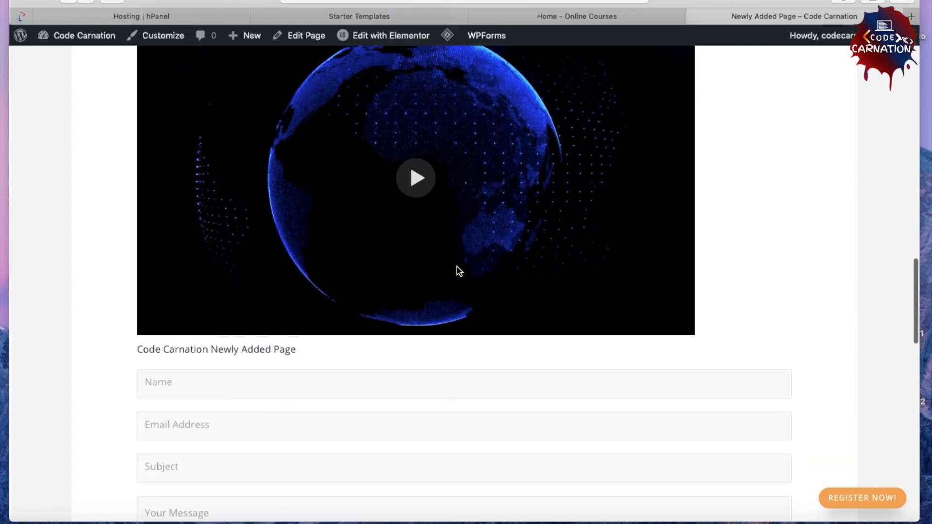
{"action": "left_click", "coordinate": [416, 246]}
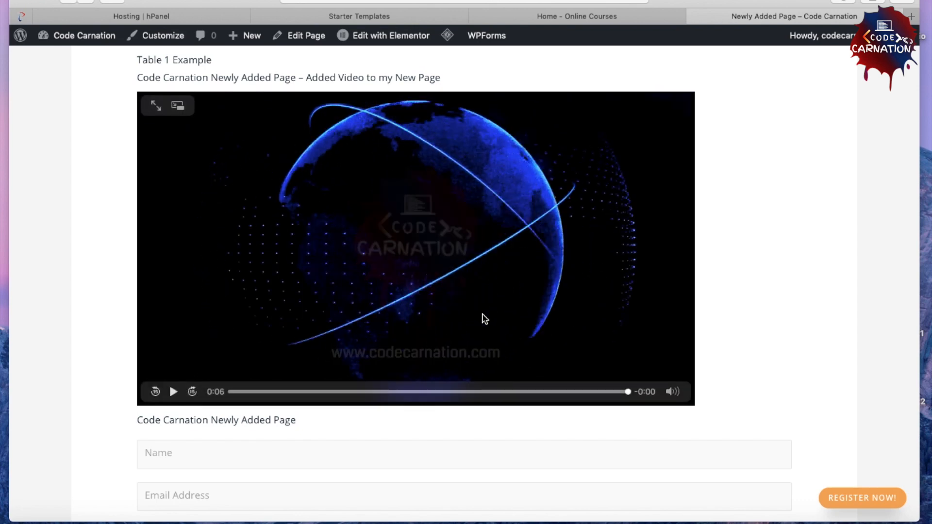
Fill the contact form's Name, Email, Subject and Message with dummy text and send it.
{"action": "scroll", "coordinate": [488, 417], "scroll_direction": "down", "scroll_amount": 3}
{"action": "scroll", "coordinate": [488, 418], "scroll_direction": "down", "scroll_amount": 3}
{"action": "left_click", "coordinate": [408, 230]}
{"action": "type", "text": "sshflISJtkd"}
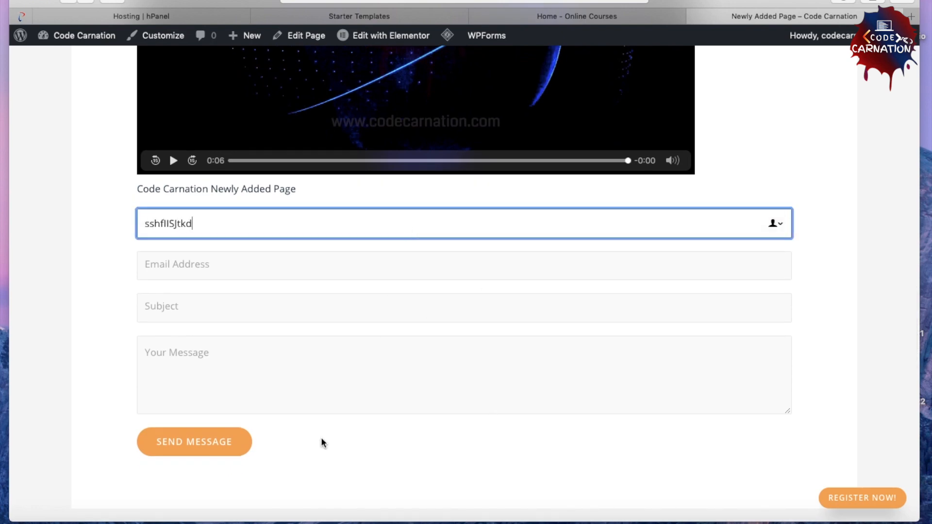
{"action": "left_click", "coordinate": [287, 259]}
{"action": "type", "text": "vafkdmgzbm"}
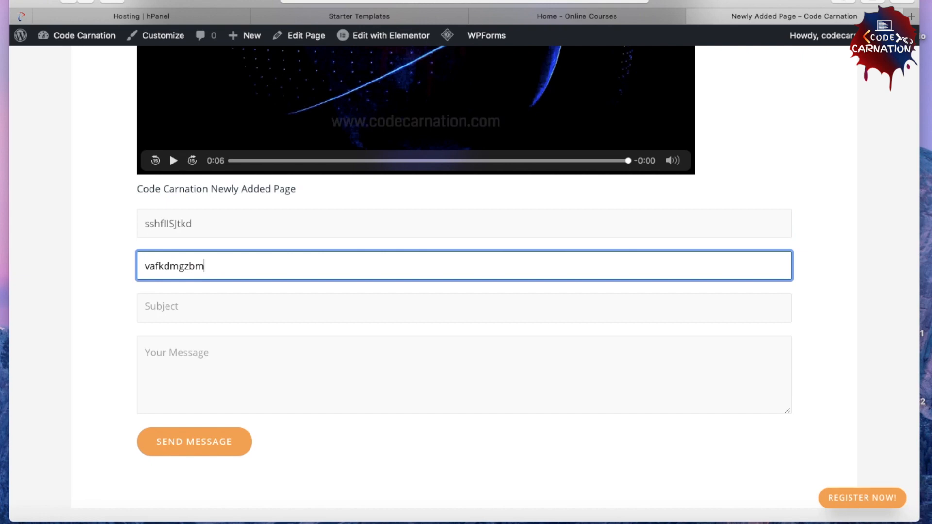
{"action": "left_click", "coordinate": [277, 310]}
{"action": "type", "text": "zbk dlgknc"}
{"action": "left_click", "coordinate": [247, 424]}
{"action": "type", "text": "mfzlgm"}
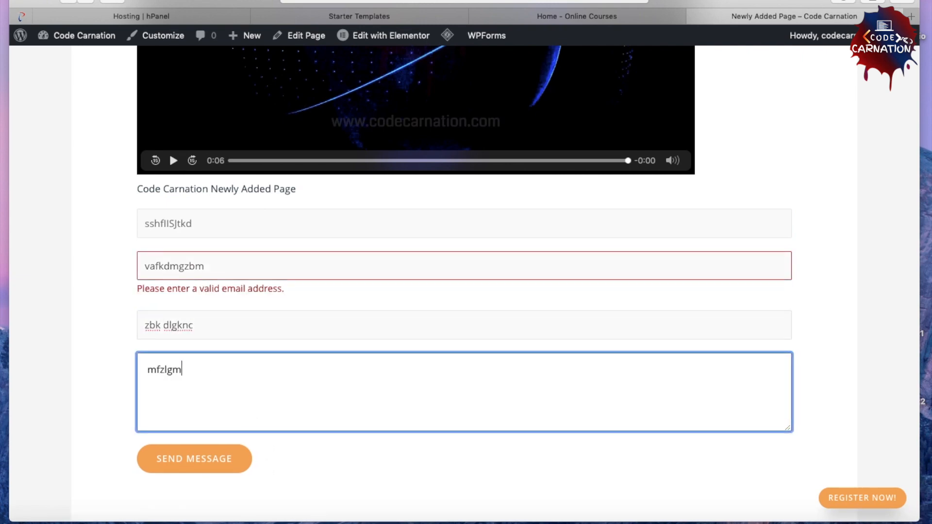
{"action": "left_click", "coordinate": [206, 458]}
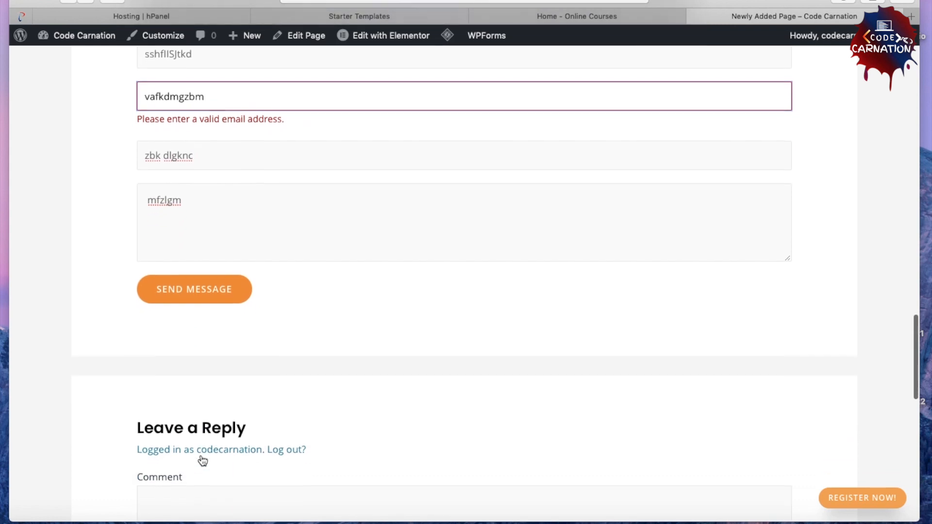
Post the comment 'Nice Page' in the Leave a Reply section of the live page.
{"action": "scroll", "coordinate": [365, 387], "scroll_direction": "down", "scroll_amount": 5}
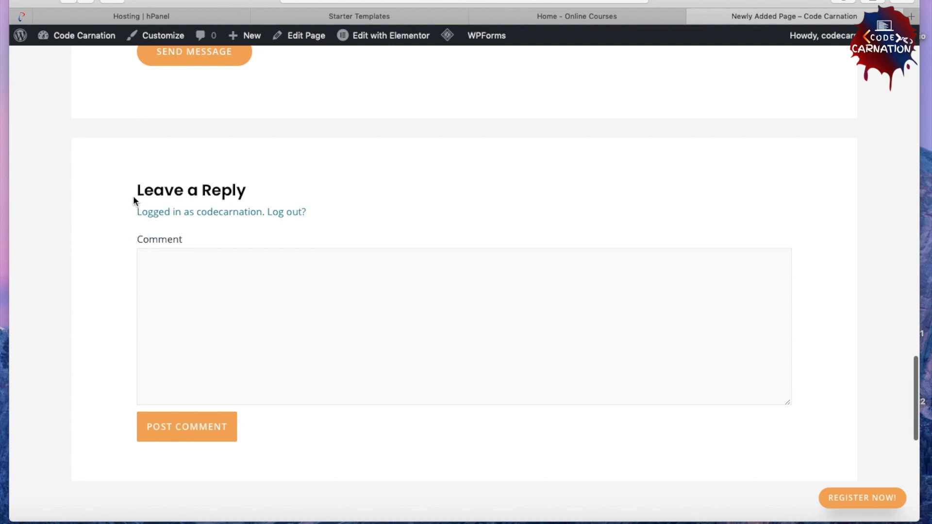
{"action": "left_click_drag", "start_coordinate": [139, 189], "coordinate": [258, 187]}
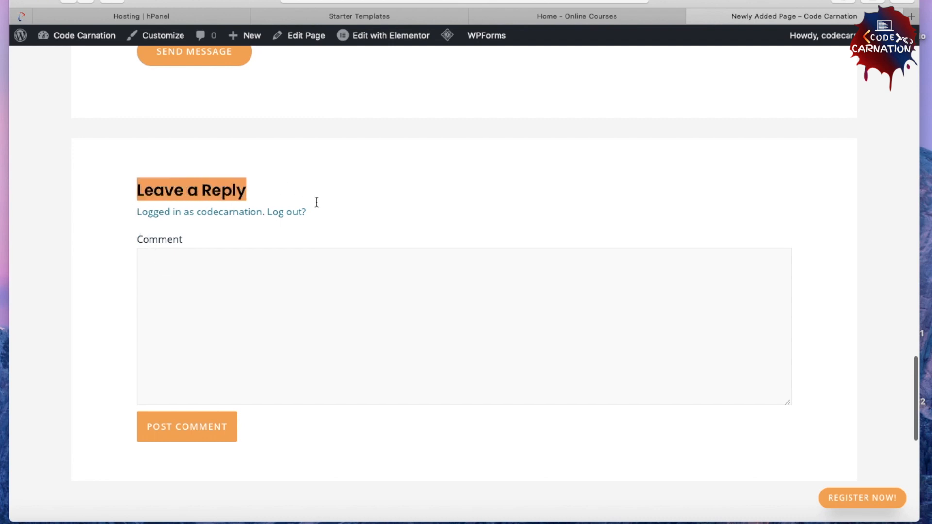
{"action": "left_click_drag", "start_coordinate": [316, 202], "coordinate": [322, 222]}
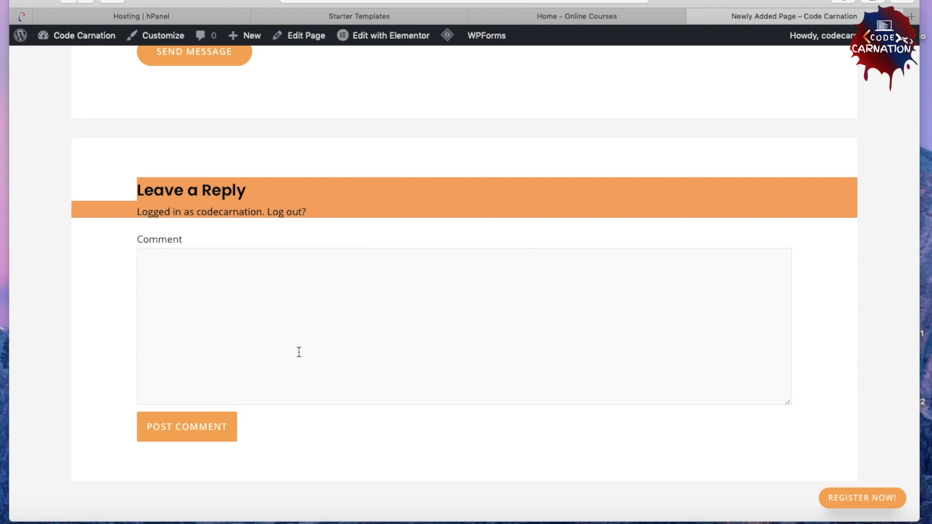
{"action": "scroll", "coordinate": [298, 349], "scroll_direction": "down", "scroll_amount": 3}
{"action": "left_click", "coordinate": [392, 194]}
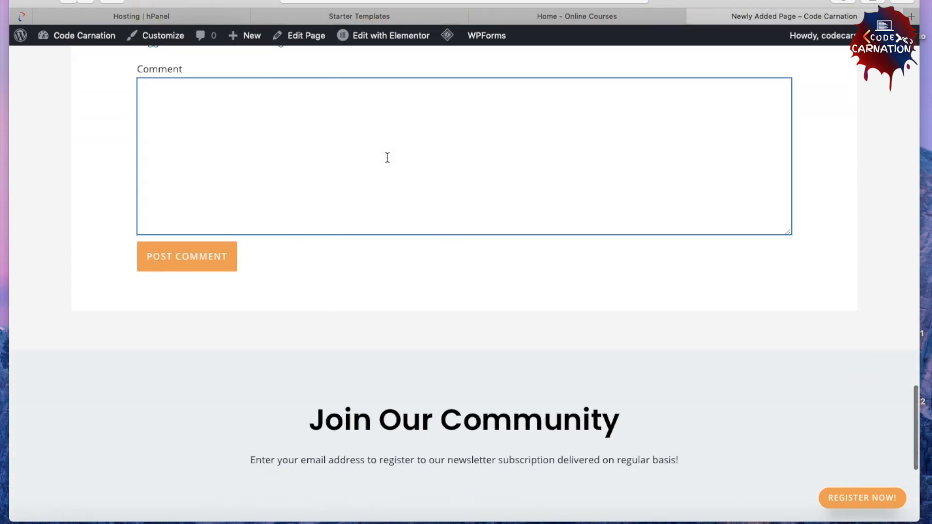
{"action": "scroll", "coordinate": [387, 156], "scroll_direction": "up", "scroll_amount": 3}
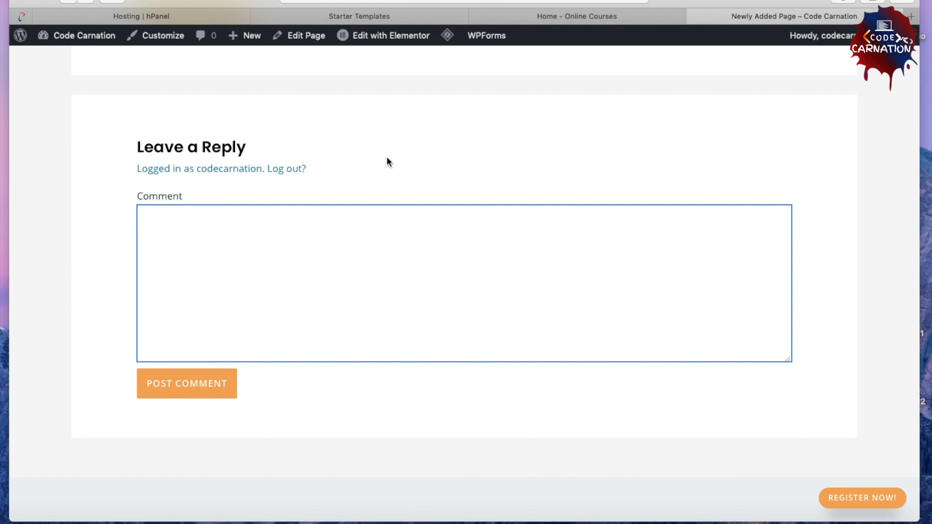
{"action": "type", "text": "Nice Page"}
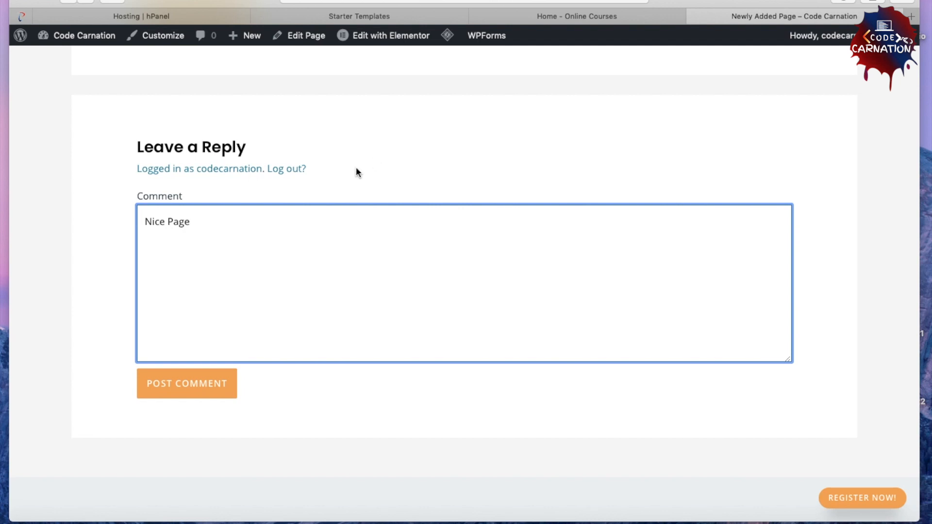
{"action": "left_click", "coordinate": [194, 387]}
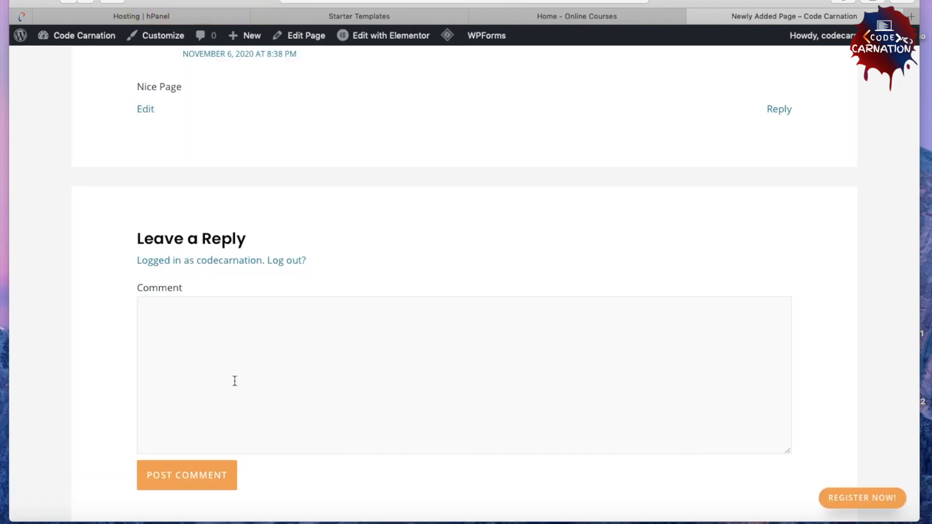
{"action": "scroll", "coordinate": [355, 405], "scroll_direction": "up", "scroll_amount": 5}
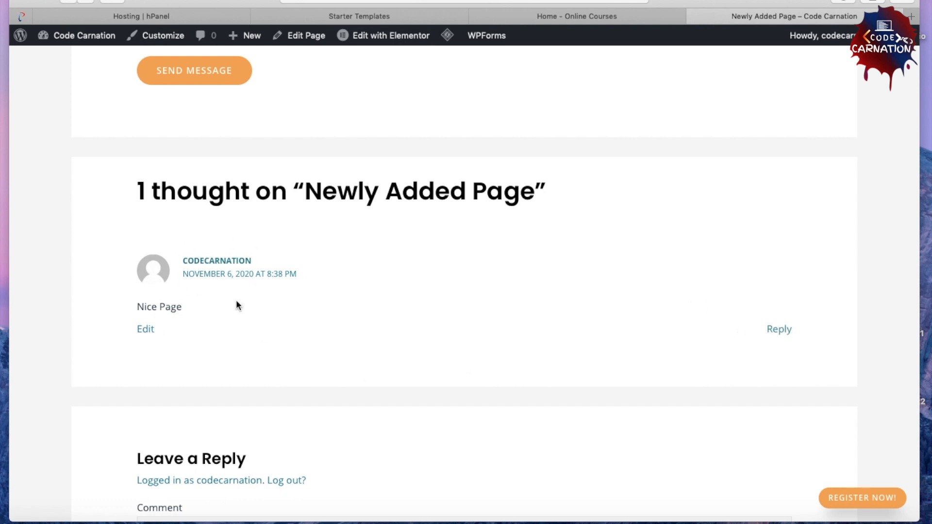
{"action": "scroll", "coordinate": [338, 315], "scroll_direction": "up", "scroll_amount": 20}
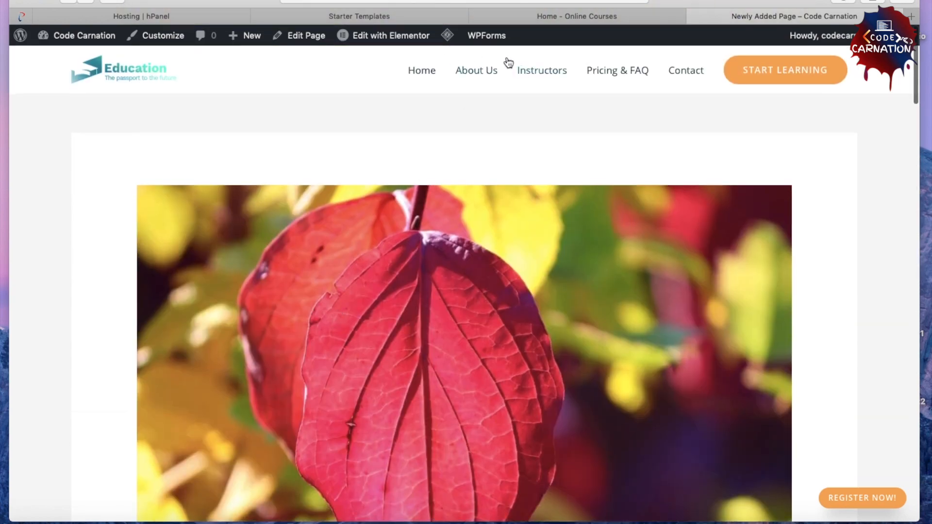
Go to the Dashboard, then All Pages, and view Newly Added Page's comment.
{"action": "left_click", "coordinate": [120, 68]}
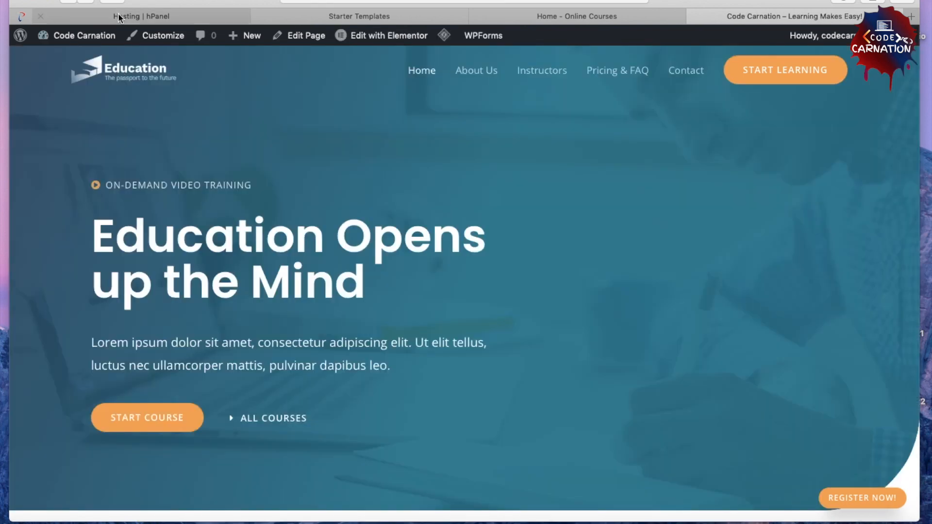
{"action": "mouse_move", "coordinate": [92, 35]}
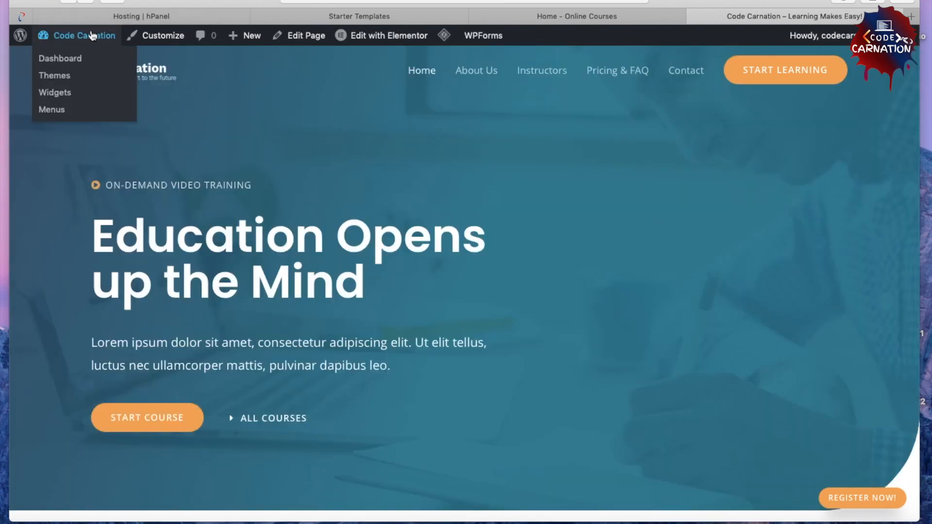
{"action": "left_click", "coordinate": [73, 58]}
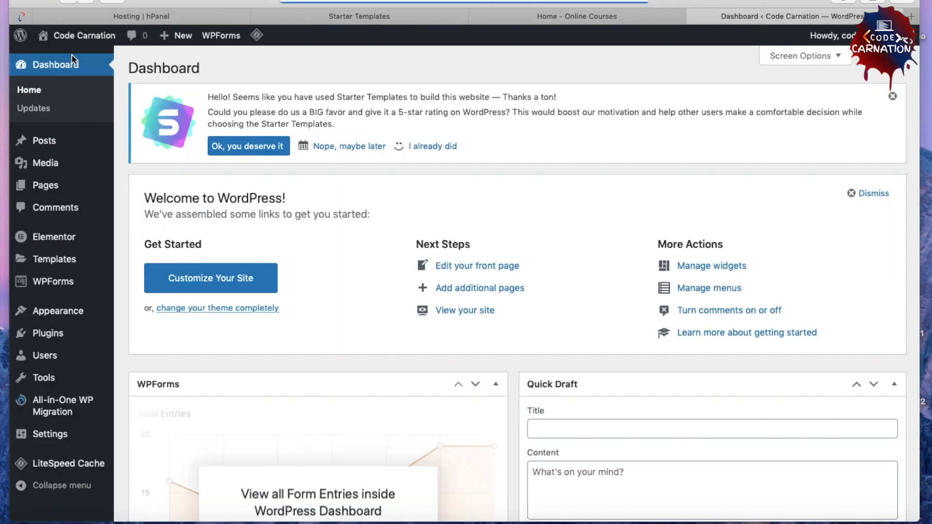
{"action": "mouse_move", "coordinate": [47, 192]}
{"action": "left_click", "coordinate": [136, 187]}
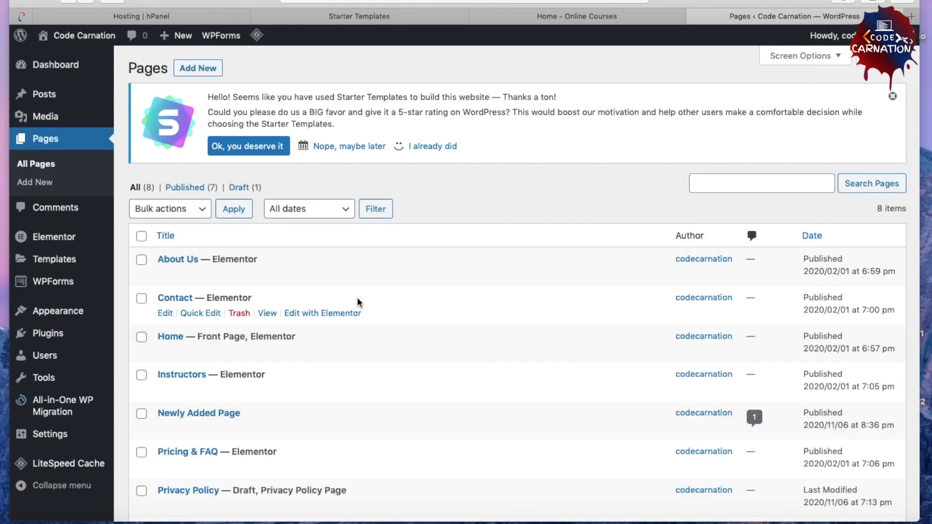
{"action": "scroll", "coordinate": [352, 292], "scroll_direction": "down", "scroll_amount": 4}
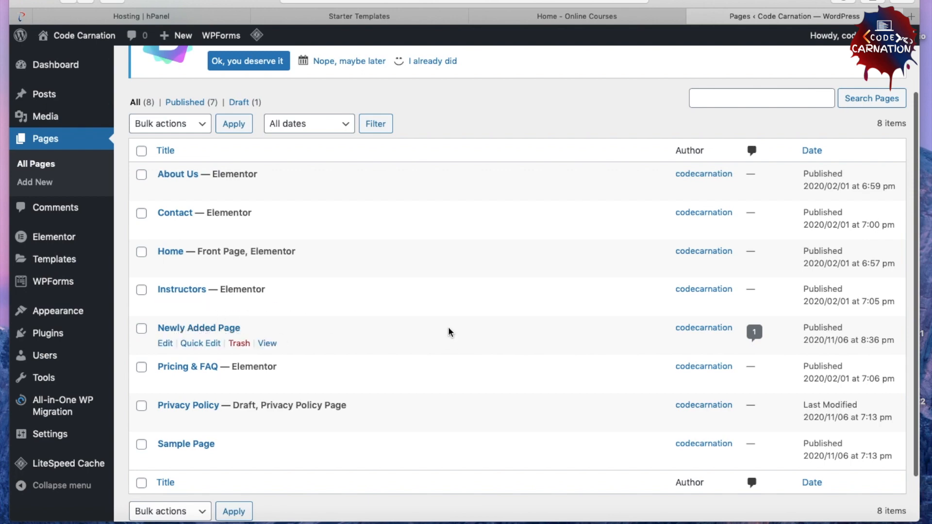
{"action": "scroll", "coordinate": [596, 355], "scroll_direction": "up", "scroll_amount": 1}
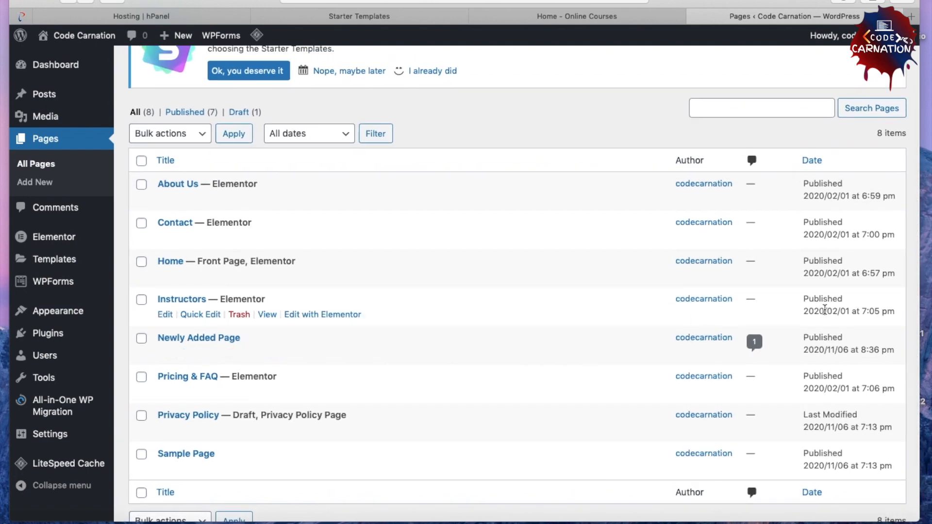
{"action": "left_click", "coordinate": [755, 344]}
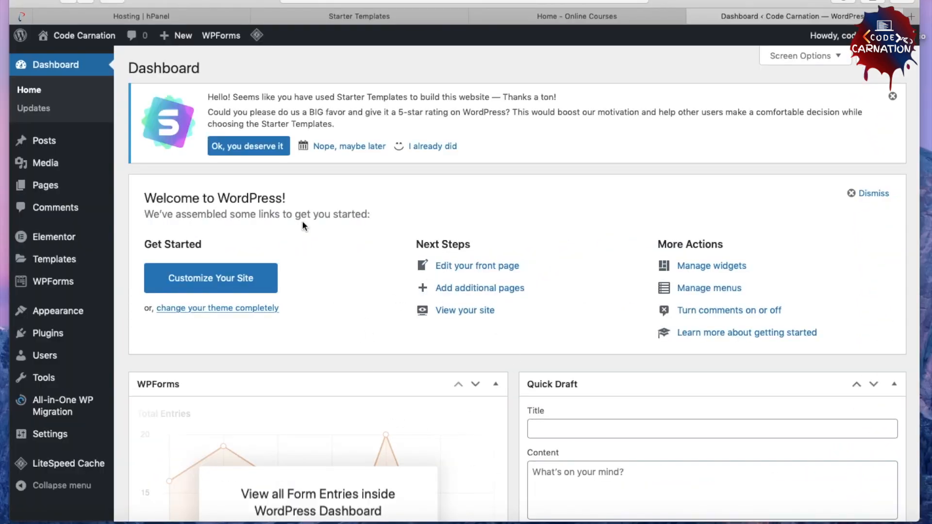
Visit the live site's home page and scroll through it before returning to the top.
{"action": "mouse_move", "coordinate": [88, 43]}
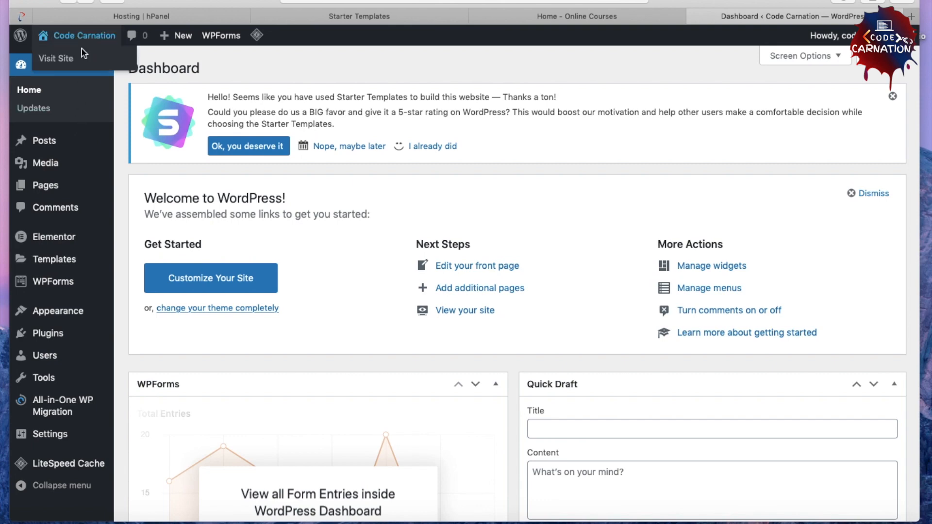
{"action": "left_click", "coordinate": [80, 62]}
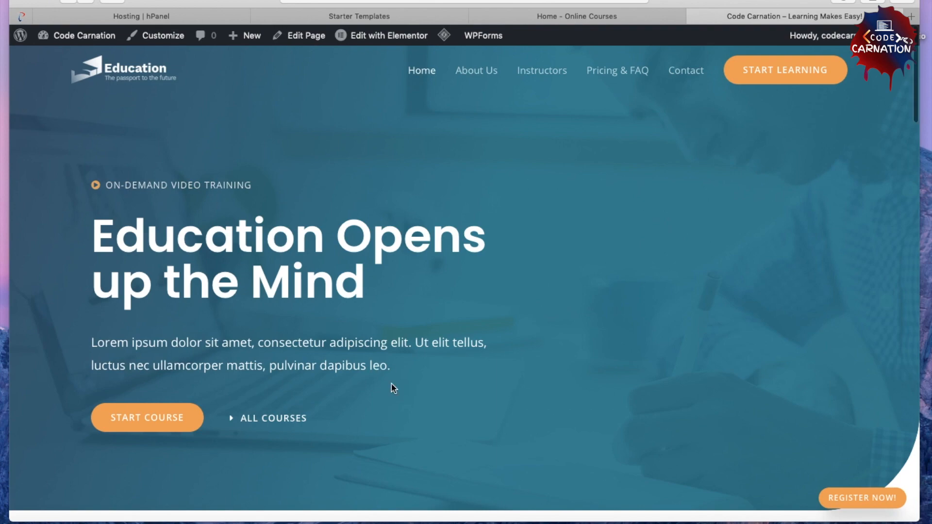
{"action": "scroll", "coordinate": [393, 388], "scroll_direction": "down", "scroll_amount": 12}
{"action": "scroll", "coordinate": [392, 386], "scroll_direction": "down", "scroll_amount": 12}
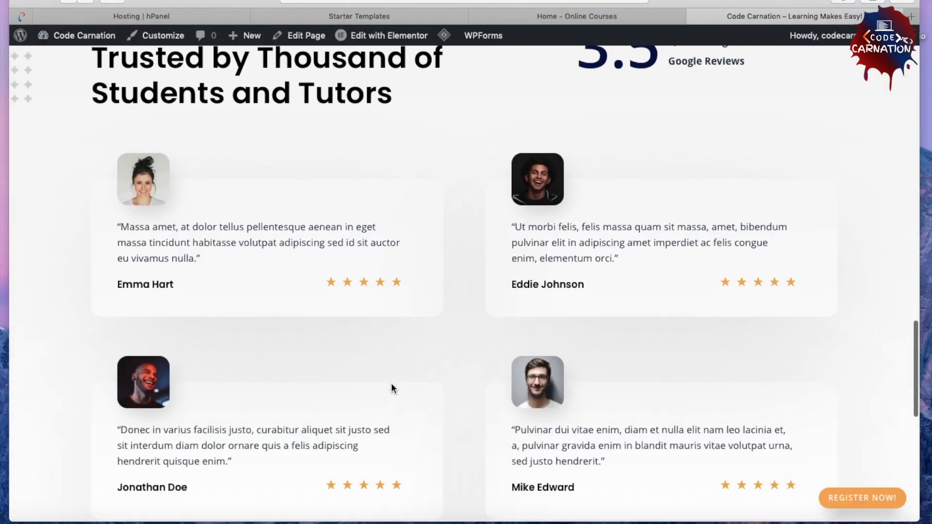
{"action": "scroll", "coordinate": [393, 388], "scroll_direction": "down", "scroll_amount": 10}
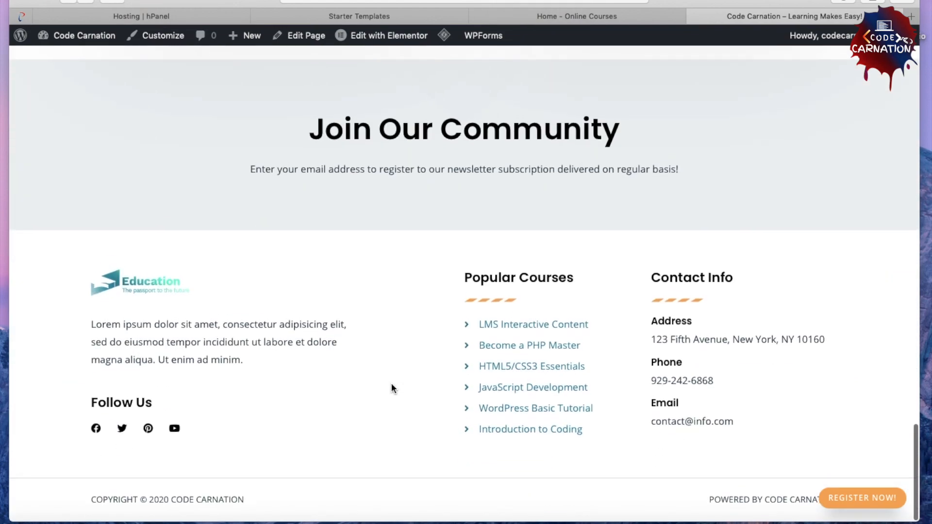
{"action": "key", "text": "Home"}
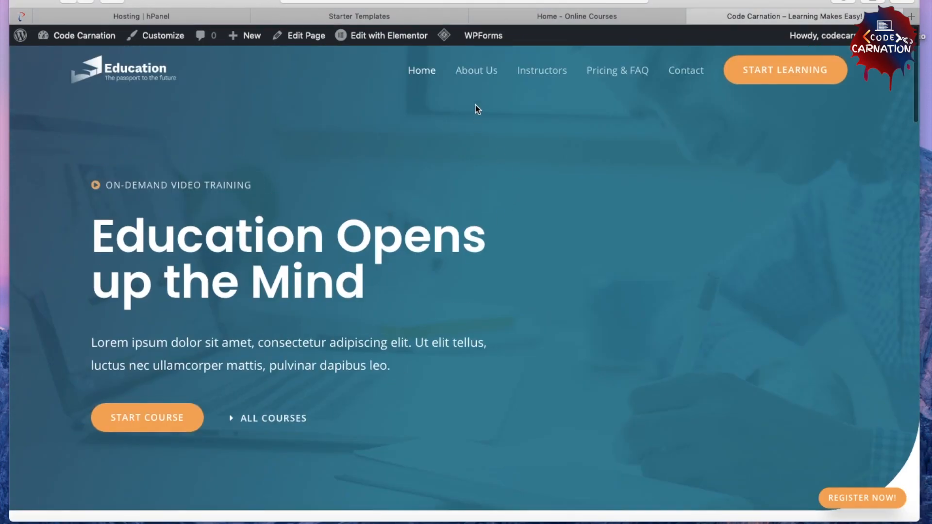
Browse the About Us, Instructors and Pricing & FAQ pages from the header menu.
{"action": "left_click", "coordinate": [475, 70]}
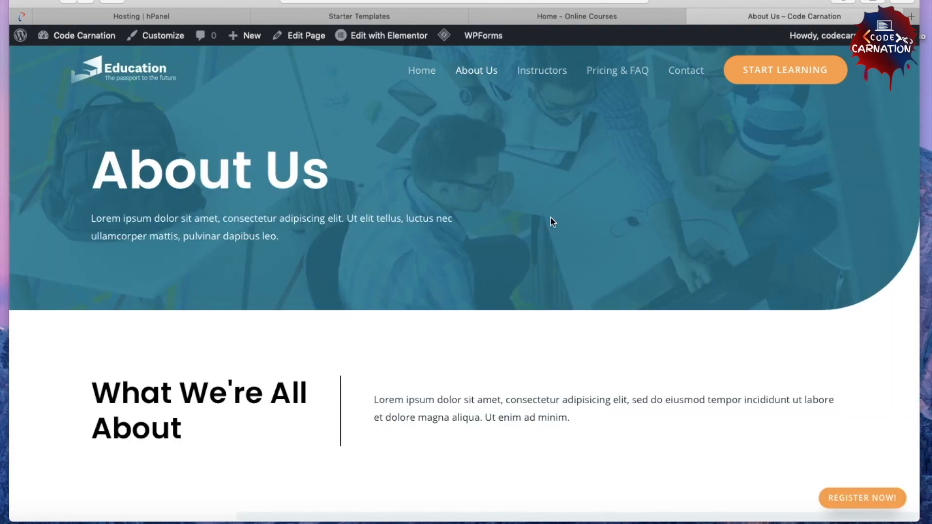
{"action": "scroll", "coordinate": [565, 424], "scroll_direction": "down", "scroll_amount": 15}
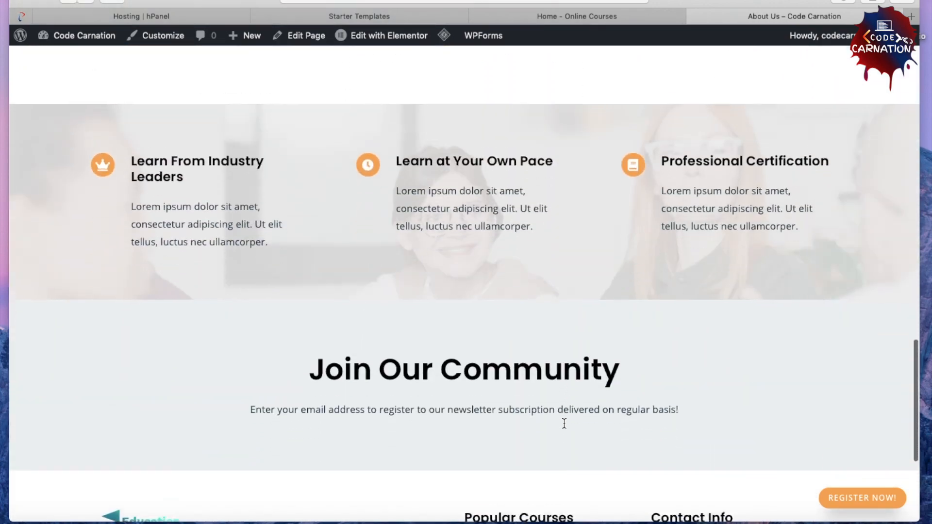
{"action": "scroll", "coordinate": [564, 423], "scroll_direction": "up", "scroll_amount": 15}
{"action": "left_click", "coordinate": [543, 73]}
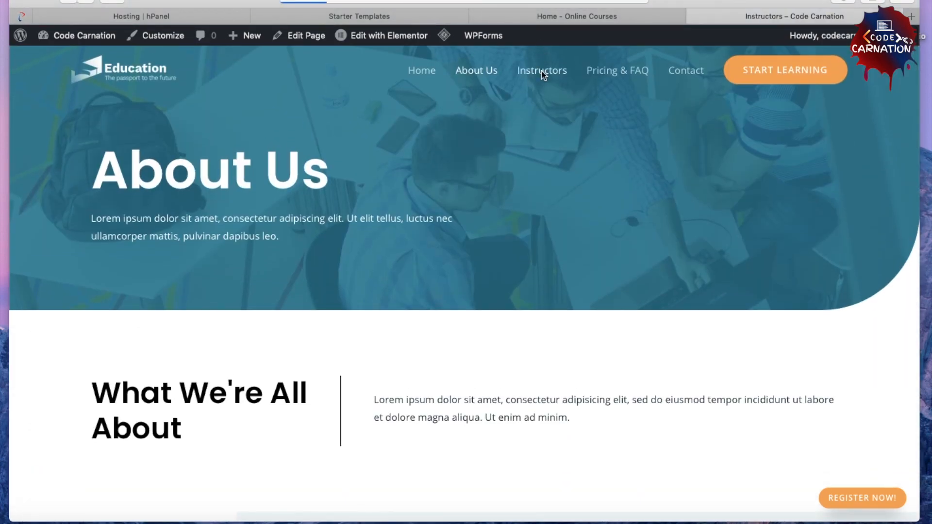
{"action": "scroll", "coordinate": [415, 372], "scroll_direction": "down", "scroll_amount": 15}
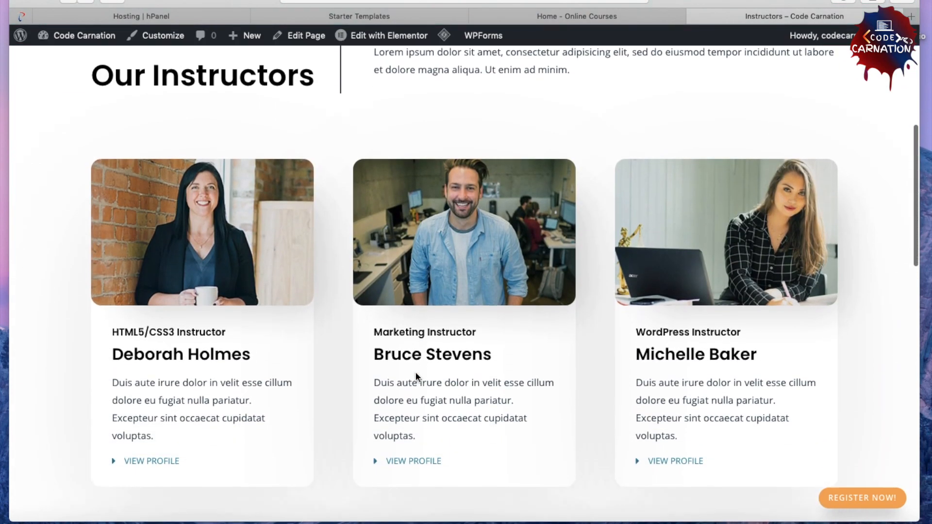
{"action": "scroll", "coordinate": [416, 374], "scroll_direction": "down", "scroll_amount": 5}
{"action": "scroll", "coordinate": [416, 371], "scroll_direction": "up", "scroll_amount": 20}
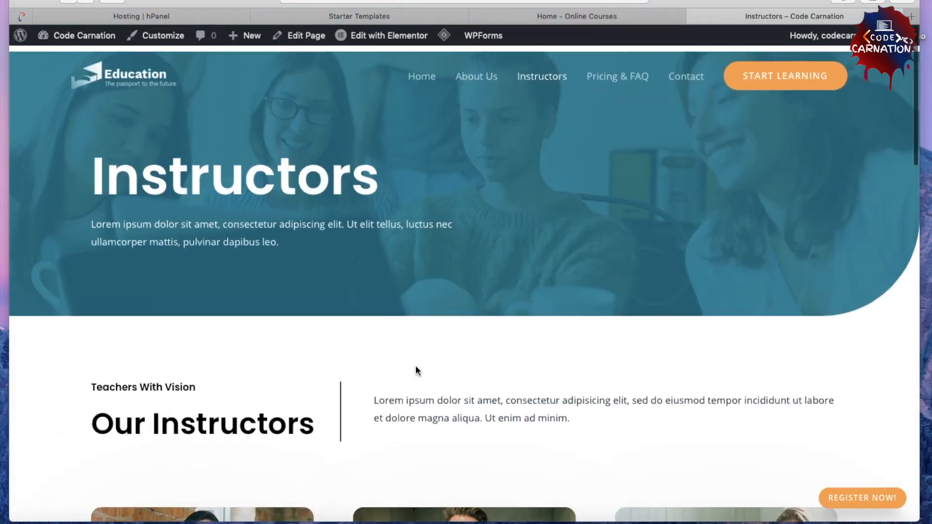
{"action": "left_click", "coordinate": [613, 70]}
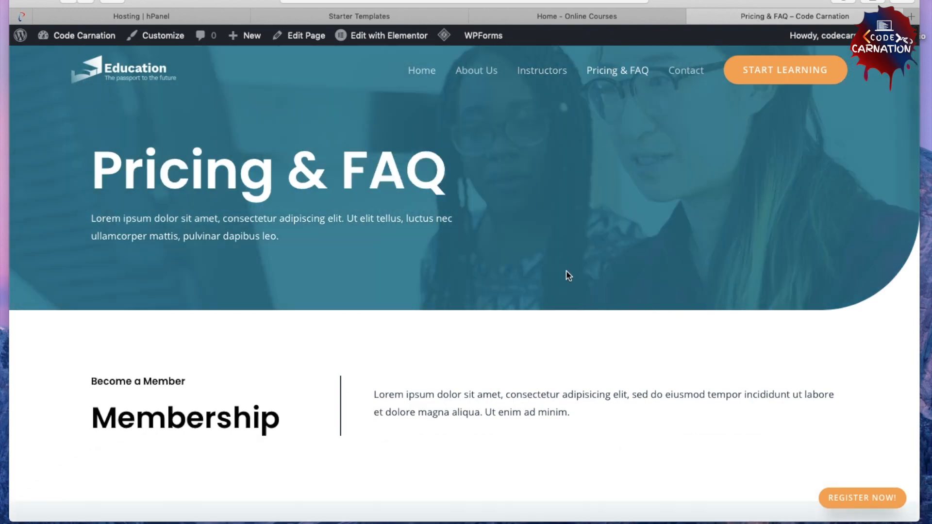
{"action": "scroll", "coordinate": [566, 270], "scroll_direction": "down", "scroll_amount": 15}
{"action": "scroll", "coordinate": [566, 273], "scroll_direction": "up", "scroll_amount": 15}
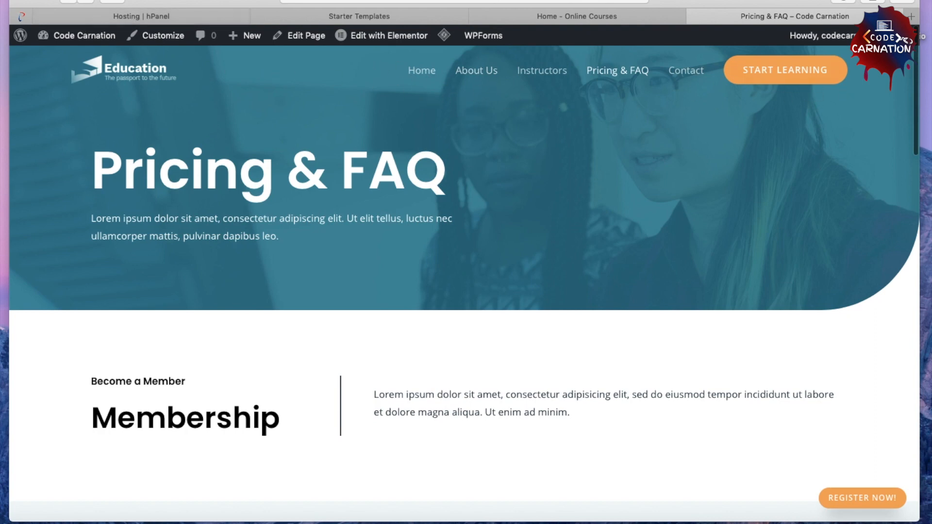
{"action": "mouse_move", "coordinate": [78, 36]}
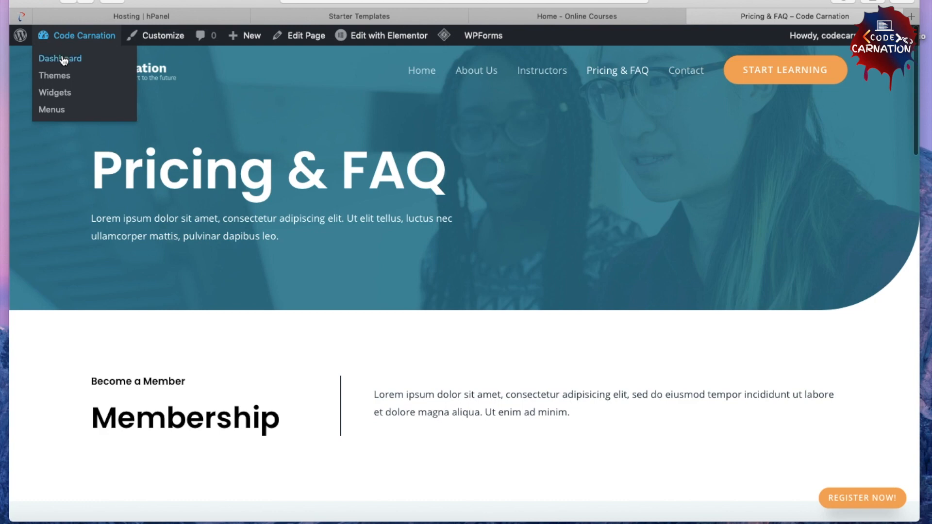
Go back to the admin Dashboard via Code Carnation in the admin bar.
{"action": "left_click", "coordinate": [63, 60]}
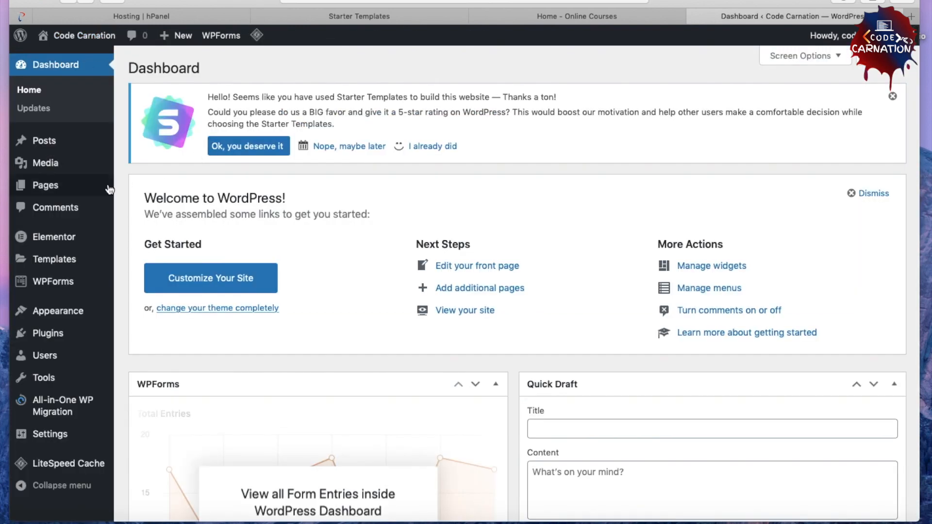
{"action": "mouse_move", "coordinate": [59, 316]}
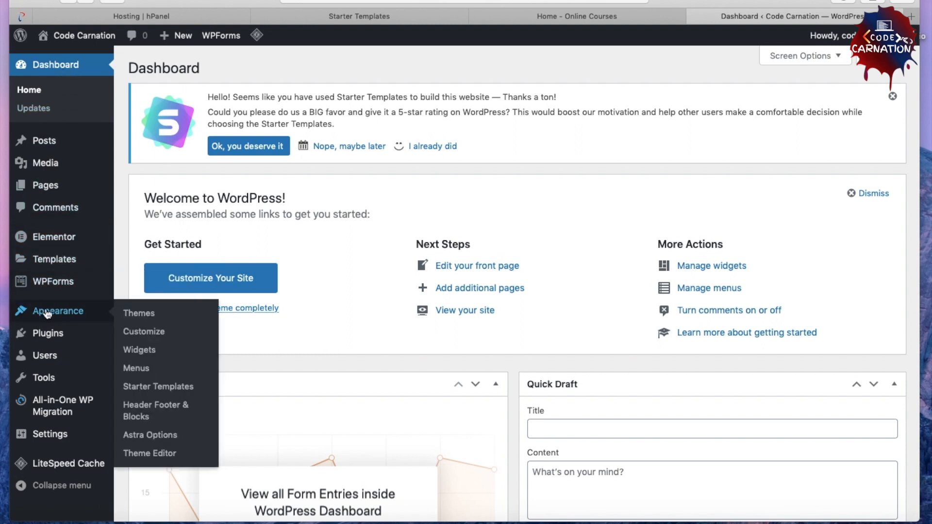
Open the Menus editor and review the Primary Menu's five pages, Home through Contact.
{"action": "left_click", "coordinate": [143, 372]}
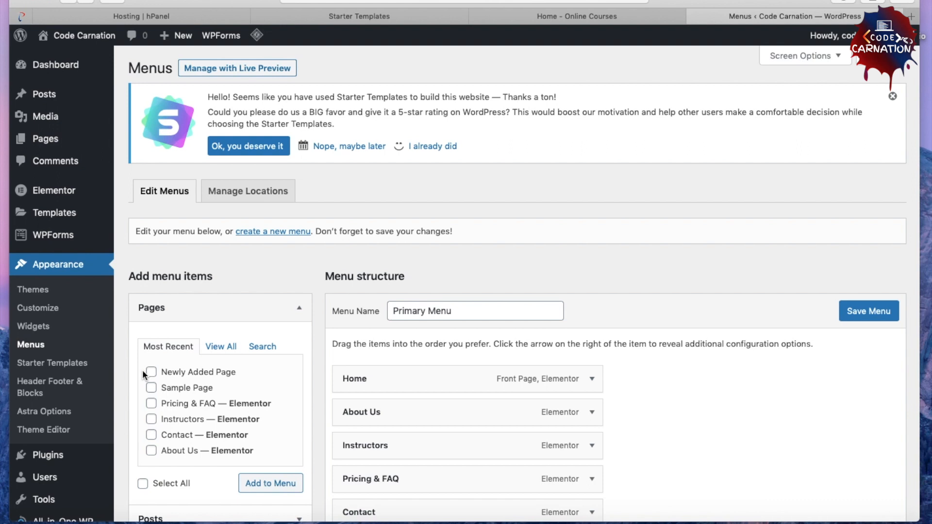
{"action": "scroll", "coordinate": [278, 401], "scroll_direction": "down", "scroll_amount": 3}
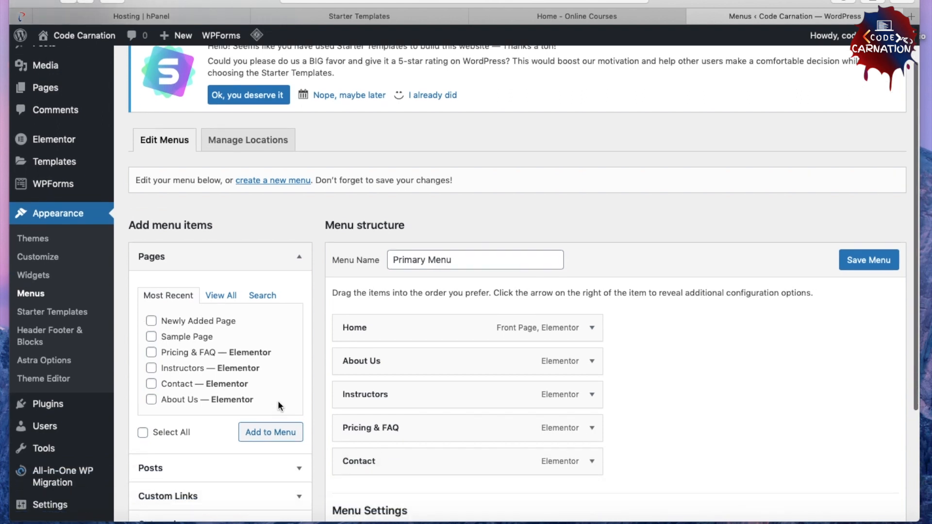
{"action": "scroll", "coordinate": [278, 401], "scroll_direction": "down", "scroll_amount": 2}
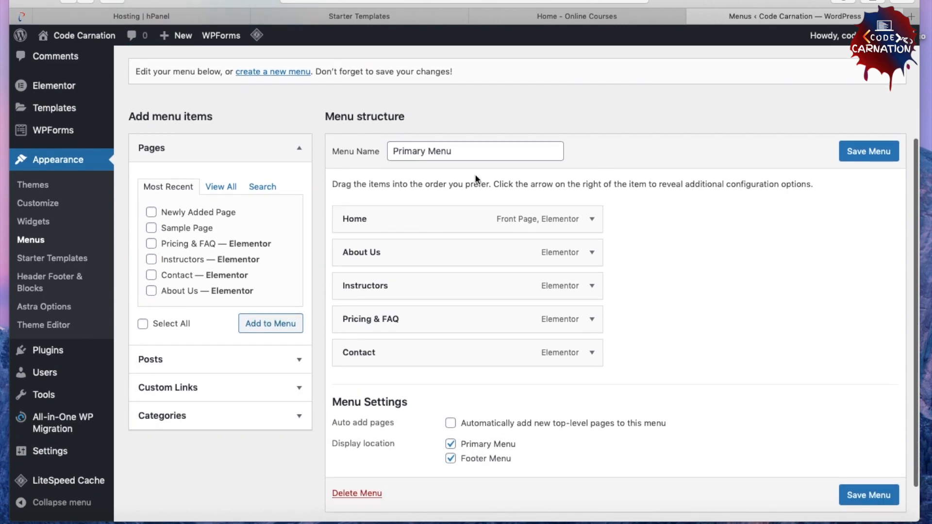
{"action": "left_click", "coordinate": [484, 154]}
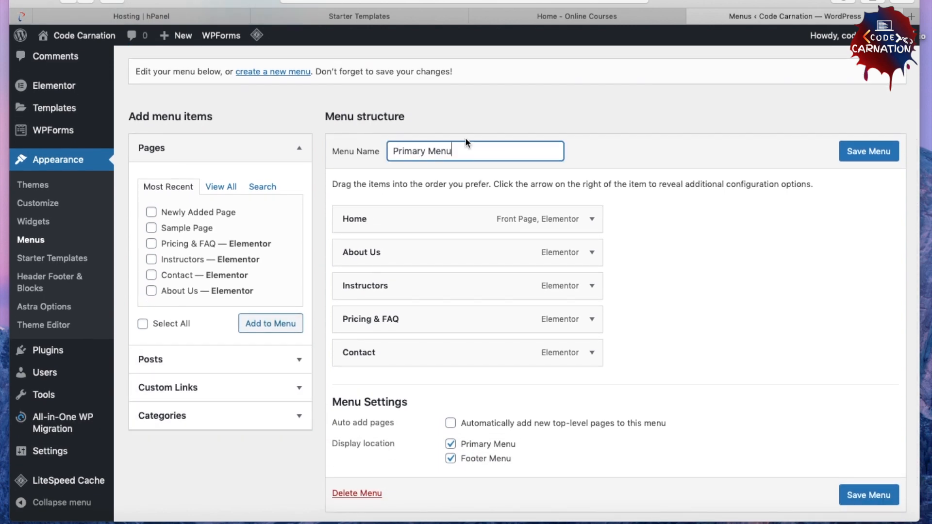
{"action": "scroll", "coordinate": [551, 269], "scroll_direction": "up", "scroll_amount": 1}
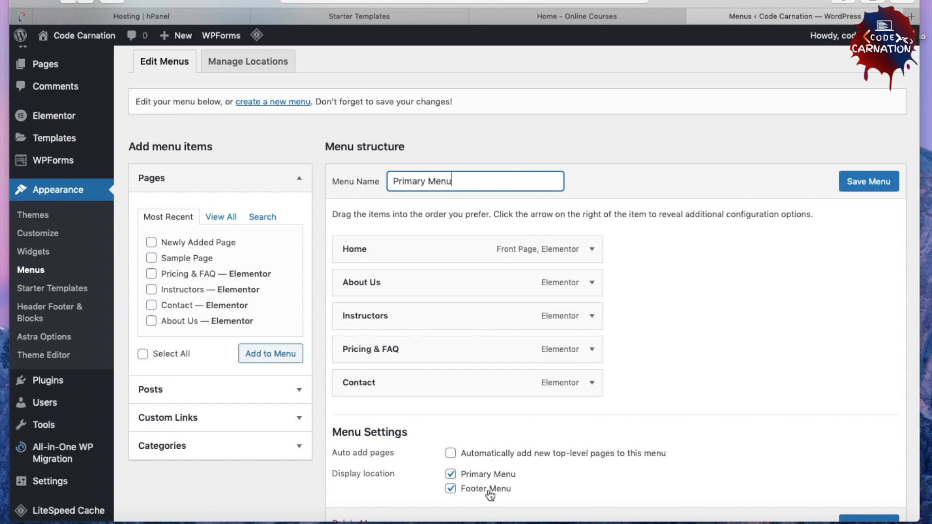
{"action": "scroll", "coordinate": [480, 496], "scroll_direction": "down", "scroll_amount": 2}
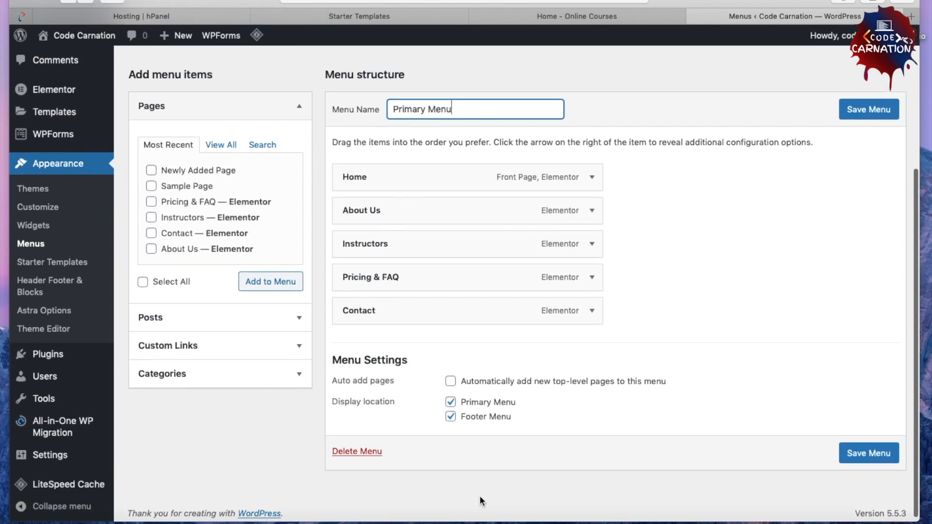
{"action": "scroll", "coordinate": [479, 496], "scroll_direction": "up", "scroll_amount": 4}
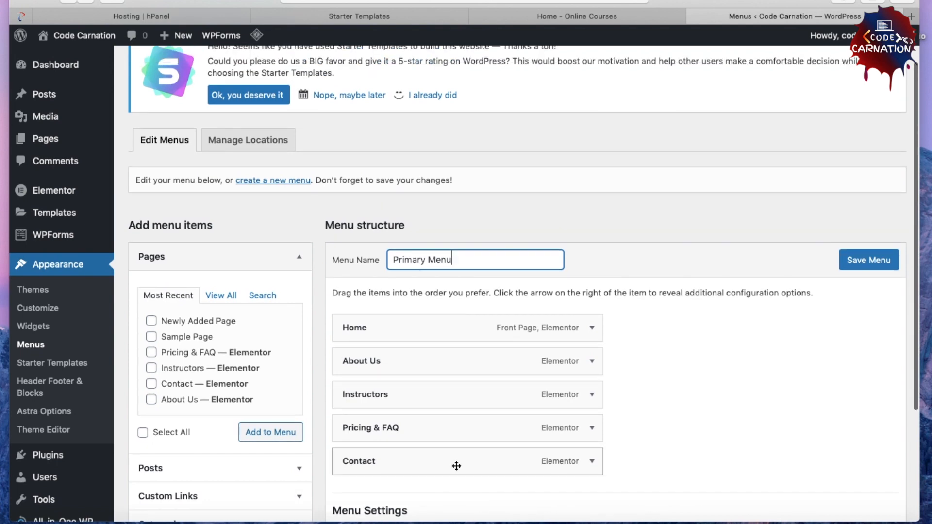
{"action": "scroll", "coordinate": [467, 483], "scroll_direction": "down", "scroll_amount": 2}
{"action": "scroll", "coordinate": [441, 427], "scroll_direction": "up", "scroll_amount": 4}
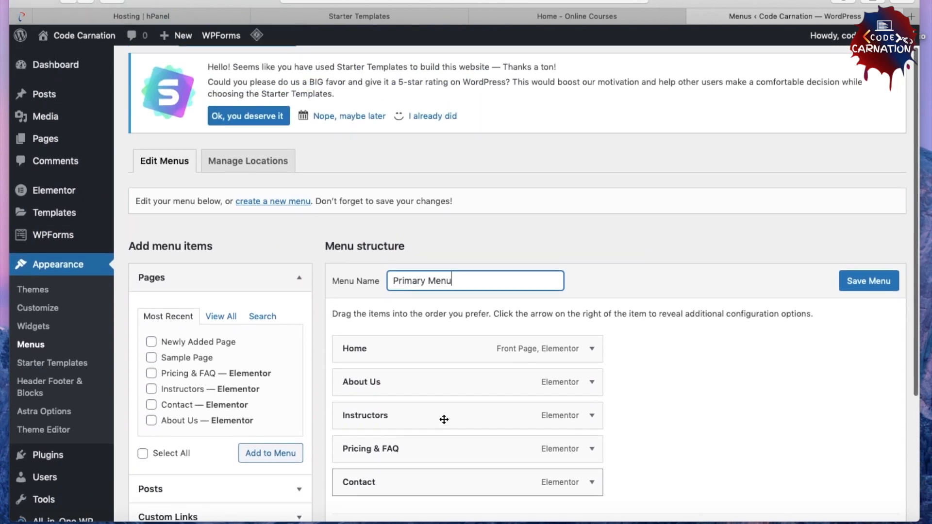
{"action": "scroll", "coordinate": [755, 319], "scroll_direction": "down", "scroll_amount": 2}
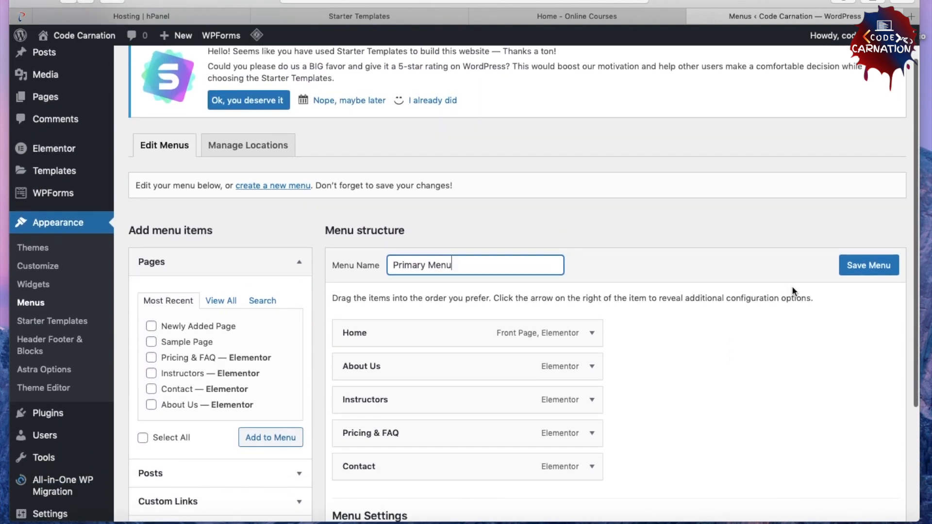
{"action": "scroll", "coordinate": [792, 289], "scroll_direction": "down", "scroll_amount": 1}
{"action": "scroll", "coordinate": [268, 278], "scroll_direction": "down", "scroll_amount": 3}
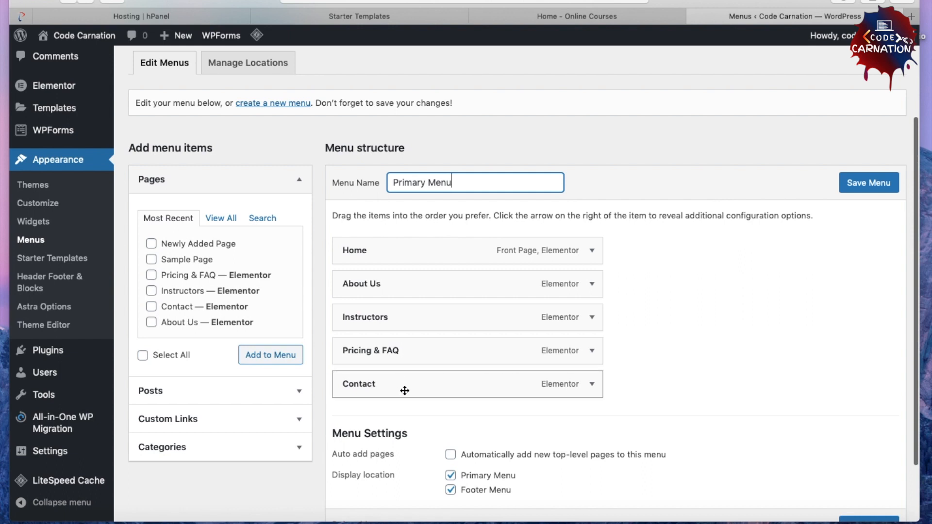
{"action": "scroll", "coordinate": [403, 388], "scroll_direction": "down", "scroll_amount": 2}
{"action": "scroll", "coordinate": [535, 416], "scroll_direction": "down", "scroll_amount": 2}
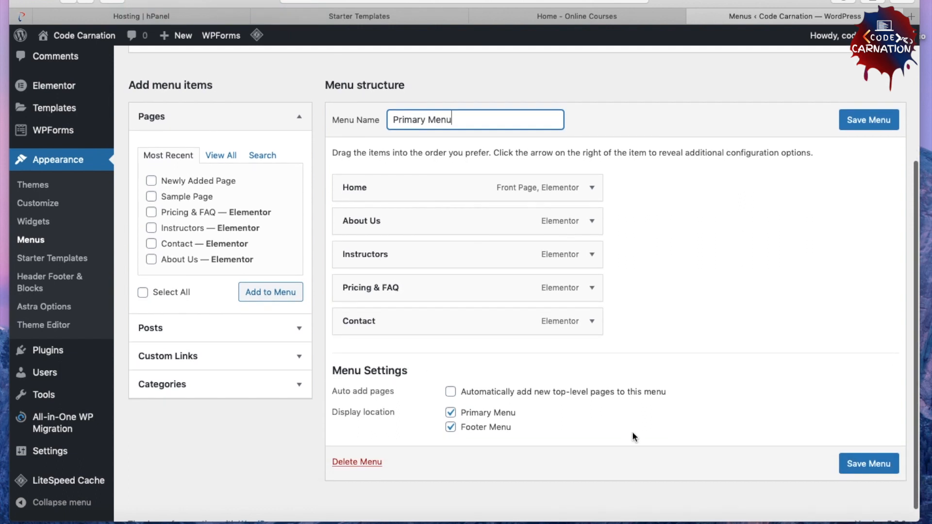
Save the Primary Menu and check the live 'Home - Online Courses' page.
{"action": "left_click", "coordinate": [867, 471]}
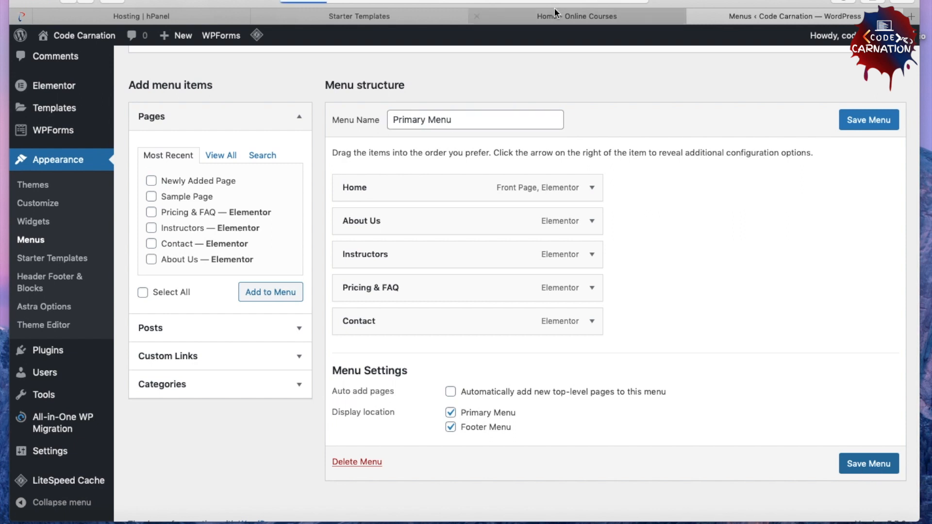
{"action": "left_click", "coordinate": [581, 18]}
{"action": "scroll", "coordinate": [457, 432], "scroll_direction": "down", "scroll_amount": 20}
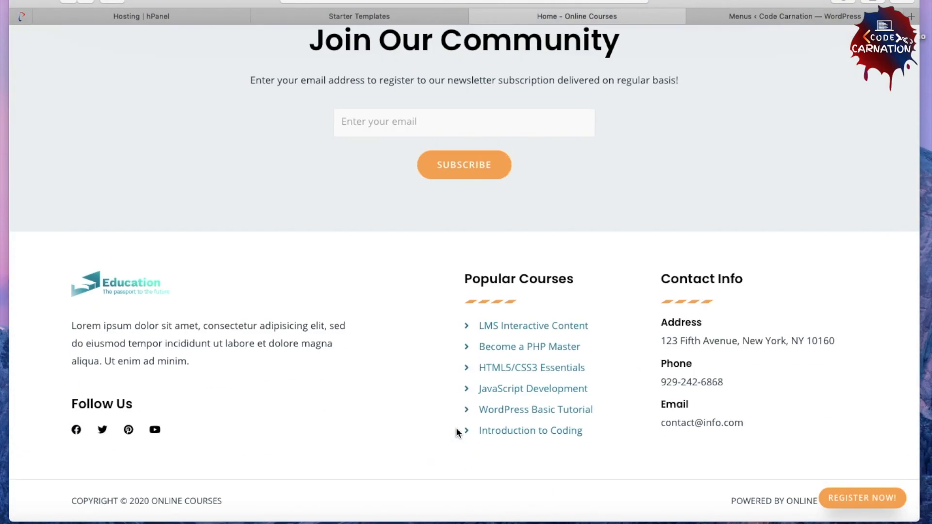
Add Newly Added Page to the Primary Menu and drag it just below Home.
{"action": "scroll", "coordinate": [456, 432], "scroll_direction": "up", "scroll_amount": 2}
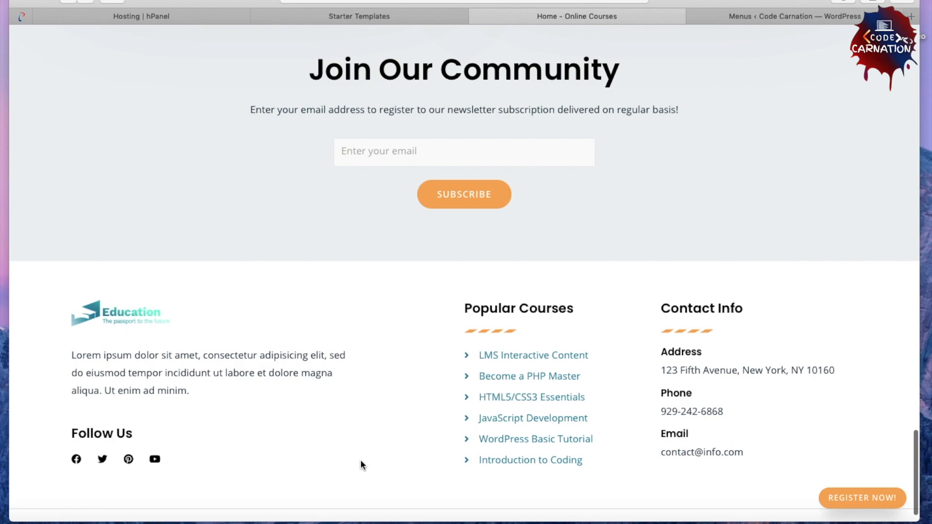
{"action": "scroll", "coordinate": [360, 423], "scroll_direction": "up", "scroll_amount": 20}
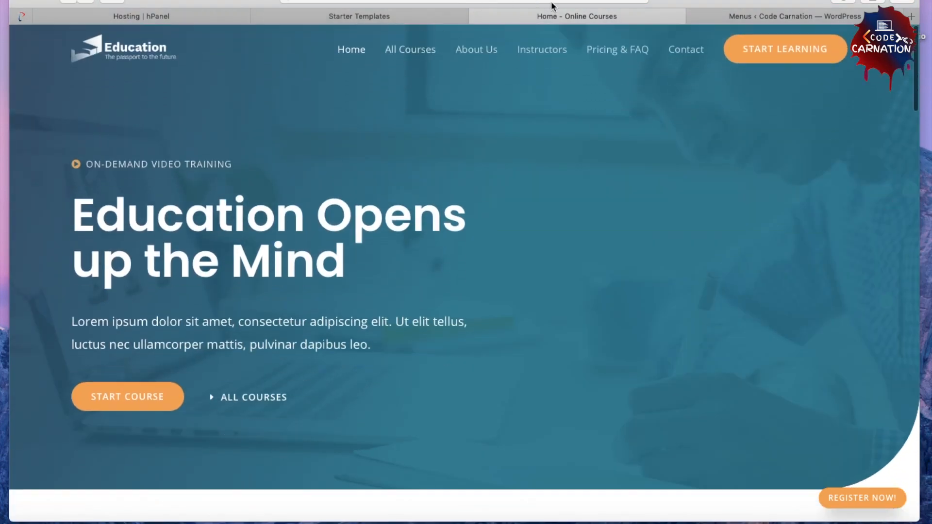
{"action": "left_click", "coordinate": [771, 18]}
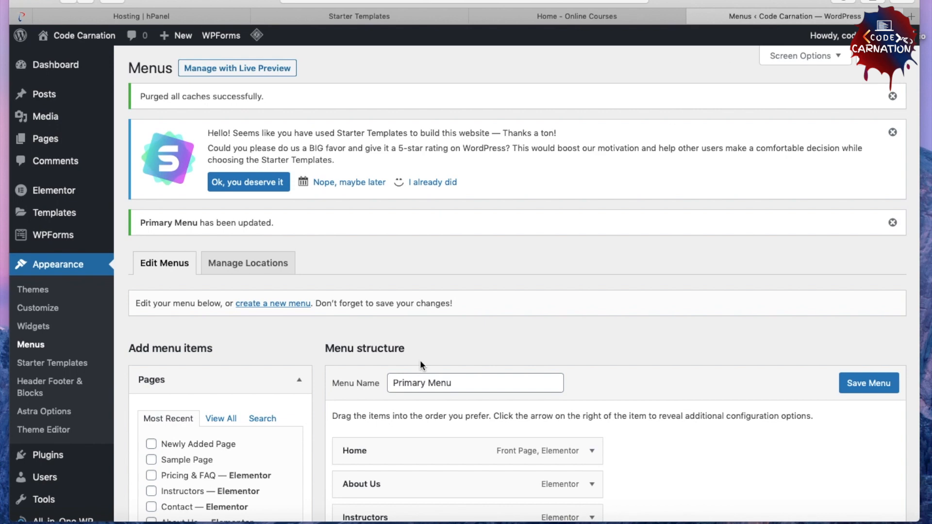
{"action": "scroll", "coordinate": [420, 360], "scroll_direction": "down", "scroll_amount": 6}
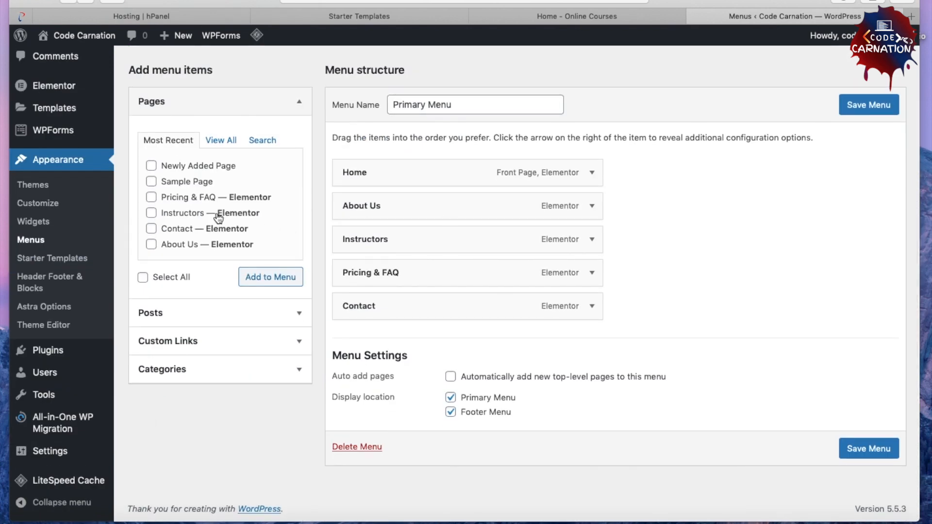
{"action": "left_click", "coordinate": [151, 166]}
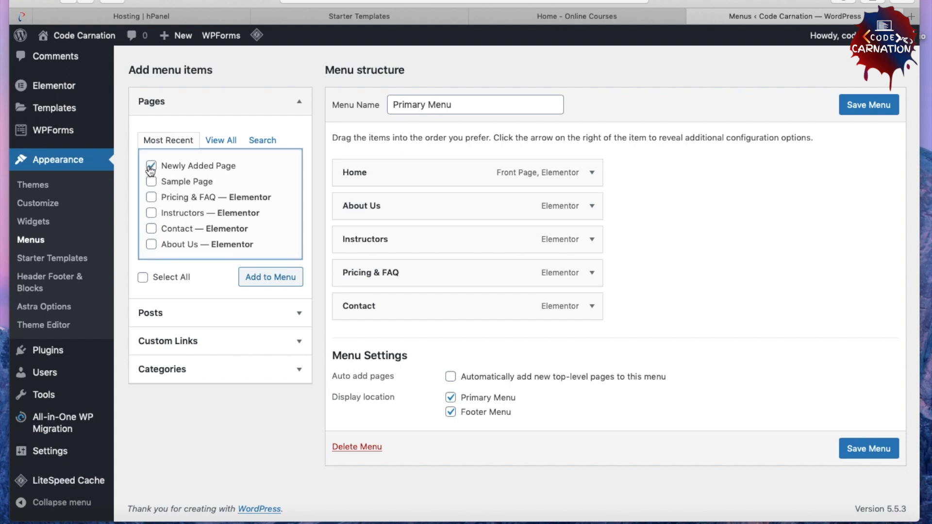
{"action": "left_click", "coordinate": [270, 281]}
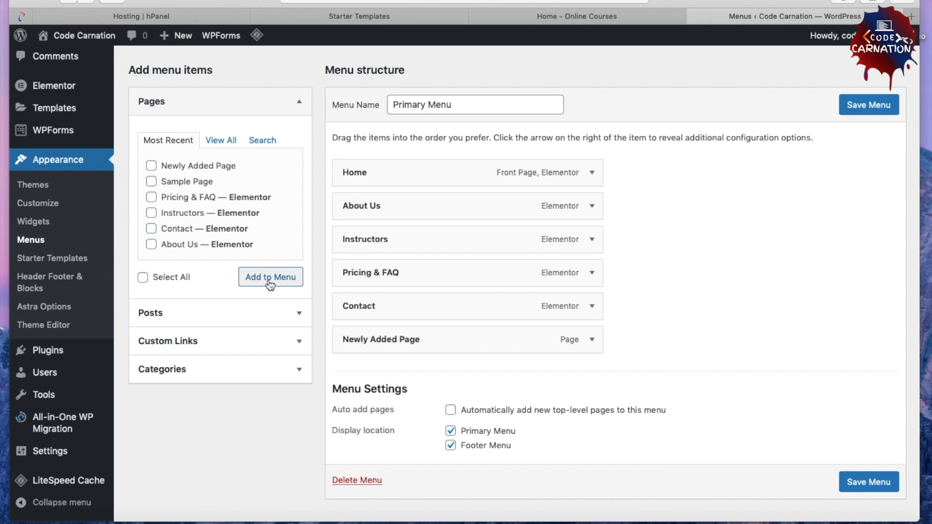
{"action": "left_click_drag", "start_coordinate": [442, 342], "coordinate": [436, 204]}
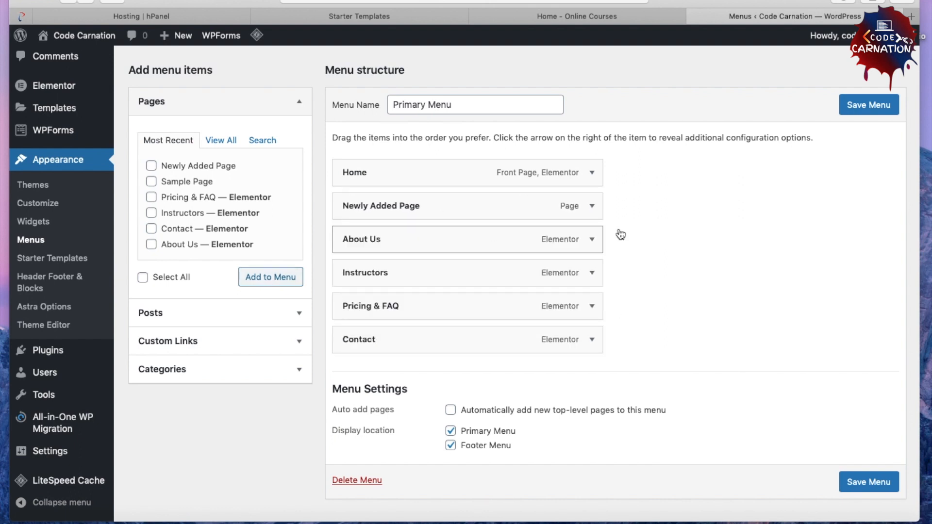
Save the reordered Primary Menu with Newly Added Page second.
{"action": "left_click", "coordinate": [869, 482]}
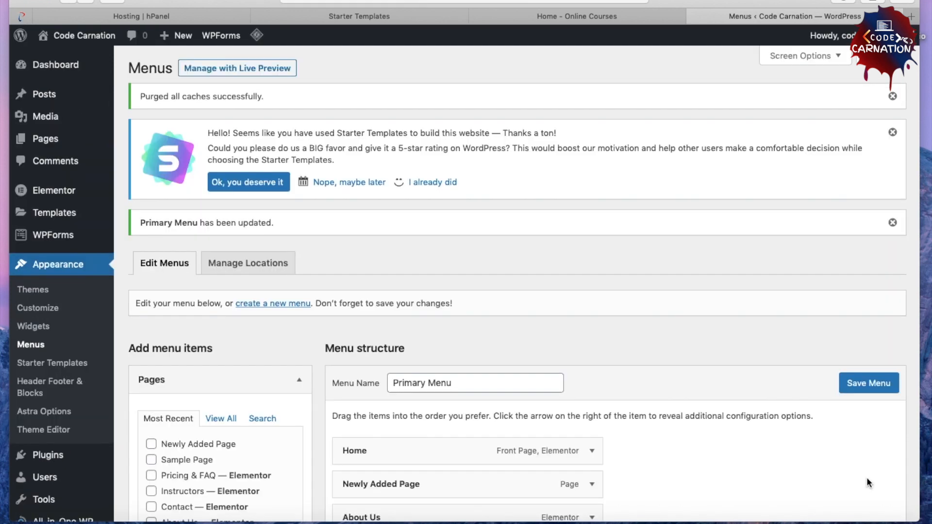
{"action": "scroll", "coordinate": [832, 492], "scroll_direction": "down", "scroll_amount": 5}
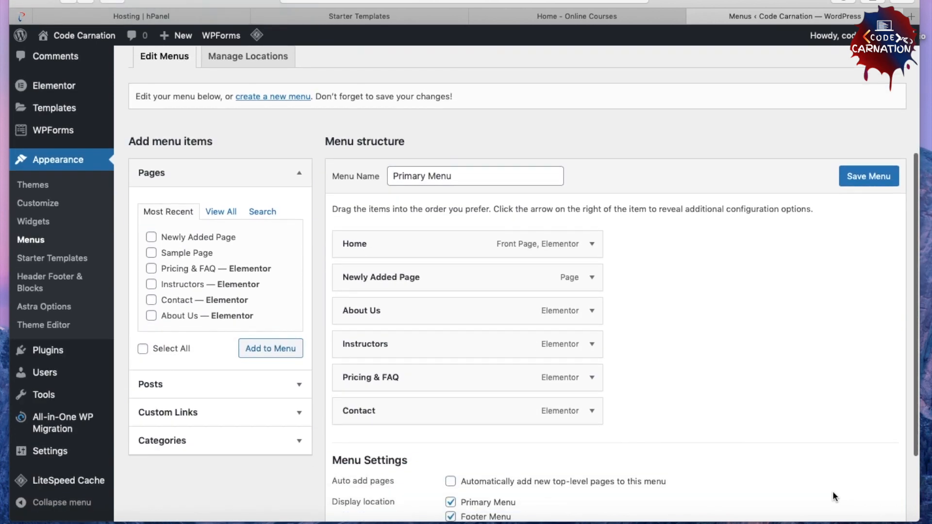
{"action": "scroll", "coordinate": [834, 497], "scroll_direction": "down", "scroll_amount": 2}
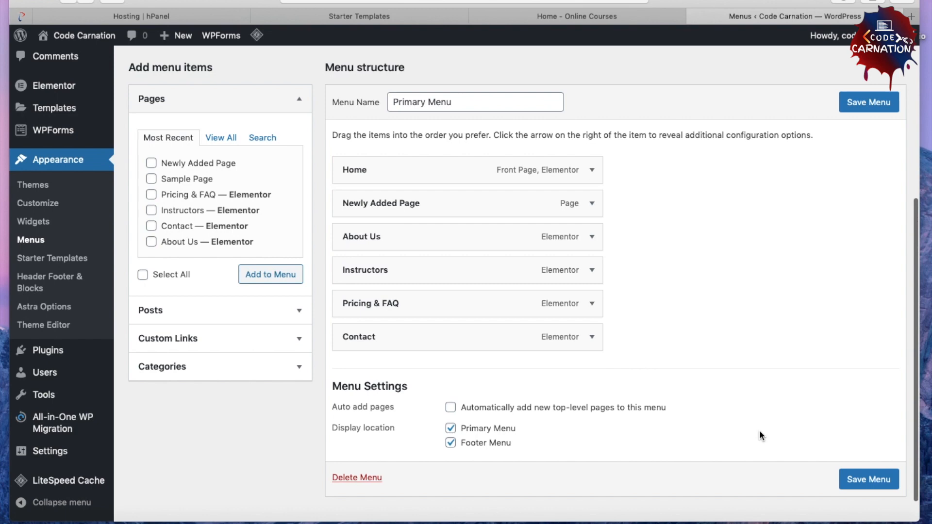
{"action": "left_click", "coordinate": [867, 479]}
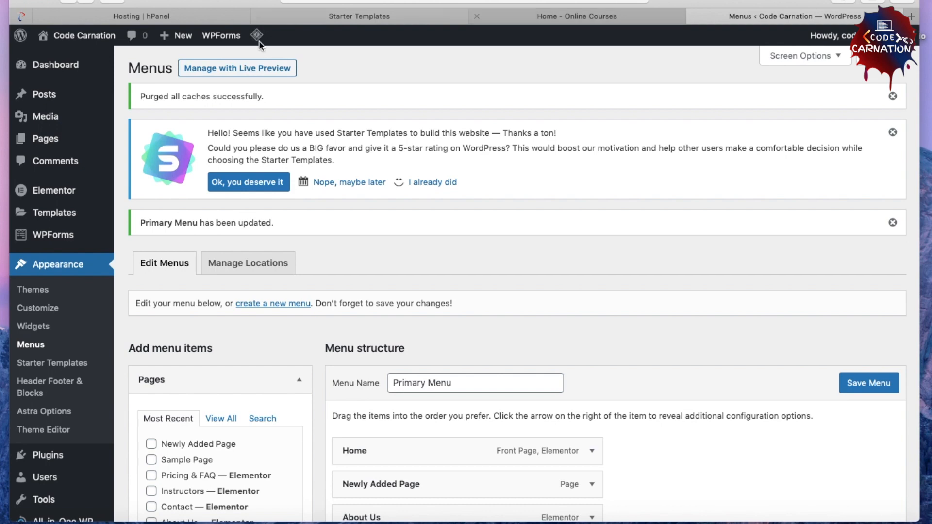
{"action": "mouse_move", "coordinate": [65, 35]}
{"action": "left_click", "coordinate": [65, 58]}
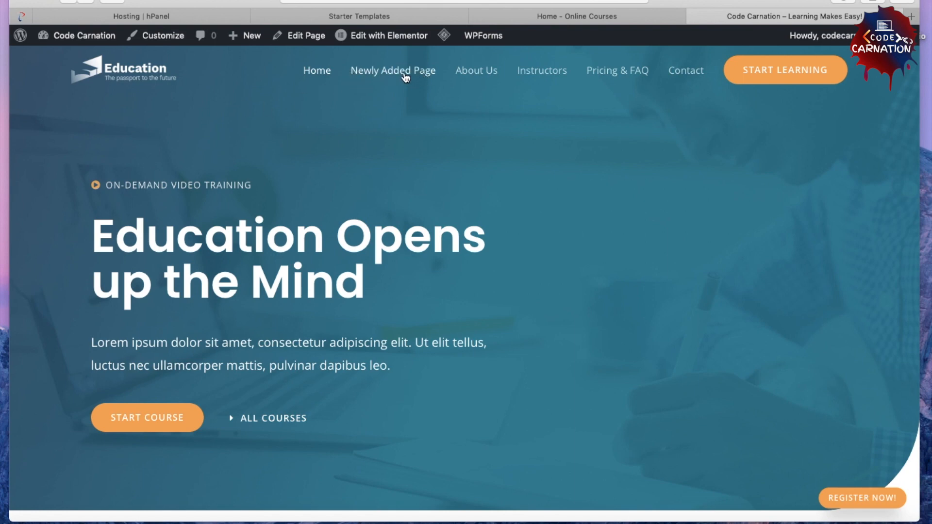
{"action": "left_click", "coordinate": [401, 71]}
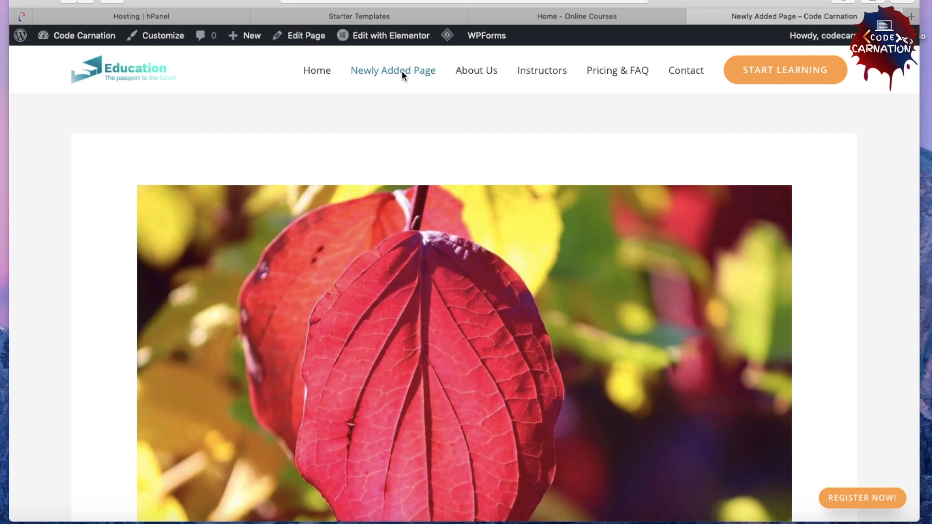
{"action": "scroll", "coordinate": [441, 296], "scroll_direction": "down", "scroll_amount": 3}
{"action": "scroll", "coordinate": [441, 294], "scroll_direction": "down", "scroll_amount": 20}
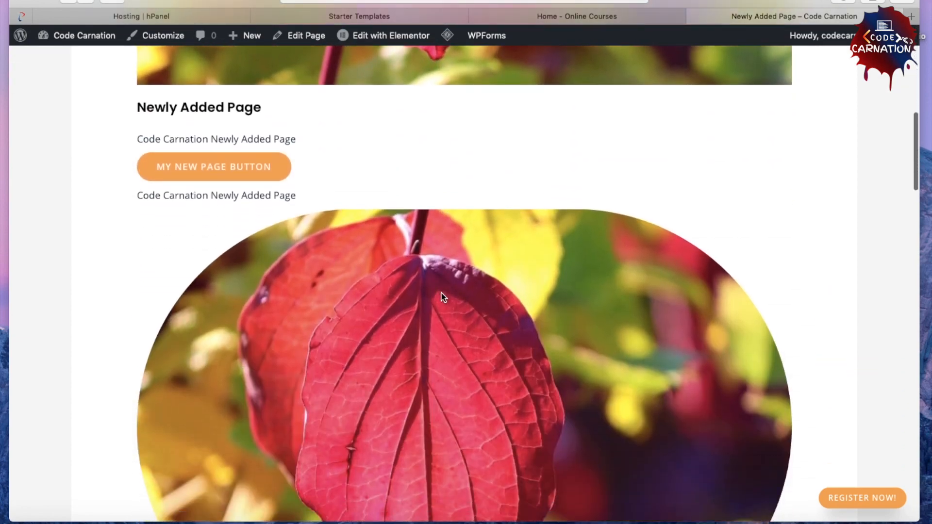
{"action": "scroll", "coordinate": [441, 297], "scroll_direction": "down", "scroll_amount": 20}
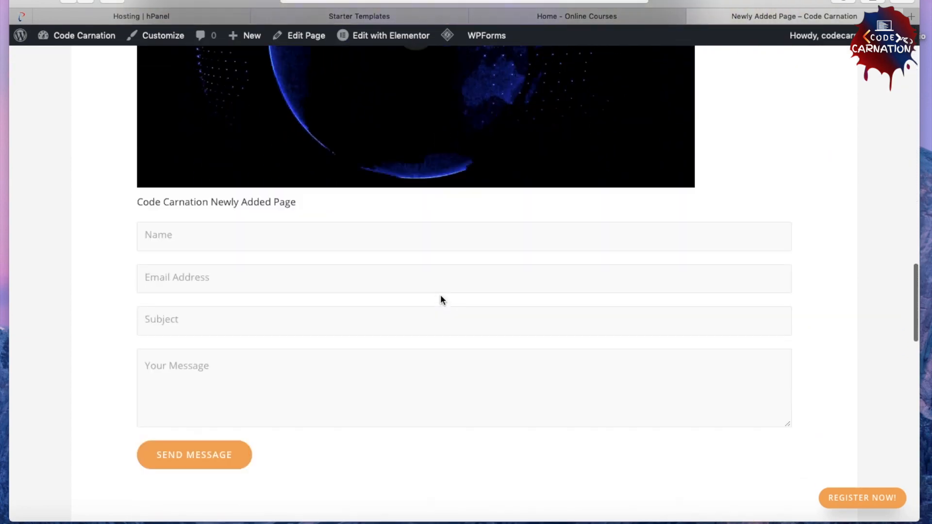
{"action": "scroll", "coordinate": [441, 296], "scroll_direction": "down", "scroll_amount": 15}
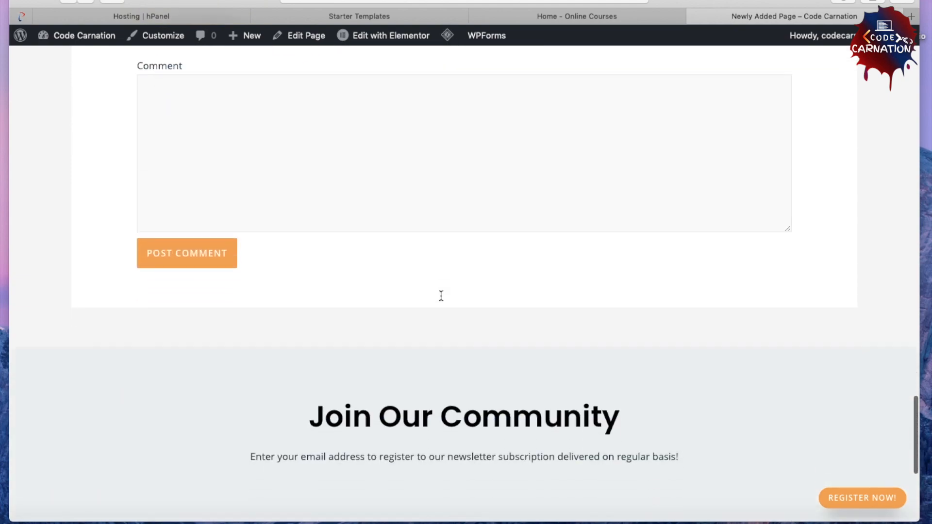
{"action": "scroll", "coordinate": [441, 296], "scroll_direction": "up", "scroll_amount": 12}
{"action": "scroll", "coordinate": [441, 297], "scroll_direction": "up", "scroll_amount": 20}
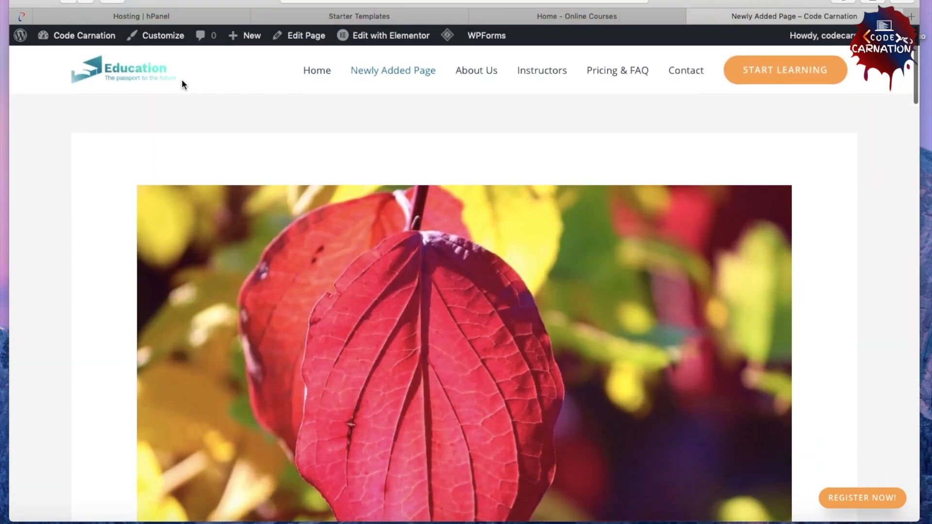
{"action": "left_click", "coordinate": [322, 70]}
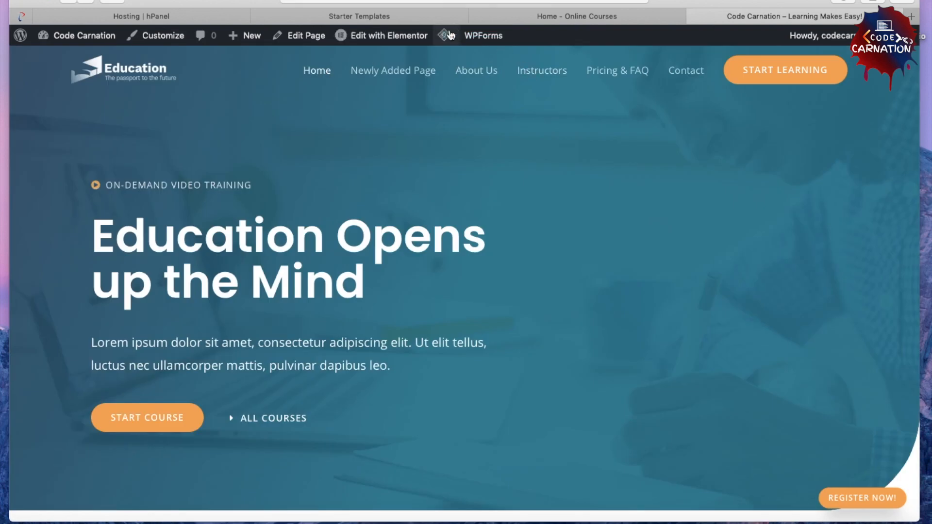
{"action": "mouse_move", "coordinate": [78, 42]}
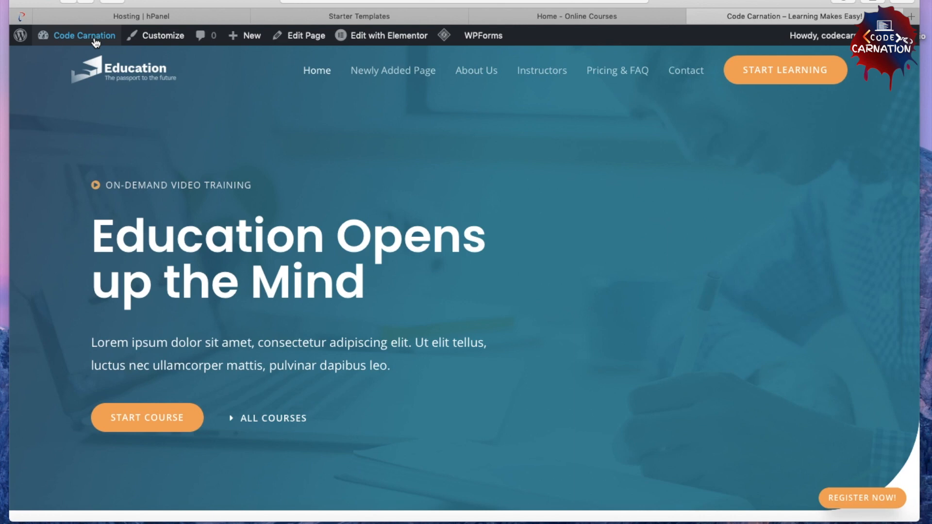
{"action": "left_click", "coordinate": [78, 59]}
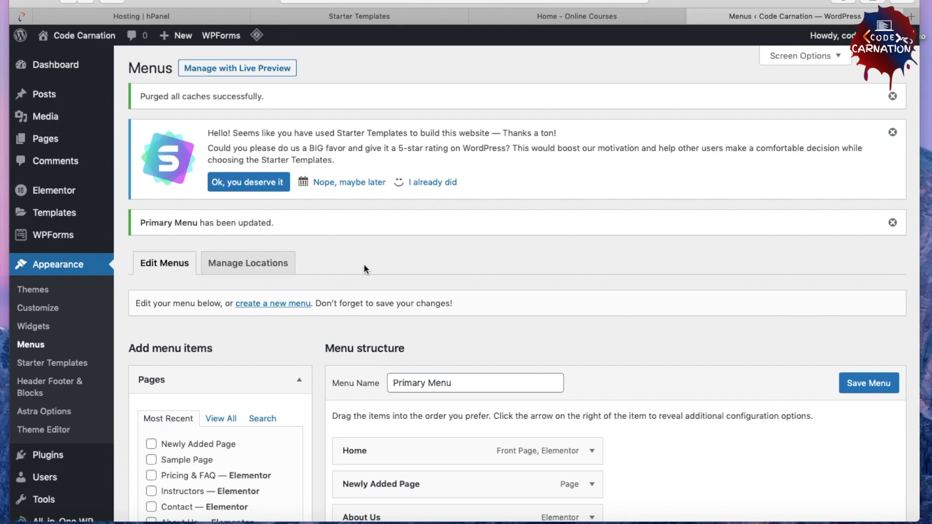
Bring up the blank new-menu form from the 'create a new menu' link.
{"action": "scroll", "coordinate": [480, 340], "scroll_direction": "down", "scroll_amount": 5}
{"action": "scroll", "coordinate": [479, 339], "scroll_direction": "down", "scroll_amount": 2}
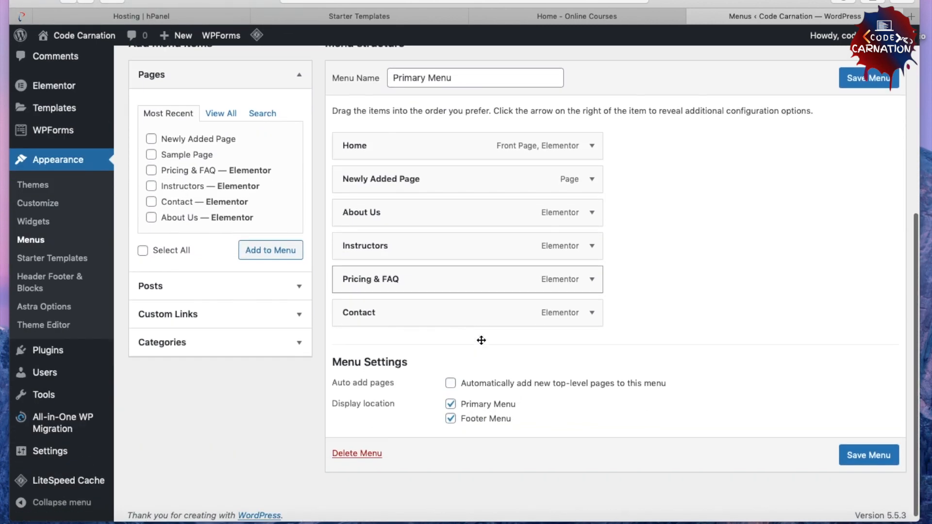
{"action": "scroll", "coordinate": [480, 339], "scroll_direction": "up", "scroll_amount": 7}
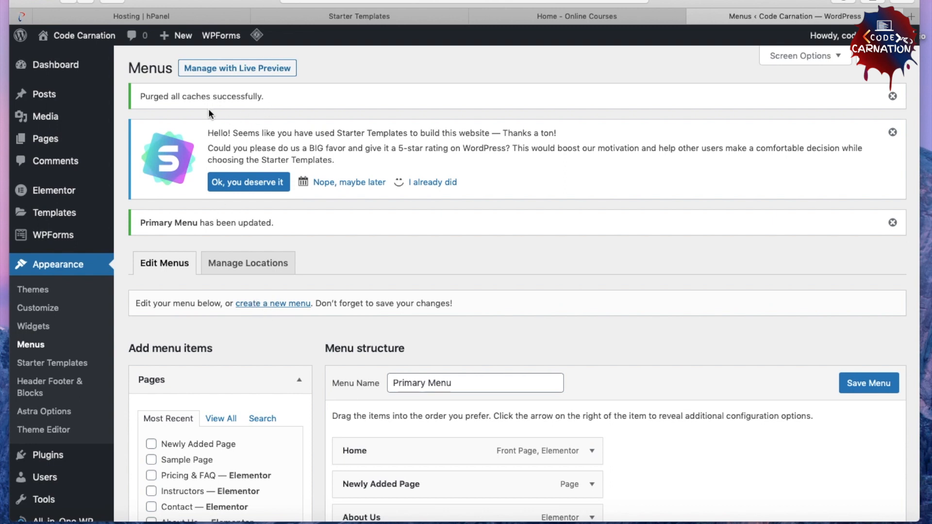
{"action": "left_click", "coordinate": [265, 302]}
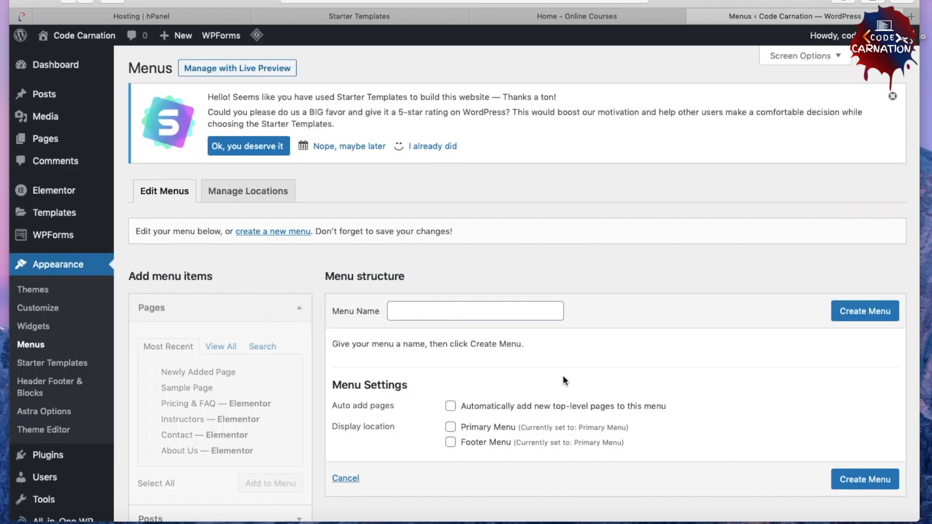
Name the new menu 'Newly Created Menu' and create it without items or locations.
{"action": "scroll", "coordinate": [563, 375], "scroll_direction": "down", "scroll_amount": 2}
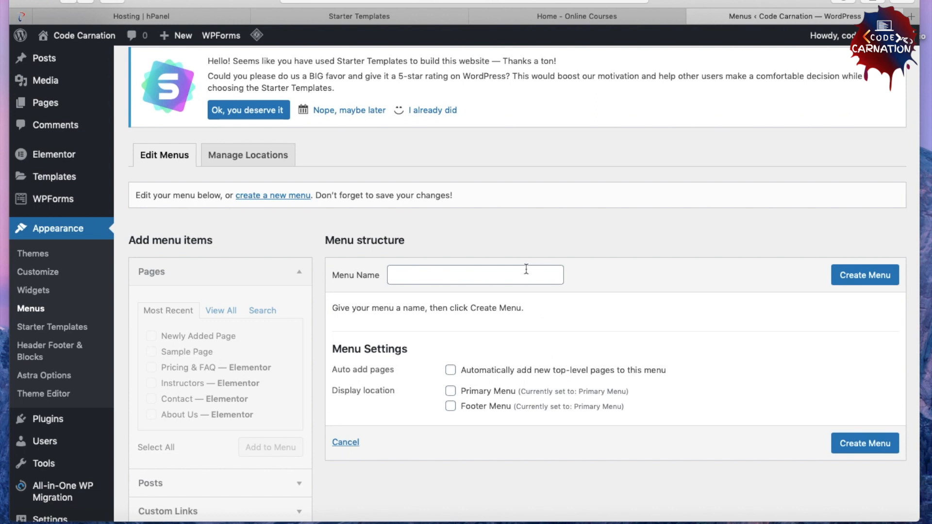
{"action": "left_click", "coordinate": [497, 272]}
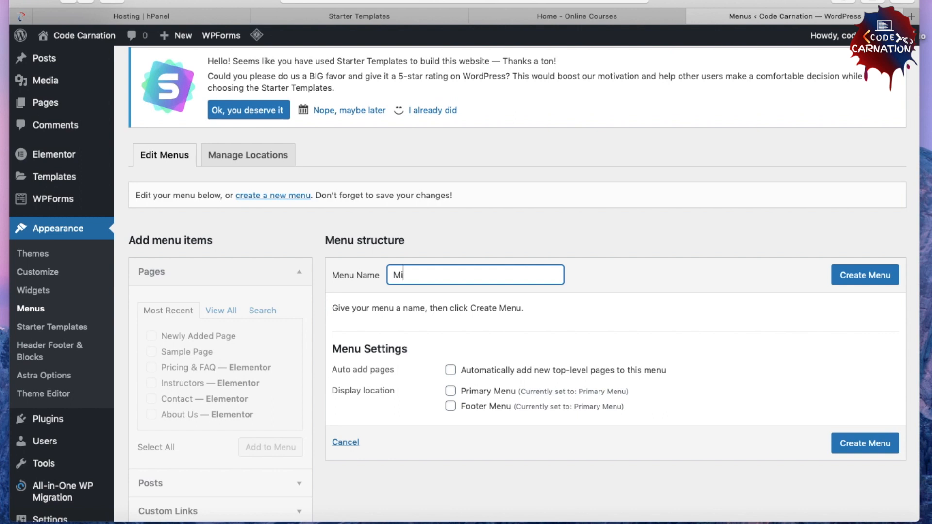
{"action": "key", "text": "Tab"}
{"action": "key", "text": "Return"}
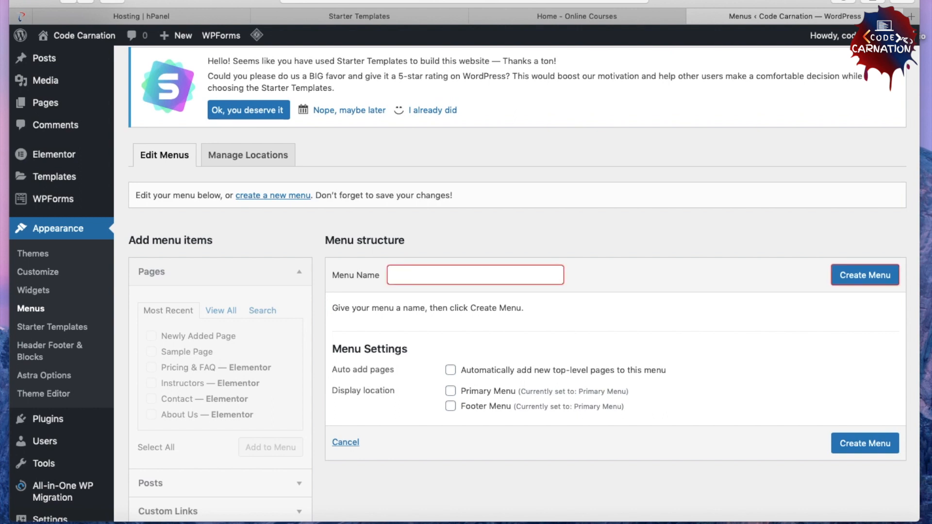
{"action": "type", "text": "Newl"}
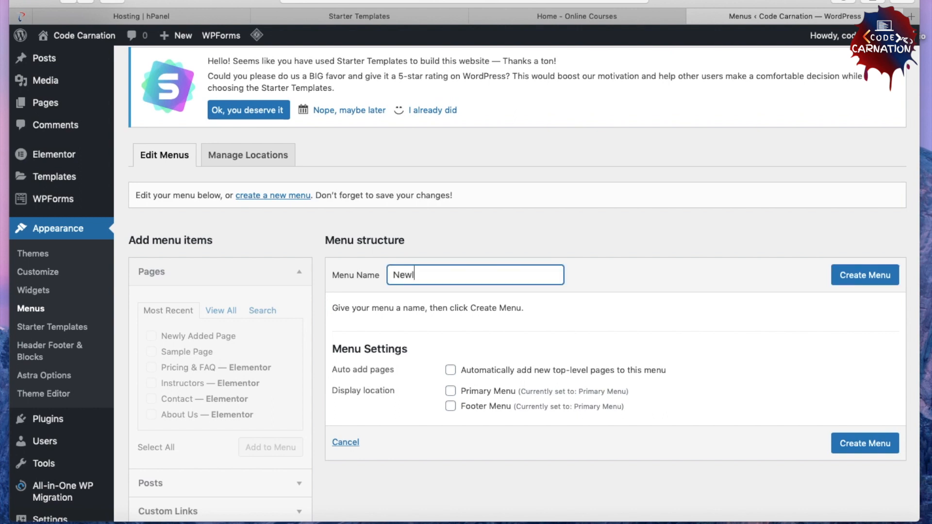
{"action": "type", "text": "y Creast"}
{"action": "scroll", "coordinate": [562, 332], "scroll_direction": "down", "scroll_amount": 3}
{"action": "left_click", "coordinate": [869, 195]}
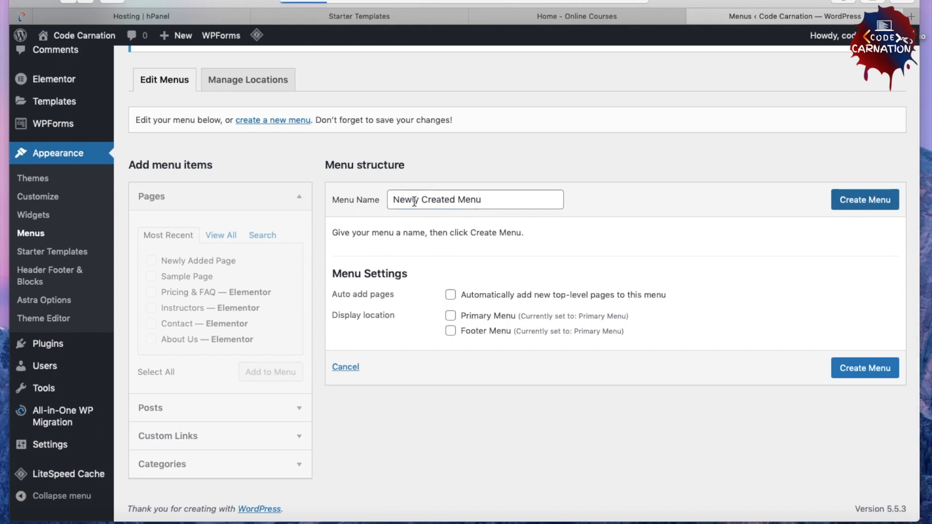
{"action": "scroll", "coordinate": [487, 305], "scroll_direction": "down", "scroll_amount": 5}
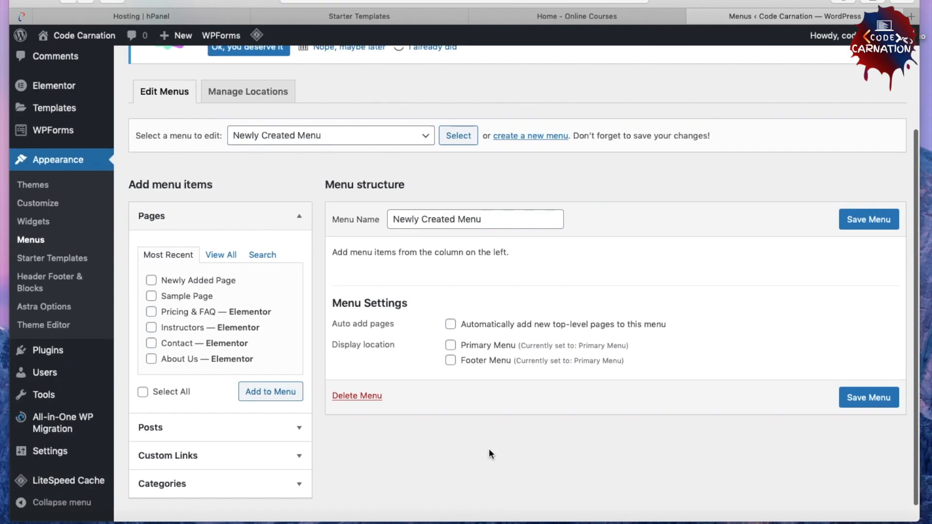
Add Newly Added Page, Sample Page, Pricing & FAQ, Instructors, Contact and About Us to the menu.
{"action": "scroll", "coordinate": [209, 301], "scroll_direction": "down", "scroll_amount": 1}
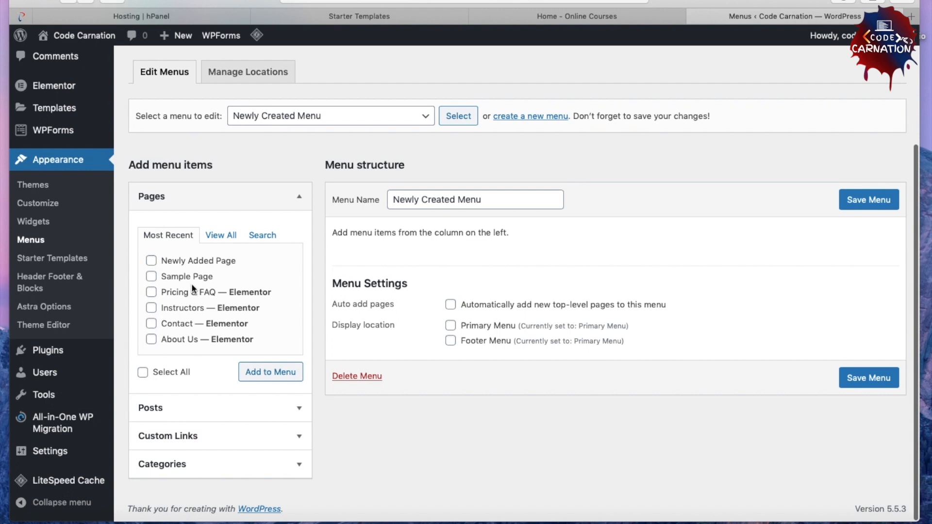
{"action": "left_click", "coordinate": [151, 277]}
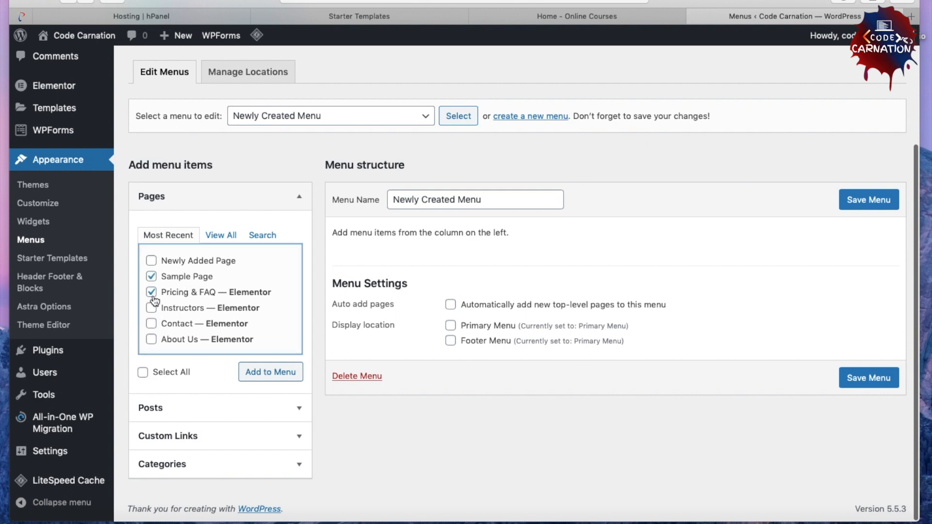
{"action": "left_click", "coordinate": [152, 324]}
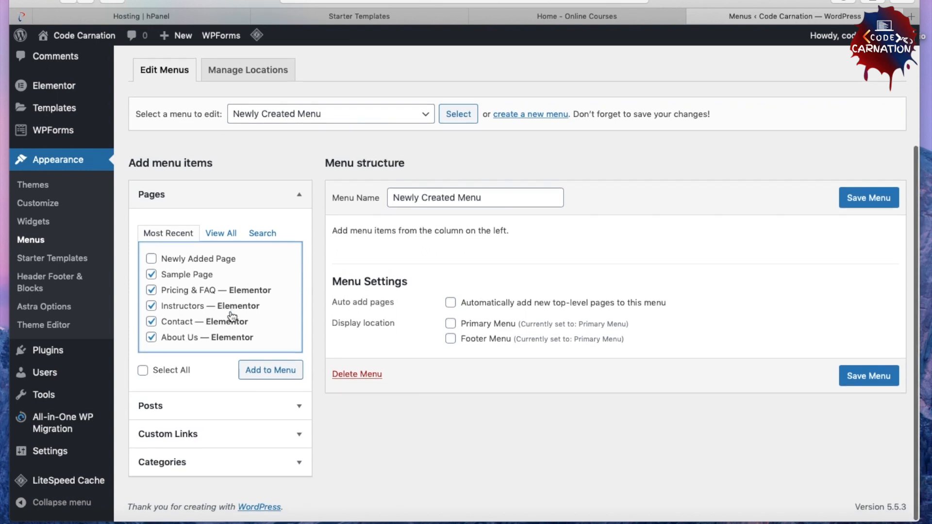
{"action": "left_click", "coordinate": [226, 236]}
{"action": "scroll", "coordinate": [248, 344], "scroll_direction": "down", "scroll_amount": 1}
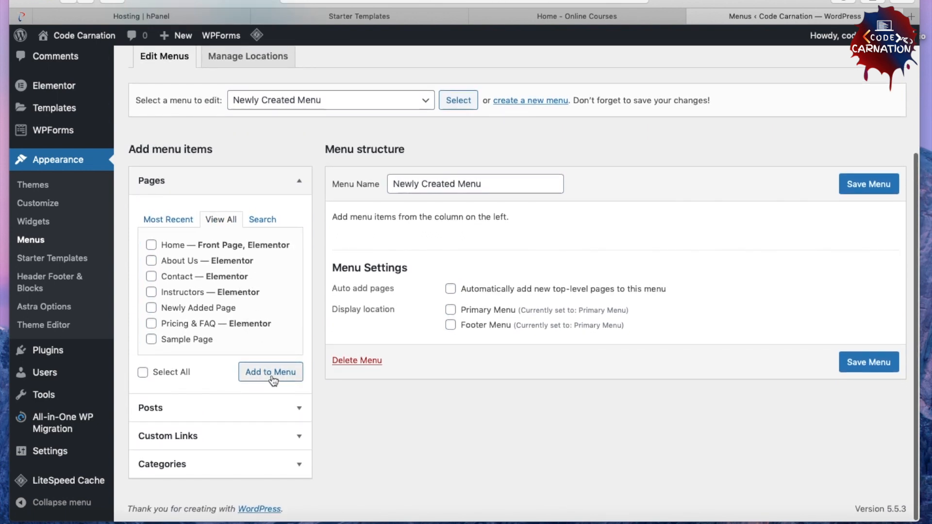
{"action": "left_click", "coordinate": [183, 224]}
{"action": "scroll", "coordinate": [181, 221], "scroll_direction": "up", "scroll_amount": 1}
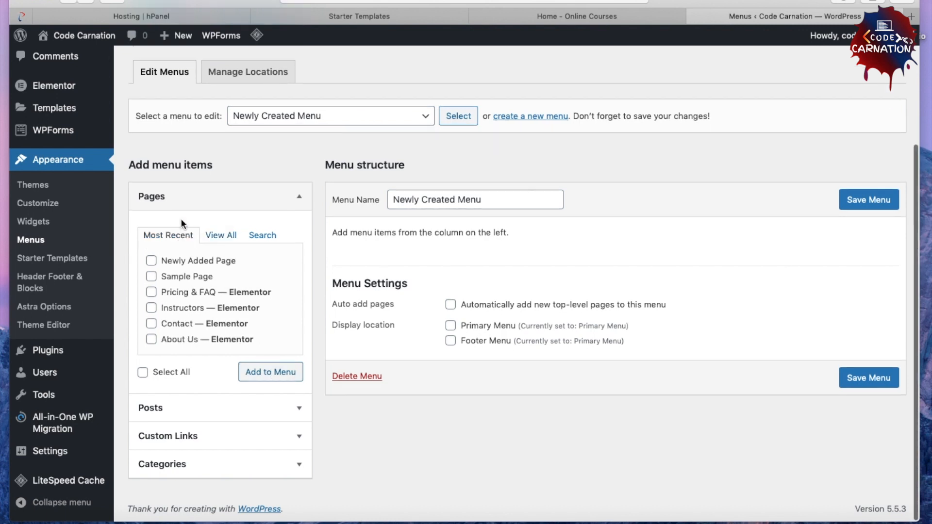
{"action": "left_click", "coordinate": [152, 261]}
{"action": "left_click", "coordinate": [152, 276]}
{"action": "left_click", "coordinate": [152, 293]}
{"action": "left_click", "coordinate": [152, 308]}
{"action": "left_click", "coordinate": [151, 323]}
{"action": "left_click", "coordinate": [151, 339]}
{"action": "left_click", "coordinate": [250, 370]}
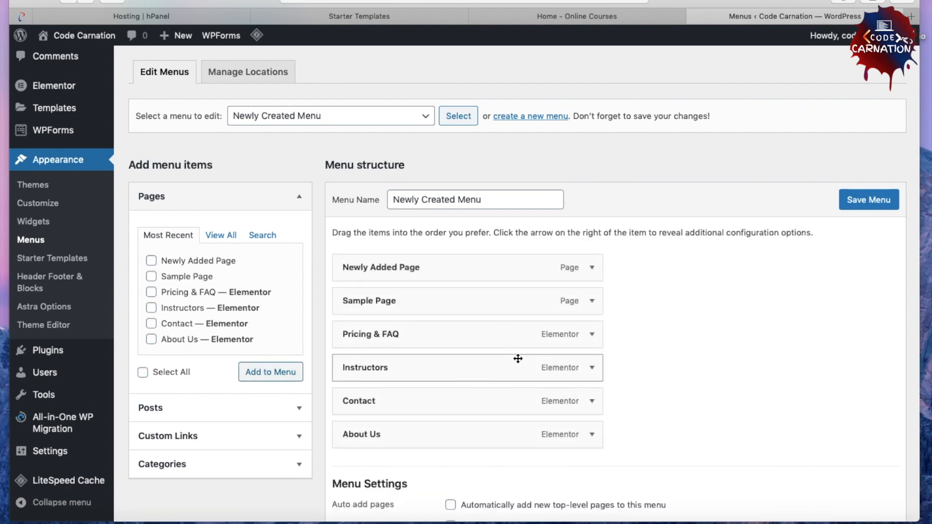
Assign Newly Created Menu to the Primary Menu location and save it.
{"action": "scroll", "coordinate": [518, 359], "scroll_direction": "down", "scroll_amount": 5}
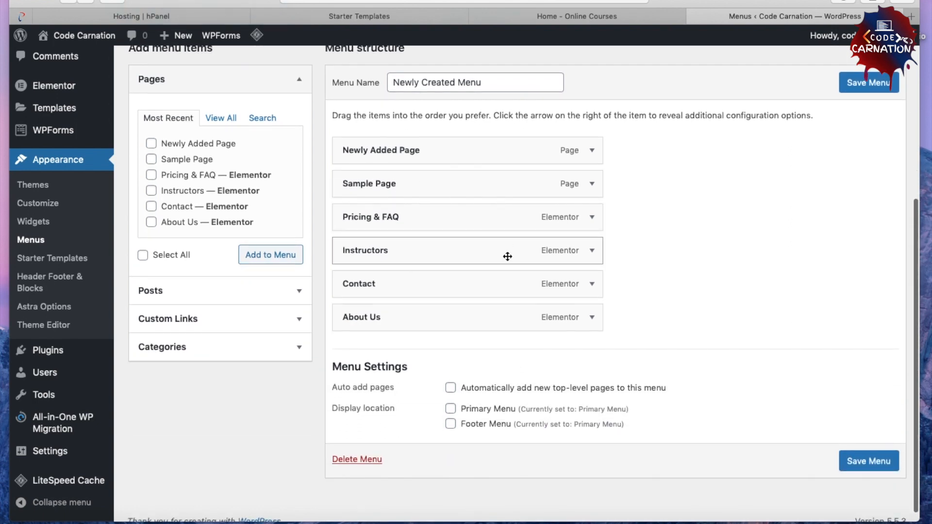
{"action": "left_click", "coordinate": [450, 410]}
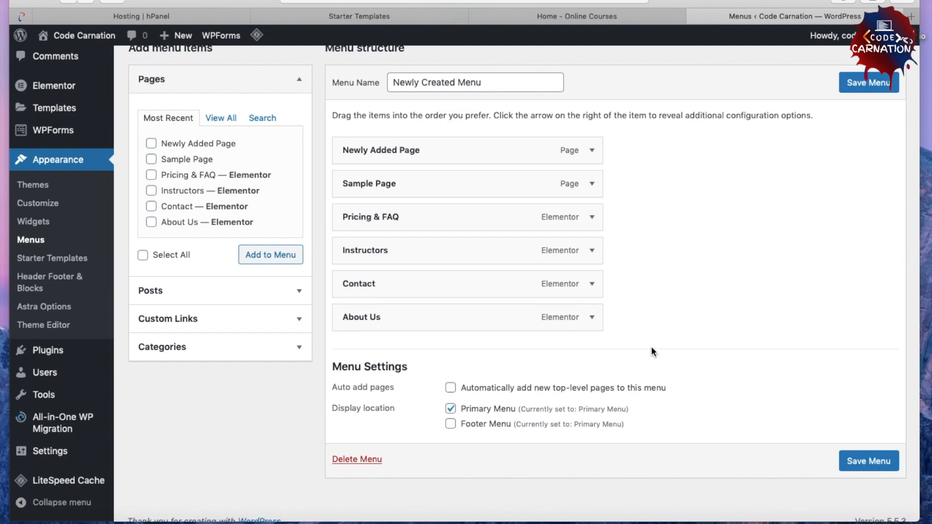
{"action": "scroll", "coordinate": [651, 346], "scroll_direction": "up", "scroll_amount": 5}
{"action": "left_click", "coordinate": [857, 360]}
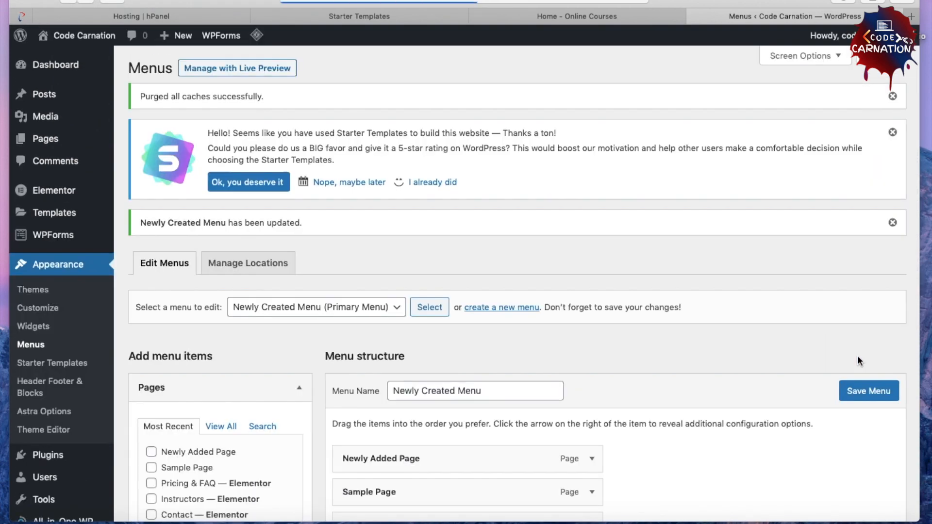
Save Newly Created Menu with its location set to Footer Menu.
{"action": "scroll", "coordinate": [859, 361], "scroll_direction": "down", "scroll_amount": 3}
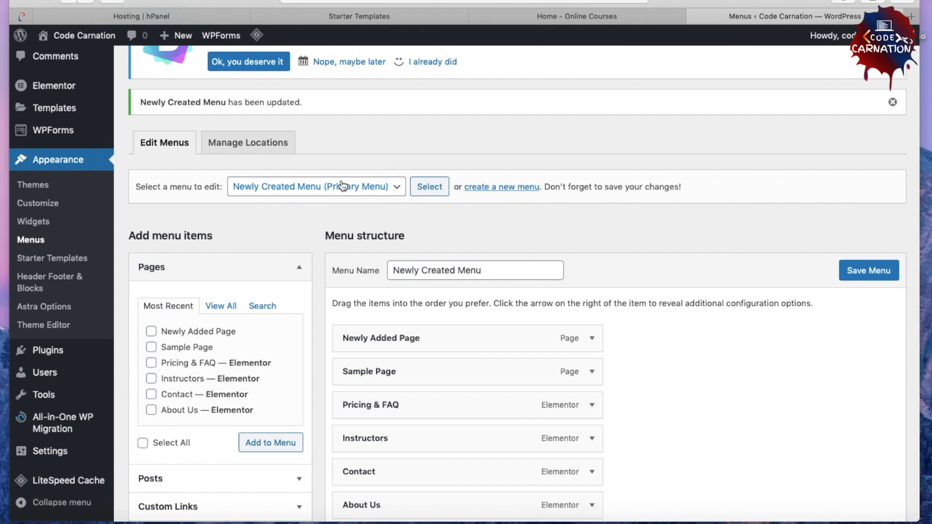
{"action": "scroll", "coordinate": [474, 243], "scroll_direction": "down", "scroll_amount": 3}
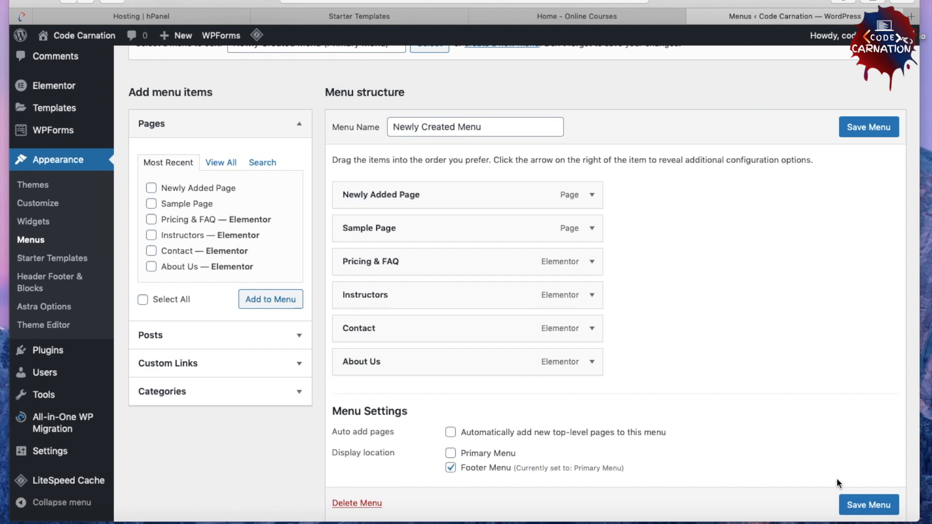
{"action": "left_click", "coordinate": [861, 503]}
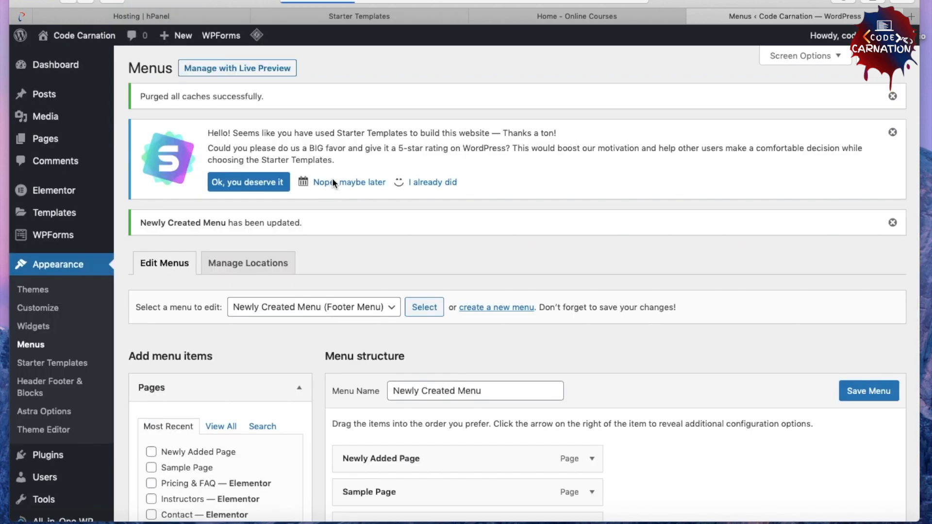
Load the original Primary Menu, tick the Primary Menu location, and save it.
{"action": "scroll", "coordinate": [428, 272], "scroll_direction": "down", "scroll_amount": 2}
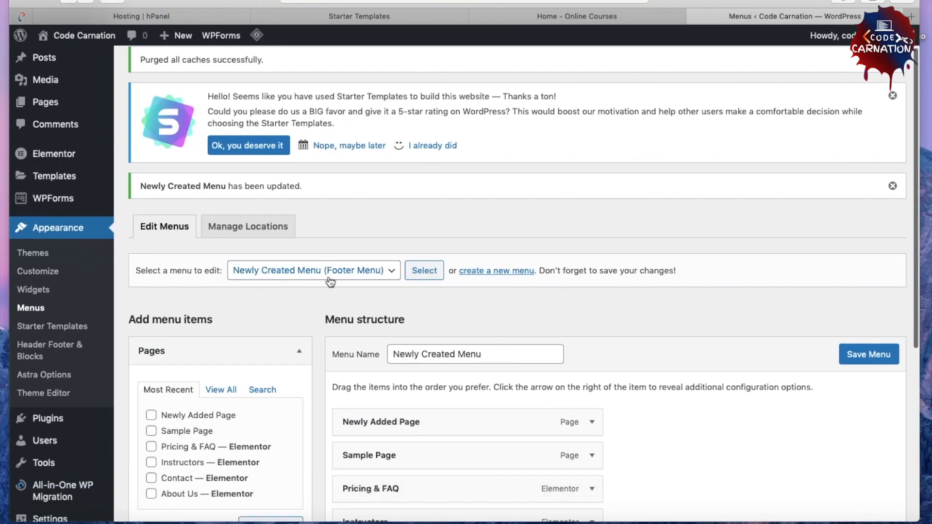
{"action": "left_click", "coordinate": [386, 271]}
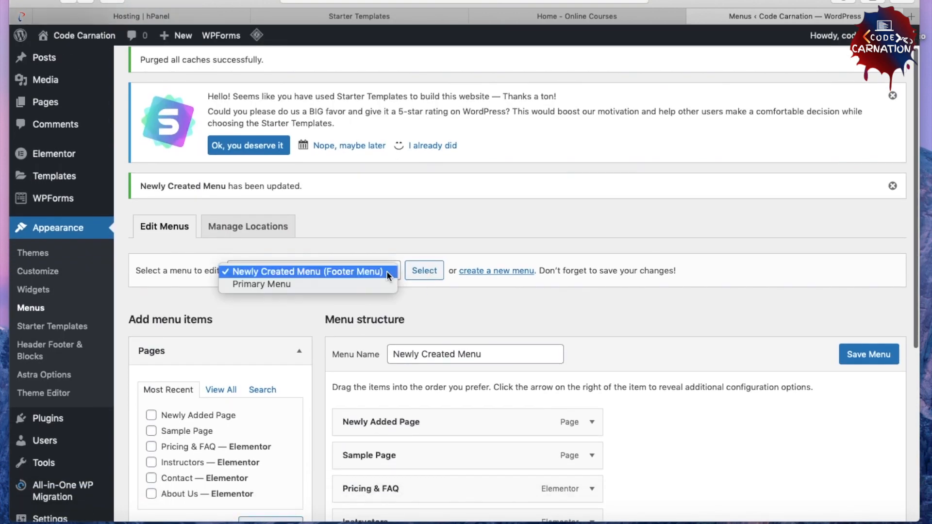
{"action": "left_click", "coordinate": [362, 284]}
{"action": "scroll", "coordinate": [493, 339], "scroll_direction": "down", "scroll_amount": 4}
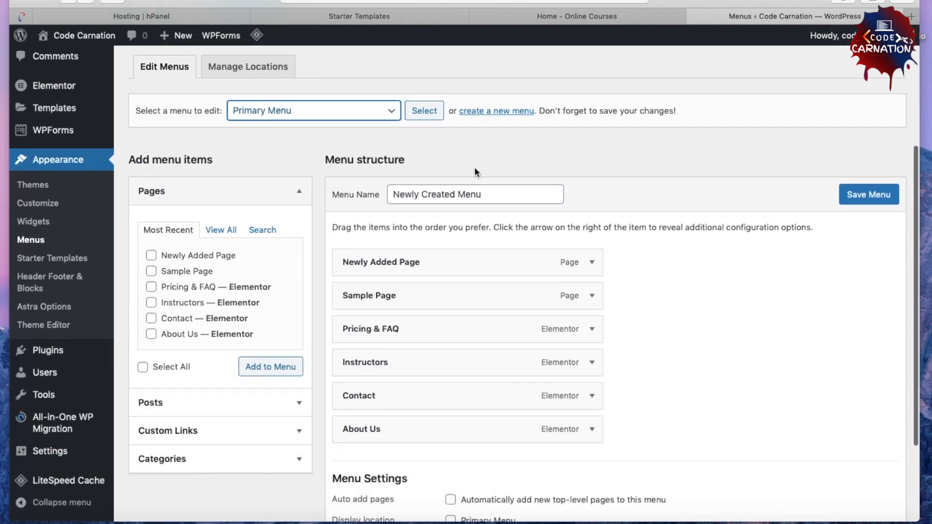
{"action": "left_click", "coordinate": [438, 117]}
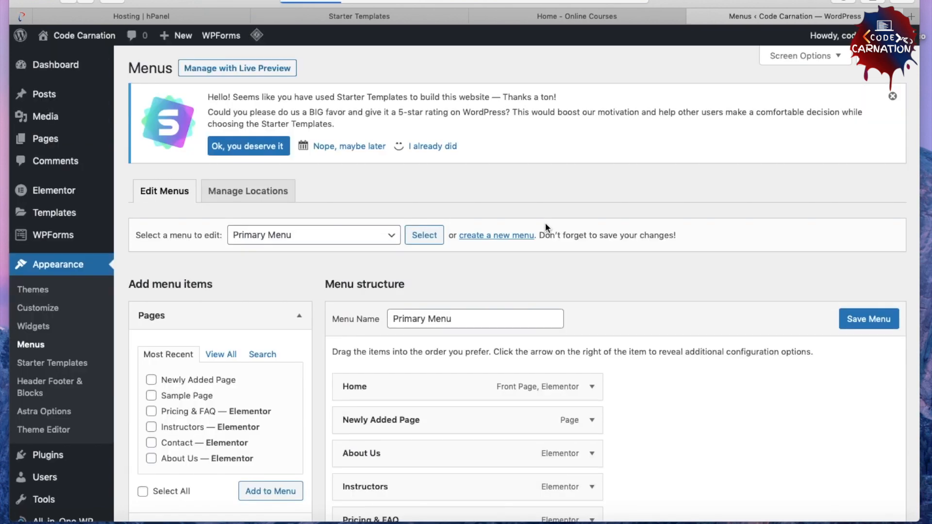
{"action": "scroll", "coordinate": [535, 218], "scroll_direction": "down", "scroll_amount": 5}
{"action": "left_click", "coordinate": [464, 403]}
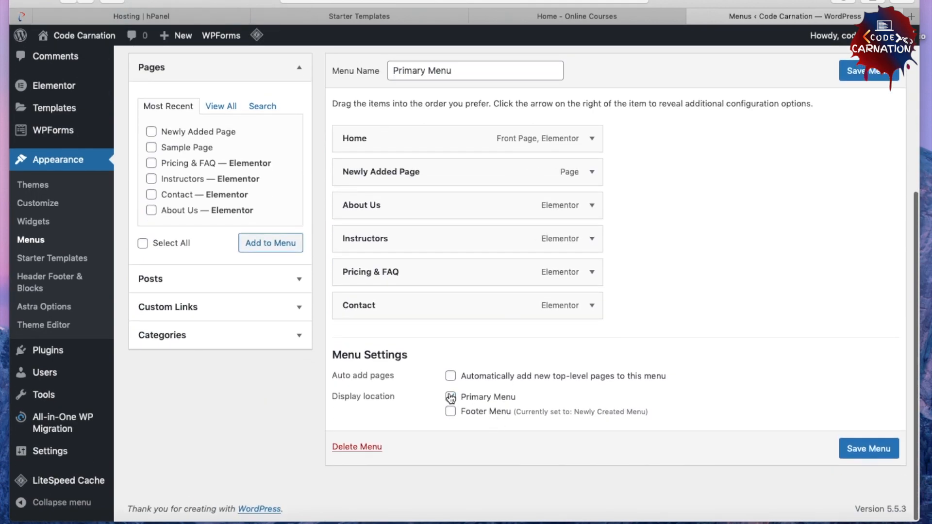
{"action": "left_click", "coordinate": [881, 448]}
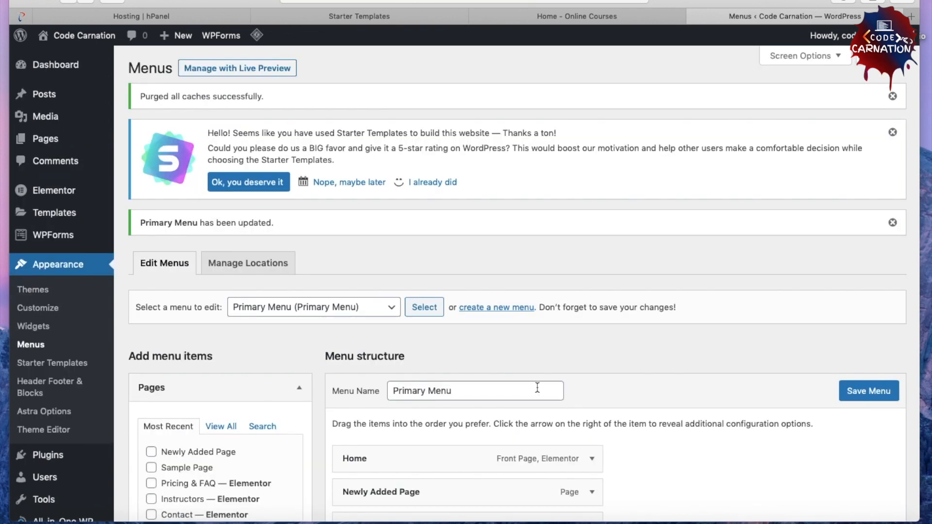
Check the live homepage navigation, then load Newly Created Menu for editing.
{"action": "left_click", "coordinate": [560, 15]}
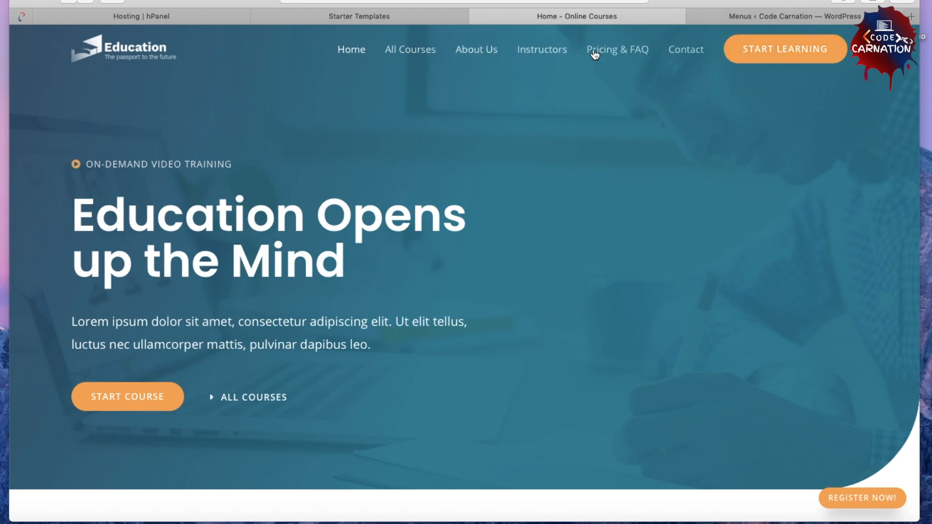
{"action": "left_click", "coordinate": [779, 16]}
{"action": "scroll", "coordinate": [413, 219], "scroll_direction": "down", "scroll_amount": 2}
{"action": "left_click", "coordinate": [390, 262]}
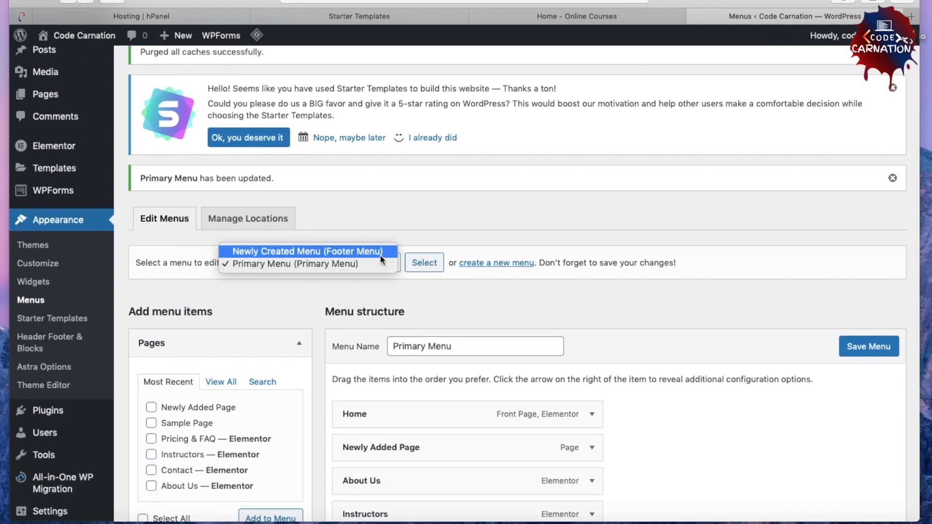
{"action": "left_click", "coordinate": [379, 251]}
{"action": "scroll", "coordinate": [422, 255], "scroll_direction": "down", "scroll_amount": 2}
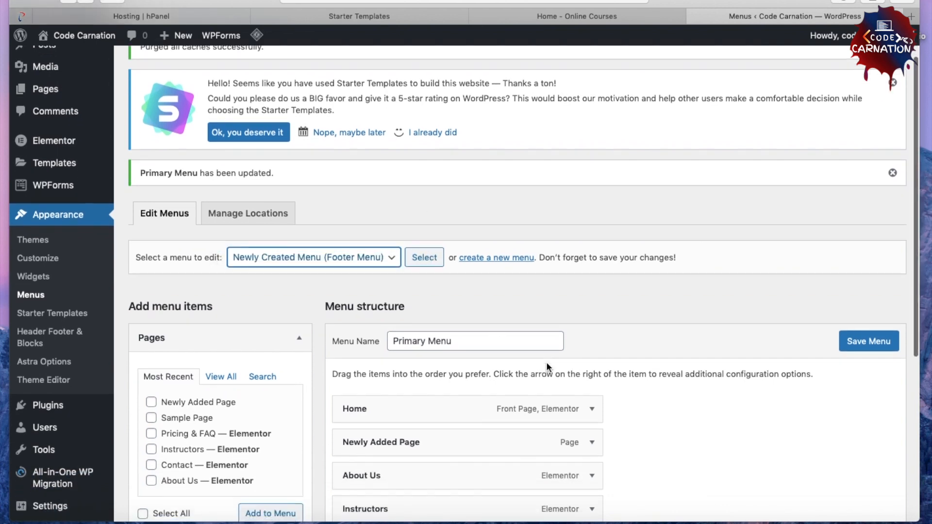
{"action": "left_click", "coordinate": [425, 206]}
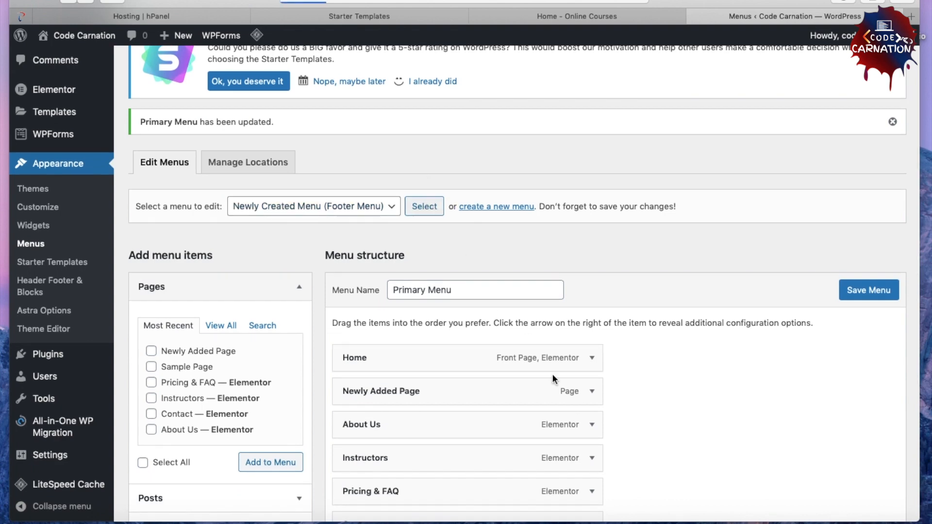
Move Newly Created Menu from the Footer Menu to the Primary Menu location and save.
{"action": "scroll", "coordinate": [539, 374], "scroll_direction": "down", "scroll_amount": 2}
{"action": "scroll", "coordinate": [530, 370], "scroll_direction": "down", "scroll_amount": 1}
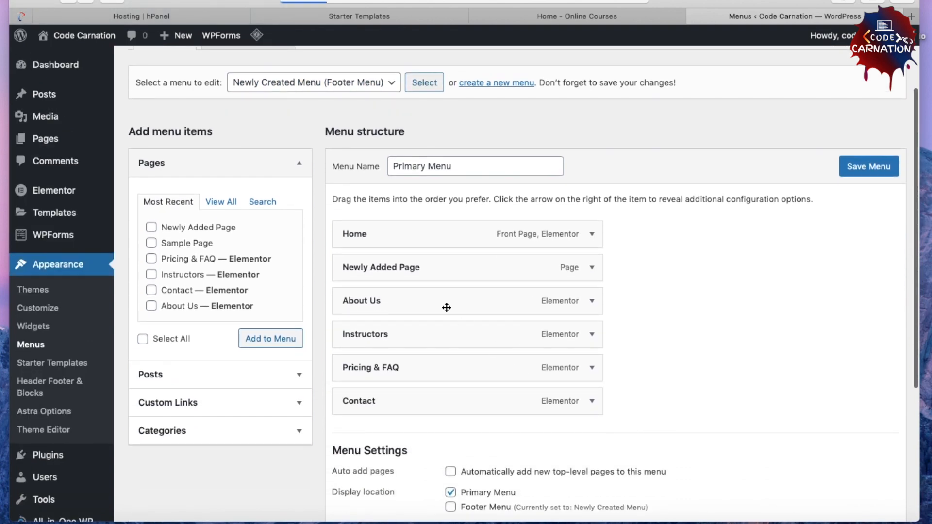
{"action": "scroll", "coordinate": [472, 345], "scroll_direction": "down", "scroll_amount": 5}
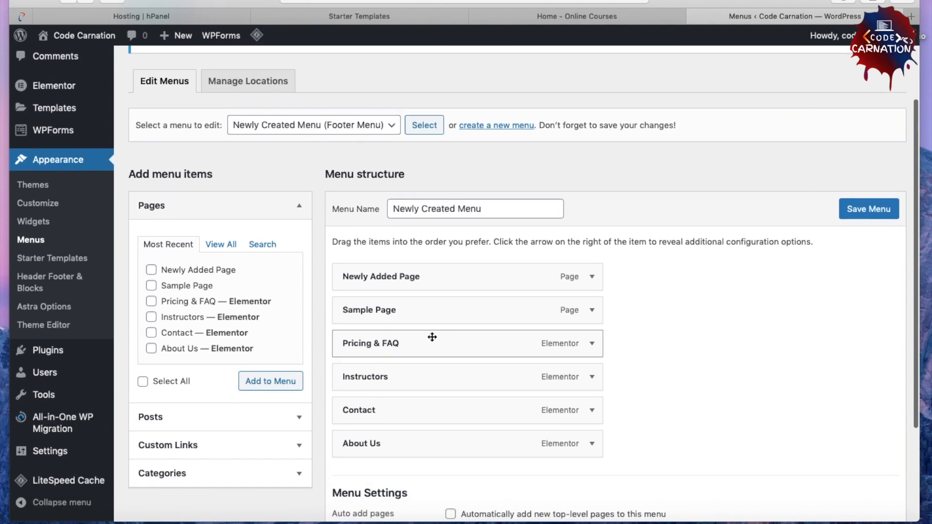
{"action": "scroll", "coordinate": [433, 468], "scroll_direction": "down", "scroll_amount": 2}
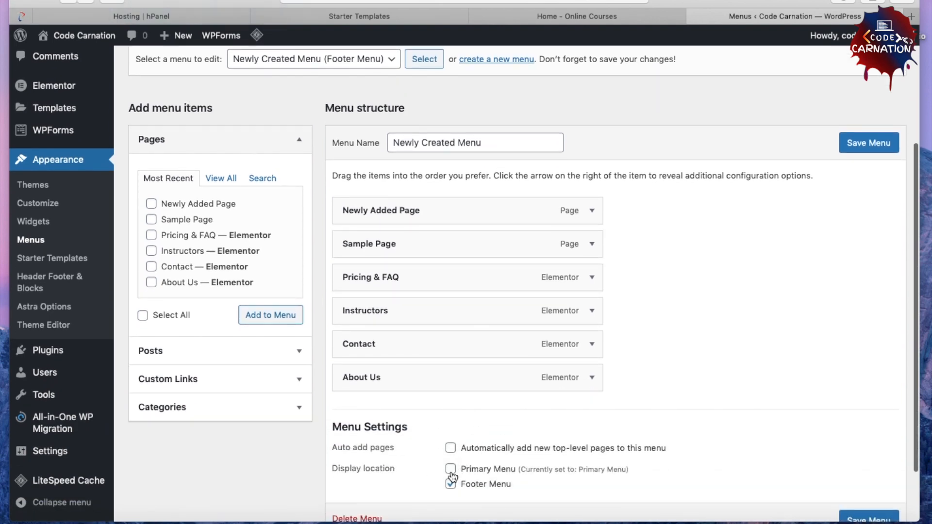
{"action": "left_click", "coordinate": [451, 484]}
{"action": "left_click", "coordinate": [888, 145]}
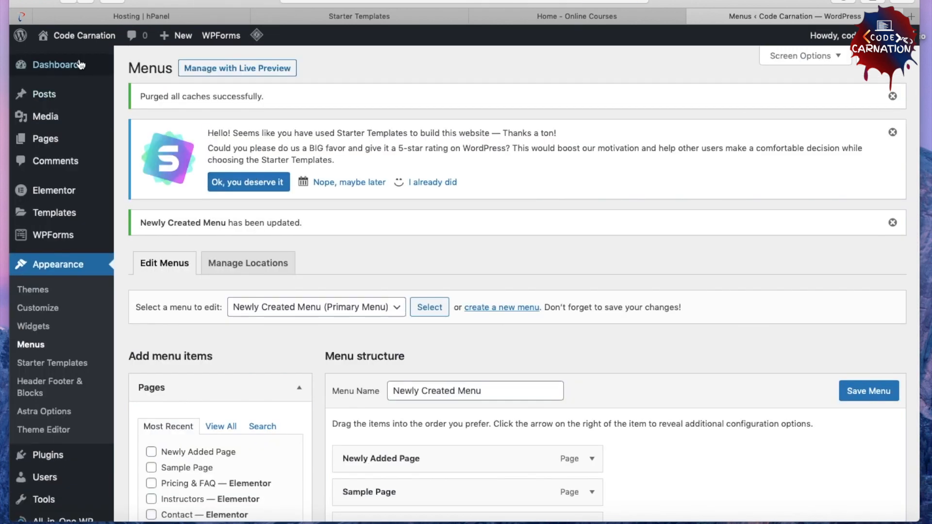
Go from the live front page to the admin Dashboard through the admin bar's site menu.
{"action": "mouse_move", "coordinate": [67, 50]}
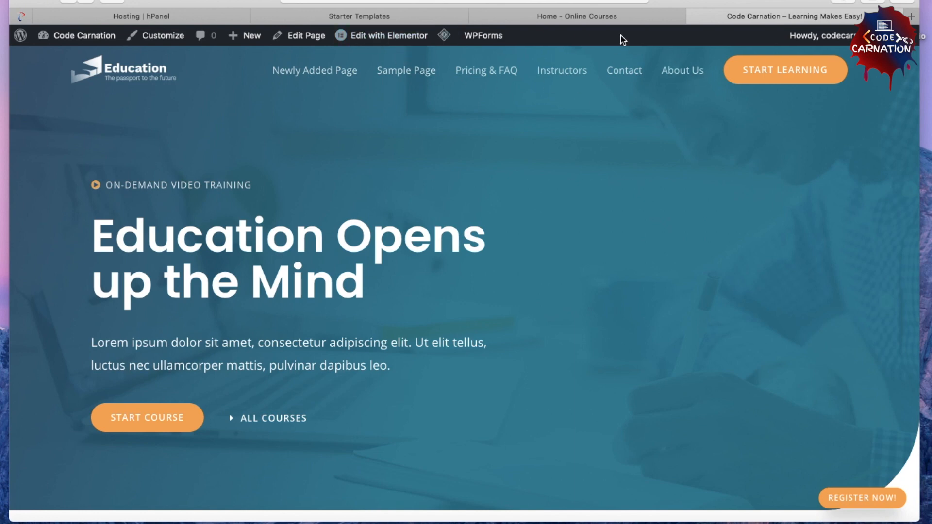
{"action": "mouse_move", "coordinate": [21, 36]}
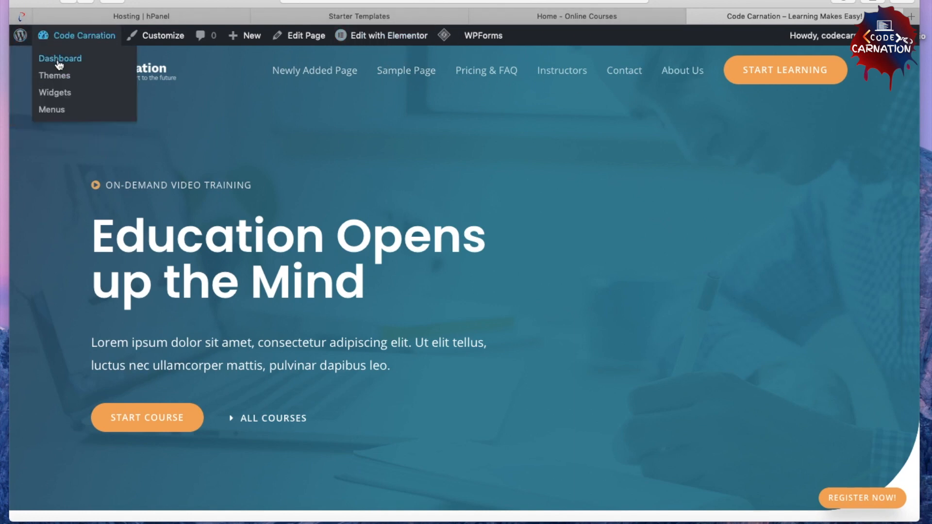
{"action": "left_click", "coordinate": [59, 59]}
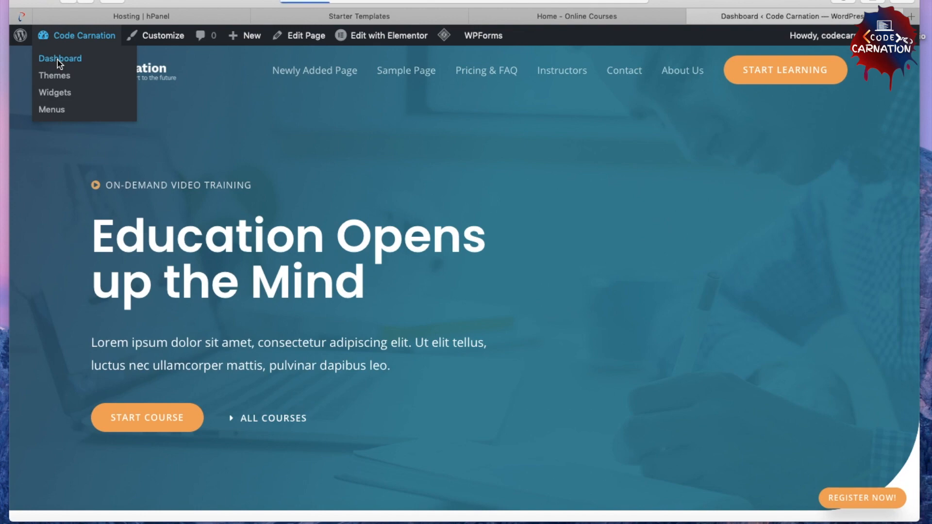
{"action": "scroll", "coordinate": [415, 212], "scroll_direction": "down", "scroll_amount": 5}
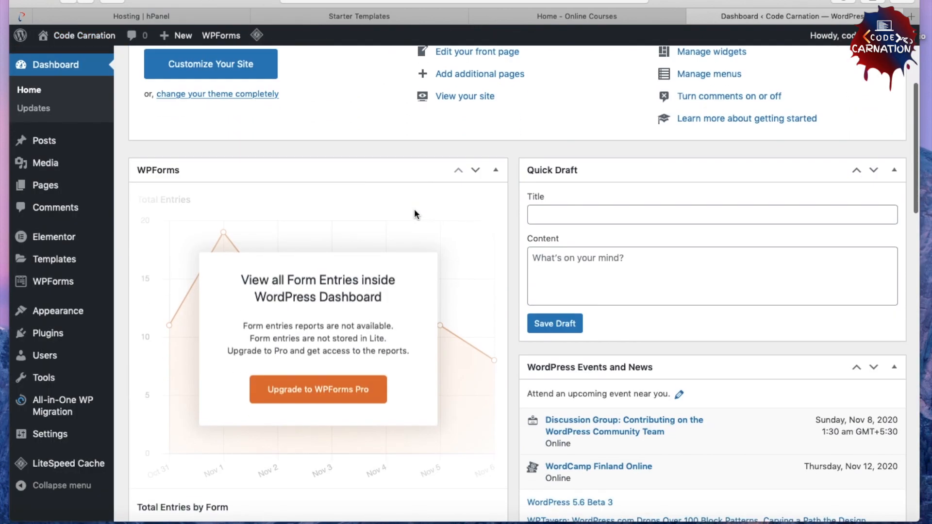
{"action": "scroll", "coordinate": [414, 212], "scroll_direction": "up", "scroll_amount": 5}
Open Appearance > Menus and load the Primary Menu for editing.
{"action": "mouse_move", "coordinate": [73, 312]}
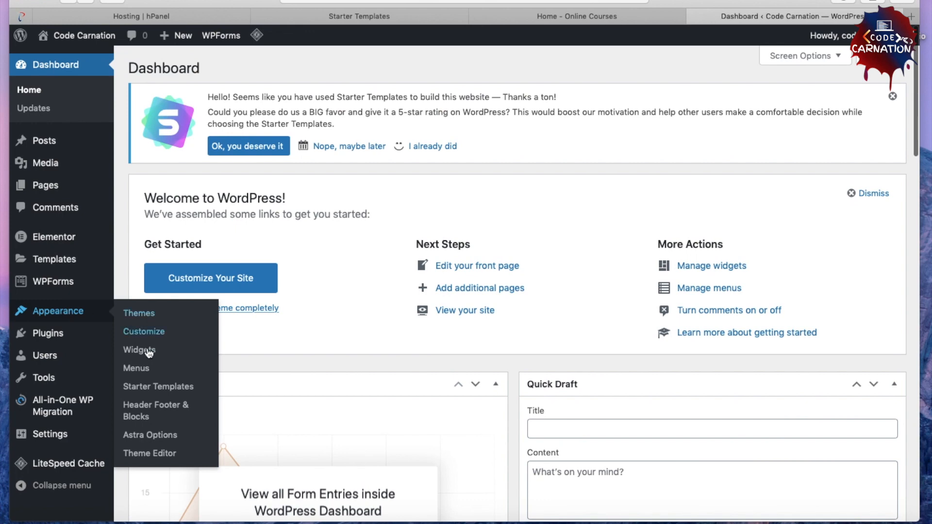
{"action": "left_click", "coordinate": [140, 368]}
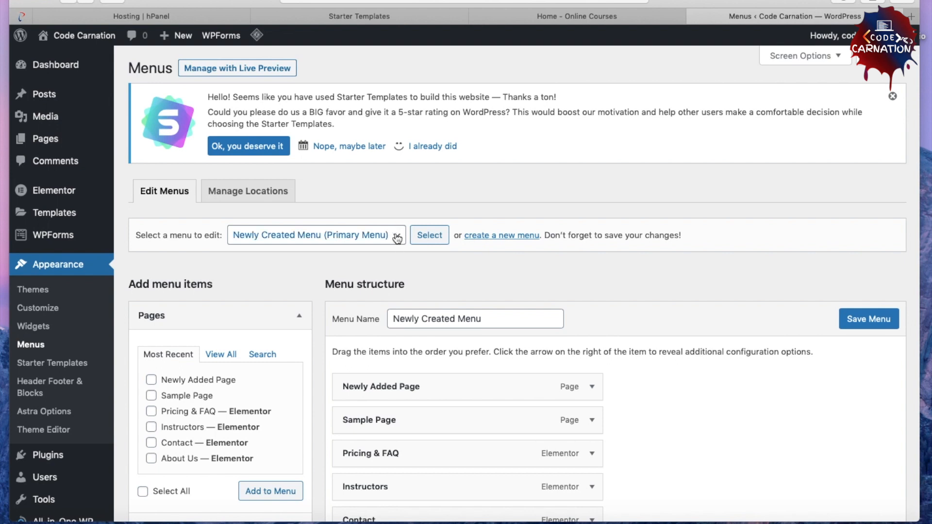
{"action": "scroll", "coordinate": [405, 267], "scroll_direction": "down", "scroll_amount": 2}
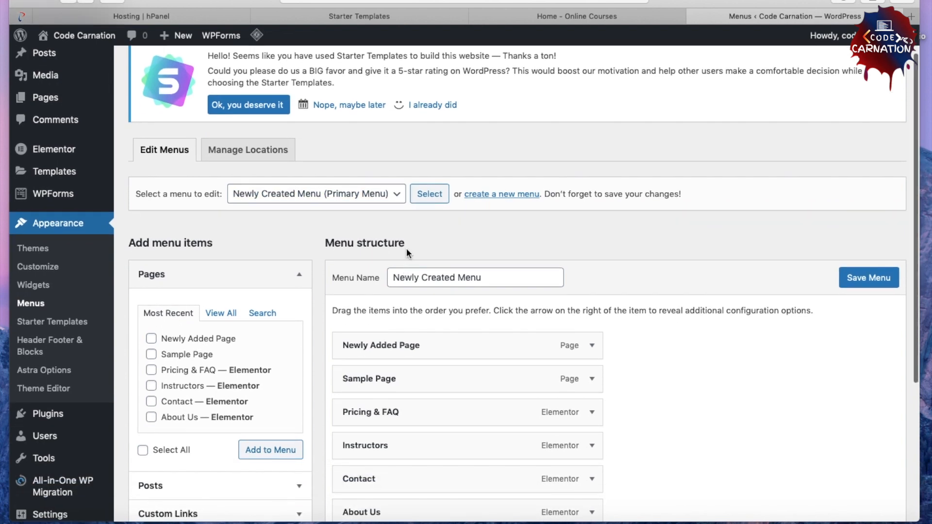
{"action": "scroll", "coordinate": [407, 249], "scroll_direction": "down", "scroll_amount": 2}
{"action": "scroll", "coordinate": [435, 343], "scroll_direction": "down", "scroll_amount": 2}
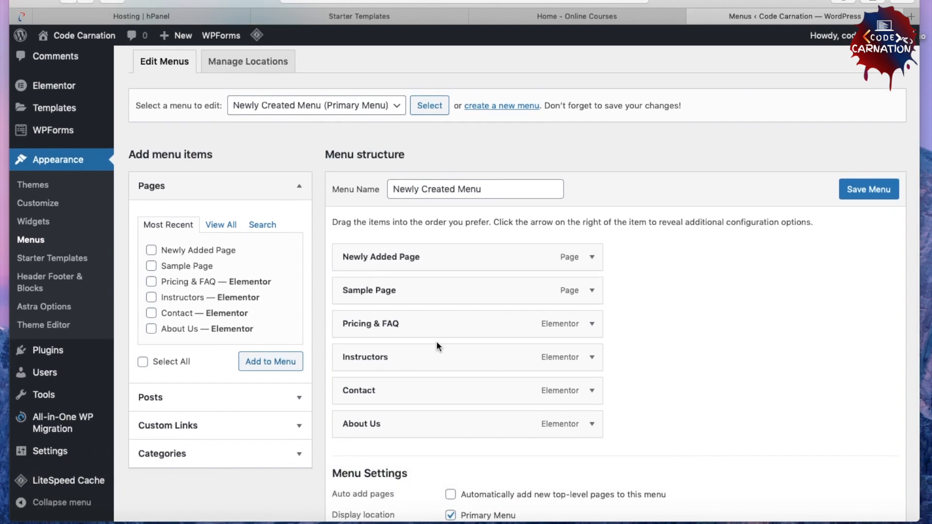
{"action": "scroll", "coordinate": [437, 340], "scroll_direction": "up", "scroll_amount": 1}
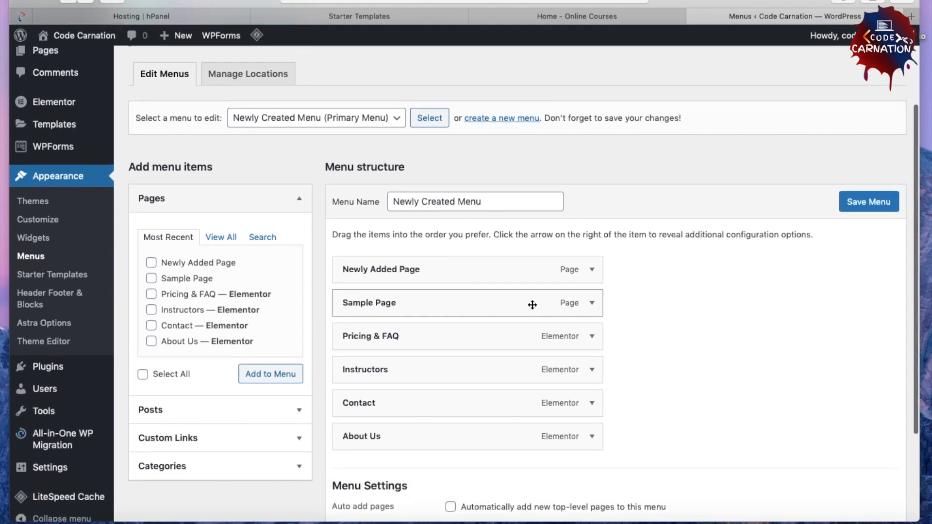
{"action": "left_click", "coordinate": [395, 120]}
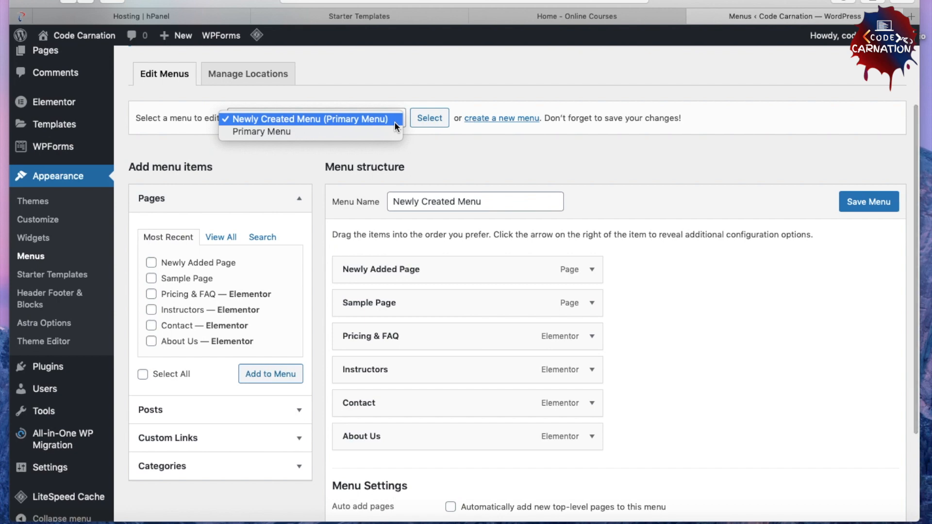
{"action": "left_click", "coordinate": [386, 130]}
{"action": "left_click", "coordinate": [426, 118]}
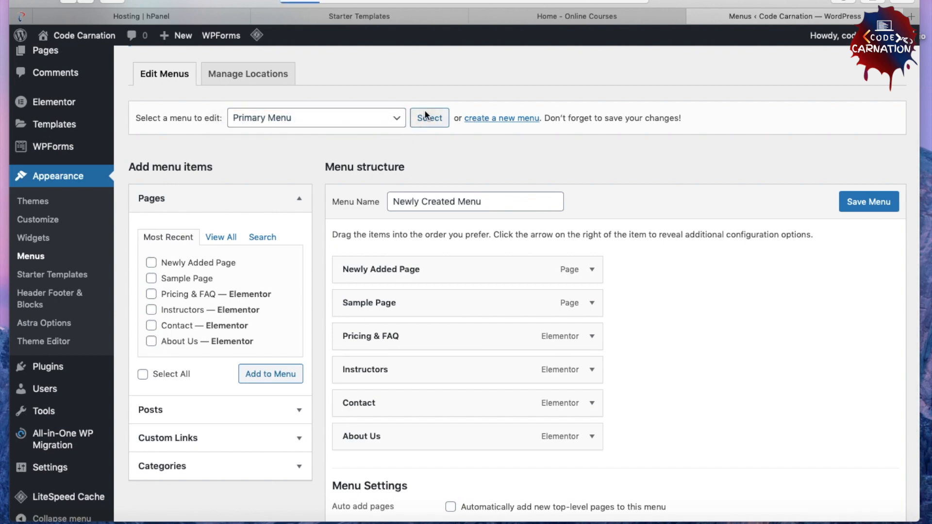
Tick the Primary Menu display location for the Primary Menu and save it.
{"action": "scroll", "coordinate": [699, 364], "scroll_direction": "down", "scroll_amount": 5}
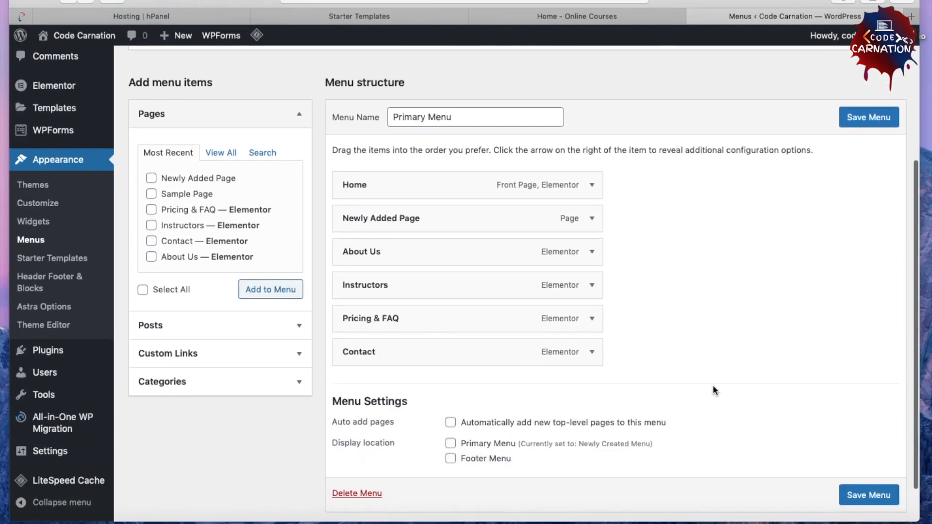
{"action": "left_click", "coordinate": [451, 444]}
{"action": "left_click_drag", "start_coordinate": [650, 447], "coordinate": [531, 452]}
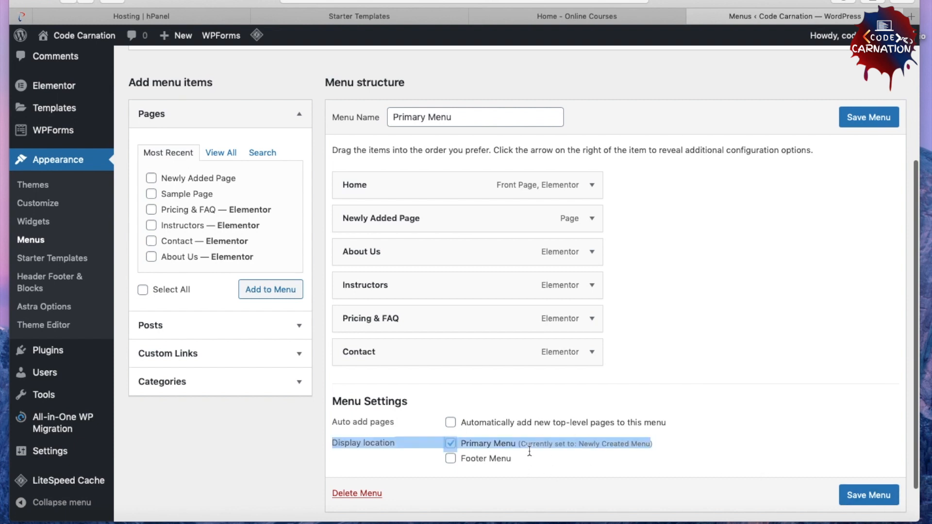
{"action": "left_click", "coordinate": [525, 456]}
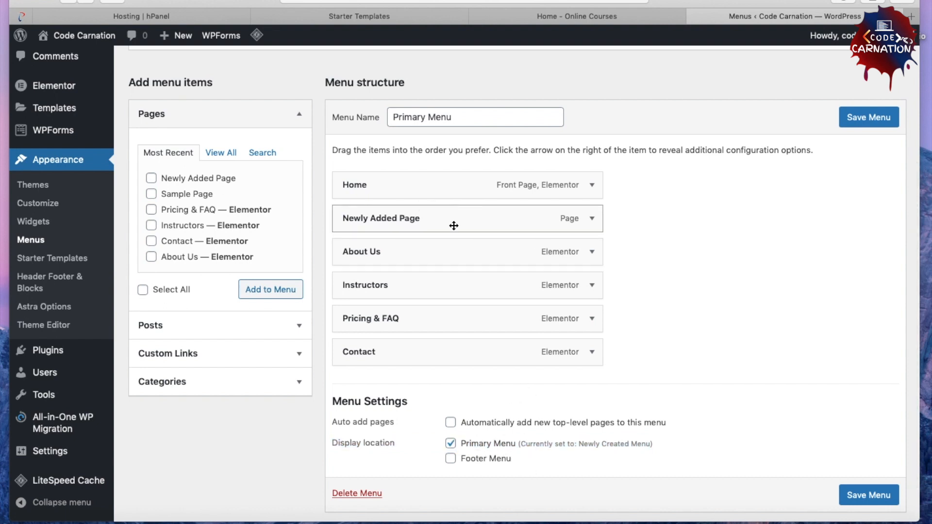
{"action": "left_click", "coordinate": [872, 498]}
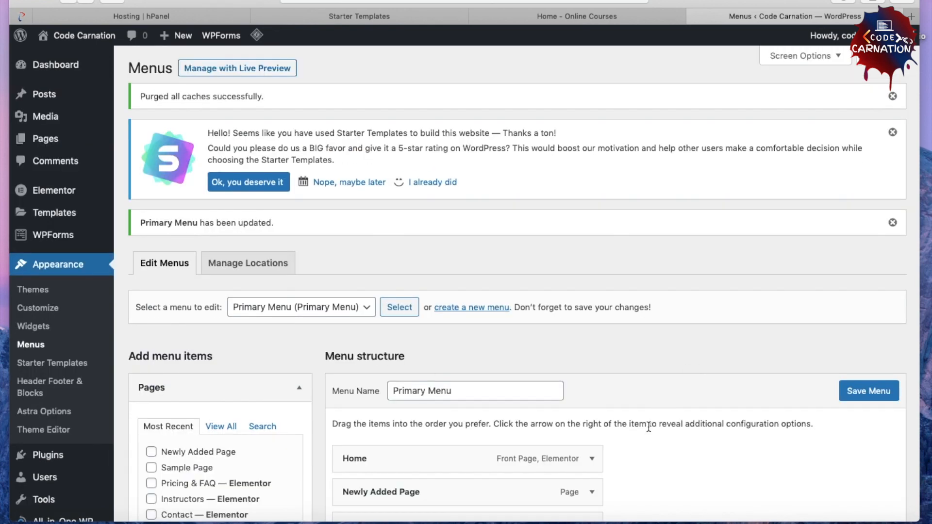
{"action": "scroll", "coordinate": [649, 427], "scroll_direction": "down", "scroll_amount": 7}
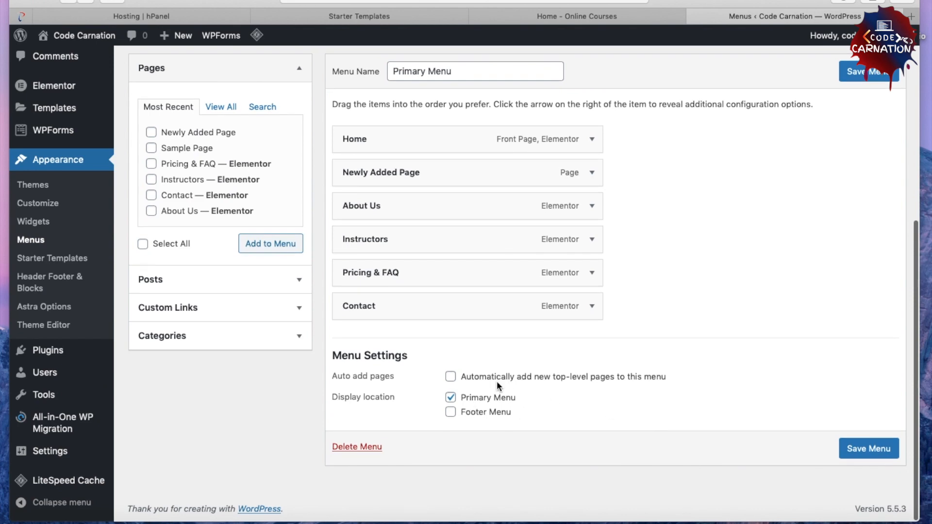
{"action": "scroll", "coordinate": [497, 383], "scroll_direction": "up", "scroll_amount": 7}
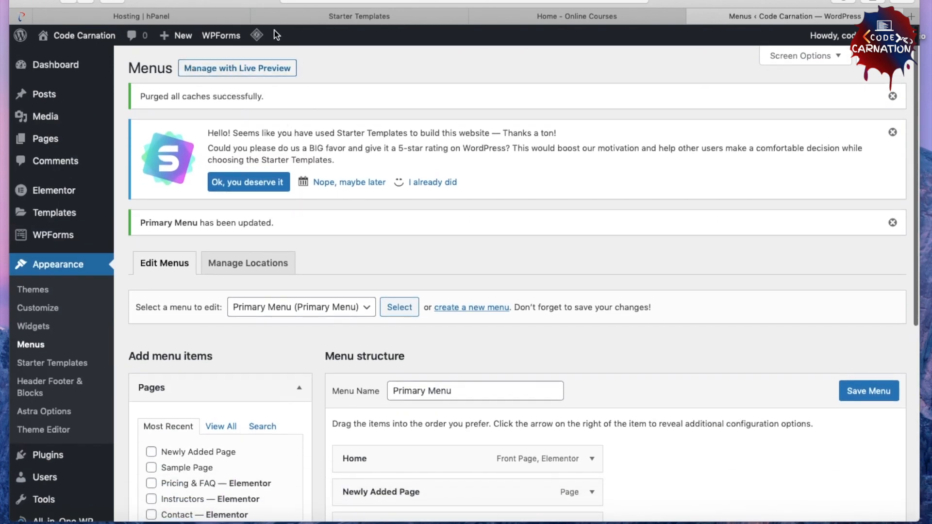
Open the menus in the Customizer live preview and show the header's Primary Menu settings.
{"action": "left_click", "coordinate": [239, 69]}
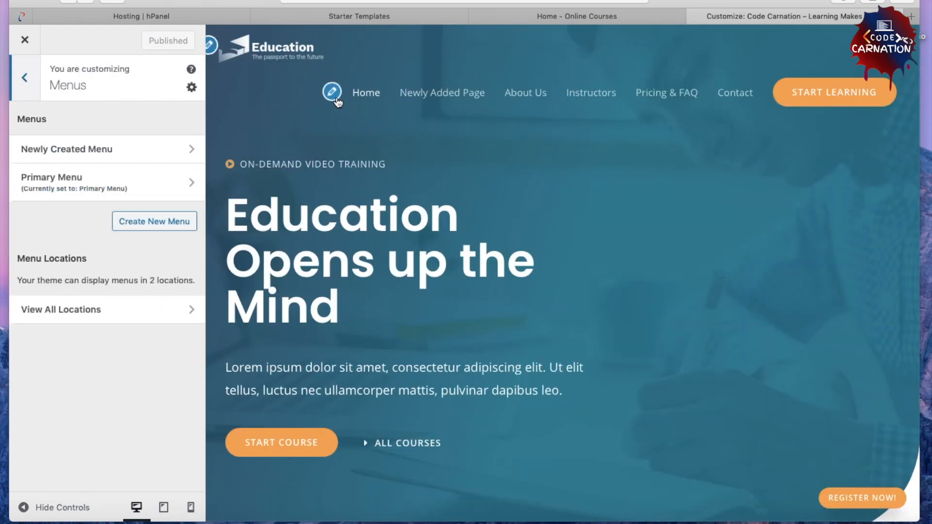
{"action": "left_click", "coordinate": [336, 98]}
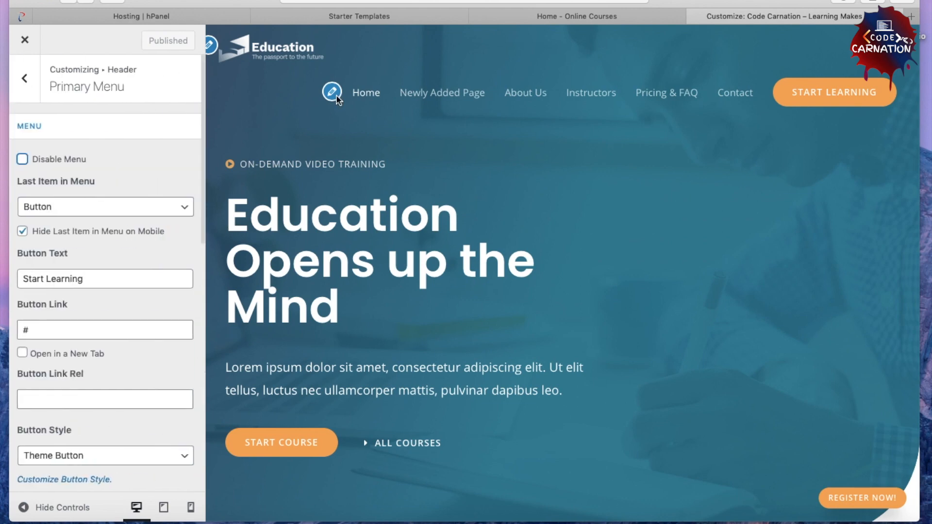
{"action": "scroll", "coordinate": [108, 278], "scroll_direction": "down", "scroll_amount": 4}
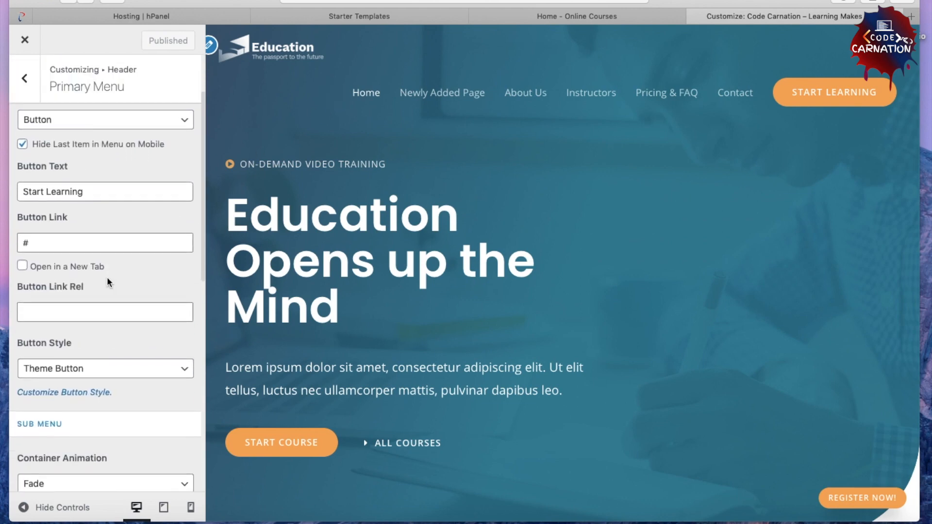
{"action": "scroll", "coordinate": [109, 213], "scroll_direction": "up", "scroll_amount": 3}
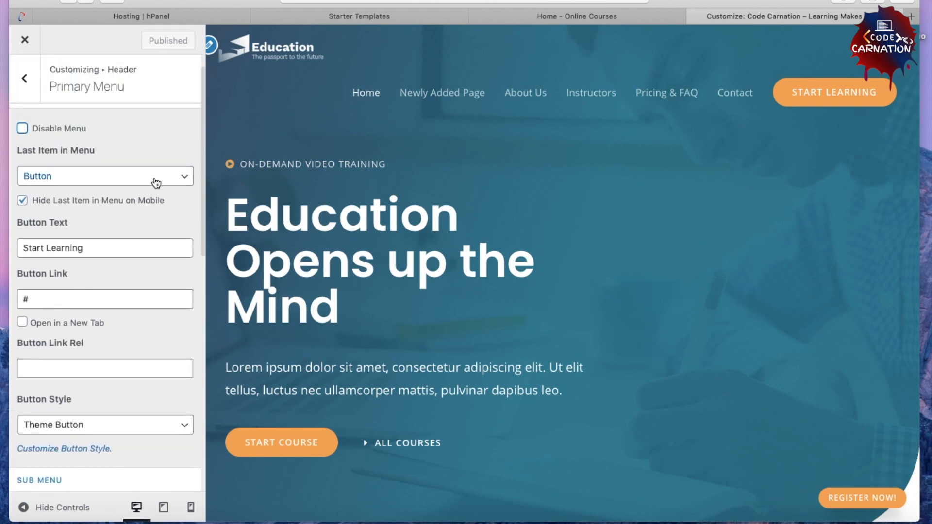
{"action": "scroll", "coordinate": [153, 247], "scroll_direction": "up", "scroll_amount": 1}
{"action": "scroll", "coordinate": [153, 247], "scroll_direction": "up", "scroll_amount": 1}
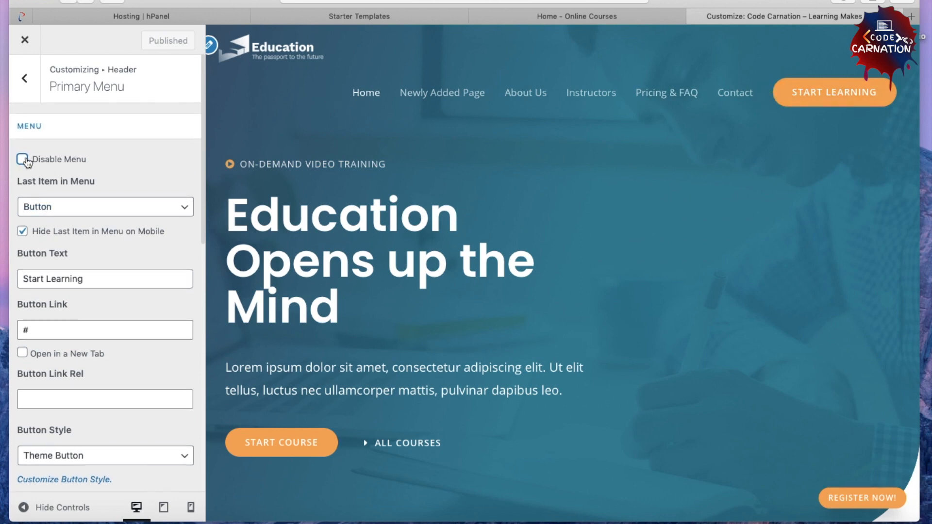
Toggle Disable Menu on and back off, then view the 'Home - Online Courses' page.
{"action": "left_click", "coordinate": [23, 160]}
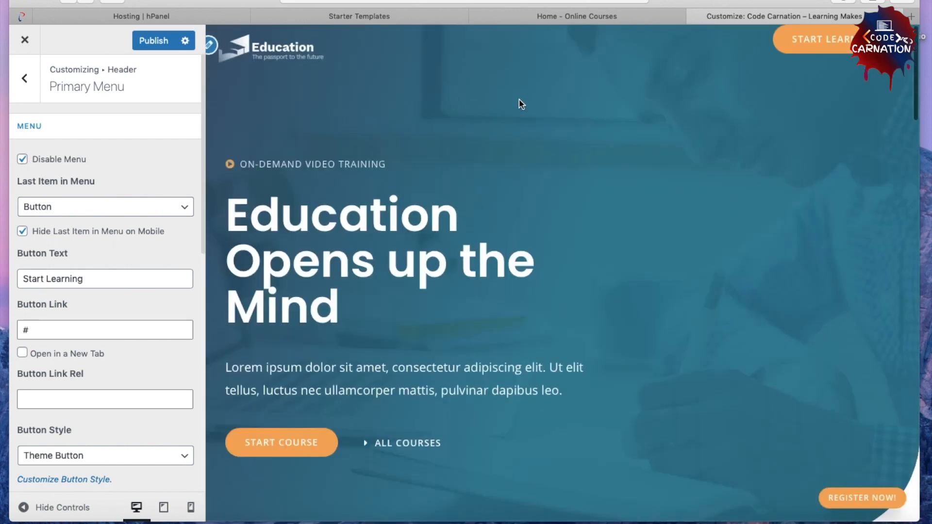
{"action": "left_click", "coordinate": [23, 160]}
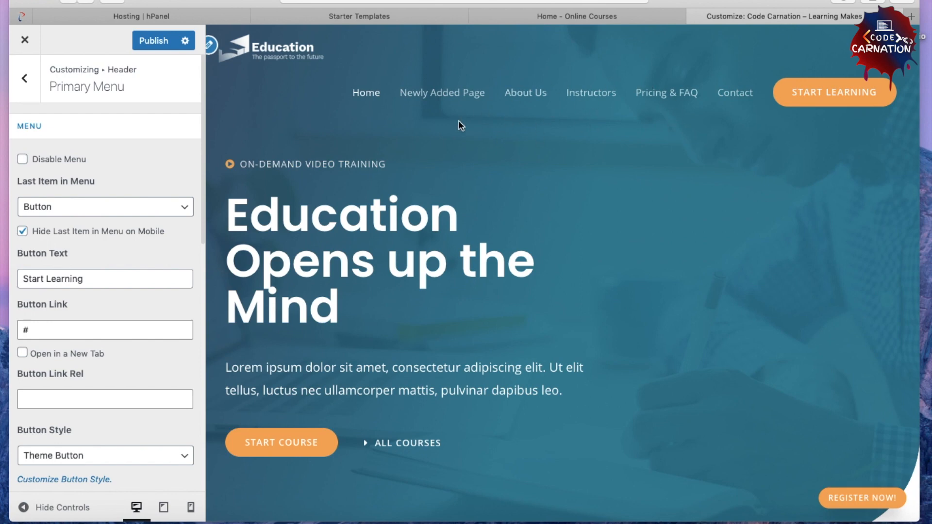
{"action": "scroll", "coordinate": [238, 257], "scroll_direction": "down", "scroll_amount": 1}
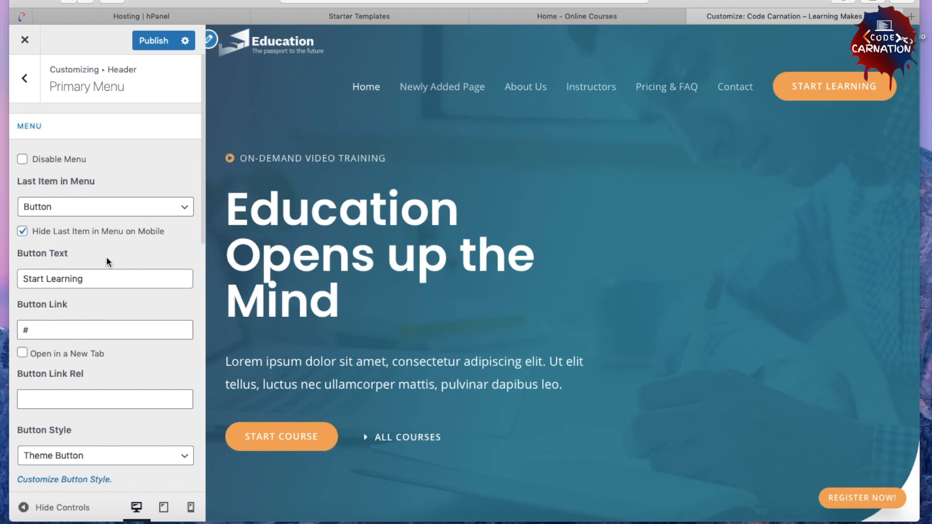
{"action": "scroll", "coordinate": [666, 118], "scroll_direction": "up", "scroll_amount": 1}
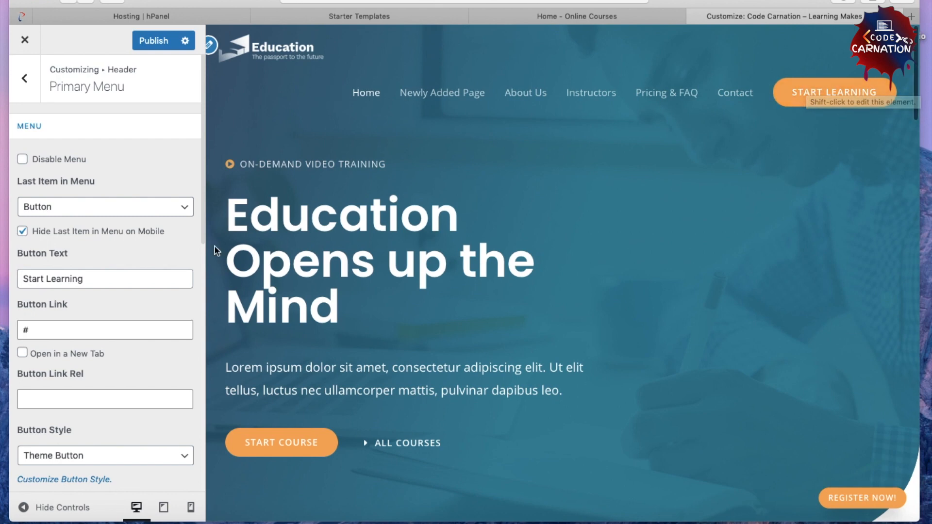
{"action": "scroll", "coordinate": [209, 246], "scroll_direction": "down", "scroll_amount": 2}
{"action": "scroll", "coordinate": [388, 170], "scroll_direction": "up", "scroll_amount": 2}
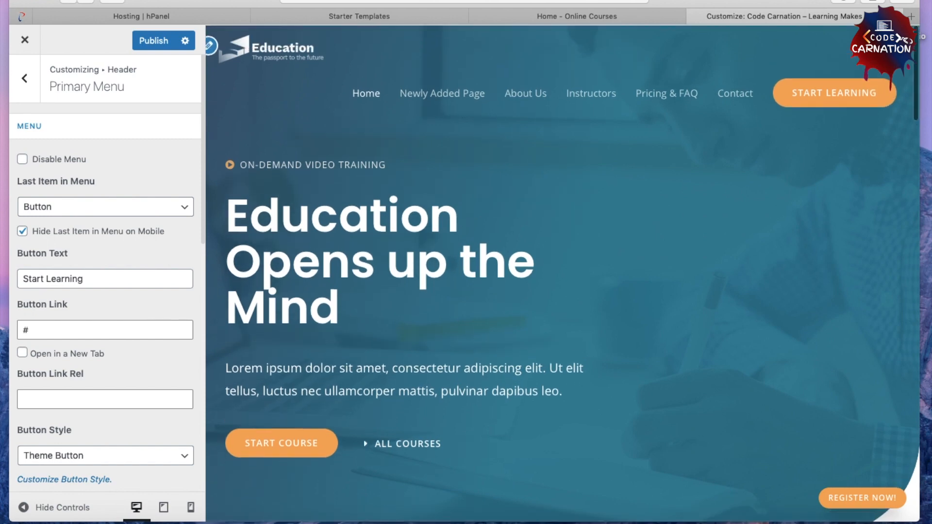
{"action": "left_click", "coordinate": [608, 17]}
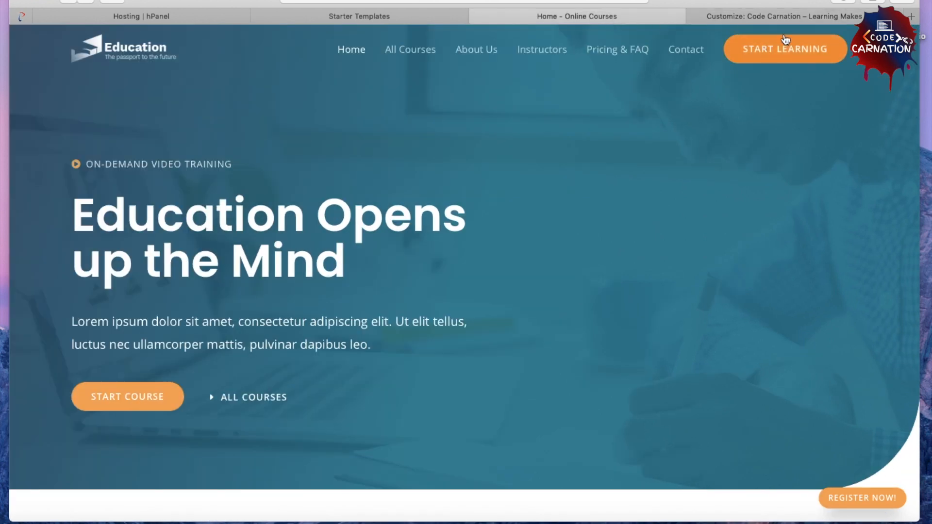
{"action": "left_click", "coordinate": [818, 15]}
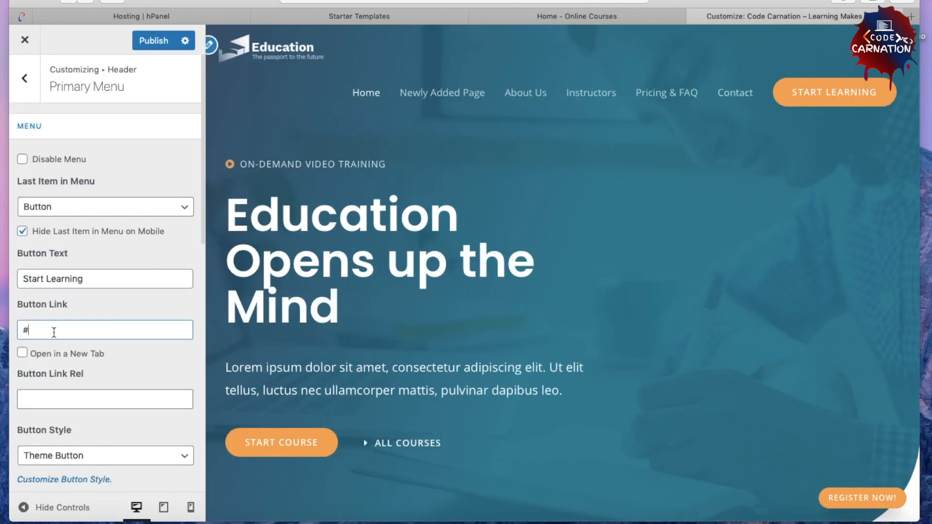
{"action": "type", "text": "h"}
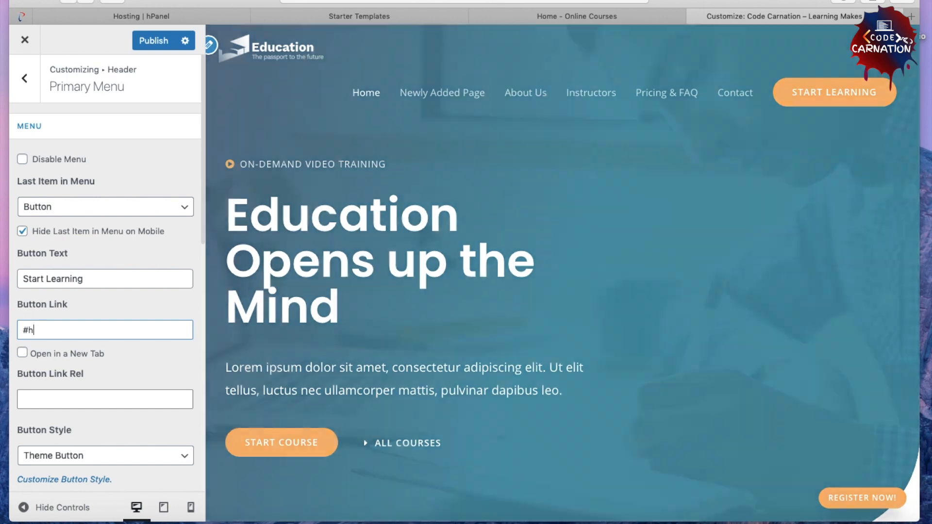
{"action": "key", "text": "BackSpace"}
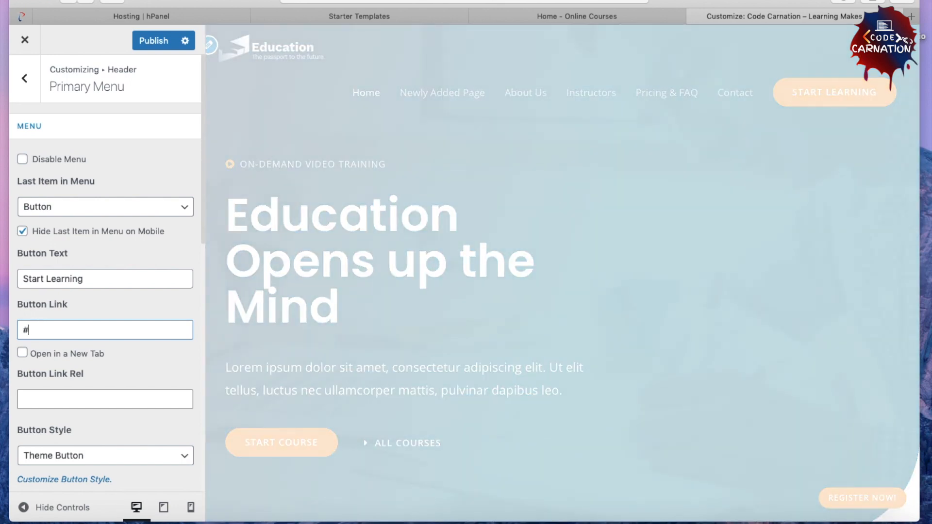
{"action": "key", "text": "BackSpace"}
{"action": "key", "text": "BackSpace"}
{"action": "type", "text": "about"}
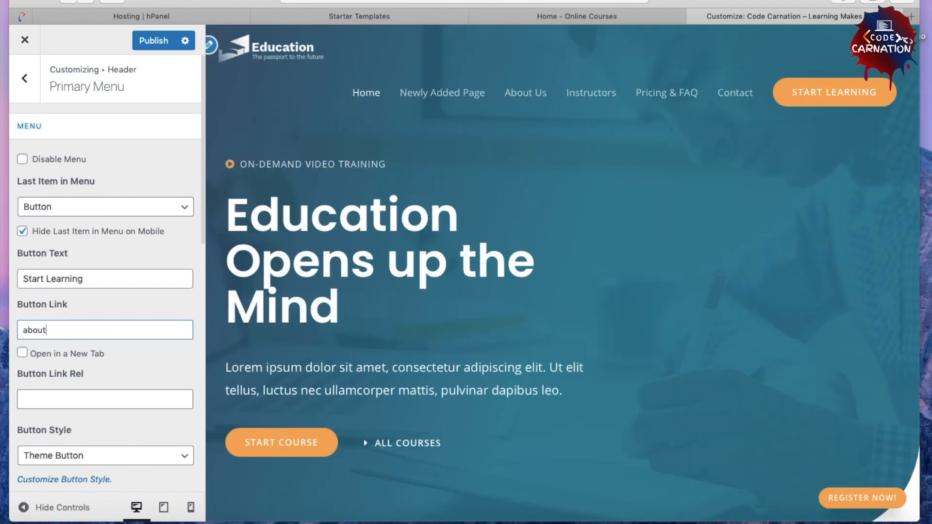
{"action": "type", "text": "us"}
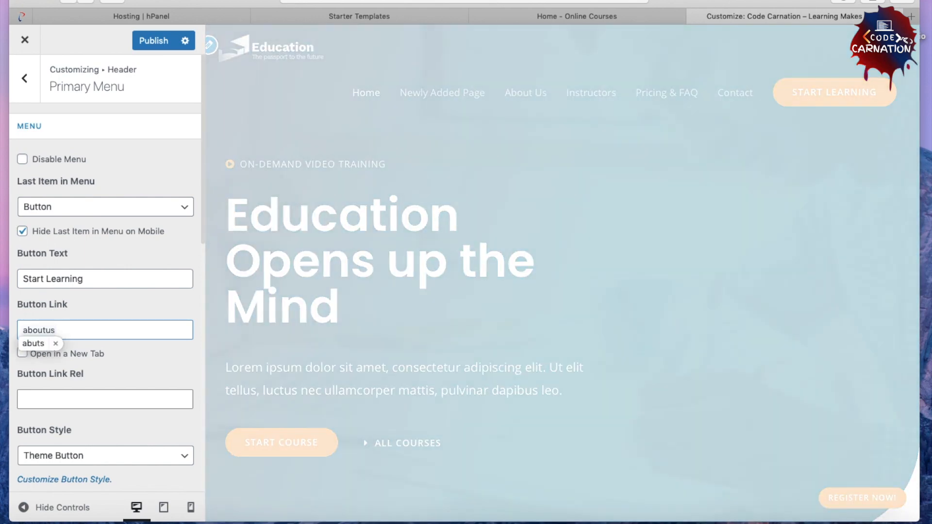
{"action": "left_click", "coordinate": [31, 340]}
{"action": "key", "text": "BackSpace"}
{"action": "key", "text": "BackSpace"}
{"action": "key", "text": "BackSpace"}
{"action": "key", "text": "BackSpace"}
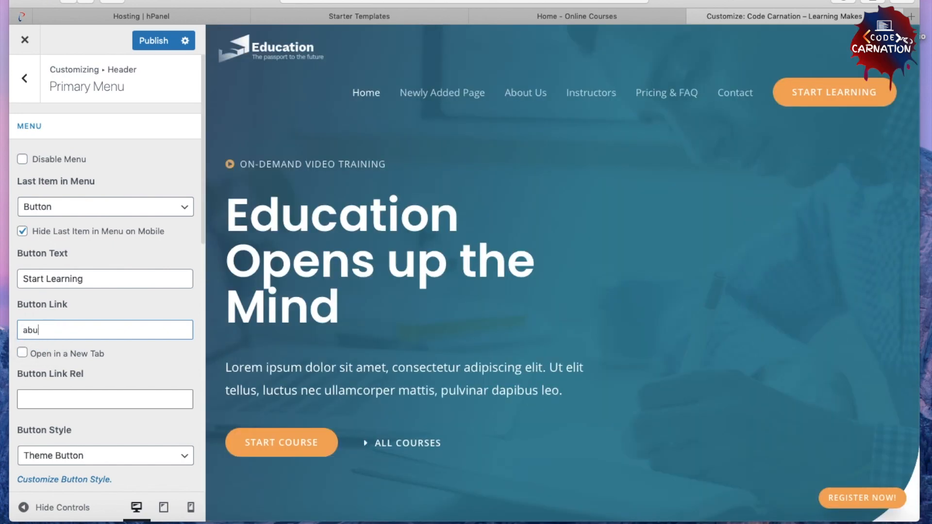
{"action": "key", "text": "BackSpace"}
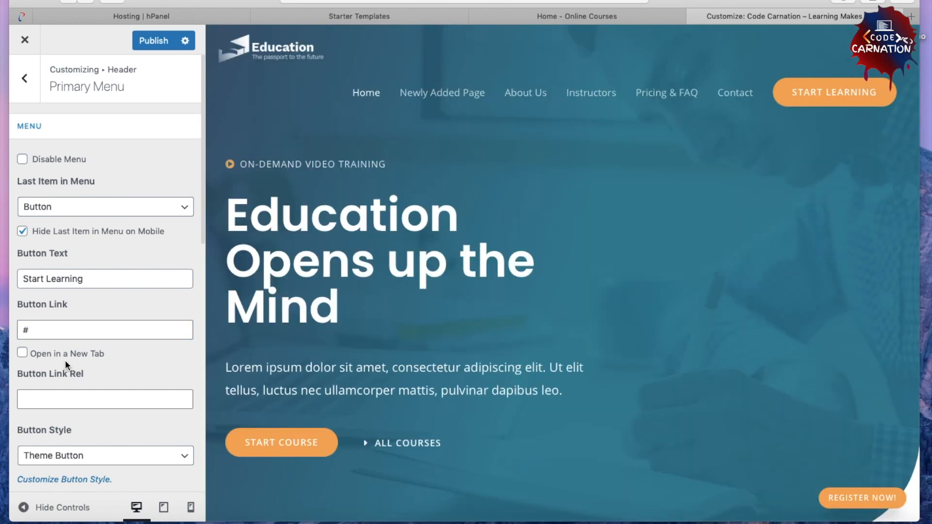
{"action": "left_click", "coordinate": [142, 363]}
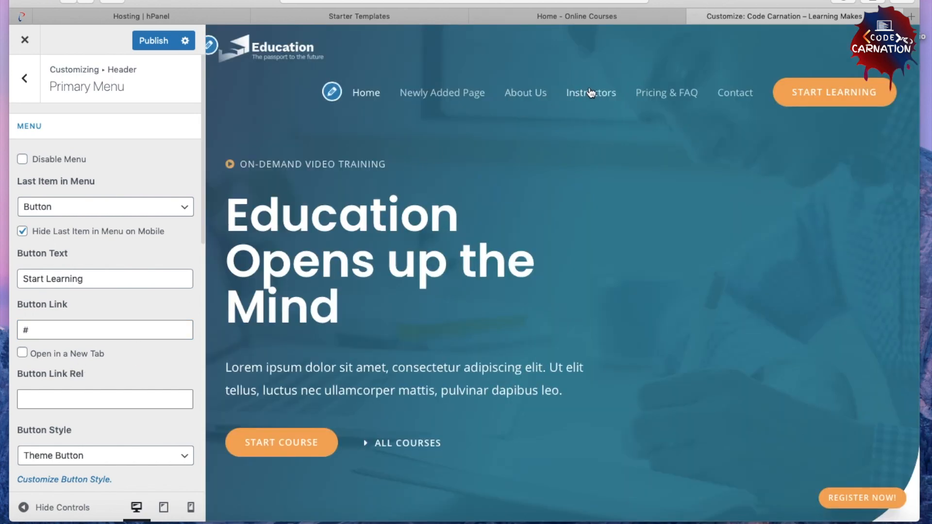
{"action": "double_click", "coordinate": [83, 331]}
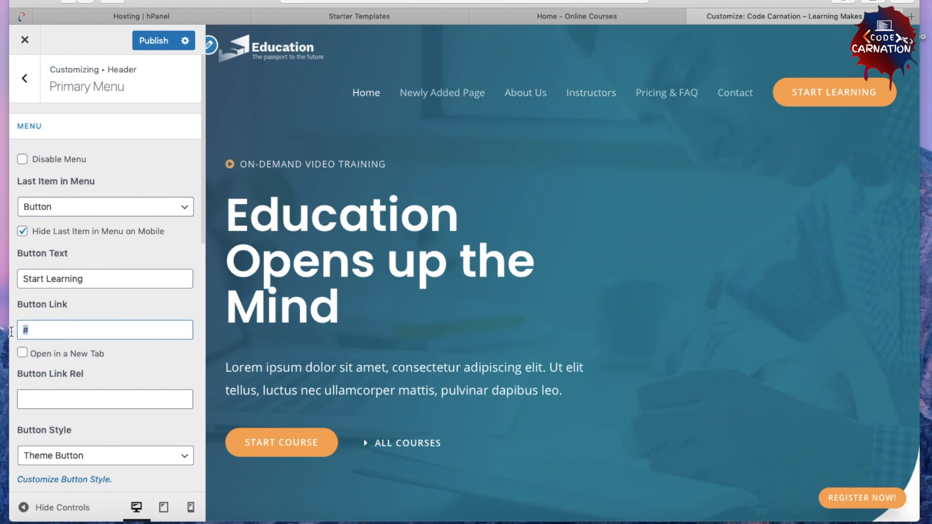
{"action": "left_click", "coordinate": [84, 332]}
Go to the Starter Templates tab and dismiss its 'Imported Successfully!' message for Online Courses.
{"action": "left_click", "coordinate": [556, 11]}
{"action": "left_click", "coordinate": [569, 2]}
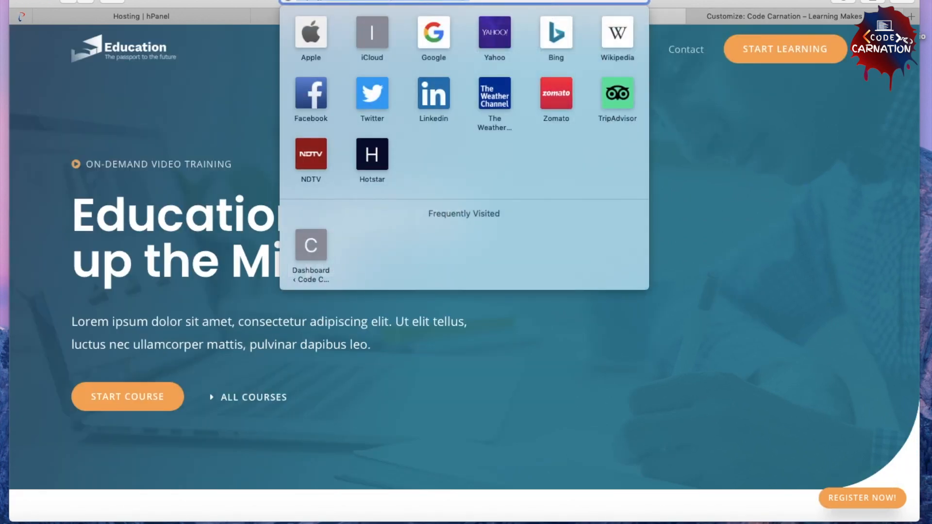
{"action": "left_click", "coordinate": [712, 77]}
{"action": "left_click", "coordinate": [368, 10]}
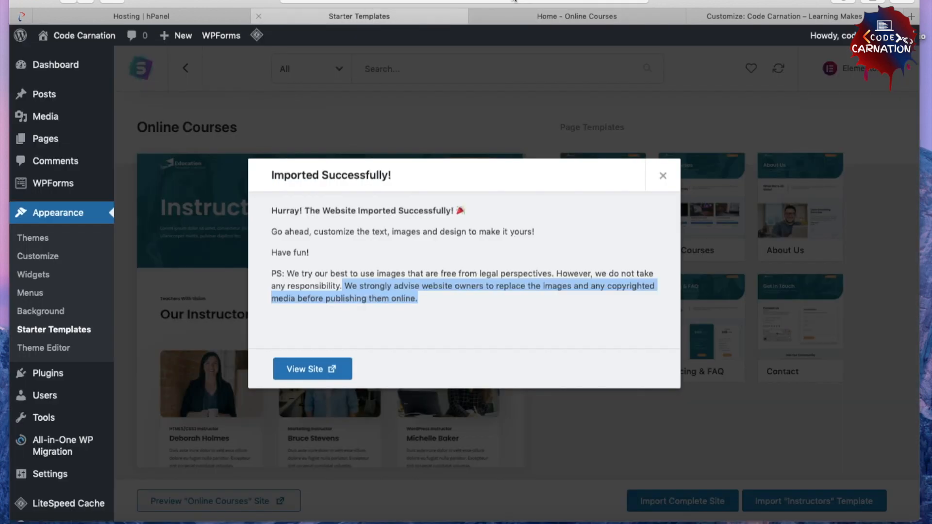
{"action": "left_click", "coordinate": [663, 175]}
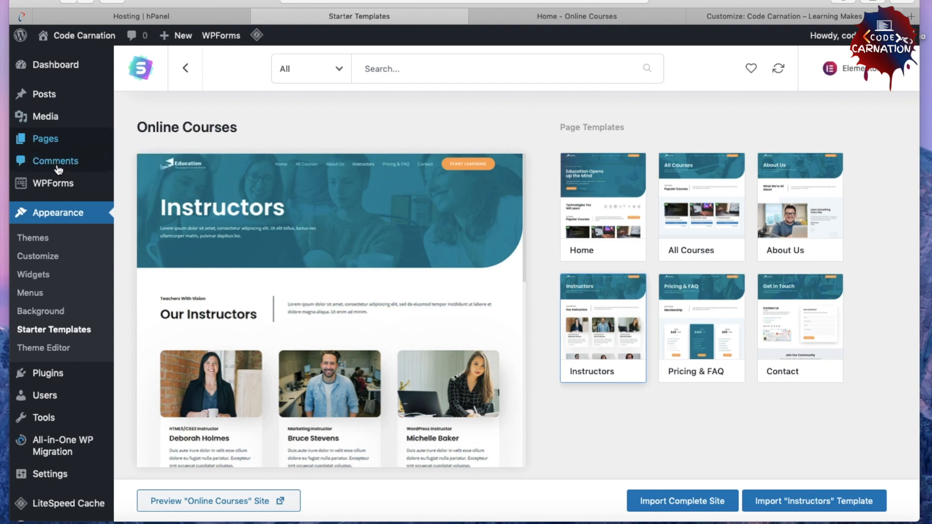
Open the About Us page for editing from Pages > All Pages.
{"action": "mouse_move", "coordinate": [48, 141]}
{"action": "left_click", "coordinate": [131, 146]}
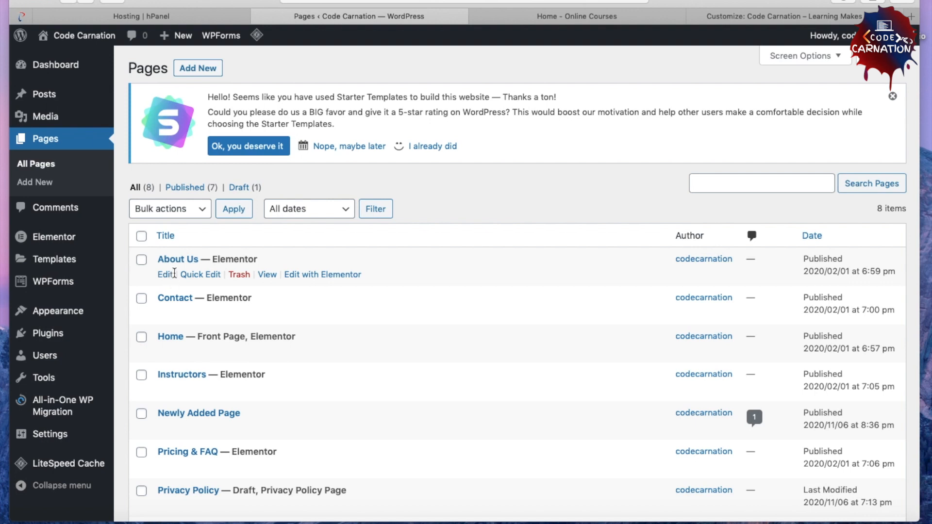
{"action": "left_click", "coordinate": [184, 261]}
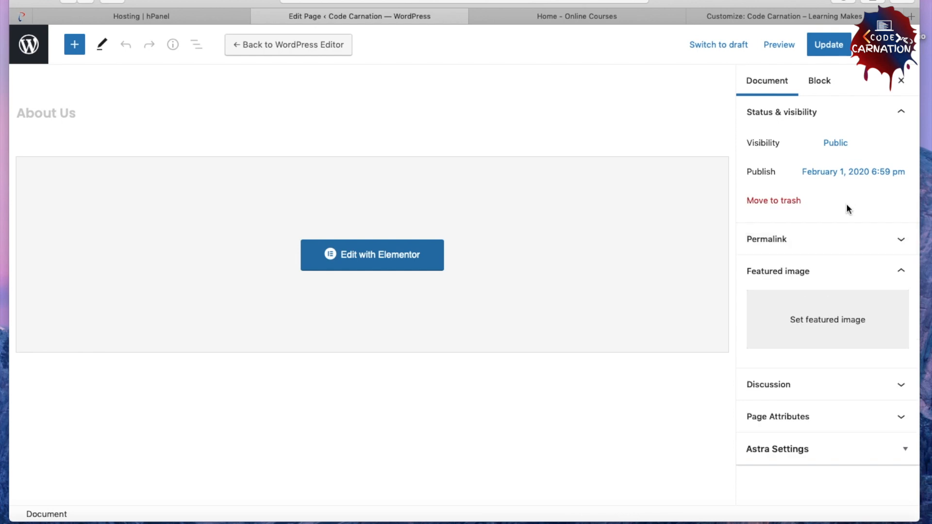
Read the 'about-us' URL slug under Permalink, then return to the homepage tab.
{"action": "left_click", "coordinate": [852, 239]}
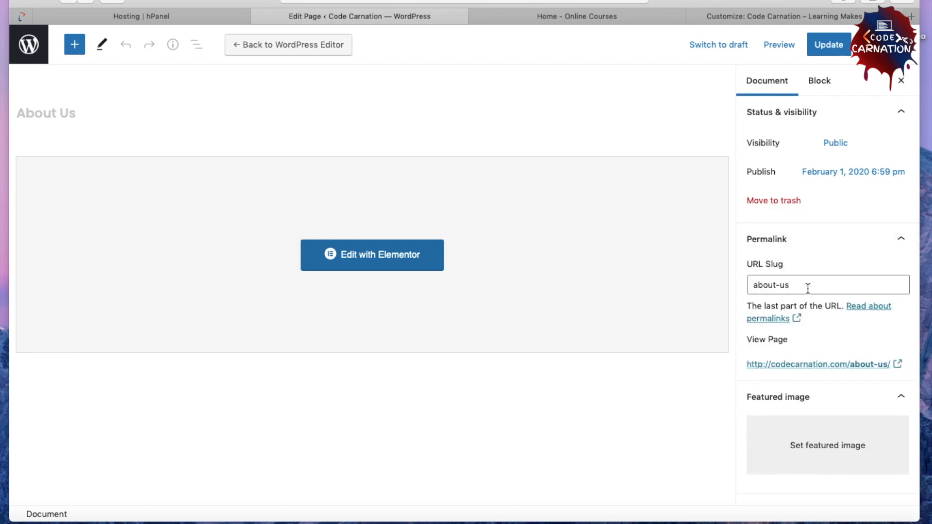
{"action": "left_click_drag", "start_coordinate": [808, 289], "coordinate": [737, 289]}
{"action": "left_click", "coordinate": [589, 130]}
{"action": "left_click", "coordinate": [598, 16]}
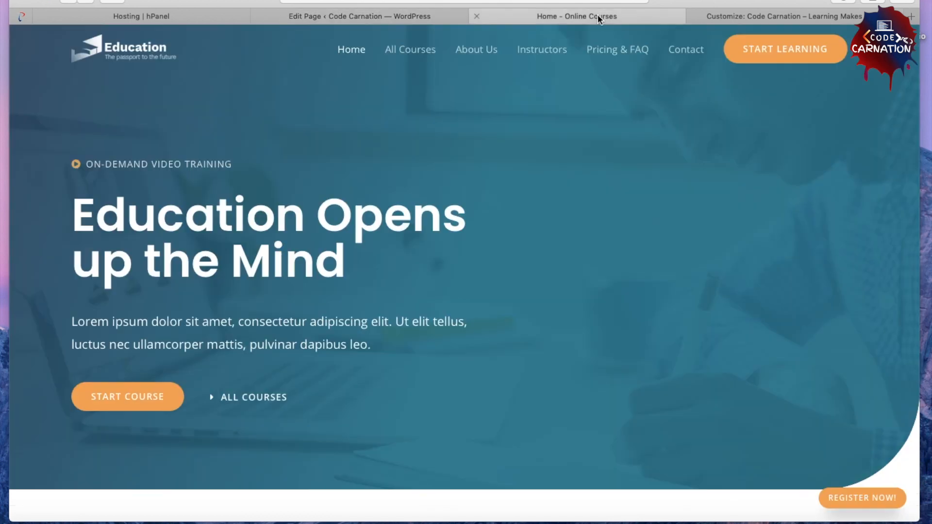
{"action": "left_click", "coordinate": [784, 14]}
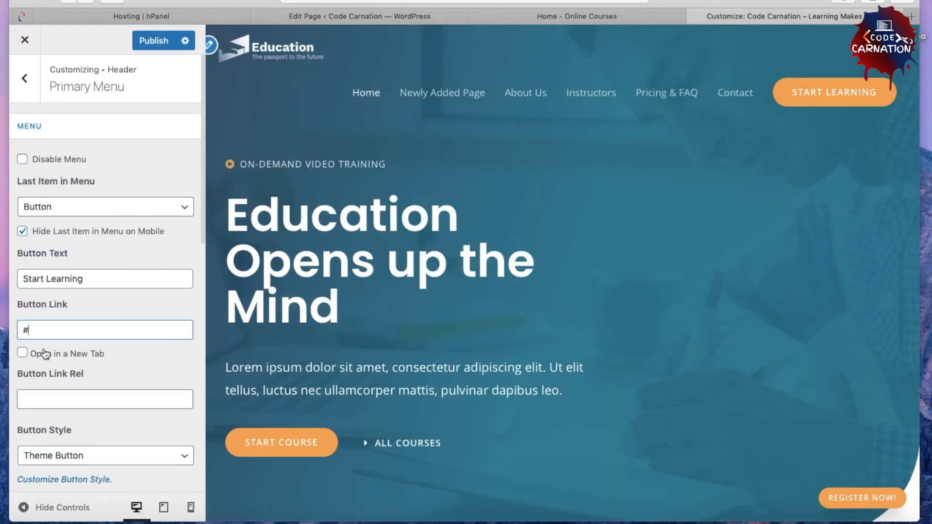
{"action": "left_click_drag", "start_coordinate": [47, 331], "coordinate": [25, 331]}
{"action": "type", "text": "www"}
{"action": "key", "text": "BackSpace"}
{"action": "key", "text": "BackSpace"}
{"action": "key", "text": "BackSpace"}
{"action": "type", "text": "ht"}
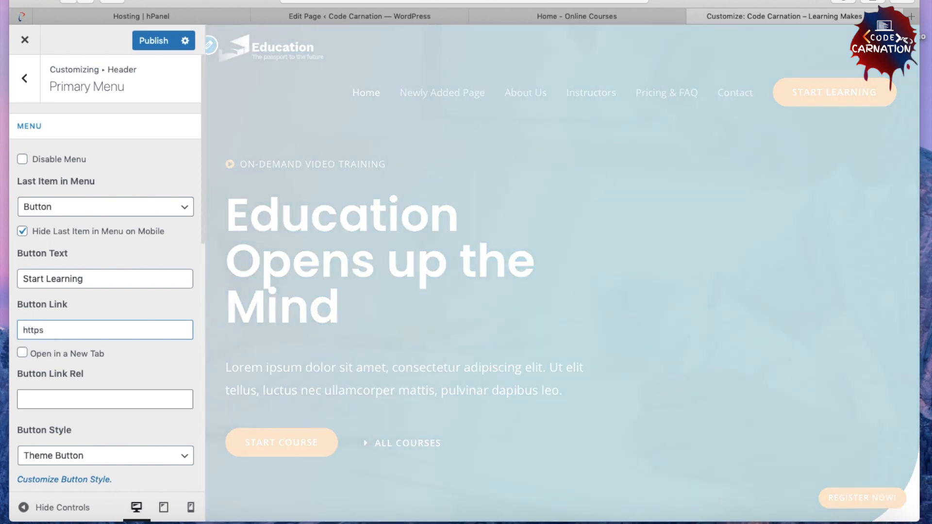
{"action": "type", "text": "tp://www.codecarnation"}
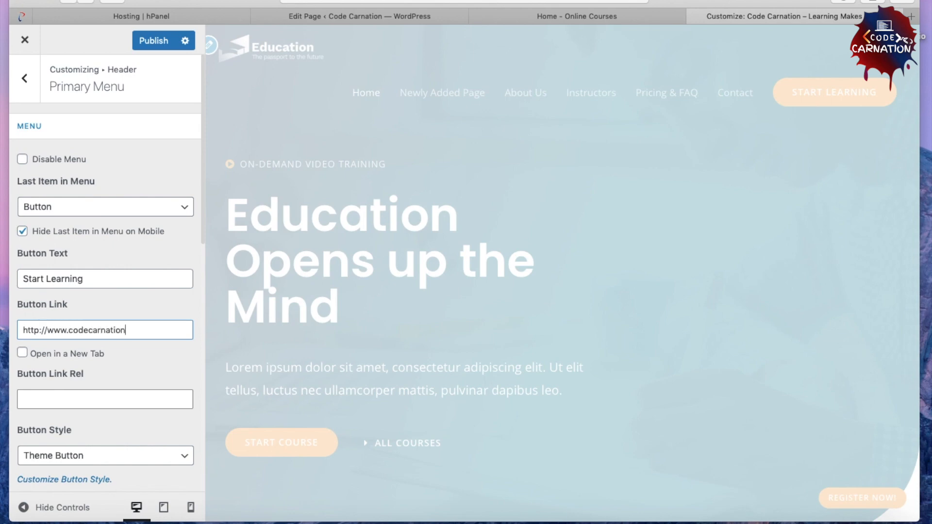
{"action": "type", "text": ".com/about-us/"}
{"action": "left_click", "coordinate": [149, 42]}
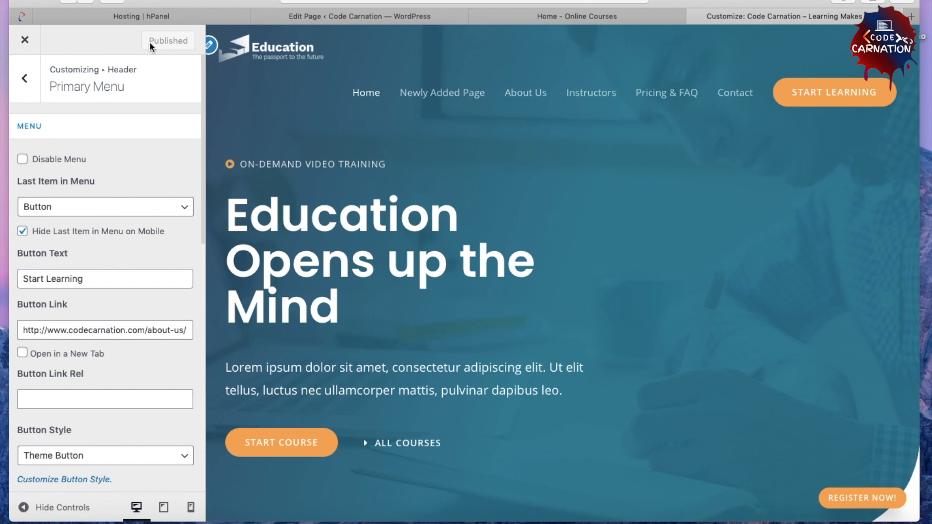
{"action": "left_click", "coordinate": [538, 14]}
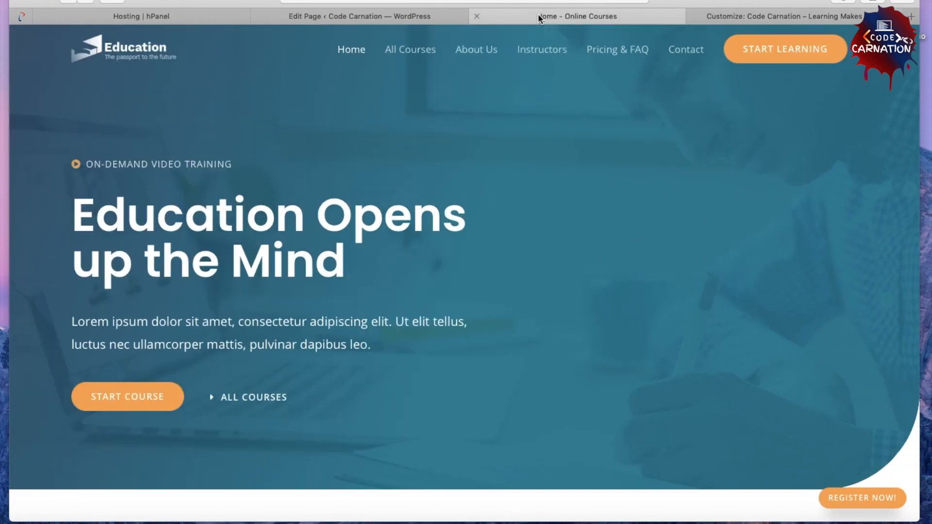
Load the Code Carnation site homepage from the address bar suggestions.
{"action": "left_click", "coordinate": [551, 2]}
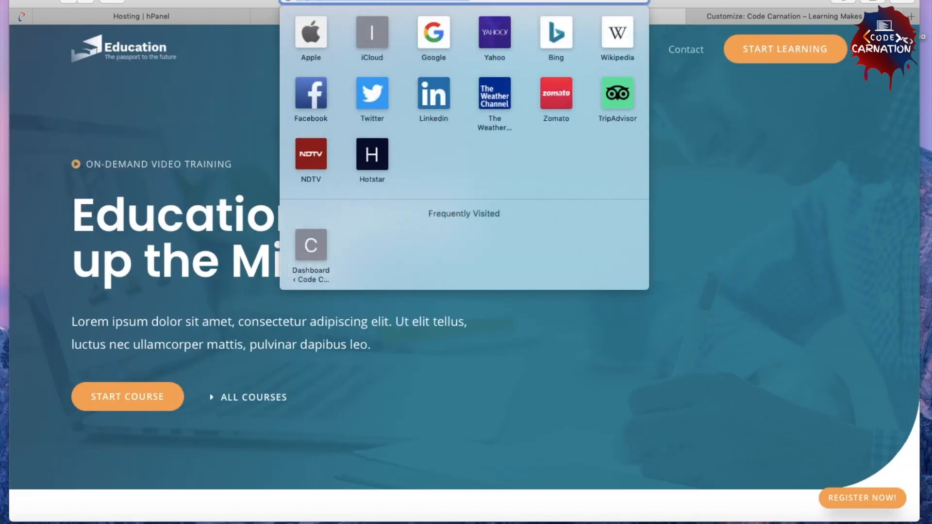
{"action": "left_click", "coordinate": [733, 107]}
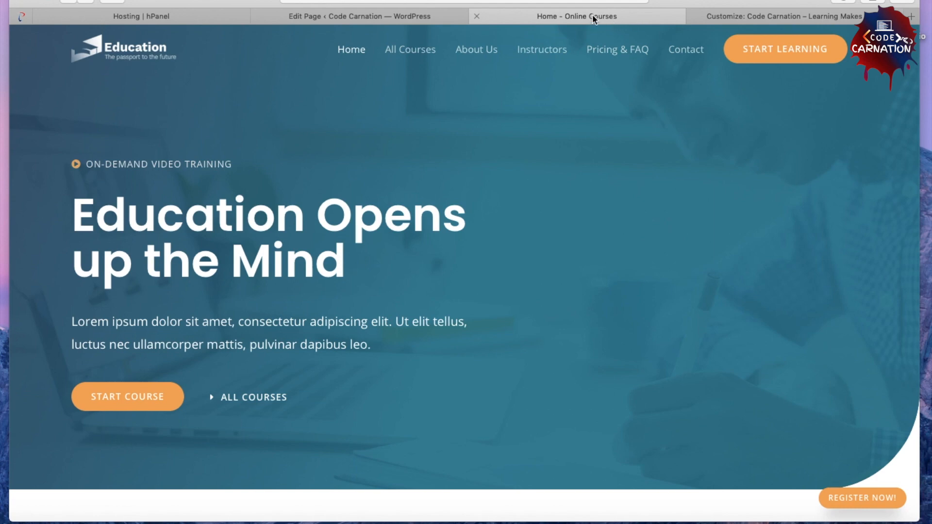
{"action": "left_click", "coordinate": [401, 15]}
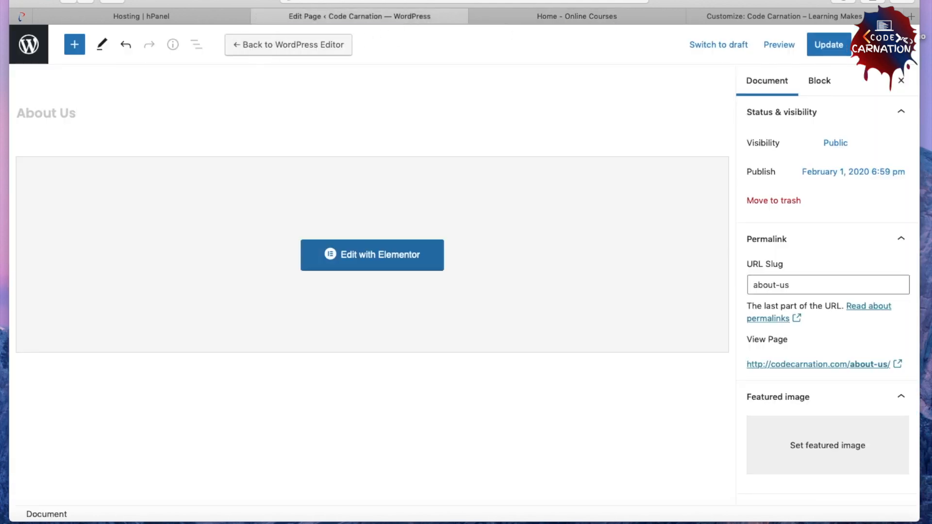
{"action": "left_click", "coordinate": [512, 3]}
{"action": "type", "text": "co"}
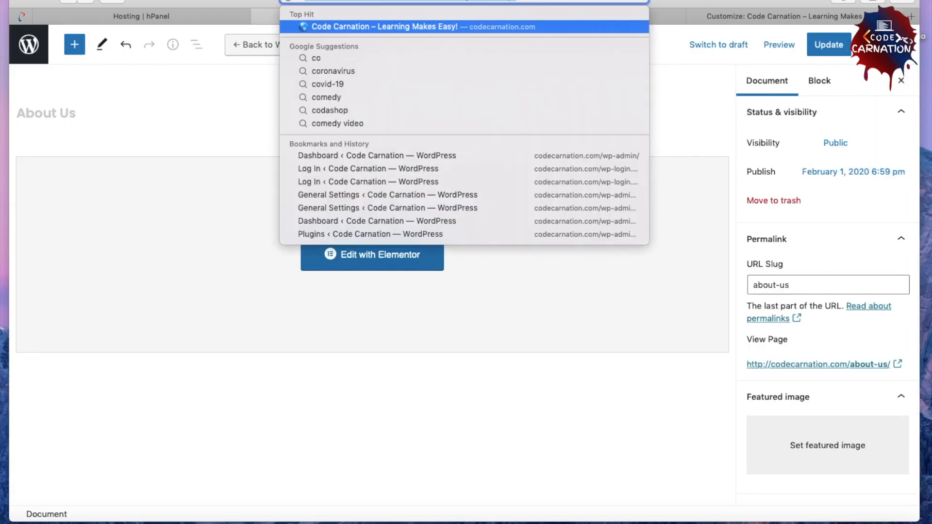
{"action": "left_click", "coordinate": [76, 113]}
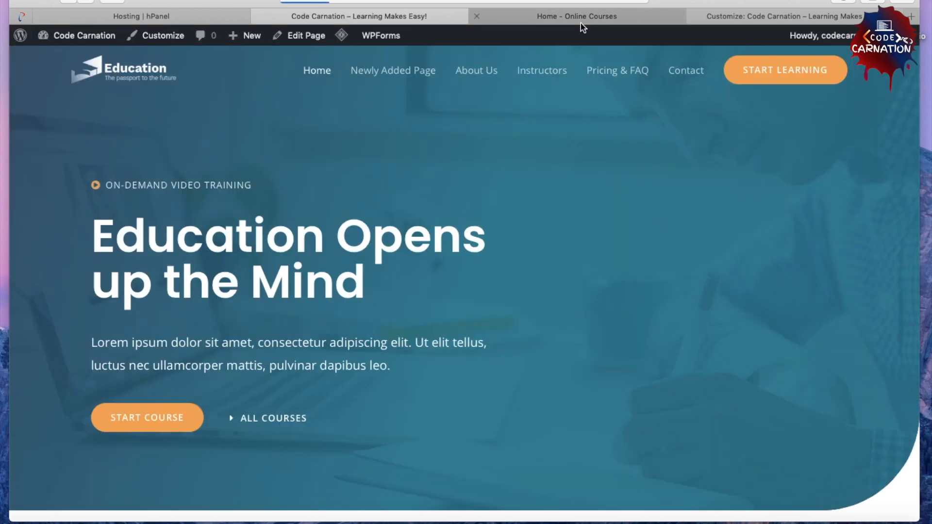
Verify twice that START LEARNING opens About Us, then return to the Customizer tab.
{"action": "left_click", "coordinate": [750, 72]}
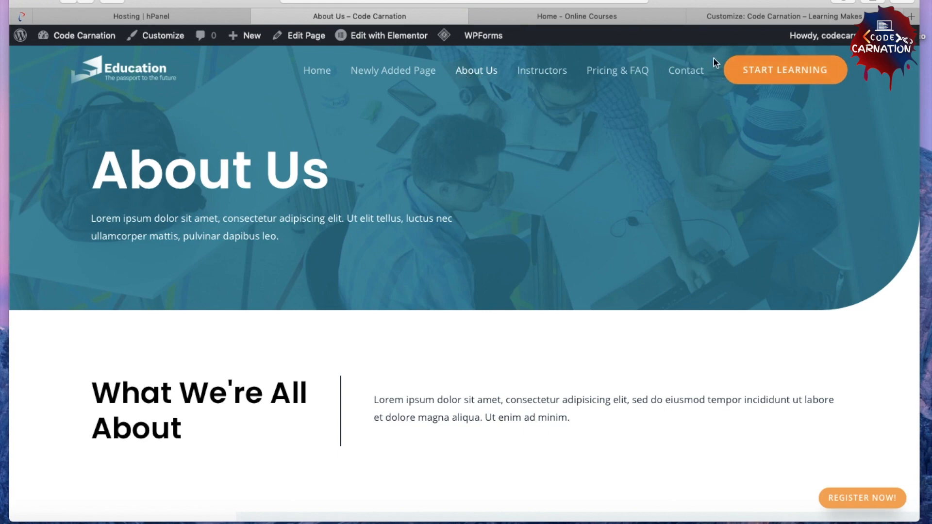
{"action": "left_click", "coordinate": [310, 72]}
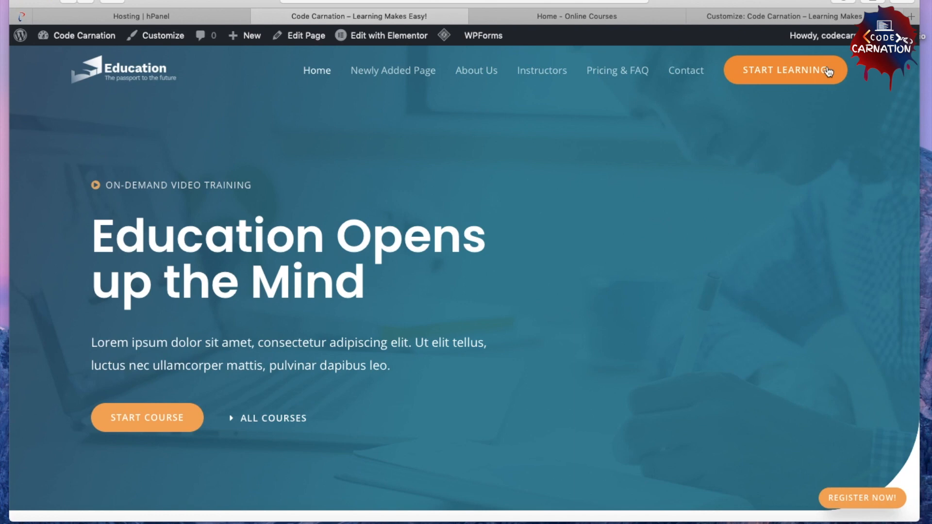
{"action": "left_click", "coordinate": [777, 78]}
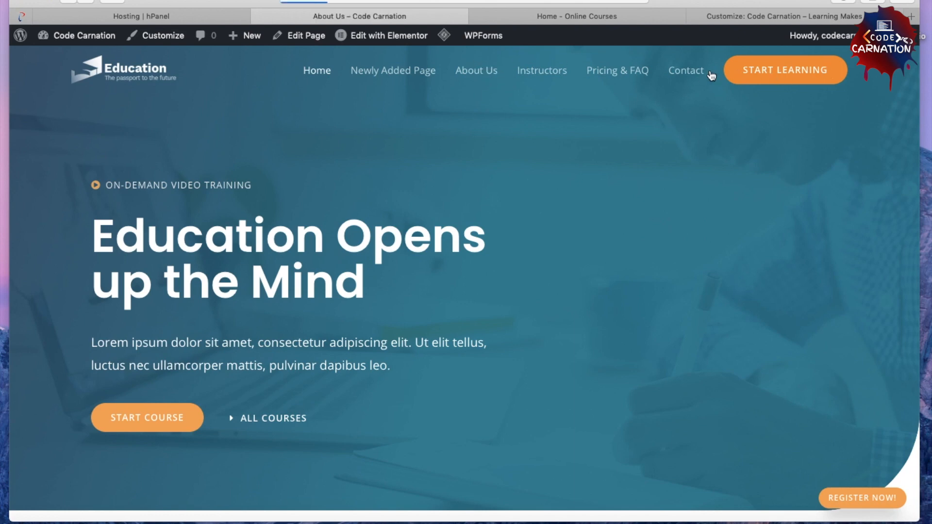
{"action": "scroll", "coordinate": [323, 361], "scroll_direction": "down", "scroll_amount": 10}
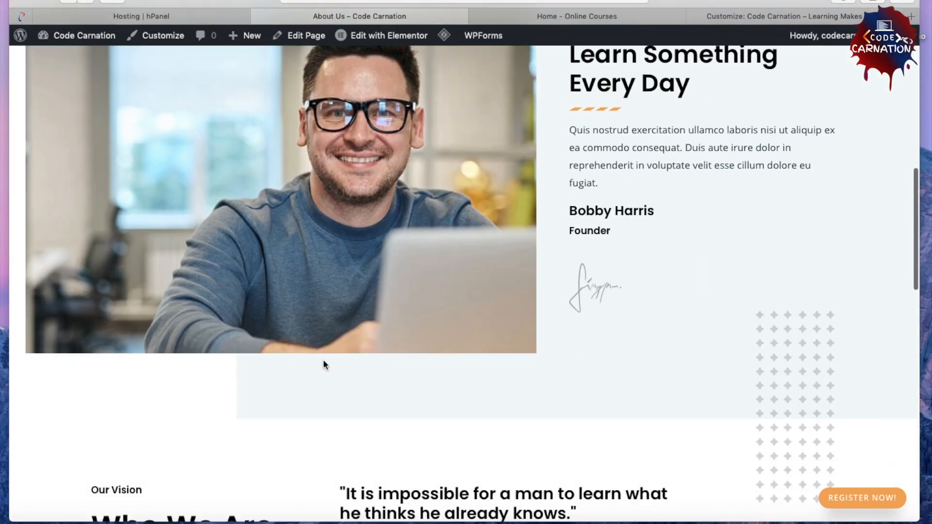
{"action": "scroll", "coordinate": [323, 362], "scroll_direction": "down", "scroll_amount": 10}
{"action": "scroll", "coordinate": [322, 361], "scroll_direction": "up", "scroll_amount": 15}
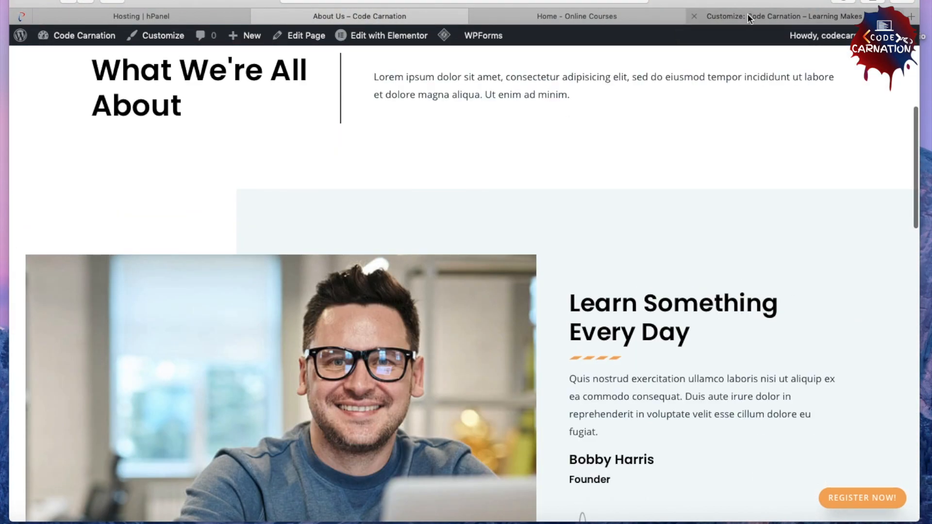
{"action": "left_click", "coordinate": [748, 18]}
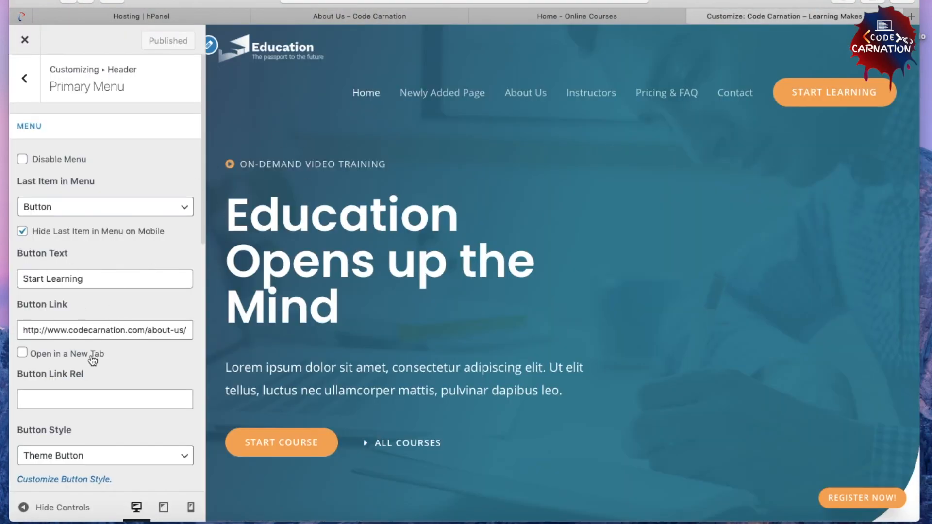
Leave the Header button settings and reopen Appearance > Menus with Manage with Live Preview.
{"action": "left_click_drag", "start_coordinate": [22, 331], "coordinate": [189, 331]}
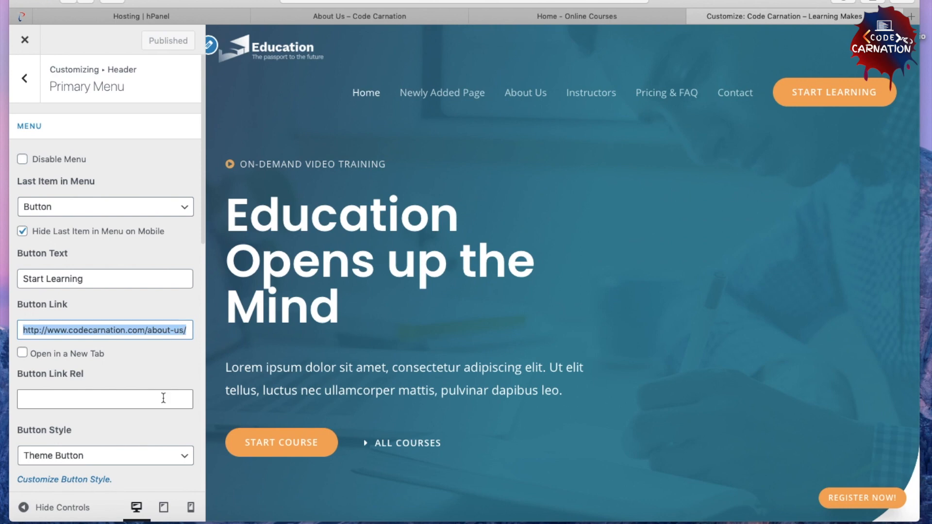
{"action": "scroll", "coordinate": [163, 398], "scroll_direction": "down", "scroll_amount": 10}
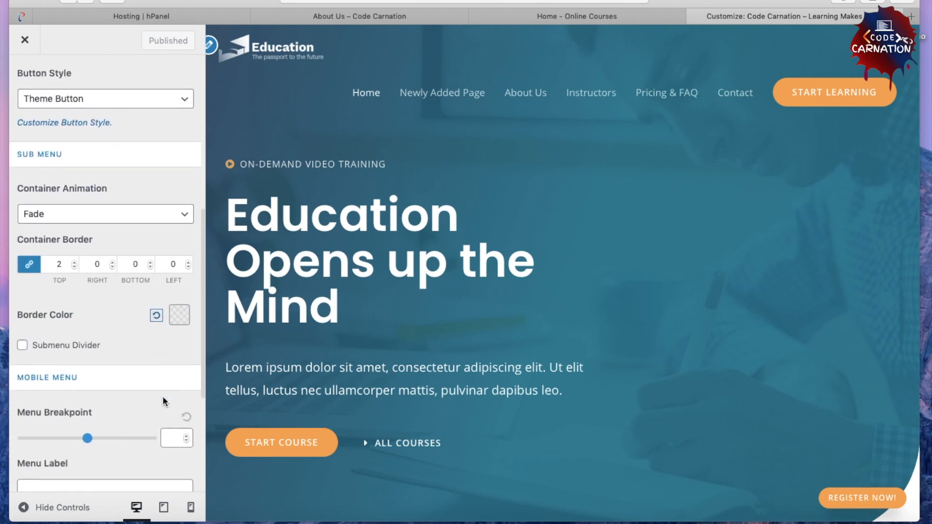
{"action": "scroll", "coordinate": [163, 401], "scroll_direction": "down", "scroll_amount": 5}
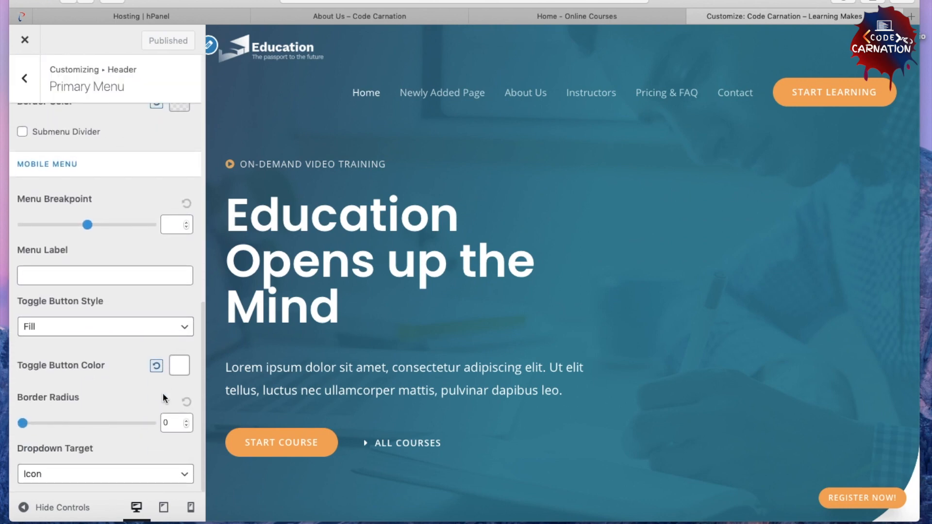
{"action": "scroll", "coordinate": [113, 449], "scroll_direction": "down", "scroll_amount": 1}
{"action": "scroll", "coordinate": [114, 443], "scroll_direction": "up", "scroll_amount": 15}
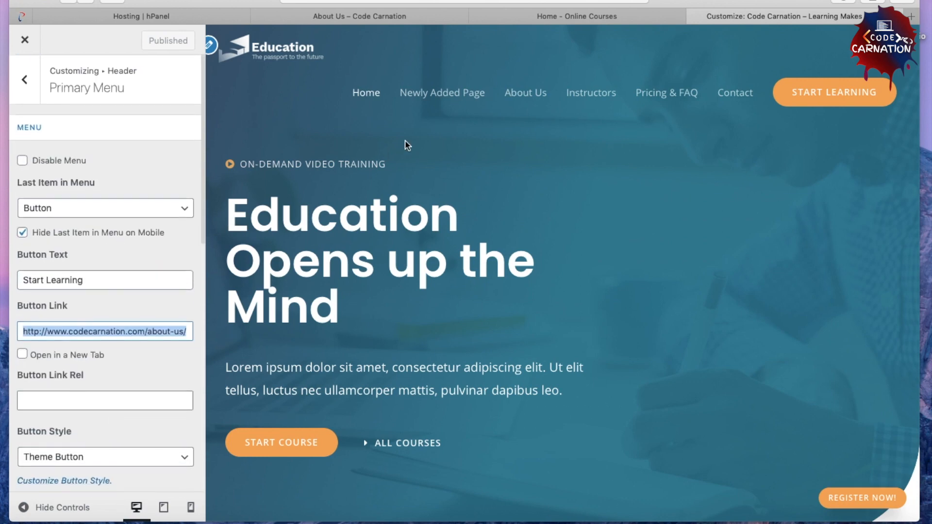
{"action": "left_click", "coordinate": [26, 79]}
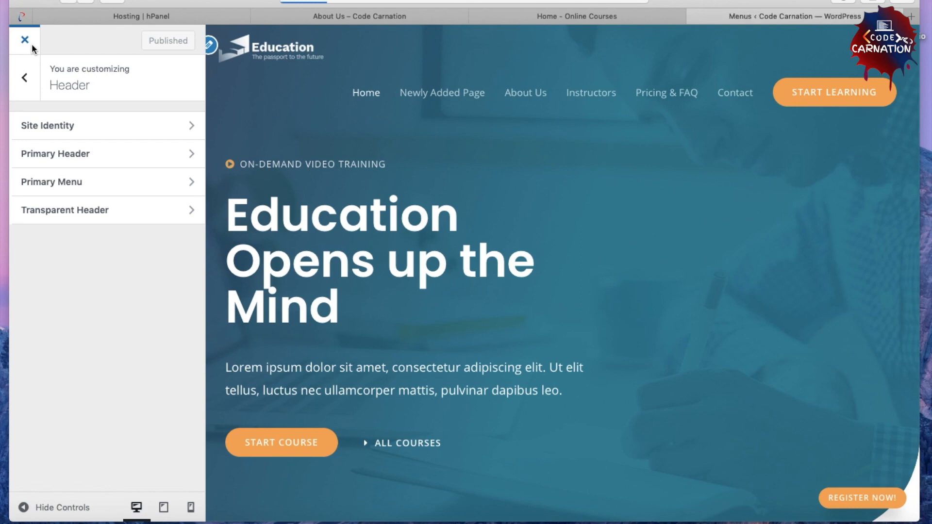
{"action": "left_click", "coordinate": [31, 43]}
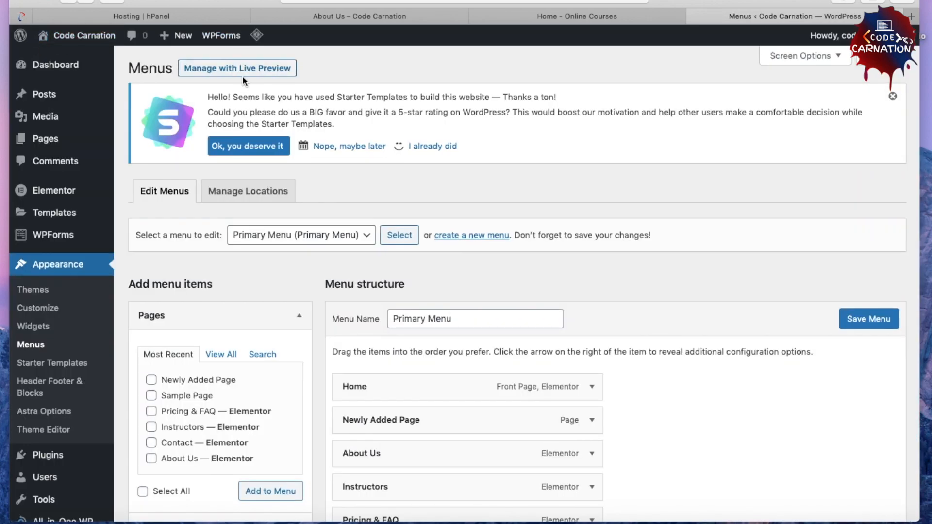
{"action": "left_click", "coordinate": [243, 71]}
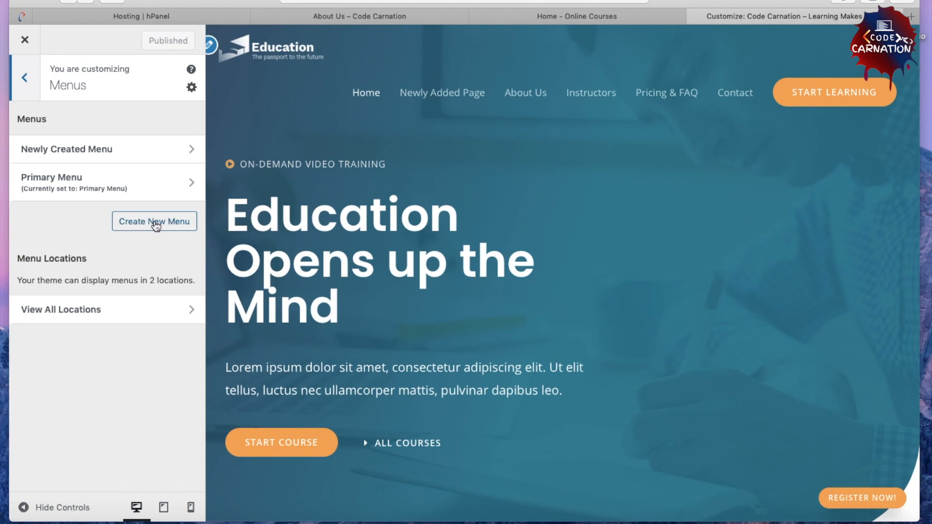
In the Primary Menu, try reordering Newly Added Page and About Us, restoring About Us as top-level.
{"action": "left_click", "coordinate": [169, 194]}
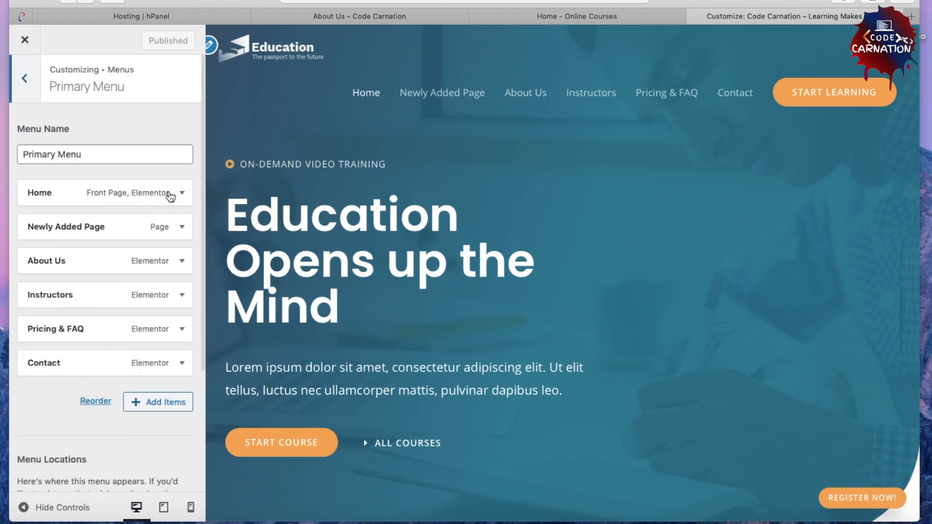
{"action": "scroll", "coordinate": [121, 346], "scroll_direction": "down", "scroll_amount": 3}
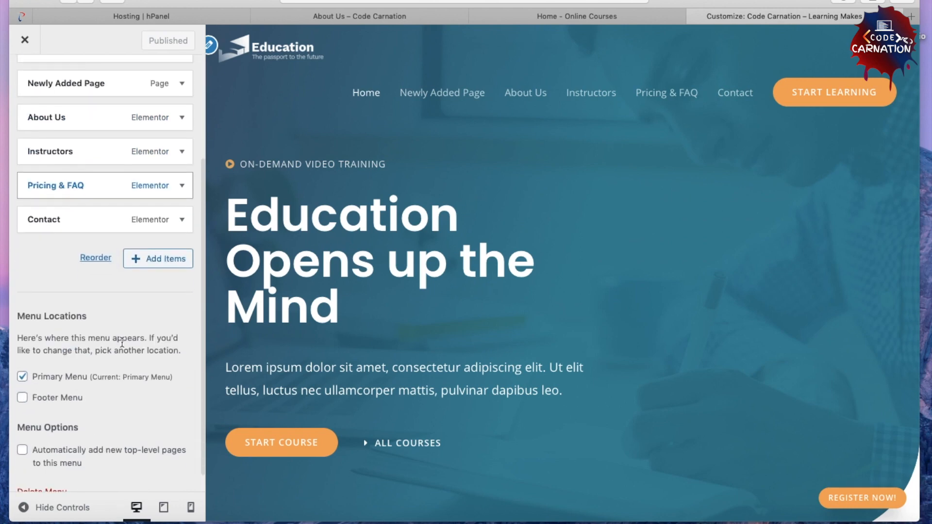
{"action": "scroll", "coordinate": [120, 291], "scroll_direction": "up", "scroll_amount": 3}
{"action": "scroll", "coordinate": [146, 243], "scroll_direction": "down", "scroll_amount": 1}
{"action": "left_click_drag", "start_coordinate": [154, 185], "coordinate": [125, 212]}
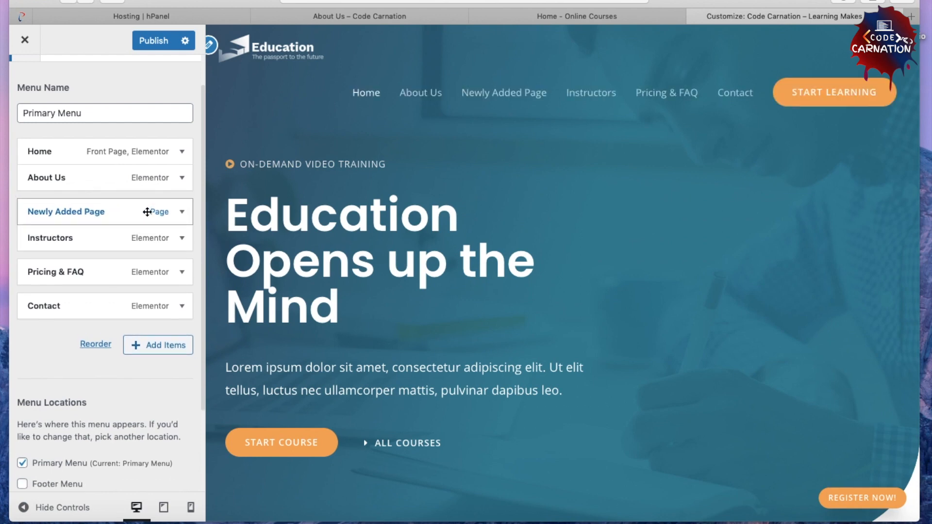
{"action": "left_click_drag", "start_coordinate": [128, 242], "coordinate": [128, 247]}
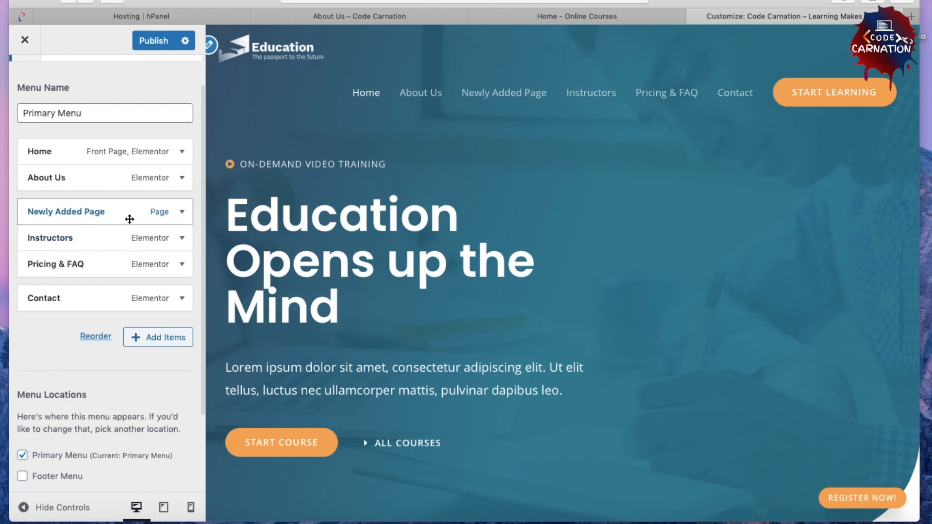
{"action": "left_click_drag", "start_coordinate": [128, 211], "coordinate": [125, 186]}
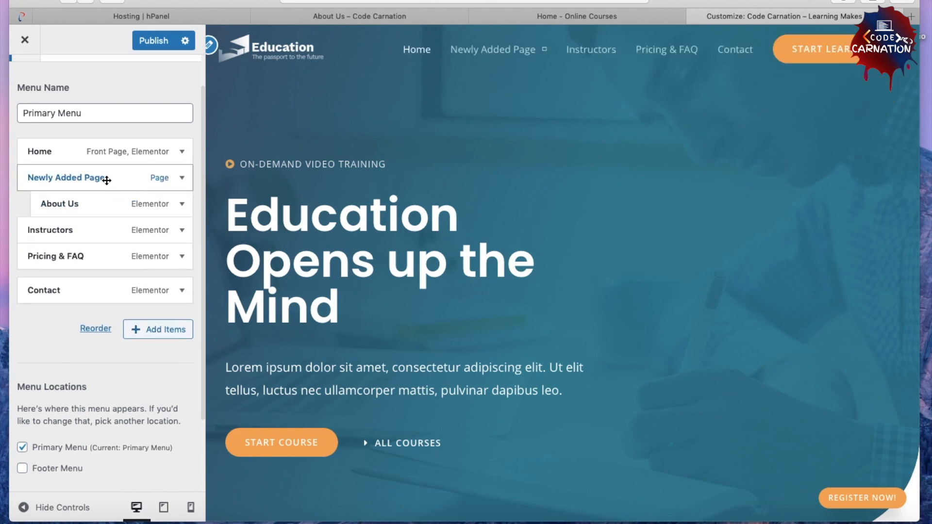
{"action": "left_click_drag", "start_coordinate": [107, 180], "coordinate": [83, 181]}
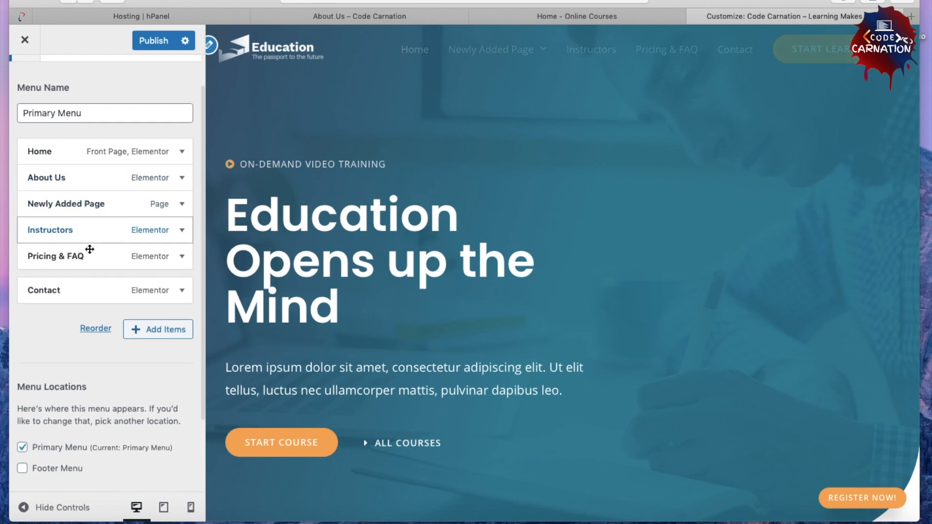
Nest Instructors and Newly Added Page under About Us, then close the preview discarding changes.
{"action": "left_click_drag", "start_coordinate": [84, 210], "coordinate": [96, 206]}
{"action": "mouse_move", "coordinate": [543, 50]}
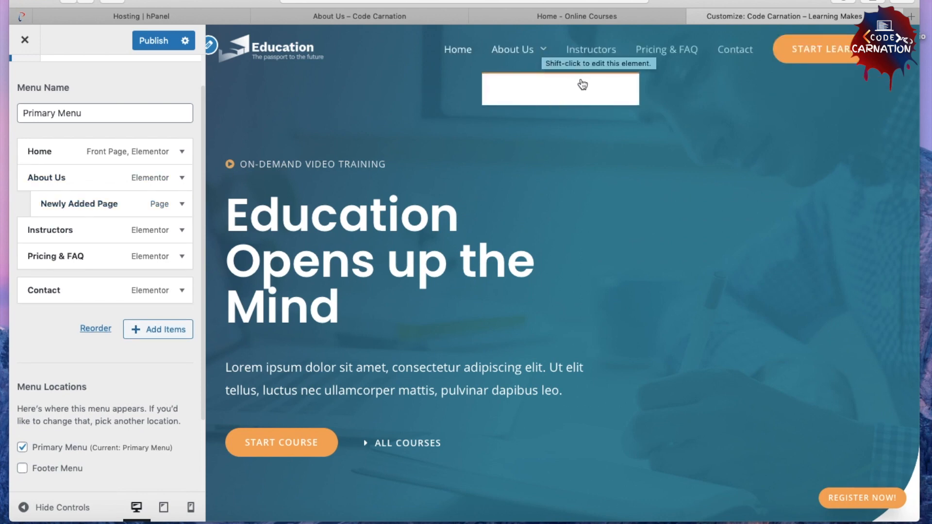
{"action": "left_click_drag", "start_coordinate": [53, 229], "coordinate": [75, 283]}
{"action": "mouse_move", "coordinate": [719, 55]}
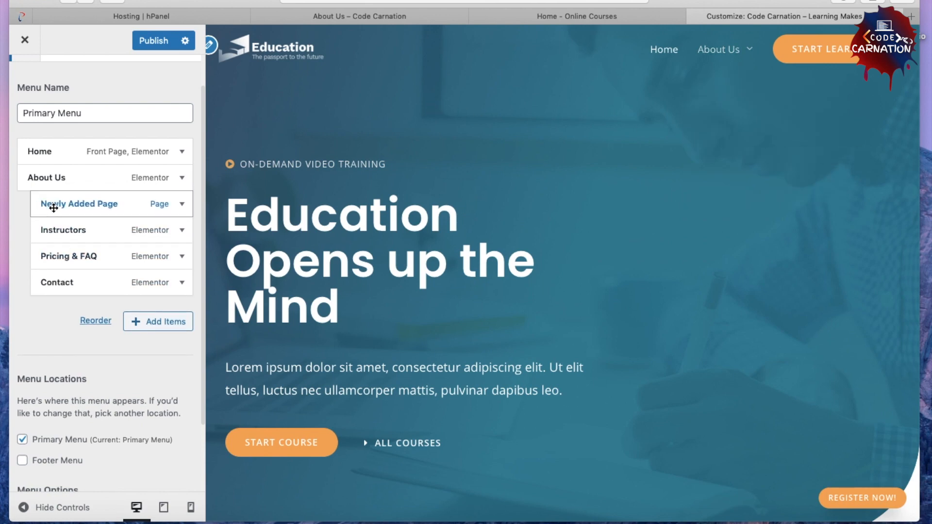
{"action": "left_click_drag", "start_coordinate": [98, 204], "coordinate": [56, 243]}
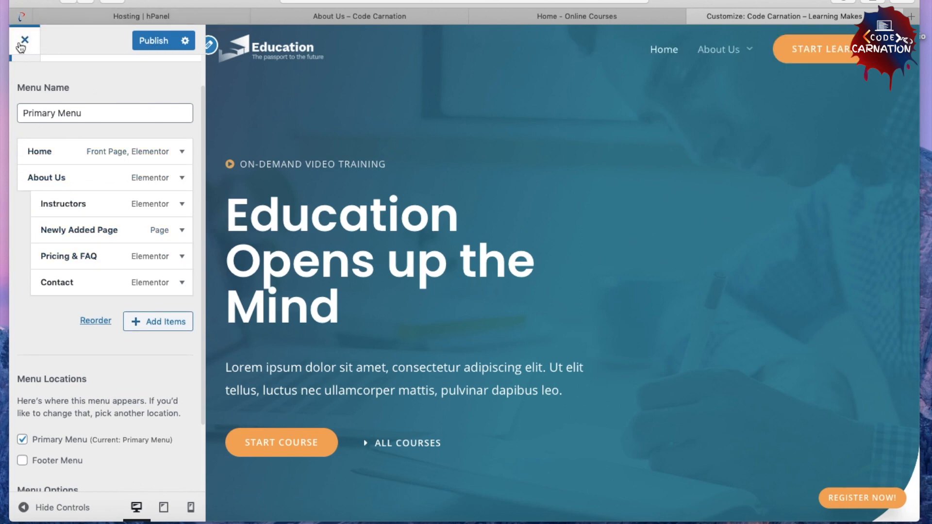
{"action": "left_click", "coordinate": [21, 44]}
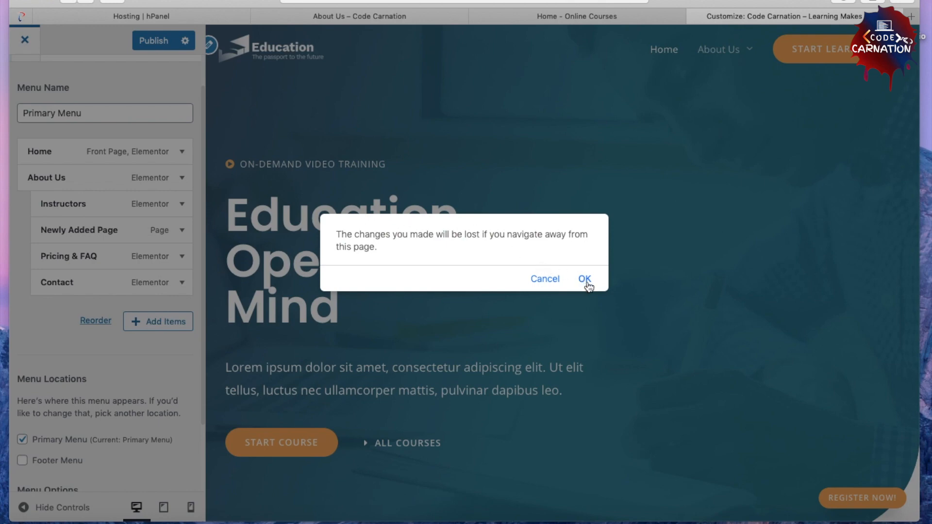
{"action": "left_click", "coordinate": [585, 280]}
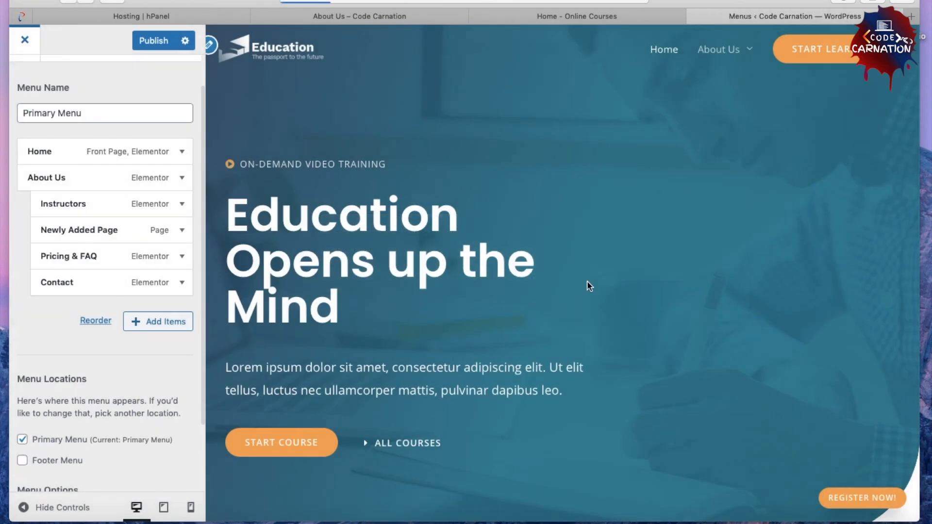
Open the admin Dashboard, then view the live 'Home - Online Courses' homepage.
{"action": "scroll", "coordinate": [634, 294], "scroll_direction": "down", "scroll_amount": 3}
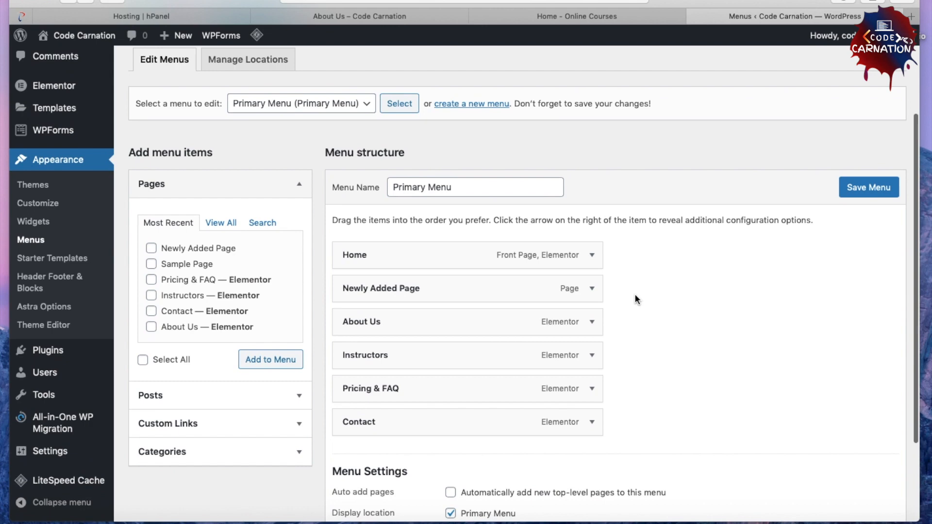
{"action": "scroll", "coordinate": [634, 294], "scroll_direction": "up", "scroll_amount": 3}
{"action": "scroll", "coordinate": [612, 356], "scroll_direction": "down", "scroll_amount": 5}
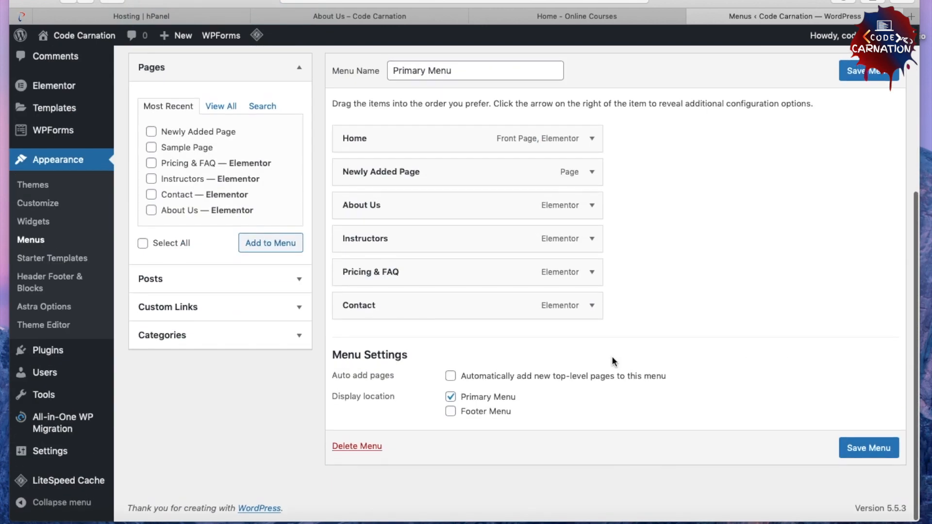
{"action": "scroll", "coordinate": [612, 357], "scroll_direction": "up", "scroll_amount": 5}
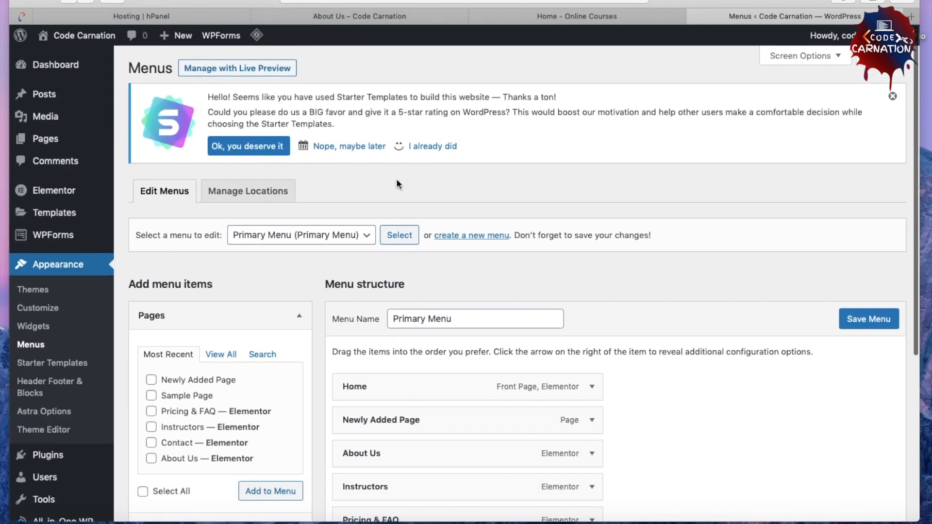
{"action": "mouse_move", "coordinate": [66, 65]}
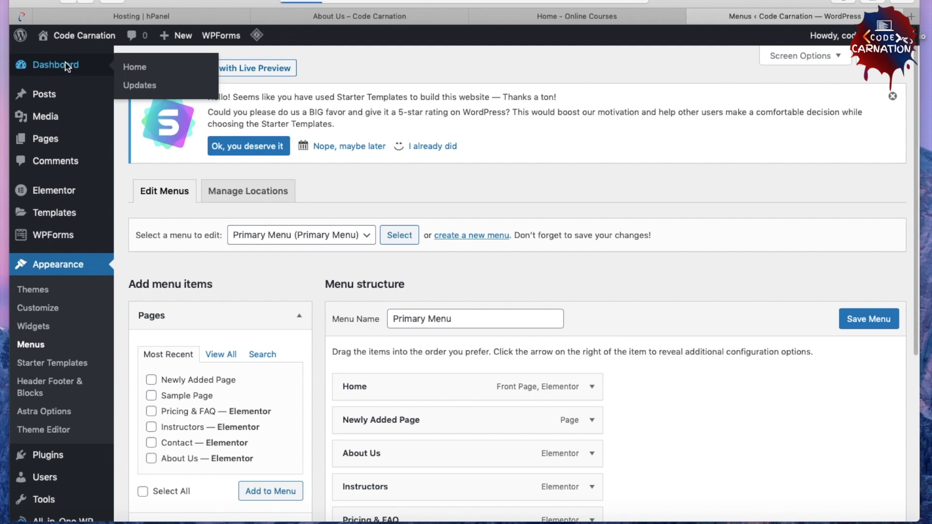
{"action": "left_click", "coordinate": [66, 66]}
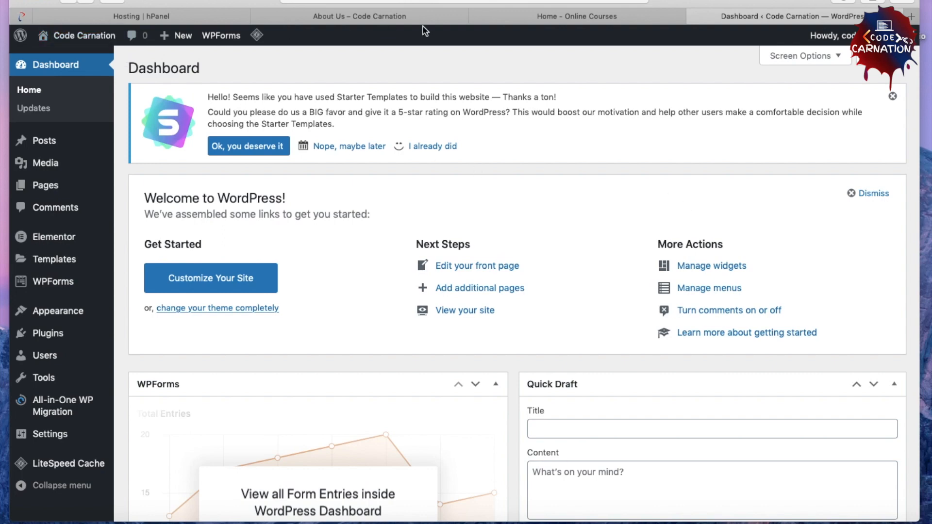
{"action": "left_click", "coordinate": [549, 16]}
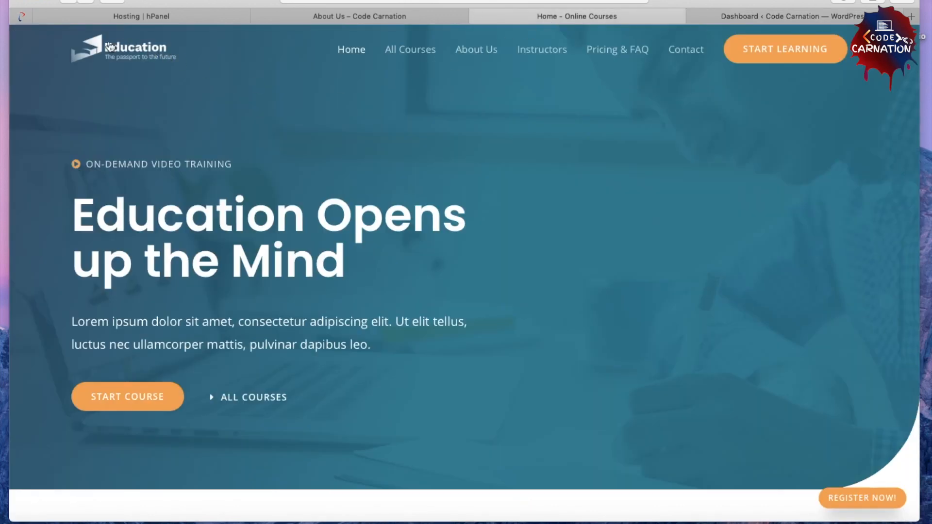
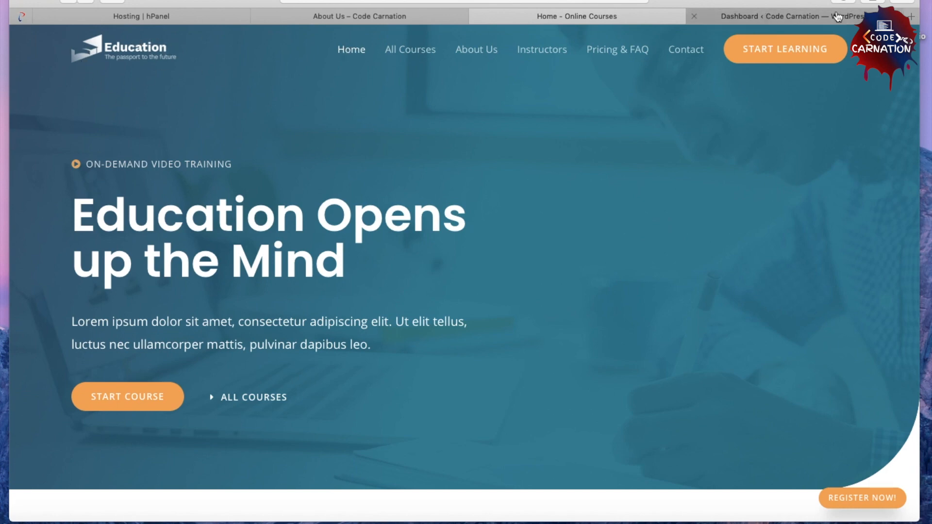
Search Google for 'free logo maker' in a new tab and scroll through the results.
{"action": "left_click", "coordinate": [913, 20]}
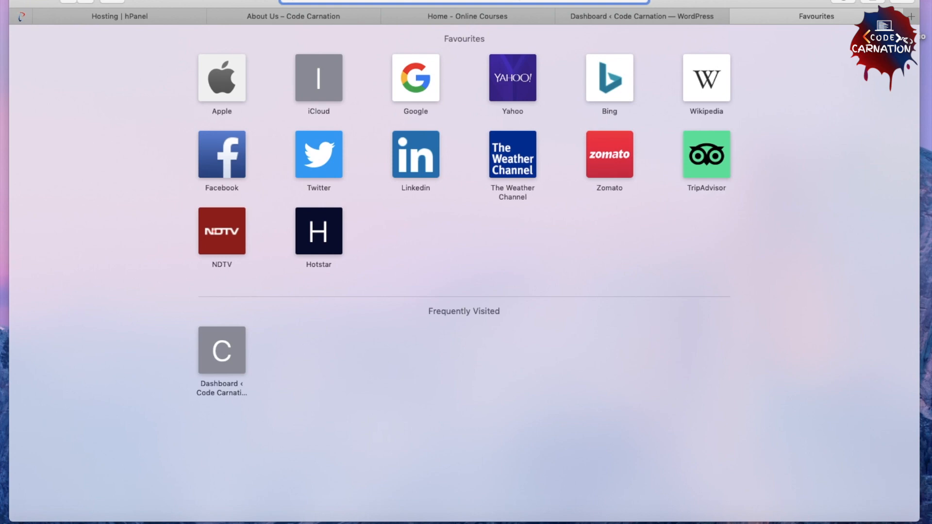
{"action": "type", "text": "free l"}
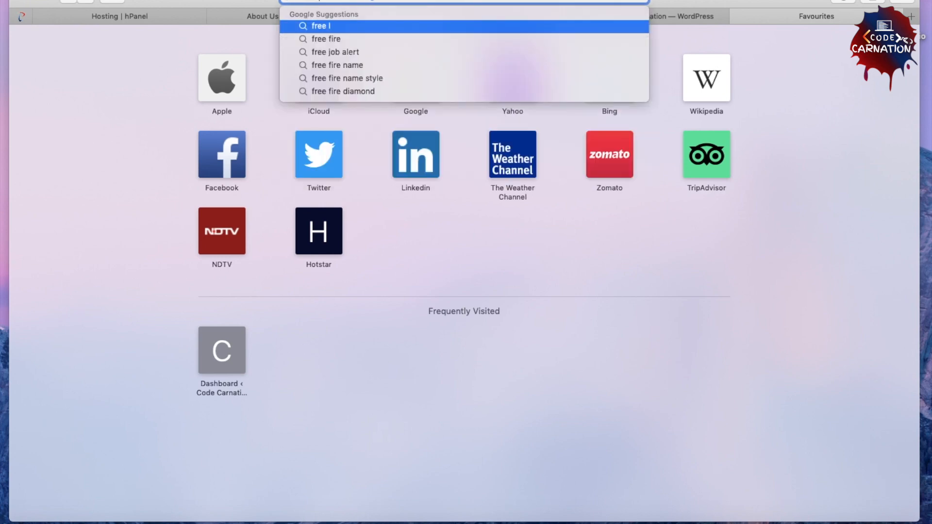
{"action": "type", "text": "ogo make"}
{"action": "key", "text": "Escape"}
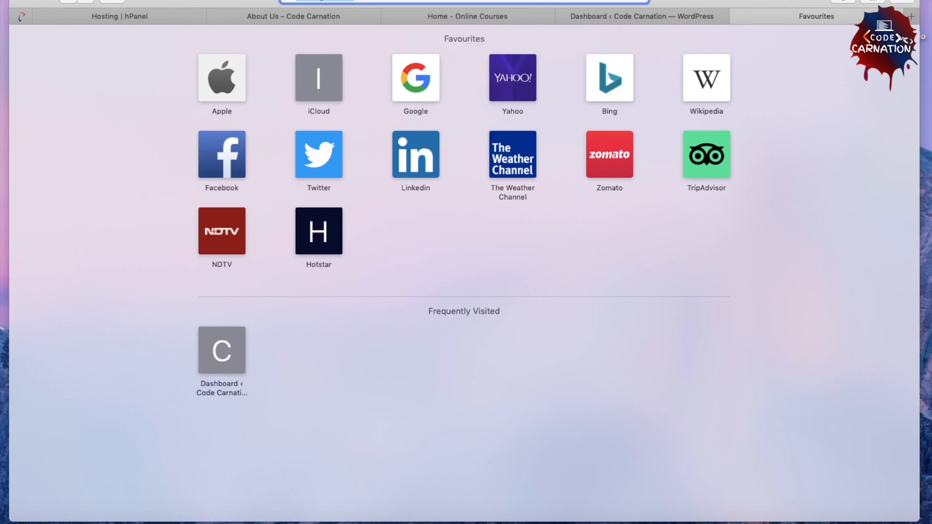
{"action": "key", "text": "Return"}
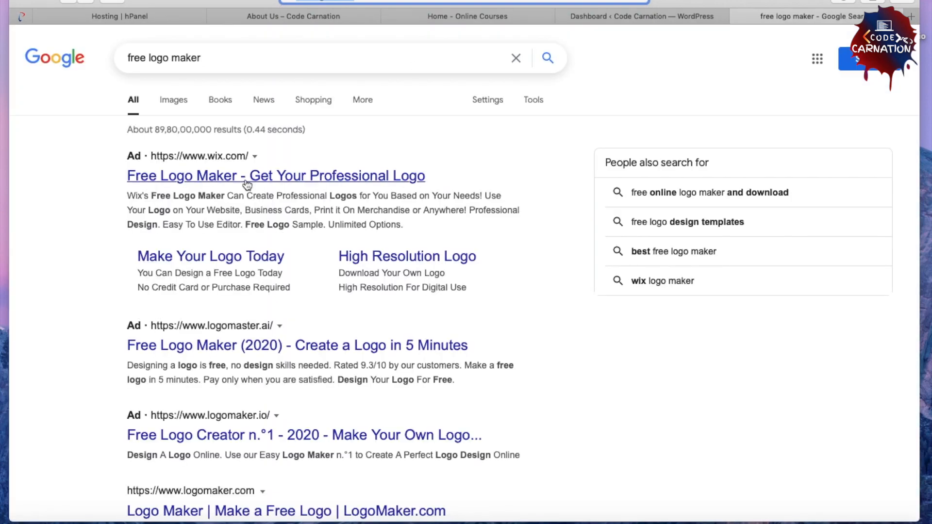
{"action": "scroll", "coordinate": [246, 173], "scroll_direction": "down", "scroll_amount": 10}
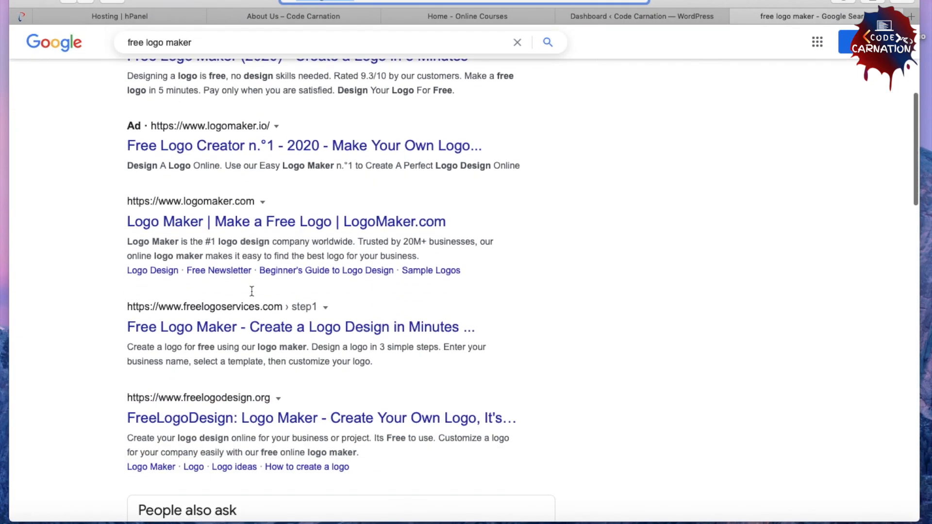
{"action": "scroll", "coordinate": [252, 291], "scroll_direction": "down", "scroll_amount": 2}
{"action": "scroll", "coordinate": [251, 289], "scroll_direction": "down", "scroll_amount": 1}
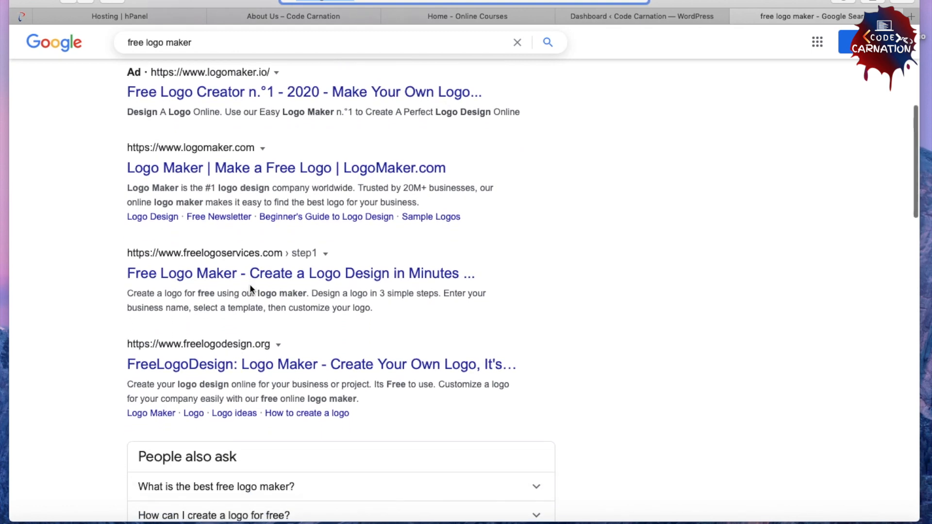
{"action": "scroll", "coordinate": [251, 289], "scroll_direction": "down", "scroll_amount": 6}
{"action": "scroll", "coordinate": [250, 287], "scroll_direction": "down", "scroll_amount": 12}
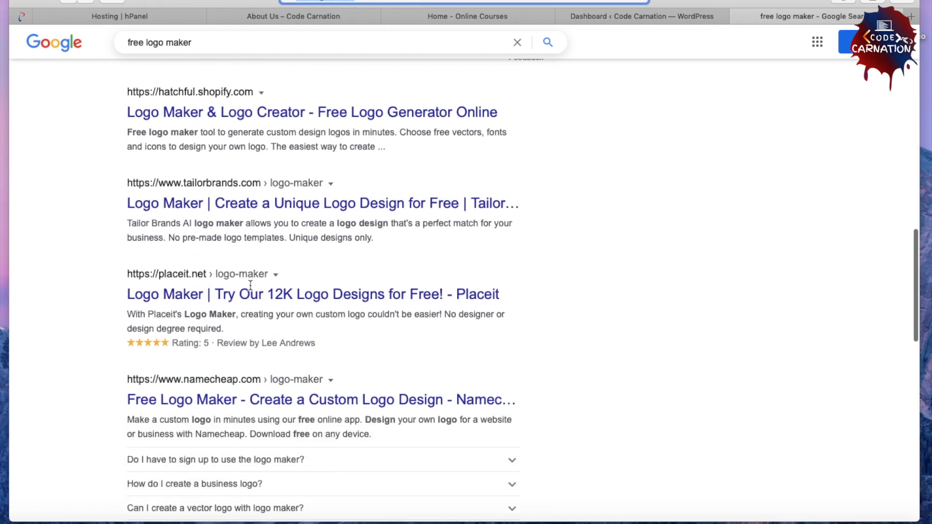
{"action": "scroll", "coordinate": [251, 286], "scroll_direction": "down", "scroll_amount": 12}
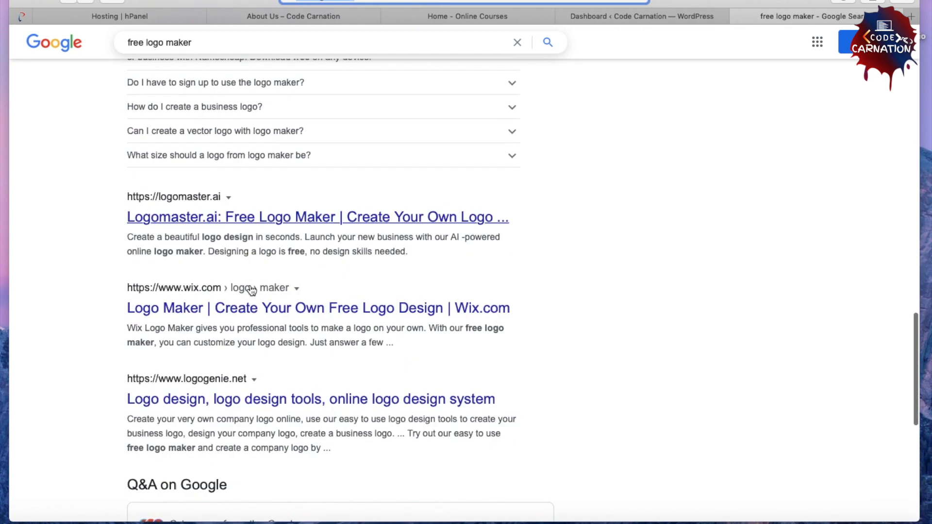
{"action": "scroll", "coordinate": [251, 290], "scroll_direction": "down", "scroll_amount": 13}
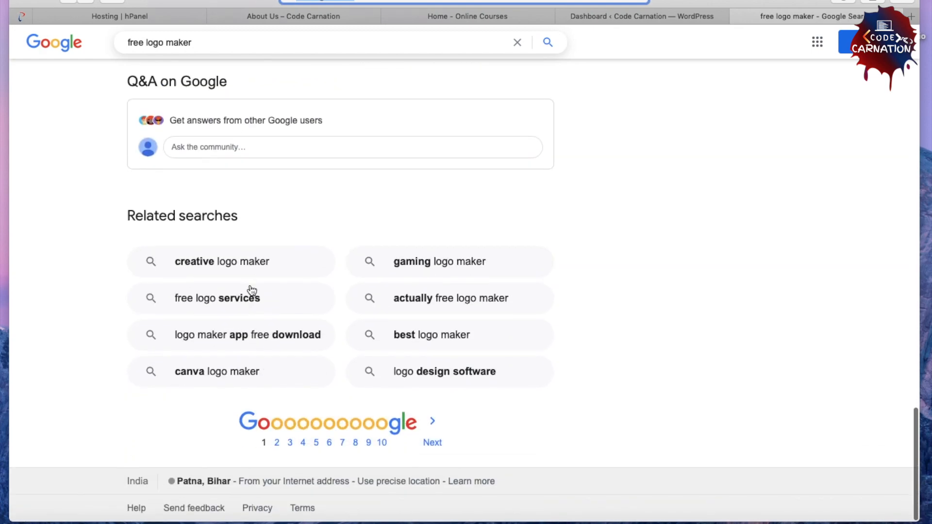
{"action": "scroll", "coordinate": [258, 266], "scroll_direction": "up", "scroll_amount": 20}
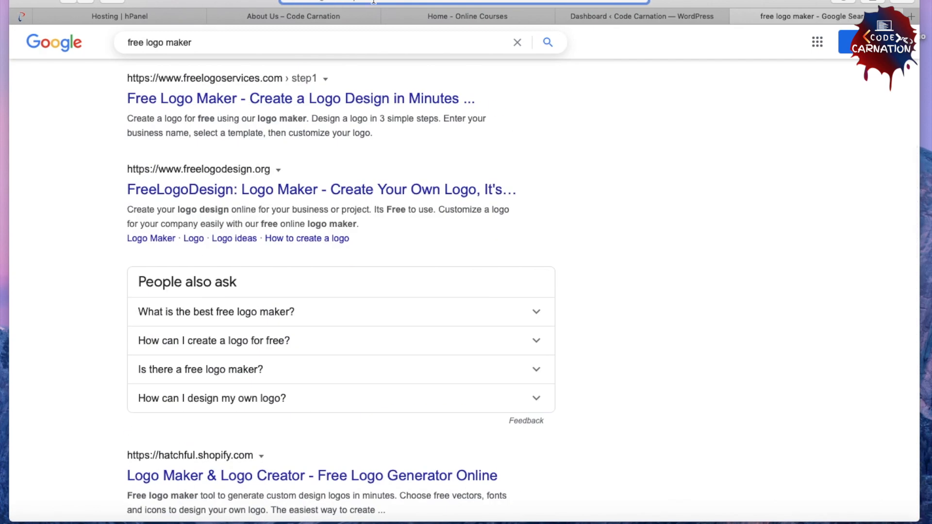
Search for 'free logo makr' instead so logomakr.com is listed first.
{"action": "left_click", "coordinate": [374, 2]}
{"action": "type", "text": "free logo makr"}
{"action": "key", "text": "Return"}
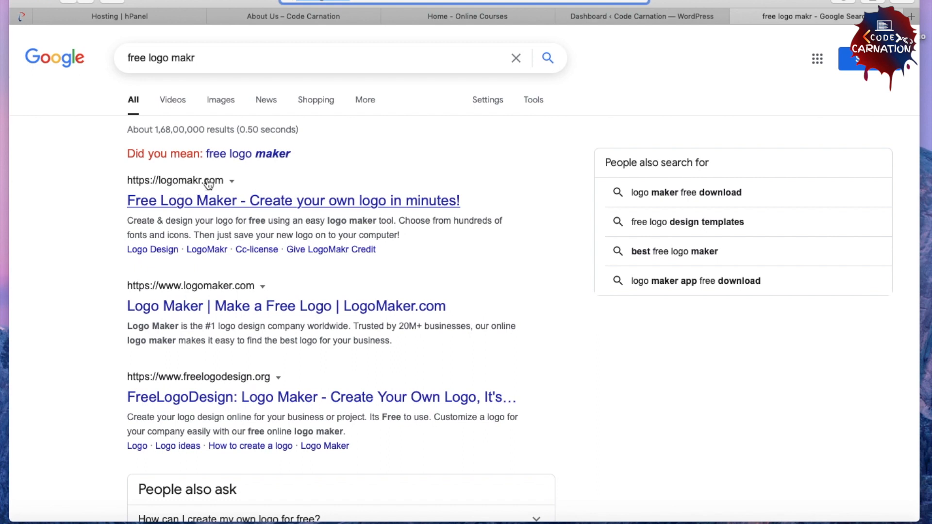
Open logomakr.com, ignore the outdated-browser notice and close the welcome video.
{"action": "left_click", "coordinate": [210, 205]}
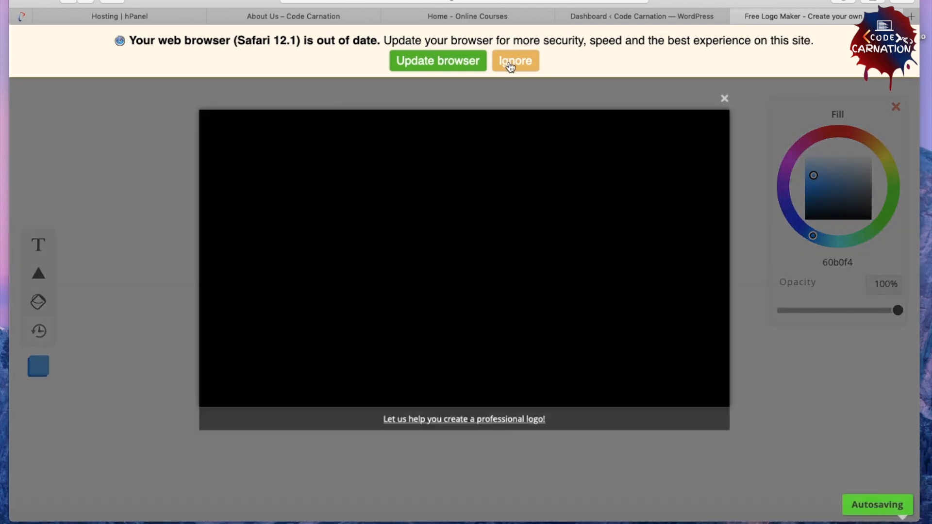
{"action": "left_click", "coordinate": [510, 64]}
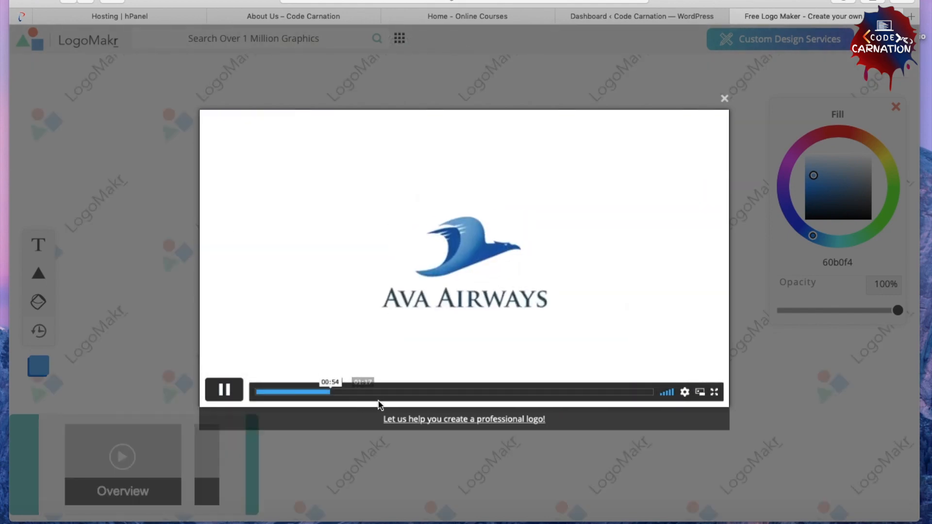
{"action": "left_click", "coordinate": [396, 398]}
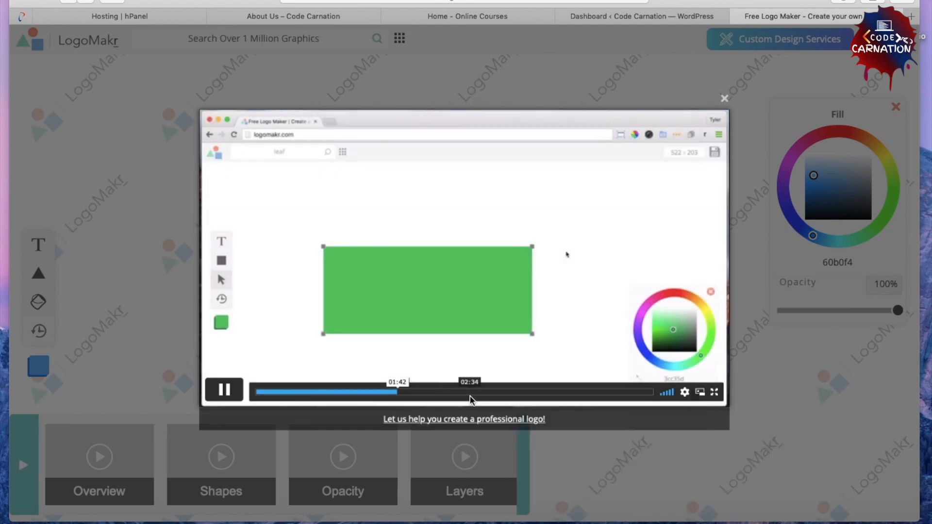
{"action": "left_click", "coordinate": [469, 393]}
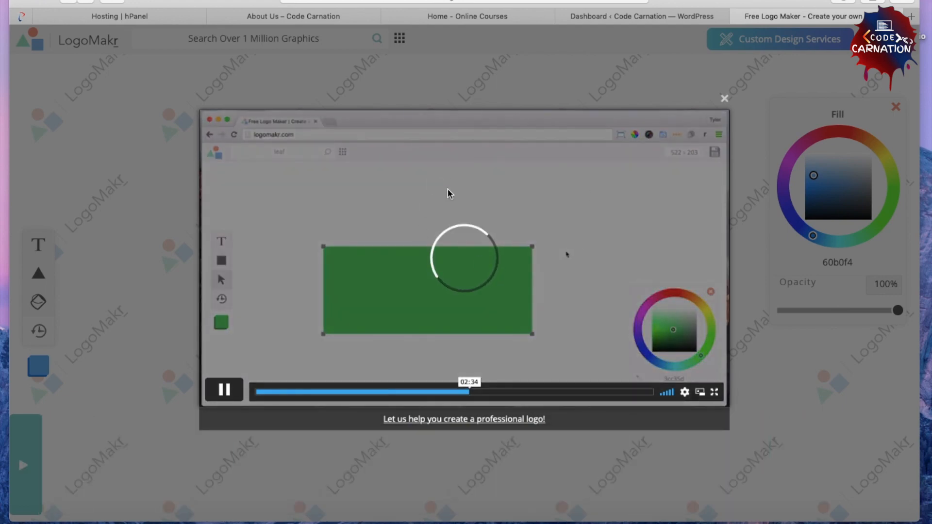
{"action": "left_click", "coordinate": [725, 100]}
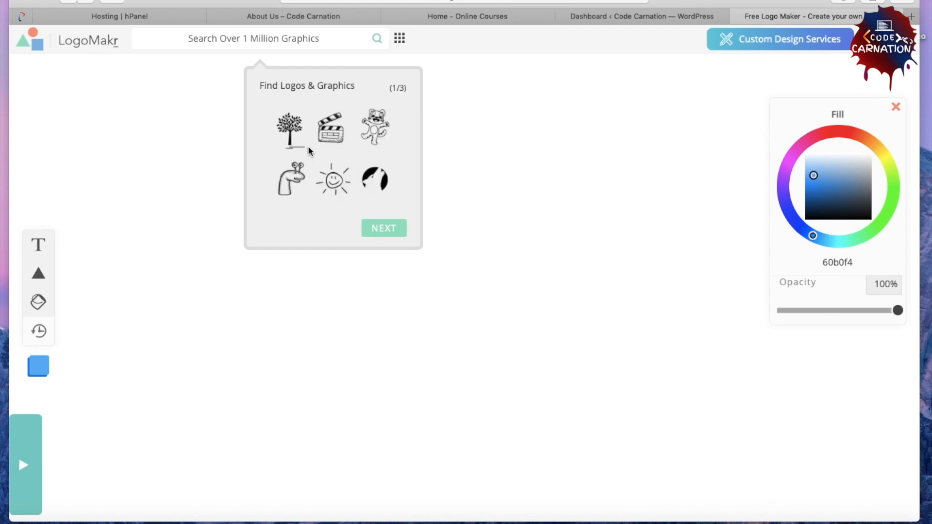
Step through the three-tip intro tour to the blank canvas.
{"action": "left_click", "coordinate": [377, 234]}
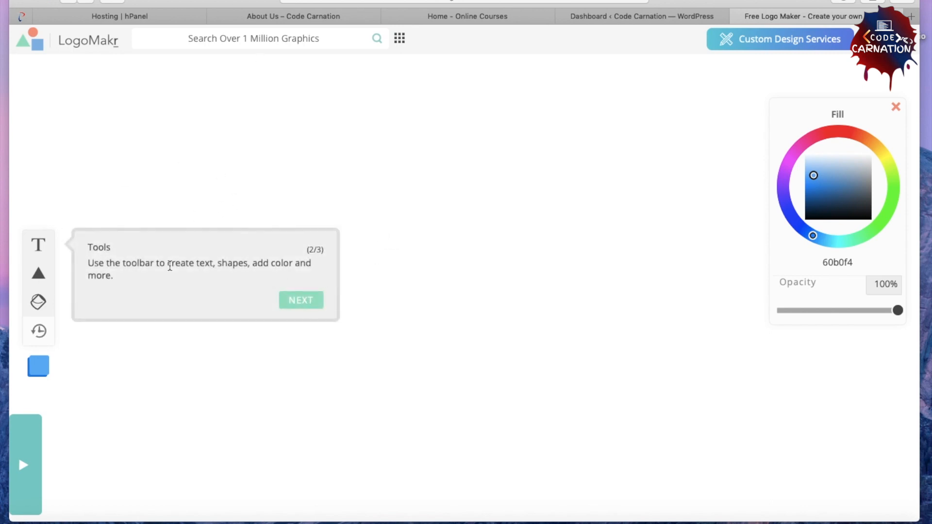
{"action": "left_click", "coordinate": [301, 301]}
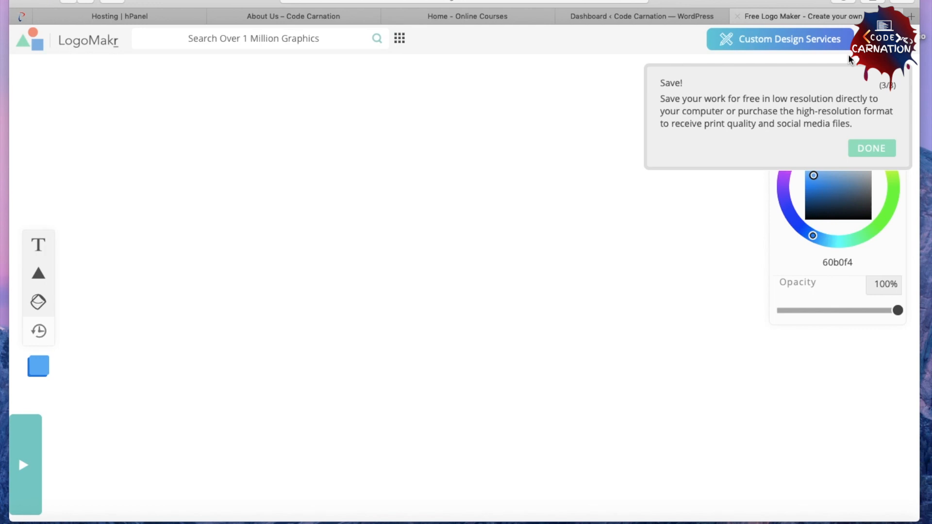
{"action": "left_click", "coordinate": [875, 148]}
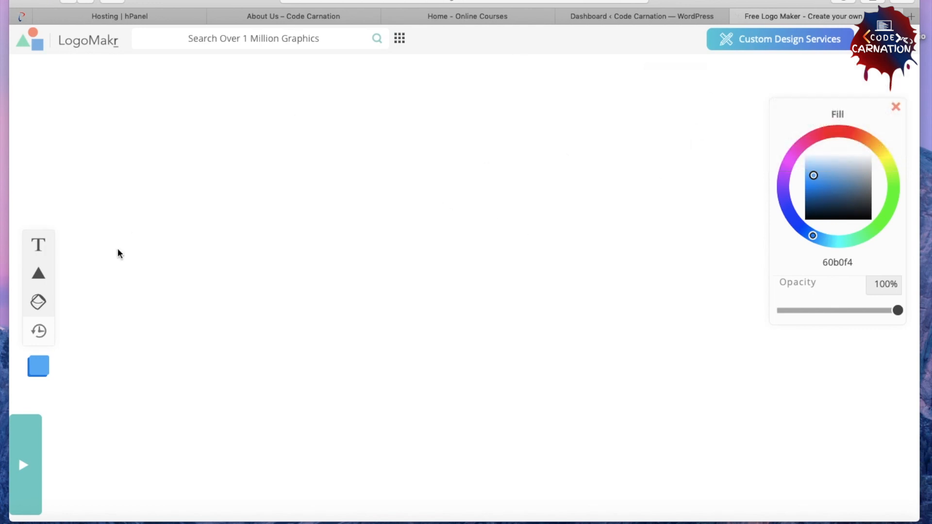
Try the canvas context menu and toggle the tutorial video row.
{"action": "mouse_move", "coordinate": [43, 281]}
{"action": "right_click", "coordinate": [187, 289]}
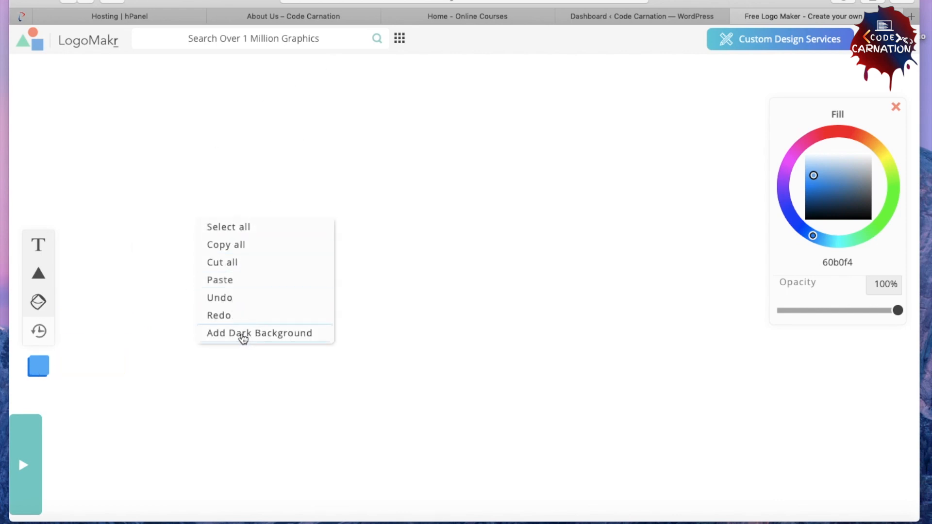
{"action": "left_click", "coordinate": [105, 314]}
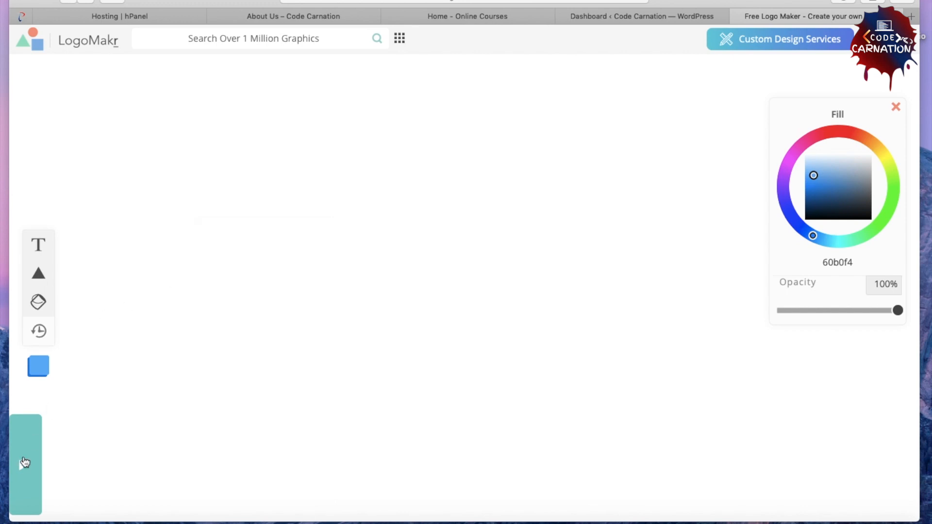
{"action": "left_click", "coordinate": [23, 464]}
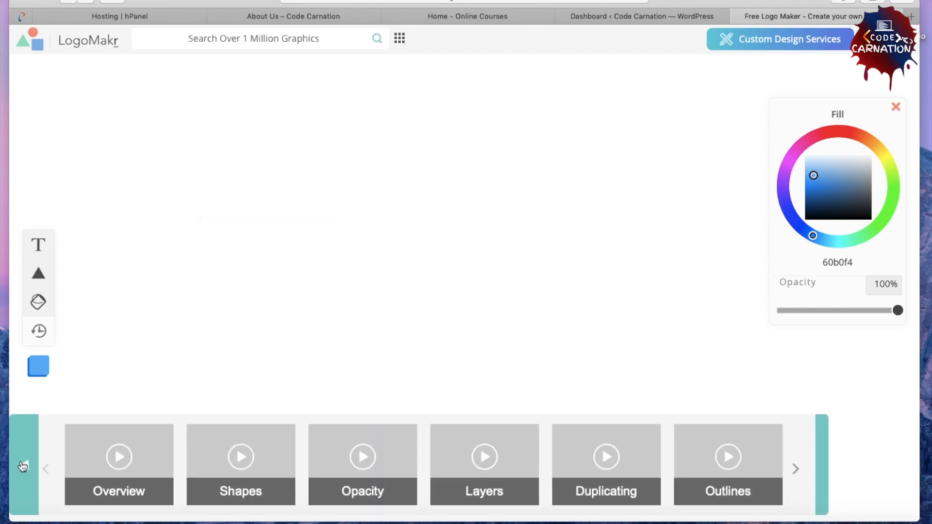
{"action": "left_click", "coordinate": [23, 466]}
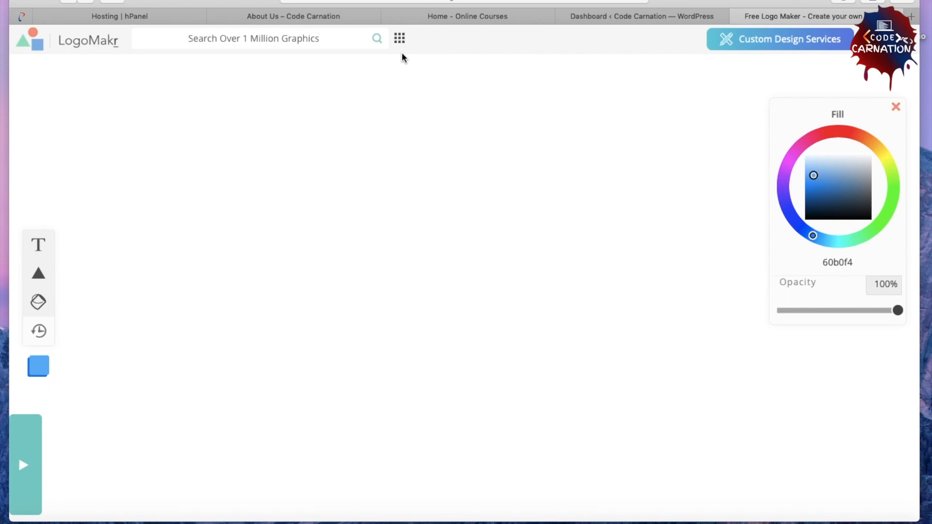
Add the black ornamental circle graphic from the graphics library.
{"action": "left_click", "coordinate": [401, 40]}
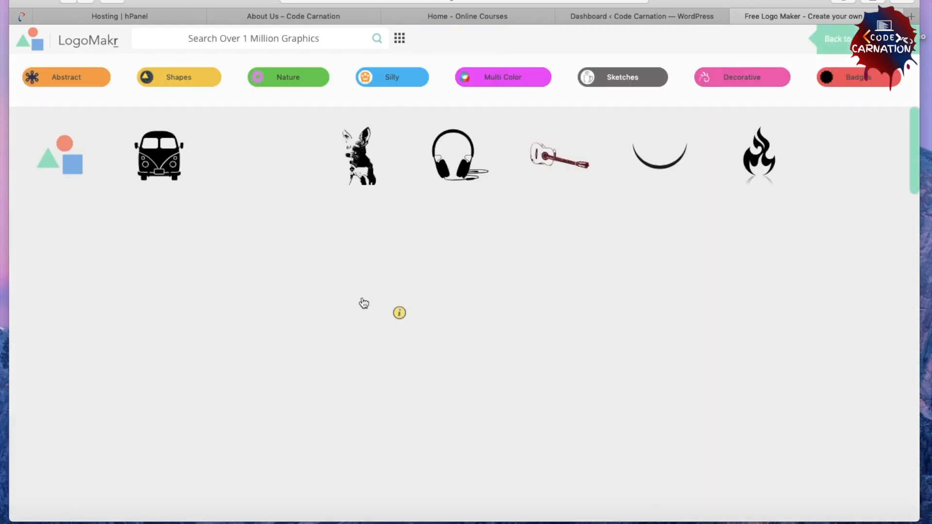
{"action": "scroll", "coordinate": [493, 333], "scroll_direction": "down", "scroll_amount": 2}
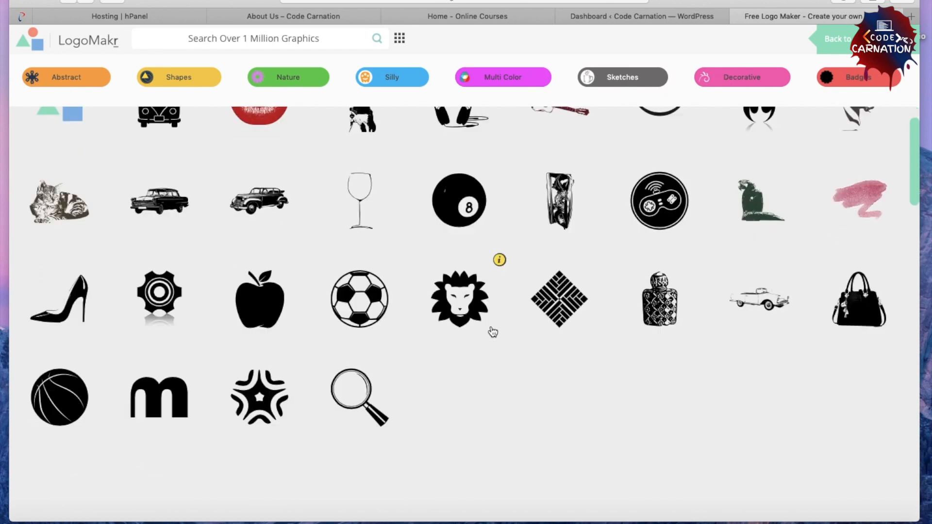
{"action": "scroll", "coordinate": [493, 332], "scroll_direction": "down", "scroll_amount": 1}
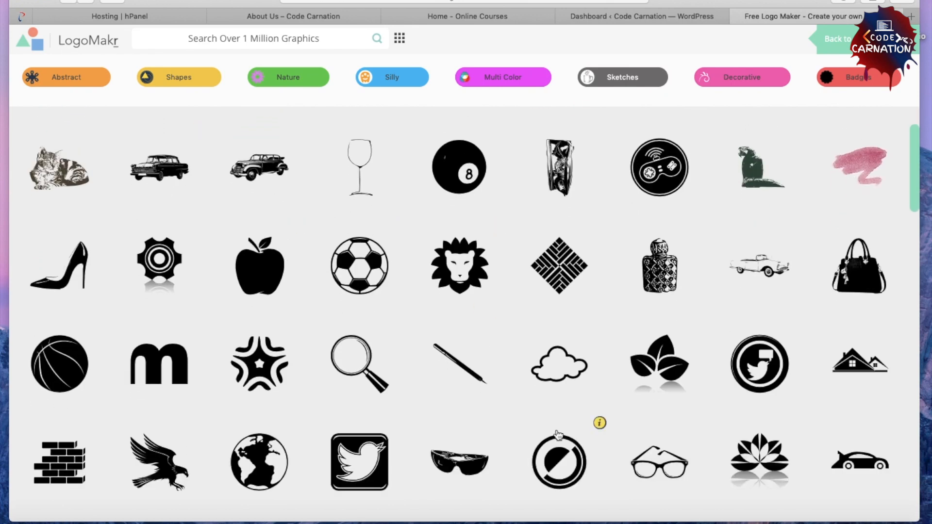
{"action": "scroll", "coordinate": [558, 434], "scroll_direction": "down", "scroll_amount": 10}
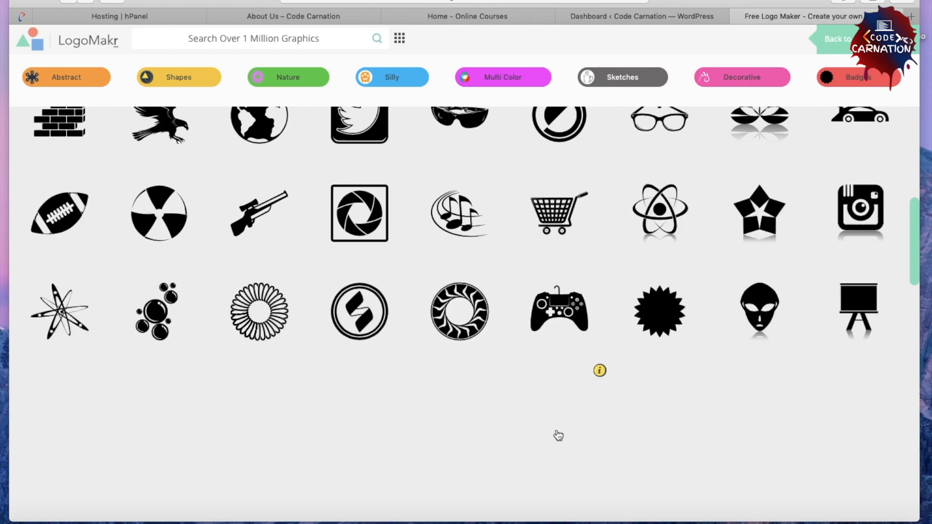
{"action": "scroll", "coordinate": [517, 301], "scroll_direction": "down", "scroll_amount": 3}
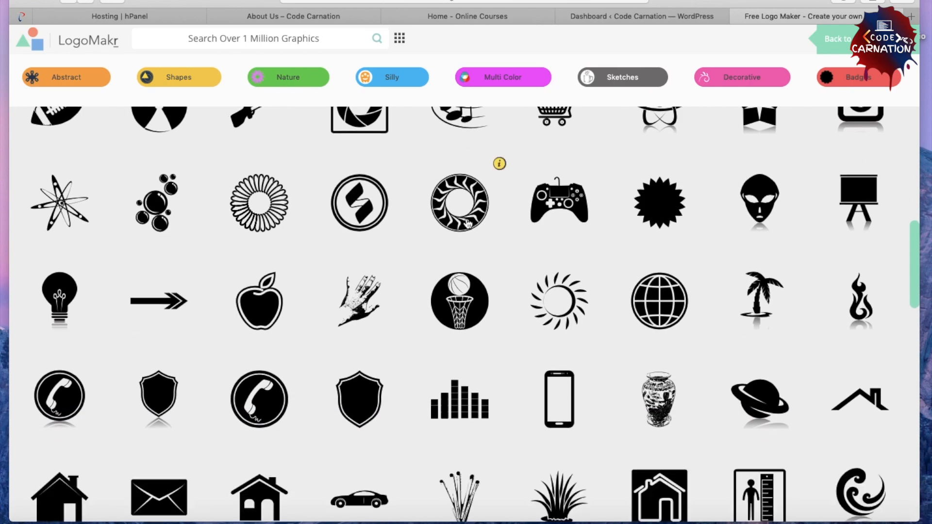
{"action": "left_click", "coordinate": [467, 216]}
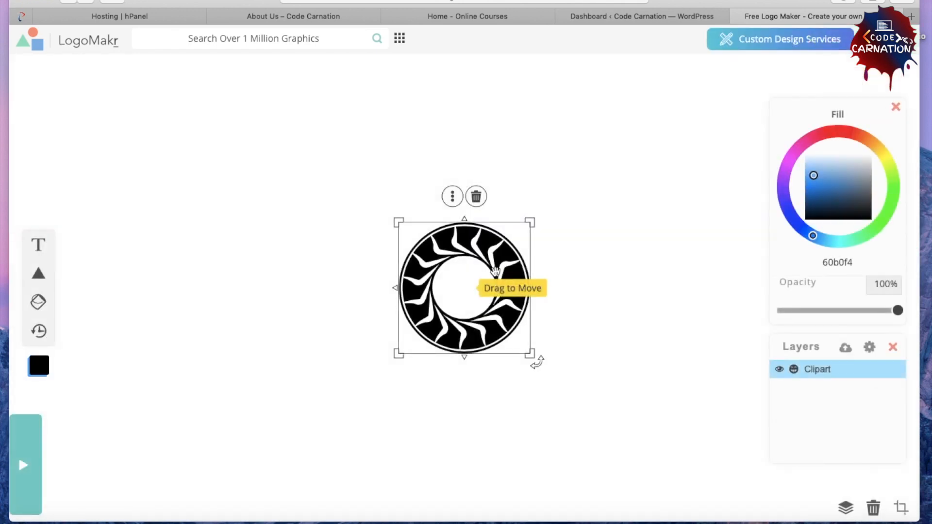
Move the ring clipart up-left and enlarge it to about 744 px.
{"action": "left_click_drag", "start_coordinate": [474, 277], "coordinate": [415, 254]}
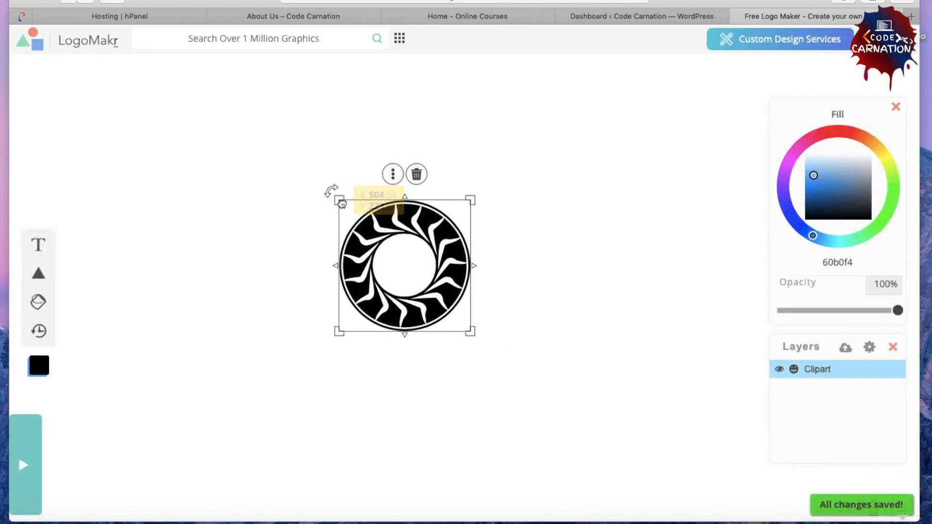
{"action": "left_click_drag", "start_coordinate": [474, 333], "coordinate": [580, 437]}
{"action": "left_click_drag", "start_coordinate": [449, 290], "coordinate": [405, 249]}
{"action": "left_click_drag", "start_coordinate": [535, 400], "coordinate": [656, 520]}
{"action": "left_click_drag", "start_coordinate": [508, 356], "coordinate": [416, 301]}
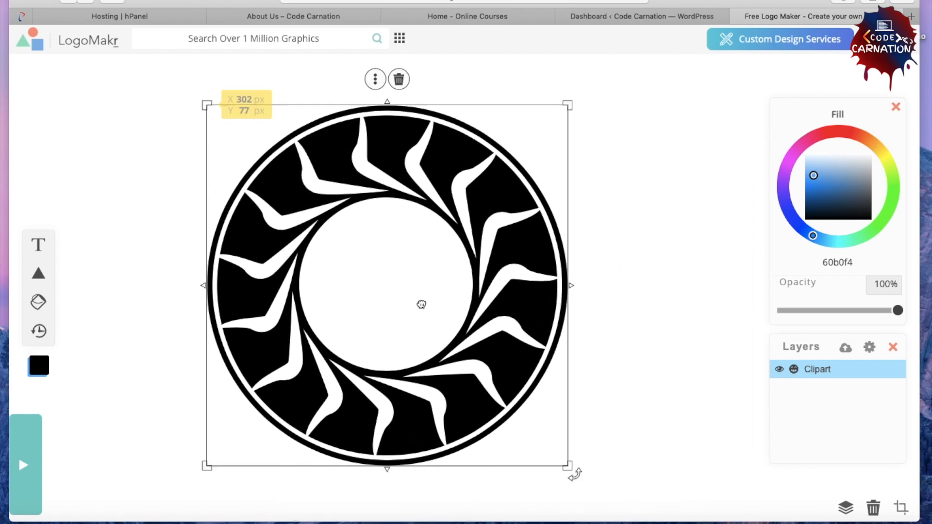
Stretch the ring wider and taller, then delete it from the canvas.
{"action": "left_click_drag", "start_coordinate": [570, 287], "coordinate": [709, 285]}
{"action": "left_click_drag", "start_coordinate": [450, 102], "coordinate": [446, 60]}
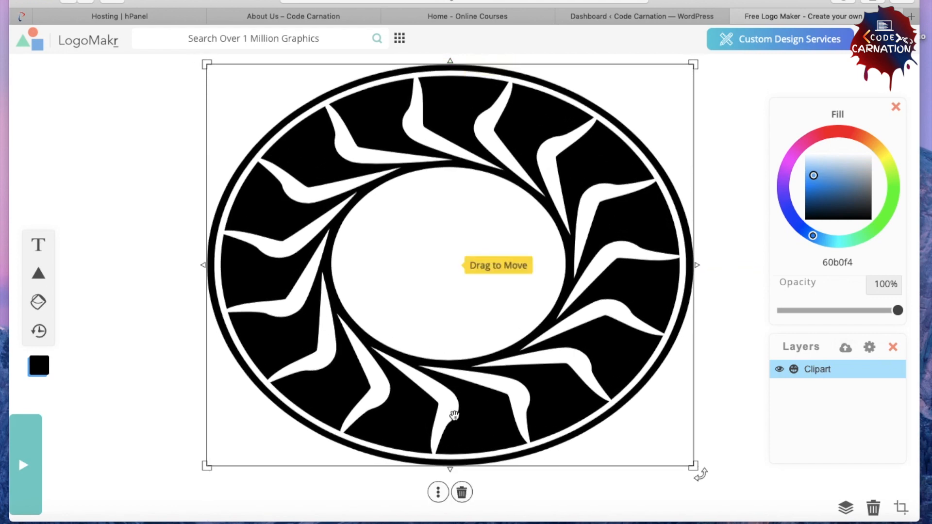
{"action": "left_click_drag", "start_coordinate": [455, 471], "coordinate": [451, 503]}
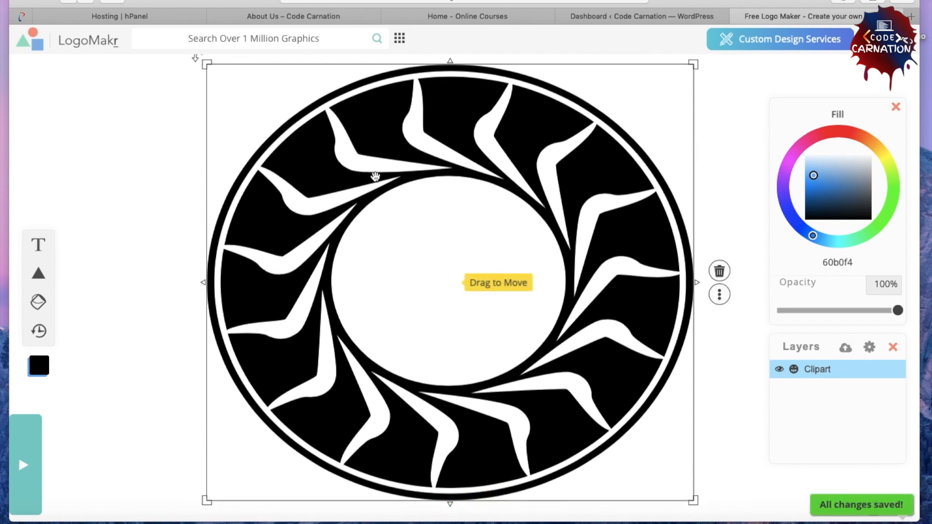
{"action": "left_click", "coordinate": [720, 271]}
{"action": "left_click", "coordinate": [400, 37]}
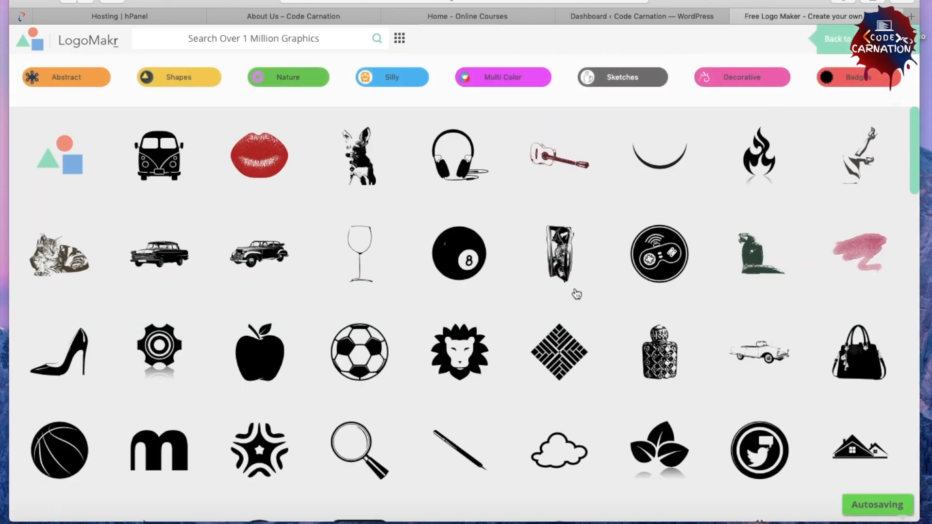
Browse the Shapes, Nature, Silly, Multi Color, Decorative and Abstract clipart categories.
{"action": "scroll", "coordinate": [630, 397], "scroll_direction": "down", "scroll_amount": 2}
{"action": "scroll", "coordinate": [630, 398], "scroll_direction": "down", "scroll_amount": 8}
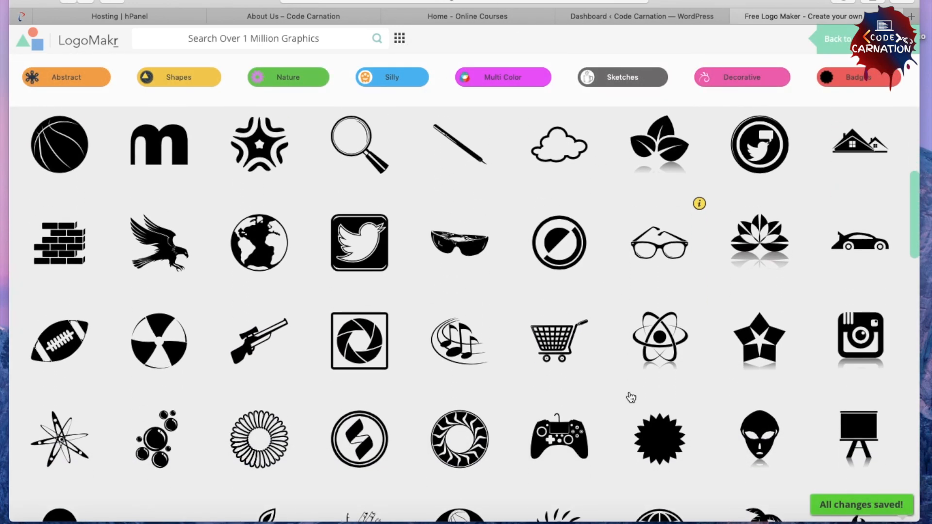
{"action": "scroll", "coordinate": [629, 396], "scroll_direction": "down", "scroll_amount": 8}
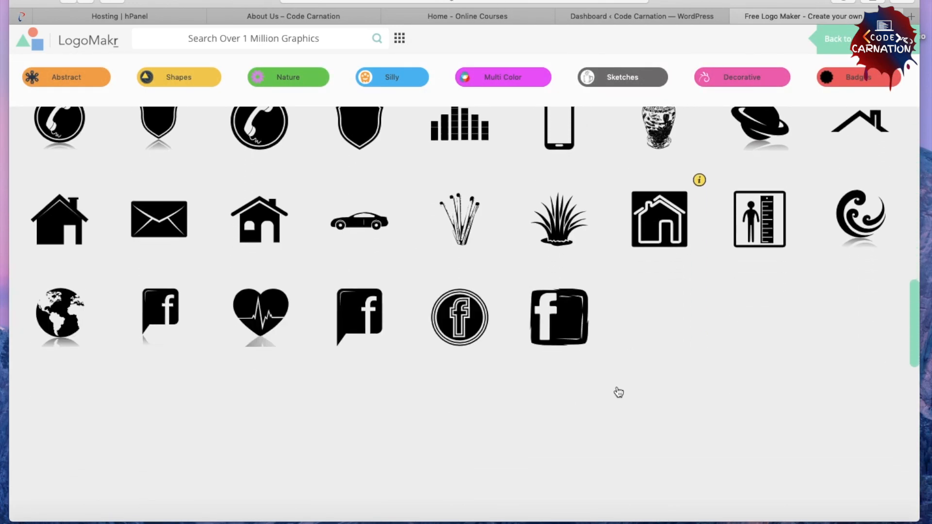
{"action": "left_click", "coordinate": [180, 78]}
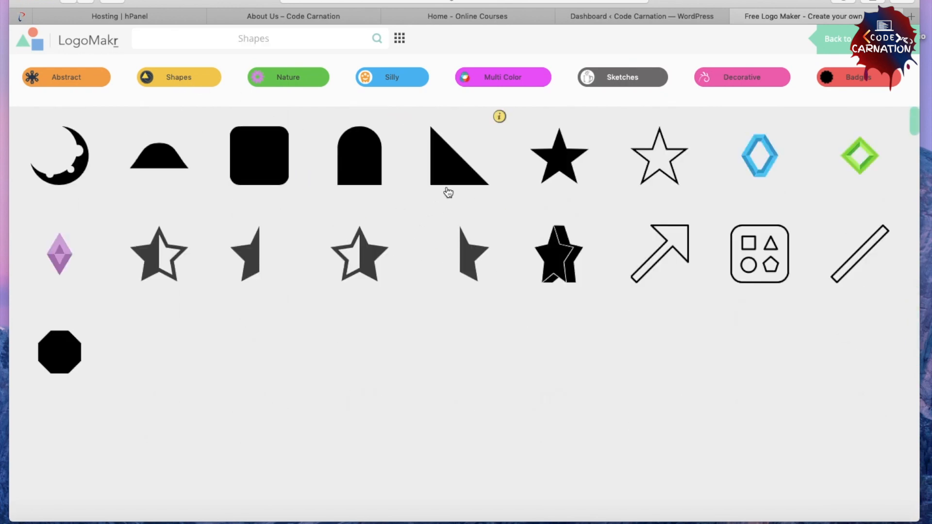
{"action": "left_click", "coordinate": [293, 79]}
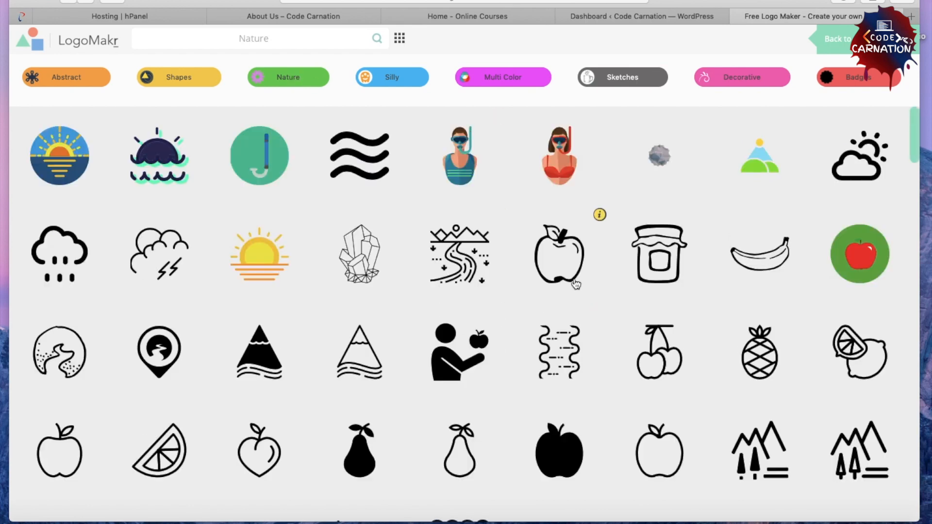
{"action": "left_click", "coordinate": [411, 80]}
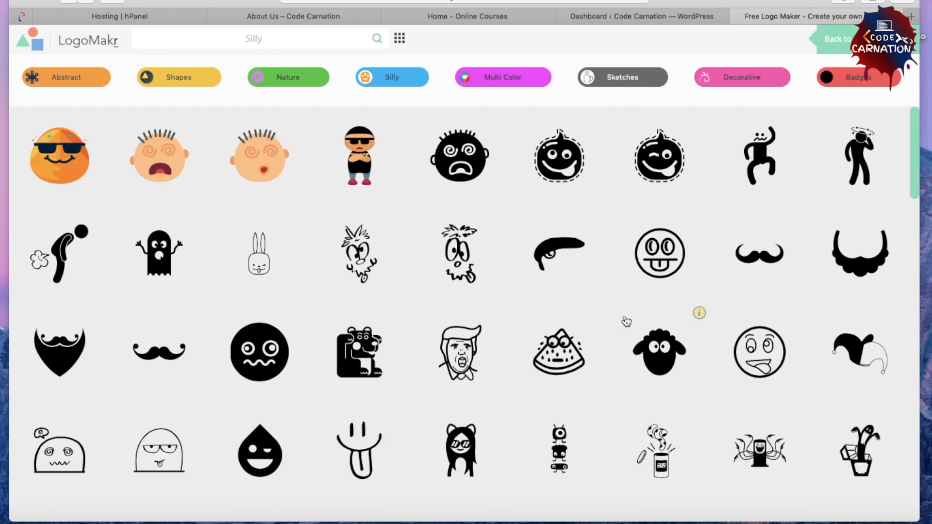
{"action": "left_click", "coordinate": [518, 82]}
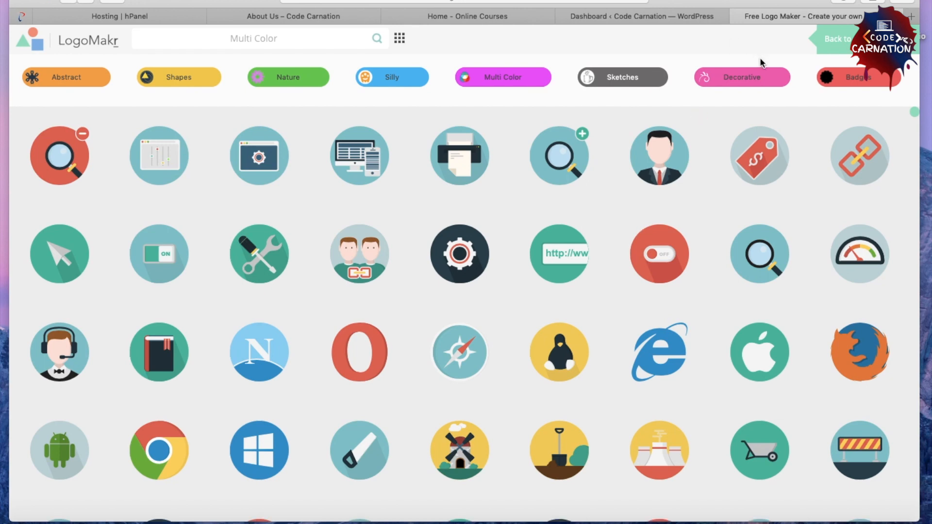
{"action": "left_click", "coordinate": [742, 76]}
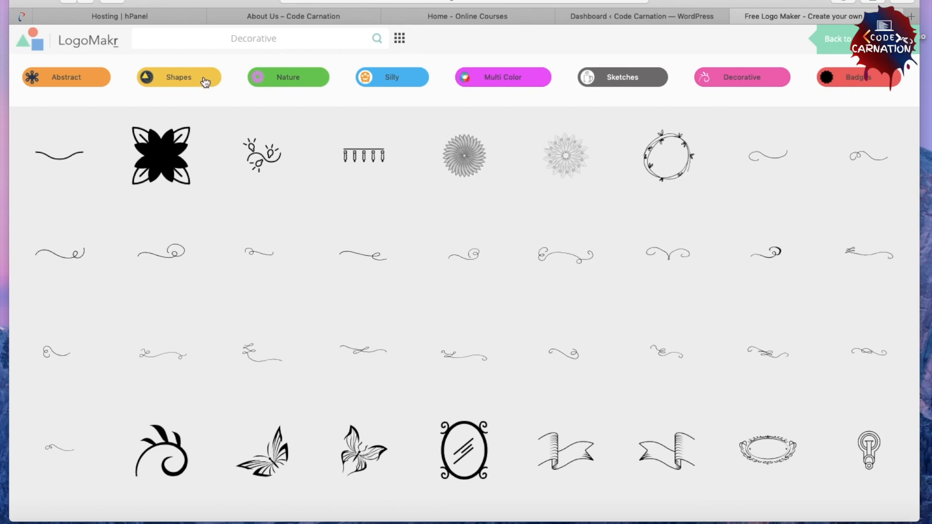
{"action": "left_click", "coordinate": [70, 78]}
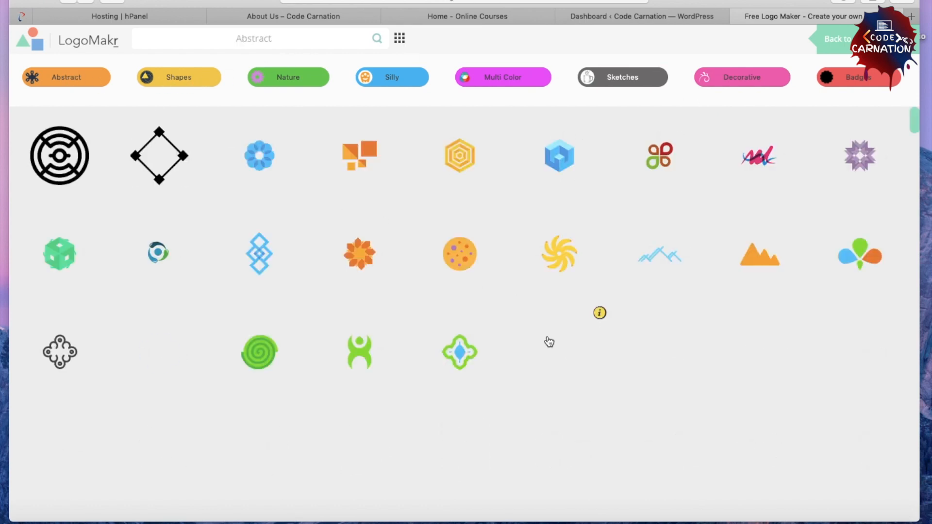
Scroll the Abstract graphics, return to the canvas and reopen the graphics browser.
{"action": "scroll", "coordinate": [549, 341], "scroll_direction": "down", "scroll_amount": 5}
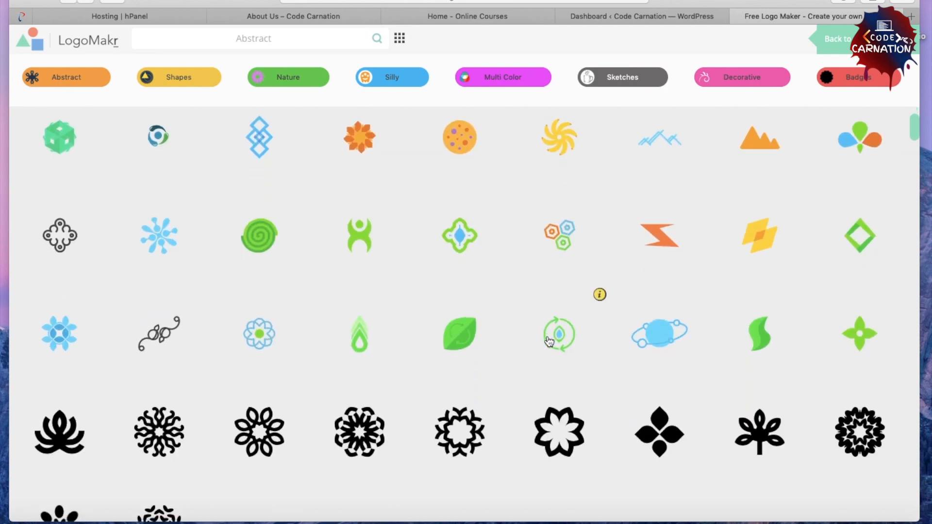
{"action": "scroll", "coordinate": [549, 341], "scroll_direction": "down", "scroll_amount": 5}
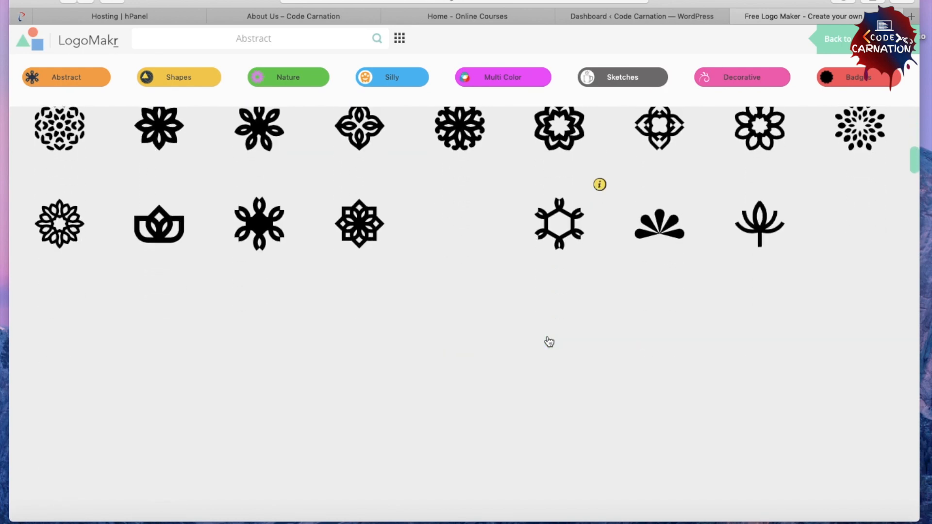
{"action": "scroll", "coordinate": [550, 342], "scroll_direction": "down", "scroll_amount": 5}
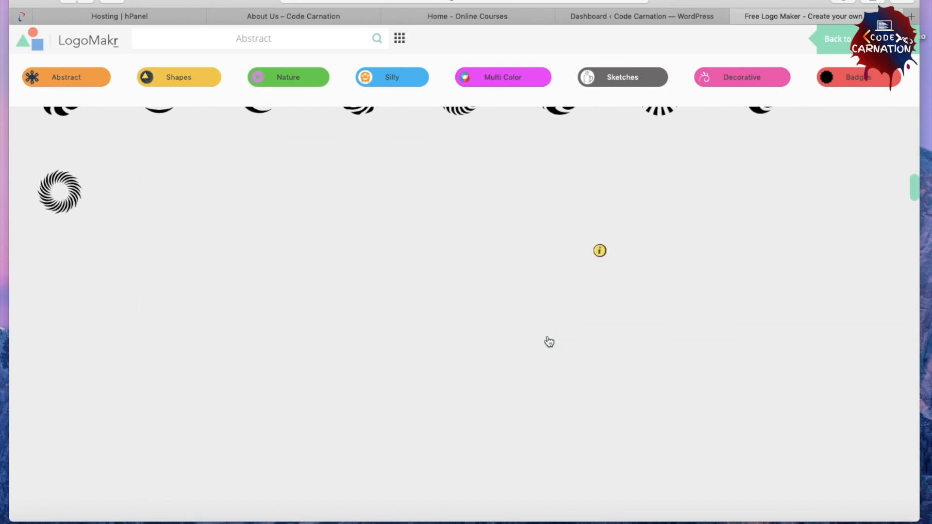
{"action": "scroll", "coordinate": [372, 384], "scroll_direction": "down", "scroll_amount": 5}
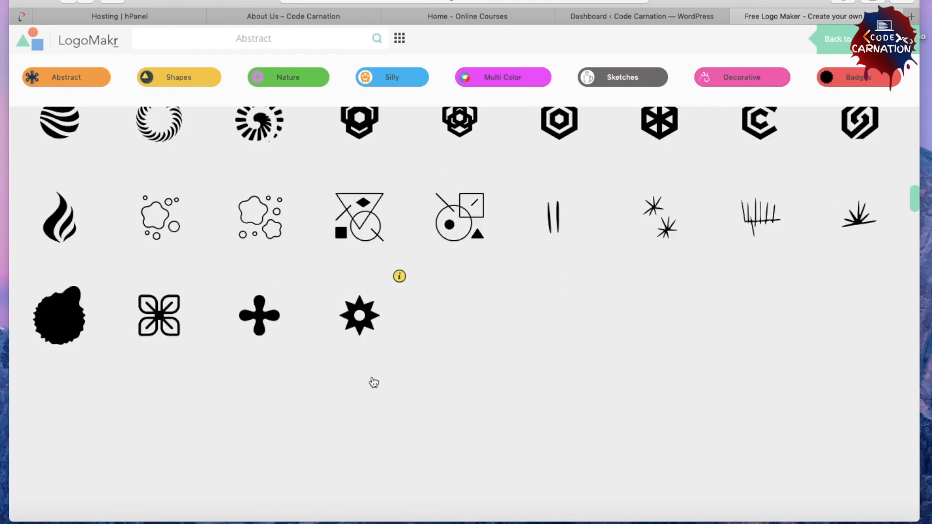
{"action": "left_click", "coordinate": [401, 41]}
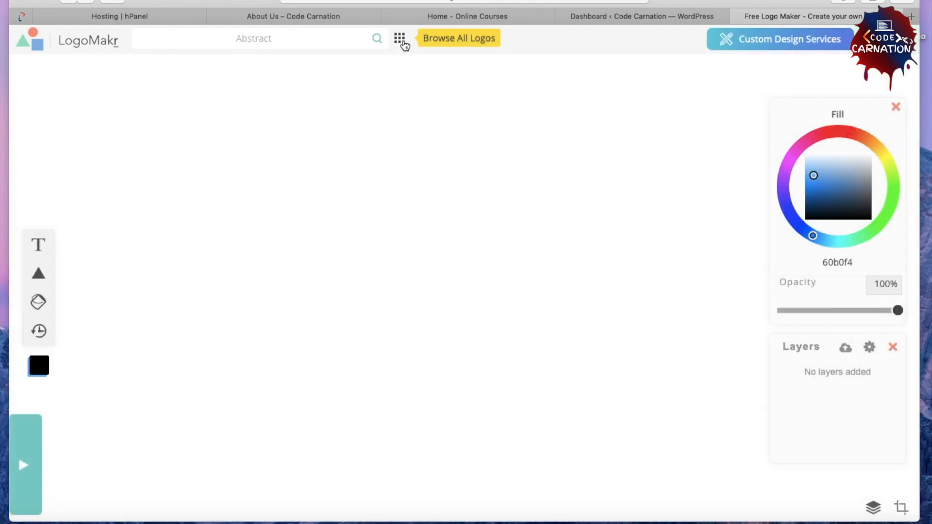
{"action": "left_click", "coordinate": [401, 41]}
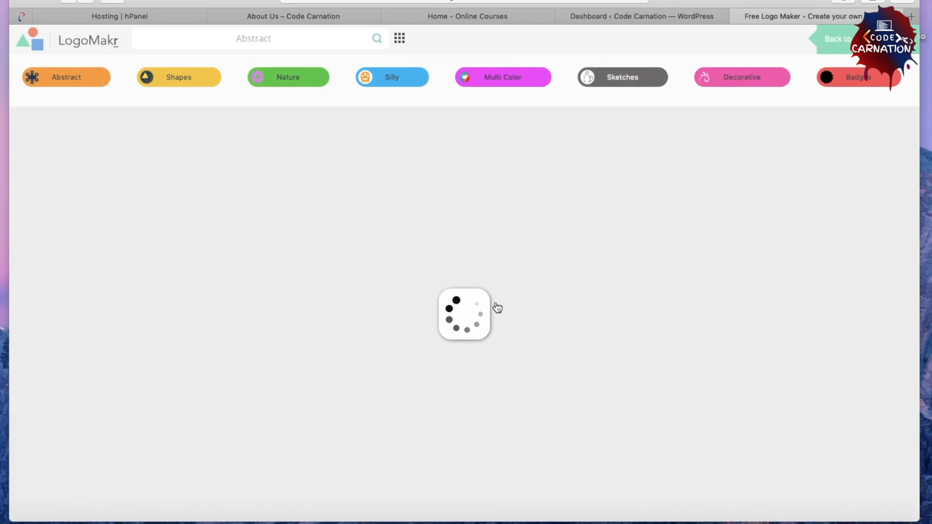
Look through the Nature and Shapes graphics again.
{"action": "scroll", "coordinate": [498, 308], "scroll_direction": "down", "scroll_amount": 3}
{"action": "scroll", "coordinate": [498, 308], "scroll_direction": "down", "scroll_amount": 10}
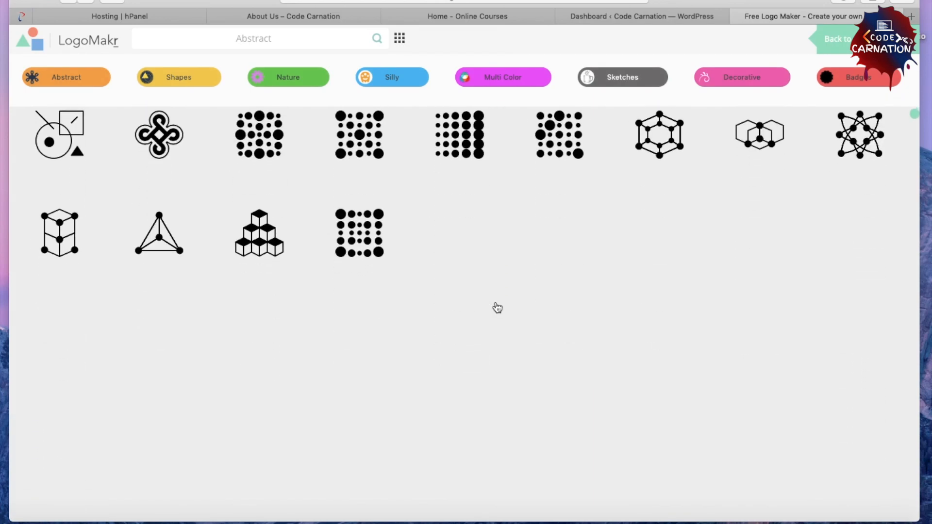
{"action": "scroll", "coordinate": [497, 308], "scroll_direction": "down", "scroll_amount": 4}
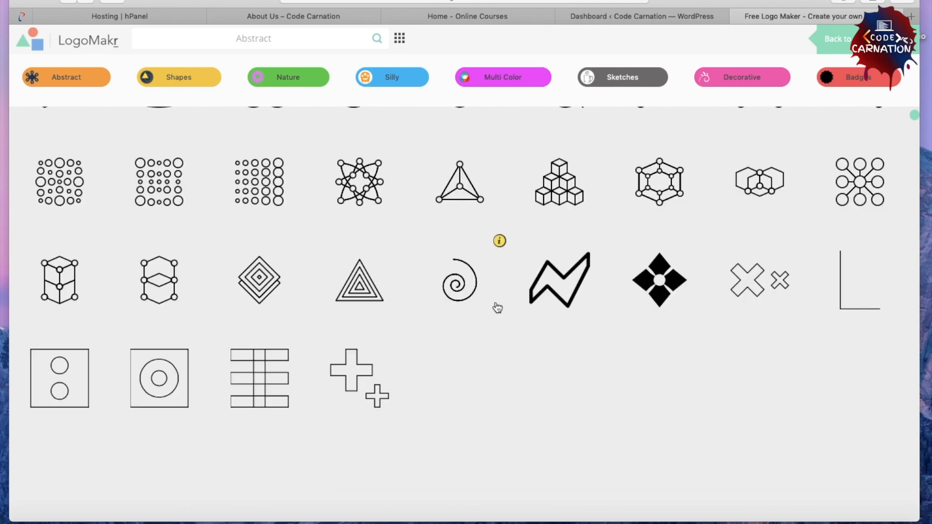
{"action": "scroll", "coordinate": [497, 308], "scroll_direction": "down", "scroll_amount": 3}
{"action": "scroll", "coordinate": [498, 308], "scroll_direction": "down", "scroll_amount": 10}
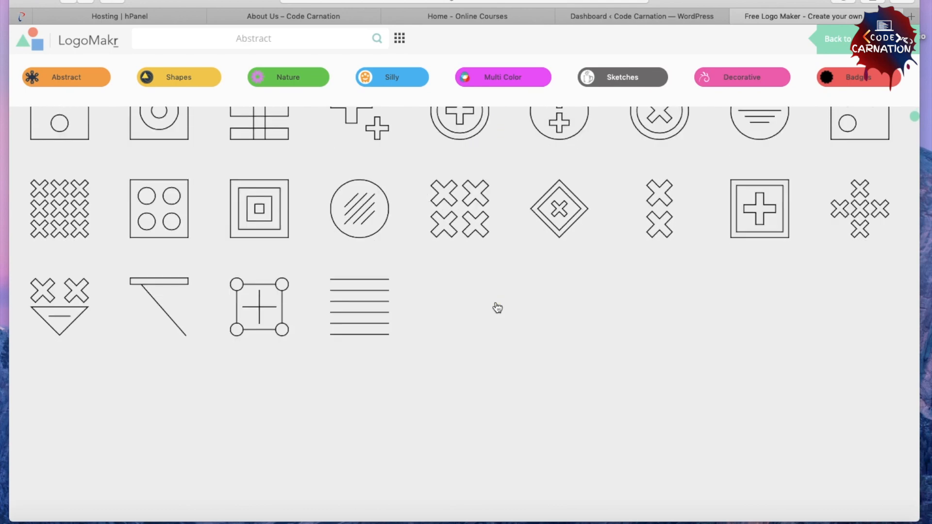
{"action": "left_click", "coordinate": [301, 83]}
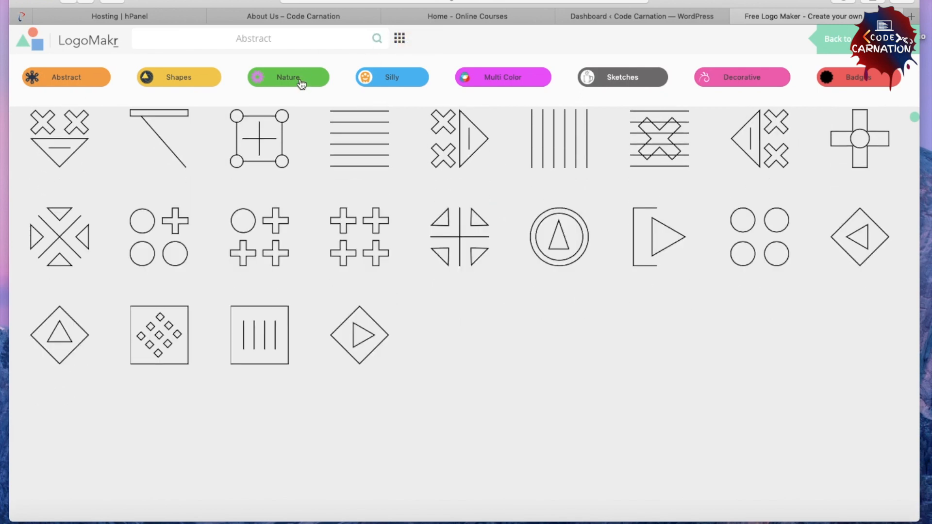
{"action": "scroll", "coordinate": [573, 448], "scroll_direction": "down", "scroll_amount": 9}
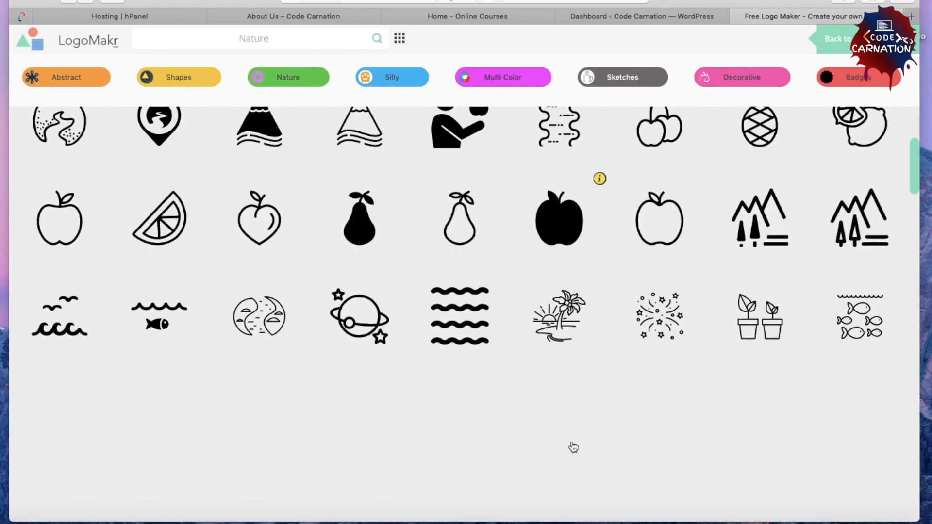
{"action": "scroll", "coordinate": [573, 447], "scroll_direction": "down", "scroll_amount": 5}
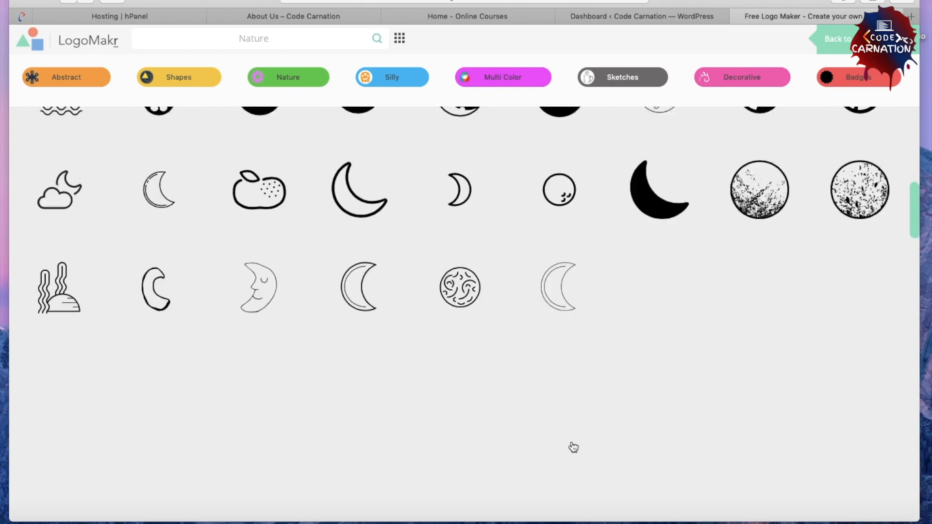
{"action": "scroll", "coordinate": [529, 430], "scroll_direction": "down", "scroll_amount": 3}
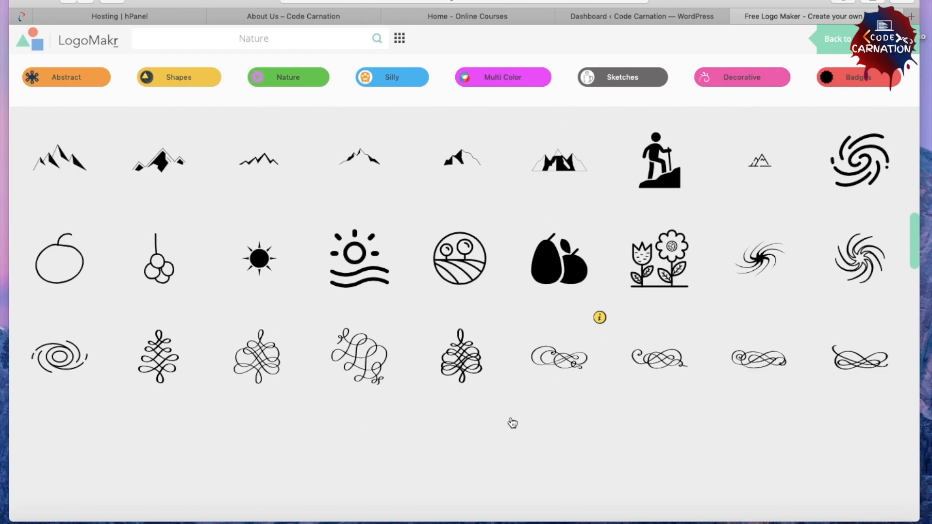
{"action": "left_click", "coordinate": [212, 68]}
{"action": "scroll", "coordinate": [562, 374], "scroll_direction": "down", "scroll_amount": 2}
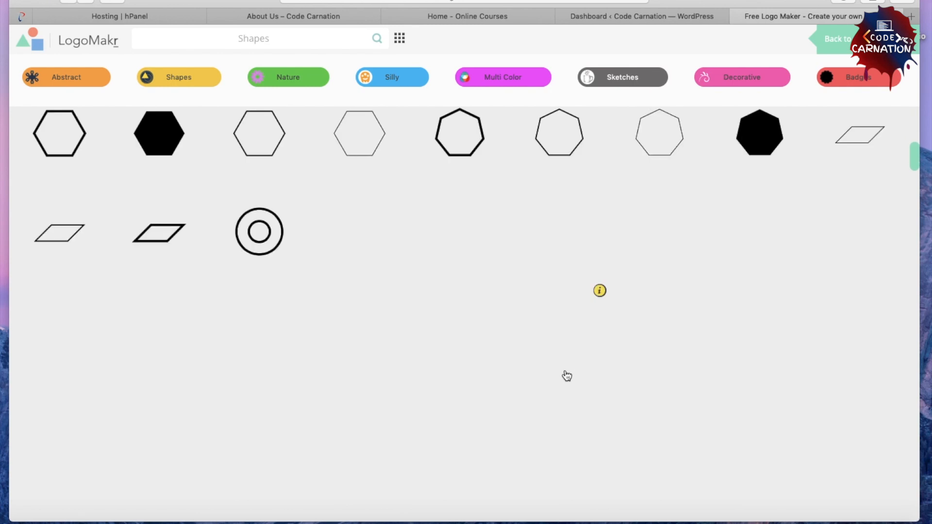
{"action": "scroll", "coordinate": [568, 376], "scroll_direction": "down", "scroll_amount": 2}
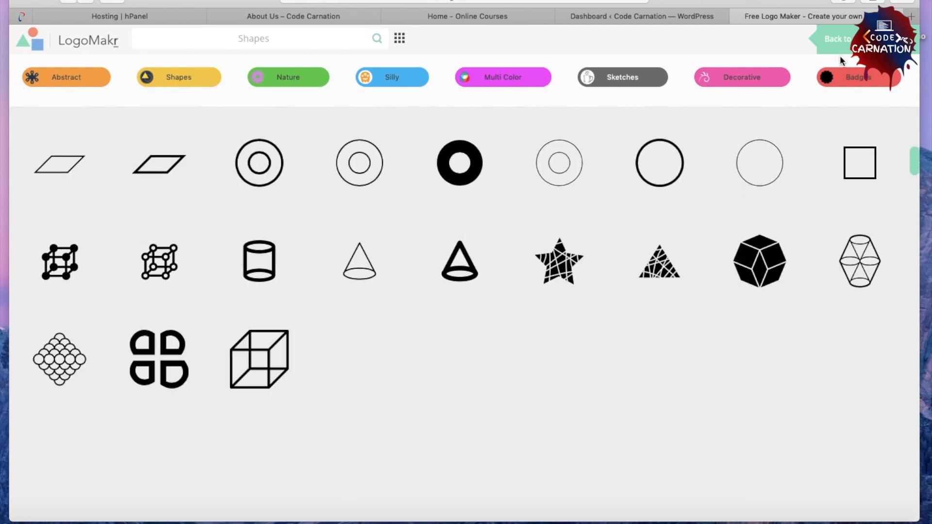
Scroll through the Badges collection and go back to the editor canvas.
{"action": "left_click", "coordinate": [860, 86]}
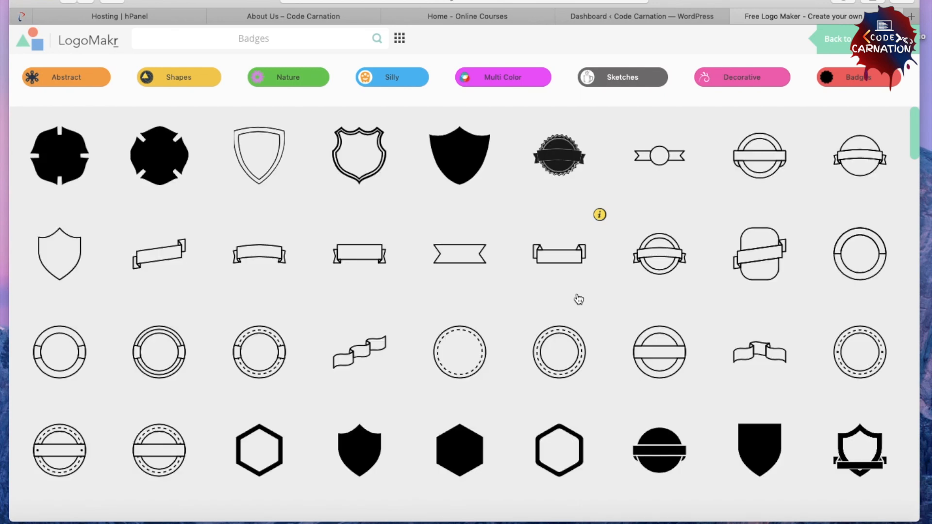
{"action": "scroll", "coordinate": [604, 447], "scroll_direction": "down", "scroll_amount": 6}
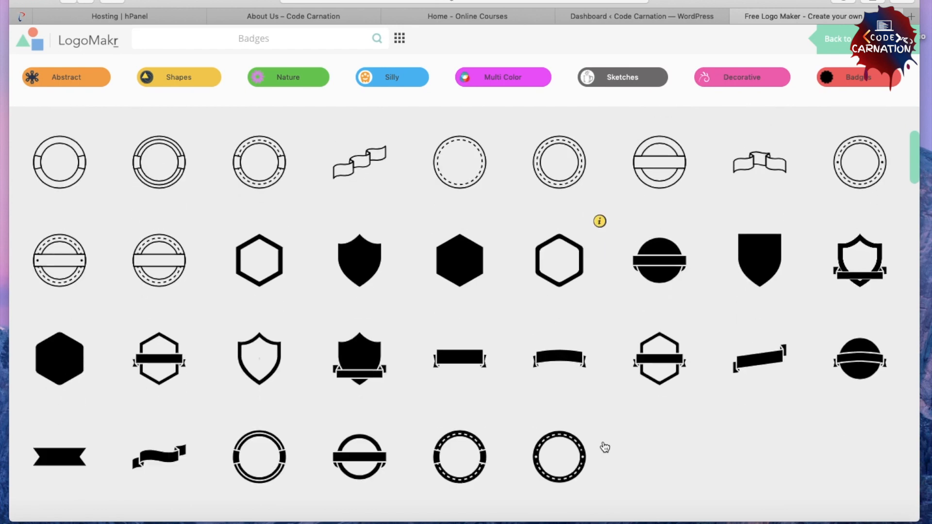
{"action": "scroll", "coordinate": [605, 447], "scroll_direction": "down", "scroll_amount": 5}
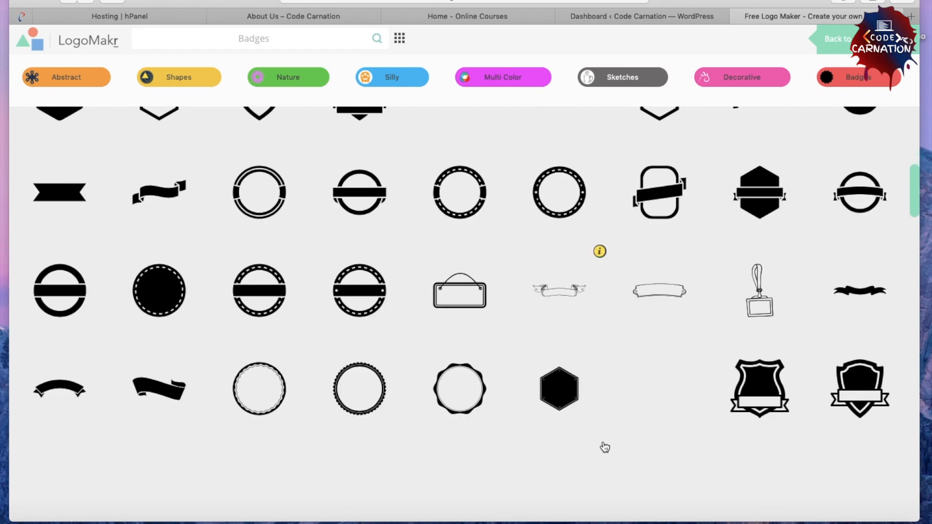
{"action": "scroll", "coordinate": [605, 447], "scroll_direction": "down", "scroll_amount": 1}
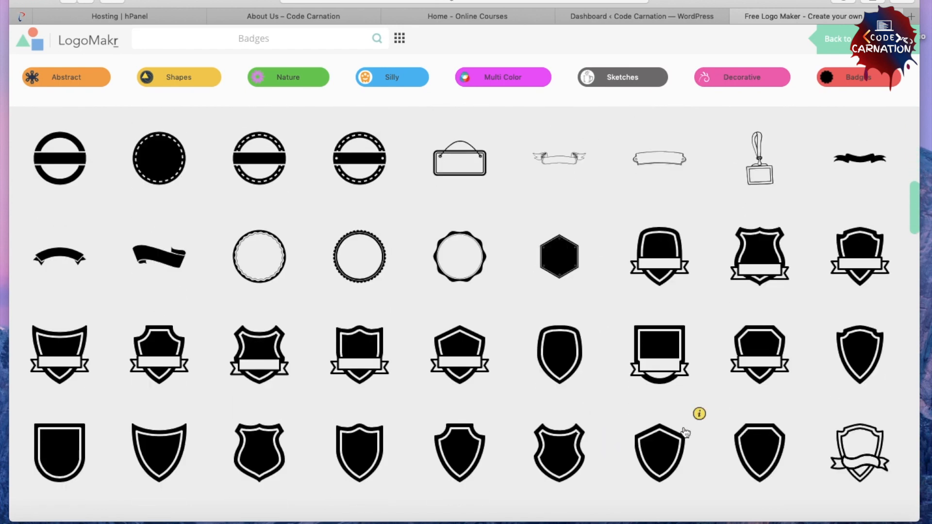
{"action": "scroll", "coordinate": [707, 437], "scroll_direction": "down", "scroll_amount": 1}
{"action": "scroll", "coordinate": [707, 437], "scroll_direction": "down", "scroll_amount": 3}
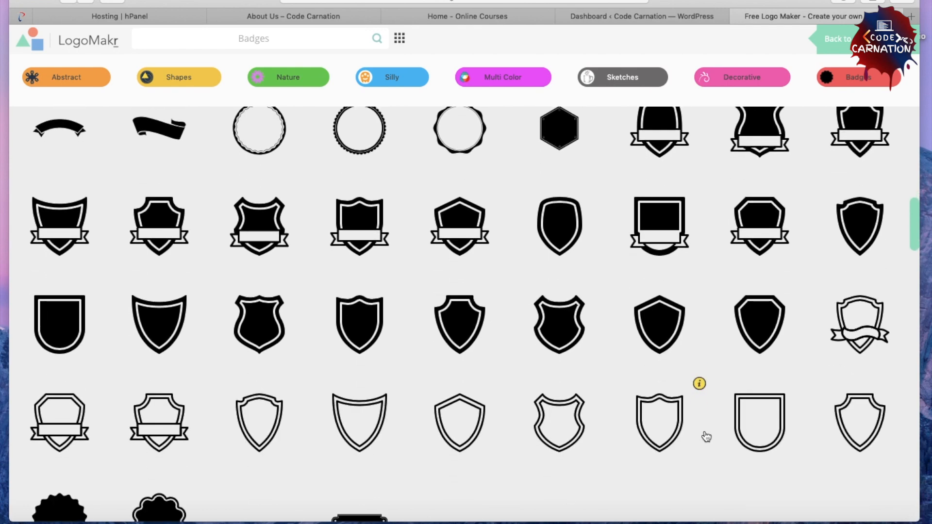
{"action": "scroll", "coordinate": [707, 437], "scroll_direction": "down", "scroll_amount": 5}
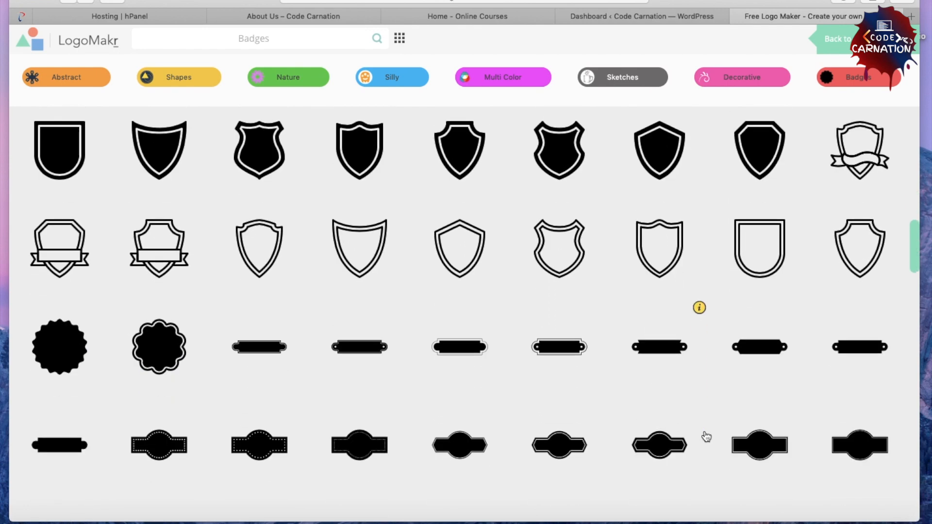
{"action": "scroll", "coordinate": [707, 437], "scroll_direction": "down", "scroll_amount": 7}
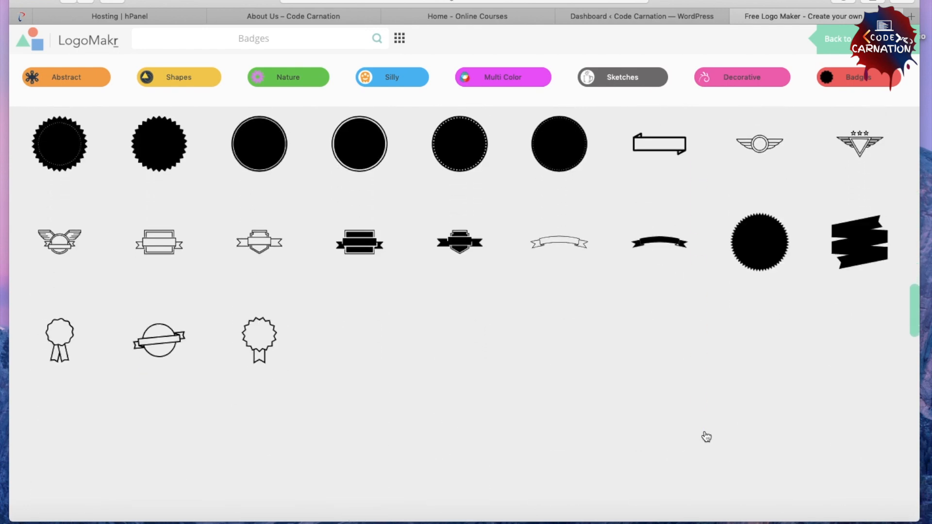
{"action": "scroll", "coordinate": [706, 437], "scroll_direction": "down", "scroll_amount": 5}
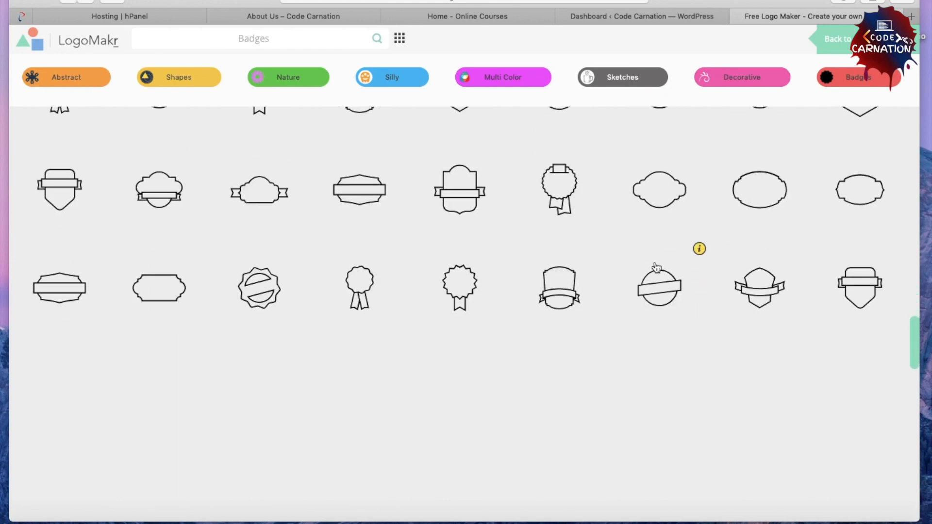
{"action": "left_click", "coordinate": [399, 38]}
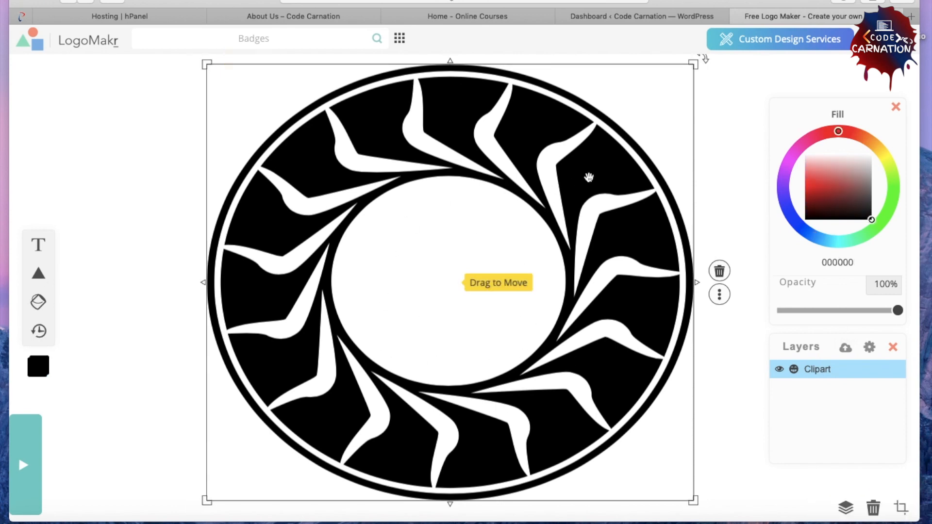
Fill the ring dark red (b70707) and reposition it on the canvas.
{"action": "left_click_drag", "start_coordinate": [823, 175], "coordinate": [812, 196]}
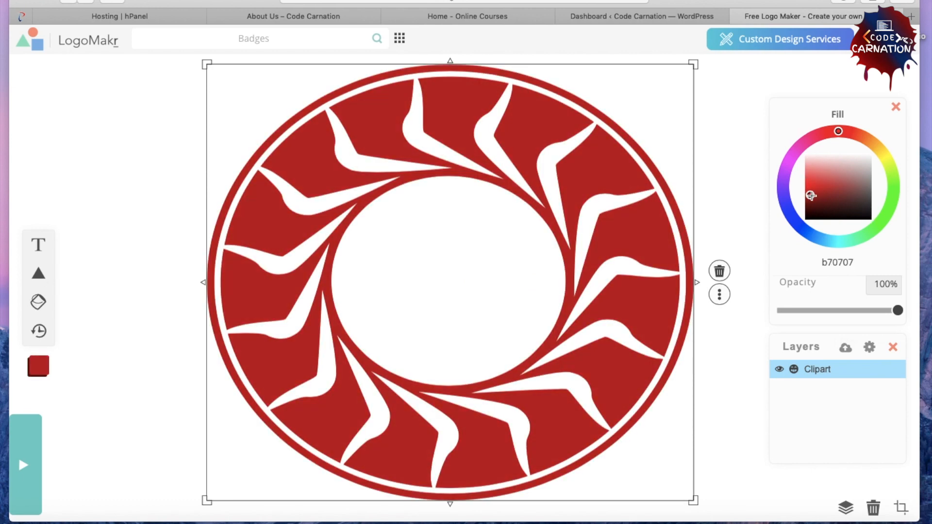
{"action": "left_click_drag", "start_coordinate": [696, 285], "coordinate": [657, 288]}
{"action": "left_click_drag", "start_coordinate": [168, 287], "coordinate": [272, 289]}
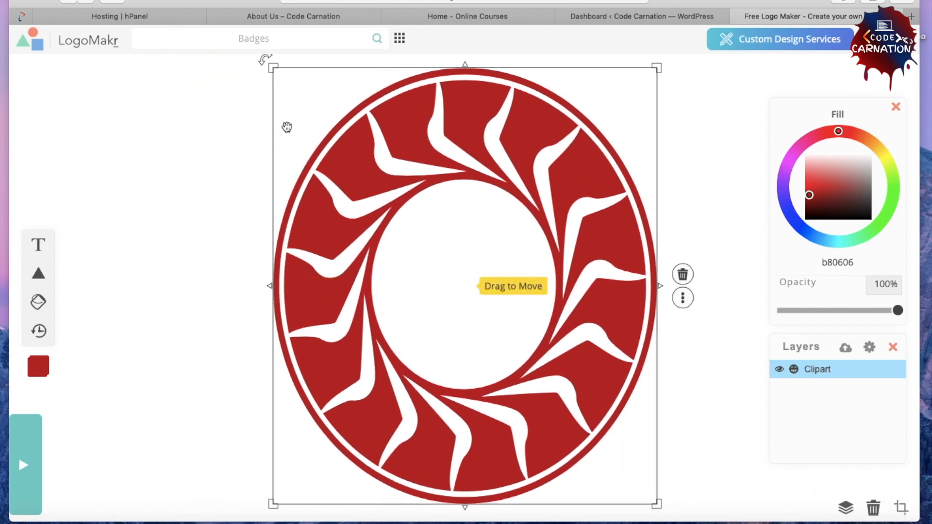
{"action": "left_click_drag", "start_coordinate": [370, 150], "coordinate": [240, 143]}
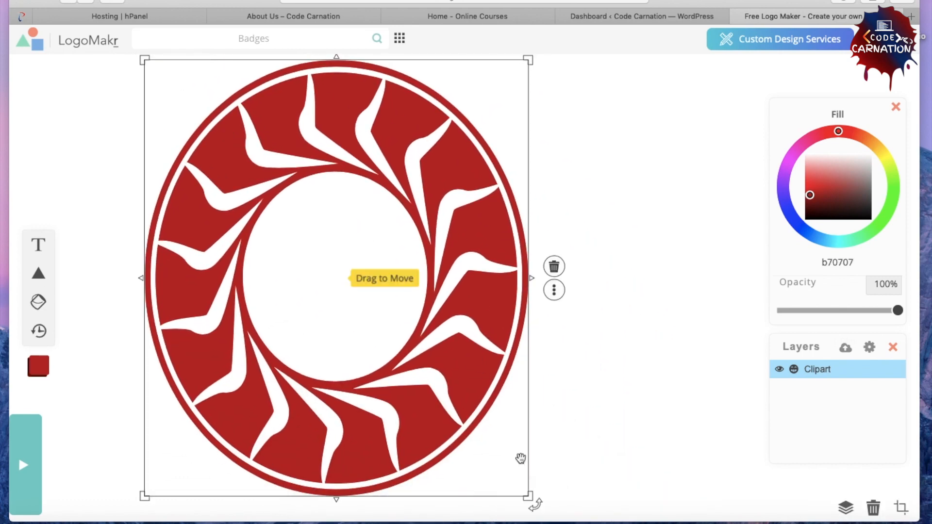
{"action": "left_click_drag", "start_coordinate": [530, 499], "coordinate": [595, 495]}
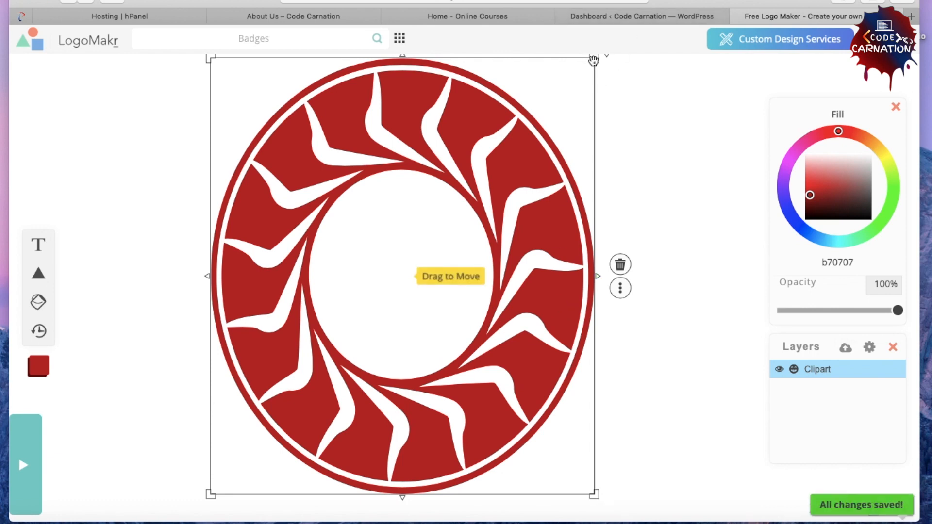
{"action": "left_click_drag", "start_coordinate": [562, 106], "coordinate": [570, 119]}
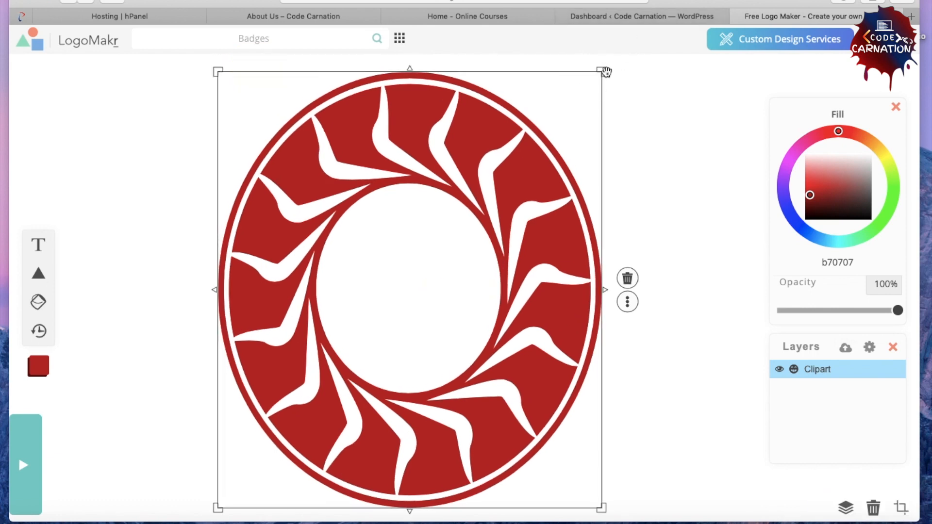
{"action": "mouse_move", "coordinate": [602, 73]}
{"action": "left_mouse_down"}
{"action": "mouse_move", "coordinate": [578, 89]}
{"action": "mouse_move", "coordinate": [608, 62]}
{"action": "left_mouse_up"}
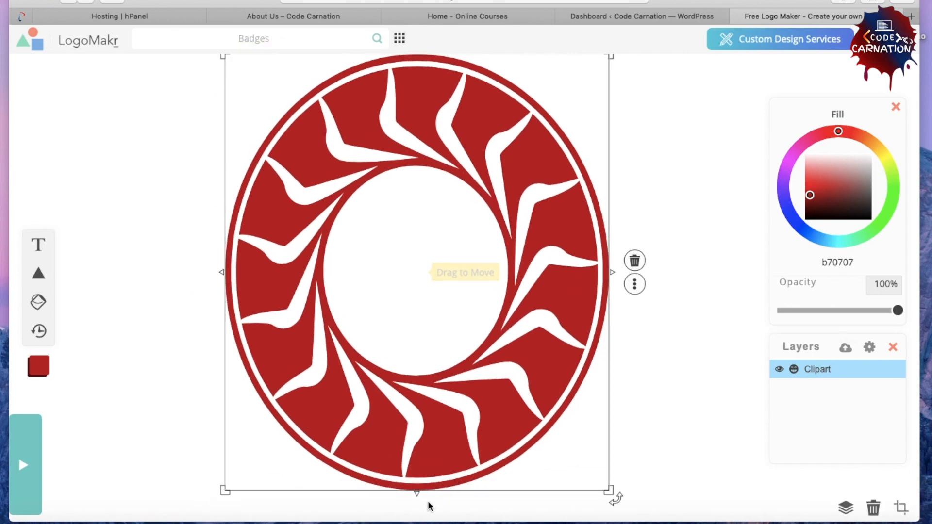
Shrink the red ring to about 340 px tall and 401 px wide.
{"action": "left_click_drag", "start_coordinate": [418, 495], "coordinate": [418, 339]}
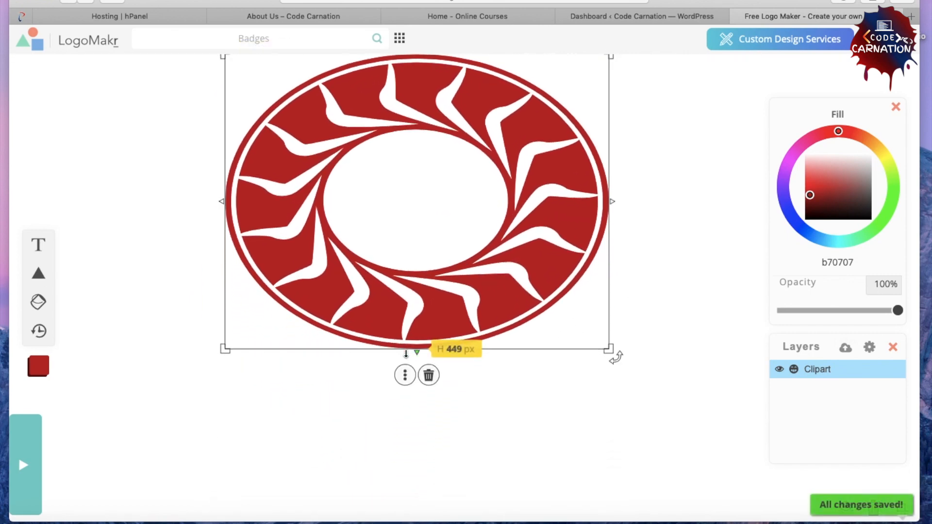
{"action": "left_click_drag", "start_coordinate": [420, 178], "coordinate": [356, 266]}
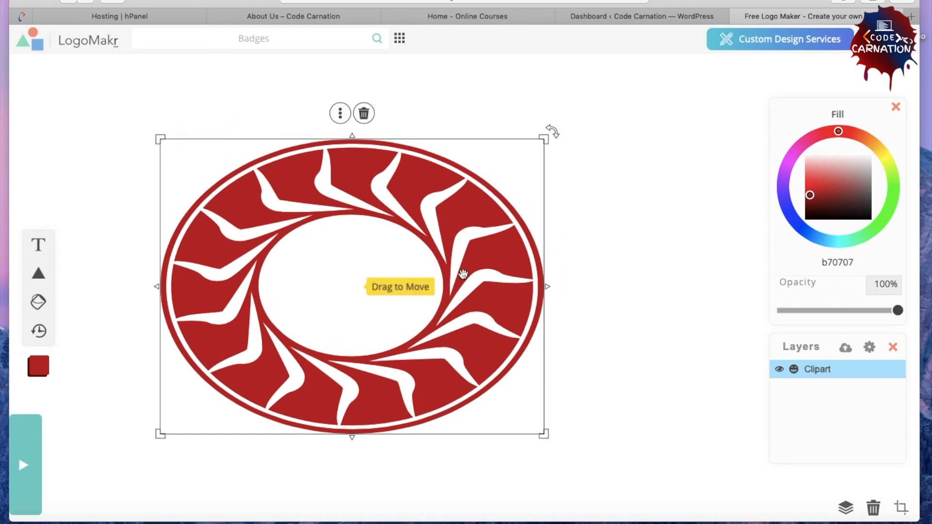
{"action": "left_click_drag", "start_coordinate": [547, 287], "coordinate": [448, 287]}
{"action": "left_click_drag", "start_coordinate": [304, 437], "coordinate": [303, 365]}
{"action": "left_click_drag", "start_coordinate": [450, 251], "coordinate": [371, 252]}
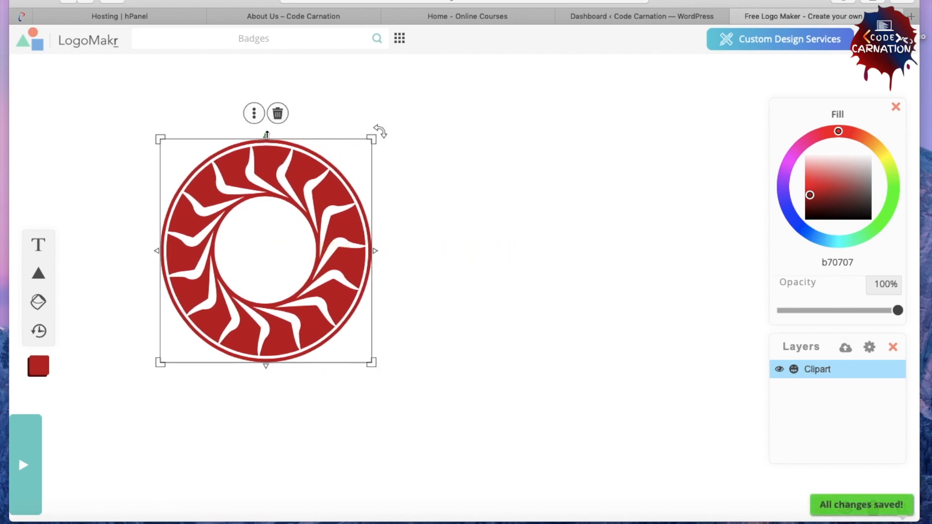
Shrink the ring to about 216 by 229 px and move it further left.
{"action": "left_click_drag", "start_coordinate": [265, 138], "coordinate": [265, 191]}
{"action": "left_click_drag", "start_coordinate": [374, 278], "coordinate": [315, 291]}
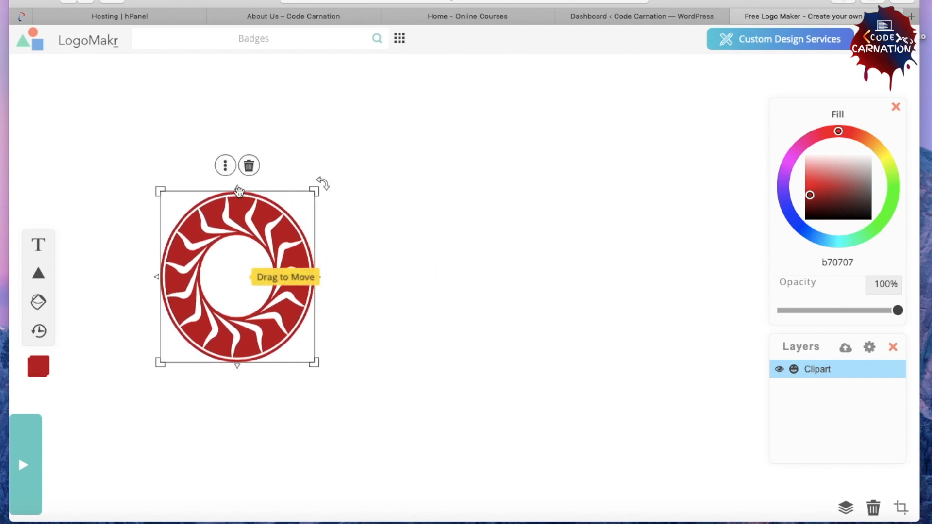
{"action": "left_click_drag", "start_coordinate": [238, 191], "coordinate": [238, 218]}
{"action": "left_click_drag", "start_coordinate": [317, 292], "coordinate": [306, 297]}
{"action": "left_click", "coordinate": [427, 276]}
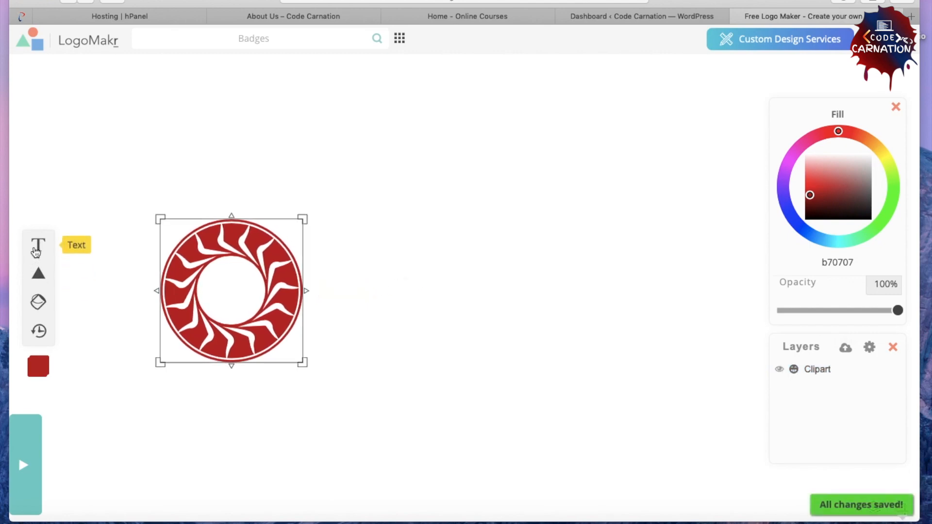
{"action": "left_click_drag", "start_coordinate": [282, 256], "coordinate": [245, 255]}
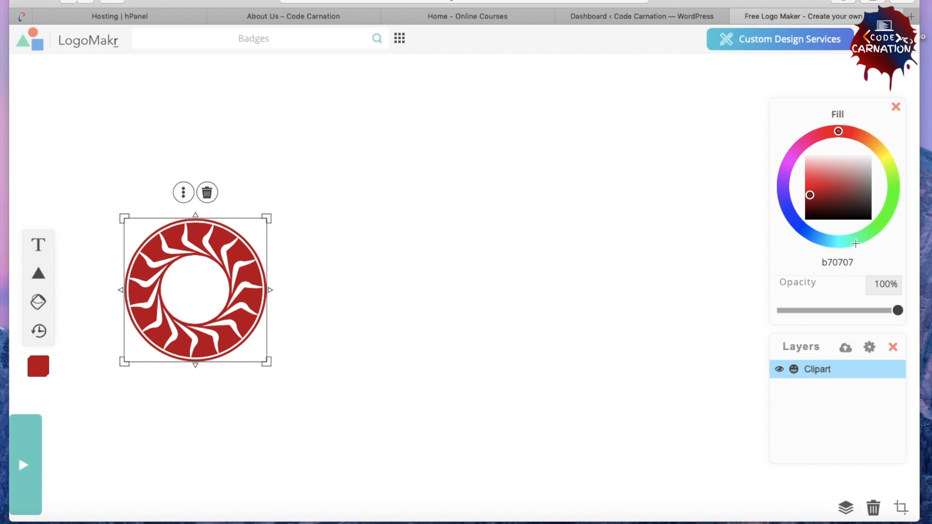
Recolour the ring cyan (00f0ff) and deselect it.
{"action": "left_click", "coordinate": [835, 247]}
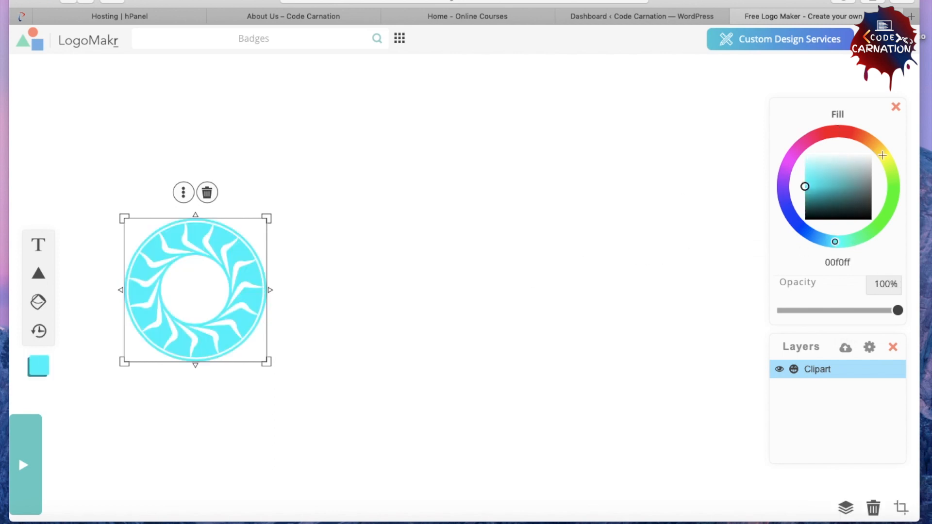
{"action": "left_click", "coordinate": [324, 281]}
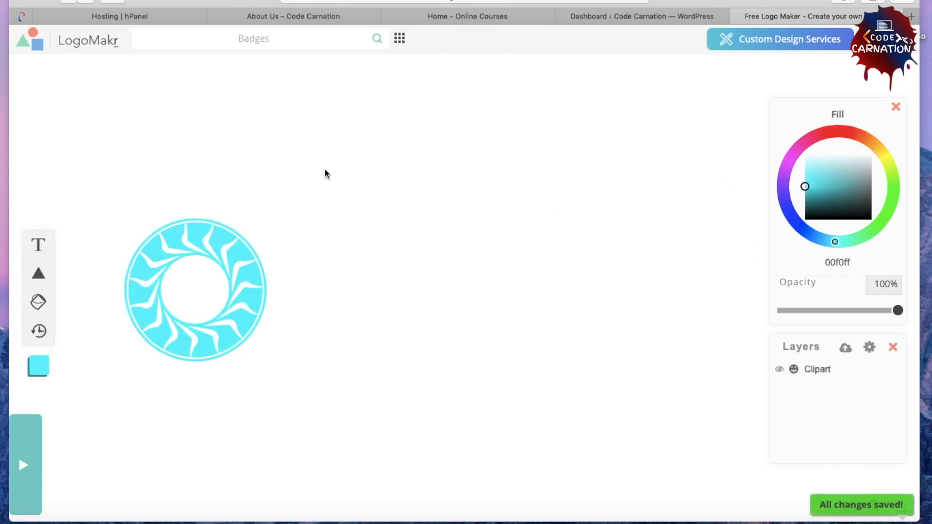
{"action": "left_click", "coordinate": [399, 38]}
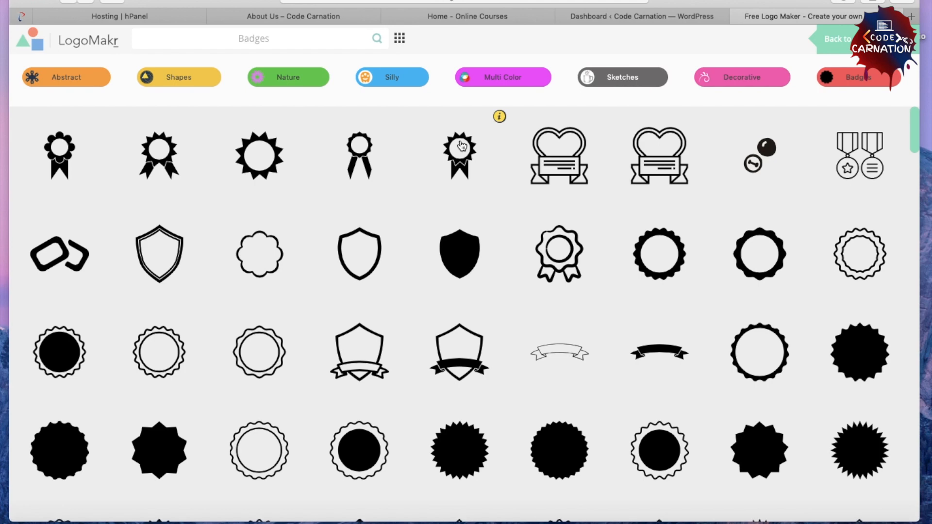
Add a cloud outline badge, shrink it to about 76 px tall, and fit it in the ring's centre.
{"action": "left_click", "coordinate": [272, 257]}
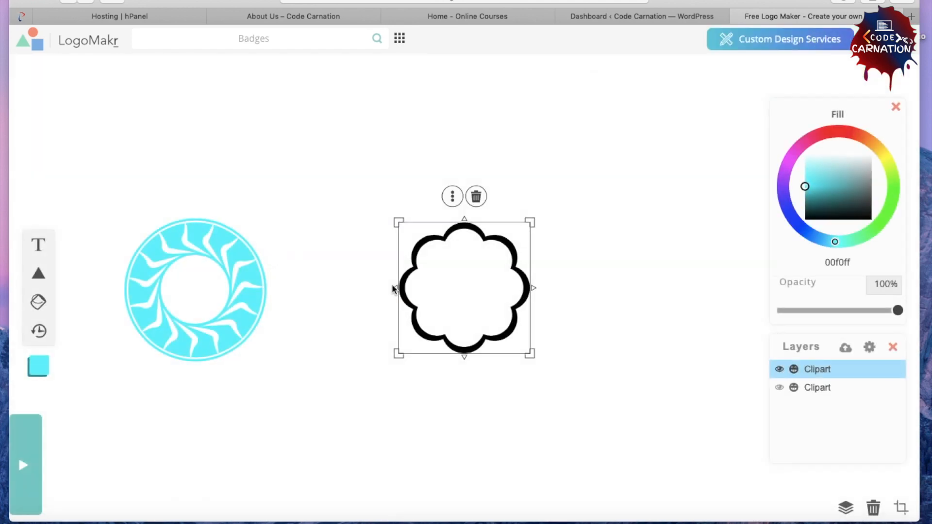
{"action": "left_click_drag", "start_coordinate": [396, 224], "coordinate": [434, 254]}
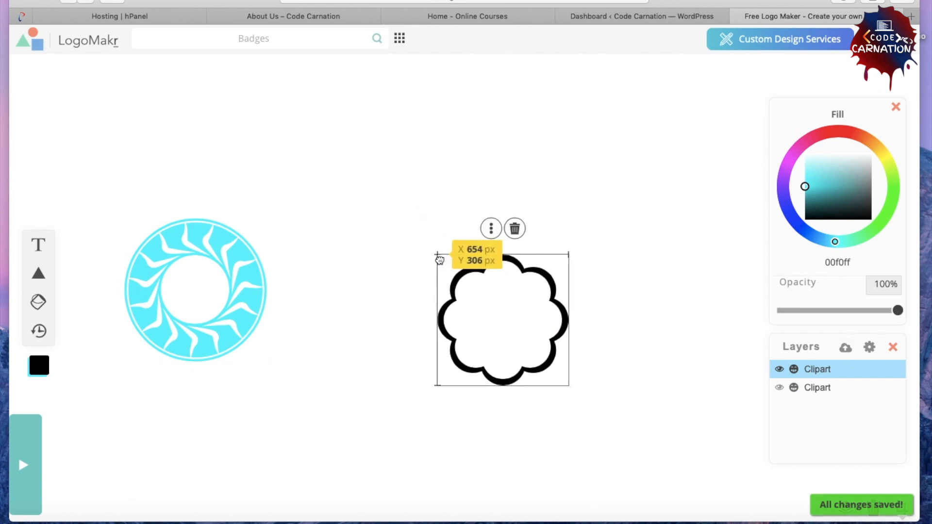
{"action": "left_click_drag", "start_coordinate": [566, 315], "coordinate": [504, 319]}
{"action": "left_click_drag", "start_coordinate": [470, 386], "coordinate": [196, 267]}
{"action": "left_click_drag", "start_coordinate": [232, 291], "coordinate": [203, 294]}
{"action": "left_click", "coordinate": [346, 270]}
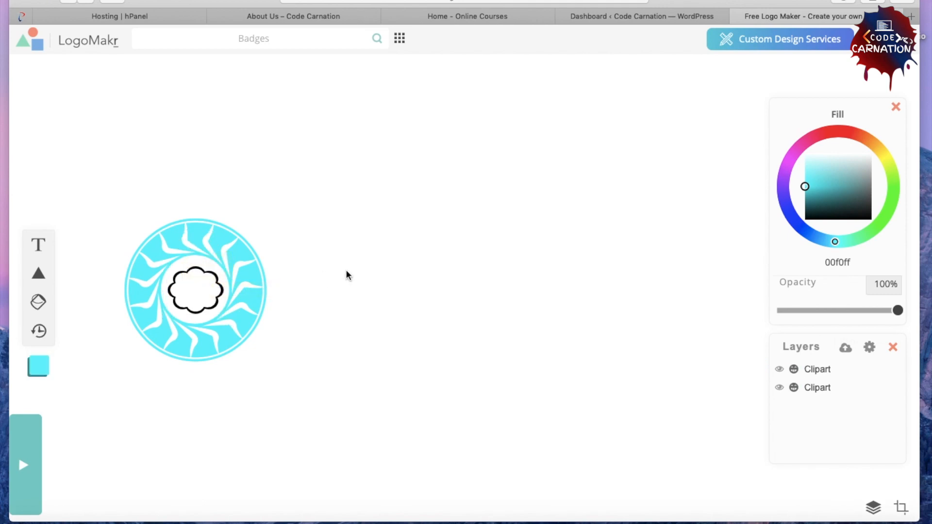
{"action": "left_click", "coordinate": [400, 39]}
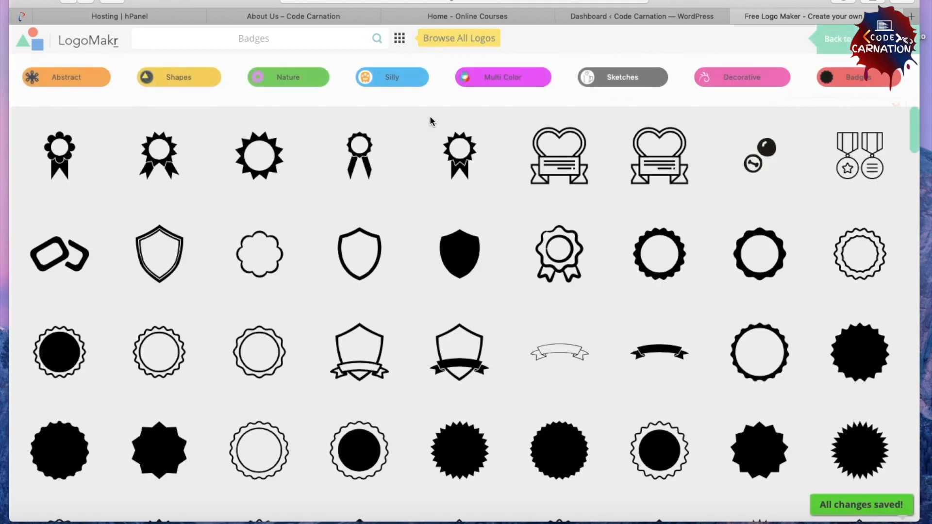
Add a Decorative ribbon banner, shrink it, and place it over the ring's left edge.
{"action": "scroll", "coordinate": [517, 305], "scroll_direction": "down", "scroll_amount": 7}
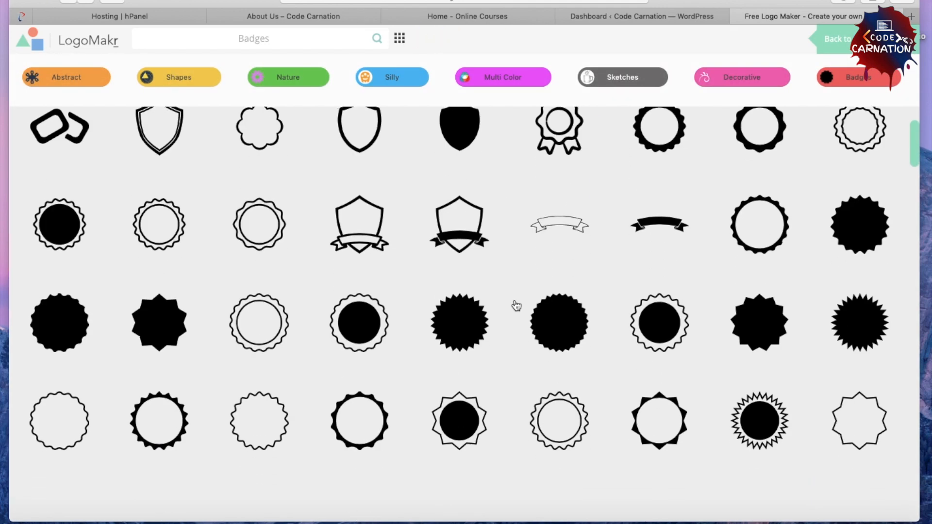
{"action": "left_click", "coordinate": [758, 74]}
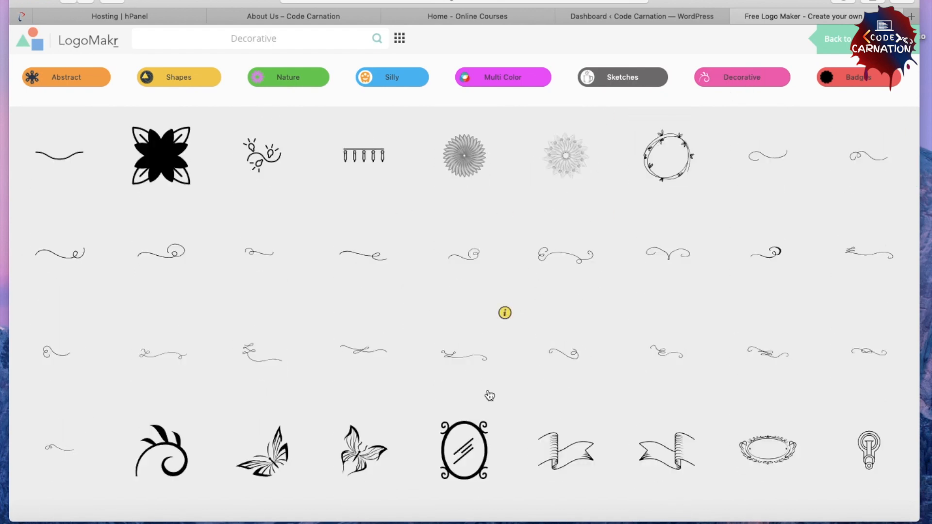
{"action": "left_click", "coordinate": [702, 444]}
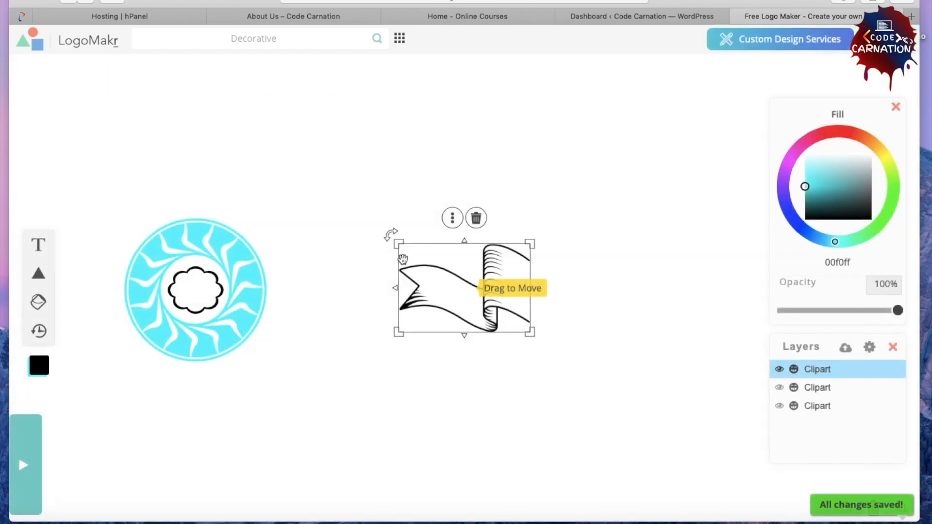
{"action": "left_click_drag", "start_coordinate": [395, 288], "coordinate": [442, 288]}
{"action": "left_click_drag", "start_coordinate": [491, 240], "coordinate": [487, 285]}
{"action": "left_click_drag", "start_coordinate": [497, 318], "coordinate": [99, 289]}
Rearrange the ring, cloud and banner, and fill the left banner cyan (16effd).
{"action": "left_click", "coordinate": [329, 296]}
{"action": "left_click_drag", "start_coordinate": [165, 278], "coordinate": [250, 284]}
{"action": "left_click_drag", "start_coordinate": [185, 290], "coordinate": [242, 280]}
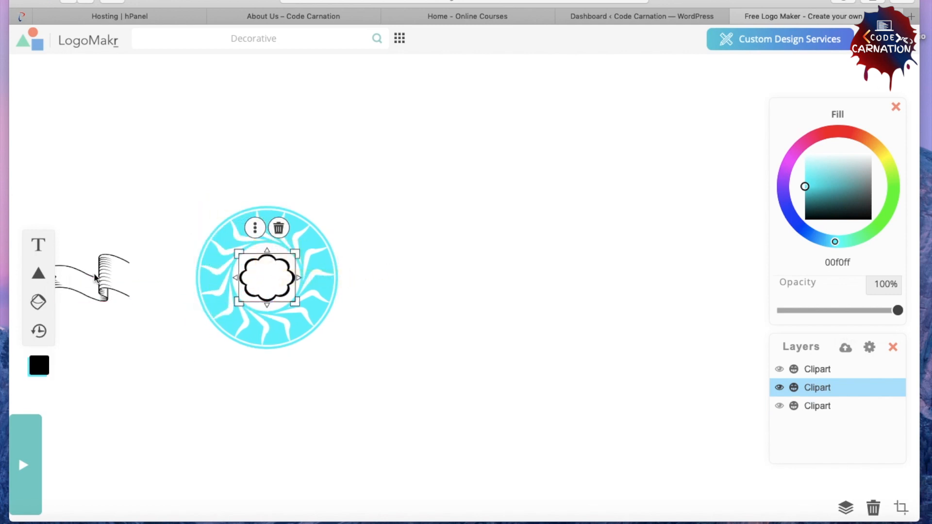
{"action": "left_click_drag", "start_coordinate": [104, 279], "coordinate": [176, 262]}
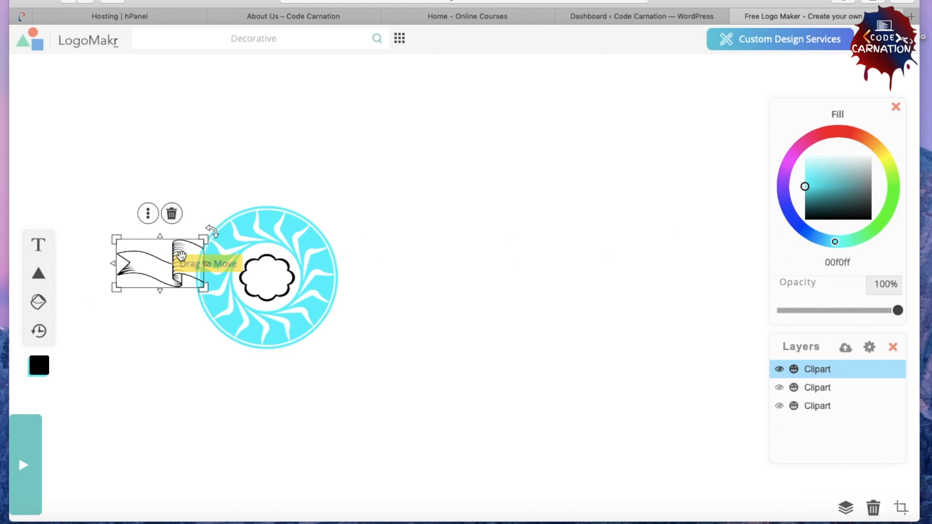
{"action": "left_click", "coordinate": [271, 326]}
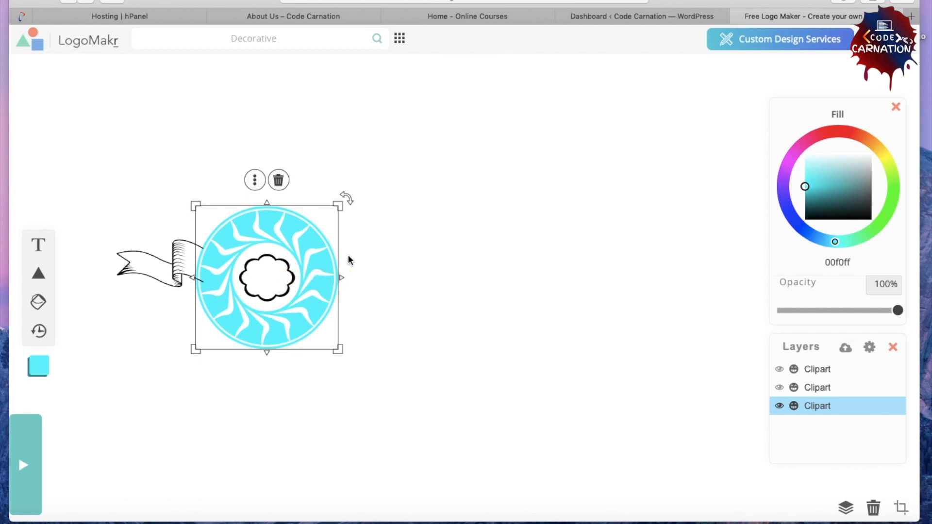
{"action": "left_click", "coordinate": [185, 271]}
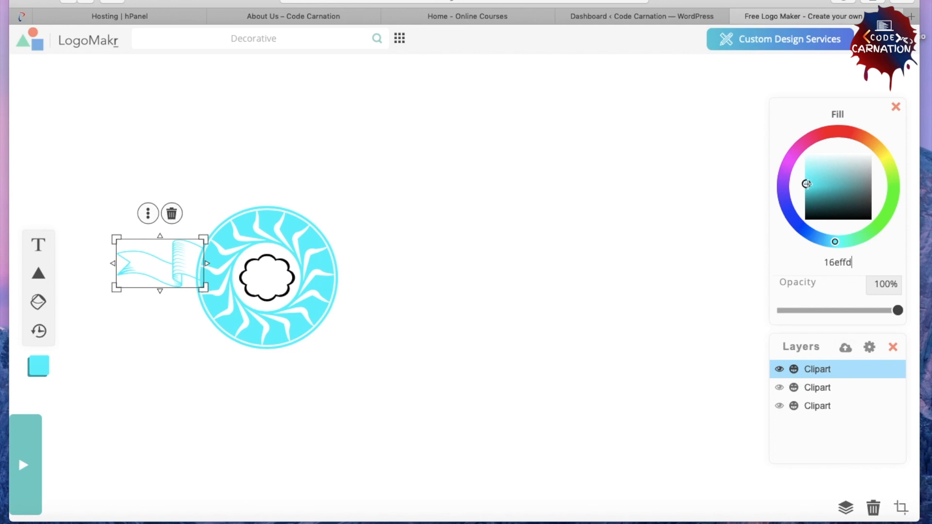
{"action": "left_click", "coordinate": [570, 285]}
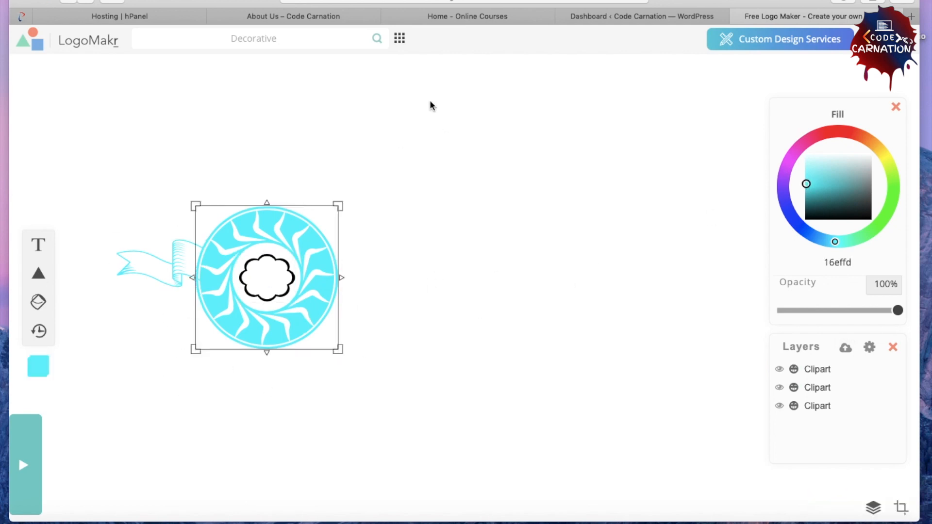
{"action": "left_click", "coordinate": [400, 40]}
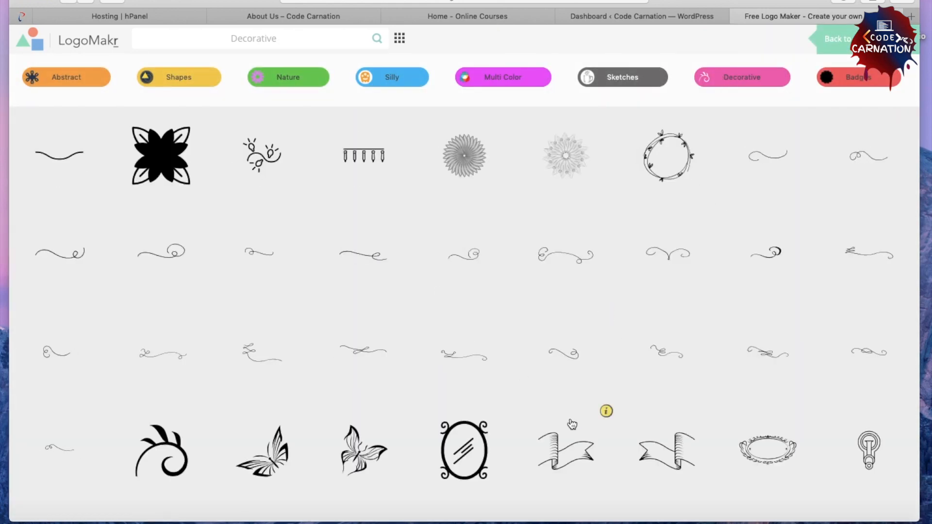
Add a second ribbon banner, narrow it to about 145 px, and line it against the ring's right edge.
{"action": "left_click", "coordinate": [557, 443]}
{"action": "left_click_drag", "start_coordinate": [449, 290], "coordinate": [374, 281]}
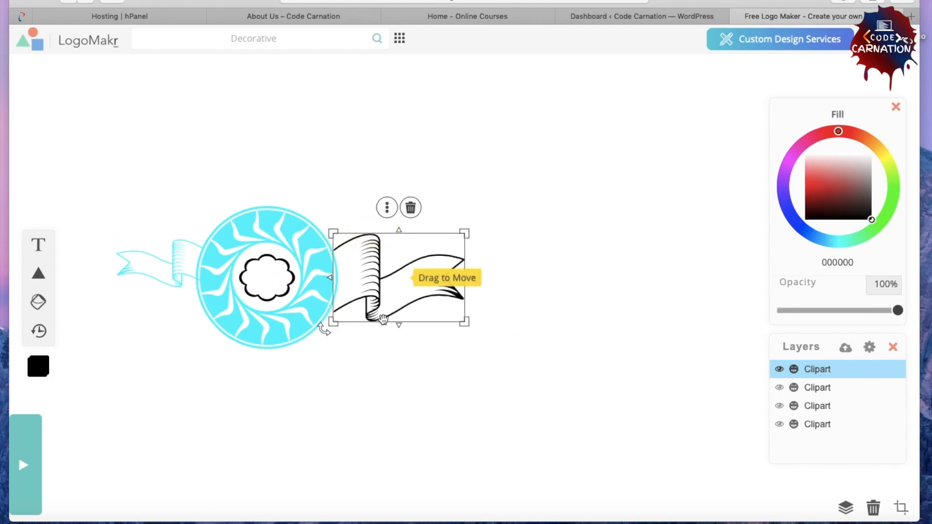
{"action": "left_click_drag", "start_coordinate": [402, 326], "coordinate": [391, 266]}
{"action": "left_click_drag", "start_coordinate": [464, 270], "coordinate": [423, 279]}
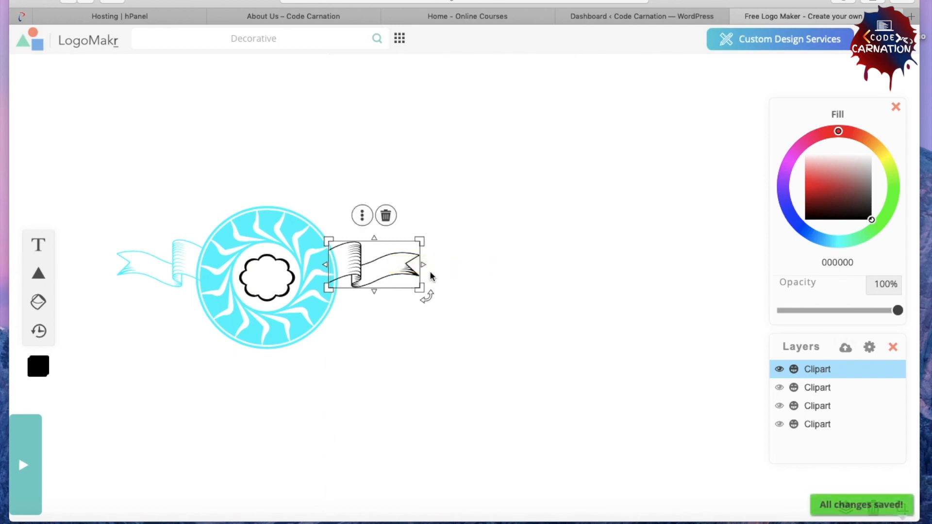
{"action": "left_click_drag", "start_coordinate": [419, 266], "coordinate": [415, 266]}
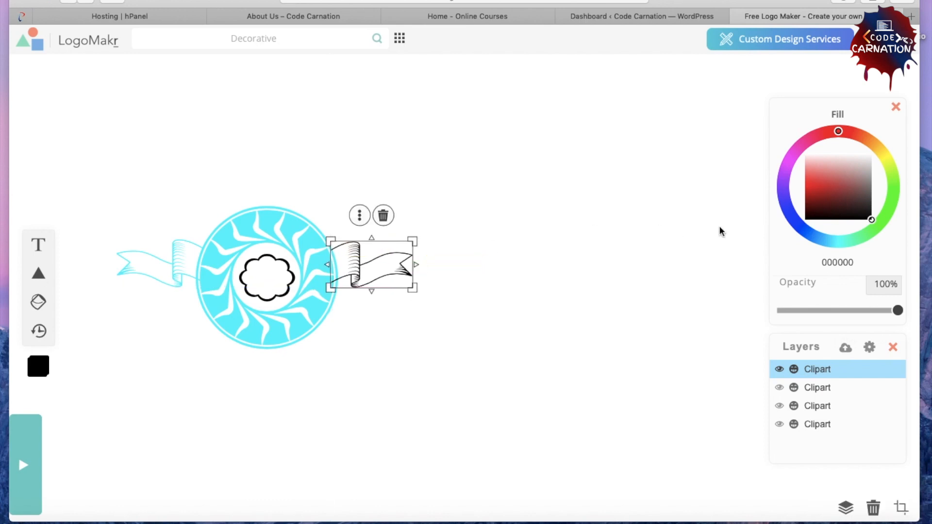
Turn the right banner and the centre cloud cyan.
{"action": "left_click", "coordinate": [292, 321]}
{"action": "left_click", "coordinate": [373, 278]}
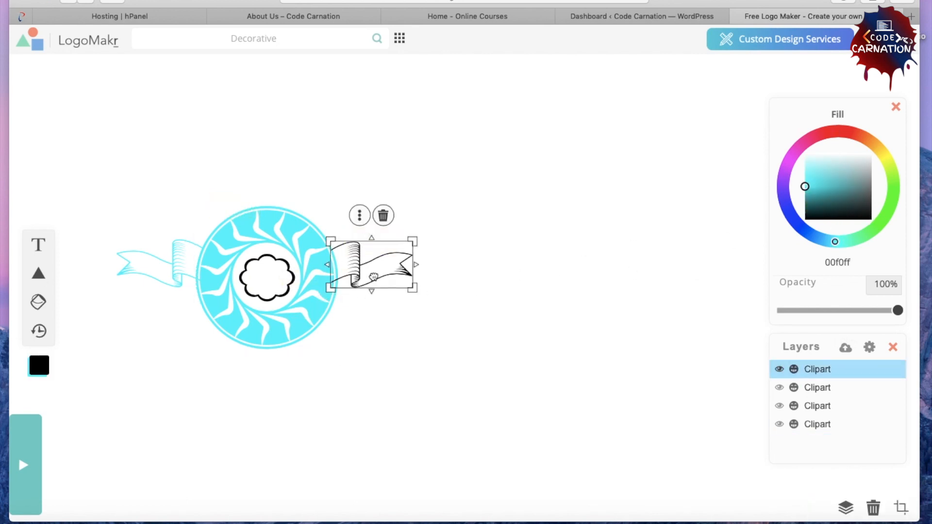
{"action": "left_click", "coordinate": [807, 185]}
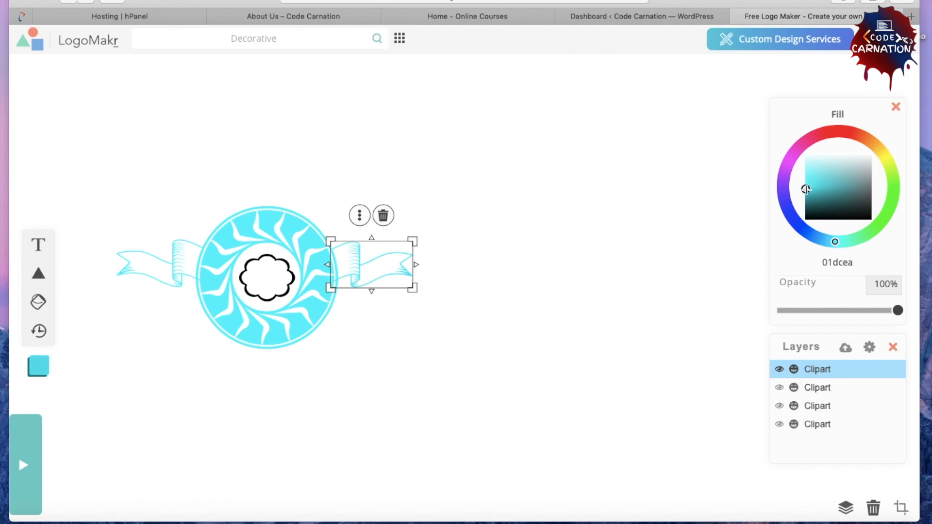
{"action": "left_click", "coordinate": [509, 301]}
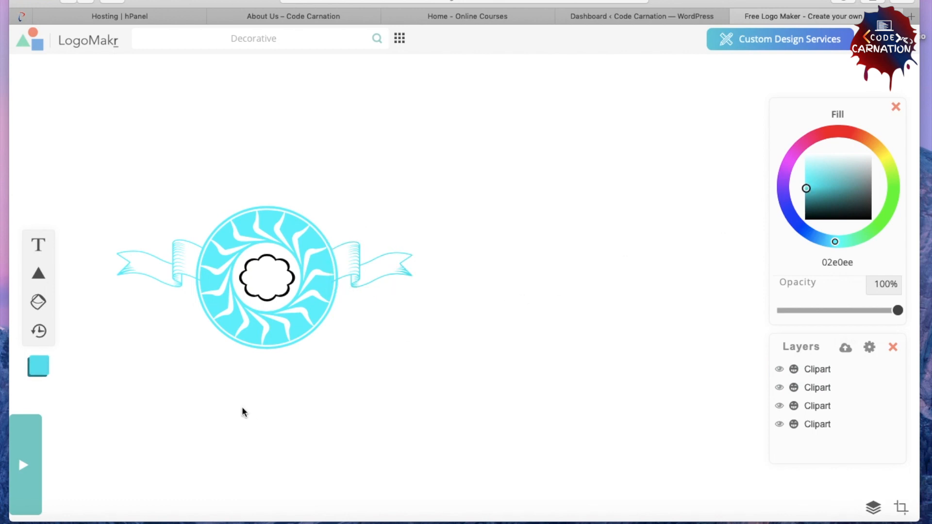
{"action": "left_click", "coordinate": [374, 266]}
{"action": "left_click", "coordinate": [198, 301]}
{"action": "left_click", "coordinate": [267, 263]}
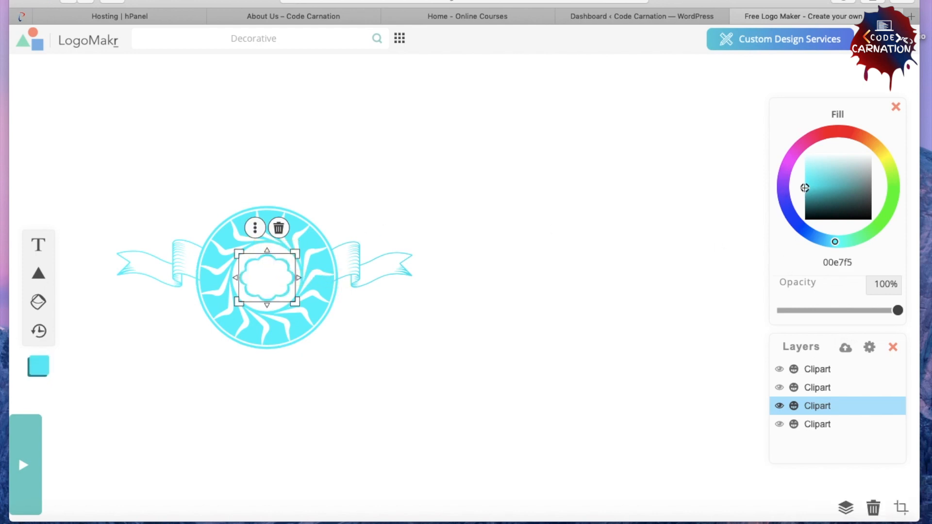
{"action": "left_click", "coordinate": [528, 318]}
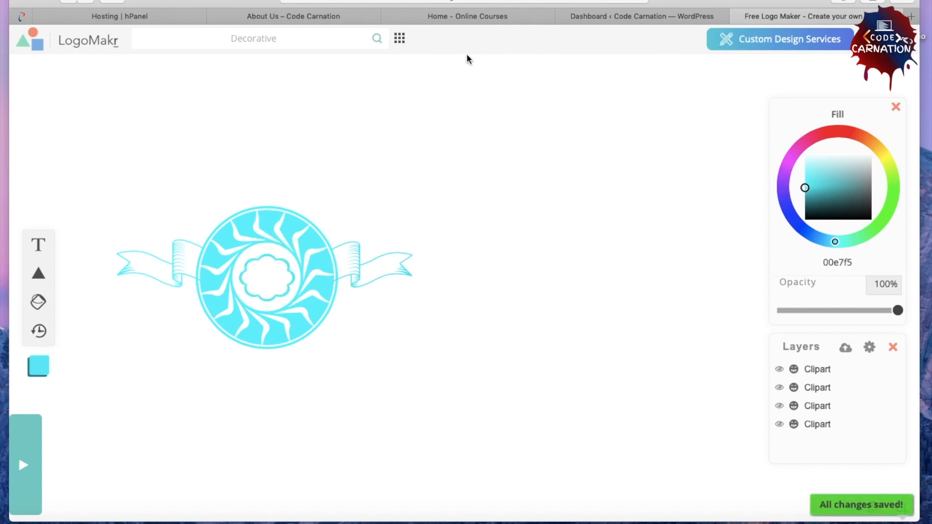
{"action": "left_click", "coordinate": [399, 38]}
Add the jeep from the Sketches clipart and shrink it into the emblem's centre cloud.
{"action": "scroll", "coordinate": [625, 377], "scroll_direction": "down", "scroll_amount": 5}
{"action": "scroll", "coordinate": [625, 377], "scroll_direction": "down", "scroll_amount": 2}
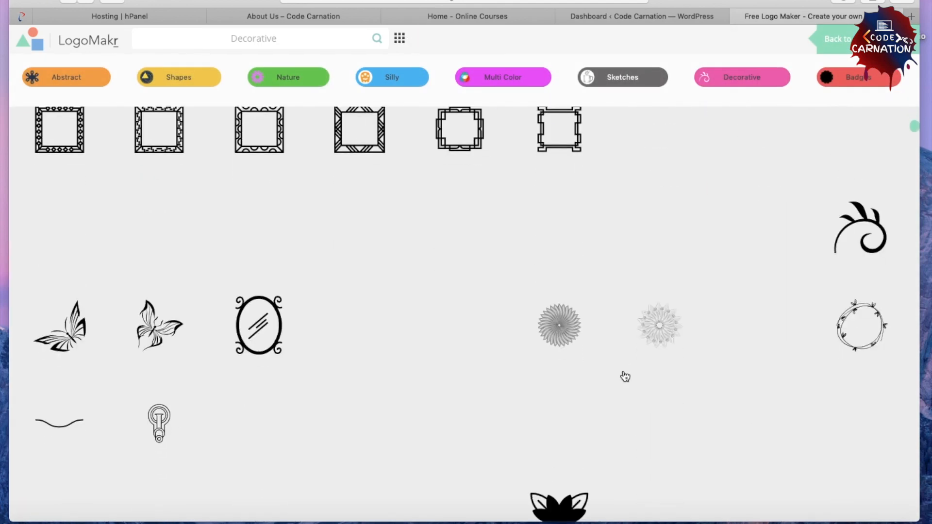
{"action": "scroll", "coordinate": [625, 377], "scroll_direction": "up", "scroll_amount": 7}
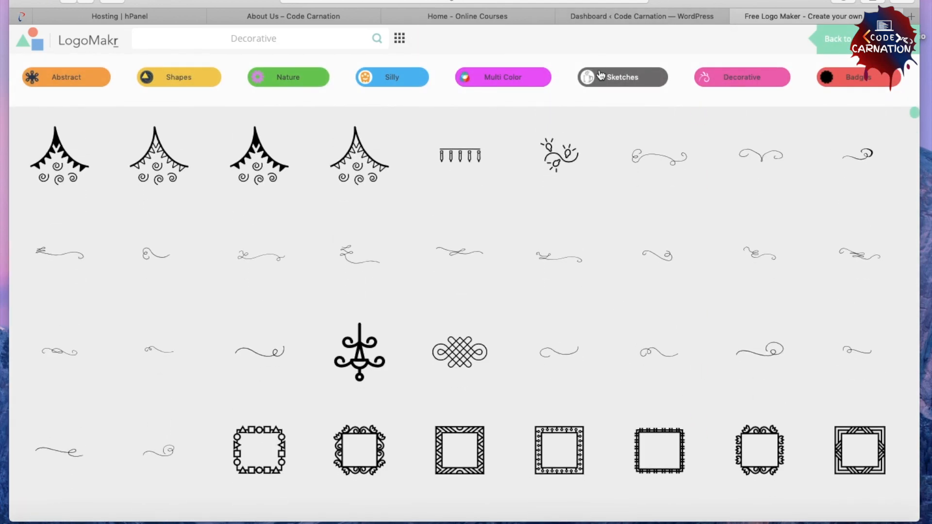
{"action": "left_click", "coordinate": [601, 78]}
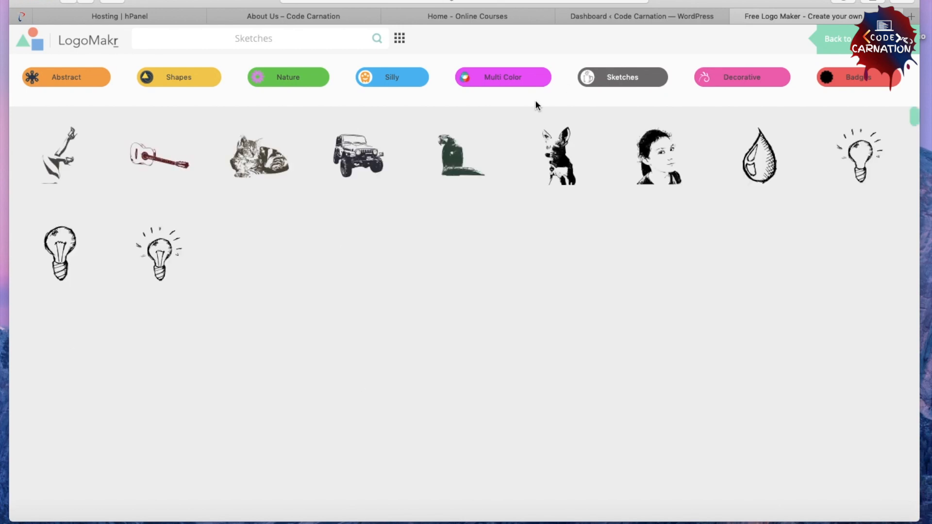
{"action": "left_click", "coordinate": [360, 164]}
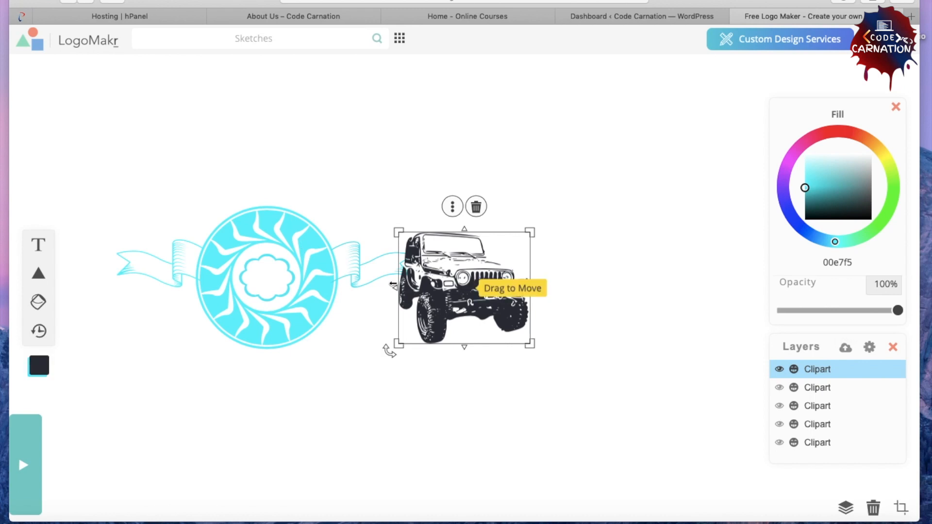
{"action": "left_click_drag", "start_coordinate": [394, 234], "coordinate": [285, 291]}
{"action": "left_click", "coordinate": [484, 214]}
Recolour the jeep blue (003bcd) and go back to the clipart library.
{"action": "left_click", "coordinate": [266, 278]}
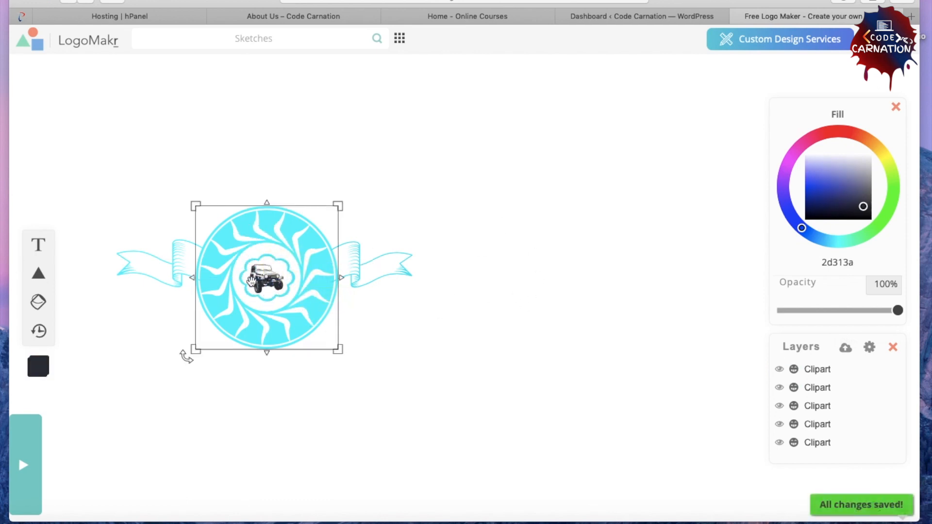
{"action": "left_click", "coordinate": [266, 277]}
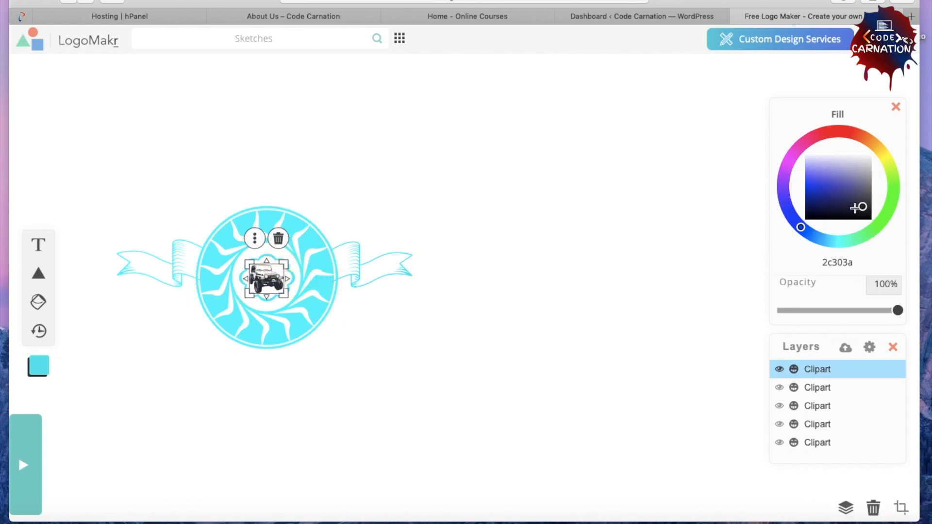
{"action": "left_click_drag", "start_coordinate": [863, 207], "coordinate": [805, 193]}
{"action": "left_click", "coordinate": [600, 283]}
{"action": "left_click", "coordinate": [306, 330]}
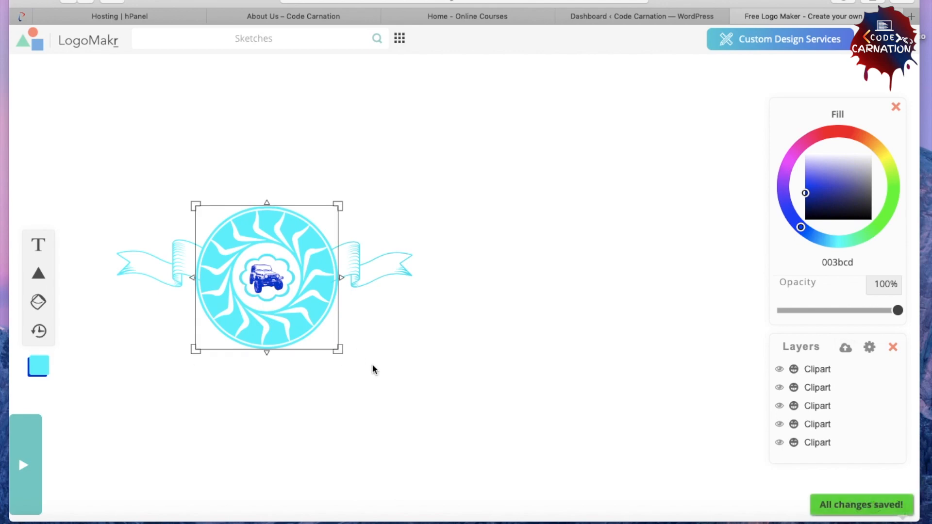
{"action": "left_click", "coordinate": [366, 264]}
{"action": "left_click", "coordinate": [587, 227]}
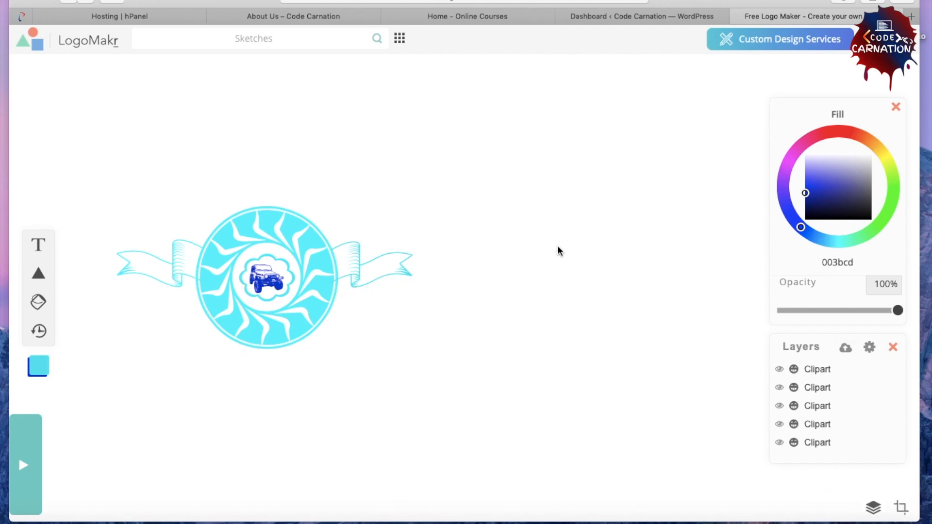
{"action": "left_click", "coordinate": [248, 219]}
{"action": "left_click", "coordinate": [399, 38]}
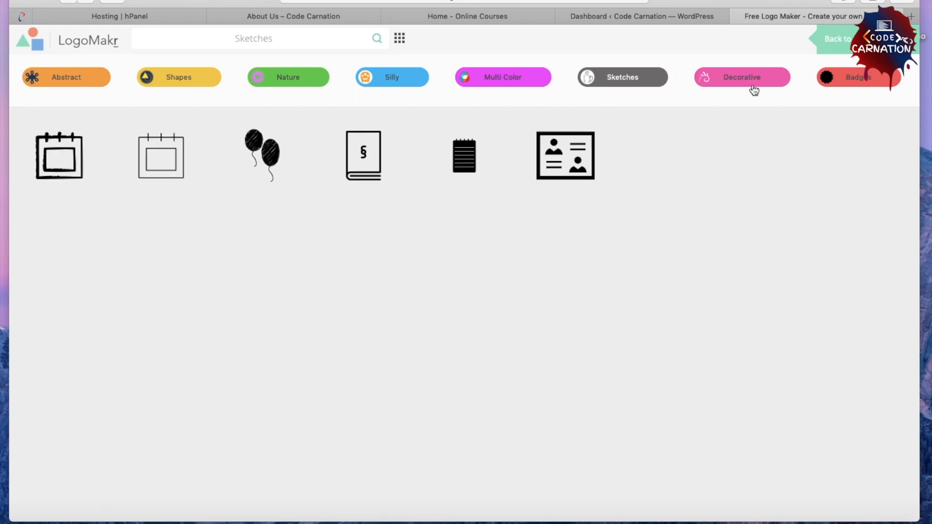
Add a rectangular Badges ribbon beneath the circle emblem, stretched wider and centred.
{"action": "left_click", "coordinate": [855, 78]}
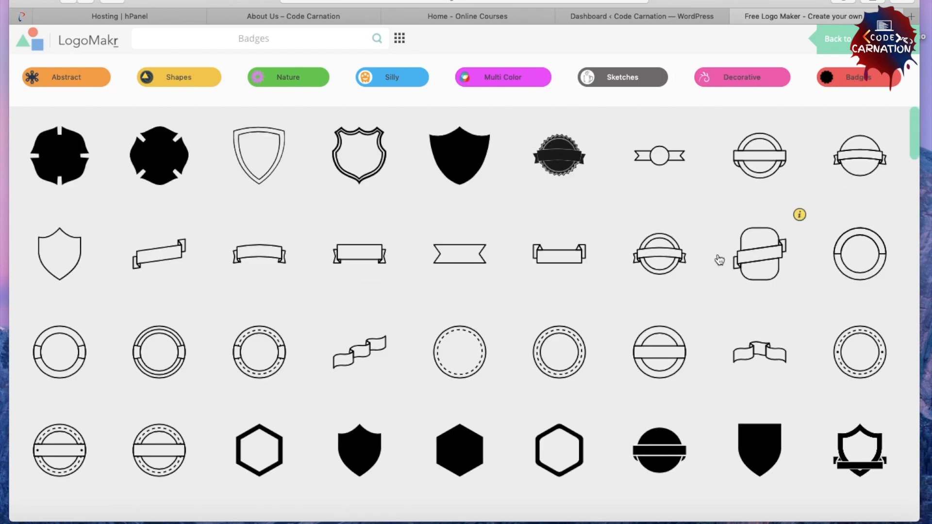
{"action": "scroll", "coordinate": [720, 261], "scroll_direction": "down", "scroll_amount": 2}
{"action": "scroll", "coordinate": [720, 261], "scroll_direction": "up", "scroll_amount": 2}
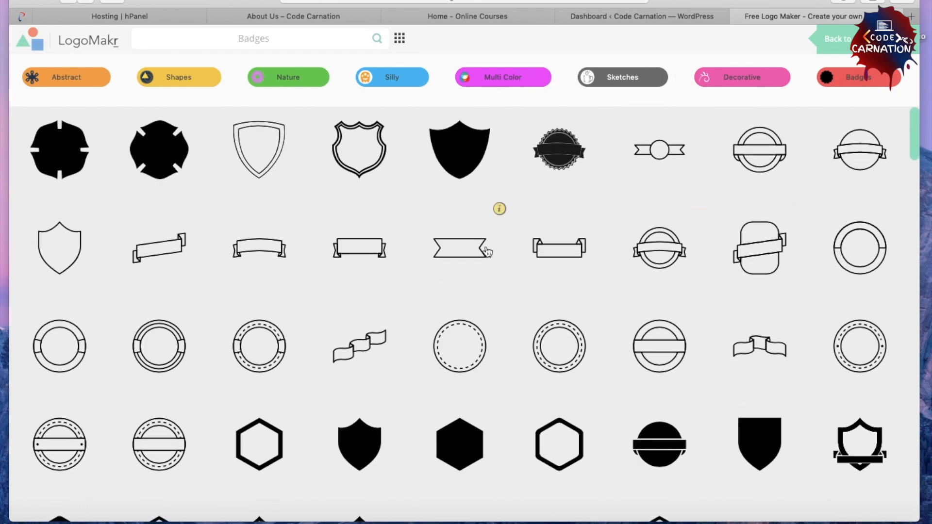
{"action": "left_click", "coordinate": [355, 248]}
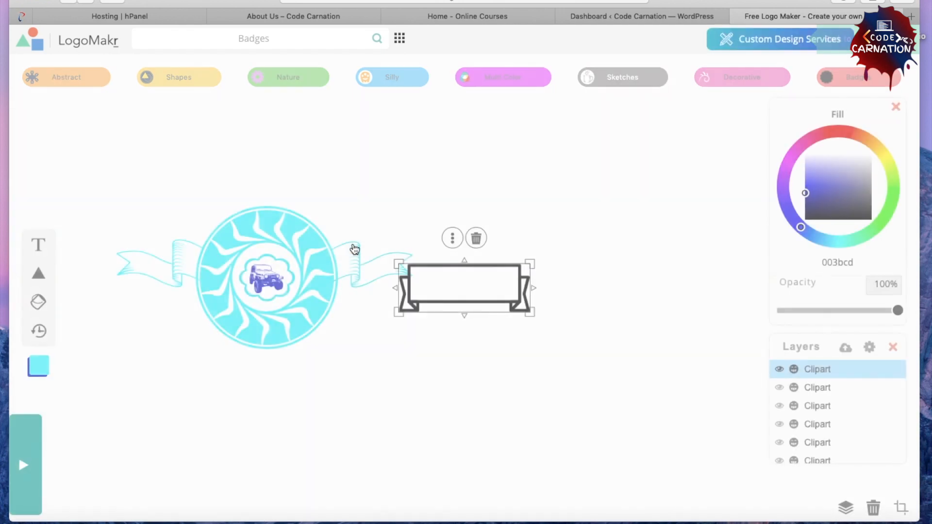
{"action": "left_click_drag", "start_coordinate": [461, 289], "coordinate": [204, 385]}
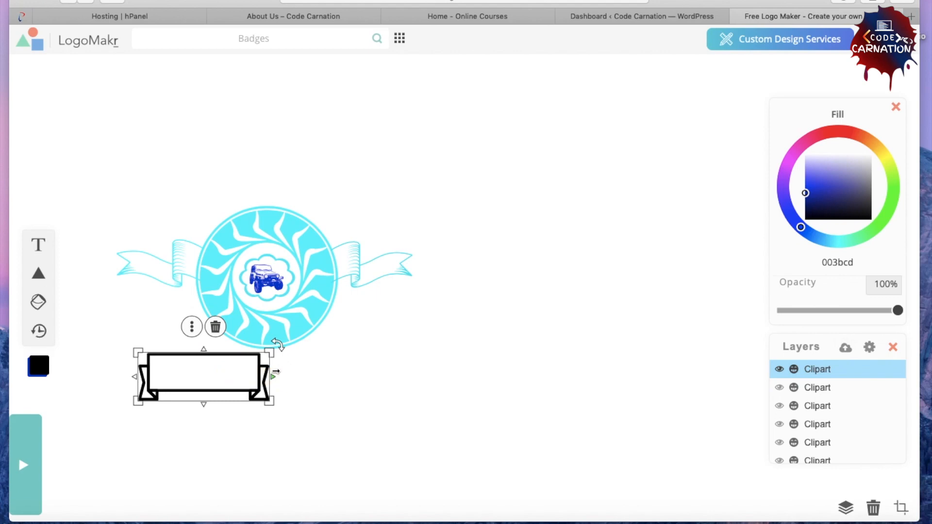
{"action": "left_click_drag", "start_coordinate": [275, 377], "coordinate": [442, 377]}
{"action": "left_click_drag", "start_coordinate": [335, 367], "coordinate": [316, 367]}
{"action": "left_click", "coordinate": [504, 312]}
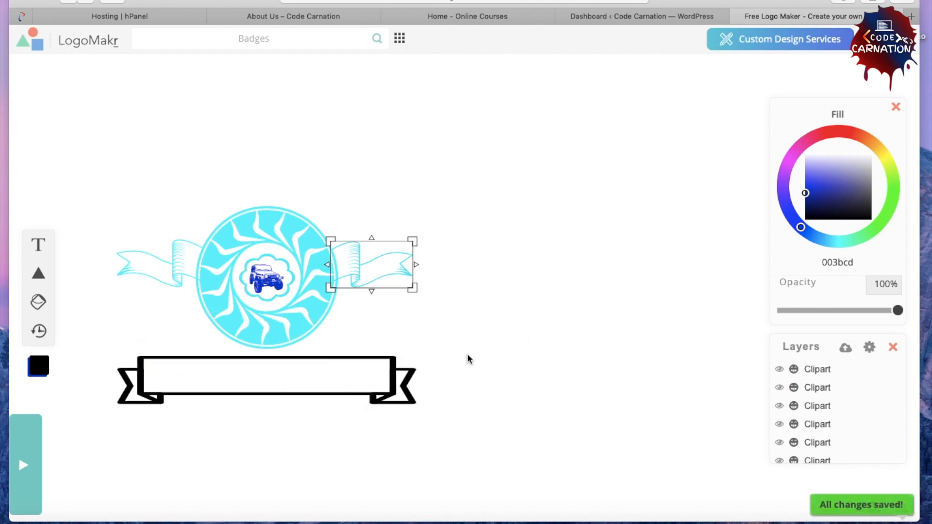
Recolour the right side ribbon cyan to match the circle badge.
{"action": "left_click", "coordinate": [804, 193]}
{"action": "left_click", "coordinate": [339, 376]}
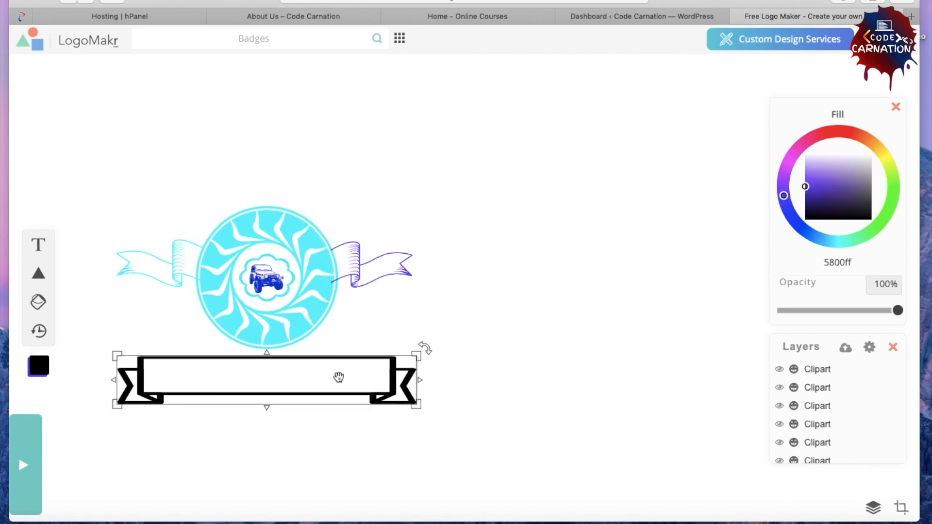
{"action": "left_click", "coordinate": [393, 275]}
{"action": "left_click", "coordinate": [330, 298]}
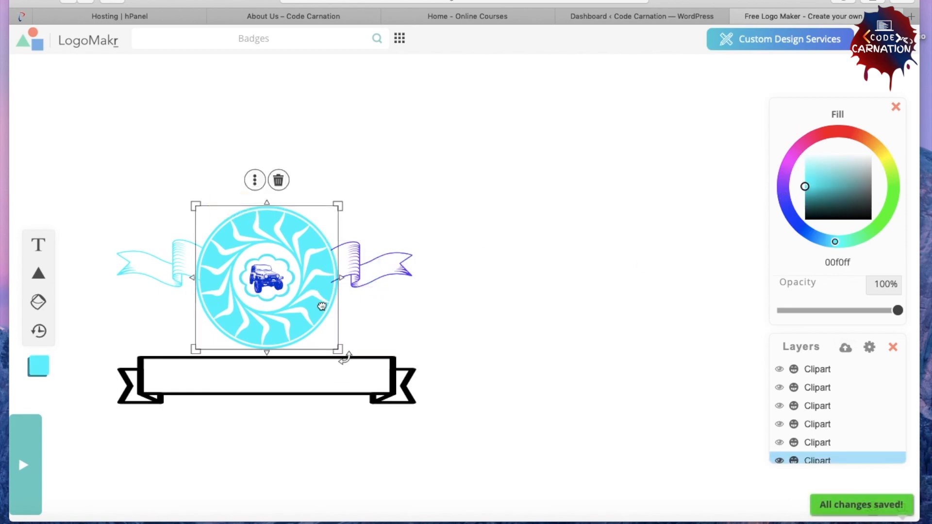
{"action": "left_click", "coordinate": [345, 262]}
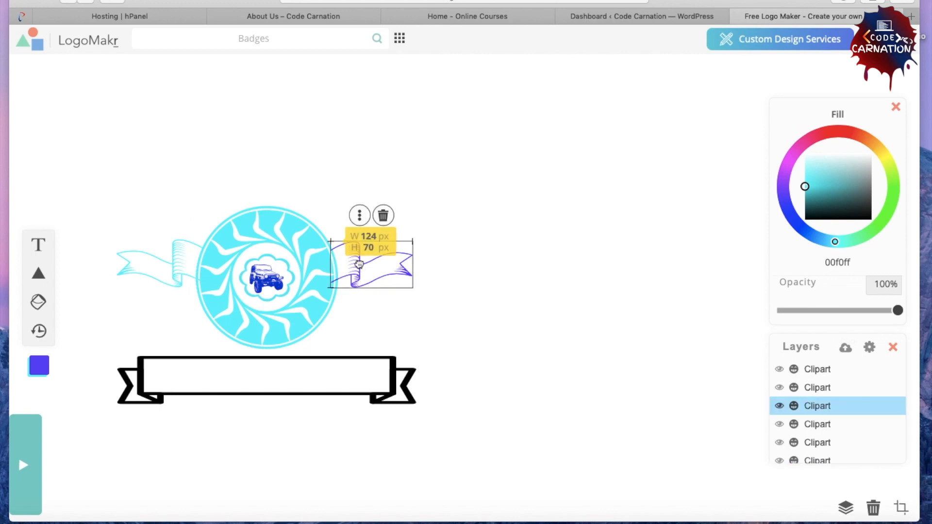
{"action": "left_click", "coordinate": [806, 186]}
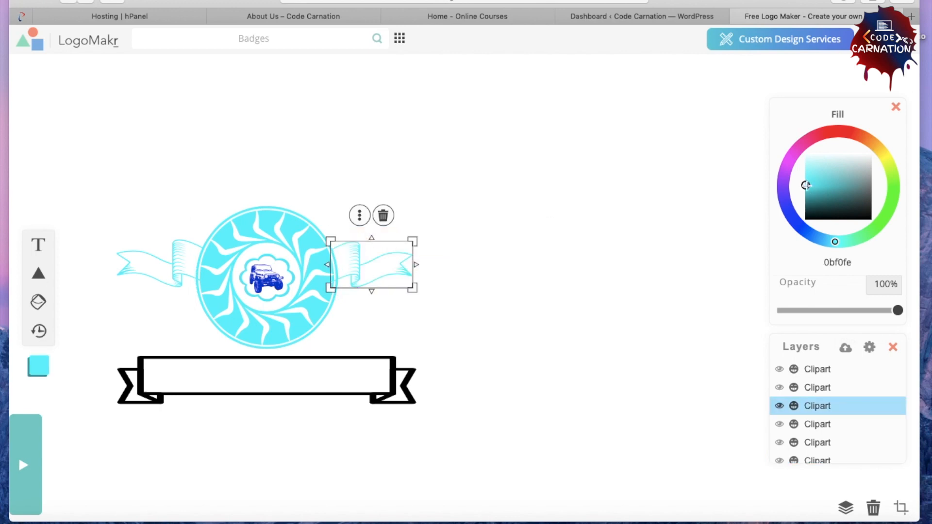
Make the black bottom banner cyan (05f0ff) like the badge.
{"action": "left_click", "coordinate": [553, 300]}
{"action": "left_click", "coordinate": [341, 375]}
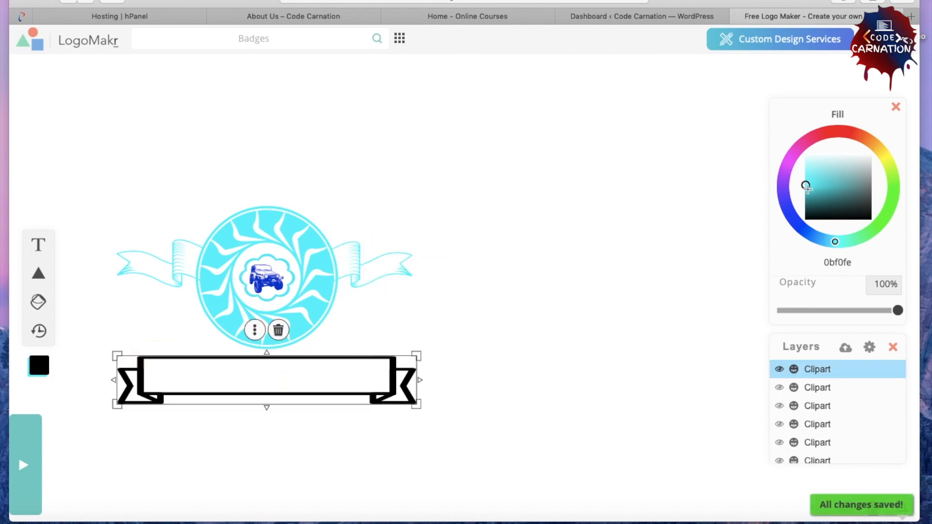
{"action": "left_click", "coordinate": [788, 205]}
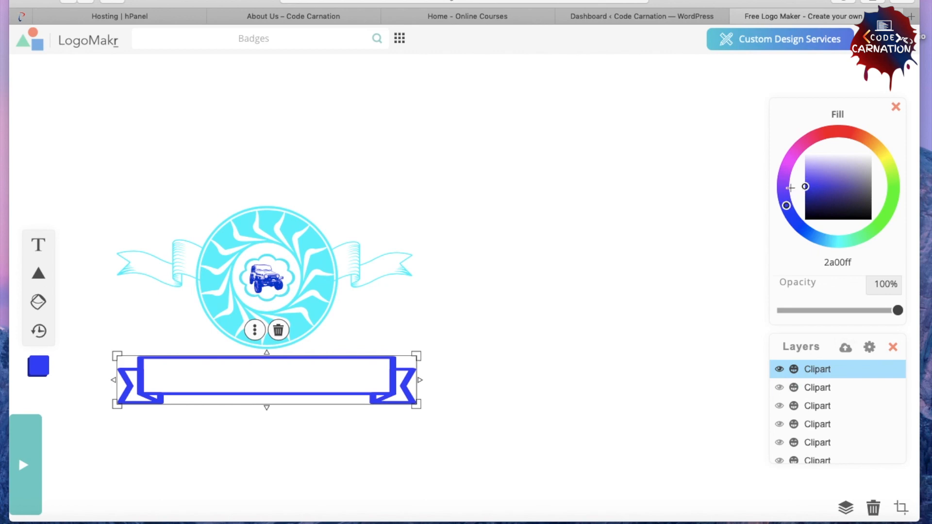
{"action": "left_click", "coordinate": [330, 302]}
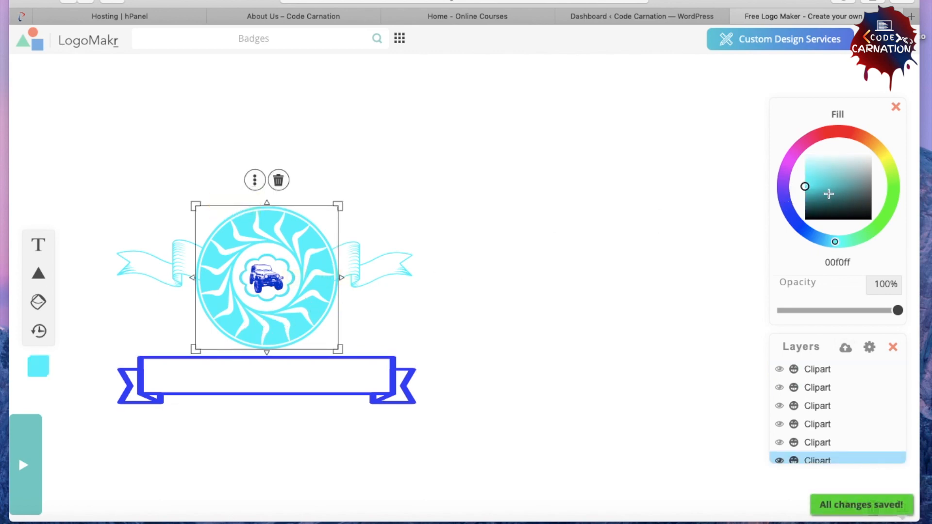
{"action": "left_click", "coordinate": [381, 387]}
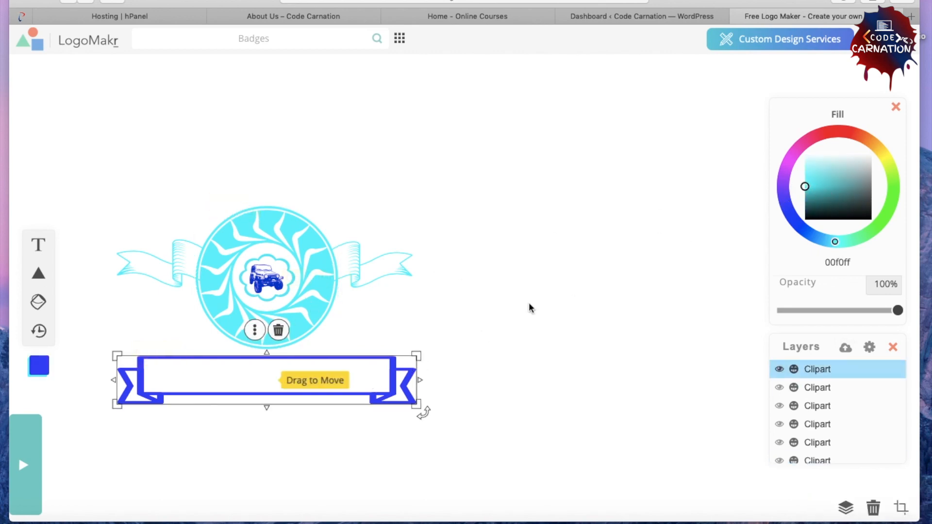
{"action": "left_click", "coordinate": [806, 186]}
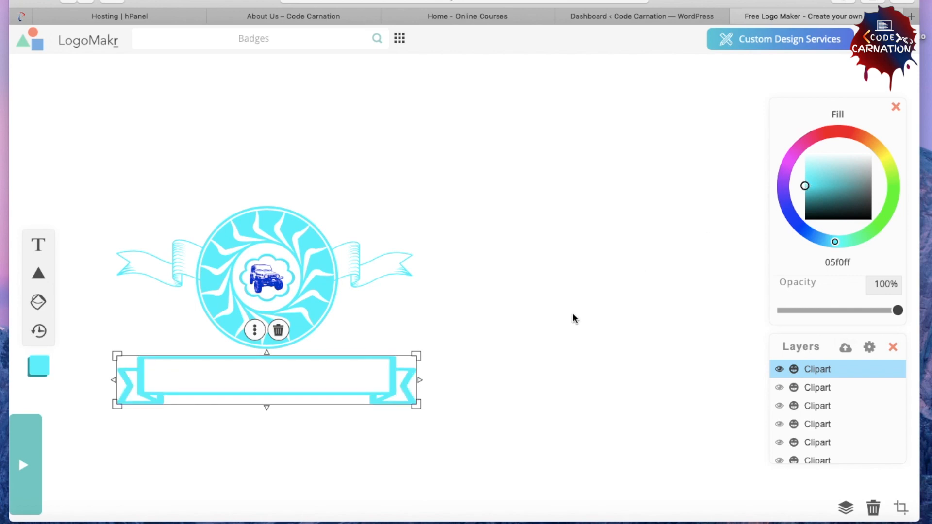
{"action": "left_click", "coordinate": [506, 386]}
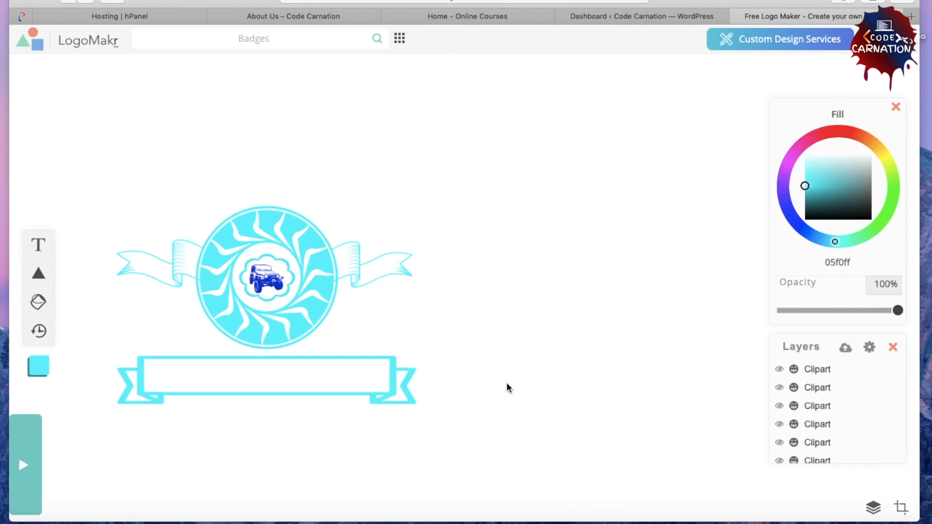
Add a text box reading 'Code Carnation' in place of the placeholder.
{"action": "left_click", "coordinate": [49, 251]}
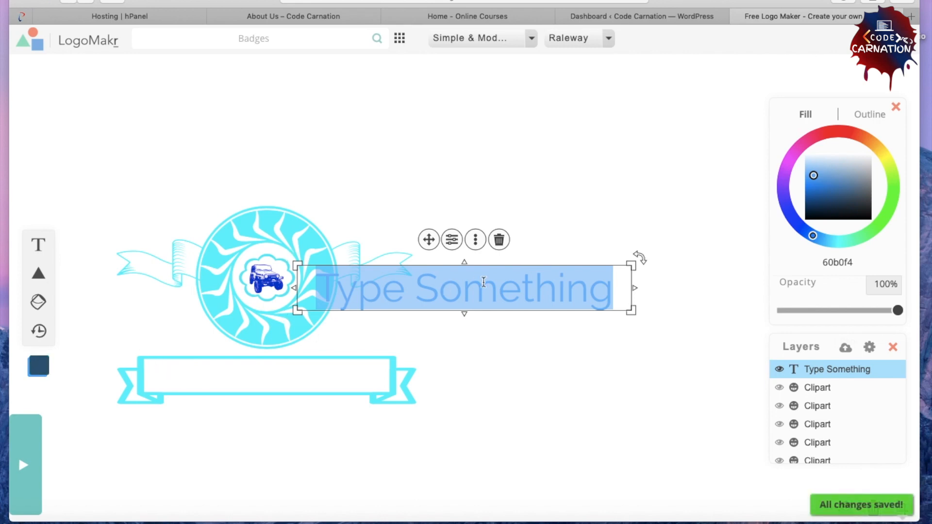
{"action": "key", "text": "BackSpace"}
{"action": "type", "text": "Cod"}
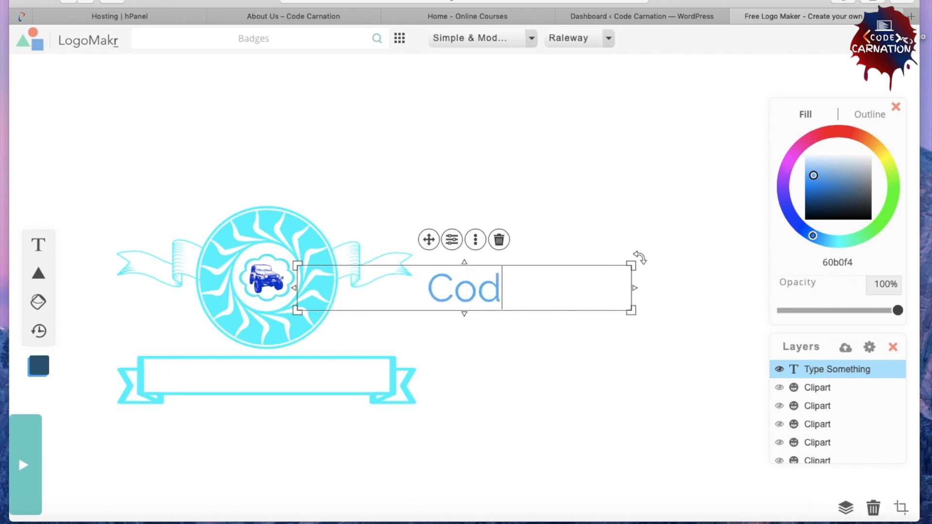
{"action": "type", "text": "e Carnation"}
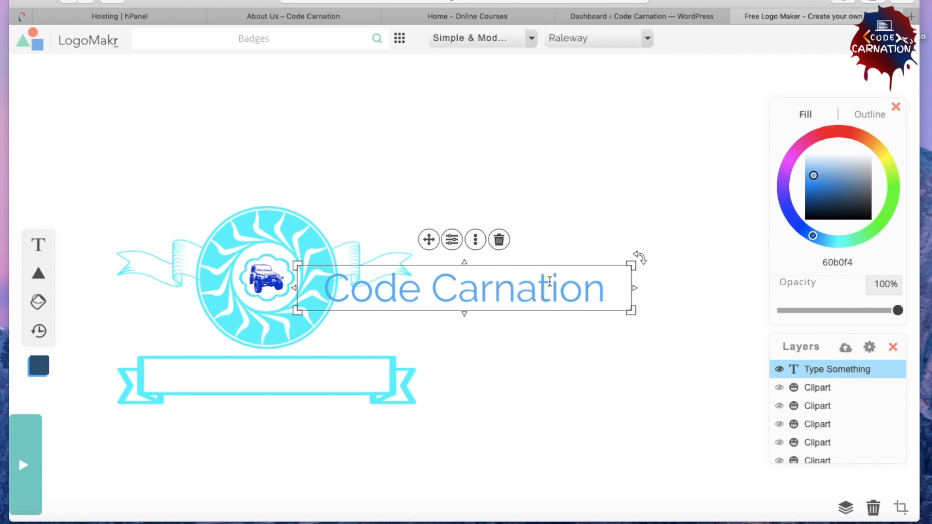
{"action": "left_click_drag", "start_coordinate": [323, 287], "coordinate": [613, 293]}
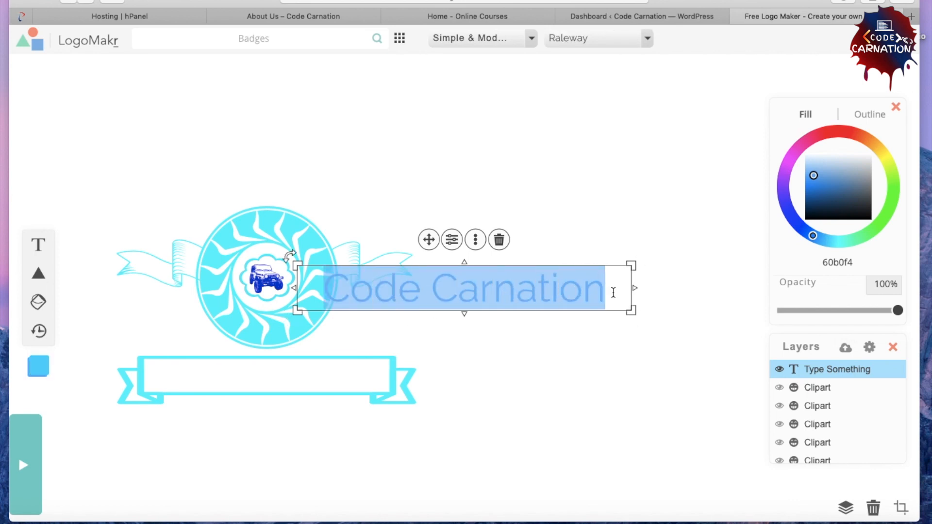
Make the text bold with 0.99em line height, a 1px outline and slightly wider letter spacing.
{"action": "left_click", "coordinate": [449, 241]}
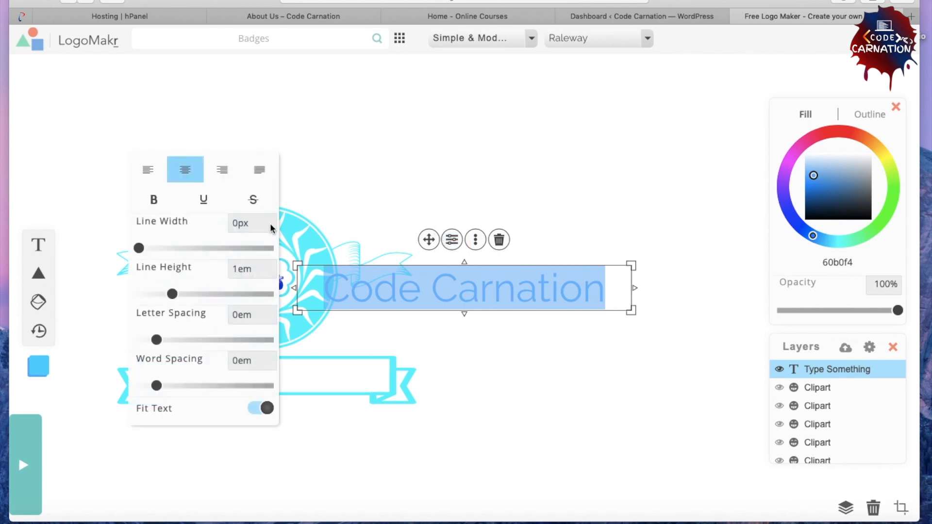
{"action": "left_click", "coordinate": [163, 198]}
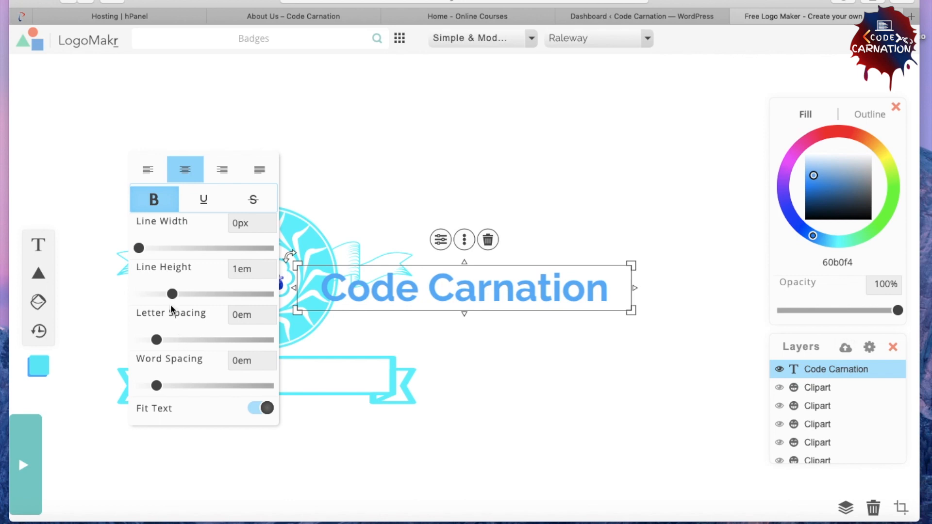
{"action": "mouse_move", "coordinate": [172, 295]}
{"action": "left_mouse_down"}
{"action": "mouse_move", "coordinate": [185, 293]}
{"action": "mouse_move", "coordinate": [170, 295]}
{"action": "left_mouse_up"}
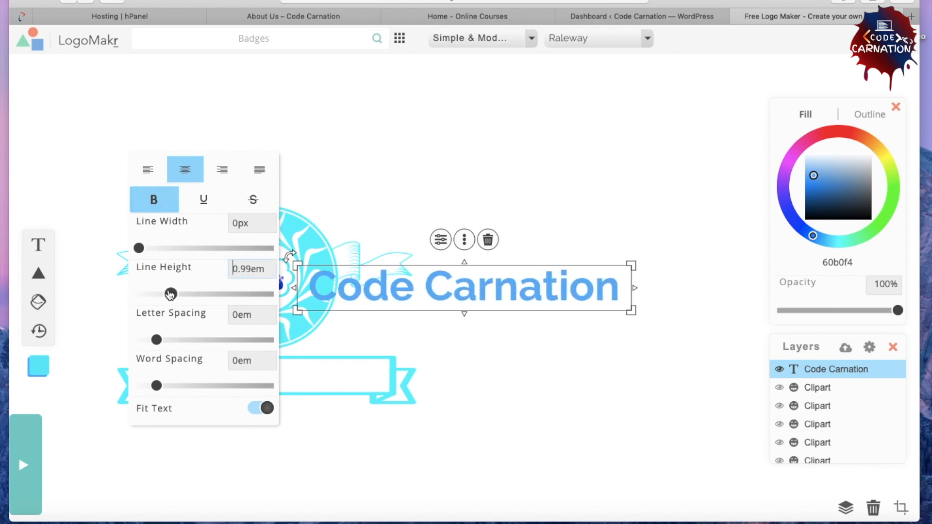
{"action": "left_click_drag", "start_coordinate": [146, 249], "coordinate": [156, 249]}
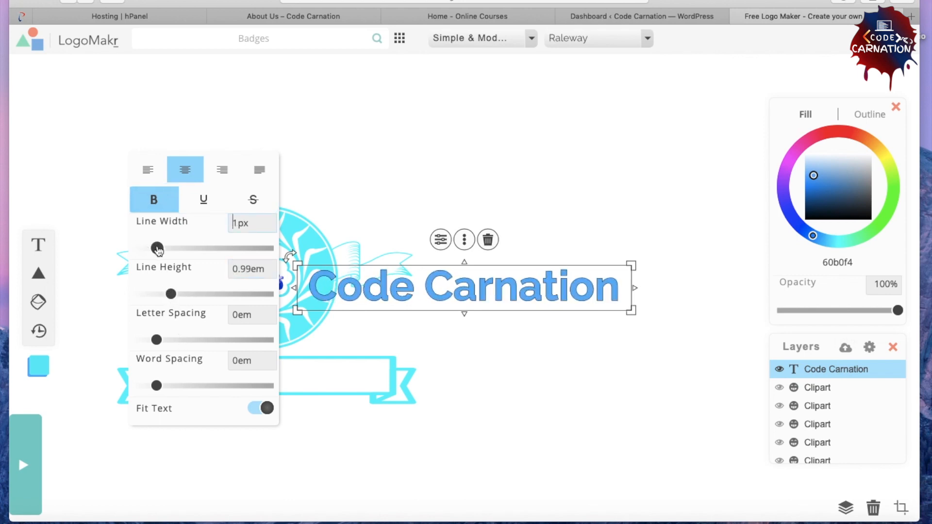
{"action": "mouse_move", "coordinate": [157, 345]}
{"action": "left_mouse_down"}
{"action": "mouse_move", "coordinate": [170, 343]}
{"action": "mouse_move", "coordinate": [159, 346]}
{"action": "left_mouse_up"}
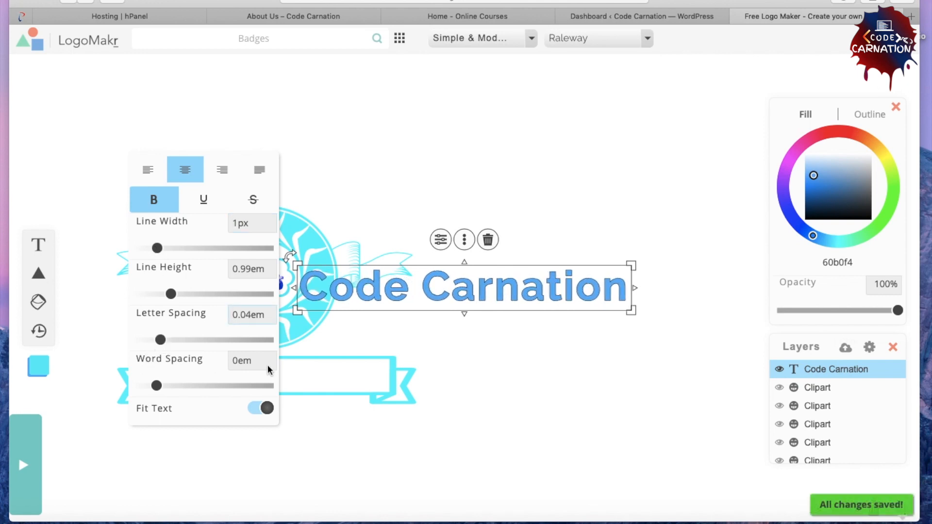
Try left alignment and strikethrough, leaving the text centred with no strikethrough.
{"action": "left_click", "coordinate": [465, 240]}
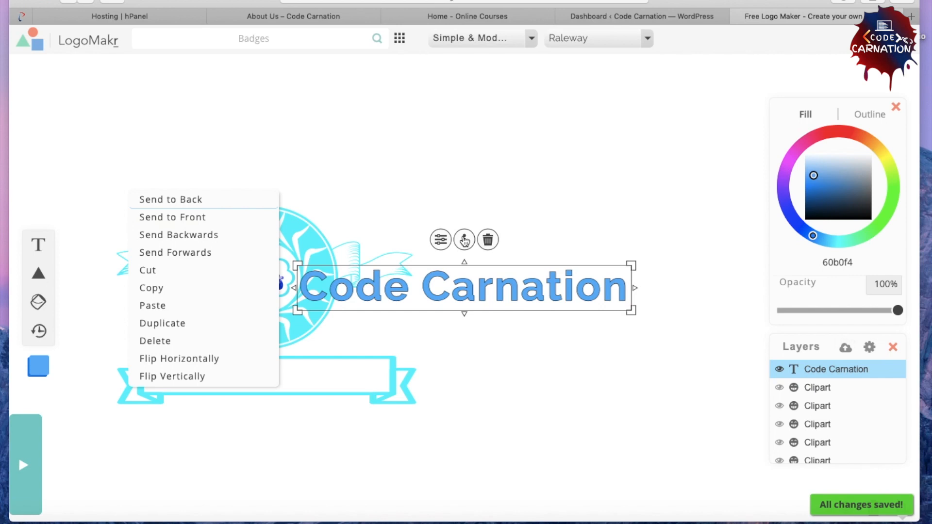
{"action": "left_click", "coordinate": [465, 240]}
{"action": "left_click", "coordinate": [441, 240]}
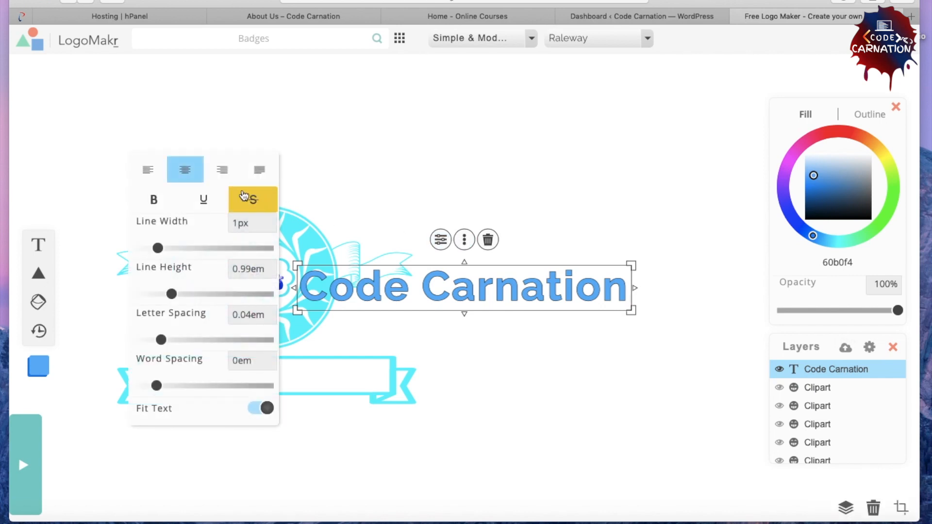
{"action": "left_click", "coordinate": [148, 170]}
{"action": "left_click", "coordinate": [191, 173]}
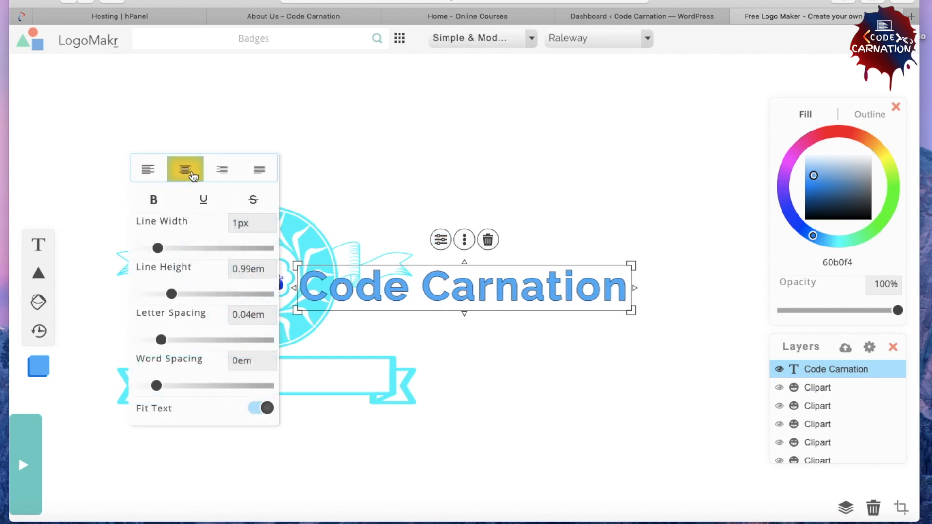
{"action": "left_click", "coordinate": [255, 202]}
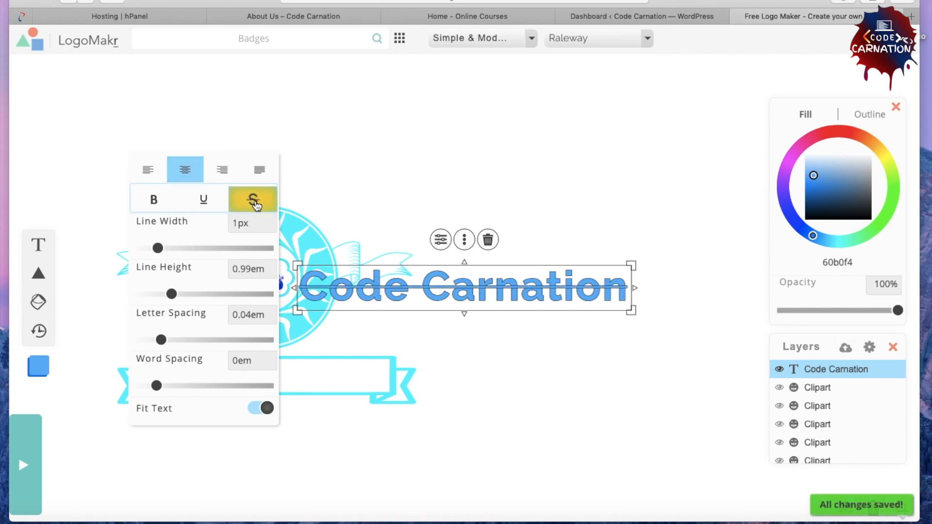
{"action": "left_click", "coordinate": [255, 205]}
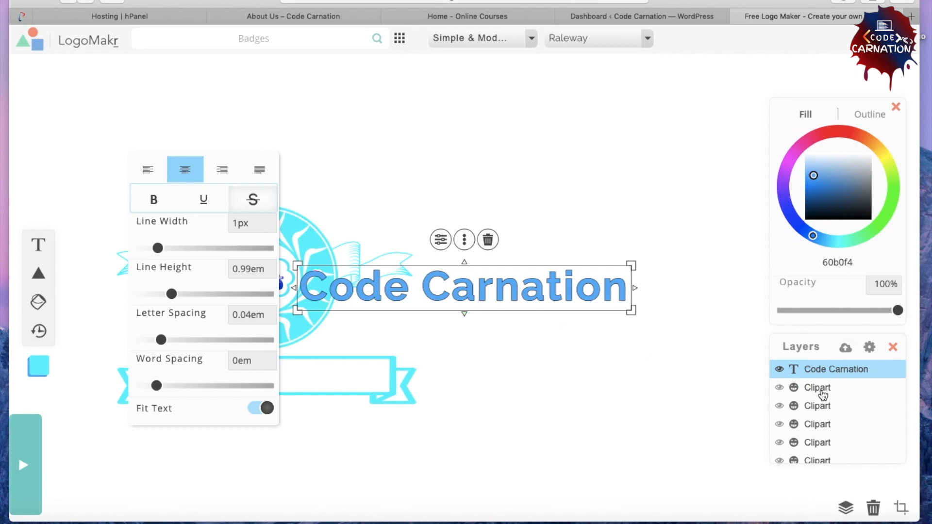
{"action": "left_click", "coordinate": [416, 336]}
{"action": "left_click", "coordinate": [479, 291]}
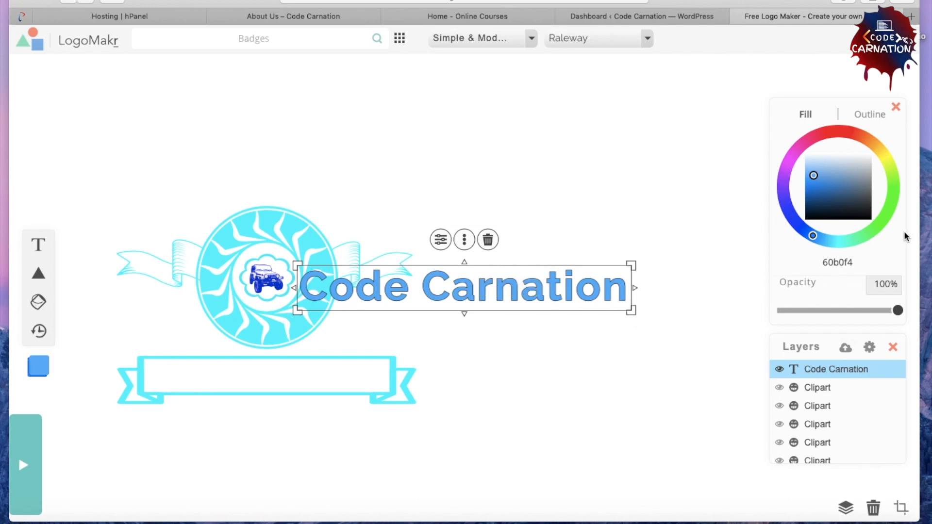
Move the text onto the bottom banner and narrow it to about 326 px, centred.
{"action": "left_click", "coordinate": [857, 212]}
{"action": "left_click_drag", "start_coordinate": [505, 282], "coordinate": [373, 364]}
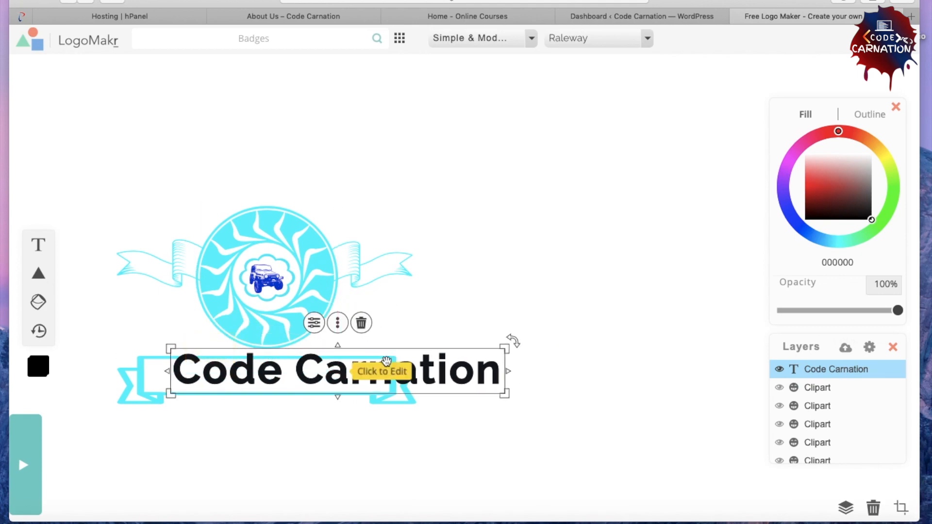
{"action": "left_click_drag", "start_coordinate": [508, 371], "coordinate": [388, 373]}
{"action": "left_click_drag", "start_coordinate": [278, 353], "coordinate": [287, 385]}
{"action": "left_click", "coordinate": [469, 354]}
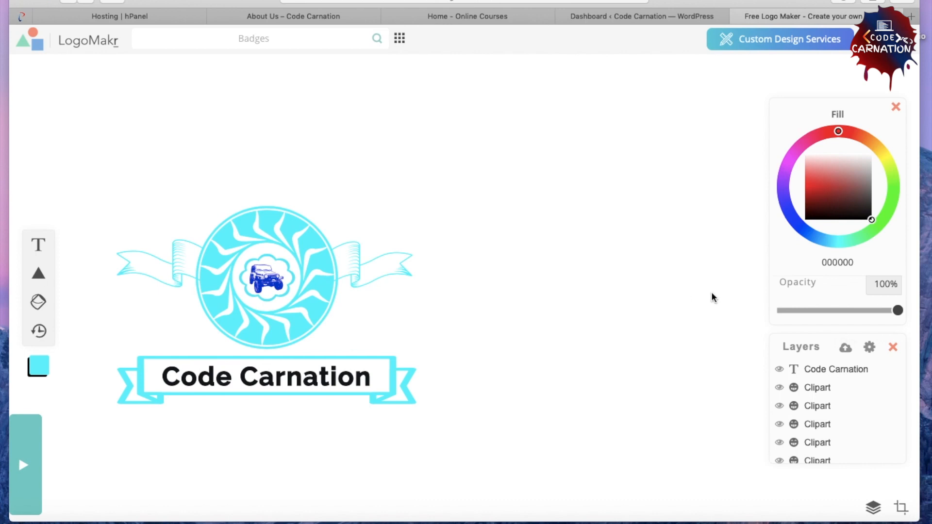
Recolour the Code Carnation text blue (2f00ff).
{"action": "left_click", "coordinate": [311, 225]}
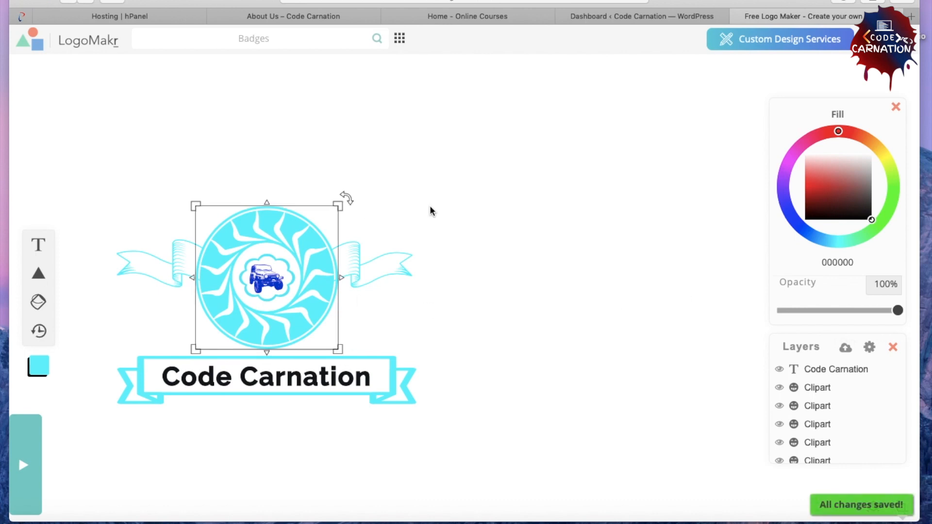
{"action": "left_click", "coordinate": [710, 323]}
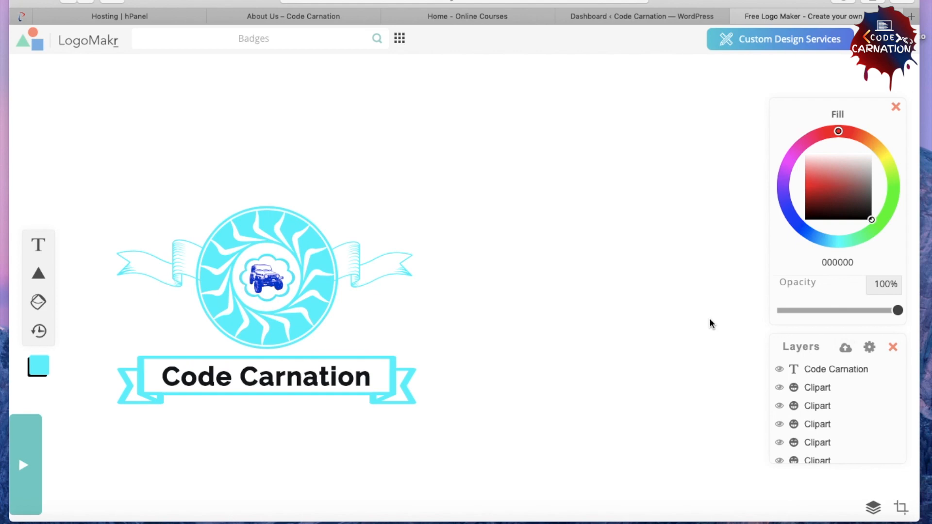
{"action": "left_click", "coordinate": [319, 384]}
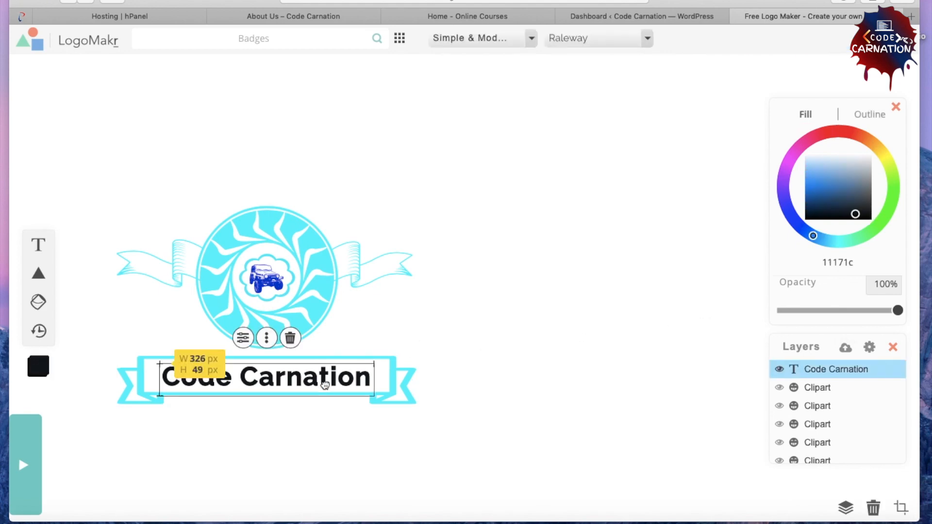
{"action": "left_click", "coordinate": [838, 130]}
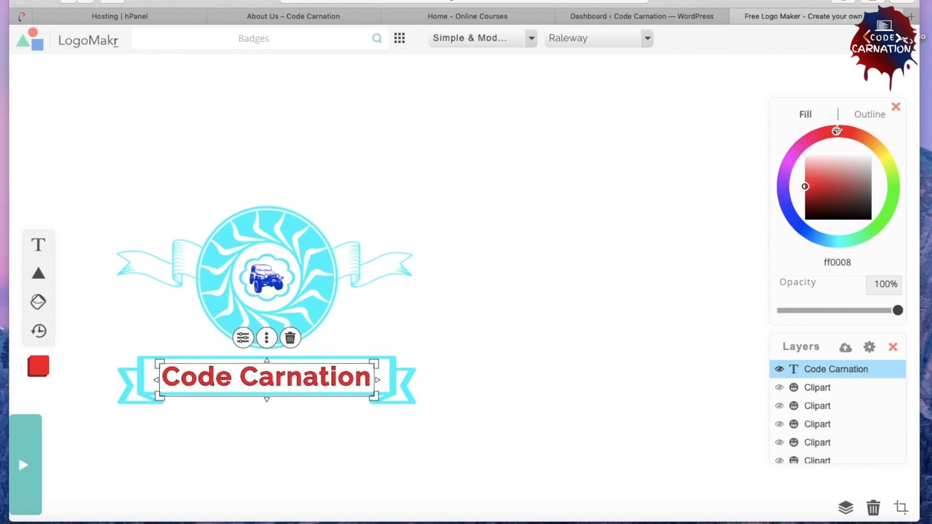
{"action": "left_click", "coordinate": [787, 206]}
{"action": "left_click", "coordinate": [689, 307]}
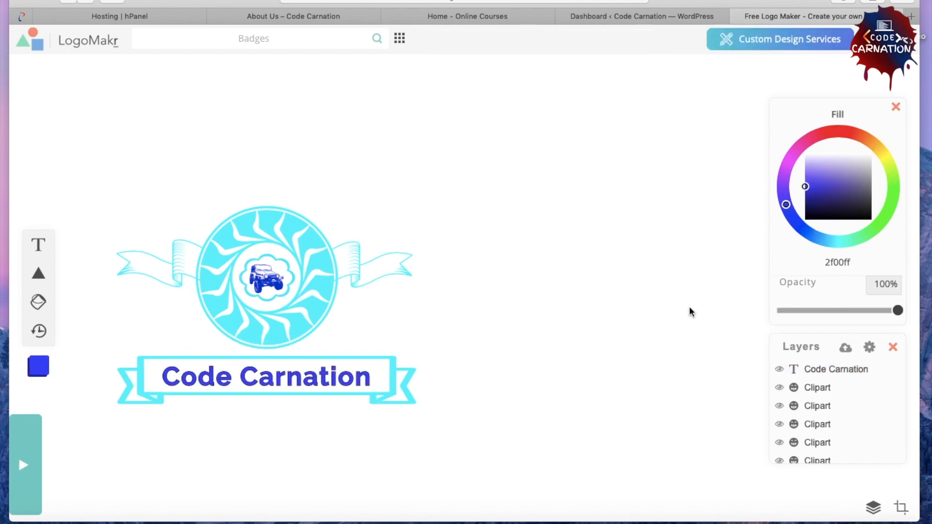
{"action": "left_click", "coordinate": [411, 400]}
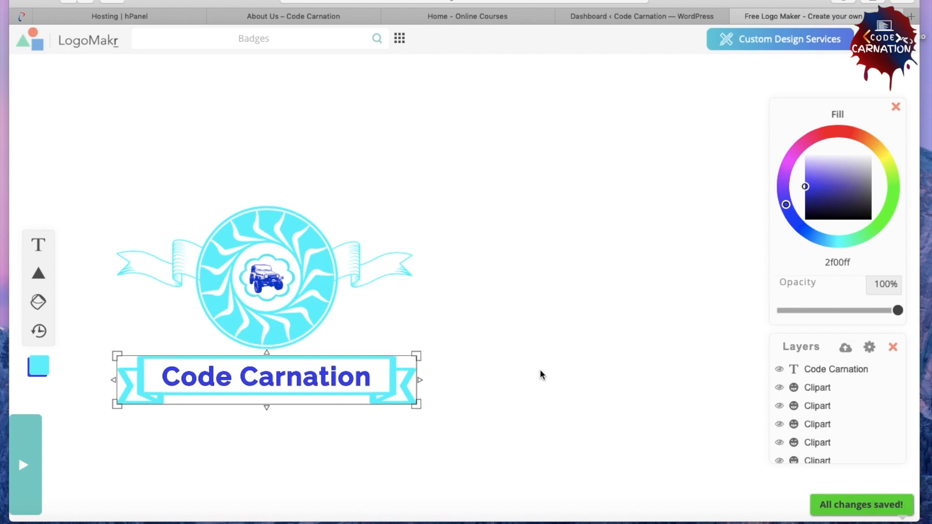
{"action": "left_click", "coordinate": [627, 411]}
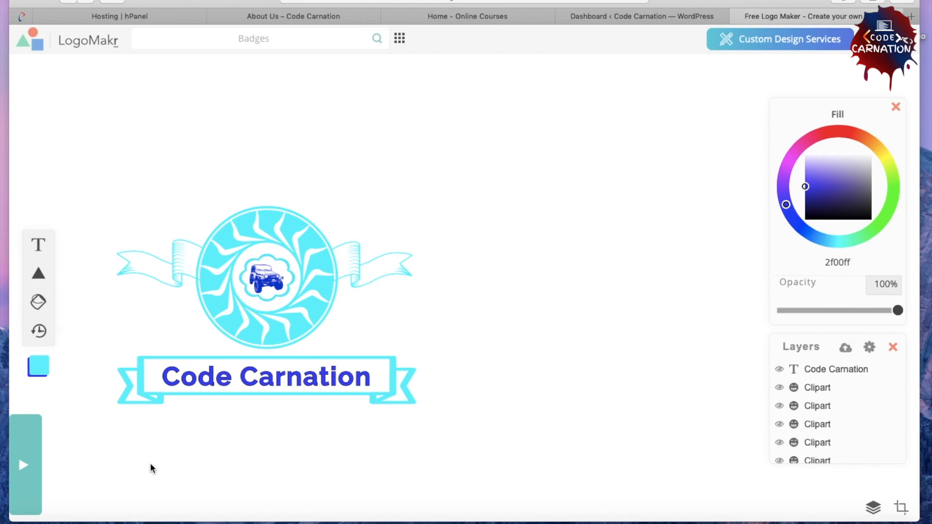
Adjust the left ribbon's height and shorten the right ribbon to 64 px tall.
{"action": "left_click", "coordinate": [236, 206]}
{"action": "left_click", "coordinate": [375, 250]}
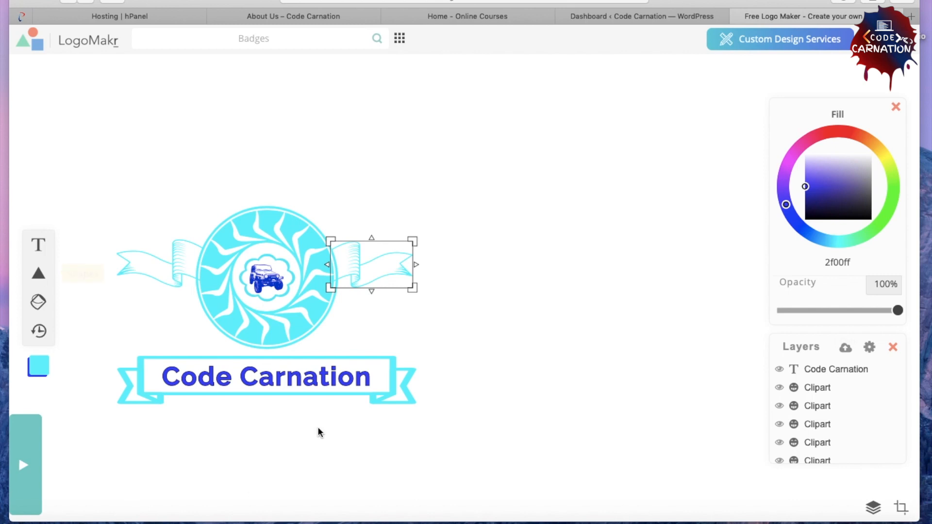
{"action": "left_click", "coordinate": [331, 229]}
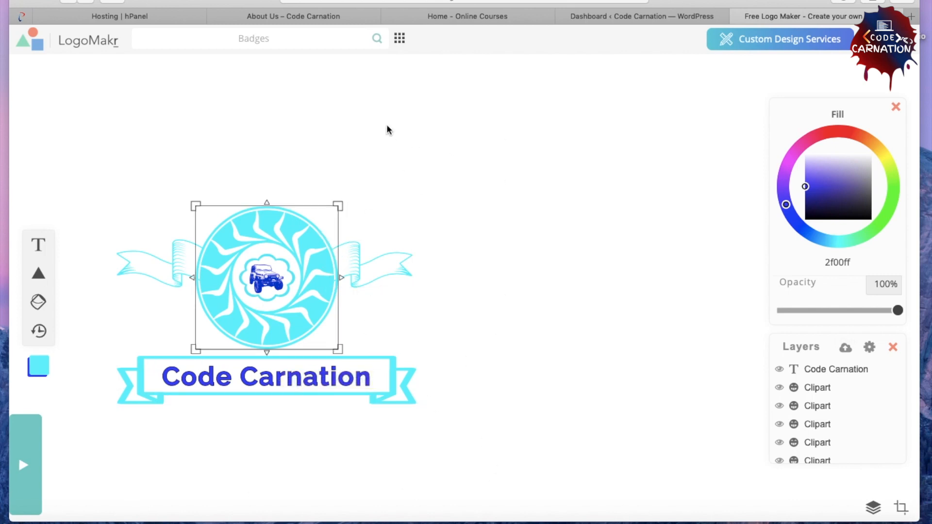
{"action": "left_click", "coordinate": [532, 412]}
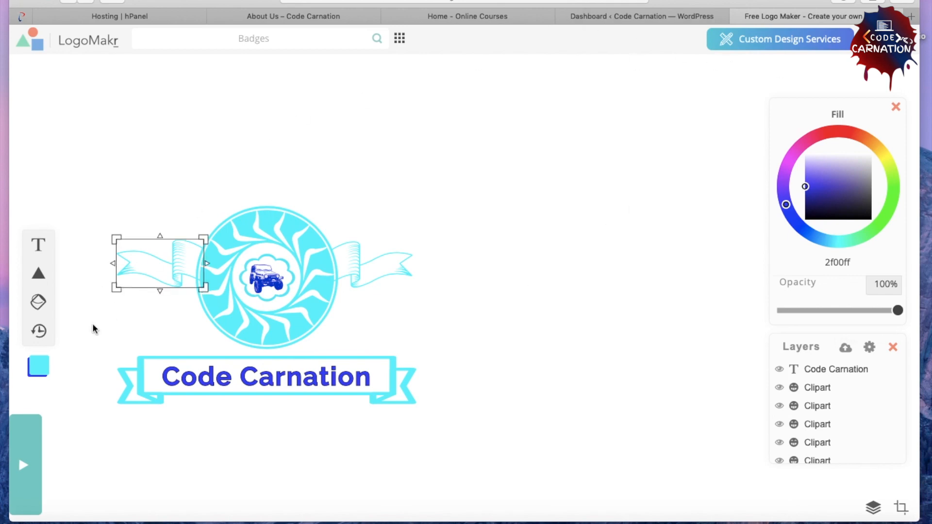
{"action": "left_click", "coordinate": [182, 259]}
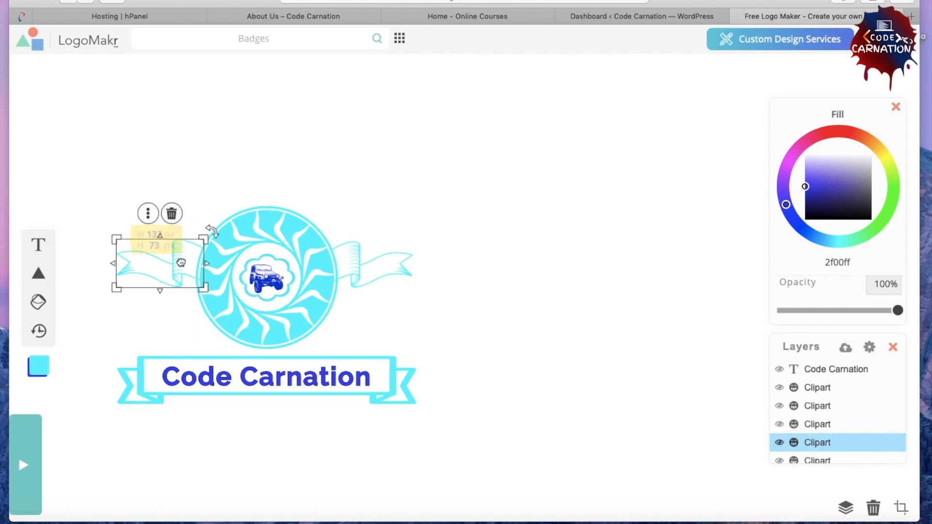
{"action": "left_click_drag", "start_coordinate": [161, 236], "coordinate": [160, 241]}
{"action": "left_click", "coordinate": [379, 265]}
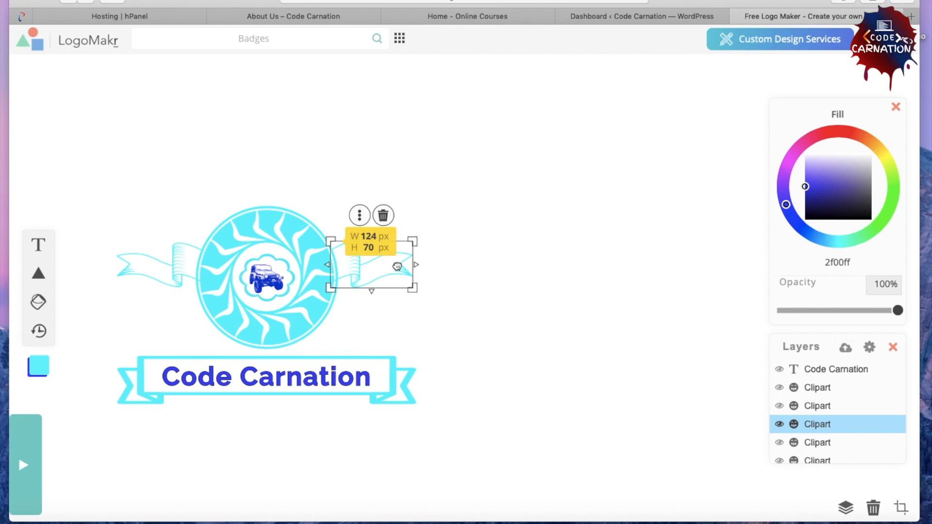
{"action": "left_click_drag", "start_coordinate": [371, 239], "coordinate": [373, 243]}
{"action": "left_click", "coordinate": [533, 261]}
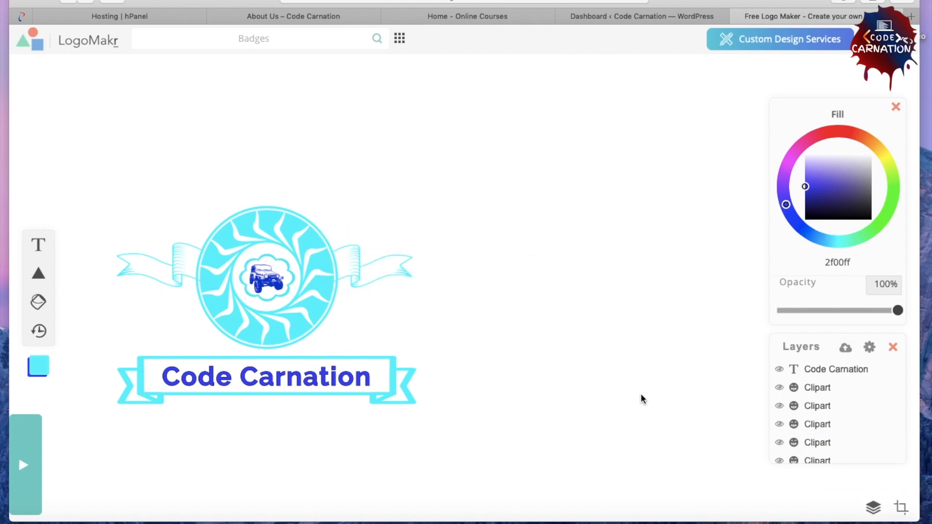
Select every badge piece and move the group to the canvas centre, about 380, 230 px.
{"action": "left_click", "coordinate": [307, 412]}
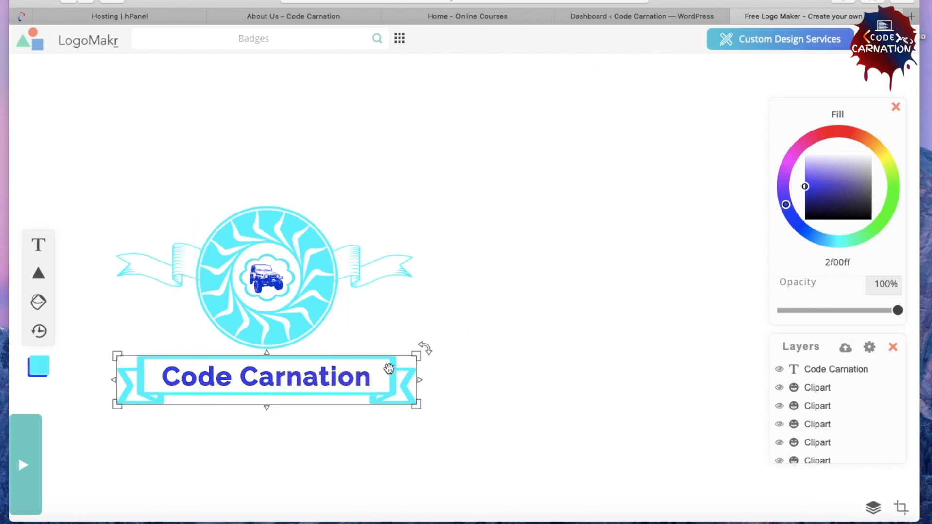
{"action": "left_click", "coordinate": [564, 320]}
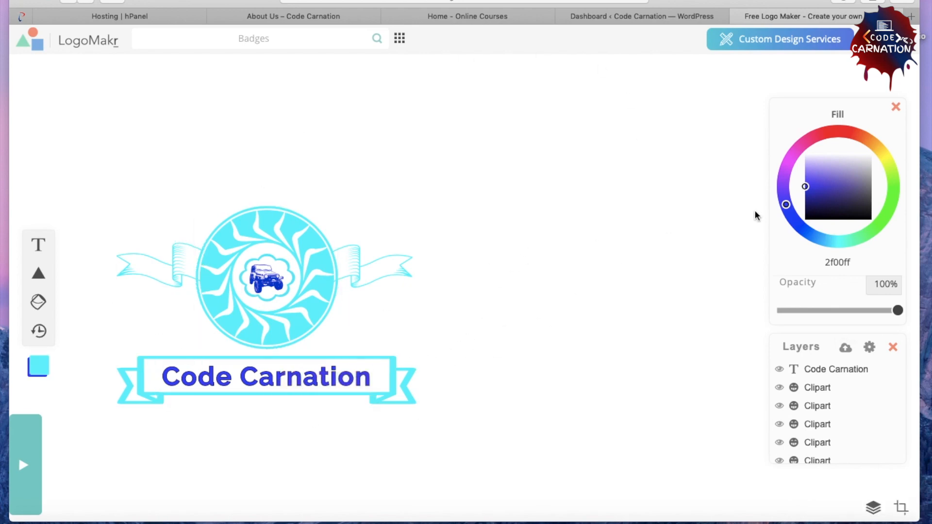
{"action": "left_click_drag", "start_coordinate": [98, 146], "coordinate": [455, 428]}
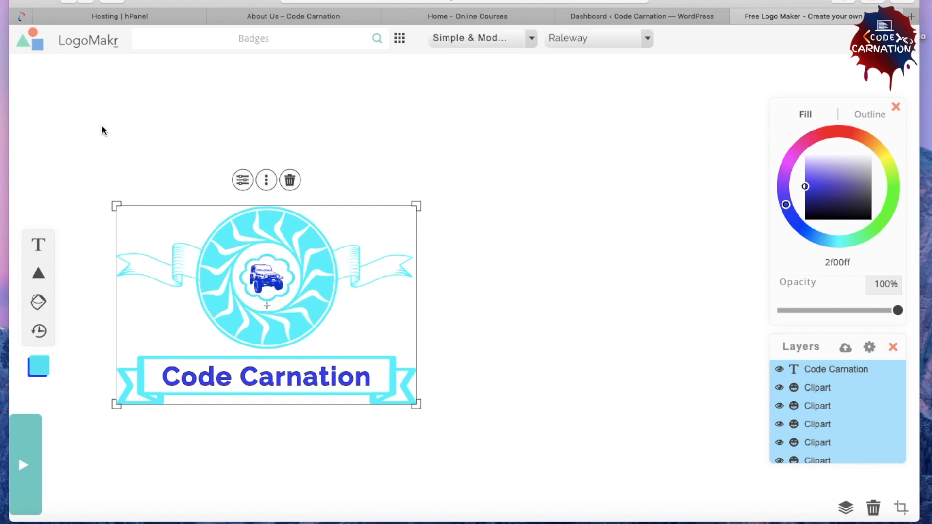
{"action": "left_click_drag", "start_coordinate": [117, 212], "coordinate": [262, 211]}
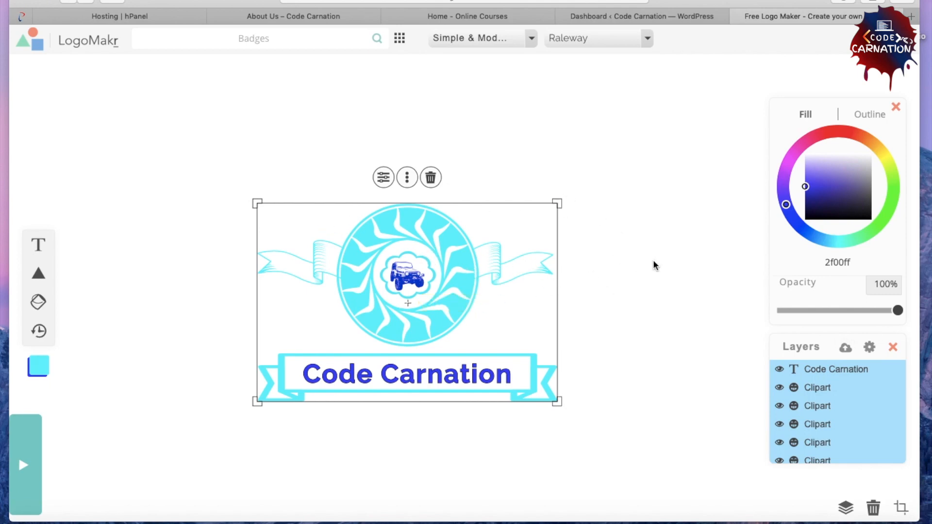
{"action": "left_click", "coordinate": [654, 265]}
{"action": "left_click", "coordinate": [400, 38]}
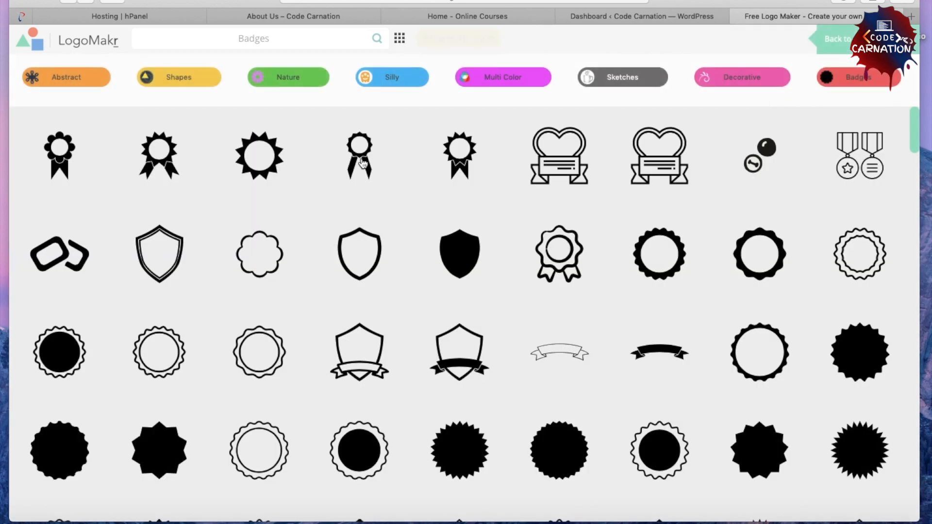
{"action": "scroll", "coordinate": [297, 202], "scroll_direction": "down", "scroll_amount": 10}
{"action": "scroll", "coordinate": [297, 202], "scroll_direction": "down", "scroll_amount": 3}
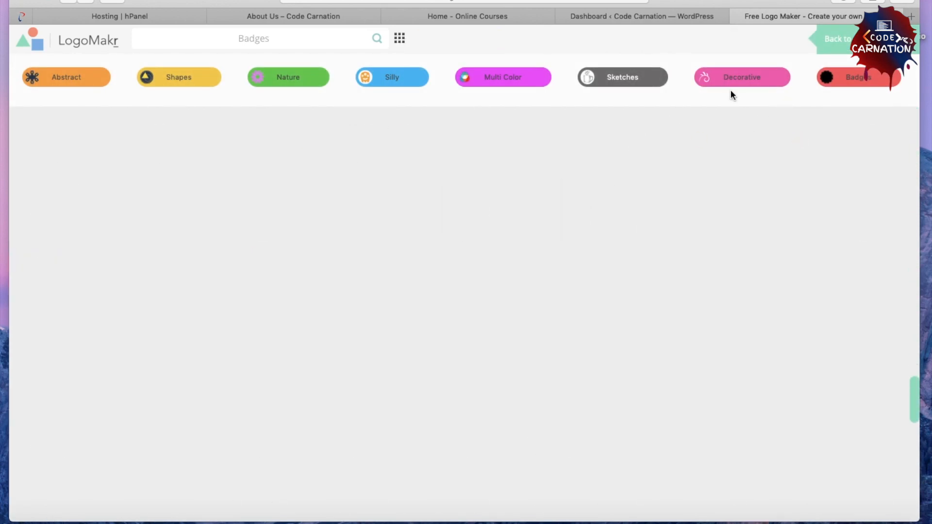
{"action": "left_click", "coordinate": [770, 76]}
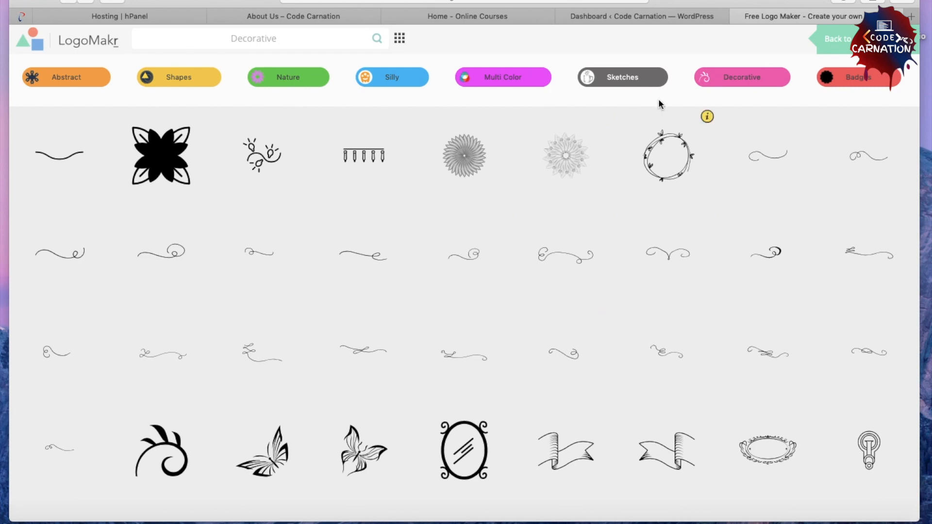
{"action": "left_click", "coordinate": [641, 81]}
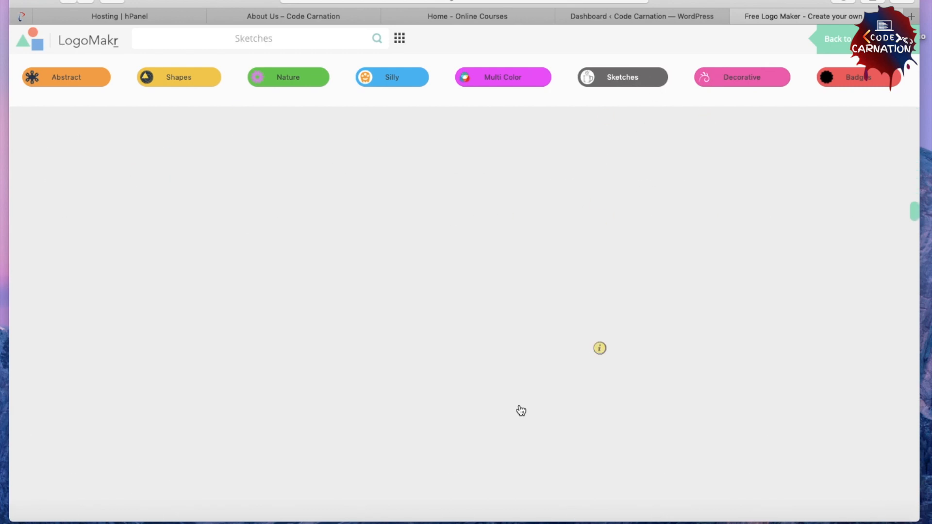
{"action": "left_click", "coordinate": [491, 83]}
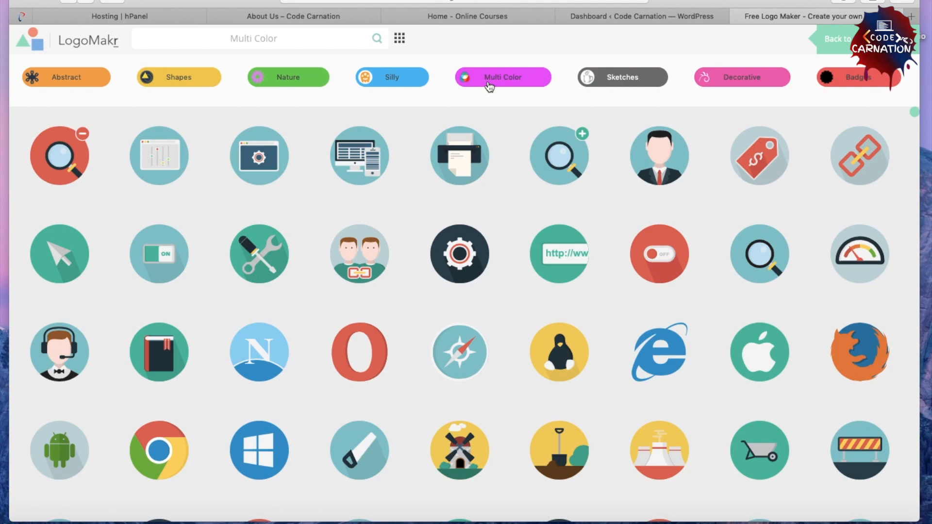
{"action": "scroll", "coordinate": [412, 302], "scroll_direction": "down", "scroll_amount": 4}
{"action": "scroll", "coordinate": [412, 301], "scroll_direction": "up", "scroll_amount": 4}
{"action": "left_click", "coordinate": [380, 78]}
{"action": "scroll", "coordinate": [354, 344], "scroll_direction": "down", "scroll_amount": 10}
{"action": "scroll", "coordinate": [355, 343], "scroll_direction": "up", "scroll_amount": 10}
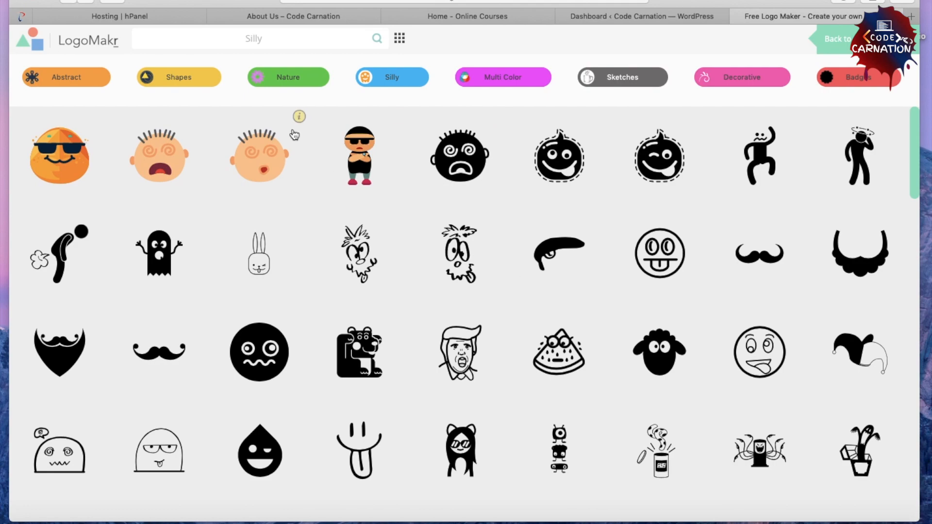
{"action": "left_click", "coordinate": [296, 79]}
{"action": "scroll", "coordinate": [431, 399], "scroll_direction": "down", "scroll_amount": 10}
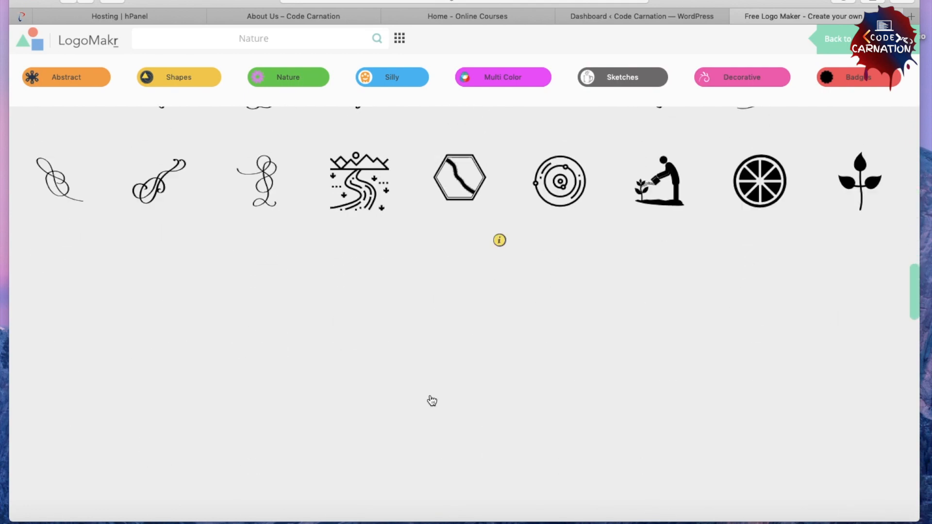
{"action": "scroll", "coordinate": [432, 401], "scroll_direction": "up", "scroll_amount": 10}
{"action": "left_click", "coordinate": [183, 77]}
{"action": "scroll", "coordinate": [574, 316], "scroll_direction": "down", "scroll_amount": 6}
{"action": "scroll", "coordinate": [574, 316], "scroll_direction": "up", "scroll_amount": 6}
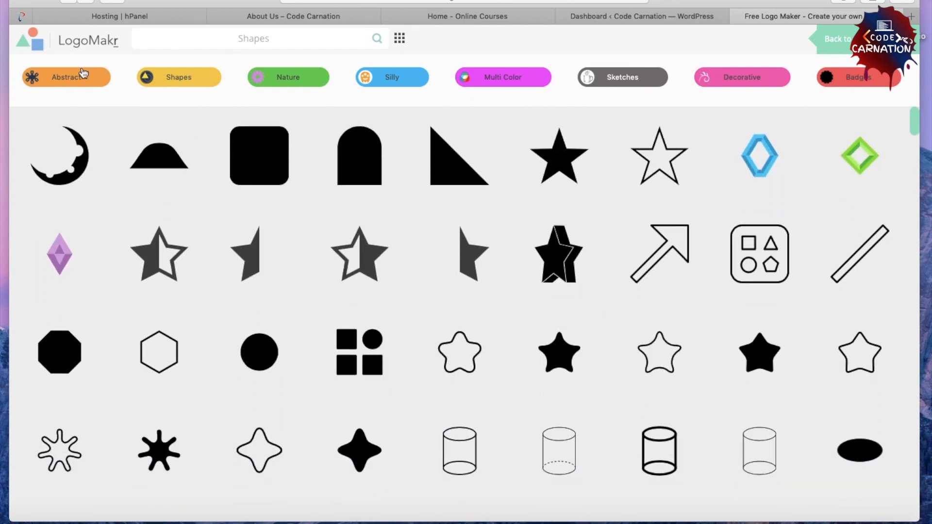
{"action": "left_click", "coordinate": [85, 72]}
{"action": "scroll", "coordinate": [379, 274], "scroll_direction": "down", "scroll_amount": 5}
{"action": "scroll", "coordinate": [378, 275], "scroll_direction": "up", "scroll_amount": 5}
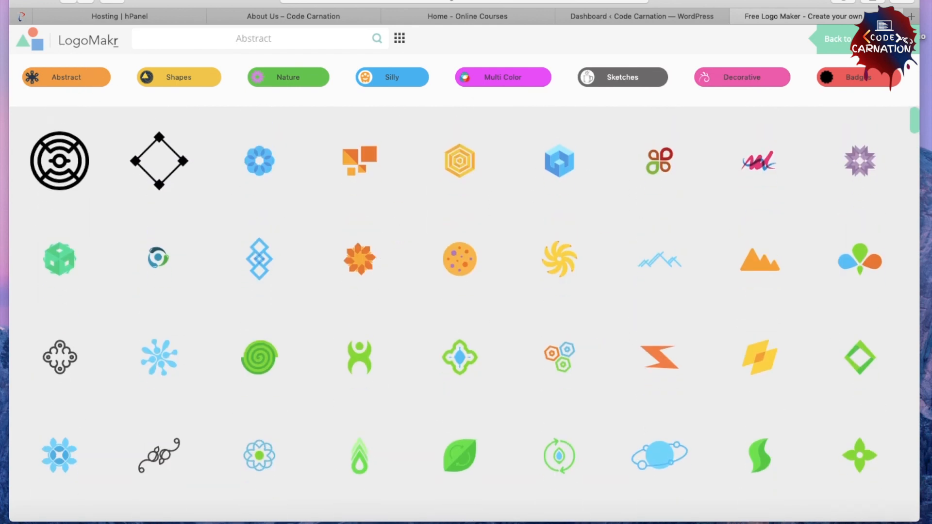
{"action": "left_click", "coordinate": [400, 37]}
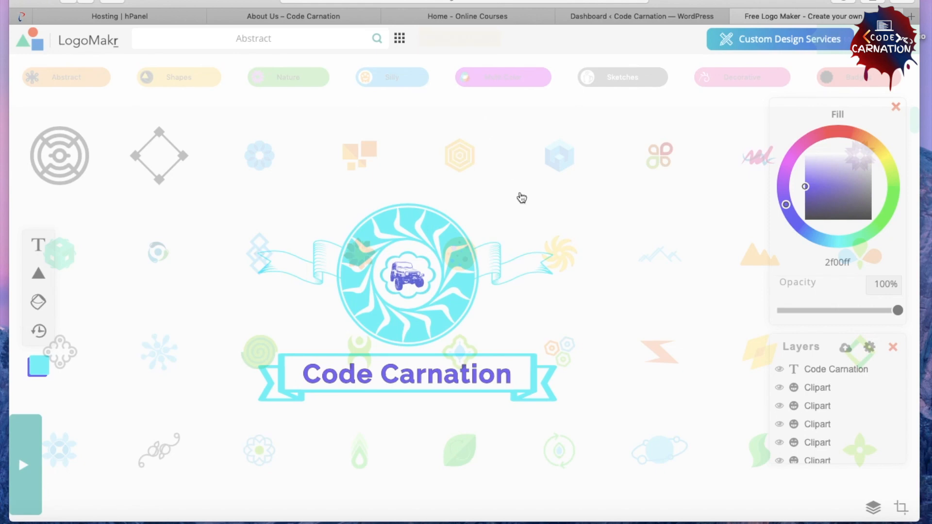
Select the whole Code Carnation badge and save it to reach the download options.
{"action": "left_click", "coordinate": [392, 394]}
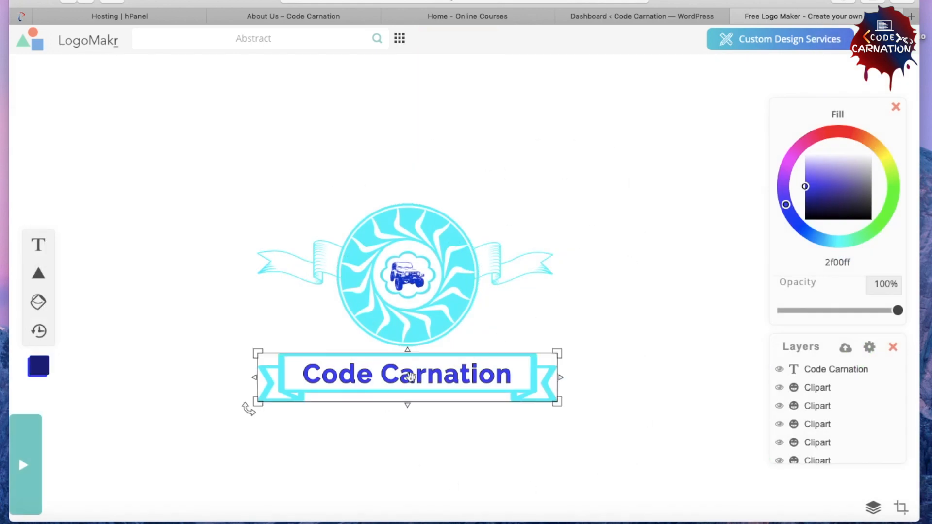
{"action": "left_click_drag", "start_coordinate": [229, 183], "coordinate": [618, 412]}
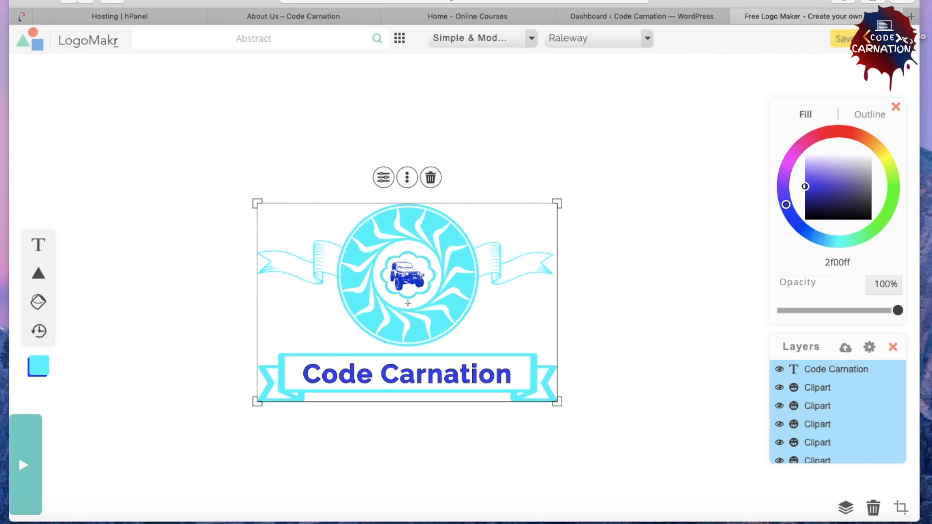
{"action": "left_click", "coordinate": [843, 39]}
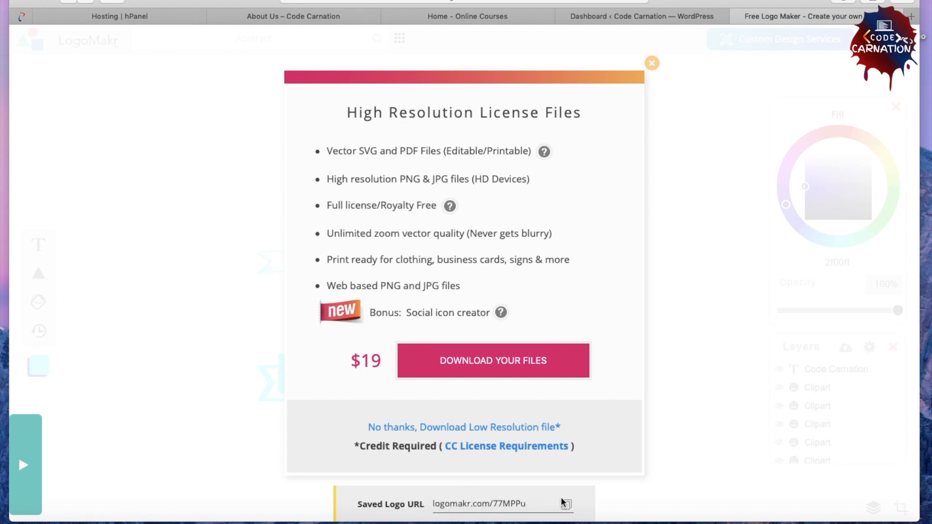
Download the free low-resolution logo file and bring up Finder.
{"action": "left_click", "coordinate": [453, 430]}
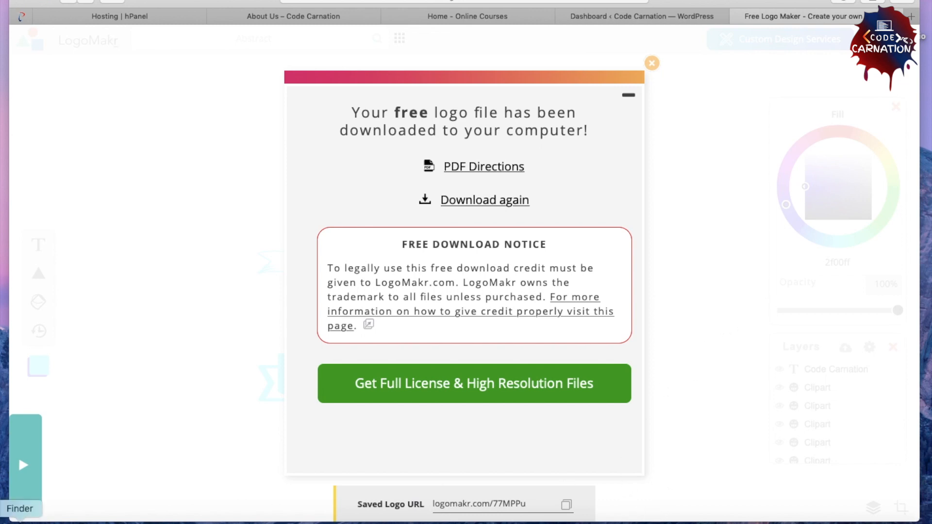
{"action": "left_click", "coordinate": [20, 520]}
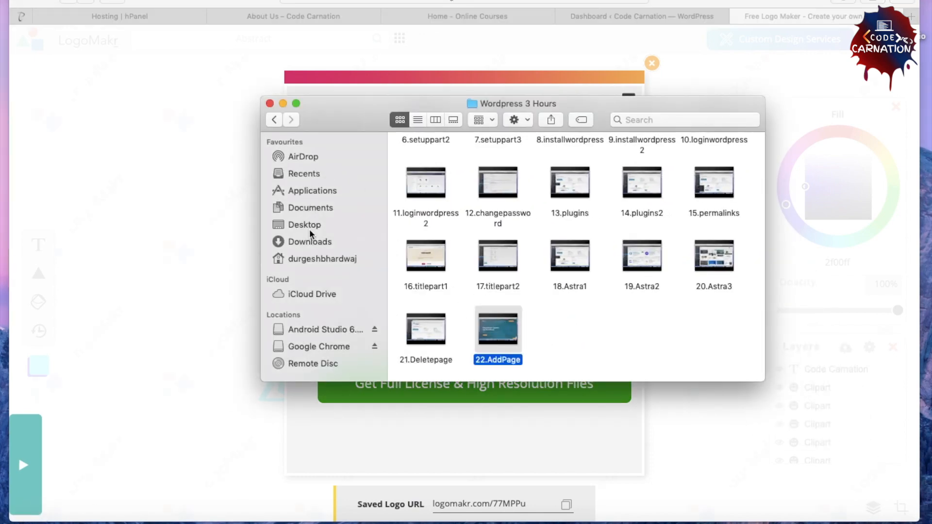
Open LogoMakr-77MPPu.png from Downloads in Preview, enlarge it to check, then minimize Preview.
{"action": "left_click", "coordinate": [310, 243]}
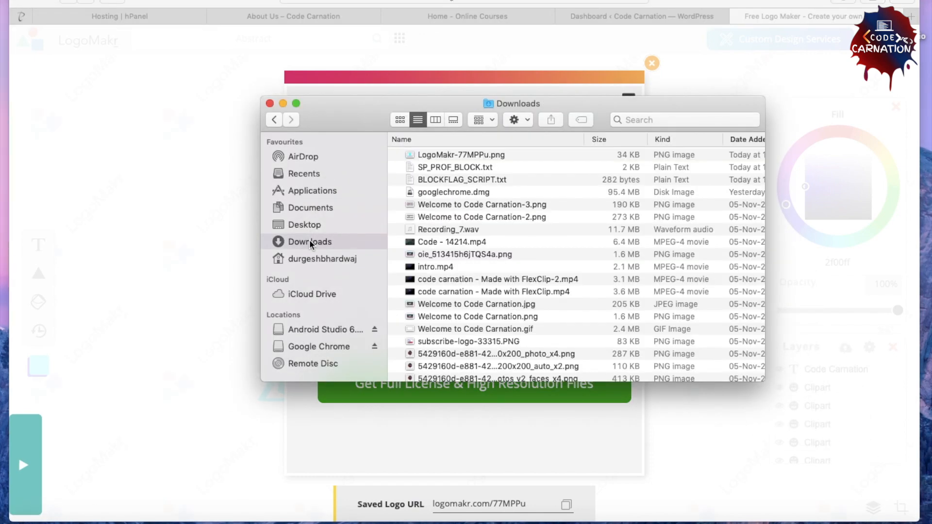
{"action": "double_click", "coordinate": [469, 156]}
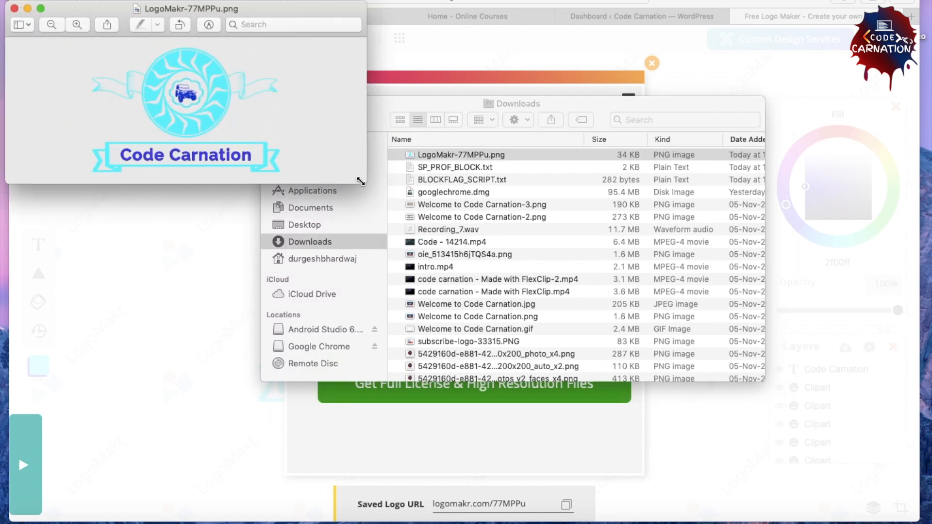
{"action": "left_click_drag", "start_coordinate": [359, 179], "coordinate": [632, 416]}
{"action": "left_click_drag", "start_coordinate": [156, 157], "coordinate": [492, 335]}
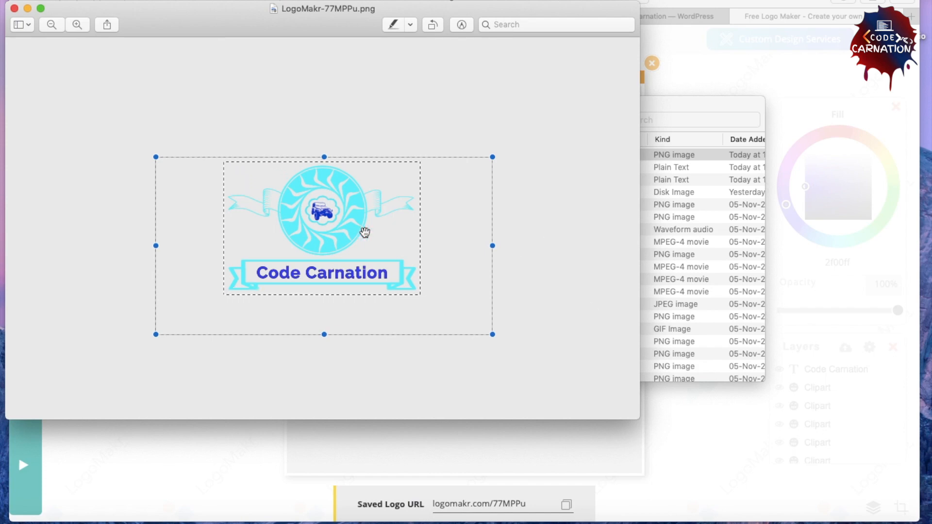
{"action": "left_click", "coordinate": [27, 9]}
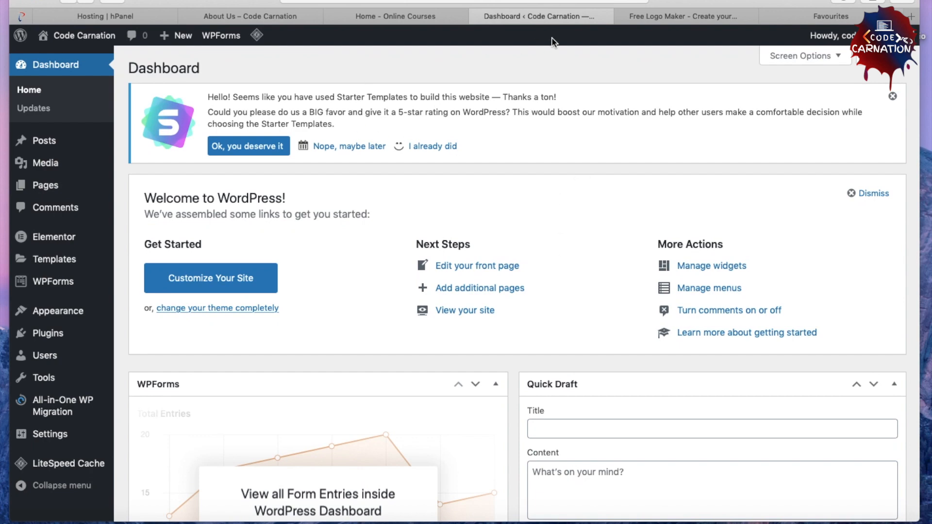
Look over the logo design's pieces once more, then close the LogoMakr tab.
{"action": "left_click", "coordinate": [671, 13]}
{"action": "left_click", "coordinate": [538, 15]}
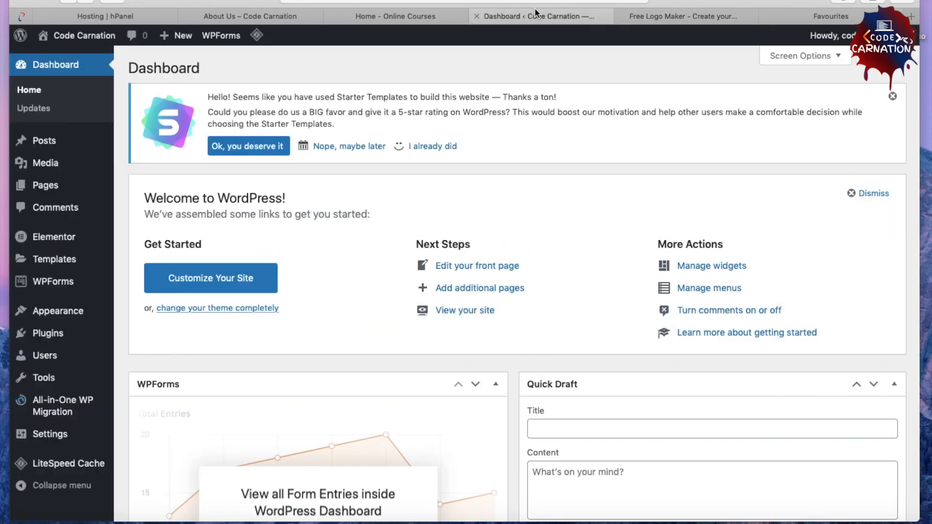
{"action": "left_click", "coordinate": [658, 22]}
{"action": "left_click", "coordinate": [324, 359]}
{"action": "left_click", "coordinate": [361, 220]}
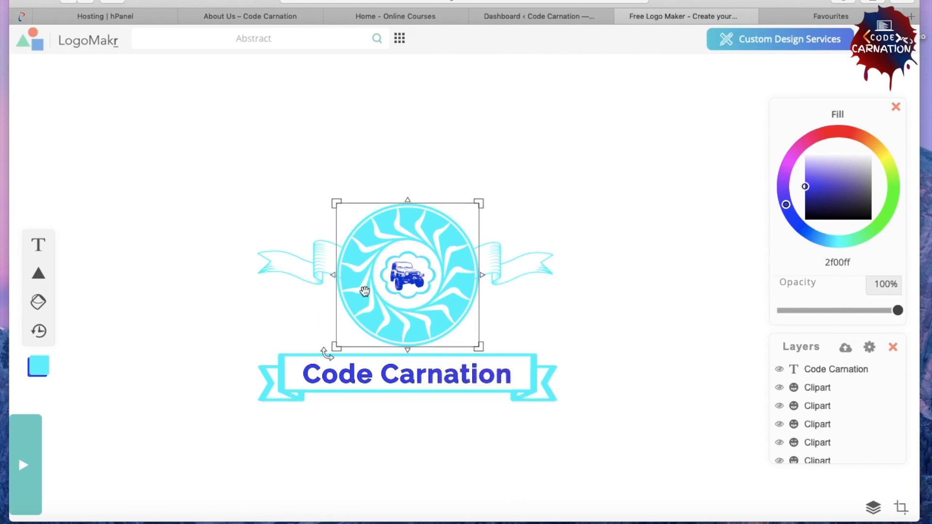
{"action": "left_click", "coordinate": [524, 264]}
{"action": "left_click", "coordinate": [622, 16]}
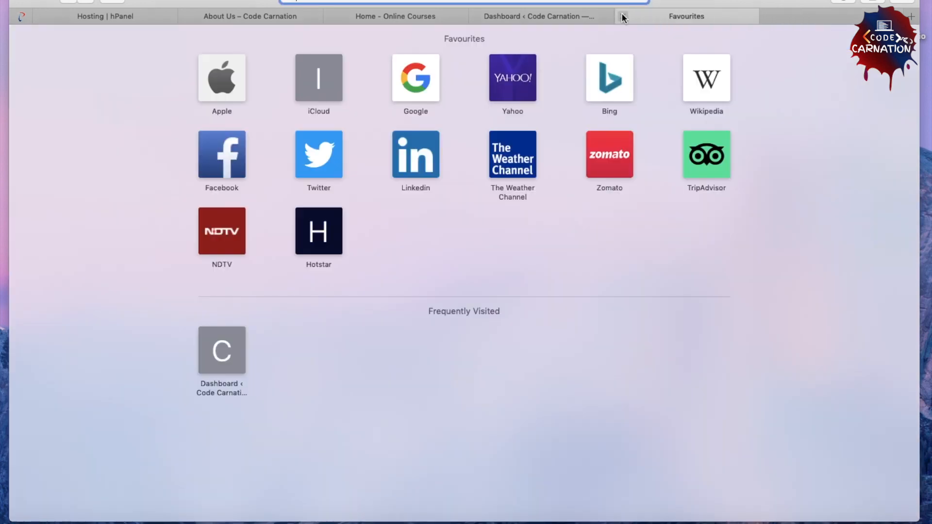
From the Dashboard, visit the live site and launch the Customizer.
{"action": "left_click", "coordinate": [557, 14]}
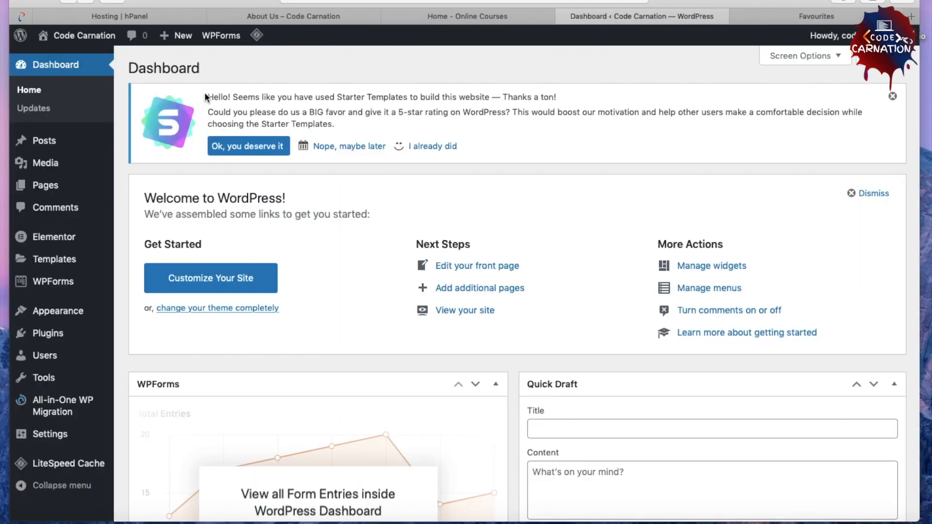
{"action": "mouse_move", "coordinate": [73, 37]}
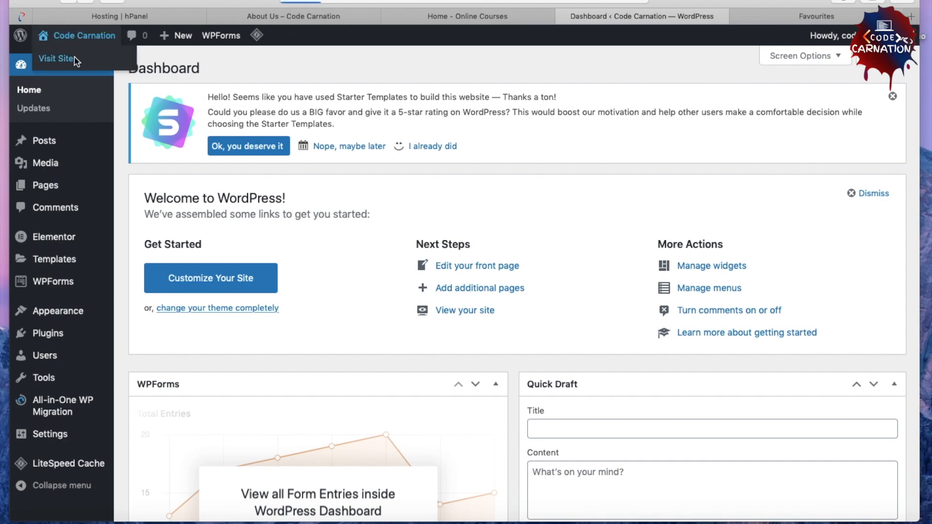
{"action": "left_click", "coordinate": [56, 59]}
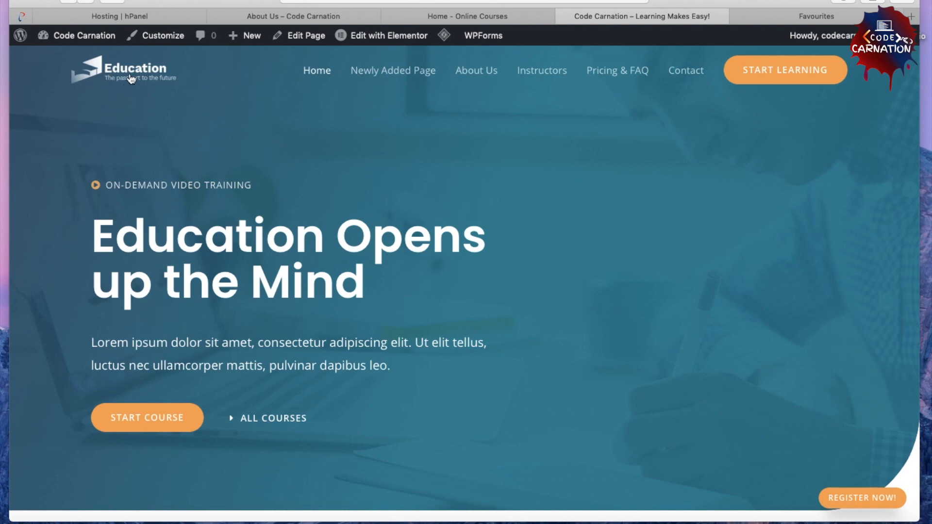
{"action": "left_click", "coordinate": [158, 37]}
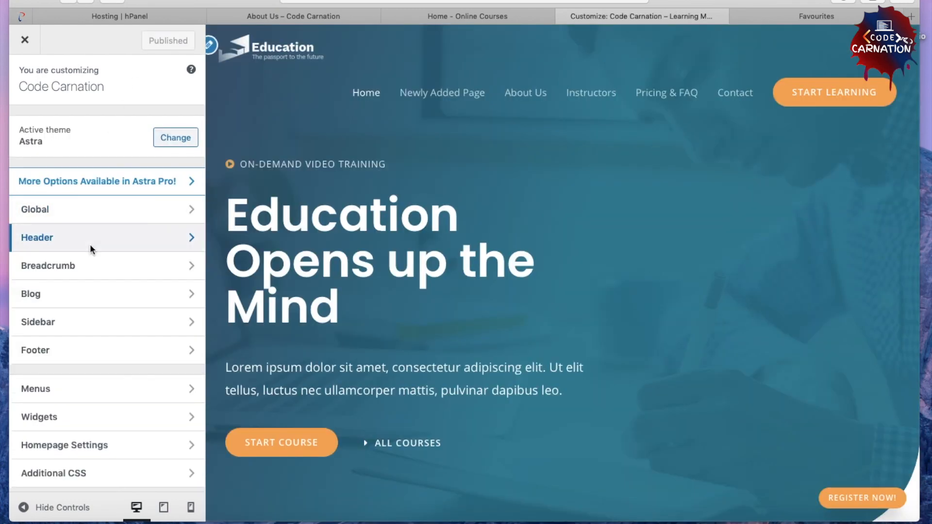
Go to Header > Site Identity, review the logo settings, and choose Change Logo.
{"action": "left_click", "coordinate": [91, 248]}
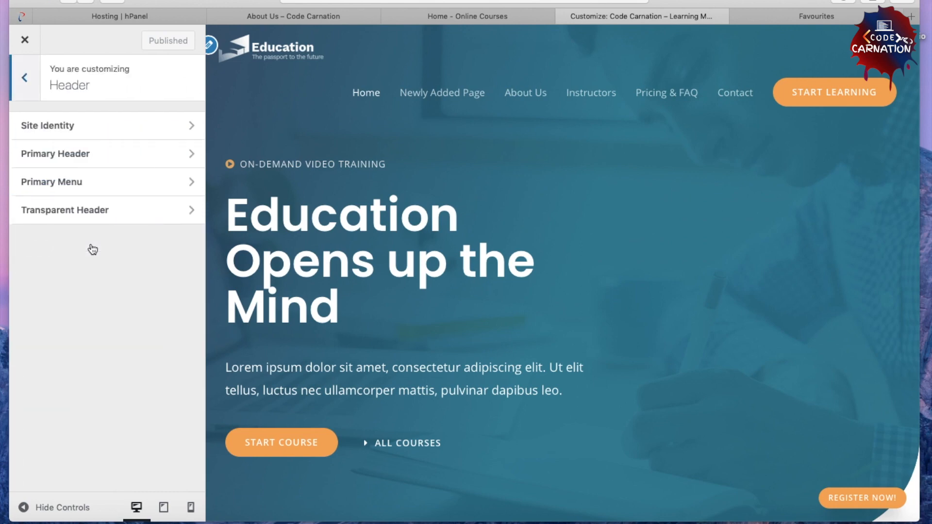
{"action": "left_click", "coordinate": [99, 130]}
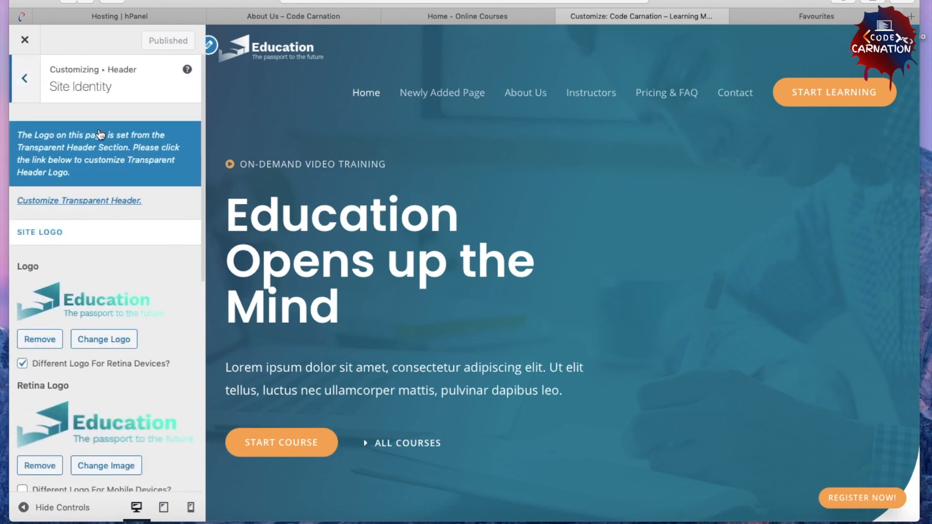
{"action": "scroll", "coordinate": [117, 274], "scroll_direction": "down", "scroll_amount": 2}
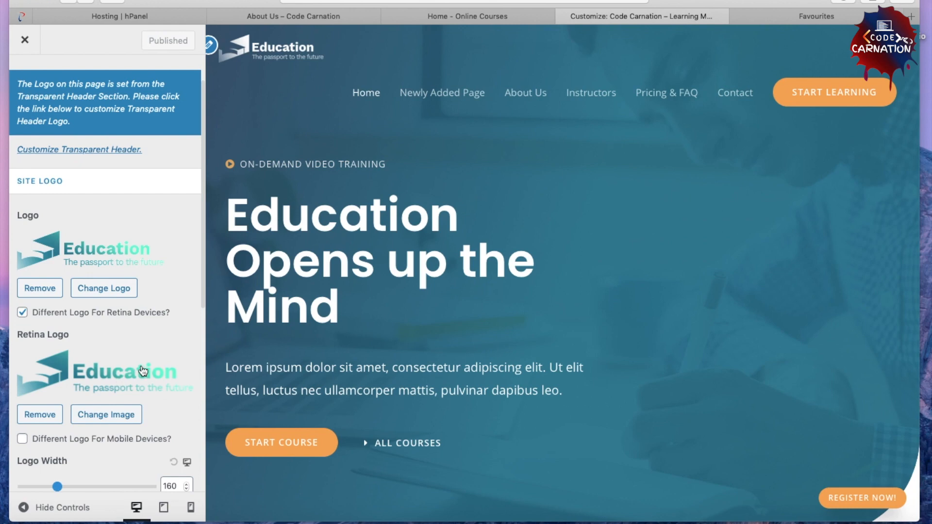
{"action": "scroll", "coordinate": [128, 411], "scroll_direction": "down", "scroll_amount": 1}
{"action": "scroll", "coordinate": [128, 410], "scroll_direction": "down", "scroll_amount": 3}
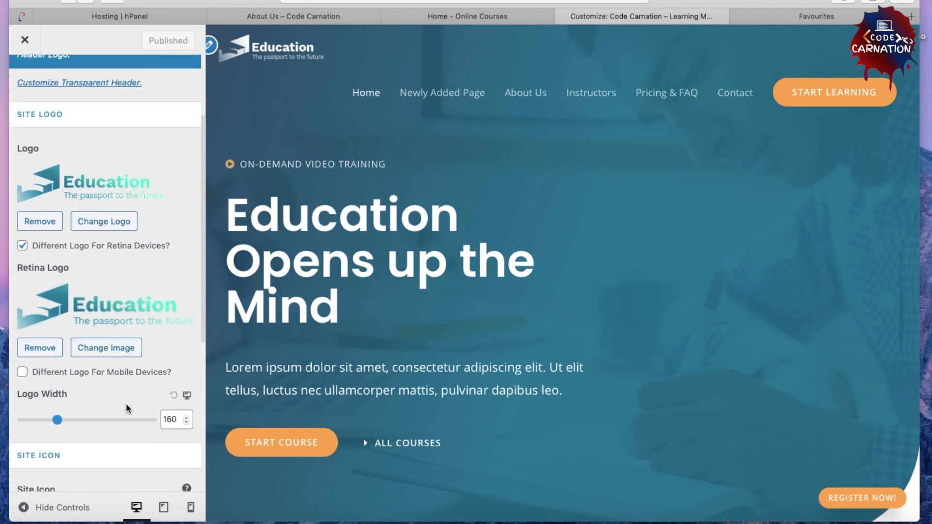
{"action": "scroll", "coordinate": [128, 409], "scroll_direction": "down", "scroll_amount": 10}
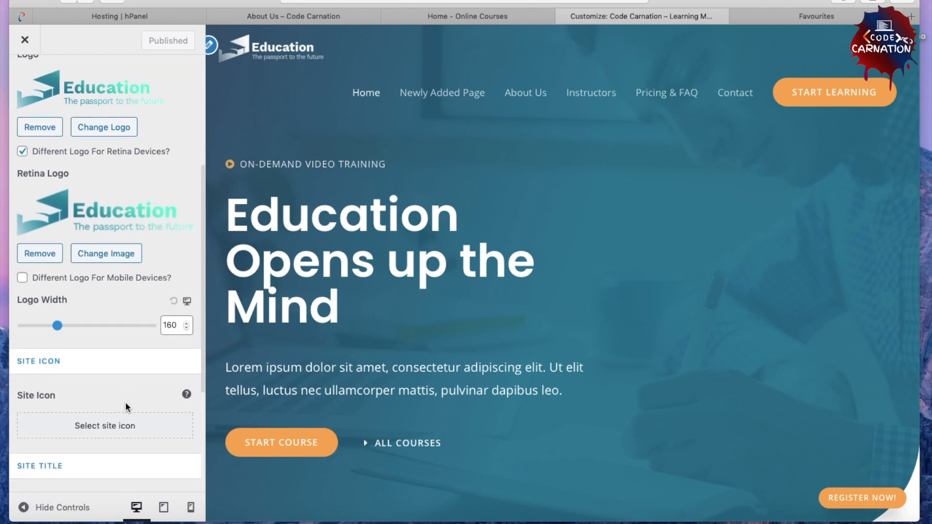
{"action": "scroll", "coordinate": [128, 408], "scroll_direction": "up", "scroll_amount": 14}
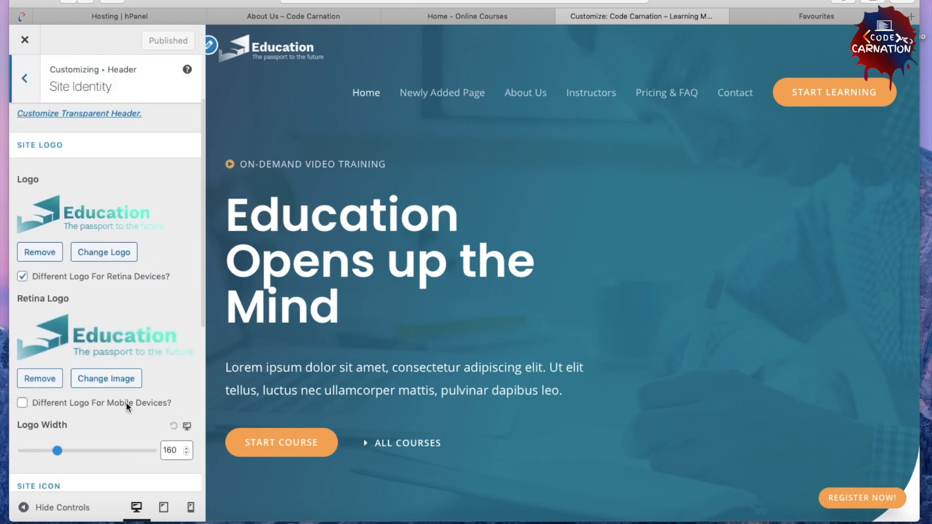
{"action": "left_click", "coordinate": [93, 340]}
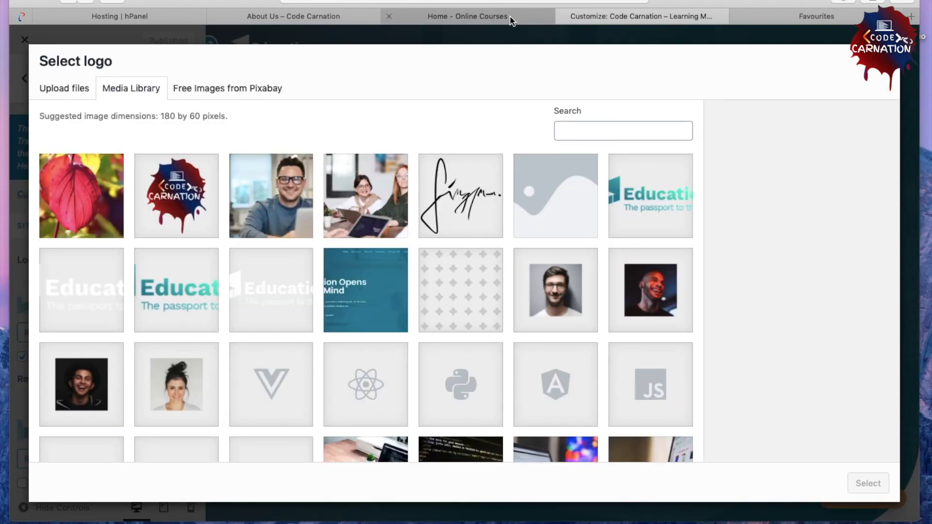
Pick the Code Carnation splash image in the logo's media library.
{"action": "left_click", "coordinate": [510, 16]}
{"action": "left_click", "coordinate": [628, 16]}
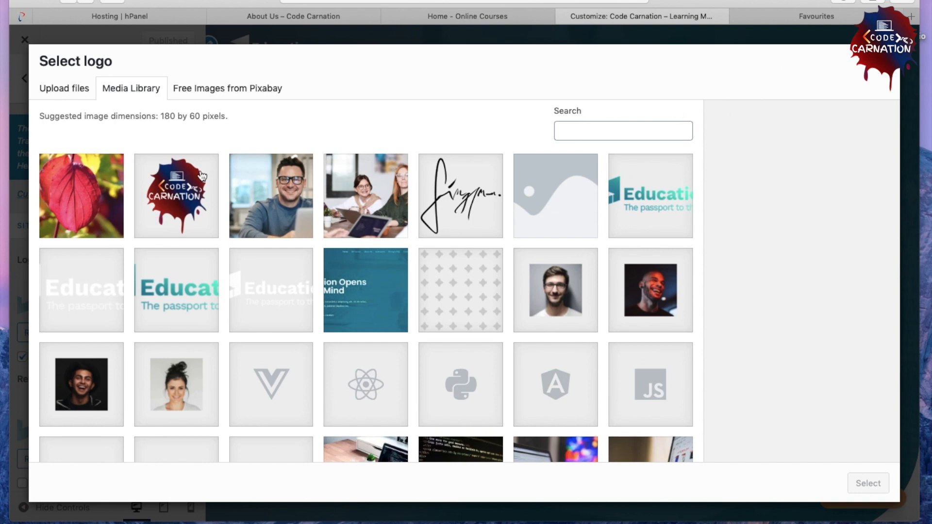
{"action": "left_click", "coordinate": [189, 208]}
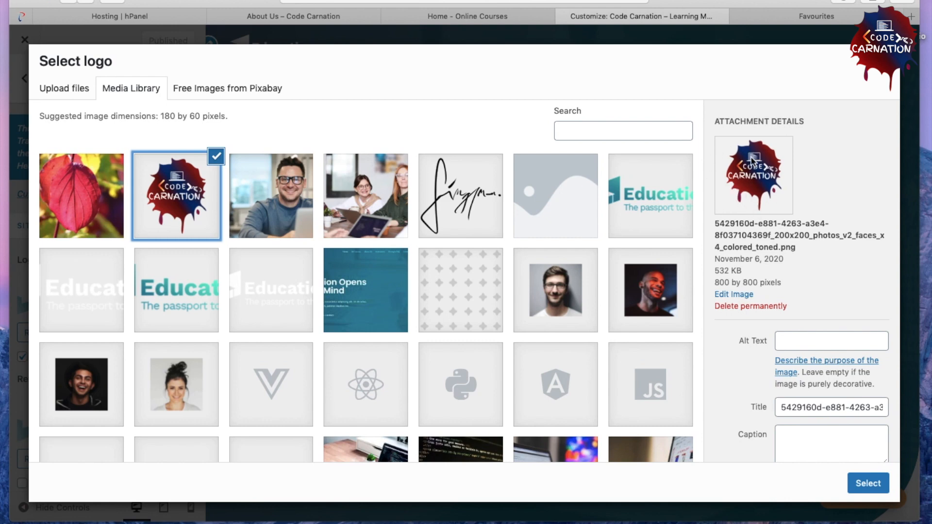
Give the image alt text 'logo' and retitle it 'codecarnation'.
{"action": "left_click", "coordinate": [820, 345]}
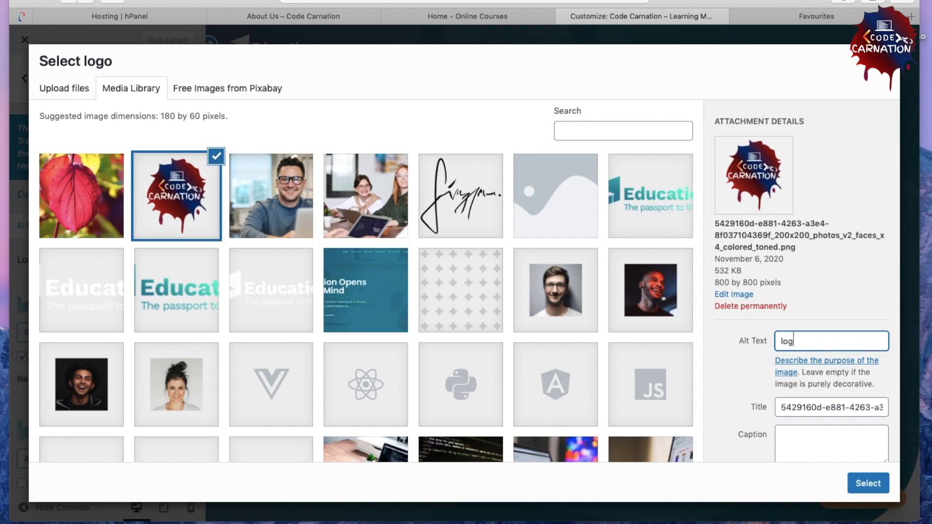
{"action": "left_click", "coordinate": [820, 404]}
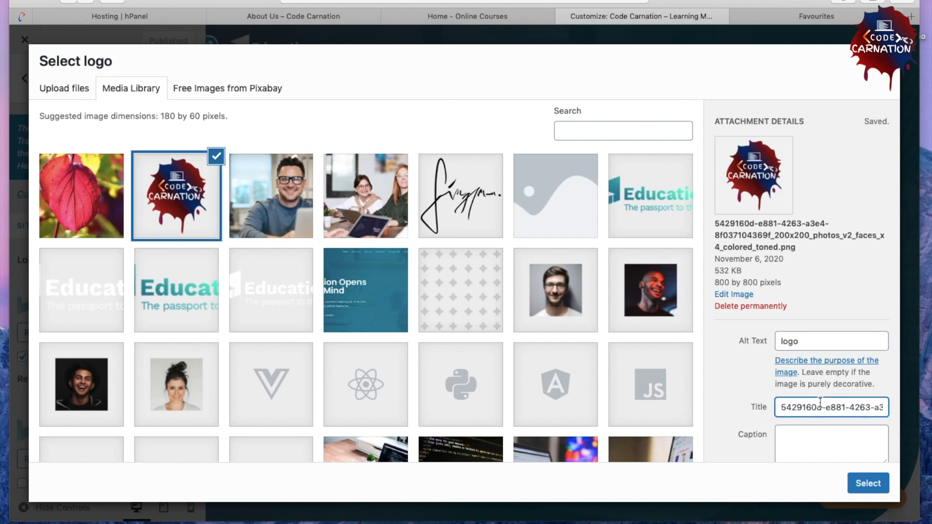
{"action": "double_click", "coordinate": [819, 406]}
{"action": "key", "text": "BackSpace"}
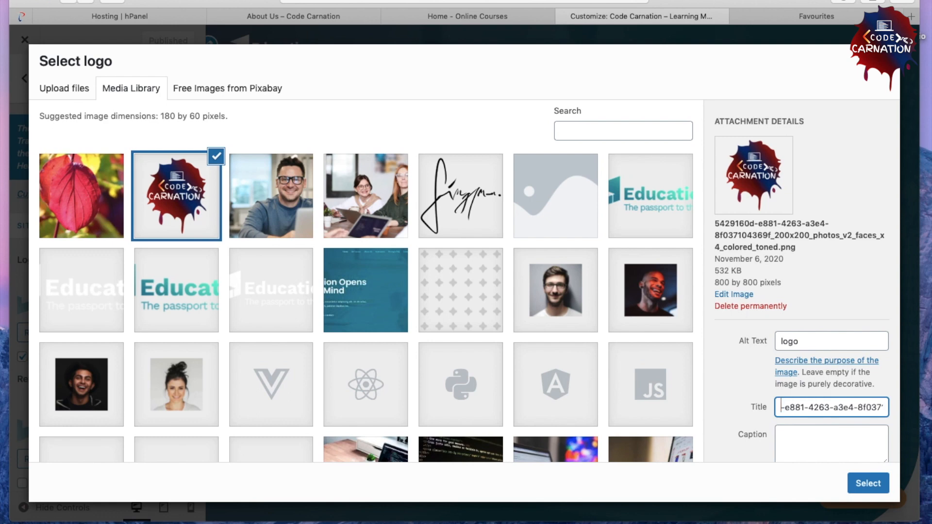
{"action": "triple_click", "coordinate": [837, 404]}
{"action": "key", "text": "BackSpace"}
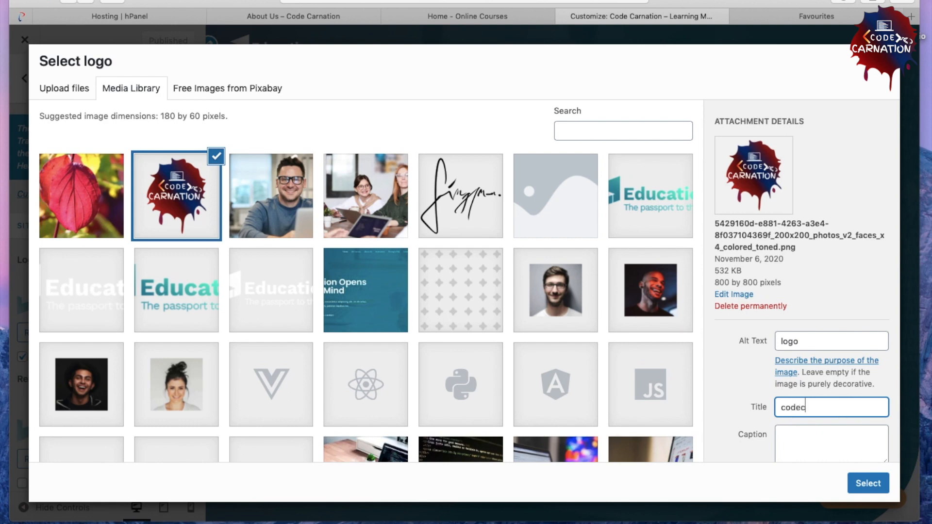
{"action": "type", "text": "codecarnationlogo"}
Use the image as the site logo, cropped to include the full image.
{"action": "left_click", "coordinate": [868, 487]}
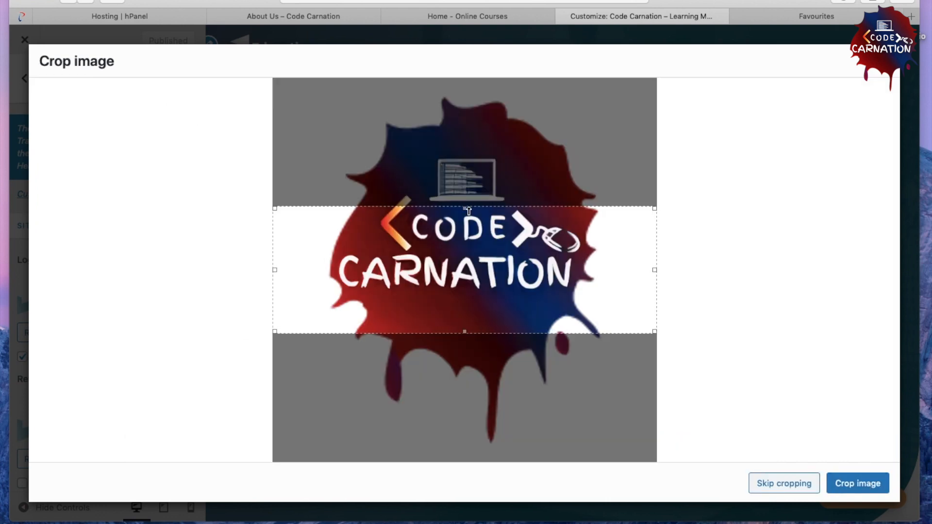
{"action": "left_click_drag", "start_coordinate": [465, 208], "coordinate": [465, 78]}
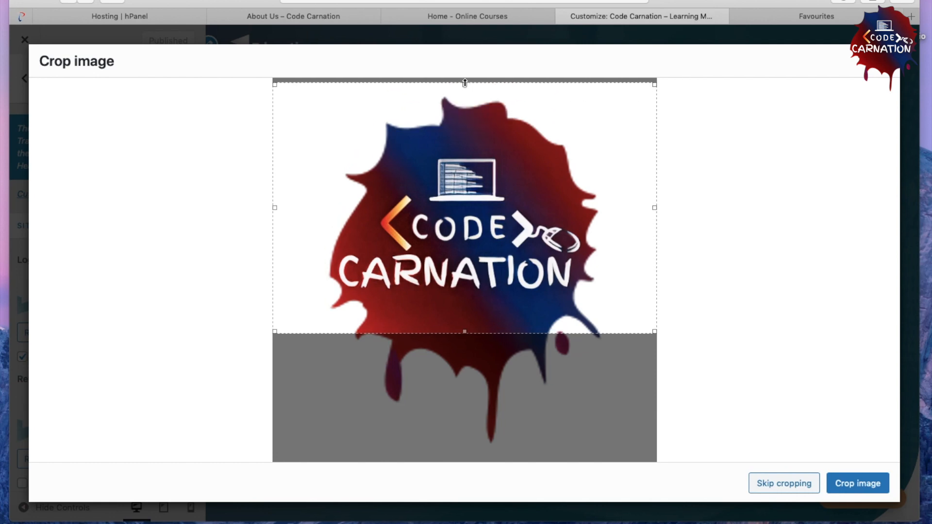
{"action": "left_click_drag", "start_coordinate": [467, 335], "coordinate": [453, 470]}
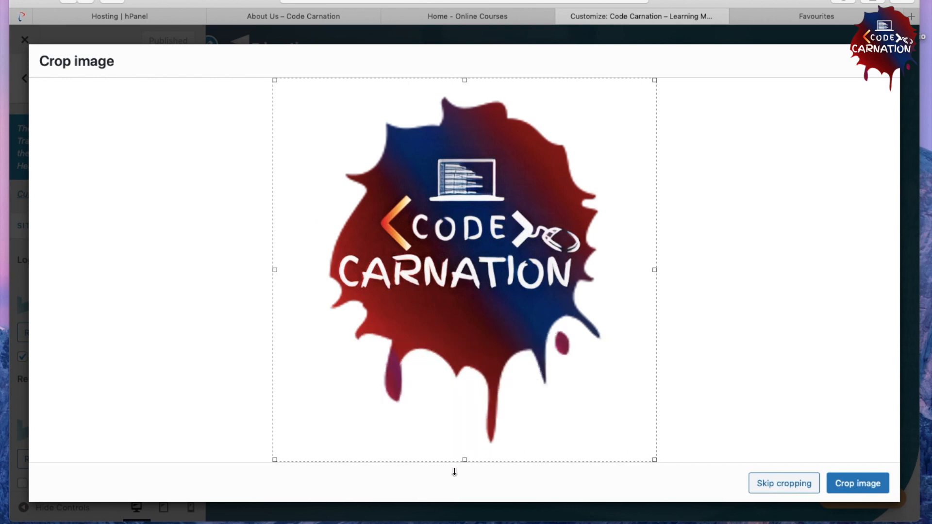
{"action": "left_click", "coordinate": [855, 493]}
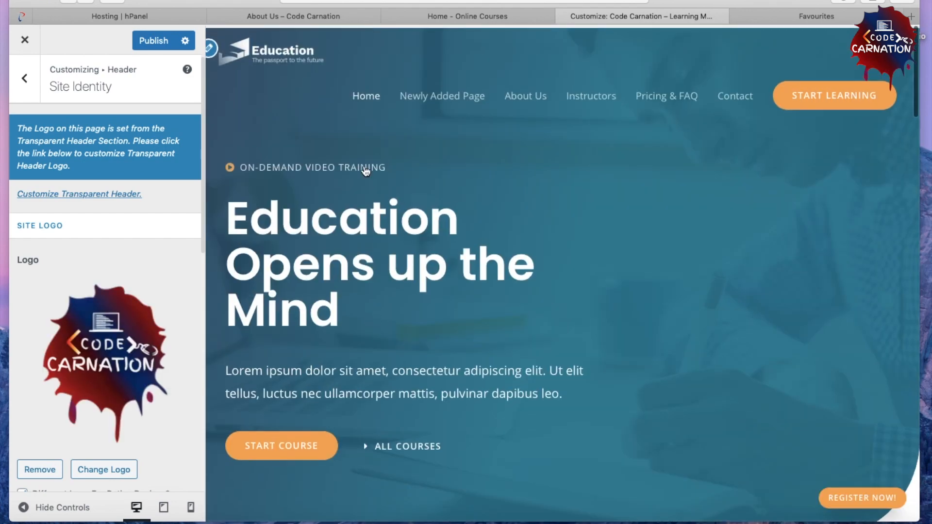
Set the Retina Logo to the Code Carnation splash image.
{"action": "scroll", "coordinate": [146, 295], "scroll_direction": "down", "scroll_amount": 5}
{"action": "scroll", "coordinate": [146, 295], "scroll_direction": "down", "scroll_amount": 2}
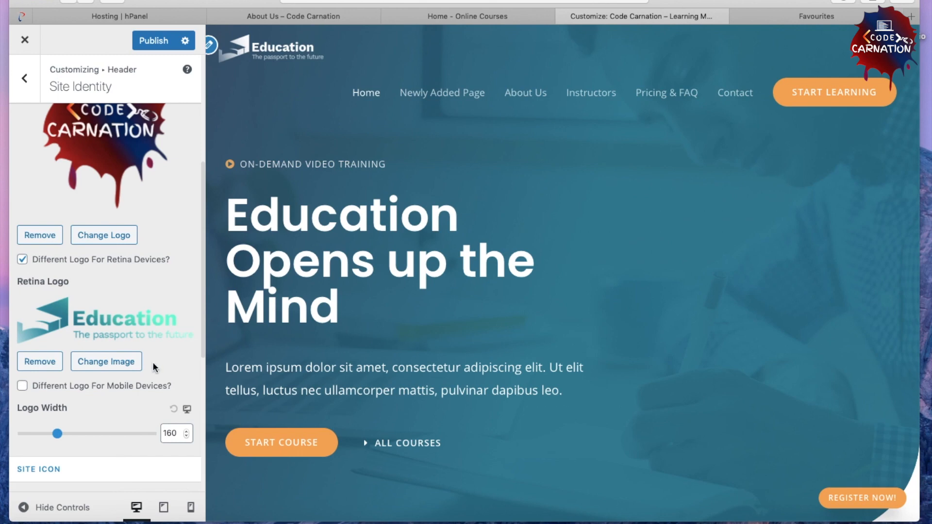
{"action": "left_click", "coordinate": [105, 361]}
{"action": "left_click", "coordinate": [195, 193]}
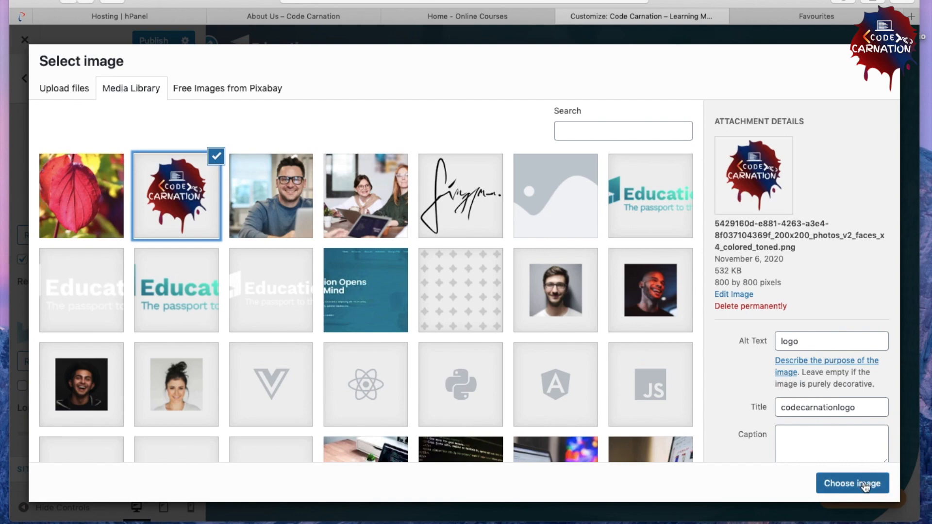
{"action": "left_click", "coordinate": [867, 483]}
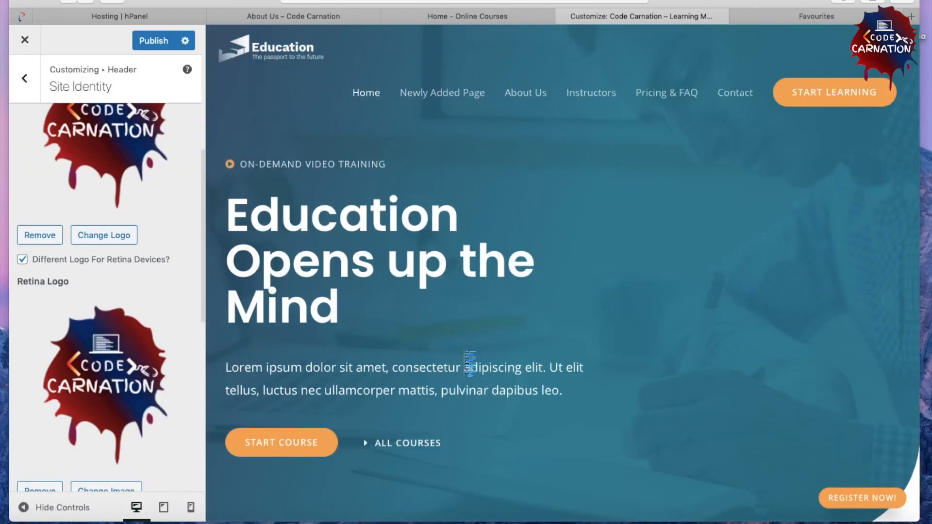
Widen the header logo to 160.
{"action": "scroll", "coordinate": [129, 387], "scroll_direction": "down", "scroll_amount": 5}
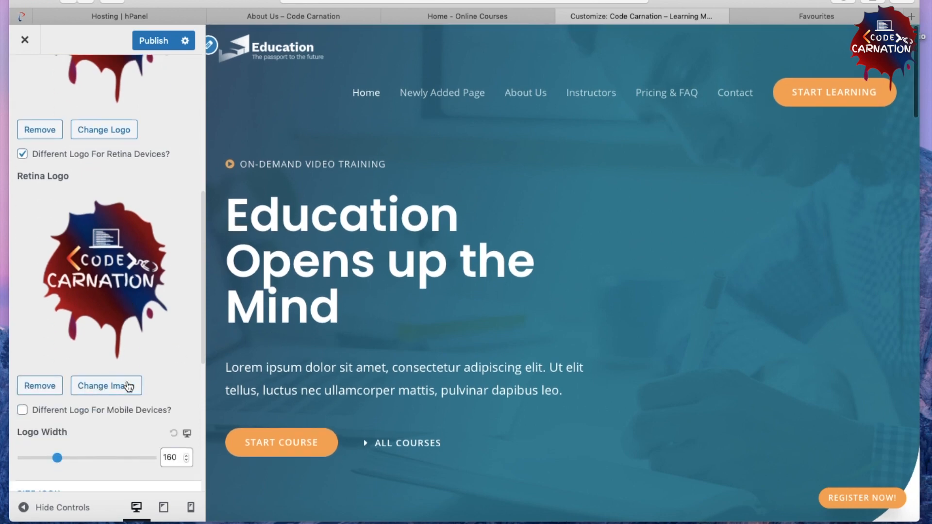
{"action": "scroll", "coordinate": [129, 387], "scroll_direction": "down", "scroll_amount": 3}
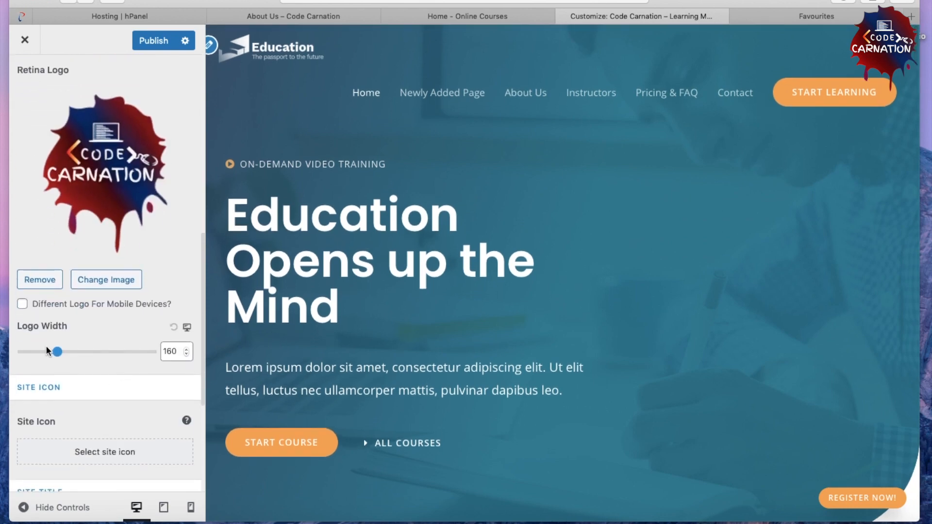
{"action": "mouse_move", "coordinate": [57, 352]}
{"action": "left_mouse_down"}
{"action": "mouse_move", "coordinate": [67, 357]}
{"action": "mouse_move", "coordinate": [57, 353]}
{"action": "left_mouse_up"}
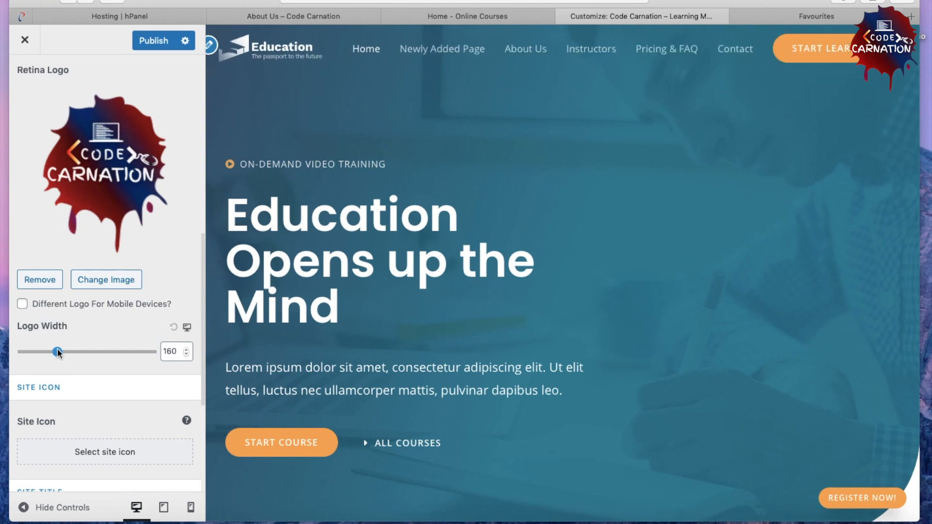
Preview the site at tablet and mobile widths, scrolling through the page.
{"action": "left_click", "coordinate": [186, 327]}
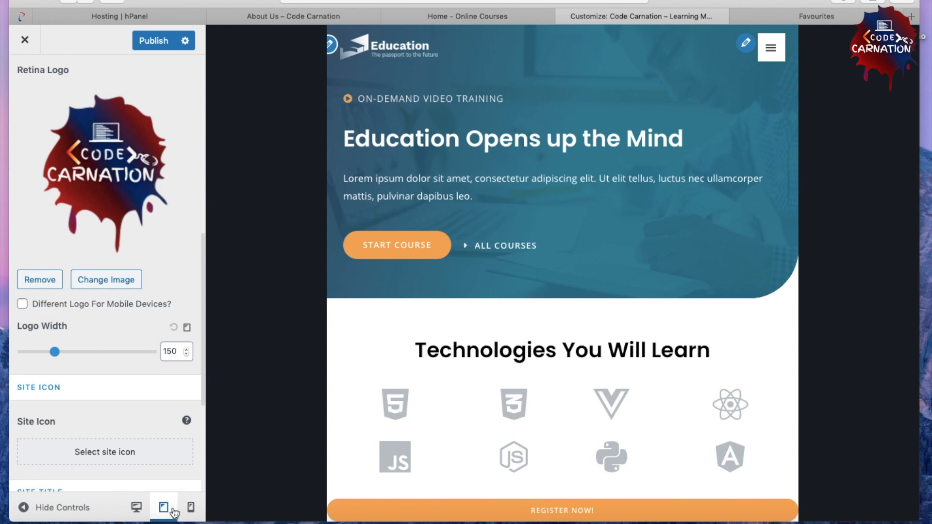
{"action": "left_click", "coordinate": [191, 508]}
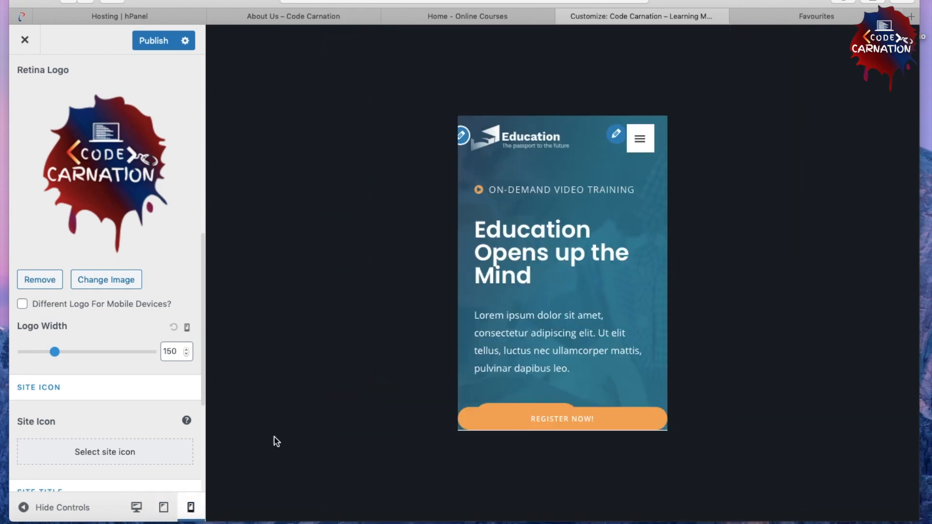
{"action": "scroll", "coordinate": [542, 398], "scroll_direction": "down", "scroll_amount": 15}
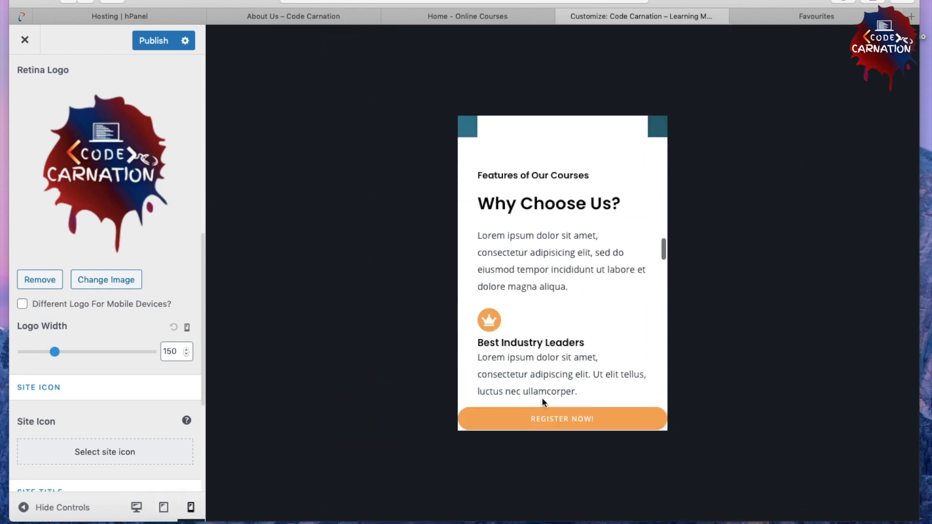
{"action": "scroll", "coordinate": [542, 397], "scroll_direction": "down", "scroll_amount": 4}
{"action": "scroll", "coordinate": [542, 397], "scroll_direction": "up", "scroll_amount": 10}
{"action": "scroll", "coordinate": [542, 397], "scroll_direction": "down", "scroll_amount": 4}
{"action": "scroll", "coordinate": [542, 397], "scroll_direction": "down", "scroll_amount": 10}
Return the preview to the home page and open the header logo's Transparent Header settings.
{"action": "scroll", "coordinate": [542, 397], "scroll_direction": "up", "scroll_amount": 3}
{"action": "scroll", "coordinate": [542, 397], "scroll_direction": "up", "scroll_amount": 6}
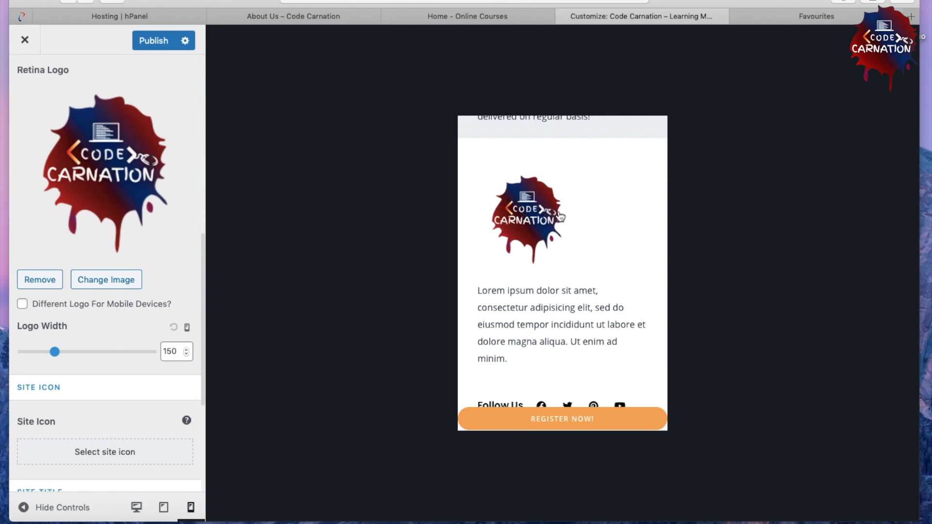
{"action": "left_click", "coordinate": [504, 241]}
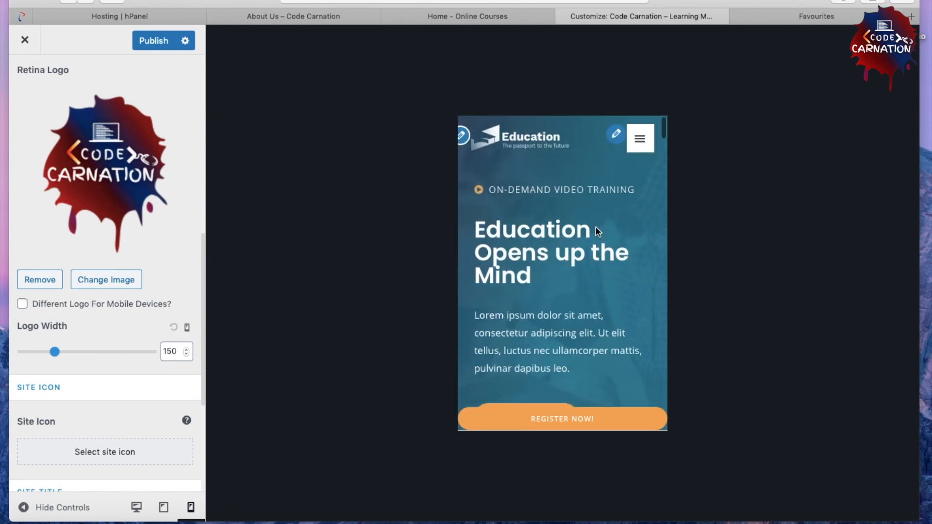
{"action": "left_click", "coordinate": [464, 139]}
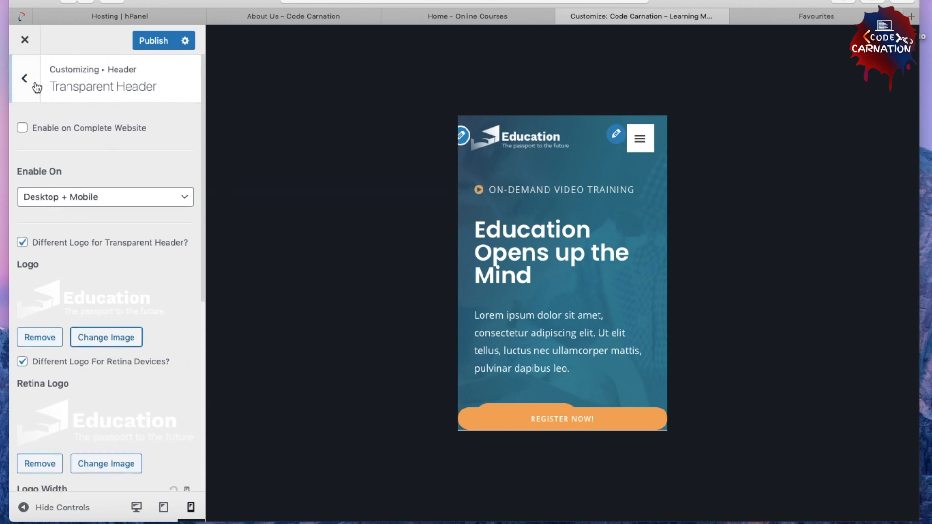
Go back to the header settings list and review the Site Identity logo.
{"action": "scroll", "coordinate": [498, 345], "scroll_direction": "down", "scroll_amount": 6}
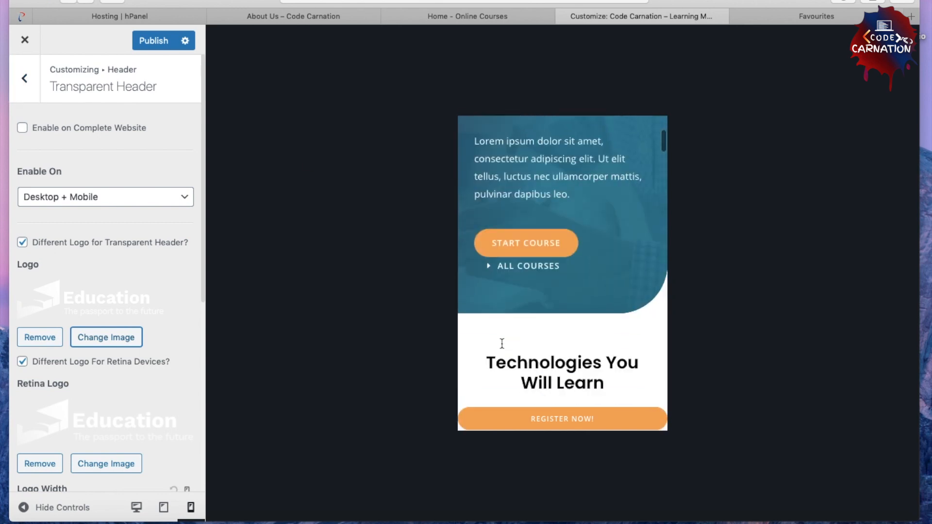
{"action": "scroll", "coordinate": [478, 165], "scroll_direction": "up", "scroll_amount": 6}
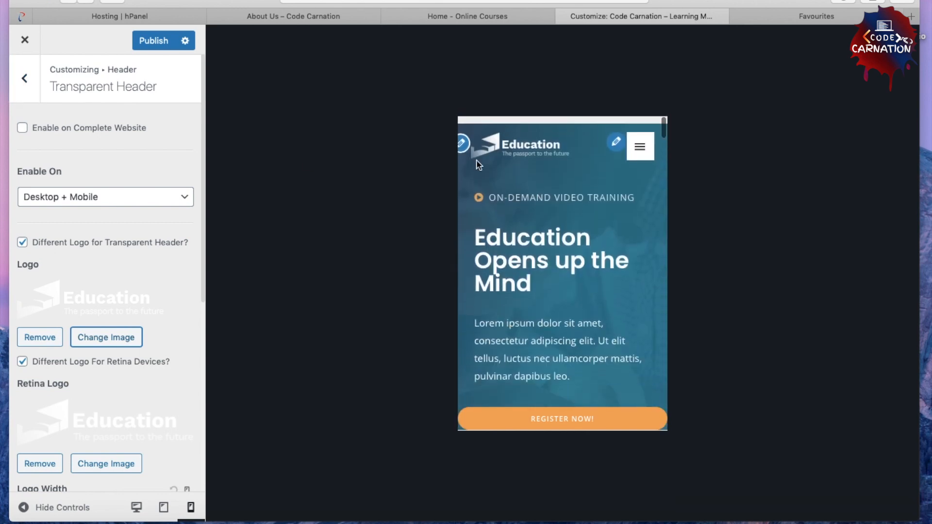
{"action": "left_click", "coordinate": [25, 77]}
{"action": "left_click", "coordinate": [97, 130]}
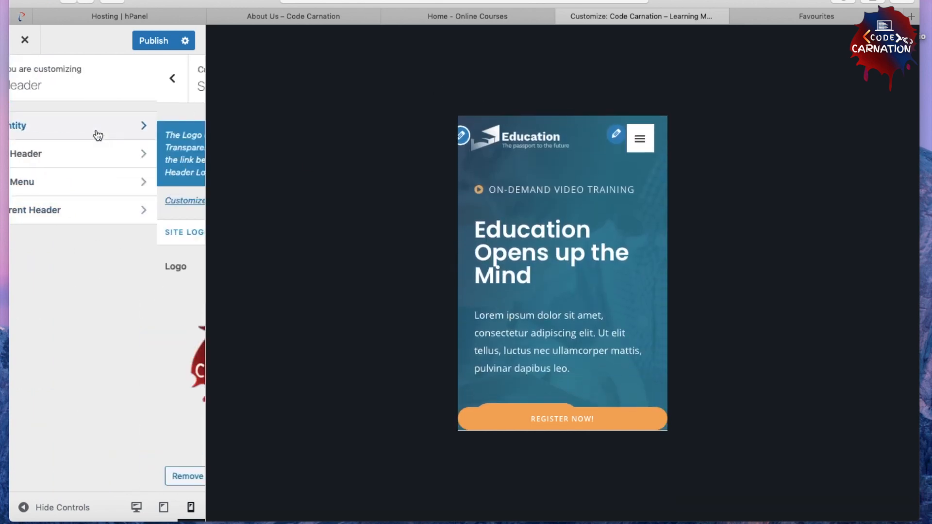
{"action": "scroll", "coordinate": [108, 372], "scroll_direction": "down", "scroll_amount": 10}
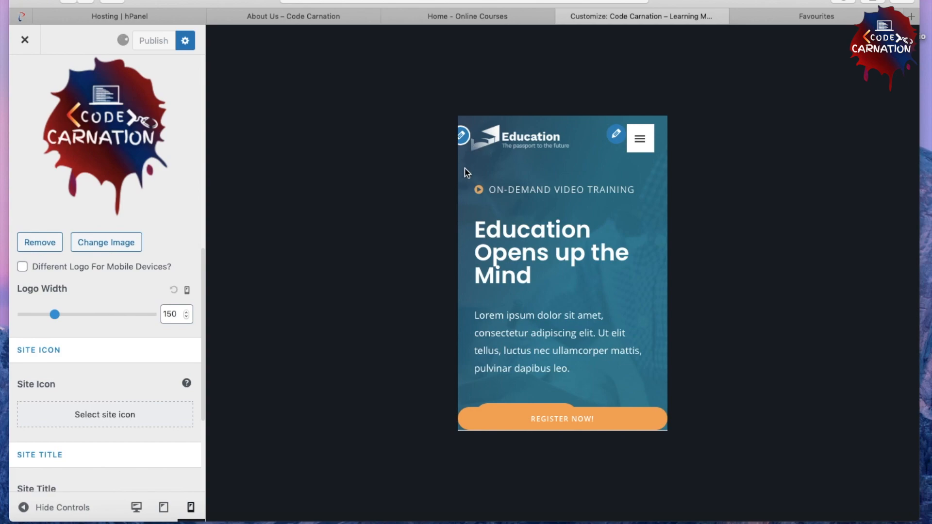
Preview at desktop width and reopen the logo's Transparent Header settings.
{"action": "left_click", "coordinate": [136, 508]}
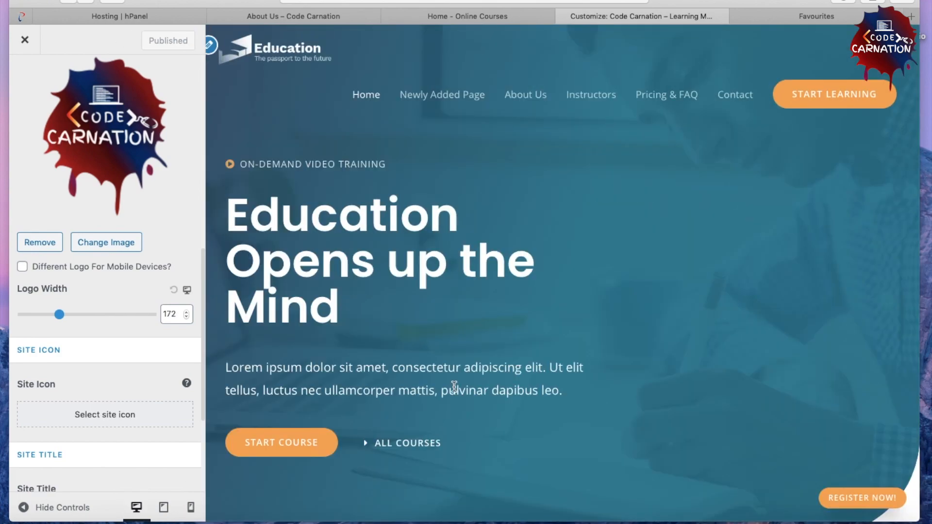
{"action": "scroll", "coordinate": [475, 360], "scroll_direction": "down", "scroll_amount": 20}
{"action": "scroll", "coordinate": [297, 206], "scroll_direction": "up", "scroll_amount": 20}
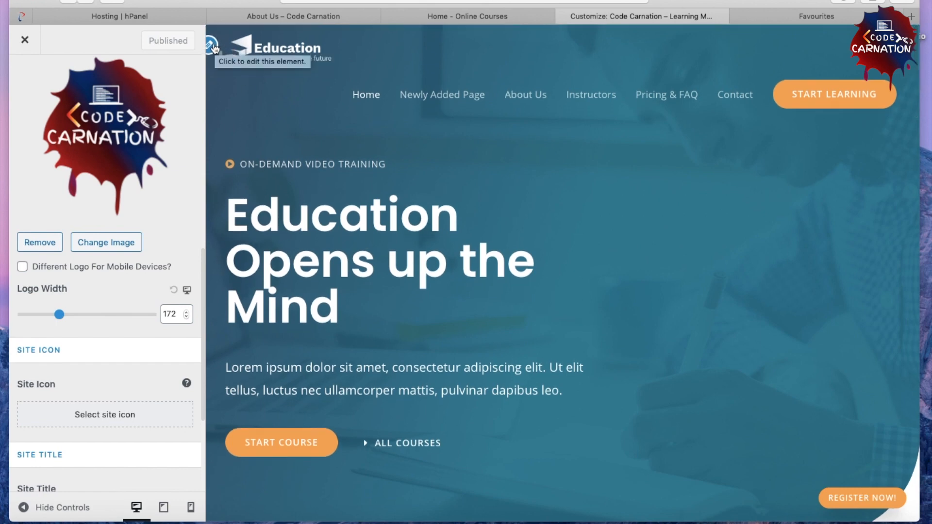
{"action": "left_click", "coordinate": [212, 47]}
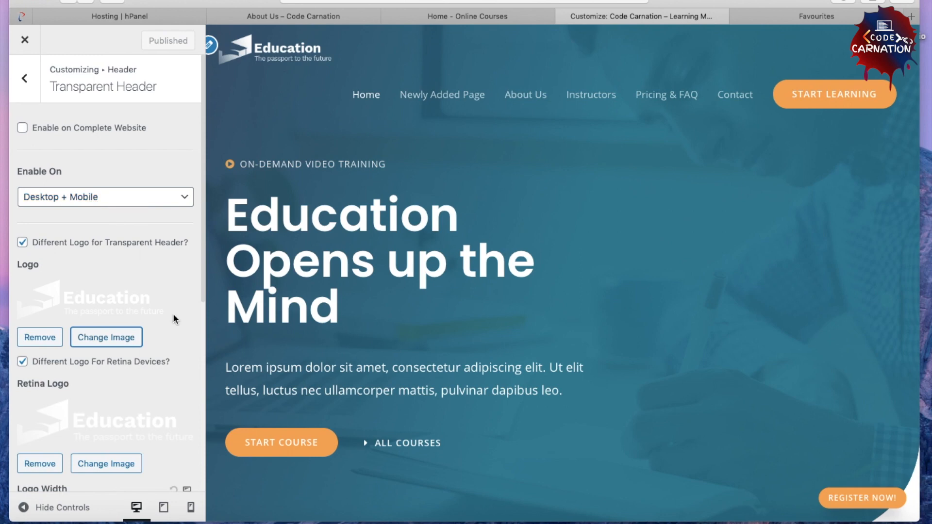
Replace the white Education transparent-header logo with the Code Carnation splash image.
{"action": "scroll", "coordinate": [174, 319], "scroll_direction": "down", "scroll_amount": 3}
{"action": "scroll", "coordinate": [175, 303], "scroll_direction": "down", "scroll_amount": 10}
{"action": "scroll", "coordinate": [102, 292], "scroll_direction": "up", "scroll_amount": 13}
{"action": "left_click", "coordinate": [111, 340]}
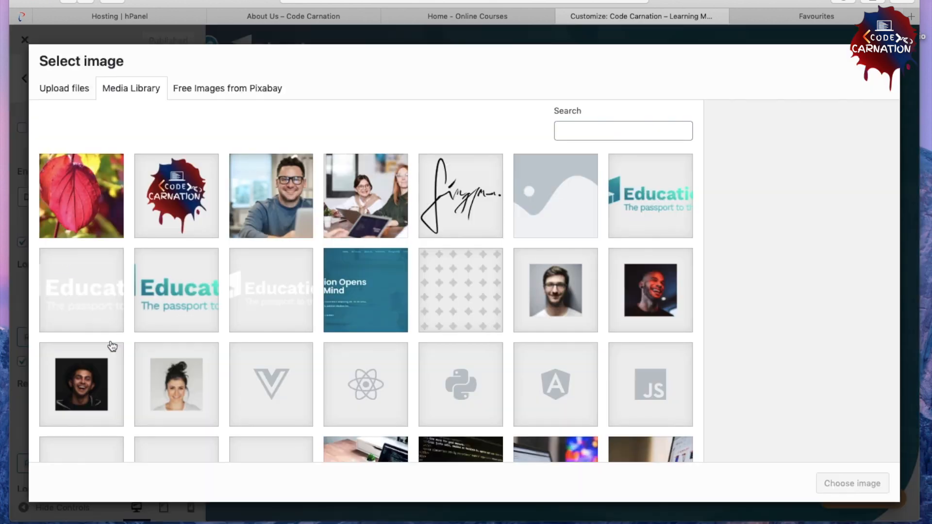
{"action": "left_click", "coordinate": [193, 192]}
{"action": "left_click", "coordinate": [847, 487]}
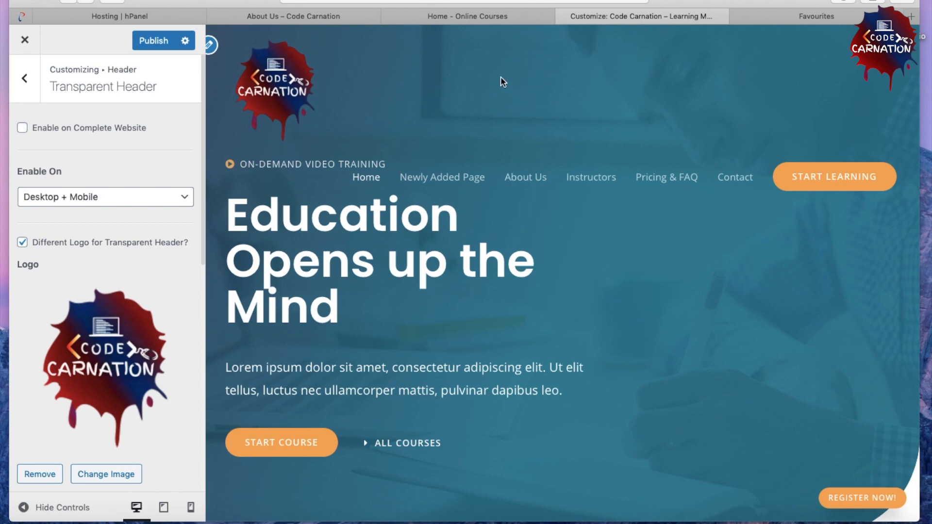
{"action": "scroll", "coordinate": [400, 276], "scroll_direction": "down", "scroll_amount": 5}
Make Code Carnation the transparent header's retina logo and set logo width to 345.
{"action": "scroll", "coordinate": [199, 398], "scroll_direction": "down", "scroll_amount": 5}
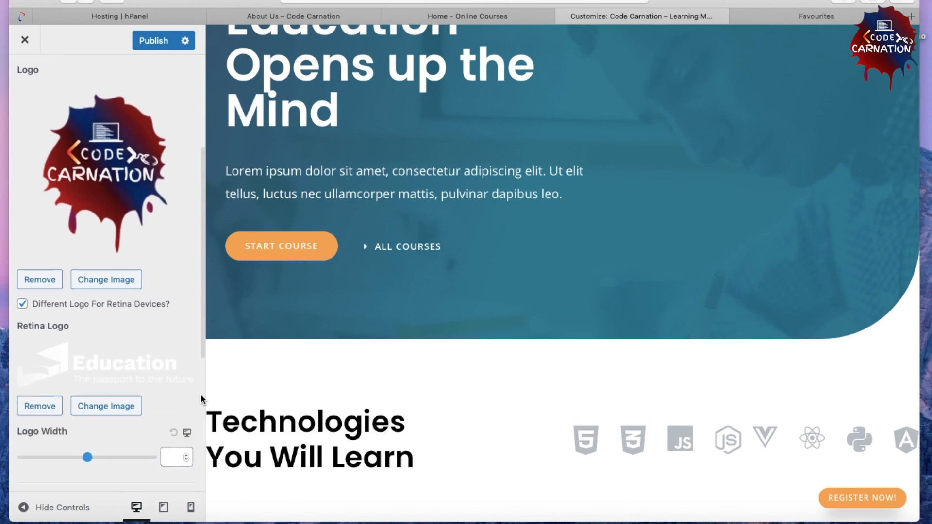
{"action": "scroll", "coordinate": [201, 400], "scroll_direction": "down", "scroll_amount": 1}
{"action": "left_click", "coordinate": [103, 396]}
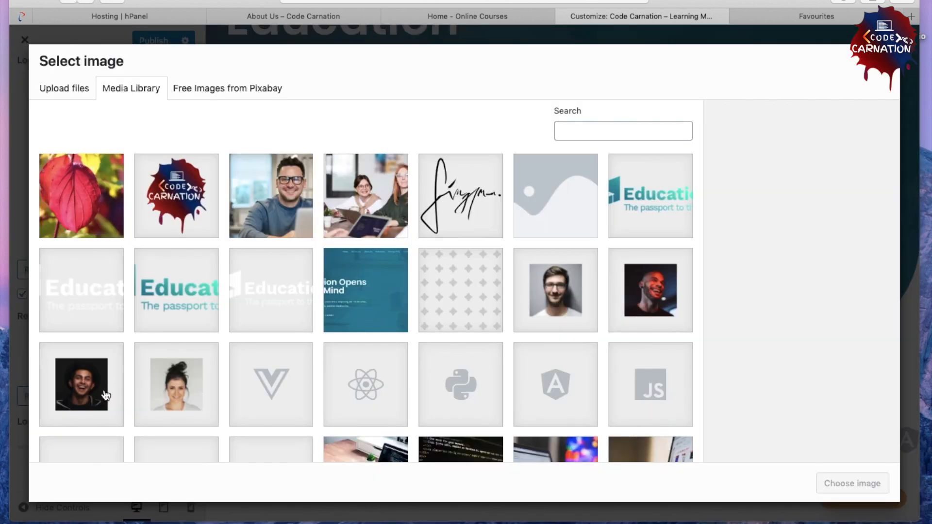
{"action": "left_click", "coordinate": [164, 218]}
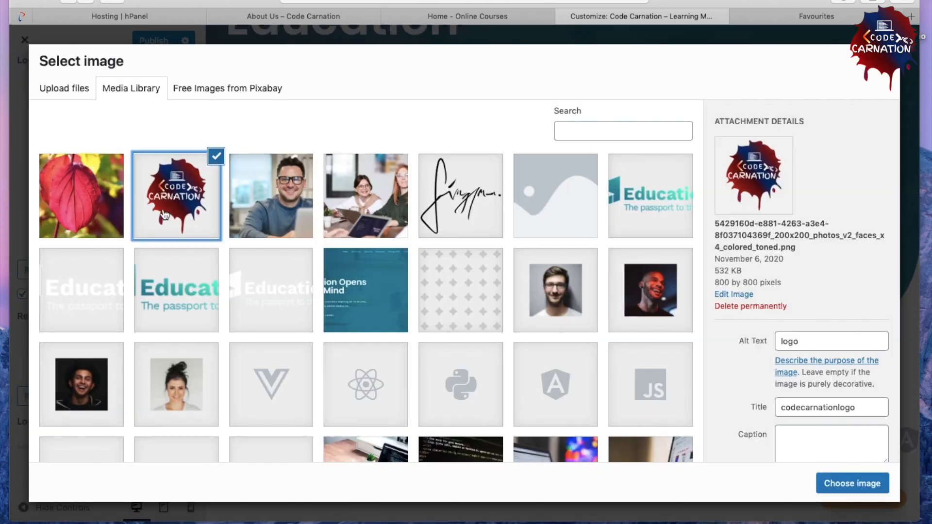
{"action": "left_click", "coordinate": [840, 484]}
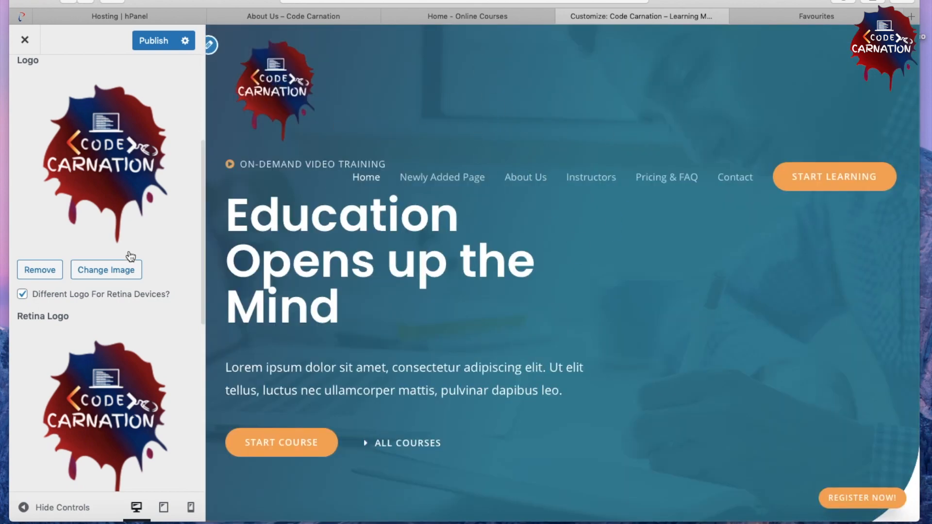
{"action": "scroll", "coordinate": [142, 243], "scroll_direction": "down", "scroll_amount": 5}
{"action": "left_click_drag", "start_coordinate": [88, 385], "coordinate": [35, 384]}
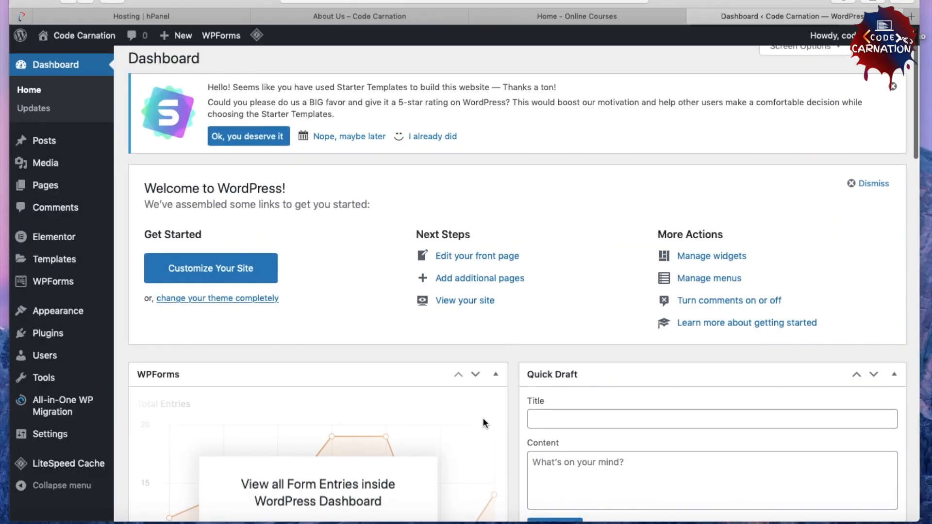
Scroll through the live Home - Online Courses page.
{"action": "scroll", "coordinate": [483, 422], "scroll_direction": "up", "scroll_amount": 1}
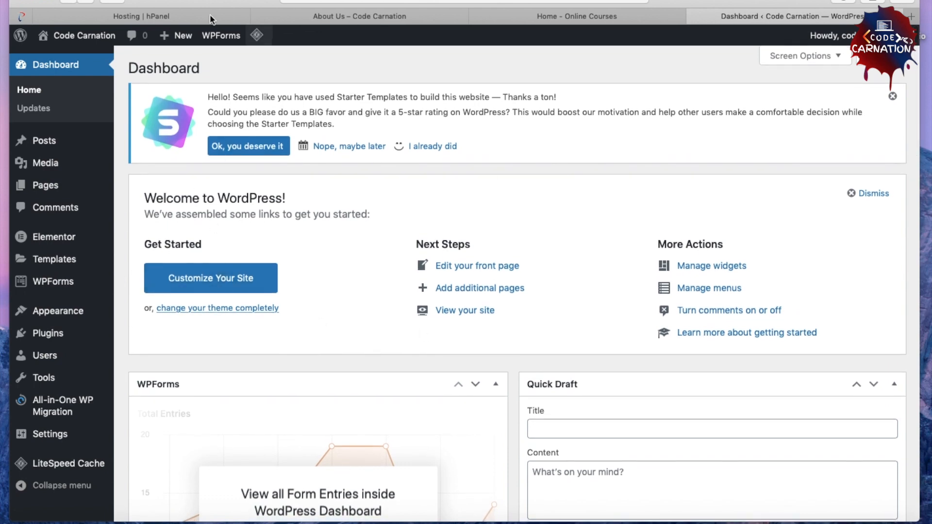
{"action": "left_click", "coordinate": [541, 19]}
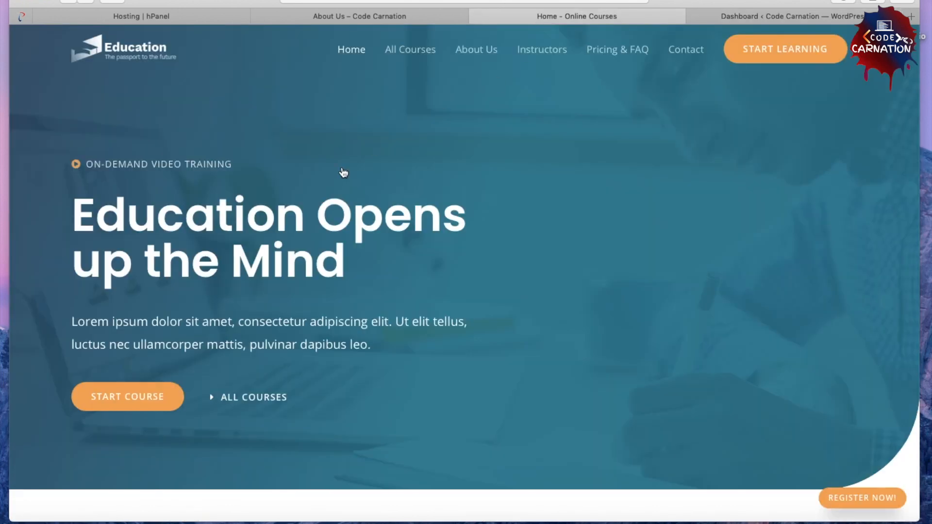
{"action": "scroll", "coordinate": [384, 217], "scroll_direction": "down", "scroll_amount": 15}
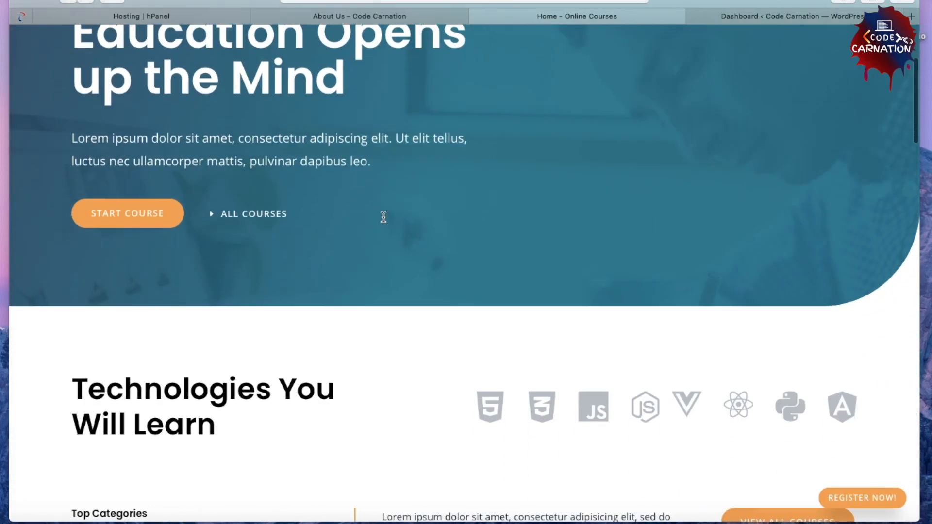
{"action": "scroll", "coordinate": [385, 221], "scroll_direction": "down", "scroll_amount": 3}
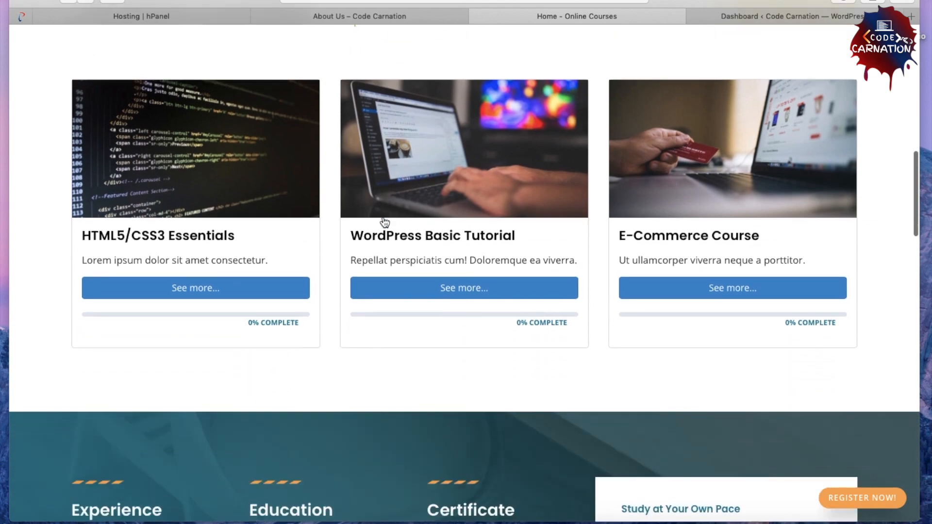
{"action": "scroll", "coordinate": [372, 241], "scroll_direction": "down", "scroll_amount": 4}
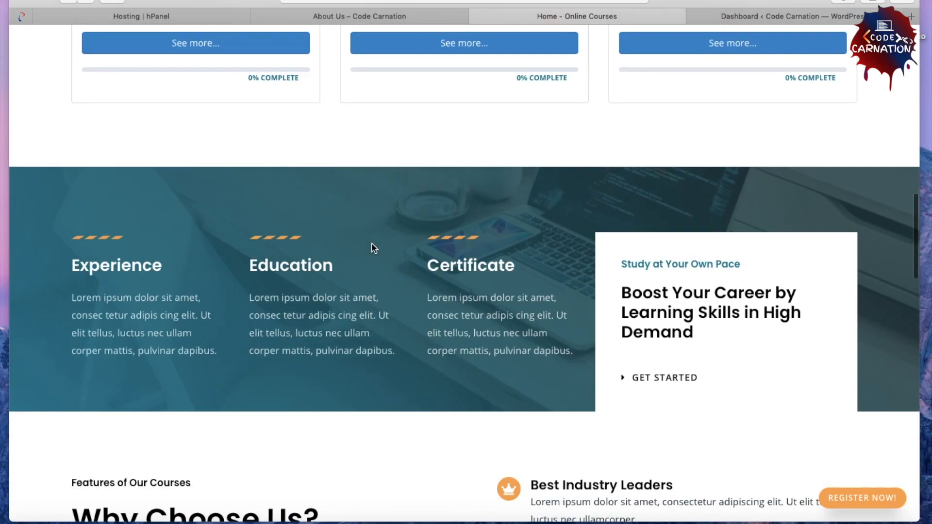
{"action": "scroll", "coordinate": [371, 243], "scroll_direction": "up", "scroll_amount": 20}
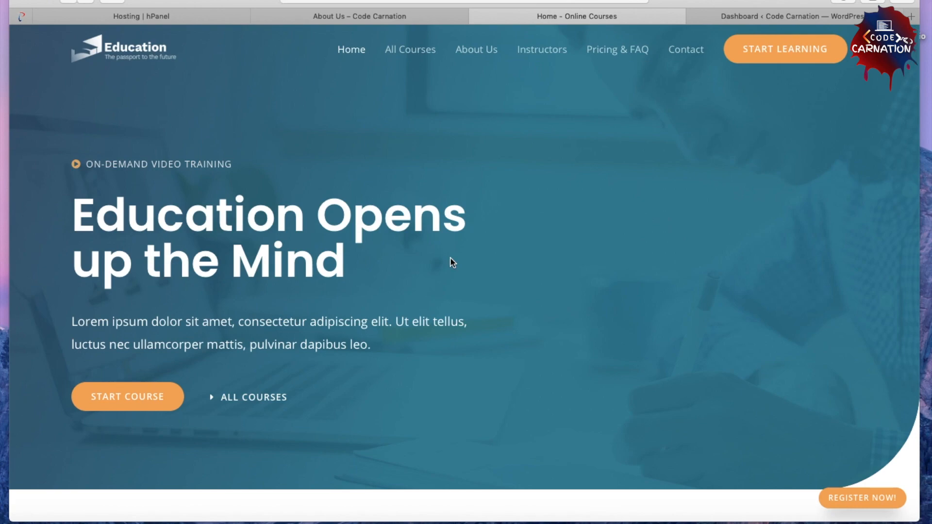
{"action": "scroll", "coordinate": [429, 209], "scroll_direction": "down", "scroll_amount": 12}
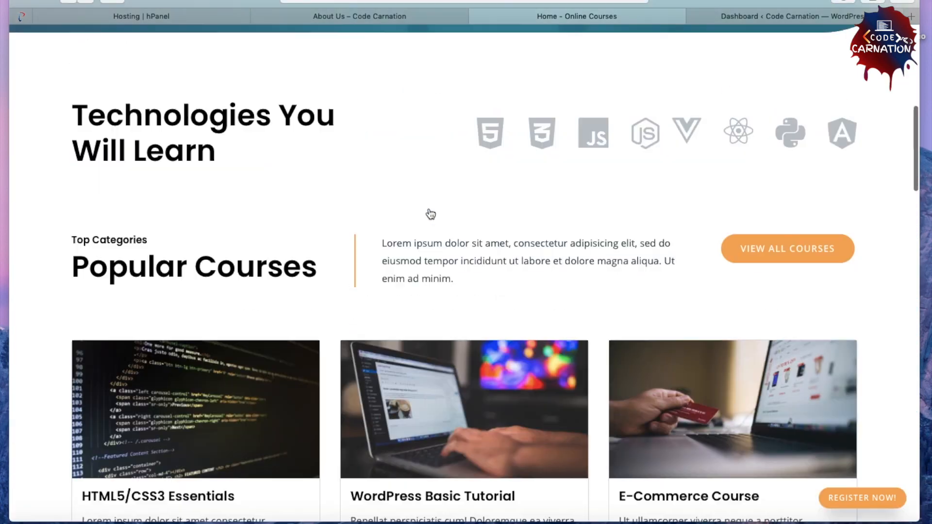
{"action": "scroll", "coordinate": [428, 214], "scroll_direction": "up", "scroll_amount": 12}
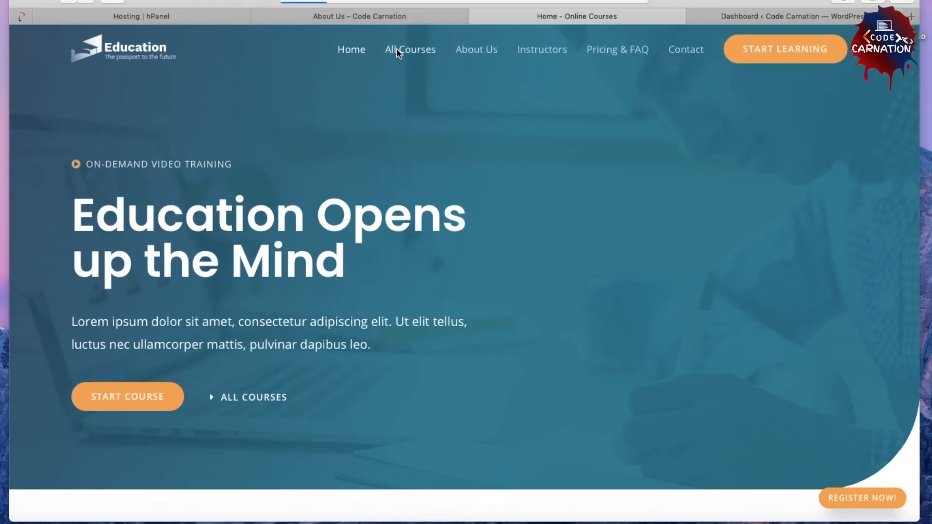
{"action": "scroll", "coordinate": [499, 333], "scroll_direction": "down", "scroll_amount": 8}
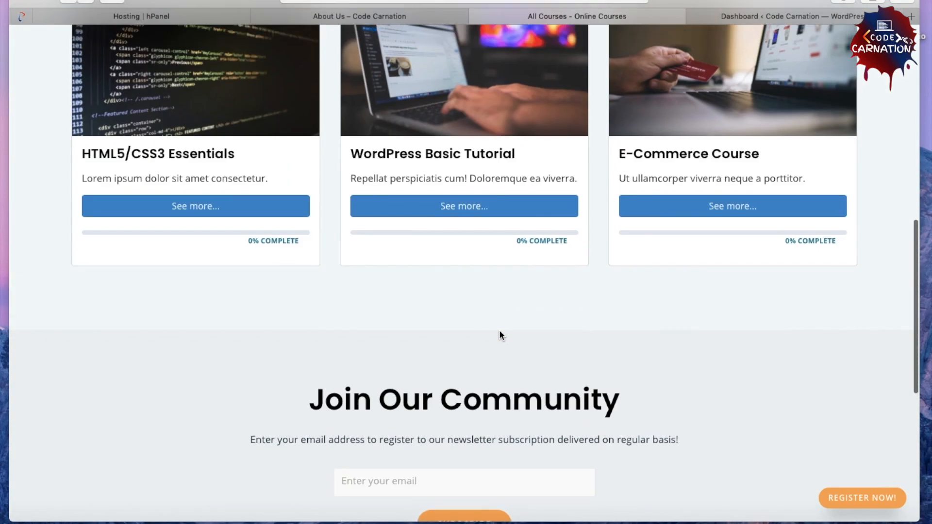
{"action": "scroll", "coordinate": [503, 335], "scroll_direction": "up", "scroll_amount": 15}
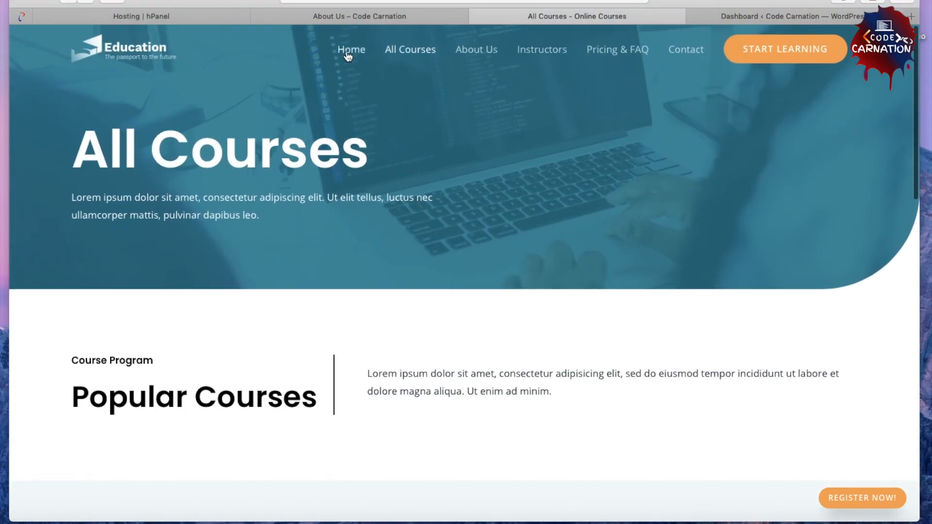
Go back to the site's Home page, then switch to the Code Carnation admin dashboard.
{"action": "left_click", "coordinate": [348, 53]}
{"action": "scroll", "coordinate": [401, 337], "scroll_direction": "down", "scroll_amount": 10}
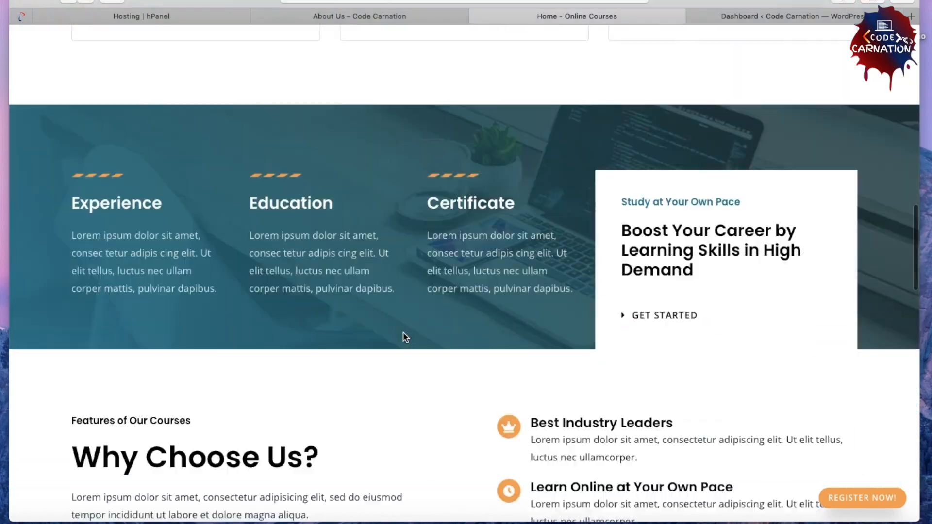
{"action": "scroll", "coordinate": [403, 334], "scroll_direction": "down", "scroll_amount": 10}
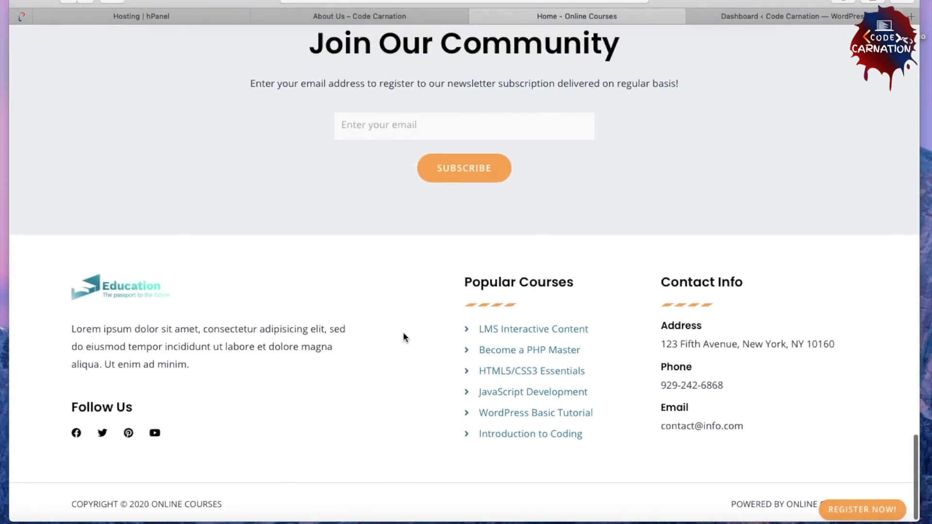
{"action": "scroll", "coordinate": [403, 334], "scroll_direction": "up", "scroll_amount": 15}
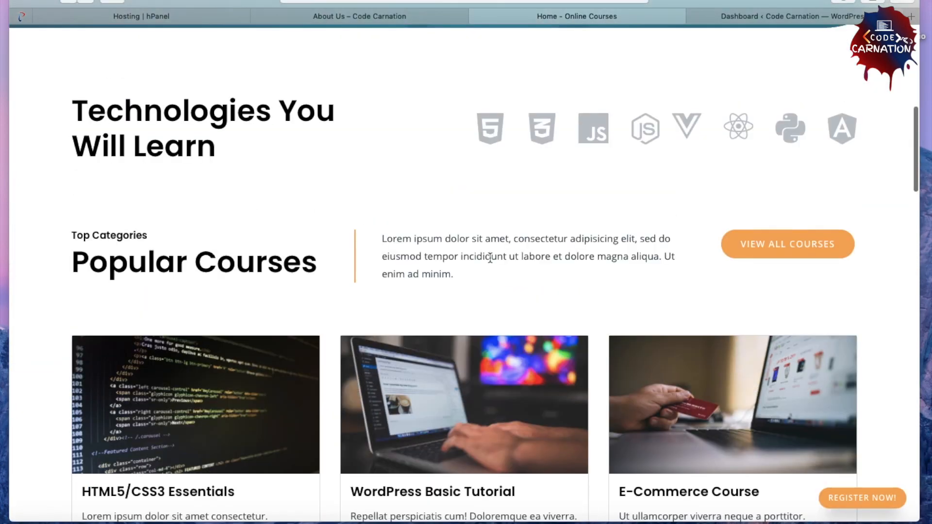
{"action": "left_click", "coordinate": [732, 18]}
Open Installed Plugins from the admin sidebar and scroll the plugin list.
{"action": "mouse_move", "coordinate": [54, 318]}
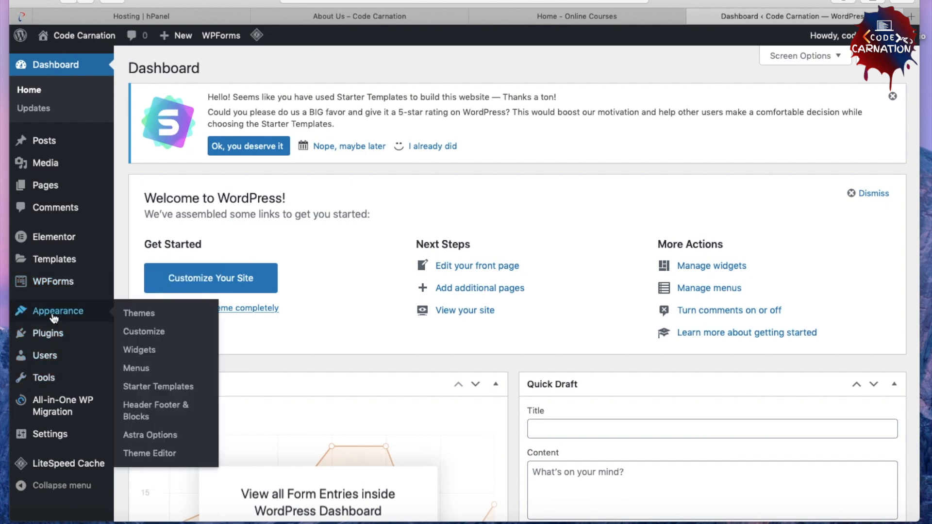
{"action": "mouse_move", "coordinate": [55, 345]}
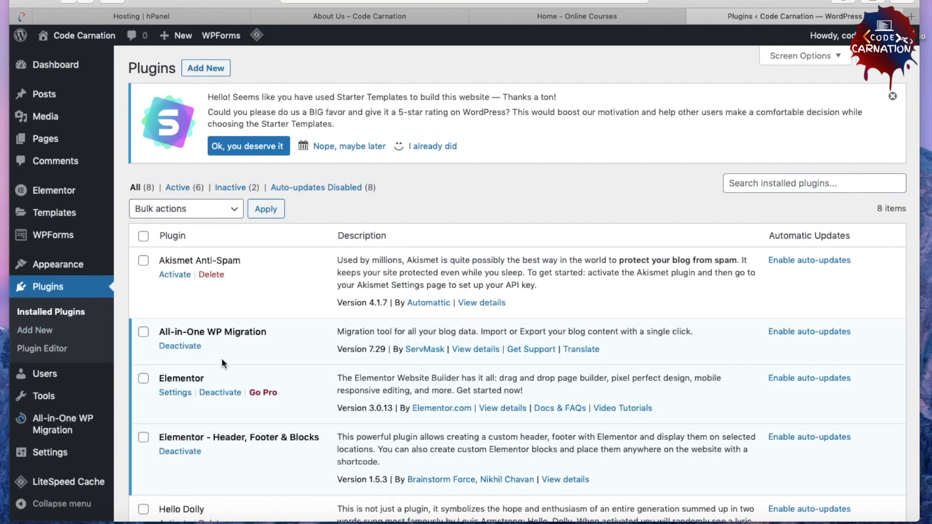
{"action": "scroll", "coordinate": [222, 359], "scroll_direction": "down", "scroll_amount": 5}
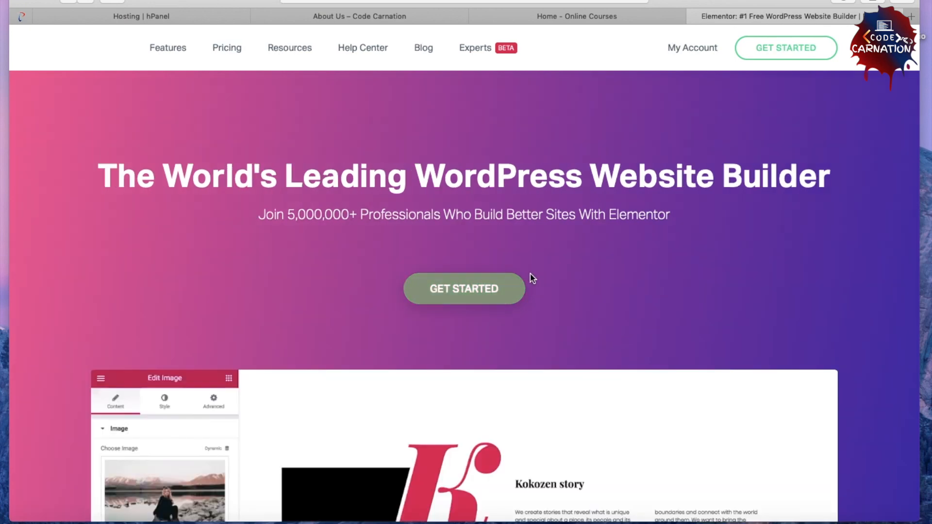
Browse the Elementor.com page-builder showcase, then return to the installed Plugins page.
{"action": "scroll", "coordinate": [610, 449], "scroll_direction": "down", "scroll_amount": 6}
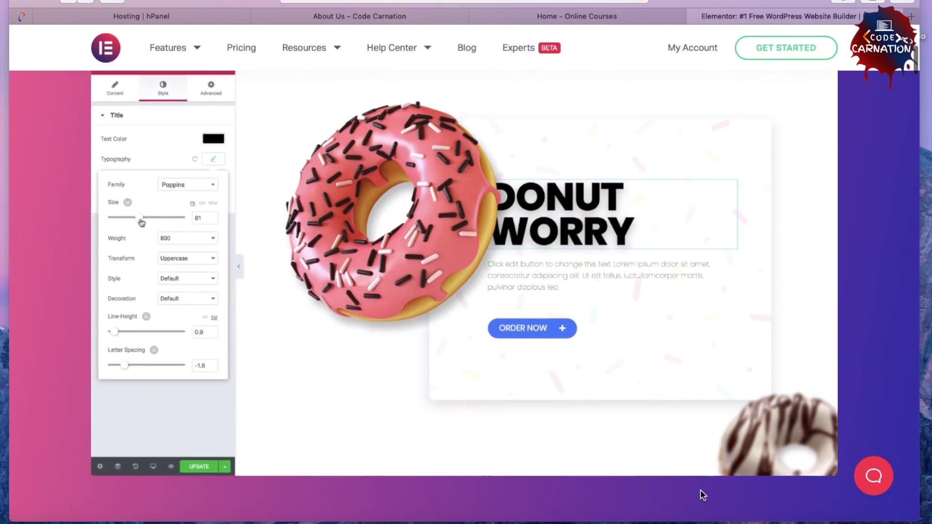
{"action": "scroll", "coordinate": [703, 494], "scroll_direction": "up", "scroll_amount": 1}
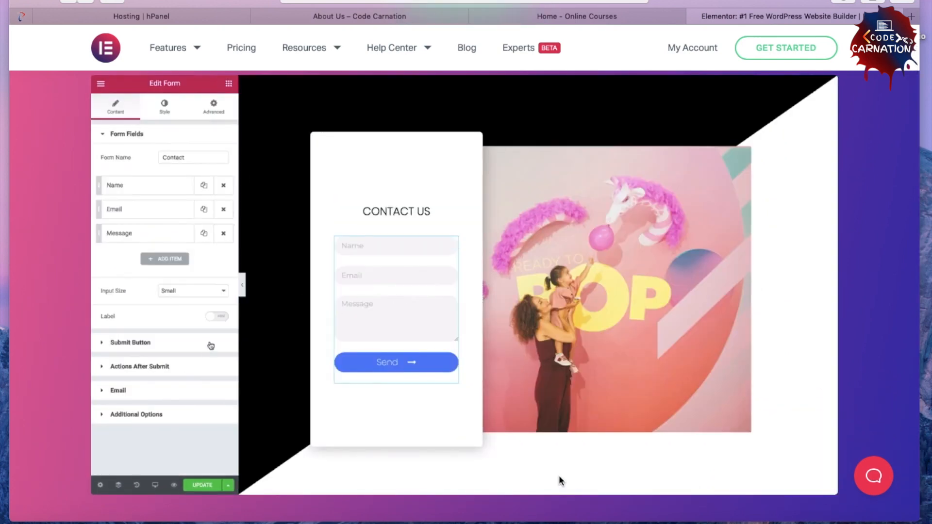
{"action": "scroll", "coordinate": [559, 478], "scroll_direction": "down", "scroll_amount": 3}
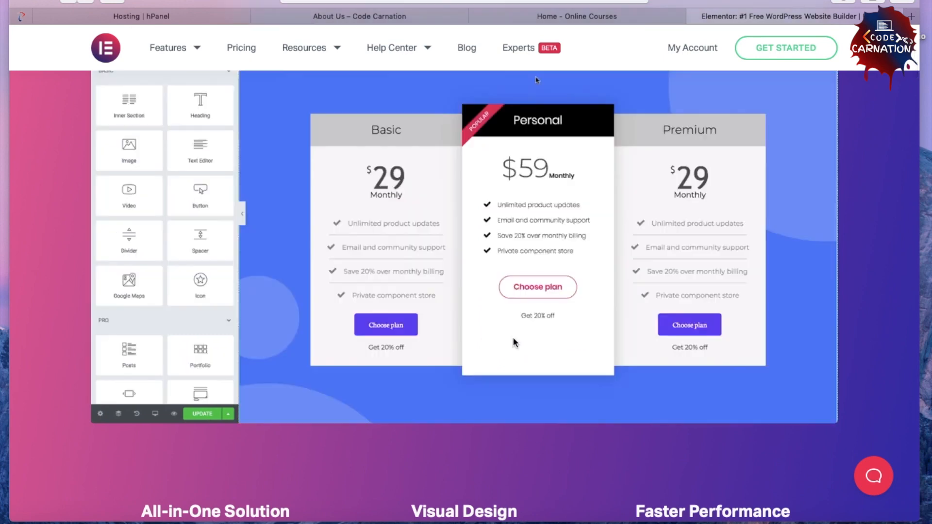
{"action": "scroll", "coordinate": [469, 381], "scroll_direction": "down", "scroll_amount": 1}
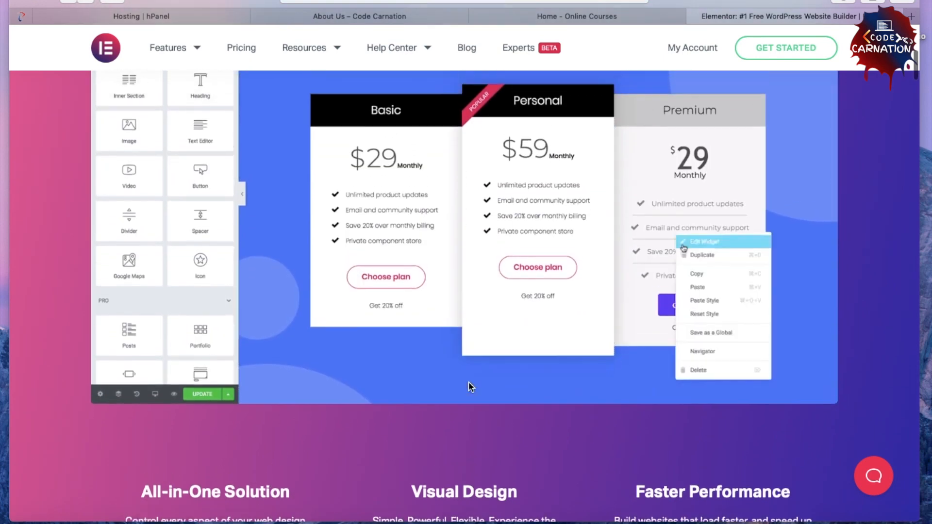
{"action": "scroll", "coordinate": [468, 381], "scroll_direction": "up", "scroll_amount": 3}
{"action": "scroll", "coordinate": [468, 382], "scroll_direction": "down", "scroll_amount": 1}
{"action": "scroll", "coordinate": [468, 382], "scroll_direction": "up", "scroll_amount": 2}
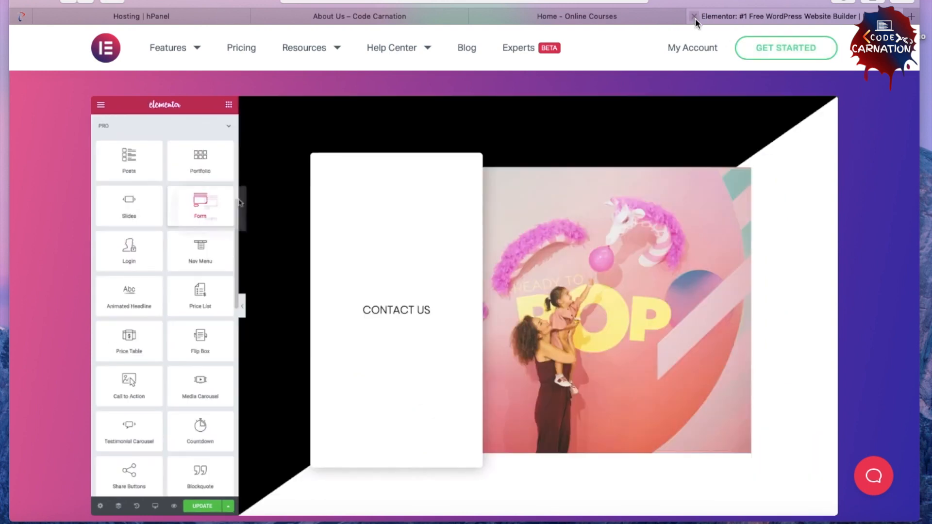
{"action": "left_click", "coordinate": [72, 2]}
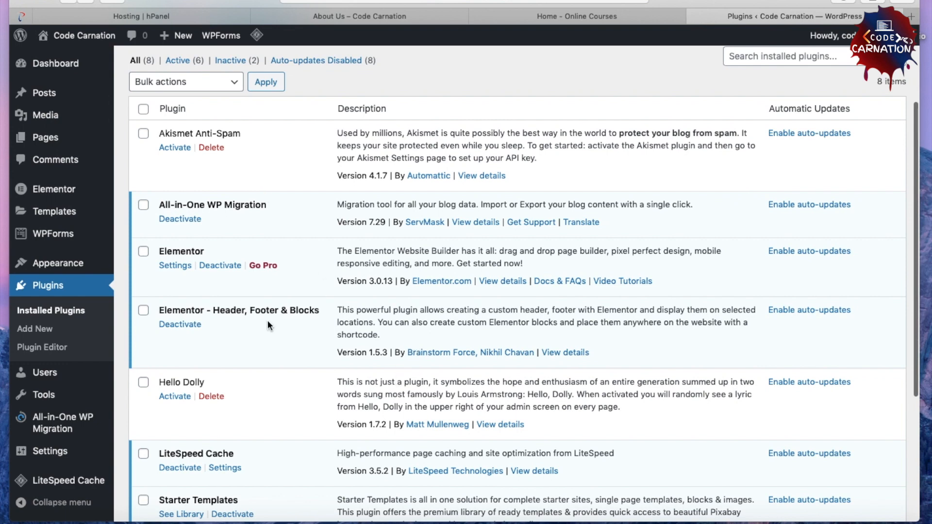
Scroll the Plugins list, then look over the Home - Online Courses page.
{"action": "scroll", "coordinate": [147, 316], "scroll_direction": "up", "scroll_amount": 1}
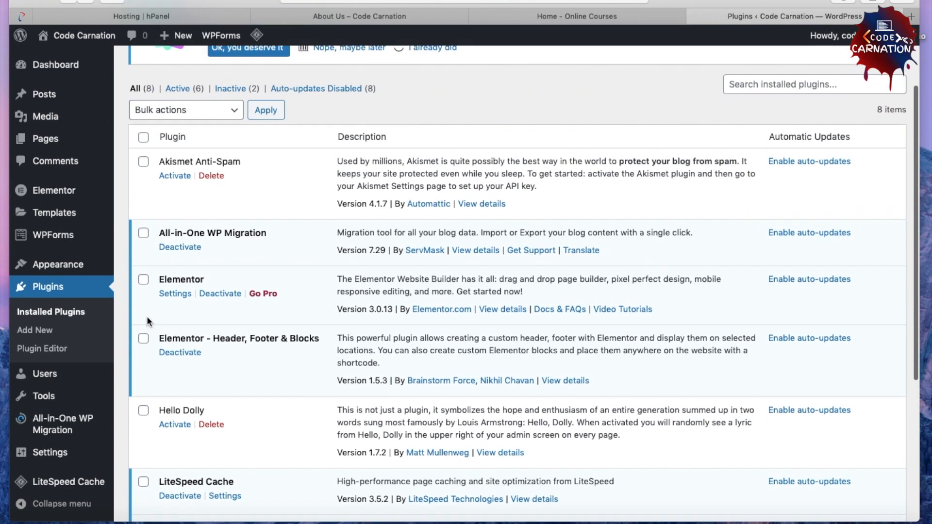
{"action": "scroll", "coordinate": [147, 316], "scroll_direction": "down", "scroll_amount": 2}
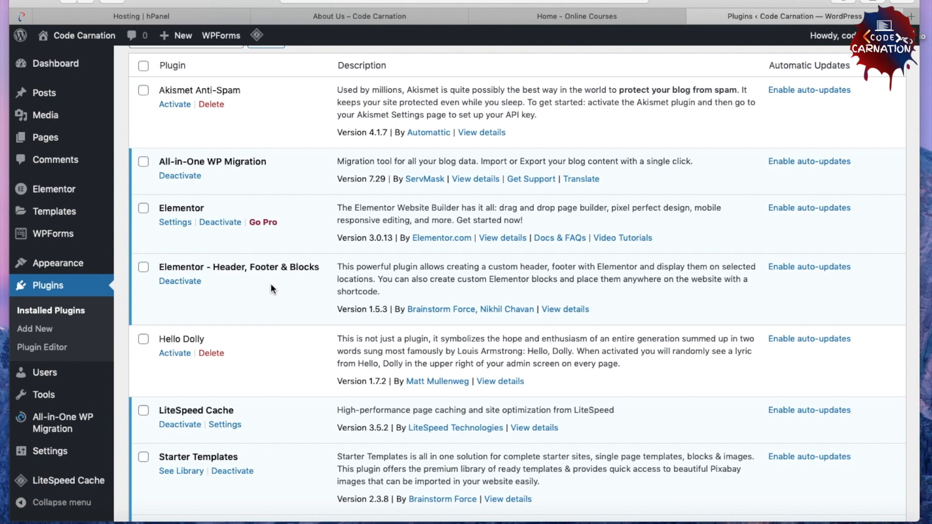
{"action": "scroll", "coordinate": [271, 284], "scroll_direction": "up", "scroll_amount": 5}
{"action": "left_click", "coordinate": [626, 17]}
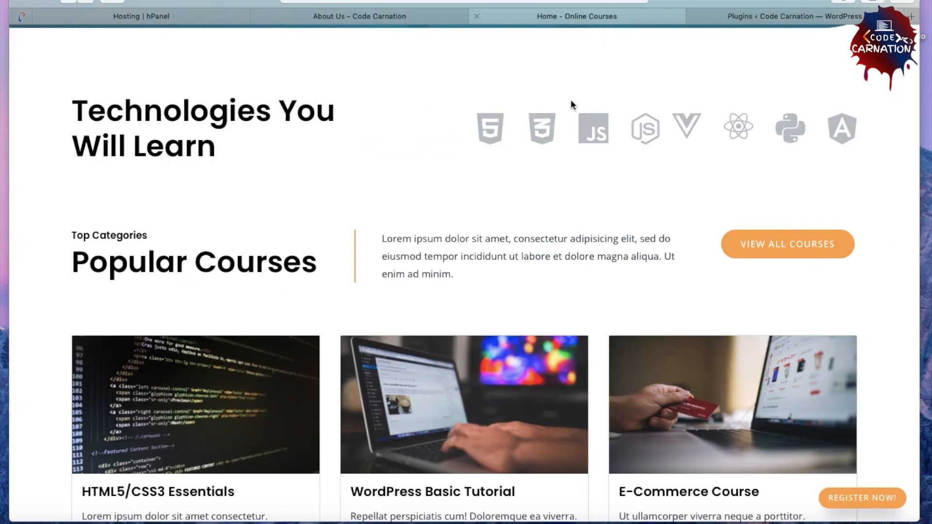
{"action": "scroll", "coordinate": [473, 293], "scroll_direction": "up", "scroll_amount": 10}
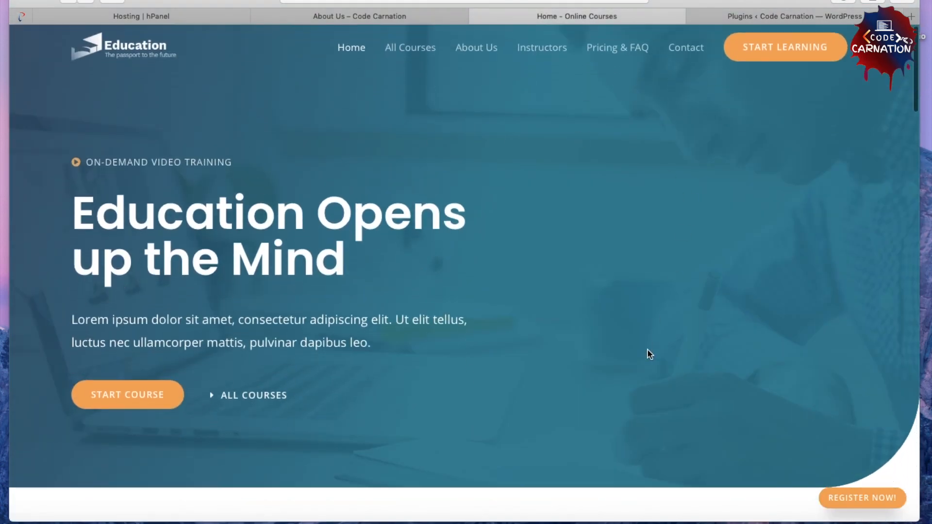
{"action": "scroll", "coordinate": [648, 350], "scroll_direction": "down", "scroll_amount": 20}
{"action": "scroll", "coordinate": [647, 350], "scroll_direction": "up", "scroll_amount": 20}
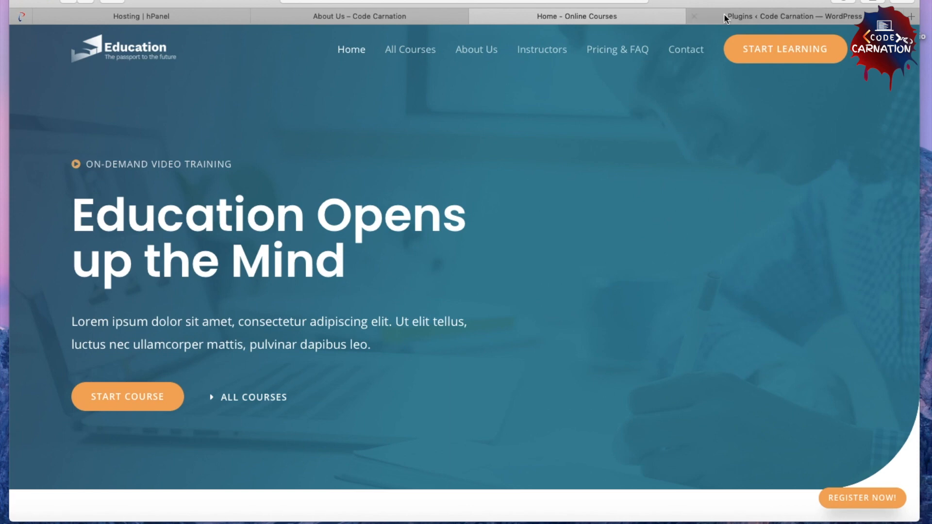
Return to the Plugins page and head to the admin Dashboard.
{"action": "left_click", "coordinate": [755, 23]}
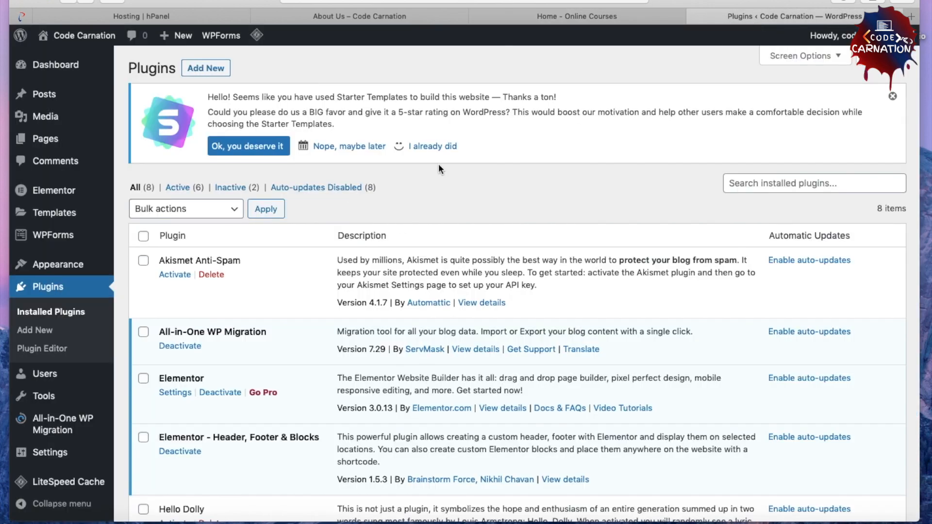
{"action": "scroll", "coordinate": [470, 246], "scroll_direction": "down", "scroll_amount": 2}
{"action": "scroll", "coordinate": [423, 223], "scroll_direction": "up", "scroll_amount": 2}
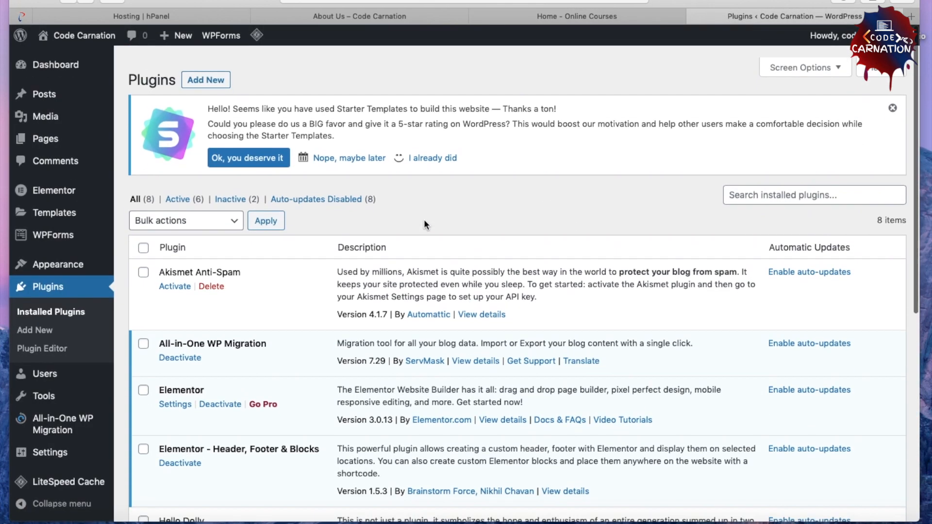
{"action": "mouse_move", "coordinate": [74, 67]}
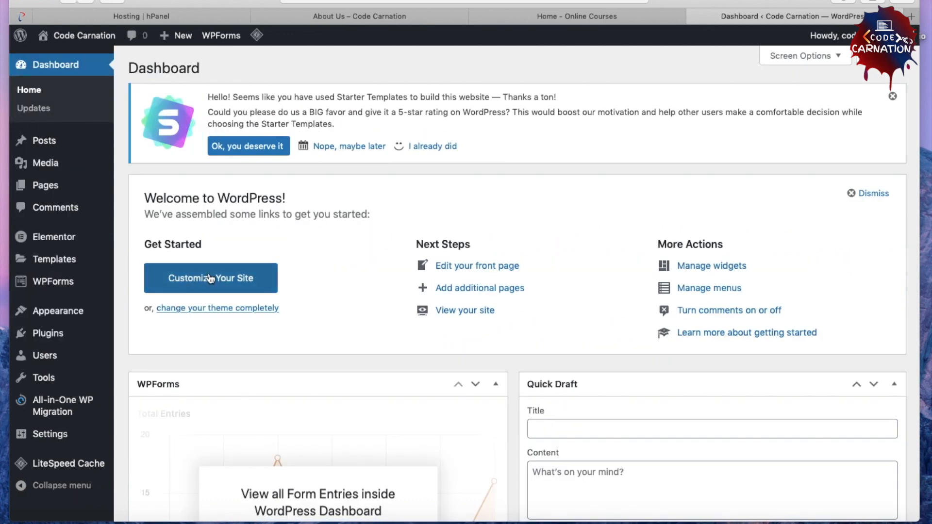
{"action": "left_click", "coordinate": [180, 281]}
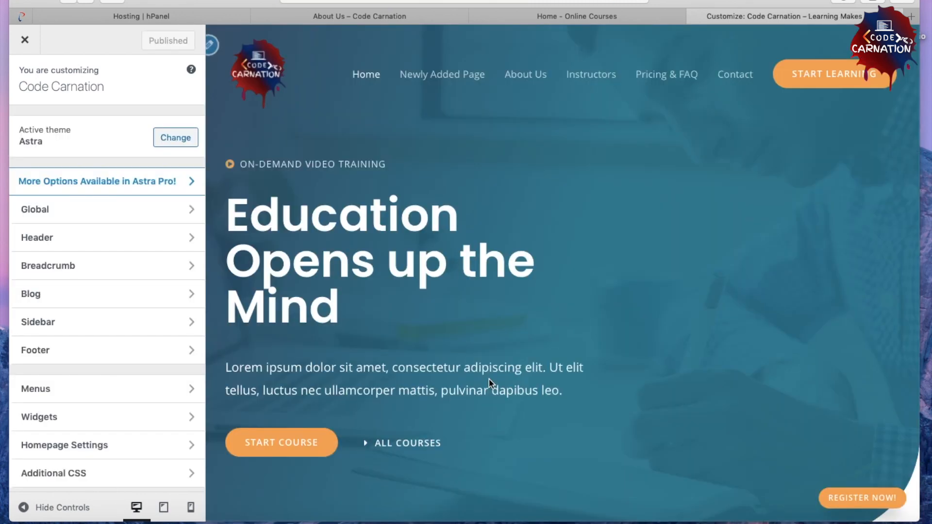
{"action": "scroll", "coordinate": [489, 382], "scroll_direction": "down", "scroll_amount": 10}
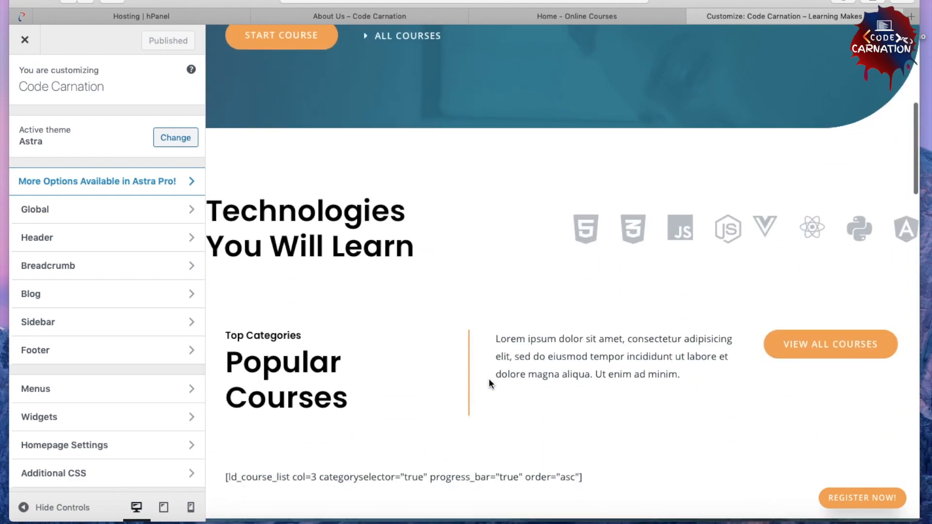
{"action": "scroll", "coordinate": [491, 384], "scroll_direction": "down", "scroll_amount": 8}
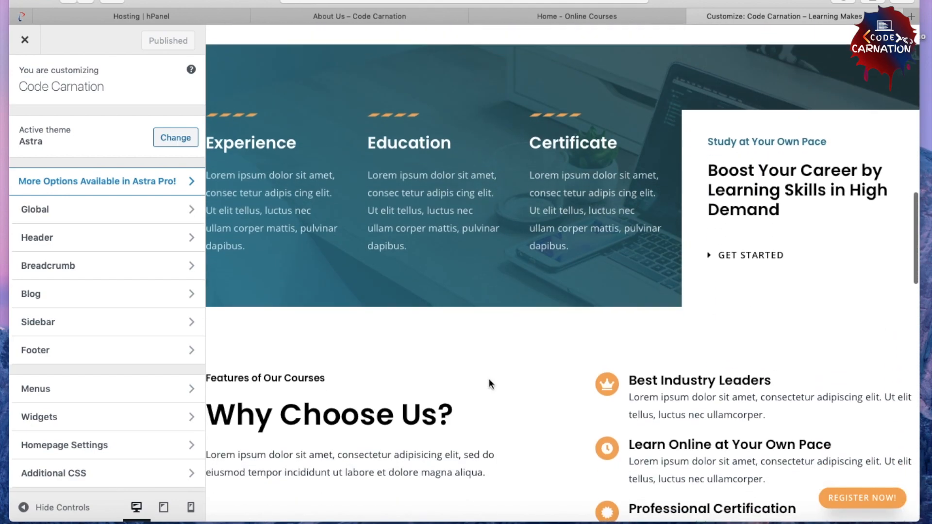
{"action": "scroll", "coordinate": [489, 380], "scroll_direction": "down", "scroll_amount": 7}
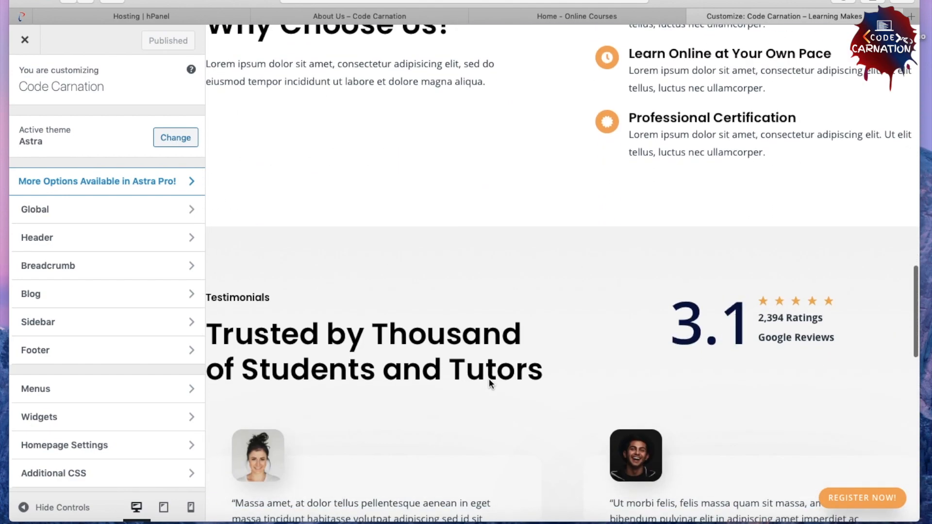
{"action": "scroll", "coordinate": [488, 383], "scroll_direction": "down", "scroll_amount": 9}
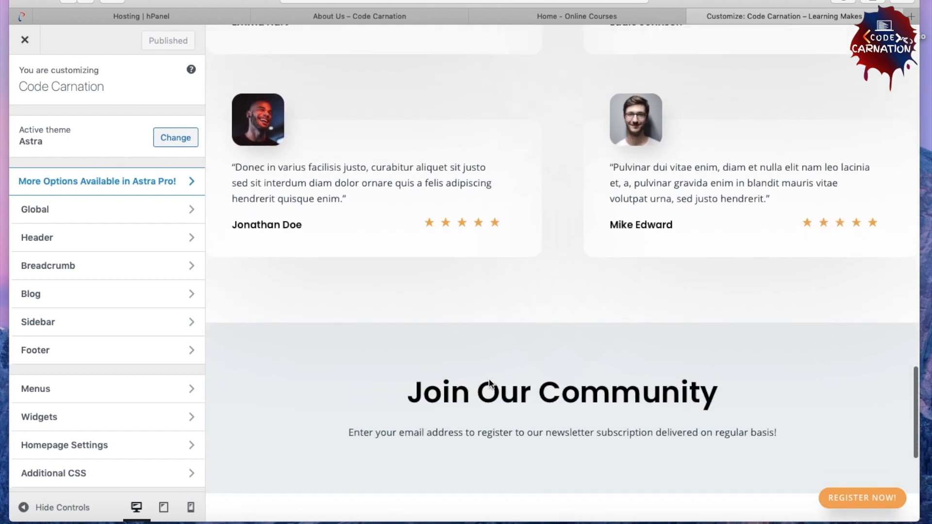
{"action": "scroll", "coordinate": [489, 384], "scroll_direction": "down", "scroll_amount": 8}
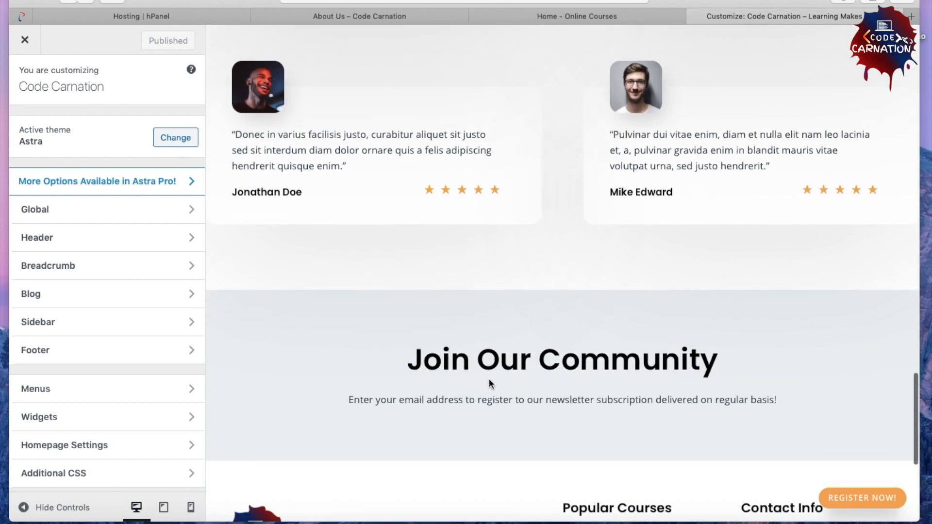
{"action": "scroll", "coordinate": [490, 383], "scroll_direction": "up", "scroll_amount": 20}
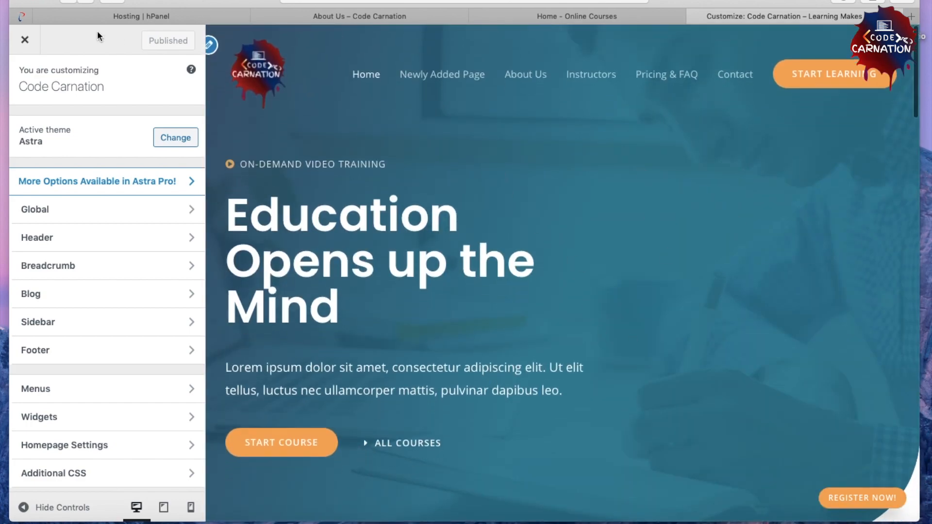
{"action": "left_click", "coordinate": [20, 51]}
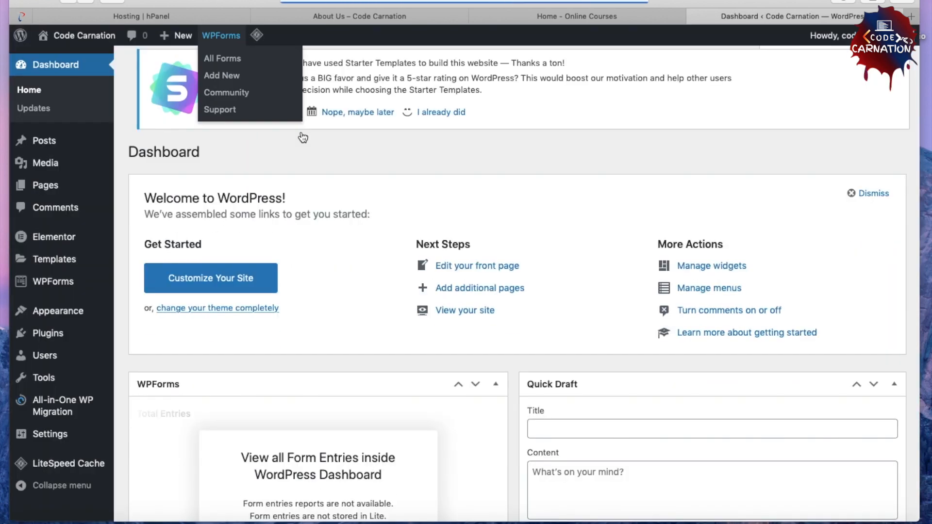
{"action": "scroll", "coordinate": [518, 439], "scroll_direction": "down", "scroll_amount": 20}
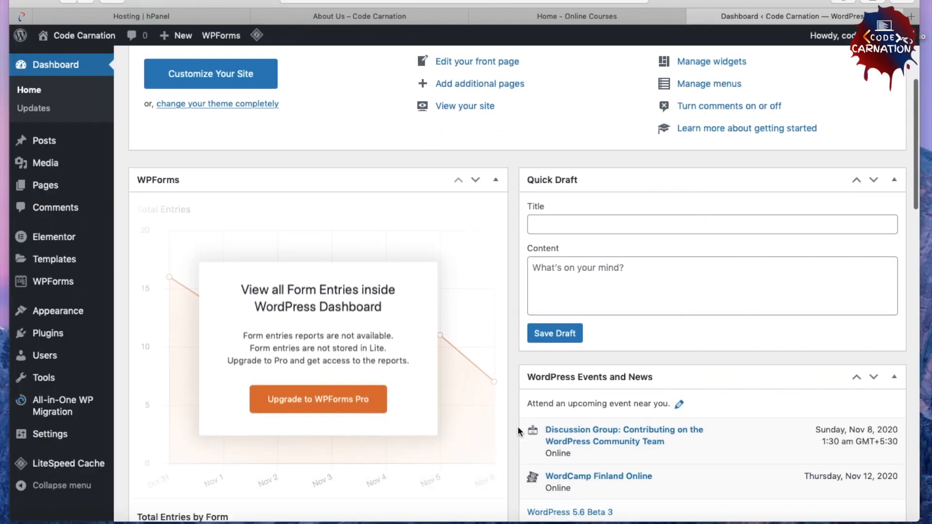
{"action": "scroll", "coordinate": [518, 431], "scroll_direction": "up", "scroll_amount": 20}
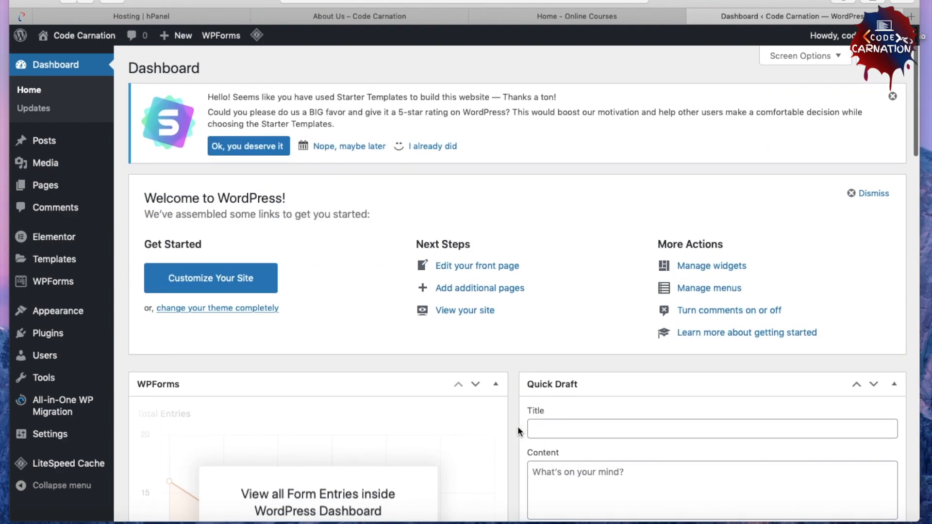
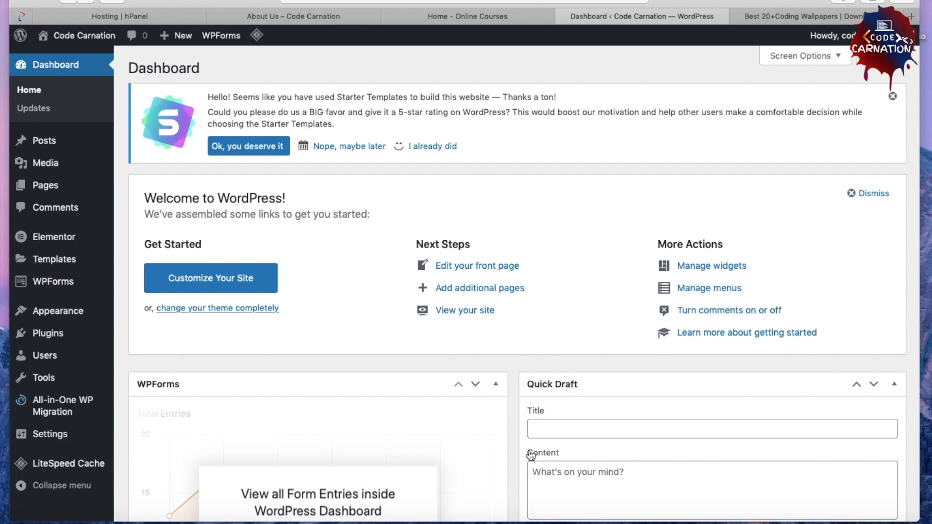
Open the live Code Carnation site from the admin bar's site menu.
{"action": "scroll", "coordinate": [532, 469], "scroll_direction": "down", "scroll_amount": 3}
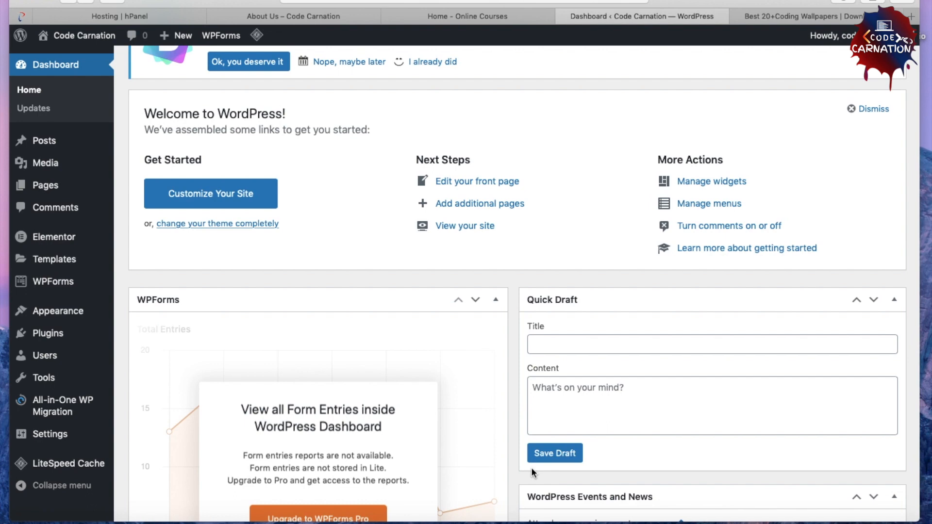
{"action": "scroll", "coordinate": [530, 472], "scroll_direction": "up", "scroll_amount": 3}
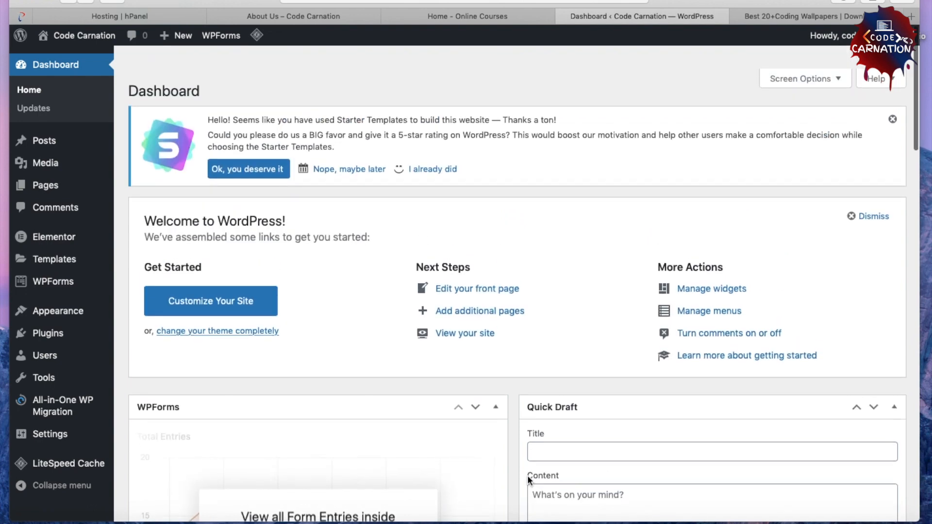
{"action": "mouse_move", "coordinate": [60, 36]}
{"action": "left_click", "coordinate": [60, 58]}
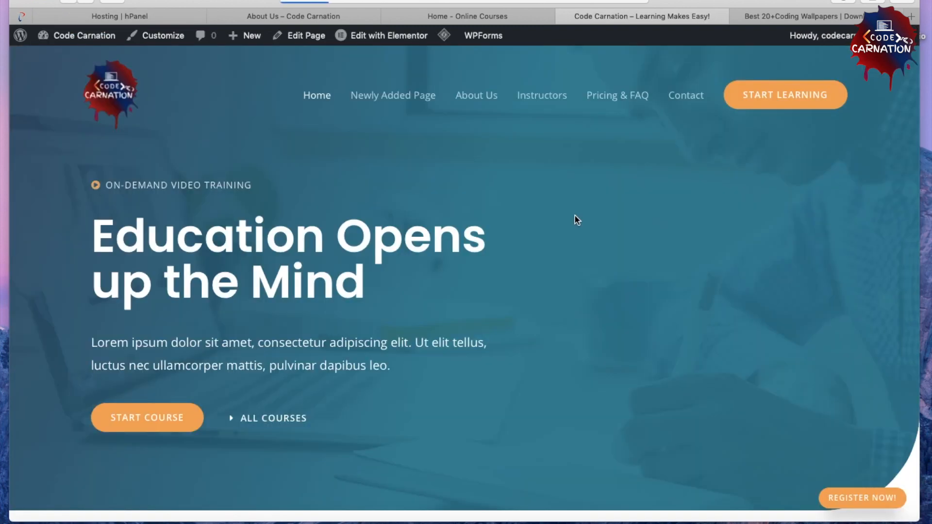
Scroll the homepage down to the footer and back, then switch to the Coding Wallpapers tab.
{"action": "scroll", "coordinate": [585, 310], "scroll_direction": "down", "scroll_amount": 2}
{"action": "scroll", "coordinate": [587, 309], "scroll_direction": "up", "scroll_amount": 2}
{"action": "scroll", "coordinate": [643, 399], "scroll_direction": "down", "scroll_amount": 15}
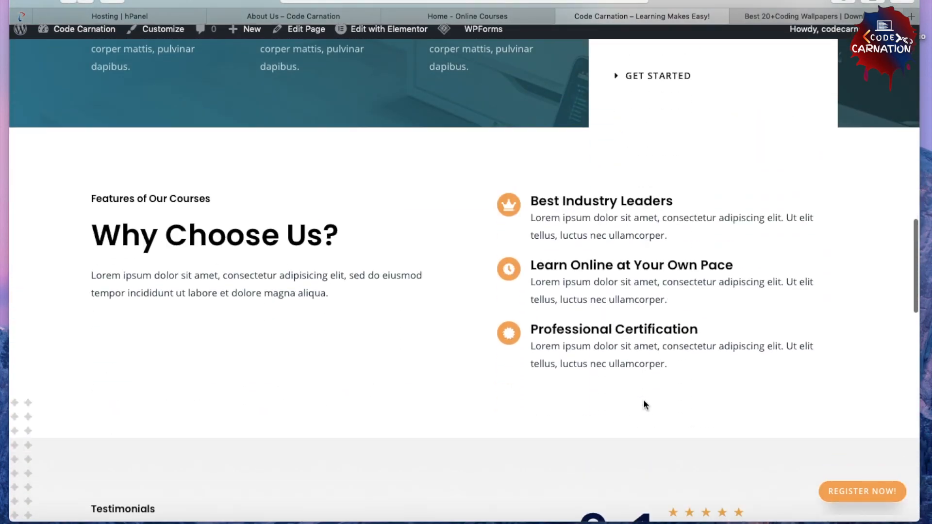
{"action": "scroll", "coordinate": [644, 404], "scroll_direction": "down", "scroll_amount": 5}
{"action": "scroll", "coordinate": [644, 404], "scroll_direction": "up", "scroll_amount": 20}
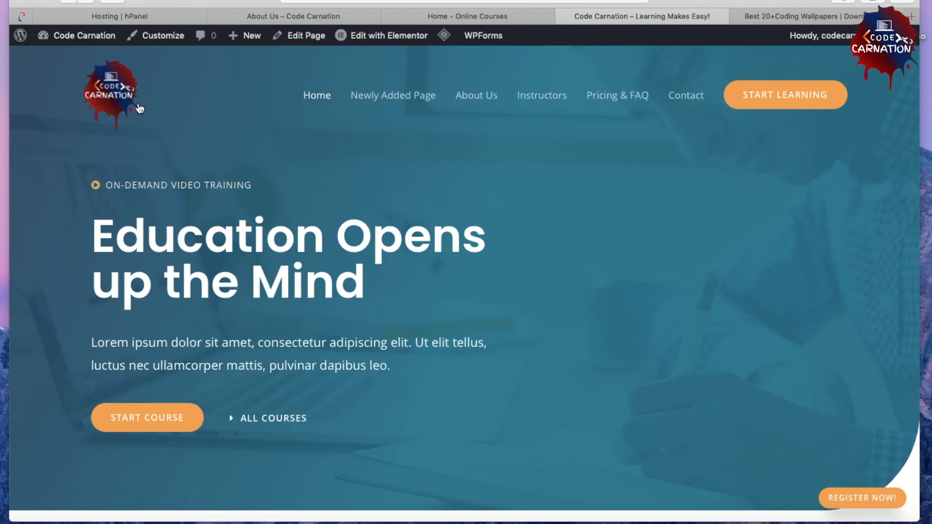
{"action": "scroll", "coordinate": [419, 276], "scroll_direction": "up", "scroll_amount": 2}
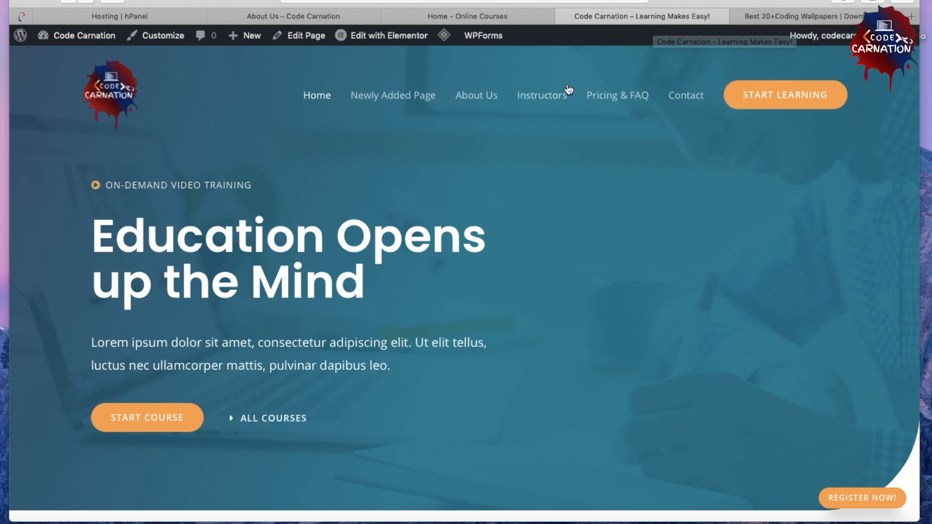
{"action": "scroll", "coordinate": [589, 264], "scroll_direction": "down", "scroll_amount": 5}
{"action": "scroll", "coordinate": [588, 263], "scroll_direction": "down", "scroll_amount": 20}
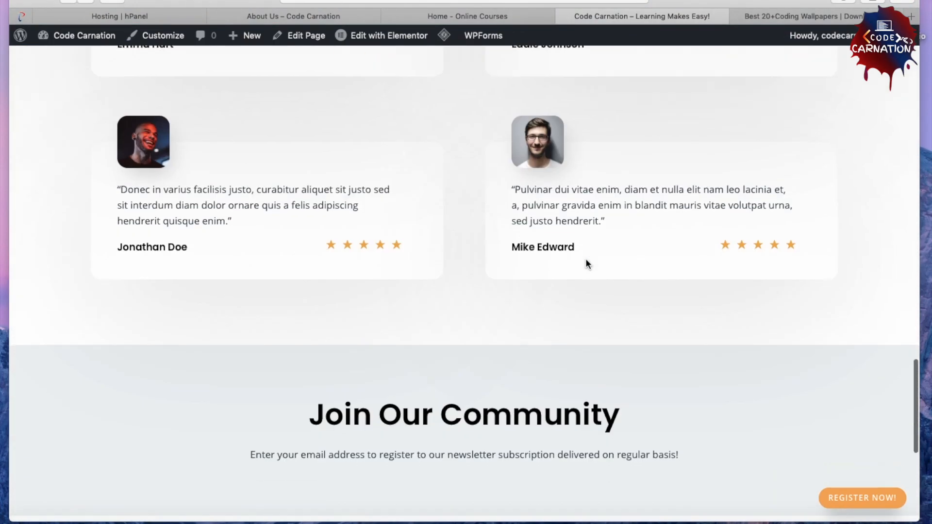
{"action": "scroll", "coordinate": [586, 262], "scroll_direction": "up", "scroll_amount": 20}
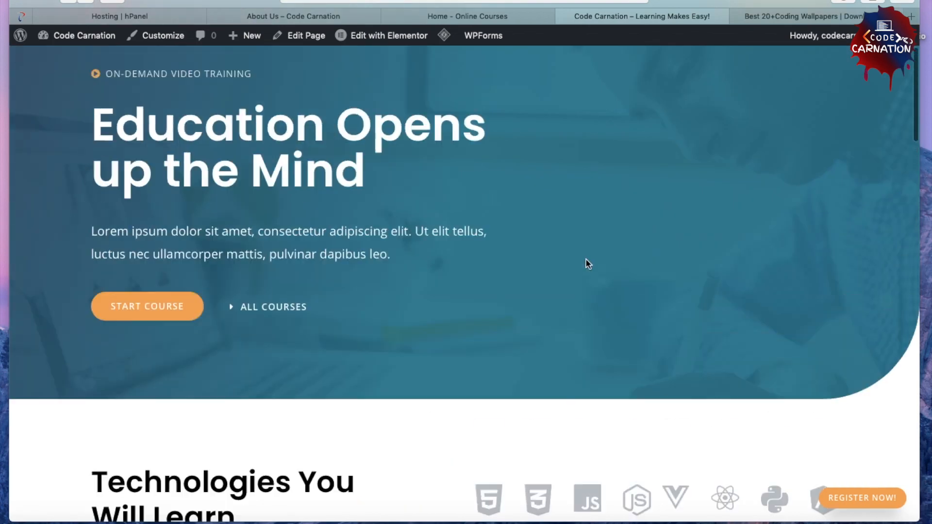
{"action": "scroll", "coordinate": [620, 242], "scroll_direction": "up", "scroll_amount": 1}
{"action": "left_click", "coordinate": [776, 14]}
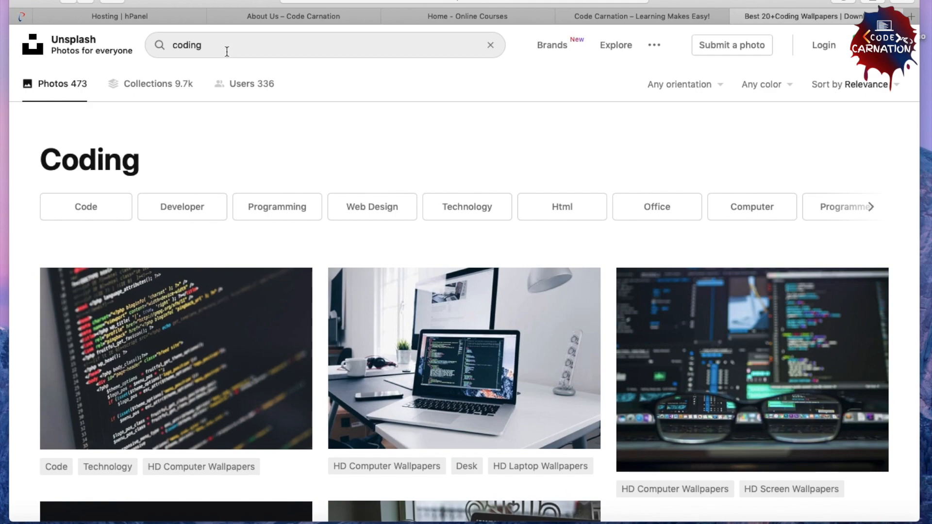
Scroll further down through the Unsplash 'coding' photo results.
{"action": "scroll", "coordinate": [562, 449], "scroll_direction": "down", "scroll_amount": 10}
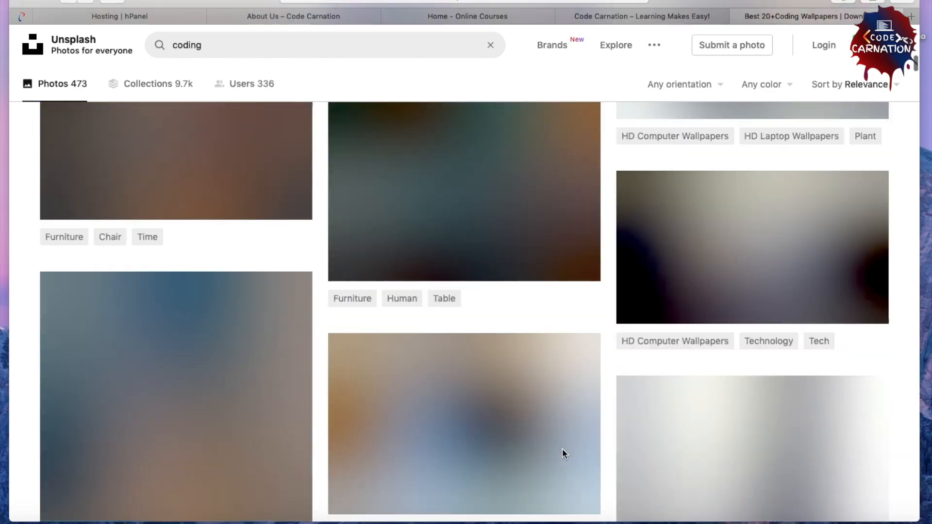
{"action": "scroll", "coordinate": [562, 449], "scroll_direction": "down", "scroll_amount": 15}
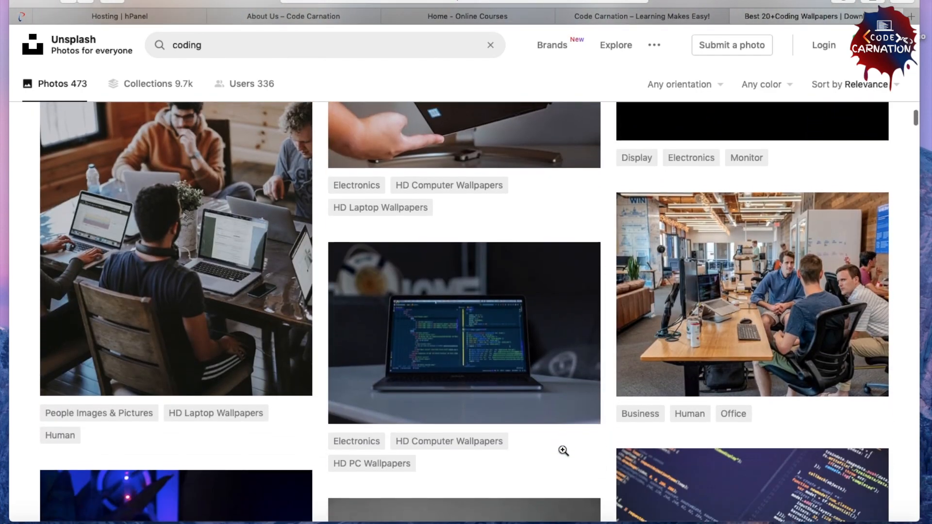
{"action": "scroll", "coordinate": [563, 452], "scroll_direction": "down", "scroll_amount": 1}
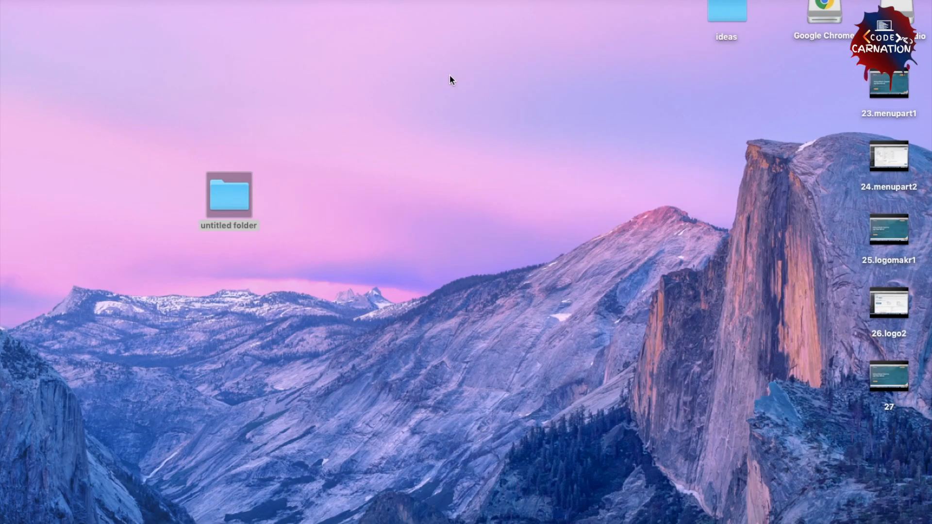
Open the desktop's untitled folder and look through the downloaded images 1.jpg to 18.jpg.
{"action": "double_click", "coordinate": [231, 202]}
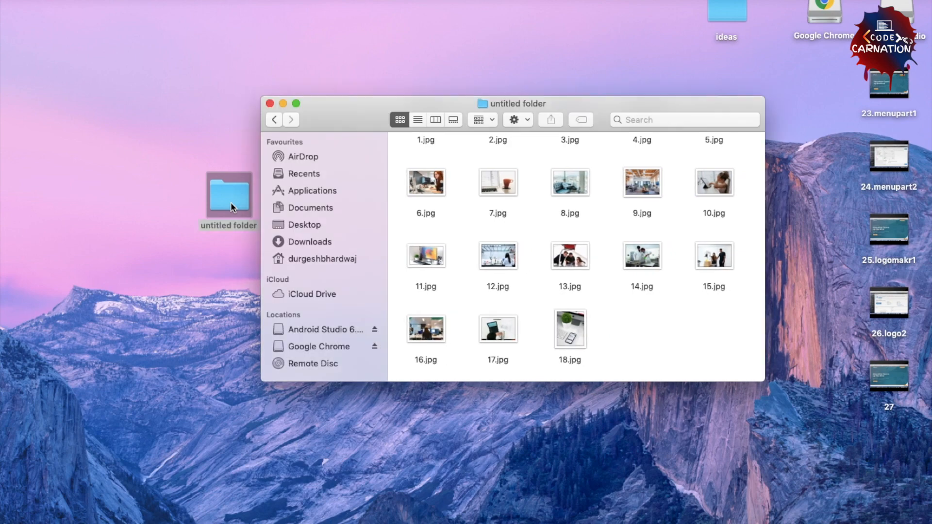
{"action": "scroll", "coordinate": [617, 259], "scroll_direction": "up", "scroll_amount": 3}
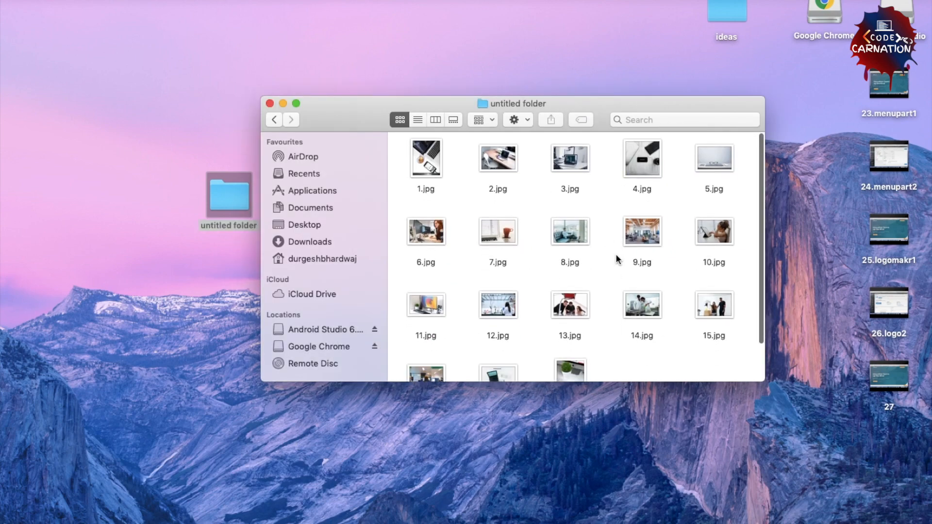
{"action": "left_click_drag", "start_coordinate": [615, 104], "coordinate": [788, 80]}
{"action": "scroll", "coordinate": [799, 226], "scroll_direction": "down", "scroll_amount": 2}
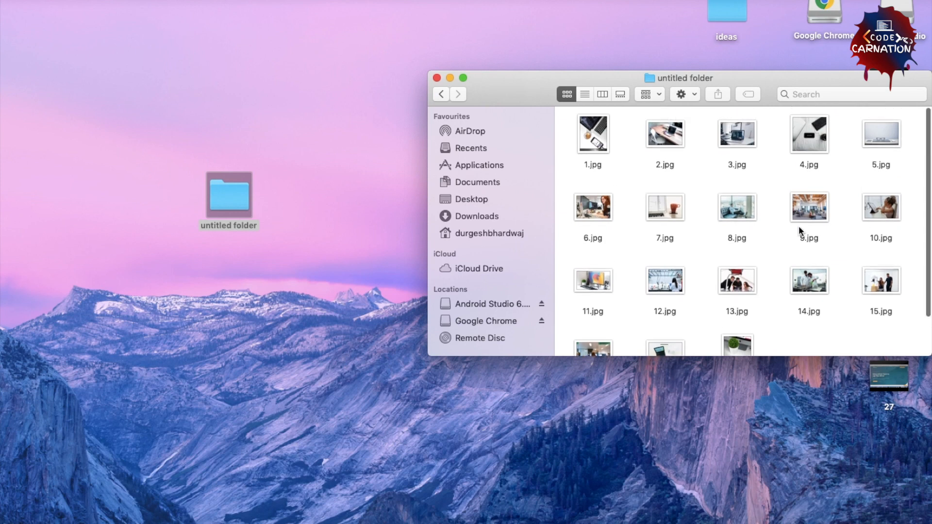
{"action": "scroll", "coordinate": [800, 225], "scroll_direction": "up", "scroll_amount": 2}
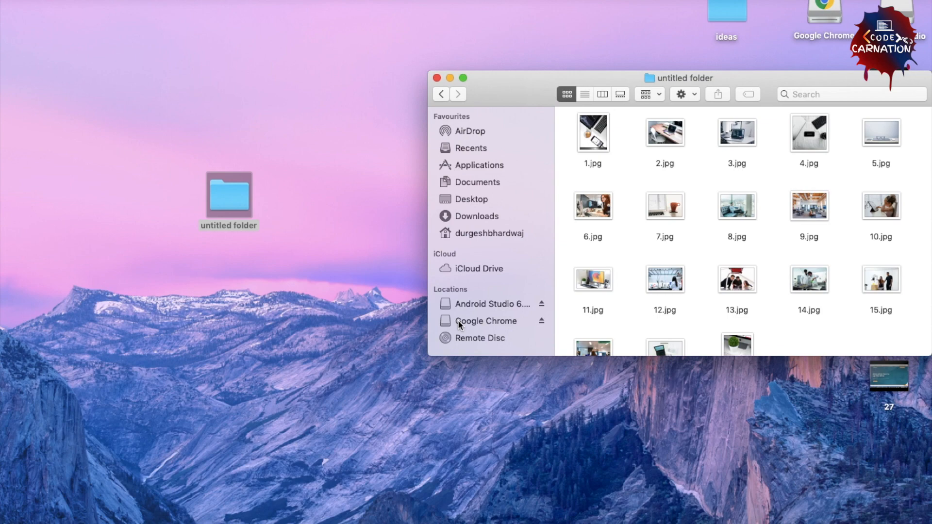
{"action": "scroll", "coordinate": [684, 274], "scroll_direction": "down", "scroll_amount": 2}
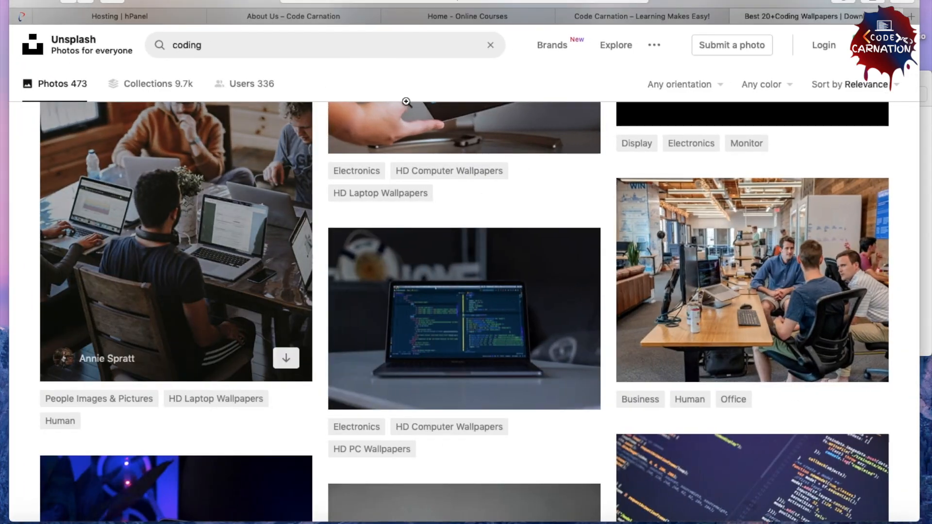
Close the coding wallpapers tab and go to the WordPress admin dashboard.
{"action": "left_click", "coordinate": [675, 19]}
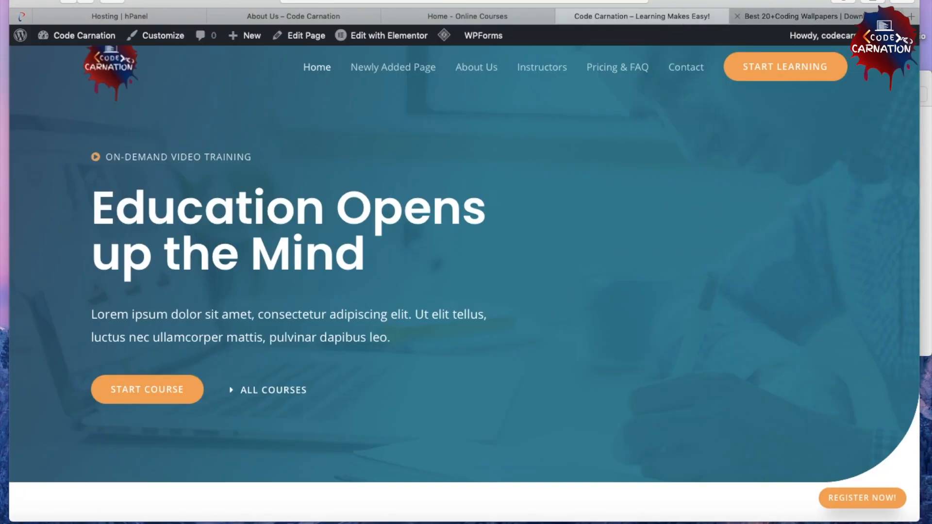
{"action": "left_click", "coordinate": [737, 16]}
{"action": "mouse_move", "coordinate": [403, 47]}
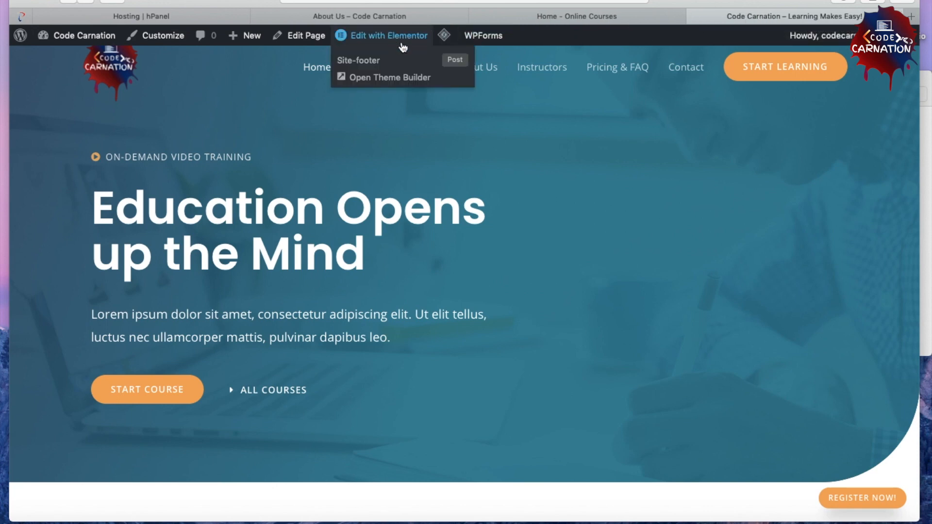
{"action": "left_click", "coordinate": [88, 41]}
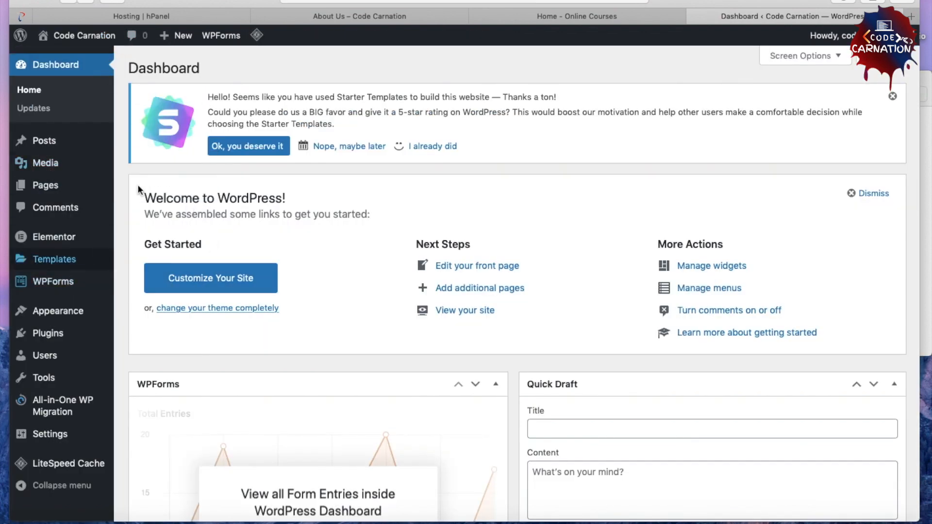
From All Pages, edit the Home page with Elementor.
{"action": "mouse_move", "coordinate": [55, 188]}
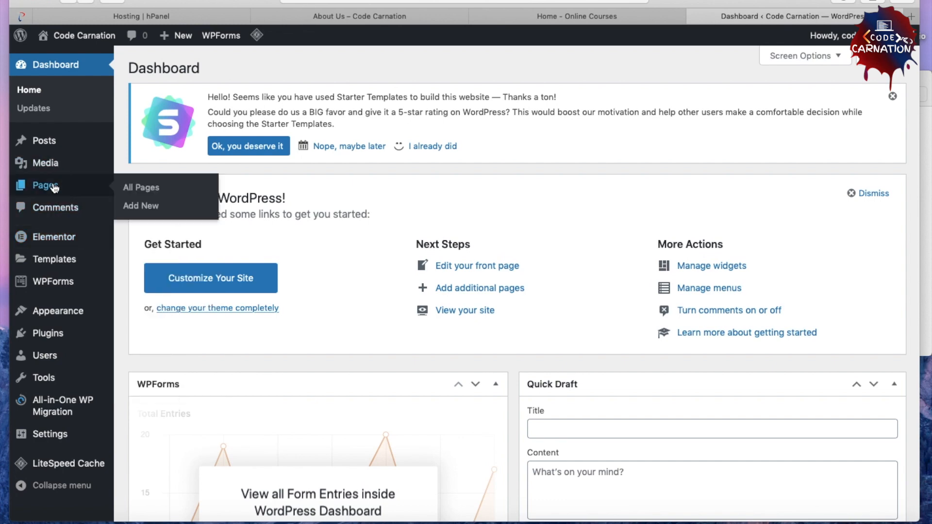
{"action": "left_click", "coordinate": [55, 186]}
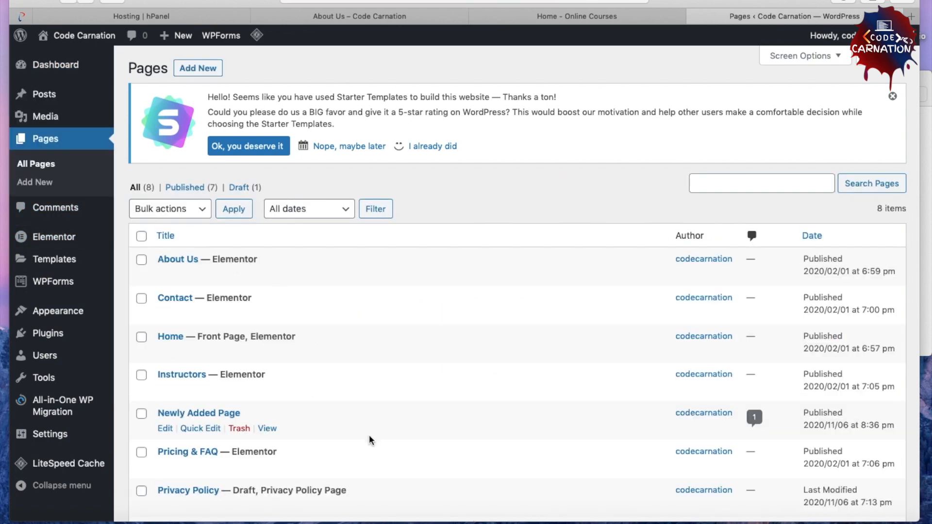
{"action": "scroll", "coordinate": [369, 435], "scroll_direction": "down", "scroll_amount": 3}
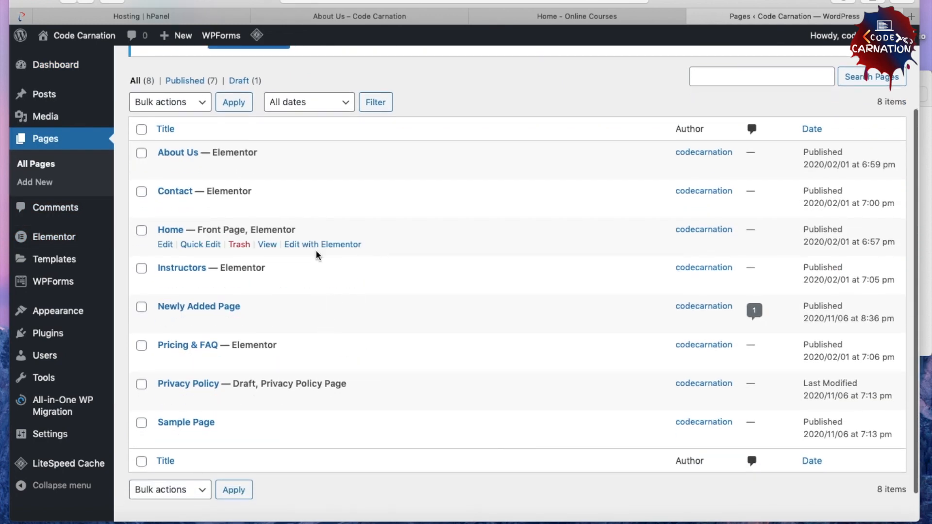
{"action": "left_click", "coordinate": [316, 245]}
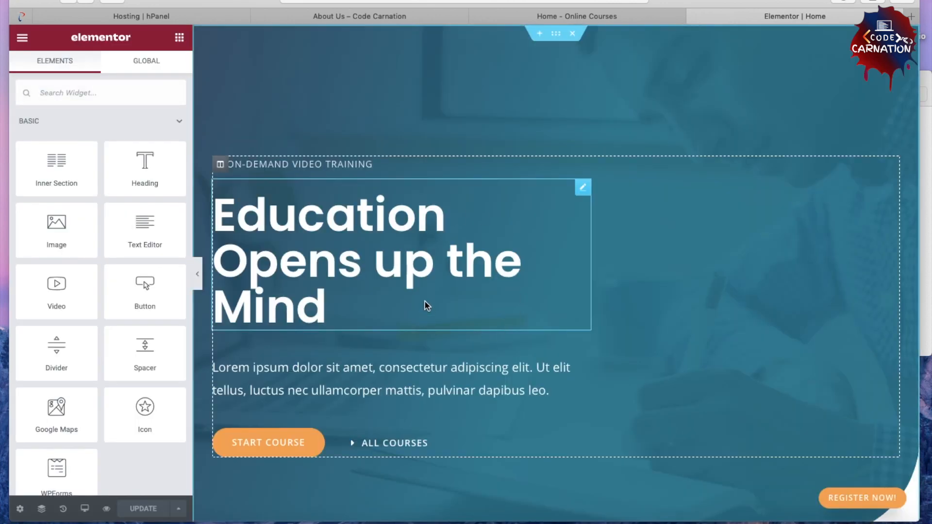
Scroll the Home page canvas to the footer, then open Go Pro from the Global panel.
{"action": "scroll", "coordinate": [630, 229], "scroll_direction": "down", "scroll_amount": 1}
{"action": "scroll", "coordinate": [629, 226], "scroll_direction": "down", "scroll_amount": 10}
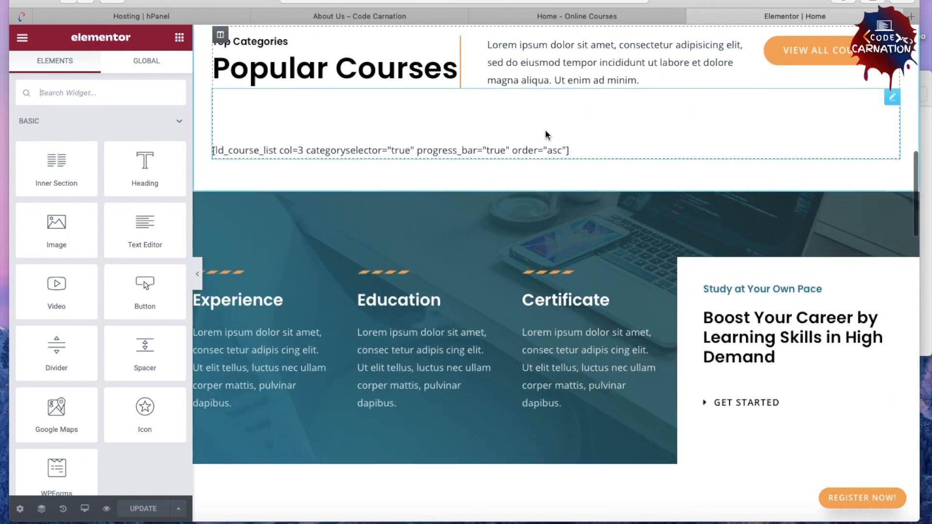
{"action": "scroll", "coordinate": [546, 130], "scroll_direction": "down", "scroll_amount": 5}
{"action": "scroll", "coordinate": [546, 134], "scroll_direction": "down", "scroll_amount": 10}
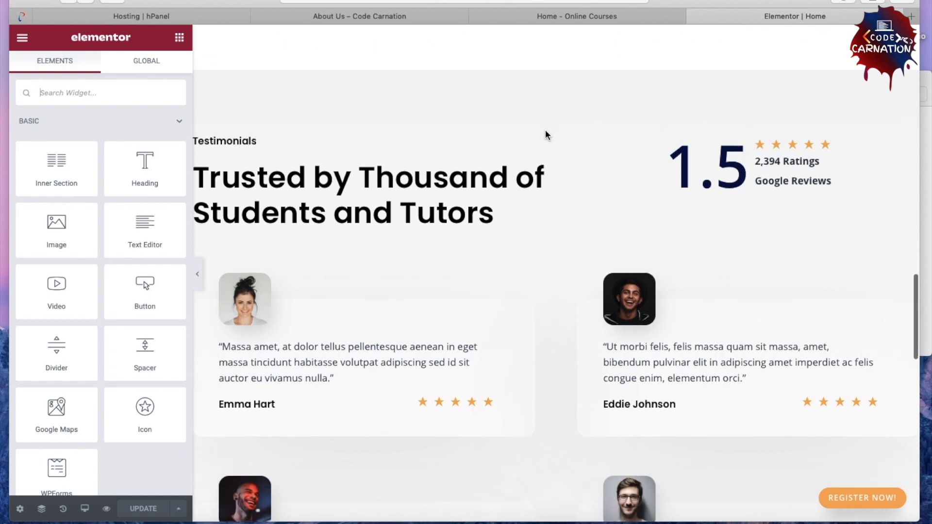
{"action": "scroll", "coordinate": [453, 220], "scroll_direction": "down", "scroll_amount": 8}
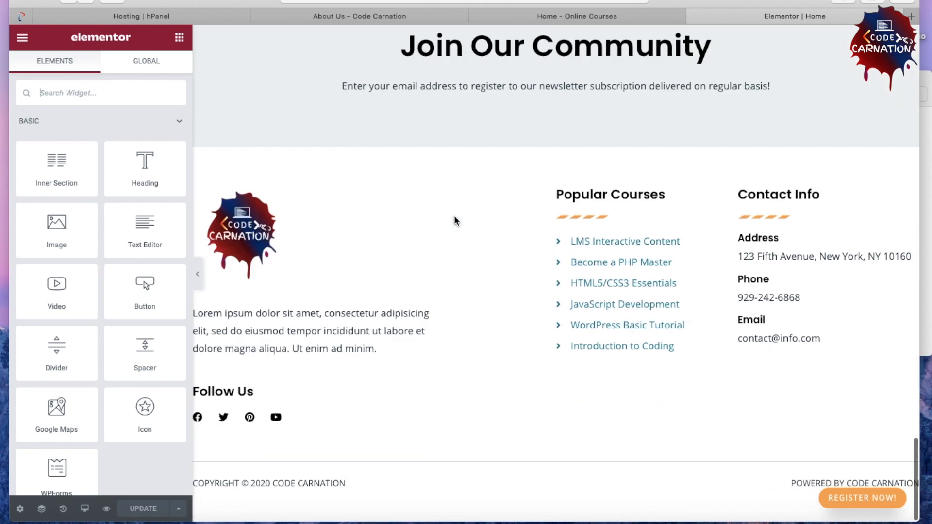
{"action": "left_click", "coordinate": [135, 71]}
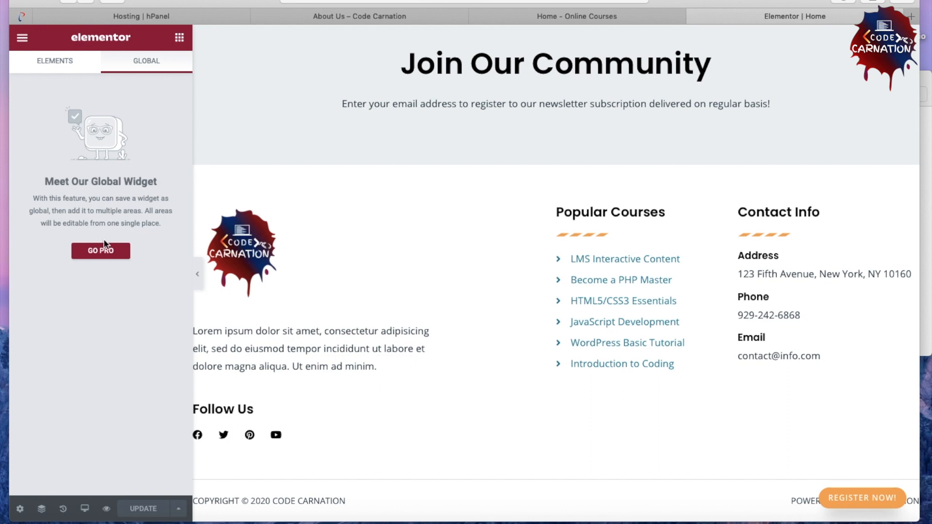
{"action": "left_click", "coordinate": [119, 252]}
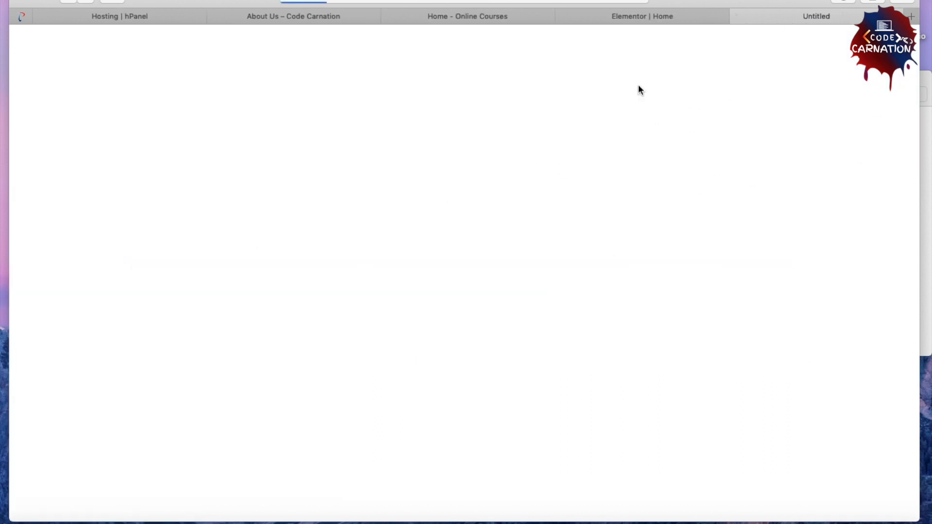
Look over the Pro pricing plans (Personal $49, Plus $99, Expert $199), then close that tab.
{"action": "scroll", "coordinate": [362, 386], "scroll_direction": "down", "scroll_amount": 5}
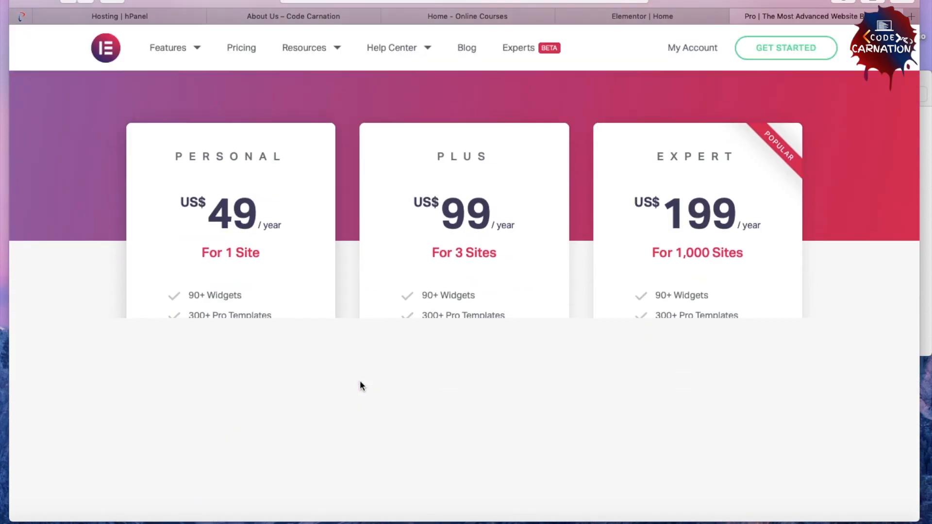
{"action": "scroll", "coordinate": [638, 309], "scroll_direction": "down", "scroll_amount": 3}
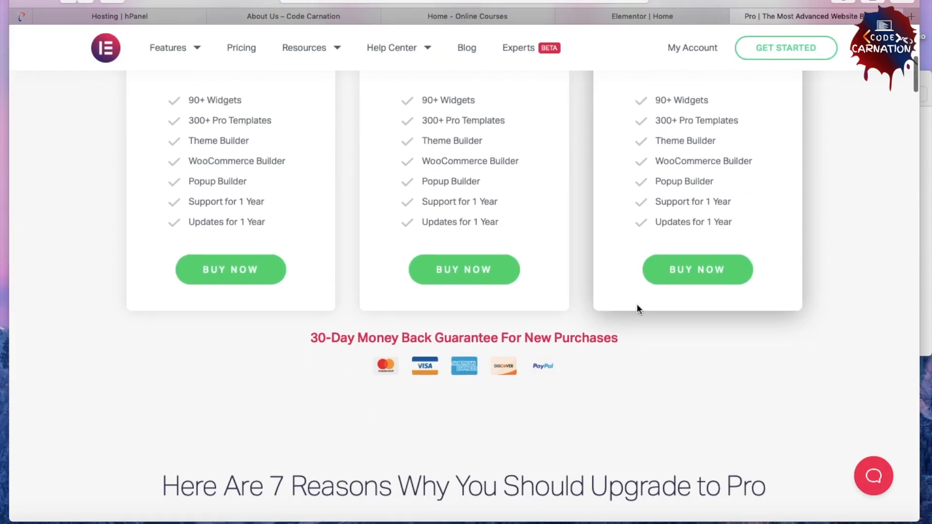
{"action": "scroll", "coordinate": [637, 309], "scroll_direction": "up", "scroll_amount": 3}
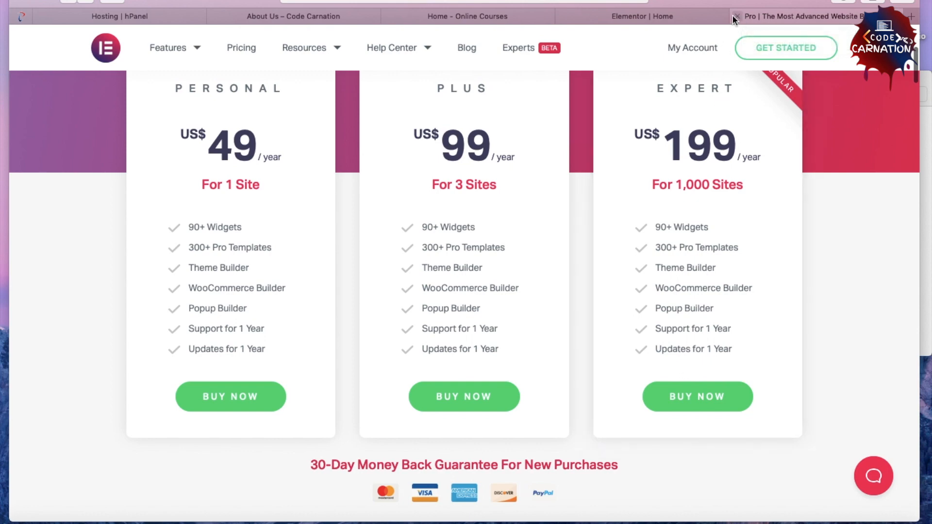
{"action": "left_click", "coordinate": [735, 17]}
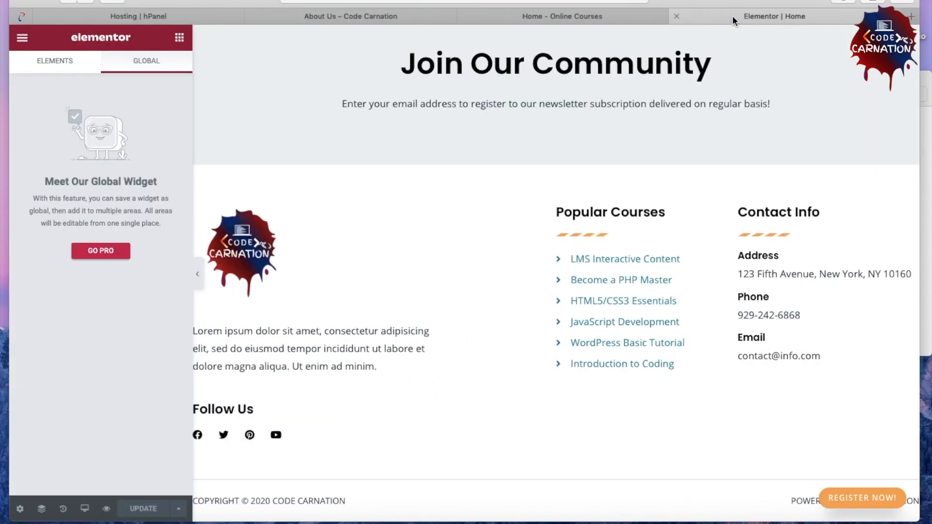
Switch the panel back to Elements and scroll through the widget list.
{"action": "left_click", "coordinate": [73, 69]}
{"action": "scroll", "coordinate": [115, 304], "scroll_direction": "down", "scroll_amount": 2}
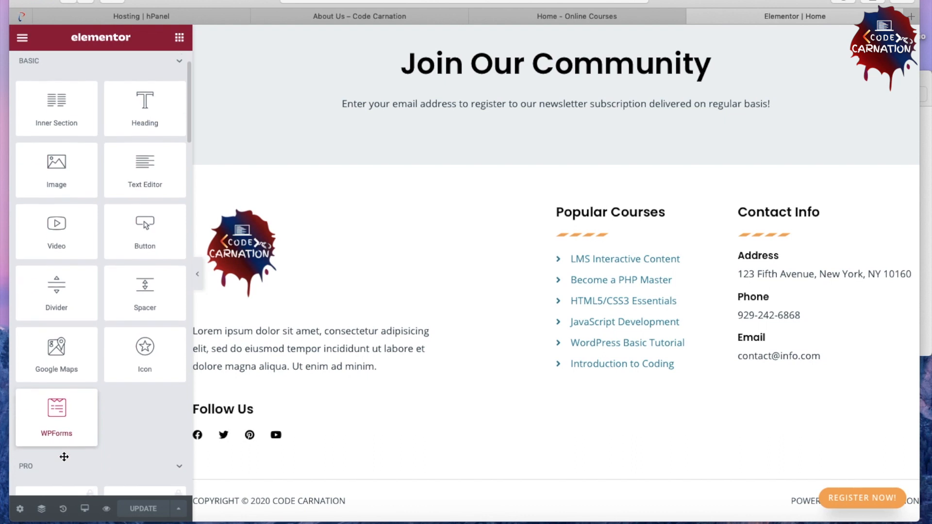
{"action": "scroll", "coordinate": [63, 456], "scroll_direction": "down", "scroll_amount": 5}
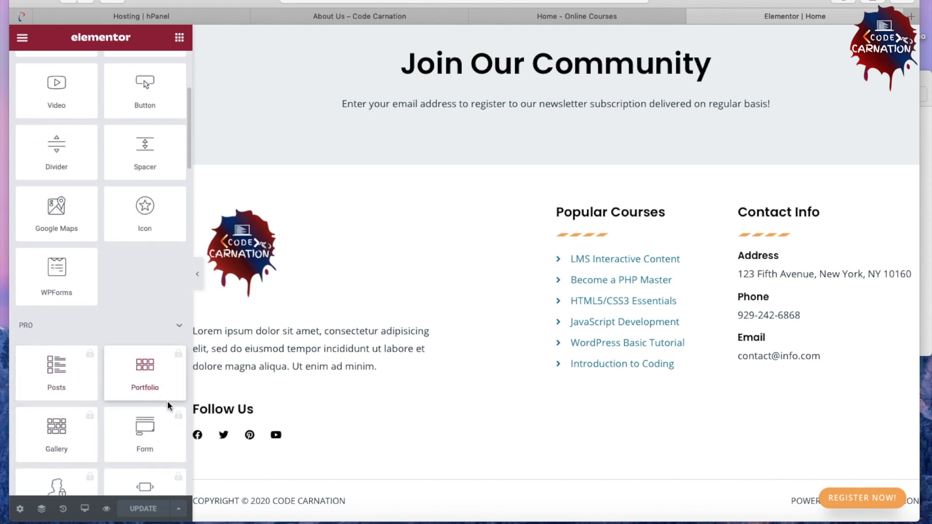
{"action": "scroll", "coordinate": [164, 449], "scroll_direction": "down", "scroll_amount": 1}
{"action": "scroll", "coordinate": [163, 450], "scroll_direction": "down", "scroll_amount": 4}
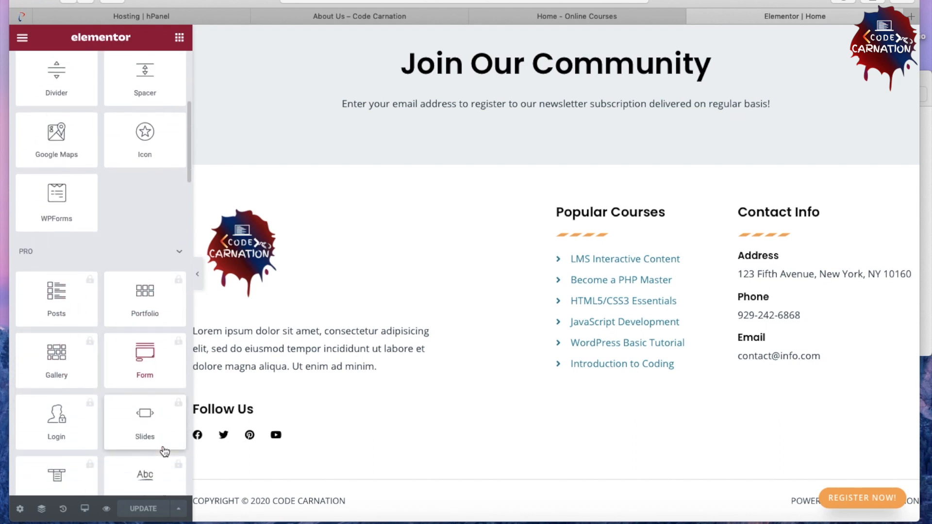
{"action": "scroll", "coordinate": [98, 411], "scroll_direction": "down", "scroll_amount": 9}
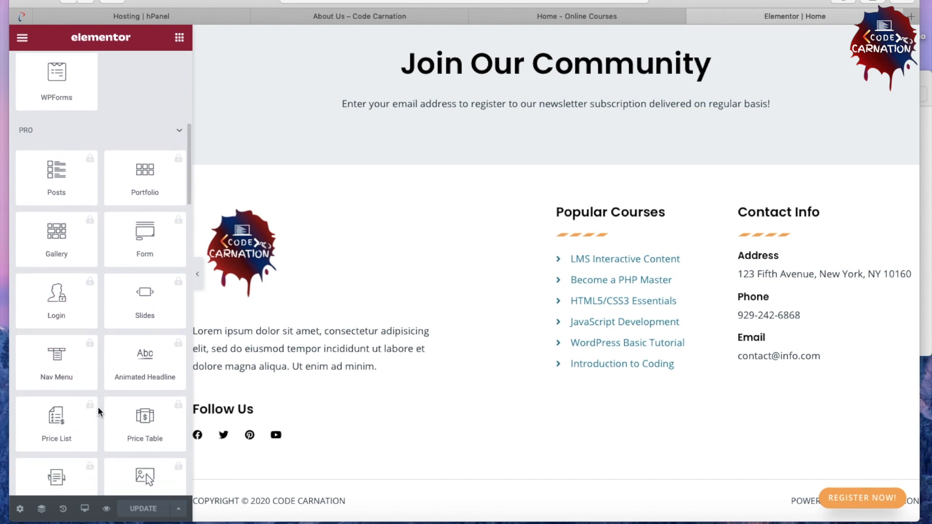
{"action": "scroll", "coordinate": [98, 410], "scroll_direction": "down", "scroll_amount": 15}
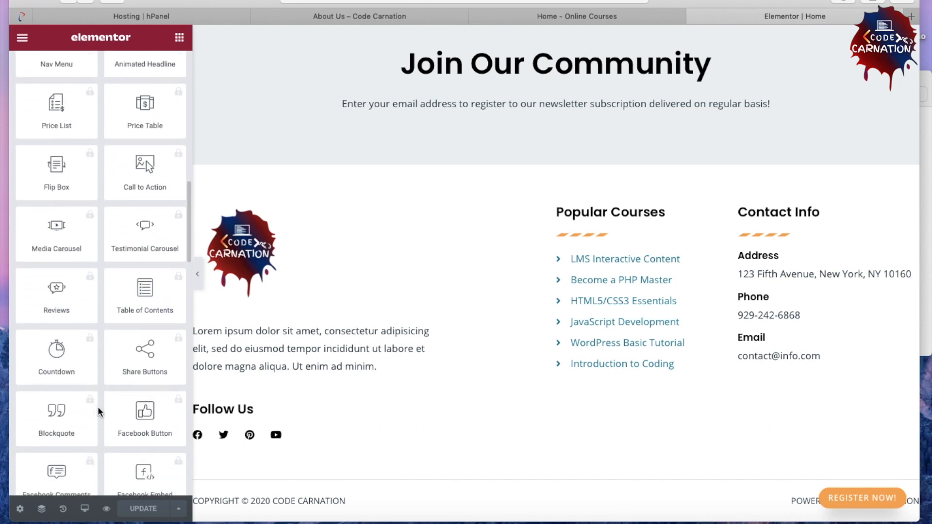
{"action": "scroll", "coordinate": [98, 406], "scroll_direction": "down", "scroll_amount": 10}
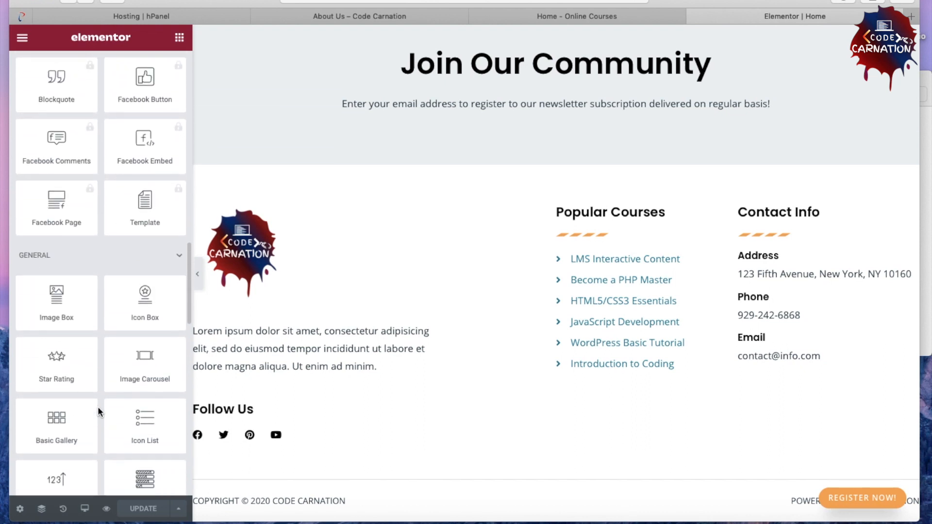
{"action": "scroll", "coordinate": [100, 393], "scroll_direction": "down", "scroll_amount": 20}
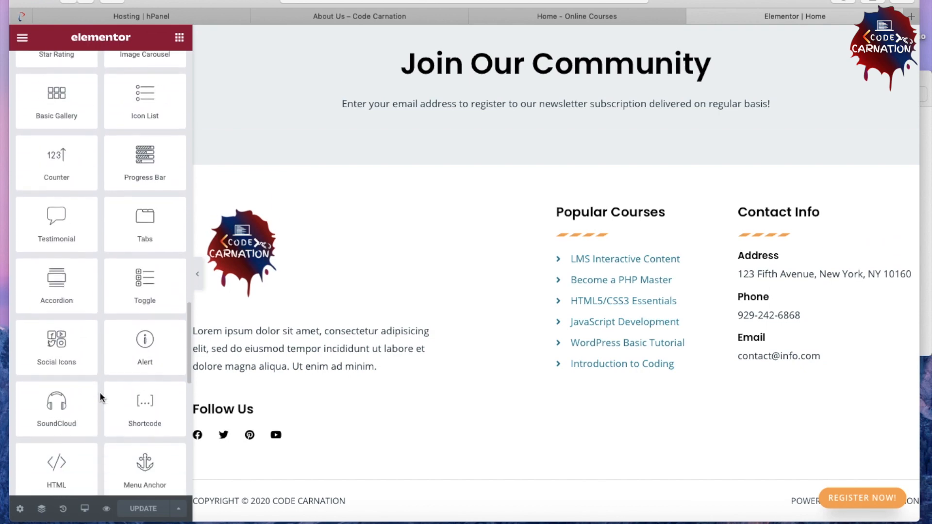
Scroll back to the top and open the 'Education Opens up the Mind' hero section's settings.
{"action": "scroll", "coordinate": [100, 397], "scroll_direction": "up", "scroll_amount": 20}
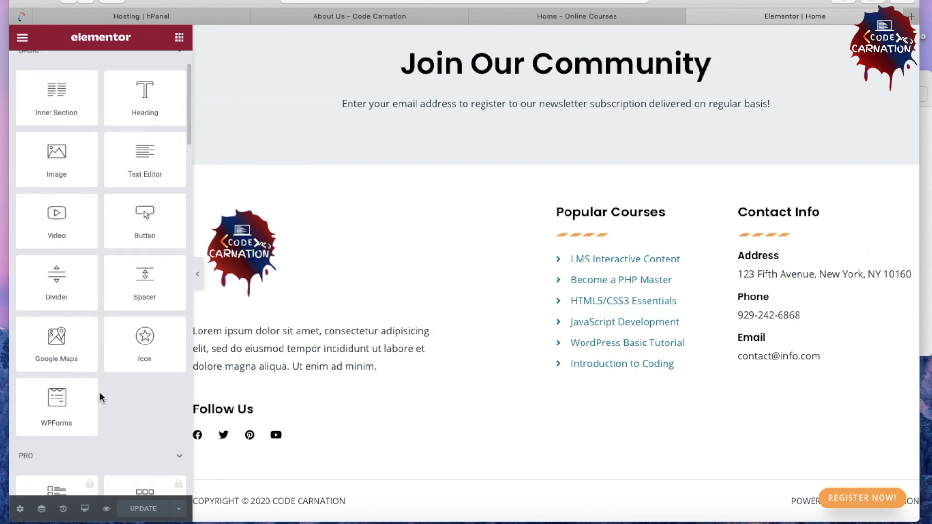
{"action": "scroll", "coordinate": [626, 171], "scroll_direction": "up", "scroll_amount": 2}
{"action": "scroll", "coordinate": [626, 171], "scroll_direction": "down", "scroll_amount": 2}
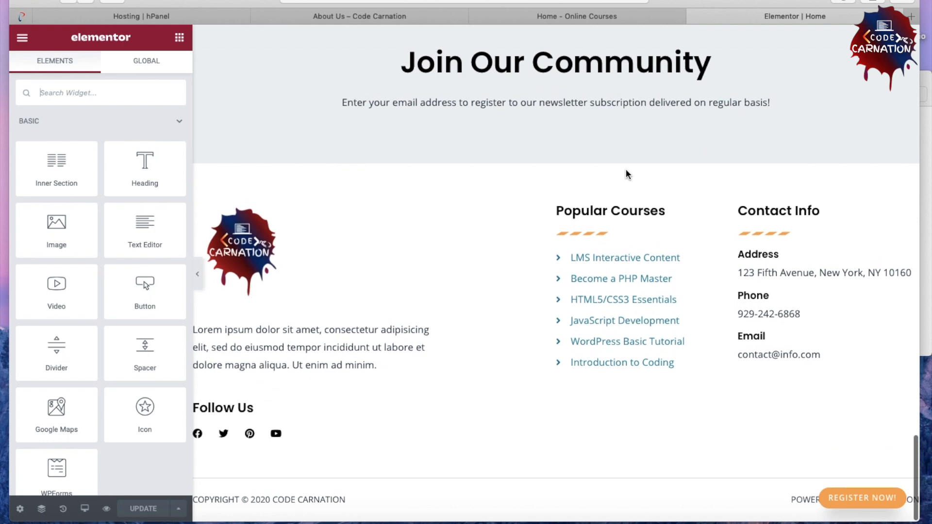
{"action": "scroll", "coordinate": [626, 174], "scroll_direction": "up", "scroll_amount": 10}
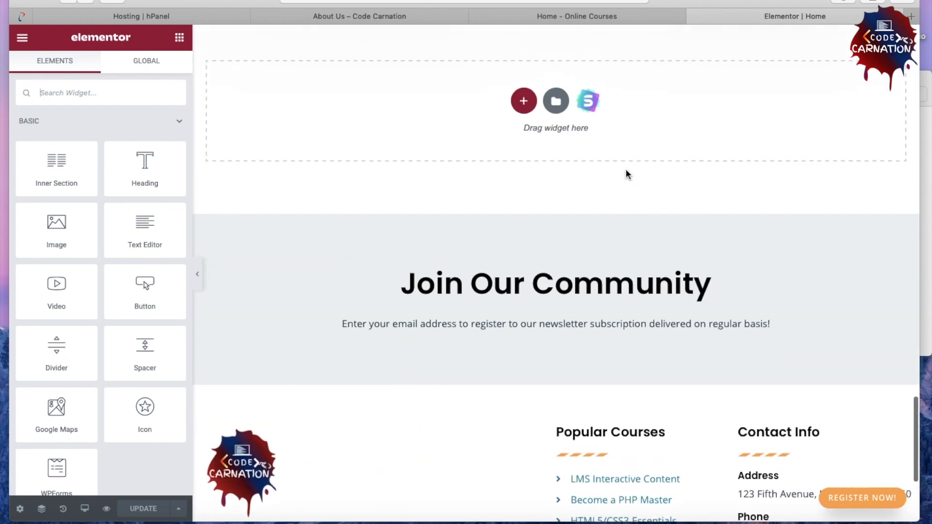
{"action": "scroll", "coordinate": [626, 174], "scroll_direction": "up", "scroll_amount": 8}
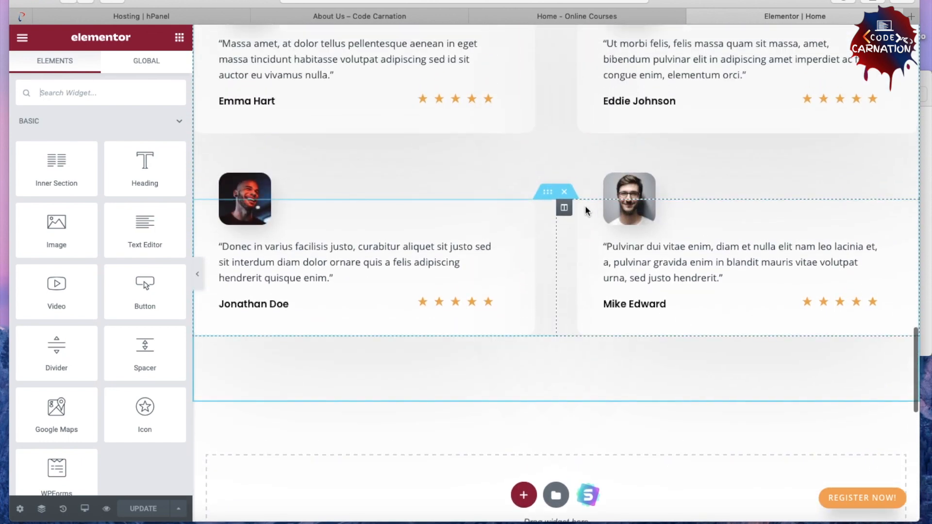
{"action": "scroll", "coordinate": [586, 210], "scroll_direction": "up", "scroll_amount": 7}
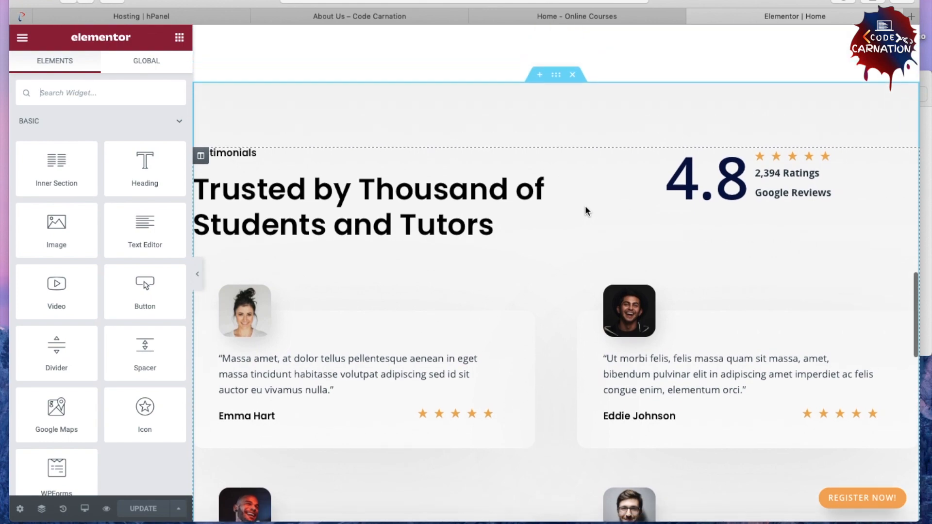
{"action": "scroll", "coordinate": [586, 210], "scroll_direction": "up", "scroll_amount": 12}
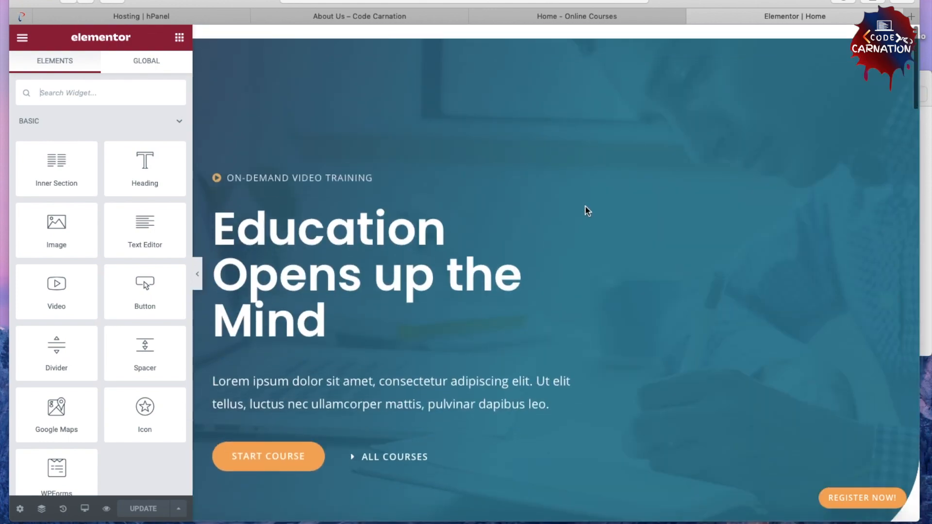
{"action": "left_click", "coordinate": [554, 35]}
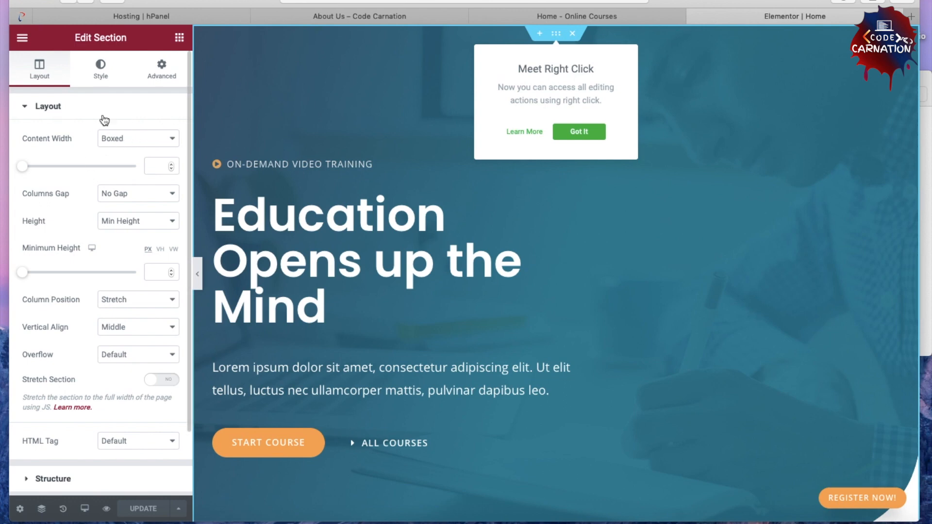
In the section's Style tab, try the background options but keep Classic image, then expand Background Overlay.
{"action": "left_click", "coordinate": [100, 68]}
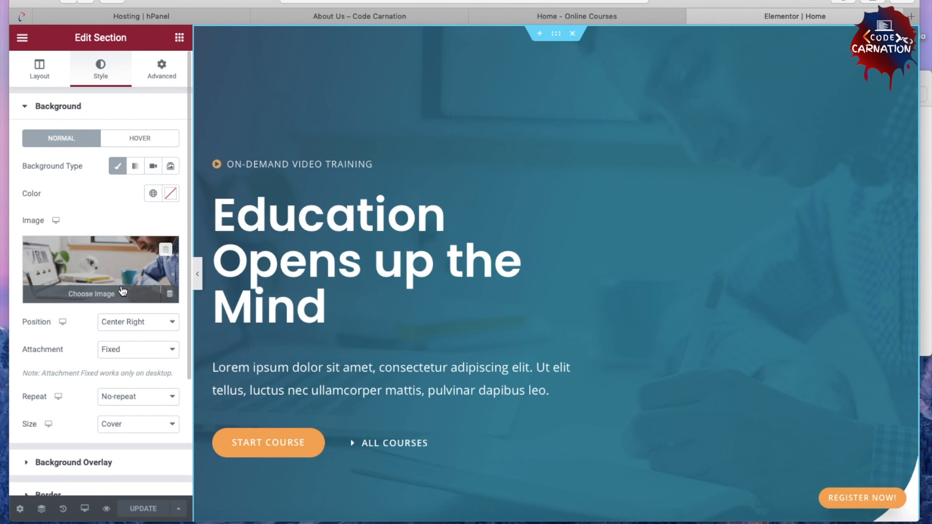
{"action": "scroll", "coordinate": [111, 294], "scroll_direction": "down", "scroll_amount": 1}
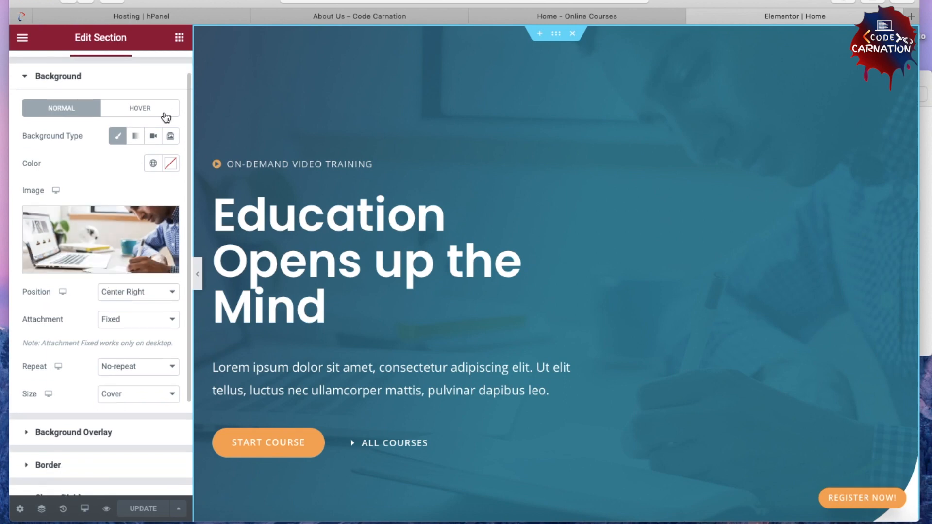
{"action": "left_click", "coordinate": [140, 110]}
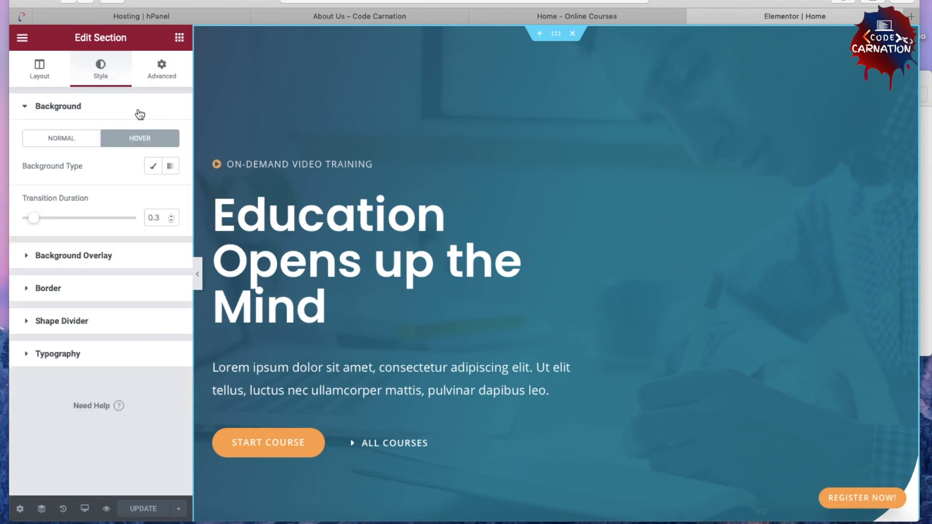
{"action": "left_click", "coordinate": [80, 140]}
{"action": "left_click", "coordinate": [136, 167]}
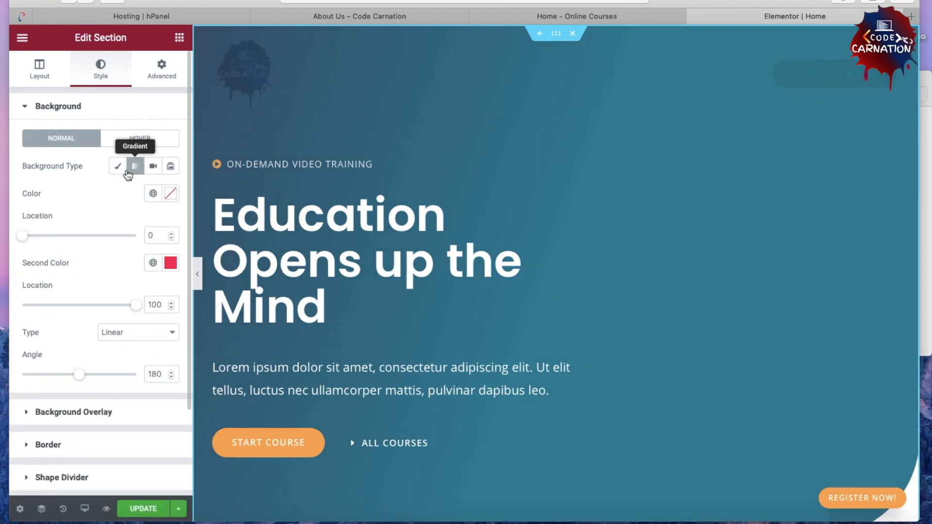
{"action": "left_click", "coordinate": [118, 166]}
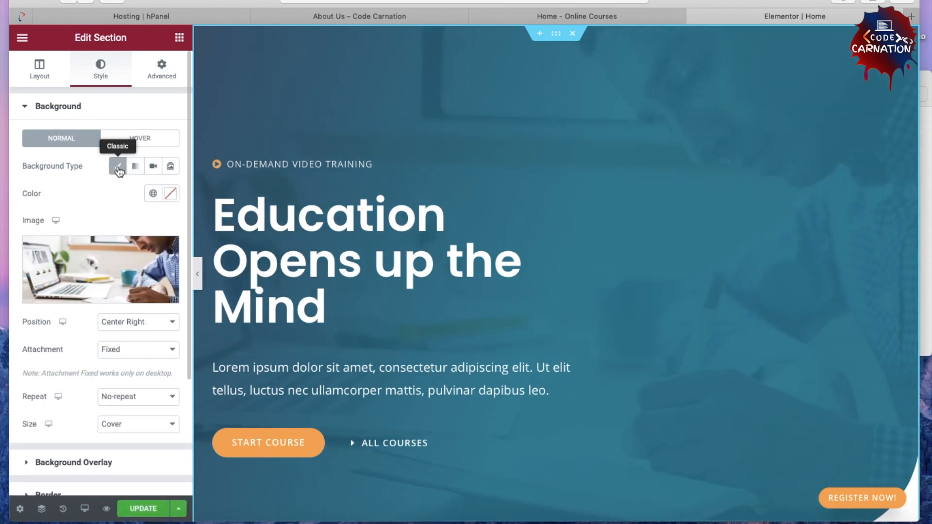
{"action": "scroll", "coordinate": [109, 258], "scroll_direction": "down", "scroll_amount": 3}
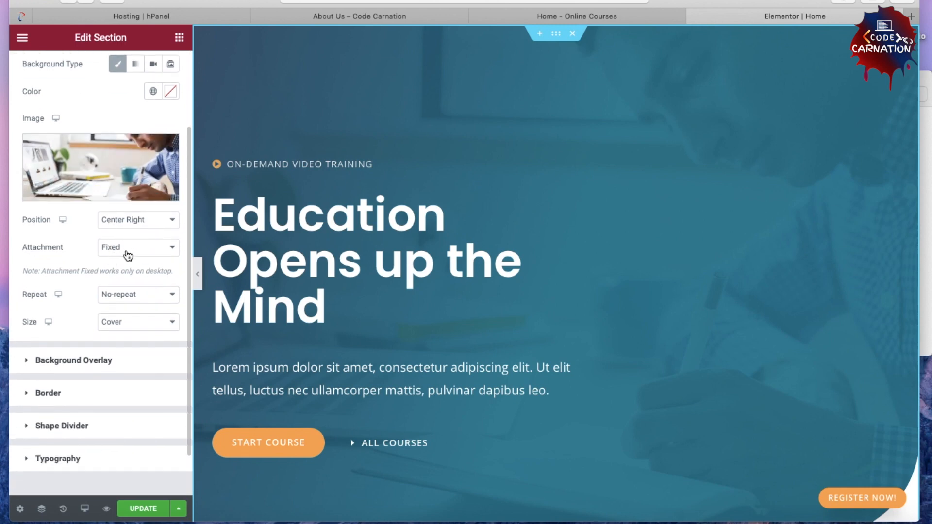
{"action": "left_click", "coordinate": [145, 362]}
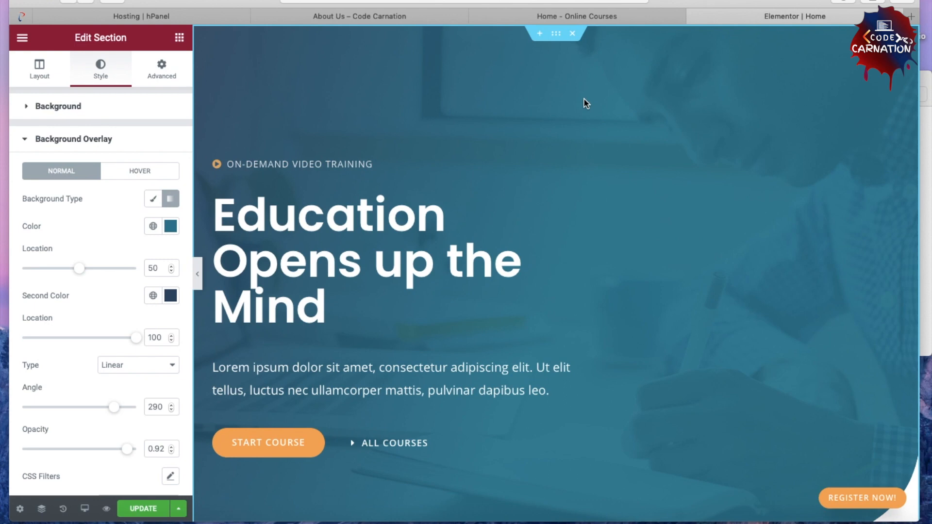
Try lighter, greyer and brighter blues for the overlay's first gradient colour.
{"action": "left_click", "coordinate": [170, 226]}
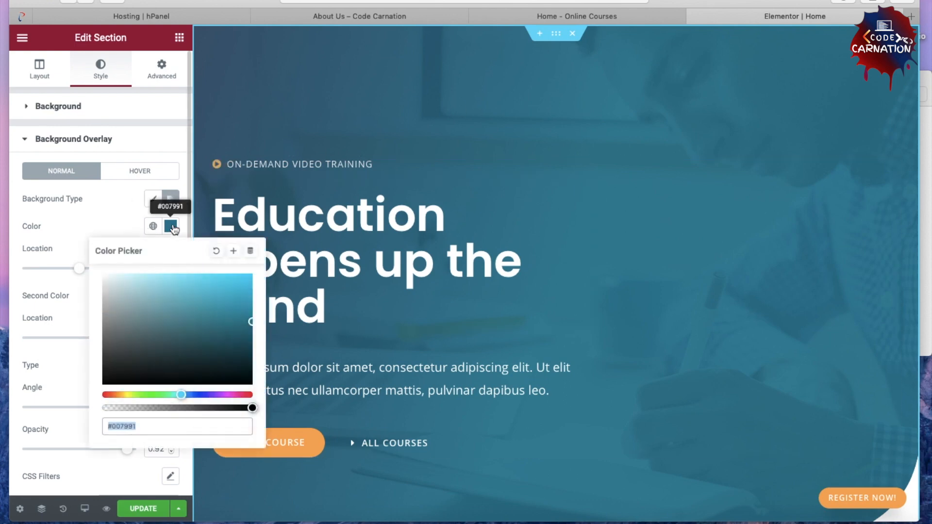
{"action": "left_click", "coordinate": [175, 296]}
{"action": "left_click", "coordinate": [160, 314]}
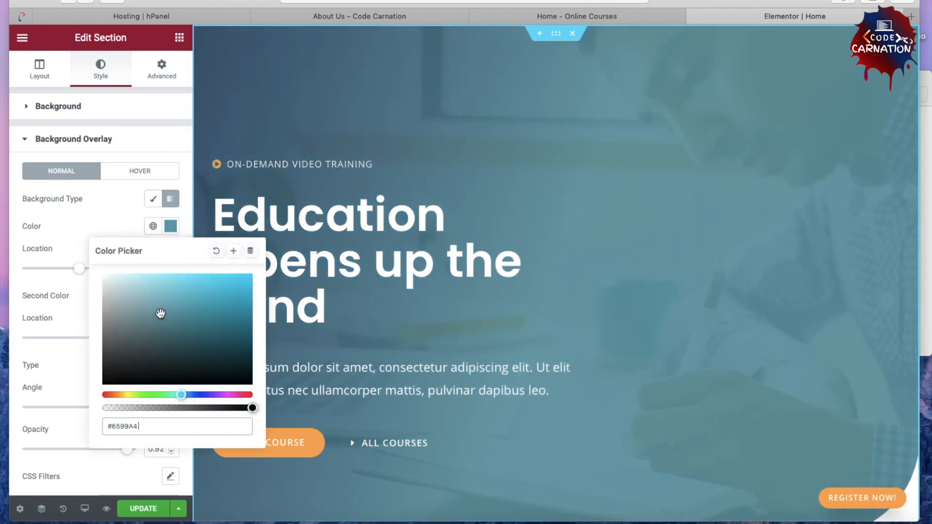
{"action": "left_click", "coordinate": [161, 285]}
{"action": "left_click", "coordinate": [183, 284]}
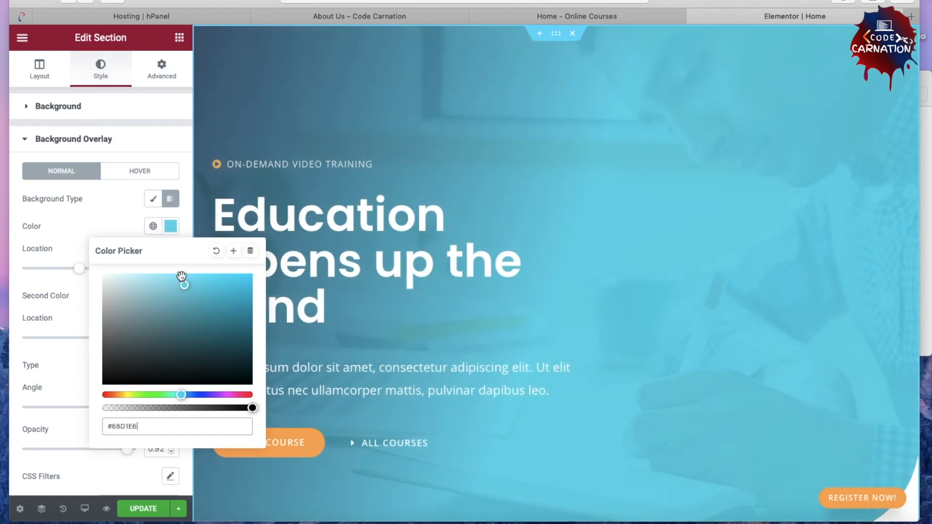
{"action": "left_click", "coordinate": [170, 226]}
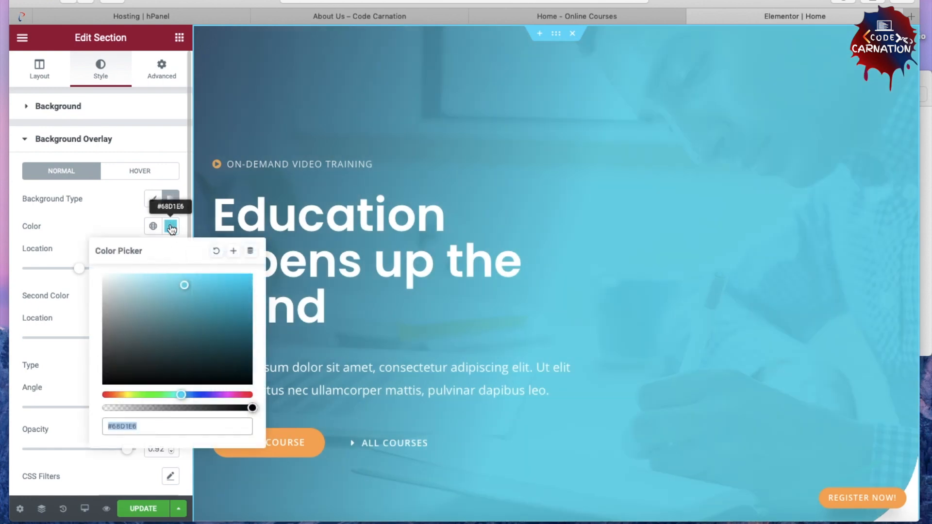
Lower the overlay colour's opacity, settle on deeper blue #007DFF, and collapse Background Overlay.
{"action": "left_click", "coordinate": [251, 407]}
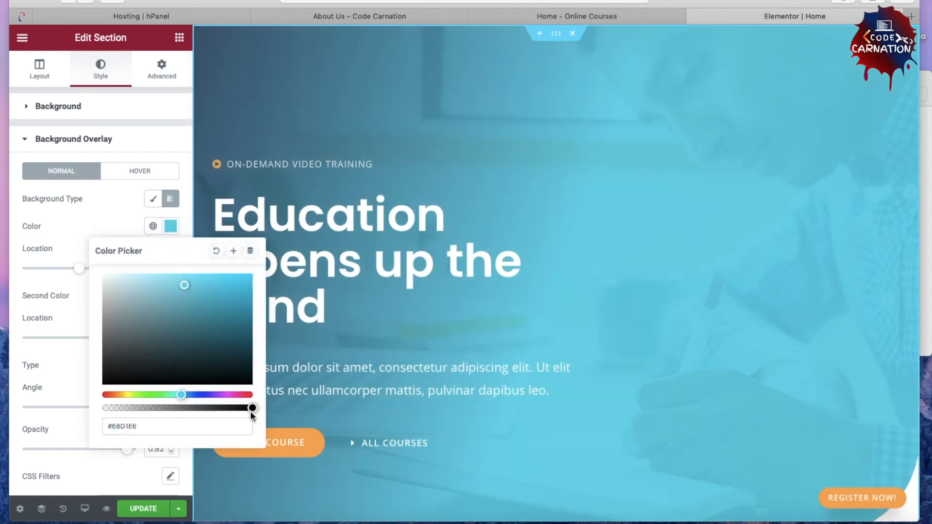
{"action": "mouse_move", "coordinate": [221, 408]}
{"action": "left_mouse_down"}
{"action": "mouse_move", "coordinate": [161, 406]}
{"action": "mouse_move", "coordinate": [272, 401]}
{"action": "mouse_move", "coordinate": [185, 288]}
{"action": "mouse_move", "coordinate": [265, 284]}
{"action": "mouse_move", "coordinate": [260, 267]}
{"action": "left_mouse_up"}
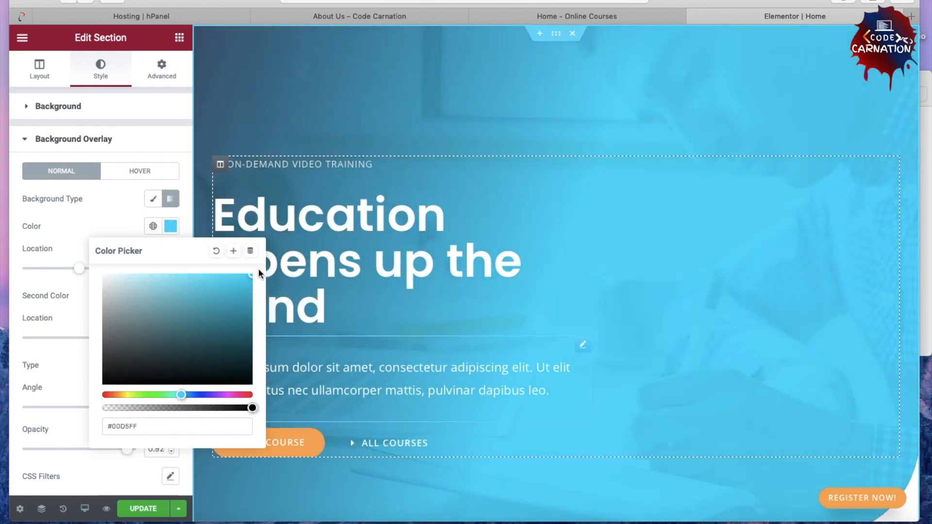
{"action": "left_click", "coordinate": [191, 396]}
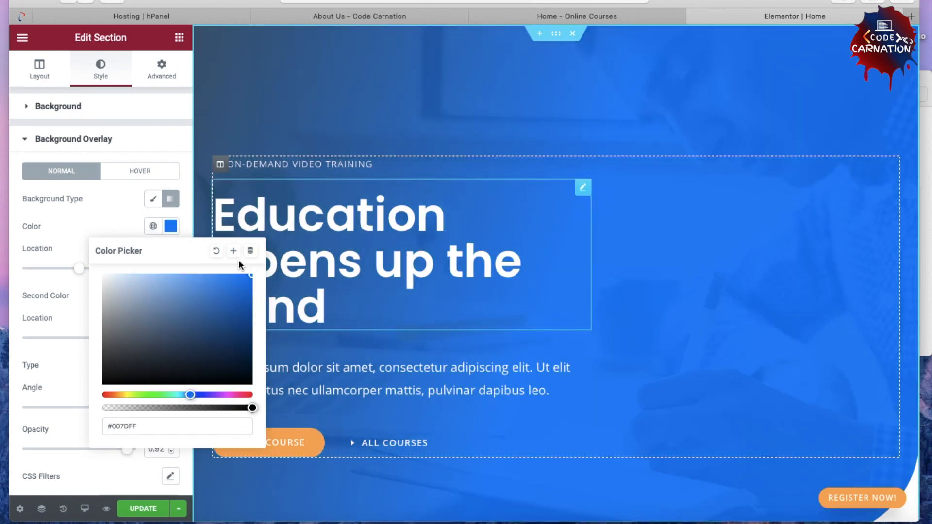
{"action": "left_click", "coordinate": [109, 199]}
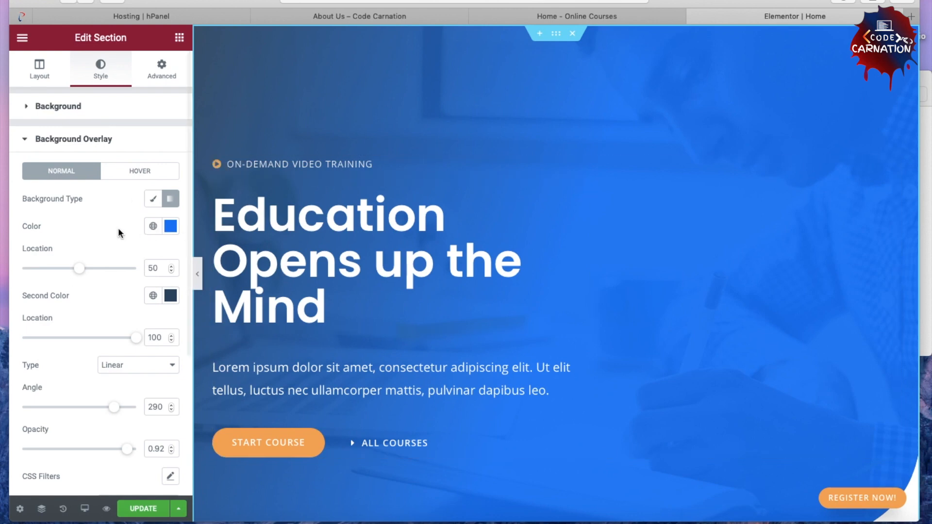
{"action": "left_click", "coordinate": [170, 226]}
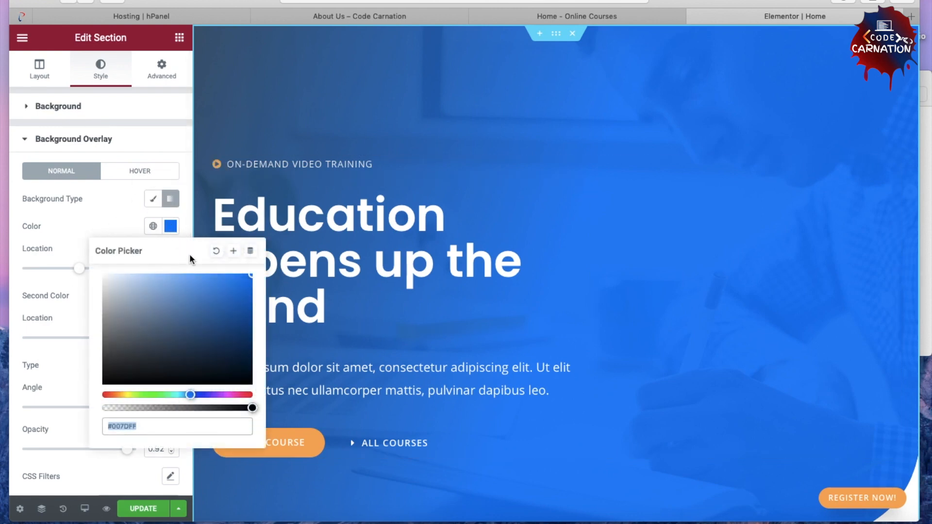
{"action": "left_click", "coordinate": [106, 217]}
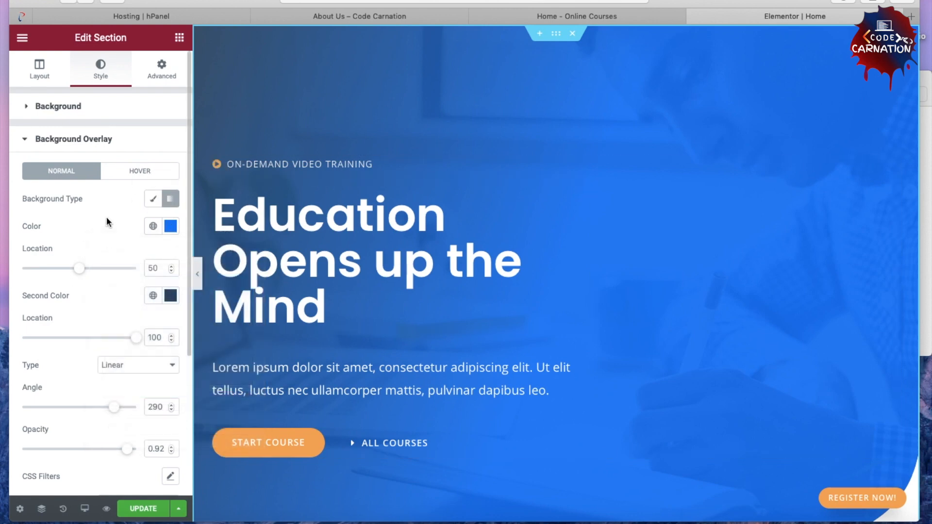
{"action": "left_click", "coordinate": [28, 141]}
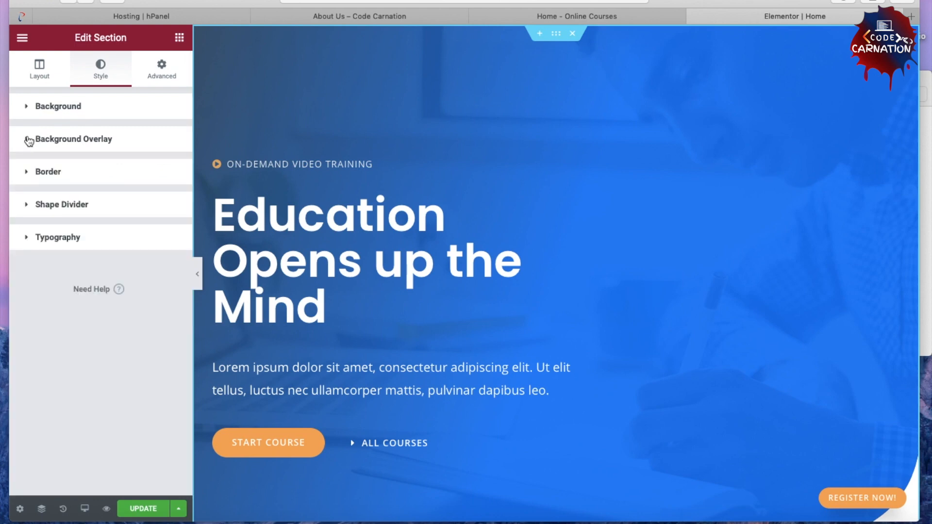
Expand Background and open the media picker for the hero image, browsing the Media Library.
{"action": "left_click", "coordinate": [29, 107]}
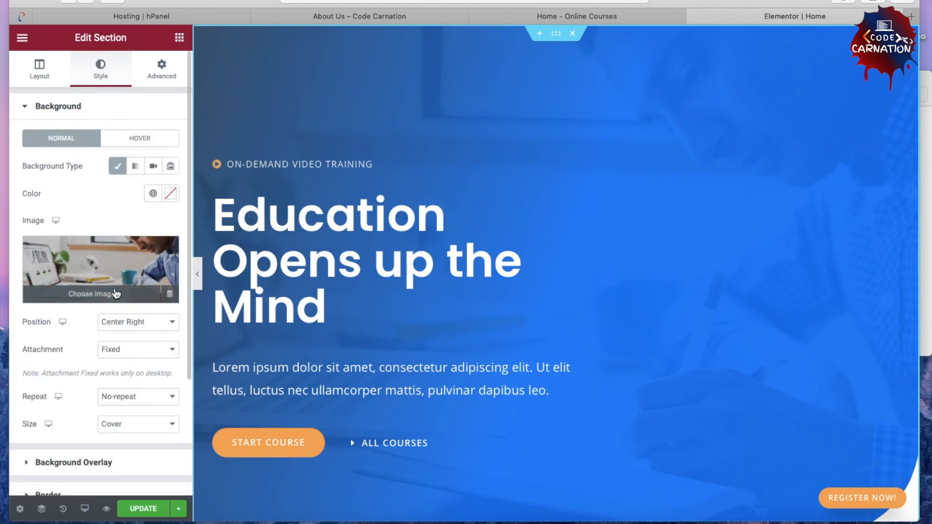
{"action": "left_click", "coordinate": [112, 291]}
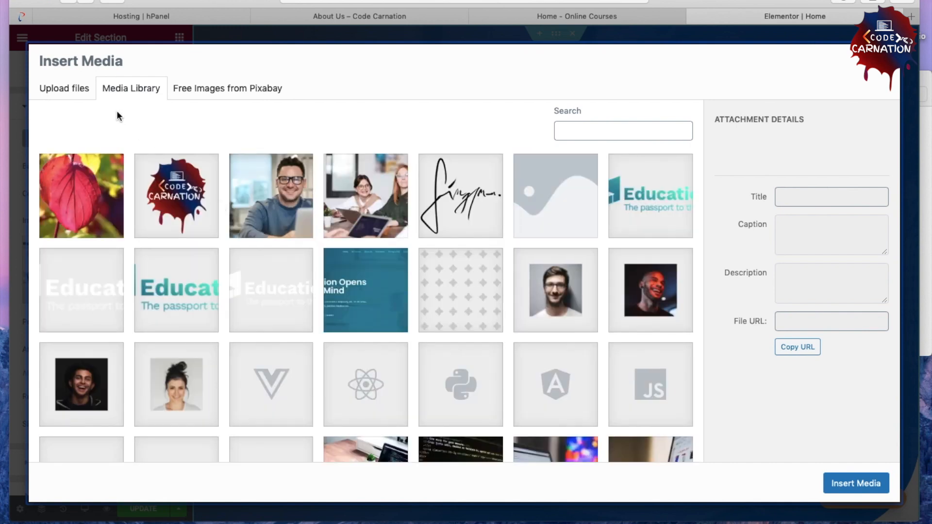
{"action": "left_click", "coordinate": [71, 89]}
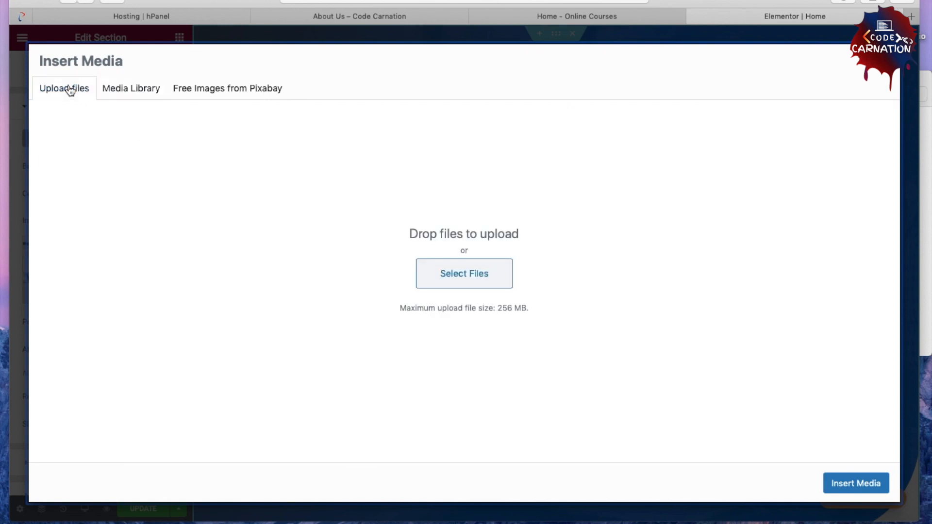
{"action": "left_click", "coordinate": [142, 99]}
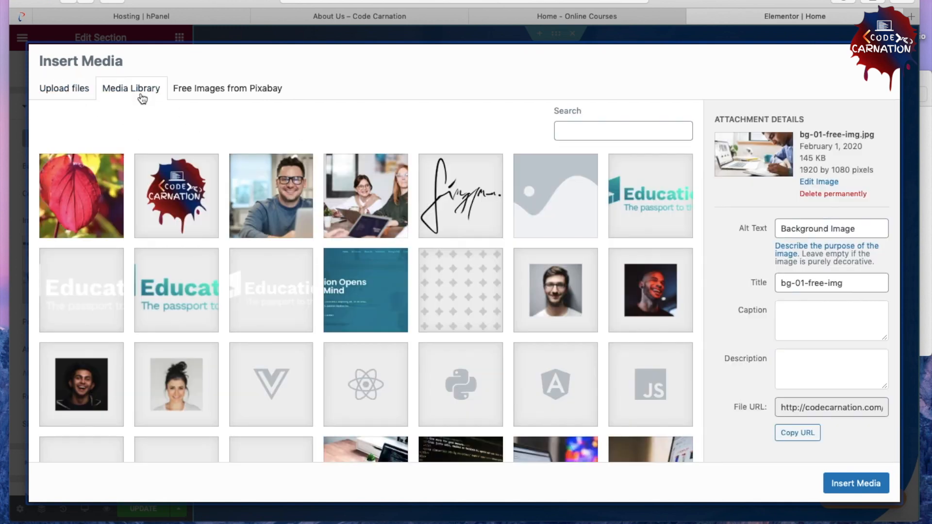
{"action": "scroll", "coordinate": [407, 380], "scroll_direction": "down", "scroll_amount": 10}
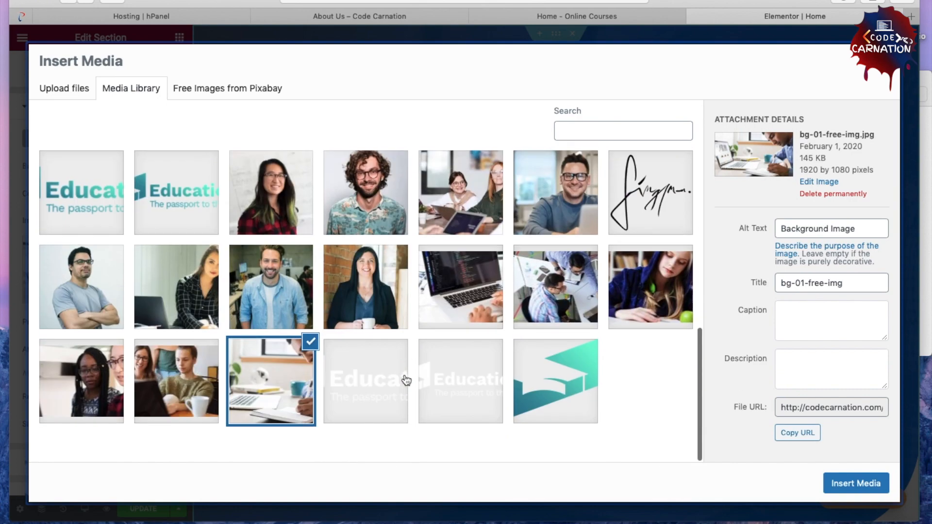
{"action": "scroll", "coordinate": [379, 293], "scroll_direction": "up", "scroll_amount": 10}
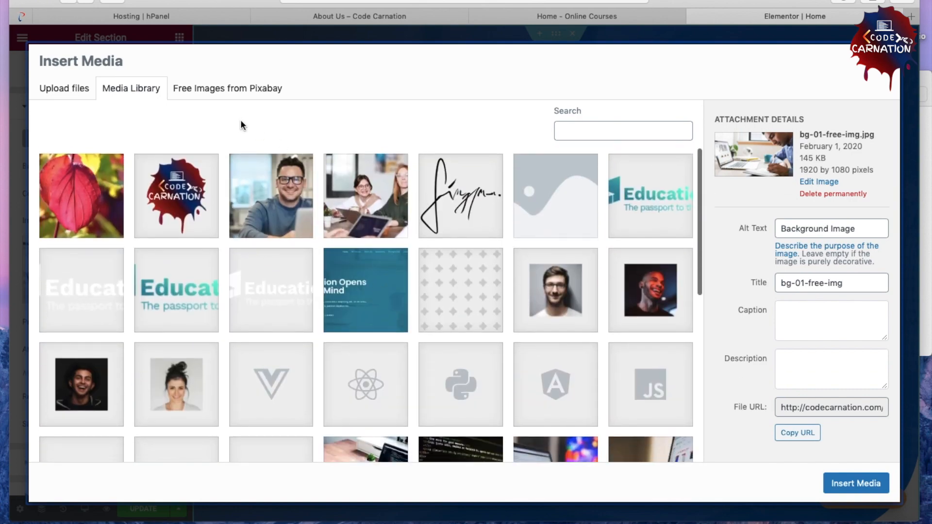
Browse Pixabay free images and search them for 'car'.
{"action": "left_click", "coordinate": [232, 86]}
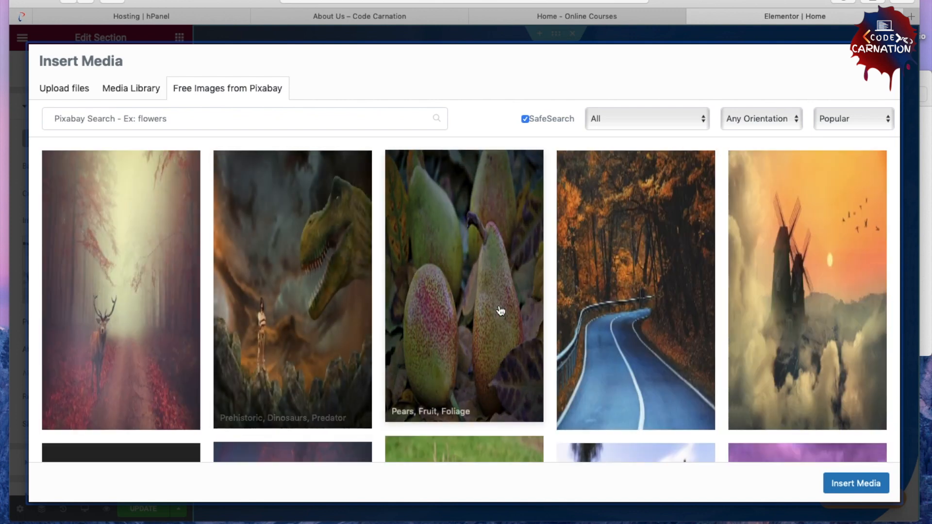
{"action": "scroll", "coordinate": [500, 312], "scroll_direction": "down", "scroll_amount": 2}
{"action": "scroll", "coordinate": [500, 310], "scroll_direction": "down", "scroll_amount": 10}
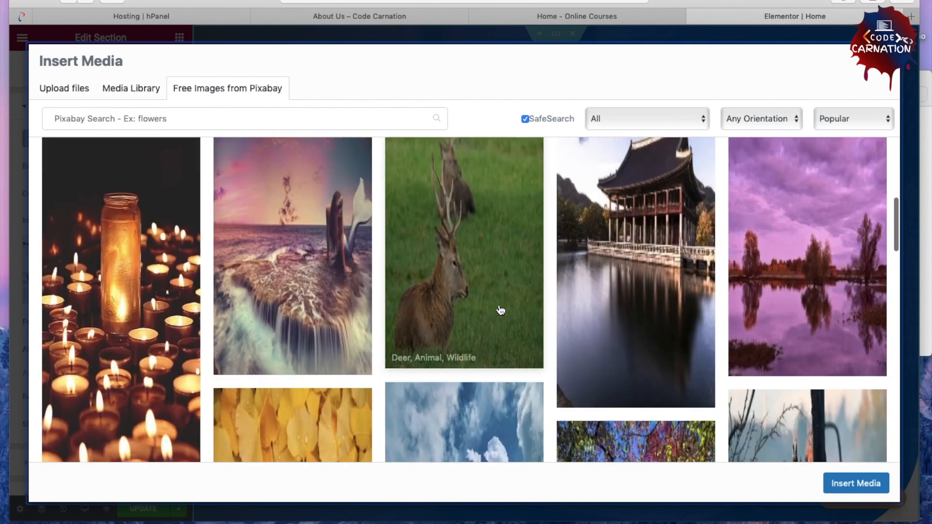
{"action": "scroll", "coordinate": [500, 311], "scroll_direction": "down", "scroll_amount": 15}
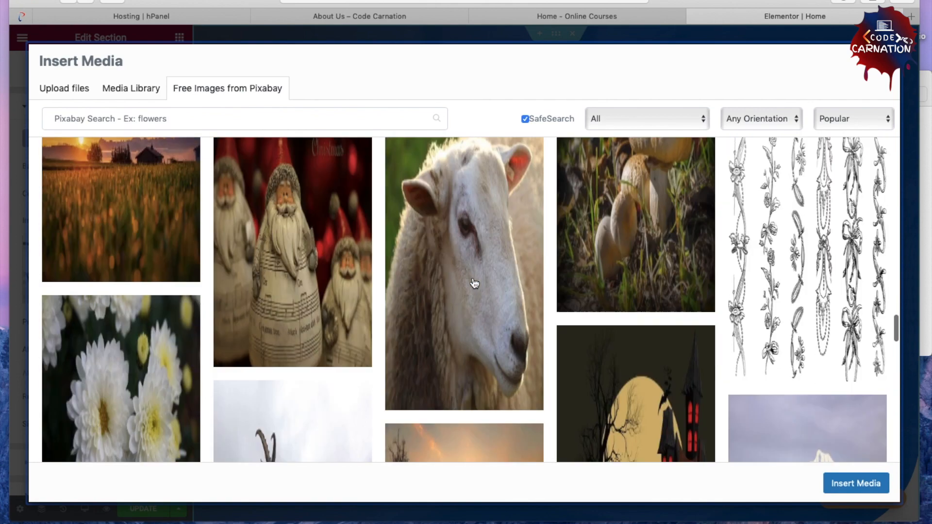
{"action": "scroll", "coordinate": [474, 283], "scroll_direction": "down", "scroll_amount": 5}
{"action": "left_click", "coordinate": [307, 117]}
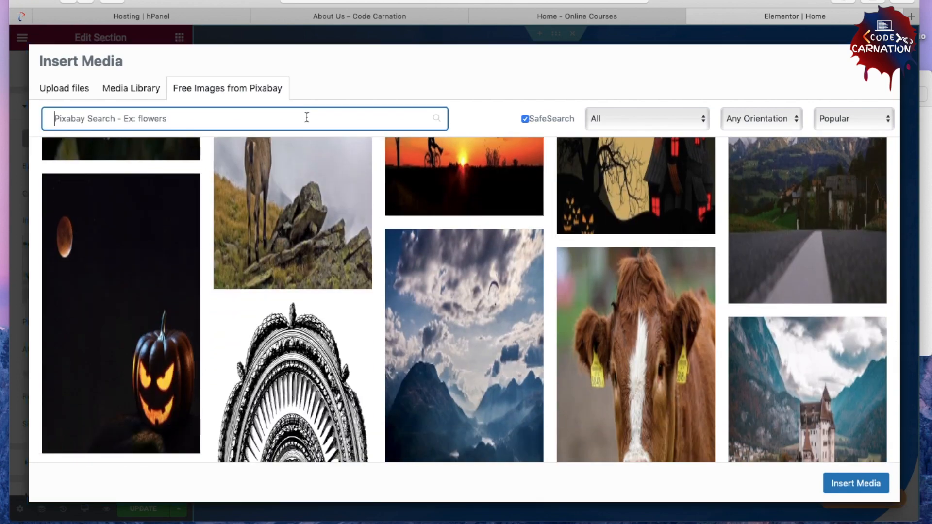
{"action": "type", "text": "car"}
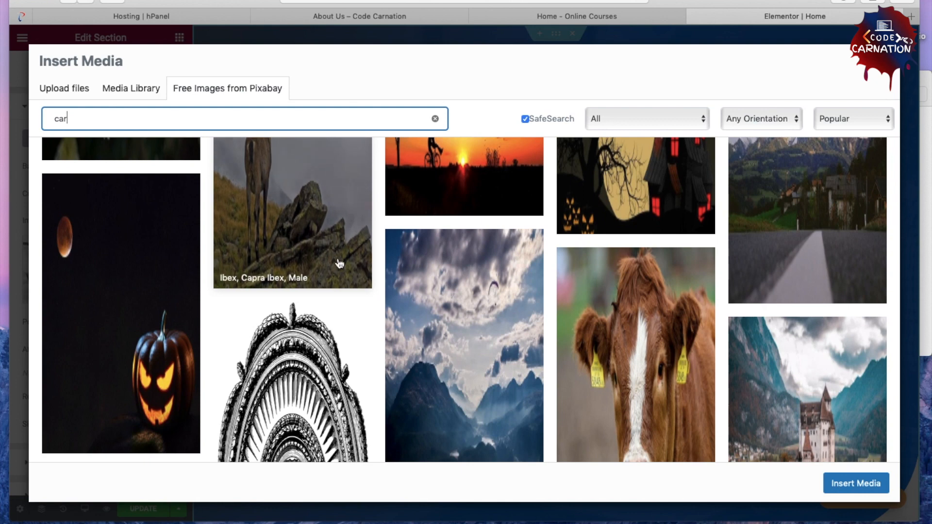
{"action": "key", "text": "Return"}
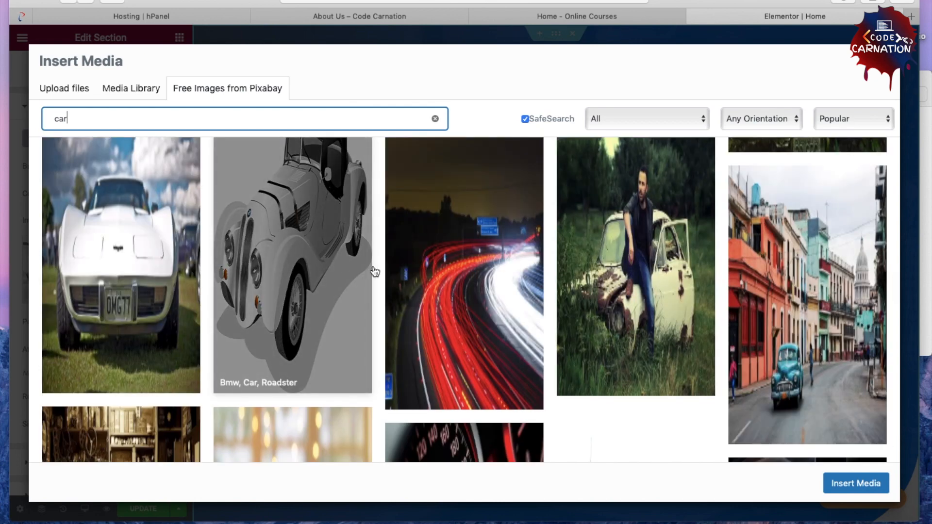
Scroll the car results, return to the Media Library, then switch to Upload files.
{"action": "scroll", "coordinate": [693, 320], "scroll_direction": "down", "scroll_amount": 5}
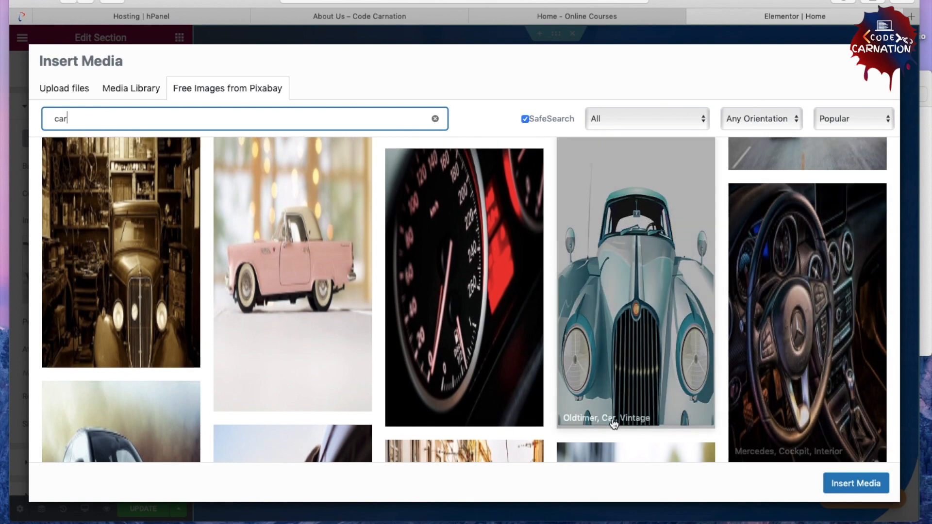
{"action": "scroll", "coordinate": [614, 423], "scroll_direction": "down", "scroll_amount": 2}
{"action": "left_click", "coordinate": [132, 95]}
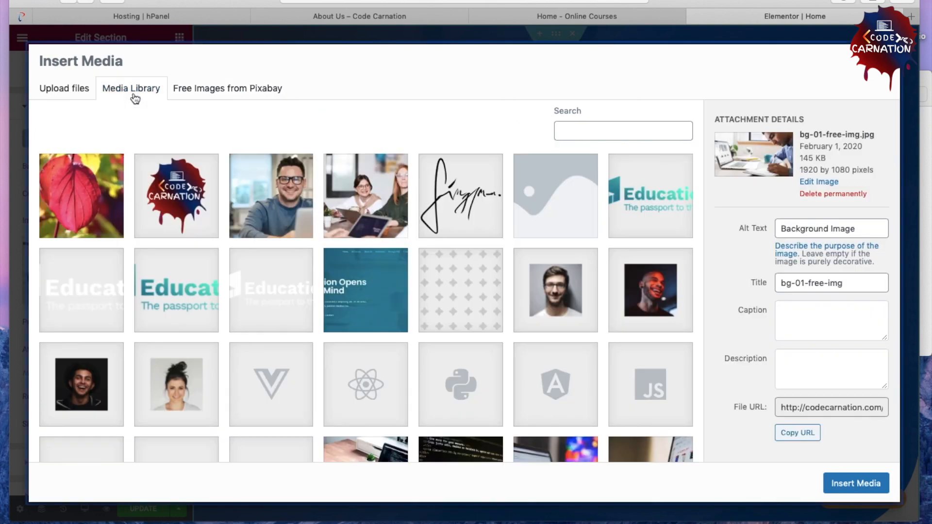
{"action": "scroll", "coordinate": [441, 382], "scroll_direction": "down", "scroll_amount": 2}
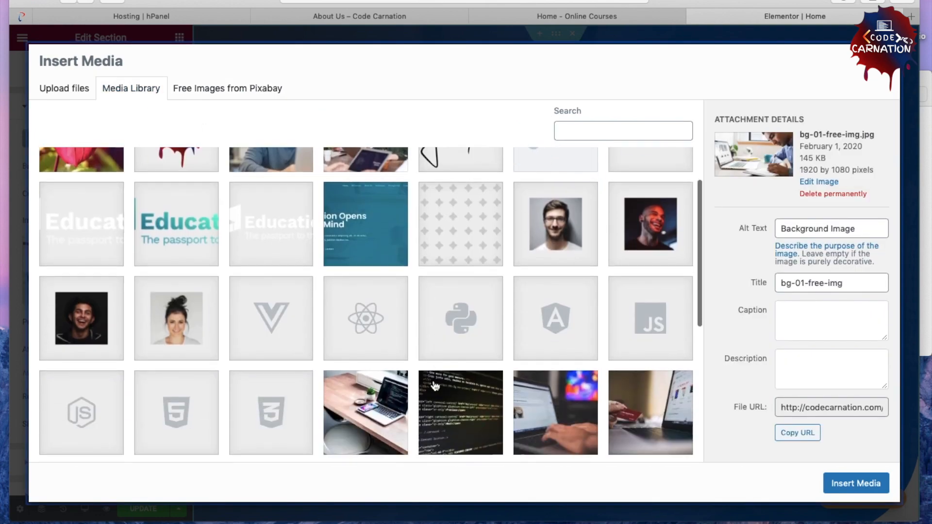
{"action": "left_click", "coordinate": [88, 96]}
Open the computer's file chooser and browse into the untitled folder on the Desktop.
{"action": "left_click", "coordinate": [462, 272]}
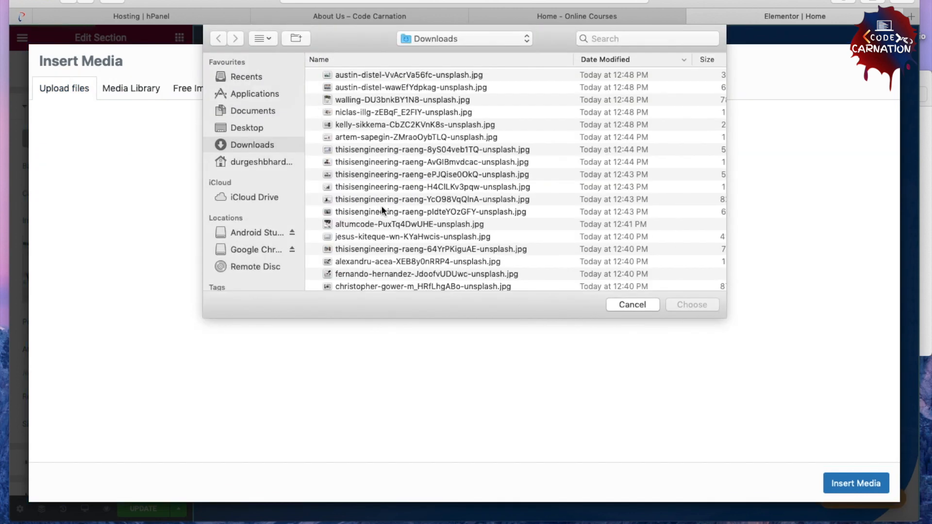
{"action": "left_click", "coordinate": [247, 128]}
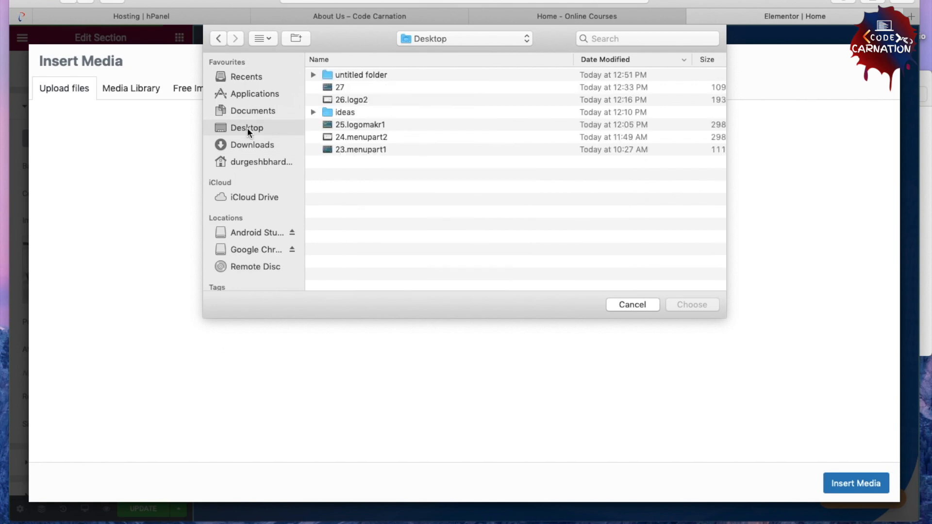
{"action": "left_click", "coordinate": [312, 75]}
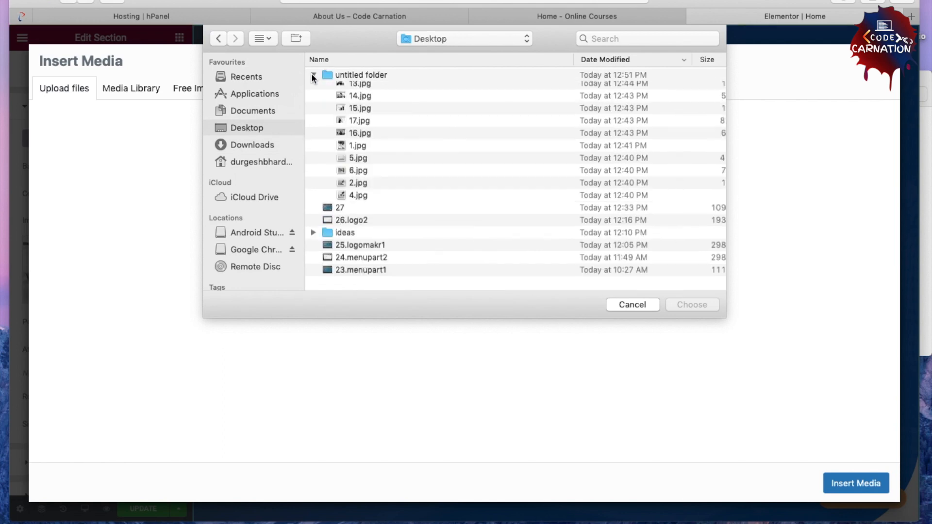
{"action": "double_click", "coordinate": [351, 72]}
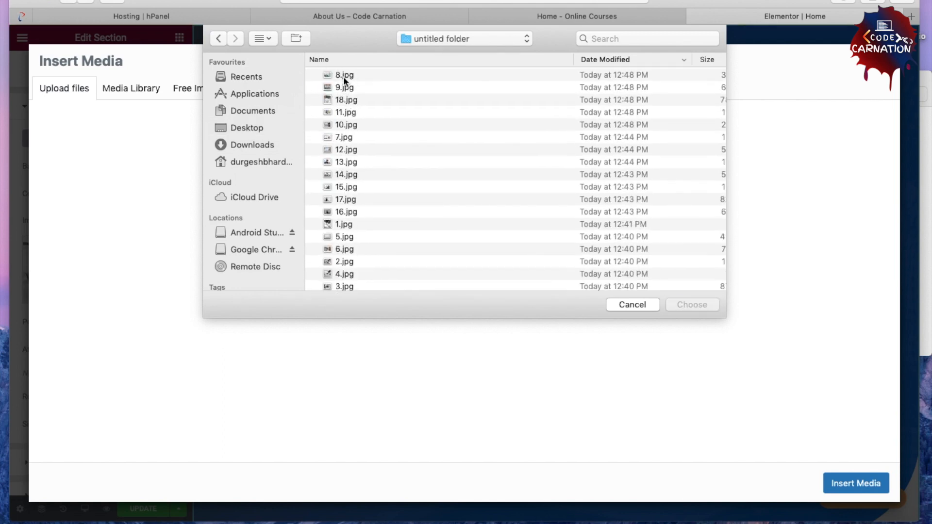
{"action": "left_click", "coordinate": [264, 39]}
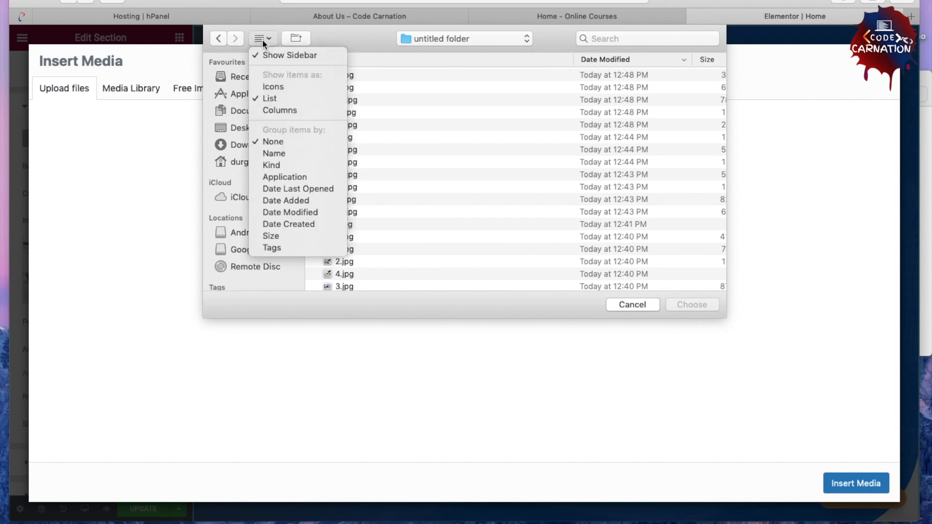
{"action": "left_click", "coordinate": [393, 79]}
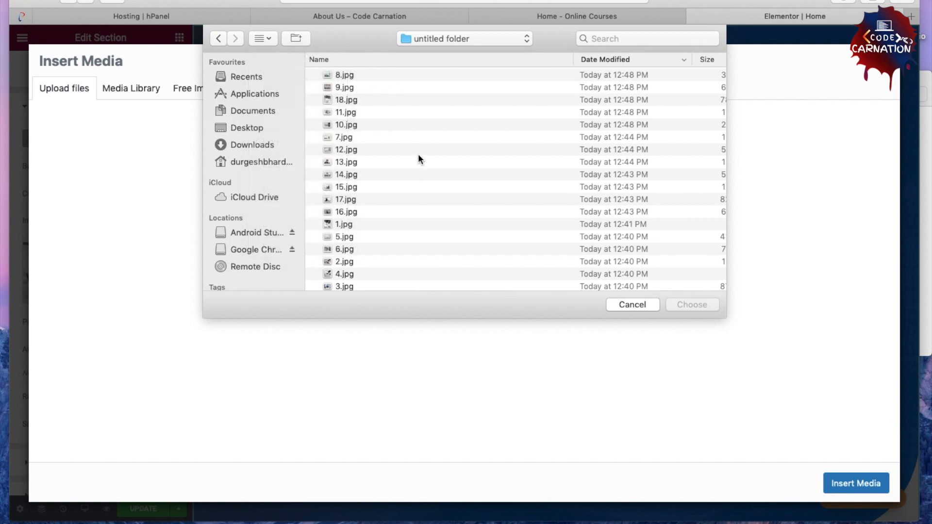
Show the files as Icons thumbnails and enlarge the file dialog.
{"action": "scroll", "coordinate": [418, 154], "scroll_direction": "down", "scroll_amount": 1}
{"action": "scroll", "coordinate": [418, 154], "scroll_direction": "up", "scroll_amount": 1}
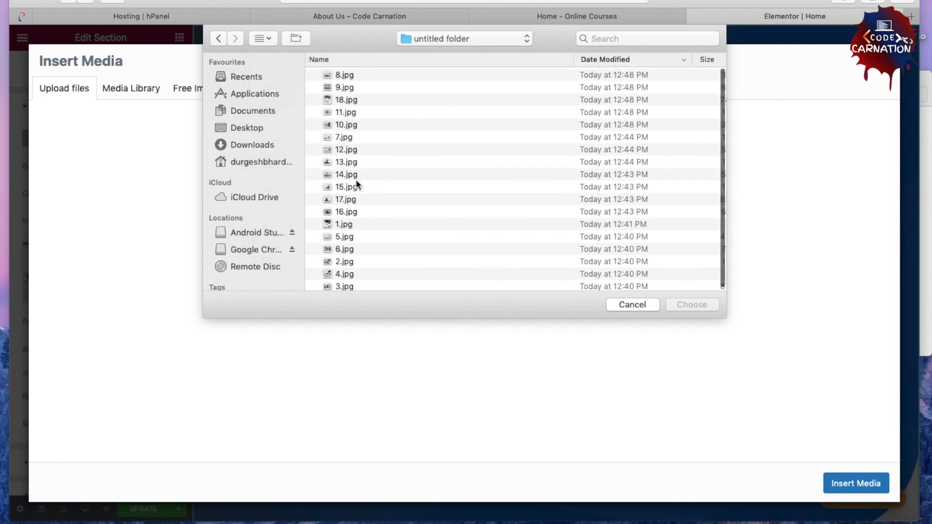
{"action": "left_click", "coordinate": [264, 38]}
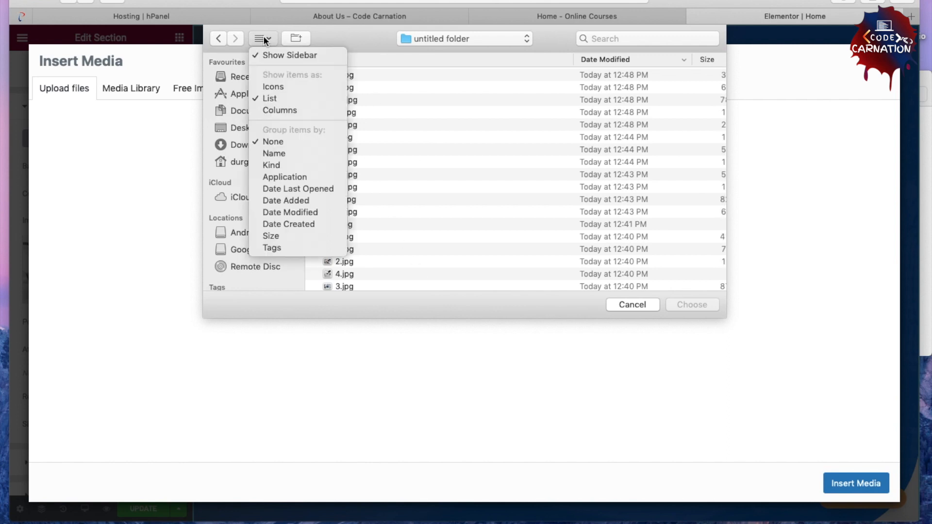
{"action": "left_click", "coordinate": [272, 86]}
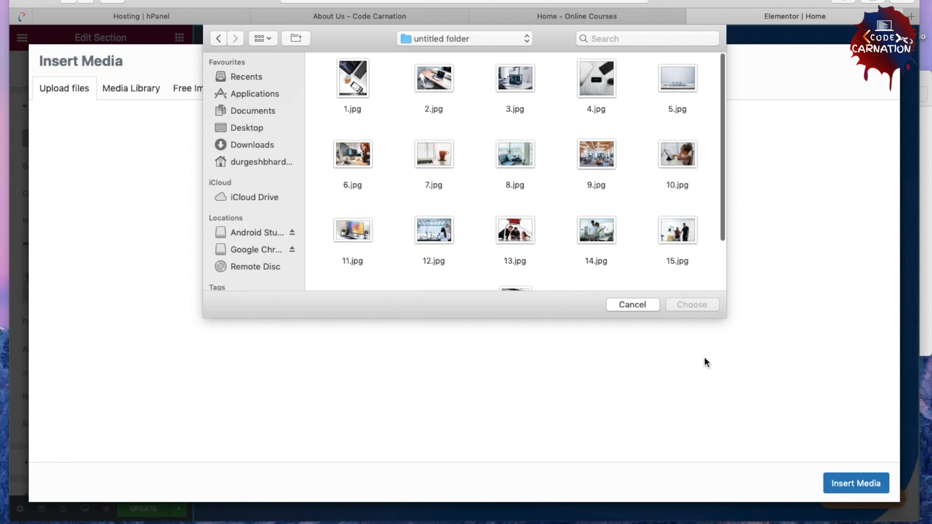
{"action": "left_click_drag", "start_coordinate": [724, 319], "coordinate": [828, 394]}
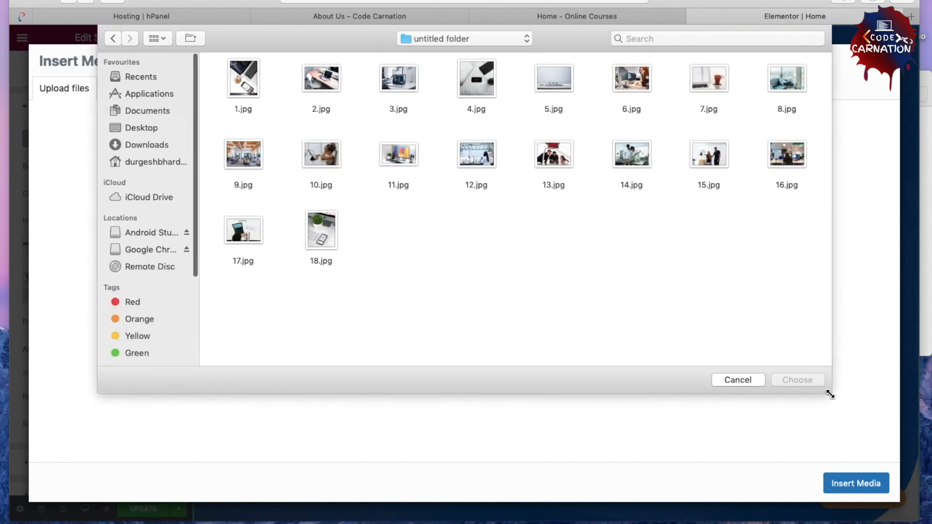
{"action": "left_click", "coordinate": [167, 38]}
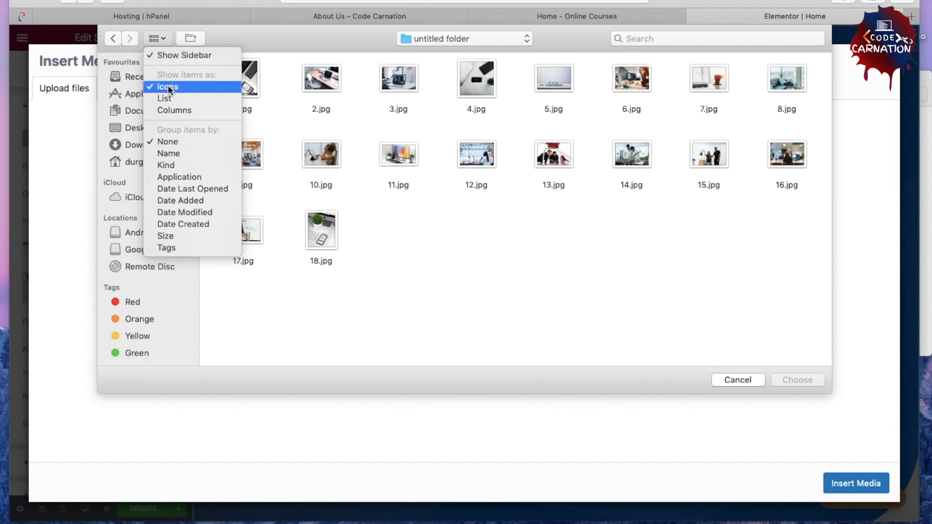
{"action": "left_click", "coordinate": [422, 240]}
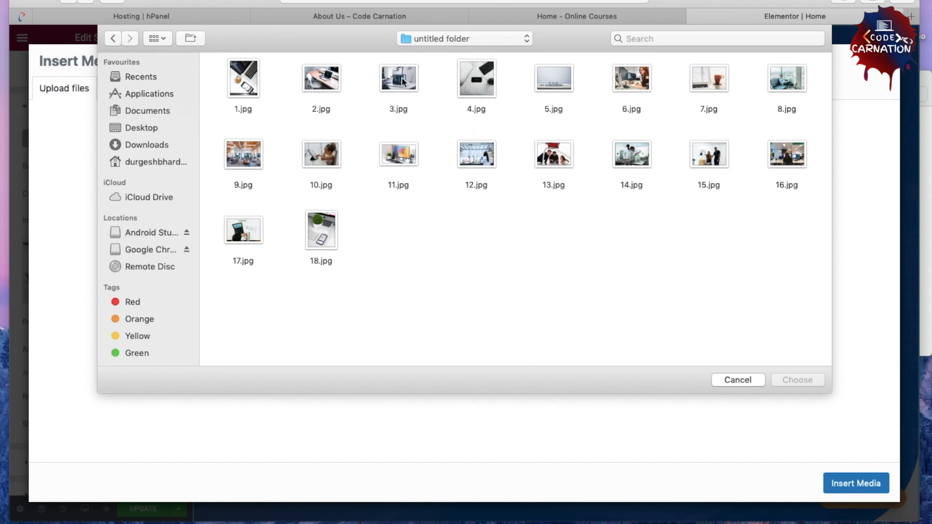
Upload 9.jpg and check Insert Media, where it is rejected as too large.
{"action": "left_click", "coordinate": [257, 152]}
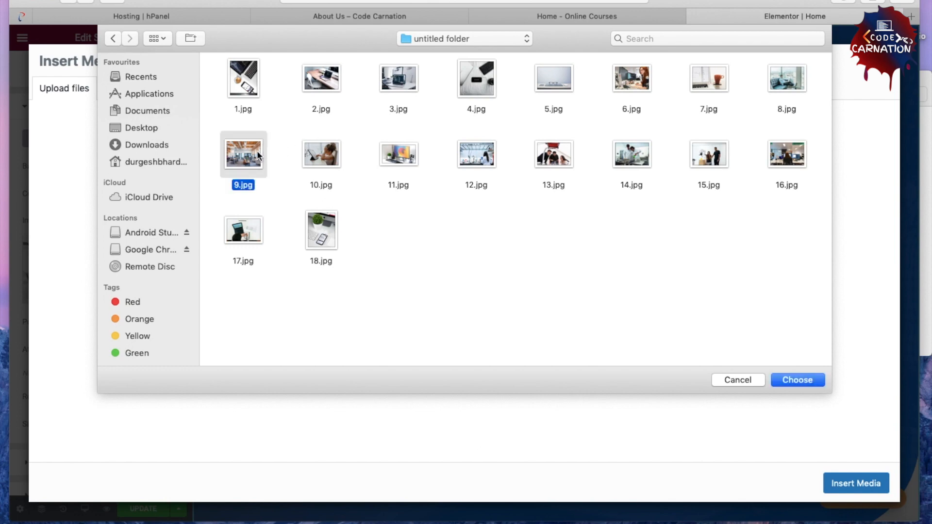
{"action": "left_click", "coordinate": [803, 381]}
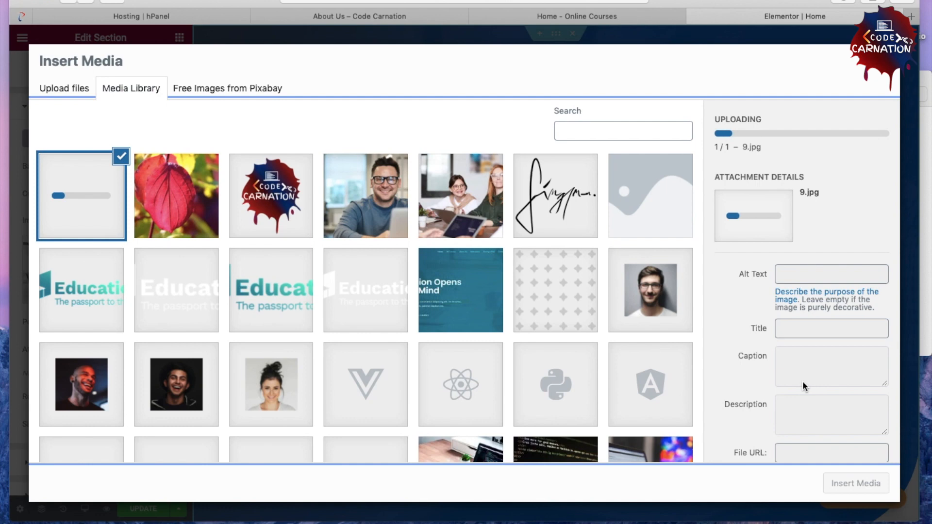
{"action": "left_click", "coordinate": [60, 89]}
{"action": "left_click", "coordinate": [120, 89]}
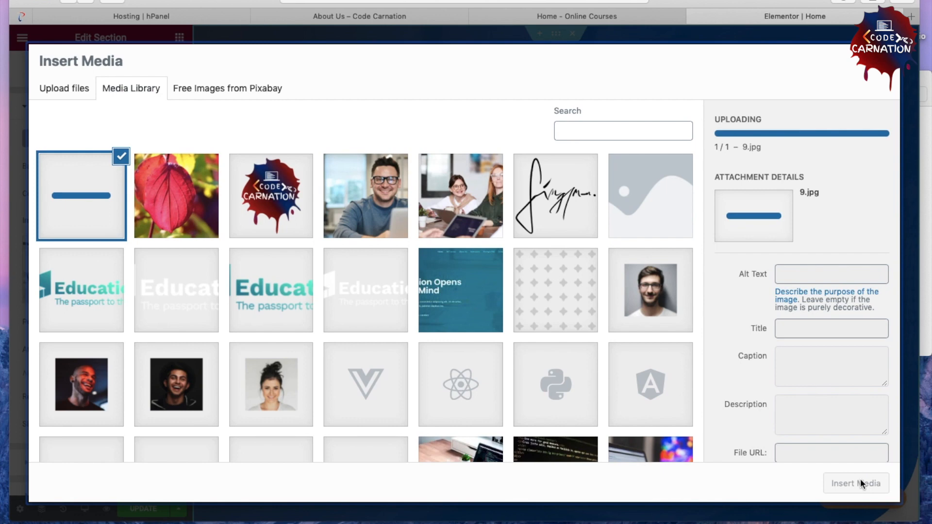
{"action": "scroll", "coordinate": [690, 416], "scroll_direction": "down", "scroll_amount": 3}
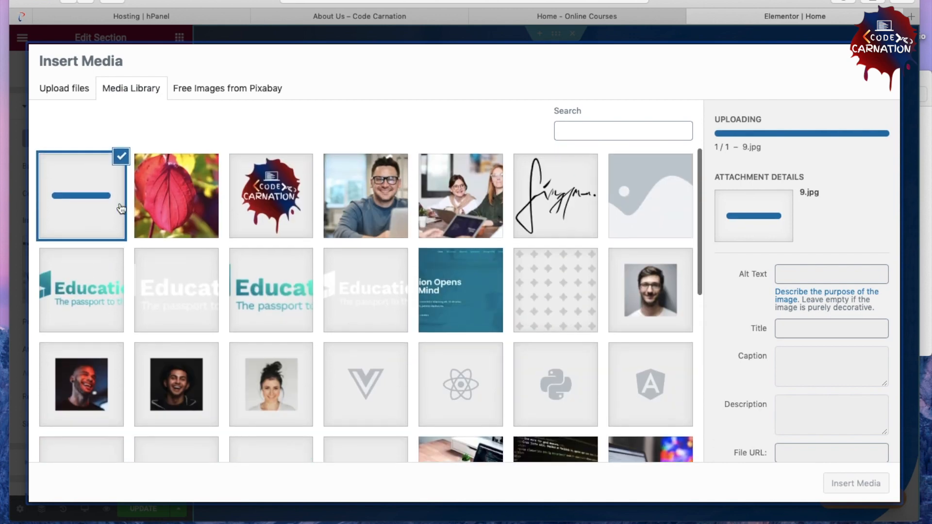
{"action": "scroll", "coordinate": [471, 362], "scroll_direction": "down", "scroll_amount": 2}
{"action": "scroll", "coordinate": [340, 316], "scroll_direction": "up", "scroll_amount": 2}
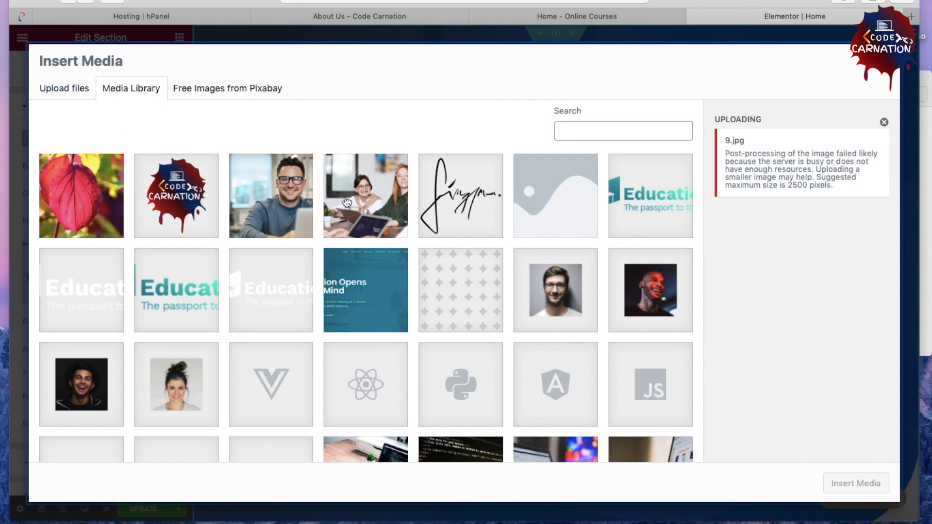
{"action": "left_click", "coordinate": [63, 91]}
{"action": "left_click", "coordinate": [152, 88]}
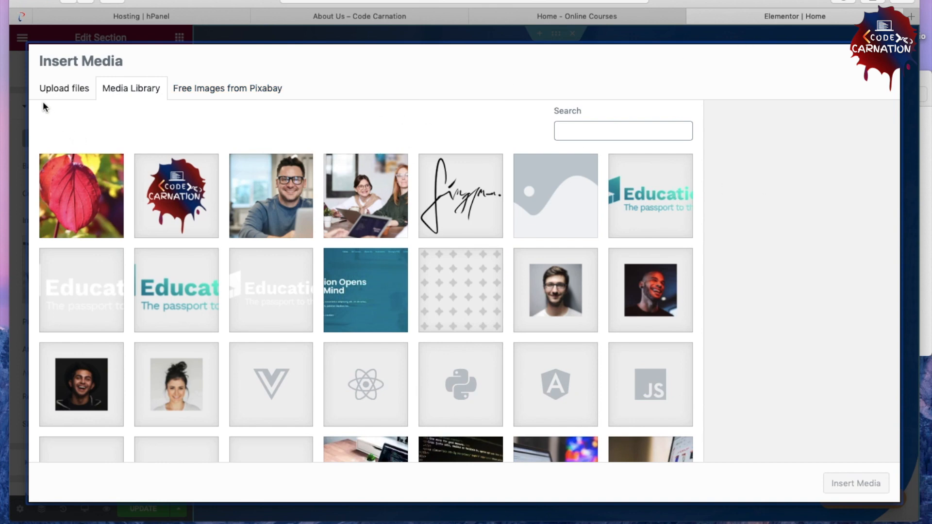
{"action": "left_click", "coordinate": [49, 89]}
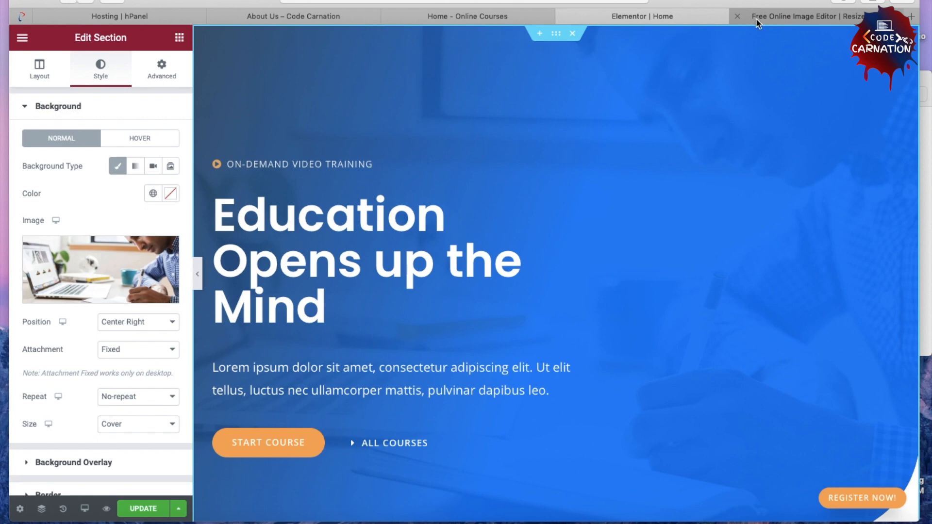
Load 9.jpg into ResizePixel, showing its 5355 × 4016, 6.51 MB original size.
{"action": "left_click", "coordinate": [756, 20]}
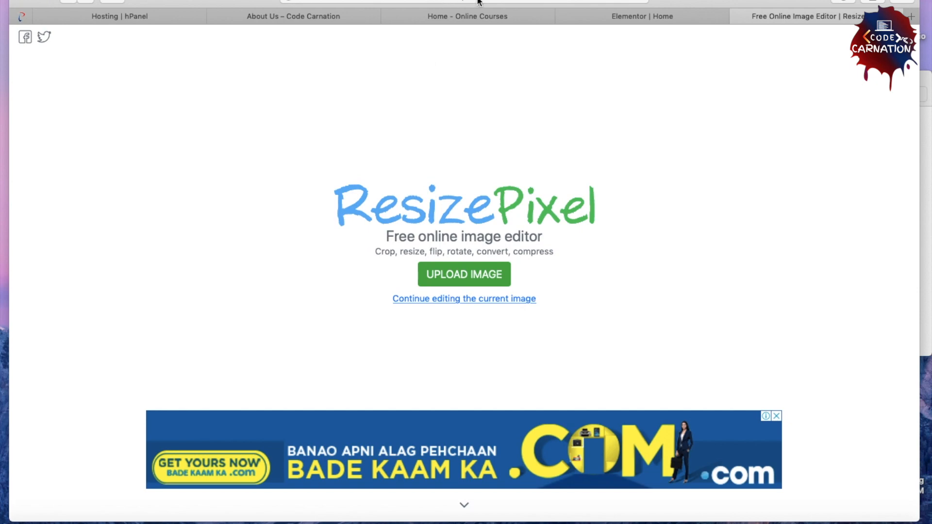
{"action": "left_click", "coordinate": [454, 283]}
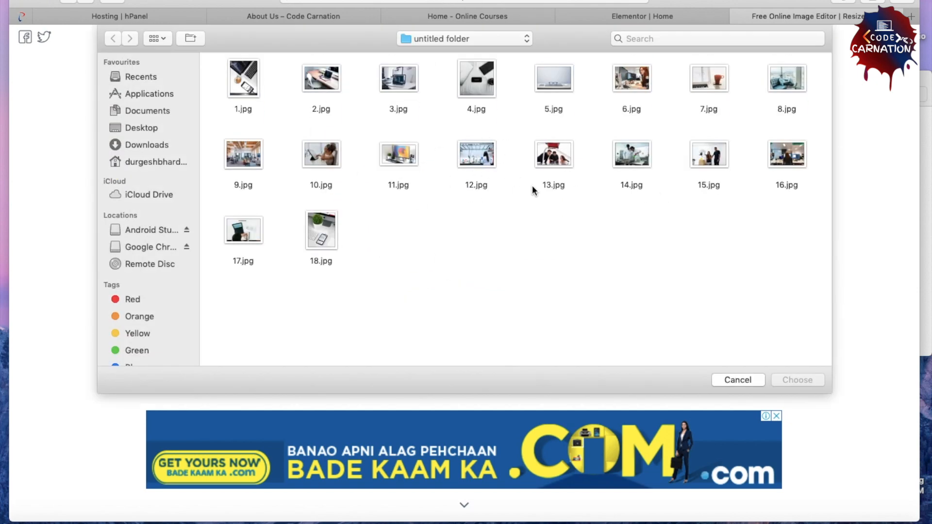
{"action": "left_click", "coordinate": [242, 153]}
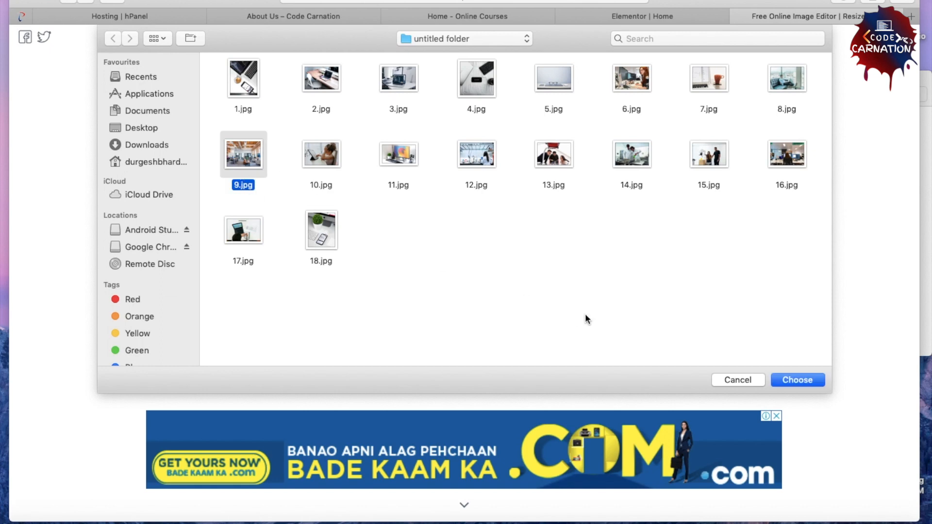
{"action": "left_click", "coordinate": [807, 383]}
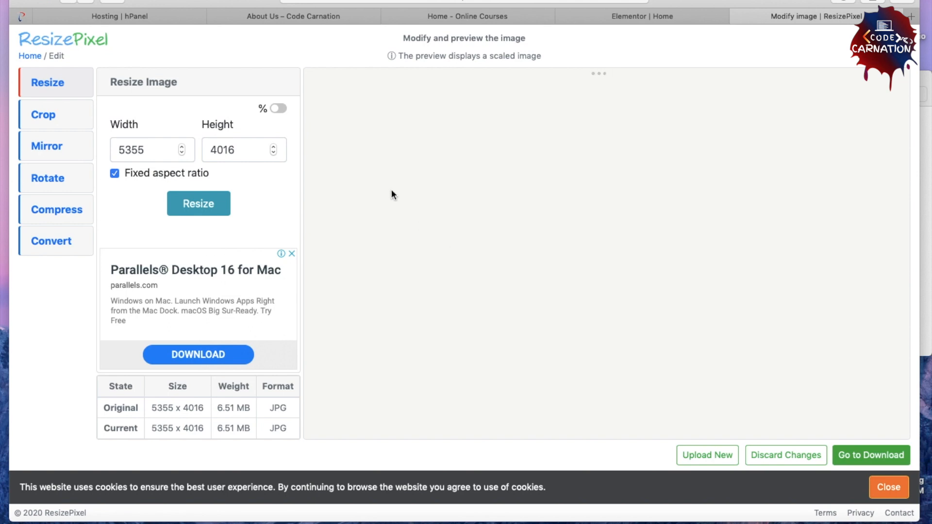
Resize the image to width 1500 (1500 × 1125, 333.71 KB) and open its download page.
{"action": "left_click", "coordinate": [152, 144]}
{"action": "key", "text": "BackSpace"}
{"action": "key", "text": "BackSpace"}
{"action": "key", "text": "BackSpace"}
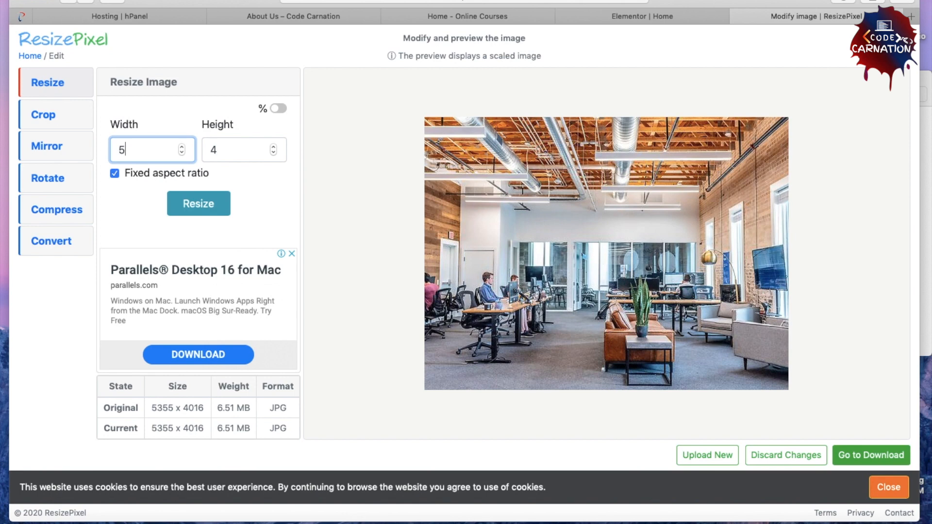
{"action": "key", "text": "BackSpace"}
{"action": "type", "text": "1500"}
{"action": "left_click", "coordinate": [192, 210]}
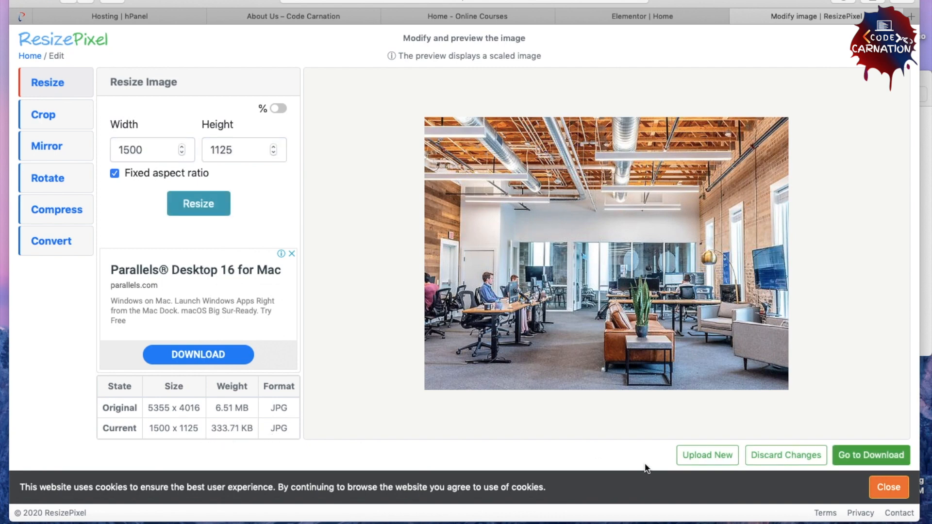
{"action": "left_click", "coordinate": [841, 452]}
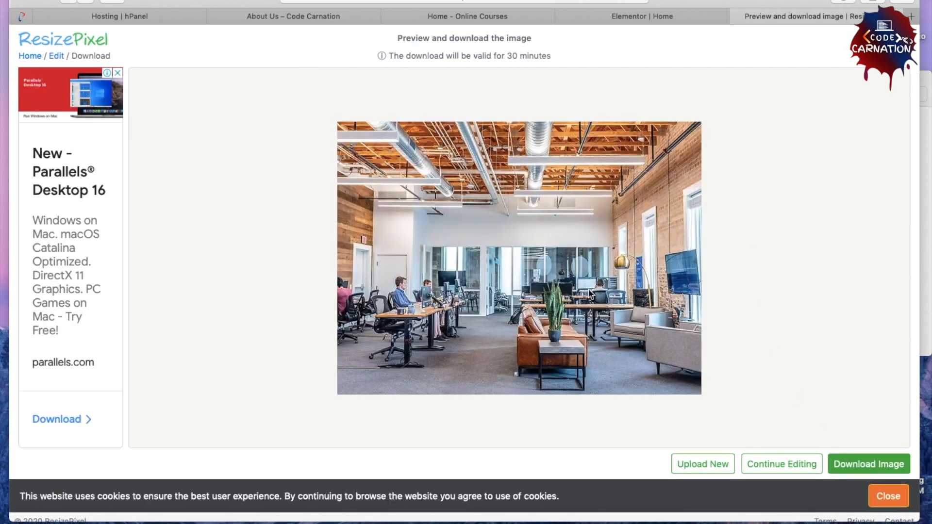
Download the resized 9.jpg and inspect it in Preview before closing it.
{"action": "left_click", "coordinate": [860, 468]}
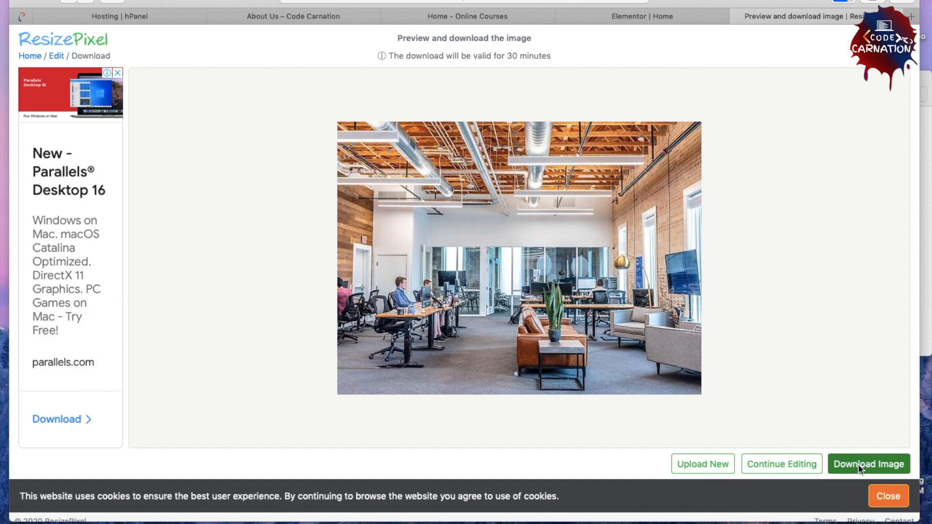
{"action": "left_click", "coordinate": [859, 464]}
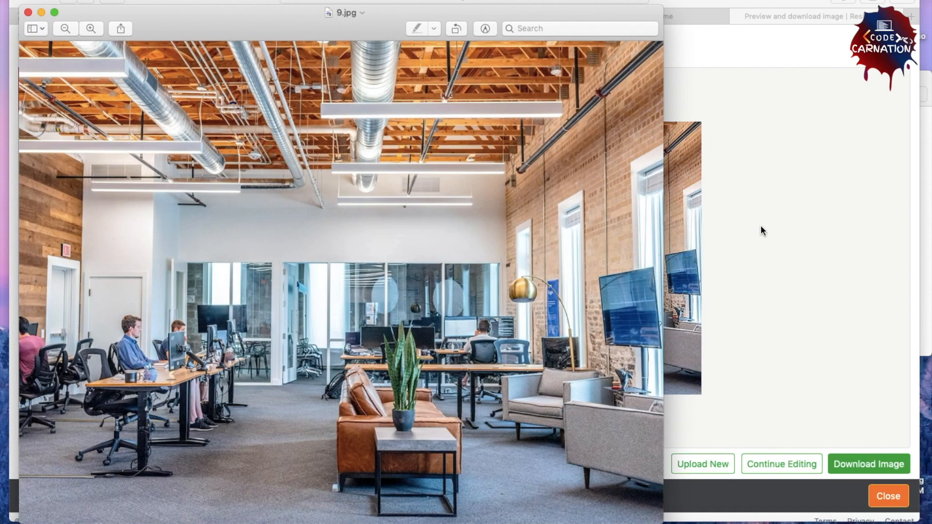
{"action": "scroll", "coordinate": [344, 311], "scroll_direction": "up", "scroll_amount": 2}
{"action": "scroll", "coordinate": [345, 311], "scroll_direction": "down", "scroll_amount": 2}
{"action": "scroll", "coordinate": [345, 311], "scroll_direction": "up", "scroll_amount": 2}
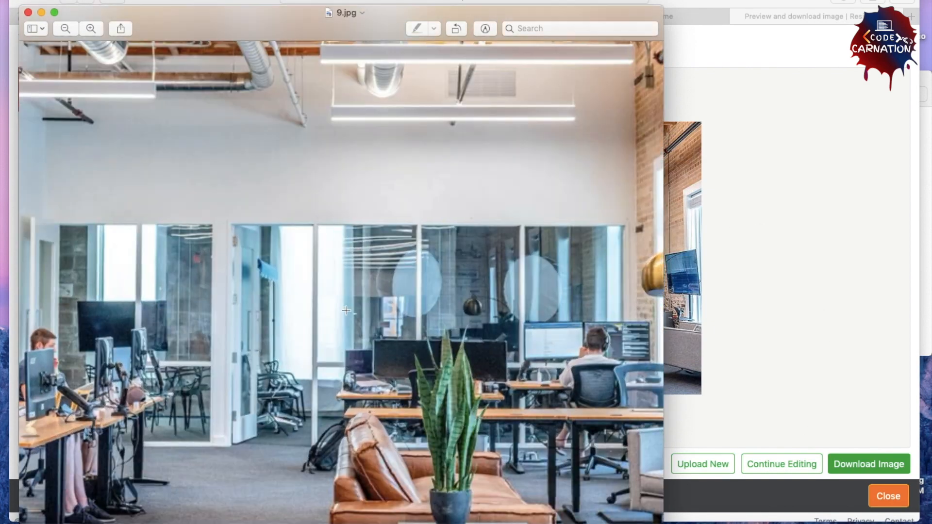
{"action": "scroll", "coordinate": [346, 310], "scroll_direction": "down", "scroll_amount": 3}
{"action": "scroll", "coordinate": [346, 311], "scroll_direction": "up", "scroll_amount": 1}
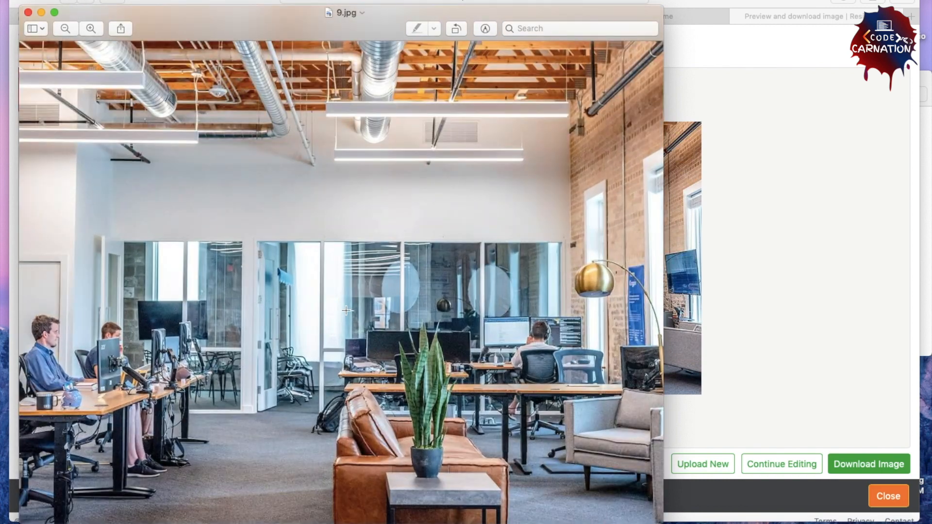
{"action": "scroll", "coordinate": [340, 309], "scroll_direction": "down", "scroll_amount": 3}
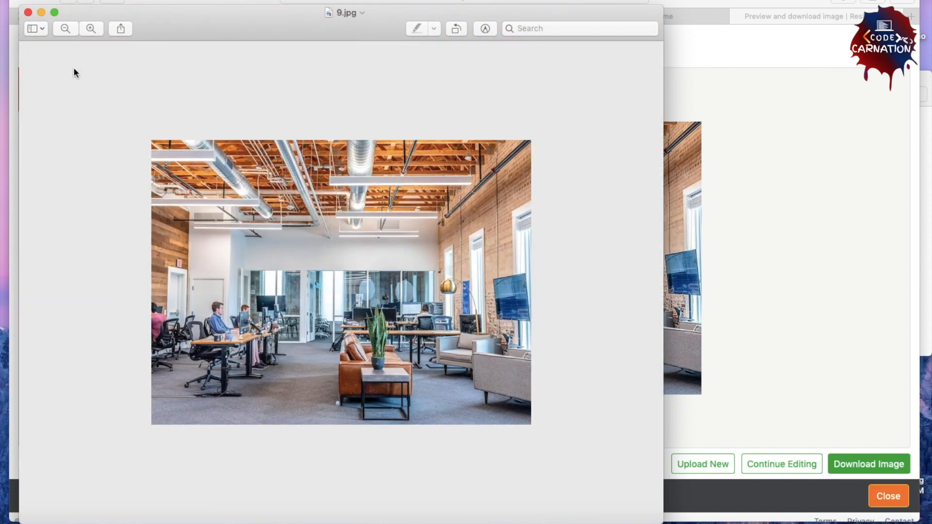
{"action": "left_click", "coordinate": [28, 12]}
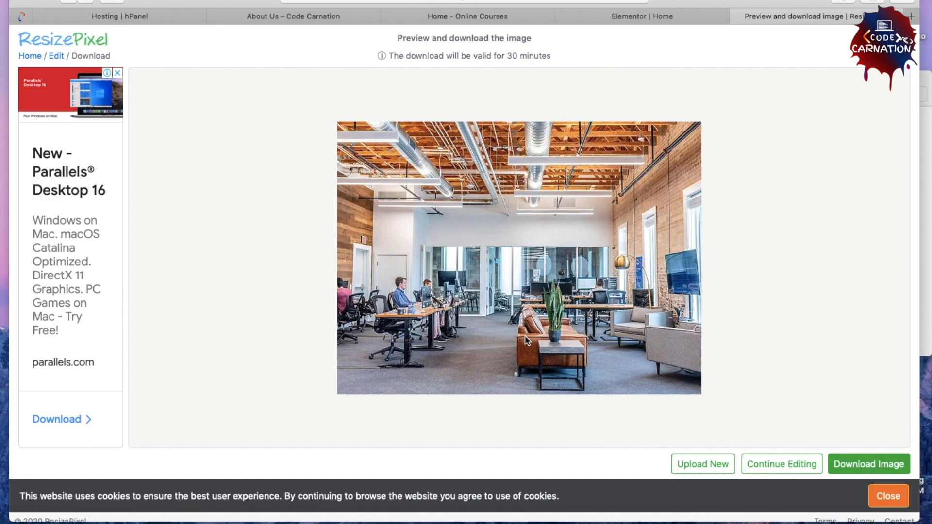
Compare the original and new sizes in ResizePixel, then return to the Elementor Home tab.
{"action": "left_click", "coordinate": [778, 465]}
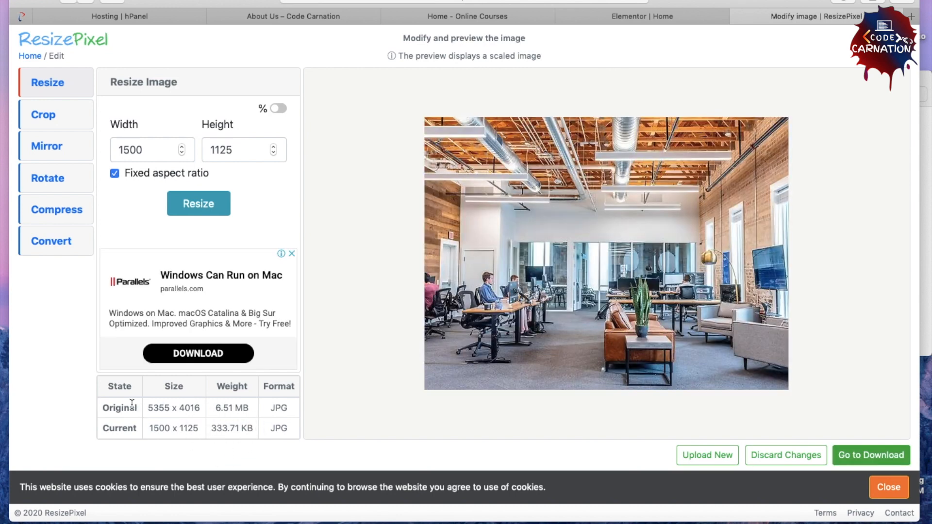
{"action": "left_click_drag", "start_coordinate": [103, 408], "coordinate": [289, 429]}
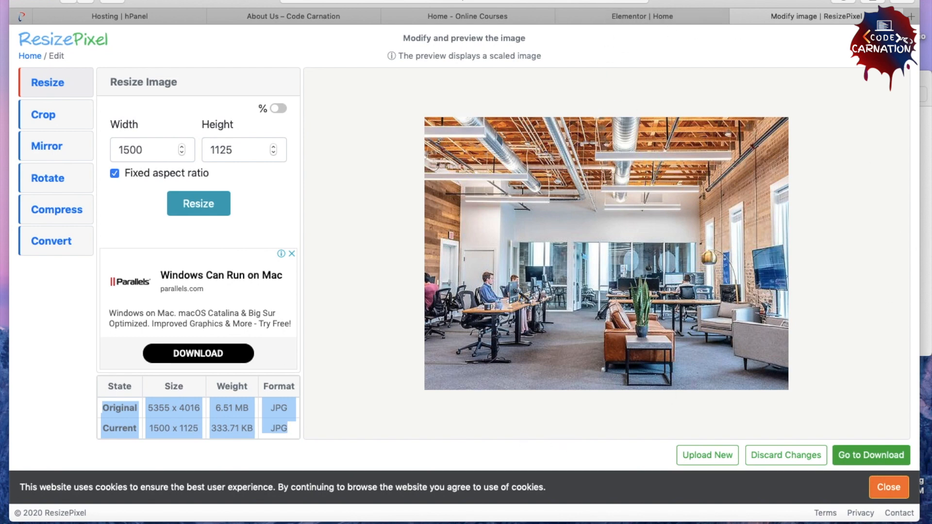
{"action": "left_click", "coordinate": [643, 16]}
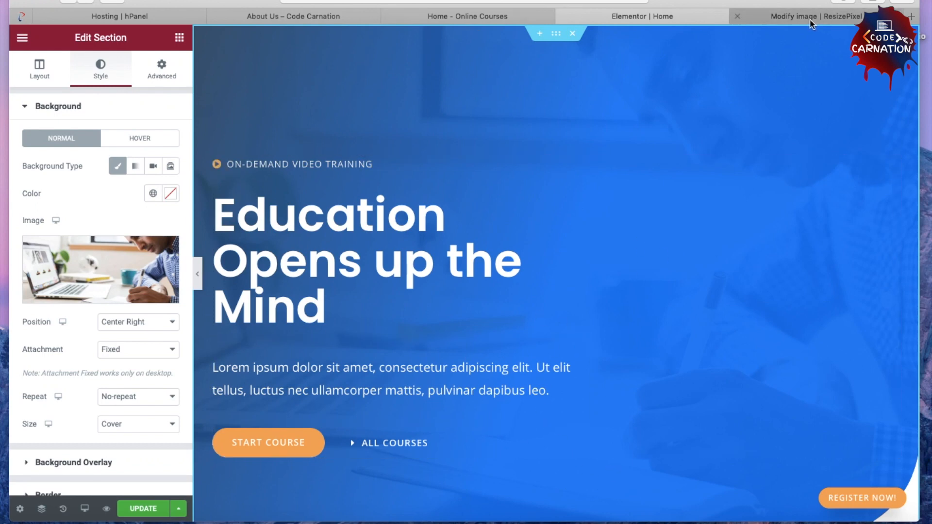
Upload the resized 9.jpg from Downloads and insert it as the hero background image.
{"action": "left_click", "coordinate": [107, 285]}
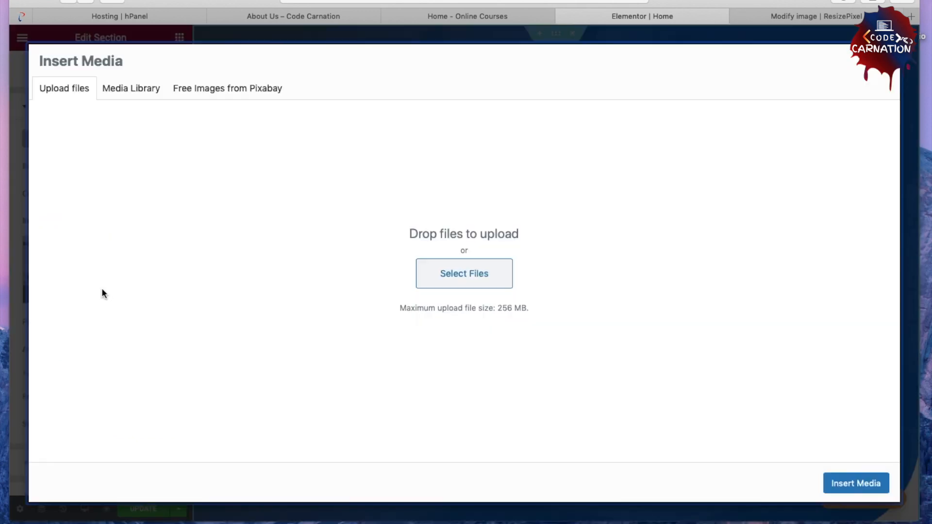
{"action": "left_click", "coordinate": [470, 276]}
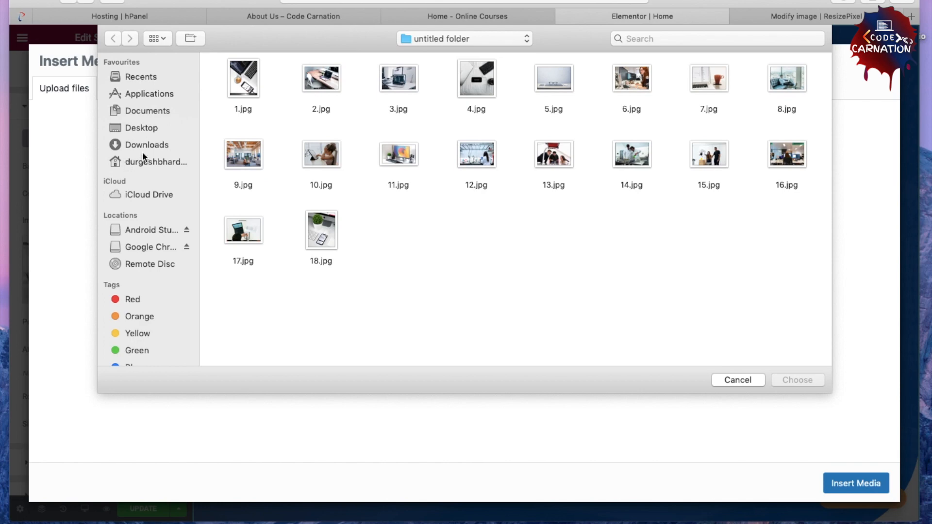
{"action": "left_click", "coordinate": [149, 145]}
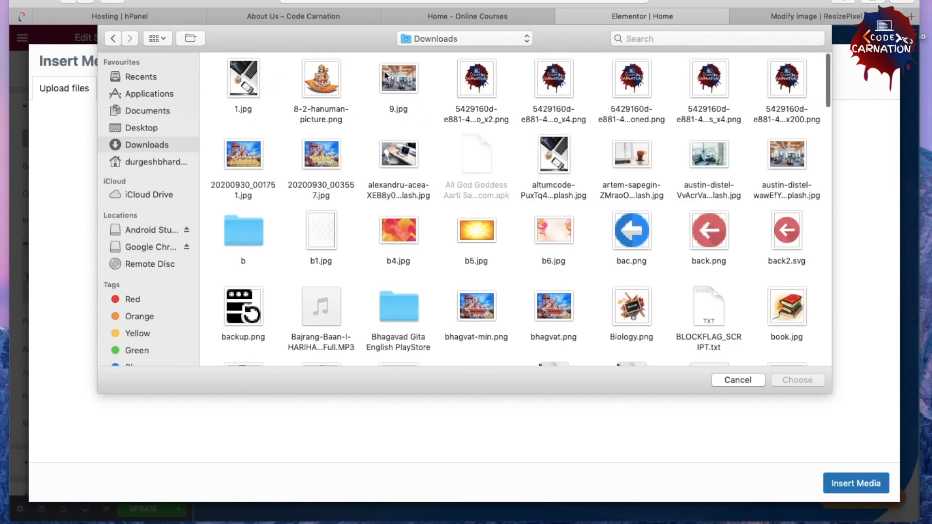
{"action": "left_click", "coordinate": [398, 78]}
{"action": "left_click", "coordinate": [803, 381]}
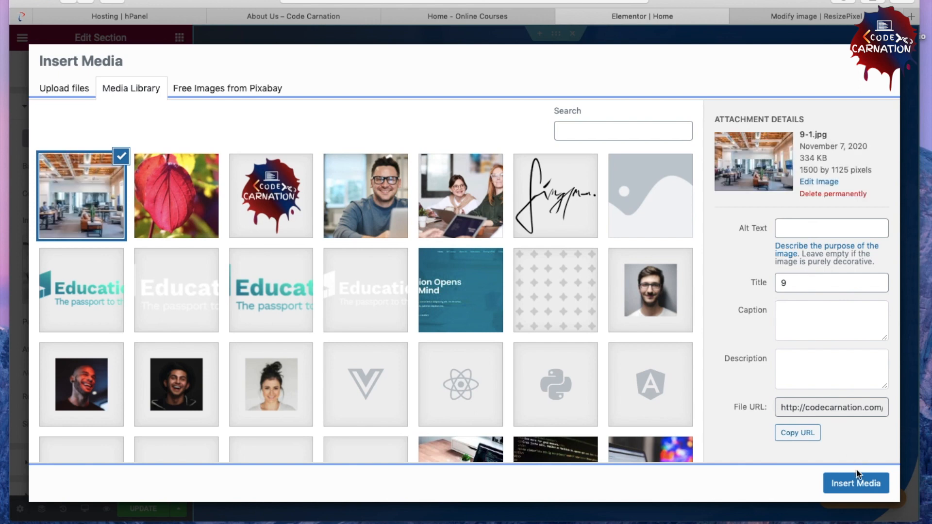
{"action": "left_click", "coordinate": [859, 483]}
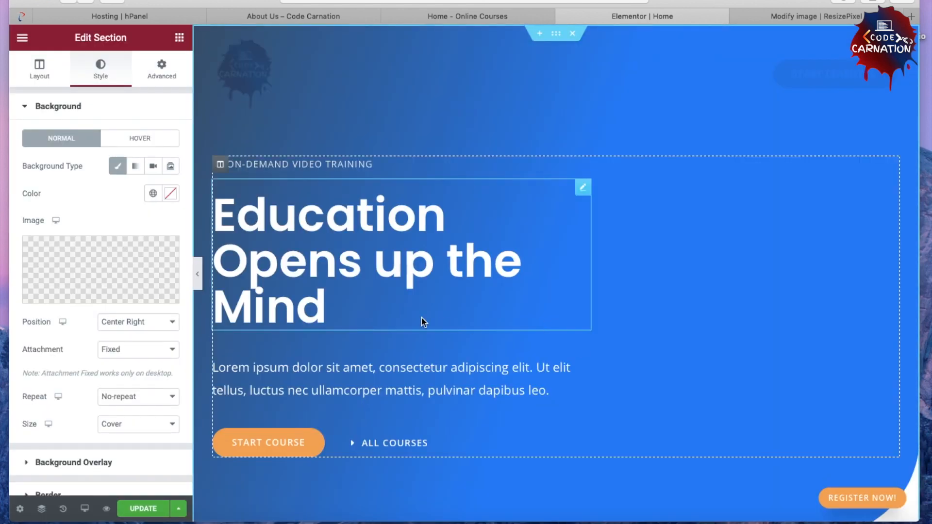
Compare Gradient and Classic backgrounds, keeping the photo with its blue gradient overlay on.
{"action": "scroll", "coordinate": [705, 272], "scroll_direction": "down", "scroll_amount": 5}
{"action": "scroll", "coordinate": [705, 272], "scroll_direction": "up", "scroll_amount": 5}
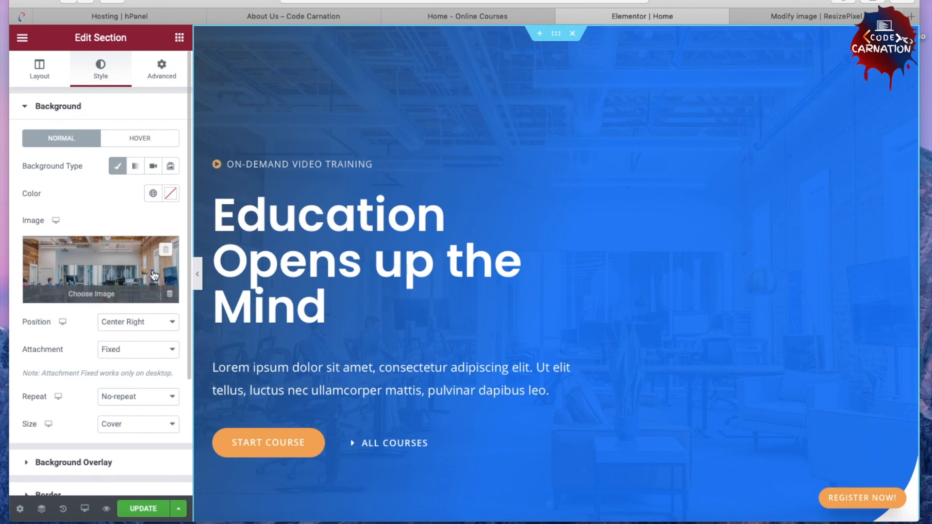
{"action": "left_click", "coordinate": [131, 167]}
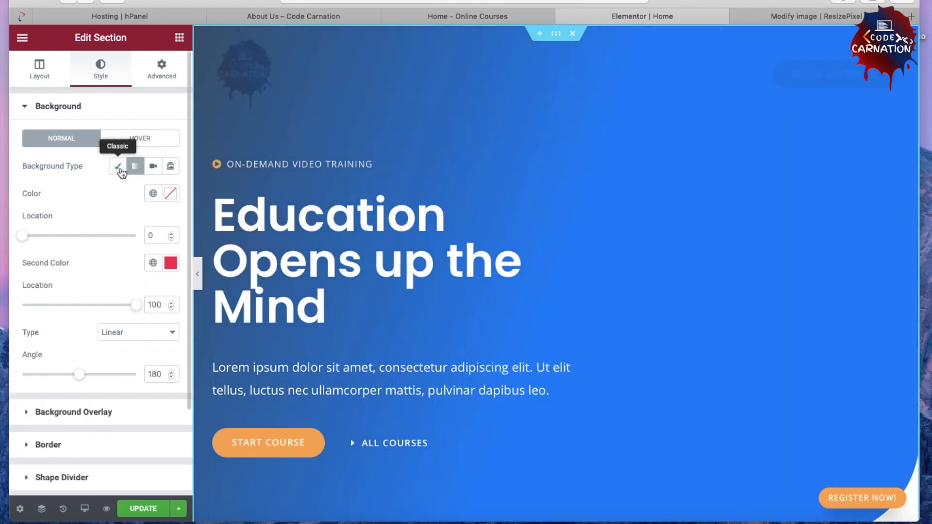
{"action": "left_click", "coordinate": [119, 167]}
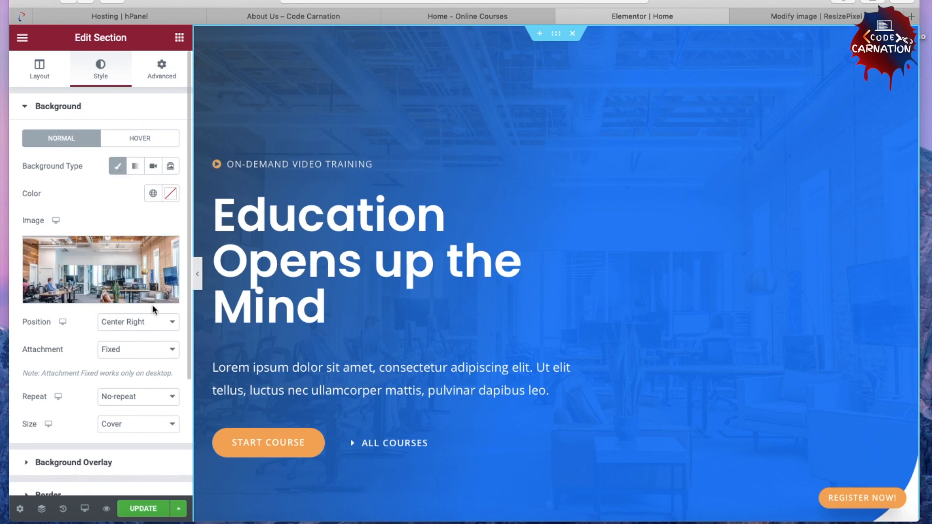
{"action": "scroll", "coordinate": [152, 298], "scroll_direction": "down", "scroll_amount": 2}
{"action": "scroll", "coordinate": [151, 294], "scroll_direction": "down", "scroll_amount": 1}
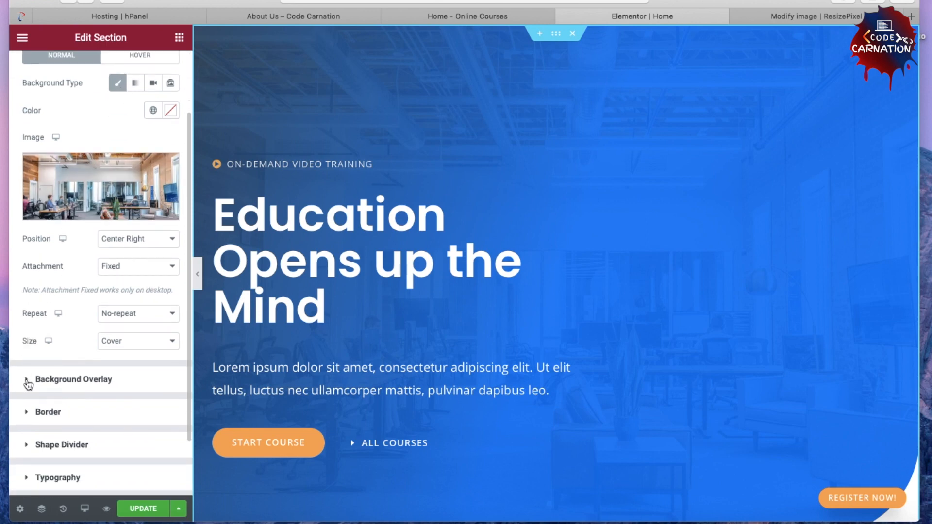
{"action": "left_click", "coordinate": [28, 383]}
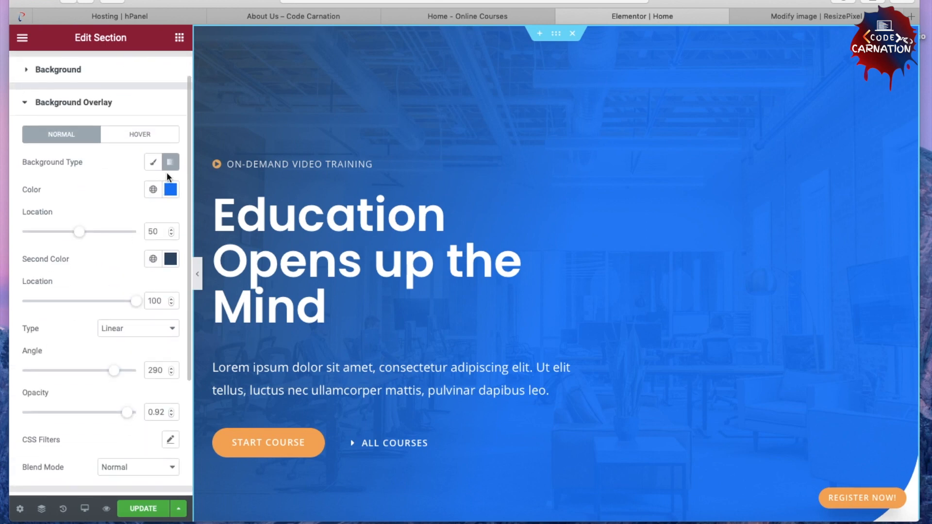
{"action": "left_click", "coordinate": [171, 199]}
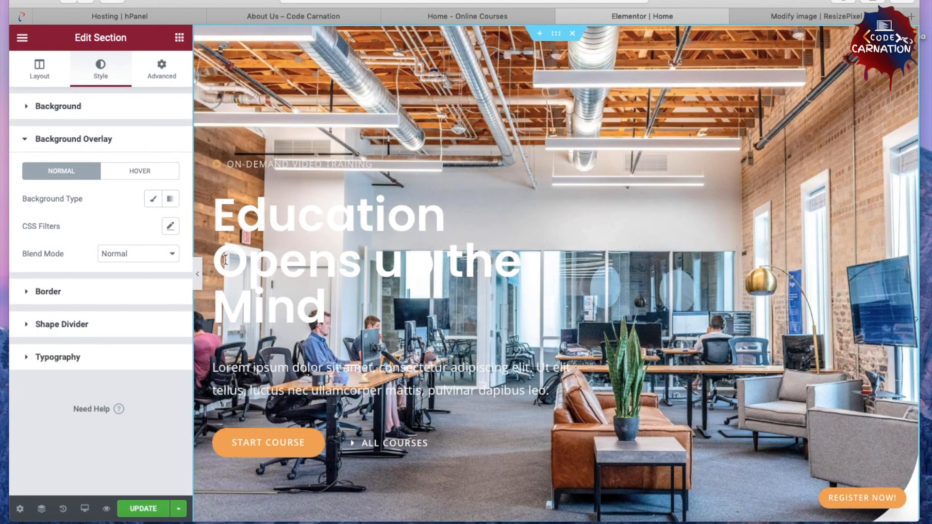
{"action": "left_click", "coordinate": [170, 203]}
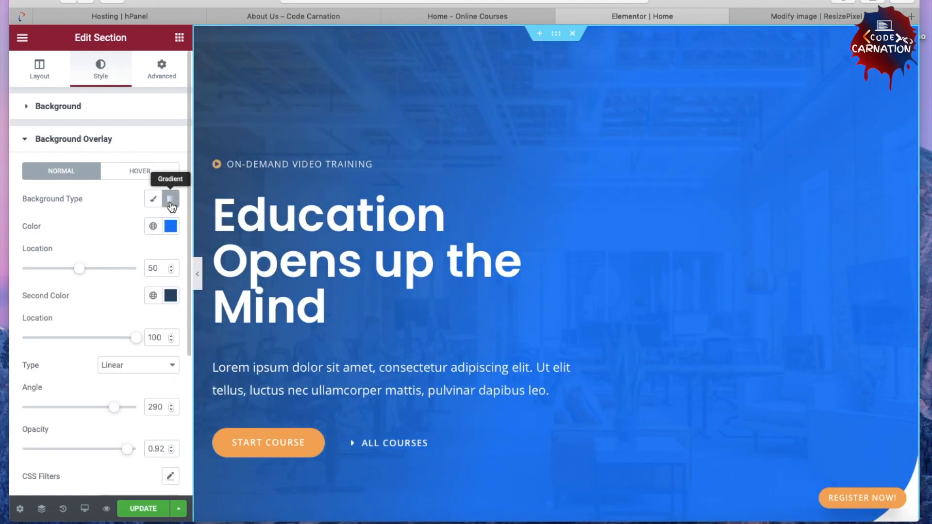
{"action": "left_click", "coordinate": [170, 203]}
{"action": "left_click", "coordinate": [171, 204]}
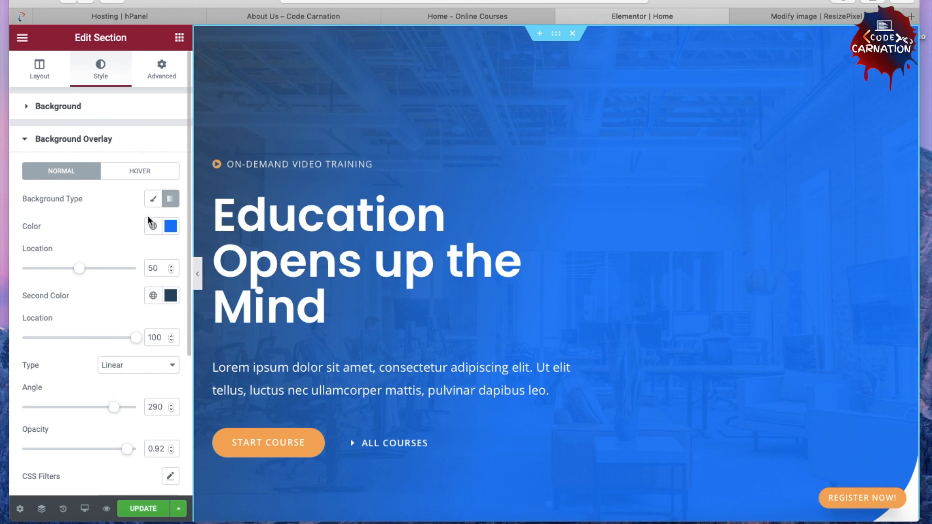
{"action": "scroll", "coordinate": [172, 230], "scroll_direction": "down", "scroll_amount": 2}
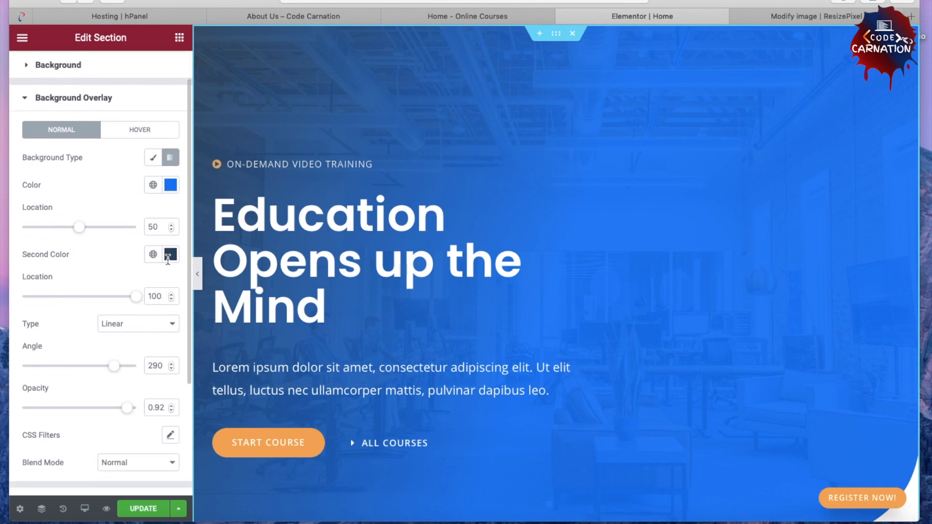
Change the overlay colours to pale near-white and orange-red, widening the red portion.
{"action": "left_click", "coordinate": [171, 184]}
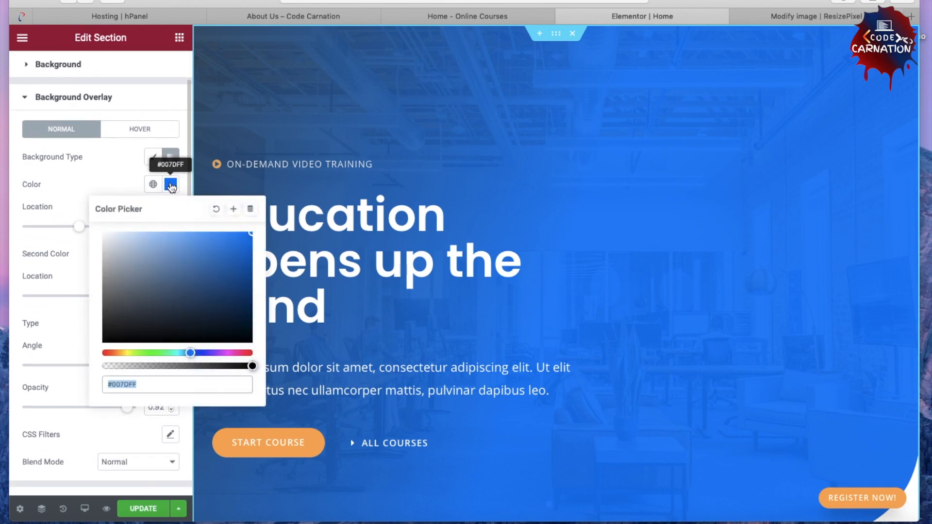
{"action": "left_click", "coordinate": [203, 246]}
{"action": "left_click_drag", "start_coordinate": [202, 246], "coordinate": [111, 237]}
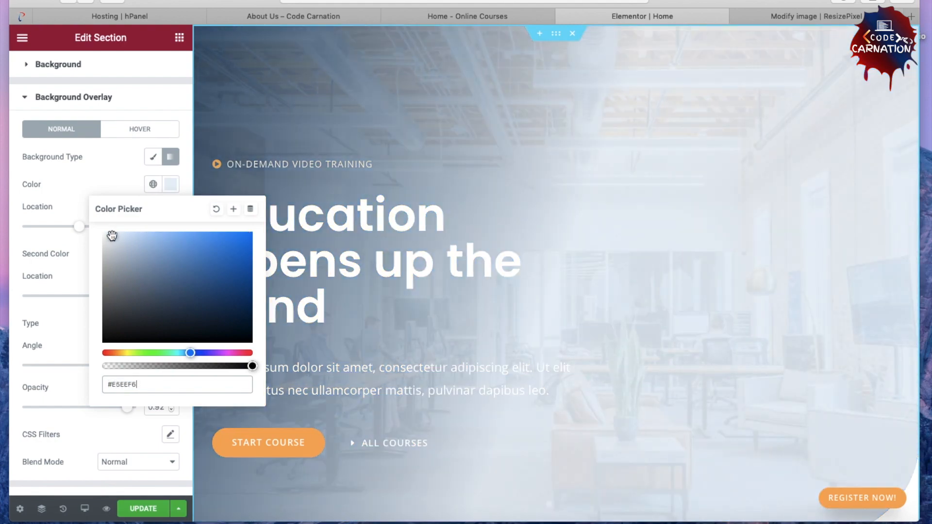
{"action": "left_click", "coordinate": [118, 185]}
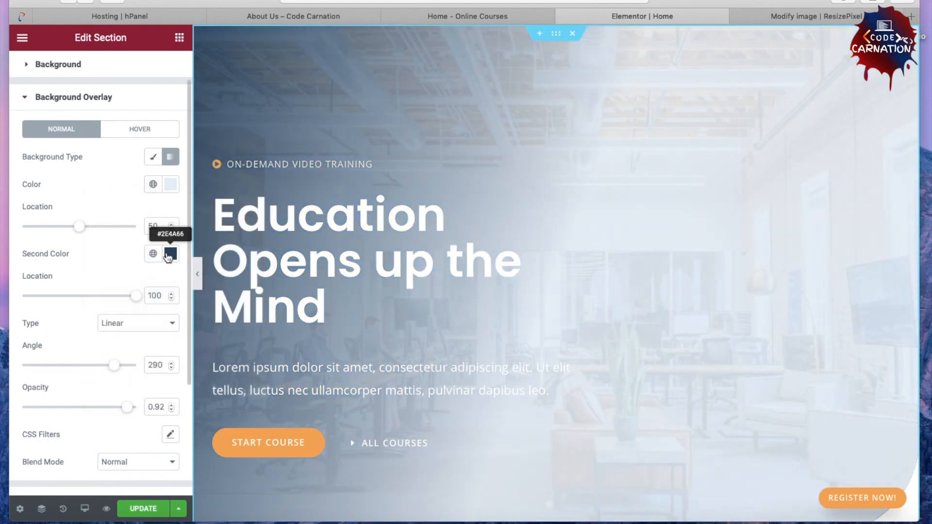
{"action": "left_click", "coordinate": [166, 254]}
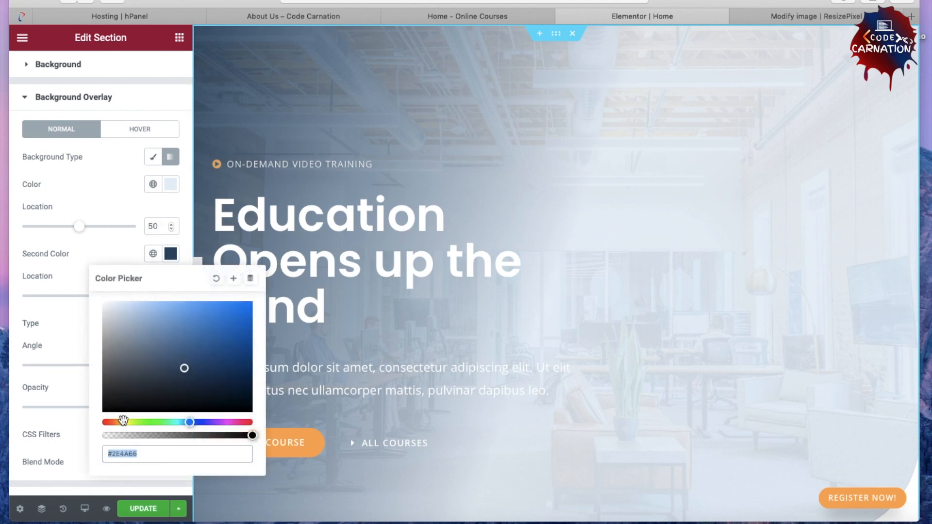
{"action": "left_click", "coordinate": [108, 423]}
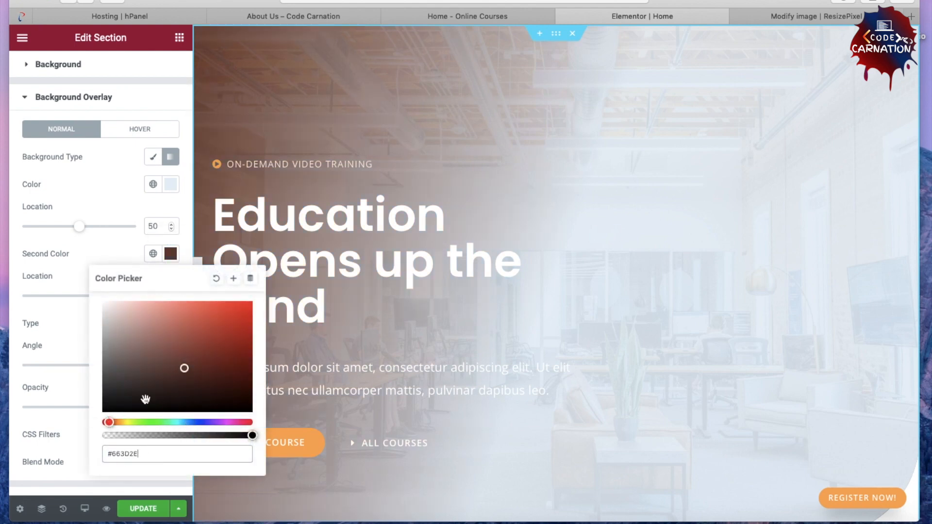
{"action": "left_click", "coordinate": [186, 367]}
{"action": "left_click_drag", "start_coordinate": [187, 367], "coordinate": [232, 336]}
{"action": "left_click", "coordinate": [121, 261]}
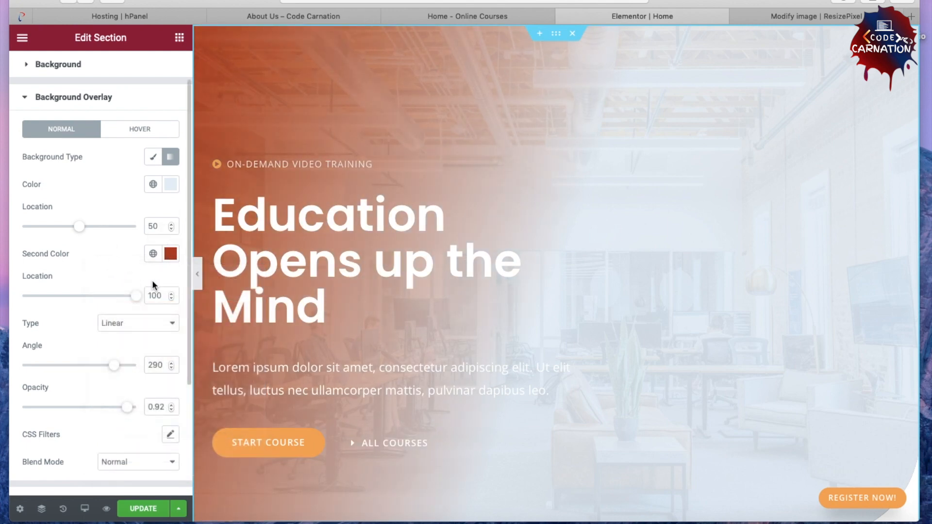
{"action": "mouse_move", "coordinate": [139, 299]}
{"action": "left_mouse_down"}
{"action": "mouse_move", "coordinate": [102, 298]}
{"action": "mouse_move", "coordinate": [131, 298]}
{"action": "left_mouse_up"}
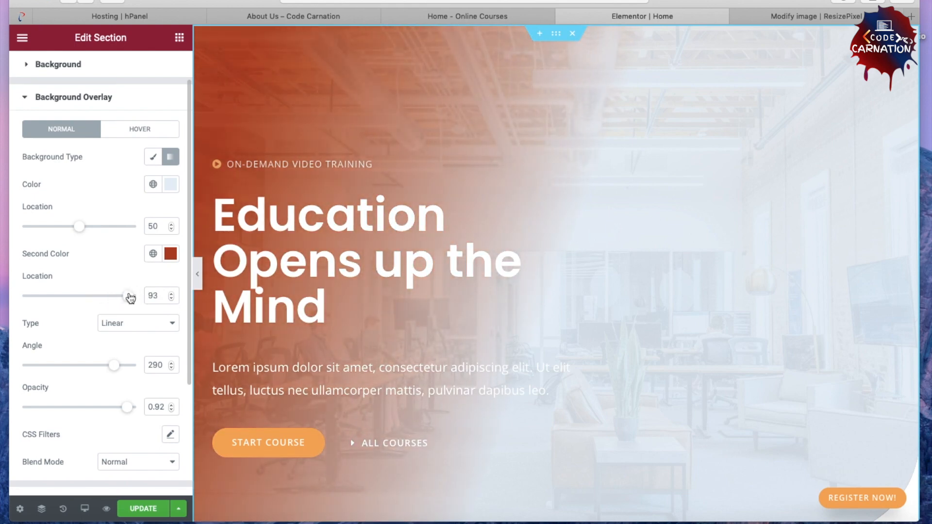
Make the pale overlay colour semi-transparent and the red colour fully opaque.
{"action": "left_click", "coordinate": [170, 187]}
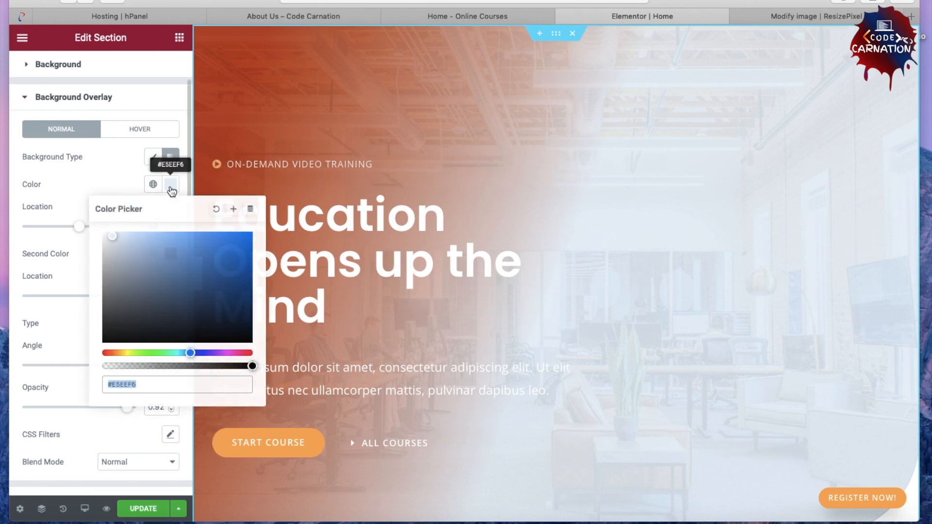
{"action": "left_click_drag", "start_coordinate": [193, 365], "coordinate": [181, 366]}
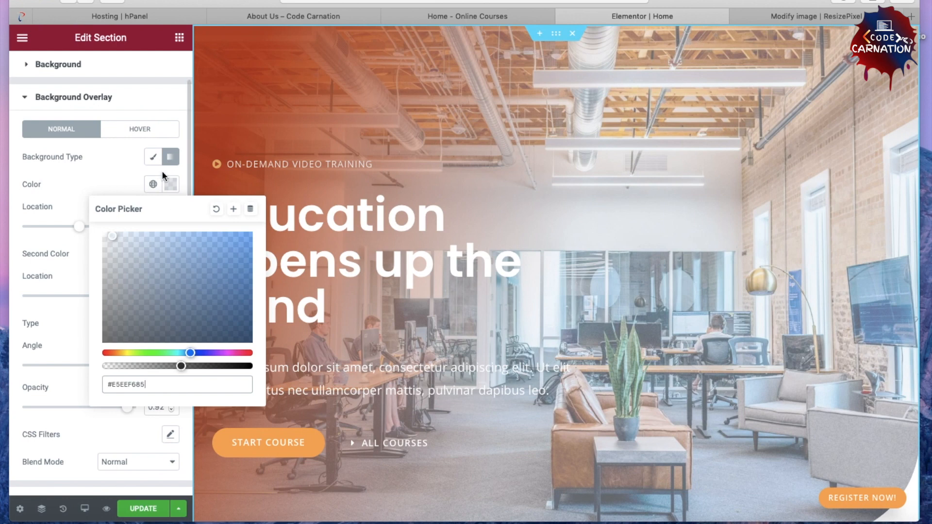
{"action": "left_click", "coordinate": [108, 178]}
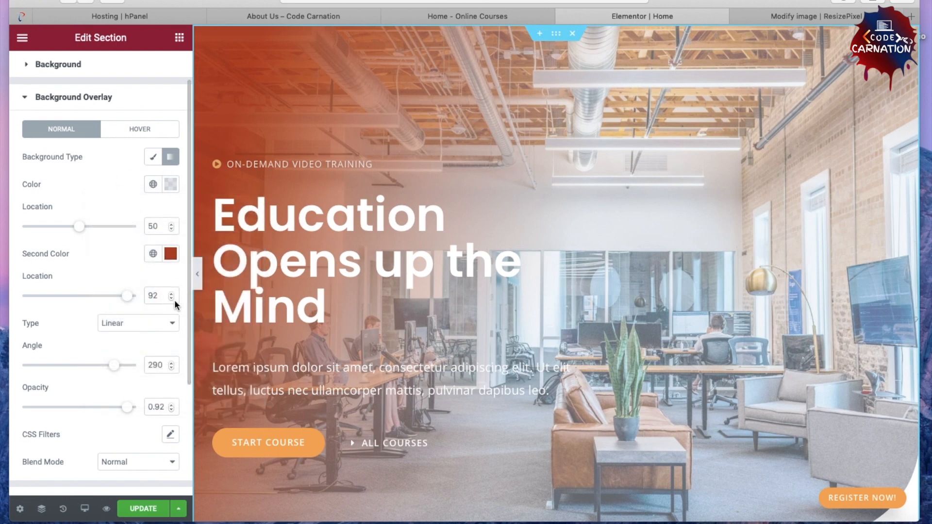
{"action": "left_click", "coordinate": [171, 254]}
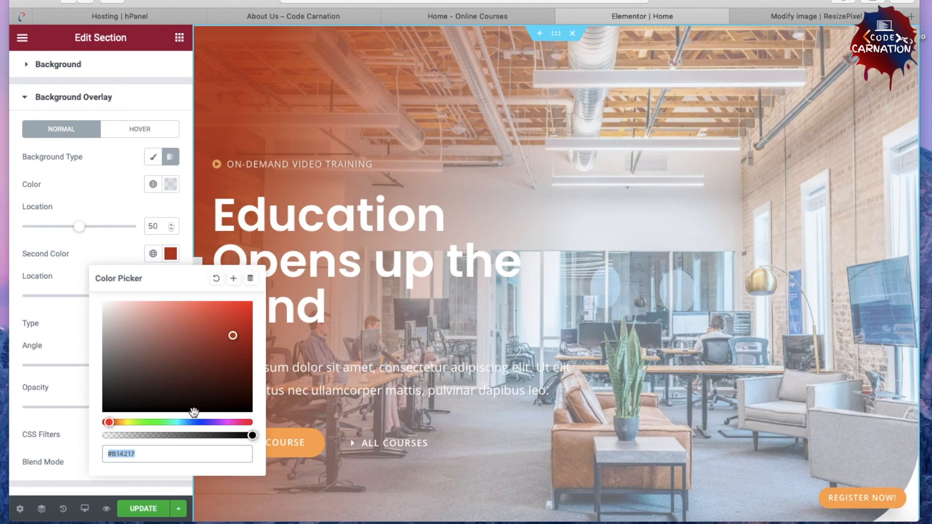
{"action": "left_click", "coordinate": [186, 435]}
{"action": "left_click_drag", "start_coordinate": [185, 435], "coordinate": [240, 435]}
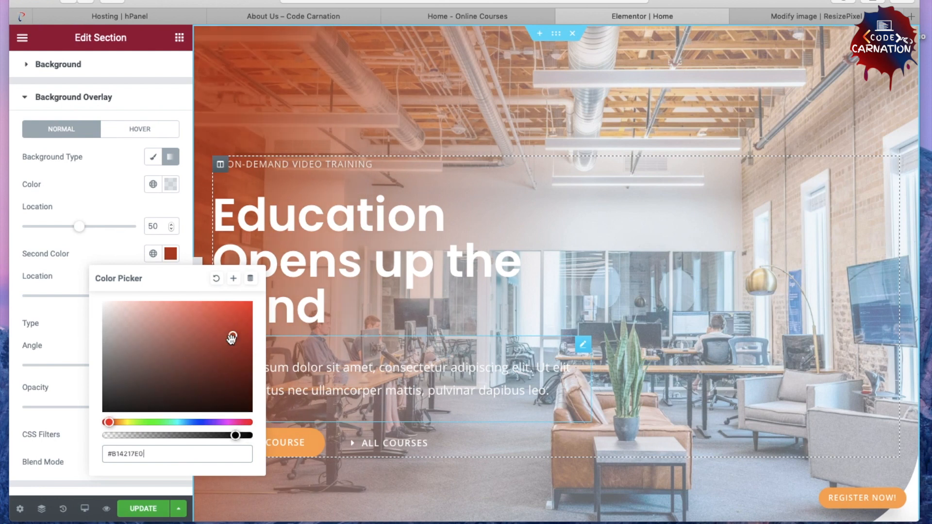
{"action": "left_click_drag", "start_coordinate": [241, 436], "coordinate": [253, 436]}
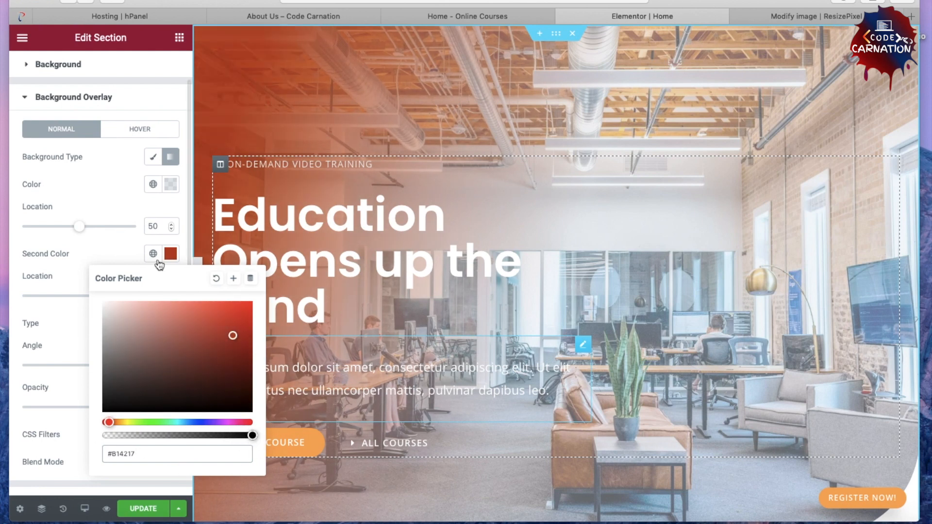
{"action": "left_click", "coordinate": [171, 254]}
Try the red colour's location at 100 and 29, settling at 0 for a hard edge.
{"action": "left_click_drag", "start_coordinate": [127, 295], "coordinate": [35, 284]}
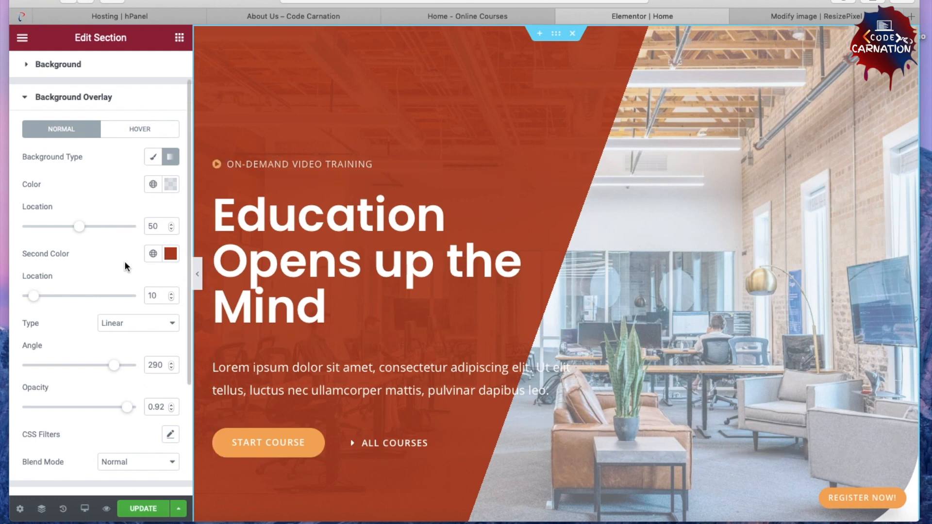
{"action": "left_click_drag", "start_coordinate": [38, 298], "coordinate": [22, 296]}
{"action": "scroll", "coordinate": [107, 310], "scroll_direction": "down", "scroll_amount": 3}
{"action": "scroll", "coordinate": [107, 310], "scroll_direction": "up", "scroll_amount": 3}
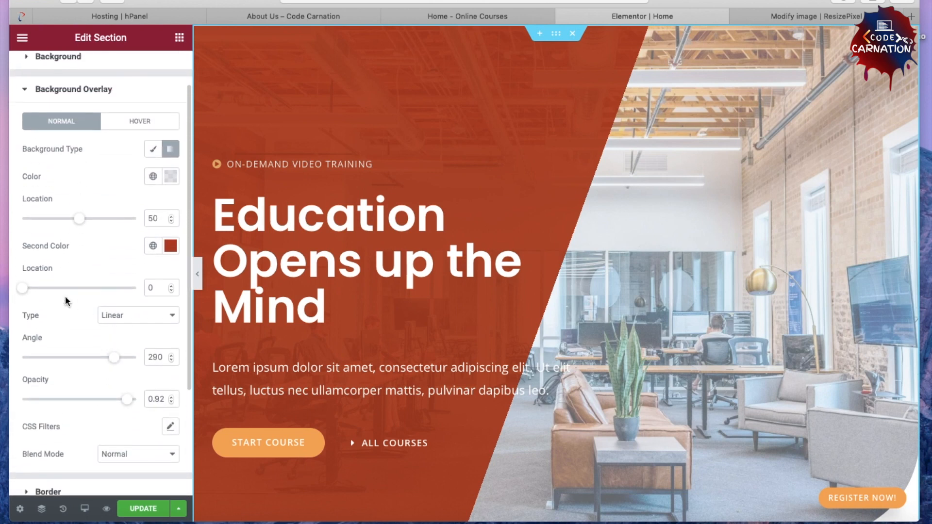
{"action": "left_click_drag", "start_coordinate": [22, 294], "coordinate": [168, 301]}
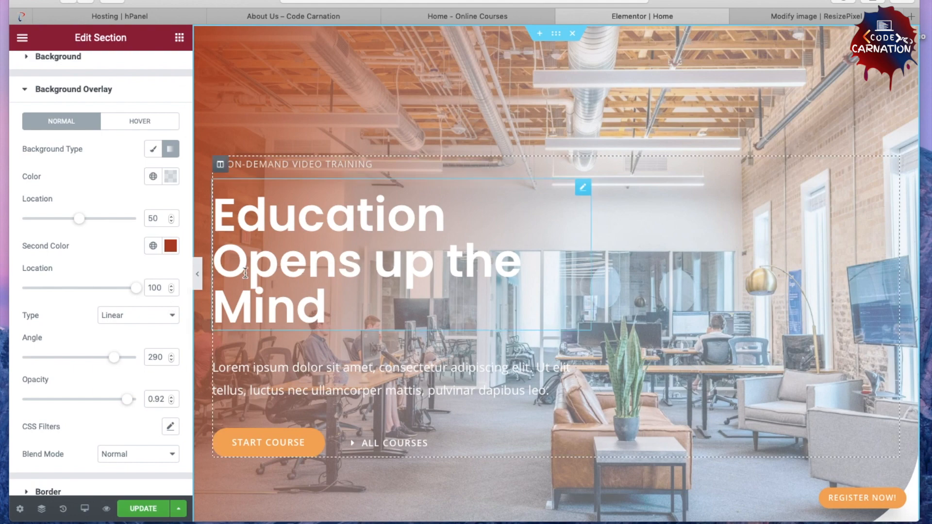
{"action": "left_click_drag", "start_coordinate": [139, 291], "coordinate": [22, 288]}
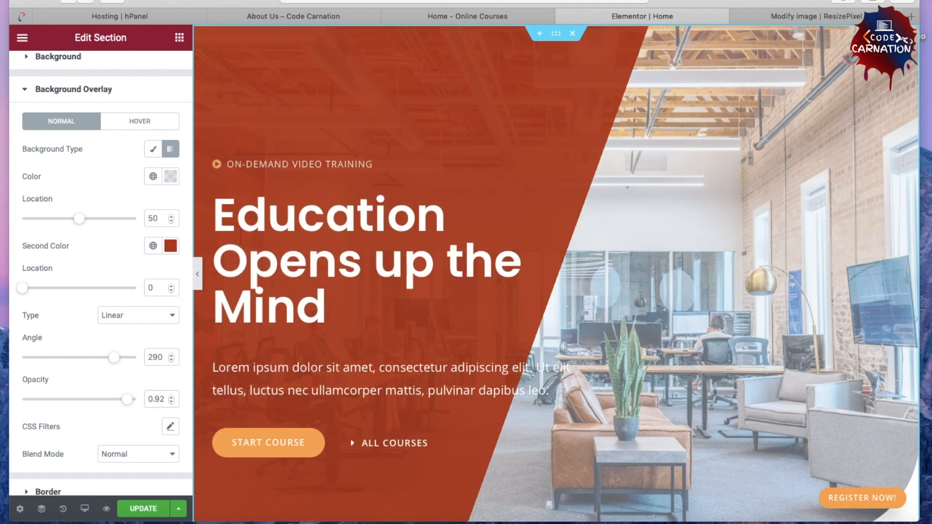
Try a Radial overlay gradient, then switch it back to Linear.
{"action": "left_click", "coordinate": [150, 316]}
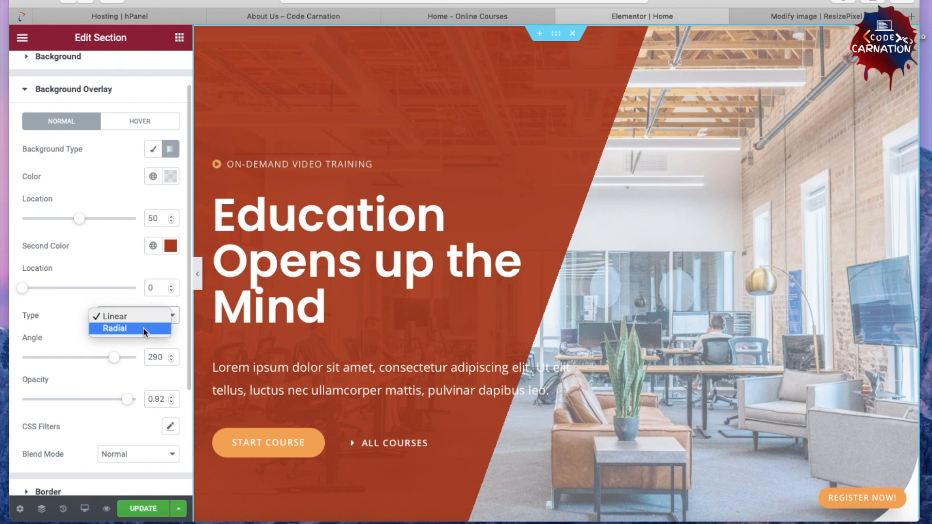
{"action": "left_click", "coordinate": [141, 328]}
{"action": "scroll", "coordinate": [423, 345], "scroll_direction": "down", "scroll_amount": 4}
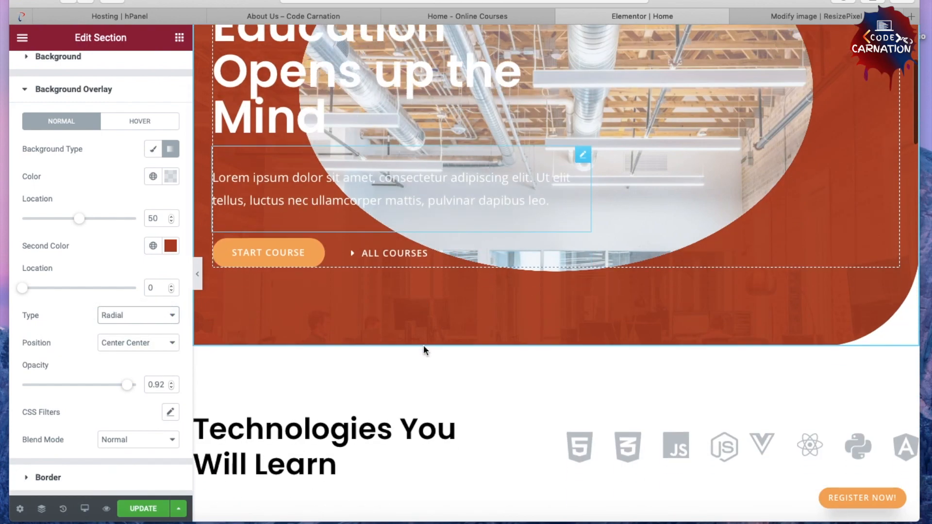
{"action": "scroll", "coordinate": [424, 346], "scroll_direction": "up", "scroll_amount": 1}
{"action": "scroll", "coordinate": [424, 345], "scroll_direction": "up", "scroll_amount": 3}
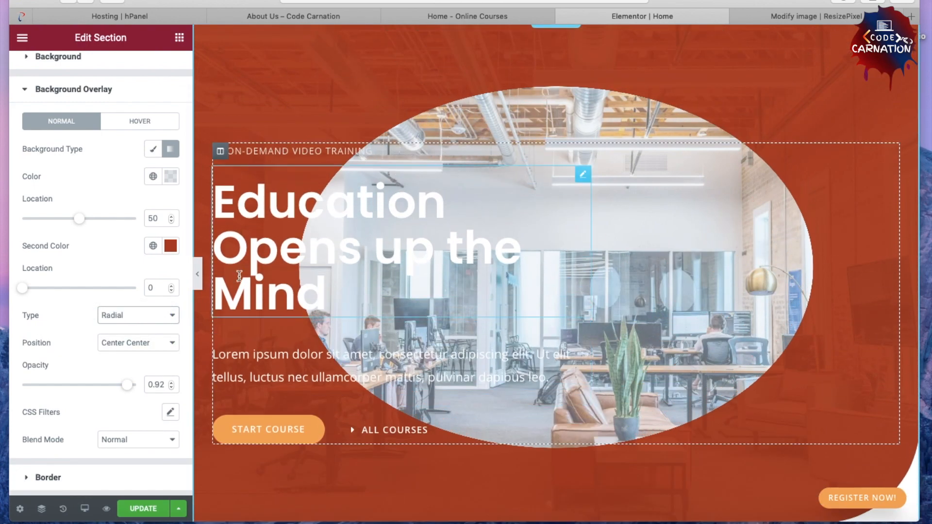
{"action": "left_click", "coordinate": [170, 316]}
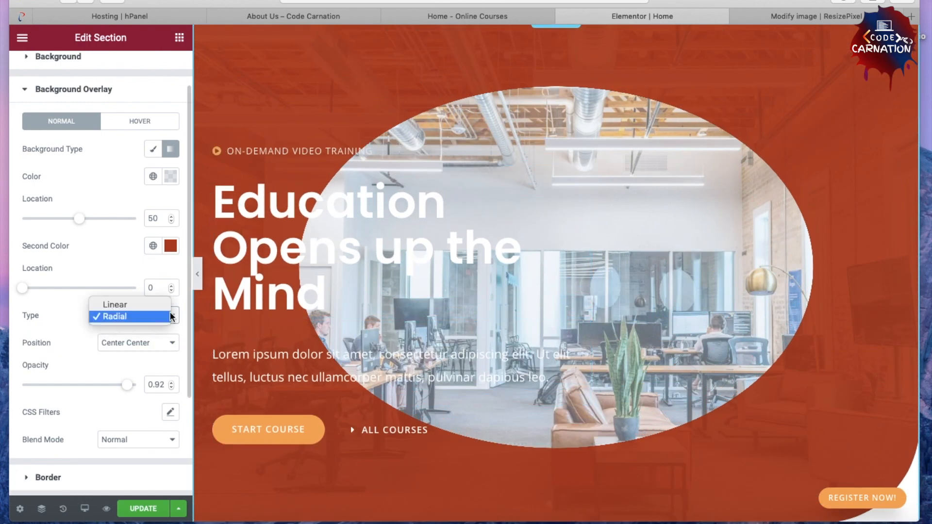
{"action": "left_click", "coordinate": [147, 306]}
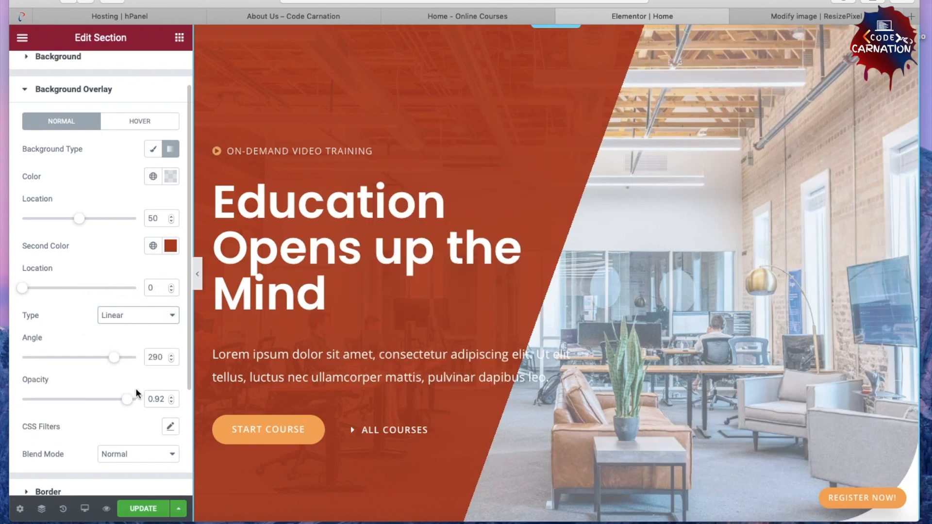
{"action": "scroll", "coordinate": [138, 394], "scroll_direction": "down", "scroll_amount": 1}
{"action": "scroll", "coordinate": [637, 320], "scroll_direction": "down", "scroll_amount": 2}
{"action": "scroll", "coordinate": [638, 319], "scroll_direction": "up", "scroll_amount": 1}
{"action": "scroll", "coordinate": [638, 320], "scroll_direction": "up", "scroll_amount": 1}
{"action": "scroll", "coordinate": [637, 320], "scroll_direction": "down", "scroll_amount": 1}
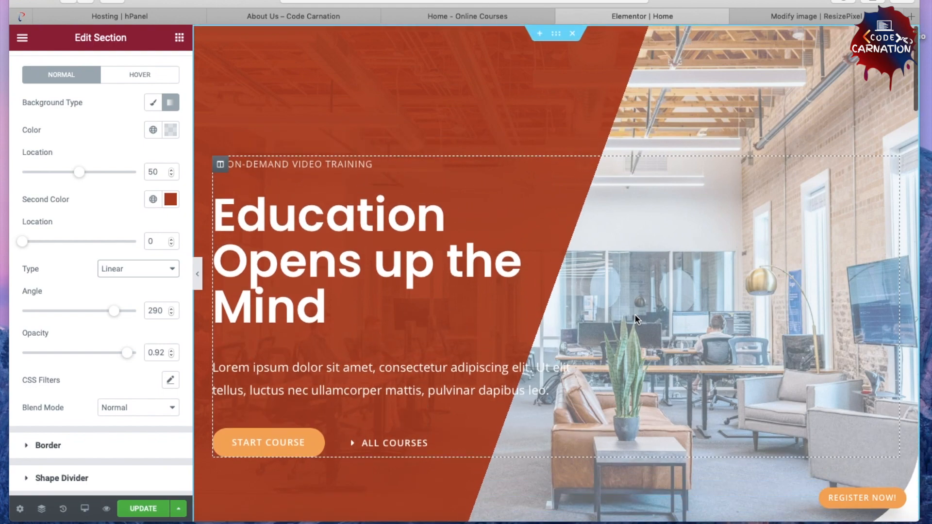
{"action": "scroll", "coordinate": [637, 319], "scroll_direction": "up", "scroll_amount": 2}
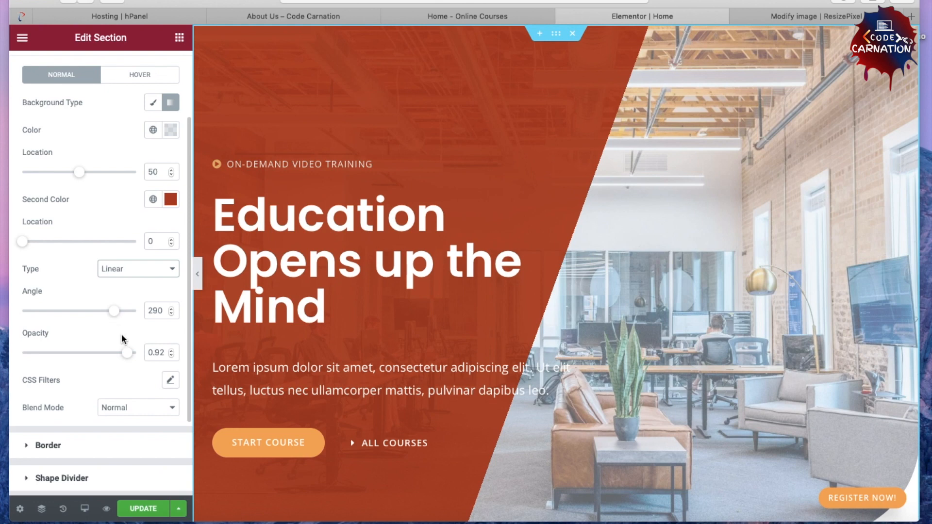
Set the overlay gradient angle from 290 to 310.
{"action": "mouse_move", "coordinate": [114, 318]}
{"action": "left_mouse_down"}
{"action": "mouse_move", "coordinate": [98, 316]}
{"action": "mouse_move", "coordinate": [155, 316]}
{"action": "mouse_move", "coordinate": [89, 309]}
{"action": "mouse_move", "coordinate": [124, 302]}
{"action": "left_mouse_up"}
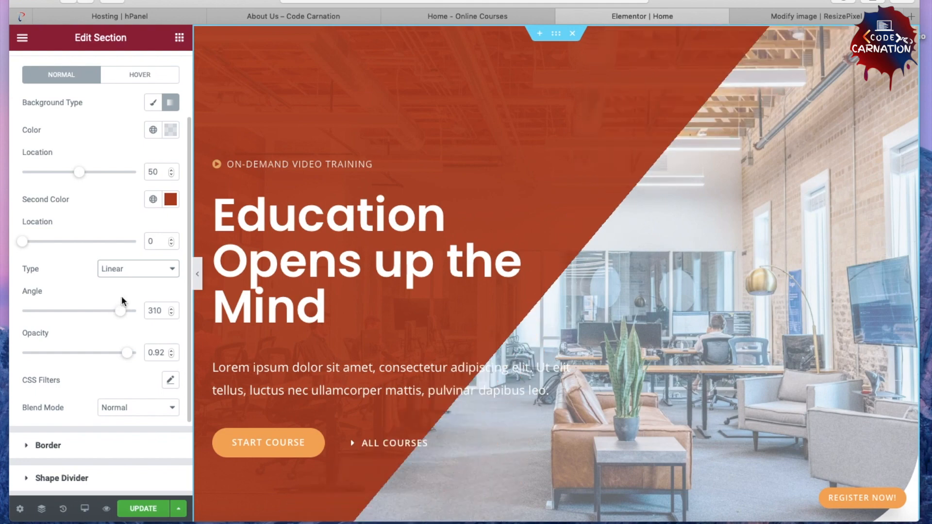
{"action": "scroll", "coordinate": [406, 349], "scroll_direction": "down", "scroll_amount": 3}
{"action": "scroll", "coordinate": [406, 349], "scroll_direction": "up", "scroll_amount": 3}
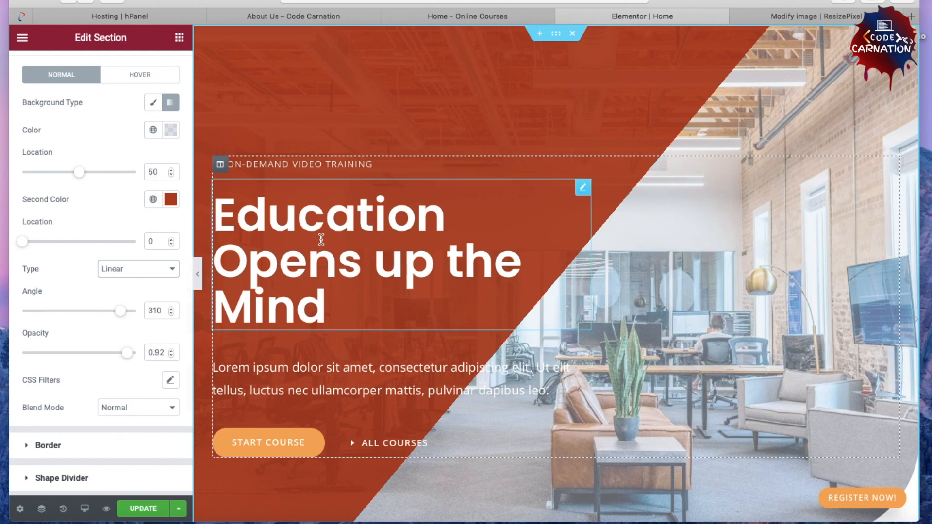
{"action": "scroll", "coordinate": [617, 292], "scroll_direction": "down", "scroll_amount": 3}
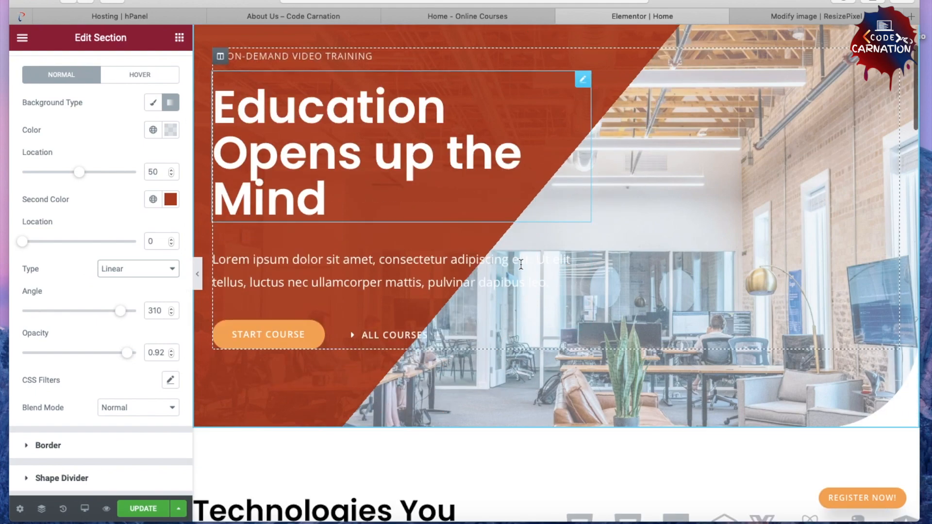
{"action": "scroll", "coordinate": [611, 459], "scroll_direction": "up", "scroll_amount": 3}
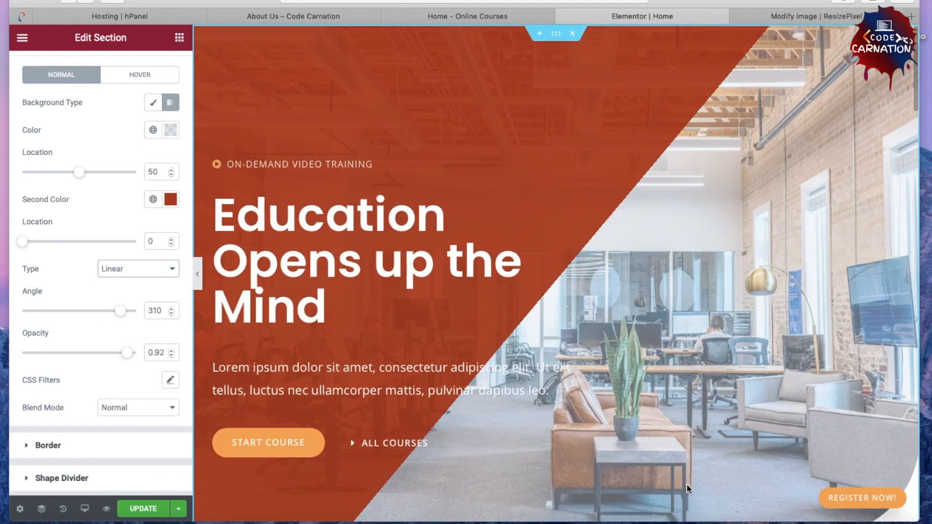
{"action": "scroll", "coordinate": [767, 281], "scroll_direction": "down", "scroll_amount": 2}
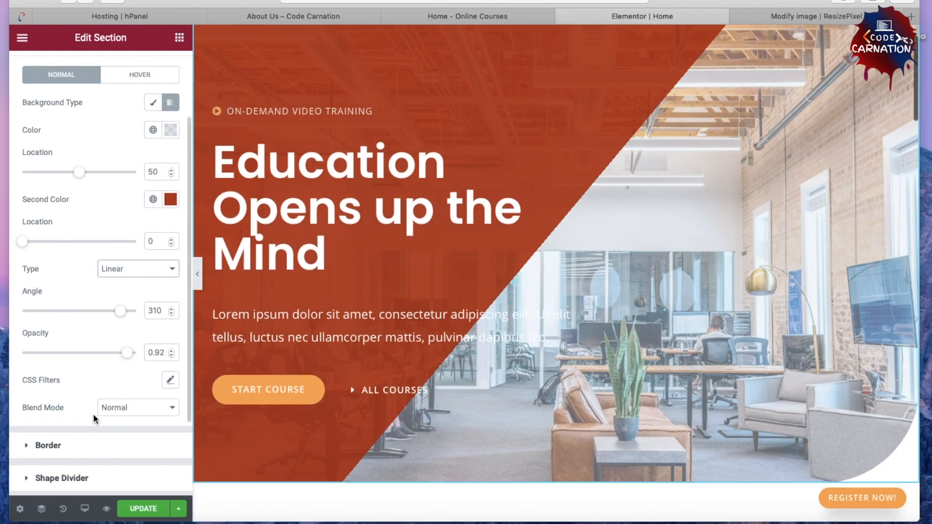
{"action": "scroll", "coordinate": [44, 439], "scroll_direction": "down", "scroll_amount": 3}
{"action": "scroll", "coordinate": [116, 389], "scroll_direction": "up", "scroll_amount": 2}
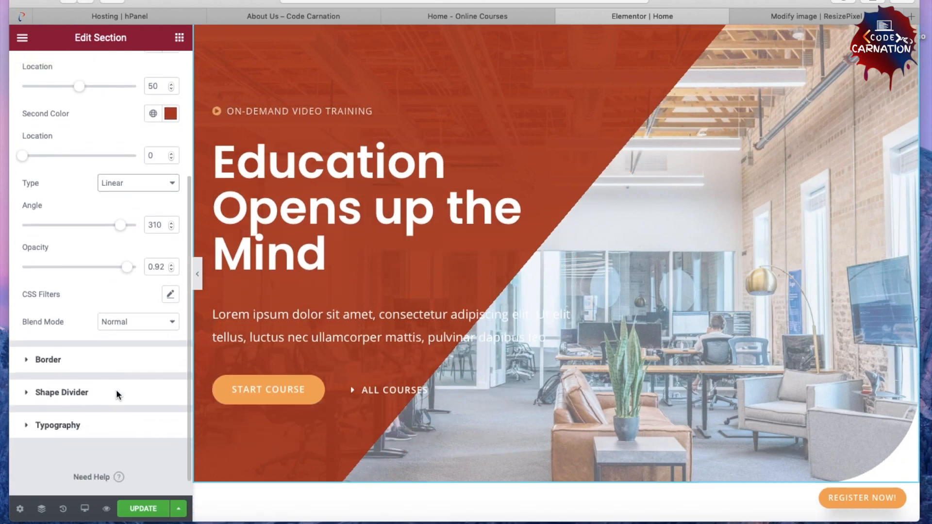
Set the overlay blend mode to Multiply, comparing it against Normal.
{"action": "left_click", "coordinate": [170, 364]}
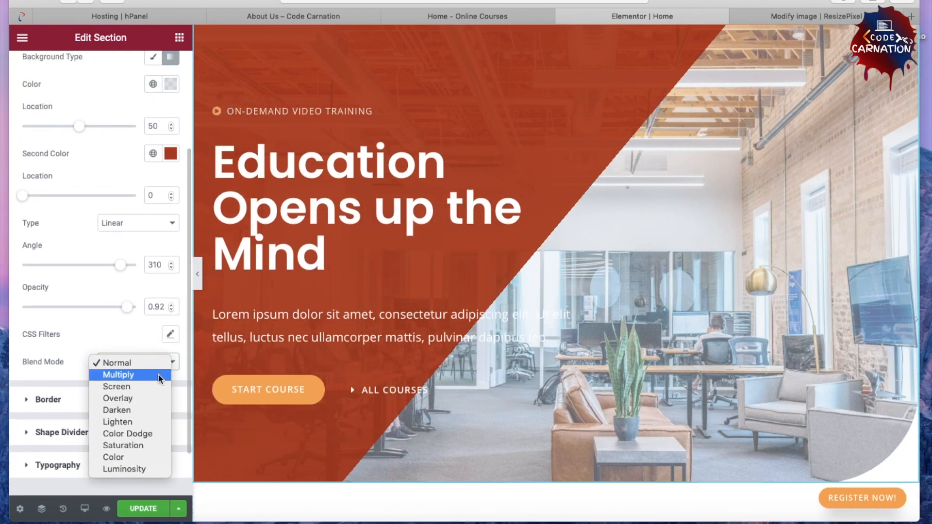
{"action": "left_click", "coordinate": [158, 374]}
{"action": "scroll", "coordinate": [307, 385], "scroll_direction": "up", "scroll_amount": 2}
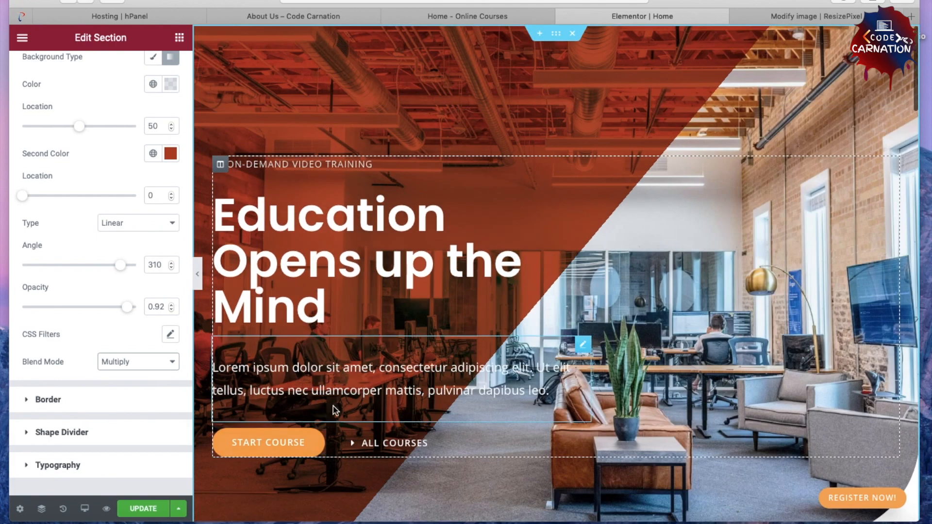
{"action": "left_click", "coordinate": [165, 369]}
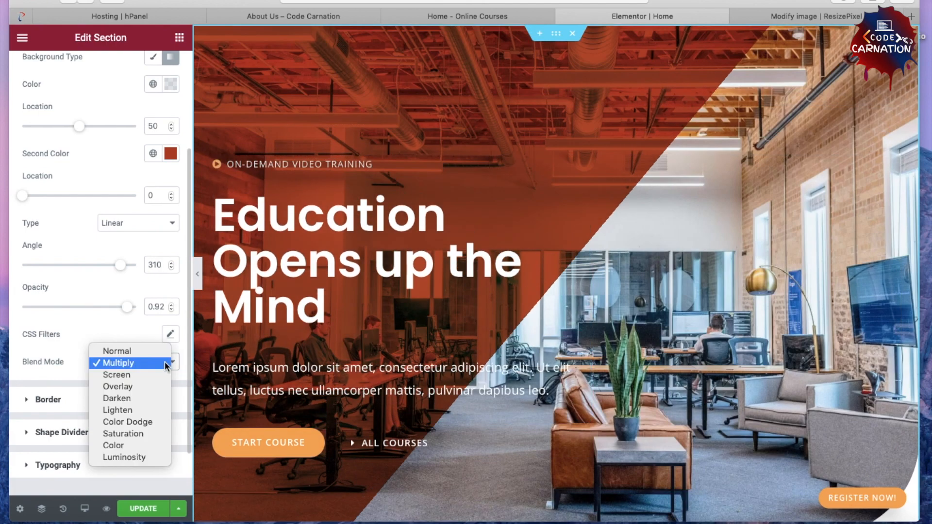
{"action": "left_click", "coordinate": [158, 352]}
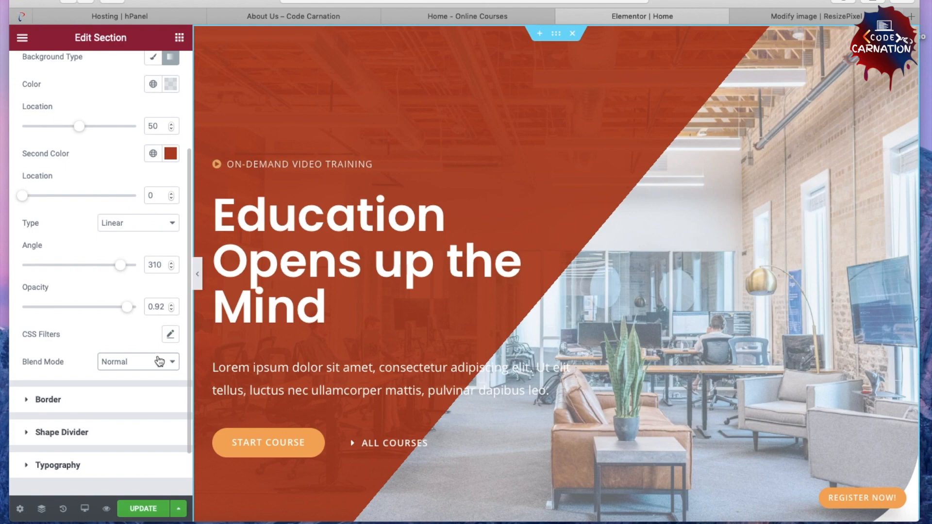
{"action": "left_click", "coordinate": [158, 361]}
{"action": "left_click", "coordinate": [156, 372]}
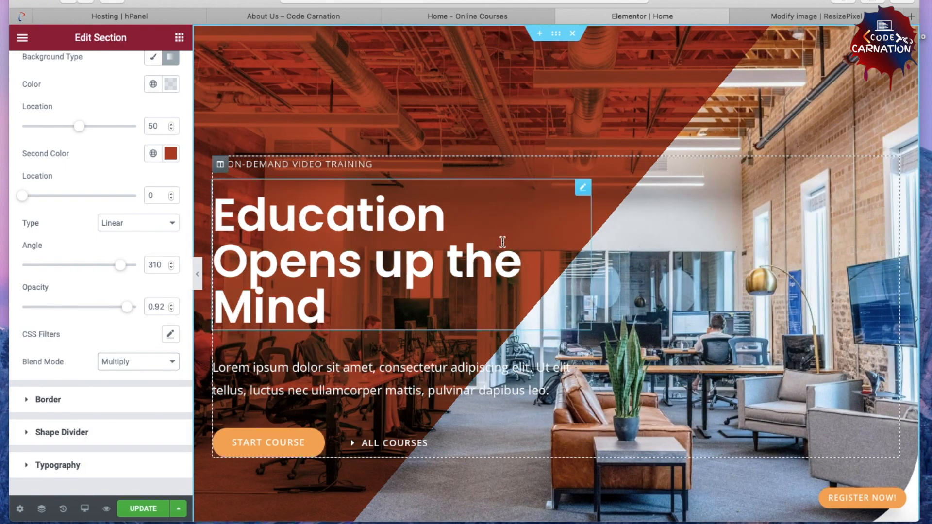
{"action": "scroll", "coordinate": [790, 194], "scroll_direction": "down", "scroll_amount": 1}
{"action": "scroll", "coordinate": [789, 194], "scroll_direction": "down", "scroll_amount": 3}
{"action": "scroll", "coordinate": [789, 194], "scroll_direction": "up", "scroll_amount": 3}
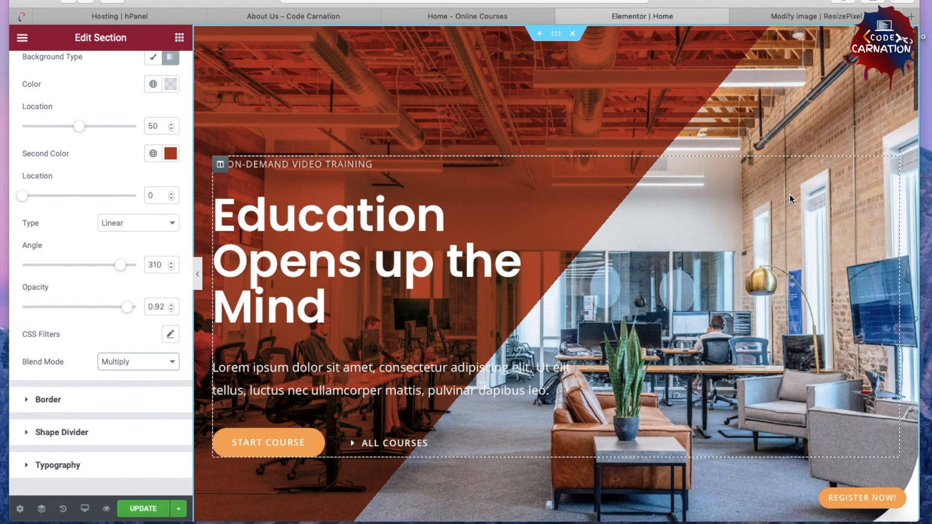
Try the Screen, Overlay and Lighten blend modes, then return to Multiply.
{"action": "left_click", "coordinate": [170, 364]}
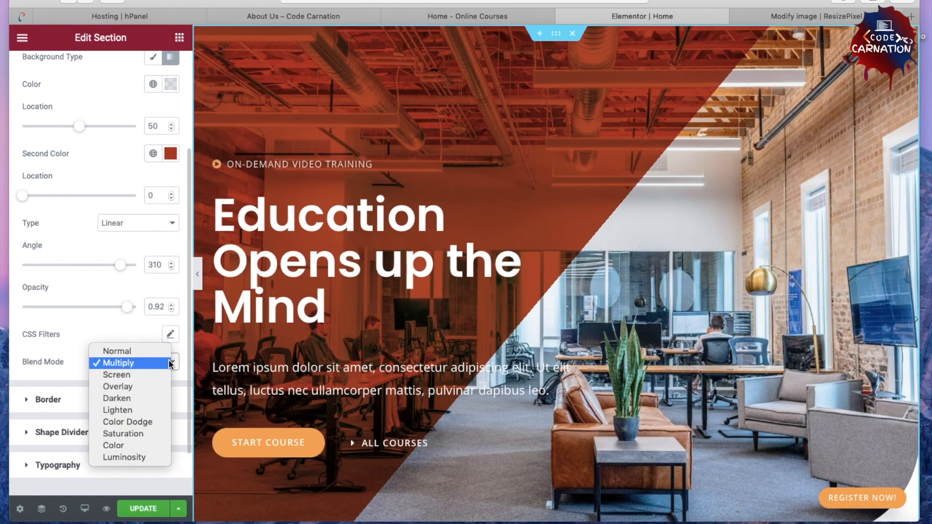
{"action": "left_click", "coordinate": [159, 376]}
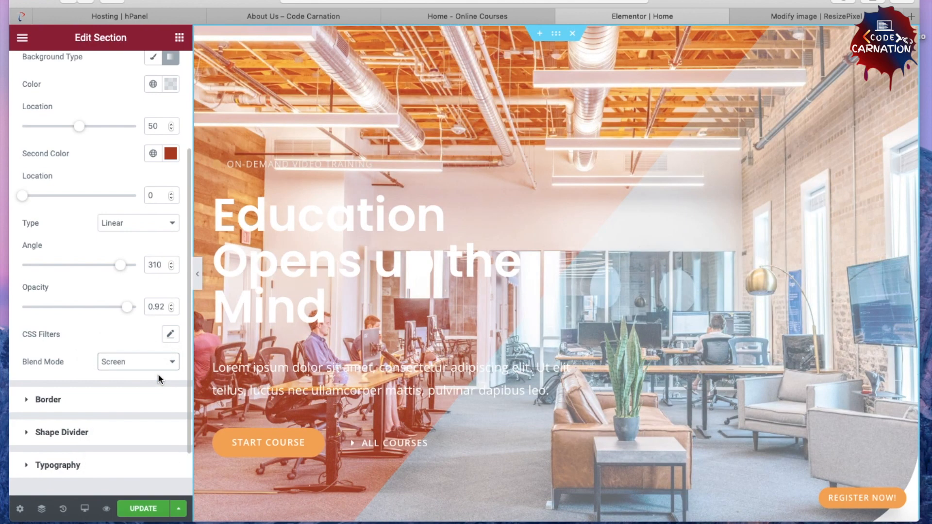
{"action": "left_click", "coordinate": [163, 369]}
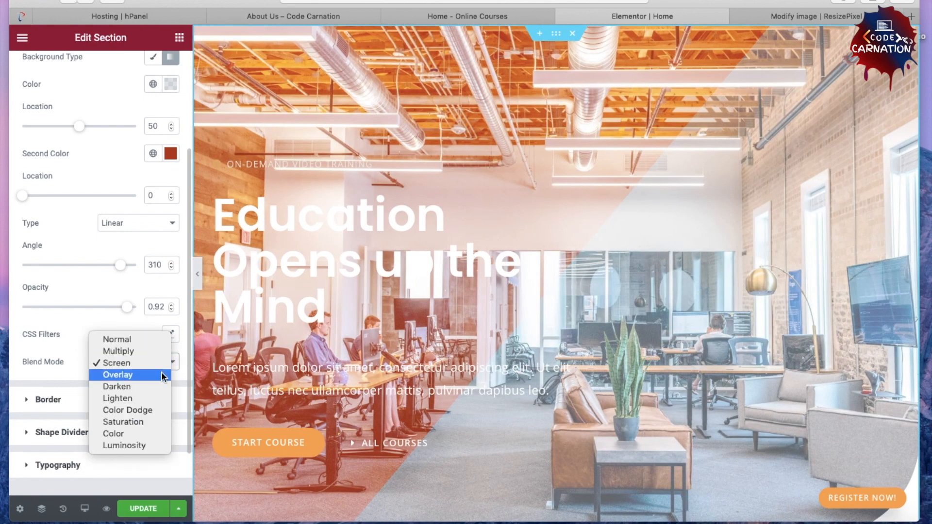
{"action": "left_click", "coordinate": [162, 372]}
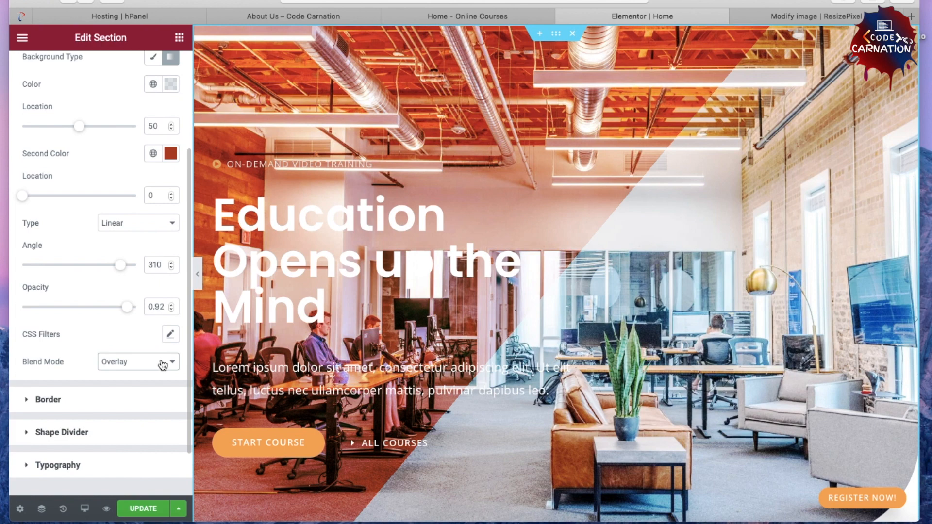
{"action": "left_click", "coordinate": [165, 362]}
{"action": "left_click", "coordinate": [156, 386]}
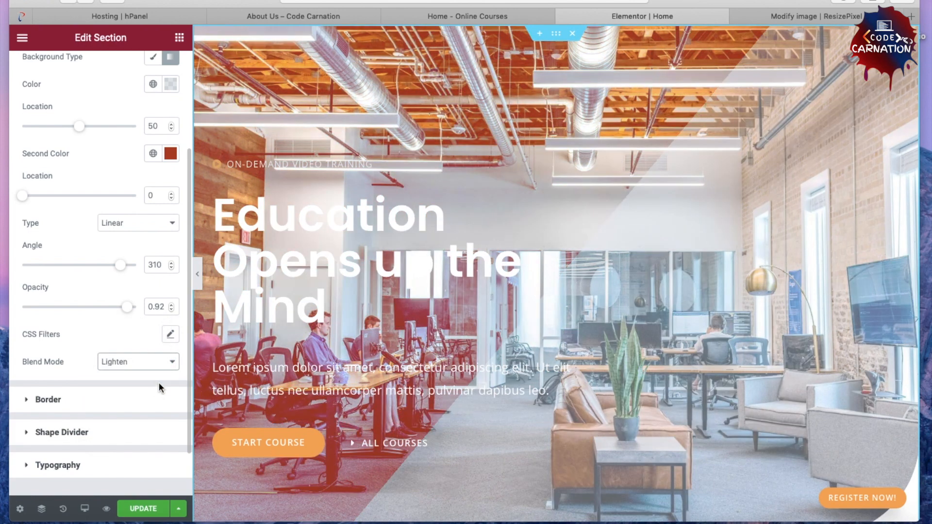
{"action": "left_click", "coordinate": [163, 365]}
{"action": "left_click", "coordinate": [143, 315]}
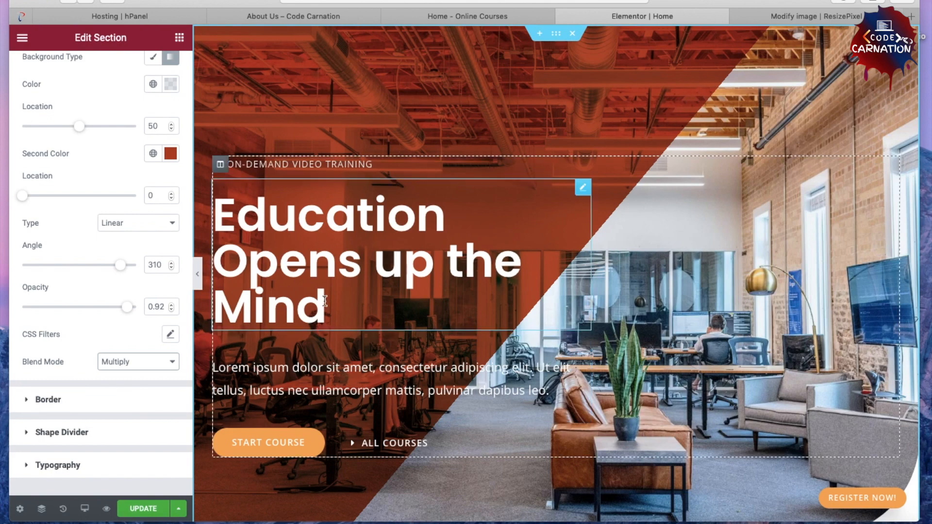
Try overlay angles of 330 and 310, settling on 320.
{"action": "left_click_drag", "start_coordinate": [121, 271], "coordinate": [128, 275]}
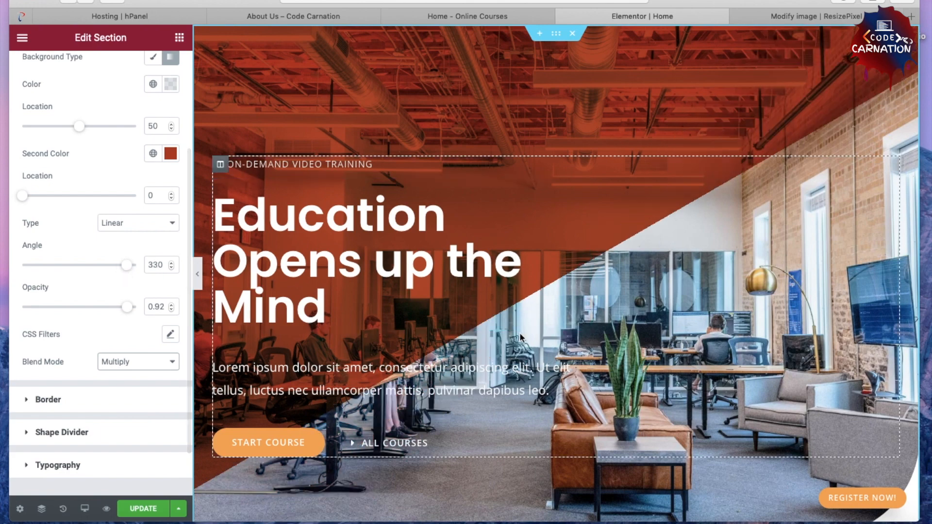
{"action": "scroll", "coordinate": [515, 327], "scroll_direction": "down", "scroll_amount": 2}
{"action": "scroll", "coordinate": [519, 333], "scroll_direction": "up", "scroll_amount": 2}
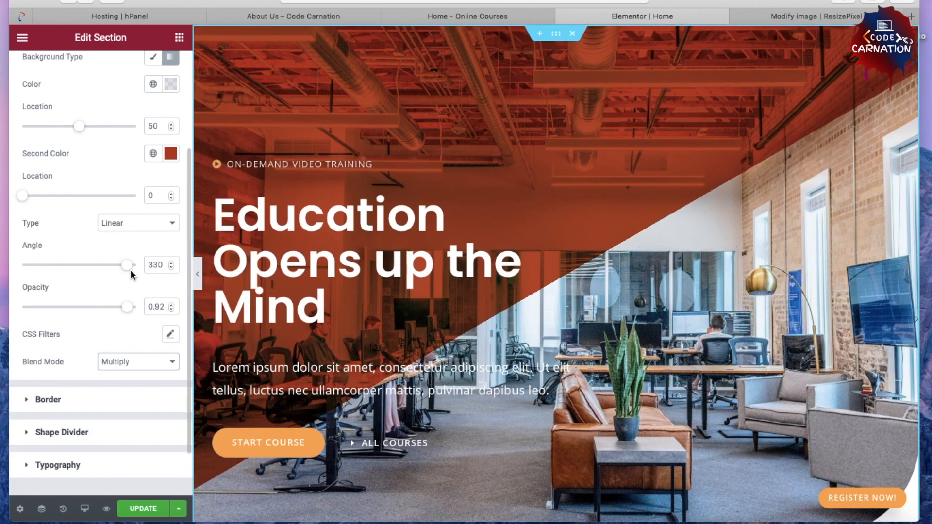
{"action": "left_click", "coordinate": [171, 267]}
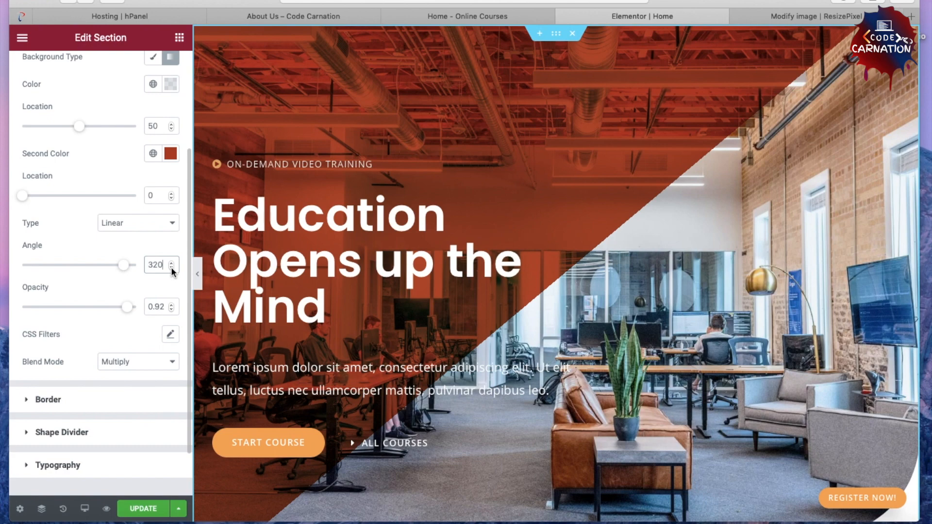
{"action": "left_click", "coordinate": [171, 267]}
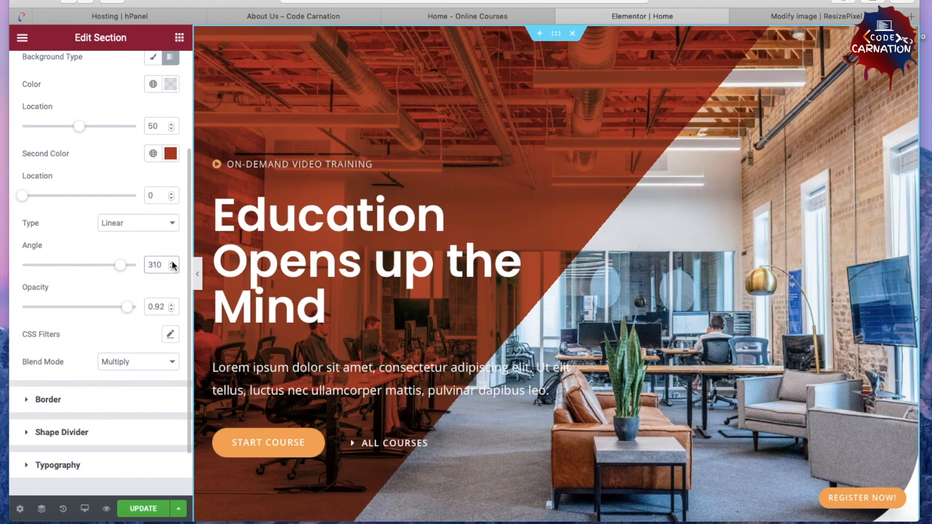
{"action": "left_click", "coordinate": [172, 262]}
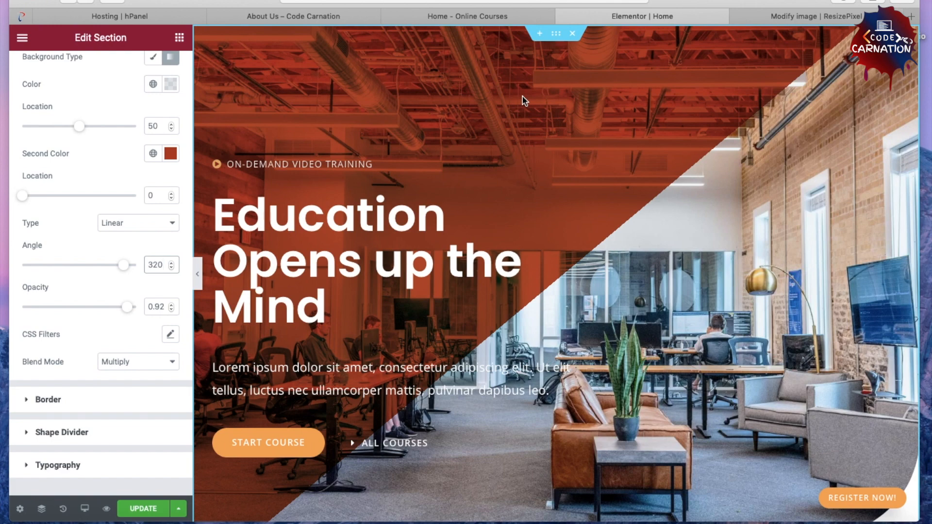
Preview a lighter overlay opacity, keeping 0.92, and open the hero heading's settings.
{"action": "mouse_move", "coordinate": [129, 311]}
{"action": "left_mouse_down"}
{"action": "mouse_move", "coordinate": [14, 307]}
{"action": "mouse_move", "coordinate": [131, 315]}
{"action": "left_mouse_up"}
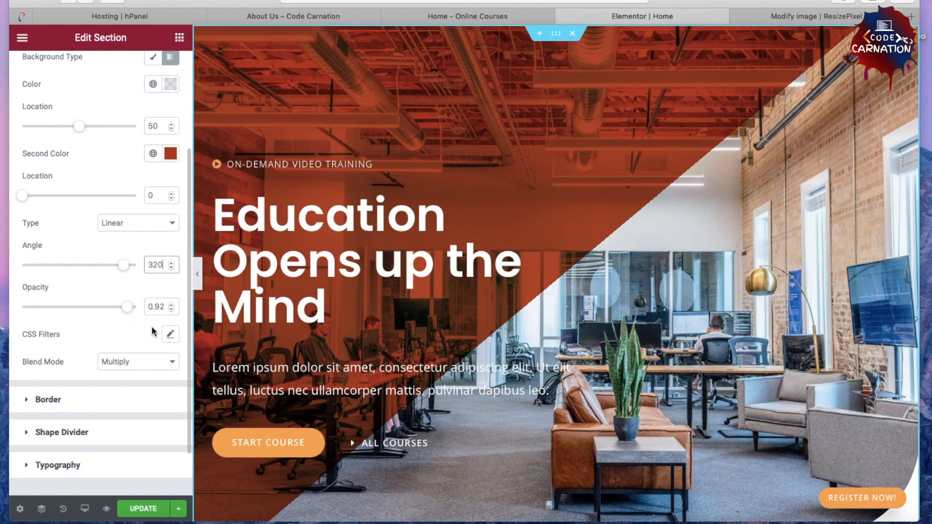
{"action": "scroll", "coordinate": [653, 397], "scroll_direction": "down", "scroll_amount": 4}
{"action": "scroll", "coordinate": [654, 397], "scroll_direction": "up", "scroll_amount": 4}
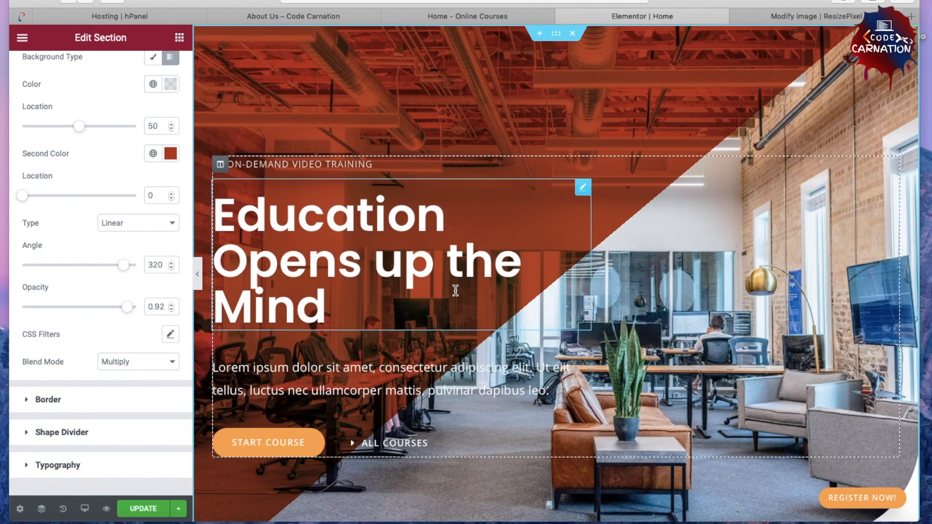
{"action": "left_click", "coordinate": [482, 274]}
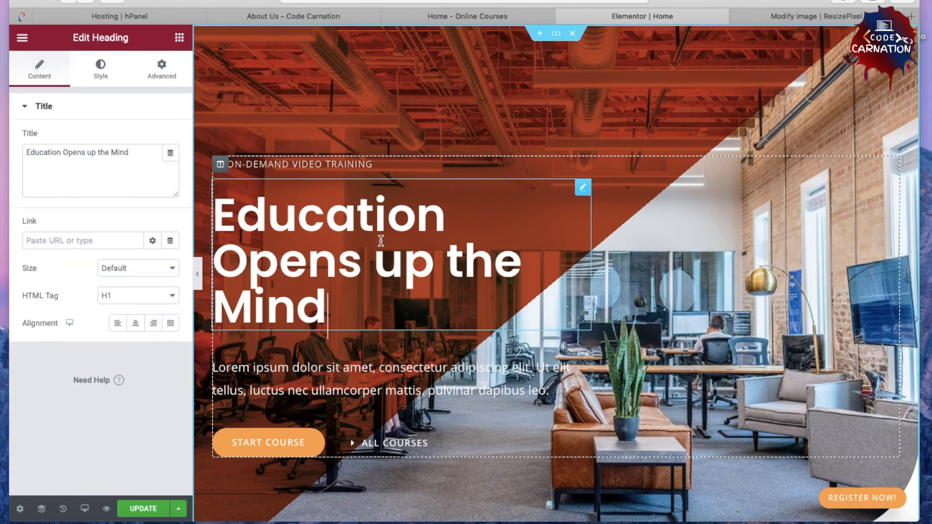
Replace the 'Education Opens up the Mind' title text with 'Learning Makes Easy!'.
{"action": "left_click_drag", "start_coordinate": [344, 307], "coordinate": [219, 225]}
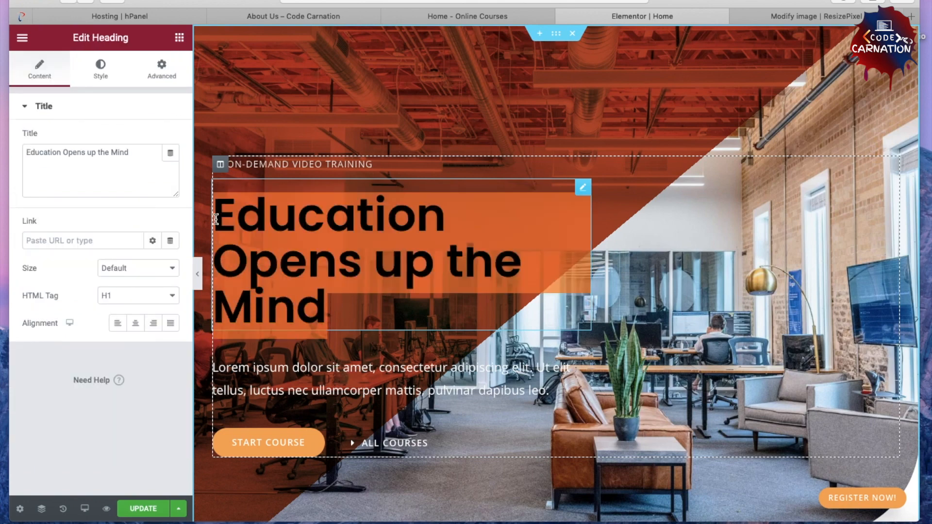
{"action": "left_click", "coordinate": [140, 152]}
{"action": "left_click_drag", "start_coordinate": [140, 152], "coordinate": [25, 150]}
{"action": "type", "text": "Le"}
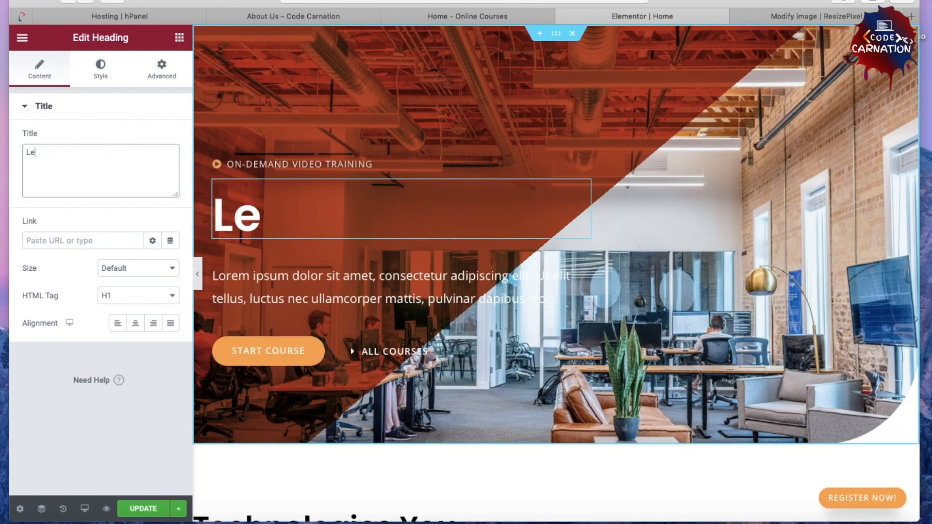
{"action": "type", "text": "arning"}
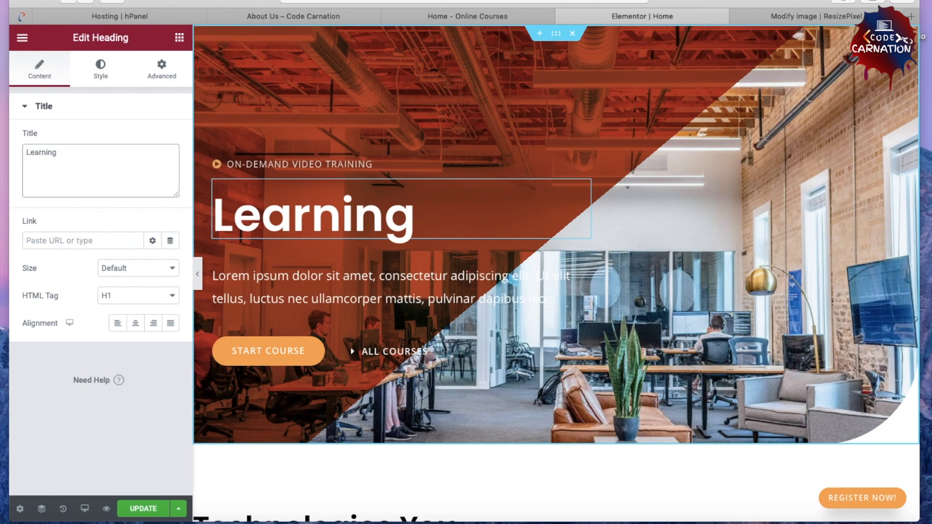
{"action": "type", "text": " Makes "}
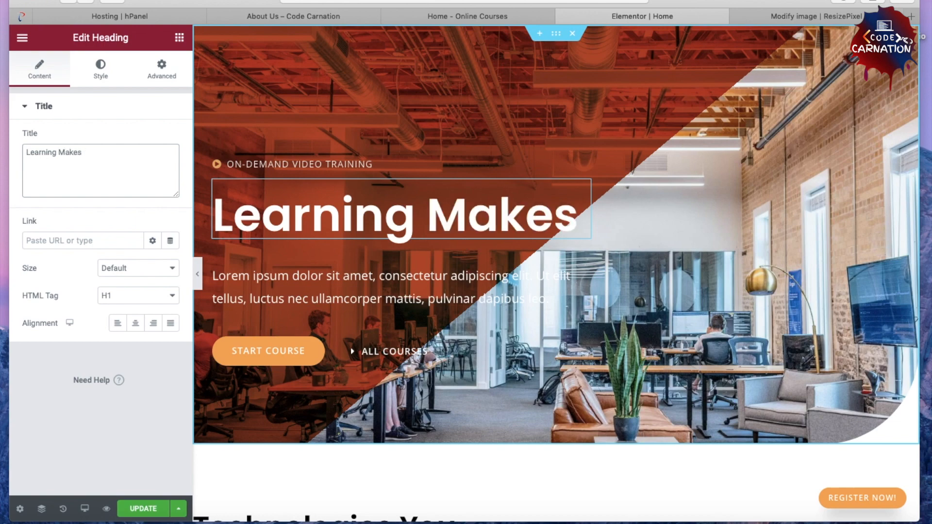
{"action": "type", "text": "Easy"}
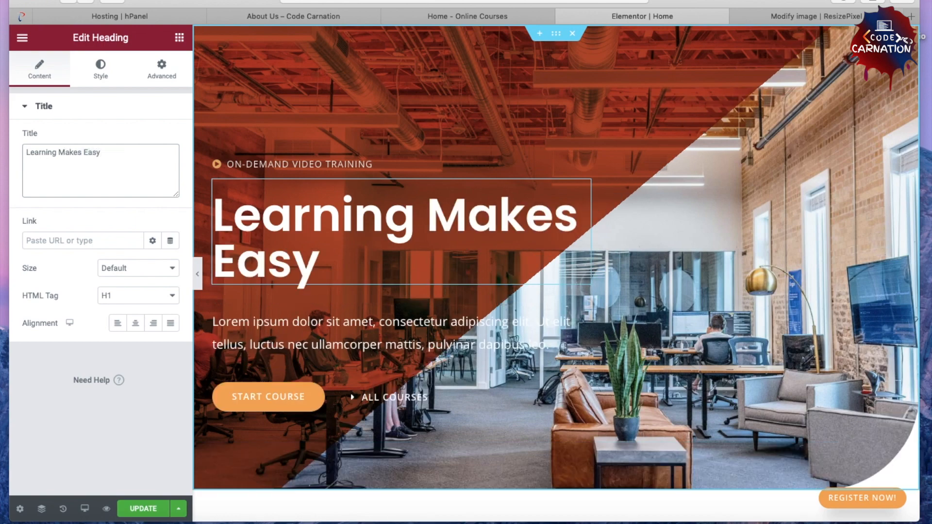
{"action": "type", "text": "!"}
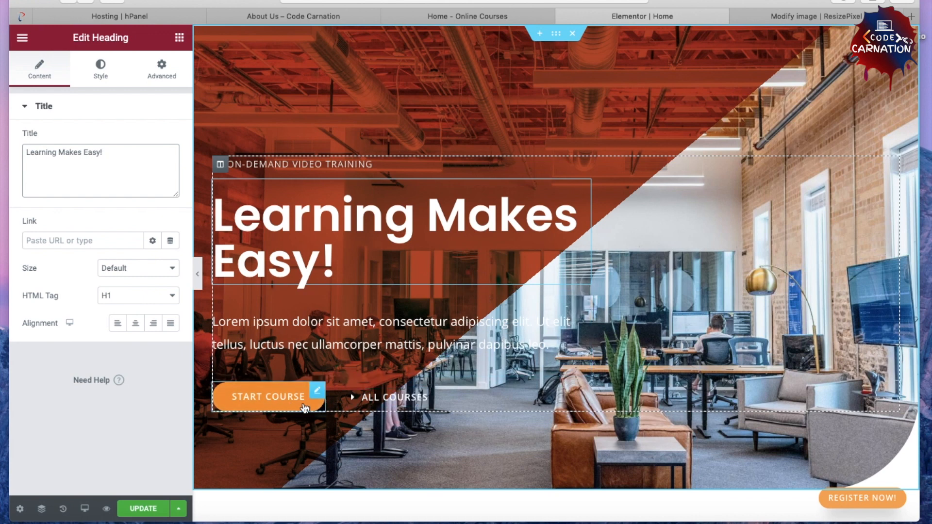
Replace the Start Course button's '#' link with the Contact page, found by searching 'conta'.
{"action": "left_click", "coordinate": [317, 391]}
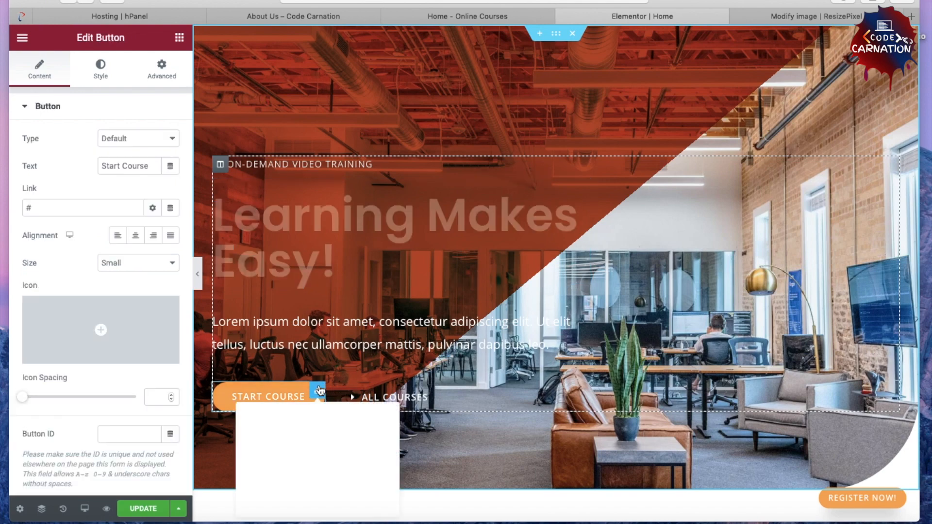
{"action": "left_click", "coordinate": [46, 207]}
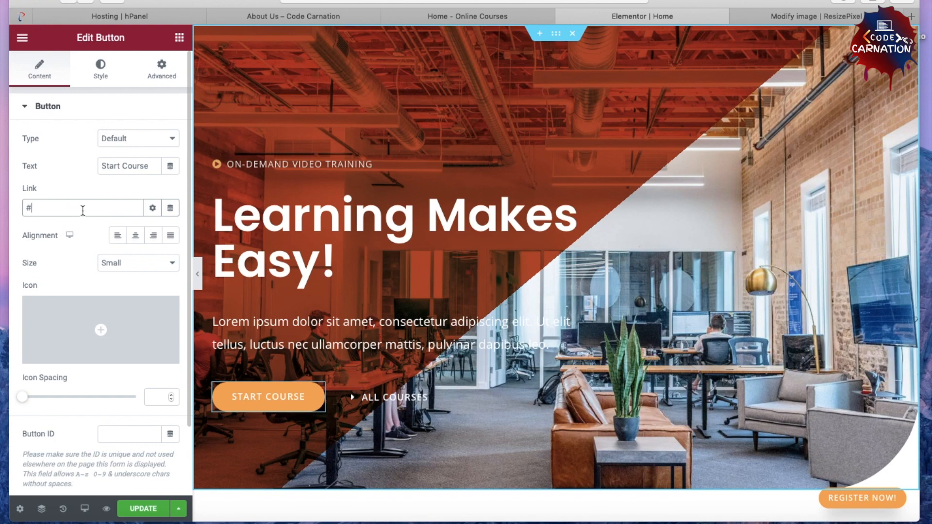
{"action": "key", "text": "BackSpace"}
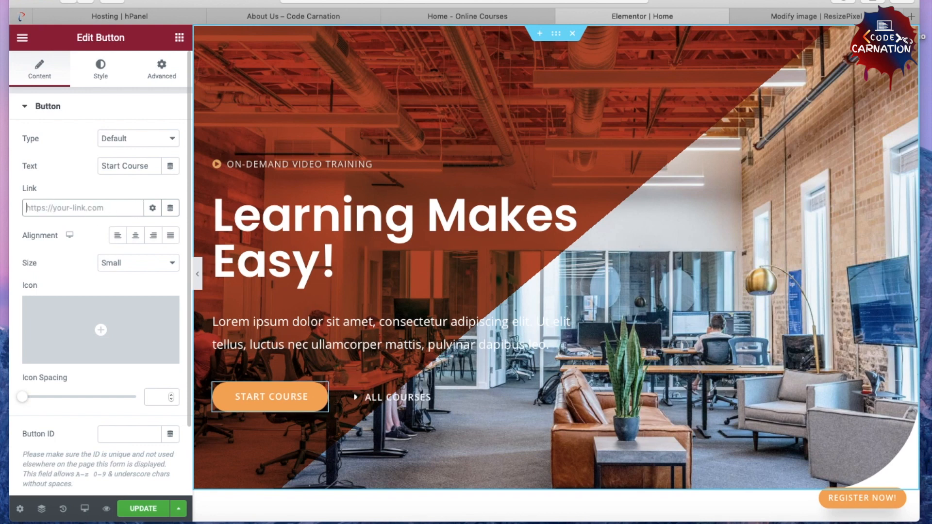
{"action": "type", "text": "conta"}
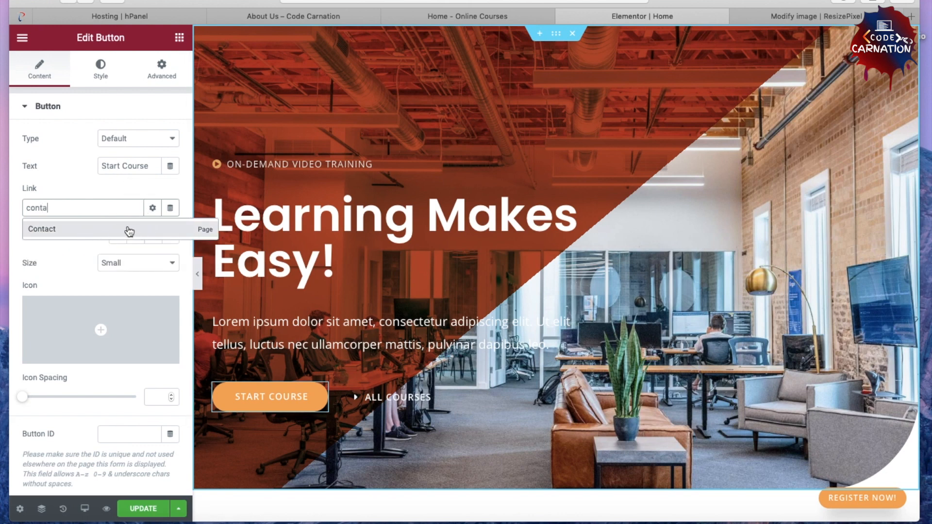
{"action": "left_click", "coordinate": [121, 230]}
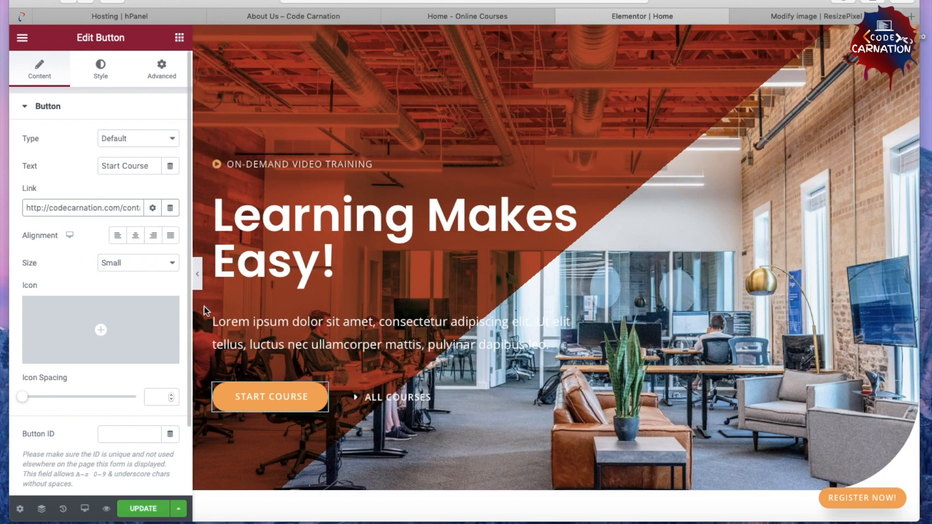
{"action": "scroll", "coordinate": [184, 287], "scroll_direction": "down", "scroll_amount": 3}
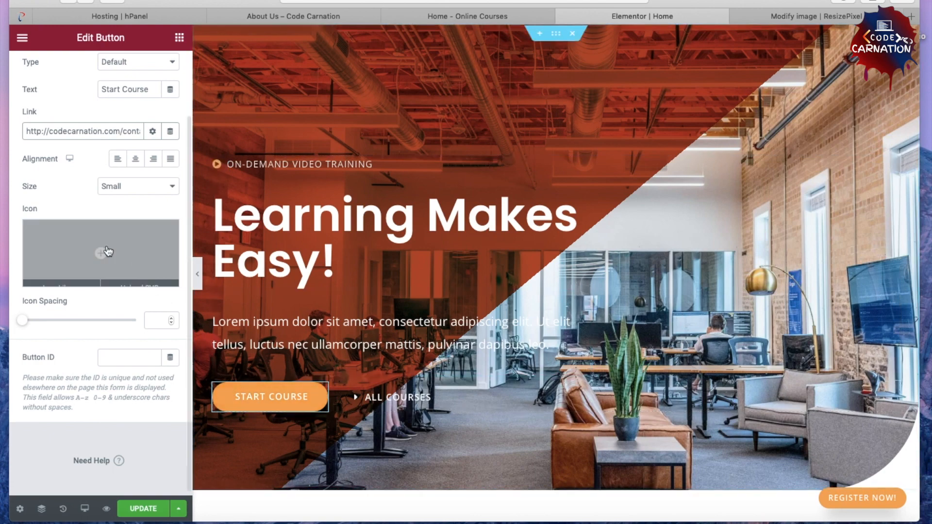
Search the Icon Library for contact and phone icons, trying the phone icon.
{"action": "left_click", "coordinate": [86, 283]}
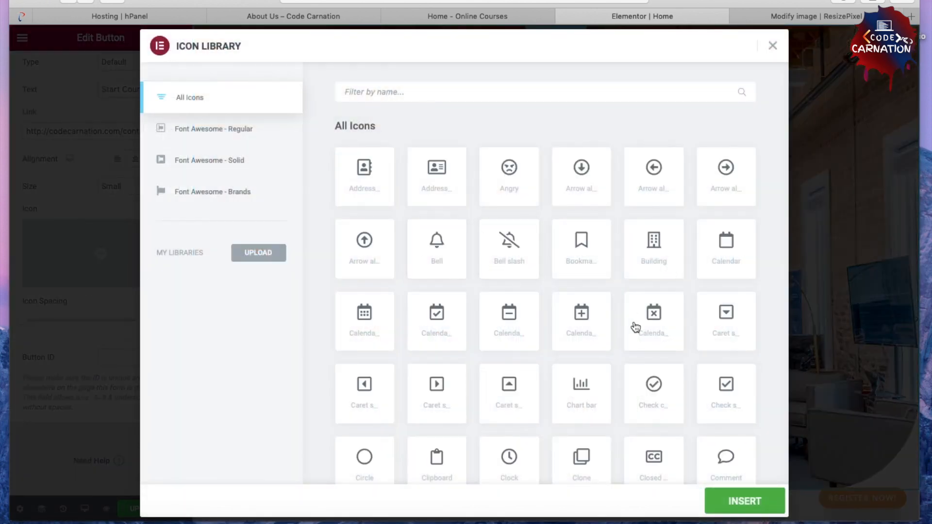
{"action": "scroll", "coordinate": [636, 327], "scroll_direction": "down", "scroll_amount": 3}
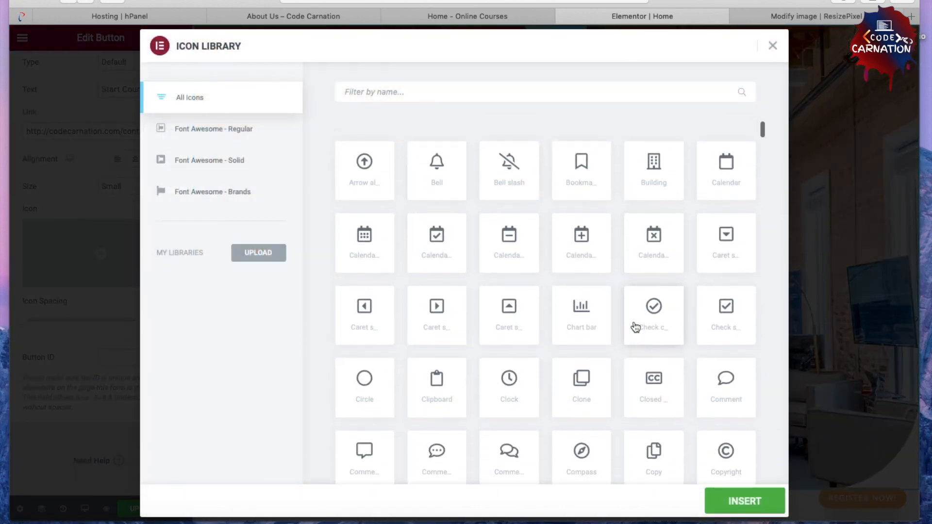
{"action": "scroll", "coordinate": [636, 326], "scroll_direction": "down", "scroll_amount": 3}
{"action": "scroll", "coordinate": [635, 325], "scroll_direction": "down", "scroll_amount": 3}
{"action": "scroll", "coordinate": [562, 137], "scroll_direction": "up", "scroll_amount": 10}
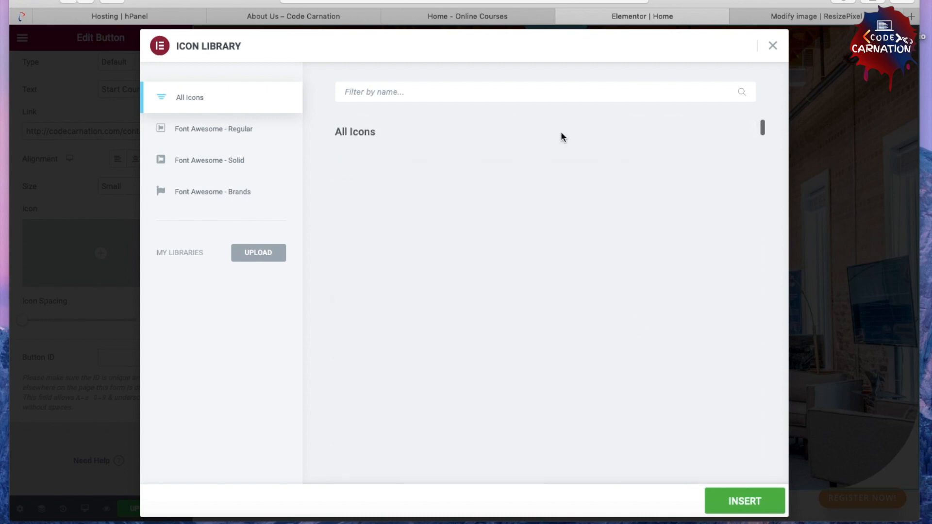
{"action": "left_click", "coordinate": [507, 95]}
{"action": "type", "text": "c"}
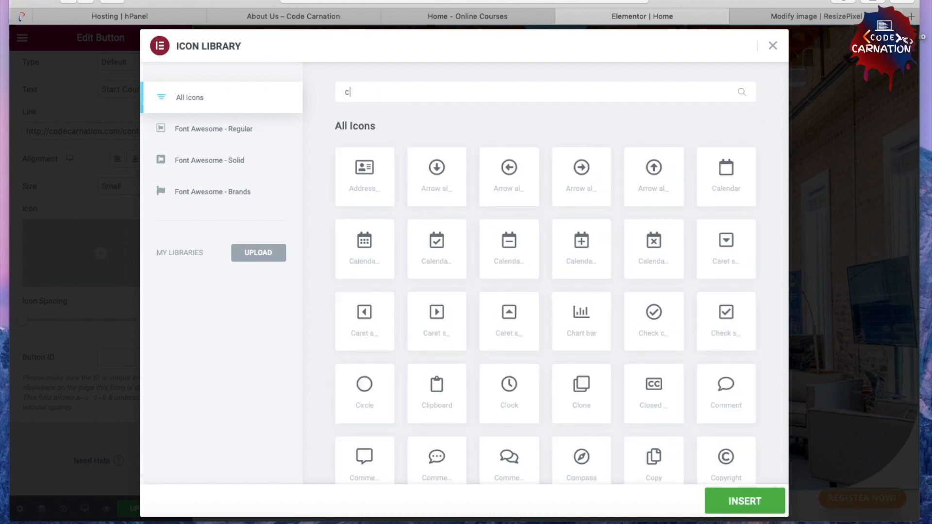
{"action": "type", "text": "onatct"}
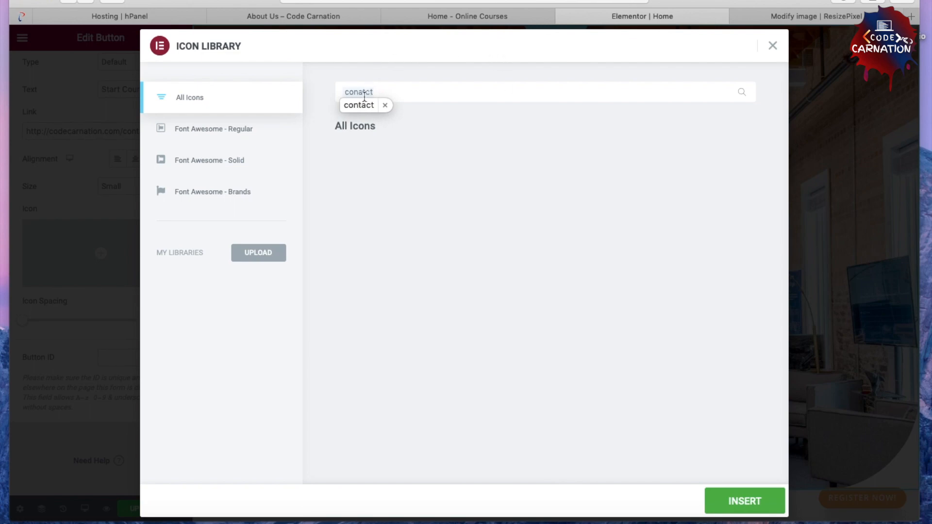
{"action": "left_click", "coordinate": [361, 104]}
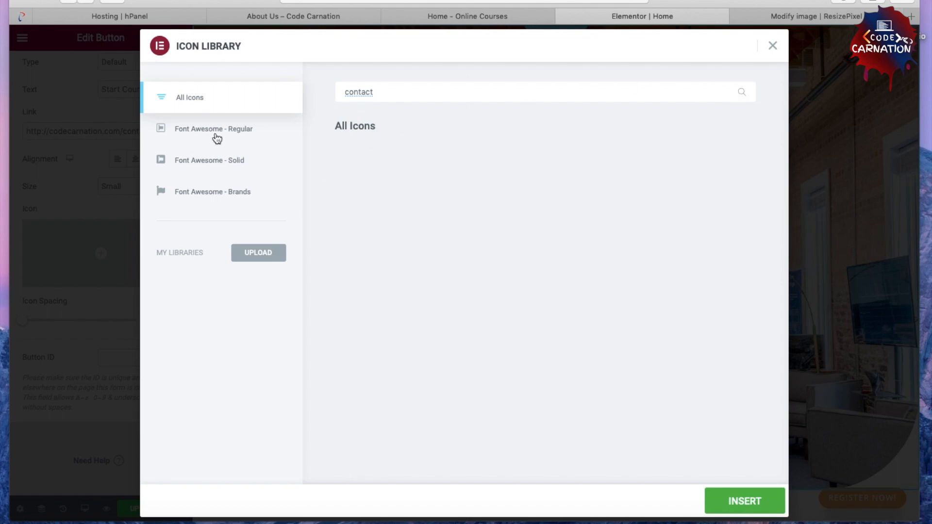
{"action": "left_click", "coordinate": [217, 140]}
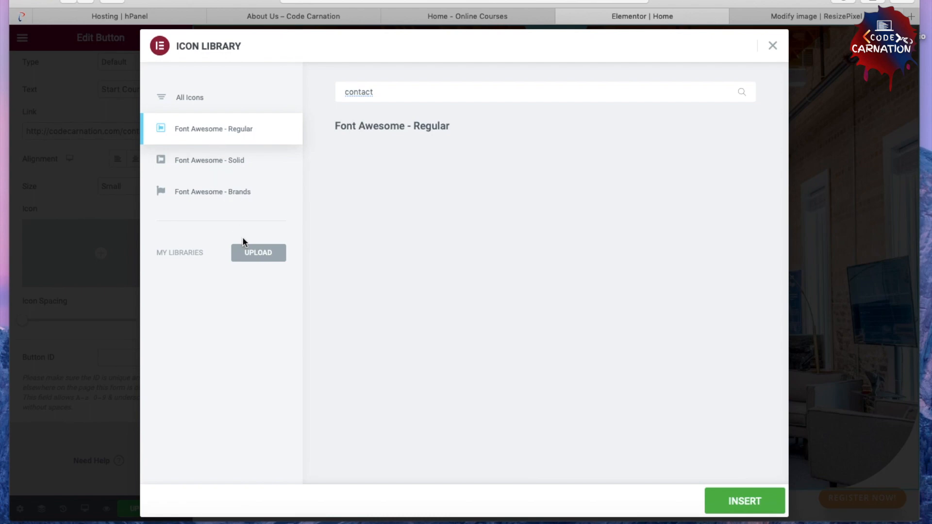
{"action": "left_click", "coordinate": [205, 98]}
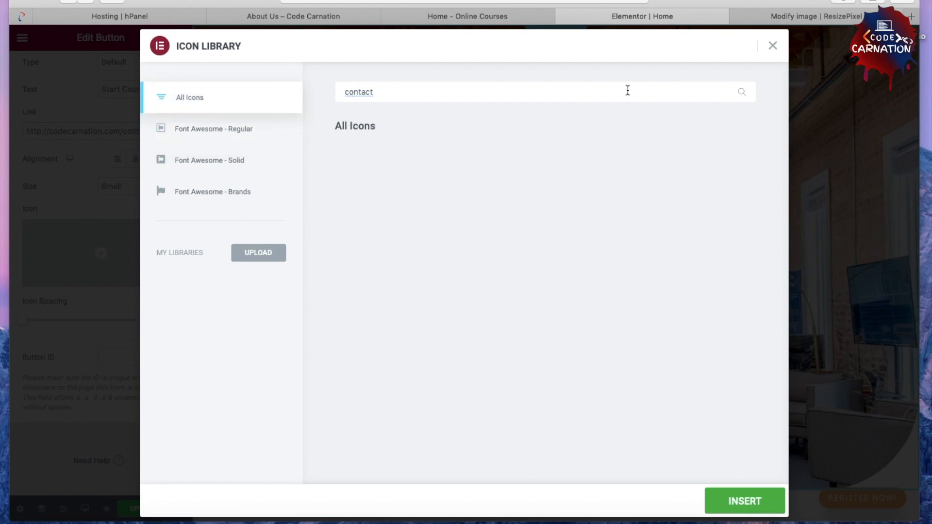
{"action": "key", "text": "BackSpace"}
{"action": "key", "text": "BackSpace"}
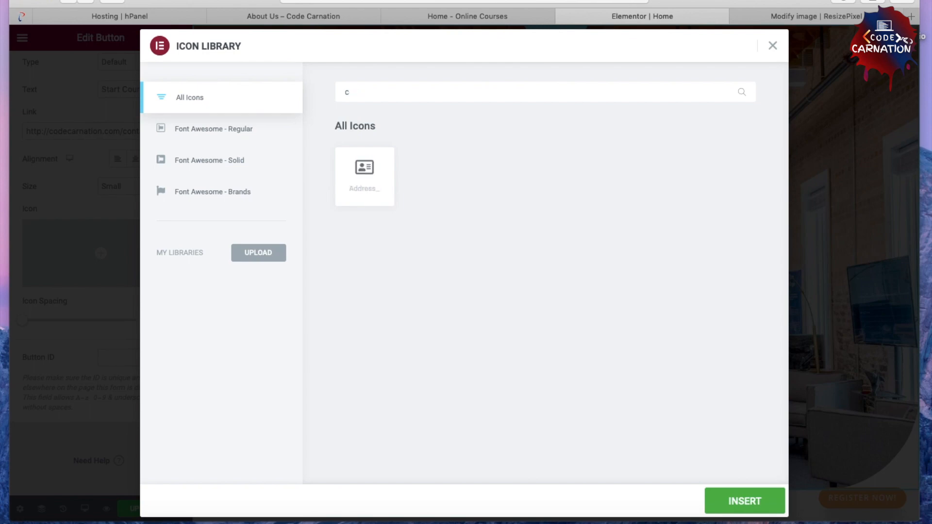
{"action": "type", "text": "ll"}
{"action": "key", "text": "BackSpace"}
{"action": "key", "text": "BackSpace"}
{"action": "key", "text": "BackSpace"}
{"action": "key", "text": "BackSpace"}
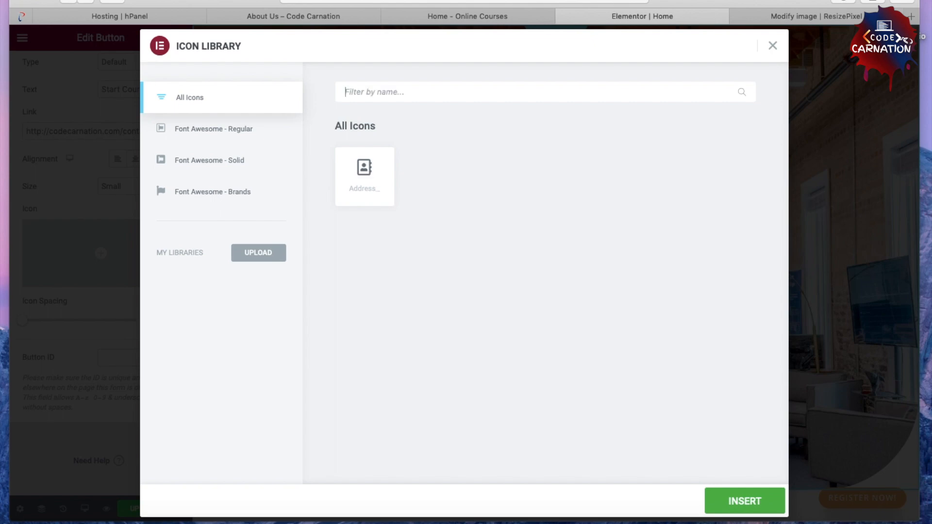
{"action": "type", "text": "phone"}
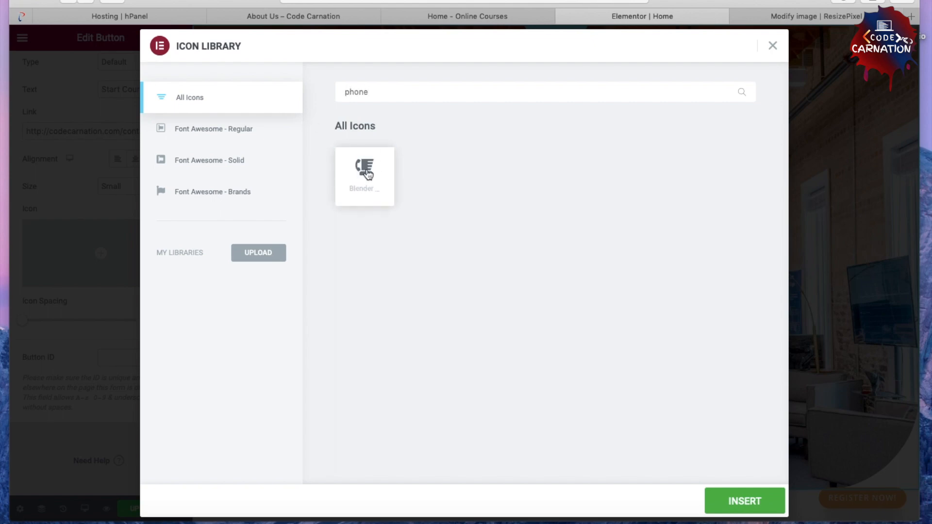
{"action": "left_click", "coordinate": [368, 174]}
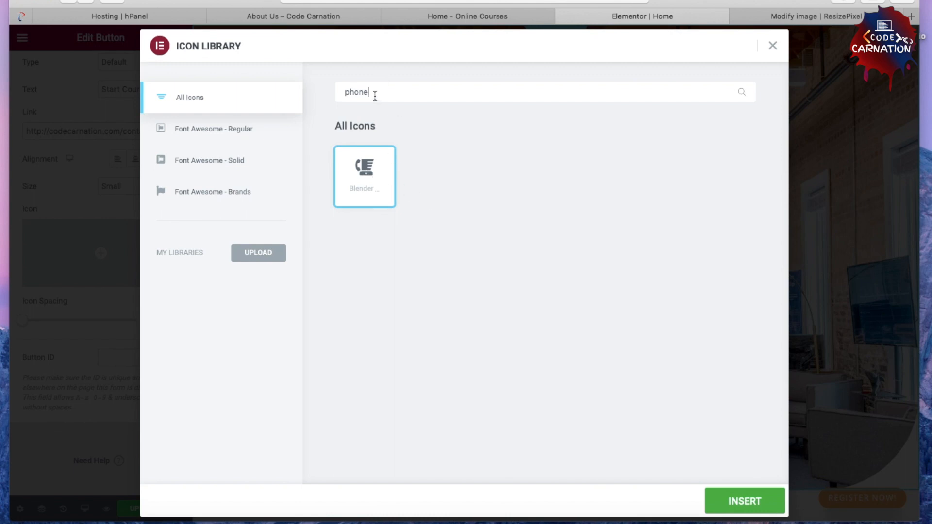
{"action": "key", "text": "BackSpace"}
{"action": "key", "text": "BackSpace"}
{"action": "key", "text": "BackSpace"}
{"action": "key", "text": "BackSpace"}
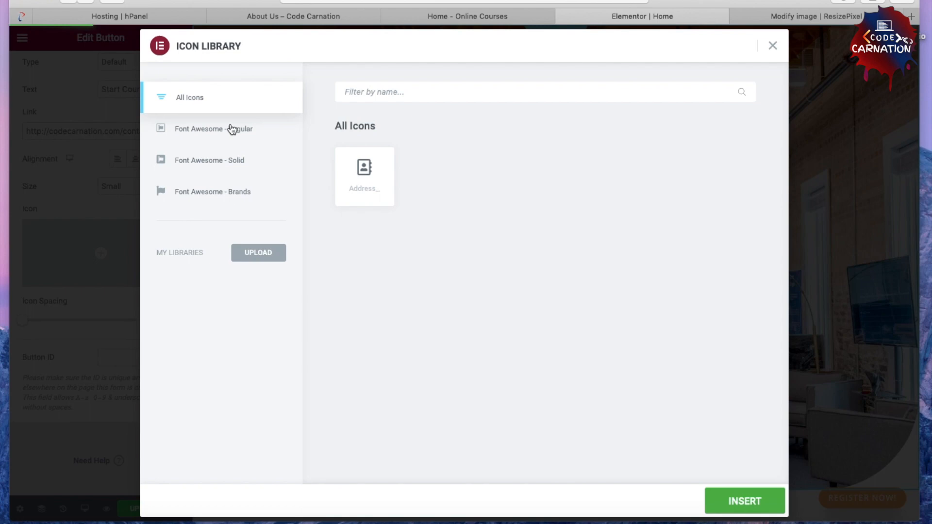
Insert the comments icon from the Font Awesome - Regular set onto the button.
{"action": "left_click", "coordinate": [232, 138]}
{"action": "scroll", "coordinate": [510, 328], "scroll_direction": "down", "scroll_amount": 5}
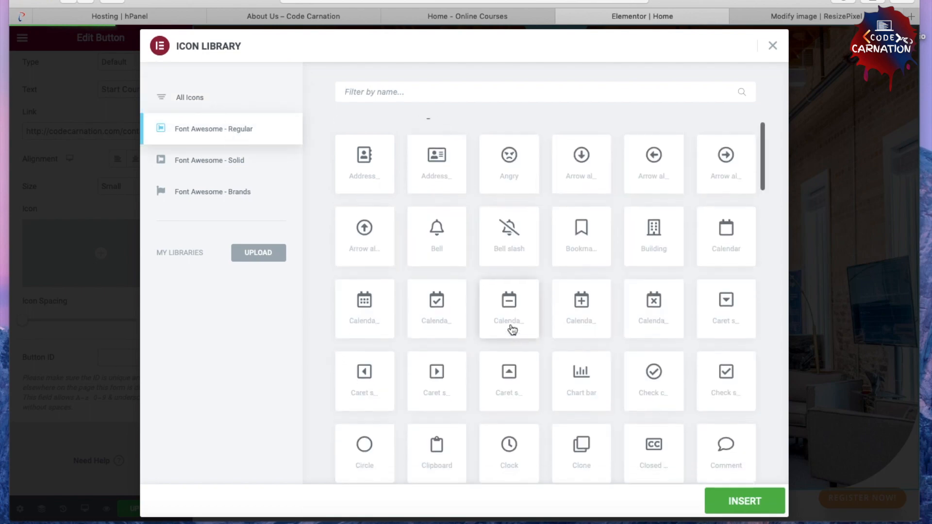
{"action": "scroll", "coordinate": [512, 329], "scroll_direction": "down", "scroll_amount": 8}
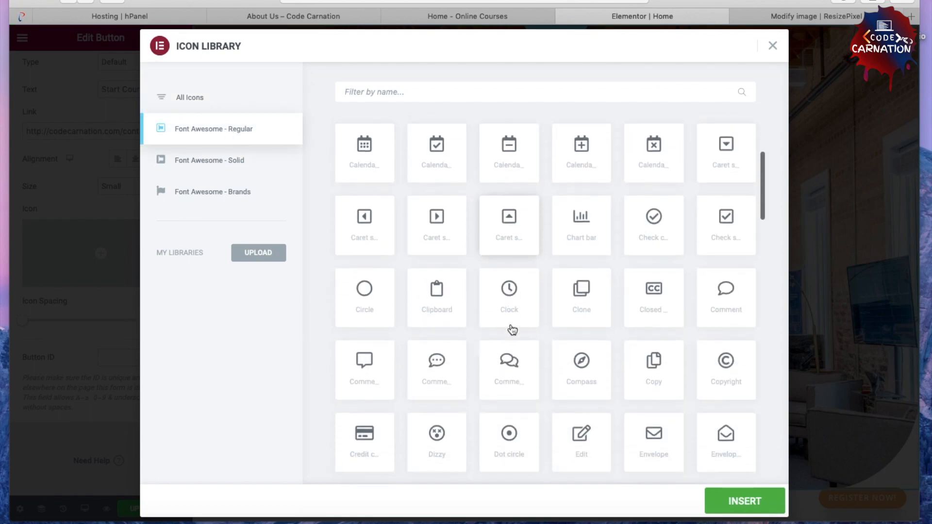
{"action": "scroll", "coordinate": [513, 330], "scroll_direction": "down", "scroll_amount": 1}
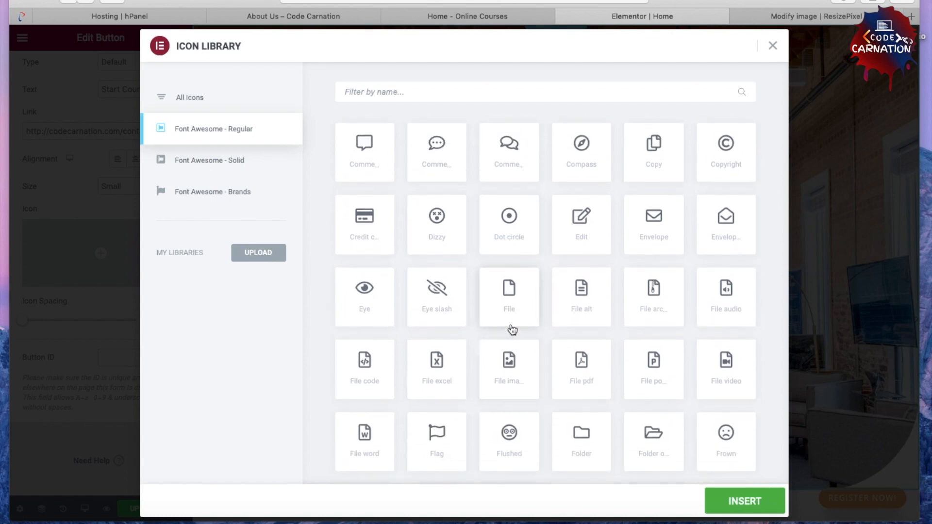
{"action": "scroll", "coordinate": [512, 330], "scroll_direction": "down", "scroll_amount": 12}
{"action": "scroll", "coordinate": [512, 330], "scroll_direction": "down", "scroll_amount": 4}
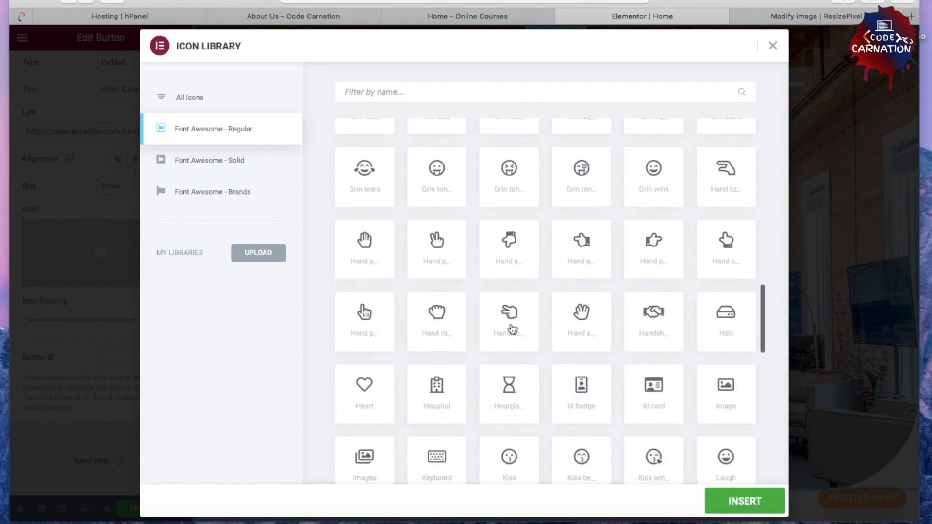
{"action": "scroll", "coordinate": [512, 329], "scroll_direction": "down", "scroll_amount": 10}
{"action": "scroll", "coordinate": [513, 329], "scroll_direction": "up", "scroll_amount": 15}
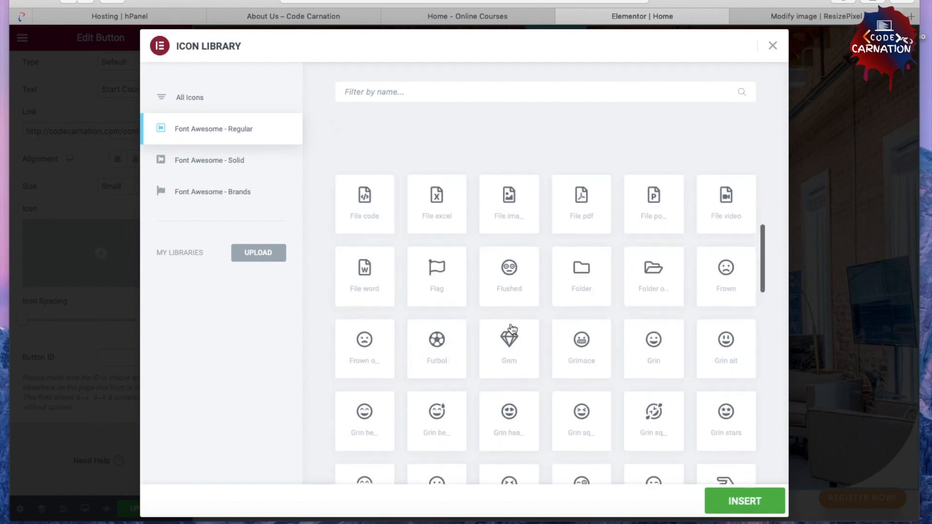
{"action": "left_click", "coordinate": [512, 234]}
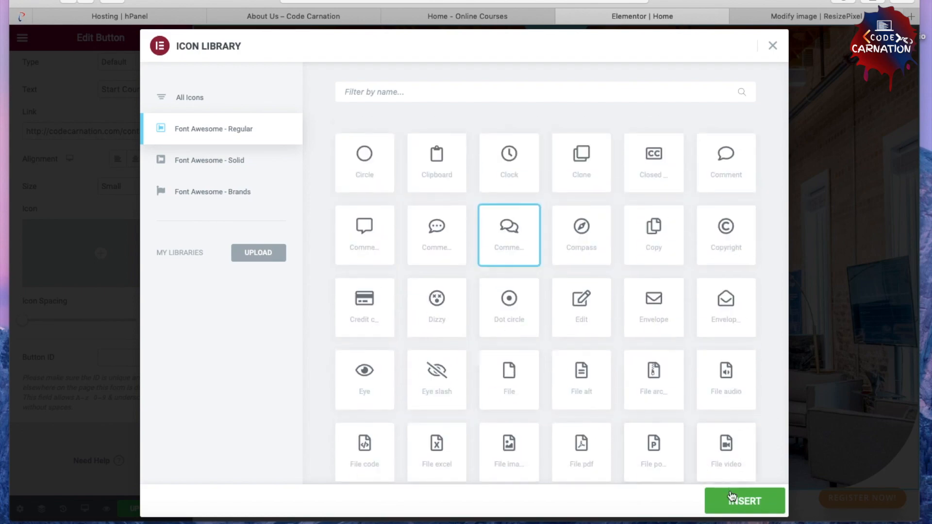
{"action": "left_click", "coordinate": [734, 497]}
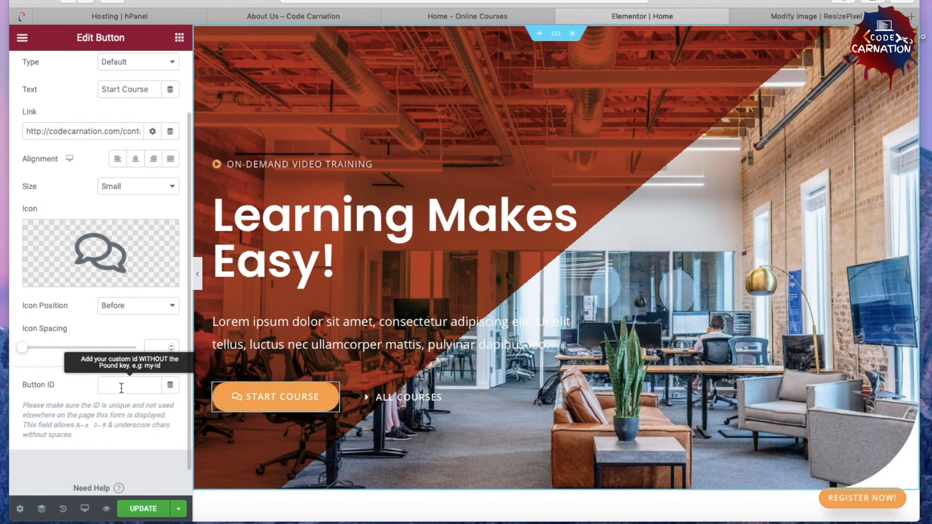
Set Icon Spacing to 9 and restore the button text to 'Start Course' after a test edit.
{"action": "scroll", "coordinate": [121, 392], "scroll_direction": "down", "scroll_amount": 2}
{"action": "mouse_move", "coordinate": [29, 319]}
{"action": "left_mouse_down"}
{"action": "mouse_move", "coordinate": [120, 325]}
{"action": "mouse_move", "coordinate": [38, 321]}
{"action": "mouse_move", "coordinate": [47, 321]}
{"action": "left_mouse_up"}
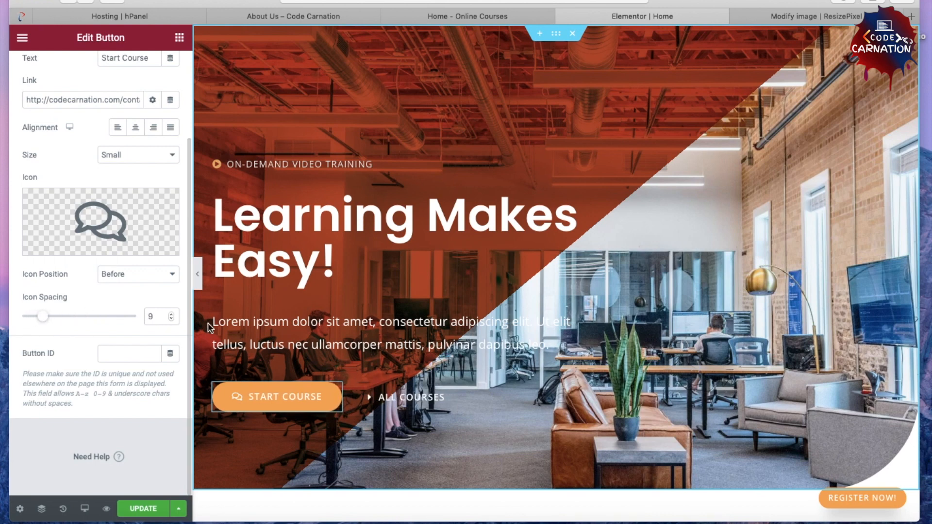
{"action": "scroll", "coordinate": [83, 306], "scroll_direction": "up", "scroll_amount": 3}
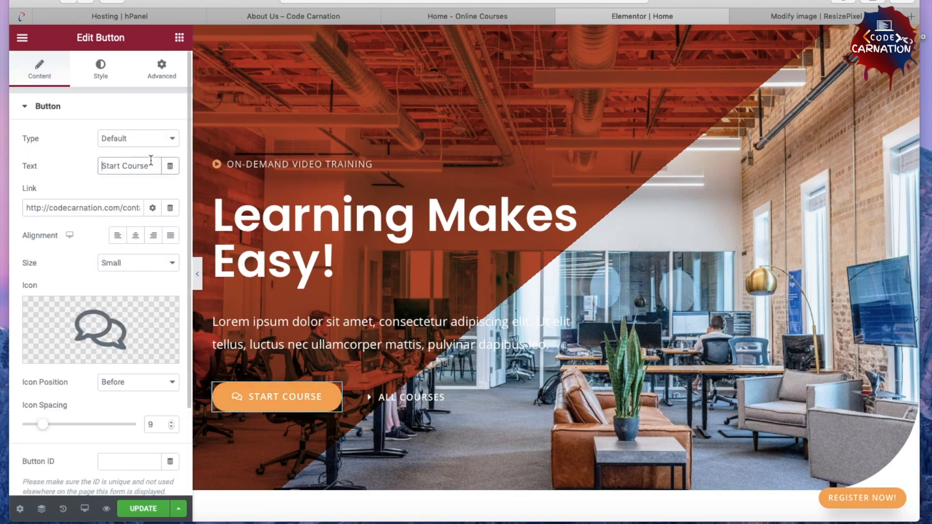
{"action": "left_click_drag", "start_coordinate": [151, 165], "coordinate": [111, 163]}
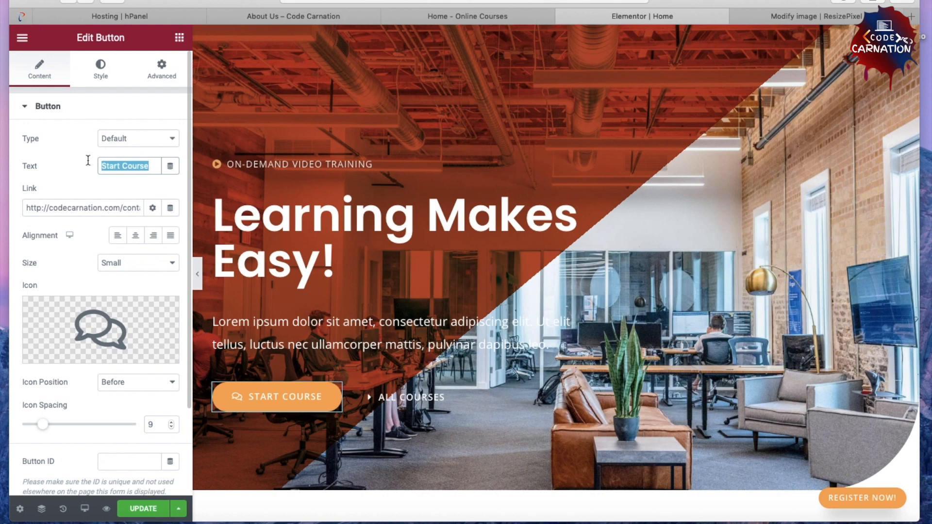
{"action": "key", "text": "BackSpace"}
{"action": "type", "text": "qwerty"}
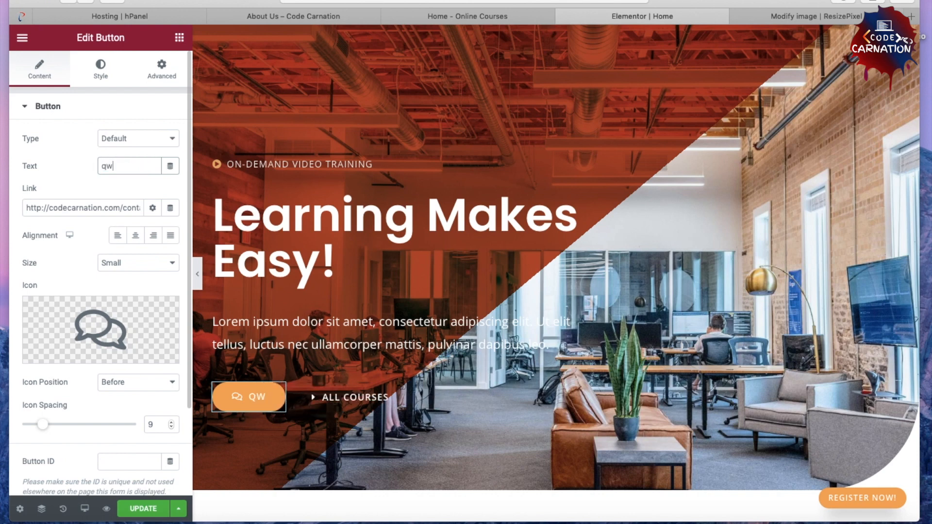
{"action": "key", "text": "BackSpace"}
{"action": "key", "text": "BackSpace"}
{"action": "key", "text": "BackSpace"}
{"action": "key", "text": "BackSpace"}
{"action": "key", "text": "BackSpace"}
{"action": "key", "text": "BackSpace"}
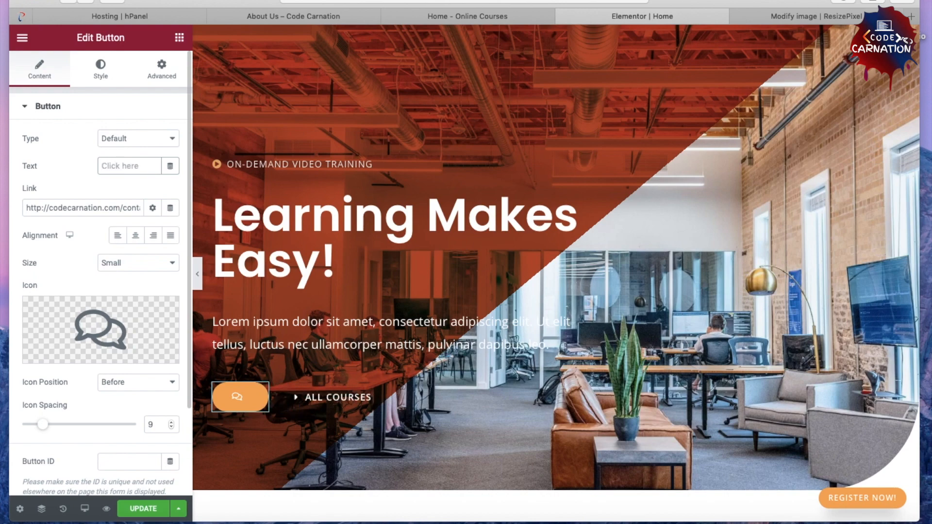
{"action": "type", "text": "Start Course"}
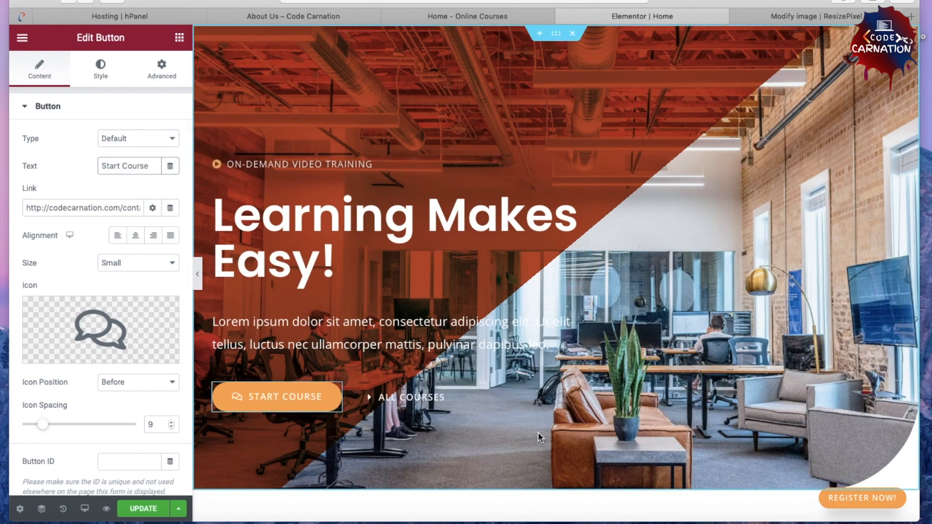
{"action": "scroll", "coordinate": [539, 436], "scroll_direction": "down", "scroll_amount": 7}
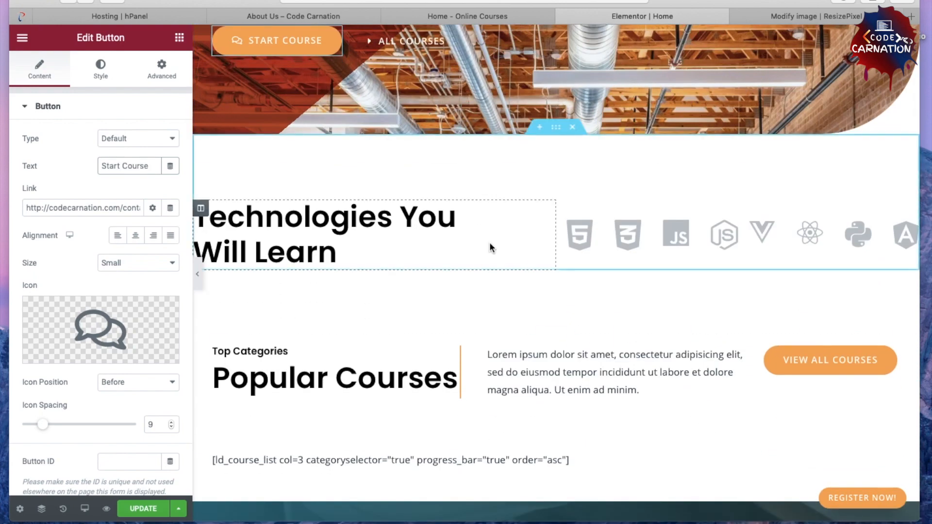
Clear the shortcode text in the course-list block under Popular Courses.
{"action": "scroll", "coordinate": [614, 352], "scroll_direction": "down", "scroll_amount": 3}
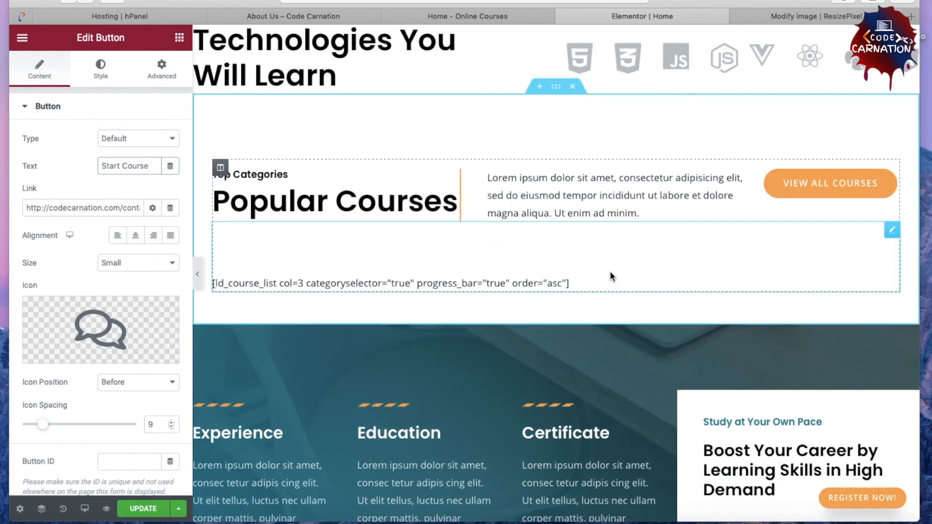
{"action": "left_click", "coordinate": [610, 272]}
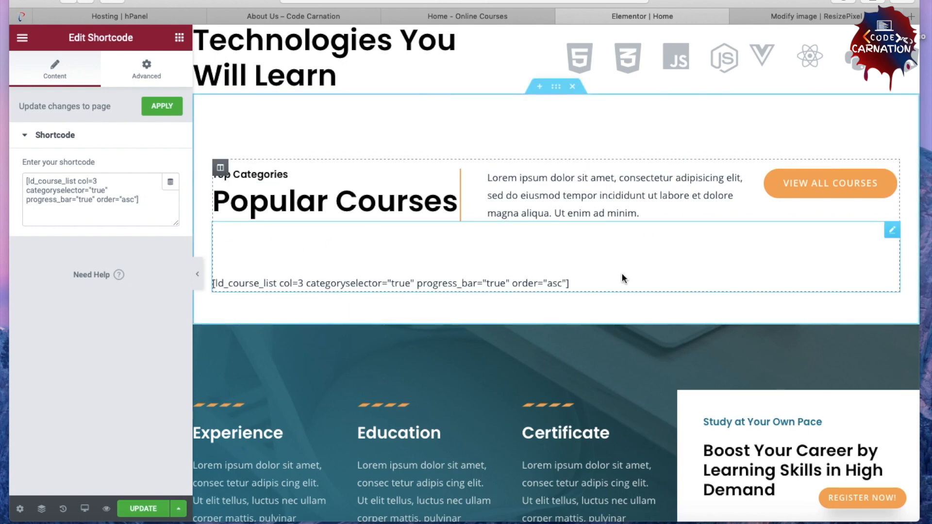
{"action": "left_click_drag", "start_coordinate": [141, 200], "coordinate": [10, 175]}
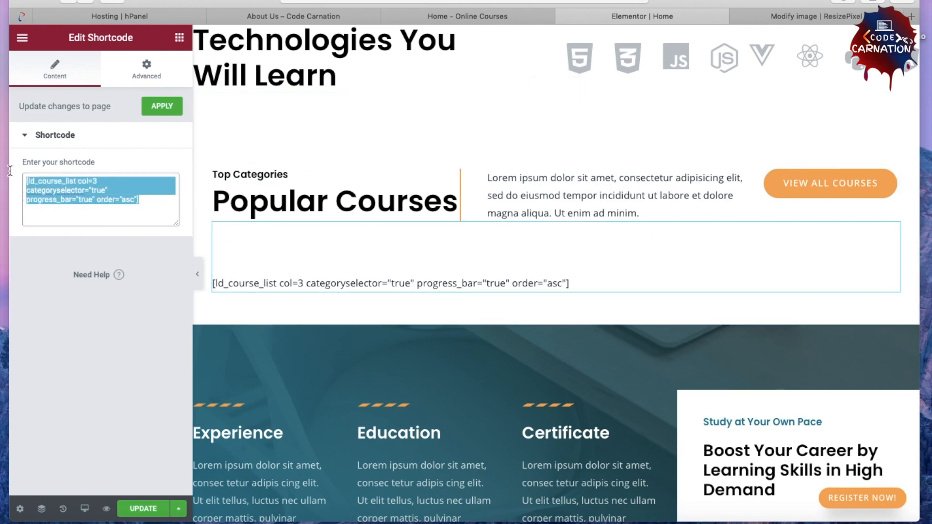
{"action": "key", "text": "BackSpace"}
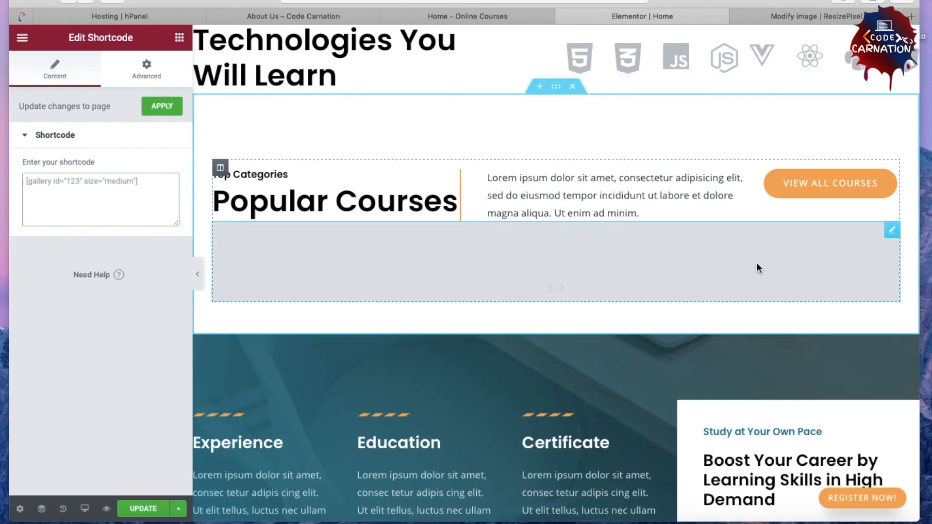
Delete the now-empty shortcode widget through its right-click Delete action.
{"action": "left_click", "coordinate": [900, 232]}
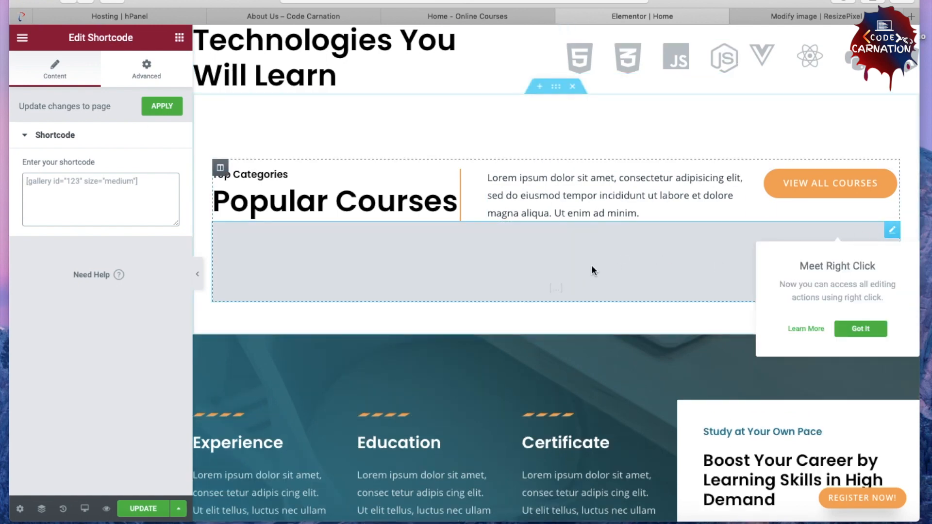
{"action": "left_click", "coordinate": [150, 68]}
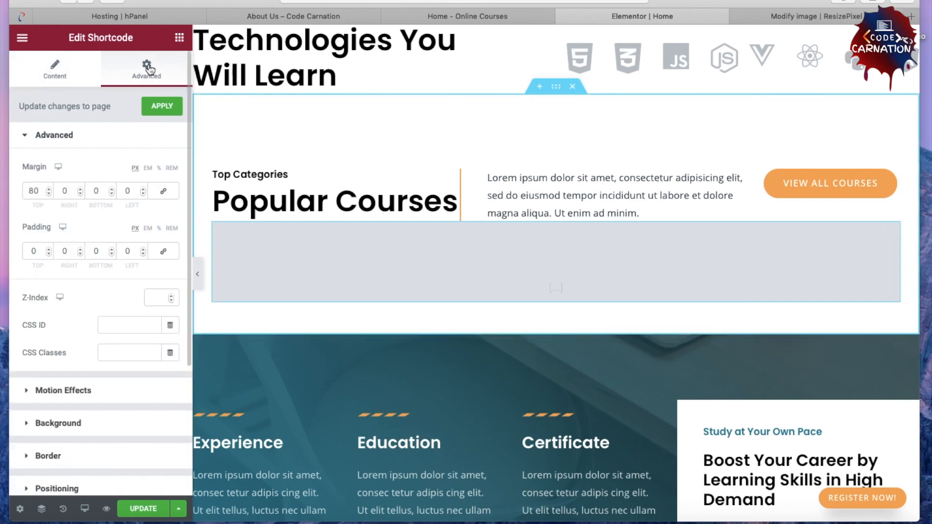
{"action": "left_click", "coordinate": [77, 70]}
{"action": "left_click", "coordinate": [187, 46]}
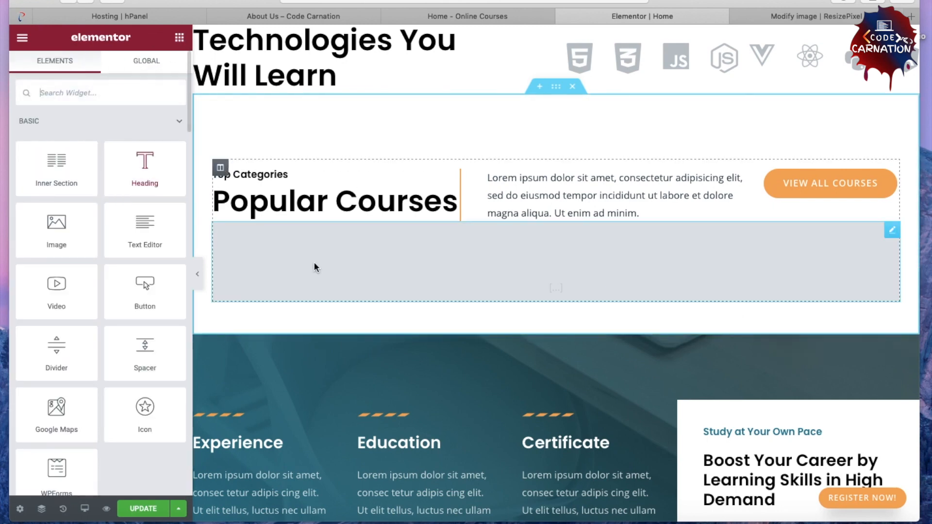
{"action": "left_click", "coordinate": [351, 286]}
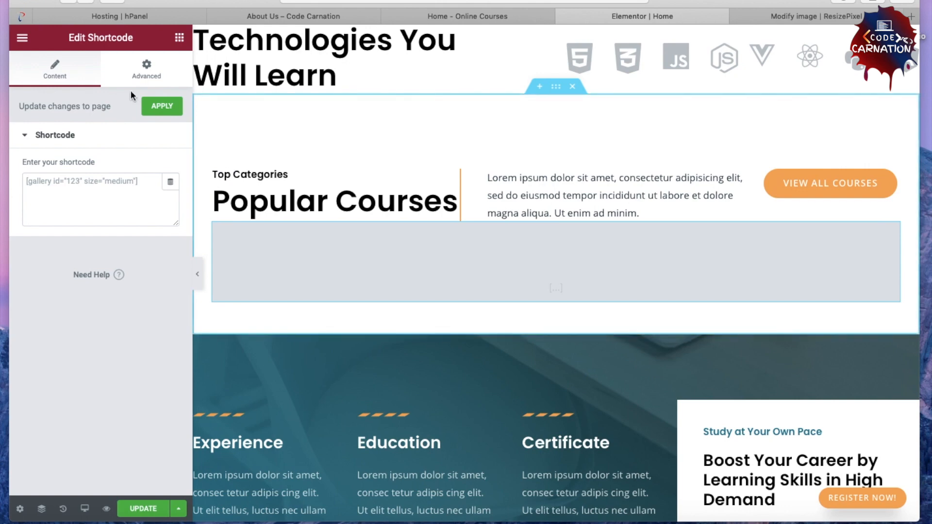
{"action": "right_click", "coordinate": [496, 273]}
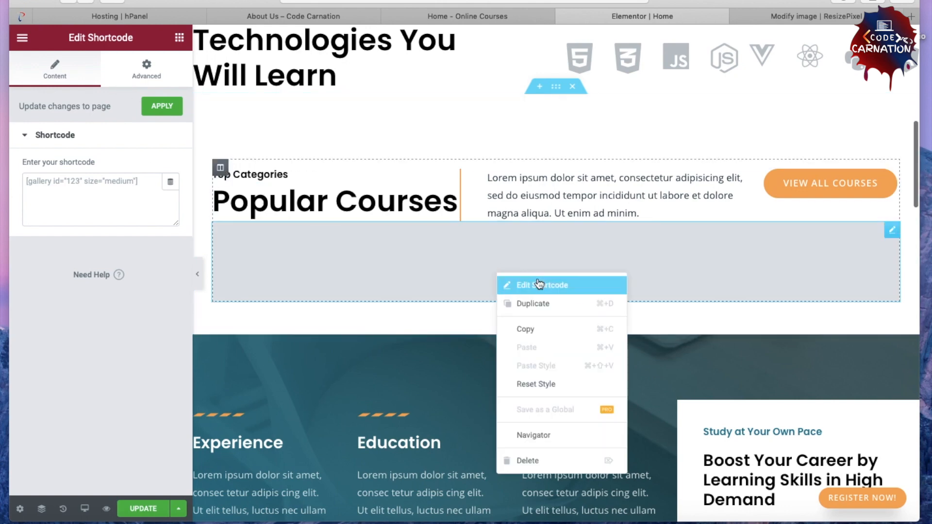
{"action": "left_click", "coordinate": [535, 462]}
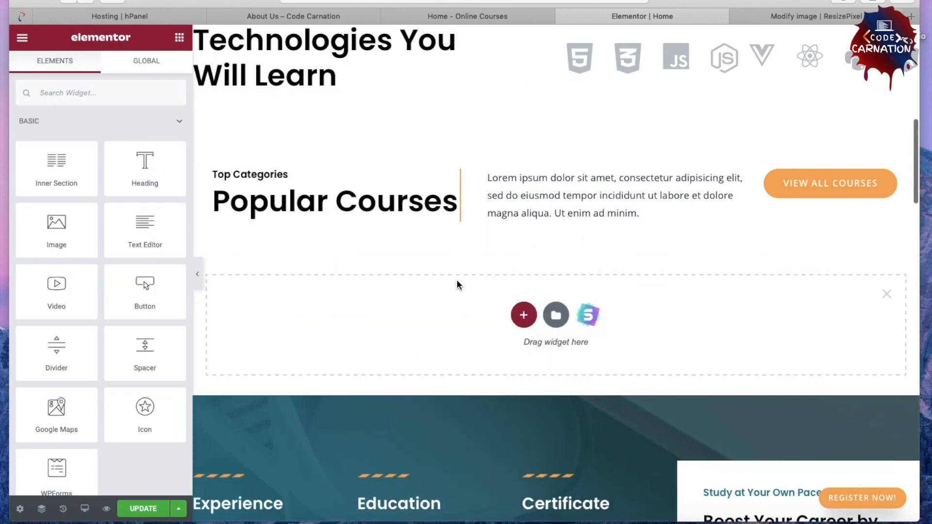
Add a single-column section below Popular Courses and go back to the Elements panel.
{"action": "left_click", "coordinate": [523, 316]}
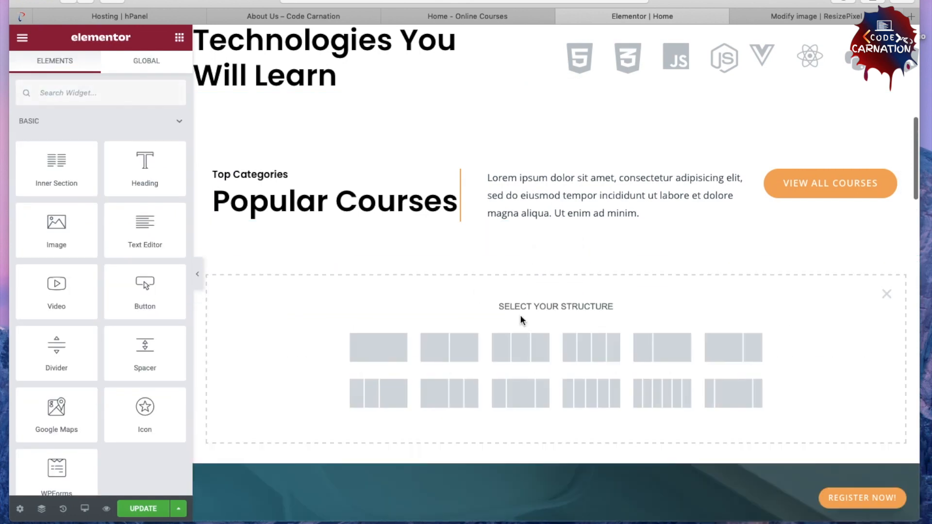
{"action": "left_click", "coordinate": [399, 353]}
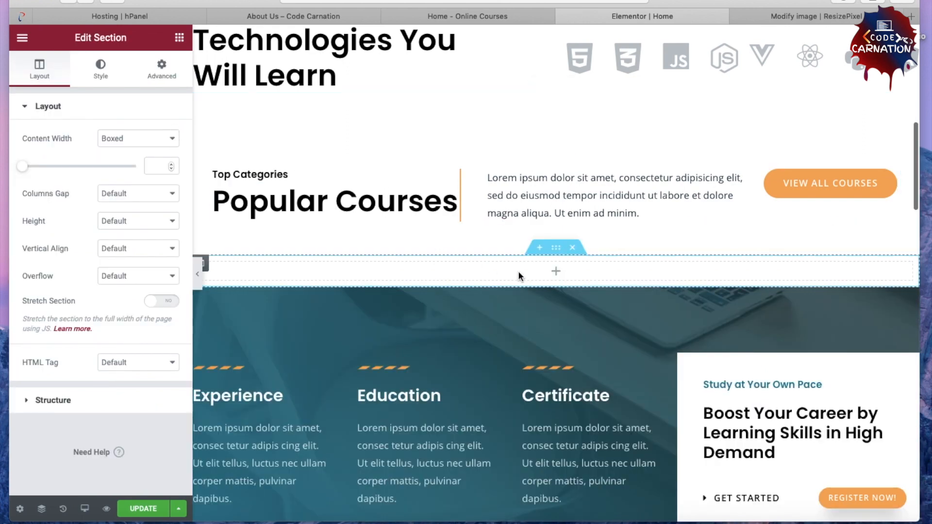
{"action": "left_click", "coordinate": [557, 275]}
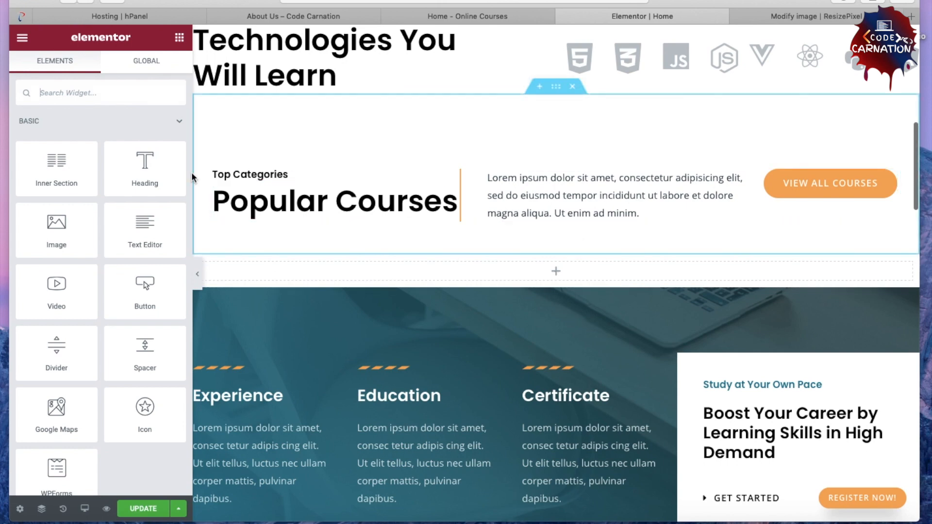
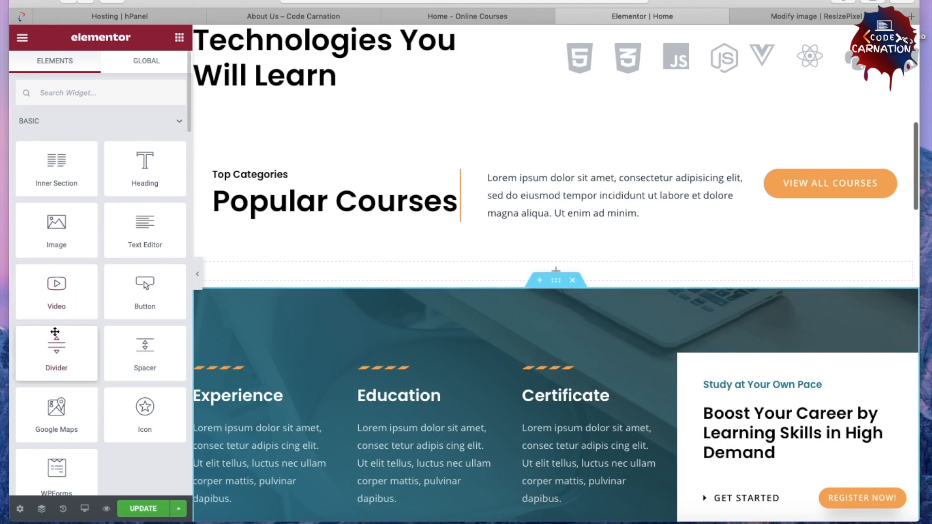
Drop a Video widget into the empty section below Popular Courses.
{"action": "scroll", "coordinate": [556, 229], "scroll_direction": "up", "scroll_amount": 5}
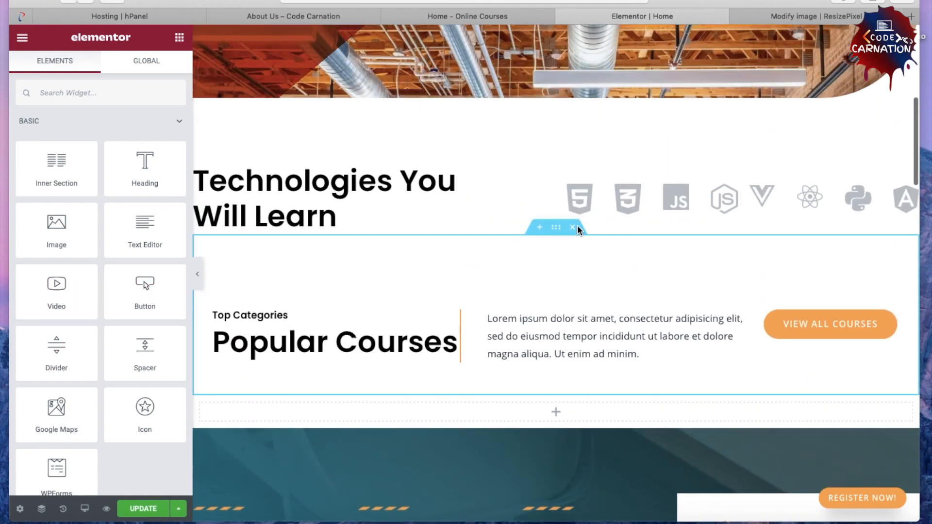
{"action": "scroll", "coordinate": [579, 231], "scroll_direction": "down", "scroll_amount": 5}
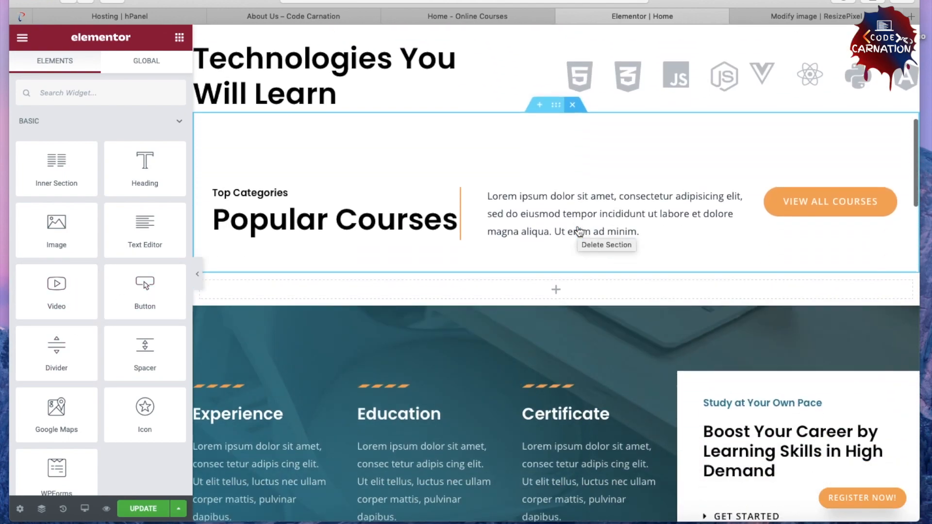
{"action": "left_click_drag", "start_coordinate": [50, 288], "coordinate": [476, 284]}
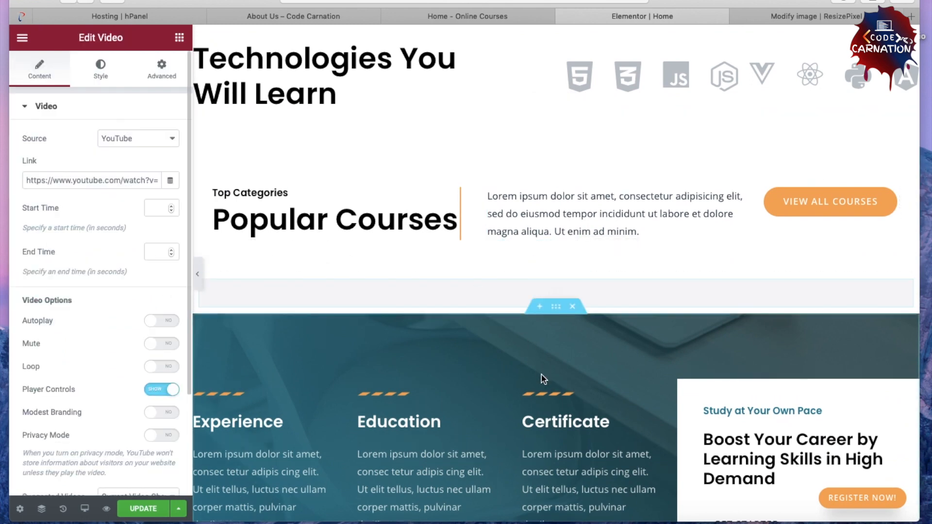
{"action": "scroll", "coordinate": [609, 428], "scroll_direction": "down", "scroll_amount": 3}
{"action": "scroll", "coordinate": [609, 427], "scroll_direction": "down", "scroll_amount": 2}
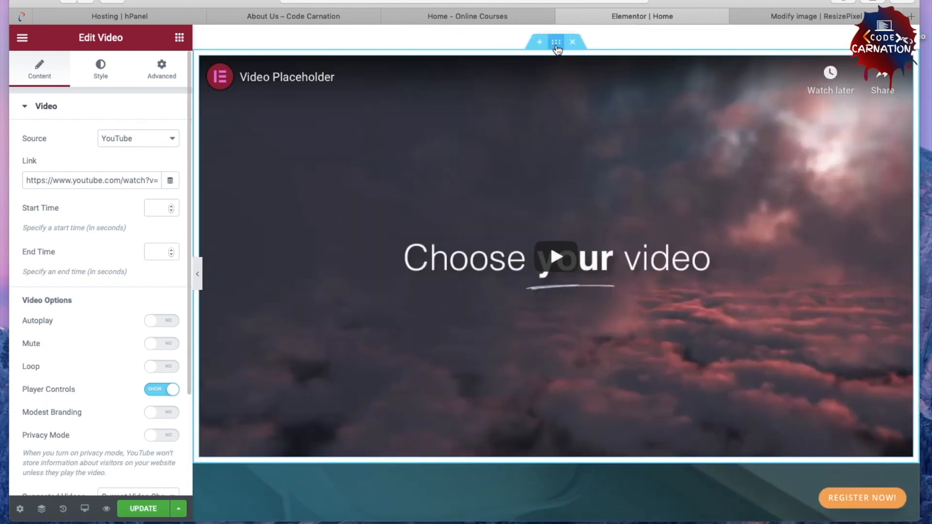
{"action": "left_click", "coordinate": [557, 48]}
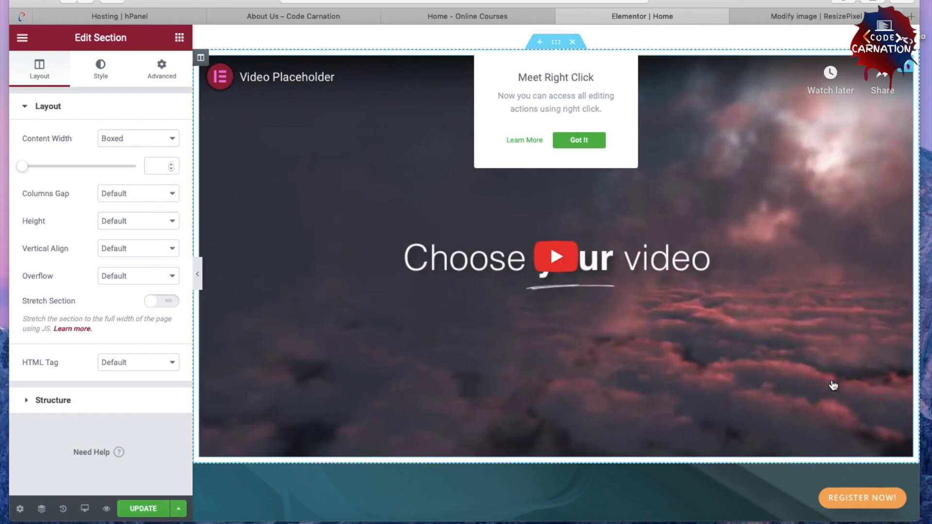
Play the placeholder YouTube video in preview and dismiss the right-click tip popup.
{"action": "left_click", "coordinate": [886, 436]}
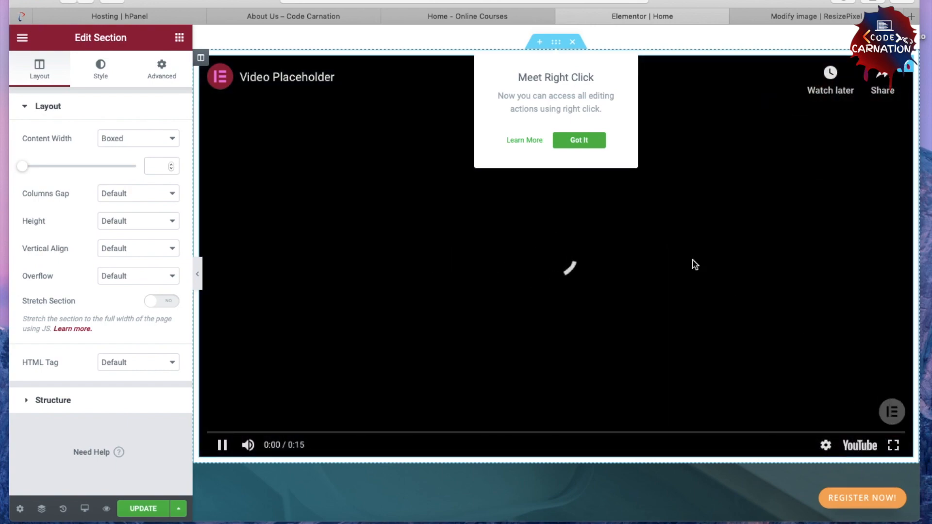
{"action": "scroll", "coordinate": [646, 210], "scroll_direction": "up", "scroll_amount": 3}
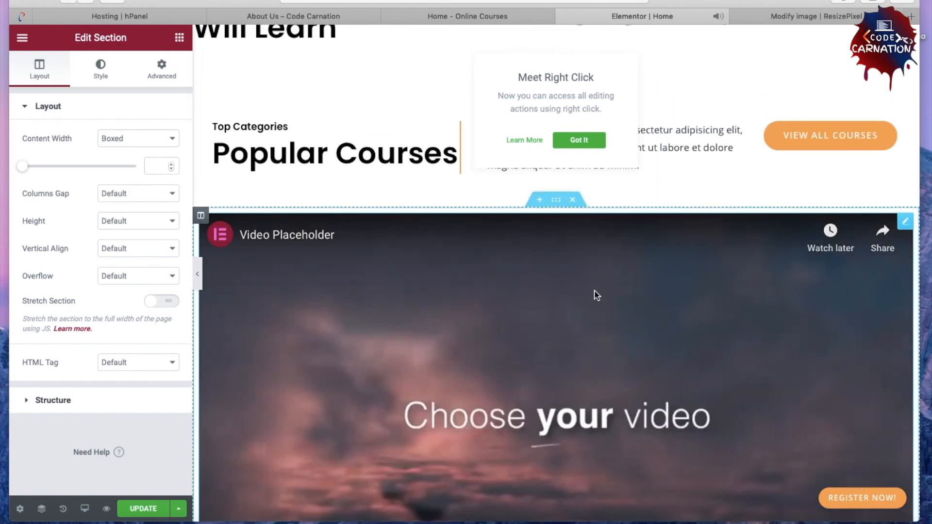
{"action": "scroll", "coordinate": [604, 318], "scroll_direction": "down", "scroll_amount": 5}
{"action": "scroll", "coordinate": [604, 318], "scroll_direction": "up", "scroll_amount": 5}
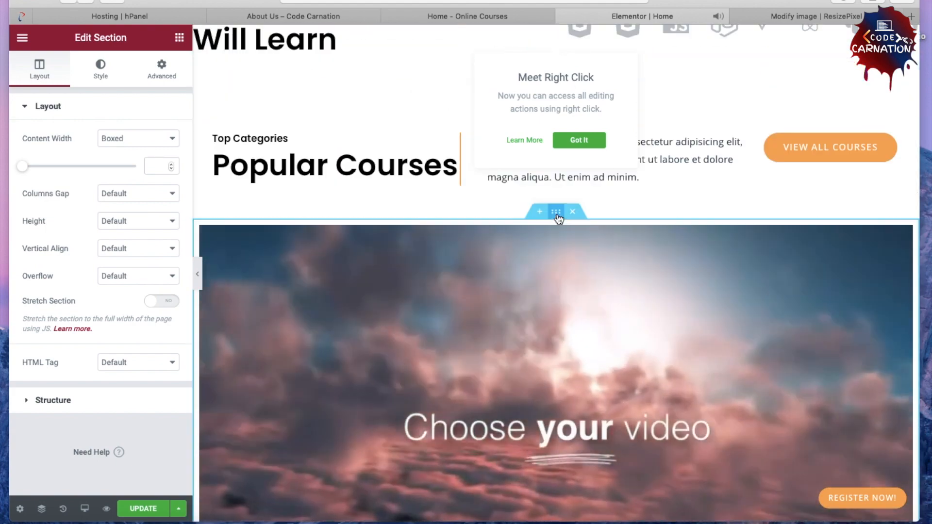
{"action": "left_click", "coordinate": [580, 309]}
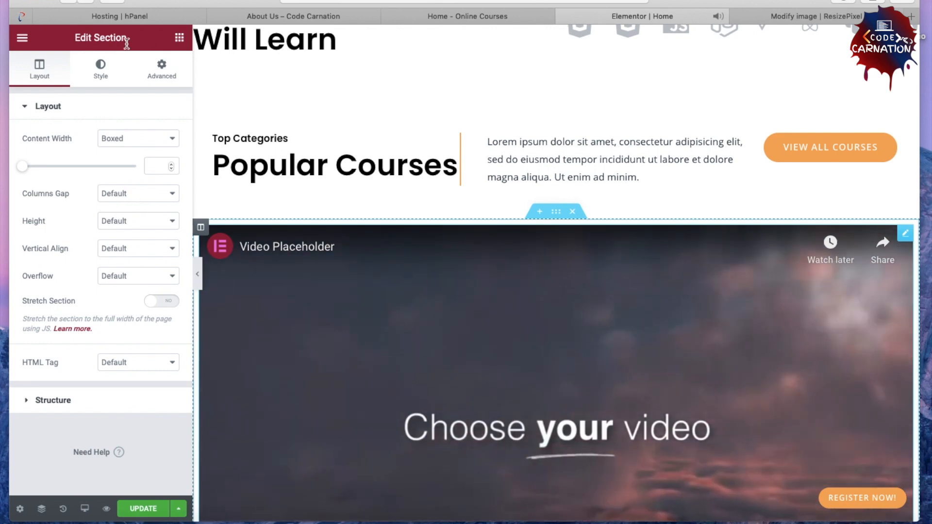
Inspect the video section's background style and its column's layout settings.
{"action": "left_click", "coordinate": [100, 68]}
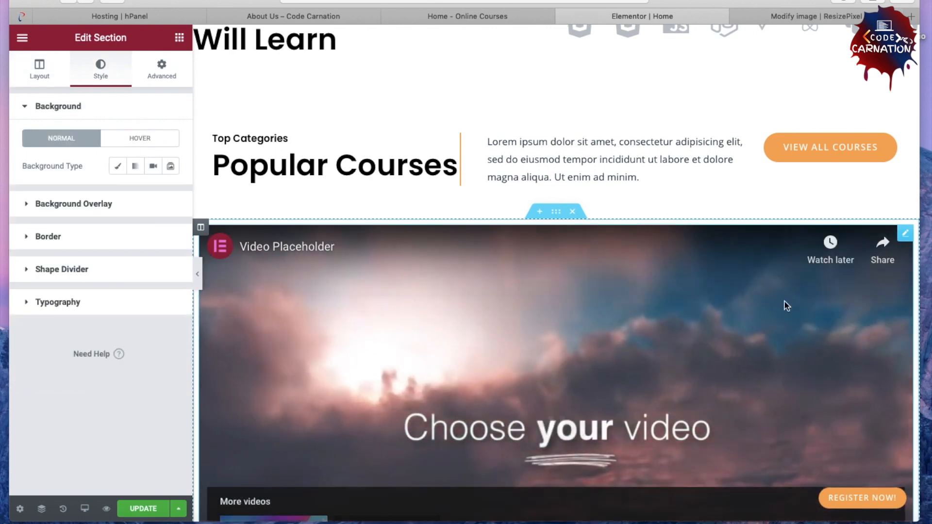
{"action": "scroll", "coordinate": [751, 316], "scroll_direction": "down", "scroll_amount": 2}
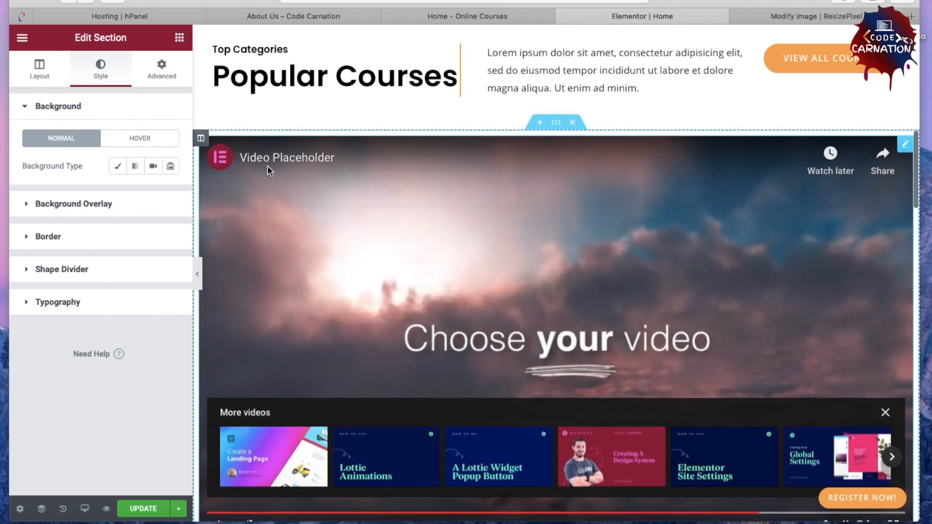
{"action": "left_click", "coordinate": [201, 140]}
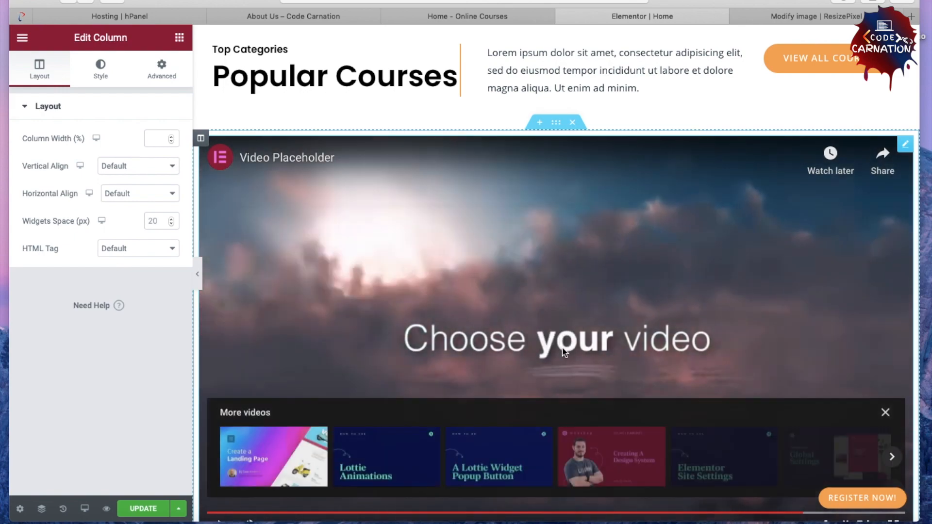
{"action": "scroll", "coordinate": [563, 350], "scroll_direction": "down", "scroll_amount": 3}
{"action": "scroll", "coordinate": [564, 350], "scroll_direction": "up", "scroll_amount": 4}
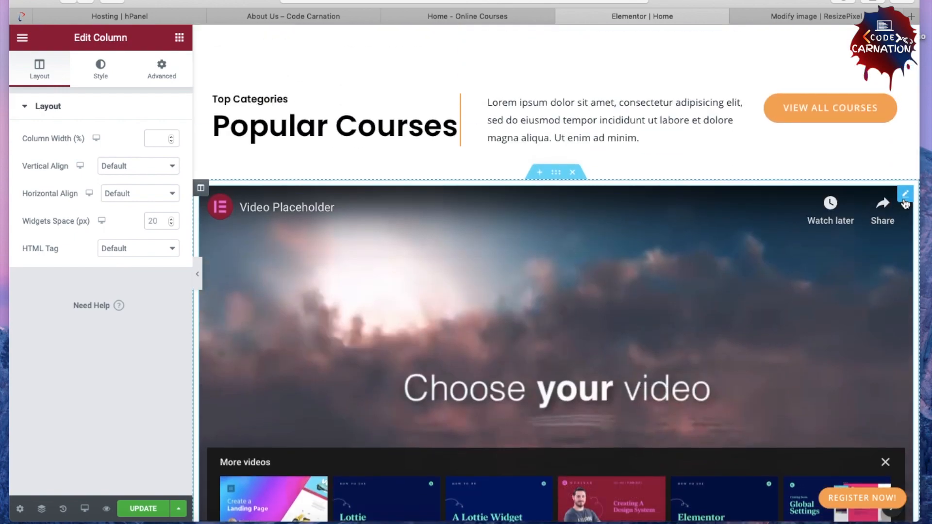
Check the video's Source list, keep YouTube, then delete the whole video section.
{"action": "left_click", "coordinate": [905, 195]}
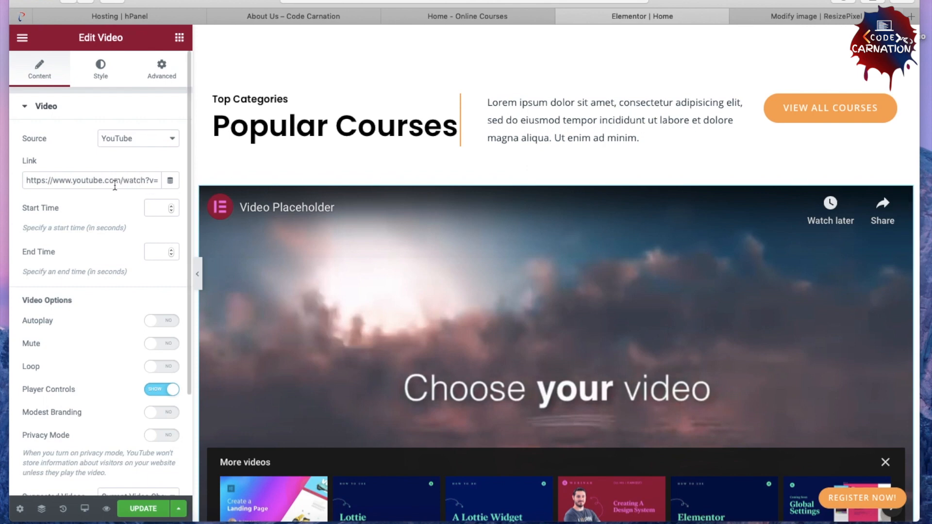
{"action": "left_click", "coordinate": [158, 139]}
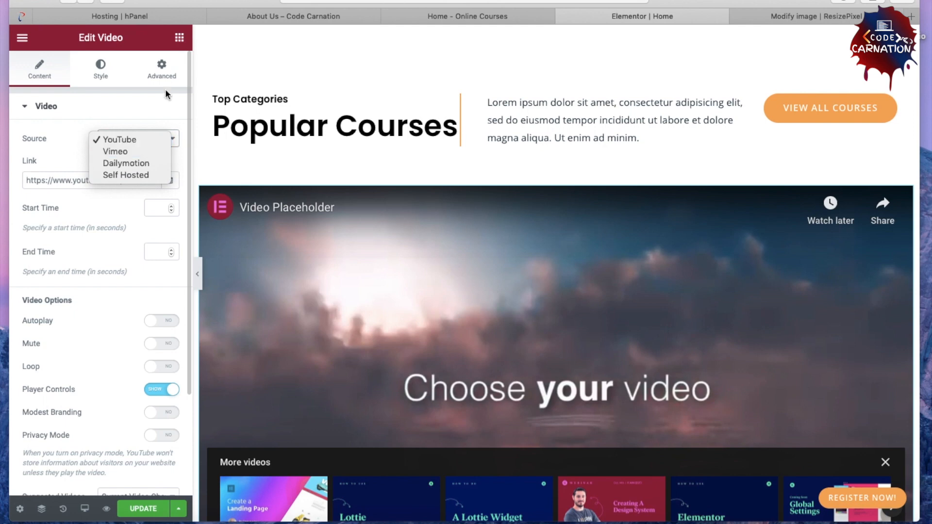
{"action": "left_click", "coordinate": [159, 127]}
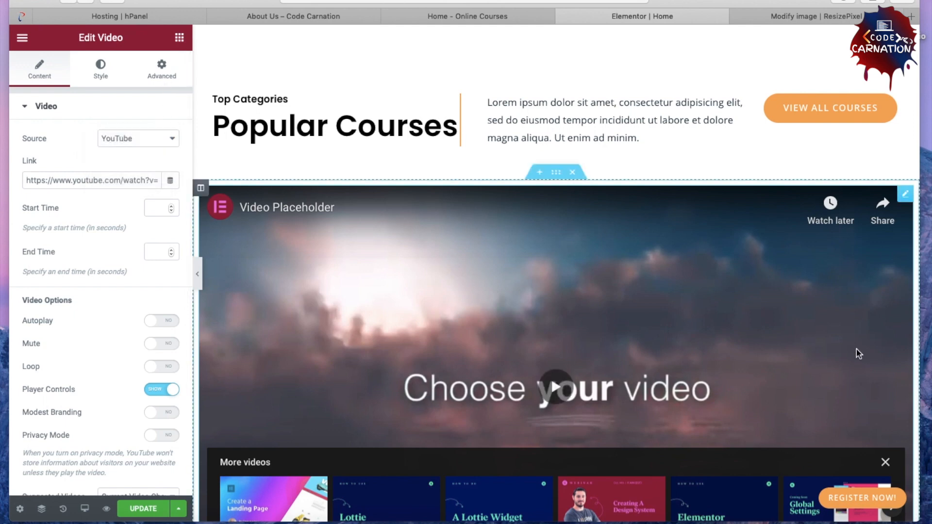
{"action": "left_click", "coordinate": [573, 172]}
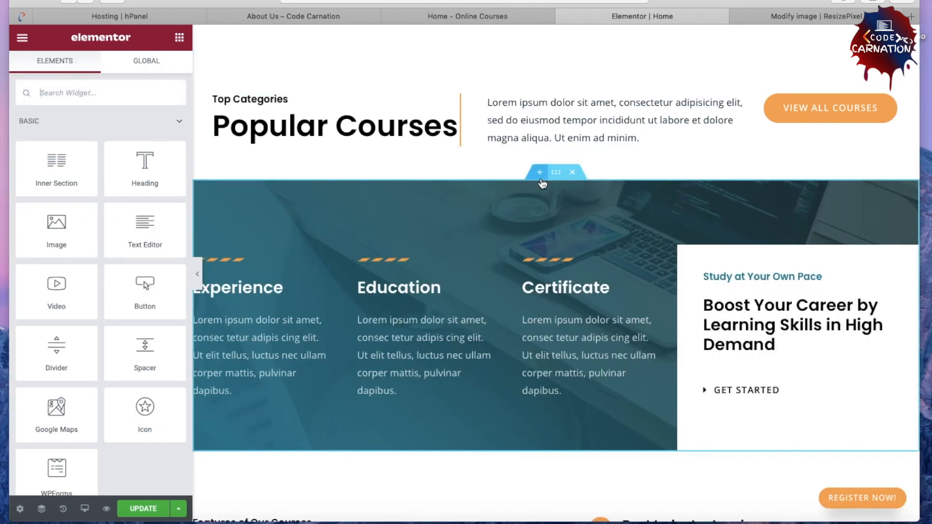
Add a new section above the Experience section and open the template library.
{"action": "left_click", "coordinate": [542, 181]}
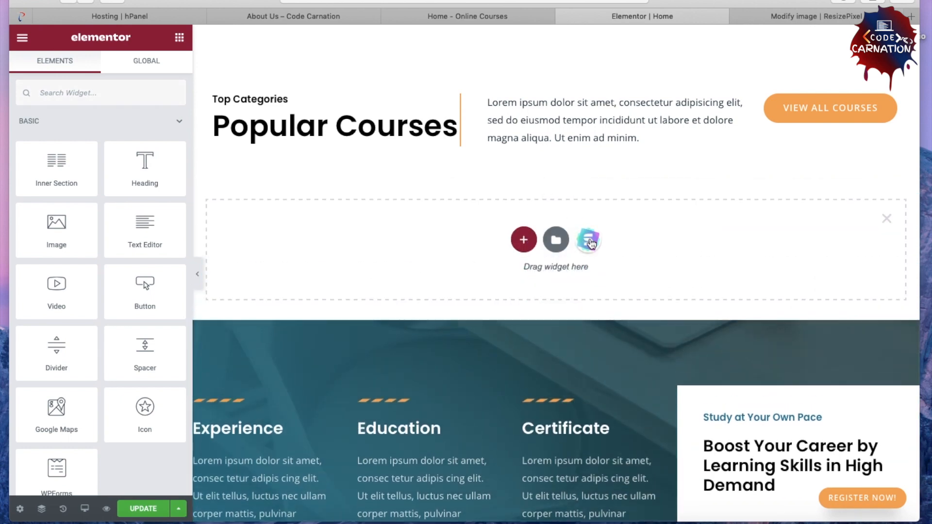
{"action": "left_click", "coordinate": [556, 243]}
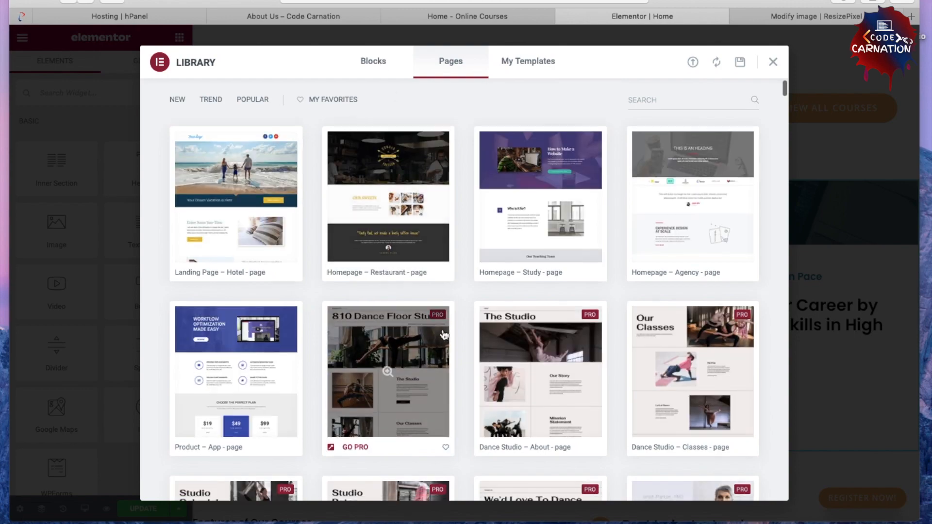
{"action": "scroll", "coordinate": [441, 334], "scroll_direction": "down", "scroll_amount": 3}
{"action": "scroll", "coordinate": [441, 333], "scroll_direction": "up", "scroll_amount": 2}
{"action": "scroll", "coordinate": [443, 334], "scroll_direction": "down", "scroll_amount": 10}
{"action": "scroll", "coordinate": [442, 330], "scroll_direction": "down", "scroll_amount": 8}
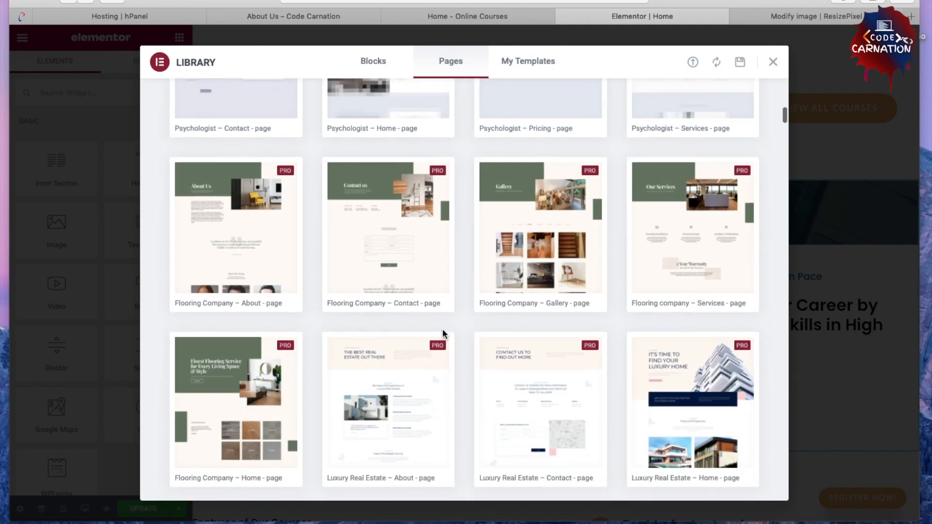
{"action": "scroll", "coordinate": [441, 333], "scroll_direction": "up", "scroll_amount": 15}
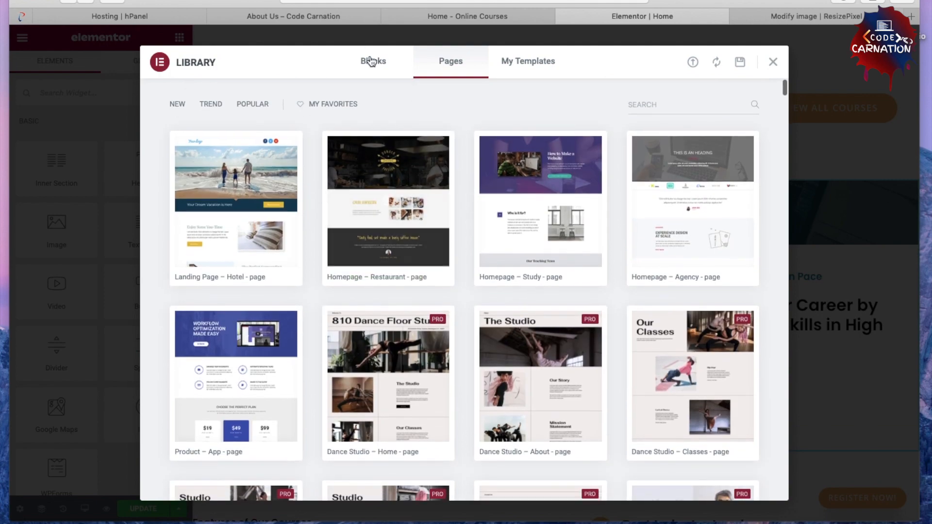
Browse the library's ready-made Blocks designs.
{"action": "left_click", "coordinate": [376, 62]}
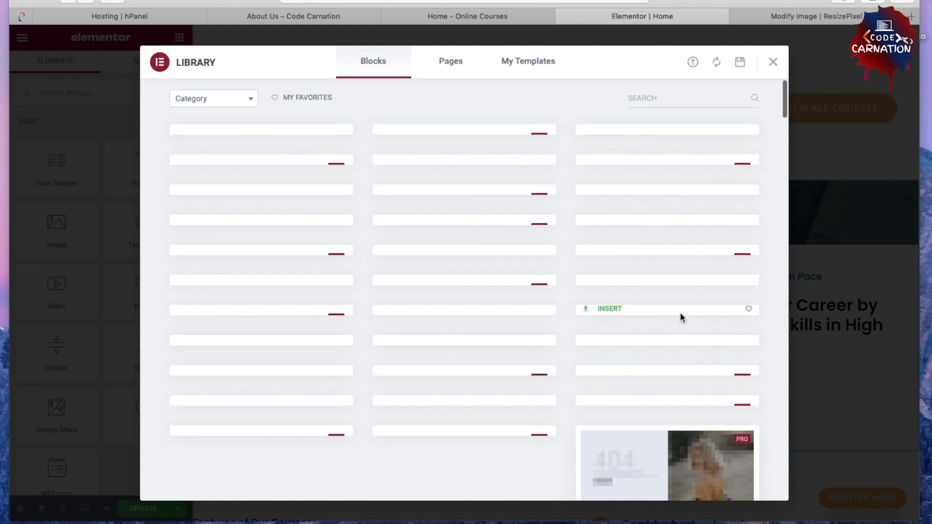
{"action": "scroll", "coordinate": [680, 316], "scroll_direction": "down", "scroll_amount": 5}
{"action": "scroll", "coordinate": [681, 313], "scroll_direction": "down", "scroll_amount": 3}
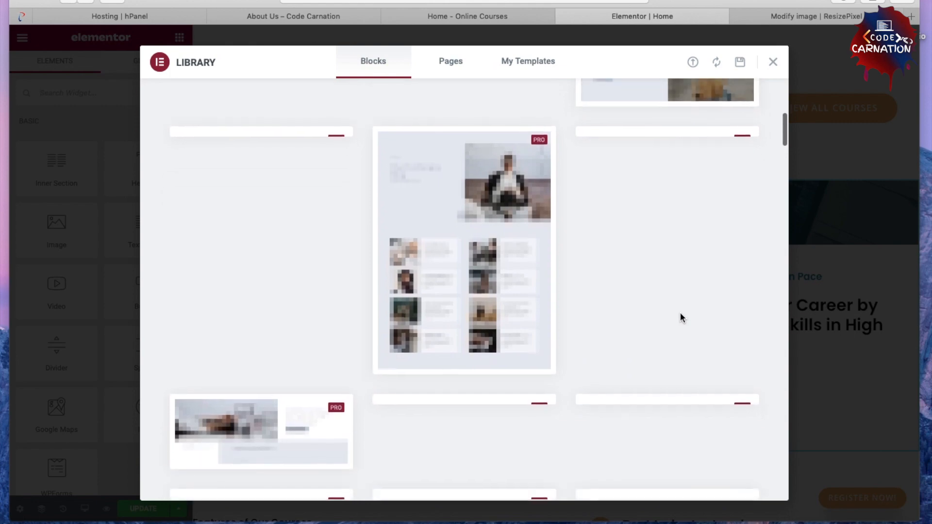
{"action": "scroll", "coordinate": [680, 313], "scroll_direction": "down", "scroll_amount": 3}
{"action": "scroll", "coordinate": [681, 317], "scroll_direction": "down", "scroll_amount": 5}
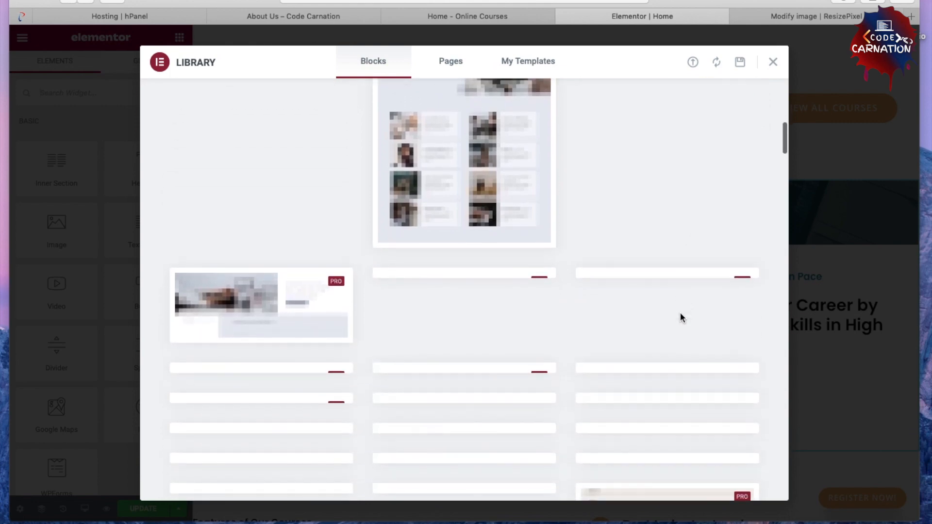
{"action": "scroll", "coordinate": [681, 318], "scroll_direction": "up", "scroll_amount": 15}
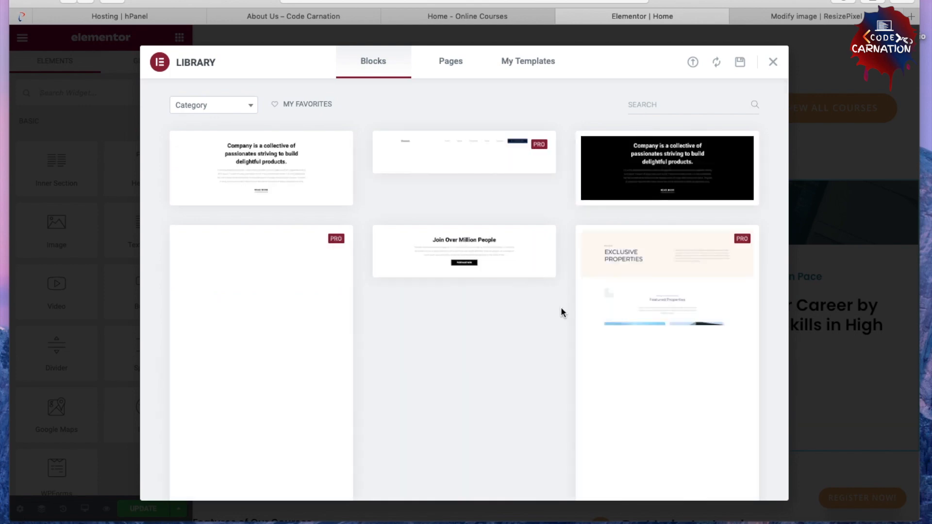
{"action": "scroll", "coordinate": [561, 310], "scroll_direction": "down", "scroll_amount": 3}
{"action": "scroll", "coordinate": [561, 311], "scroll_direction": "down", "scroll_amount": 6}
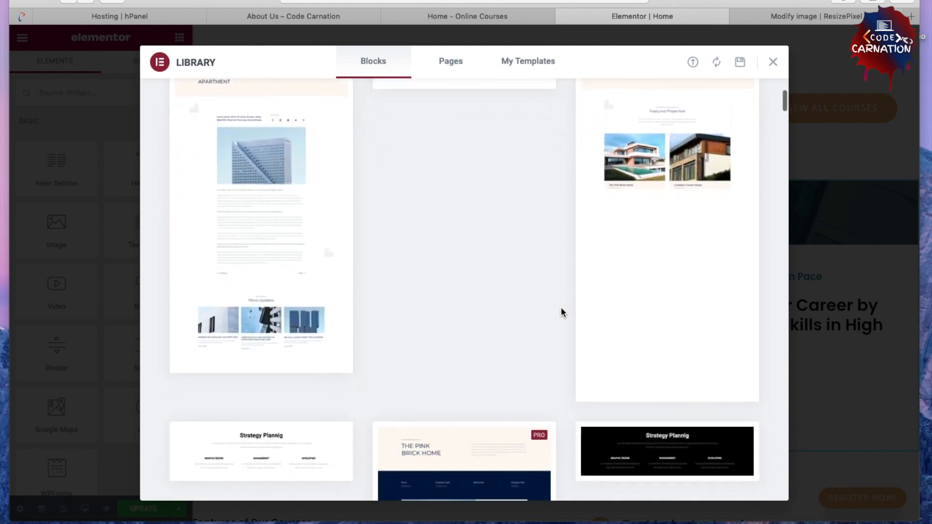
{"action": "scroll", "coordinate": [562, 311], "scroll_direction": "down", "scroll_amount": 7}
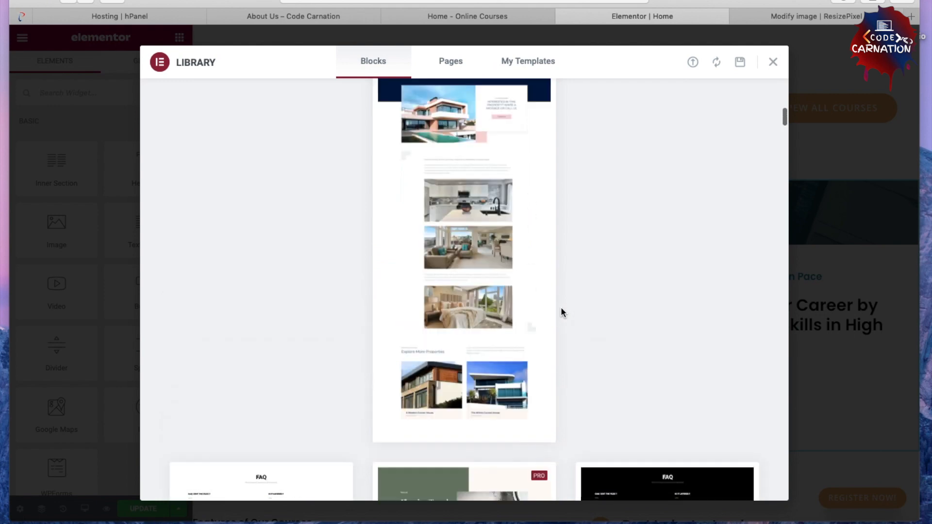
{"action": "scroll", "coordinate": [561, 311], "scroll_direction": "down", "scroll_amount": 7}
{"action": "scroll", "coordinate": [561, 307], "scroll_direction": "down", "scroll_amount": 1}
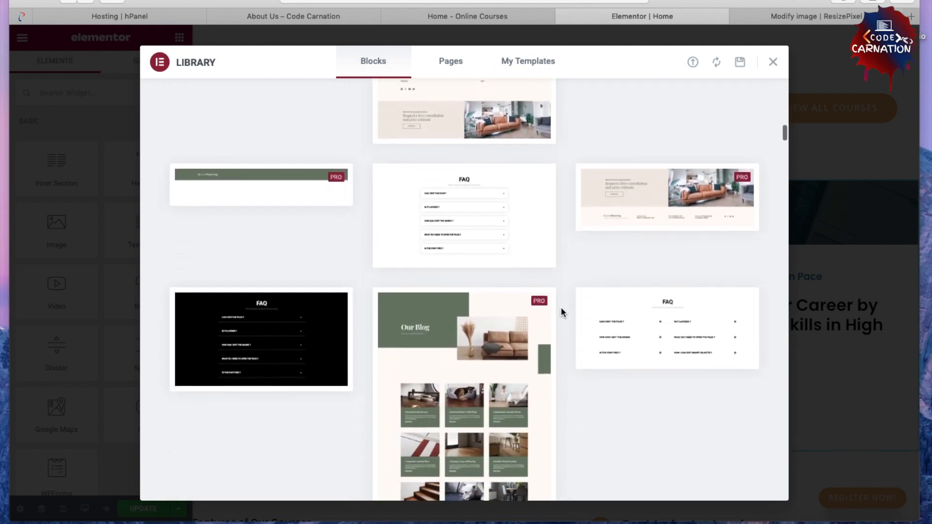
{"action": "scroll", "coordinate": [534, 311], "scroll_direction": "down", "scroll_amount": 3}
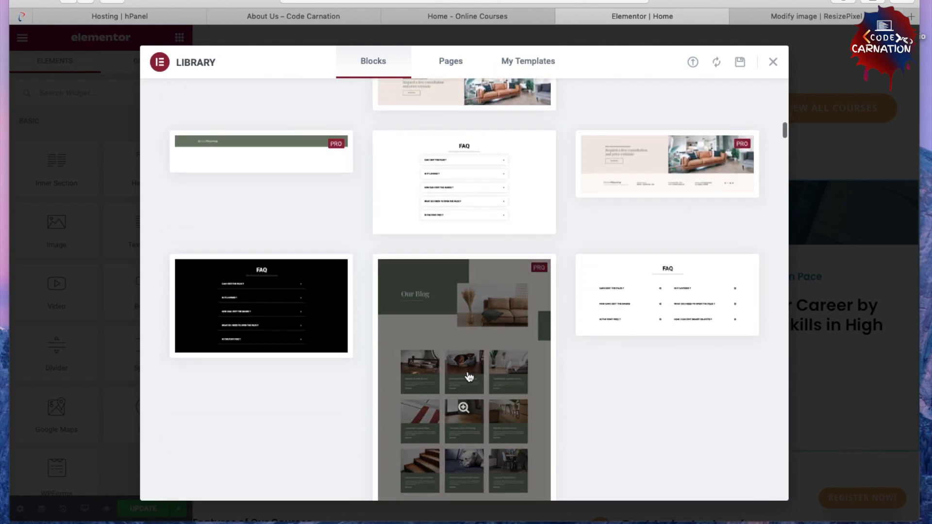
{"action": "scroll", "coordinate": [651, 146], "scroll_direction": "up", "scroll_amount": 15}
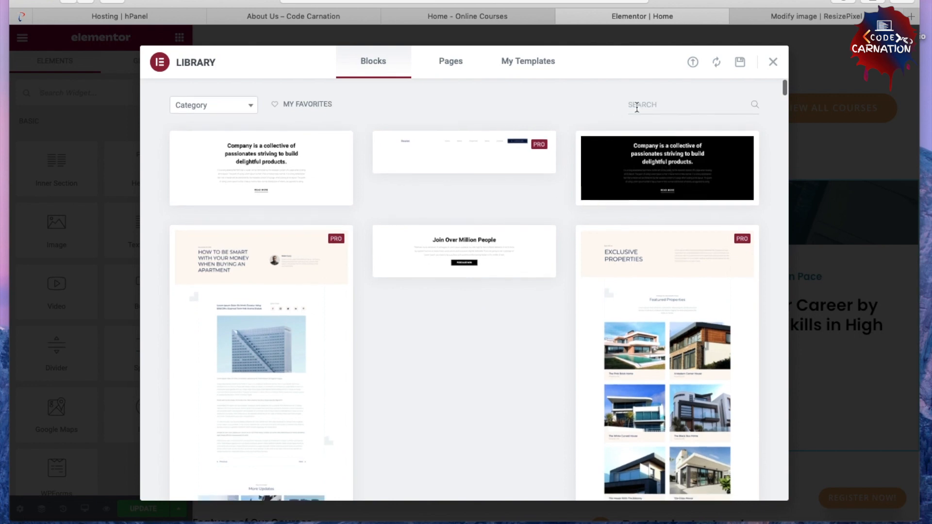
Review the Pages templates and My Templates, then close the library.
{"action": "left_click", "coordinate": [455, 65]}
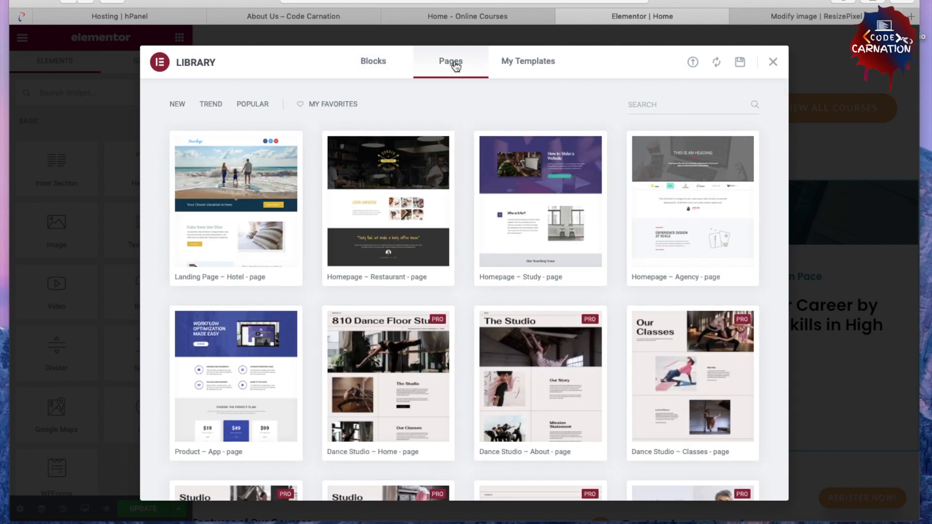
{"action": "scroll", "coordinate": [539, 251], "scroll_direction": "down", "scroll_amount": 4}
{"action": "scroll", "coordinate": [539, 251], "scroll_direction": "down", "scroll_amount": 4}
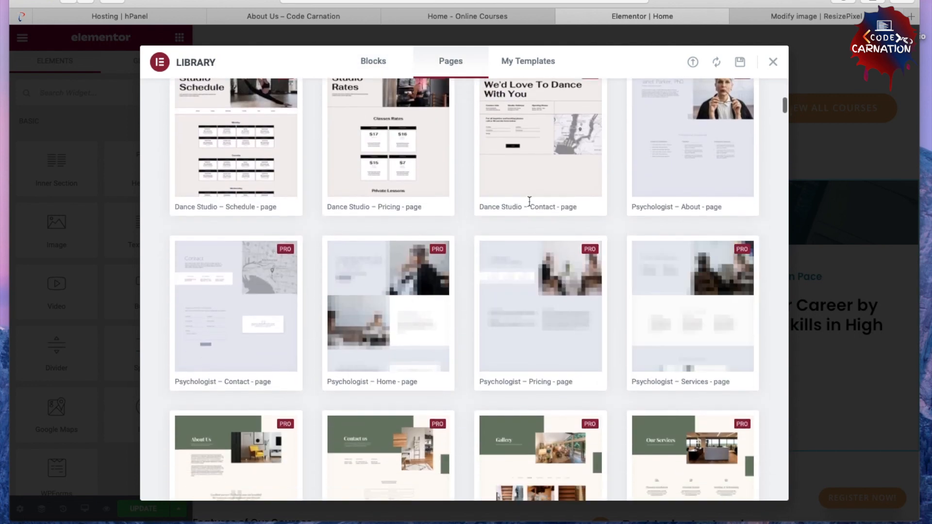
{"action": "left_click", "coordinate": [520, 65]}
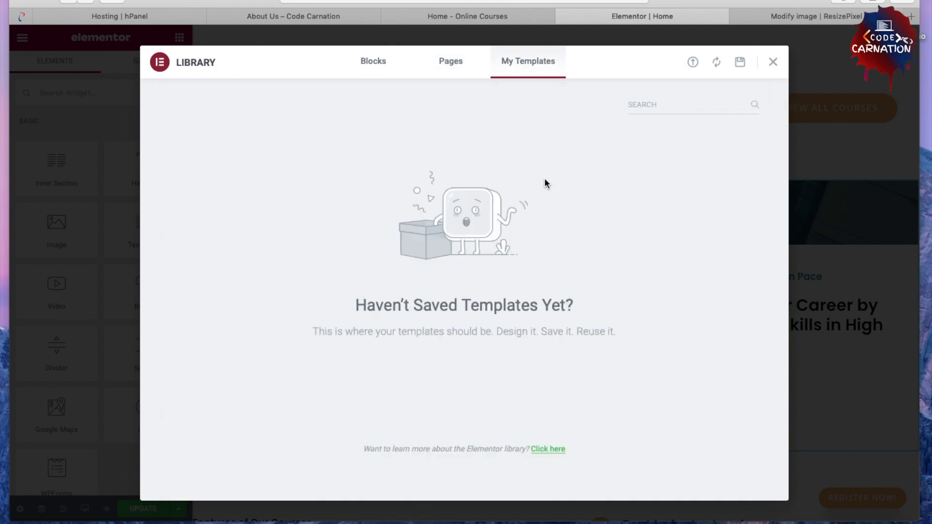
{"action": "left_click", "coordinate": [452, 63]}
{"action": "left_click", "coordinate": [773, 62]}
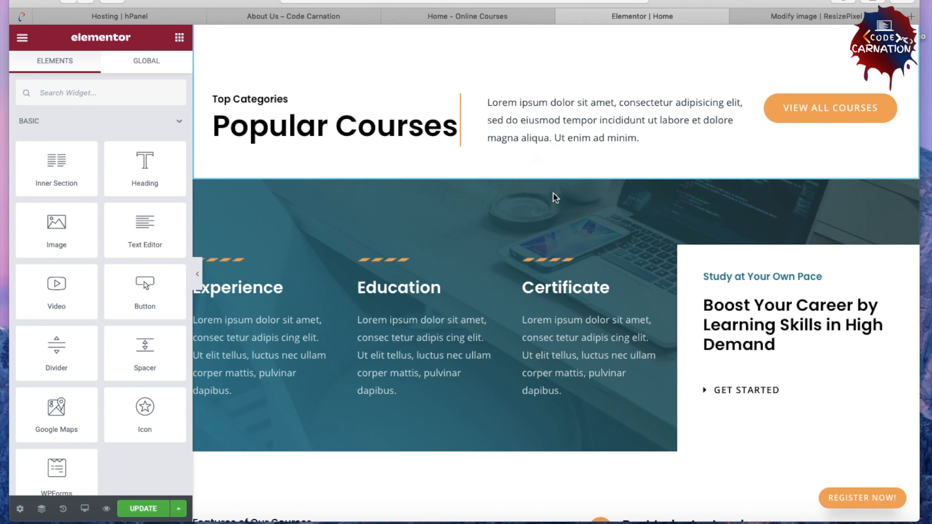
Add an empty section below Popular Courses and browse the starter template kits.
{"action": "left_click", "coordinate": [539, 178]}
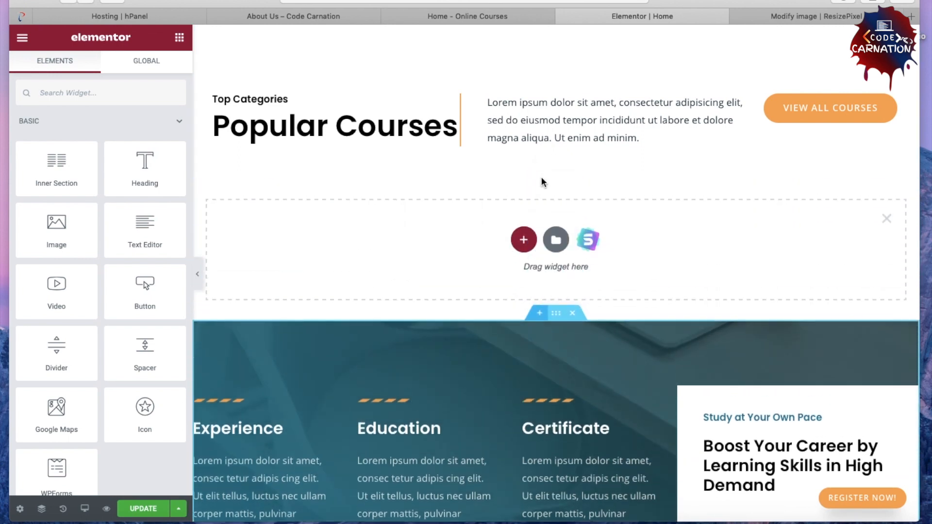
{"action": "left_click", "coordinate": [588, 240]}
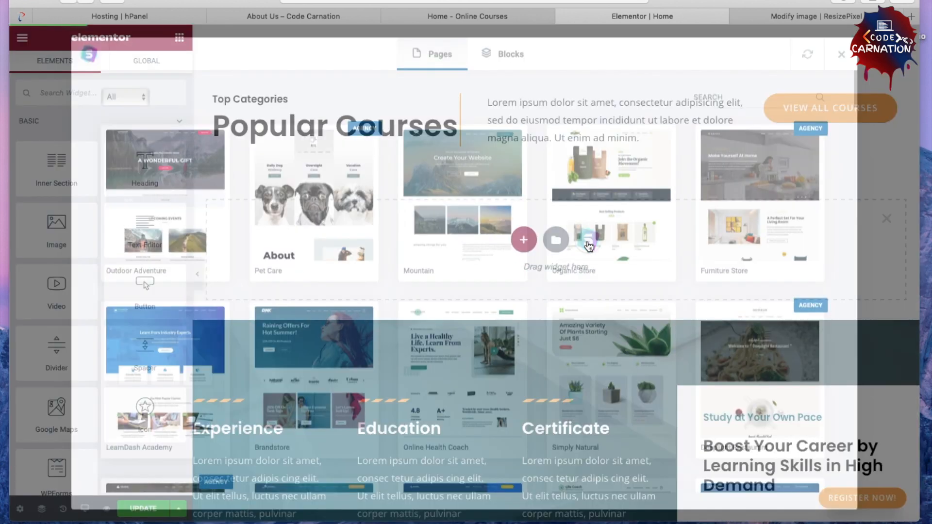
{"action": "scroll", "coordinate": [540, 345], "scroll_direction": "down", "scroll_amount": 4}
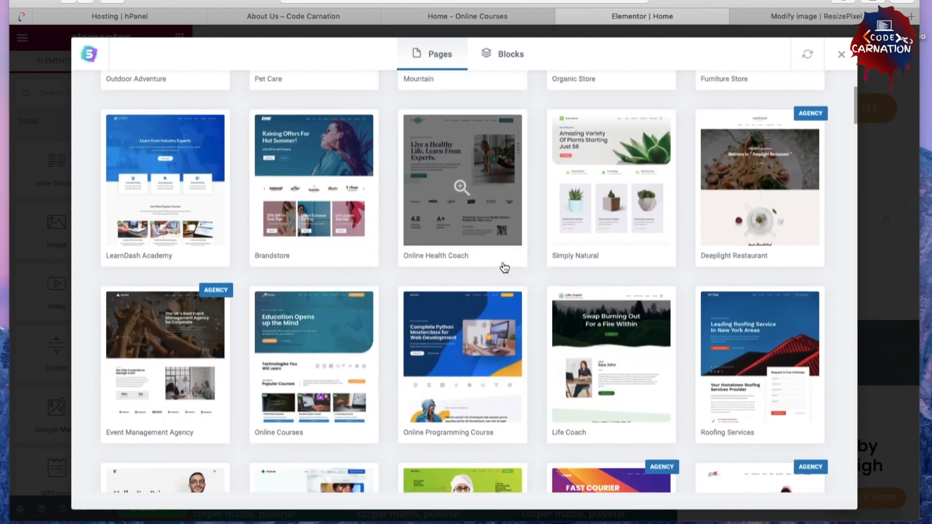
{"action": "scroll", "coordinate": [503, 267], "scroll_direction": "down", "scroll_amount": 1}
{"action": "scroll", "coordinate": [417, 320], "scroll_direction": "down", "scroll_amount": 2}
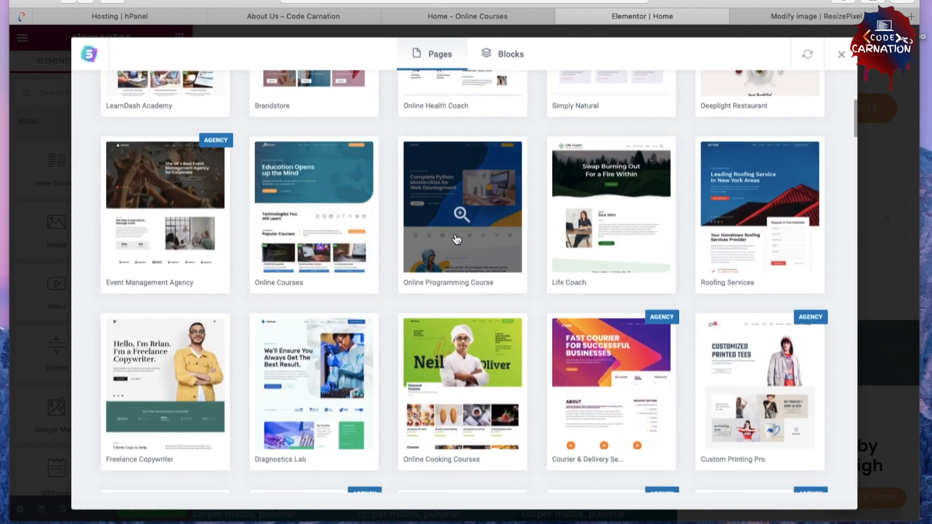
{"action": "scroll", "coordinate": [443, 292], "scroll_direction": "down", "scroll_amount": 1}
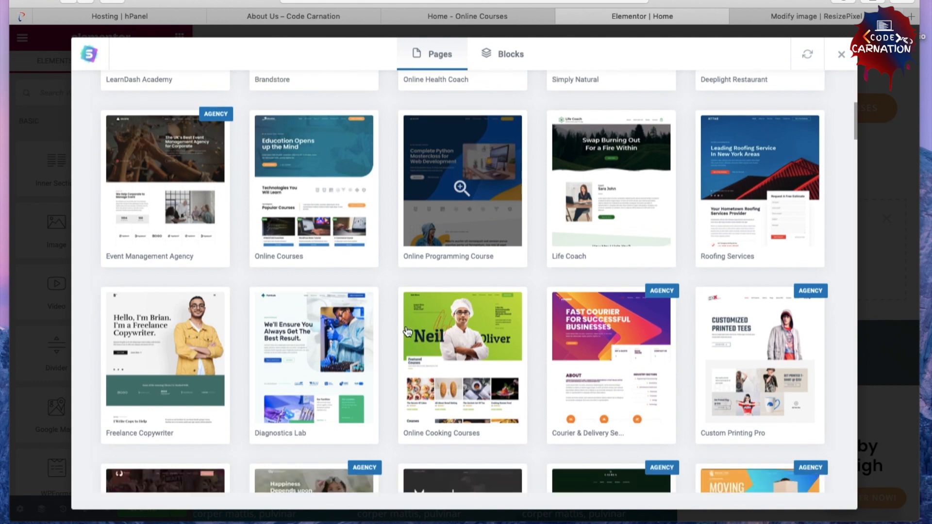
Preview the Online Programming Course kit's All Courses page, then close and reopen the library.
{"action": "left_click", "coordinate": [466, 189]}
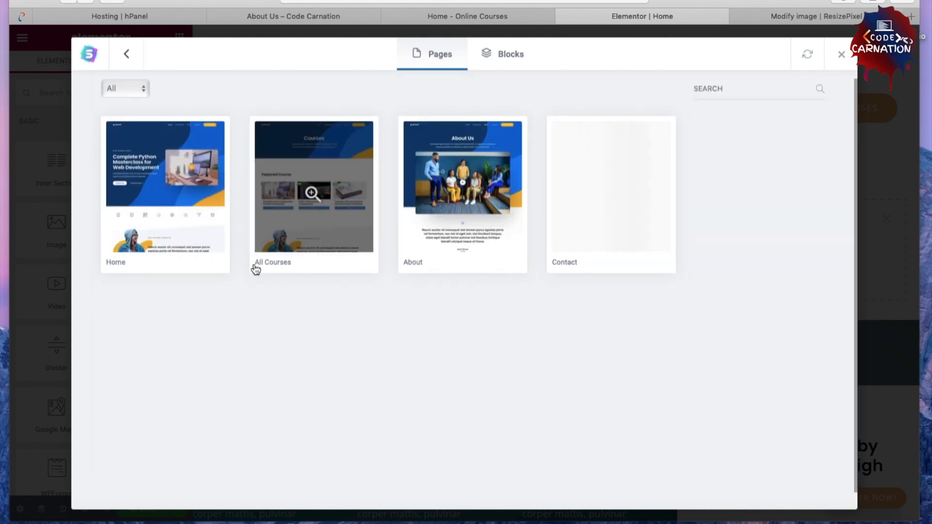
{"action": "left_click", "coordinate": [325, 192]}
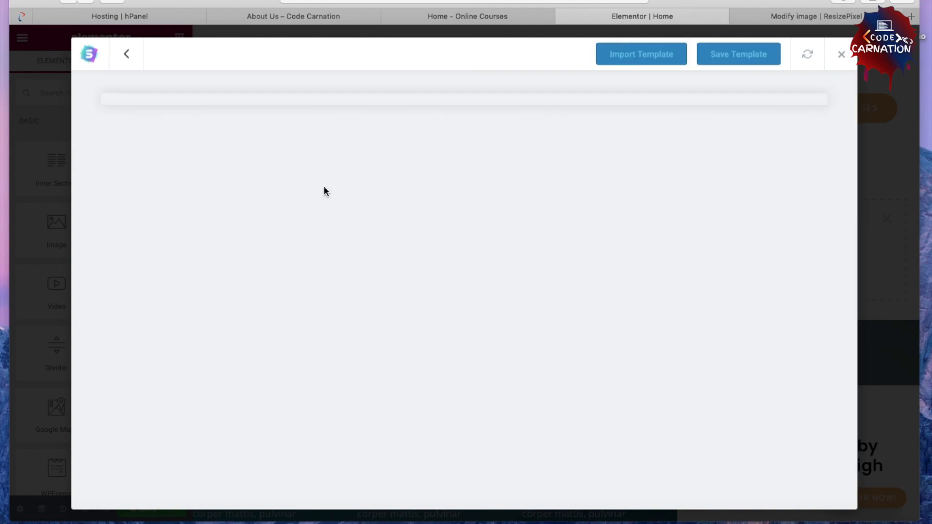
{"action": "scroll", "coordinate": [679, 294], "scroll_direction": "down", "scroll_amount": 12}
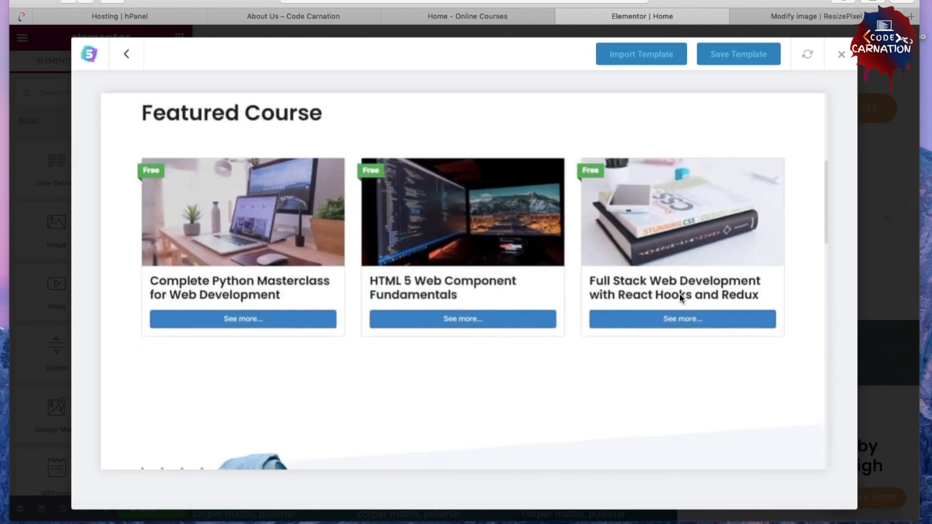
{"action": "scroll", "coordinate": [680, 294], "scroll_direction": "down", "scroll_amount": 13}
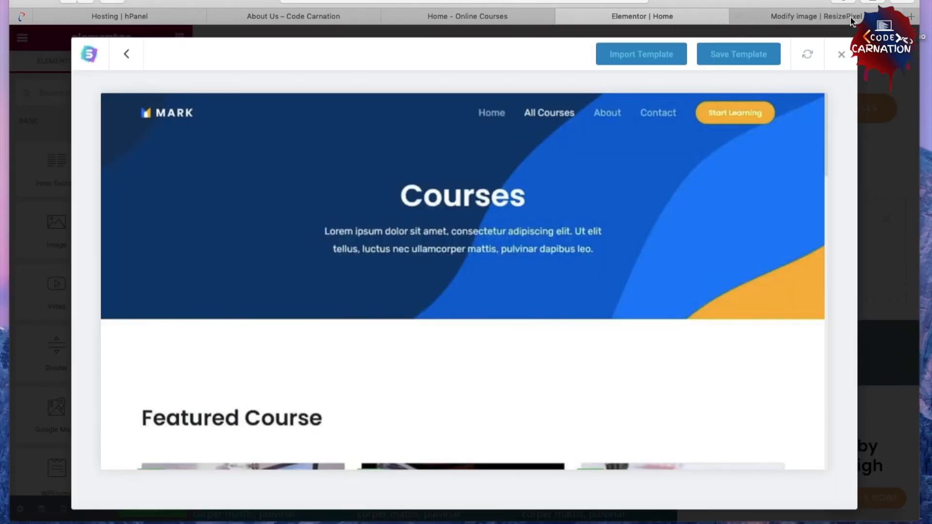
{"action": "left_click", "coordinate": [844, 52]}
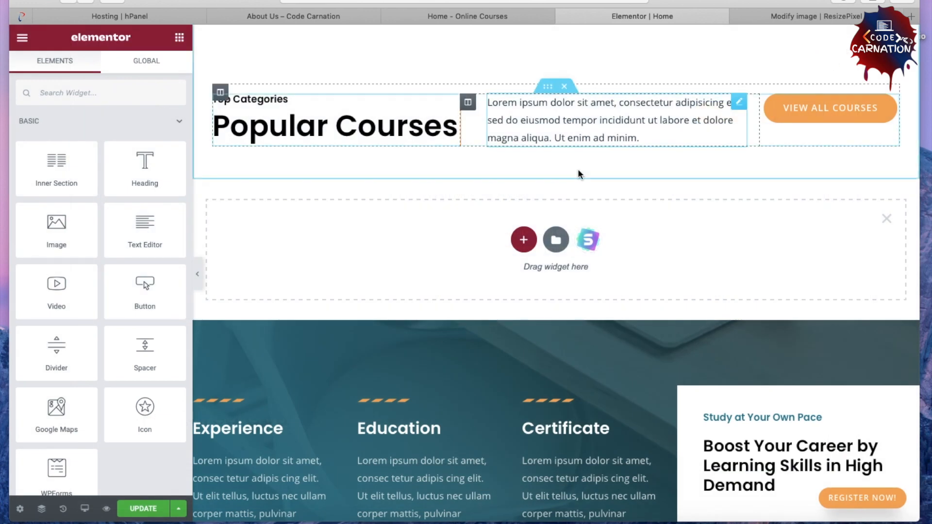
{"action": "left_click", "coordinate": [587, 246]}
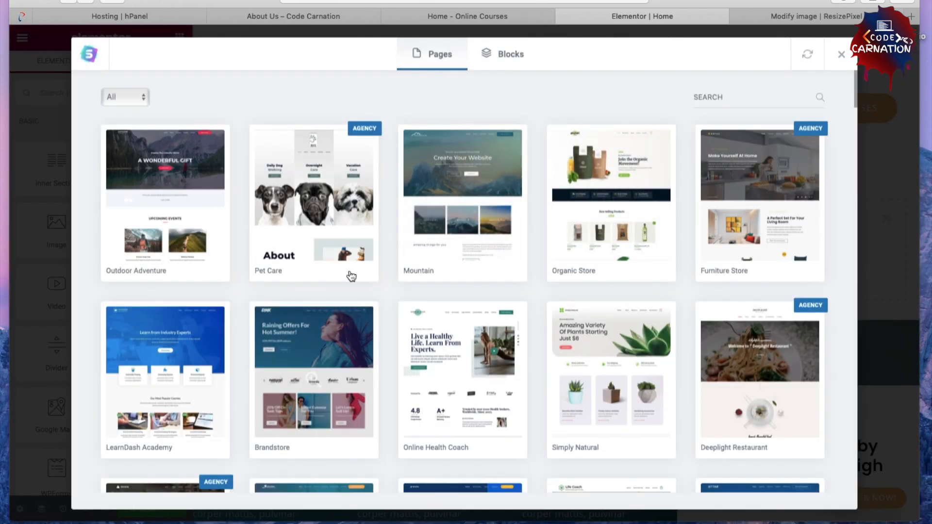
Open the Brandstore kit, review its Home page template, and import it.
{"action": "scroll", "coordinate": [367, 376], "scroll_direction": "down", "scroll_amount": 2}
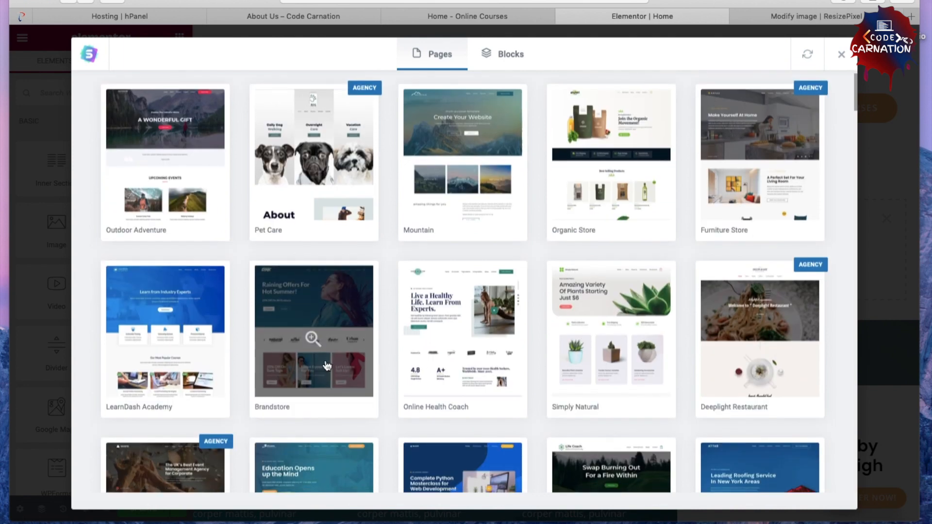
{"action": "left_click", "coordinate": [312, 340]}
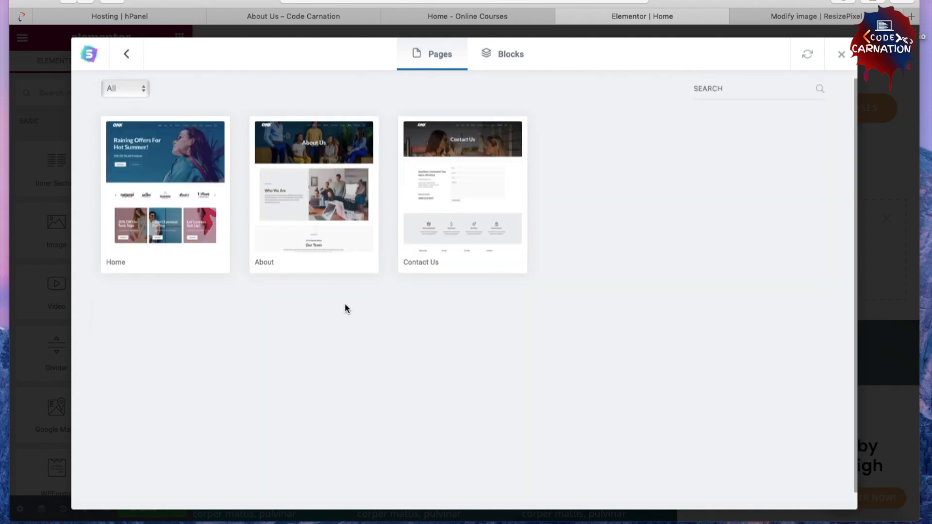
{"action": "left_click", "coordinate": [218, 236]}
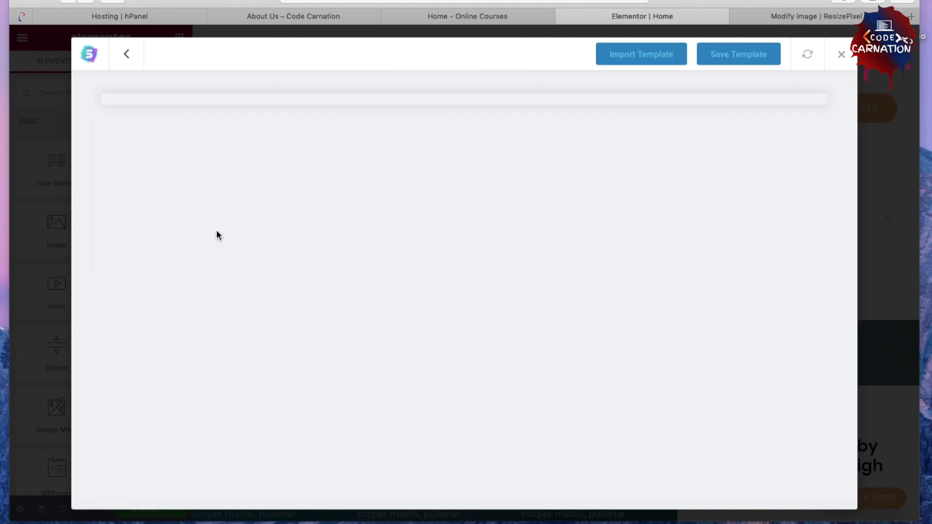
{"action": "scroll", "coordinate": [555, 301], "scroll_direction": "down", "scroll_amount": 10}
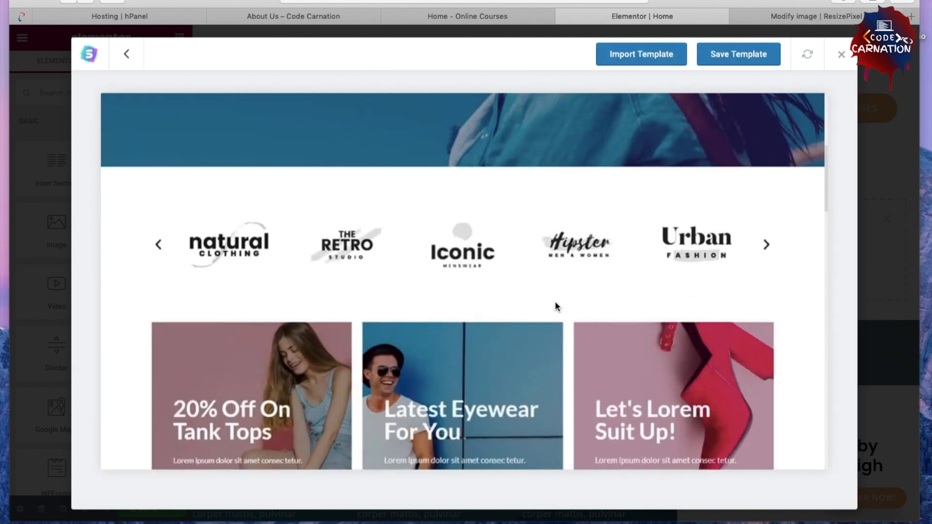
{"action": "scroll", "coordinate": [555, 301], "scroll_direction": "down", "scroll_amount": 10}
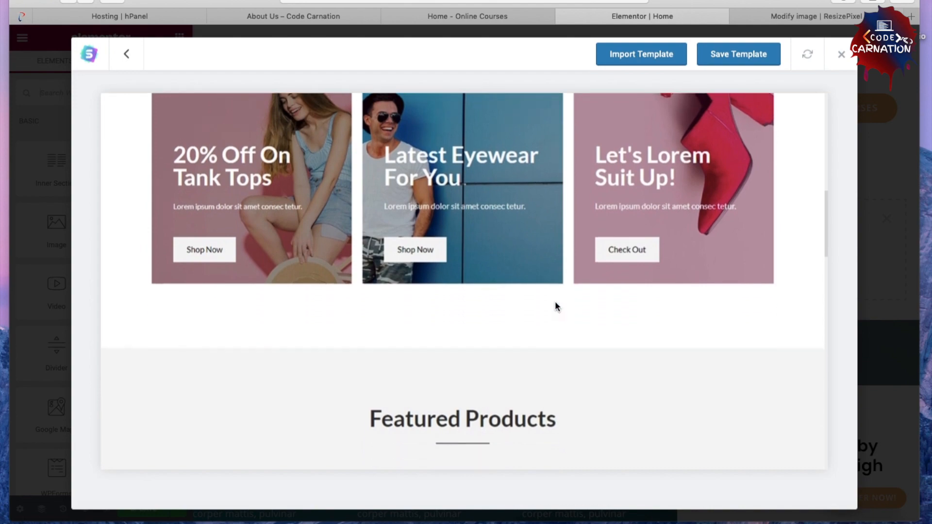
{"action": "scroll", "coordinate": [555, 301], "scroll_direction": "down", "scroll_amount": 10}
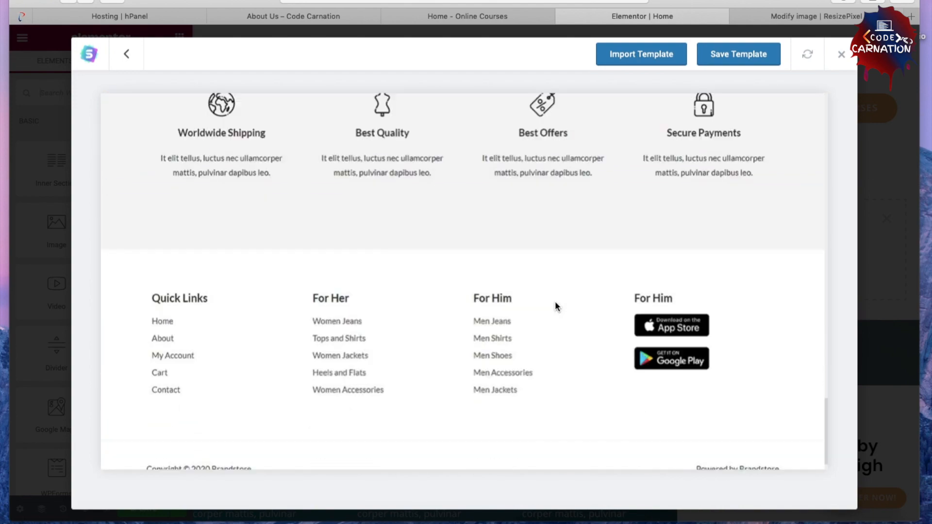
{"action": "scroll", "coordinate": [613, 134], "scroll_direction": "up", "scroll_amount": 15}
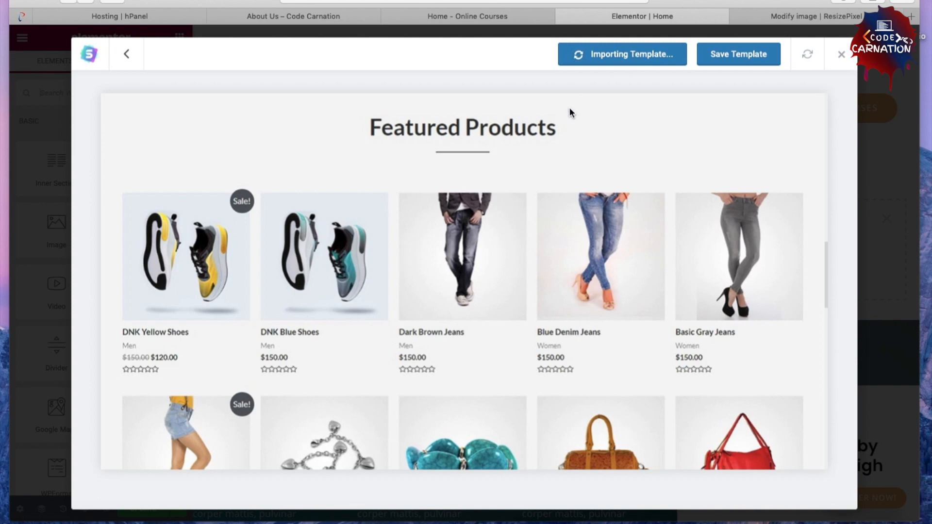
{"action": "scroll", "coordinate": [523, 386], "scroll_direction": "up", "scroll_amount": 5}
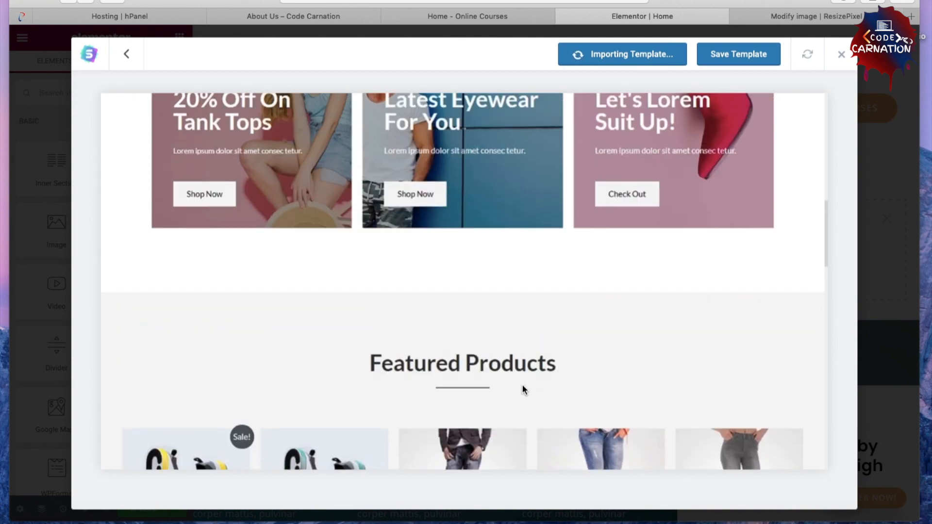
{"action": "scroll", "coordinate": [523, 389], "scroll_direction": "up", "scroll_amount": 8}
{"action": "scroll", "coordinate": [522, 389], "scroll_direction": "down", "scroll_amount": 5}
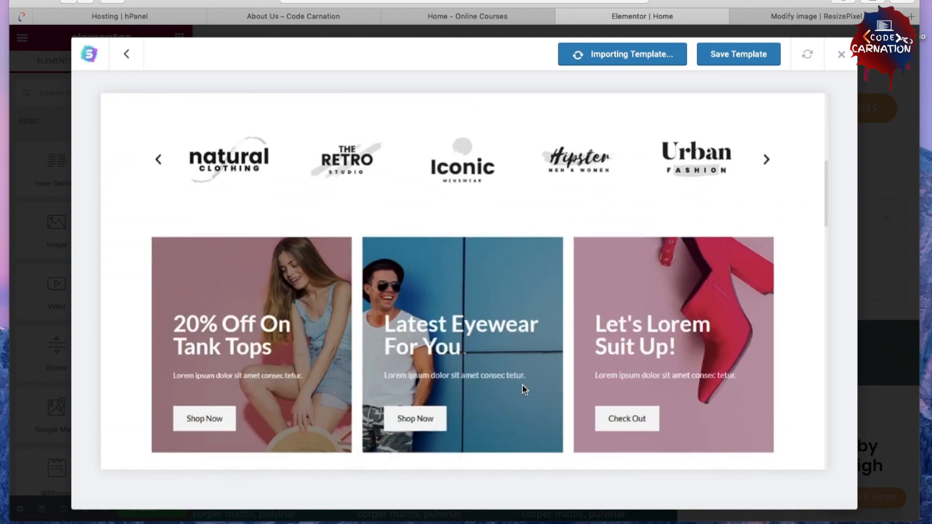
{"action": "scroll", "coordinate": [523, 388], "scroll_direction": "down", "scroll_amount": 1}
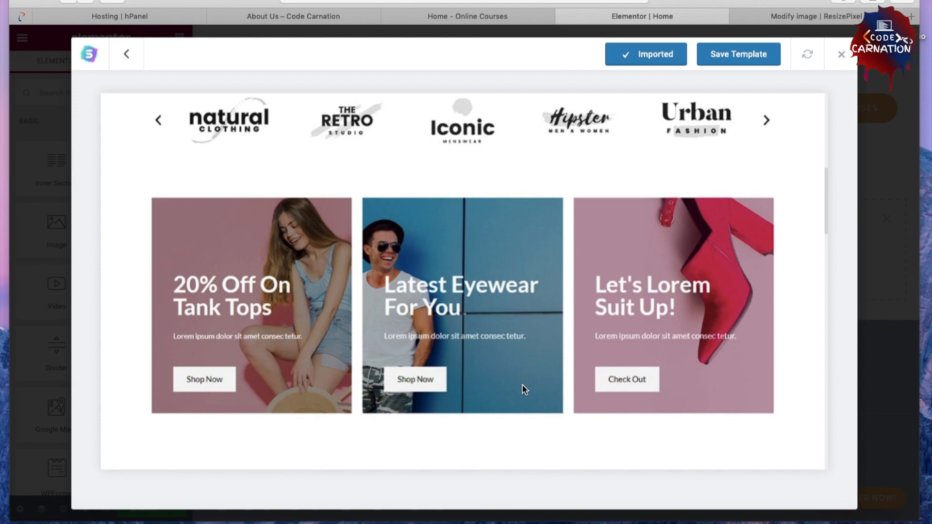
{"action": "scroll", "coordinate": [523, 388], "scroll_direction": "down", "scroll_amount": 5}
{"action": "scroll", "coordinate": [522, 386], "scroll_direction": "down", "scroll_amount": 8}
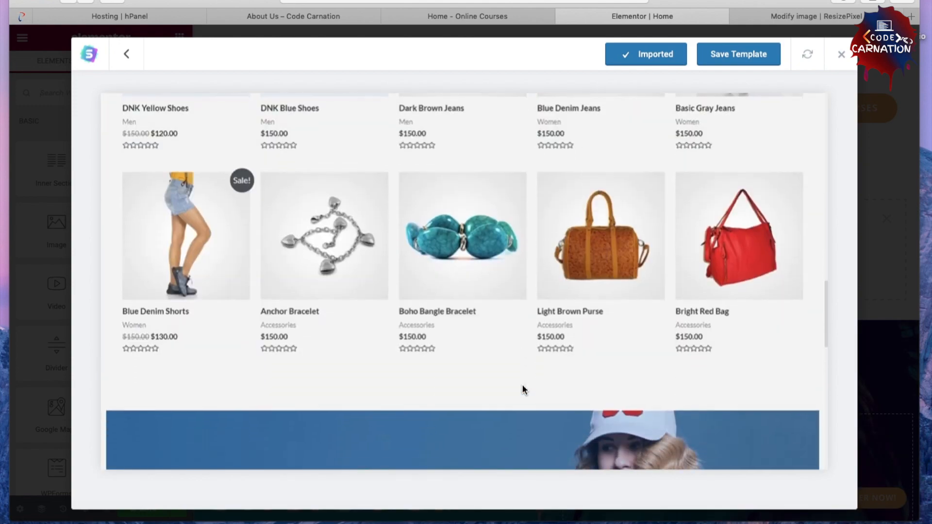
{"action": "key", "text": "Escape"}
Inspect the imported page and open the featured products shortcode widget's settings.
{"action": "scroll", "coordinate": [637, 311], "scroll_direction": "up", "scroll_amount": 2}
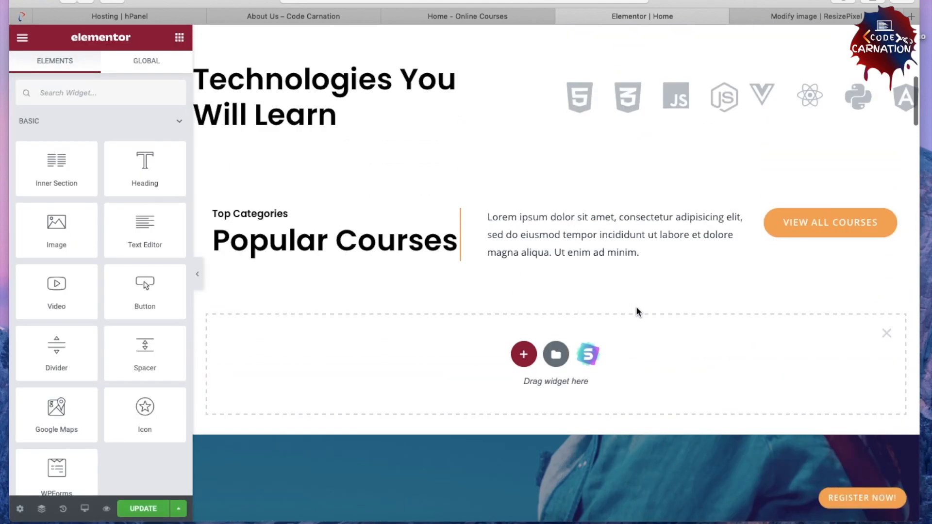
{"action": "scroll", "coordinate": [637, 311], "scroll_direction": "down", "scroll_amount": 10}
{"action": "scroll", "coordinate": [637, 308], "scroll_direction": "down", "scroll_amount": 15}
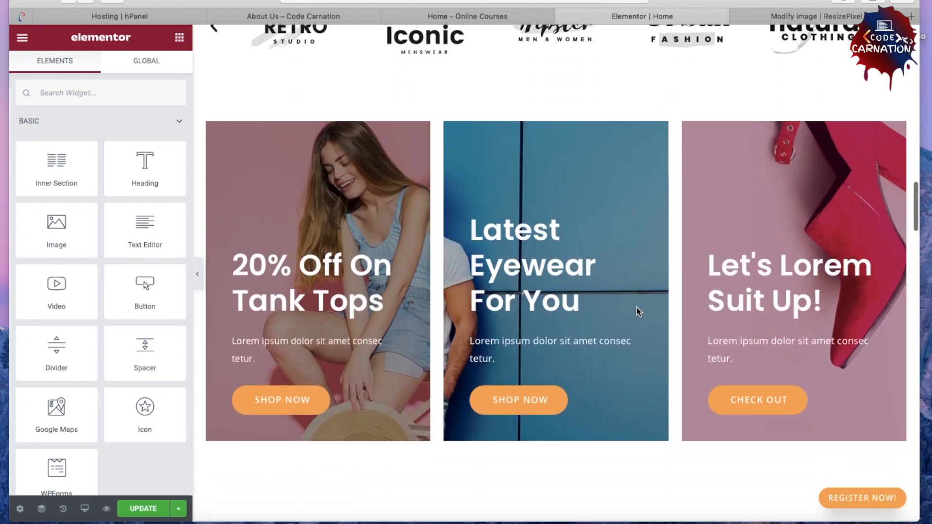
{"action": "scroll", "coordinate": [639, 311], "scroll_direction": "down", "scroll_amount": 20}
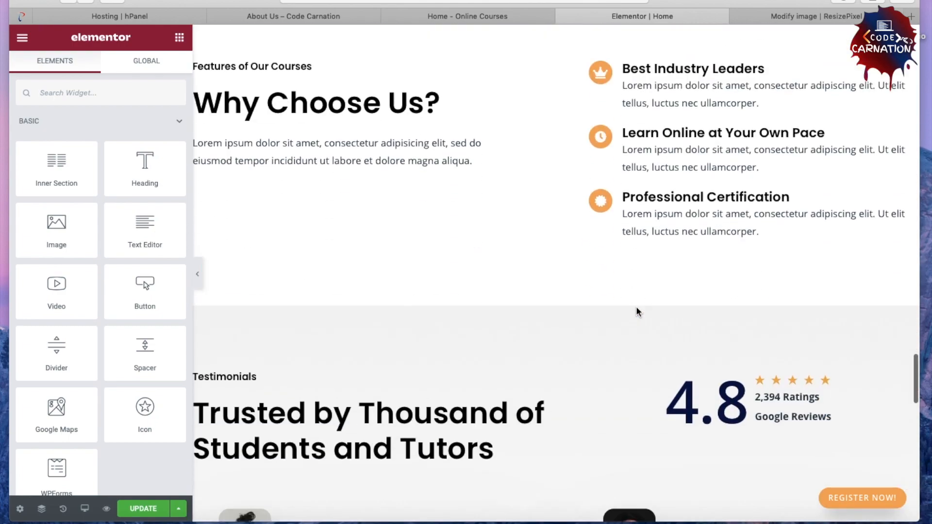
{"action": "scroll", "coordinate": [636, 309], "scroll_direction": "up", "scroll_amount": 15}
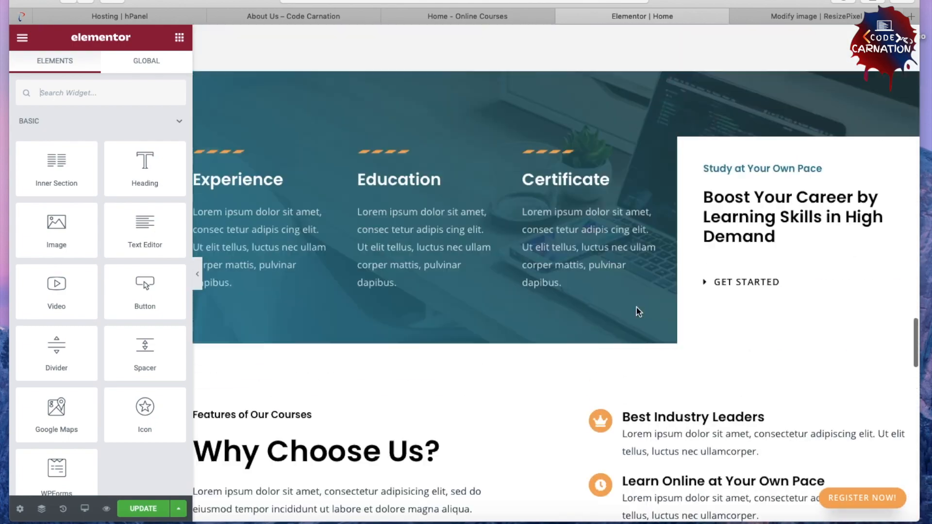
{"action": "scroll", "coordinate": [637, 311], "scroll_direction": "up", "scroll_amount": 6}
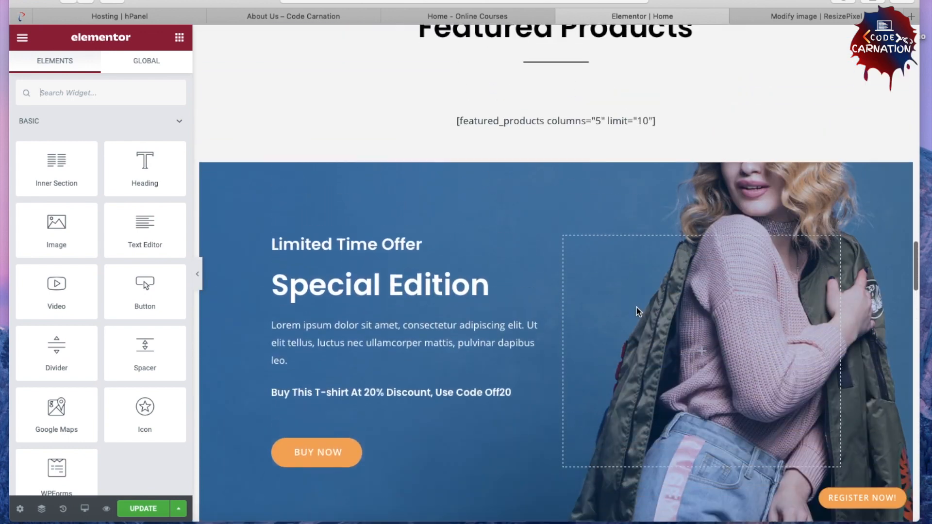
{"action": "scroll", "coordinate": [680, 264], "scroll_direction": "up", "scroll_amount": 5}
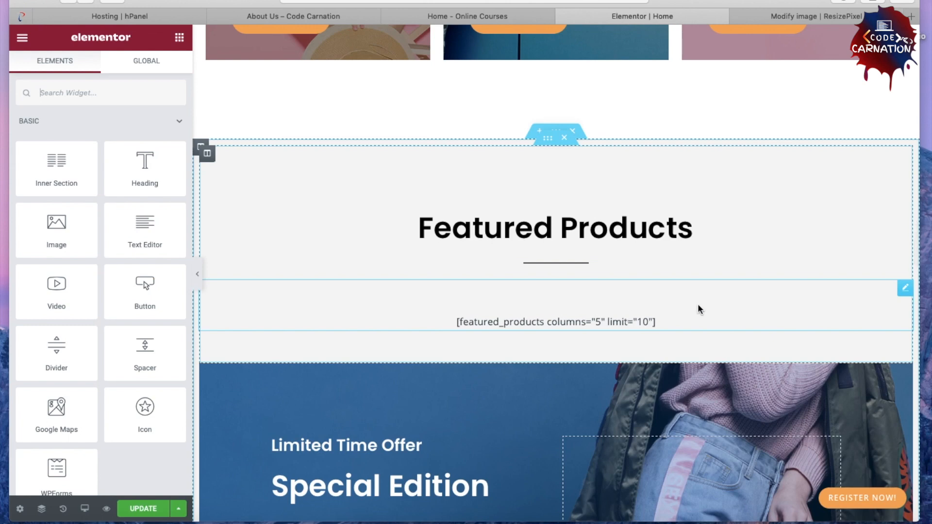
{"action": "left_click", "coordinate": [904, 291]}
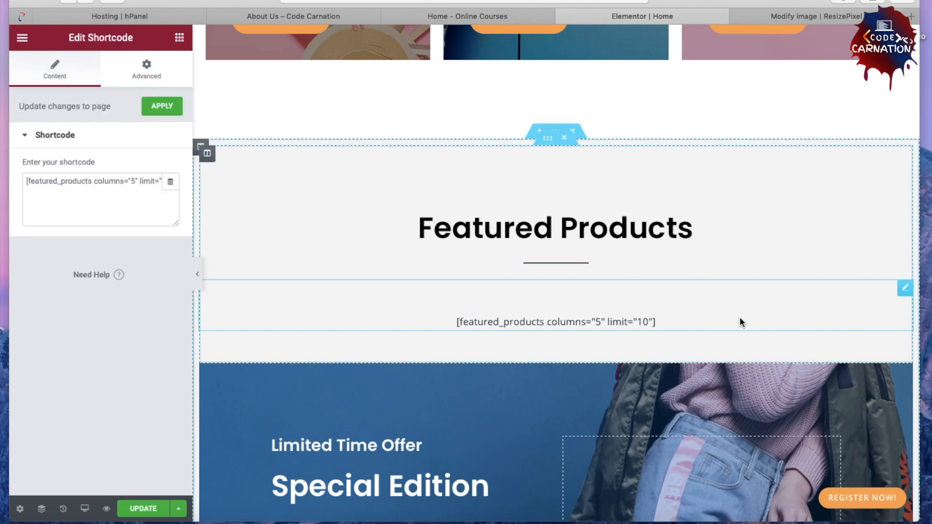
Delete the featured products shortcode widget and its accidental duplicate.
{"action": "right_click", "coordinate": [896, 286]}
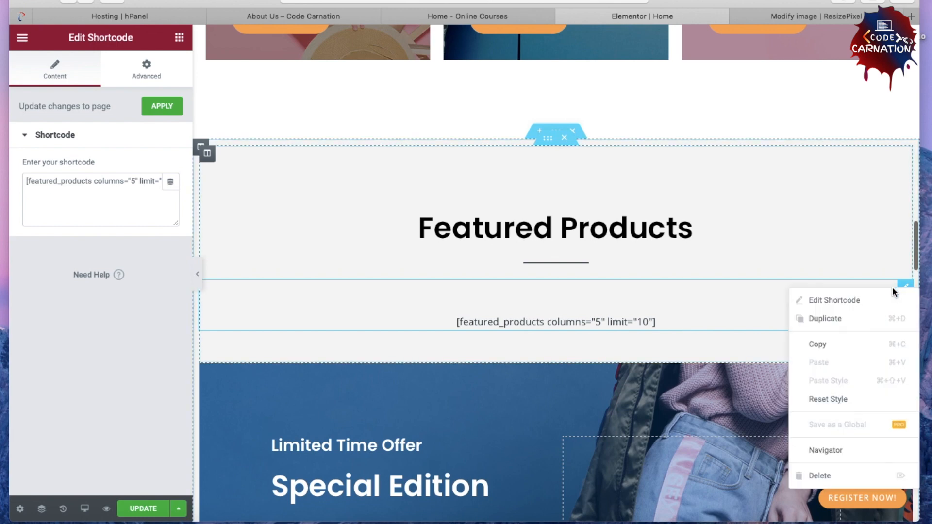
{"action": "left_click", "coordinate": [852, 320]}
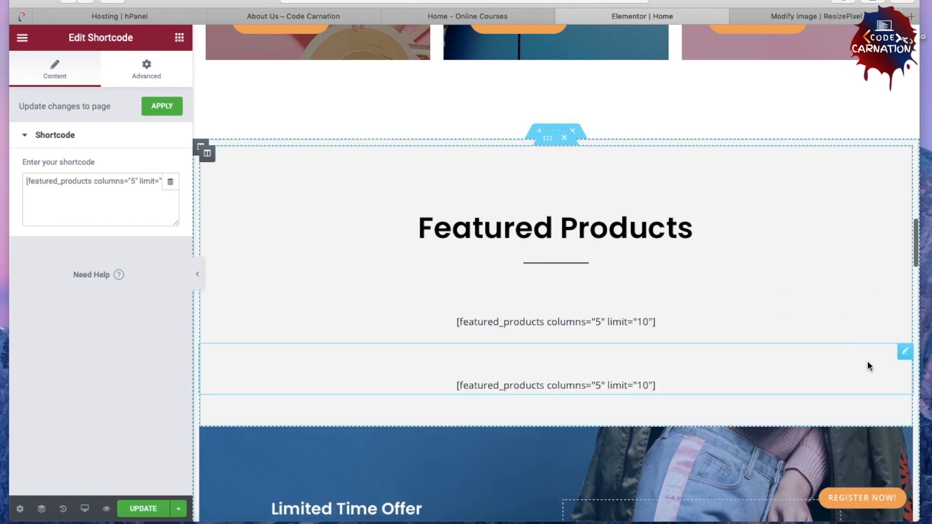
{"action": "right_click", "coordinate": [903, 354]}
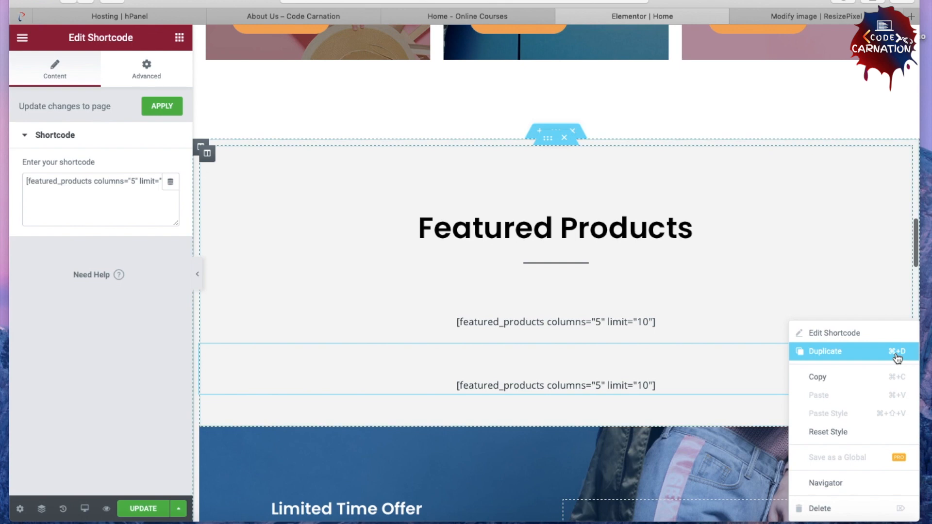
{"action": "left_click", "coordinate": [829, 510]}
{"action": "scroll", "coordinate": [898, 291], "scroll_direction": "down", "scroll_amount": 1}
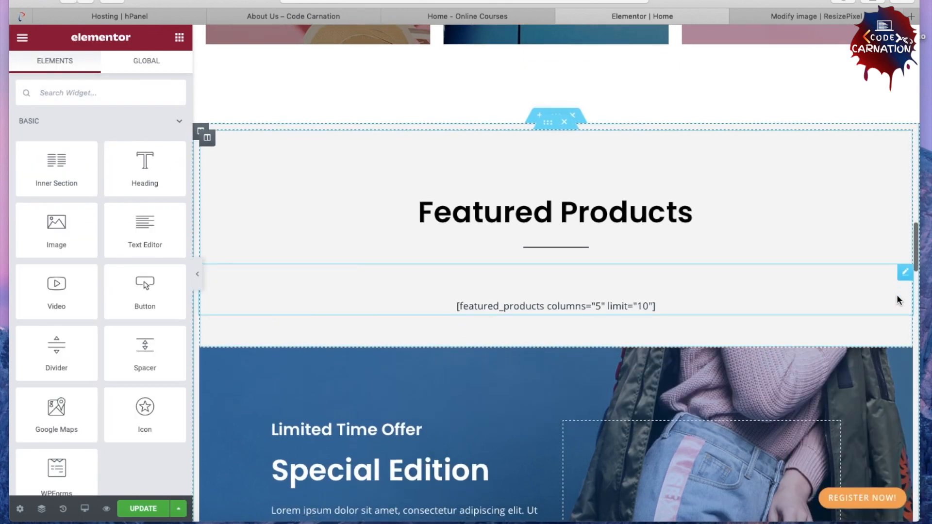
{"action": "right_click", "coordinate": [906, 267]}
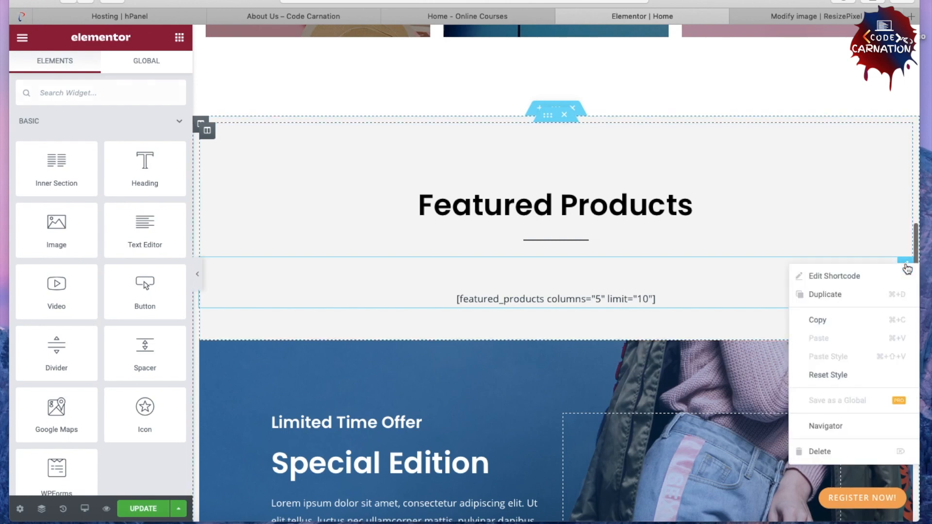
{"action": "left_click", "coordinate": [828, 452]}
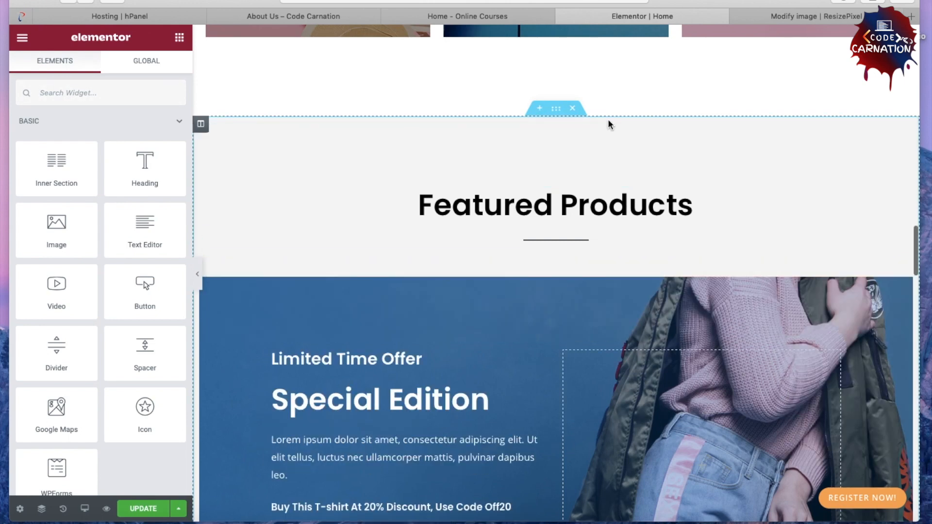
Delete the brand-logo carousel inner section.
{"action": "left_click", "coordinate": [549, 122]}
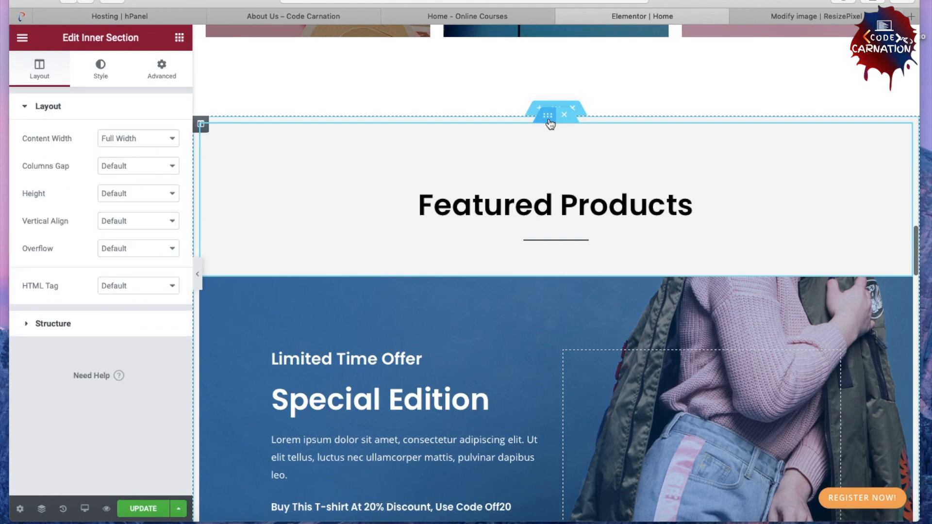
{"action": "scroll", "coordinate": [552, 219], "scroll_direction": "up", "scroll_amount": 6}
{"action": "scroll", "coordinate": [552, 218], "scroll_direction": "up", "scroll_amount": 4}
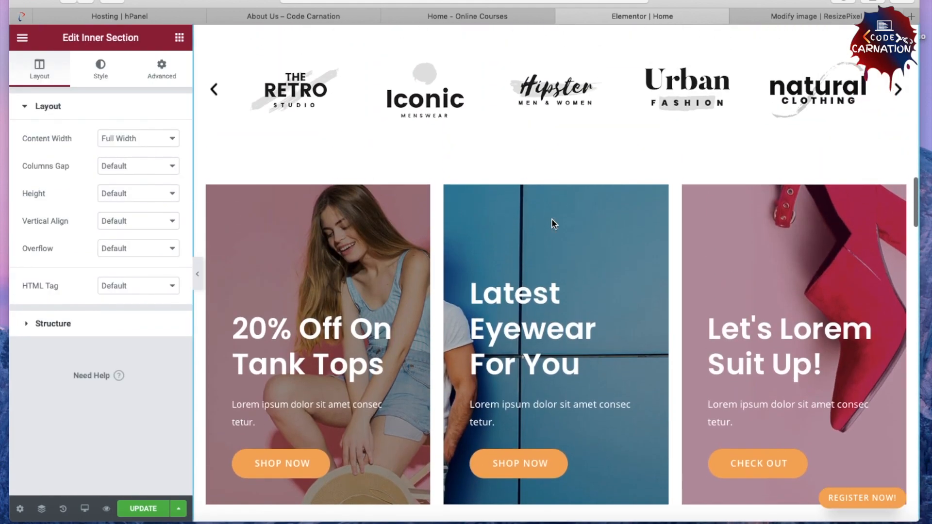
{"action": "scroll", "coordinate": [636, 344], "scroll_direction": "up", "scroll_amount": 3}
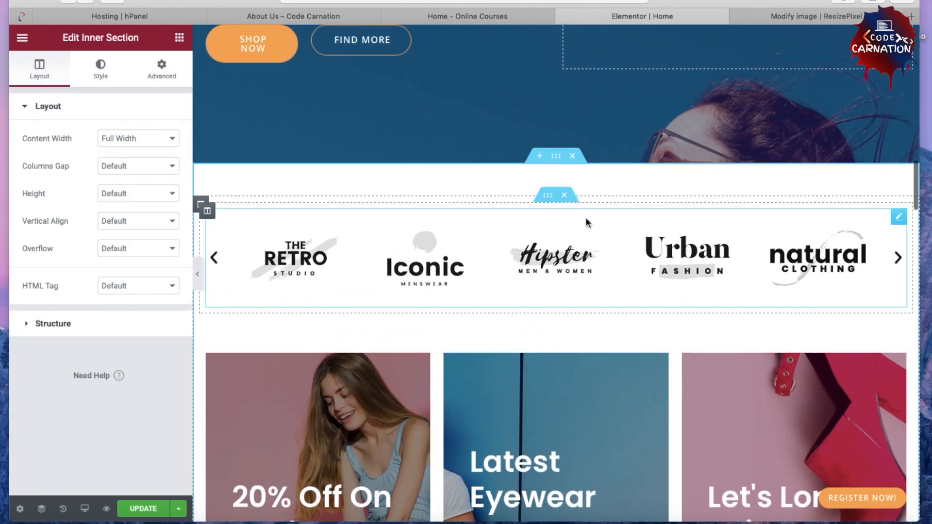
{"action": "right_click", "coordinate": [566, 201]}
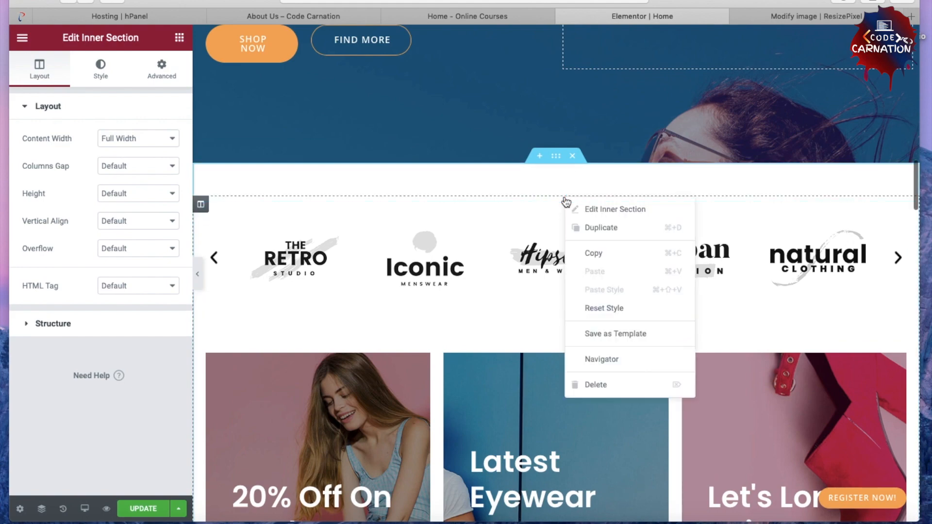
{"action": "left_click", "coordinate": [593, 384]}
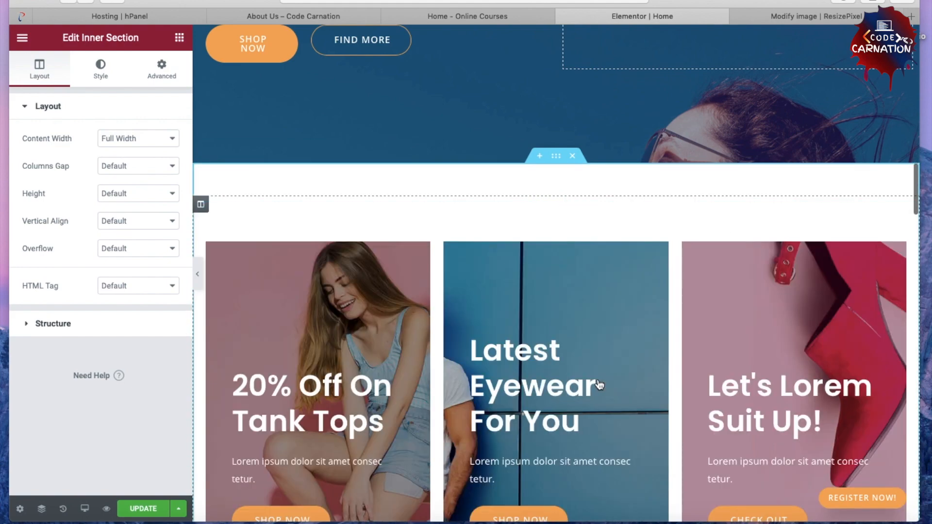
Delete the Raining Offers For Hot Summer! section.
{"action": "scroll", "coordinate": [517, 186], "scroll_direction": "up", "scroll_amount": 10}
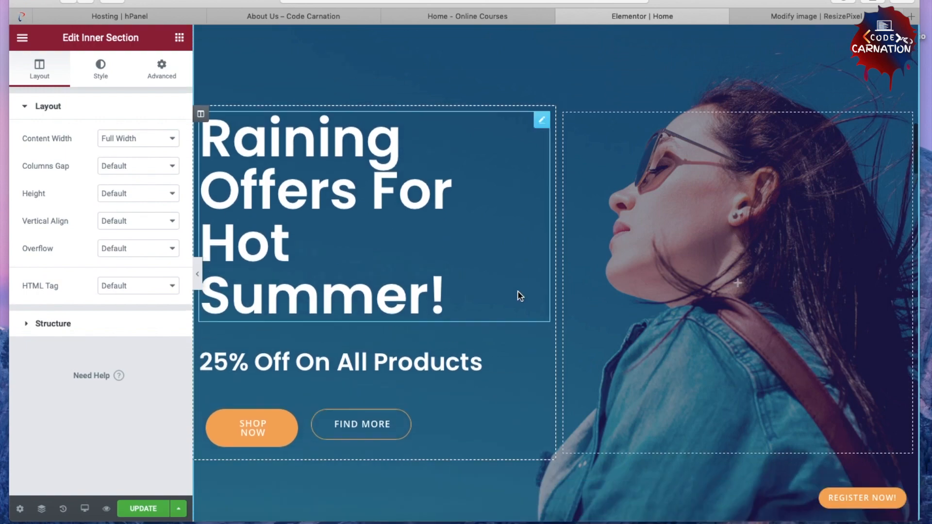
{"action": "scroll", "coordinate": [519, 296], "scroll_direction": "up", "scroll_amount": 2}
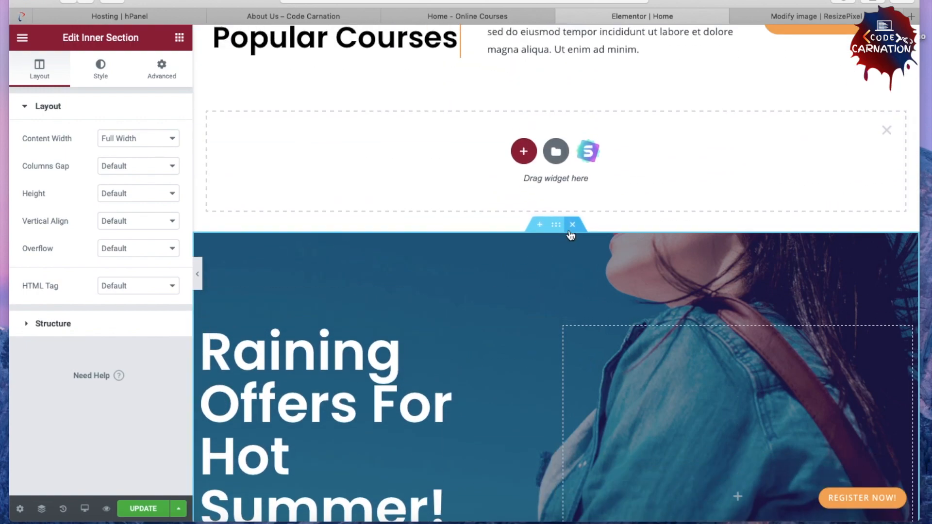
{"action": "right_click", "coordinate": [573, 262]}
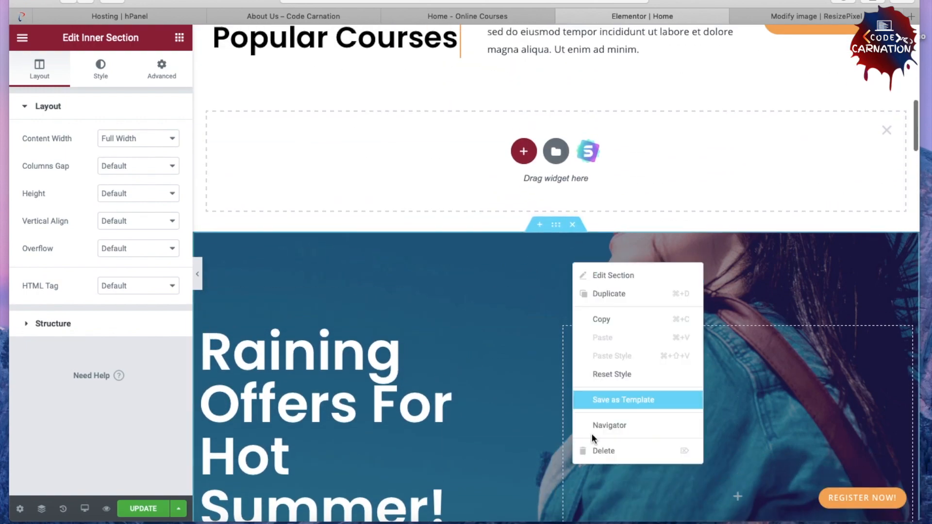
{"action": "left_click", "coordinate": [600, 457]}
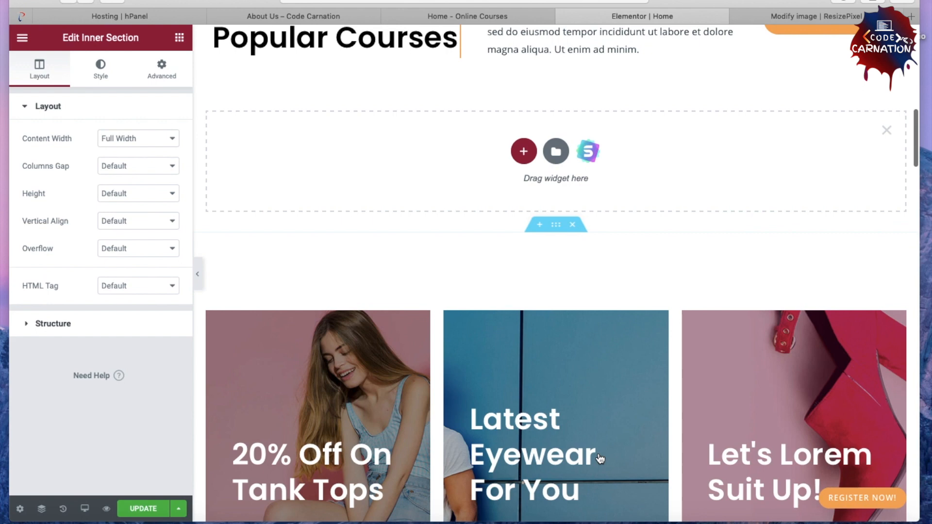
In the promo banners section's Advanced tab, lower padding Top to 30 and Bottom from 100 to 70.
{"action": "left_click", "coordinate": [561, 226]}
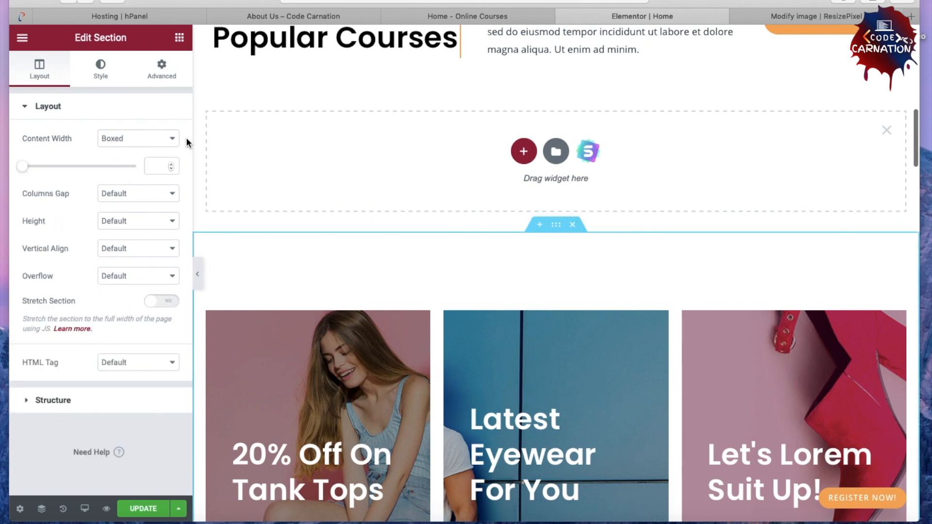
{"action": "left_click", "coordinate": [102, 70]}
{"action": "left_click", "coordinate": [161, 65]}
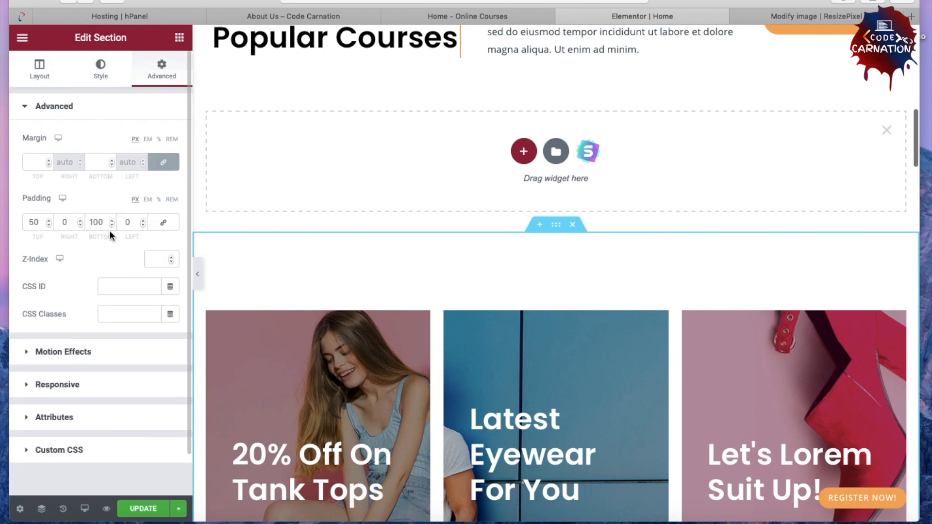
{"action": "left_click", "coordinate": [49, 224]}
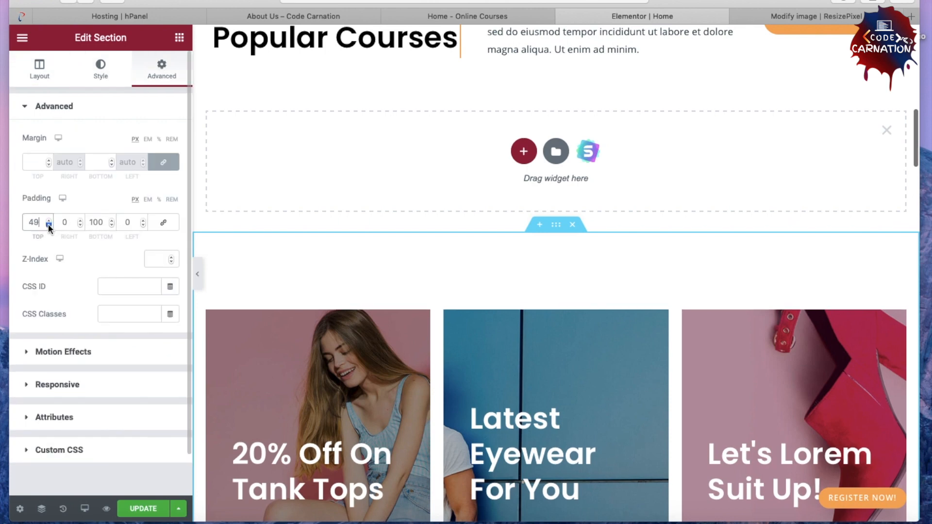
{"action": "left_click", "coordinate": [49, 225]}
{"action": "left_click", "coordinate": [48, 224]}
{"action": "left_click", "coordinate": [48, 225]}
{"action": "left_click", "coordinate": [49, 225]}
{"action": "left_click", "coordinate": [48, 225]}
{"action": "left_click", "coordinate": [48, 224]}
{"action": "left_click", "coordinate": [49, 224]}
{"action": "left_click", "coordinate": [49, 224]}
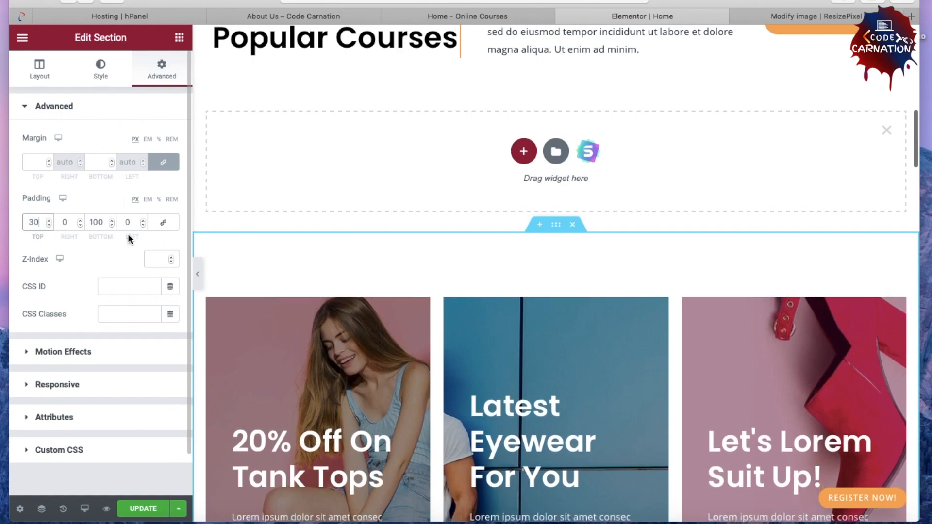
{"action": "scroll", "coordinate": [512, 317], "scroll_direction": "down", "scroll_amount": 8}
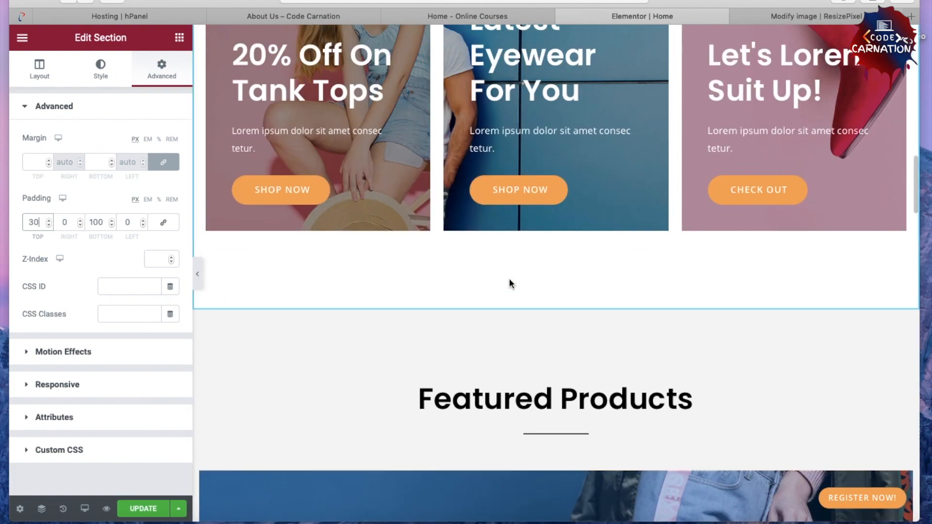
{"action": "left_click", "coordinate": [112, 225]}
{"action": "left_click", "coordinate": [111, 225]}
{"action": "left_click", "coordinate": [112, 226]}
{"action": "left_click", "coordinate": [112, 225]}
{"action": "left_click", "coordinate": [112, 226]}
{"action": "left_click", "coordinate": [112, 225]}
{"action": "left_click", "coordinate": [112, 225]}
{"action": "left_click", "coordinate": [111, 226]}
{"action": "left_click", "coordinate": [112, 225]}
{"action": "left_click", "coordinate": [112, 225]}
{"action": "left_click", "coordinate": [112, 225]}
Inspect the Featured Products inner section's spacing settings.
{"action": "scroll", "coordinate": [473, 255], "scroll_direction": "up", "scroll_amount": 10}
{"action": "scroll", "coordinate": [473, 255], "scroll_direction": "down", "scroll_amount": 10}
{"action": "scroll", "coordinate": [475, 258], "scroll_direction": "down", "scroll_amount": 5}
{"action": "scroll", "coordinate": [474, 258], "scroll_direction": "up", "scroll_amount": 3}
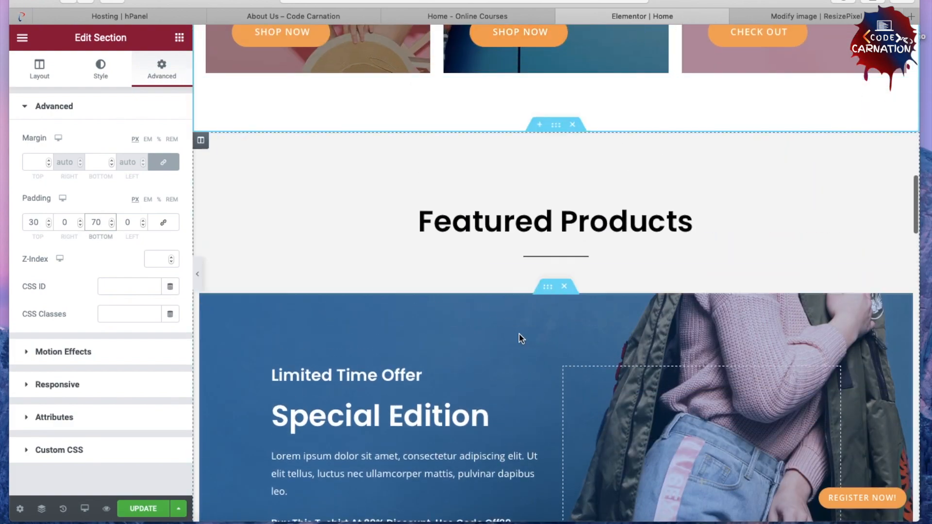
{"action": "left_click", "coordinate": [549, 133]}
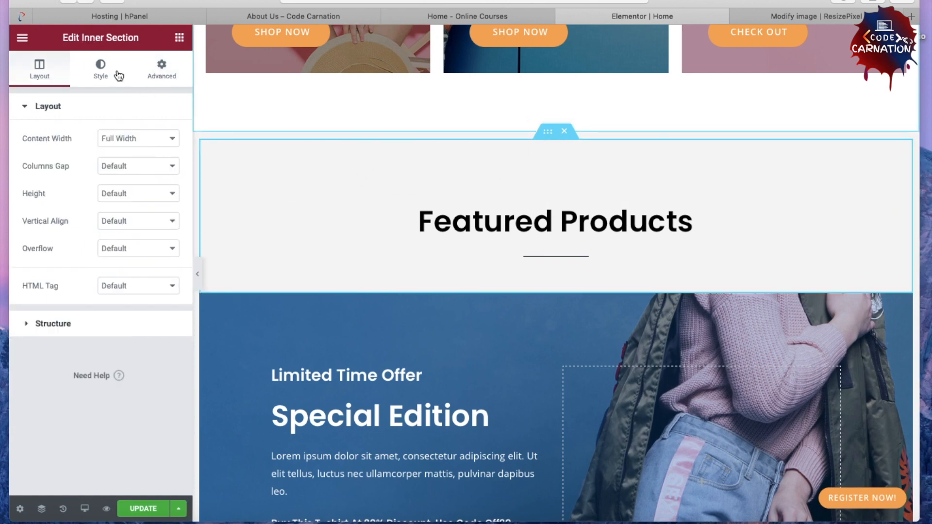
{"action": "left_click", "coordinate": [165, 71]}
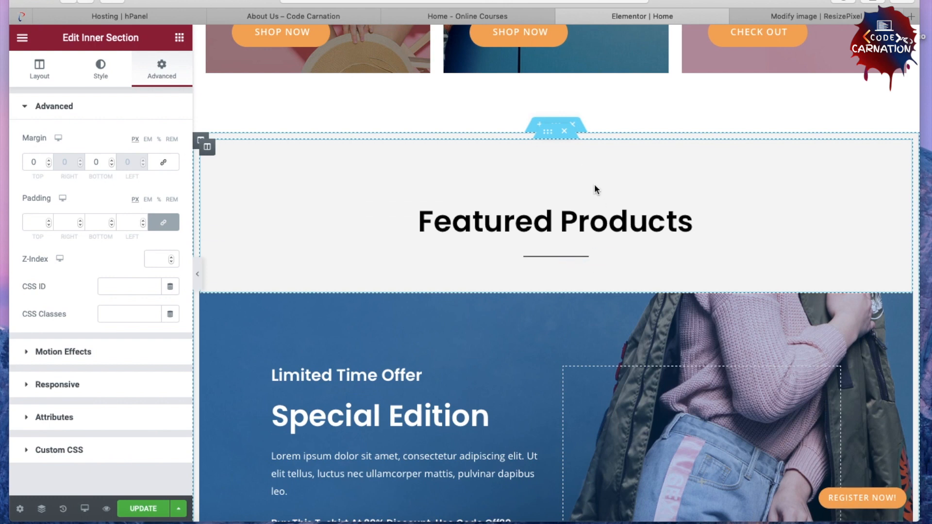
Inspect the Featured Products heading's spacing settings.
{"action": "left_click", "coordinate": [593, 216]}
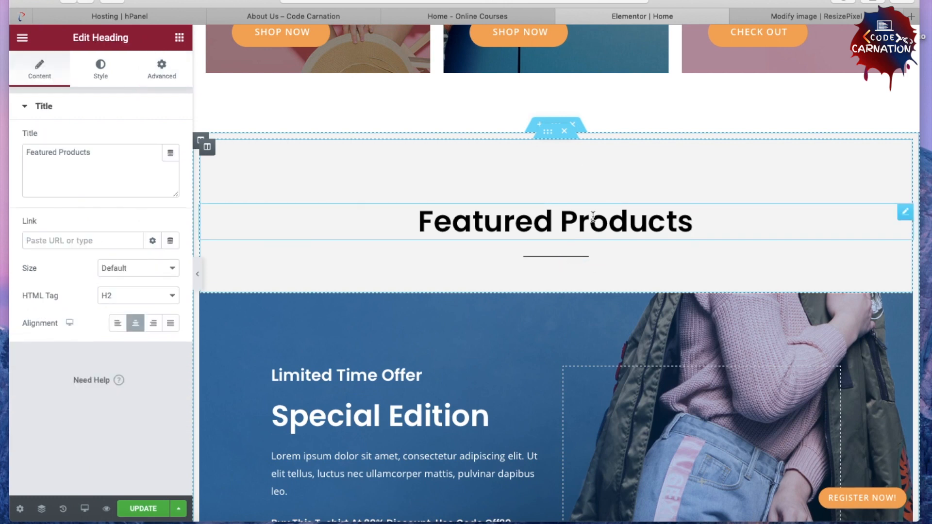
{"action": "left_click", "coordinate": [178, 75]}
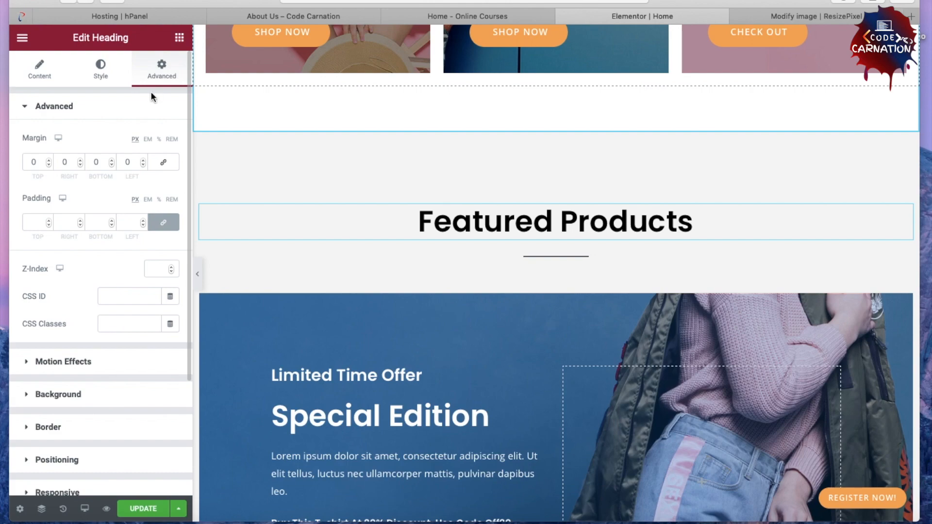
{"action": "scroll", "coordinate": [807, 254], "scroll_direction": "down", "scroll_amount": 3}
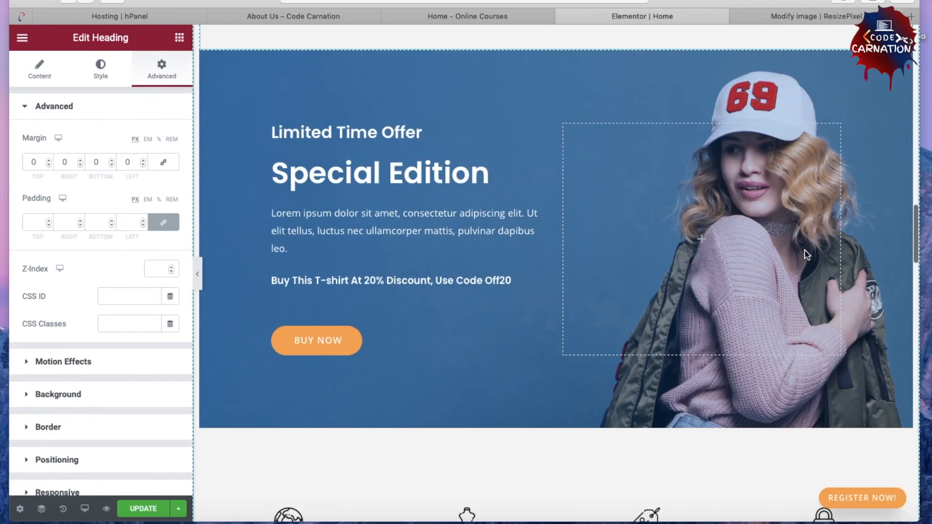
{"action": "scroll", "coordinate": [793, 197], "scroll_direction": "down", "scroll_amount": 8}
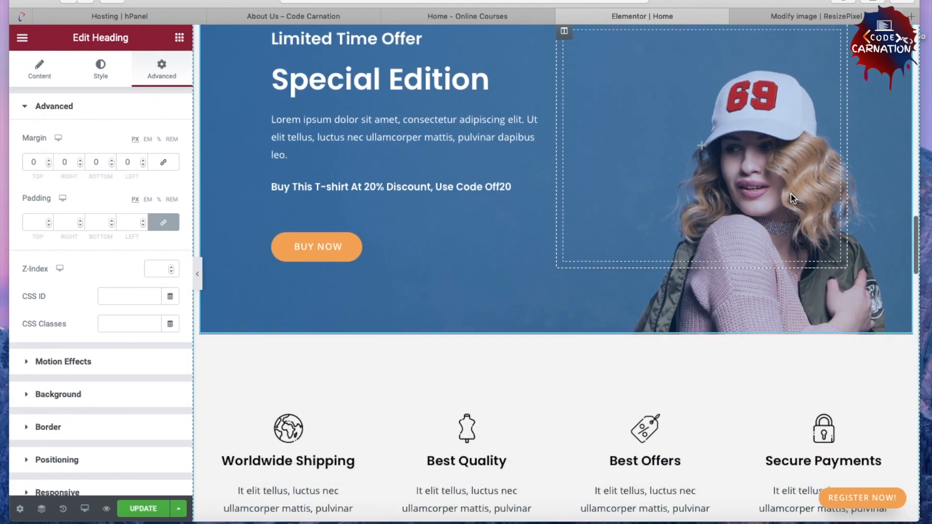
{"action": "scroll", "coordinate": [791, 193], "scroll_direction": "down", "scroll_amount": 2}
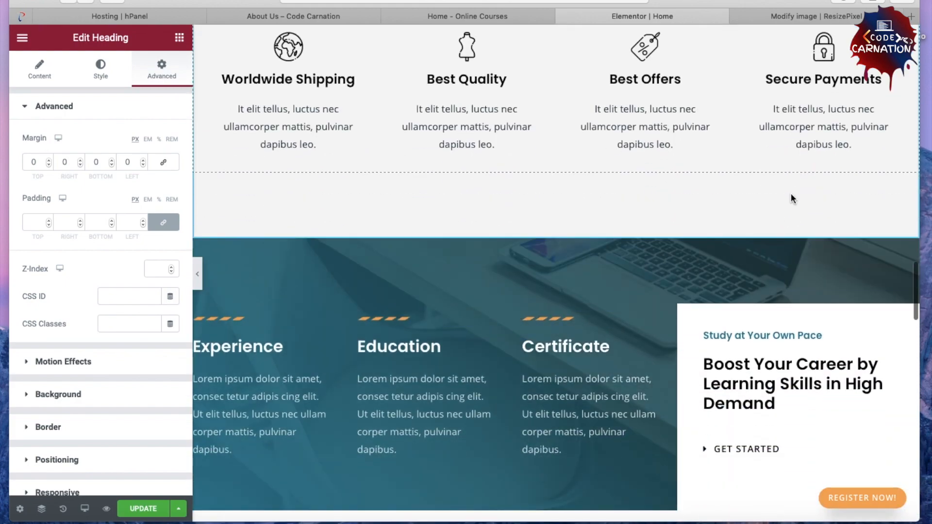
{"action": "scroll", "coordinate": [791, 194], "scroll_direction": "up", "scroll_amount": 4}
{"action": "scroll", "coordinate": [791, 193], "scroll_direction": "down", "scroll_amount": 6}
{"action": "scroll", "coordinate": [791, 193], "scroll_direction": "down", "scroll_amount": 4}
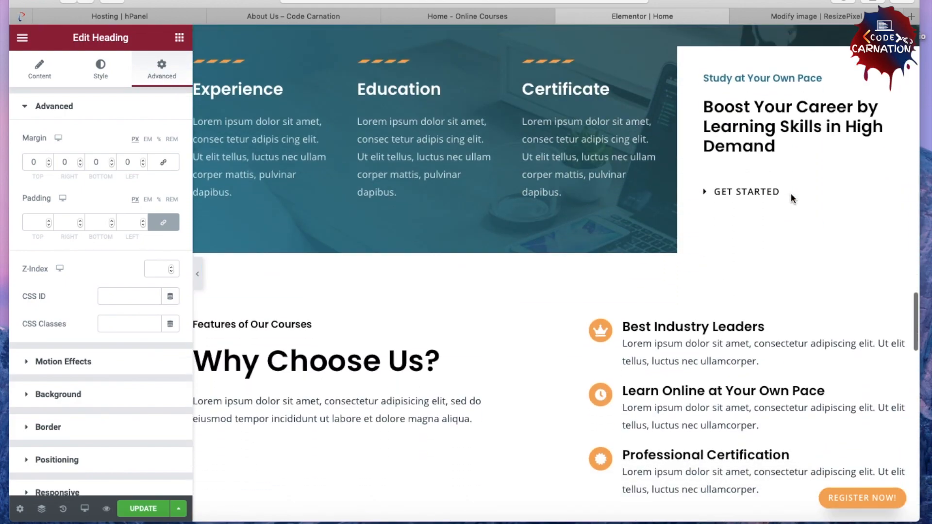
{"action": "scroll", "coordinate": [791, 194], "scroll_direction": "up", "scroll_amount": 4}
{"action": "scroll", "coordinate": [791, 193], "scroll_direction": "down", "scroll_amount": 10}
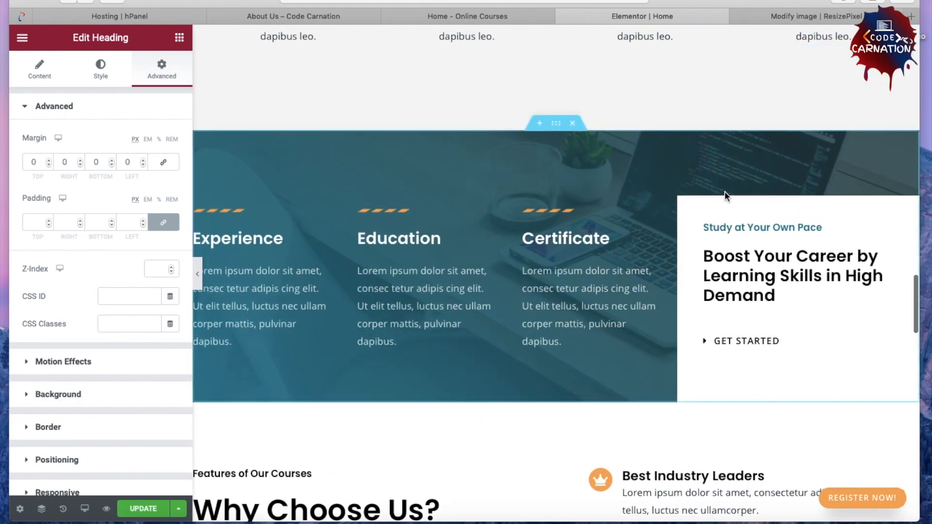
{"action": "scroll", "coordinate": [725, 193], "scroll_direction": "down", "scroll_amount": 15}
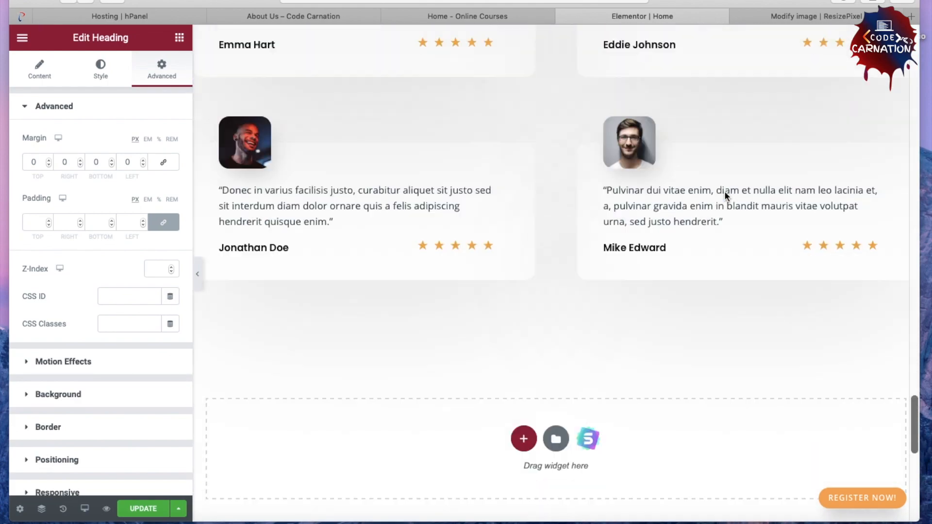
{"action": "scroll", "coordinate": [725, 194], "scroll_direction": "up", "scroll_amount": 20}
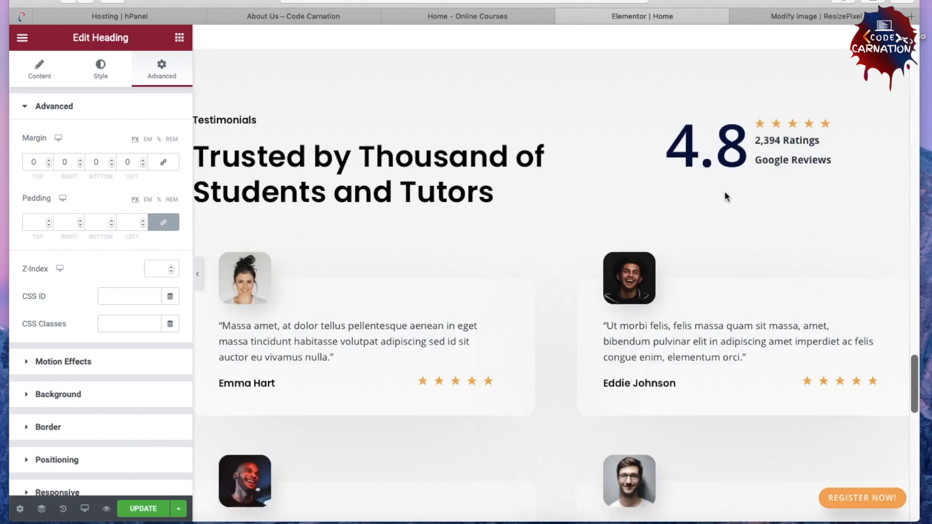
{"action": "scroll", "coordinate": [725, 193], "scroll_direction": "down", "scroll_amount": 12}
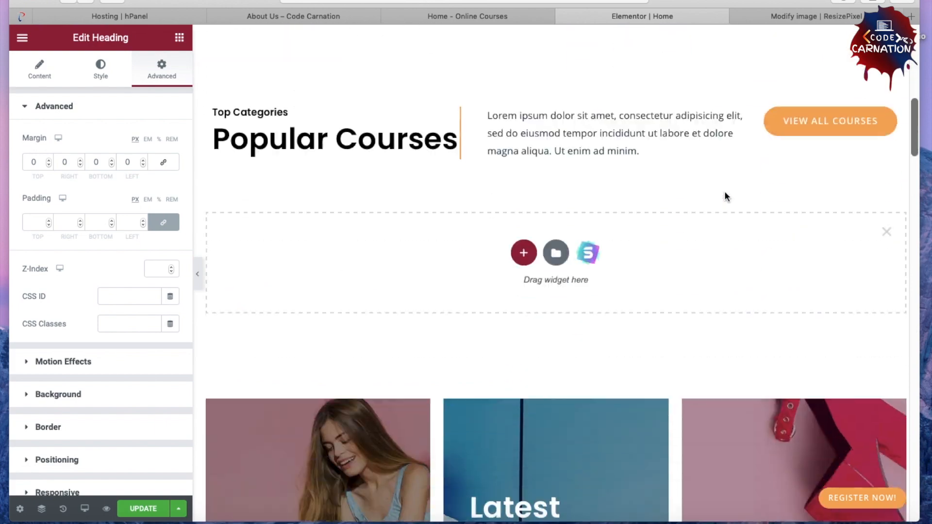
{"action": "scroll", "coordinate": [725, 195], "scroll_direction": "up", "scroll_amount": 5}
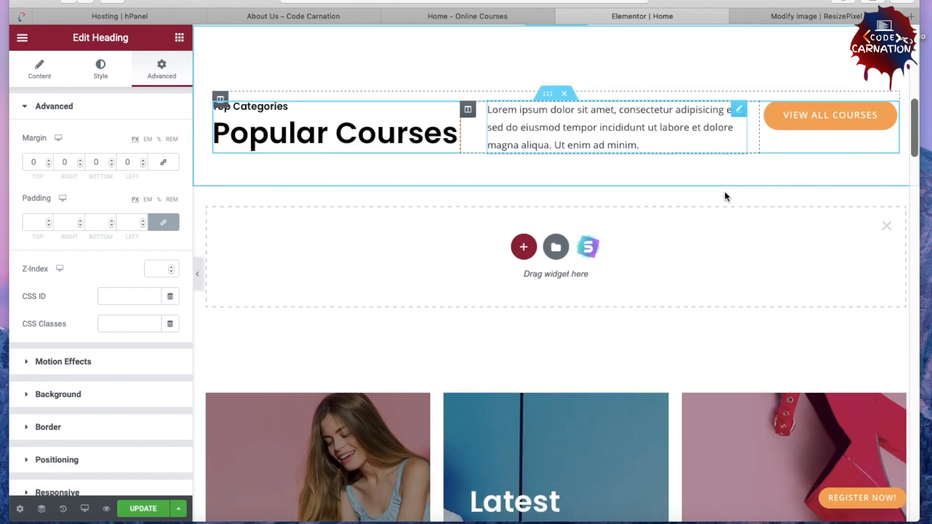
{"action": "scroll", "coordinate": [725, 194], "scroll_direction": "up", "scroll_amount": 3}
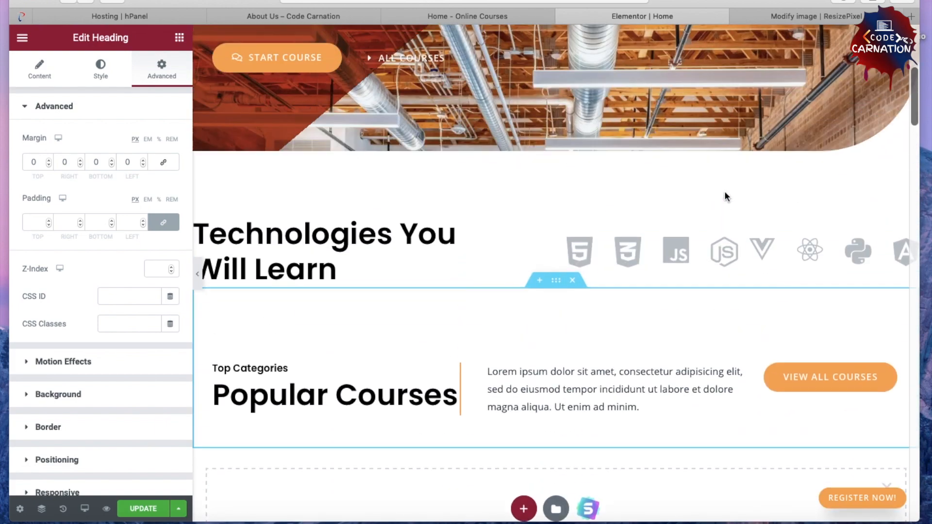
{"action": "scroll", "coordinate": [741, 331], "scroll_direction": "down", "scroll_amount": 5}
{"action": "scroll", "coordinate": [741, 328], "scroll_direction": "down", "scroll_amount": 9}
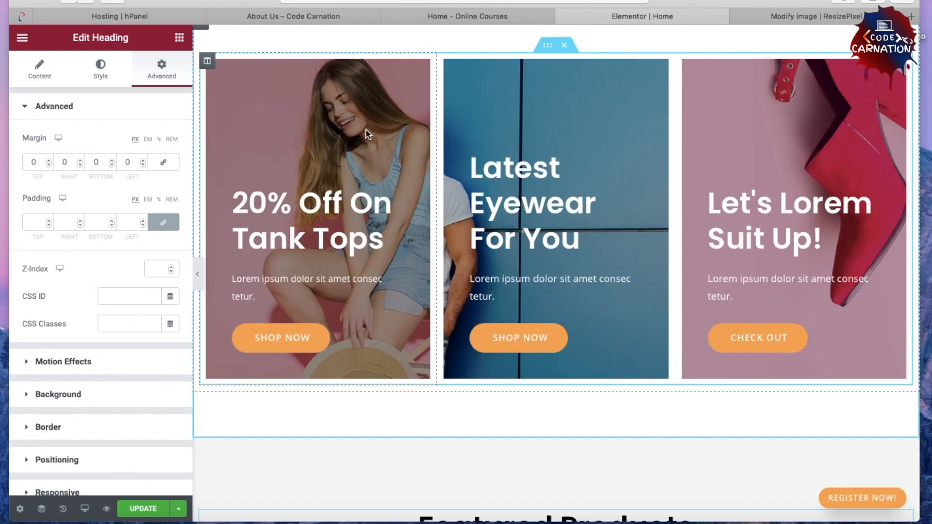
{"action": "scroll", "coordinate": [366, 129], "scroll_direction": "up", "scroll_amount": 2}
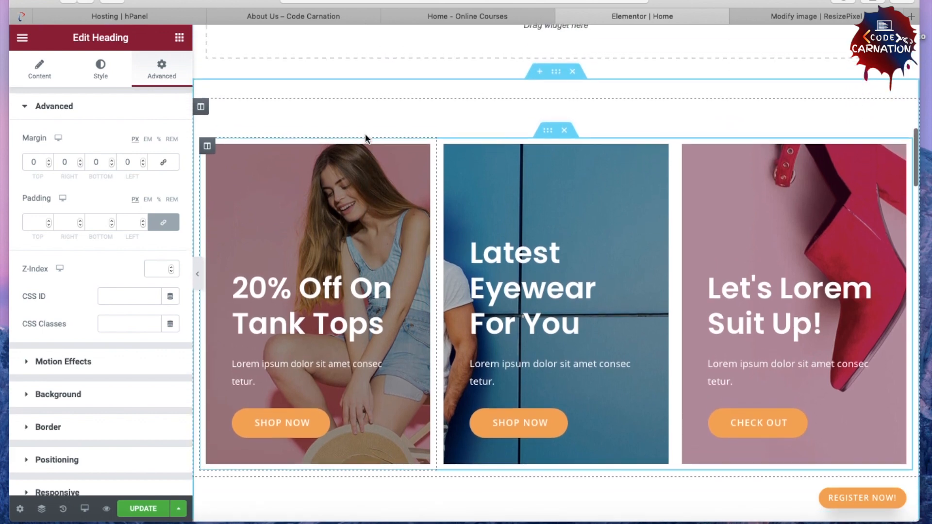
Open the first promo column's settings at its Style > Background options.
{"action": "left_click", "coordinate": [207, 146]}
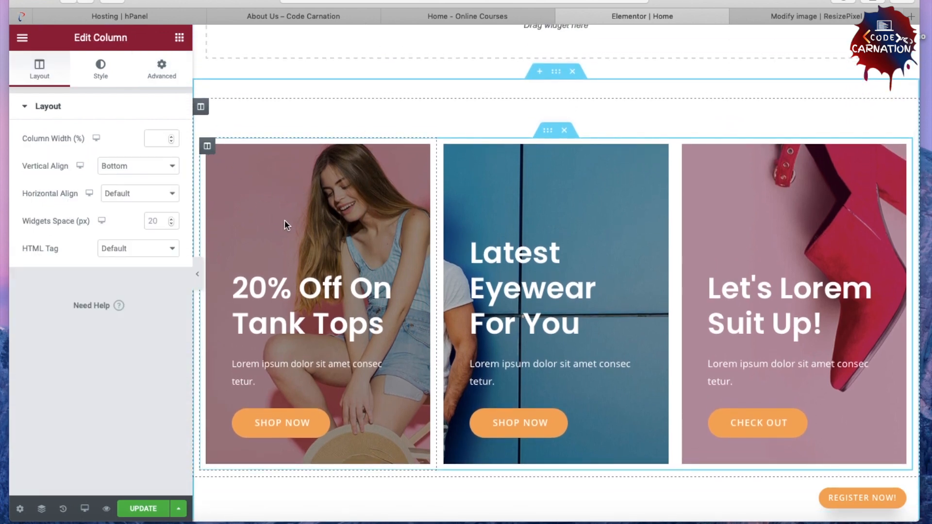
{"action": "right_click", "coordinate": [347, 227]}
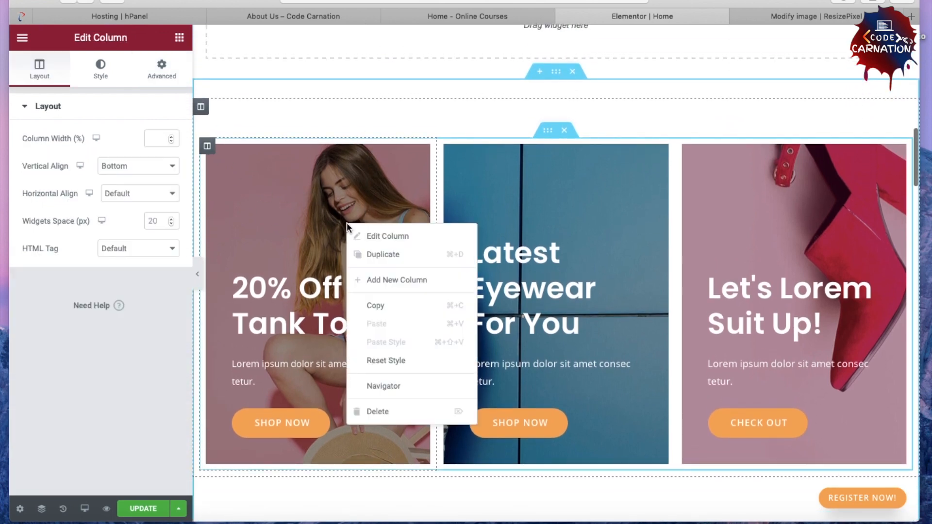
{"action": "left_click", "coordinate": [382, 238]}
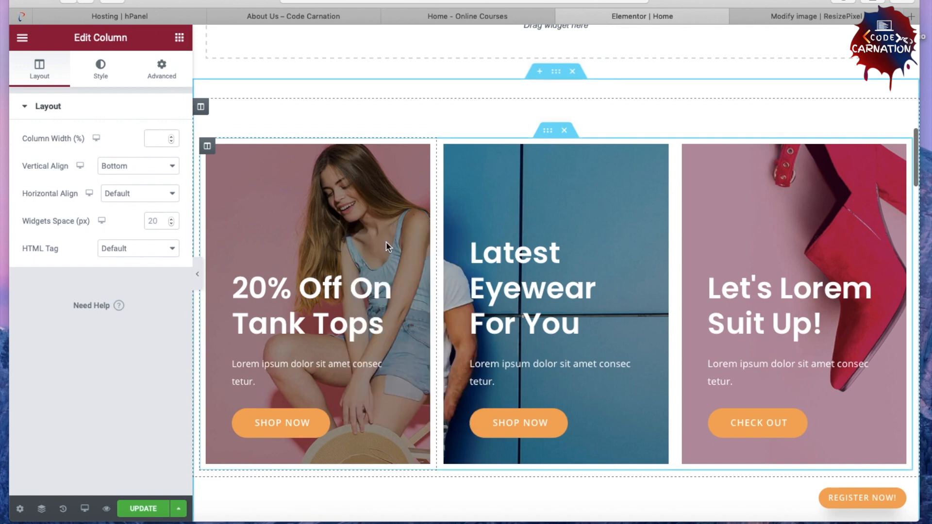
{"action": "left_click", "coordinate": [110, 78]}
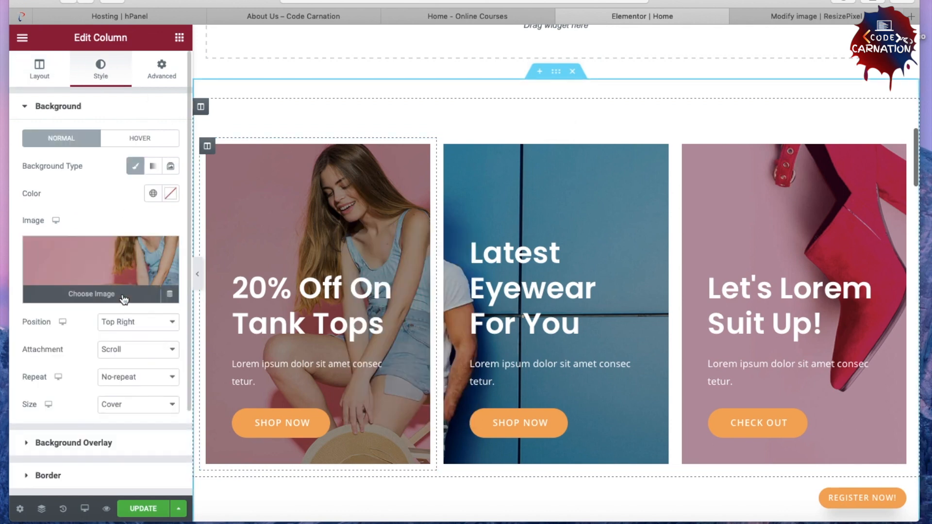
Replace the tank-top background with the laptop-on-desk photo 3.jpg from the Media Library.
{"action": "left_click", "coordinate": [124, 294]}
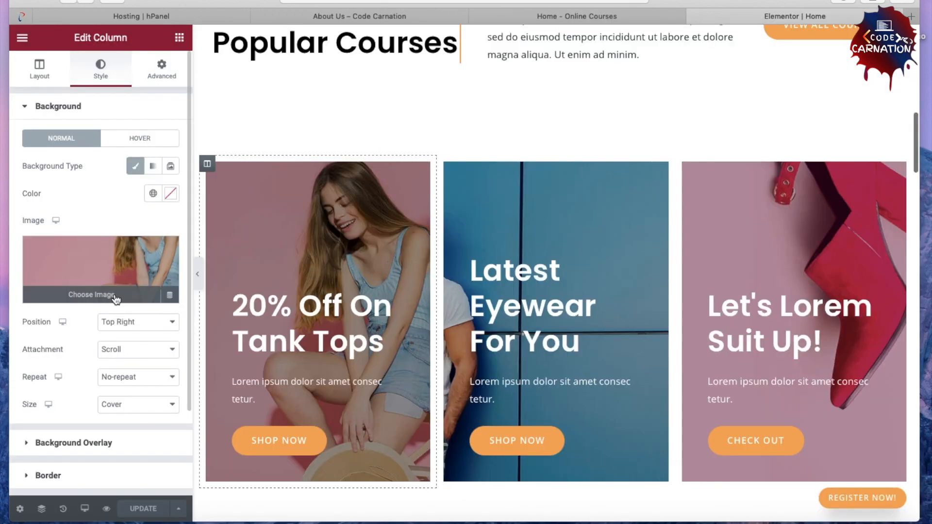
{"action": "left_click", "coordinate": [118, 297]}
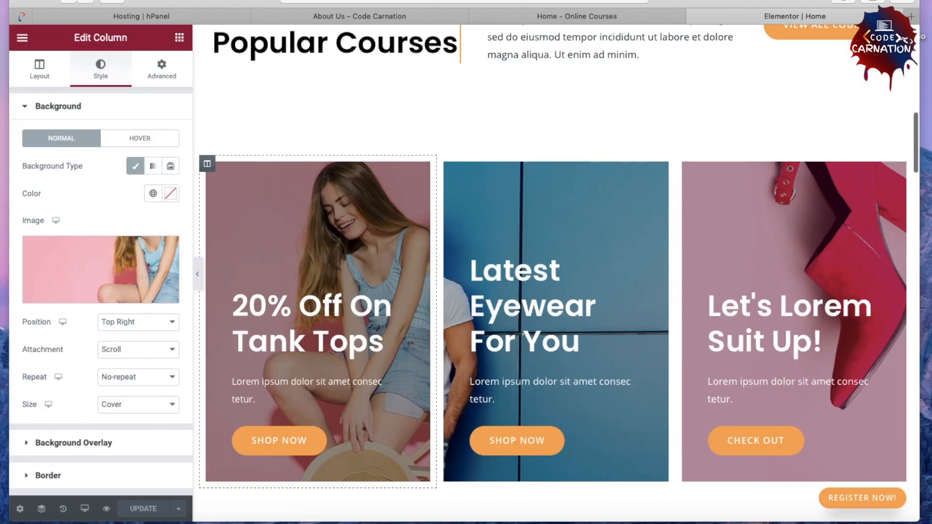
{"action": "scroll", "coordinate": [842, 322], "scroll_direction": "down", "scroll_amount": 1}
{"action": "scroll", "coordinate": [842, 322], "scroll_direction": "down", "scroll_amount": 10}
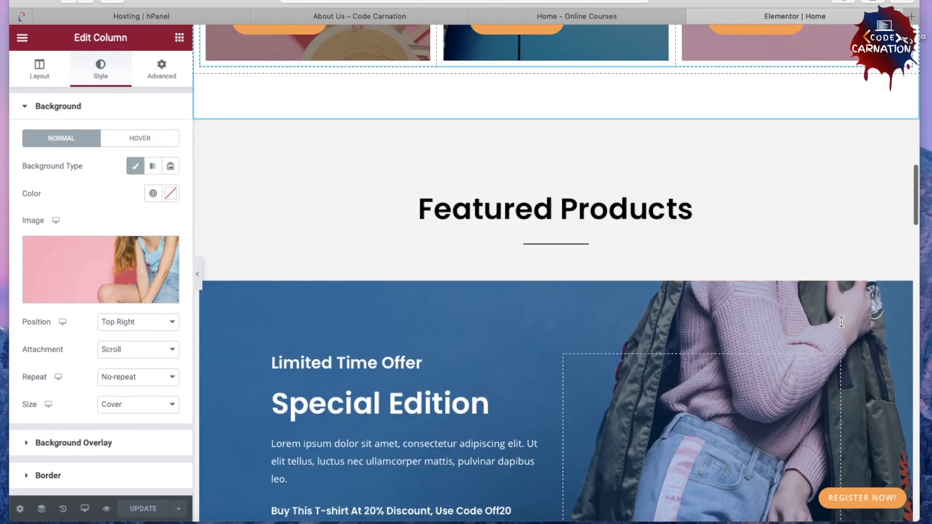
{"action": "scroll", "coordinate": [841, 321], "scroll_direction": "up", "scroll_amount": 2}
{"action": "scroll", "coordinate": [842, 322], "scroll_direction": "down", "scroll_amount": 3}
{"action": "scroll", "coordinate": [842, 322], "scroll_direction": "up", "scroll_amount": 1}
{"action": "scroll", "coordinate": [841, 322], "scroll_direction": "down", "scroll_amount": 2}
{"action": "scroll", "coordinate": [841, 321], "scroll_direction": "down", "scroll_amount": 15}
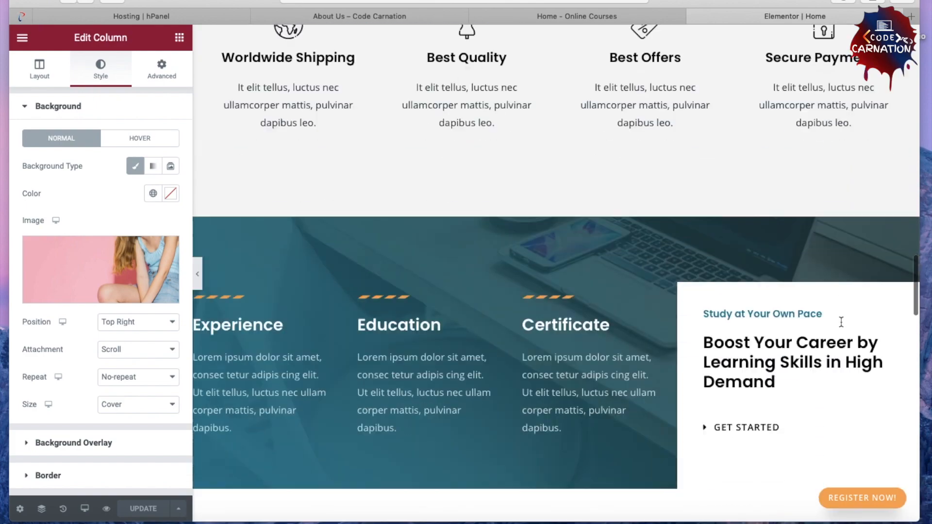
{"action": "scroll", "coordinate": [842, 322], "scroll_direction": "down", "scroll_amount": 20}
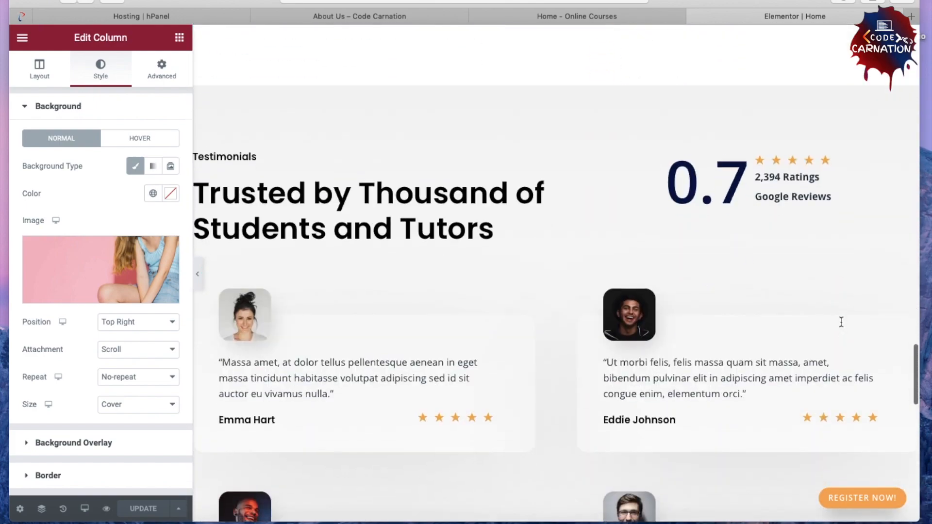
{"action": "scroll", "coordinate": [841, 322], "scroll_direction": "up", "scroll_amount": 20}
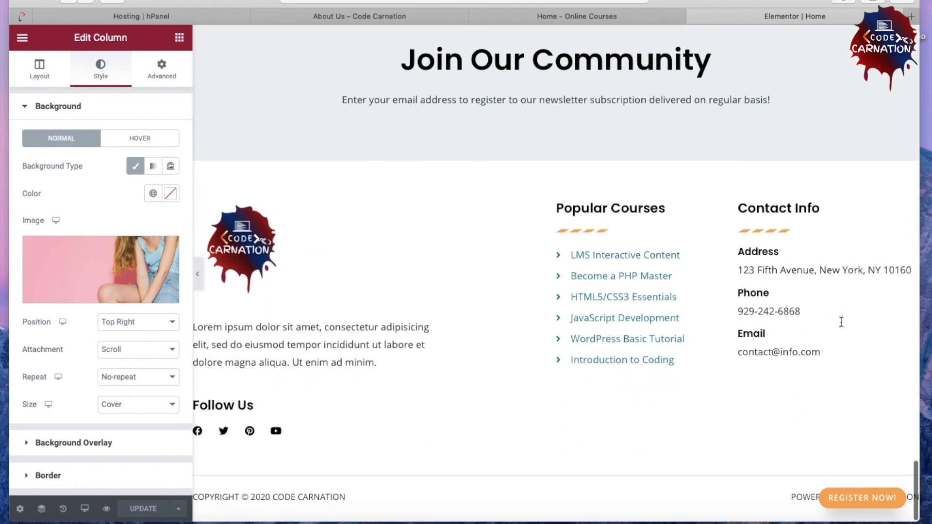
{"action": "scroll", "coordinate": [842, 322], "scroll_direction": "up", "scroll_amount": 10}
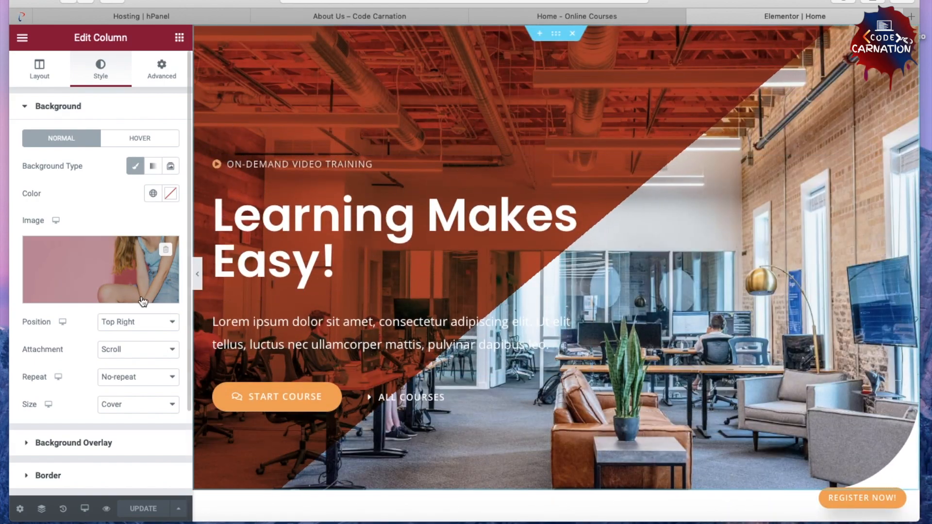
{"action": "left_click", "coordinate": [125, 301]}
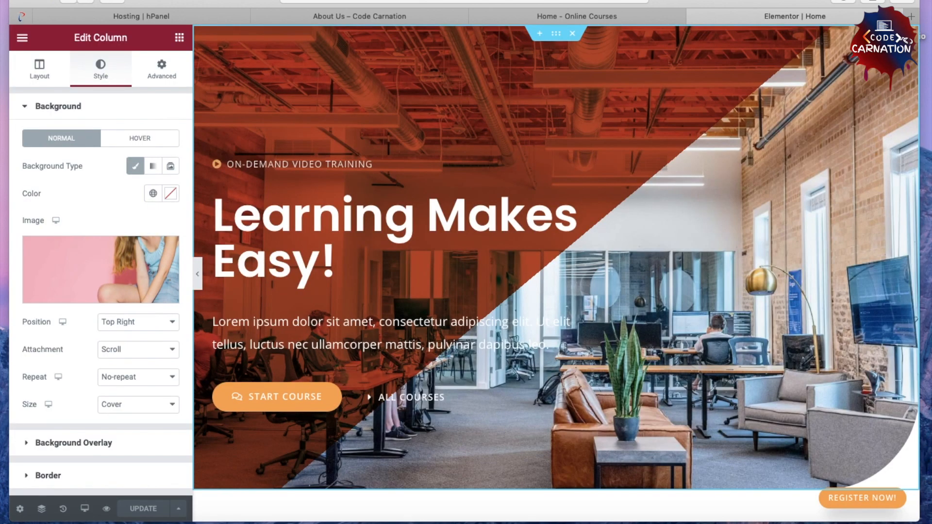
{"action": "scroll", "coordinate": [810, 217], "scroll_direction": "down", "scroll_amount": 10}
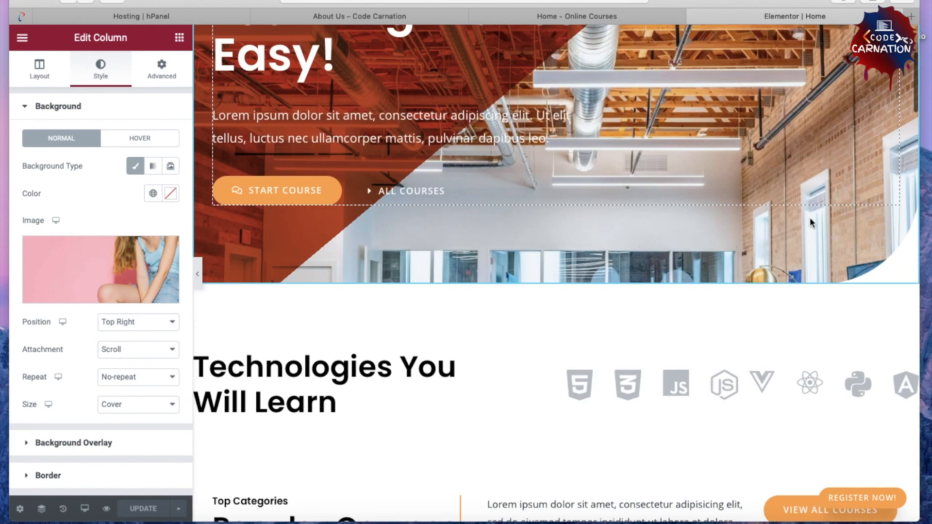
{"action": "scroll", "coordinate": [810, 217], "scroll_direction": "down", "scroll_amount": 2}
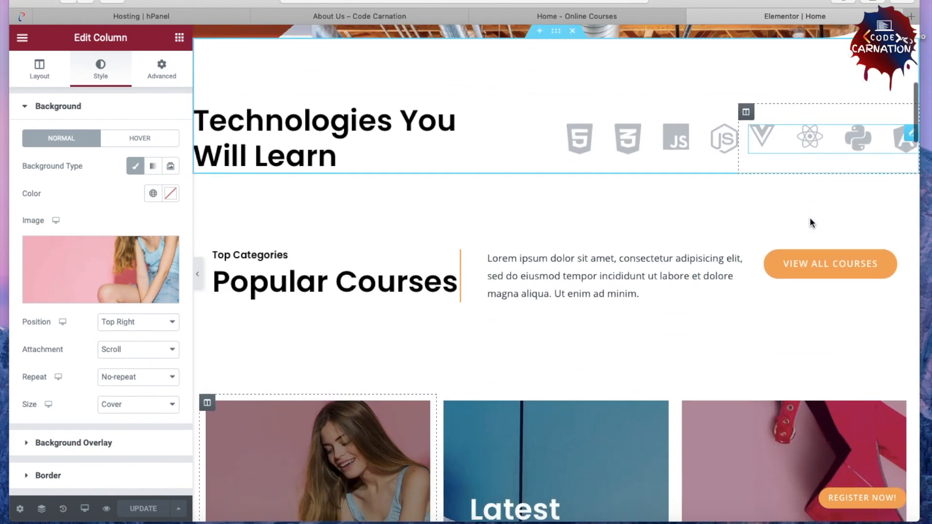
{"action": "scroll", "coordinate": [810, 217], "scroll_direction": "up", "scroll_amount": 2}
{"action": "scroll", "coordinate": [788, 131], "scroll_direction": "up", "scroll_amount": 5}
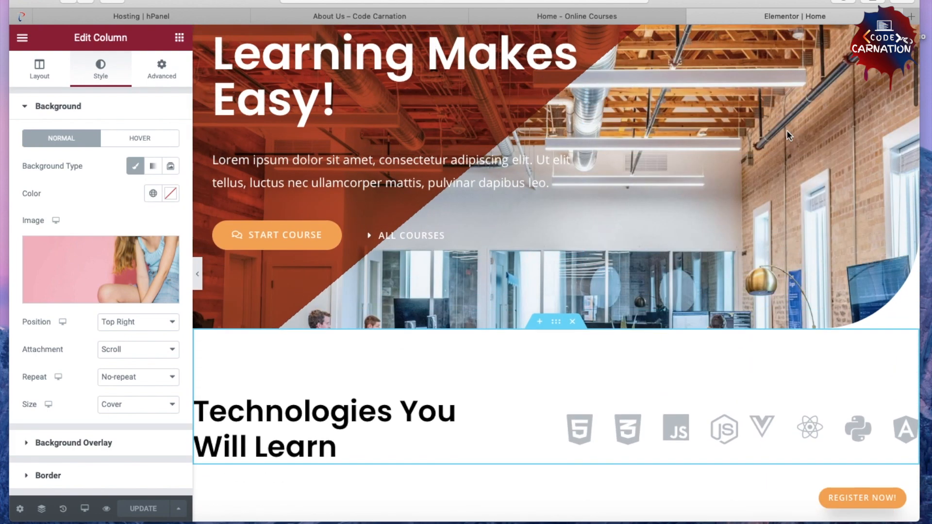
{"action": "scroll", "coordinate": [796, 246], "scroll_direction": "down", "scroll_amount": 2}
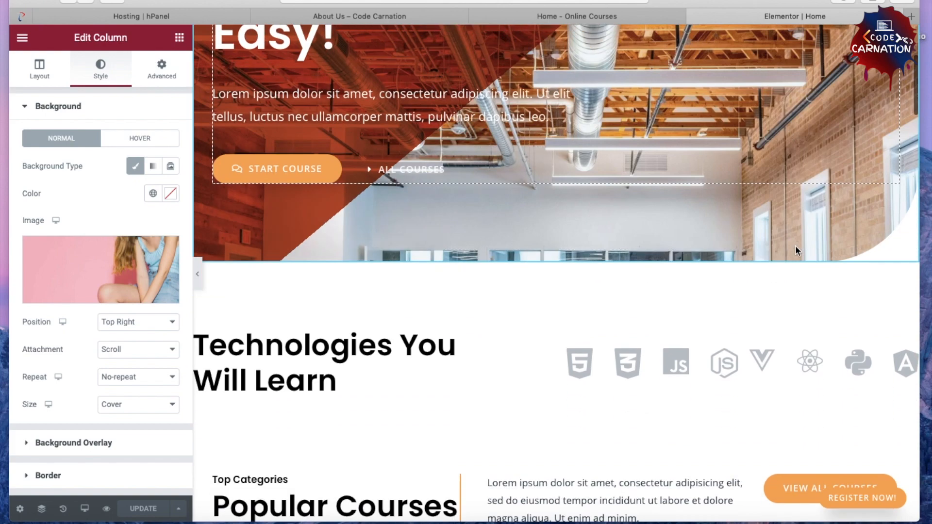
{"action": "scroll", "coordinate": [560, 304], "scroll_direction": "down", "scroll_amount": 10}
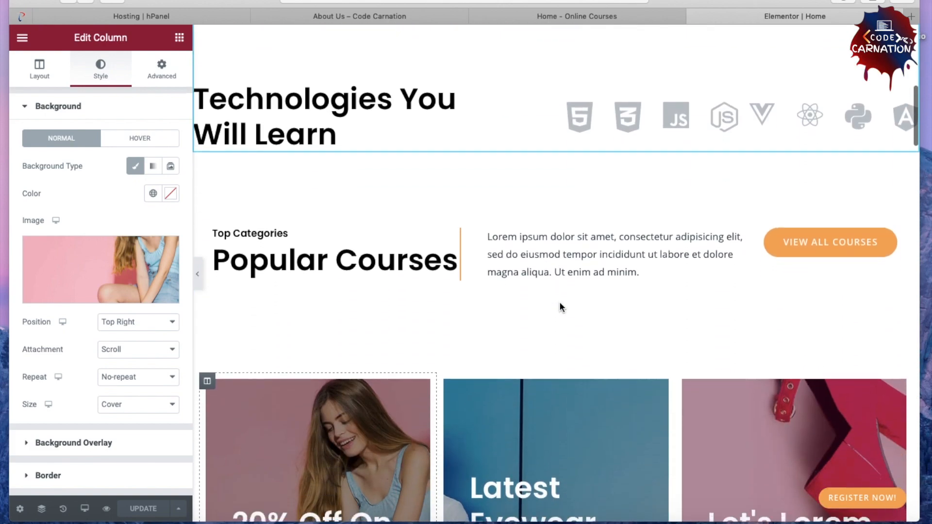
{"action": "scroll", "coordinate": [566, 304], "scroll_direction": "down", "scroll_amount": 3}
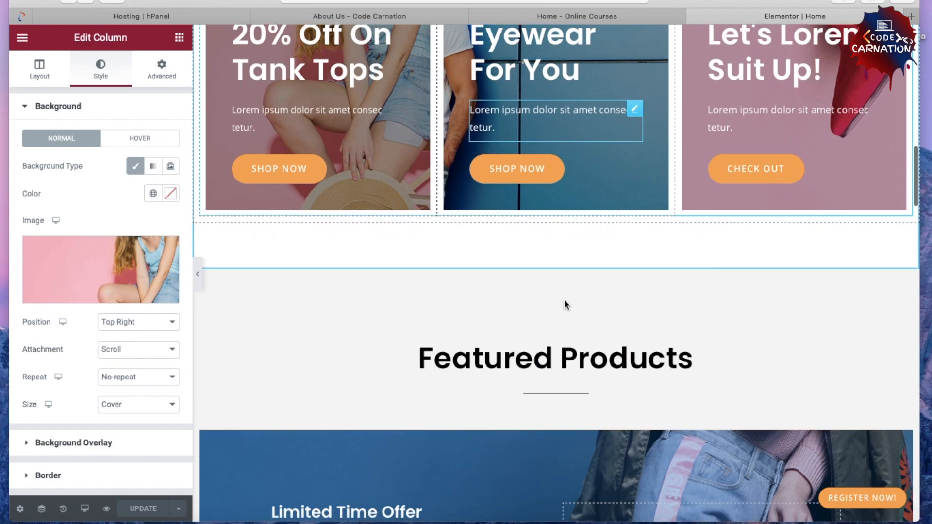
{"action": "scroll", "coordinate": [566, 304], "scroll_direction": "up", "scroll_amount": 4}
{"action": "scroll", "coordinate": [564, 300], "scroll_direction": "up", "scroll_amount": 4}
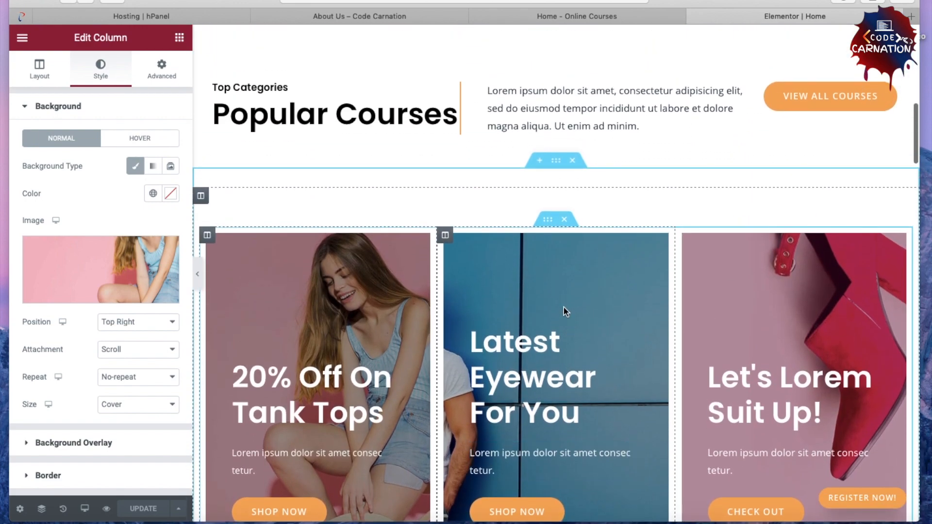
{"action": "scroll", "coordinate": [564, 307], "scroll_direction": "down", "scroll_amount": 5}
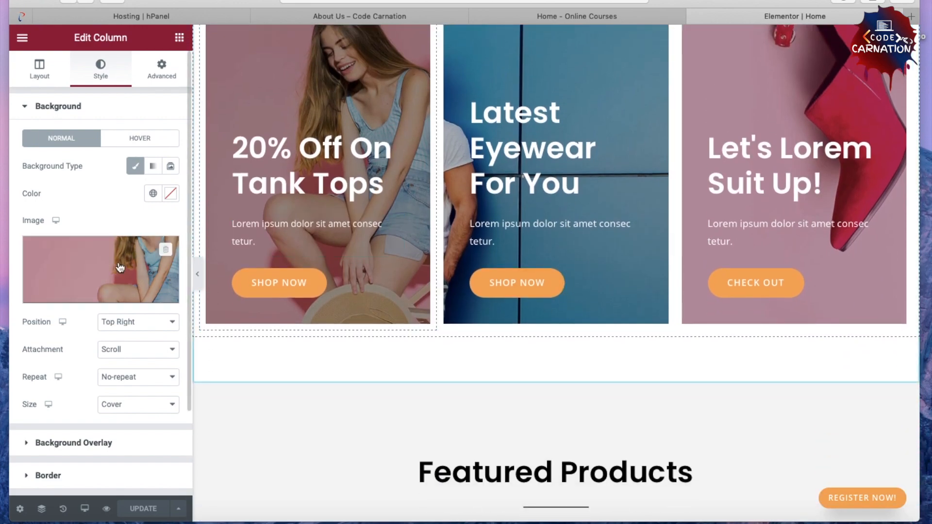
{"action": "scroll", "coordinate": [315, 408], "scroll_direction": "up", "scroll_amount": 2}
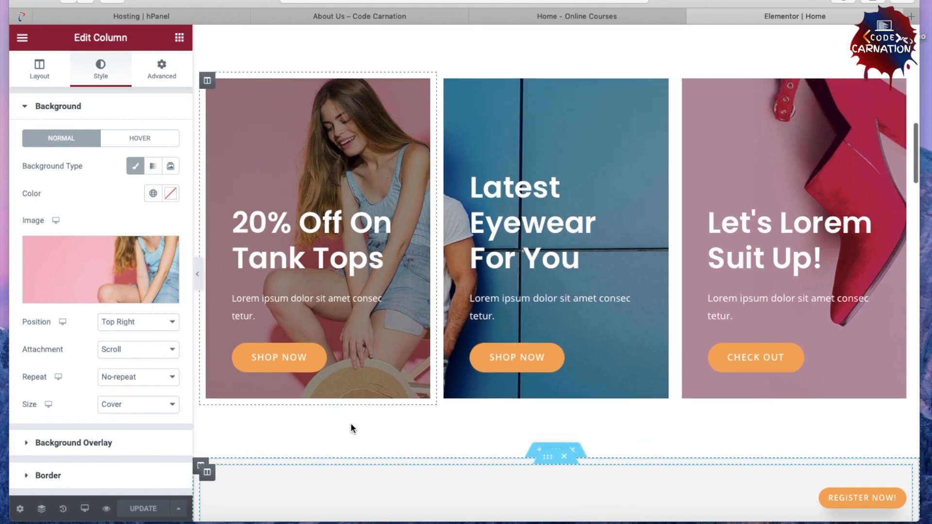
{"action": "left_click", "coordinate": [116, 296]}
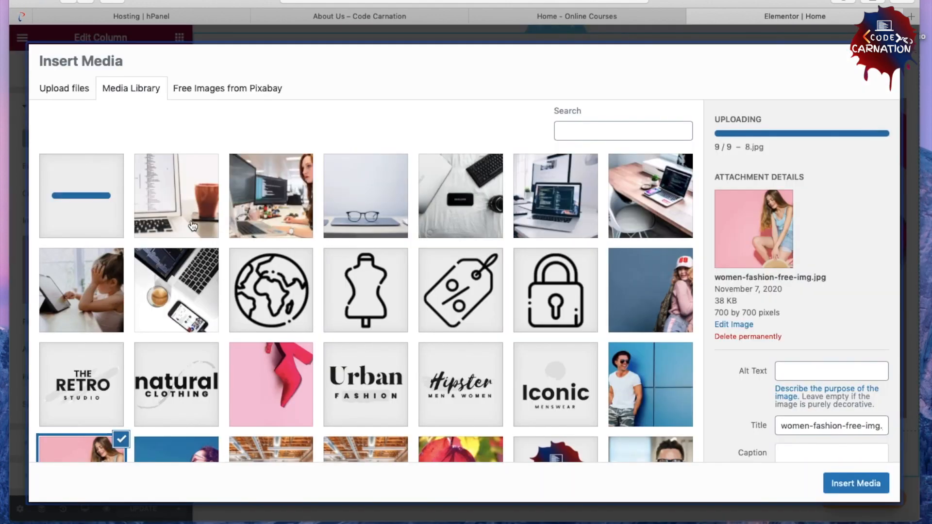
{"action": "left_click", "coordinate": [552, 206]}
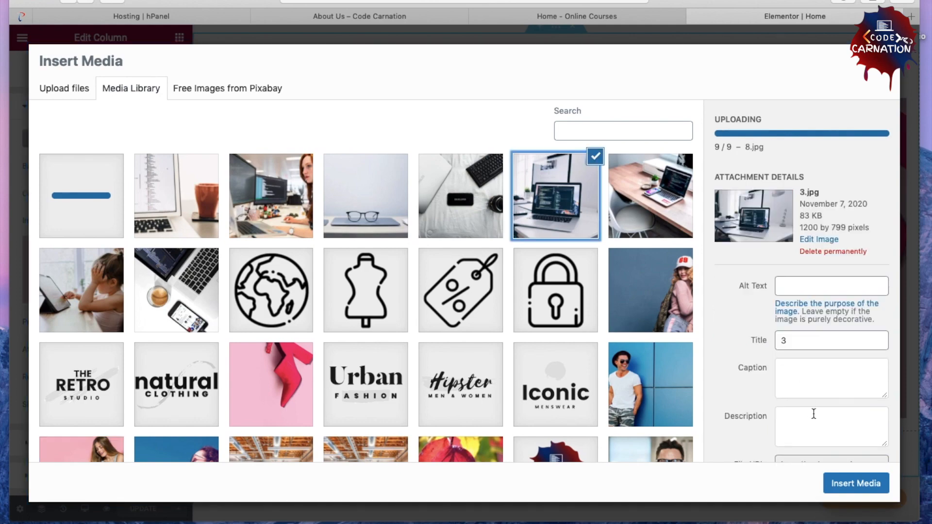
{"action": "left_click", "coordinate": [838, 483]}
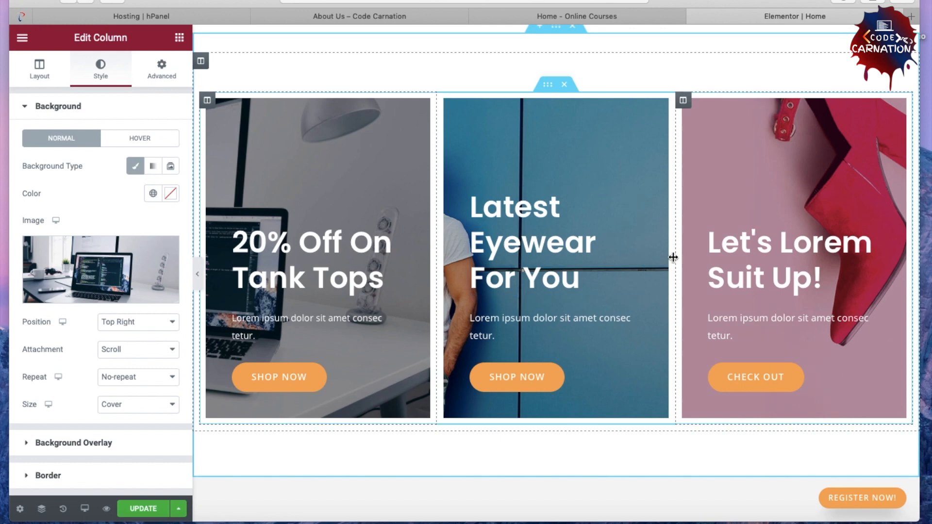
Set the Latest Eyewear For You column's background image to 6.jpg, the woman at a computer.
{"action": "right_click", "coordinate": [593, 123]}
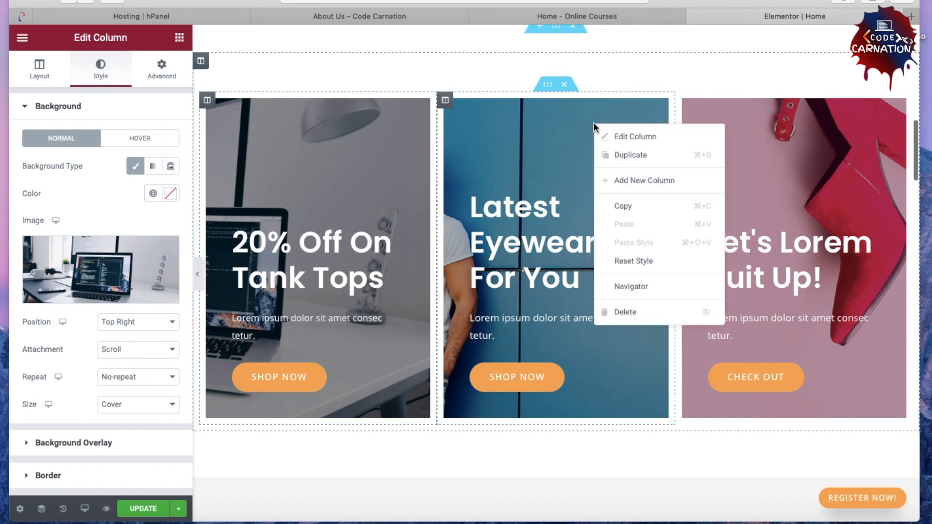
{"action": "left_click", "coordinate": [642, 136]}
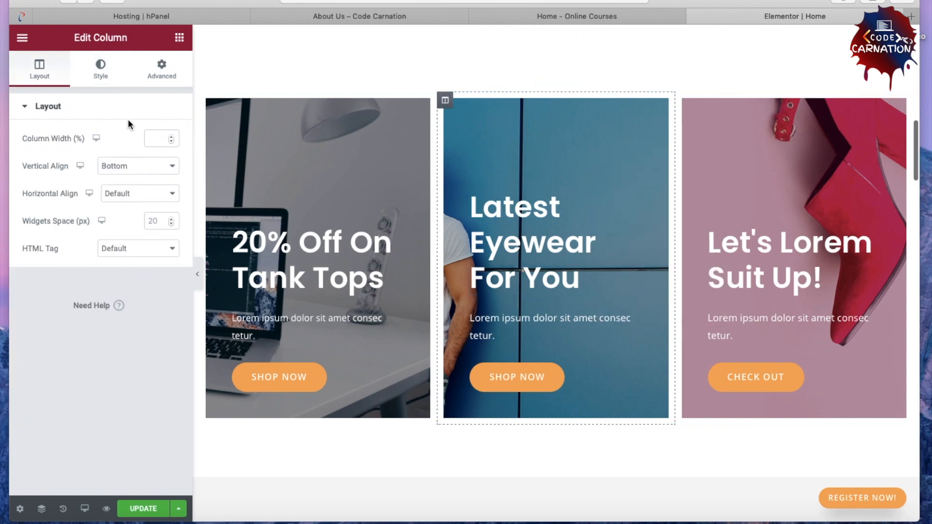
{"action": "left_click", "coordinate": [100, 71]}
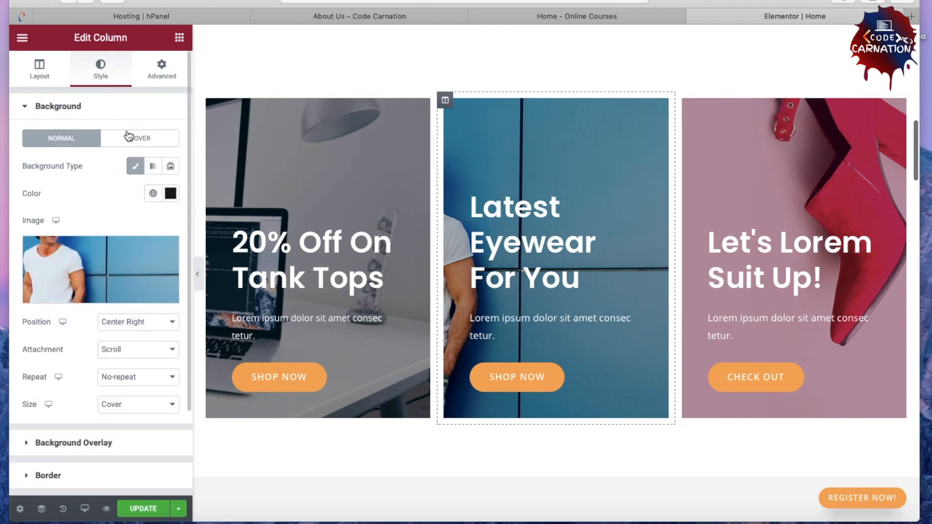
{"action": "left_click", "coordinate": [92, 298]}
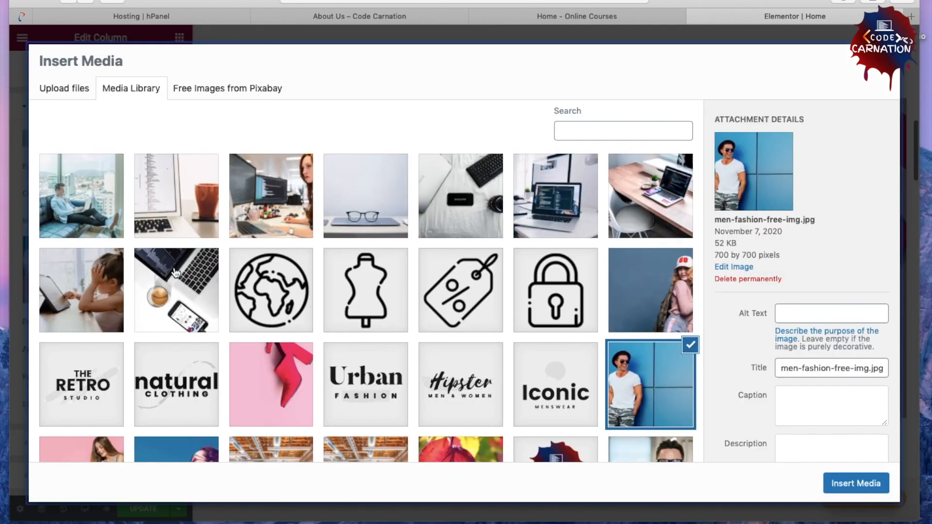
{"action": "left_click", "coordinate": [239, 210]}
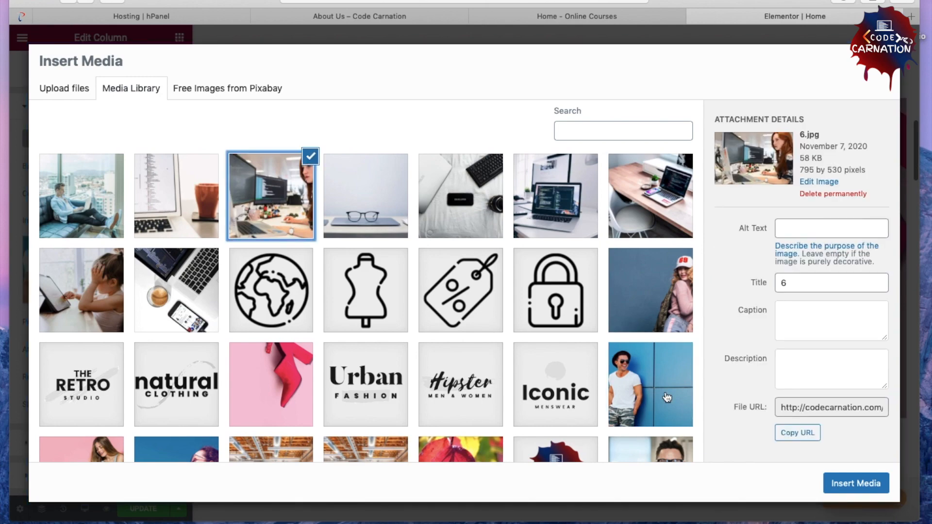
{"action": "left_click", "coordinate": [866, 484]}
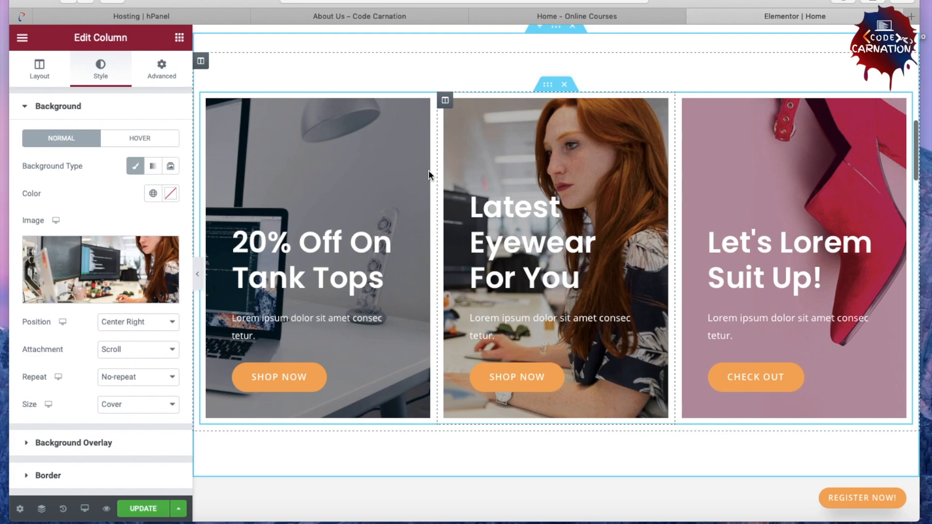
{"action": "left_click_drag", "start_coordinate": [547, 85], "coordinate": [604, 152]}
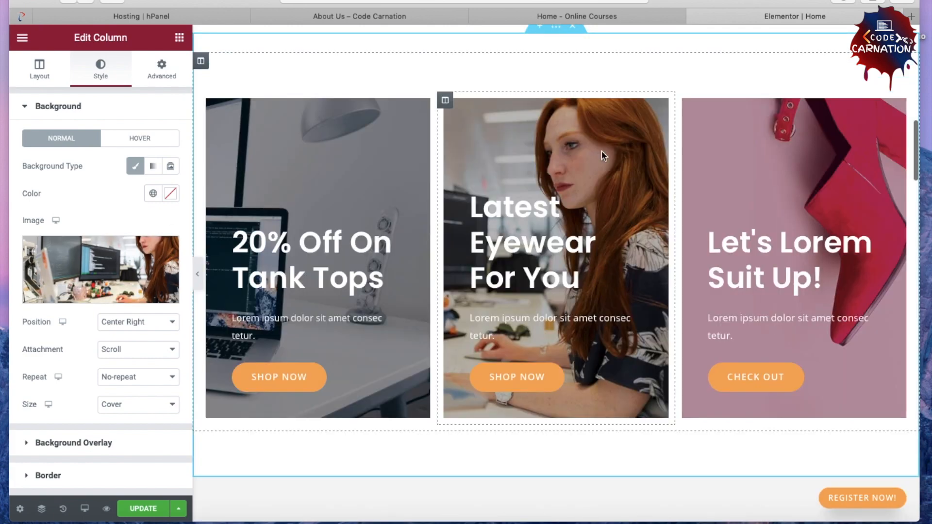
{"action": "scroll", "coordinate": [540, 219], "scroll_direction": "down", "scroll_amount": 5}
{"action": "scroll", "coordinate": [540, 219], "scroll_direction": "down", "scroll_amount": 4}
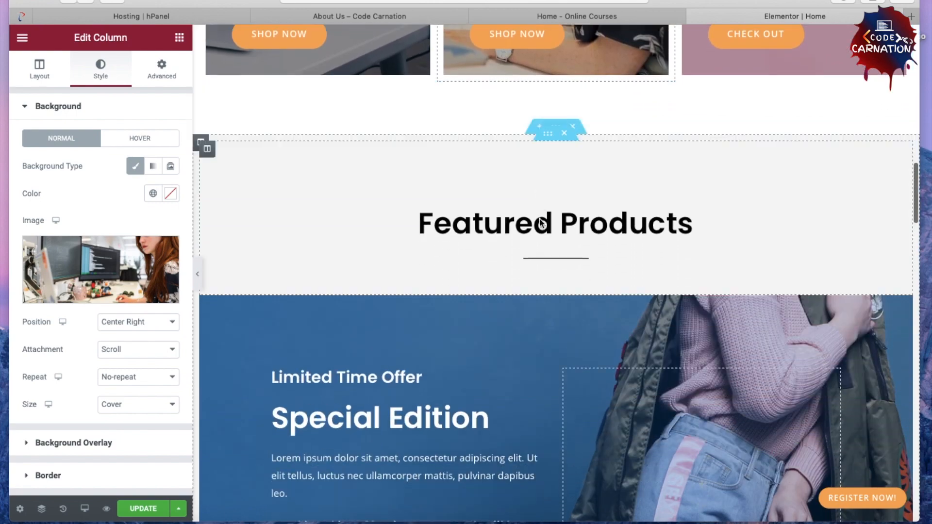
{"action": "scroll", "coordinate": [540, 228], "scroll_direction": "up", "scroll_amount": 3}
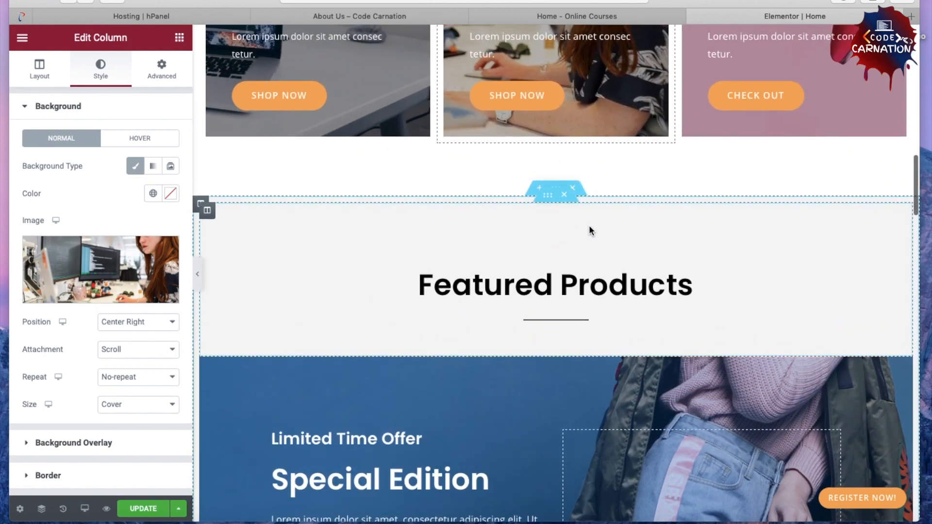
{"action": "scroll", "coordinate": [589, 232], "scroll_direction": "up", "scroll_amount": 5}
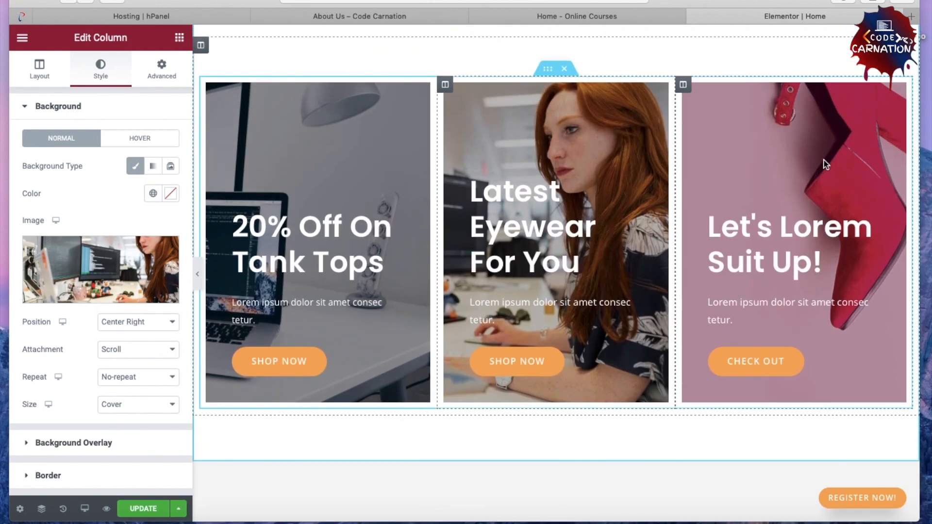
Set the Let's Lorem Suit Up! column's background image to the overhead laptop-and-phone photo 1.jpg.
{"action": "right_click", "coordinate": [816, 128]}
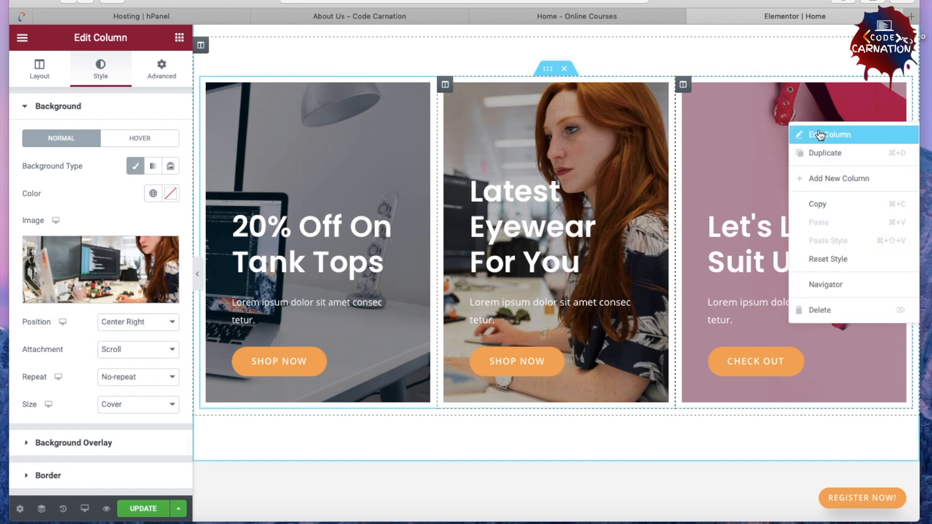
{"action": "left_click", "coordinate": [820, 135]}
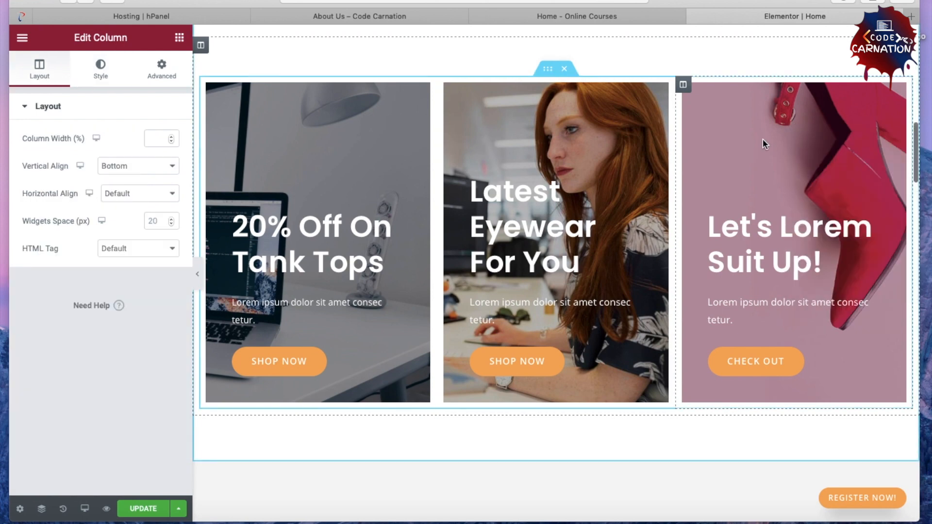
{"action": "left_click", "coordinate": [102, 71]}
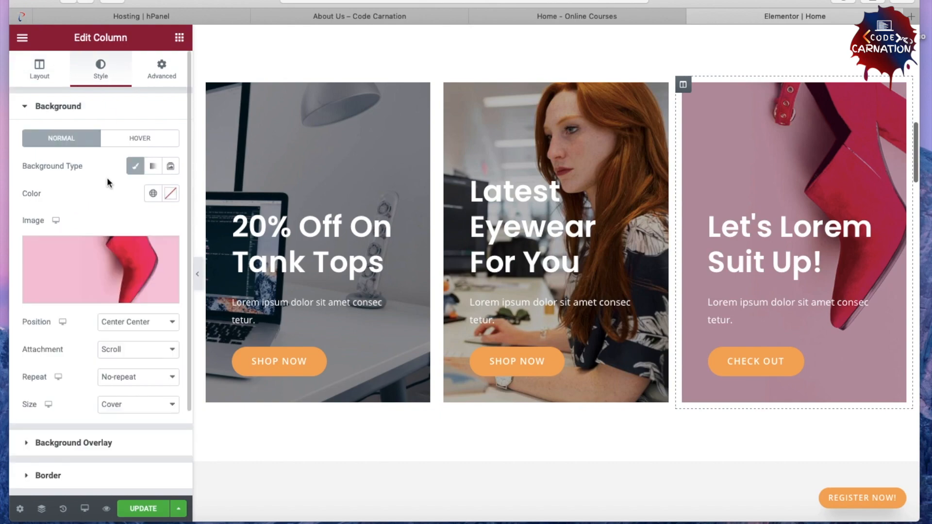
{"action": "mouse_move", "coordinate": [104, 262]}
{"action": "left_click", "coordinate": [102, 295]}
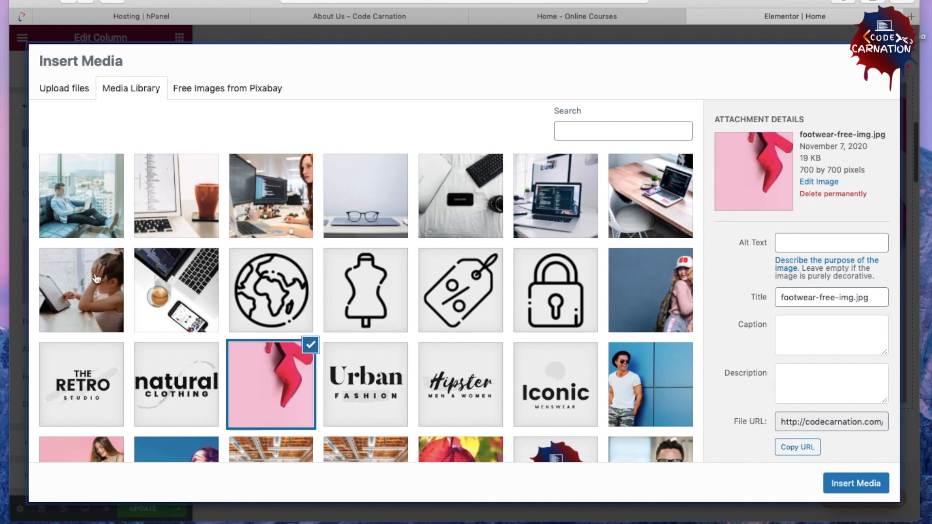
{"action": "left_click", "coordinate": [173, 302]}
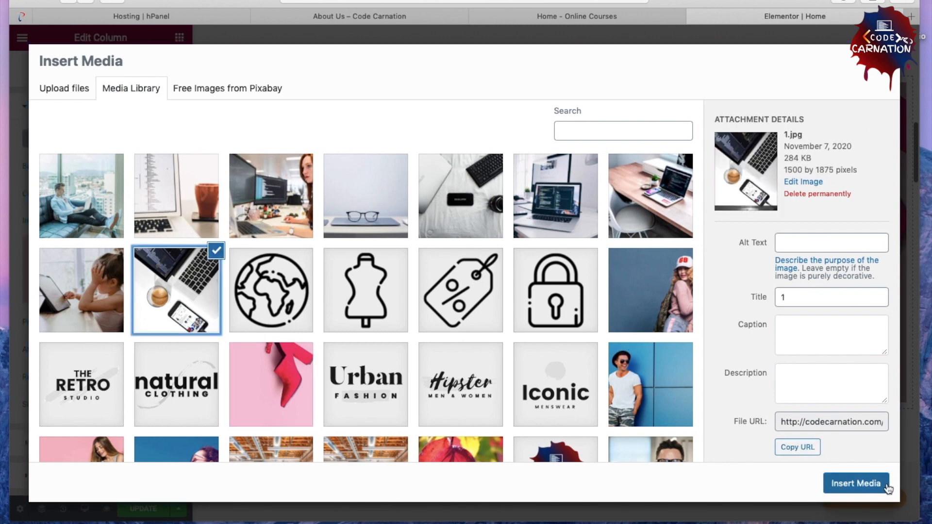
{"action": "left_click", "coordinate": [850, 483]}
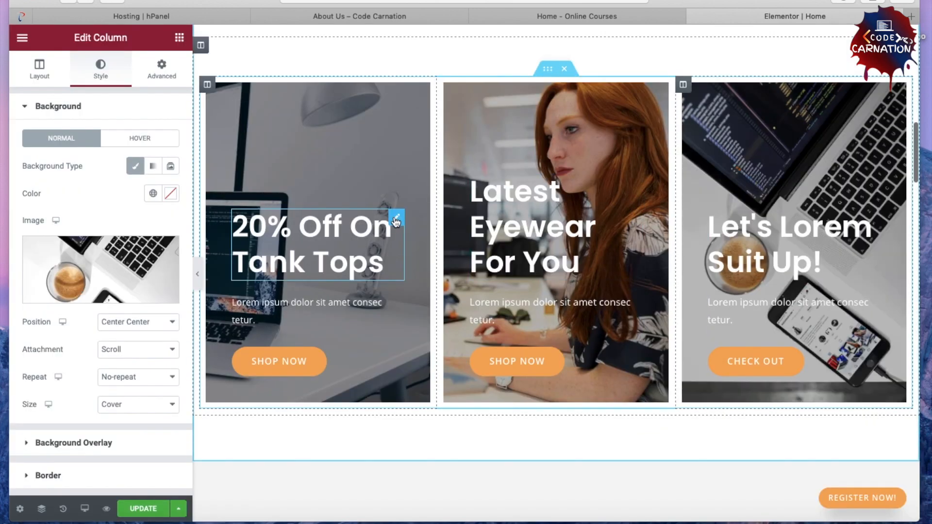
Retitle the first two promo headings 'Learn Android Studio' and 'Complete Java'.
{"action": "left_click", "coordinate": [396, 220]}
{"action": "left_click_drag", "start_coordinate": [133, 156], "coordinate": [9, 153]}
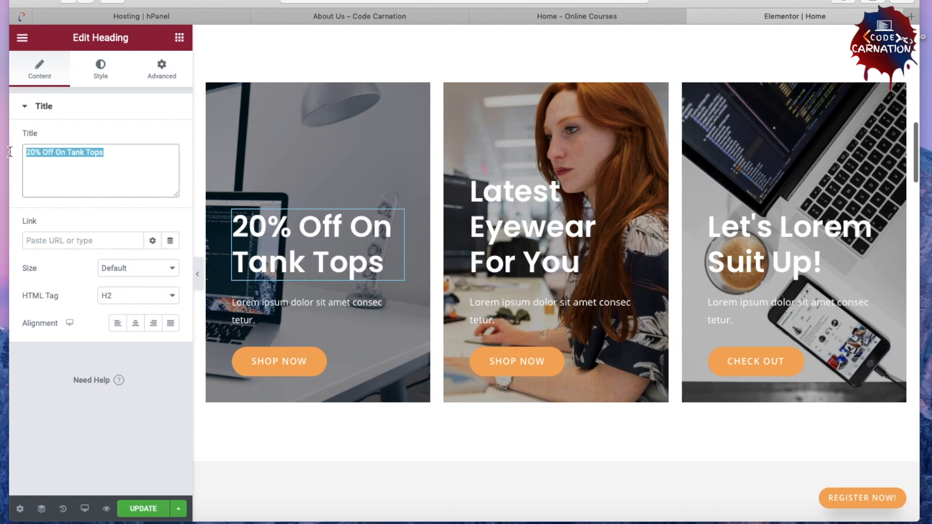
{"action": "type", "text": "L"}
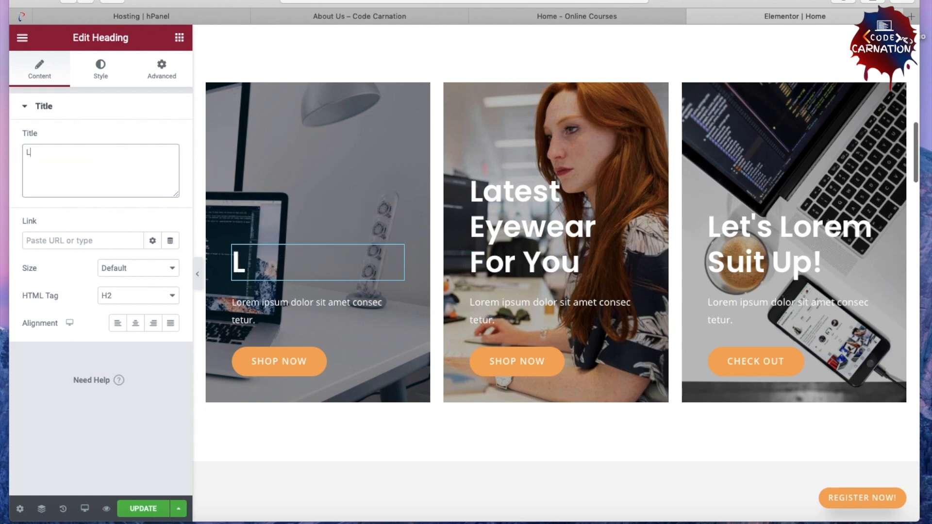
{"action": "type", "text": "earn And"}
{"action": "type", "text": "rois"}
{"action": "type", "text": "d"}
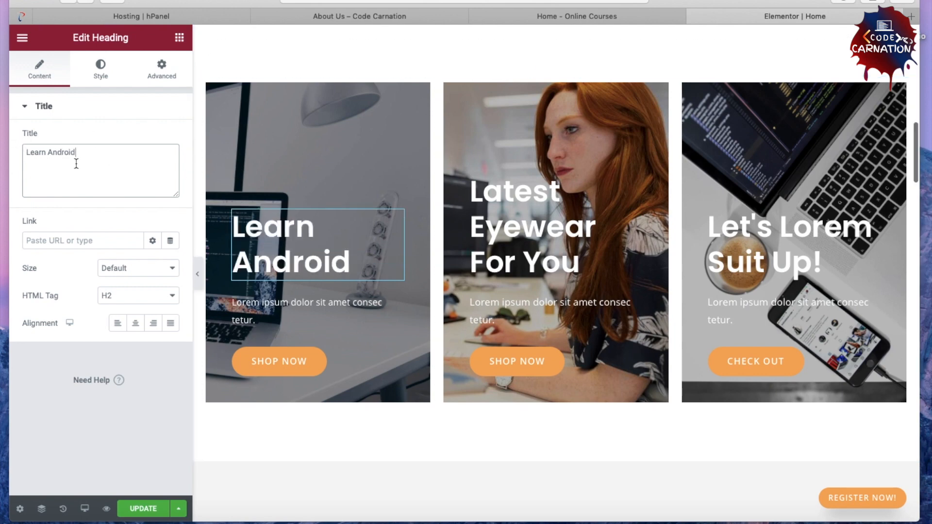
{"action": "type", "text": " Studio"}
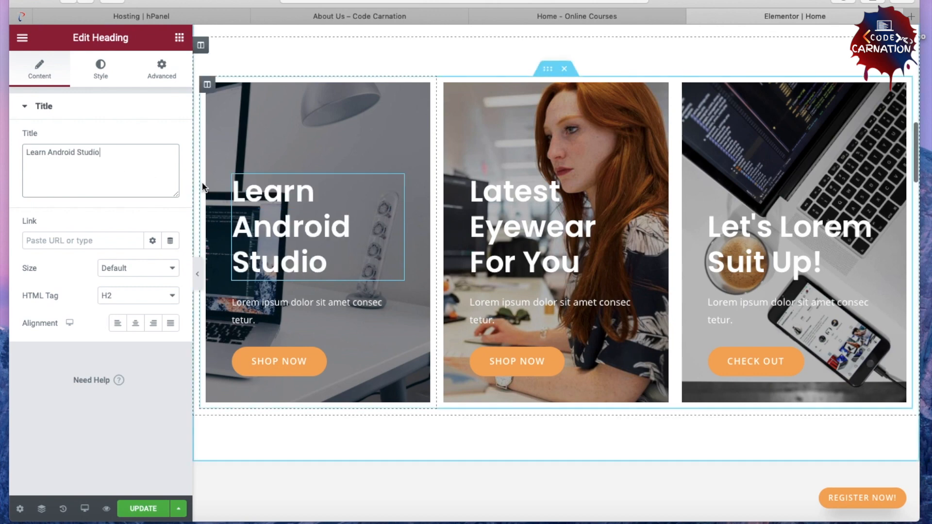
{"action": "left_click", "coordinate": [627, 190]}
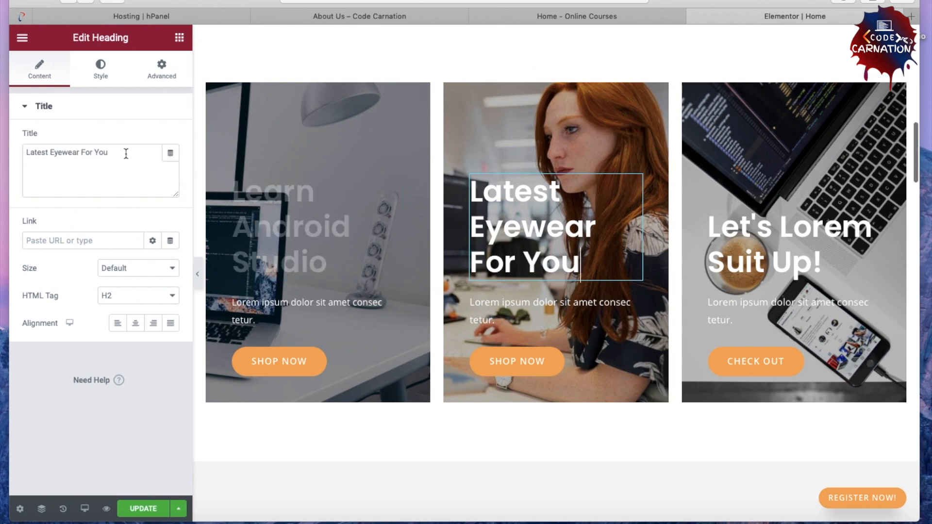
{"action": "left_click_drag", "start_coordinate": [125, 154], "coordinate": [27, 147]}
{"action": "type", "text": "Complete"}
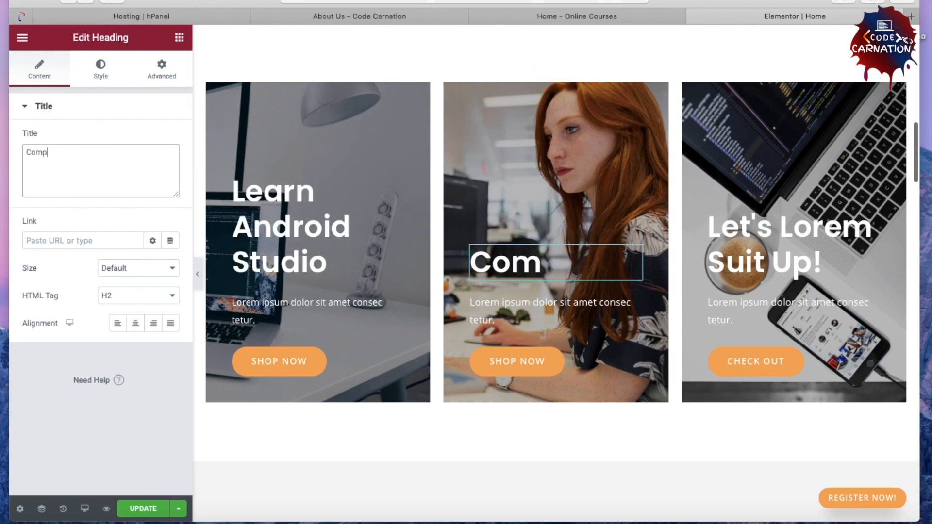
{"action": "type", "text": " Java"}
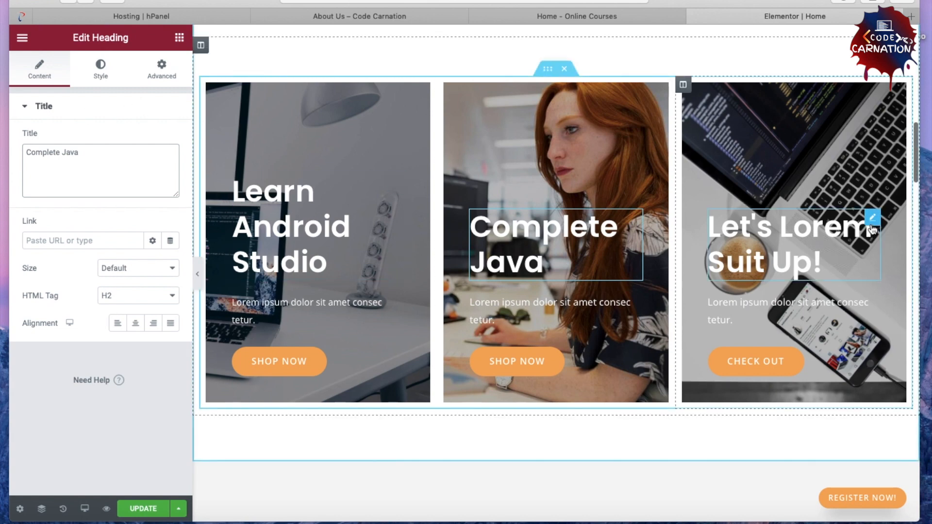
Replace the third heading 'Let's Lorem Suit Up!' with 'Wordpress Website'.
{"action": "left_click", "coordinate": [872, 220]}
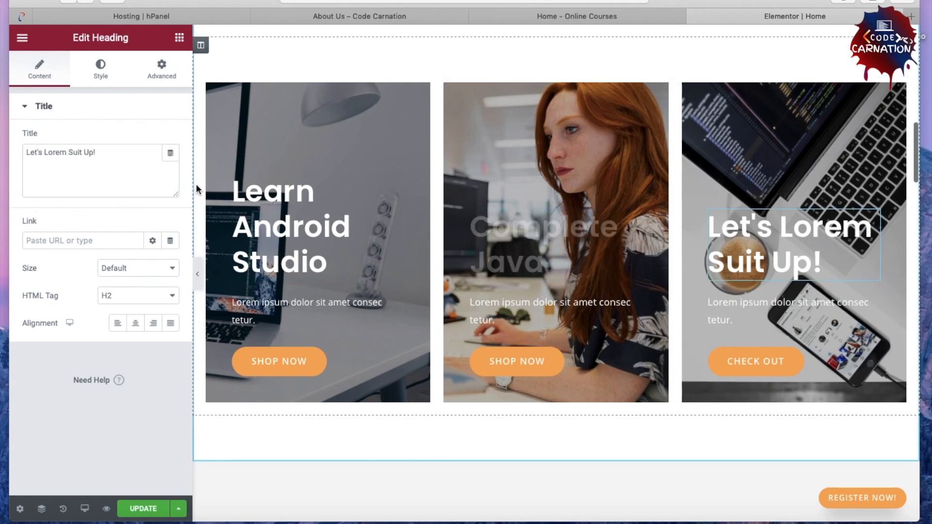
{"action": "left_click", "coordinate": [119, 152]}
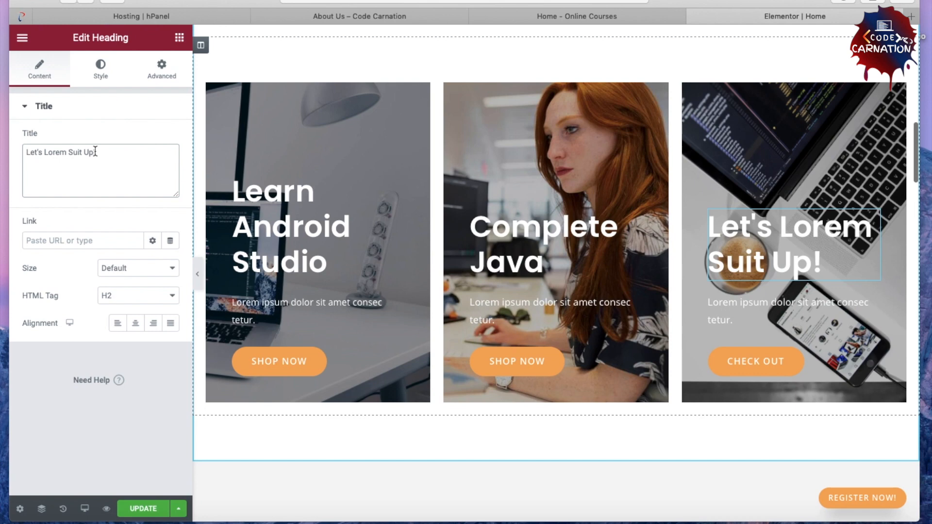
{"action": "left_click_drag", "start_coordinate": [94, 152], "coordinate": [1, 149]}
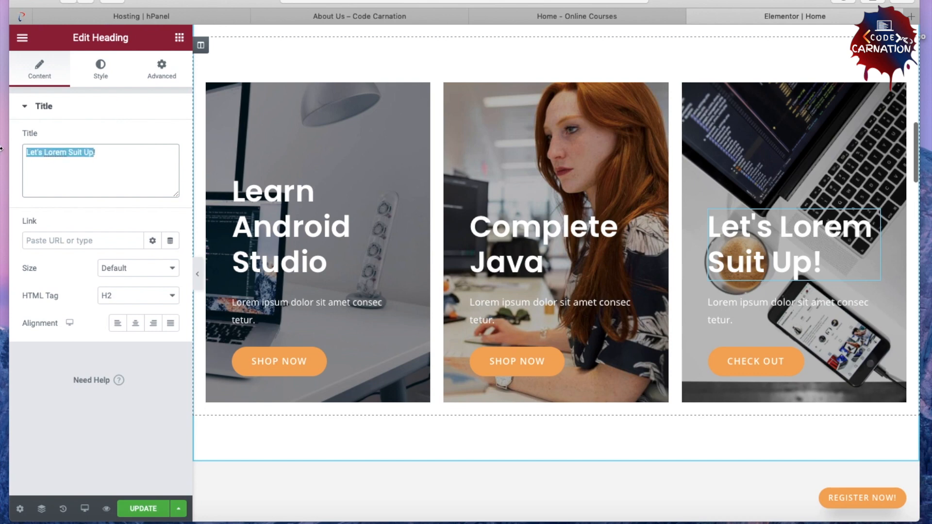
{"action": "key", "text": "BackSpace"}
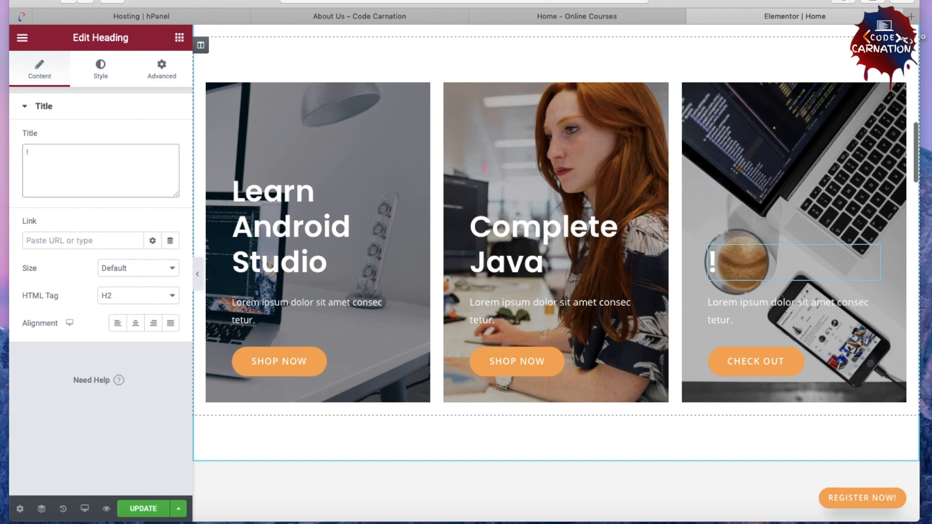
{"action": "type", "text": "Wprd"}
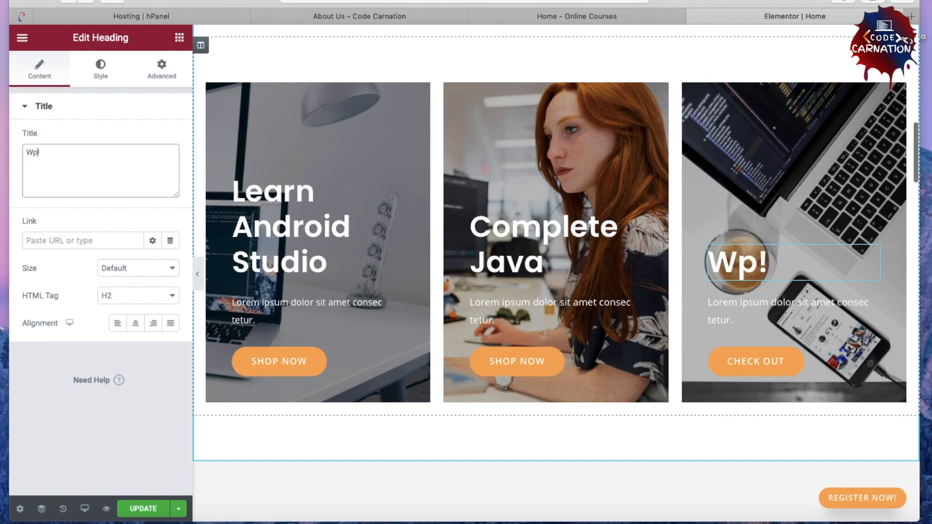
{"action": "key", "text": "BackSpace"}
{"action": "key", "text": "BackSpace"}
{"action": "key", "text": "BackSpace"}
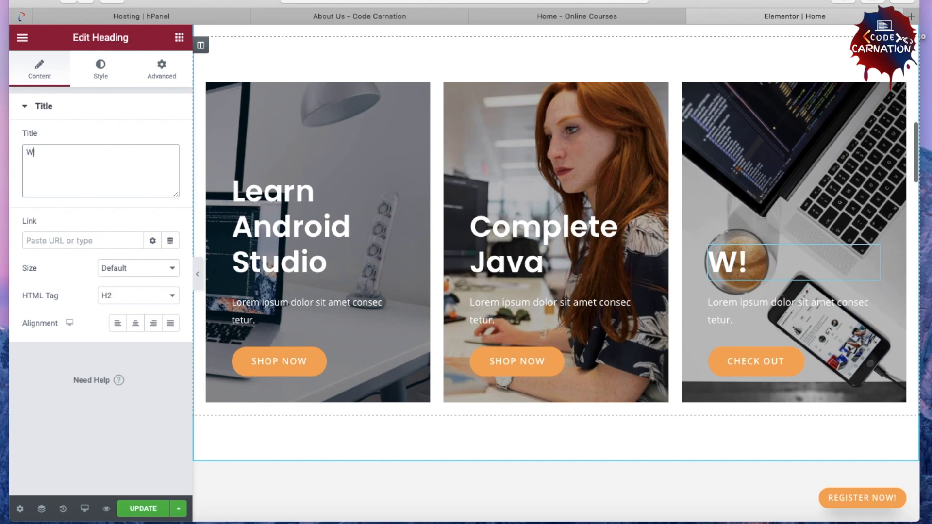
{"action": "type", "text": "ordpre"}
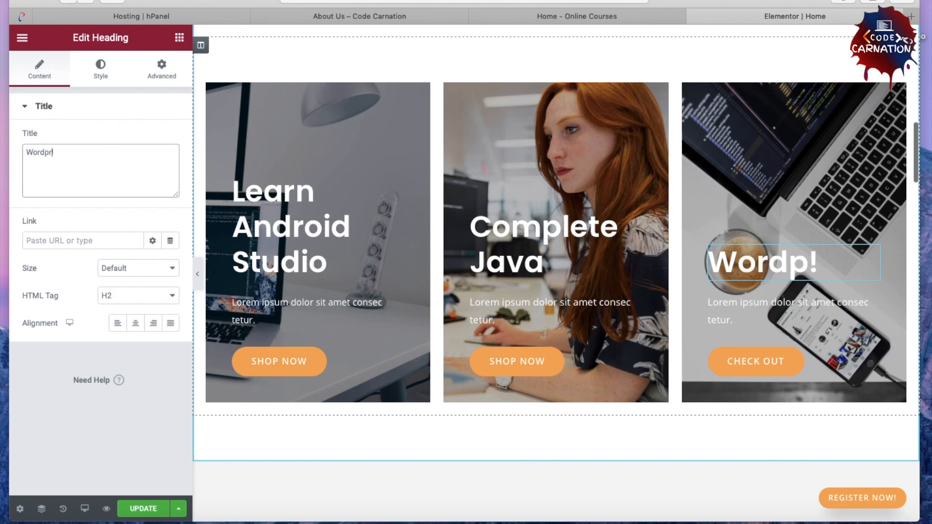
{"action": "type", "text": "ss"}
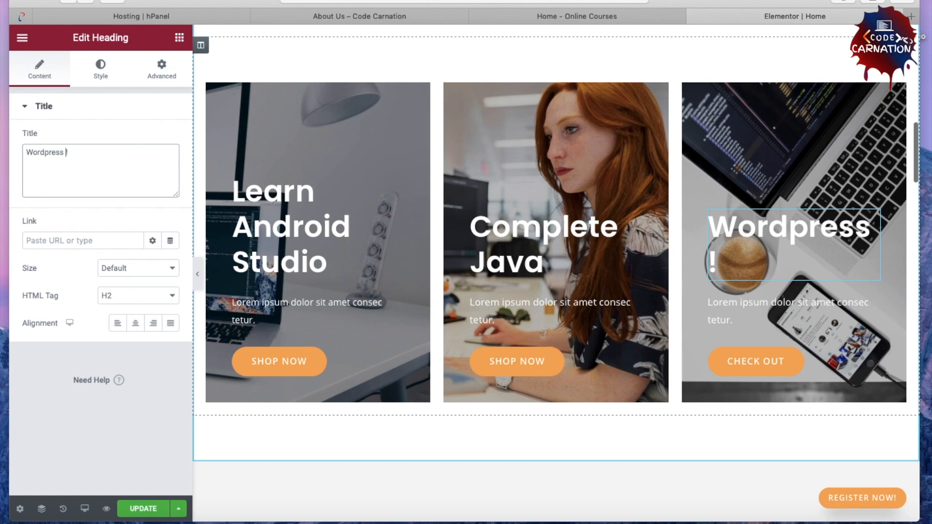
{"action": "type", "text": " Website"}
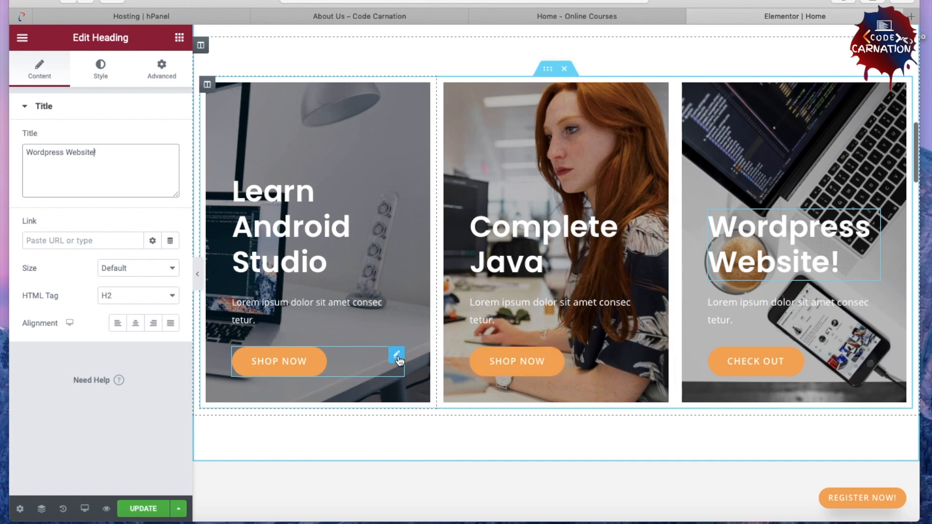
Change the three card button labels, including Shop Now and Check Out, to 'Let's Start'.
{"action": "left_click", "coordinate": [397, 356]}
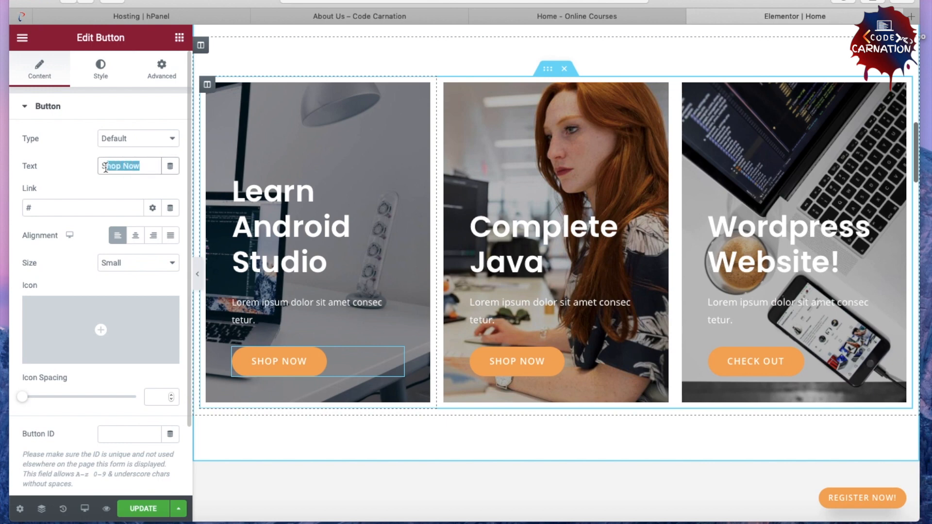
{"action": "type", "text": "Let's Start"}
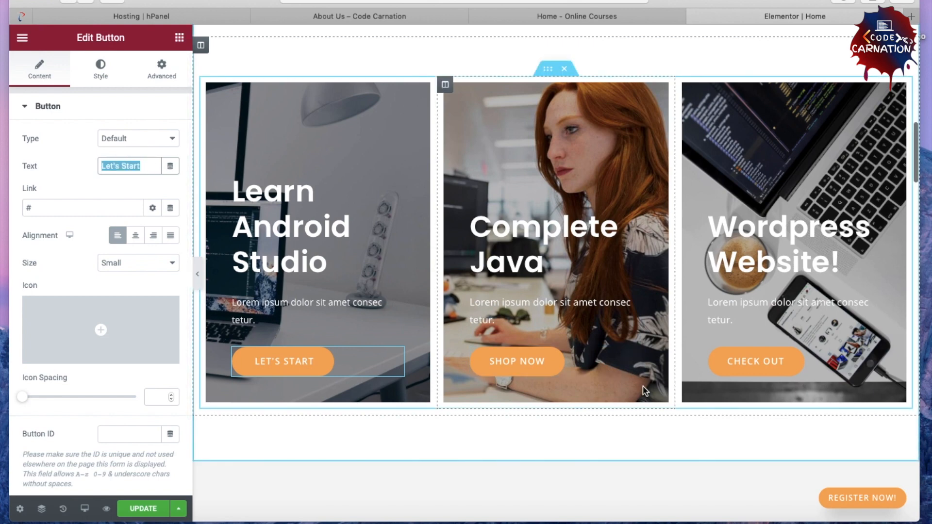
{"action": "left_click", "coordinate": [632, 358]}
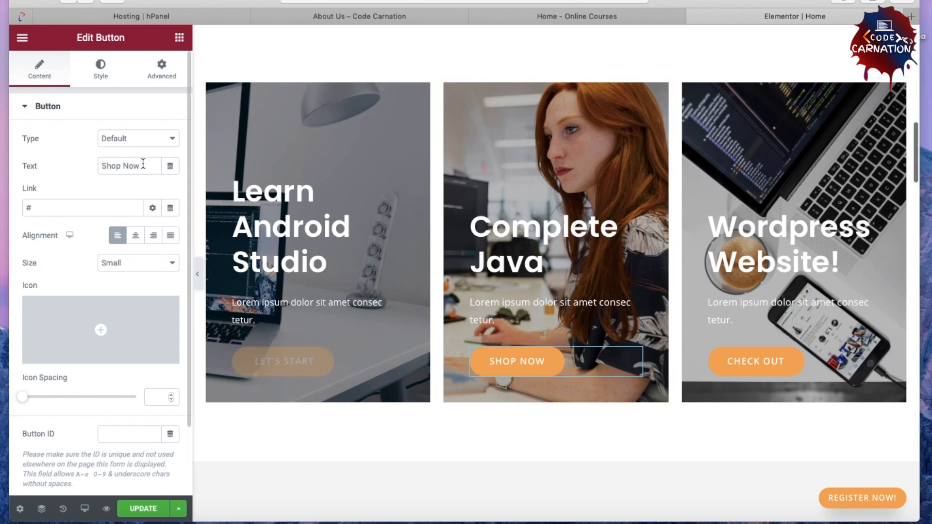
{"action": "left_click_drag", "start_coordinate": [105, 165], "coordinate": [94, 163]}
{"action": "type", "text": "Let's Start"}
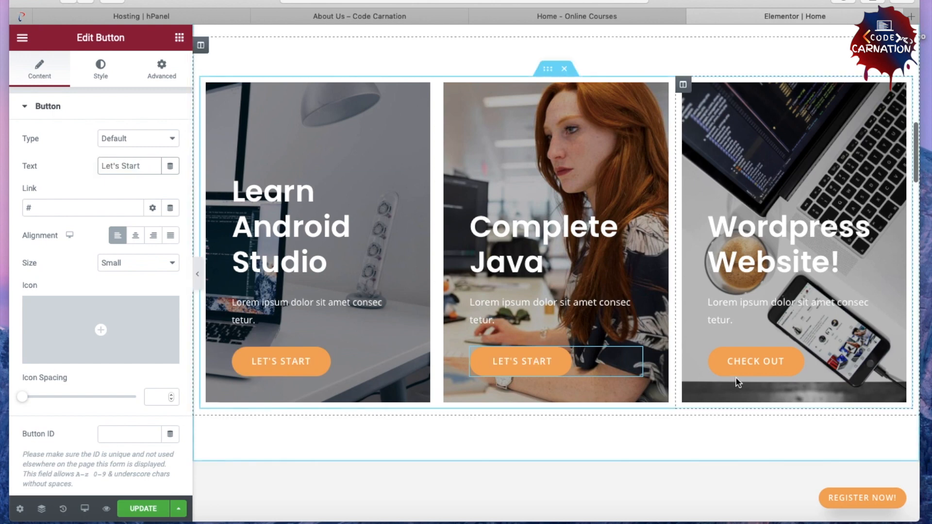
{"action": "left_click", "coordinate": [873, 358]}
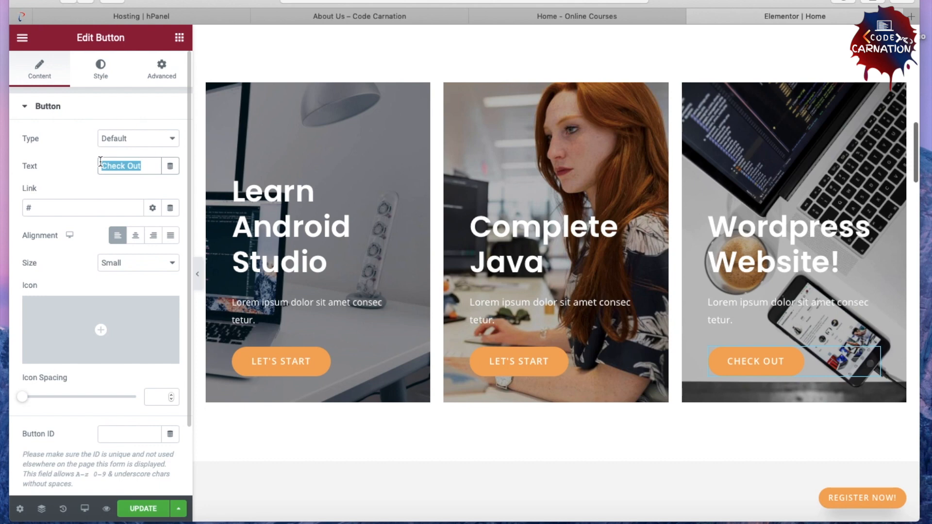
{"action": "type", "text": "Let's Start"}
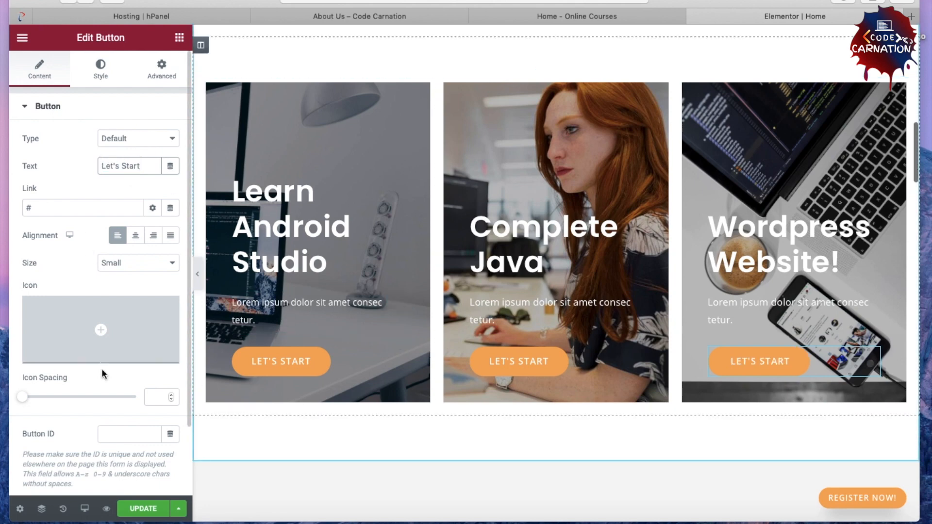
Scroll down to review the promo banners, then back up to the Learning Makes Easy! hero.
{"action": "scroll", "coordinate": [332, 409], "scroll_direction": "up", "scroll_amount": 3}
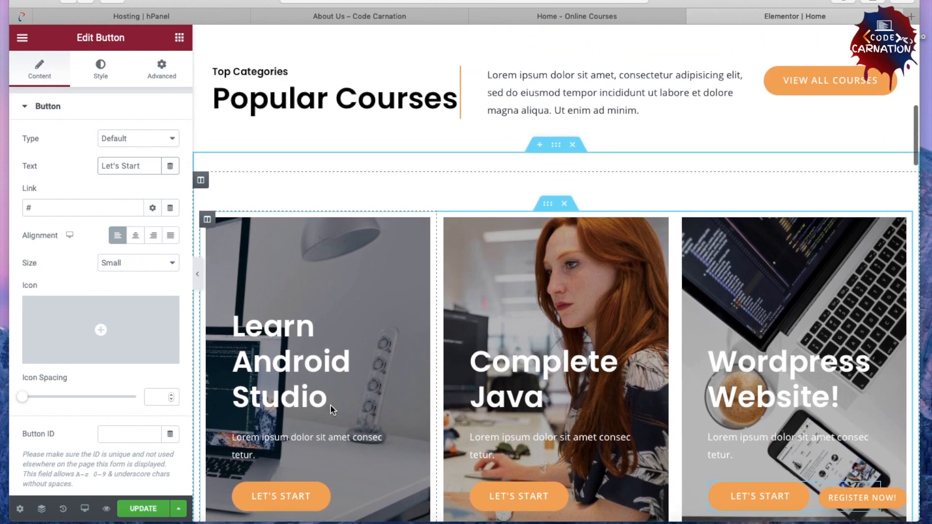
{"action": "scroll", "coordinate": [330, 409], "scroll_direction": "up", "scroll_amount": 14}
{"action": "scroll", "coordinate": [330, 410], "scroll_direction": "down", "scroll_amount": 15}
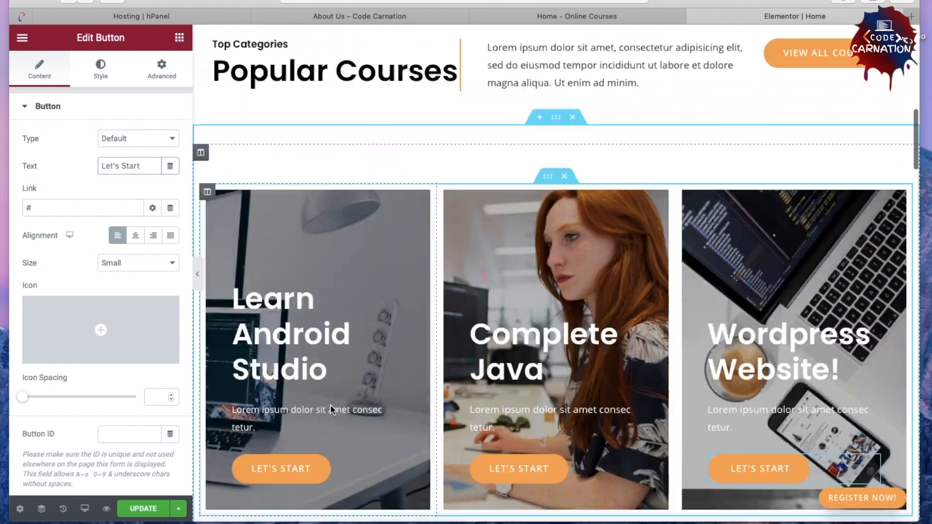
{"action": "scroll", "coordinate": [330, 408], "scroll_direction": "down", "scroll_amount": 4}
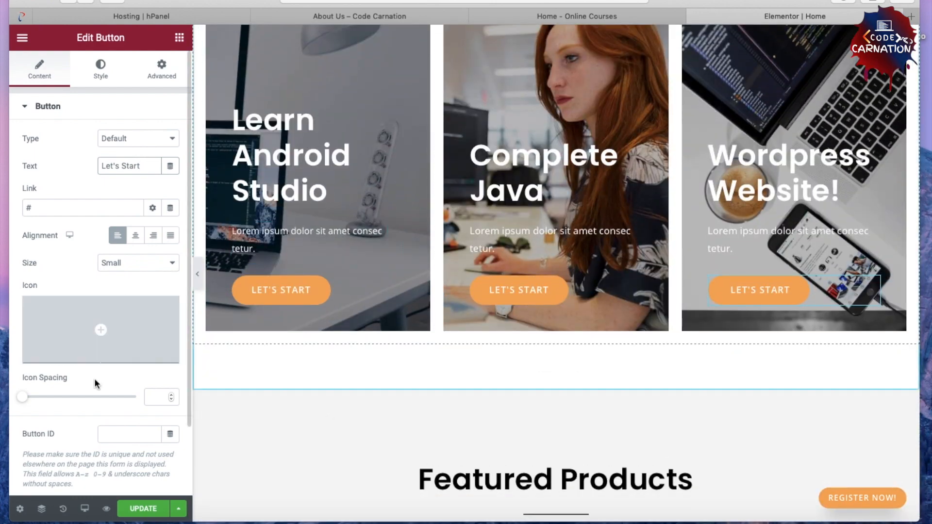
{"action": "scroll", "coordinate": [374, 323], "scroll_direction": "up", "scroll_amount": 1}
{"action": "scroll", "coordinate": [374, 324], "scroll_direction": "down", "scroll_amount": 4}
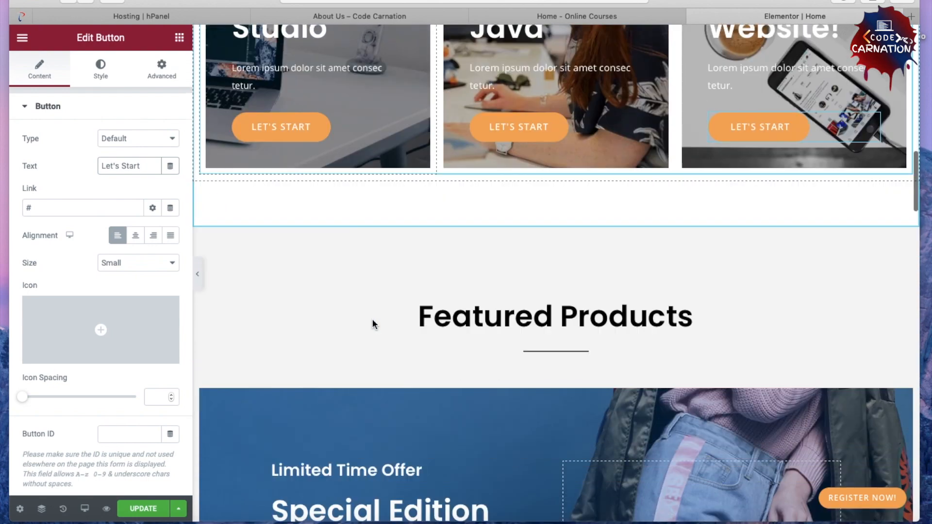
{"action": "scroll", "coordinate": [372, 320], "scroll_direction": "down", "scroll_amount": 6}
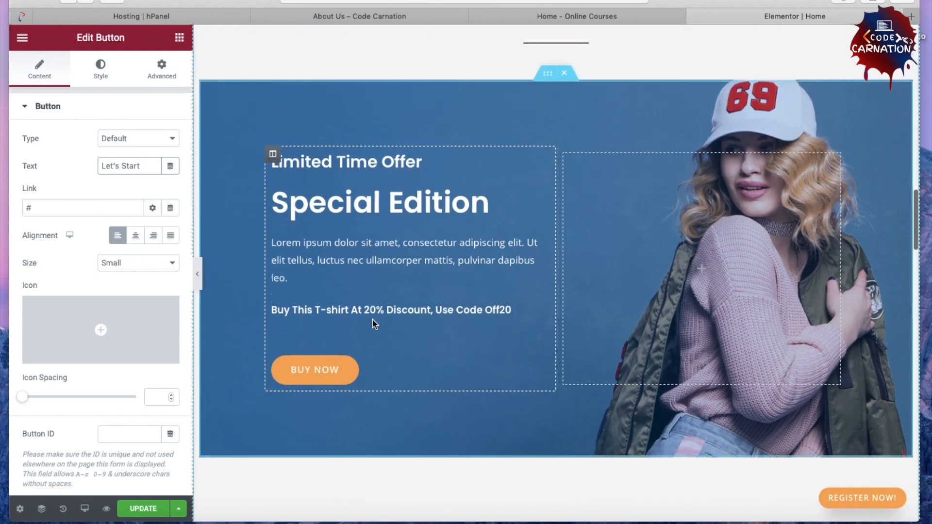
{"action": "scroll", "coordinate": [374, 324], "scroll_direction": "down", "scroll_amount": 4}
{"action": "scroll", "coordinate": [374, 324], "scroll_direction": "up", "scroll_amount": 1}
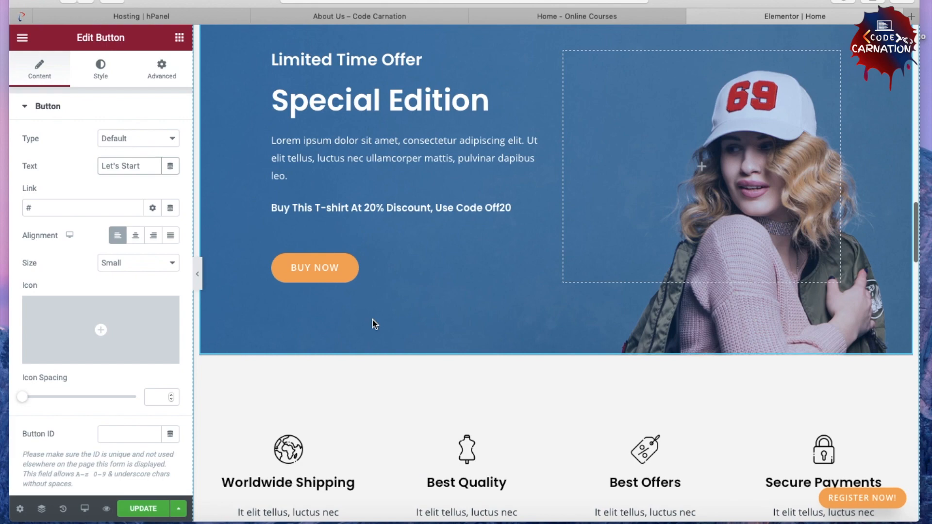
{"action": "scroll", "coordinate": [374, 324], "scroll_direction": "up", "scroll_amount": 3}
{"action": "scroll", "coordinate": [374, 324], "scroll_direction": "down", "scroll_amount": 5}
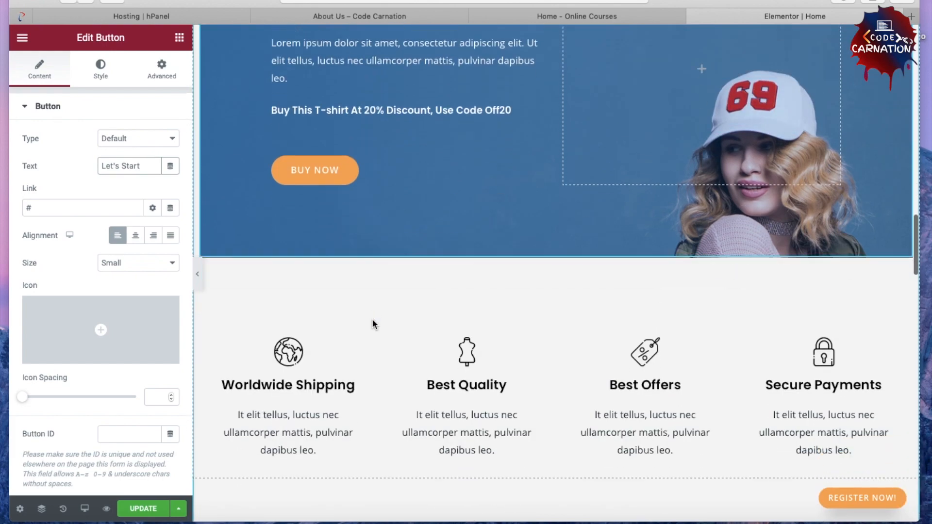
{"action": "scroll", "coordinate": [373, 324], "scroll_direction": "down", "scroll_amount": 15}
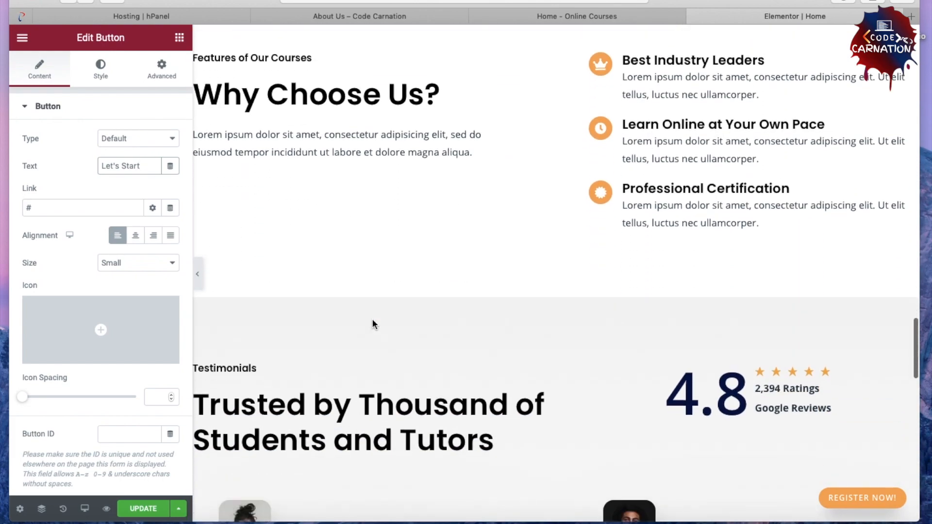
{"action": "scroll", "coordinate": [372, 318], "scroll_direction": "down", "scroll_amount": 9}
{"action": "scroll", "coordinate": [372, 319], "scroll_direction": "up", "scroll_amount": 20}
{"action": "scroll", "coordinate": [372, 320], "scroll_direction": "up", "scroll_amount": 4}
{"action": "scroll", "coordinate": [370, 330], "scroll_direction": "up", "scroll_amount": 2}
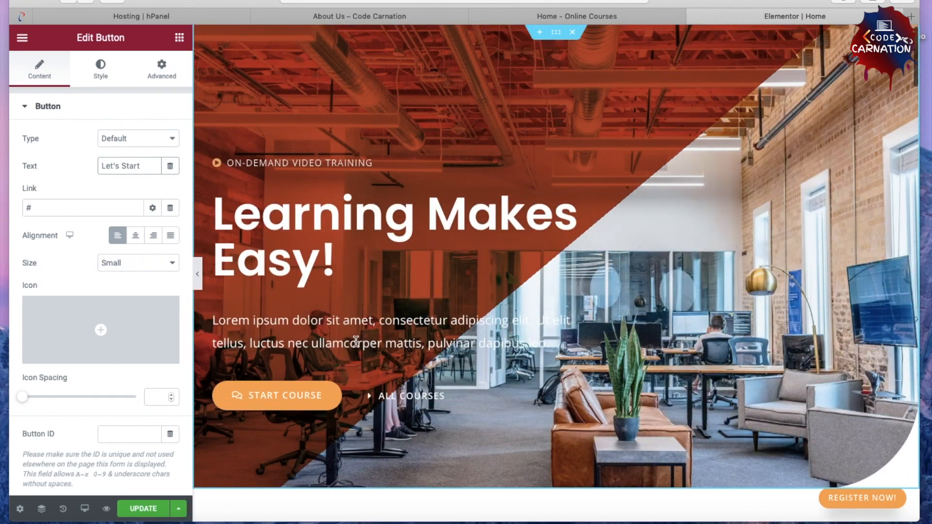
Give the START COURSE button black #000000 text on a white #FFFFFF background.
{"action": "left_click", "coordinate": [312, 399]}
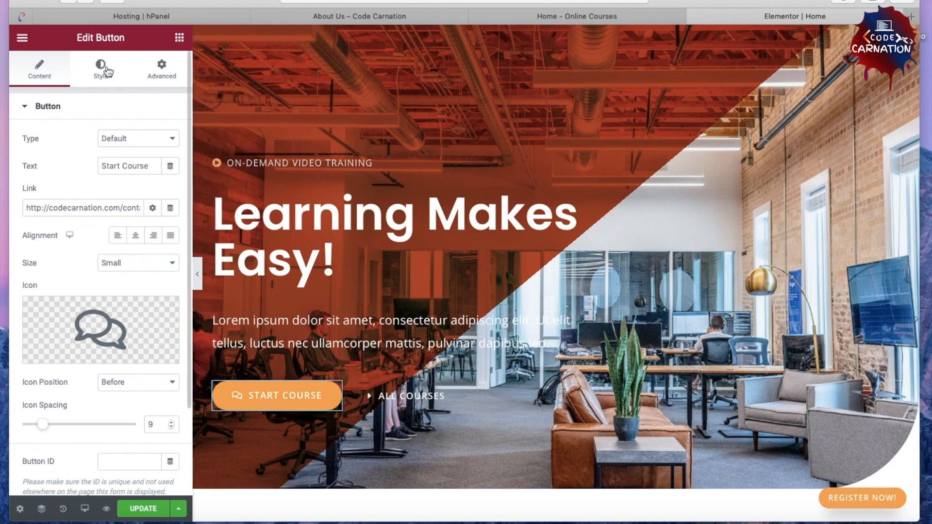
{"action": "left_click", "coordinate": [107, 71]}
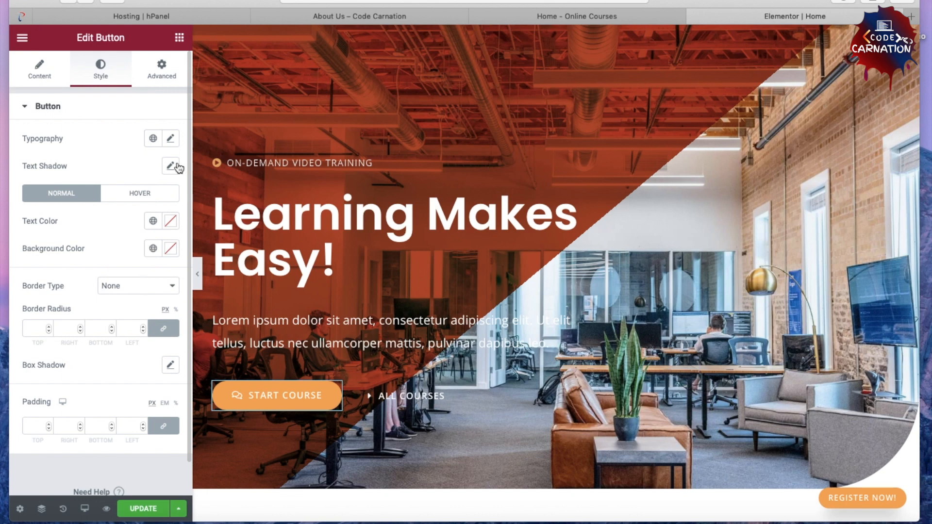
{"action": "left_click", "coordinate": [170, 223]}
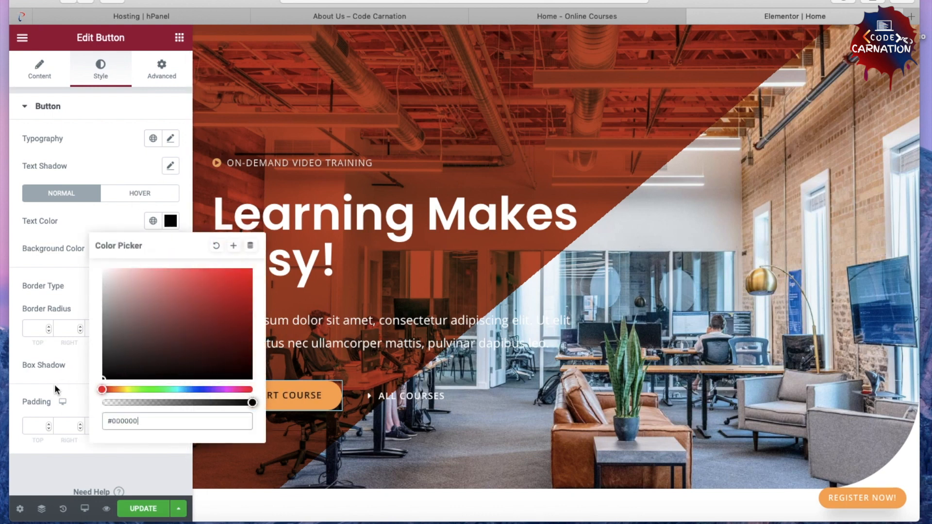
{"action": "left_click", "coordinate": [121, 225]}
{"action": "left_click", "coordinate": [170, 250]}
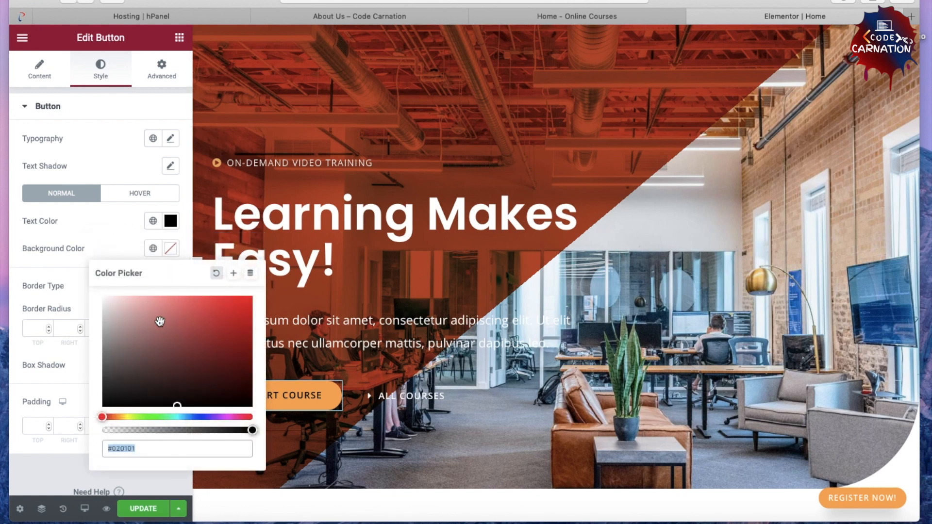
{"action": "left_click_drag", "start_coordinate": [113, 310], "coordinate": [69, 270]}
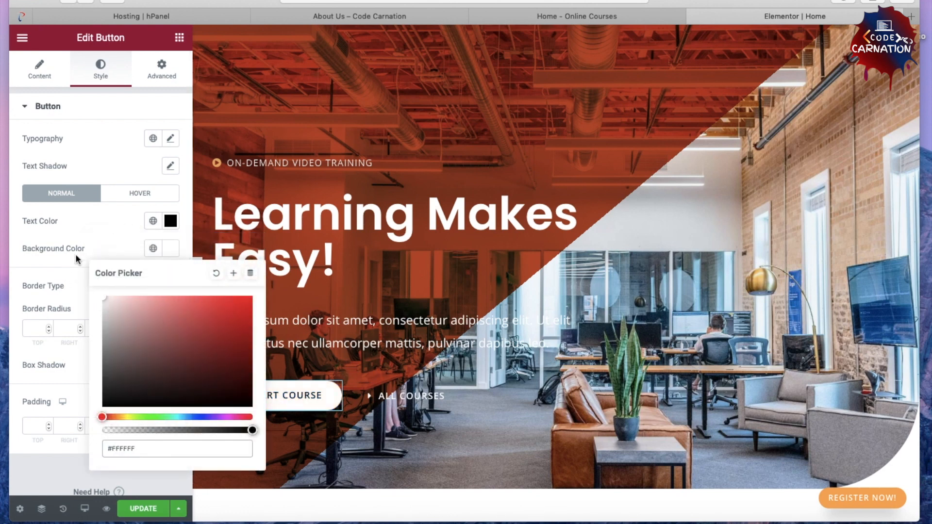
{"action": "left_click", "coordinate": [98, 235]}
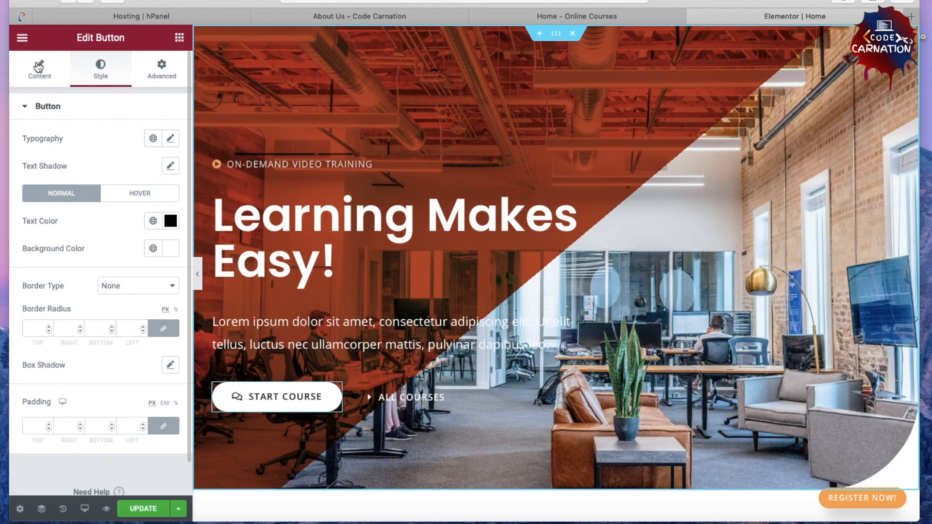
{"action": "left_click", "coordinate": [39, 69]}
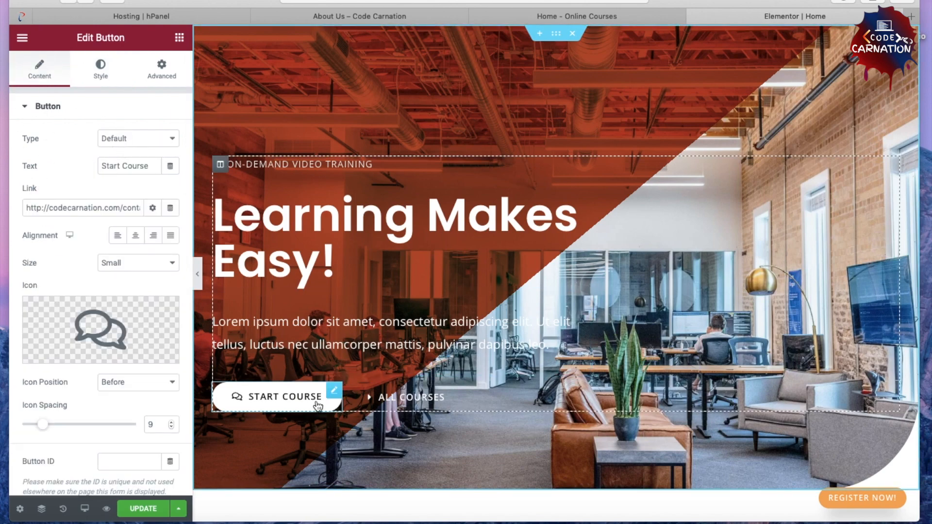
{"action": "left_click", "coordinate": [171, 76]}
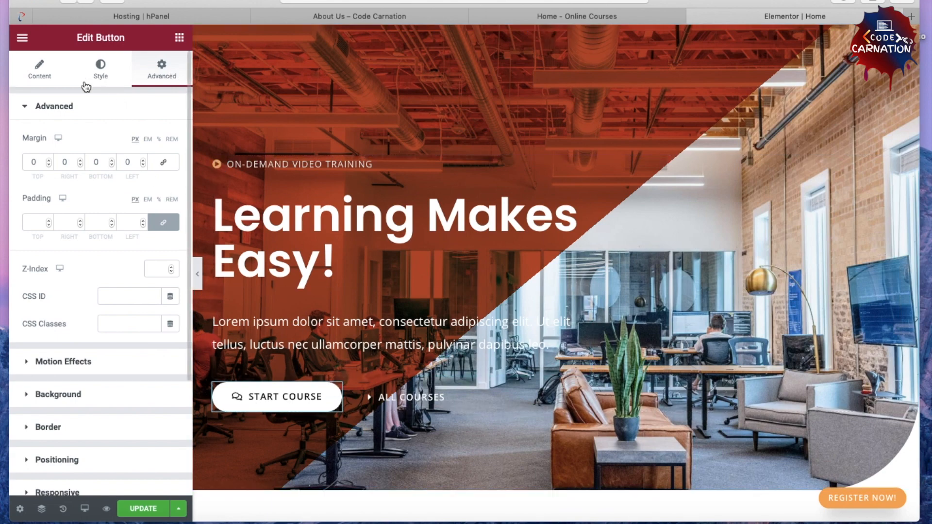
{"action": "left_click", "coordinate": [99, 83]}
Select the Special Edition inner section and show its background style settings.
{"action": "scroll", "coordinate": [572, 348], "scroll_direction": "down", "scroll_amount": 10}
{"action": "scroll", "coordinate": [572, 345], "scroll_direction": "down", "scroll_amount": 5}
{"action": "scroll", "coordinate": [574, 349], "scroll_direction": "up", "scroll_amount": 4}
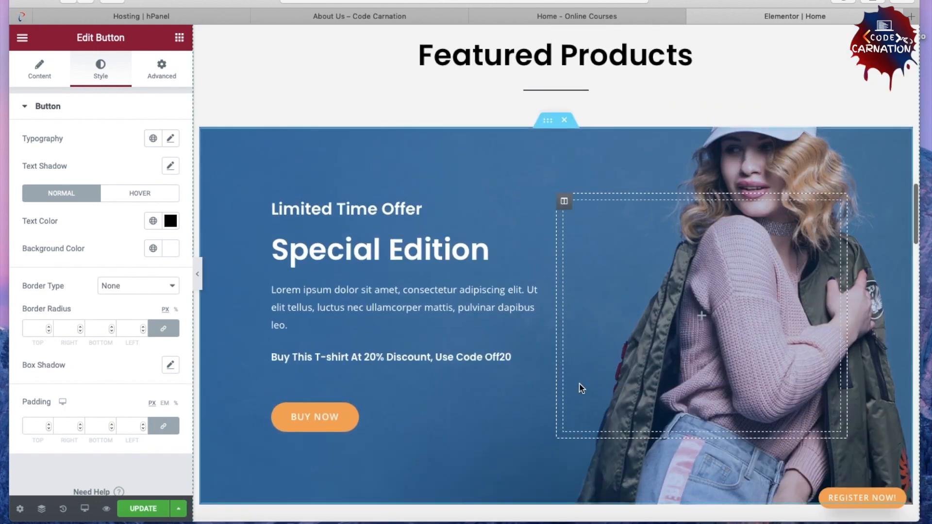
{"action": "left_click", "coordinate": [550, 124]}
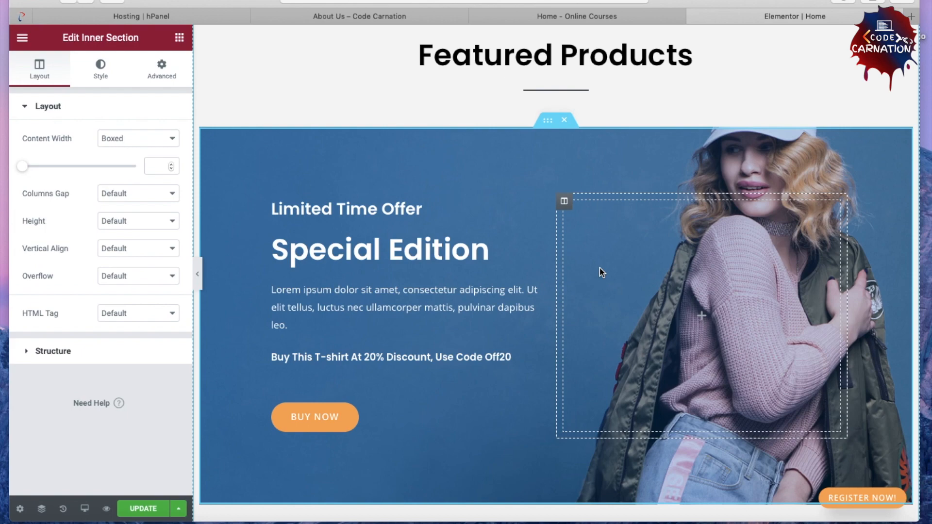
{"action": "scroll", "coordinate": [617, 340], "scroll_direction": "down", "scroll_amount": 5}
{"action": "scroll", "coordinate": [632, 386], "scroll_direction": "up", "scroll_amount": 8}
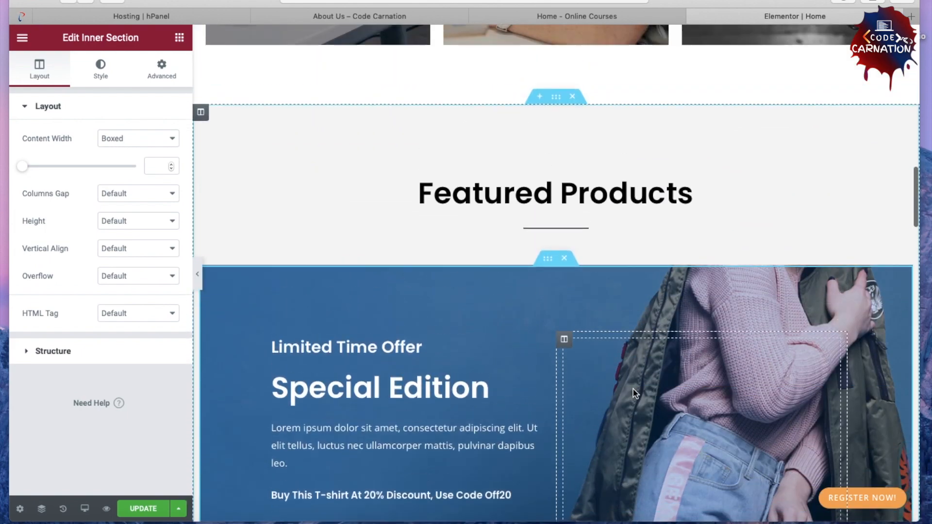
{"action": "scroll", "coordinate": [635, 394], "scroll_direction": "down", "scroll_amount": 4}
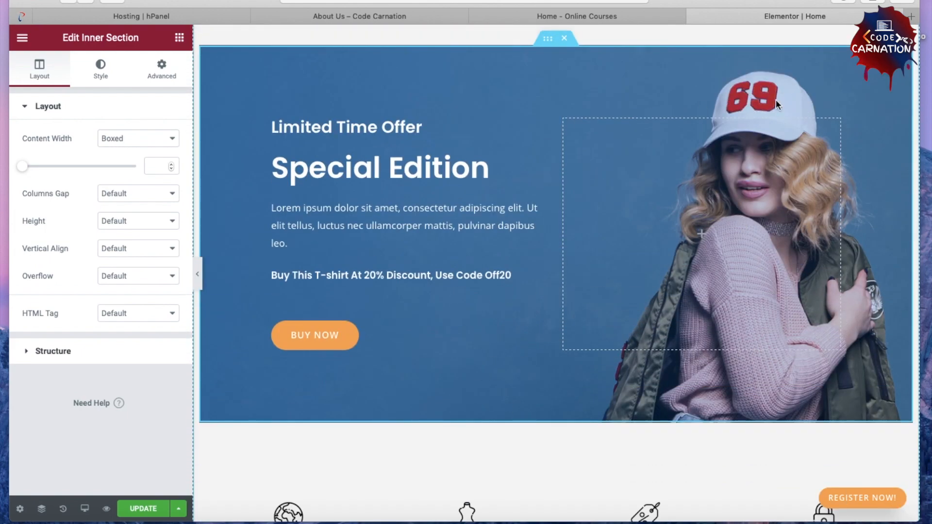
{"action": "scroll", "coordinate": [436, 372], "scroll_direction": "down", "scroll_amount": 3}
{"action": "scroll", "coordinate": [436, 373], "scroll_direction": "up", "scroll_amount": 2}
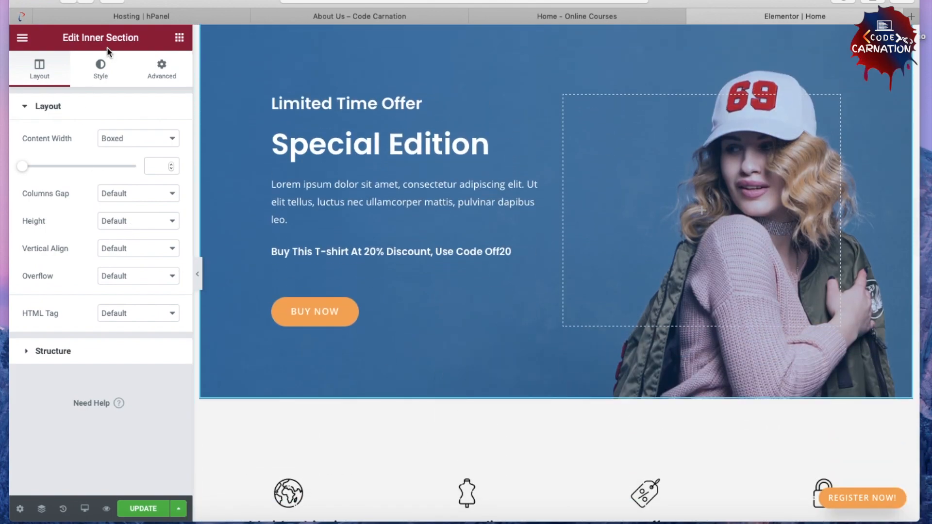
{"action": "left_click", "coordinate": [102, 66]}
Set the section's background image to the laptop-on-desk photo 2.jpg.
{"action": "mouse_move", "coordinate": [101, 253]}
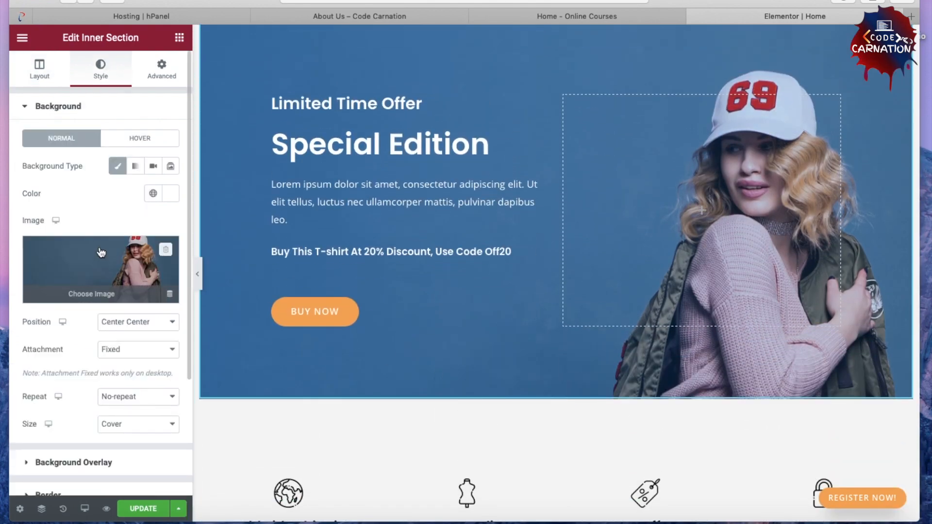
{"action": "left_click", "coordinate": [100, 298]}
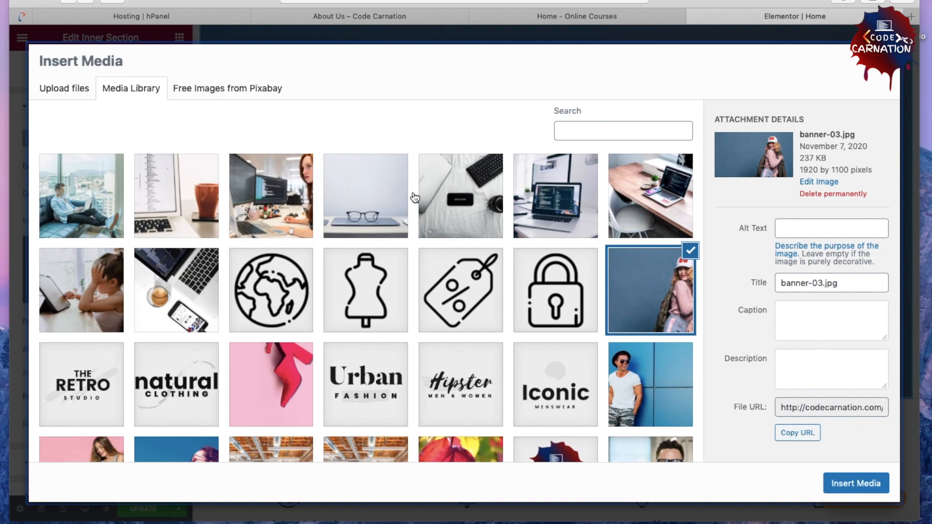
{"action": "left_click", "coordinate": [641, 206]}
{"action": "left_click", "coordinate": [846, 490]}
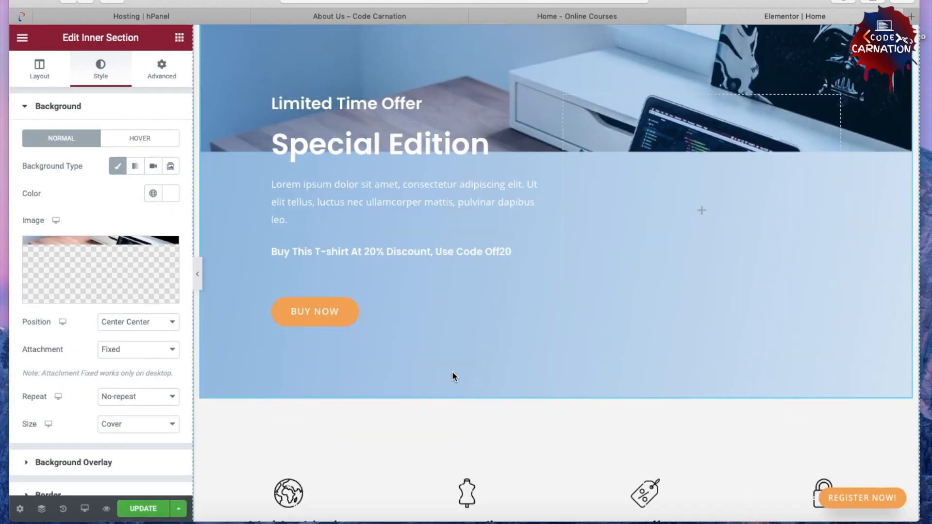
{"action": "scroll", "coordinate": [453, 371], "scroll_direction": "up", "scroll_amount": 1}
{"action": "scroll", "coordinate": [453, 371], "scroll_direction": "down", "scroll_amount": 3}
{"action": "scroll", "coordinate": [453, 374], "scroll_direction": "down", "scroll_amount": 2}
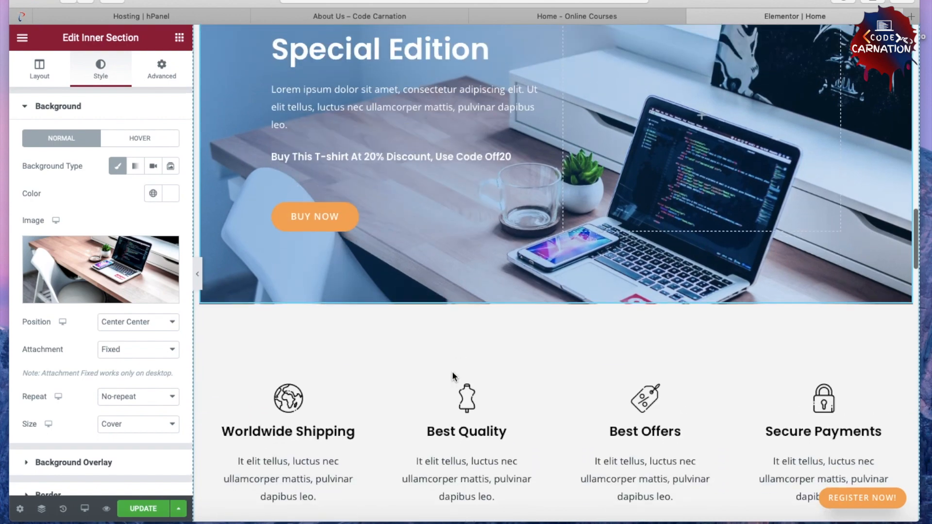
{"action": "scroll", "coordinate": [453, 374], "scroll_direction": "up", "scroll_amount": 4}
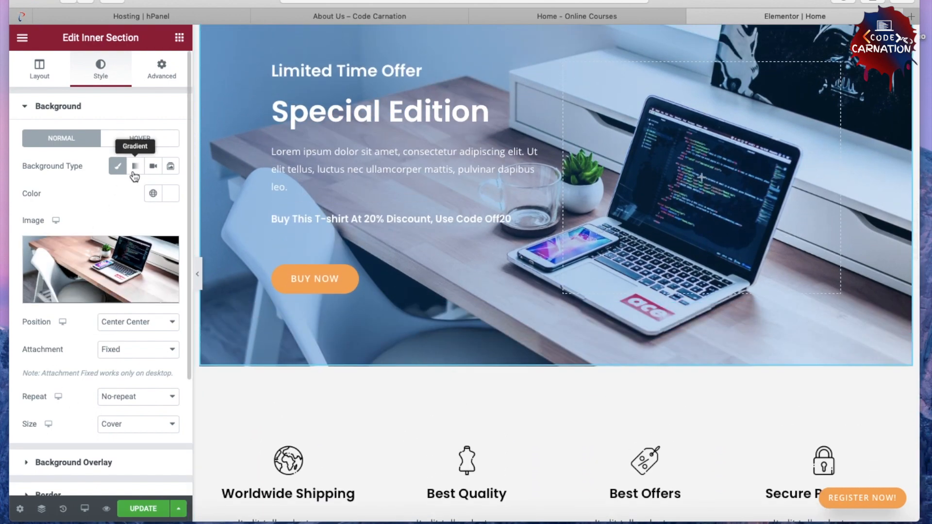
{"action": "left_click", "coordinate": [153, 357]}
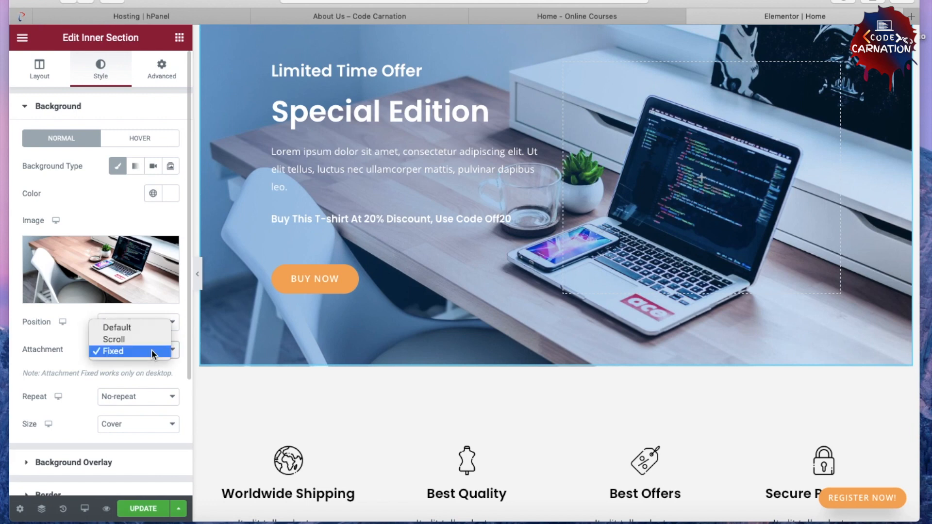
{"action": "left_click", "coordinate": [152, 352]}
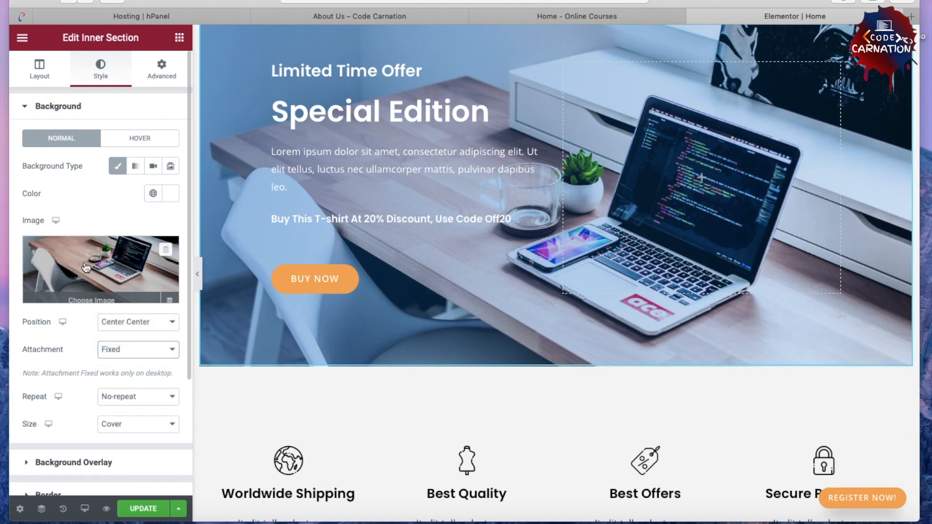
{"action": "left_click", "coordinate": [136, 351]}
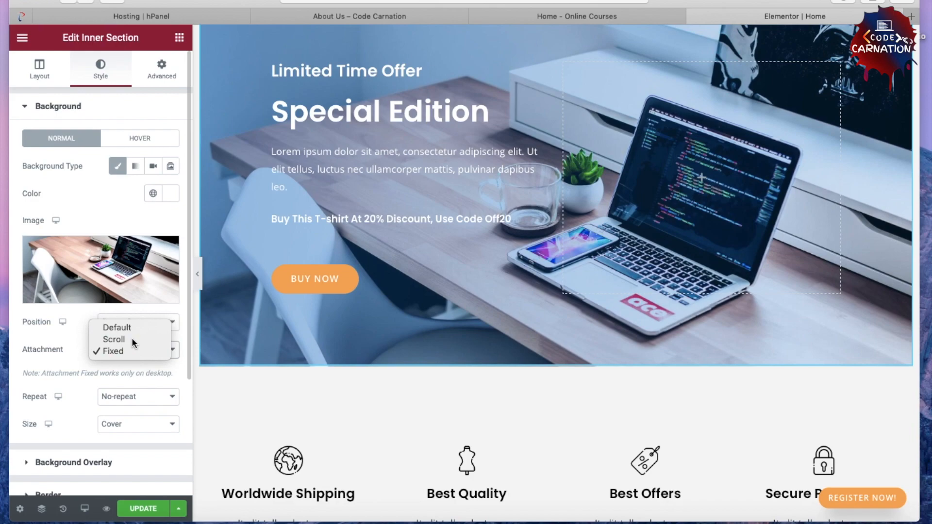
{"action": "left_click", "coordinate": [128, 340]}
{"action": "scroll", "coordinate": [473, 408], "scroll_direction": "down", "scroll_amount": 10}
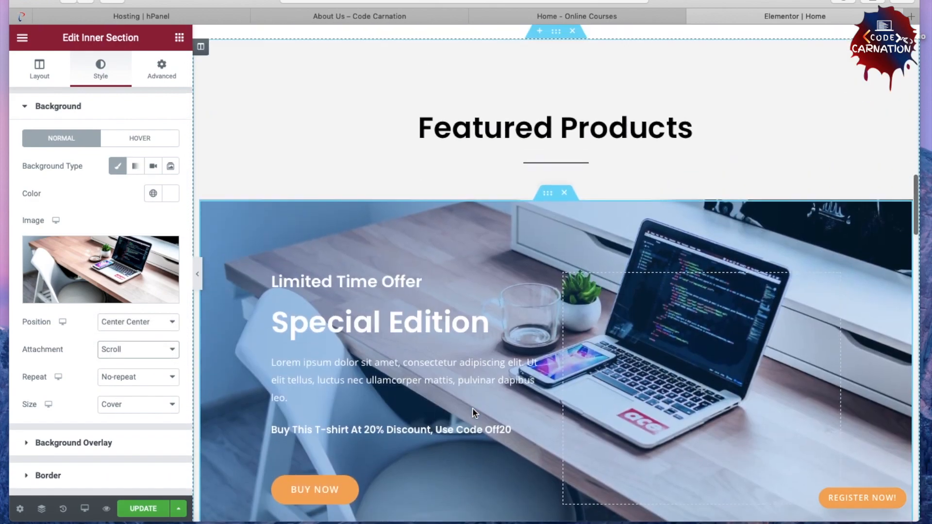
{"action": "scroll", "coordinate": [474, 410], "scroll_direction": "up", "scroll_amount": 15}
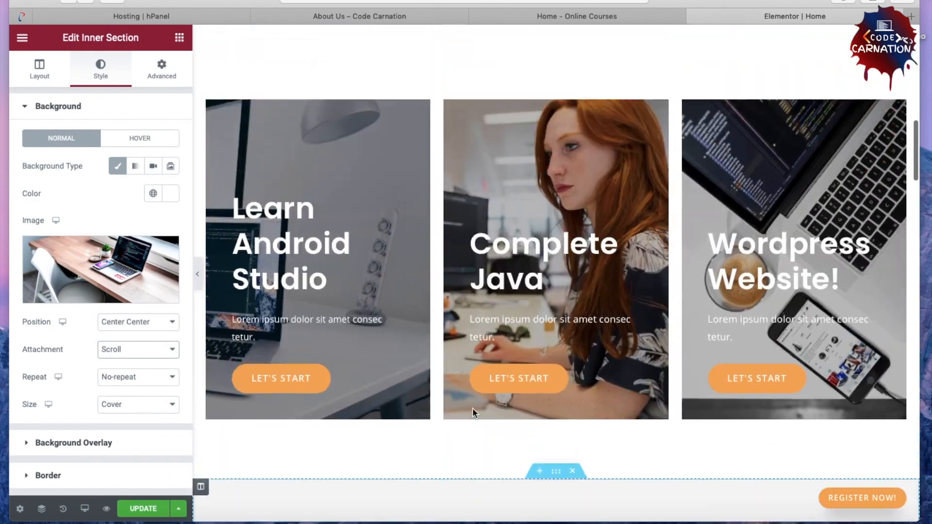
{"action": "scroll", "coordinate": [473, 408], "scroll_direction": "down", "scroll_amount": 5}
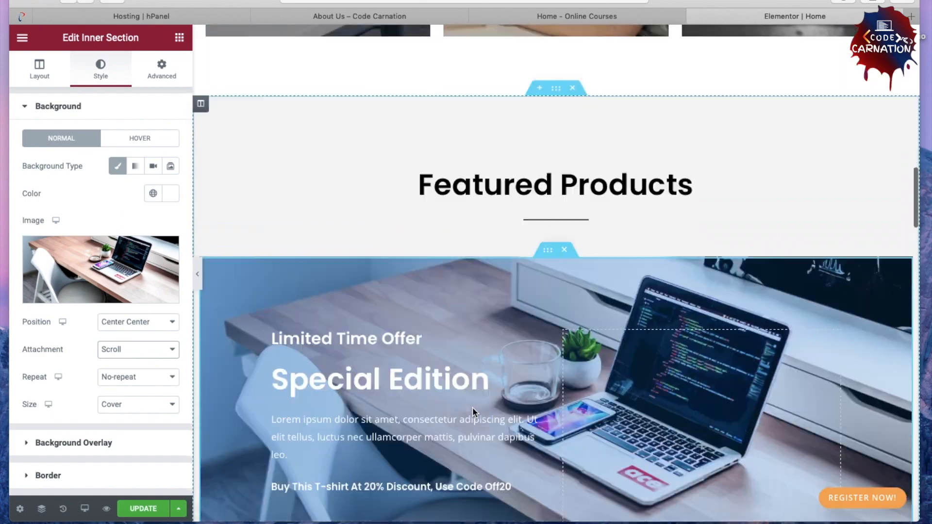
{"action": "scroll", "coordinate": [473, 411], "scroll_direction": "up", "scroll_amount": 4}
{"action": "scroll", "coordinate": [473, 411], "scroll_direction": "down", "scroll_amount": 6}
{"action": "scroll", "coordinate": [473, 411], "scroll_direction": "up", "scroll_amount": 1}
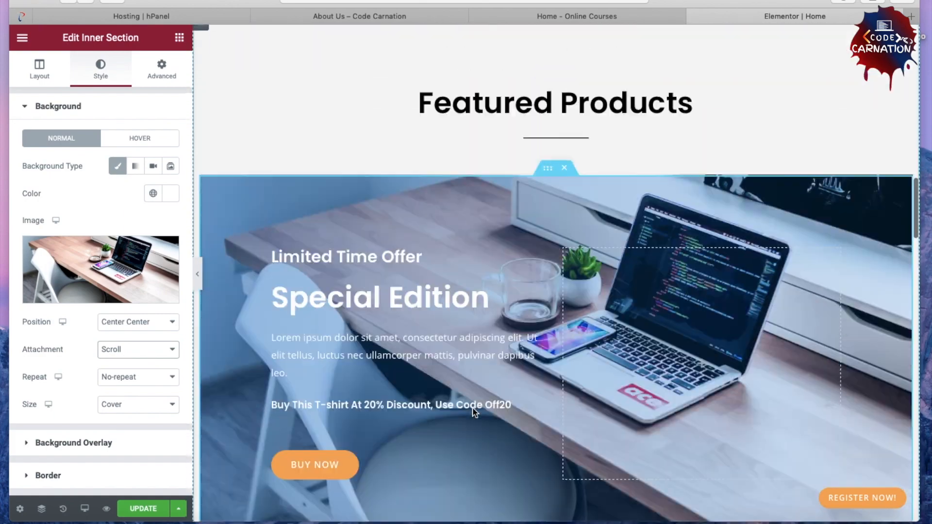
{"action": "scroll", "coordinate": [473, 411], "scroll_direction": "down", "scroll_amount": 4}
{"action": "scroll", "coordinate": [403, 319], "scroll_direction": "up", "scroll_amount": 2}
{"action": "scroll", "coordinate": [403, 320], "scroll_direction": "down", "scroll_amount": 5}
{"action": "scroll", "coordinate": [403, 320], "scroll_direction": "up", "scroll_amount": 6}
{"action": "scroll", "coordinate": [403, 319], "scroll_direction": "down", "scroll_amount": 2}
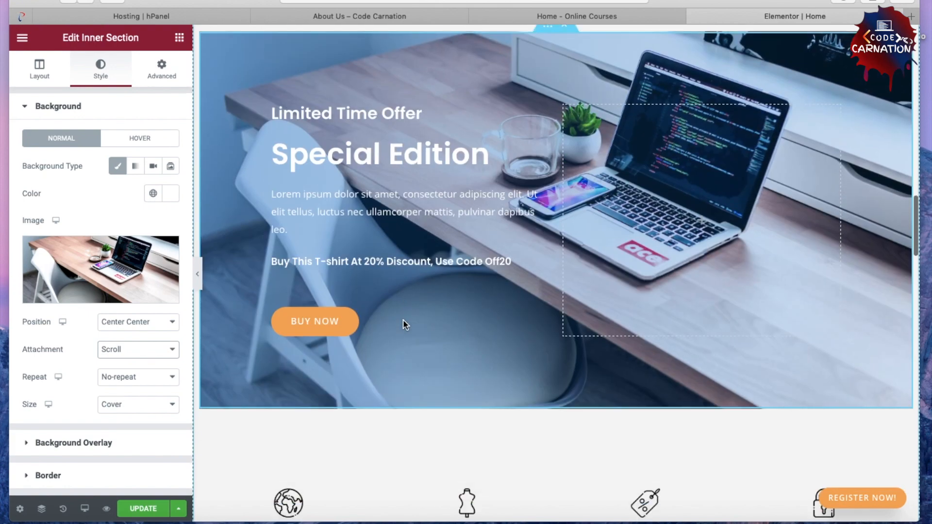
{"action": "left_click", "coordinate": [134, 349]}
{"action": "left_click", "coordinate": [129, 365]}
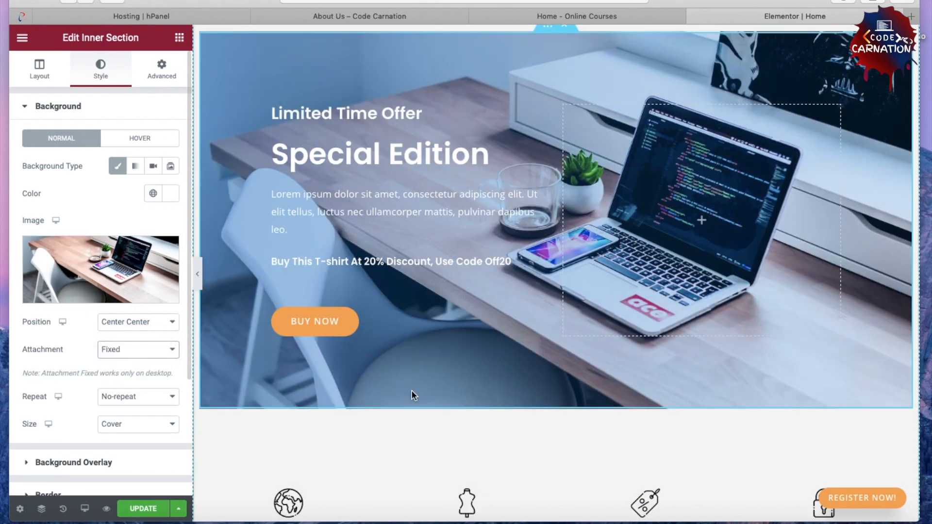
{"action": "scroll", "coordinate": [419, 401], "scroll_direction": "down", "scroll_amount": 2}
{"action": "scroll", "coordinate": [419, 402], "scroll_direction": "up", "scroll_amount": 5}
{"action": "scroll", "coordinate": [420, 401], "scroll_direction": "down", "scroll_amount": 6}
{"action": "scroll", "coordinate": [421, 401], "scroll_direction": "up", "scroll_amount": 6}
{"action": "scroll", "coordinate": [421, 401], "scroll_direction": "down", "scroll_amount": 6}
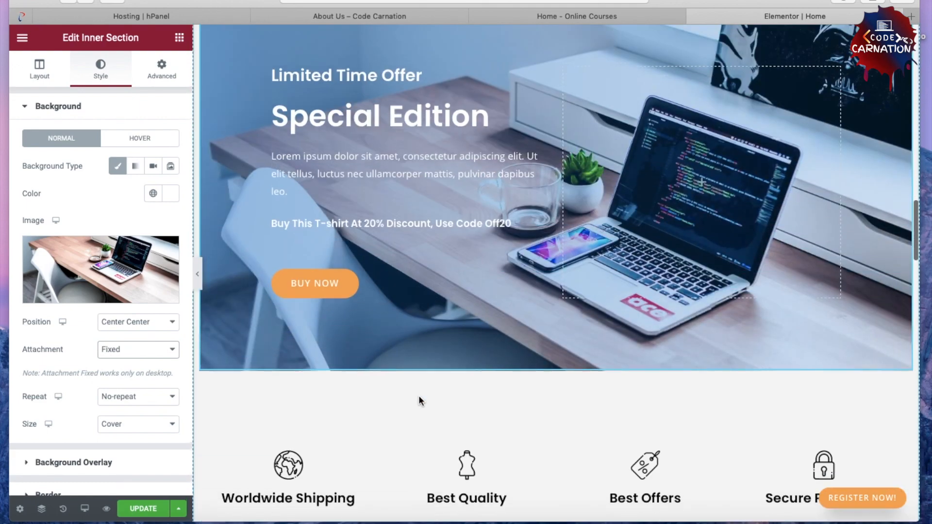
{"action": "scroll", "coordinate": [419, 397], "scroll_direction": "up", "scroll_amount": 1}
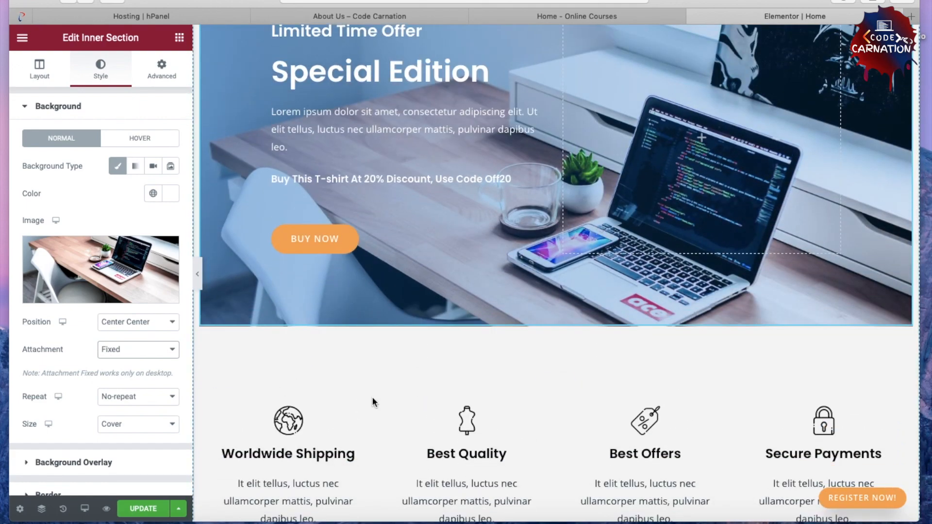
{"action": "scroll", "coordinate": [373, 398], "scroll_direction": "down", "scroll_amount": 2}
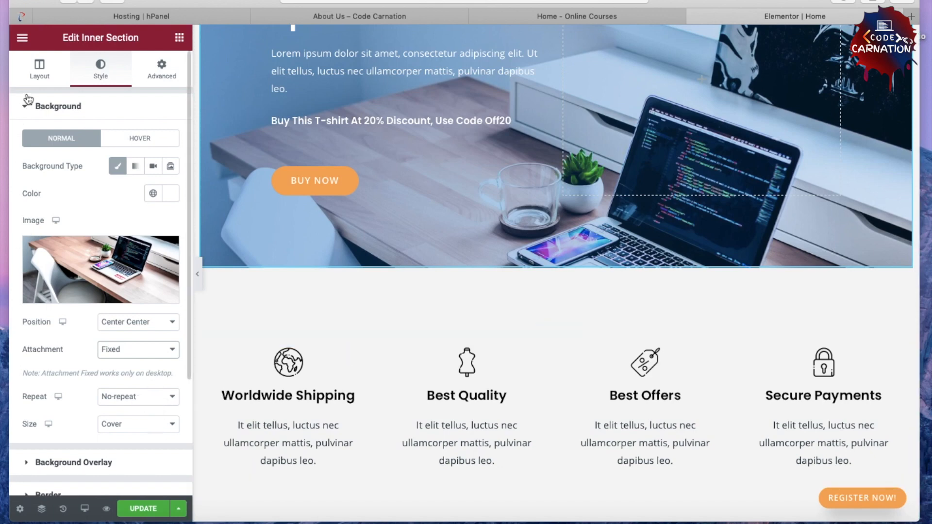
{"action": "left_click", "coordinate": [26, 112]}
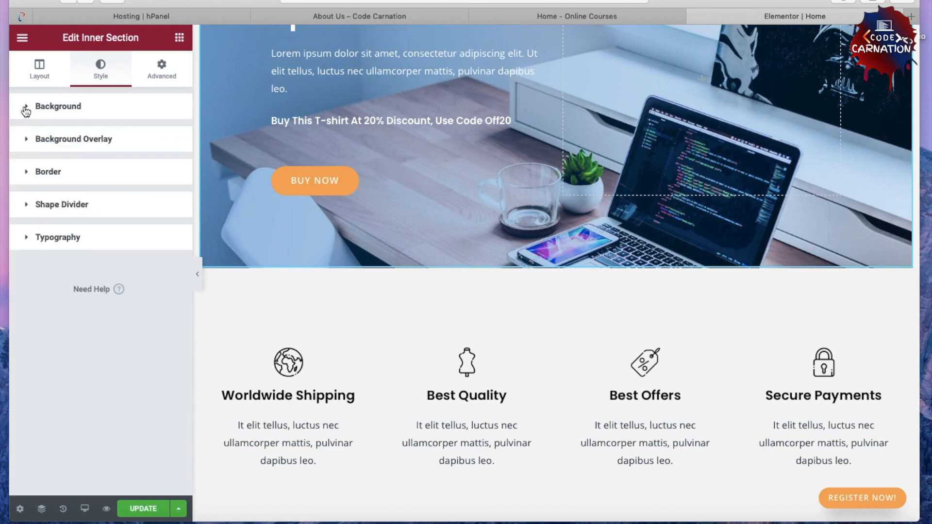
{"action": "left_click", "coordinate": [28, 141]}
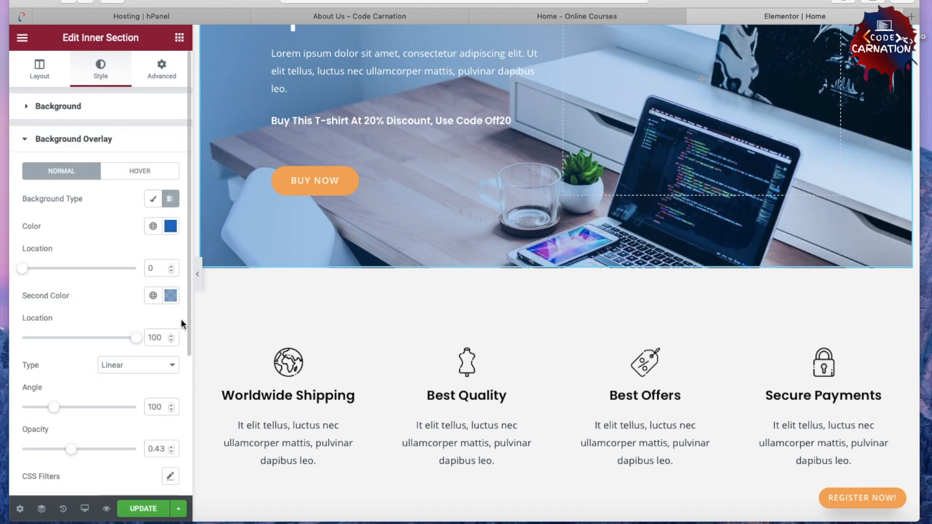
{"action": "scroll", "coordinate": [110, 389], "scroll_direction": "down", "scroll_amount": 5}
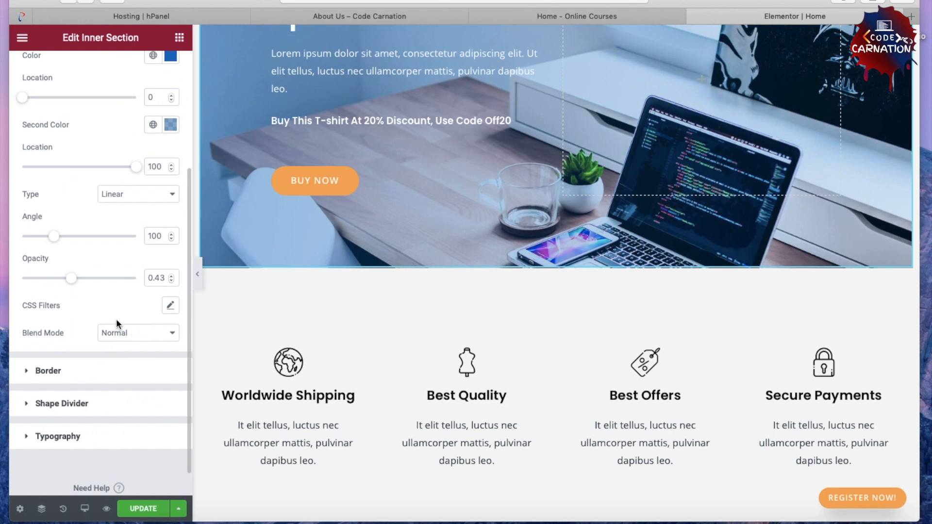
{"action": "left_click", "coordinate": [129, 373]}
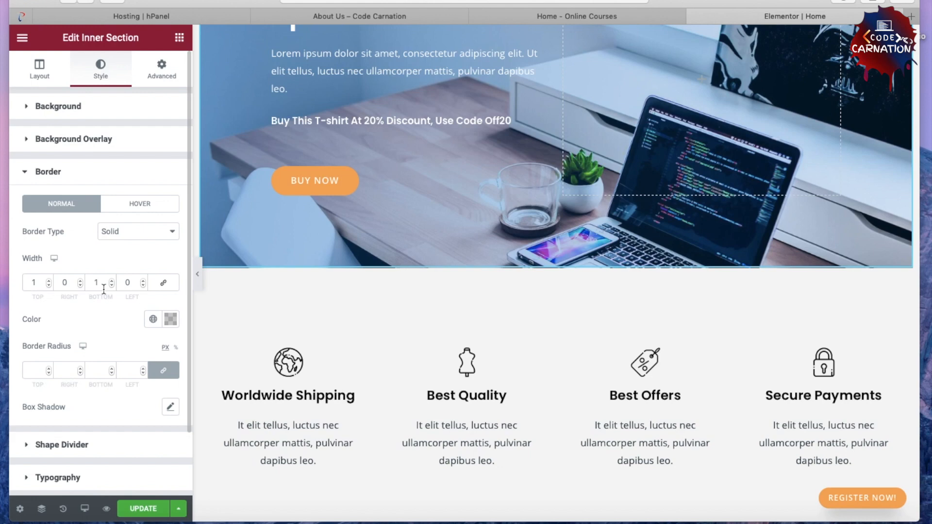
{"action": "left_click", "coordinate": [125, 141]}
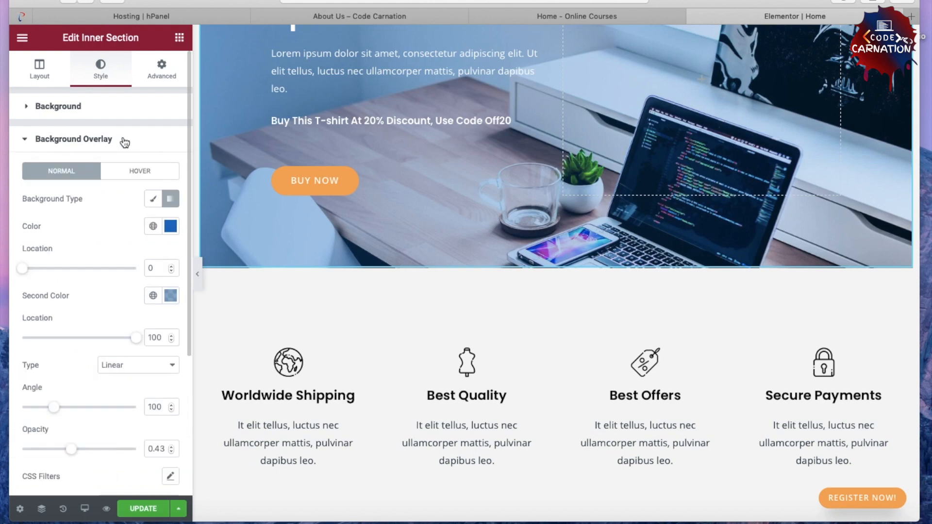
{"action": "left_click", "coordinate": [118, 111]}
{"action": "scroll", "coordinate": [495, 347], "scroll_direction": "up", "scroll_amount": 5}
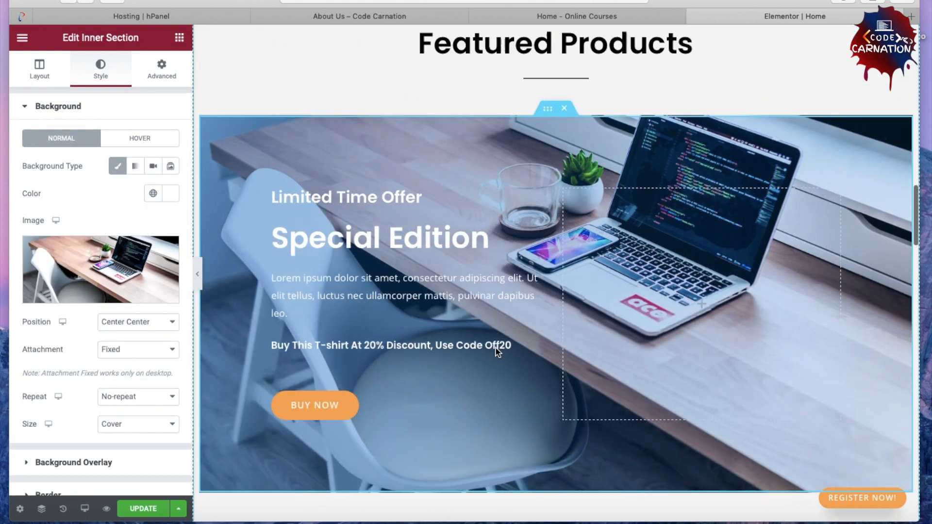
{"action": "scroll", "coordinate": [528, 399], "scroll_direction": "down", "scroll_amount": 3}
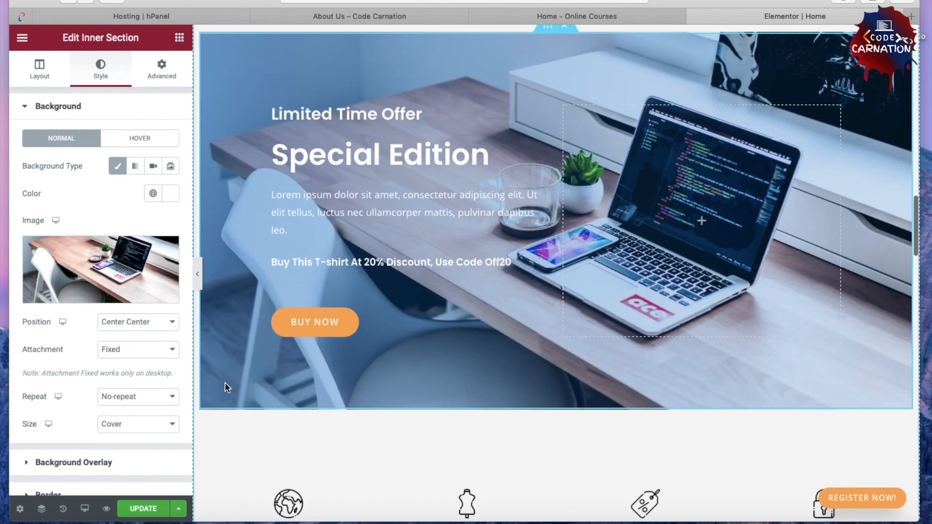
{"action": "mouse_move", "coordinate": [140, 299]}
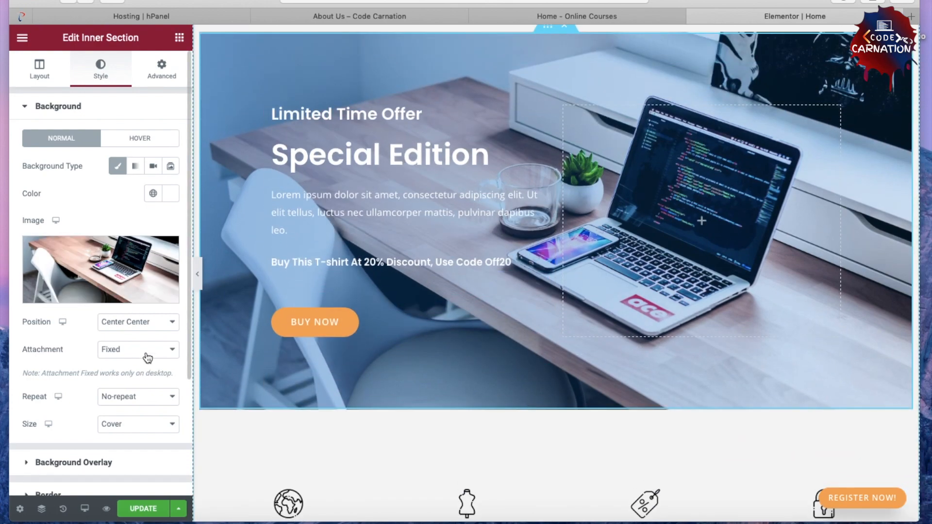
Set the Special Edition banner's background image to 3.jpg from the Media Library.
{"action": "scroll", "coordinate": [593, 231], "scroll_direction": "down", "scroll_amount": 10}
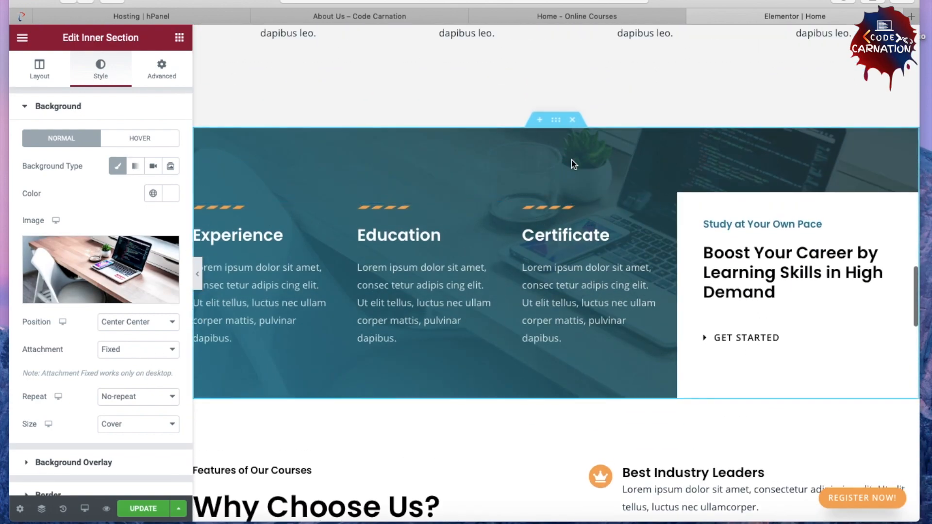
{"action": "scroll", "coordinate": [598, 197], "scroll_direction": "up", "scroll_amount": 8}
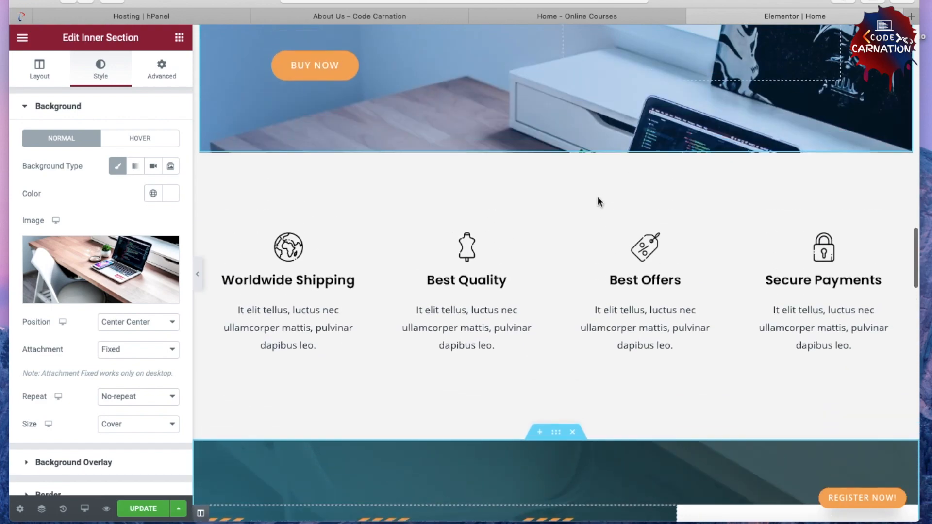
{"action": "scroll", "coordinate": [593, 168], "scroll_direction": "down", "scroll_amount": 12}
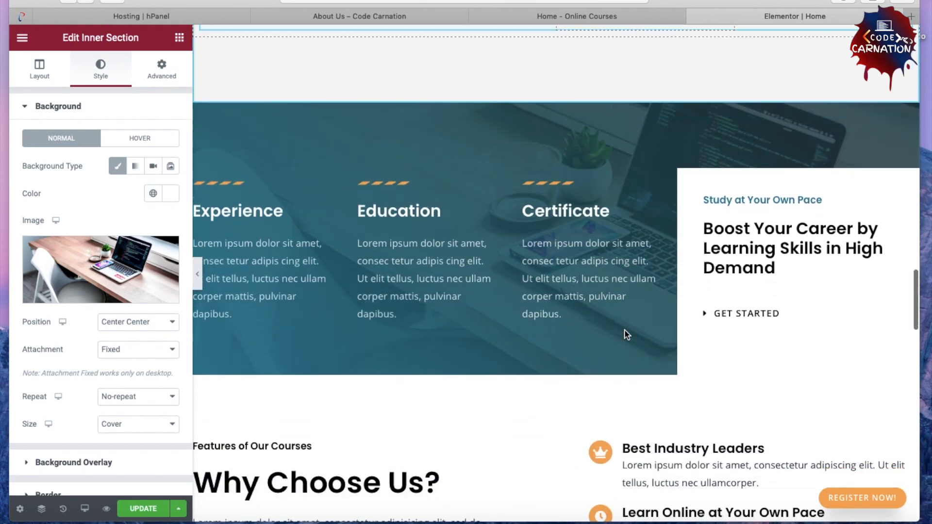
{"action": "scroll", "coordinate": [625, 333], "scroll_direction": "down", "scroll_amount": 12}
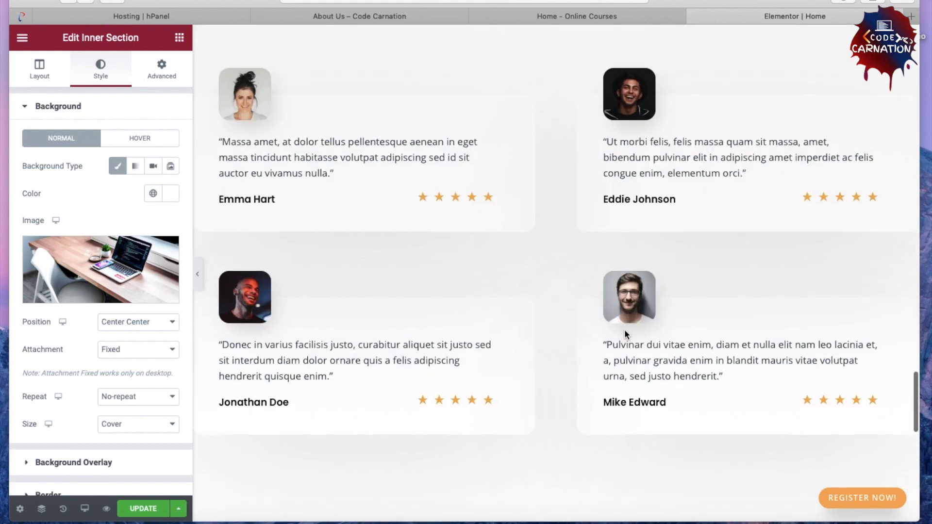
{"action": "scroll", "coordinate": [625, 333], "scroll_direction": "up", "scroll_amount": 15}
{"action": "scroll", "coordinate": [625, 330], "scroll_direction": "up", "scroll_amount": 9}
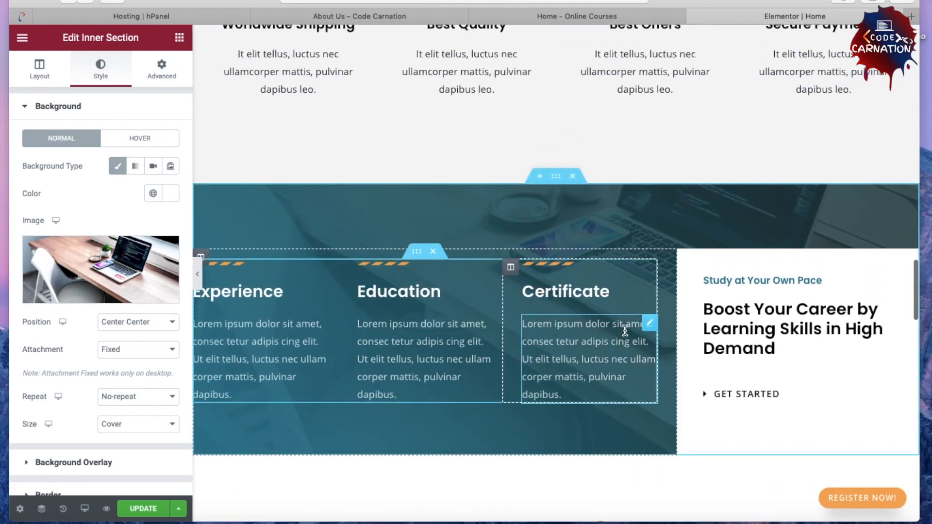
{"action": "scroll", "coordinate": [614, 292], "scroll_direction": "up", "scroll_amount": 4}
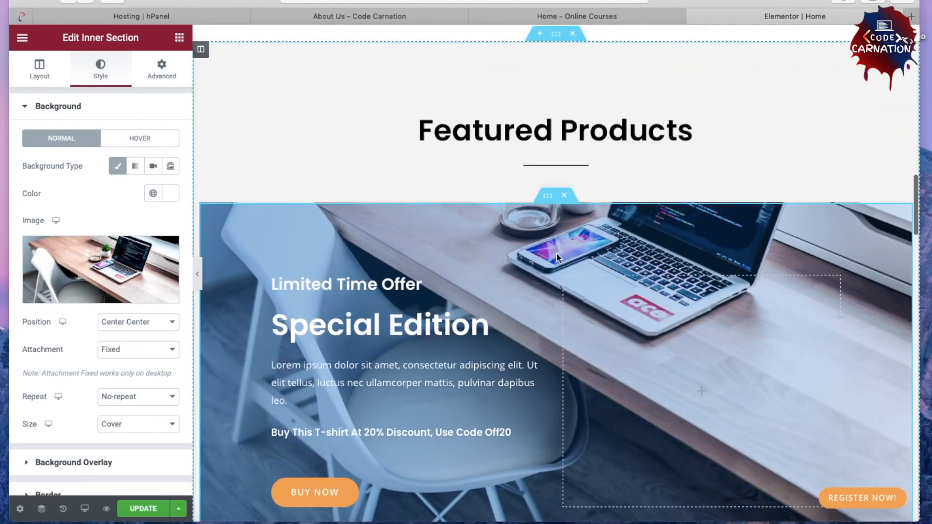
{"action": "left_click", "coordinate": [108, 295]}
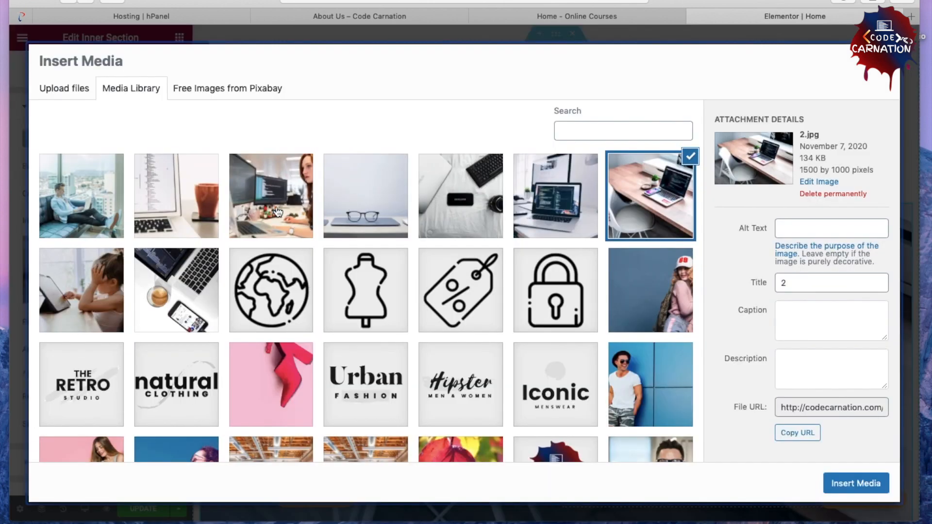
{"action": "left_click", "coordinate": [567, 217]}
{"action": "left_click", "coordinate": [860, 491]}
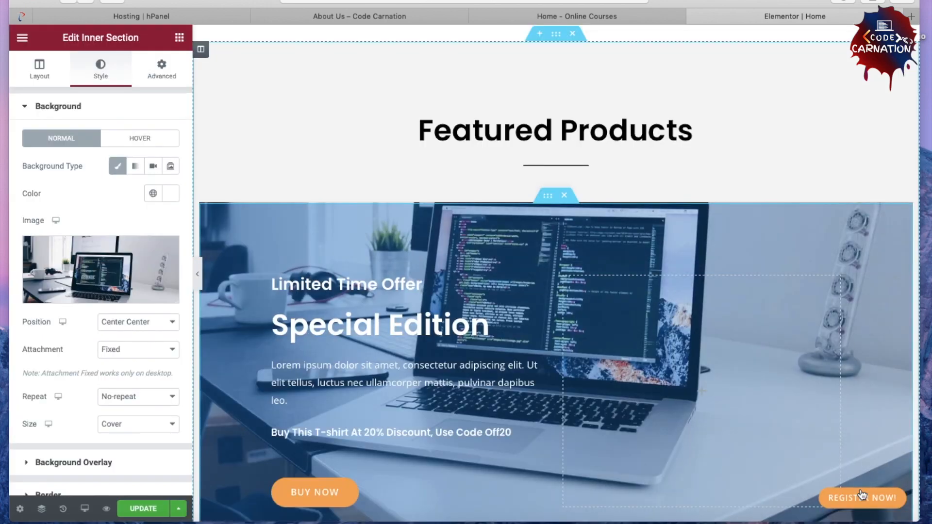
Swap that background for 2.jpg, the laptop on a wooden desk beside a white chair.
{"action": "scroll", "coordinate": [584, 433], "scroll_direction": "down", "scroll_amount": 4}
{"action": "scroll", "coordinate": [584, 432], "scroll_direction": "down", "scroll_amount": 10}
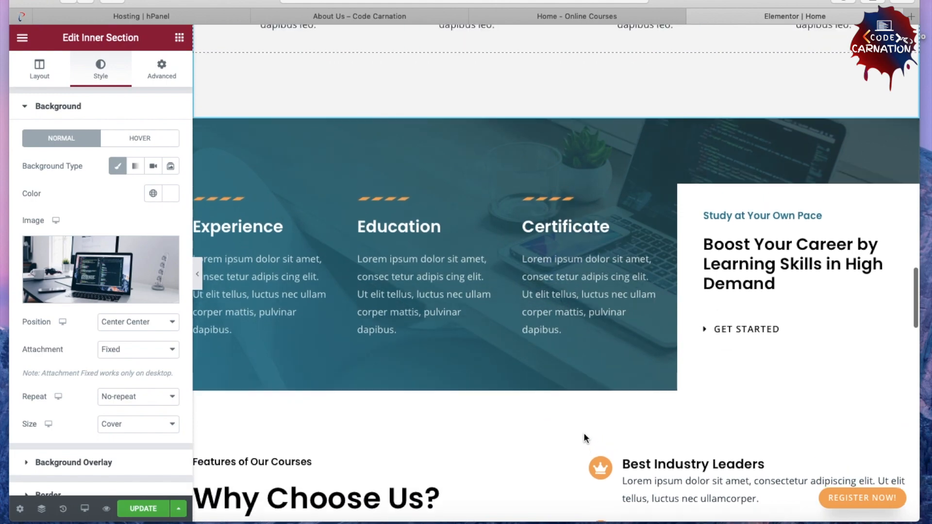
{"action": "scroll", "coordinate": [584, 432], "scroll_direction": "up", "scroll_amount": 8}
{"action": "scroll", "coordinate": [584, 433], "scroll_direction": "up", "scroll_amount": 5}
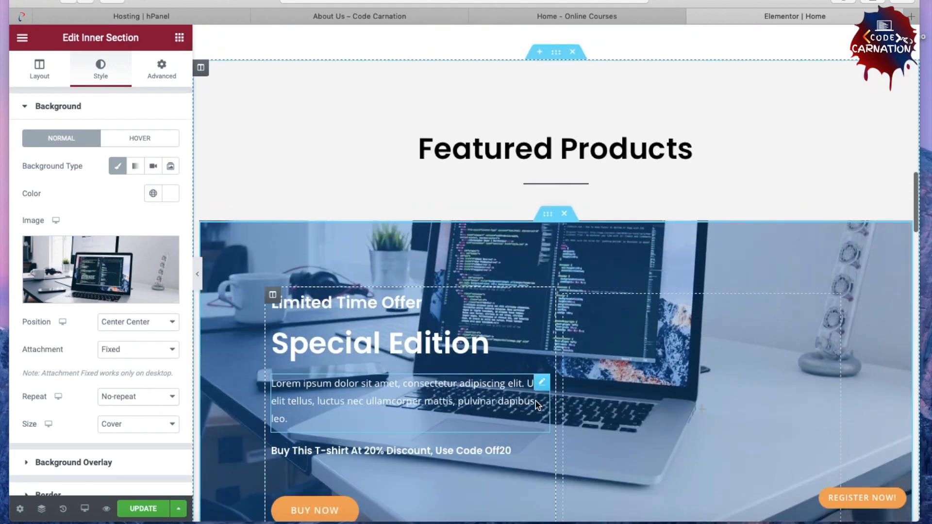
{"action": "left_click", "coordinate": [110, 296]}
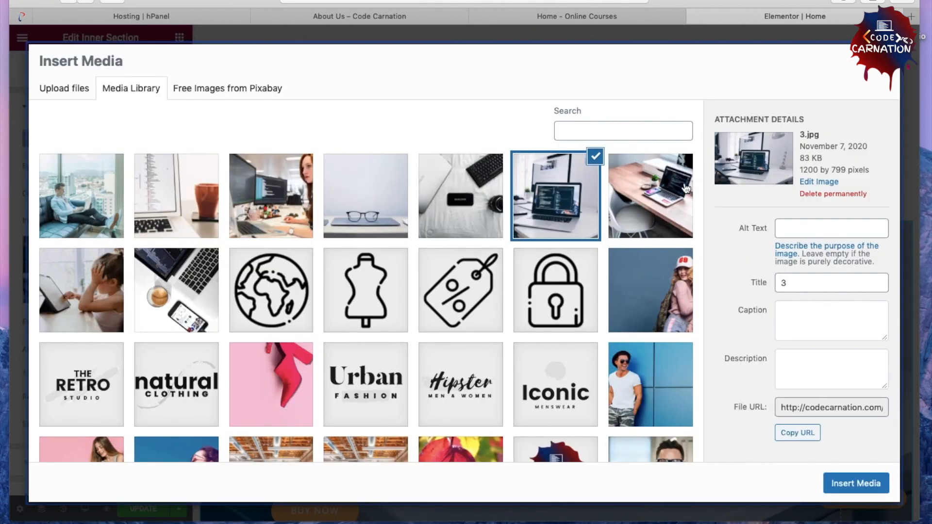
{"action": "left_click", "coordinate": [648, 199]}
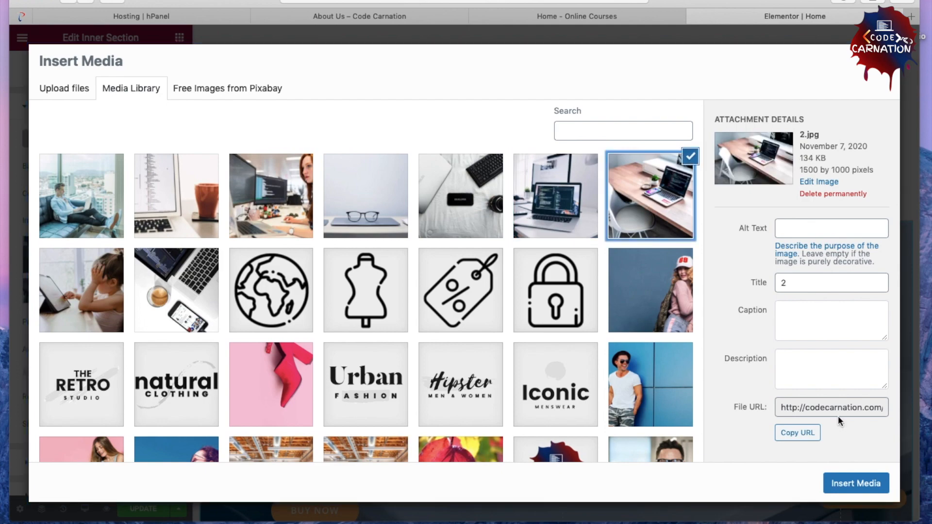
{"action": "left_click", "coordinate": [855, 491]}
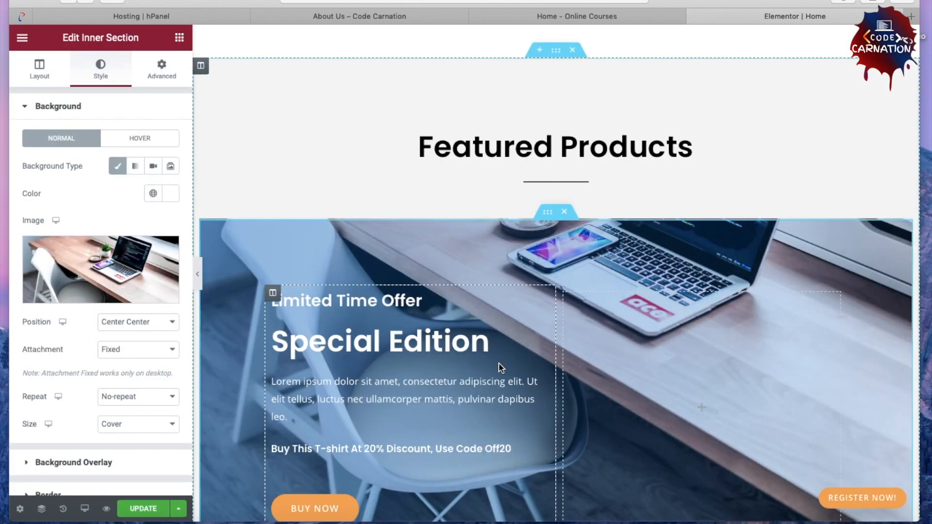
{"action": "scroll", "coordinate": [500, 366], "scroll_direction": "down", "scroll_amount": 6}
{"action": "scroll", "coordinate": [499, 362], "scroll_direction": "down", "scroll_amount": 9}
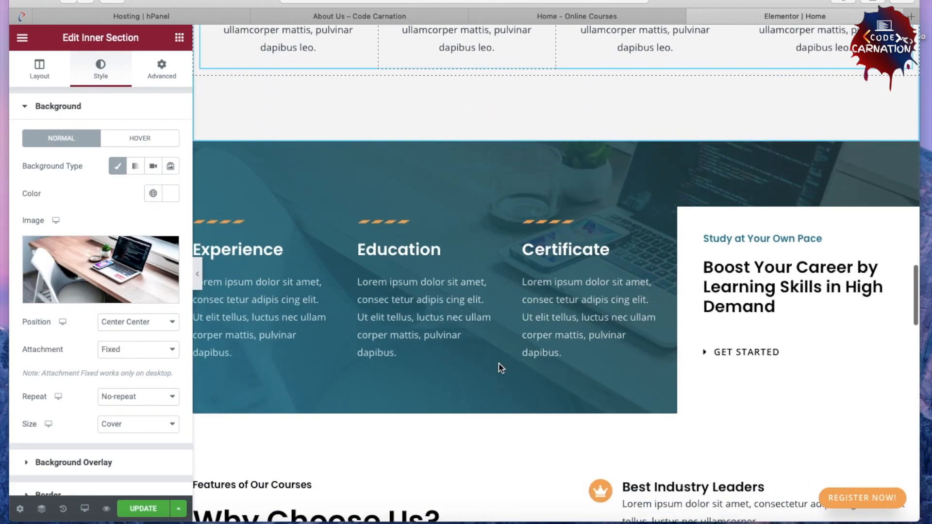
Select the Experience, Education and Certificate section and apply the 10.jpg photo as its background.
{"action": "left_click", "coordinate": [555, 139]}
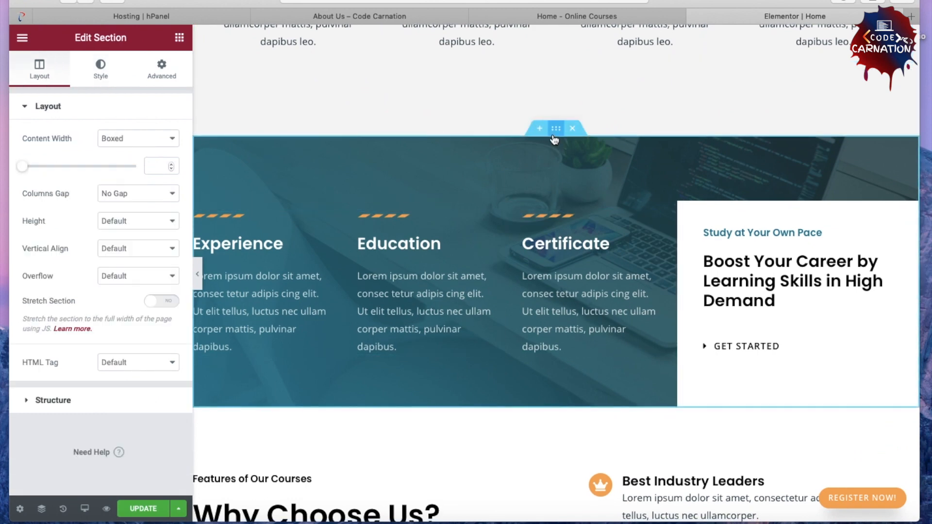
{"action": "left_click", "coordinate": [102, 70]}
{"action": "mouse_move", "coordinate": [108, 265]}
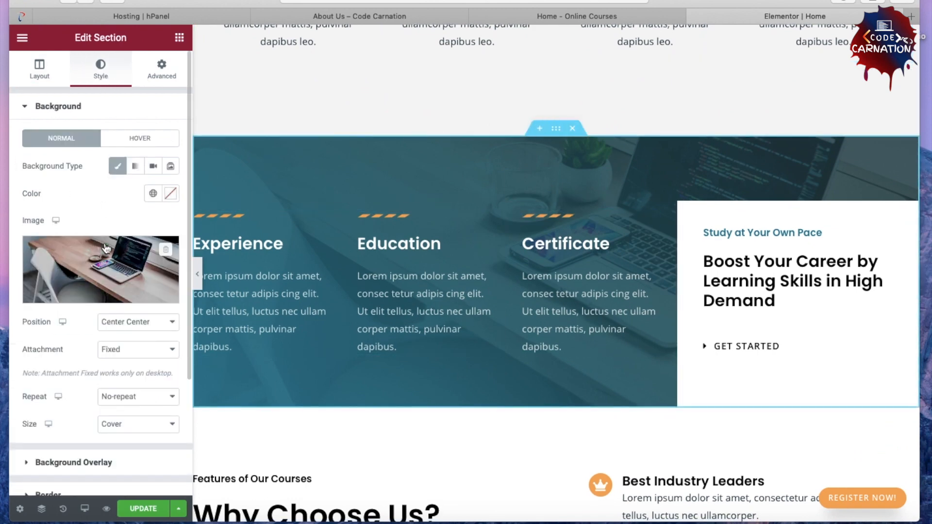
{"action": "left_click", "coordinate": [109, 297]}
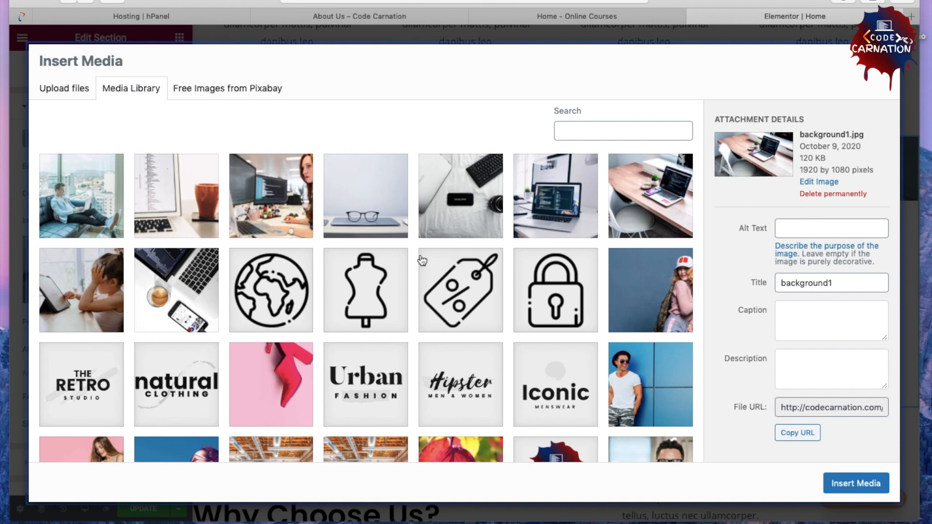
{"action": "left_click", "coordinate": [102, 296]}
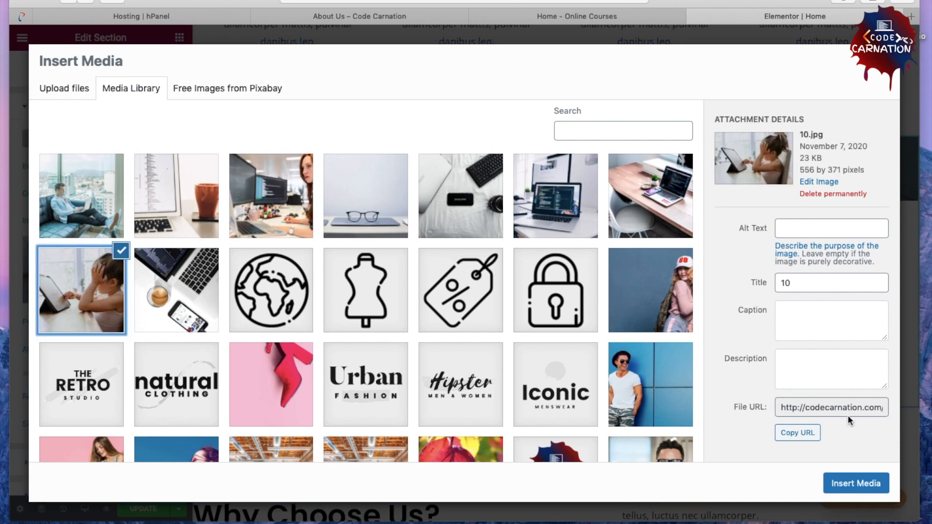
{"action": "left_click", "coordinate": [856, 483]}
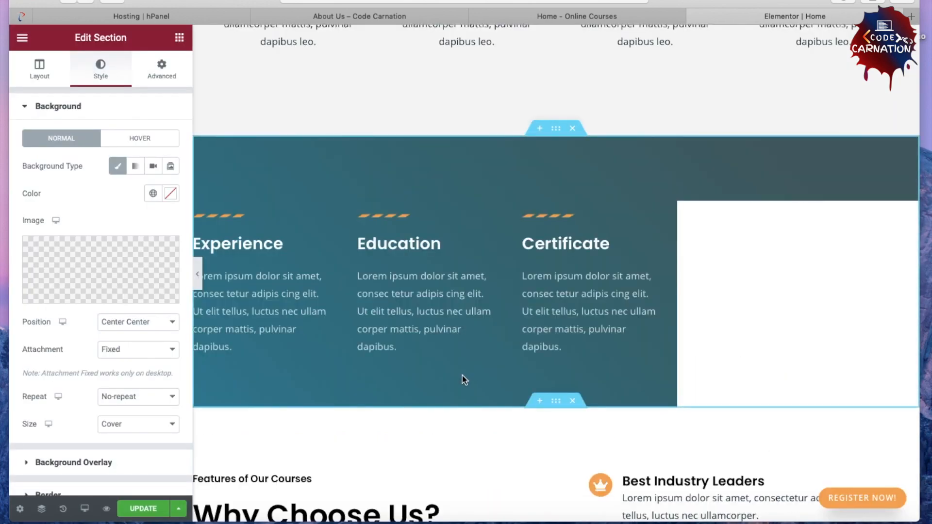
{"action": "scroll", "coordinate": [462, 379], "scroll_direction": "down", "scroll_amount": 1}
{"action": "scroll", "coordinate": [462, 379], "scroll_direction": "up", "scroll_amount": 3}
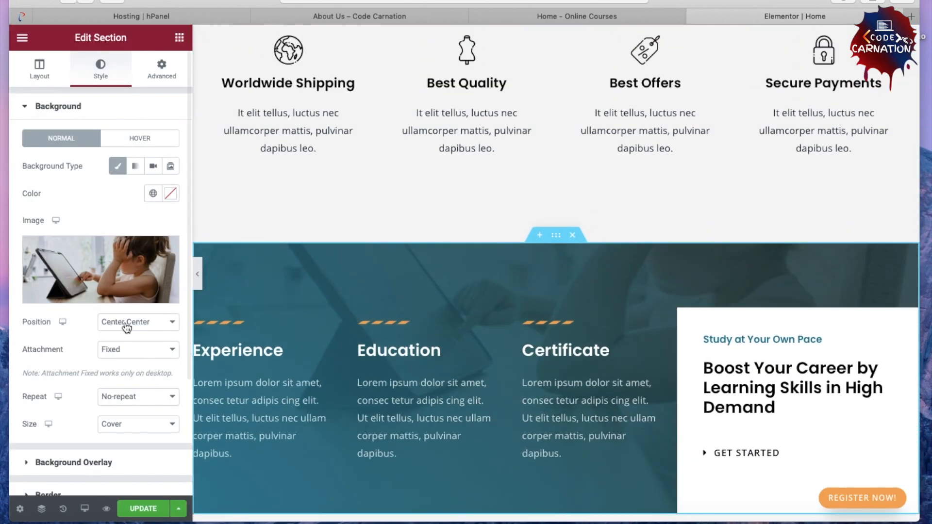
Swap the section background for the 3.jpg laptop-with-code photo after comparing 1.jpg and 4-scaled.jpg.
{"action": "left_click", "coordinate": [99, 297]}
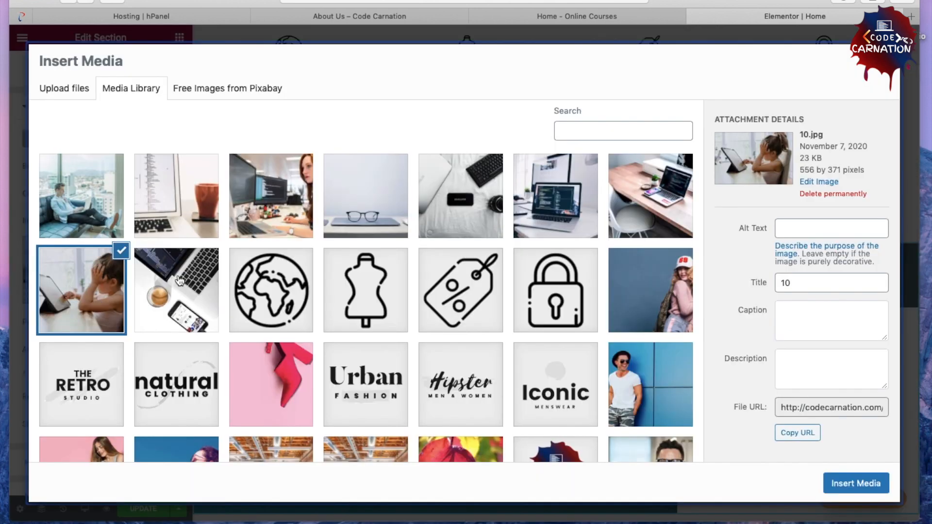
{"action": "left_click", "coordinate": [190, 298]}
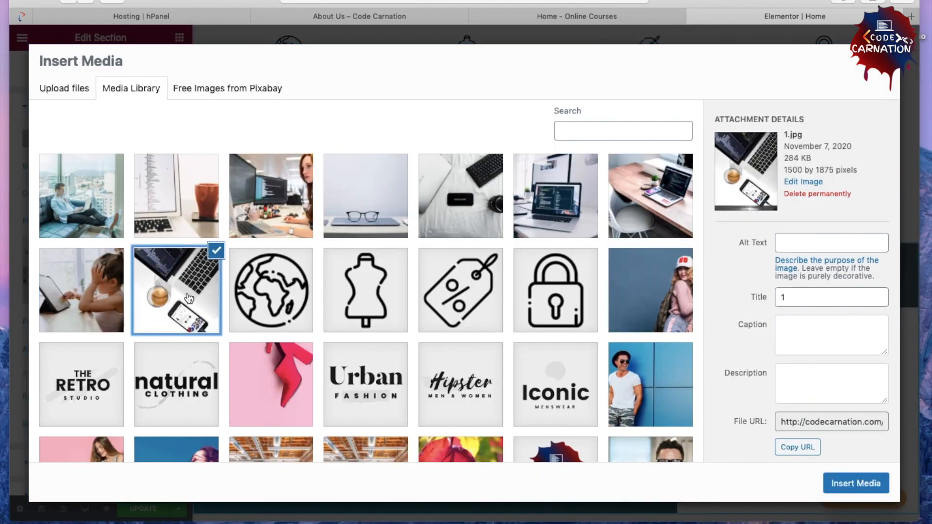
{"action": "left_click", "coordinate": [478, 225]}
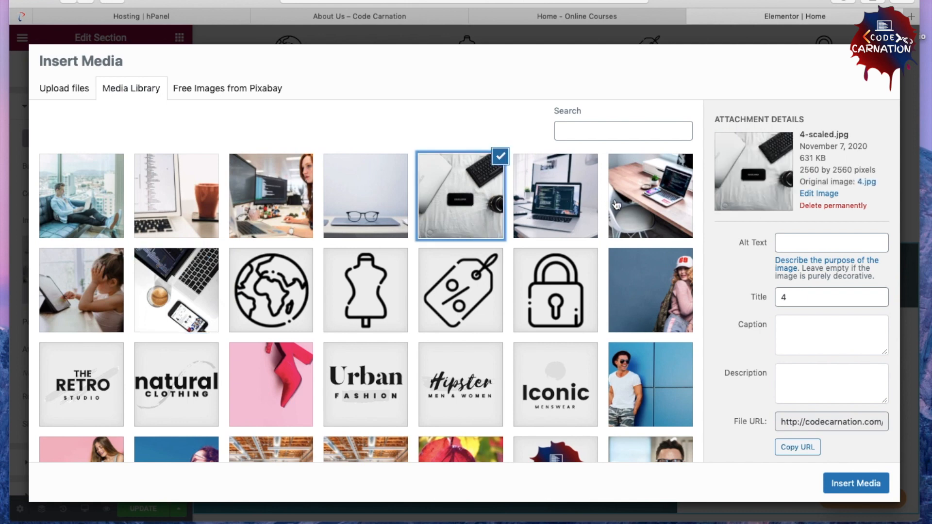
{"action": "left_click", "coordinate": [529, 204]}
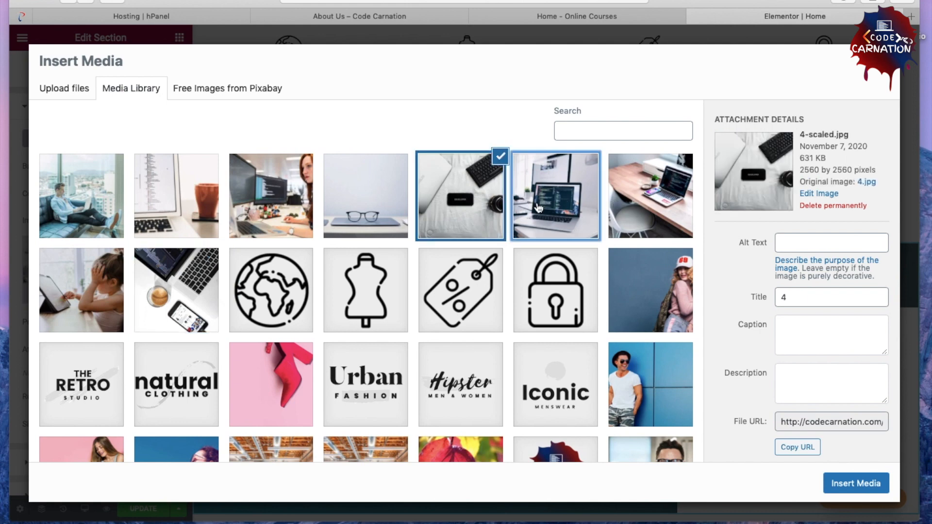
{"action": "left_click", "coordinate": [838, 472]}
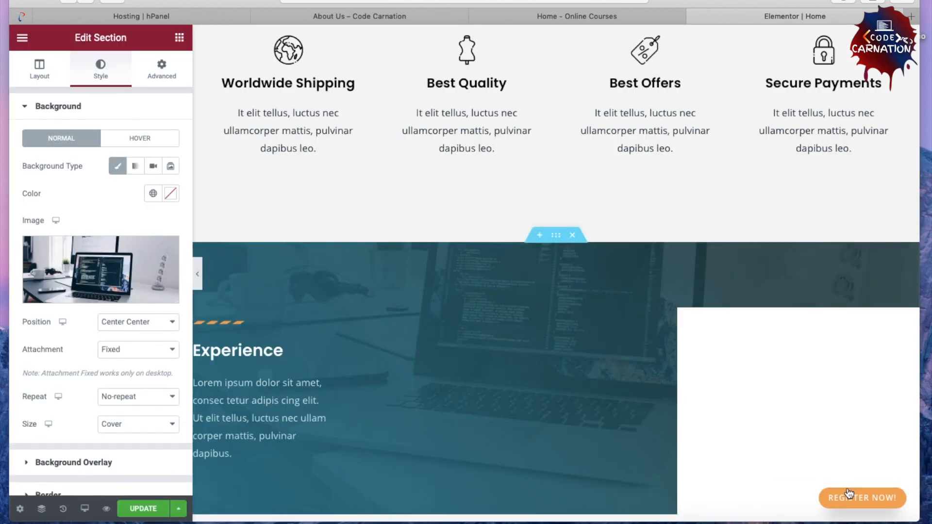
{"action": "scroll", "coordinate": [629, 388], "scroll_direction": "down", "scroll_amount": 2}
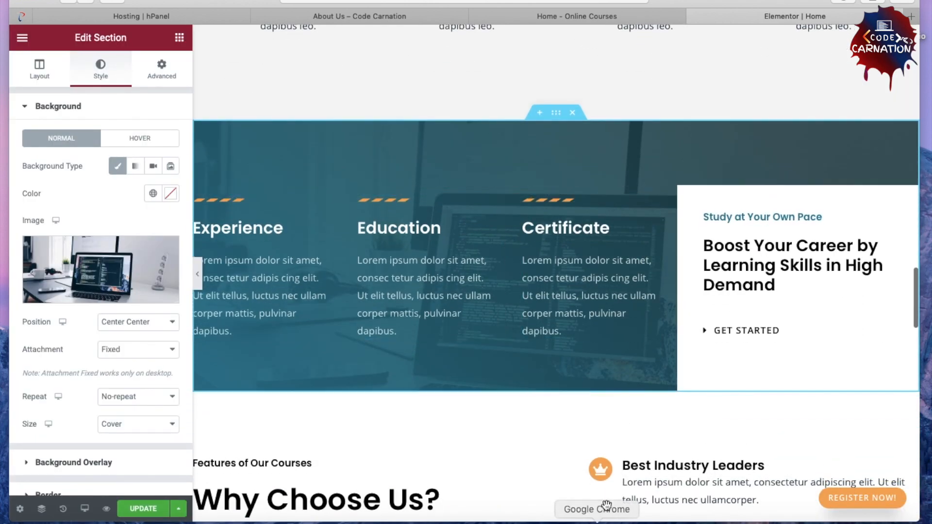
{"action": "scroll", "coordinate": [610, 505], "scroll_direction": "up", "scroll_amount": 2}
{"action": "scroll", "coordinate": [607, 505], "scroll_direction": "down", "scroll_amount": 7}
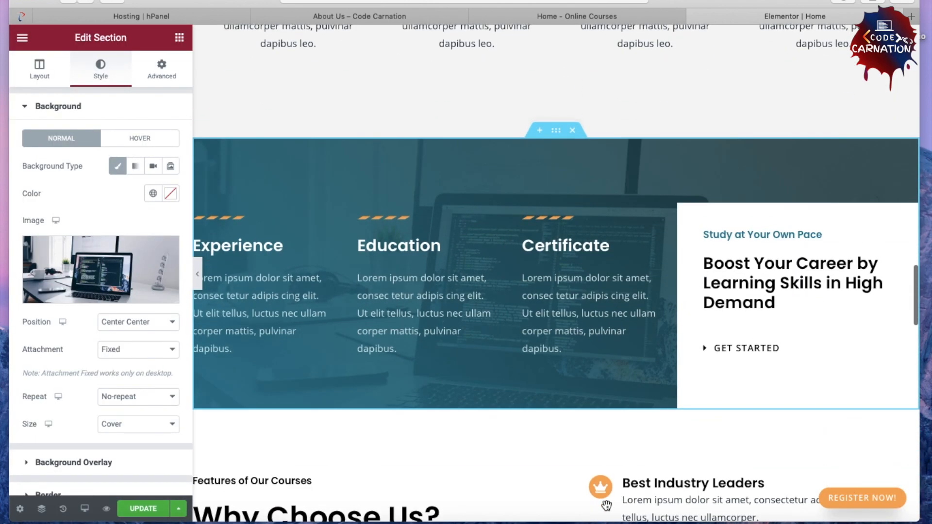
{"action": "scroll", "coordinate": [606, 505], "scroll_direction": "down", "scroll_amount": 12}
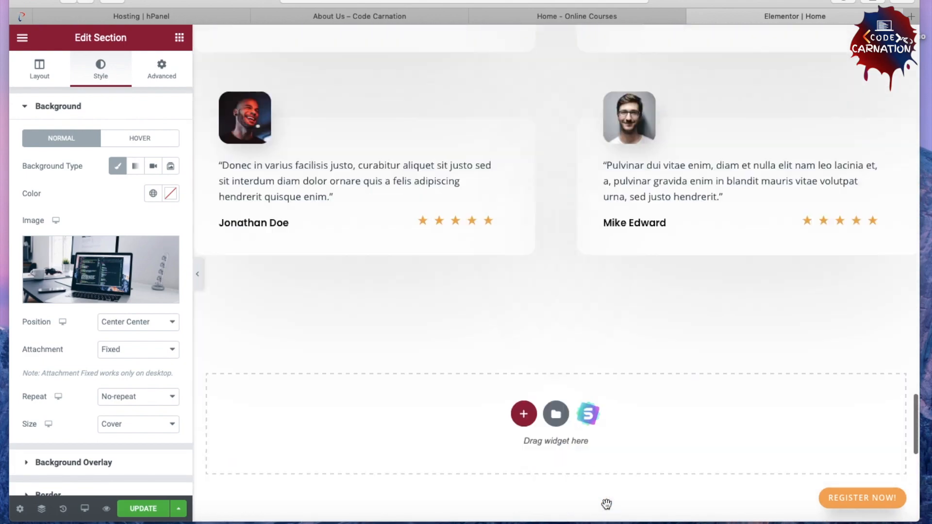
{"action": "scroll", "coordinate": [606, 505], "scroll_direction": "up", "scroll_amount": 9}
Set the background attachment to Fixed, undoing a trial Scroll setting.
{"action": "left_click", "coordinate": [154, 350]}
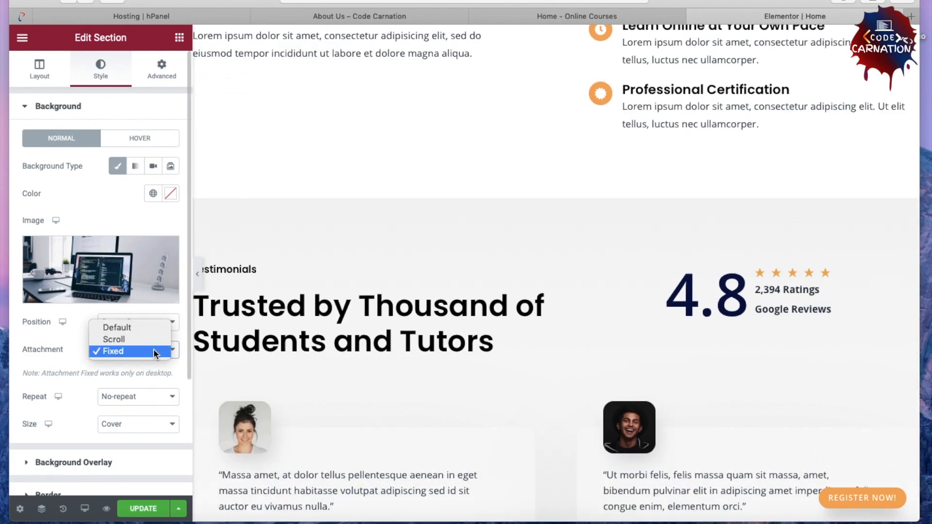
{"action": "left_click", "coordinate": [140, 350]}
{"action": "left_click", "coordinate": [140, 352]}
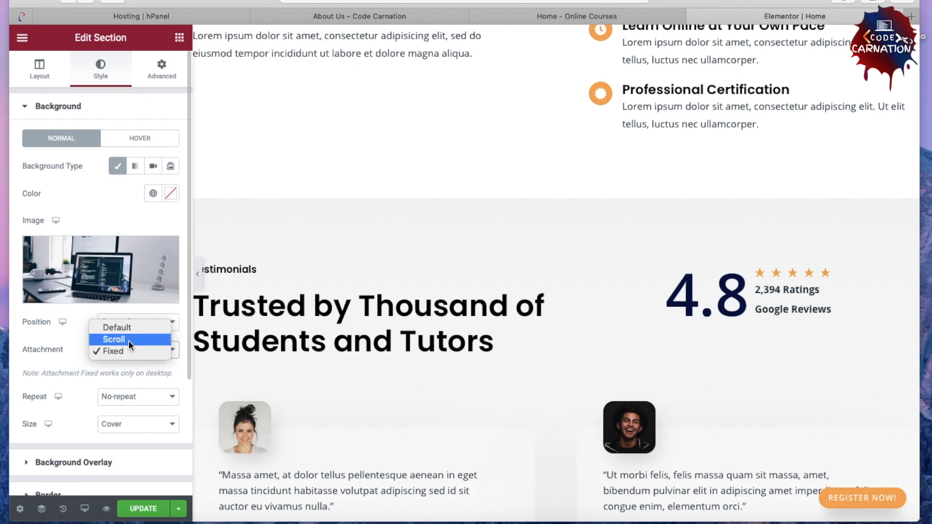
{"action": "left_click", "coordinate": [315, 349]}
{"action": "key", "text": "ctrl+z"}
{"action": "scroll", "coordinate": [318, 345], "scroll_direction": "up", "scroll_amount": 10}
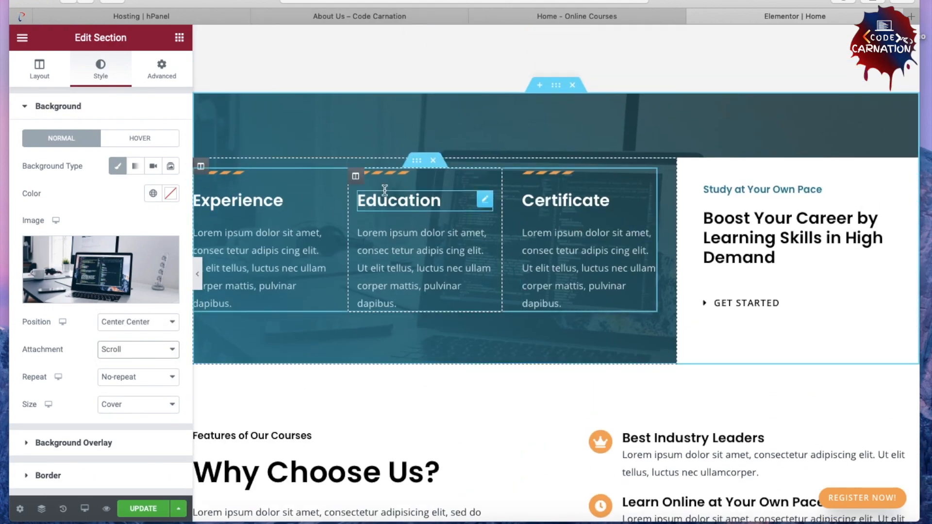
{"action": "left_click", "coordinate": [124, 351]}
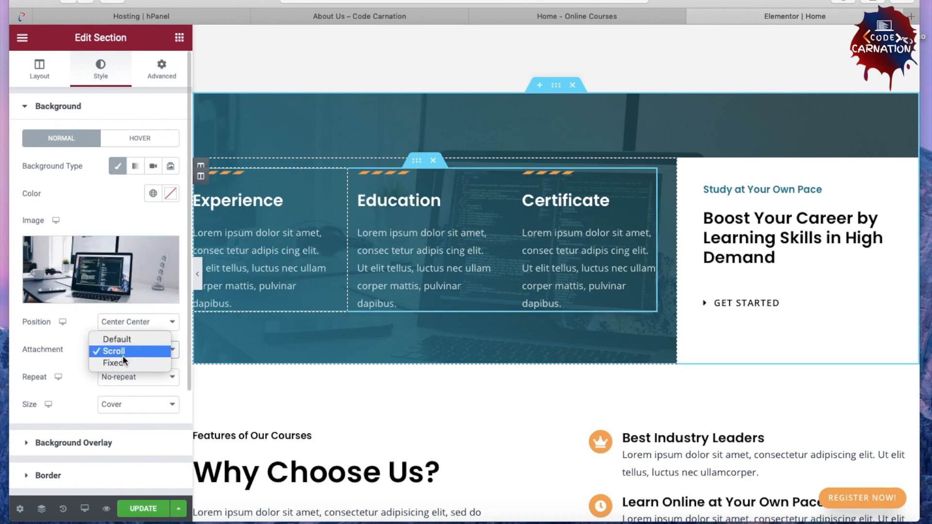
{"action": "left_click", "coordinate": [121, 364]}
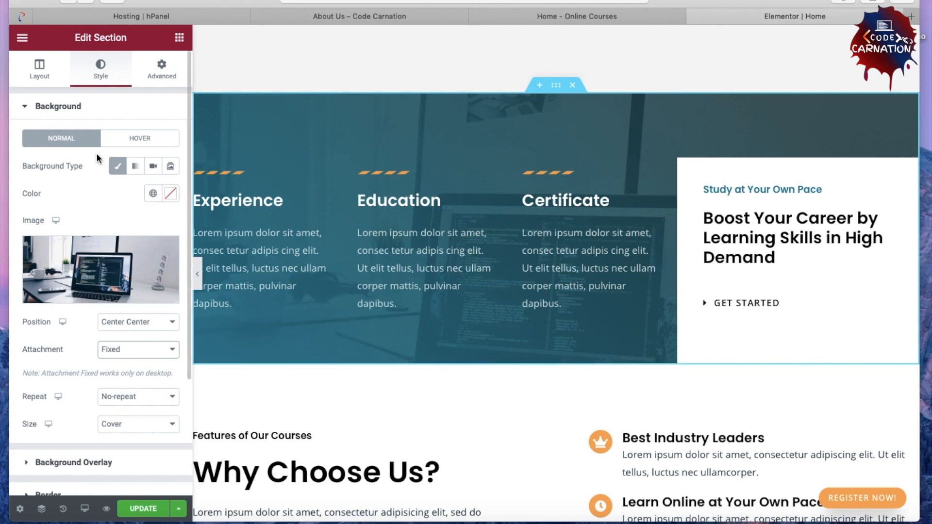
{"action": "left_click", "coordinate": [74, 463]}
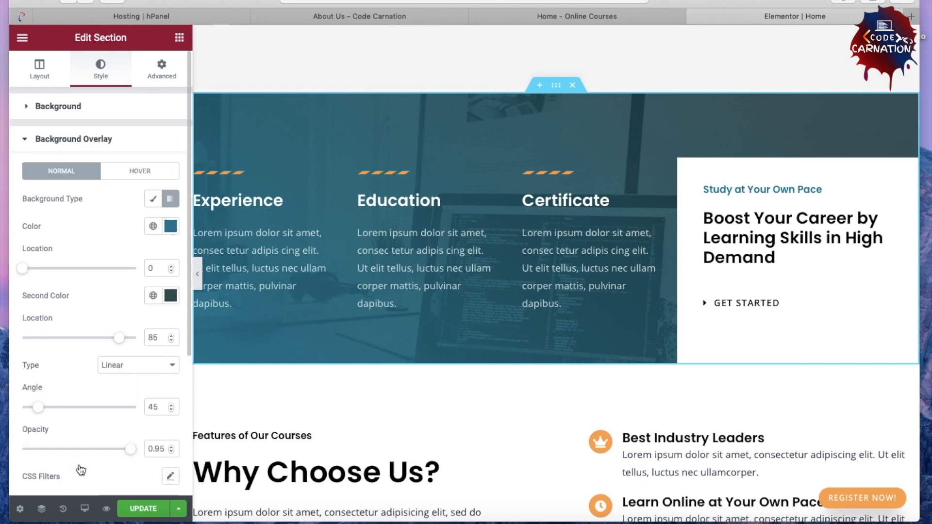
{"action": "scroll", "coordinate": [97, 340], "scroll_direction": "down", "scroll_amount": 3}
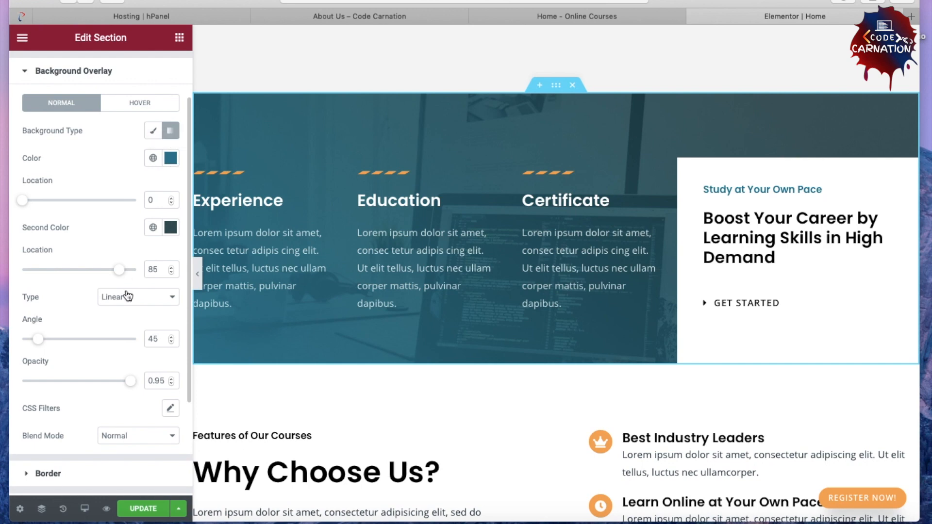
{"action": "left_click_drag", "start_coordinate": [130, 381], "coordinate": [89, 382]}
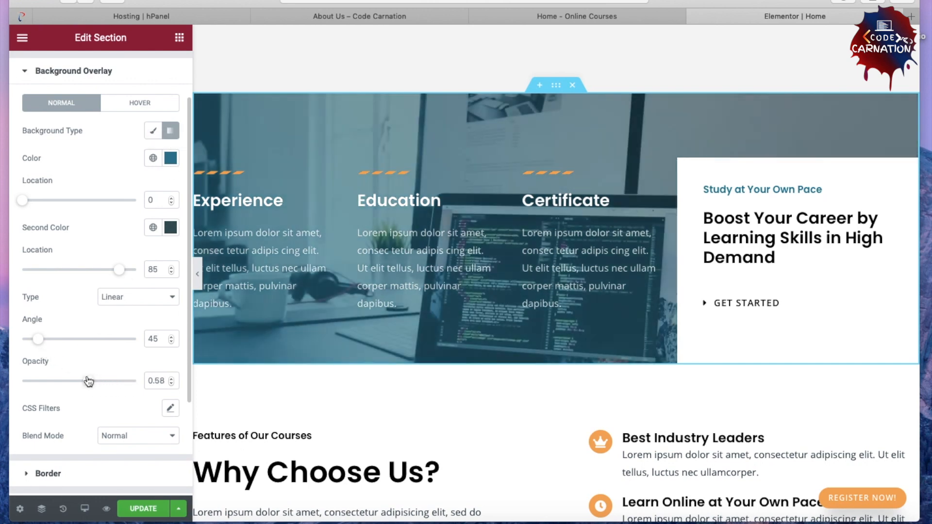
{"action": "left_click_drag", "start_coordinate": [89, 388], "coordinate": [117, 390]}
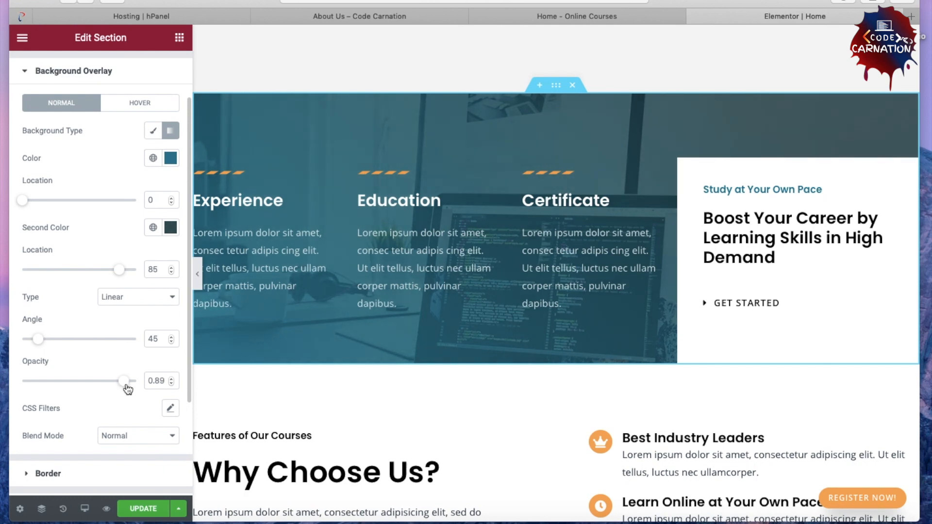
{"action": "left_click_drag", "start_coordinate": [131, 389], "coordinate": [130, 387]}
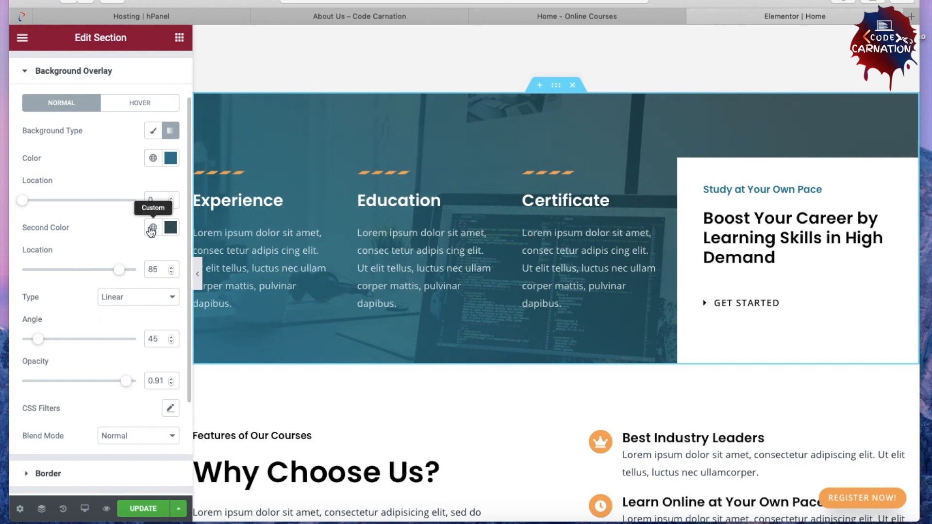
{"action": "scroll", "coordinate": [112, 407], "scroll_direction": "down", "scroll_amount": 3}
{"action": "scroll", "coordinate": [485, 394], "scroll_direction": "down", "scroll_amount": 6}
{"action": "scroll", "coordinate": [485, 395], "scroll_direction": "down", "scroll_amount": 10}
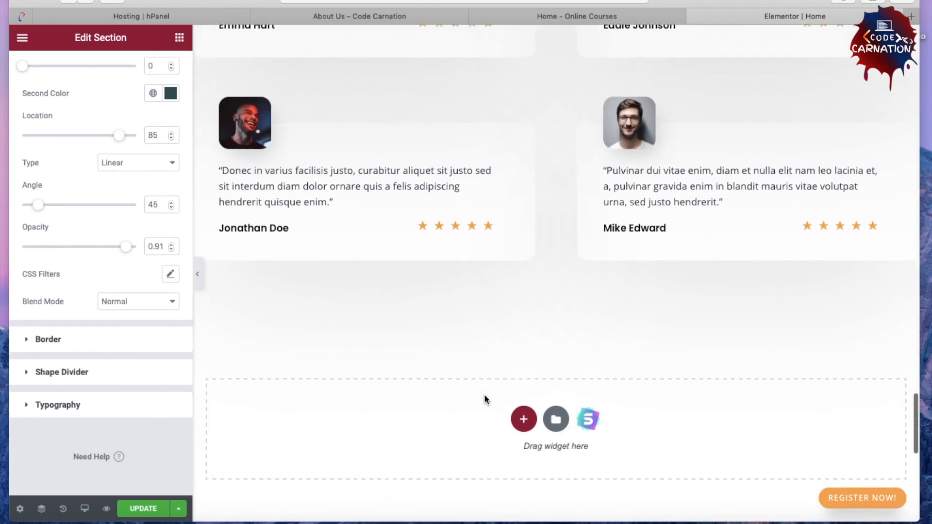
{"action": "scroll", "coordinate": [484, 396], "scroll_direction": "up", "scroll_amount": 5}
{"action": "scroll", "coordinate": [485, 395], "scroll_direction": "up", "scroll_amount": 15}
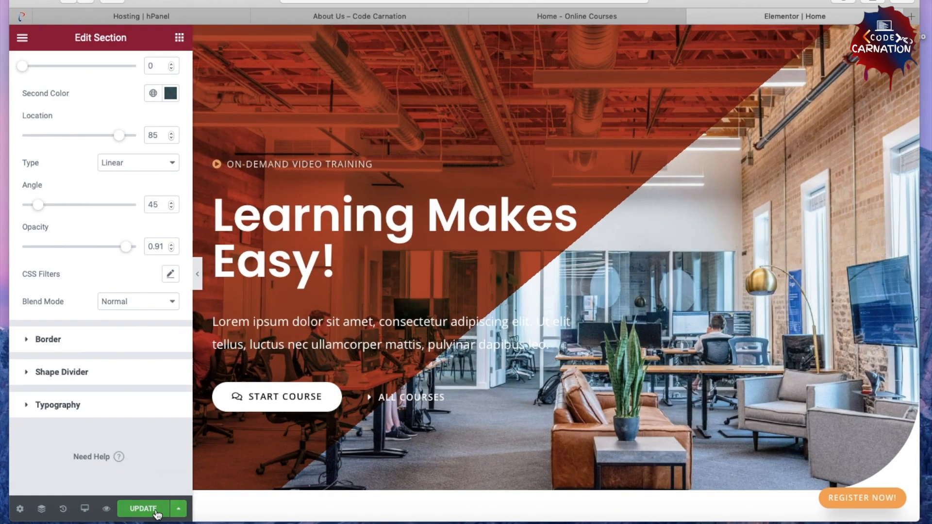
Update the Home page, exit Elementor to the dashboard, and return to the Home page's editing screen.
{"action": "left_click", "coordinate": [148, 510]}
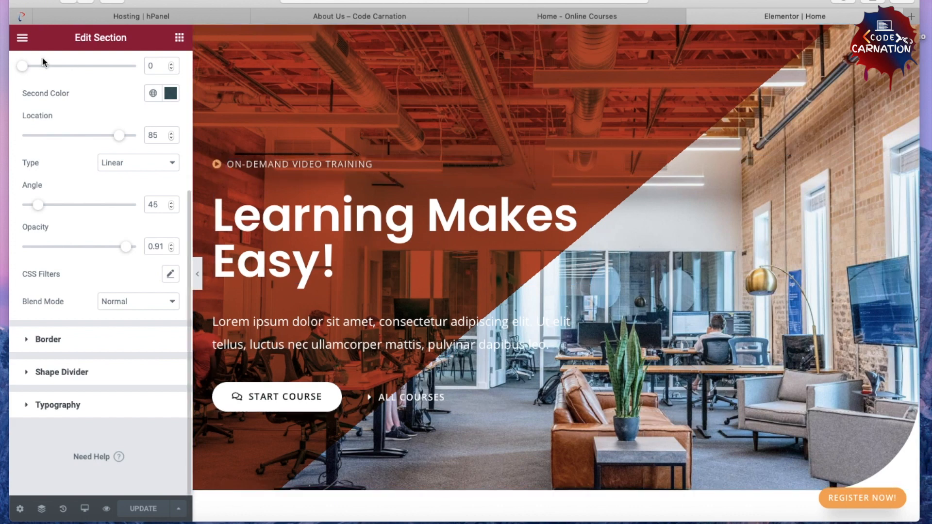
{"action": "left_click", "coordinate": [22, 38]}
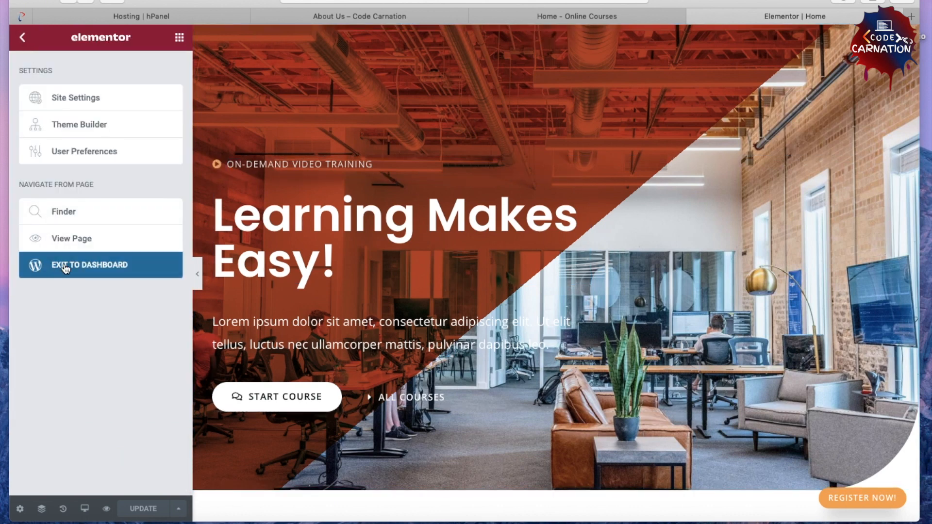
{"action": "left_click", "coordinate": [64, 265]}
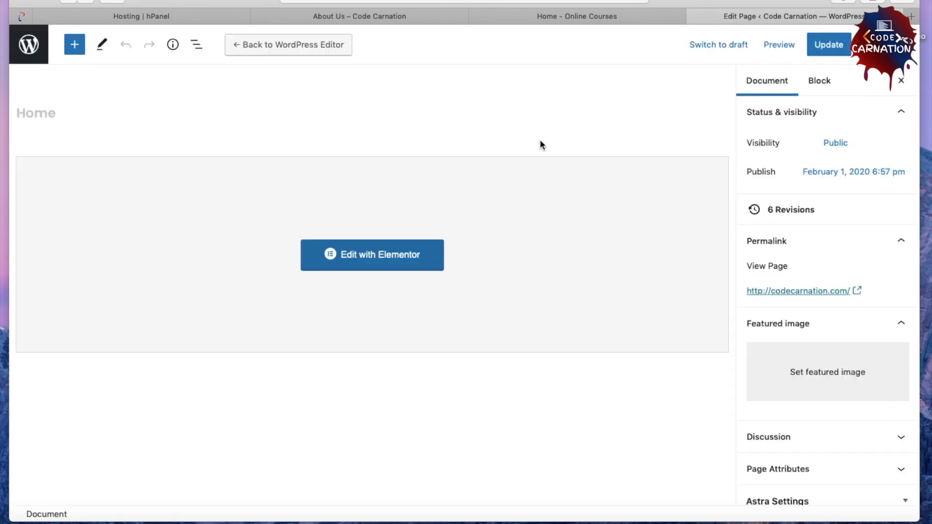
{"action": "left_click", "coordinate": [571, 15]}
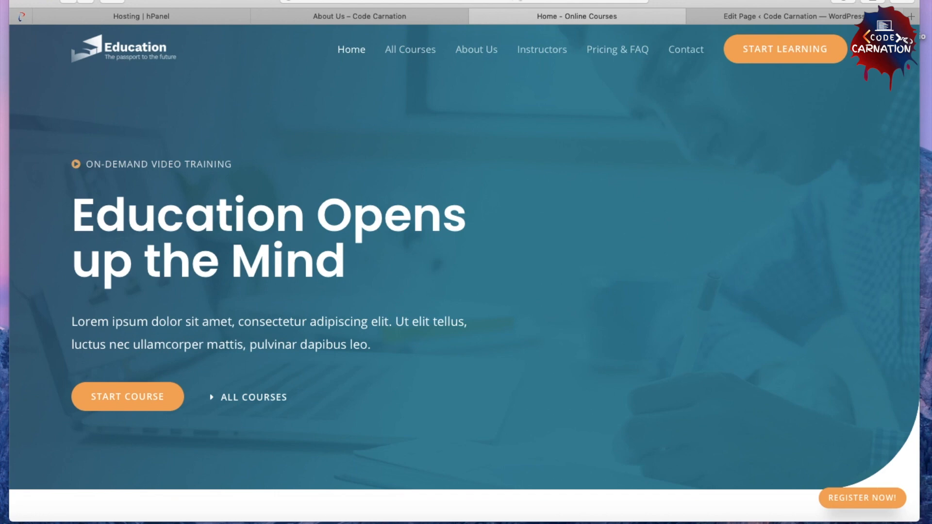
{"action": "left_click", "coordinate": [758, 17]}
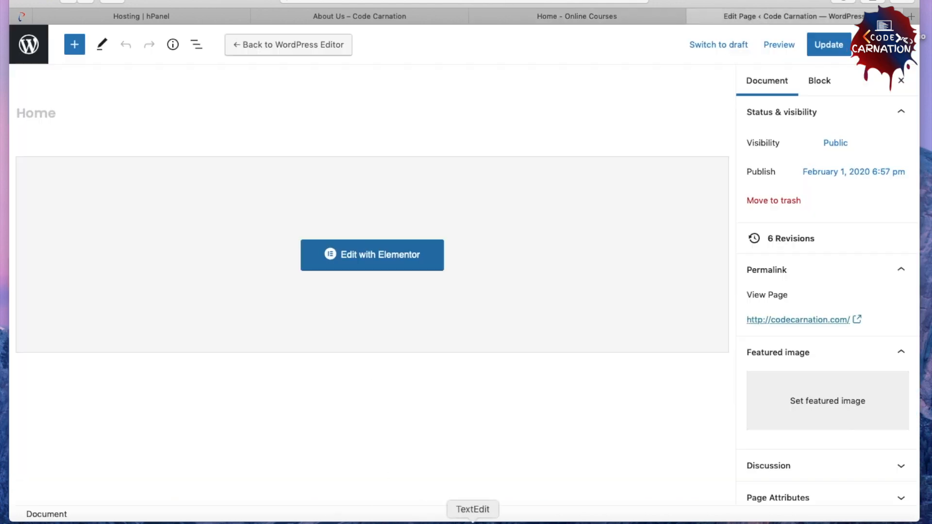
Reload codecarnation.com in Chrome to load the published version.
{"action": "left_click", "coordinate": [598, 521]}
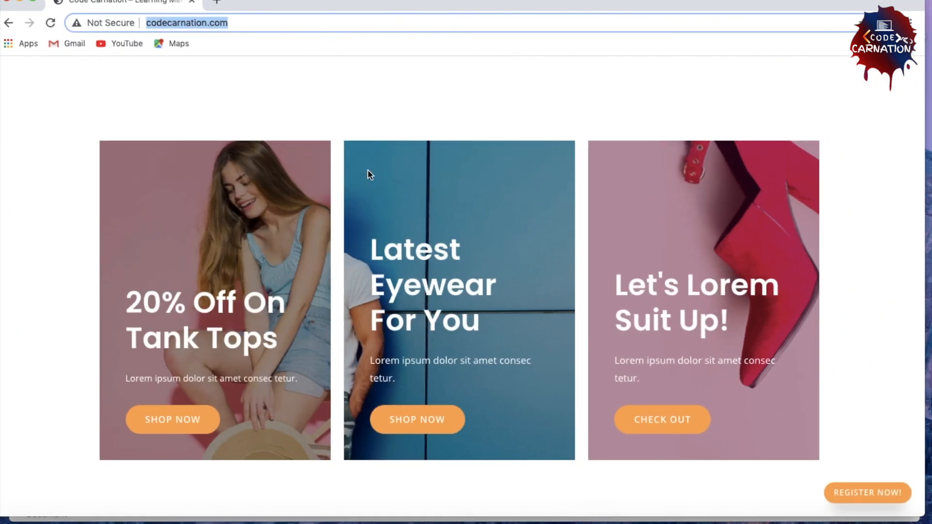
{"action": "key", "text": "super+r"}
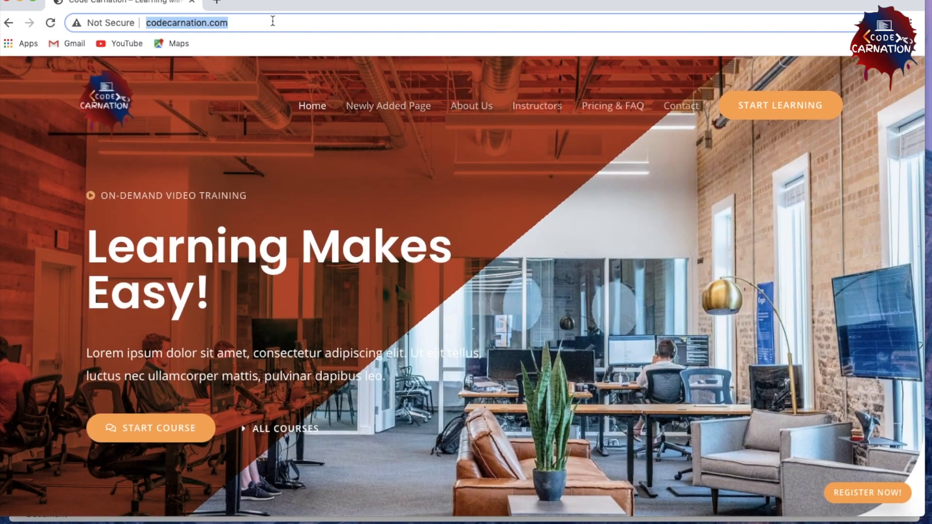
{"action": "key", "text": "Return"}
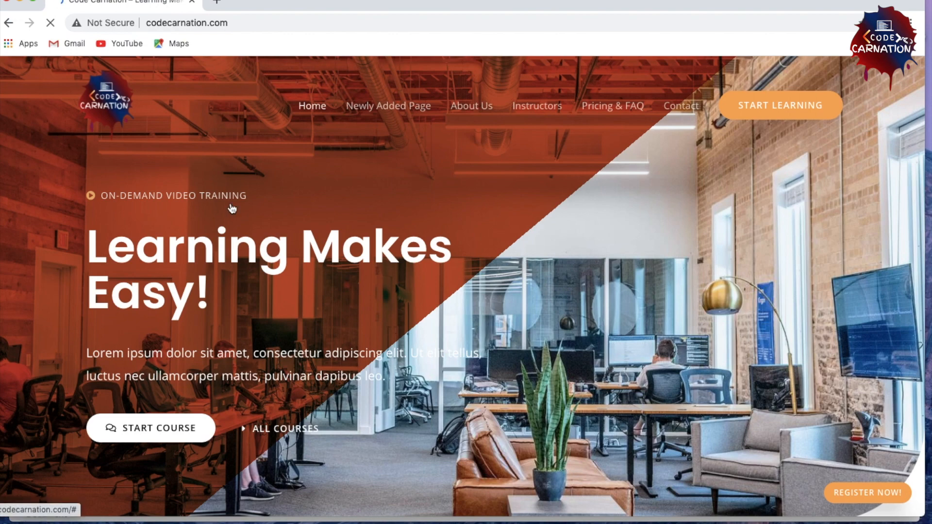
Check the new office hero background on the live home page, then open About Us in Elementor.
{"action": "scroll", "coordinate": [232, 207], "scroll_direction": "down", "scroll_amount": 3}
{"action": "scroll", "coordinate": [231, 204], "scroll_direction": "up", "scroll_amount": 3}
{"action": "scroll", "coordinate": [233, 205], "scroll_direction": "down", "scroll_amount": 2}
{"action": "scroll", "coordinate": [232, 205], "scroll_direction": "down", "scroll_amount": 10}
{"action": "scroll", "coordinate": [232, 204], "scroll_direction": "up", "scroll_amount": 5}
{"action": "scroll", "coordinate": [232, 204], "scroll_direction": "up", "scroll_amount": 5}
{"action": "scroll", "coordinate": [564, 377], "scroll_direction": "down", "scroll_amount": 3}
{"action": "scroll", "coordinate": [565, 376], "scroll_direction": "up", "scroll_amount": 3}
{"action": "scroll", "coordinate": [564, 377], "scroll_direction": "down", "scroll_amount": 3}
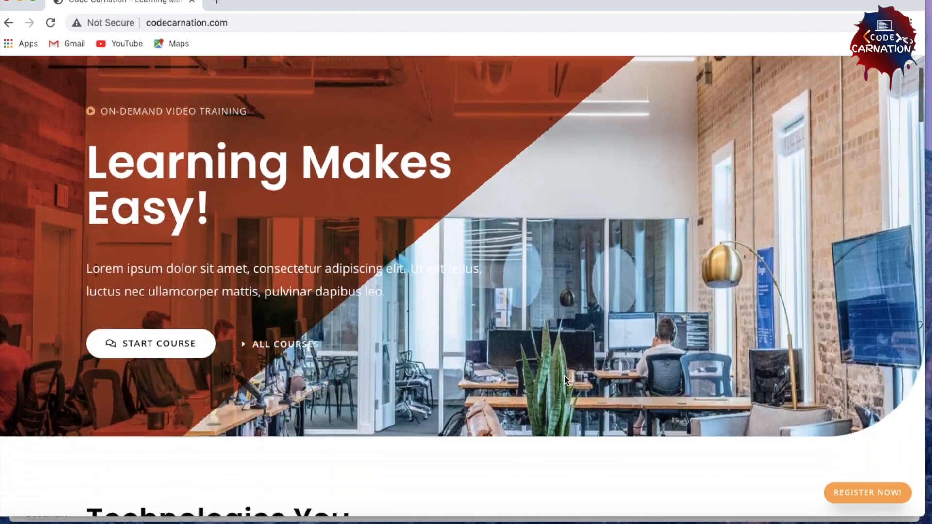
{"action": "scroll", "coordinate": [565, 377], "scroll_direction": "down", "scroll_amount": 10}
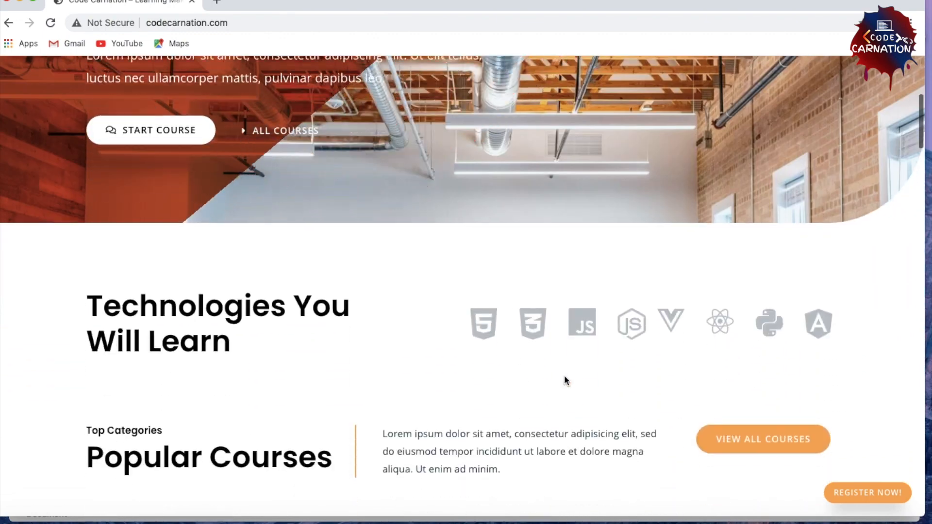
{"action": "scroll", "coordinate": [564, 376], "scroll_direction": "down", "scroll_amount": 15}
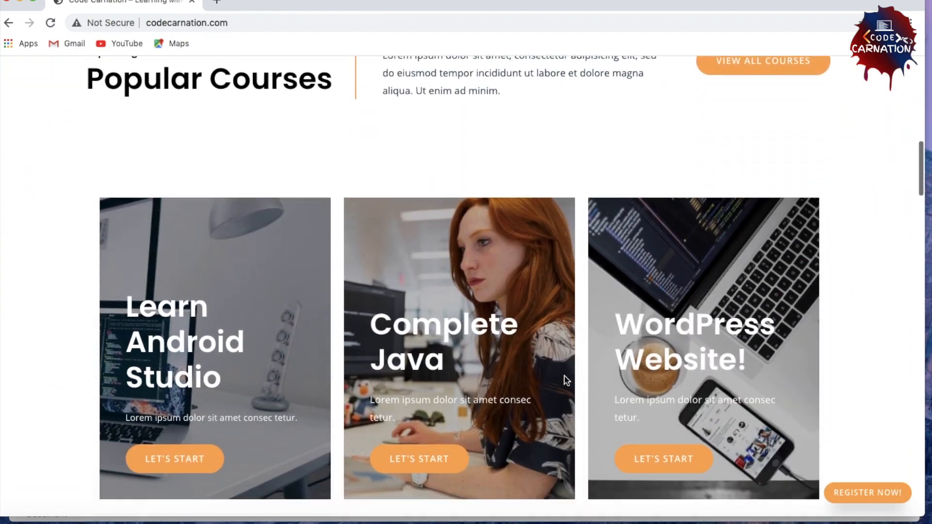
{"action": "scroll", "coordinate": [566, 380], "scroll_direction": "down", "scroll_amount": 7}
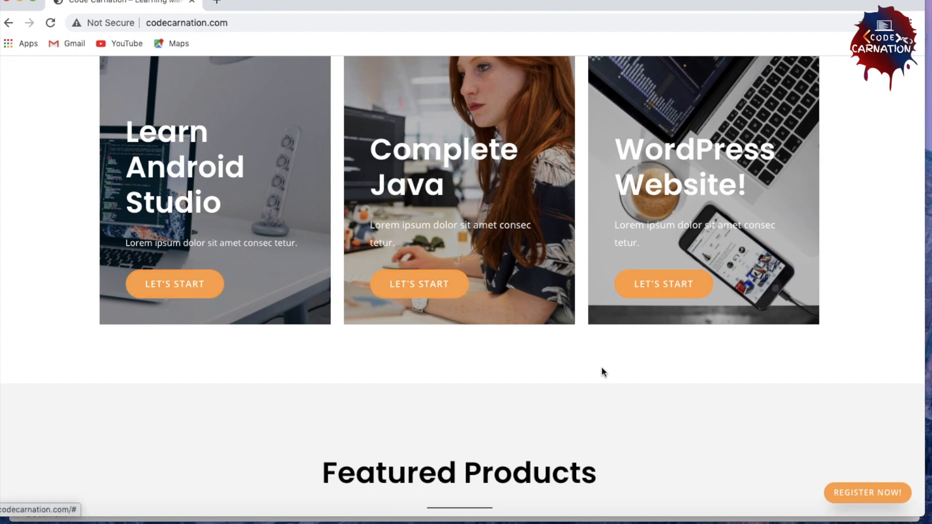
{"action": "scroll", "coordinate": [603, 372], "scroll_direction": "down", "scroll_amount": 15}
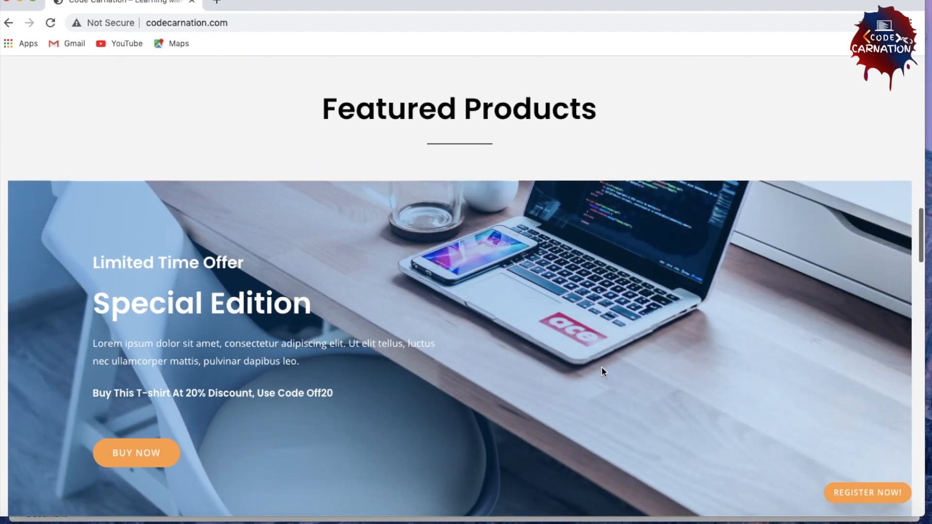
{"action": "scroll", "coordinate": [601, 372], "scroll_direction": "down", "scroll_amount": 3}
{"action": "scroll", "coordinate": [602, 377], "scroll_direction": "up", "scroll_amount": 4}
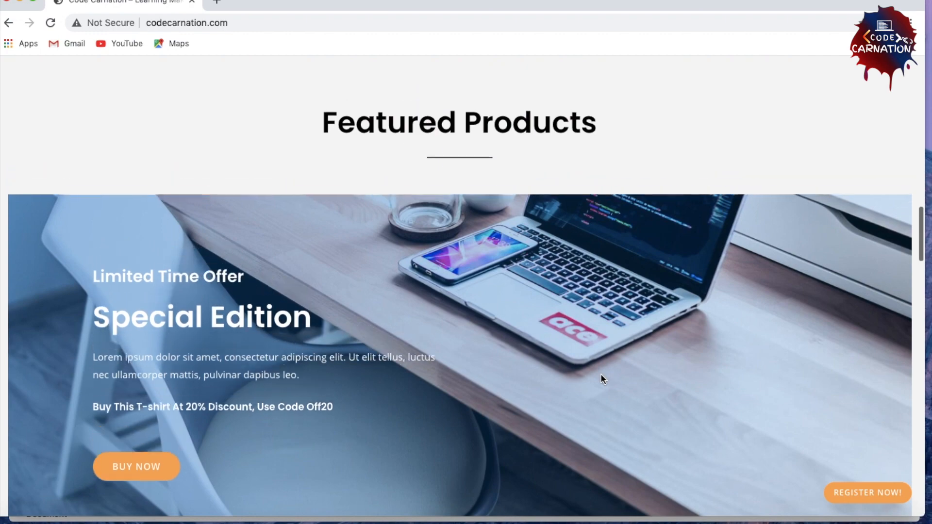
{"action": "scroll", "coordinate": [601, 379], "scroll_direction": "down", "scroll_amount": 5}
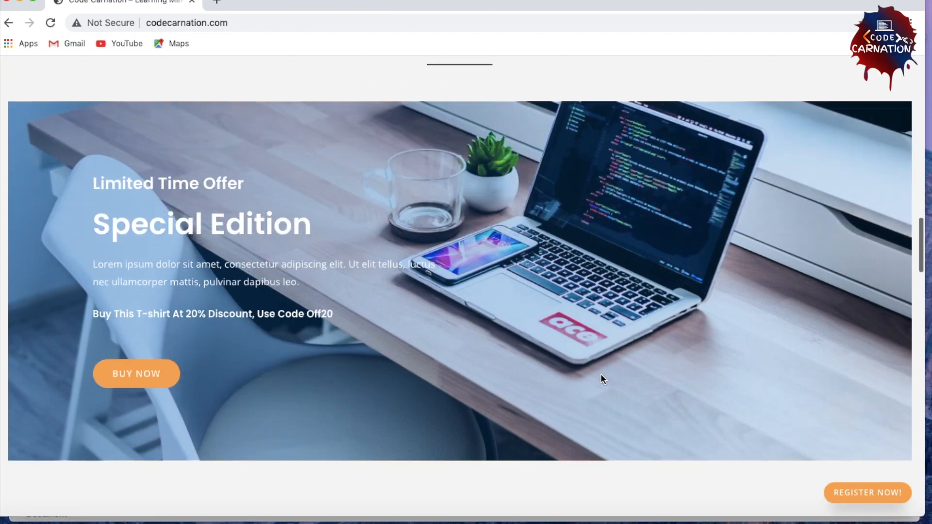
{"action": "scroll", "coordinate": [601, 379], "scroll_direction": "down", "scroll_amount": 4}
{"action": "scroll", "coordinate": [244, 238], "scroll_direction": "down", "scroll_amount": 12}
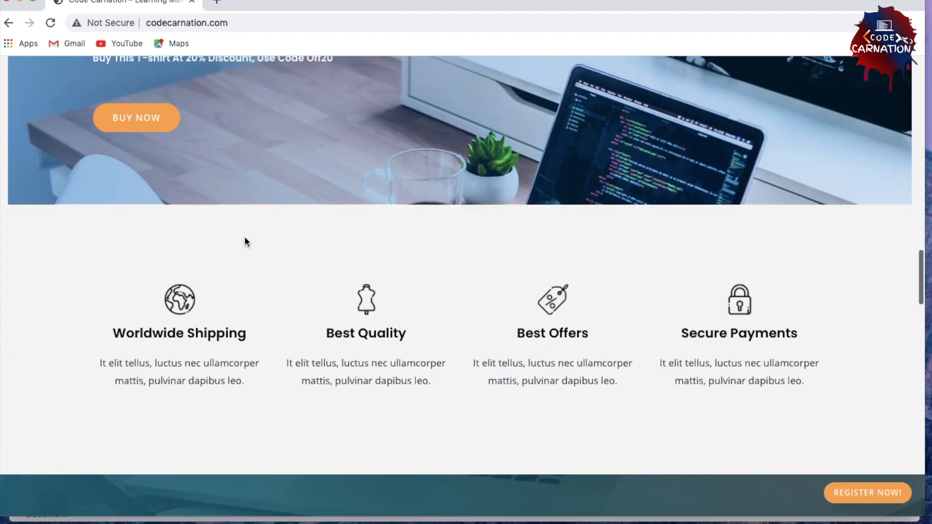
{"action": "scroll", "coordinate": [245, 242], "scroll_direction": "down", "scroll_amount": 13}
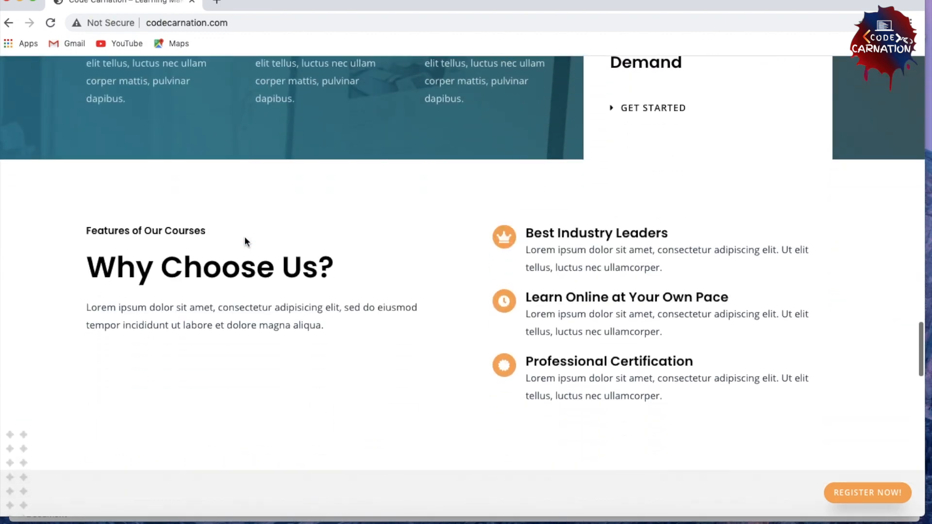
{"action": "scroll", "coordinate": [245, 239], "scroll_direction": "down", "scroll_amount": 7}
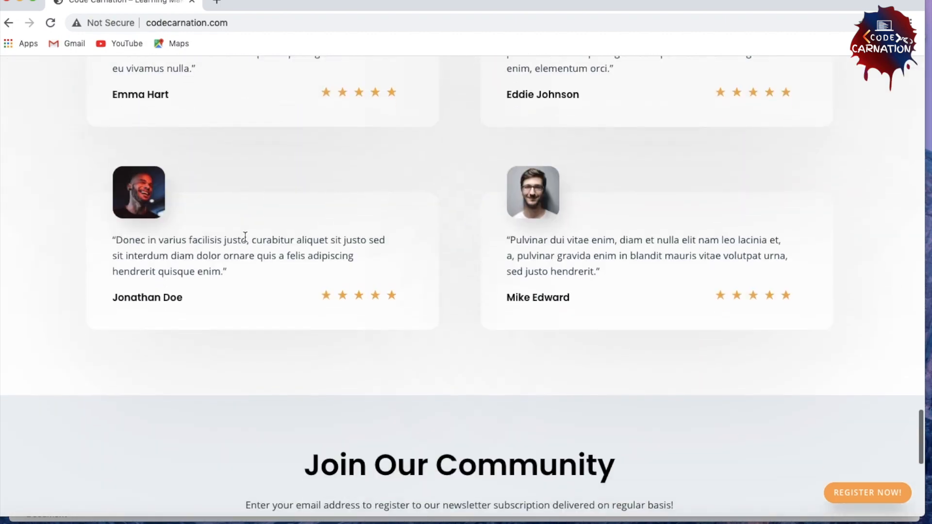
{"action": "scroll", "coordinate": [245, 237], "scroll_direction": "up", "scroll_amount": 4}
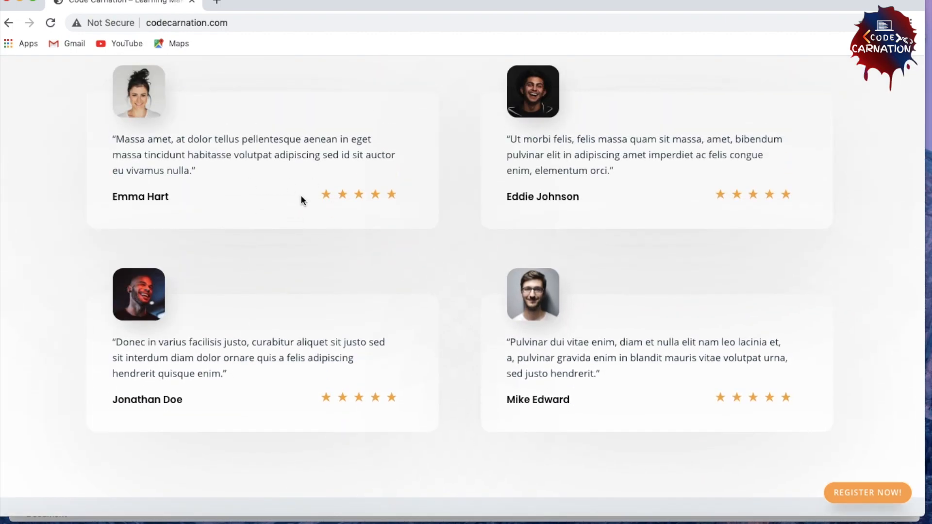
{"action": "scroll", "coordinate": [305, 204], "scroll_direction": "down", "scroll_amount": 4}
{"action": "scroll", "coordinate": [337, 296], "scroll_direction": "down", "scroll_amount": 6}
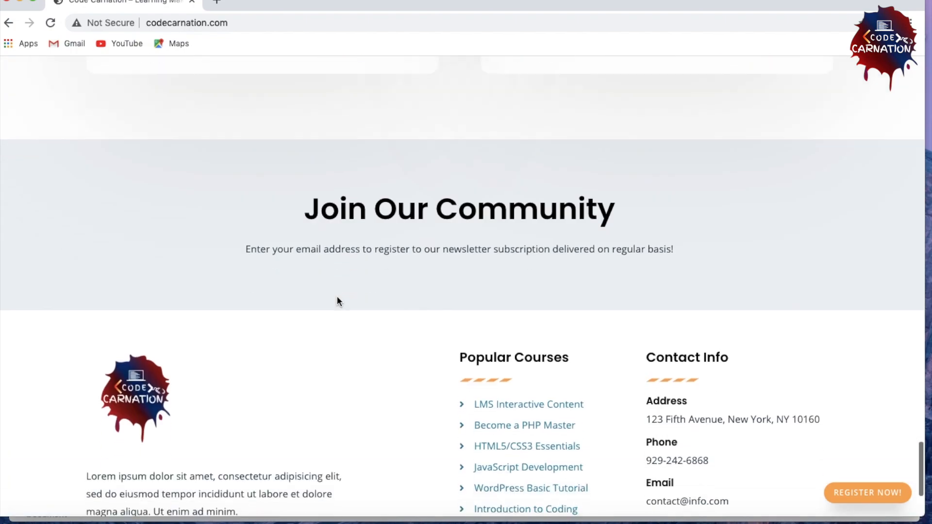
{"action": "scroll", "coordinate": [337, 296], "scroll_direction": "up", "scroll_amount": 20}
{"action": "scroll", "coordinate": [337, 296], "scroll_direction": "up", "scroll_amount": 10}
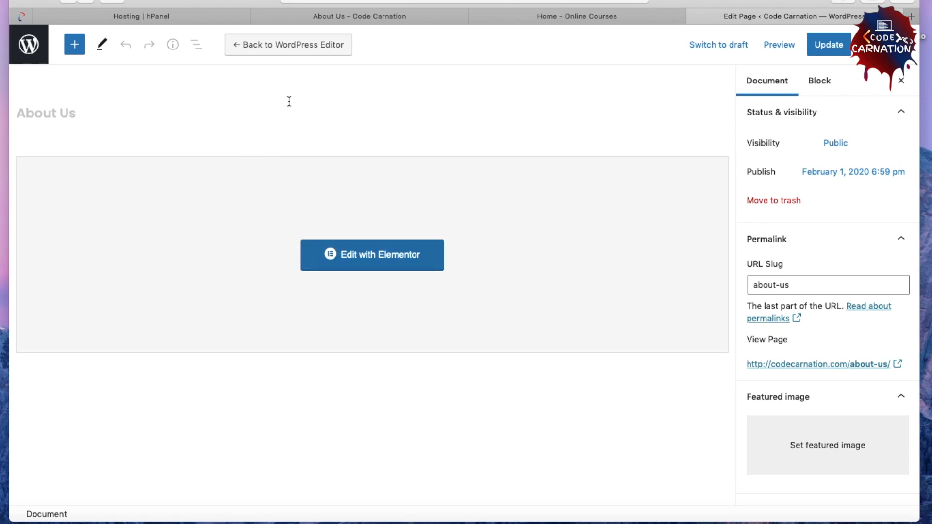
{"action": "left_click", "coordinate": [385, 255]}
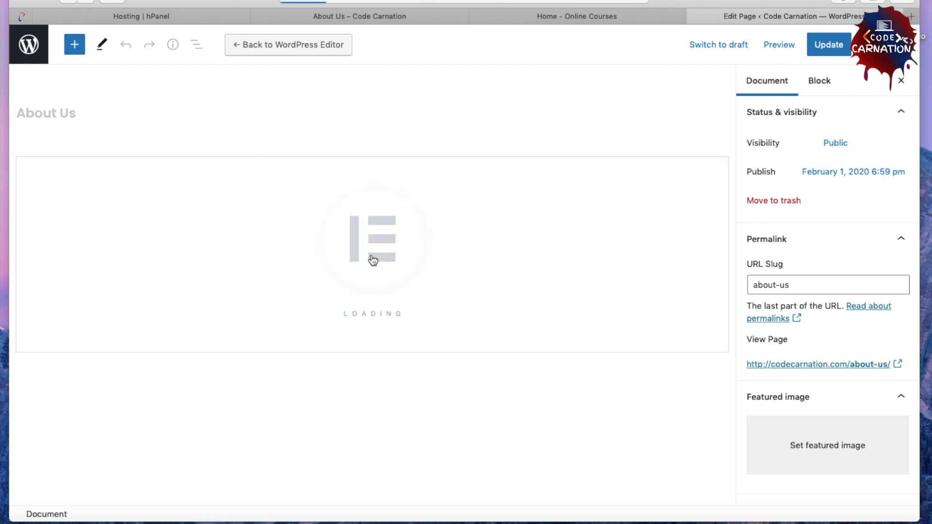
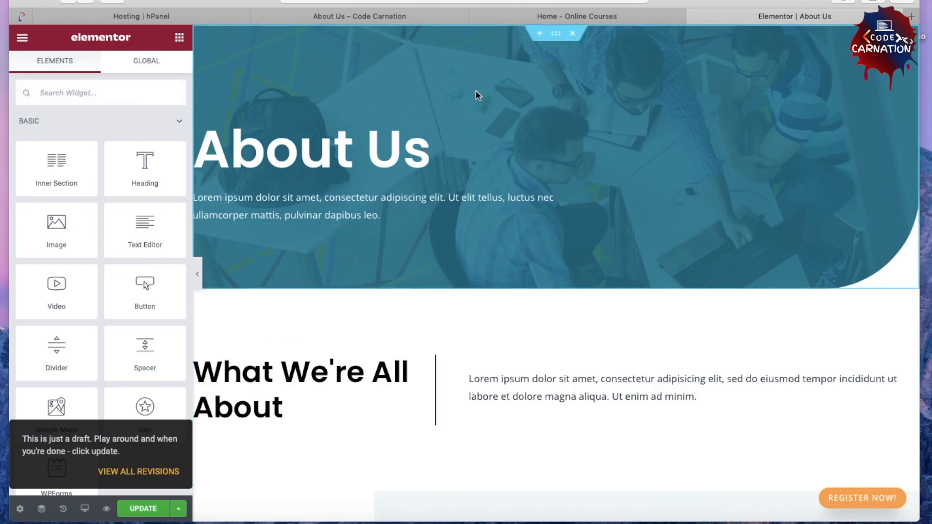
Open the hero section's Background Overlay style and try the keyboard-and-phone photo as the overlay.
{"action": "left_click", "coordinate": [555, 37]}
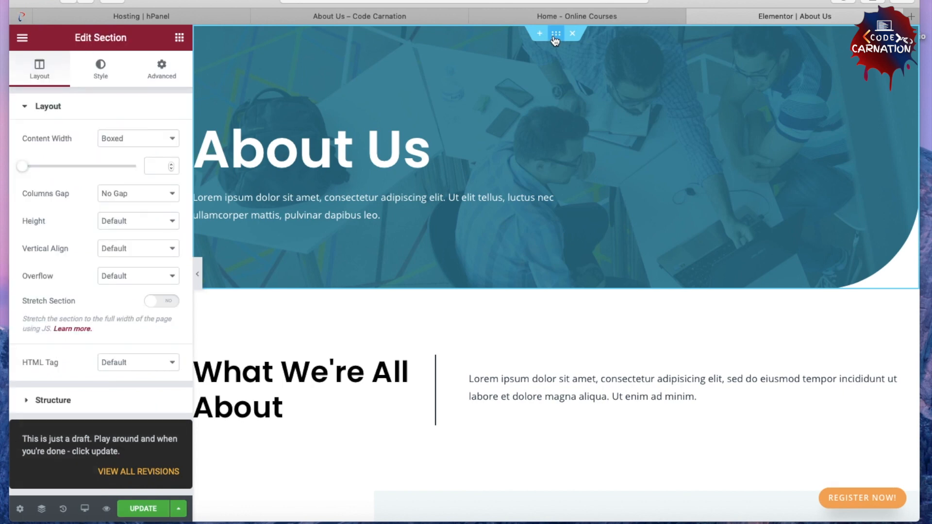
{"action": "left_click", "coordinate": [101, 70]}
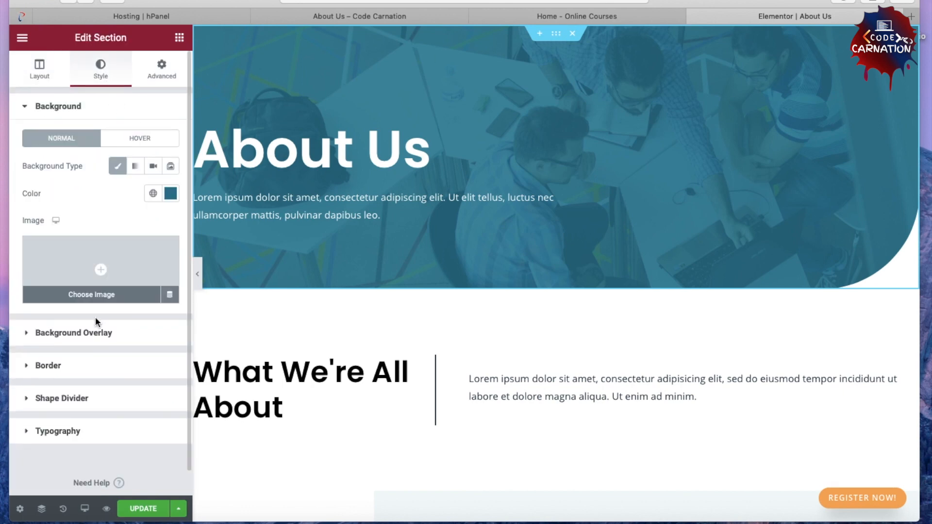
{"action": "left_click", "coordinate": [101, 334]}
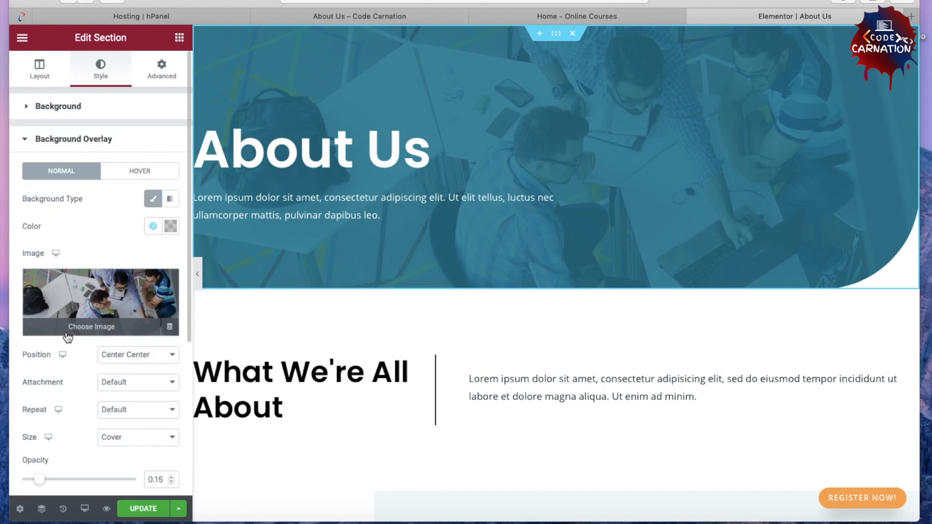
{"action": "left_click", "coordinate": [107, 328]}
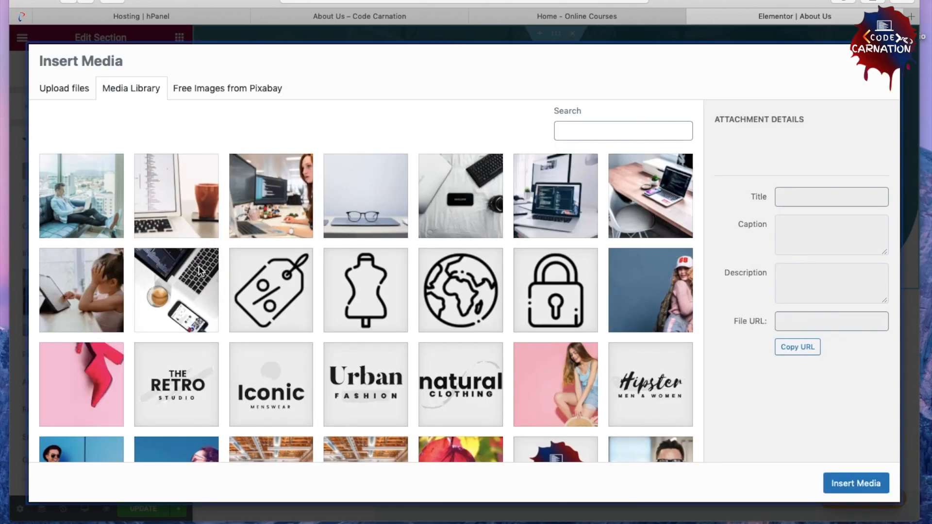
{"action": "left_click", "coordinate": [364, 225]}
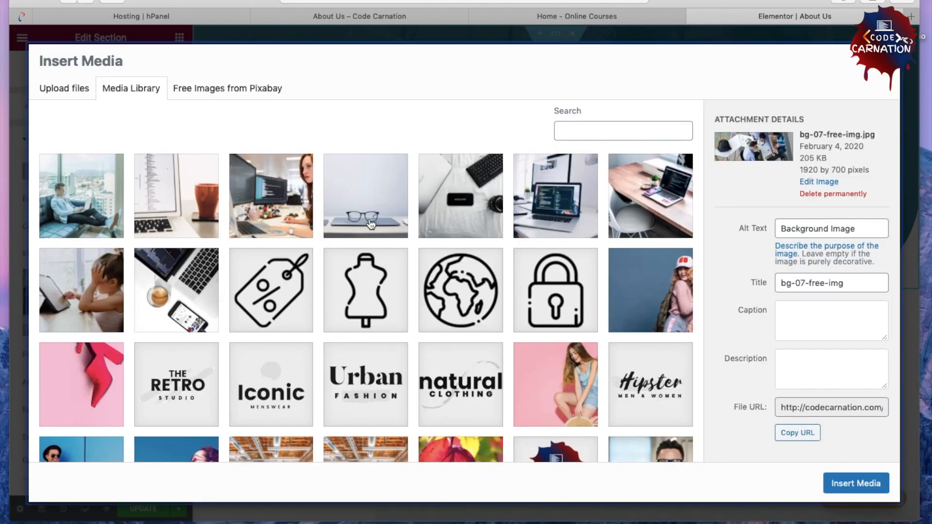
{"action": "left_click", "coordinate": [440, 209]}
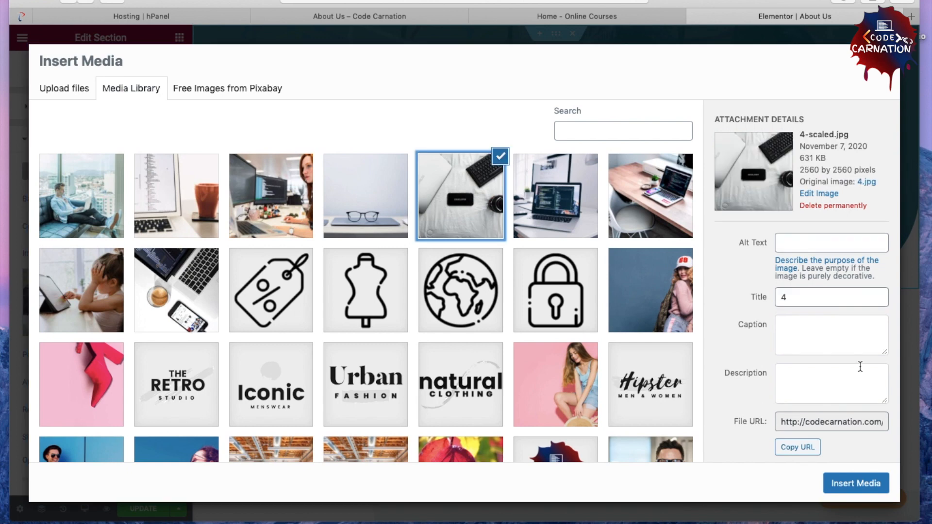
{"action": "left_click", "coordinate": [844, 484]}
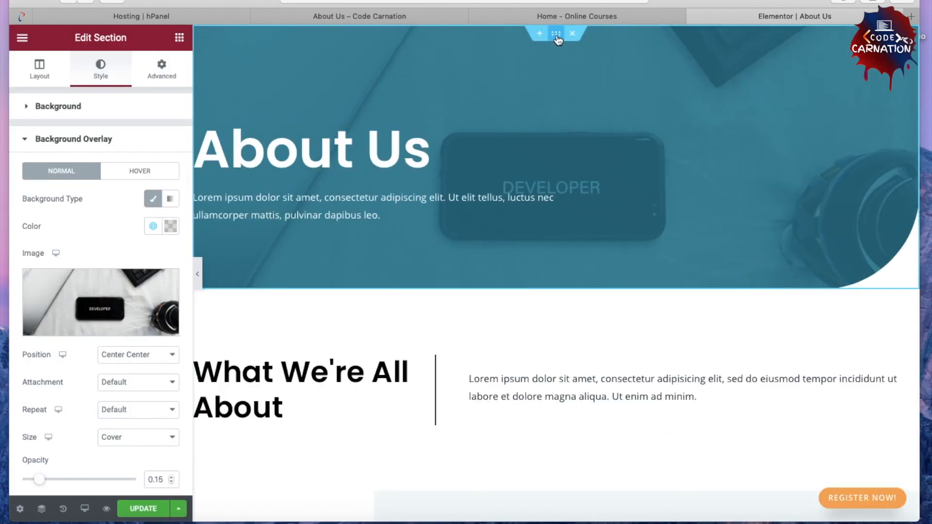
Try the laptop-and-coffee photo as the overlay image instead.
{"action": "left_click", "coordinate": [99, 327]}
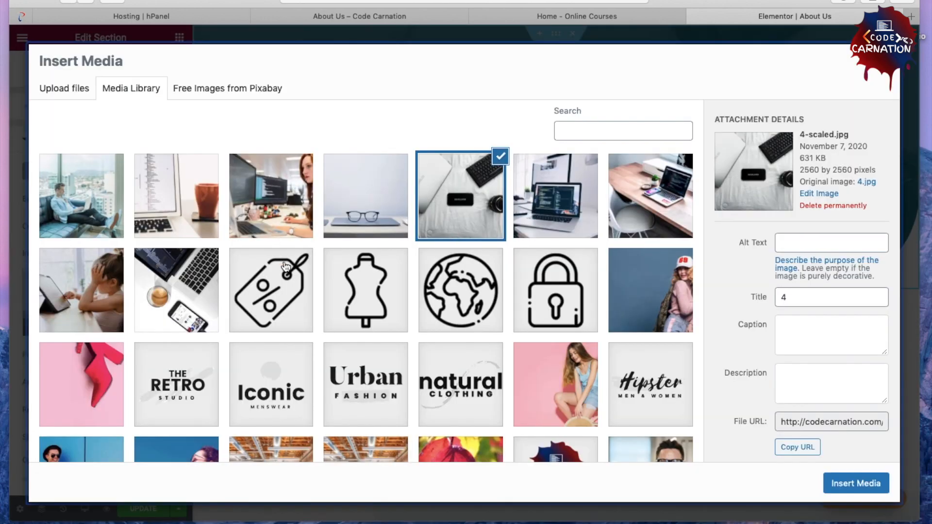
{"action": "scroll", "coordinate": [286, 265], "scroll_direction": "down", "scroll_amount": 2}
{"action": "scroll", "coordinate": [286, 265], "scroll_direction": "up", "scroll_amount": 2}
{"action": "scroll", "coordinate": [286, 266], "scroll_direction": "down", "scroll_amount": 2}
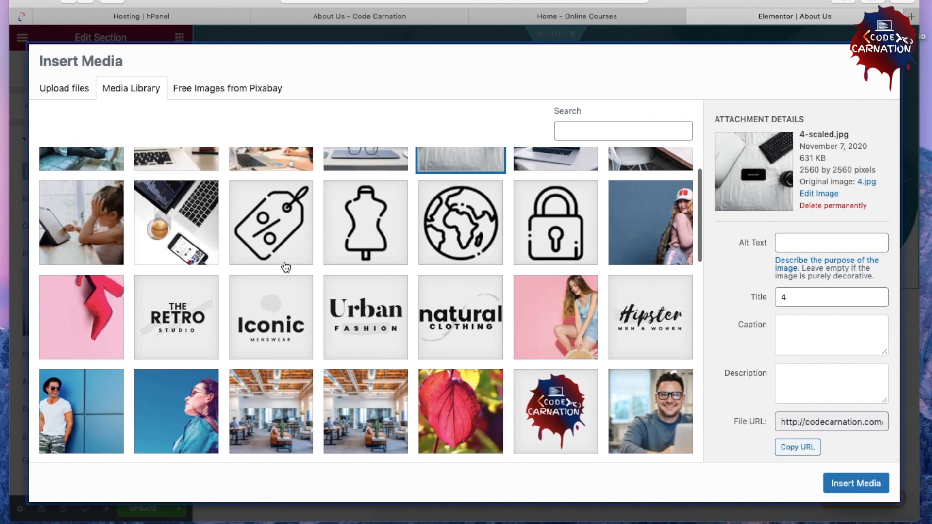
{"action": "scroll", "coordinate": [286, 266], "scroll_direction": "down", "scroll_amount": 1}
{"action": "scroll", "coordinate": [423, 270], "scroll_direction": "up", "scroll_amount": 3}
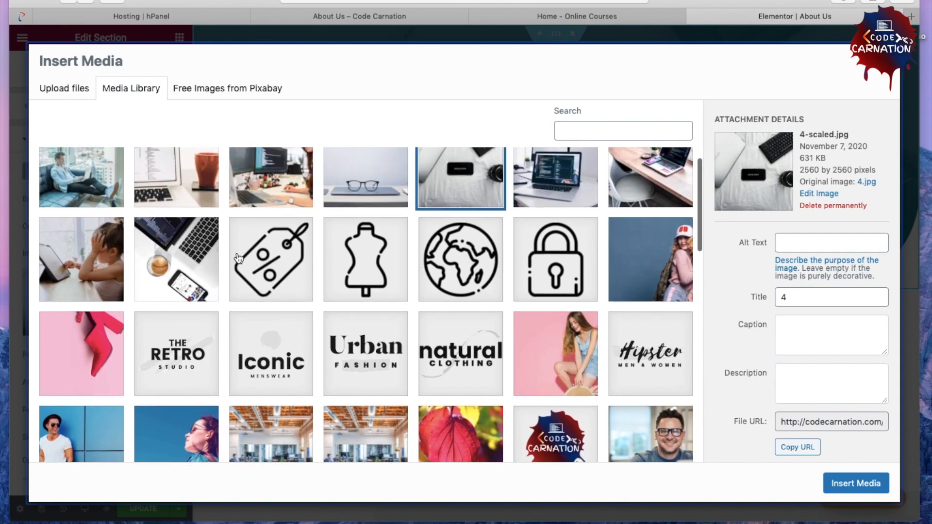
{"action": "left_click", "coordinate": [199, 265]}
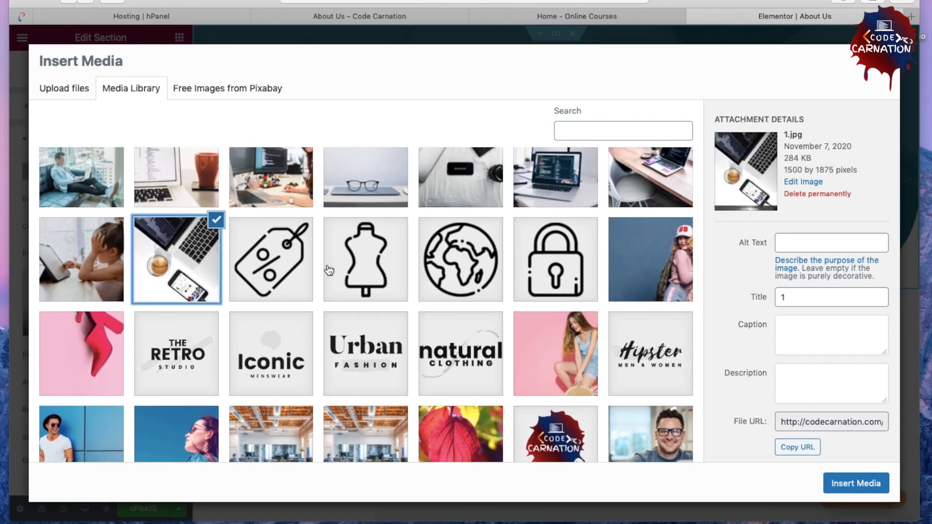
{"action": "left_click", "coordinate": [857, 488]}
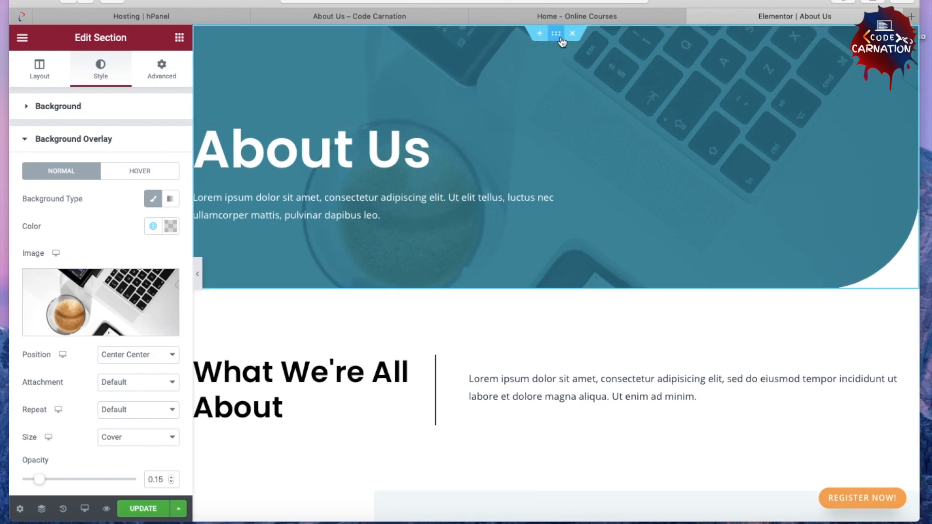
Restore the overhead office photo bg-07-free-img.jpg as the overlay and collapse the overlay settings.
{"action": "left_click", "coordinate": [112, 331]}
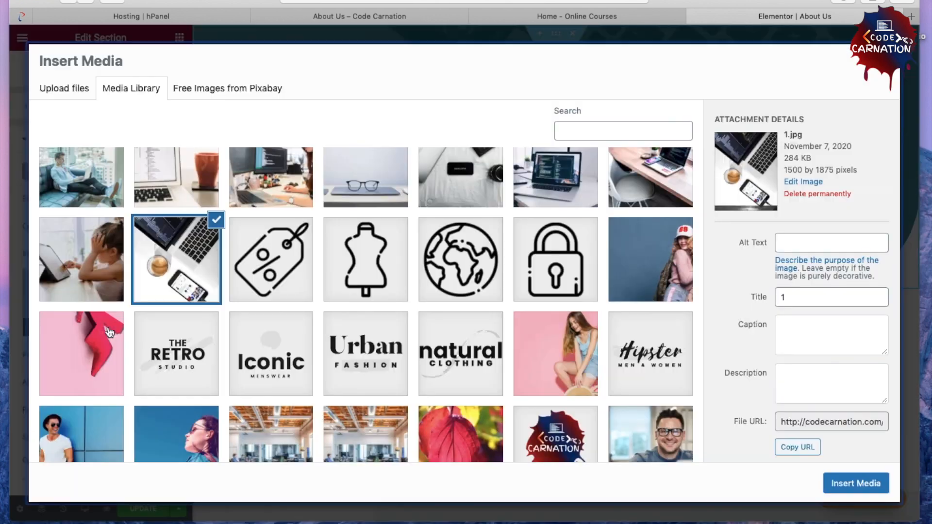
{"action": "scroll", "coordinate": [385, 290], "scroll_direction": "down", "scroll_amount": 10}
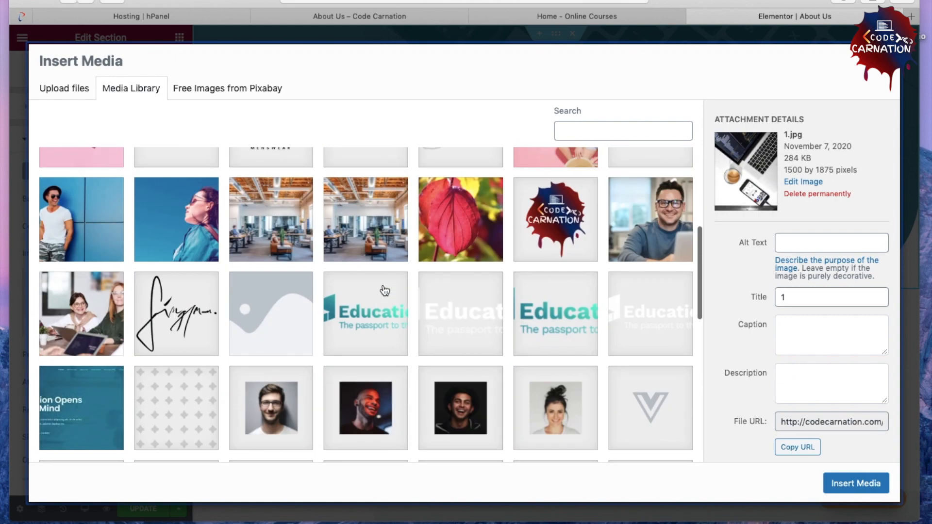
{"action": "scroll", "coordinate": [385, 290], "scroll_direction": "down", "scroll_amount": 5}
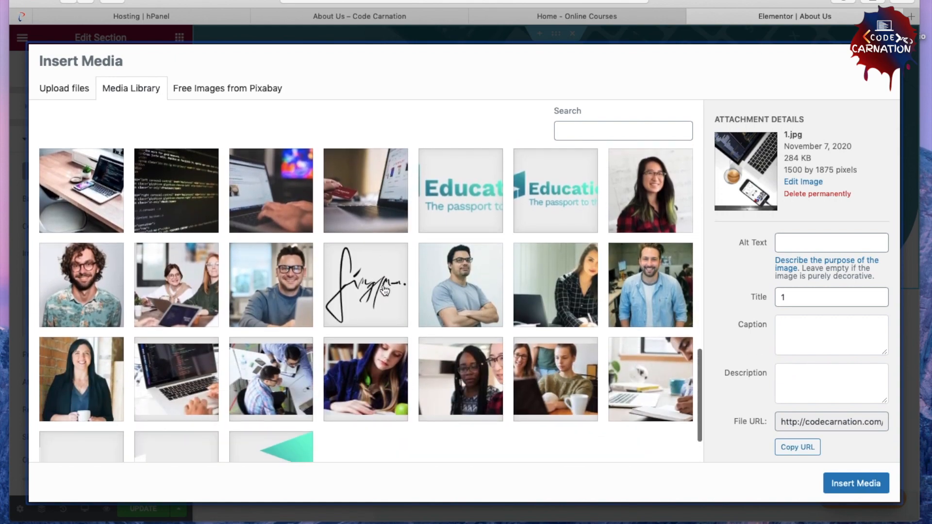
{"action": "scroll", "coordinate": [385, 290], "scroll_direction": "down", "scroll_amount": 1}
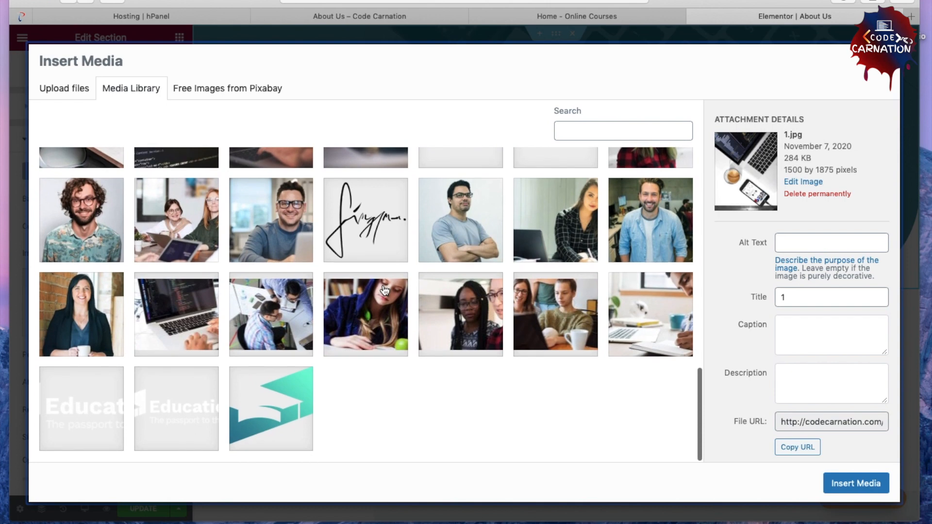
{"action": "scroll", "coordinate": [512, 353], "scroll_direction": "up", "scroll_amount": 2}
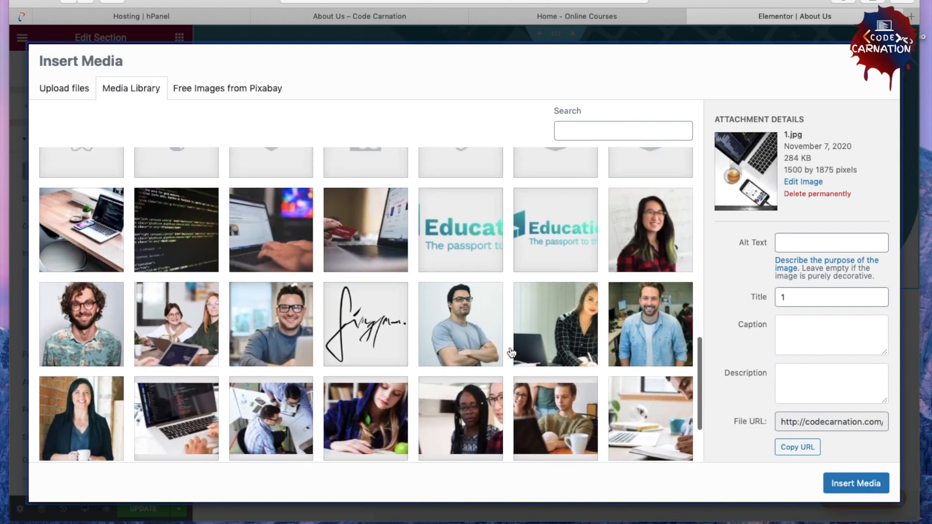
{"action": "scroll", "coordinate": [512, 353], "scroll_direction": "up", "scroll_amount": 2}
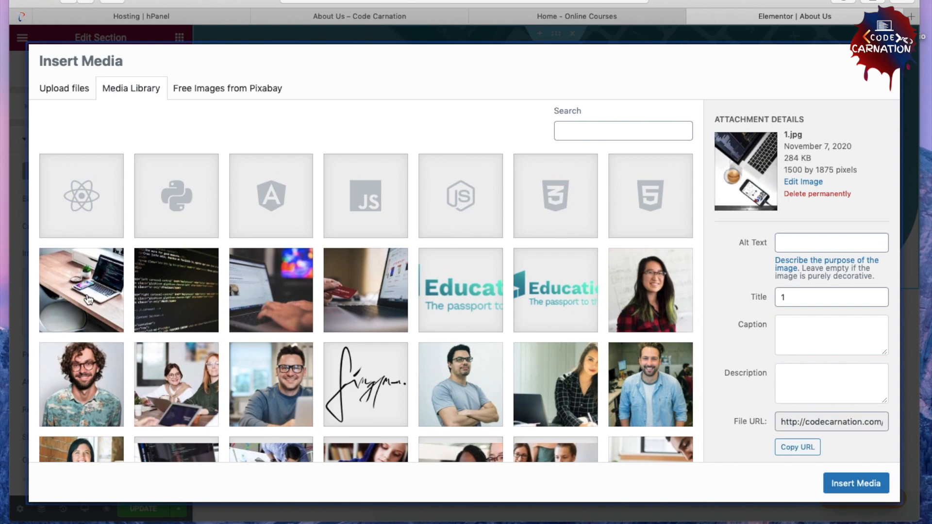
{"action": "scroll", "coordinate": [328, 318], "scroll_direction": "down", "scroll_amount": 2}
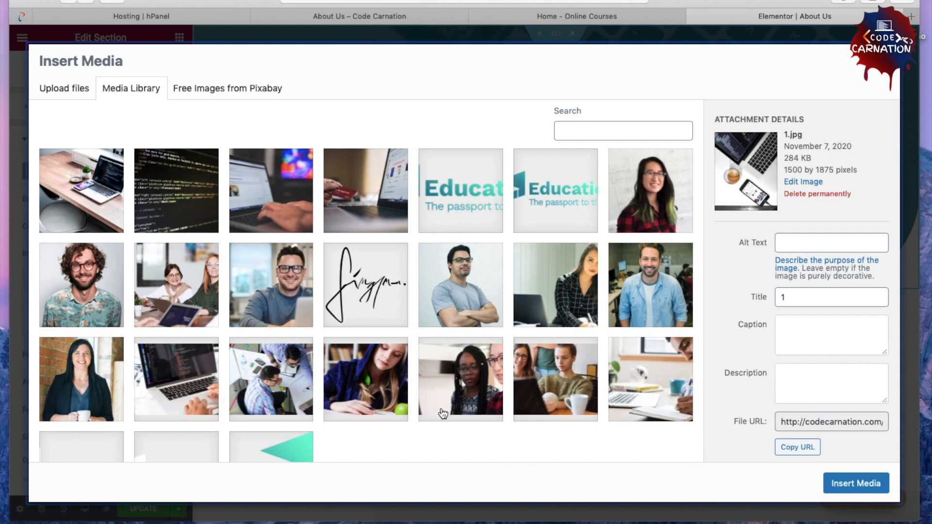
{"action": "scroll", "coordinate": [443, 413], "scroll_direction": "down", "scroll_amount": 2}
{"action": "left_click", "coordinate": [293, 330]}
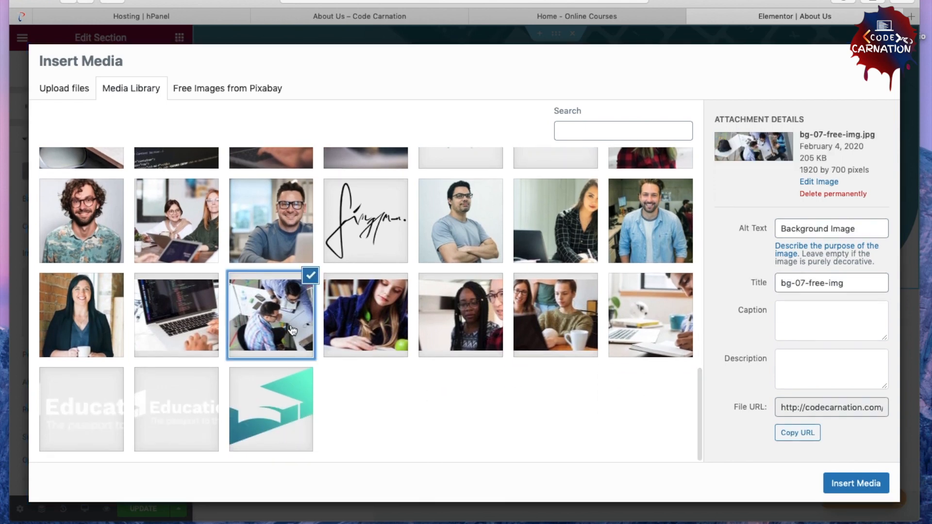
{"action": "left_click", "coordinate": [847, 482]}
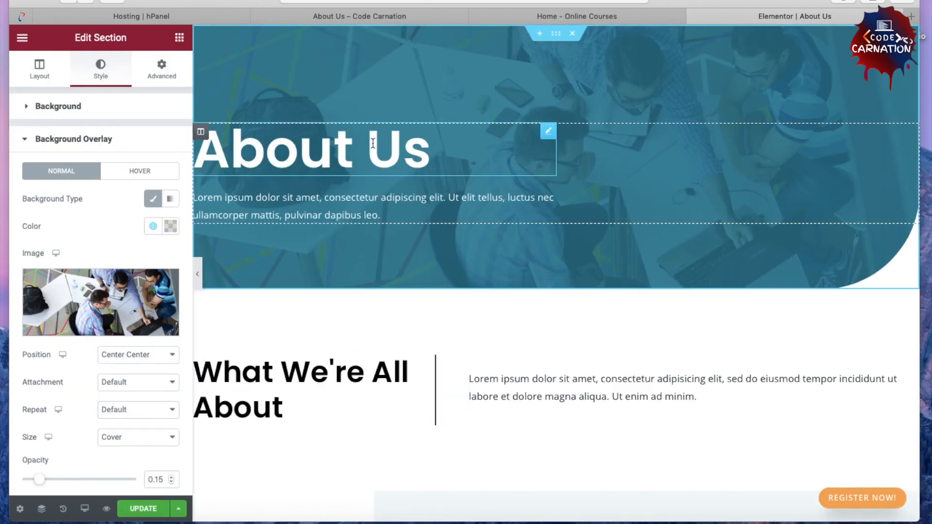
{"action": "left_click", "coordinate": [27, 142]}
Switch the hero background to a linear gradient, second colour location 86 and angle 320°.
{"action": "left_click", "coordinate": [31, 107]}
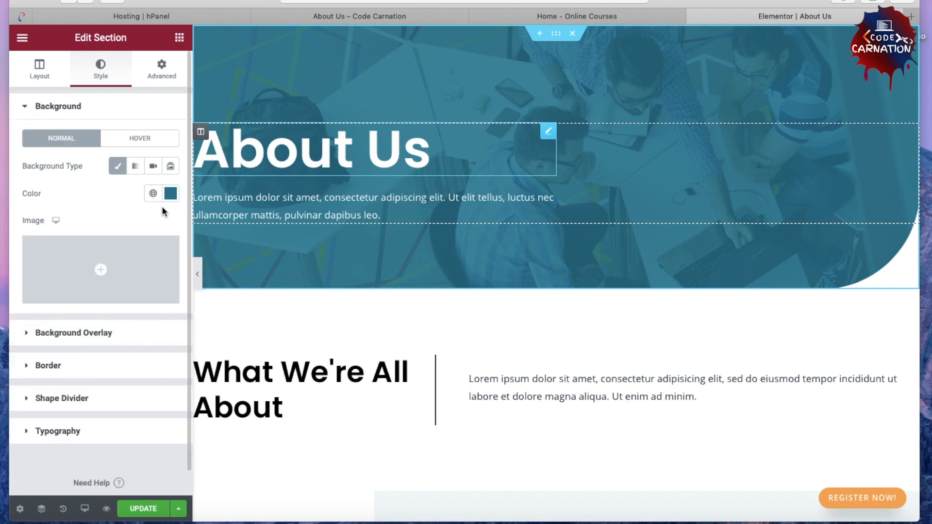
{"action": "left_click", "coordinate": [139, 170]}
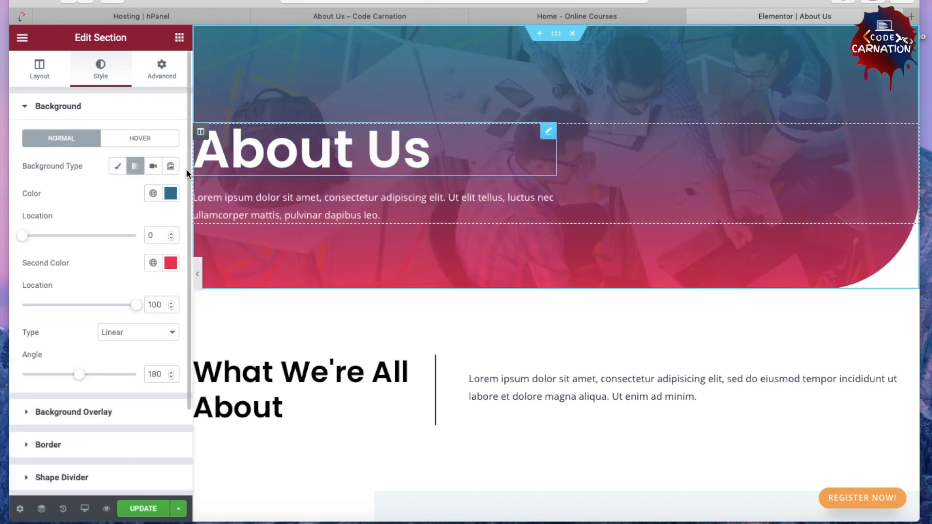
{"action": "left_click_drag", "start_coordinate": [135, 309], "coordinate": [113, 310]}
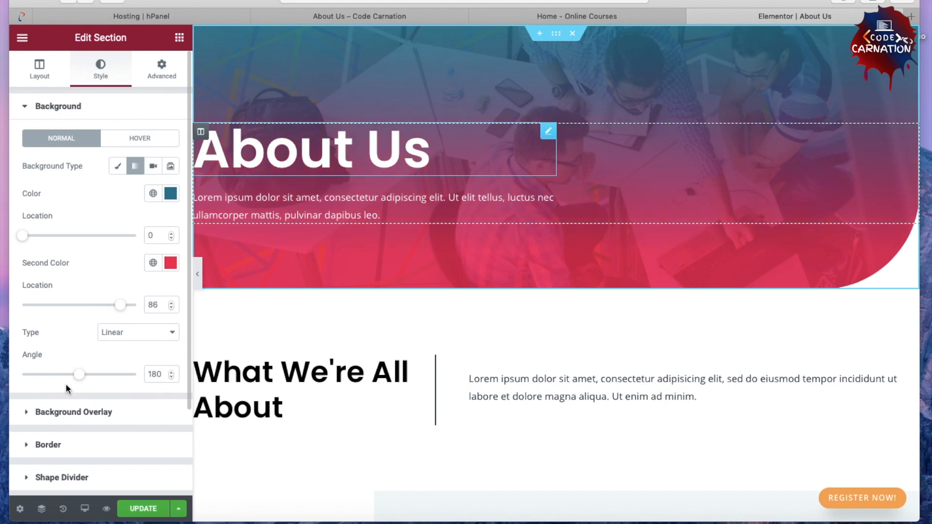
{"action": "left_click_drag", "start_coordinate": [80, 379], "coordinate": [129, 372]}
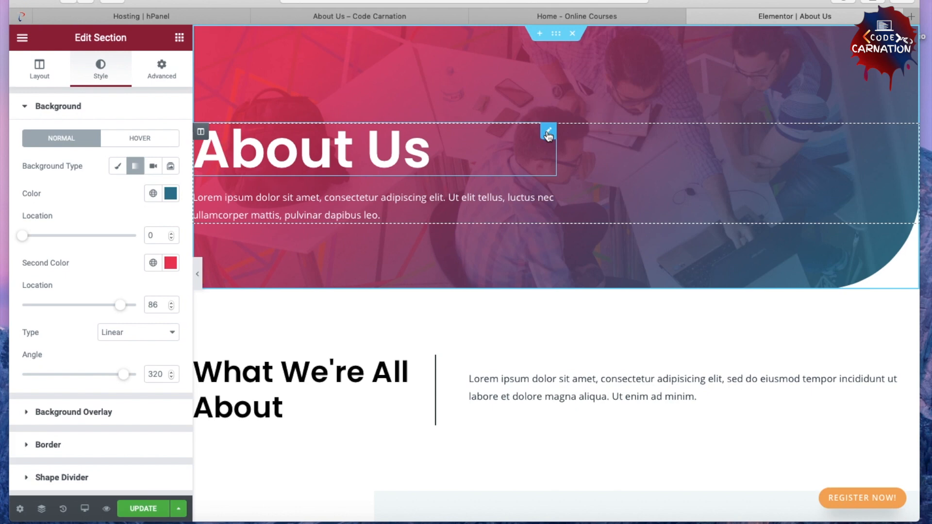
{"action": "left_click", "coordinate": [548, 133]}
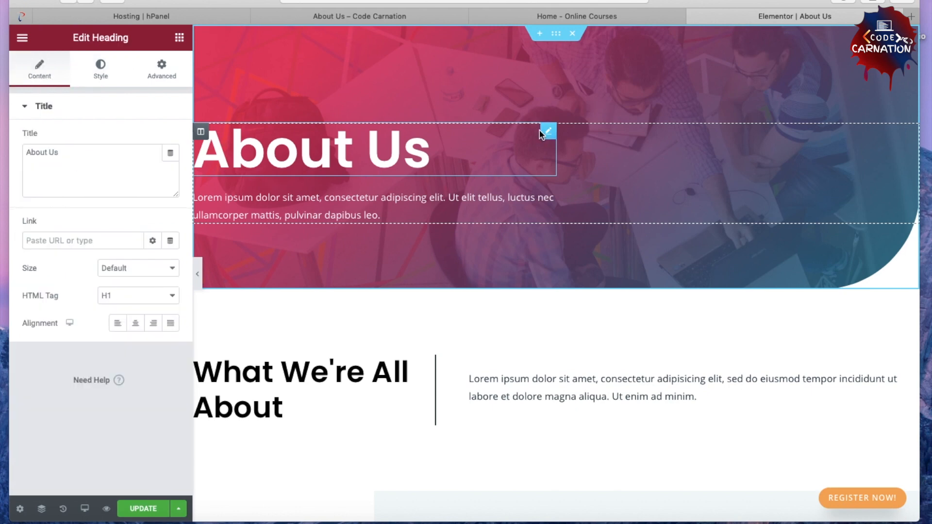
Replace the photo beside 'Learn Something Every Day' with the Code Carnation logo from the media library.
{"action": "left_click", "coordinate": [534, 213]}
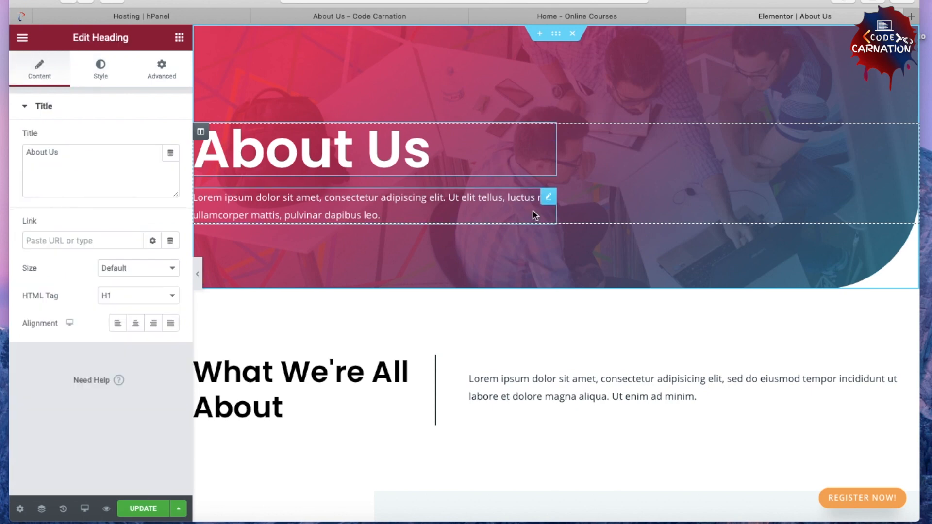
{"action": "scroll", "coordinate": [601, 456], "scroll_direction": "down", "scroll_amount": 2}
{"action": "scroll", "coordinate": [603, 458], "scroll_direction": "down", "scroll_amount": 3}
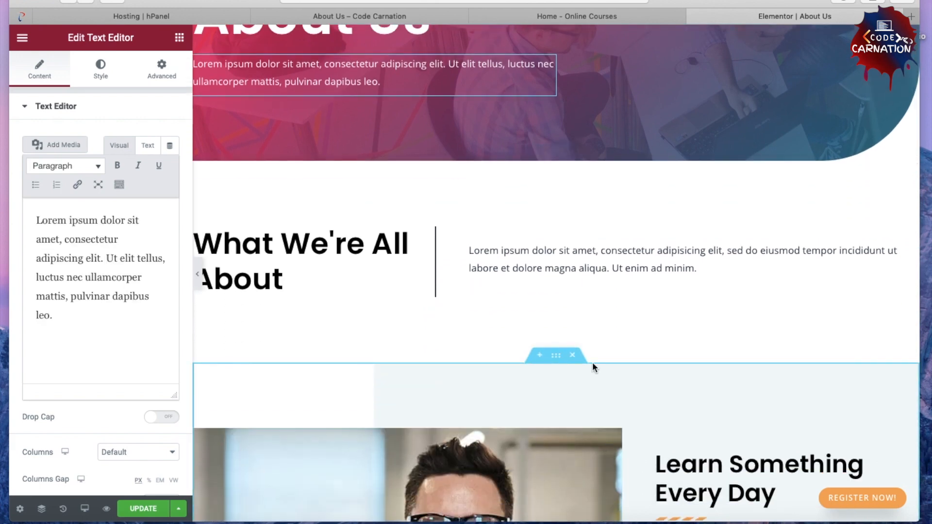
{"action": "scroll", "coordinate": [729, 275], "scroll_direction": "down", "scroll_amount": 5}
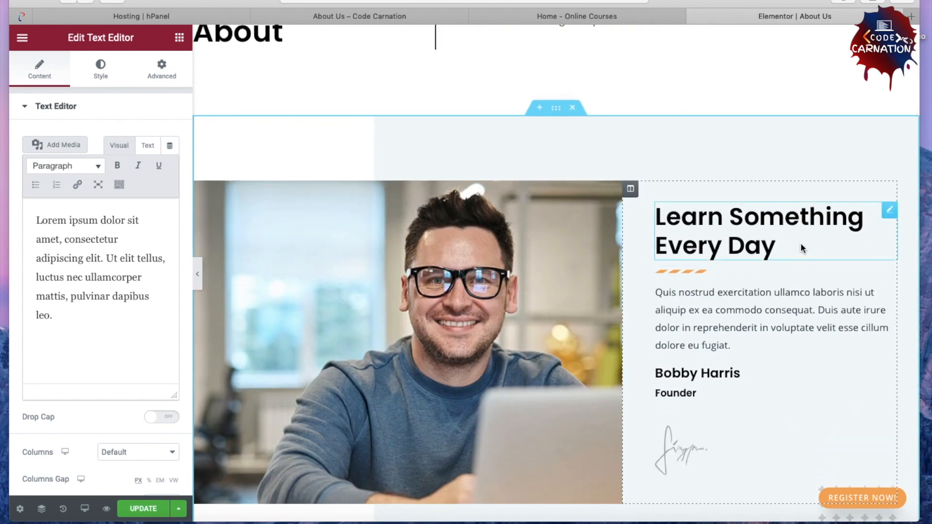
{"action": "scroll", "coordinate": [804, 239], "scroll_direction": "down", "scroll_amount": 1}
{"action": "scroll", "coordinate": [789, 243], "scroll_direction": "down", "scroll_amount": 2}
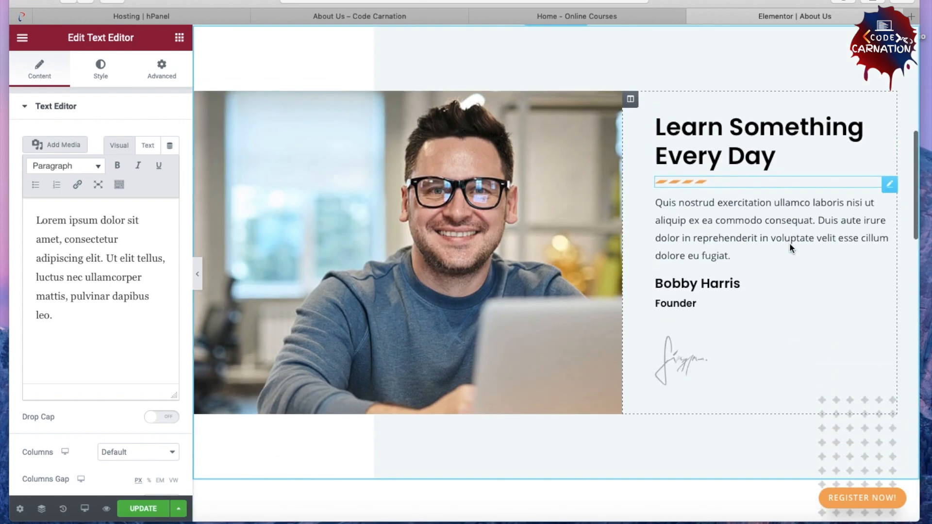
{"action": "scroll", "coordinate": [790, 242], "scroll_direction": "down", "scroll_amount": 2}
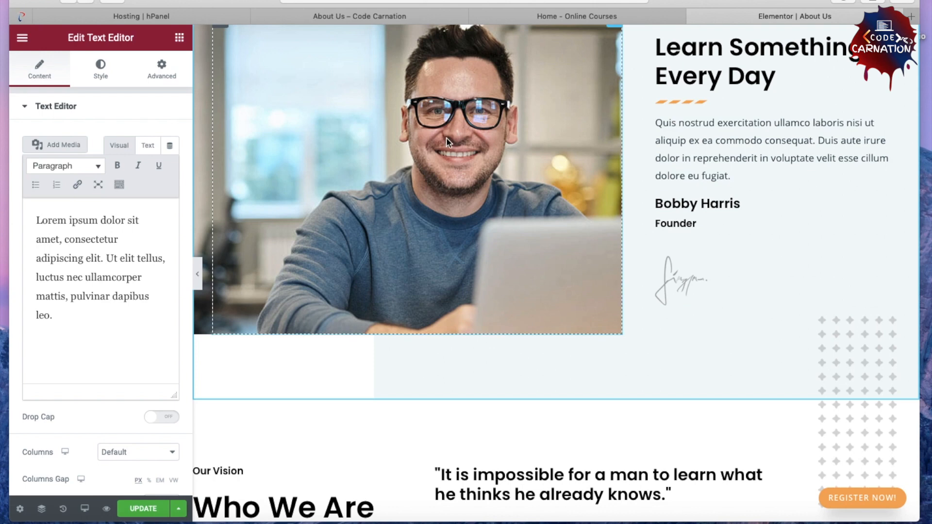
{"action": "scroll", "coordinate": [446, 138], "scroll_direction": "up", "scroll_amount": 1}
{"action": "scroll", "coordinate": [616, 138], "scroll_direction": "up", "scroll_amount": 2}
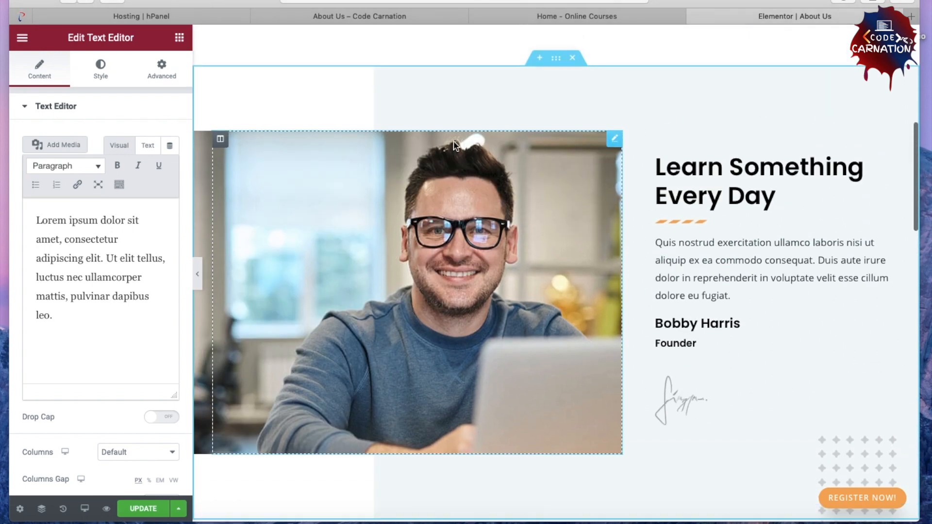
{"action": "left_click", "coordinate": [617, 137]}
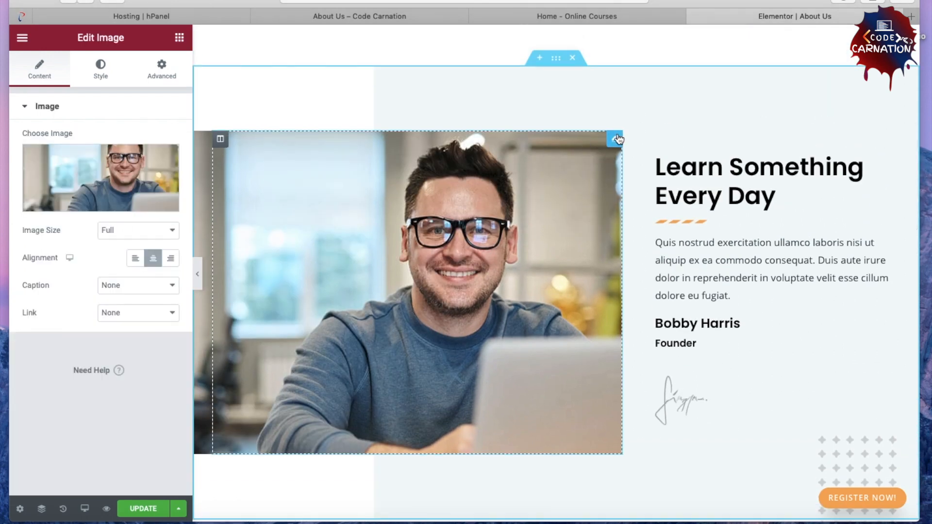
{"action": "left_click", "coordinate": [81, 210]}
{"action": "scroll", "coordinate": [190, 346], "scroll_direction": "down", "scroll_amount": 3}
{"action": "scroll", "coordinate": [189, 347], "scroll_direction": "up", "scroll_amount": 3}
{"action": "scroll", "coordinate": [365, 346], "scroll_direction": "down", "scroll_amount": 2}
{"action": "left_click", "coordinate": [534, 345]}
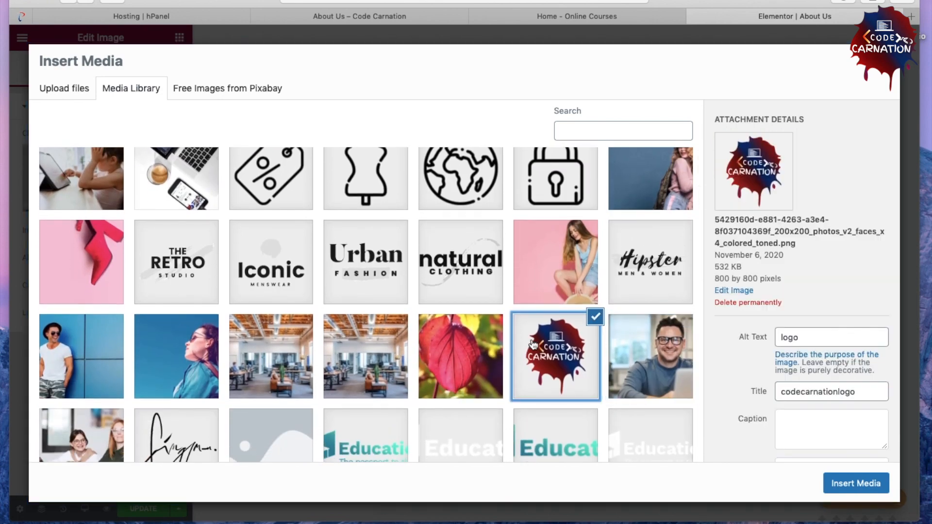
{"action": "left_click", "coordinate": [869, 484]}
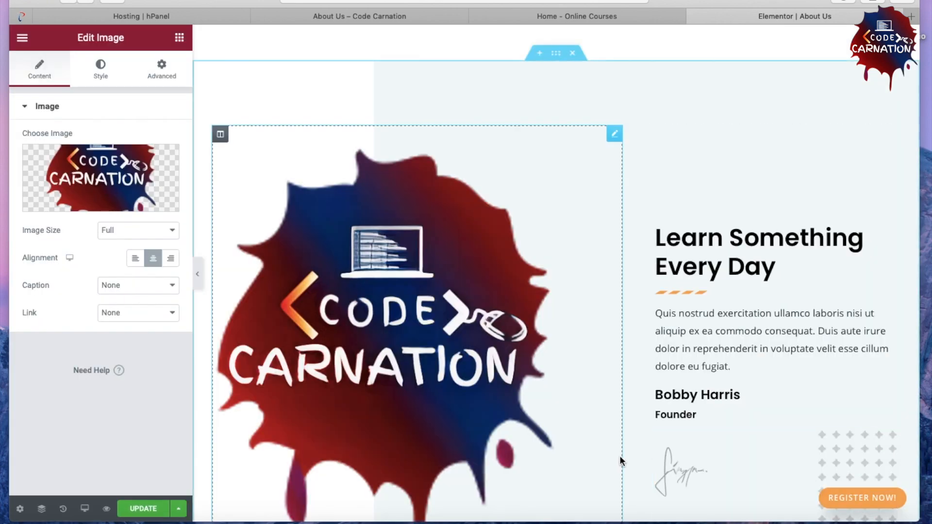
Select the three-feature 'Learn From Industry Leaders' section and show its Background Overlay style settings.
{"action": "scroll", "coordinate": [620, 456], "scroll_direction": "down", "scroll_amount": 1}
{"action": "scroll", "coordinate": [507, 282], "scroll_direction": "up", "scroll_amount": 3}
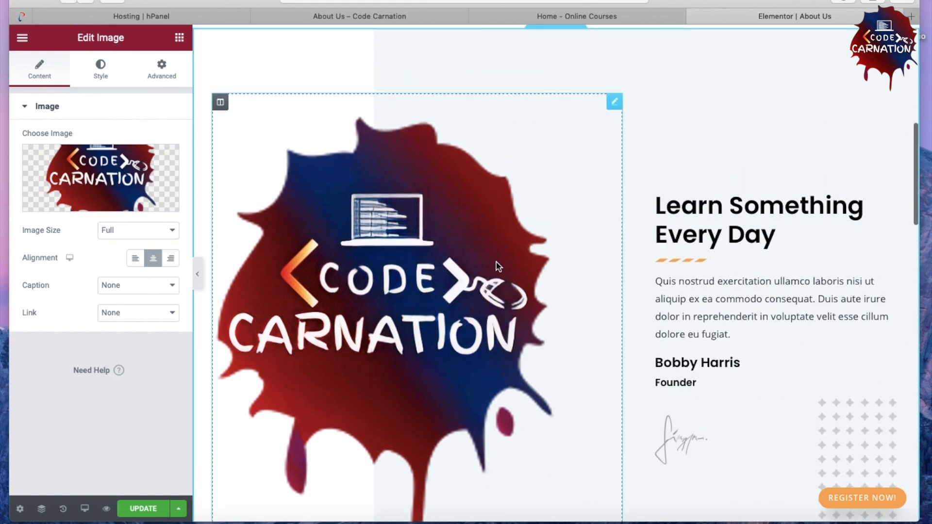
{"action": "scroll", "coordinate": [550, 354], "scroll_direction": "down", "scroll_amount": 10}
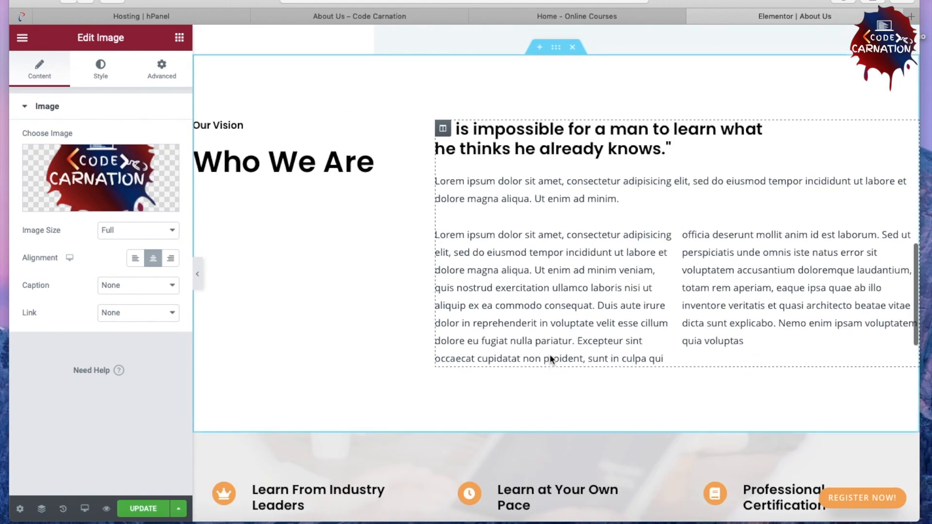
{"action": "scroll", "coordinate": [549, 354], "scroll_direction": "up", "scroll_amount": 15}
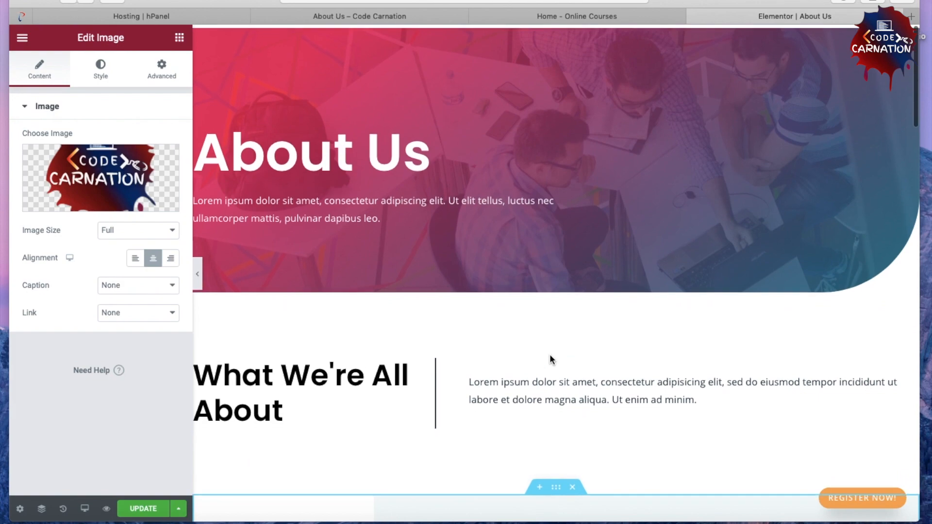
{"action": "scroll", "coordinate": [550, 354], "scroll_direction": "down", "scroll_amount": 15}
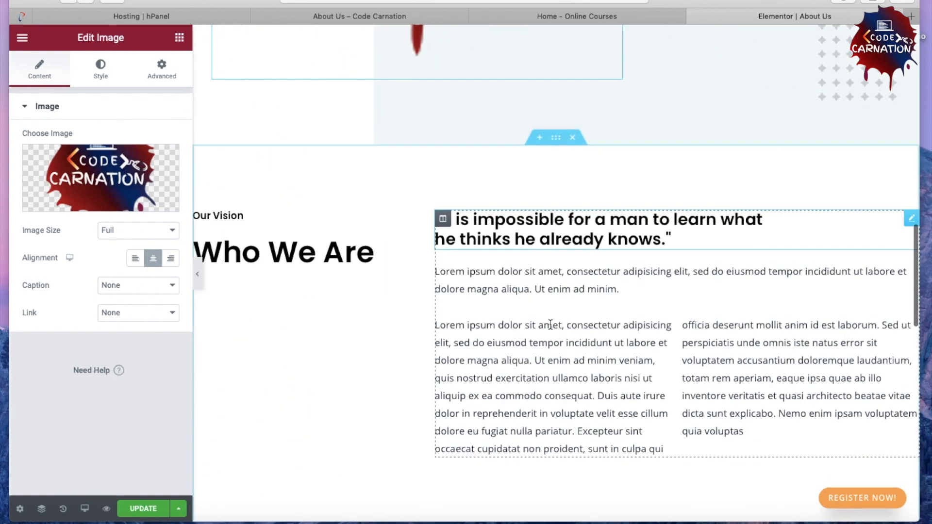
{"action": "scroll", "coordinate": [550, 324], "scroll_direction": "down", "scroll_amount": 10}
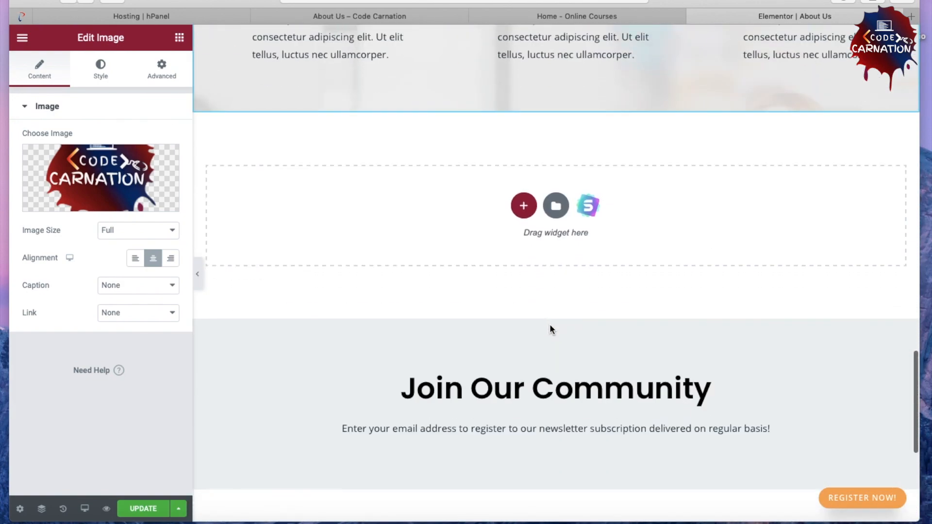
{"action": "scroll", "coordinate": [550, 330], "scroll_direction": "up", "scroll_amount": 5}
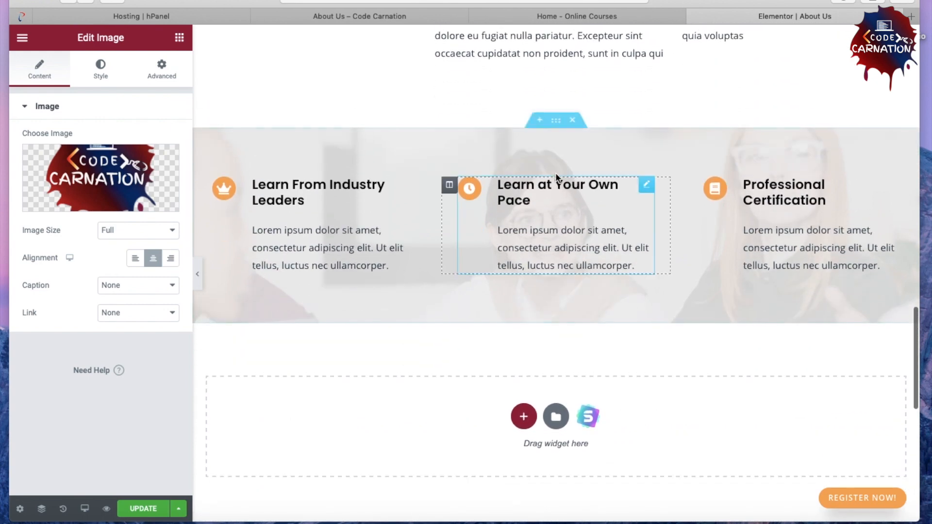
{"action": "left_click", "coordinate": [556, 120]}
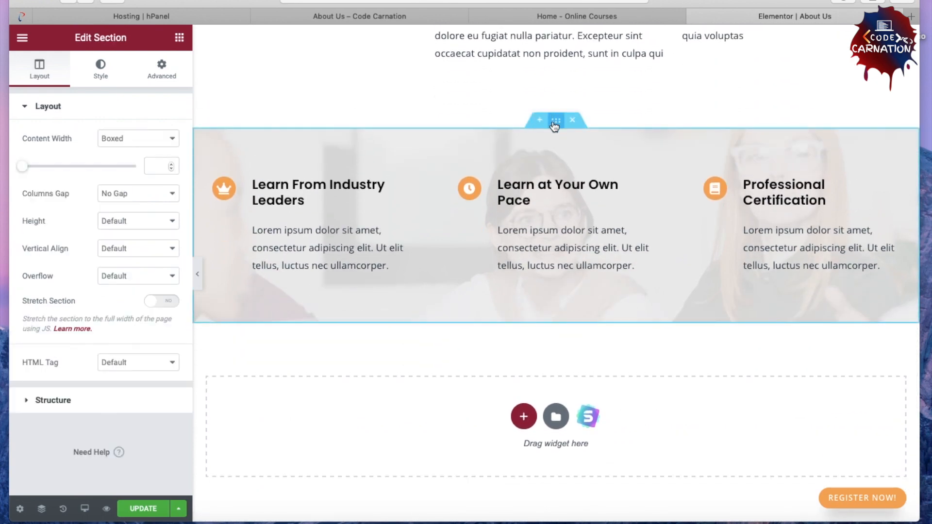
{"action": "left_click", "coordinate": [99, 73]}
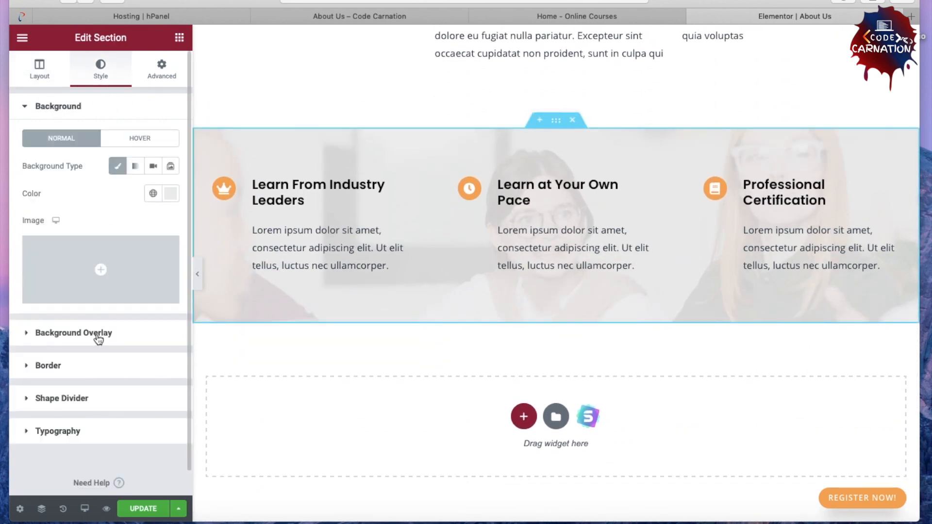
{"action": "left_click", "coordinate": [99, 334]}
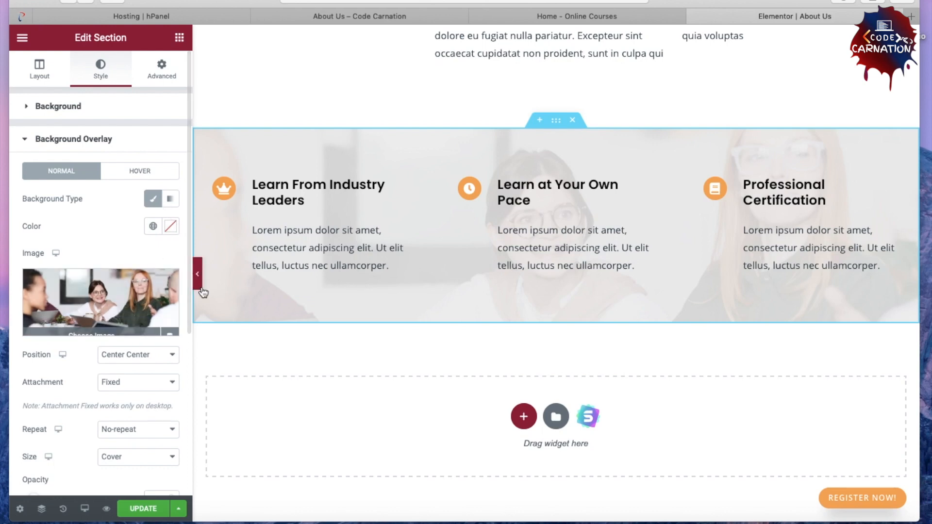
Lower the features section's grey background colour opacity to #EDEDEDB8.
{"action": "left_click", "coordinate": [26, 140]}
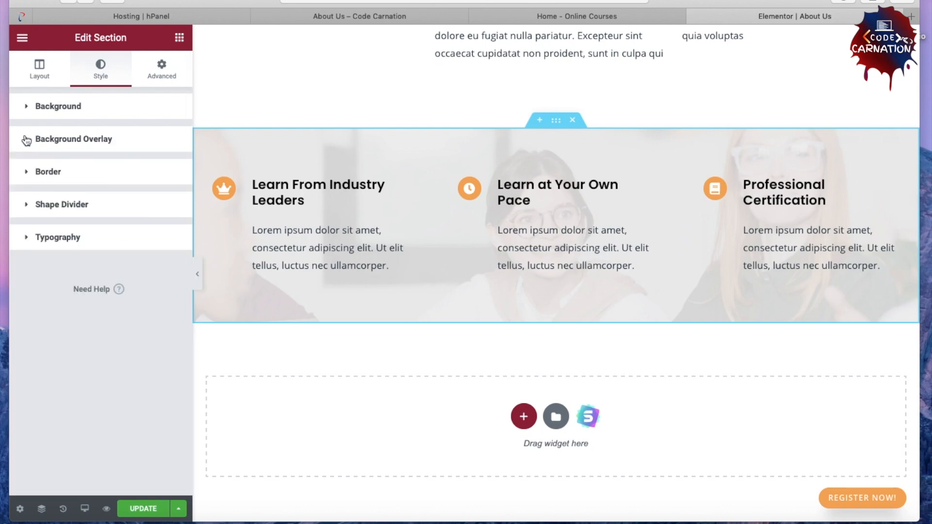
{"action": "left_click", "coordinate": [75, 105]}
{"action": "left_click", "coordinate": [170, 195]}
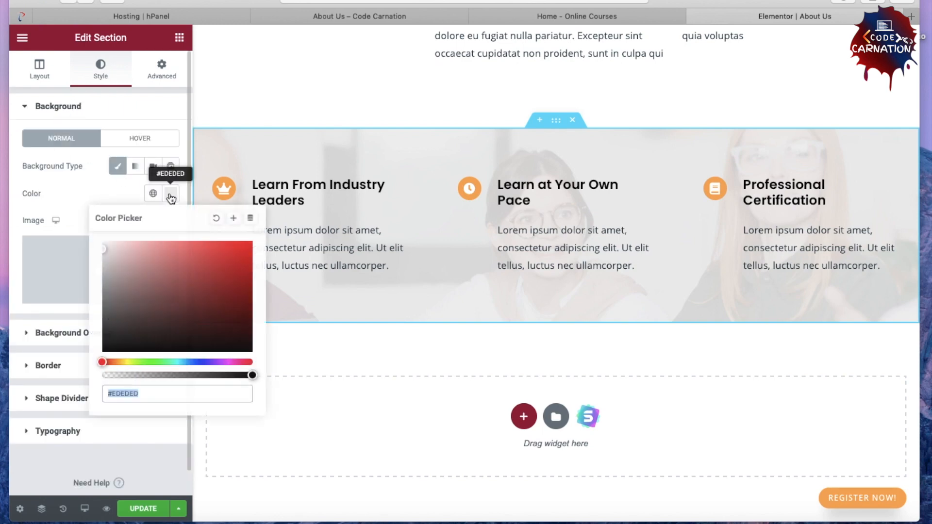
{"action": "left_click_drag", "start_coordinate": [254, 377], "coordinate": [210, 375]}
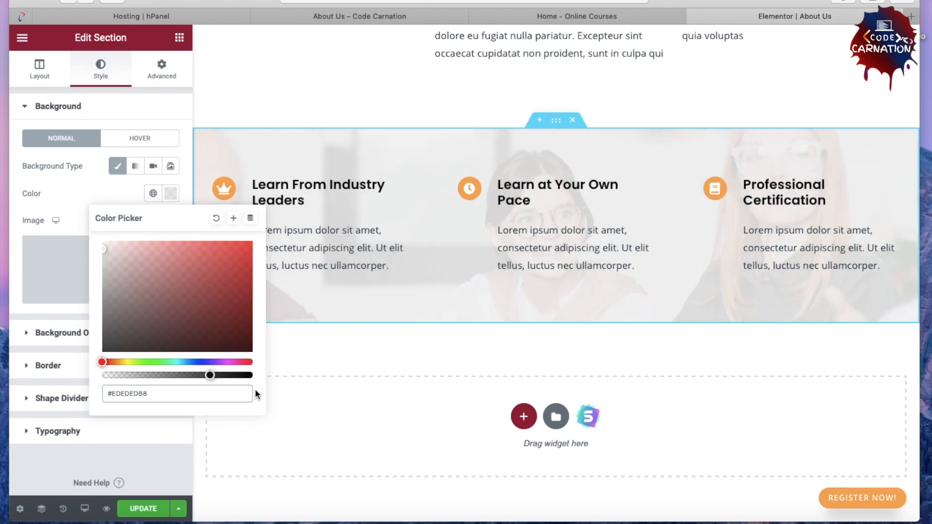
{"action": "left_click", "coordinate": [156, 432]}
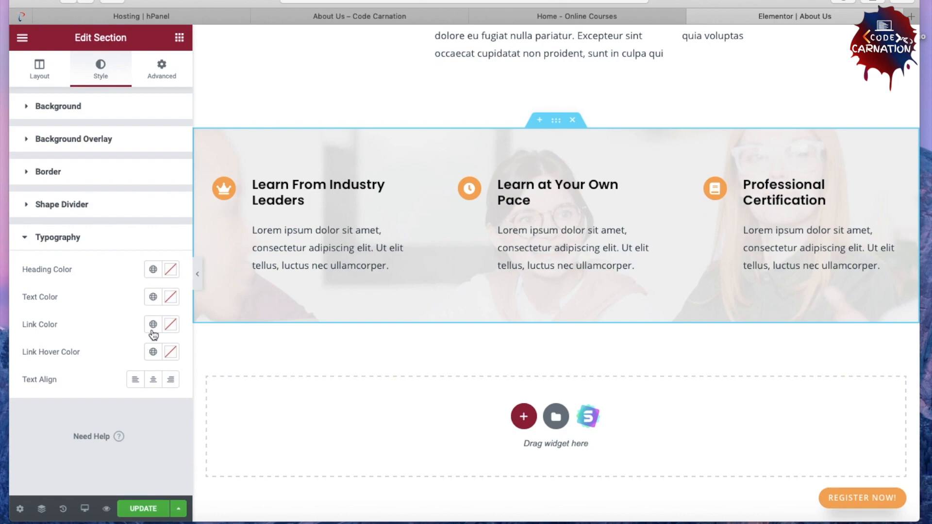
Replace the Lorem paragraph under the quote with 'Edit text with respect to your Company or Your Brand!!!!'.
{"action": "scroll", "coordinate": [444, 355], "scroll_direction": "down", "scroll_amount": 10}
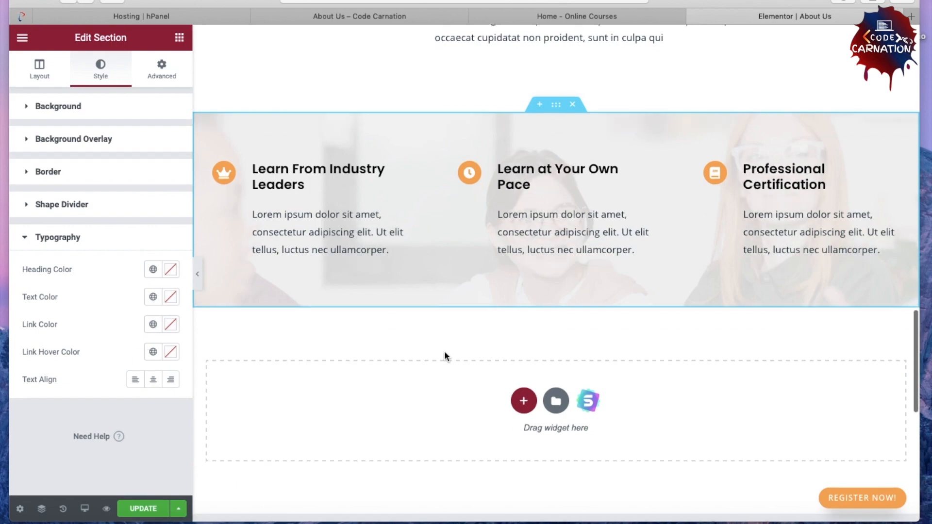
{"action": "scroll", "coordinate": [445, 351], "scroll_direction": "up", "scroll_amount": 12}
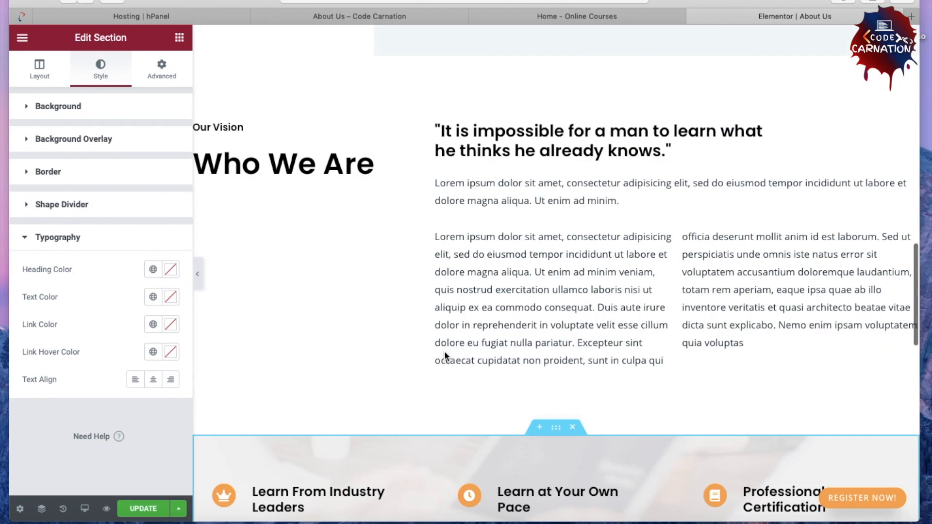
{"action": "scroll", "coordinate": [444, 352], "scroll_direction": "down", "scroll_amount": 3}
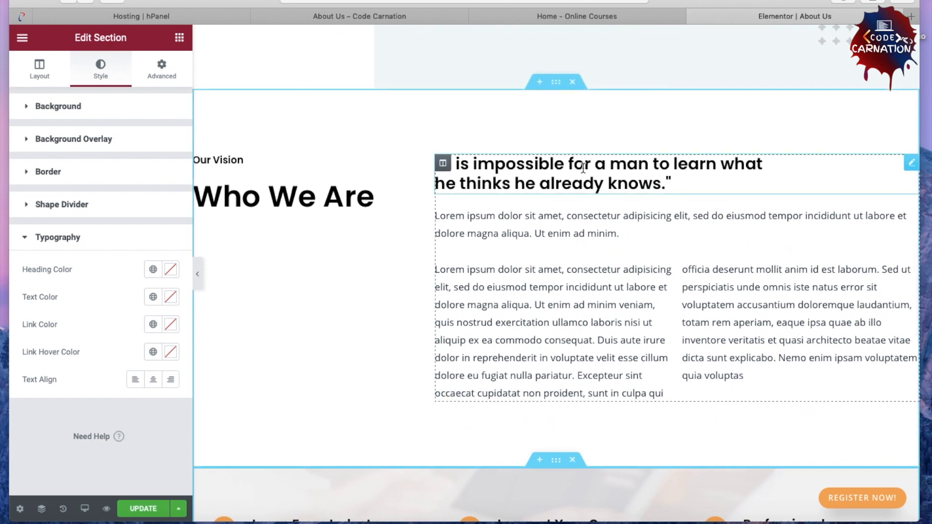
{"action": "scroll", "coordinate": [368, 203], "scroll_direction": "down", "scroll_amount": 1}
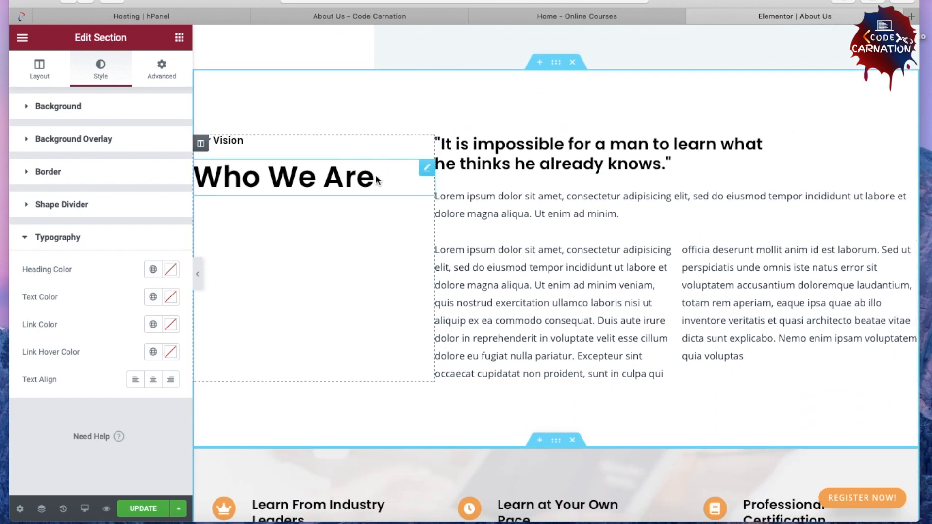
{"action": "left_click", "coordinate": [454, 208]}
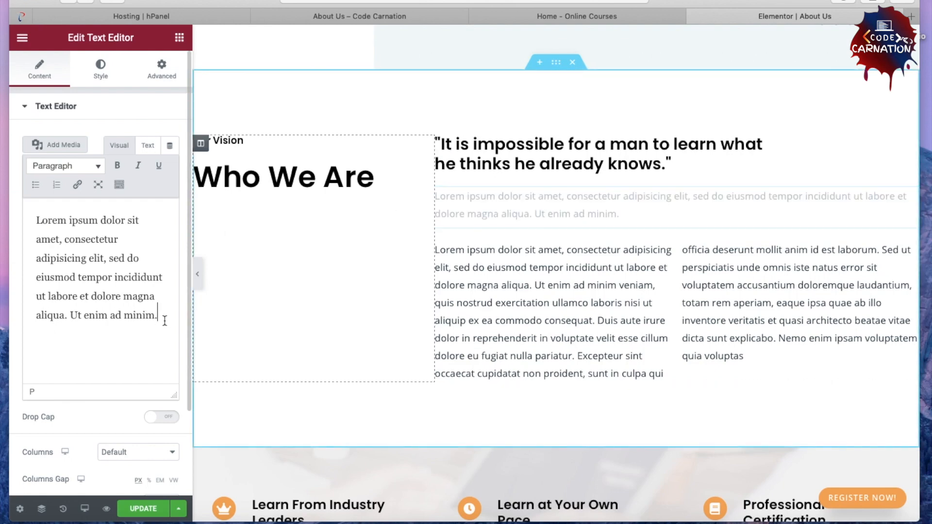
{"action": "left_click_drag", "start_coordinate": [166, 316], "coordinate": [9, 202]}
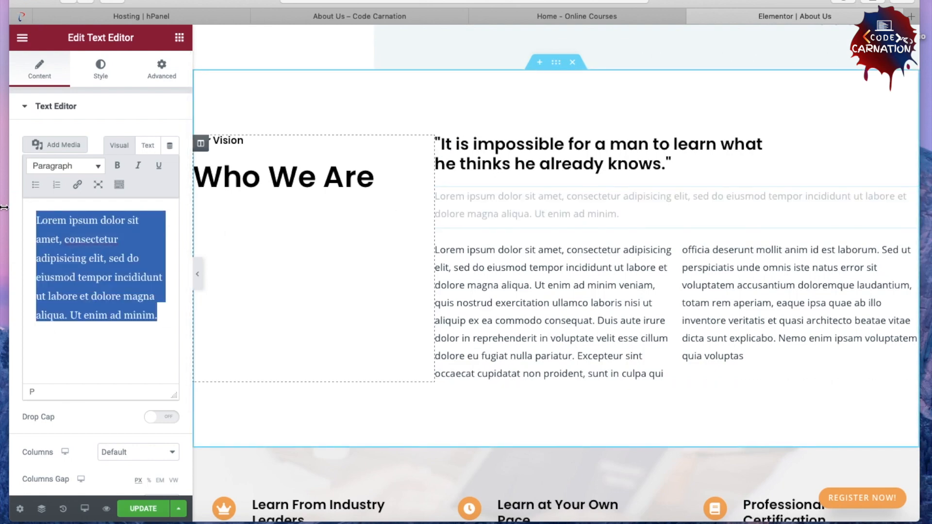
{"action": "type", "text": "Edit text with respect"}
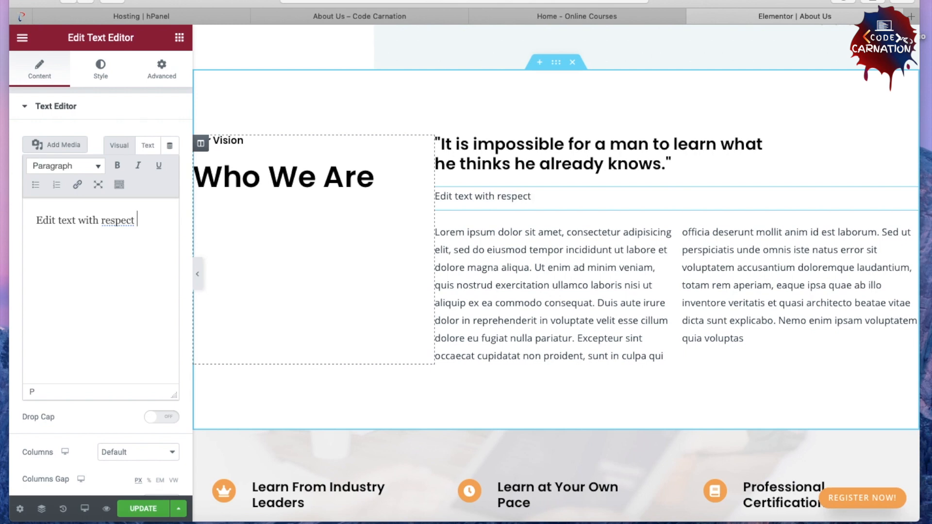
{"action": "type", "text": "o your"}
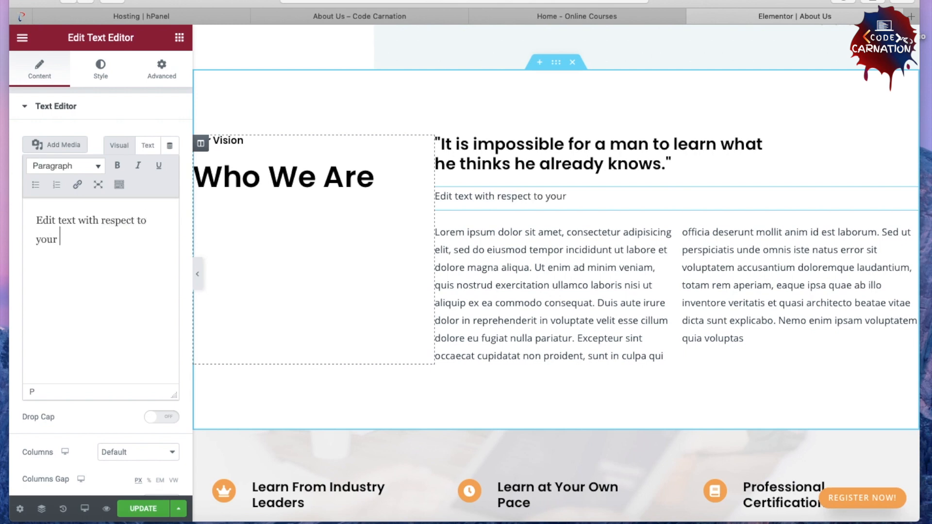
{"action": "type", "text": " Company or"}
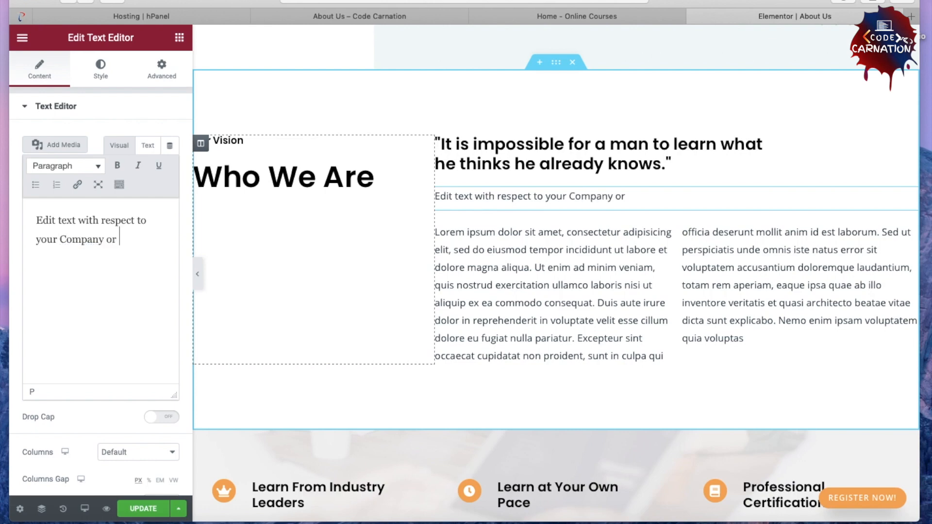
{"action": "type", "text": " Your Brand!!!!"}
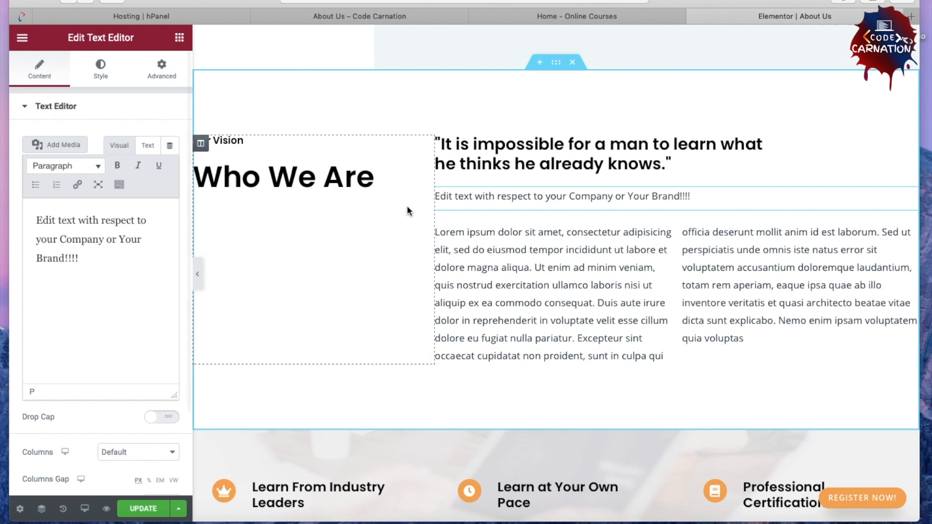
{"action": "left_click", "coordinate": [678, 164]}
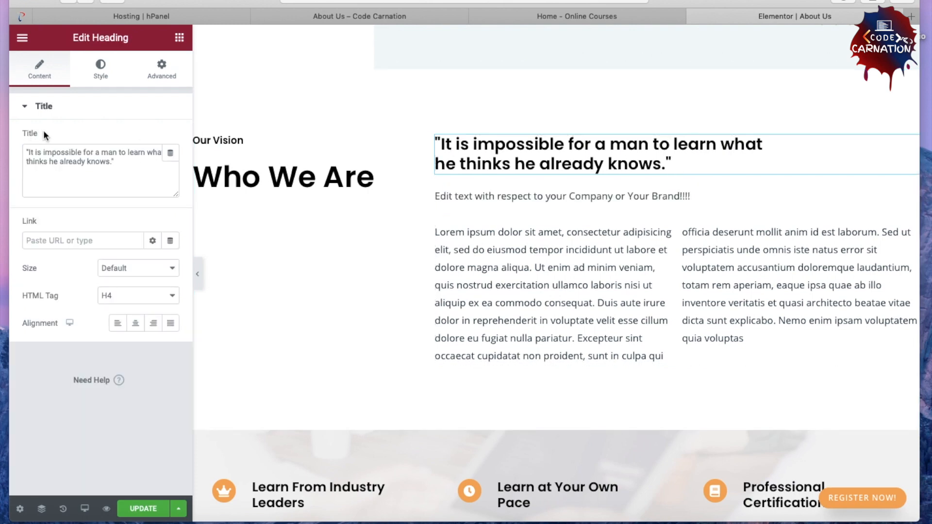
Inspect the new paragraph, the two-column text block and the three feature boxes.
{"action": "left_click", "coordinate": [573, 196]}
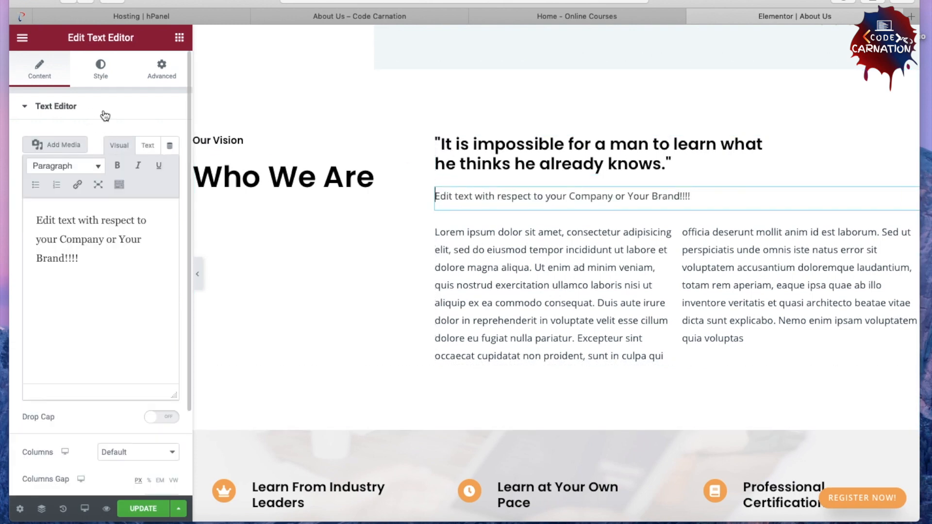
{"action": "left_click", "coordinate": [748, 339]}
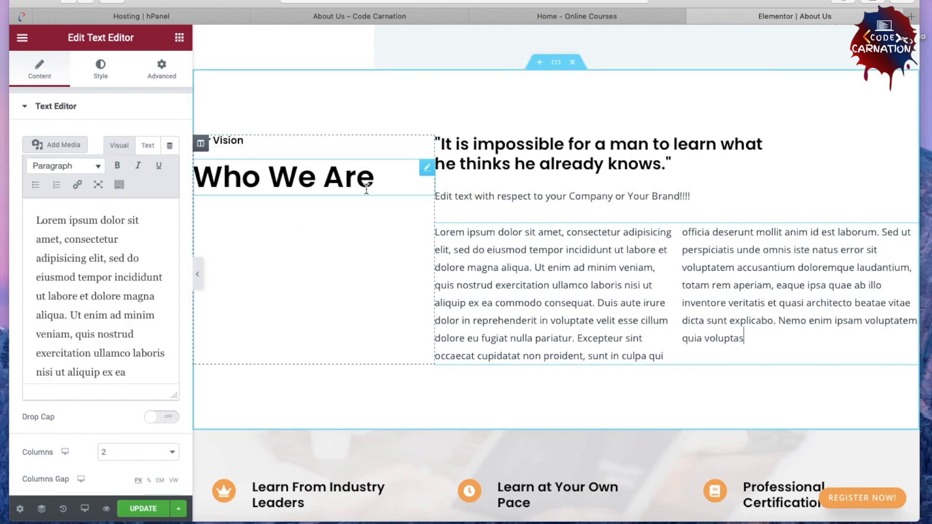
{"action": "scroll", "coordinate": [449, 361], "scroll_direction": "down", "scroll_amount": 1}
{"action": "scroll", "coordinate": [450, 362], "scroll_direction": "down", "scroll_amount": 5}
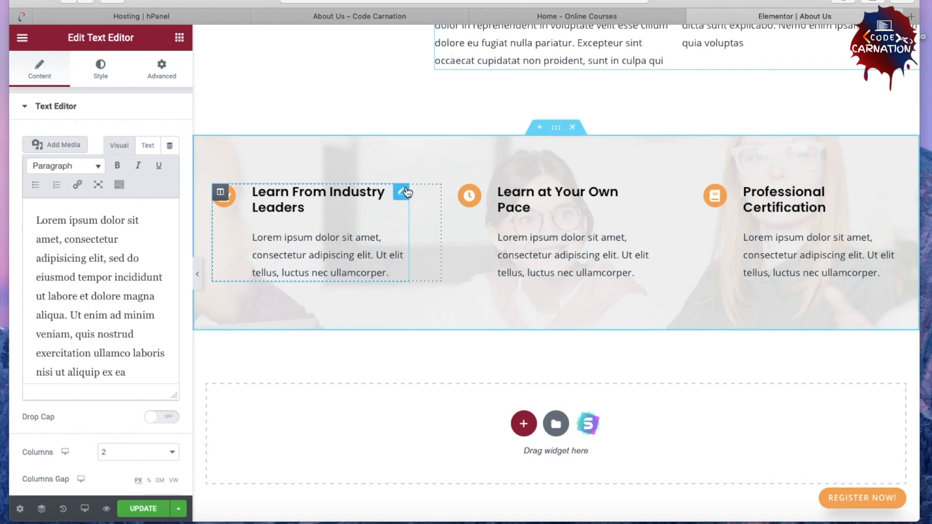
{"action": "left_click", "coordinate": [402, 192]}
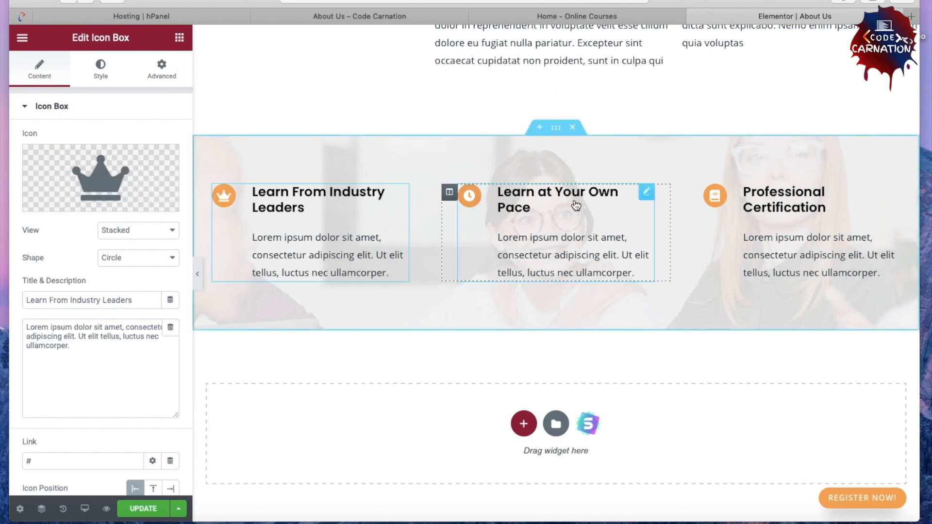
{"action": "left_click", "coordinate": [602, 203]}
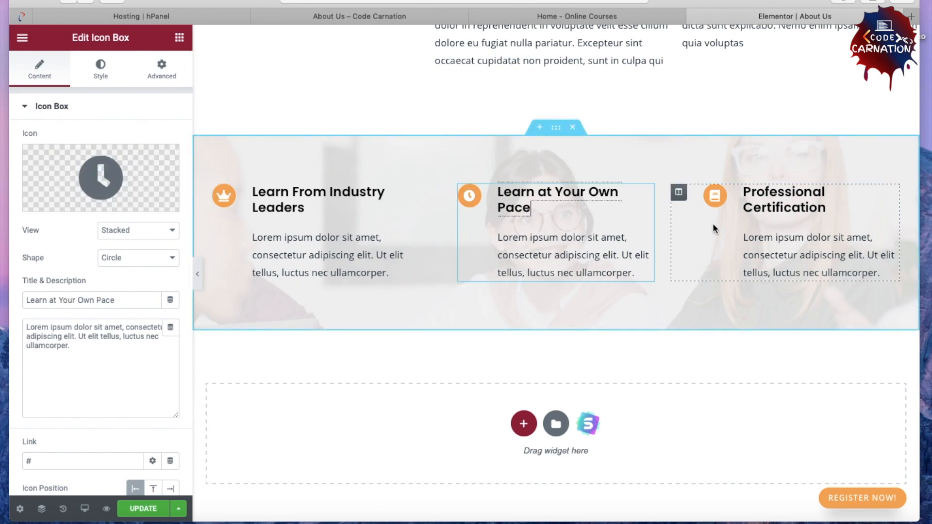
{"action": "left_click", "coordinate": [857, 209]}
{"action": "scroll", "coordinate": [709, 345], "scroll_direction": "down", "scroll_amount": 9}
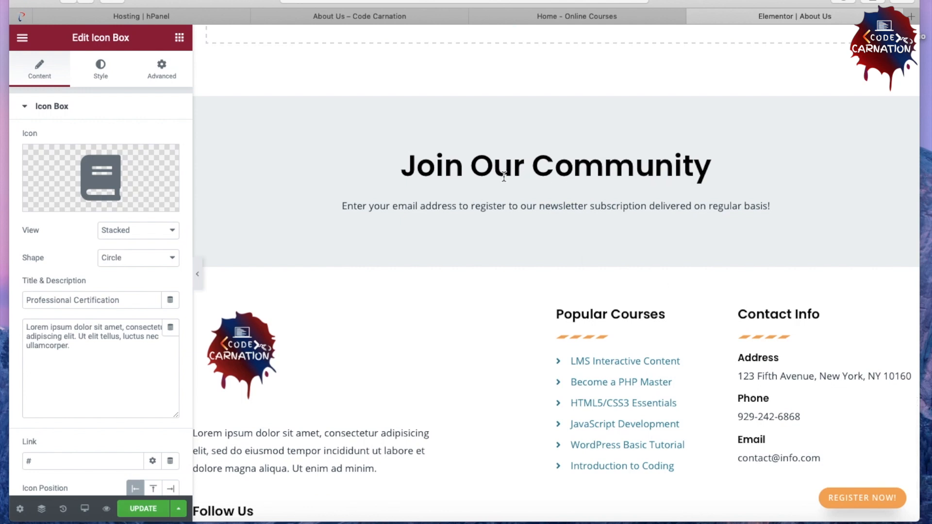
Deselect the boxes to return to the Elements panel and scroll through the About Us page.
{"action": "left_click", "coordinate": [504, 176]}
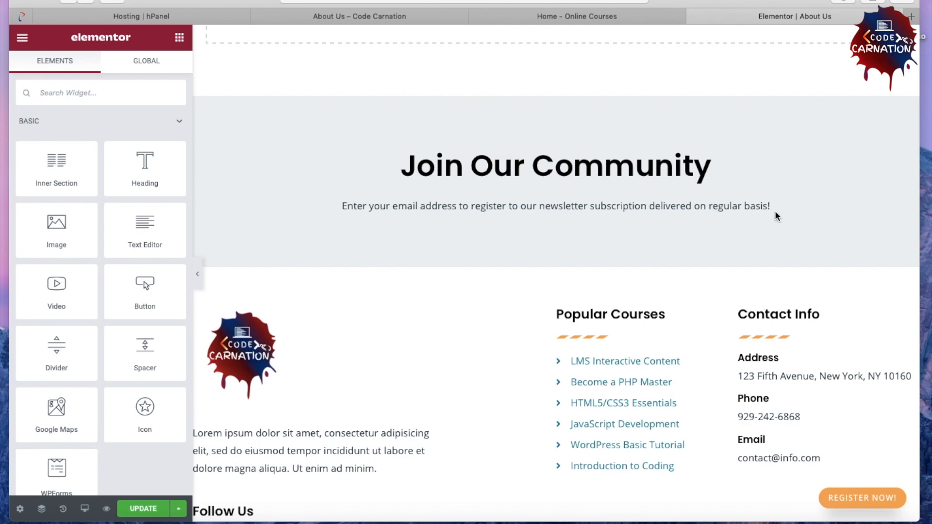
{"action": "scroll", "coordinate": [773, 216], "scroll_direction": "down", "scroll_amount": 2}
{"action": "scroll", "coordinate": [781, 214], "scroll_direction": "up", "scroll_amount": 2}
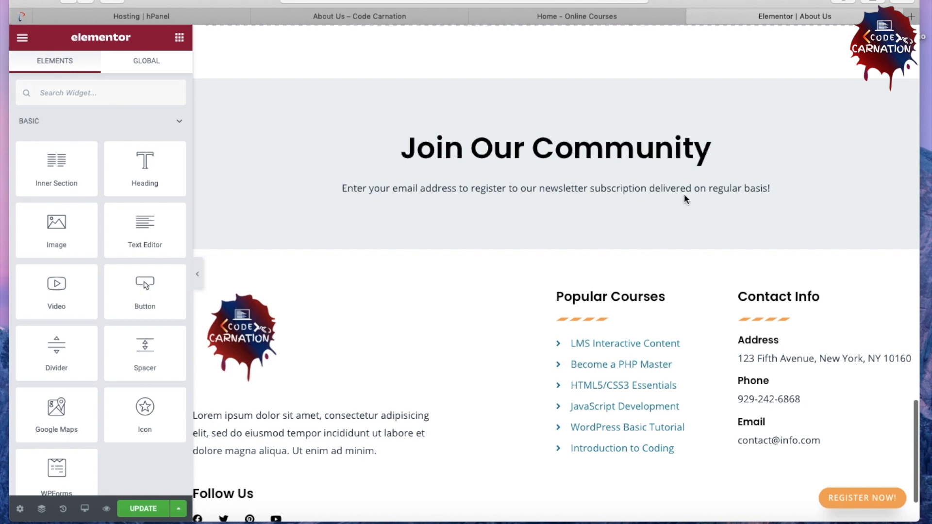
{"action": "scroll", "coordinate": [685, 199], "scroll_direction": "up", "scroll_amount": 1}
{"action": "scroll", "coordinate": [481, 306], "scroll_direction": "down", "scroll_amount": 3}
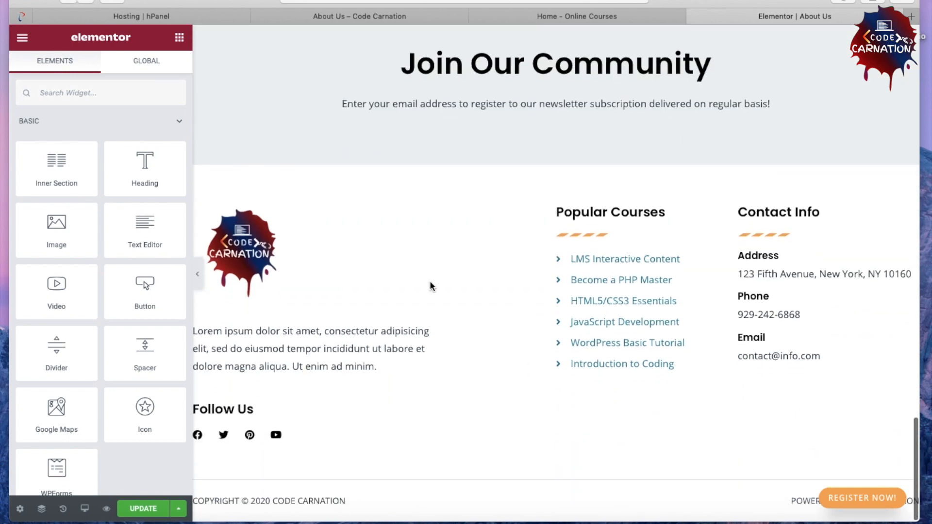
{"action": "scroll", "coordinate": [670, 250], "scroll_direction": "up", "scroll_amount": 10}
{"action": "scroll", "coordinate": [670, 249], "scroll_direction": "down", "scroll_amount": 2}
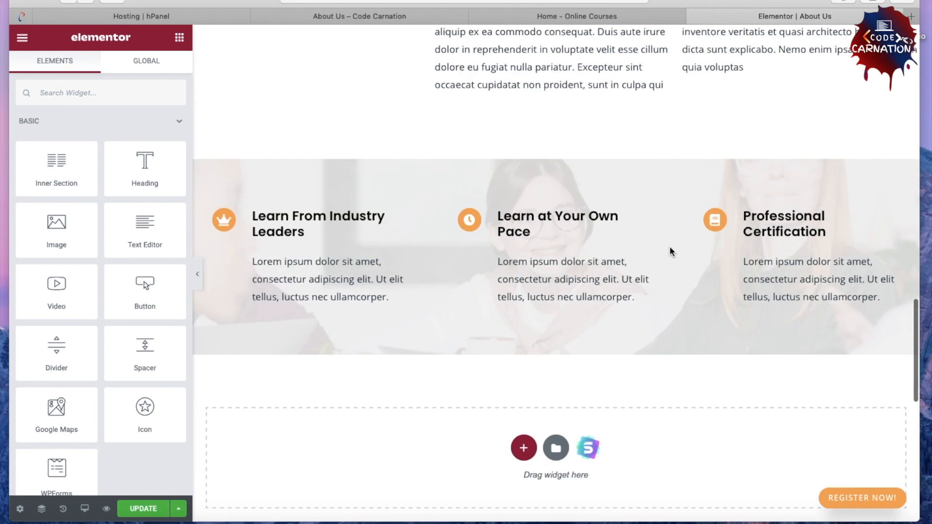
{"action": "scroll", "coordinate": [610, 312], "scroll_direction": "up", "scroll_amount": 1}
{"action": "scroll", "coordinate": [628, 253], "scroll_direction": "down", "scroll_amount": 3}
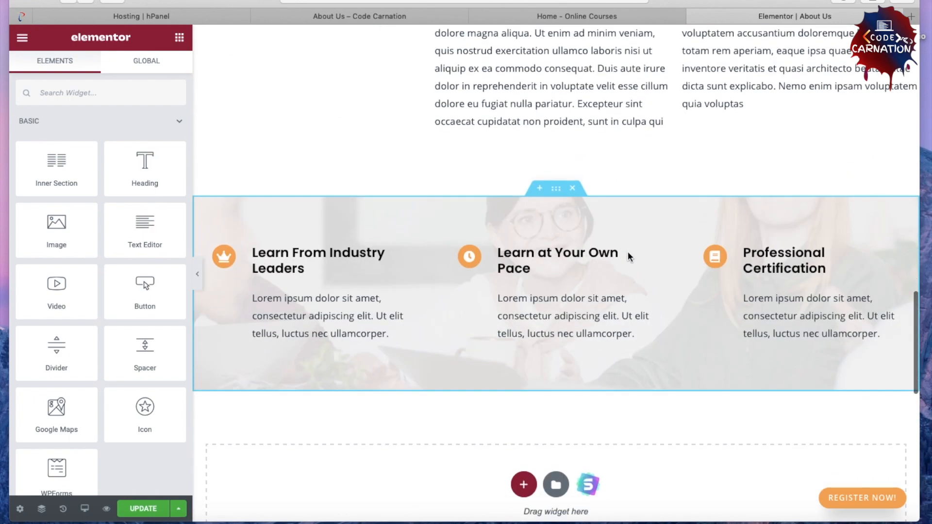
{"action": "scroll", "coordinate": [628, 253], "scroll_direction": "up", "scroll_amount": 12}
{"action": "scroll", "coordinate": [628, 256], "scroll_direction": "up", "scroll_amount": 3}
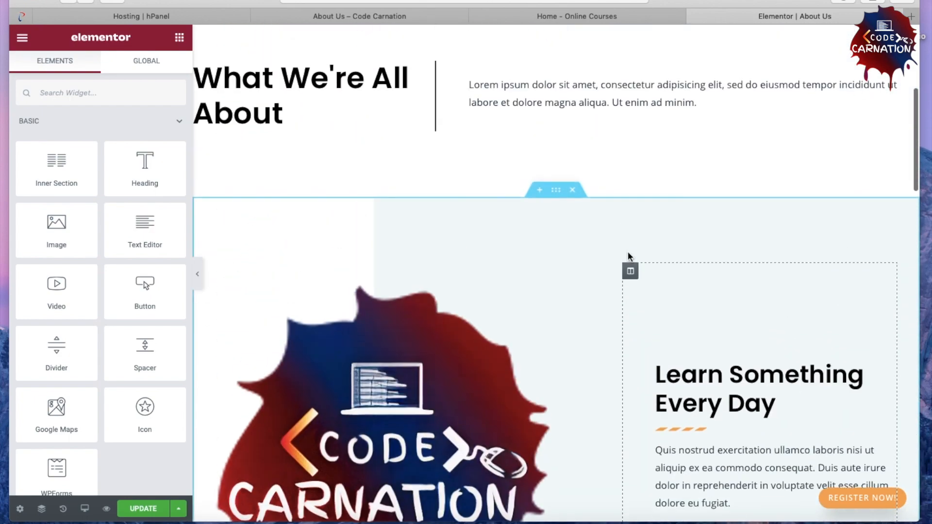
{"action": "scroll", "coordinate": [498, 335], "scroll_direction": "down", "scroll_amount": 3}
Keep the Code Carnation logo's image size at Full after trying Thumbnail.
{"action": "left_click", "coordinate": [499, 335]}
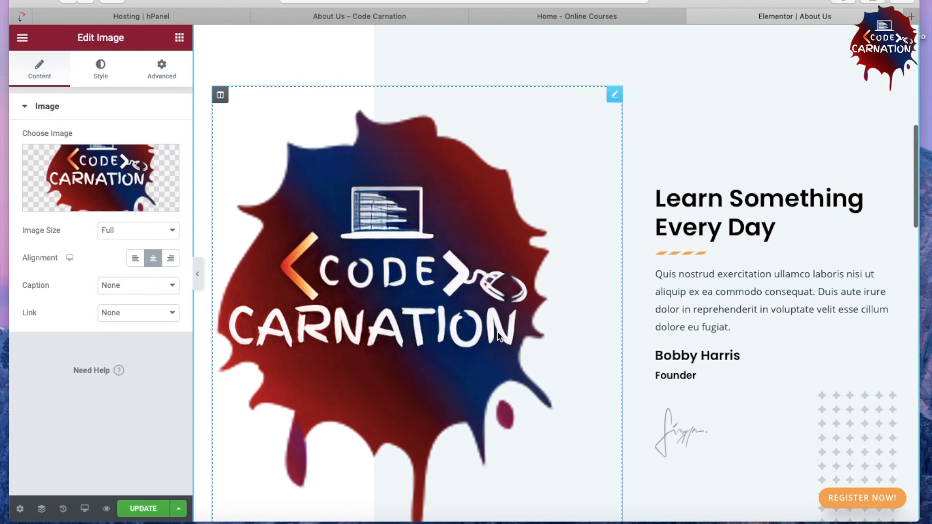
{"action": "scroll", "coordinate": [498, 335], "scroll_direction": "down", "scroll_amount": 2}
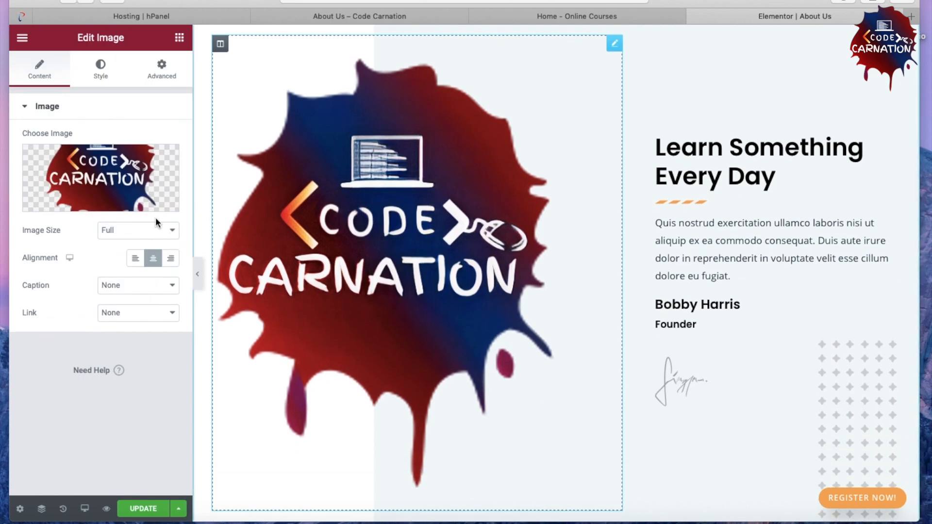
{"action": "left_click", "coordinate": [171, 233]}
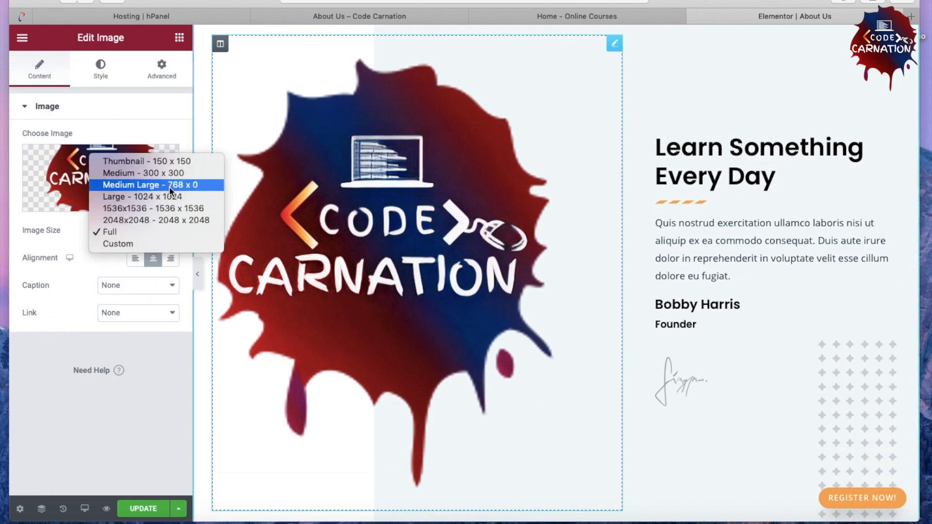
{"action": "left_click", "coordinate": [167, 167]}
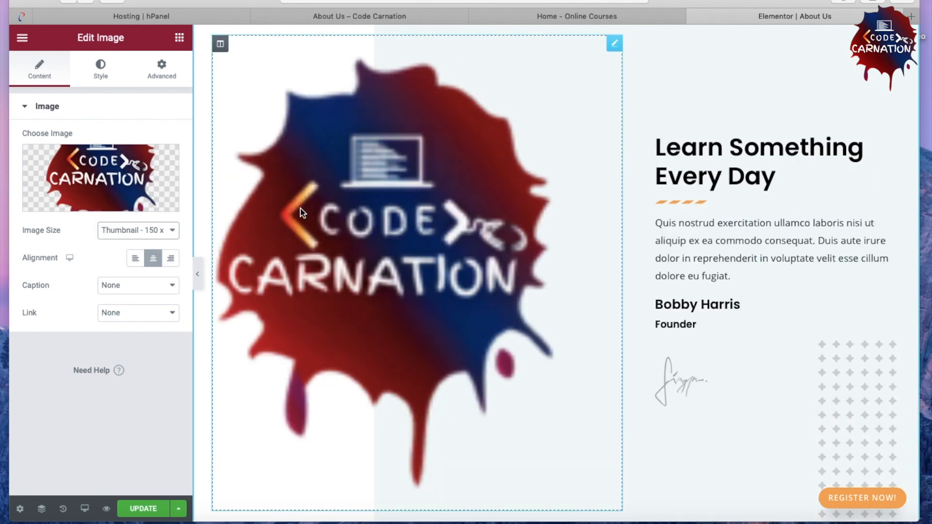
{"action": "left_click", "coordinate": [167, 230]}
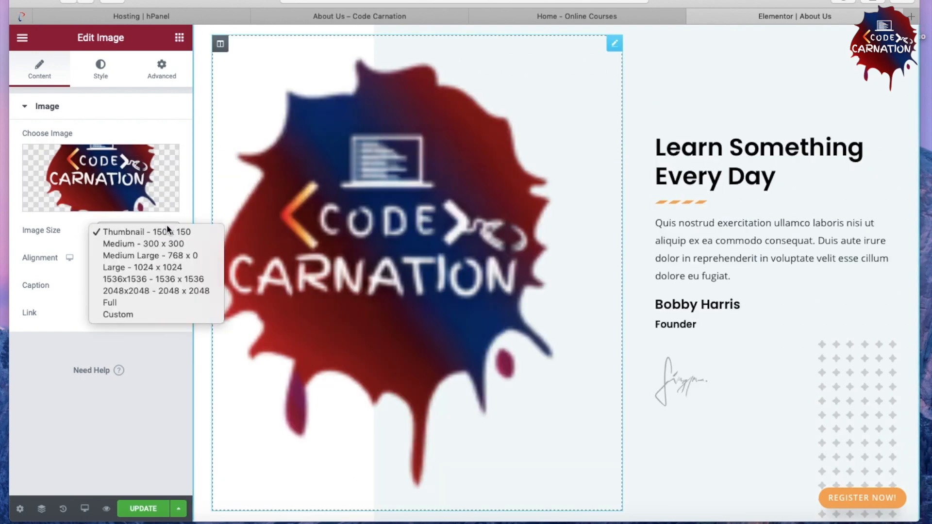
{"action": "left_click", "coordinate": [139, 301]}
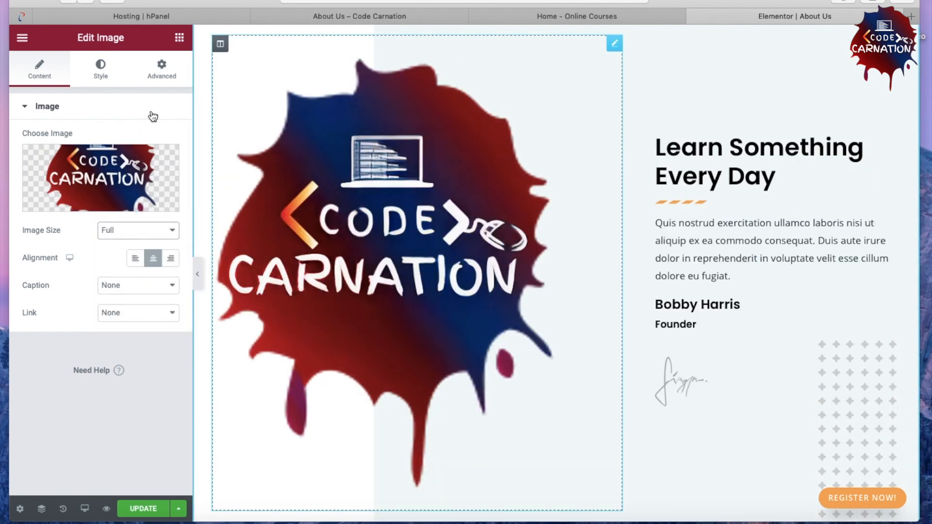
Set the logo's width to 60% and its max width to about 60%.
{"action": "left_click", "coordinate": [100, 68]}
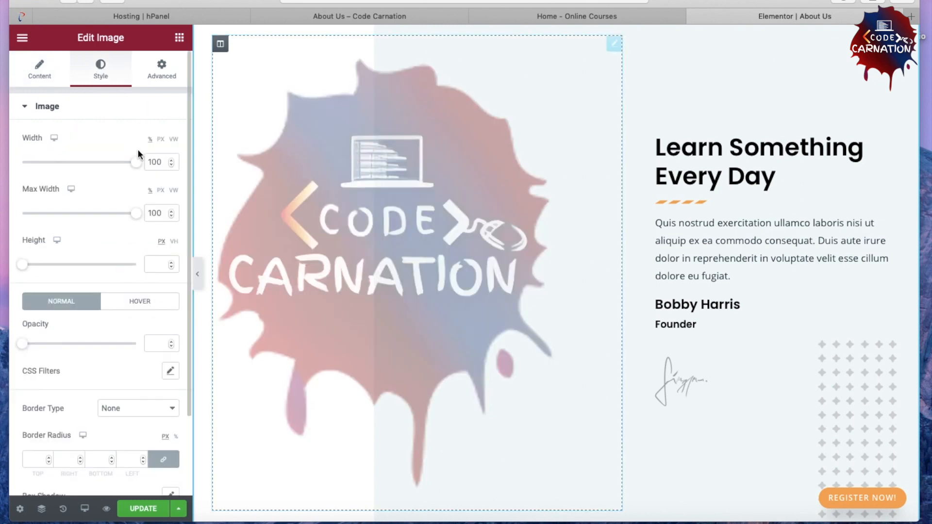
{"action": "left_click_drag", "start_coordinate": [135, 163], "coordinate": [94, 162]}
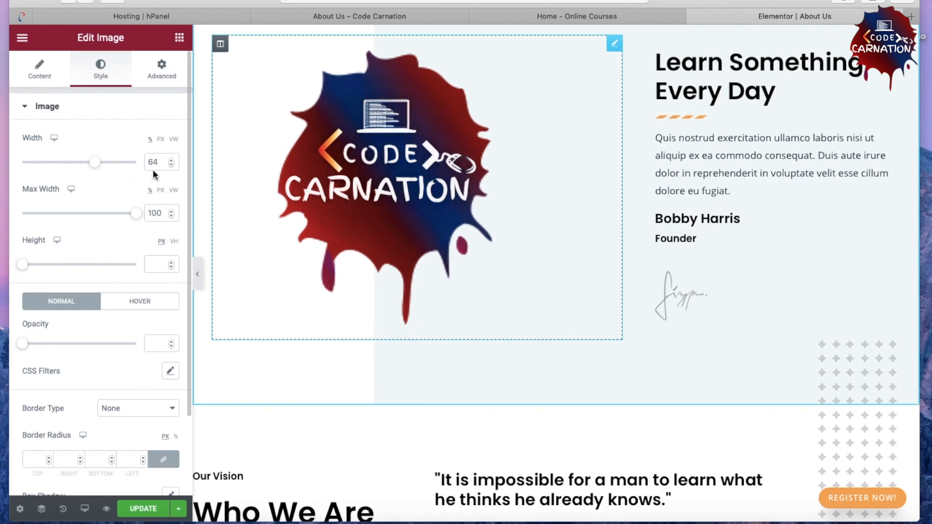
{"action": "left_click", "coordinate": [171, 165]}
{"action": "left_click", "coordinate": [171, 165]}
{"action": "left_click", "coordinate": [171, 165]}
{"action": "left_click", "coordinate": [171, 165]}
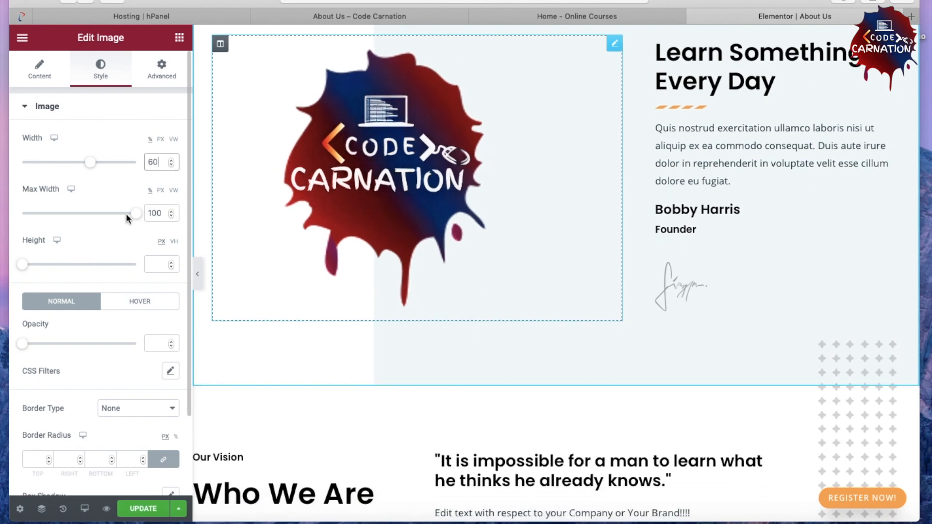
{"action": "left_click_drag", "start_coordinate": [135, 214], "coordinate": [99, 216]}
Dismiss the Select Your Structure picker at the page bottom without adding a new section.
{"action": "scroll", "coordinate": [380, 324], "scroll_direction": "down", "scroll_amount": 10}
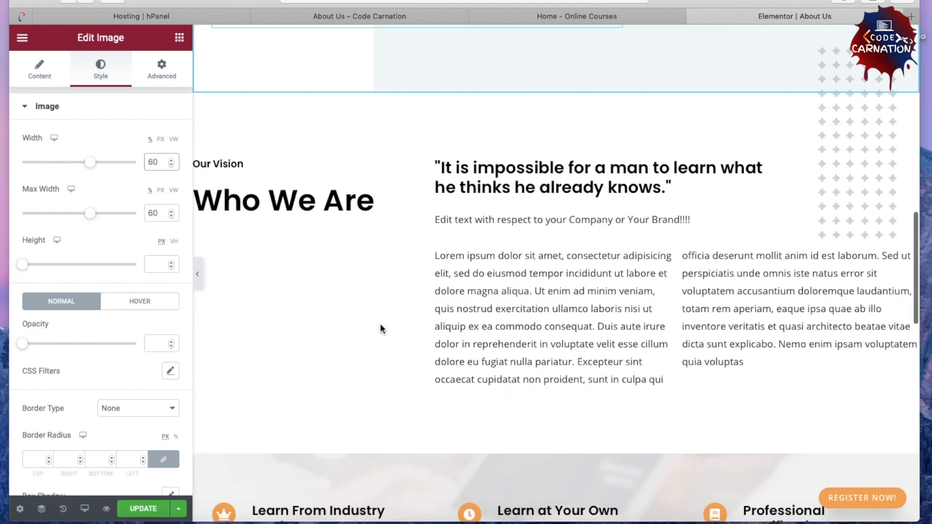
{"action": "scroll", "coordinate": [380, 323], "scroll_direction": "up", "scroll_amount": 20}
{"action": "scroll", "coordinate": [380, 323], "scroll_direction": "down", "scroll_amount": 5}
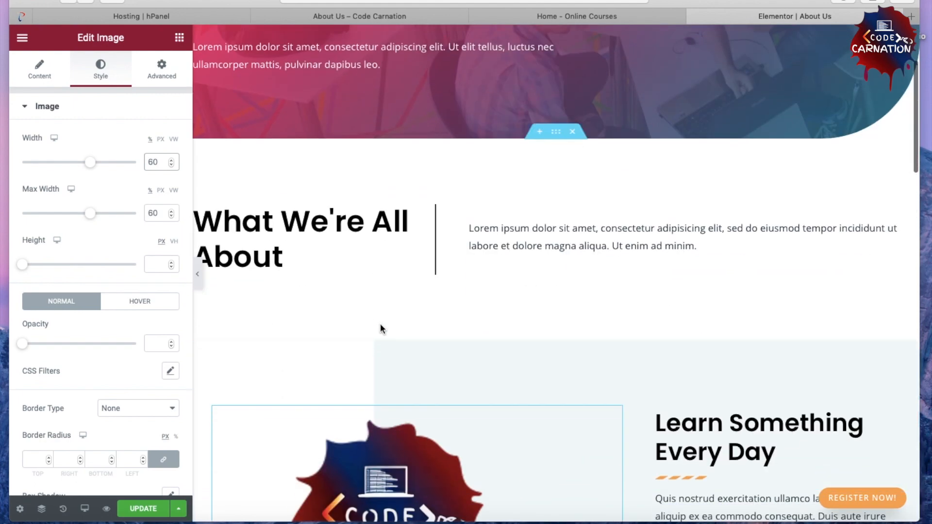
{"action": "scroll", "coordinate": [599, 220], "scroll_direction": "up", "scroll_amount": 5}
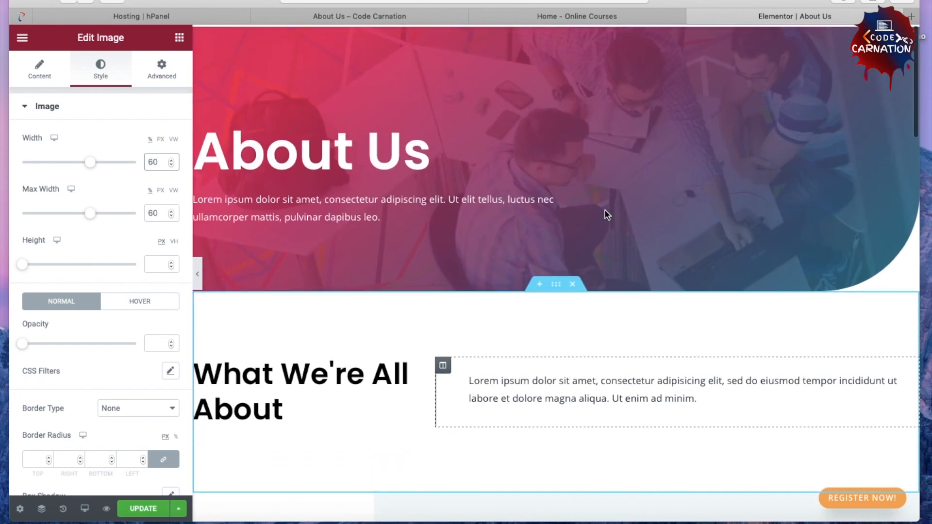
{"action": "scroll", "coordinate": [605, 211], "scroll_direction": "down", "scroll_amount": 5}
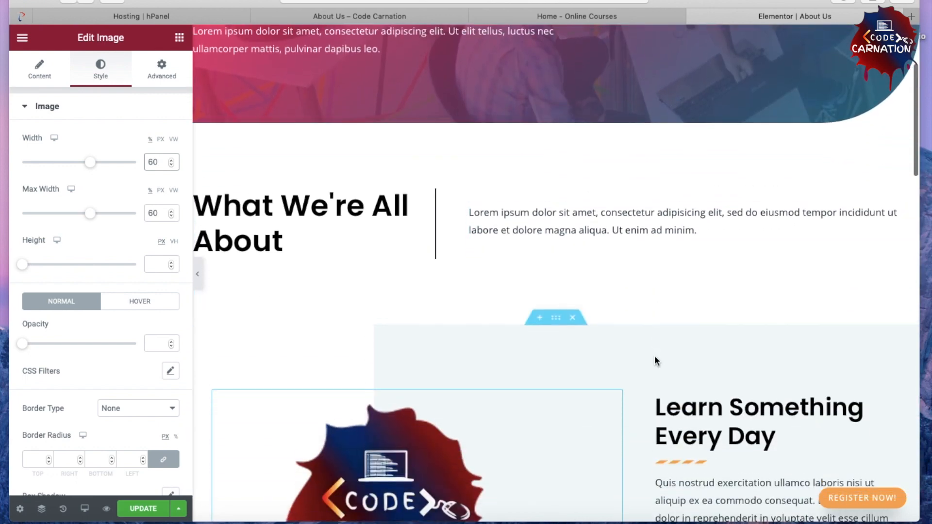
{"action": "scroll", "coordinate": [655, 357], "scroll_direction": "down", "scroll_amount": 10}
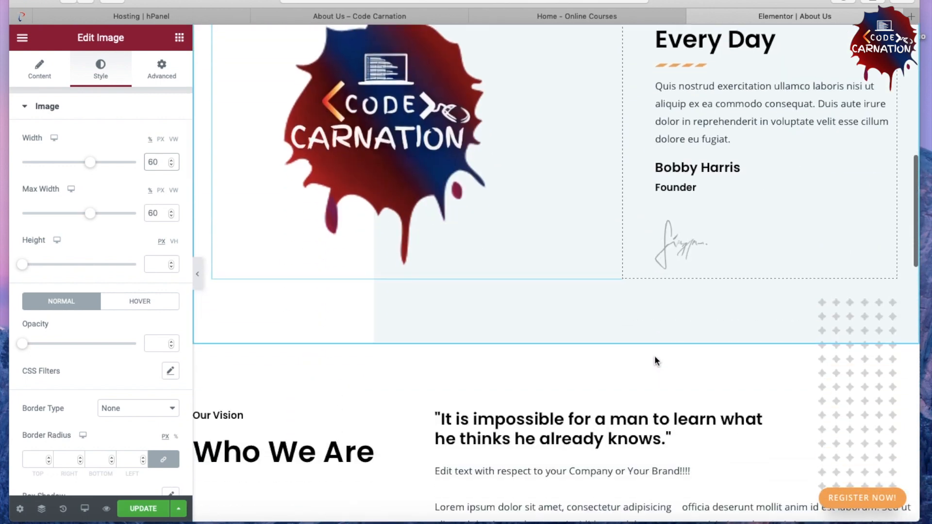
{"action": "scroll", "coordinate": [655, 355], "scroll_direction": "down", "scroll_amount": 12}
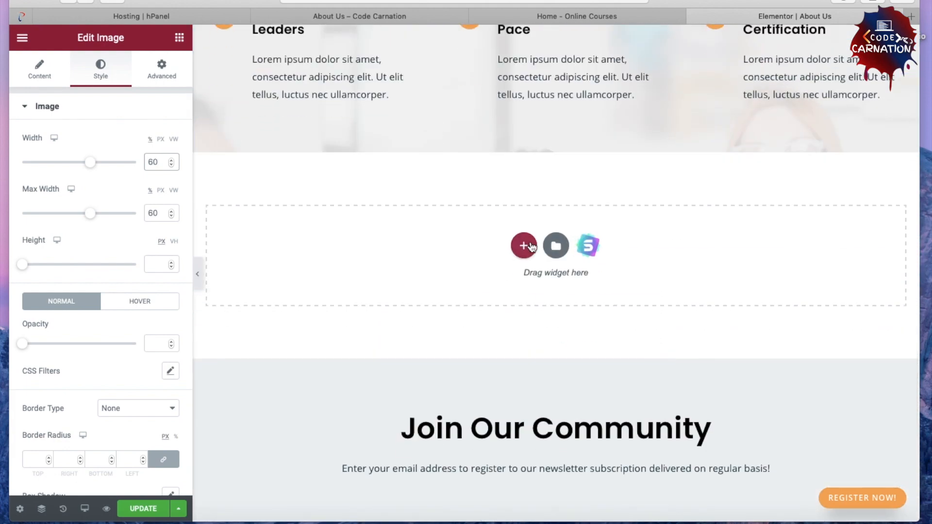
{"action": "left_click", "coordinate": [525, 246]}
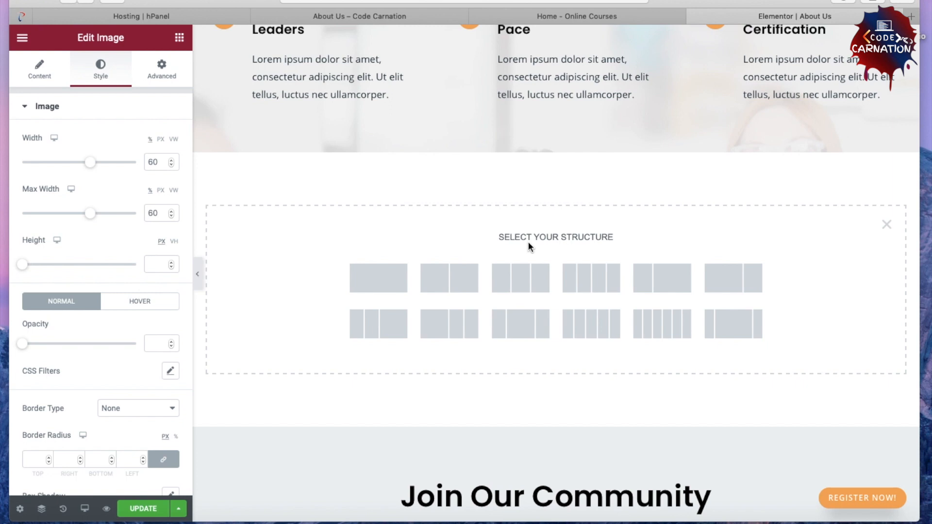
{"action": "left_click", "coordinate": [887, 227]}
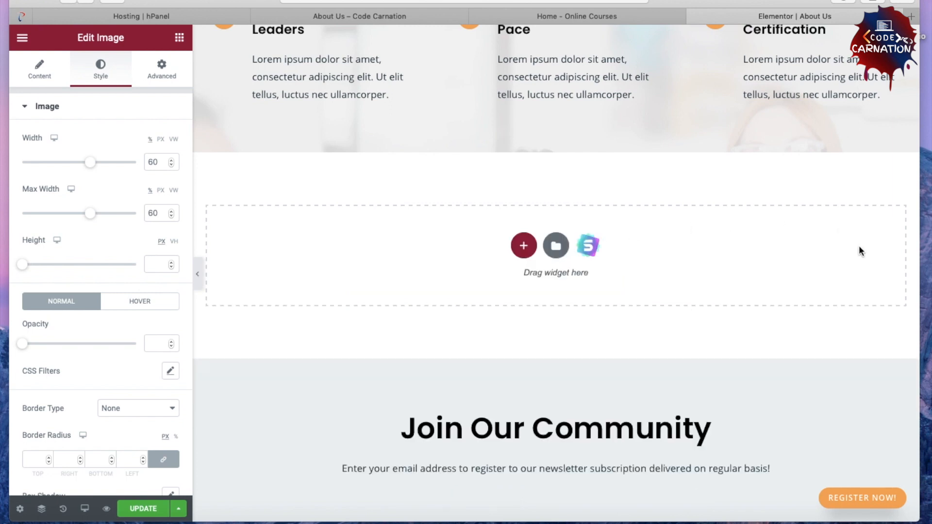
{"action": "scroll", "coordinate": [691, 367], "scroll_direction": "down", "scroll_amount": 1}
{"action": "scroll", "coordinate": [546, 267], "scroll_direction": "up", "scroll_amount": 2}
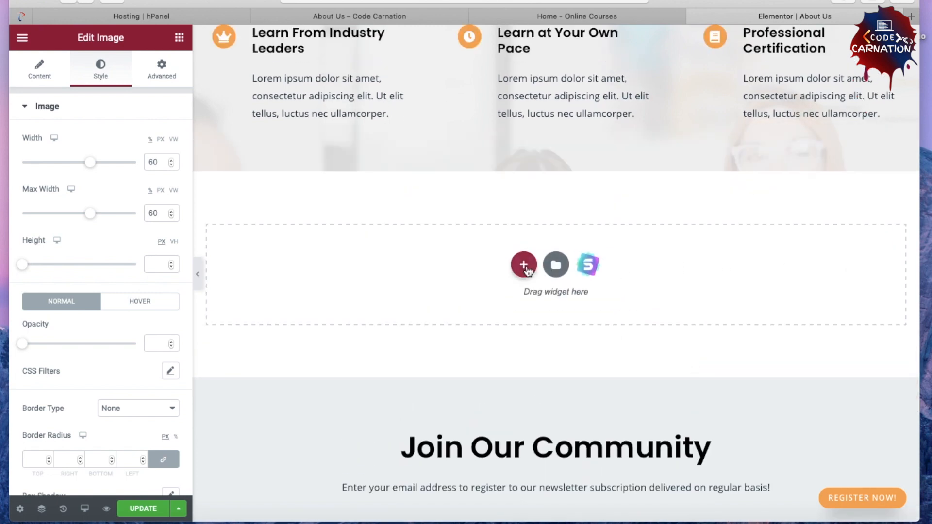
{"action": "left_click", "coordinate": [524, 265]}
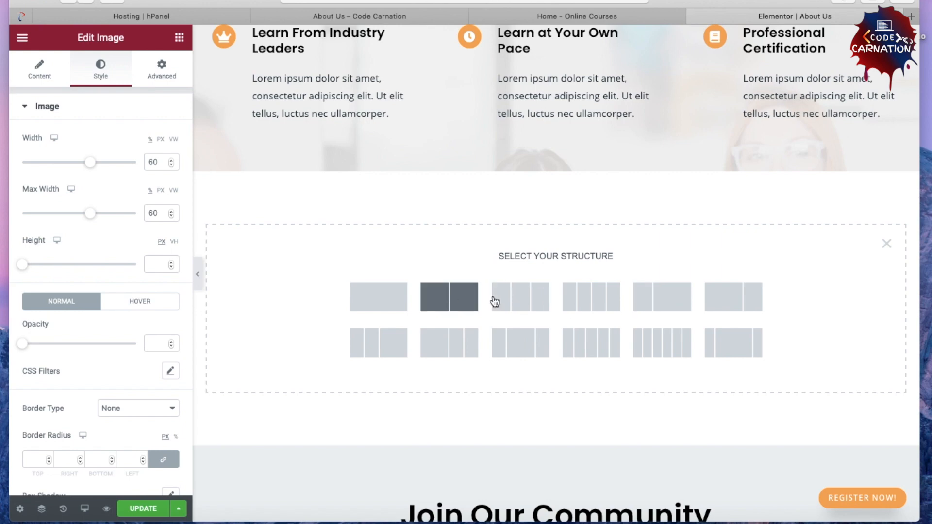
{"action": "left_click", "coordinate": [886, 245]}
Save the About Us page changes with Update.
{"action": "scroll", "coordinate": [777, 363], "scroll_direction": "up", "scroll_amount": 10}
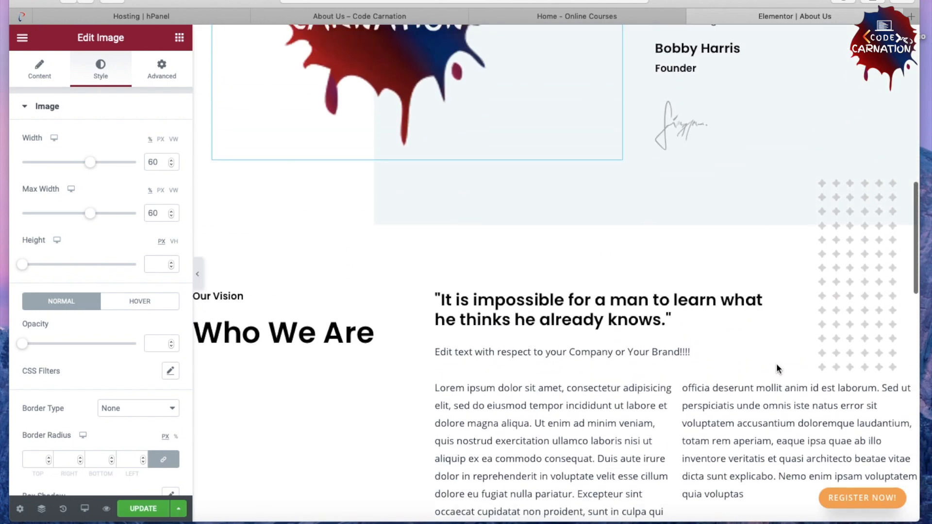
{"action": "scroll", "coordinate": [777, 363], "scroll_direction": "up", "scroll_amount": 15}
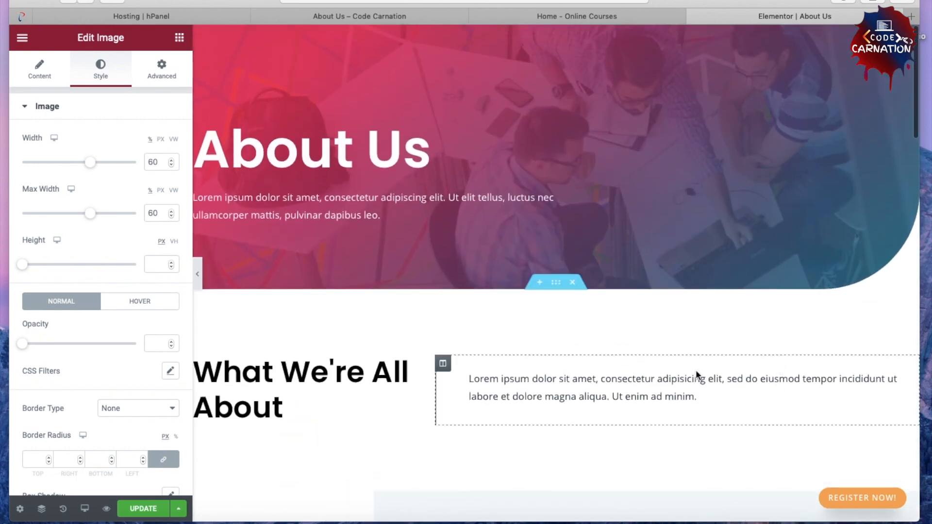
{"action": "left_click", "coordinate": [144, 510]}
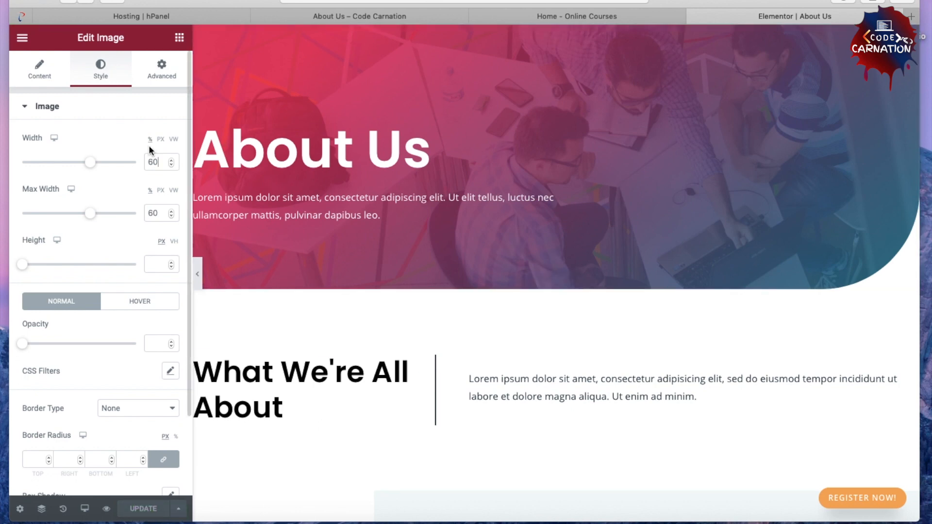
Exit Elementor to the dashboard and go to the Pages list.
{"action": "left_click", "coordinate": [23, 38]}
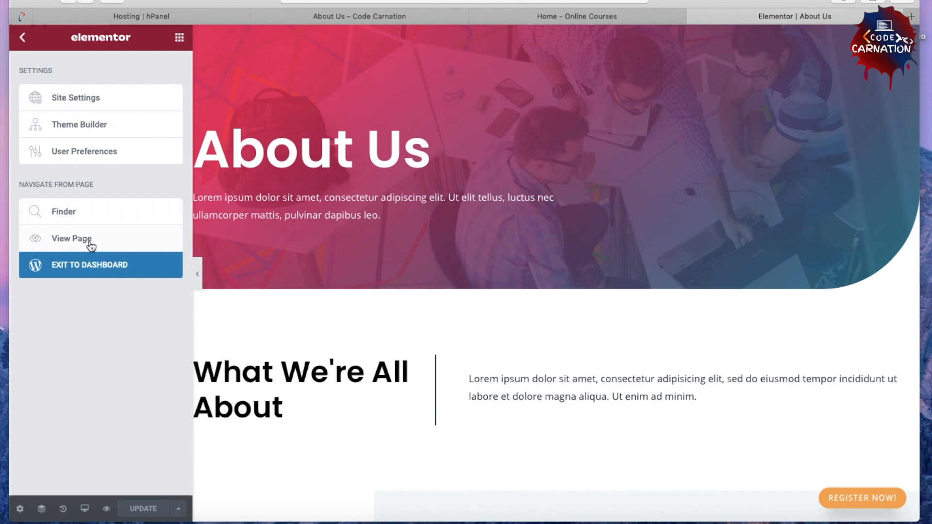
{"action": "left_click", "coordinate": [95, 266]}
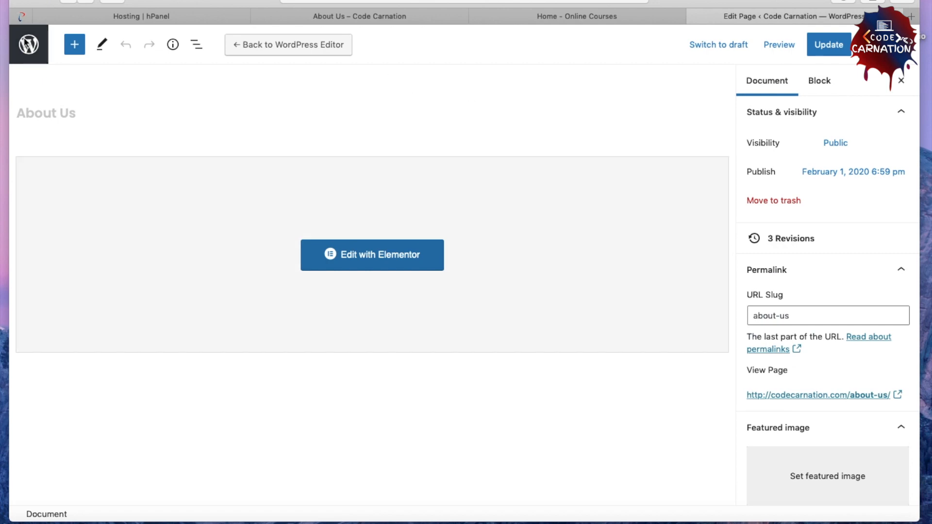
{"action": "left_click", "coordinate": [25, 43]}
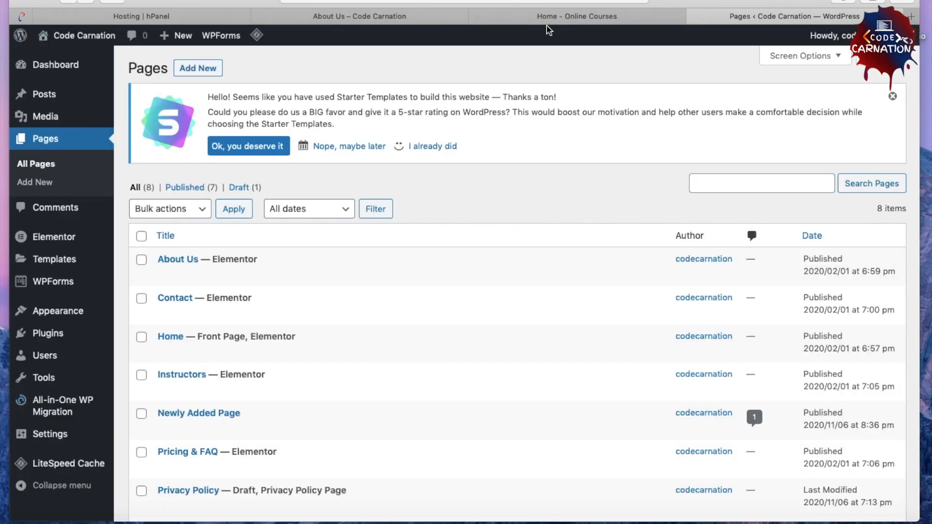
Open the live site and review the About Us page with its gradient hero.
{"action": "left_click", "coordinate": [593, 519]}
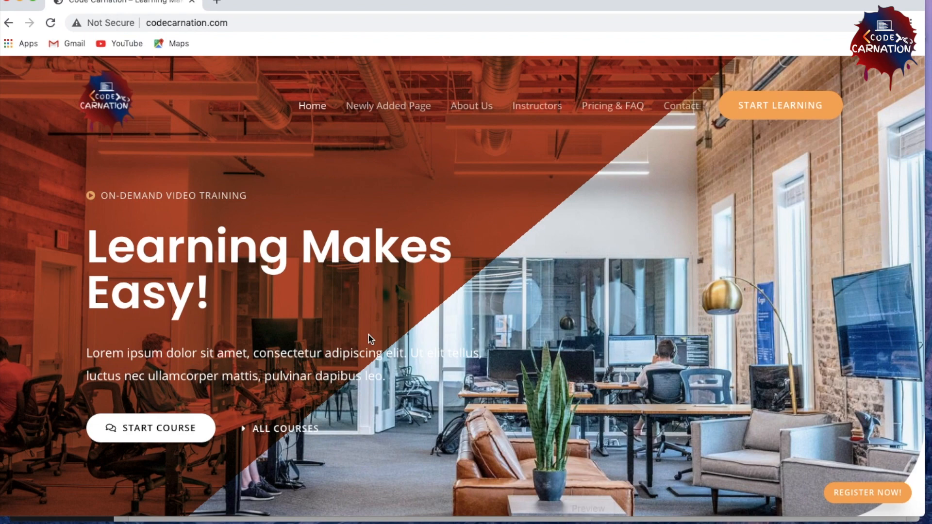
{"action": "scroll", "coordinate": [257, 365], "scroll_direction": "down", "scroll_amount": 10}
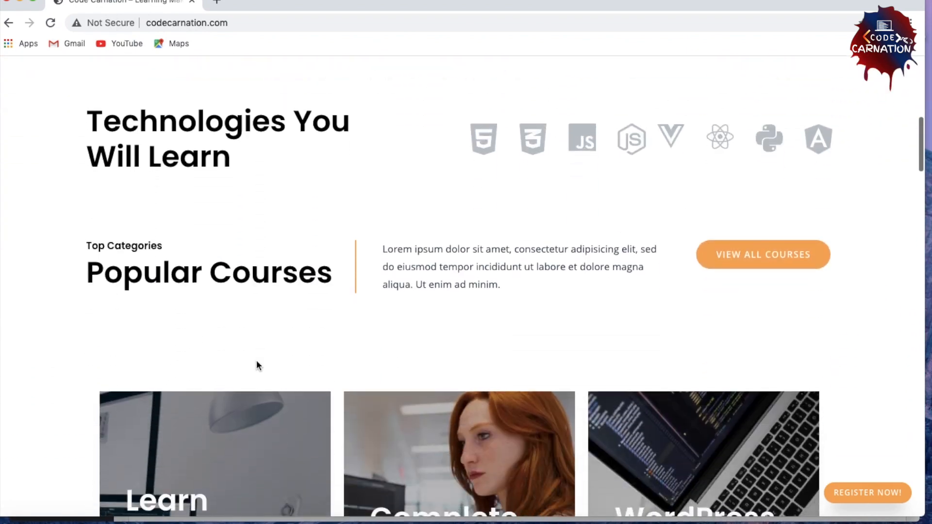
{"action": "scroll", "coordinate": [257, 365], "scroll_direction": "up", "scroll_amount": 10}
{"action": "left_click", "coordinate": [481, 114]}
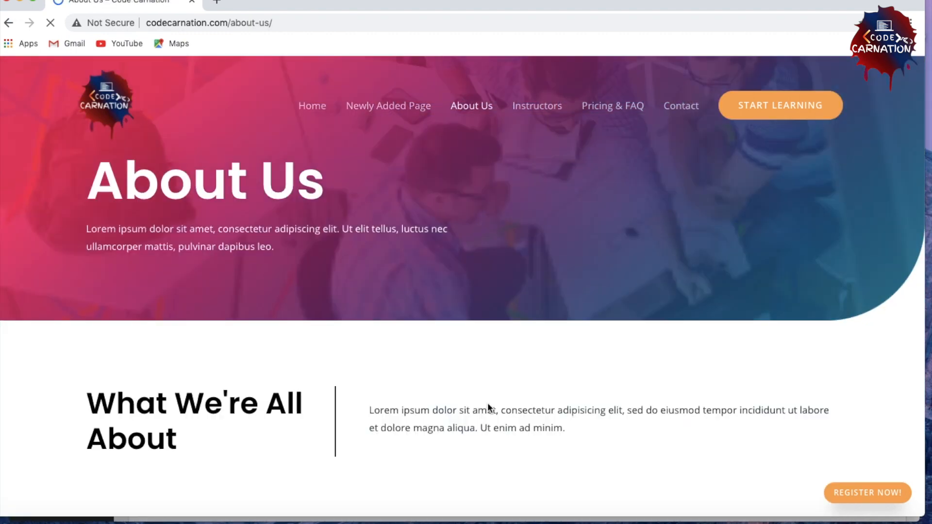
{"action": "scroll", "coordinate": [488, 404], "scroll_direction": "down", "scroll_amount": 3}
{"action": "scroll", "coordinate": [487, 403], "scroll_direction": "down", "scroll_amount": 10}
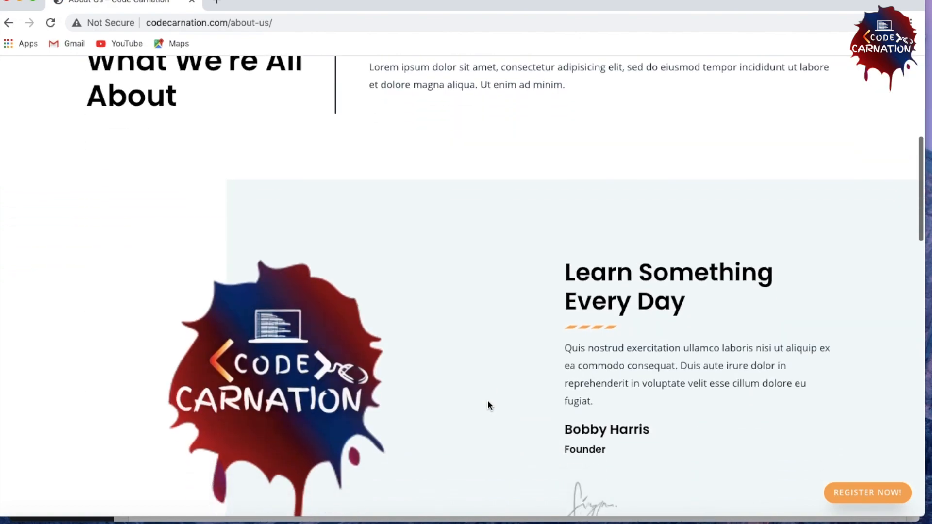
{"action": "scroll", "coordinate": [489, 405], "scroll_direction": "down", "scroll_amount": 15}
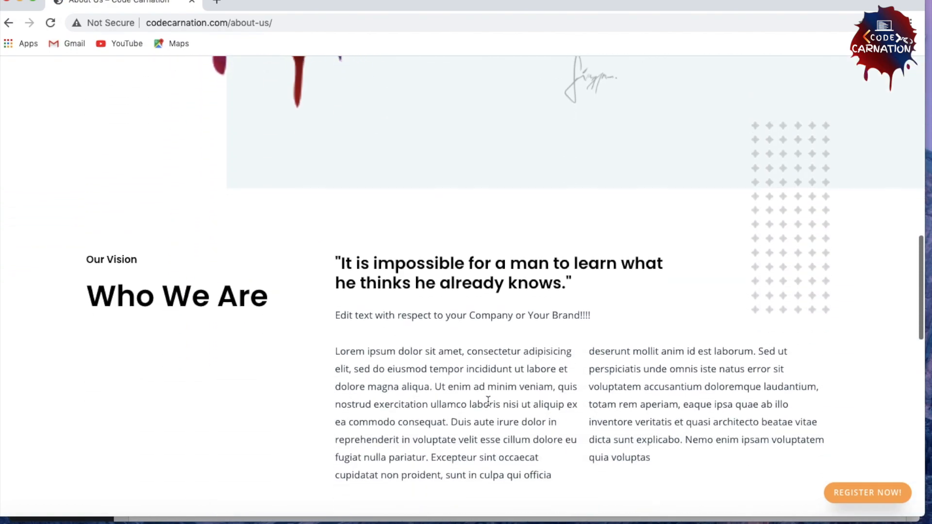
{"action": "scroll", "coordinate": [488, 403], "scroll_direction": "down", "scroll_amount": 2}
{"action": "scroll", "coordinate": [487, 405], "scroll_direction": "up", "scroll_amount": 20}
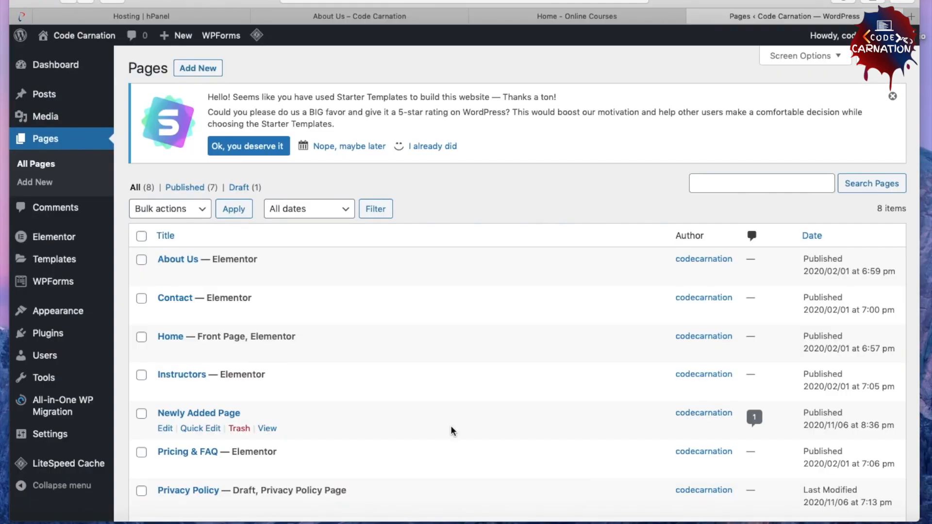
Trash the Newly Added Page, then delete it permanently from the Trash view.
{"action": "scroll", "coordinate": [451, 427], "scroll_direction": "down", "scroll_amount": 2}
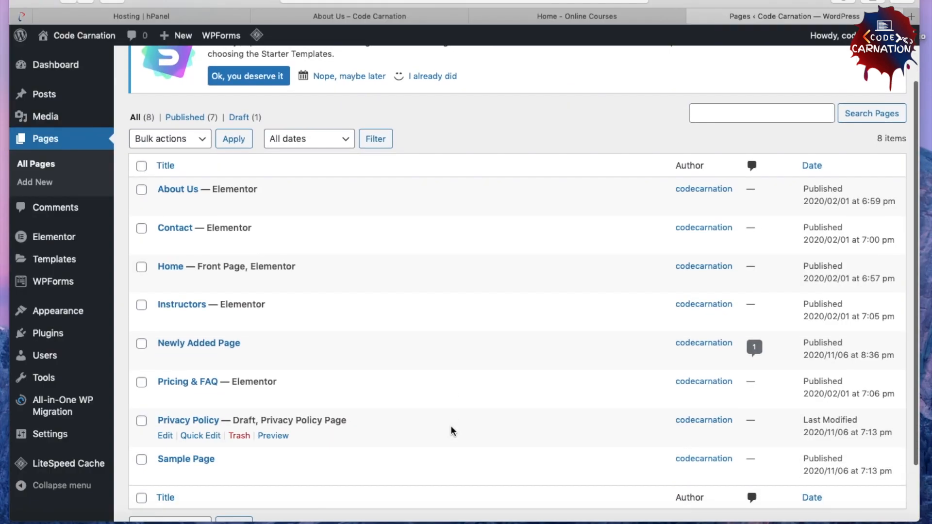
{"action": "scroll", "coordinate": [451, 431], "scroll_direction": "up", "scroll_amount": 1}
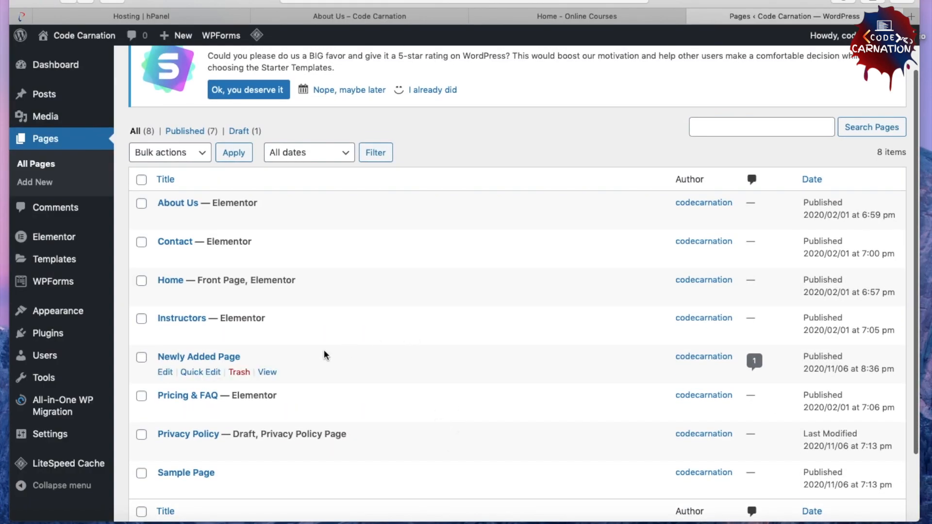
{"action": "left_click", "coordinate": [240, 373]}
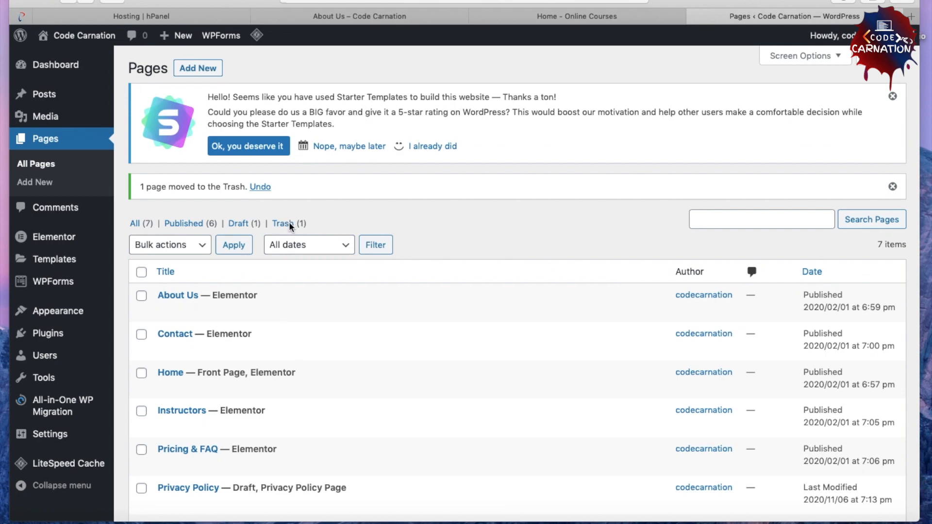
{"action": "left_click", "coordinate": [289, 223]}
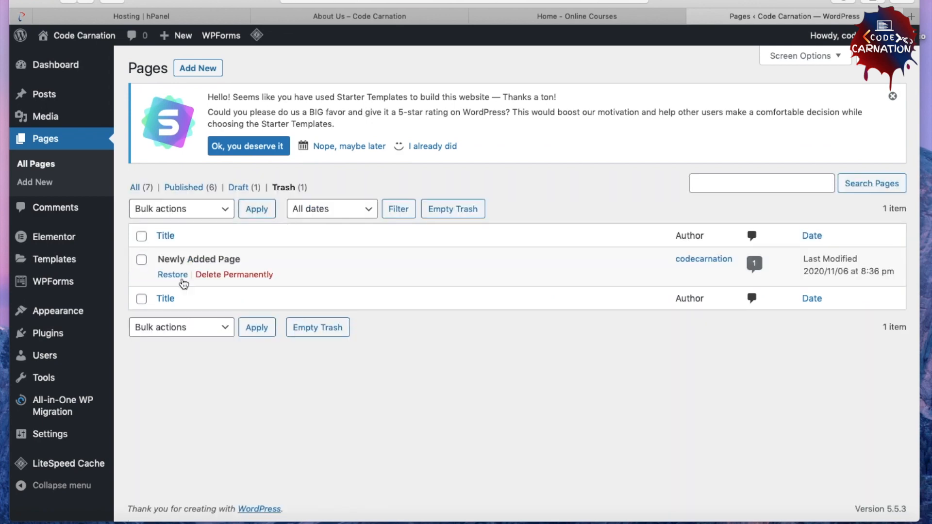
{"action": "left_click", "coordinate": [224, 276]}
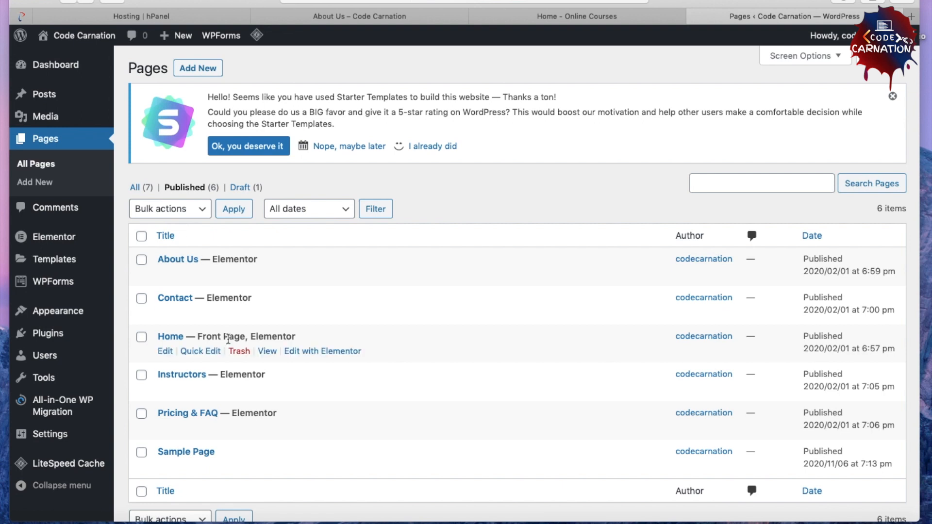
{"action": "scroll", "coordinate": [227, 337], "scroll_direction": "down", "scroll_amount": 2}
{"action": "scroll", "coordinate": [227, 337], "scroll_direction": "up", "scroll_amount": 2}
{"action": "scroll", "coordinate": [227, 337], "scroll_direction": "down", "scroll_amount": 2}
{"action": "scroll", "coordinate": [227, 337], "scroll_direction": "up", "scroll_amount": 2}
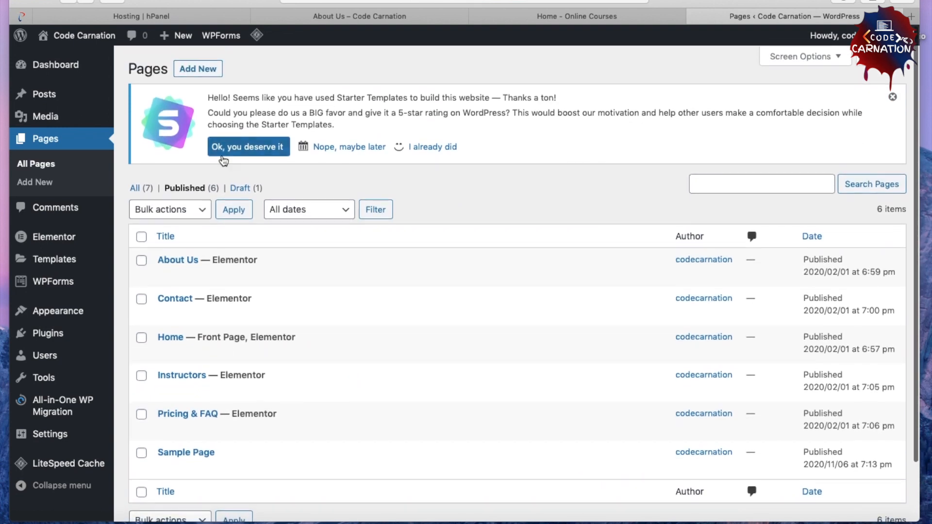
Add a new page titled 'Services'.
{"action": "left_click", "coordinate": [198, 68]}
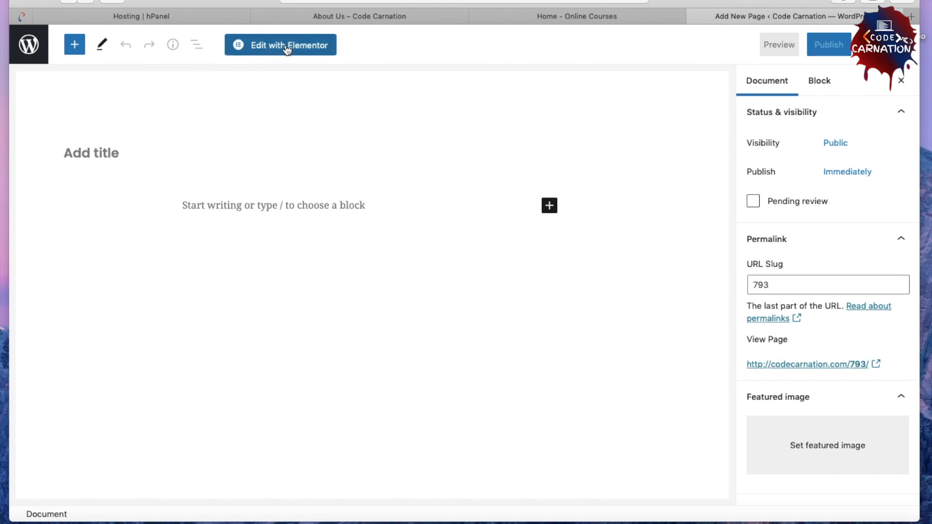
{"action": "type", "text": "See"}
{"action": "key", "text": "BackSpace"}
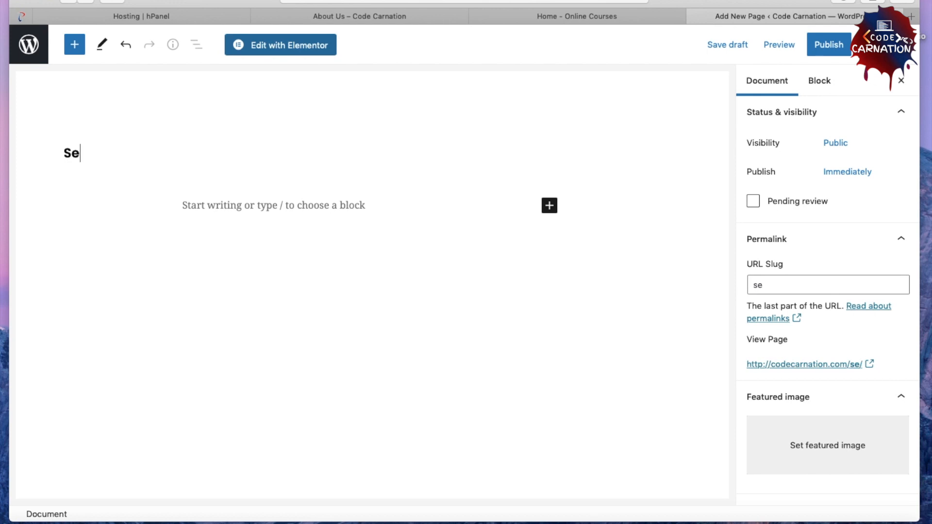
{"action": "type", "text": "rvices"}
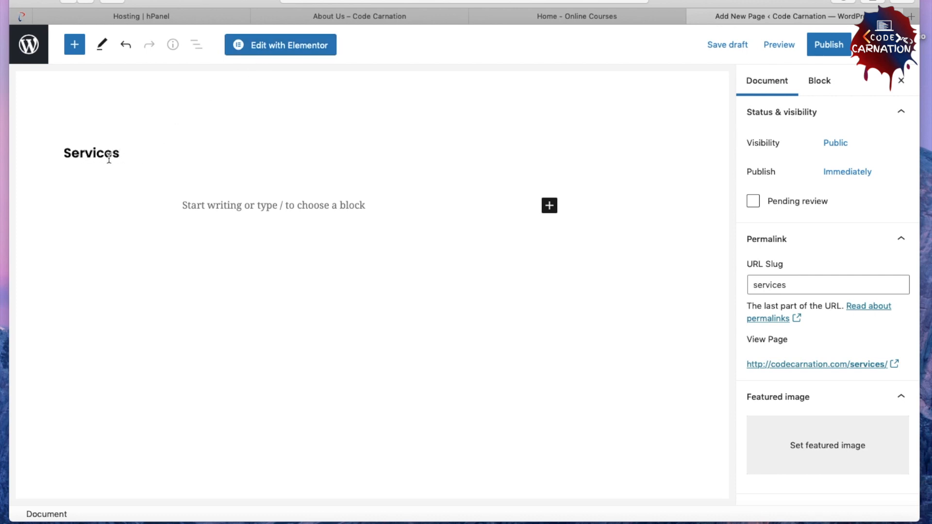
Open the Services page in Elementor, showing an empty content area.
{"action": "left_click", "coordinate": [284, 52]}
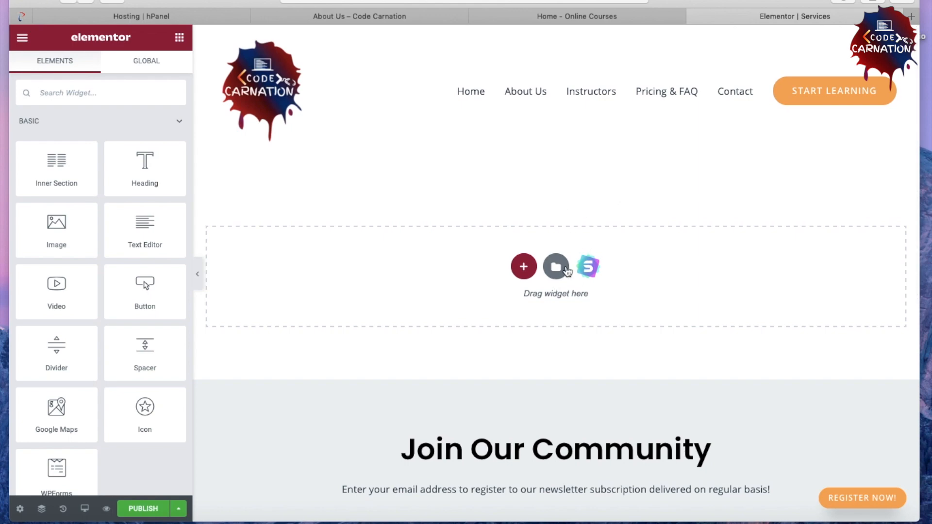
{"action": "scroll", "coordinate": [651, 219], "scroll_direction": "down", "scroll_amount": 8}
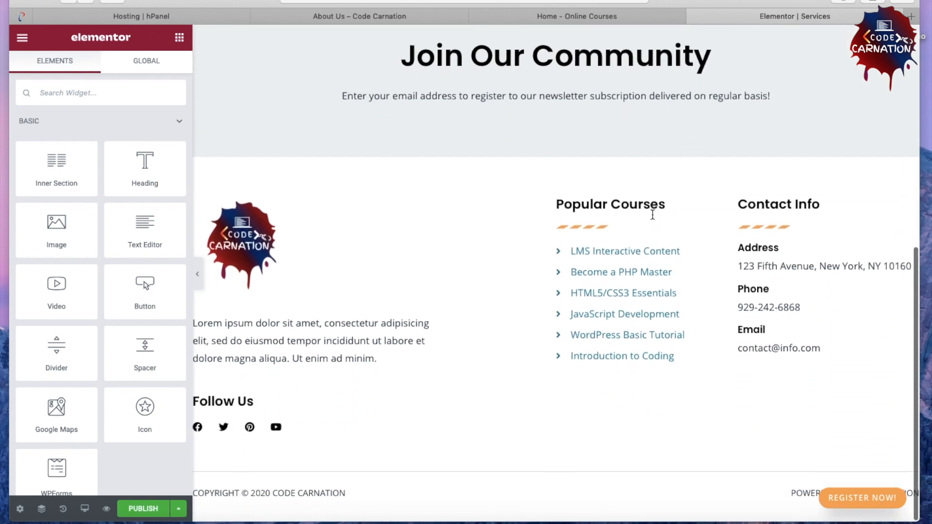
{"action": "scroll", "coordinate": [653, 215], "scroll_direction": "up", "scroll_amount": 8}
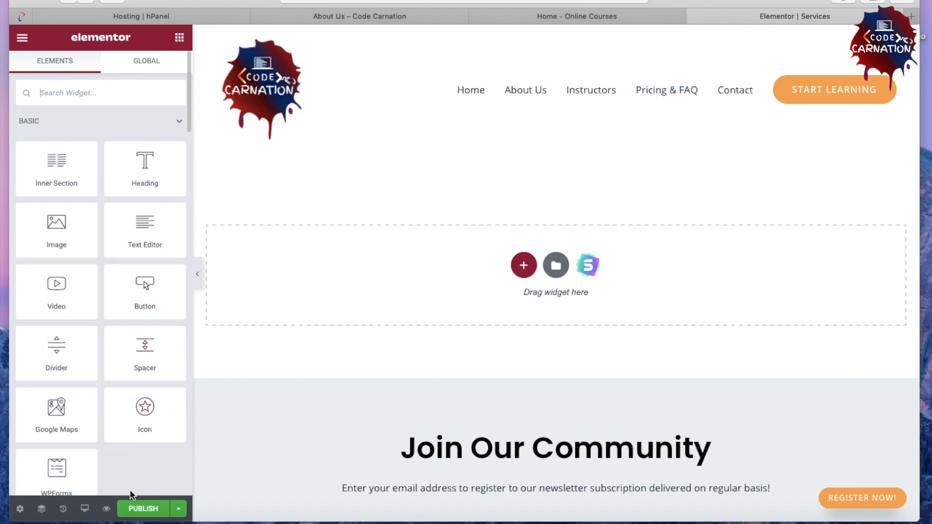
{"action": "scroll", "coordinate": [131, 473], "scroll_direction": "down", "scroll_amount": 12}
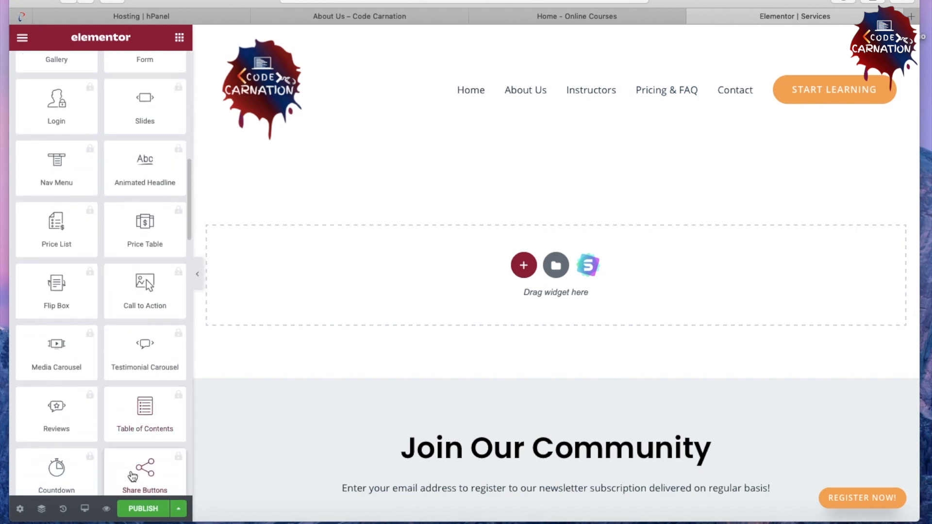
{"action": "scroll", "coordinate": [132, 476], "scroll_direction": "up", "scroll_amount": 12}
Open the starter templates library and browse the page templates, briefly checking Blocks.
{"action": "left_click", "coordinate": [589, 266]}
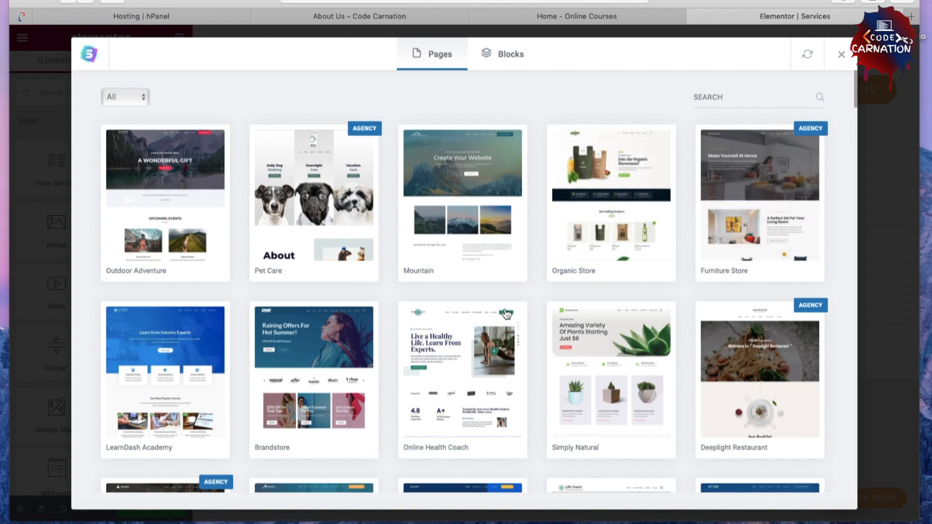
{"action": "scroll", "coordinate": [476, 416], "scroll_direction": "down", "scroll_amount": 3}
{"action": "scroll", "coordinate": [476, 416], "scroll_direction": "down", "scroll_amount": 2}
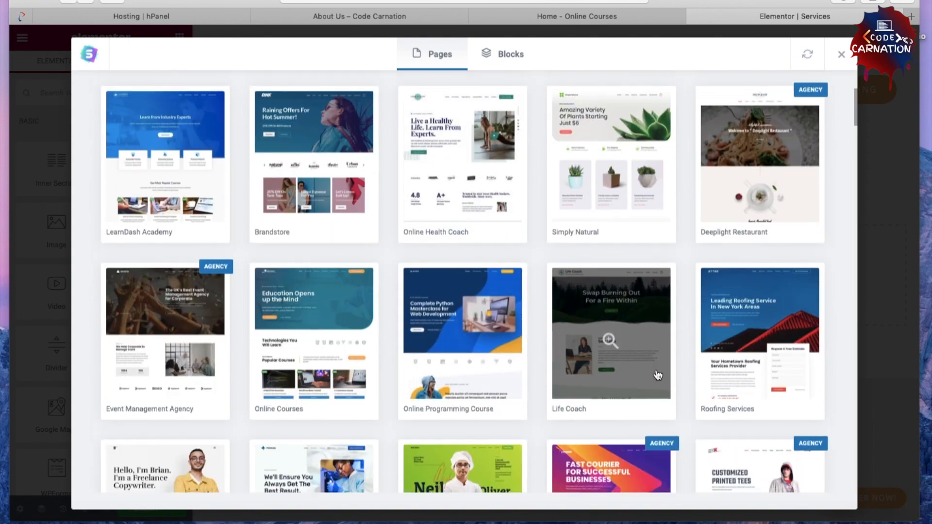
{"action": "scroll", "coordinate": [658, 376], "scroll_direction": "down", "scroll_amount": 4}
{"action": "scroll", "coordinate": [589, 129], "scroll_direction": "up", "scroll_amount": 7}
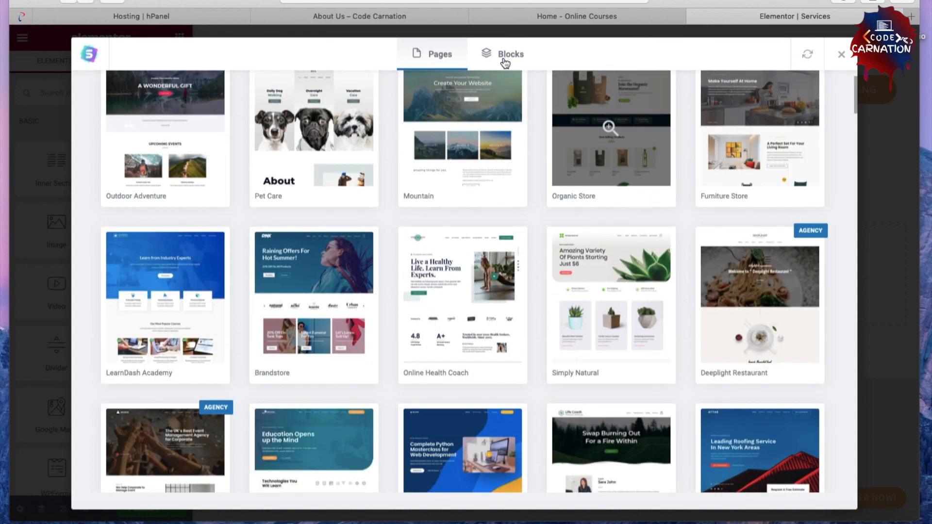
{"action": "left_click", "coordinate": [505, 63]}
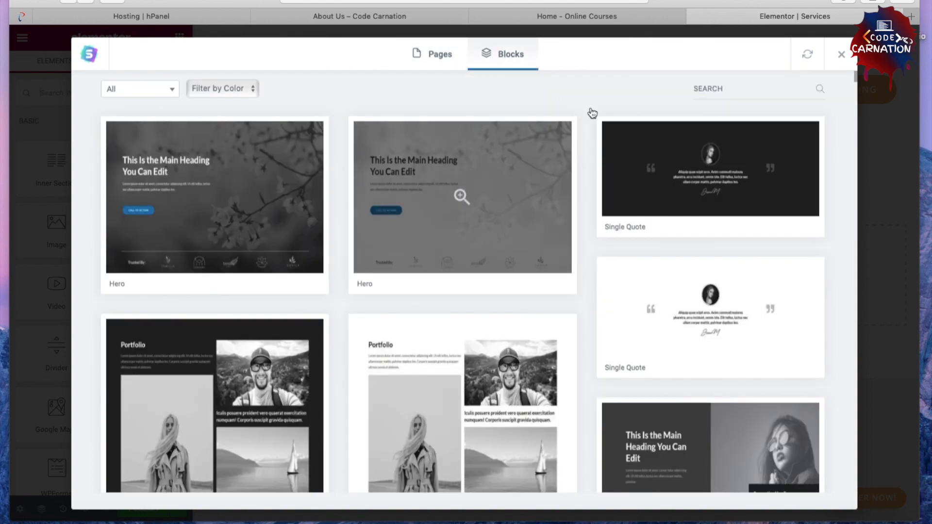
{"action": "left_click", "coordinate": [435, 56]}
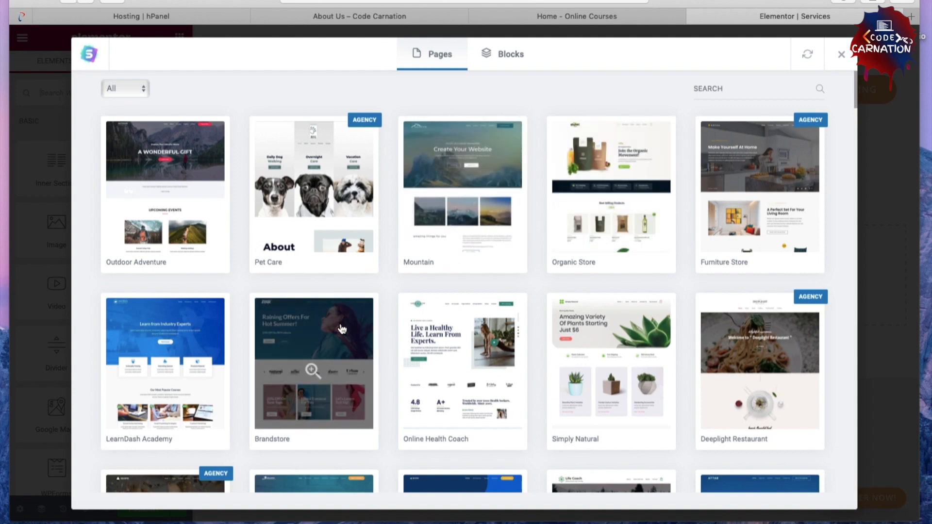
Scroll the Pages grid to the Diagnostics Lab kit and open it.
{"action": "scroll", "coordinate": [342, 329], "scroll_direction": "down", "scroll_amount": 2}
{"action": "scroll", "coordinate": [341, 328], "scroll_direction": "down", "scroll_amount": 2}
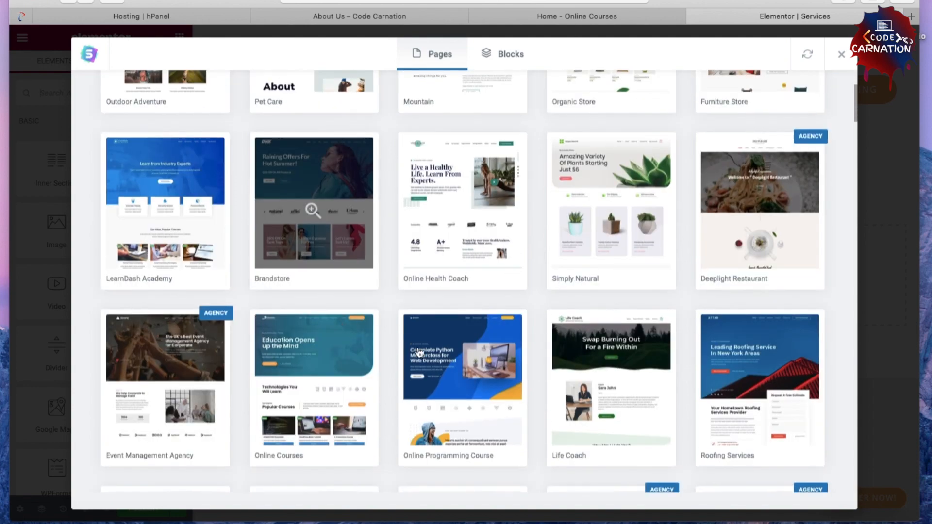
{"action": "scroll", "coordinate": [421, 355], "scroll_direction": "down", "scroll_amount": 2}
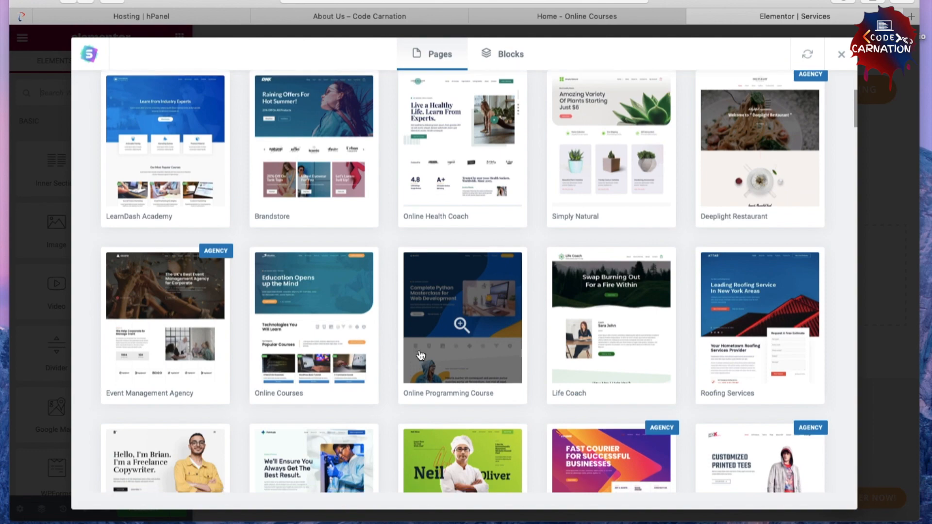
{"action": "scroll", "coordinate": [421, 356], "scroll_direction": "down", "scroll_amount": 2}
{"action": "scroll", "coordinate": [421, 356], "scroll_direction": "down", "scroll_amount": 2}
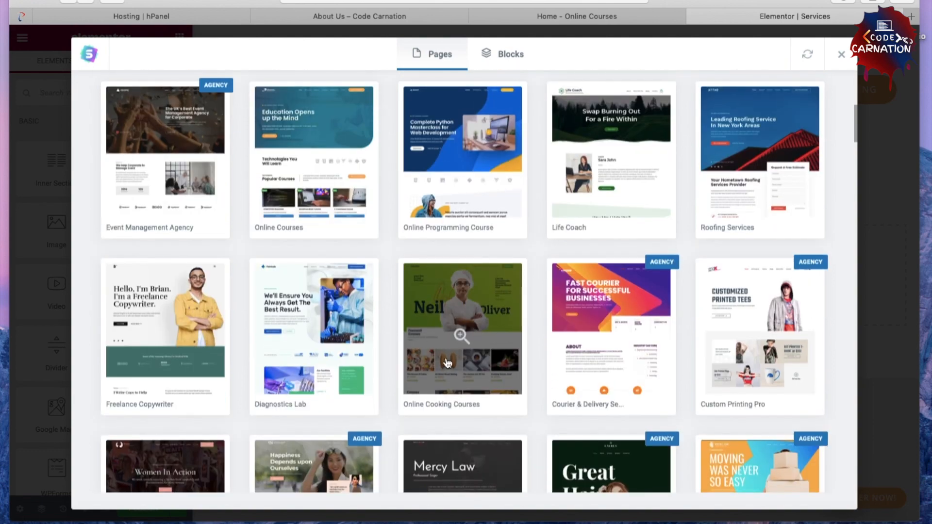
{"action": "scroll", "coordinate": [447, 364], "scroll_direction": "down", "scroll_amount": 2}
{"action": "left_click", "coordinate": [318, 275]}
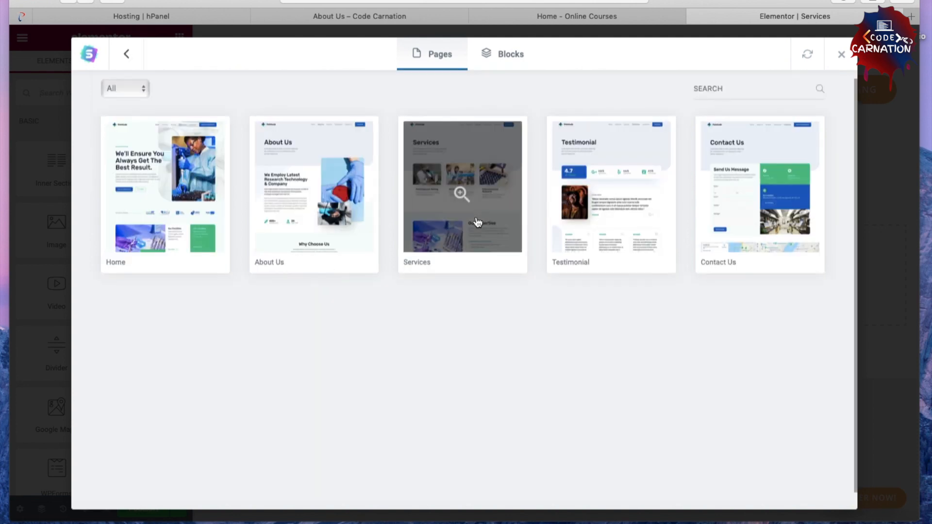
Preview the Diagnostics Lab Services page template.
{"action": "left_click", "coordinate": [477, 222]}
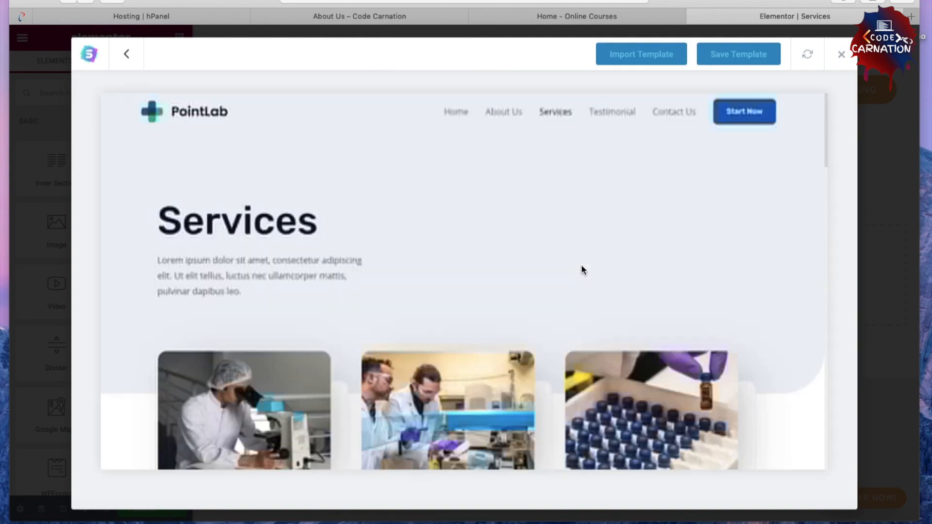
{"action": "scroll", "coordinate": [581, 269], "scroll_direction": "down", "scroll_amount": 3}
{"action": "scroll", "coordinate": [581, 264], "scroll_direction": "down", "scroll_amount": 15}
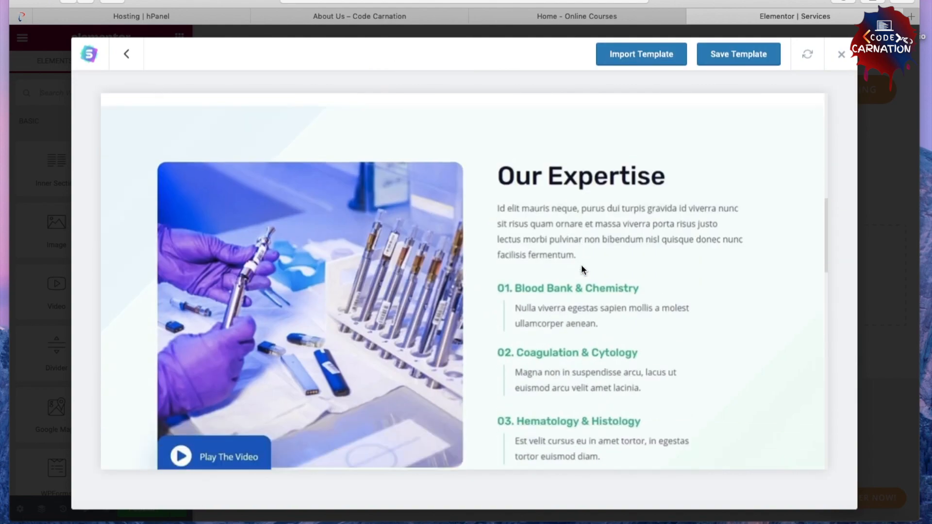
{"action": "scroll", "coordinate": [582, 265], "scroll_direction": "down", "scroll_amount": 5}
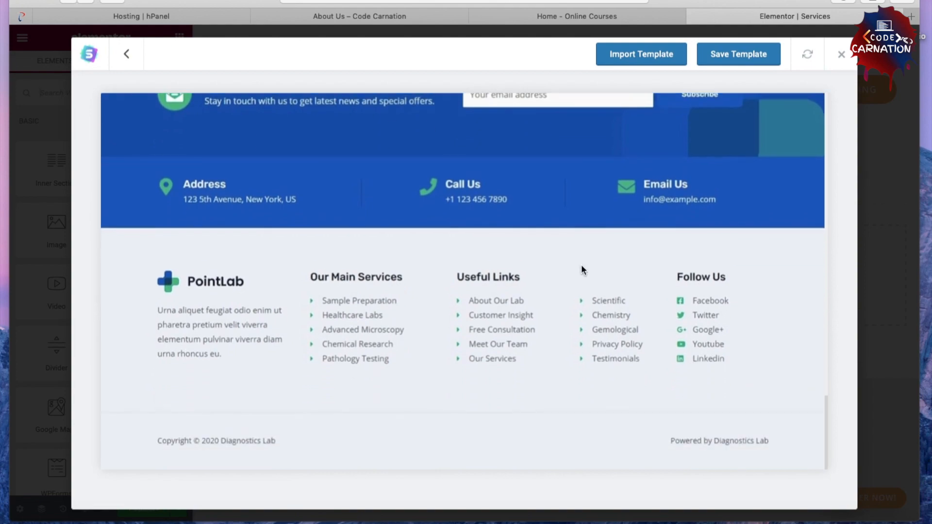
{"action": "scroll", "coordinate": [582, 264], "scroll_direction": "up", "scroll_amount": 20}
{"action": "scroll", "coordinate": [582, 266], "scroll_direction": "up", "scroll_amount": 1}
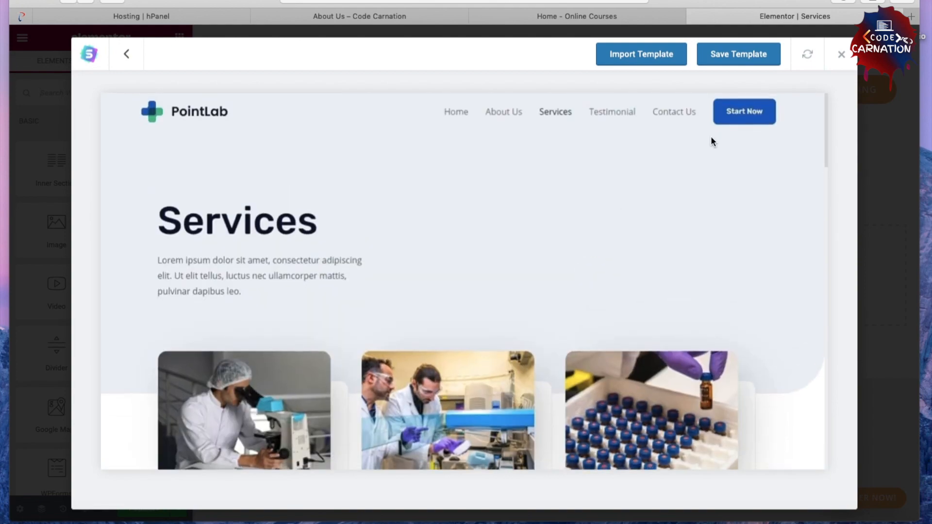
Import the Services template, adding Pathologycal, Mineral and Pharmaceutical service cards.
{"action": "left_click", "coordinate": [641, 59]}
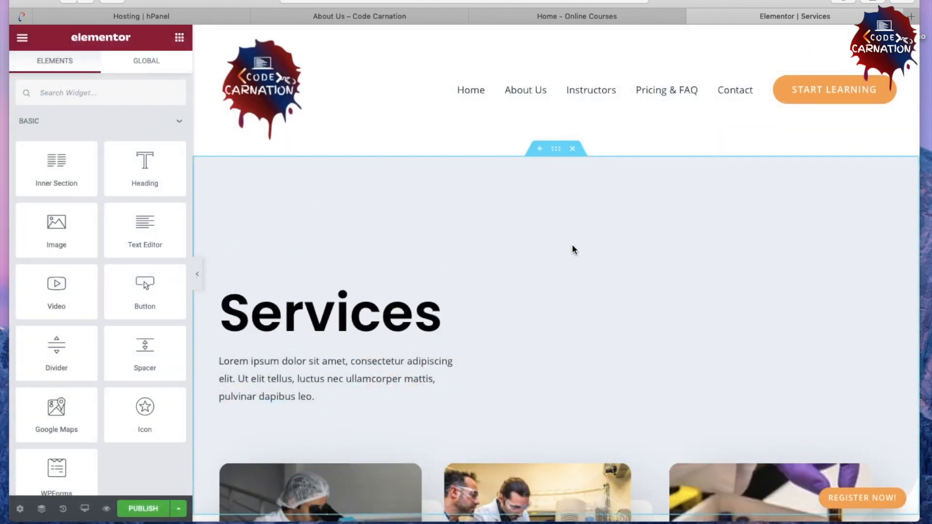
{"action": "scroll", "coordinate": [637, 360], "scroll_direction": "down", "scroll_amount": 3}
{"action": "scroll", "coordinate": [638, 361], "scroll_direction": "up", "scroll_amount": 3}
{"action": "scroll", "coordinate": [637, 360], "scroll_direction": "down", "scroll_amount": 2}
{"action": "scroll", "coordinate": [637, 360], "scroll_direction": "up", "scroll_amount": 2}
{"action": "scroll", "coordinate": [637, 360], "scroll_direction": "down", "scroll_amount": 1}
{"action": "scroll", "coordinate": [637, 361], "scroll_direction": "up", "scroll_amount": 2}
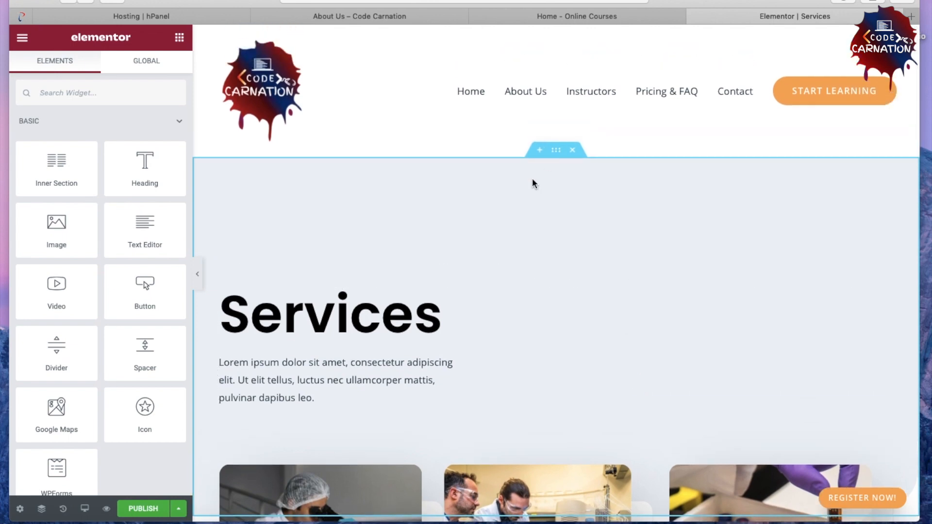
{"action": "scroll", "coordinate": [533, 183], "scroll_direction": "down", "scroll_amount": 6}
{"action": "scroll", "coordinate": [534, 180], "scroll_direction": "up", "scroll_amount": 3}
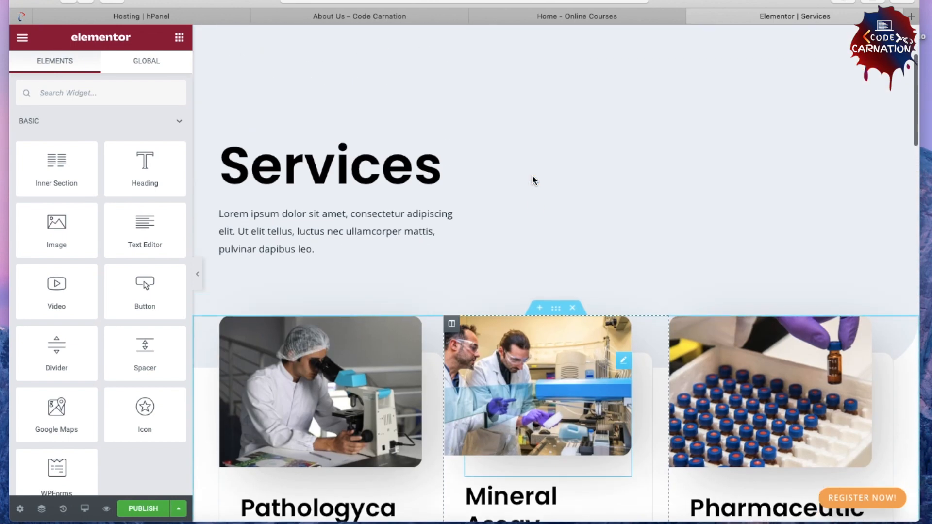
{"action": "scroll", "coordinate": [533, 179], "scroll_direction": "up", "scroll_amount": 4}
Change the Services hero section's top padding from 200 to 100.
{"action": "left_click", "coordinate": [556, 152]}
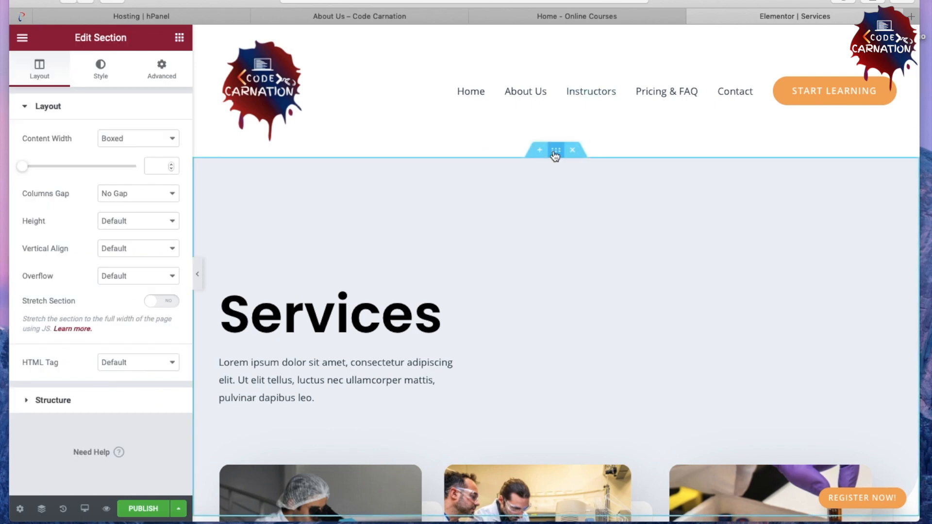
{"action": "left_click", "coordinate": [155, 71]}
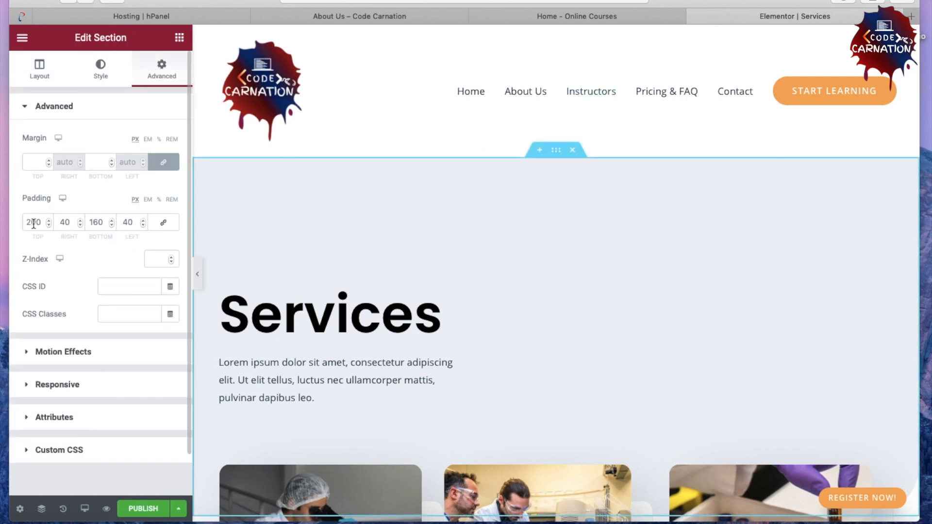
{"action": "key", "text": "BackSpace"}
{"action": "type", "text": "1"}
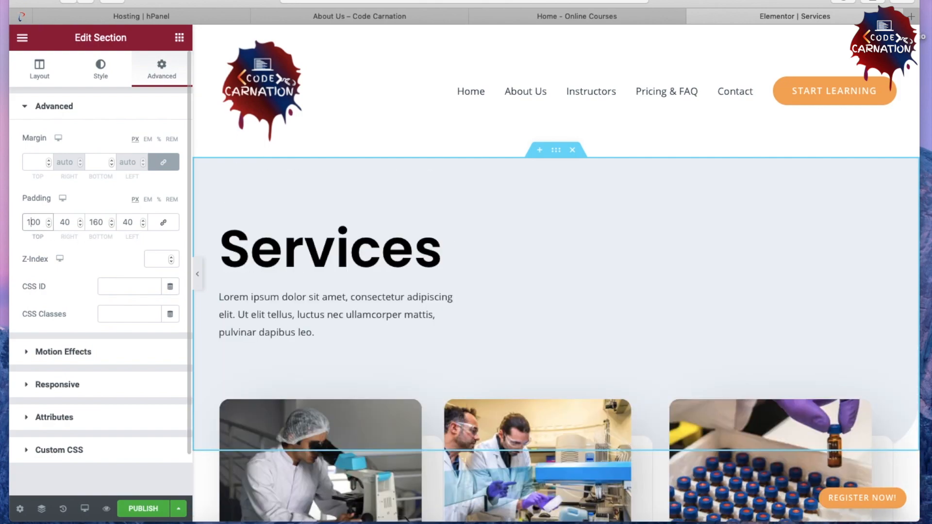
Review the imported layout, including Blood Bank, Coagulation, Hematology and Latest Case Studies.
{"action": "scroll", "coordinate": [527, 284], "scroll_direction": "down", "scroll_amount": 10}
{"action": "scroll", "coordinate": [554, 296], "scroll_direction": "up", "scroll_amount": 8}
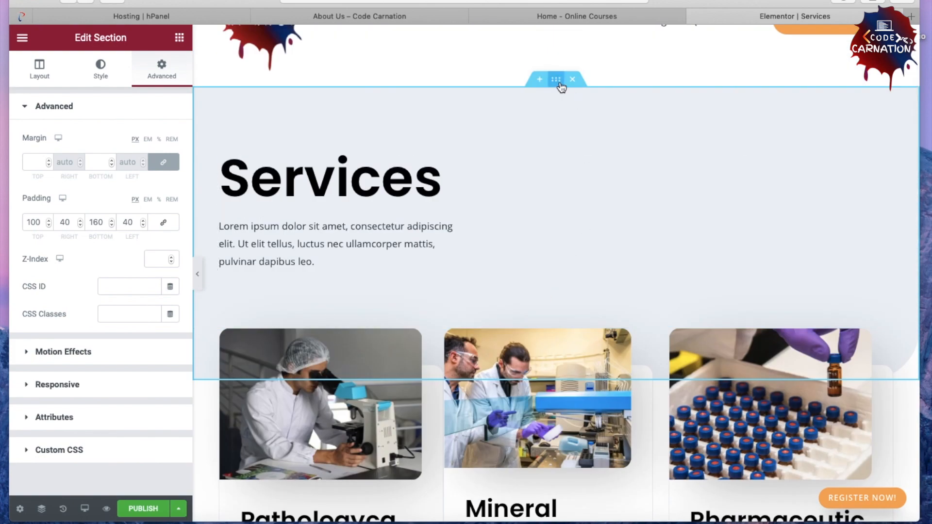
{"action": "scroll", "coordinate": [615, 226], "scroll_direction": "down", "scroll_amount": 5}
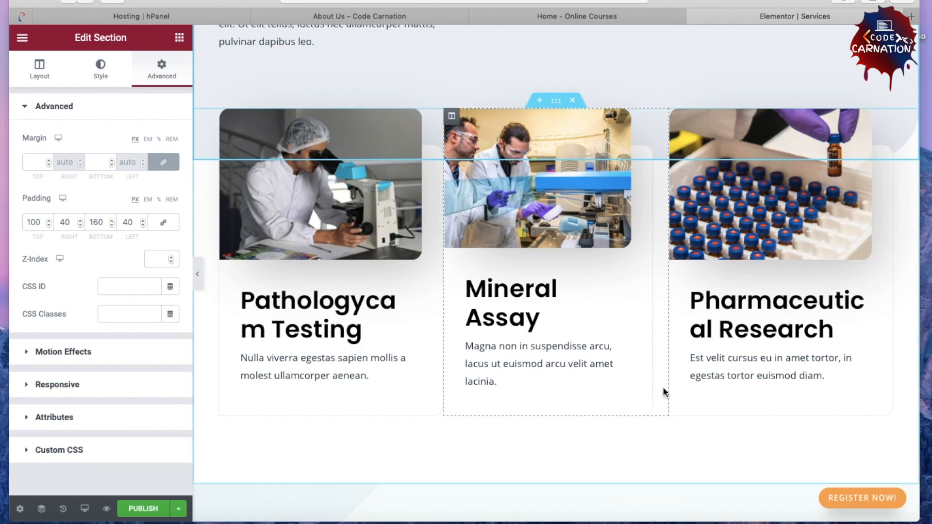
{"action": "scroll", "coordinate": [631, 457], "scroll_direction": "down", "scroll_amount": 7}
{"action": "scroll", "coordinate": [631, 452], "scroll_direction": "down", "scroll_amount": 12}
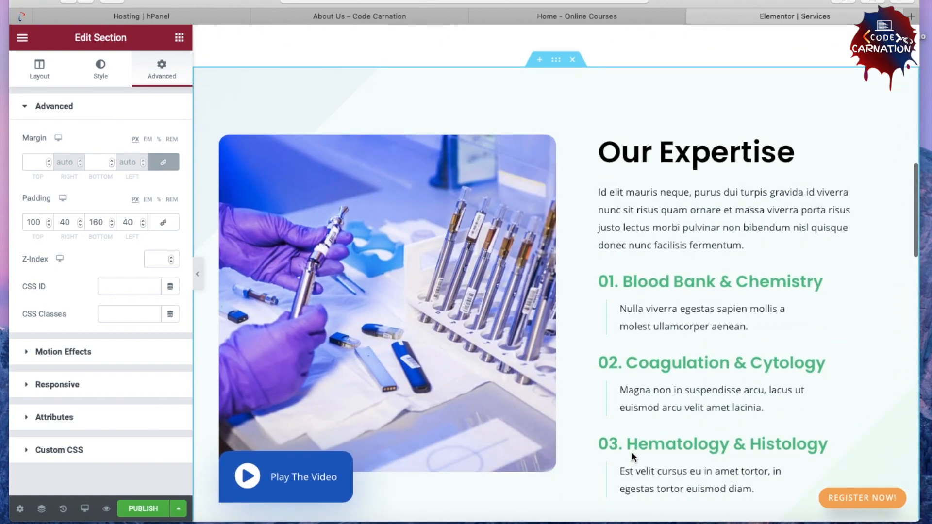
{"action": "scroll", "coordinate": [631, 452], "scroll_direction": "down", "scroll_amount": 2}
{"action": "scroll", "coordinate": [632, 452], "scroll_direction": "up", "scroll_amount": 4}
{"action": "scroll", "coordinate": [631, 452], "scroll_direction": "down", "scroll_amount": 2}
{"action": "scroll", "coordinate": [633, 457], "scroll_direction": "down", "scroll_amount": 13}
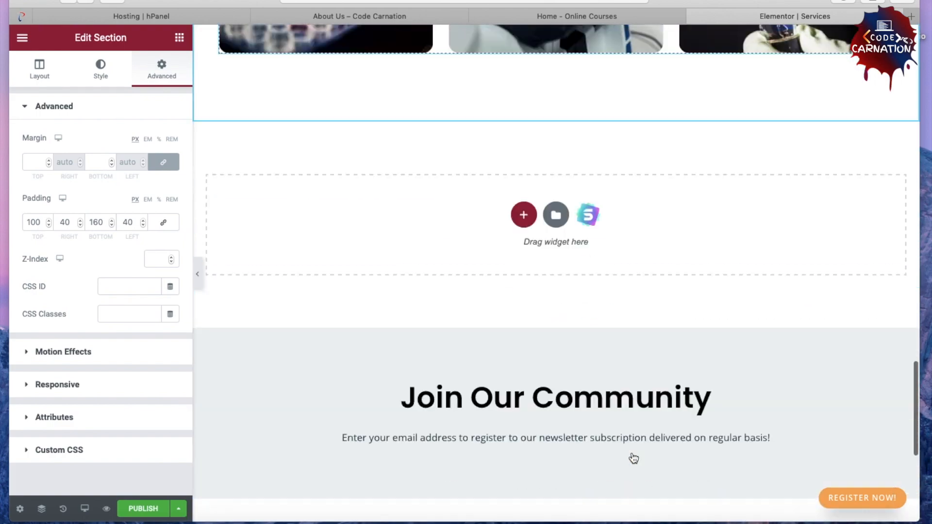
{"action": "scroll", "coordinate": [634, 457], "scroll_direction": "up", "scroll_amount": 17}
{"action": "scroll", "coordinate": [633, 458], "scroll_direction": "up", "scroll_amount": 20}
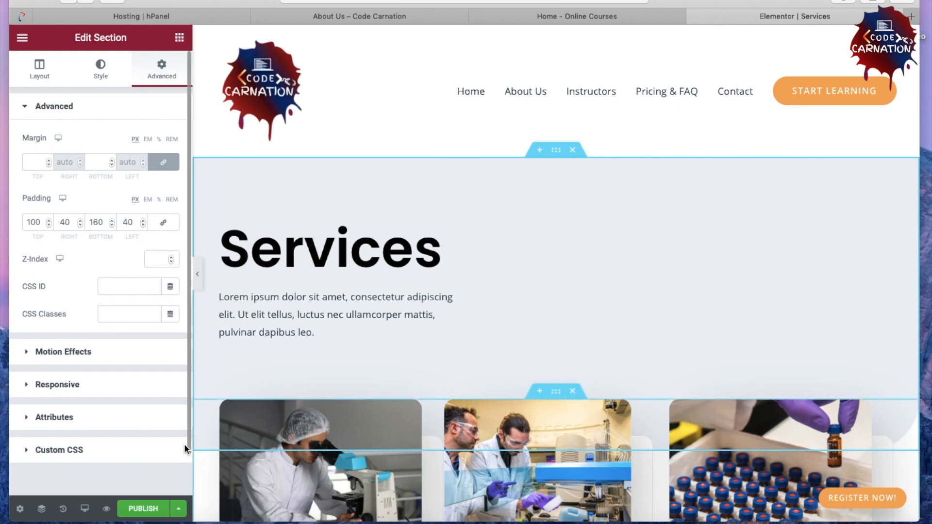
{"action": "scroll", "coordinate": [453, 338], "scroll_direction": "down", "scroll_amount": 2}
{"action": "scroll", "coordinate": [454, 337], "scroll_direction": "up", "scroll_amount": 2}
{"action": "scroll", "coordinate": [360, 453], "scroll_direction": "down", "scroll_amount": 10}
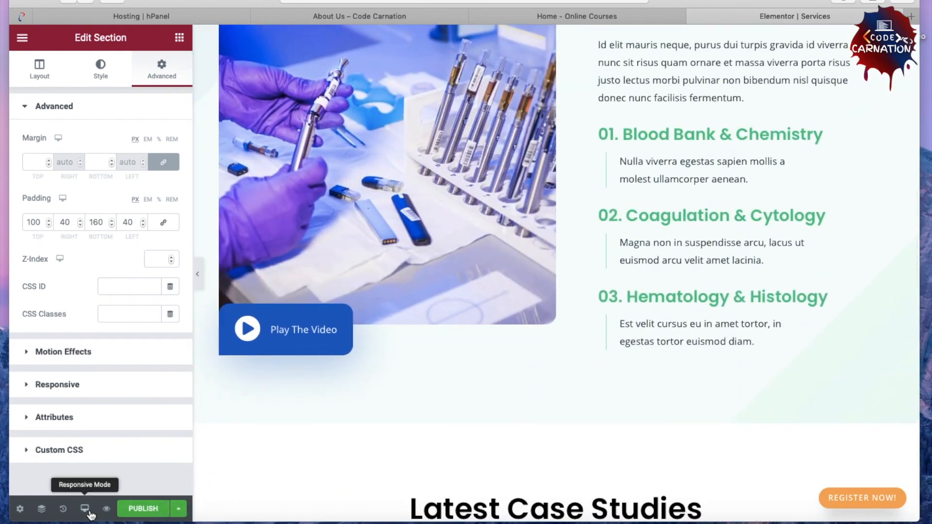
Publish the updated Services page and view it live.
{"action": "left_click", "coordinate": [136, 508]}
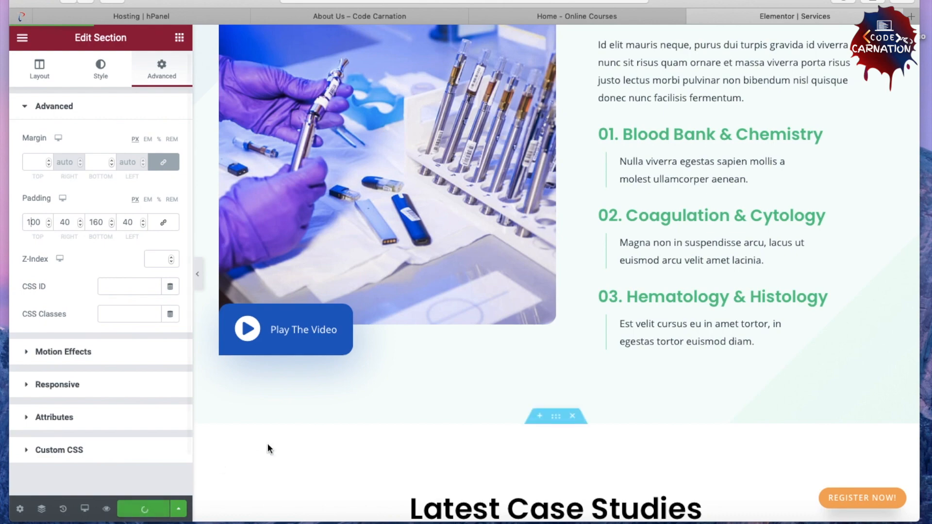
{"action": "scroll", "coordinate": [281, 442], "scroll_direction": "up", "scroll_amount": 15}
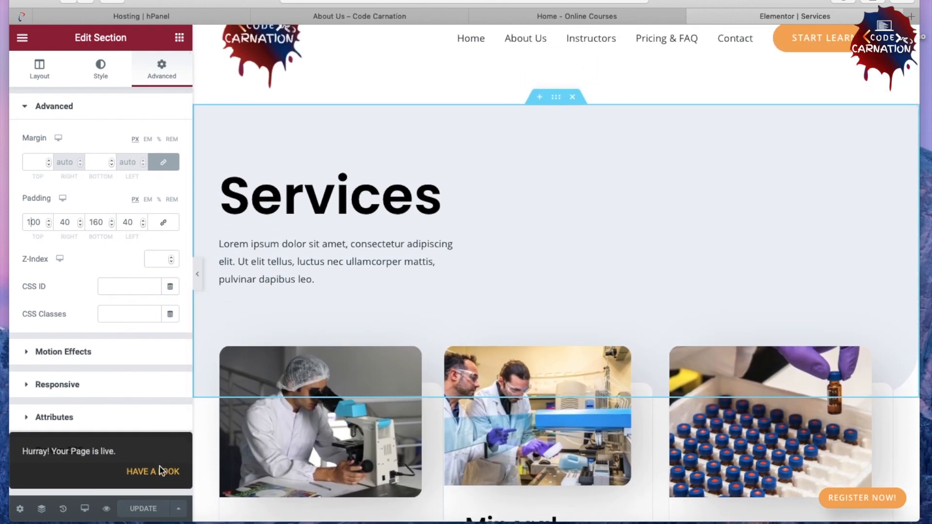
{"action": "left_click", "coordinate": [162, 473]}
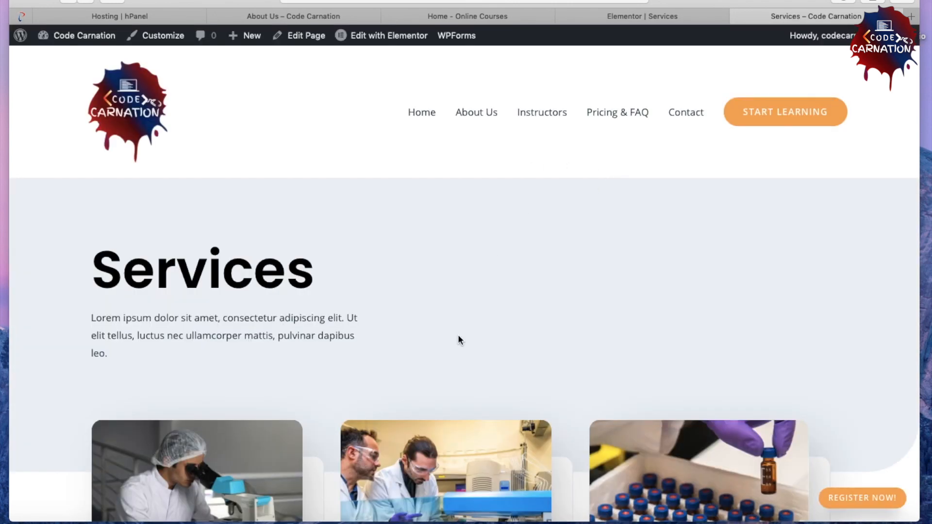
{"action": "scroll", "coordinate": [458, 336], "scroll_direction": "down", "scroll_amount": 10}
{"action": "scroll", "coordinate": [459, 336], "scroll_direction": "down", "scroll_amount": 20}
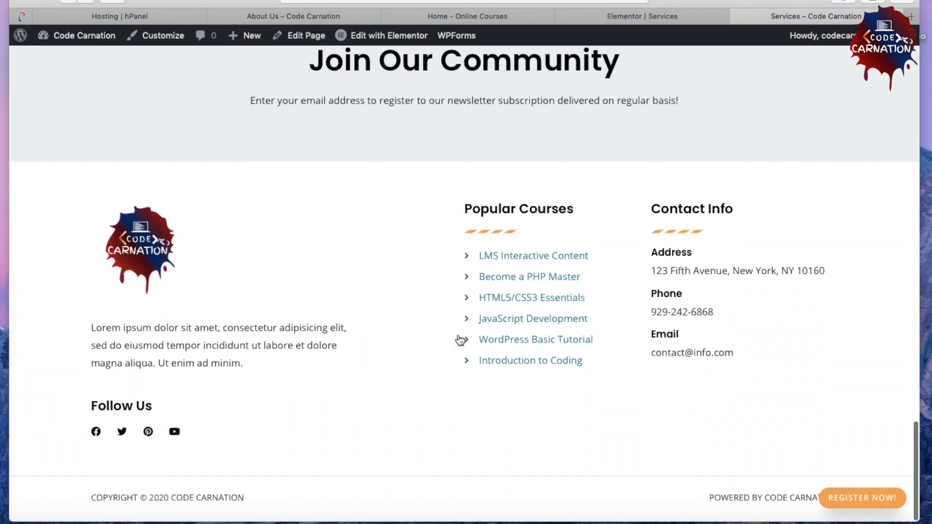
{"action": "scroll", "coordinate": [461, 338], "scroll_direction": "up", "scroll_amount": 20}
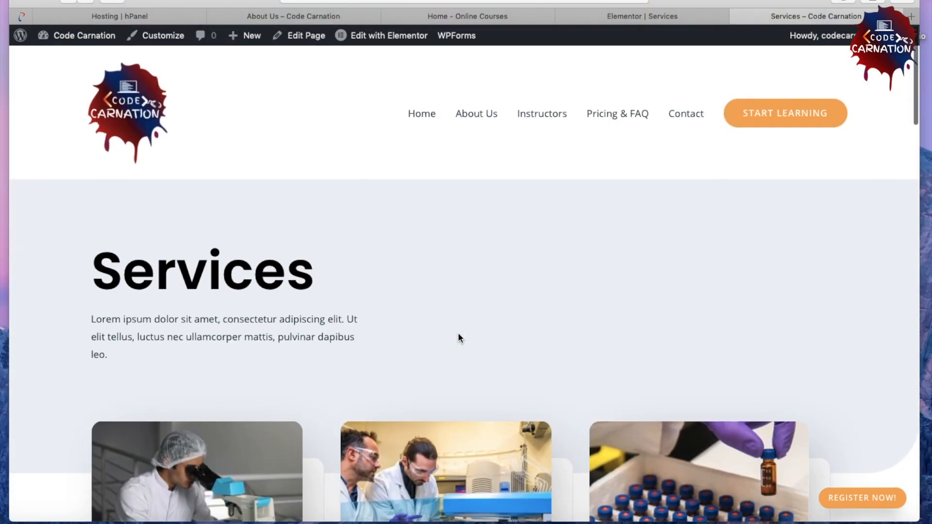
{"action": "scroll", "coordinate": [458, 338], "scroll_direction": "down", "scroll_amount": 1}
{"action": "scroll", "coordinate": [504, 373], "scroll_direction": "down", "scroll_amount": 3}
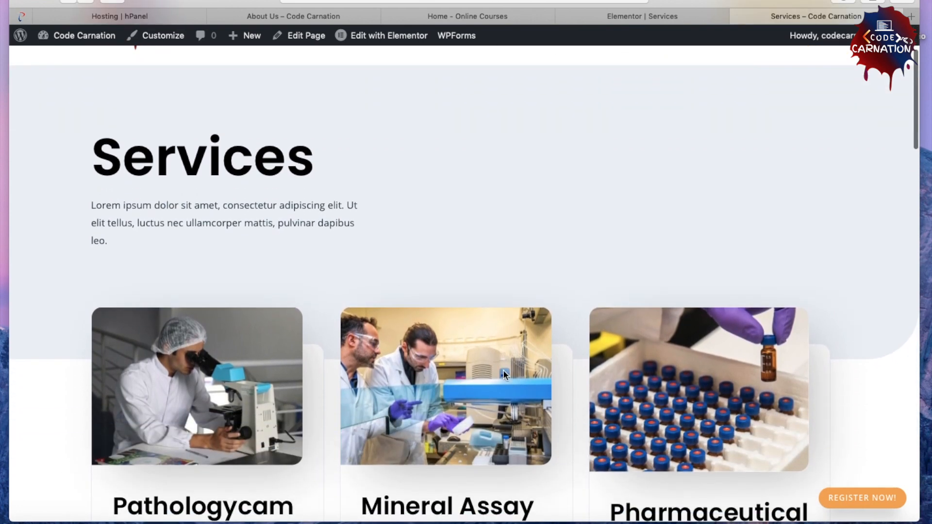
{"action": "scroll", "coordinate": [503, 374], "scroll_direction": "up", "scroll_amount": 3}
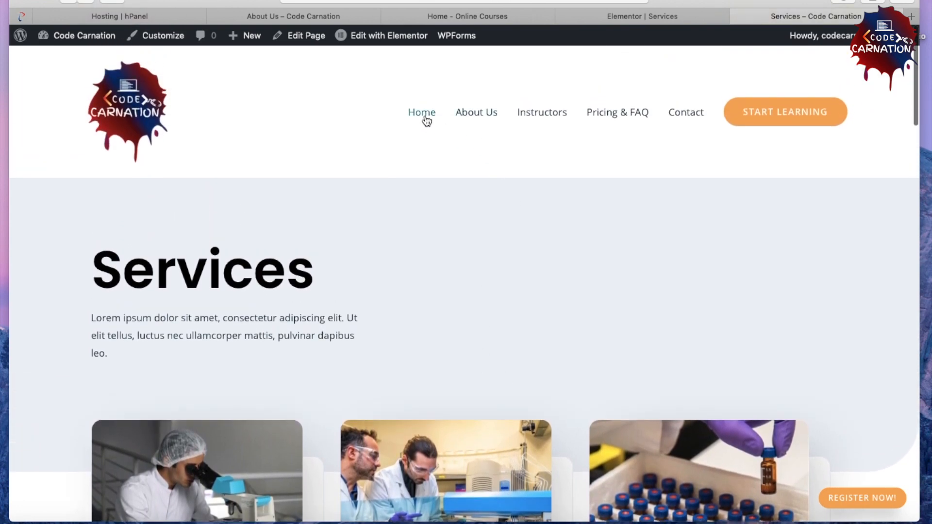
Browse the live Home and About Us pages for comparison.
{"action": "left_click", "coordinate": [423, 116]}
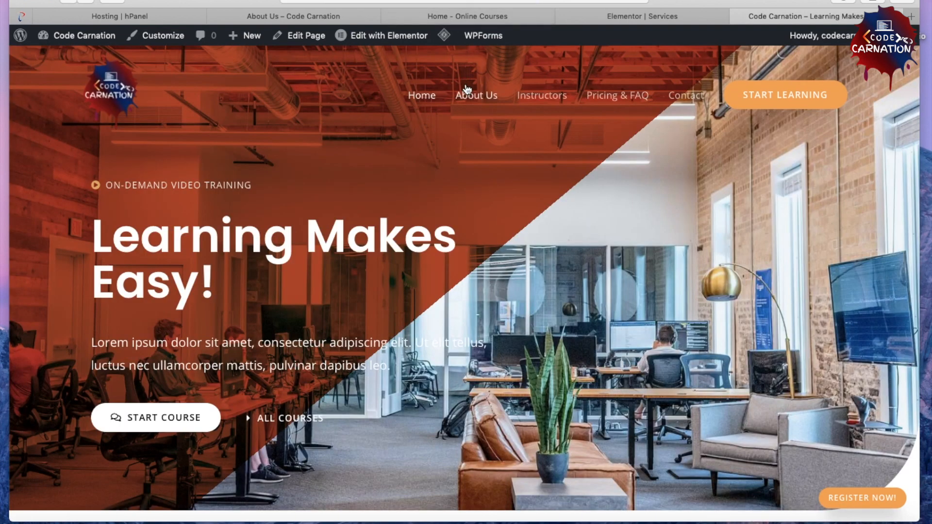
{"action": "left_click", "coordinate": [480, 92]}
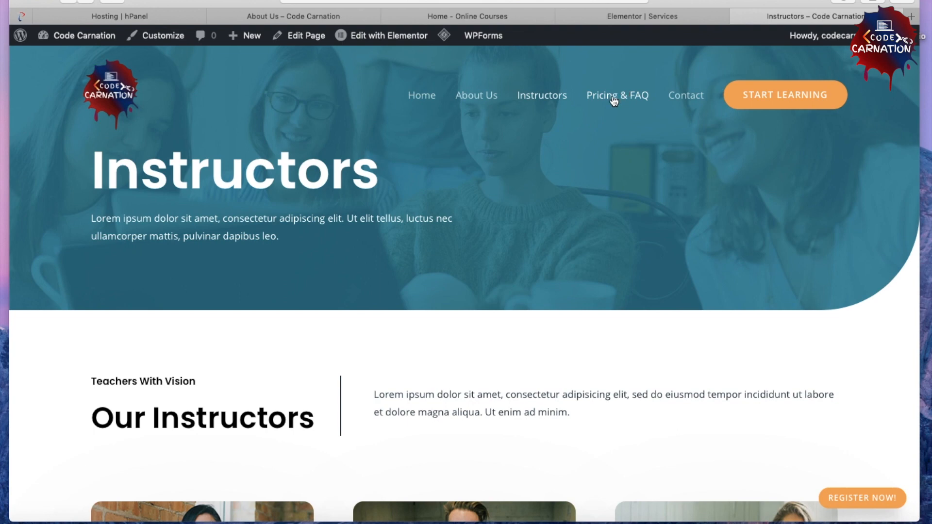
{"action": "left_click", "coordinate": [488, 103]}
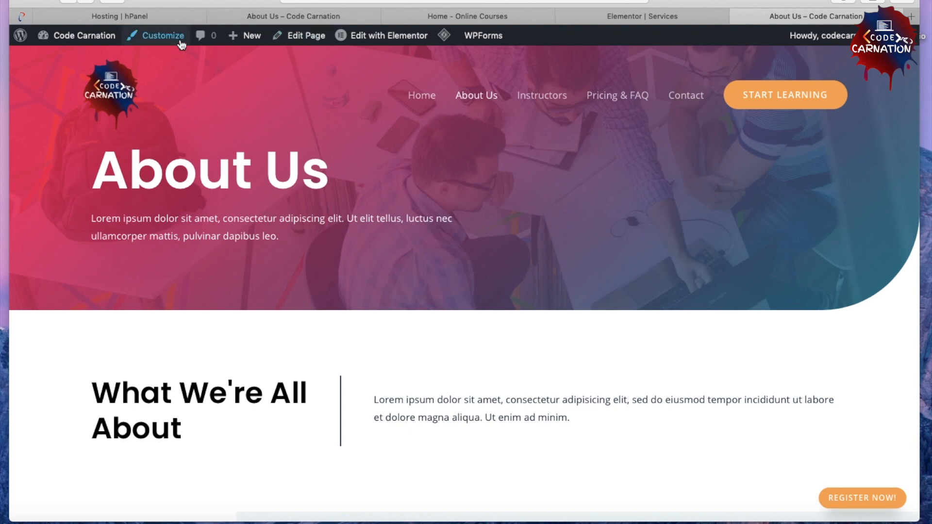
{"action": "mouse_move", "coordinate": [80, 38]}
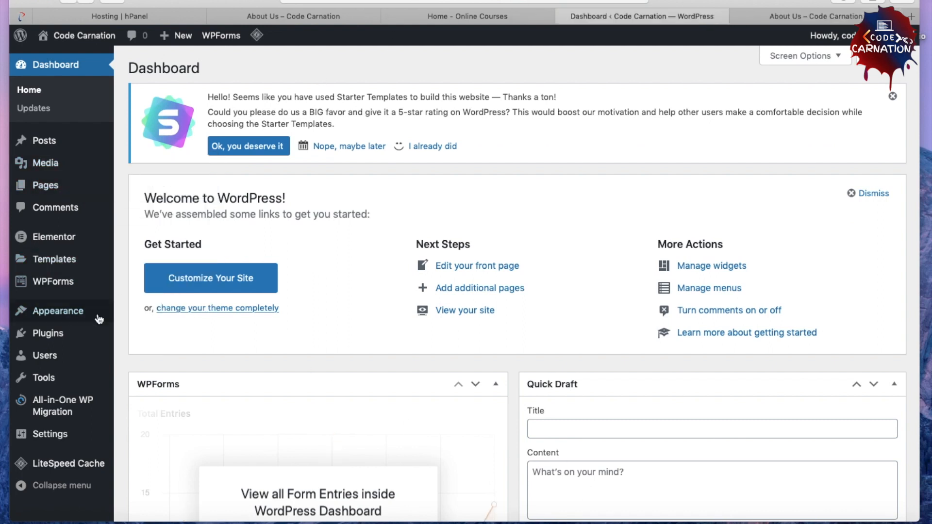
From All Pages, view the published Services page headed 'All Courses'.
{"action": "mouse_move", "coordinate": [55, 139]}
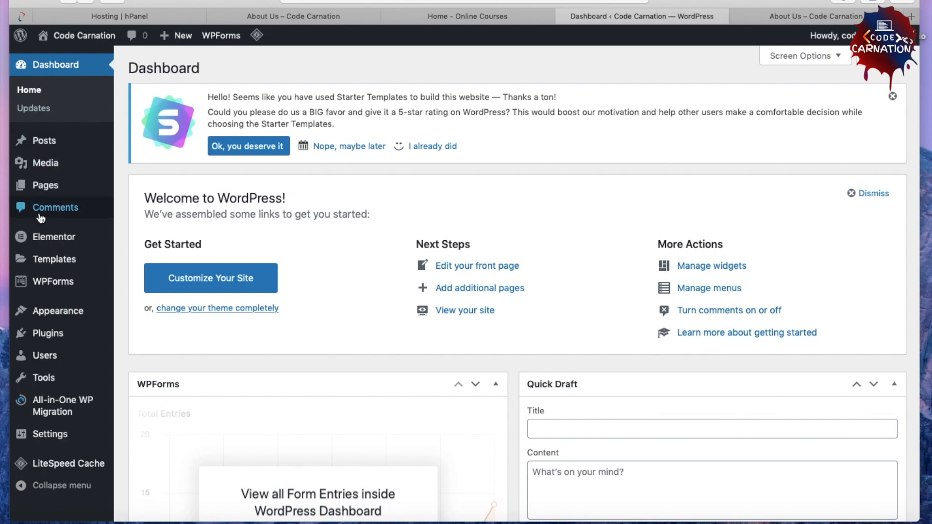
{"action": "mouse_move", "coordinate": [43, 190]}
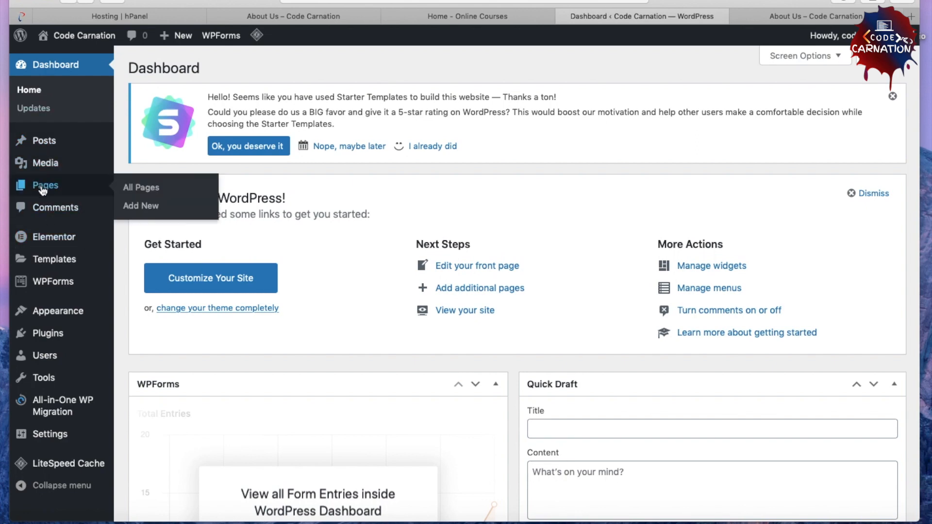
{"action": "left_click", "coordinate": [142, 192]}
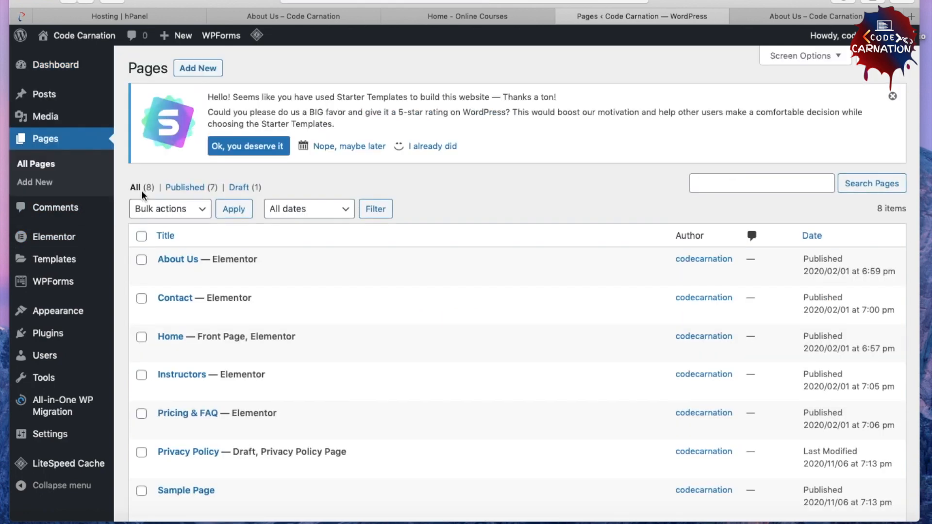
{"action": "scroll", "coordinate": [336, 395], "scroll_direction": "down", "scroll_amount": 4}
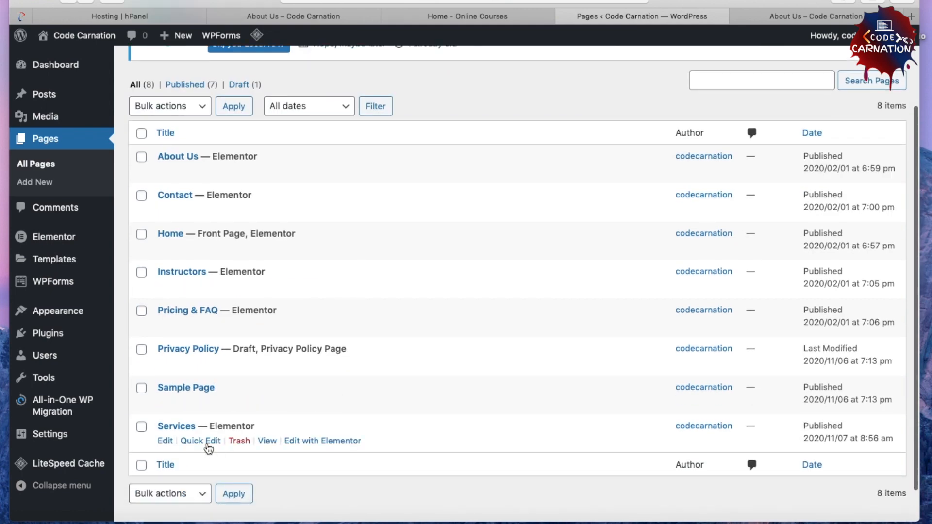
{"action": "left_click", "coordinate": [267, 441]}
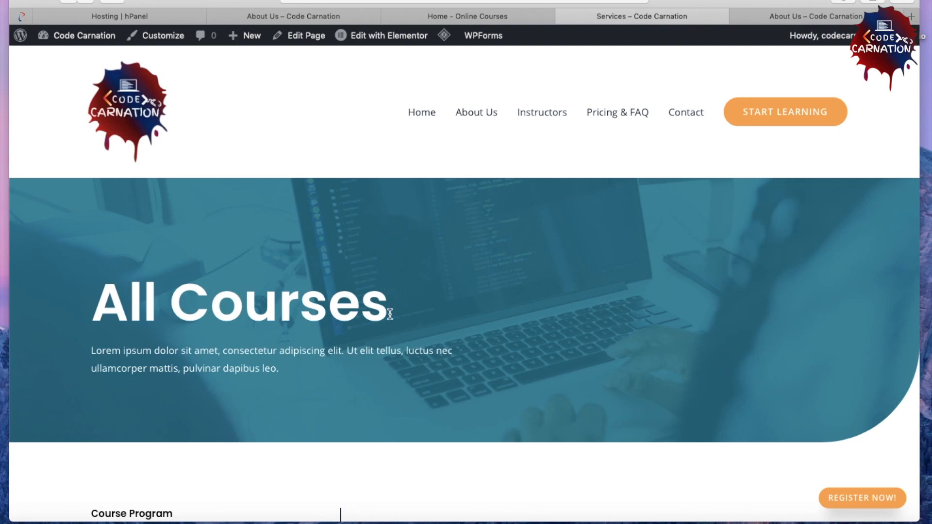
Compare the live Services page with About Us and Home, then open it for editing.
{"action": "scroll", "coordinate": [435, 421], "scroll_direction": "down", "scroll_amount": 20}
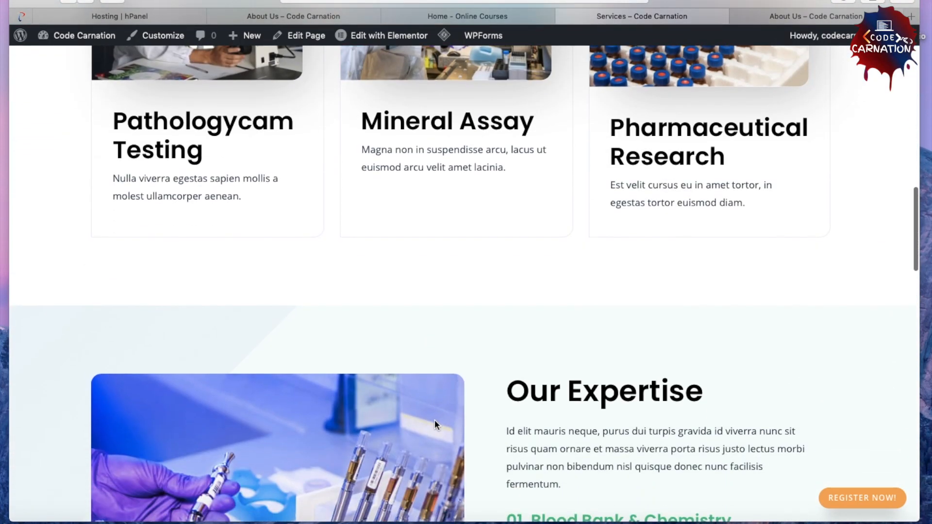
{"action": "scroll", "coordinate": [435, 420], "scroll_direction": "down", "scroll_amount": 20}
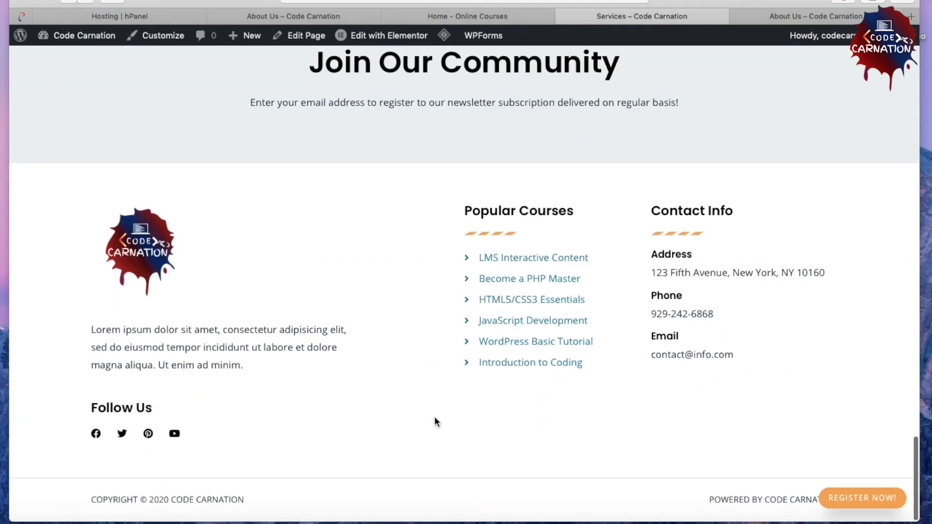
{"action": "scroll", "coordinate": [435, 419], "scroll_direction": "up", "scroll_amount": 20}
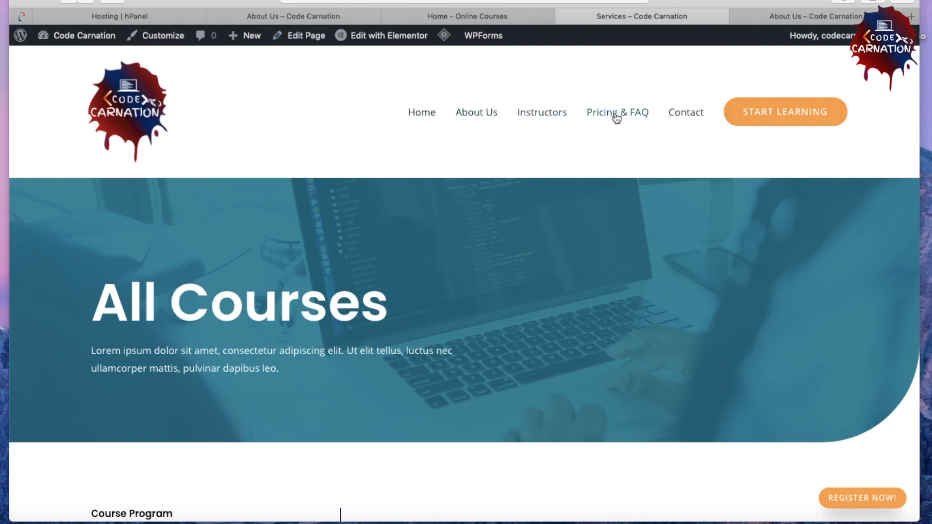
{"action": "left_click", "coordinate": [796, 9]}
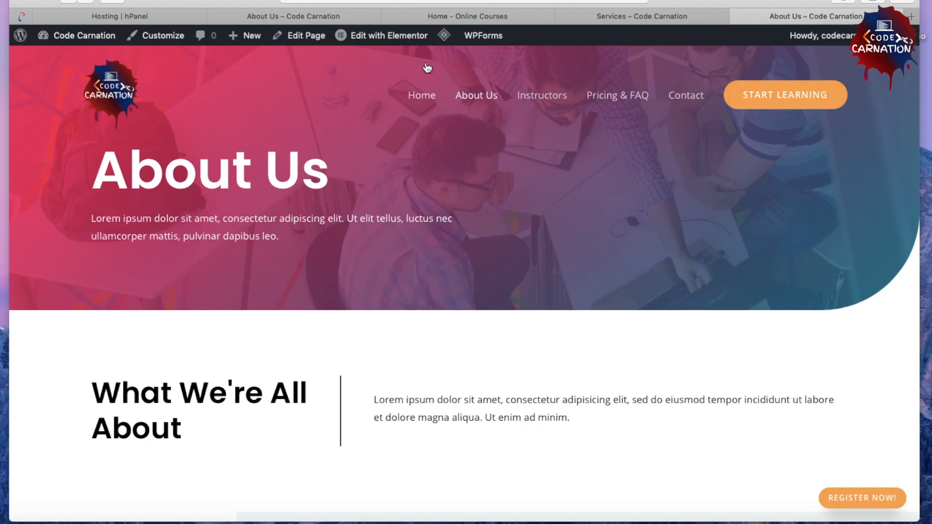
{"action": "left_click", "coordinate": [626, 12]}
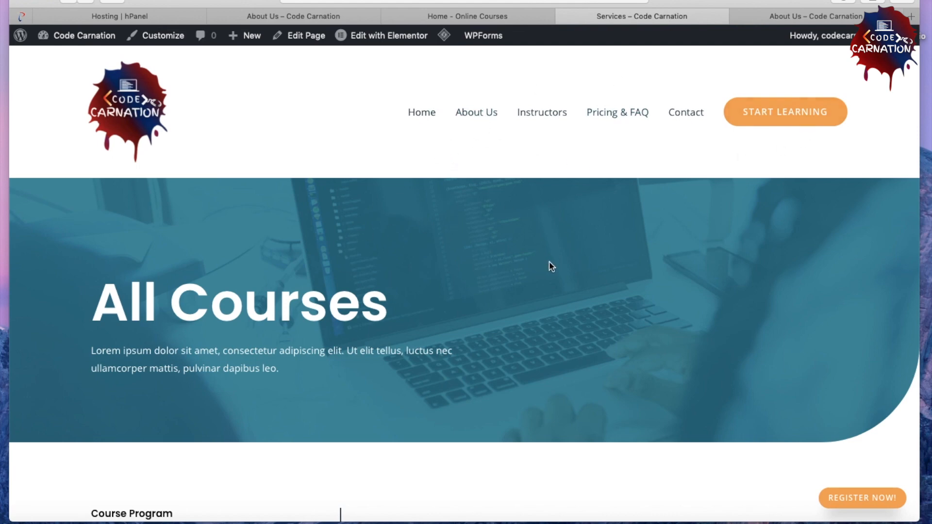
{"action": "left_click", "coordinate": [823, 20]}
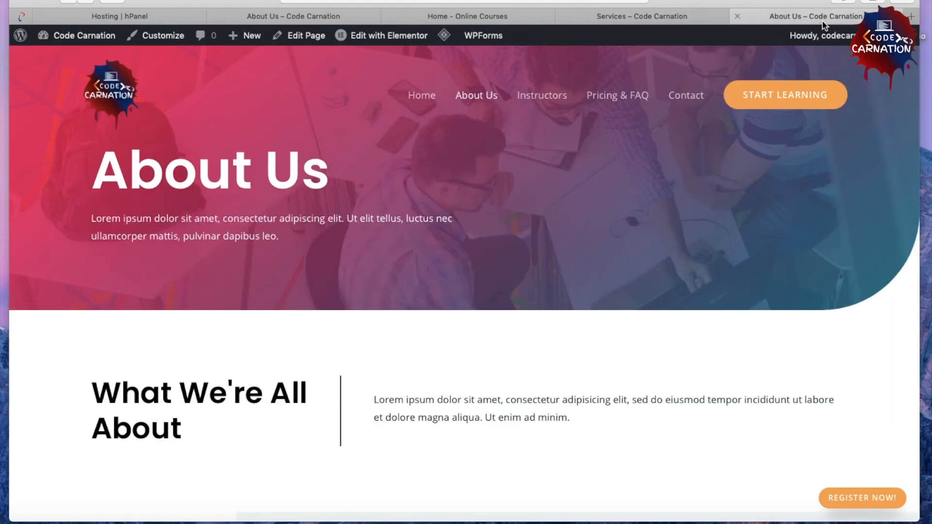
{"action": "left_click", "coordinate": [479, 16]}
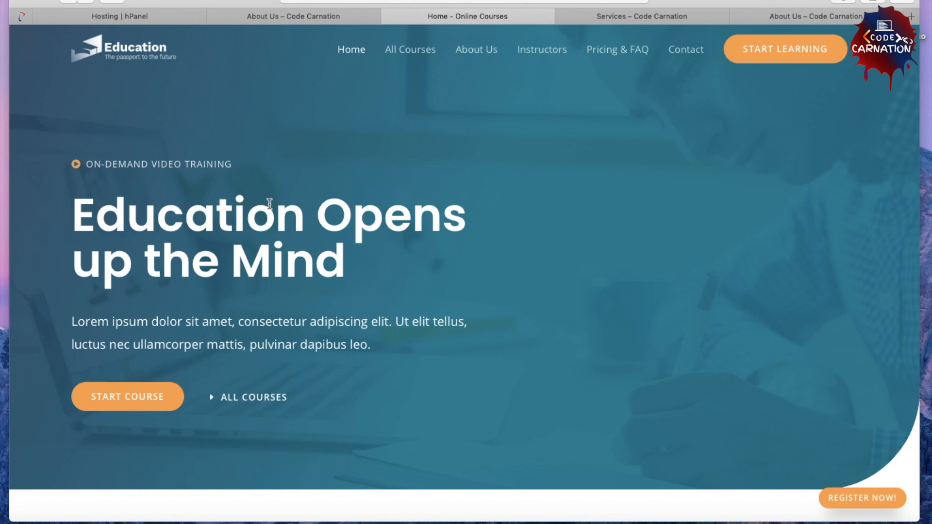
{"action": "left_click", "coordinate": [611, 16]}
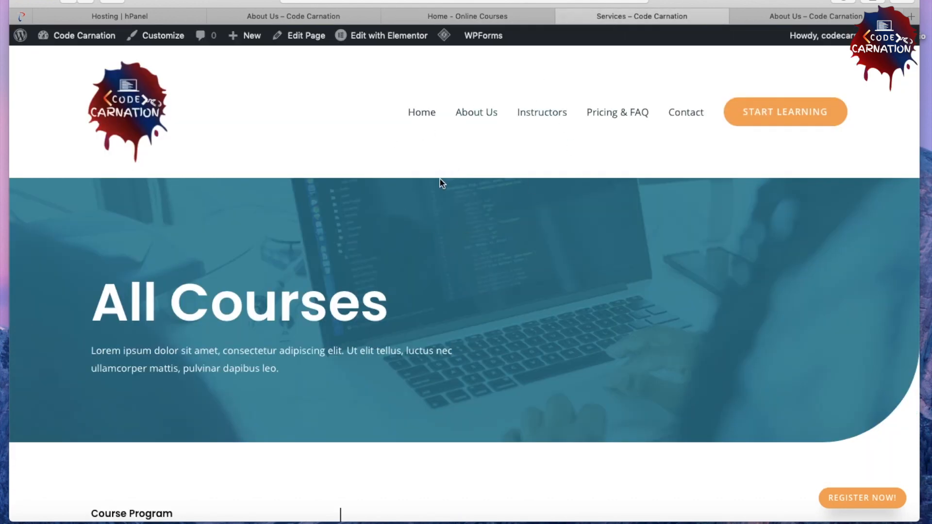
{"action": "left_click", "coordinate": [282, 39]}
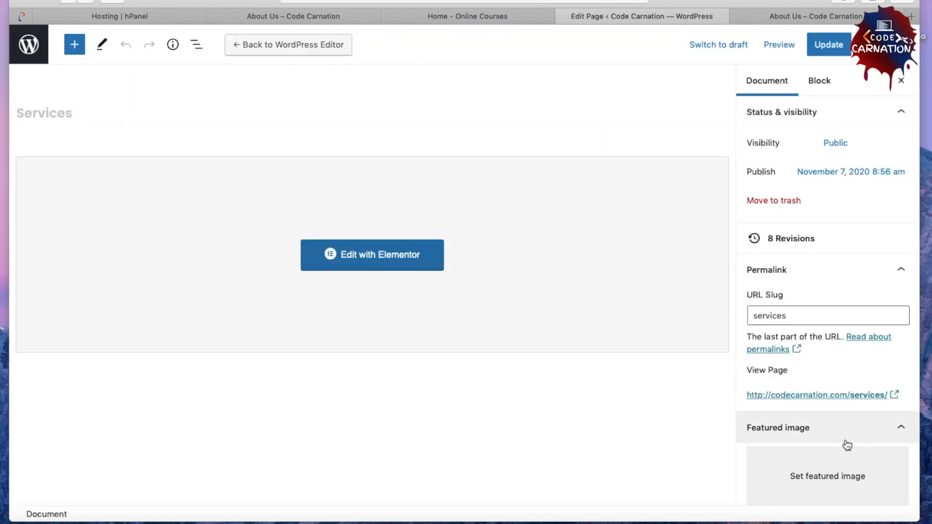
Enable Astra's Transparent Header on the Services page, update it, and view it live.
{"action": "scroll", "coordinate": [845, 444], "scroll_direction": "down", "scroll_amount": 6}
{"action": "scroll", "coordinate": [848, 444], "scroll_direction": "down", "scroll_amount": 3}
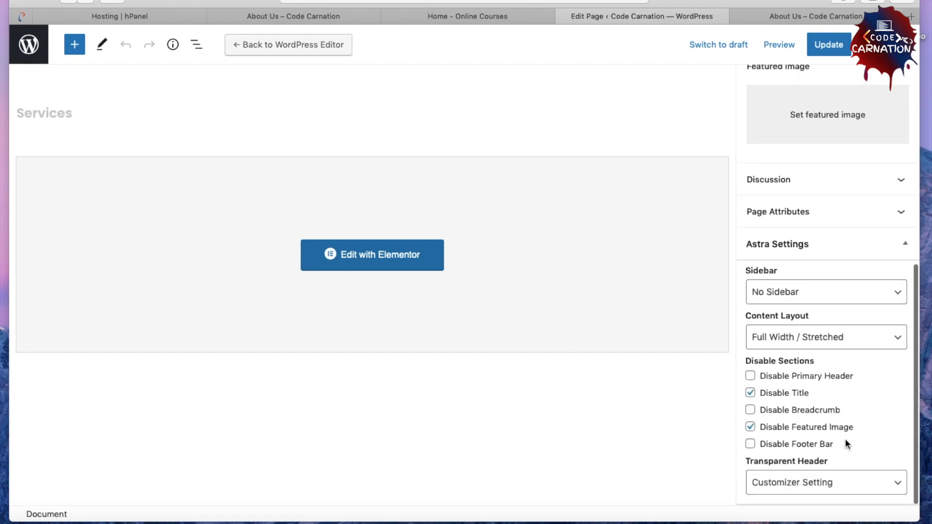
{"action": "scroll", "coordinate": [881, 237], "scroll_direction": "up", "scroll_amount": 10}
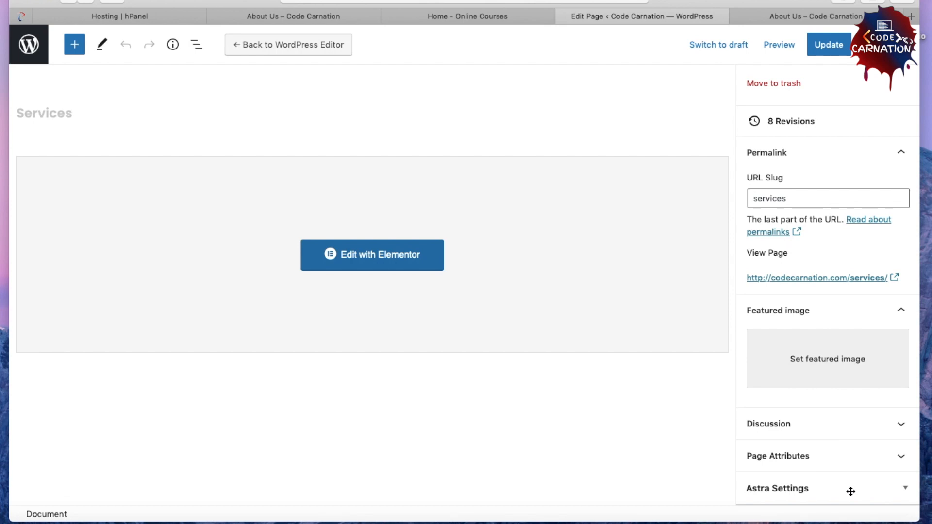
{"action": "scroll", "coordinate": [851, 491], "scroll_direction": "down", "scroll_amount": 10}
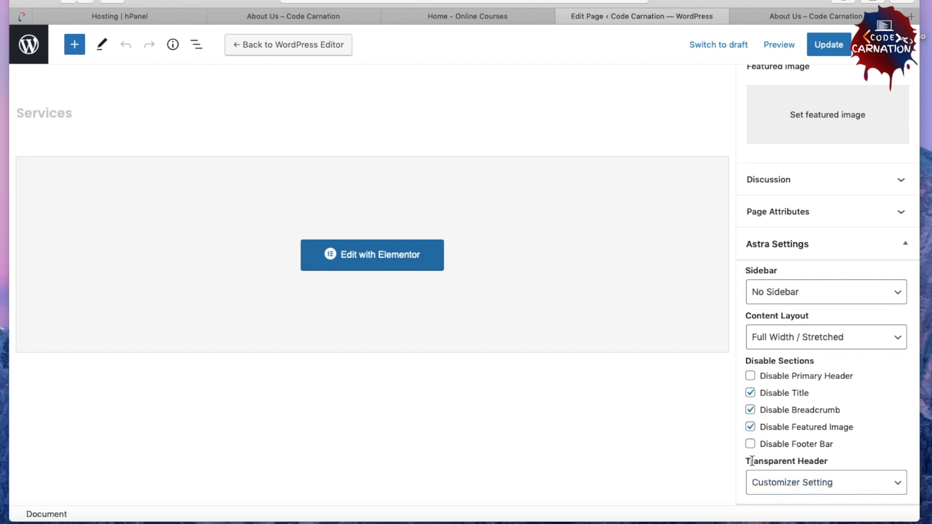
{"action": "left_click_drag", "start_coordinate": [748, 458], "coordinate": [838, 459]}
{"action": "left_click", "coordinate": [846, 483]}
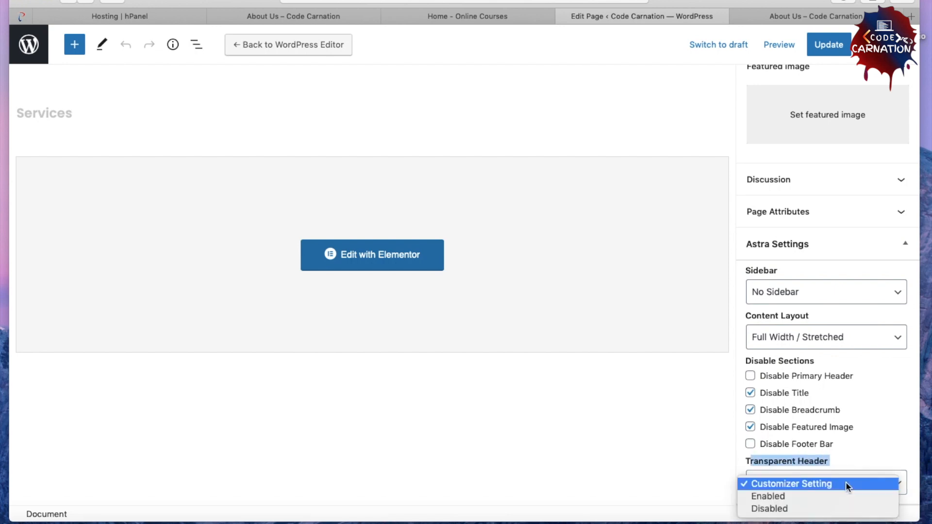
{"action": "left_click", "coordinate": [821, 495]}
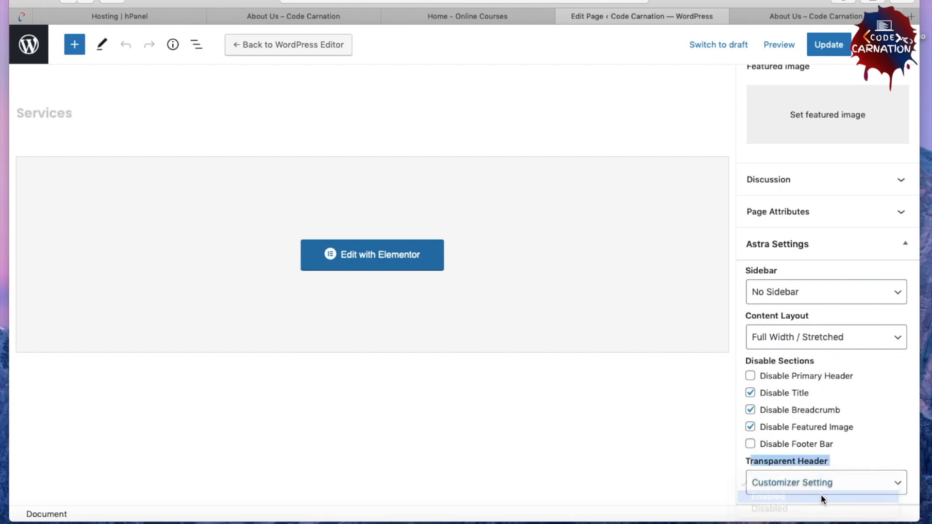
{"action": "left_click", "coordinate": [849, 462]}
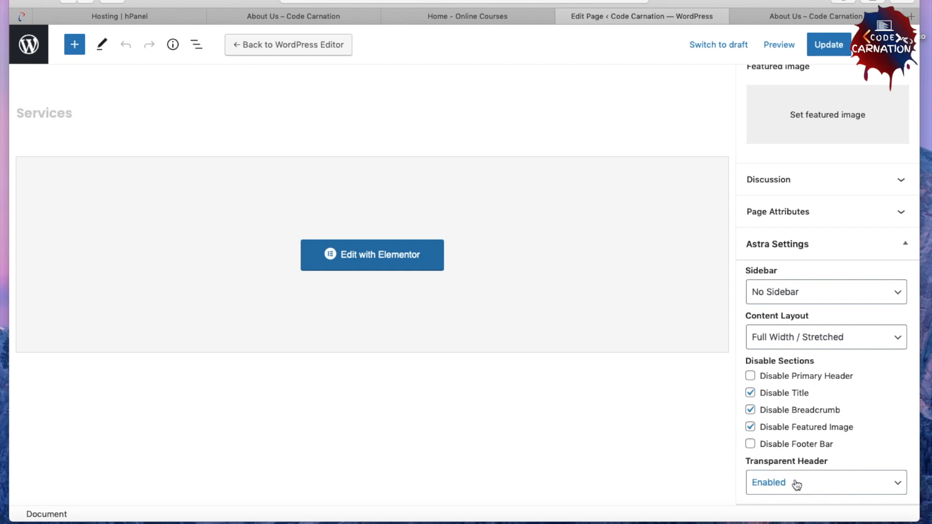
{"action": "left_click", "coordinate": [827, 53]}
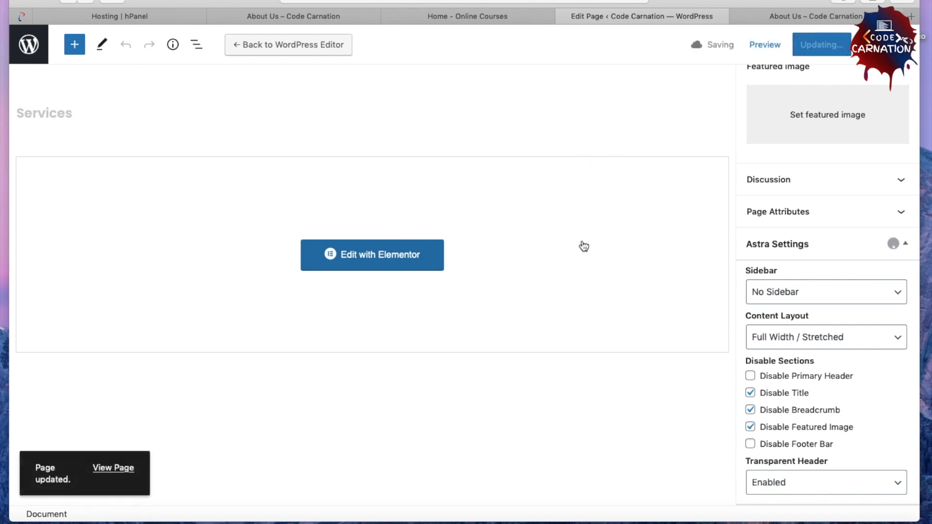
{"action": "left_click", "coordinate": [120, 472]}
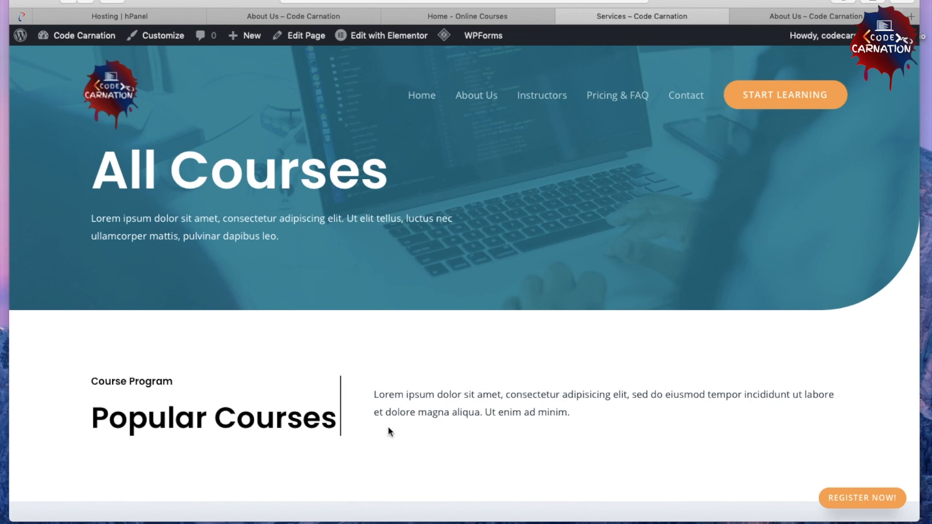
Check About Us again, then open the Services page in Elementor.
{"action": "left_click", "coordinate": [781, 21]}
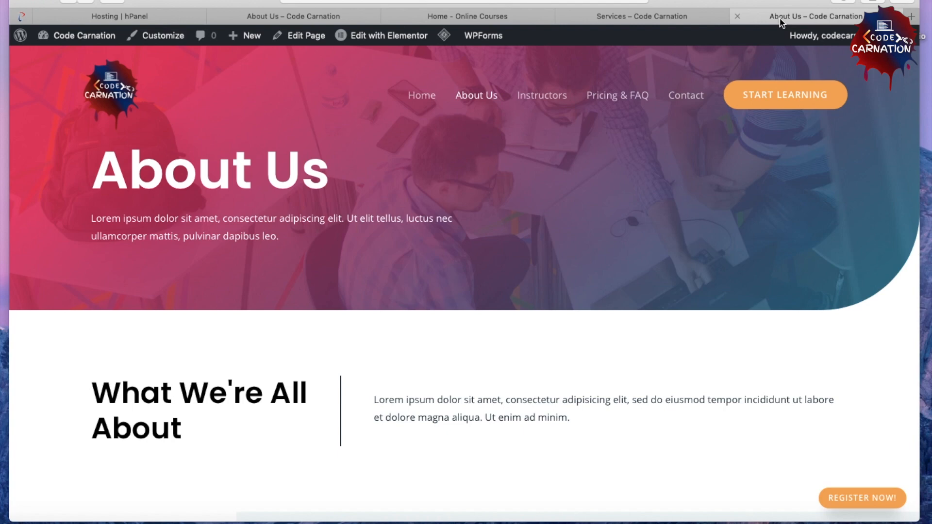
{"action": "left_click", "coordinate": [647, 20]}
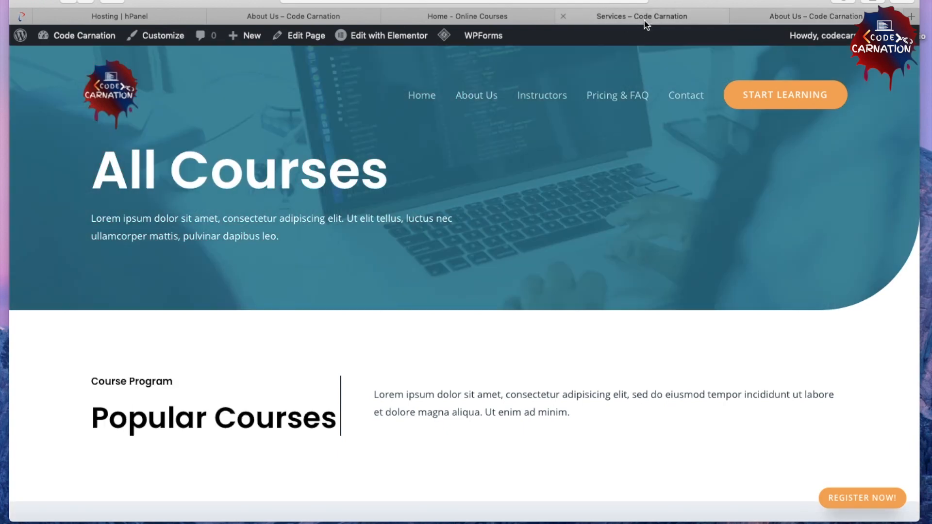
{"action": "left_click", "coordinate": [387, 39]}
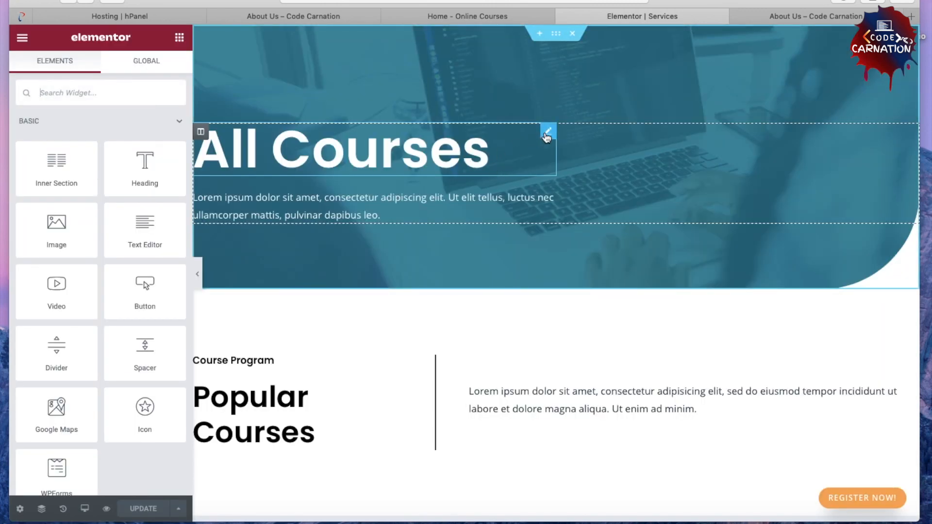
Replace the hero heading text 'All Courses' with 'Services'.
{"action": "left_click", "coordinate": [547, 133]}
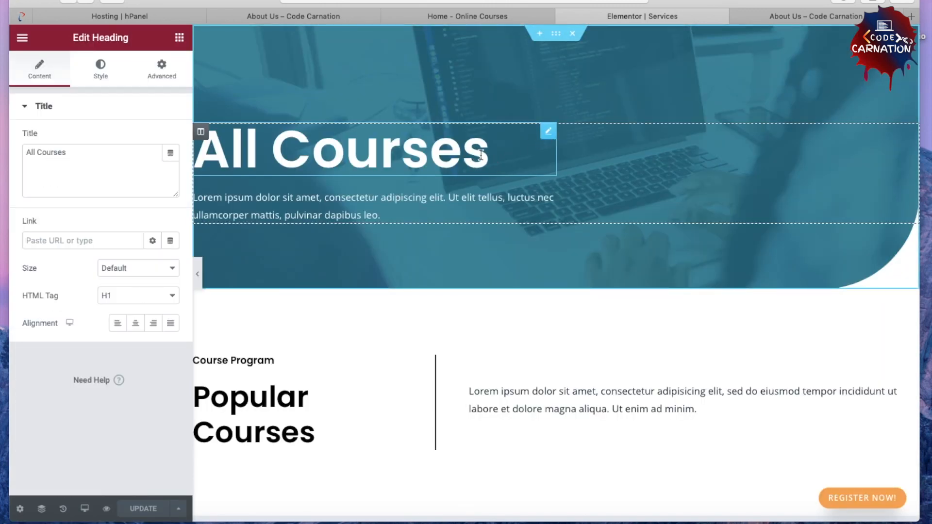
{"action": "left_click_drag", "start_coordinate": [487, 156], "coordinate": [457, 156]}
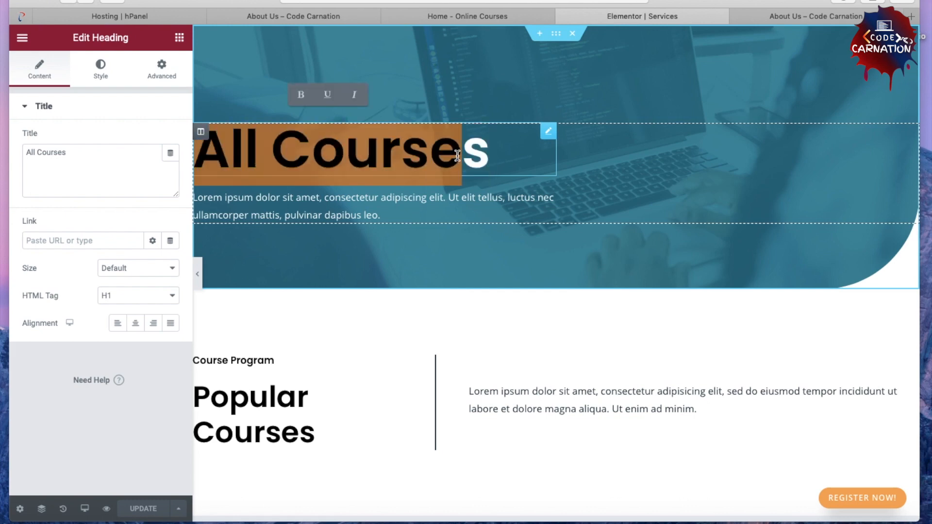
{"action": "left_click", "coordinate": [99, 168]}
{"action": "left_click_drag", "start_coordinate": [87, 160], "coordinate": [1, 152]}
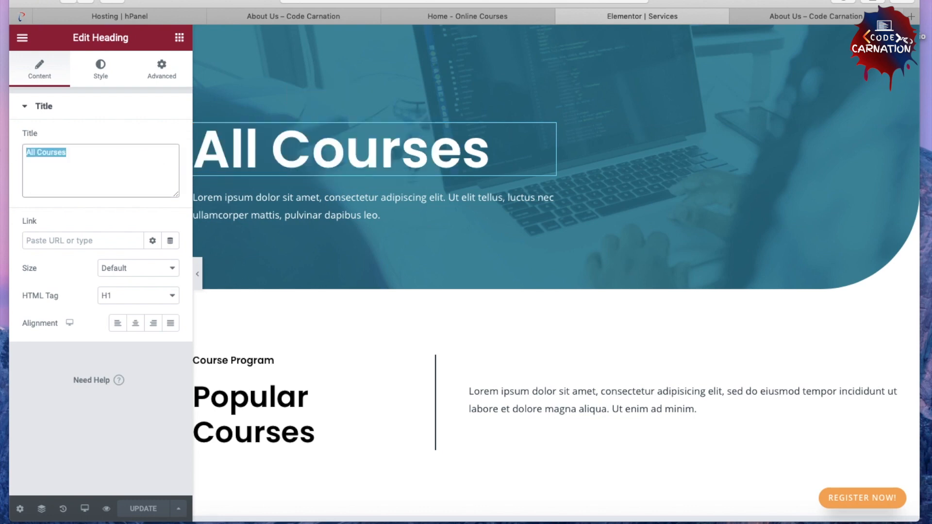
{"action": "type", "text": "Ser"}
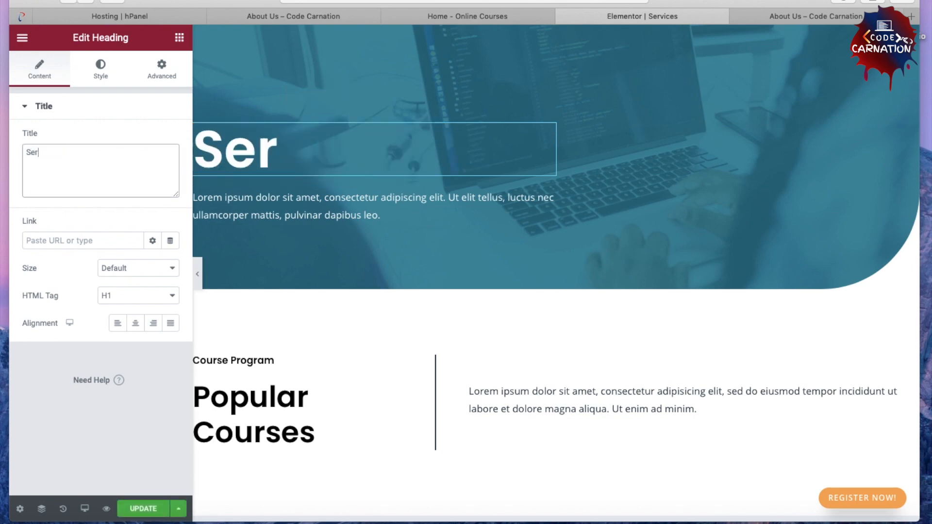
{"action": "type", "text": "v"}
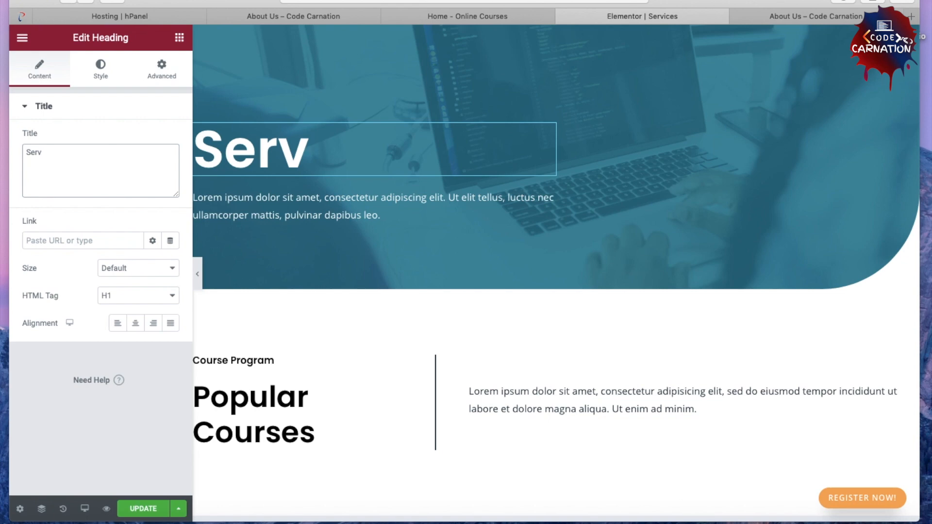
{"action": "type", "text": "ices"}
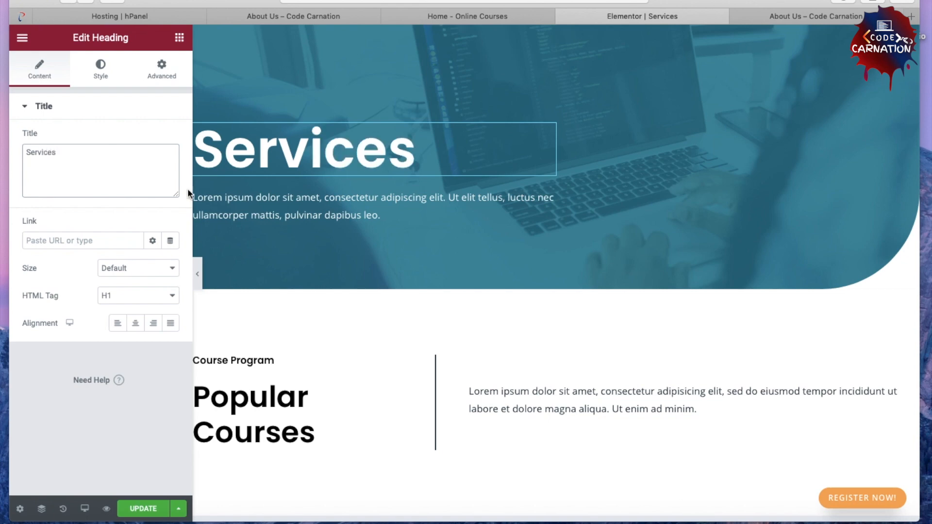
{"action": "scroll", "coordinate": [465, 290], "scroll_direction": "down", "scroll_amount": 5}
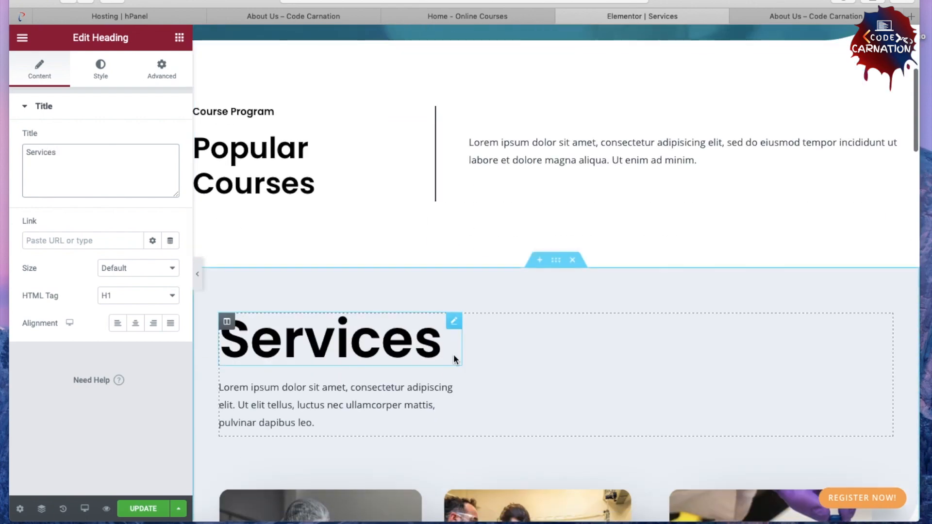
Delete the duplicate Services heading and paragraph, then the leftover empty column below Popular Courses.
{"action": "scroll", "coordinate": [498, 357], "scroll_direction": "down", "scroll_amount": 2}
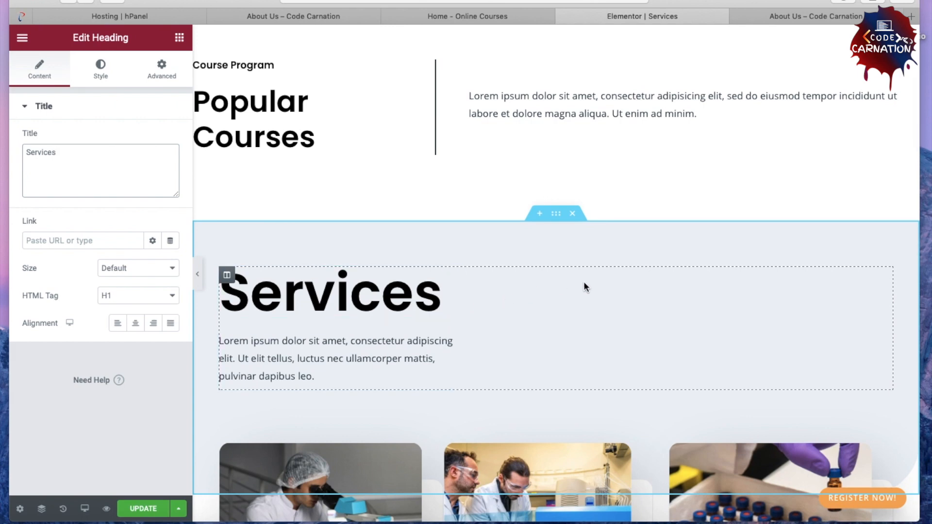
{"action": "scroll", "coordinate": [559, 278], "scroll_direction": "down", "scroll_amount": 1}
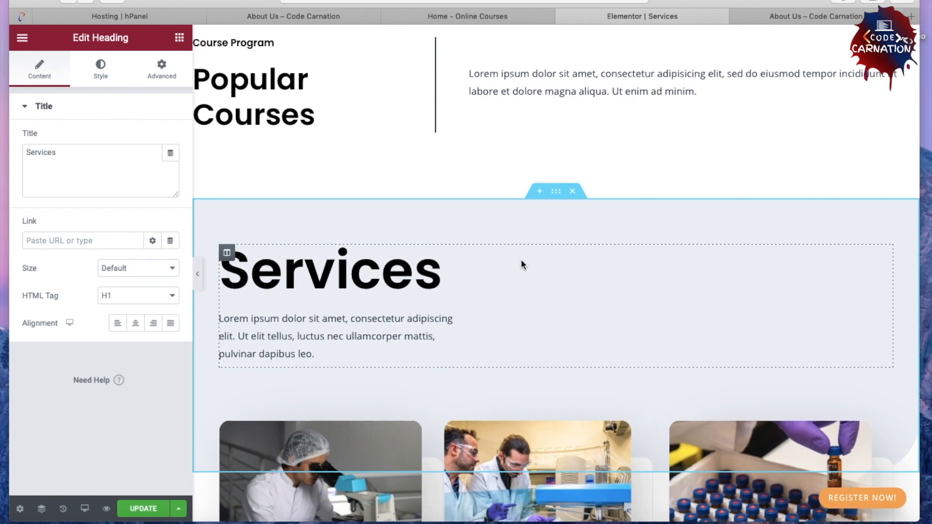
{"action": "right_click", "coordinate": [233, 260]}
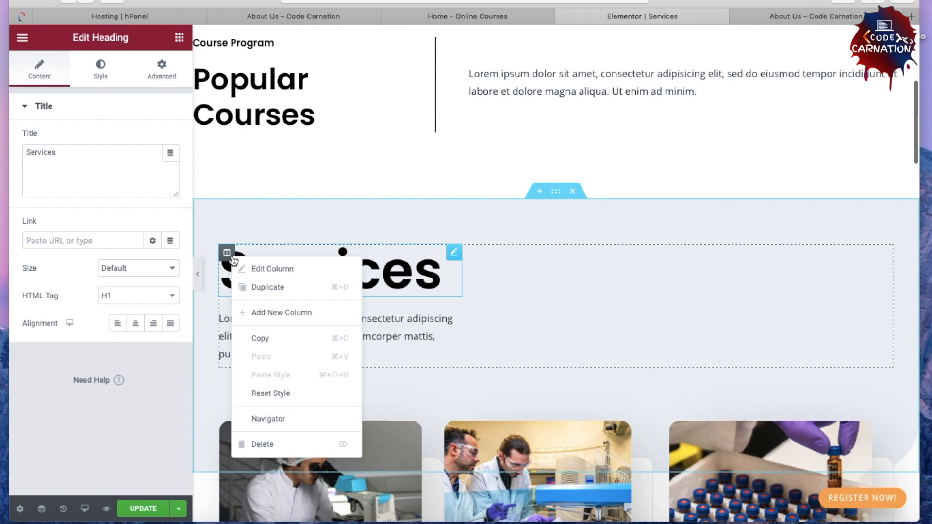
{"action": "left_click", "coordinate": [259, 445]}
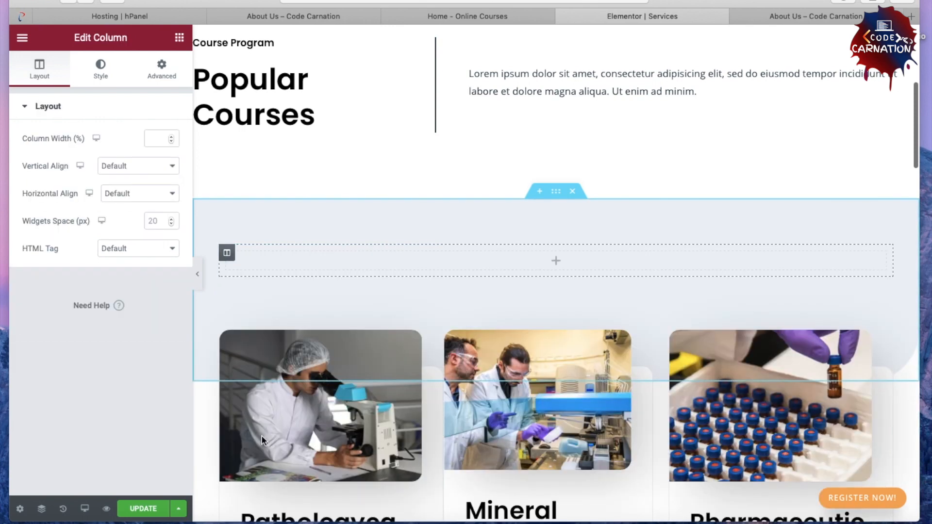
{"action": "right_click", "coordinate": [433, 253]}
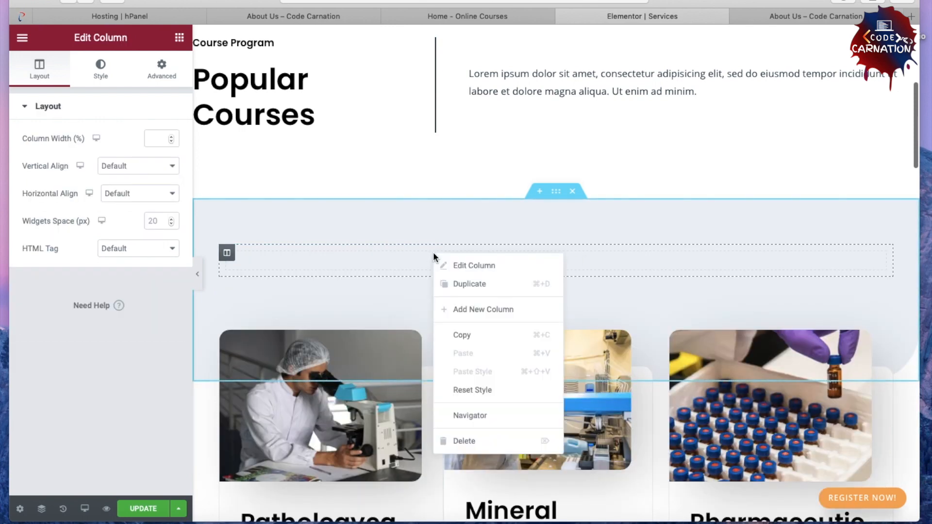
{"action": "left_click", "coordinate": [464, 447]}
{"action": "right_click", "coordinate": [227, 256]}
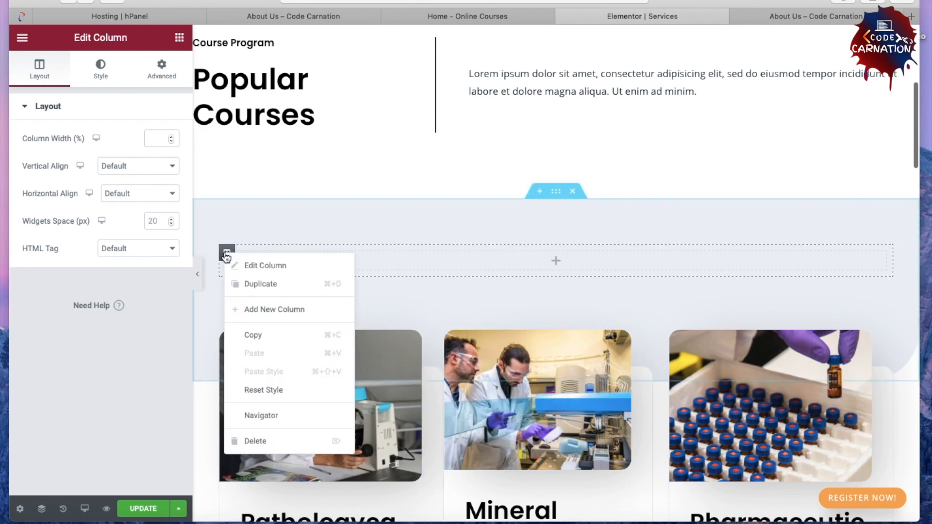
{"action": "left_click", "coordinate": [249, 442]}
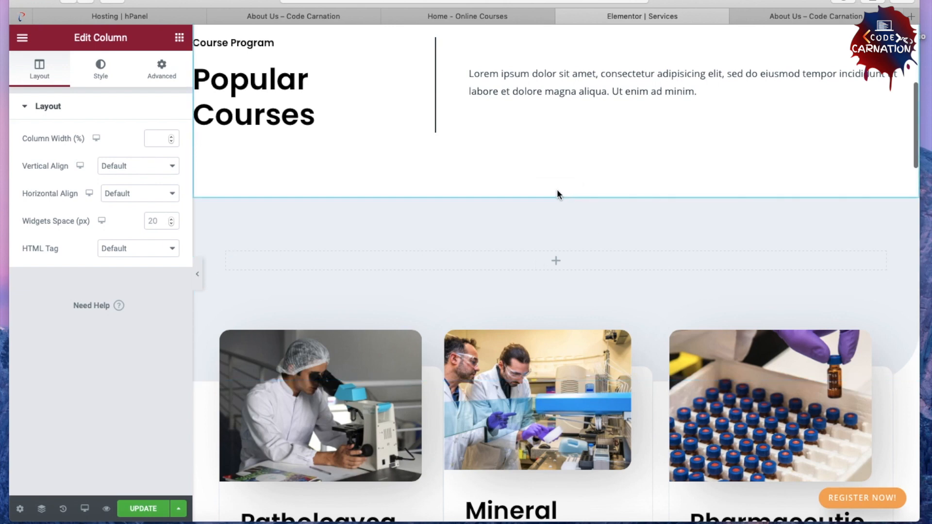
{"action": "left_click", "coordinate": [557, 192]}
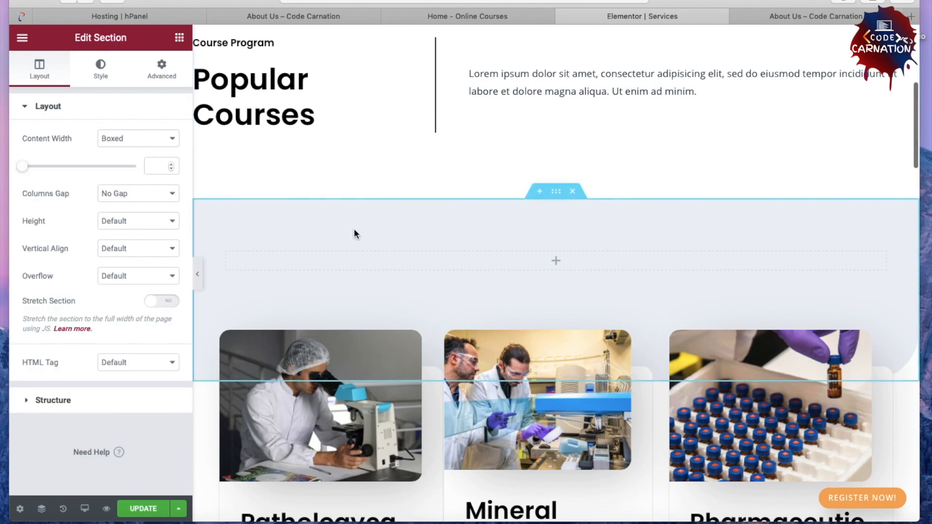
Reduce the service-card section's bottom padding from 160 to 40.
{"action": "left_click", "coordinate": [156, 75]}
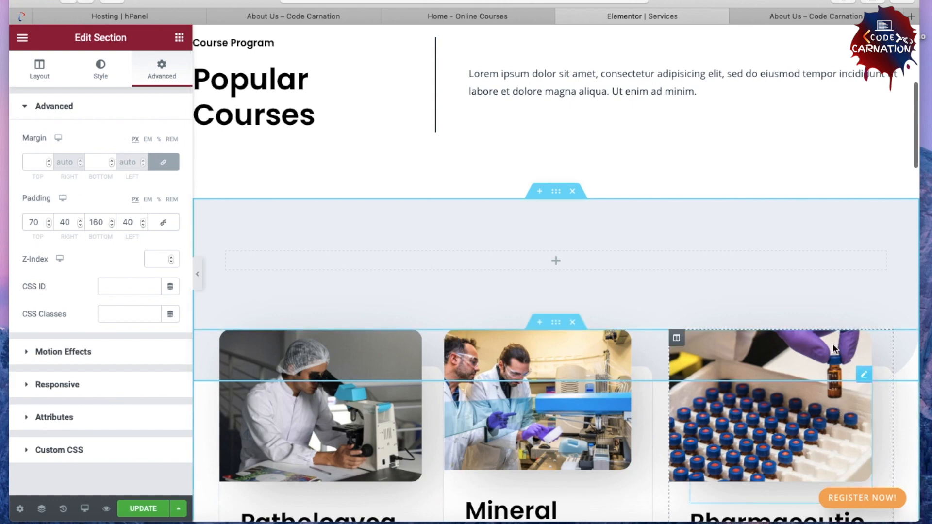
{"action": "left_click", "coordinate": [99, 223]}
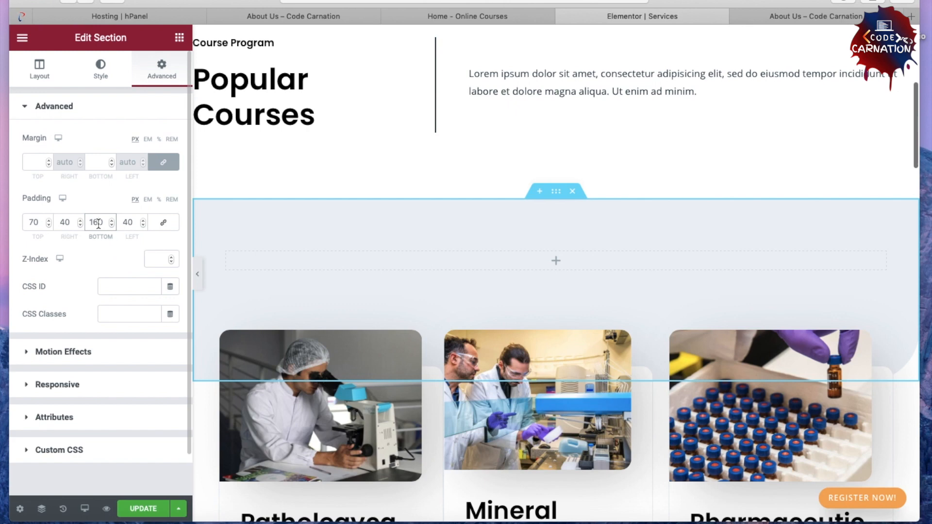
{"action": "key", "text": "BackSpace"}
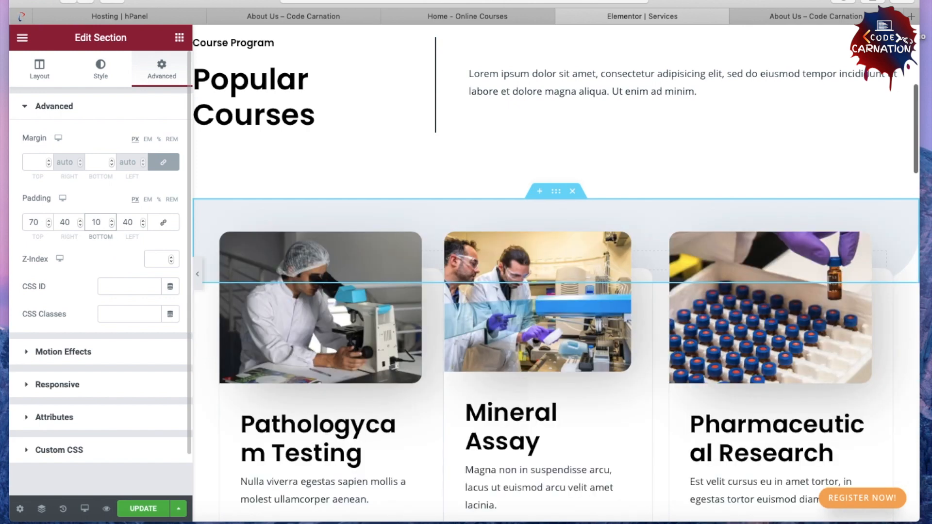
{"action": "key", "text": "BackSpace"}
{"action": "type", "text": "2"}
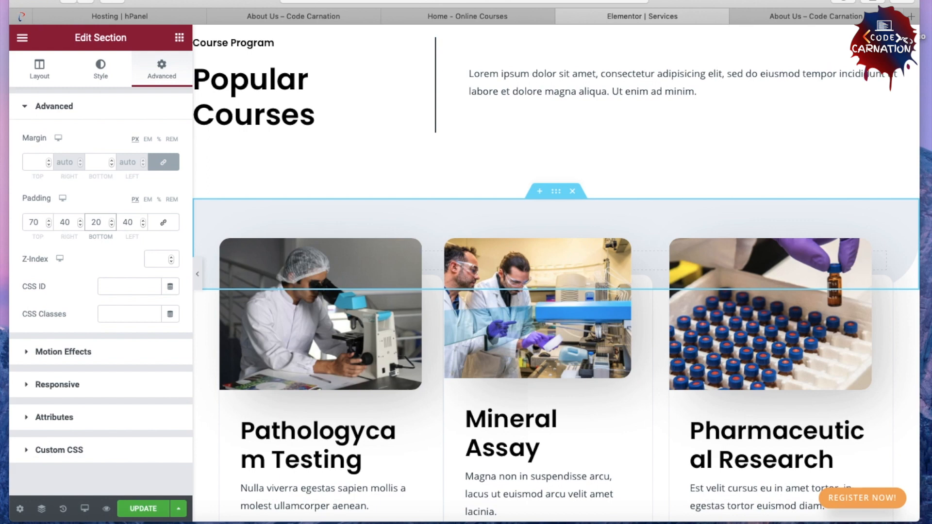
{"action": "key", "text": "BackSpace"}
{"action": "type", "text": "3"}
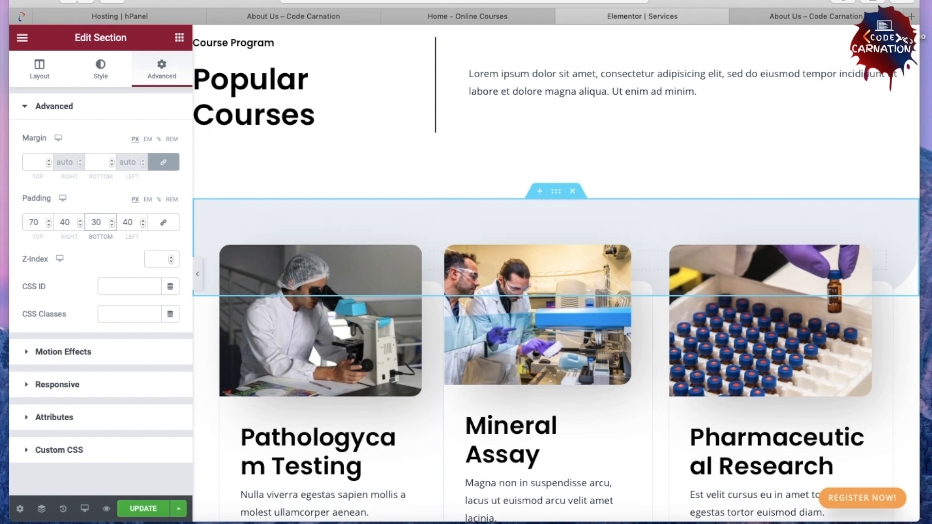
{"action": "key", "text": "BackSpace"}
{"action": "type", "text": "4"}
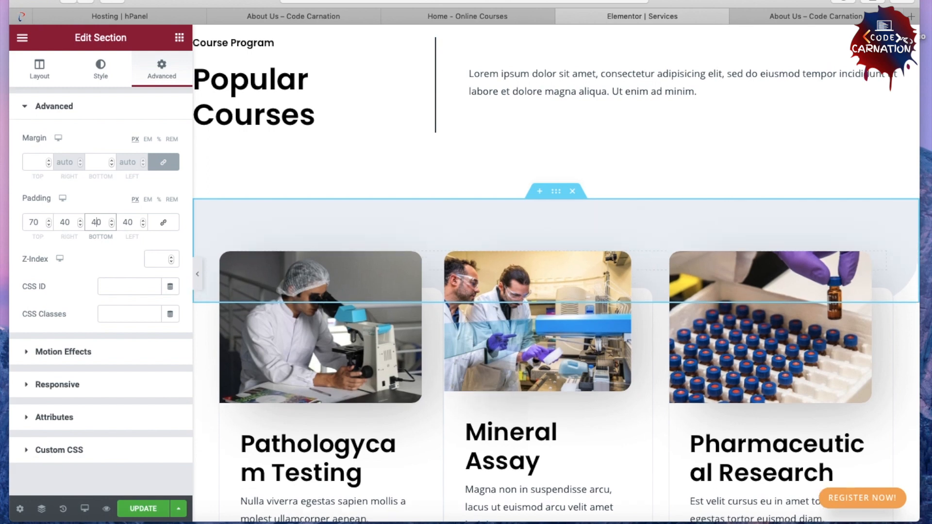
{"action": "scroll", "coordinate": [618, 418], "scroll_direction": "down", "scroll_amount": 7}
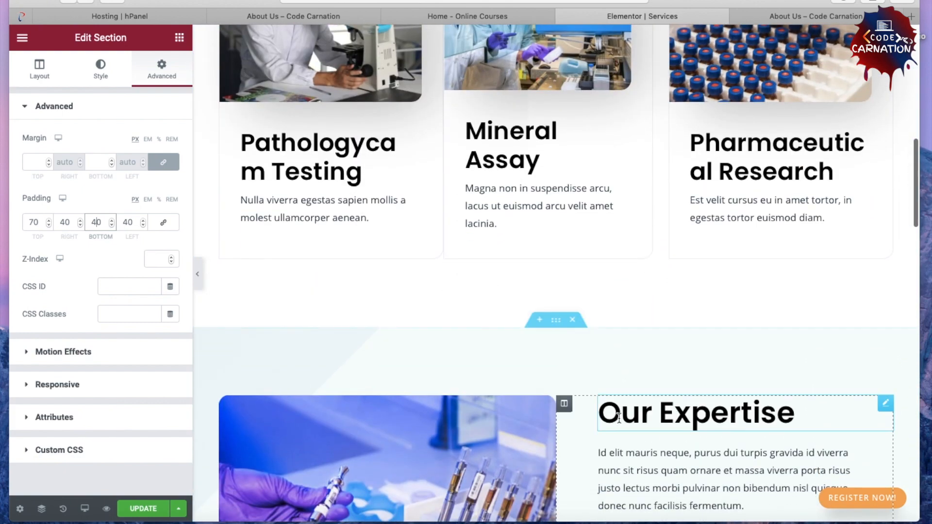
{"action": "scroll", "coordinate": [618, 418], "scroll_direction": "down", "scroll_amount": 15}
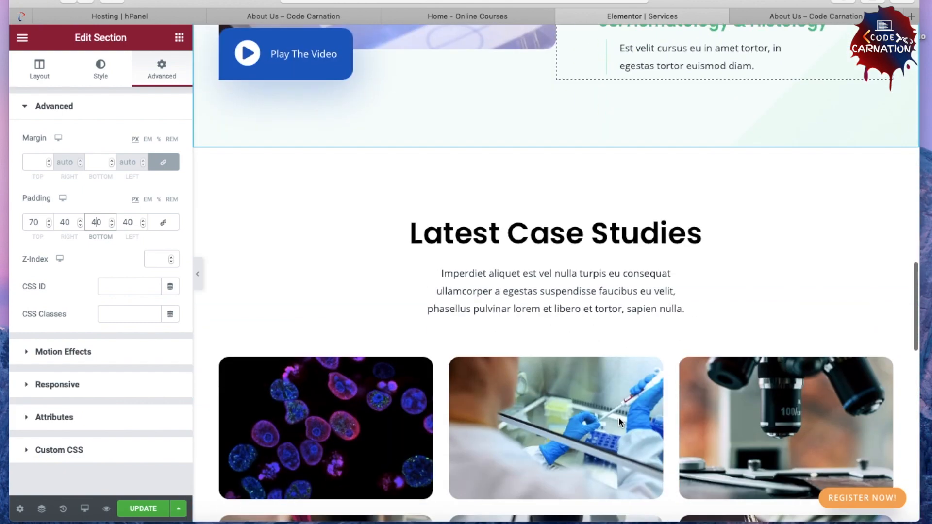
{"action": "scroll", "coordinate": [619, 418], "scroll_direction": "down", "scroll_amount": 11}
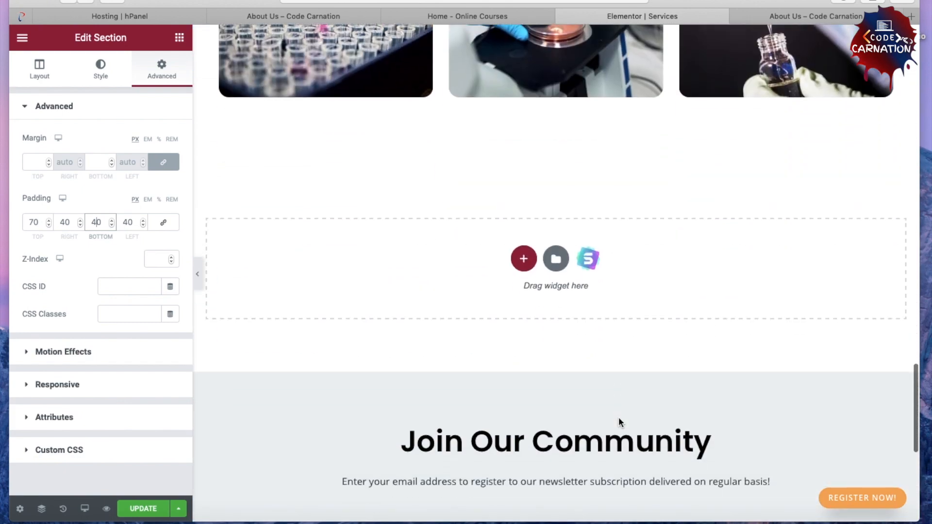
{"action": "scroll", "coordinate": [619, 418], "scroll_direction": "down", "scroll_amount": 6}
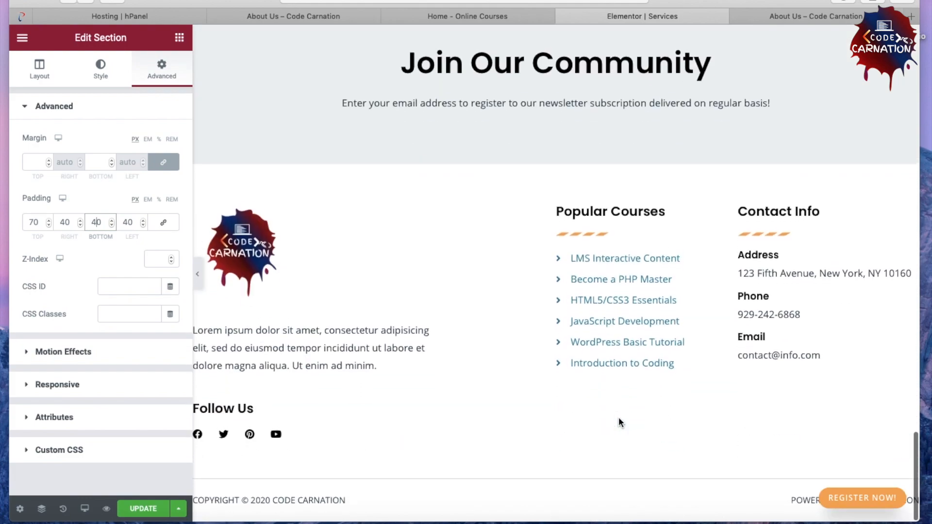
{"action": "scroll", "coordinate": [619, 417], "scroll_direction": "up", "scroll_amount": 11}
{"action": "scroll", "coordinate": [618, 422], "scroll_direction": "up", "scroll_amount": 20}
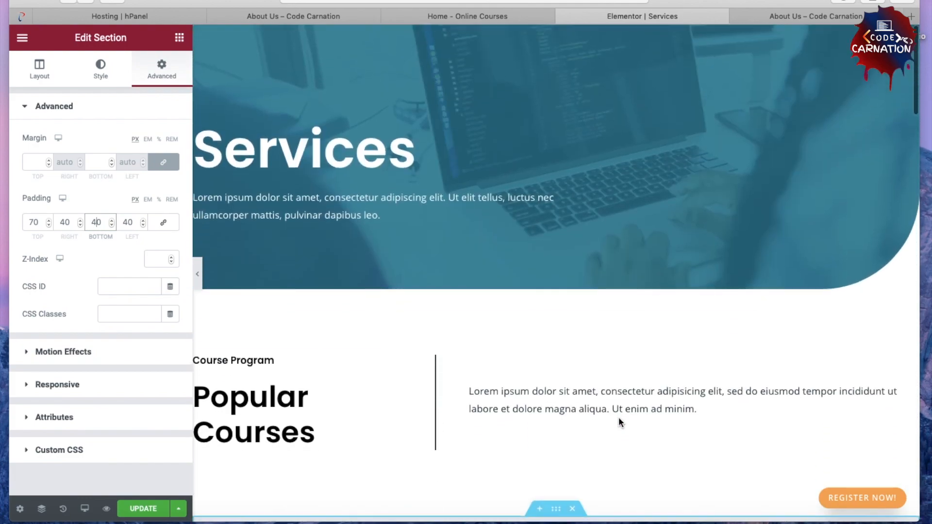
Set the laptop-on-desk photo 3.jpg as the Services hero's background overlay image.
{"action": "left_click", "coordinate": [556, 33]}
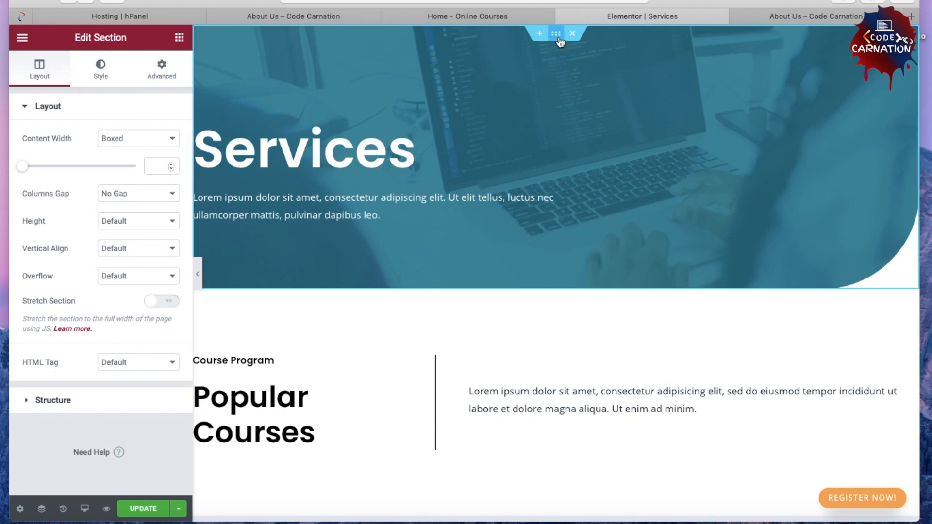
{"action": "left_click", "coordinate": [99, 73]}
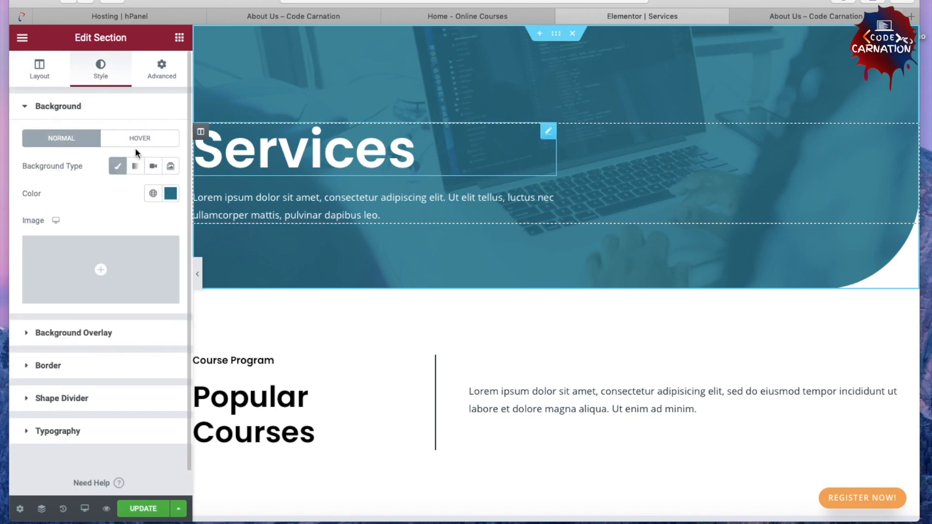
{"action": "left_click", "coordinate": [54, 334]}
{"action": "mouse_move", "coordinate": [73, 335]}
{"action": "left_click", "coordinate": [111, 335]}
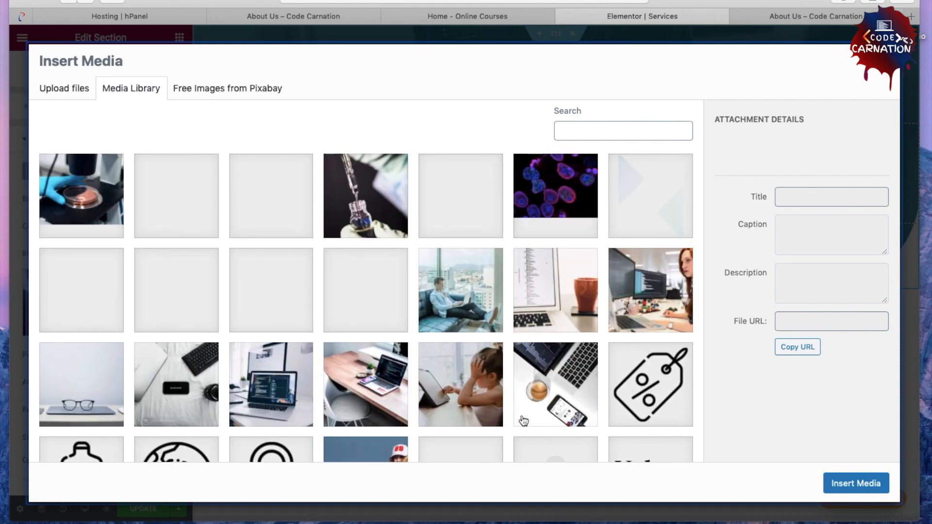
{"action": "left_click", "coordinate": [389, 402]}
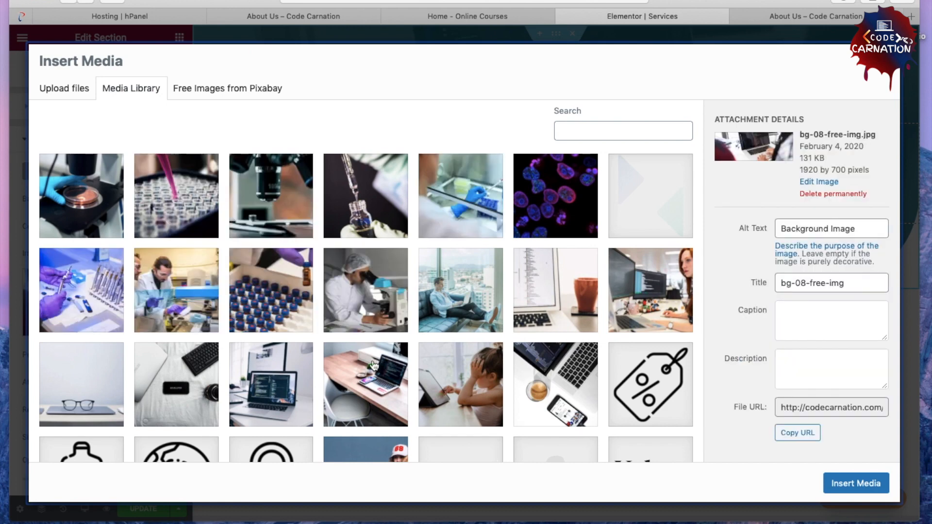
{"action": "scroll", "coordinate": [413, 419], "scroll_direction": "down", "scroll_amount": 1}
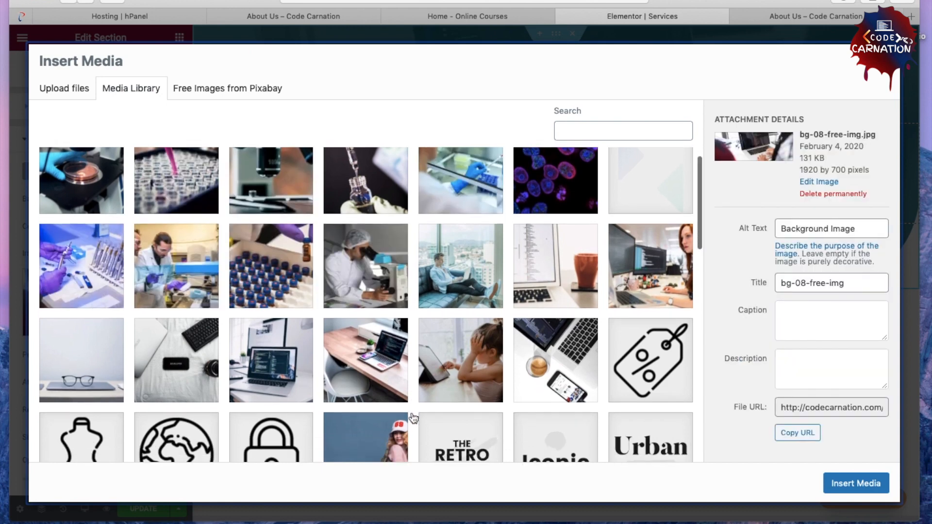
{"action": "left_click", "coordinate": [290, 372]}
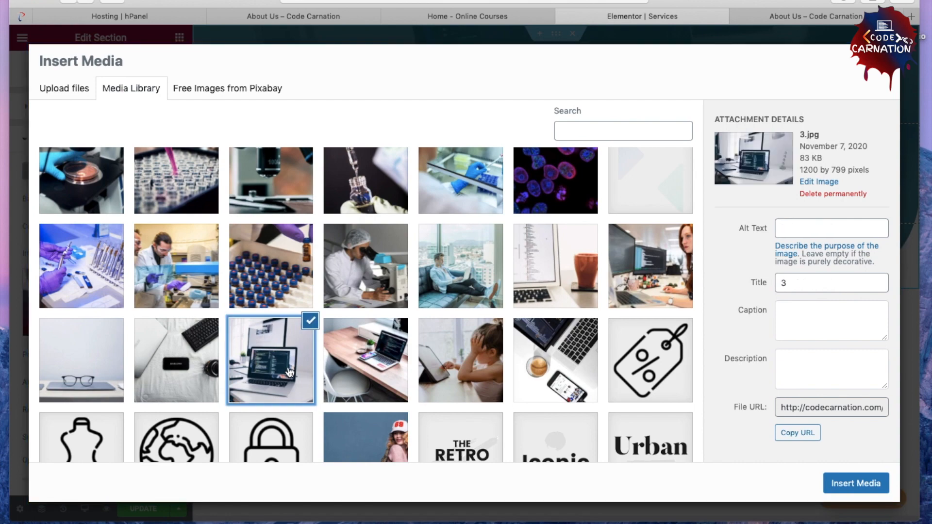
{"action": "left_click", "coordinate": [845, 487]}
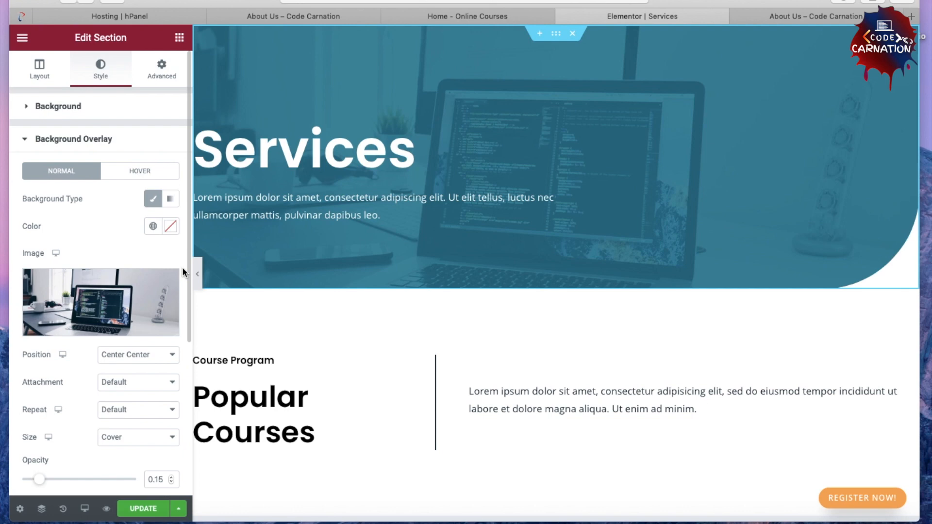
Switch the hero background type to Gradient and bring up the live About Us page.
{"action": "left_click", "coordinate": [27, 141]}
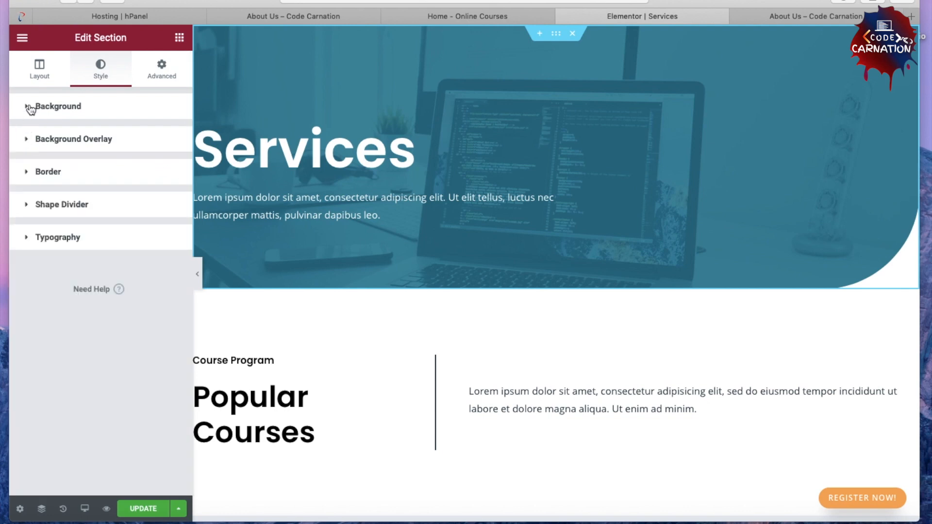
{"action": "left_click", "coordinate": [30, 108]}
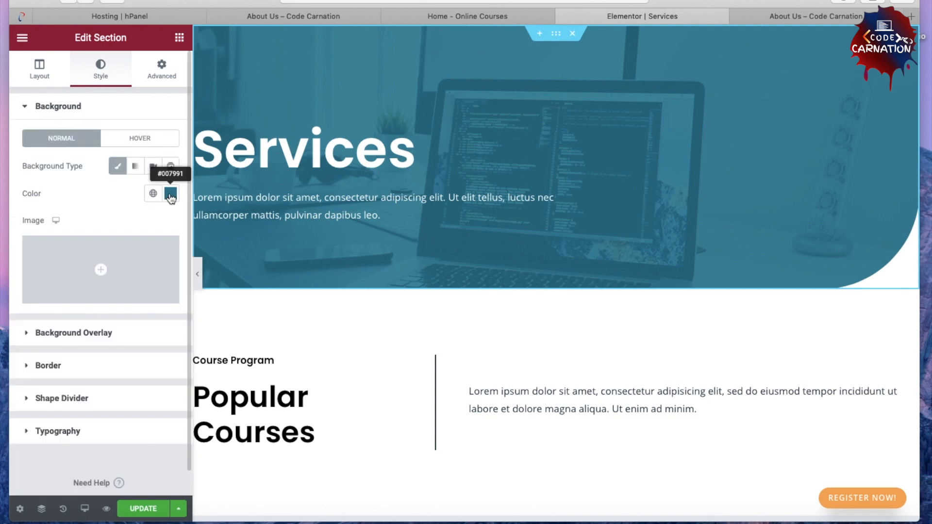
{"action": "left_click", "coordinate": [136, 167]}
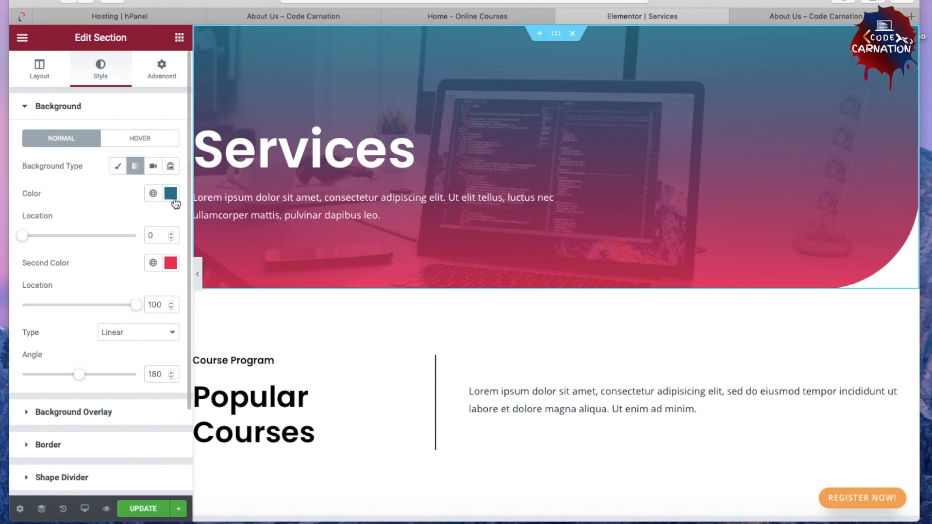
{"action": "left_click", "coordinate": [783, 20]}
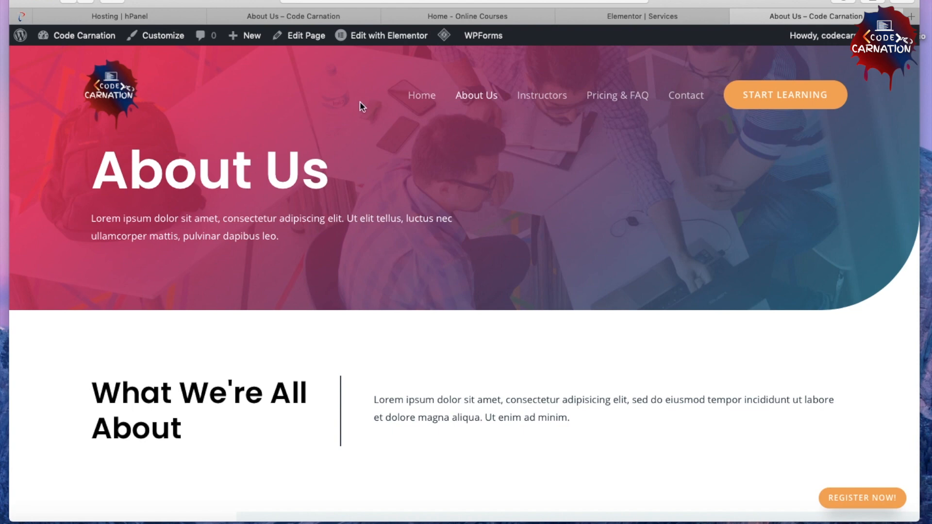
Open About Us in Elementor and inspect its hero gradient's second colour, #F2295B.
{"action": "mouse_move", "coordinate": [392, 45]}
{"action": "left_click", "coordinate": [390, 40]}
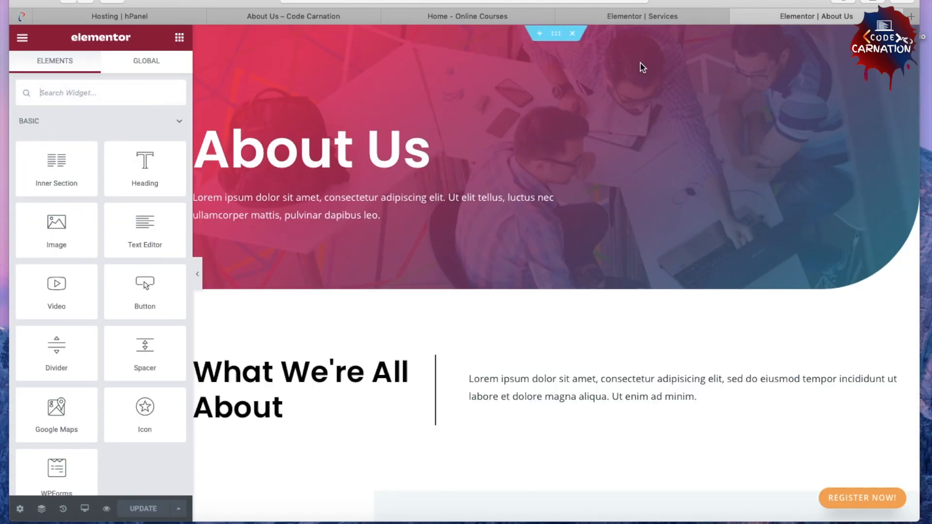
{"action": "left_click", "coordinate": [553, 38]}
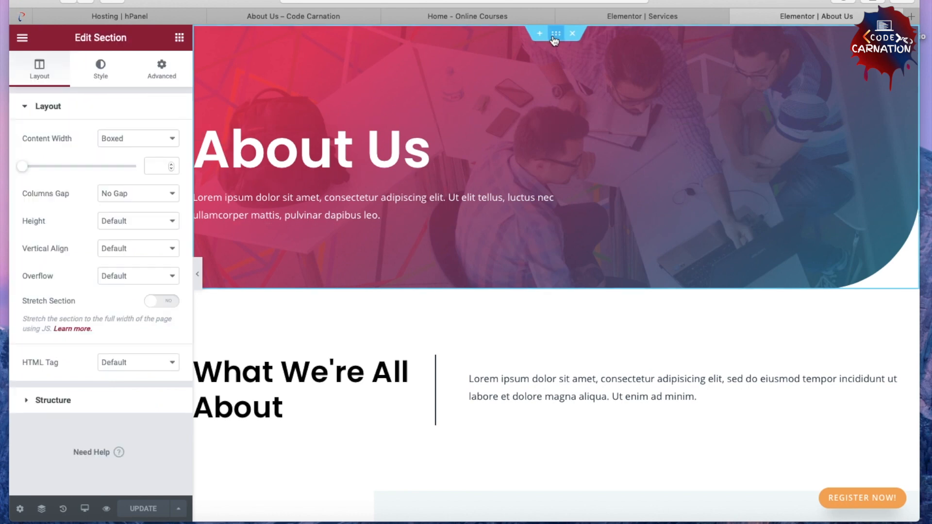
{"action": "left_click", "coordinate": [101, 67]}
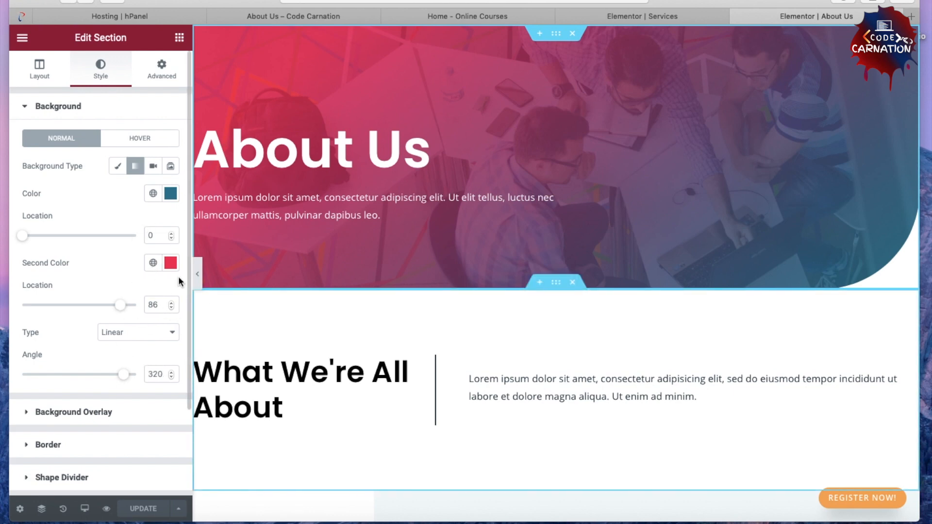
{"action": "left_click", "coordinate": [171, 262]}
{"action": "left_click", "coordinate": [147, 462]}
{"action": "left_click_drag", "start_coordinate": [148, 463], "coordinate": [84, 455]}
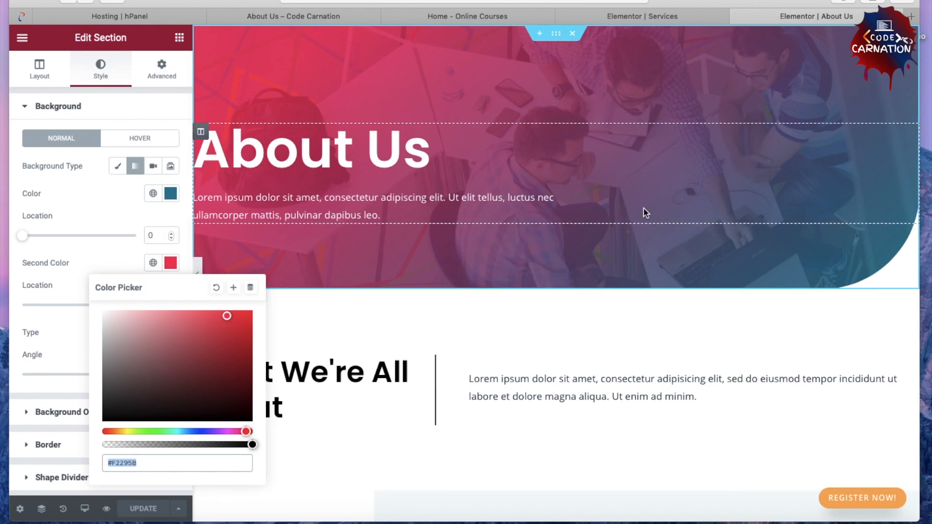
Confirm the Services gradient's second colour is also #F2295B, comparing both heroes' gradient settings.
{"action": "left_click", "coordinate": [692, 16]}
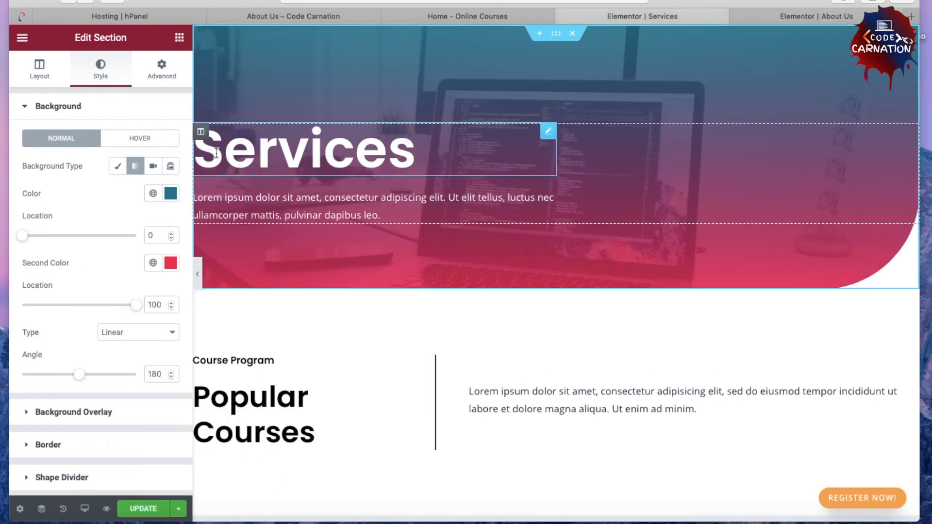
{"action": "left_click", "coordinate": [170, 264]}
{"action": "left_click", "coordinate": [147, 469]}
{"action": "left_click_drag", "start_coordinate": [138, 466], "coordinate": [93, 464]}
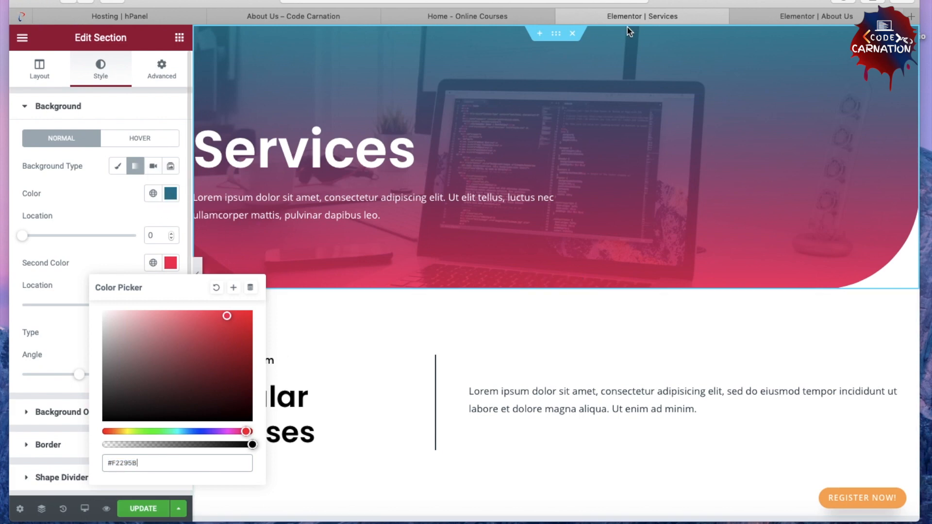
{"action": "left_click", "coordinate": [781, 22]}
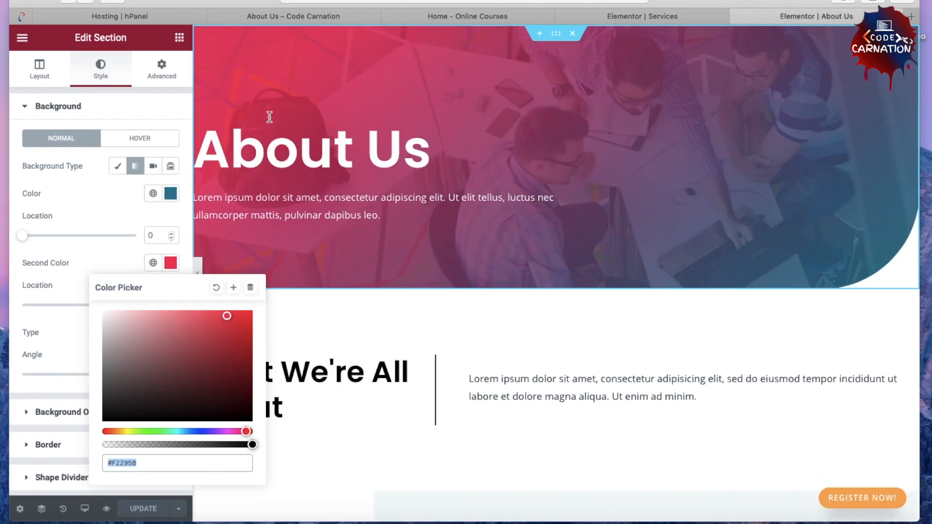
{"action": "left_click", "coordinate": [655, 13]}
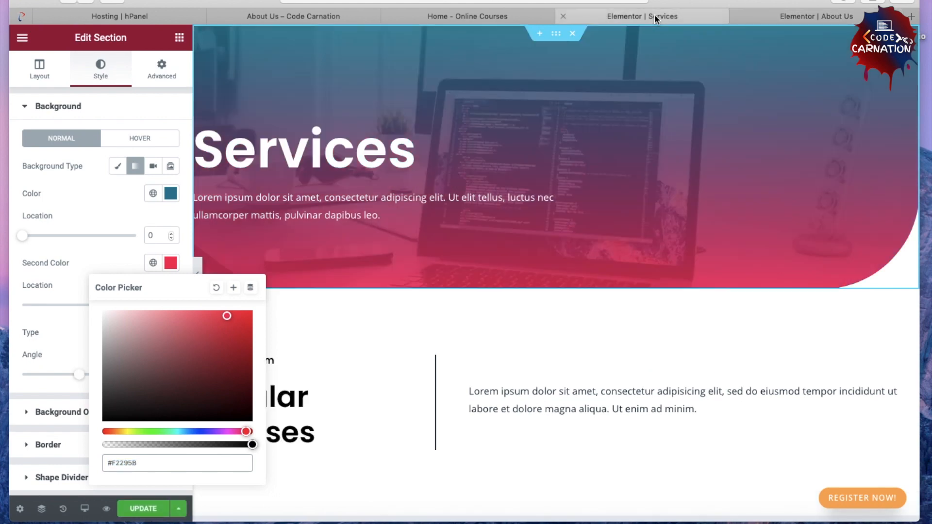
{"action": "left_click", "coordinate": [792, 16]}
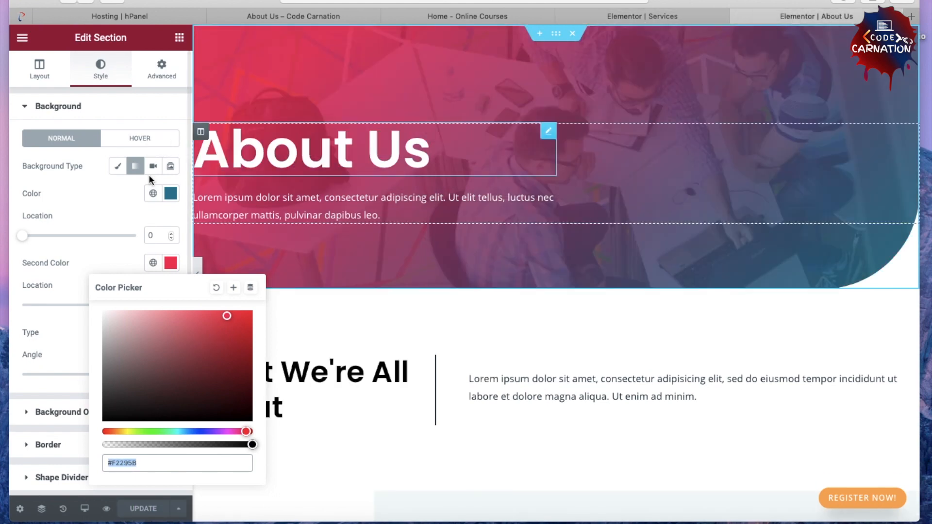
{"action": "left_click", "coordinate": [114, 215]}
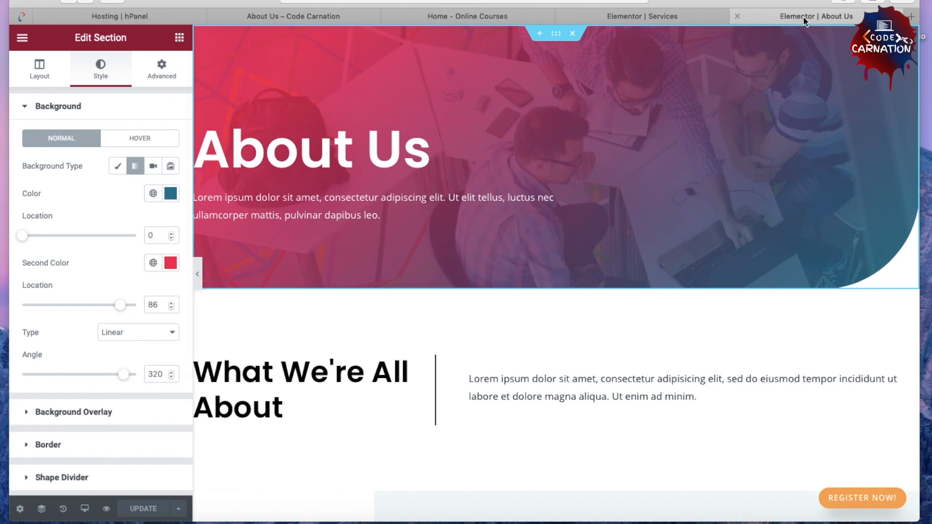
{"action": "left_click", "coordinate": [645, 16]}
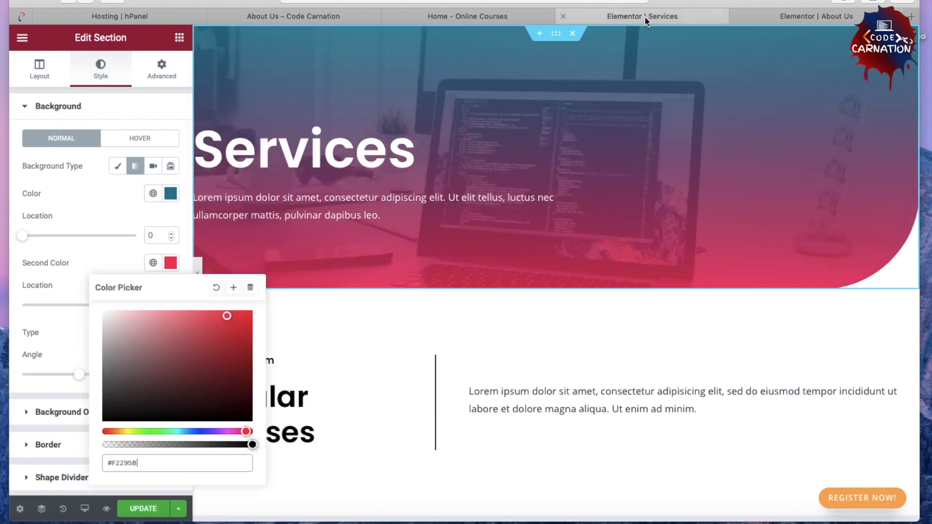
{"action": "left_click", "coordinate": [74, 250]}
Set the Services gradient's red stop to 86 and its angle to 320°, checking against About Us.
{"action": "left_click_drag", "start_coordinate": [136, 309], "coordinate": [125, 309]}
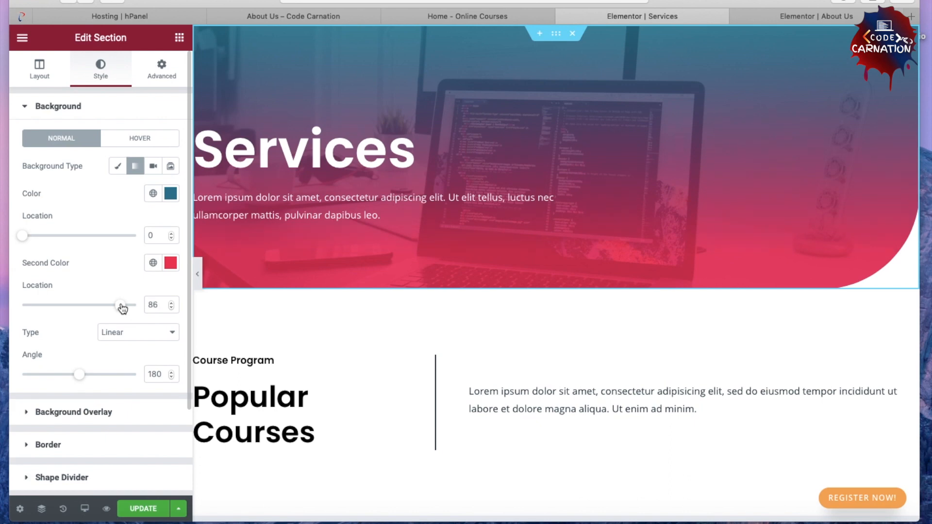
{"action": "left_click_drag", "start_coordinate": [81, 378], "coordinate": [124, 379]}
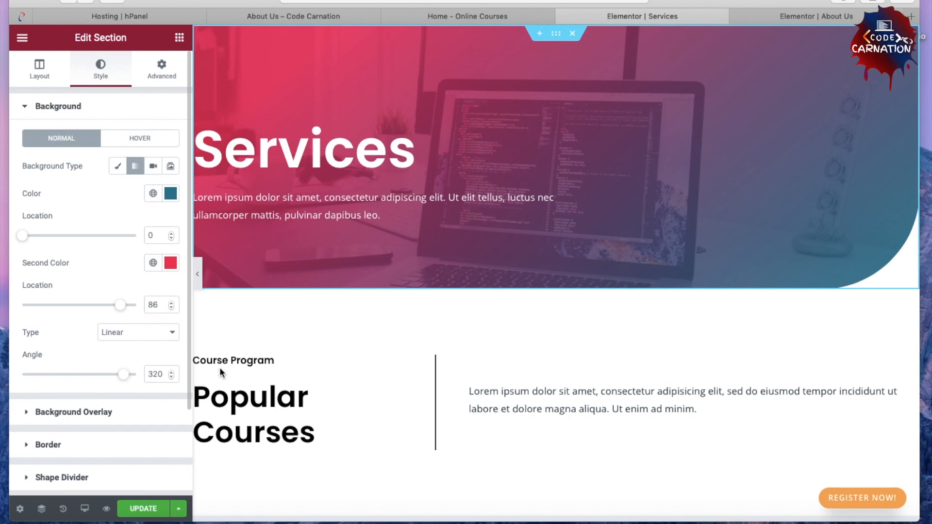
{"action": "left_click", "coordinate": [804, 19]}
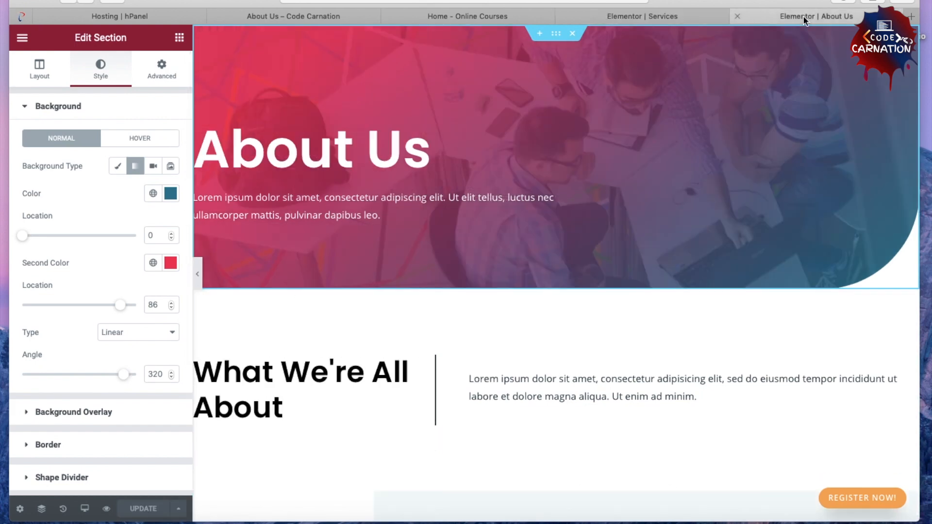
{"action": "left_click", "coordinate": [673, 15]}
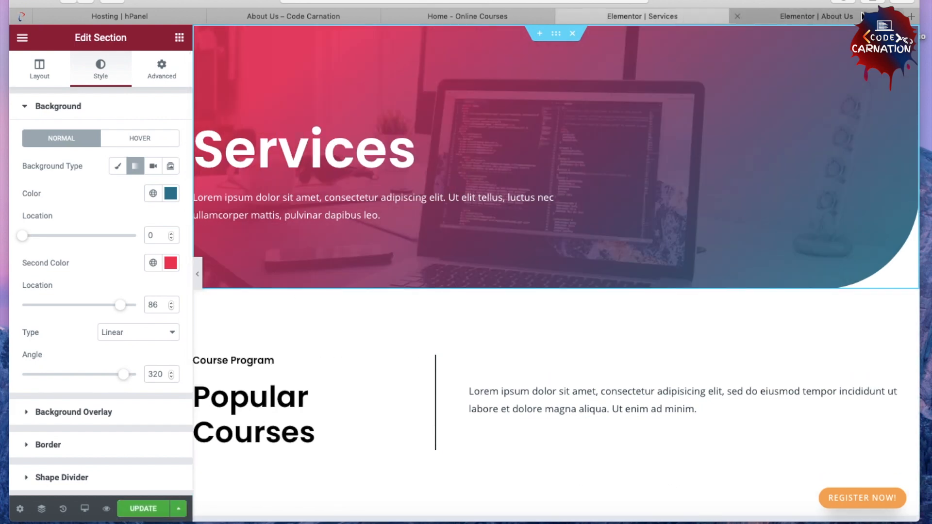
{"action": "left_click", "coordinate": [858, 16]}
{"action": "left_click", "coordinate": [681, 17]}
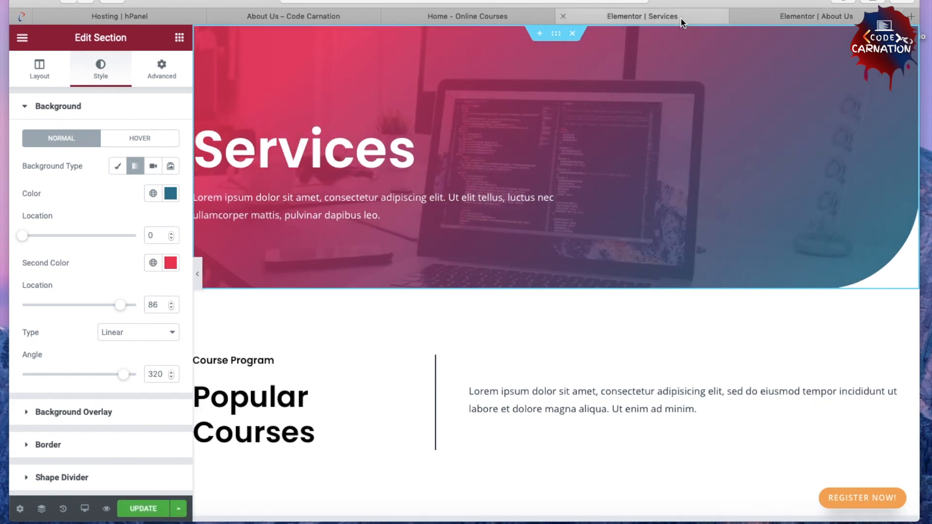
{"action": "scroll", "coordinate": [698, 242], "scroll_direction": "down", "scroll_amount": 5}
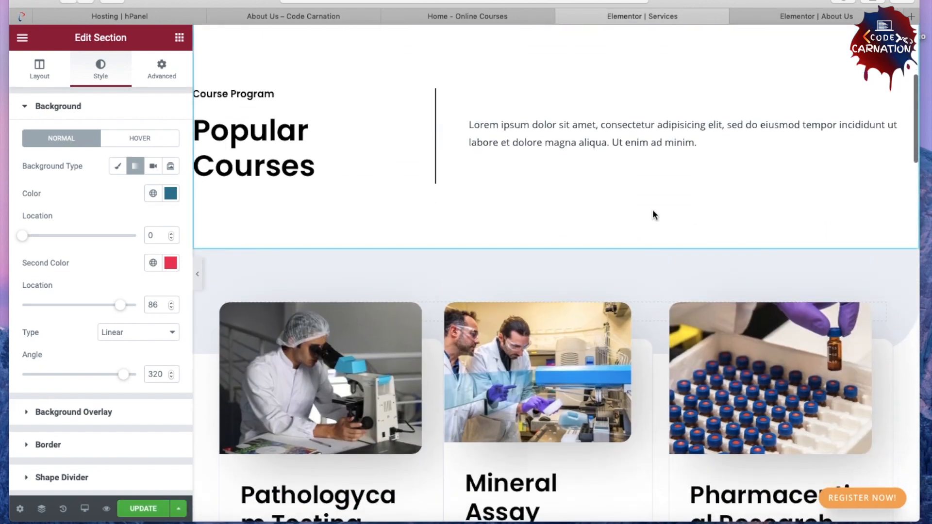
{"action": "scroll", "coordinate": [599, 216], "scroll_direction": "up", "scroll_amount": 2}
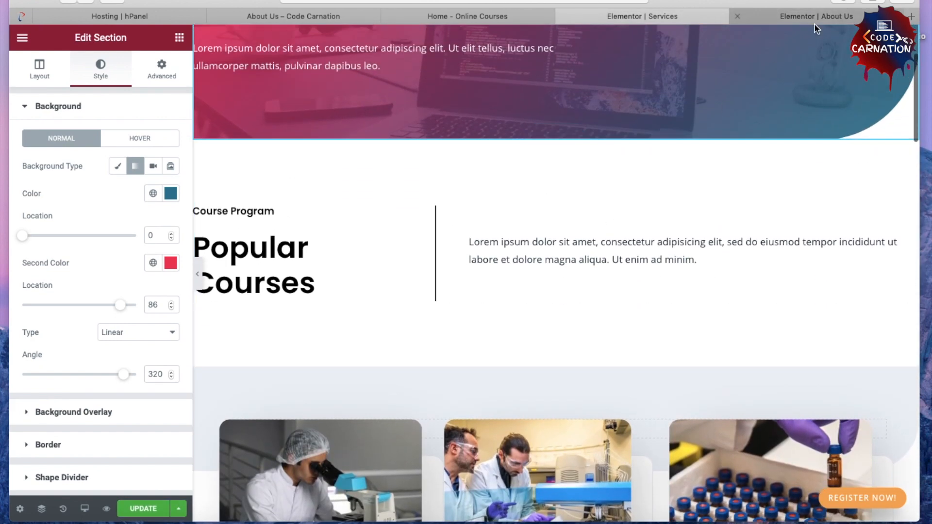
{"action": "left_click", "coordinate": [818, 18]}
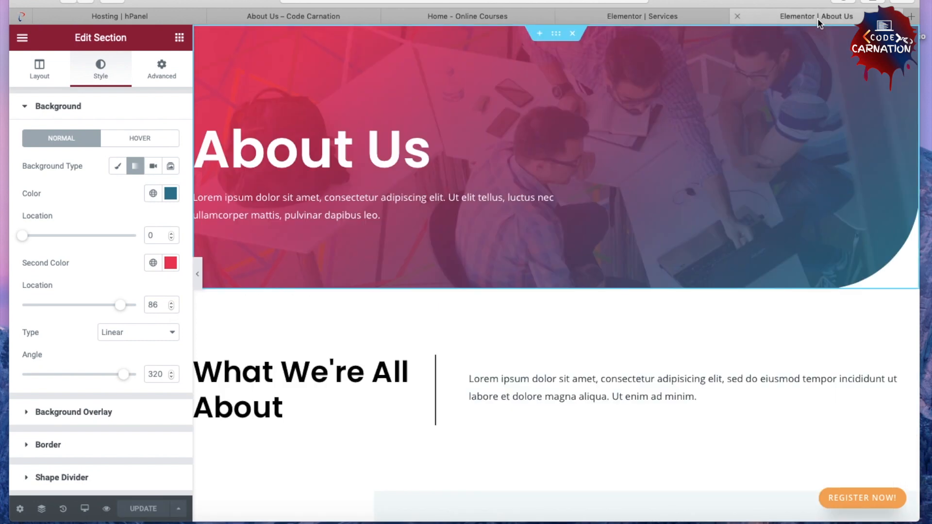
{"action": "left_click", "coordinate": [683, 17]}
{"action": "left_click", "coordinate": [792, 16]}
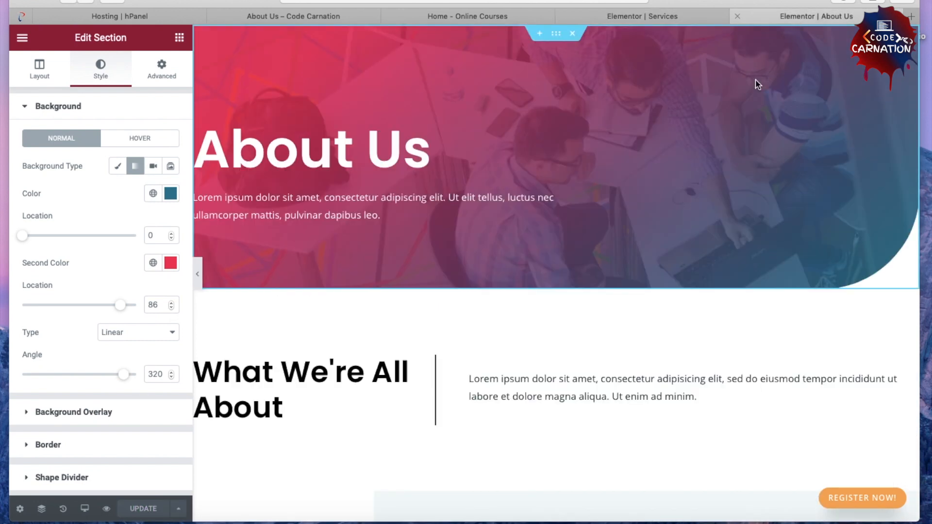
{"action": "scroll", "coordinate": [626, 397], "scroll_direction": "down", "scroll_amount": 4}
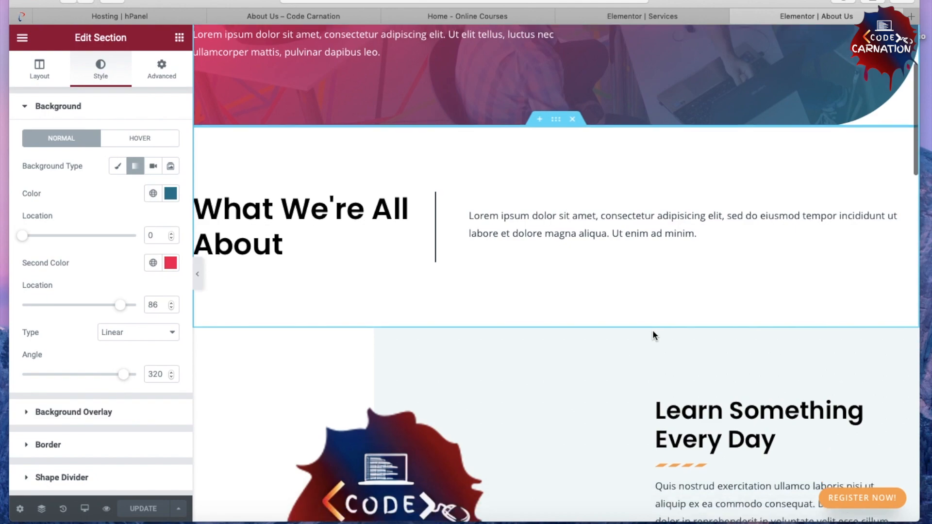
{"action": "scroll", "coordinate": [664, 310], "scroll_direction": "down", "scroll_amount": 3}
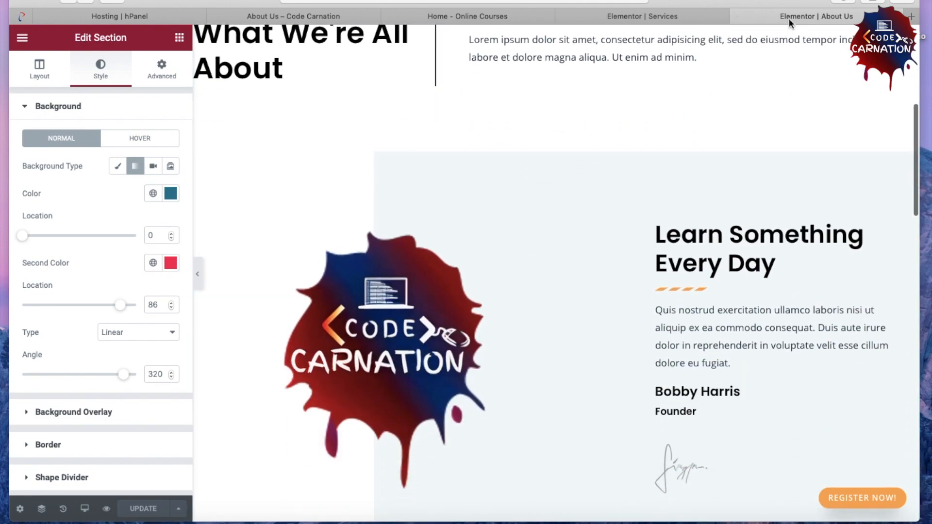
{"action": "left_click", "coordinate": [687, 16]}
{"action": "scroll", "coordinate": [605, 325], "scroll_direction": "down", "scroll_amount": 4}
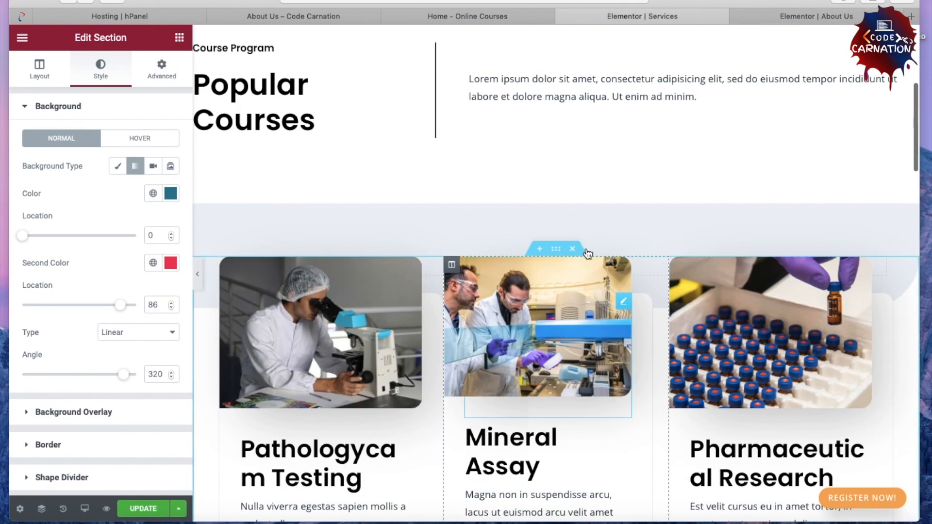
Put the laptop-and-coffee photo into the Mineral Assay card image.
{"action": "scroll", "coordinate": [706, 364], "scroll_direction": "down", "scroll_amount": 5}
{"action": "scroll", "coordinate": [615, 284], "scroll_direction": "up", "scroll_amount": 4}
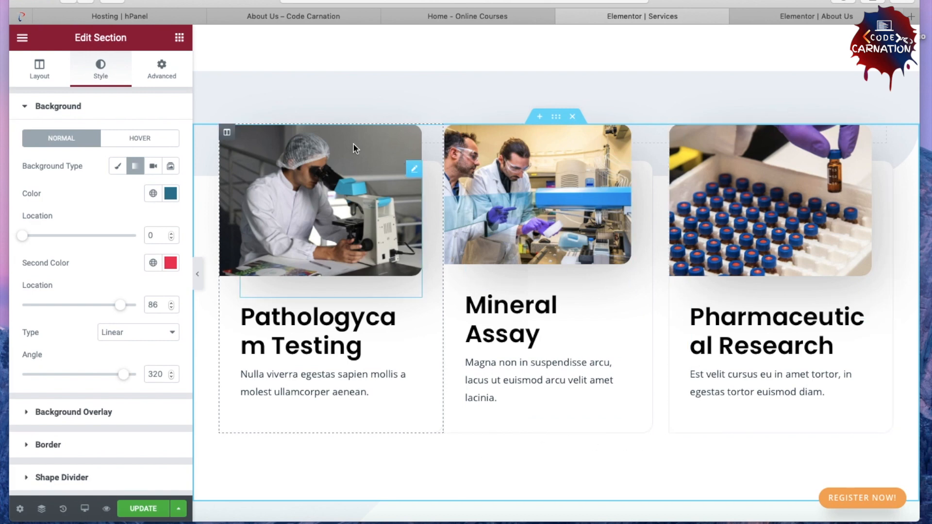
{"action": "left_click", "coordinate": [567, 183]}
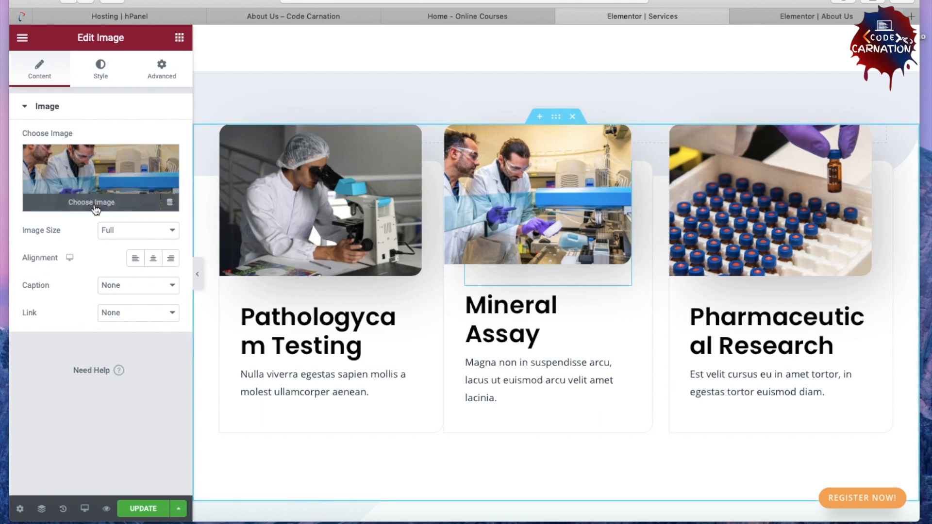
{"action": "left_click", "coordinate": [96, 210]}
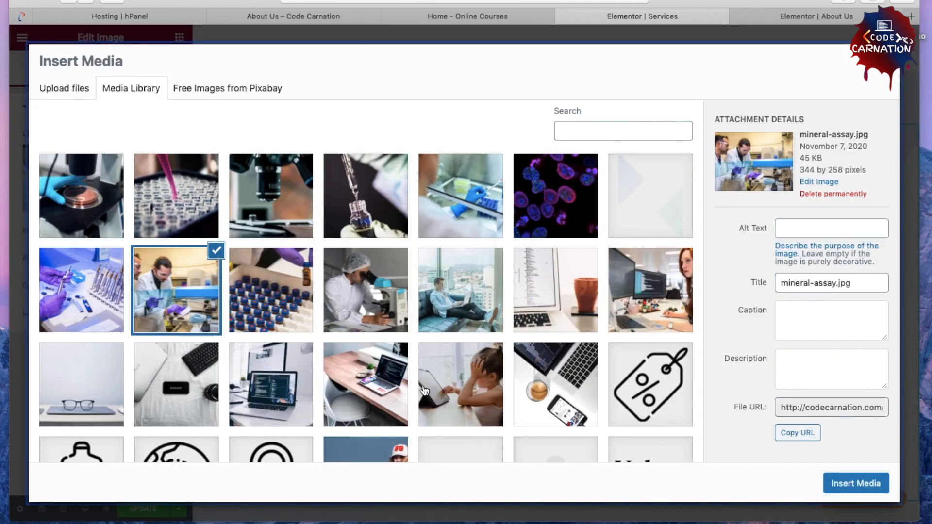
{"action": "left_click", "coordinate": [553, 397]}
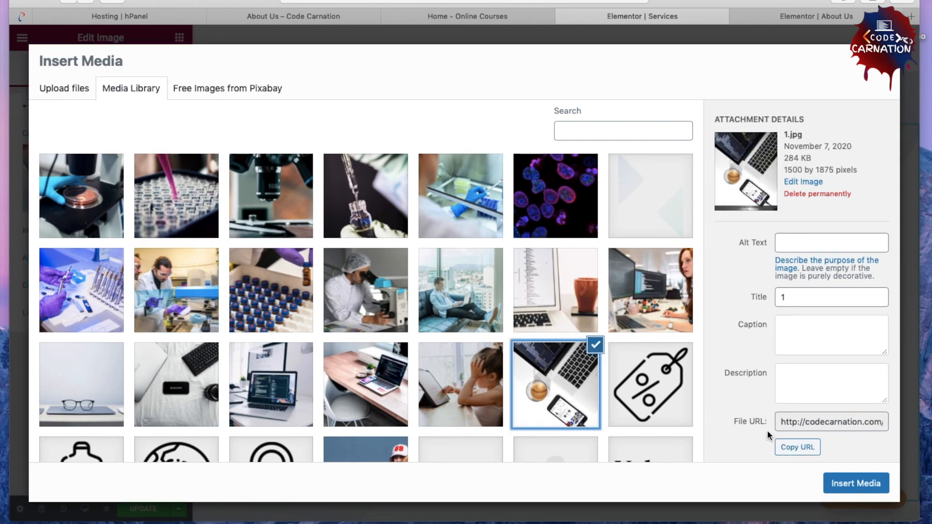
{"action": "left_click", "coordinate": [849, 483]}
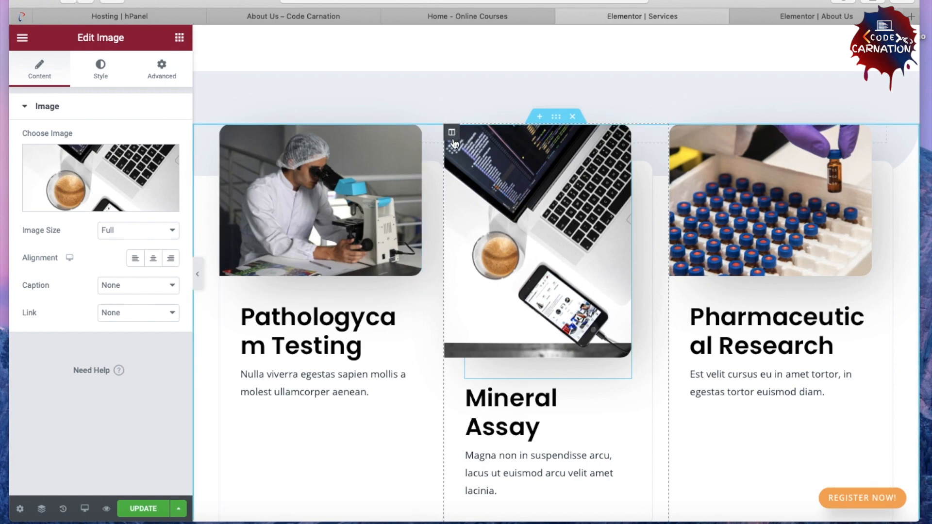
Replace that card image with the girl-with-tablet photo 10.jpg instead.
{"action": "right_click", "coordinate": [530, 144]}
{"action": "left_click", "coordinate": [556, 160]}
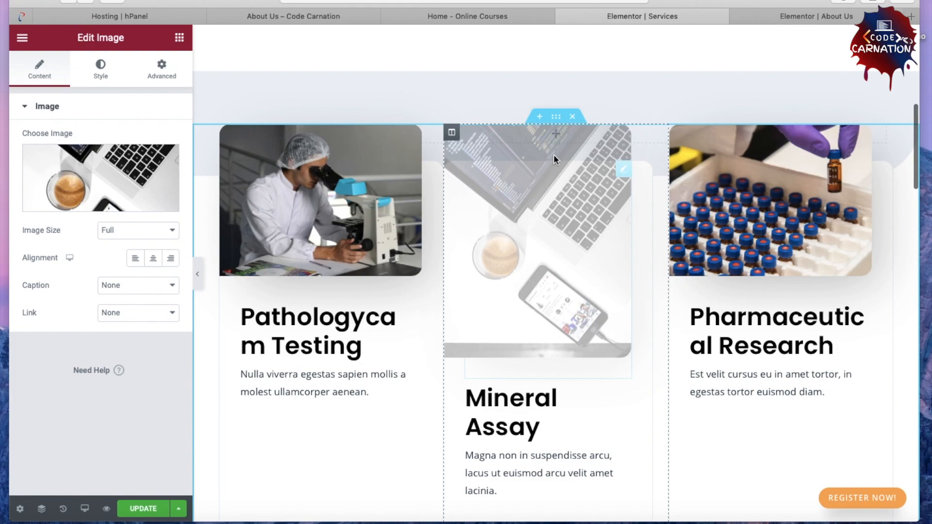
{"action": "left_click", "coordinate": [111, 207]}
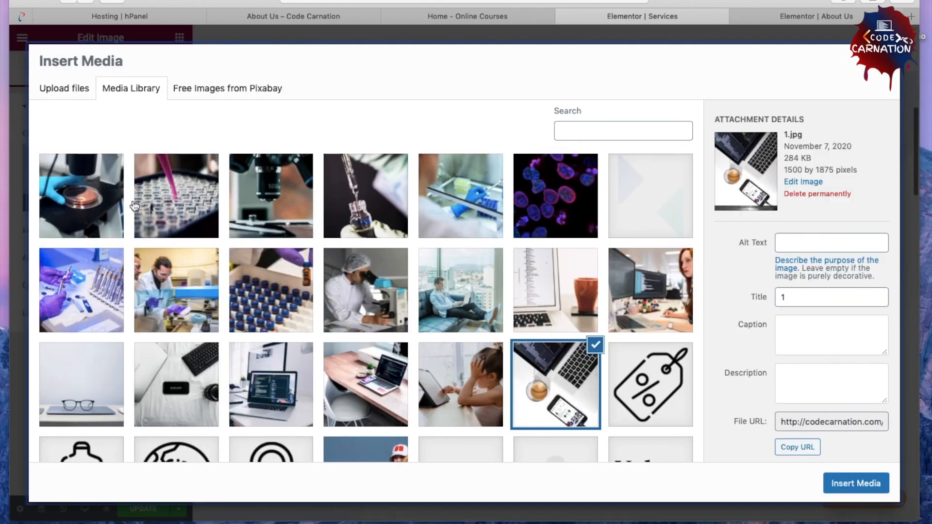
{"action": "left_click", "coordinate": [452, 383]}
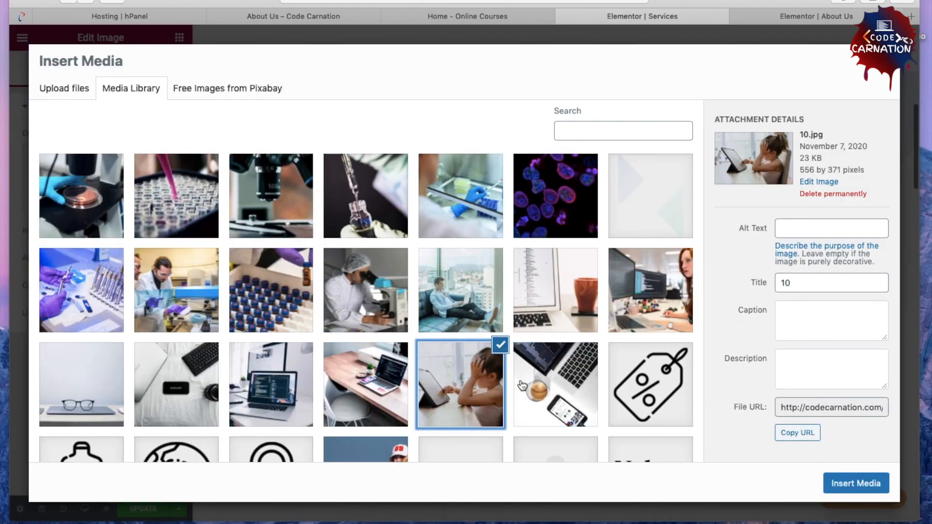
{"action": "left_click", "coordinate": [856, 484]}
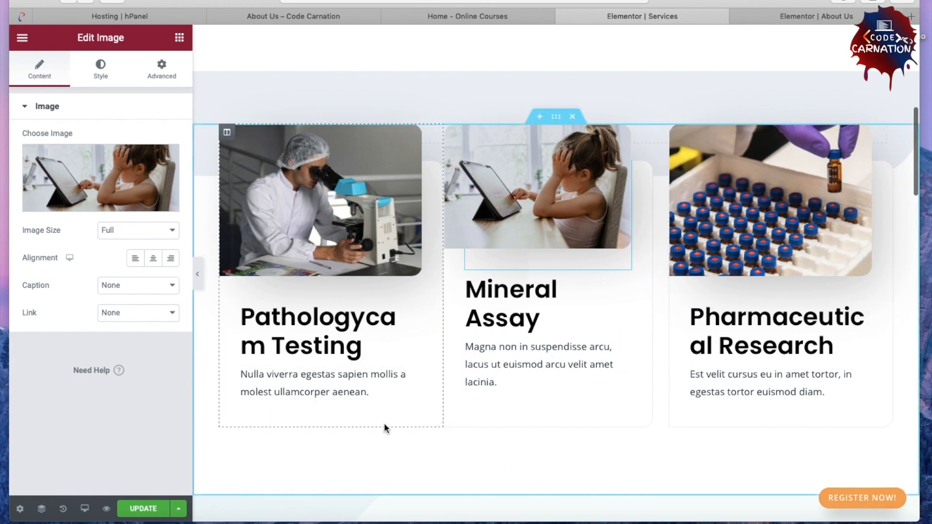
{"action": "scroll", "coordinate": [709, 427], "scroll_direction": "down", "scroll_amount": 8}
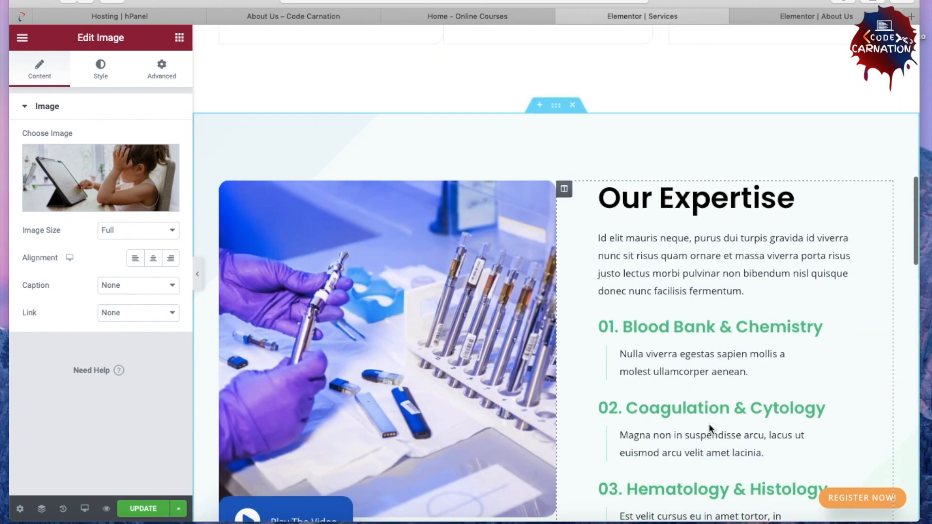
{"action": "scroll", "coordinate": [709, 423], "scroll_direction": "down", "scroll_amount": 2}
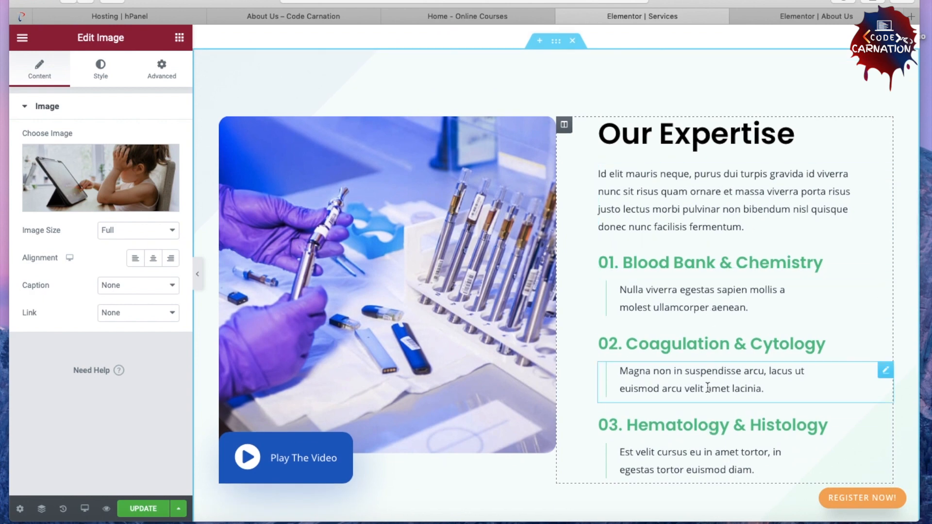
{"action": "scroll", "coordinate": [718, 470], "scroll_direction": "down", "scroll_amount": 2}
{"action": "scroll", "coordinate": [563, 386], "scroll_direction": "up", "scroll_amount": 2}
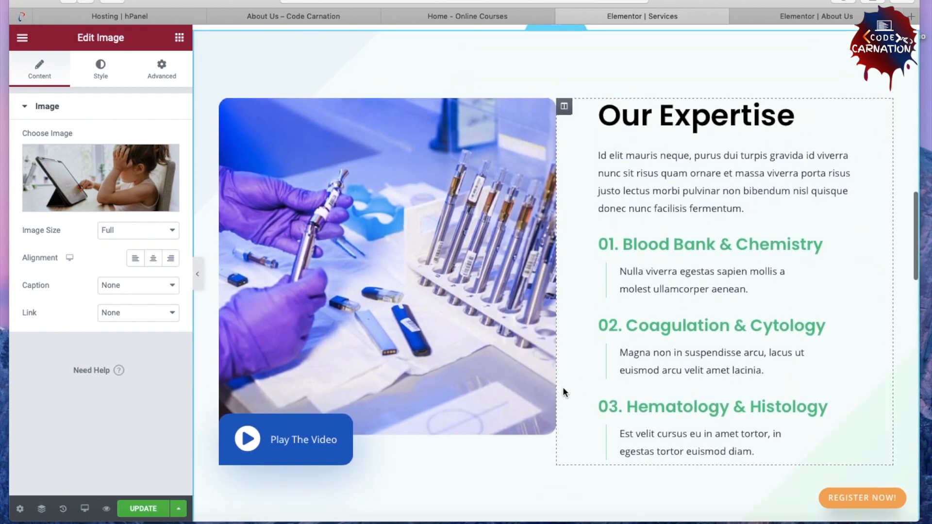
{"action": "left_click", "coordinate": [388, 338]}
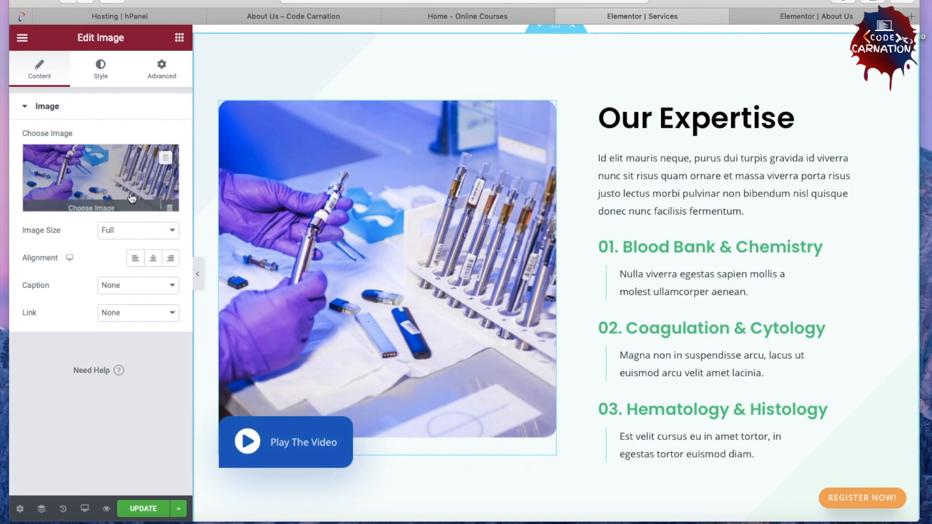
{"action": "left_click", "coordinate": [287, 440]}
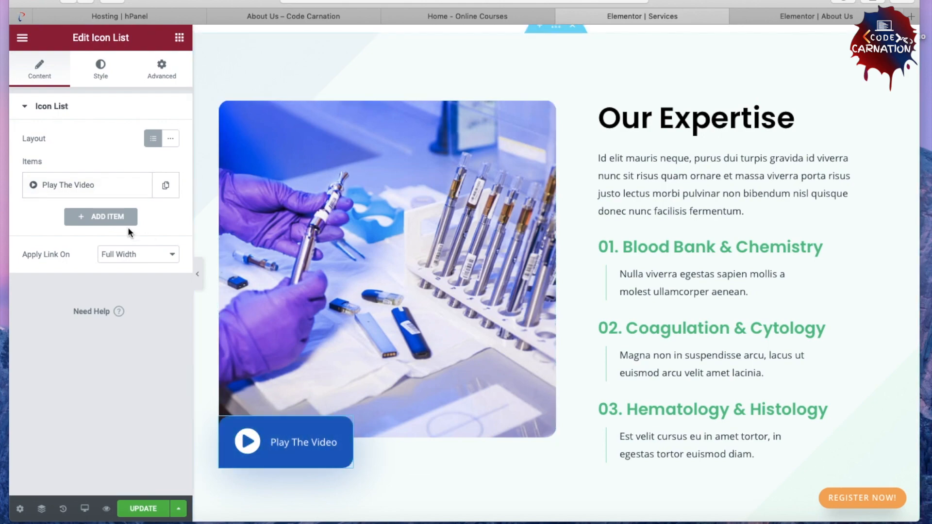
{"action": "scroll", "coordinate": [578, 418], "scroll_direction": "down", "scroll_amount": 10}
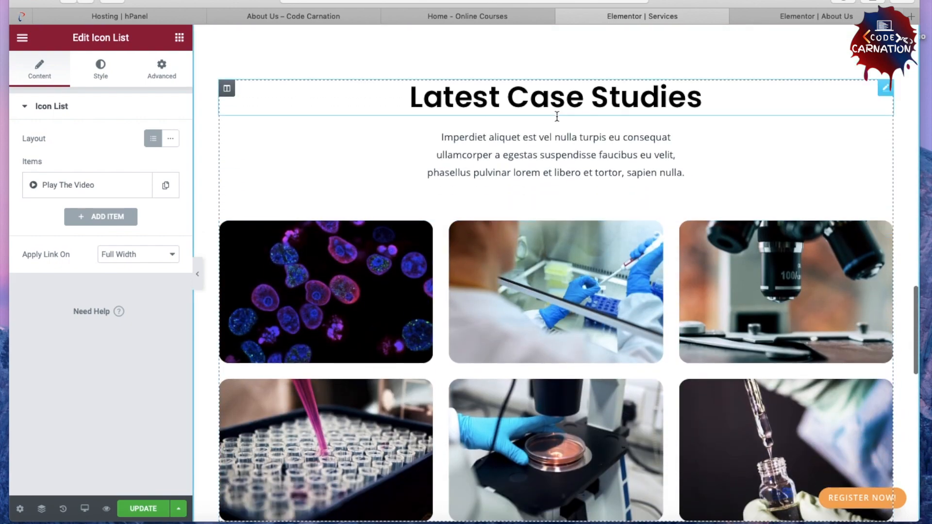
{"action": "left_click", "coordinate": [389, 282]}
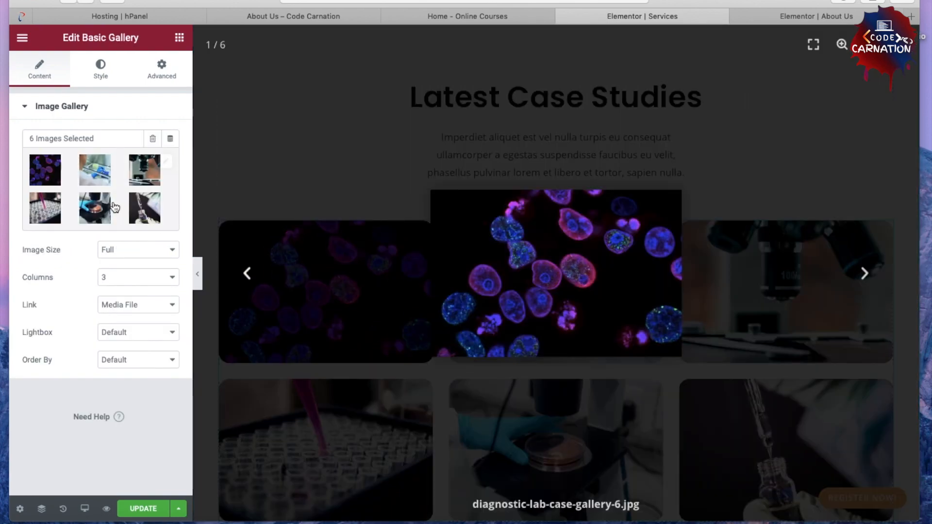
{"action": "left_click", "coordinate": [865, 279]}
{"action": "left_click", "coordinate": [865, 279]}
{"action": "left_click", "coordinate": [864, 282]}
{"action": "left_click", "coordinate": [865, 281]}
{"action": "left_click", "coordinate": [864, 282]}
{"action": "left_click", "coordinate": [865, 281]}
{"action": "left_click", "coordinate": [865, 286]}
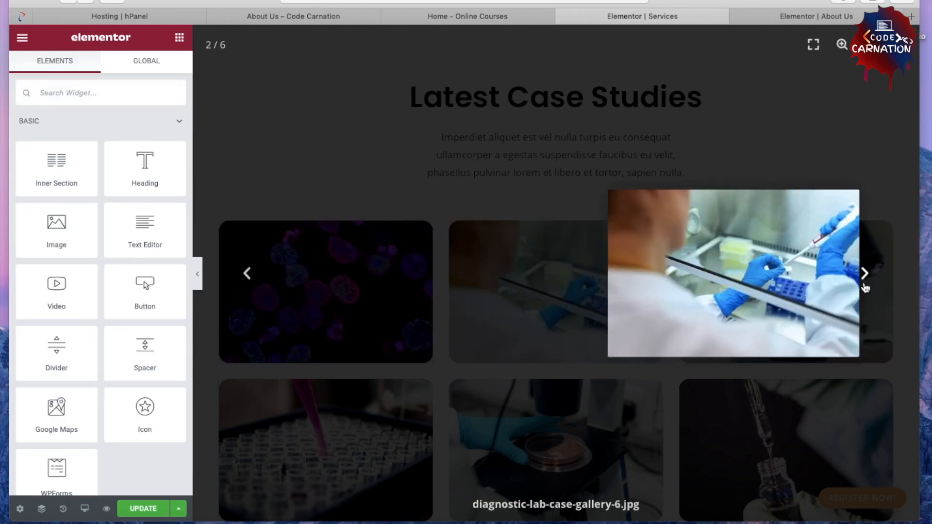
{"action": "left_click", "coordinate": [865, 286]}
{"action": "left_click", "coordinate": [866, 286]}
{"action": "left_click", "coordinate": [865, 287]}
{"action": "left_click", "coordinate": [866, 287]}
{"action": "left_click", "coordinate": [865, 287]}
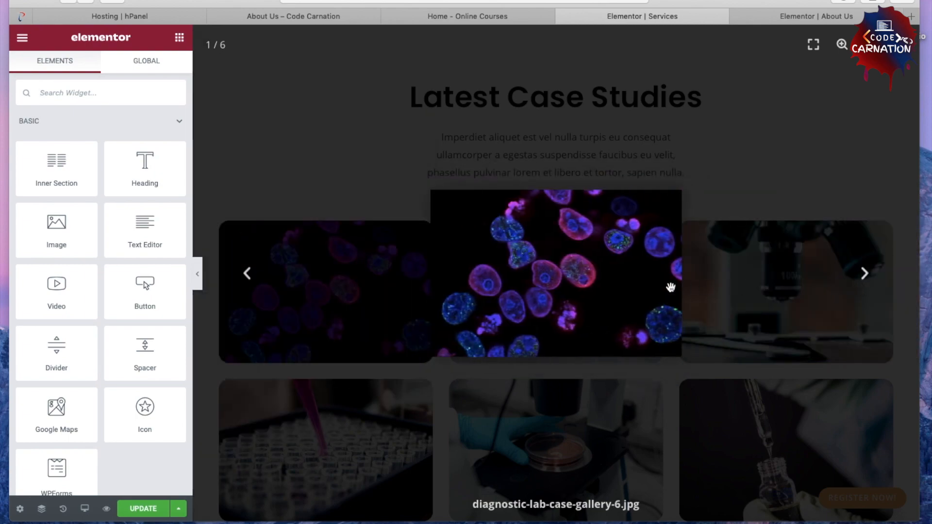
{"action": "scroll", "coordinate": [671, 288], "scroll_direction": "up", "scroll_amount": 3}
{"action": "scroll", "coordinate": [671, 287], "scroll_direction": "down", "scroll_amount": 3}
{"action": "scroll", "coordinate": [670, 288], "scroll_direction": "up", "scroll_amount": 5}
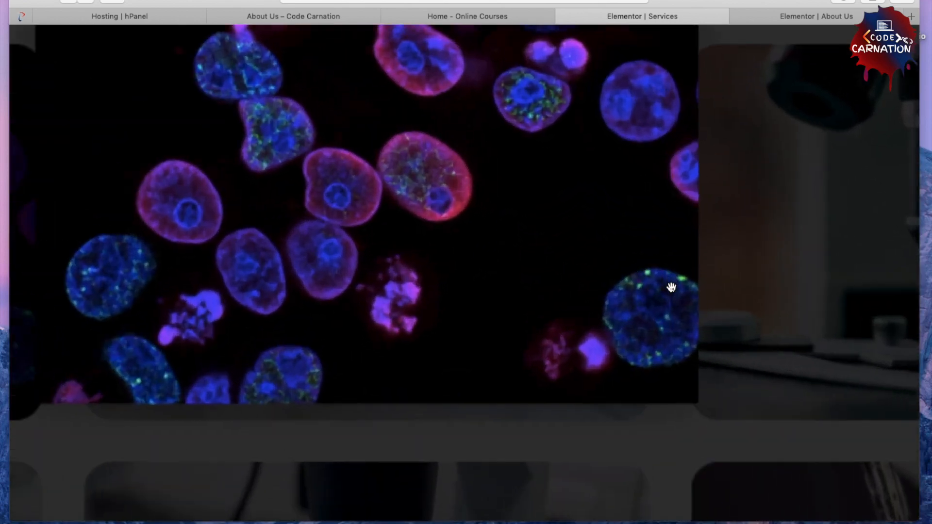
{"action": "scroll", "coordinate": [671, 288], "scroll_direction": "down", "scroll_amount": 5}
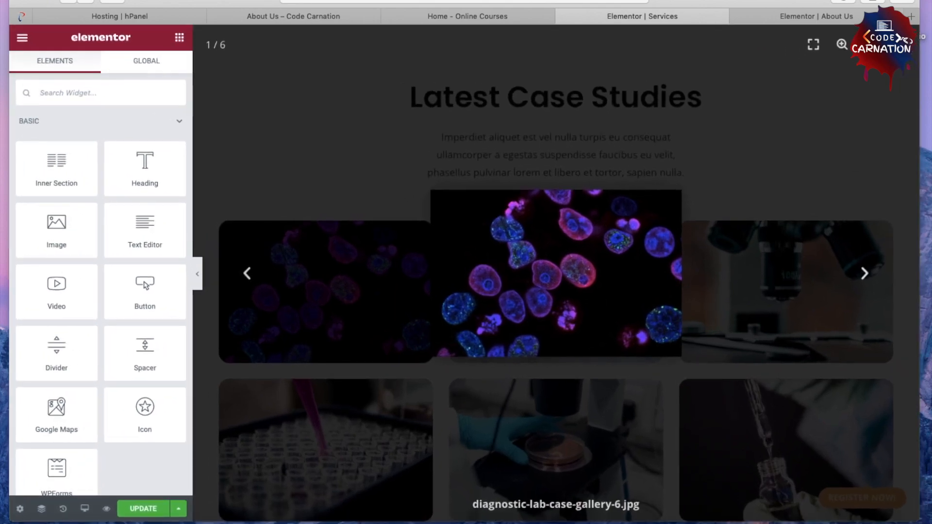
{"action": "key", "text": "Escape"}
{"action": "scroll", "coordinate": [736, 315], "scroll_direction": "down", "scroll_amount": 10}
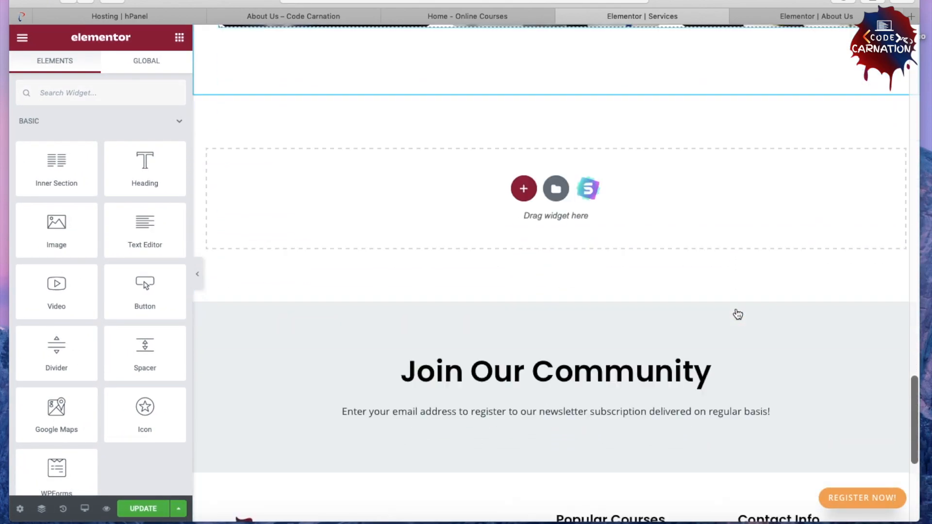
{"action": "scroll", "coordinate": [736, 314], "scroll_direction": "down", "scroll_amount": 5}
{"action": "scroll", "coordinate": [734, 307], "scroll_direction": "up", "scroll_amount": 20}
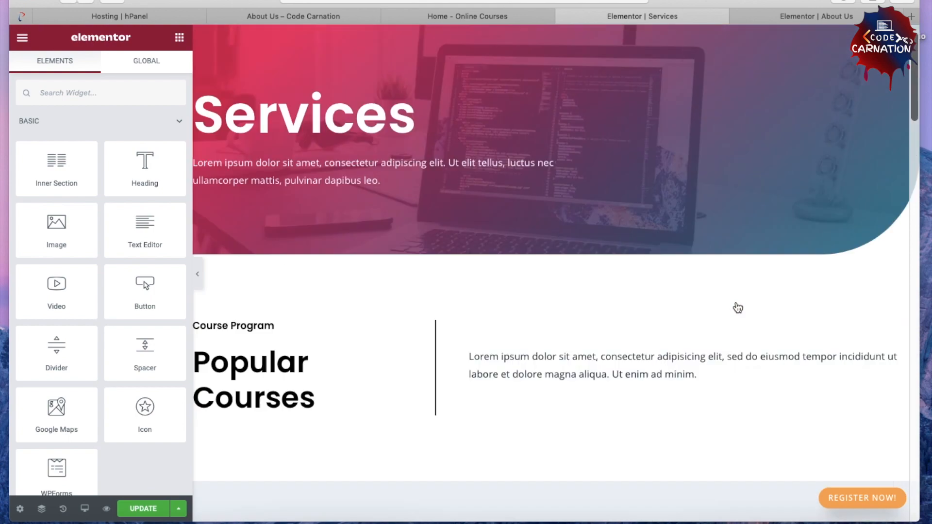
Exit Elementor to the WordPress dashboard and open the Pages list.
{"action": "scroll", "coordinate": [737, 308], "scroll_direction": "up", "scroll_amount": 2}
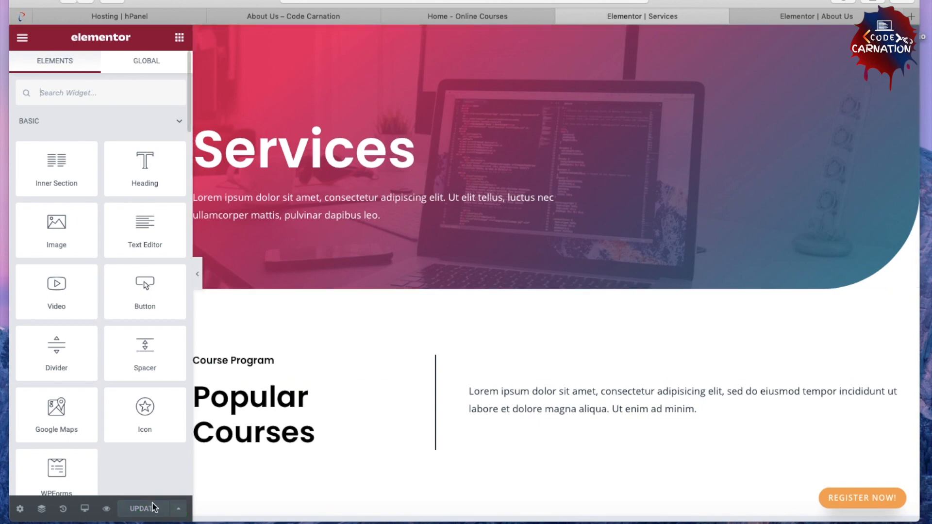
{"action": "left_click", "coordinate": [22, 38]}
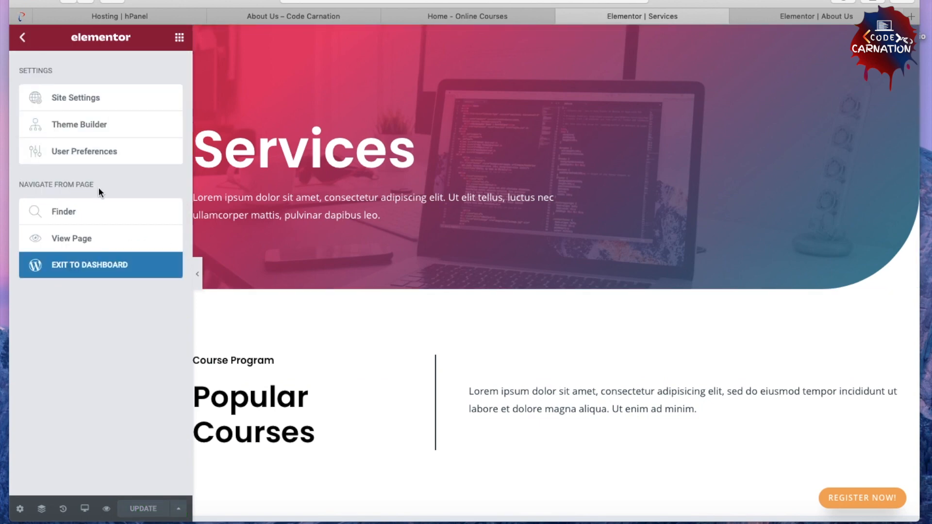
{"action": "left_click", "coordinate": [116, 264]}
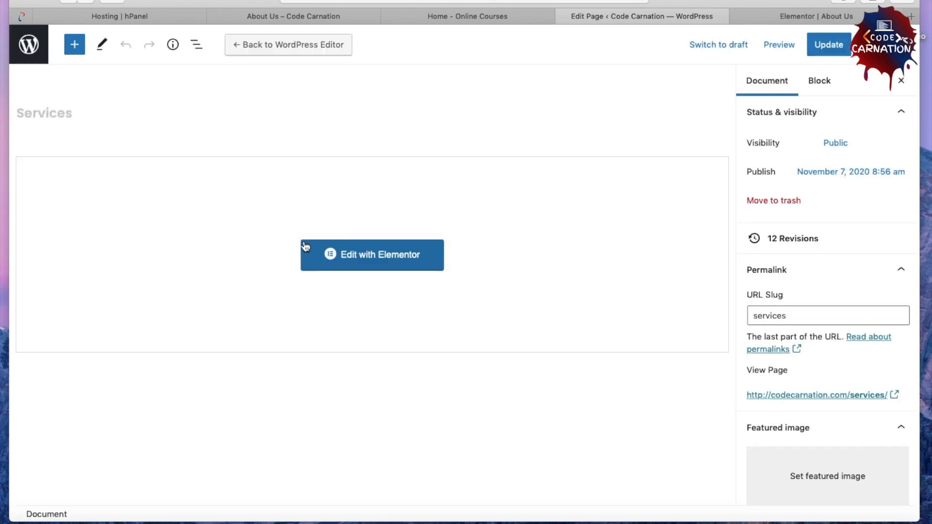
{"action": "left_click", "coordinate": [29, 44]}
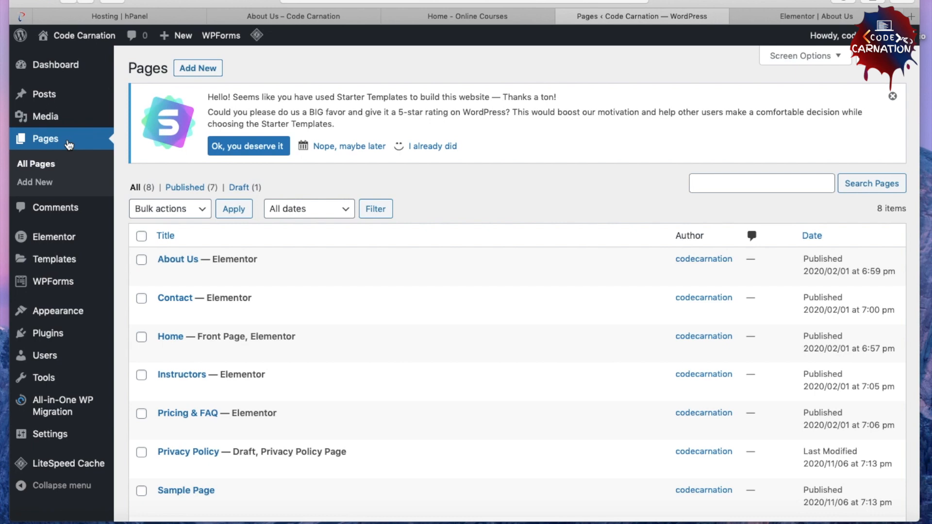
{"action": "mouse_move", "coordinate": [83, 36]}
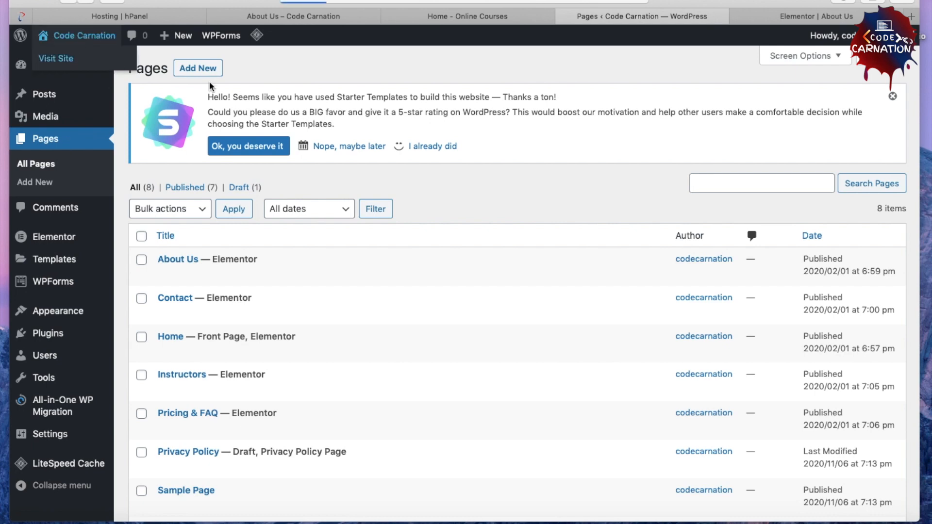
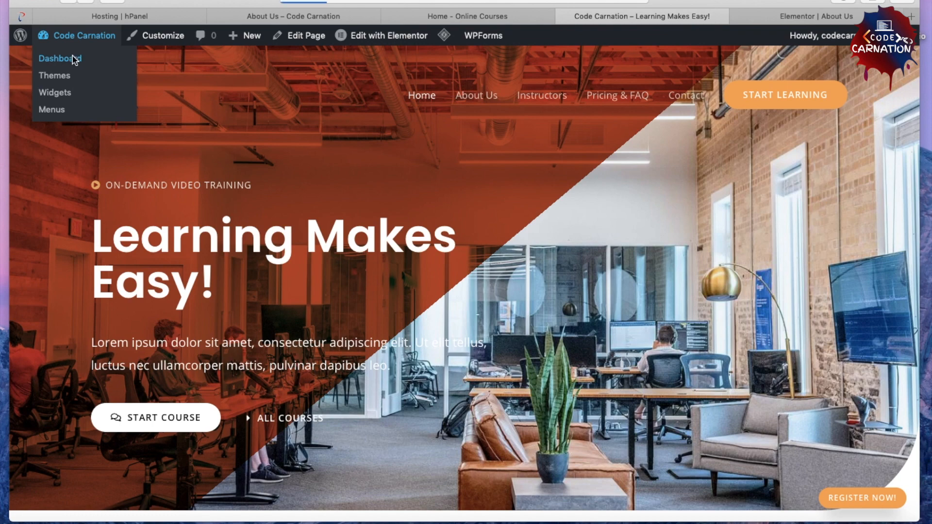
Add the Services page to the Primary Menu from the Pages list.
{"action": "left_click", "coordinate": [74, 59]}
{"action": "mouse_move", "coordinate": [58, 310]}
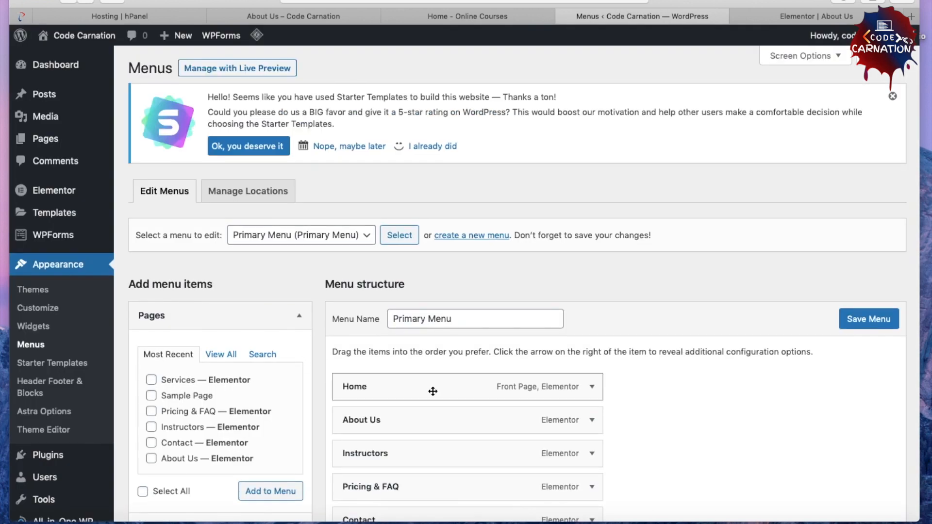
{"action": "scroll", "coordinate": [437, 387], "scroll_direction": "down", "scroll_amount": 3}
{"action": "left_click", "coordinate": [151, 309]}
{"action": "left_click", "coordinate": [275, 423]}
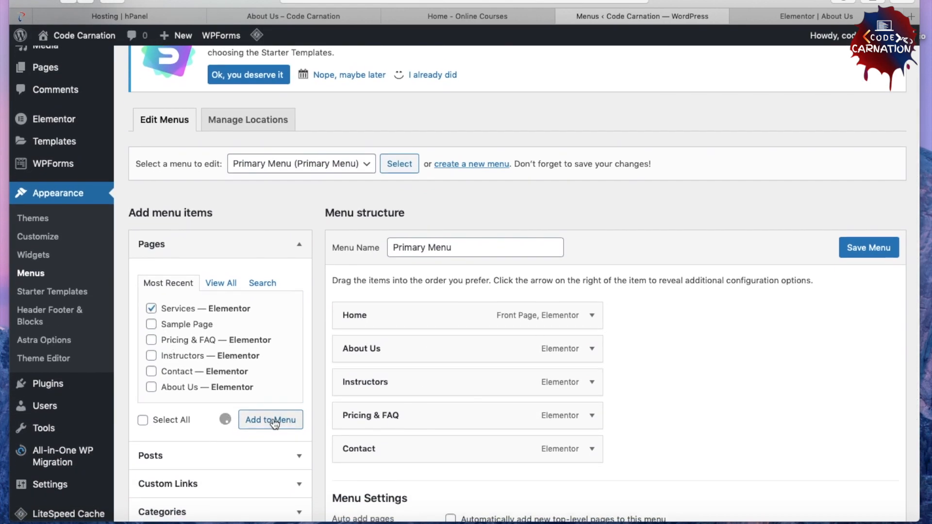
Move Services directly under Home and save the Primary Menu.
{"action": "scroll", "coordinate": [731, 427], "scroll_direction": "down", "scroll_amount": 3}
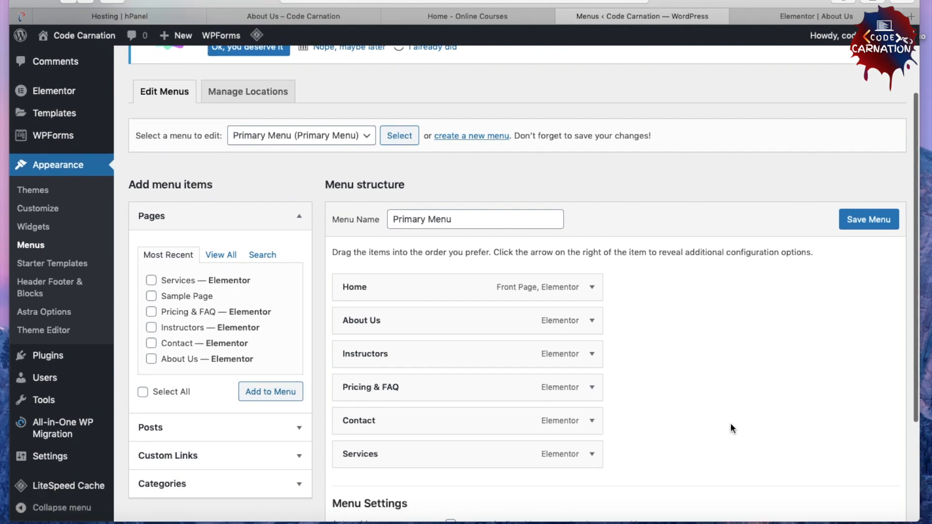
{"action": "left_click_drag", "start_coordinate": [449, 415], "coordinate": [445, 285]}
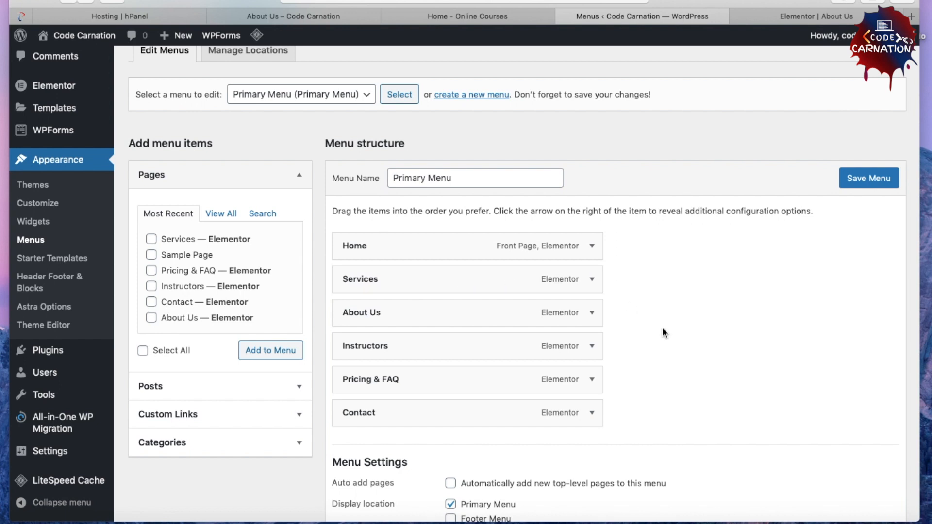
{"action": "left_click", "coordinate": [867, 180]}
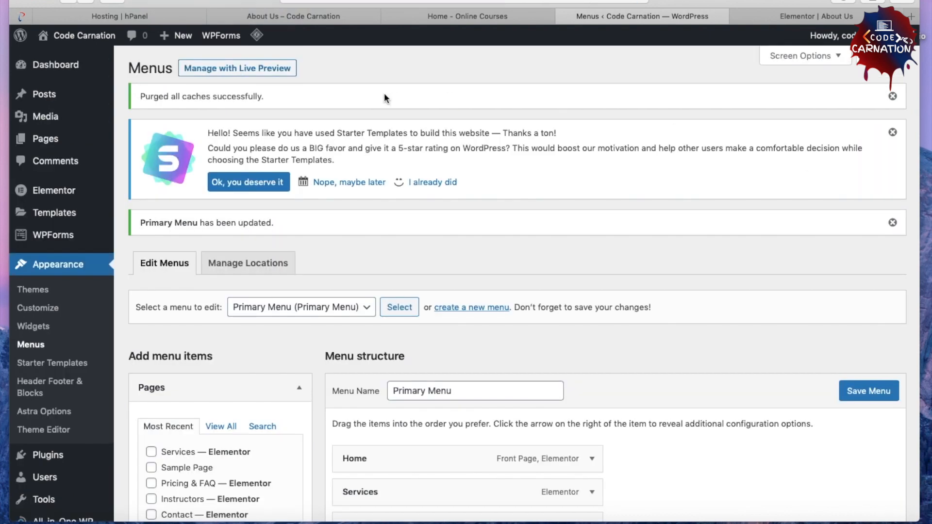
{"action": "mouse_move", "coordinate": [83, 37]}
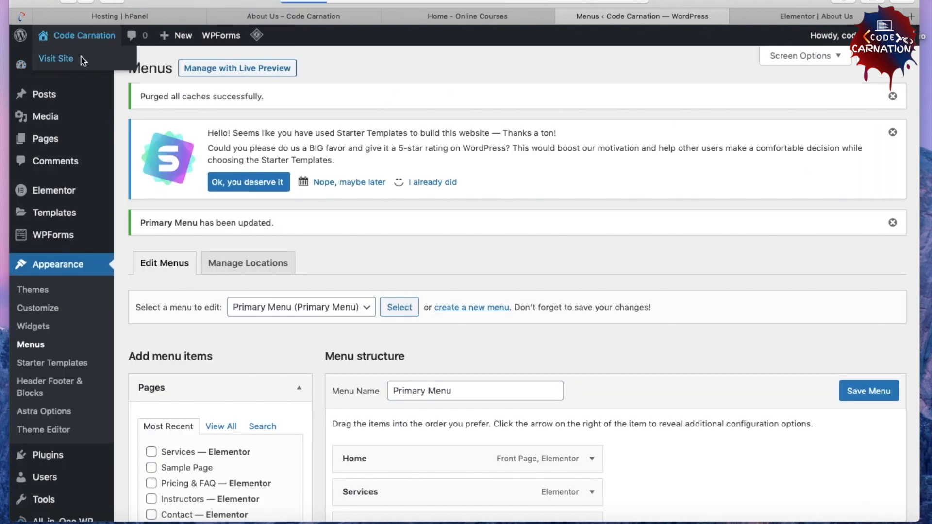
On the live site, open Services, About Us, Instructors, Pricing & FAQ, Contact, then Home.
{"action": "left_click", "coordinate": [81, 57]}
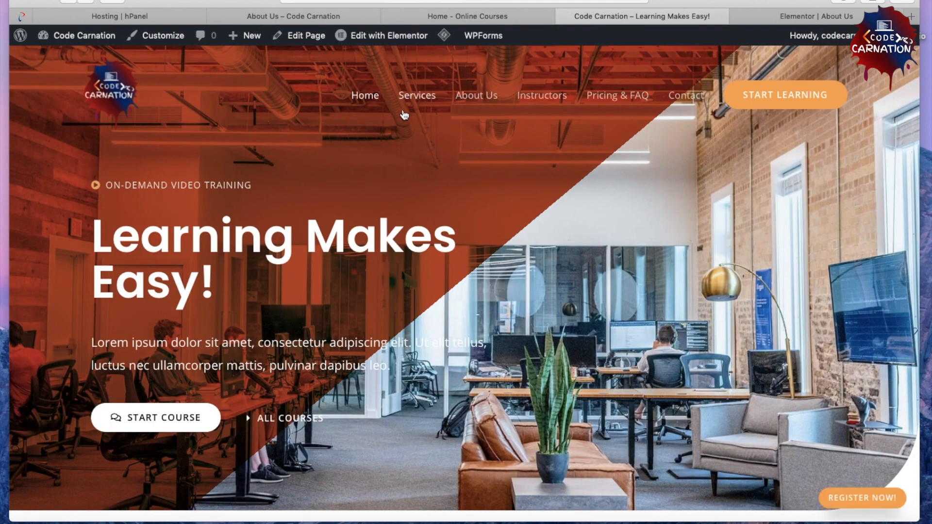
{"action": "left_click", "coordinate": [410, 100]}
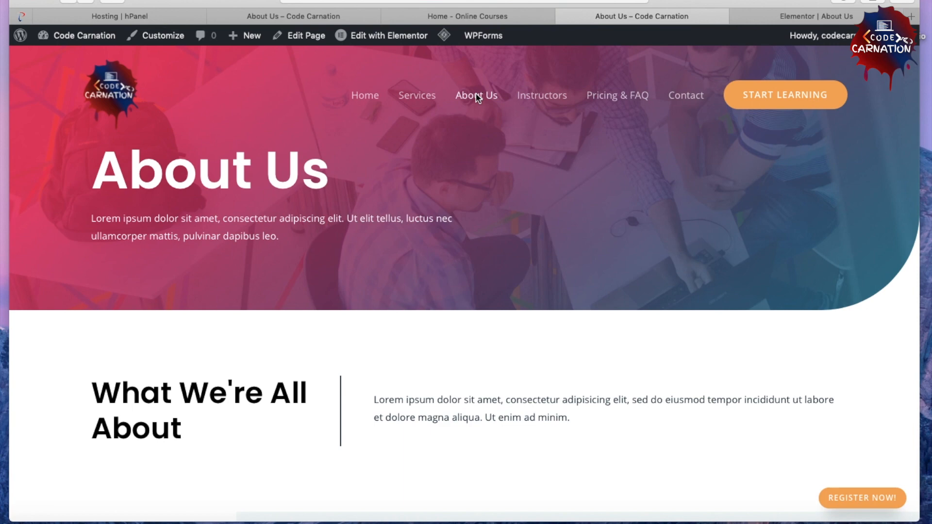
{"action": "left_click", "coordinate": [409, 100]}
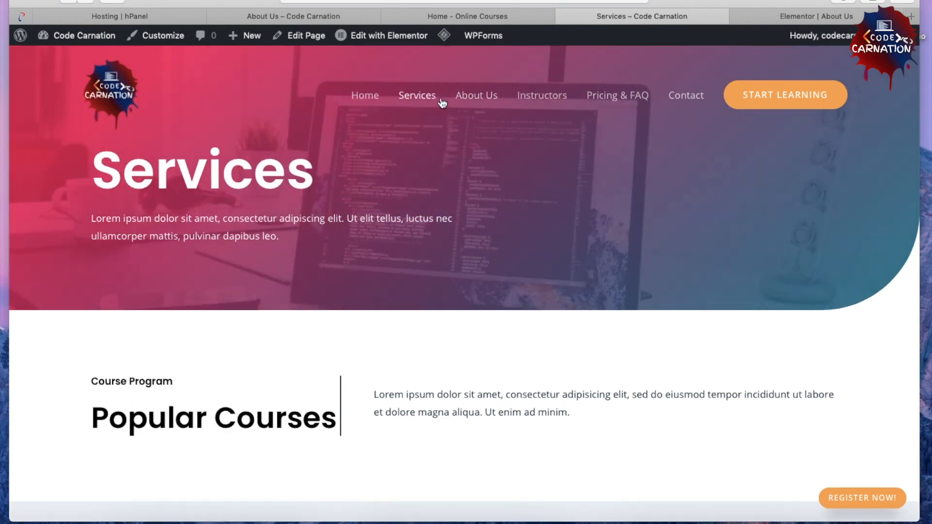
{"action": "left_click", "coordinate": [467, 101]}
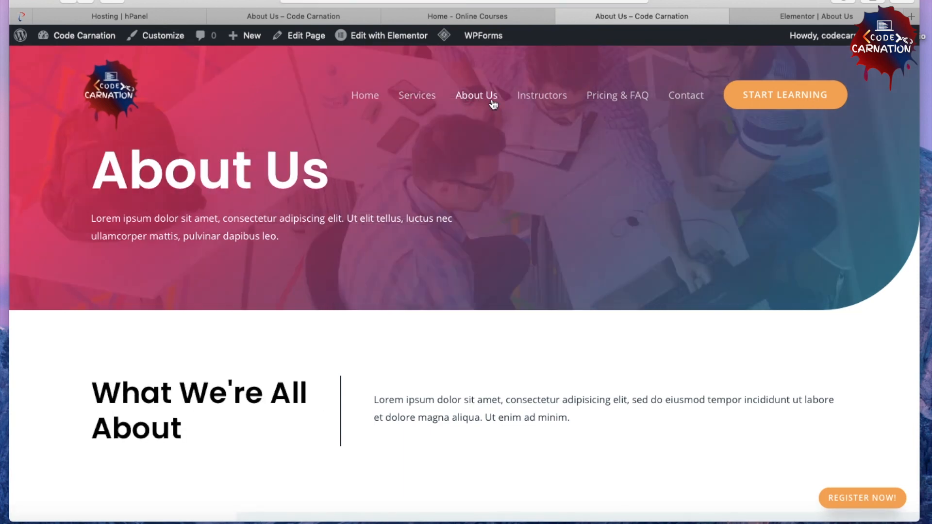
{"action": "left_click", "coordinate": [536, 101]}
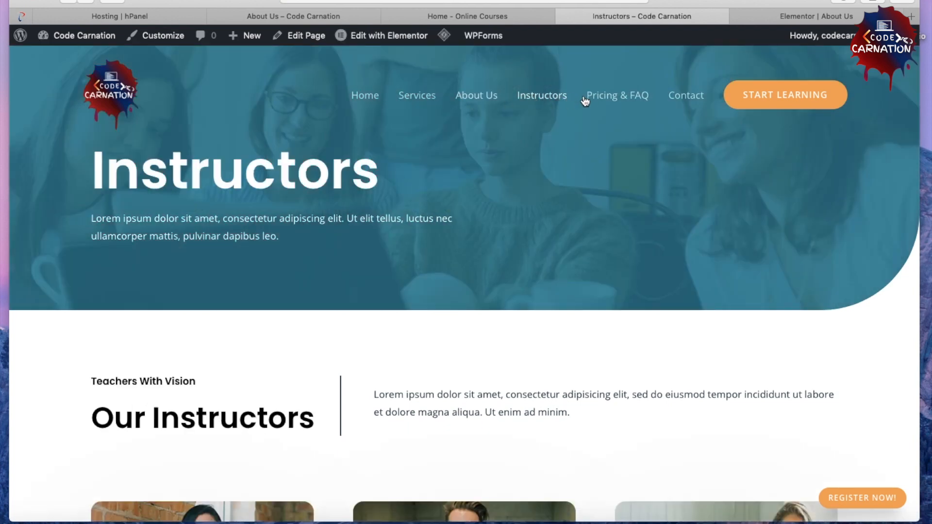
{"action": "left_click", "coordinate": [597, 102]}
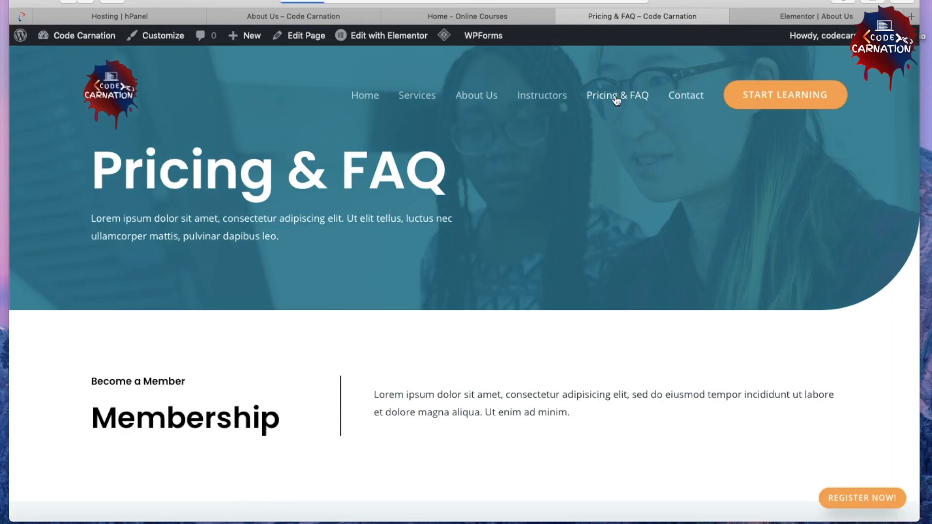
{"action": "left_click", "coordinate": [687, 95]}
{"action": "left_click", "coordinate": [361, 98]}
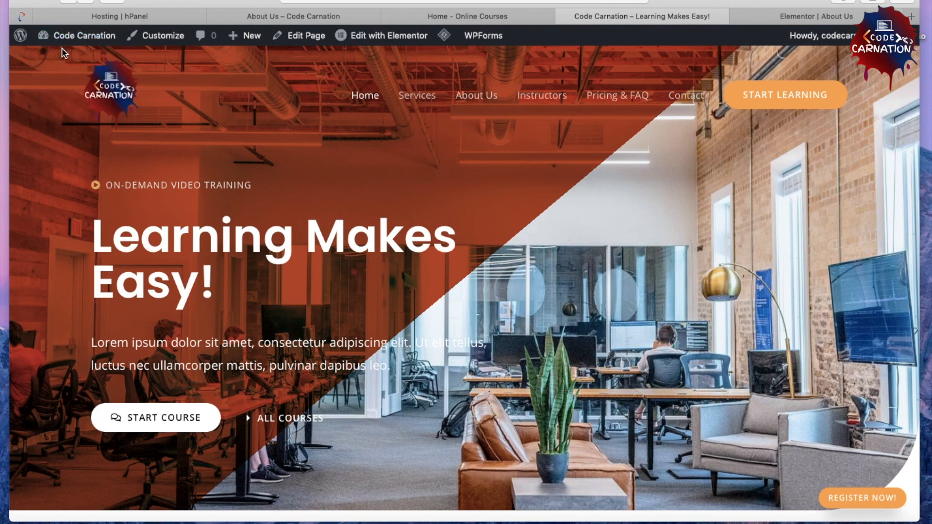
{"action": "mouse_move", "coordinate": [59, 37]}
Switch from the live site back to the WordPress admin Dashboard via the admin bar.
{"action": "left_click", "coordinate": [60, 59]}
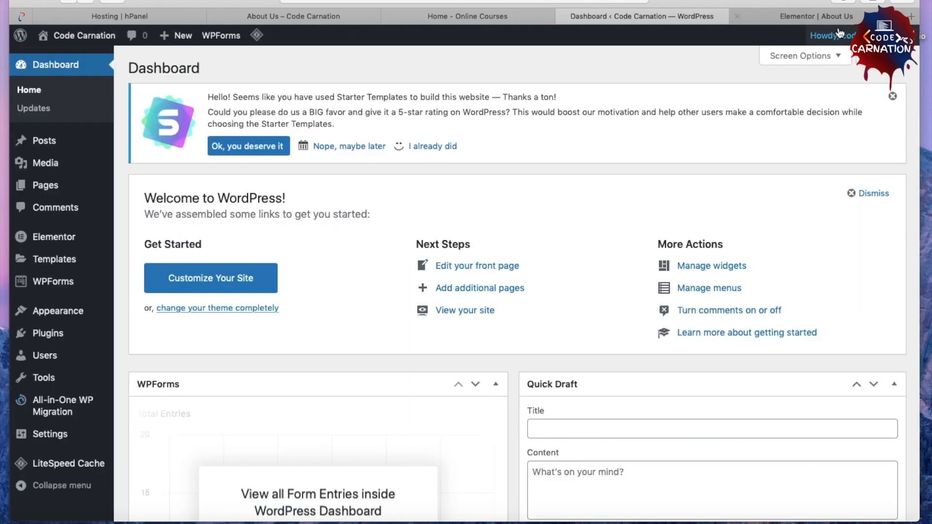
{"action": "mouse_move", "coordinate": [839, 33]}
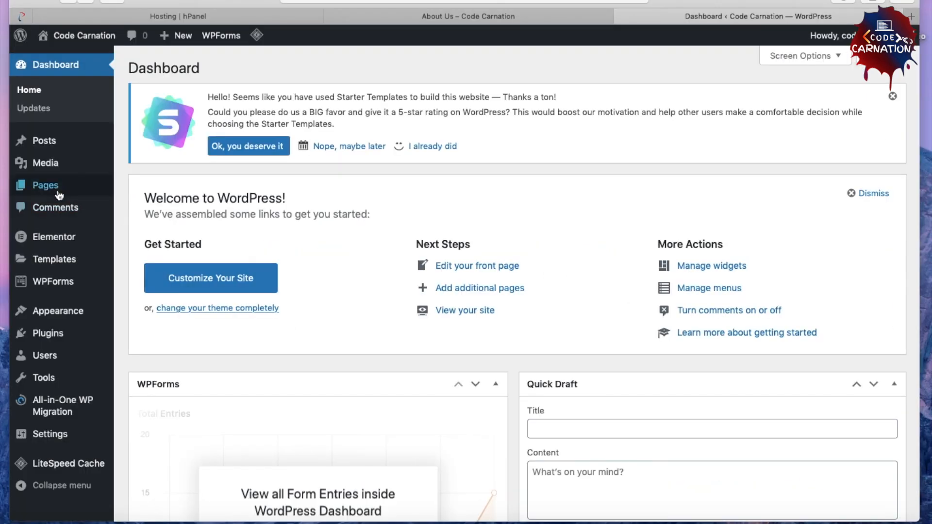
{"action": "mouse_move", "coordinate": [34, 188]}
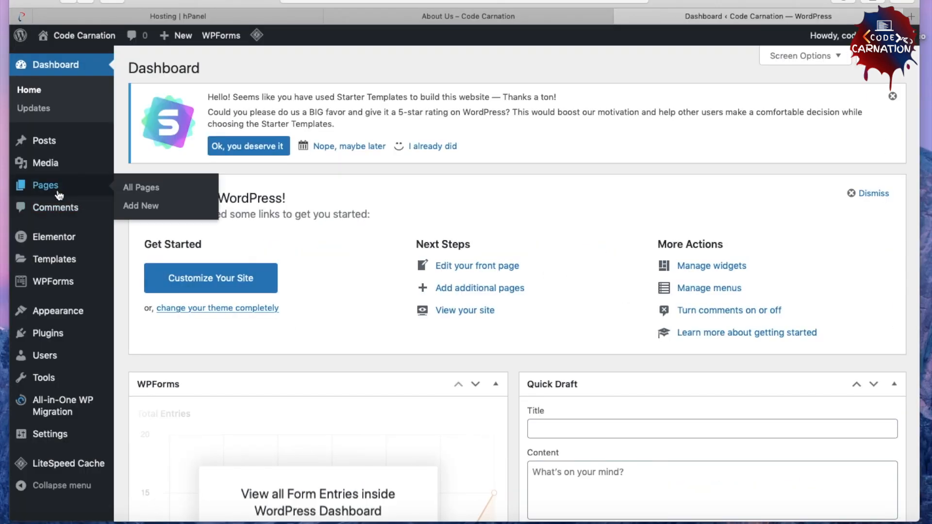
Quick-edit the Instructors page, changing its title to Projects and slug to projects.
{"action": "left_click", "coordinate": [148, 191]}
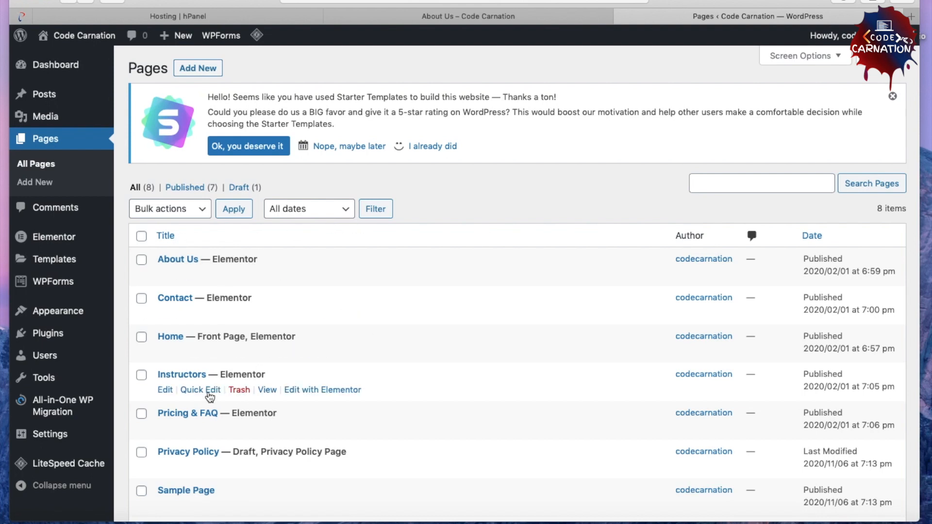
{"action": "left_click", "coordinate": [201, 390]}
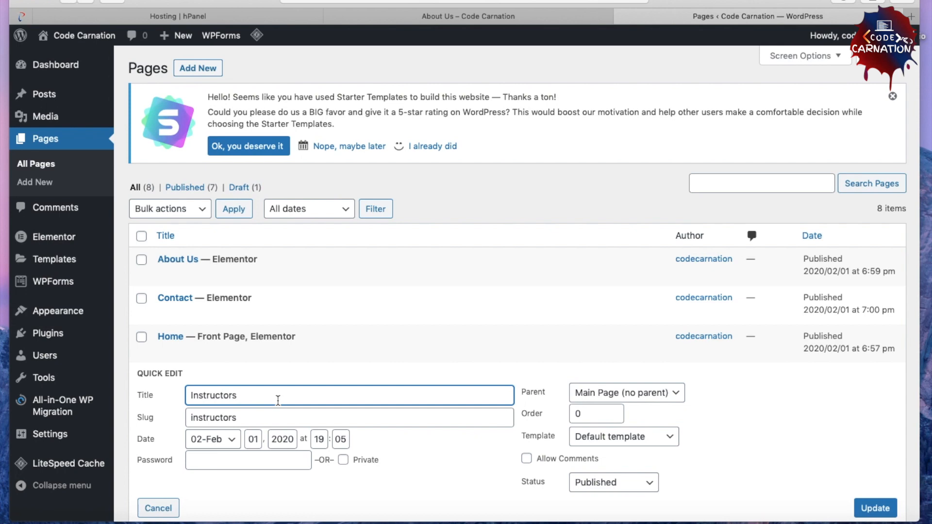
{"action": "scroll", "coordinate": [279, 402], "scroll_direction": "down", "scroll_amount": 5}
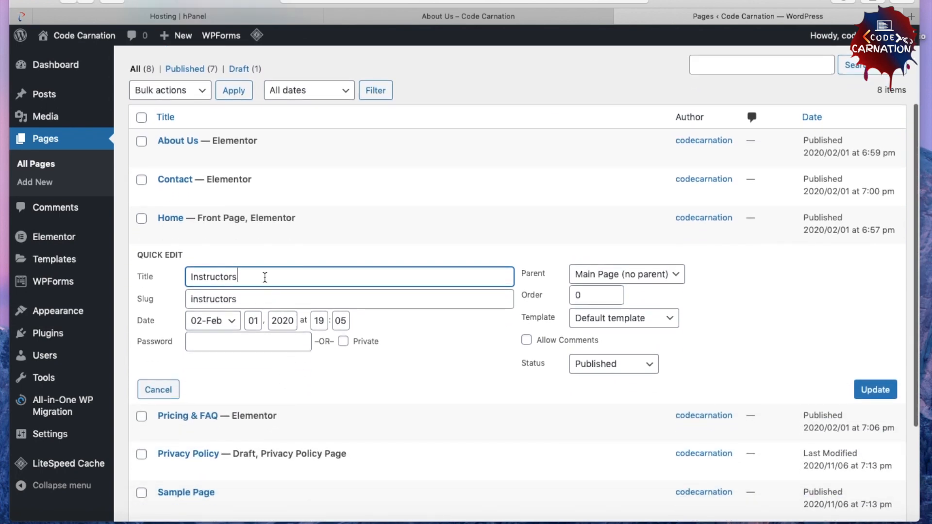
{"action": "left_click_drag", "start_coordinate": [264, 277], "coordinate": [144, 275]}
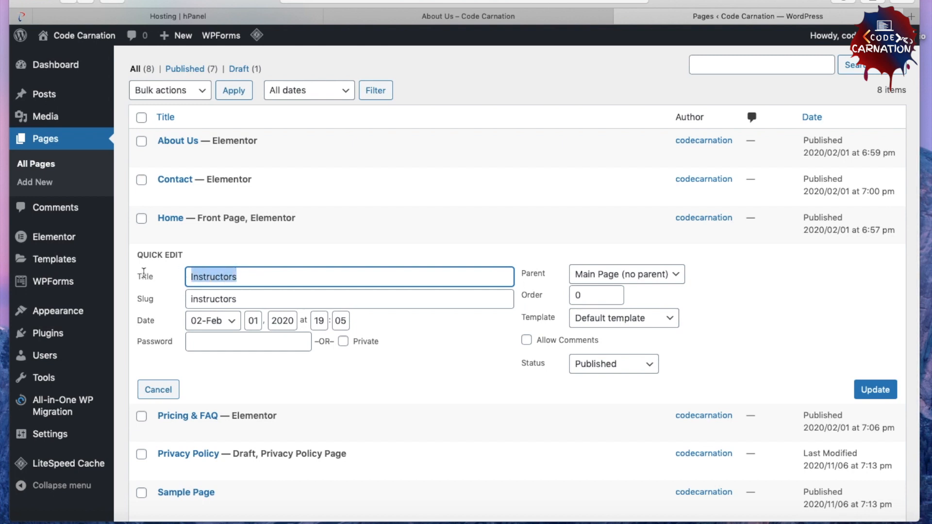
{"action": "type", "text": "Projects"}
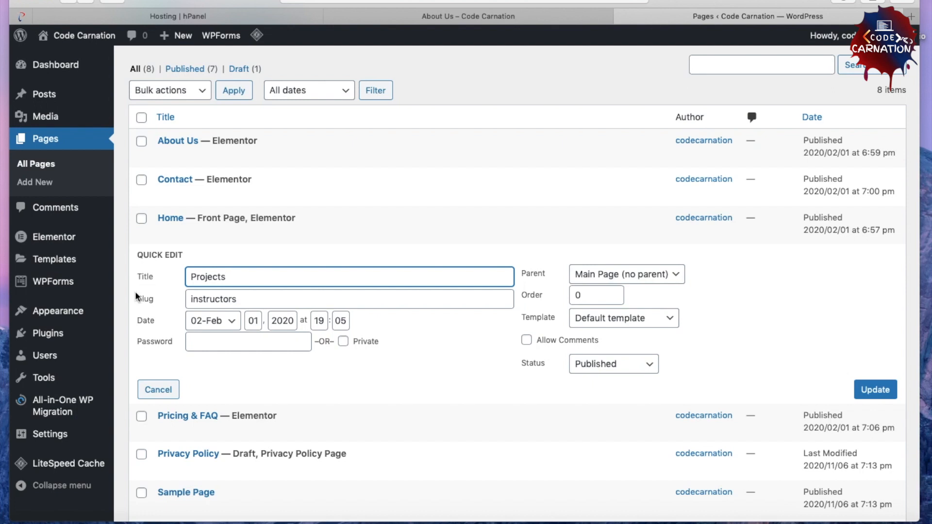
{"action": "left_click_drag", "start_coordinate": [253, 300], "coordinate": [167, 299]}
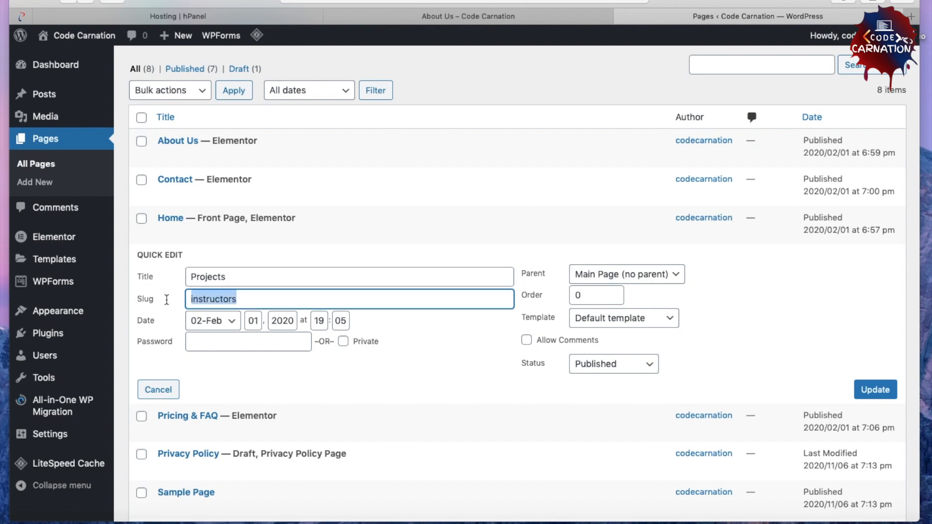
{"action": "type", "text": "projects"}
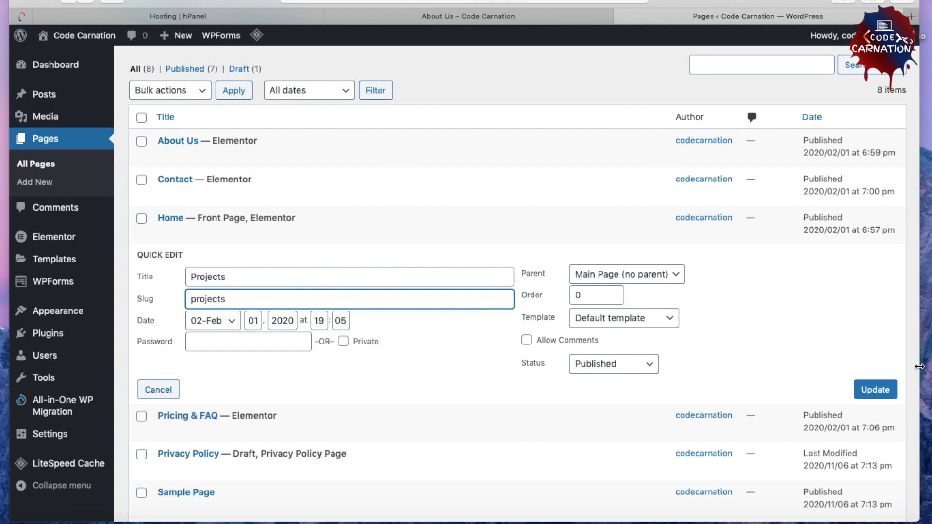
{"action": "left_click", "coordinate": [879, 392]}
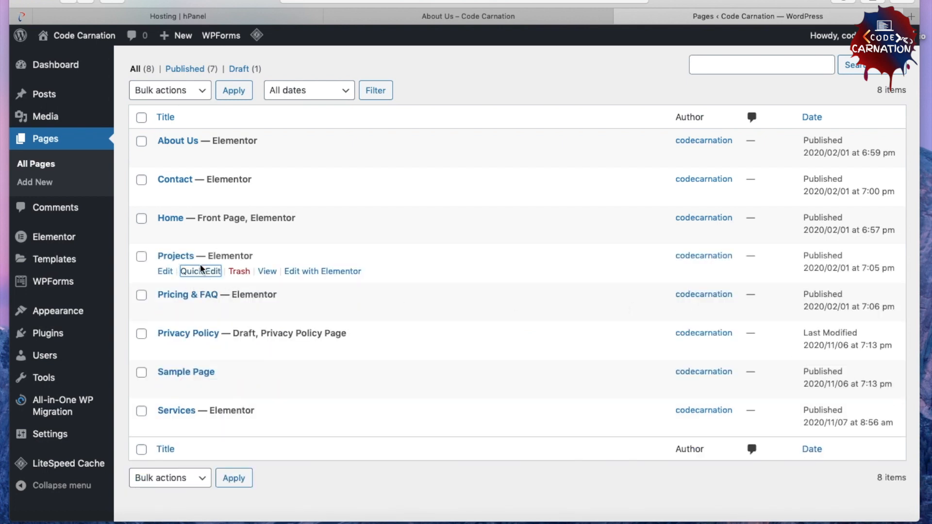
Check the Projects page in the editor, then re-save its title and slug via Quick Edit.
{"action": "left_click", "coordinate": [165, 275]}
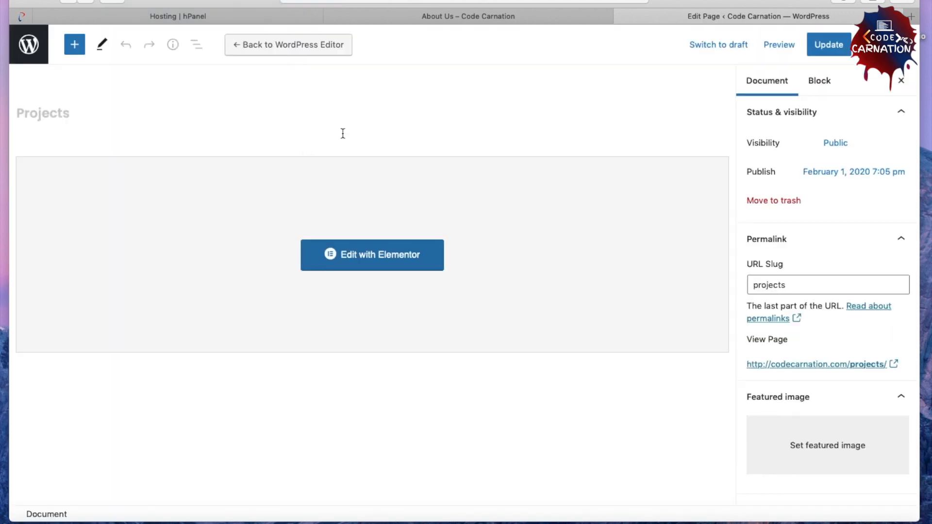
{"action": "left_click", "coordinate": [22, 45]}
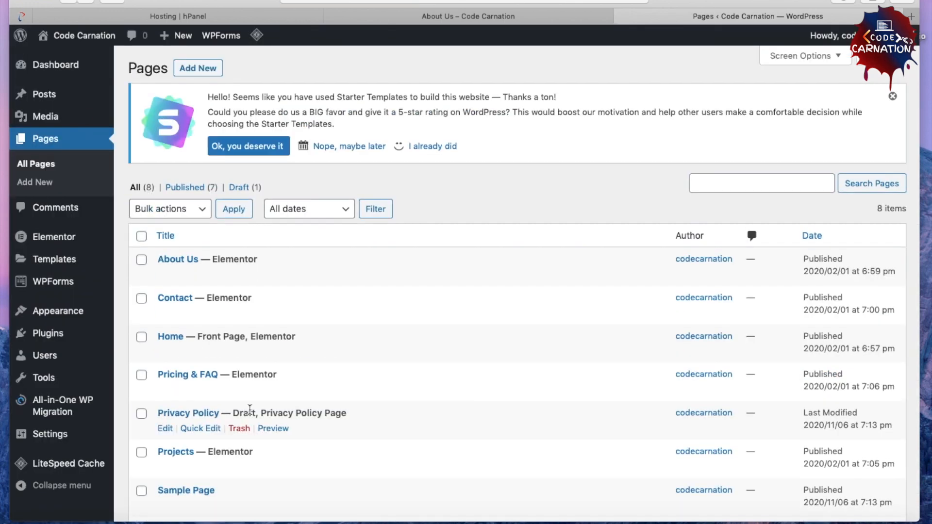
{"action": "scroll", "coordinate": [228, 413], "scroll_direction": "down", "scroll_amount": 1}
{"action": "scroll", "coordinate": [243, 467], "scroll_direction": "down", "scroll_amount": 2}
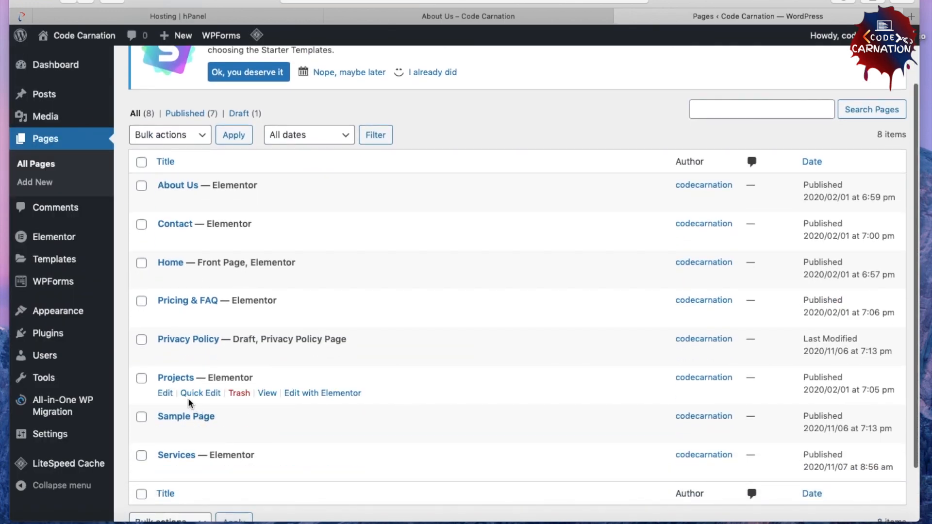
{"action": "left_click", "coordinate": [200, 393]}
{"action": "scroll", "coordinate": [297, 434], "scroll_direction": "down", "scroll_amount": 2}
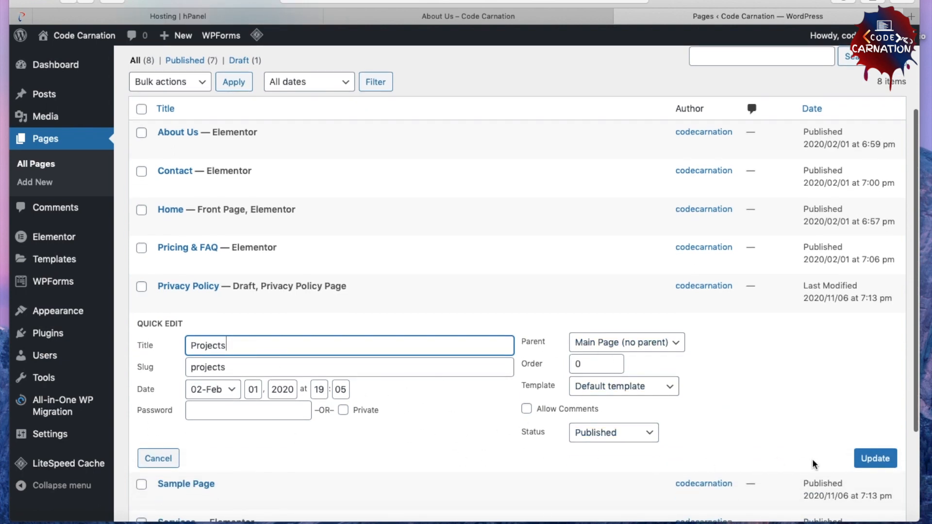
{"action": "left_click", "coordinate": [873, 459]}
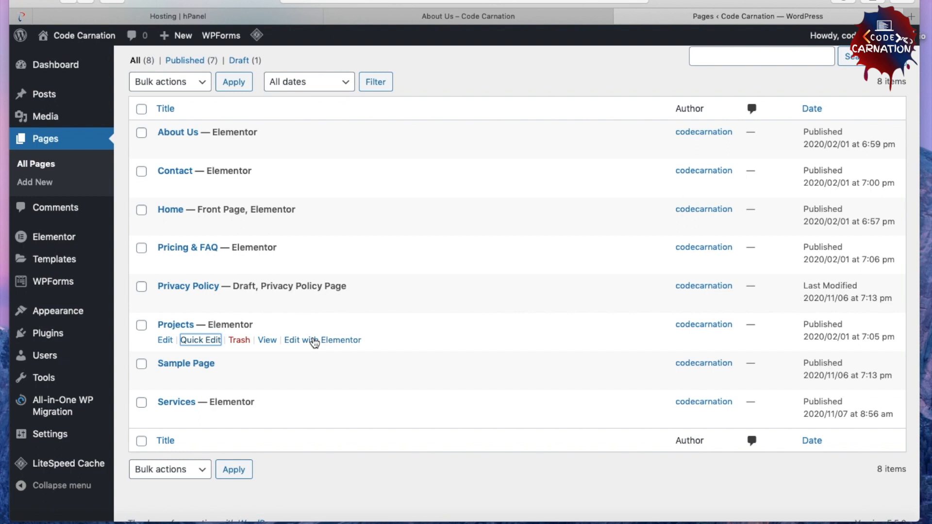
Open the Projects page in Elementor and change the hero heading from Instructors to Projects.
{"action": "left_click", "coordinate": [315, 341]}
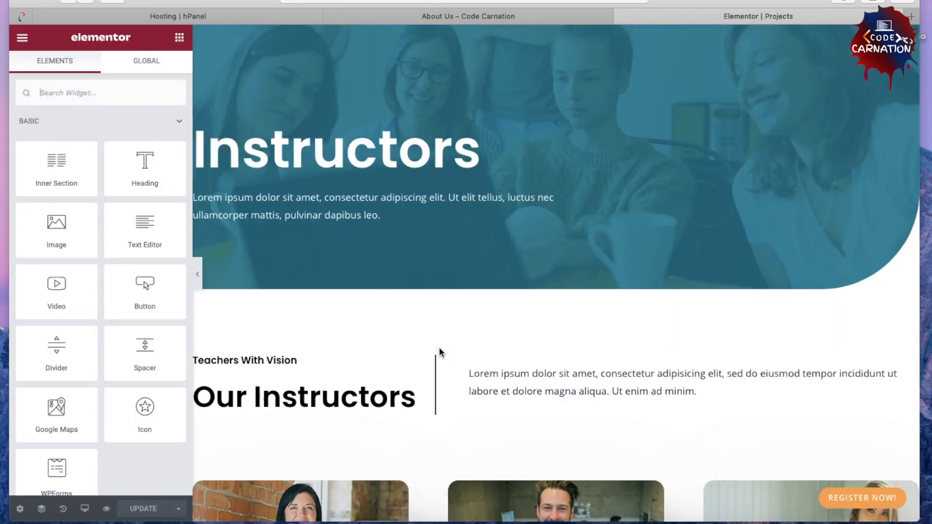
{"action": "left_click", "coordinate": [486, 148]}
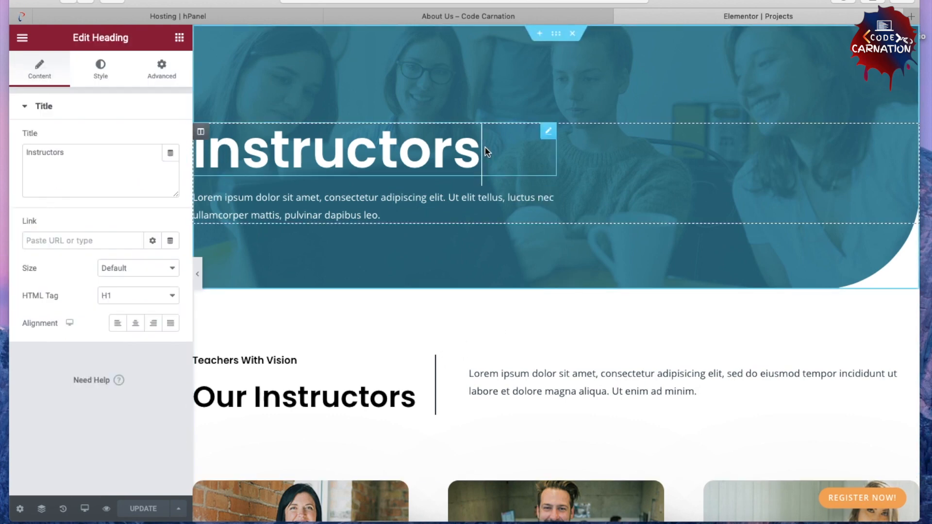
{"action": "double_click", "coordinate": [80, 151]}
{"action": "type", "text": "Instructors"}
{"action": "key", "text": "super+a"}
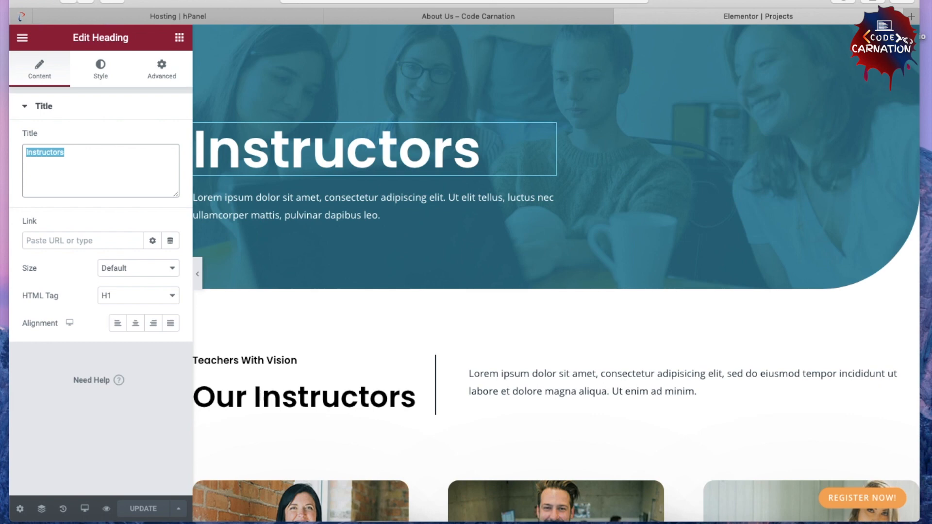
{"action": "type", "text": "Pro"}
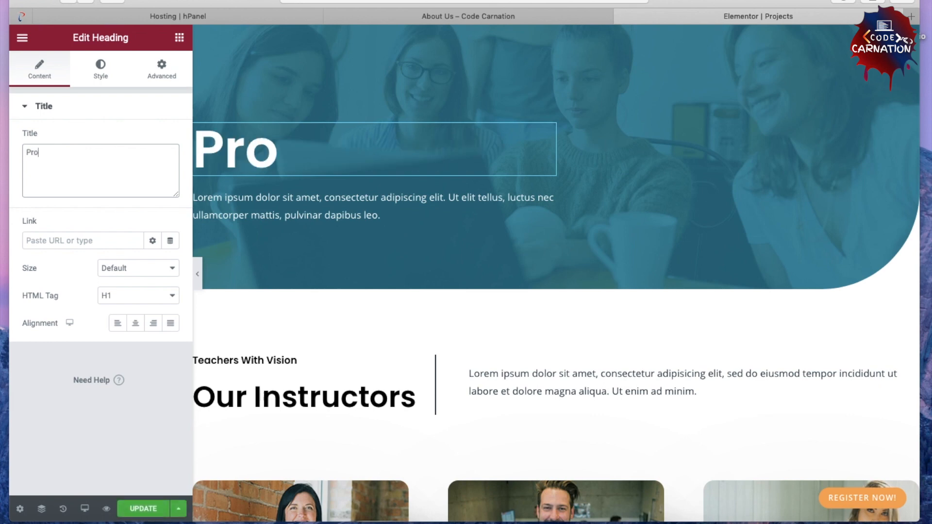
{"action": "type", "text": "jects"}
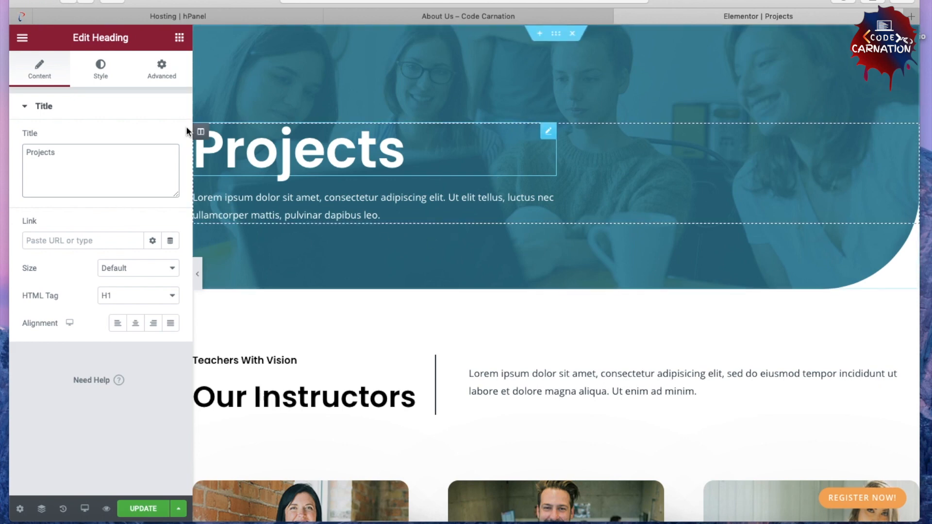
{"action": "left_click", "coordinate": [101, 75]}
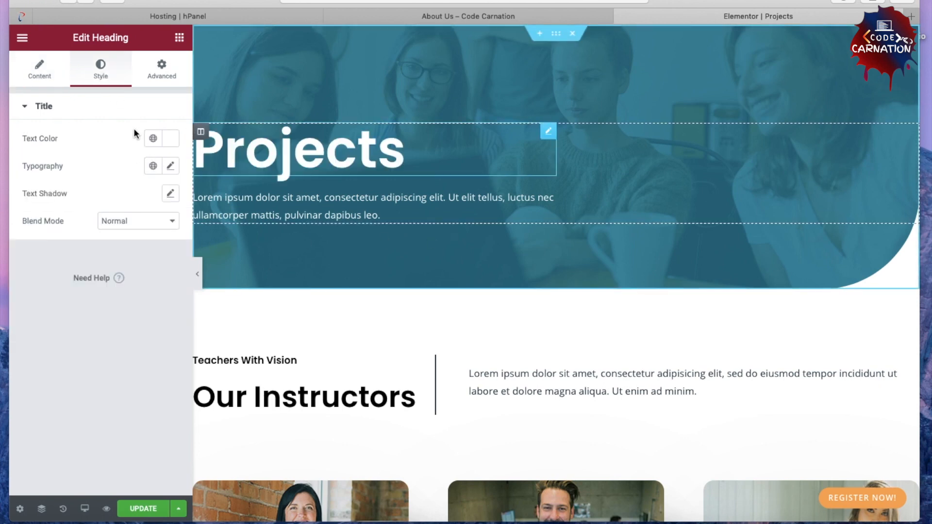
Switch the hero section background to a gradient with the red stop at 82 and a 320° angle.
{"action": "left_click", "coordinate": [556, 33]}
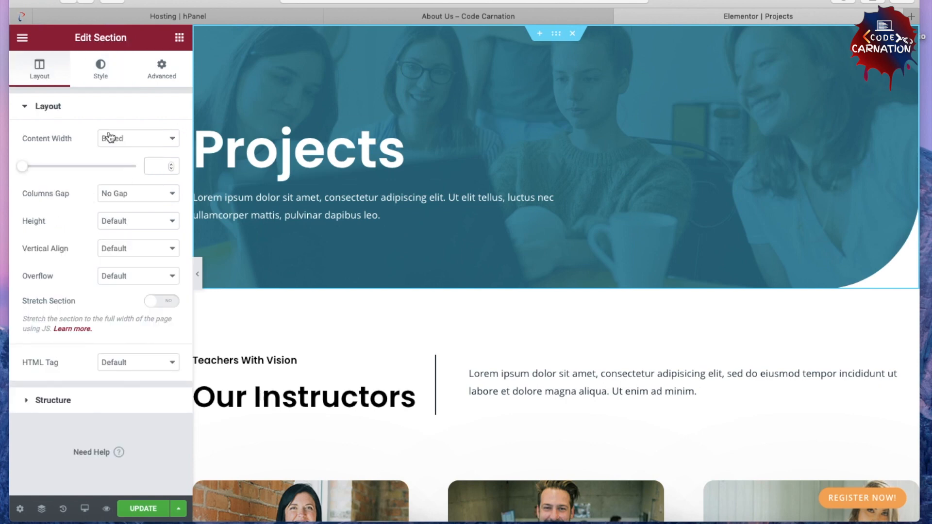
{"action": "left_click", "coordinate": [96, 78]}
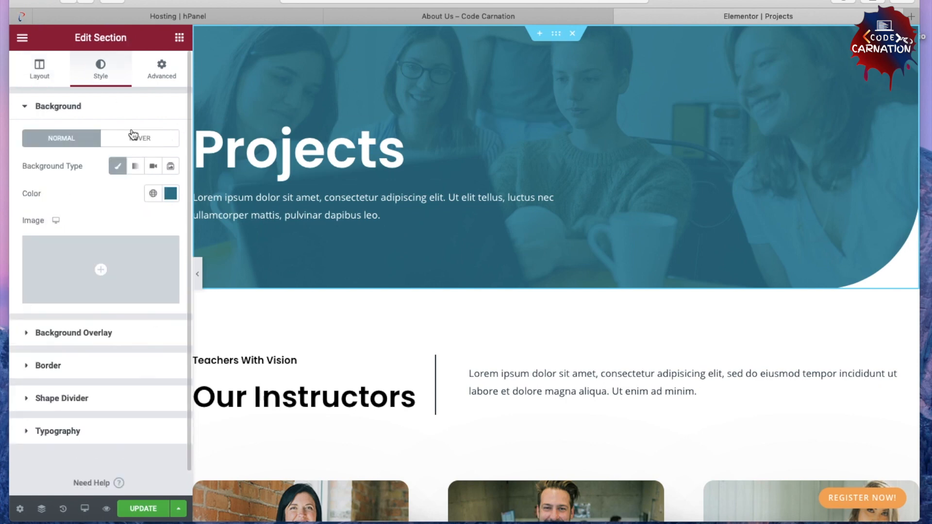
{"action": "left_click", "coordinate": [136, 167]}
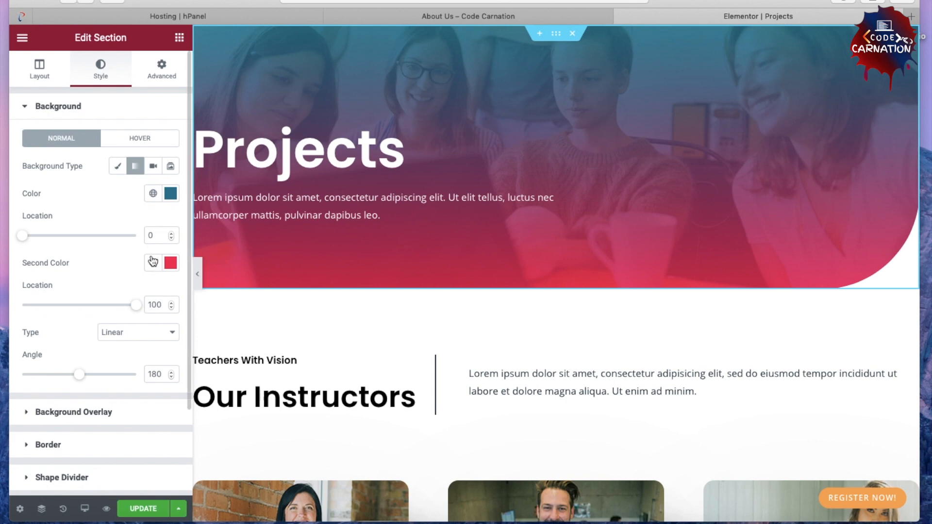
{"action": "left_click_drag", "start_coordinate": [139, 309], "coordinate": [118, 309]}
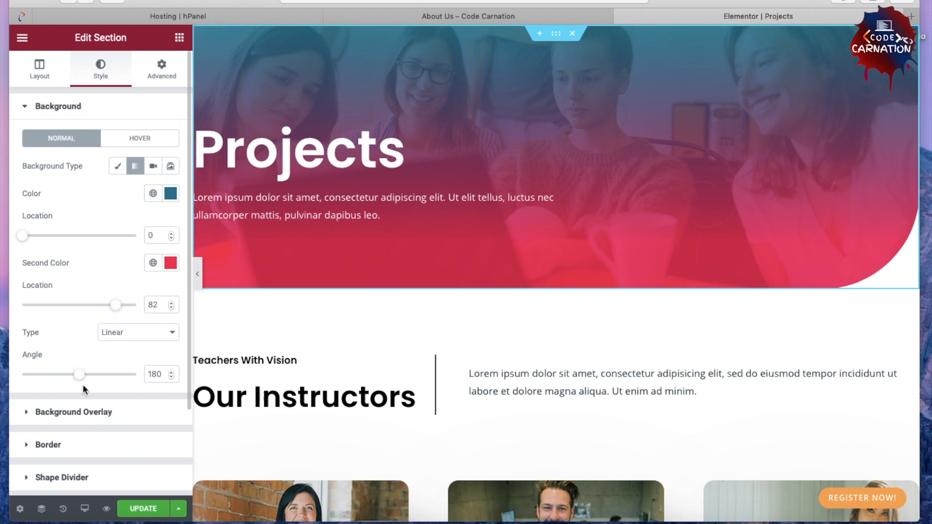
{"action": "left_click_drag", "start_coordinate": [79, 378], "coordinate": [125, 384]}
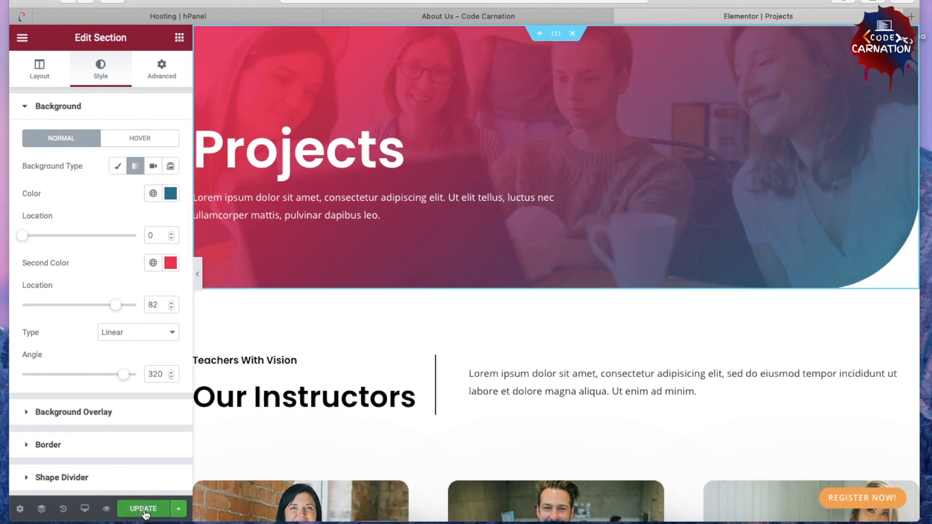
Change the Our Instructors heading's title to Our Projects.
{"action": "scroll", "coordinate": [494, 463], "scroll_direction": "down", "scroll_amount": 6}
{"action": "scroll", "coordinate": [505, 147], "scroll_direction": "up", "scroll_amount": 3}
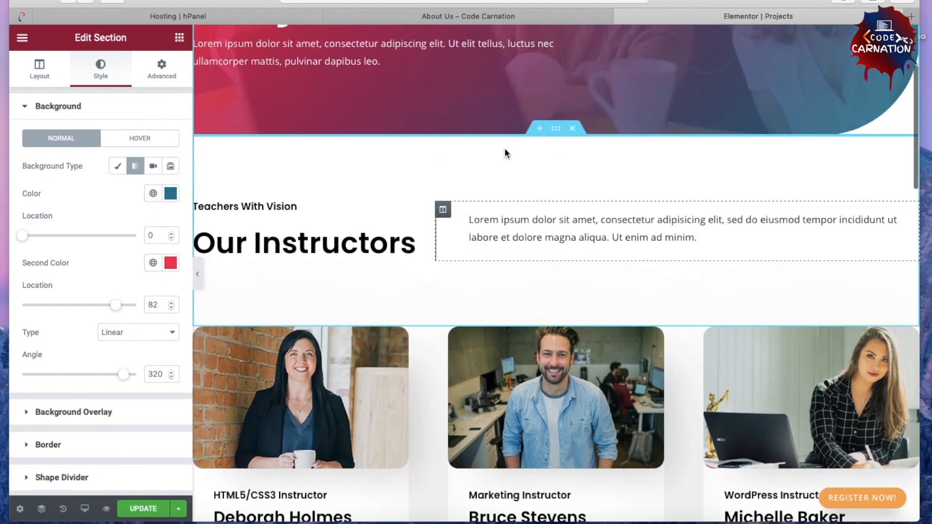
{"action": "left_click", "coordinate": [428, 250]}
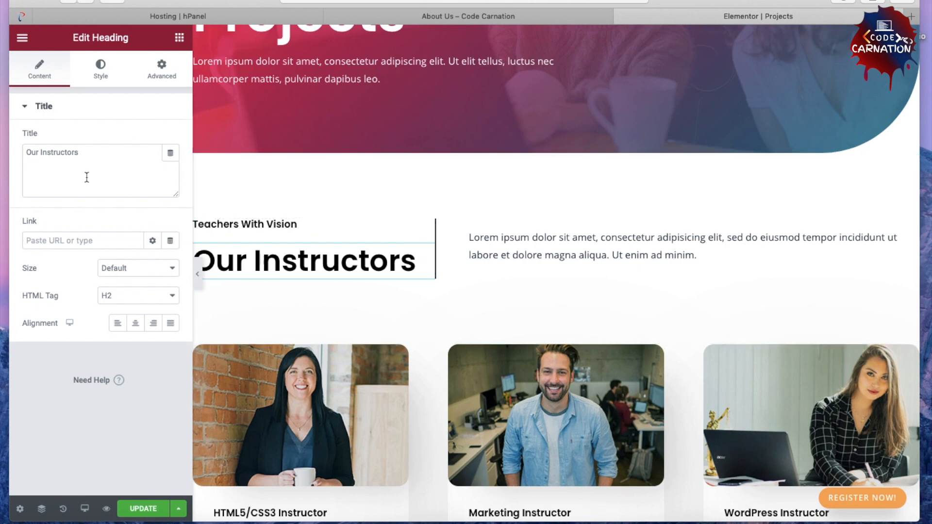
{"action": "left_click_drag", "start_coordinate": [86, 150], "coordinate": [62, 151]}
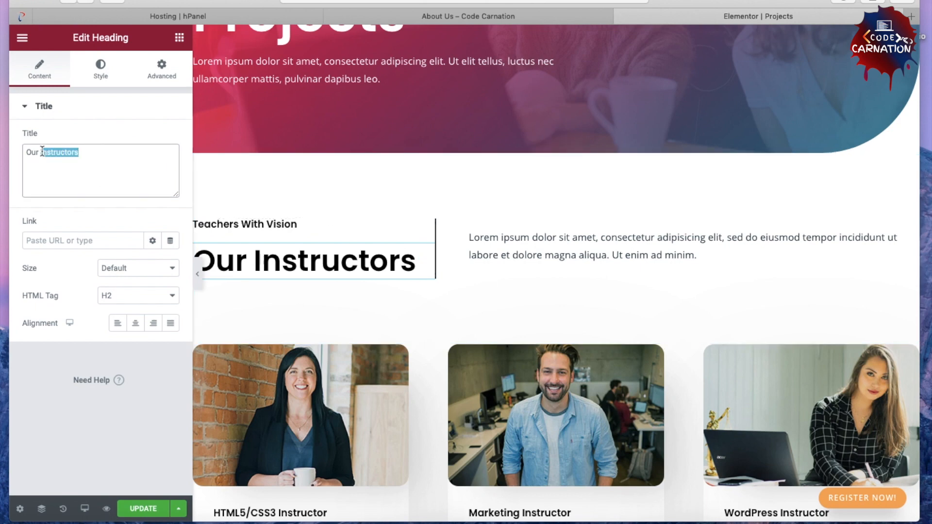
{"action": "type", "text": "P"}
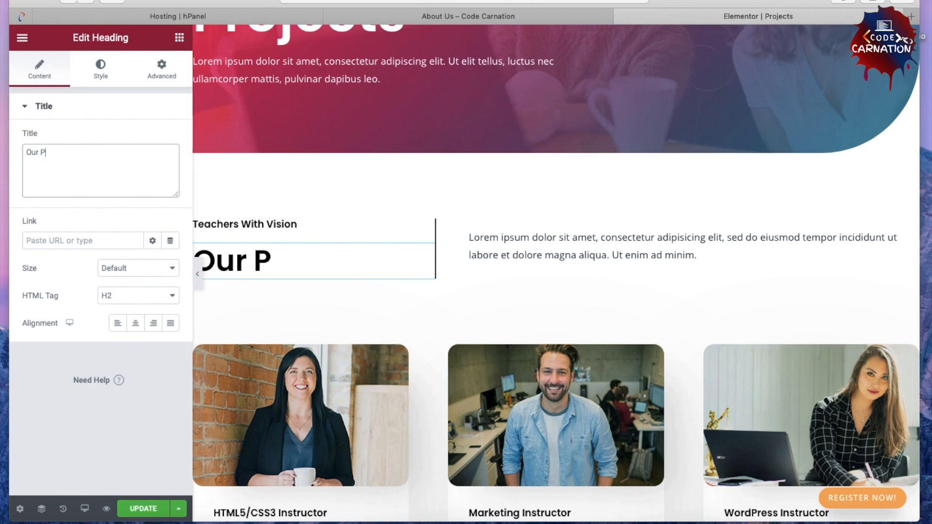
{"action": "type", "text": "rojects"}
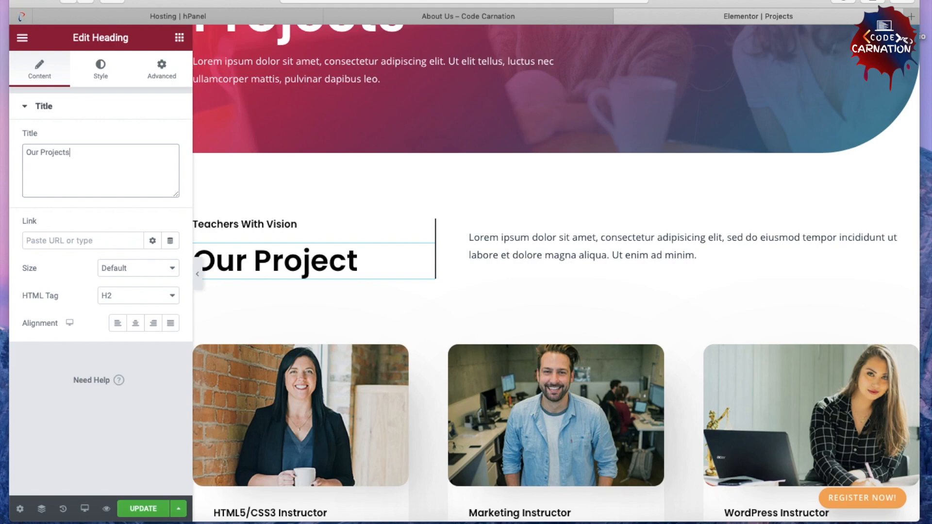
Inspect the instructor card photos in both rows, then select the Projects hero heading.
{"action": "scroll", "coordinate": [567, 338], "scroll_direction": "down", "scroll_amount": 1}
{"action": "scroll", "coordinate": [567, 339], "scroll_direction": "down", "scroll_amount": 10}
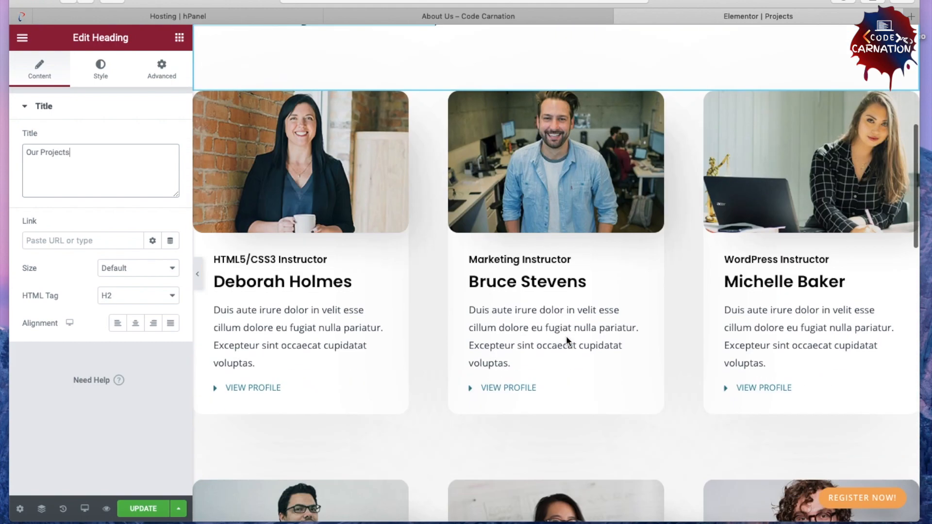
{"action": "scroll", "coordinate": [566, 336], "scroll_direction": "down", "scroll_amount": 7}
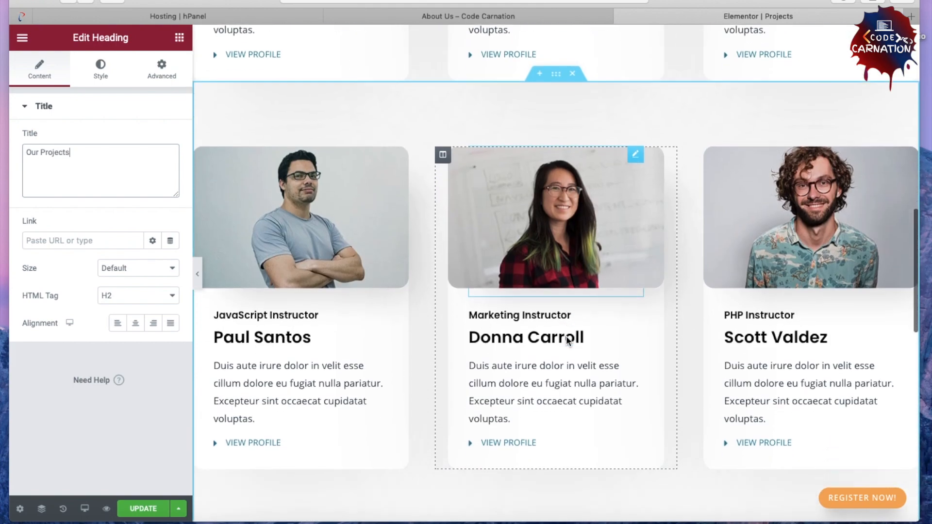
{"action": "scroll", "coordinate": [566, 336], "scroll_direction": "up", "scroll_amount": 7}
{"action": "scroll", "coordinate": [566, 336], "scroll_direction": "up", "scroll_amount": 10}
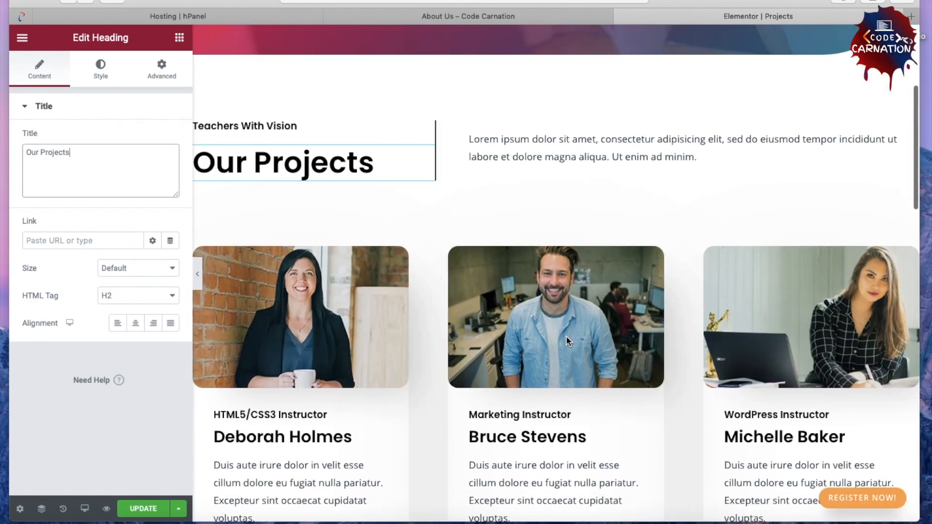
{"action": "left_click", "coordinate": [552, 265]}
{"action": "left_click", "coordinate": [343, 284]}
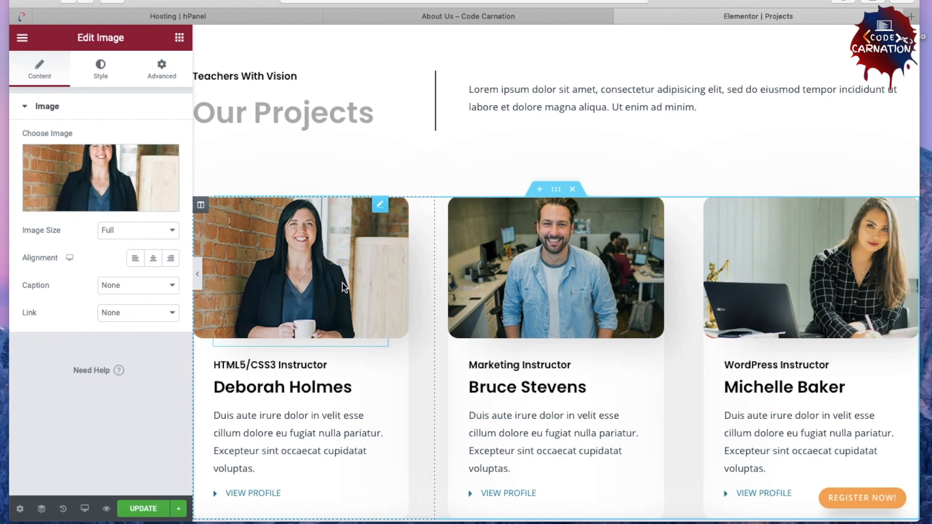
{"action": "left_click", "coordinate": [755, 262]}
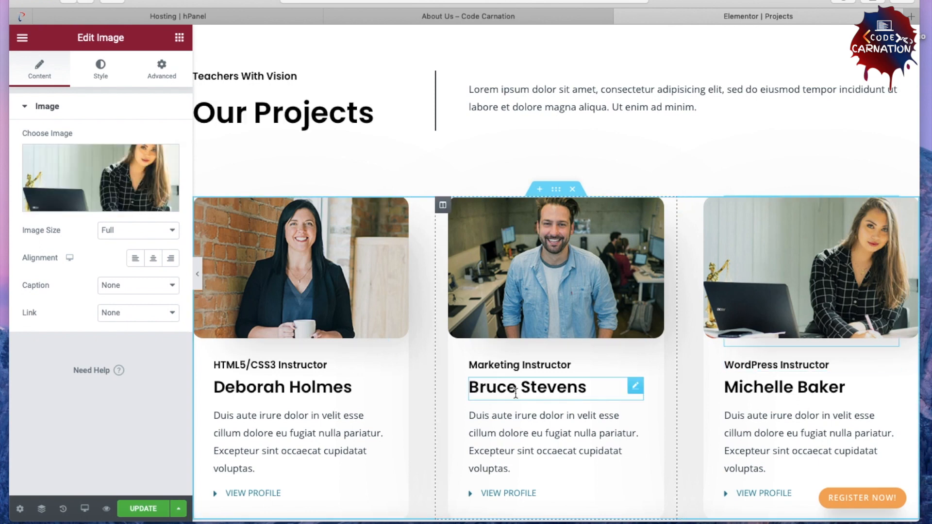
{"action": "scroll", "coordinate": [860, 401], "scroll_direction": "down", "scroll_amount": 5}
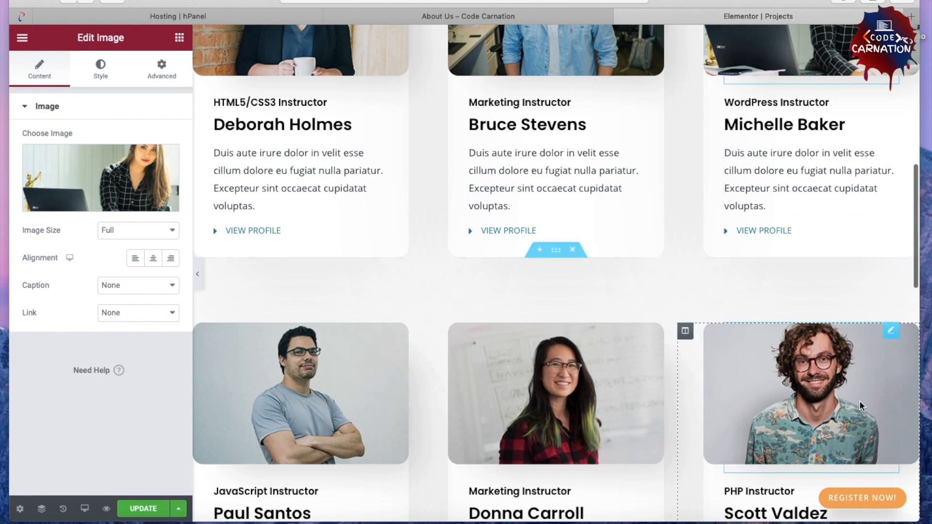
{"action": "left_click", "coordinate": [860, 400]}
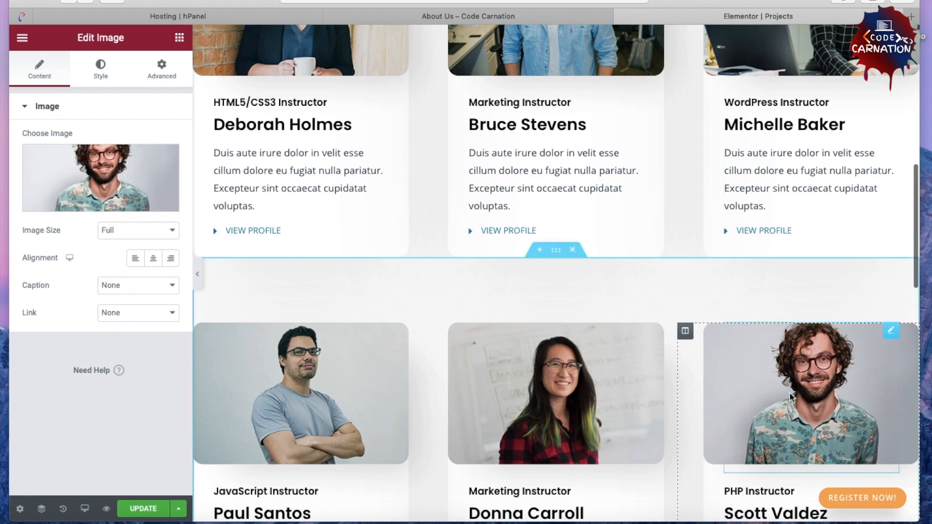
{"action": "left_click", "coordinate": [651, 389]}
{"action": "left_click", "coordinate": [369, 435]}
{"action": "scroll", "coordinate": [369, 435], "scroll_direction": "down", "scroll_amount": 1}
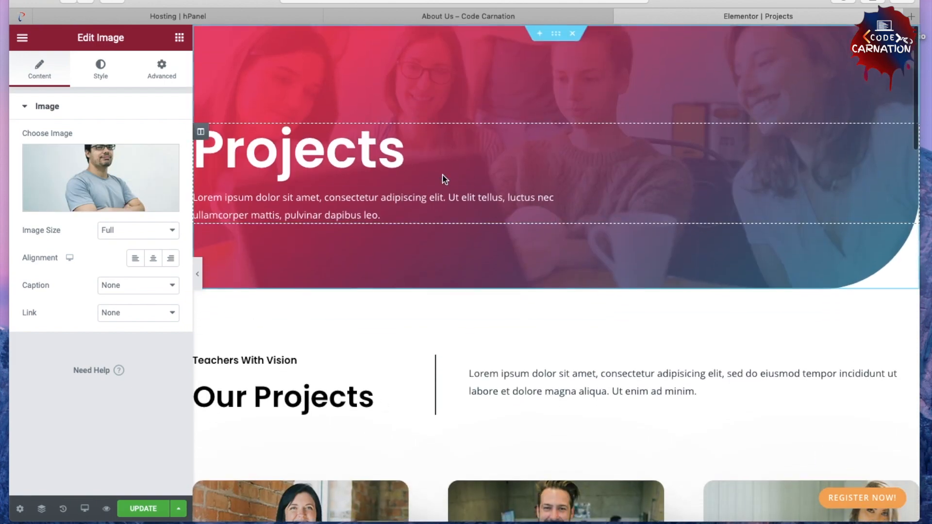
{"action": "left_click", "coordinate": [456, 158]}
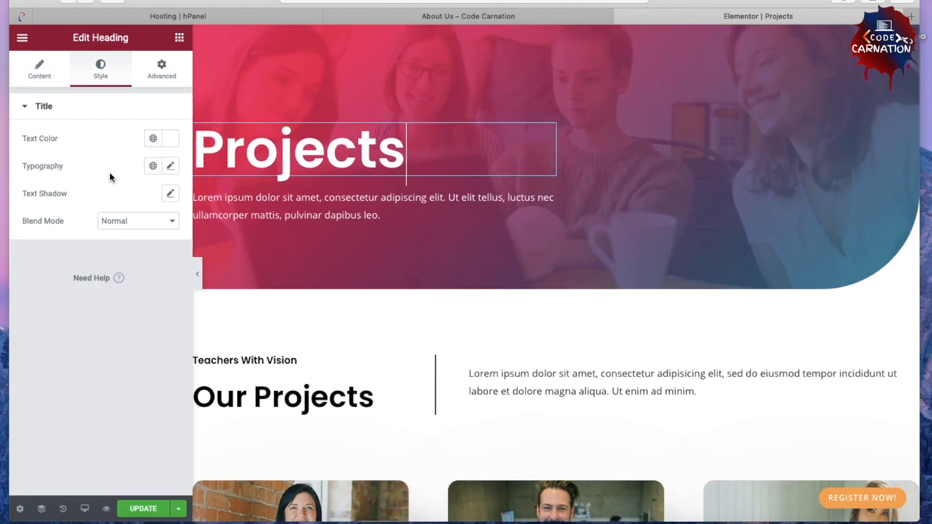
{"action": "left_click", "coordinate": [39, 69]}
{"action": "left_click_drag", "start_coordinate": [55, 153], "coordinate": [29, 152]}
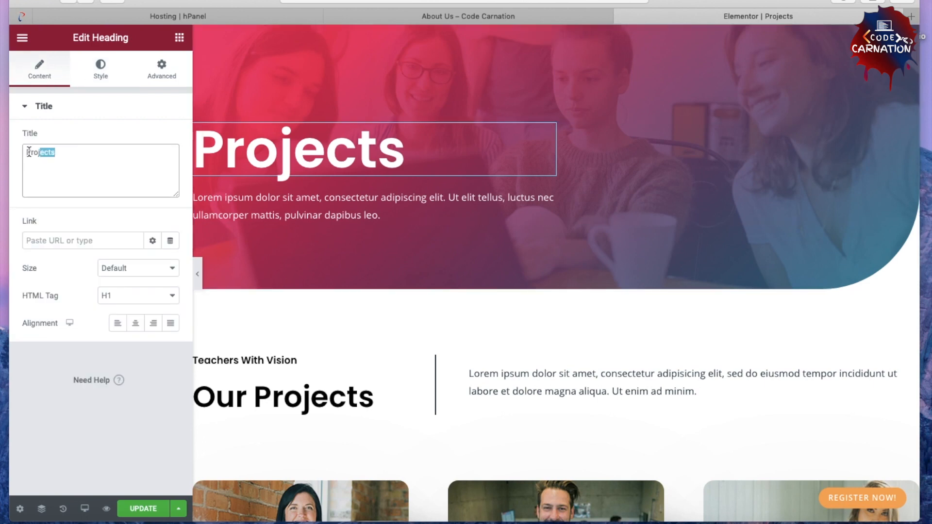
{"action": "type", "text": "Port"}
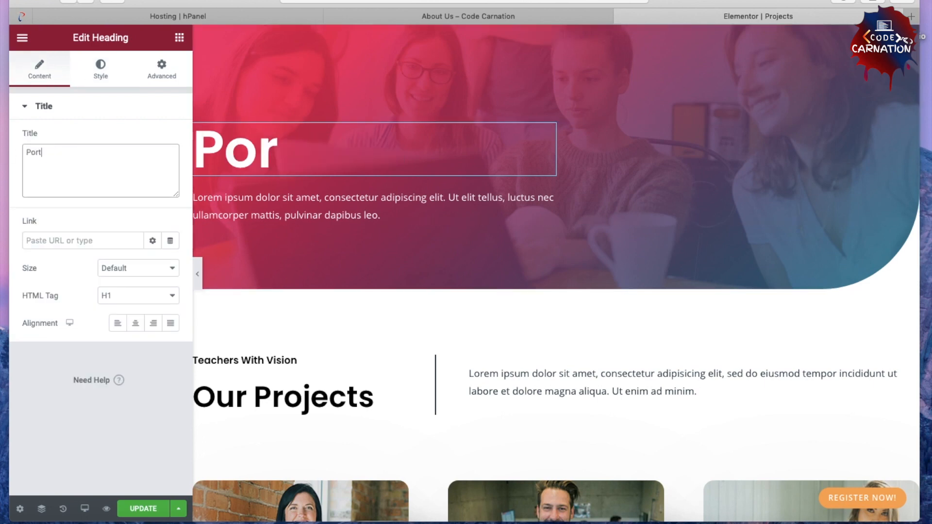
{"action": "type", "text": "polio"}
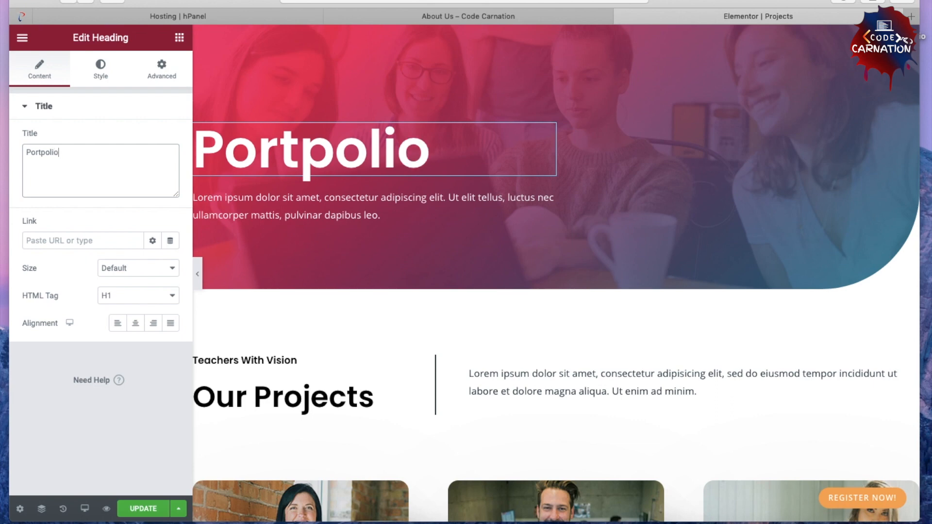
{"action": "key", "text": "BackSpace"}
{"action": "key", "text": "BackSpace"}
{"action": "key", "text": "BackSpace"}
{"action": "key", "text": "BackSpace"}
{"action": "key", "text": "BackSpace"}
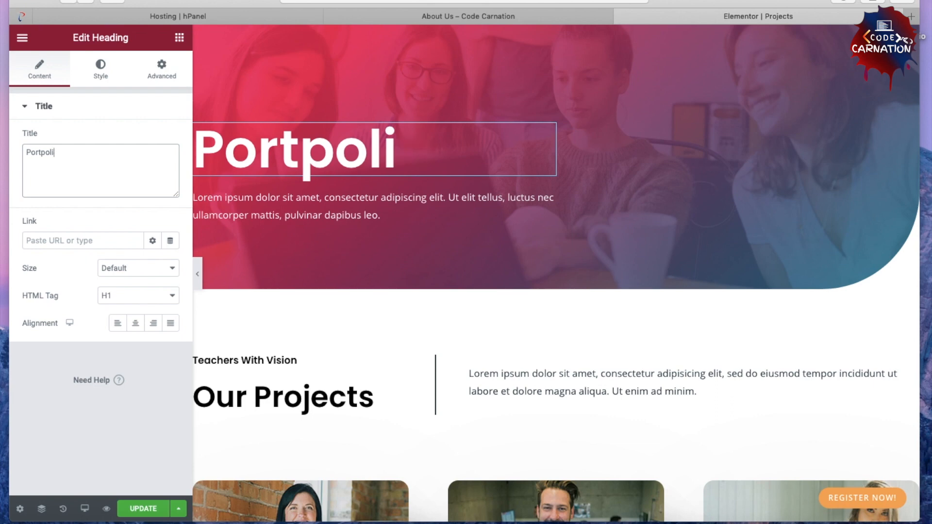
{"action": "type", "text": "folio"}
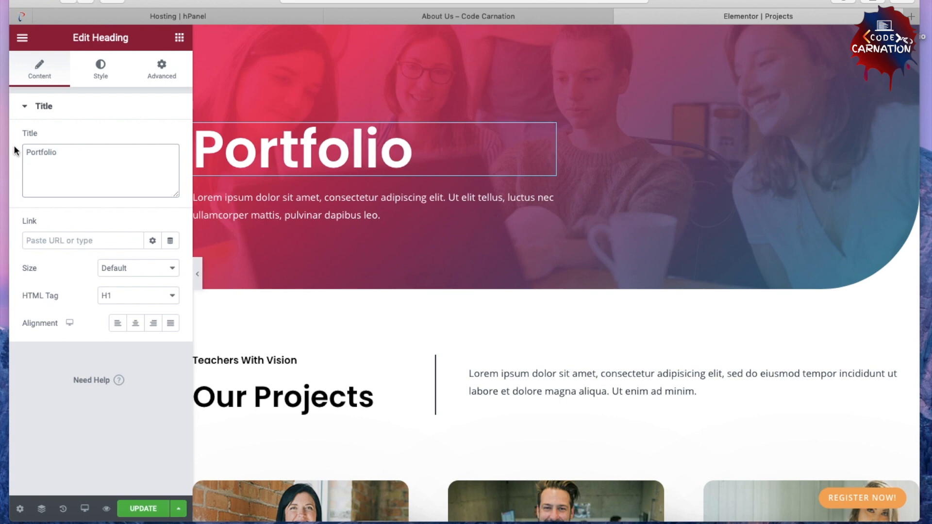
{"action": "left_click_drag", "start_coordinate": [52, 149], "coordinate": [19, 147]}
{"action": "key", "text": "BackSpace"}
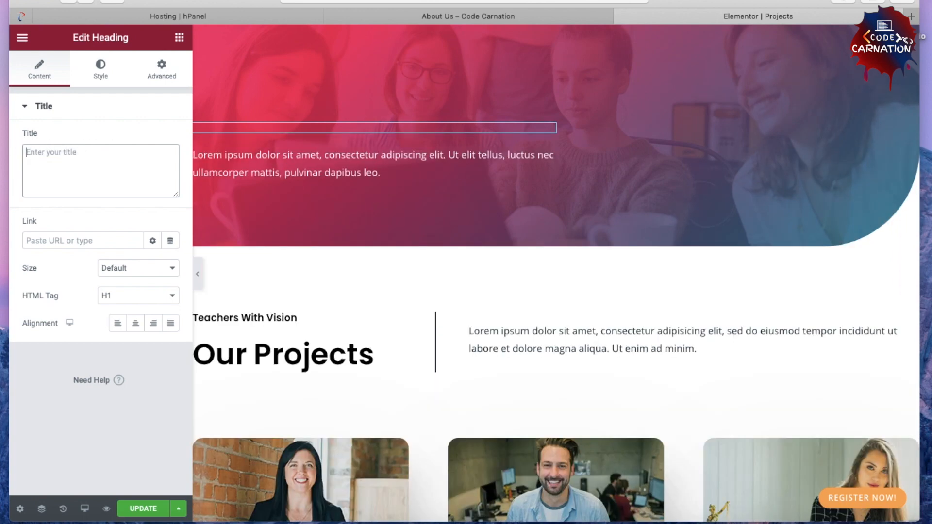
{"action": "type", "text": "Sam"}
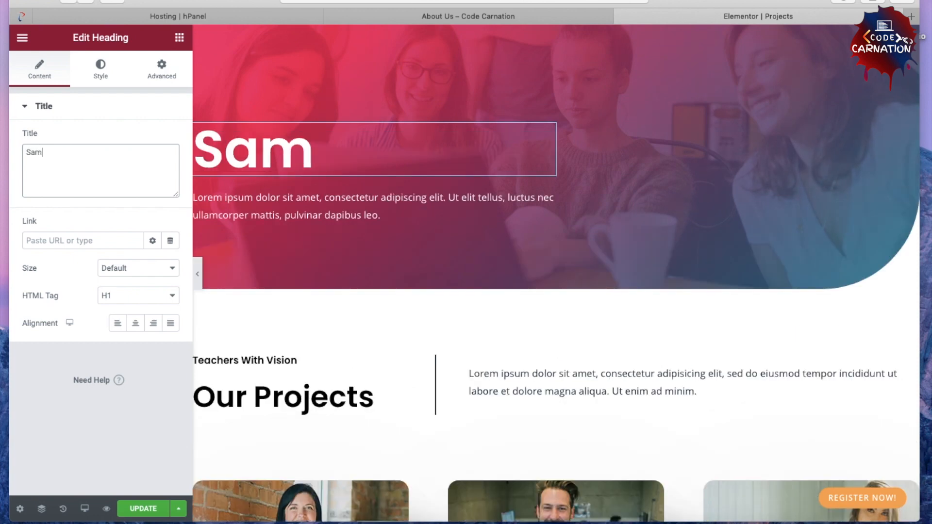
{"action": "type", "text": "ple"}
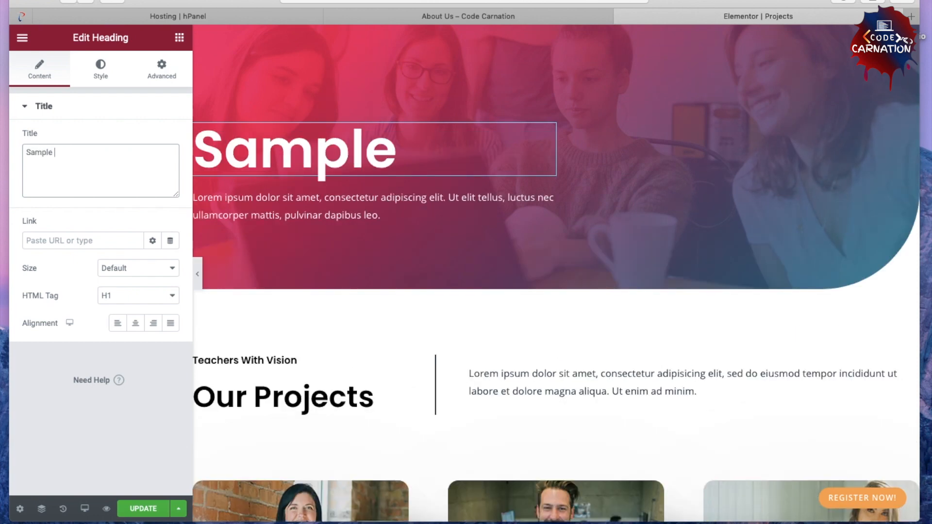
{"action": "type", "text": " i"}
{"action": "key", "text": "BackSpace"}
{"action": "type", "text": "Item"}
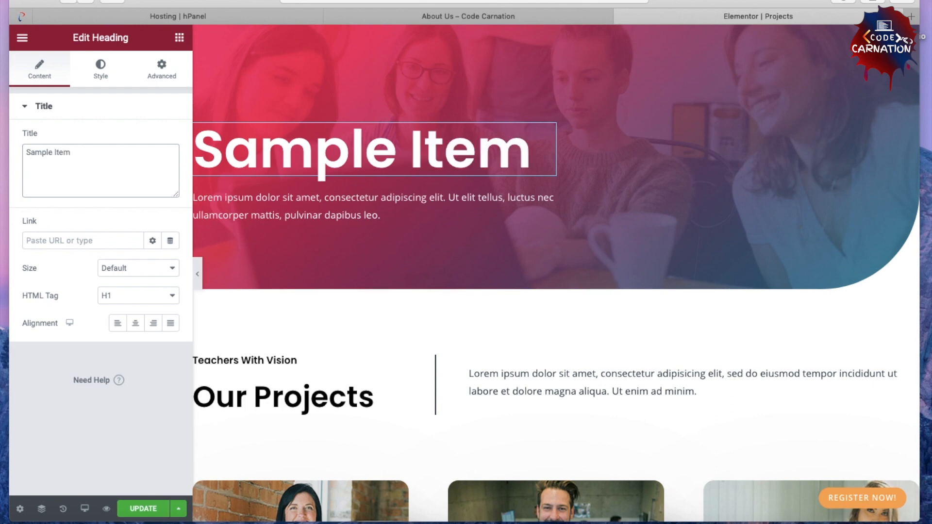
{"action": "key", "text": "BackSpace"}
{"action": "key", "text": "BackSpace"}
{"action": "key", "text": "BackSpace"}
{"action": "key", "text": "BackSpace"}
{"action": "key", "text": "BackSpace"}
{"action": "key", "text": "BackSpace"}
{"action": "key", "text": "BackSpace"}
{"action": "key", "text": "BackSpace"}
{"action": "key", "text": "BackSpace"}
{"action": "key", "text": "BackSpace"}
{"action": "key", "text": "BackSpace"}
{"action": "type", "text": "Project"}
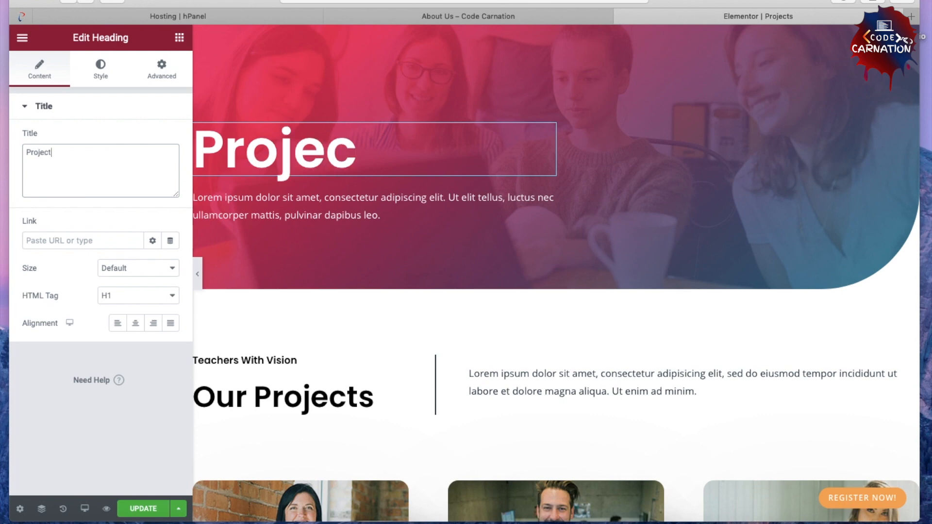
{"action": "type", "text": "s"}
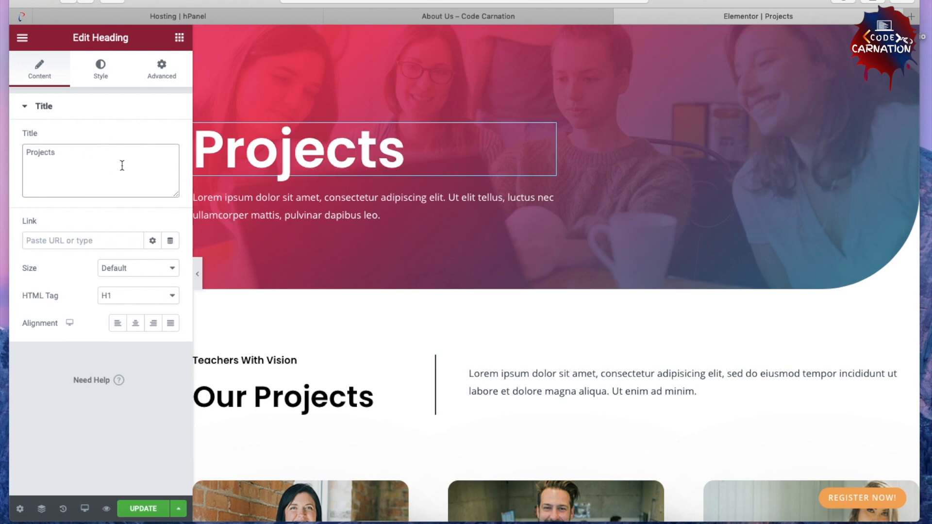
Check the Link setting on the first card's VIEW PROFILE button.
{"action": "scroll", "coordinate": [295, 250], "scroll_direction": "down", "scroll_amount": 5}
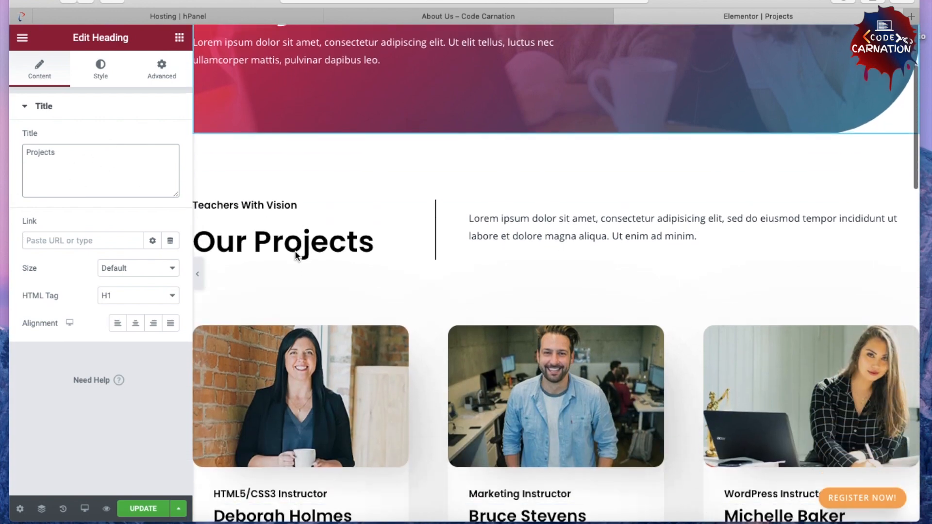
{"action": "scroll", "coordinate": [316, 293], "scroll_direction": "down", "scroll_amount": 20}
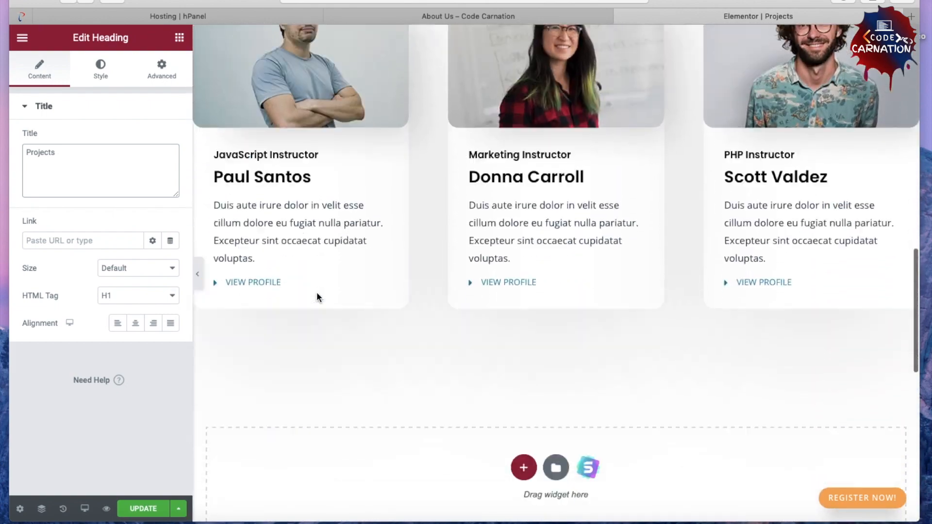
{"action": "scroll", "coordinate": [317, 297], "scroll_direction": "down", "scroll_amount": 5}
{"action": "scroll", "coordinate": [317, 297], "scroll_direction": "up", "scroll_amount": 20}
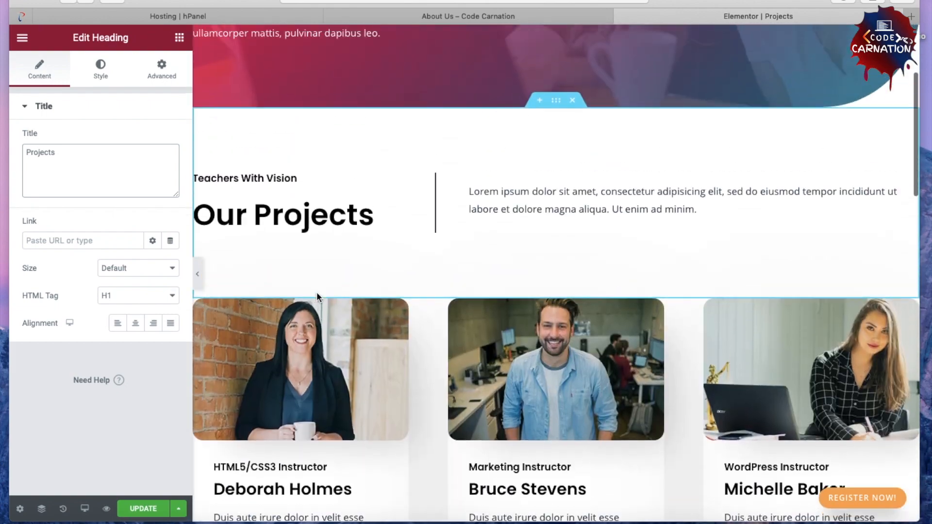
{"action": "scroll", "coordinate": [622, 369], "scroll_direction": "down", "scroll_amount": 4}
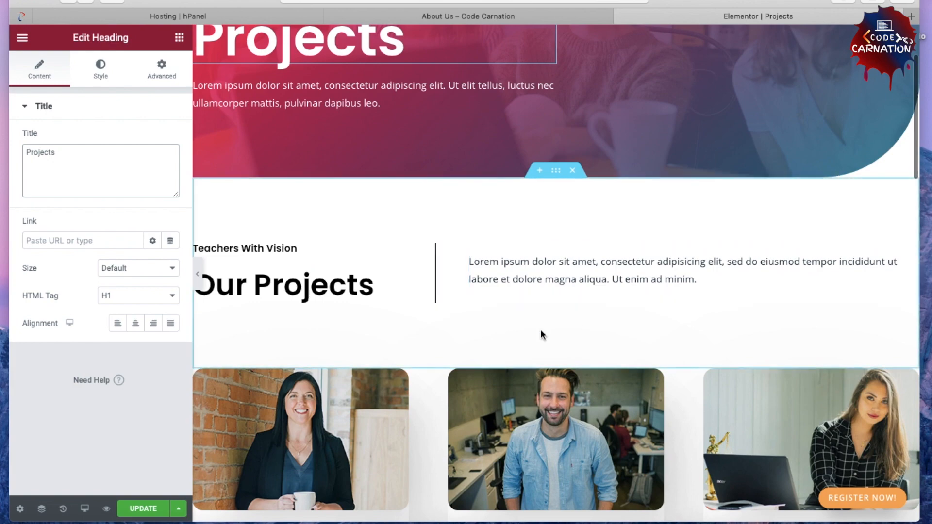
{"action": "scroll", "coordinate": [624, 301], "scroll_direction": "down", "scroll_amount": 7}
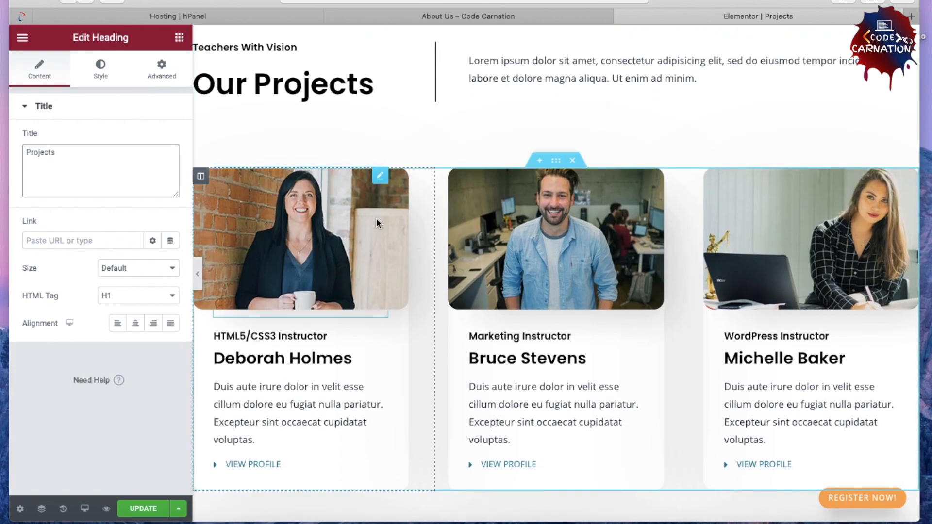
{"action": "scroll", "coordinate": [341, 399], "scroll_direction": "down", "scroll_amount": 1}
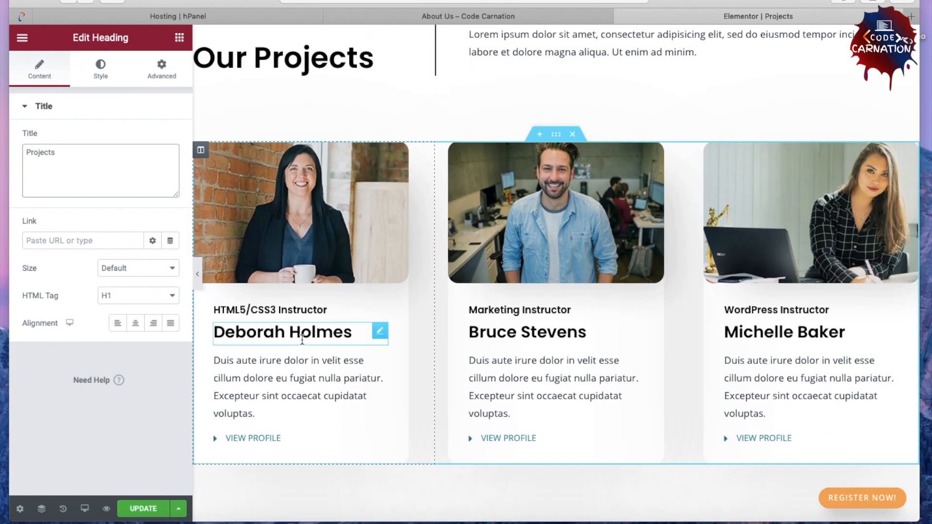
{"action": "scroll", "coordinate": [321, 485], "scroll_direction": "down", "scroll_amount": 4}
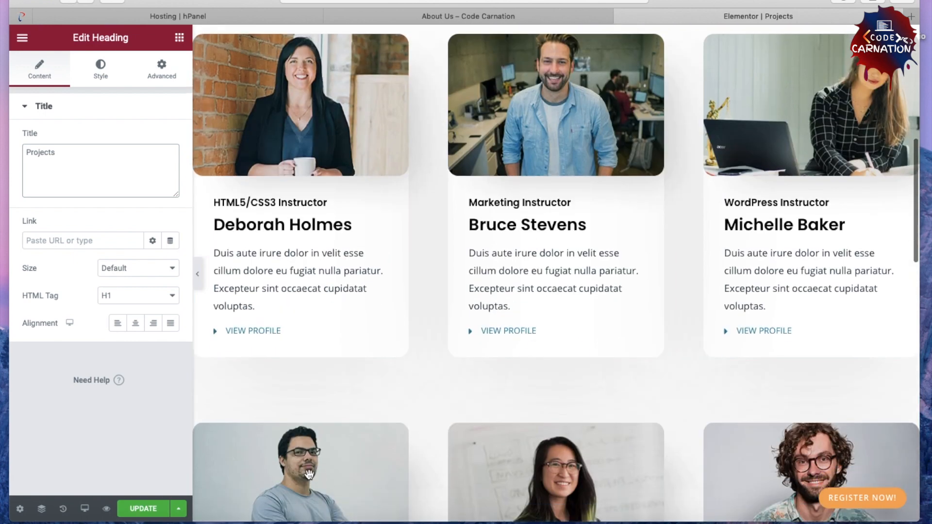
{"action": "left_click", "coordinate": [253, 332]}
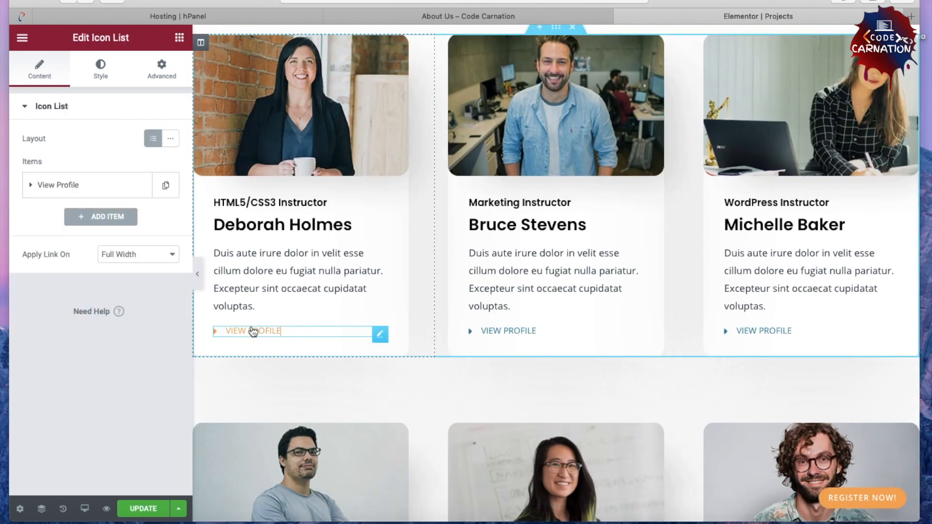
{"action": "left_click", "coordinate": [33, 189]}
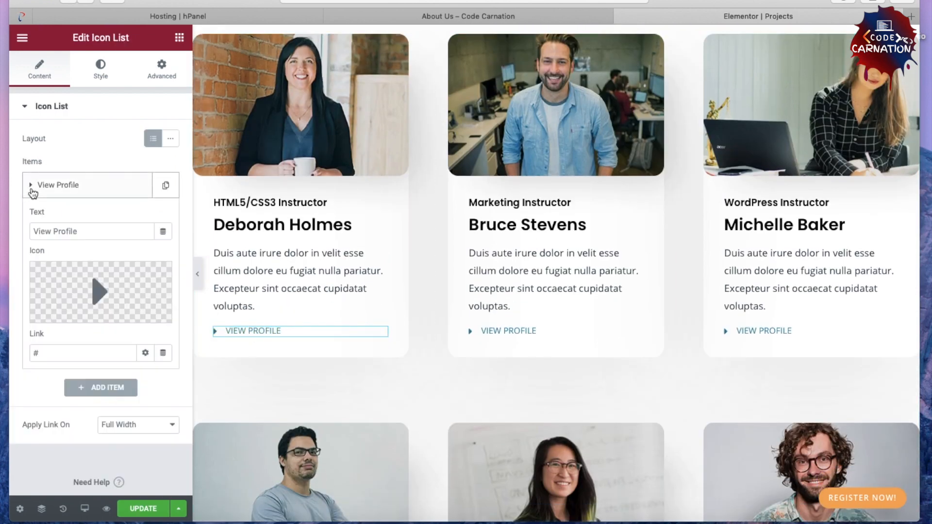
{"action": "left_click", "coordinate": [44, 353]}
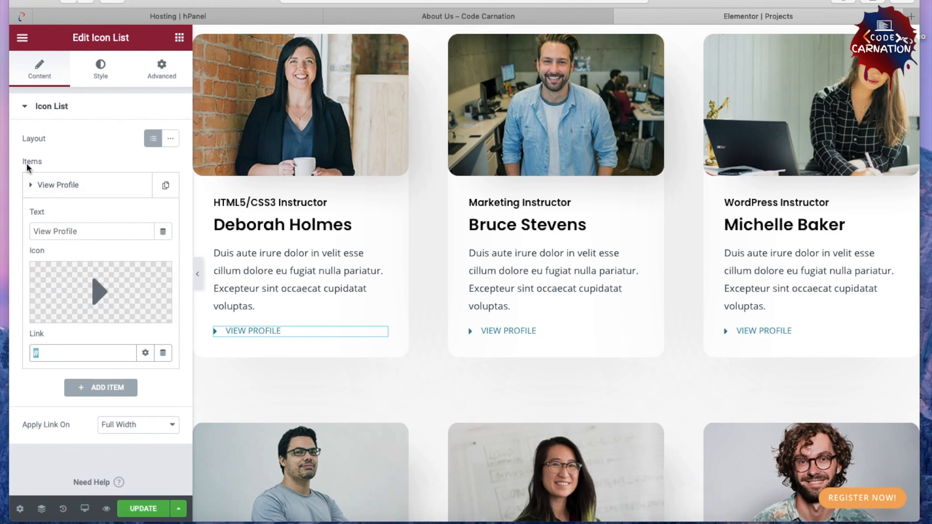
{"action": "left_click", "coordinate": [33, 185]}
Save the Projects page changes with UPDATE.
{"action": "scroll", "coordinate": [349, 344], "scroll_direction": "down", "scroll_amount": 15}
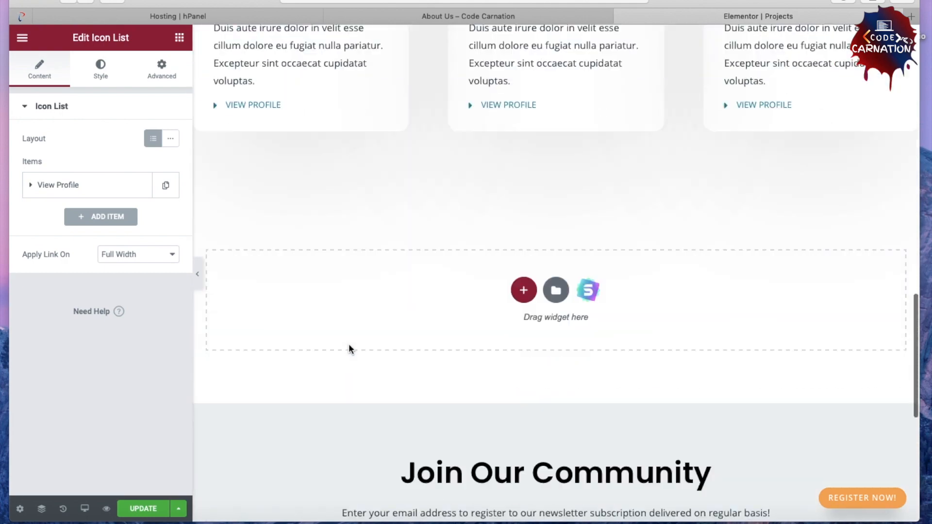
{"action": "scroll", "coordinate": [349, 344], "scroll_direction": "down", "scroll_amount": 5}
{"action": "scroll", "coordinate": [348, 344], "scroll_direction": "up", "scroll_amount": 20}
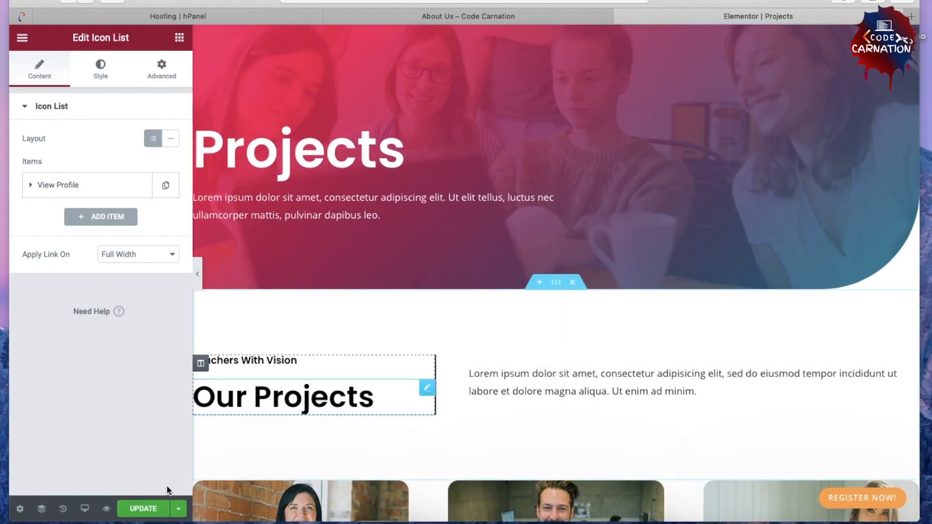
{"action": "left_click", "coordinate": [142, 509]}
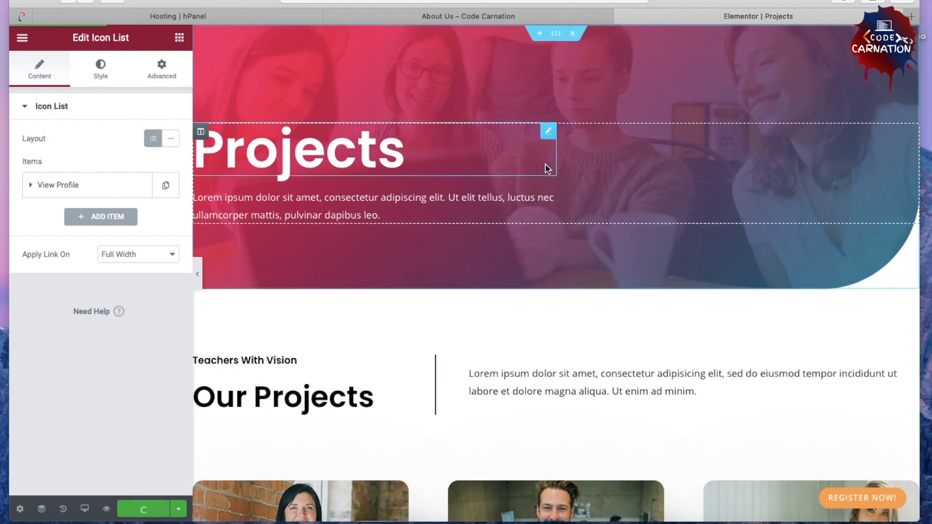
Set the hero section's background overlay image to html.jpg from the Media Library.
{"action": "left_click", "coordinate": [556, 35]}
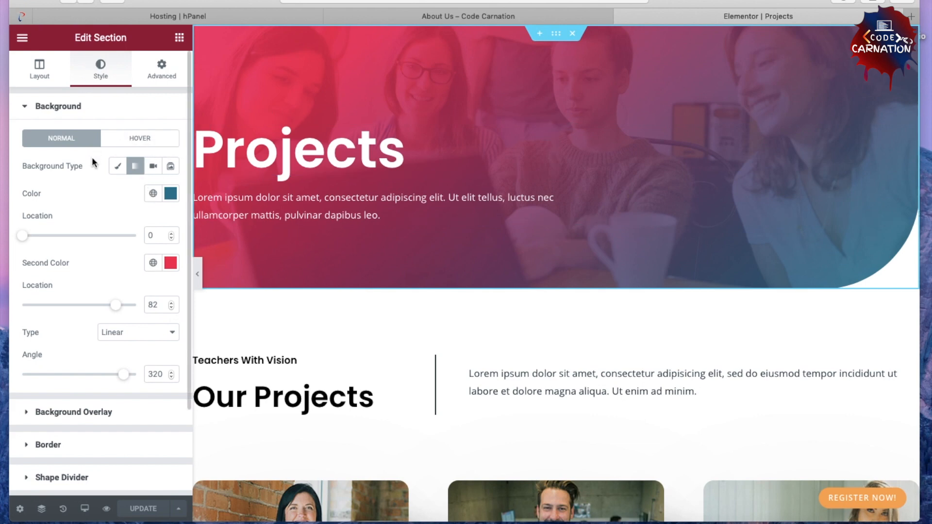
{"action": "left_click", "coordinate": [30, 414]}
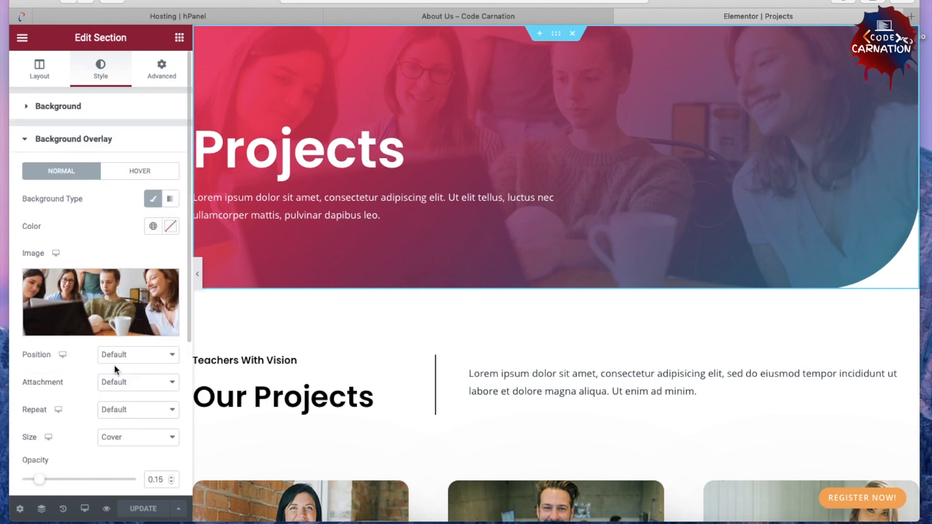
{"action": "left_click", "coordinate": [104, 328]}
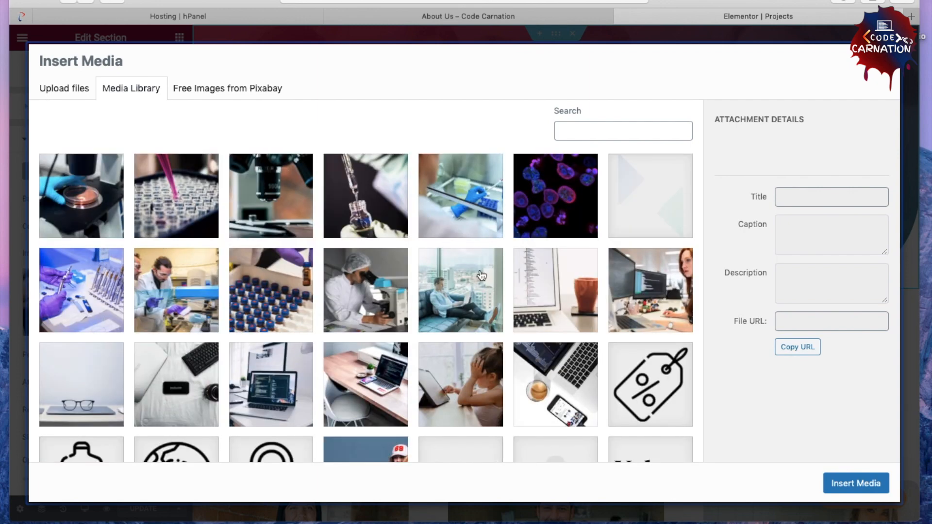
{"action": "scroll", "coordinate": [482, 276], "scroll_direction": "down", "scroll_amount": 1}
{"action": "scroll", "coordinate": [481, 276], "scroll_direction": "down", "scroll_amount": 2}
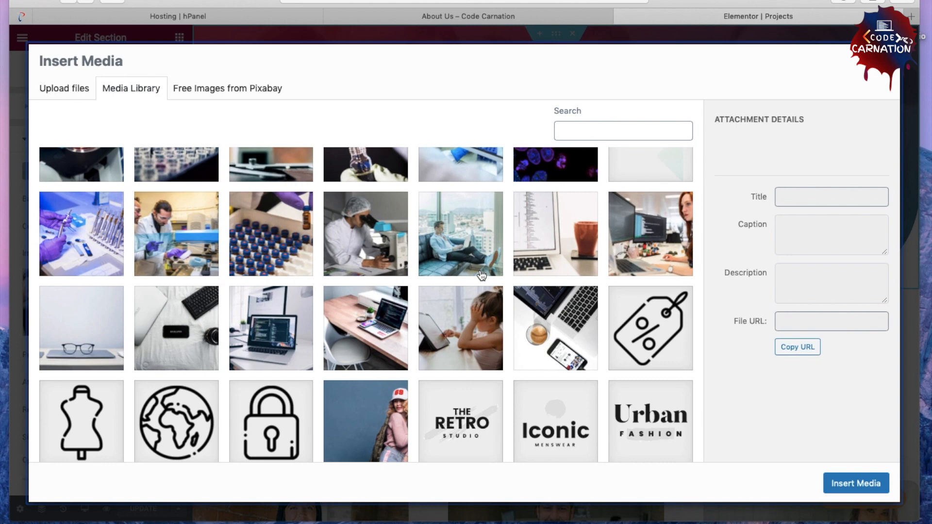
{"action": "scroll", "coordinate": [482, 276], "scroll_direction": "down", "scroll_amount": 2}
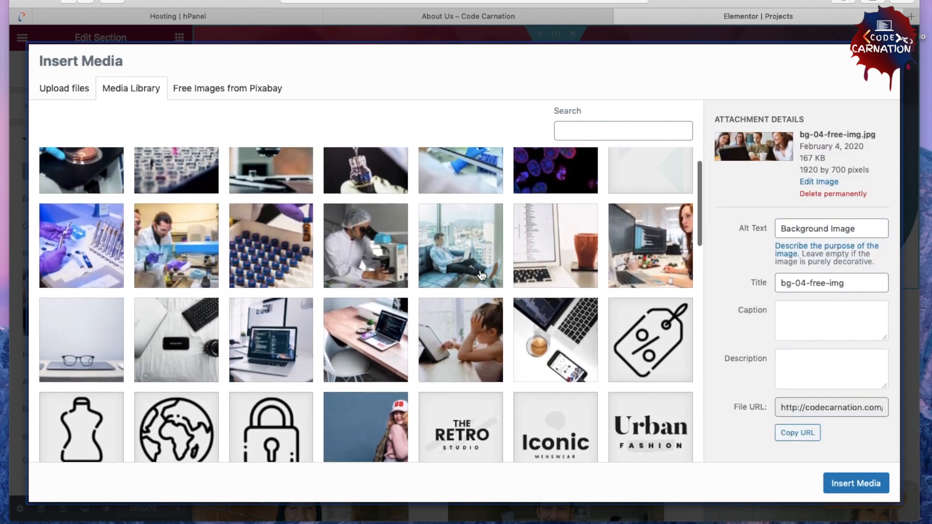
{"action": "scroll", "coordinate": [482, 276], "scroll_direction": "down", "scroll_amount": 20}
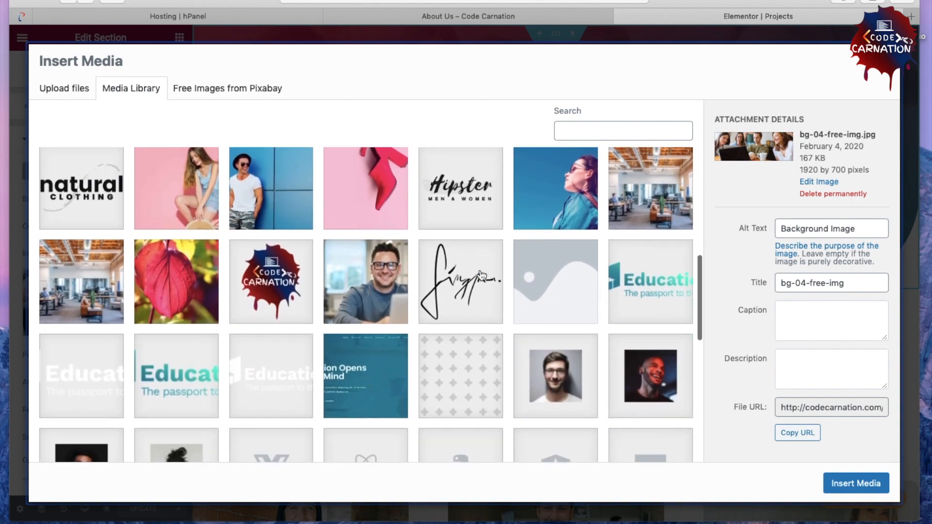
{"action": "scroll", "coordinate": [482, 276], "scroll_direction": "down", "scroll_amount": 5}
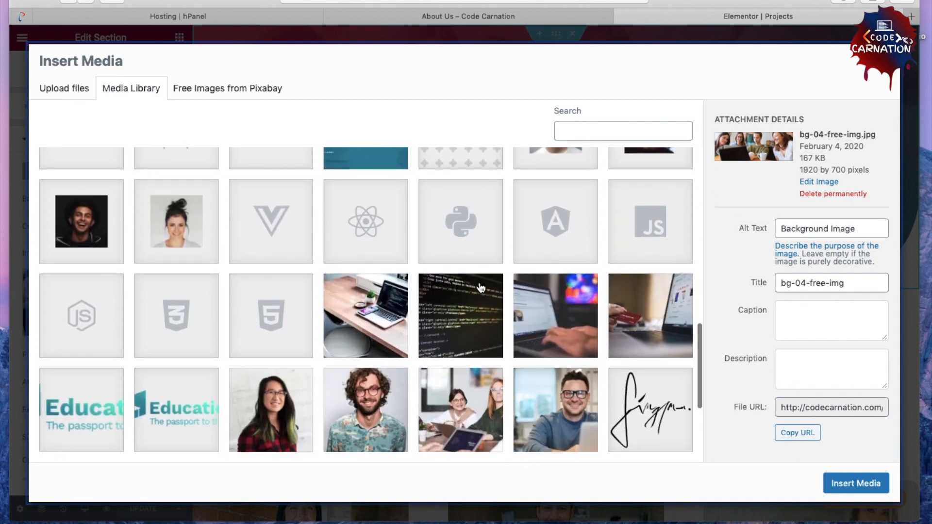
{"action": "left_click", "coordinate": [480, 333]}
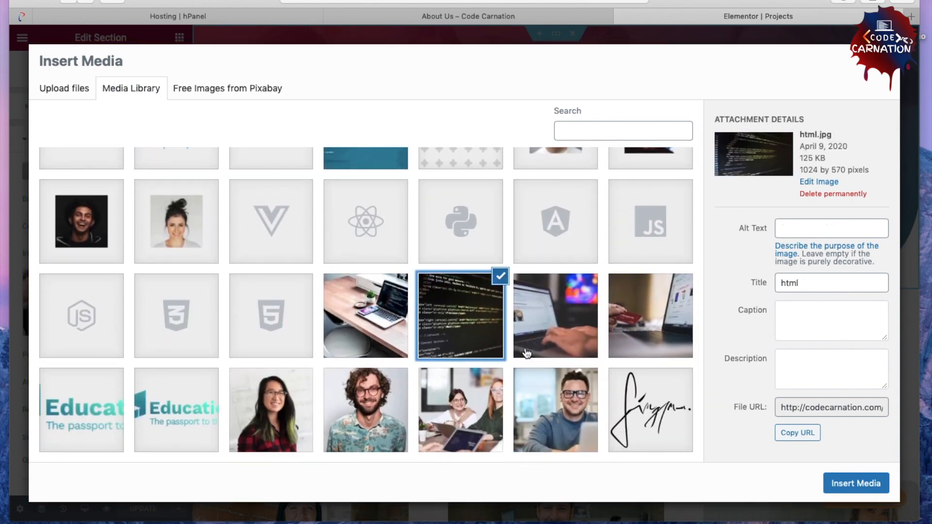
{"action": "left_click", "coordinate": [857, 485]}
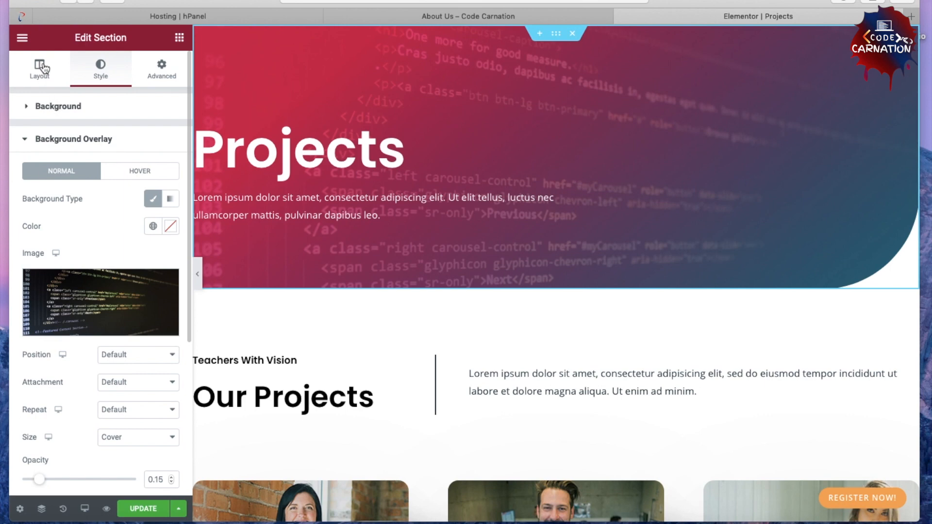
Save the page, retrying after the network connection briefly drops.
{"action": "left_click", "coordinate": [142, 510]}
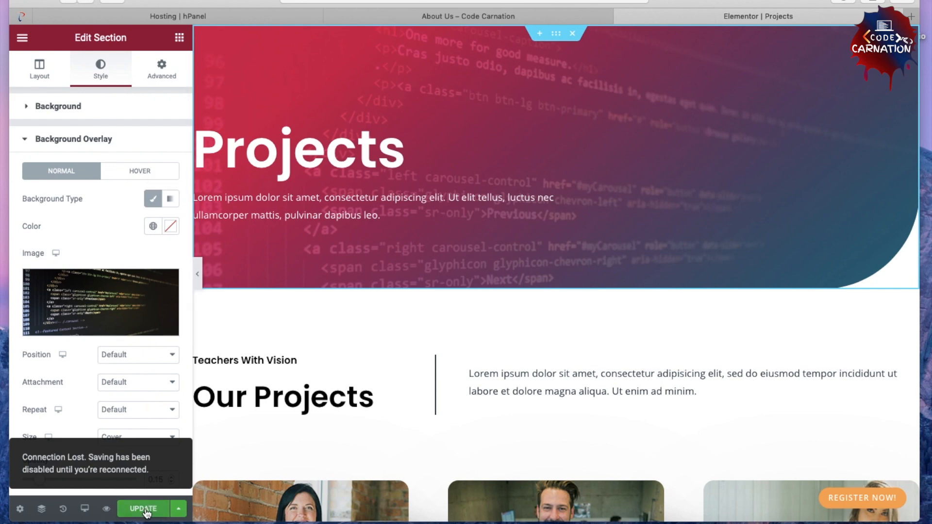
{"action": "left_click", "coordinate": [826, 1]}
{"action": "left_click", "coordinate": [828, 21]}
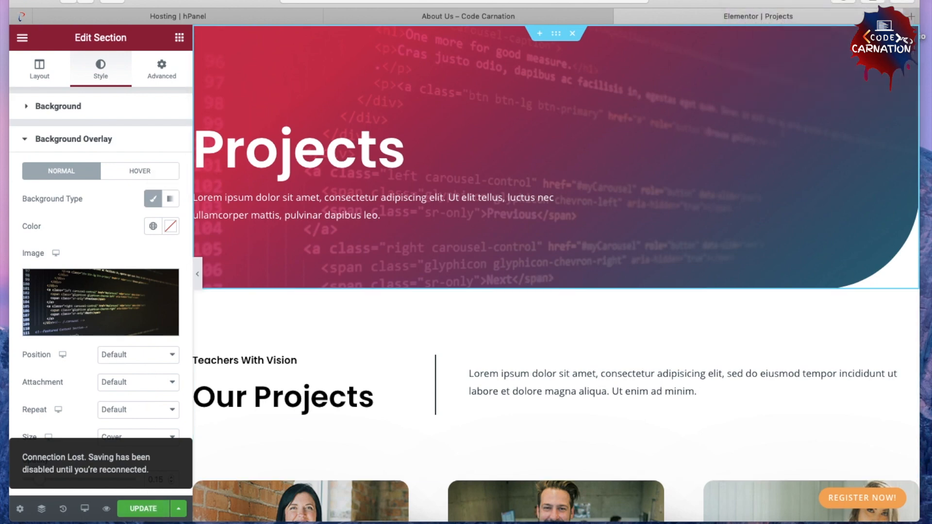
{"action": "left_click", "coordinate": [157, 514]}
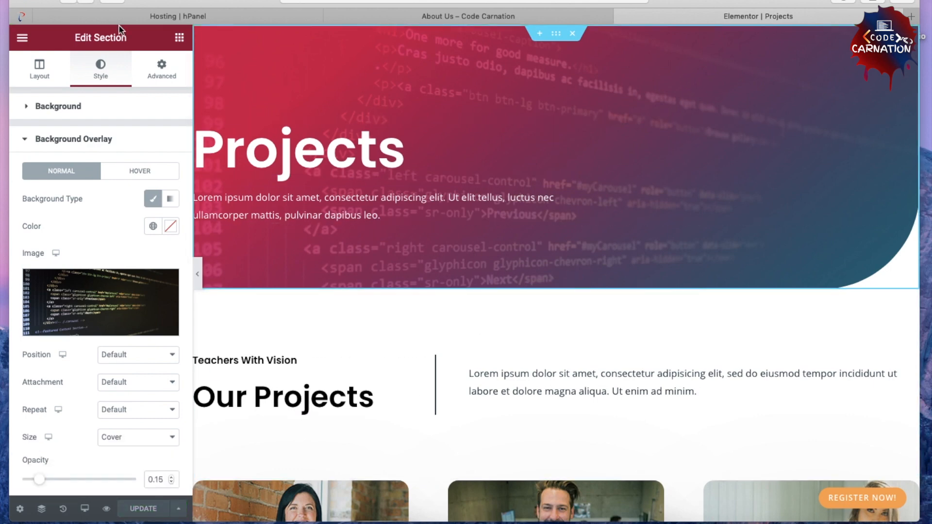
Exit Elementor to the dashboard and view the published Projects page from All Pages.
{"action": "left_click", "coordinate": [19, 39]}
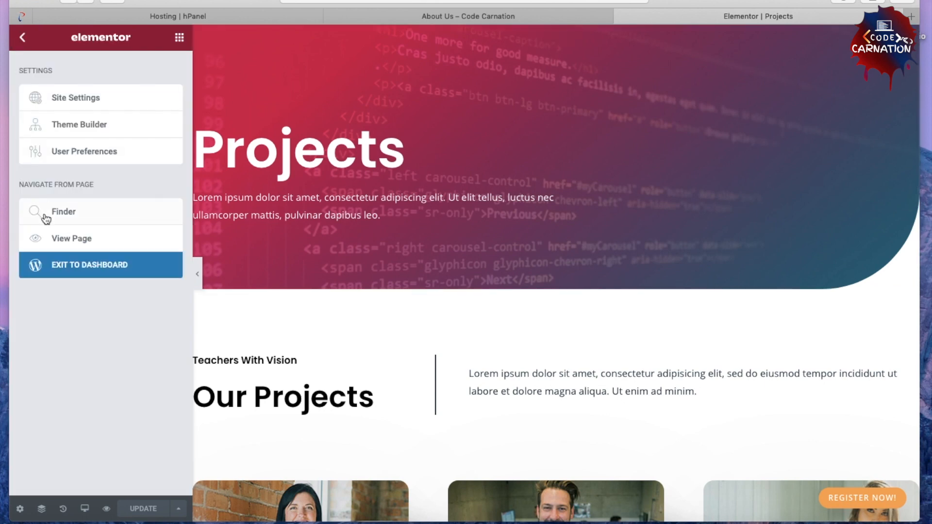
{"action": "left_click", "coordinate": [92, 268]}
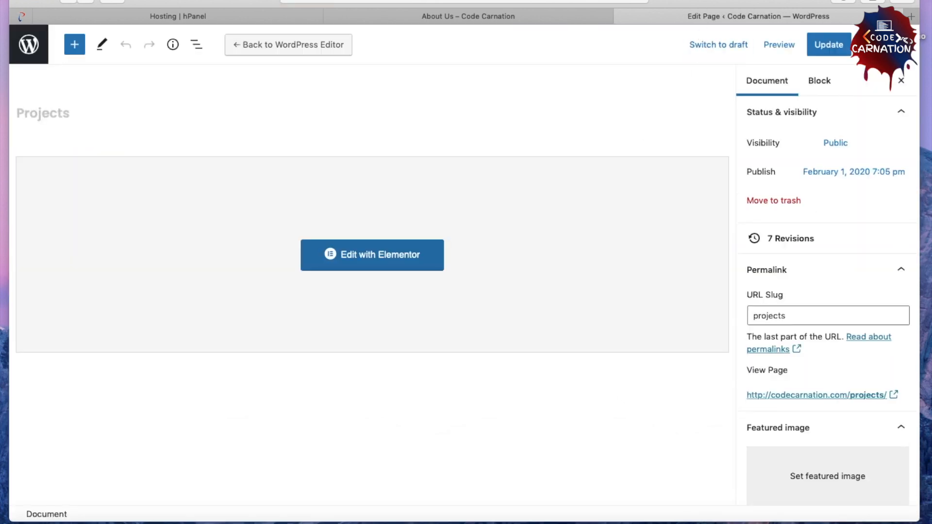
{"action": "left_click", "coordinate": [782, 44]}
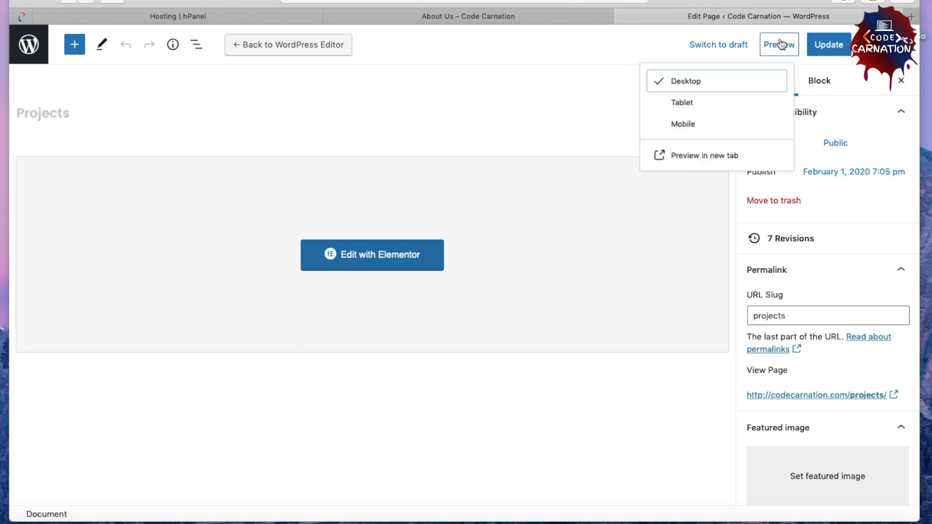
{"action": "left_click", "coordinate": [29, 51]}
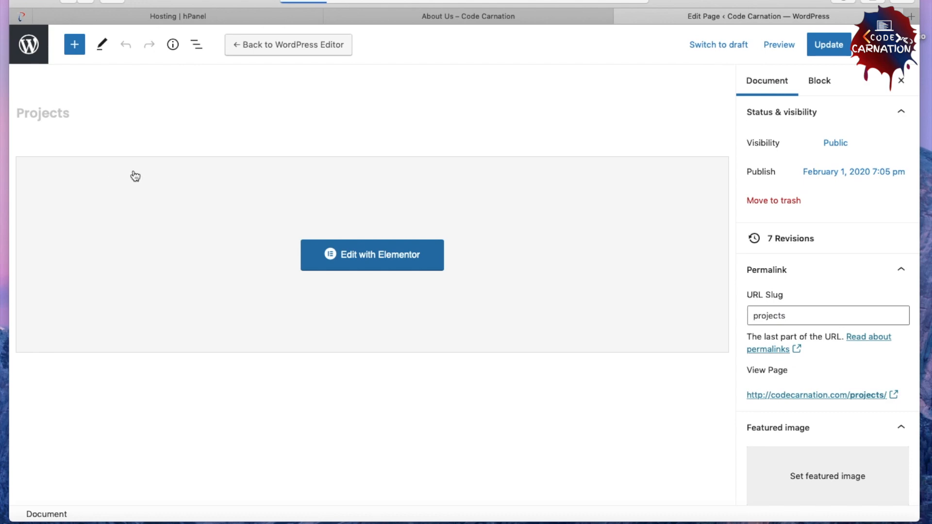
{"action": "scroll", "coordinate": [332, 446], "scroll_direction": "down", "scroll_amount": 3}
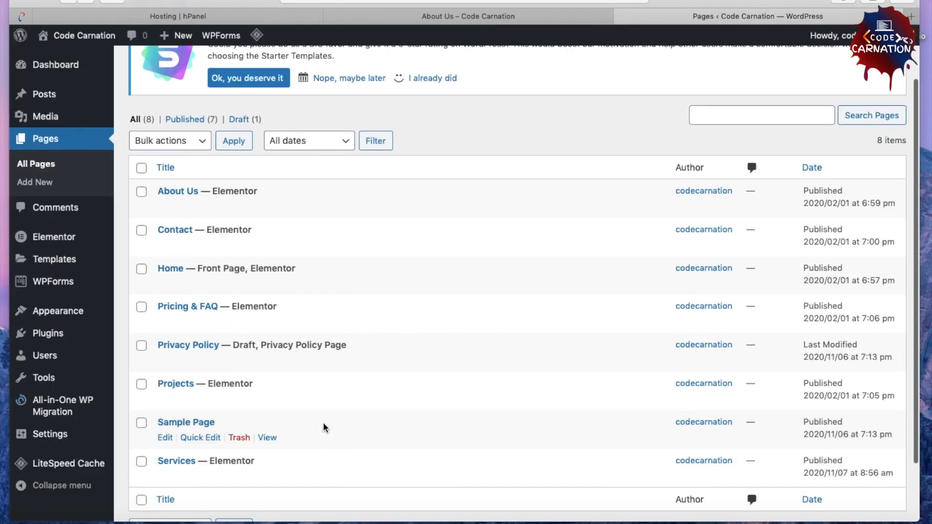
{"action": "mouse_move", "coordinate": [318, 405]}
{"action": "left_click", "coordinate": [266, 399]}
Open the About Us page, then return to the site's admin Dashboard from the admin bar.
{"action": "scroll", "coordinate": [421, 424], "scroll_direction": "down", "scroll_amount": 3}
{"action": "scroll", "coordinate": [439, 424], "scroll_direction": "up", "scroll_amount": 4}
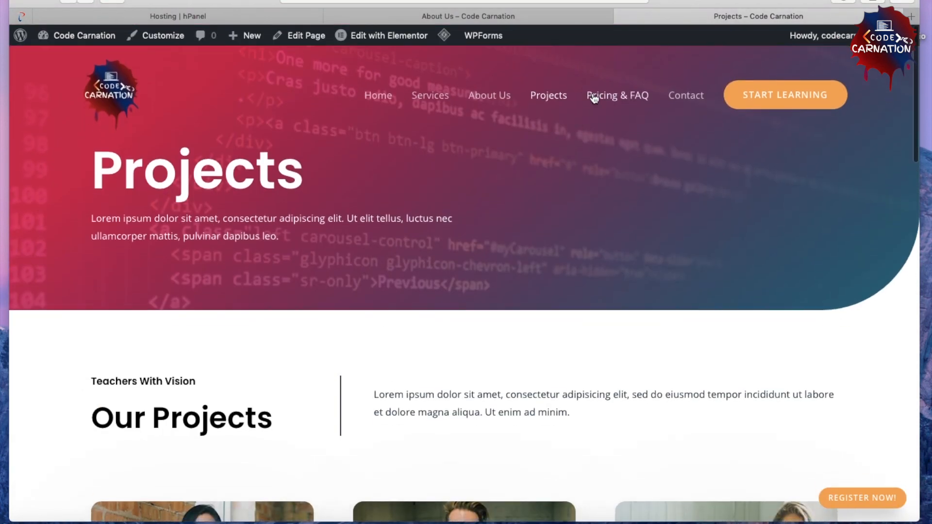
{"action": "left_click", "coordinate": [465, 101]}
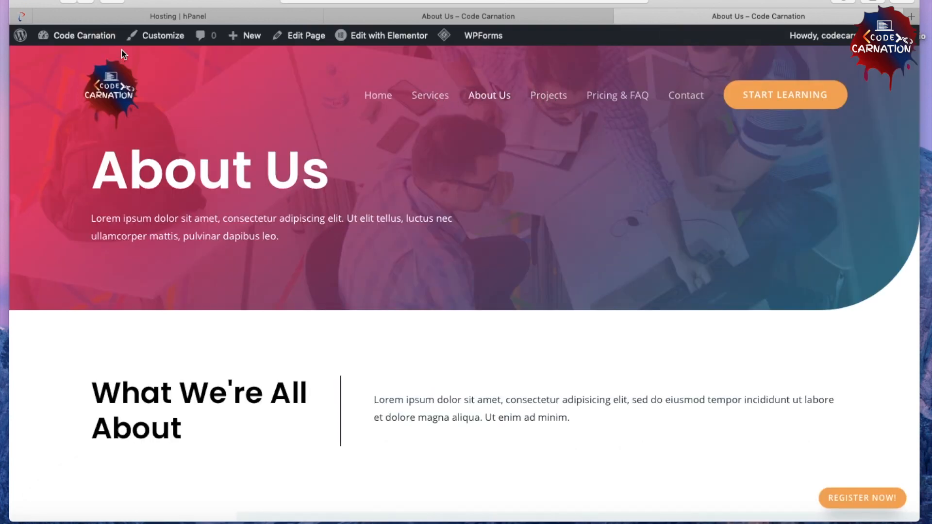
{"action": "mouse_move", "coordinate": [73, 38]}
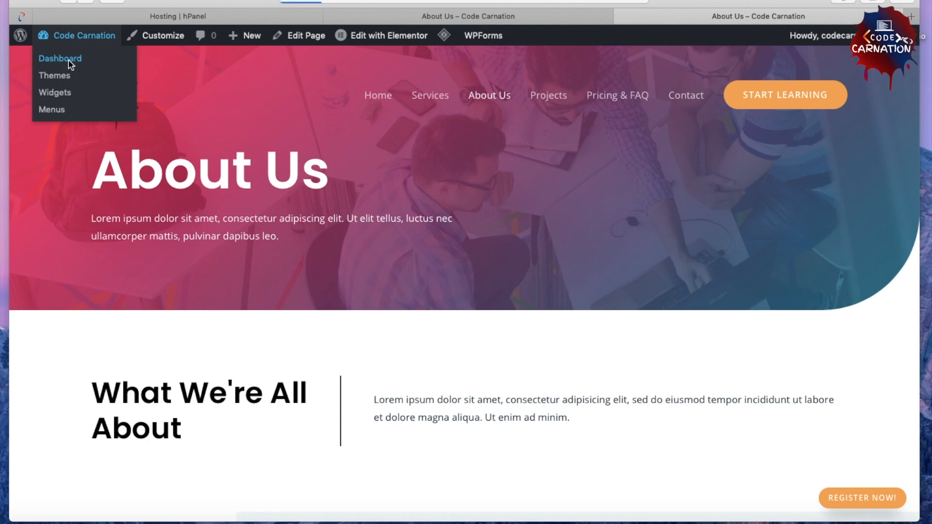
{"action": "left_click", "coordinate": [61, 58]}
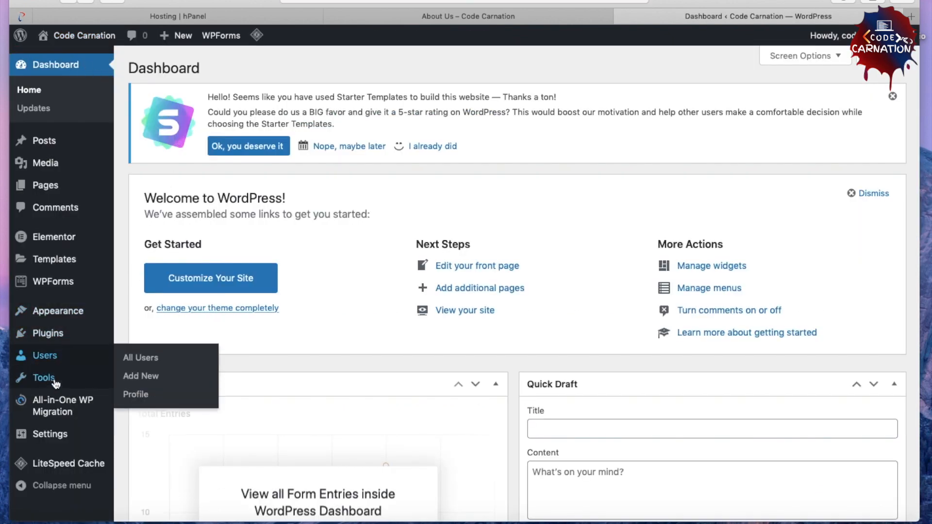
{"action": "mouse_move", "coordinate": [60, 311]}
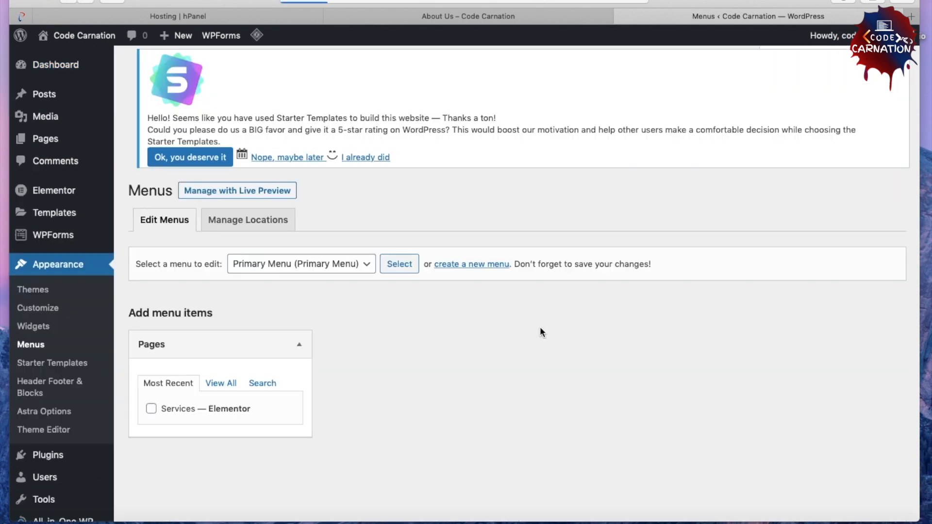
Drag the Primary Menu items so Projects comes before About Us, and About Us before Contact.
{"action": "scroll", "coordinate": [492, 442], "scroll_direction": "down", "scroll_amount": 2}
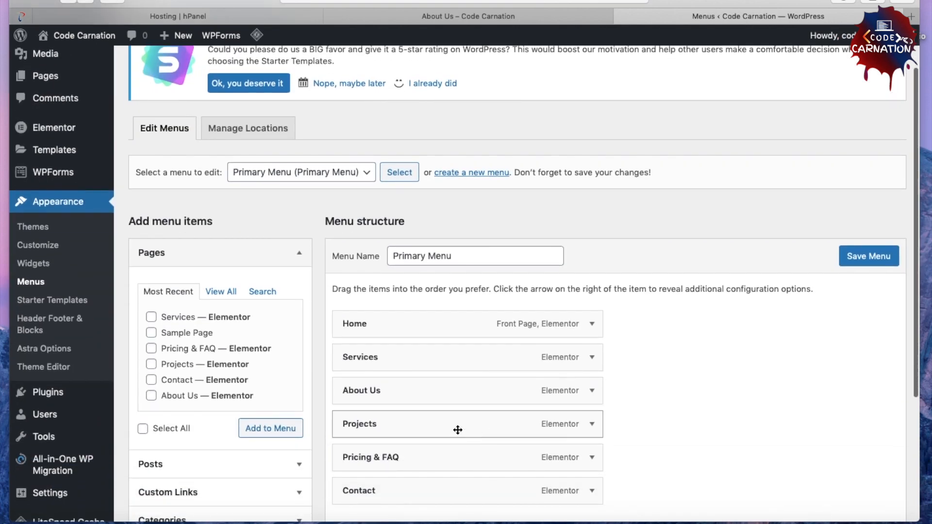
{"action": "left_click_drag", "start_coordinate": [458, 431], "coordinate": [453, 391]}
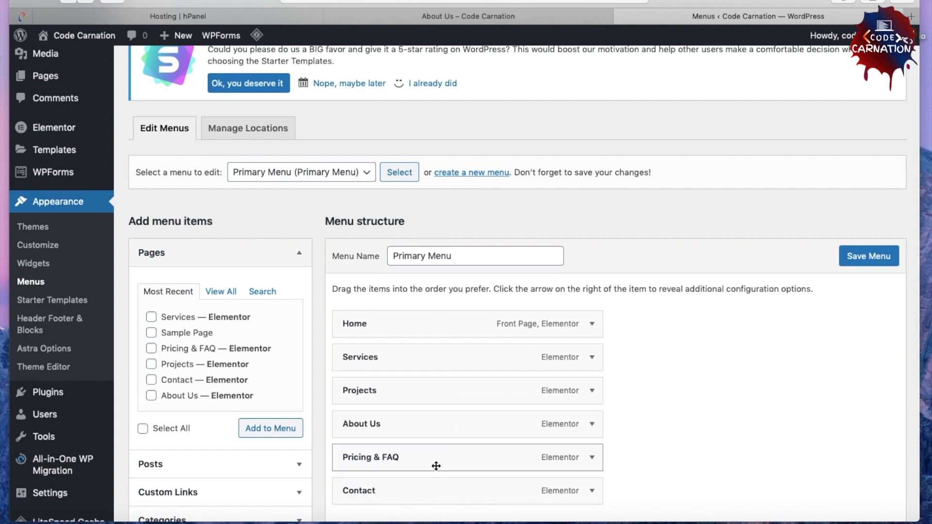
{"action": "scroll", "coordinate": [436, 466], "scroll_direction": "down", "scroll_amount": 2}
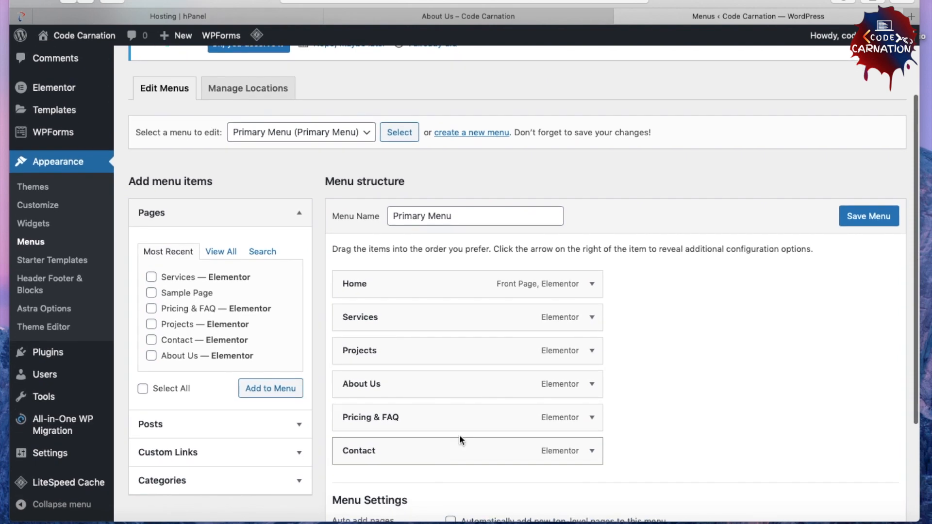
{"action": "scroll", "coordinate": [650, 384], "scroll_direction": "down", "scroll_amount": 3}
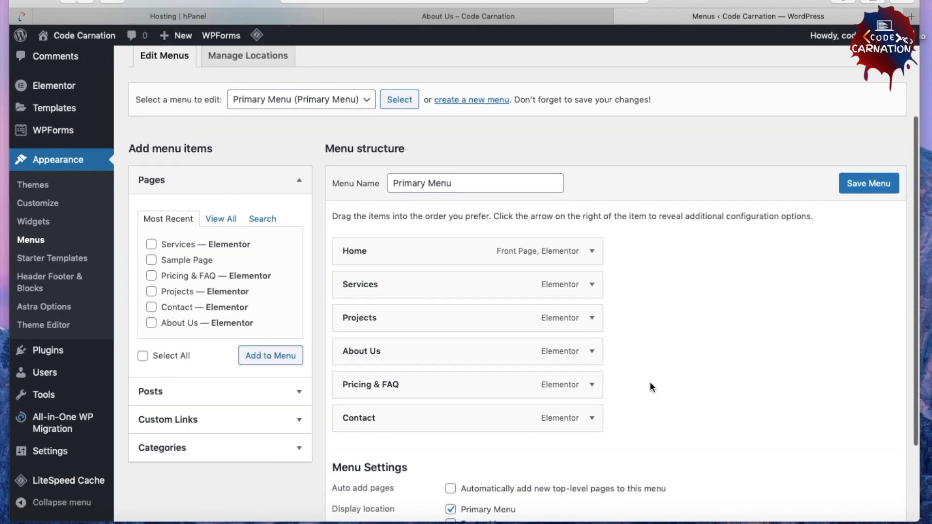
{"action": "left_click_drag", "start_coordinate": [419, 403], "coordinate": [409, 332]}
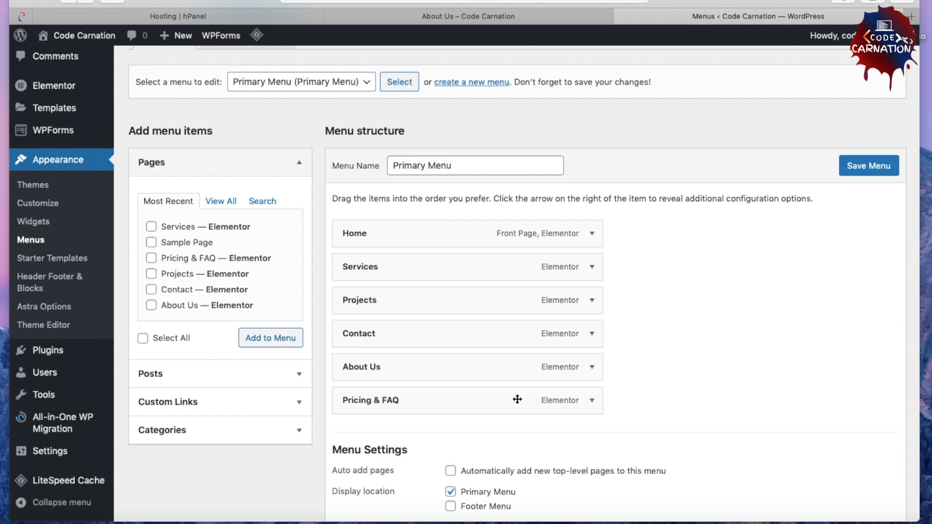
{"action": "left_click_drag", "start_coordinate": [482, 375], "coordinate": [474, 337]}
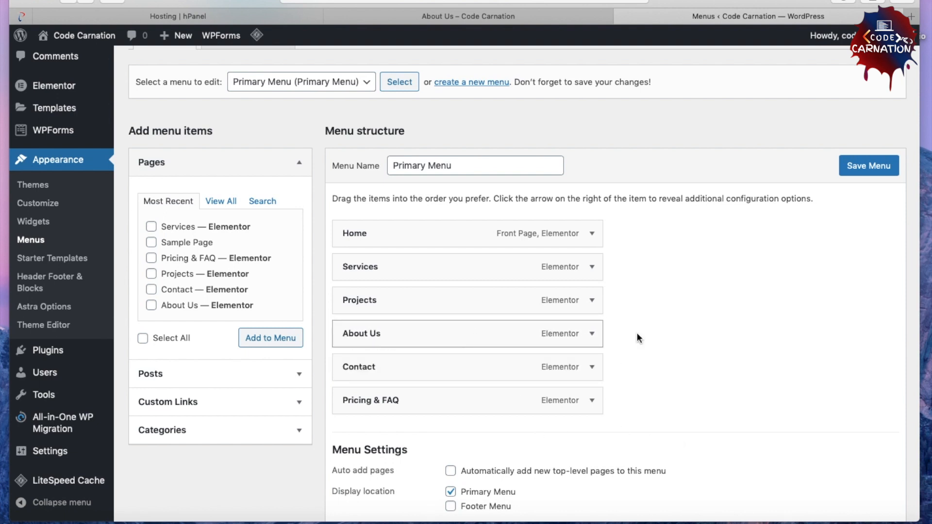
{"action": "scroll", "coordinate": [741, 369], "scroll_direction": "up", "scroll_amount": 1}
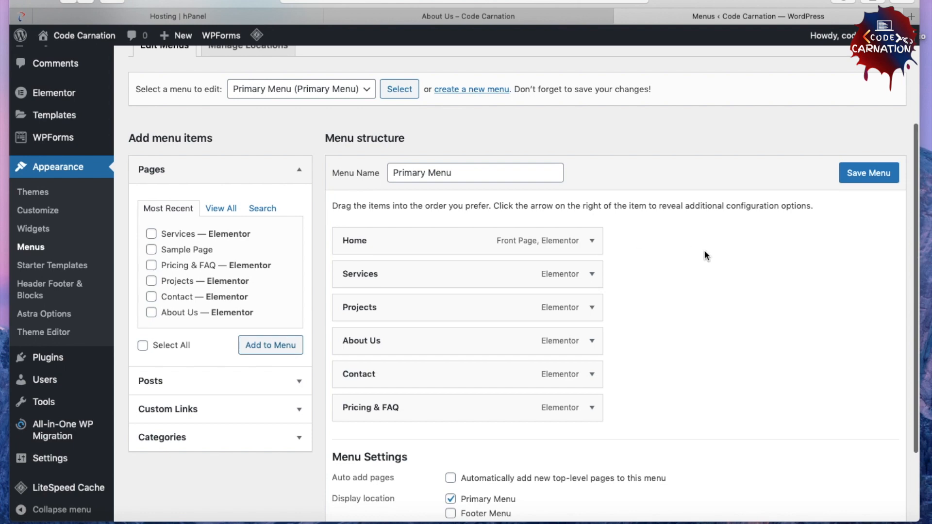
{"action": "scroll", "coordinate": [780, 317], "scroll_direction": "down", "scroll_amount": 2}
Save the menu as Home, Services, Projects, About Us, Contact, Pricing & FAQ.
{"action": "left_click", "coordinate": [872, 125]}
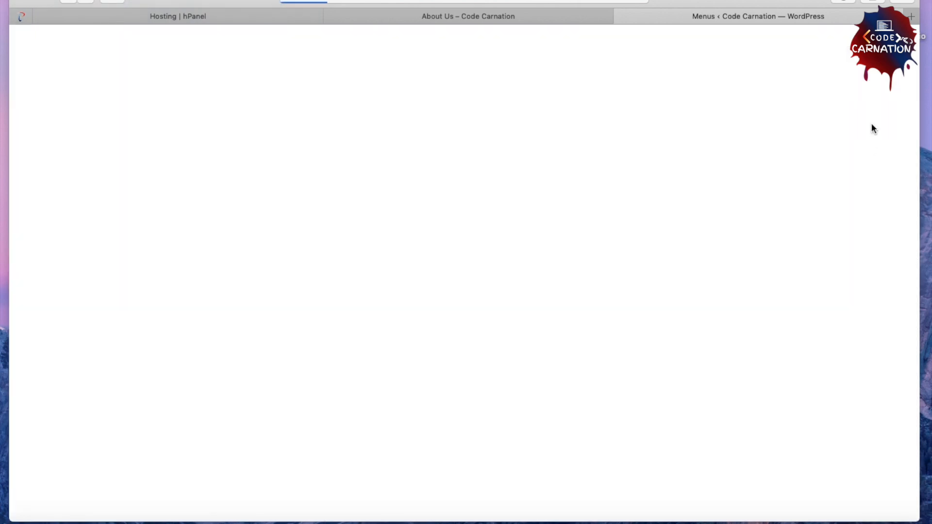
{"action": "scroll", "coordinate": [652, 334], "scroll_direction": "down", "scroll_amount": 5}
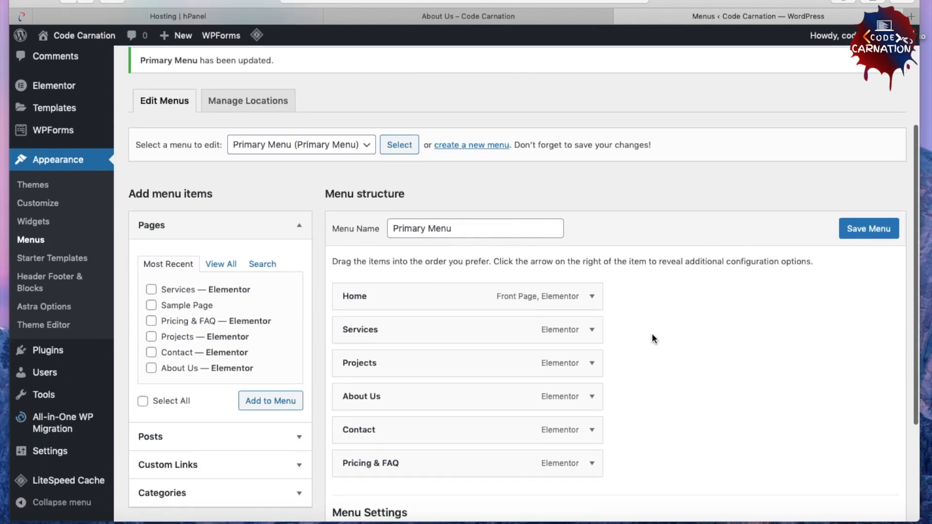
{"action": "scroll", "coordinate": [652, 339], "scroll_direction": "down", "scroll_amount": 1}
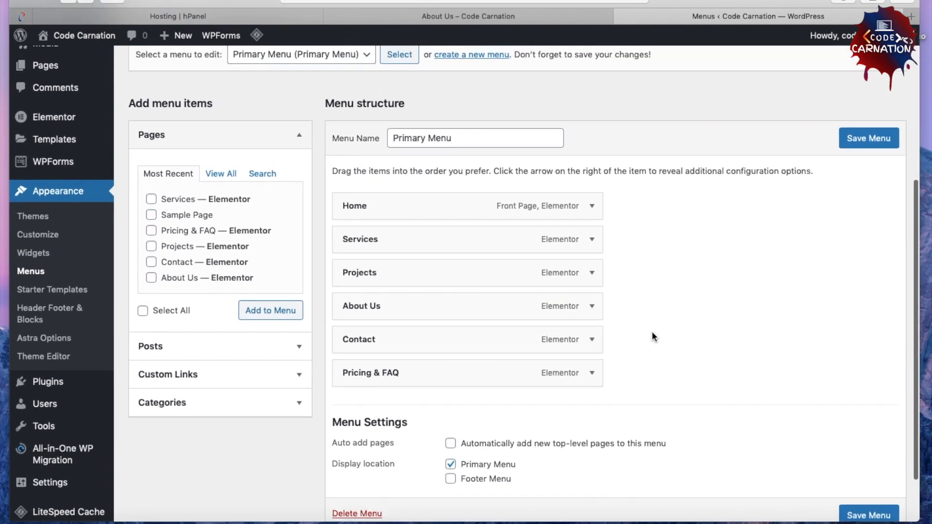
{"action": "scroll", "coordinate": [646, 333], "scroll_direction": "up", "scroll_amount": 3}
{"action": "mouse_move", "coordinate": [78, 36]}
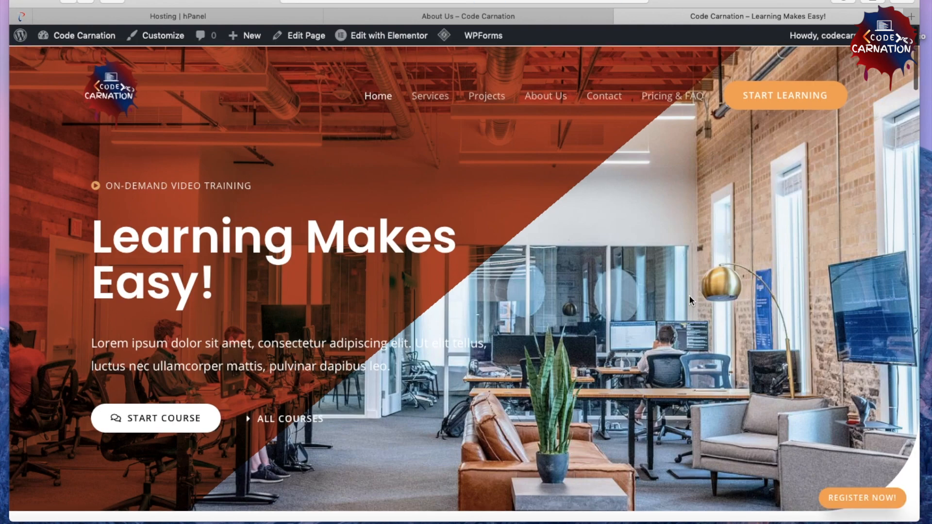
Scroll through the live home page to check the reordered navigation.
{"action": "scroll", "coordinate": [689, 296], "scroll_direction": "down", "scroll_amount": 2}
{"action": "scroll", "coordinate": [690, 296], "scroll_direction": "down", "scroll_amount": 20}
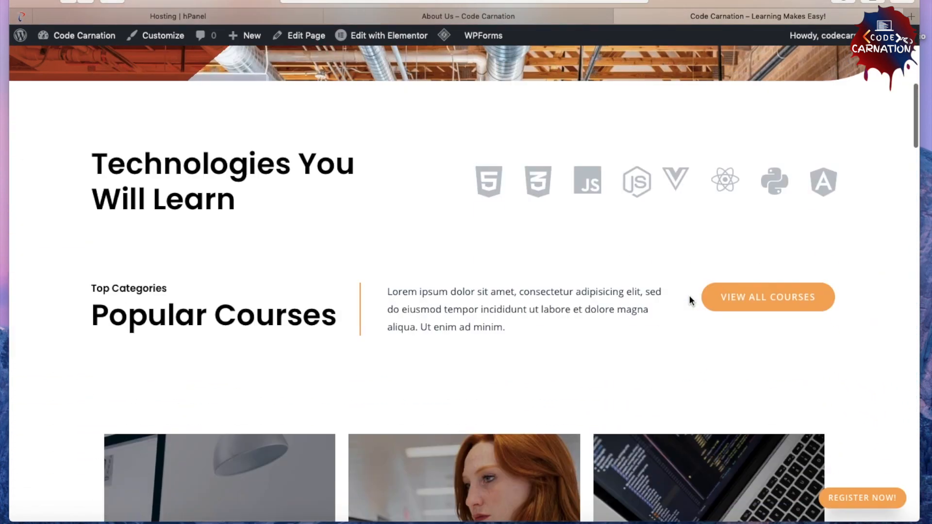
{"action": "scroll", "coordinate": [690, 296], "scroll_direction": "down", "scroll_amount": 15}
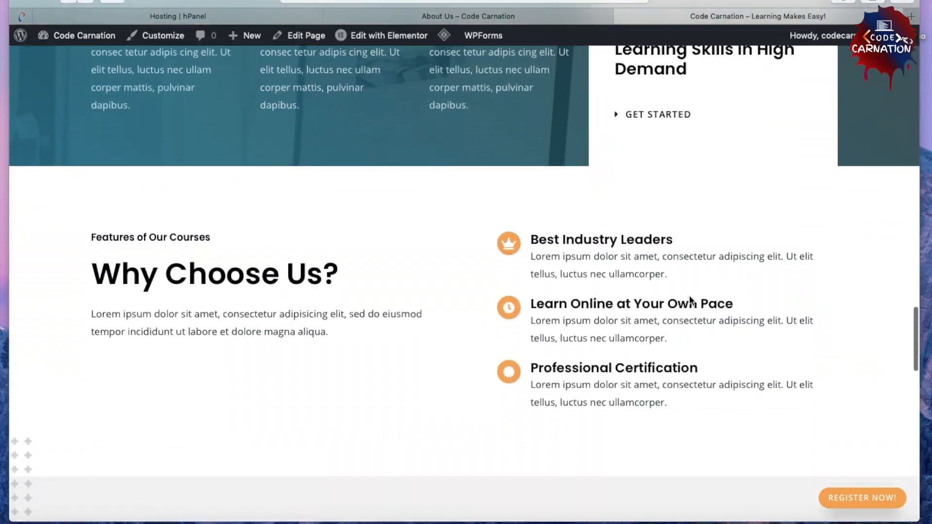
{"action": "scroll", "coordinate": [690, 243], "scroll_direction": "up", "scroll_amount": 20}
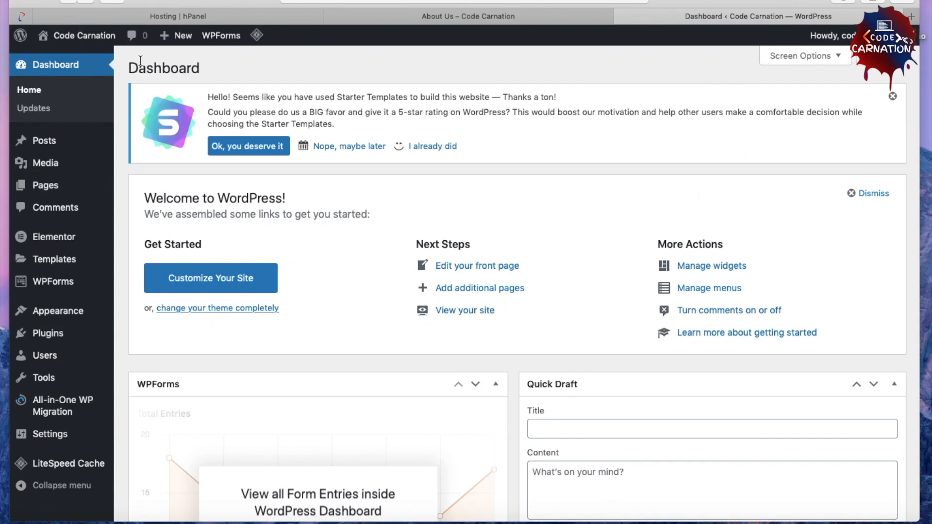
From Pages > All Pages, open the Contact page with Edit with Elementor.
{"action": "mouse_move", "coordinate": [45, 141]}
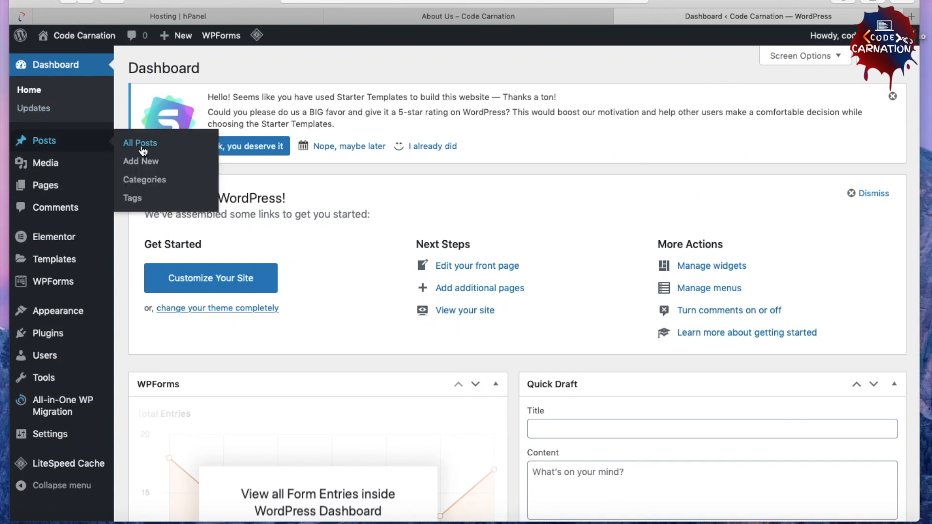
{"action": "mouse_move", "coordinate": [98, 189]}
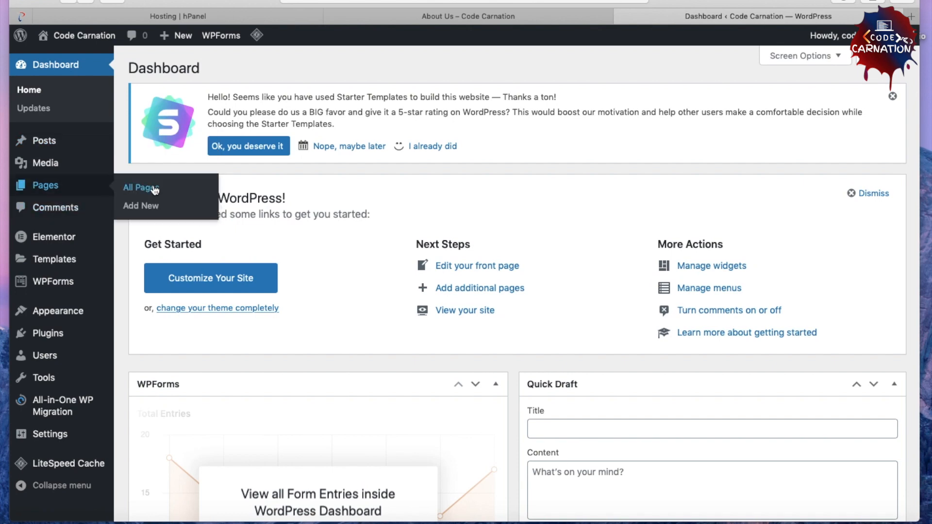
{"action": "left_click", "coordinate": [155, 188]}
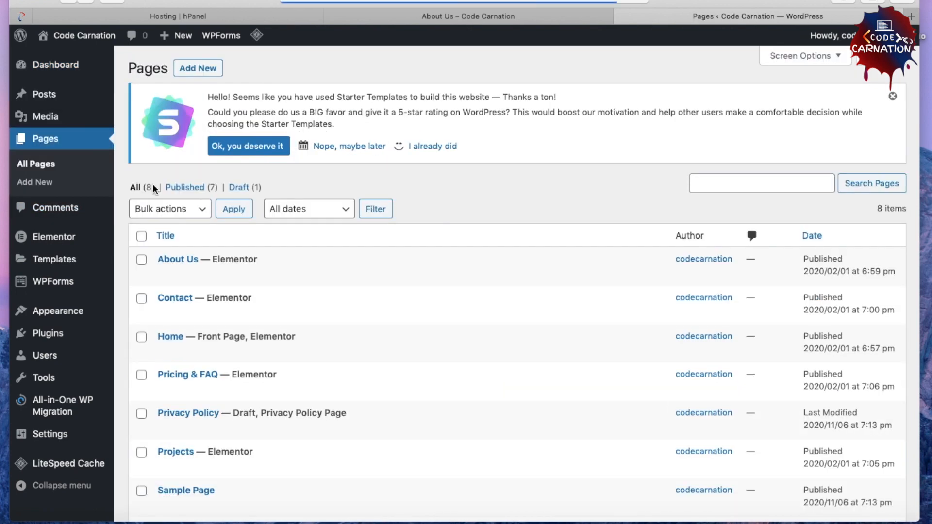
{"action": "scroll", "coordinate": [300, 401], "scroll_direction": "down", "scroll_amount": 5}
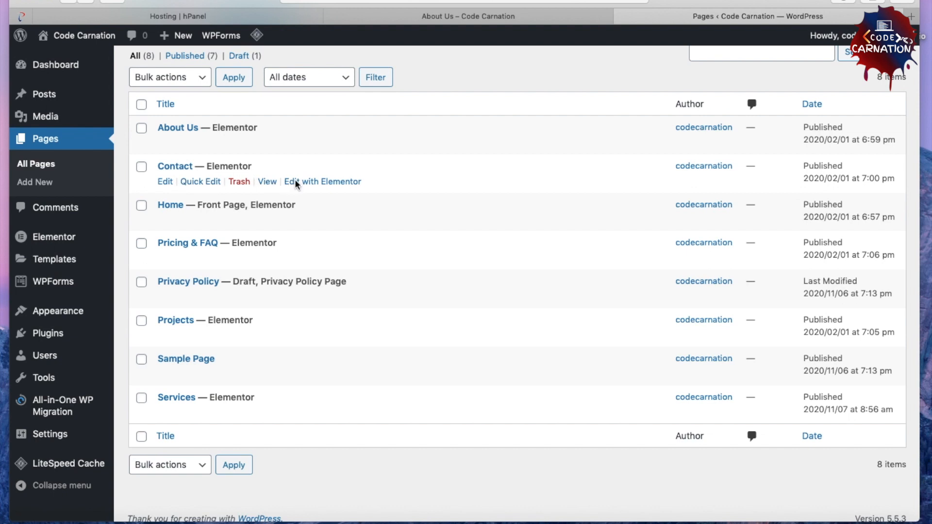
{"action": "left_click", "coordinate": [296, 181]}
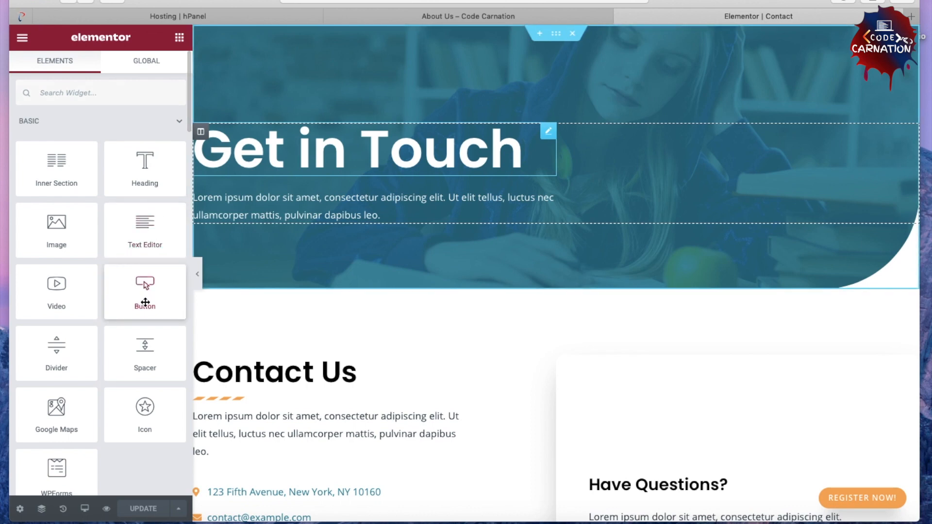
Give the Get in Touch hero a gradient background, red stop at 82, angle 320°.
{"action": "left_click", "coordinate": [557, 34]}
{"action": "left_click", "coordinate": [104, 71]}
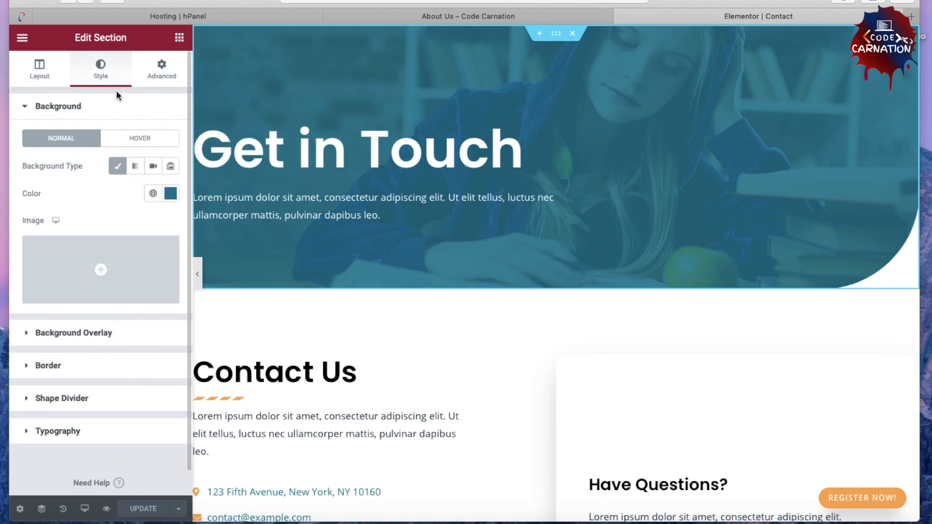
{"action": "left_click", "coordinate": [135, 166]}
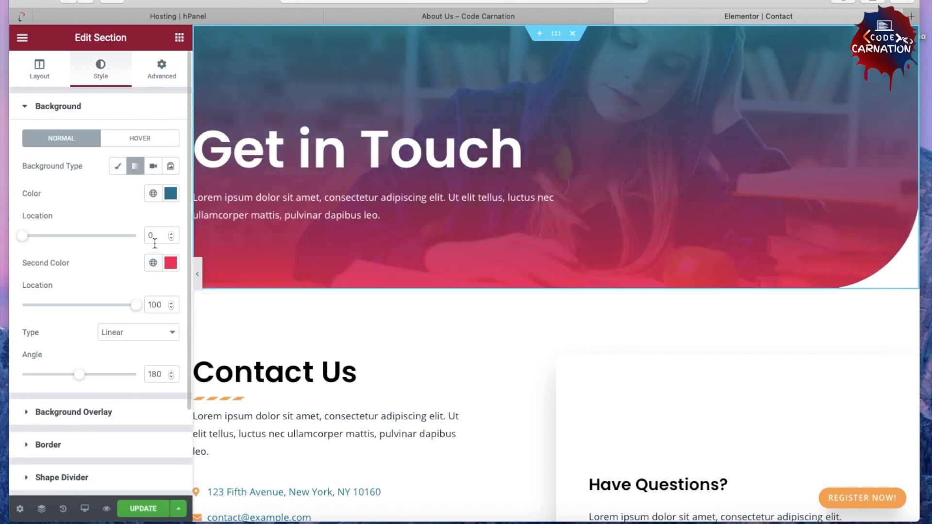
{"action": "left_click_drag", "start_coordinate": [138, 306], "coordinate": [115, 305]}
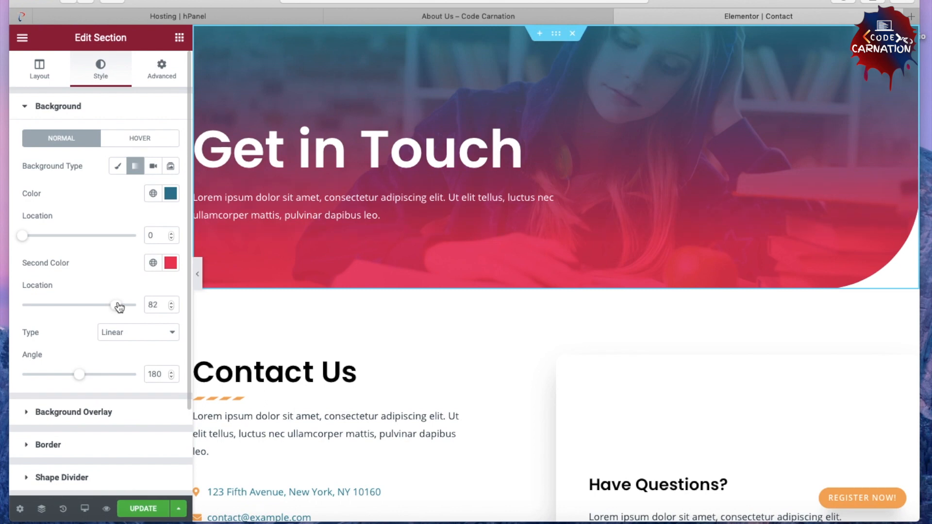
{"action": "left_click_drag", "start_coordinate": [77, 380], "coordinate": [123, 382]}
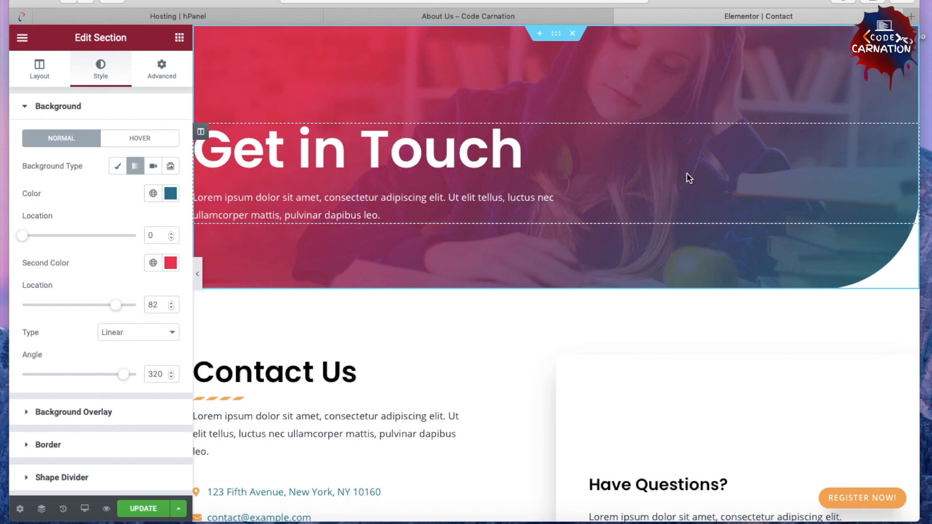
{"action": "scroll", "coordinate": [544, 391], "scroll_direction": "down", "scroll_amount": 5}
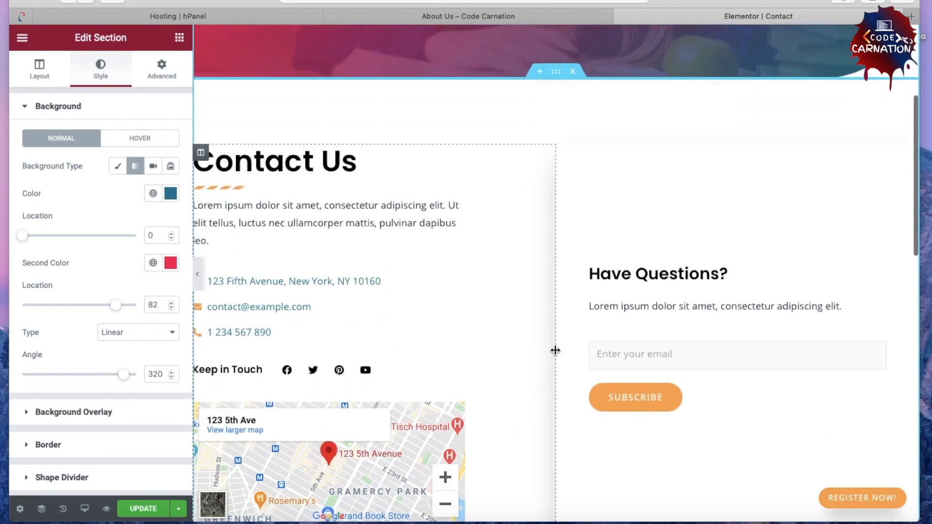
Select the Have Questions form widget and switch its form from the subscribe form to Contact Form.
{"action": "left_click", "coordinate": [568, 155]}
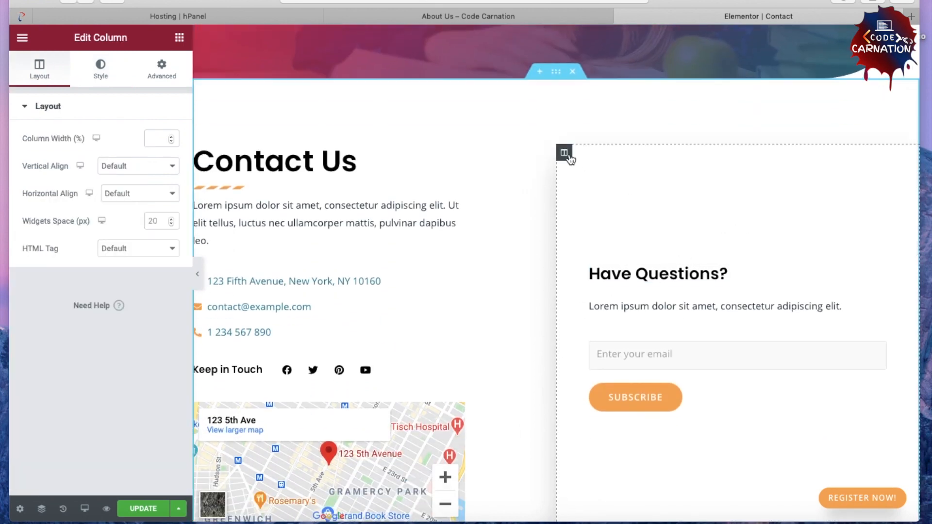
{"action": "left_click", "coordinate": [101, 74]}
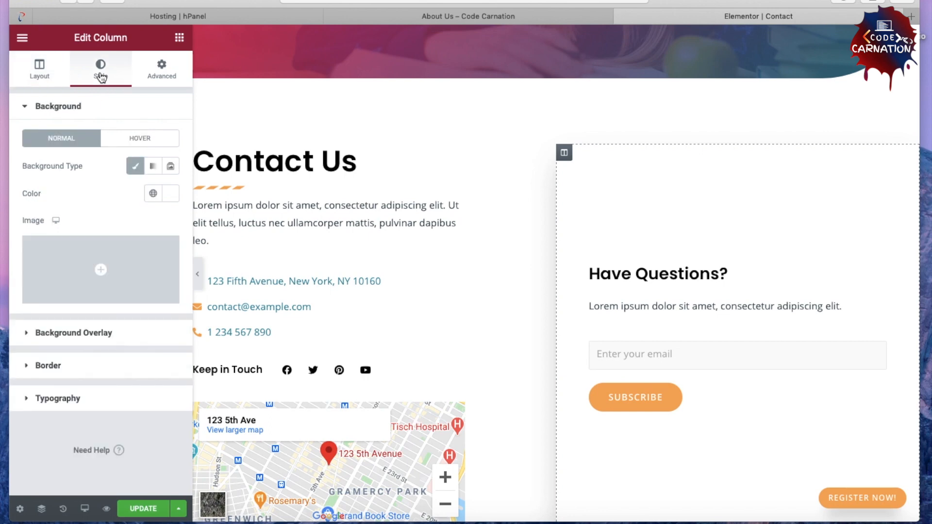
{"action": "left_click", "coordinate": [865, 356]}
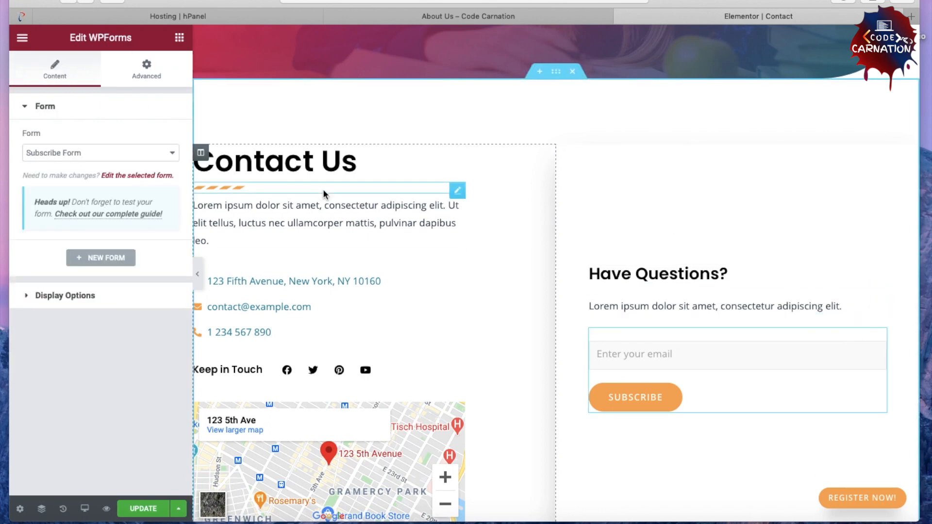
{"action": "left_click", "coordinate": [167, 153]}
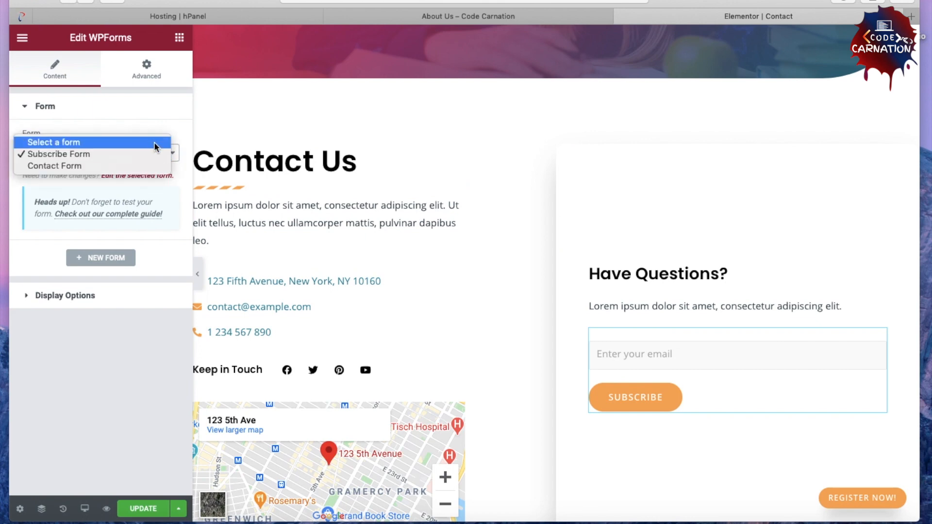
{"action": "left_click", "coordinate": [142, 166]}
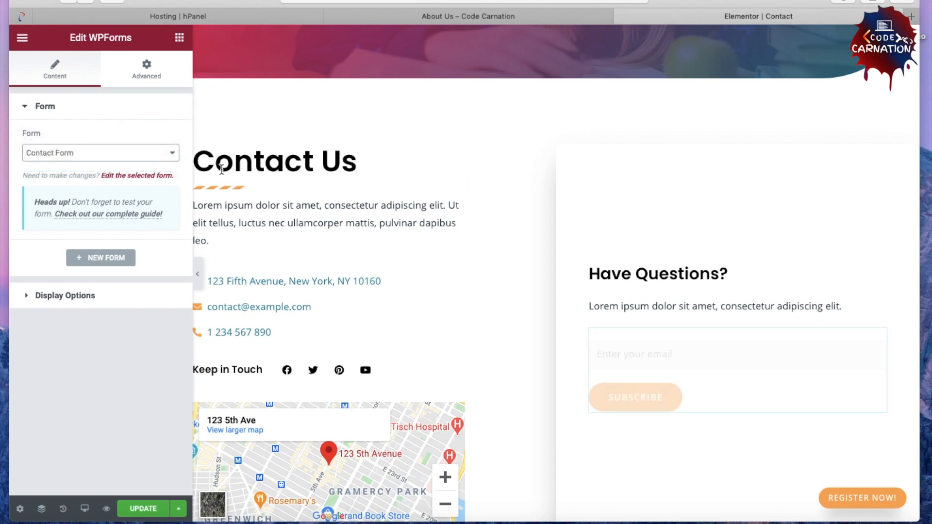
{"action": "scroll", "coordinate": [737, 273], "scroll_direction": "down", "scroll_amount": 3}
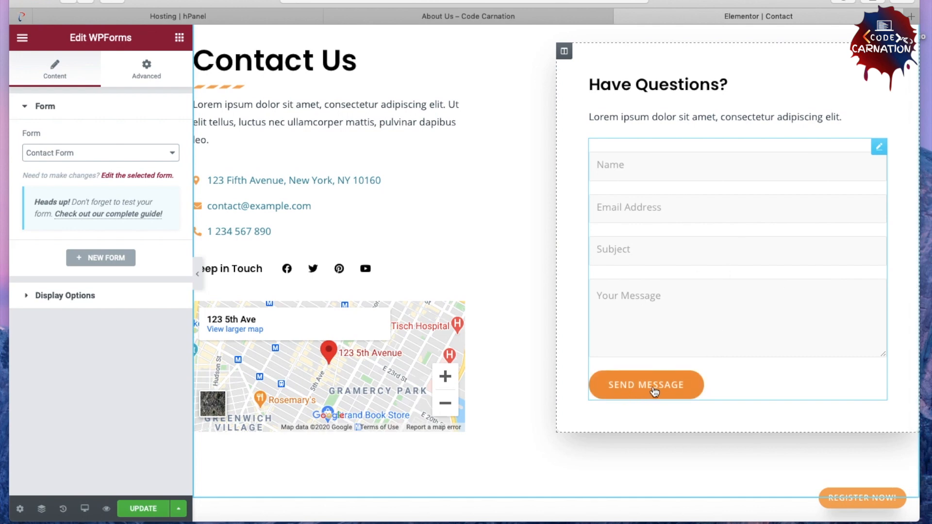
Open the Contact Form in the WPForms builder and review its fields.
{"action": "left_click", "coordinate": [135, 176]}
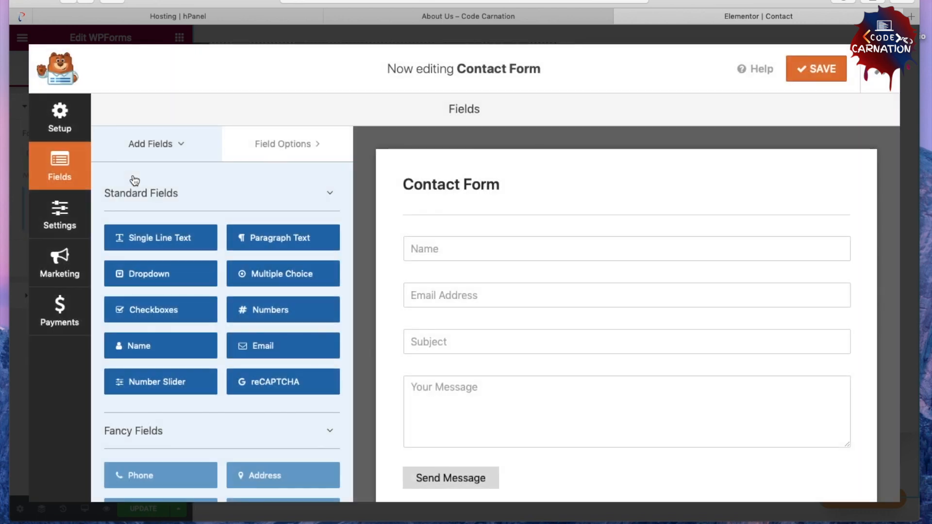
{"action": "scroll", "coordinate": [537, 284], "scroll_direction": "down", "scroll_amount": 2}
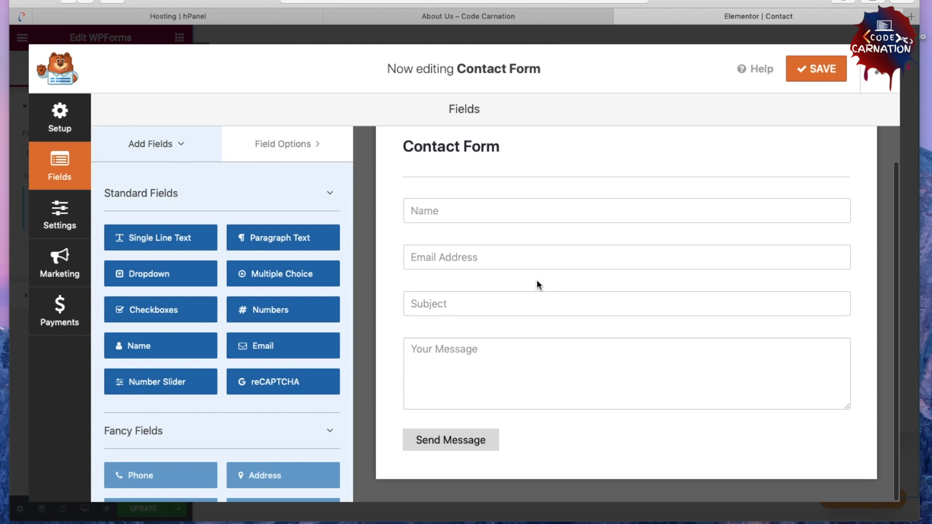
{"action": "scroll", "coordinate": [538, 285], "scroll_direction": "up", "scroll_amount": 1}
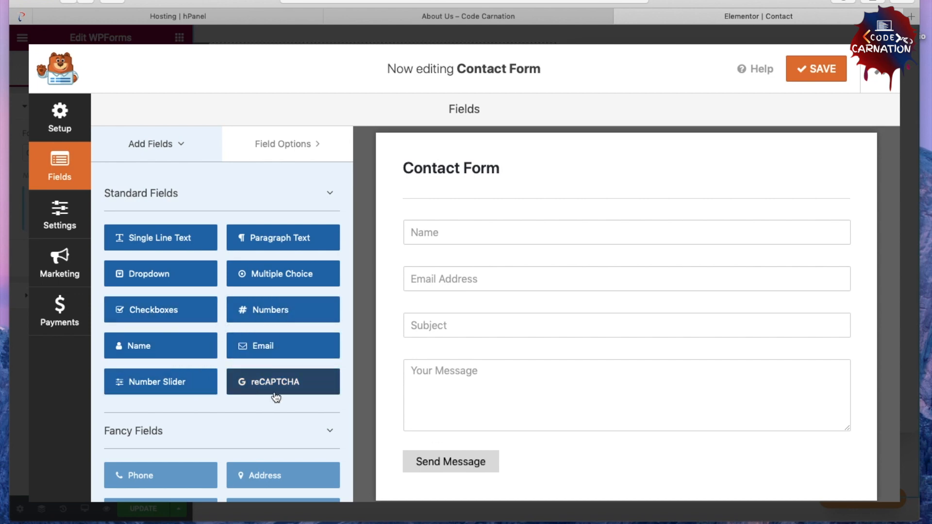
{"action": "scroll", "coordinate": [276, 397], "scroll_direction": "down", "scroll_amount": 4}
{"action": "scroll", "coordinate": [275, 397], "scroll_direction": "up", "scroll_amount": 4}
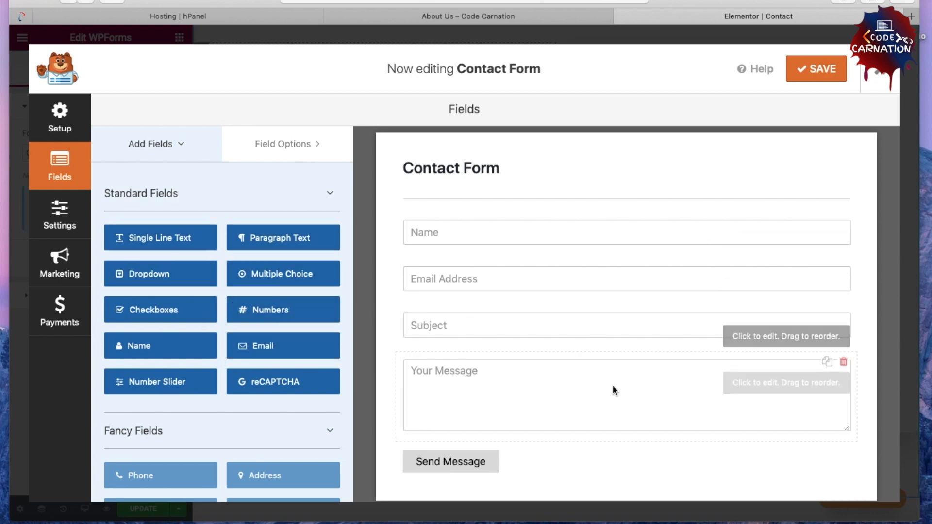
{"action": "scroll", "coordinate": [612, 390], "scroll_direction": "down", "scroll_amount": 1}
{"action": "scroll", "coordinate": [613, 390], "scroll_direction": "up", "scroll_amount": 2}
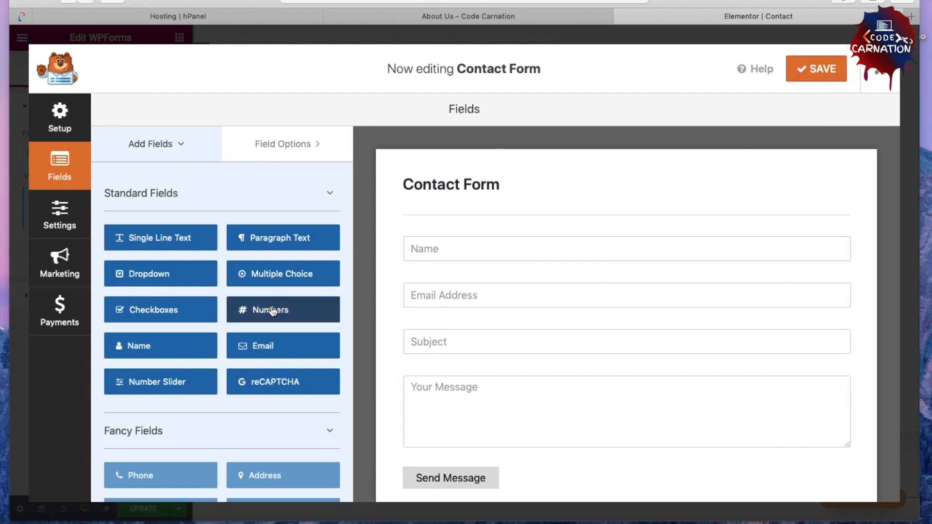
Add then delete a Numbers field, save the Contact Form and close the builder.
{"action": "left_click_drag", "start_coordinate": [270, 312], "coordinate": [437, 293]}
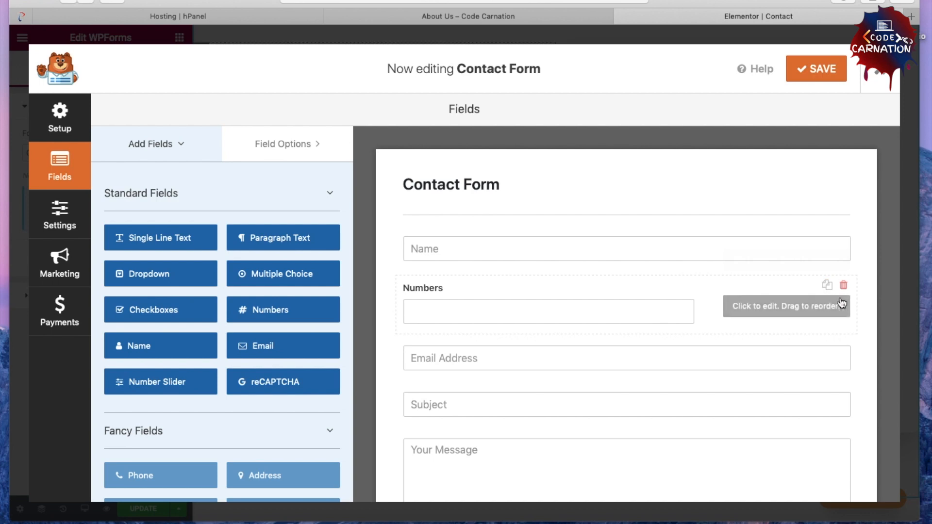
{"action": "left_click", "coordinate": [844, 286]}
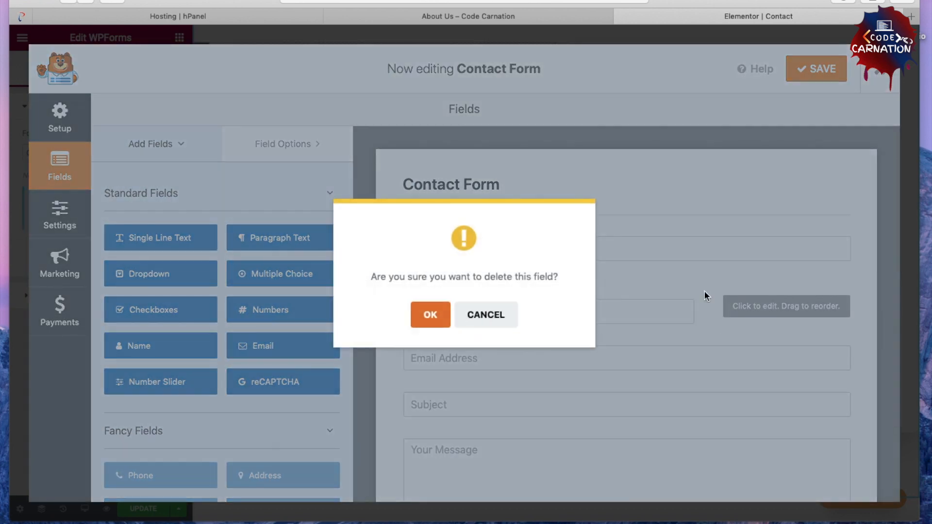
{"action": "left_click", "coordinate": [431, 315]}
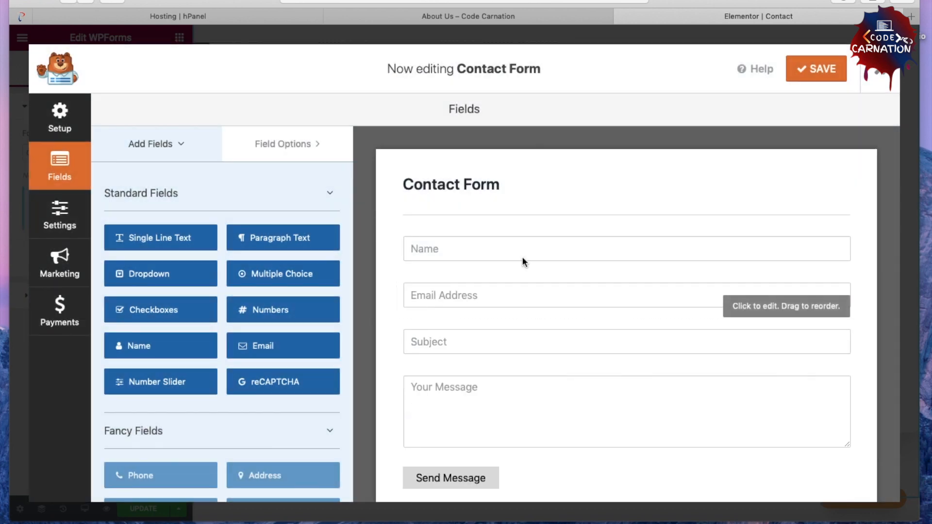
{"action": "left_click", "coordinate": [821, 78]}
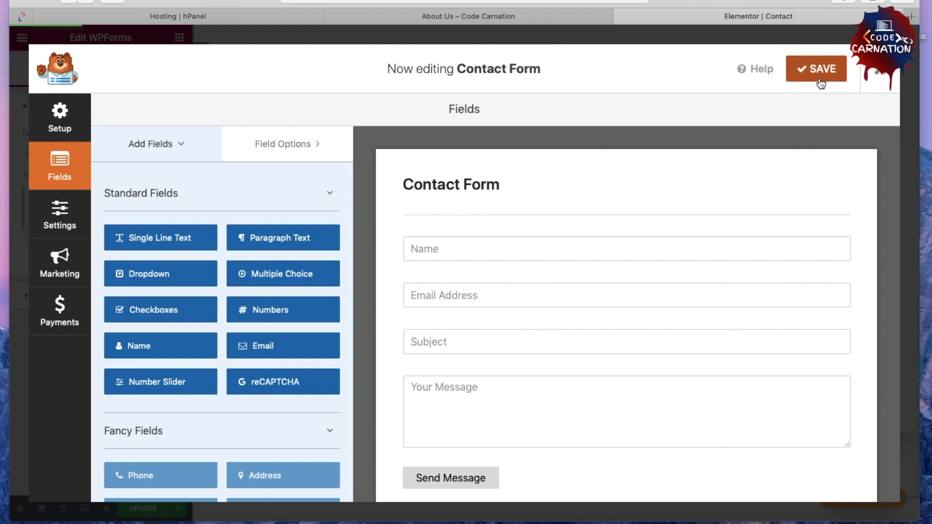
{"action": "left_click", "coordinate": [880, 69]}
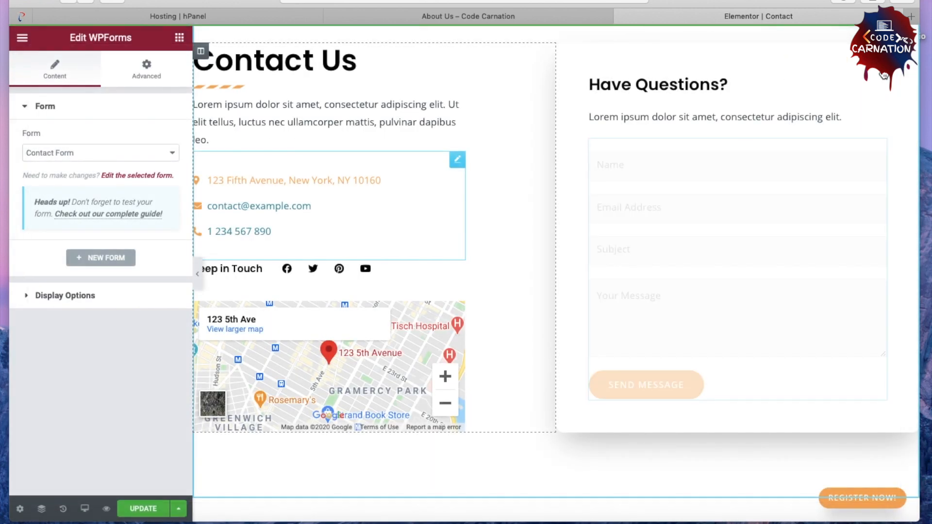
Replace the map widget's New York Location with 'Chennai Central'.
{"action": "scroll", "coordinate": [530, 333], "scroll_direction": "up", "scroll_amount": 2}
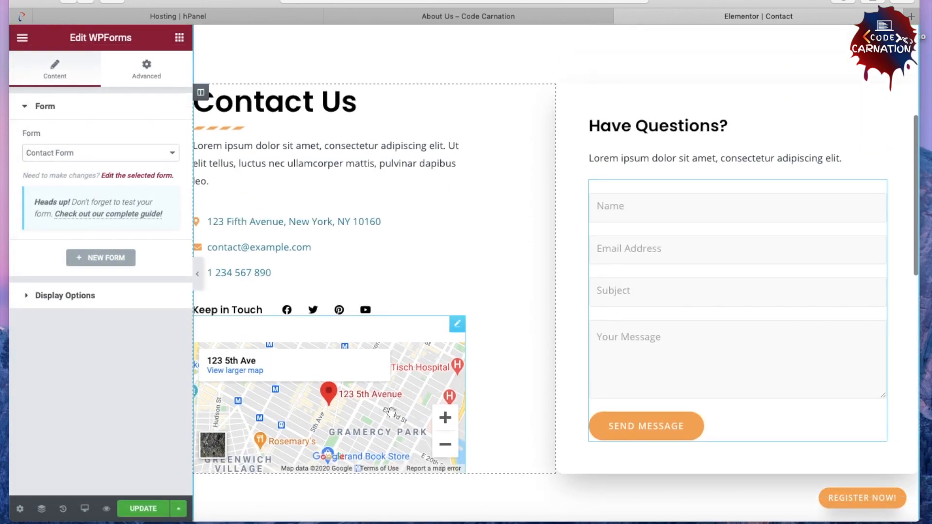
{"action": "left_click", "coordinate": [457, 326]}
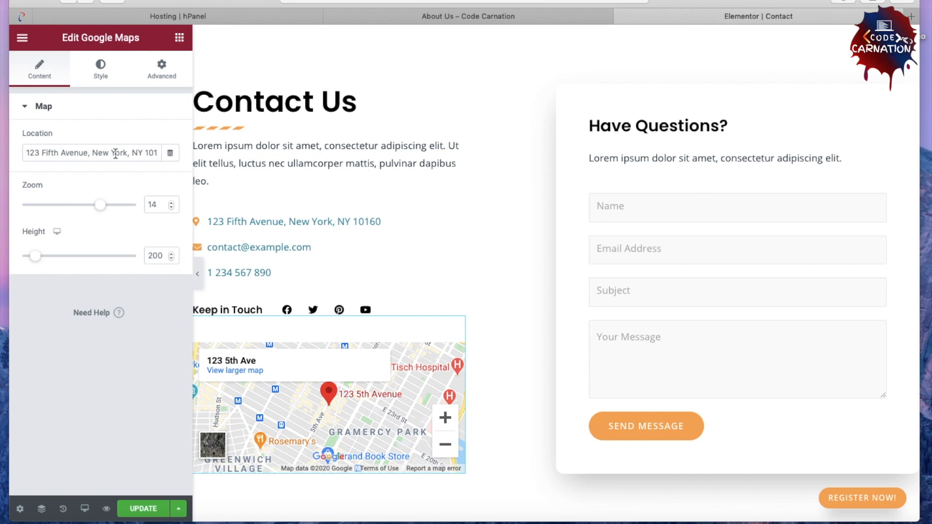
{"action": "left_click", "coordinate": [157, 152]}
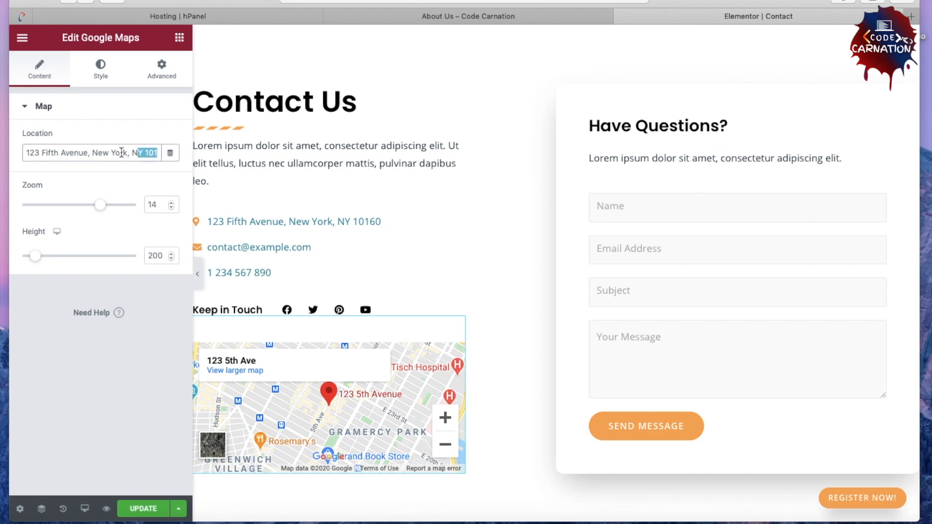
{"action": "key", "text": "super+a"}
{"action": "key", "text": "BackSpace"}
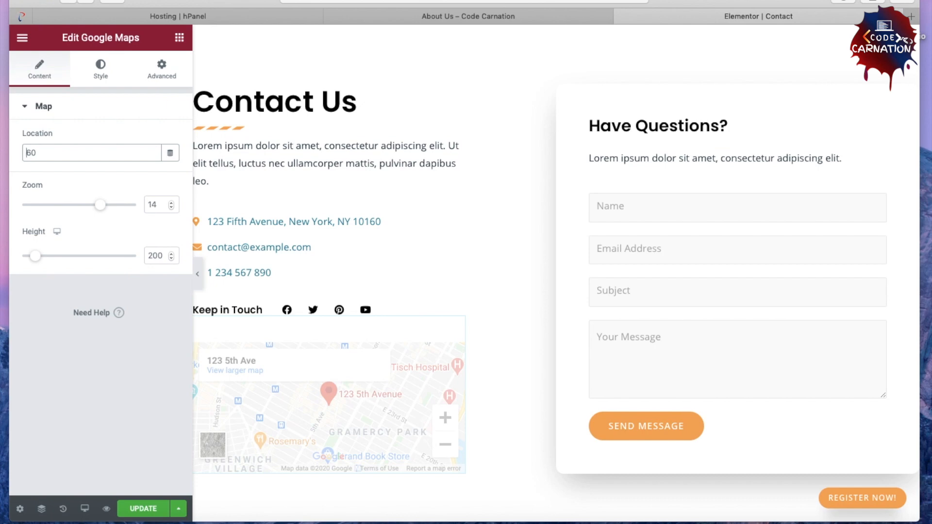
{"action": "key", "text": "BackSpace"}
{"action": "key", "text": "BackSpace"}
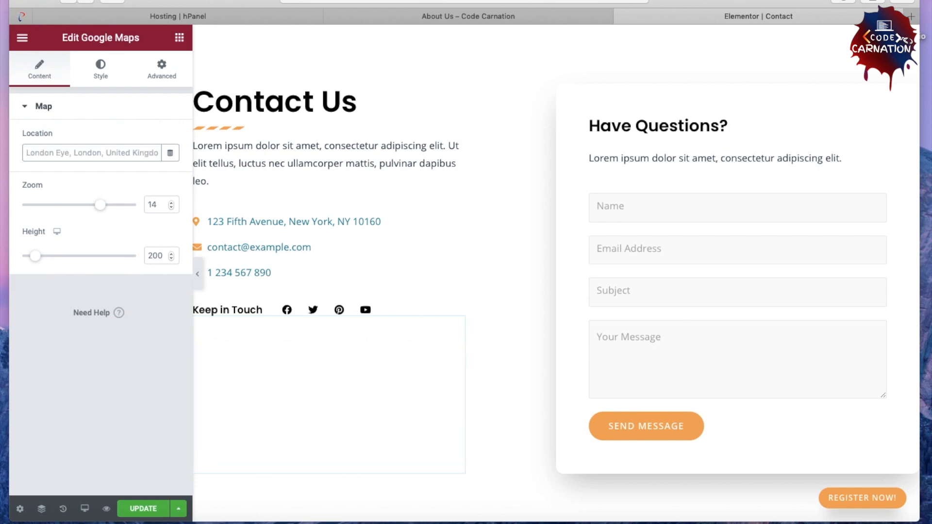
{"action": "type", "text": "Chennai Central"}
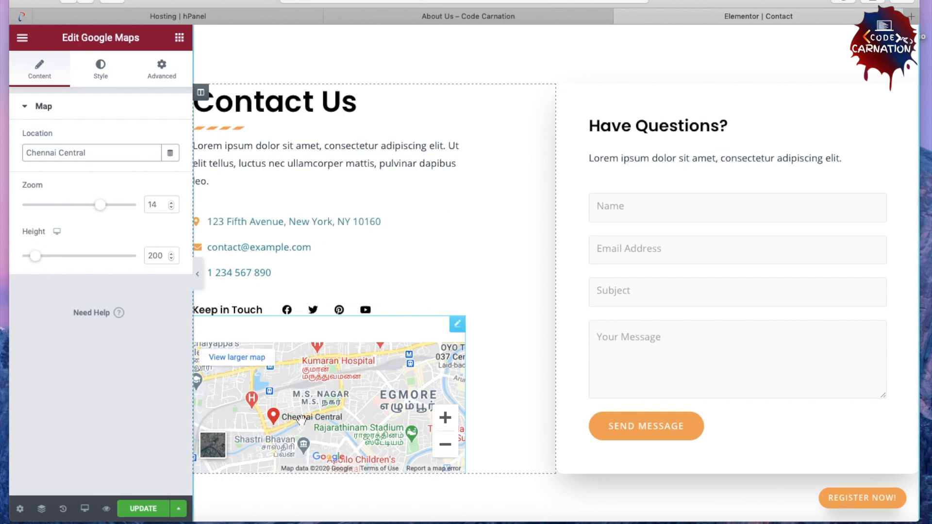
{"action": "scroll", "coordinate": [303, 423], "scroll_direction": "down", "scroll_amount": 1}
{"action": "scroll", "coordinate": [426, 303], "scroll_direction": "up", "scroll_amount": 2}
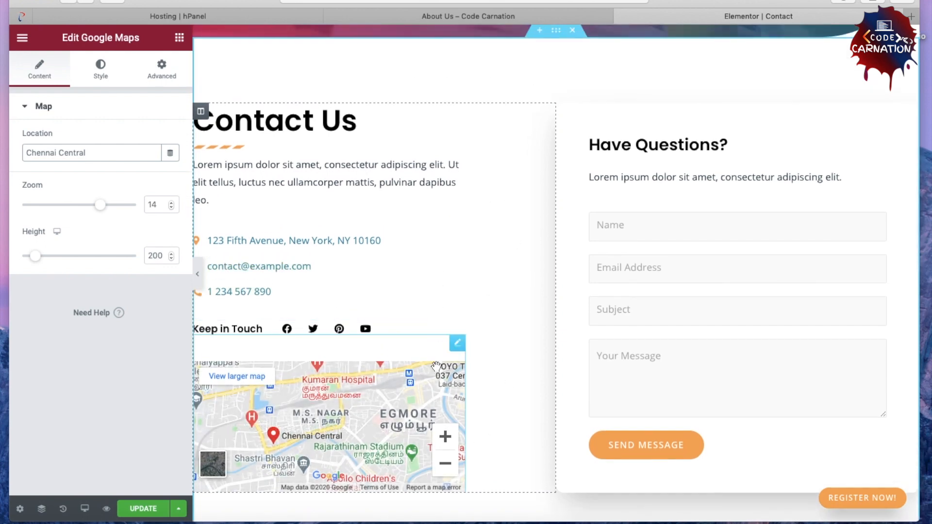
{"action": "scroll", "coordinate": [380, 424], "scroll_direction": "up", "scroll_amount": 2}
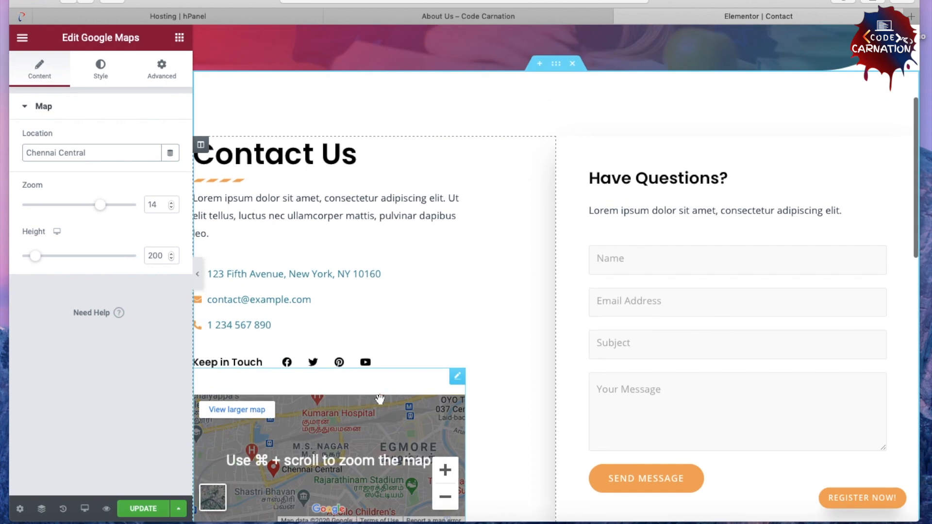
Change the icon list's address item text to Chennai Central, 603103.
{"action": "left_click", "coordinate": [411, 284]}
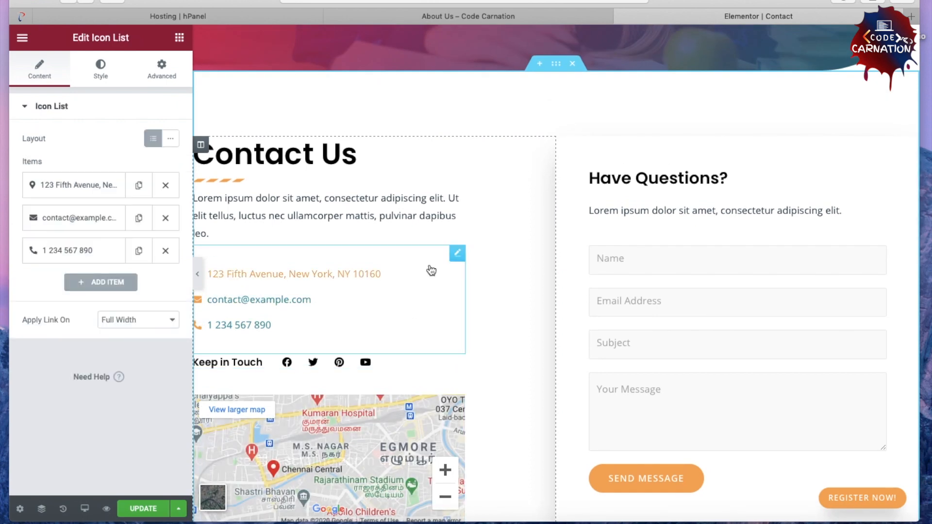
{"action": "left_click", "coordinate": [40, 189]}
{"action": "left_click", "coordinate": [140, 234]}
{"action": "triple_click", "coordinate": [140, 234]}
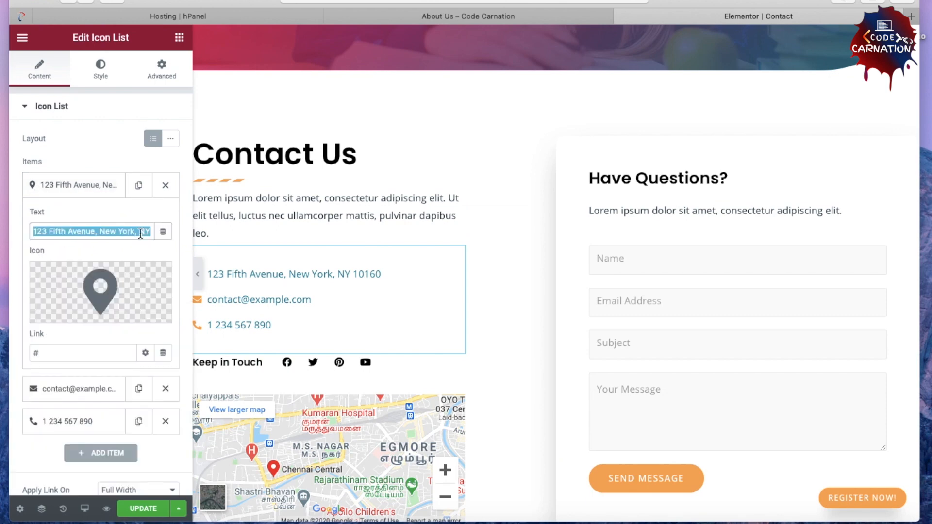
{"action": "type", "text": "Chennai Central, 603103"}
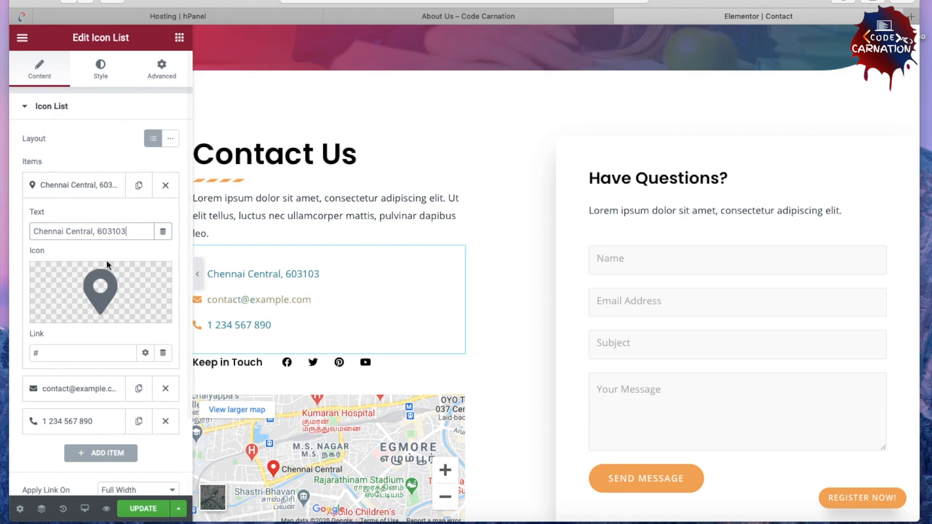
{"action": "left_click", "coordinate": [44, 185]}
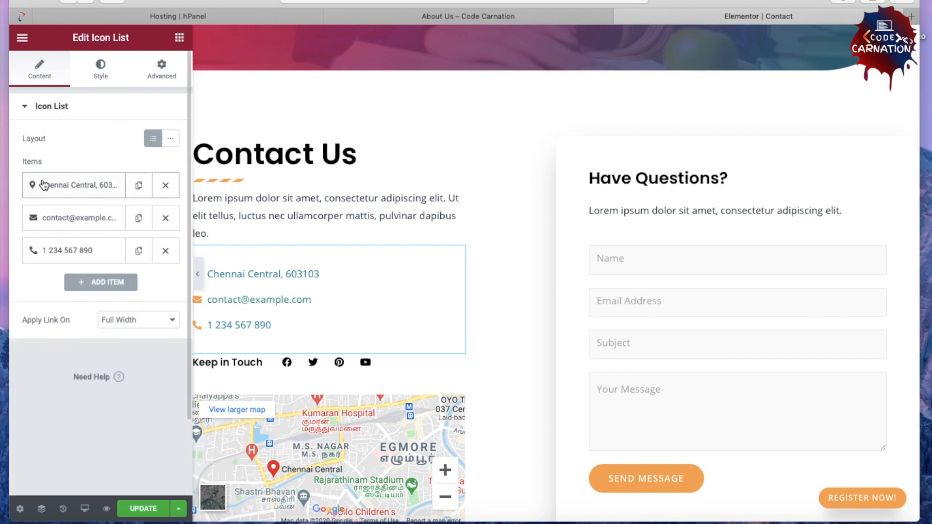
Replace the example e-mail item with the site's own contact e-mail address.
{"action": "left_click", "coordinate": [55, 217]}
{"action": "left_click_drag", "start_coordinate": [124, 260], "coordinate": [34, 261]}
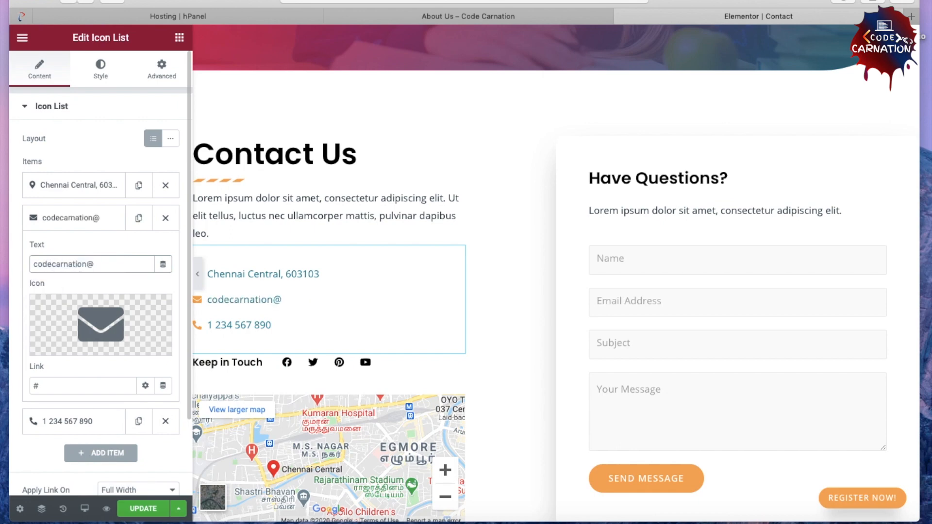
{"action": "left_click", "coordinate": [76, 216]}
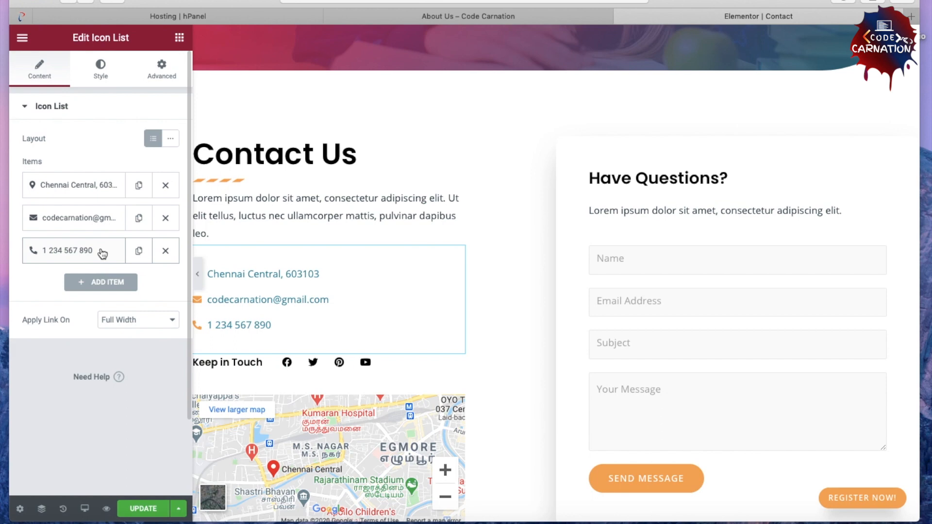
{"action": "scroll", "coordinate": [384, 411], "scroll_direction": "down", "scroll_amount": 5}
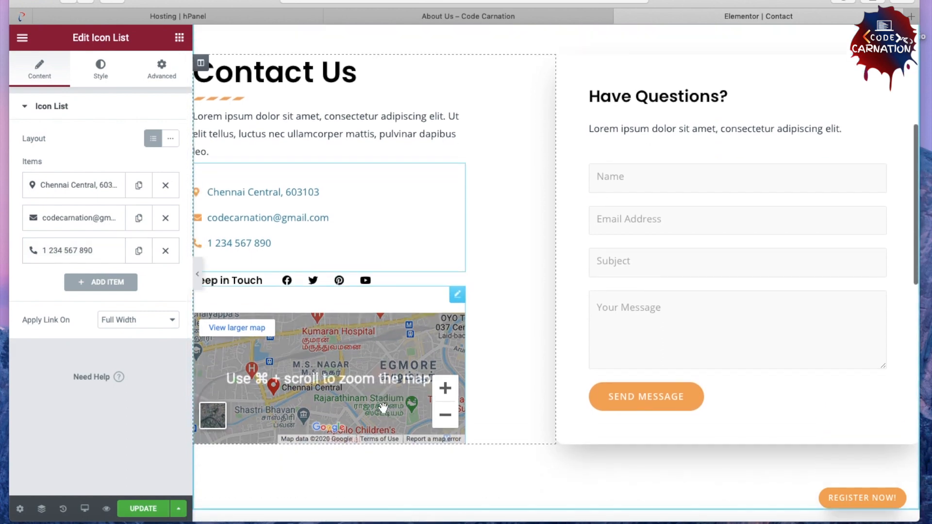
{"action": "scroll", "coordinate": [384, 411], "scroll_direction": "down", "scroll_amount": 4}
{"action": "scroll", "coordinate": [384, 412], "scroll_direction": "up", "scroll_amount": 13}
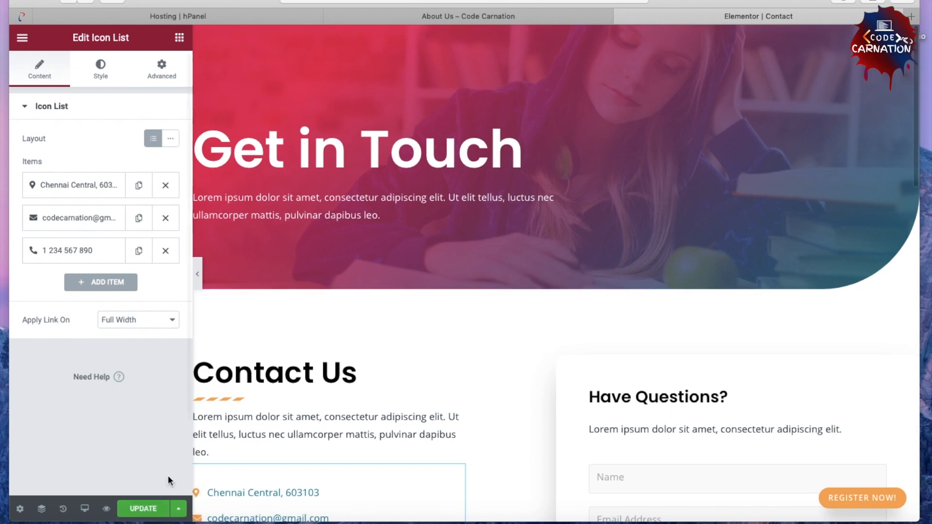
Update the Contact page, exit Elementor to the dashboard, and open Pages > All Pages.
{"action": "left_click", "coordinate": [144, 509]}
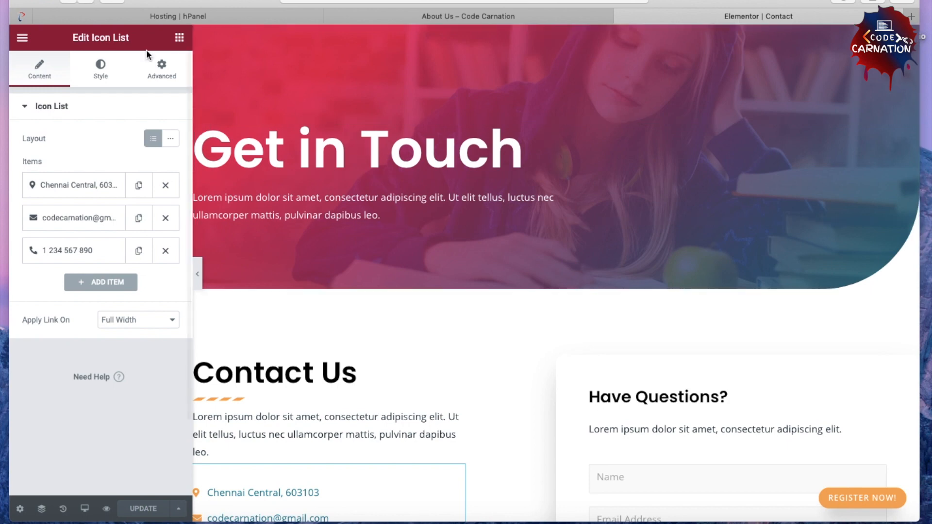
{"action": "left_click", "coordinate": [27, 35]}
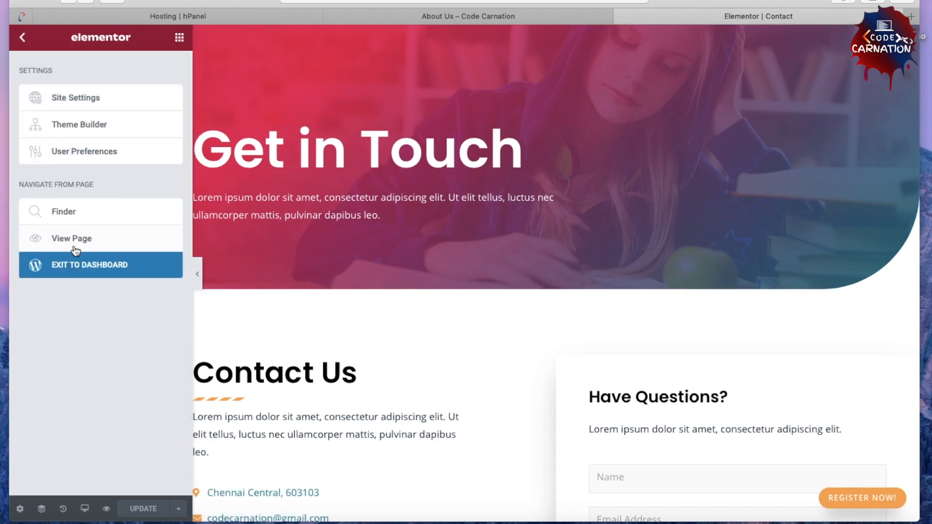
{"action": "left_click", "coordinate": [81, 265]}
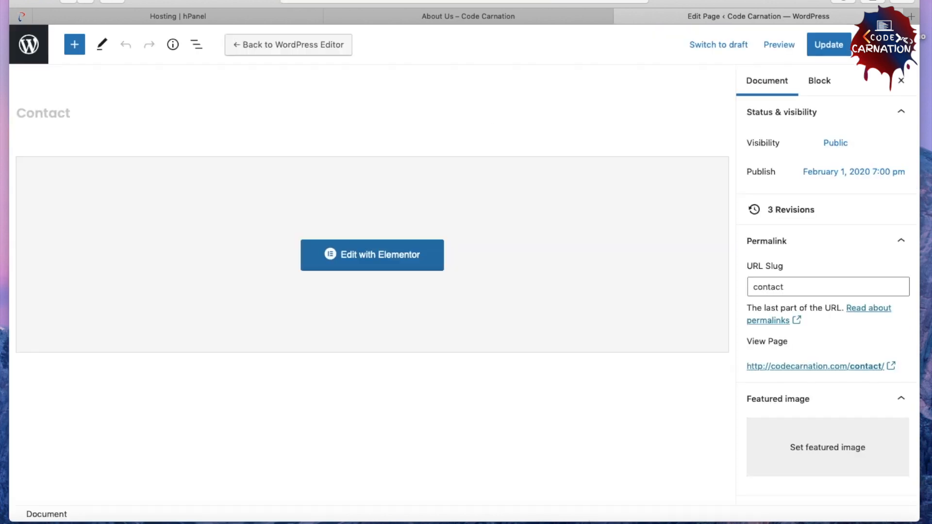
{"action": "left_click", "coordinate": [36, 48]}
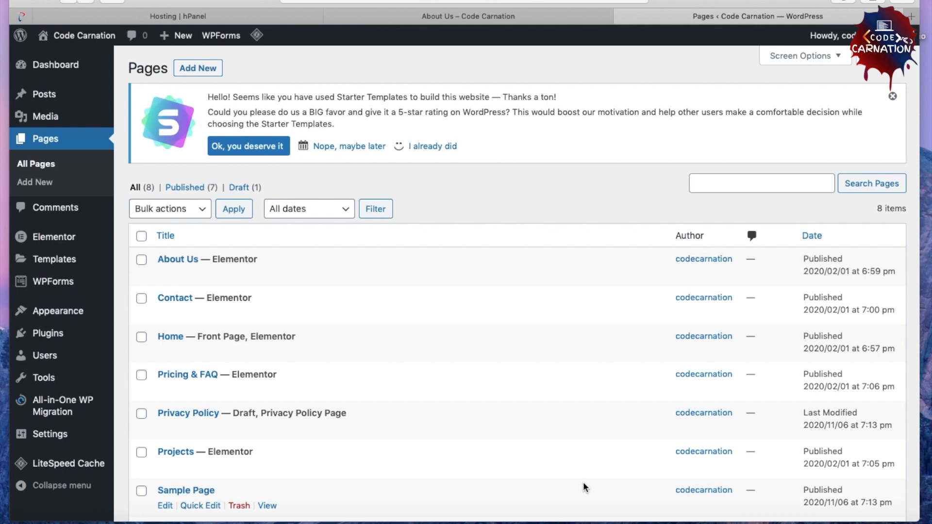
{"action": "scroll", "coordinate": [491, 461], "scroll_direction": "down", "scroll_amount": 3}
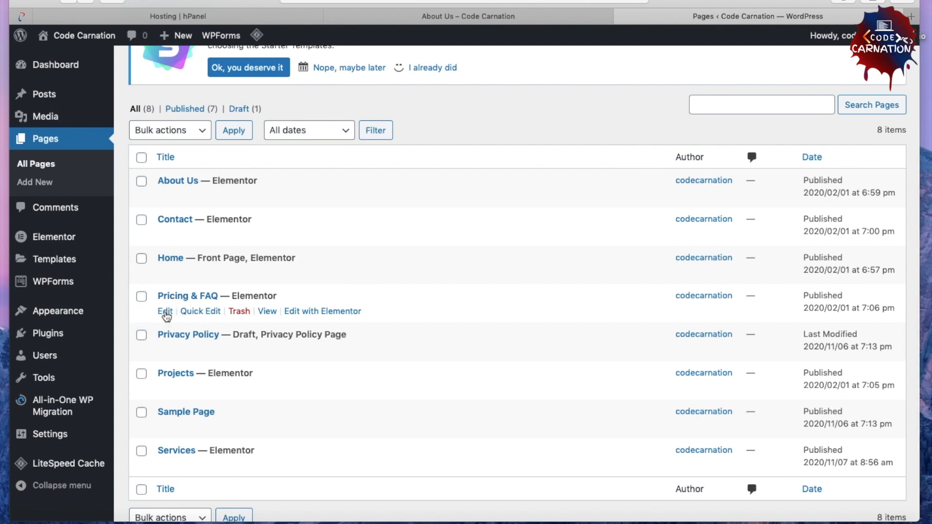
Open the Pricing & FAQ page in Elementor and scroll through its content.
{"action": "left_click", "coordinate": [309, 311]}
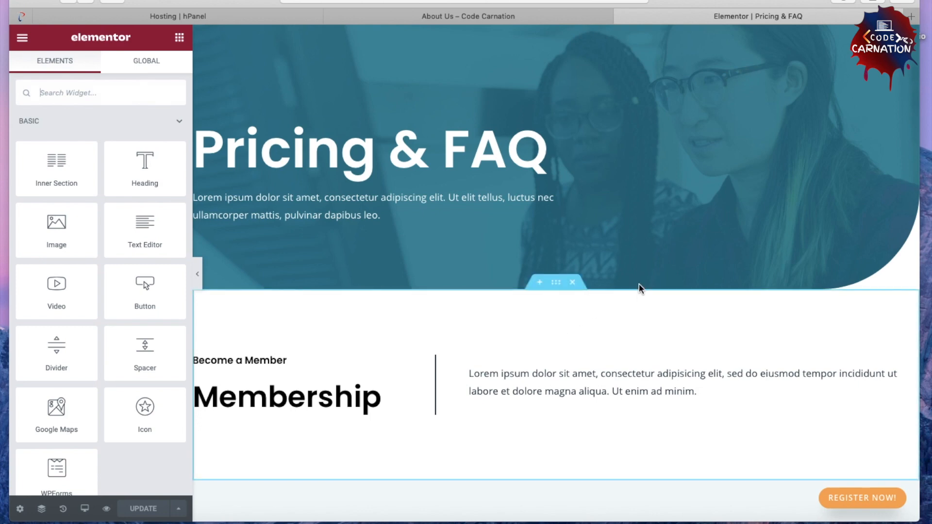
{"action": "scroll", "coordinate": [723, 243], "scroll_direction": "down", "scroll_amount": 2}
{"action": "scroll", "coordinate": [723, 272], "scroll_direction": "up", "scroll_amount": 2}
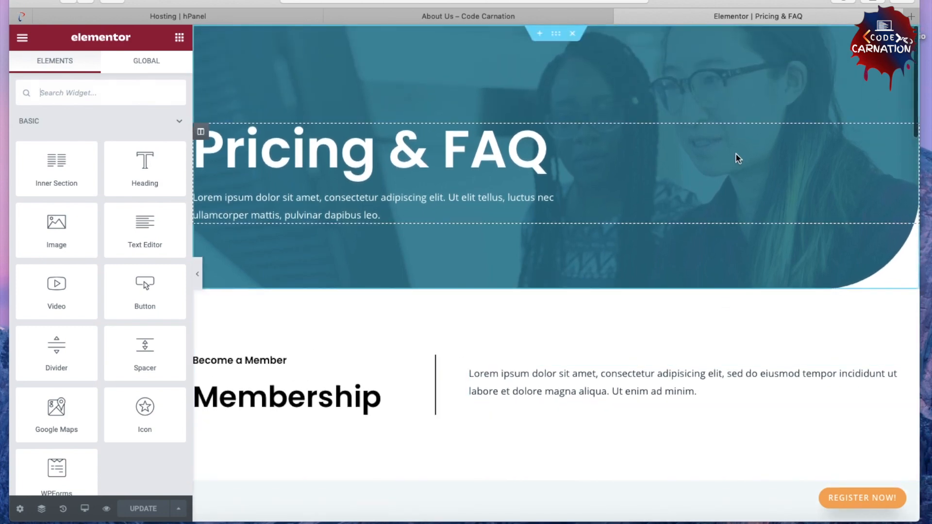
{"action": "scroll", "coordinate": [722, 244], "scroll_direction": "down", "scroll_amount": 1}
{"action": "scroll", "coordinate": [721, 245], "scroll_direction": "down", "scroll_amount": 6}
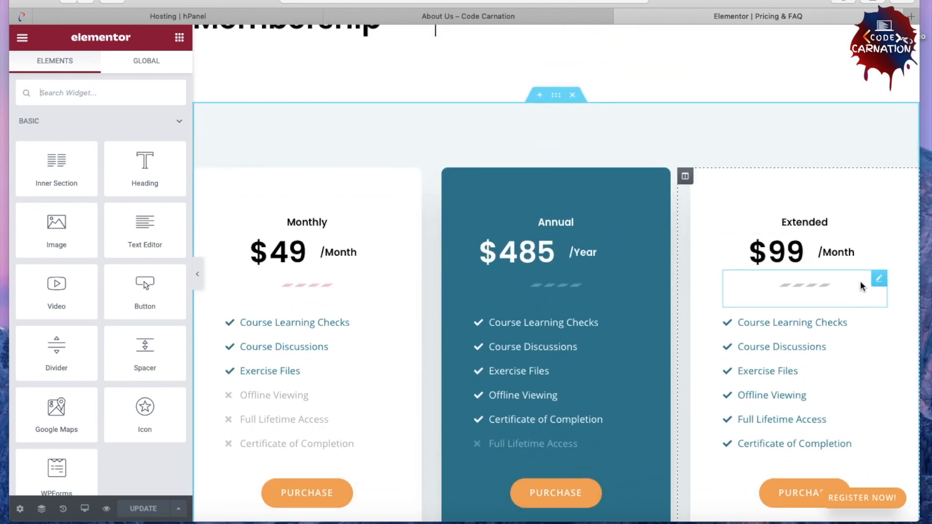
{"action": "scroll", "coordinate": [859, 369], "scroll_direction": "down", "scroll_amount": 11}
{"action": "scroll", "coordinate": [858, 365], "scroll_direction": "down", "scroll_amount": 9}
{"action": "scroll", "coordinate": [860, 398], "scroll_direction": "up", "scroll_amount": 5}
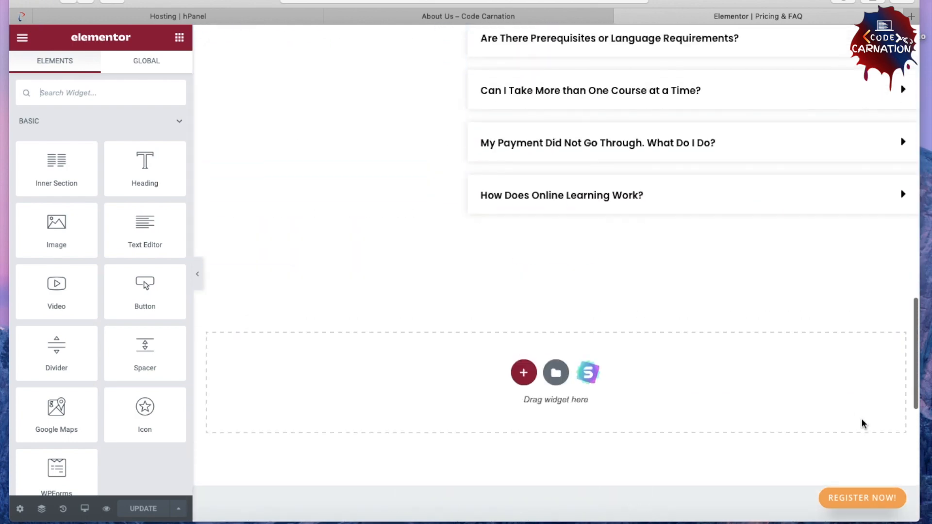
{"action": "scroll", "coordinate": [862, 423], "scroll_direction": "up", "scroll_amount": 7}
{"action": "scroll", "coordinate": [862, 424], "scroll_direction": "down", "scroll_amount": 1}
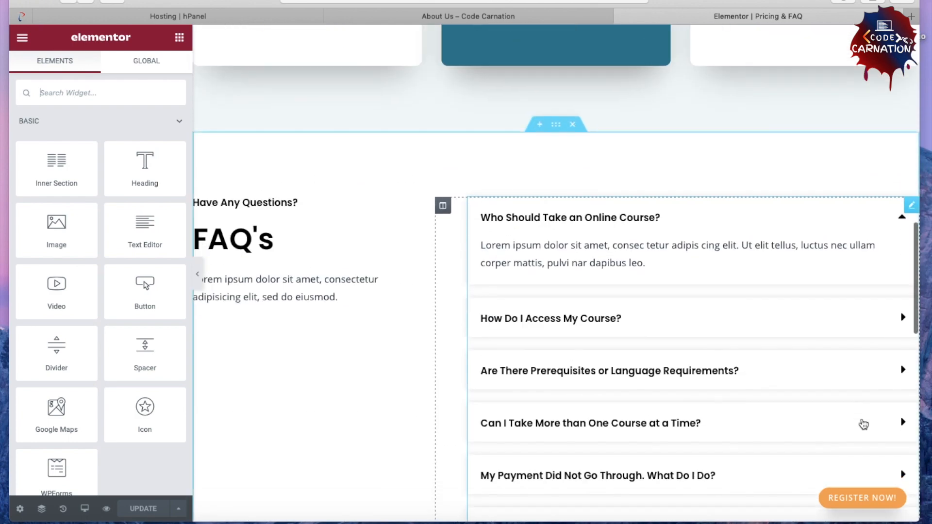
Expand and collapse the first FAQ question, then duplicate the last question and delete the copy.
{"action": "left_click", "coordinate": [863, 219]}
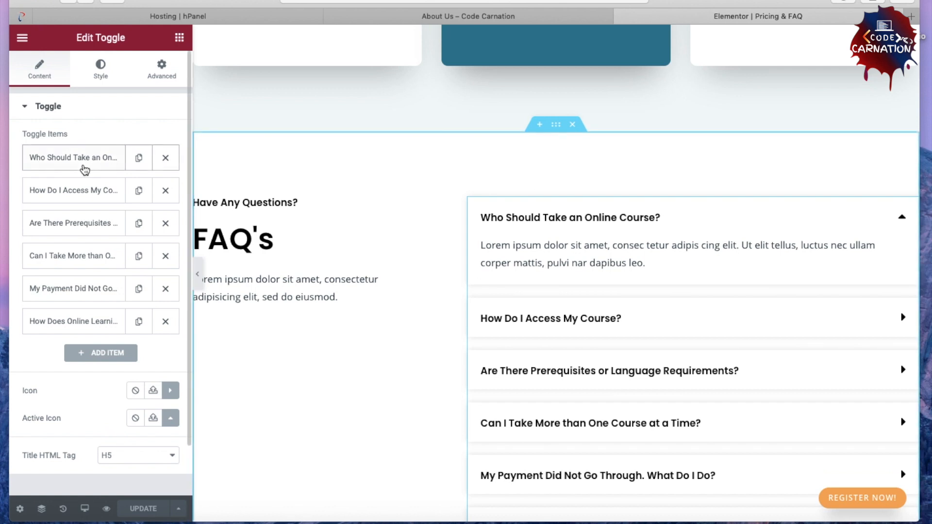
{"action": "left_click", "coordinate": [85, 169]}
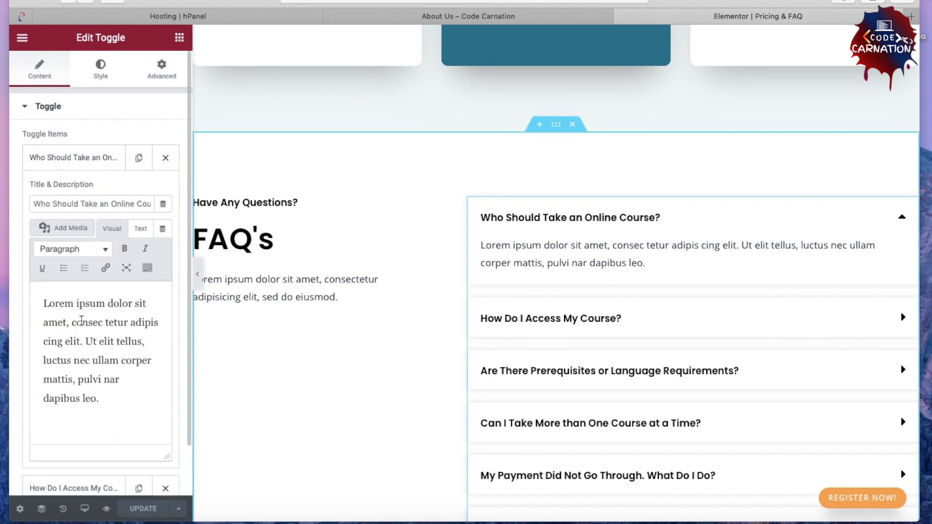
{"action": "left_click", "coordinate": [87, 164]}
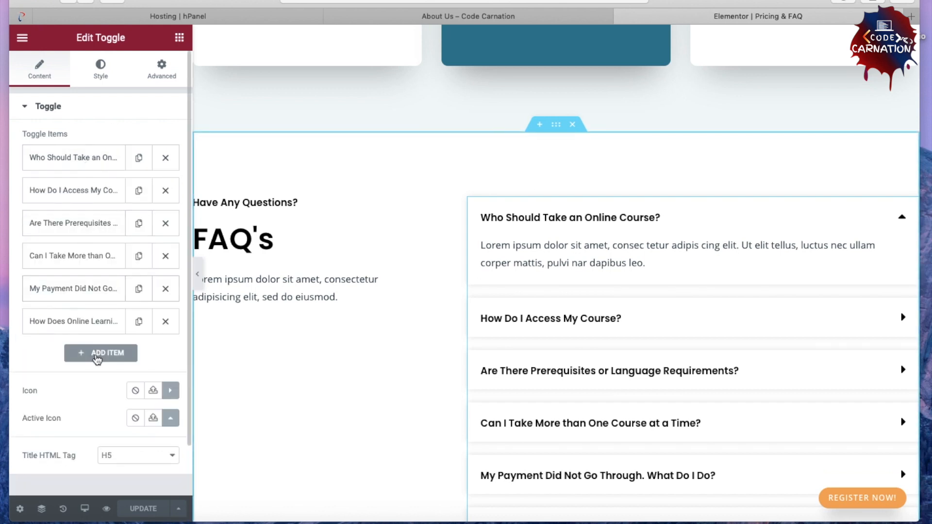
{"action": "left_click", "coordinate": [139, 322]}
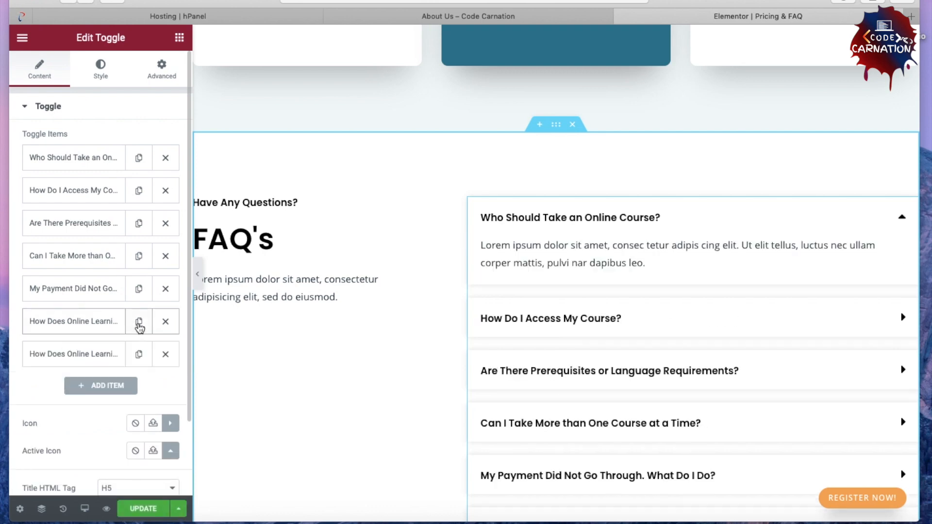
{"action": "left_click", "coordinate": [167, 358]}
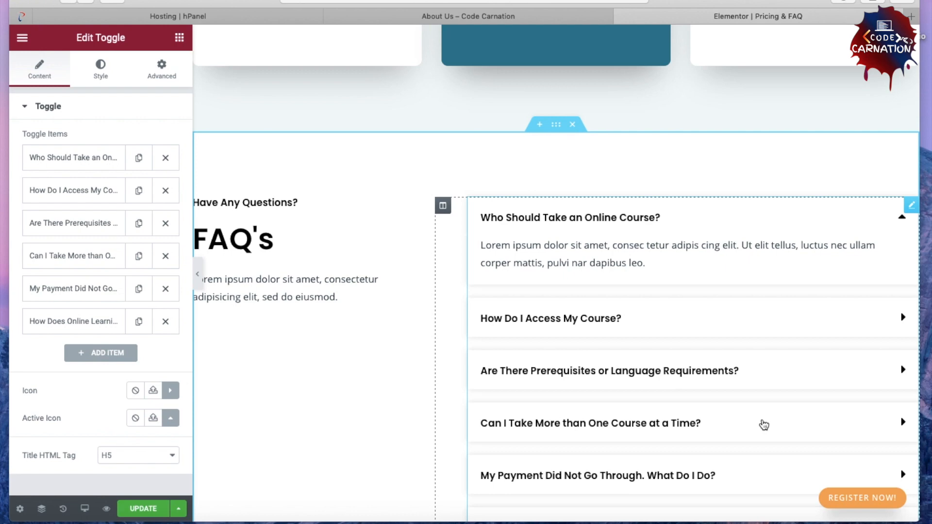
{"action": "scroll", "coordinate": [760, 419], "scroll_direction": "down", "scroll_amount": 2}
{"action": "scroll", "coordinate": [764, 405], "scroll_direction": "down", "scroll_amount": 10}
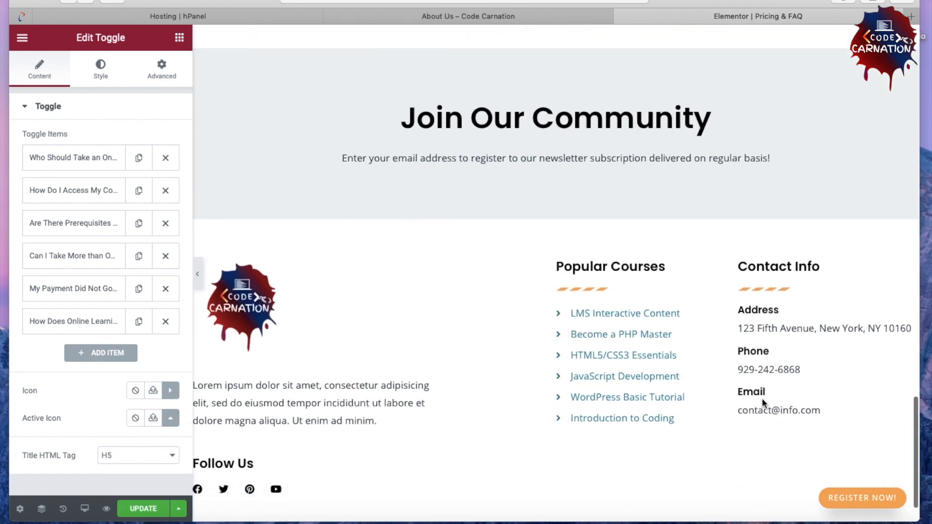
{"action": "scroll", "coordinate": [764, 404], "scroll_direction": "up", "scroll_amount": 8}
{"action": "scroll", "coordinate": [763, 403], "scroll_direction": "up", "scroll_amount": 10}
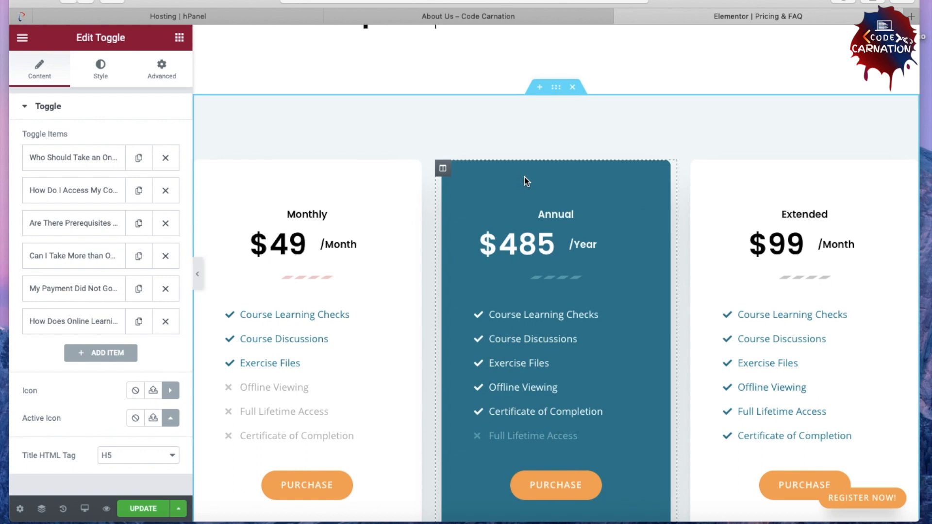
Change the Annual pricing card's column background to brown-orange.
{"action": "left_click", "coordinate": [442, 168]}
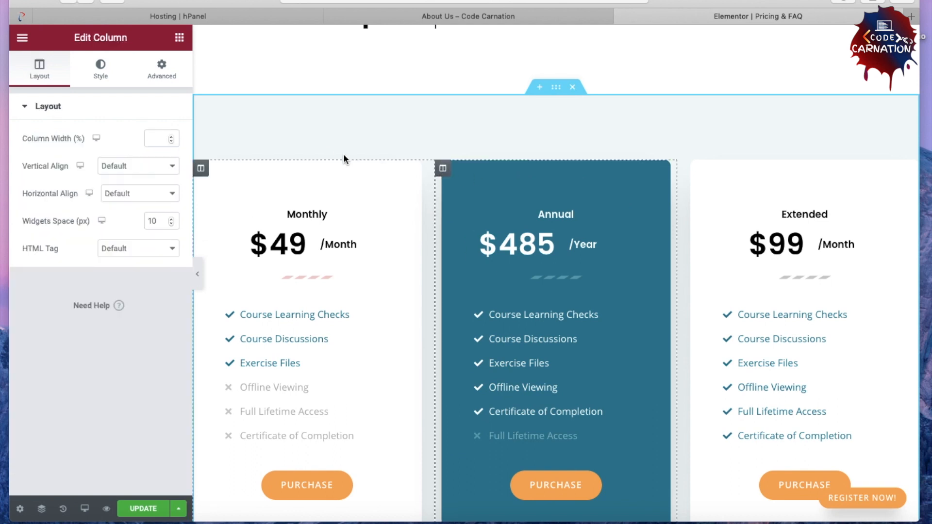
{"action": "left_click", "coordinate": [101, 76]}
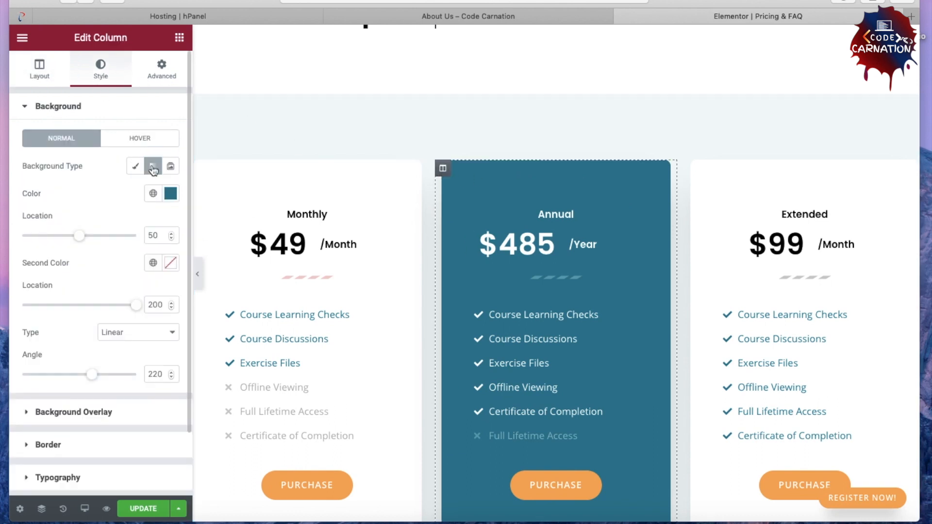
{"action": "left_click", "coordinate": [172, 196]}
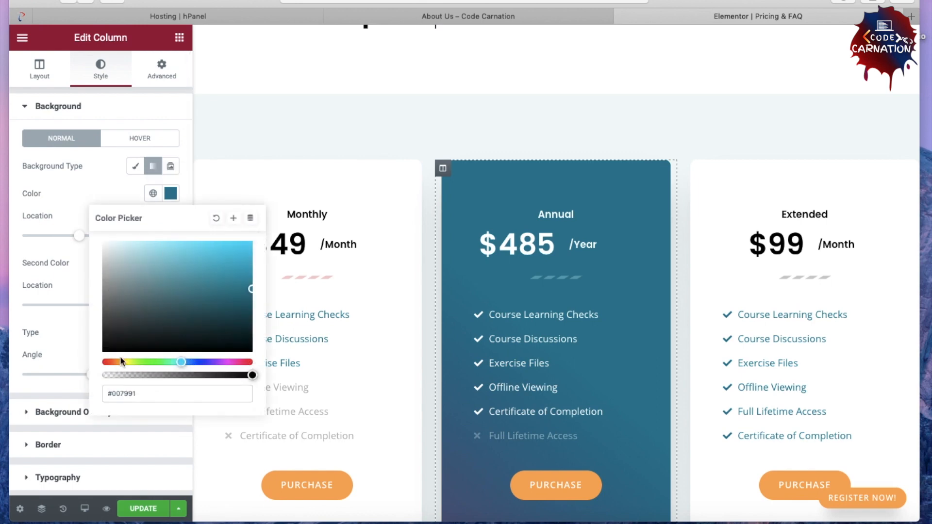
{"action": "left_click_drag", "start_coordinate": [115, 362], "coordinate": [118, 363]}
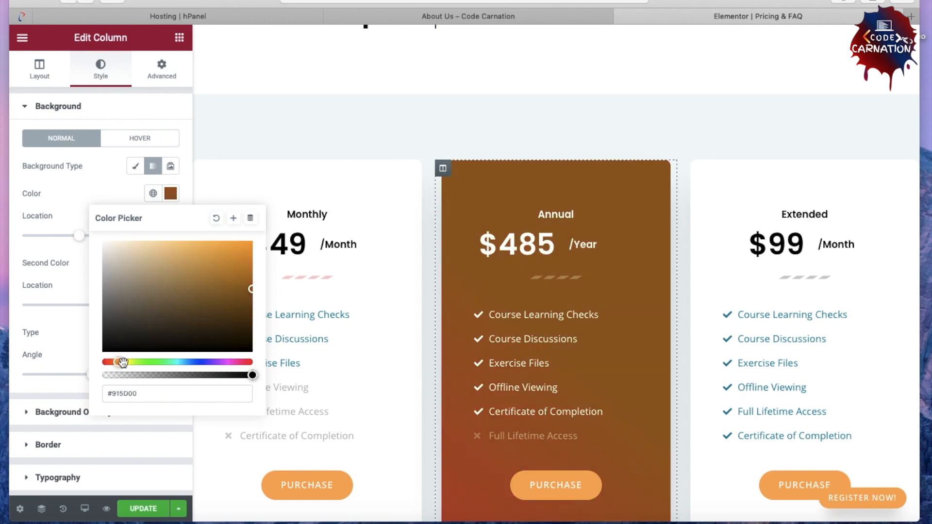
{"action": "scroll", "coordinate": [431, 316], "scroll_direction": "down", "scroll_amount": 3}
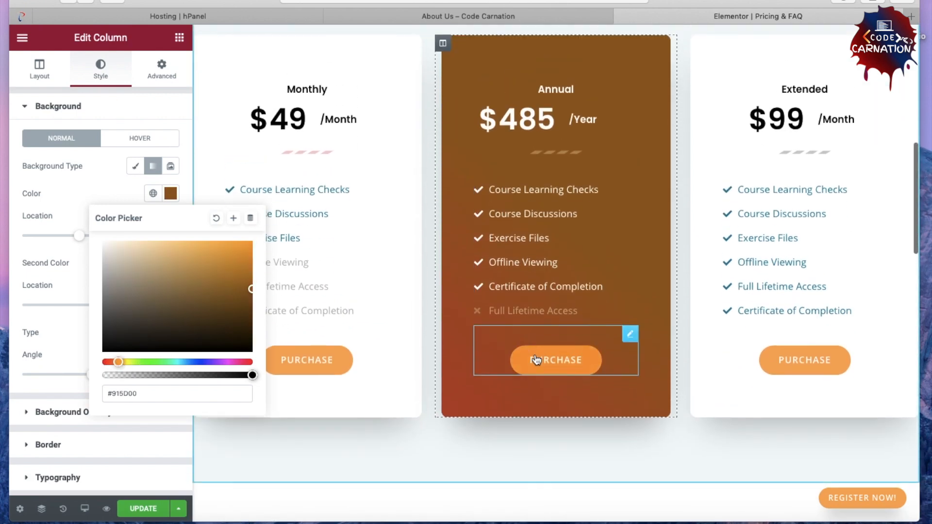
Give the Annual card's Purchase button black text on a white background.
{"action": "left_click", "coordinate": [627, 339]}
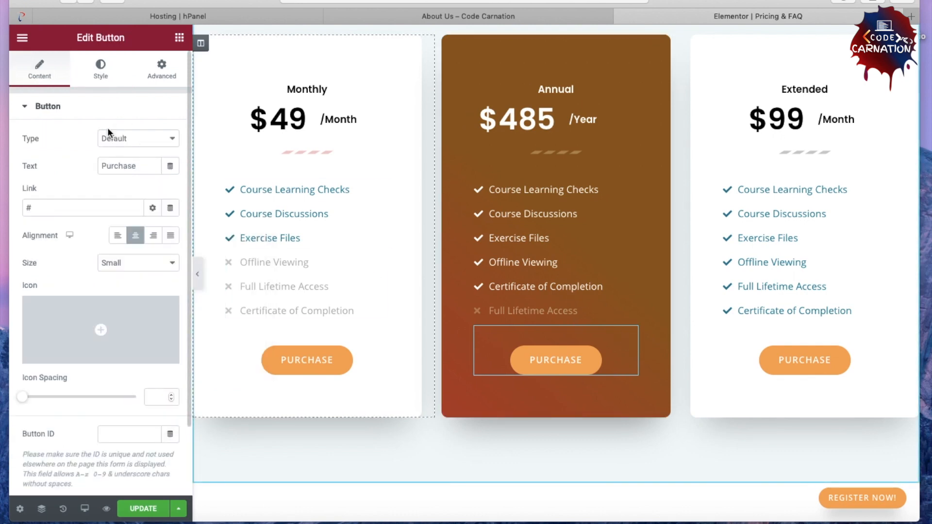
{"action": "left_click", "coordinate": [101, 68]}
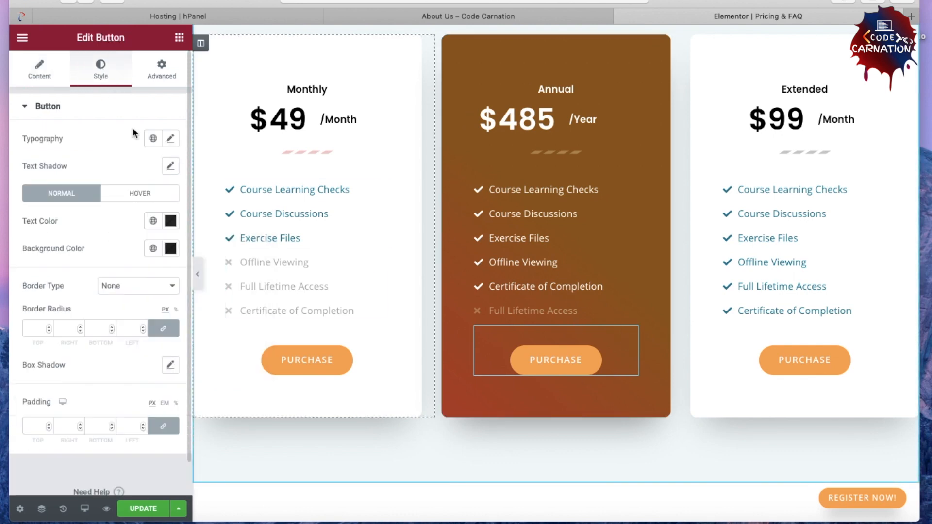
{"action": "left_click", "coordinate": [169, 222]}
{"action": "left_click_drag", "start_coordinate": [127, 377], "coordinate": [75, 377]}
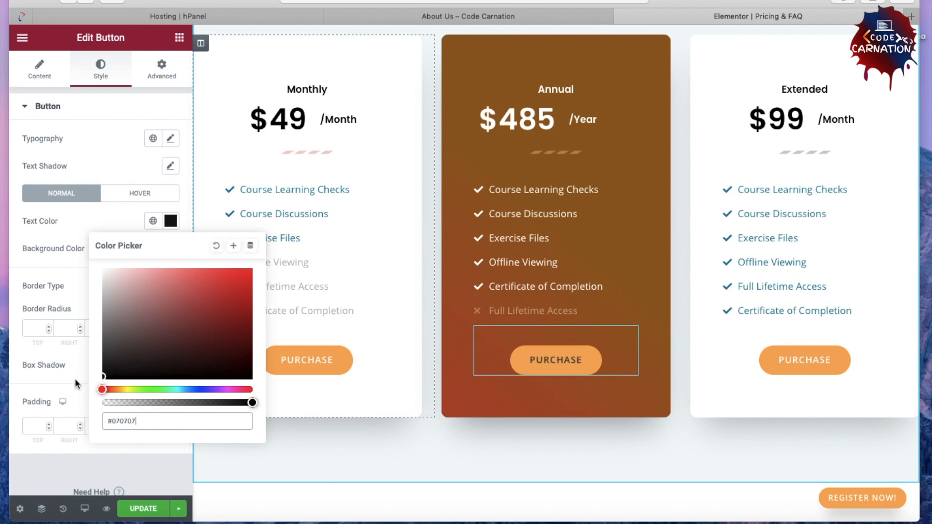
{"action": "left_click", "coordinate": [97, 214]}
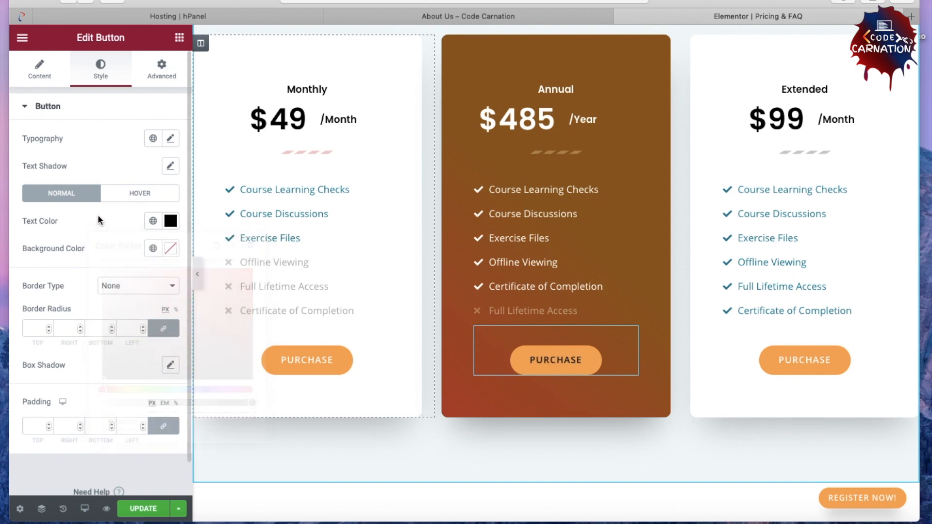
{"action": "left_click", "coordinate": [170, 249]}
{"action": "left_click_drag", "start_coordinate": [155, 331], "coordinate": [87, 284]}
{"action": "left_click", "coordinate": [90, 214]}
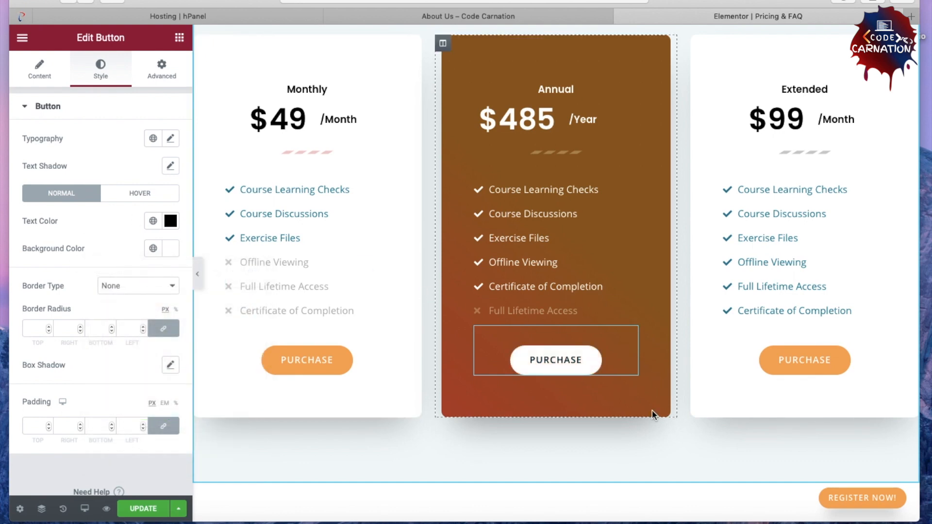
Scroll back to the top of the Pricing & FAQ page and select its hero section.
{"action": "scroll", "coordinate": [652, 410], "scroll_direction": "down", "scroll_amount": 1}
{"action": "scroll", "coordinate": [652, 414], "scroll_direction": "up", "scroll_amount": 1}
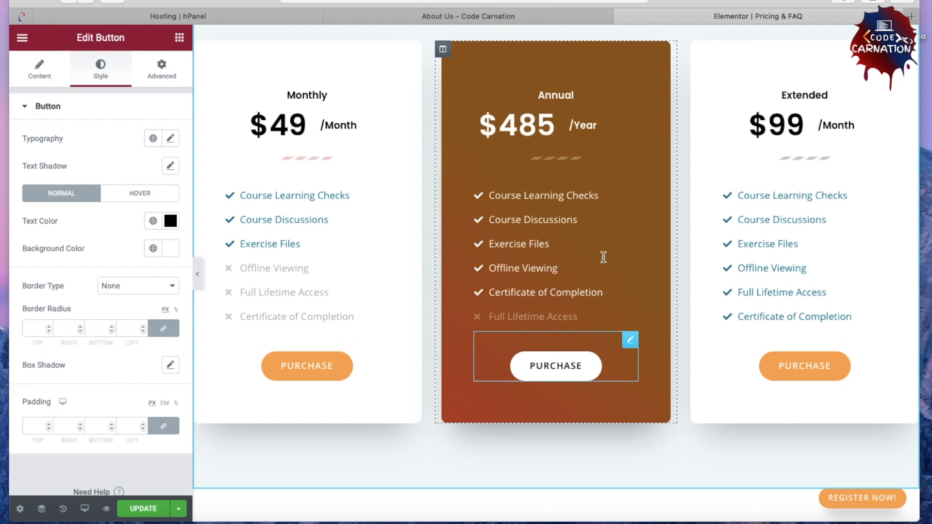
{"action": "scroll", "coordinate": [604, 257], "scroll_direction": "up", "scroll_amount": 5}
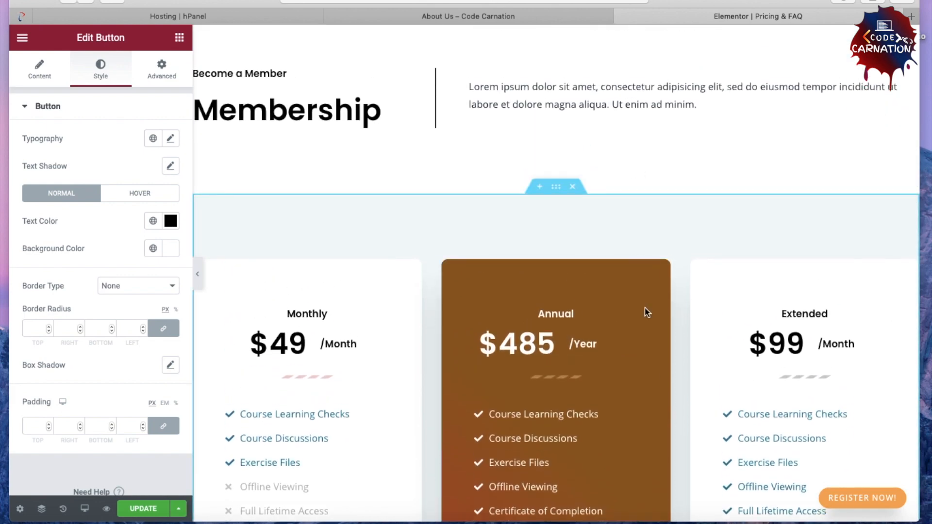
{"action": "scroll", "coordinate": [648, 340], "scroll_direction": "down", "scroll_amount": 2}
{"action": "scroll", "coordinate": [578, 493], "scroll_direction": "down", "scroll_amount": 3}
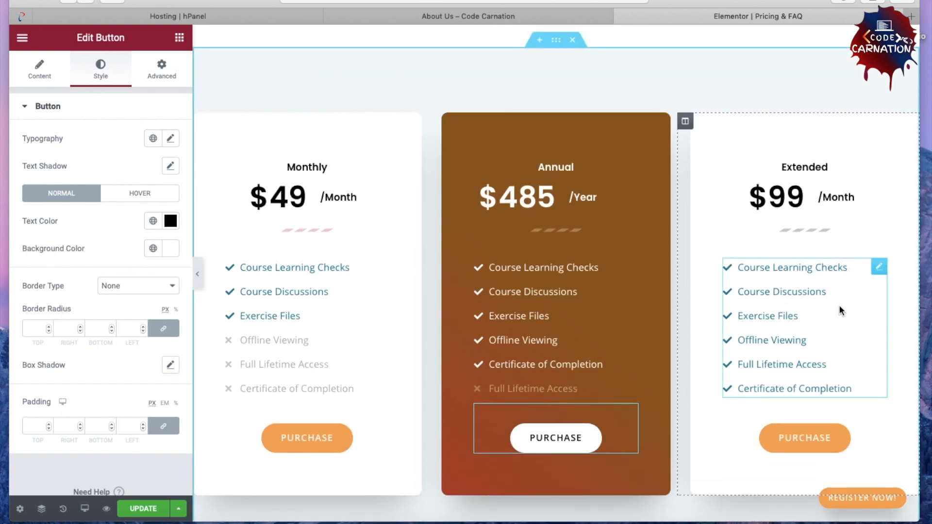
{"action": "scroll", "coordinate": [694, 279], "scroll_direction": "up", "scroll_amount": 5}
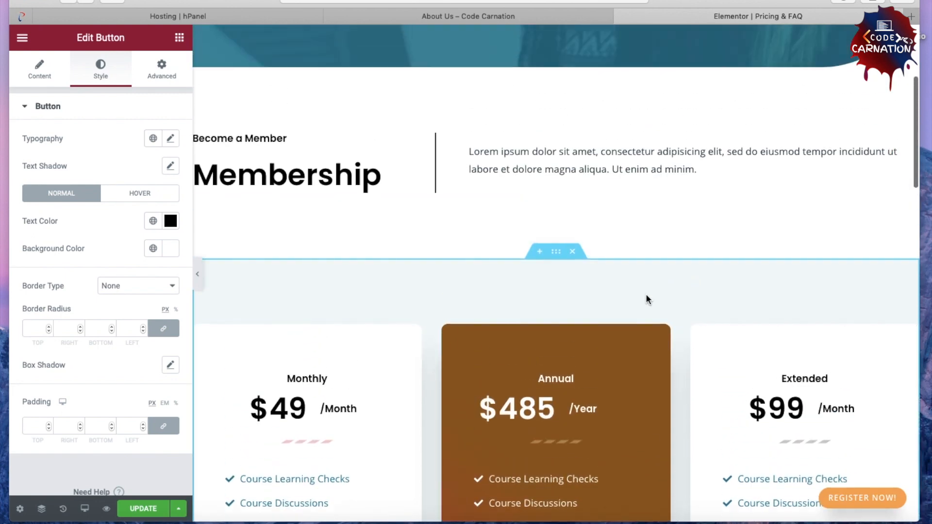
{"action": "scroll", "coordinate": [647, 299], "scroll_direction": "up", "scroll_amount": 5}
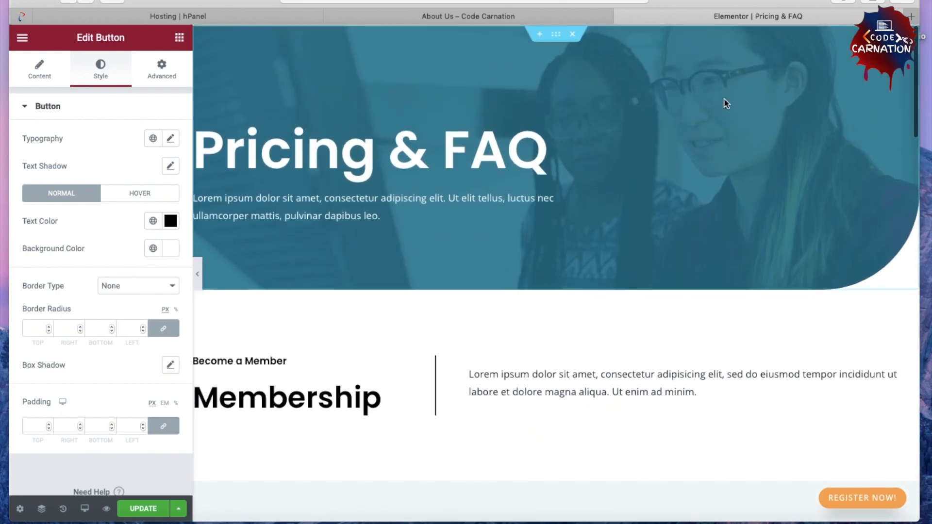
{"action": "left_click", "coordinate": [558, 38]}
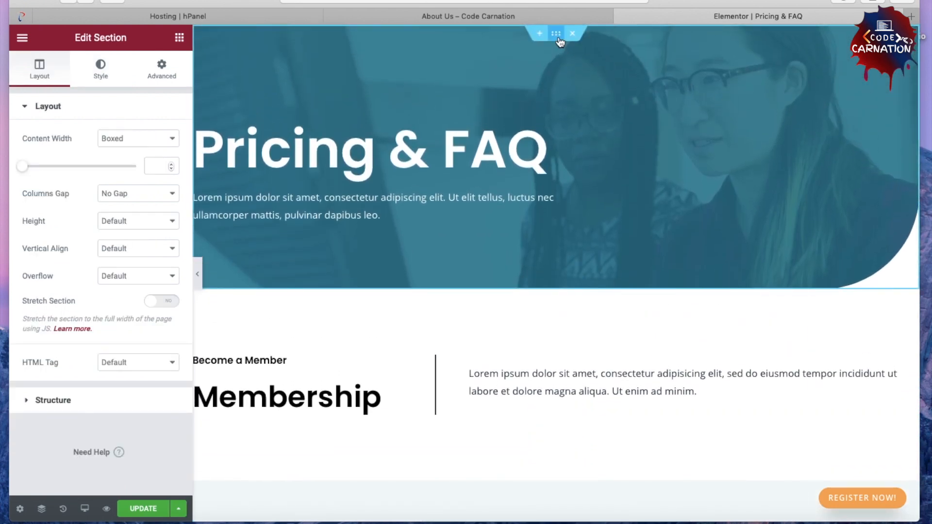
Set the hero background to a gradient with the red stop at 82, angled 320°.
{"action": "left_click", "coordinate": [100, 74]}
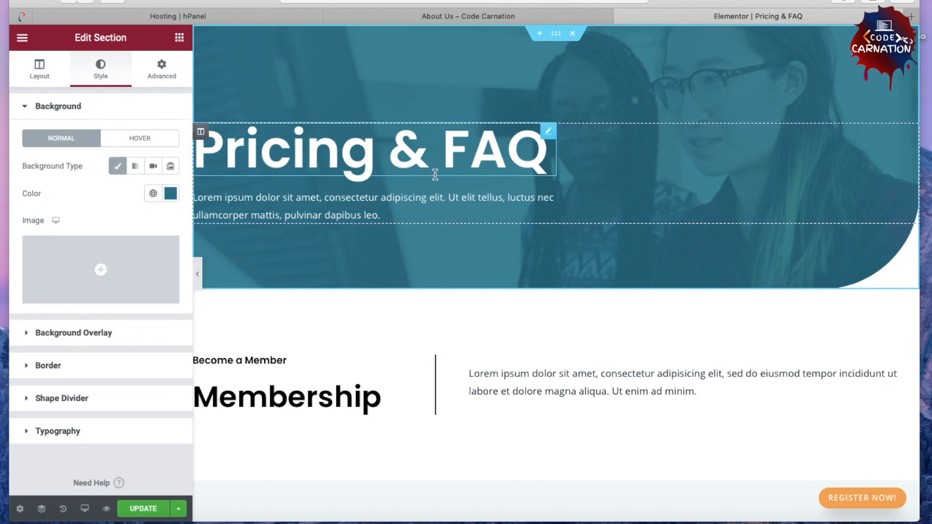
{"action": "left_click", "coordinate": [136, 167]}
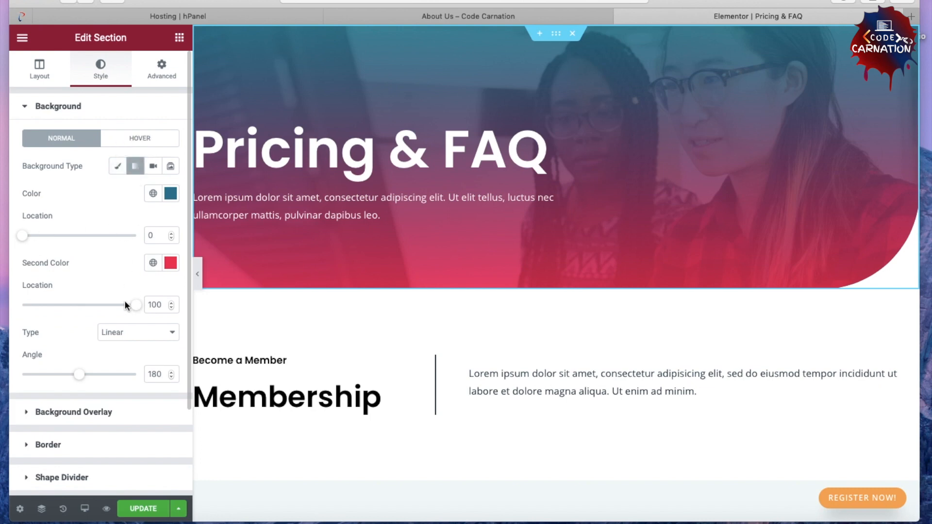
{"action": "left_click_drag", "start_coordinate": [138, 309], "coordinate": [116, 309]}
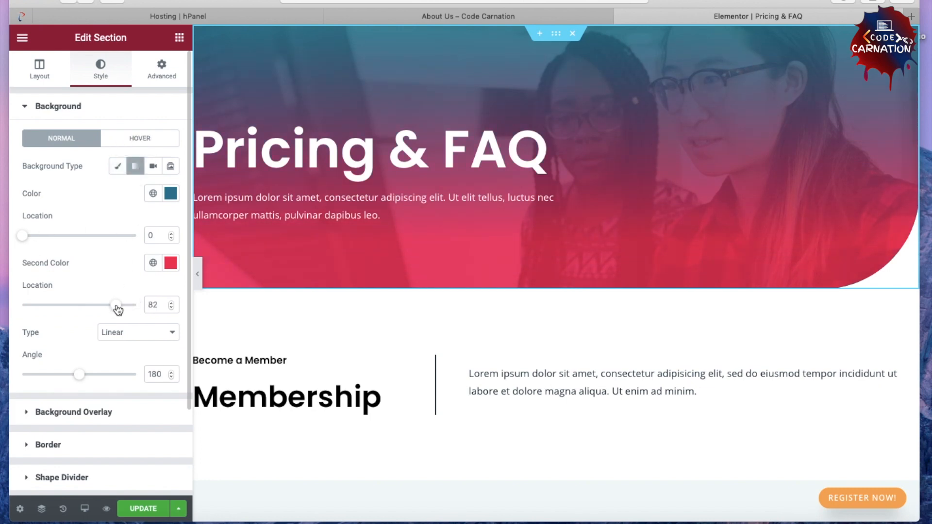
{"action": "left_click_drag", "start_coordinate": [83, 378], "coordinate": [126, 383]}
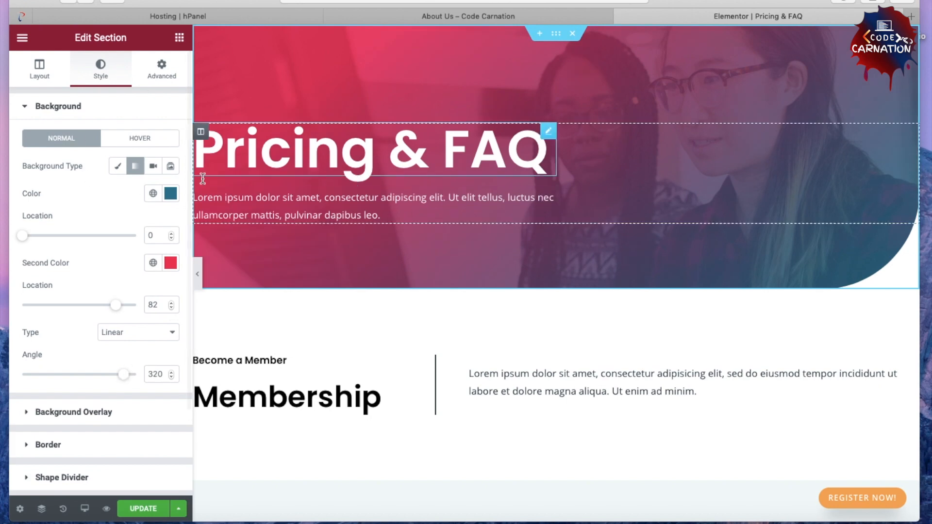
Change the gradient's first colour to light blue #03D5FF.
{"action": "left_click", "coordinate": [170, 193]}
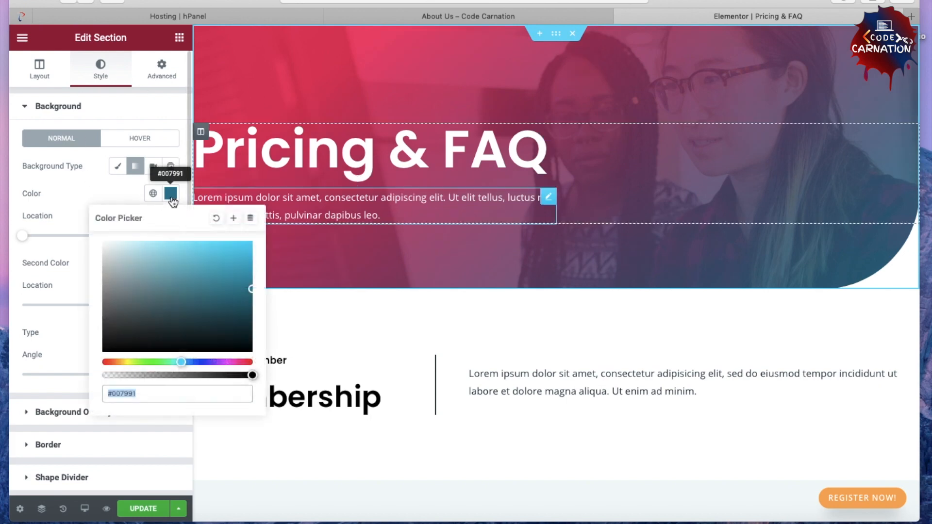
{"action": "left_click_drag", "start_coordinate": [250, 249], "coordinate": [251, 243]}
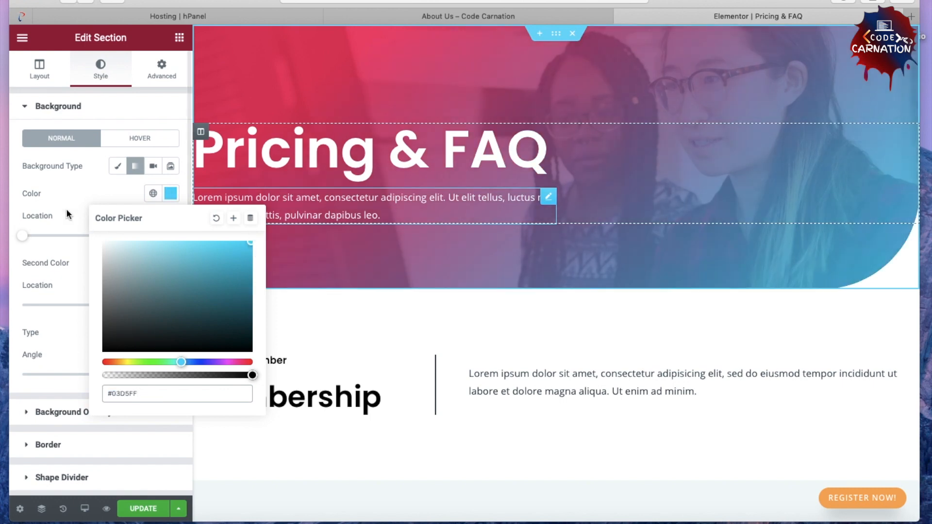
{"action": "left_click", "coordinate": [78, 194]}
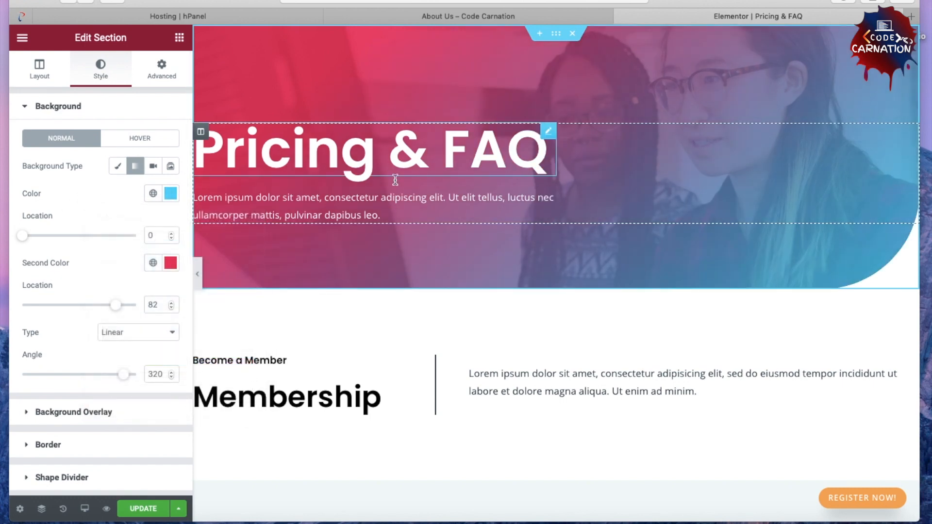
{"action": "left_click", "coordinate": [171, 193]}
{"action": "left_click", "coordinate": [79, 210]}
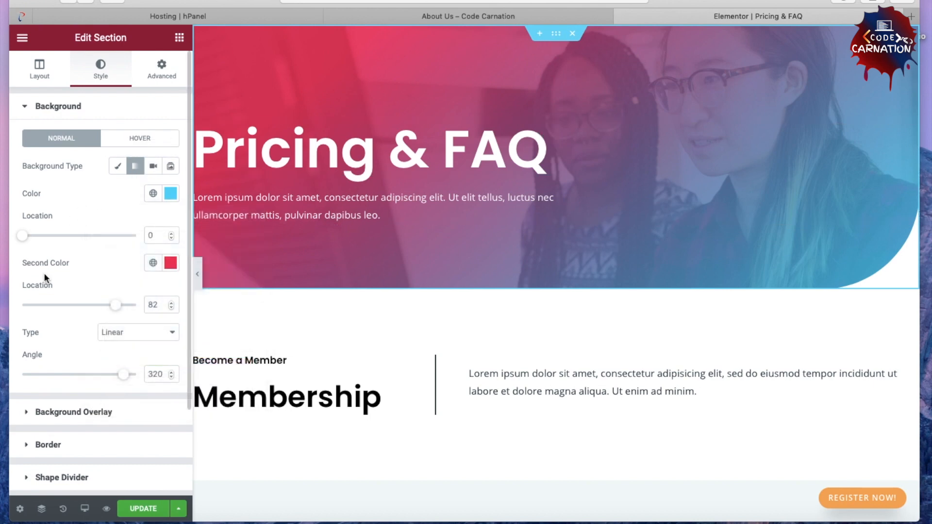
{"action": "left_click", "coordinate": [33, 107]}
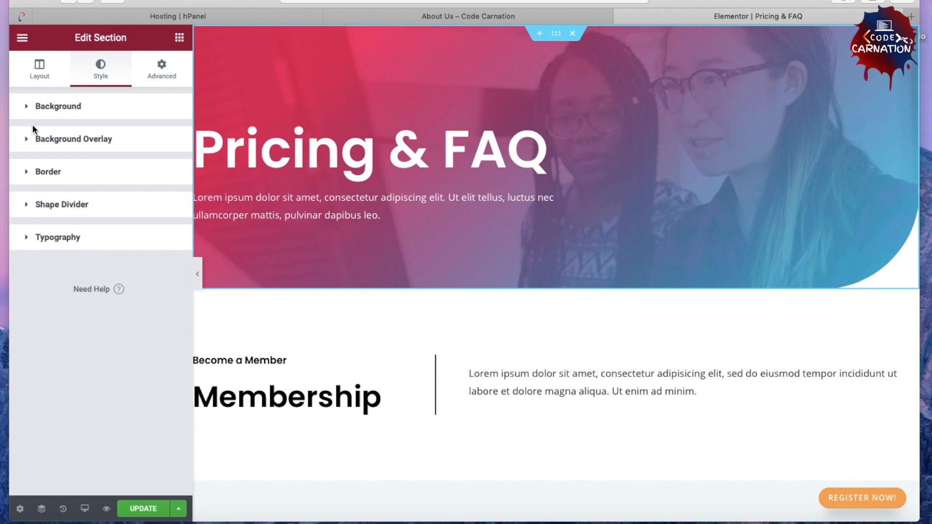
Swap the hero's background overlay image for ecommerce.jpg from the Media Library.
{"action": "left_click", "coordinate": [64, 145]}
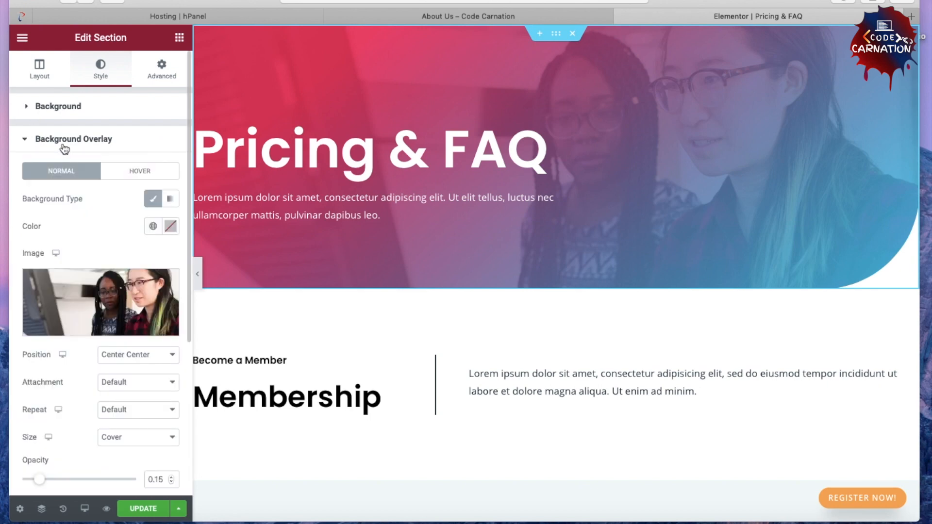
{"action": "left_click", "coordinate": [98, 334]}
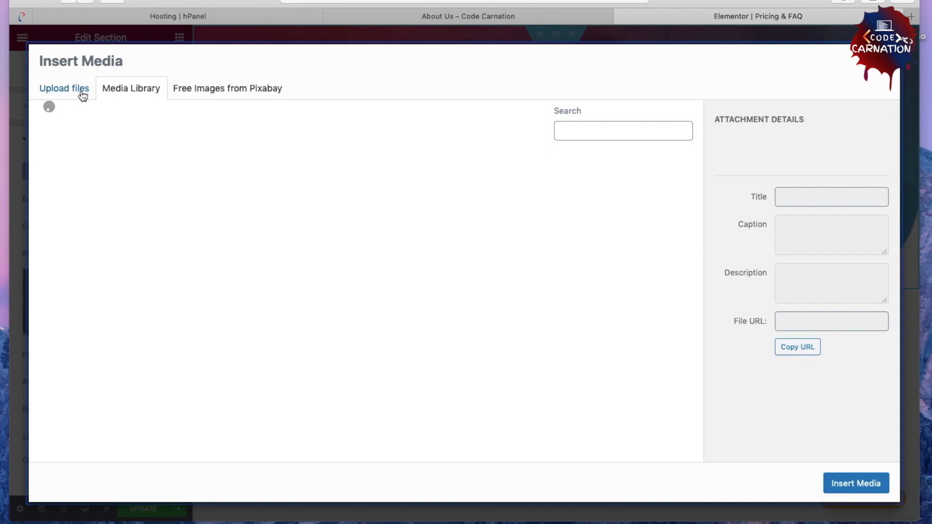
{"action": "scroll", "coordinate": [297, 238], "scroll_direction": "down", "scroll_amount": 15}
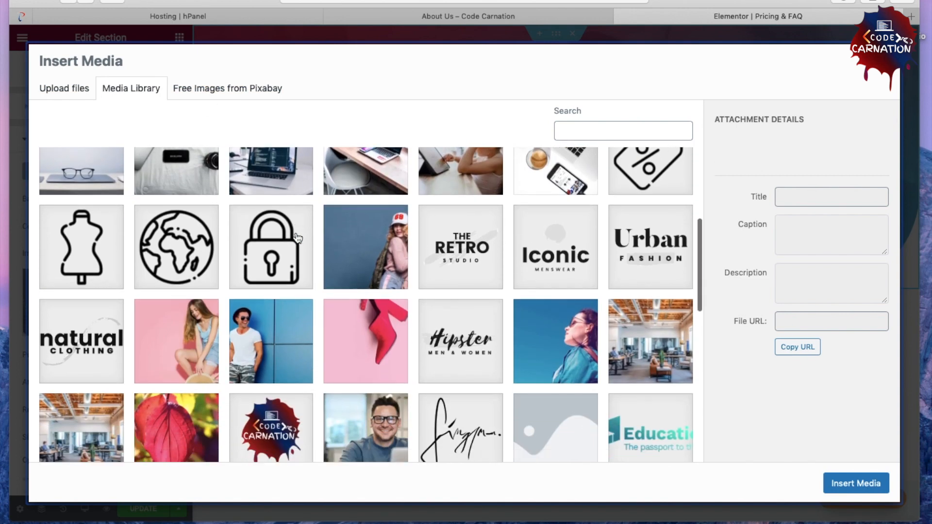
{"action": "scroll", "coordinate": [297, 238], "scroll_direction": "down", "scroll_amount": 3}
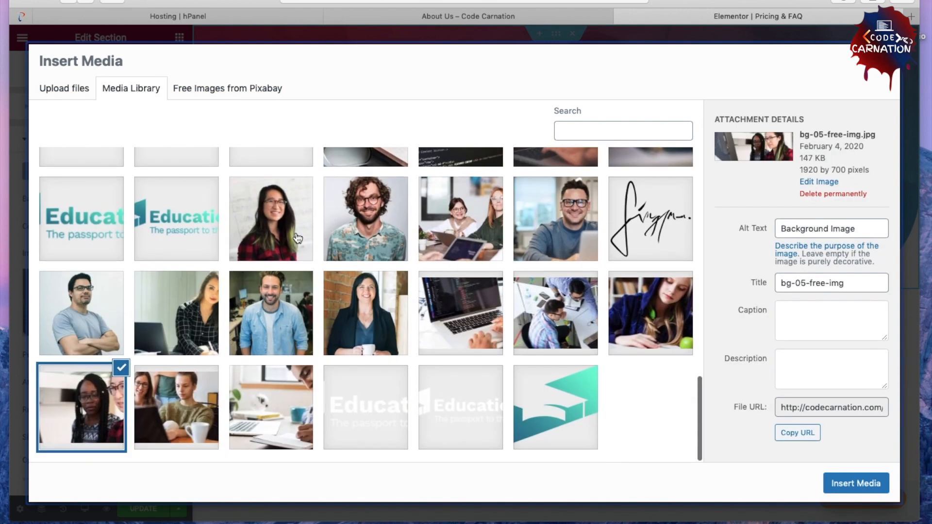
{"action": "scroll", "coordinate": [297, 238], "scroll_direction": "up", "scroll_amount": 5}
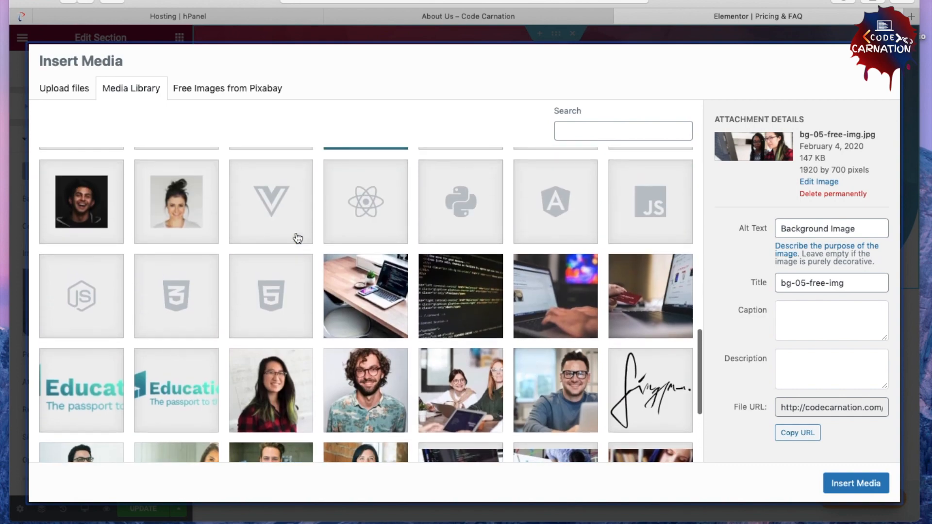
{"action": "scroll", "coordinate": [297, 238], "scroll_direction": "up", "scroll_amount": 1}
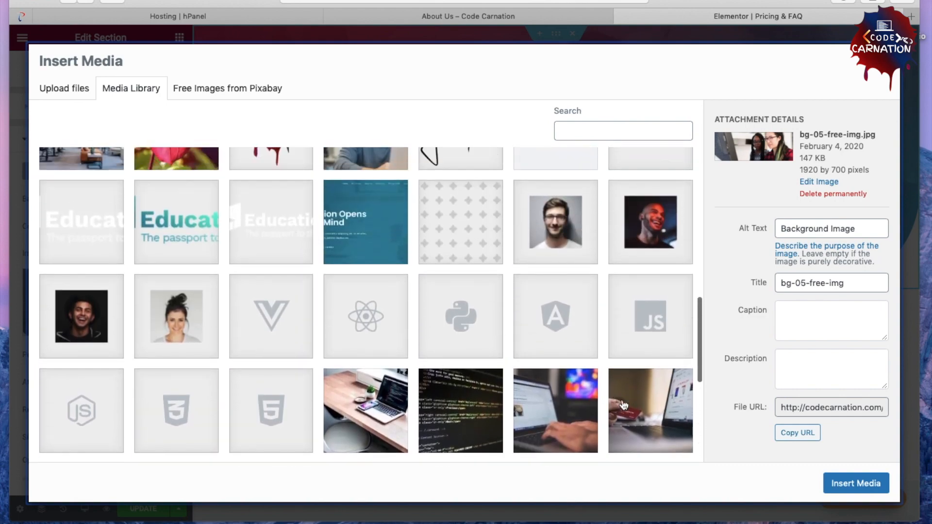
{"action": "left_click", "coordinate": [685, 419]}
{"action": "left_click", "coordinate": [856, 483]}
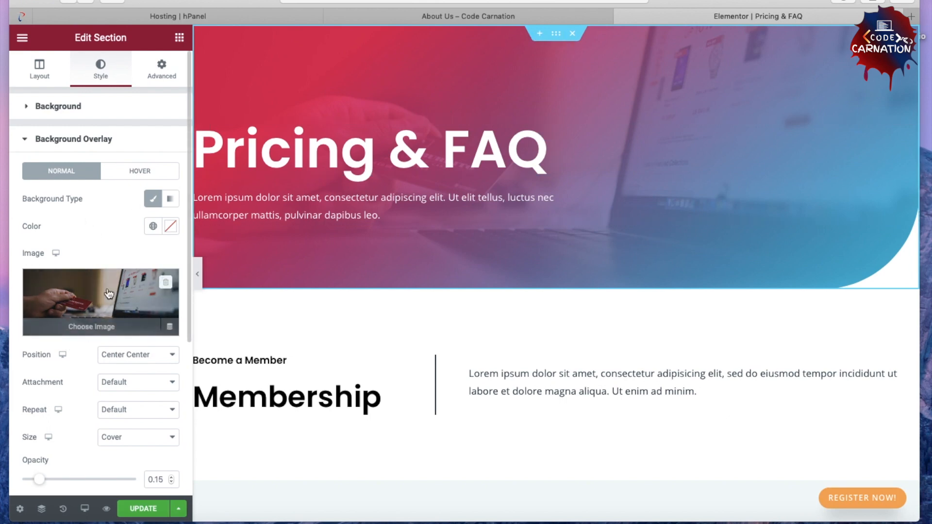
{"action": "scroll", "coordinate": [113, 311], "scroll_direction": "down", "scroll_amount": 1}
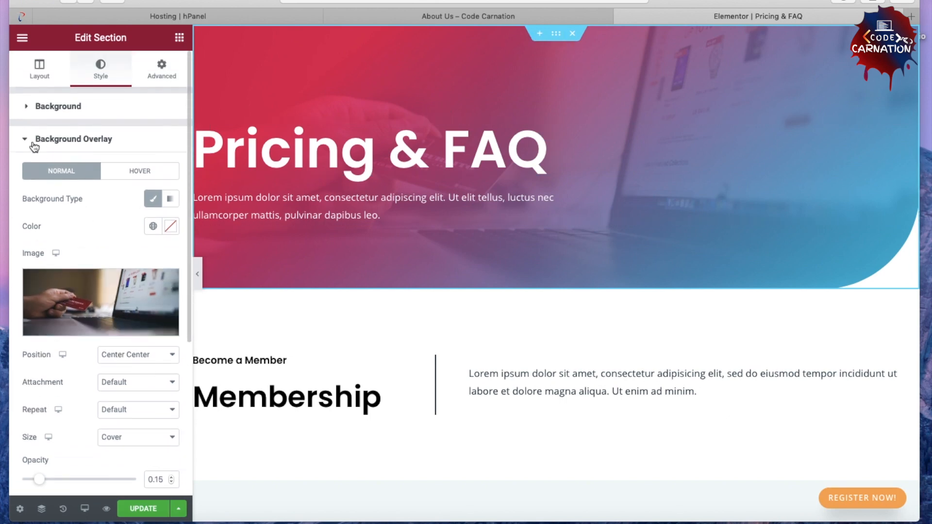
Raise the hero's background overlay opacity to 0.35.
{"action": "scroll", "coordinate": [69, 290], "scroll_direction": "down", "scroll_amount": 3}
{"action": "scroll", "coordinate": [69, 290], "scroll_direction": "down", "scroll_amount": 1}
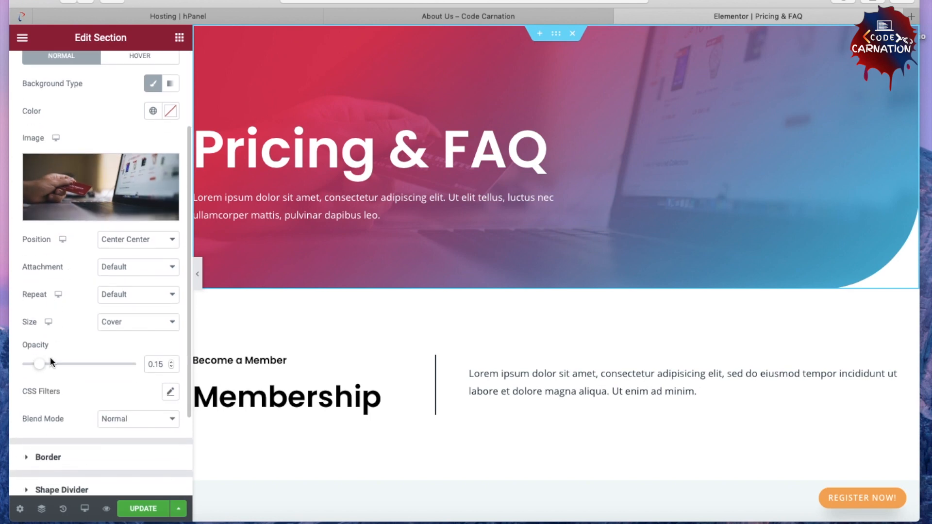
{"action": "left_click_drag", "start_coordinate": [40, 364], "coordinate": [63, 371]}
{"action": "scroll", "coordinate": [64, 372], "scroll_direction": "up", "scroll_amount": 2}
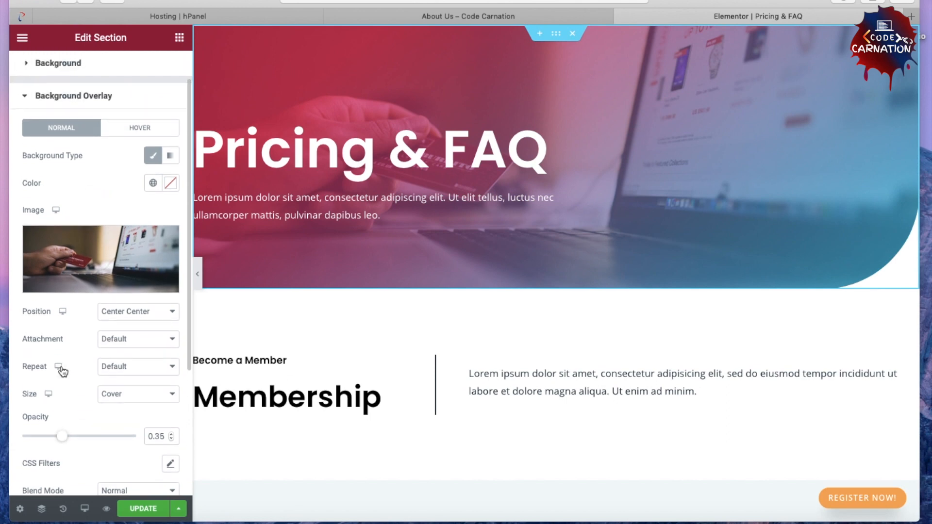
{"action": "scroll", "coordinate": [74, 421], "scroll_direction": "up", "scroll_amount": 2}
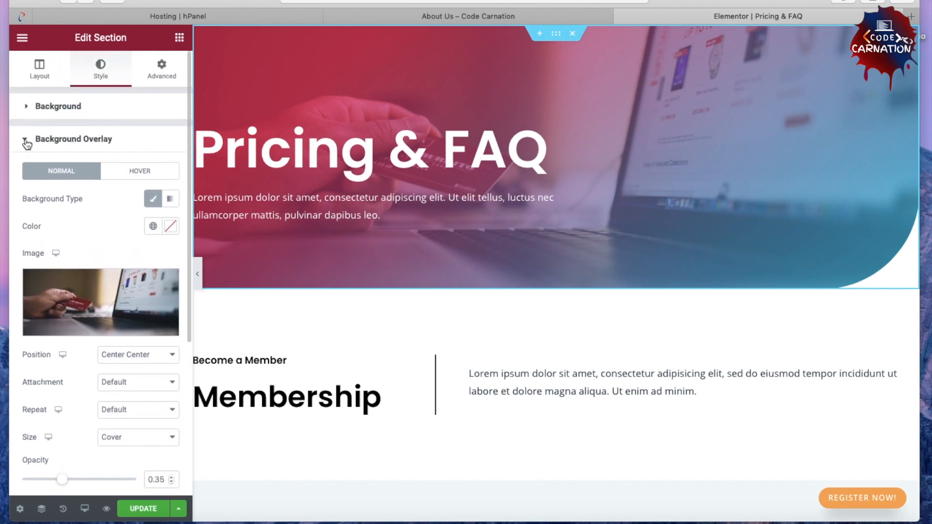
Review the gradient's second colour and save the Pricing & FAQ page with Update.
{"action": "left_click", "coordinate": [25, 141]}
{"action": "left_click", "coordinate": [85, 111]}
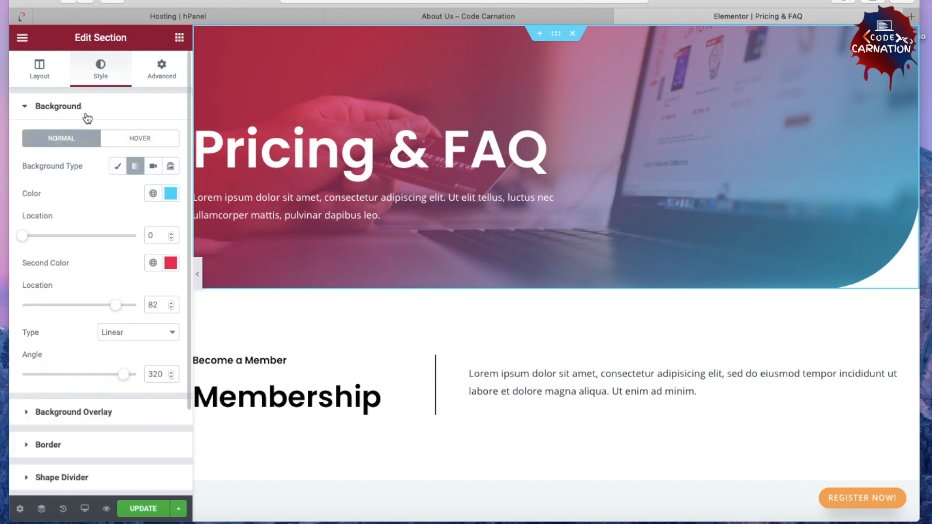
{"action": "left_click", "coordinate": [170, 268]}
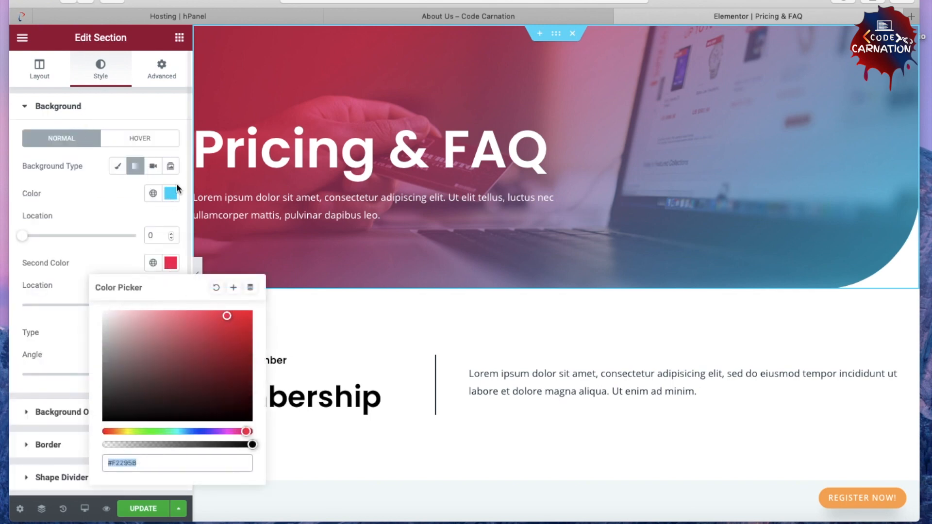
{"action": "left_click", "coordinate": [144, 508]}
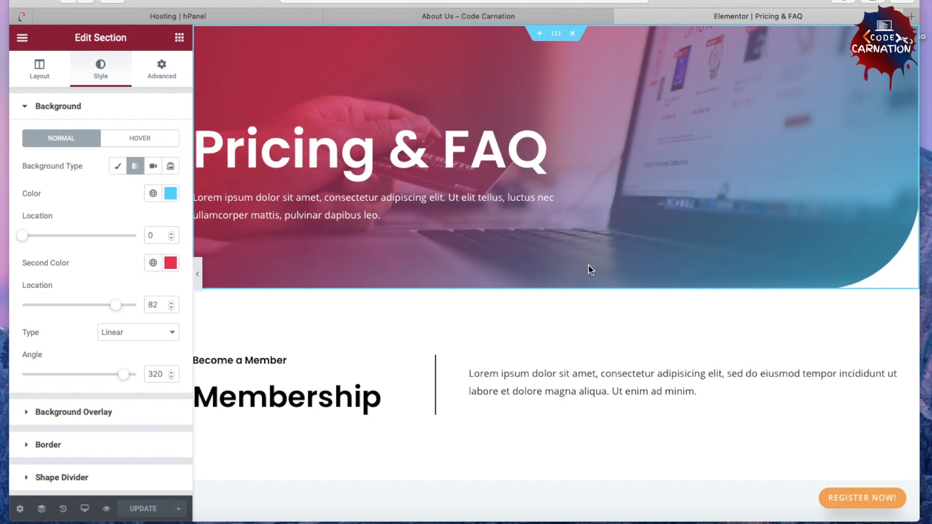
{"action": "left_click", "coordinate": [21, 37]}
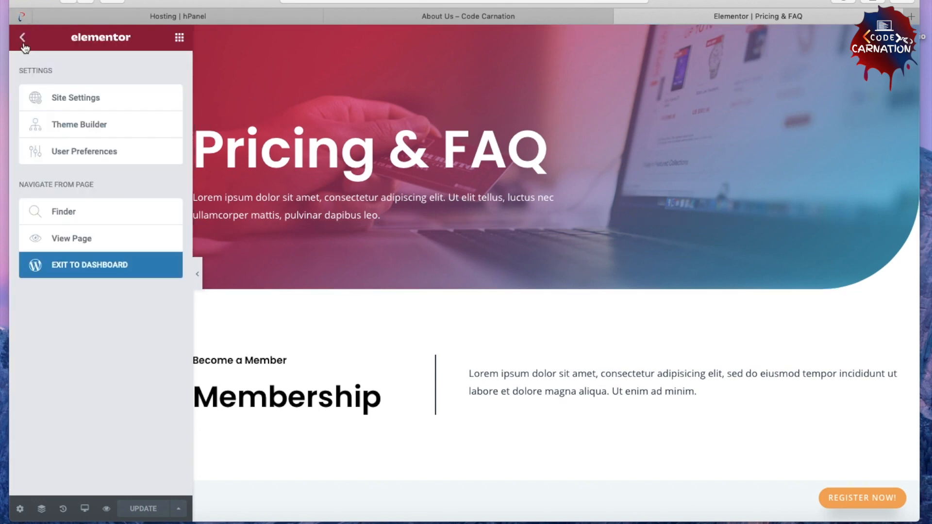
Exit to the dashboard, go to All Pages, and briefly open the Home page before backing out.
{"action": "left_click", "coordinate": [84, 267]}
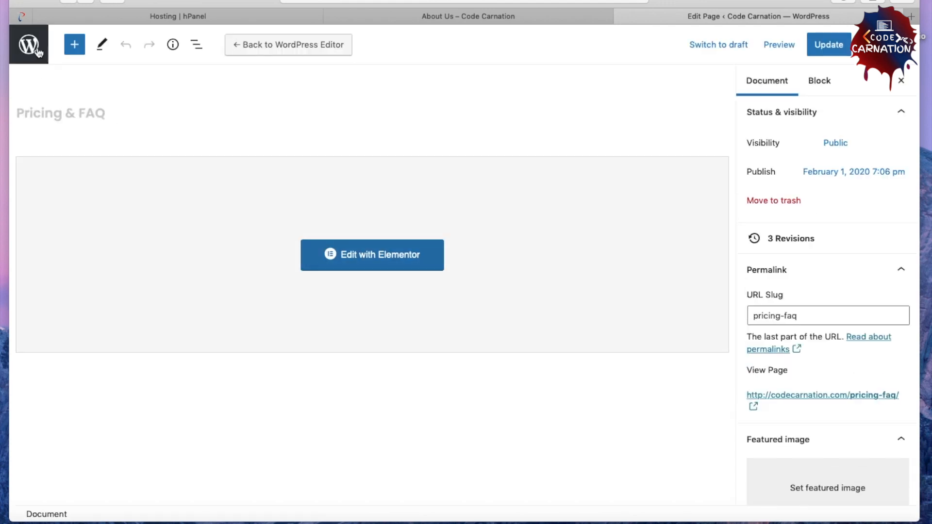
{"action": "left_click", "coordinate": [38, 51]}
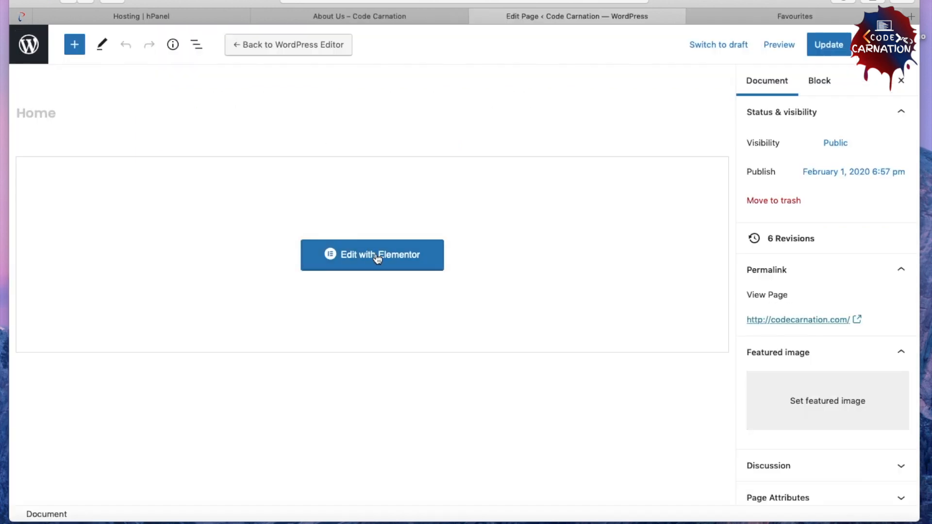
{"action": "left_click", "coordinate": [377, 258]}
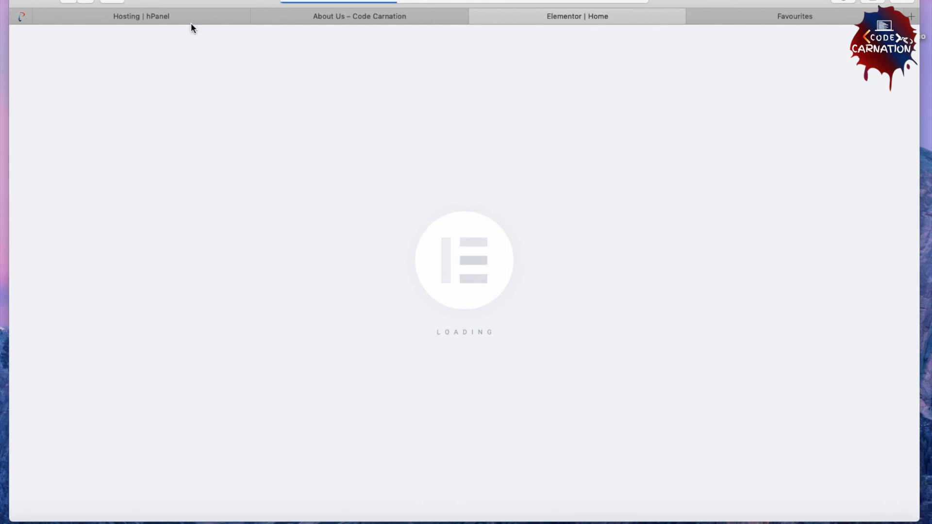
{"action": "left_click", "coordinate": [68, 2]}
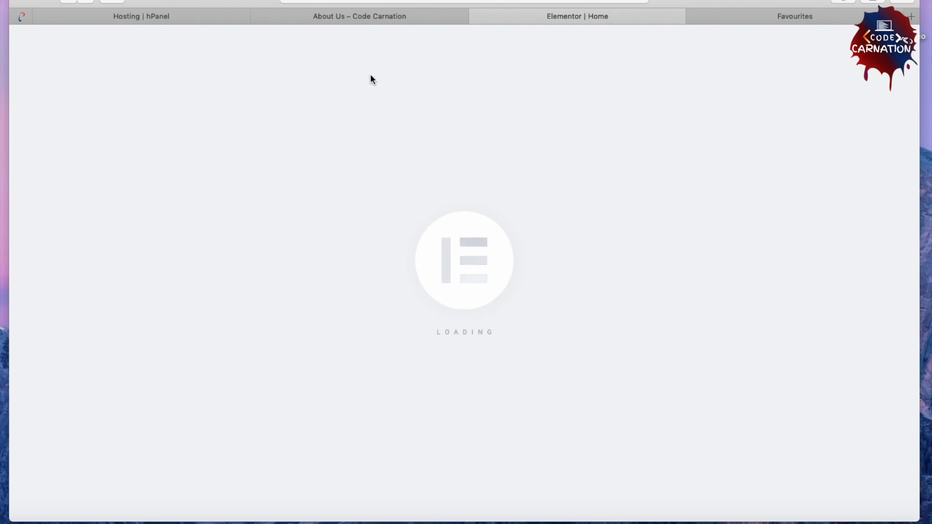
Leave the Home page editor and open the Services page in Elementor.
{"action": "left_click", "coordinate": [543, 2]}
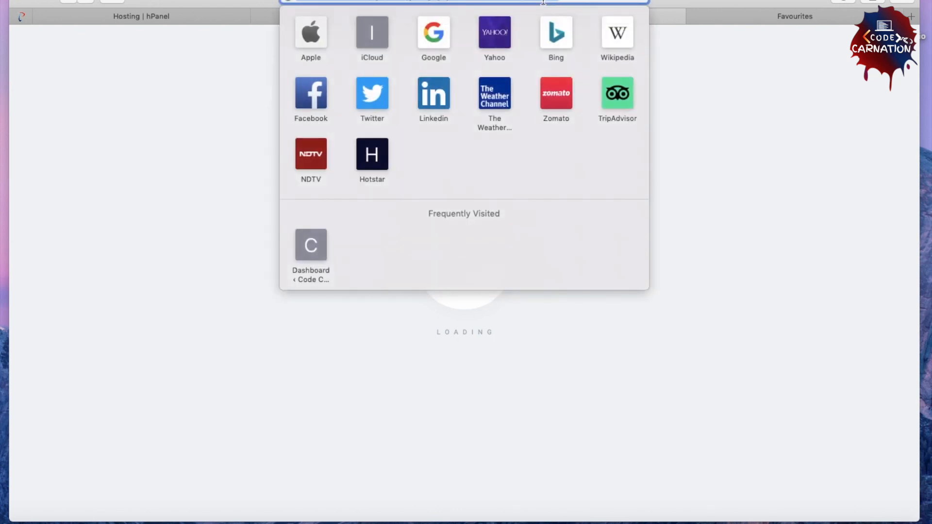
{"action": "left_click", "coordinate": [707, 93]}
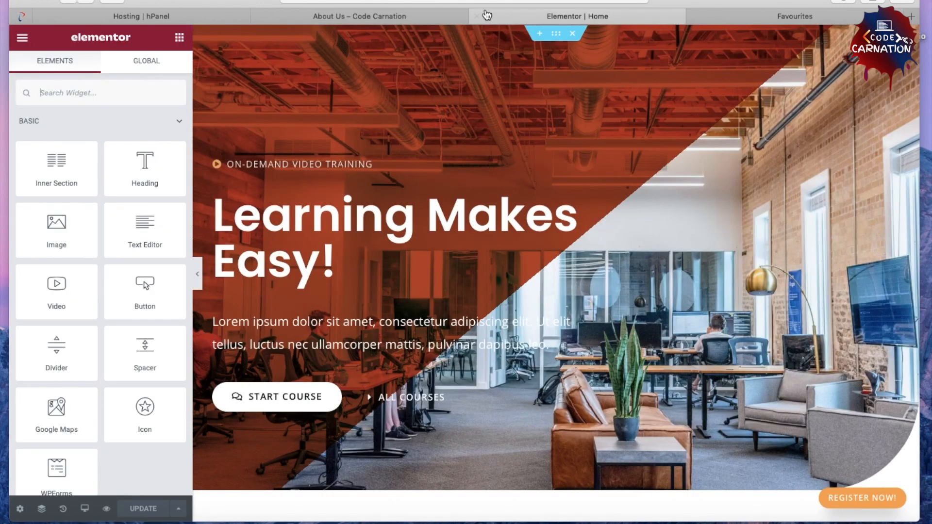
{"action": "left_click", "coordinate": [22, 38]}
{"action": "left_click", "coordinate": [96, 265]}
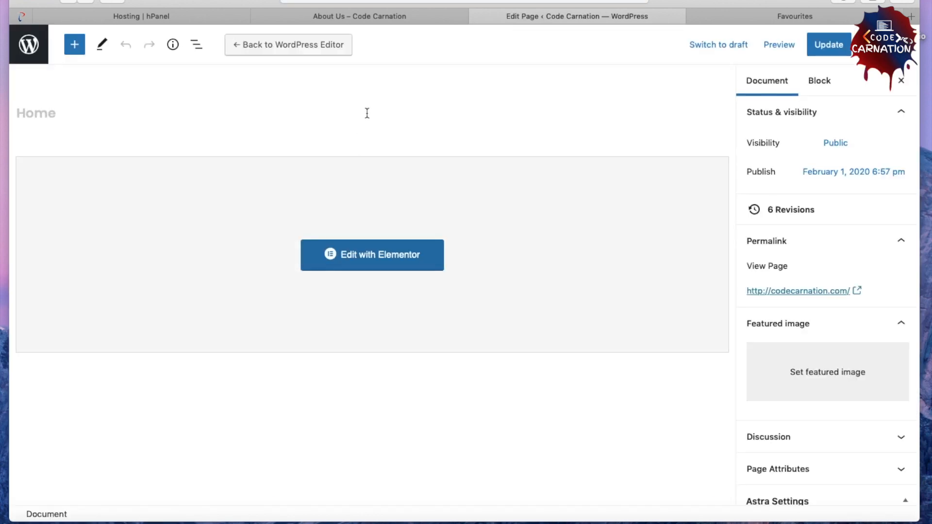
{"action": "left_click", "coordinate": [33, 49]}
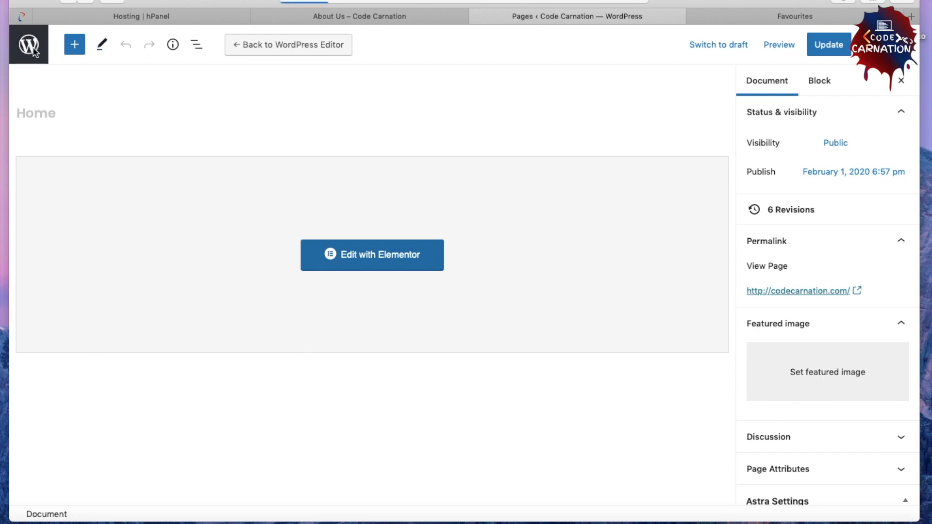
{"action": "scroll", "coordinate": [300, 338], "scroll_direction": "down", "scroll_amount": 5}
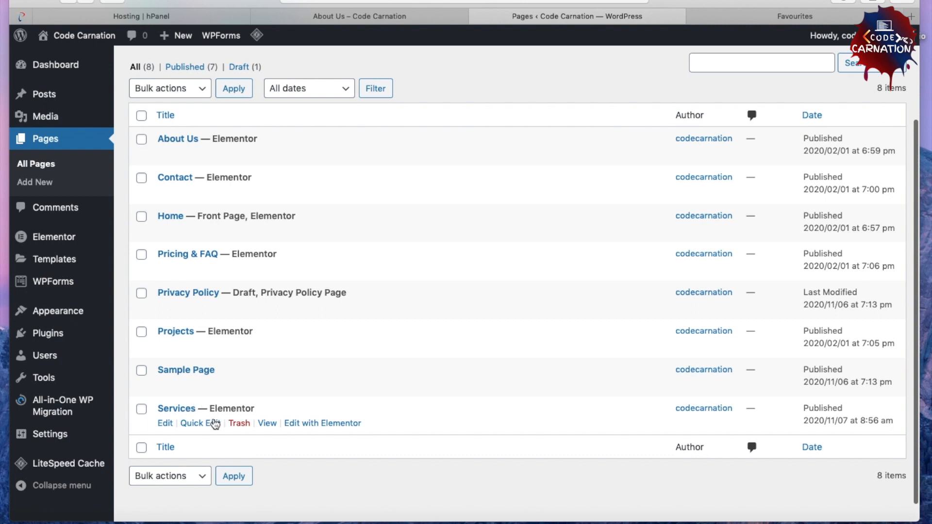
{"action": "left_click", "coordinate": [305, 424]}
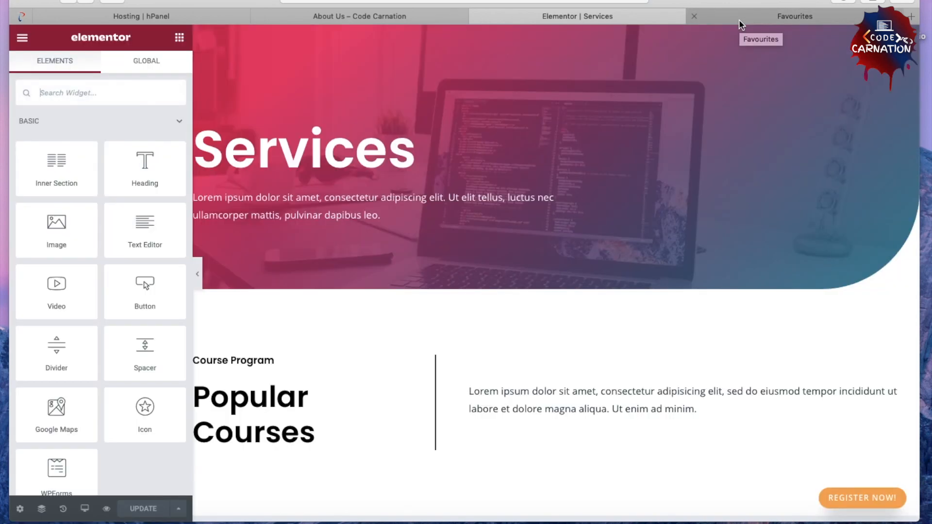
Return to the Services page in Elementor and open the hero section's Style settings.
{"action": "left_click", "coordinate": [739, 19]}
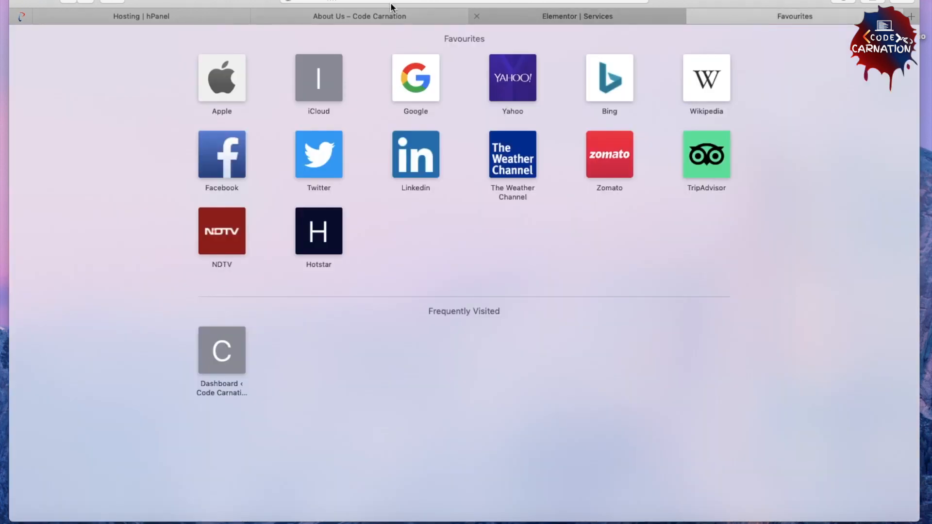
{"action": "left_click", "coordinate": [330, 1]}
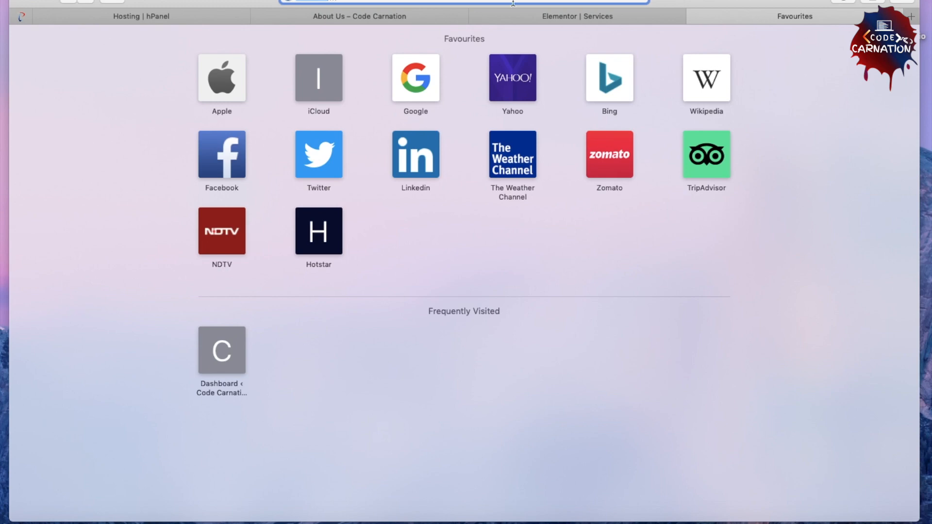
{"action": "left_click", "coordinate": [551, 21]}
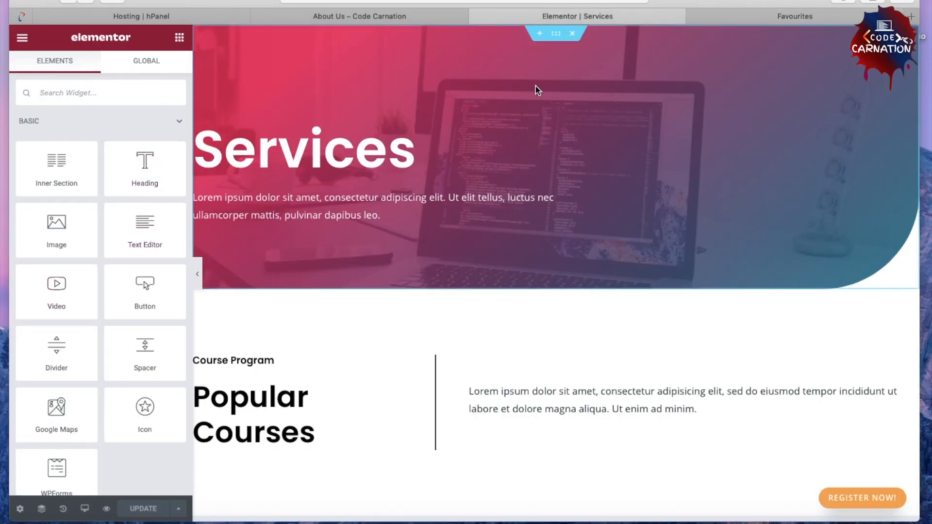
{"action": "left_click", "coordinate": [561, 40]}
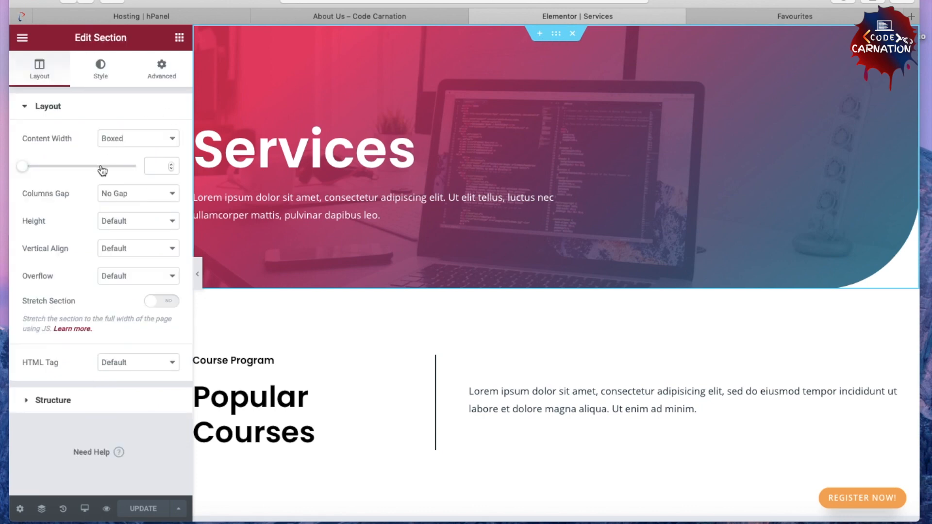
{"action": "left_click", "coordinate": [100, 67]}
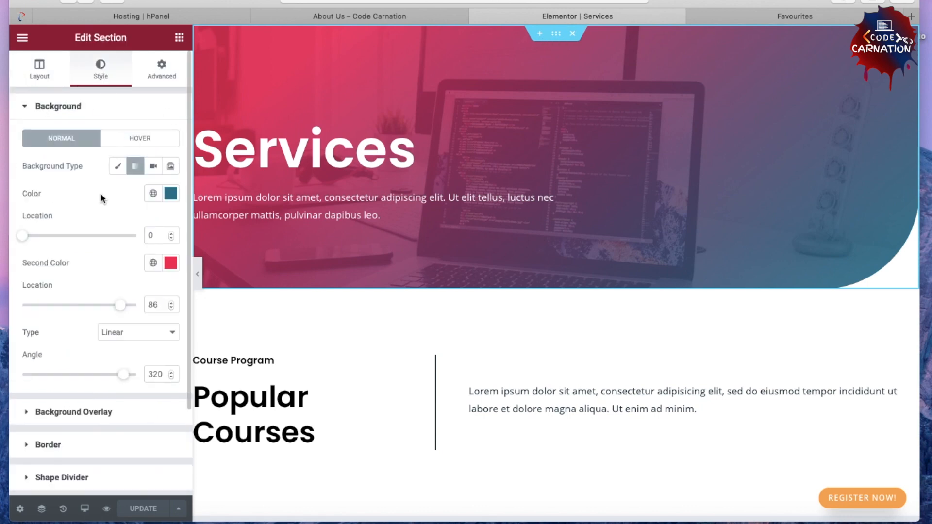
Set the hero gradient's second colour to #B14217 by pasting the hex code.
{"action": "left_click", "coordinate": [170, 265]}
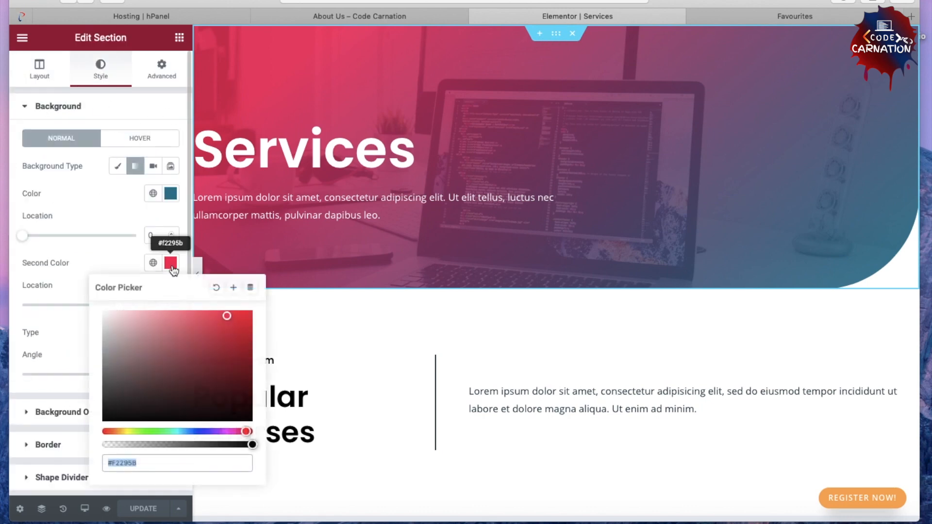
{"action": "left_click", "coordinate": [146, 465]}
{"action": "key", "text": "super+a"}
{"action": "type", "text": "http://#B14217////"}
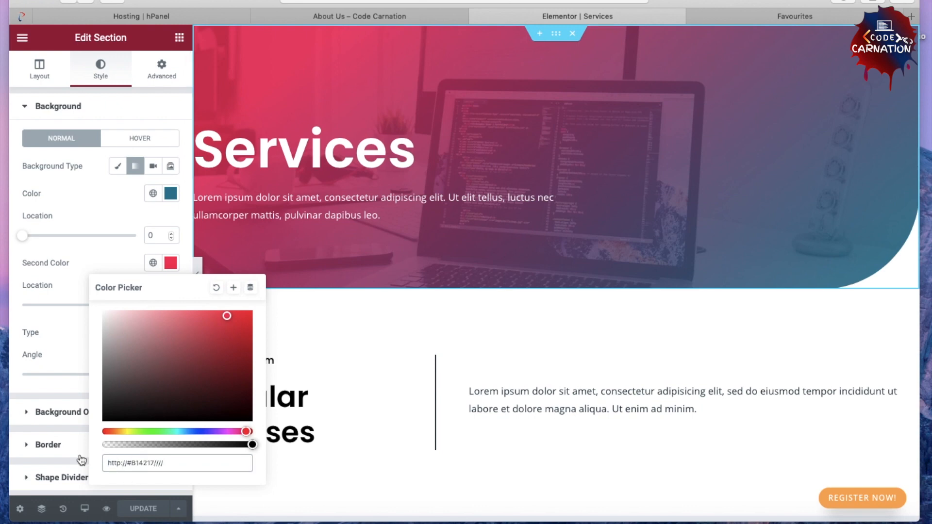
{"action": "key", "text": "BackSpace"}
{"action": "key", "text": "BackSpace"}
{"action": "key", "text": "BackSpace"}
{"action": "key", "text": "BackSpace"}
{"action": "key", "text": "BackSpace"}
{"action": "key", "text": "BackSpace"}
{"action": "key", "text": "BackSpace"}
{"action": "key", "text": "BackSpace"}
{"action": "key", "text": "BackSpace"}
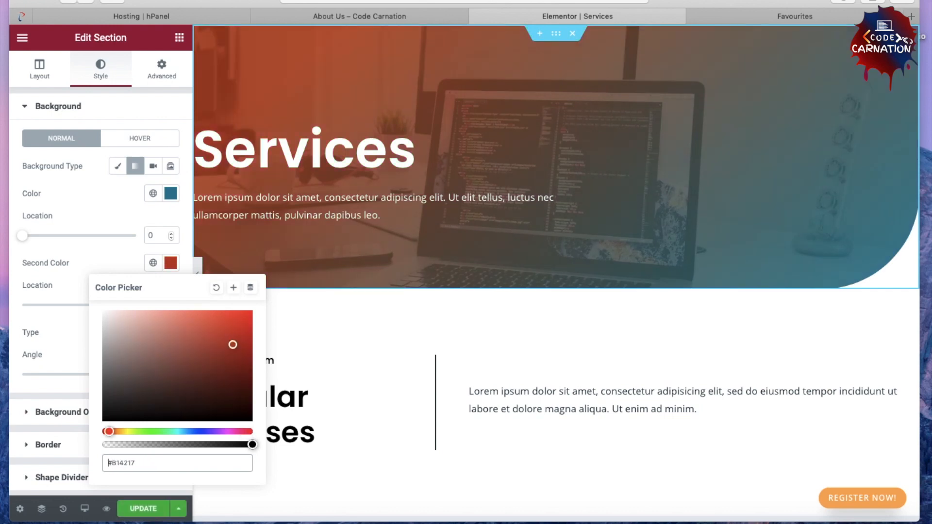
{"action": "key", "text": "shift+Right"}
{"action": "key", "text": "shift+Right"}
{"action": "key", "text": "shift+Right"}
{"action": "key", "text": "shift+Right"}
{"action": "key", "text": "shift+Right"}
{"action": "left_click", "coordinate": [122, 205]}
{"action": "scroll", "coordinate": [125, 388], "scroll_direction": "down", "scroll_amount": 2}
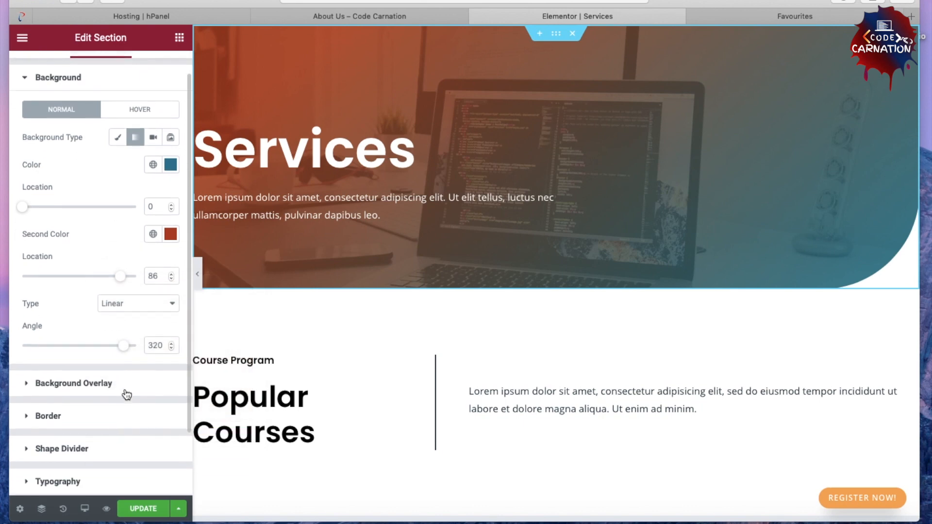
Increase the Services hero's background overlay opacity.
{"action": "left_click", "coordinate": [126, 395]}
{"action": "scroll", "coordinate": [105, 417], "scroll_direction": "down", "scroll_amount": 5}
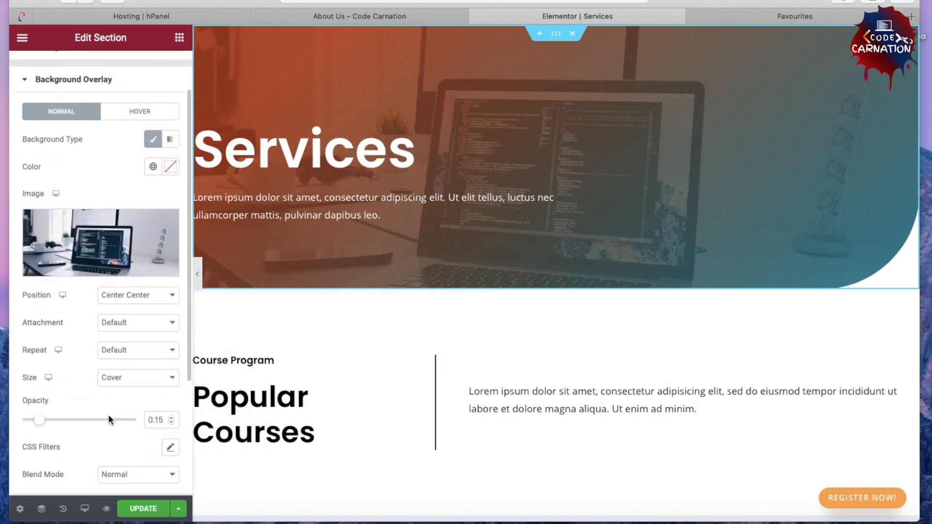
{"action": "left_click_drag", "start_coordinate": [39, 395], "coordinate": [62, 396]}
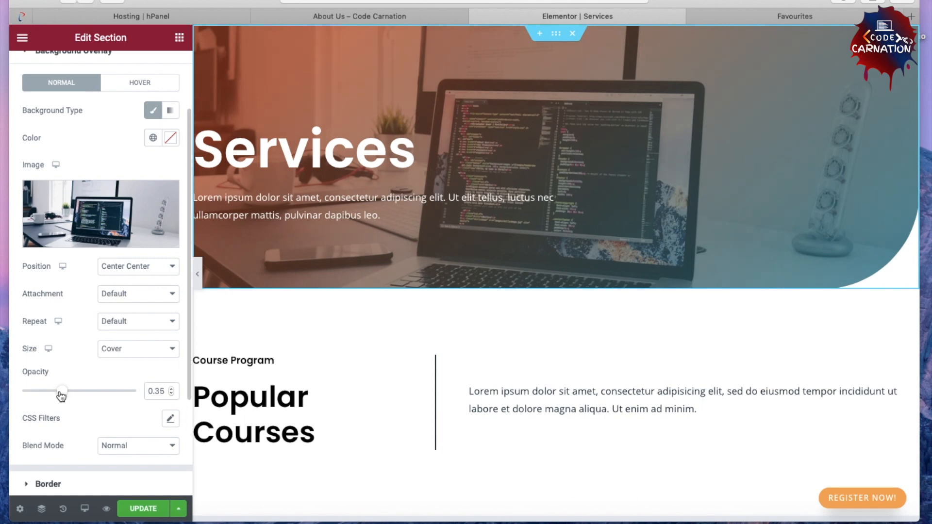
{"action": "scroll", "coordinate": [97, 359], "scroll_direction": "up", "scroll_amount": 3}
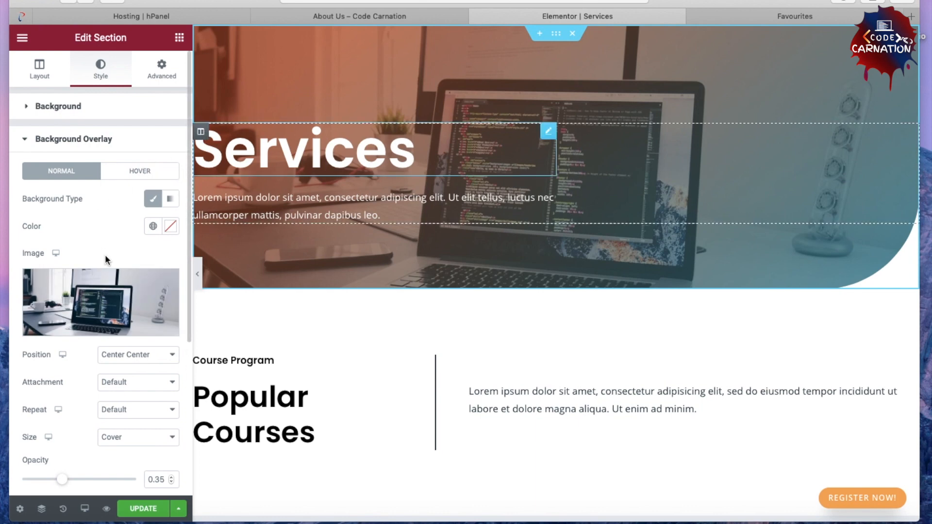
{"action": "scroll", "coordinate": [104, 254], "scroll_direction": "down", "scroll_amount": 2}
{"action": "scroll", "coordinate": [93, 332], "scroll_direction": "up", "scroll_amount": 2}
{"action": "left_click", "coordinate": [123, 140]}
Move the rust second-colour stop to about 82, keeping the colour #B14217.
{"action": "left_click", "coordinate": [116, 110]}
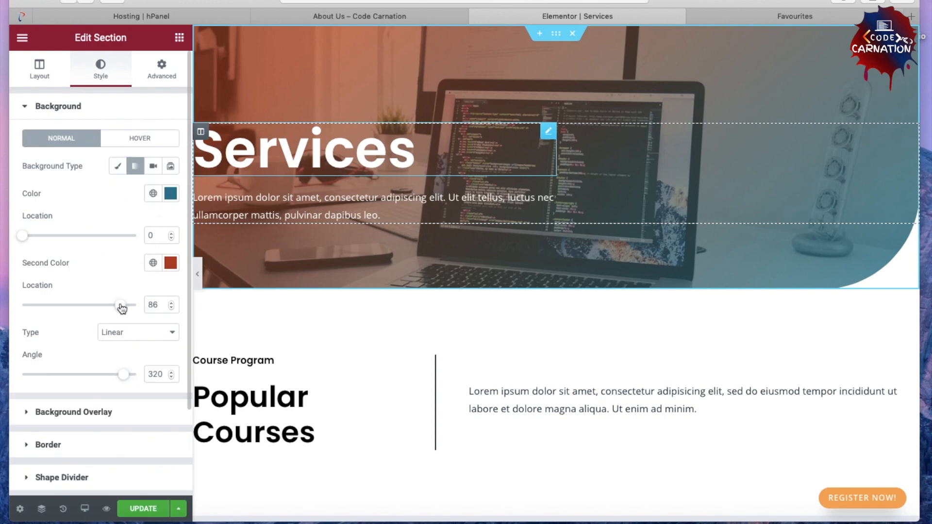
{"action": "mouse_move", "coordinate": [121, 308]}
{"action": "left_mouse_down"}
{"action": "mouse_move", "coordinate": [135, 310]}
{"action": "mouse_move", "coordinate": [120, 308]}
{"action": "left_mouse_up"}
{"action": "left_click_drag", "start_coordinate": [118, 307], "coordinate": [117, 307]}
{"action": "left_click_drag", "start_coordinate": [117, 307], "coordinate": [117, 307]}
{"action": "left_click", "coordinate": [178, 265]}
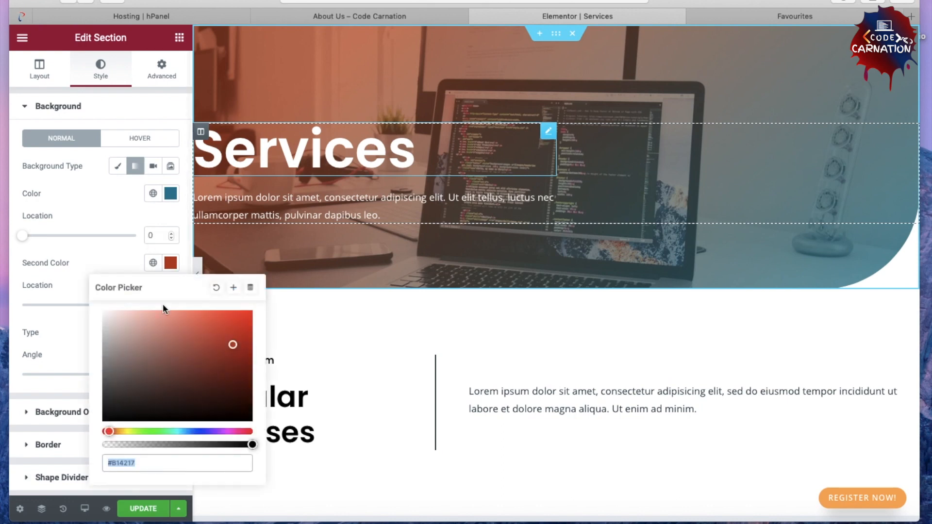
{"action": "left_click_drag", "start_coordinate": [235, 349], "coordinate": [249, 372]}
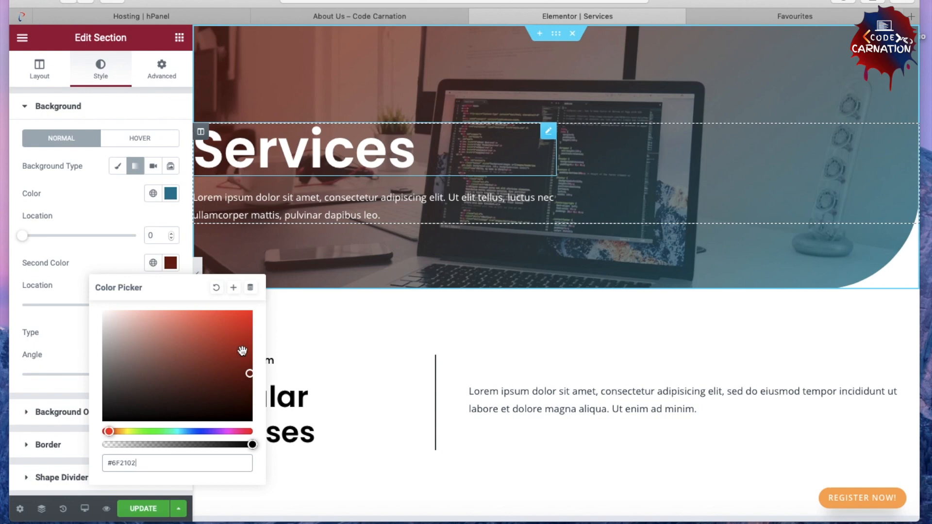
{"action": "left_click_drag", "start_coordinate": [144, 462], "coordinate": [99, 463]}
{"action": "key", "text": "super+v"}
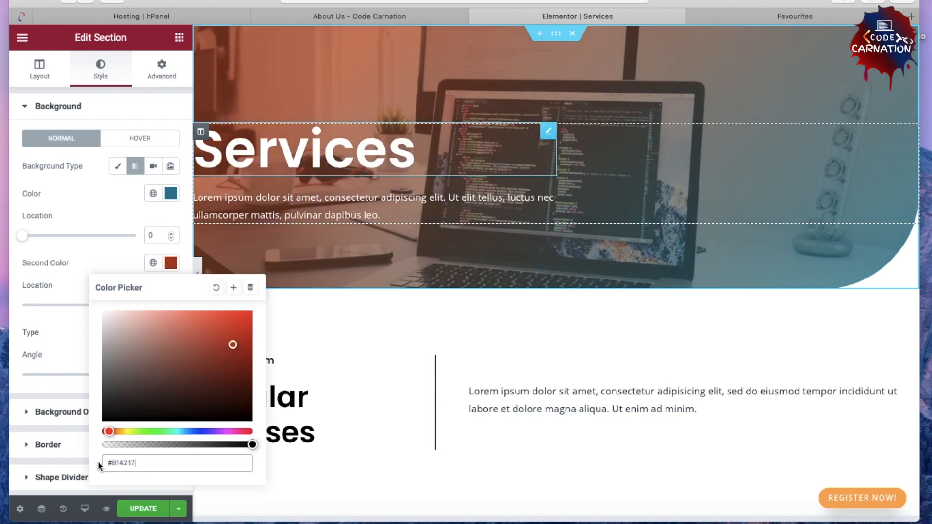
{"action": "left_click", "coordinate": [112, 252]}
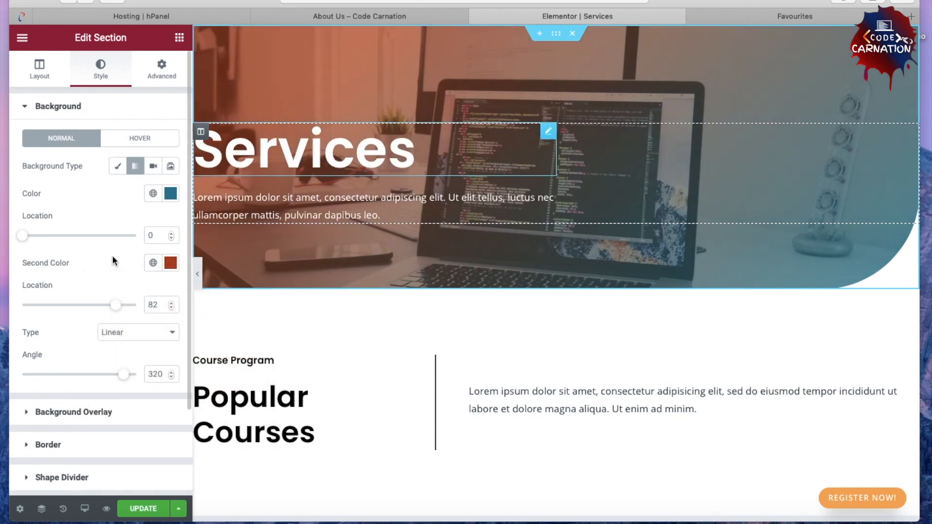
Fade the background photo overlay down to about 0.14 opacity.
{"action": "left_click", "coordinate": [127, 417]}
{"action": "scroll", "coordinate": [125, 416], "scroll_direction": "down", "scroll_amount": 2}
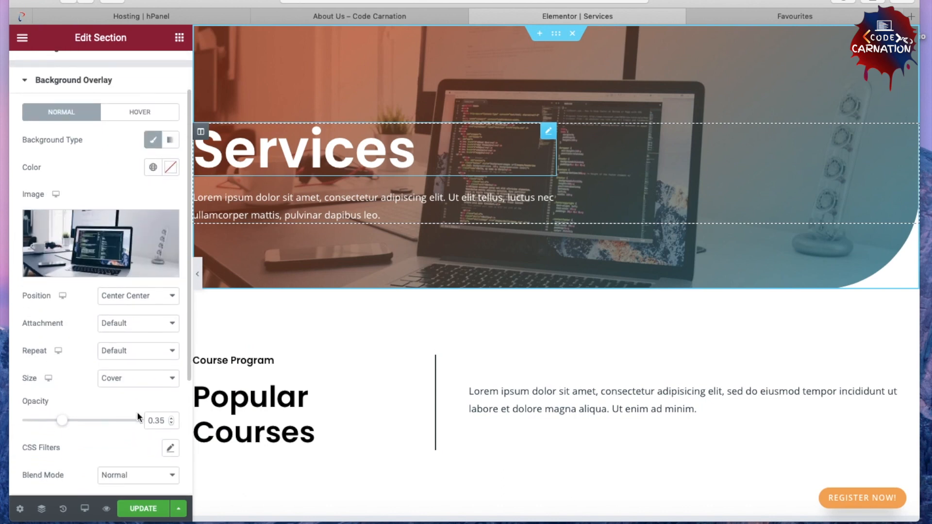
{"action": "mouse_move", "coordinate": [64, 425]}
{"action": "left_mouse_down"}
{"action": "mouse_move", "coordinate": [38, 425]}
{"action": "mouse_move", "coordinate": [46, 424]}
{"action": "left_mouse_up"}
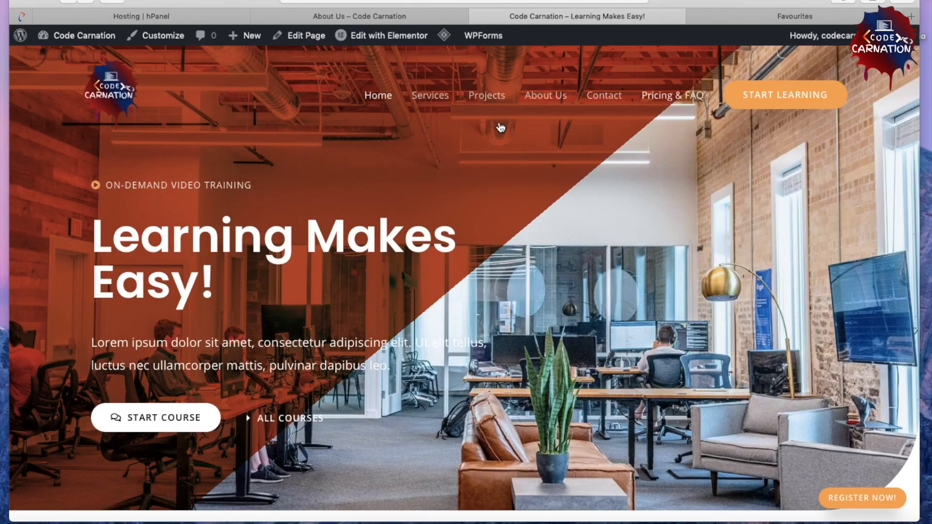
Go to the admin dashboard, briefly start new content, then return to the admin area.
{"action": "mouse_move", "coordinate": [93, 37]}
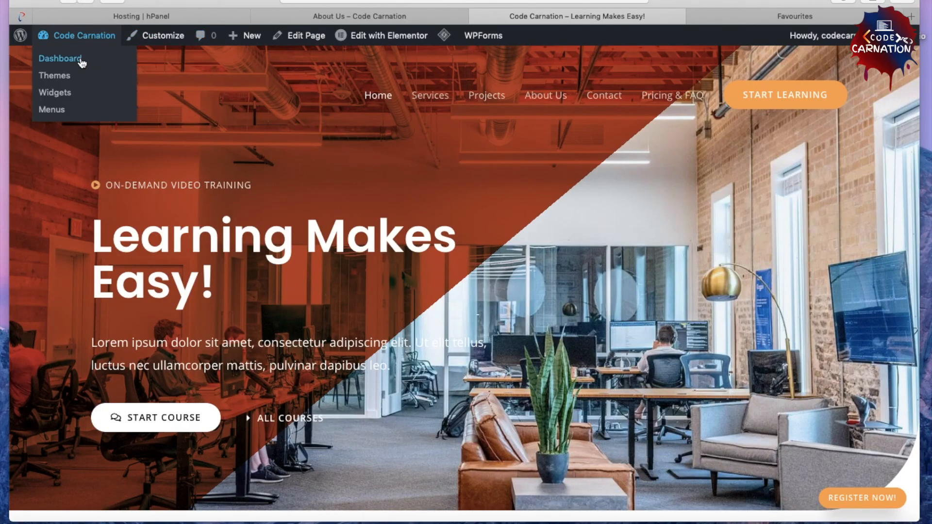
{"action": "left_click", "coordinate": [71, 64]}
{"action": "mouse_move", "coordinate": [247, 39]}
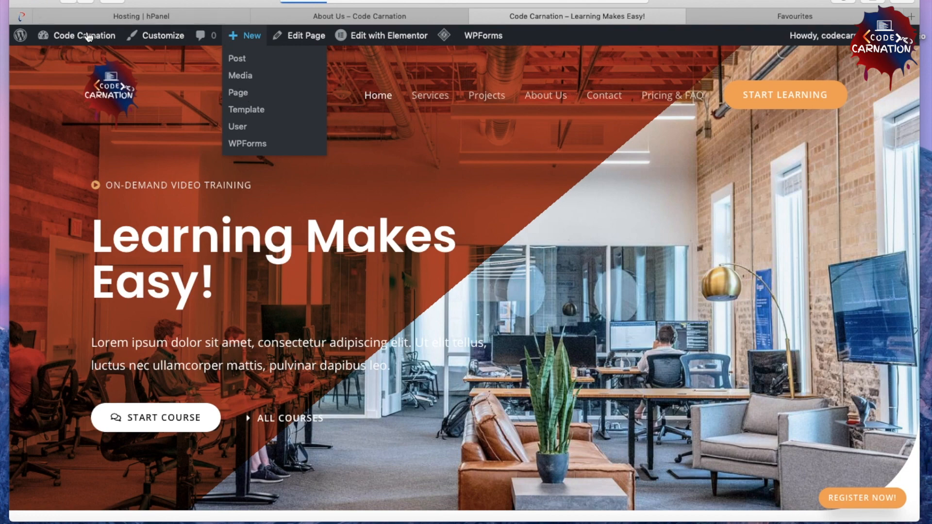
{"action": "left_click", "coordinate": [88, 36]}
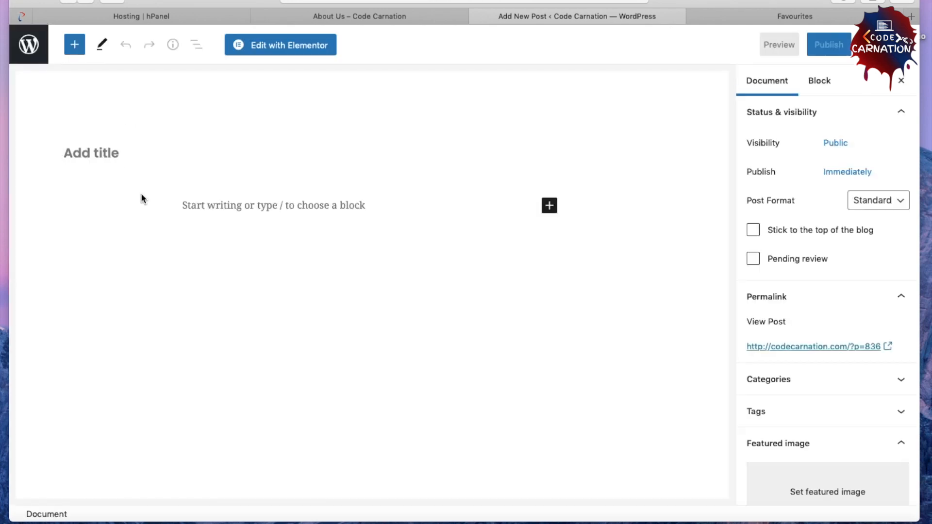
{"action": "left_click", "coordinate": [27, 55]}
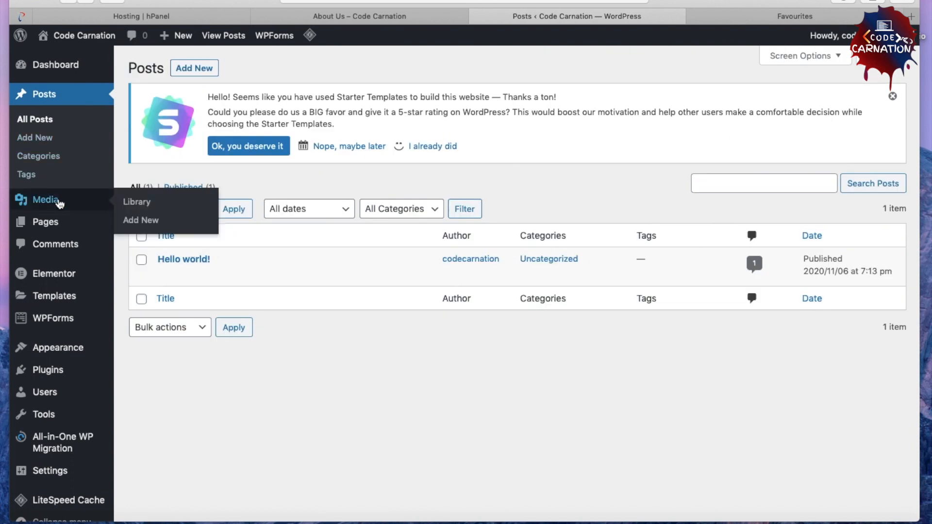
Review the Draft and Published page lists, then add a new blank page.
{"action": "left_click", "coordinate": [45, 222]}
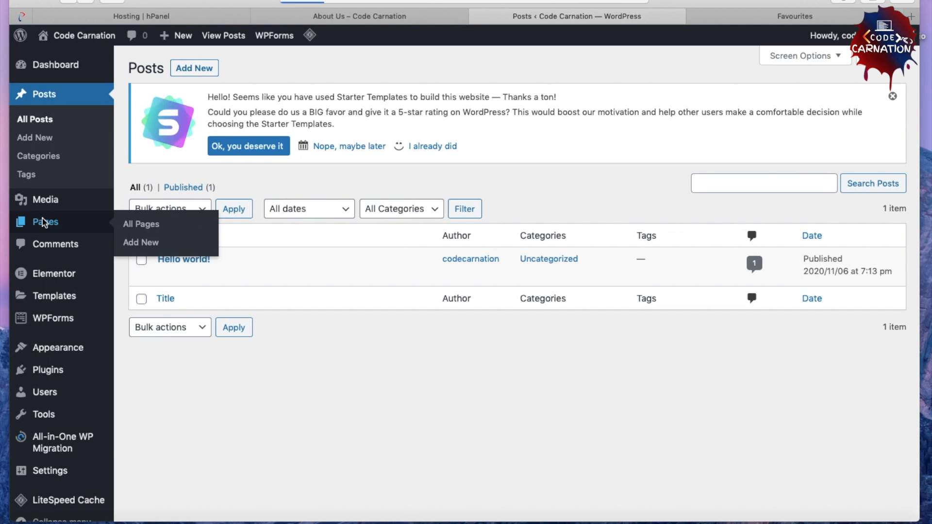
{"action": "scroll", "coordinate": [371, 335], "scroll_direction": "down", "scroll_amount": 3}
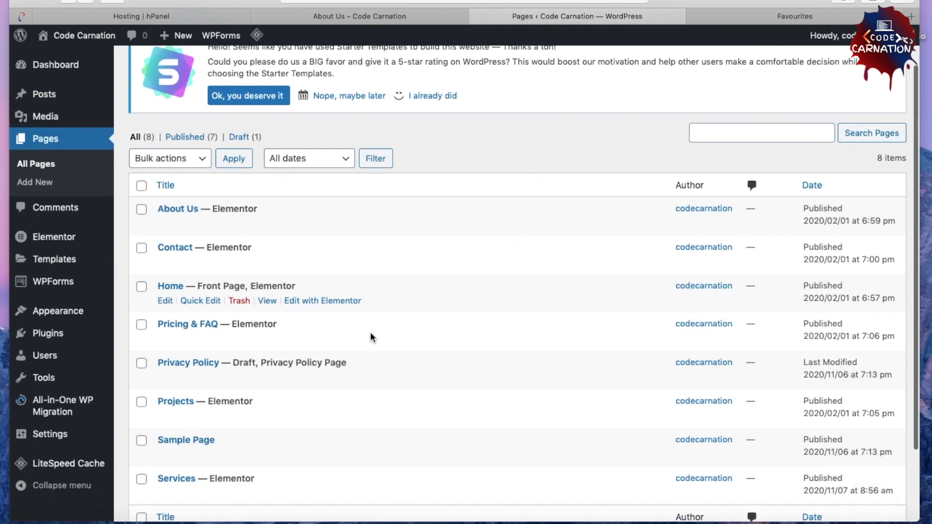
{"action": "scroll", "coordinate": [370, 335], "scroll_direction": "down", "scroll_amount": 1}
{"action": "scroll", "coordinate": [376, 369], "scroll_direction": "up", "scroll_amount": 2}
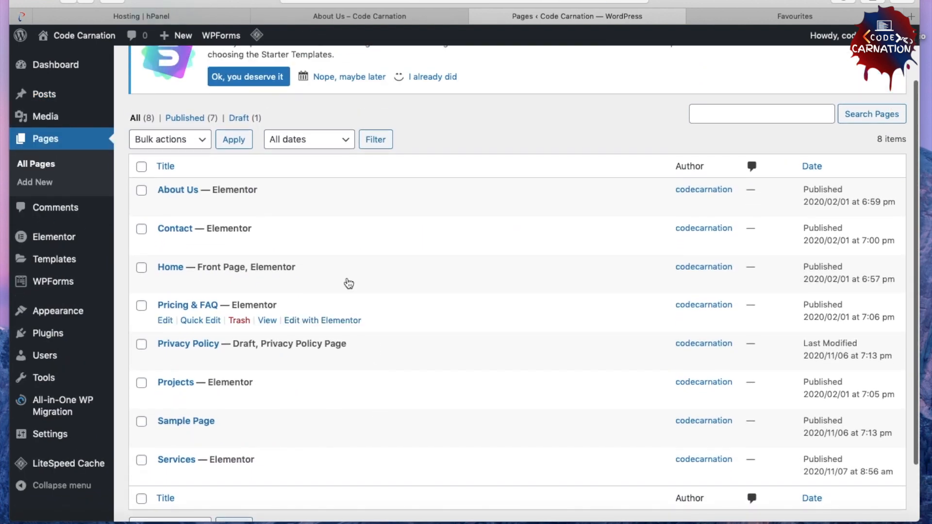
{"action": "left_click", "coordinate": [245, 117]}
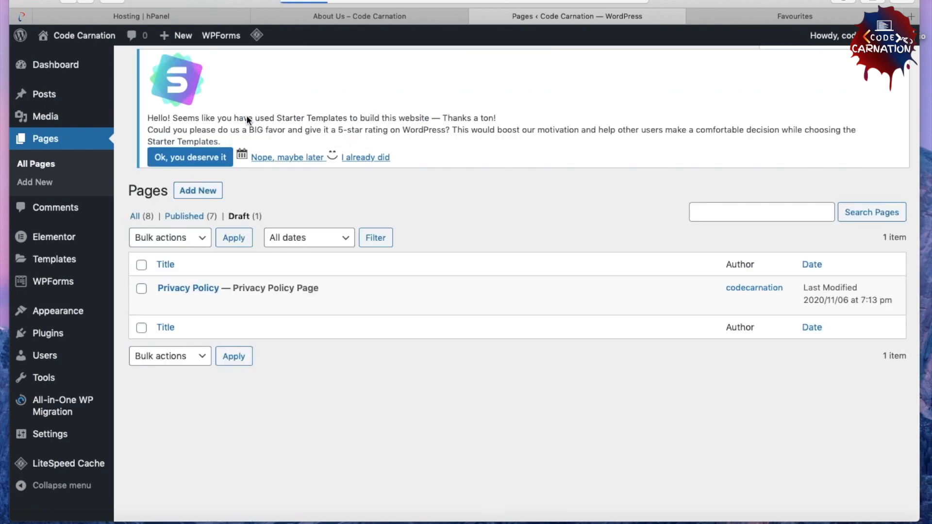
{"action": "left_click", "coordinate": [197, 184]}
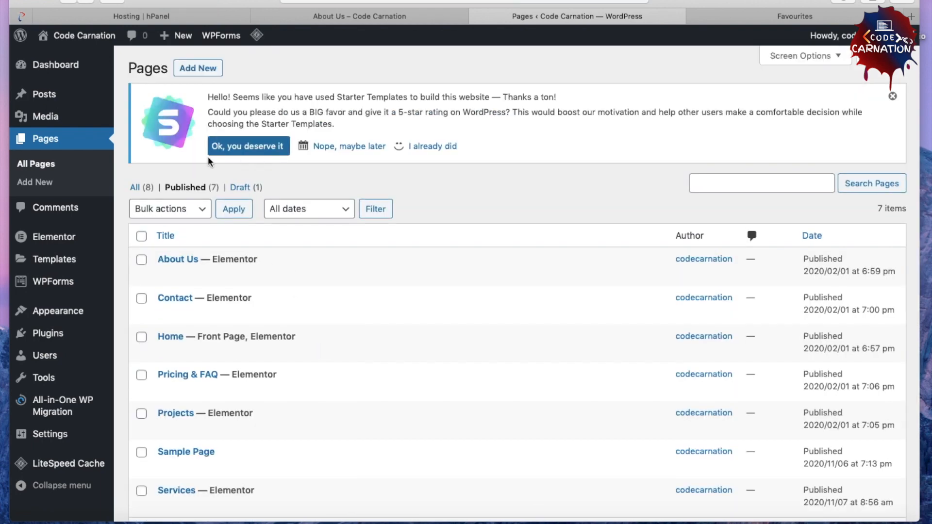
{"action": "left_click", "coordinate": [205, 68]}
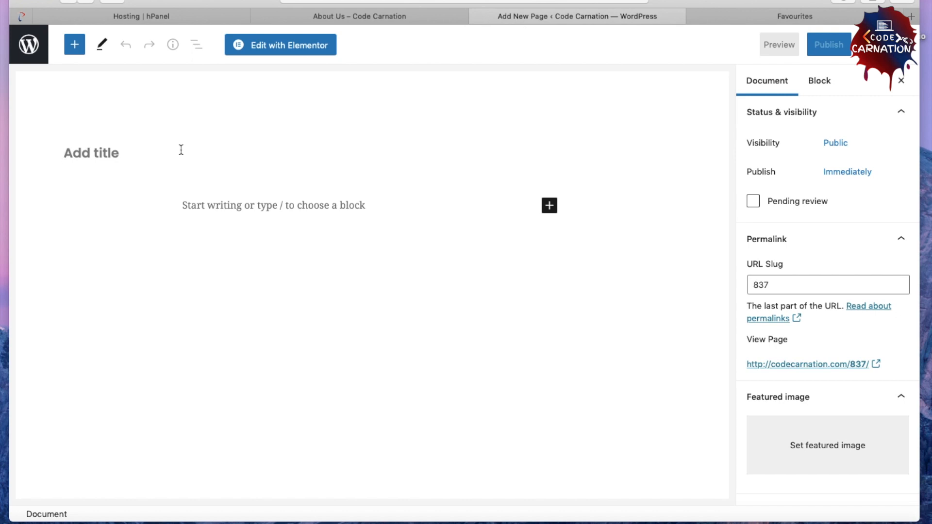
Title the new page 'Adding New Page' and open it in the Elementor editor.
{"action": "type", "text": "Addin"}
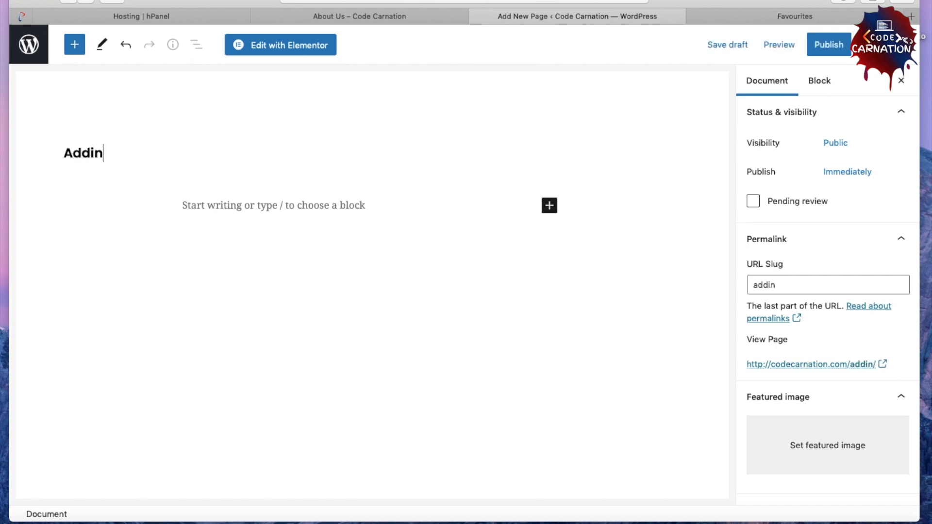
{"action": "type", "text": "g New"}
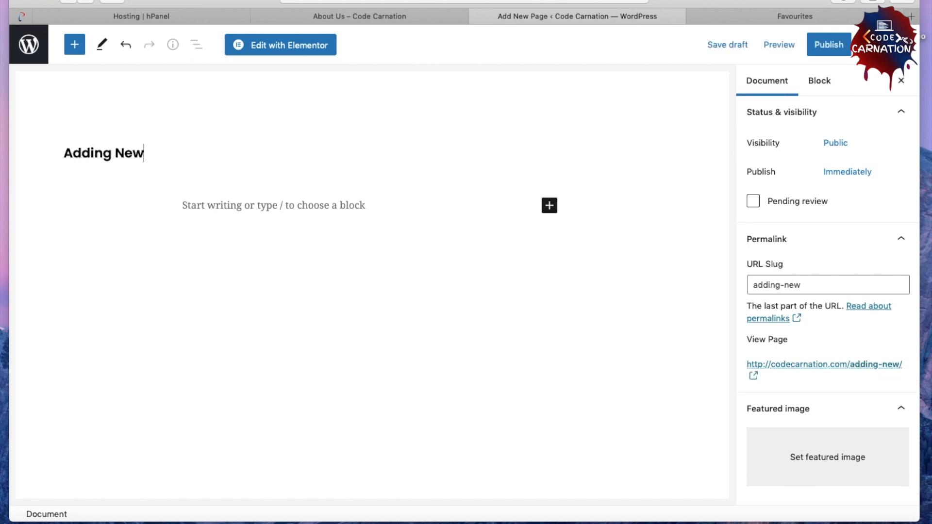
{"action": "type", "text": " Pahe"}
{"action": "key", "text": "BackSpace"}
{"action": "key", "text": "BackSpace"}
{"action": "type", "text": "ge"}
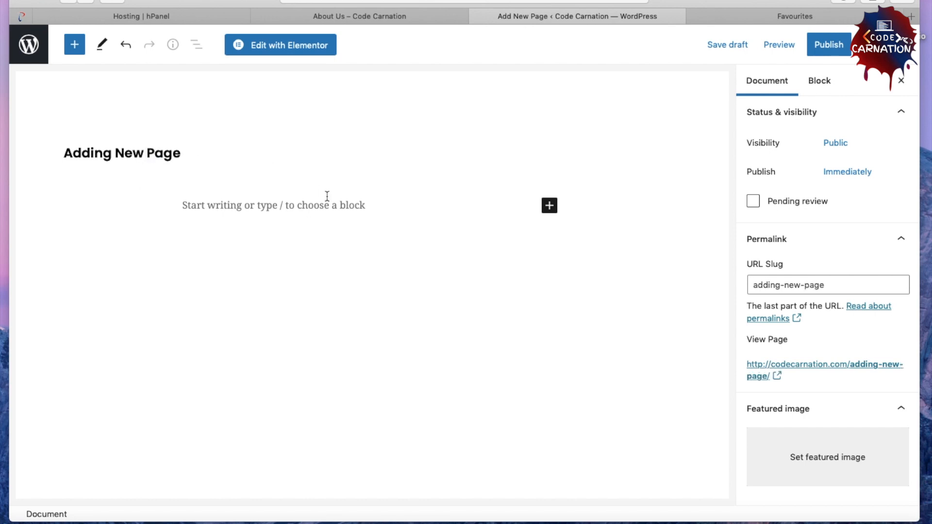
{"action": "left_click", "coordinate": [327, 196]}
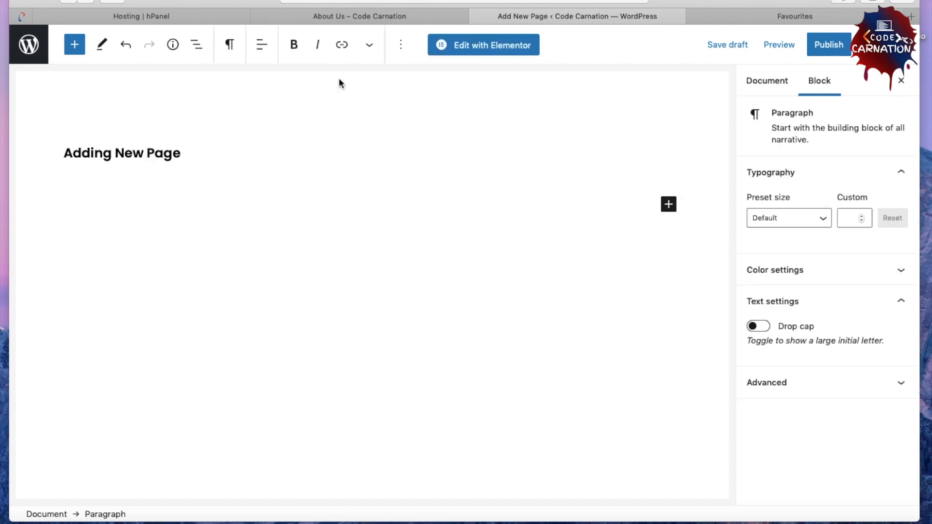
{"action": "left_click", "coordinate": [485, 53]}
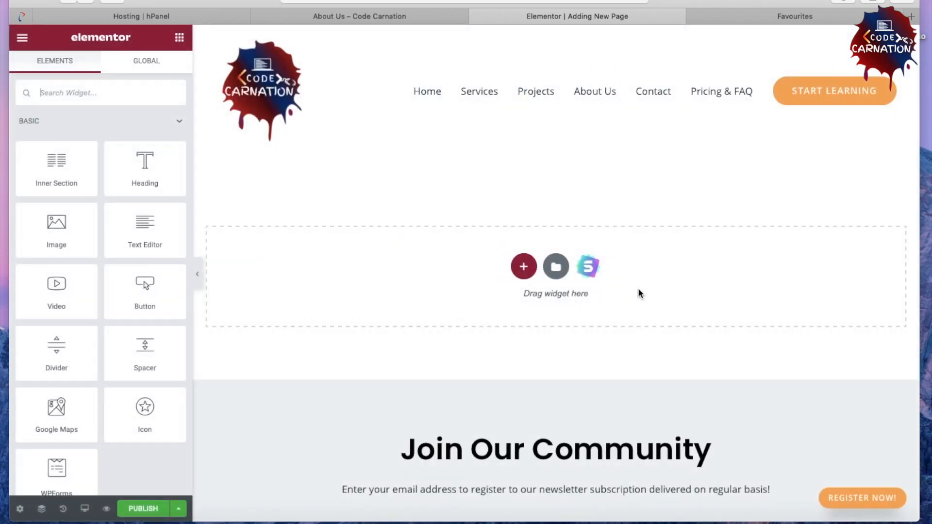
Browse the Starter Templates and the Elementor block and page templates without inserting any.
{"action": "left_click", "coordinate": [588, 267]}
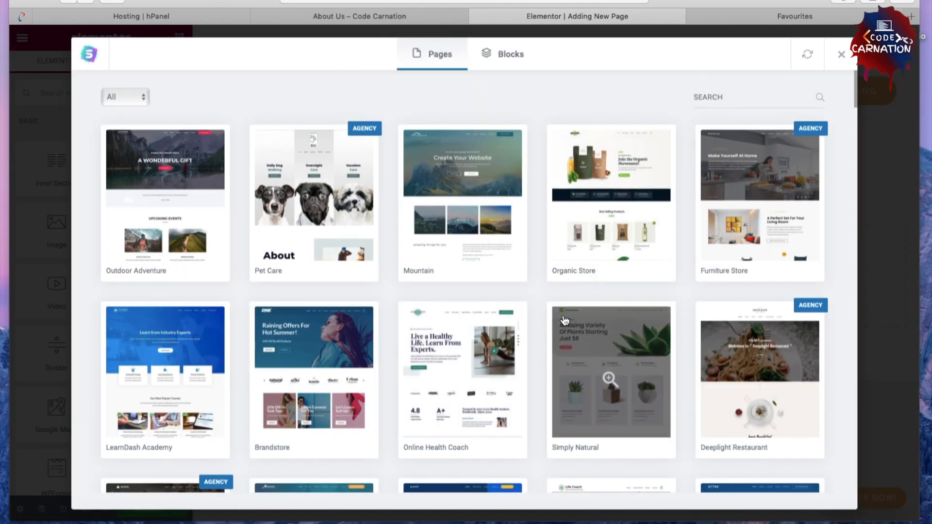
{"action": "left_click", "coordinate": [510, 53]}
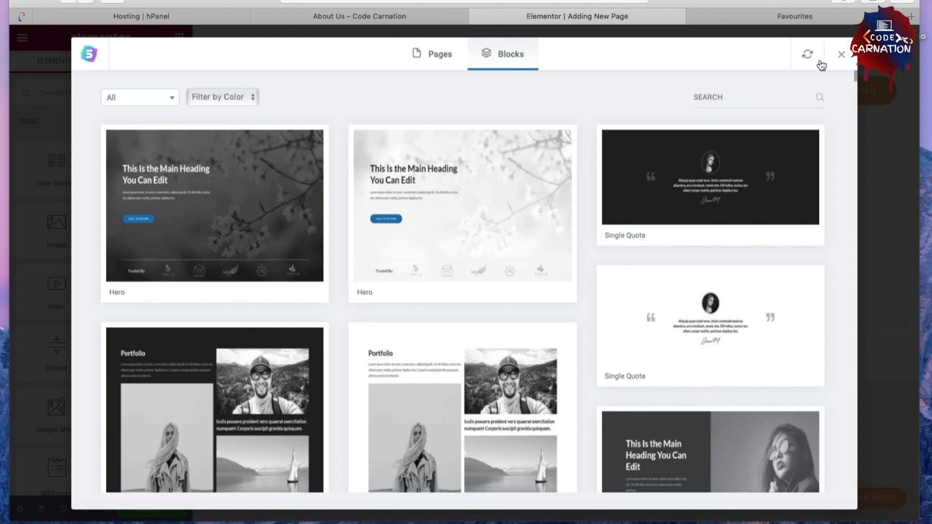
{"action": "left_click", "coordinate": [843, 56]}
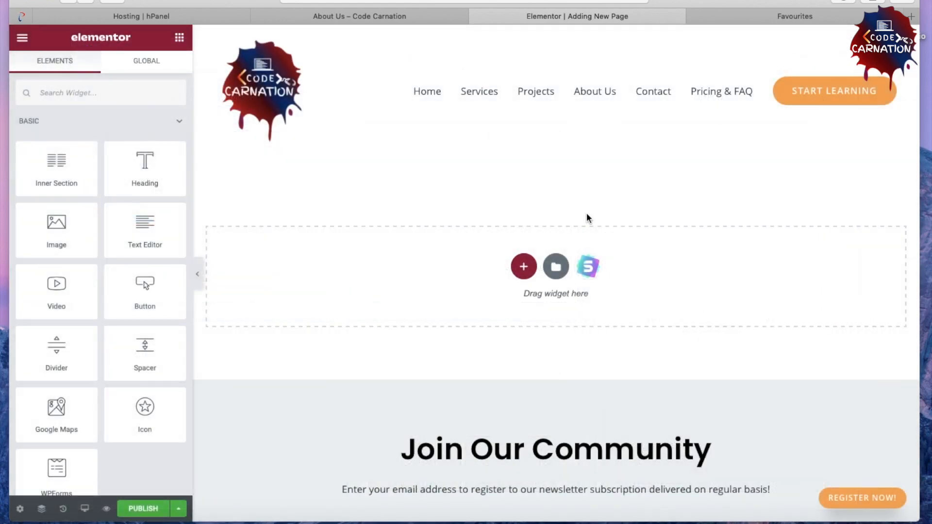
{"action": "left_click", "coordinate": [558, 268]}
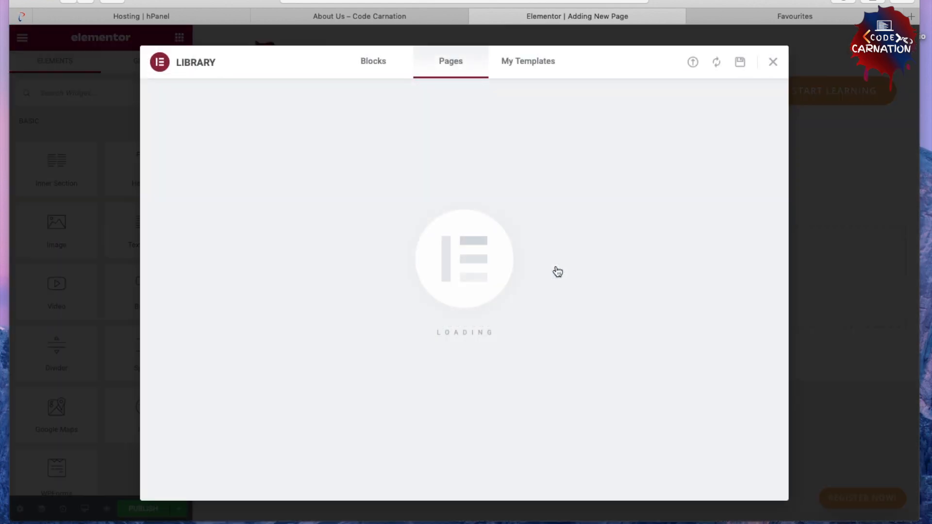
{"action": "left_click", "coordinate": [375, 66]}
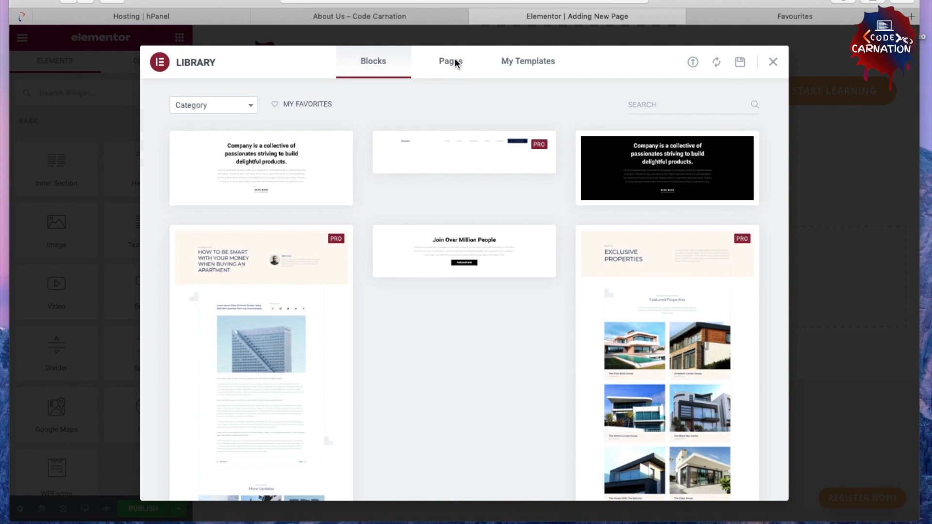
{"action": "left_click", "coordinate": [461, 65]}
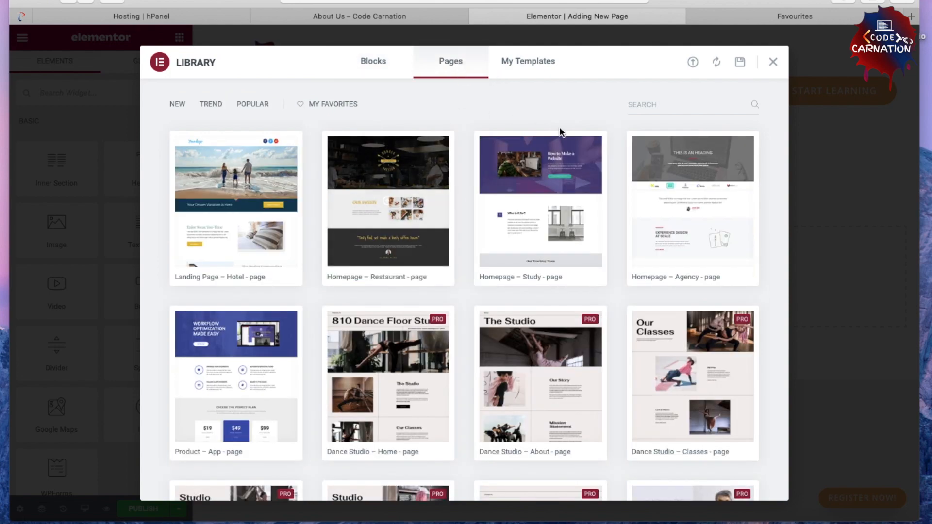
{"action": "left_click", "coordinate": [773, 61]}
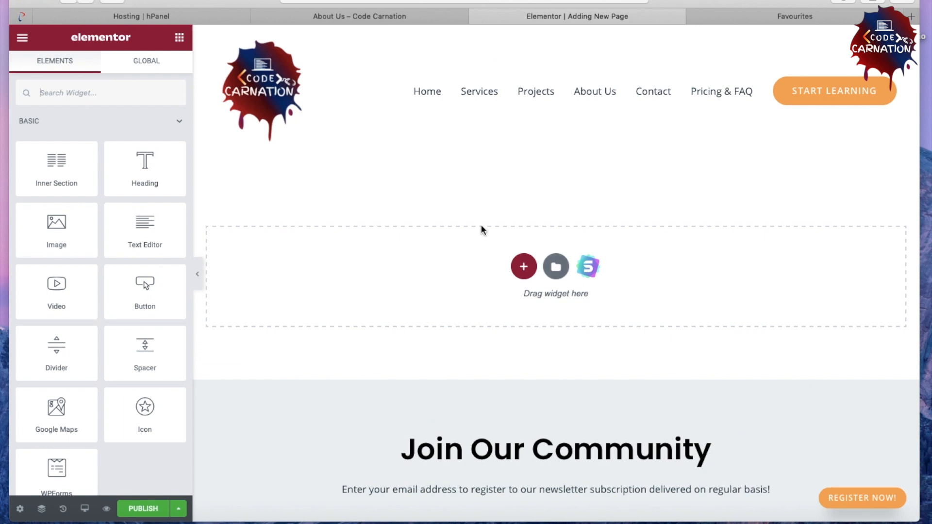
Publish Adding New Page without adding a section and view it live.
{"action": "left_click", "coordinate": [524, 267]}
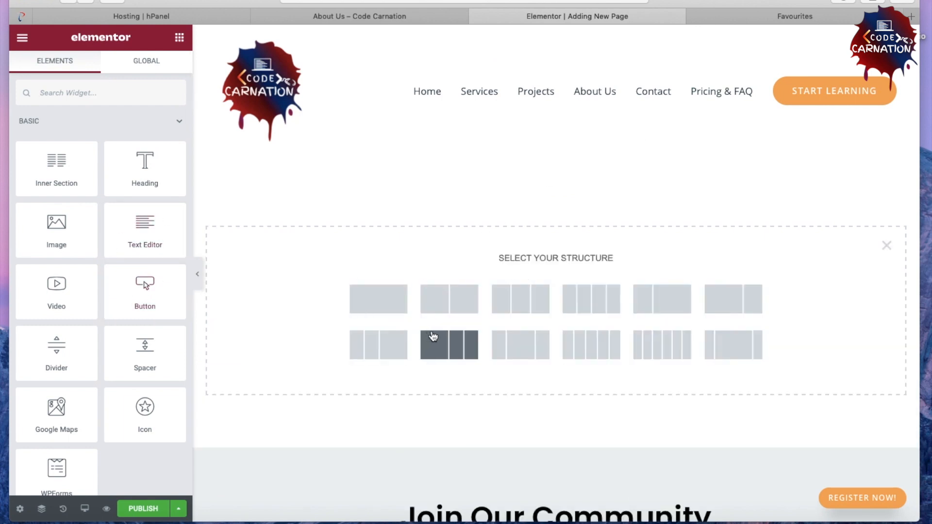
{"action": "left_click", "coordinate": [888, 248]}
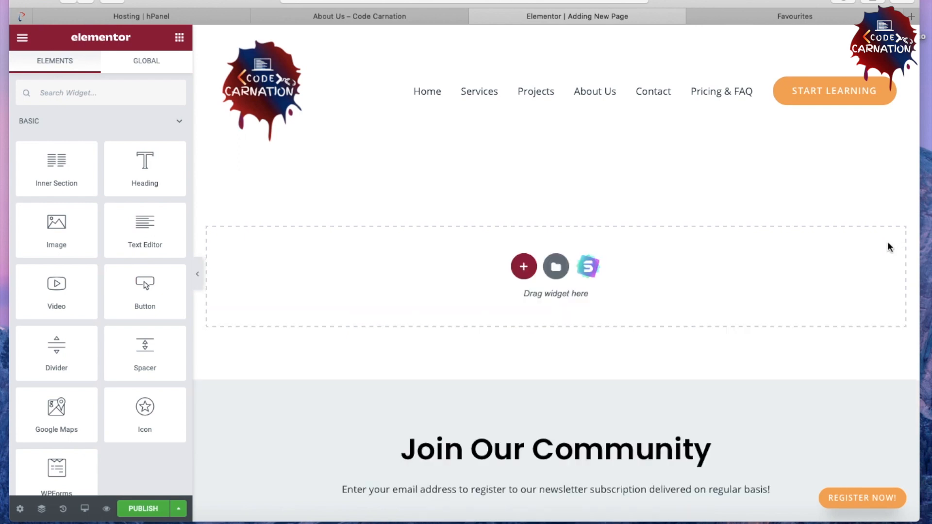
{"action": "left_click", "coordinate": [139, 508]}
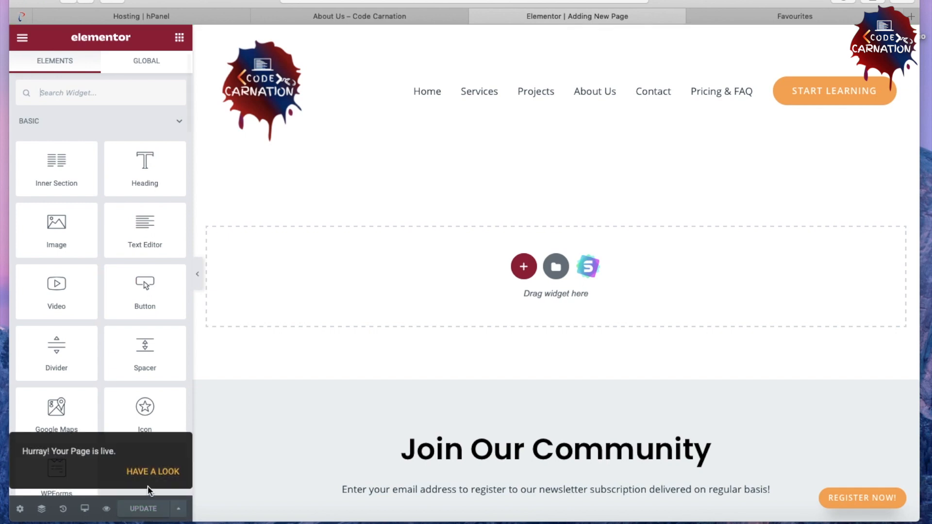
{"action": "left_click", "coordinate": [153, 476]}
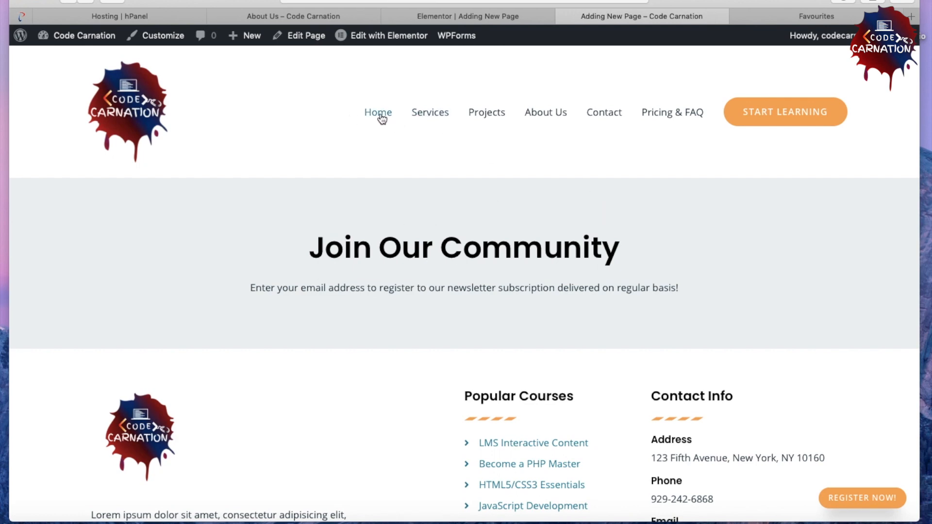
Confirm Adding New Page shows as published under All Pages, then go back to Dashboard.
{"action": "mouse_move", "coordinate": [75, 38]}
{"action": "left_click", "coordinate": [71, 62]}
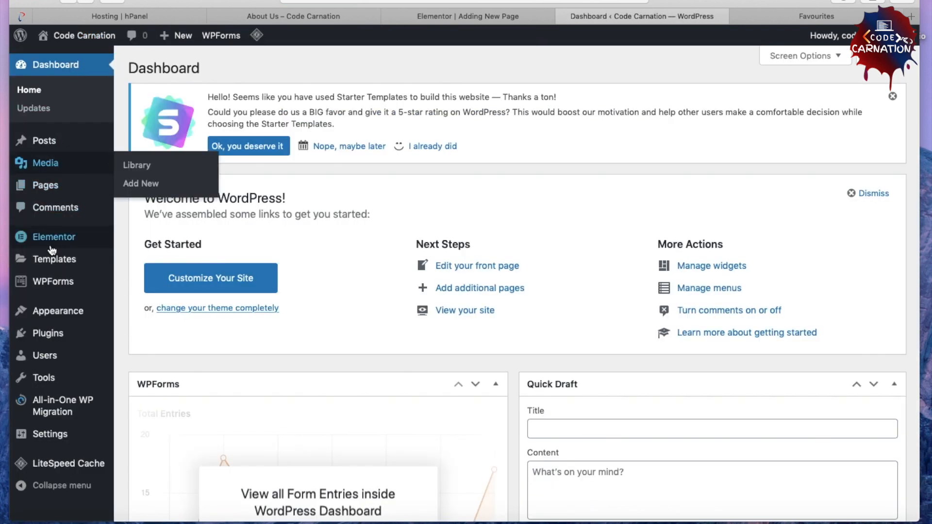
{"action": "left_click", "coordinate": [49, 192]}
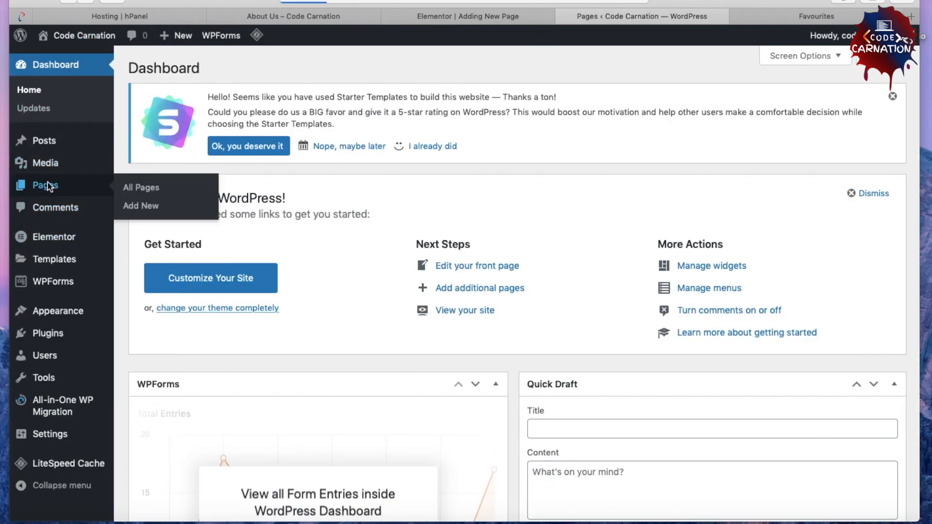
{"action": "scroll", "coordinate": [227, 318], "scroll_direction": "down", "scroll_amount": 3}
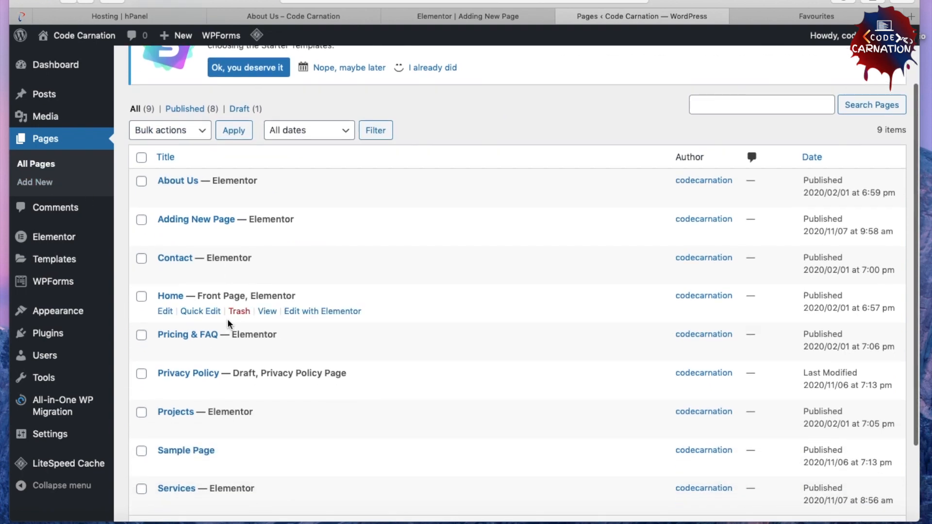
{"action": "scroll", "coordinate": [148, 417], "scroll_direction": "down", "scroll_amount": 3}
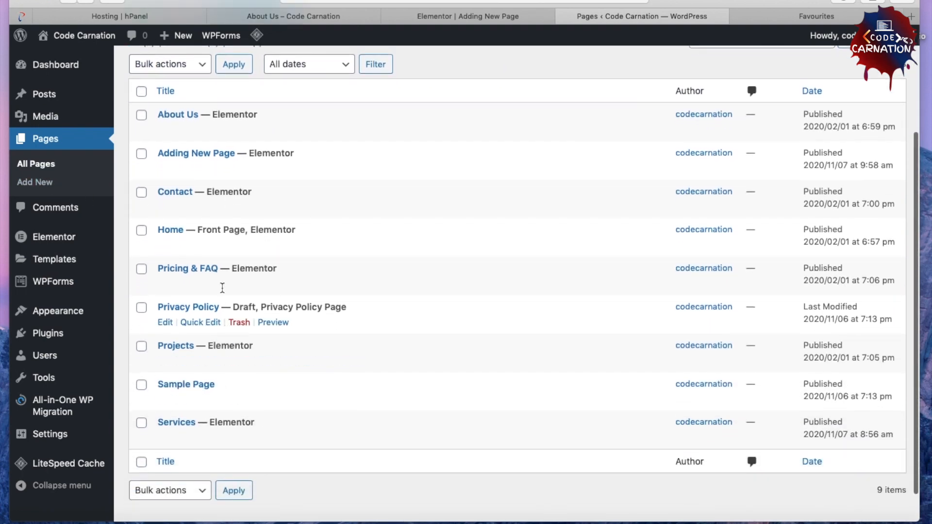
{"action": "scroll", "coordinate": [194, 219], "scroll_direction": "down", "scroll_amount": 1}
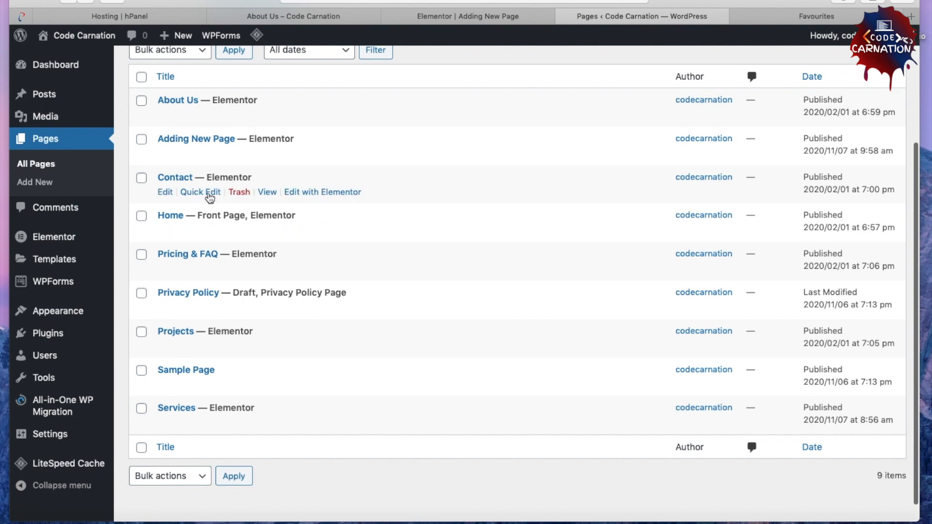
{"action": "scroll", "coordinate": [208, 193], "scroll_direction": "up", "scroll_amount": 1}
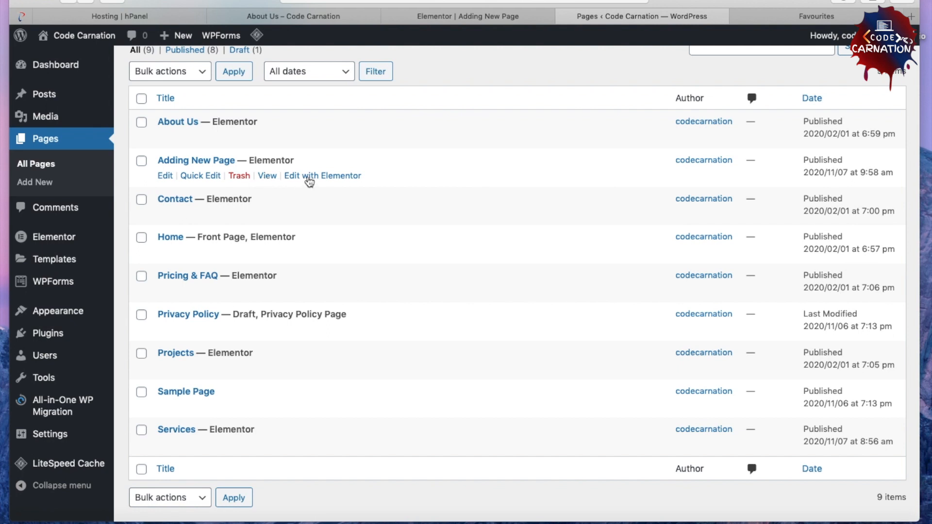
{"action": "left_click", "coordinate": [86, 65]}
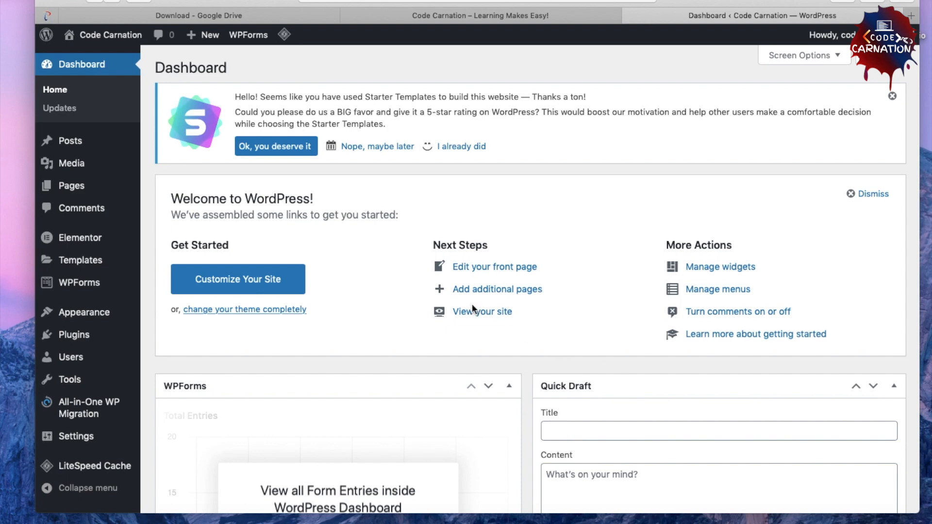
Go via All Posts to Posts > Categories, which lists only Uncategorized (count 1).
{"action": "mouse_move", "coordinate": [99, 142]}
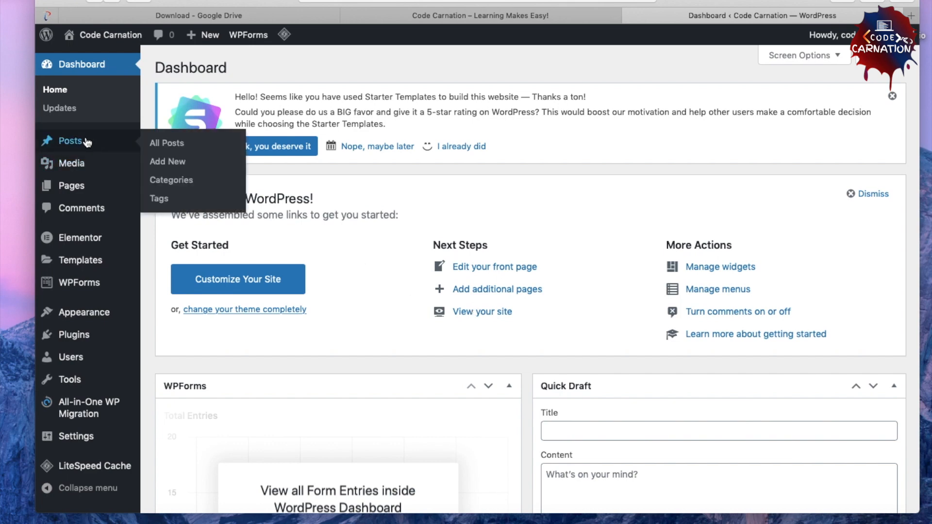
{"action": "left_click", "coordinate": [163, 143]}
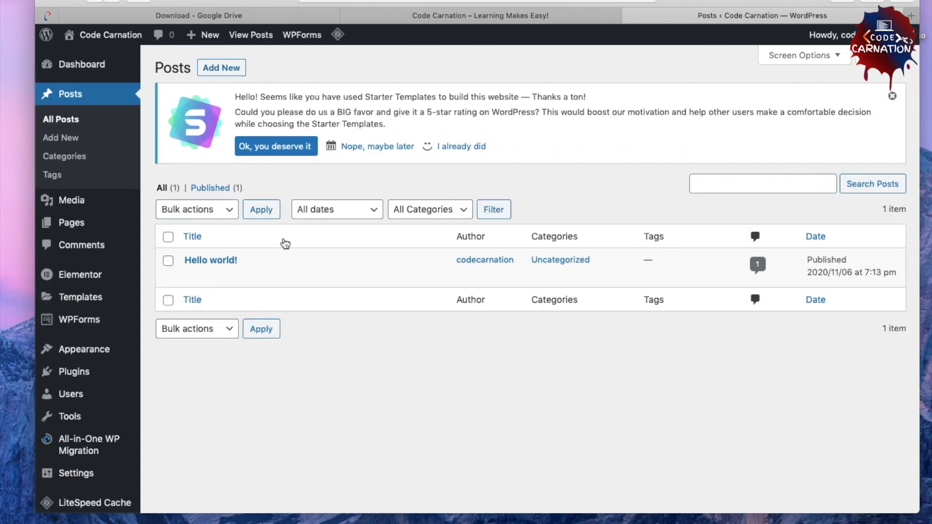
{"action": "mouse_move", "coordinate": [243, 281]}
{"action": "left_click", "coordinate": [80, 160]}
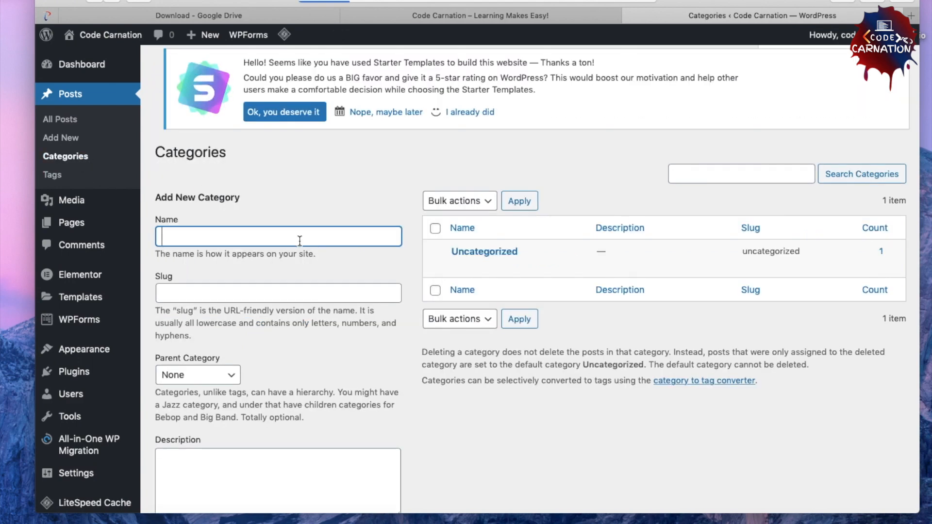
{"action": "scroll", "coordinate": [326, 306], "scroll_direction": "down", "scroll_amount": 2}
{"action": "mouse_move", "coordinate": [486, 185]}
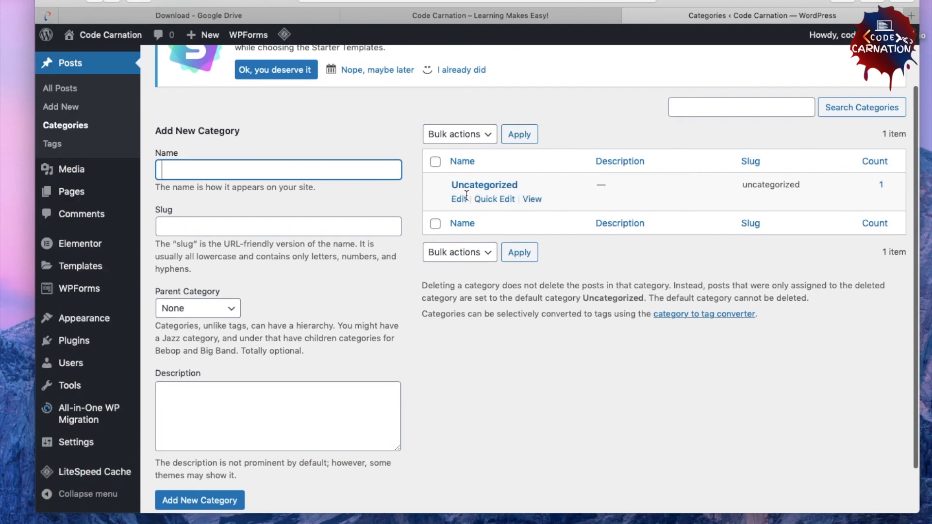
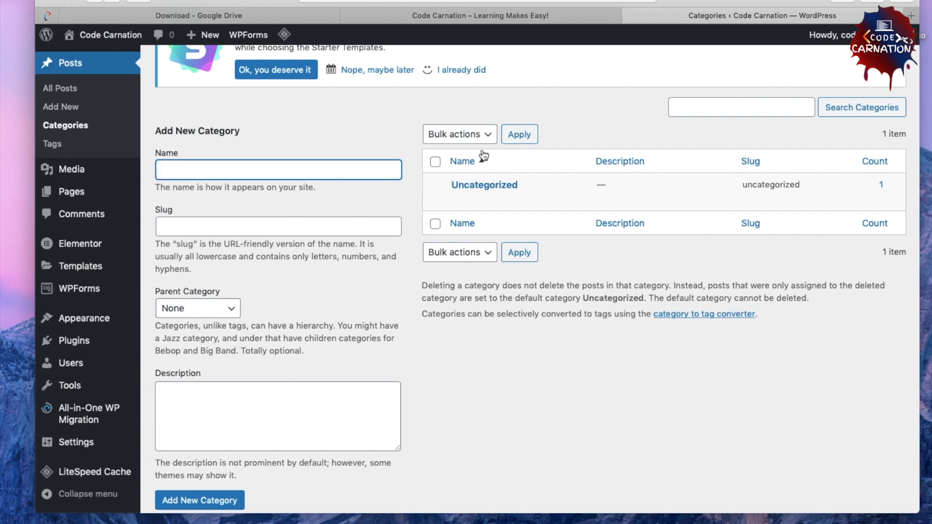
Create the category 'Tech' with slug tech and description Technology.
{"action": "type", "text": "Techno"}
{"action": "key", "text": "BackSpace"}
{"action": "key", "text": "BackSpace"}
{"action": "left_click", "coordinate": [211, 226]}
{"action": "type", "text": "tech"}
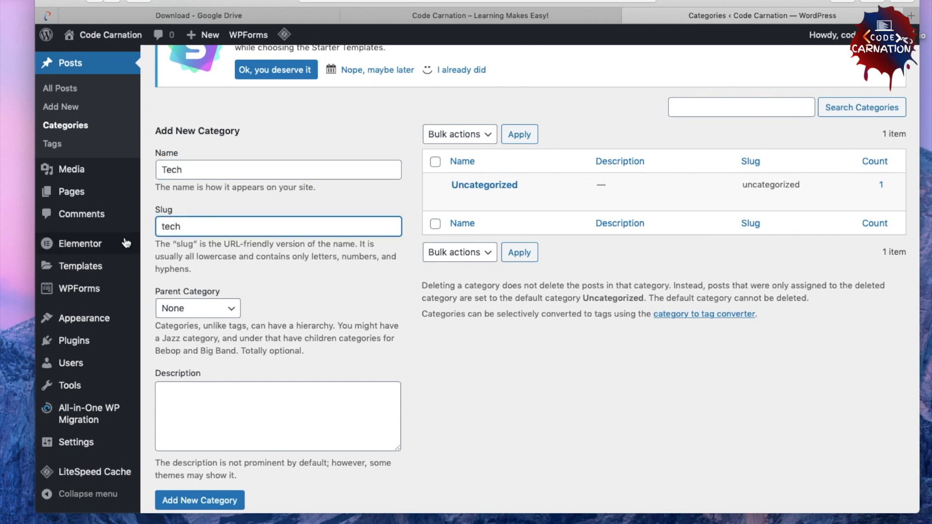
{"action": "left_click", "coordinate": [224, 406]}
{"action": "type", "text": "Tec"}
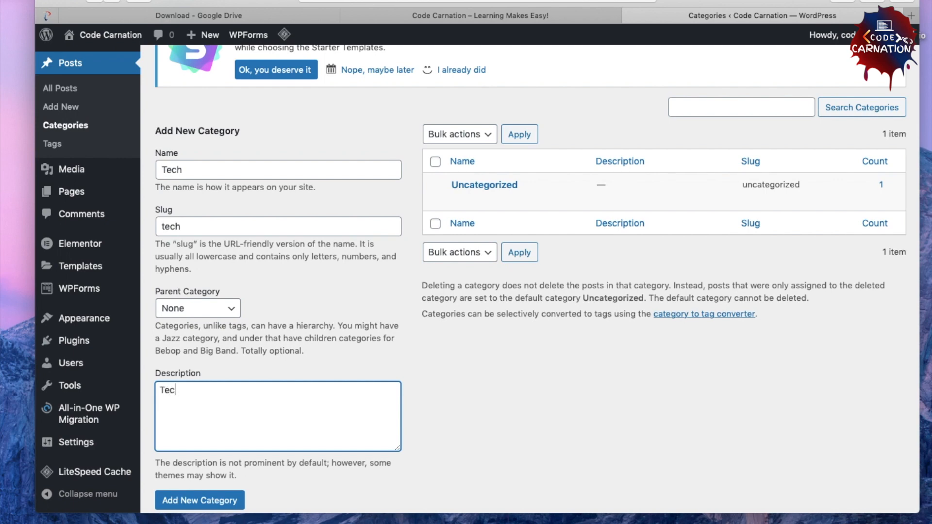
{"action": "type", "text": "hnology"}
{"action": "left_click", "coordinate": [202, 505]}
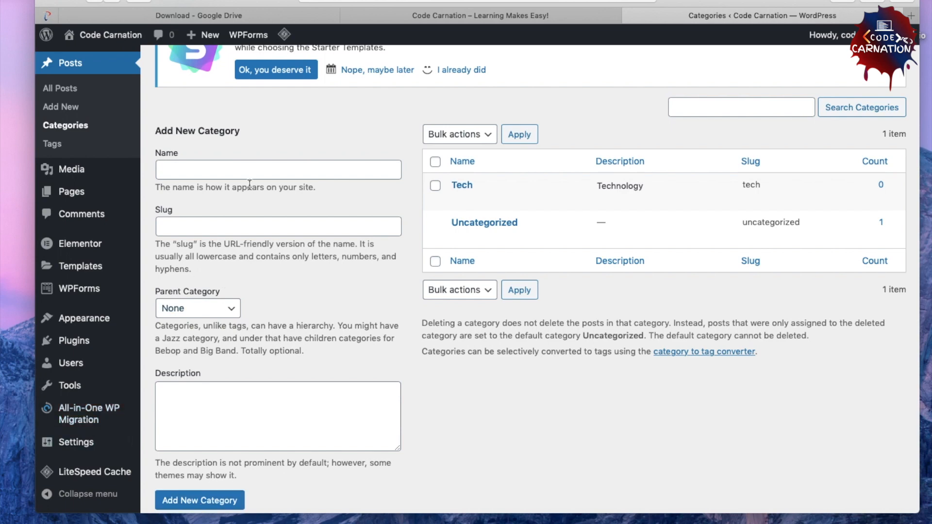
Add the category 'Wordpress' with slug wordpress.
{"action": "left_click", "coordinate": [243, 168]}
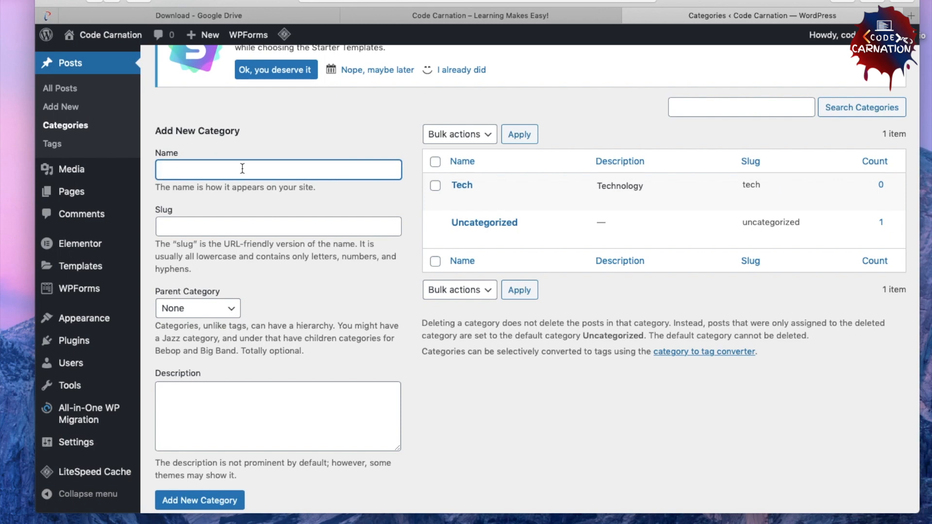
{"action": "type", "text": "Wordpress"}
{"action": "left_click", "coordinate": [192, 228]}
{"action": "type", "text": "wordpe"}
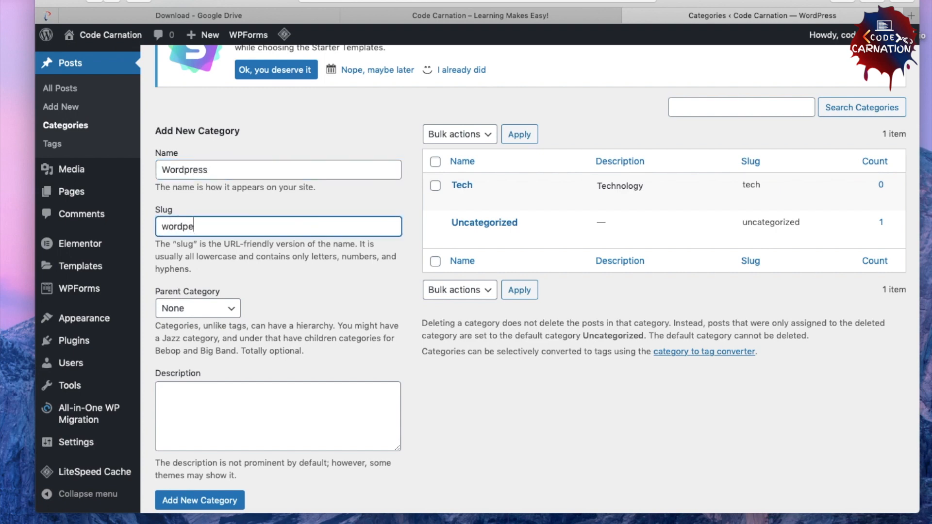
{"action": "key", "text": "BackSpace"}
{"action": "type", "text": "ress"}
{"action": "left_click", "coordinate": [209, 500]}
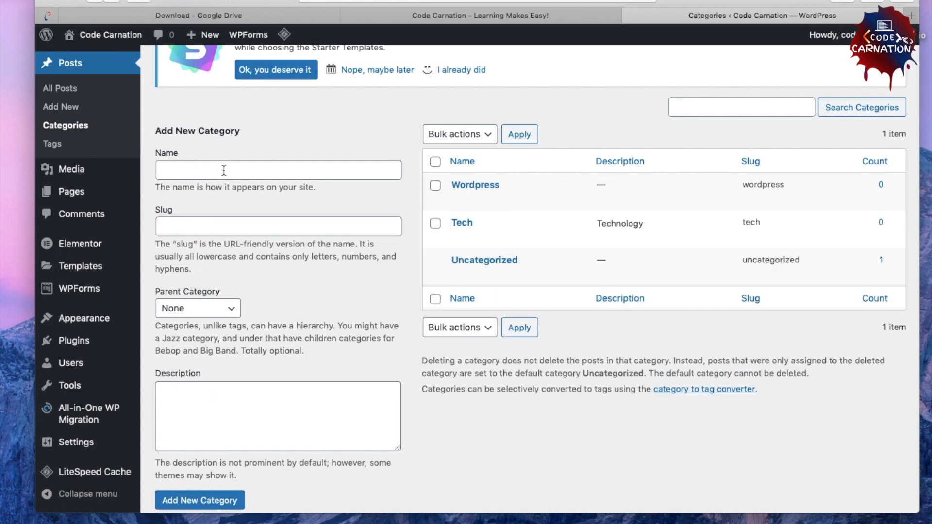
Add the category 'Android Studio' with slug androidstudio.
{"action": "left_click", "coordinate": [224, 170]}
{"action": "type", "text": "And"}
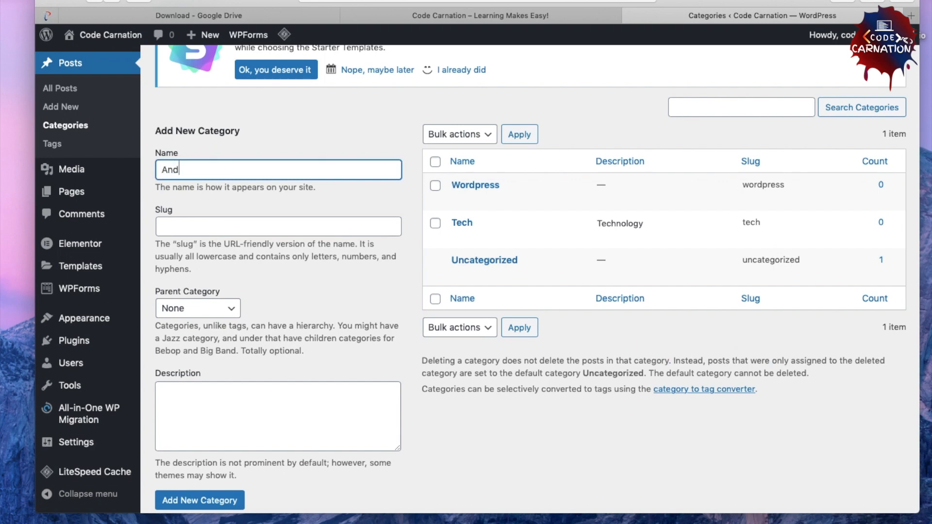
{"action": "type", "text": "roid"}
{"action": "key", "text": "BackSpace"}
{"action": "key", "text": "BackSpace"}
{"action": "type", "text": "id Studio"}
{"action": "left_click", "coordinate": [238, 226]}
{"action": "type", "text": "androi"}
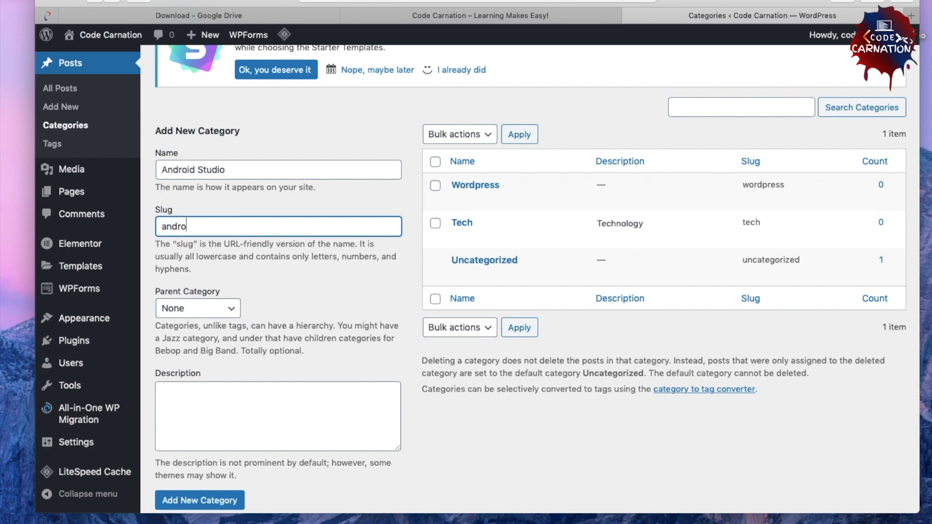
{"action": "type", "text": "dstudio"}
{"action": "left_click", "coordinate": [208, 503]}
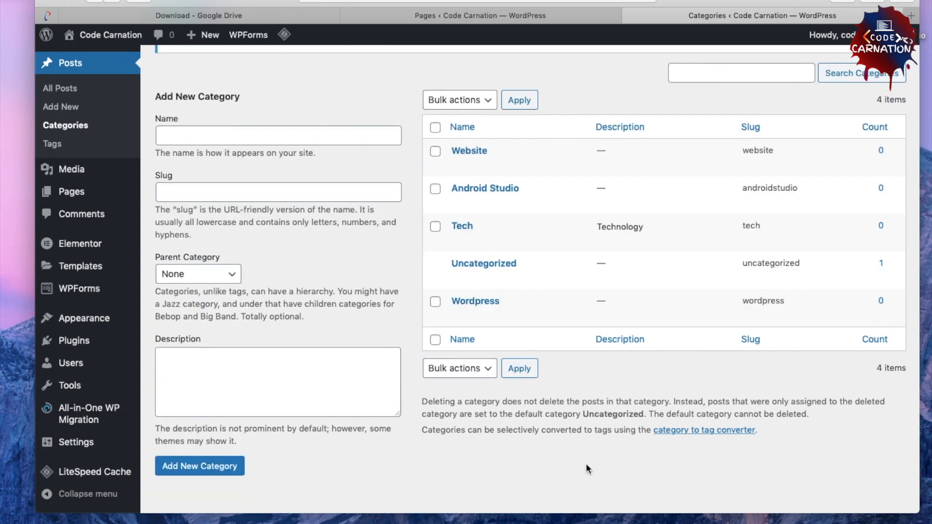
Return to the top of the Categories screen and open the Pages list.
{"action": "mouse_move", "coordinate": [532, 284]}
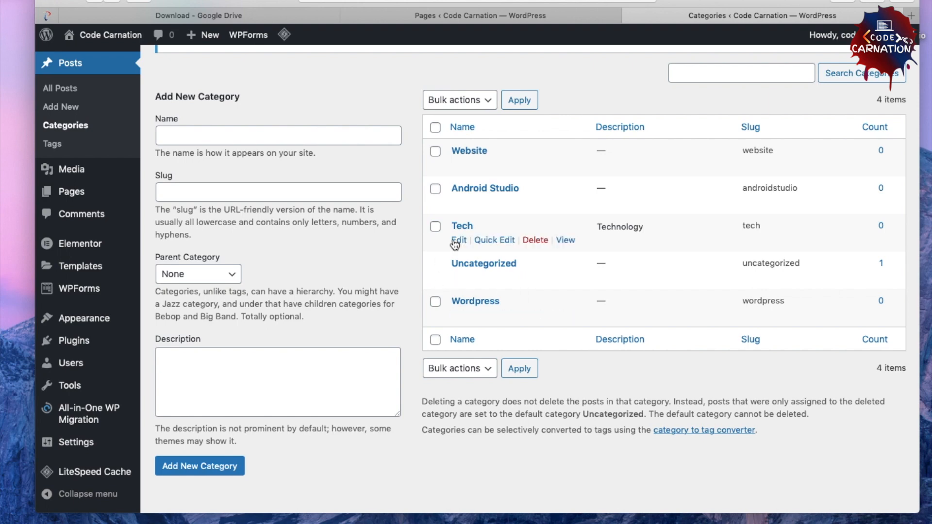
{"action": "scroll", "coordinate": [442, 246], "scroll_direction": "up", "scroll_amount": 5}
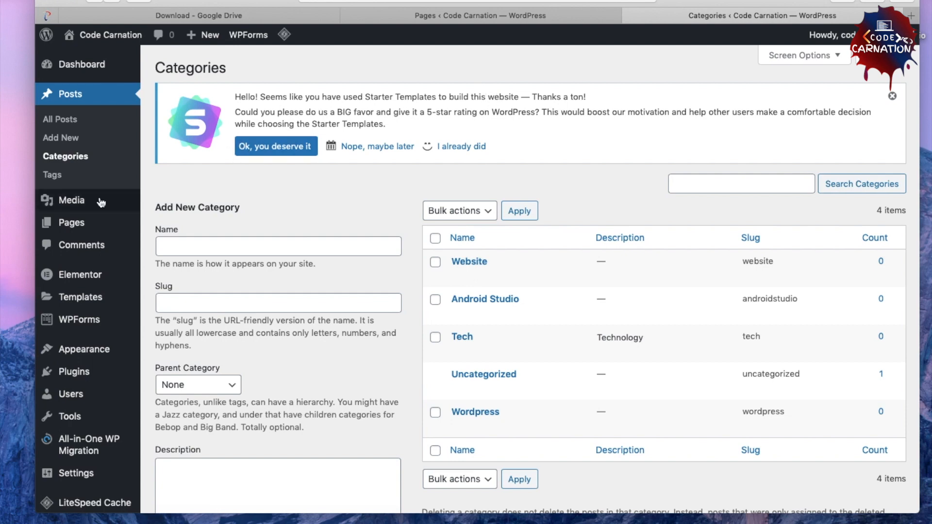
{"action": "left_click", "coordinate": [76, 220]}
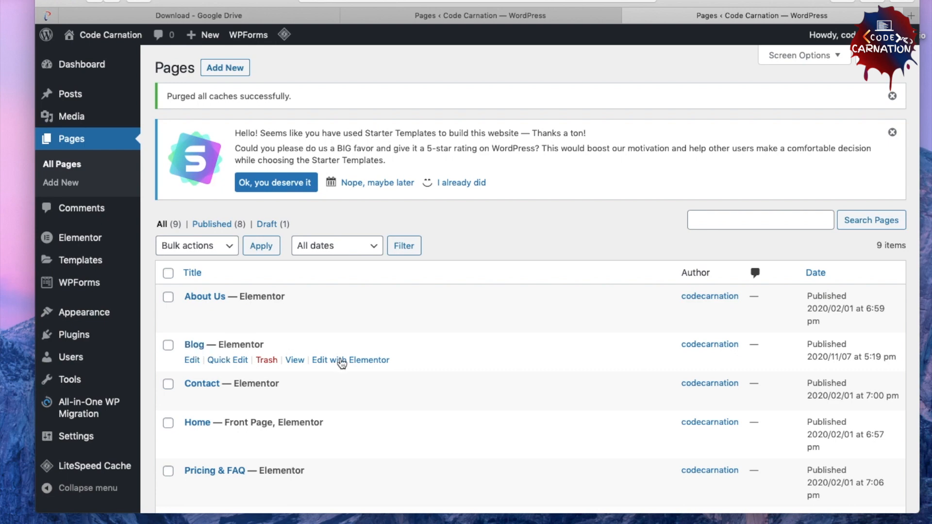
View the live Blog page, then launch the Customizer previewing it.
{"action": "left_click", "coordinate": [298, 363]}
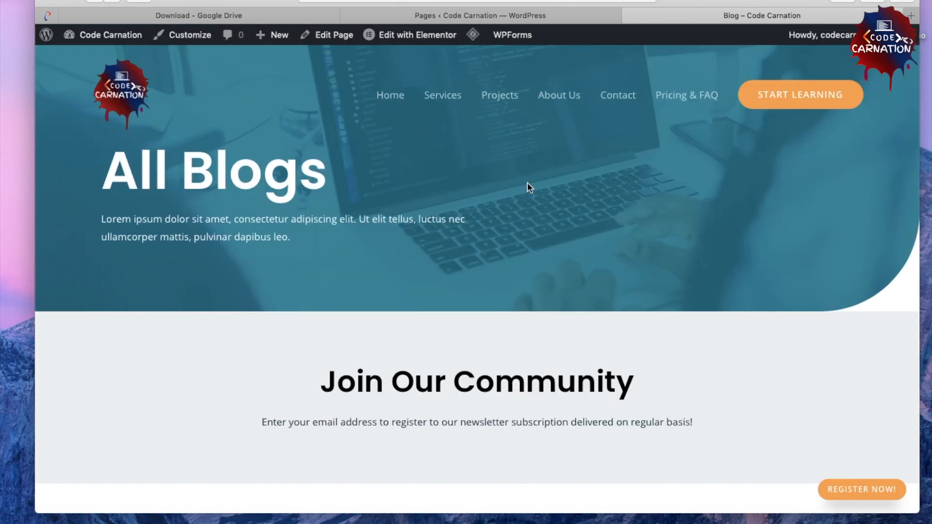
{"action": "scroll", "coordinate": [517, 225], "scroll_direction": "down", "scroll_amount": 5}
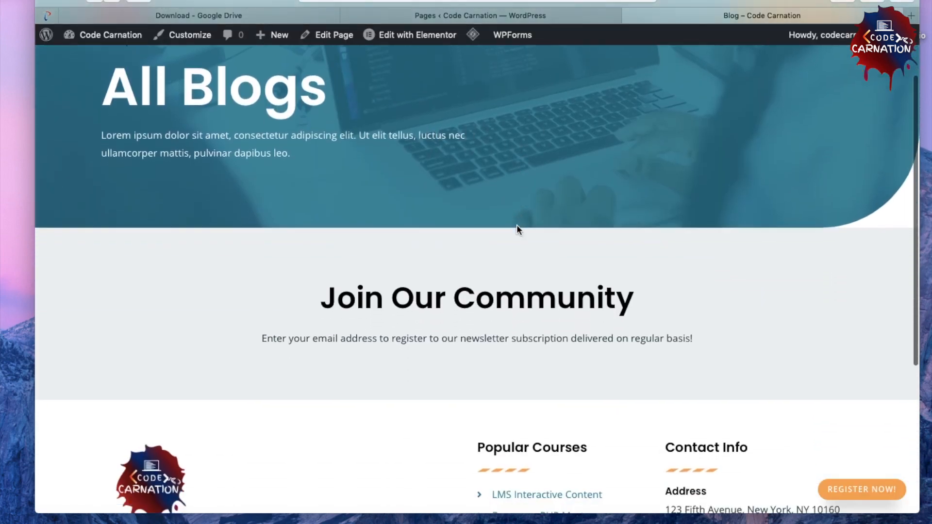
{"action": "scroll", "coordinate": [518, 224], "scroll_direction": "up", "scroll_amount": 5}
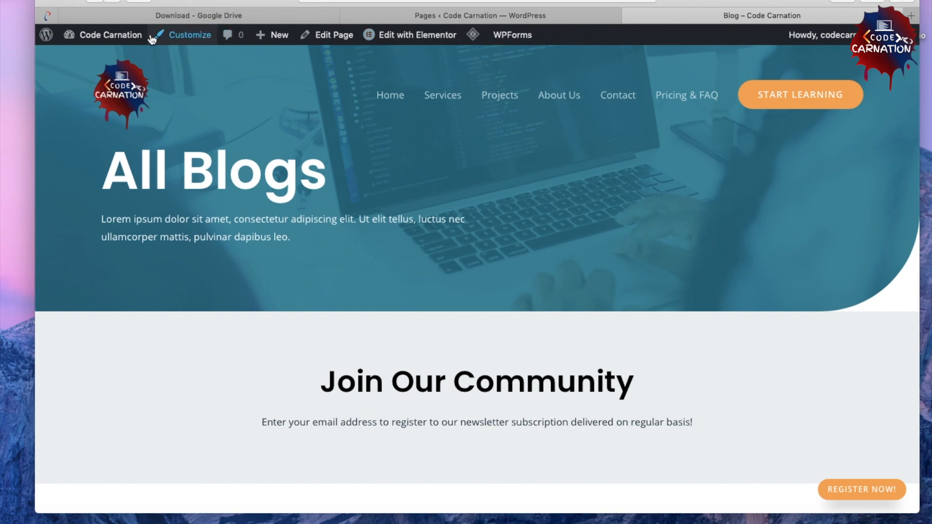
{"action": "left_click", "coordinate": [169, 38]}
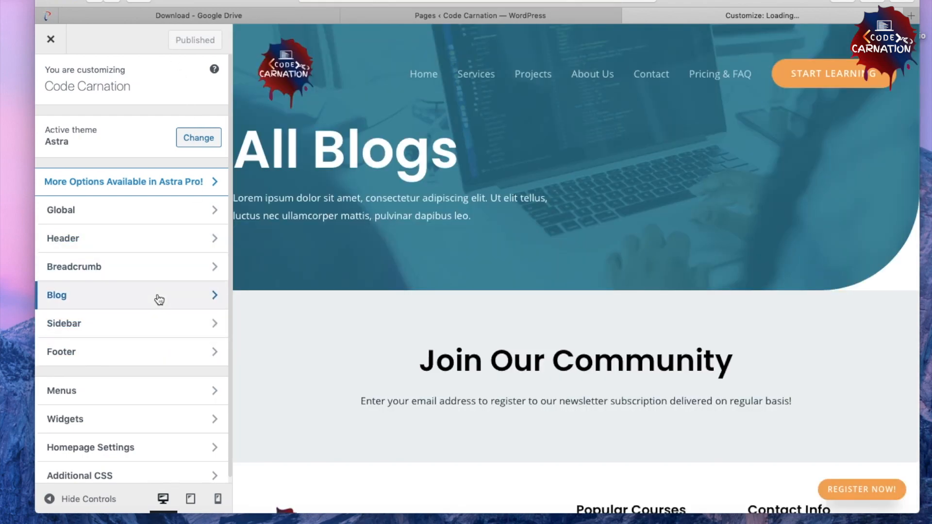
Set Blog as the posts page in Homepage Settings, publish, and close the Customizer.
{"action": "left_click", "coordinate": [140, 453]}
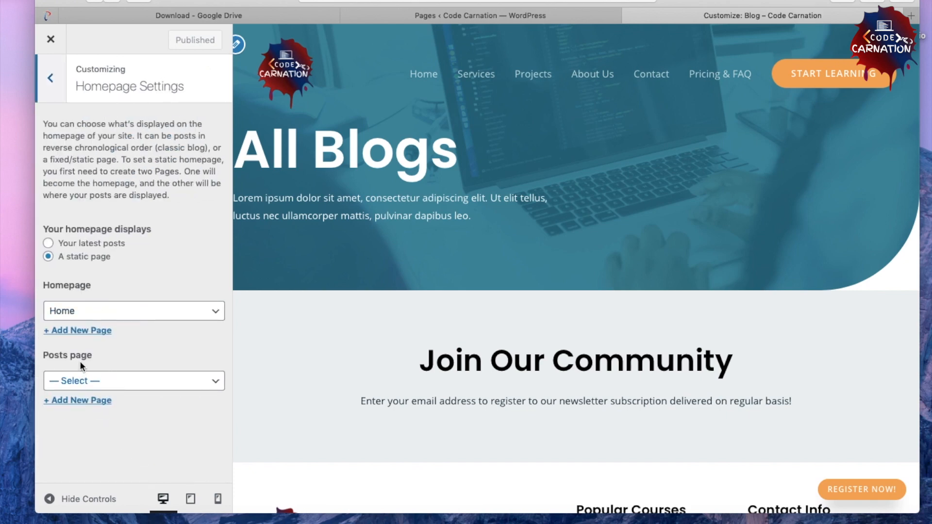
{"action": "left_click", "coordinate": [127, 380]}
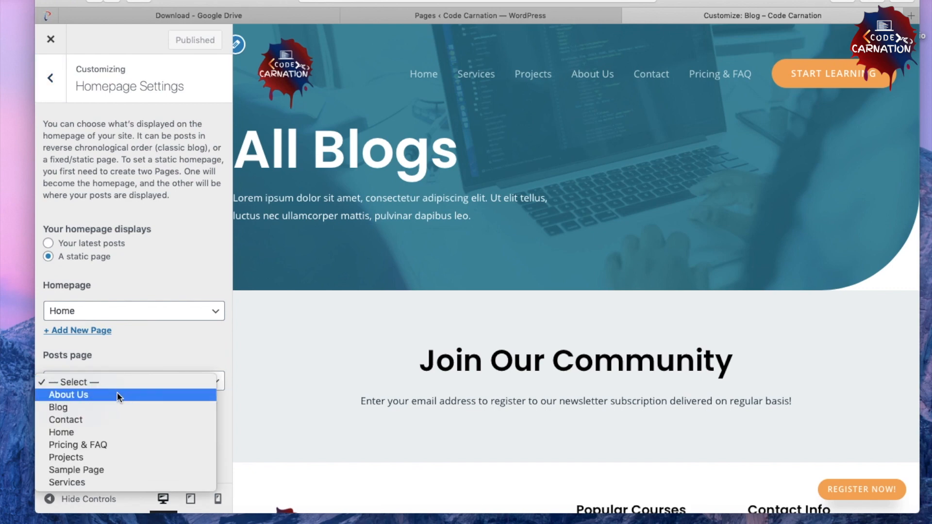
{"action": "left_click", "coordinate": [109, 406]}
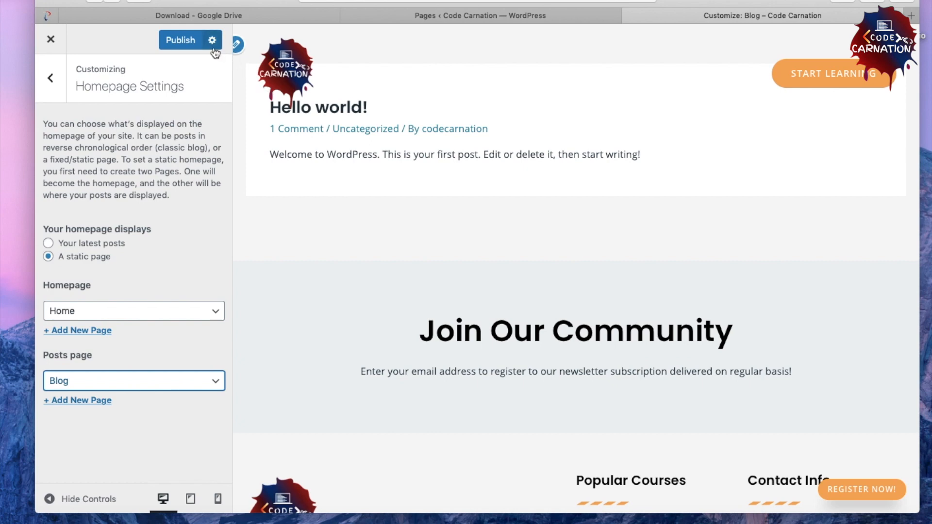
{"action": "left_click", "coordinate": [180, 41]}
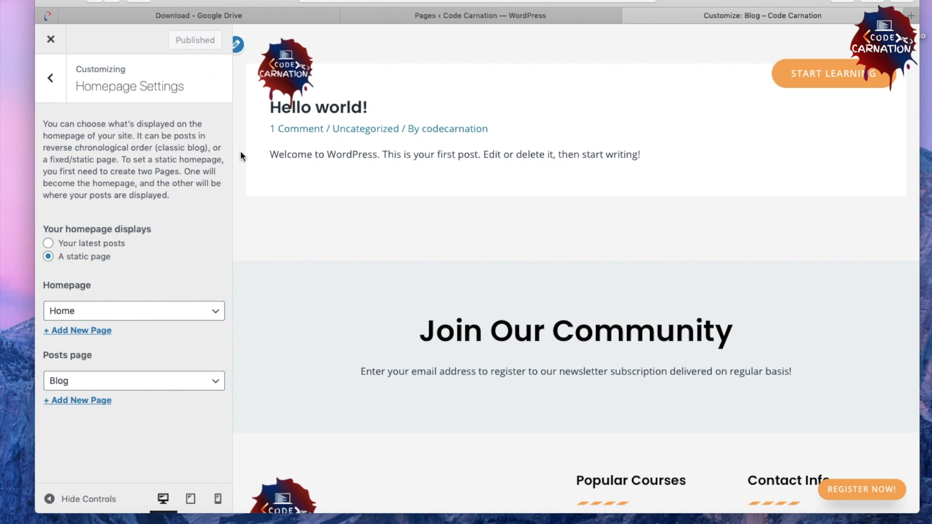
{"action": "left_click", "coordinate": [51, 43]}
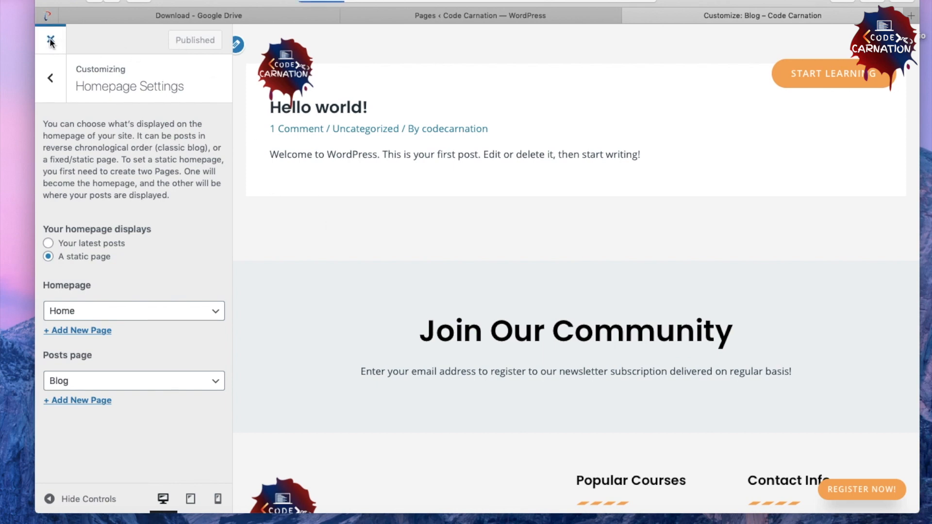
{"action": "left_click", "coordinate": [50, 41]}
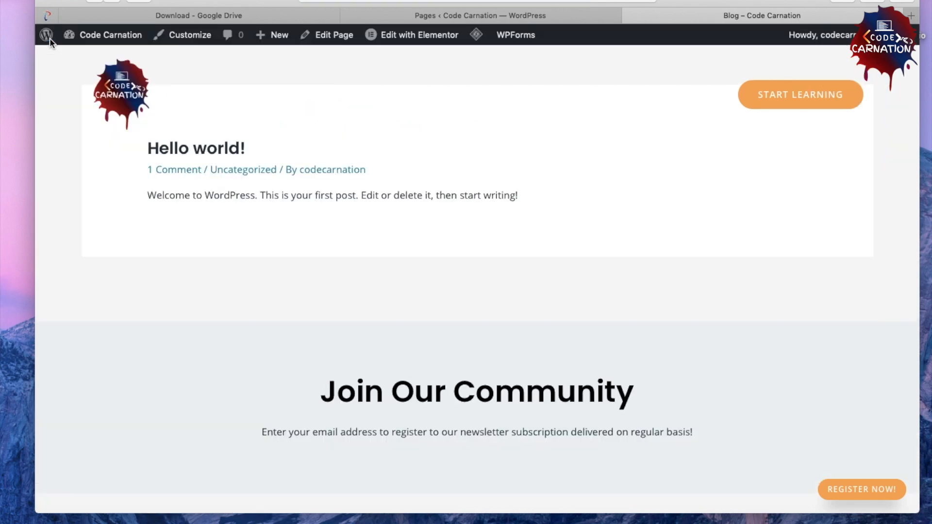
Go to the admin Dashboard and reload it.
{"action": "mouse_move", "coordinate": [113, 35]}
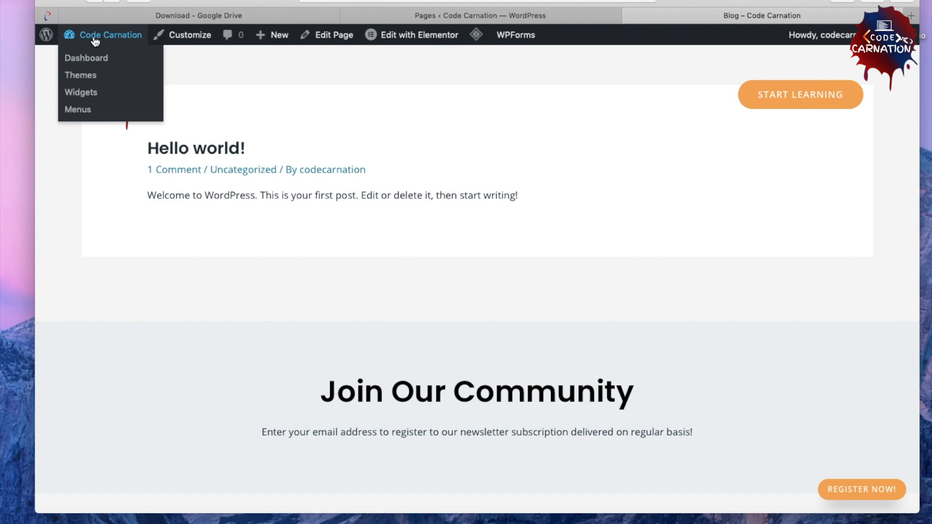
{"action": "left_click", "coordinate": [92, 57]}
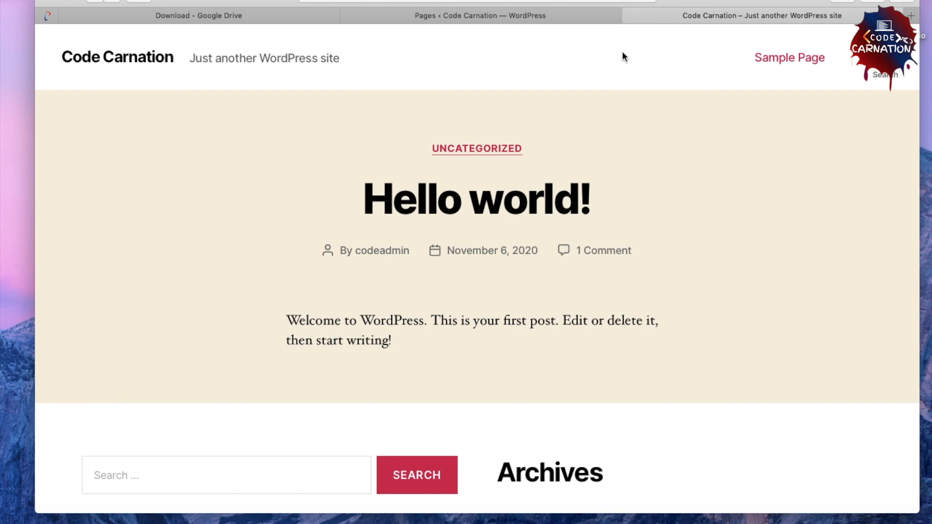
{"action": "left_click", "coordinate": [587, 1]}
{"action": "key", "text": "Return"}
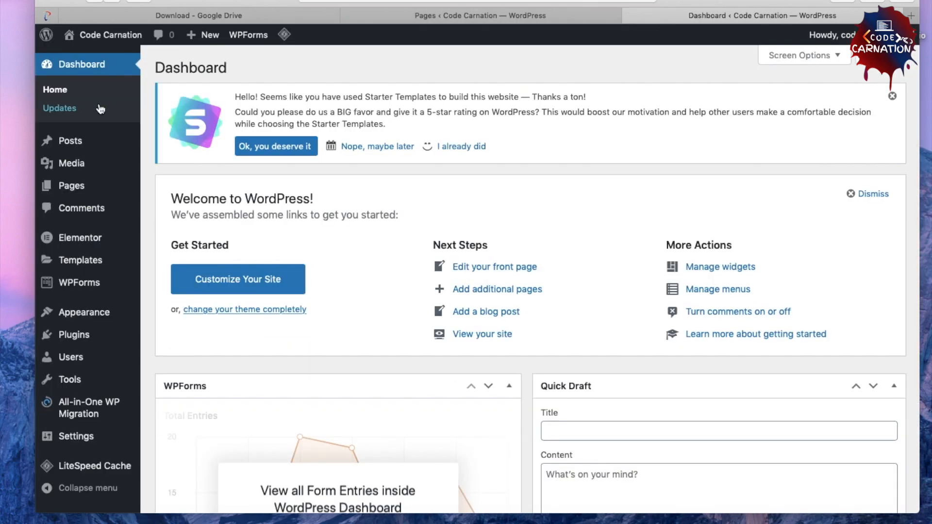
Open Pages > All Pages and edit the Blog page, now marked Posts Page.
{"action": "mouse_move", "coordinate": [97, 42]}
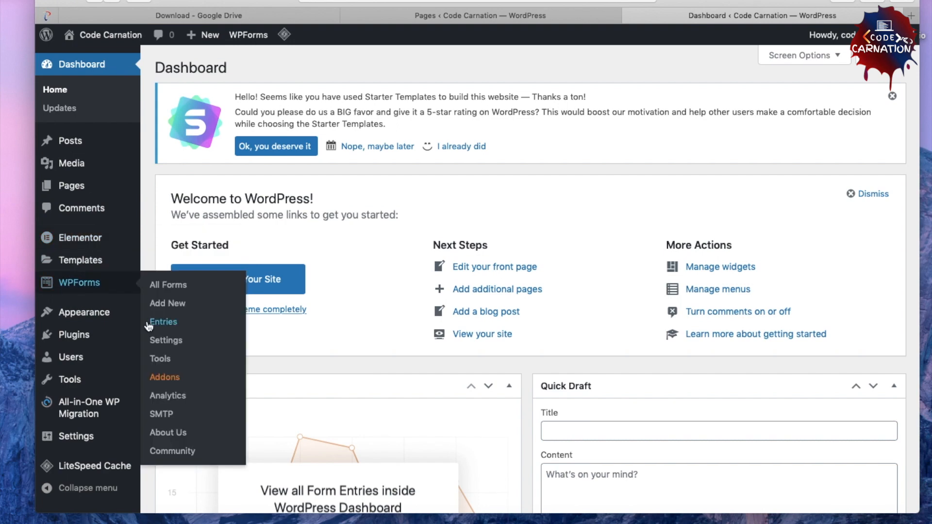
{"action": "scroll", "coordinate": [421, 374], "scroll_direction": "down", "scroll_amount": 3}
{"action": "scroll", "coordinate": [422, 374], "scroll_direction": "up", "scroll_amount": 1}
{"action": "mouse_move", "coordinate": [139, 193]}
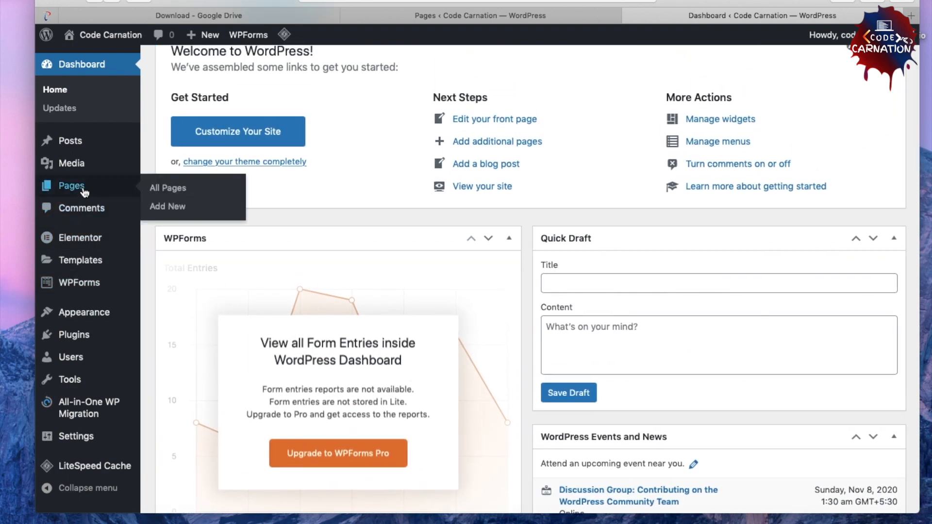
{"action": "left_click", "coordinate": [165, 190]}
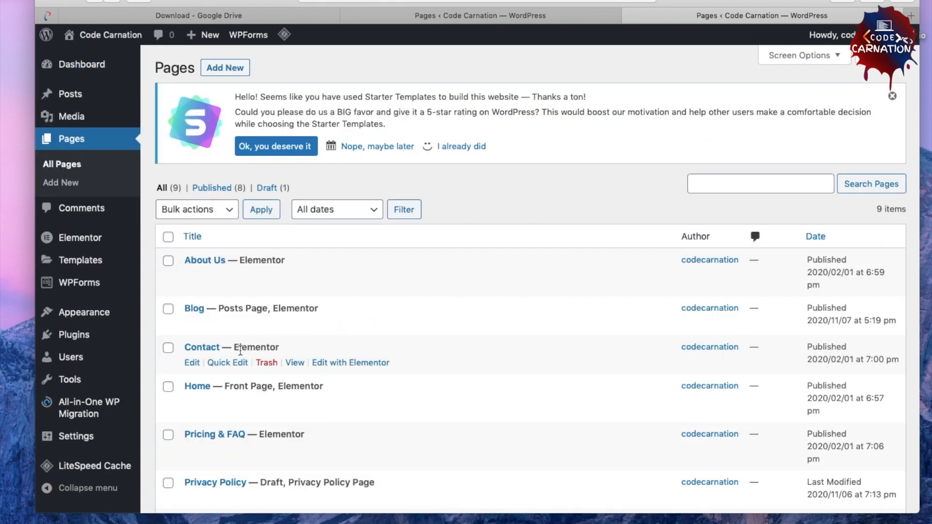
{"action": "left_click", "coordinate": [193, 324]}
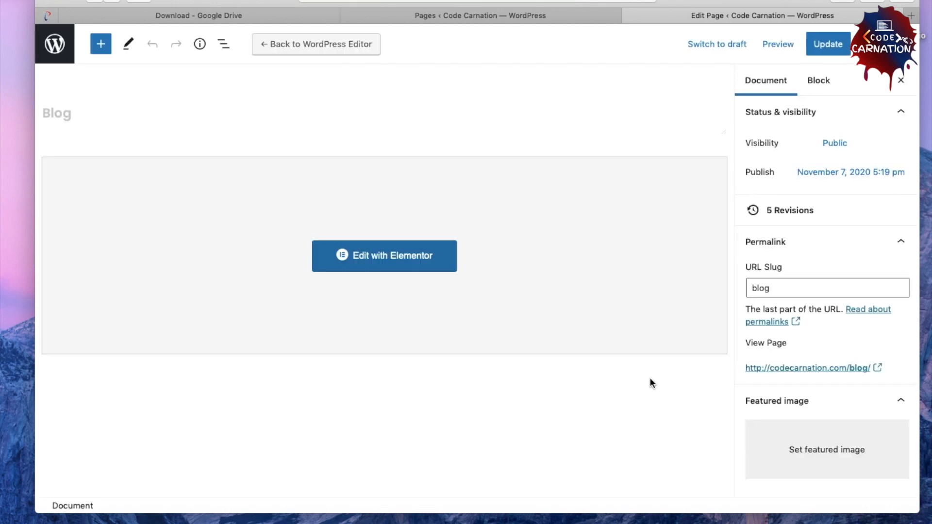
Set the Blog page's Transparent Header to Disabled, update, and view the page live.
{"action": "scroll", "coordinate": [804, 399], "scroll_direction": "down", "scroll_amount": 10}
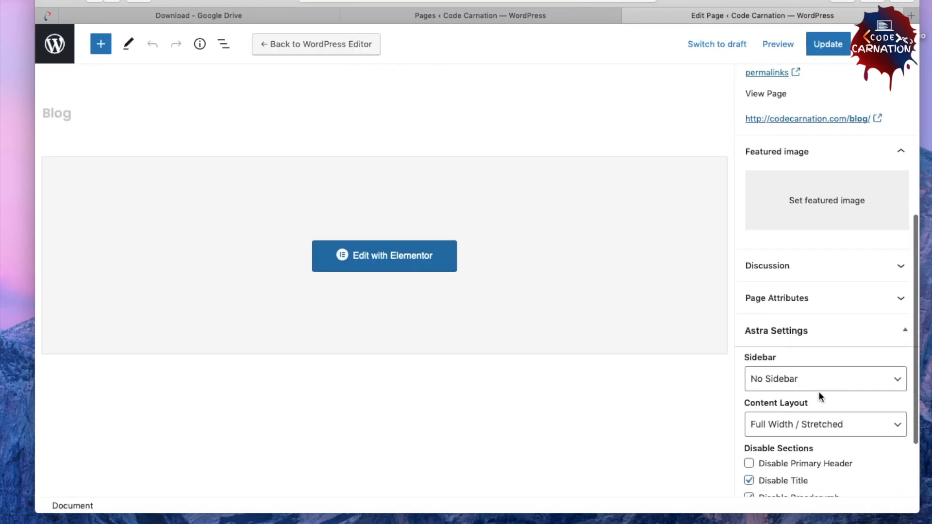
{"action": "scroll", "coordinate": [806, 413], "scroll_direction": "down", "scroll_amount": 1}
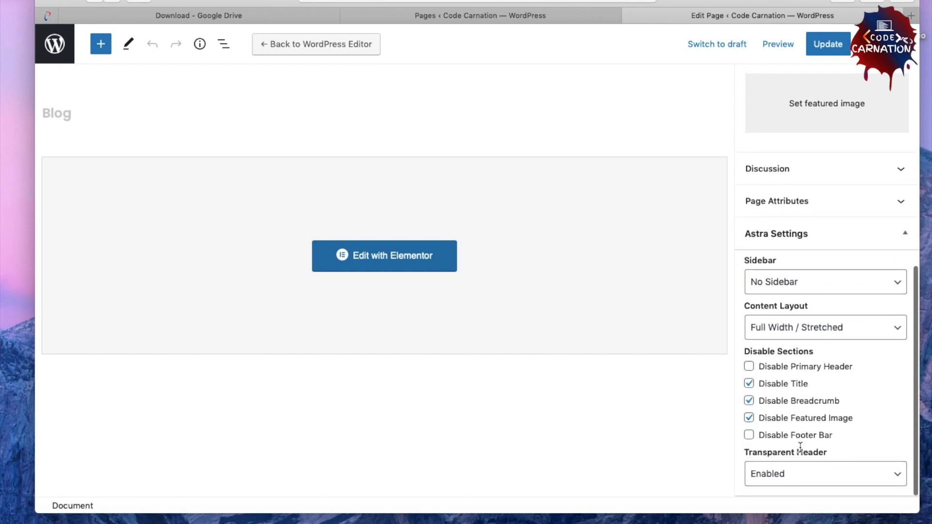
{"action": "left_click", "coordinate": [798, 472]}
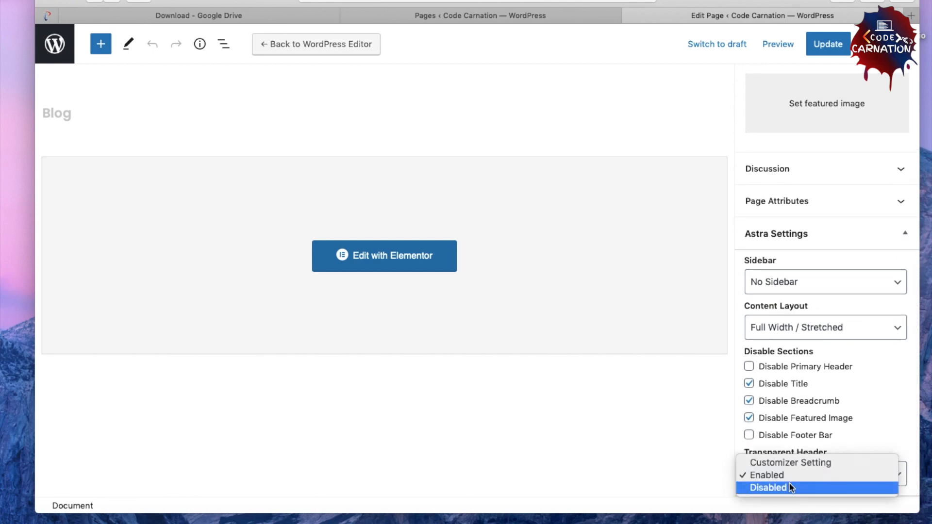
{"action": "left_click", "coordinate": [789, 487]}
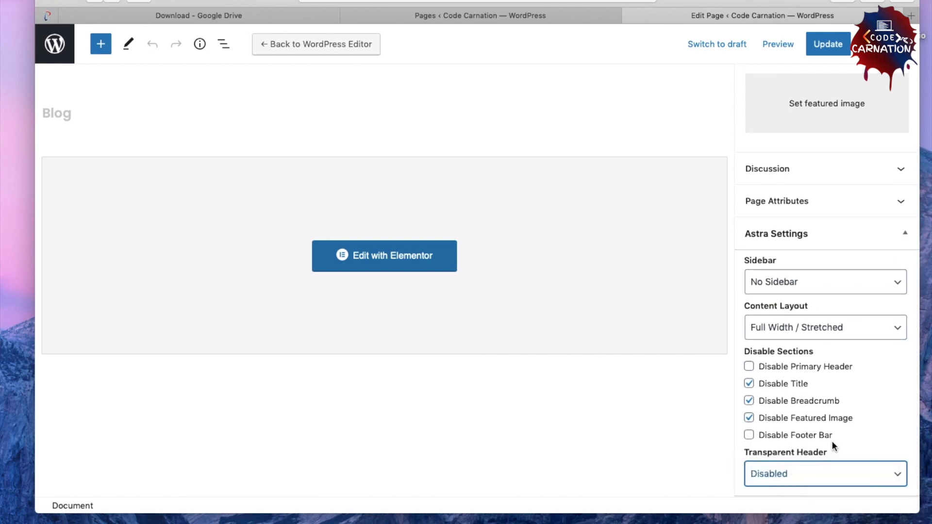
{"action": "left_click", "coordinate": [819, 39]}
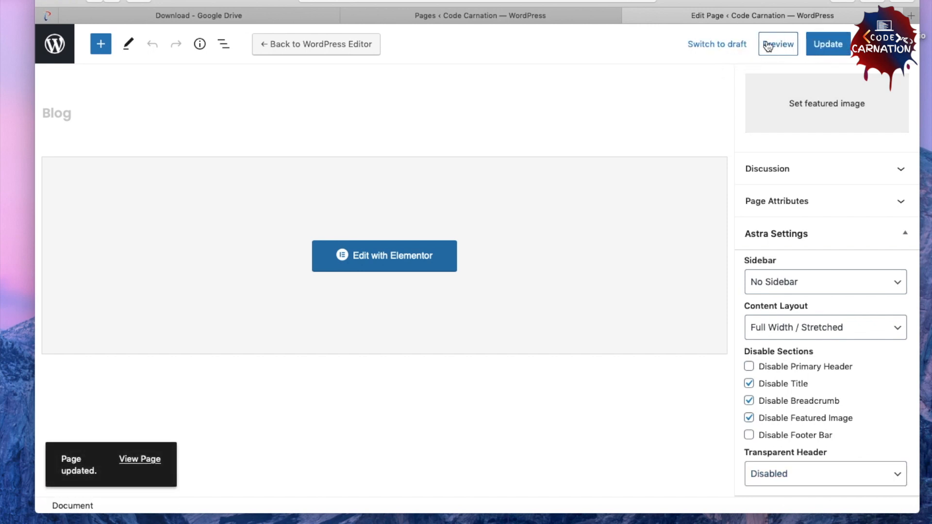
{"action": "left_click", "coordinate": [148, 466]}
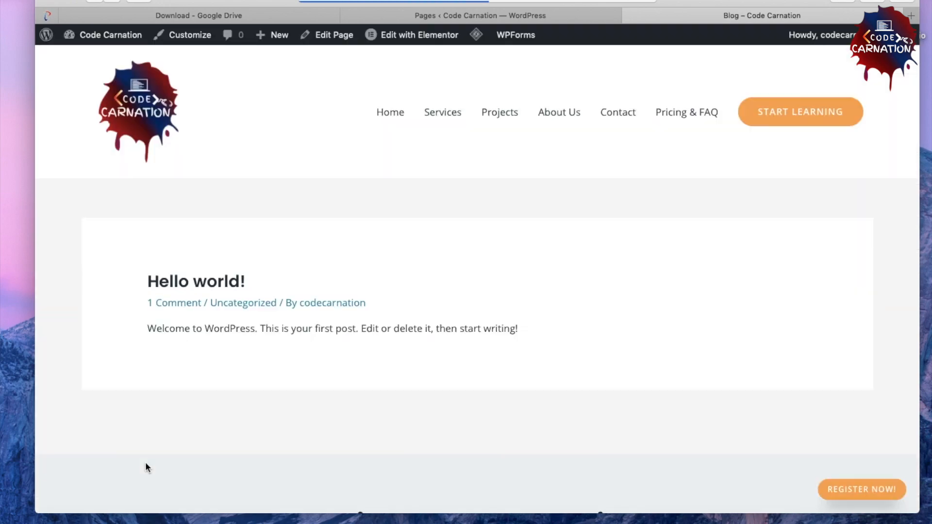
{"action": "scroll", "coordinate": [414, 329], "scroll_direction": "down", "scroll_amount": 6}
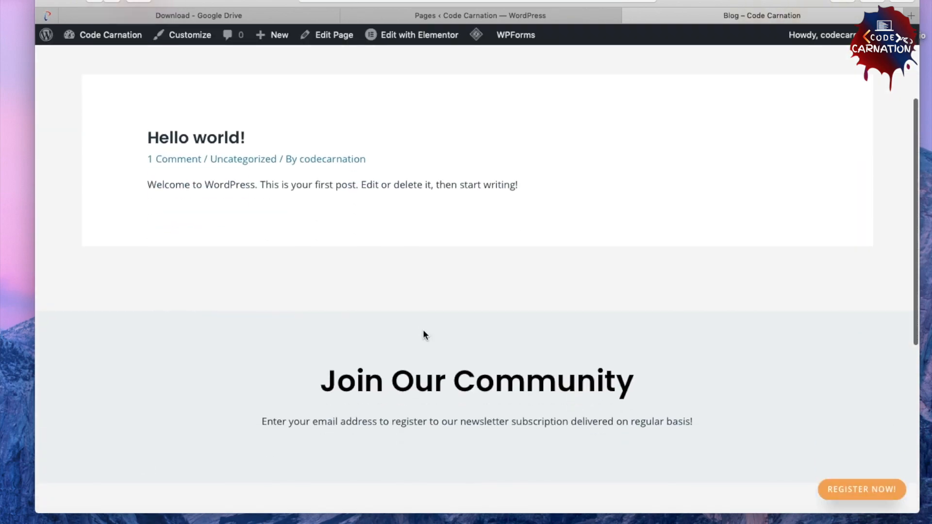
{"action": "scroll", "coordinate": [424, 335], "scroll_direction": "up", "scroll_amount": 6}
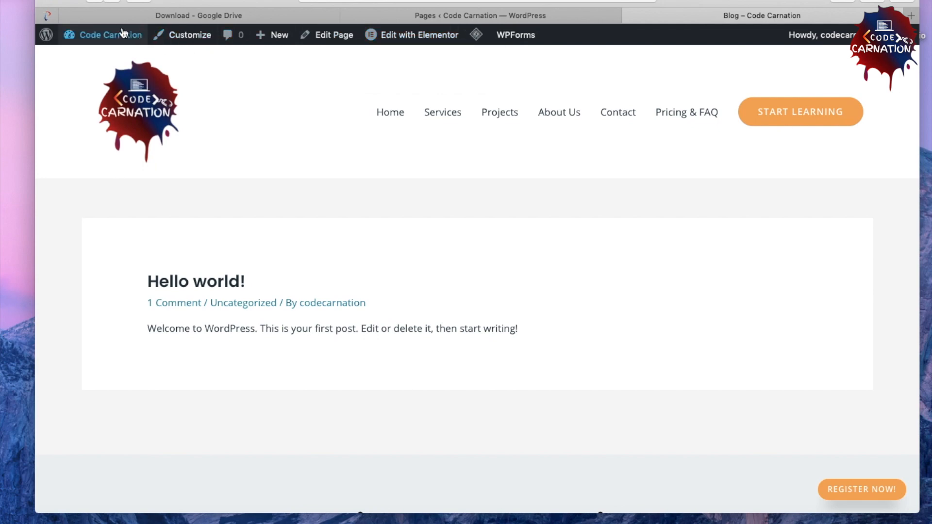
In Appearance > Menus, add the Blog page to the Primary Menu.
{"action": "left_click", "coordinate": [87, 59]}
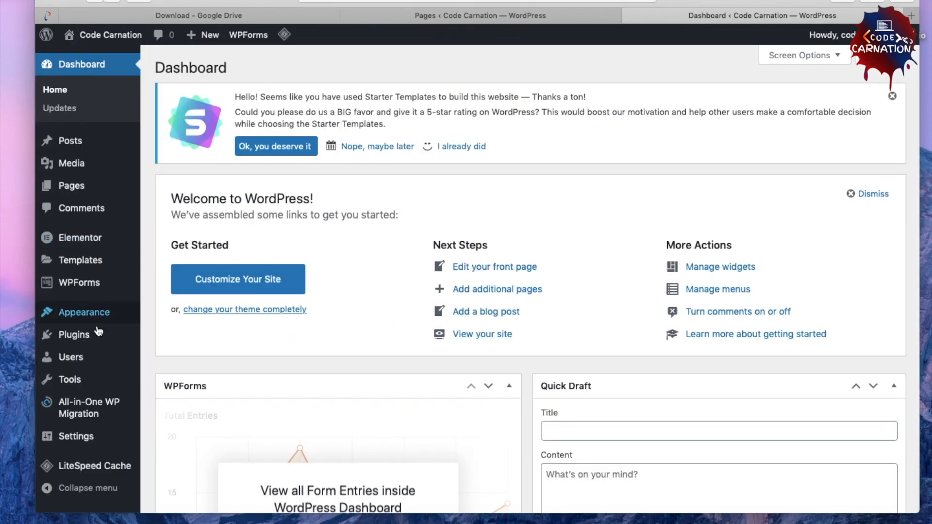
{"action": "scroll", "coordinate": [83, 383], "scroll_direction": "down", "scroll_amount": 2}
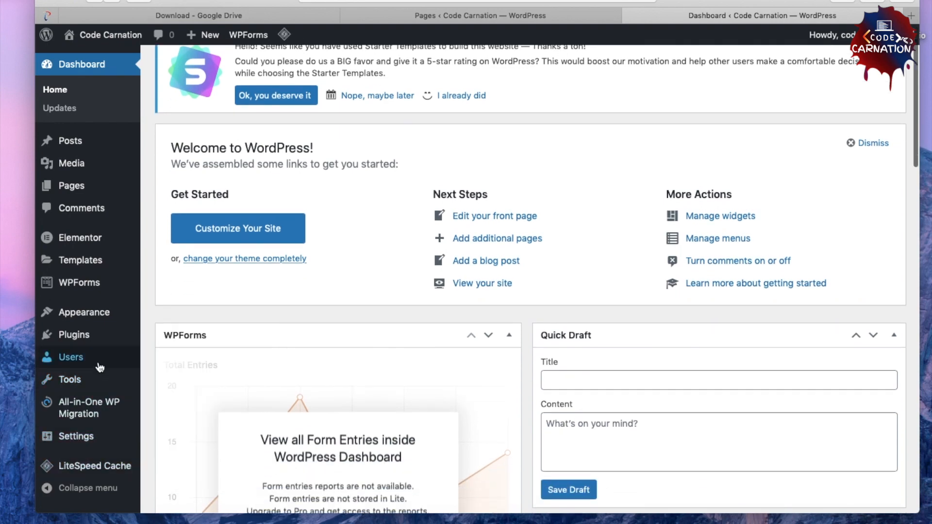
{"action": "mouse_move", "coordinate": [40, 316]}
{"action": "left_click", "coordinate": [191, 379]}
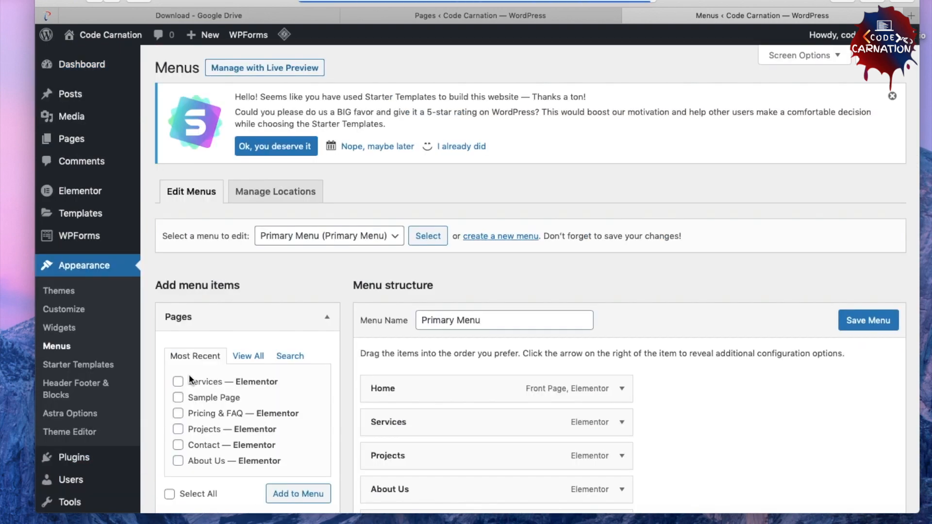
{"action": "scroll", "coordinate": [408, 368], "scroll_direction": "down", "scroll_amount": 3}
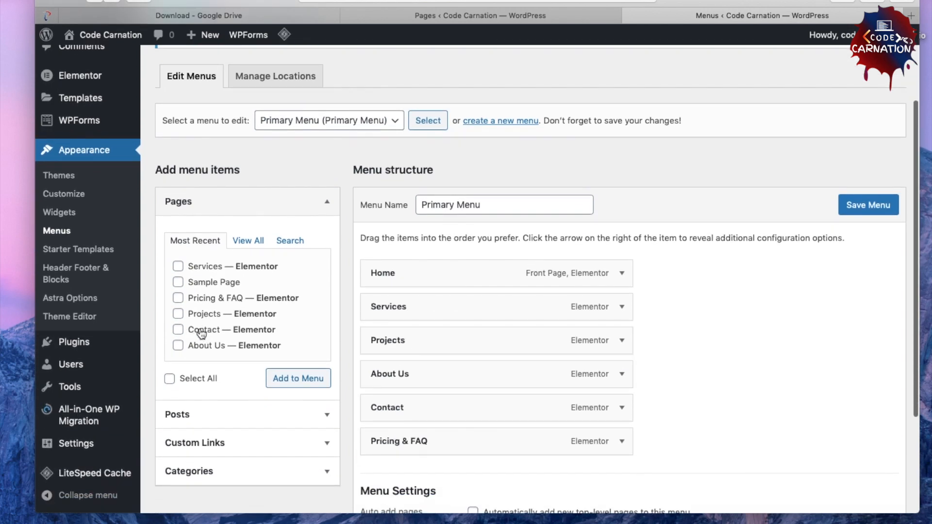
{"action": "scroll", "coordinate": [194, 331], "scroll_direction": "down", "scroll_amount": 1}
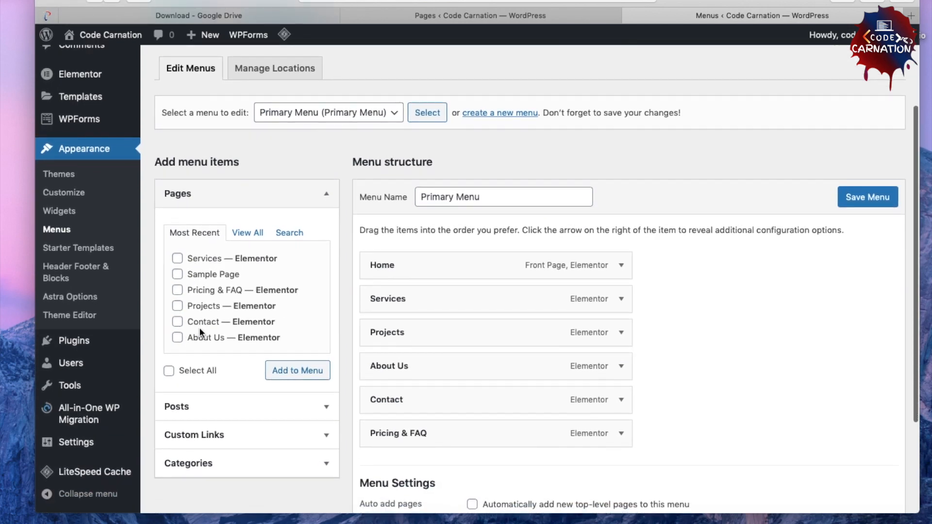
{"action": "left_click", "coordinate": [249, 232]}
{"action": "left_click", "coordinate": [178, 275]}
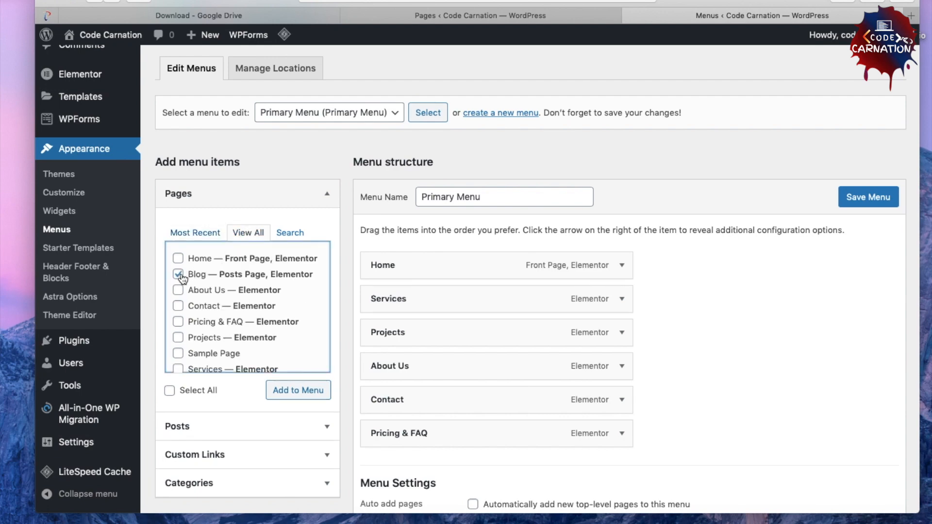
{"action": "left_click", "coordinate": [297, 392]}
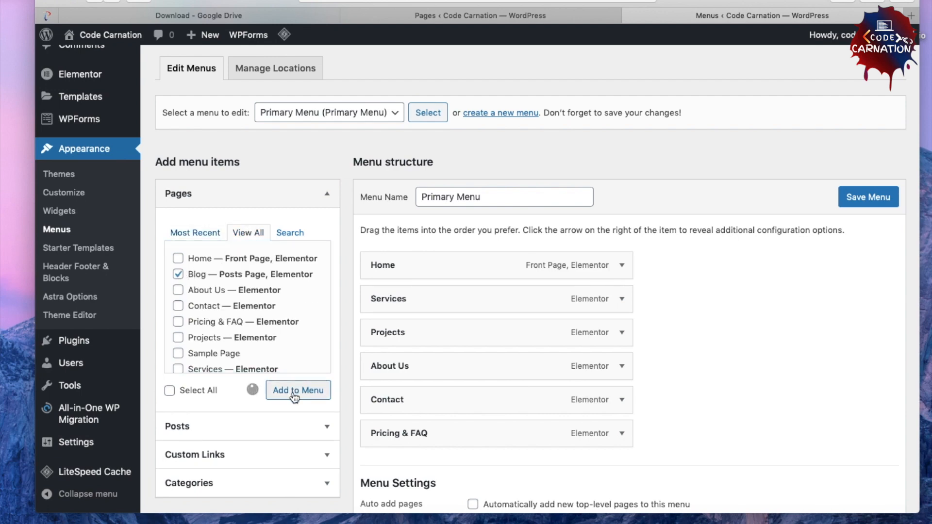
Move Blog right after About Us and save the Primary Menu.
{"action": "scroll", "coordinate": [443, 461], "scroll_direction": "down", "scroll_amount": 2}
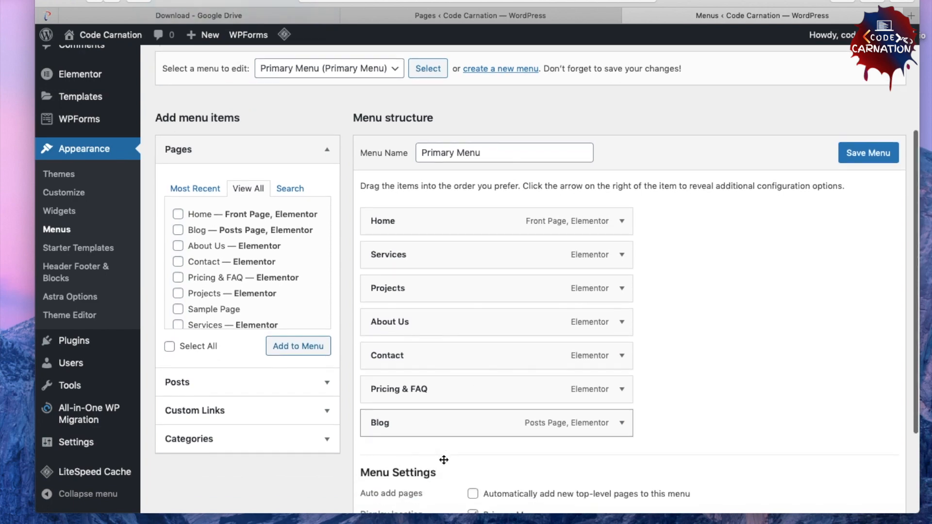
{"action": "left_click_drag", "start_coordinate": [454, 426], "coordinate": [423, 357]}
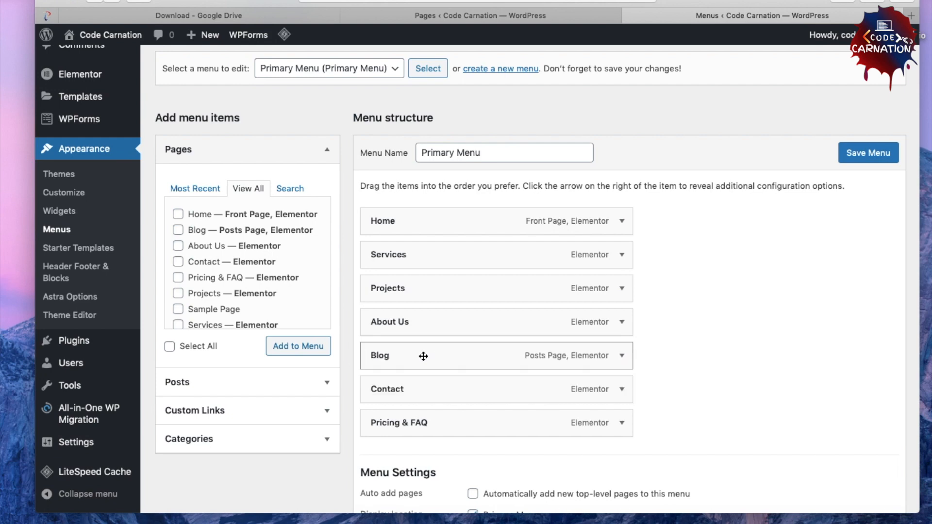
{"action": "scroll", "coordinate": [647, 284], "scroll_direction": "up", "scroll_amount": 5}
{"action": "left_click", "coordinate": [876, 325]}
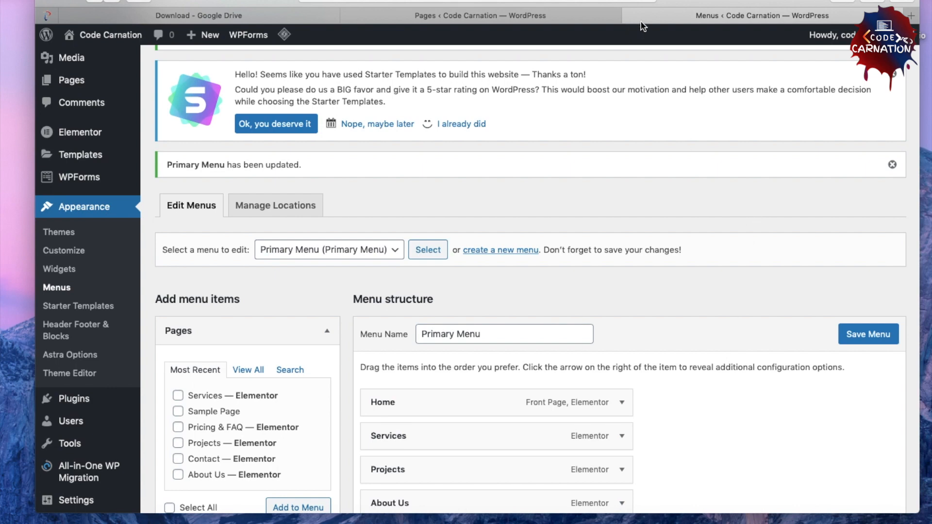
{"action": "left_click", "coordinate": [539, 11]}
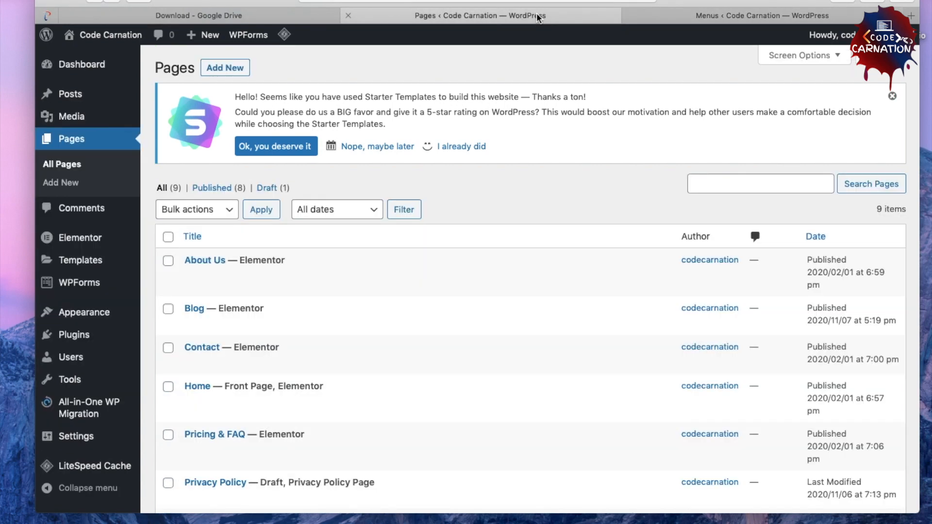
Visit the live site and check Blog sits between About Us and Contact in the menu.
{"action": "mouse_move", "coordinate": [94, 35]}
{"action": "left_click", "coordinate": [99, 58]}
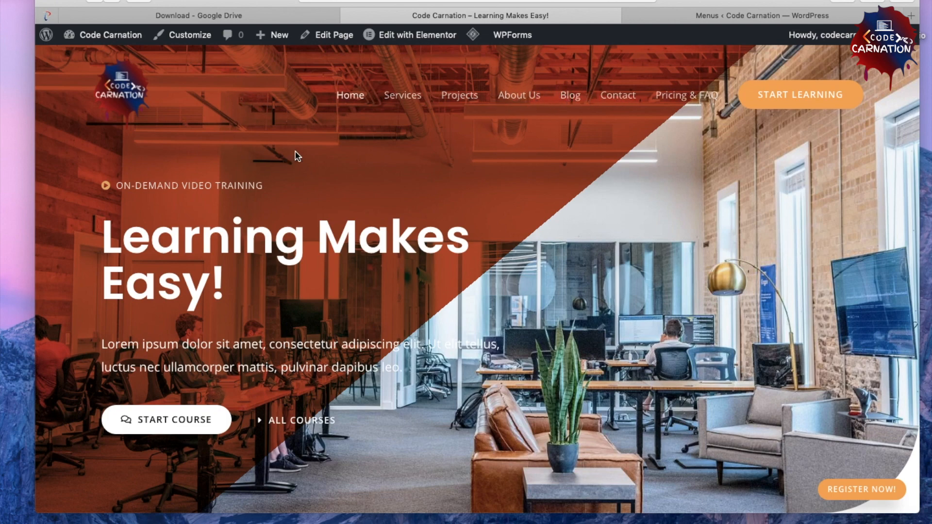
{"action": "scroll", "coordinate": [443, 321], "scroll_direction": "down", "scroll_amount": 10}
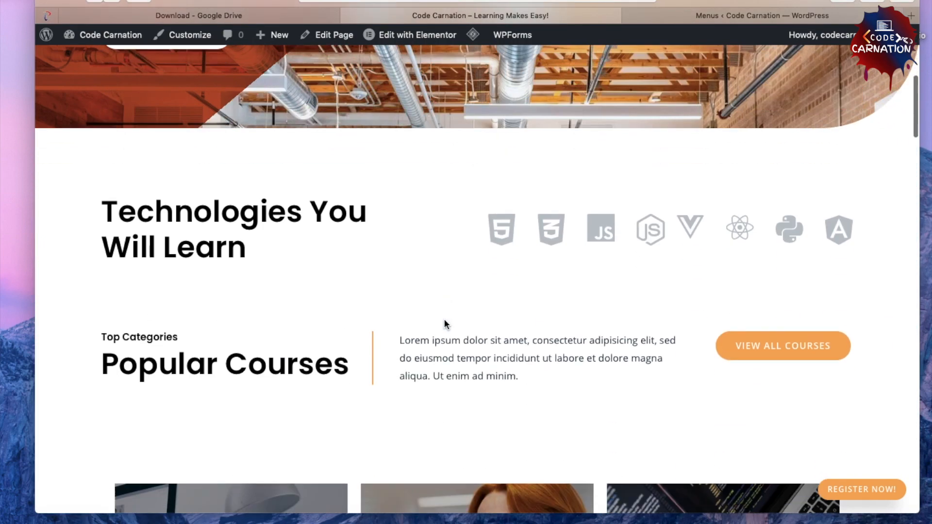
{"action": "scroll", "coordinate": [444, 322], "scroll_direction": "up", "scroll_amount": 15}
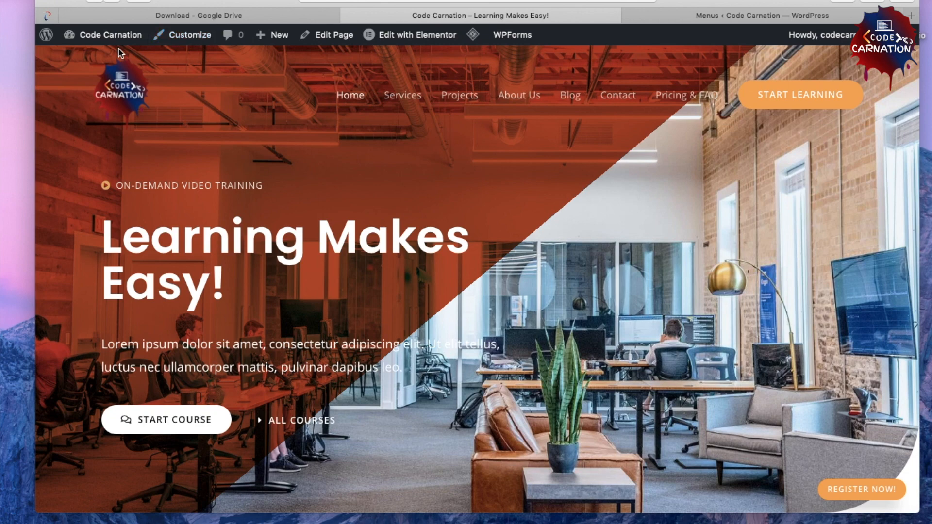
{"action": "mouse_move", "coordinate": [108, 43]}
{"action": "mouse_move", "coordinate": [294, 34]}
Start a new post titled 'Bhagavad Gita', correcting the misspelling, and begin its body paragraph.
{"action": "mouse_move", "coordinate": [278, 38]}
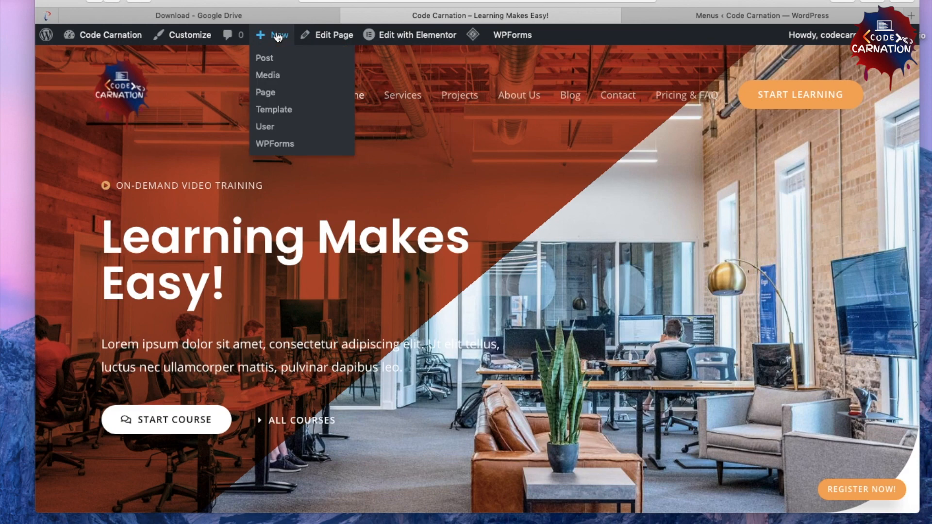
{"action": "left_click", "coordinate": [269, 58]}
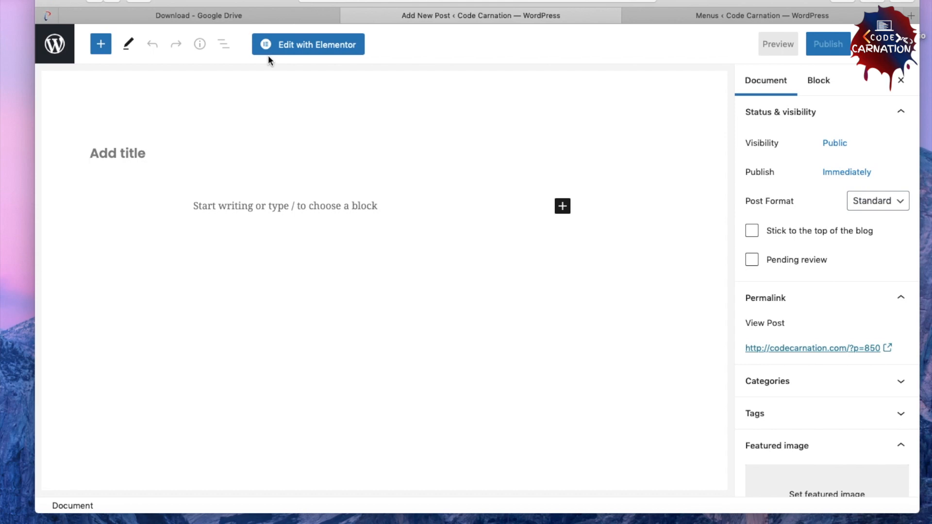
{"action": "type", "text": "B"}
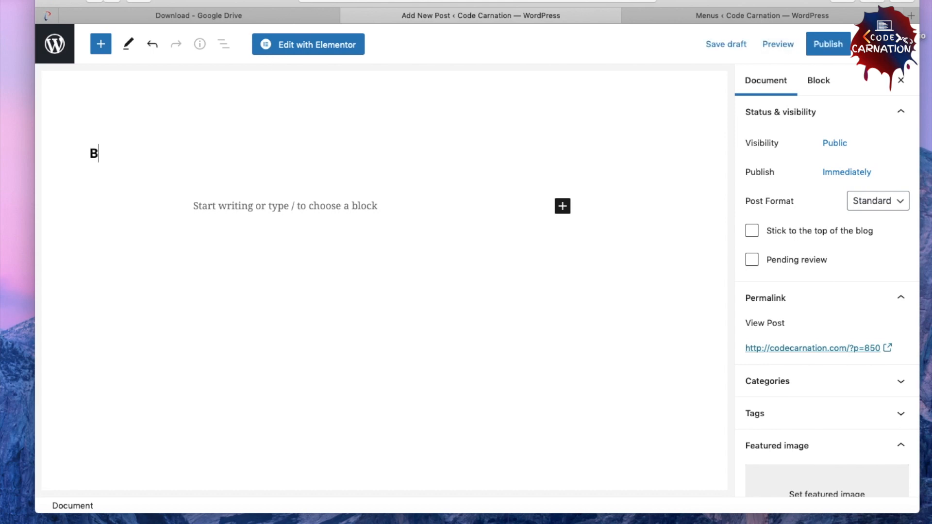
{"action": "type", "text": "hagvad Gia"}
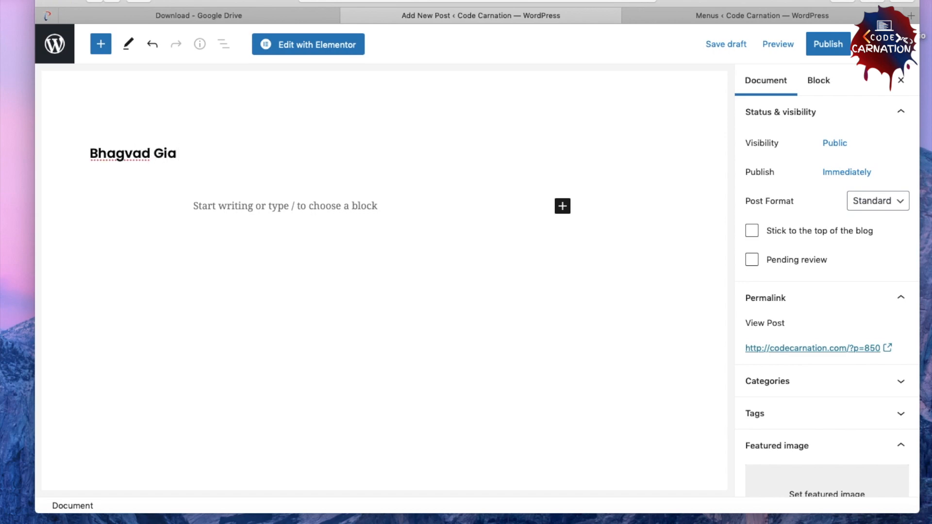
{"action": "key", "text": "BackSpace"}
{"action": "type", "text": "ta"}
{"action": "right_click", "coordinate": [133, 153]}
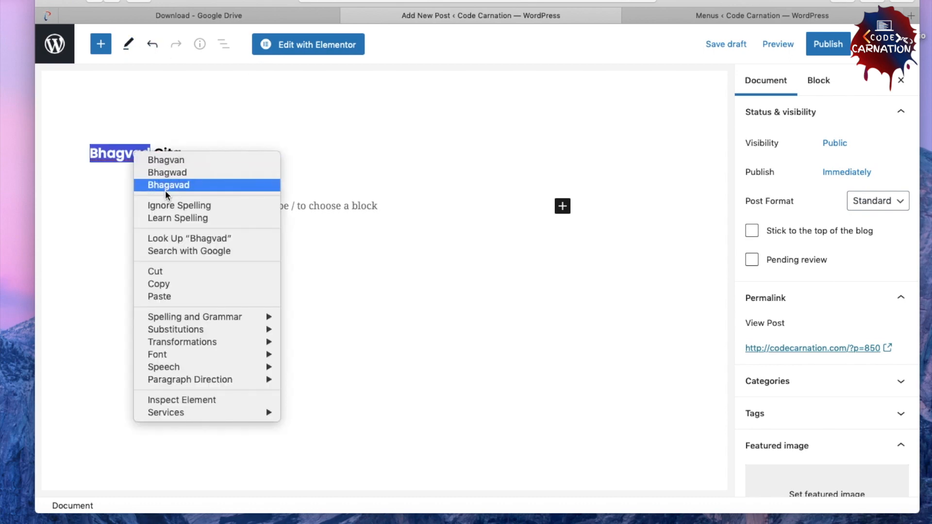
{"action": "left_click", "coordinate": [166, 186]}
{"action": "left_click", "coordinate": [234, 158]}
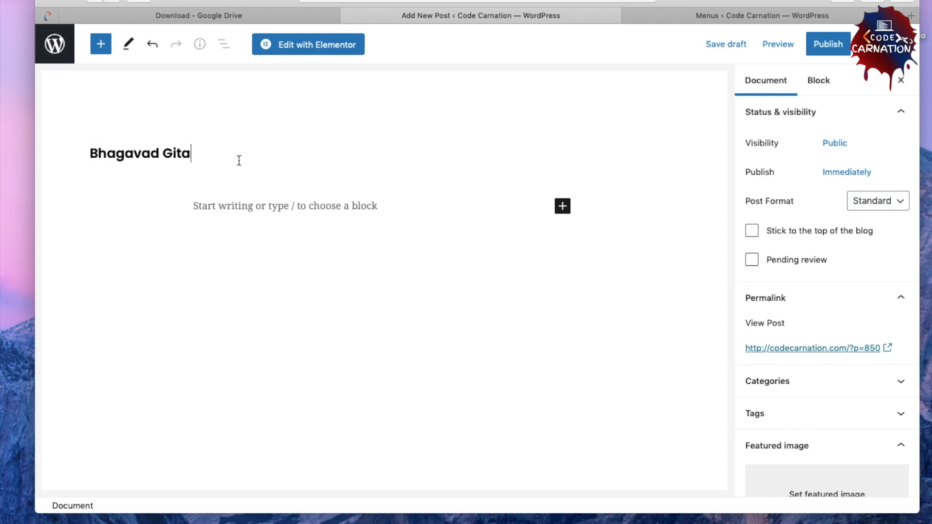
{"action": "left_click", "coordinate": [305, 206]}
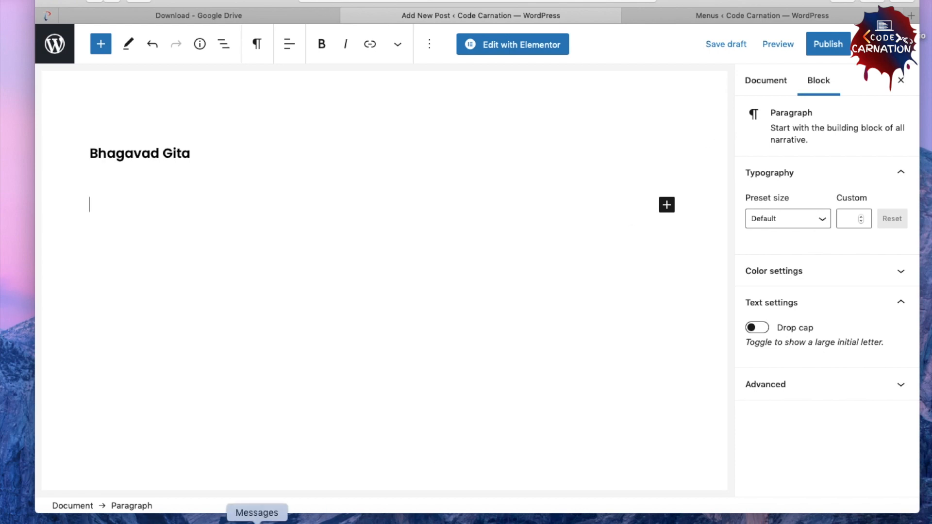
{"action": "left_click", "coordinate": [171, 522]}
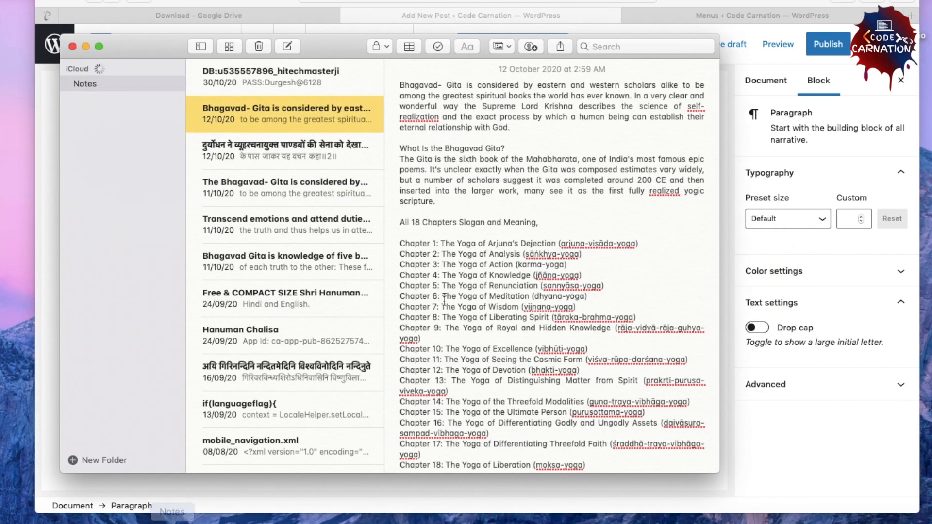
{"action": "left_click_drag", "start_coordinate": [401, 85], "coordinate": [553, 476]}
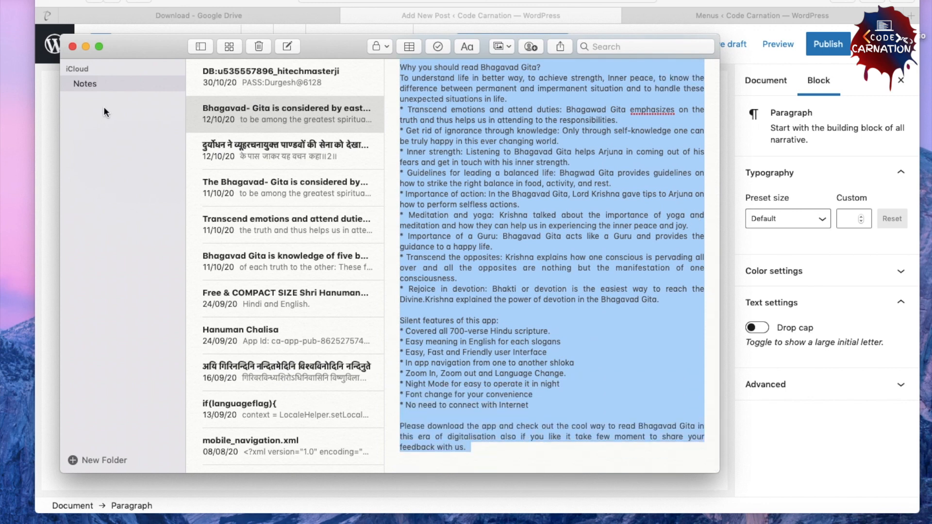
{"action": "left_click", "coordinate": [86, 45]}
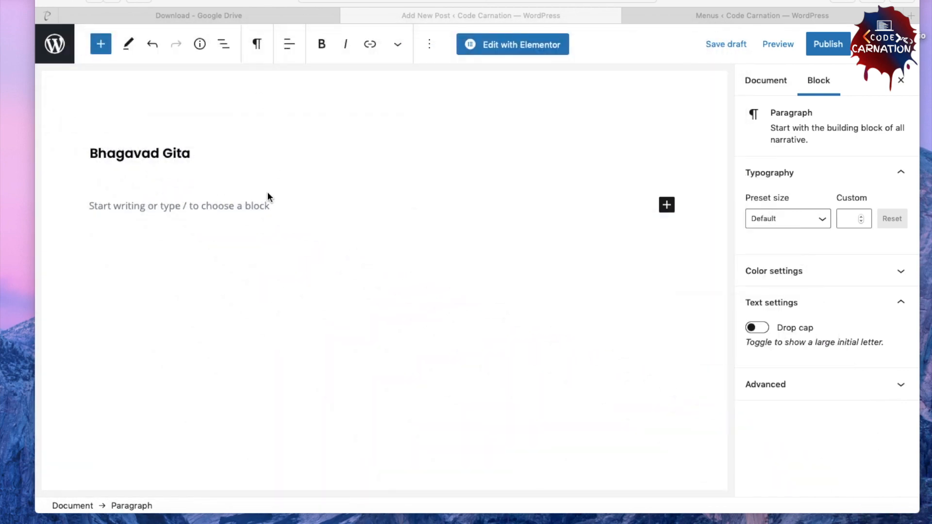
{"action": "left_click", "coordinate": [250, 213]}
Paste the Bhagavad Gita article and put 'What Is the Bhagavad Gita?' on its own line.
{"action": "key", "text": "super+v"}
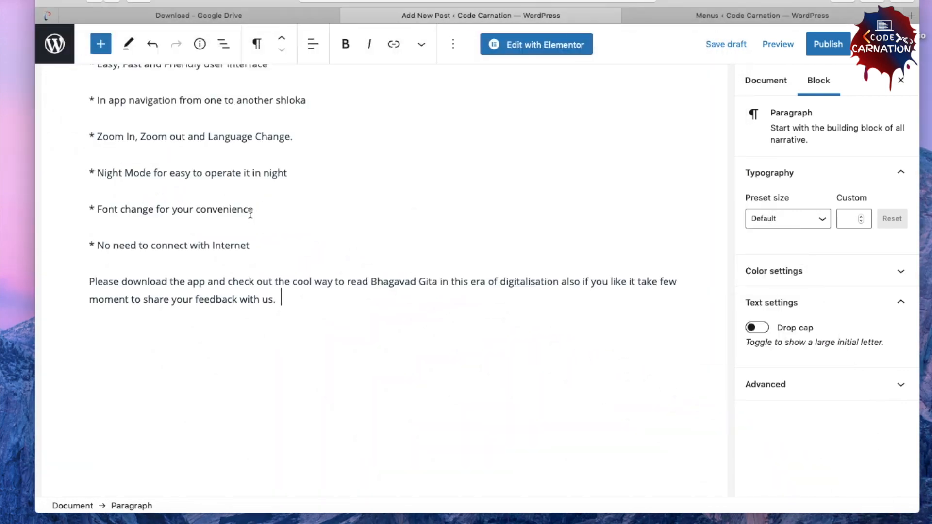
{"action": "scroll", "coordinate": [301, 249], "scroll_direction": "up", "scroll_amount": 15}
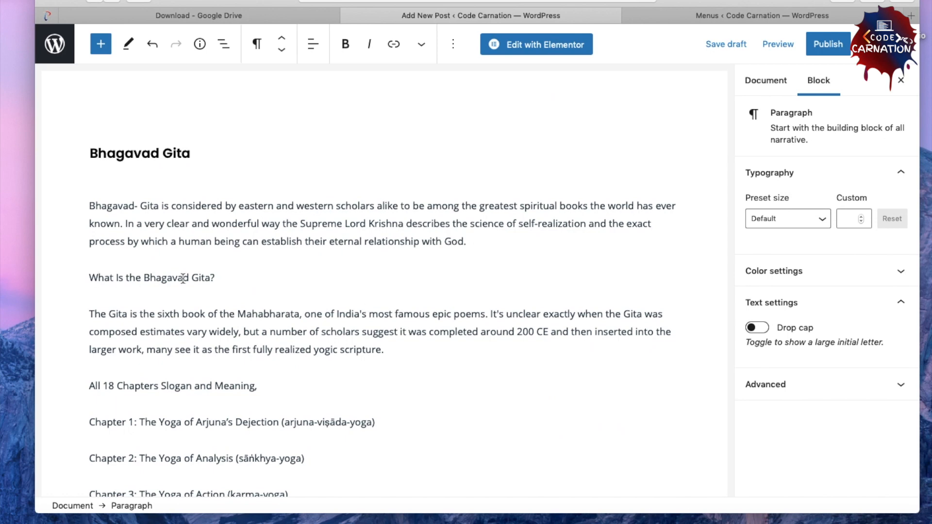
{"action": "left_click_drag", "start_coordinate": [233, 278], "coordinate": [87, 284]}
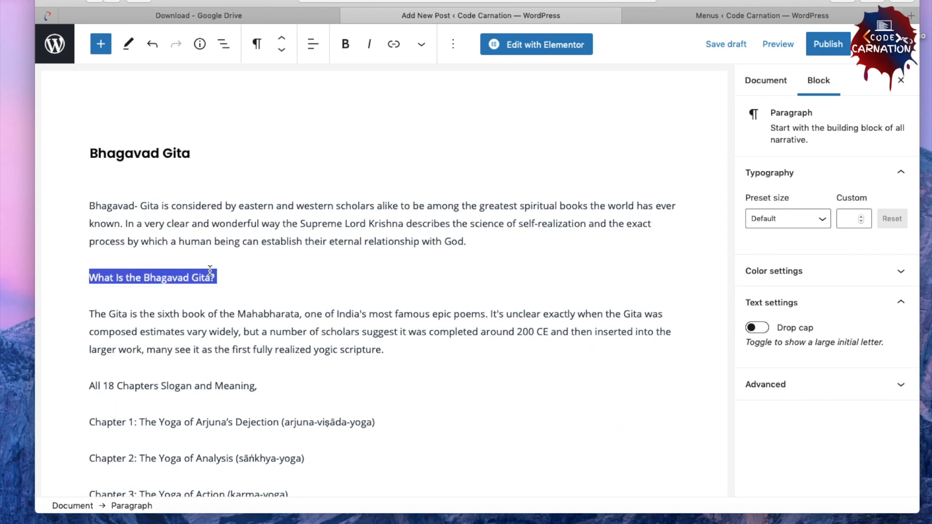
{"action": "left_click", "coordinate": [248, 282]}
{"action": "right_click", "coordinate": [248, 285]}
{"action": "left_click", "coordinate": [176, 277]}
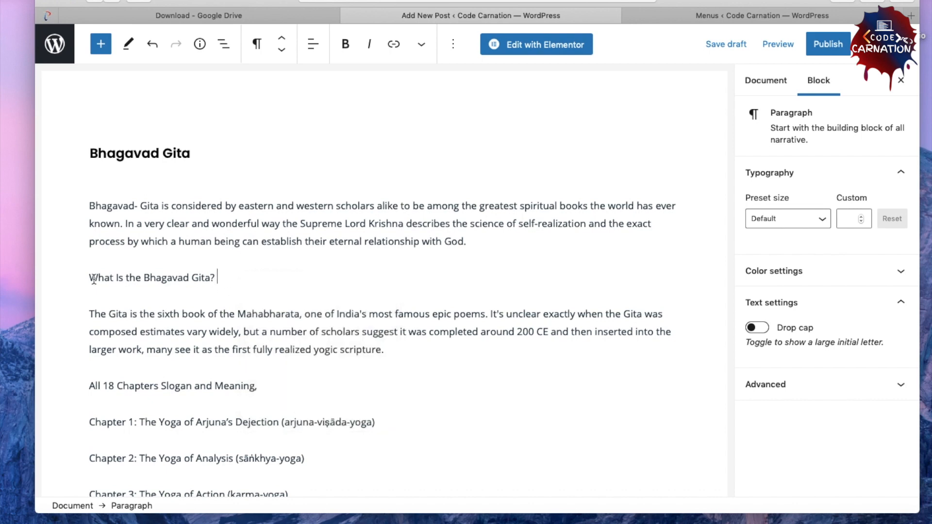
{"action": "key", "text": "BackSpace"}
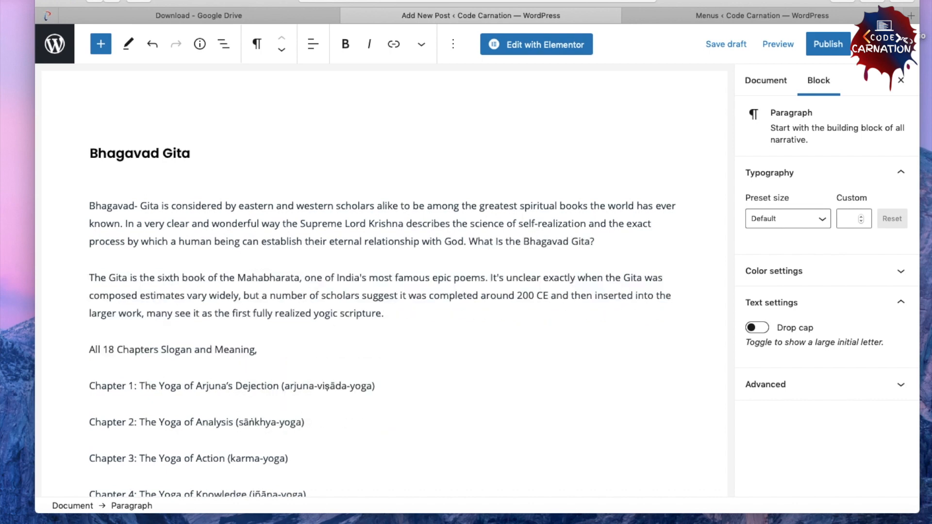
{"action": "key", "text": "Return"}
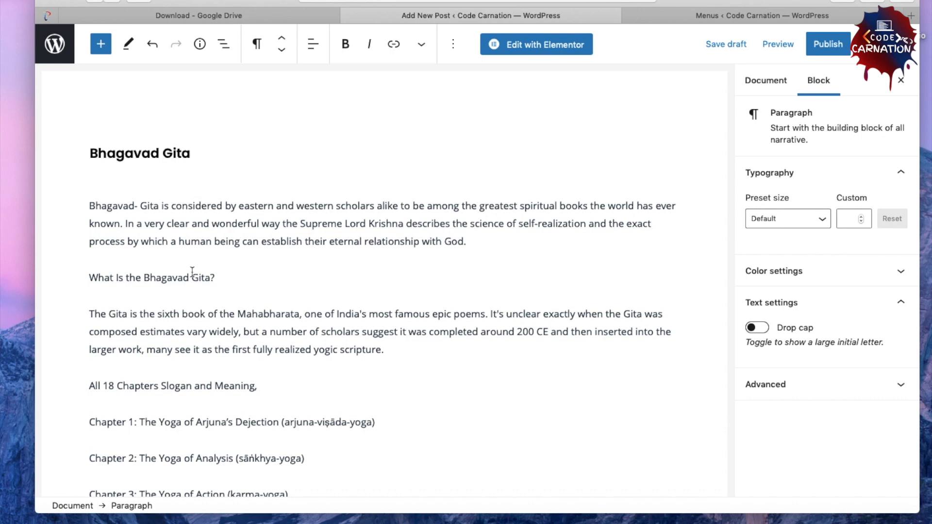
Select the 'What Is the Bhagavad Gita?' line in the post body.
{"action": "left_click", "coordinate": [94, 278]}
{"action": "left_click_drag", "start_coordinate": [250, 280], "coordinate": [67, 275]}
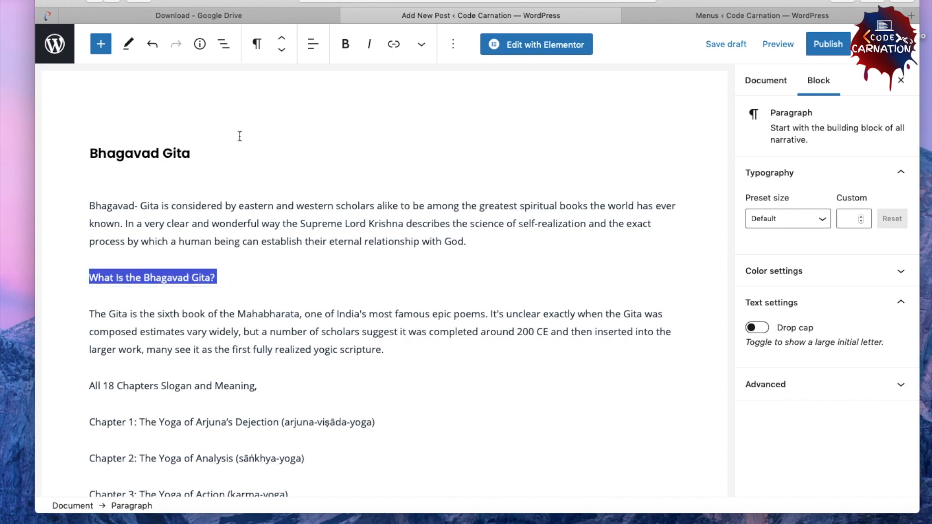
{"action": "left_click", "coordinate": [280, 44]}
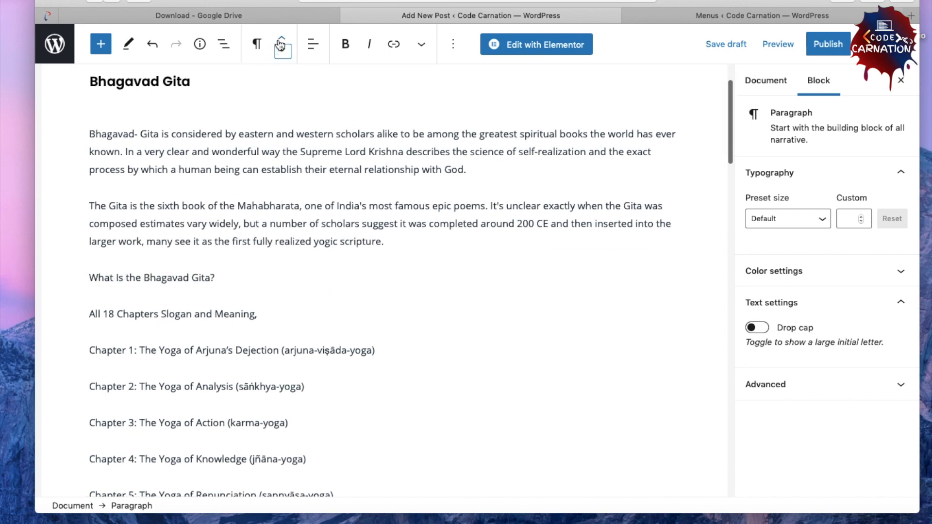
Convert 'What Is the Bhagavad Gita?' into a heading block.
{"action": "left_click", "coordinate": [256, 44]}
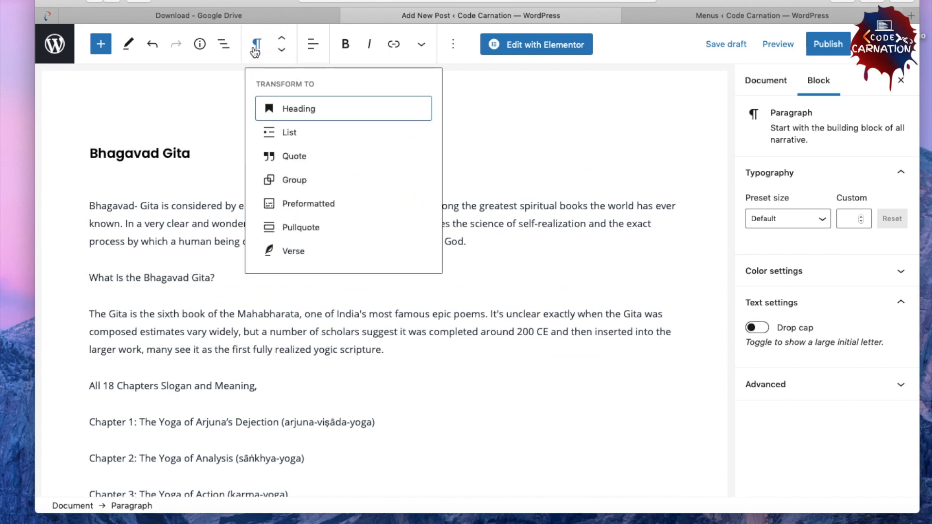
{"action": "left_click", "coordinate": [298, 109]}
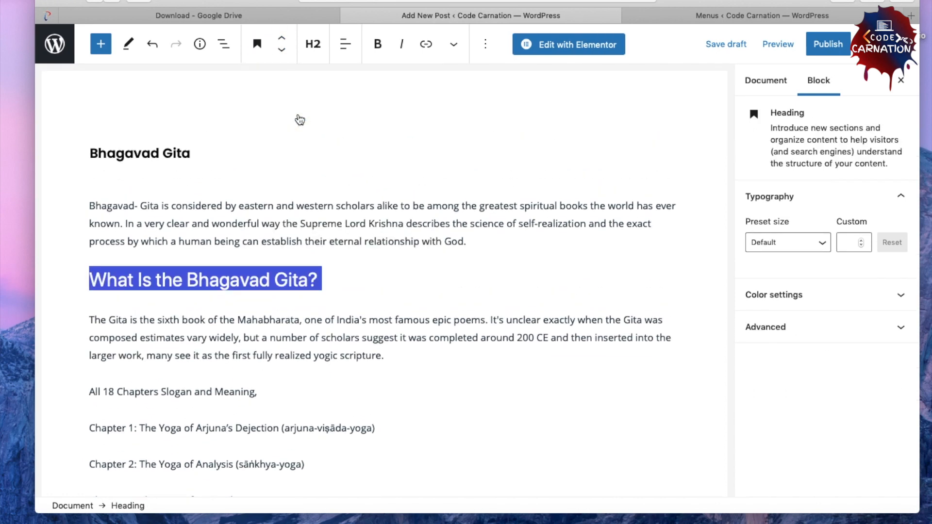
{"action": "left_click", "coordinate": [363, 296]}
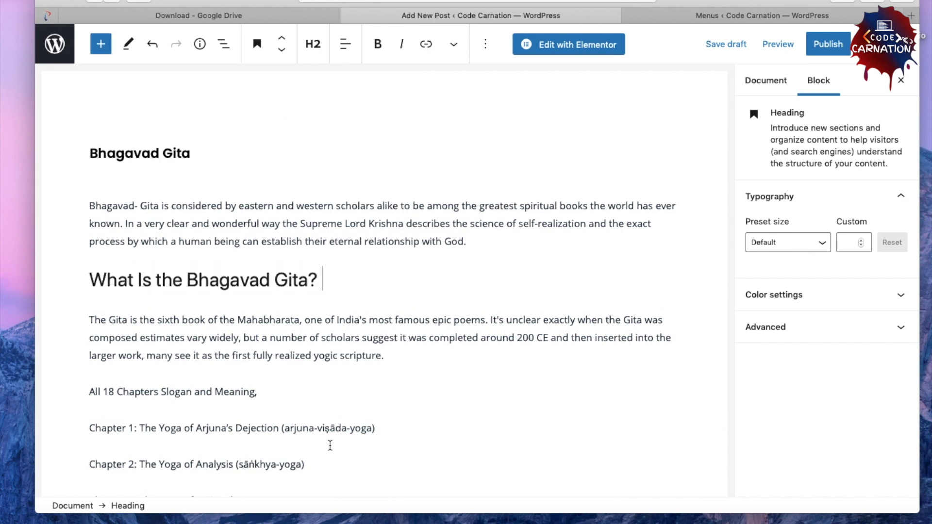
Turn 'All 18 Chapters Slogan and Meaning,' into an H3 heading.
{"action": "scroll", "coordinate": [246, 384], "scroll_direction": "down", "scroll_amount": 3}
{"action": "left_click_drag", "start_coordinate": [90, 335], "coordinate": [66, 335]}
{"action": "left_click", "coordinate": [279, 333]}
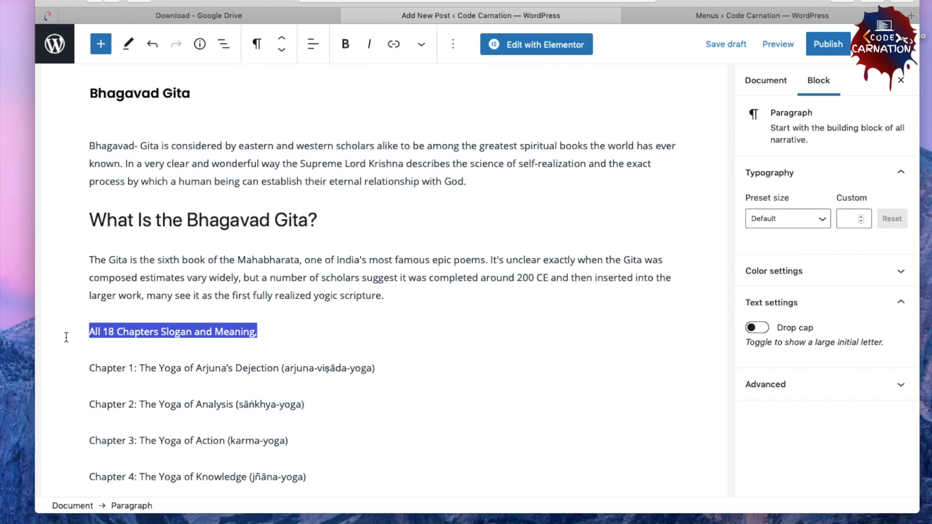
{"action": "left_click", "coordinate": [258, 45]}
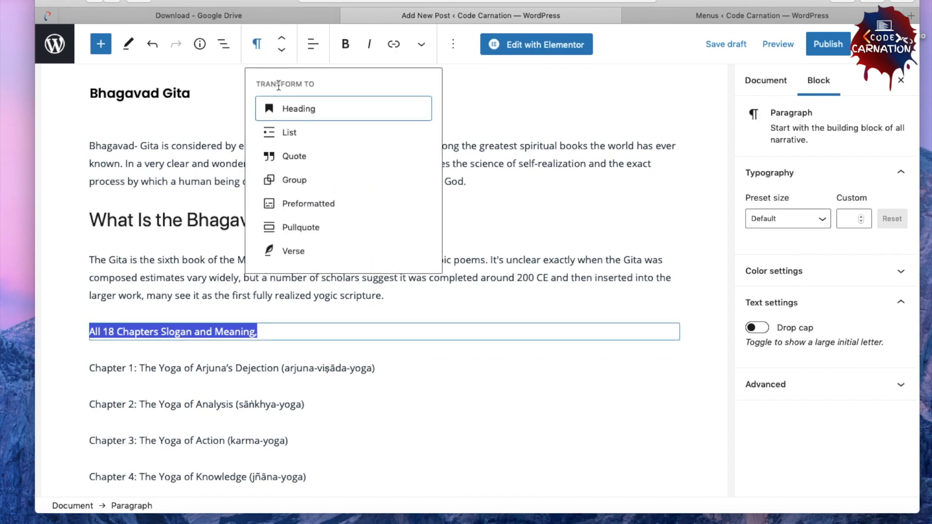
{"action": "left_click", "coordinate": [270, 108]}
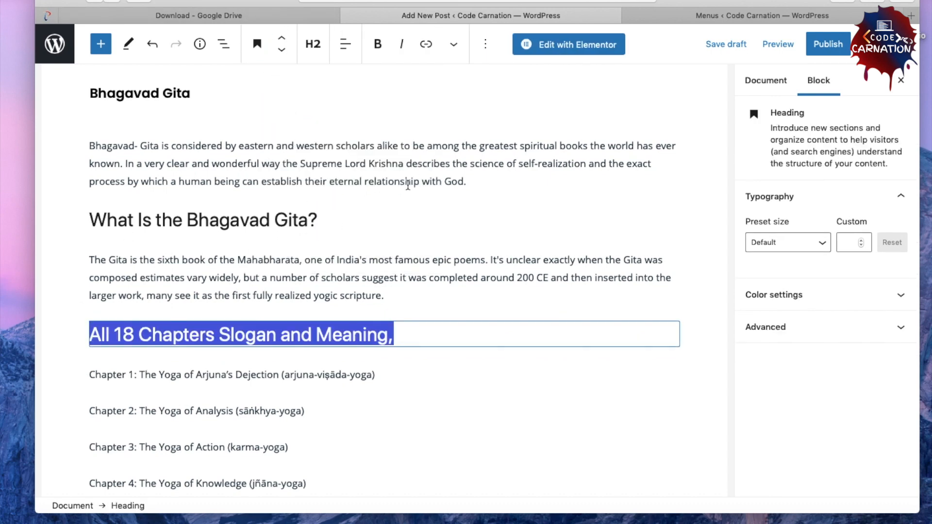
{"action": "left_click", "coordinate": [313, 44]}
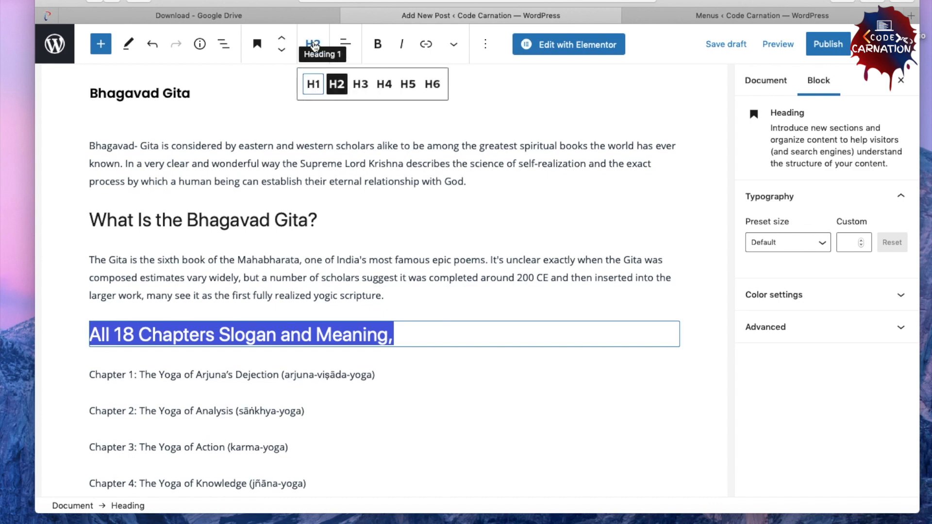
{"action": "left_click", "coordinate": [361, 85]}
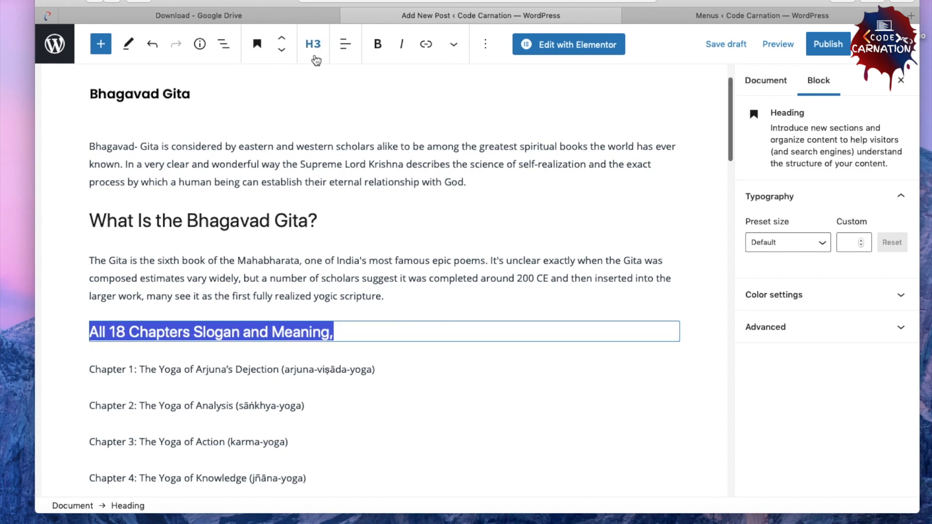
{"action": "left_click", "coordinate": [313, 48]}
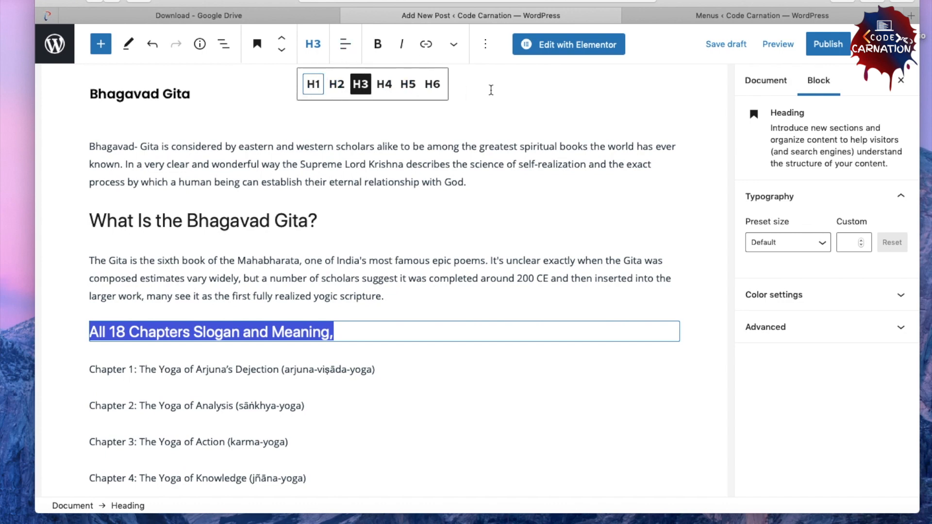
{"action": "scroll", "coordinate": [385, 396], "scroll_direction": "down", "scroll_amount": 15}
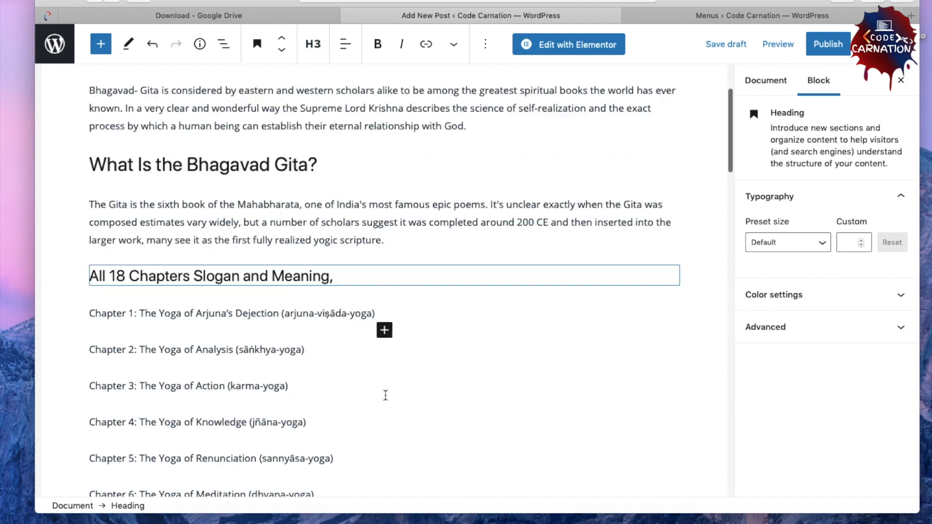
{"action": "scroll", "coordinate": [385, 395], "scroll_direction": "up", "scroll_amount": 16}
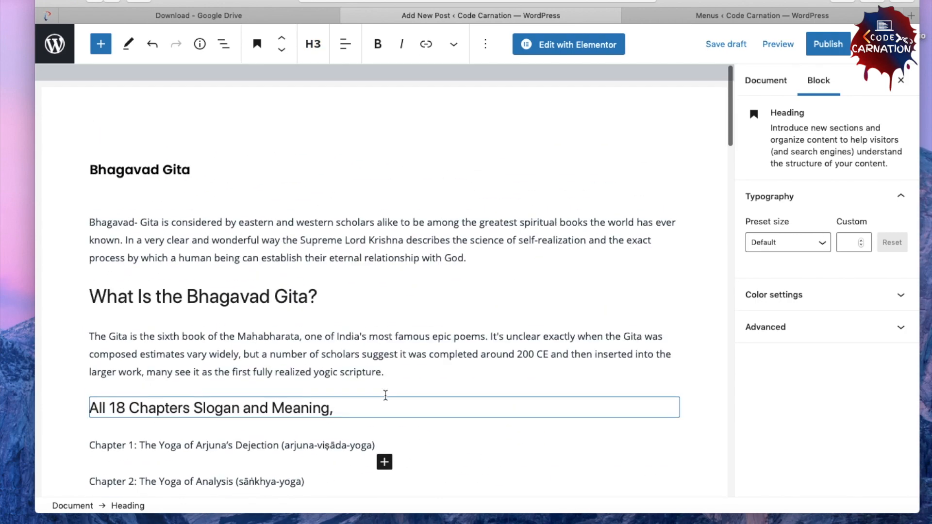
{"action": "left_click", "coordinate": [772, 83]}
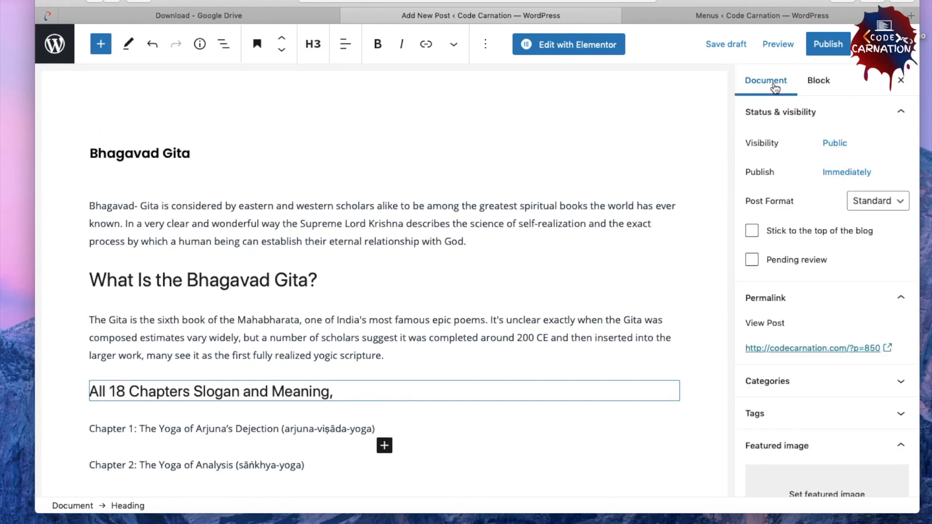
Choose the dark code screenshot html.jpg from the Media Library as the featured image.
{"action": "scroll", "coordinate": [856, 435], "scroll_direction": "down", "scroll_amount": 3}
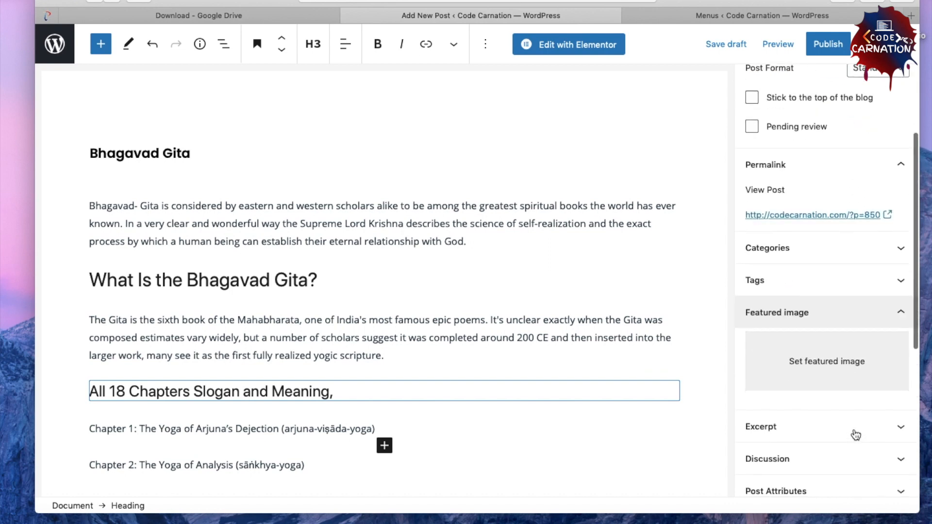
{"action": "left_click", "coordinate": [837, 365]}
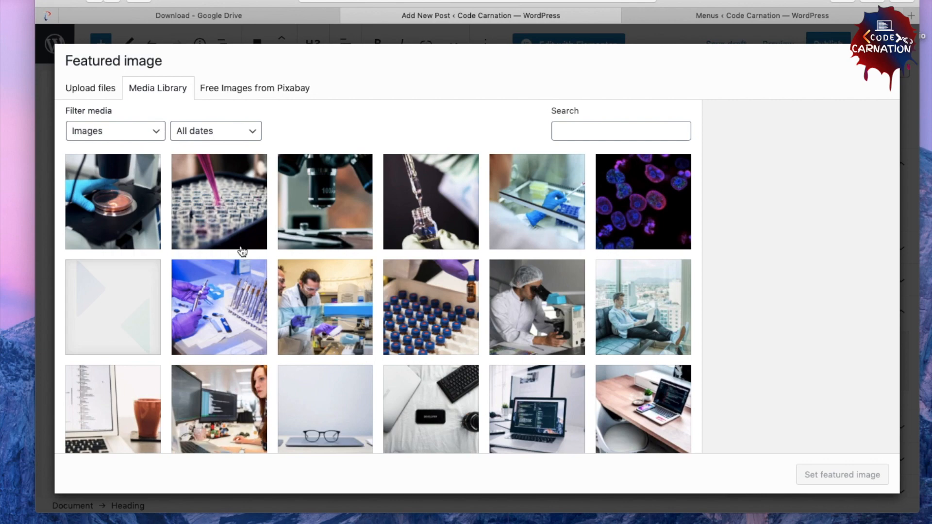
{"action": "scroll", "coordinate": [242, 251], "scroll_direction": "down", "scroll_amount": 5}
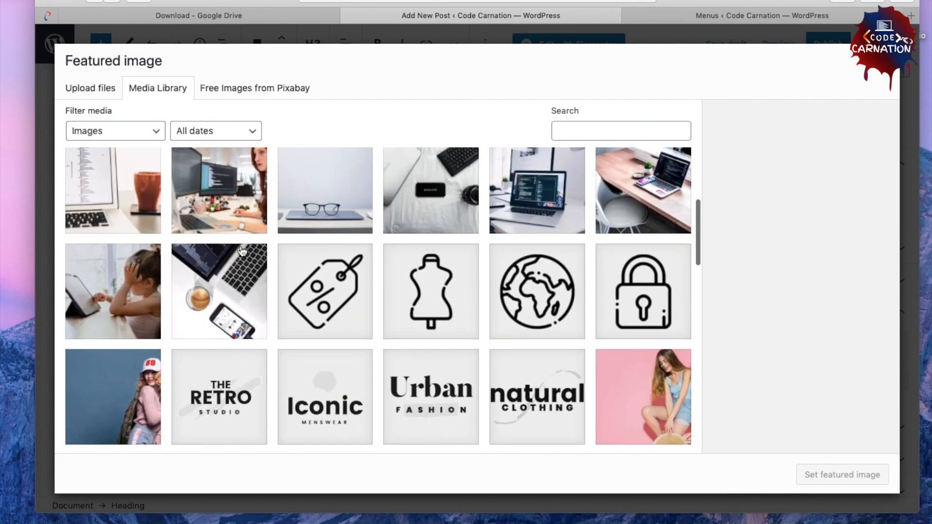
{"action": "scroll", "coordinate": [242, 251], "scroll_direction": "down", "scroll_amount": 12}
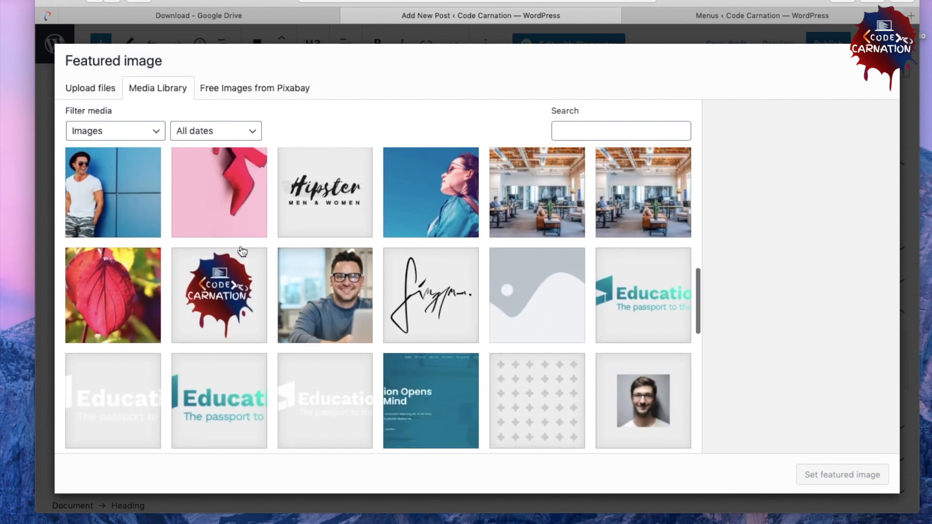
{"action": "scroll", "coordinate": [242, 251], "scroll_direction": "down", "scroll_amount": 10}
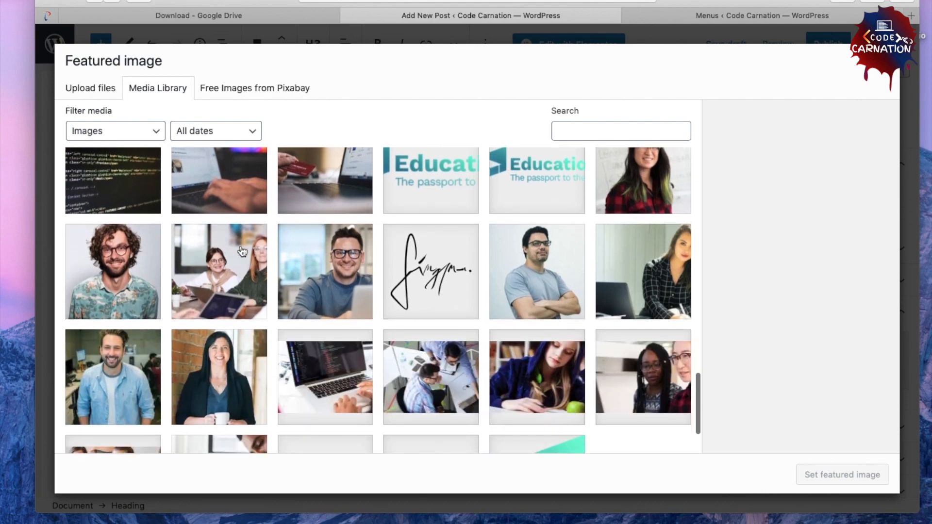
{"action": "scroll", "coordinate": [242, 251], "scroll_direction": "up", "scroll_amount": 20}
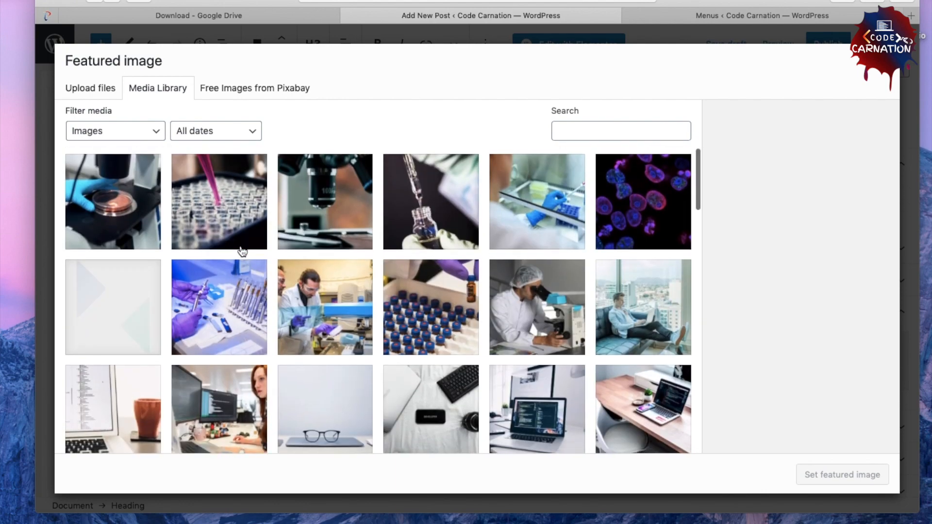
{"action": "scroll", "coordinate": [219, 340], "scroll_direction": "down", "scroll_amount": 3}
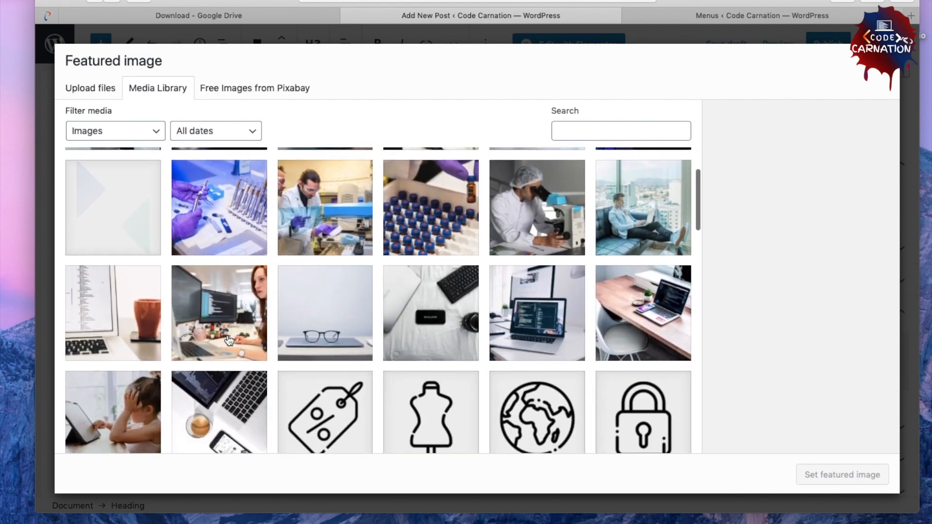
{"action": "scroll", "coordinate": [135, 319], "scroll_direction": "down", "scroll_amount": 10}
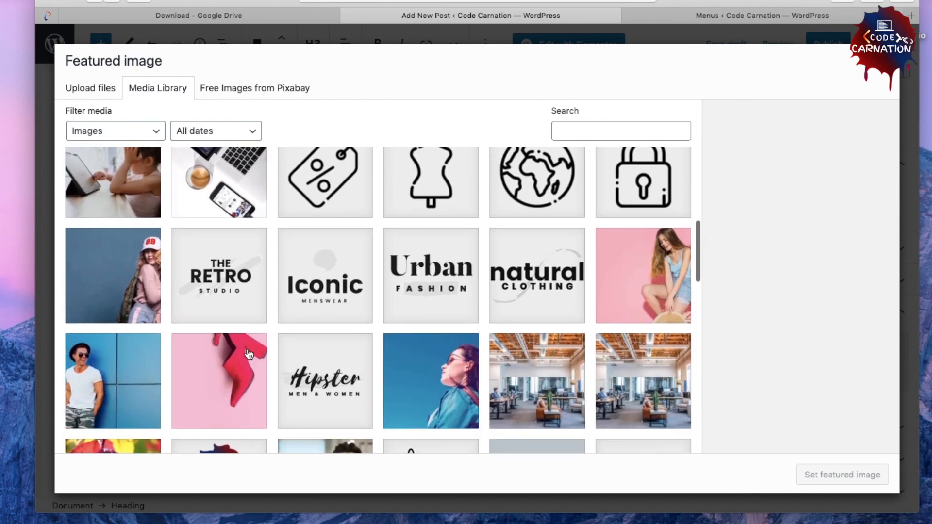
{"action": "scroll", "coordinate": [248, 354], "scroll_direction": "down", "scroll_amount": 3}
{"action": "scroll", "coordinate": [235, 337], "scroll_direction": "down", "scroll_amount": 3}
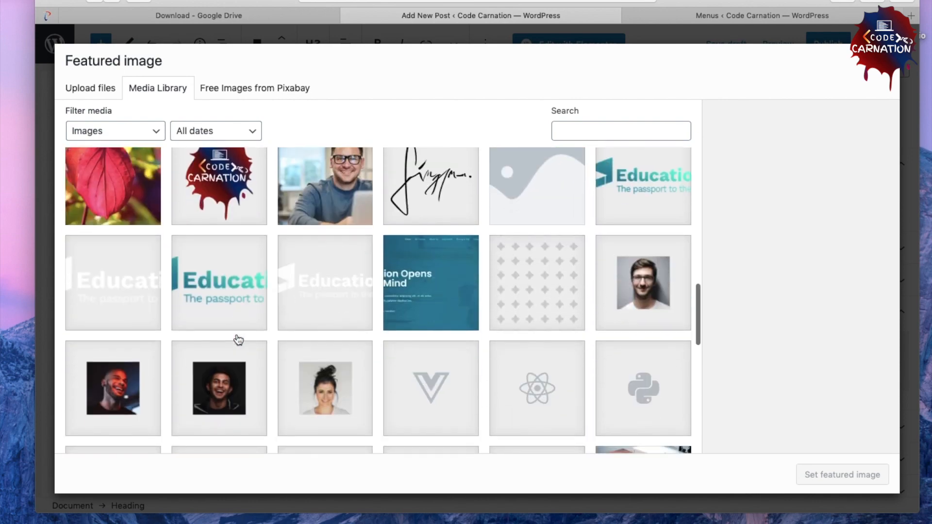
{"action": "scroll", "coordinate": [233, 374], "scroll_direction": "down", "scroll_amount": 8}
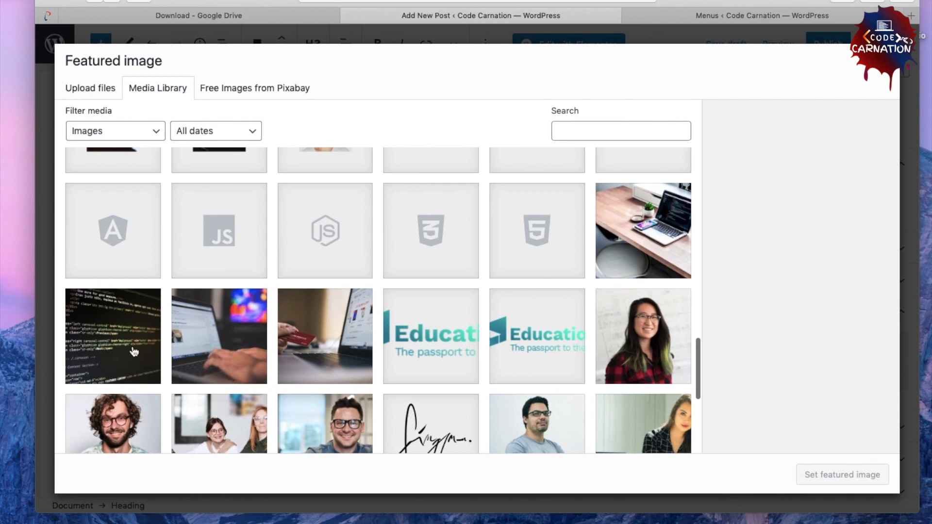
{"action": "left_click", "coordinate": [132, 349]}
{"action": "left_click", "coordinate": [852, 481]}
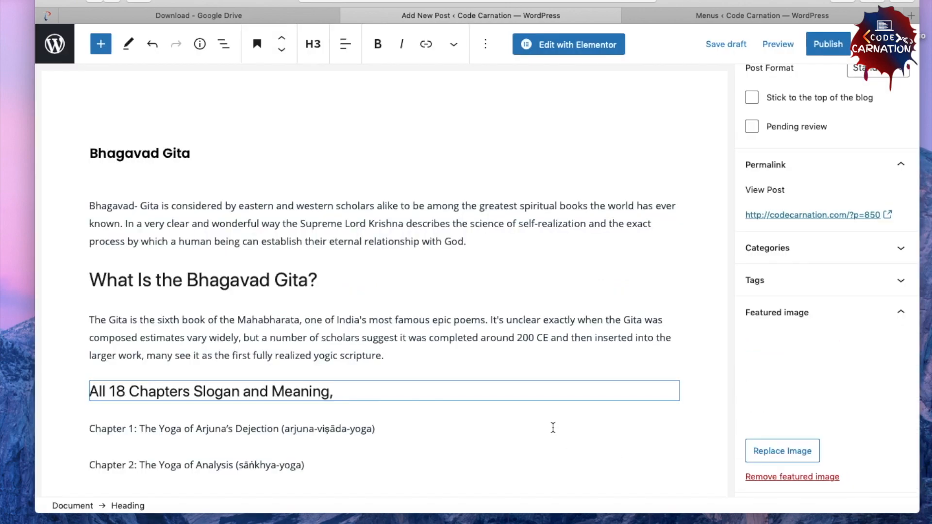
Check the publish date and permalink settings, keeping immediate publishing.
{"action": "scroll", "coordinate": [784, 312], "scroll_direction": "up", "scroll_amount": 5}
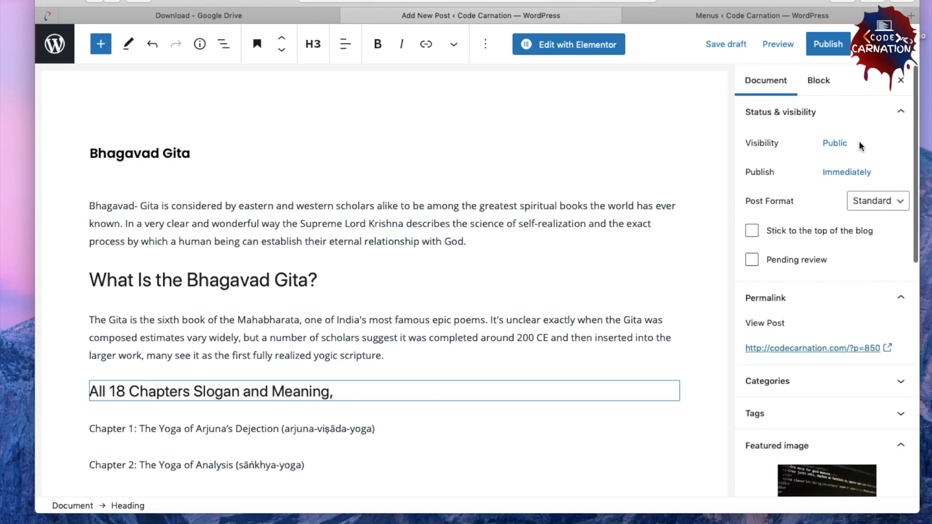
{"action": "left_click", "coordinate": [833, 178]}
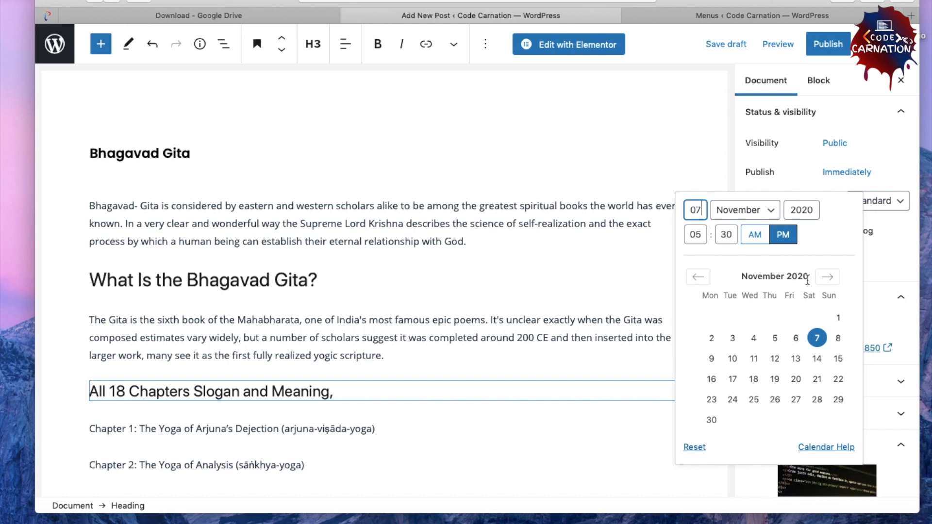
{"action": "left_click", "coordinate": [889, 156]}
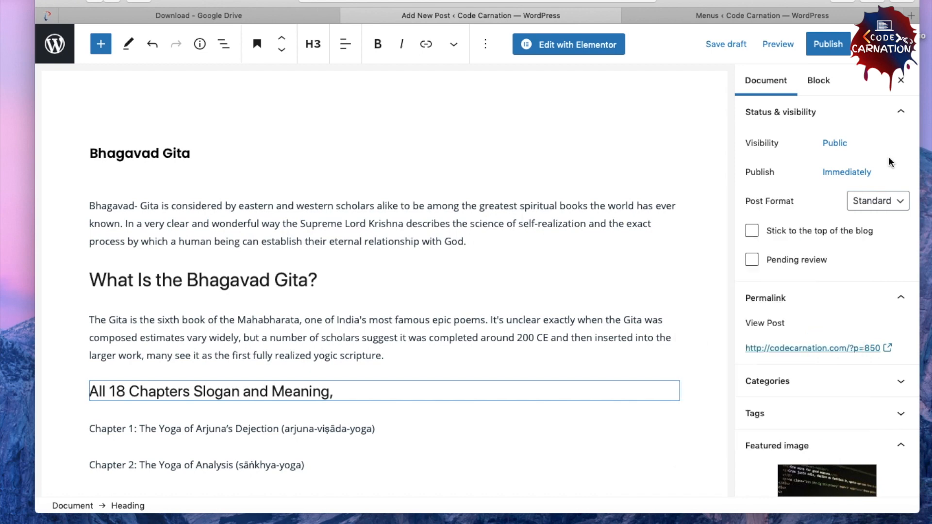
{"action": "scroll", "coordinate": [857, 235], "scroll_direction": "down", "scroll_amount": 5}
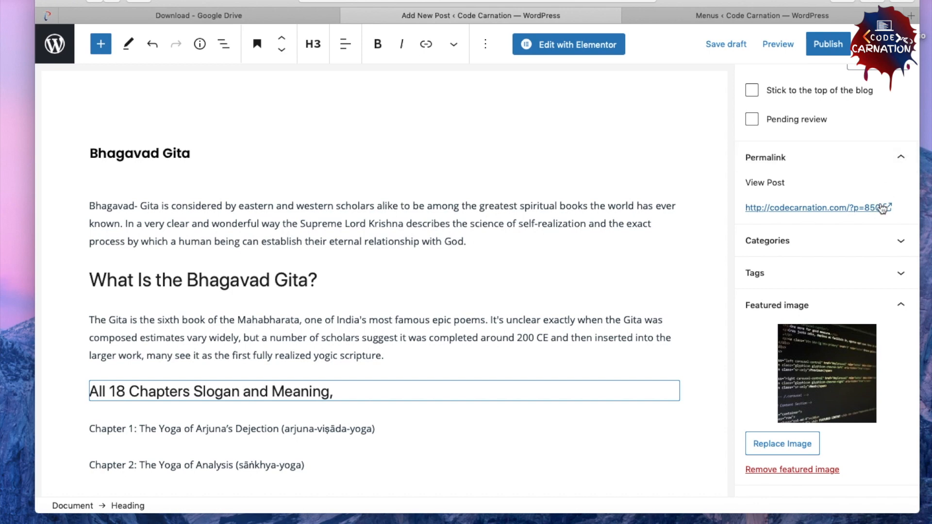
{"action": "left_click", "coordinate": [872, 209]}
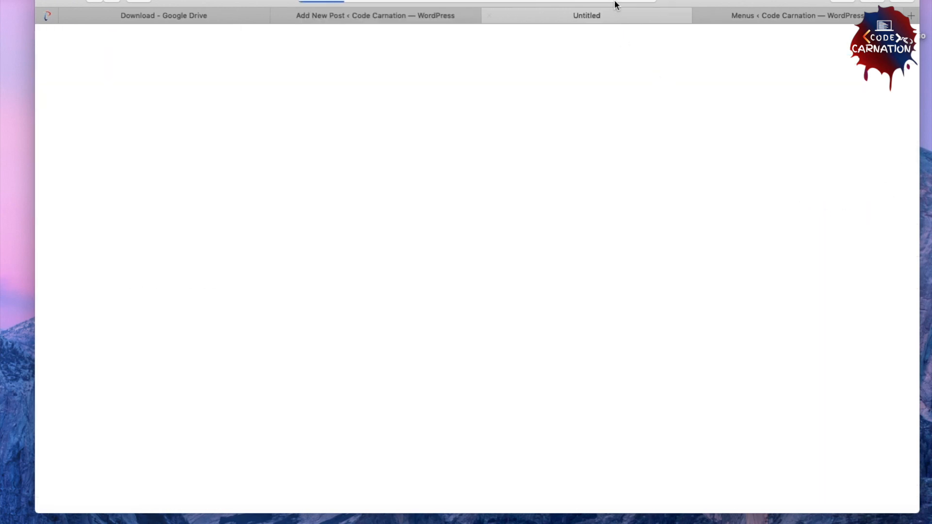
{"action": "left_click", "coordinate": [489, 16]}
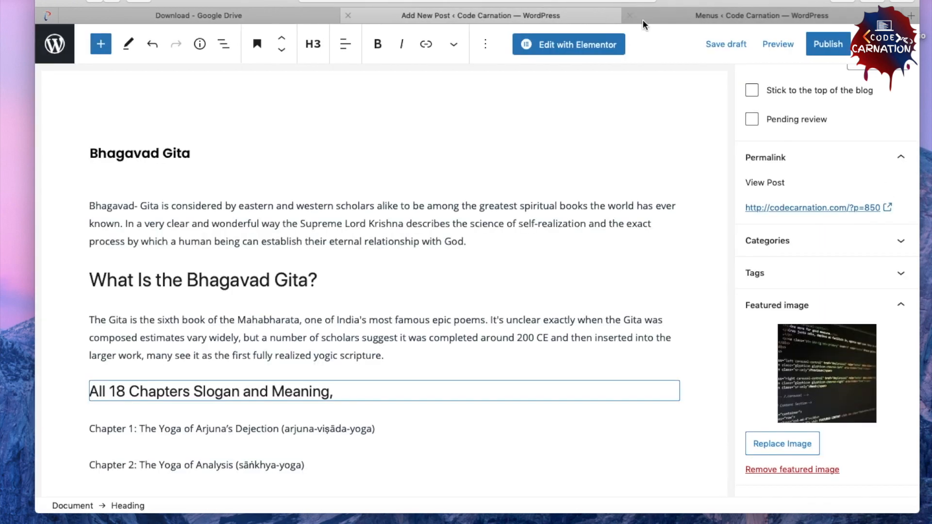
{"action": "left_click", "coordinate": [879, 167]}
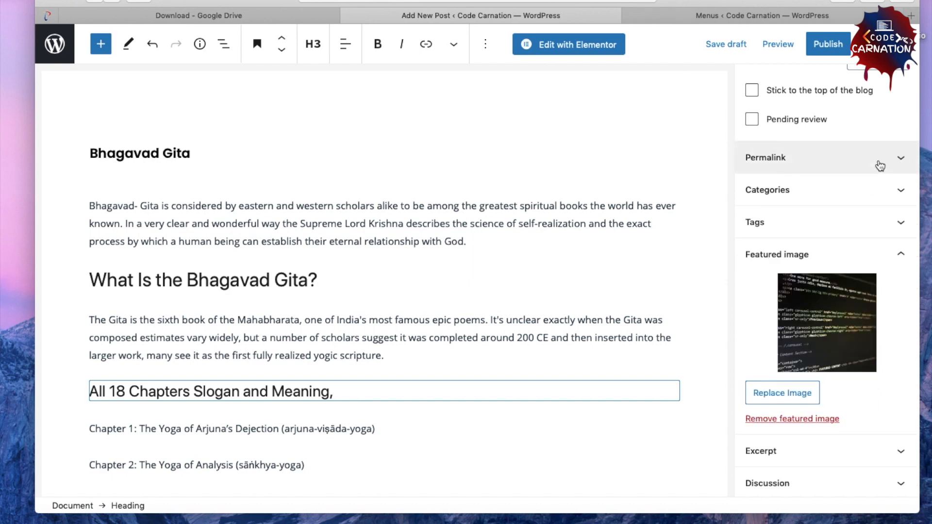
{"action": "left_click", "coordinate": [880, 166]}
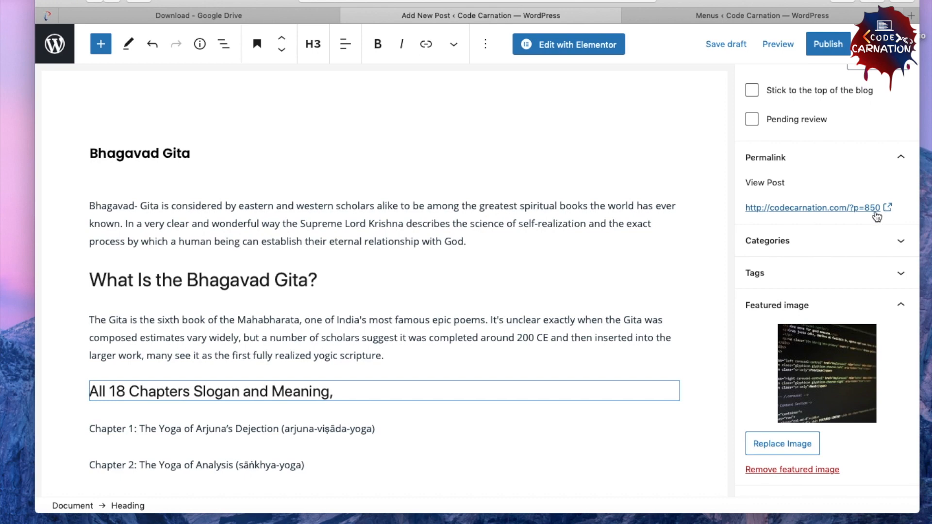
File the post under Tech, leaving Uncategorized unticked.
{"action": "left_click", "coordinate": [895, 244]}
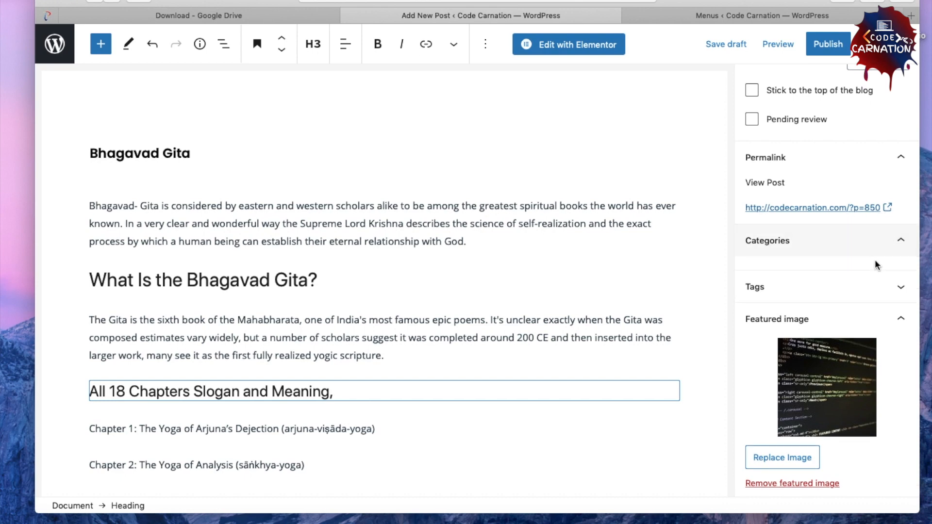
{"action": "left_click", "coordinate": [890, 249]}
{"action": "left_click", "coordinate": [888, 249]}
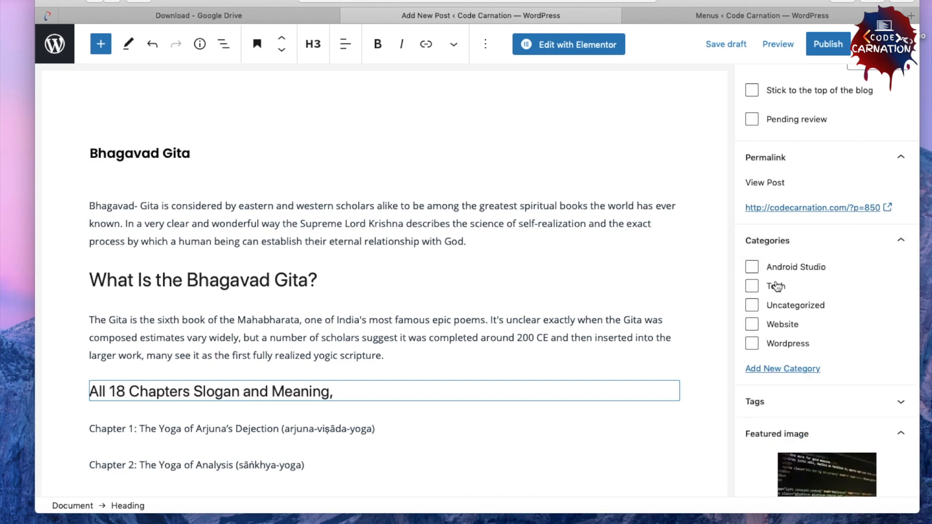
{"action": "left_click", "coordinate": [754, 310]}
{"action": "left_click", "coordinate": [752, 287]}
{"action": "left_click", "coordinate": [753, 307]}
Add the tags 'tag' and 'gita' to the post.
{"action": "scroll", "coordinate": [876, 383], "scroll_direction": "down", "scroll_amount": 5}
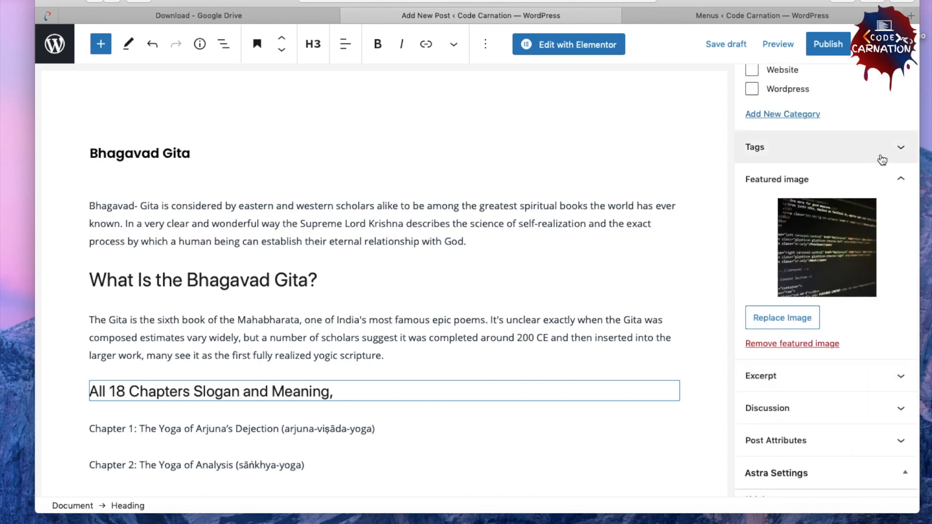
{"action": "left_click", "coordinate": [890, 148]}
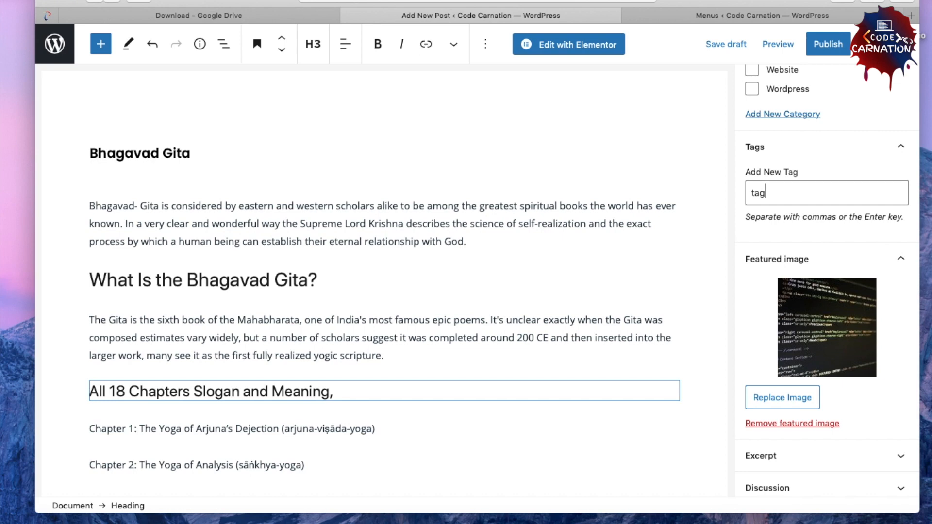
{"action": "type", "text": "tag"}
{"action": "key", "text": "Return"}
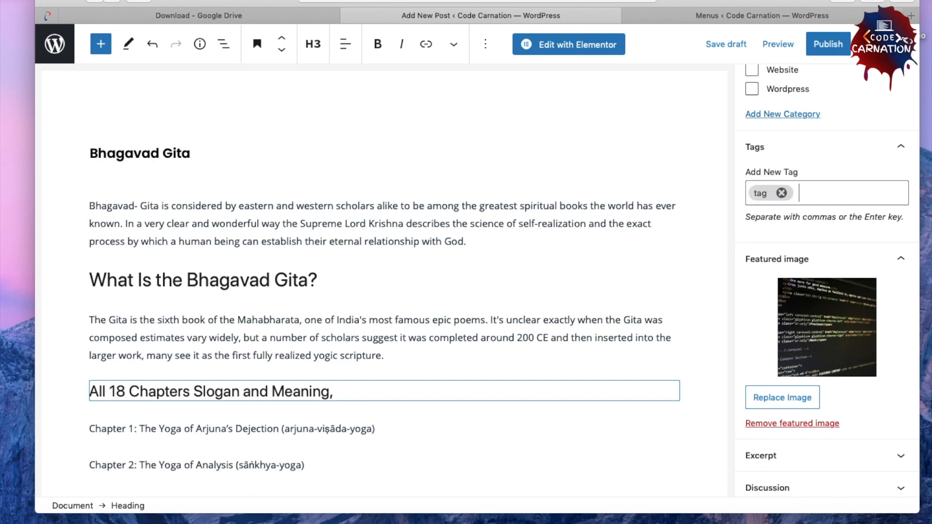
{"action": "type", "text": "gita"}
{"action": "key", "text": "Return"}
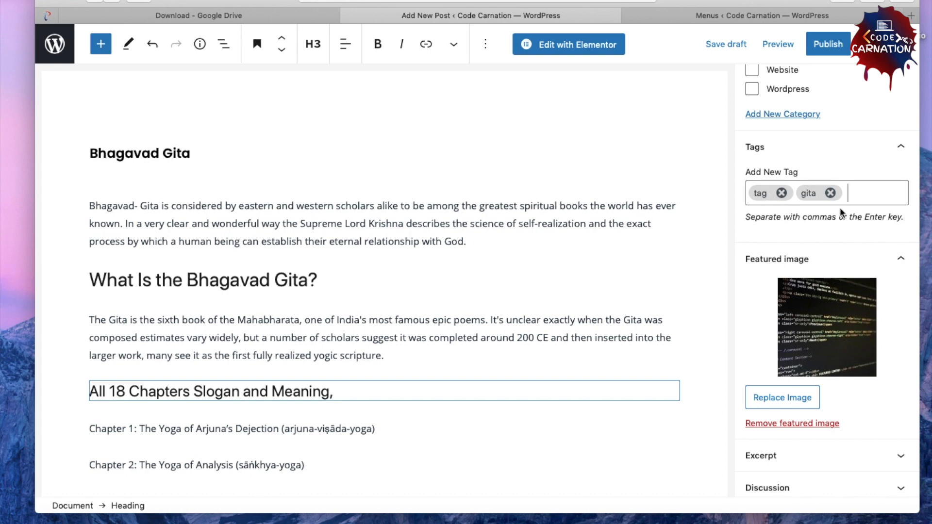
{"action": "scroll", "coordinate": [850, 253], "scroll_direction": "down", "scroll_amount": 10}
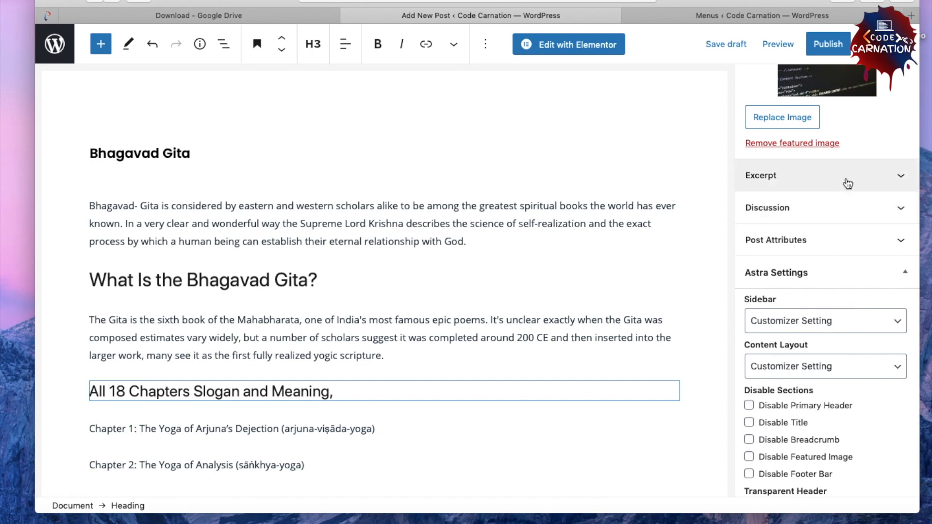
In Astra Settings choose Right Sidebar, Boxed content layout and Disabled transparent header.
{"action": "left_click", "coordinate": [857, 209]}
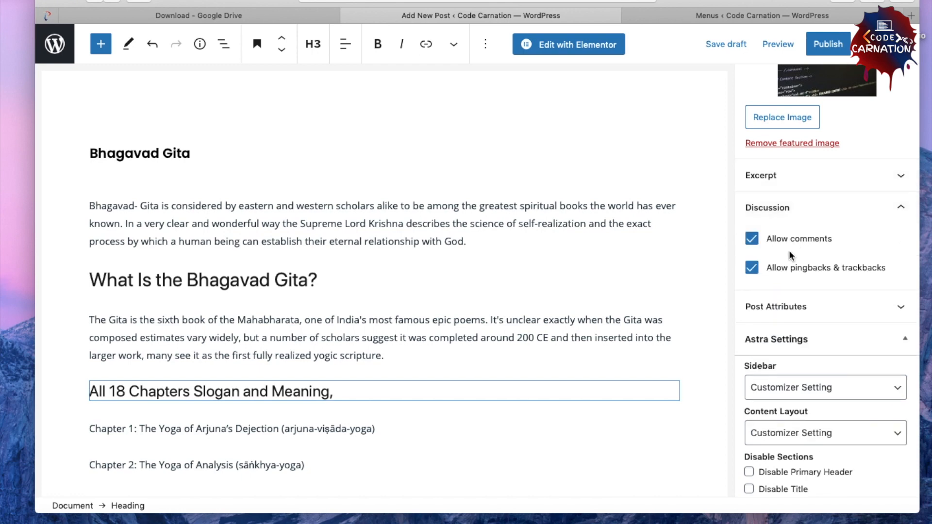
{"action": "left_click", "coordinate": [897, 210]}
{"action": "scroll", "coordinate": [840, 324], "scroll_direction": "down", "scroll_amount": 2}
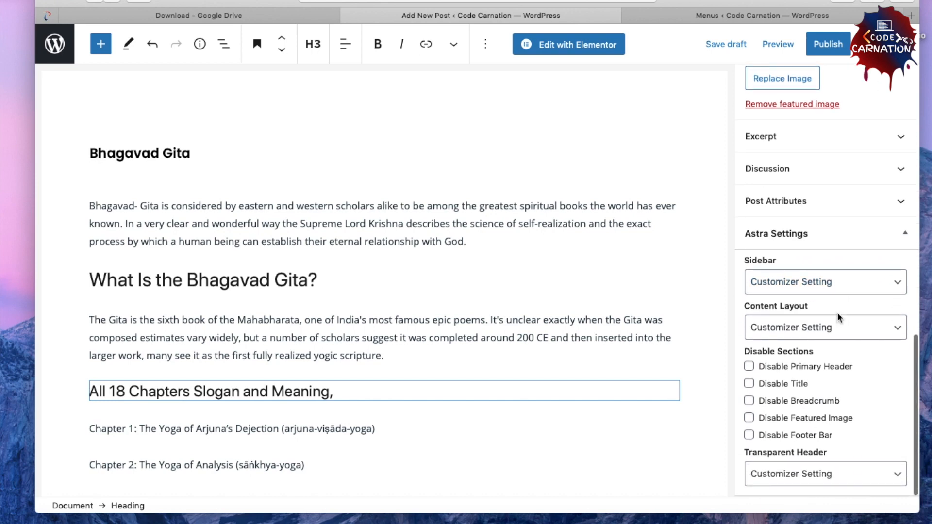
{"action": "left_click", "coordinate": [880, 287]}
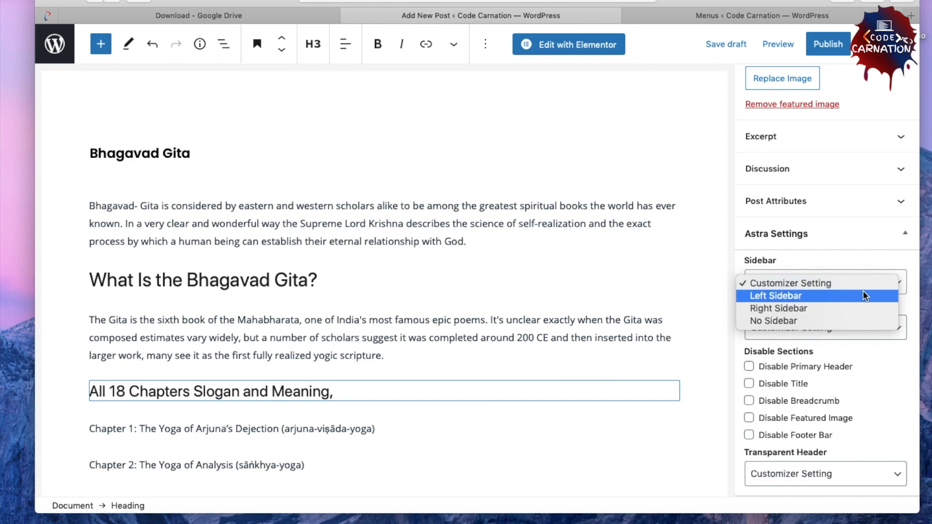
{"action": "left_click", "coordinate": [844, 307]}
{"action": "left_click", "coordinate": [892, 328]}
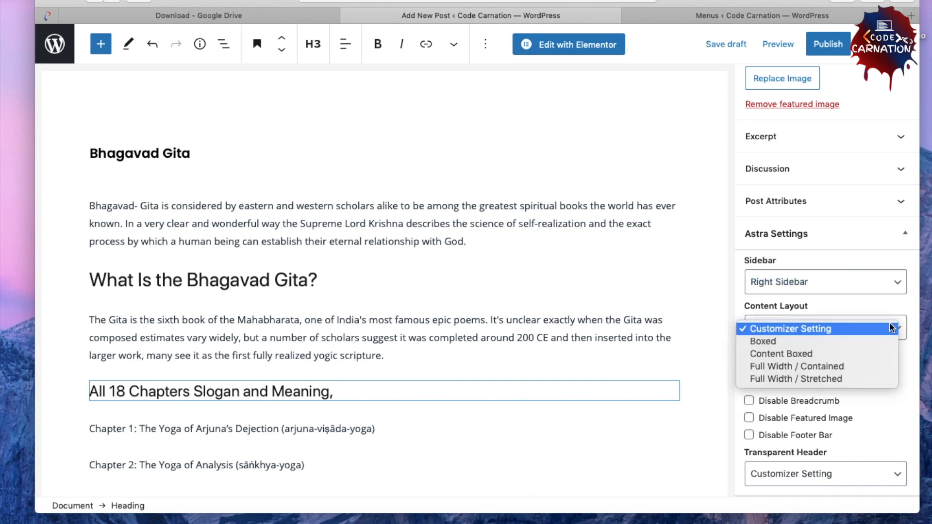
{"action": "left_click", "coordinate": [862, 340]}
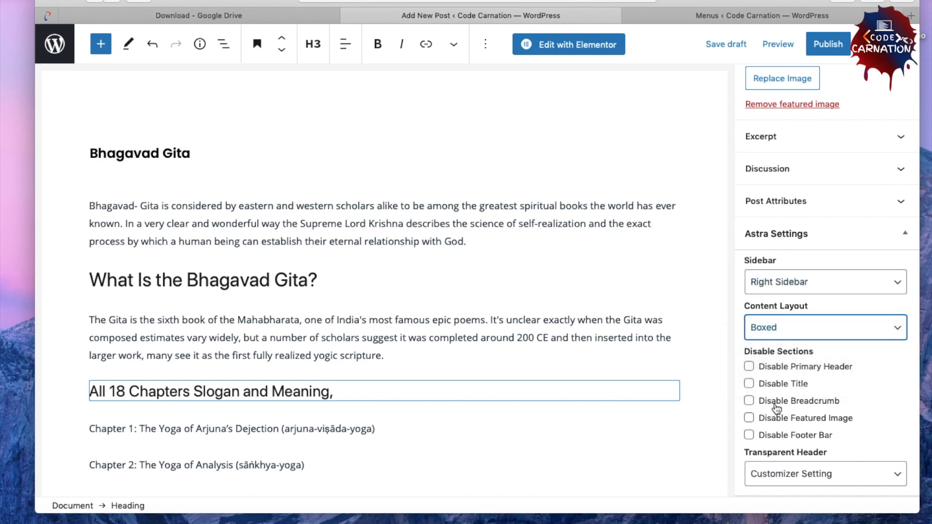
{"action": "left_click", "coordinate": [813, 479]}
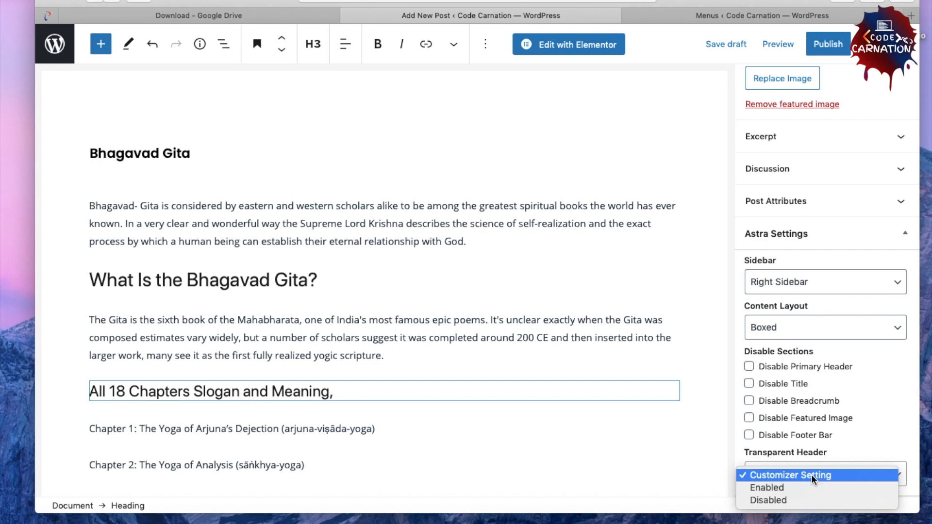
{"action": "left_click", "coordinate": [811, 474]}
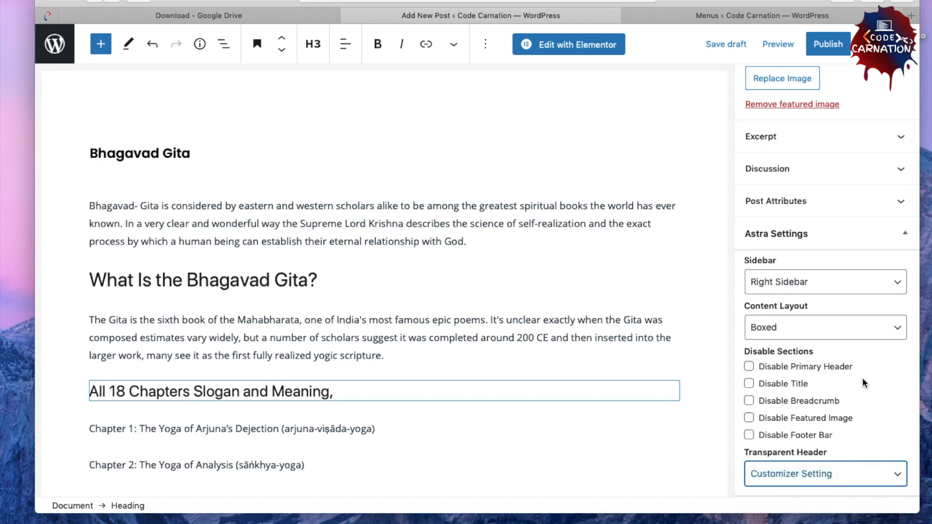
{"action": "left_click", "coordinate": [844, 474]}
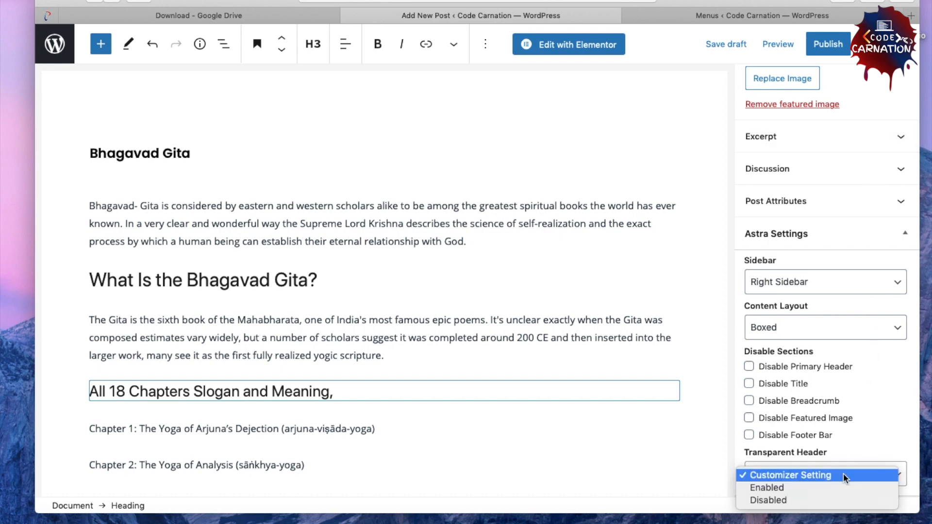
{"action": "left_click", "coordinate": [787, 497]}
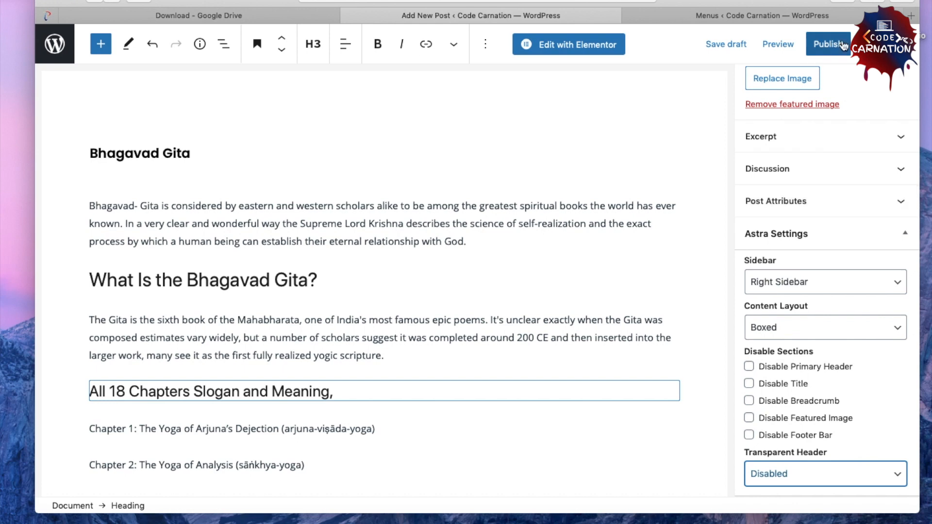
{"action": "left_click", "coordinate": [828, 44]}
{"action": "left_click", "coordinate": [807, 48]}
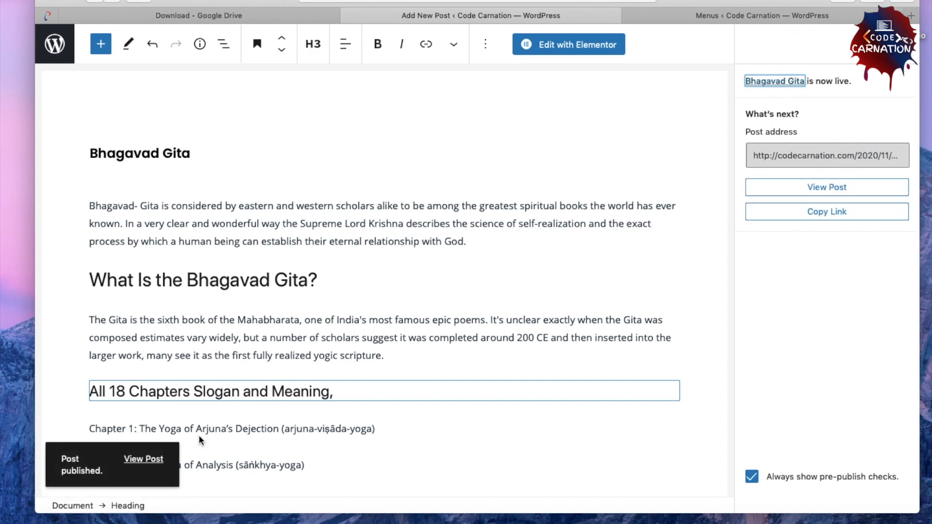
{"action": "left_click", "coordinate": [155, 463]}
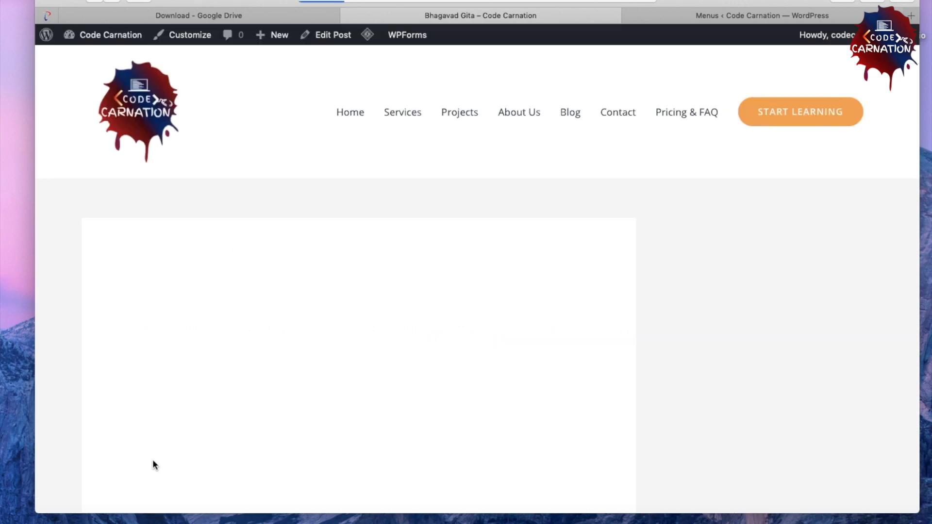
{"action": "scroll", "coordinate": [495, 447], "scroll_direction": "down", "scroll_amount": 5}
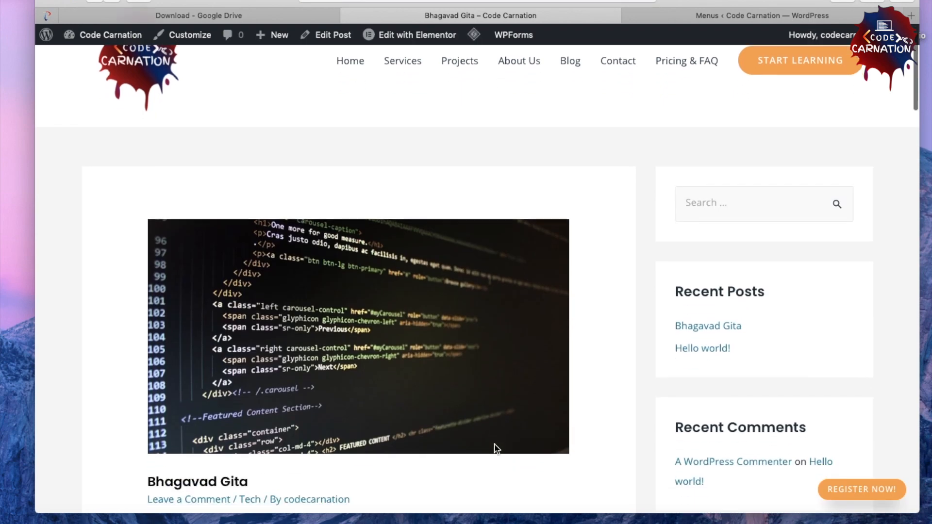
{"action": "scroll", "coordinate": [506, 419], "scroll_direction": "up", "scroll_amount": 5}
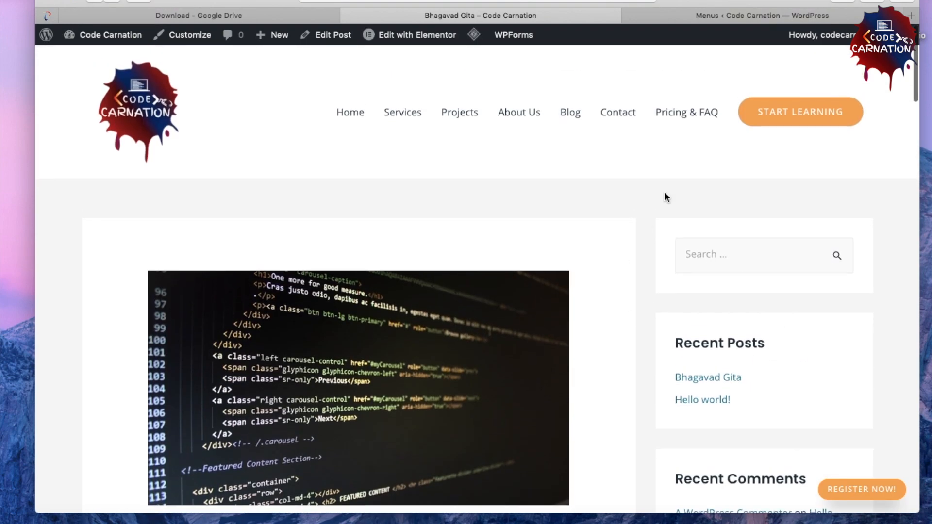
{"action": "scroll", "coordinate": [795, 358], "scroll_direction": "down", "scroll_amount": 8}
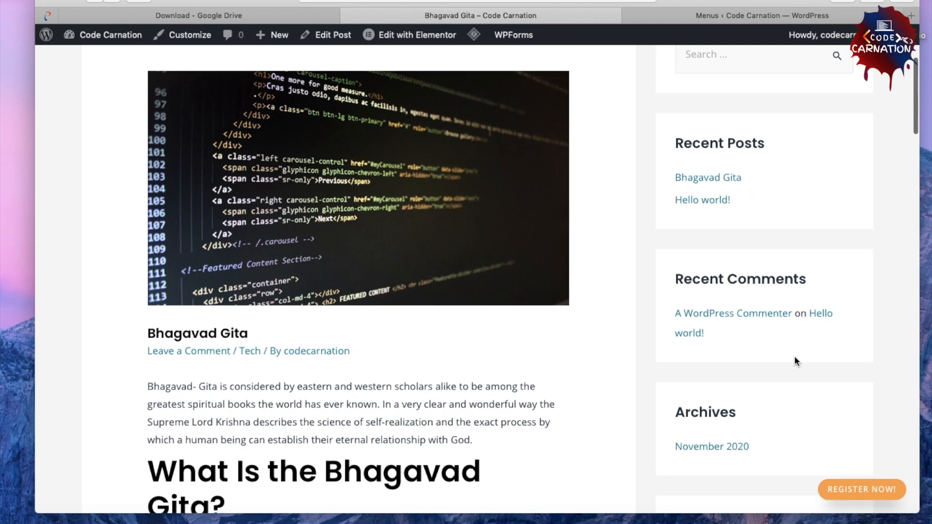
{"action": "scroll", "coordinate": [795, 357], "scroll_direction": "down", "scroll_amount": 2}
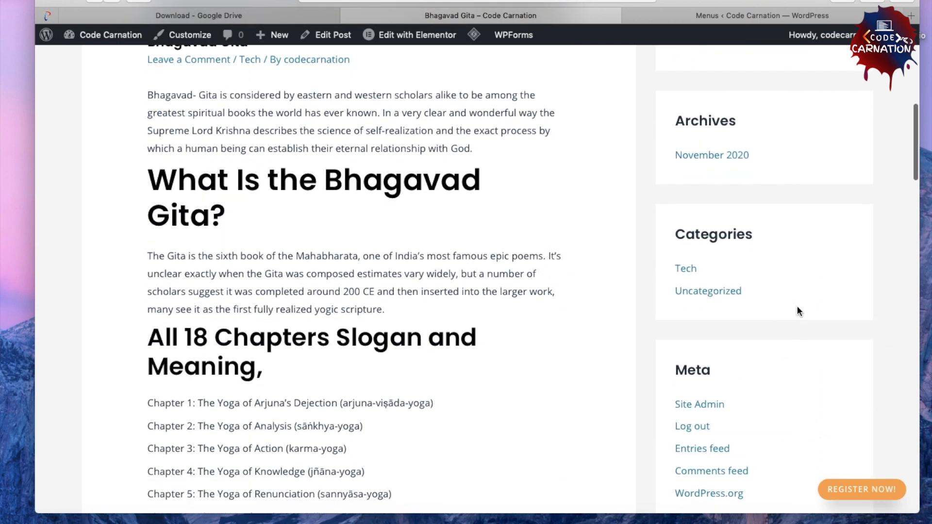
{"action": "scroll", "coordinate": [744, 467], "scroll_direction": "down", "scroll_amount": 1}
{"action": "scroll", "coordinate": [744, 466], "scroll_direction": "up", "scroll_amount": 3}
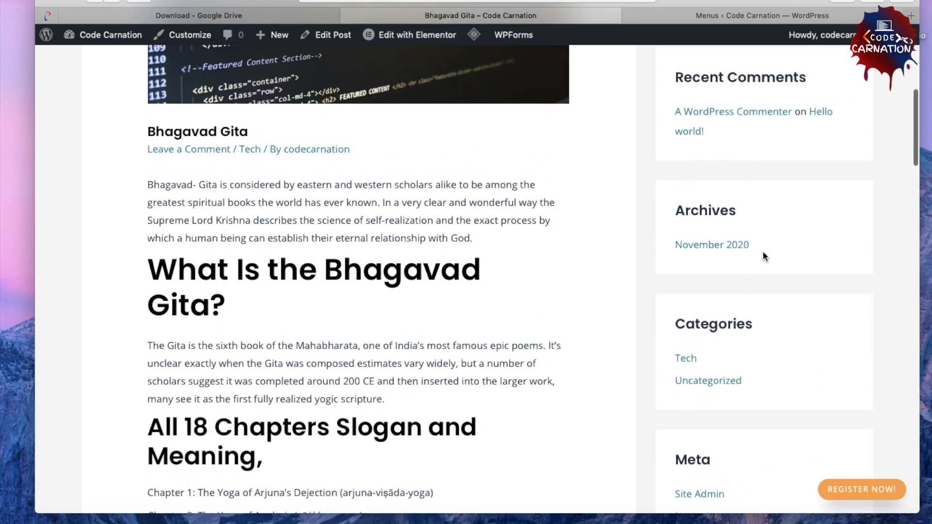
{"action": "scroll", "coordinate": [770, 232], "scroll_direction": "up", "scroll_amount": 5}
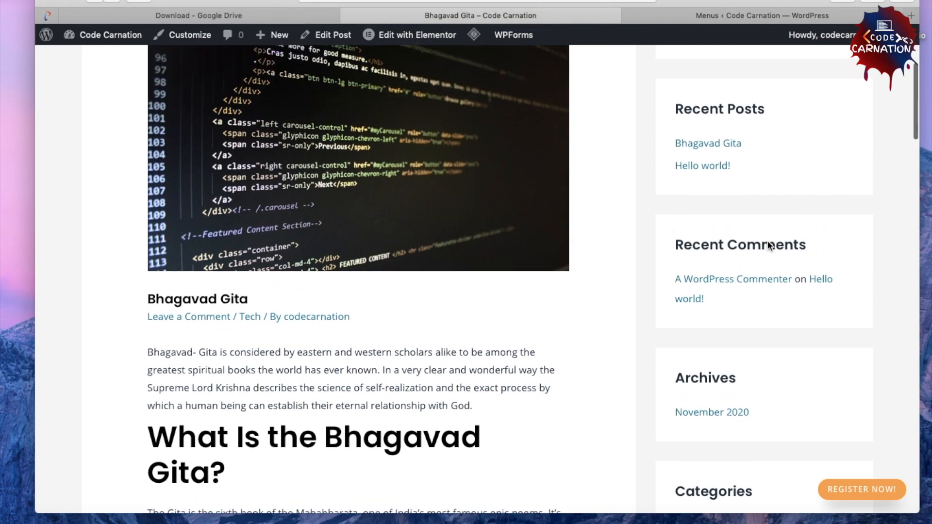
{"action": "scroll", "coordinate": [753, 251], "scroll_direction": "up", "scroll_amount": 4}
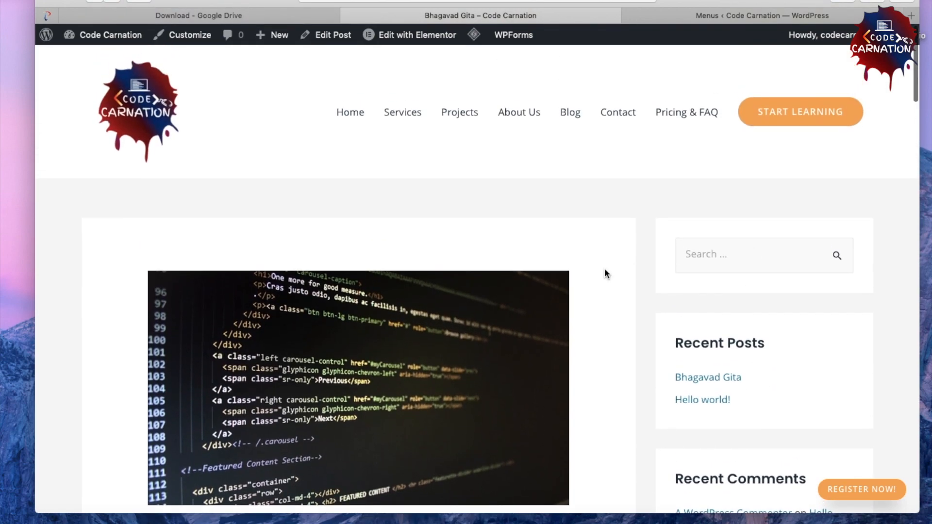
{"action": "scroll", "coordinate": [605, 272], "scroll_direction": "down", "scroll_amount": 3}
{"action": "scroll", "coordinate": [605, 272], "scroll_direction": "down", "scroll_amount": 9}
{"action": "scroll", "coordinate": [605, 272], "scroll_direction": "up", "scroll_amount": 8}
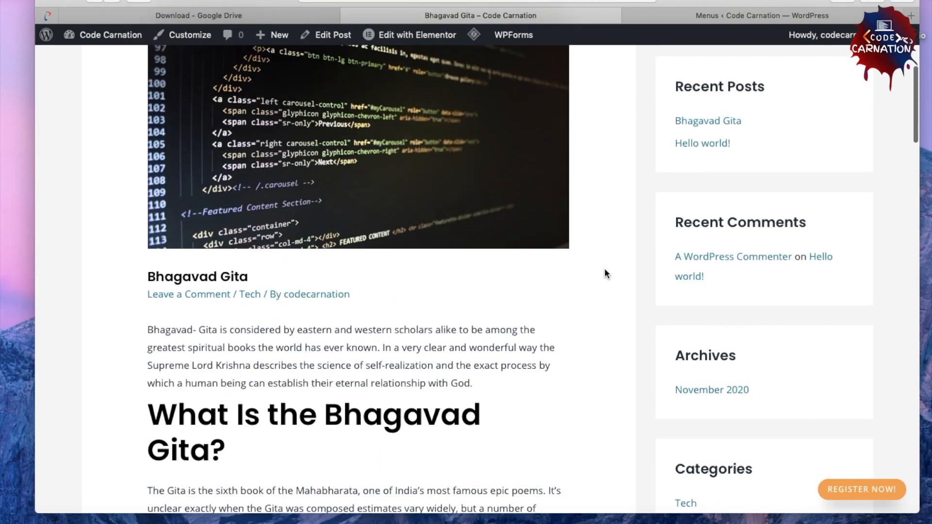
{"action": "scroll", "coordinate": [532, 320], "scroll_direction": "up", "scroll_amount": 2}
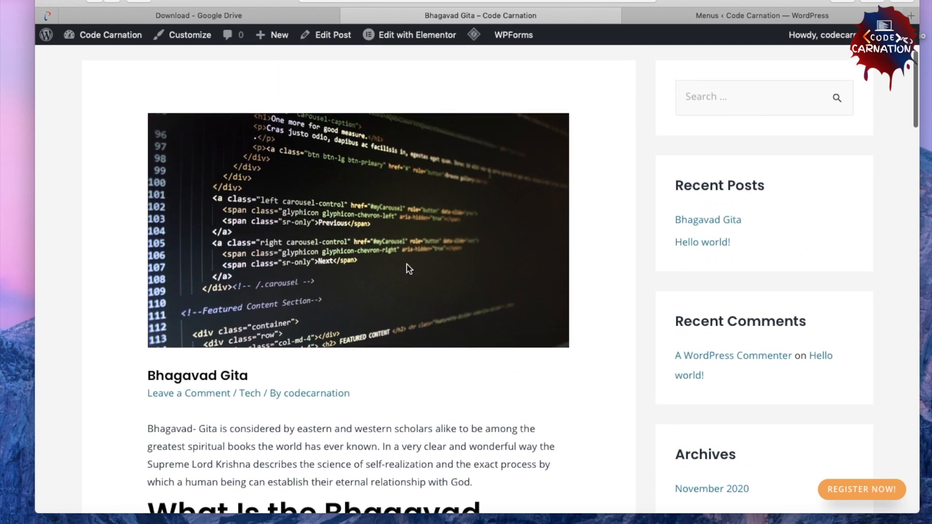
{"action": "scroll", "coordinate": [403, 256], "scroll_direction": "down", "scroll_amount": 4}
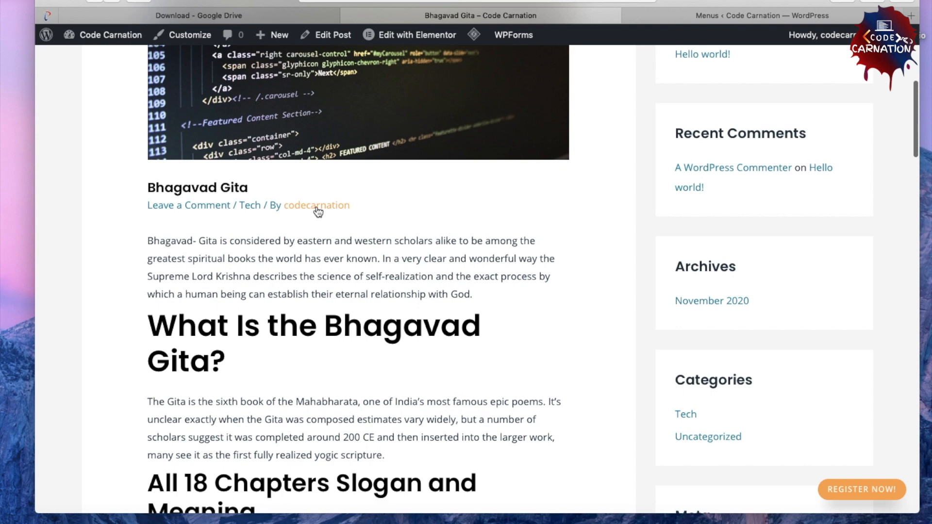
{"action": "mouse_move", "coordinate": [812, 47]}
{"action": "scroll", "coordinate": [372, 310], "scroll_direction": "down", "scroll_amount": 3}
{"action": "scroll", "coordinate": [372, 310], "scroll_direction": "down", "scroll_amount": 3}
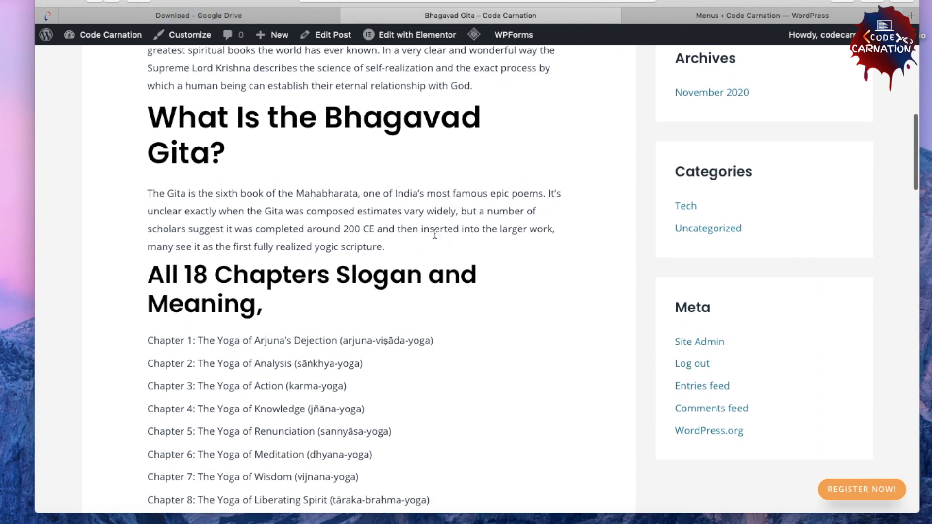
{"action": "scroll", "coordinate": [499, 279], "scroll_direction": "down", "scroll_amount": 7}
{"action": "scroll", "coordinate": [499, 281], "scroll_direction": "down", "scroll_amount": 20}
{"action": "scroll", "coordinate": [499, 281], "scroll_direction": "down", "scroll_amount": 4}
{"action": "scroll", "coordinate": [447, 340], "scroll_direction": "down", "scroll_amount": 3}
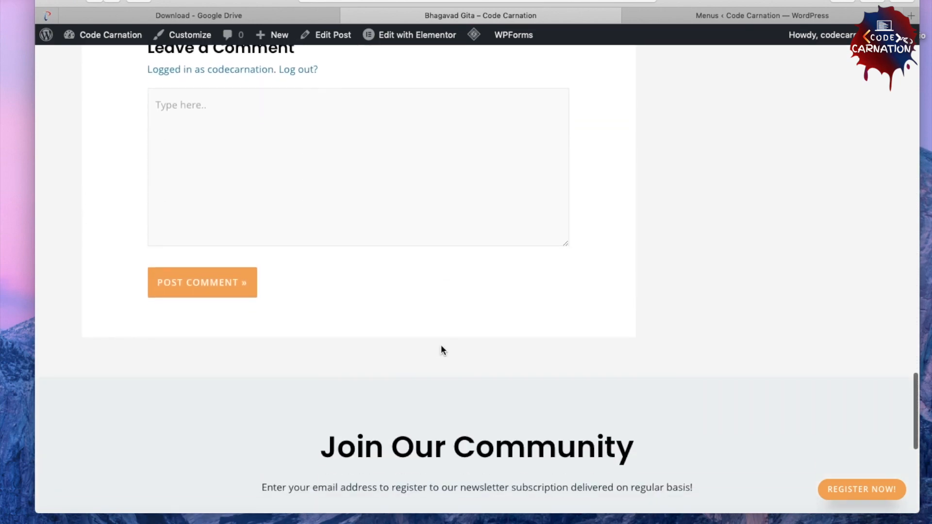
{"action": "scroll", "coordinate": [441, 343], "scroll_direction": "down", "scroll_amount": 5}
{"action": "scroll", "coordinate": [441, 343], "scroll_direction": "up", "scroll_amount": 20}
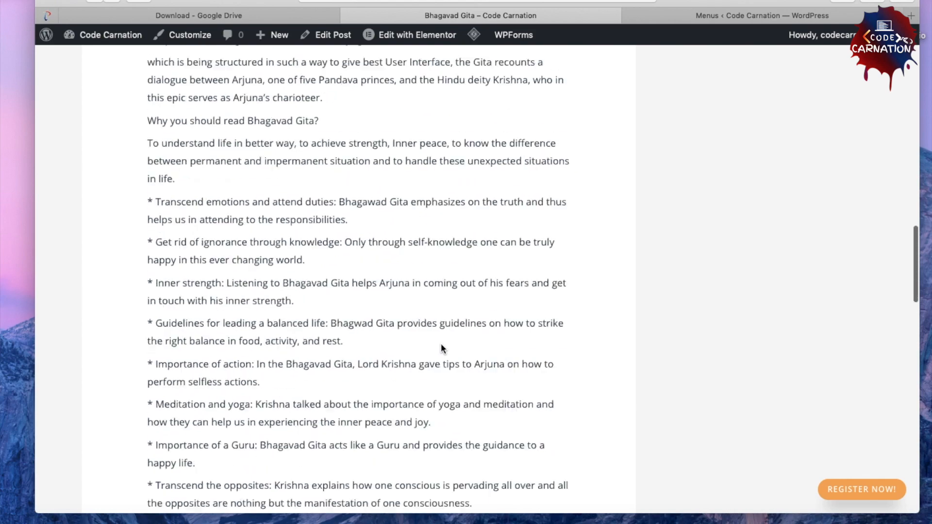
{"action": "scroll", "coordinate": [441, 345], "scroll_direction": "up", "scroll_amount": 15}
{"action": "scroll", "coordinate": [338, 219], "scroll_direction": "up", "scroll_amount": 15}
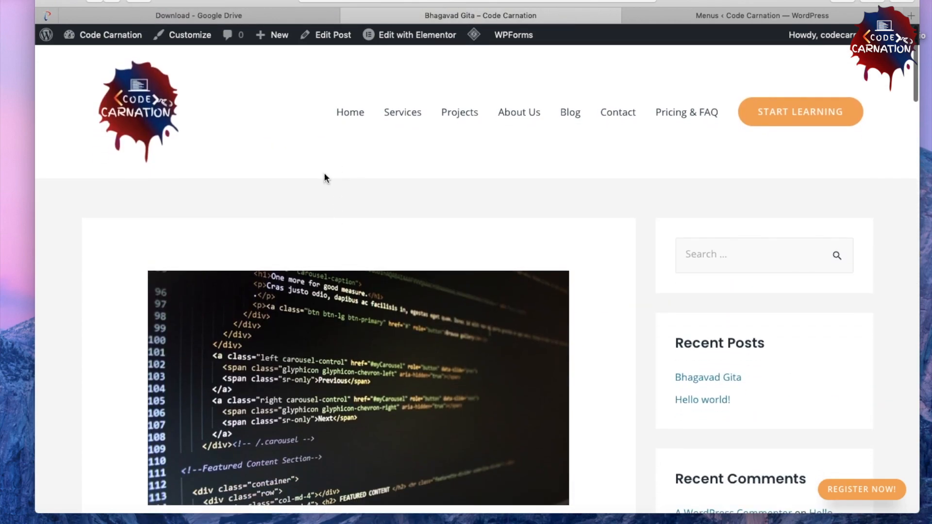
{"action": "mouse_move", "coordinate": [118, 42]}
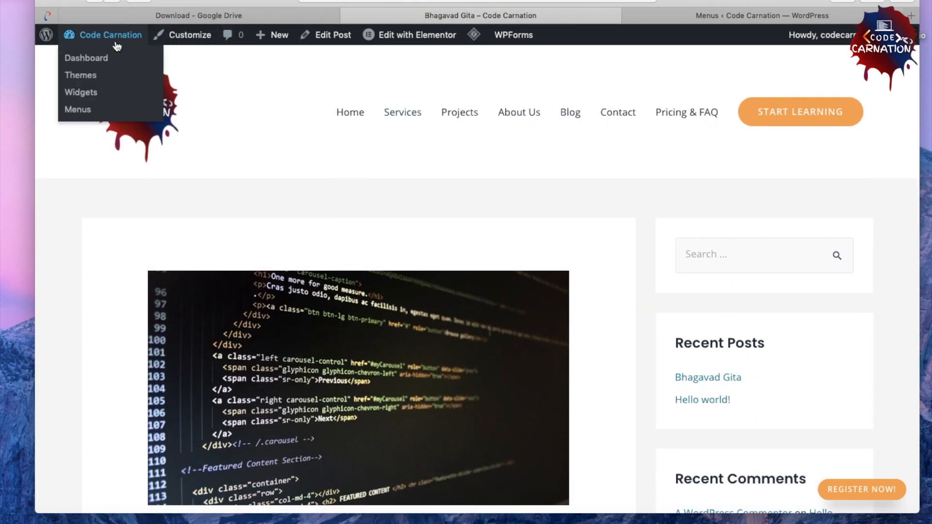
Go to the admin Dashboard and open Appearance > Header Footer & Blocks.
{"action": "left_click", "coordinate": [87, 59]}
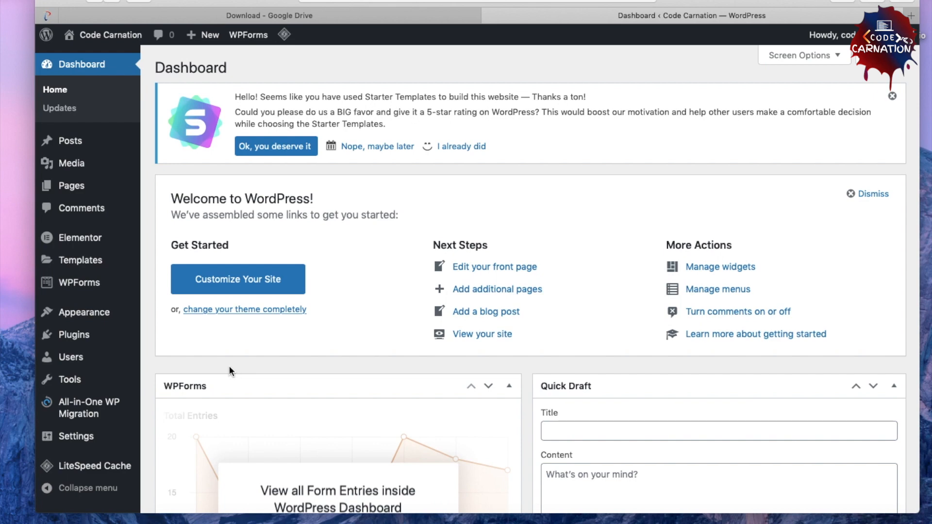
{"action": "mouse_move", "coordinate": [85, 313]}
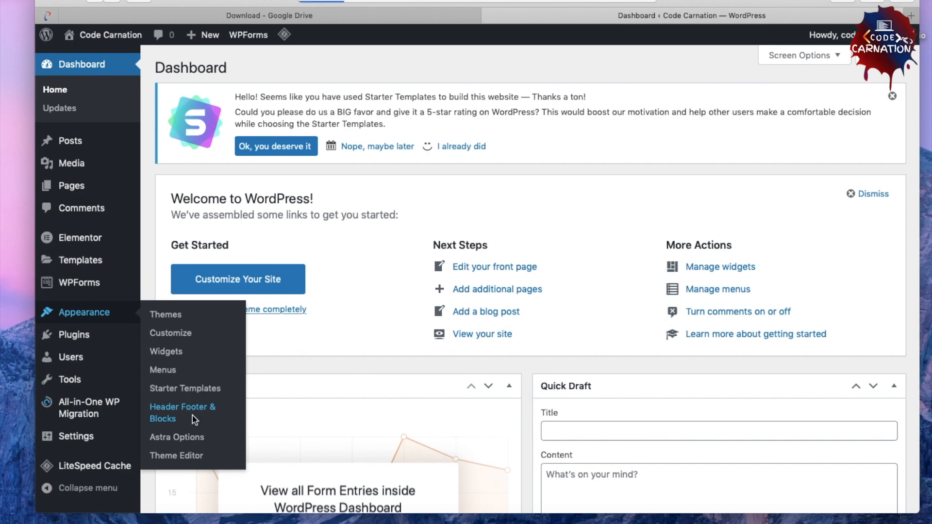
{"action": "left_click", "coordinate": [193, 417]}
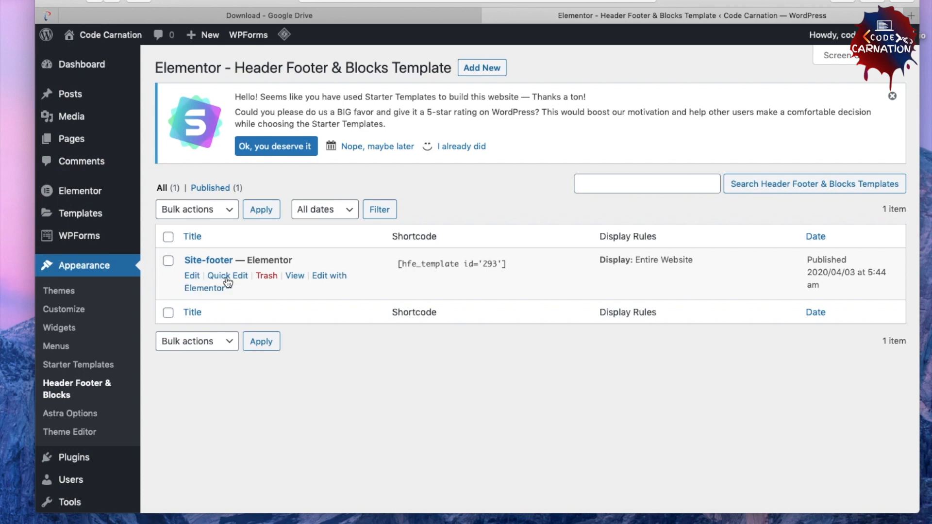
Edit Site-footer in Elementor and set the Join Our Community form widget to Subscribe Form.
{"action": "left_click", "coordinate": [326, 277]}
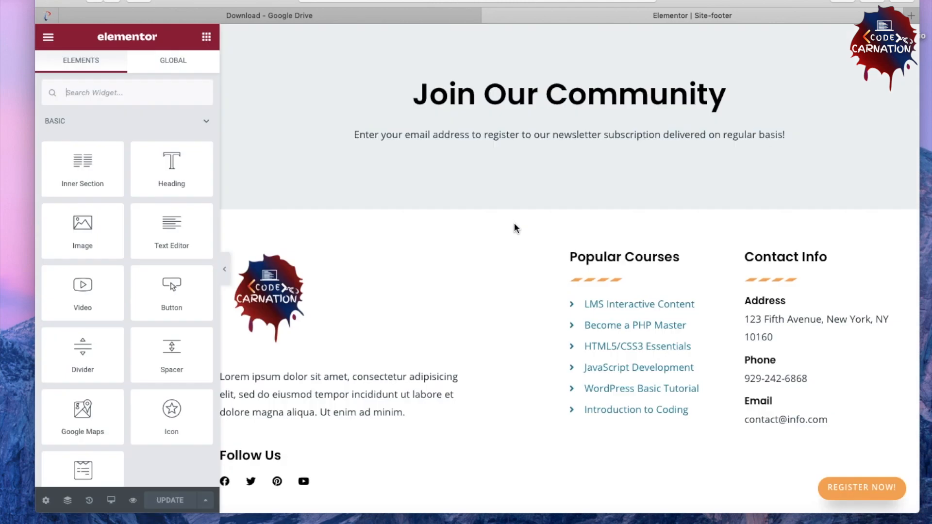
{"action": "scroll", "coordinate": [666, 309], "scroll_direction": "down", "scroll_amount": 5}
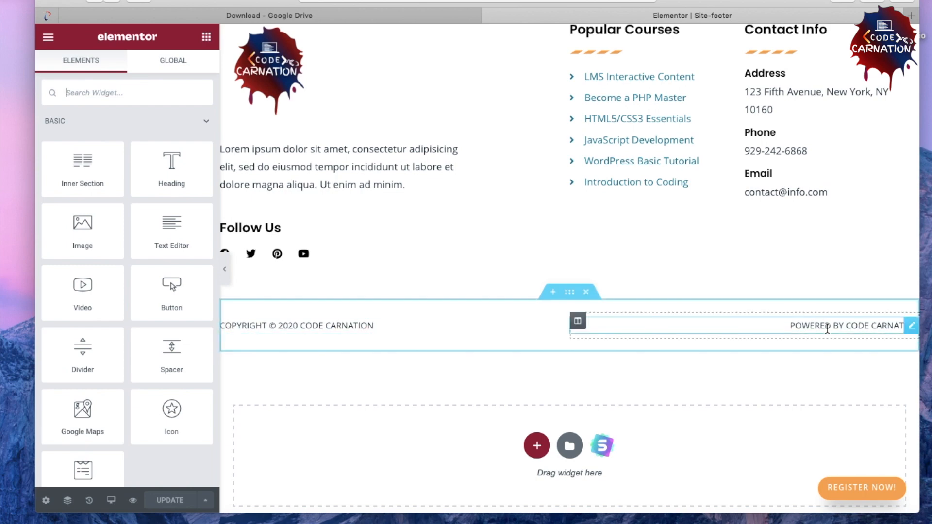
{"action": "scroll", "coordinate": [852, 346], "scroll_direction": "up", "scroll_amount": 5}
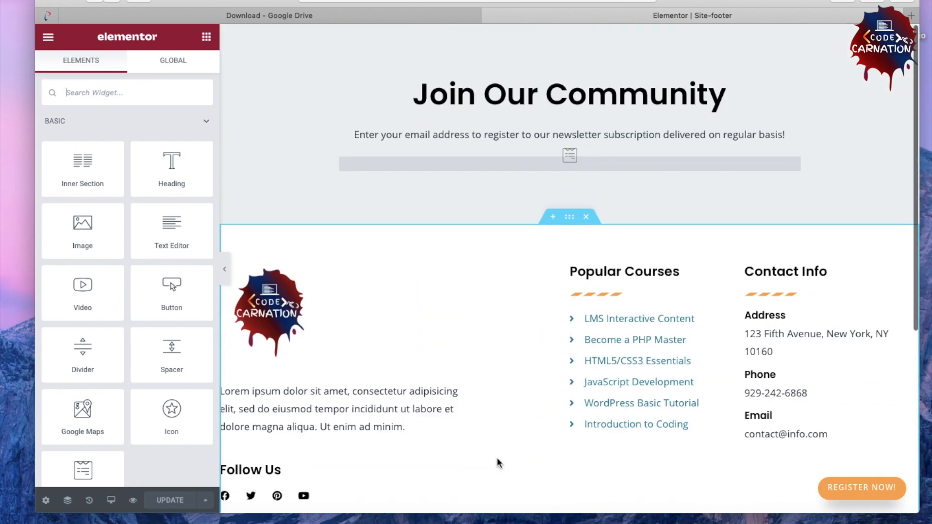
{"action": "left_click", "coordinate": [616, 162]}
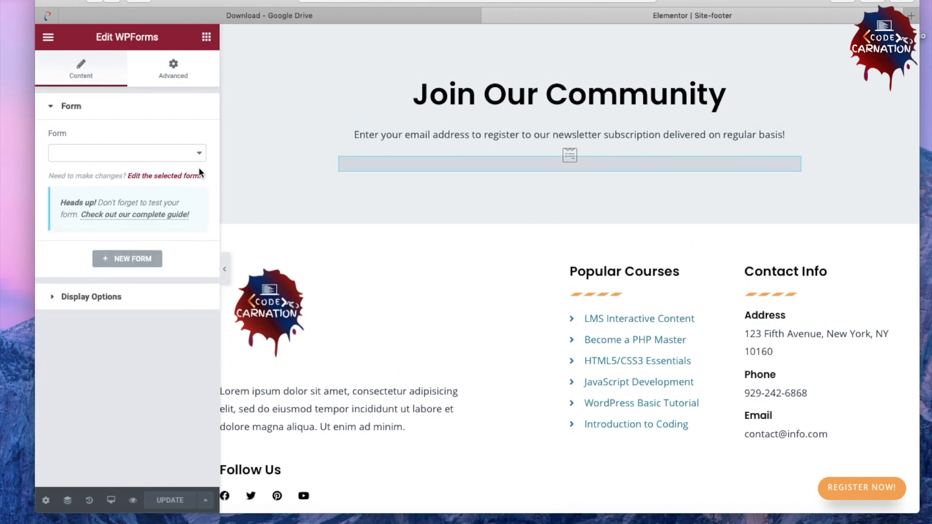
{"action": "left_click", "coordinate": [194, 155]}
{"action": "left_click", "coordinate": [173, 167]}
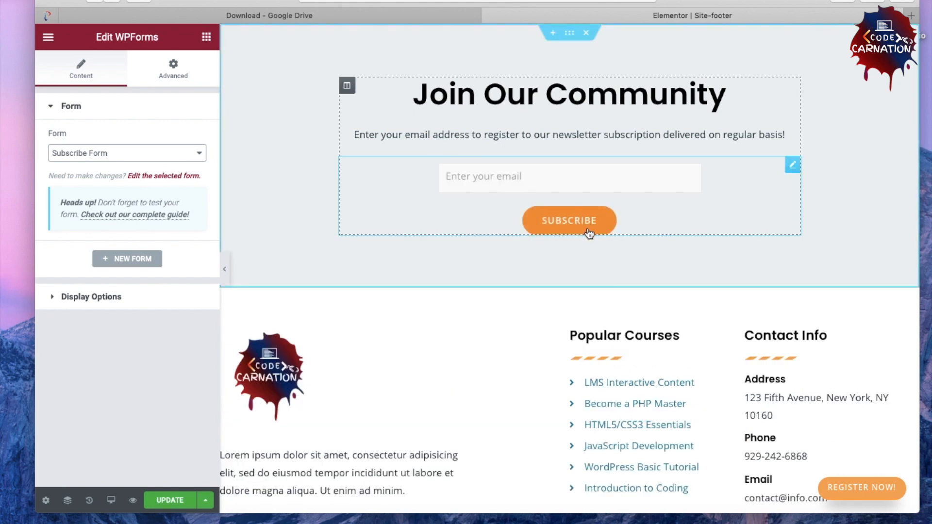
{"action": "scroll", "coordinate": [616, 289], "scroll_direction": "down", "scroll_amount": 5}
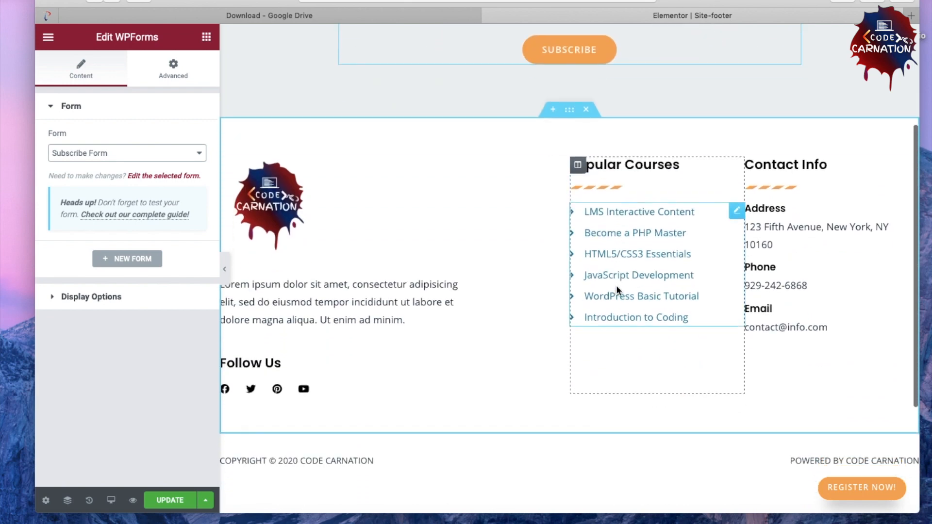
{"action": "scroll", "coordinate": [592, 316], "scroll_direction": "down", "scroll_amount": 1}
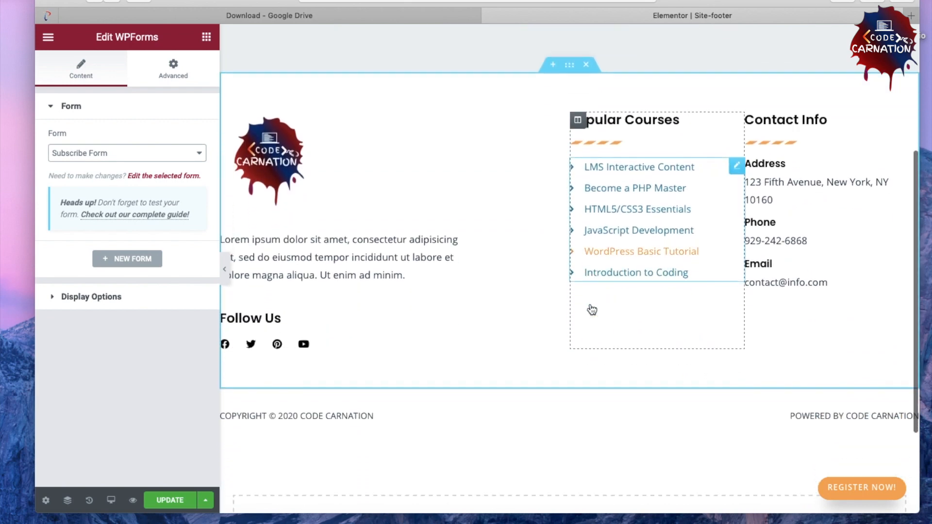
Select the Follow Us social icons and inspect the Facebook, Twitter, Pinterest and Youtube items.
{"action": "left_click", "coordinate": [234, 343]}
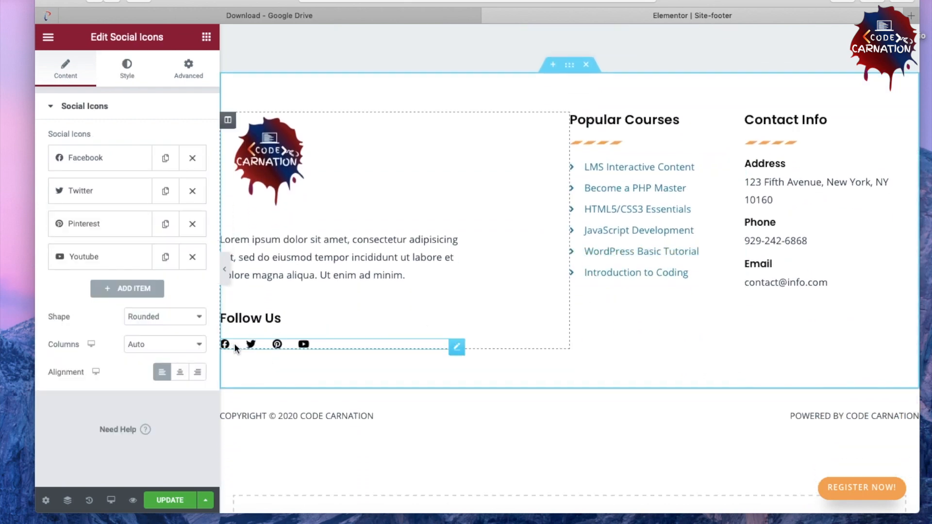
{"action": "left_click", "coordinate": [95, 167]}
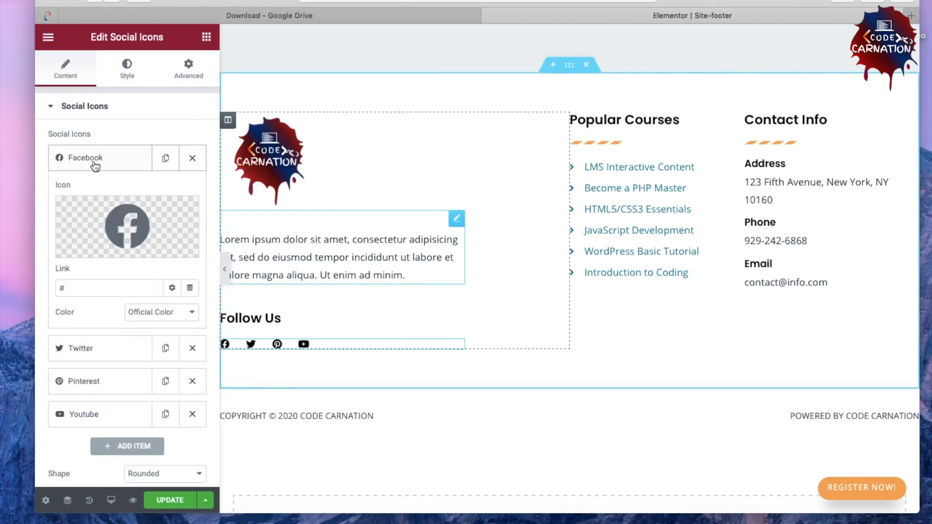
{"action": "left_click", "coordinate": [95, 166]}
{"action": "left_click", "coordinate": [101, 197]}
{"action": "left_click", "coordinate": [101, 199]}
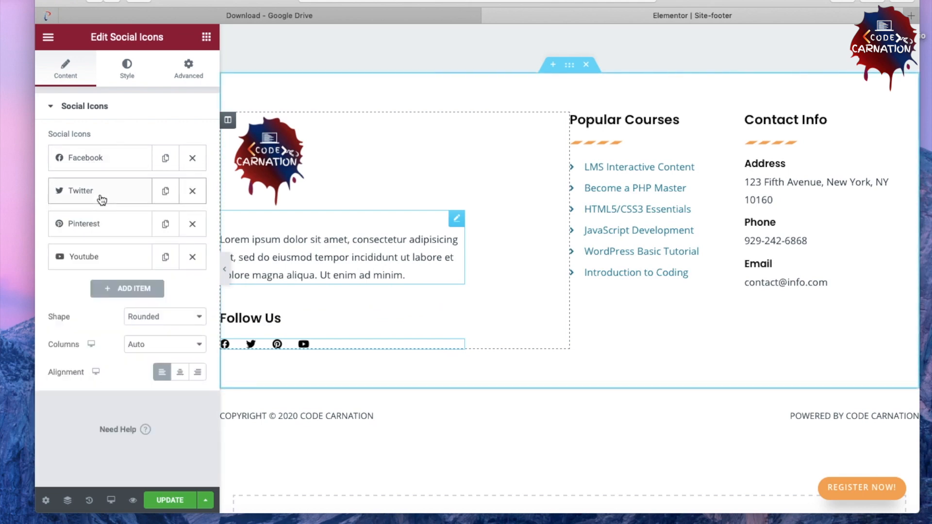
{"action": "left_click", "coordinate": [102, 232]}
{"action": "left_click", "coordinate": [102, 232]}
{"action": "left_click", "coordinate": [106, 265]}
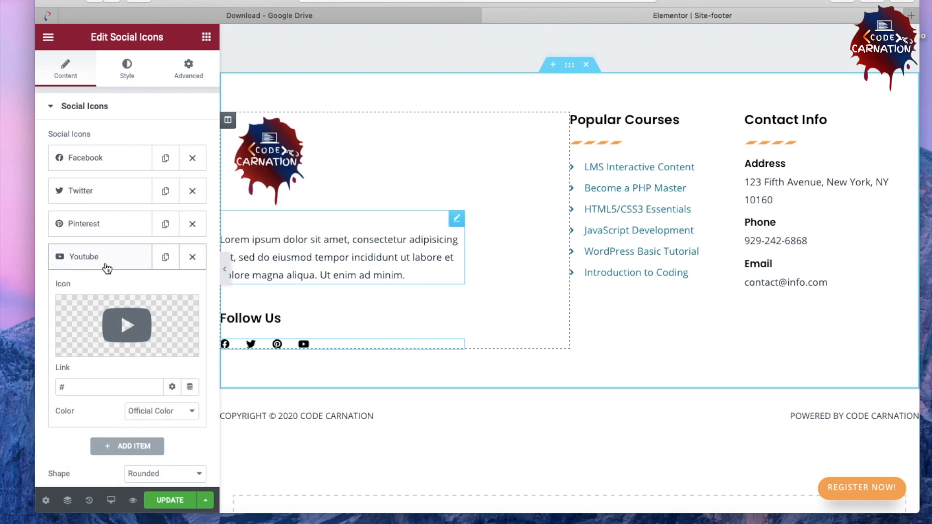
{"action": "left_click", "coordinate": [107, 265]}
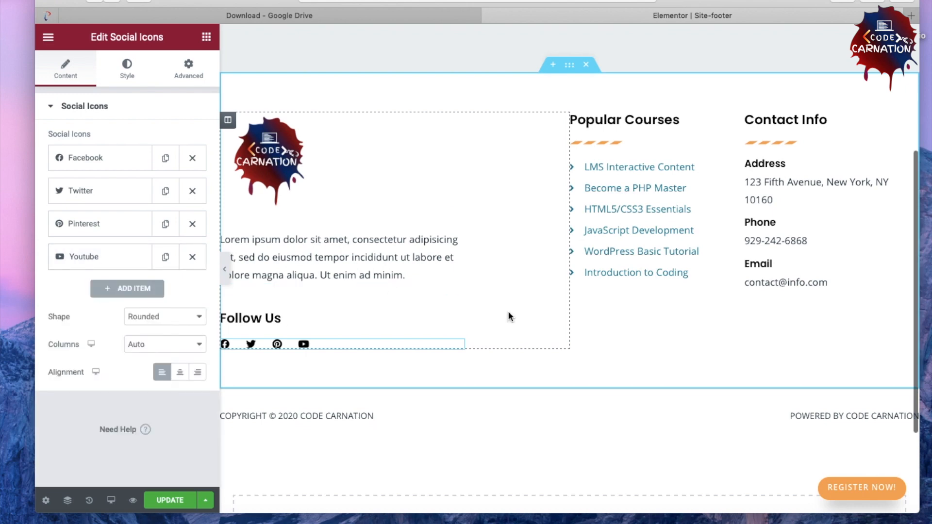
{"action": "scroll", "coordinate": [508, 311], "scroll_direction": "up", "scroll_amount": 1}
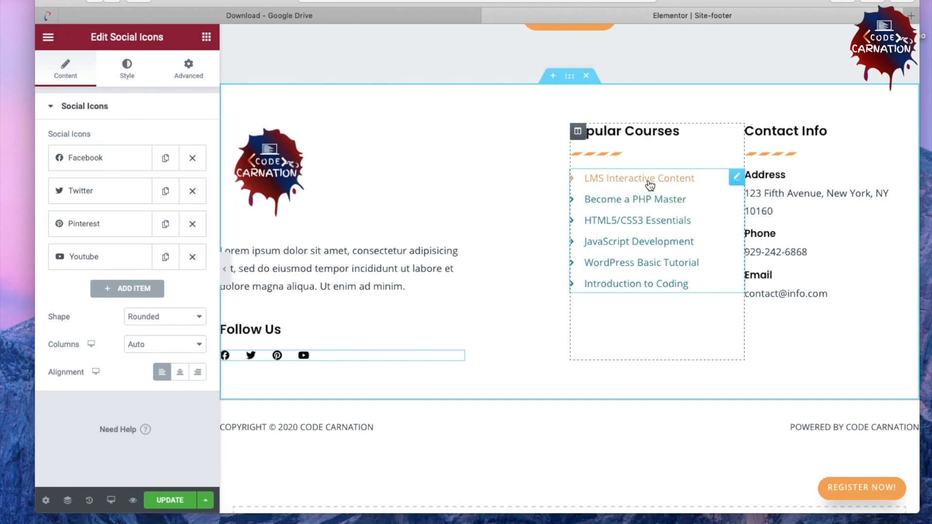
Inspect the Popular Courses link list's LMS Interactive Content item.
{"action": "left_click", "coordinate": [735, 180]}
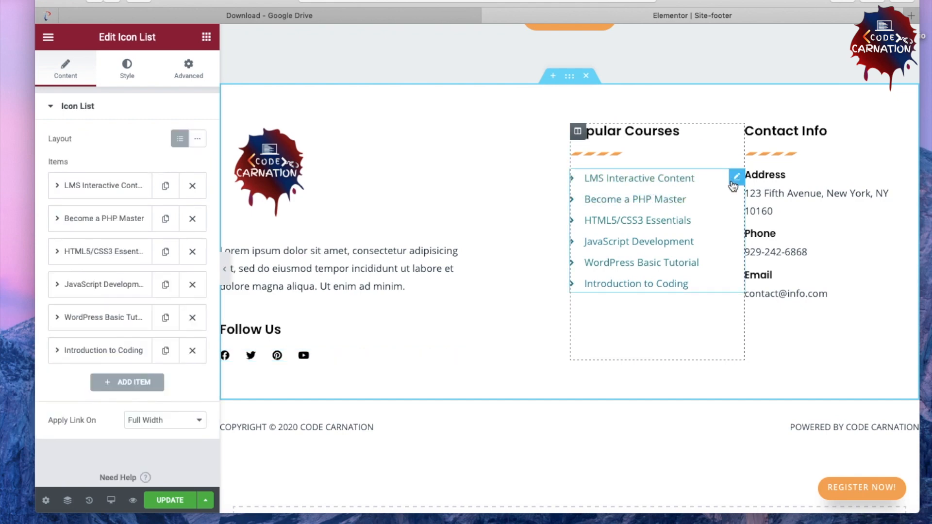
{"action": "left_click", "coordinate": [61, 187]}
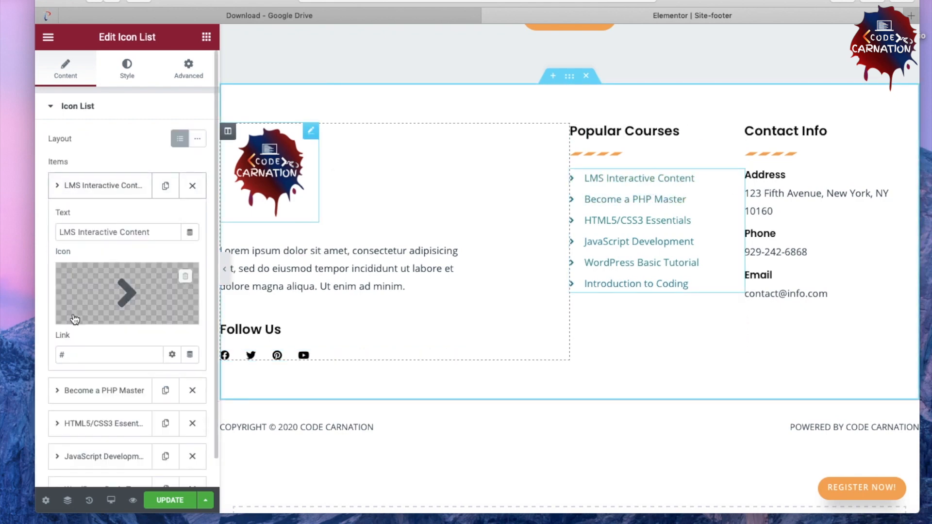
{"action": "left_click", "coordinate": [59, 188]}
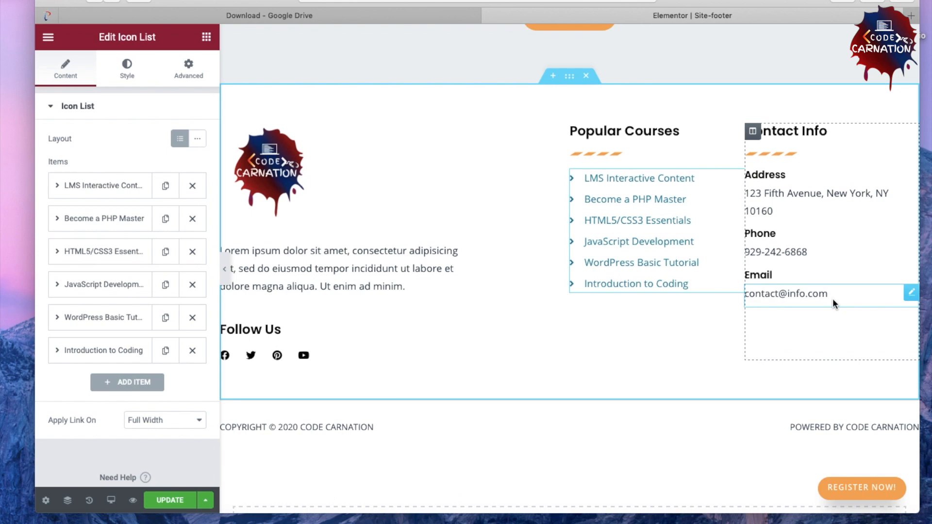
{"action": "scroll", "coordinate": [767, 336], "scroll_direction": "up", "scroll_amount": 5}
{"action": "scroll", "coordinate": [592, 329], "scroll_direction": "down", "scroll_amount": 8}
{"action": "scroll", "coordinate": [593, 329], "scroll_direction": "up", "scroll_amount": 8}
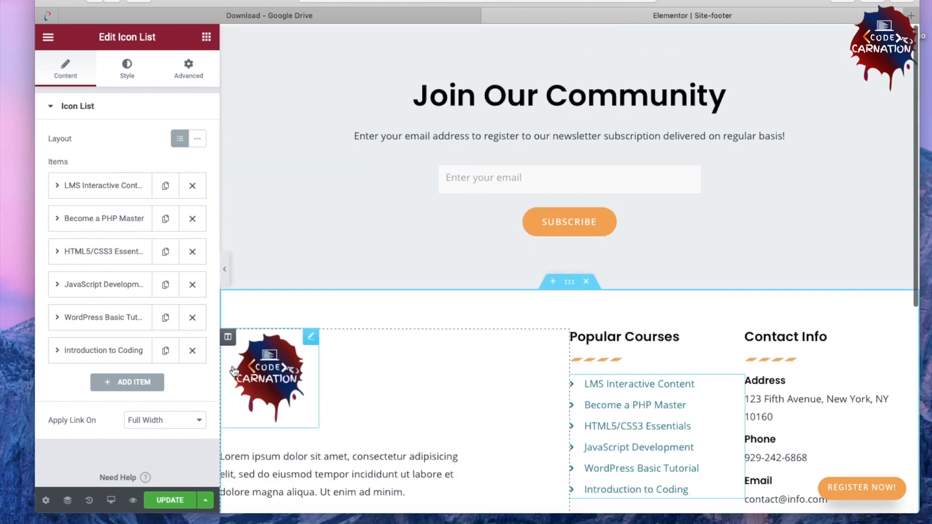
Save the Site-footer template and exit Elementor to the dashboard.
{"action": "left_click", "coordinate": [168, 500]}
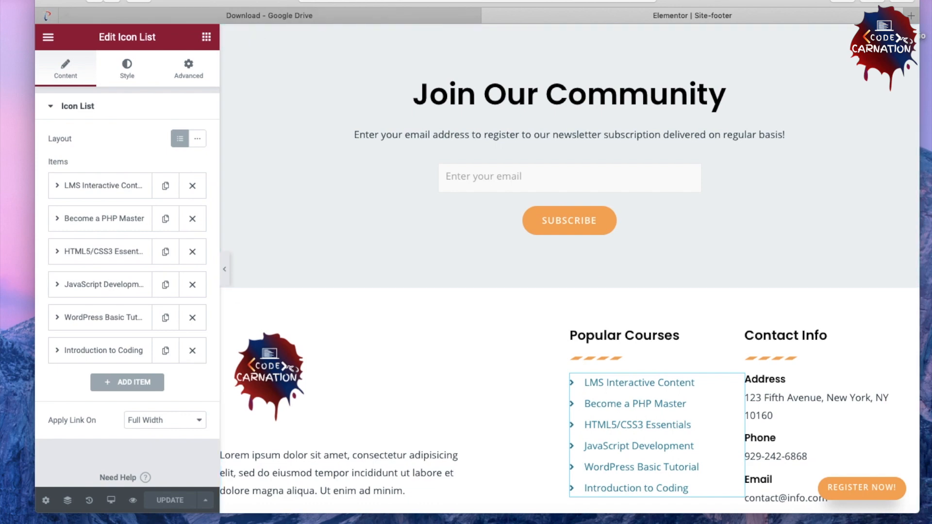
{"action": "left_click", "coordinate": [48, 46]}
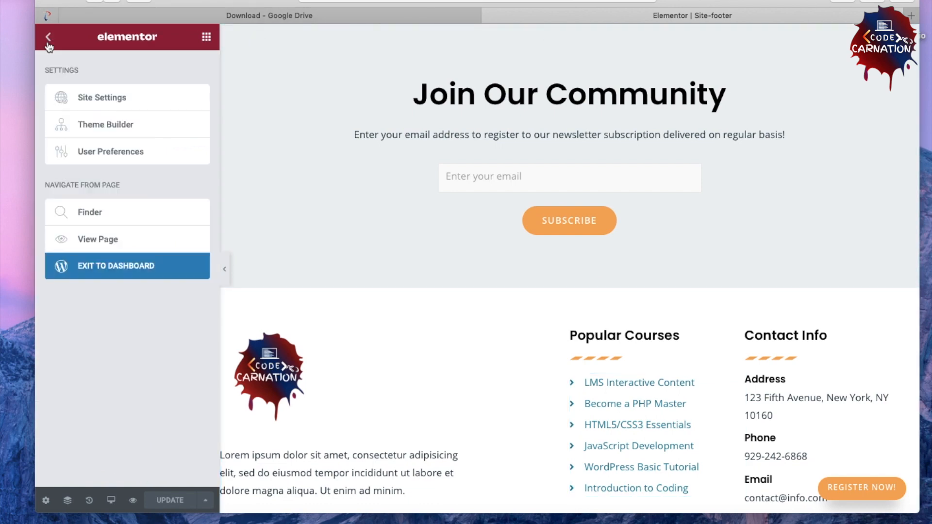
{"action": "left_click", "coordinate": [125, 270]}
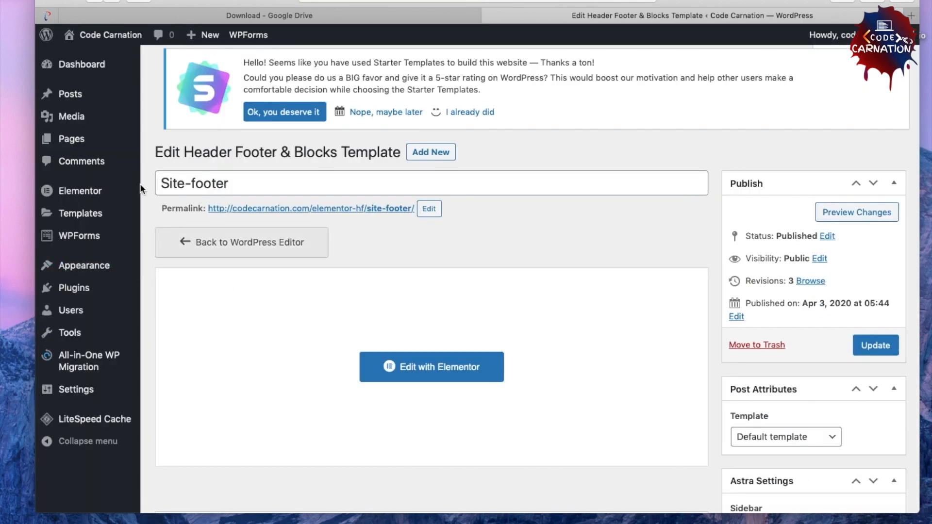
{"action": "scroll", "coordinate": [143, 148], "scroll_direction": "down", "scroll_amount": 2}
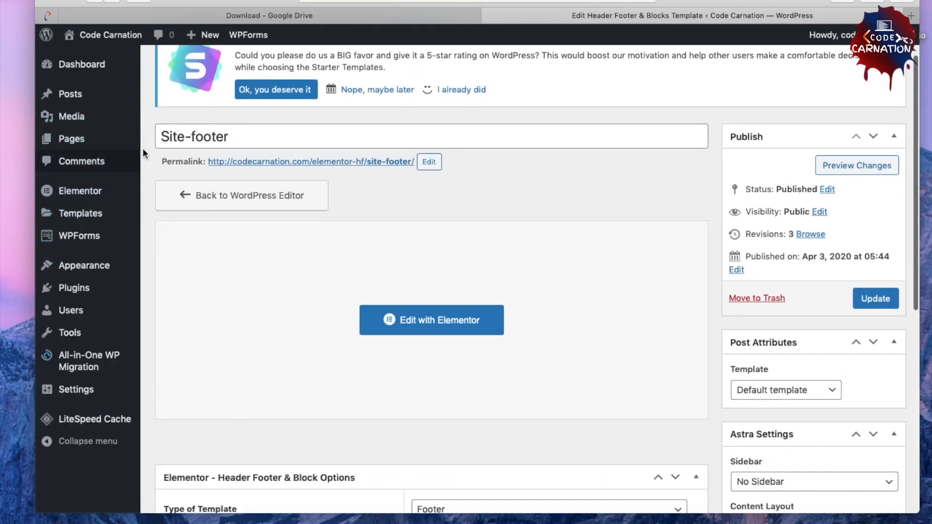
Visit the live site, scroll through the homepage footer, then return to the Dashboard.
{"action": "mouse_move", "coordinate": [113, 39]}
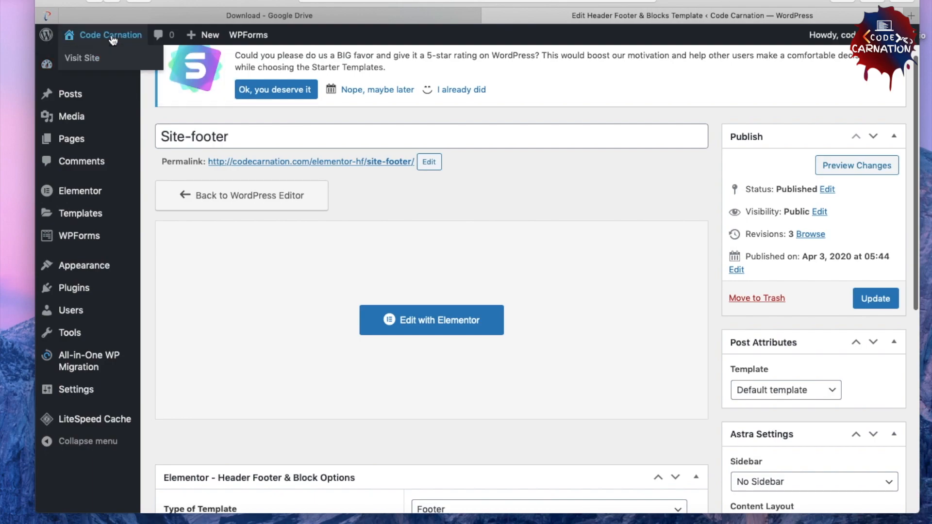
{"action": "left_click", "coordinate": [105, 58]}
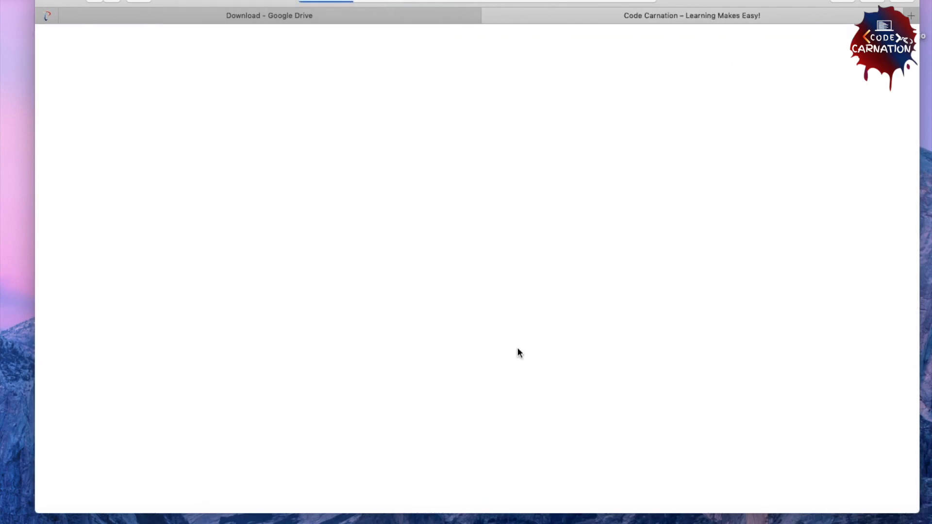
{"action": "scroll", "coordinate": [517, 353], "scroll_direction": "down", "scroll_amount": 15}
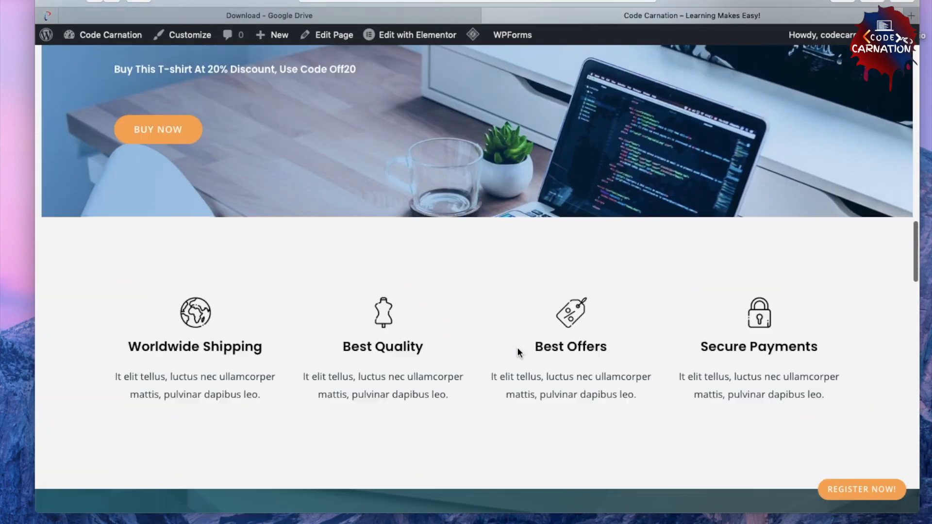
{"action": "scroll", "coordinate": [517, 349], "scroll_direction": "down", "scroll_amount": 10}
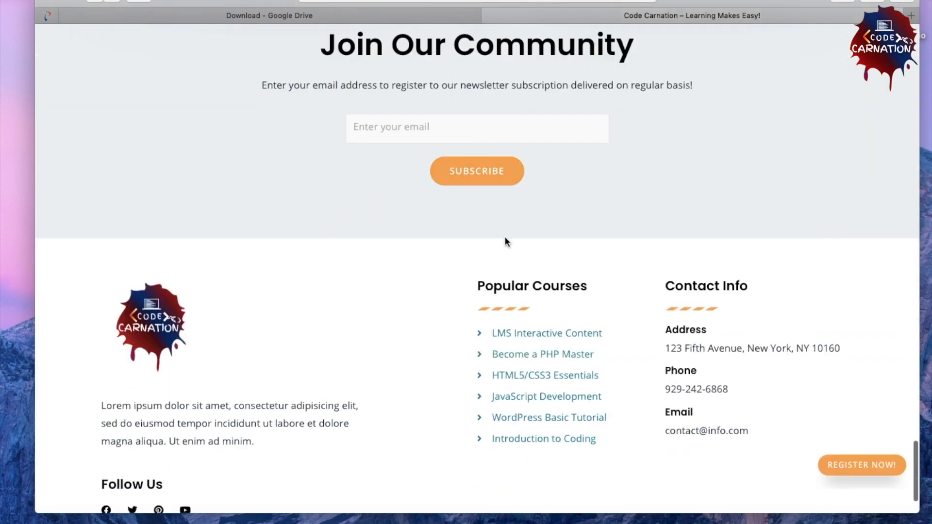
{"action": "scroll", "coordinate": [556, 241], "scroll_direction": "down", "scroll_amount": 2}
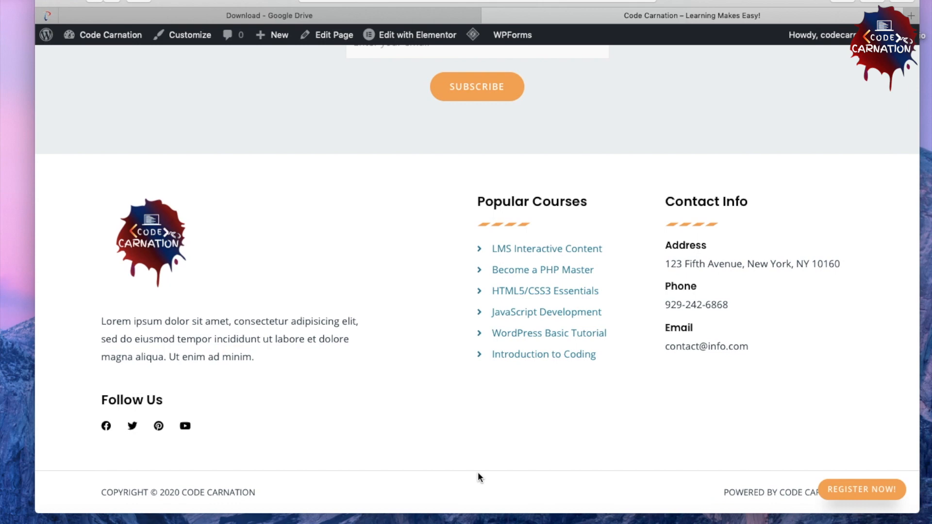
{"action": "scroll", "coordinate": [470, 469], "scroll_direction": "up", "scroll_amount": 10}
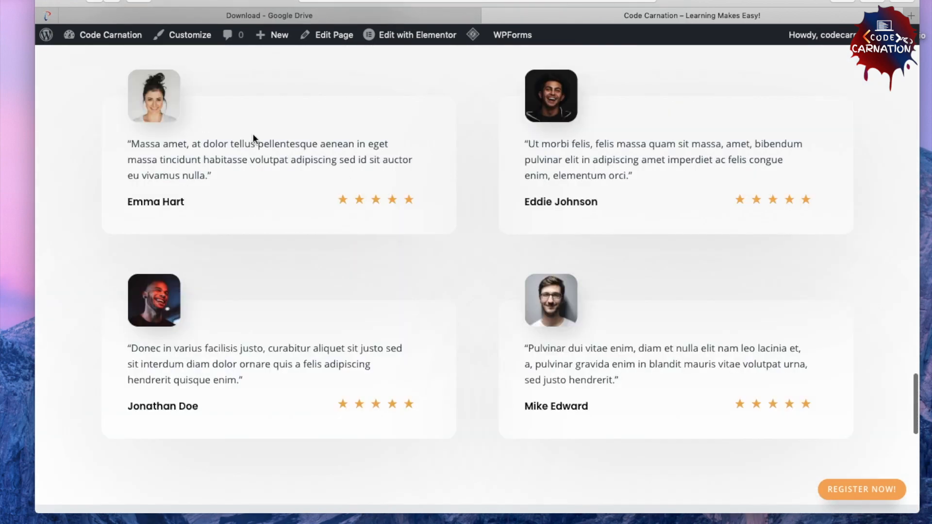
{"action": "mouse_move", "coordinate": [102, 37]}
{"action": "left_click", "coordinate": [99, 62]}
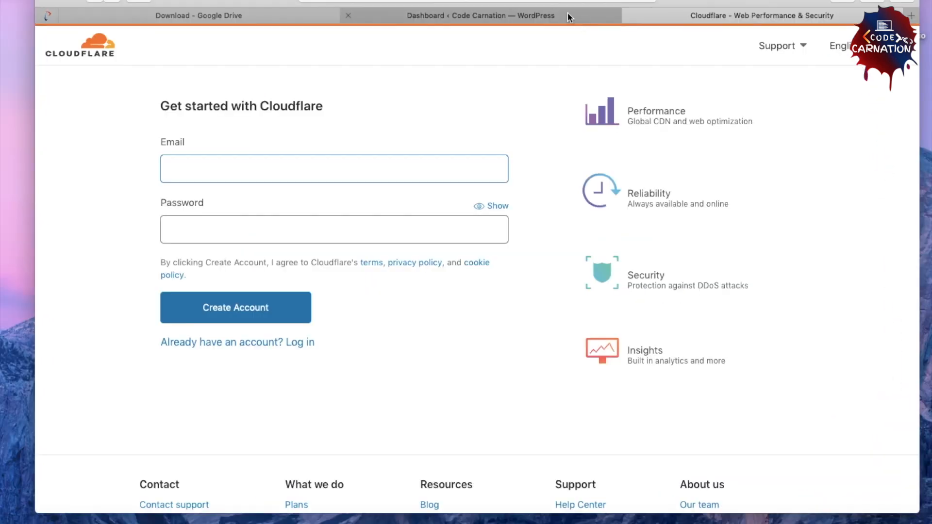
Go to the Cloudflare tab, detour via the Log in page, and return to the empty Get started sign-up form.
{"action": "left_click", "coordinate": [390, 15]}
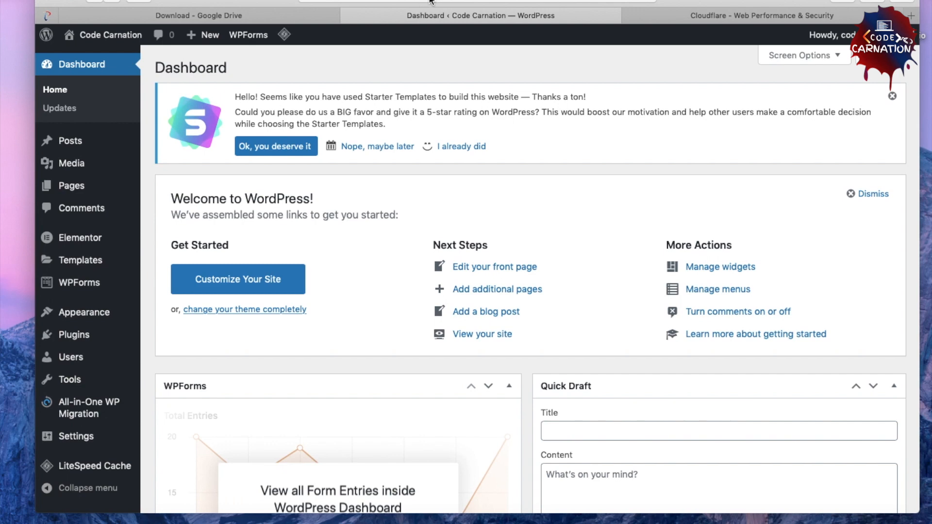
{"action": "left_click", "coordinate": [714, 14]}
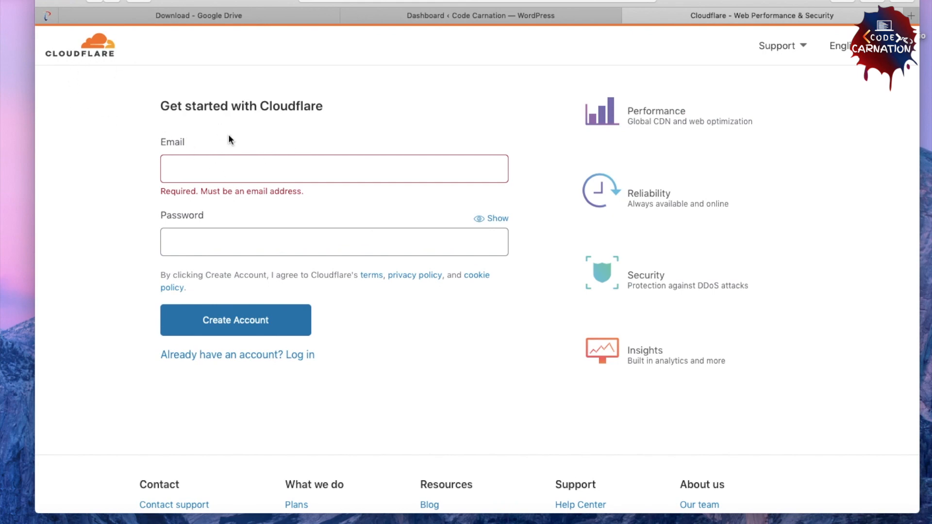
{"action": "left_click", "coordinate": [239, 328]}
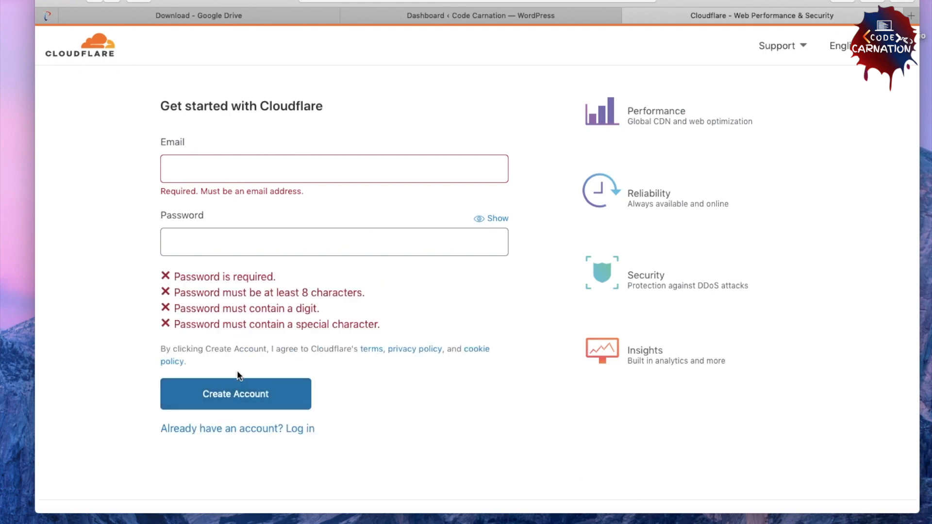
{"action": "left_click", "coordinate": [266, 170]}
{"action": "left_click", "coordinate": [113, 50]}
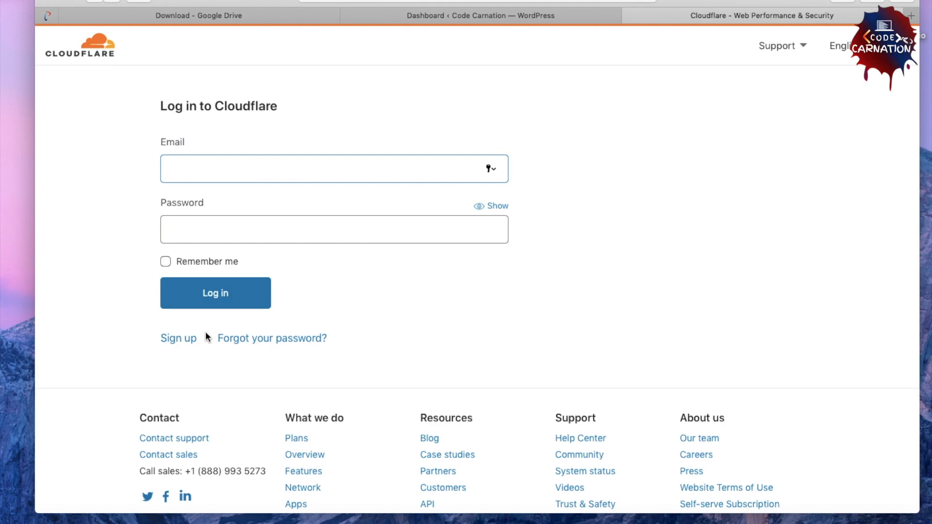
{"action": "left_click", "coordinate": [183, 338]}
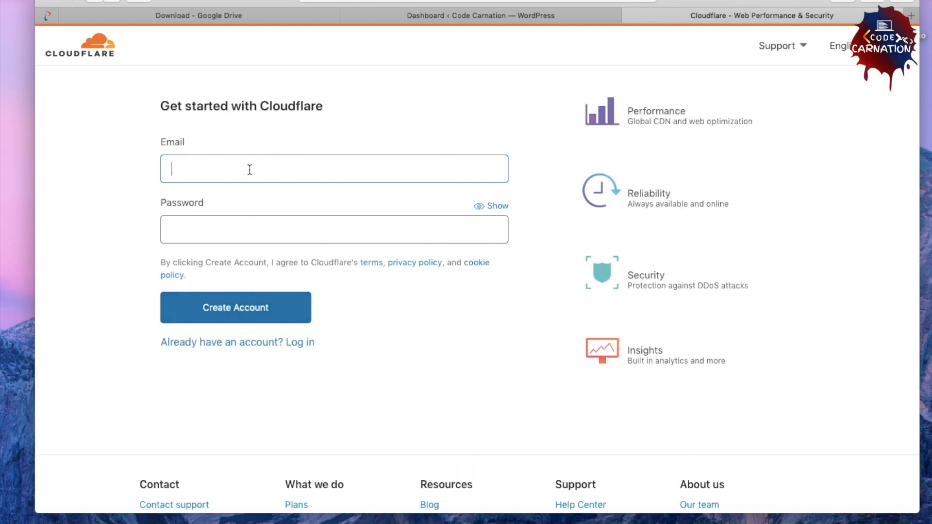
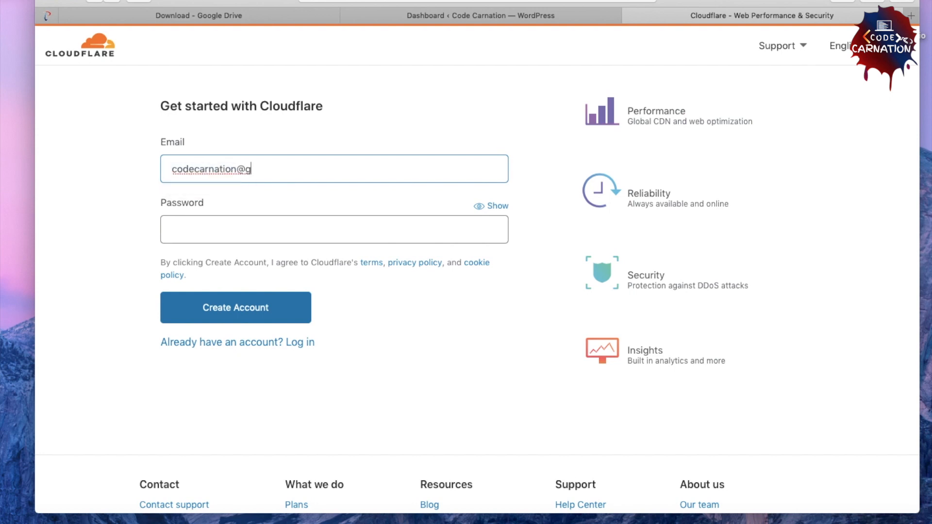
Sign up for Cloudflare with the site's e-mail and a valid password, declining Safari's save-password prompt.
{"action": "left_click", "coordinate": [172, 229]}
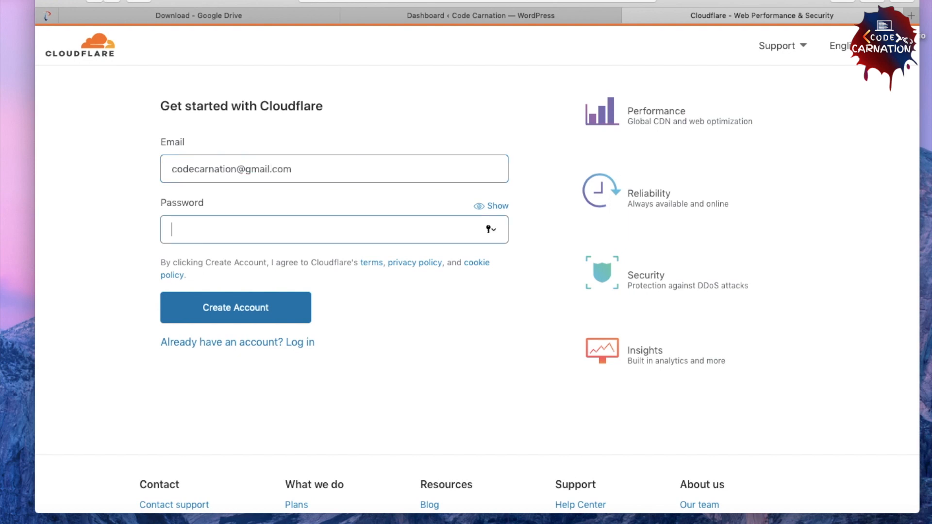
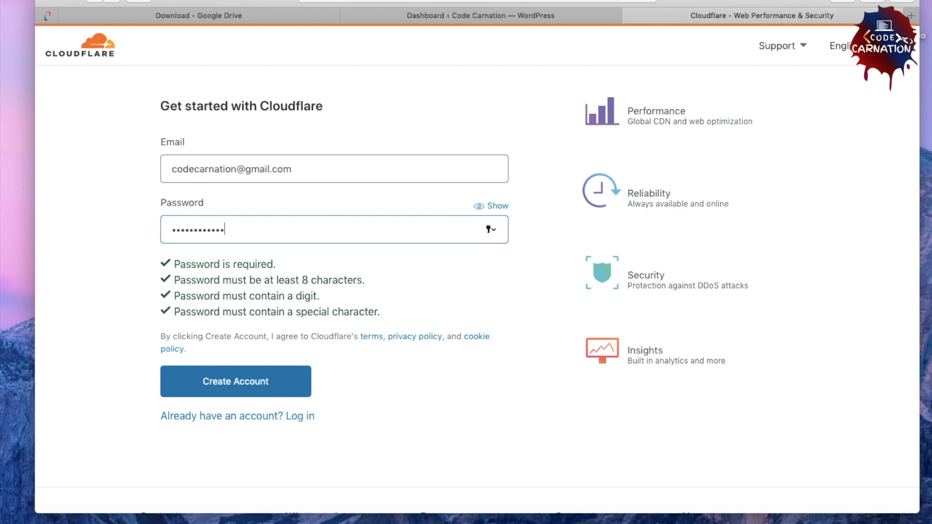
{"action": "key", "text": "BackSpace"}
{"action": "key", "text": "BackSpace"}
{"action": "key", "text": "BackSpace"}
{"action": "key", "text": "BackSpace"}
{"action": "key", "text": "BackSpace"}
{"action": "key", "text": "BackSpace"}
{"action": "key", "text": "BackSpace"}
{"action": "key", "text": "BackSpace"}
{"action": "key", "text": "BackSpace"}
{"action": "key", "text": "BackSpace"}
{"action": "key", "text": "BackSpace"}
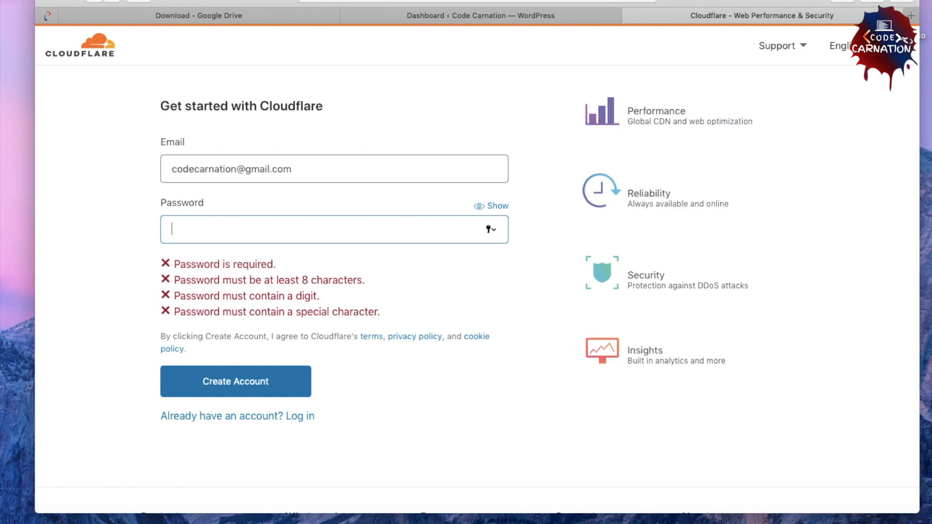
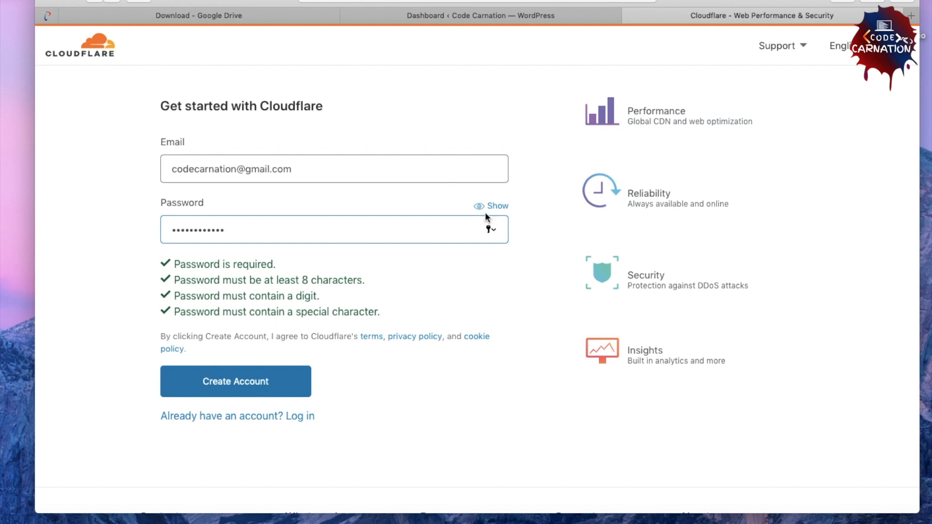
{"action": "left_click_drag", "start_coordinate": [248, 228], "coordinate": [167, 229]}
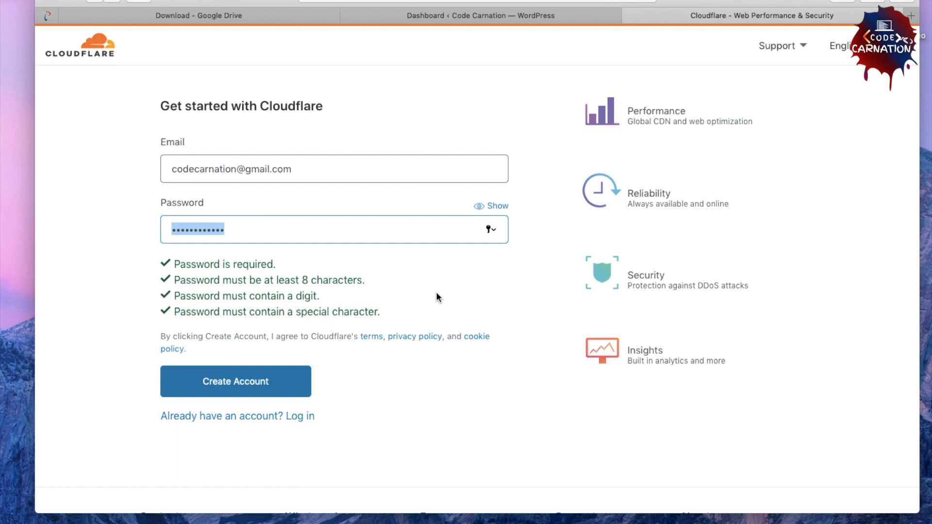
{"action": "left_click", "coordinate": [261, 383]}
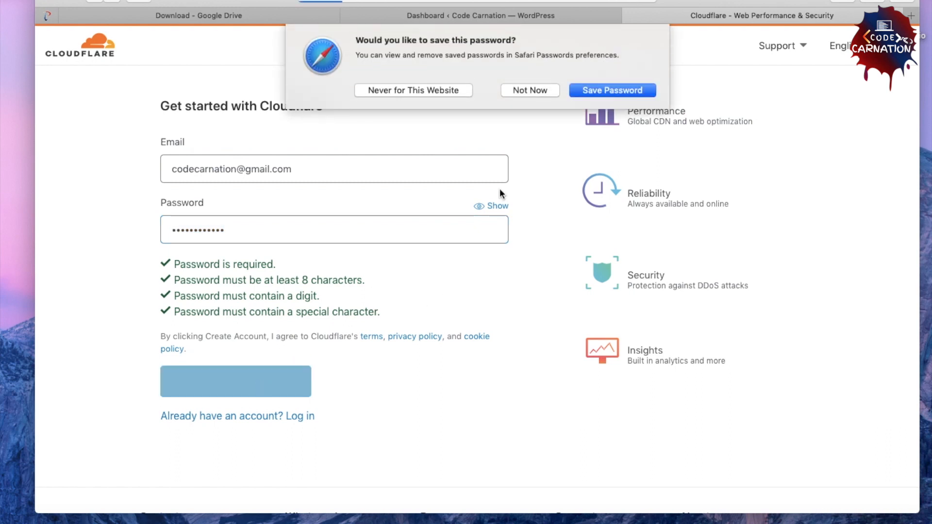
{"action": "left_click", "coordinate": [531, 87]}
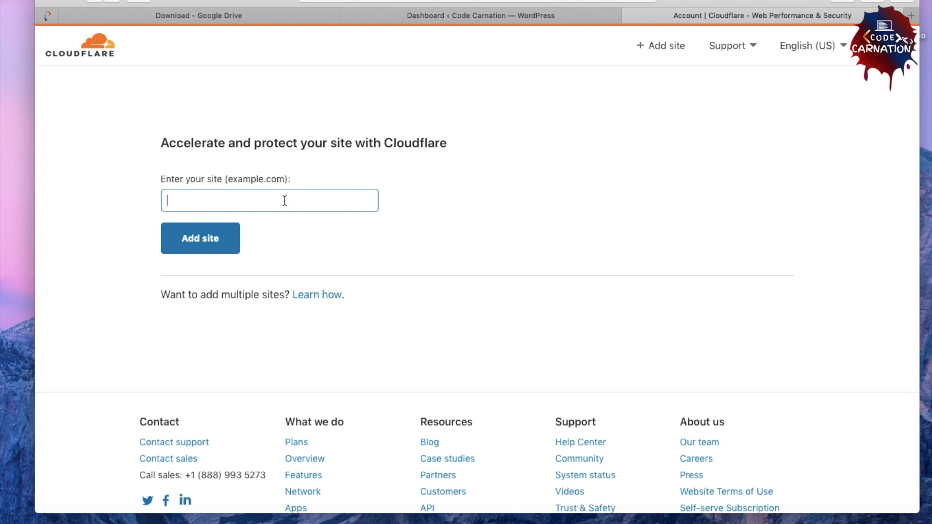
Add codecarnation.com as a new site in Cloudflare.
{"action": "type", "text": "code carnation"}
{"action": "key", "text": "Down"}
{"action": "type", "text": ".c"}
{"action": "key", "text": "BackSpace"}
{"action": "left_click", "coordinate": [210, 238]}
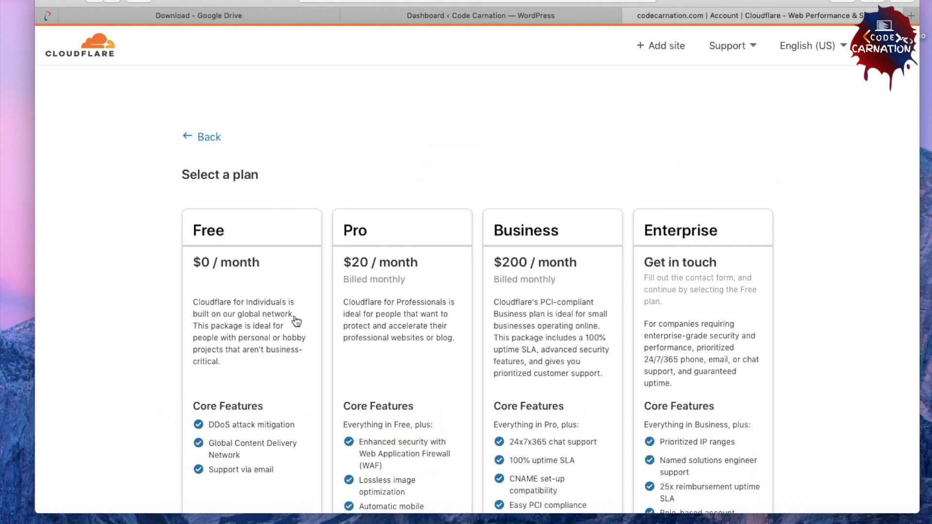
Pick the Free plan for codecarnation.com.
{"action": "scroll", "coordinate": [295, 320], "scroll_direction": "down", "scroll_amount": 3}
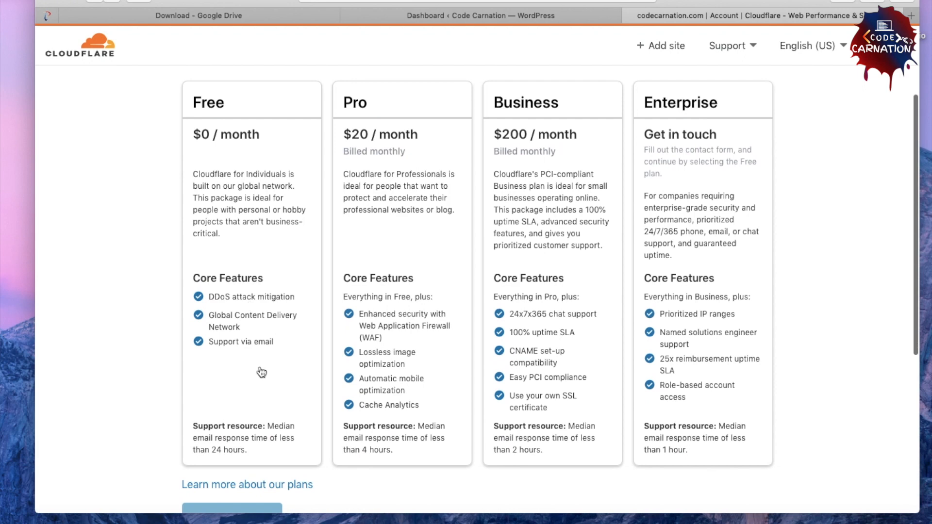
{"action": "left_click", "coordinate": [260, 373]}
{"action": "scroll", "coordinate": [274, 435], "scroll_direction": "down", "scroll_amount": 2}
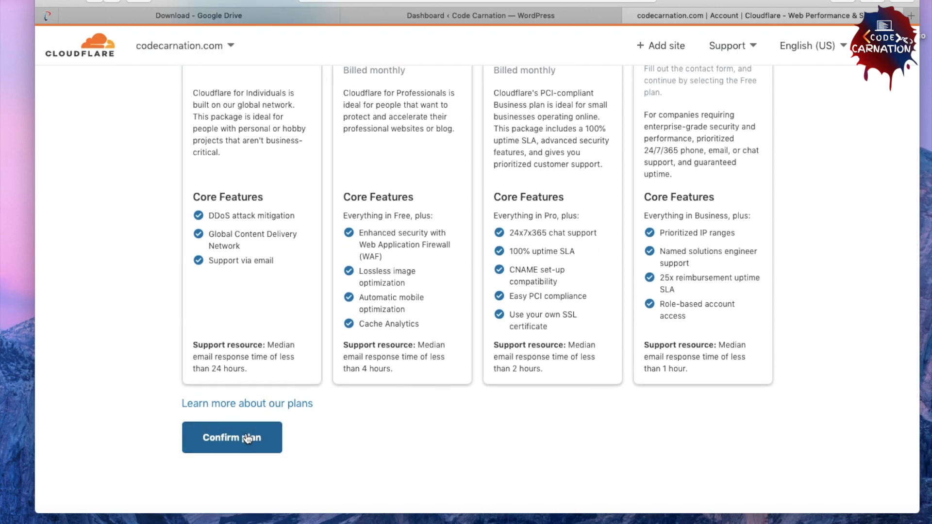
Confirm the Free plan and review the imported DNS records.
{"action": "left_click", "coordinate": [248, 438]}
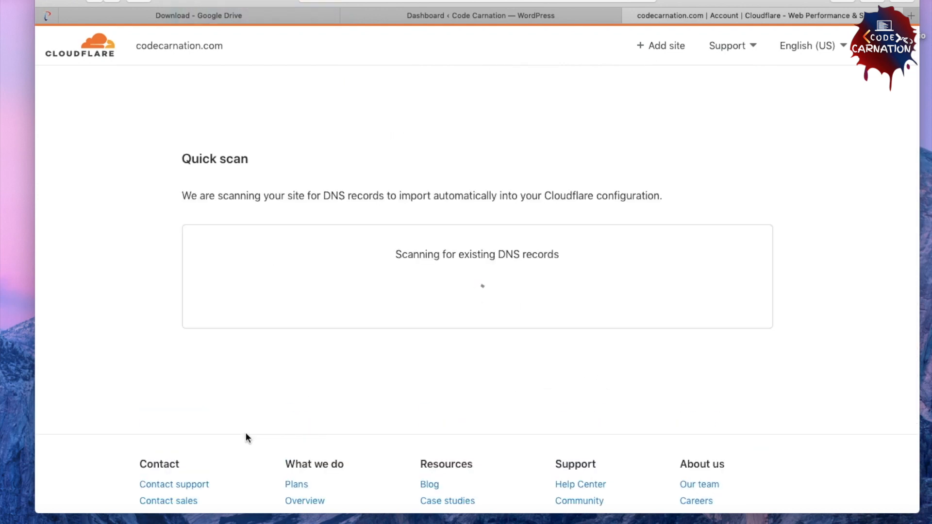
{"action": "scroll", "coordinate": [478, 403], "scroll_direction": "down", "scroll_amount": 3}
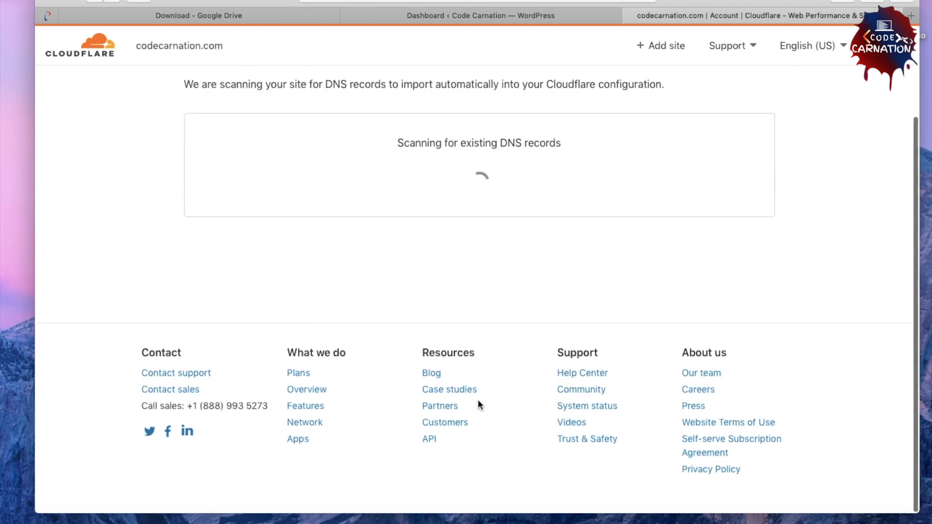
{"action": "scroll", "coordinate": [477, 403], "scroll_direction": "up", "scroll_amount": 3}
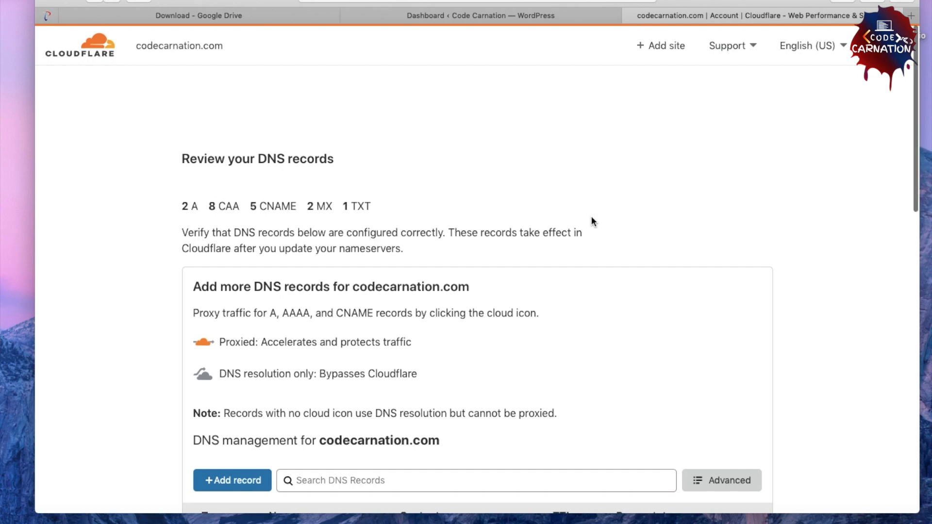
{"action": "scroll", "coordinate": [592, 217], "scroll_direction": "down", "scroll_amount": 2}
{"action": "scroll", "coordinate": [592, 217], "scroll_direction": "up", "scroll_amount": 1}
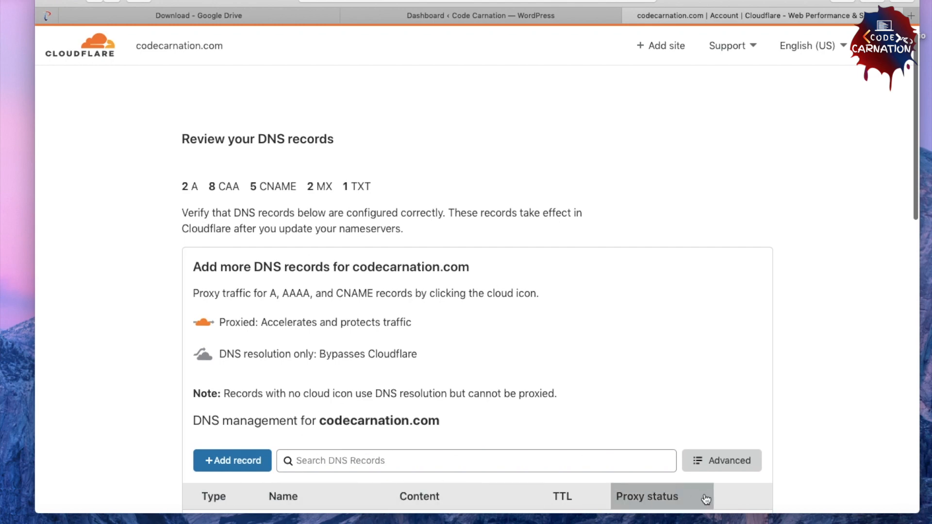
{"action": "scroll", "coordinate": [651, 228], "scroll_direction": "up", "scroll_amount": 2}
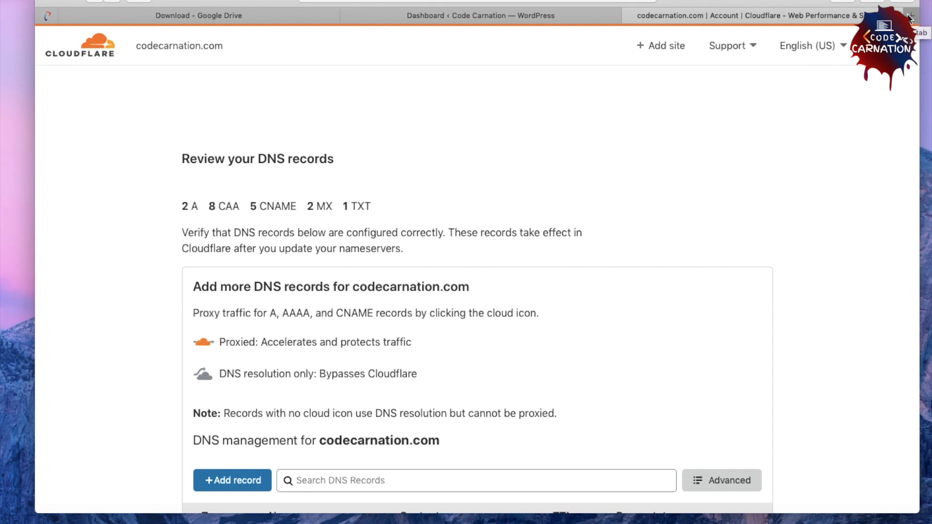
{"action": "scroll", "coordinate": [483, 297], "scroll_direction": "down", "scroll_amount": 15}
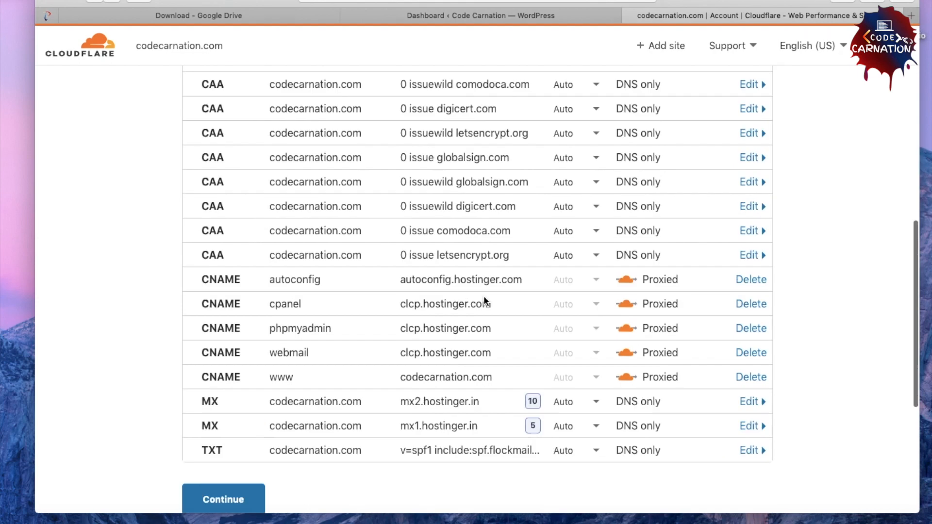
Continue past the DNS records to the nameserver instructions, then open a new tab.
{"action": "left_click", "coordinate": [216, 236]}
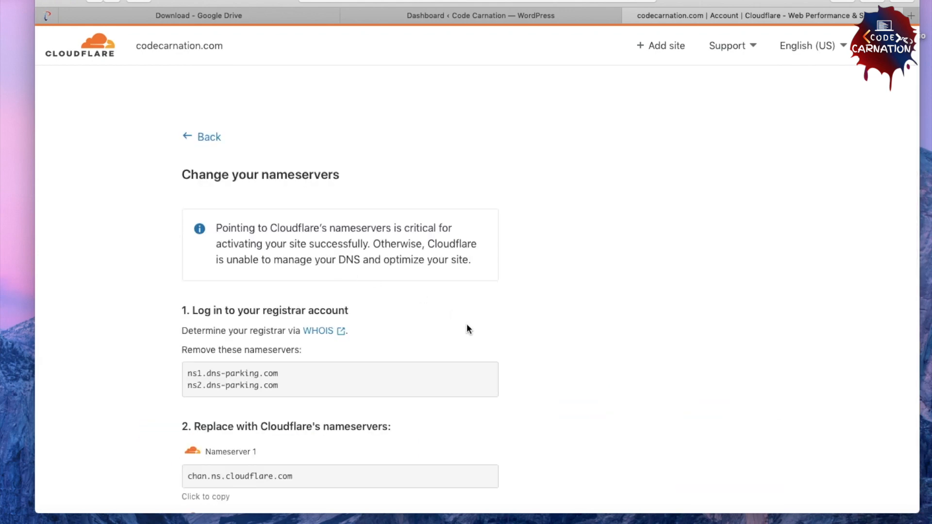
{"action": "scroll", "coordinate": [468, 329], "scroll_direction": "down", "scroll_amount": 10}
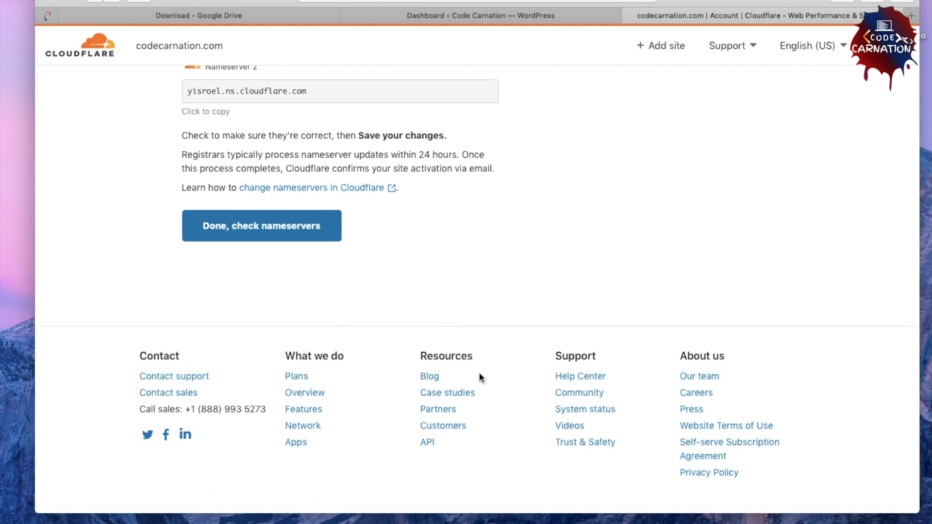
{"action": "left_click", "coordinate": [911, 15]}
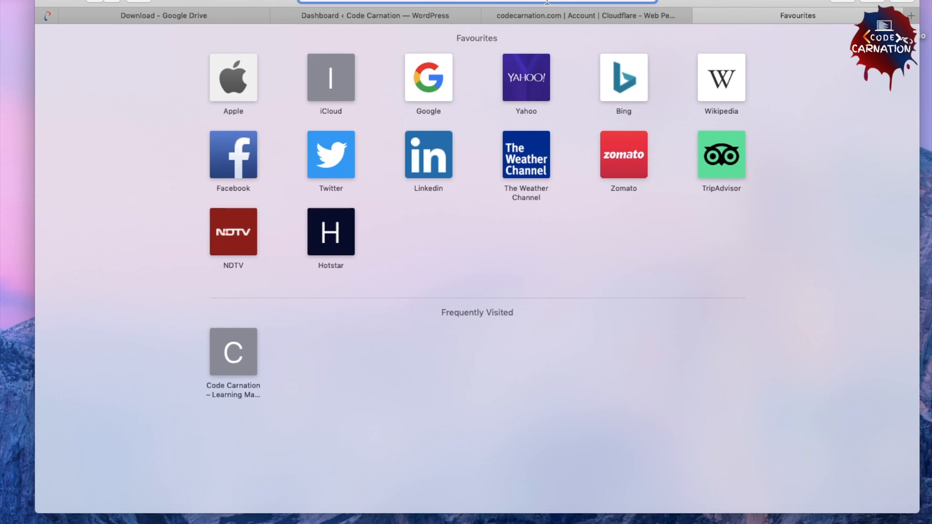
Go to hostinger.in, log in to hPanel, and scroll down to the Domains list.
{"action": "type", "text": "ho"}
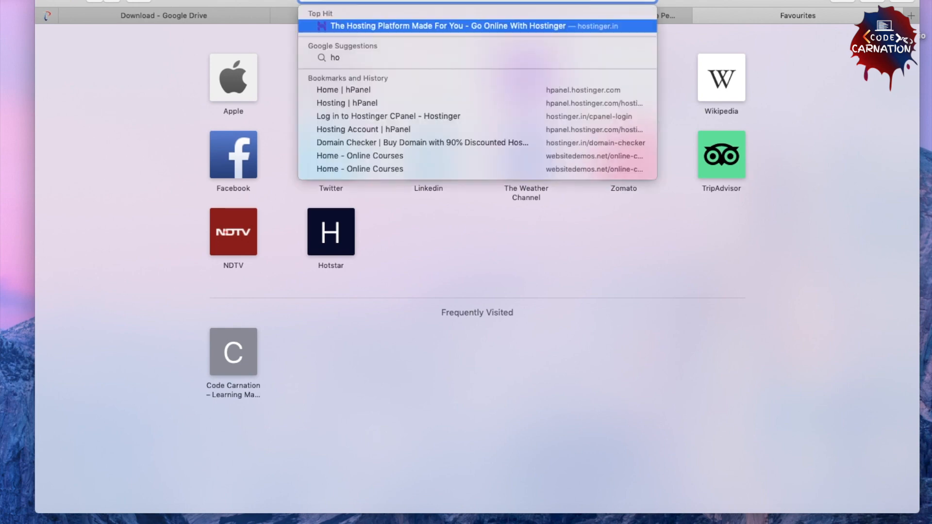
{"action": "key", "text": "Return"}
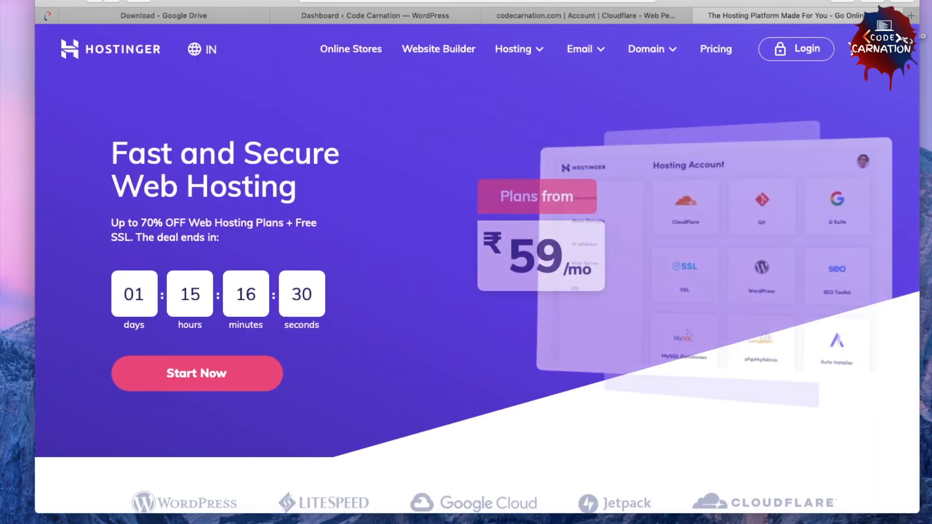
{"action": "left_click", "coordinate": [818, 54]}
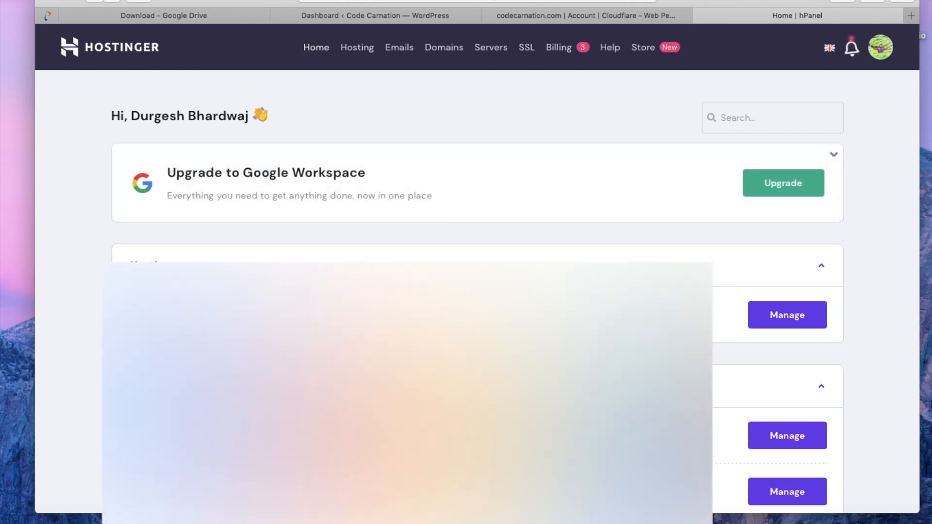
{"action": "scroll", "coordinate": [645, 387], "scroll_direction": "down", "scroll_amount": 6}
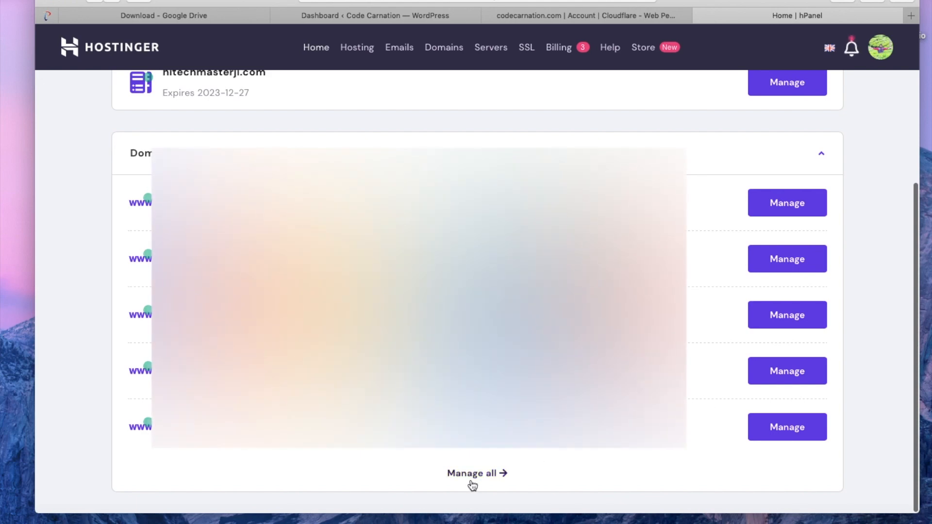
Set codecarnation.com's DNS in hPanel to 'Use my own nameservers', then return to Cloudflare.
{"action": "left_click", "coordinate": [443, 51]}
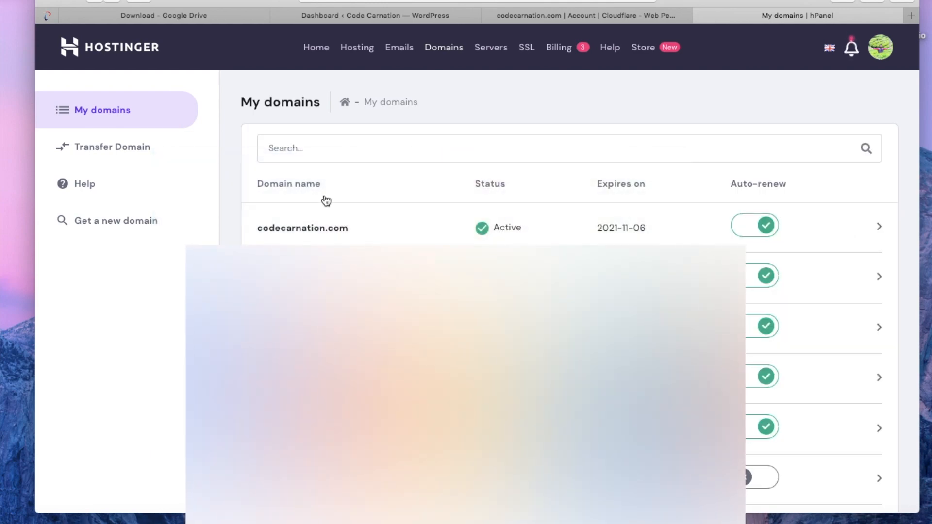
{"action": "left_click", "coordinate": [327, 231]}
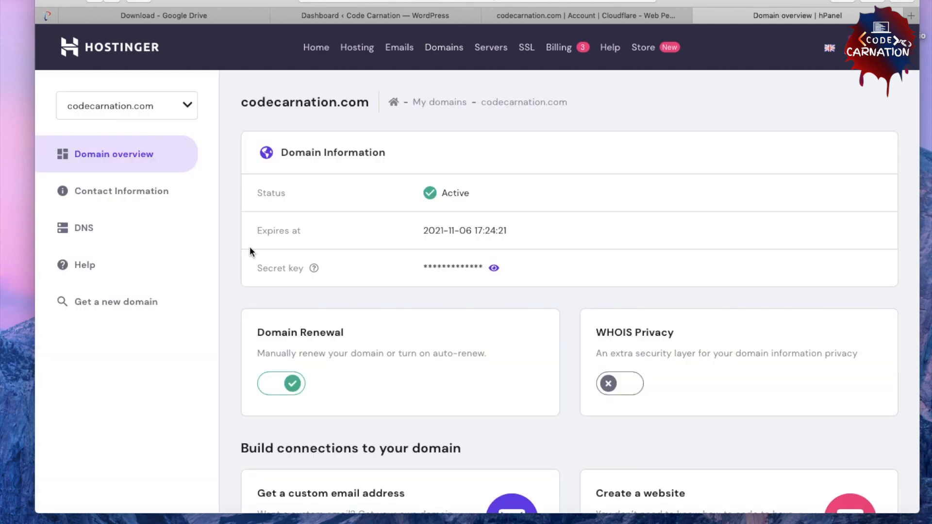
{"action": "left_click", "coordinate": [117, 231]}
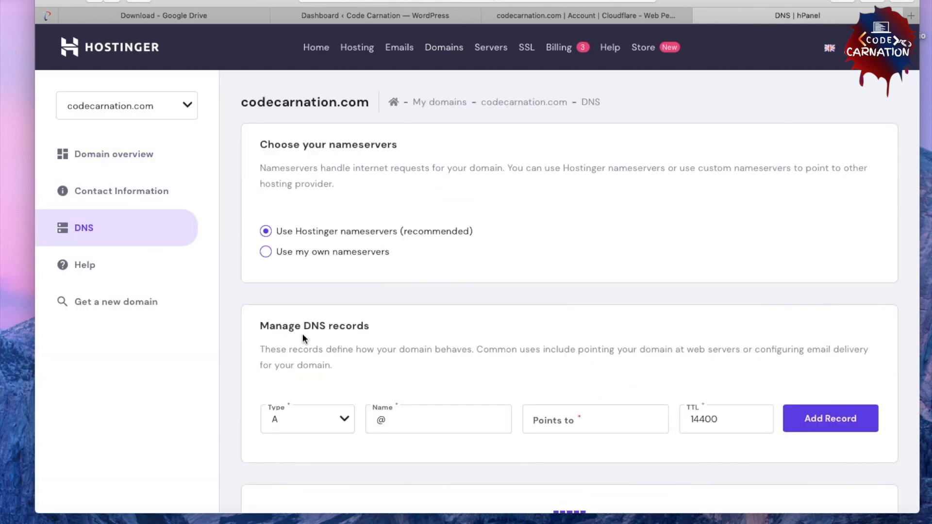
{"action": "scroll", "coordinate": [602, 392], "scroll_direction": "down", "scroll_amount": 2}
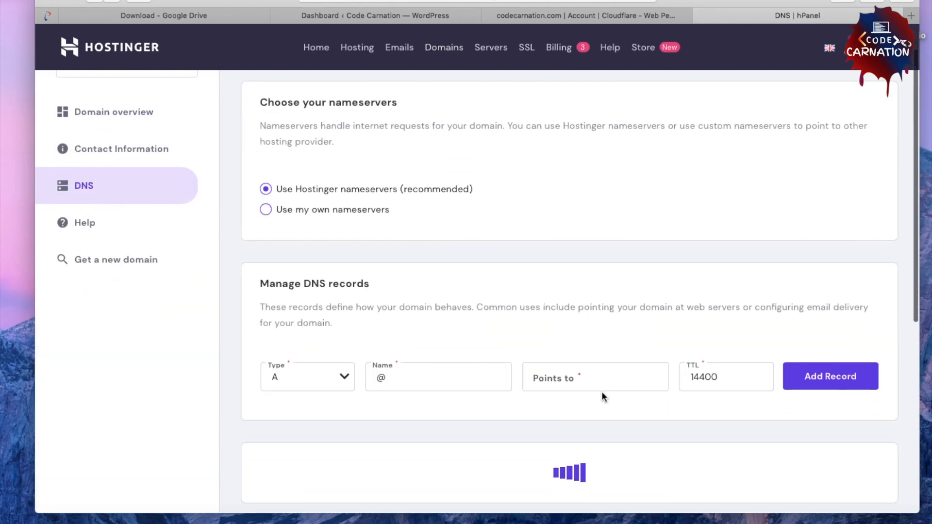
{"action": "left_click", "coordinate": [267, 209]}
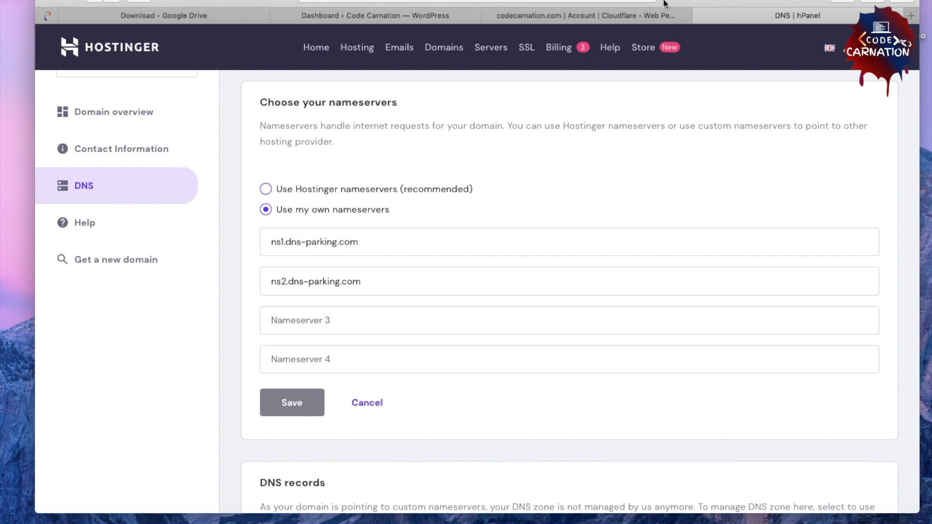
{"action": "left_click", "coordinate": [627, 16]}
Replace hPanel's first nameserver with chan.ns.cloudflare.com and save.
{"action": "scroll", "coordinate": [302, 121], "scroll_direction": "up", "scroll_amount": 5}
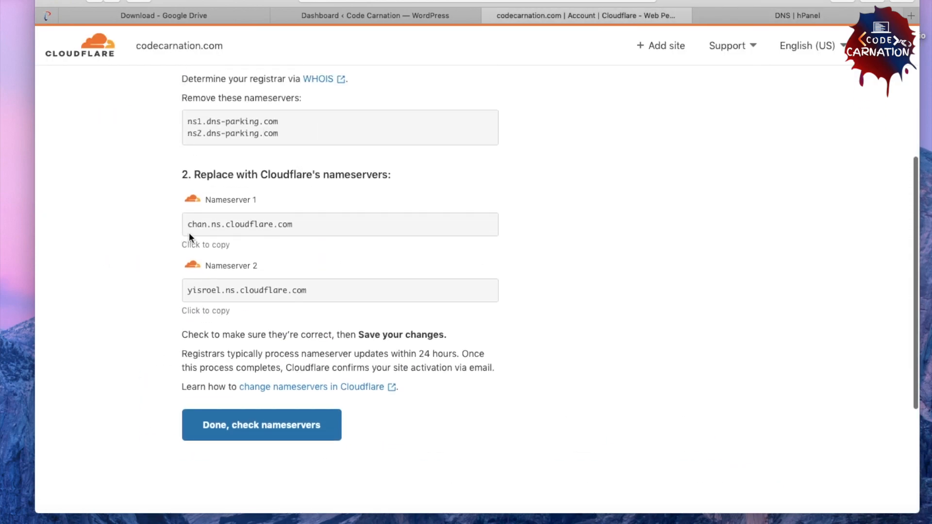
{"action": "left_click", "coordinate": [283, 231]}
{"action": "key", "text": "super+c"}
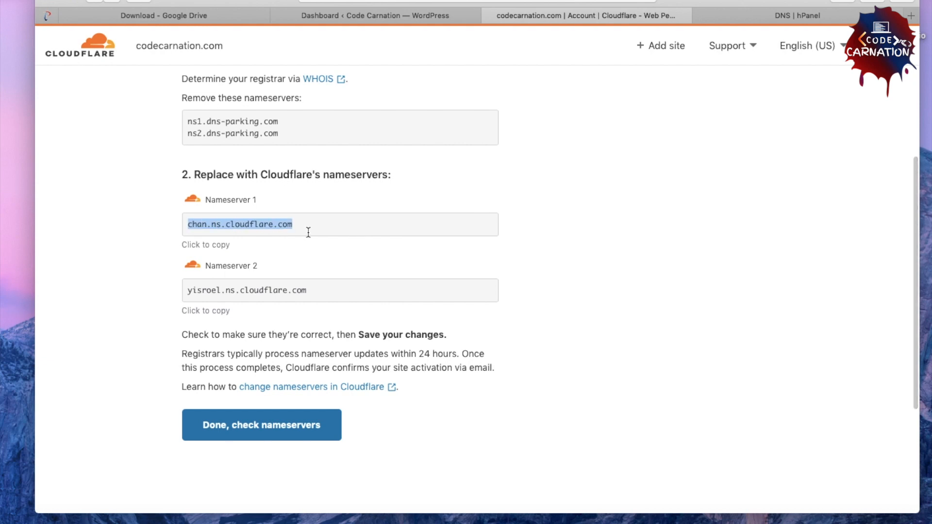
{"action": "left_click", "coordinate": [807, 12]}
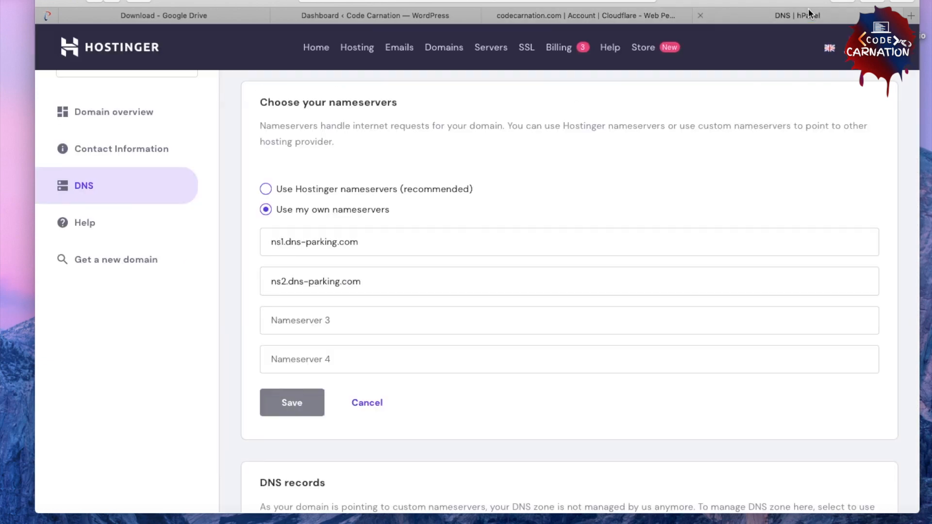
{"action": "left_click_drag", "start_coordinate": [362, 247], "coordinate": [268, 245]}
{"action": "key", "text": "BackSpace"}
{"action": "key", "text": "super+v"}
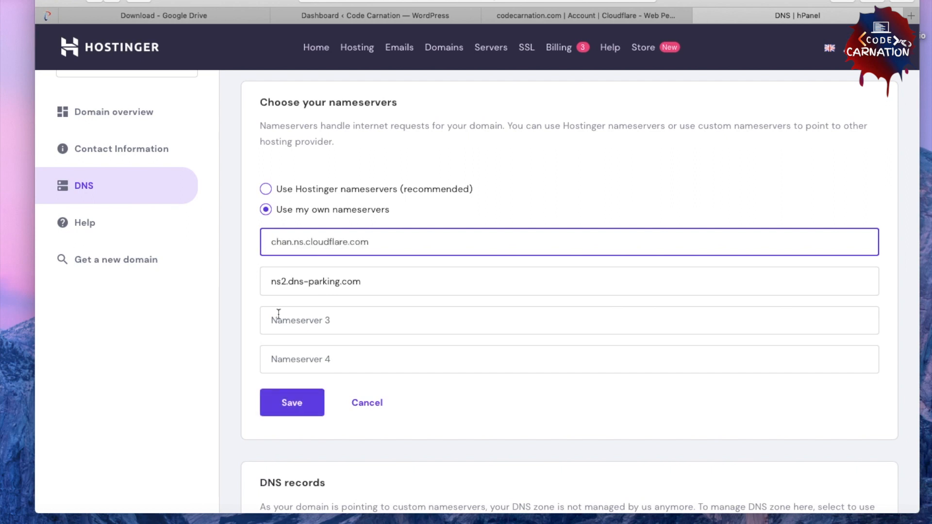
{"action": "left_click", "coordinate": [306, 404]}
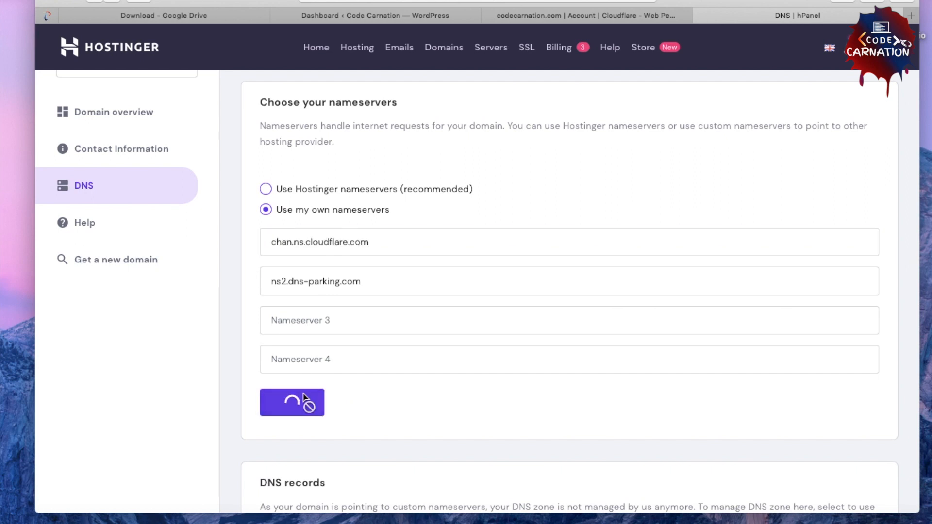
Replace the second nameserver with yisroel.ns.cloudflare.com and save.
{"action": "left_click", "coordinate": [638, 18]}
{"action": "left_click_drag", "start_coordinate": [318, 283], "coordinate": [170, 296]}
{"action": "key", "text": "super+c"}
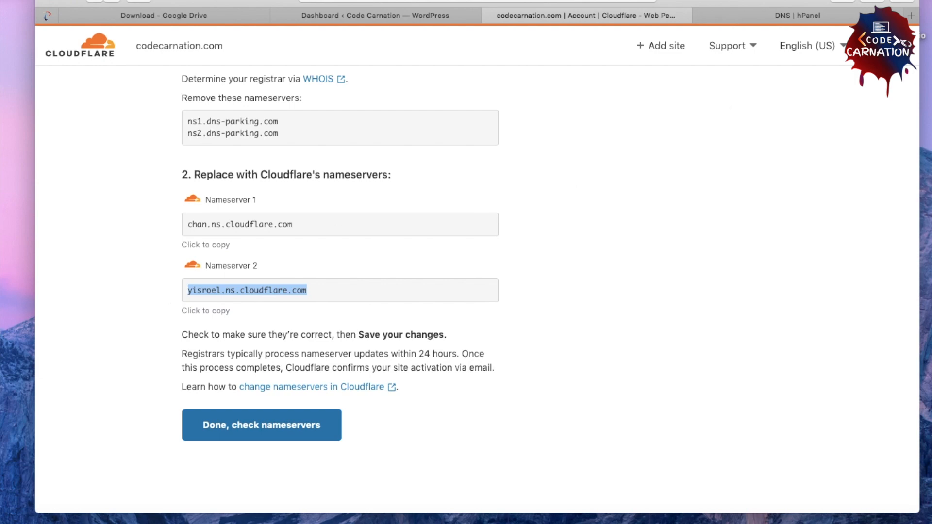
{"action": "left_click", "coordinate": [833, 19]}
{"action": "left_click_drag", "start_coordinate": [389, 281], "coordinate": [244, 283]}
{"action": "key", "text": "BackSpace"}
{"action": "key", "text": "super+v"}
{"action": "left_click", "coordinate": [284, 405]}
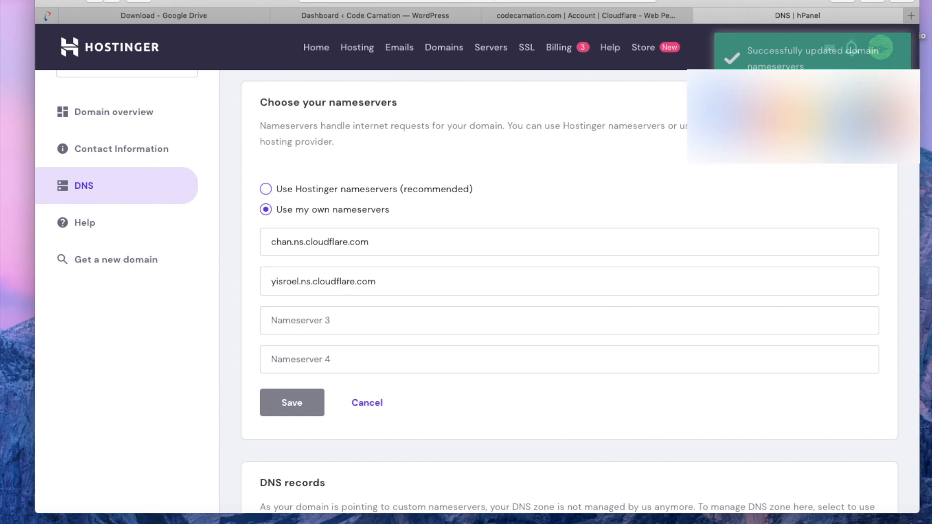
Log out of Hostinger hPanel and close its tab.
{"action": "left_click", "coordinate": [893, 56]}
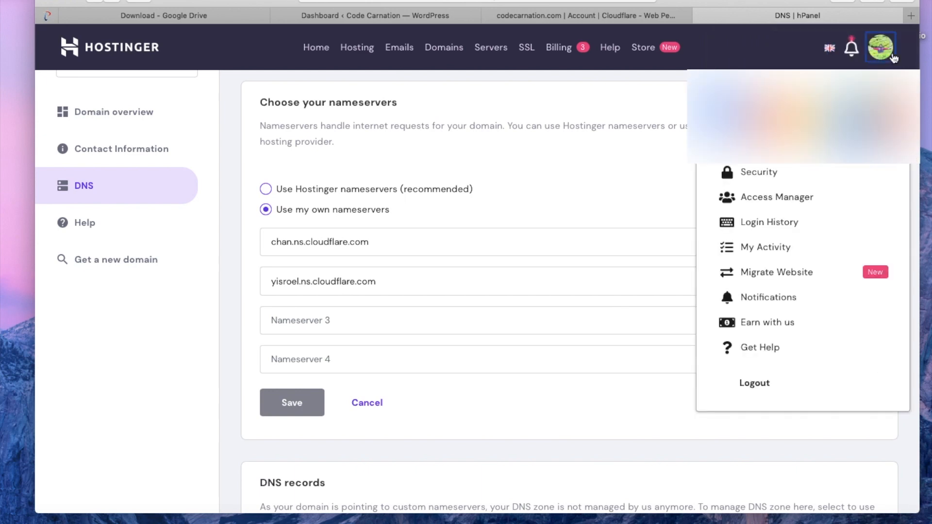
{"action": "left_click", "coordinate": [762, 384]}
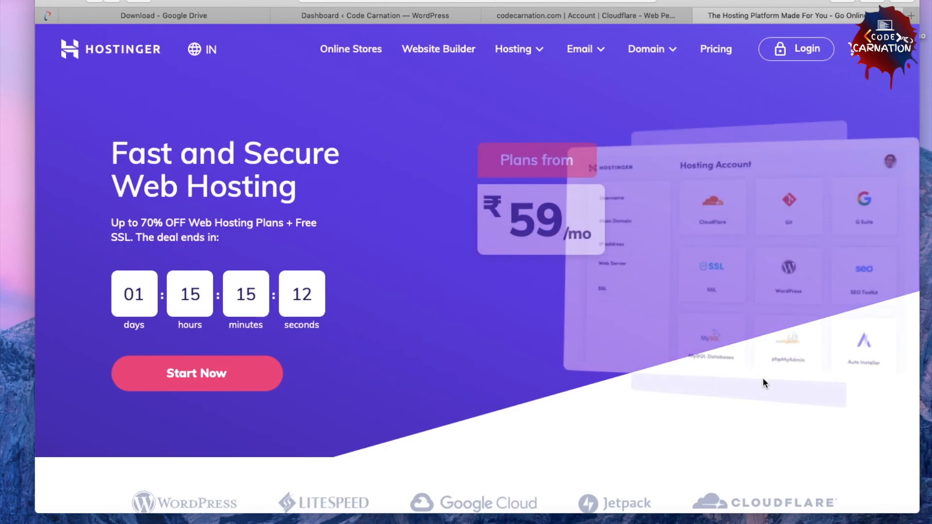
{"action": "left_click", "coordinate": [698, 14]}
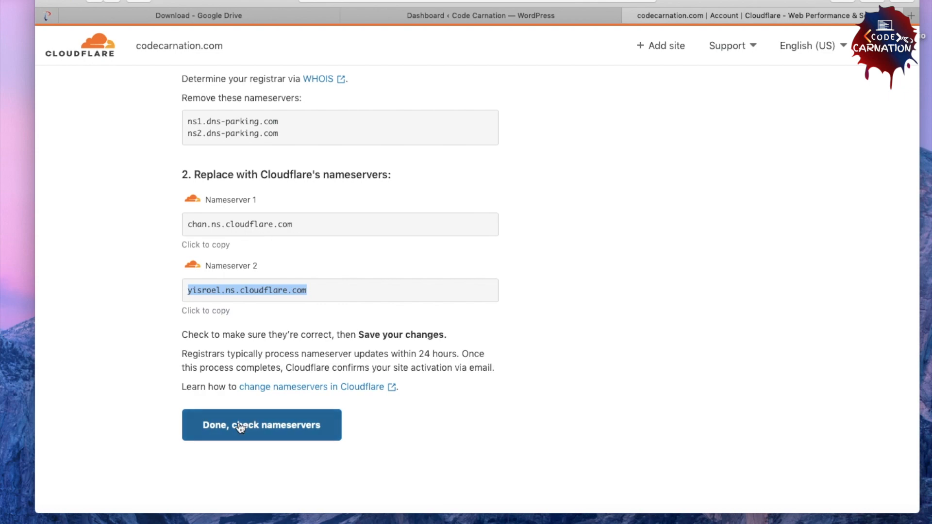
Open the Installed Plugins list in the WordPress dashboard.
{"action": "left_click", "coordinate": [550, 18]}
{"action": "mouse_move", "coordinate": [73, 335]}
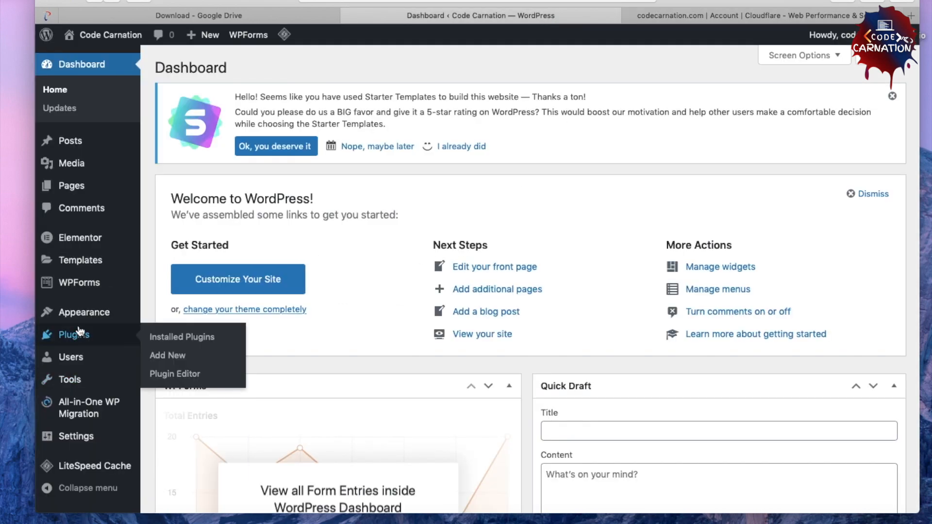
{"action": "left_click", "coordinate": [168, 339]}
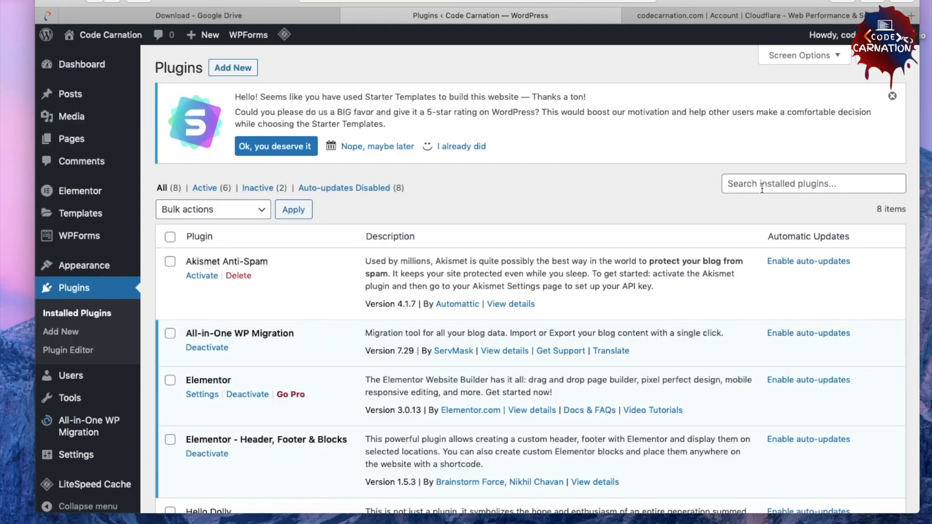
Search installed plugins for 'ssl' and 'cloud', find no match, then go to Add New.
{"action": "left_click", "coordinate": [762, 189]}
{"action": "type", "text": "s"}
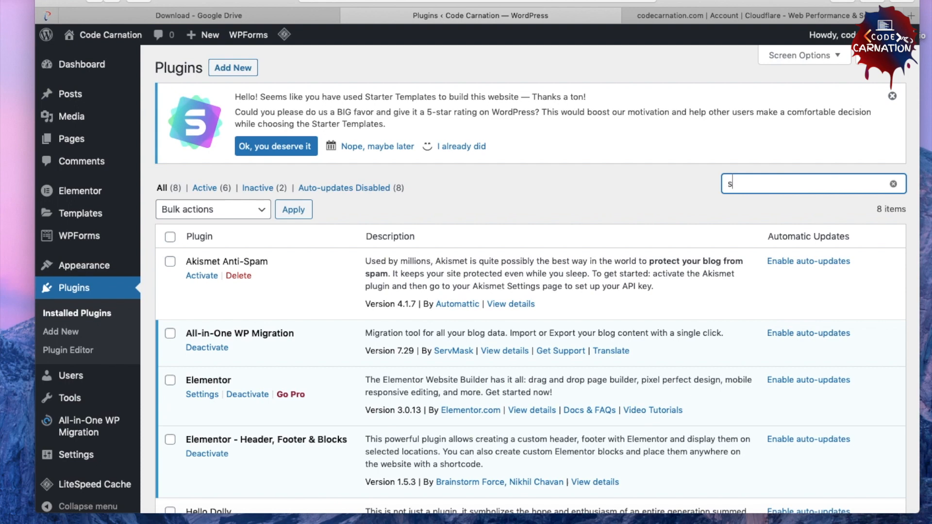
{"action": "type", "text": "sl"}
{"action": "key", "text": "BackSpace"}
{"action": "key", "text": "BackSpace"}
{"action": "key", "text": "BackSpace"}
{"action": "type", "text": "clode"}
{"action": "key", "text": "BackSpace"}
{"action": "key", "text": "BackSpace"}
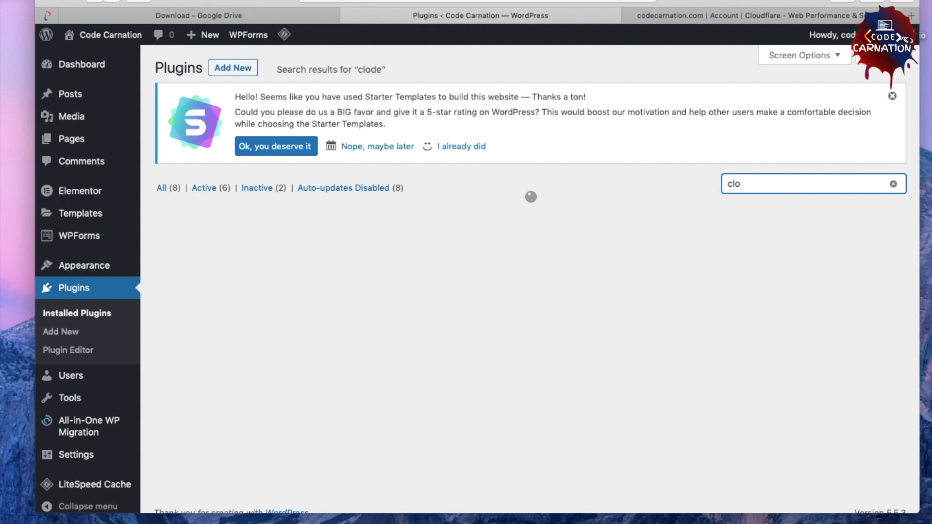
{"action": "type", "text": "udfare"}
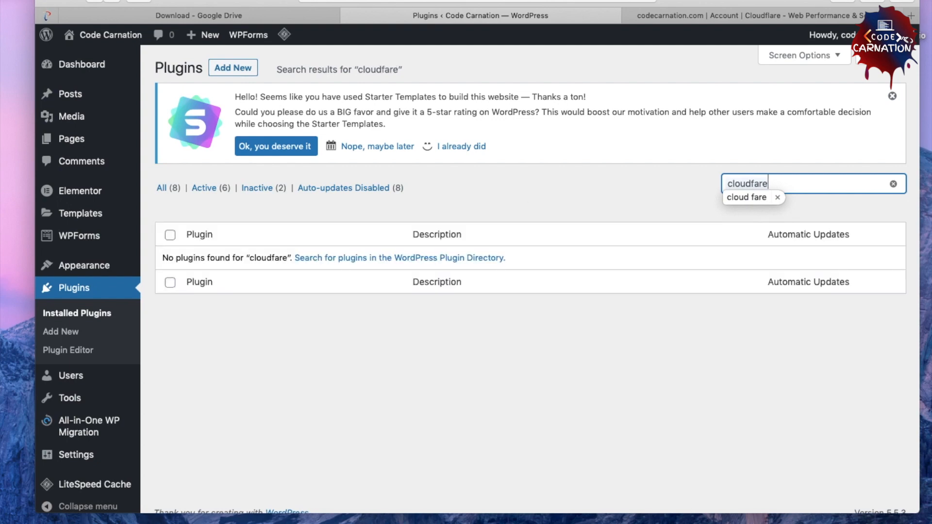
{"action": "key", "text": "BackSpace"}
{"action": "key", "text": "BackSpace"}
{"action": "key", "text": "BackSpace"}
{"action": "key", "text": "BackSpace"}
{"action": "key", "text": "BackSpace"}
{"action": "key", "text": "BackSpace"}
{"action": "type", "text": "ssl"}
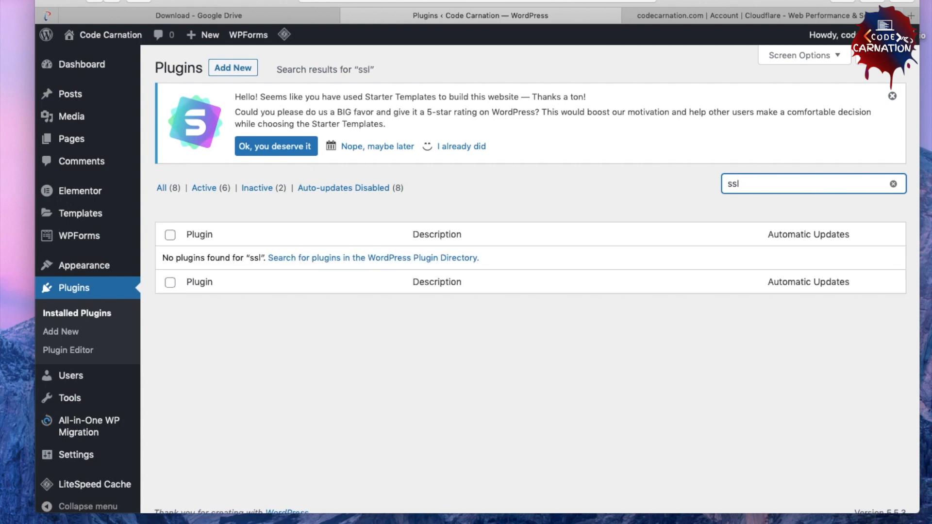
{"action": "key", "text": "BackSpace"}
{"action": "key", "text": "BackSpace"}
{"action": "left_click", "coordinate": [226, 68]}
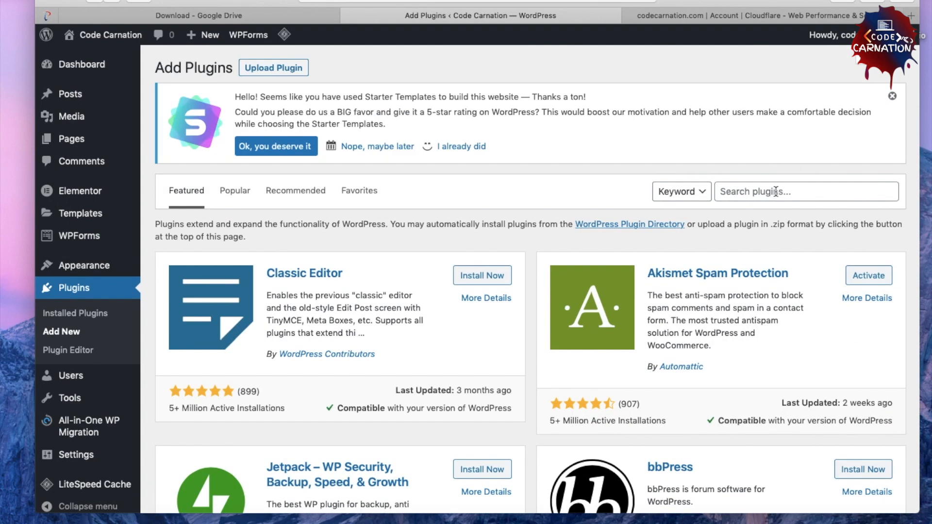
Search the WordPress plugin directory for 'cloudfare'.
{"action": "left_click", "coordinate": [776, 192]}
{"action": "type", "text": "cloudfare"}
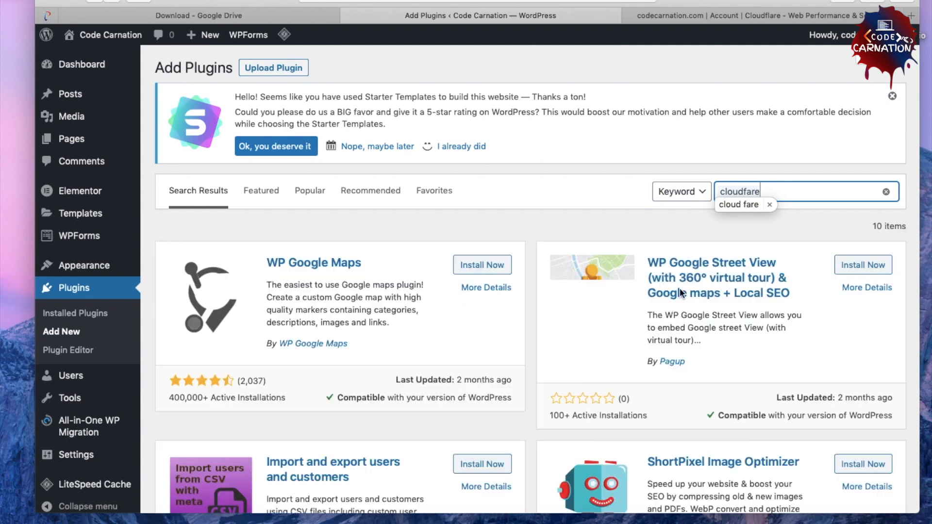
{"action": "scroll", "coordinate": [679, 320], "scroll_direction": "down", "scroll_amount": 8}
{"action": "key", "text": "Return"}
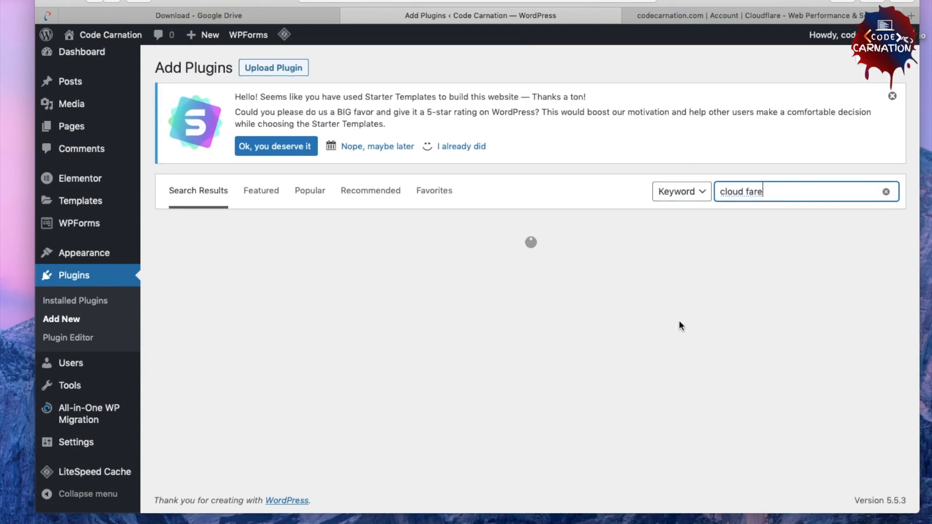
{"action": "left_click", "coordinate": [747, 192]}
{"action": "key", "text": "BackSpace"}
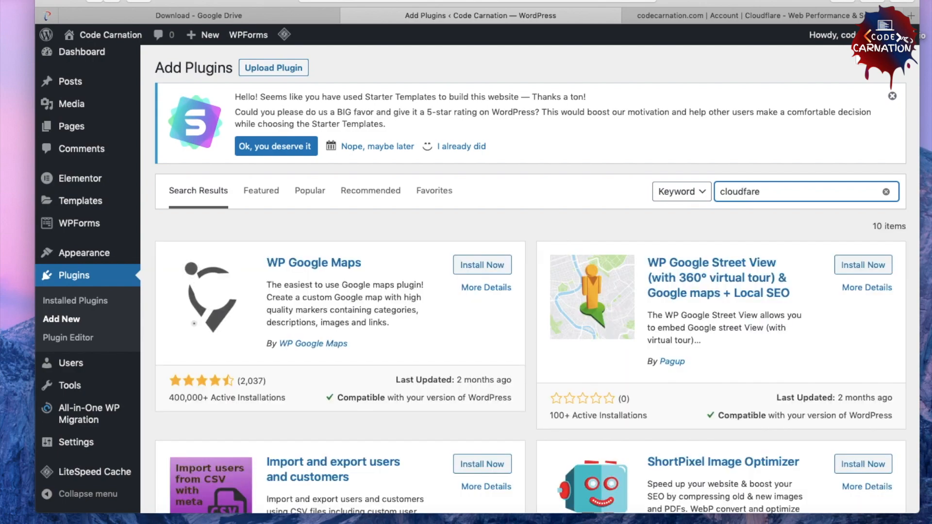
Replace the plugin search term with 'flexible ssl'.
{"action": "scroll", "coordinate": [529, 279], "scroll_direction": "down", "scroll_amount": 15}
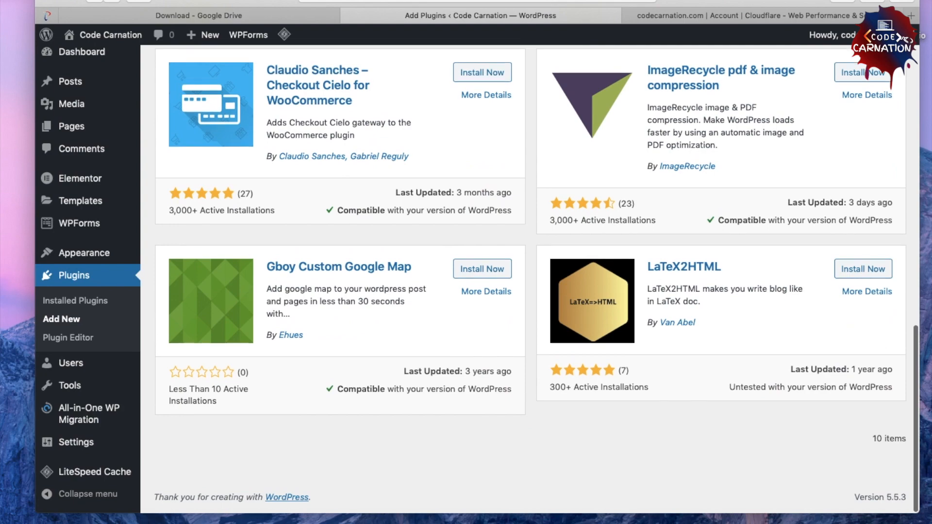
{"action": "scroll", "coordinate": [746, 188], "scroll_direction": "up", "scroll_amount": 15}
{"action": "double_click", "coordinate": [770, 194]}
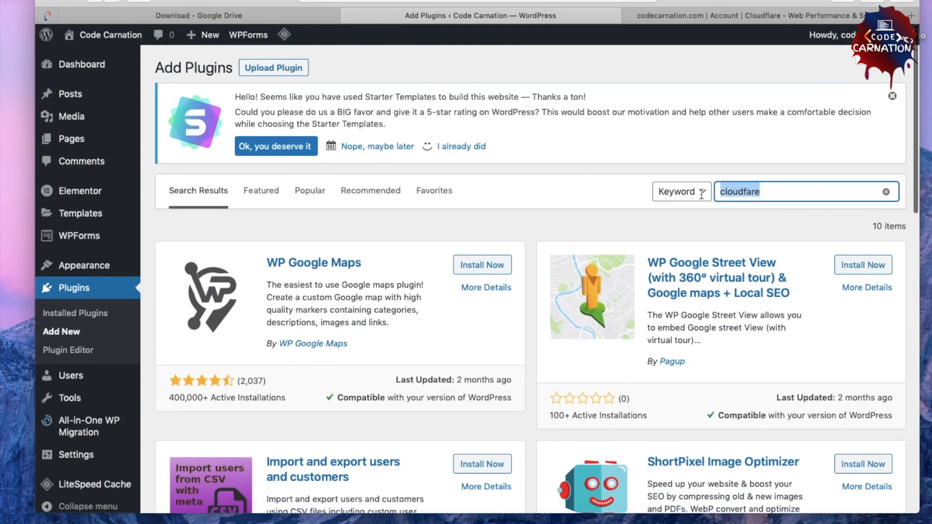
{"action": "type", "text": "flexible ss"}
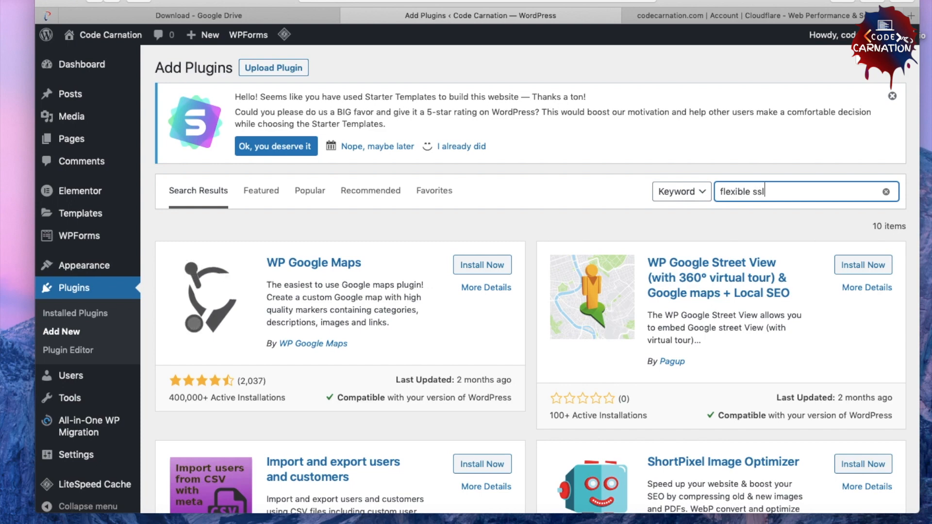
{"action": "type", "text": "l"}
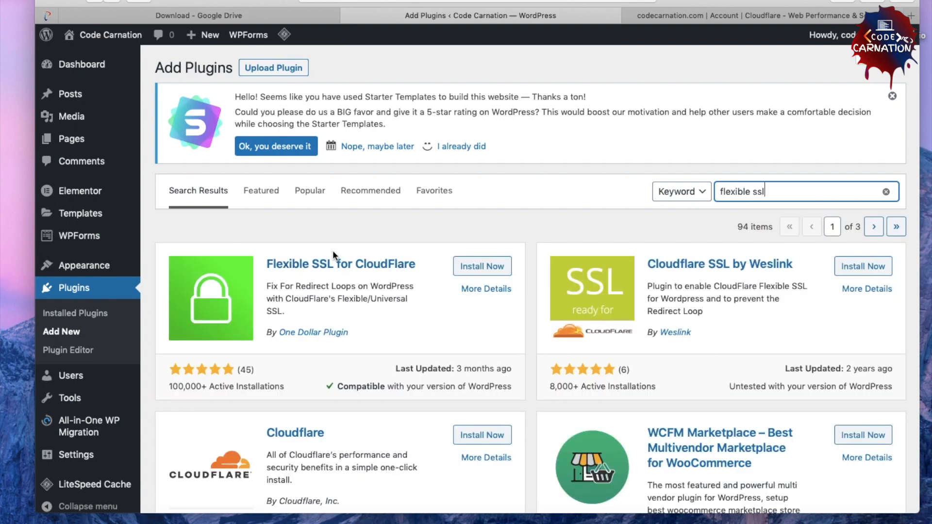
Install and activate Flexible SSL for CloudFlare and confirm it in the plugins list.
{"action": "left_click", "coordinate": [479, 267]}
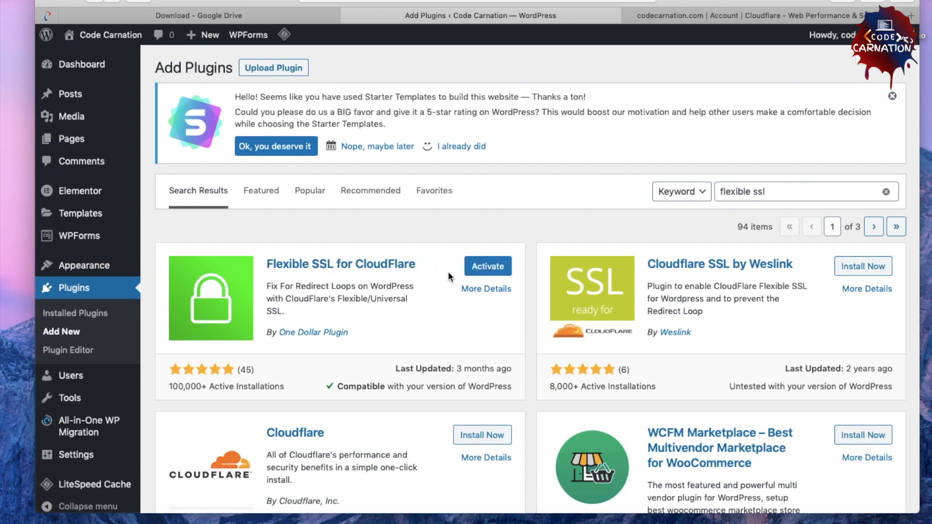
{"action": "left_click", "coordinate": [486, 268]}
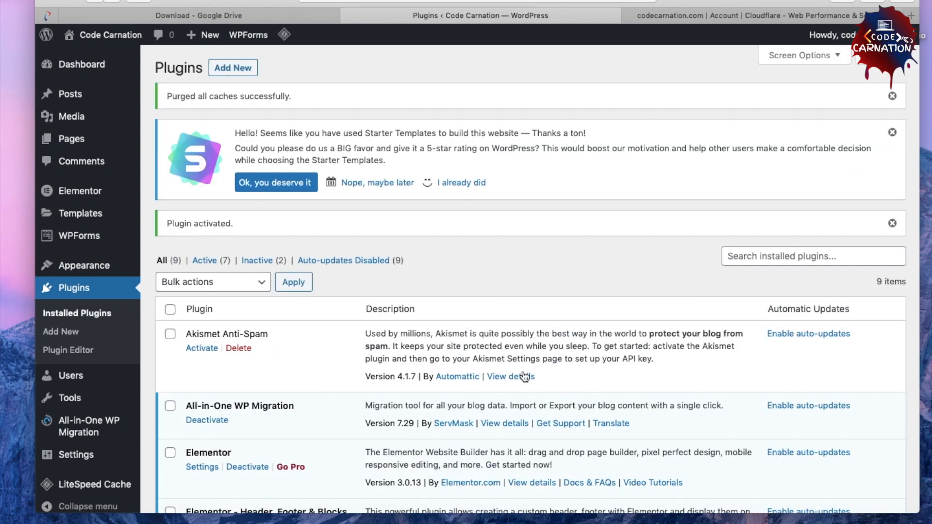
{"action": "scroll", "coordinate": [524, 377], "scroll_direction": "down", "scroll_amount": 2}
{"action": "scroll", "coordinate": [524, 377], "scroll_direction": "up", "scroll_amount": 2}
{"action": "scroll", "coordinate": [566, 302], "scroll_direction": "down", "scroll_amount": 10}
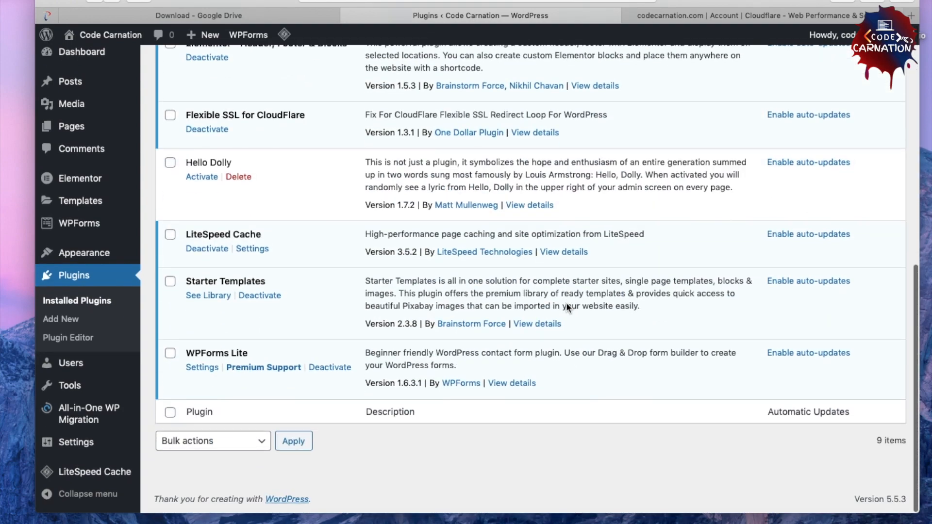
{"action": "scroll", "coordinate": [495, 320], "scroll_direction": "up", "scroll_amount": 2}
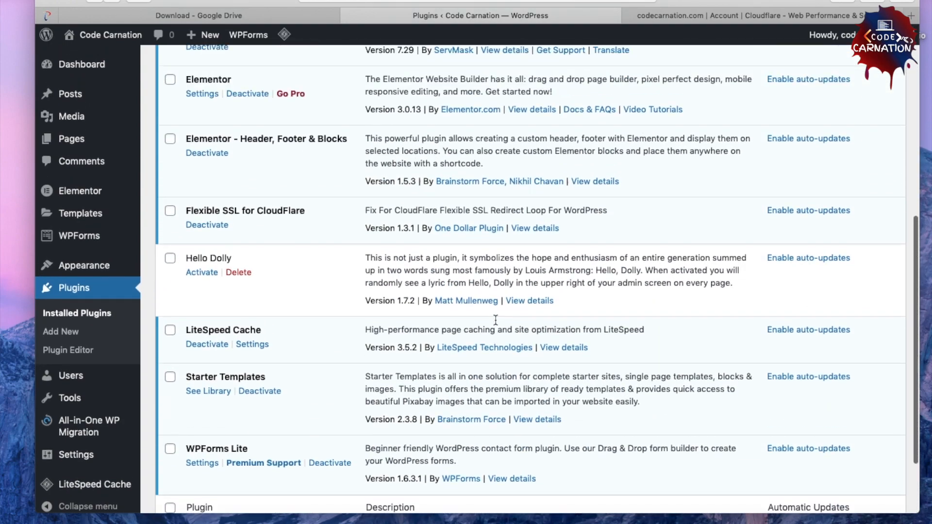
{"action": "scroll", "coordinate": [496, 320], "scroll_direction": "up", "scroll_amount": 1}
{"action": "scroll", "coordinate": [358, 246], "scroll_direction": "up", "scroll_amount": 8}
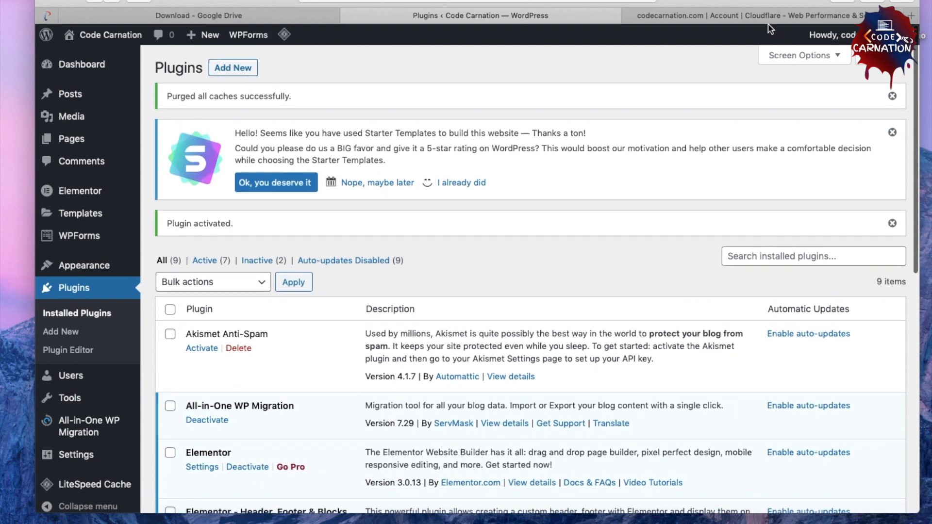
{"action": "left_click", "coordinate": [752, 15]}
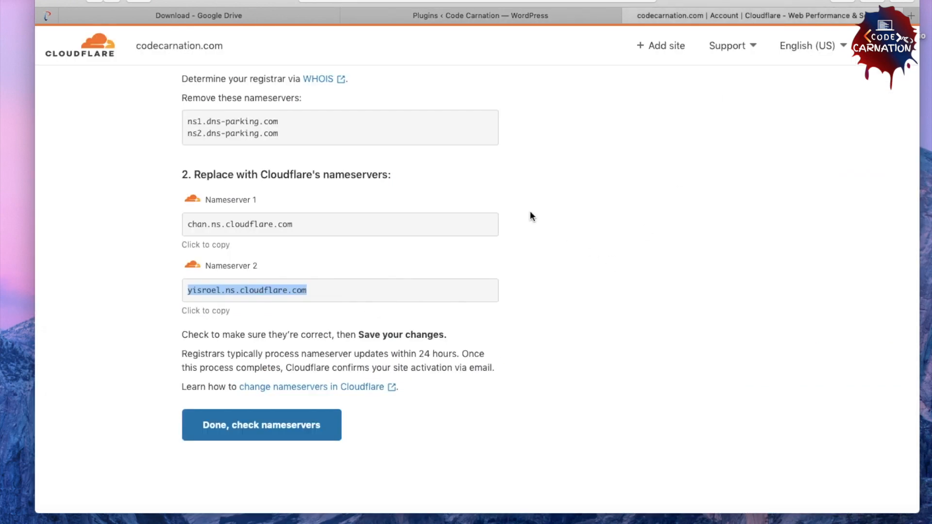
Confirm the codecarnation.com nameserver change with 'Done, check nameservers'.
{"action": "scroll", "coordinate": [530, 213], "scroll_direction": "up", "scroll_amount": 5}
{"action": "scroll", "coordinate": [530, 214], "scroll_direction": "down", "scroll_amount": 3}
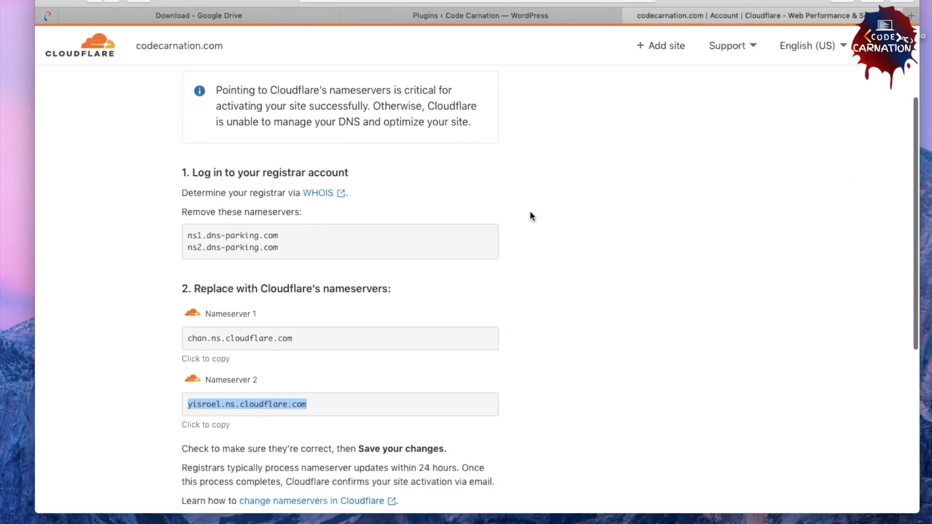
{"action": "scroll", "coordinate": [530, 214], "scroll_direction": "down", "scroll_amount": 3}
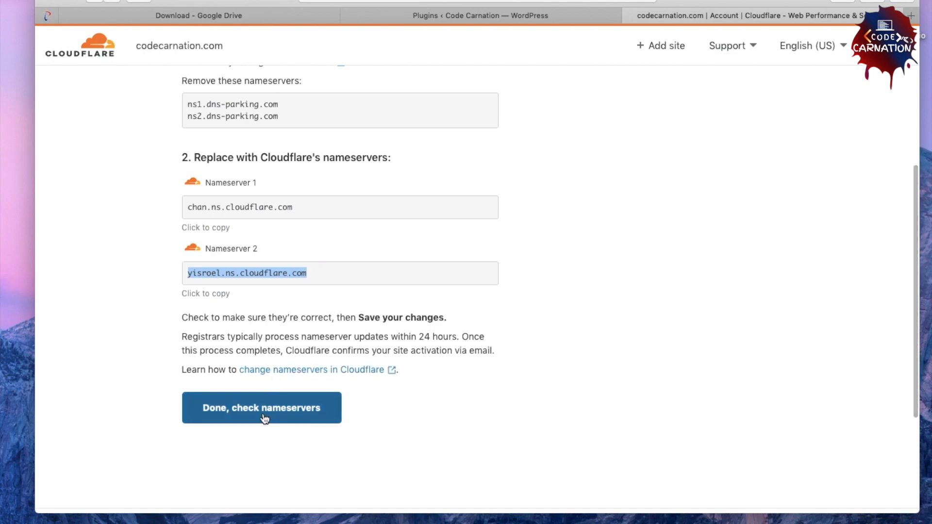
{"action": "left_click", "coordinate": [264, 419]}
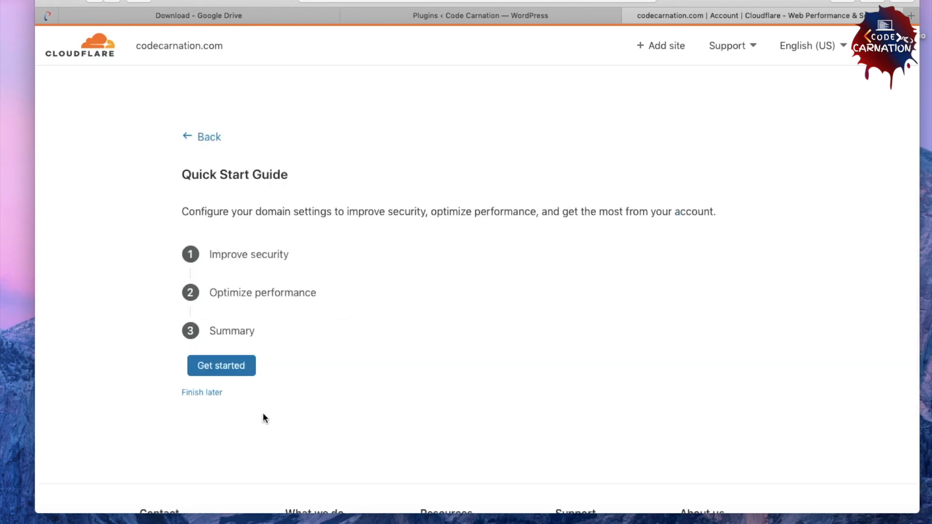
Start the Quick Start Guide and keep Automatic HTTPS Rewrites on.
{"action": "left_click", "coordinate": [245, 367]}
{"action": "scroll", "coordinate": [297, 354], "scroll_direction": "down", "scroll_amount": 2}
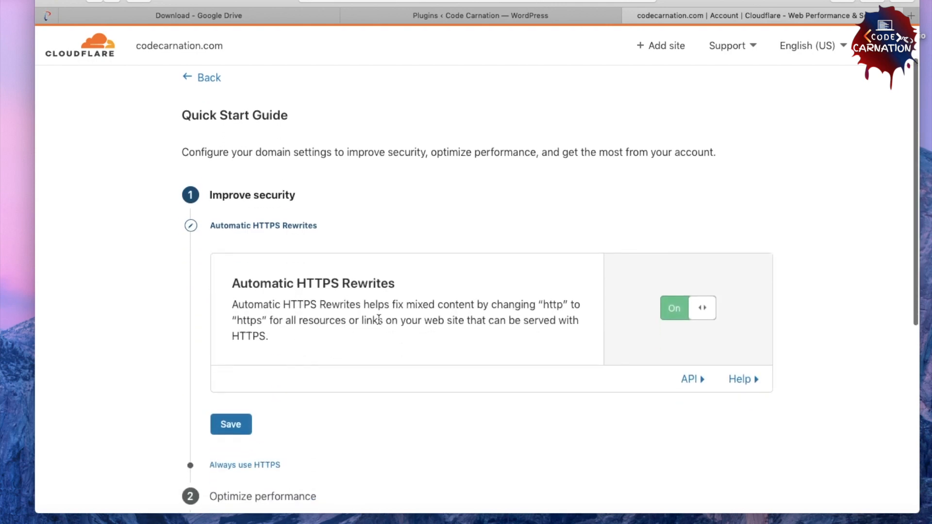
{"action": "scroll", "coordinate": [271, 445], "scroll_direction": "down", "scroll_amount": 3}
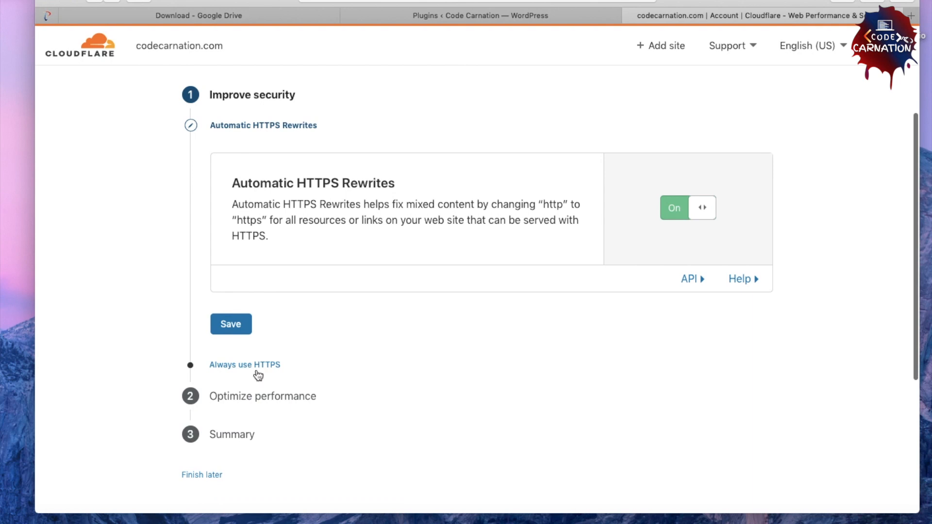
{"action": "left_click", "coordinate": [256, 372]}
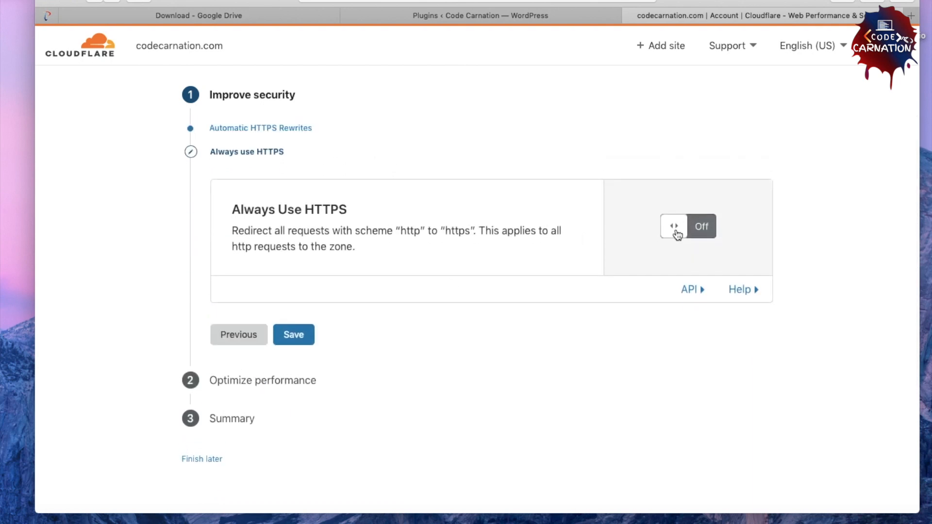
Turn Always Use HTTPS on, leave Auto Minify off, and finish the guide.
{"action": "left_click", "coordinate": [682, 236]}
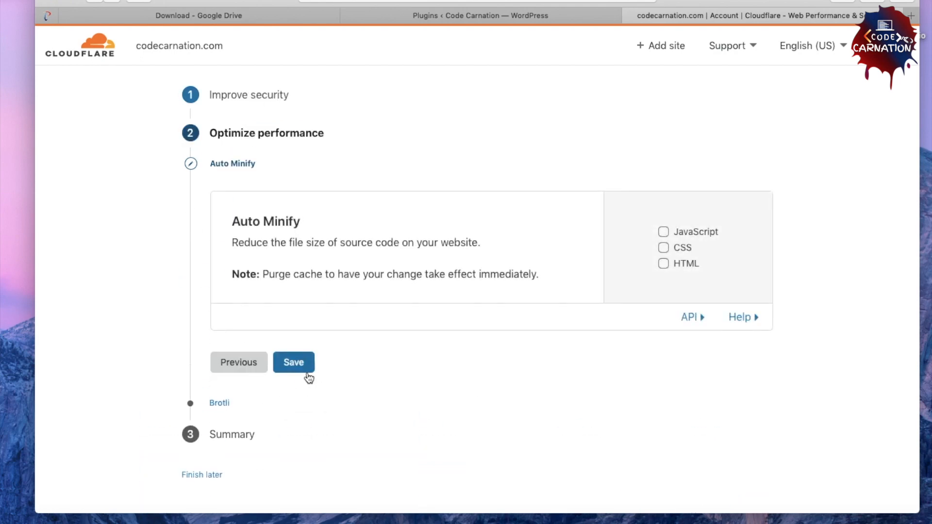
{"action": "left_click", "coordinate": [298, 364]}
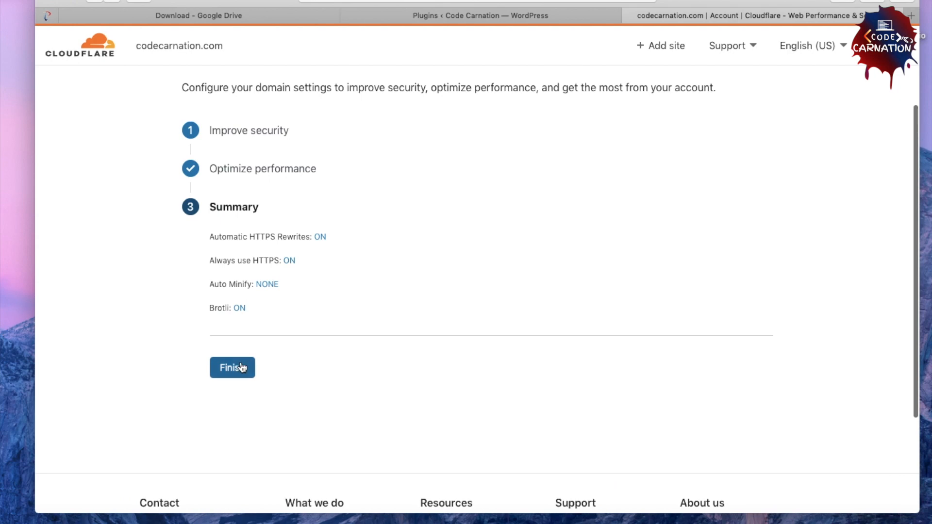
{"action": "left_click", "coordinate": [242, 370]}
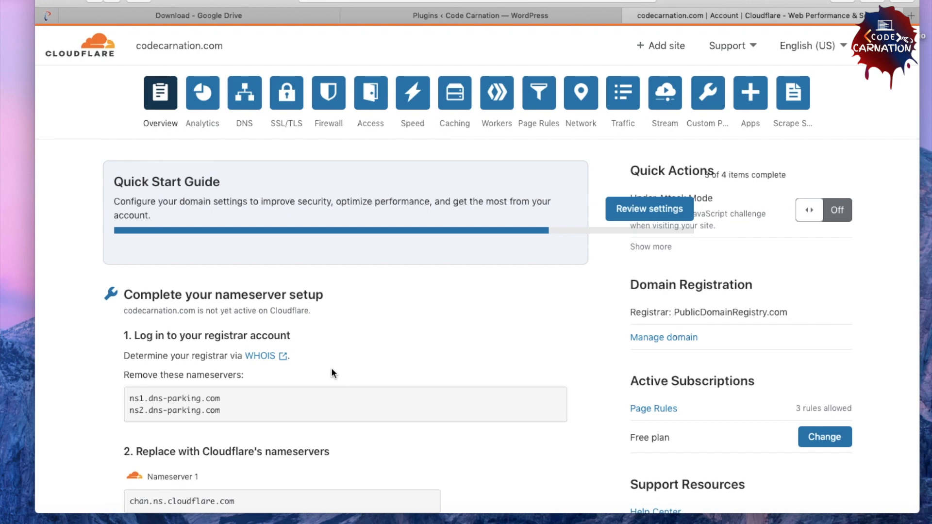
{"action": "scroll", "coordinate": [332, 373], "scroll_direction": "down", "scroll_amount": 15}
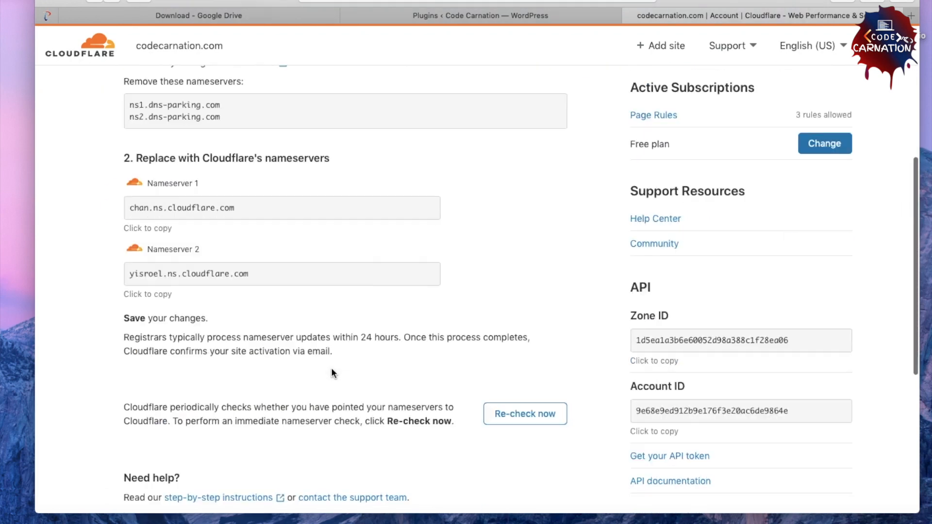
{"action": "scroll", "coordinate": [332, 373], "scroll_direction": "up", "scroll_amount": 5}
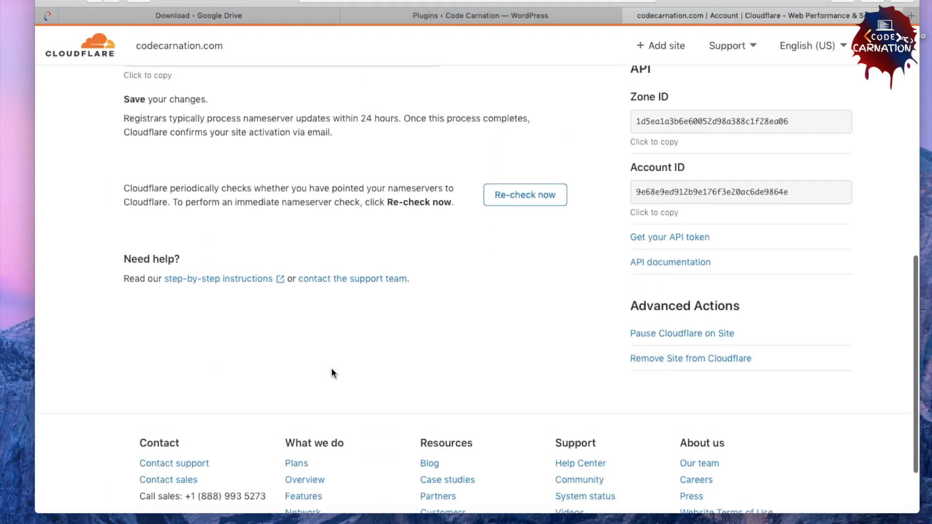
{"action": "scroll", "coordinate": [331, 373], "scroll_direction": "up", "scroll_amount": 10}
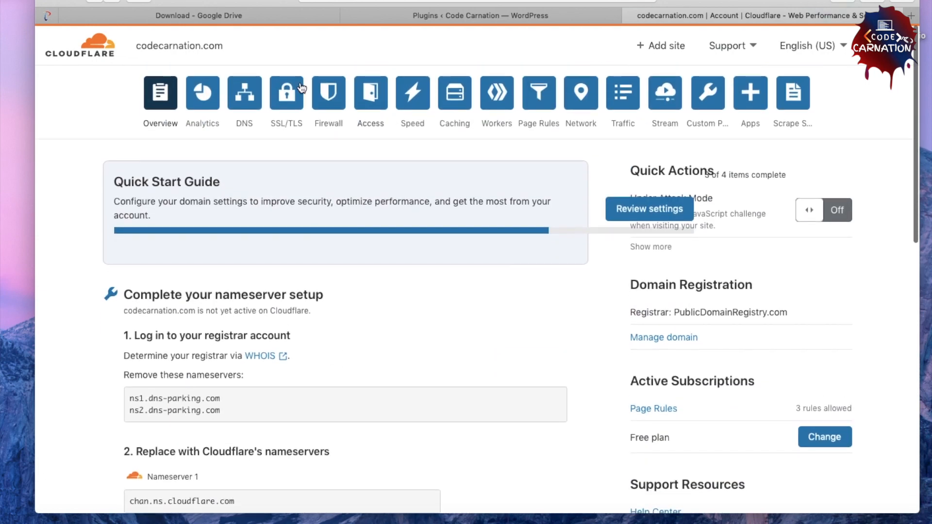
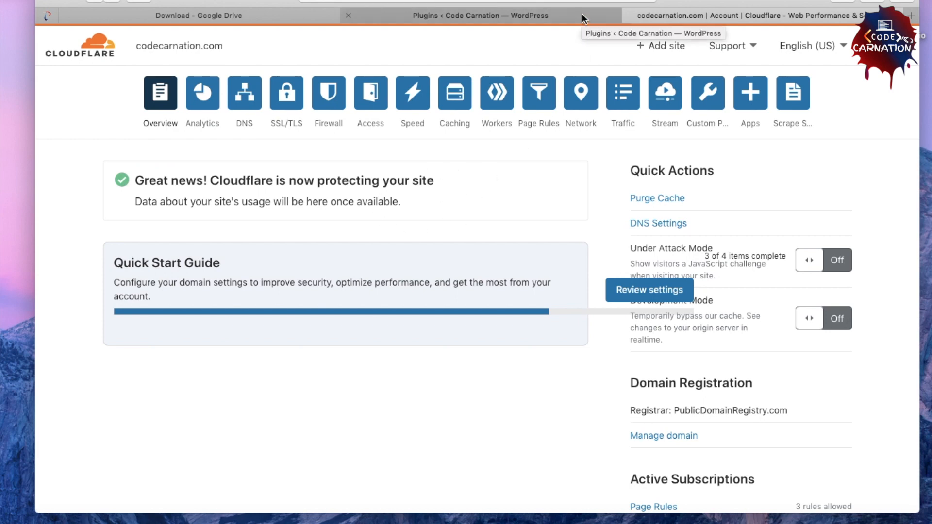
Load the Code Carnation homepage in a new tab from the 'cod' address-bar suggestion.
{"action": "left_click", "coordinate": [912, 16]}
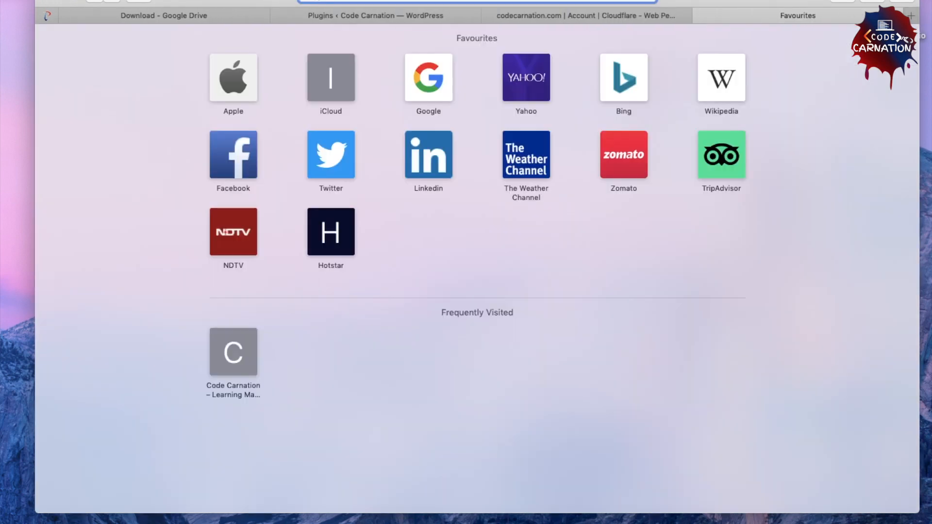
{"action": "type", "text": "cco"}
{"action": "key", "text": "BackSpace"}
{"action": "key", "text": "BackSpace"}
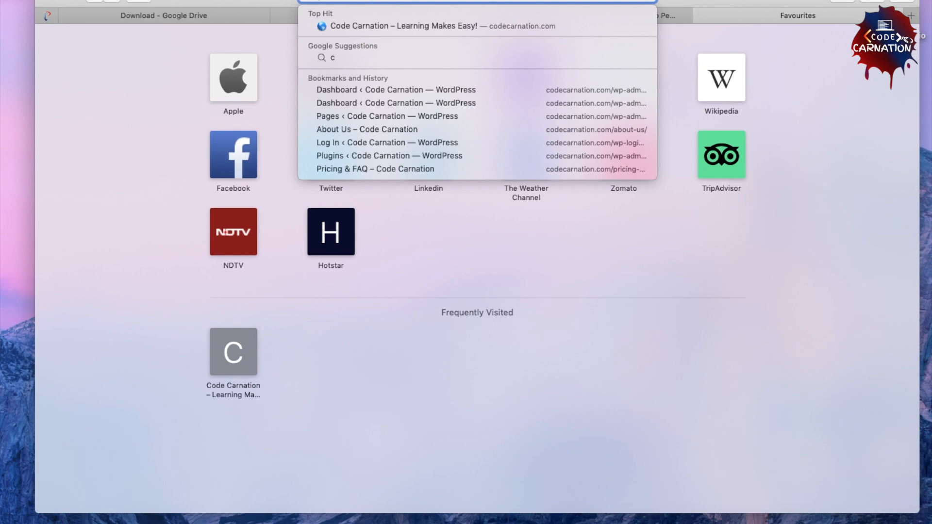
{"action": "type", "text": "od"}
{"action": "key", "text": "Return"}
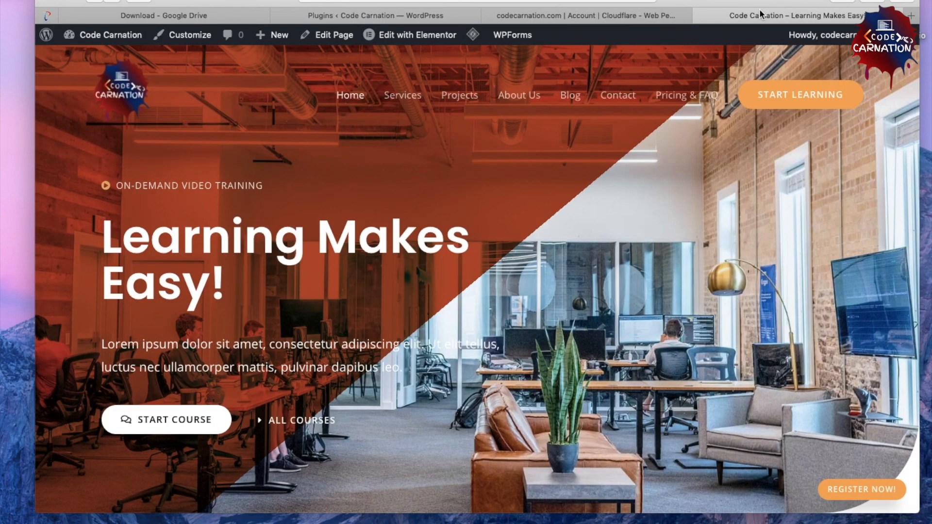
{"action": "mouse_move", "coordinate": [821, 35]}
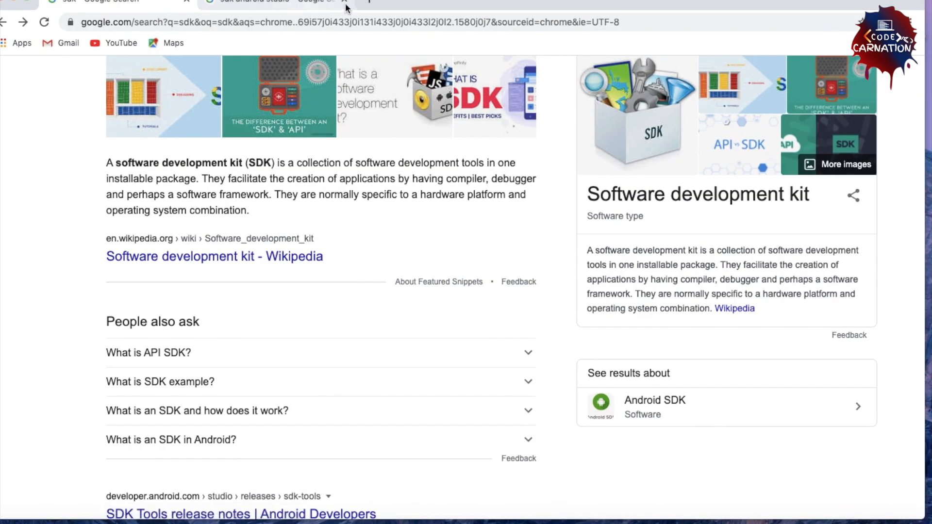
Load codecarnation.com in a new tab.
{"action": "left_click", "coordinate": [369, 3]}
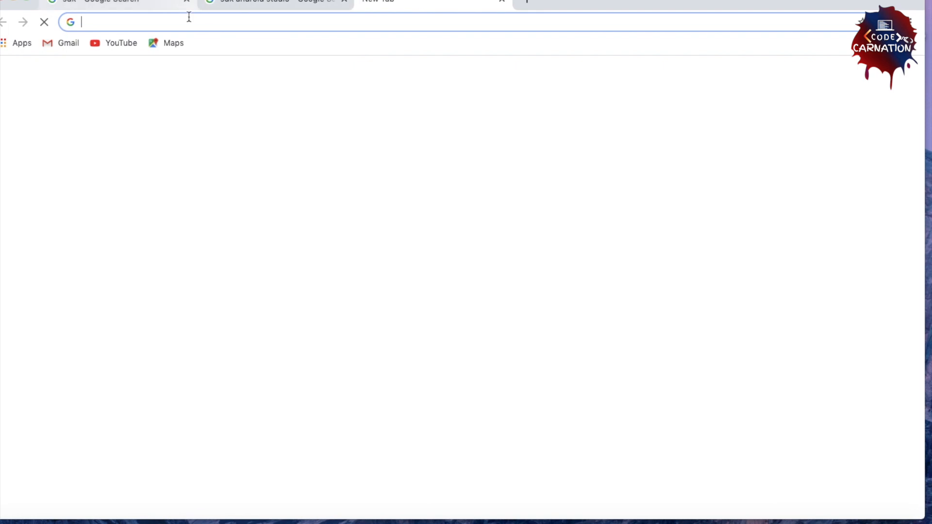
{"action": "type", "text": "cod"}
{"action": "key", "text": "Return"}
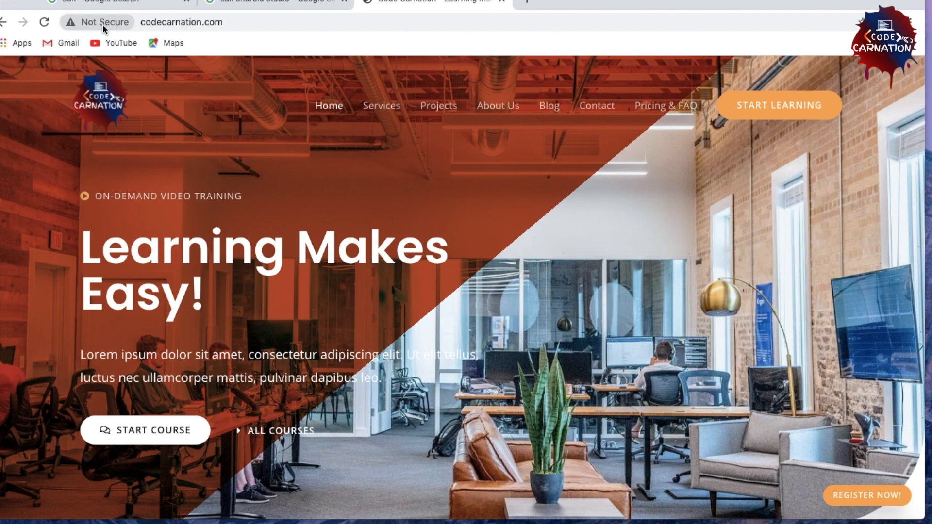
Remove the codecarnation.com cookie from the site info panel and reload the page.
{"action": "left_click", "coordinate": [103, 22]}
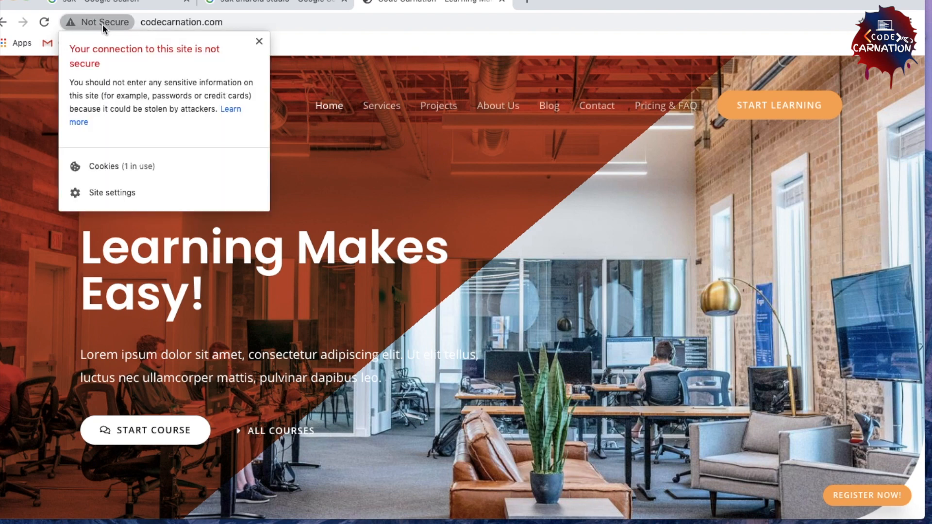
{"action": "left_click", "coordinate": [126, 163]}
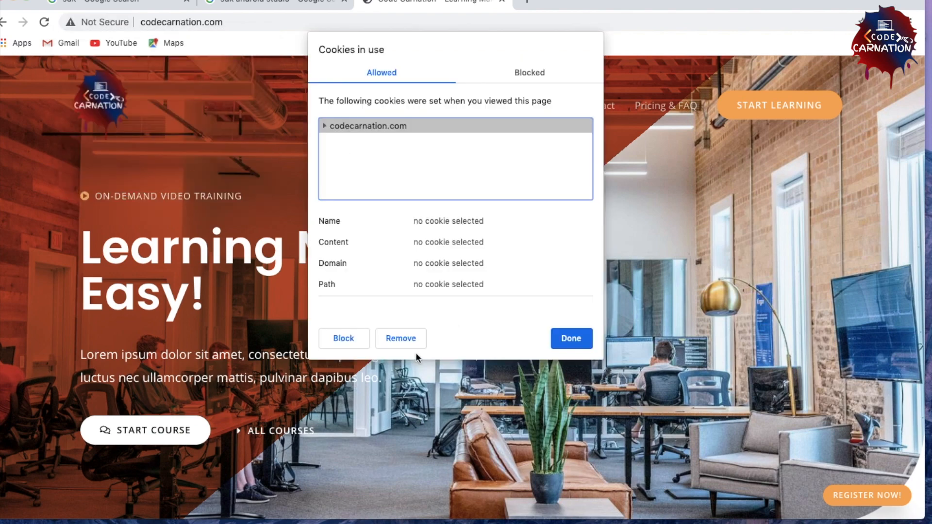
{"action": "left_click", "coordinate": [402, 338]}
{"action": "left_click", "coordinate": [570, 340]}
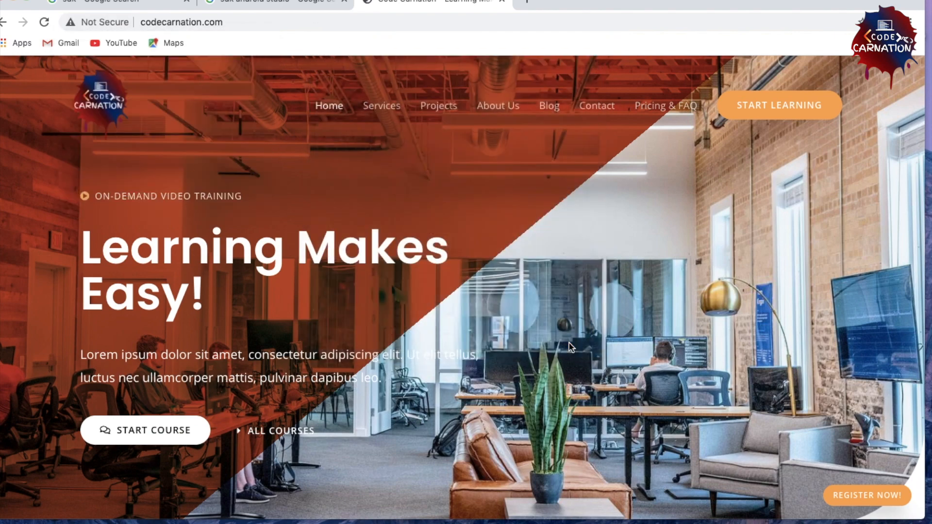
{"action": "left_click", "coordinate": [44, 22]}
From Chrome settings, clear browsing data with the default time range.
{"action": "left_click", "coordinate": [910, 22]}
{"action": "mouse_move", "coordinate": [753, 115]}
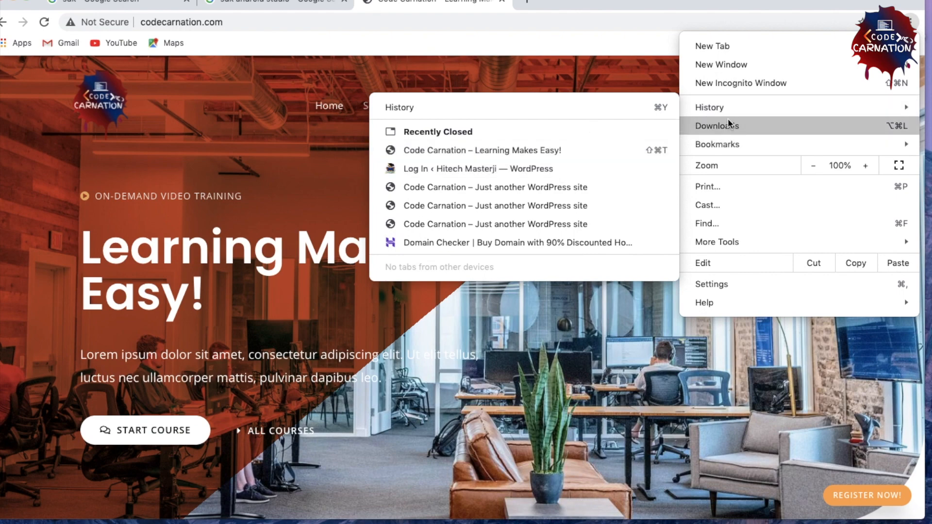
{"action": "left_click", "coordinate": [712, 285]}
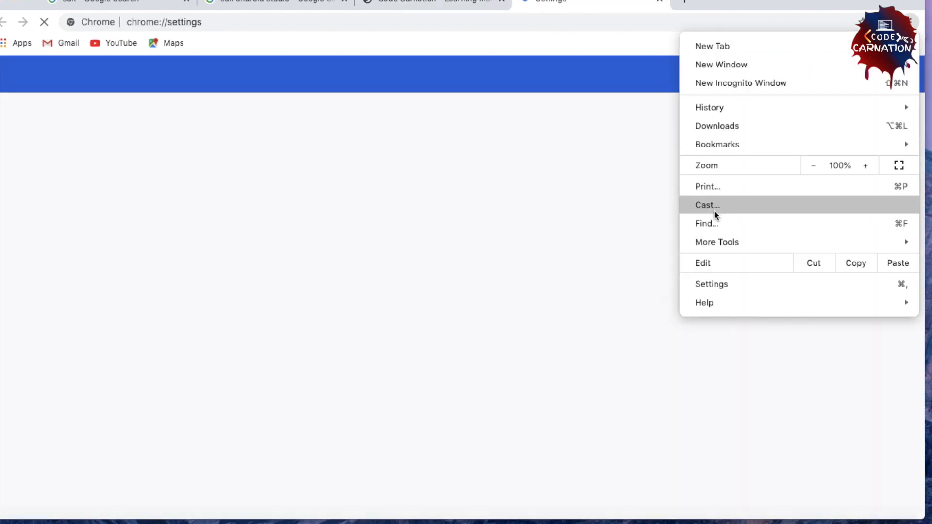
{"action": "mouse_move", "coordinate": [689, 241]}
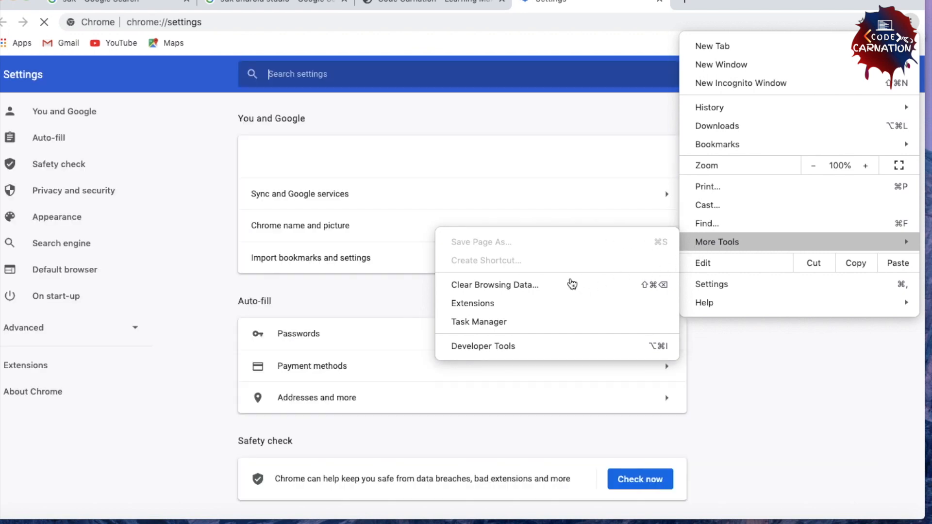
{"action": "left_click", "coordinate": [374, 308]}
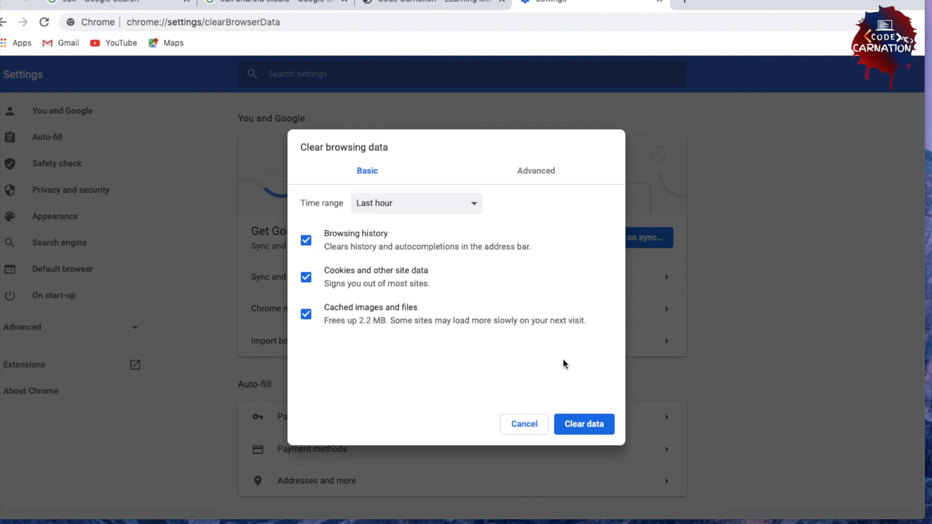
{"action": "left_click", "coordinate": [578, 424]}
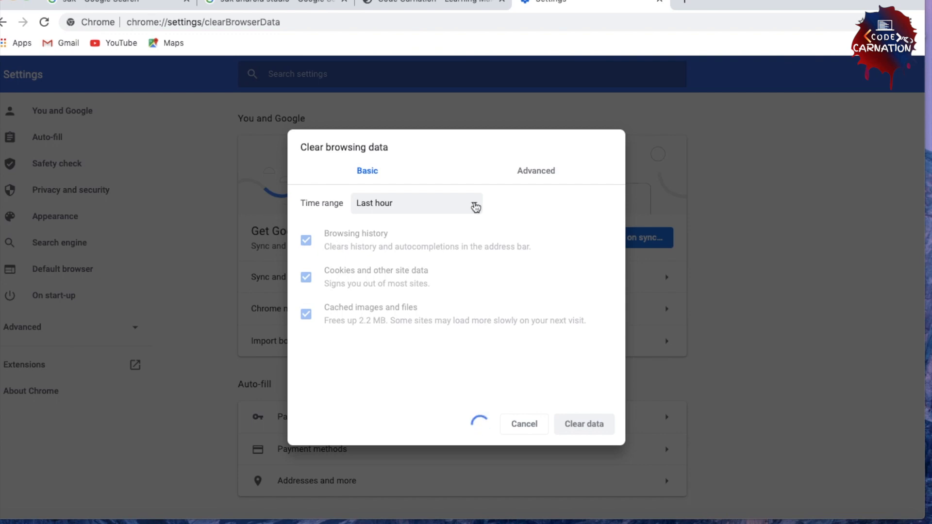
Clear browsing data again with the time range set to Last 4 weeks.
{"action": "left_click", "coordinate": [475, 207]}
{"action": "left_click", "coordinate": [471, 207]}
{"action": "left_click", "coordinate": [462, 209]}
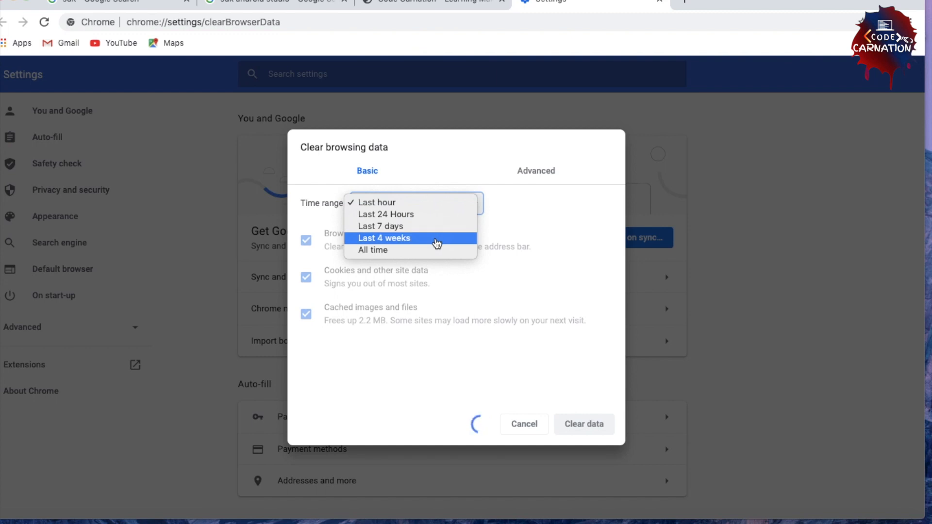
{"action": "left_click", "coordinate": [437, 239]}
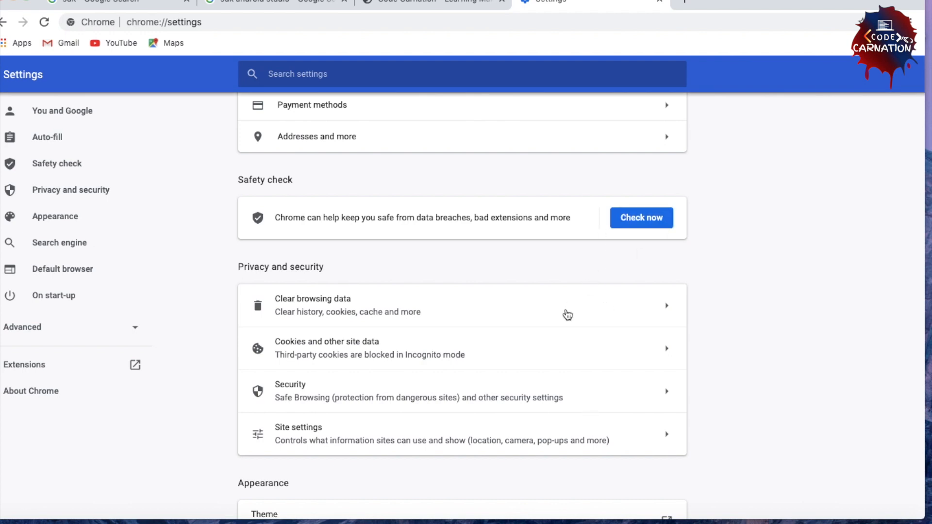
{"action": "left_click", "coordinate": [567, 315]}
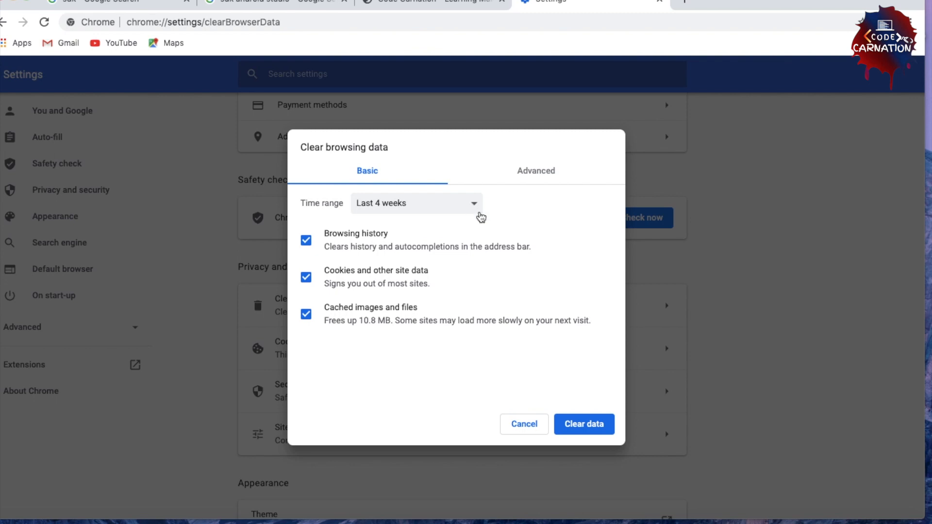
{"action": "left_click", "coordinate": [585, 431]}
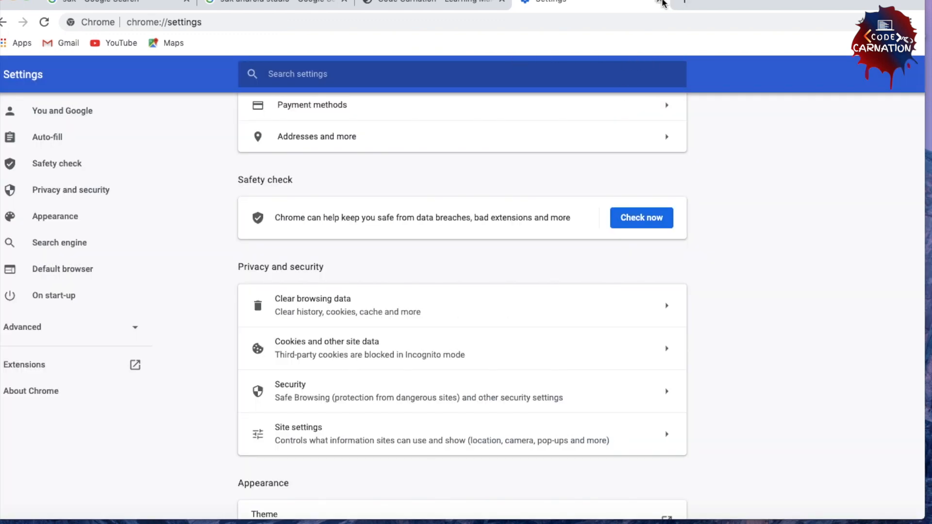
Close the Settings and Code Carnation tabs, then Google 'codecarnation' in a new tab.
{"action": "left_click", "coordinate": [663, 2]}
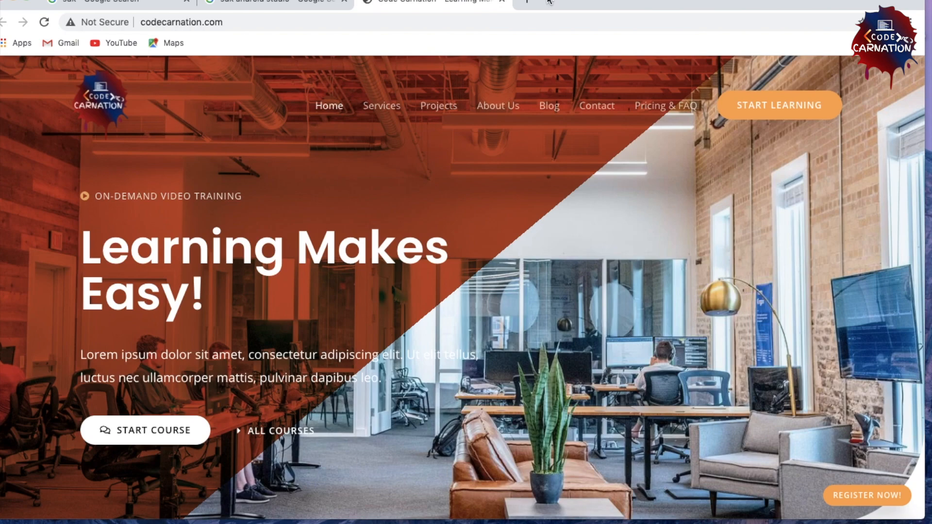
{"action": "left_click", "coordinate": [502, 2]}
{"action": "left_click", "coordinate": [367, 3]}
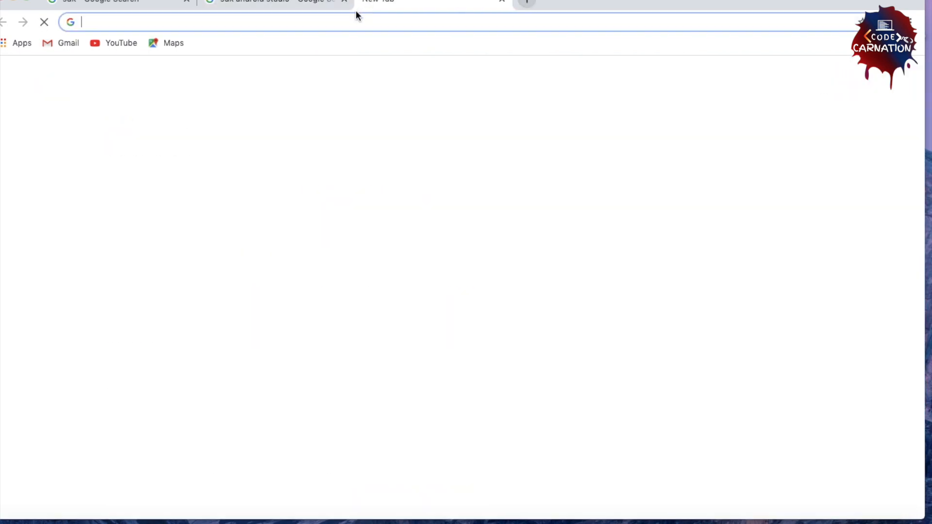
{"action": "type", "text": "code"}
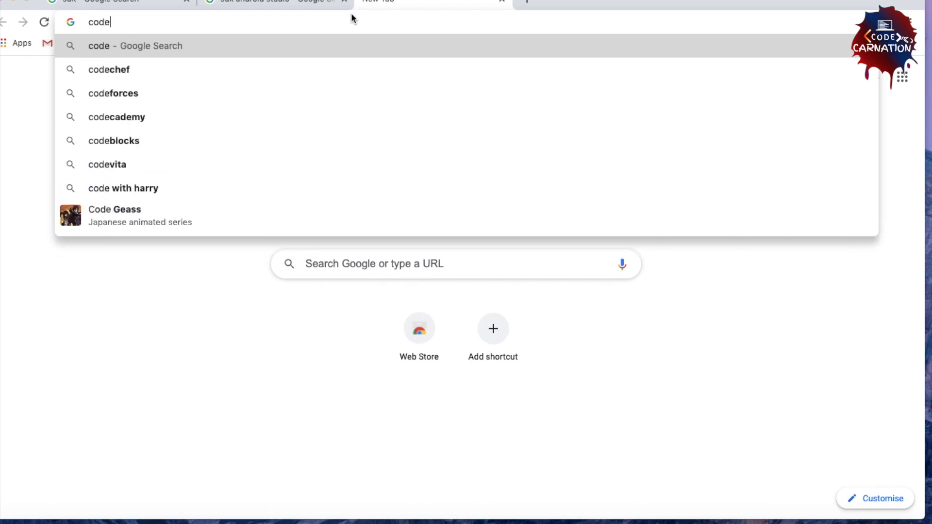
{"action": "type", "text": "car"}
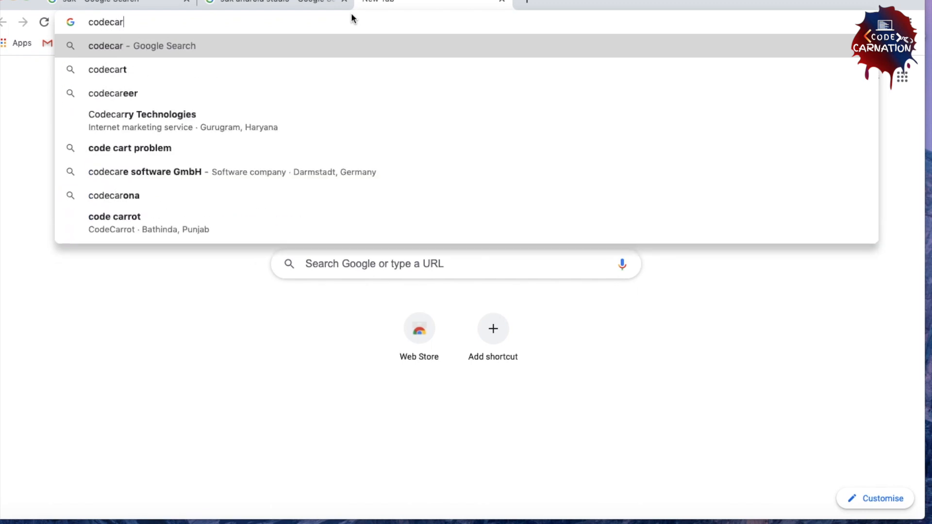
{"action": "type", "text": "nation"}
{"action": "key", "text": "Return"}
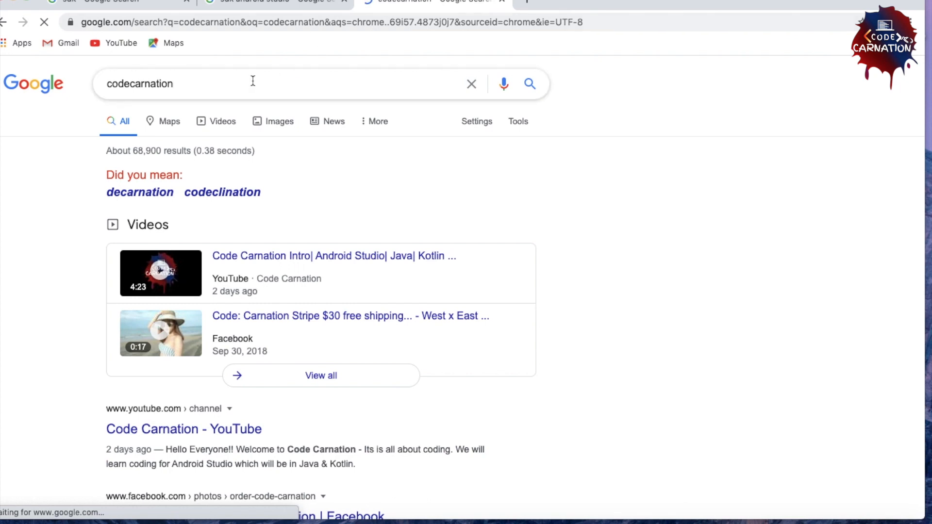
Append '.com' to the search query and select the page address.
{"action": "left_click", "coordinate": [253, 80]}
{"action": "type", "text": ".com"}
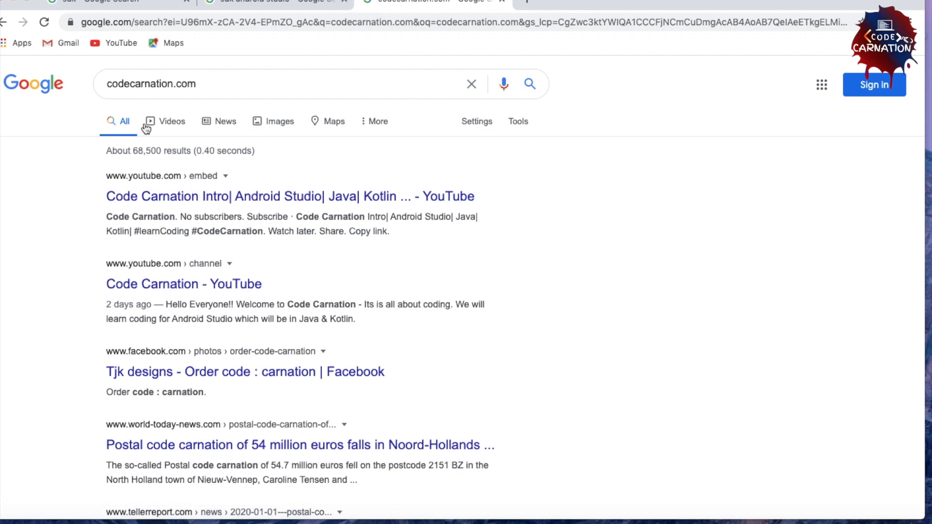
{"action": "double_click", "coordinate": [109, 83]}
{"action": "left_click", "coordinate": [110, 82]}
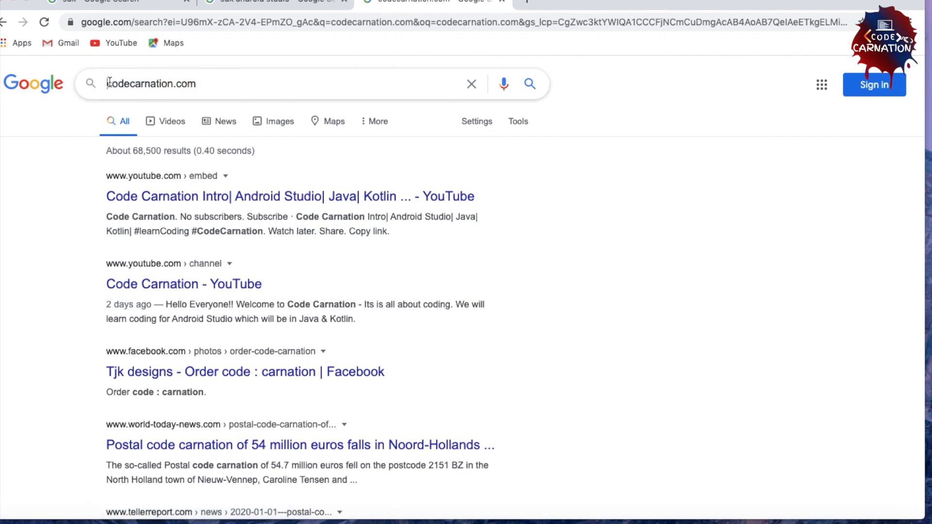
{"action": "left_click", "coordinate": [220, 19]}
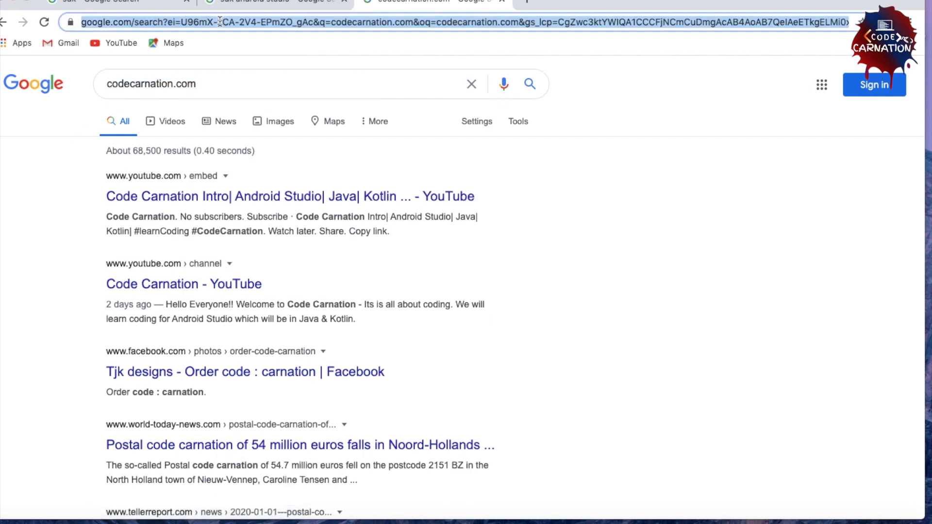
Close that tab and search 'code' from a fresh tab.
{"action": "left_click", "coordinate": [502, 1]}
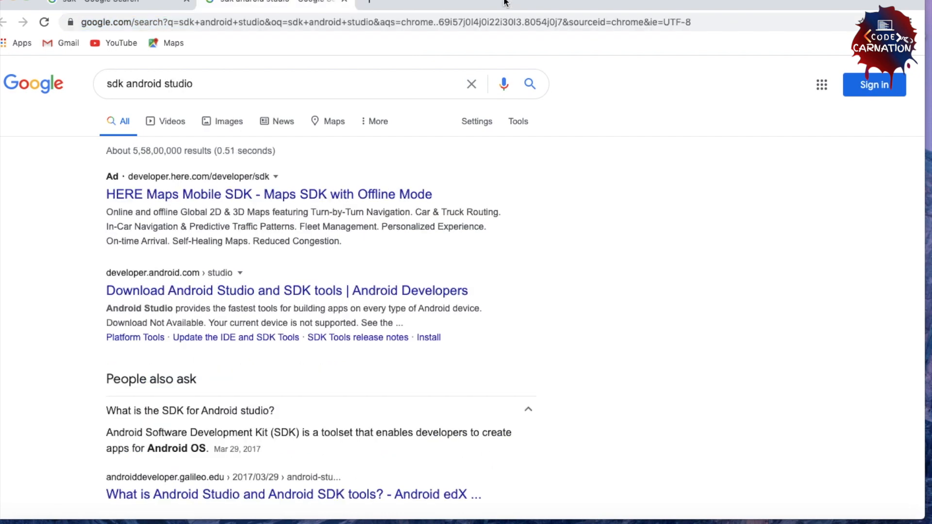
{"action": "left_click", "coordinate": [375, 2]}
{"action": "type", "text": "code"}
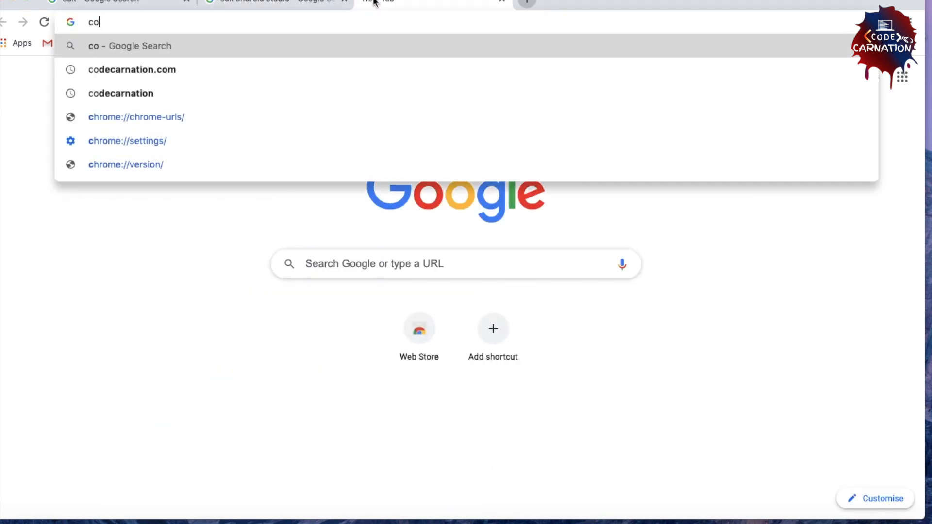
{"action": "key", "text": "Return"}
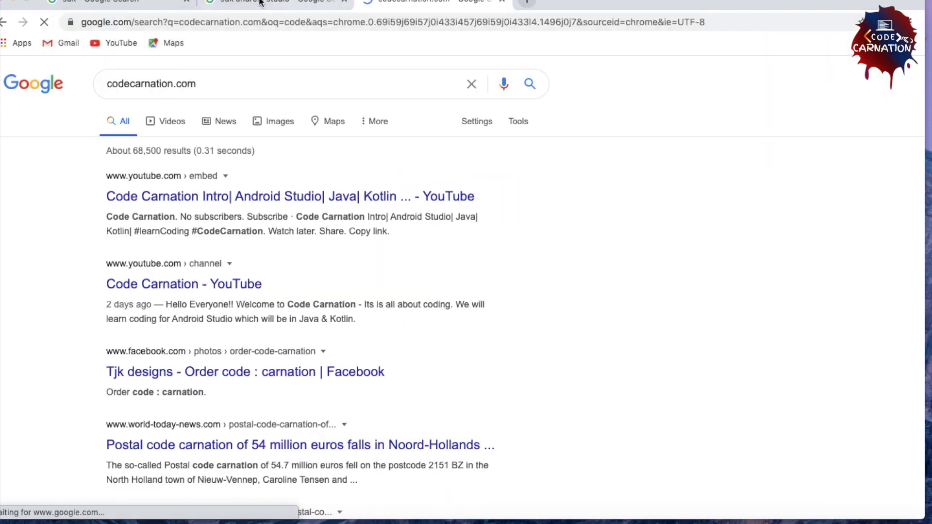
Close the sdk android studio and codecarnation.com result tabs and open a blank tab.
{"action": "left_click", "coordinate": [344, 2]}
{"action": "left_click", "coordinate": [344, 1]}
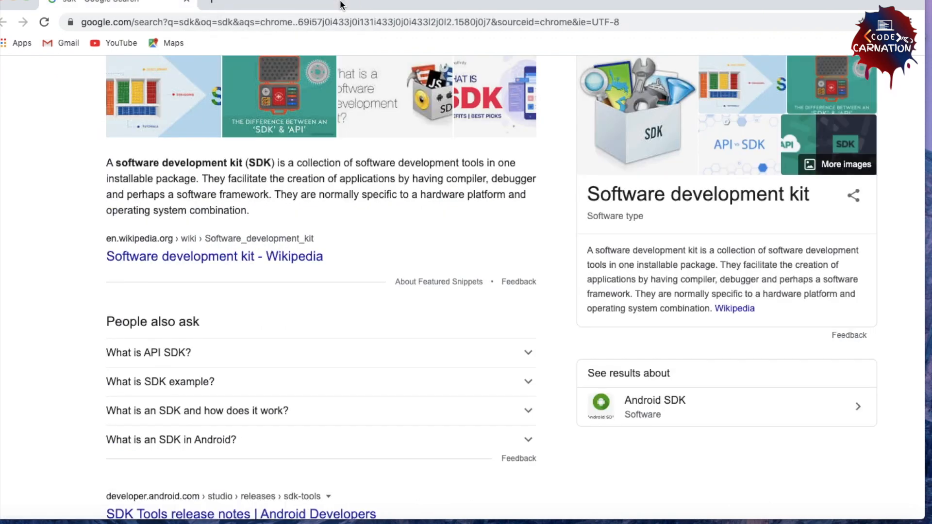
{"action": "left_click", "coordinate": [213, 4]}
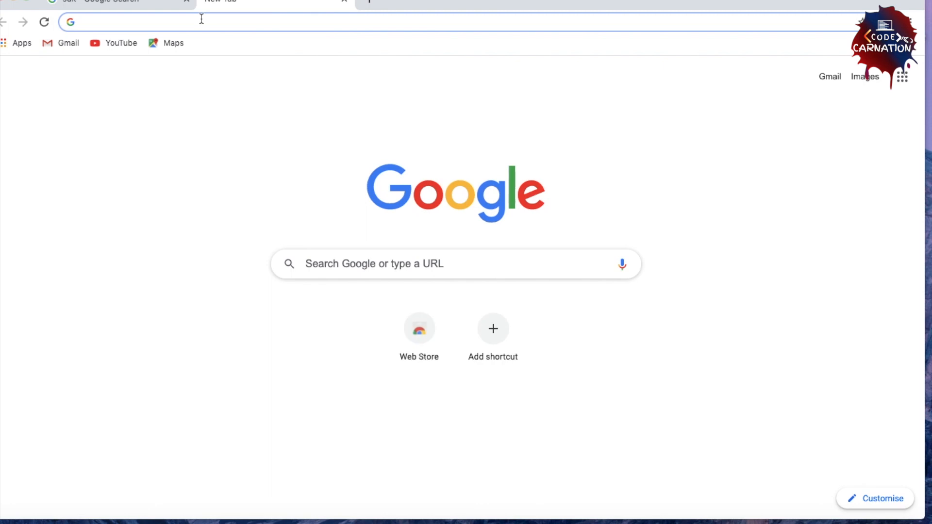
{"action": "type", "text": "www"}
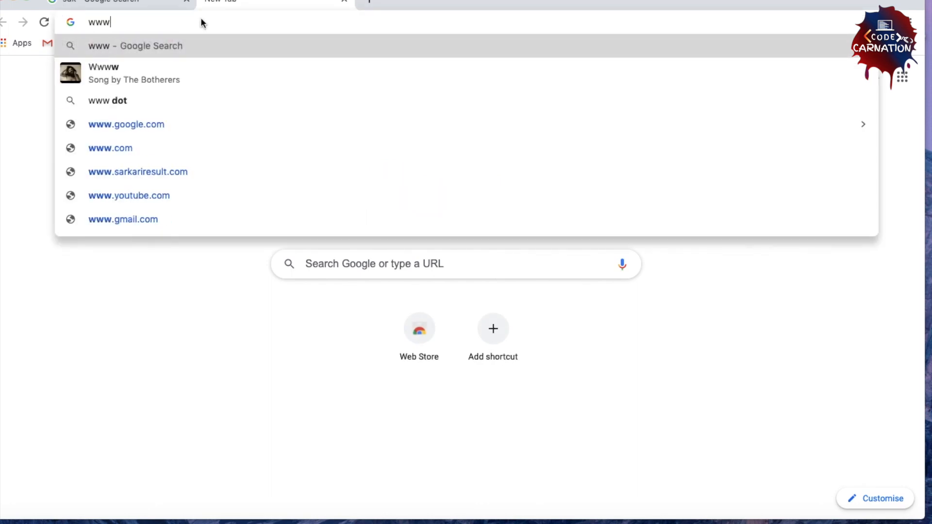
{"action": "type", "text": ".code"}
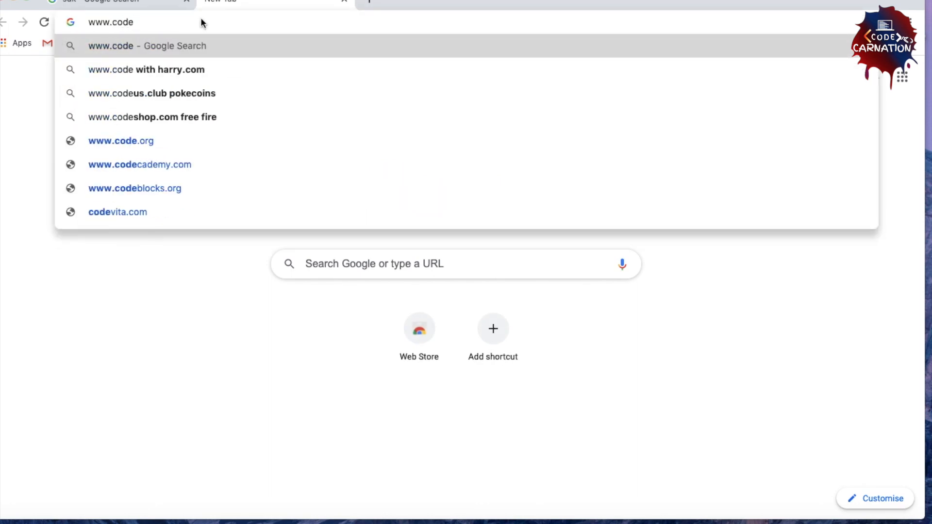
{"action": "type", "text": "carnati"}
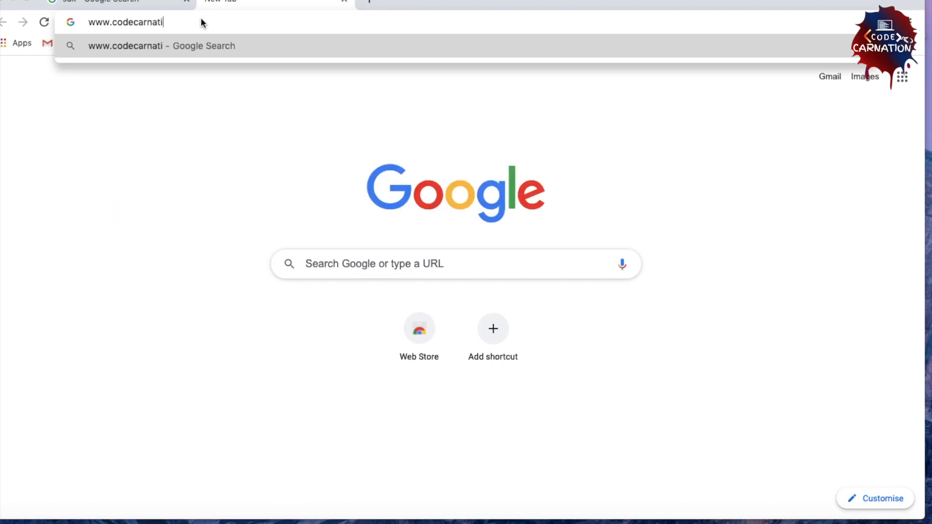
{"action": "type", "text": "on.com"}
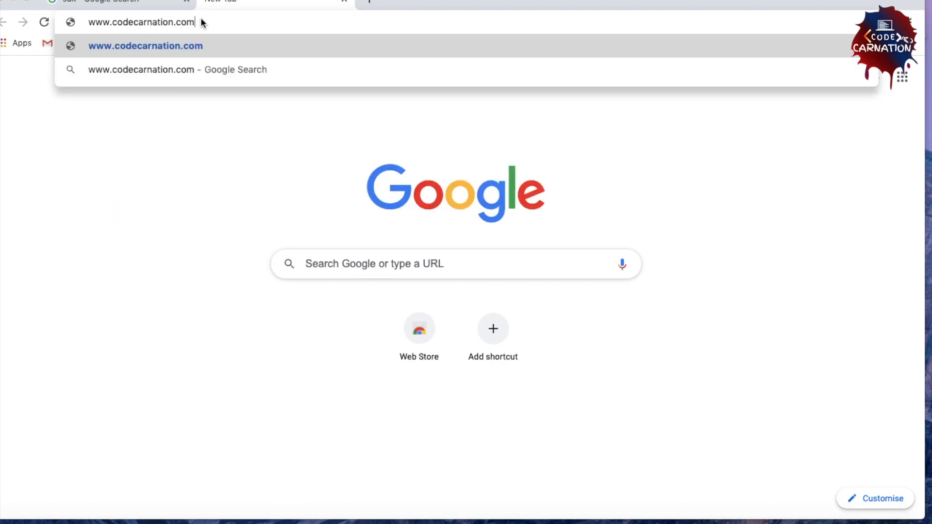
{"action": "key", "text": "Return"}
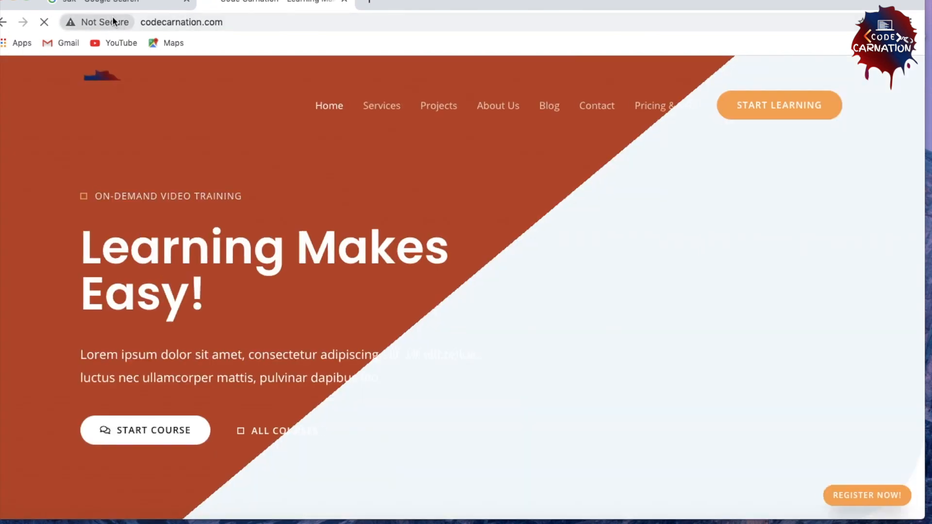
{"action": "scroll", "coordinate": [278, 184], "scroll_direction": "down", "scroll_amount": 10}
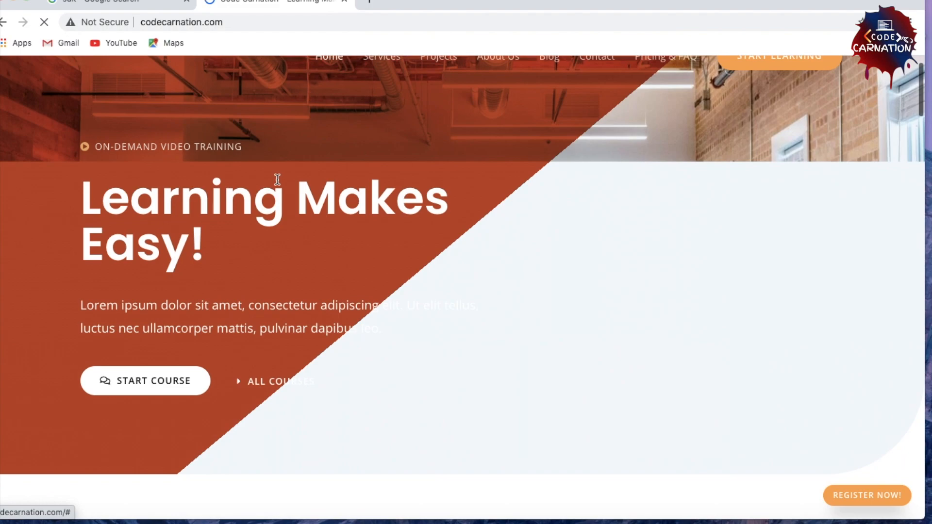
{"action": "scroll", "coordinate": [259, 224], "scroll_direction": "down", "scroll_amount": 15}
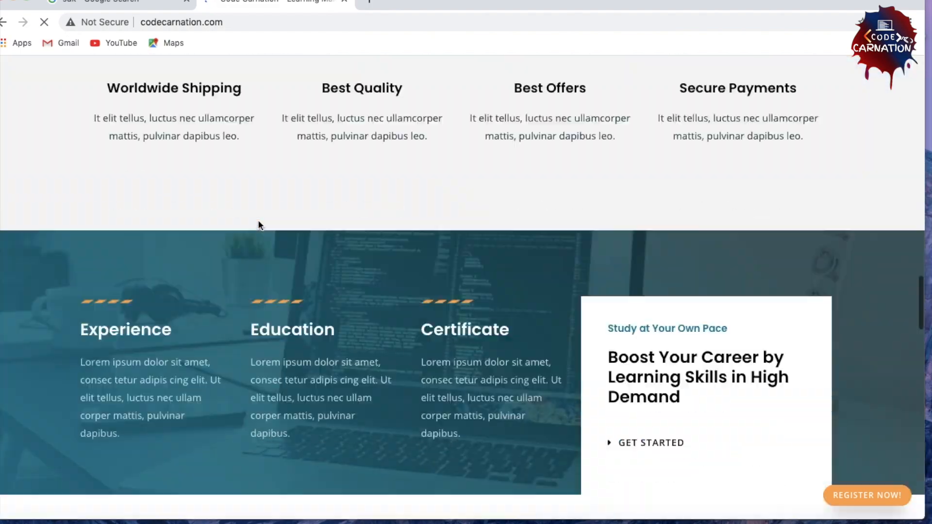
{"action": "scroll", "coordinate": [257, 220], "scroll_direction": "down", "scroll_amount": 5}
{"action": "scroll", "coordinate": [258, 220], "scroll_direction": "up", "scroll_amount": 15}
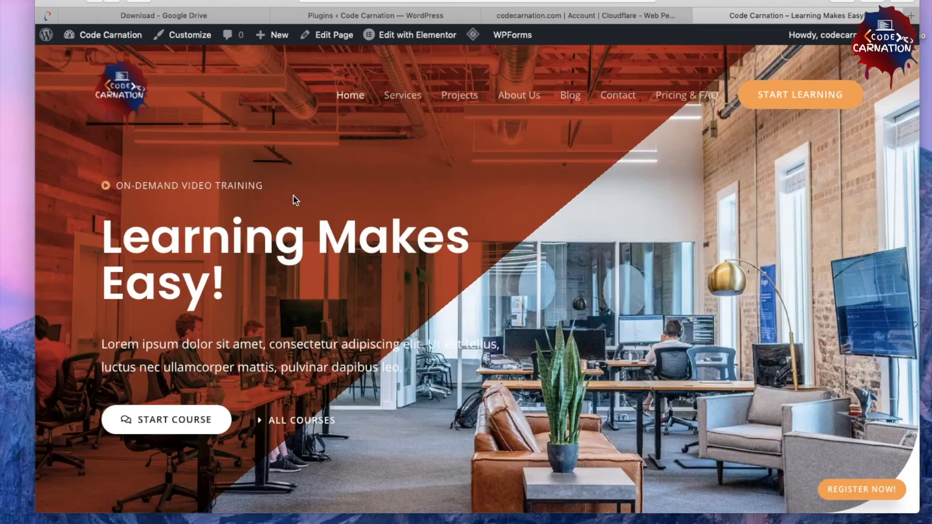
Open the Code Carnation dashboard from the admin bar, then log out via the Howdy menu.
{"action": "mouse_move", "coordinate": [121, 36]}
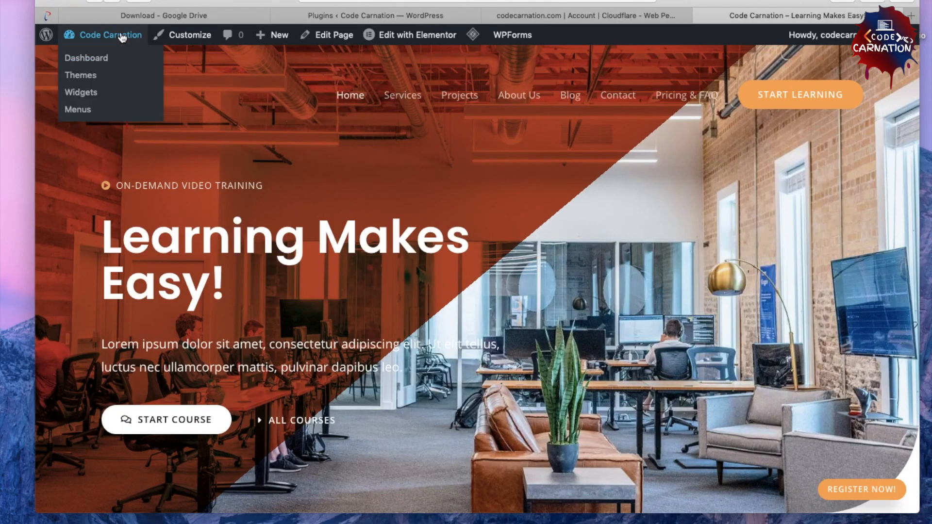
{"action": "left_click", "coordinate": [102, 58]}
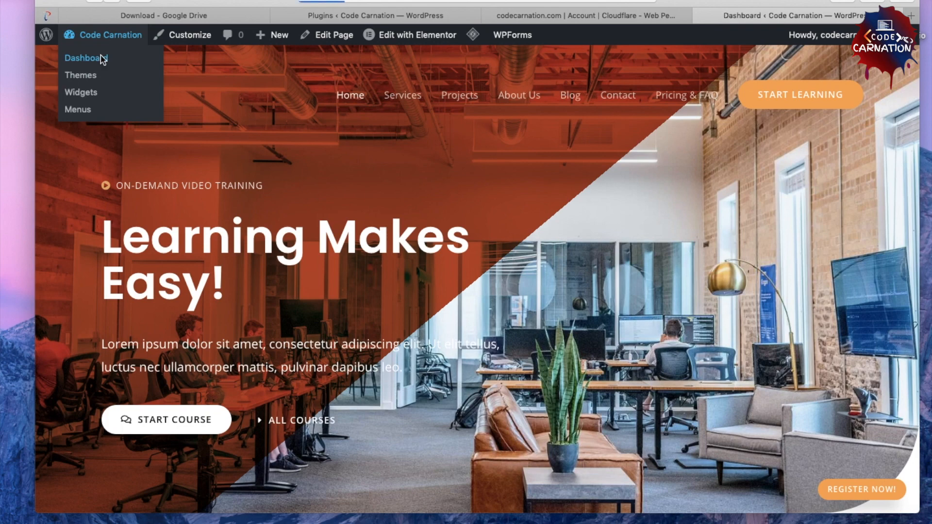
{"action": "scroll", "coordinate": [438, 253], "scroll_direction": "down", "scroll_amount": 10}
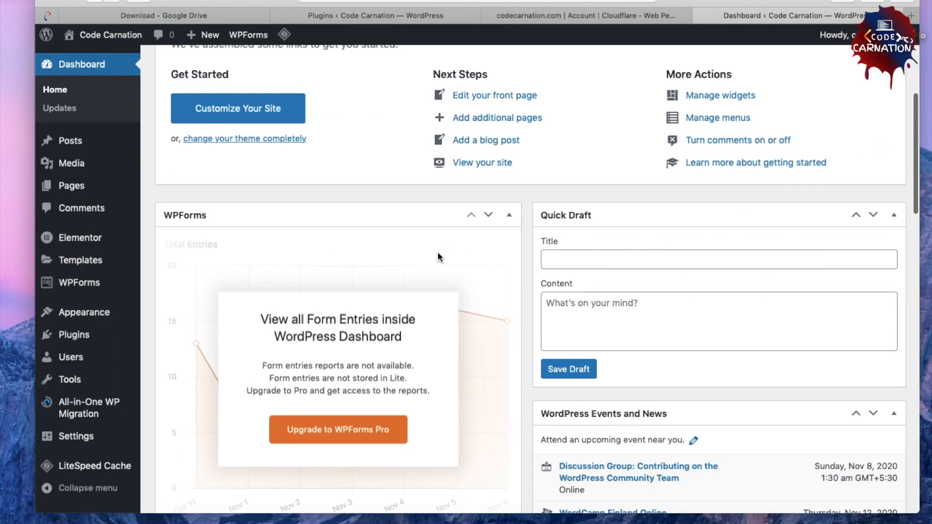
{"action": "scroll", "coordinate": [438, 254], "scroll_direction": "up", "scroll_amount": 10}
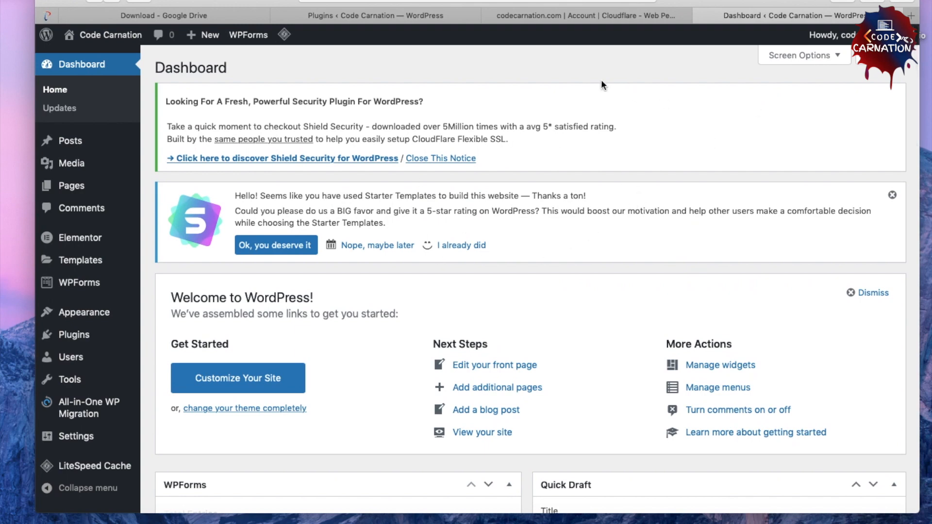
{"action": "mouse_move", "coordinate": [842, 44]}
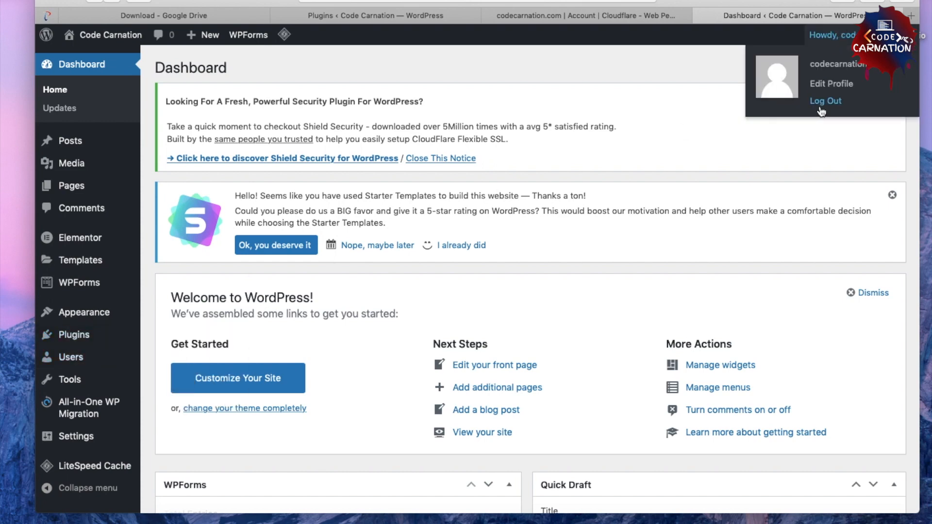
{"action": "left_click", "coordinate": [821, 102]}
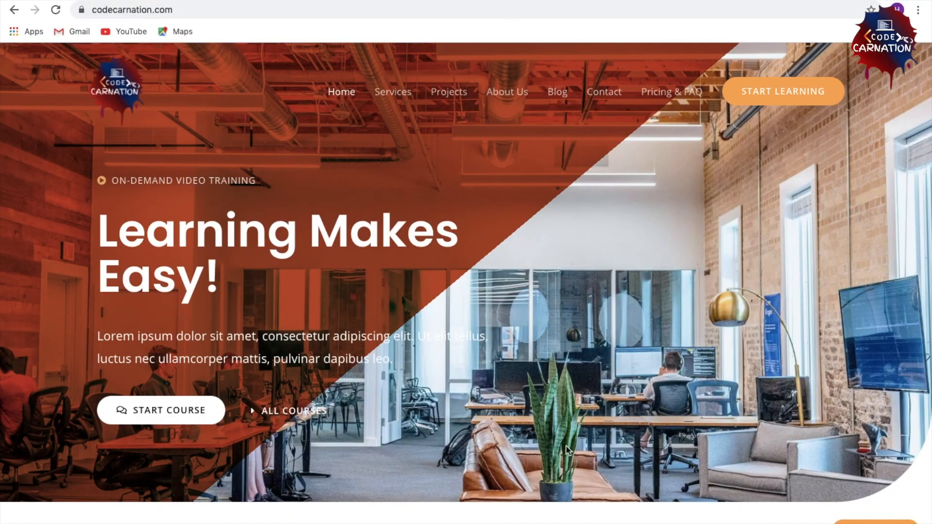
Scroll the HTTPS codecarnation.com homepage down to the Featured Products Special Edition offer.
{"action": "scroll", "coordinate": [577, 462], "scroll_direction": "down", "scroll_amount": 2}
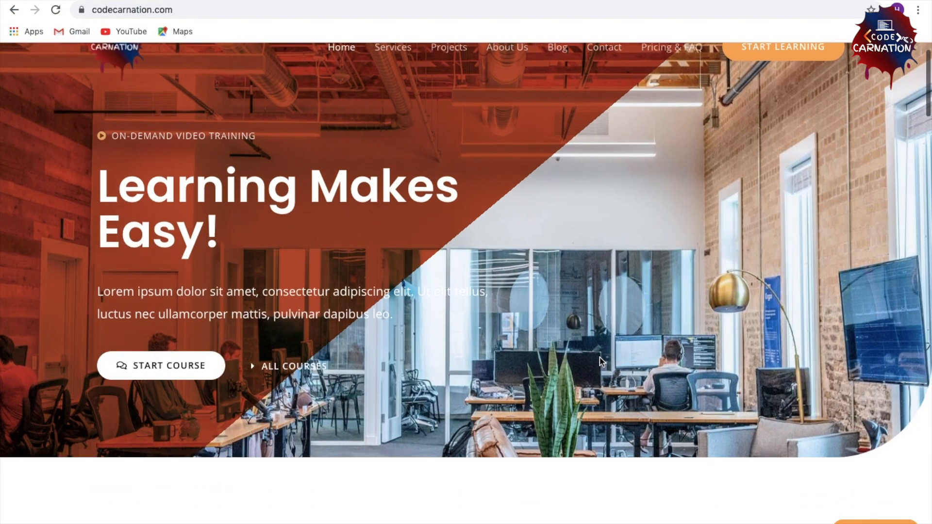
{"action": "scroll", "coordinate": [602, 361], "scroll_direction": "down", "scroll_amount": 1}
{"action": "scroll", "coordinate": [602, 362], "scroll_direction": "up", "scroll_amount": 3}
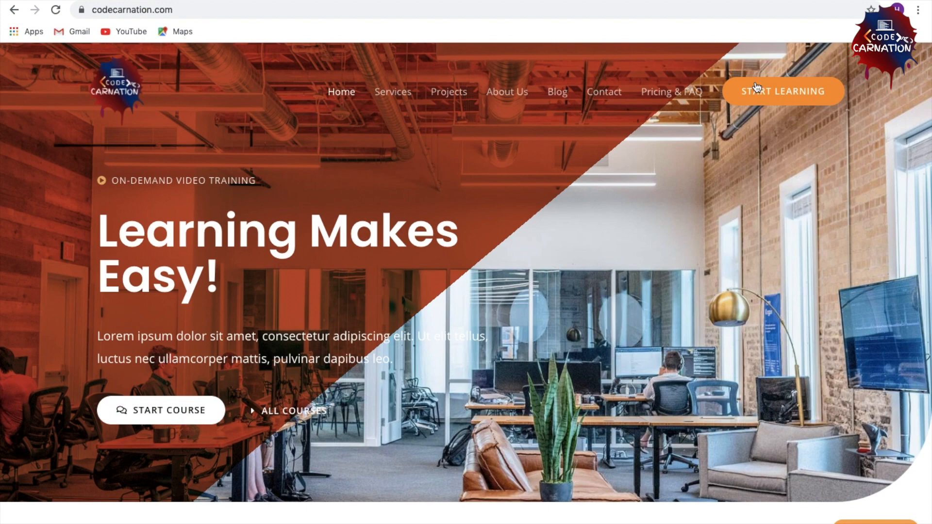
{"action": "scroll", "coordinate": [661, 264], "scroll_direction": "down", "scroll_amount": 2}
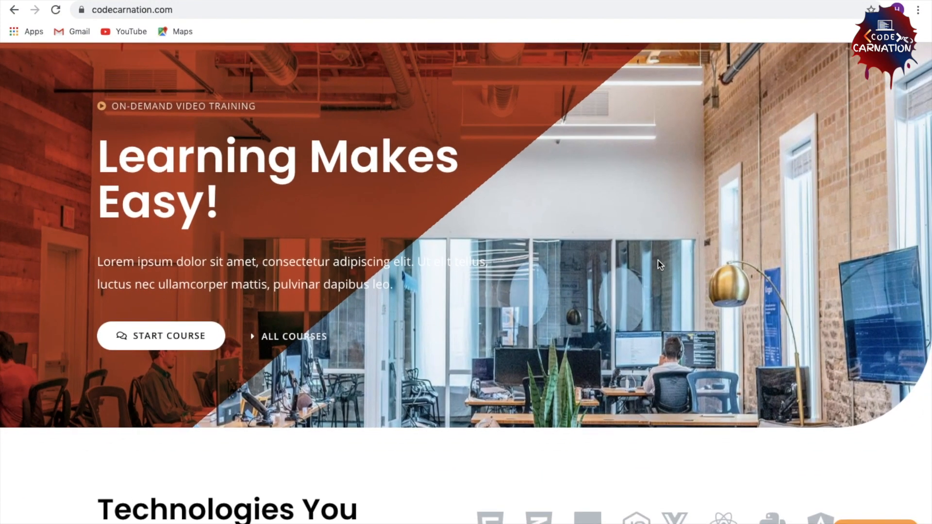
{"action": "scroll", "coordinate": [660, 265], "scroll_direction": "up", "scroll_amount": 2}
{"action": "scroll", "coordinate": [660, 264], "scroll_direction": "down", "scroll_amount": 3}
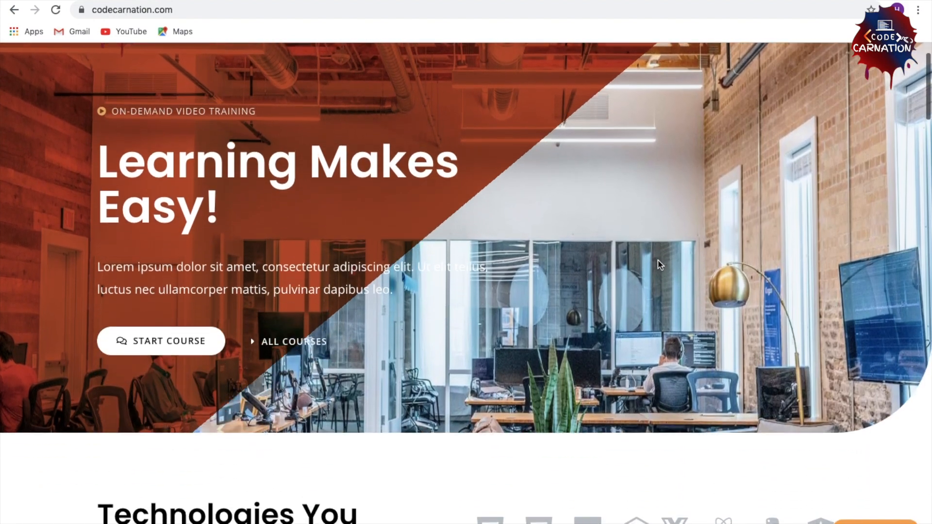
{"action": "scroll", "coordinate": [659, 265], "scroll_direction": "down", "scroll_amount": 6}
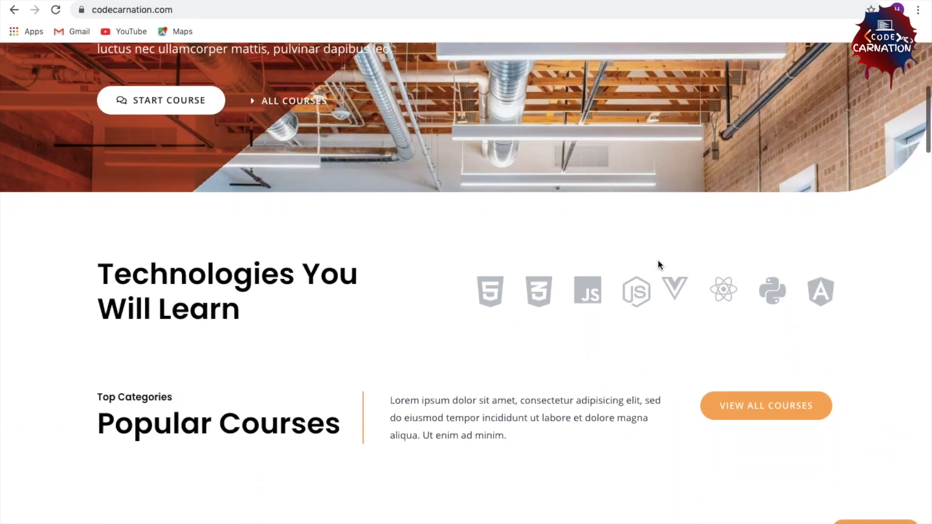
{"action": "scroll", "coordinate": [658, 262], "scroll_direction": "down", "scroll_amount": 9}
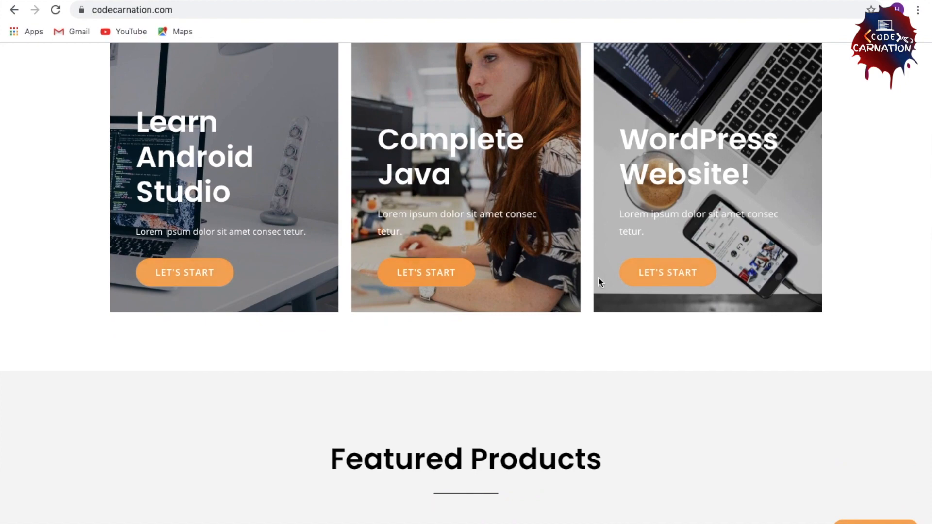
{"action": "scroll", "coordinate": [600, 408], "scroll_direction": "down", "scroll_amount": 8}
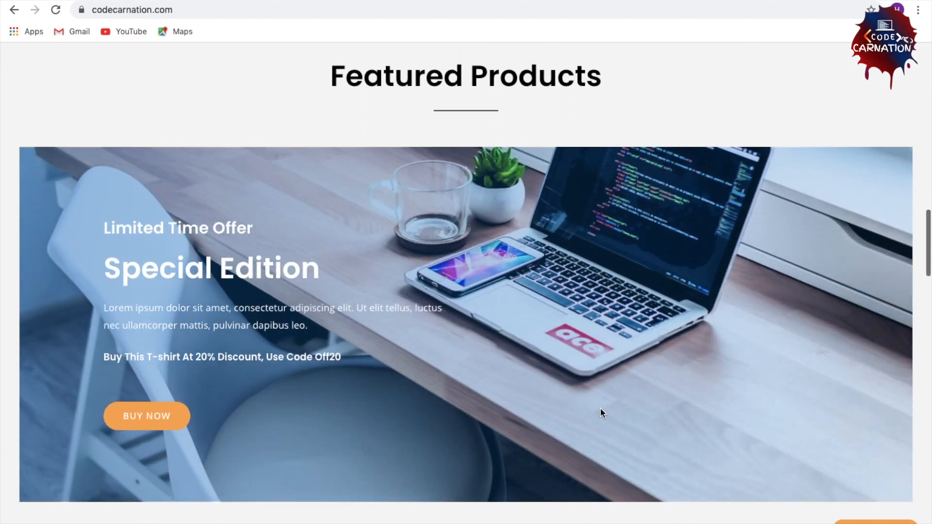